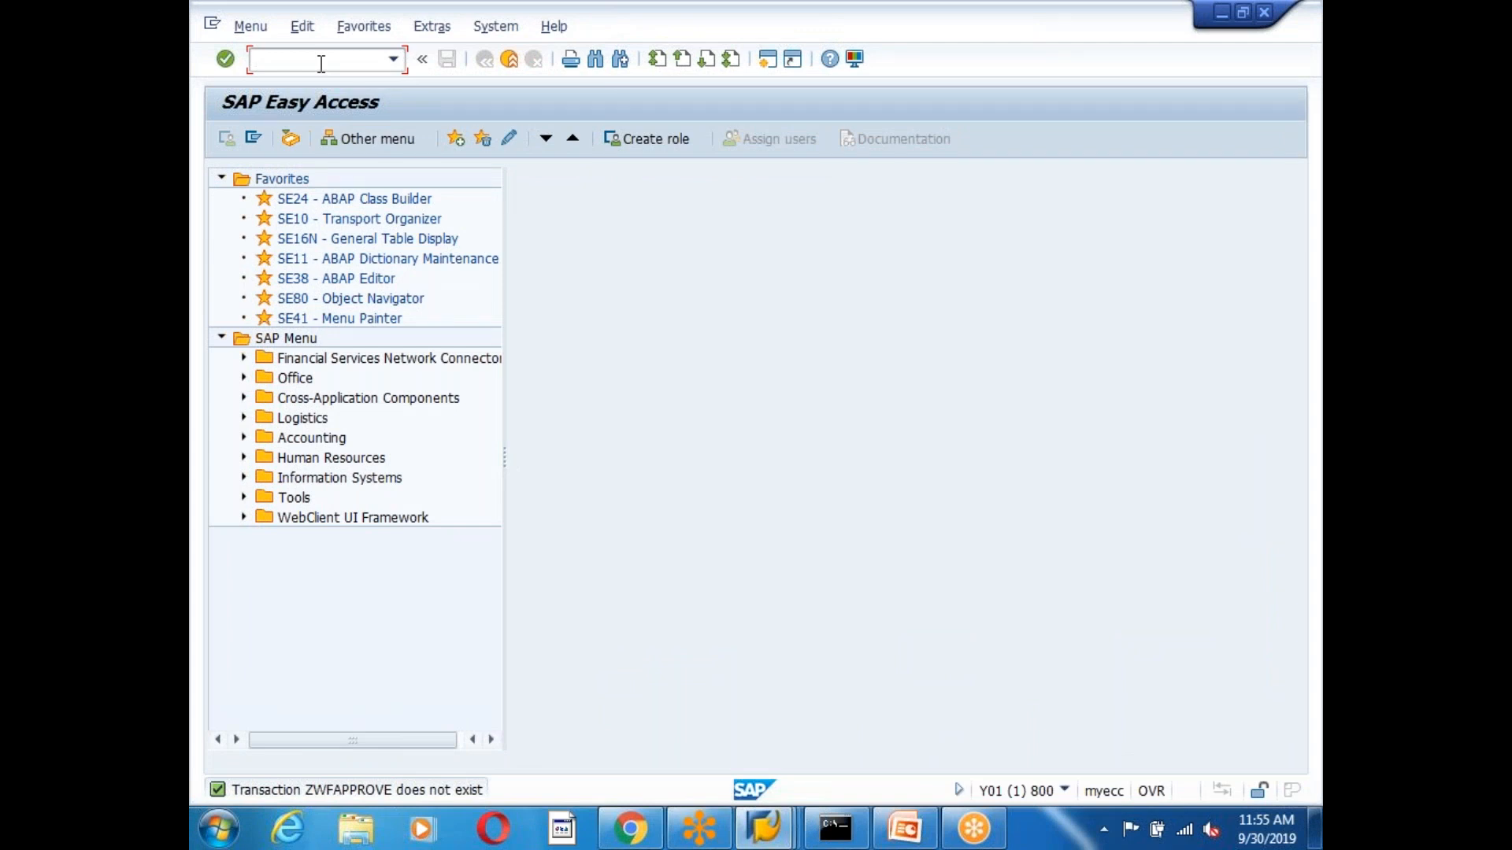
Run ZMATREQ6 and submit a new material request with description 'fghdhghgdhghhh'.
{"action": "type", "text": "zmatreq6"}
{"action": "key", "text": "Return"}
{"action": "left_click", "coordinate": [441, 275]}
{"action": "type", "text": "f"}
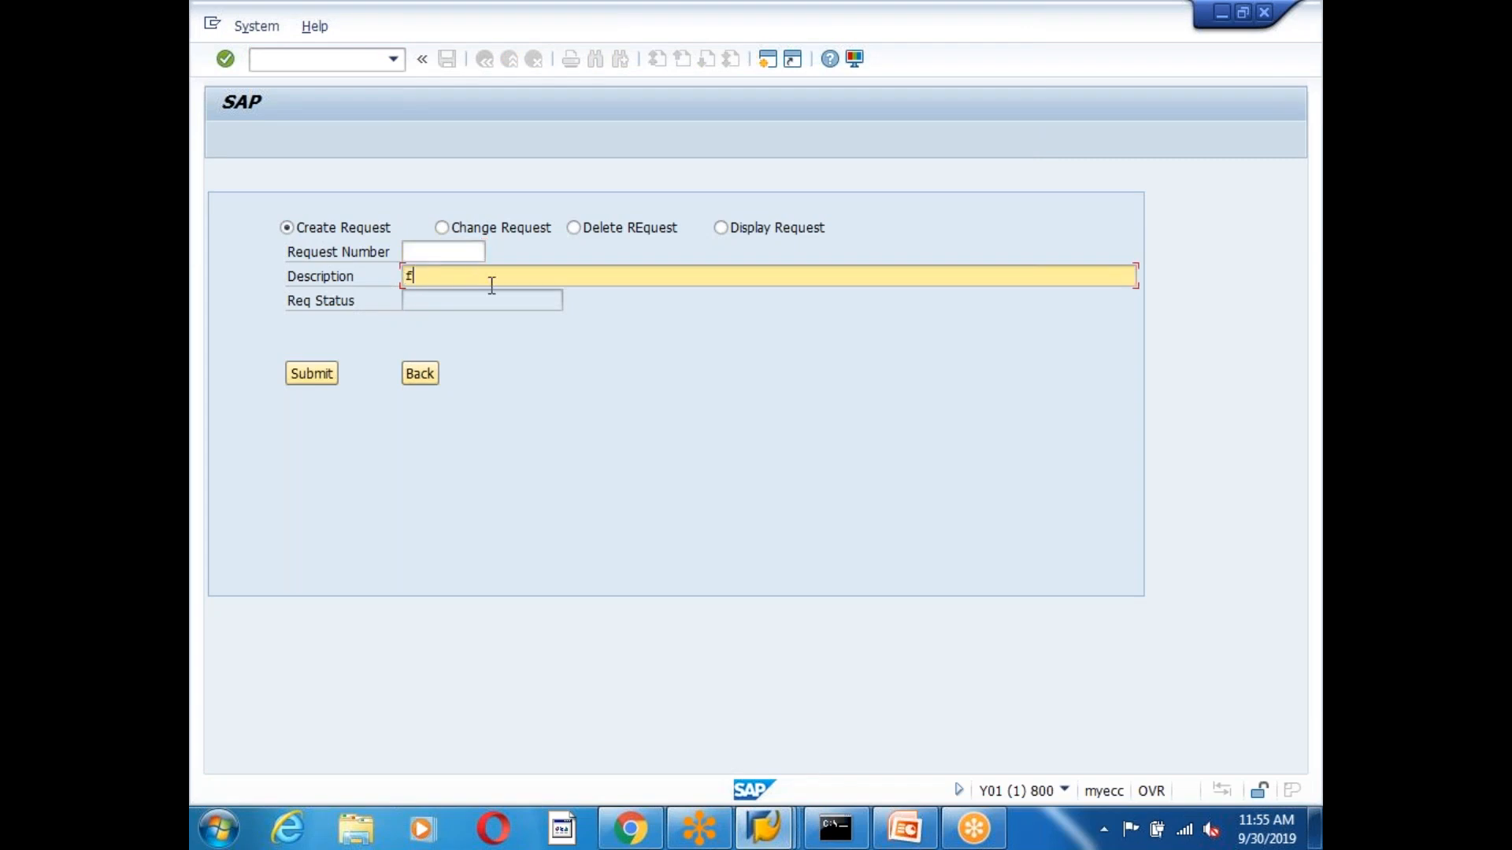
{"action": "type", "text": "ghdhghgdhghhh"}
{"action": "left_click", "coordinate": [315, 381]}
Enter Req Item 000001 and Material Type FERT from the field history.
{"action": "left_click", "coordinate": [508, 321]}
{"action": "left_click", "coordinate": [496, 324]}
{"action": "left_click", "coordinate": [499, 348]}
{"action": "left_click", "coordinate": [487, 348]}
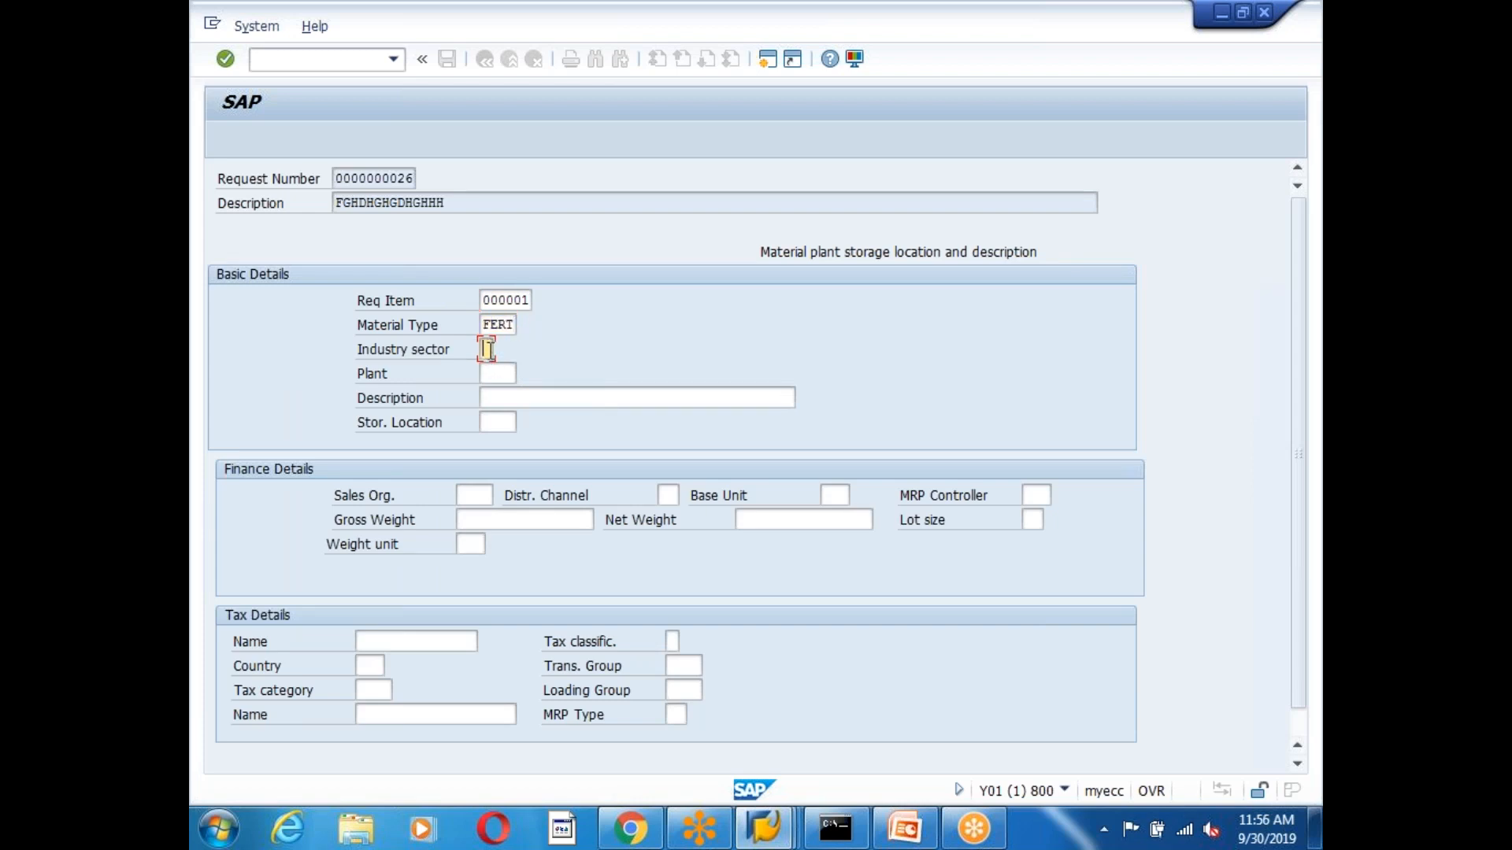
Fill in plant 1000 Hamburg, description, sales org 1000, distribution channel 10 and base unit KG.
{"action": "left_click", "coordinate": [500, 377]}
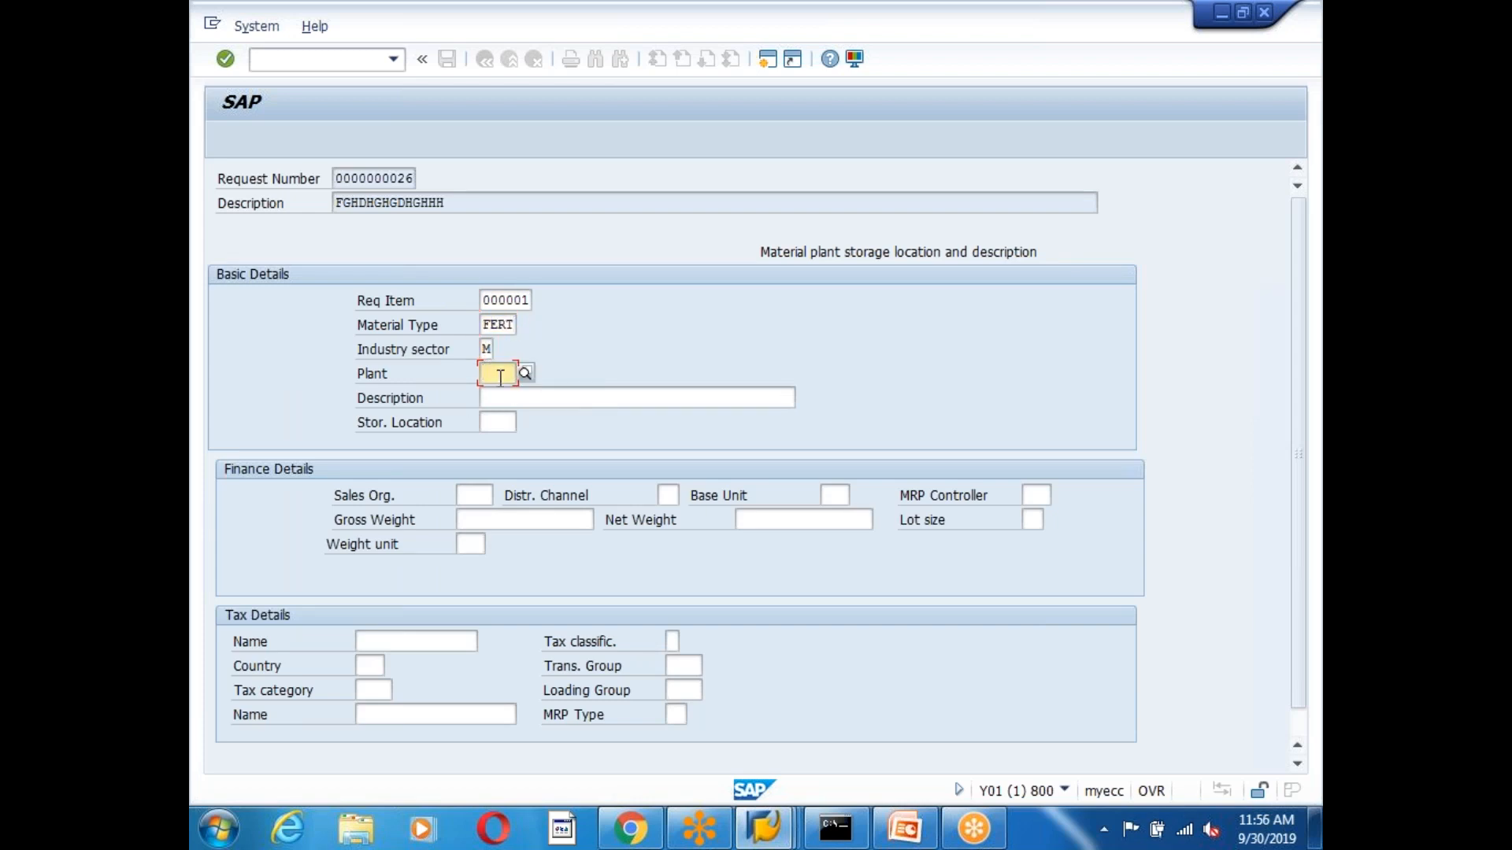
{"action": "type", "text": "1000"}
{"action": "left_click", "coordinate": [507, 397]}
{"action": "type", "text": "gdhgfjfhkgghkgjk"}
{"action": "left_click", "coordinate": [476, 496]}
{"action": "type", "text": "1000"}
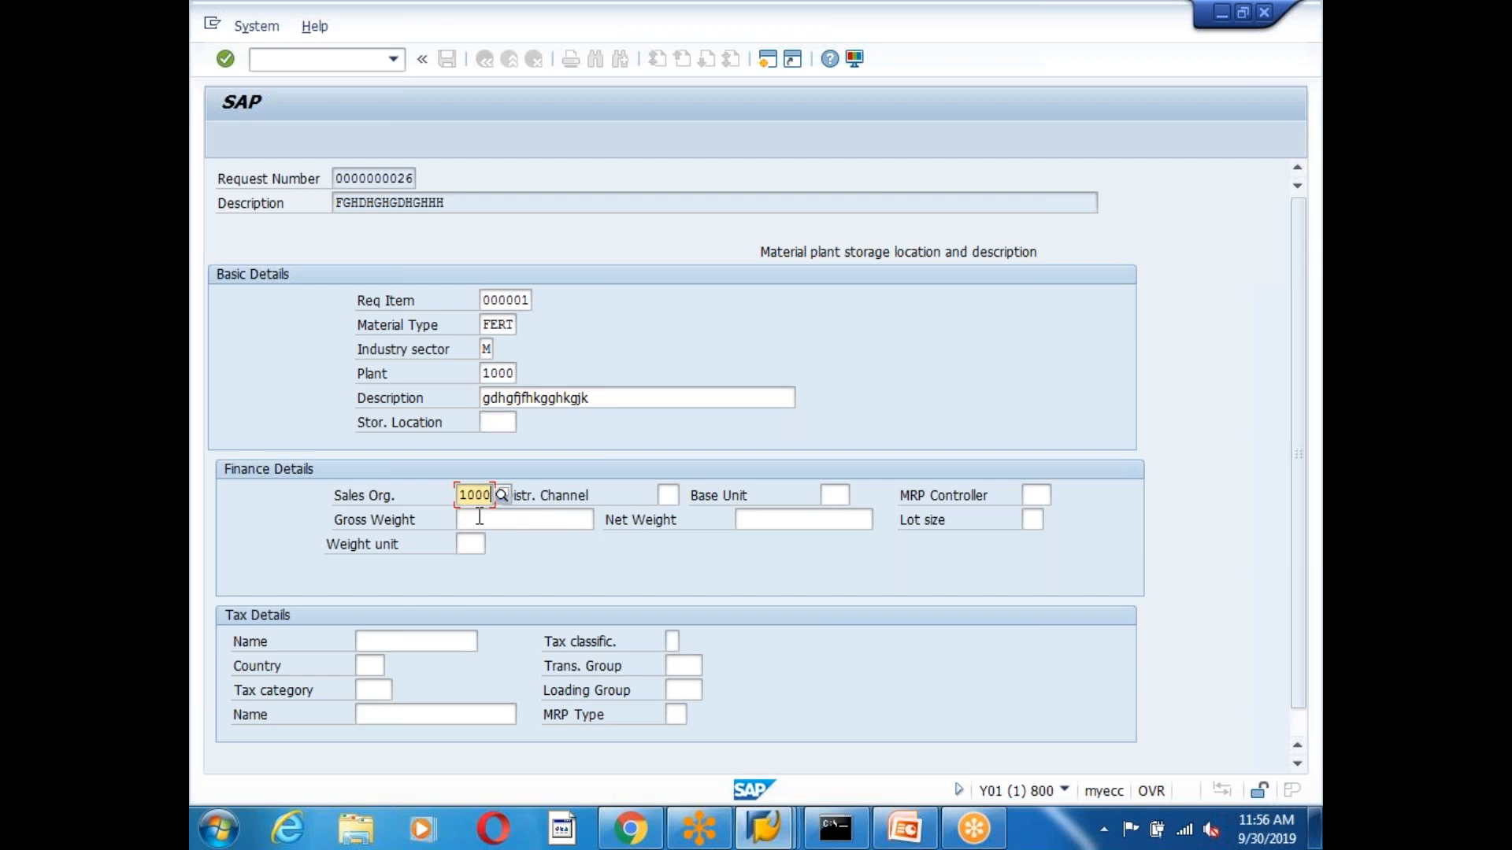
{"action": "left_click", "coordinate": [667, 494]}
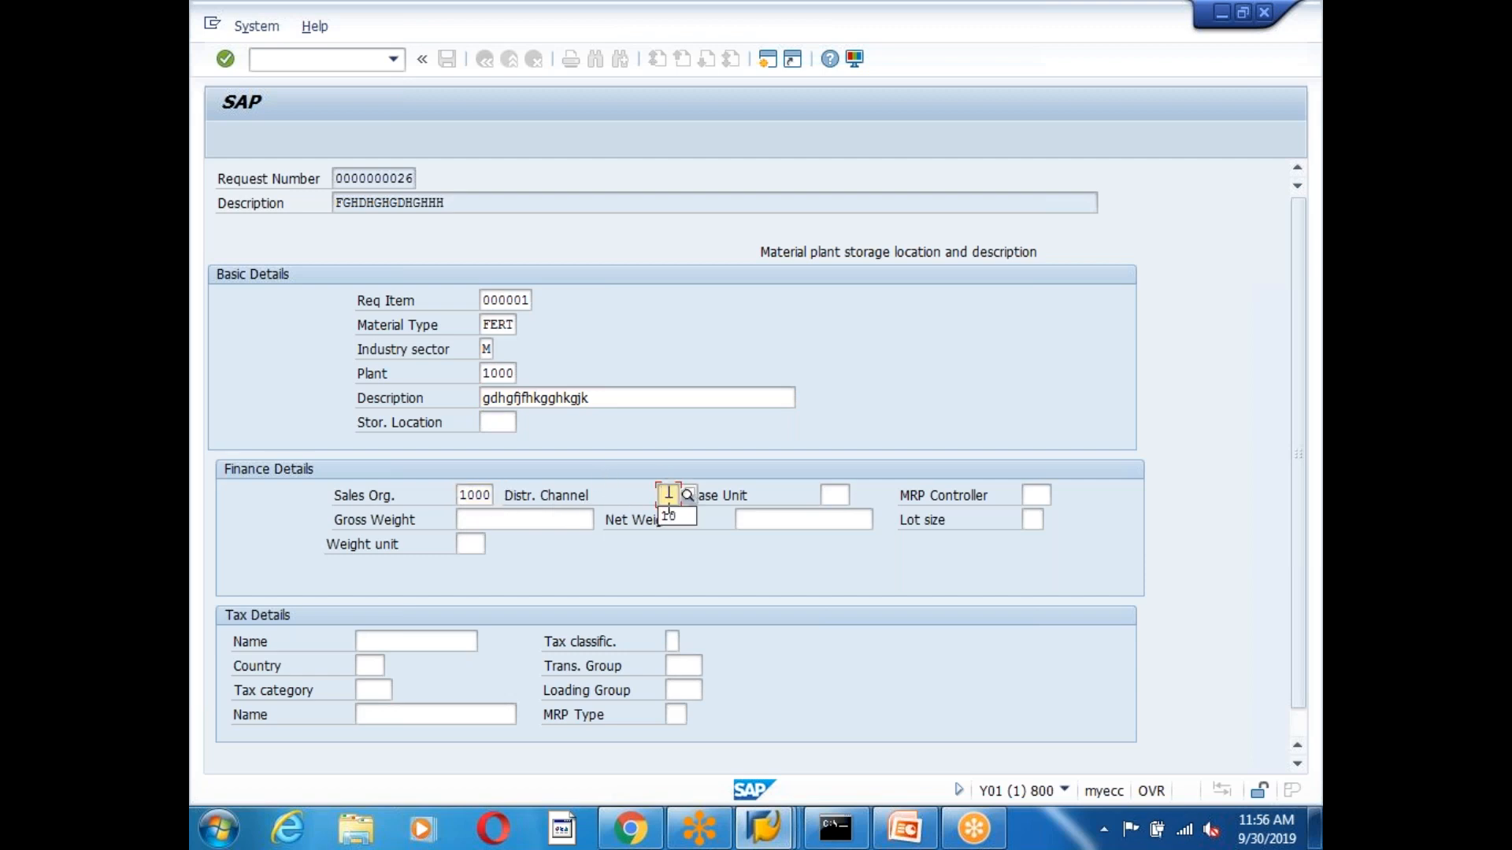
{"action": "left_click", "coordinate": [834, 494]}
{"action": "type", "text": "KG"}
Set gross and net weight 50, lot size 01, weight unit KG, and submit the details.
{"action": "left_click", "coordinate": [472, 520]}
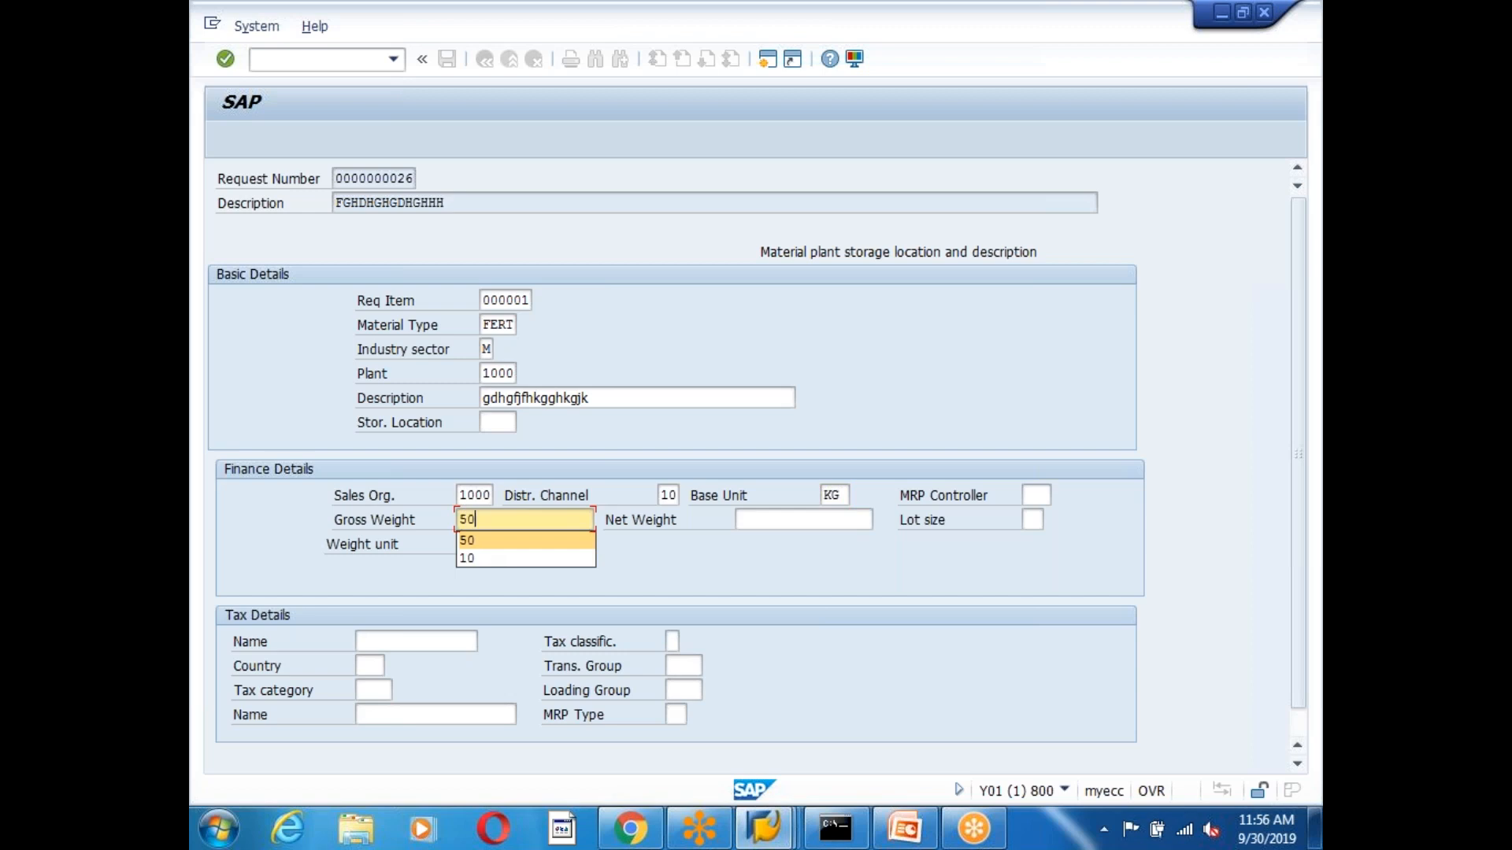
{"action": "left_click", "coordinate": [758, 520]}
{"action": "left_click", "coordinate": [757, 540]}
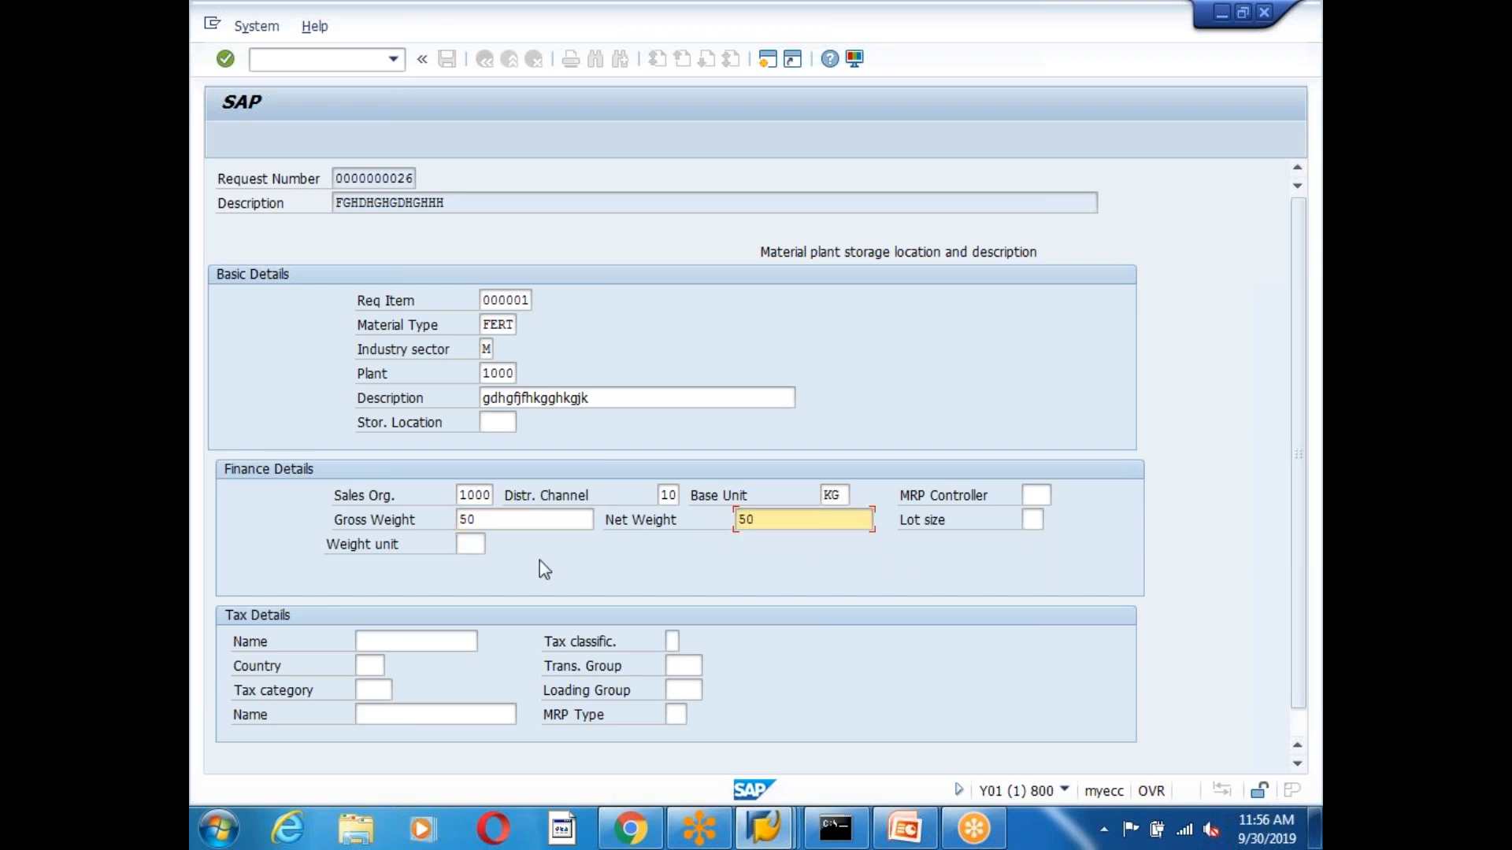
{"action": "left_click", "coordinate": [1029, 520]}
{"action": "type", "text": "01"}
{"action": "left_click", "coordinate": [474, 544]}
{"action": "type", "text": "KG"}
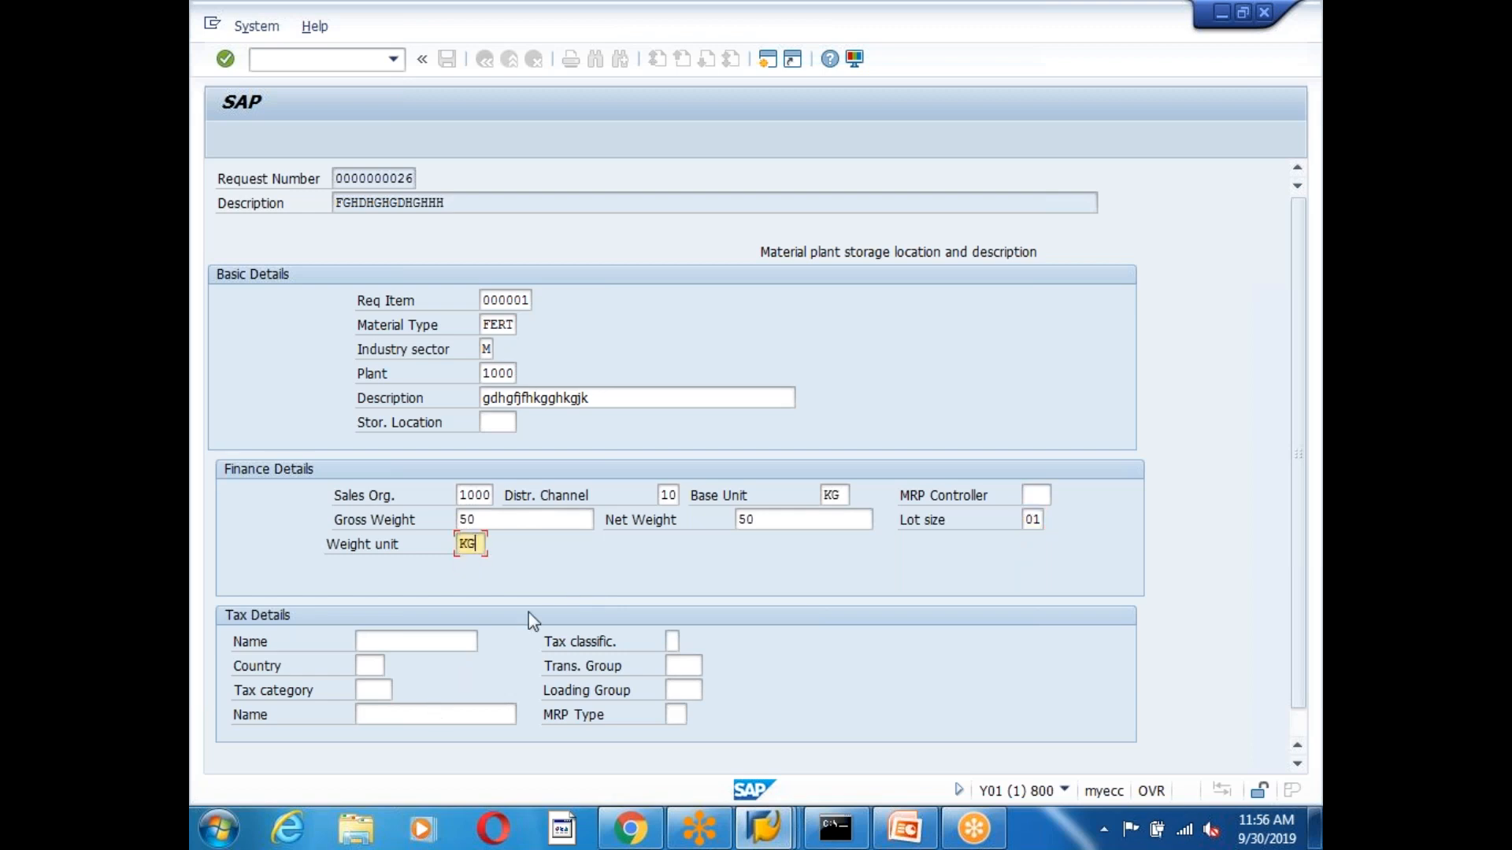
{"action": "scroll", "coordinate": [1126, 695], "scroll_direction": "down", "scroll_amount": 1}
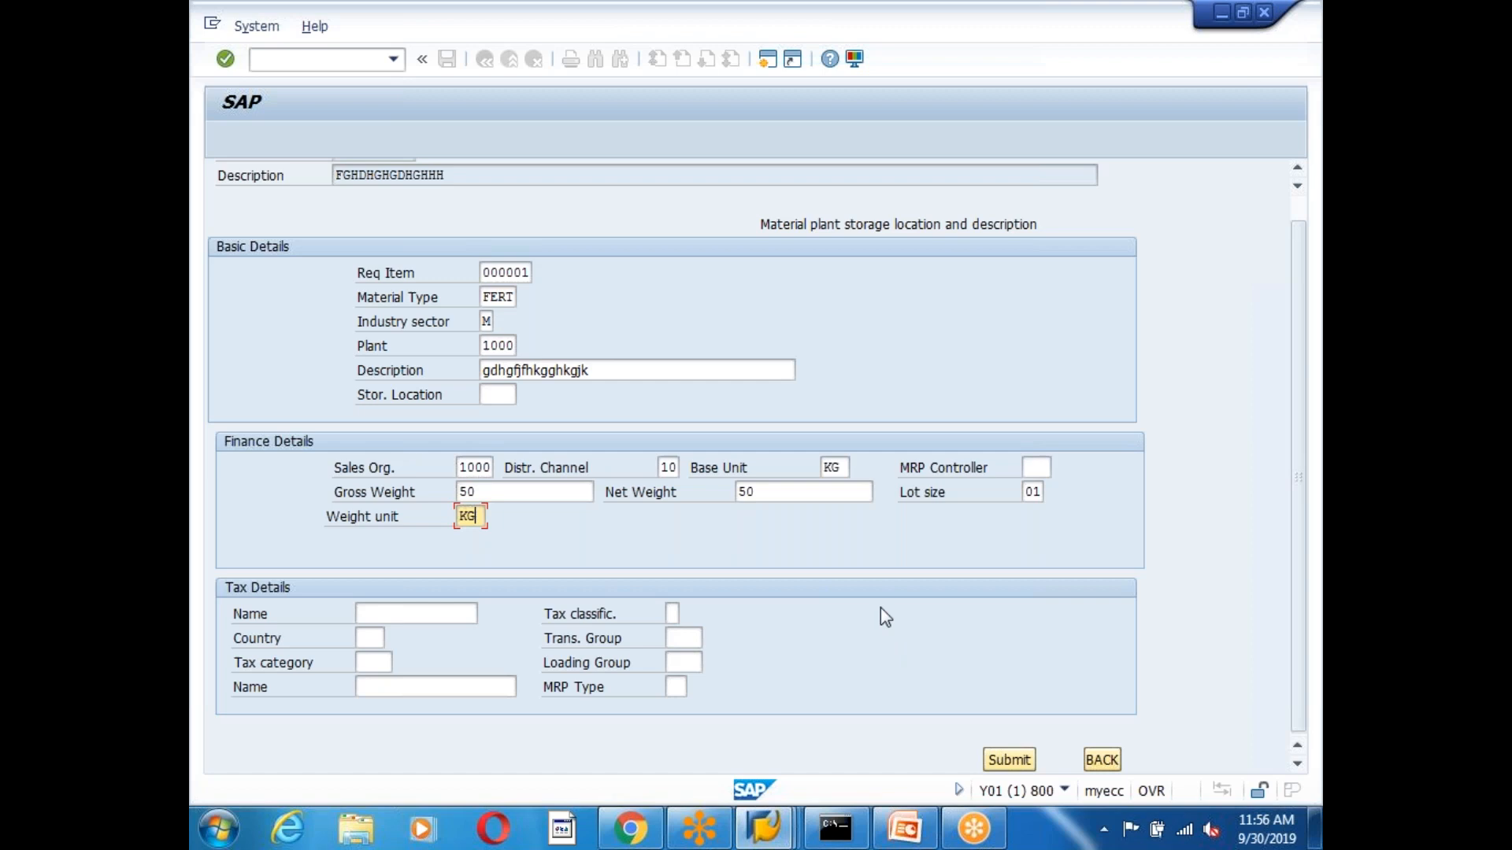
{"action": "left_click", "coordinate": [1008, 760]}
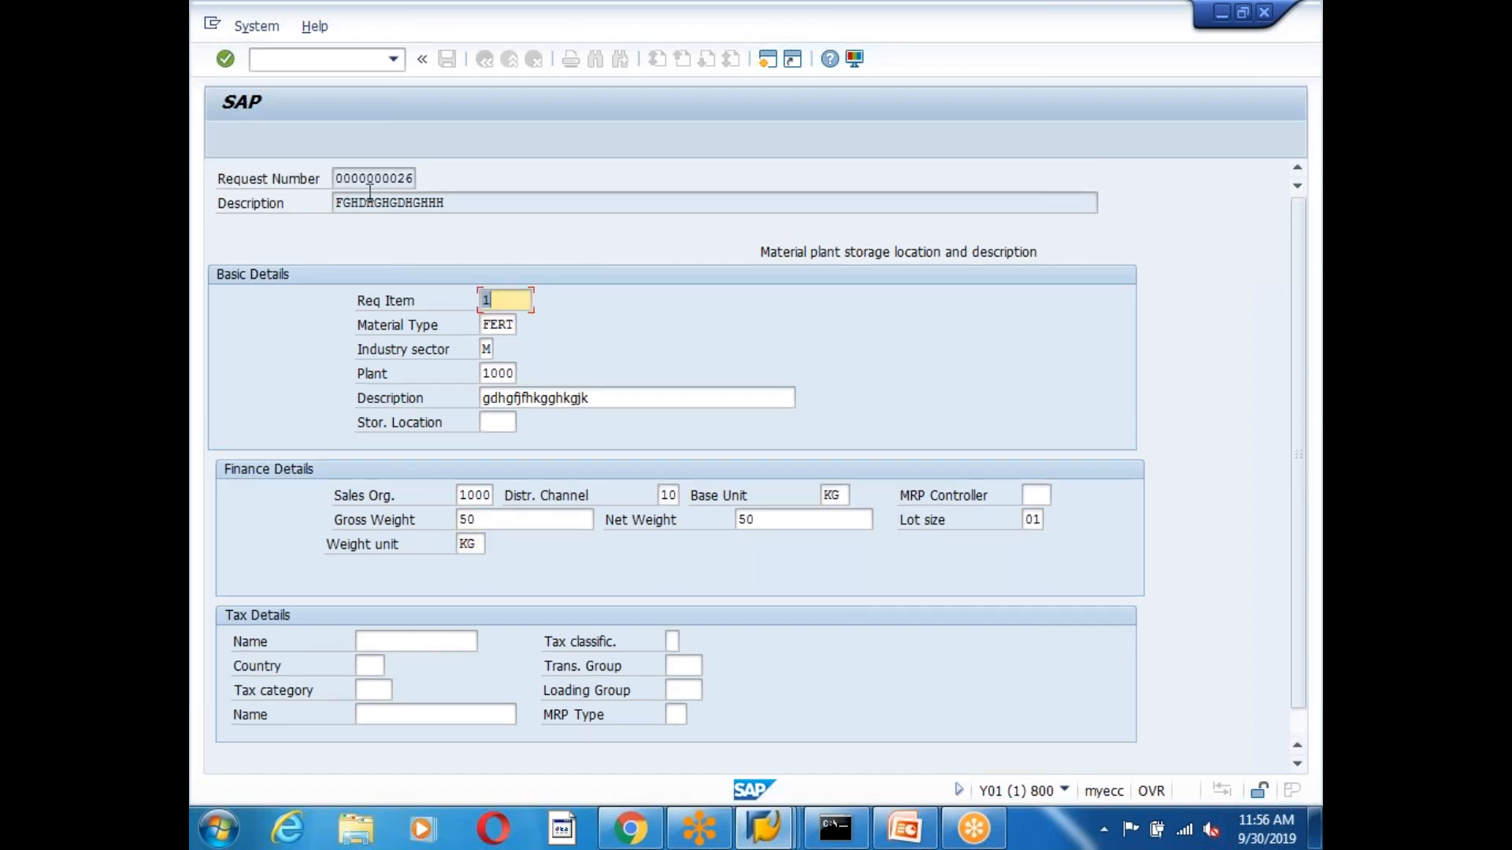
{"action": "left_click_drag", "start_coordinate": [337, 178], "coordinate": [422, 176]}
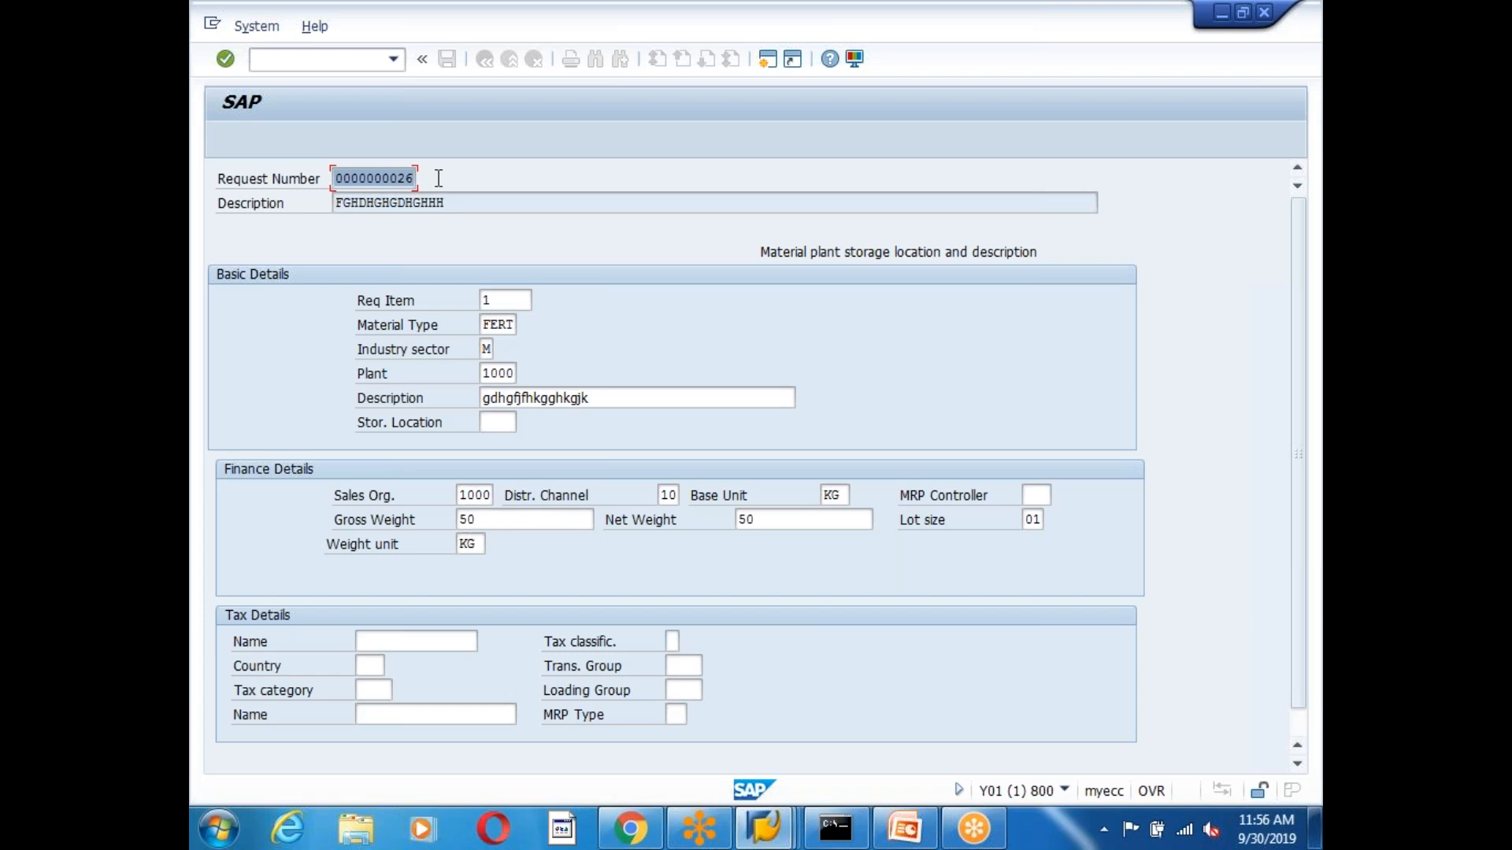
{"action": "key", "text": "ctrl+c"}
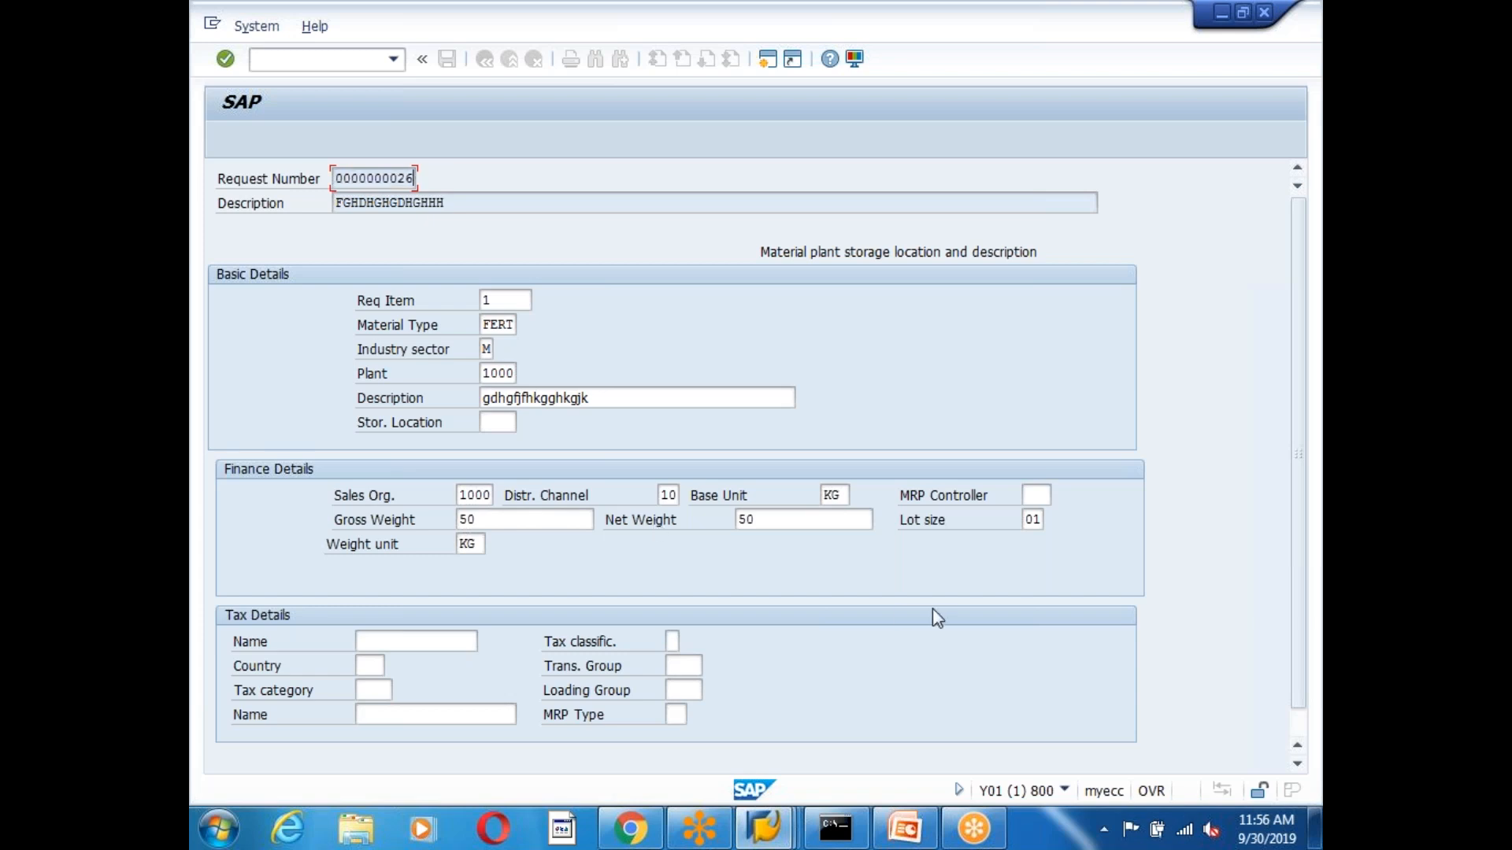
{"action": "scroll", "coordinate": [937, 622], "scroll_direction": "down", "scroll_amount": 1}
{"action": "left_click", "coordinate": [1100, 763]}
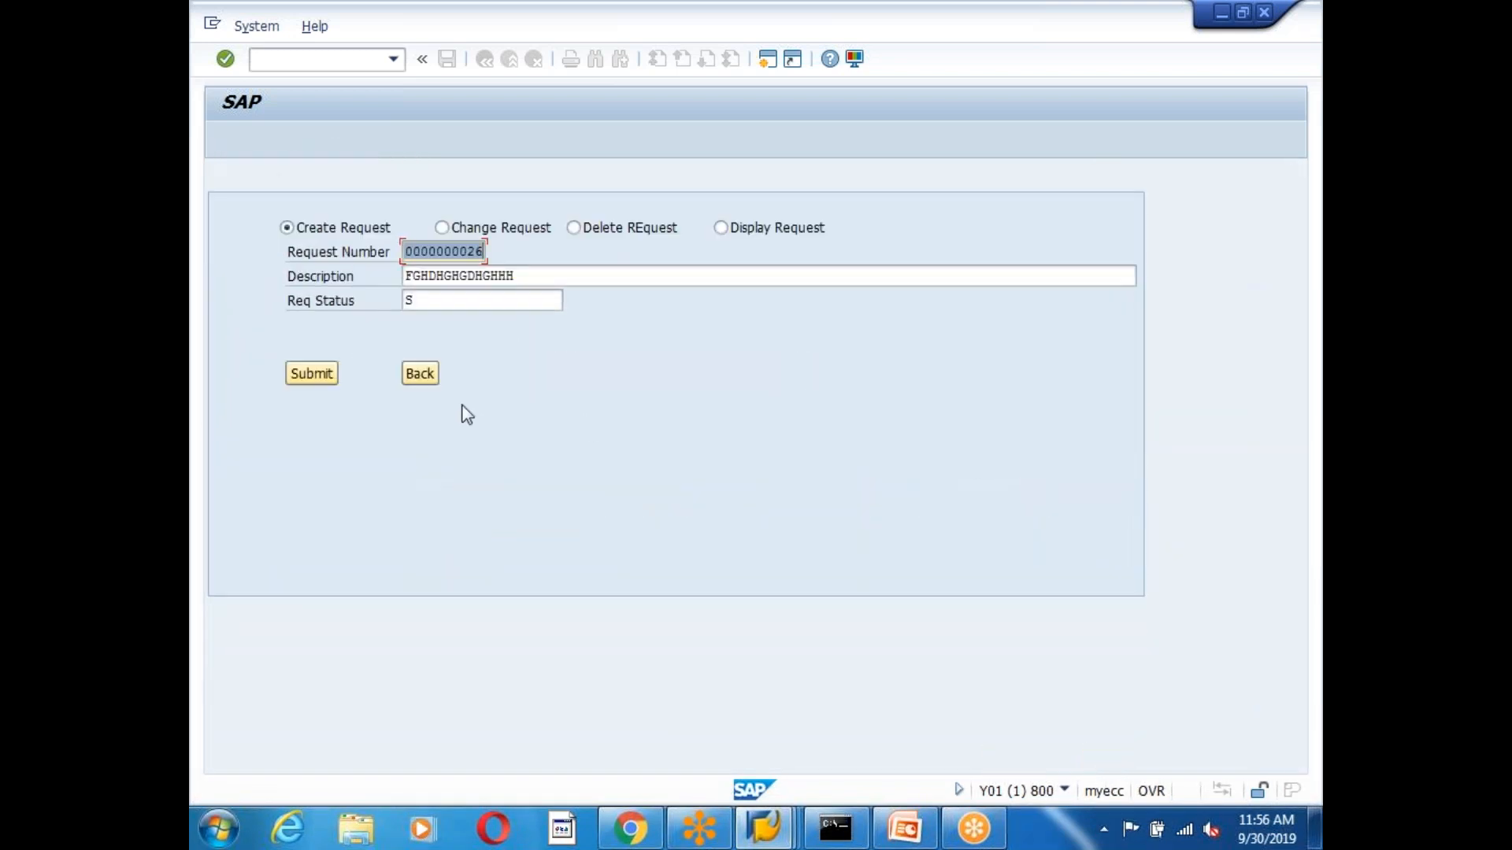
Return to the main menu and open the SWI1 work item selection report.
{"action": "left_click", "coordinate": [422, 374]}
{"action": "left_click", "coordinate": [330, 60]}
{"action": "type", "text": "swi1"}
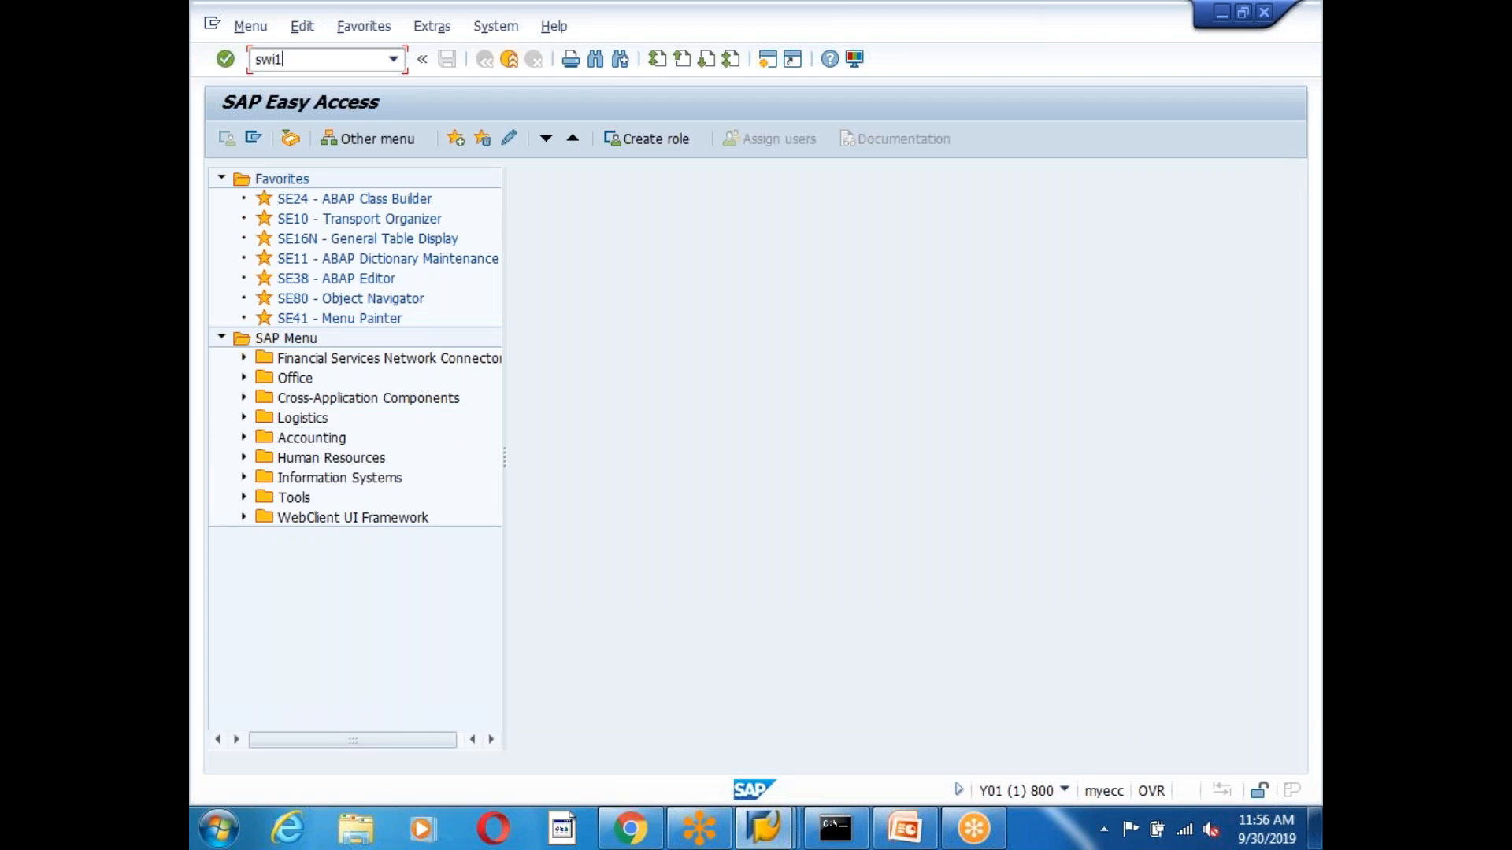
{"action": "key", "text": "Return"}
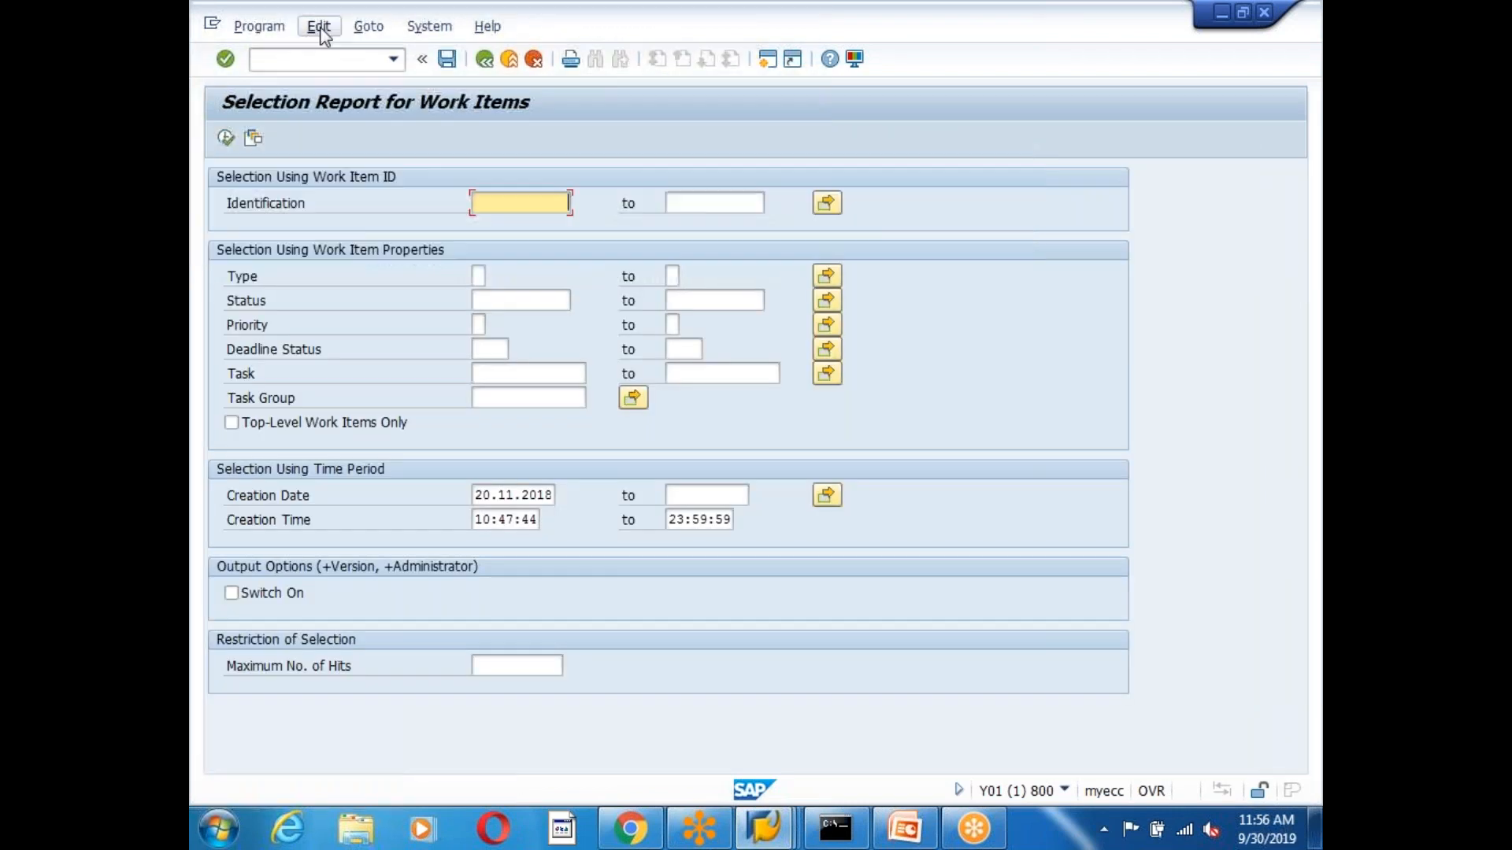
Clear the creation date and time filters, set task WS90100392, and execute the report.
{"action": "left_click", "coordinate": [529, 497]}
{"action": "key", "text": "ctrl+a"}
{"action": "key", "text": "Delete"}
{"action": "key", "text": "Tab"}
{"action": "key", "text": "Tab"}
{"action": "key", "text": "Tab"}
{"action": "key", "text": "Delete"}
{"action": "key", "text": "Tab"}
{"action": "key", "text": "Delete"}
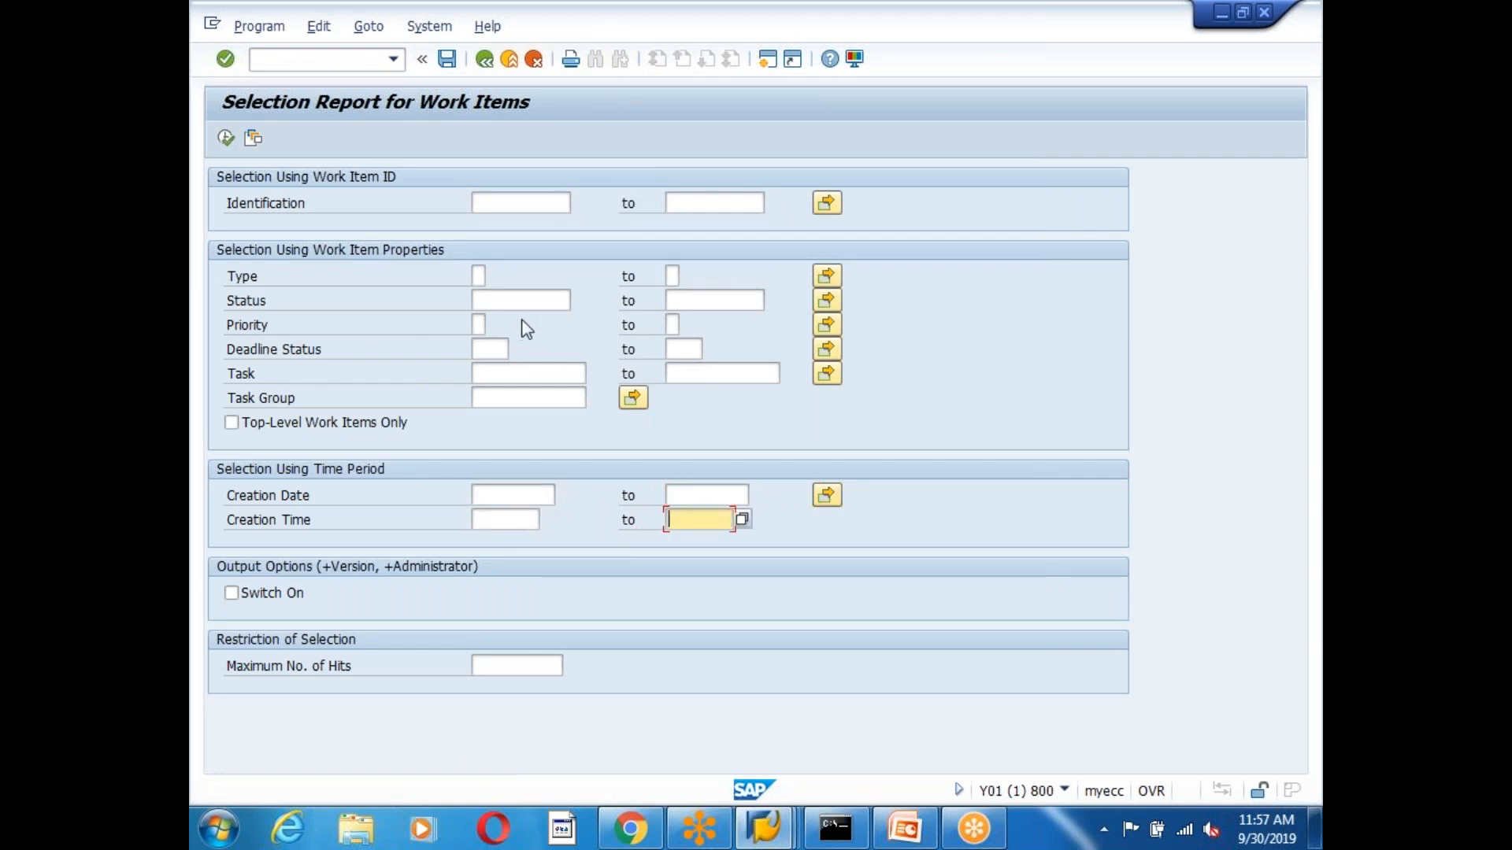
{"action": "left_click", "coordinate": [505, 373]}
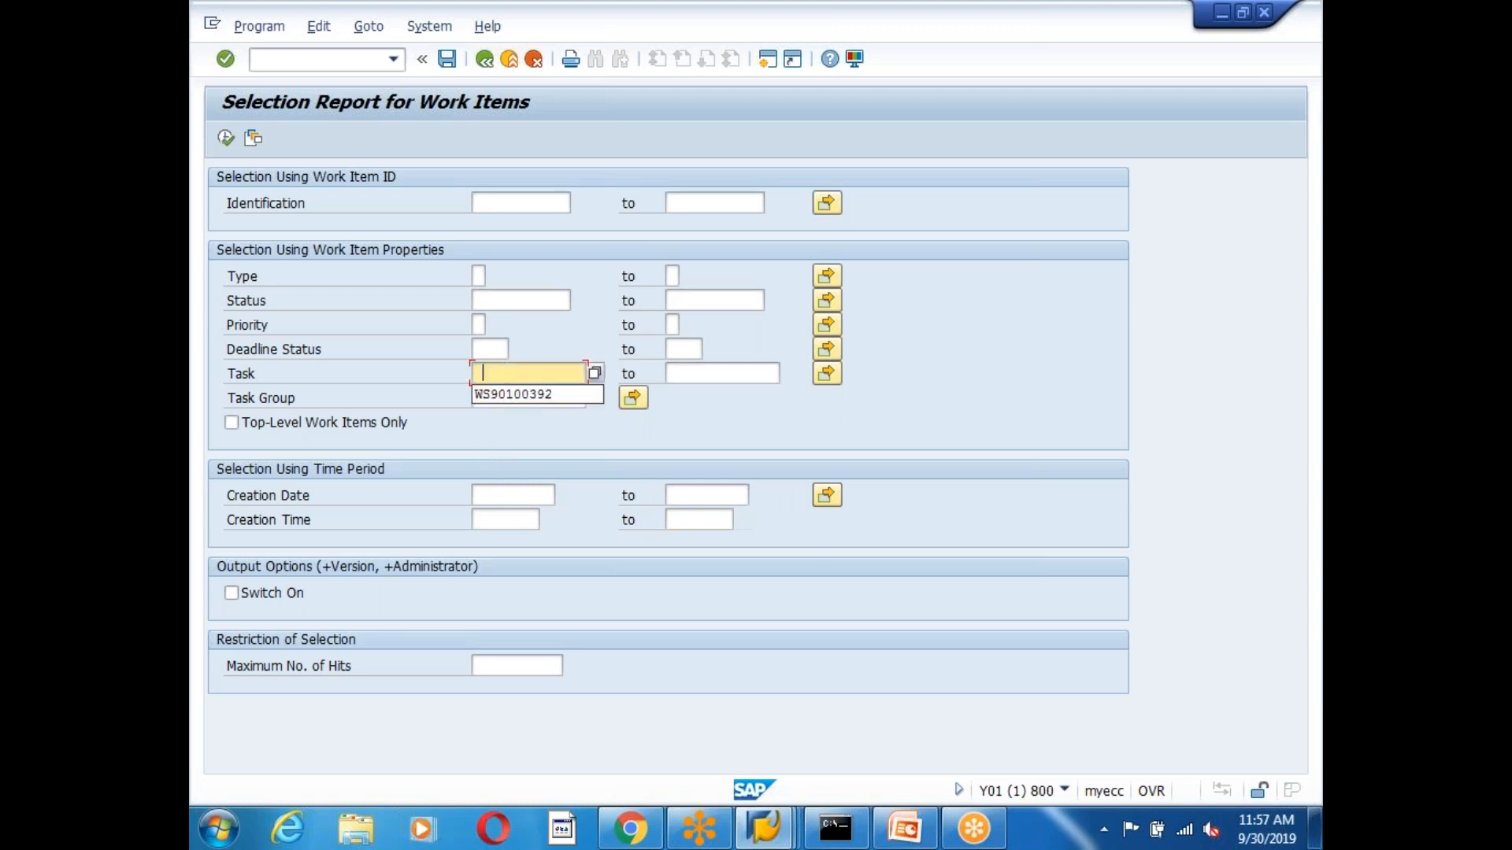
{"action": "left_click", "coordinate": [507, 397]}
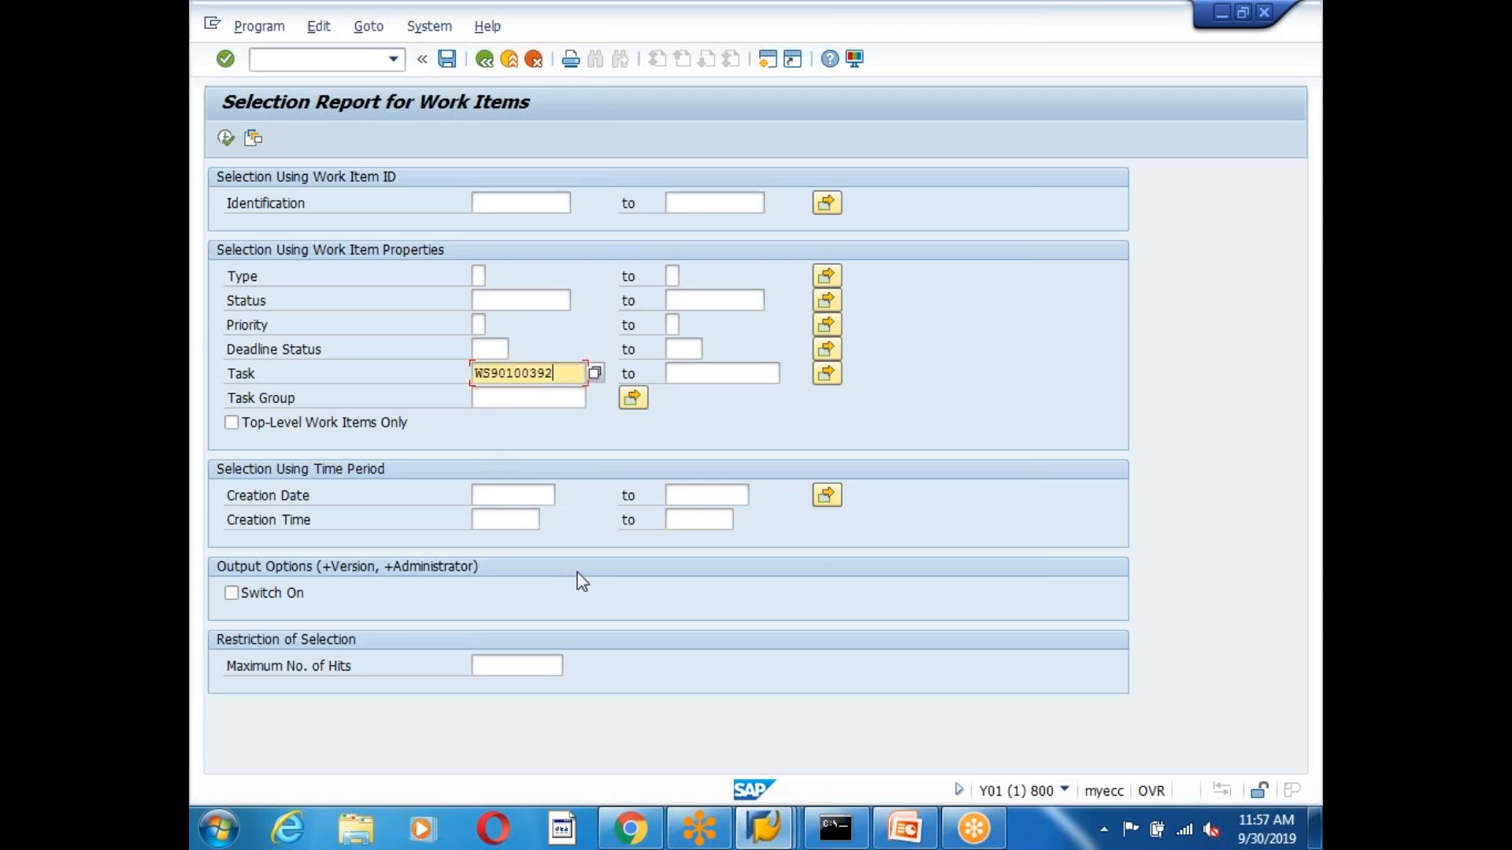
{"action": "left_click", "coordinate": [236, 145]}
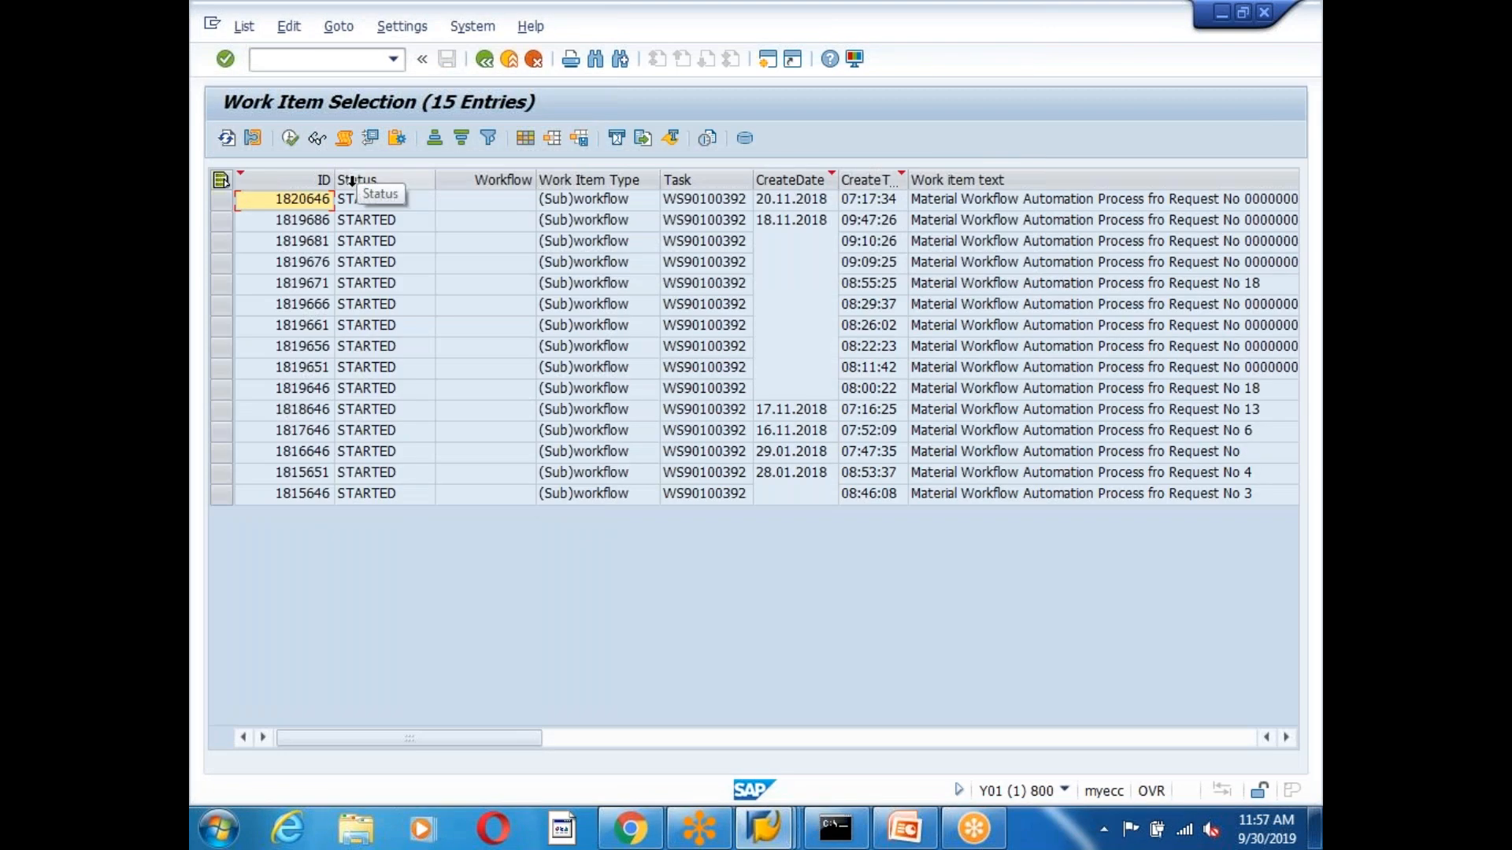
Select work item 1820646 in the list and open its workflow log.
{"action": "left_click_drag", "start_coordinate": [504, 740], "coordinate": [706, 741]}
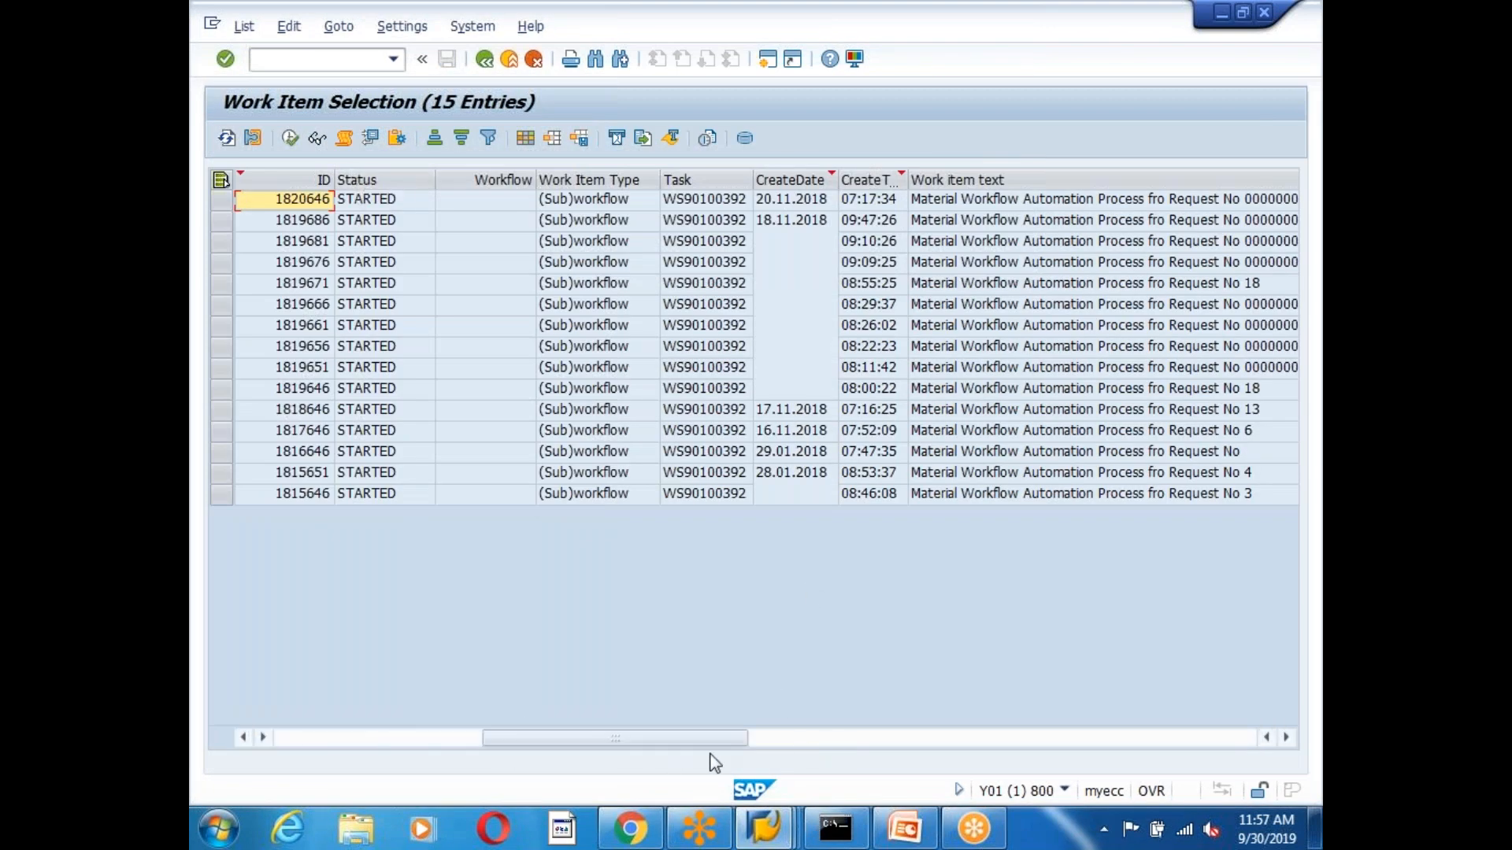
{"action": "left_click", "coordinate": [670, 199]}
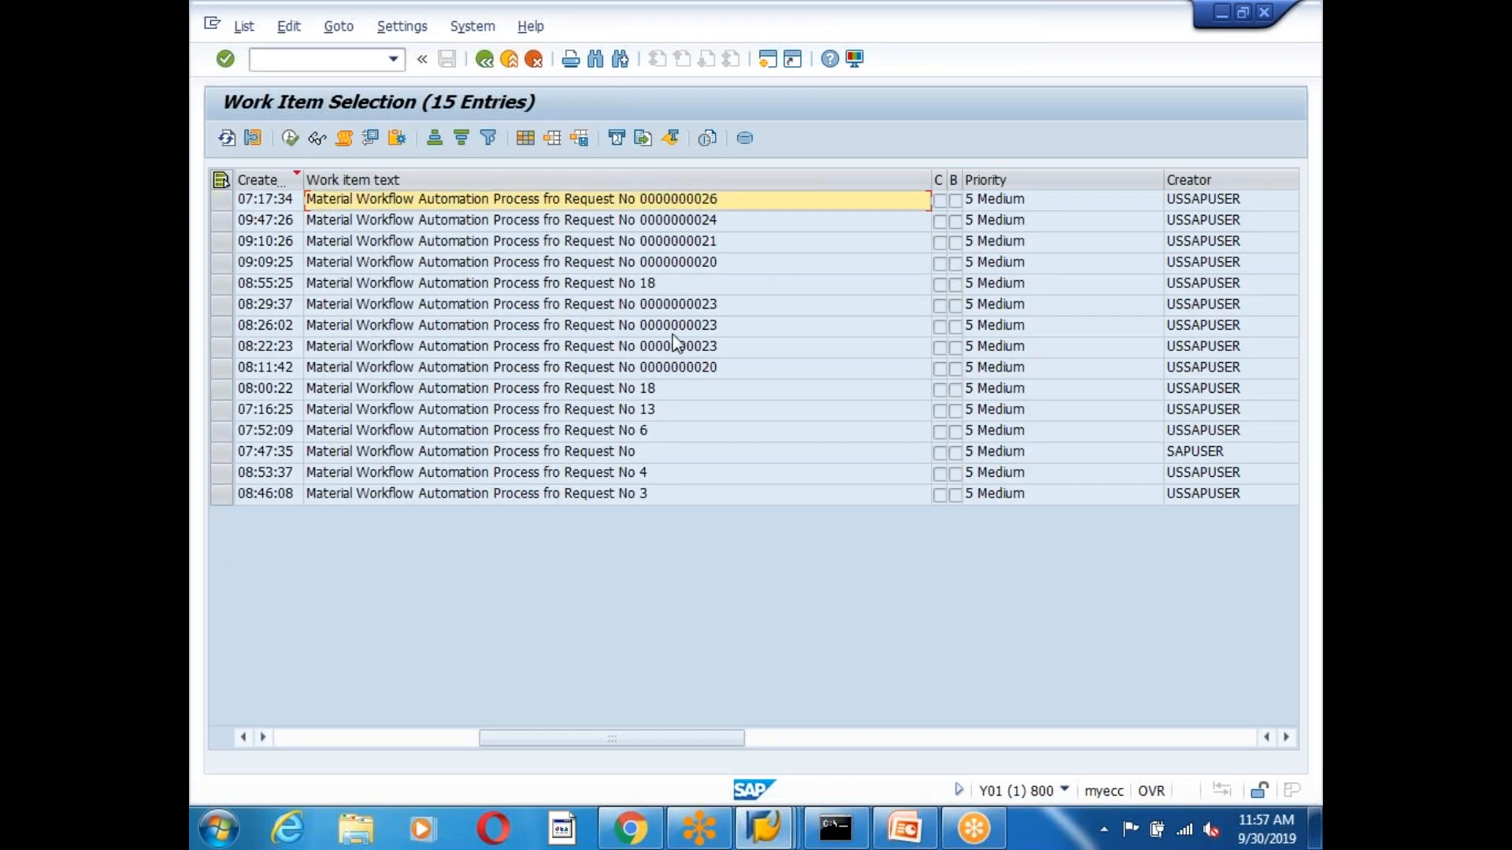
{"action": "left_click_drag", "start_coordinate": [648, 740], "coordinate": [376, 736]}
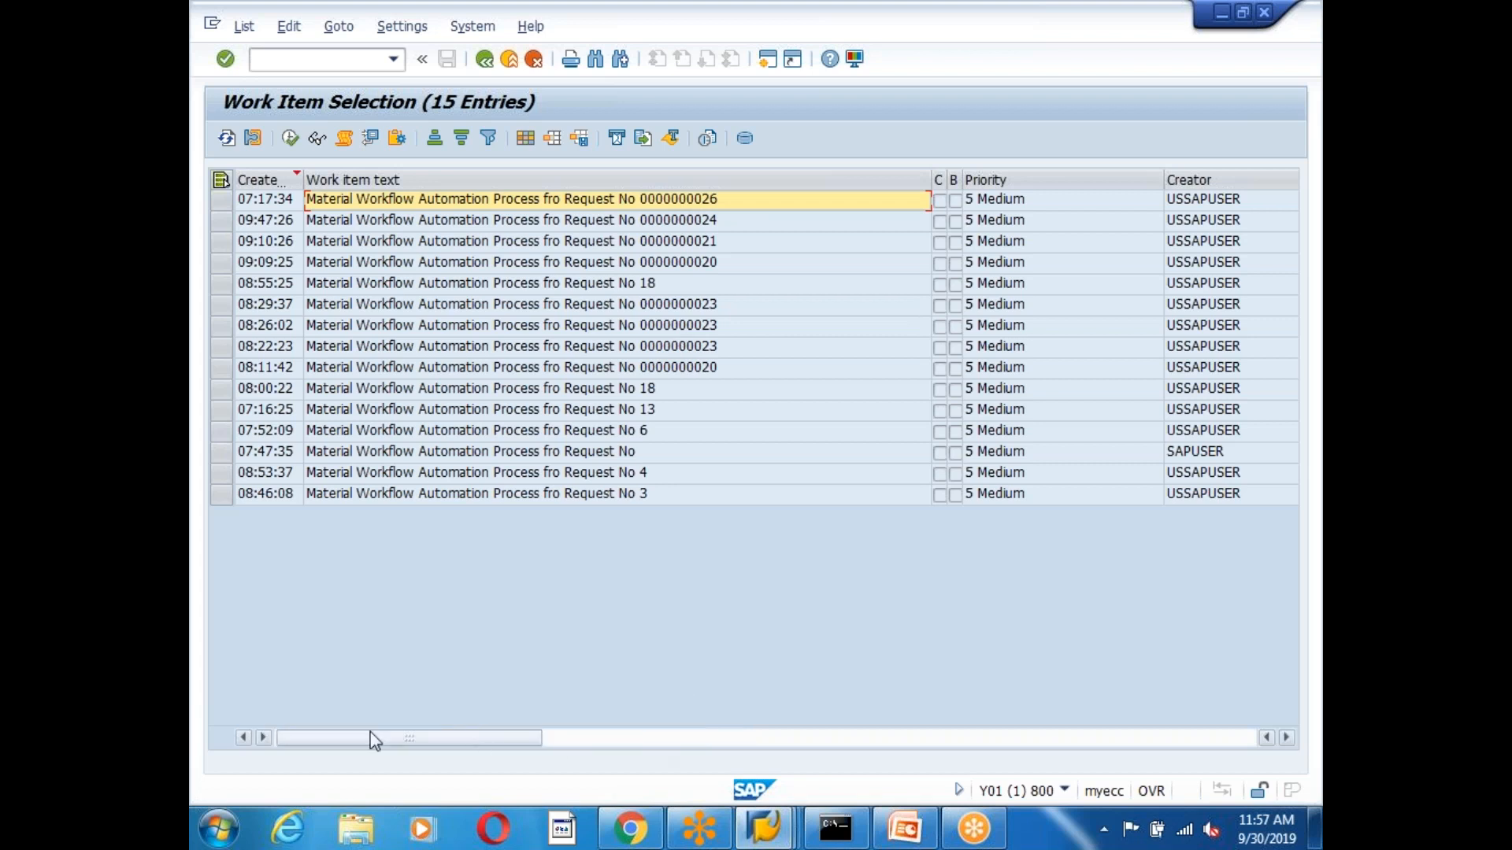
{"action": "left_click", "coordinate": [308, 205]}
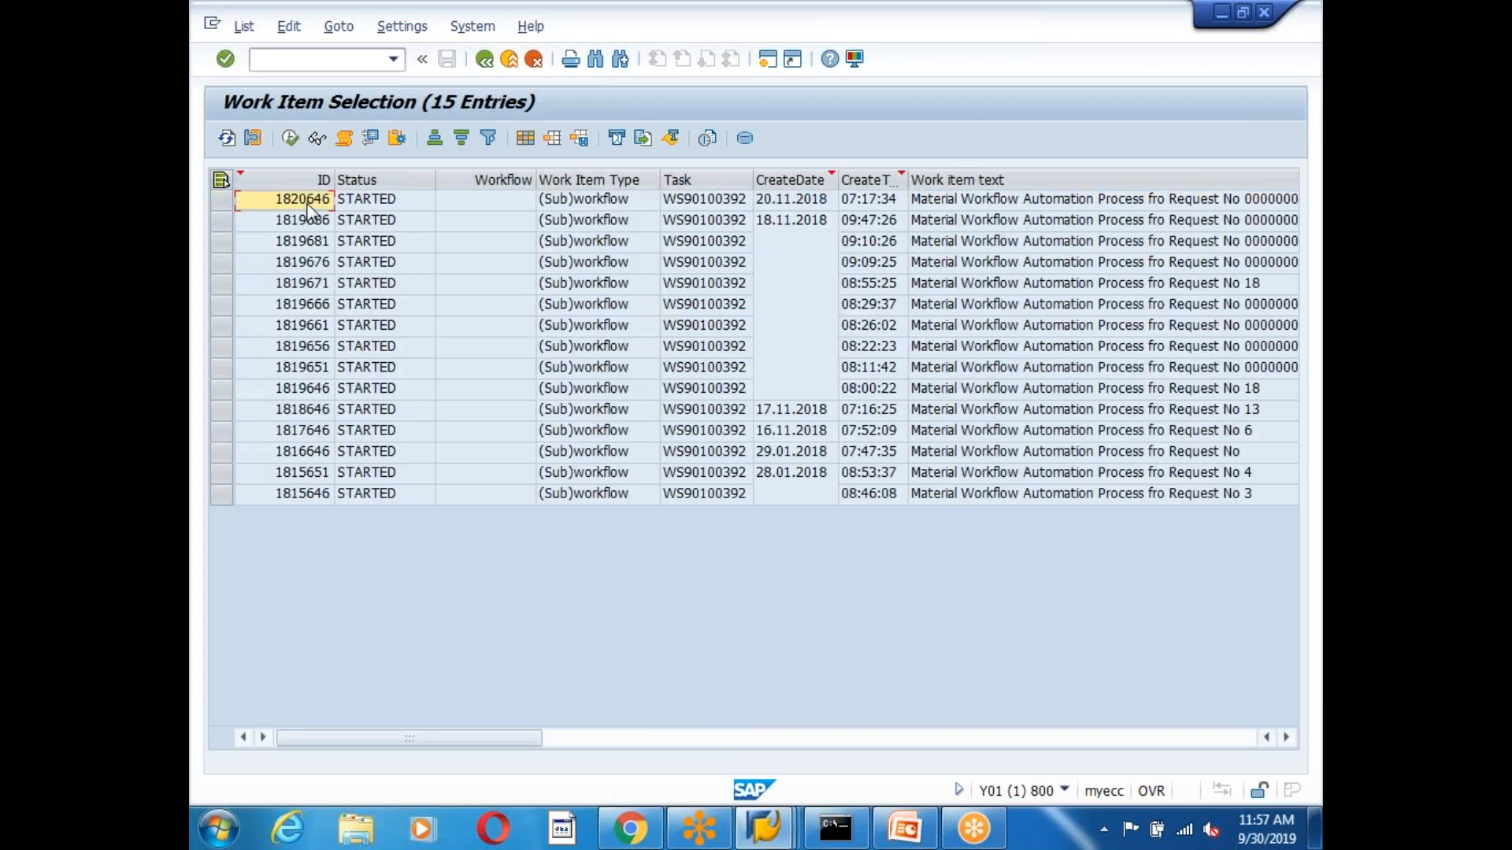
{"action": "double_click", "coordinate": [309, 206]}
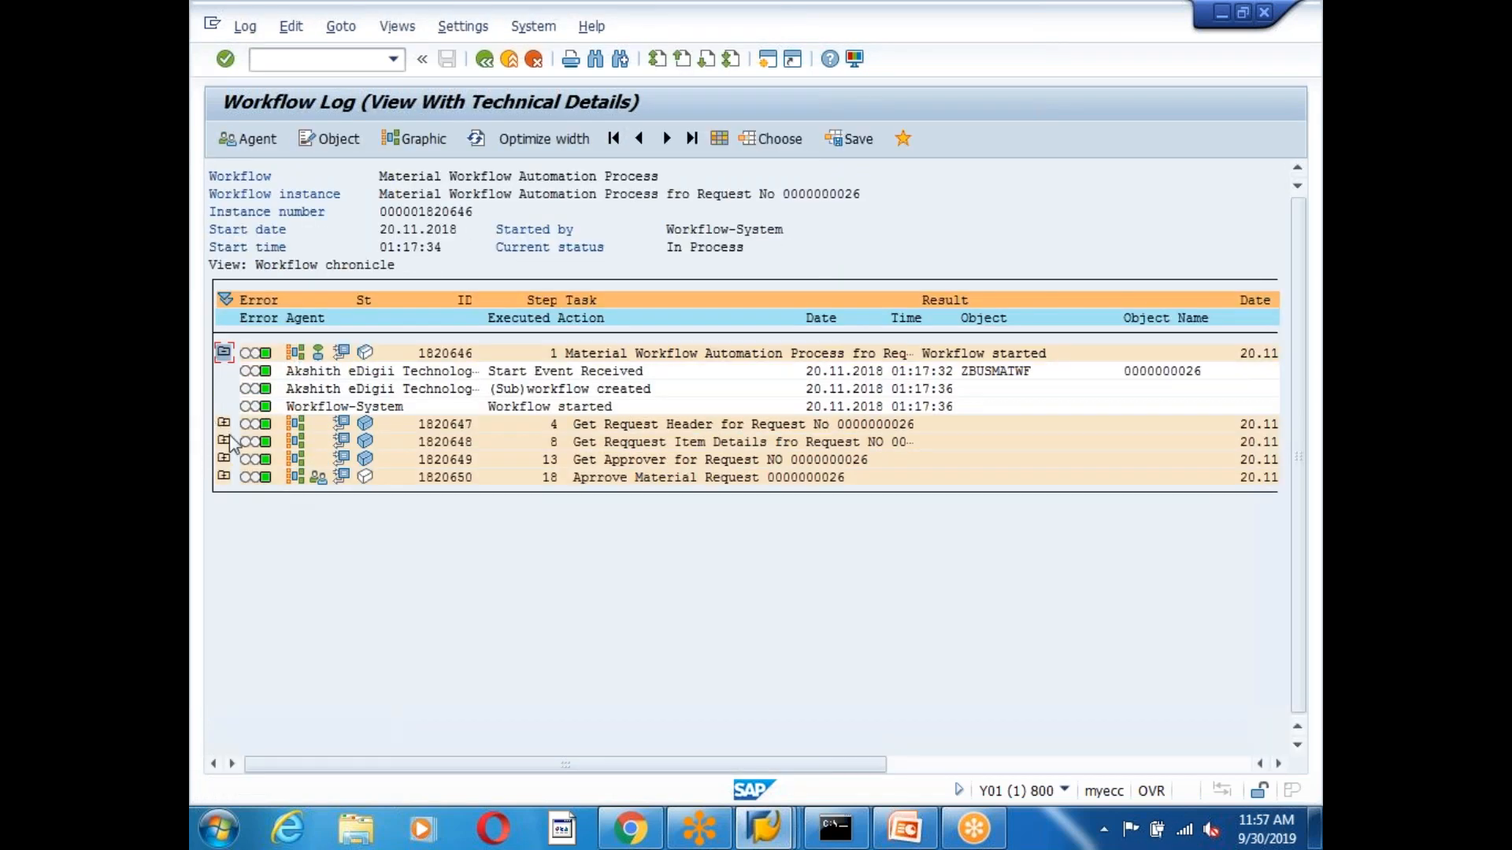
Expand step 1820647, open its data container, and expand the EX_HEADER structure.
{"action": "left_click", "coordinate": [229, 429]}
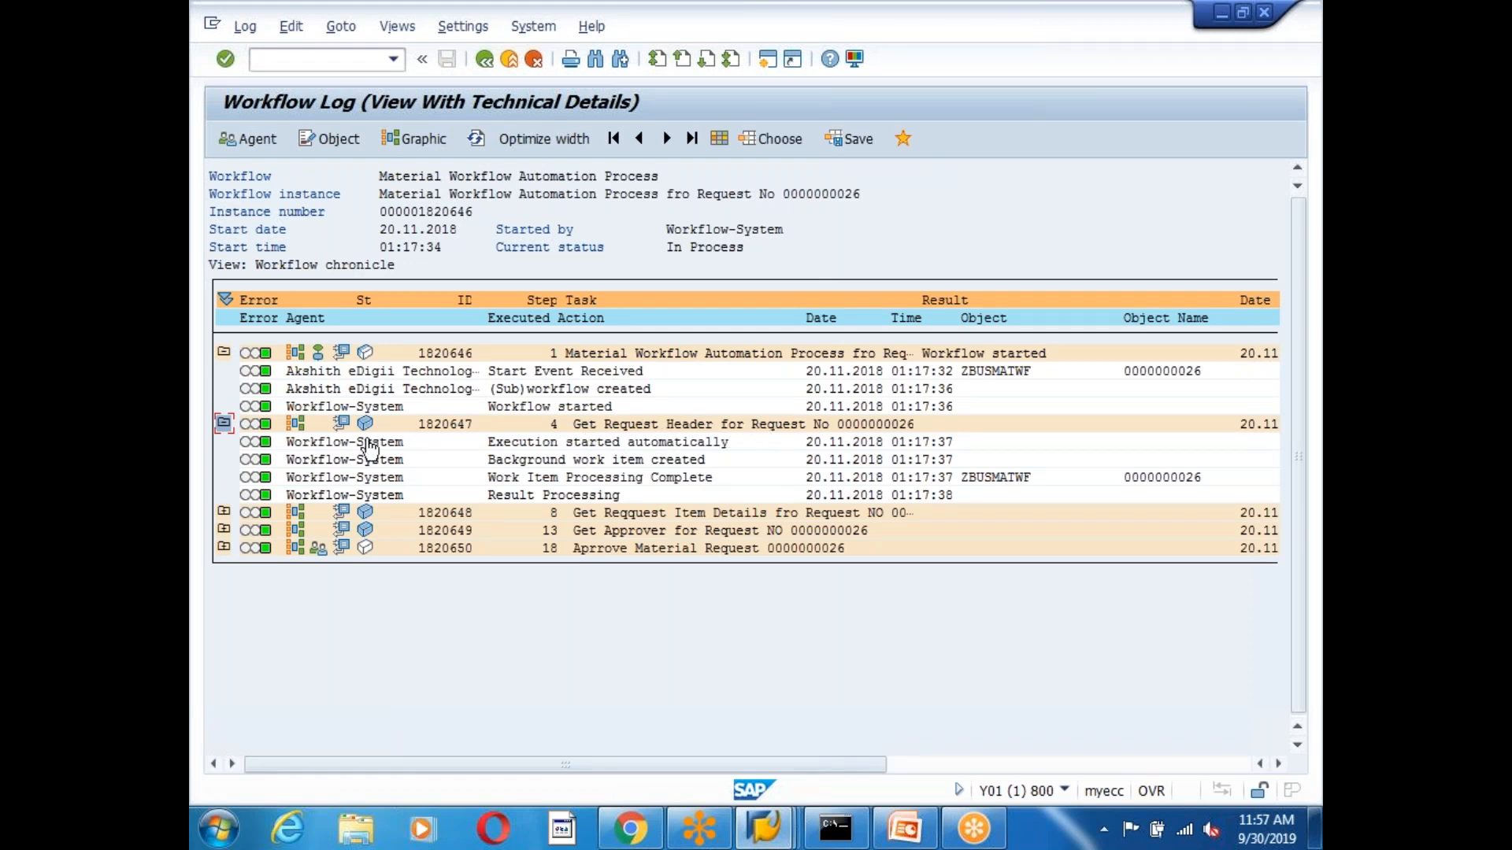
{"action": "left_click", "coordinate": [341, 425]}
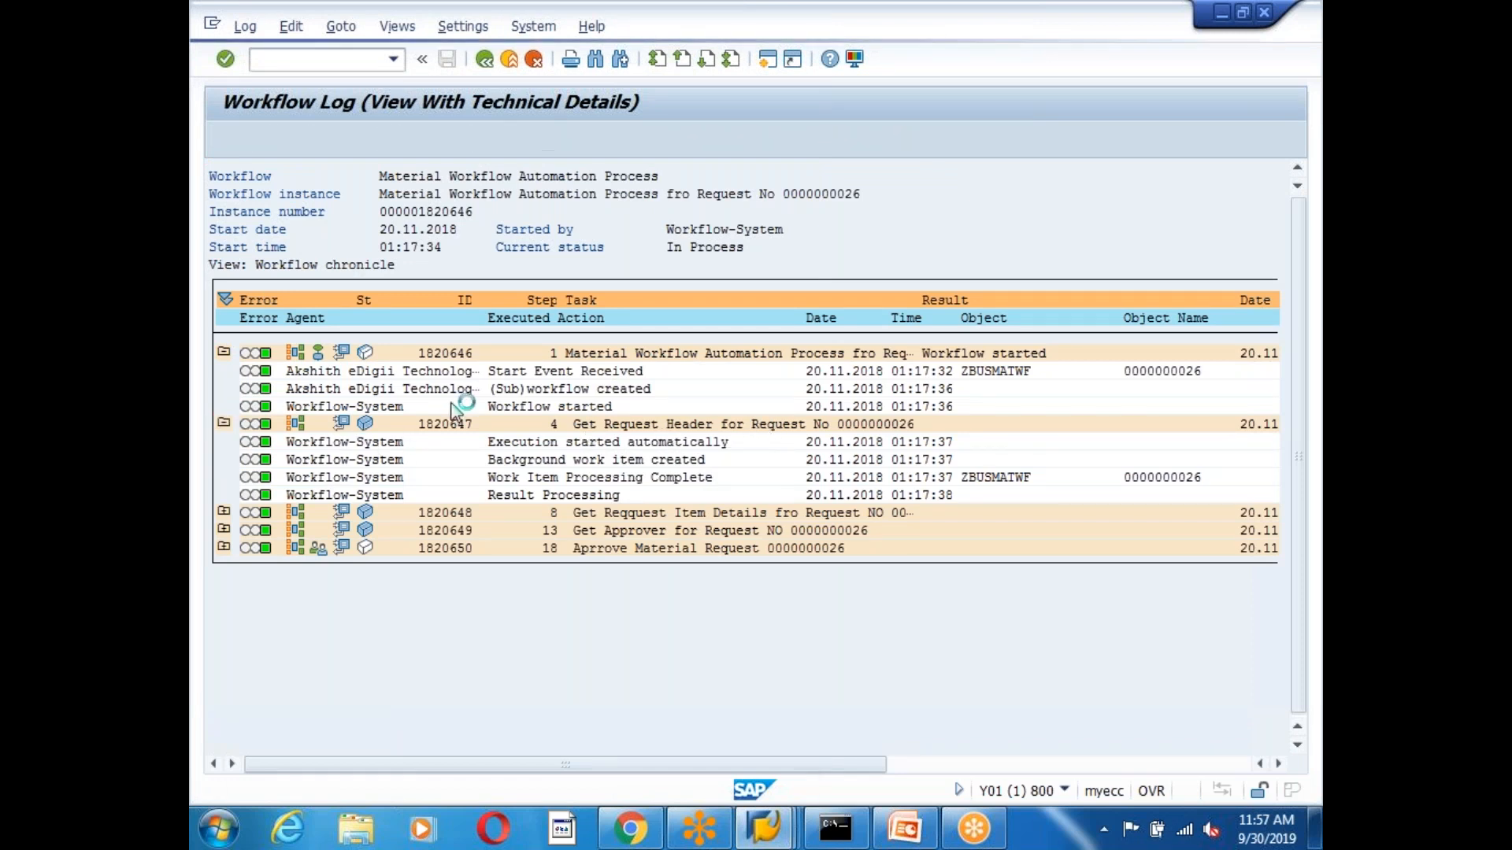
{"action": "left_click", "coordinate": [256, 323]}
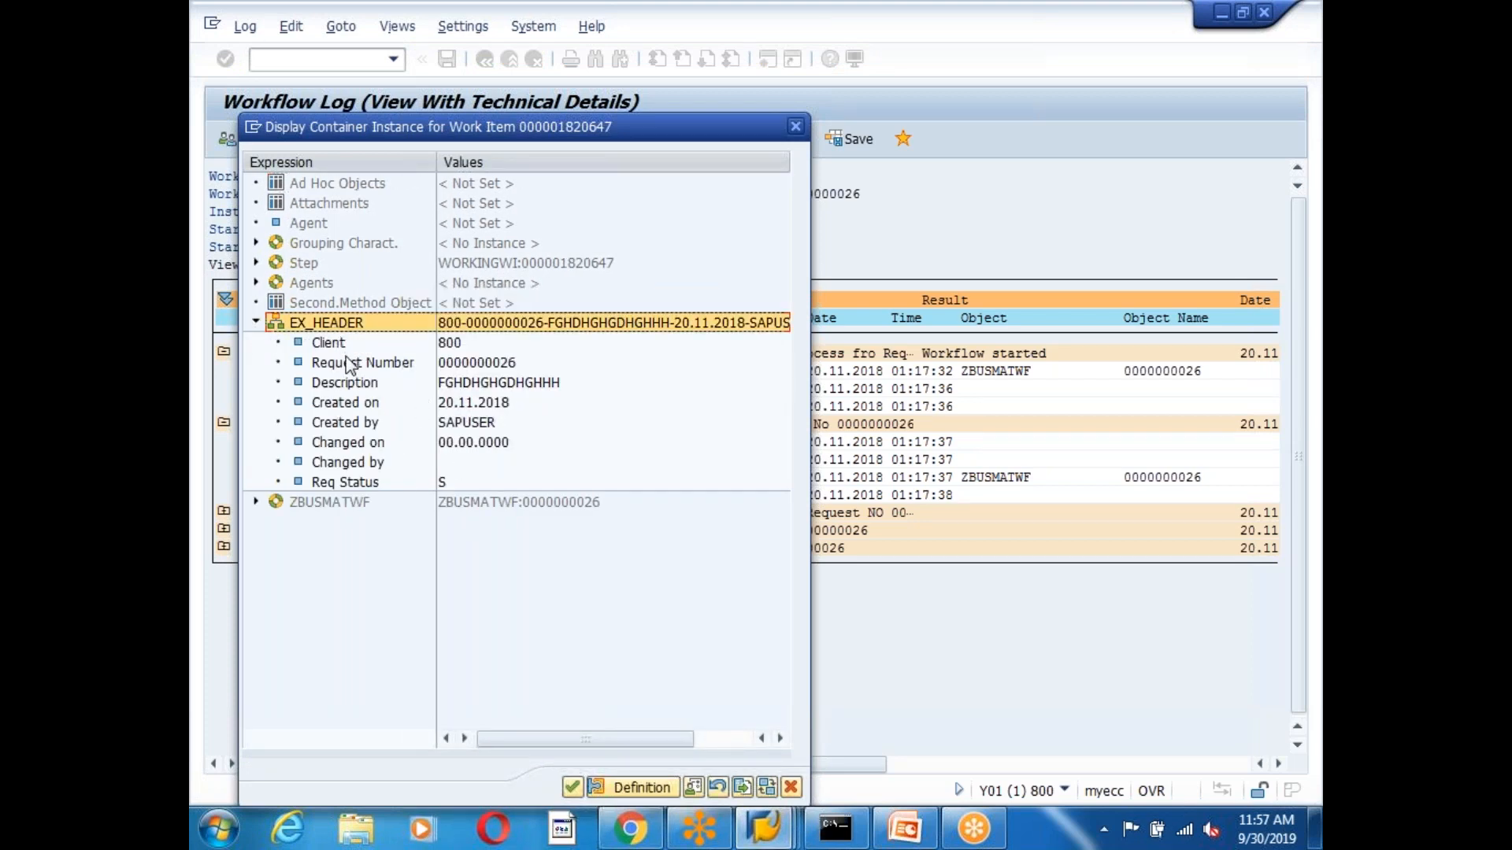
Review EX_HEADER's request number, description, created/changed values and status S, then close the container.
{"action": "left_click", "coordinate": [352, 363]}
{"action": "double_click", "coordinate": [354, 383]}
{"action": "left_click", "coordinate": [362, 408]}
{"action": "left_click", "coordinate": [362, 425]}
{"action": "left_click", "coordinate": [362, 445]}
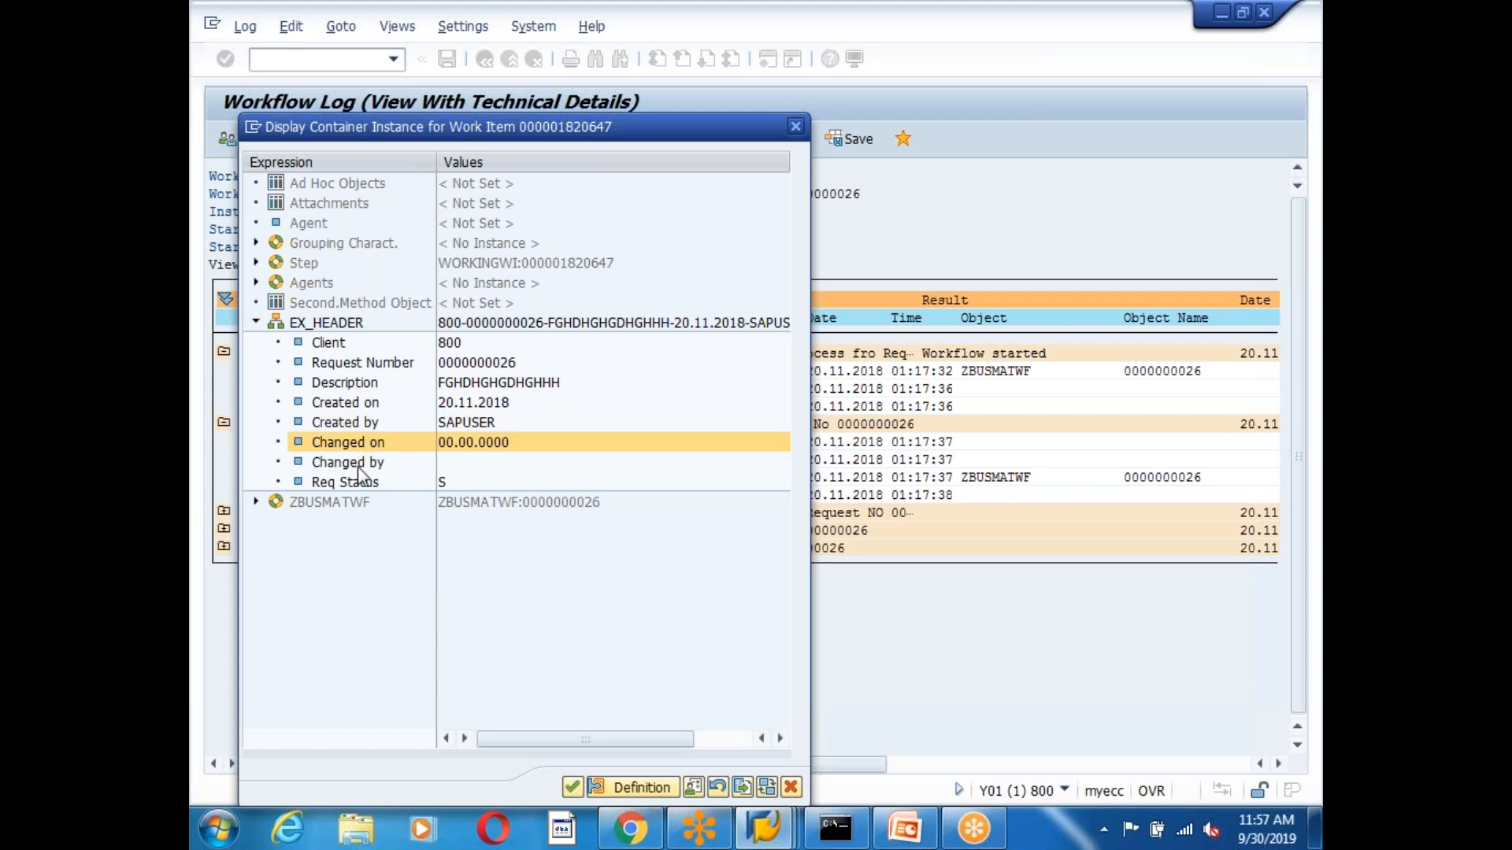
{"action": "left_click", "coordinate": [357, 466]}
{"action": "left_click", "coordinate": [362, 482]}
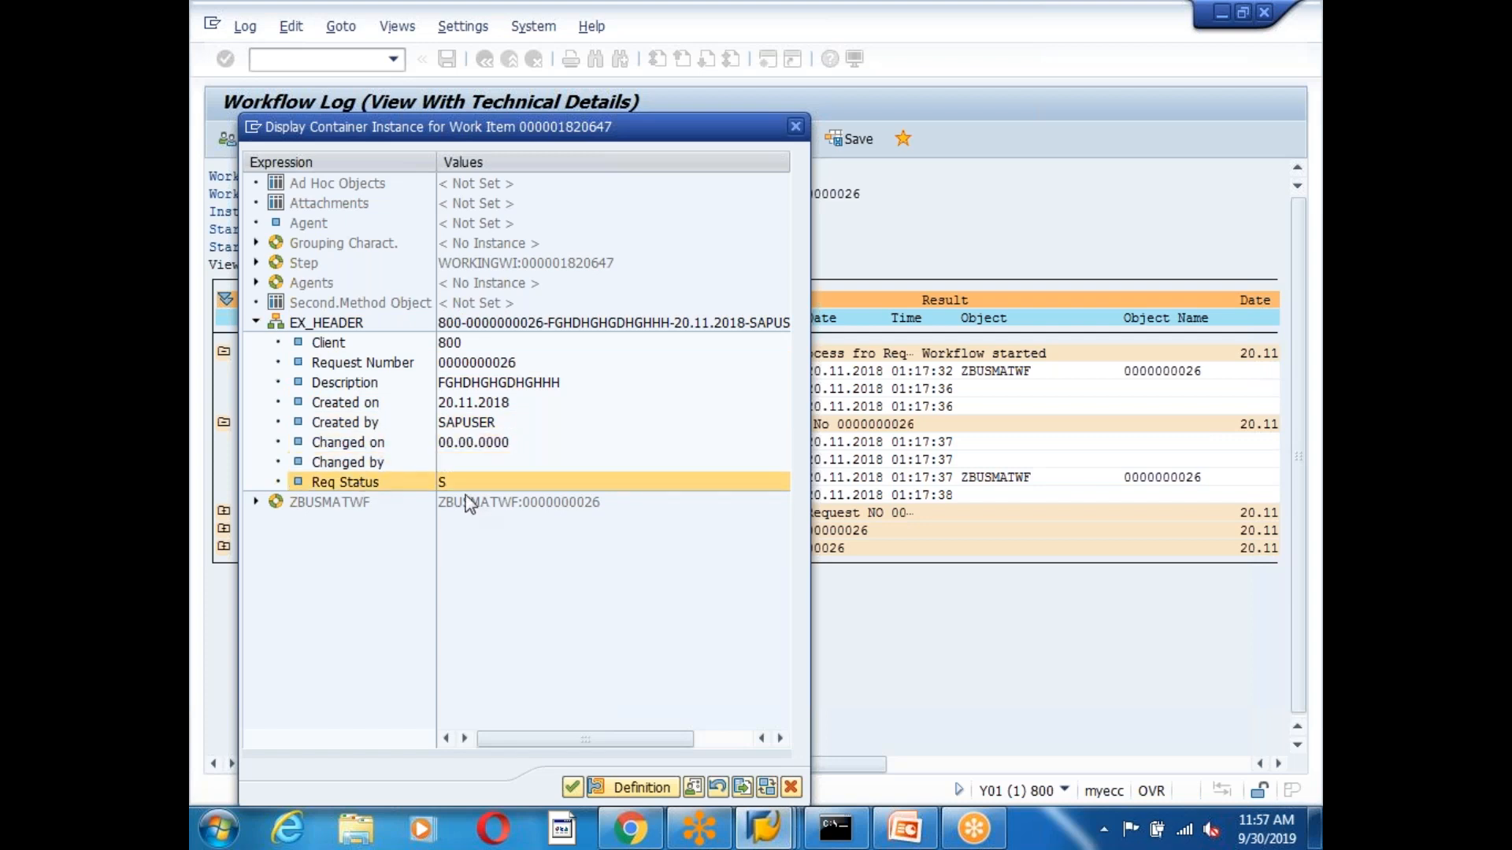
{"action": "left_click", "coordinate": [451, 484]}
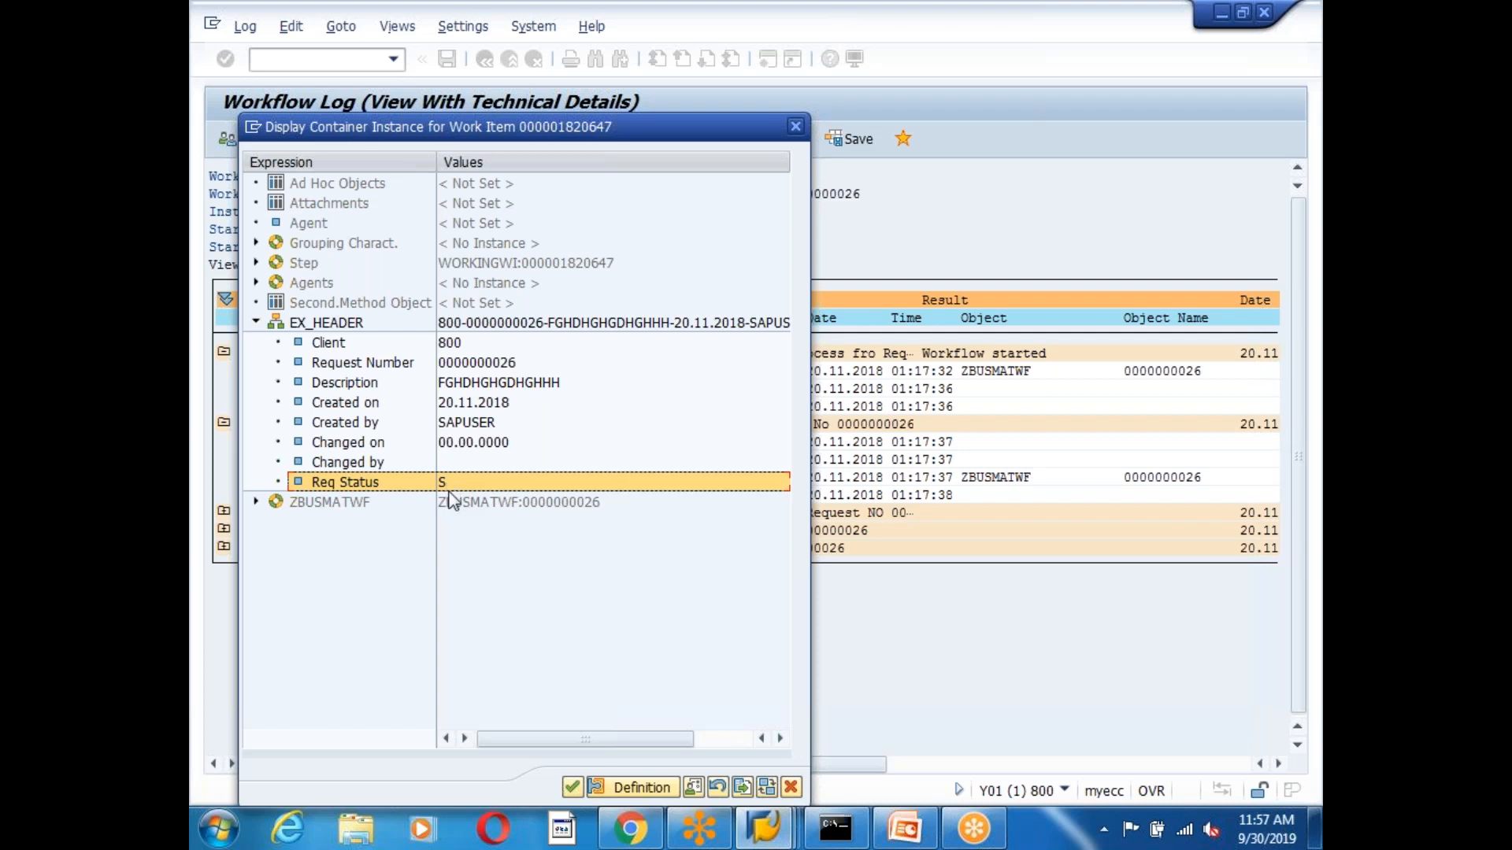
{"action": "left_click", "coordinate": [257, 323]}
{"action": "left_click", "coordinate": [795, 127]}
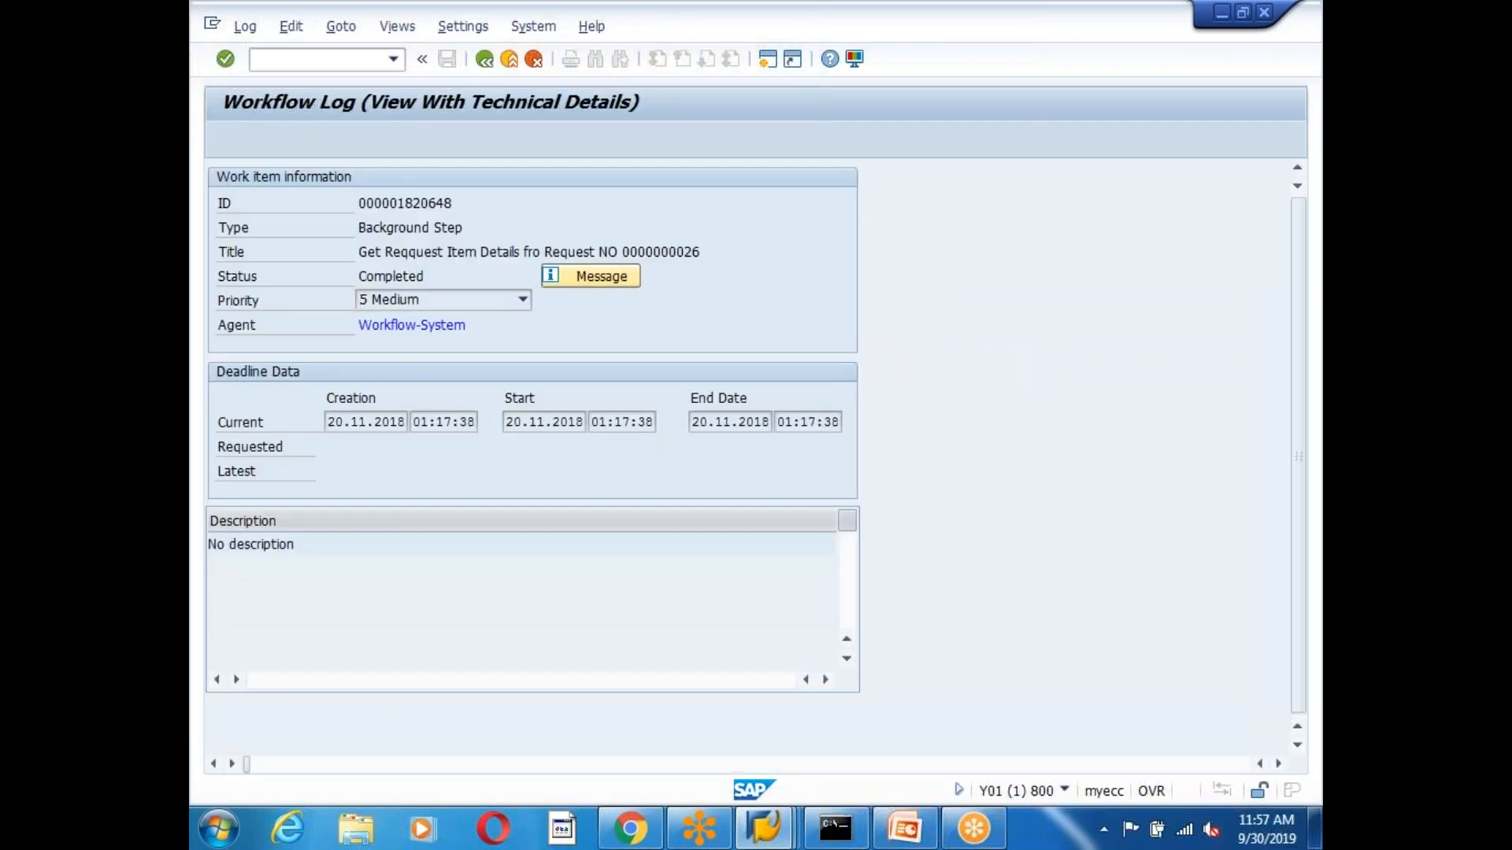
Back in the workflow log, expand steps 1820648 and 1820649 and show 1820648's EX_ITEMS table.
{"action": "key", "text": "F3"}
{"action": "left_click", "coordinate": [223, 512]}
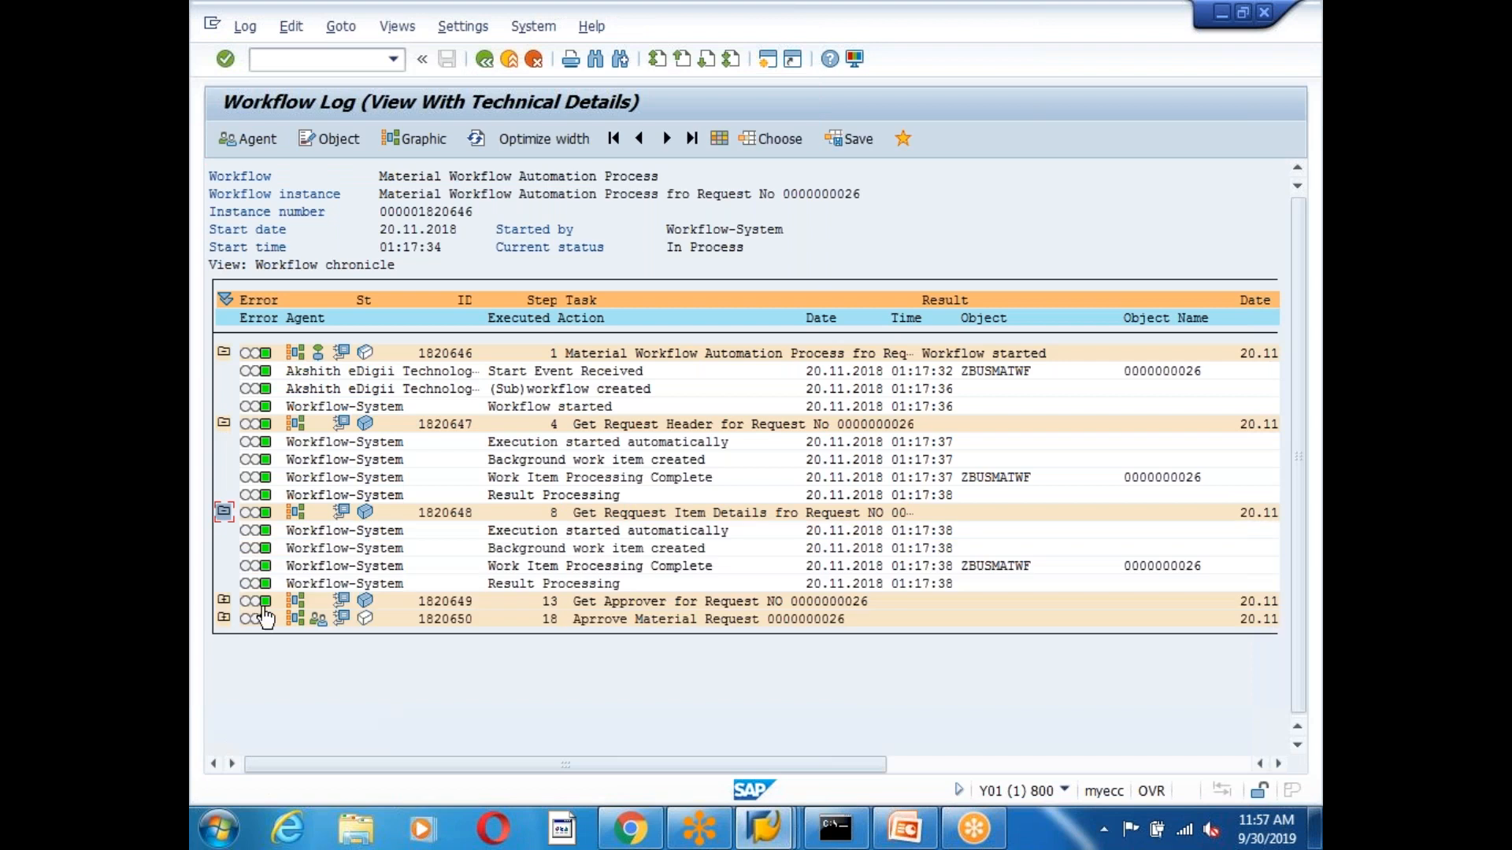
{"action": "left_click", "coordinate": [224, 600]}
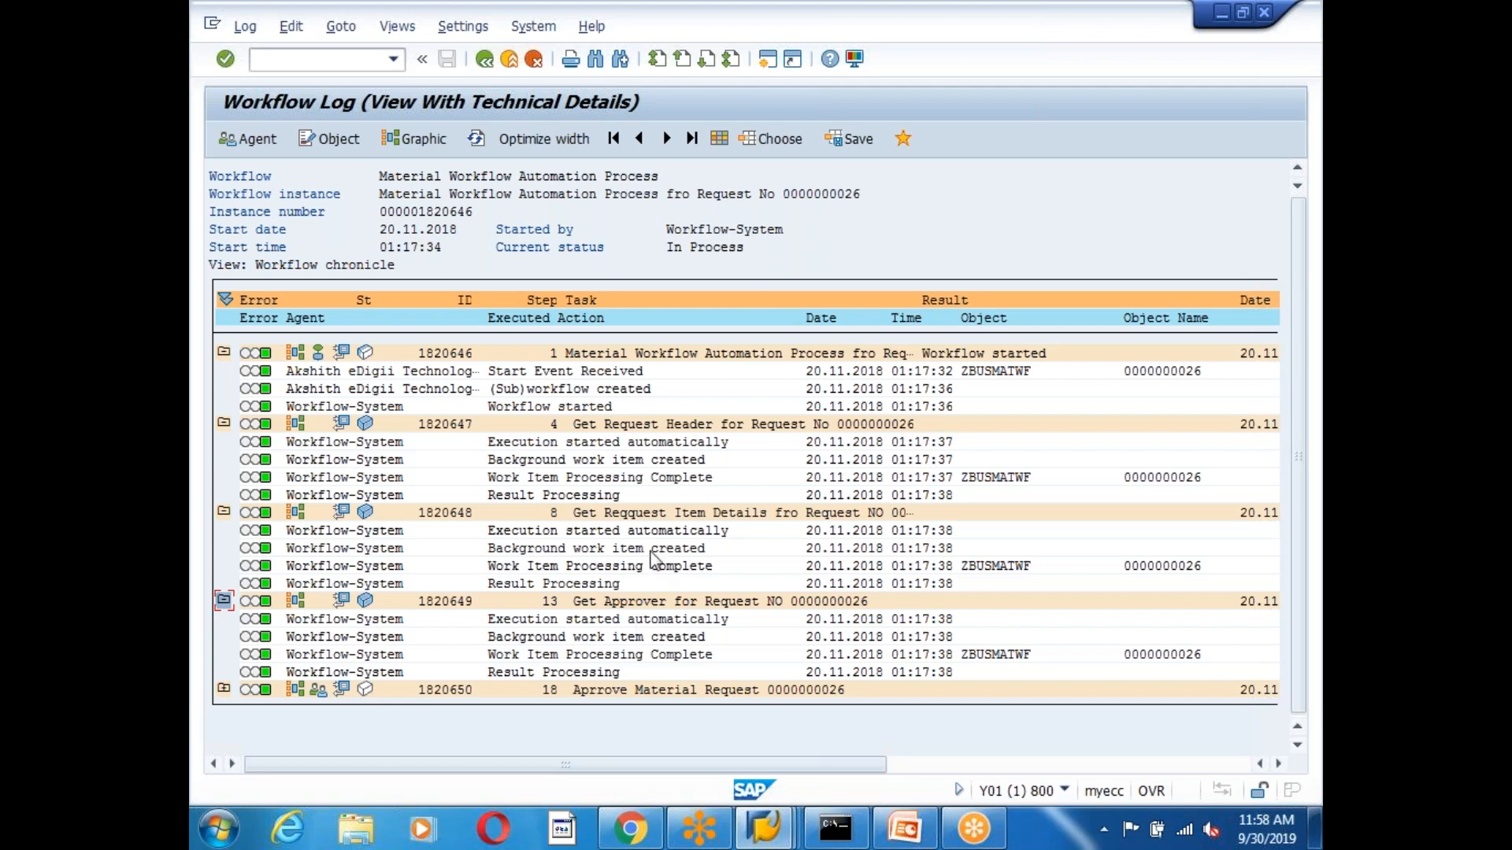
{"action": "left_click", "coordinate": [341, 511]}
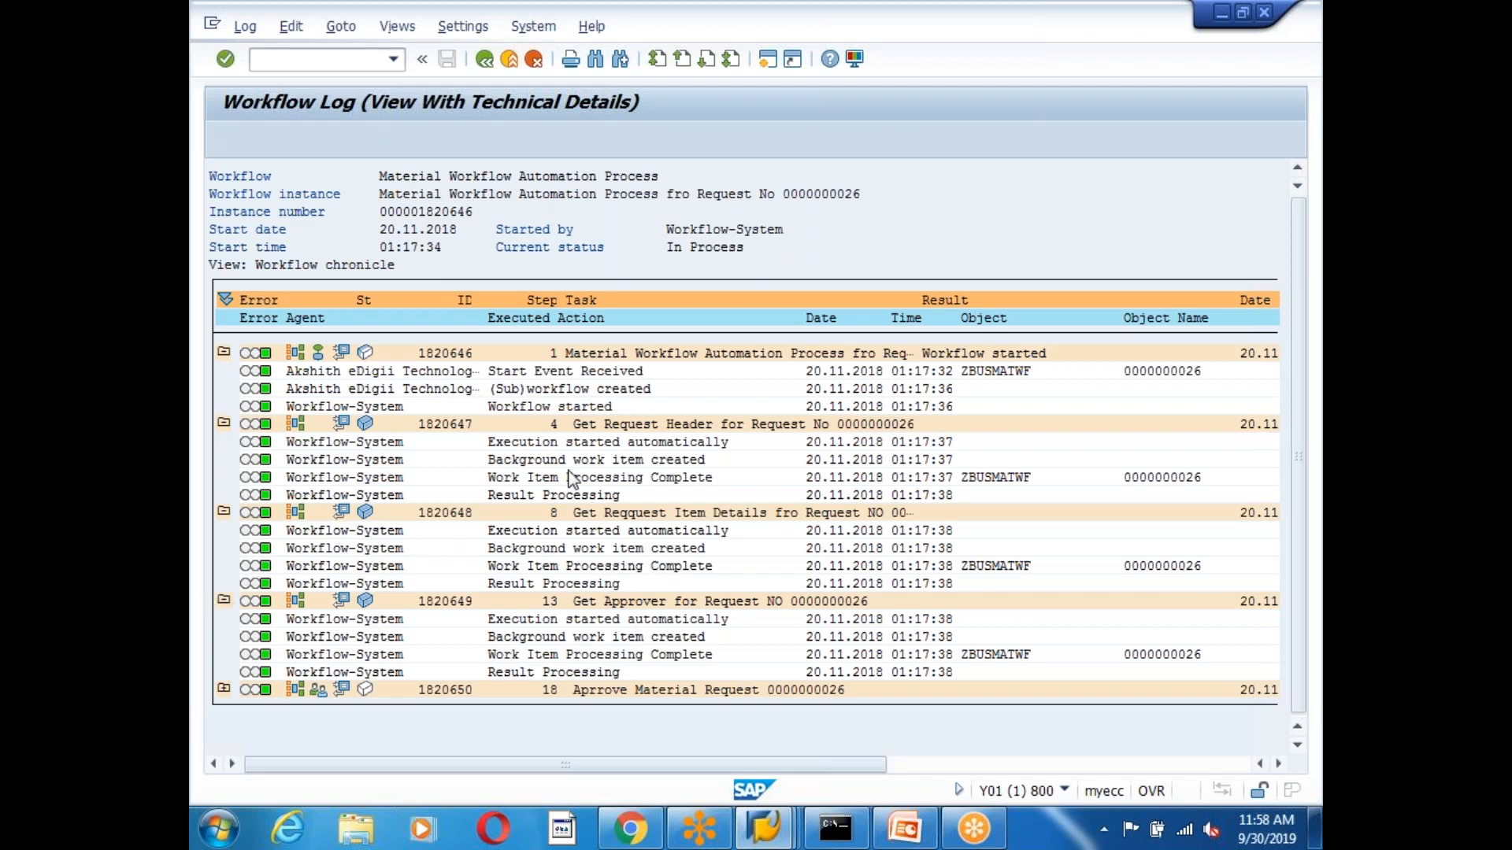
{"action": "double_click", "coordinate": [296, 323]}
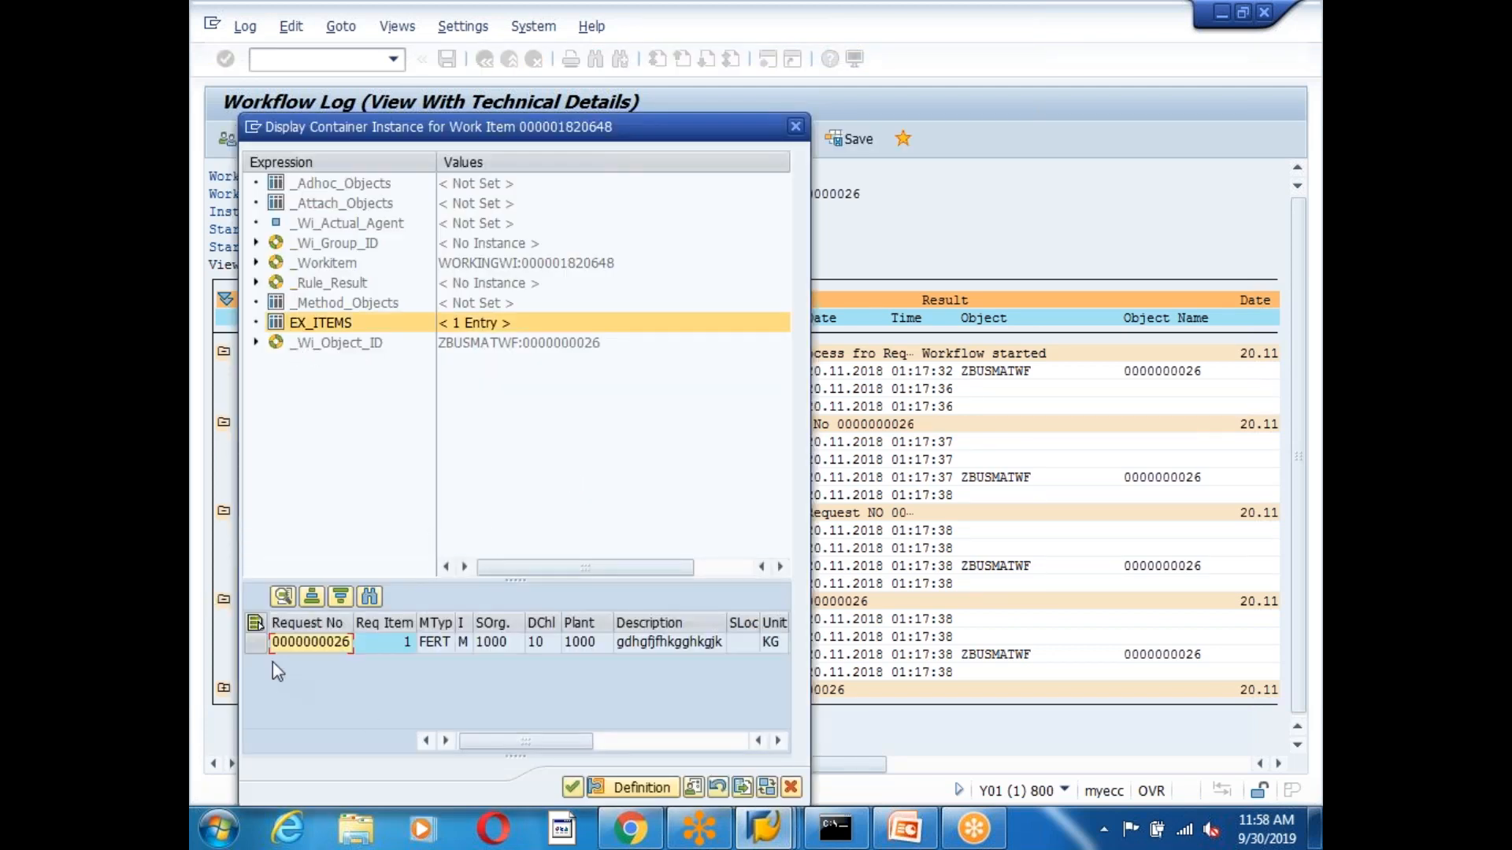
{"action": "left_click", "coordinate": [405, 647]}
{"action": "left_click", "coordinate": [439, 644]}
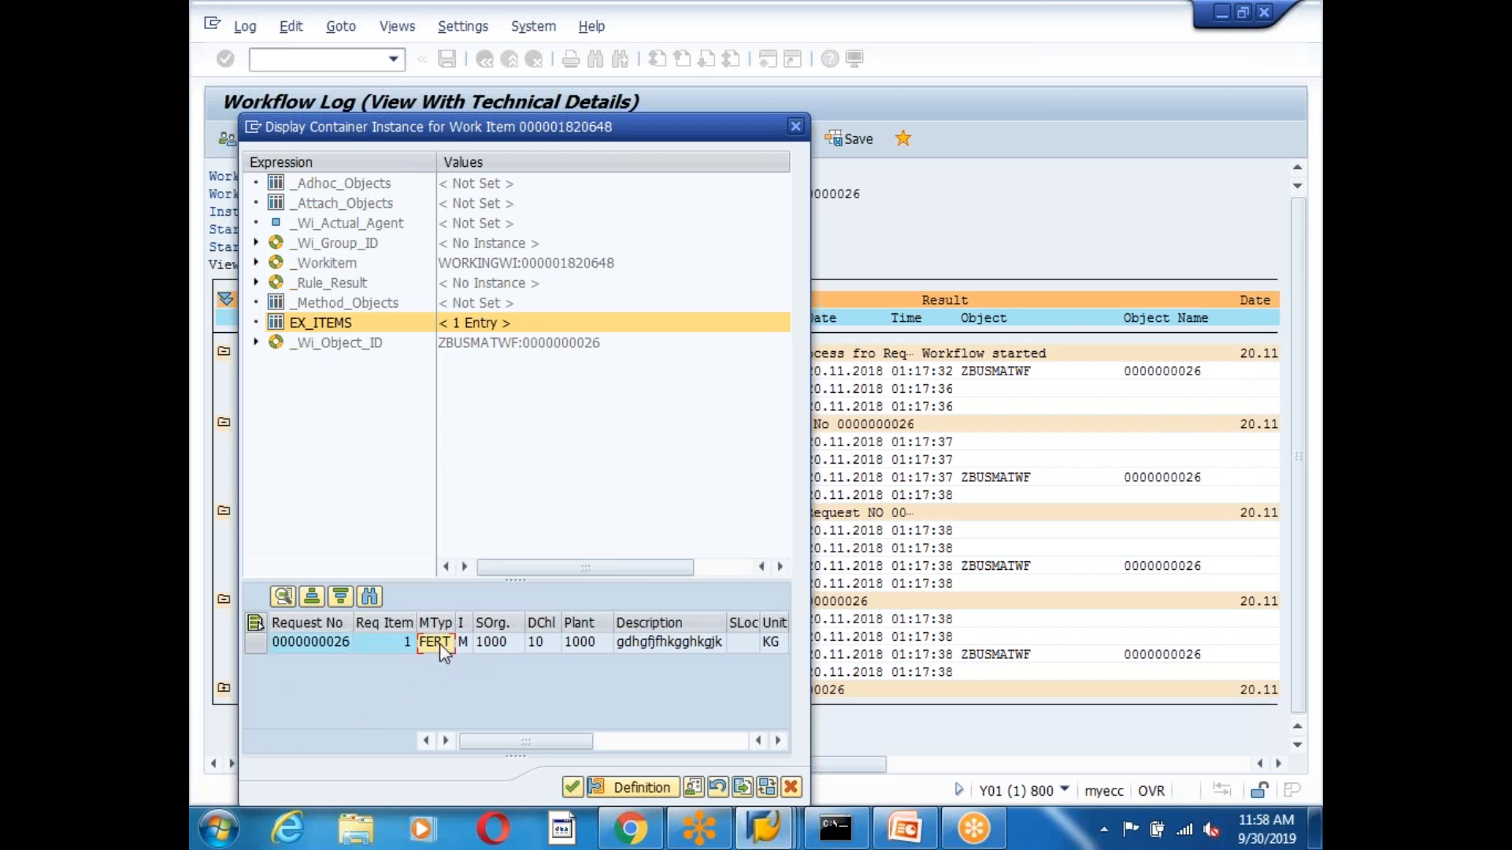
{"action": "left_click", "coordinate": [504, 642]}
{"action": "left_click", "coordinate": [669, 643]}
{"action": "left_click", "coordinate": [693, 642]}
{"action": "left_click", "coordinate": [510, 642]}
{"action": "left_click", "coordinate": [582, 642]}
{"action": "left_click", "coordinate": [657, 622]}
{"action": "left_click", "coordinate": [572, 788]}
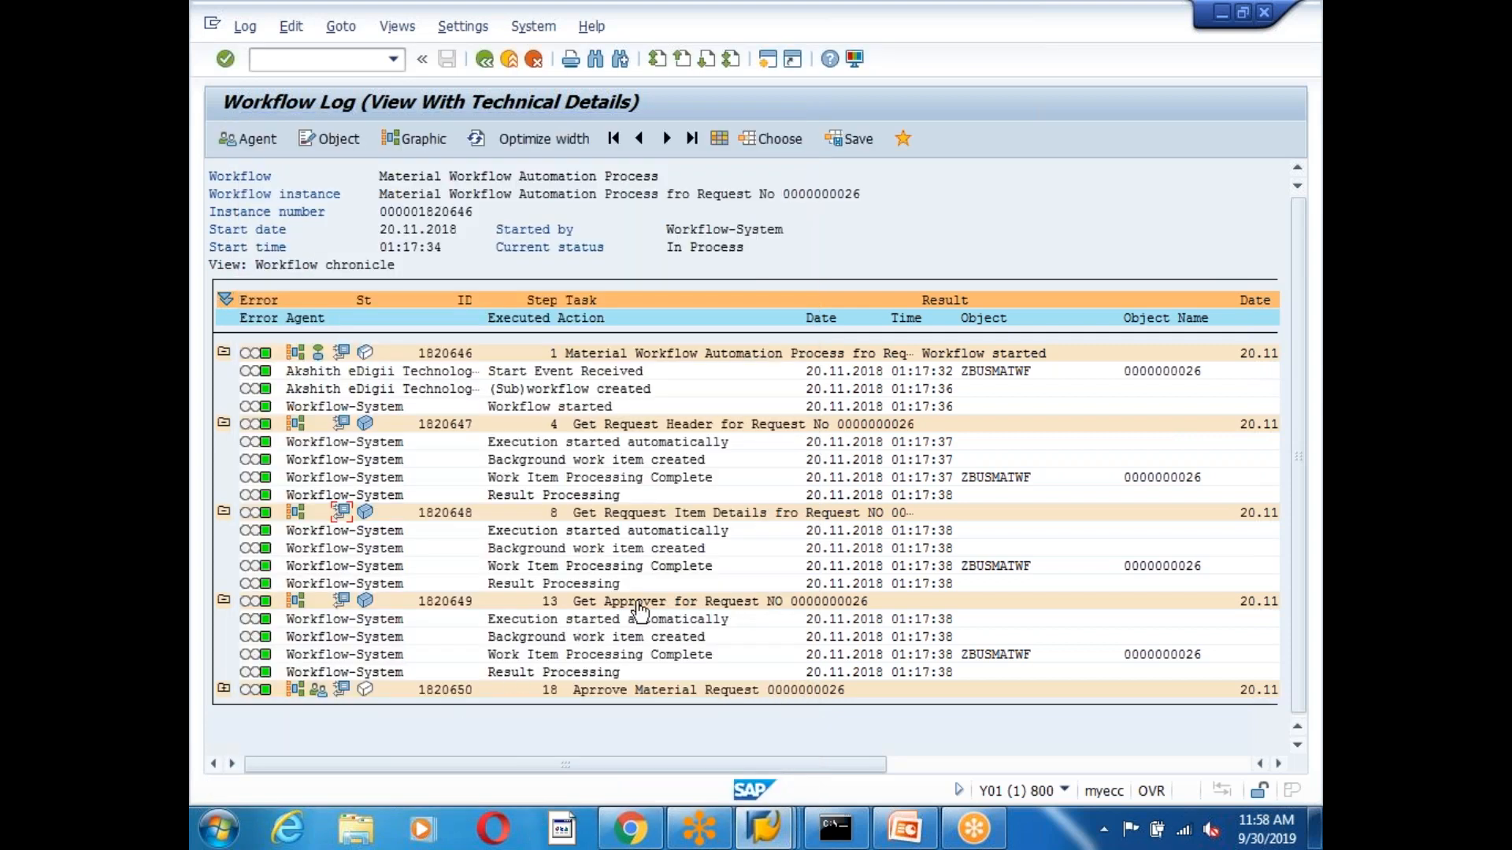
{"action": "left_click", "coordinate": [341, 512]}
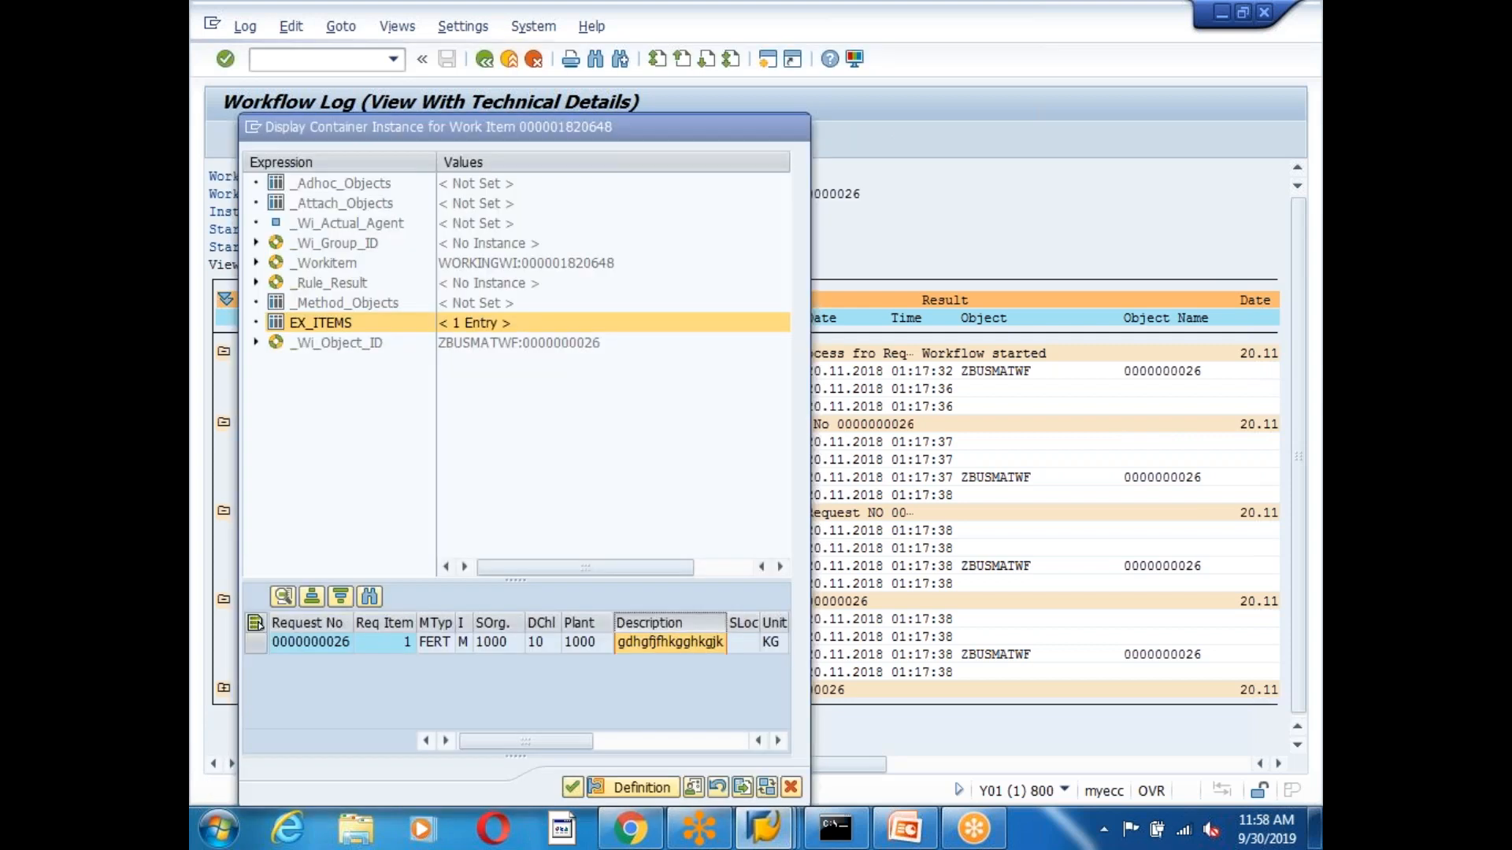
{"action": "double_click", "coordinate": [346, 322]}
{"action": "left_click", "coordinate": [446, 662]}
{"action": "left_click", "coordinate": [309, 691]}
{"action": "left_click", "coordinate": [791, 787]}
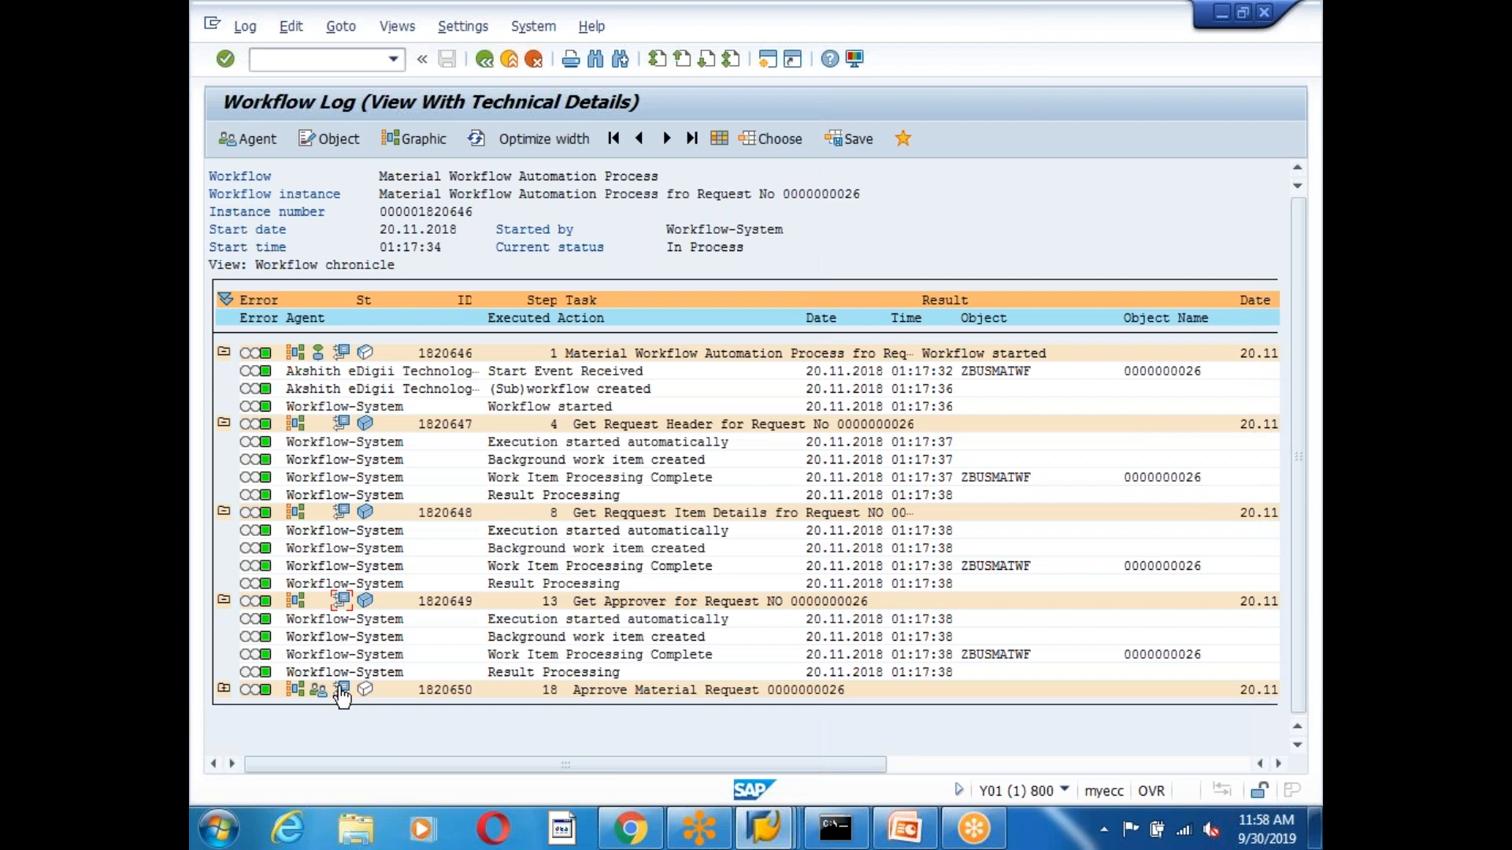
{"action": "left_click", "coordinate": [318, 691]}
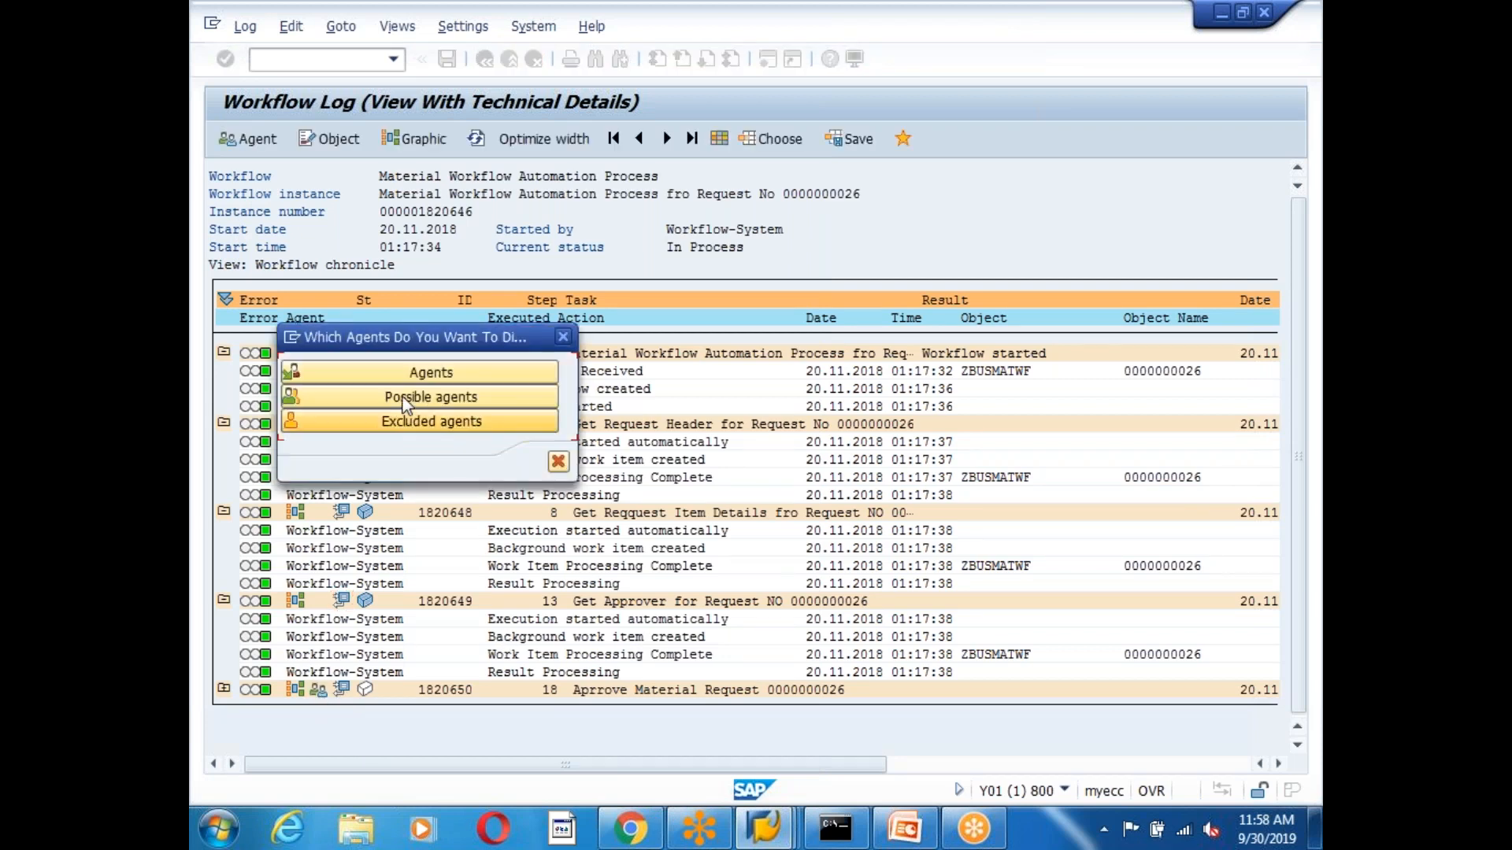
{"action": "left_click", "coordinate": [420, 381]}
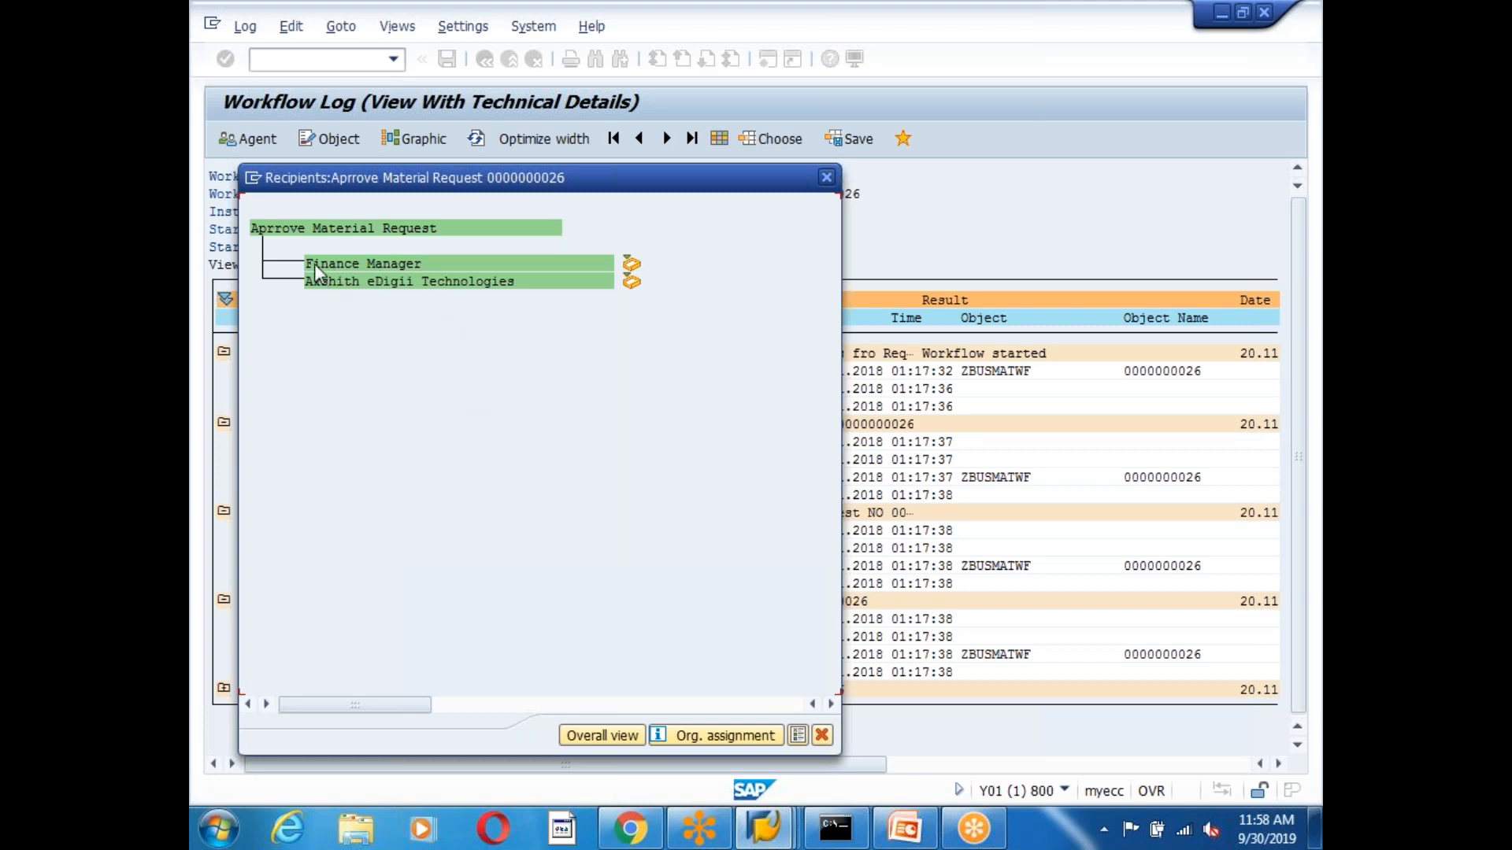
{"action": "left_click", "coordinate": [826, 177]}
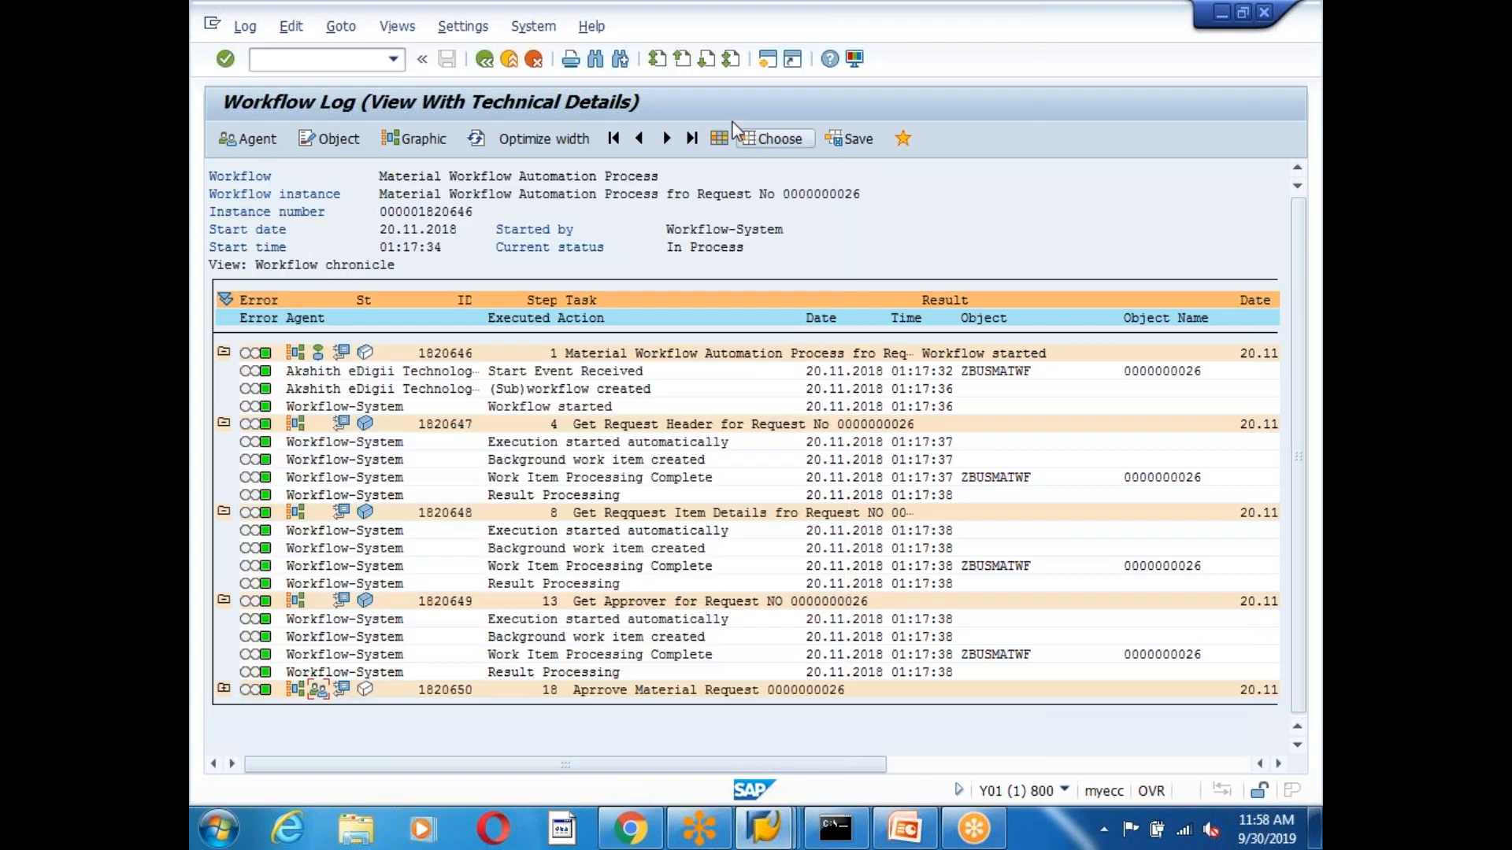
Start the SBWP Business Workplace in a second SAP session.
{"action": "left_click", "coordinate": [771, 66]}
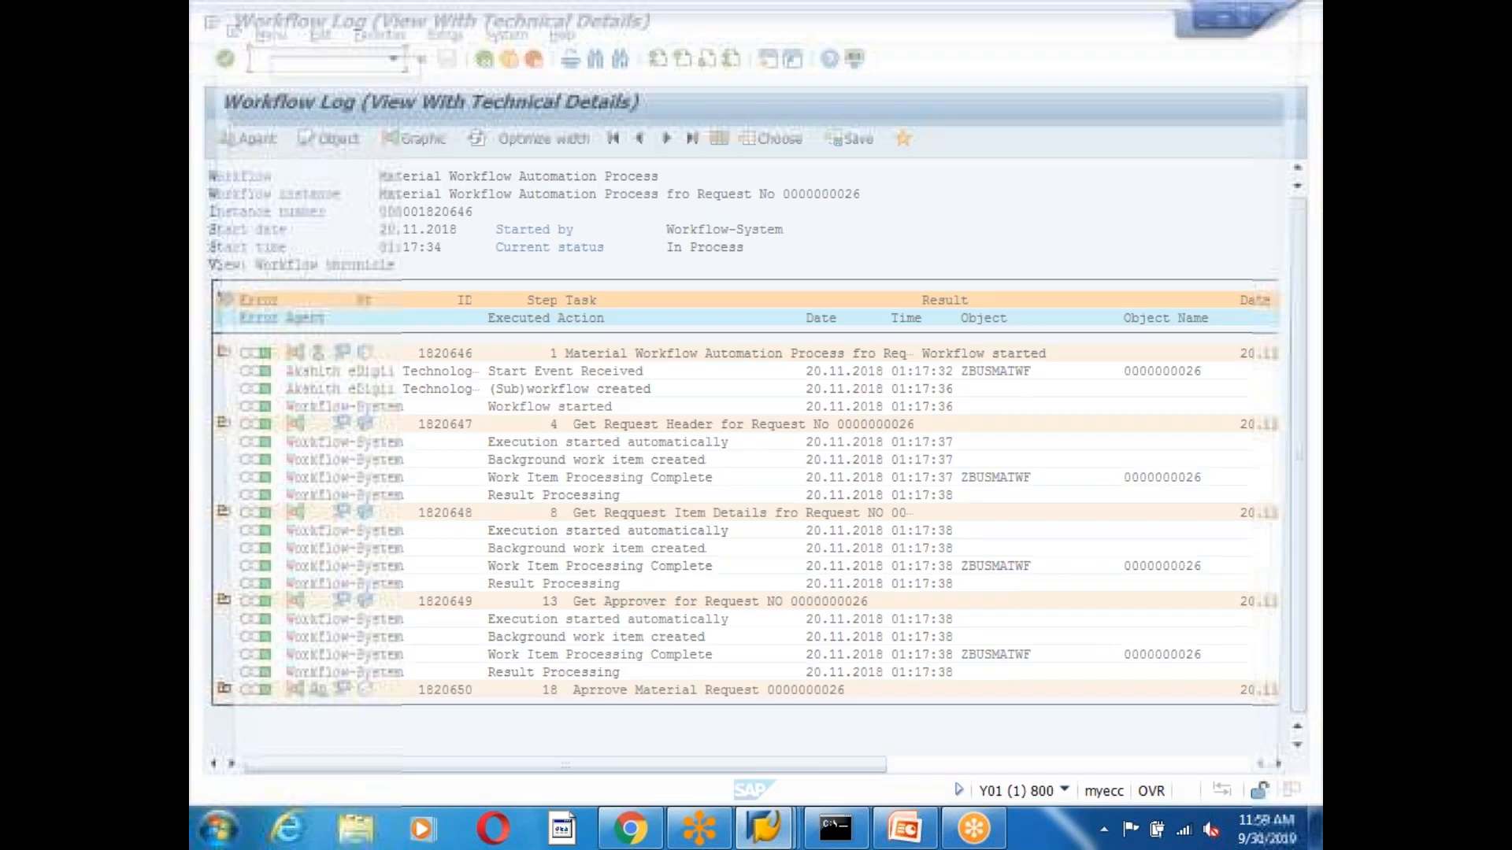
{"action": "type", "text": "sbwp"}
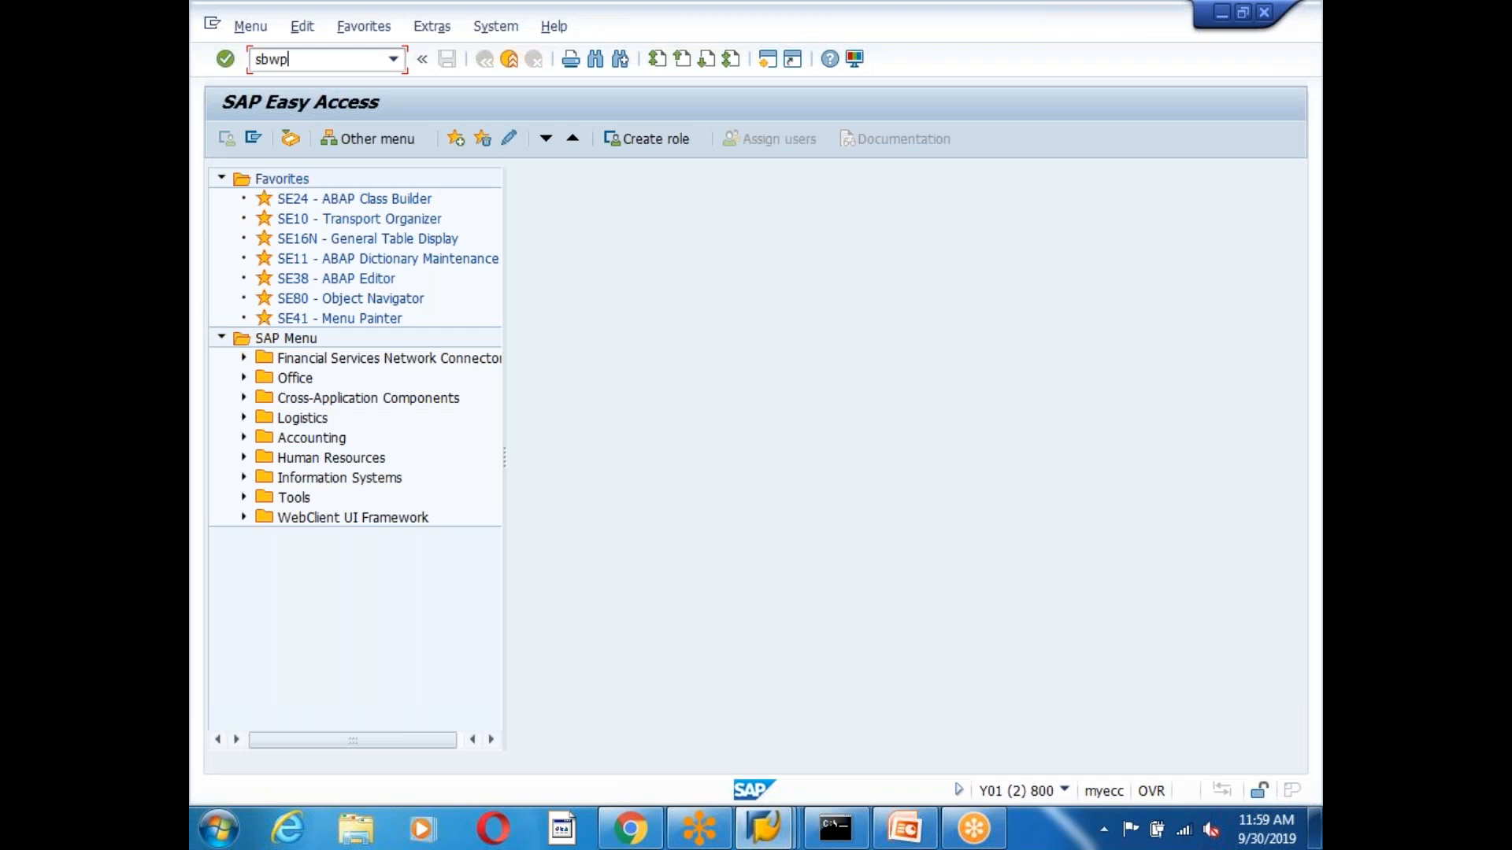
{"action": "key", "text": "Return"}
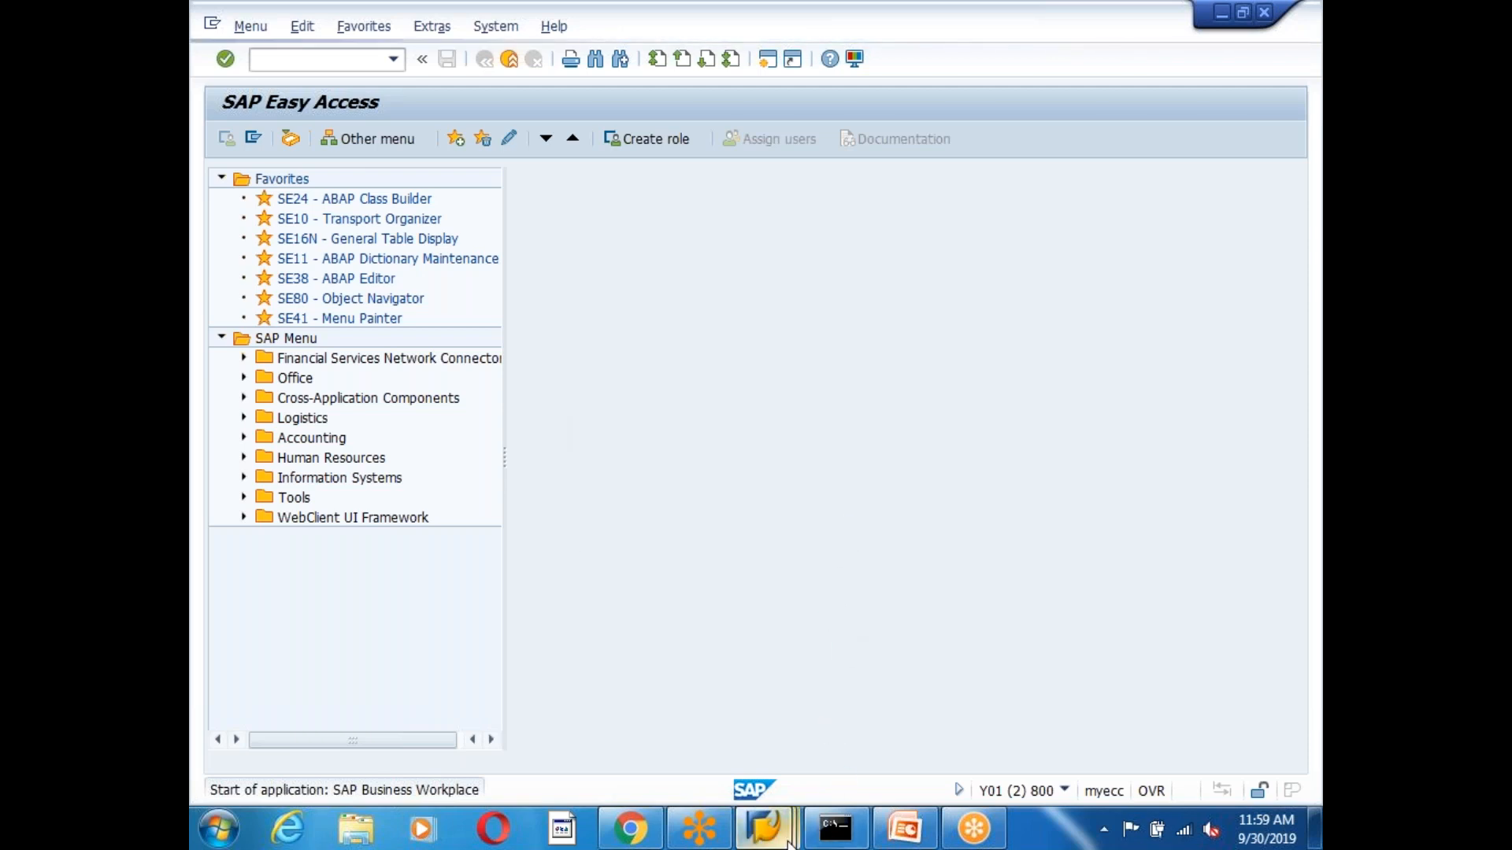
Switch from the workflow log window to the Business Workplace window.
{"action": "mouse_move", "coordinate": [787, 841]}
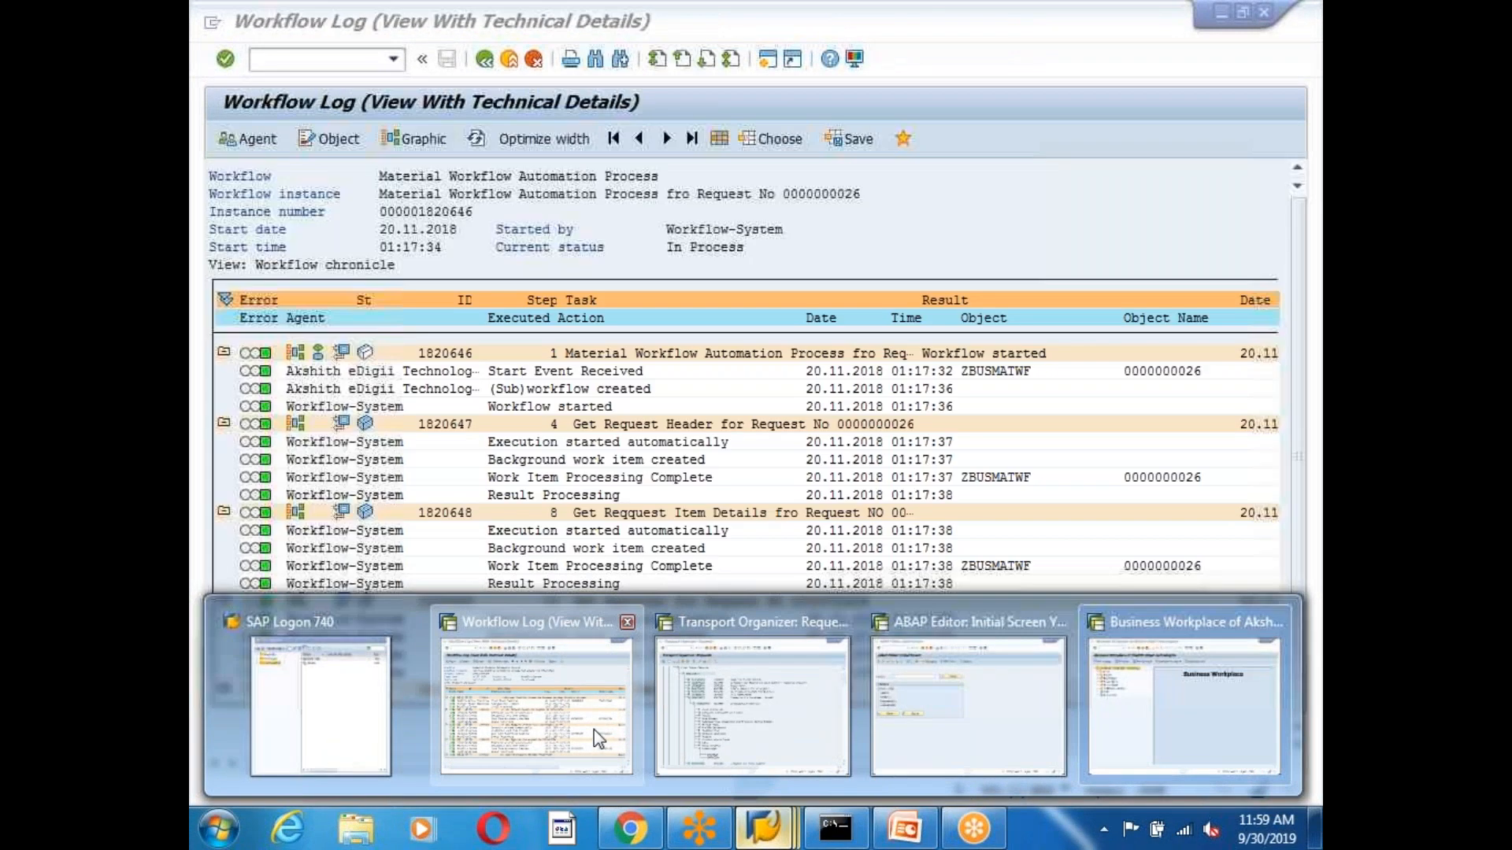
{"action": "left_click", "coordinate": [594, 729]}
{"action": "mouse_move", "coordinate": [764, 828]}
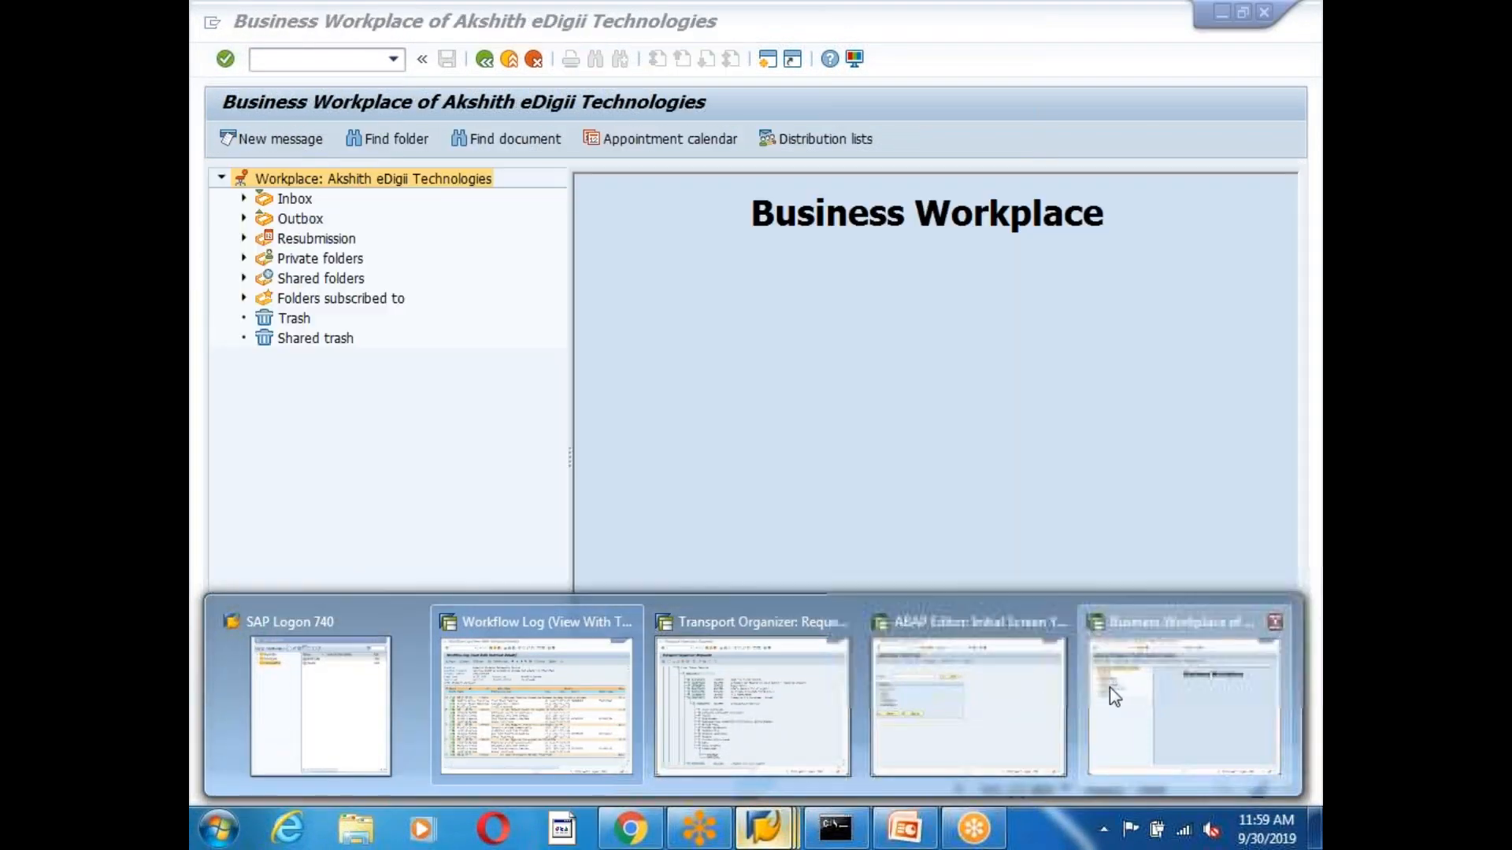
{"action": "left_click", "coordinate": [1114, 696]}
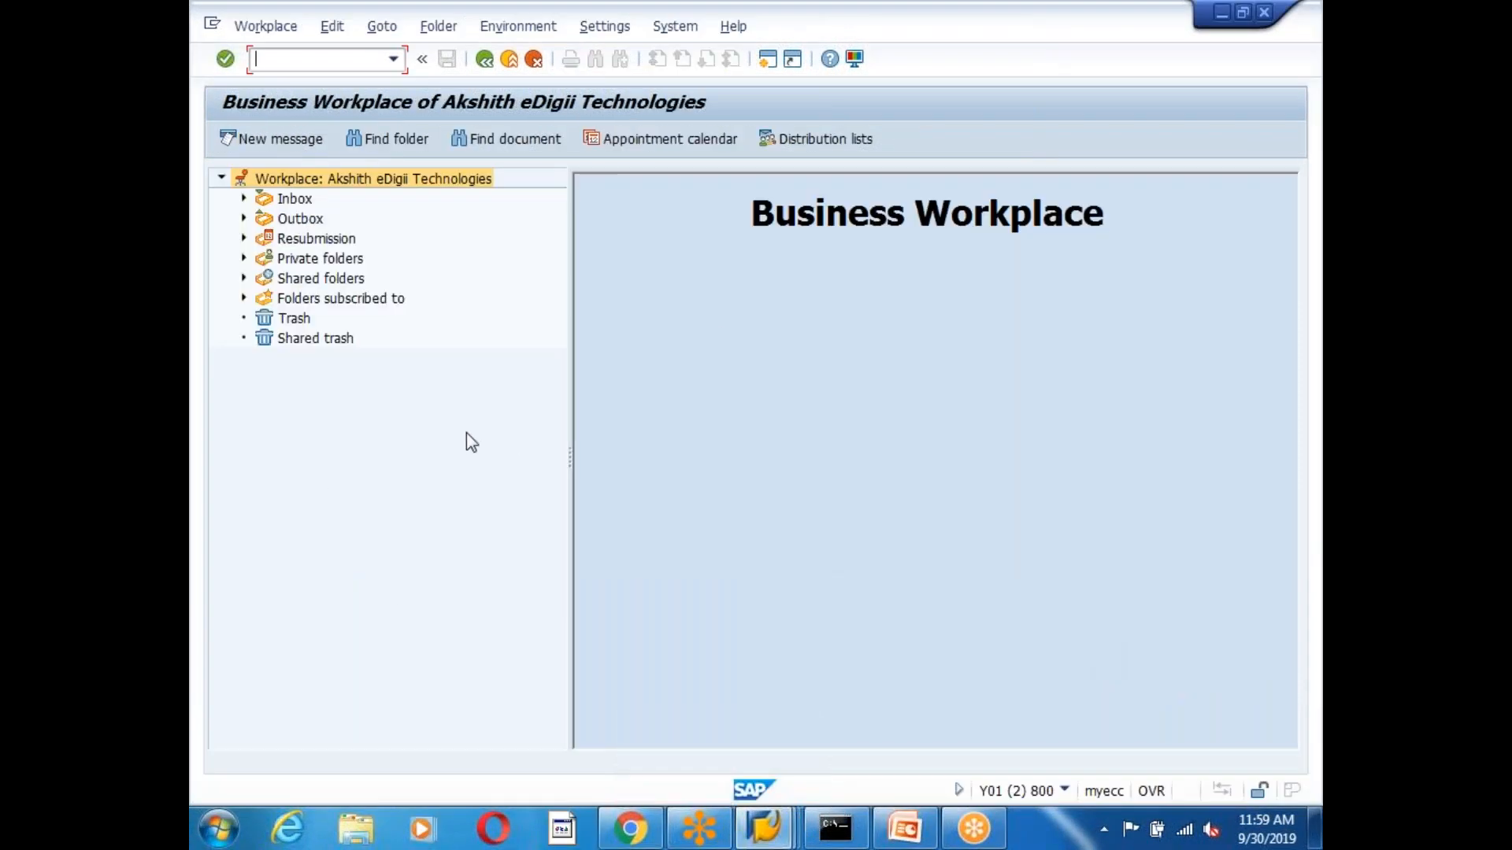
{"action": "left_click", "coordinate": [243, 199]}
{"action": "left_click", "coordinate": [341, 260]}
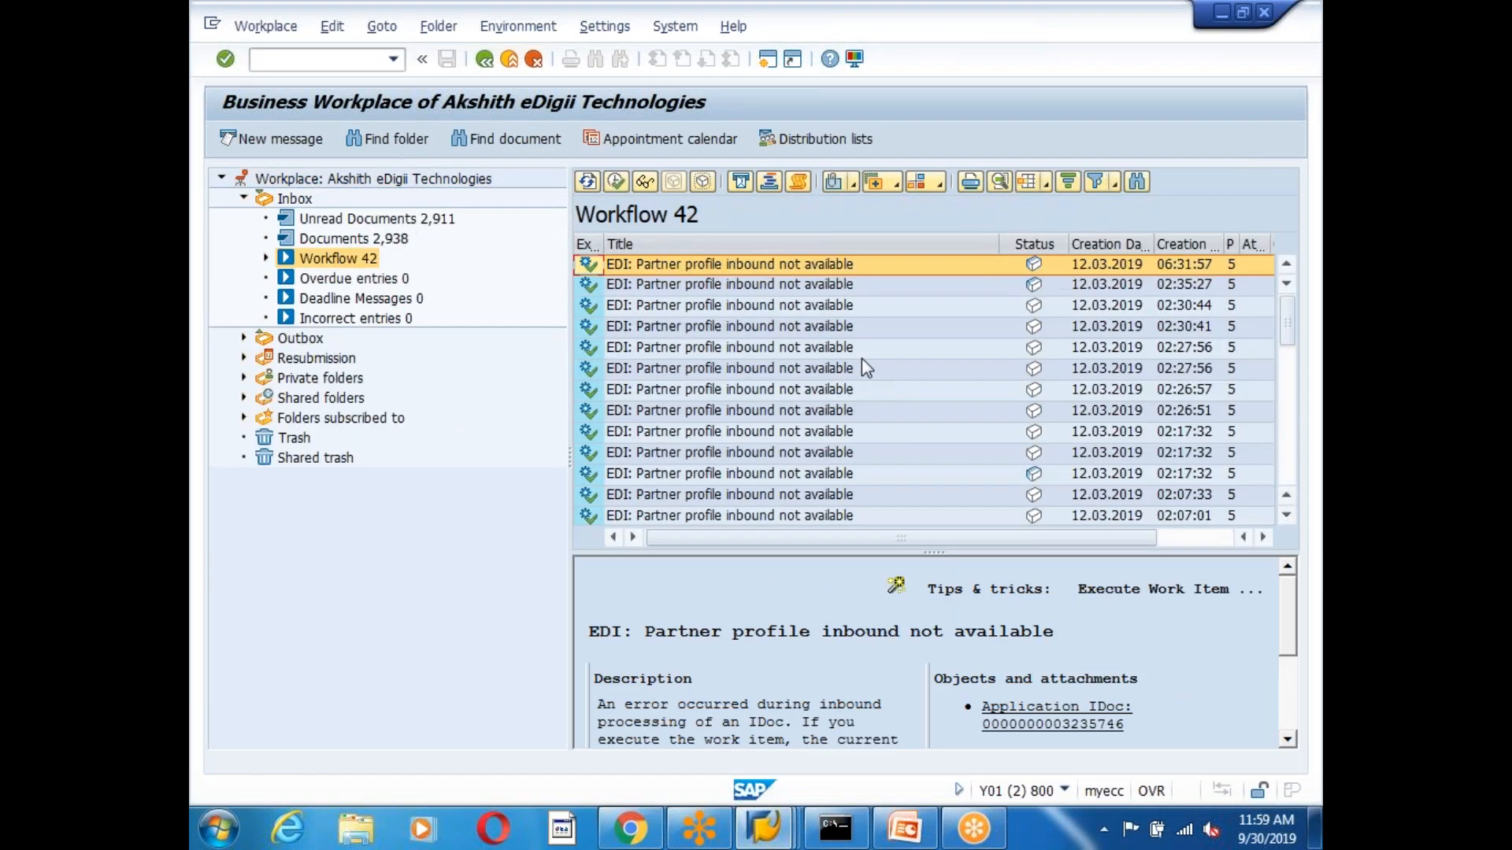
{"action": "left_click", "coordinate": [860, 351]}
{"action": "scroll", "coordinate": [860, 370], "scroll_direction": "down", "scroll_amount": 5}
{"action": "left_click", "coordinate": [806, 346]}
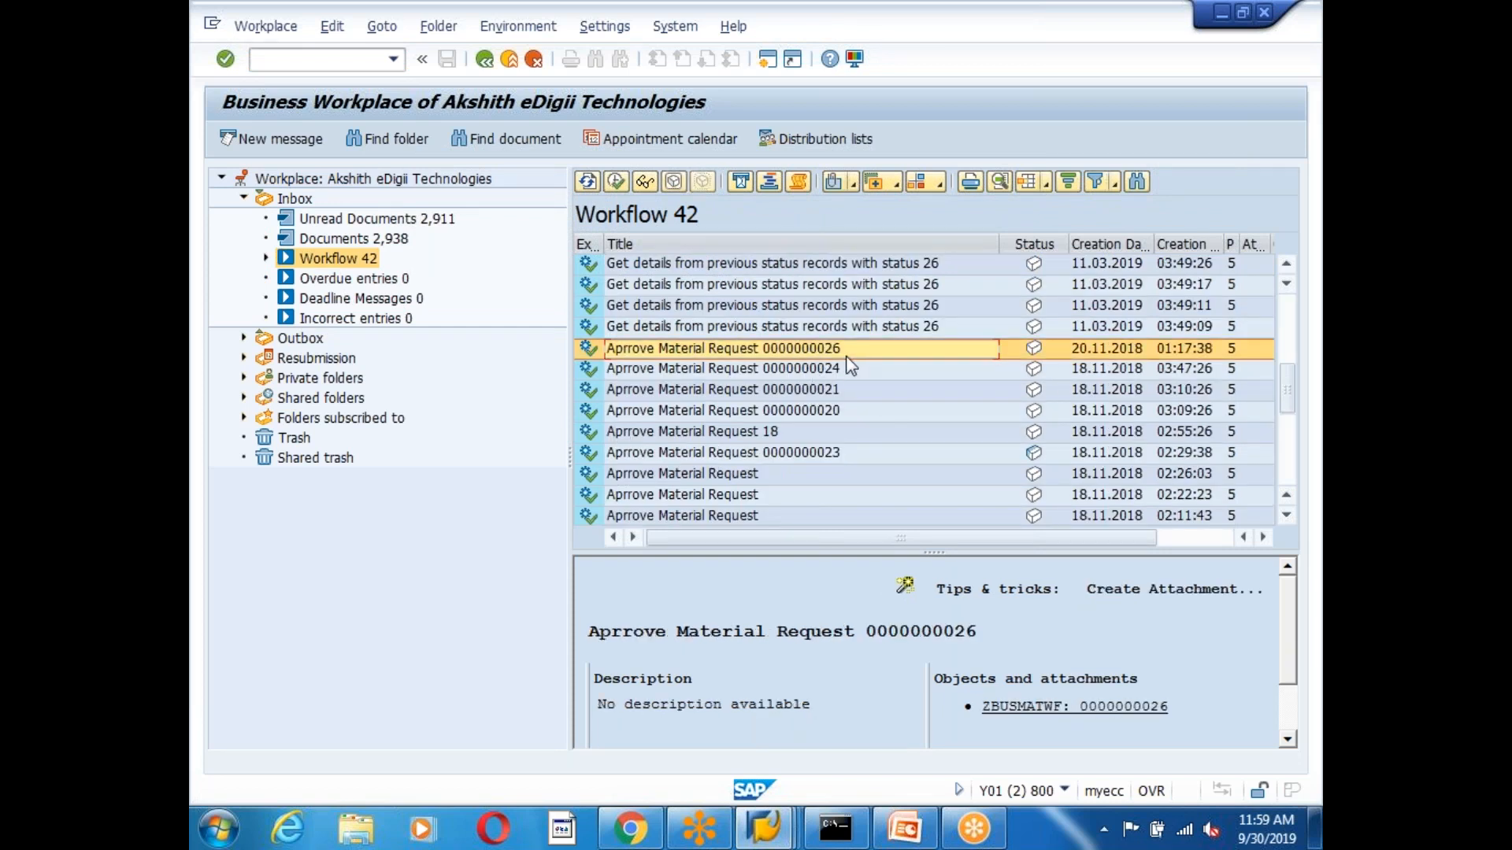
{"action": "double_click", "coordinate": [801, 345]}
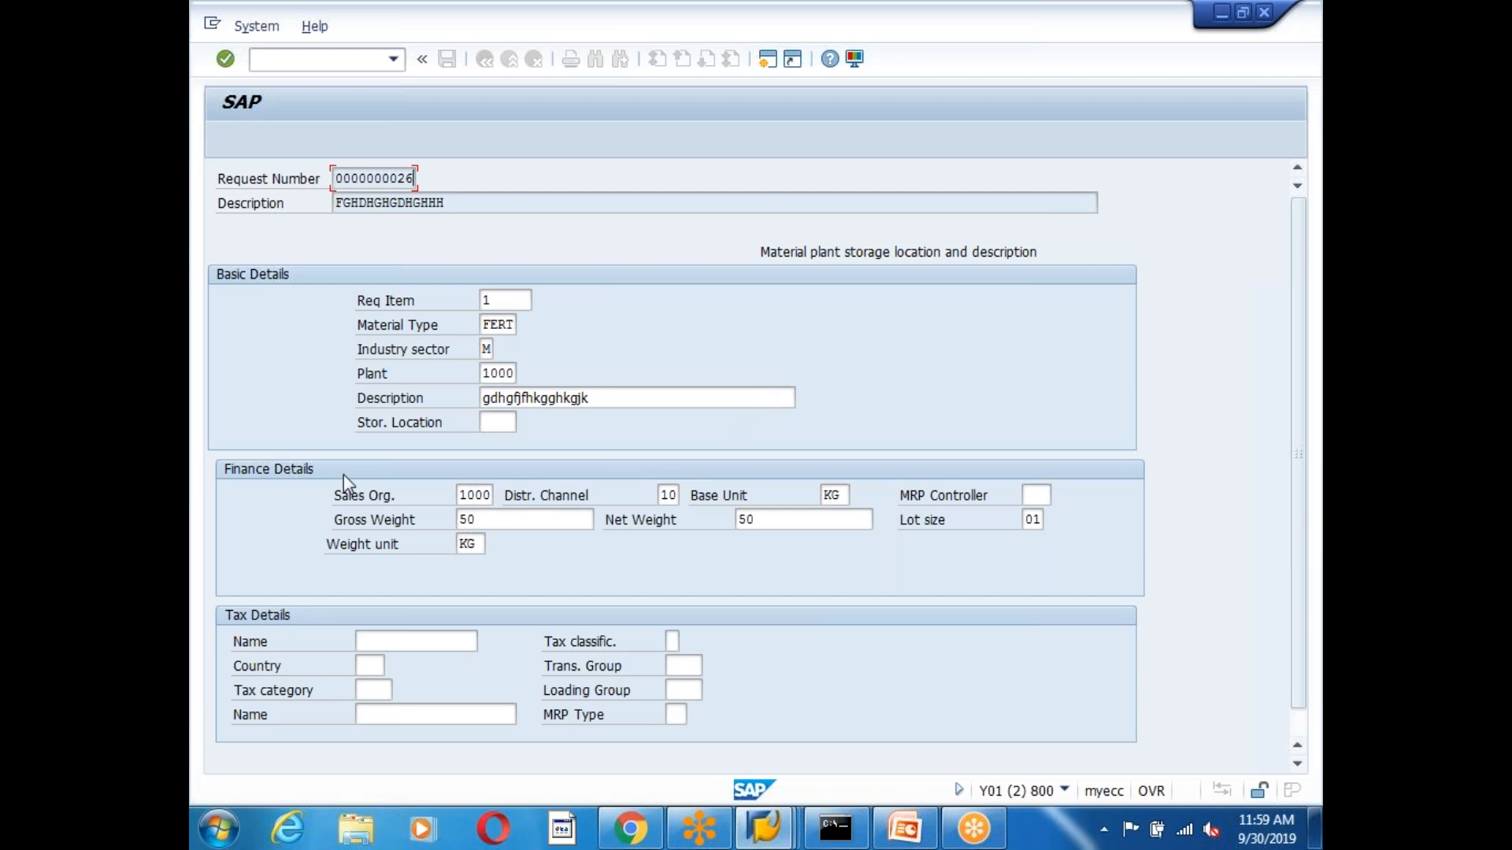
{"action": "left_click_drag", "start_coordinate": [336, 180], "coordinate": [454, 179]}
{"action": "left_click", "coordinate": [437, 178]}
{"action": "left_click", "coordinate": [416, 180]}
{"action": "left_click", "coordinate": [416, 179]}
{"action": "left_click", "coordinate": [455, 179]}
{"action": "left_click_drag", "start_coordinate": [340, 177], "coordinate": [442, 176]}
{"action": "left_click", "coordinate": [441, 176]}
{"action": "left_click_drag", "start_coordinate": [339, 177], "coordinate": [422, 175]}
{"action": "left_click", "coordinate": [433, 183]}
{"action": "left_click_drag", "start_coordinate": [340, 176], "coordinate": [417, 178]}
{"action": "left_click", "coordinate": [425, 181]}
{"action": "left_click", "coordinate": [417, 185]}
{"action": "left_click", "coordinate": [416, 182]}
{"action": "left_click_drag", "start_coordinate": [336, 178], "coordinate": [422, 179]}
{"action": "left_click", "coordinate": [417, 182]}
{"action": "left_click_drag", "start_coordinate": [336, 178], "coordinate": [417, 179]}
{"action": "left_click", "coordinate": [417, 181]}
{"action": "left_click_drag", "start_coordinate": [336, 178], "coordinate": [431, 177]}
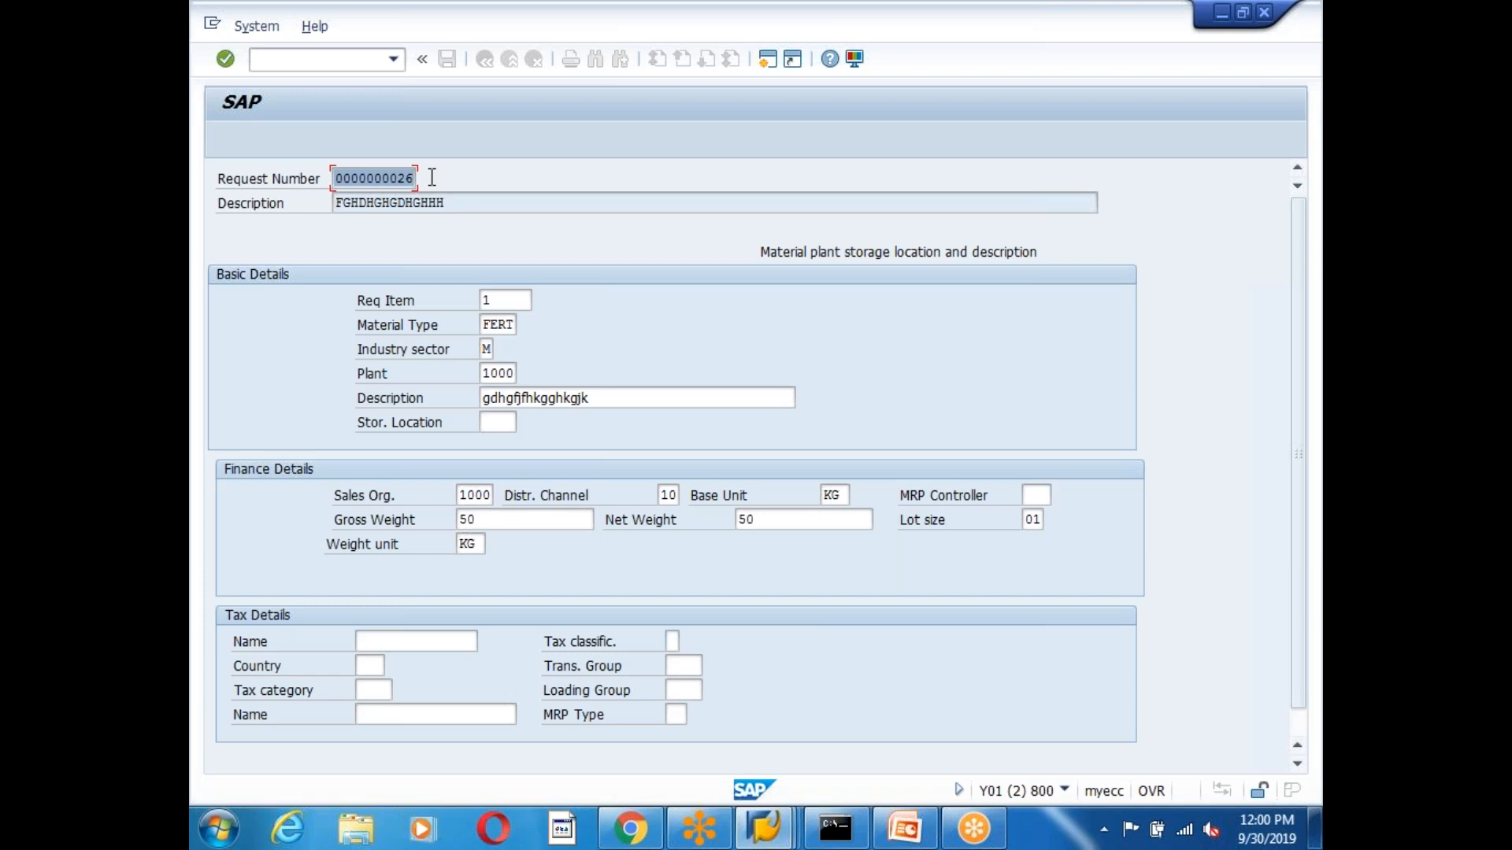
{"action": "left_click", "coordinate": [432, 177]}
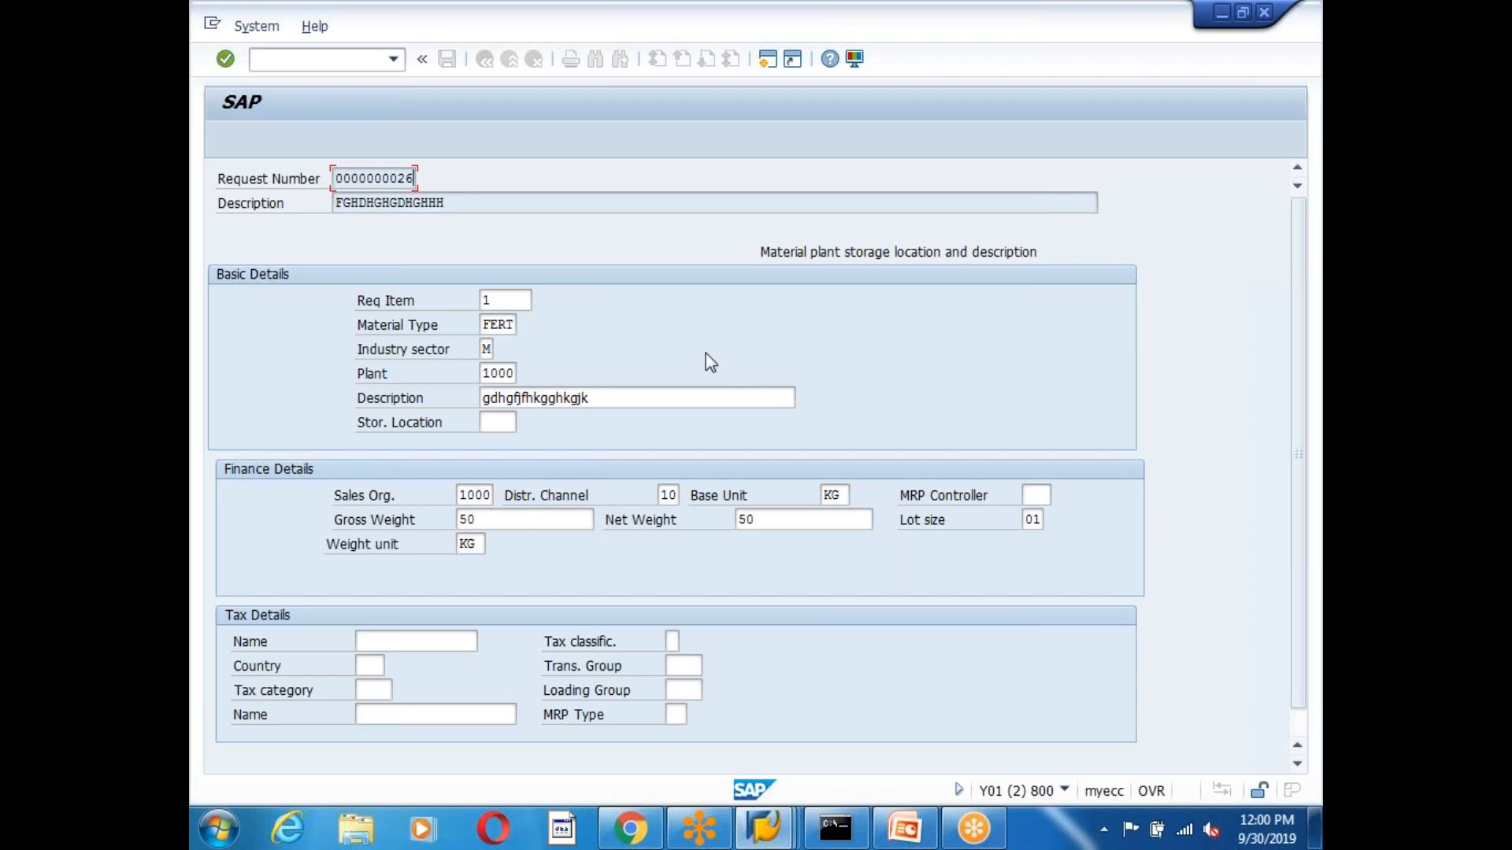
Inspect the header description, the Req Item 1 and Material Type fields.
{"action": "left_click_drag", "start_coordinate": [332, 203], "coordinate": [524, 203]}
{"action": "left_click", "coordinate": [523, 203]}
{"action": "scroll", "coordinate": [619, 397], "scroll_direction": "down", "scroll_amount": 1}
{"action": "left_click", "coordinate": [513, 274]}
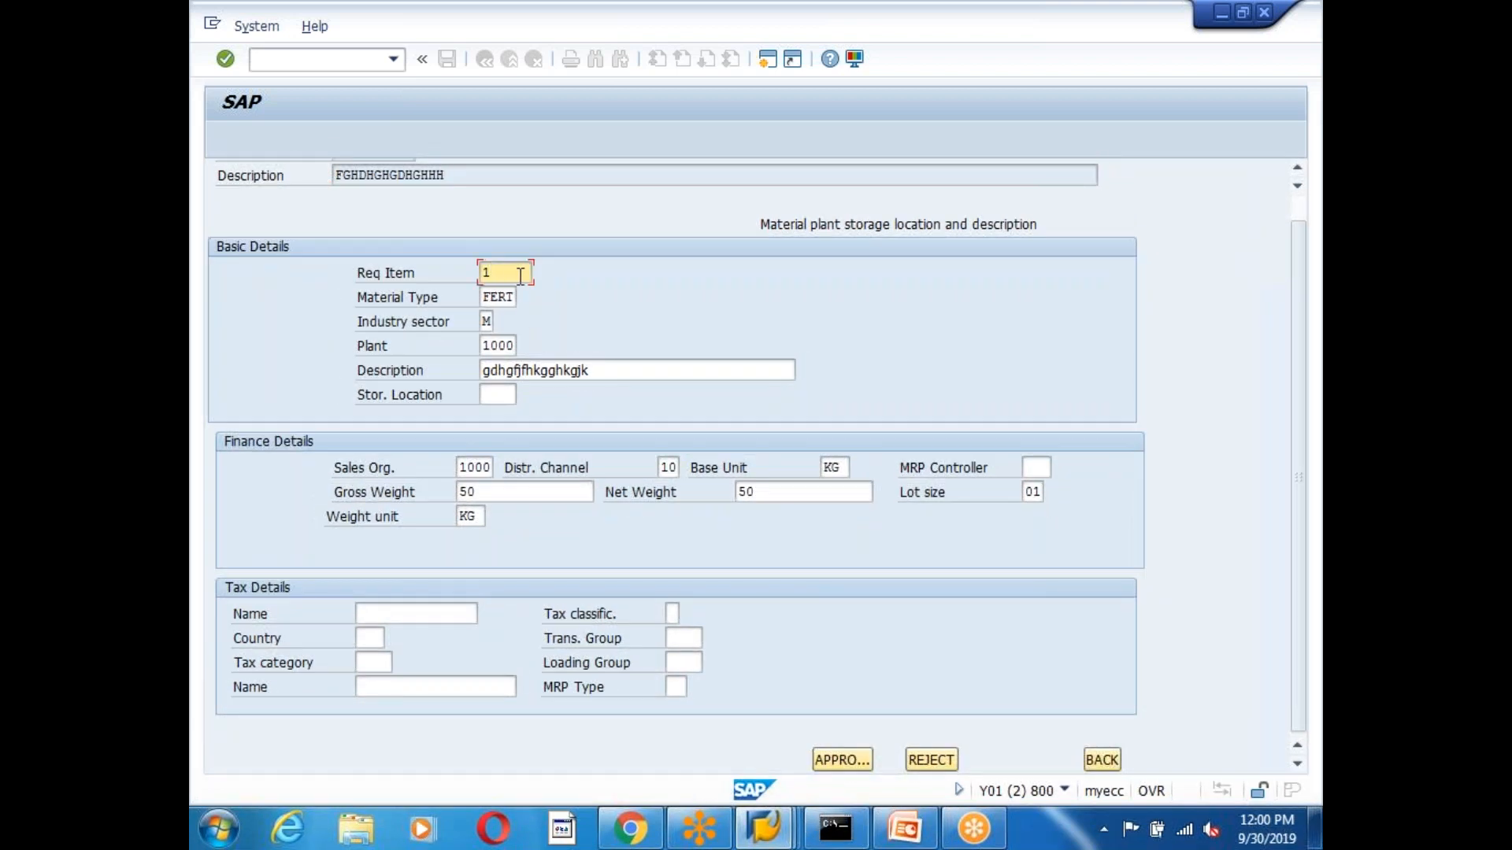
{"action": "left_click_drag", "start_coordinate": [484, 273], "coordinate": [538, 270]}
{"action": "left_click", "coordinate": [514, 274]}
{"action": "left_click", "coordinate": [506, 298]}
{"action": "left_click", "coordinate": [510, 271]}
{"action": "left_click", "coordinate": [844, 752]}
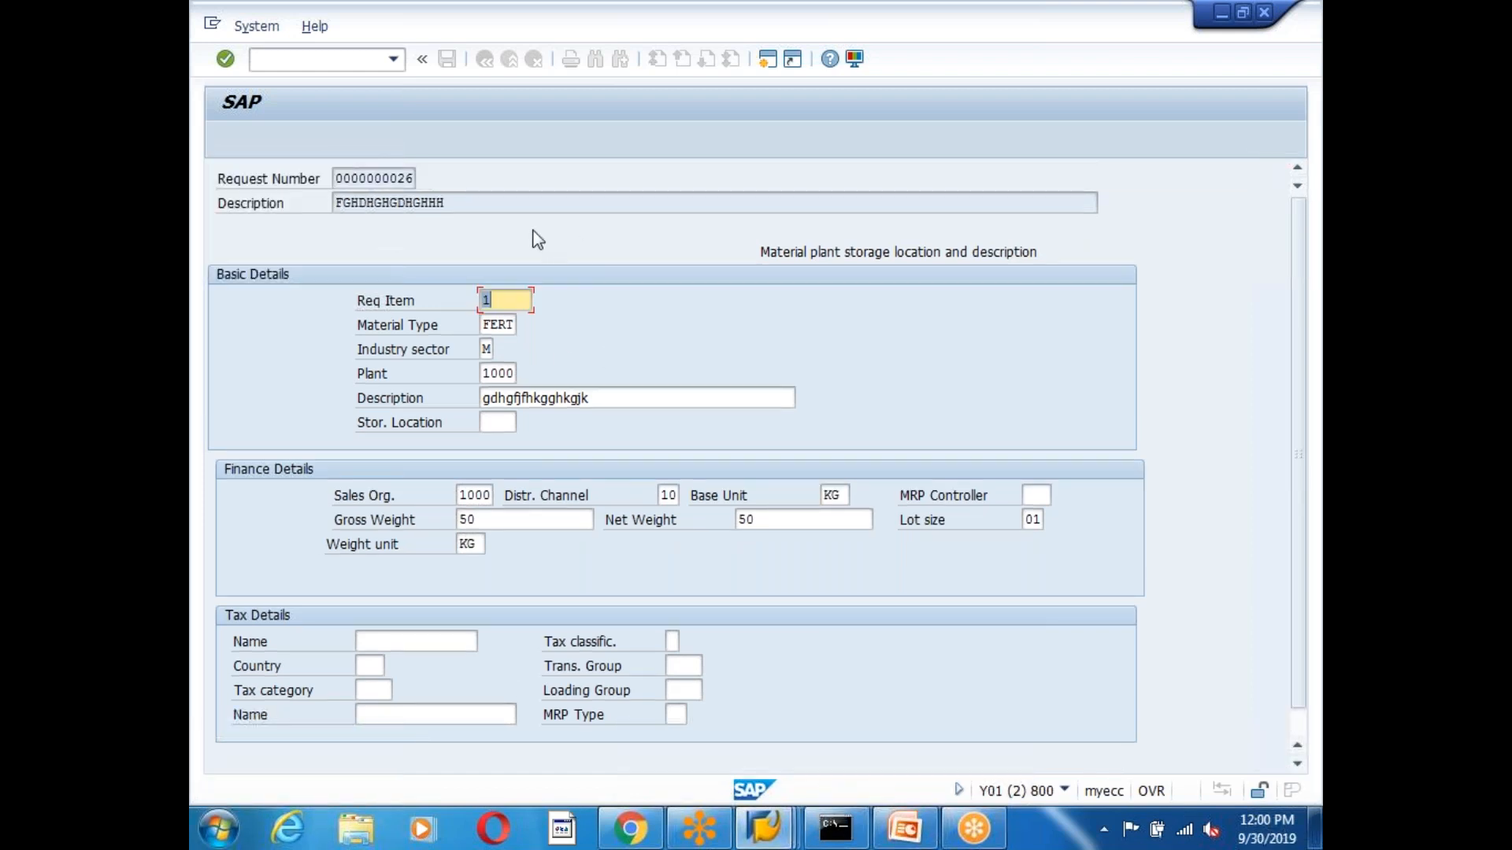
{"action": "scroll", "coordinate": [952, 622], "scroll_direction": "down", "scroll_amount": 1}
{"action": "left_click", "coordinate": [1101, 760]}
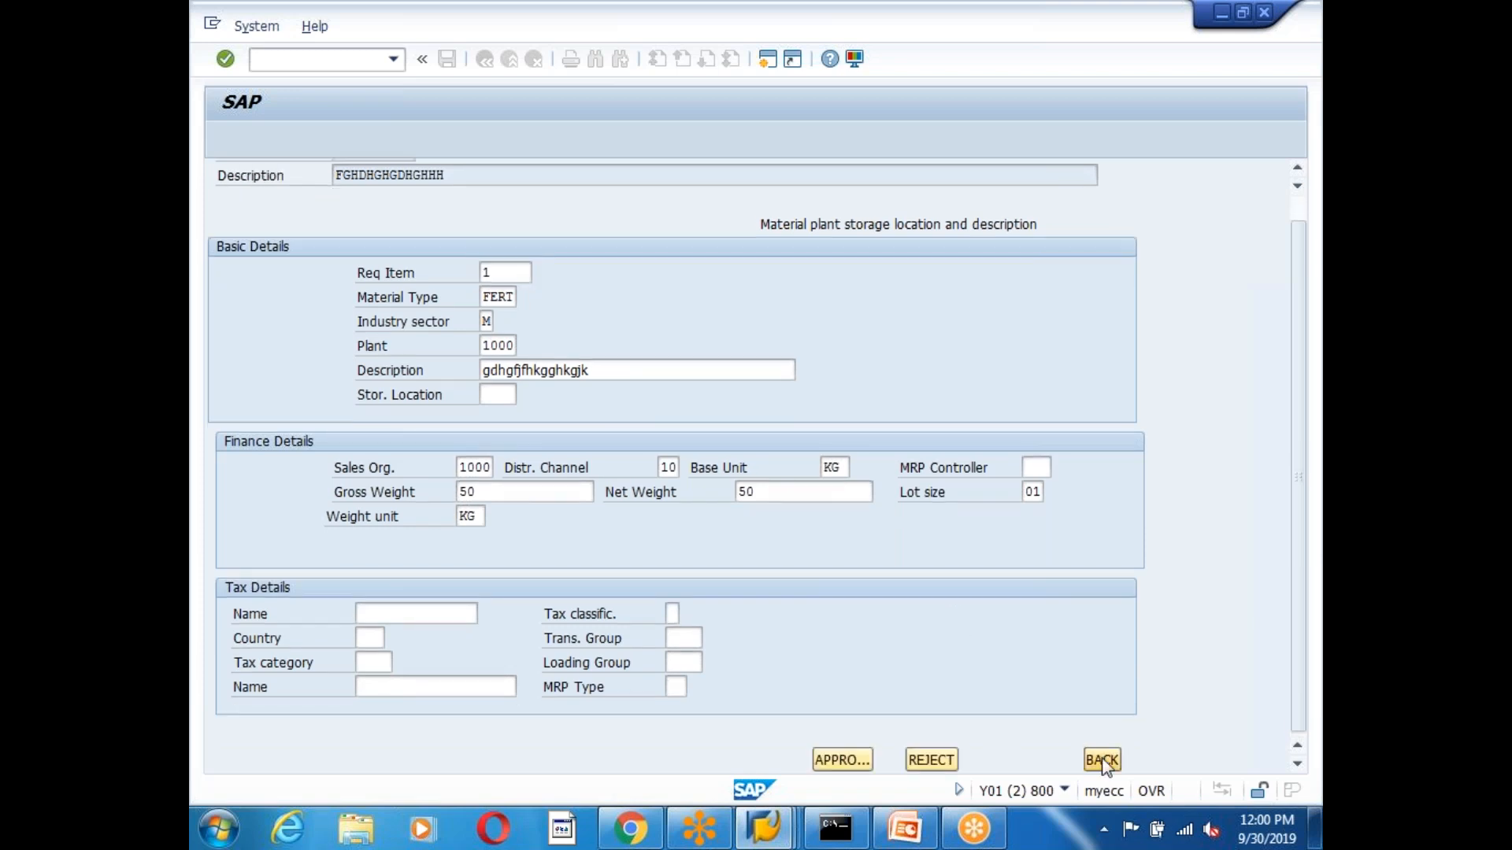
{"action": "left_click", "coordinate": [411, 381]}
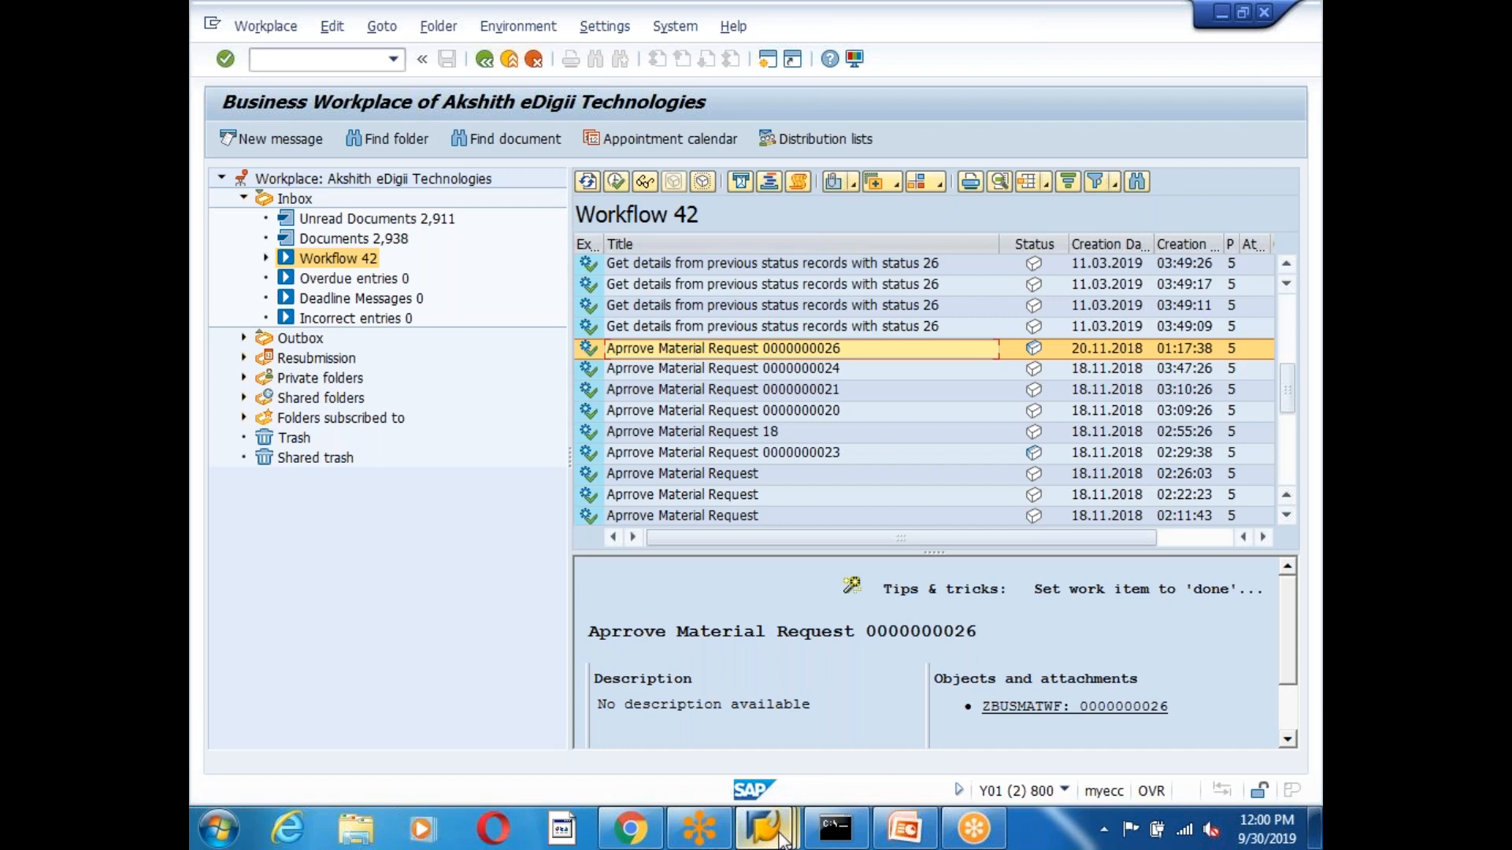
Go back to the SAP main menu and start the Workflow Builder with transaction SWDD.
{"action": "mouse_move", "coordinate": [782, 839]}
{"action": "left_click", "coordinate": [969, 692]}
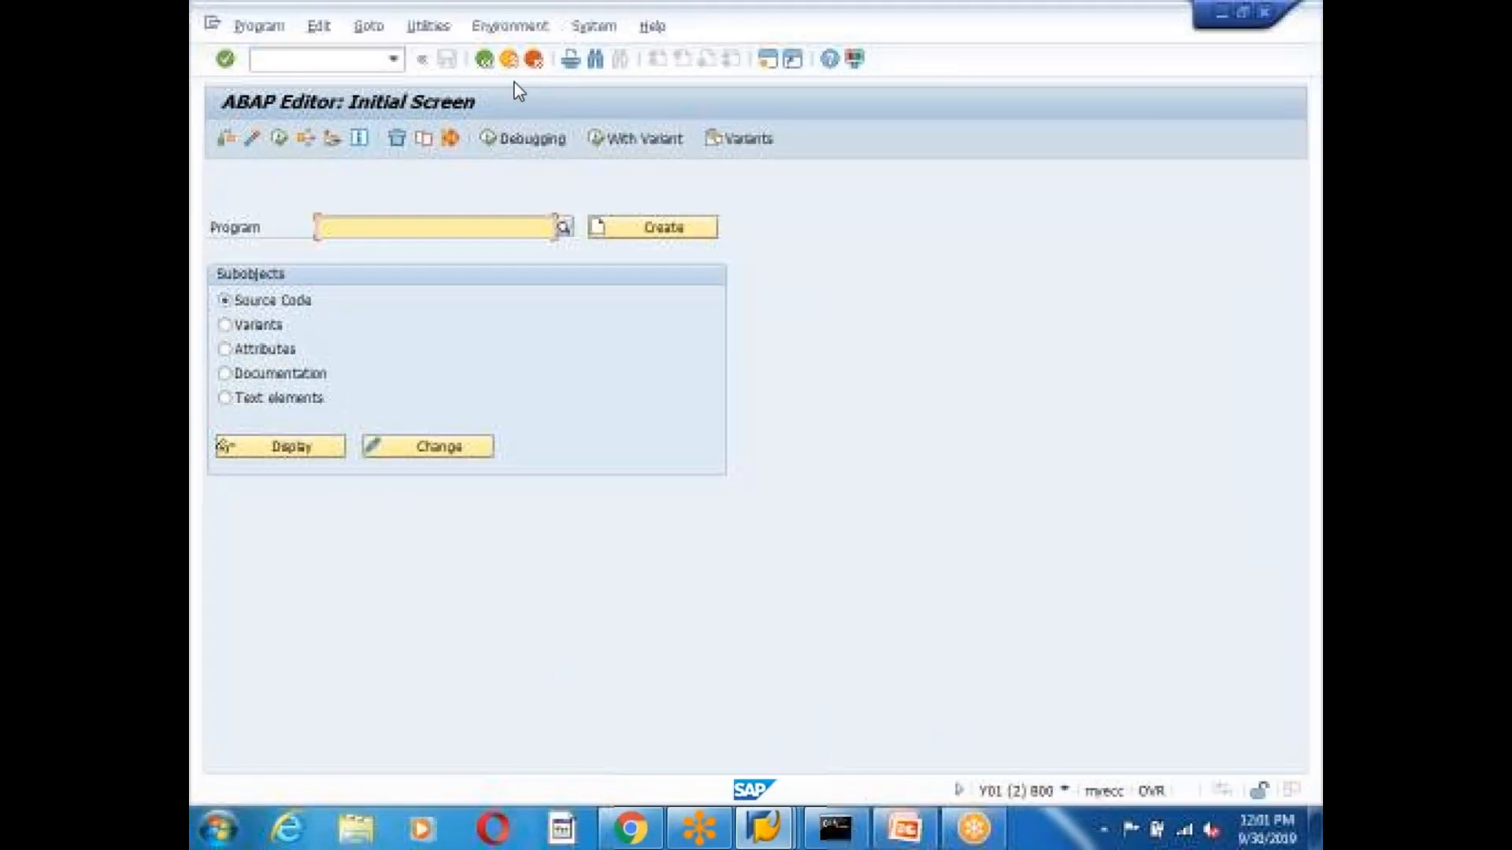
{"action": "left_click", "coordinate": [485, 61]}
{"action": "left_click", "coordinate": [373, 61]}
{"action": "type", "text": "swdd"}
{"action": "key", "text": "Return"}
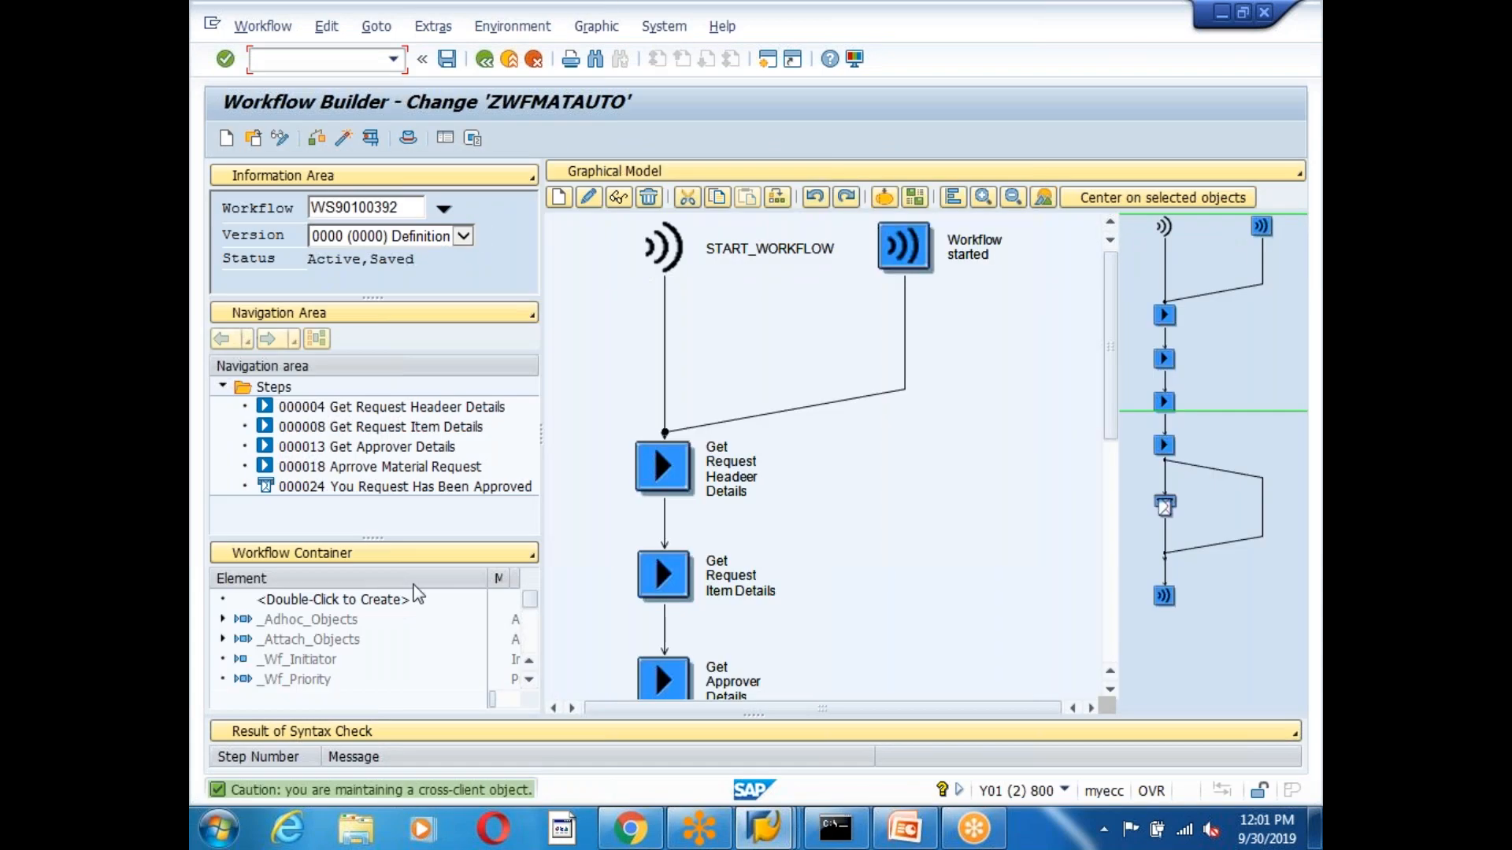
In workflow ZWFMATAUTO, open step 000018 Aprrove Material Request to view its task and agents.
{"action": "left_click_drag", "start_coordinate": [1112, 378], "coordinate": [1128, 519]}
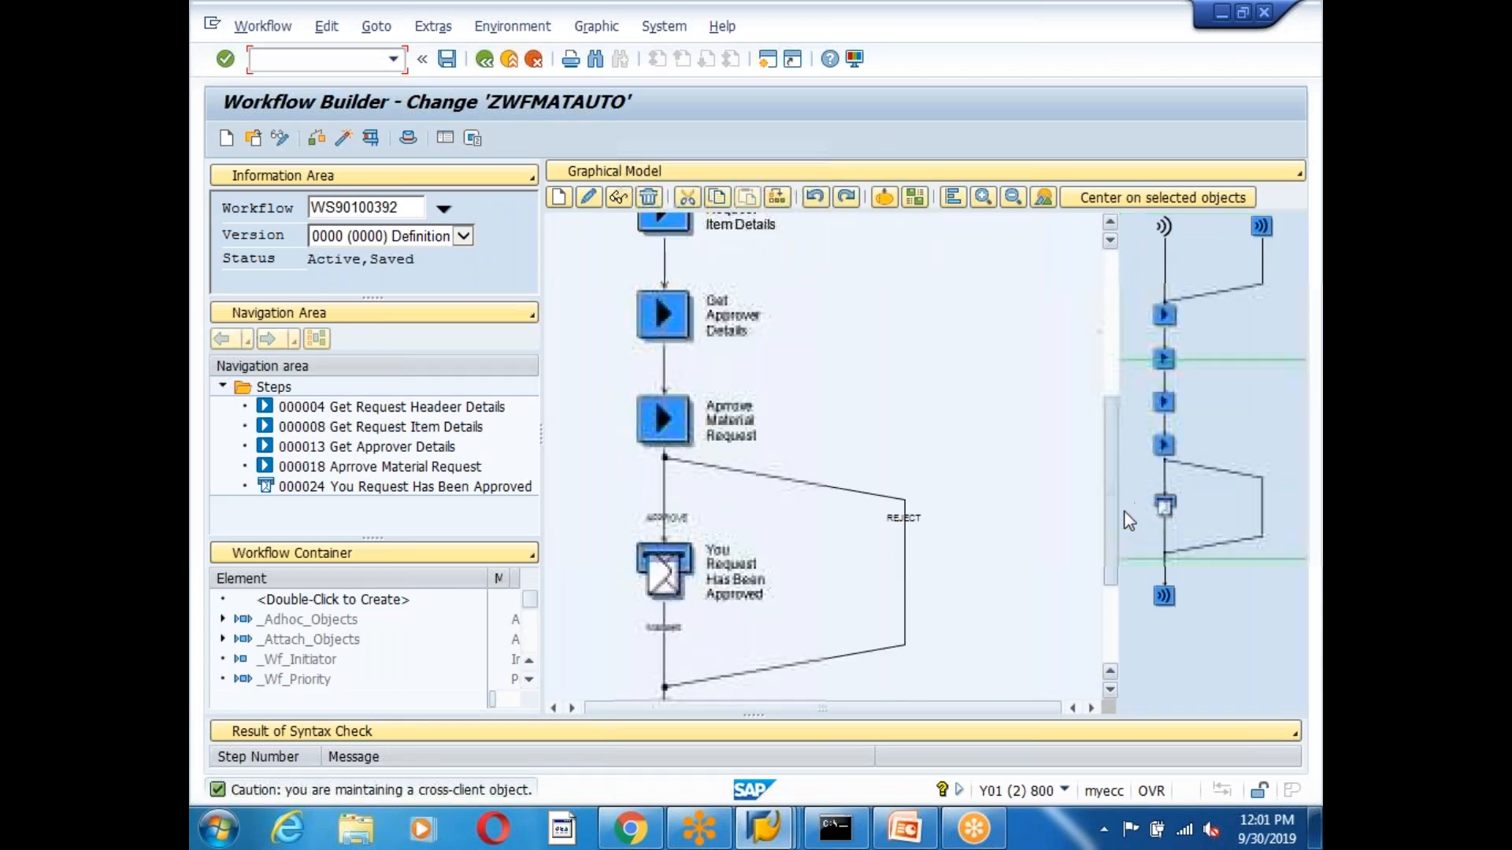
{"action": "left_click", "coordinate": [668, 408]}
{"action": "double_click", "coordinate": [665, 419]}
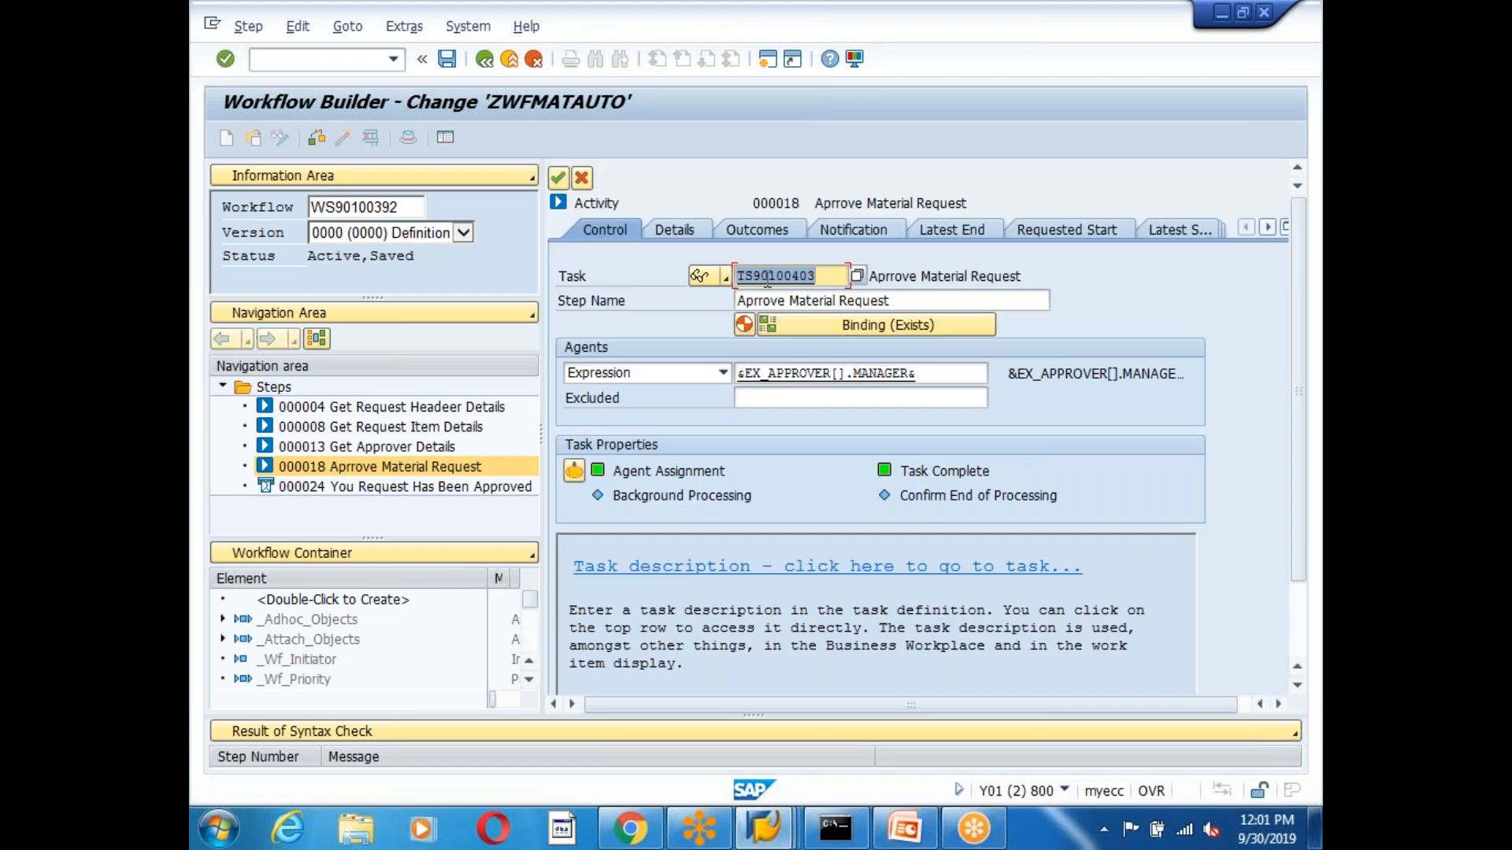
Open standard task TS90100403 from the step and point out its object method with dialog setting.
{"action": "double_click", "coordinate": [772, 276]}
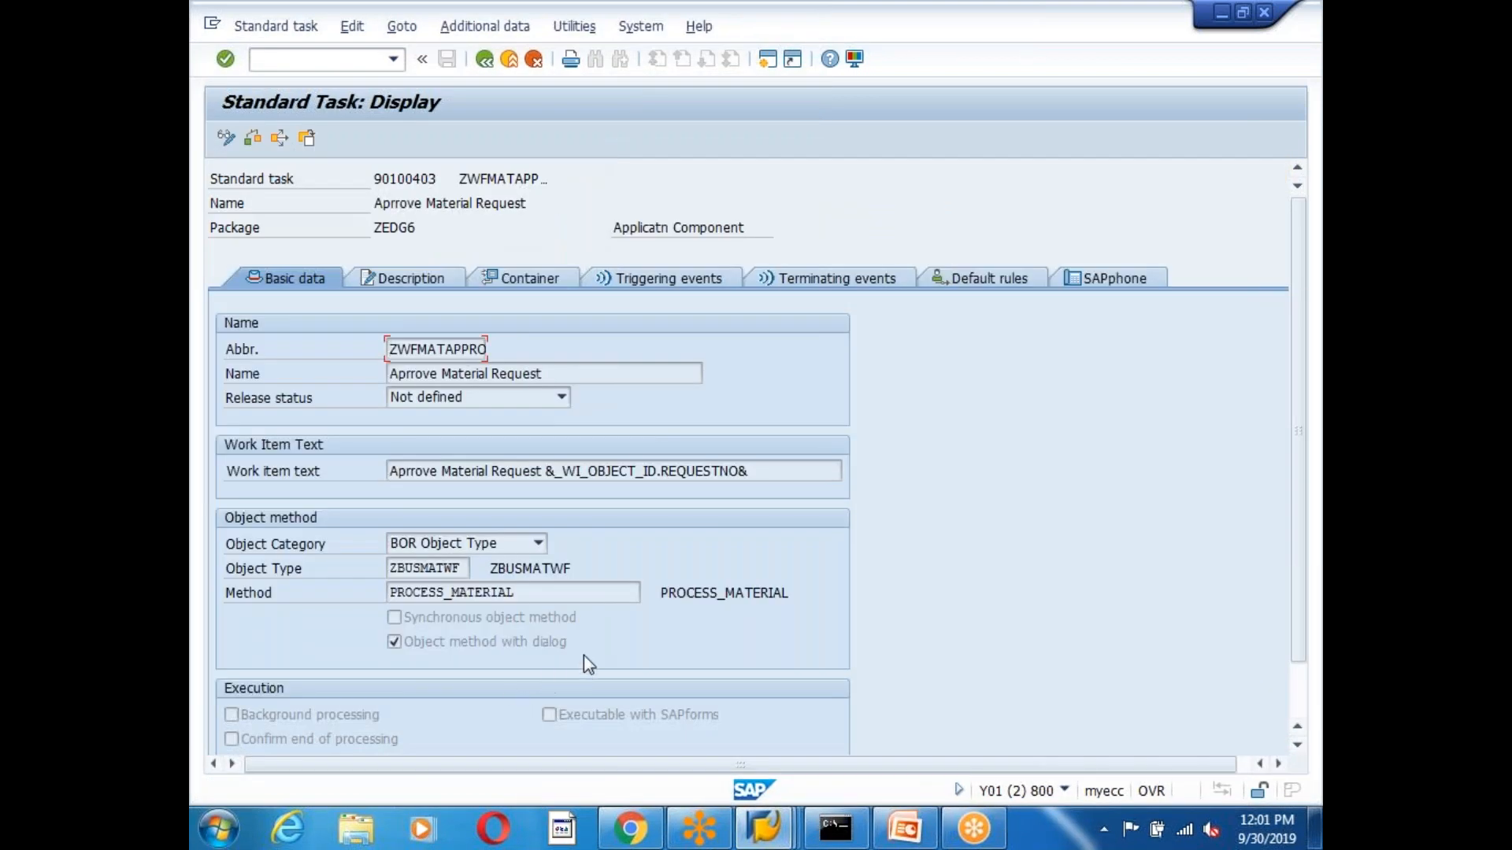
{"action": "scroll", "coordinate": [583, 655], "scroll_direction": "down", "scroll_amount": 3}
{"action": "scroll", "coordinate": [598, 640], "scroll_direction": "up", "scroll_amount": 2}
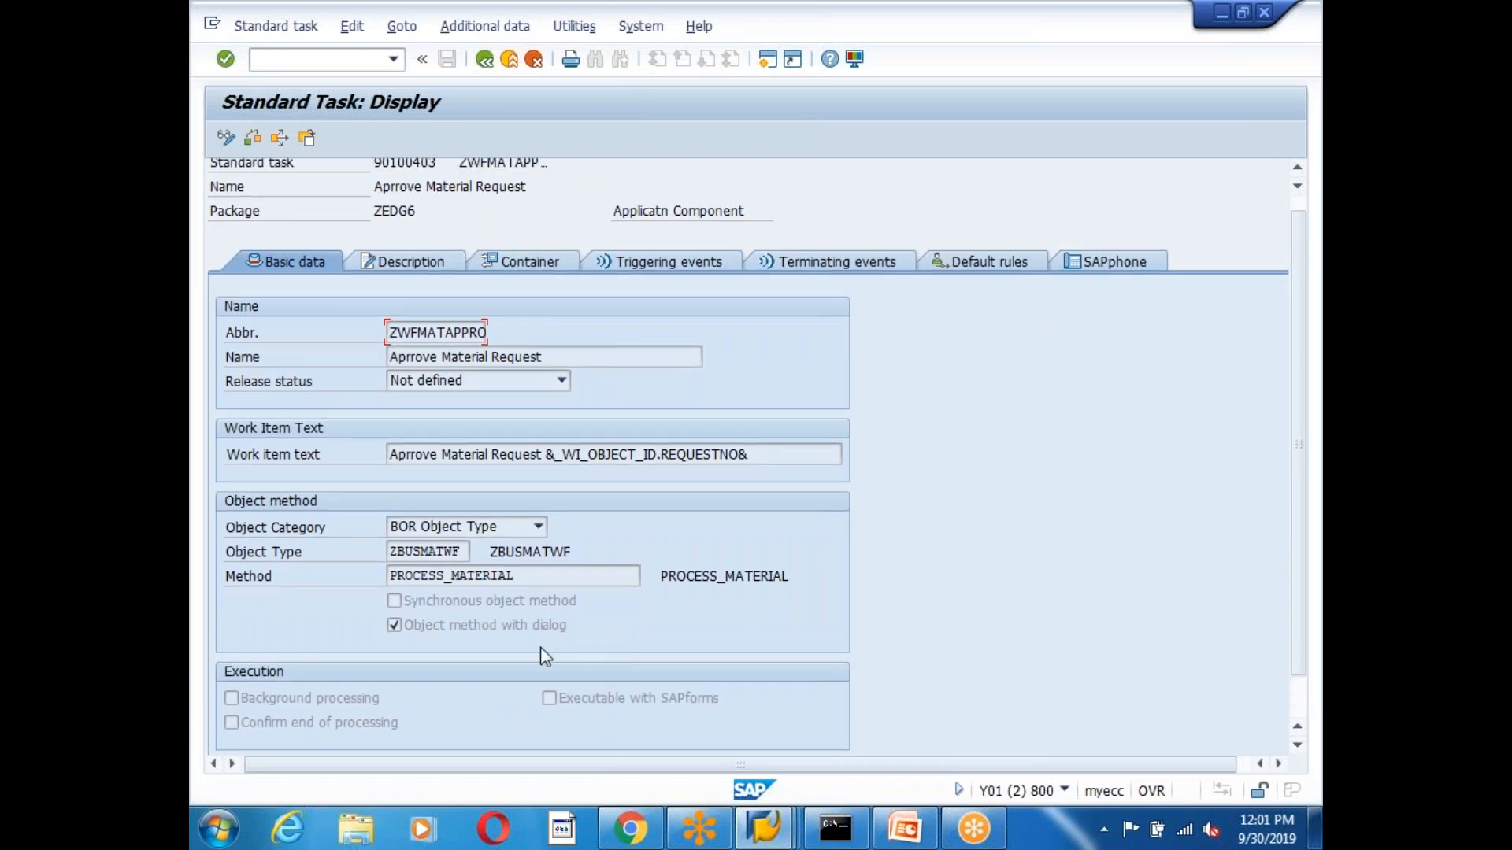
{"action": "left_click", "coordinate": [394, 626]}
Compare the task's APPROVE/REJECT terminating events with its empty triggering events, then show PowerPoint slide 176.
{"action": "left_click", "coordinate": [421, 575]}
{"action": "left_click", "coordinate": [839, 259]}
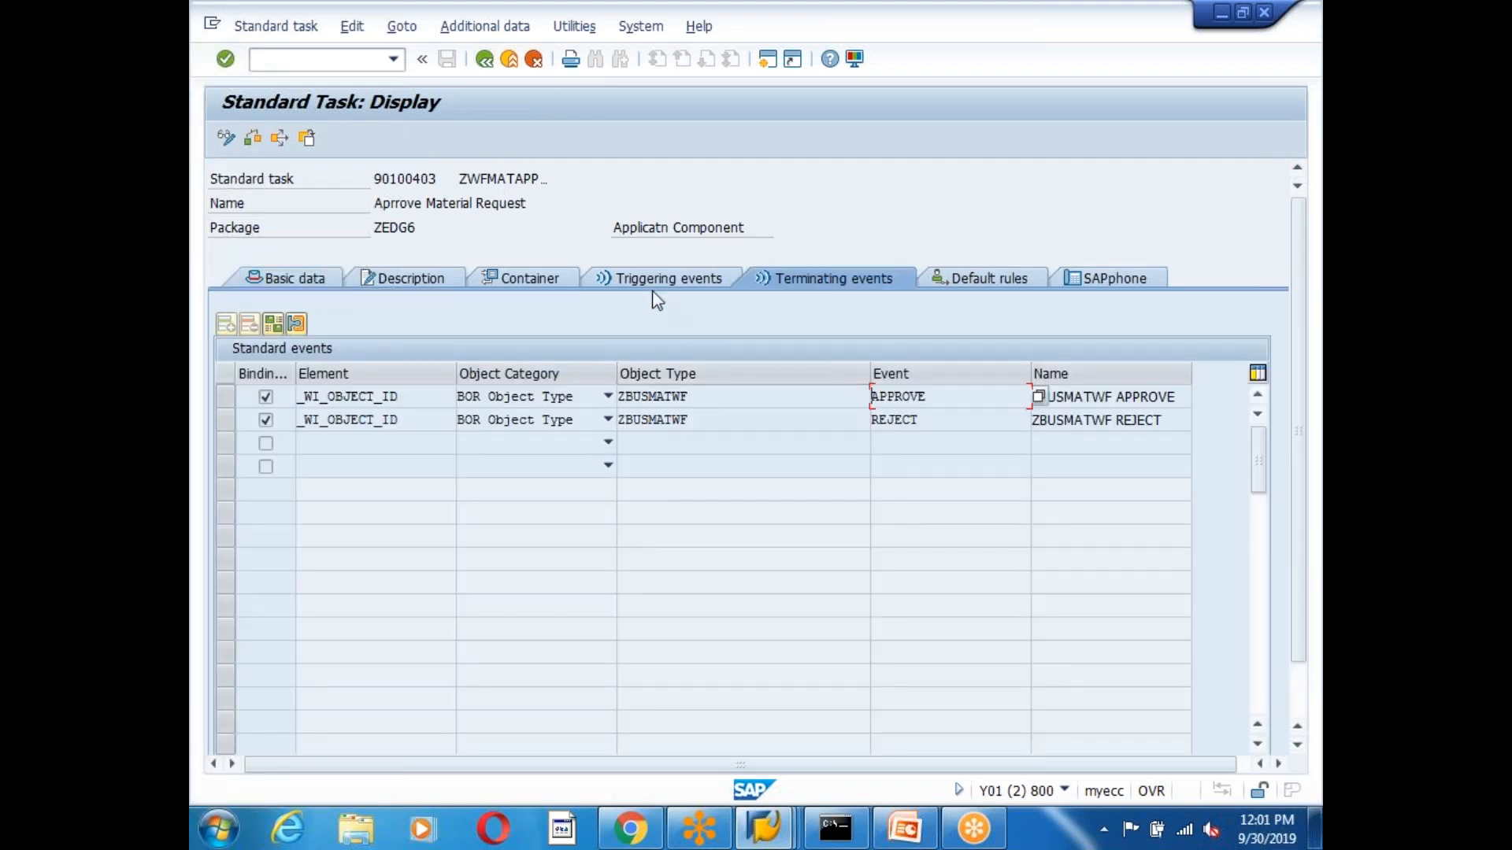
{"action": "left_click", "coordinate": [652, 283]}
{"action": "left_click", "coordinate": [862, 281]}
{"action": "left_click", "coordinate": [631, 285]}
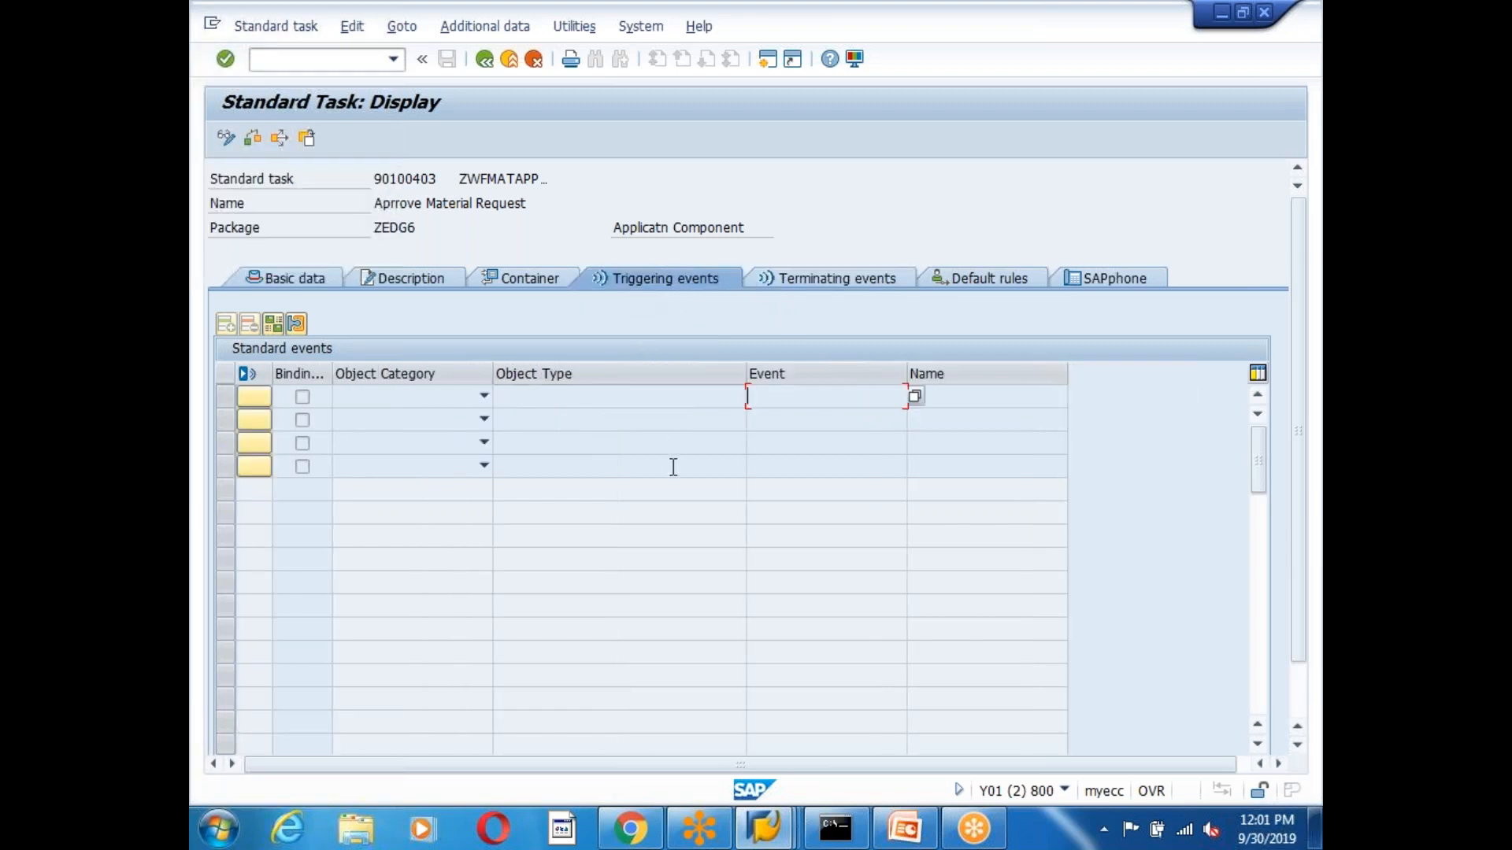
{"action": "left_click", "coordinate": [826, 282]}
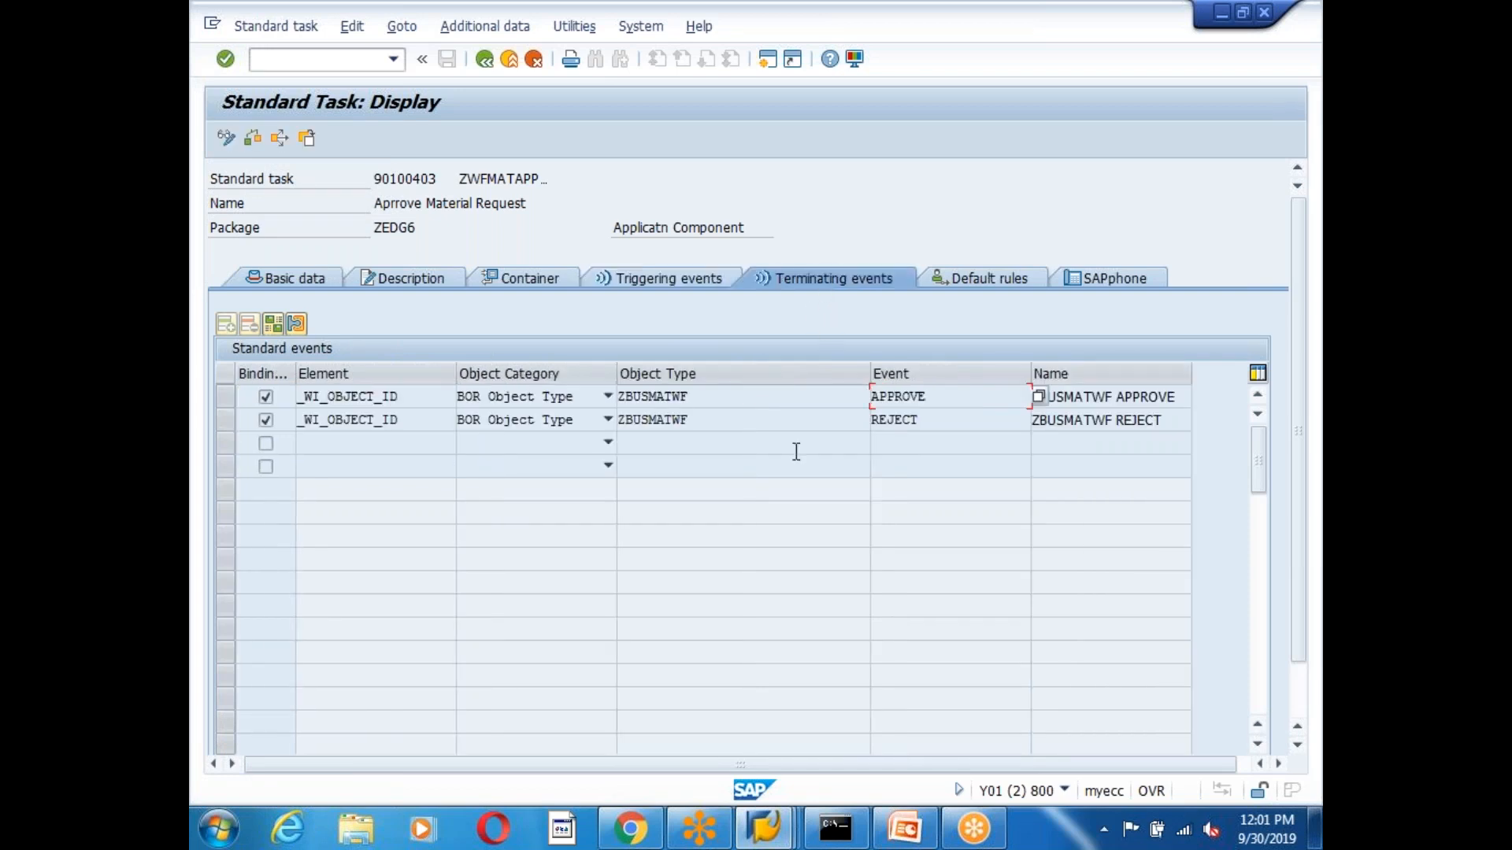
{"action": "left_click", "coordinate": [653, 282]}
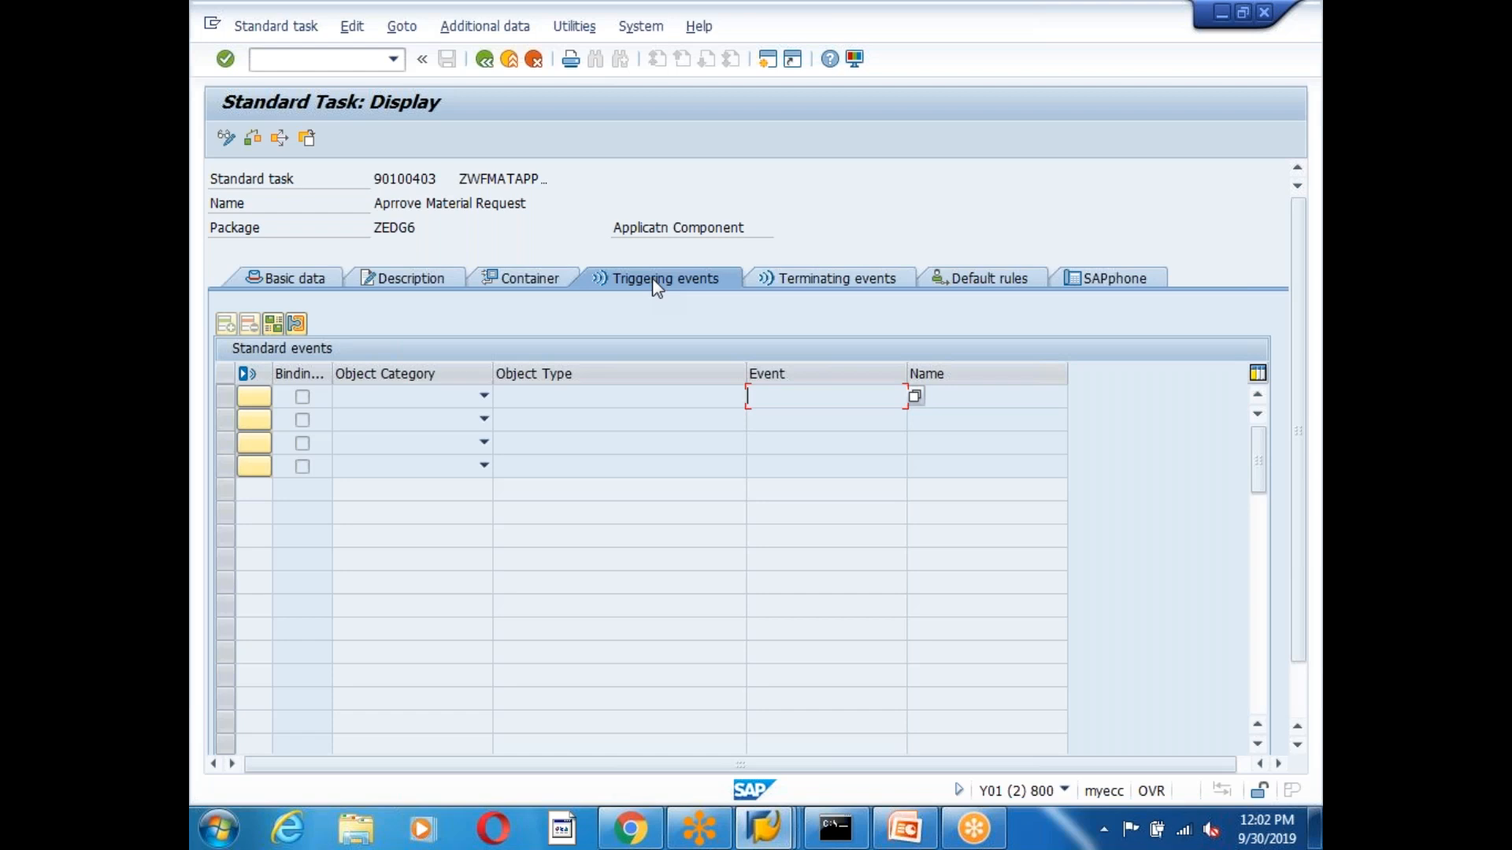
{"action": "left_click", "coordinate": [905, 829]}
{"action": "left_click", "coordinate": [281, 597]}
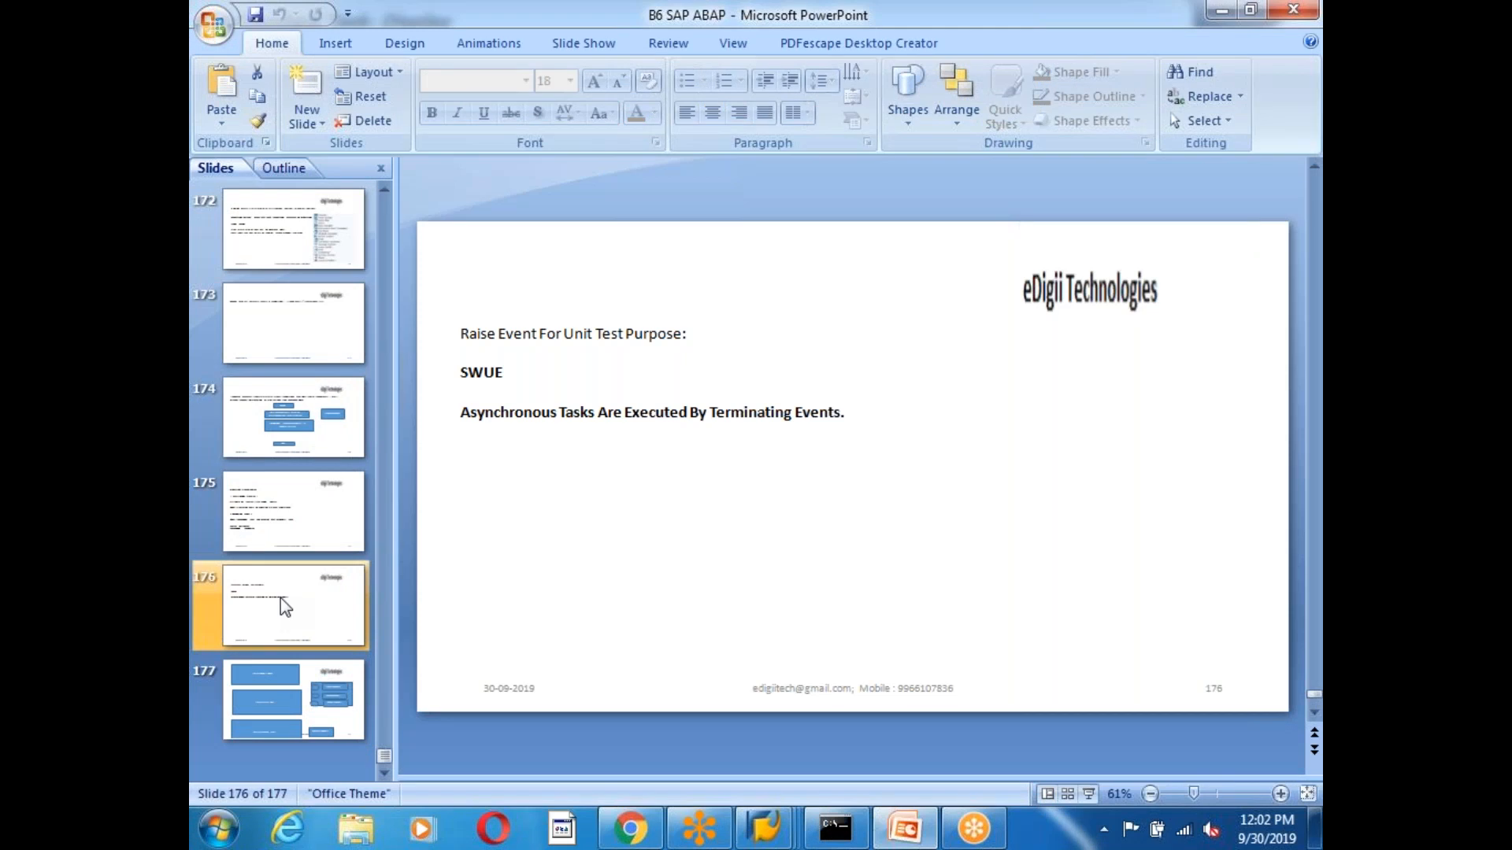
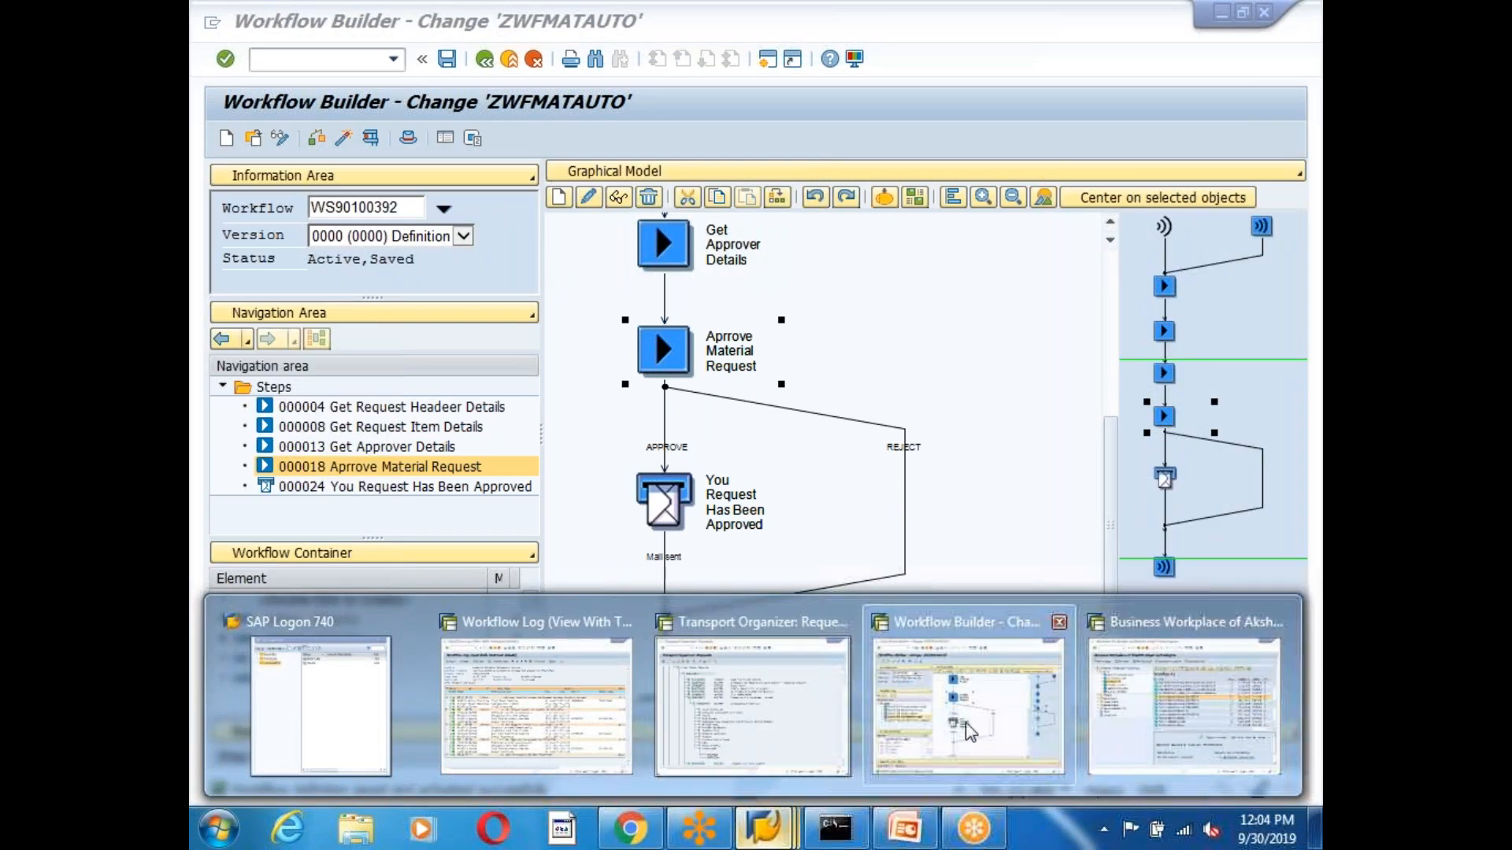
Open the ABAP Editor with SE38, clear the prefilled program name, and return to SAP Easy Access.
{"action": "left_click", "coordinate": [1162, 696]}
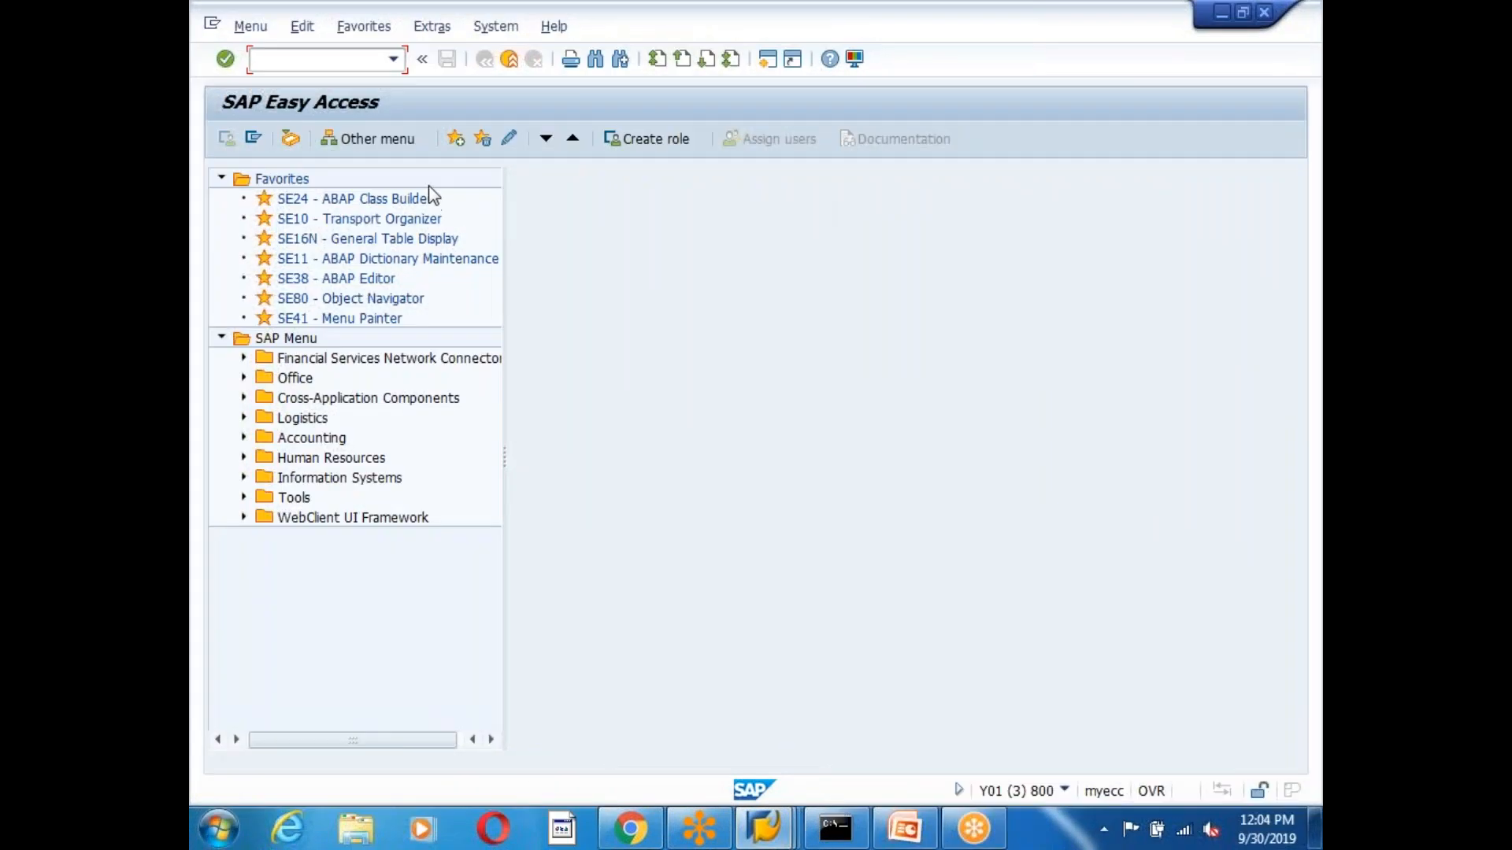
{"action": "type", "text": "se38"}
{"action": "key", "text": "Return"}
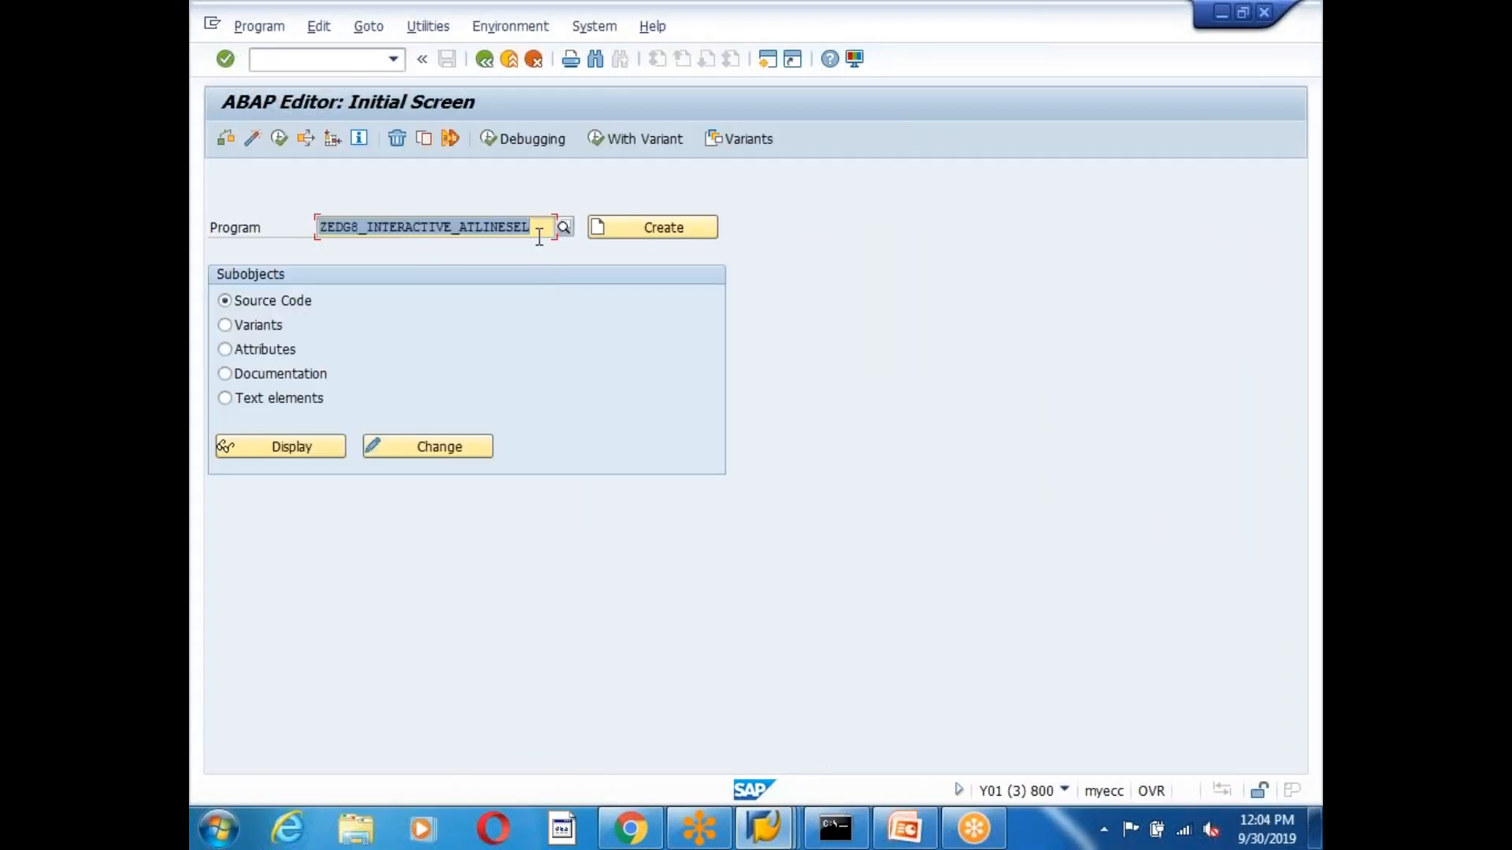
{"action": "left_click", "coordinate": [537, 230]}
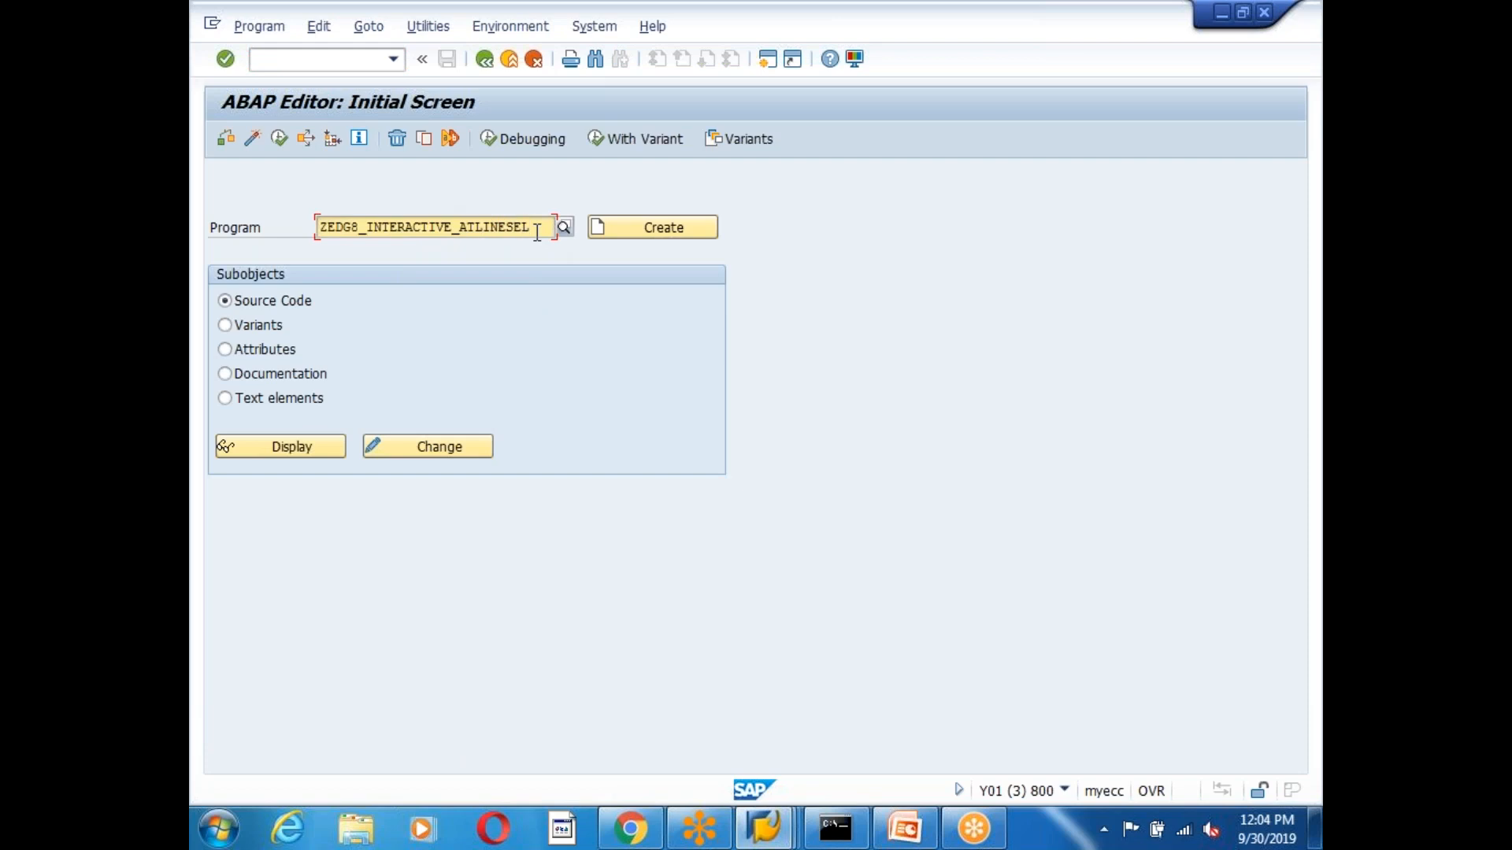
{"action": "key", "text": "BackSpace"}
{"action": "key", "text": "BackSpace"}
{"action": "key", "text": "BackSpace"}
{"action": "key", "text": "BackSpace"}
{"action": "key", "text": "BackSpace"}
{"action": "key", "text": "BackSpace"}
{"action": "key", "text": "BackSpace"}
{"action": "key", "text": "BackSpace"}
{"action": "key", "text": "BackSpace"}
{"action": "key", "text": "BackSpace"}
{"action": "key", "text": "BackSpace"}
{"action": "key", "text": "BackSpace"}
{"action": "key", "text": "BackSpace"}
{"action": "key", "text": "BackSpace"}
{"action": "key", "text": "BackSpace"}
{"action": "key", "text": "BackSpace"}
{"action": "key", "text": "BackSpace"}
{"action": "key", "text": "BackSpace"}
{"action": "key", "text": "BackSpace"}
{"action": "key", "text": "BackSpace"}
{"action": "key", "text": "BackSpace"}
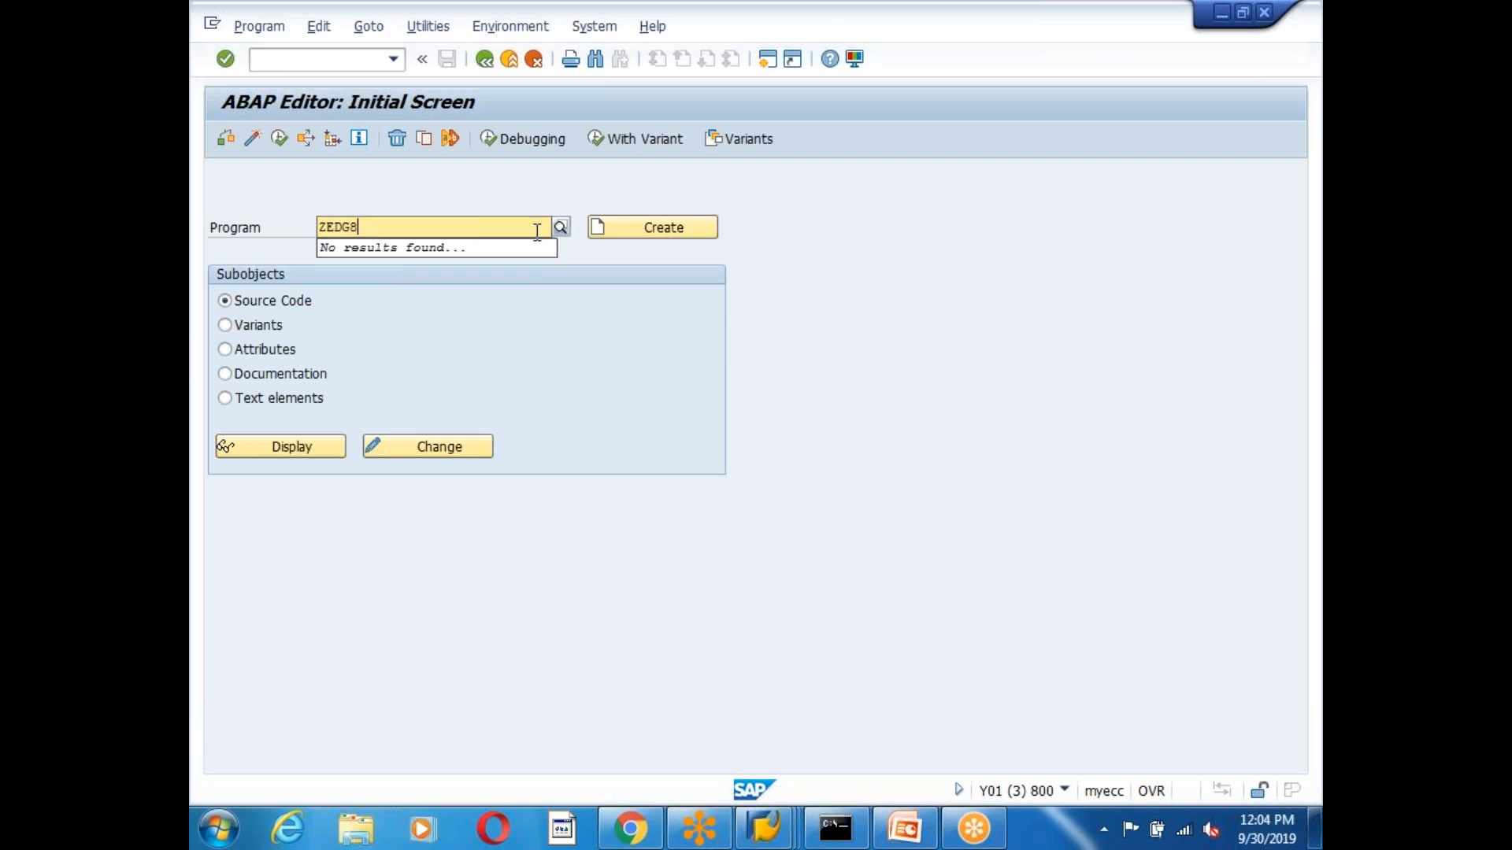
{"action": "left_click", "coordinate": [775, 343]}
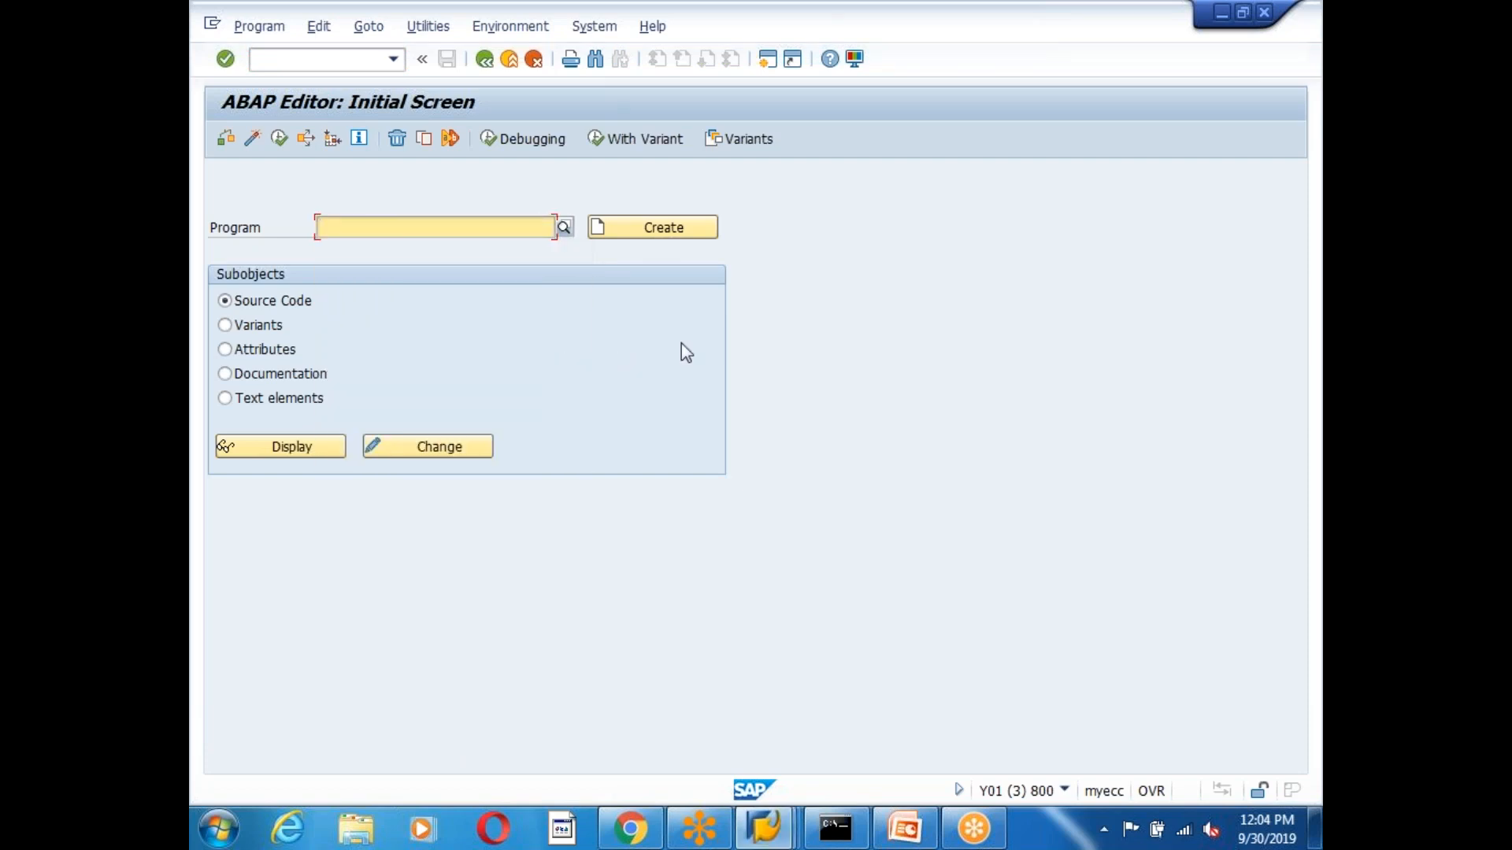
{"action": "left_click", "coordinate": [479, 66]}
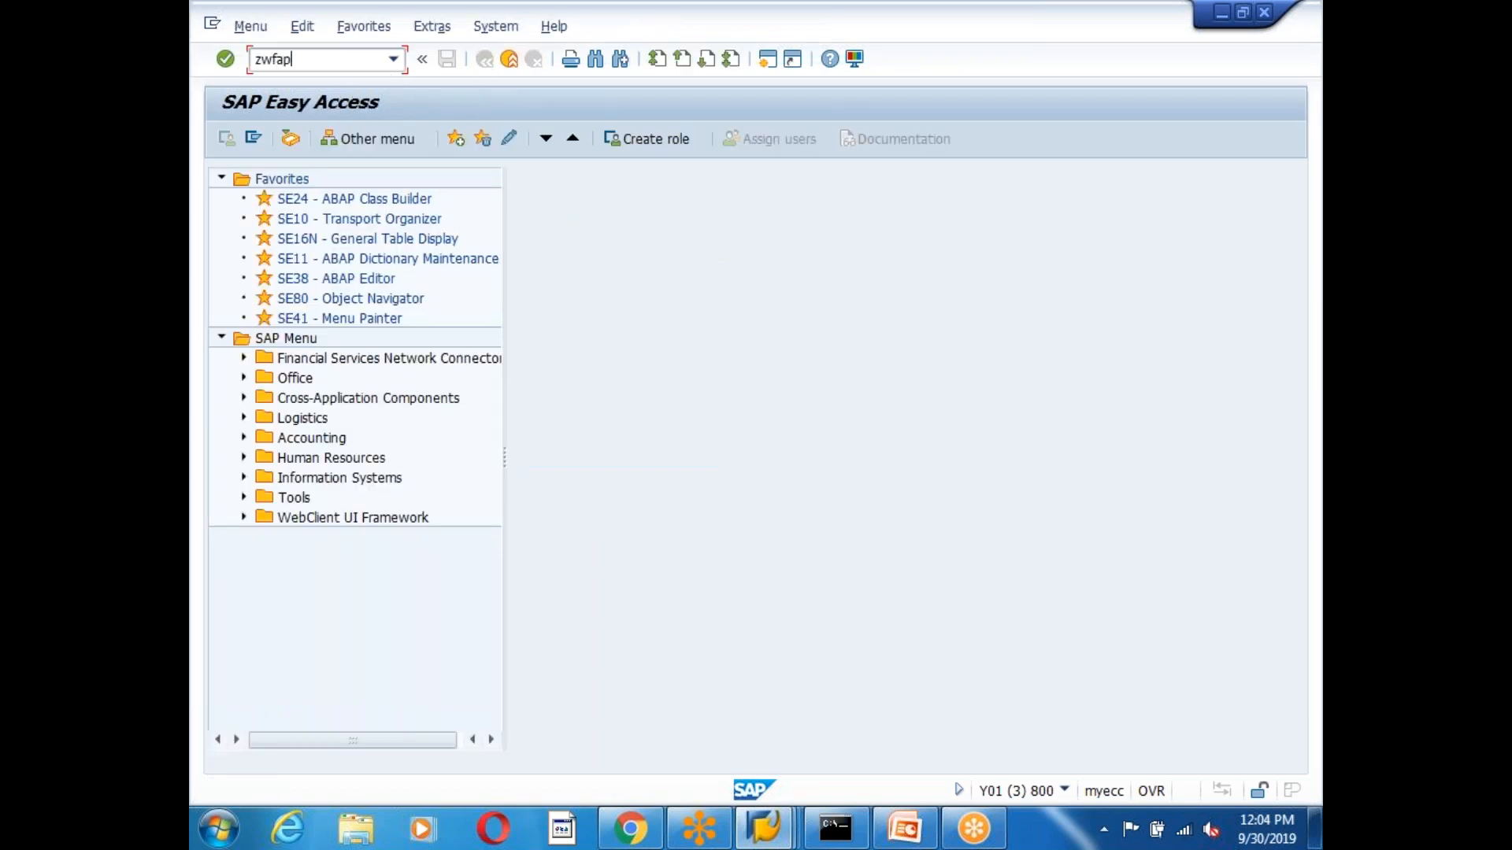
Try transaction codes ZWFAPPROVE, ZMATWF and ZMATWFAPP, which are all reported as nonexistent.
{"action": "type", "text": "zwfapprove"}
{"action": "key", "text": "Return"}
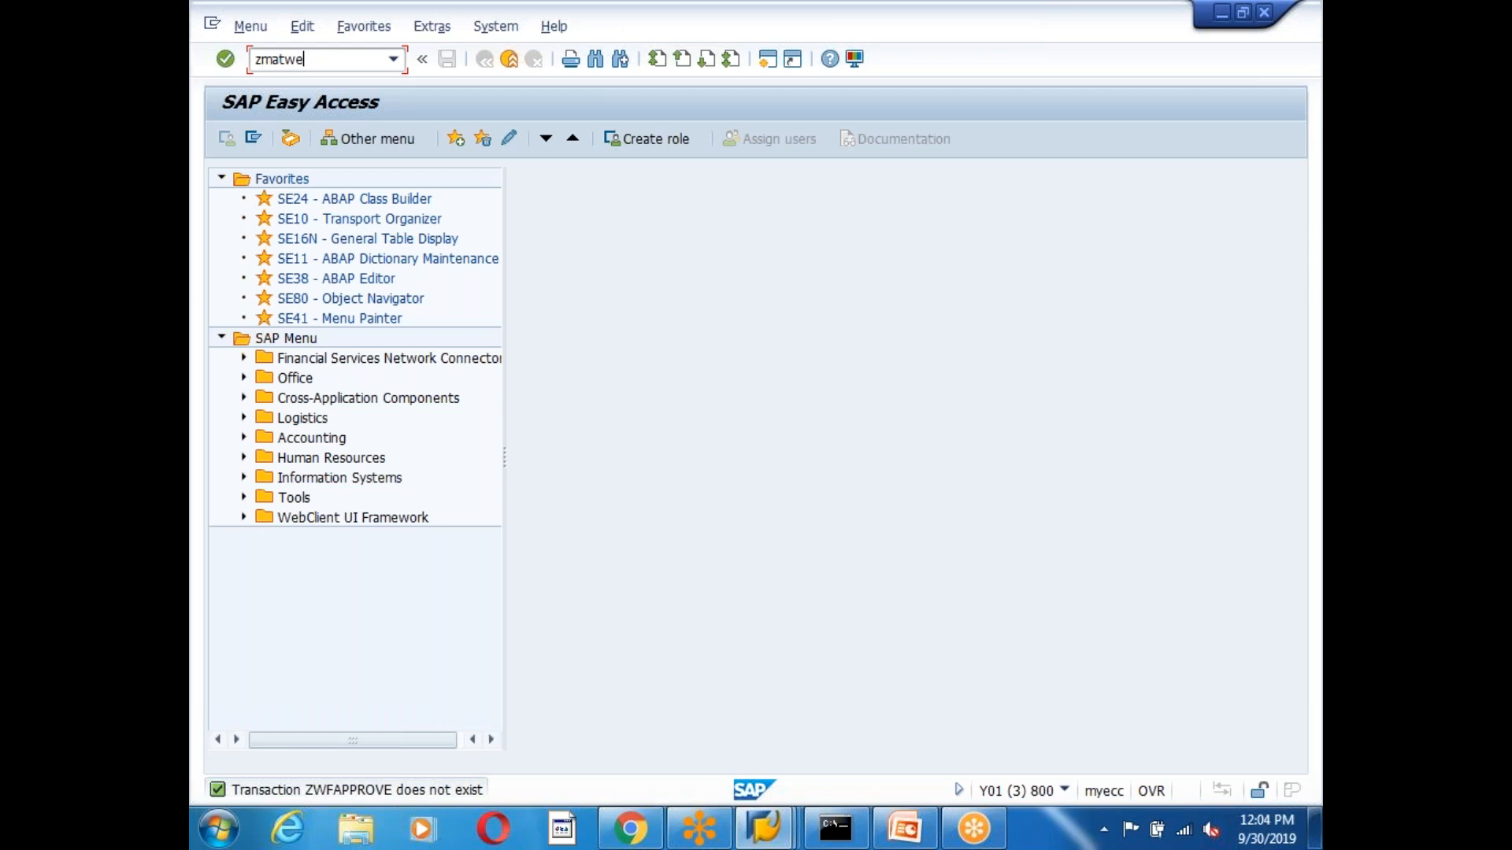
{"action": "key", "text": "BackSpace"}
{"action": "key", "text": "BackSpace"}
{"action": "key", "text": "BackSpace"}
{"action": "type", "text": "tw"}
{"action": "key", "text": "Return"}
{"action": "type", "text": "zmatwfapp"}
{"action": "key", "text": "Return"}
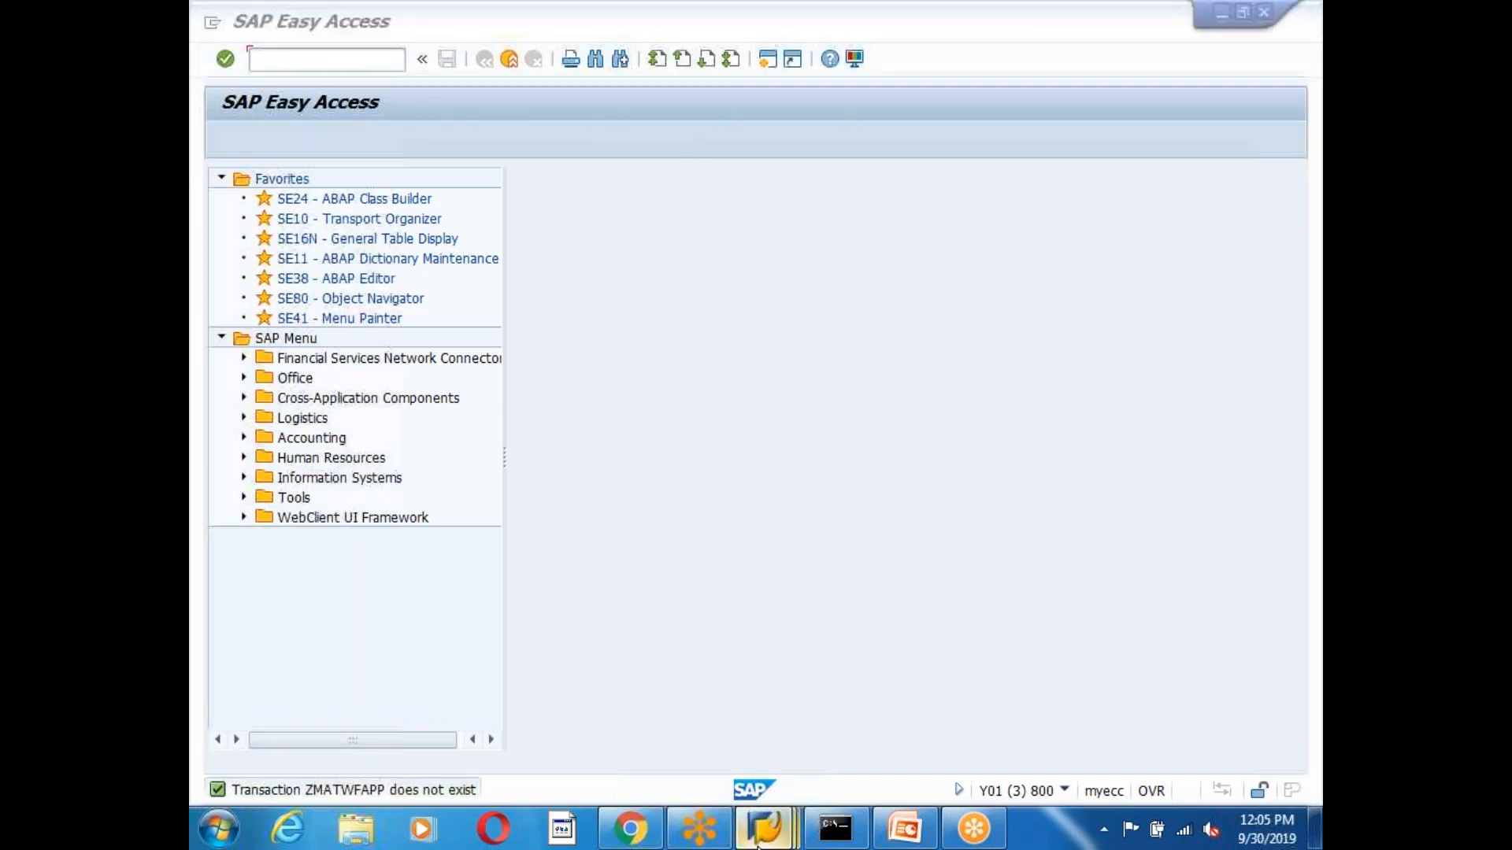
Copy the ZWFMATAPP code from the Transport Organizer and start that transaction in SAP Easy Access.
{"action": "mouse_move", "coordinate": [760, 826]}
{"action": "left_click", "coordinate": [653, 677]}
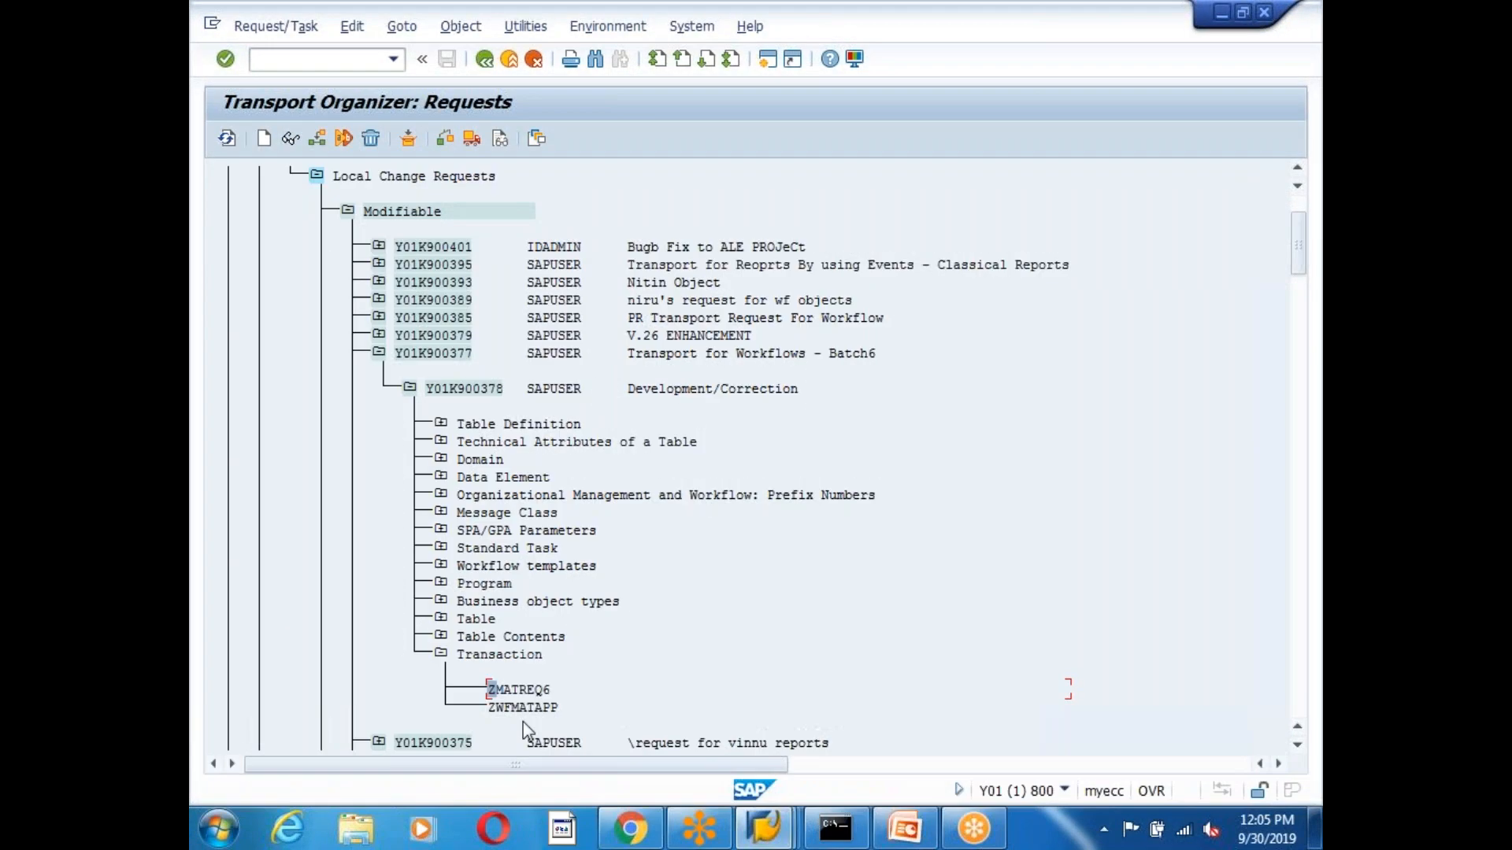
{"action": "left_click", "coordinate": [498, 708]}
{"action": "key", "text": "ctrl+c"}
{"action": "left_click", "coordinate": [763, 827]}
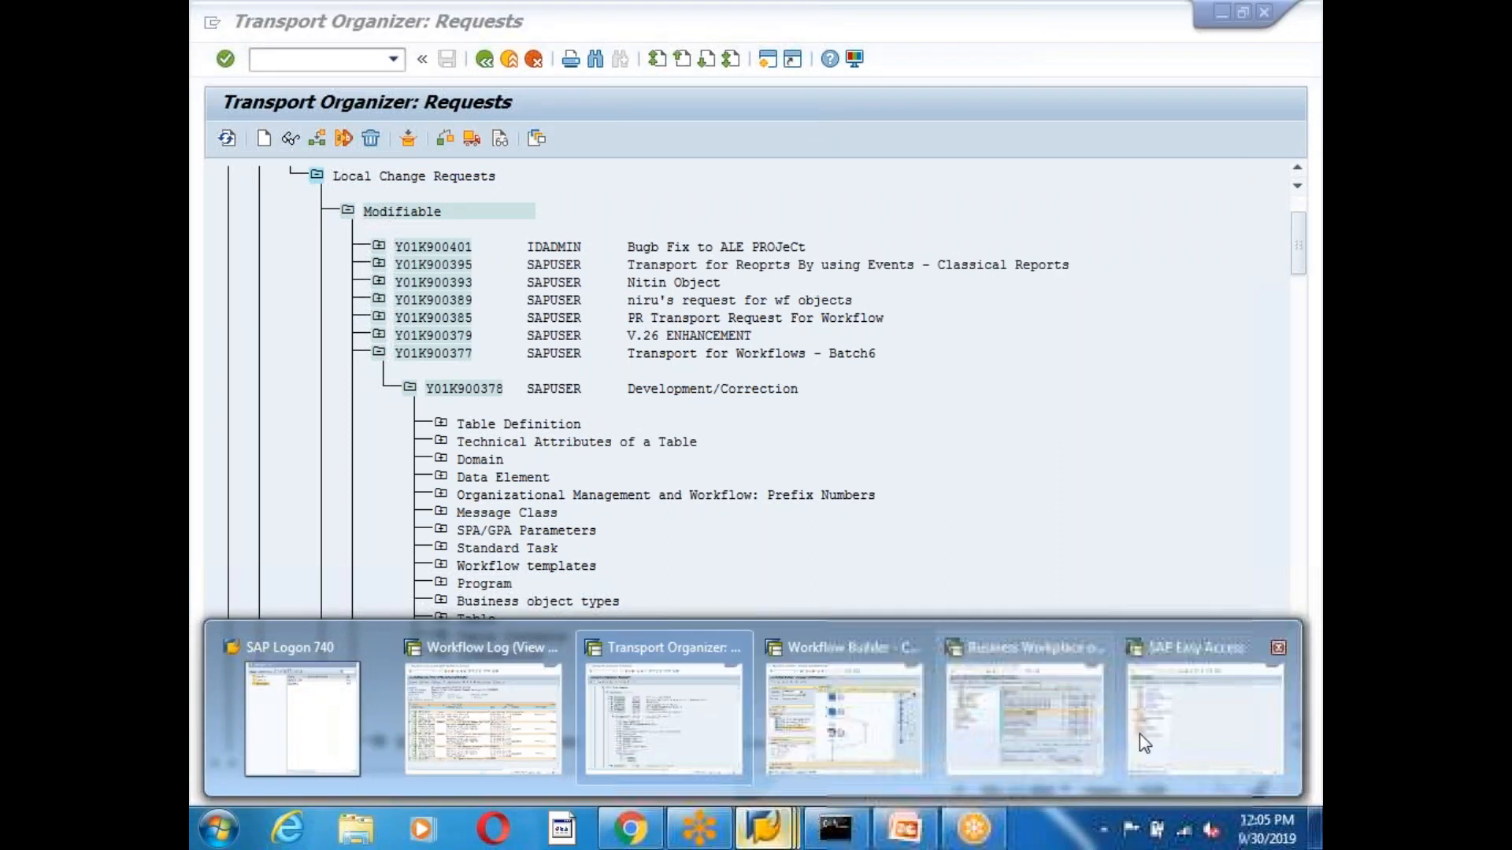
{"action": "left_click", "coordinate": [1140, 736]}
{"action": "type", "text": "zwfmatapp"}
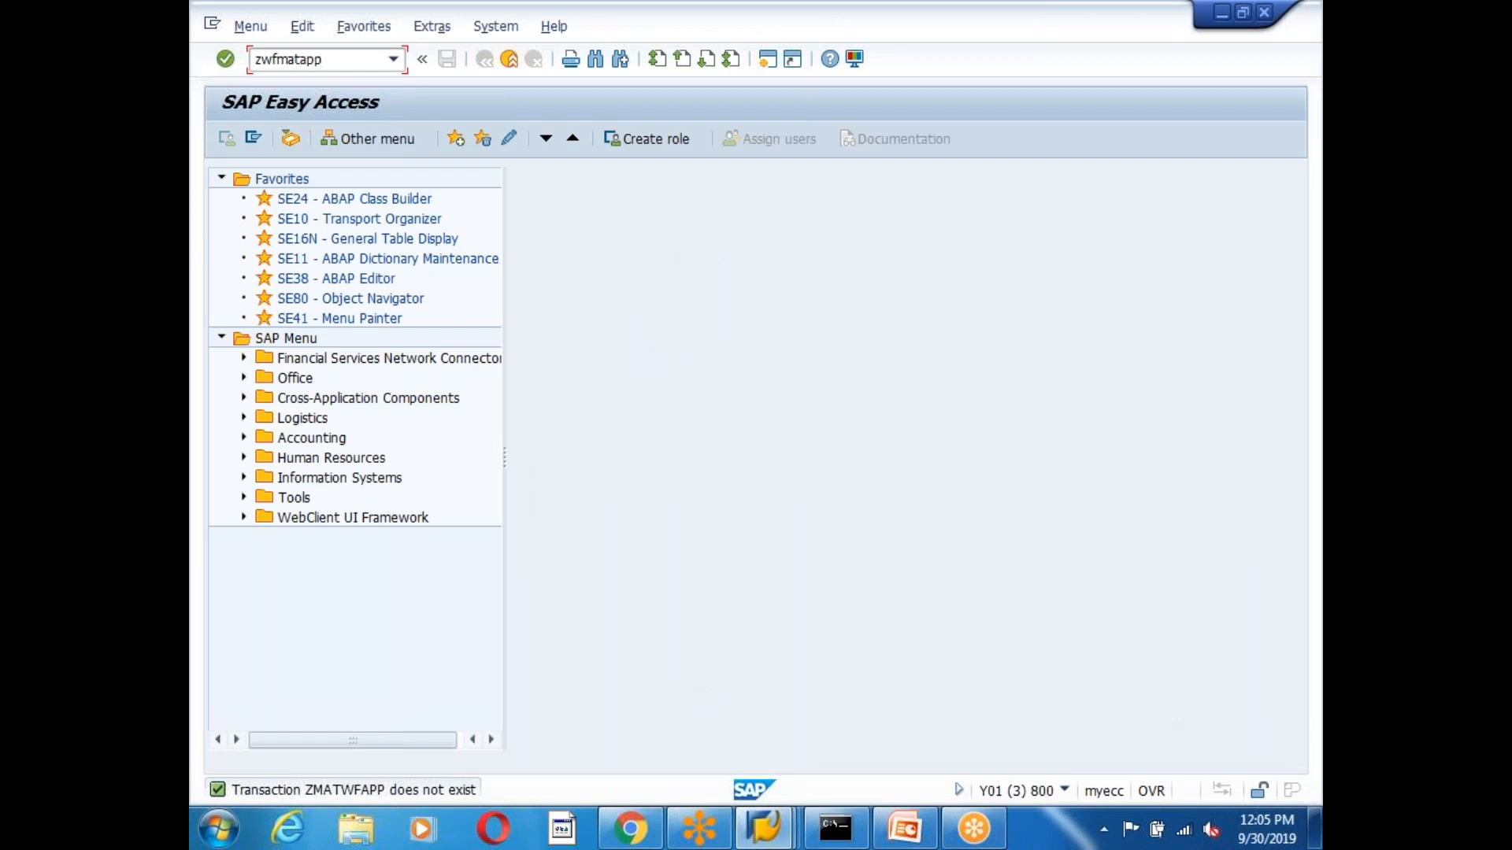
{"action": "key", "text": "Return"}
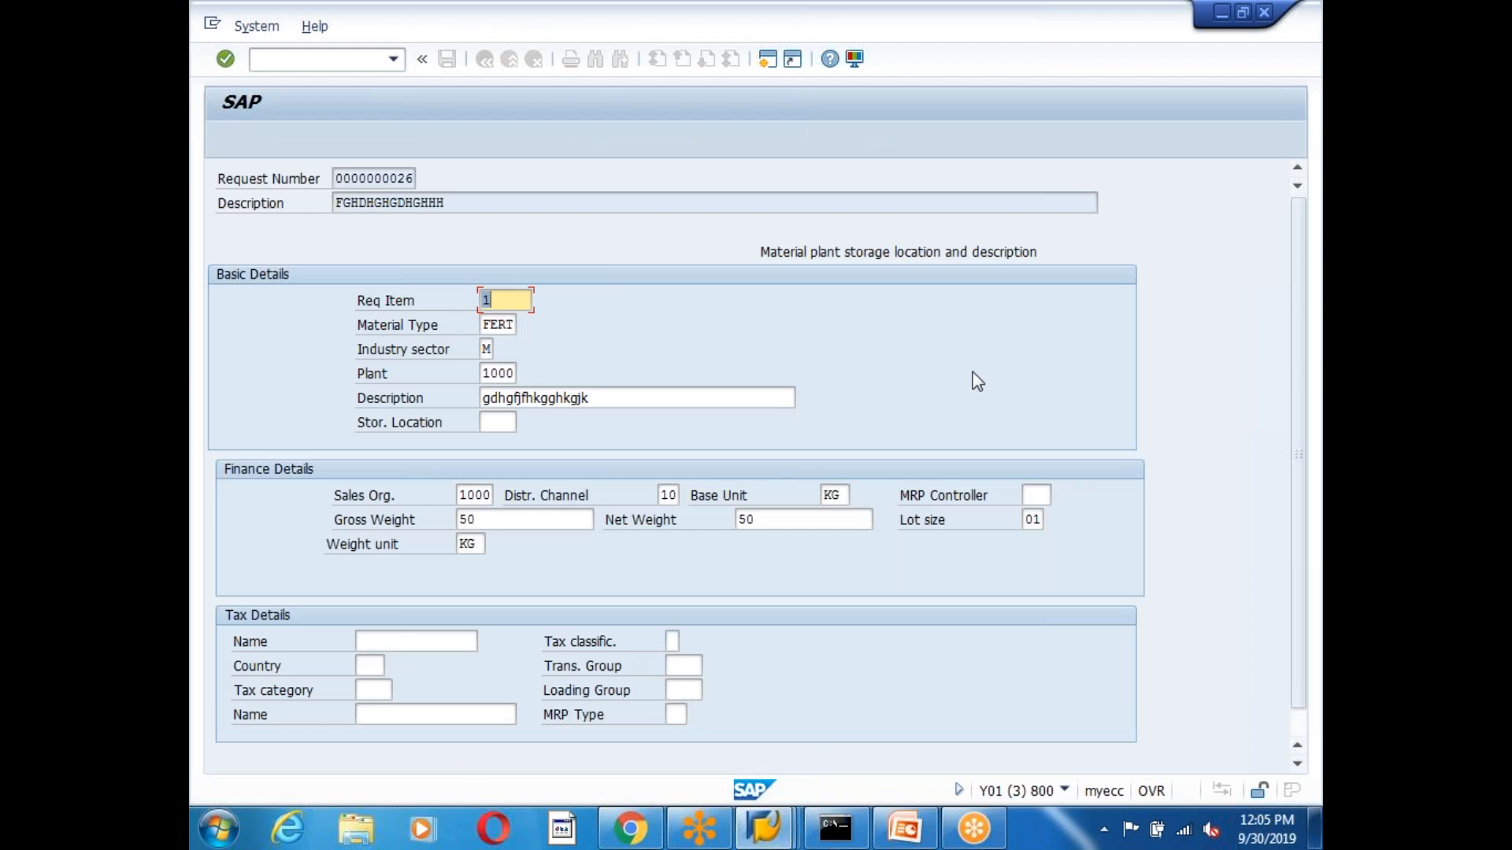
Use System > Status to open screen 200 in Screen Painter in change mode.
{"action": "scroll", "coordinate": [984, 386], "scroll_direction": "down", "scroll_amount": 1}
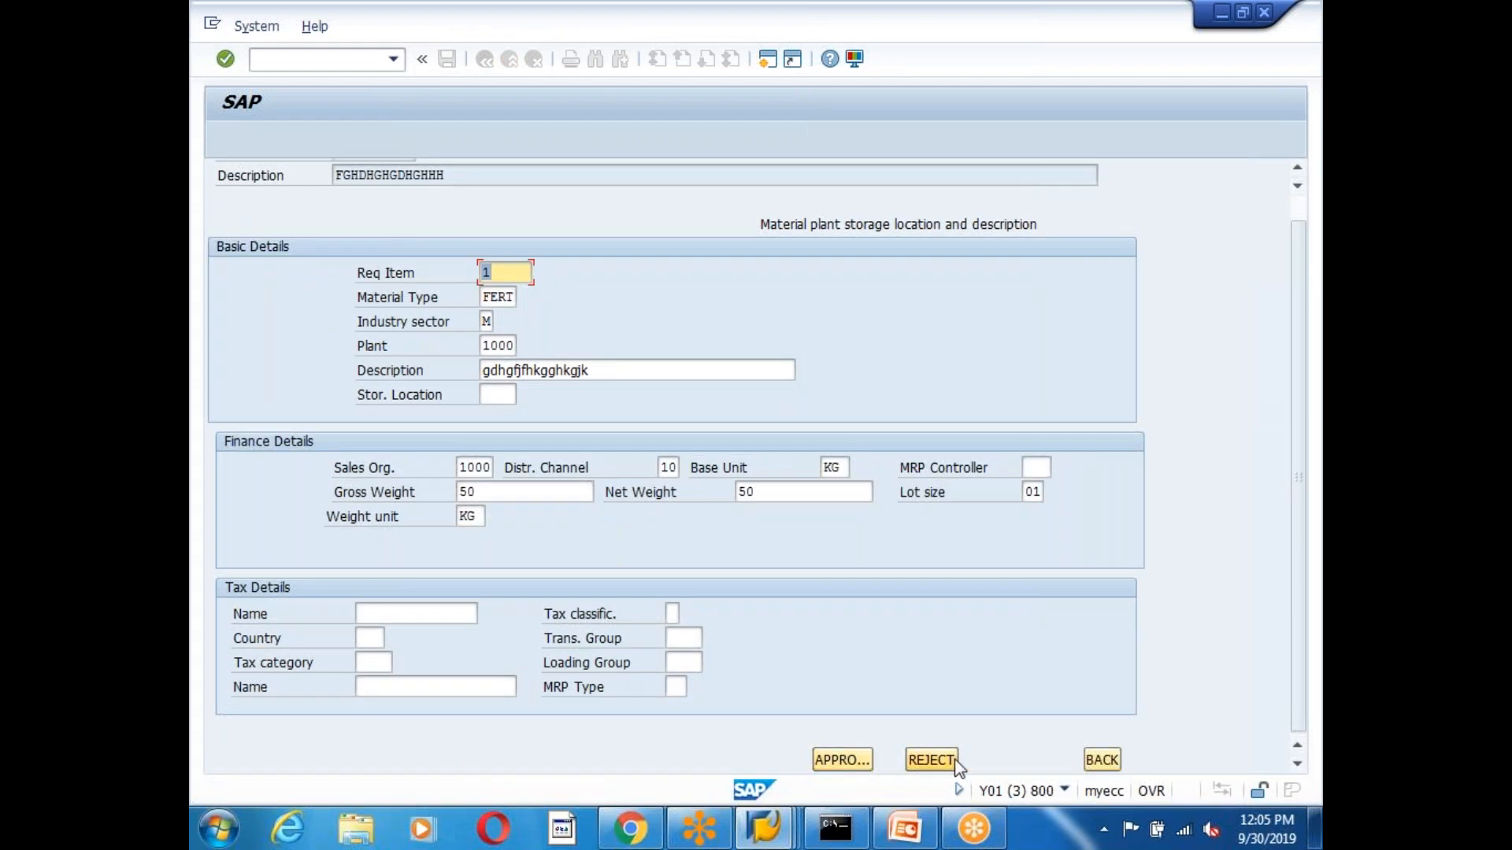
{"action": "left_click", "coordinate": [257, 27]}
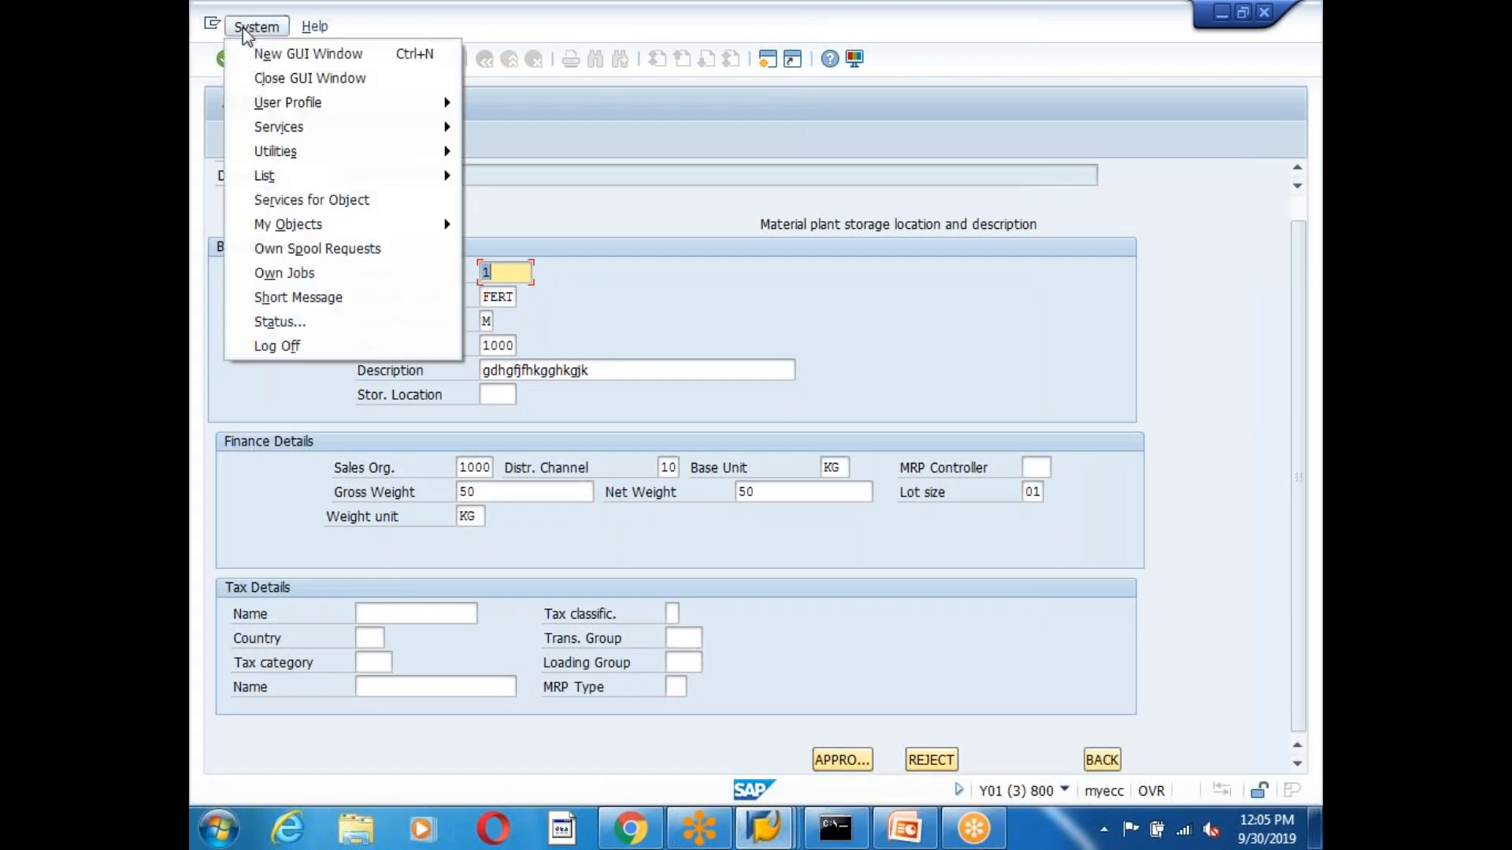
{"action": "left_click", "coordinate": [323, 322]}
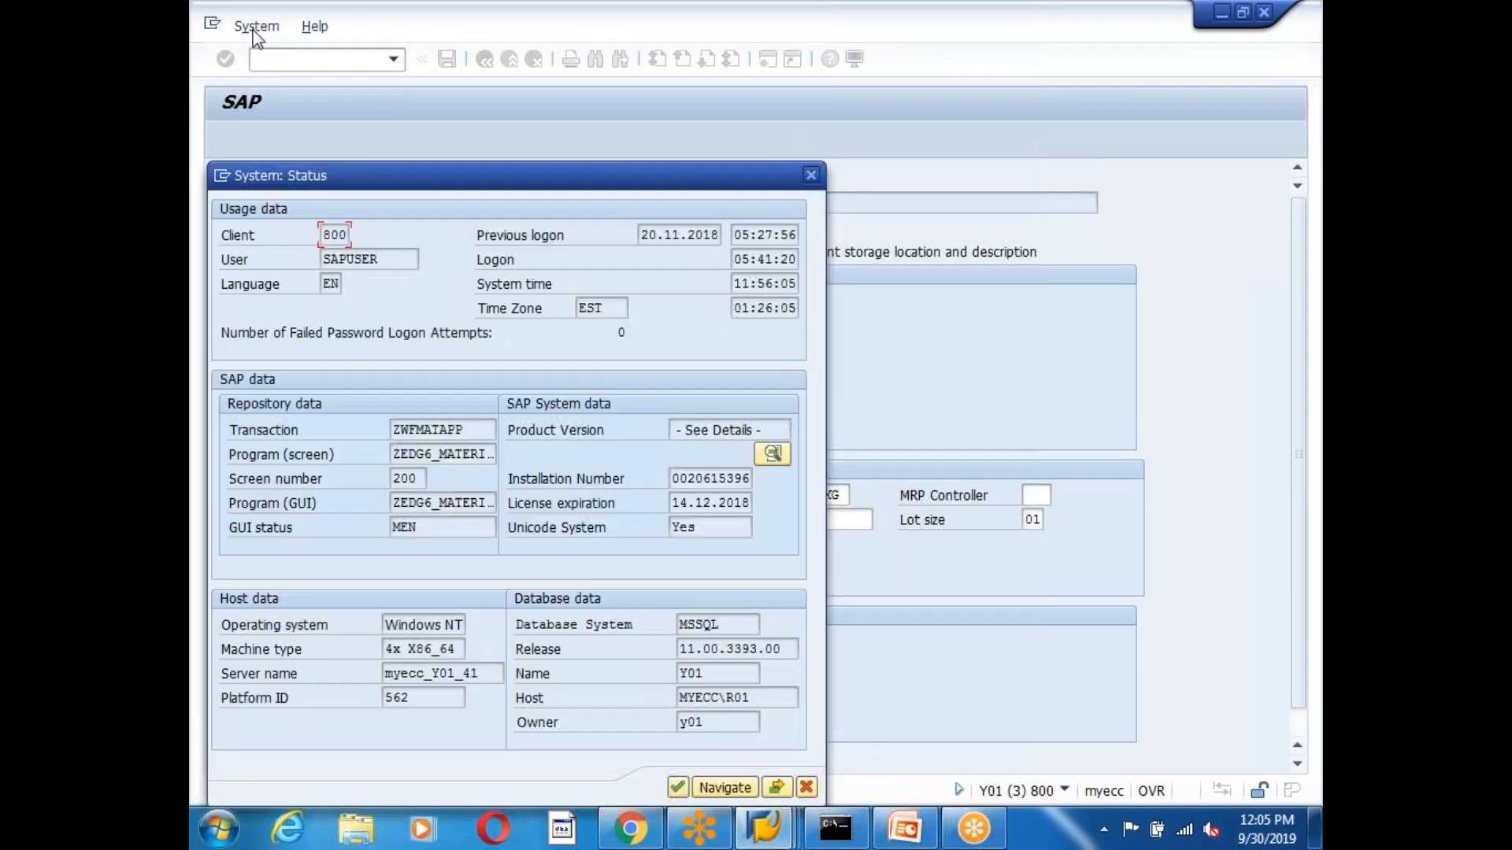
{"action": "double_click", "coordinate": [404, 478]}
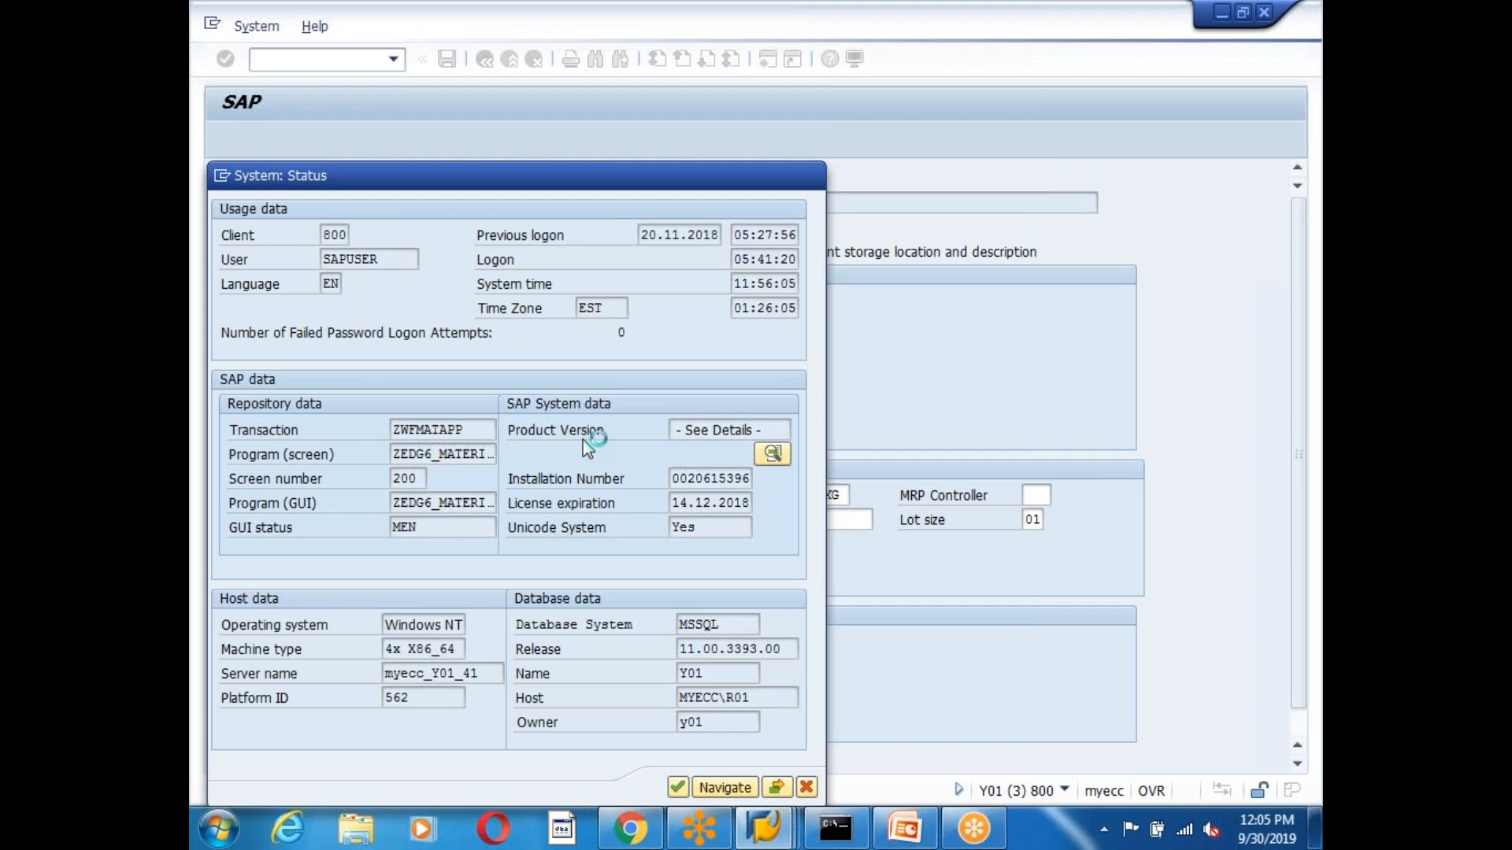
{"action": "left_click", "coordinate": [226, 139]}
Open the USER_COMMAND_0200 module code and browse the program's declarations and modules.
{"action": "double_click", "coordinate": [454, 346]}
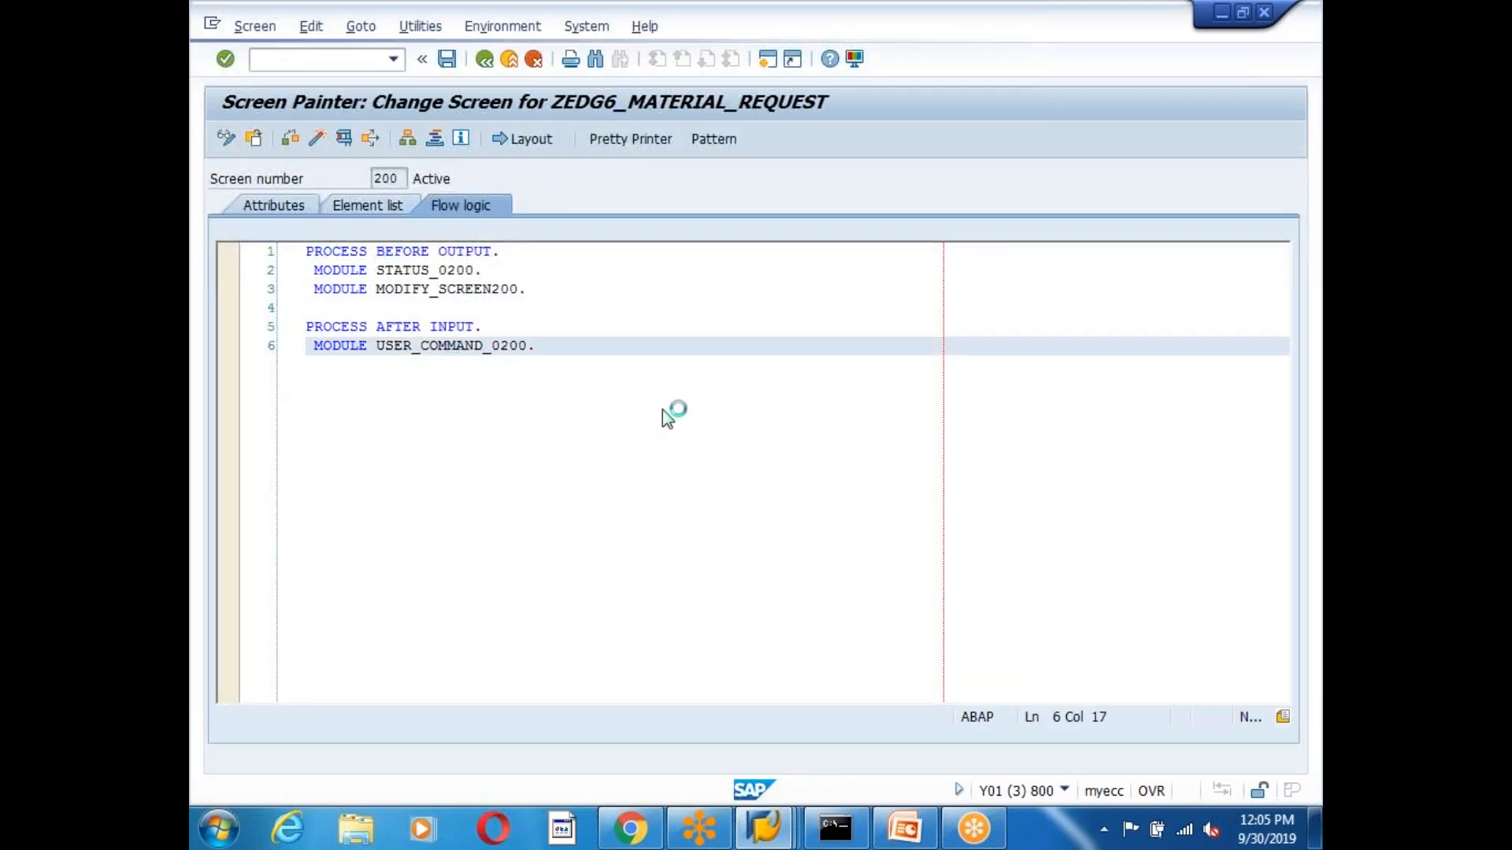
{"action": "left_click", "coordinate": [491, 406]}
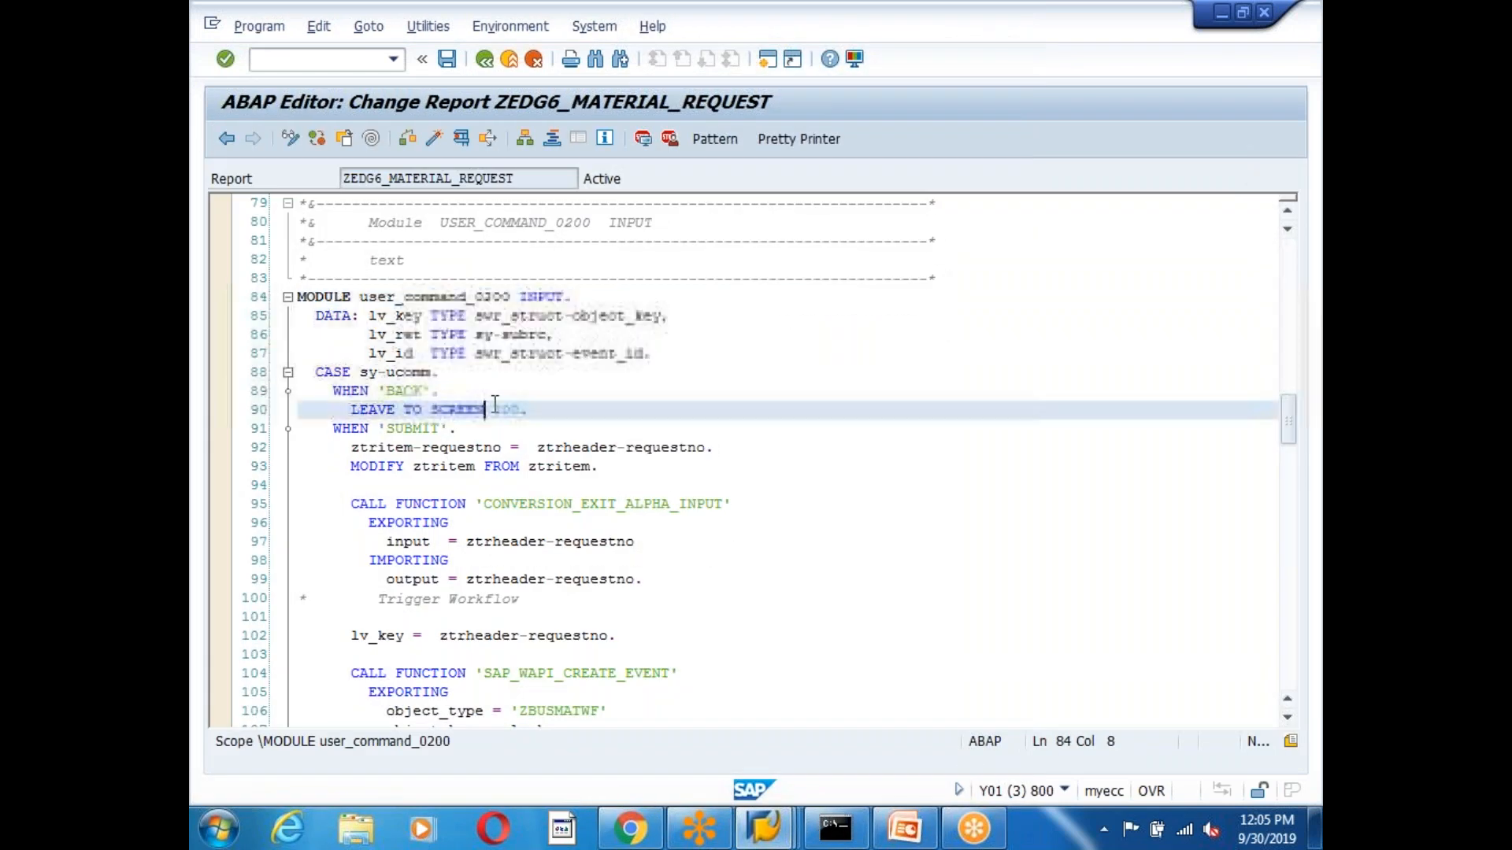
{"action": "scroll", "coordinate": [750, 393], "scroll_direction": "down", "scroll_amount": 2}
{"action": "scroll", "coordinate": [750, 396], "scroll_direction": "down", "scroll_amount": 1}
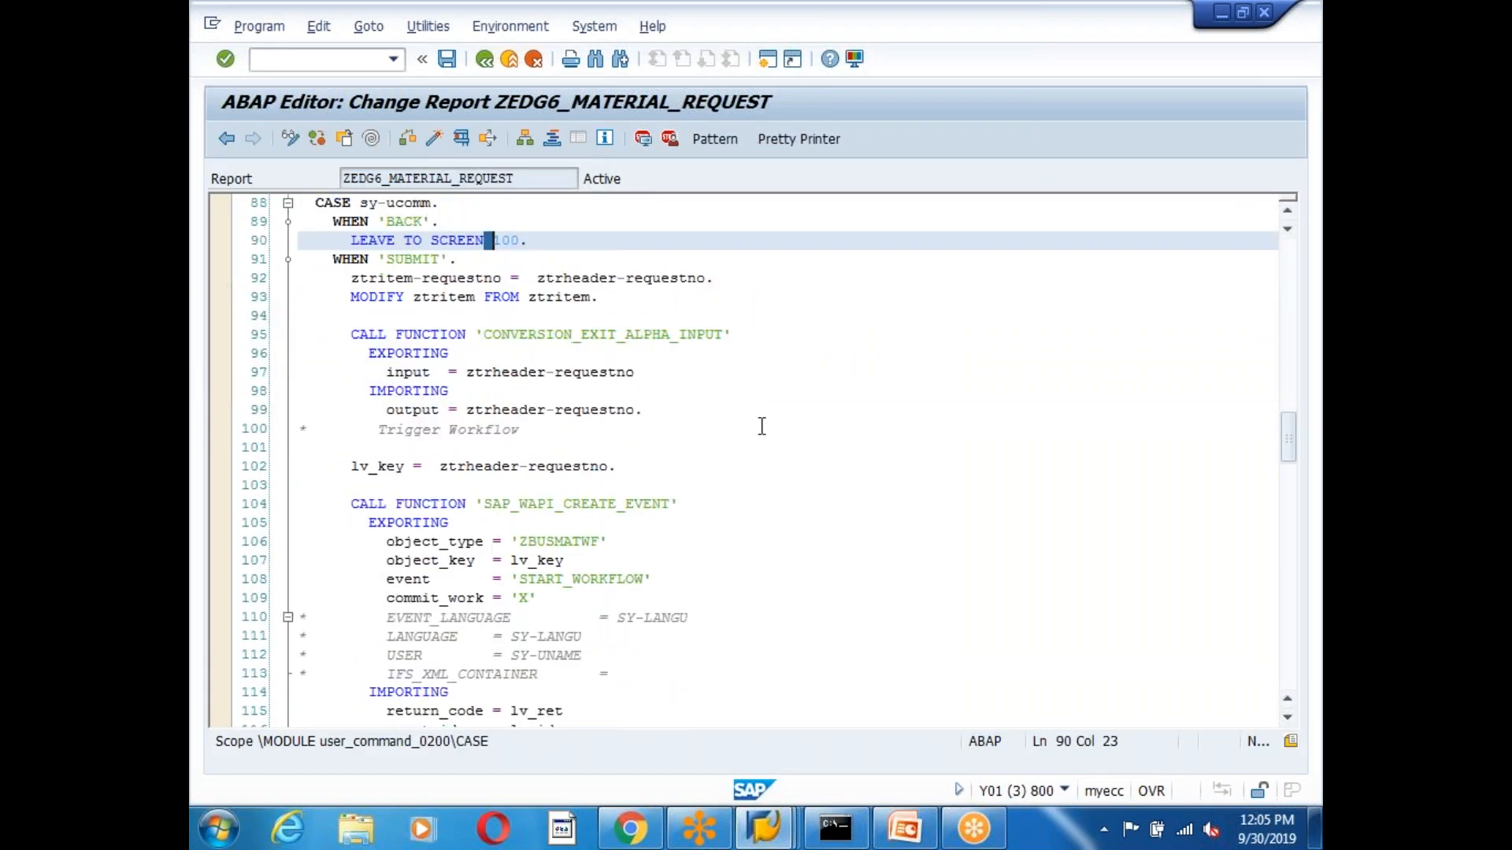
{"action": "left_click", "coordinate": [631, 428]}
{"action": "scroll", "coordinate": [744, 462], "scroll_direction": "up", "scroll_amount": 4}
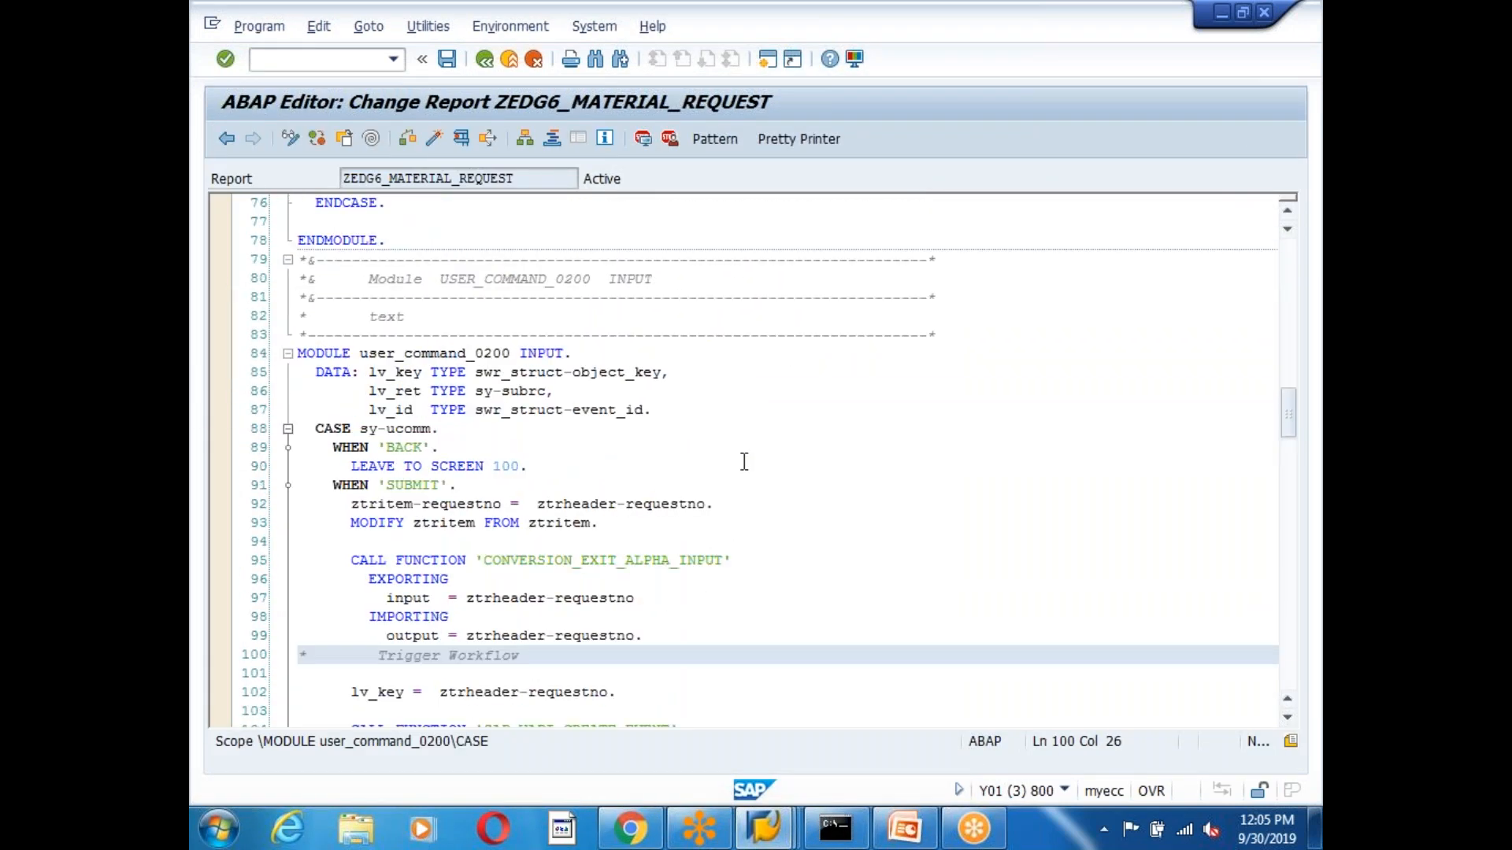
{"action": "scroll", "coordinate": [744, 461], "scroll_direction": "up", "scroll_amount": 20}
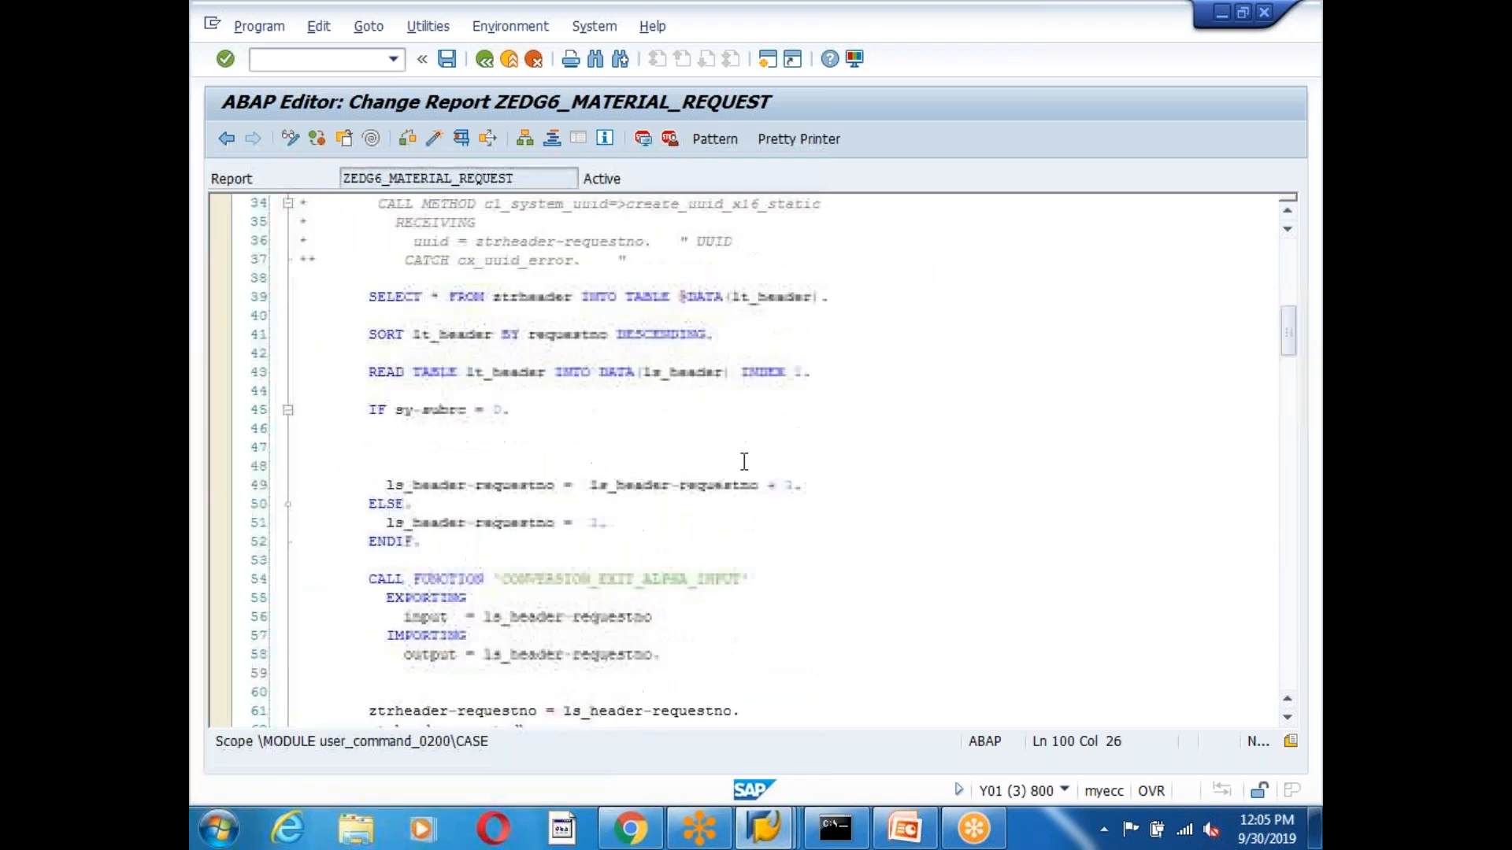
{"action": "scroll", "coordinate": [744, 461], "scroll_direction": "up", "scroll_amount": 1}
{"action": "scroll", "coordinate": [744, 461], "scroll_direction": "down", "scroll_amount": 4}
{"action": "scroll", "coordinate": [744, 462], "scroll_direction": "up", "scroll_amount": 4}
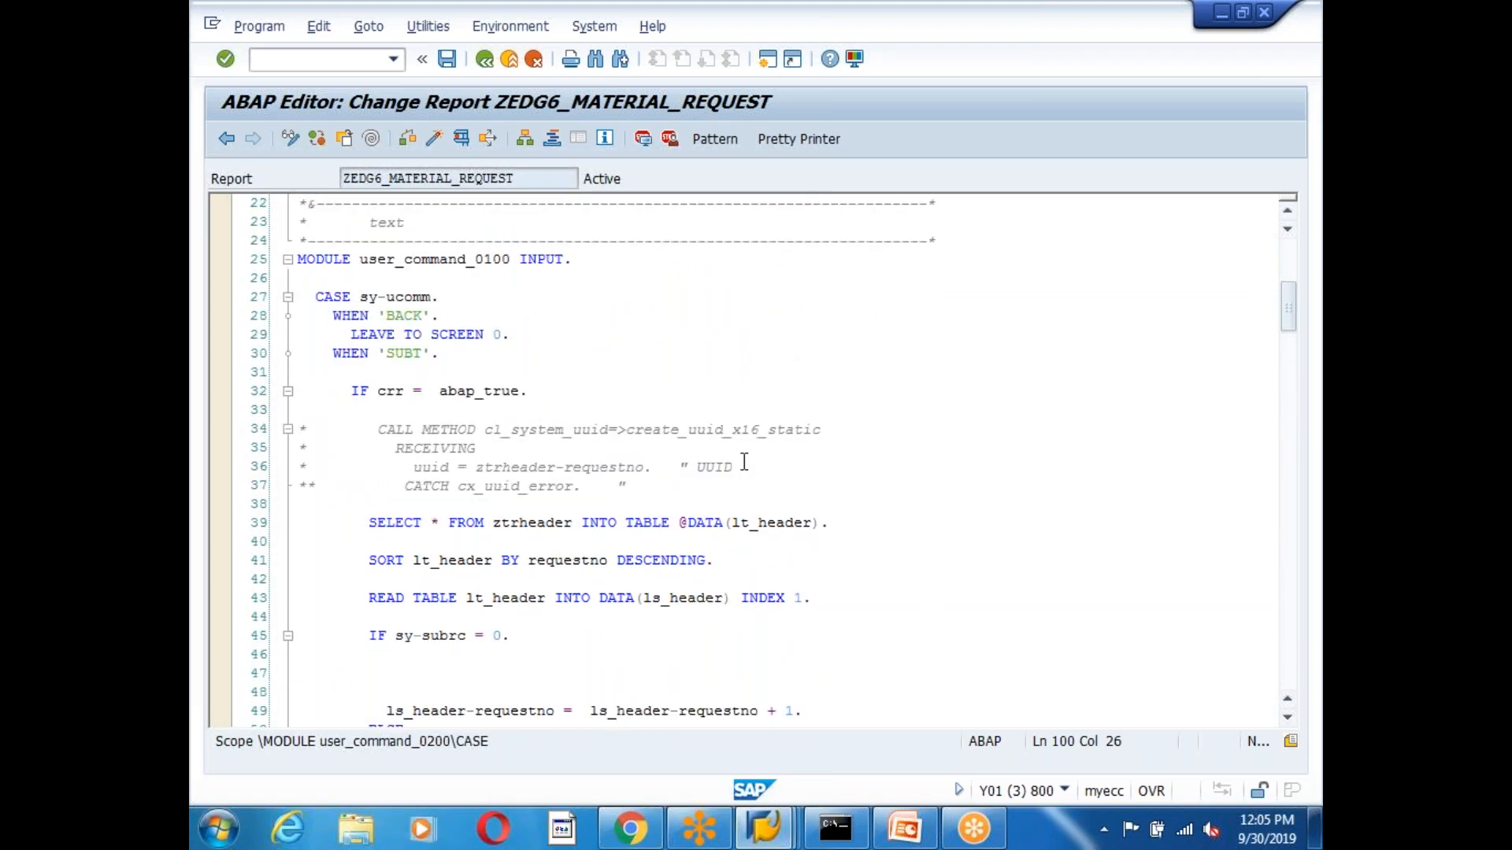
{"action": "scroll", "coordinate": [744, 461], "scroll_direction": "down", "scroll_amount": 15}
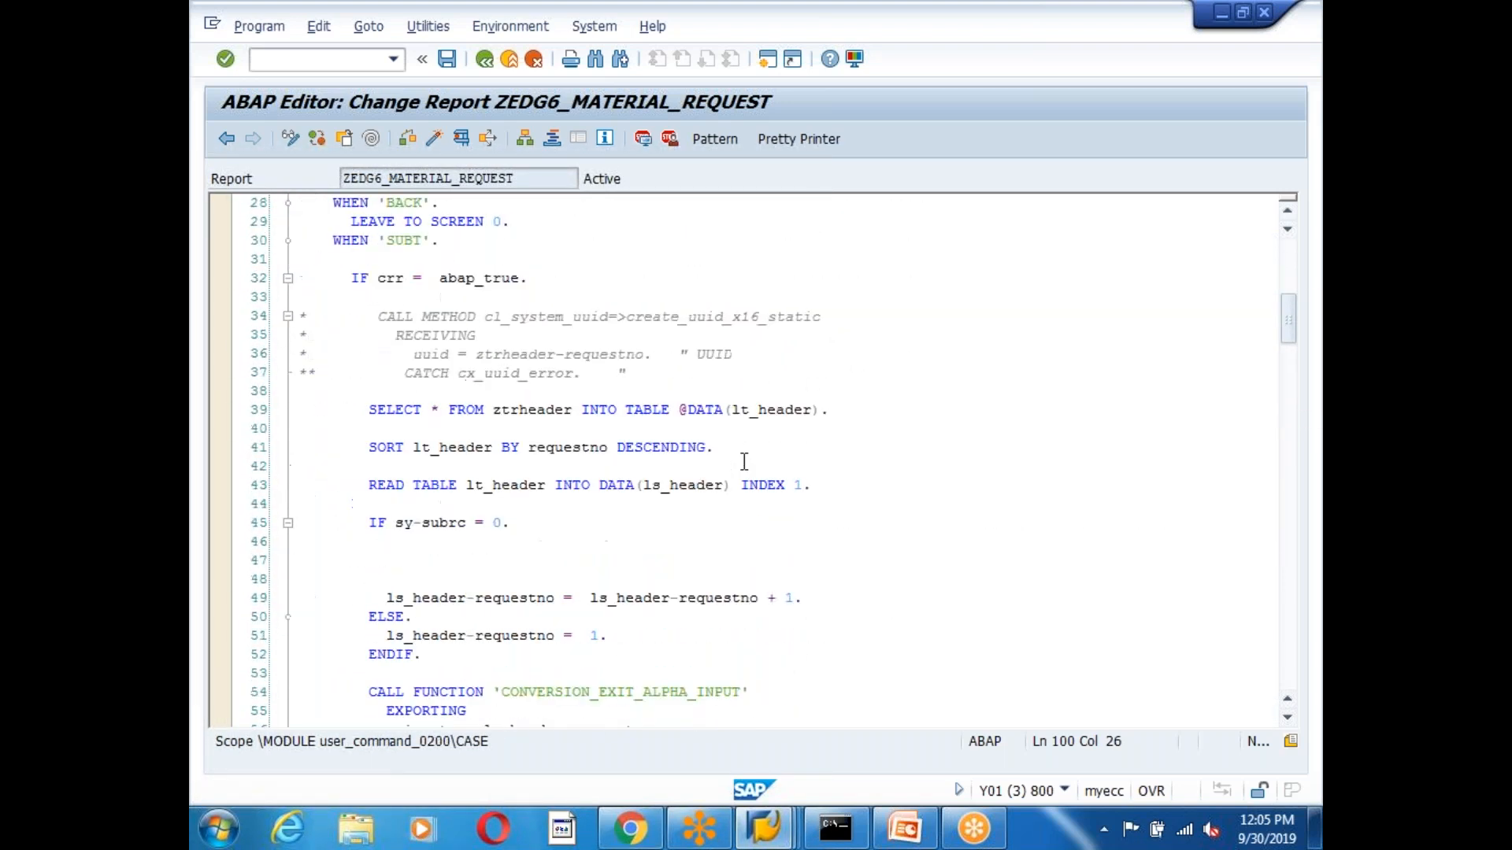
{"action": "scroll", "coordinate": [744, 461], "scroll_direction": "down", "scroll_amount": 4}
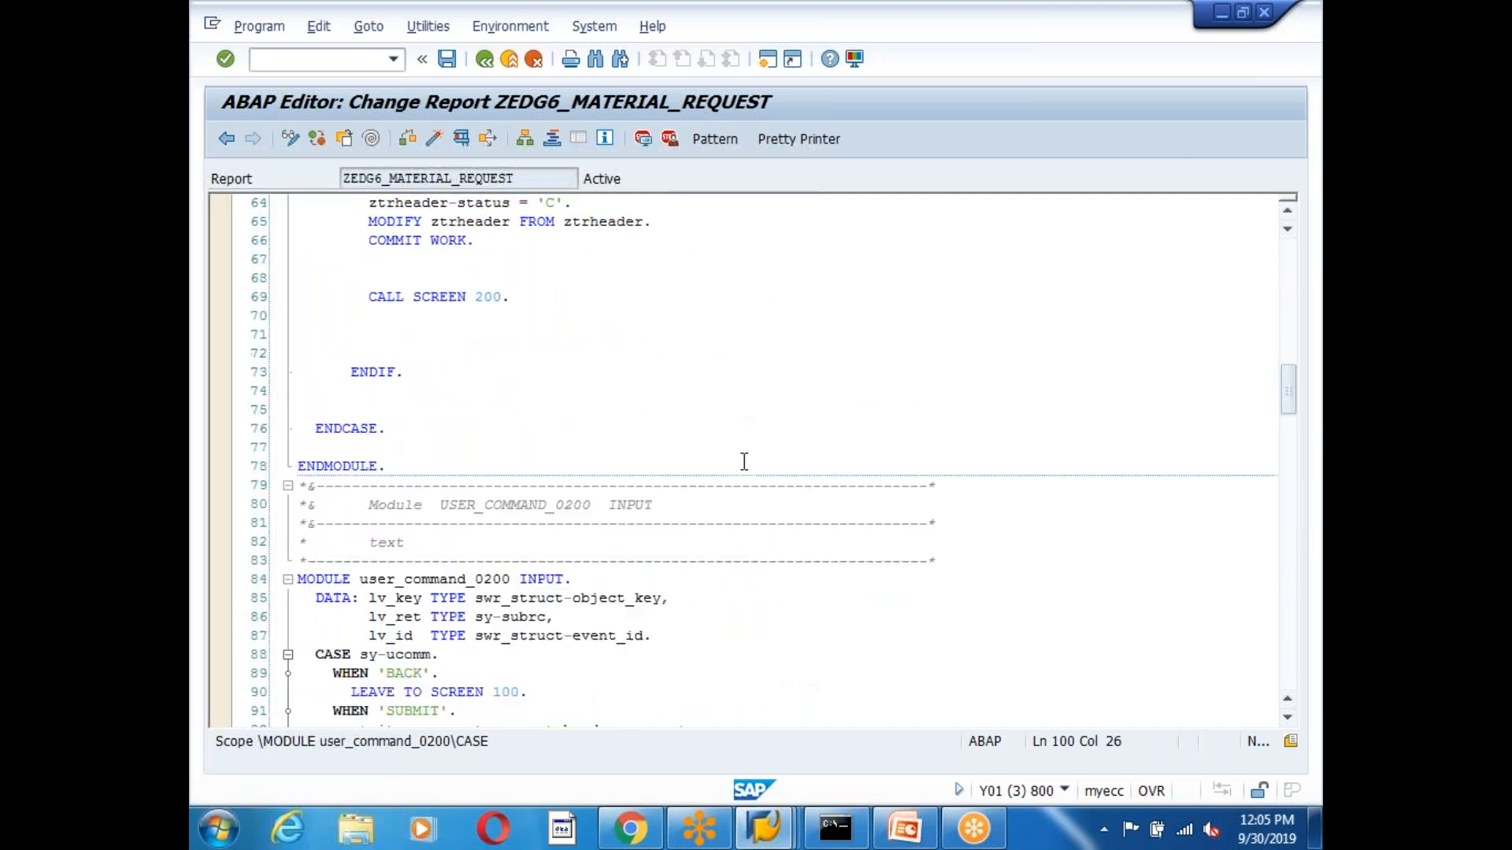
{"action": "left_click", "coordinate": [441, 486]}
{"action": "scroll", "coordinate": [692, 482], "scroll_direction": "down", "scroll_amount": 8}
{"action": "scroll", "coordinate": [692, 482], "scroll_direction": "down", "scroll_amount": 18}
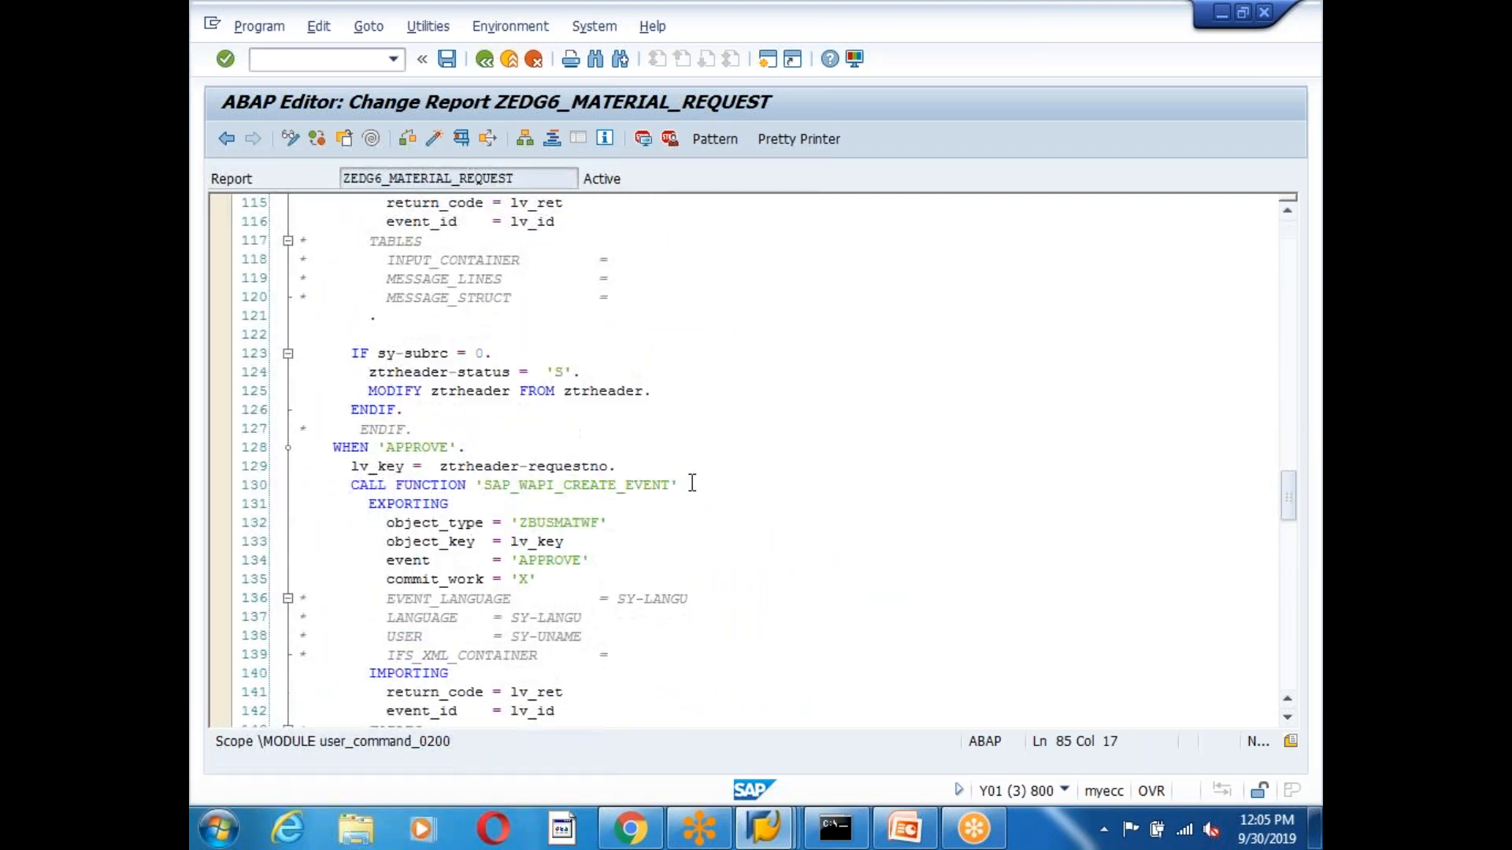
{"action": "left_click", "coordinate": [324, 502]}
{"action": "scroll", "coordinate": [601, 459], "scroll_direction": "down", "scroll_amount": 5}
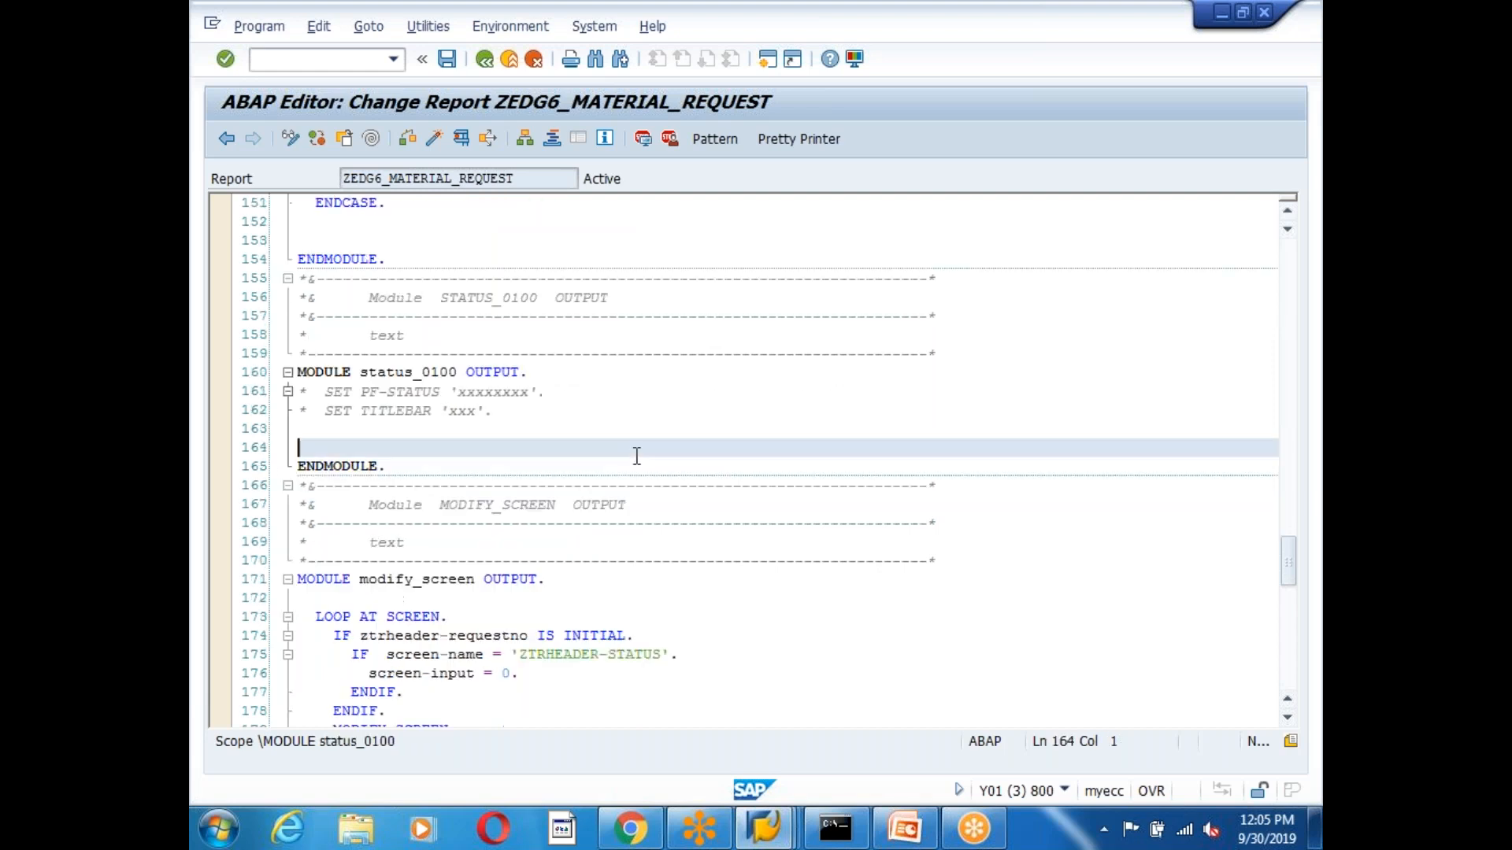
Locate the APPROVE/REJECT IF block in the LOOP AT SCREEN and select lines 190–193.
{"action": "left_click", "coordinate": [471, 448]}
{"action": "left_click", "coordinate": [535, 445]}
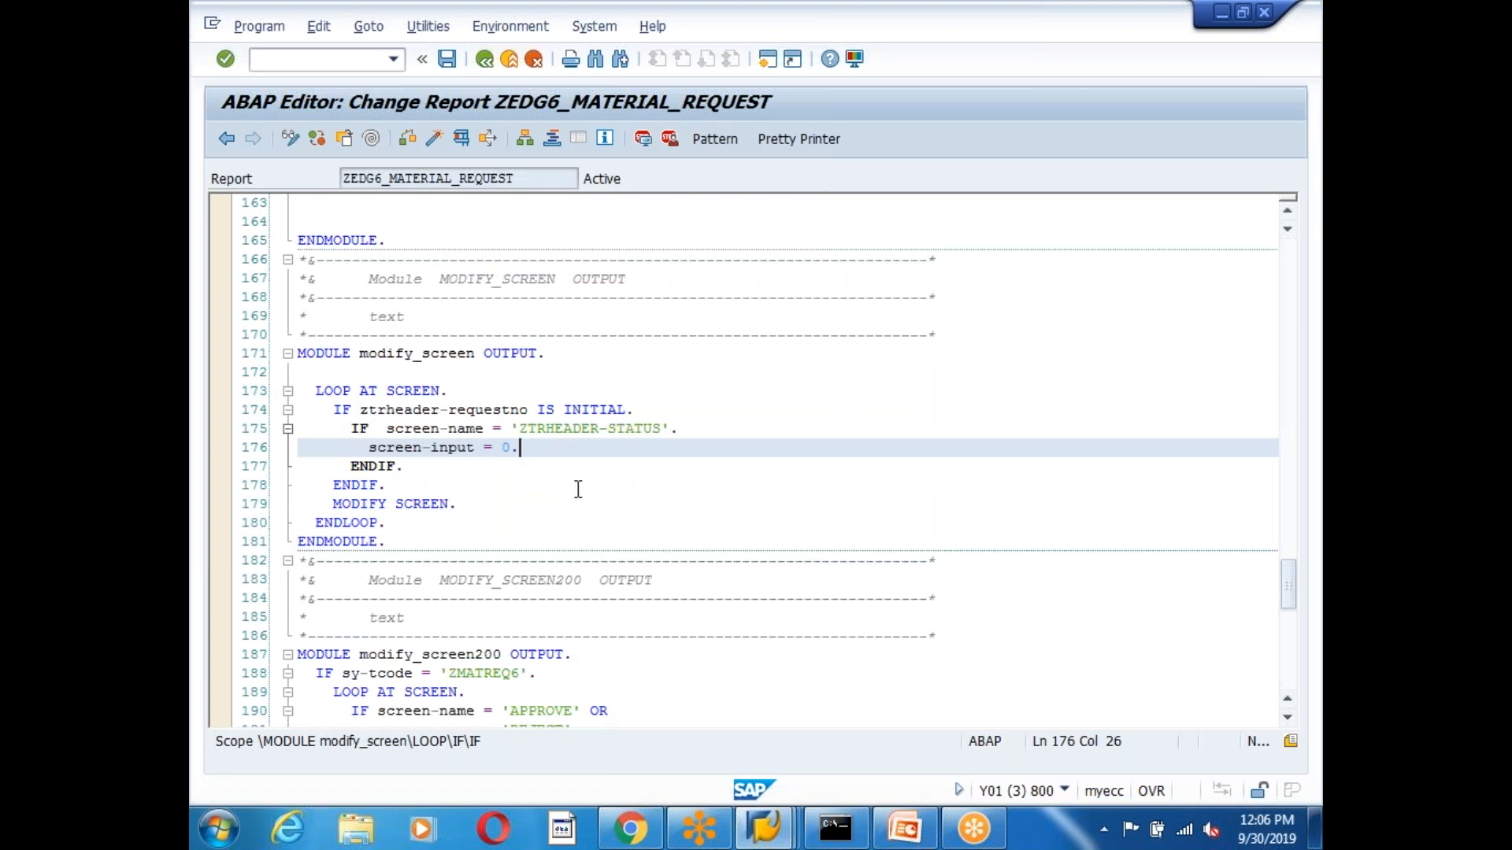
{"action": "scroll", "coordinate": [578, 490], "scroll_direction": "down", "scroll_amount": 3}
{"action": "left_click", "coordinate": [432, 540]}
{"action": "scroll", "coordinate": [640, 513], "scroll_direction": "down", "scroll_amount": 3}
{"action": "left_click", "coordinate": [431, 425]}
{"action": "left_click", "coordinate": [519, 410]}
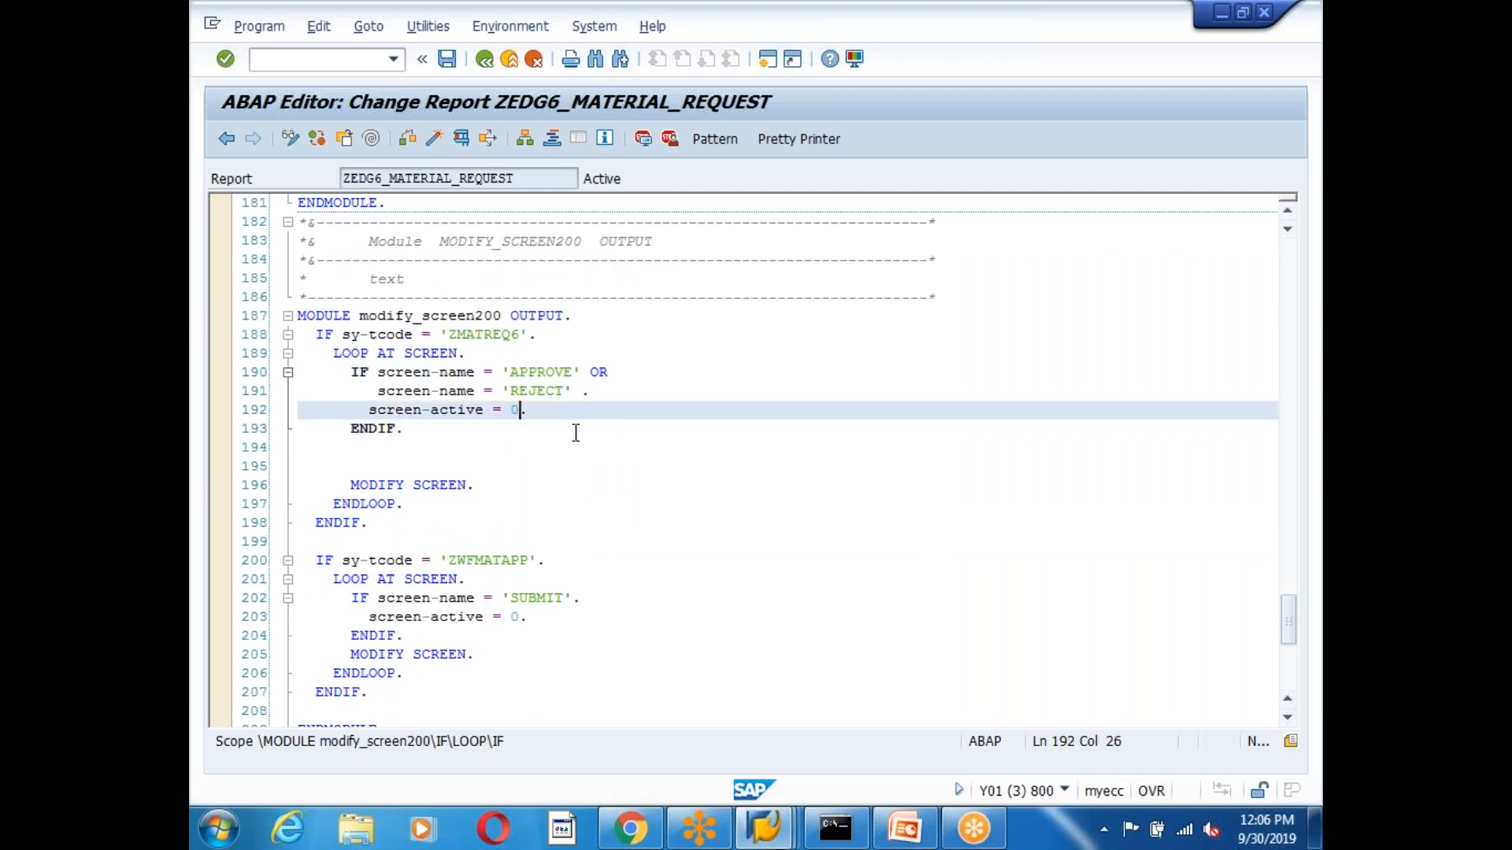
{"action": "left_click", "coordinate": [368, 447]}
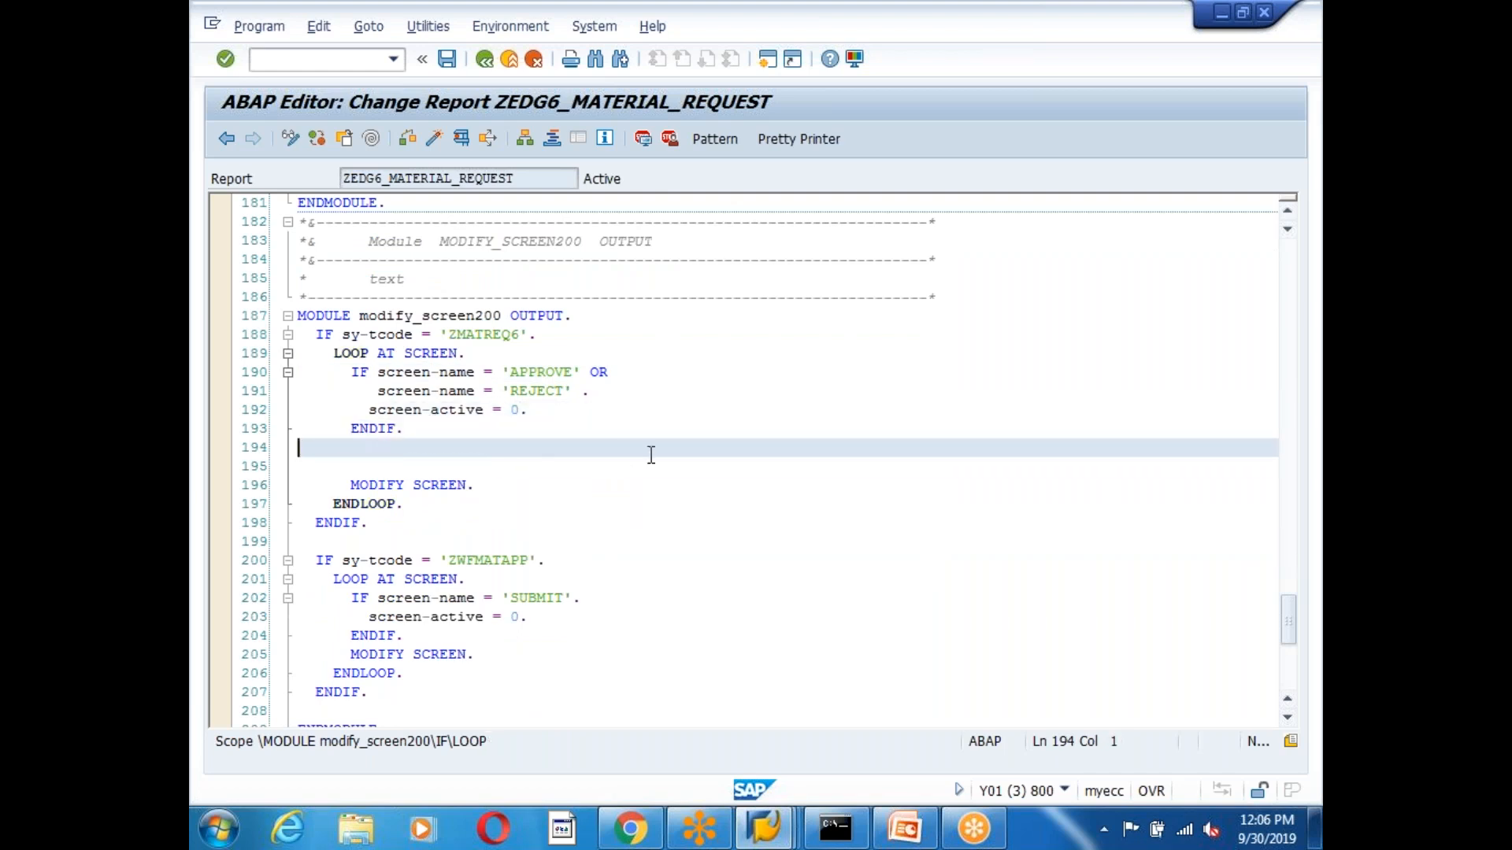
{"action": "left_click", "coordinate": [347, 353]}
{"action": "left_click", "coordinate": [341, 504]}
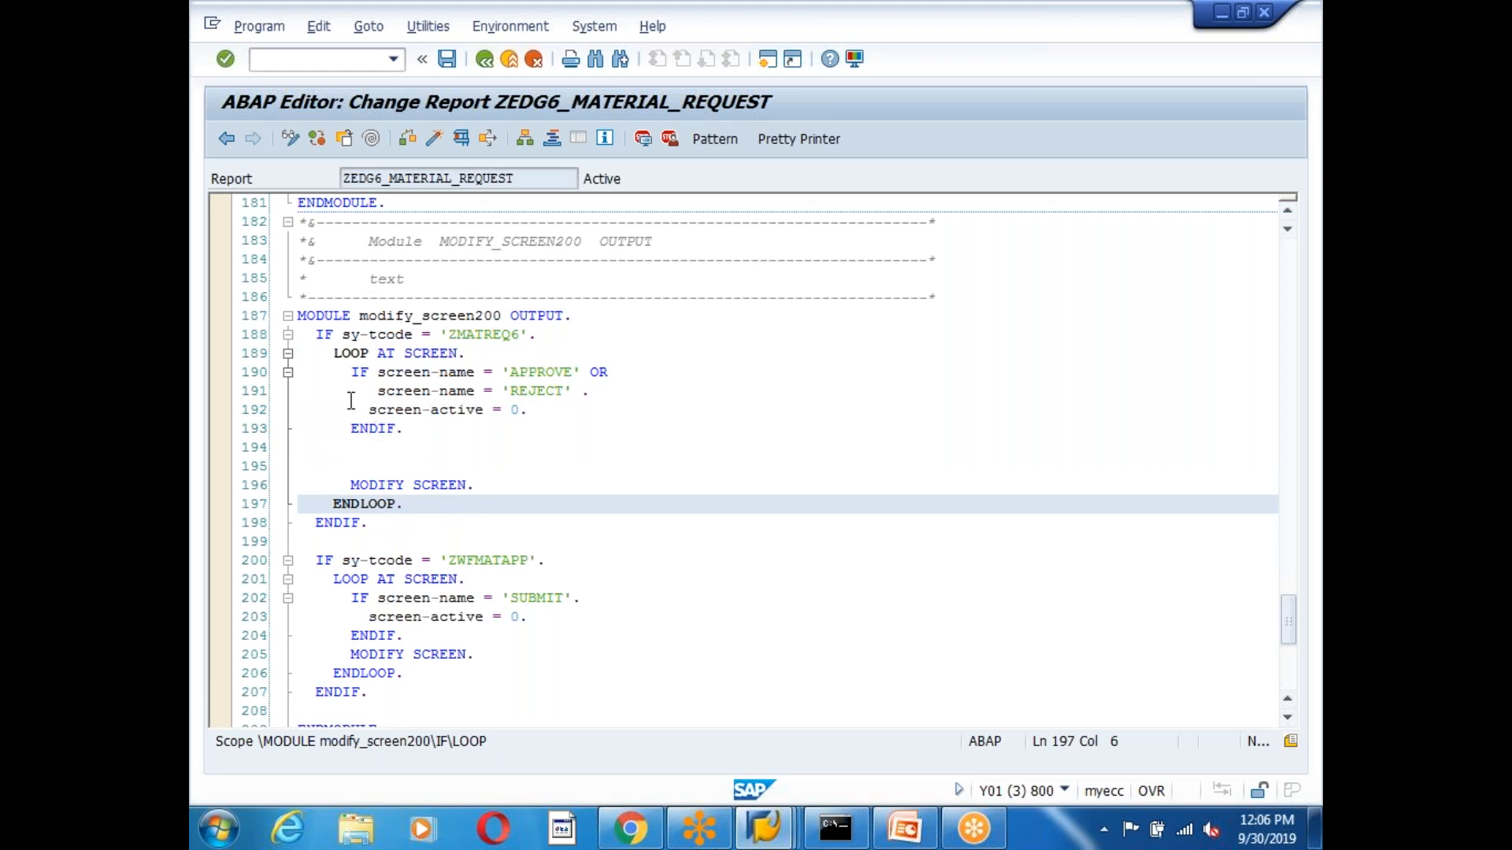
{"action": "double_click", "coordinate": [341, 353]}
{"action": "double_click", "coordinate": [340, 355]}
{"action": "left_click_drag", "start_coordinate": [403, 429], "coordinate": [320, 381]}
{"action": "key", "text": "ctrl+c"}
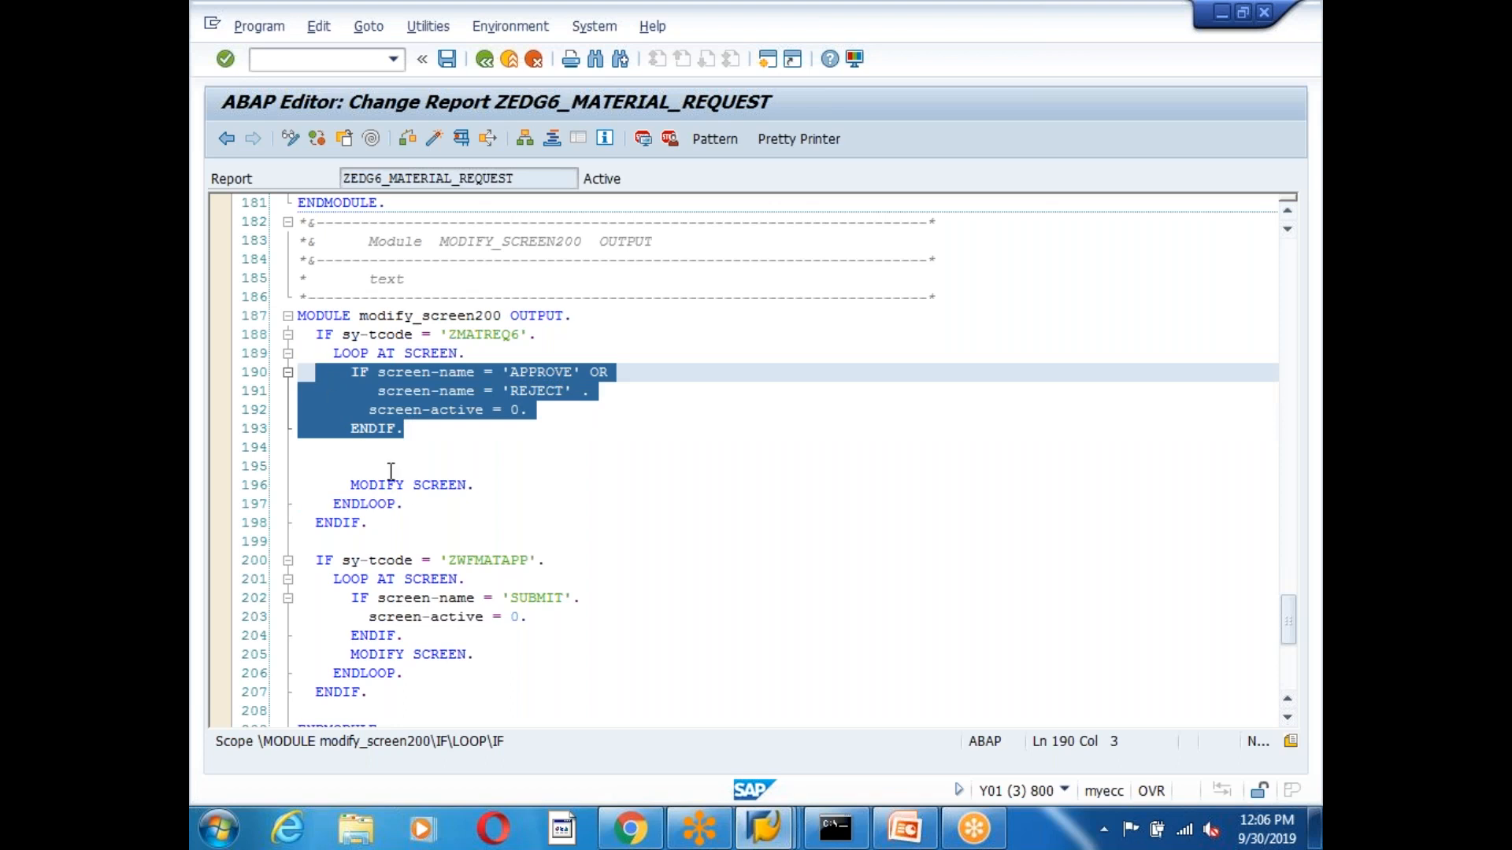
Paste a copy of the IF block on line 195 and replace APPROVE with ZTRITEM.
{"action": "left_click", "coordinate": [443, 475]}
{"action": "key", "text": "ctrl+v"}
{"action": "left_click", "coordinate": [556, 466]}
{"action": "key", "text": "BackSpace"}
{"action": "key", "text": "BackSpace"}
{"action": "key", "text": "BackSpace"}
{"action": "key", "text": "BackSpace"}
{"action": "key", "text": "BackSpace"}
{"action": "key", "text": "BackSpace"}
{"action": "key", "text": "BackSpace"}
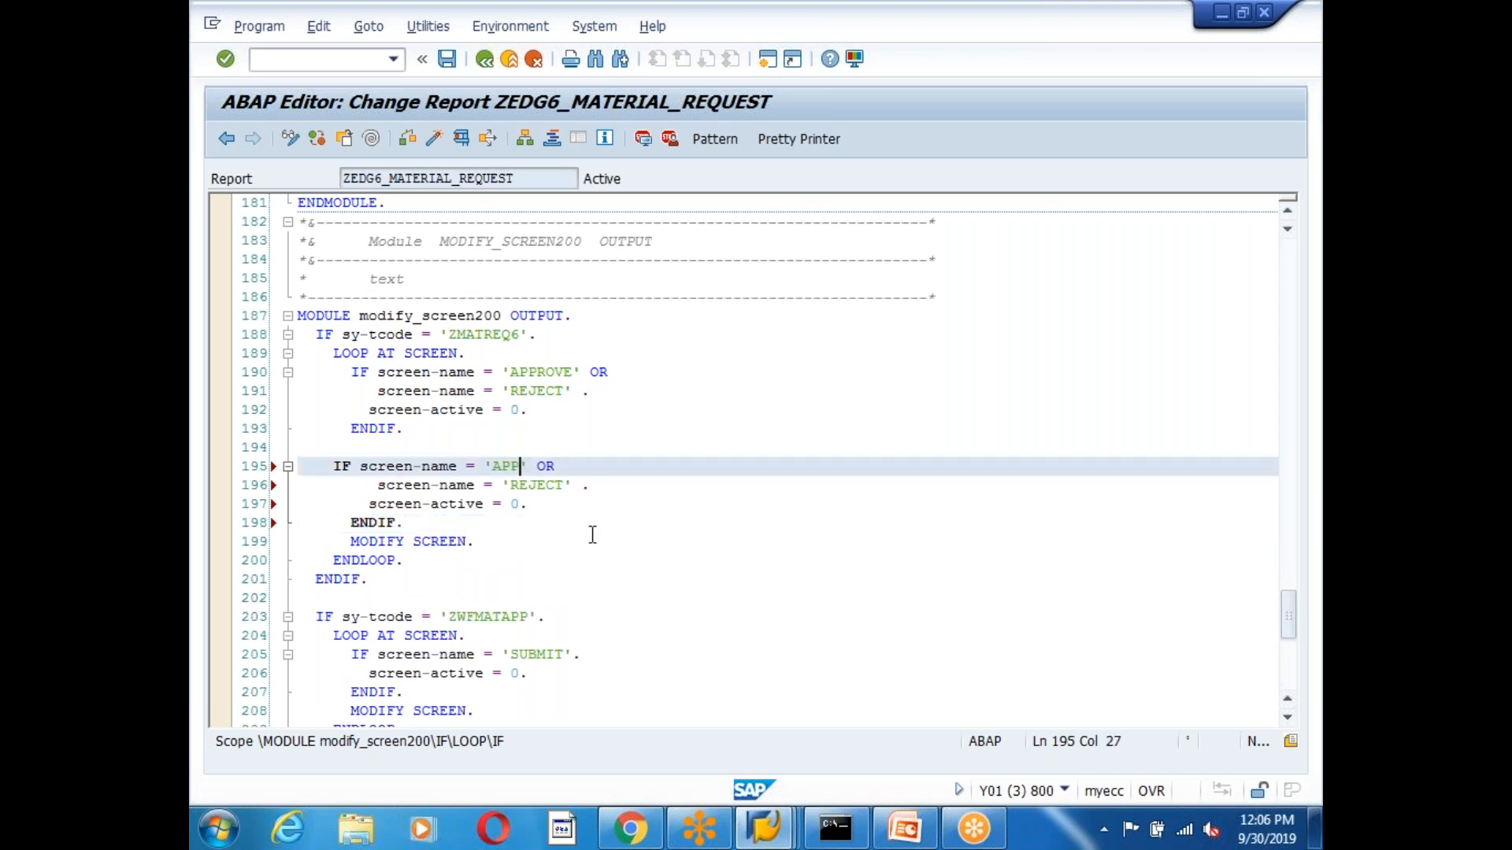
{"action": "type", "text": "ZTRITEM"}
{"action": "left_click", "coordinate": [399, 448]}
{"action": "key", "text": "Return"}
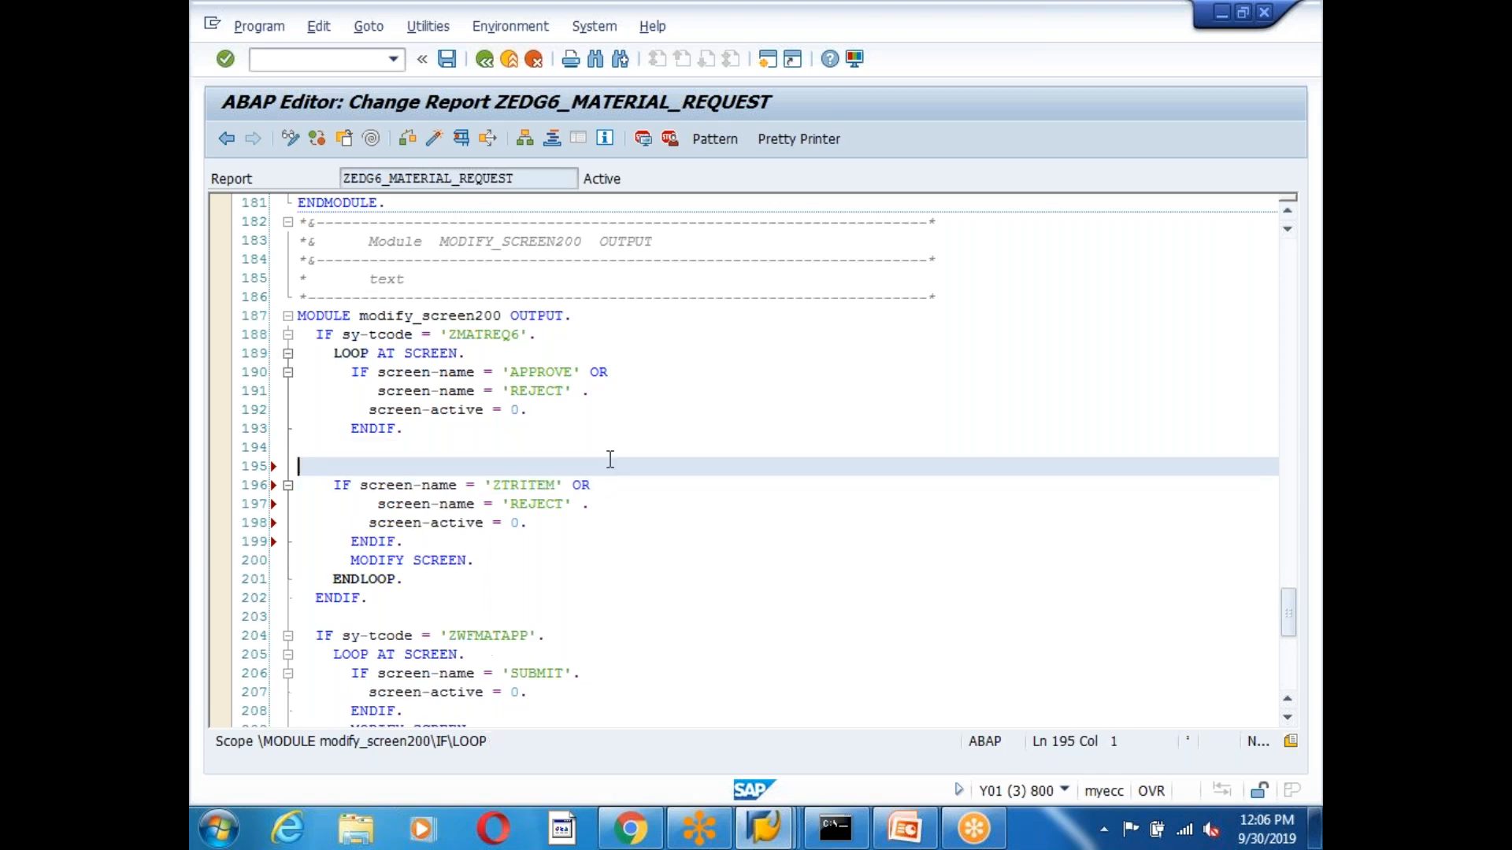
{"action": "type", "text": "modify ztr"}
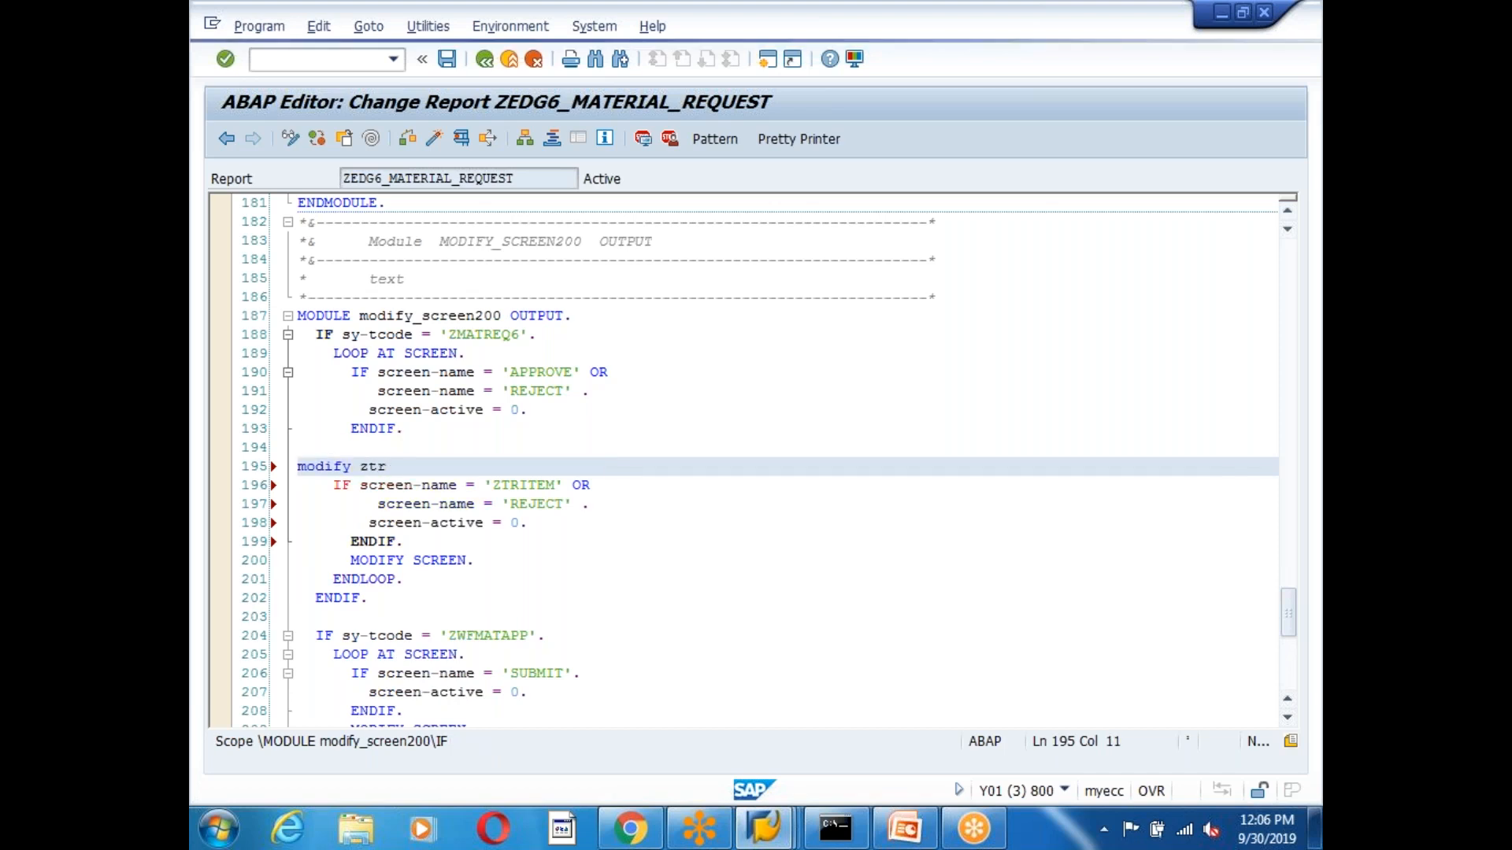
{"action": "key", "text": "ctrl+space"}
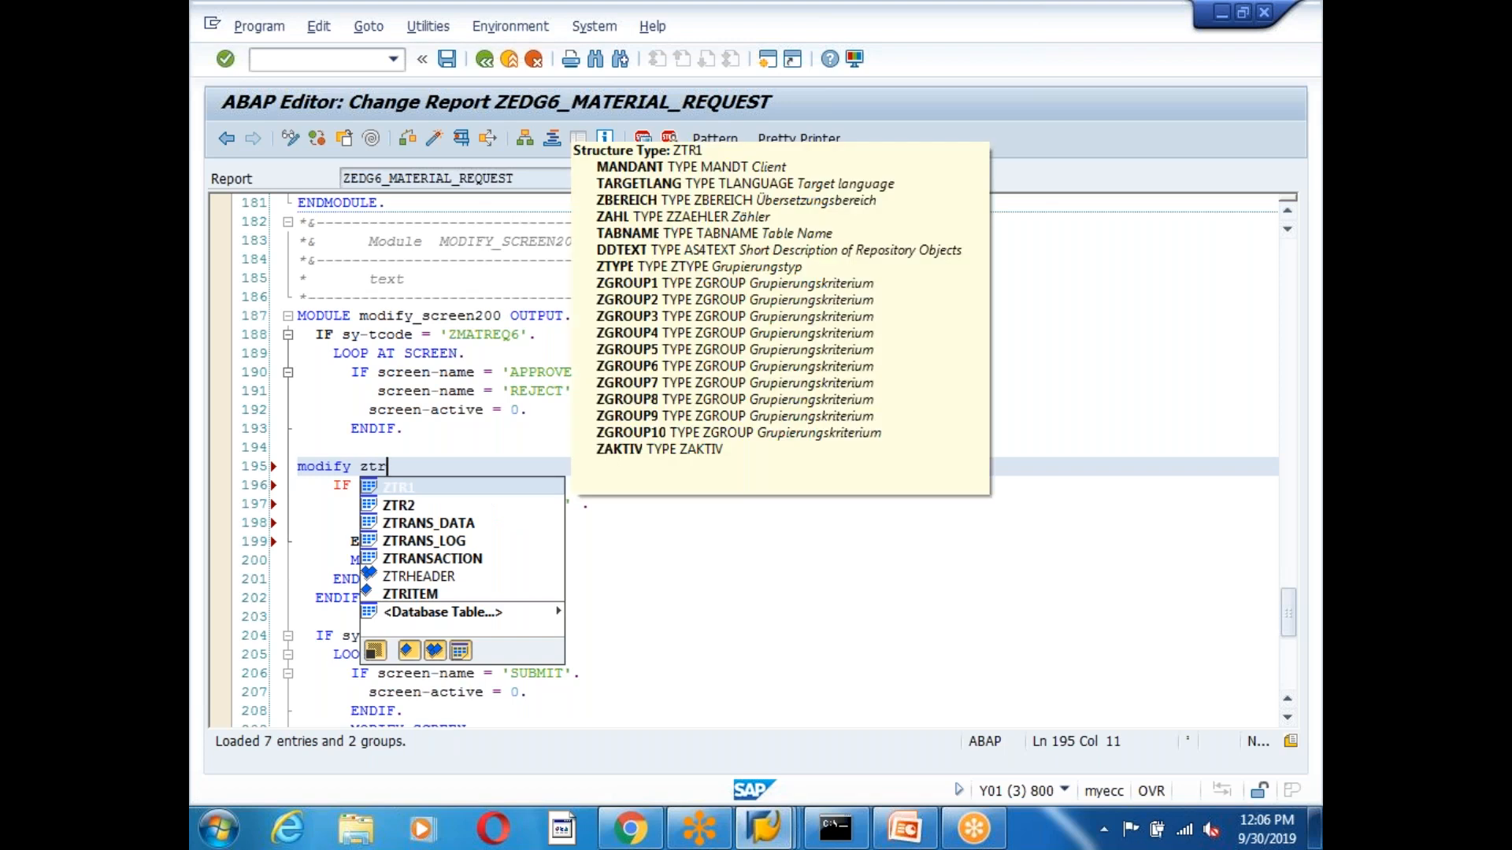
{"action": "double_click", "coordinate": [416, 595]}
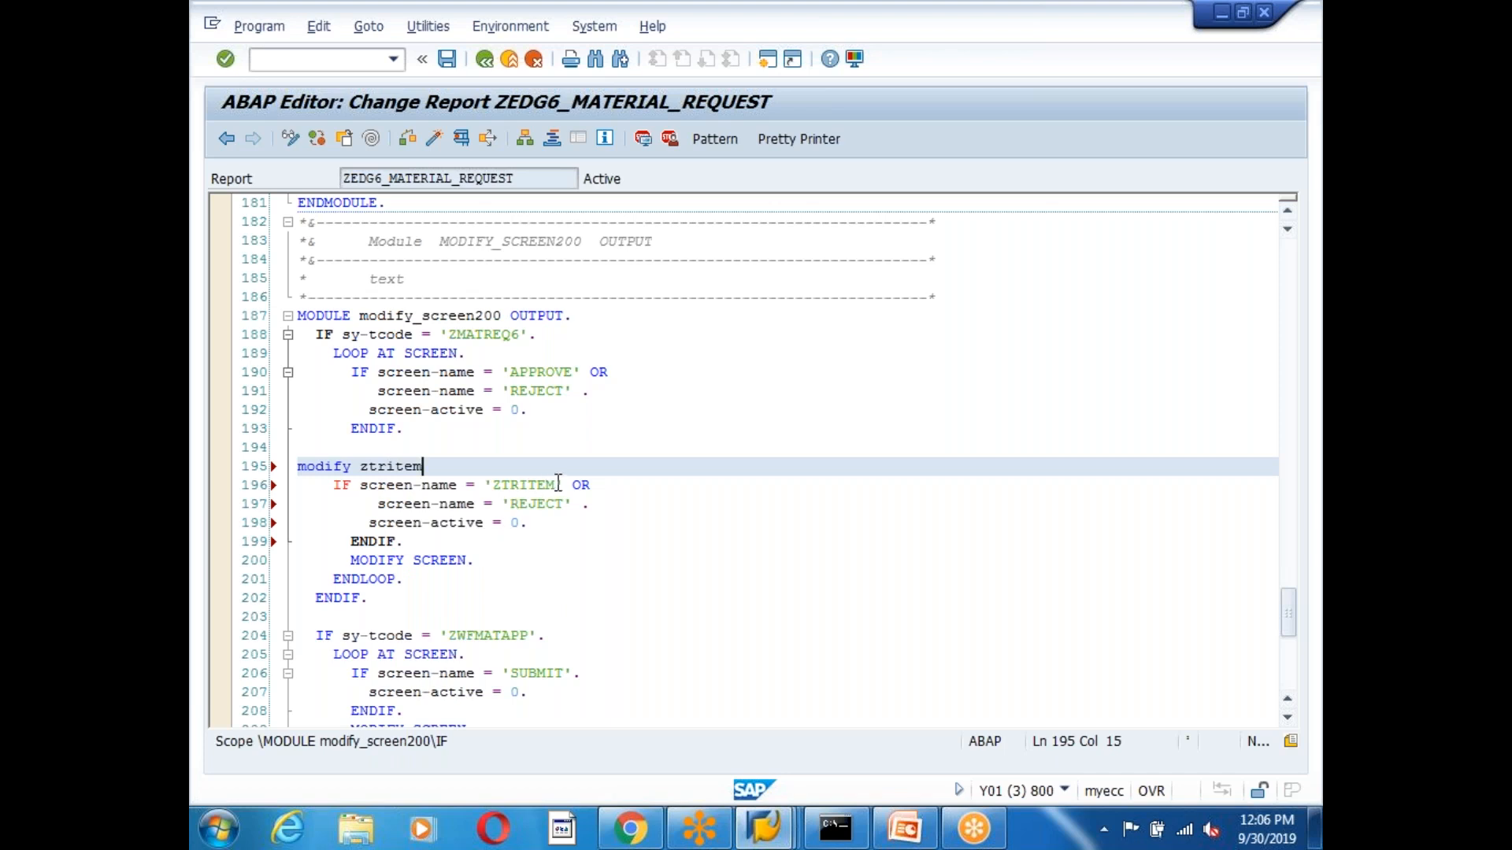
{"action": "left_click_drag", "start_coordinate": [425, 466], "coordinate": [284, 467]}
{"action": "key", "text": "Delete"}
Reduce the copy to a single ZTRITEM-REQNO condition setting screen-input, then run Pretty Printer.
{"action": "left_click", "coordinate": [558, 485]}
{"action": "type", "text": "-REQ"}
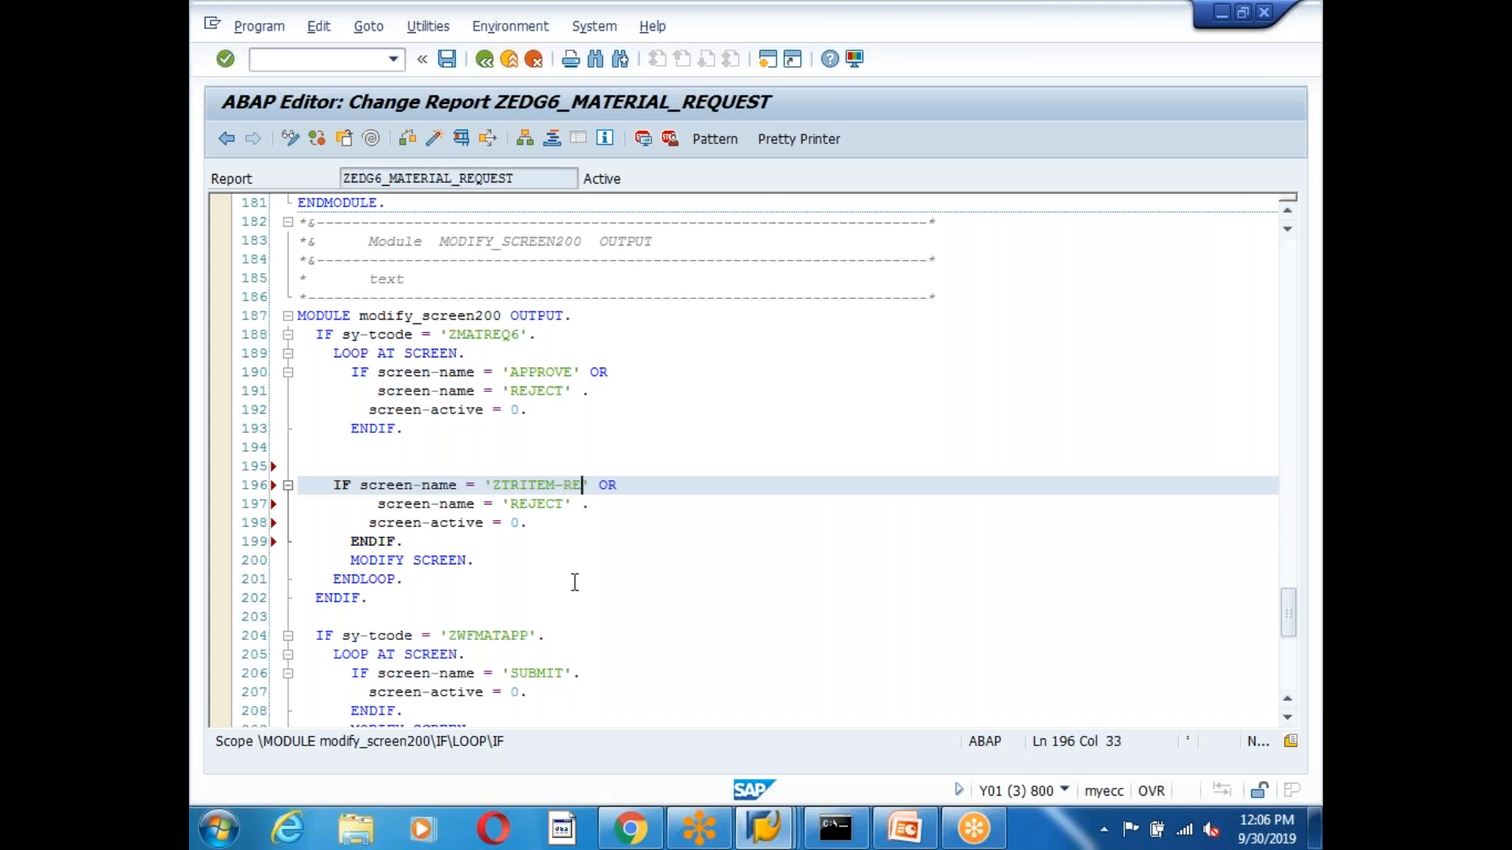
{"action": "type", "text": "U"}
{"action": "key", "text": "BackSpace"}
{"action": "type", "text": "NO"}
{"action": "left_click_drag", "start_coordinate": [624, 485], "coordinate": [683, 494]}
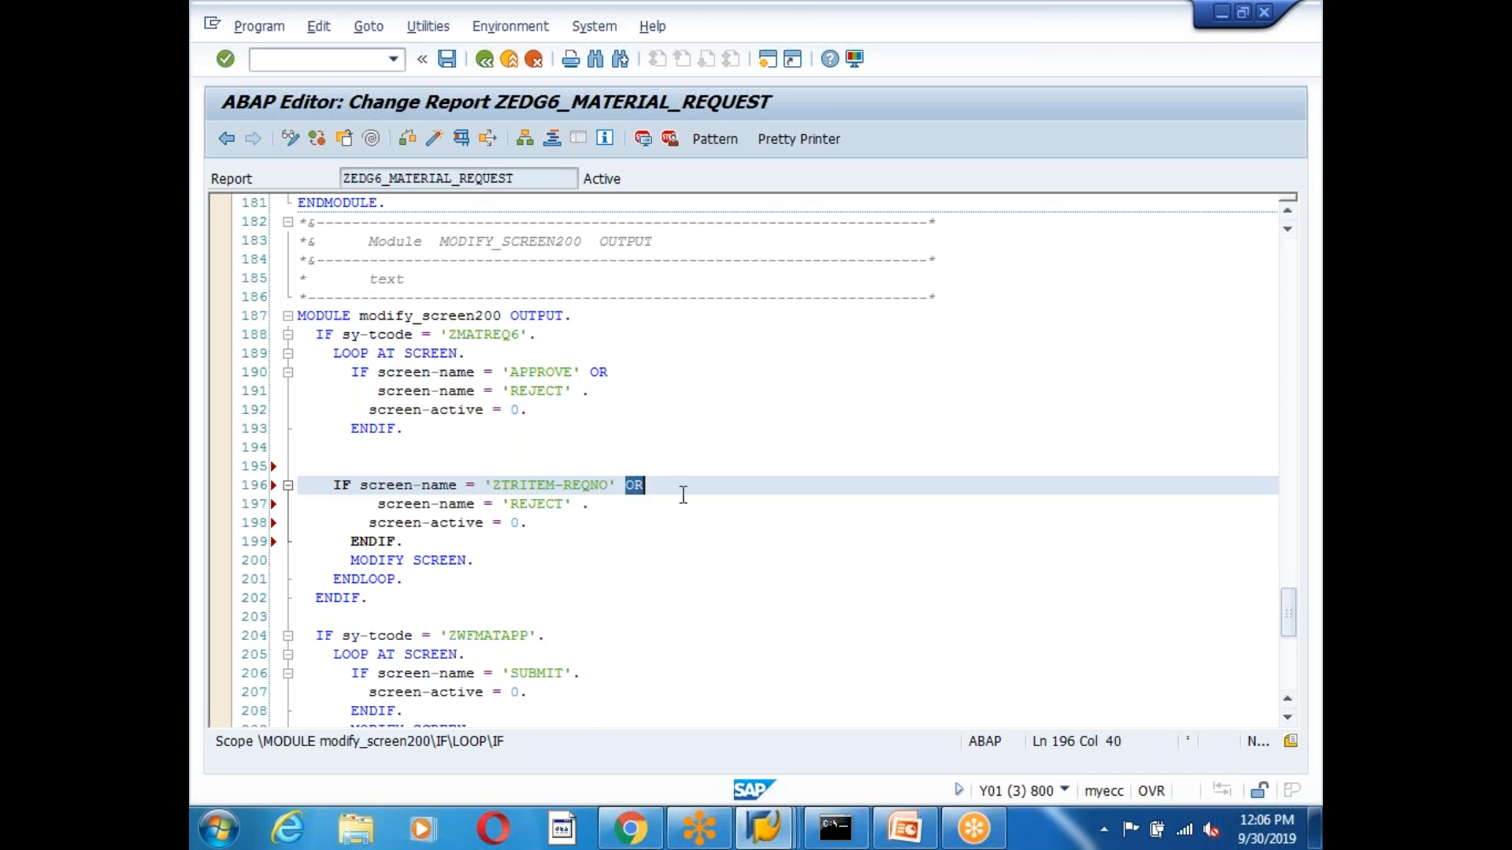
{"action": "key", "text": "Delete"}
{"action": "left_click", "coordinate": [378, 504]}
{"action": "left_click_drag", "start_coordinate": [378, 504], "coordinate": [658, 507]}
{"action": "key", "text": "Delete"}
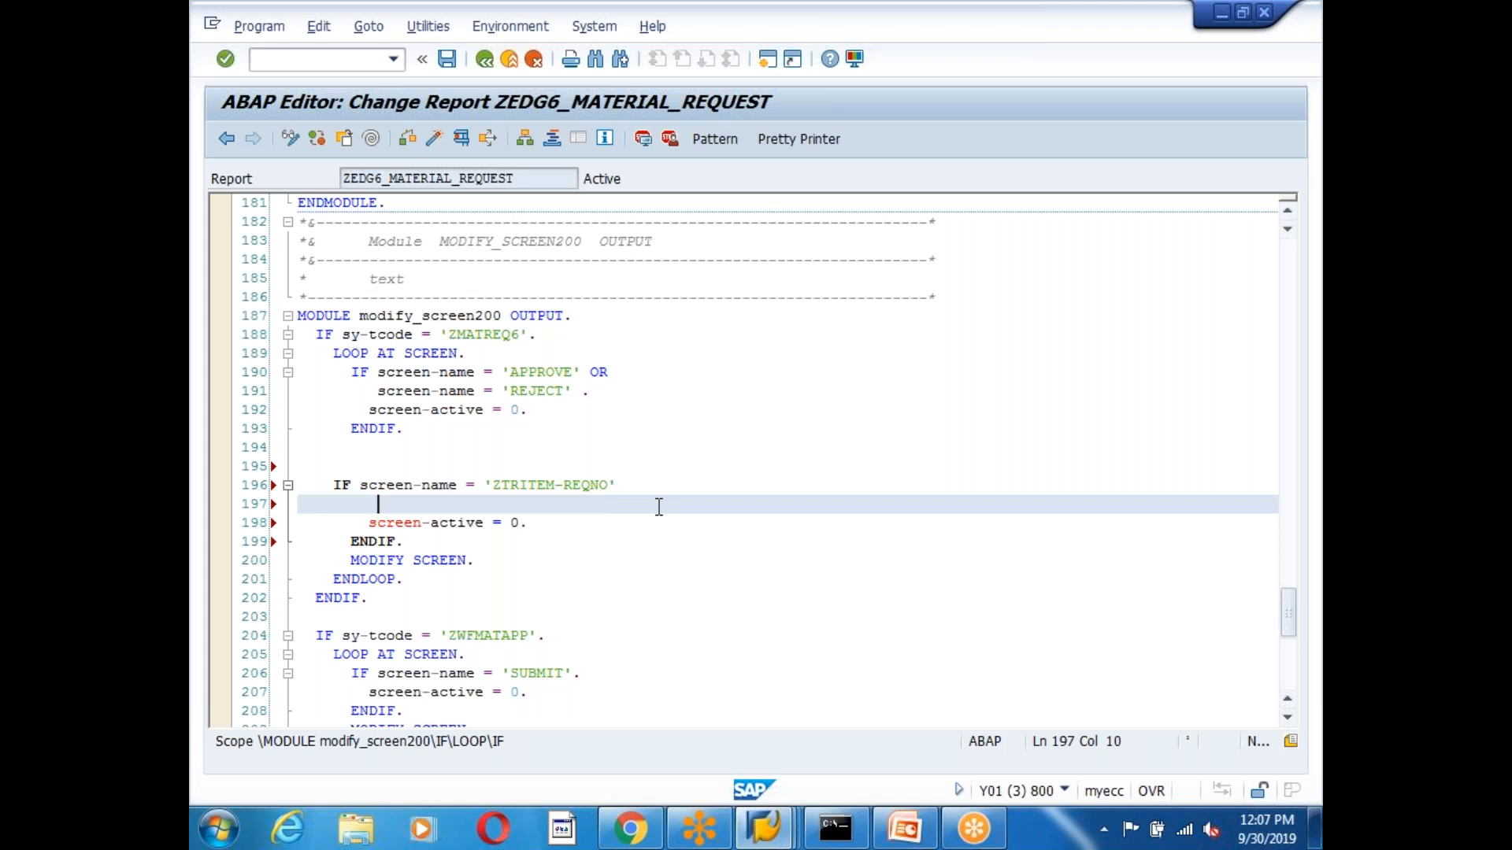
{"action": "left_click", "coordinate": [608, 486]}
{"action": "type", "text": "."}
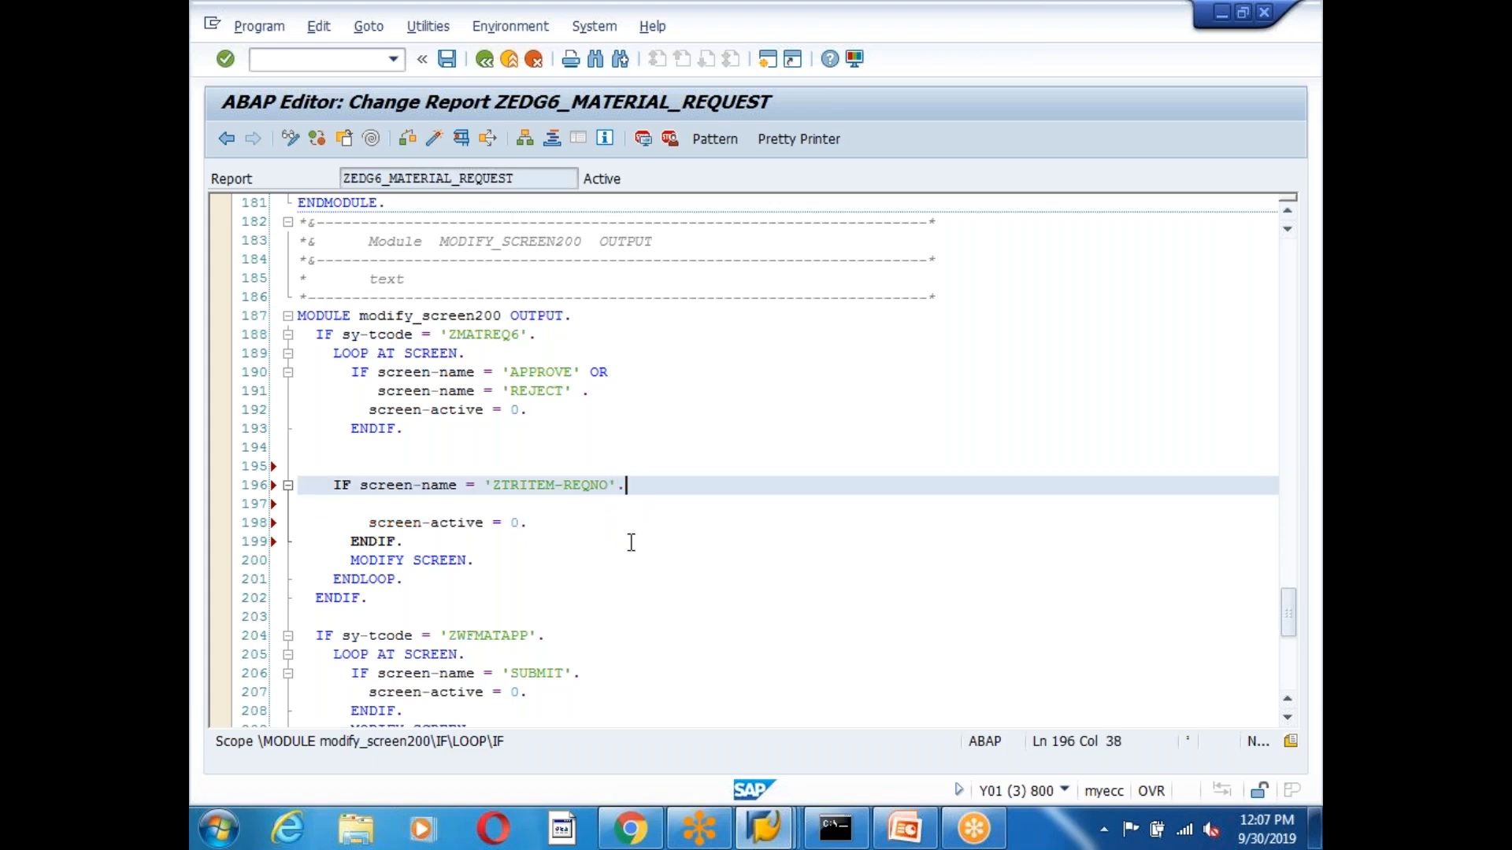
{"action": "left_click", "coordinate": [485, 524]}
{"action": "key", "text": "BackSpace"}
{"action": "key", "text": "BackSpace"}
{"action": "key", "text": "BackSpace"}
{"action": "key", "text": "BackSpace"}
{"action": "key", "text": "BackSpace"}
{"action": "key", "text": "BackSpace"}
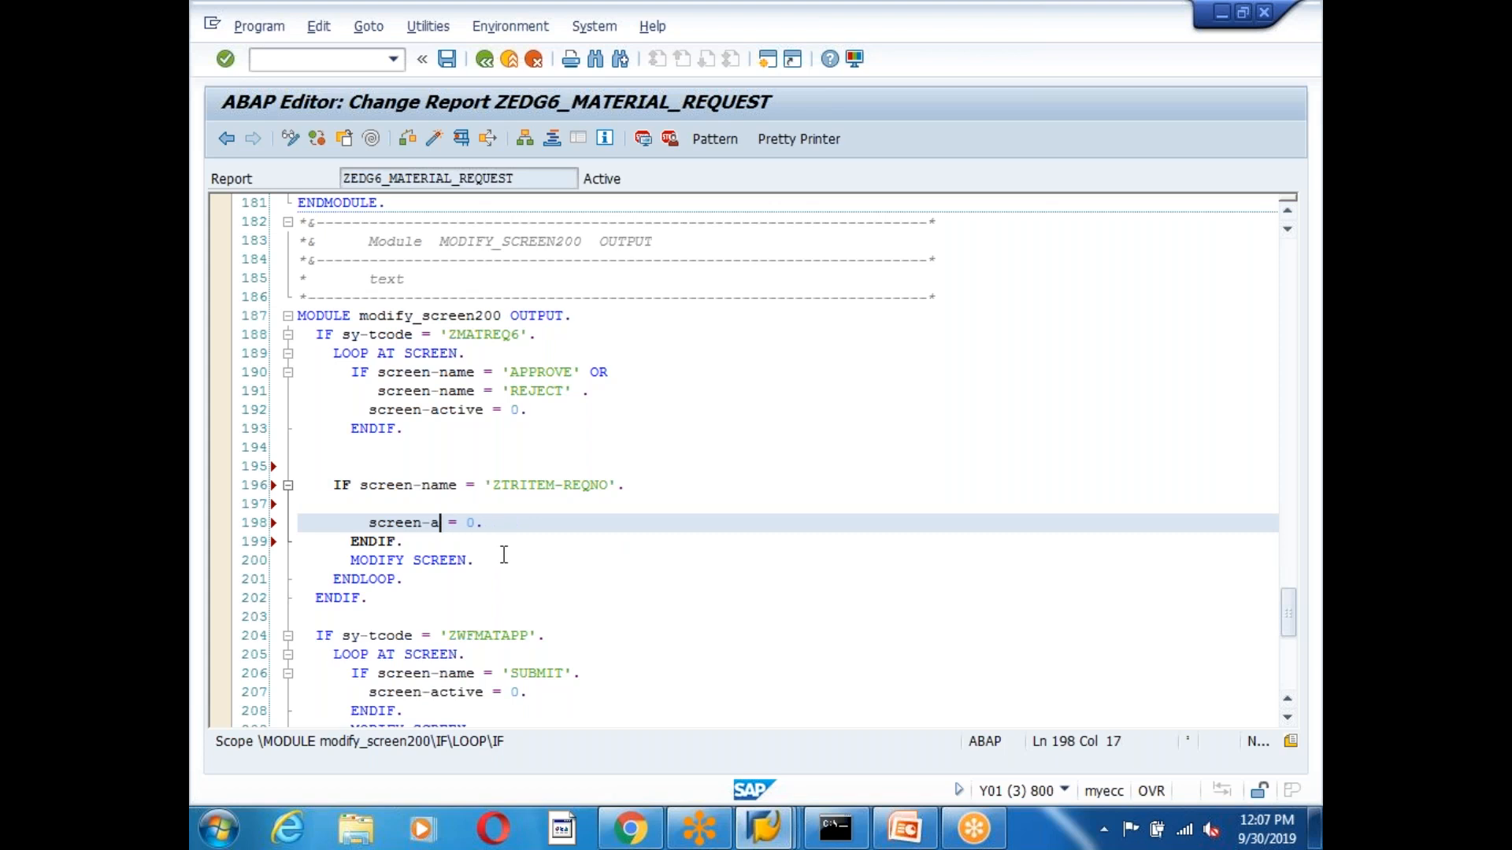
{"action": "type", "text": "input"}
{"action": "key", "text": "Right"}
{"action": "left_click", "coordinate": [404, 506]}
{"action": "left_click", "coordinate": [430, 544]}
{"action": "left_click_drag", "start_coordinate": [440, 540], "coordinate": [301, 469]}
{"action": "left_click", "coordinate": [583, 523]}
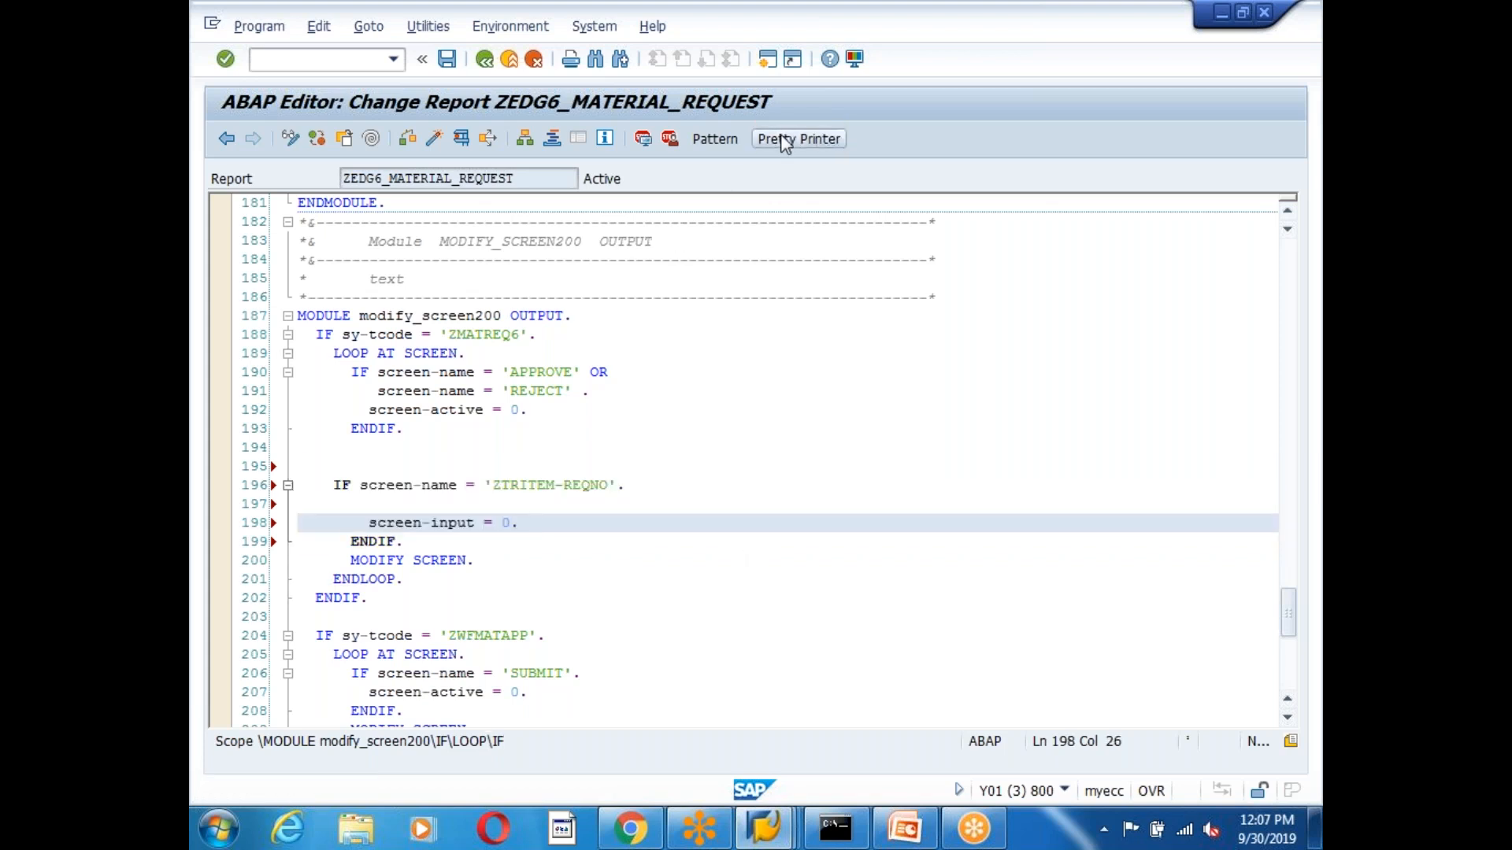
{"action": "left_click", "coordinate": [797, 139]}
Change the checked field from REQNO to ITEM, giving IF screen-name = 'ZTRITEM-ITEM'.
{"action": "left_click", "coordinate": [628, 485]}
{"action": "key", "text": "BackSpace"}
{"action": "key", "text": "BackSpace"}
{"action": "key", "text": "BackSpace"}
{"action": "key", "text": "BackSpace"}
{"action": "key", "text": "BackSpace"}
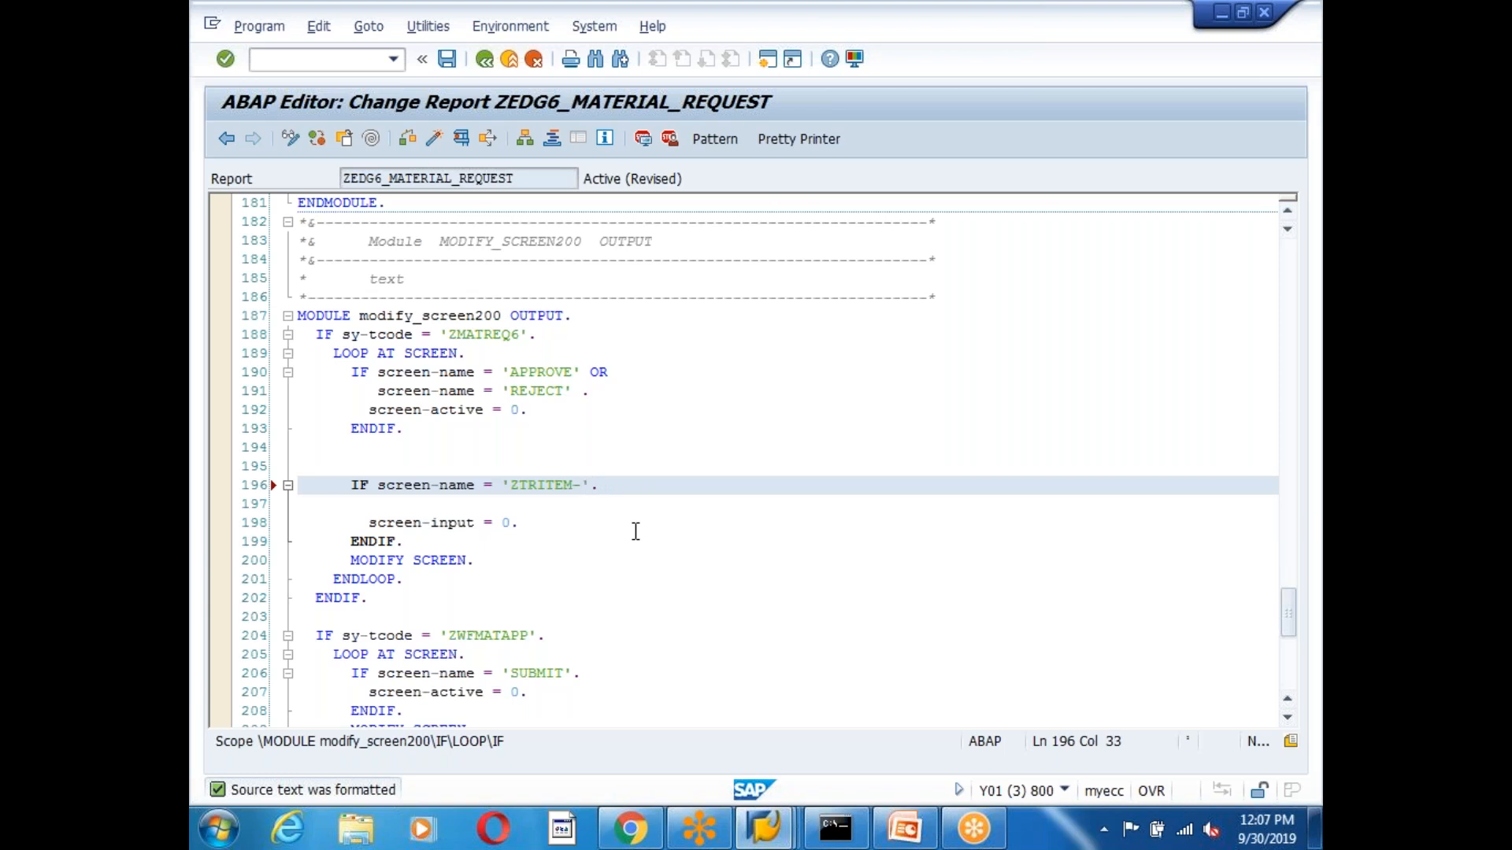
{"action": "left_click", "coordinate": [690, 469]}
{"action": "type", "text": "modify "}
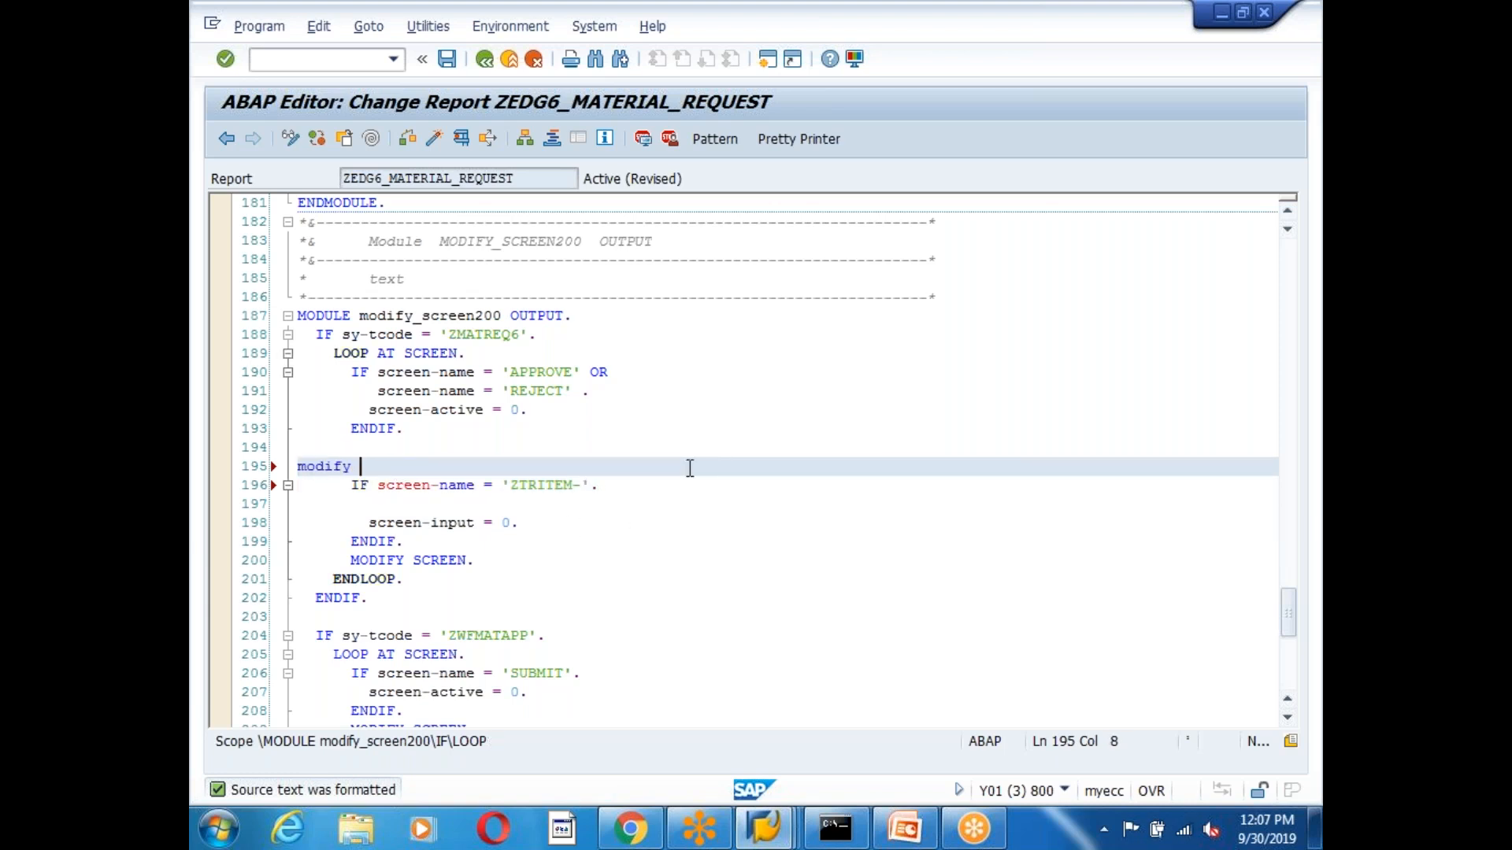
{"action": "type", "text": "ztri"}
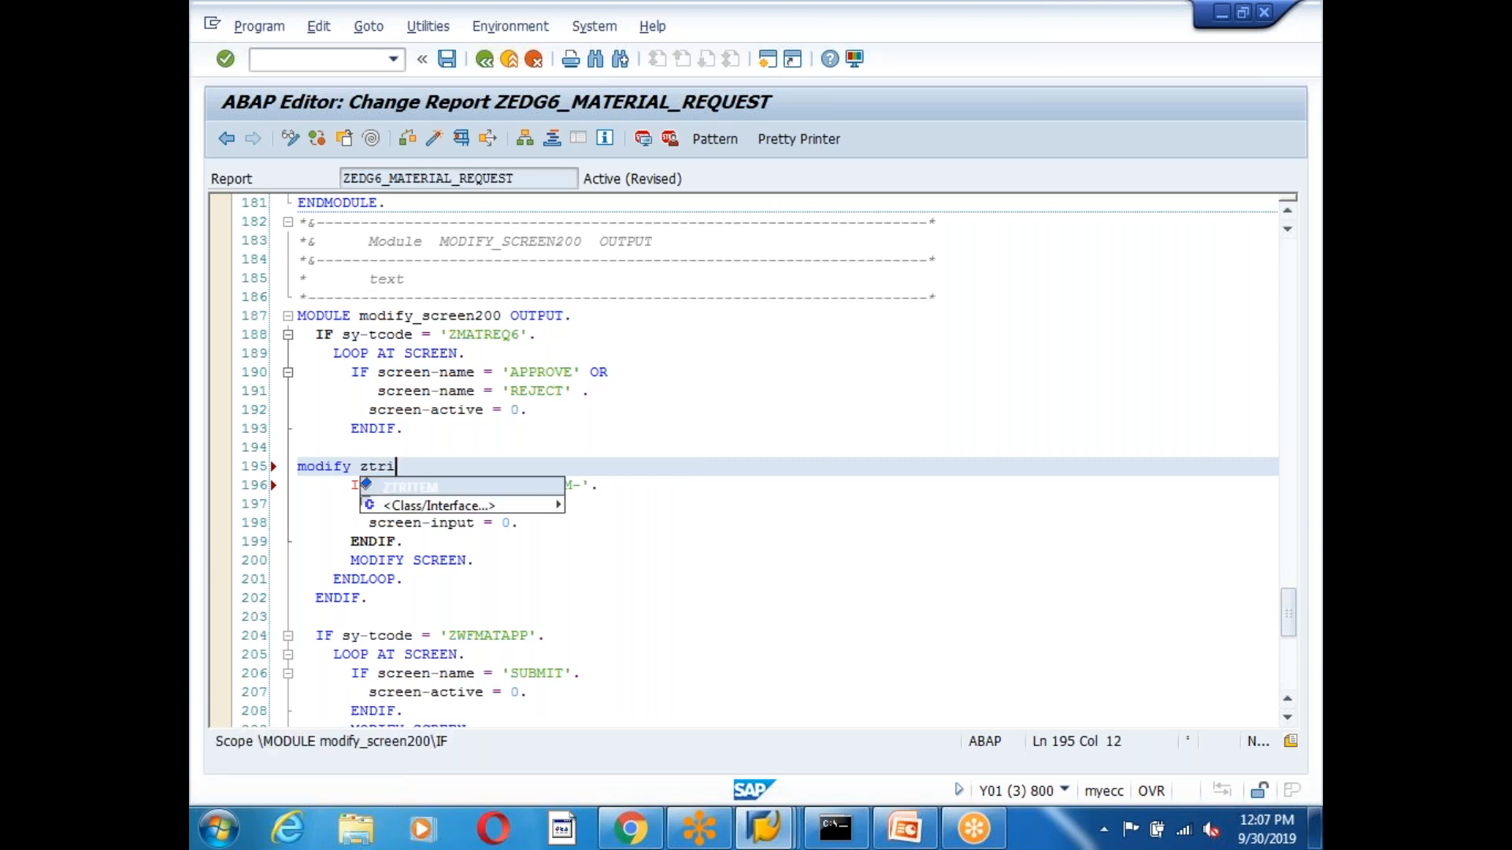
{"action": "type", "text": "tem-"}
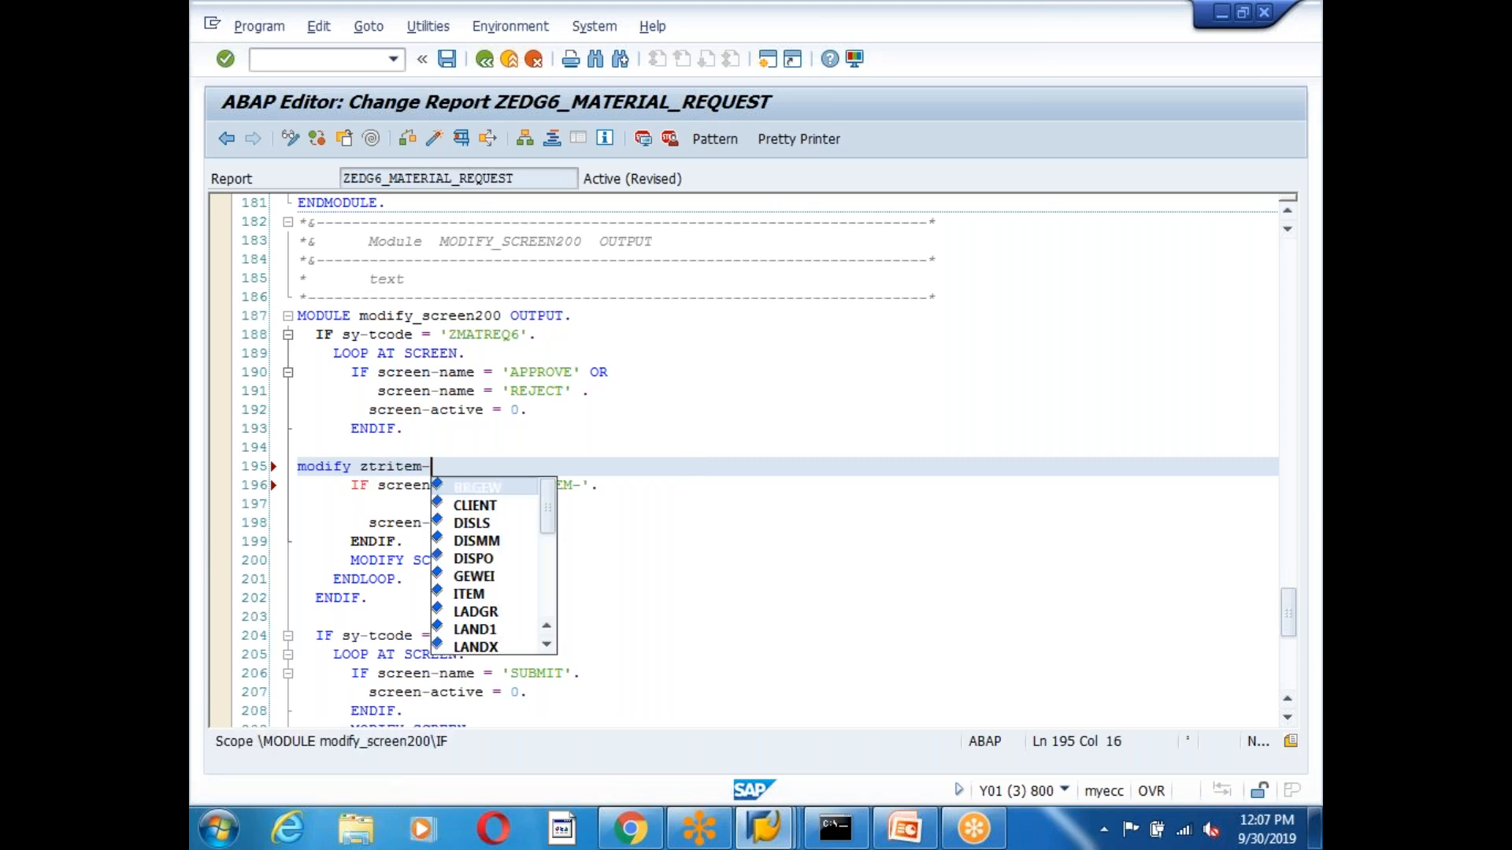
{"action": "key", "text": "Down"}
{"action": "key", "text": "Down"}
{"action": "key", "text": "Down"}
{"action": "key", "text": "Down"}
{"action": "key", "text": "Down"}
{"action": "key", "text": "Down"}
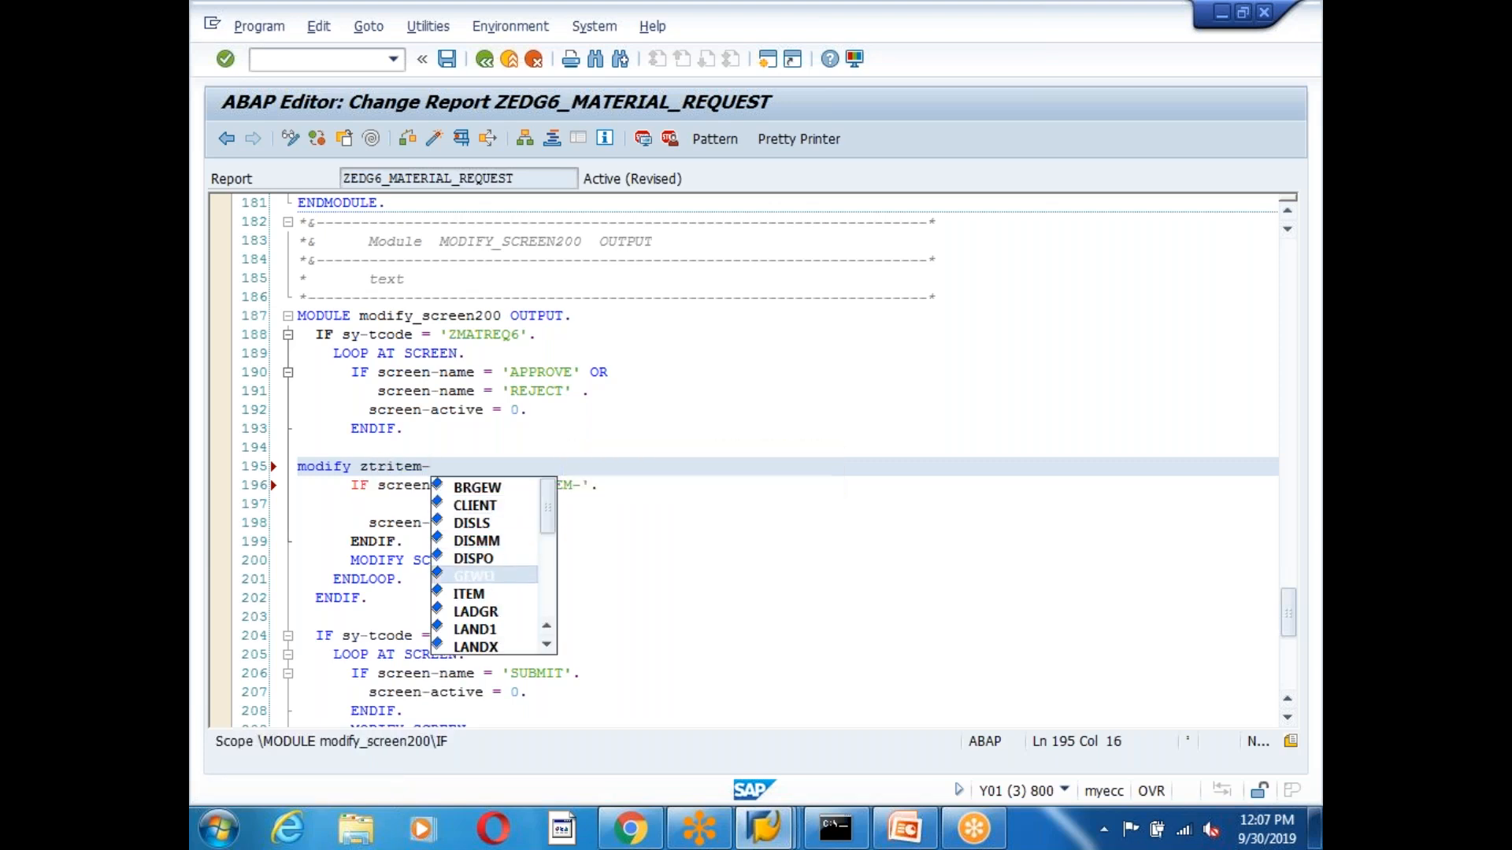
{"action": "key", "text": "Return"}
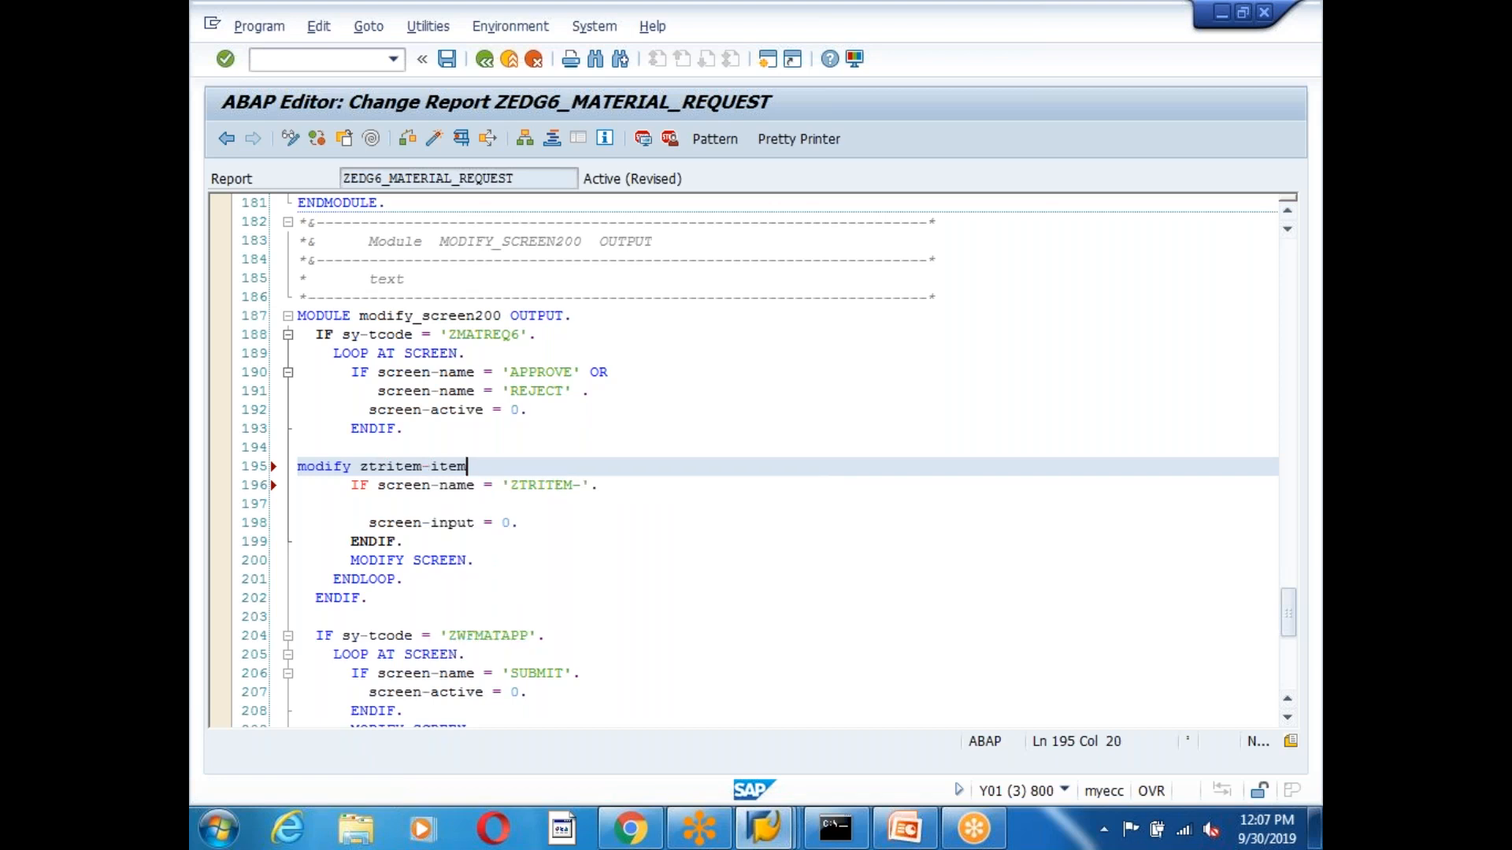
{"action": "left_click", "coordinate": [582, 478]}
{"action": "type", "text": "ITEM"}
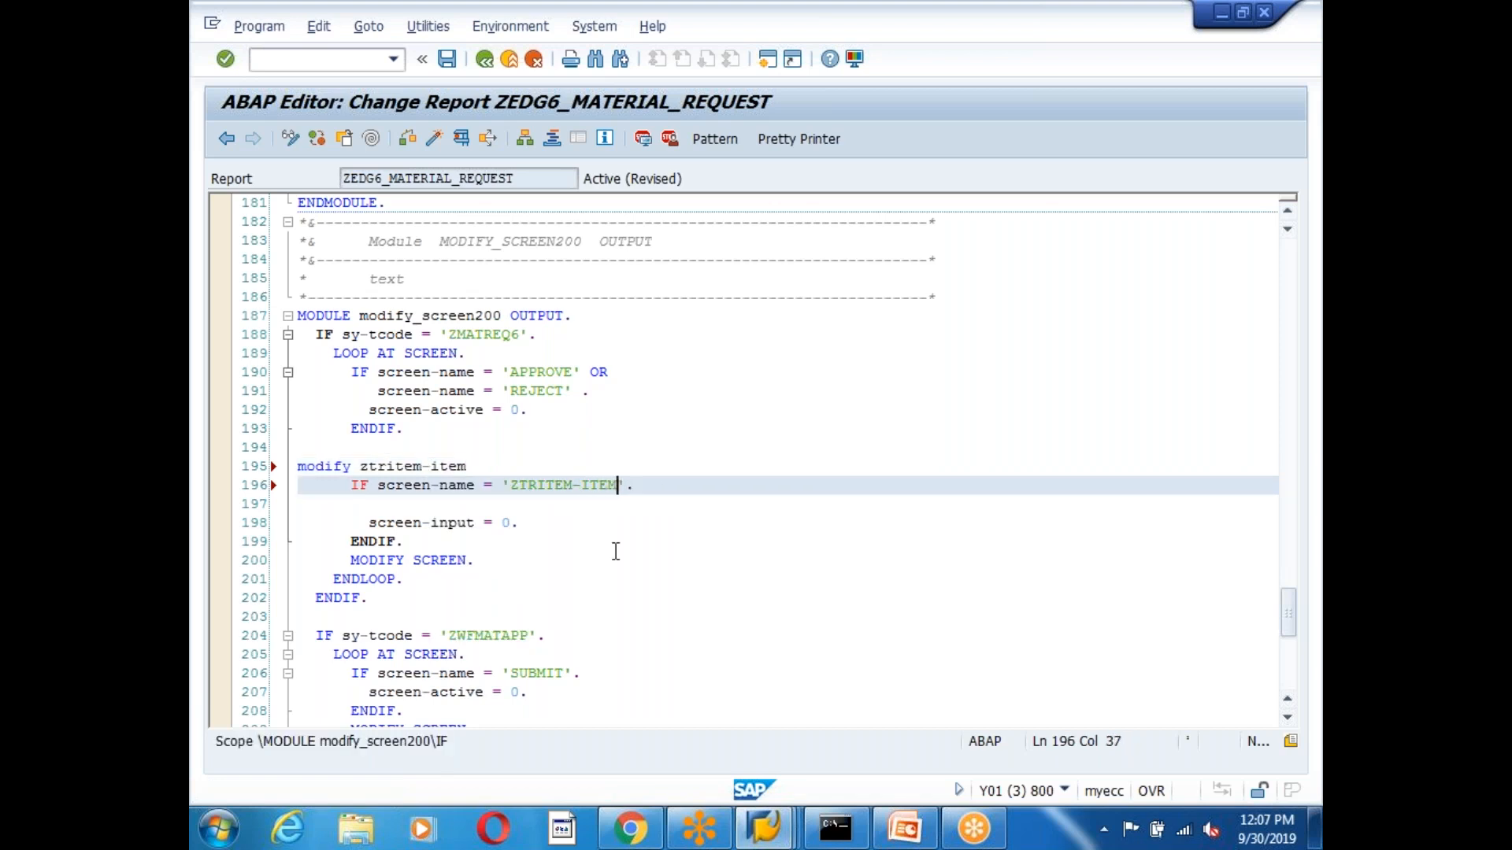
{"action": "left_click_drag", "start_coordinate": [518, 464], "coordinate": [238, 477]}
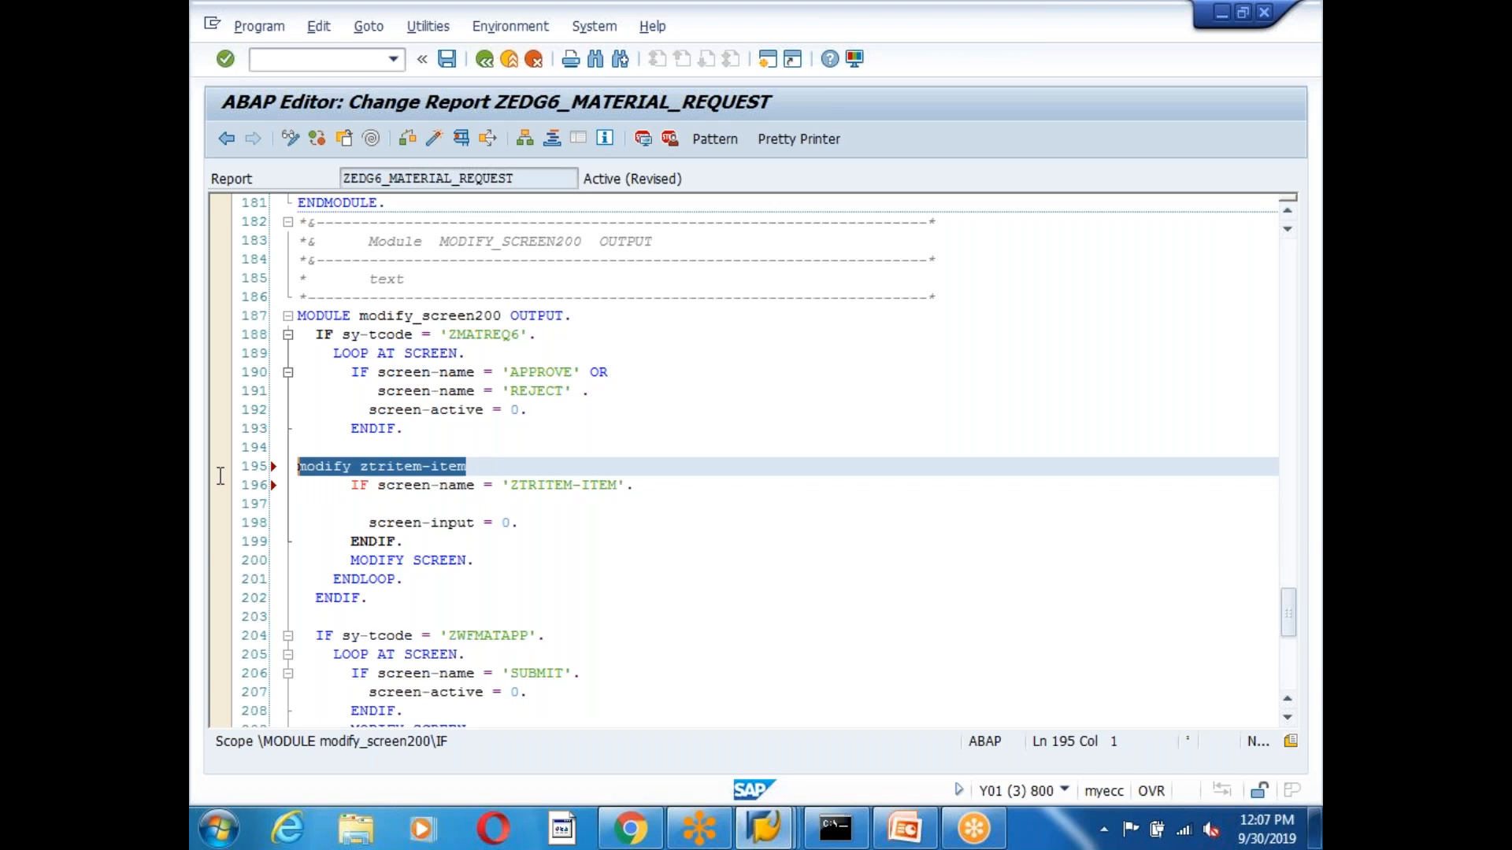
{"action": "key", "text": "Delete"}
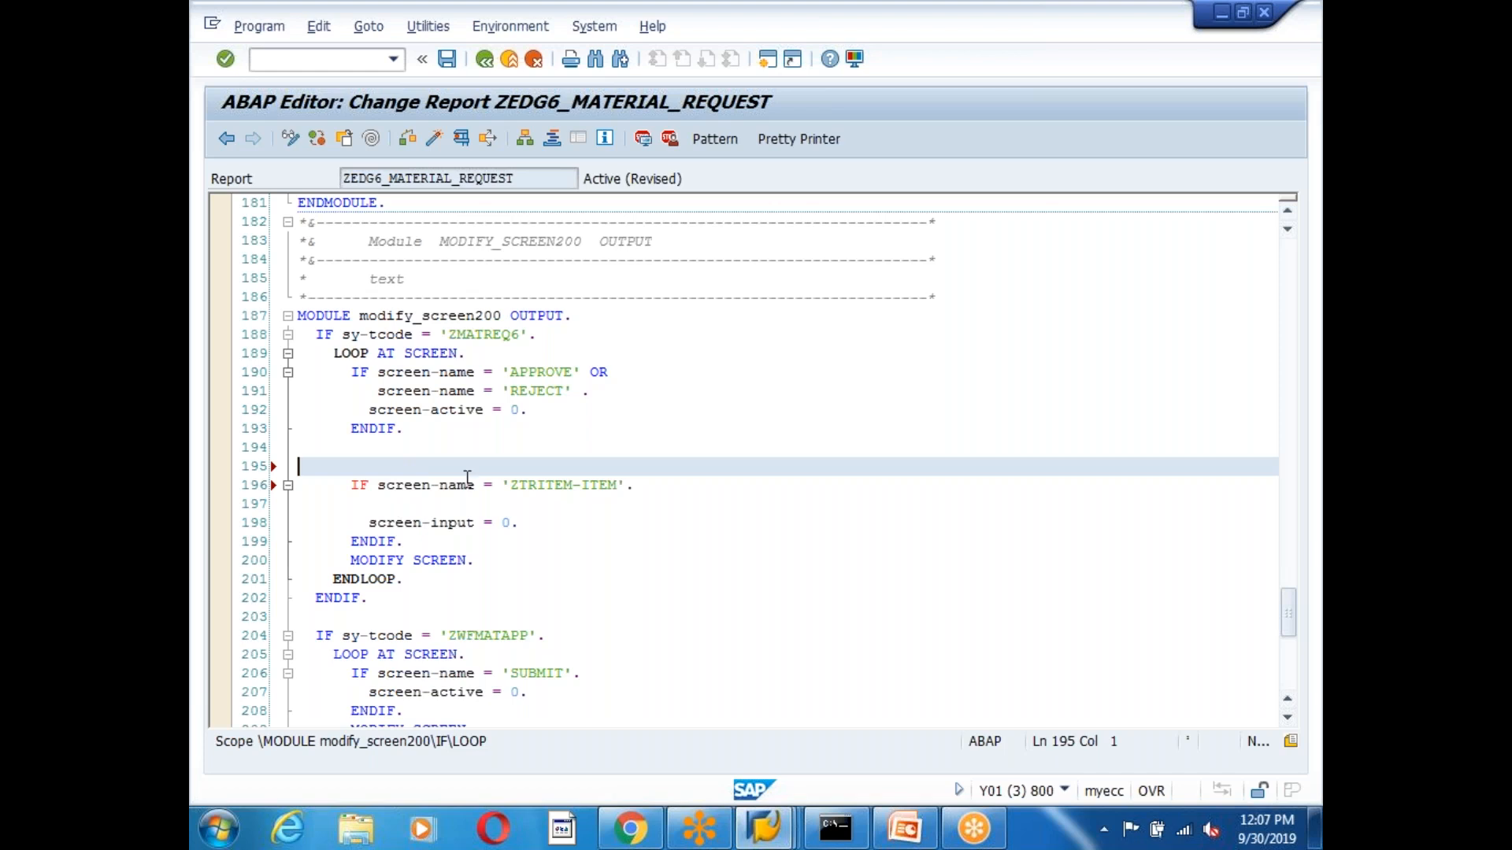
Review the new ZTRITEM-ITEM block and its ENDIF, then save the report.
{"action": "left_click", "coordinate": [375, 493]}
{"action": "left_click", "coordinate": [547, 530]}
{"action": "left_click", "coordinate": [657, 484]}
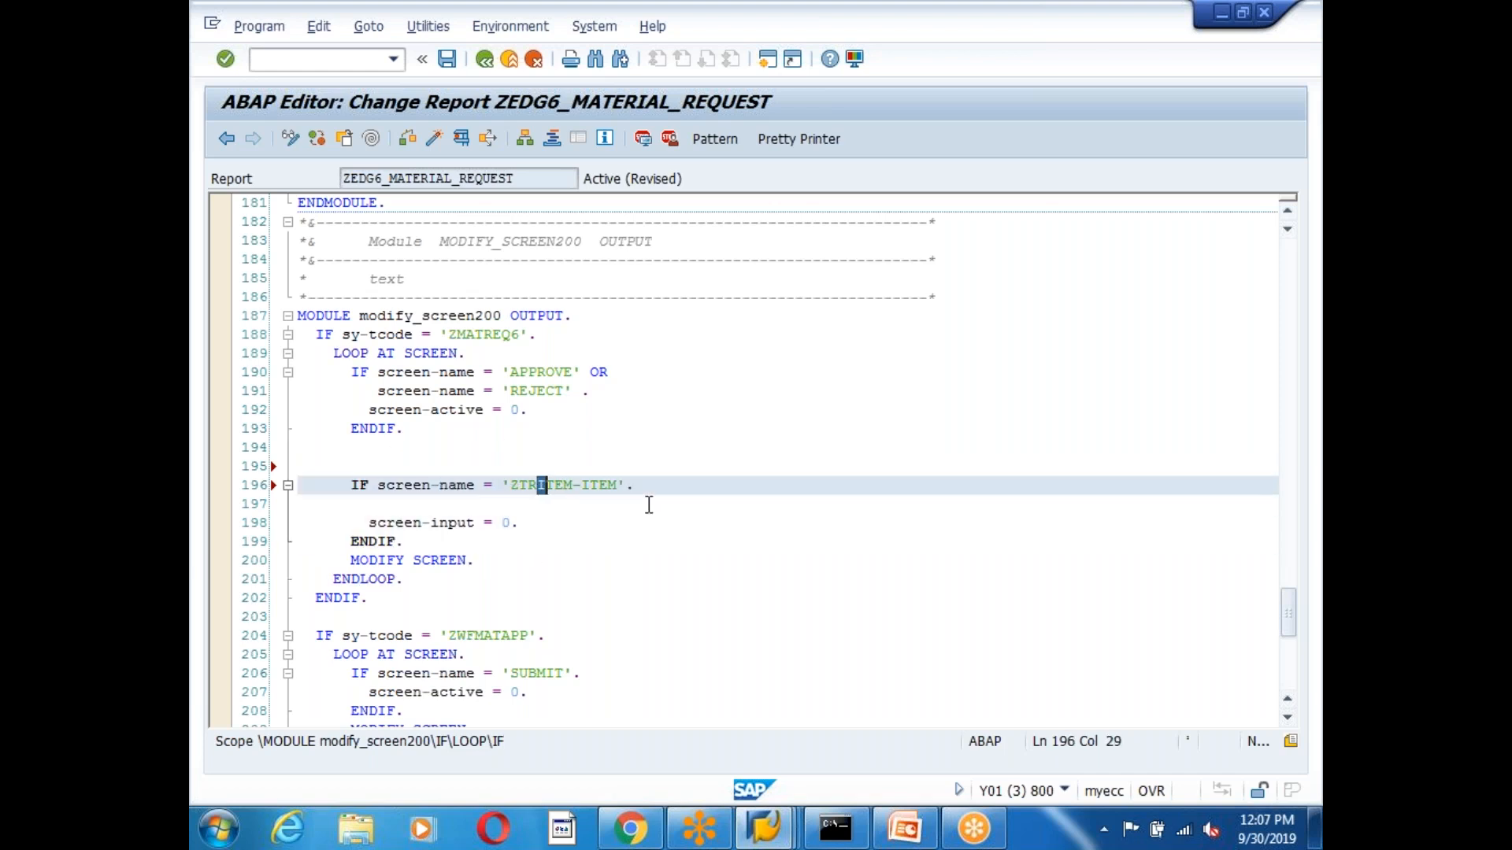
{"action": "left_click", "coordinate": [557, 548]}
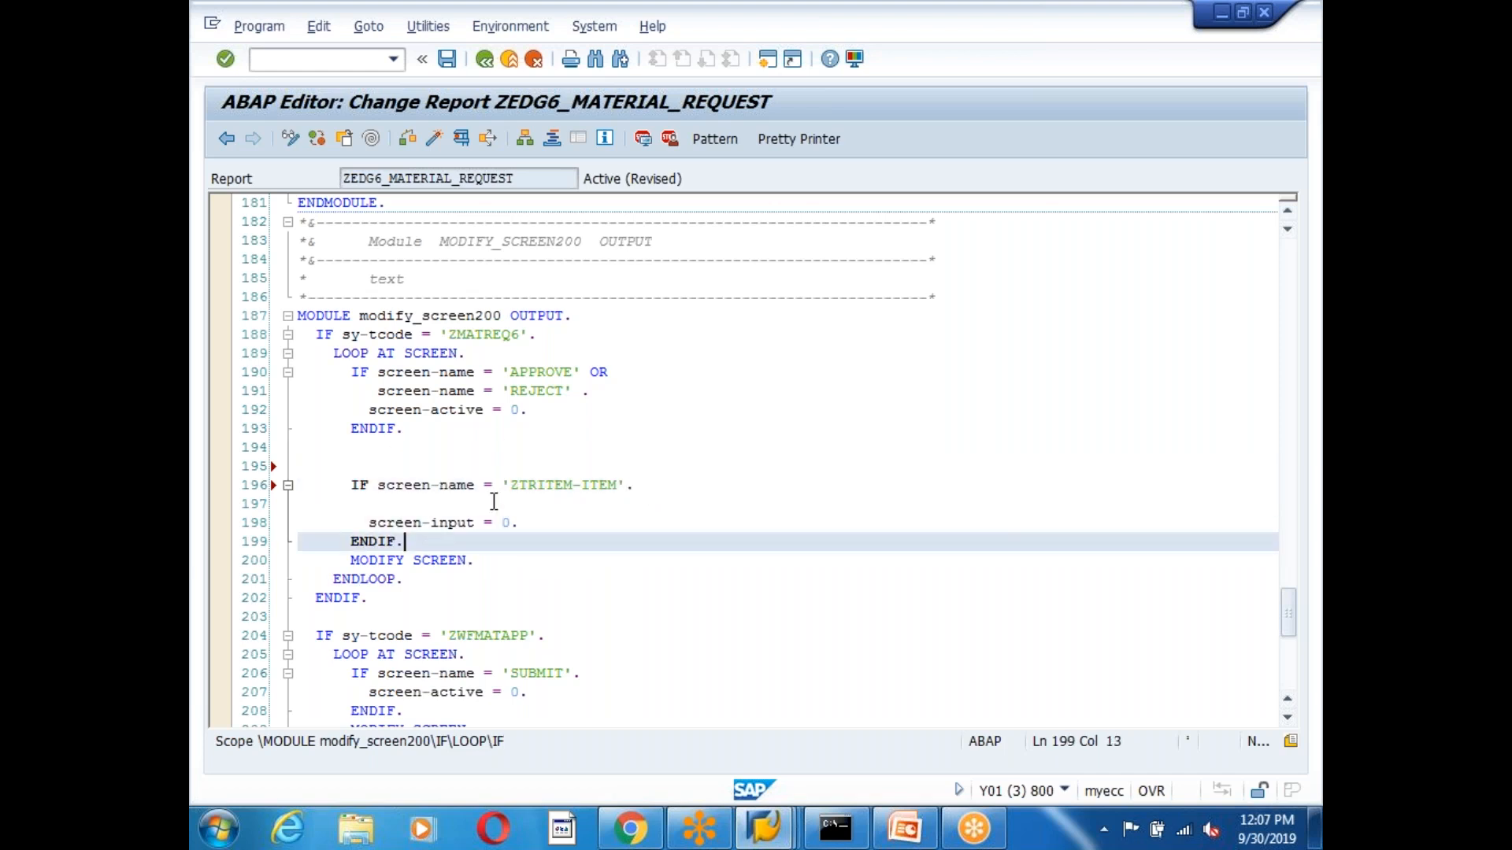
{"action": "left_click", "coordinate": [377, 508]}
{"action": "left_click", "coordinate": [359, 372]}
{"action": "left_click", "coordinate": [359, 428]}
{"action": "left_click", "coordinate": [359, 484]}
{"action": "left_click", "coordinate": [360, 541]}
{"action": "left_click", "coordinate": [447, 59]}
Run a syntax check on the report, close its warnings, and review the code around MODIFY SCREEN.
{"action": "key", "text": "ctrl+F2"}
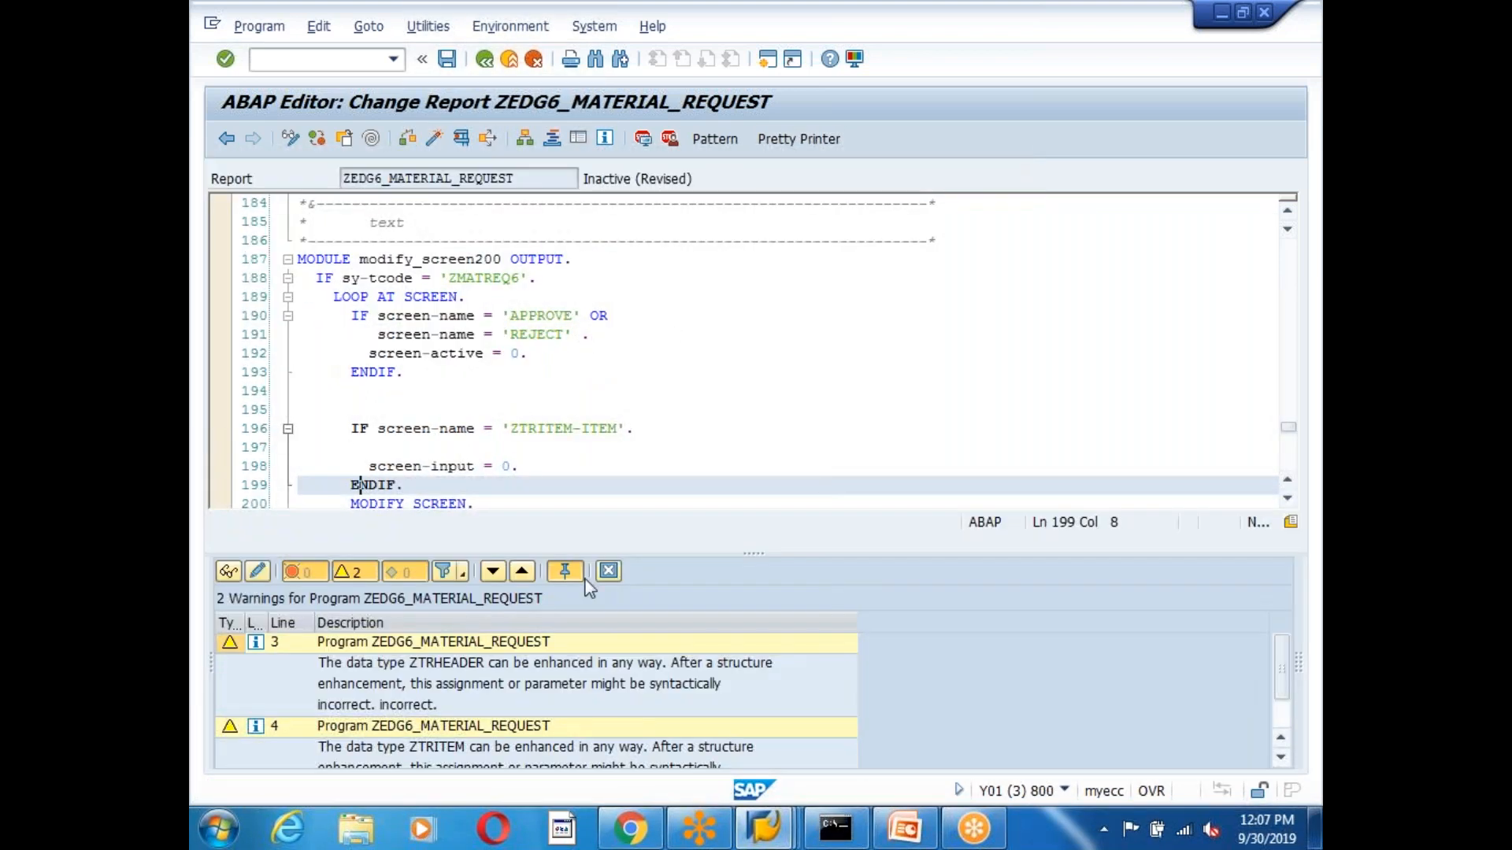
{"action": "left_click", "coordinate": [608, 572]}
{"action": "left_click", "coordinate": [530, 504]}
{"action": "scroll", "coordinate": [534, 513], "scroll_direction": "down", "scroll_amount": 10}
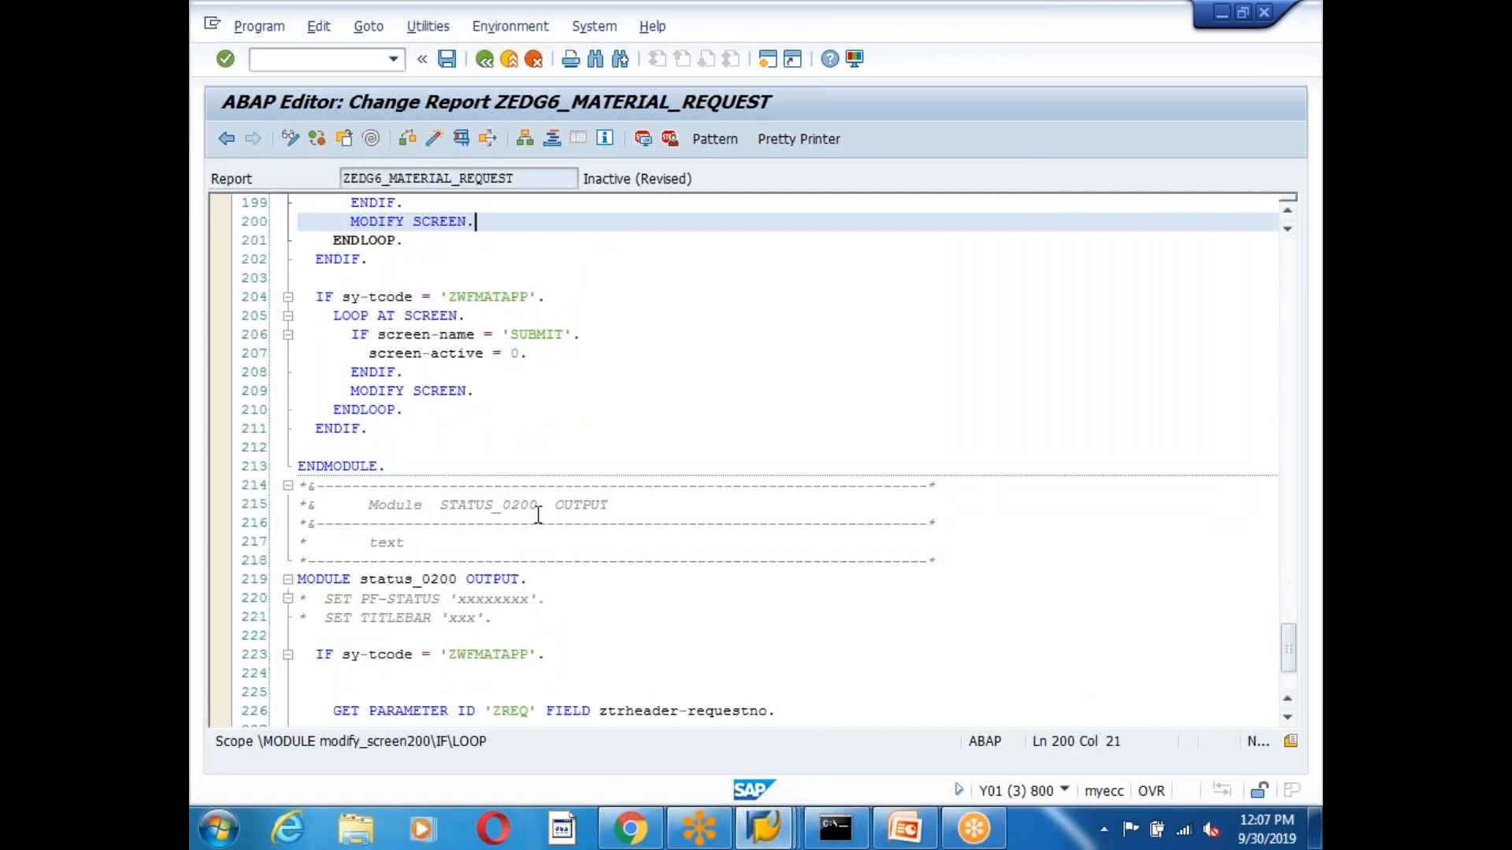
{"action": "scroll", "coordinate": [538, 524], "scroll_direction": "up", "scroll_amount": 9}
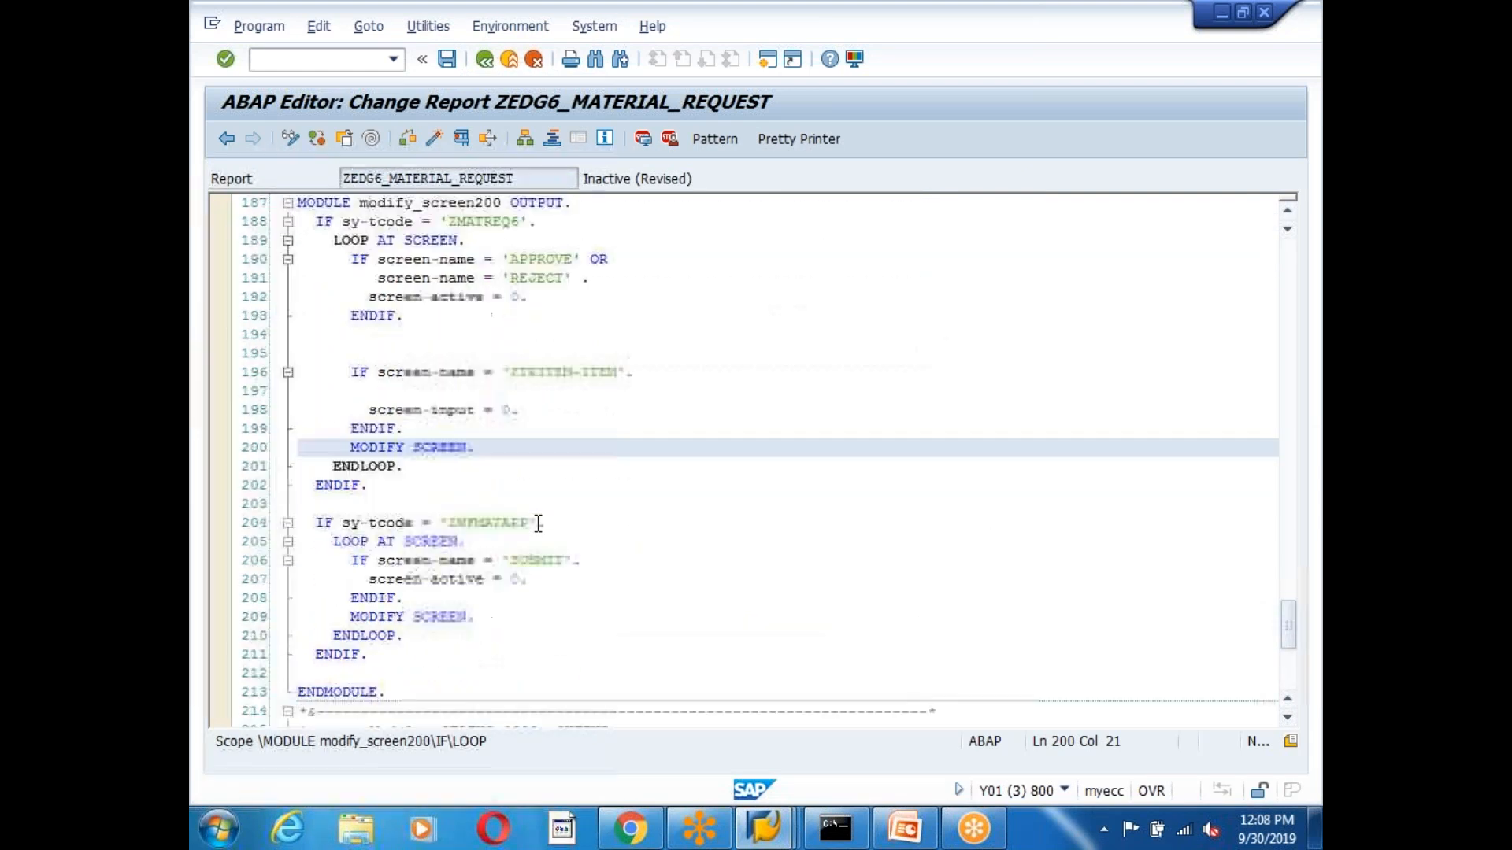
{"action": "scroll", "coordinate": [532, 526], "scroll_direction": "down", "scroll_amount": 9}
{"action": "left_click", "coordinate": [528, 410]}
{"action": "scroll", "coordinate": [528, 441], "scroll_direction": "up", "scroll_amount": 12}
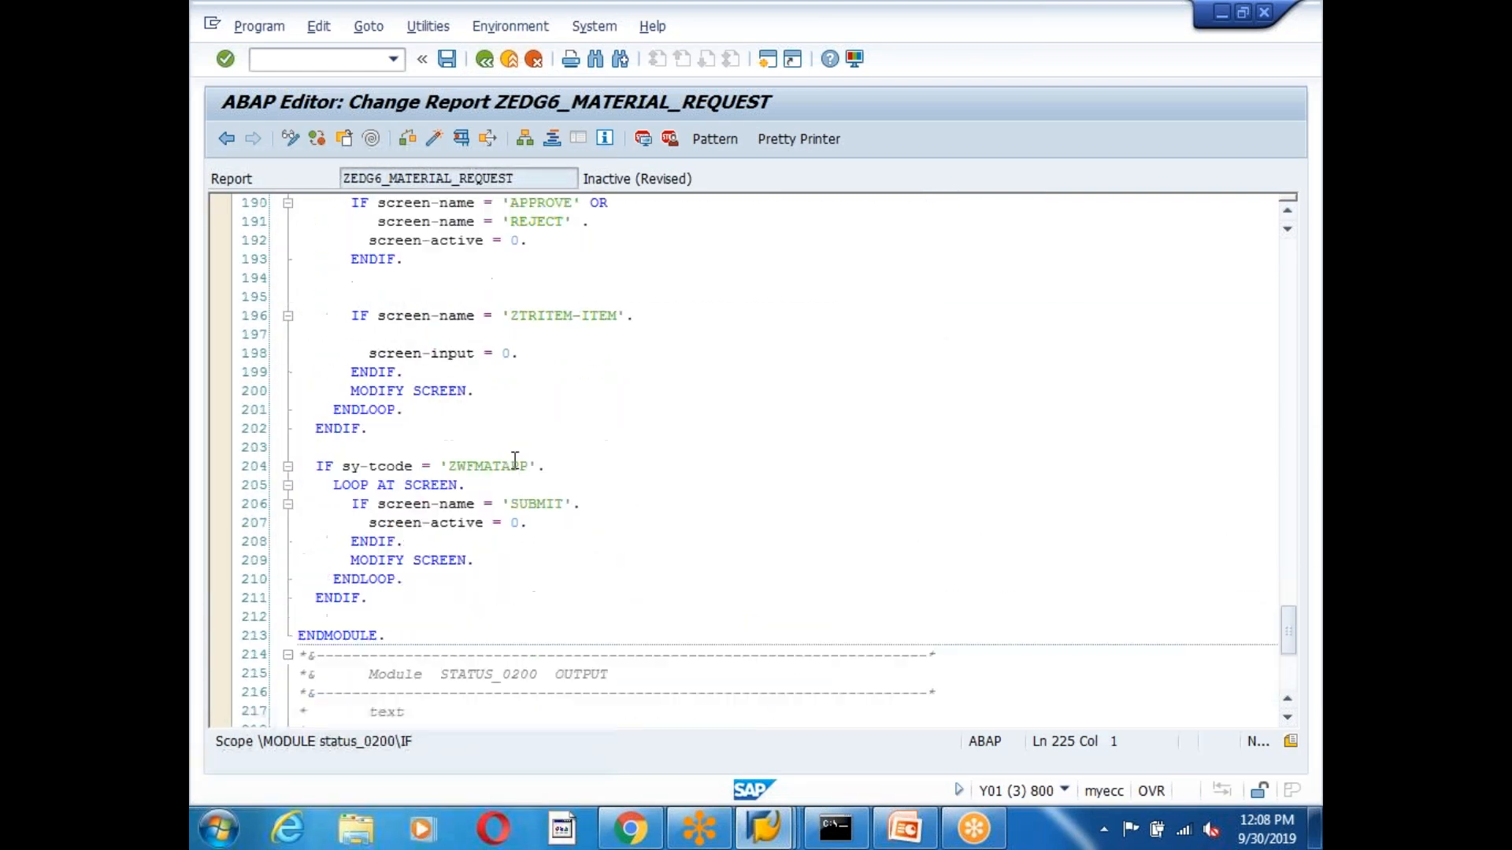
{"action": "scroll", "coordinate": [520, 536], "scroll_direction": "up", "scroll_amount": 7}
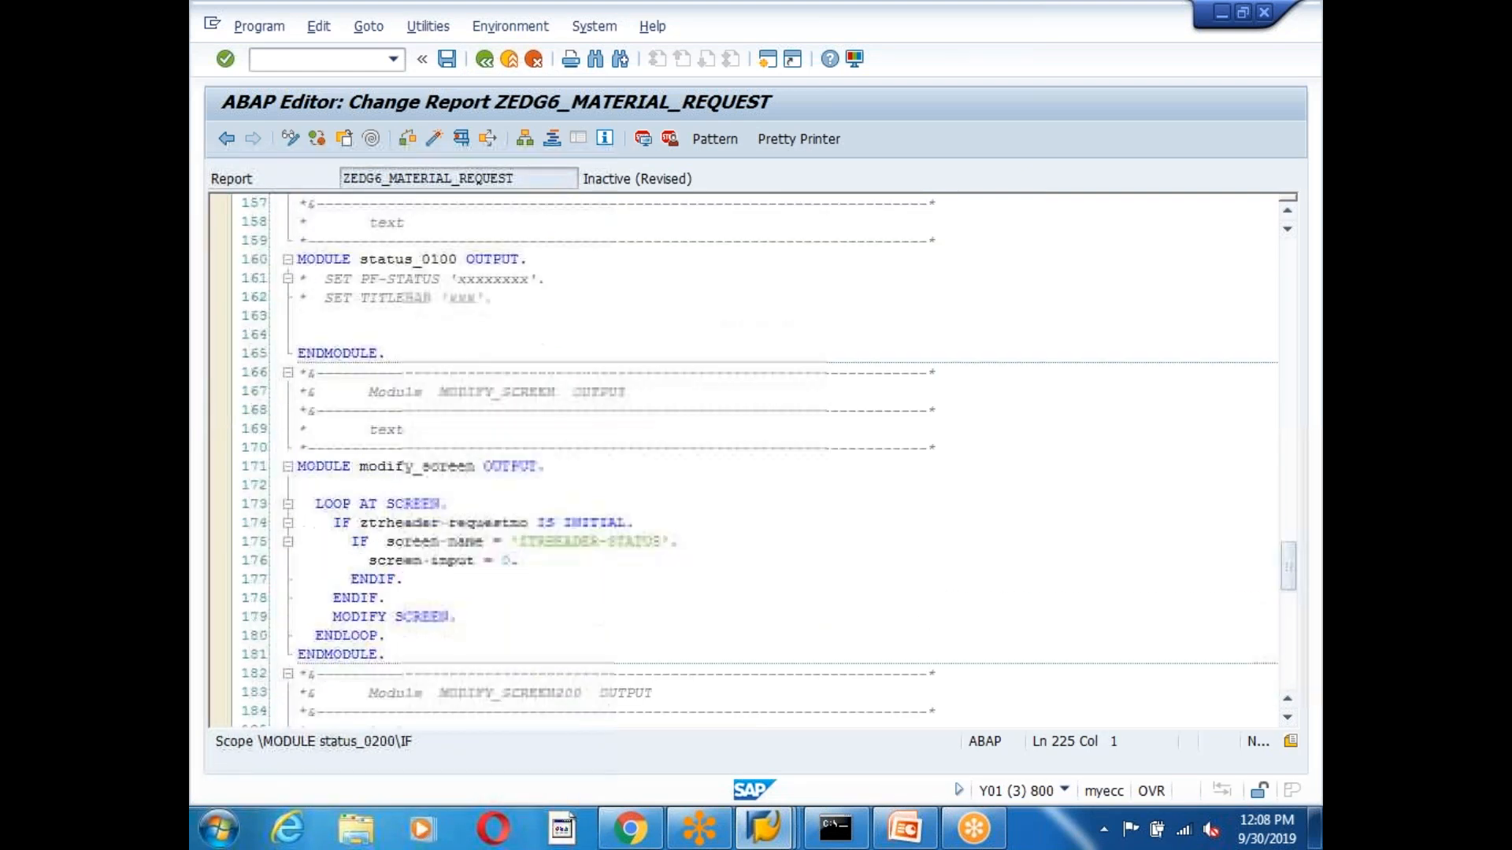
{"action": "left_click", "coordinate": [467, 562]}
{"action": "scroll", "coordinate": [531, 617], "scroll_direction": "up", "scroll_amount": 4}
{"action": "scroll", "coordinate": [531, 618], "scroll_direction": "up", "scroll_amount": 20}
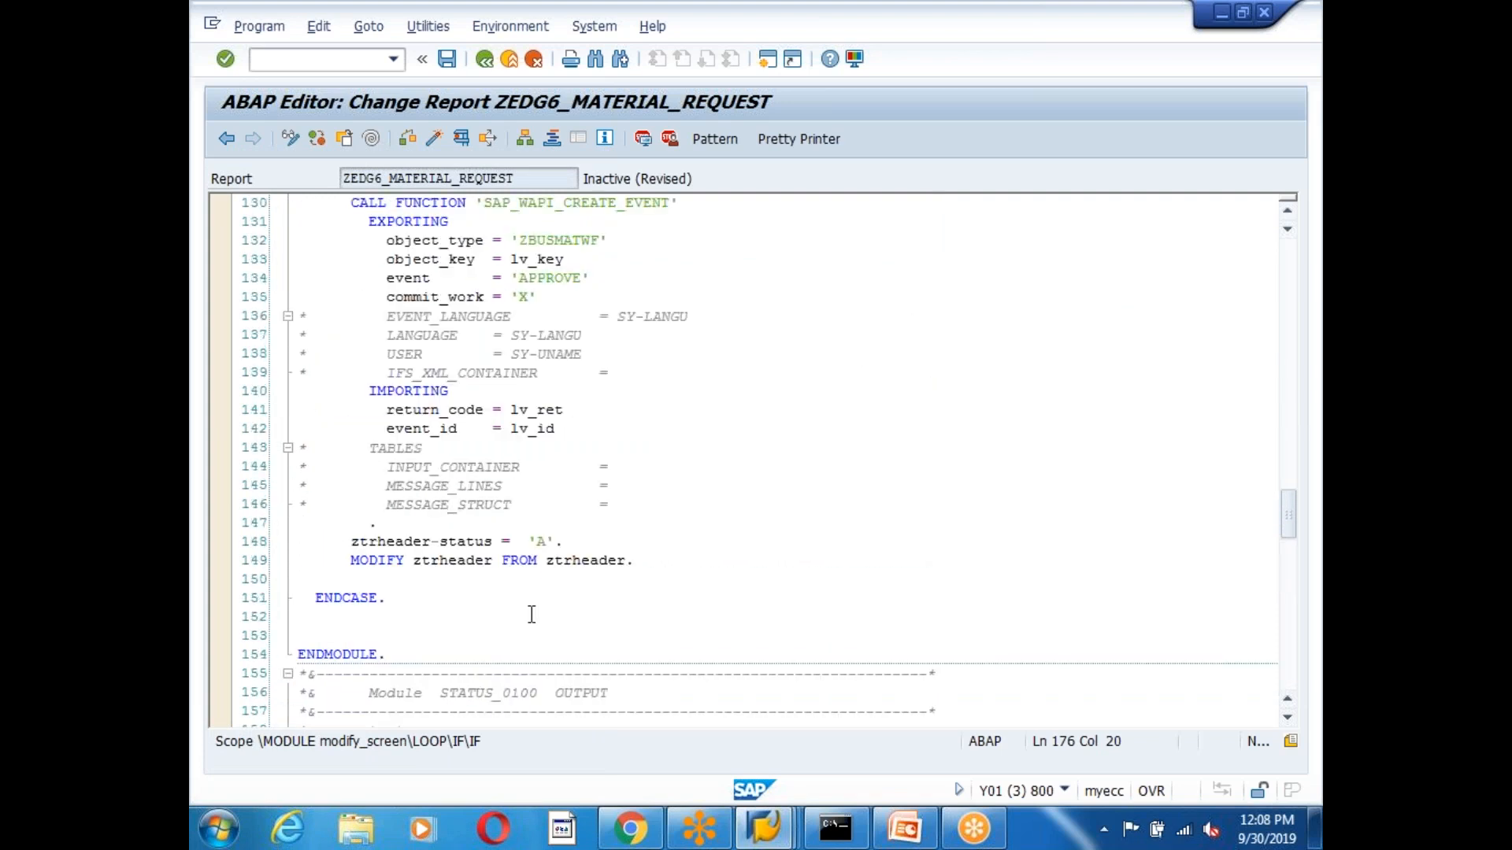
Go back confirming the save, then open USER_COMMAND_0200 at its WHEN 'SUBMIT' branch.
{"action": "left_click", "coordinate": [483, 58]}
{"action": "left_click", "coordinate": [509, 408]}
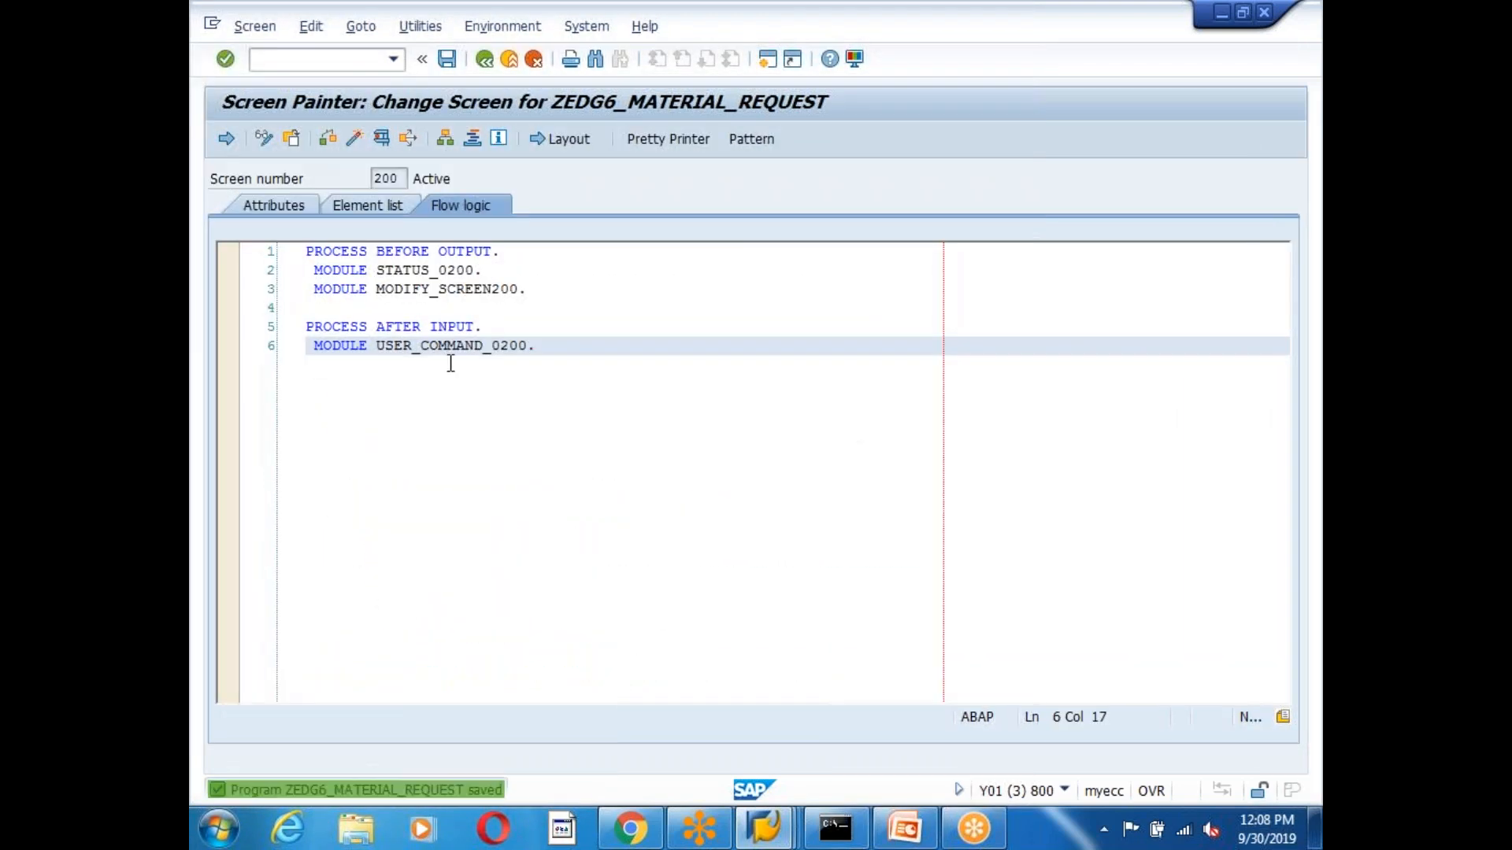
{"action": "left_click", "coordinate": [395, 327]}
{"action": "left_click", "coordinate": [448, 345]}
{"action": "double_click", "coordinate": [447, 350]}
{"action": "left_click", "coordinate": [404, 428]}
{"action": "scroll", "coordinate": [316, 364], "scroll_direction": "down", "scroll_amount": 3}
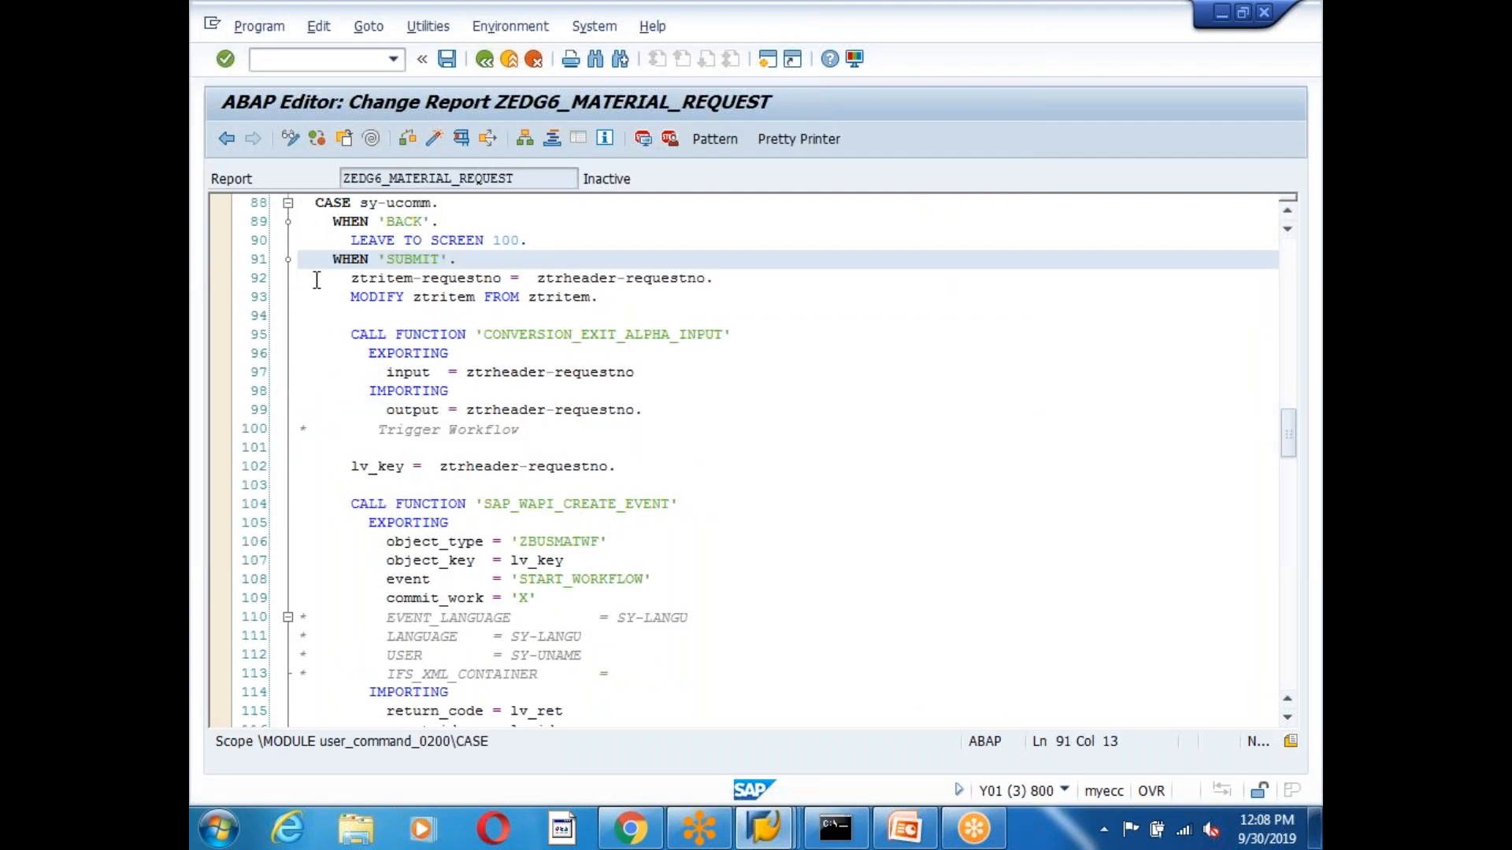
{"action": "left_click_drag", "start_coordinate": [539, 234], "coordinate": [299, 257]}
{"action": "left_click", "coordinate": [413, 297]}
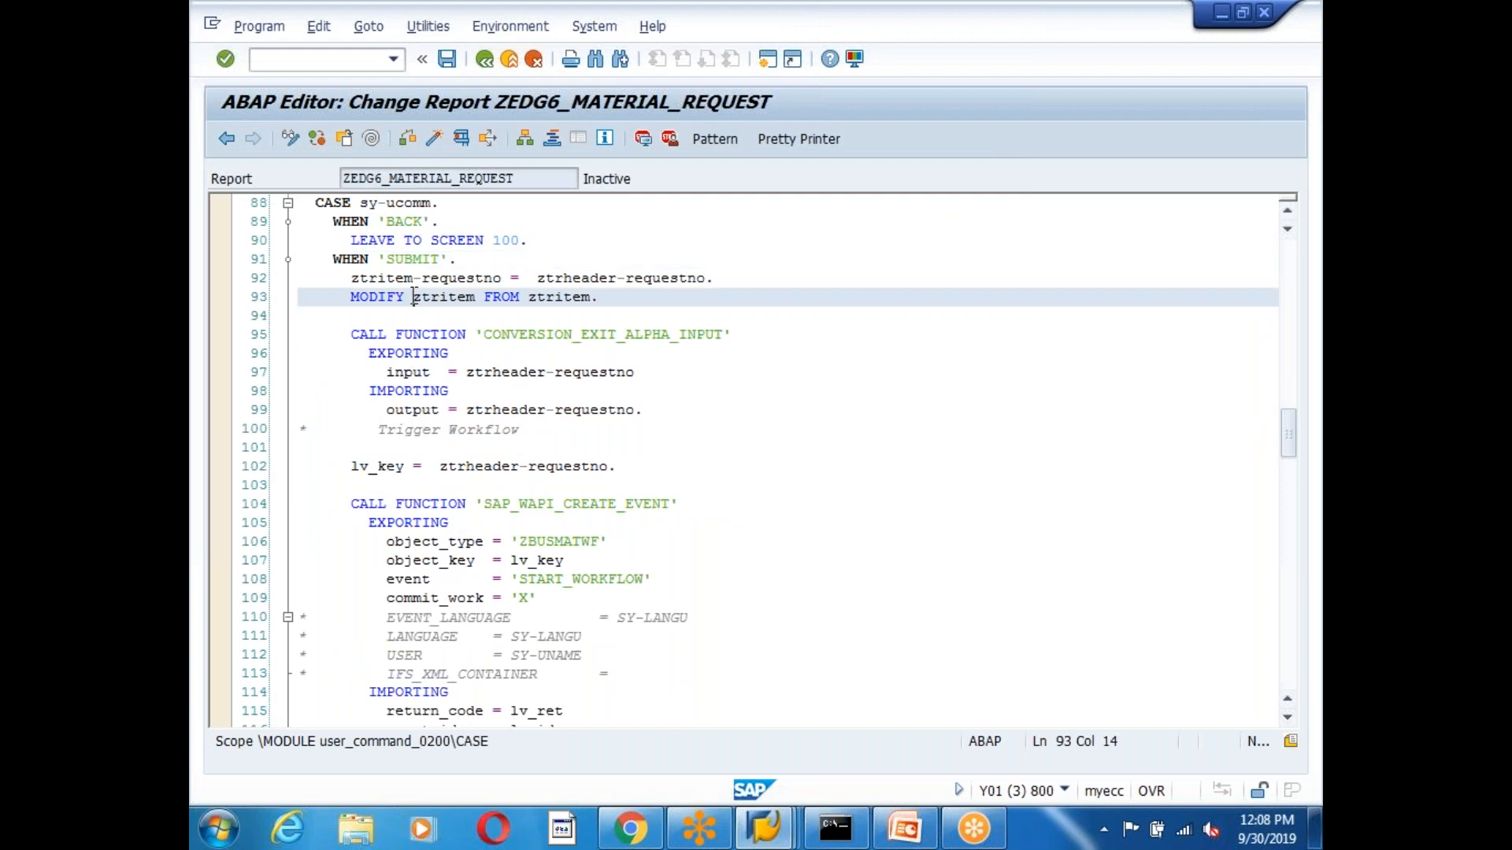
{"action": "left_click", "coordinate": [393, 262]}
{"action": "left_click", "coordinate": [426, 315]}
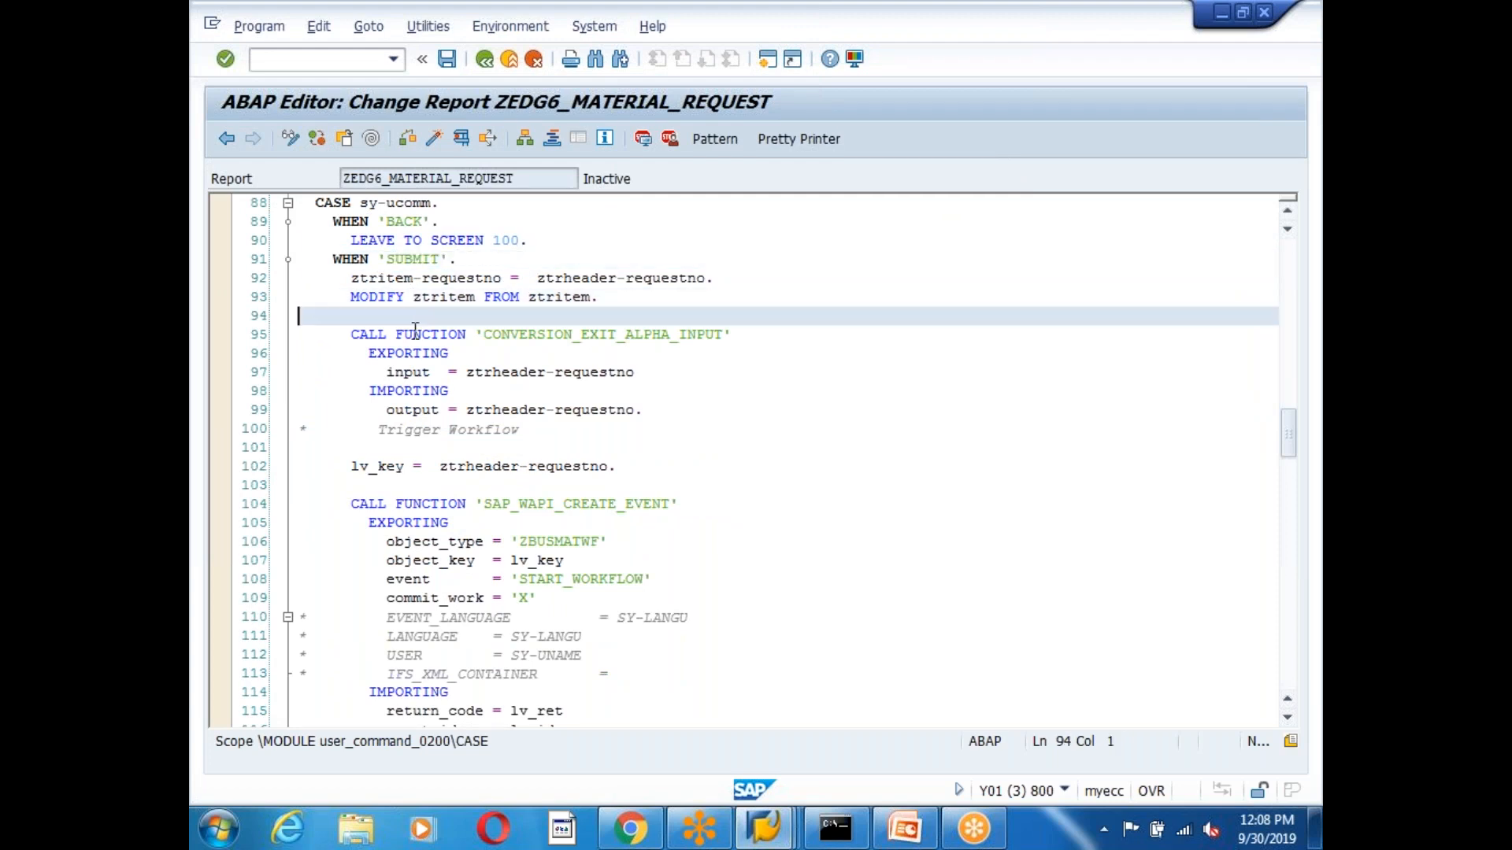
{"action": "left_click", "coordinate": [396, 259]}
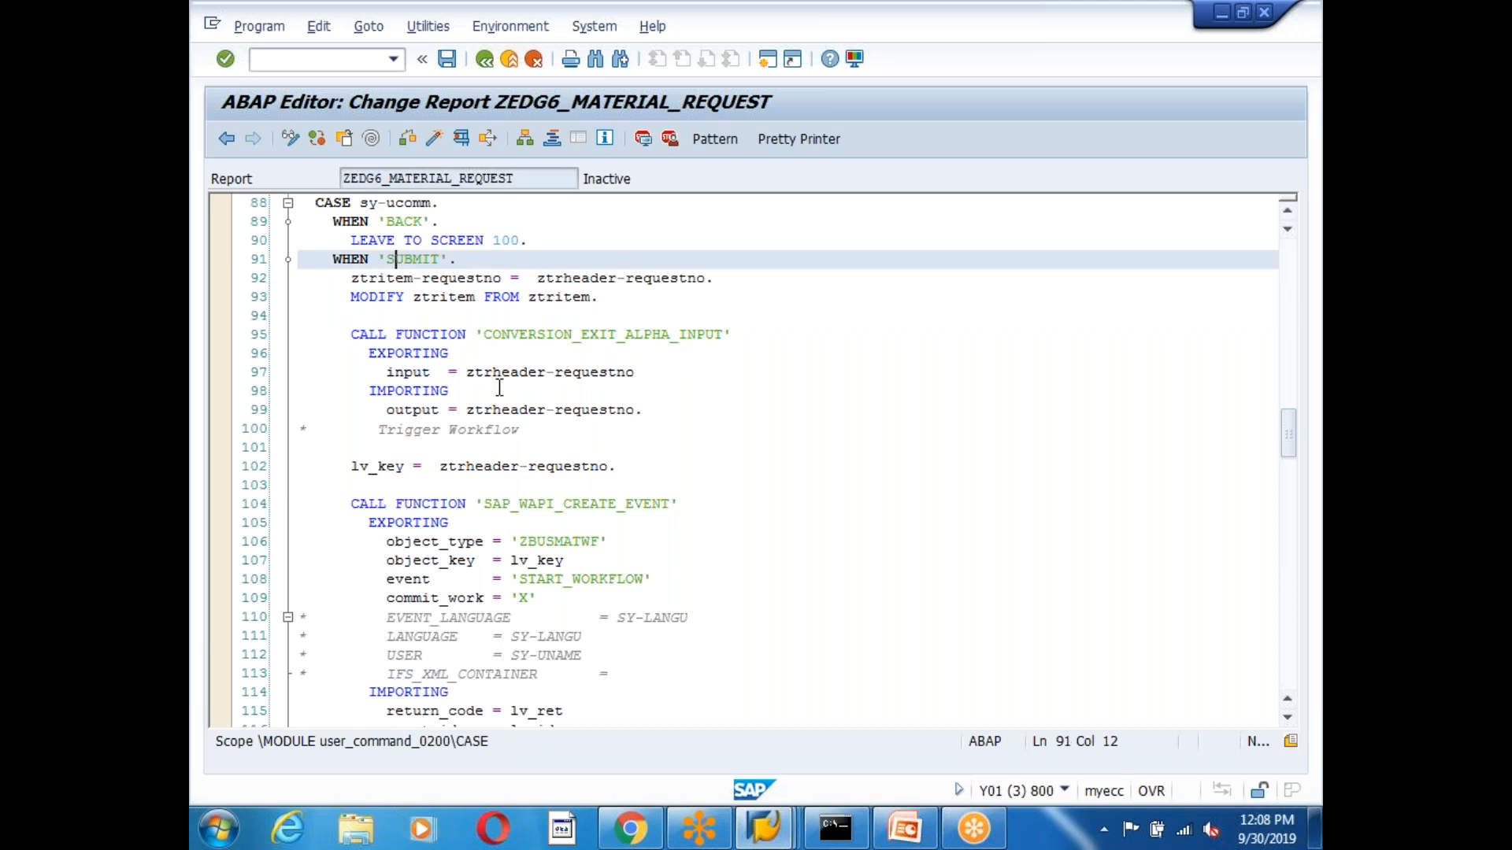
{"action": "left_click", "coordinate": [429, 311]}
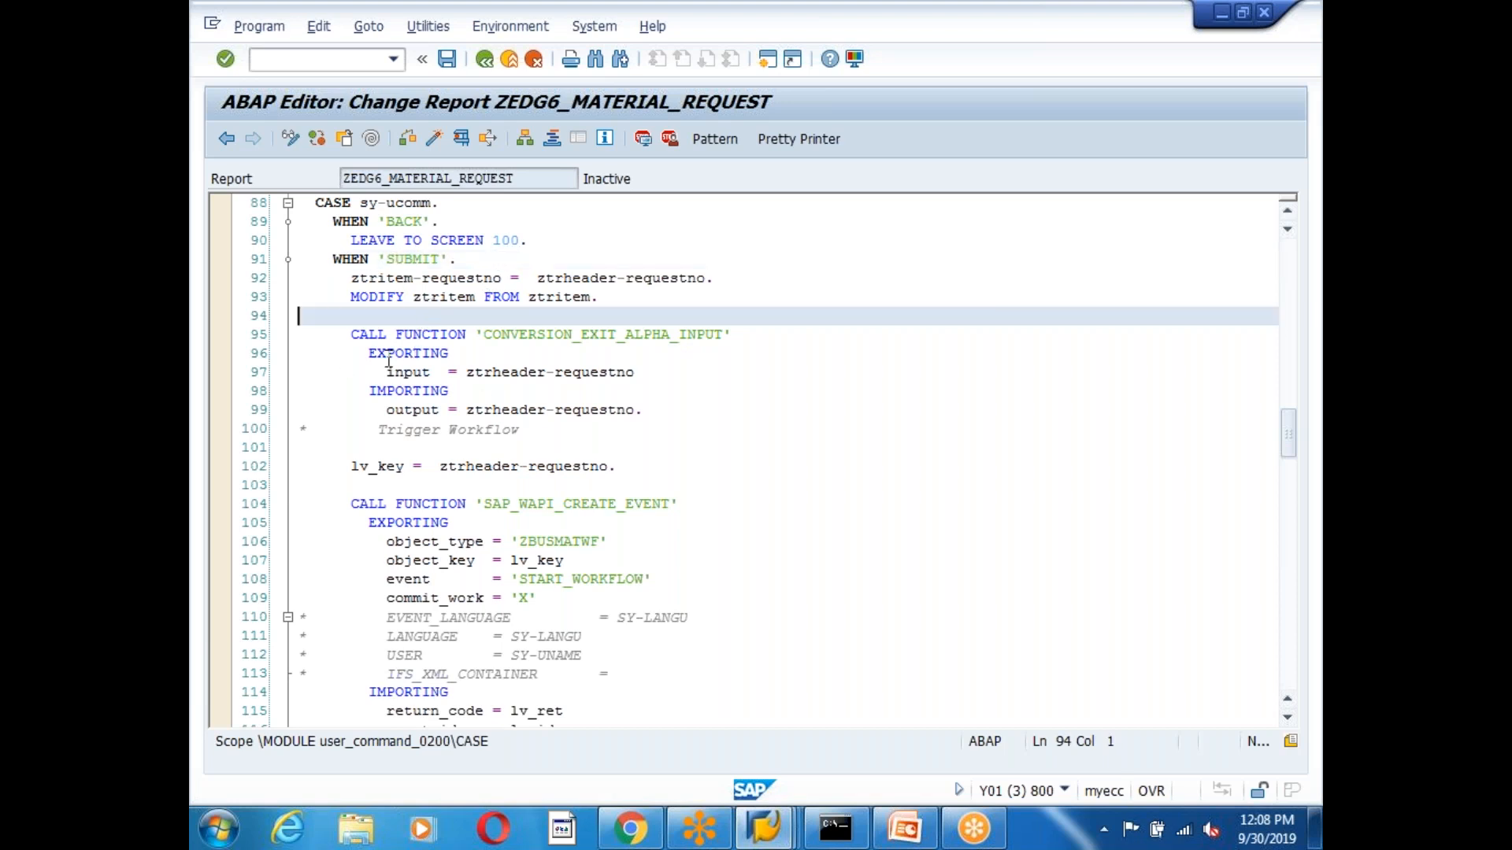
{"action": "scroll", "coordinate": [468, 390], "scroll_direction": "up", "scroll_amount": 2}
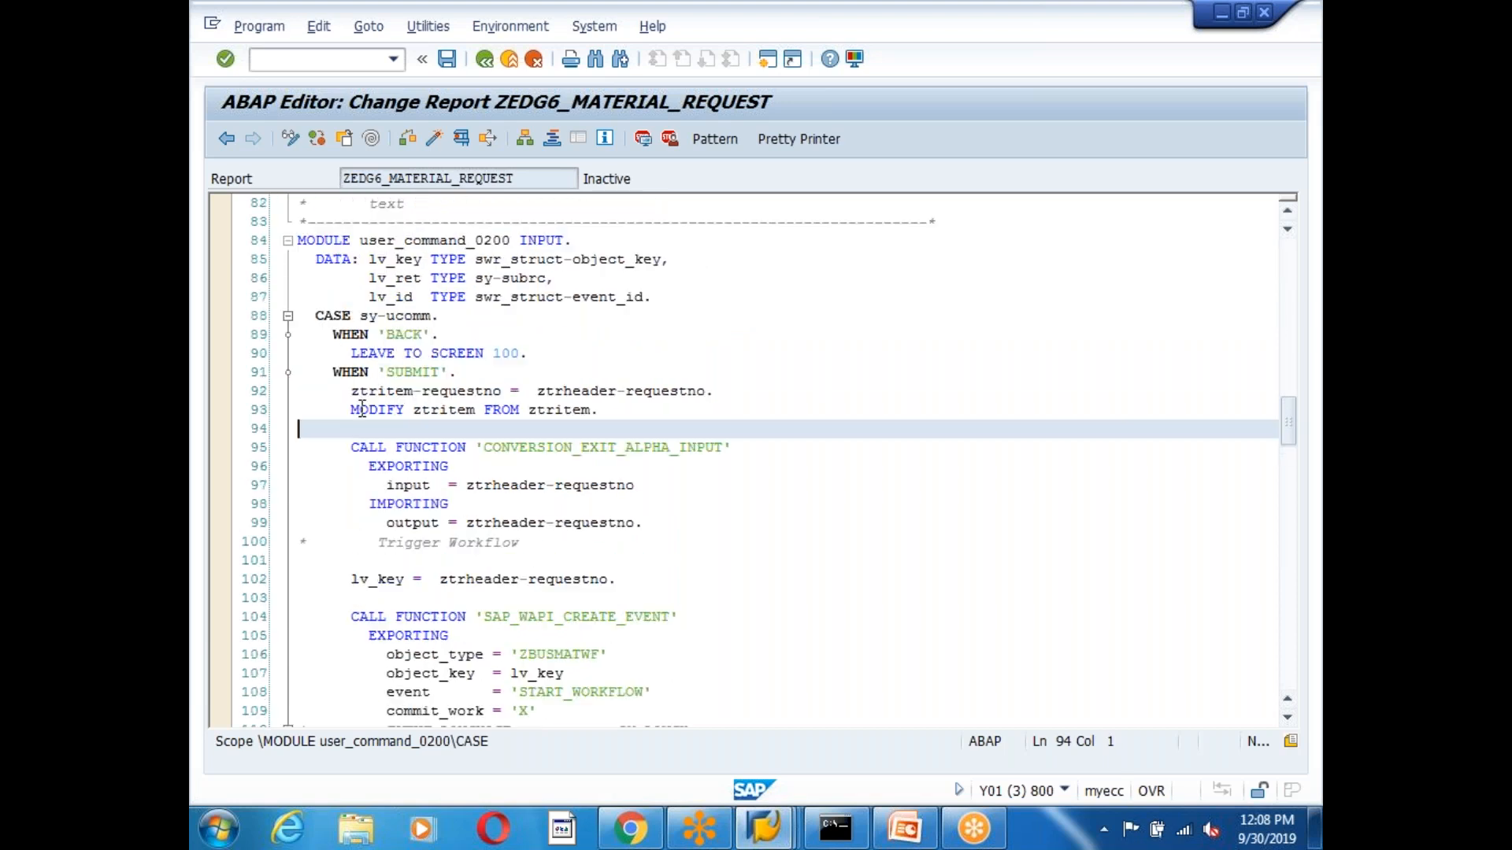
{"action": "left_click", "coordinate": [501, 447]}
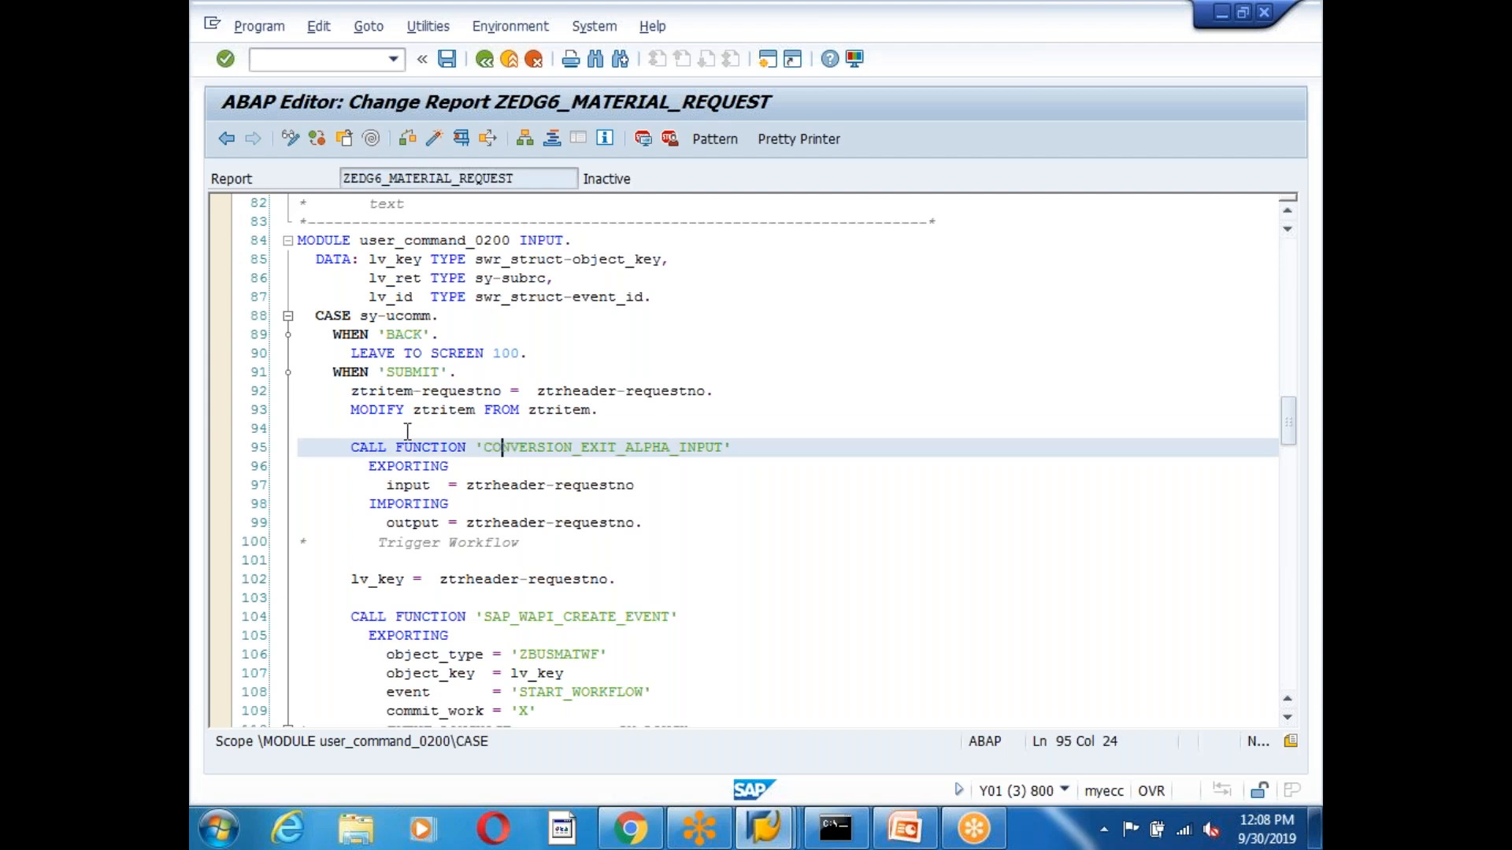
{"action": "left_click", "coordinate": [407, 374]}
{"action": "key", "text": "Left"}
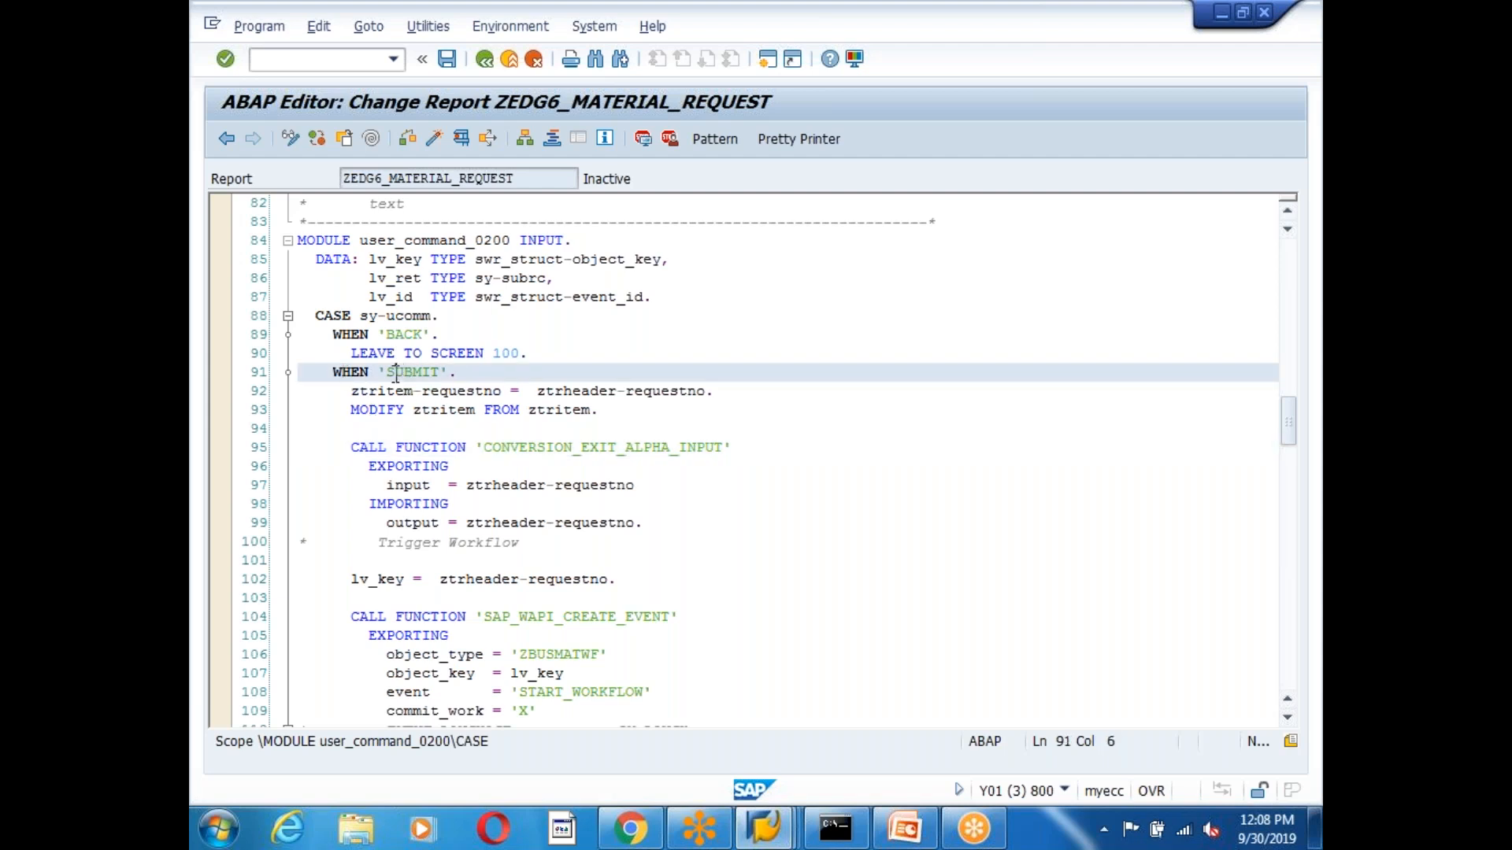
{"action": "double_click", "coordinate": [344, 372]}
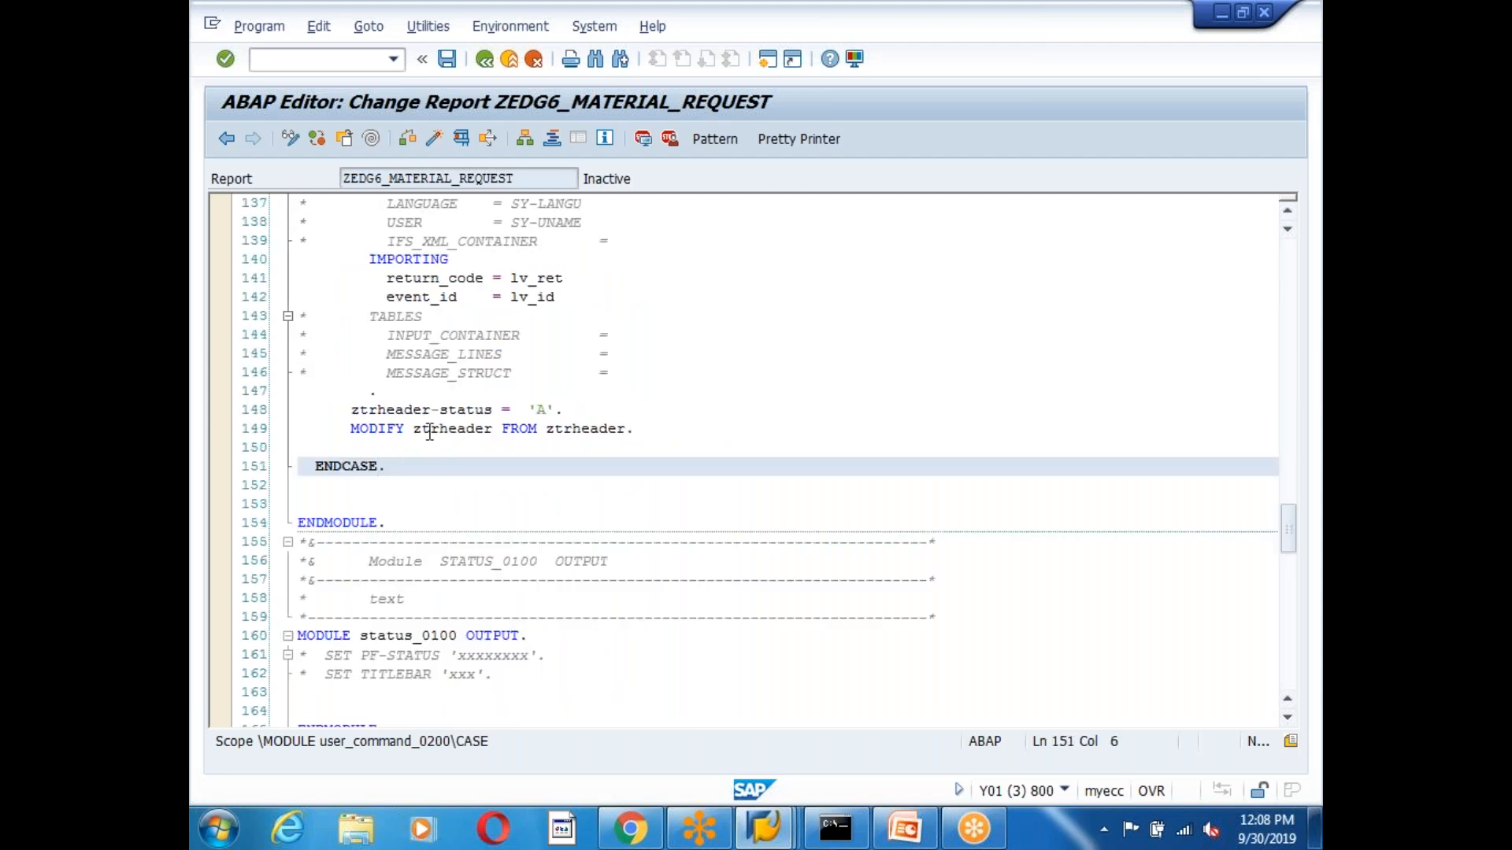
{"action": "double_click", "coordinate": [346, 465]}
{"action": "double_click", "coordinate": [354, 522]}
{"action": "double_click", "coordinate": [352, 470]}
{"action": "left_click", "coordinate": [391, 485]}
{"action": "left_click", "coordinate": [390, 522]}
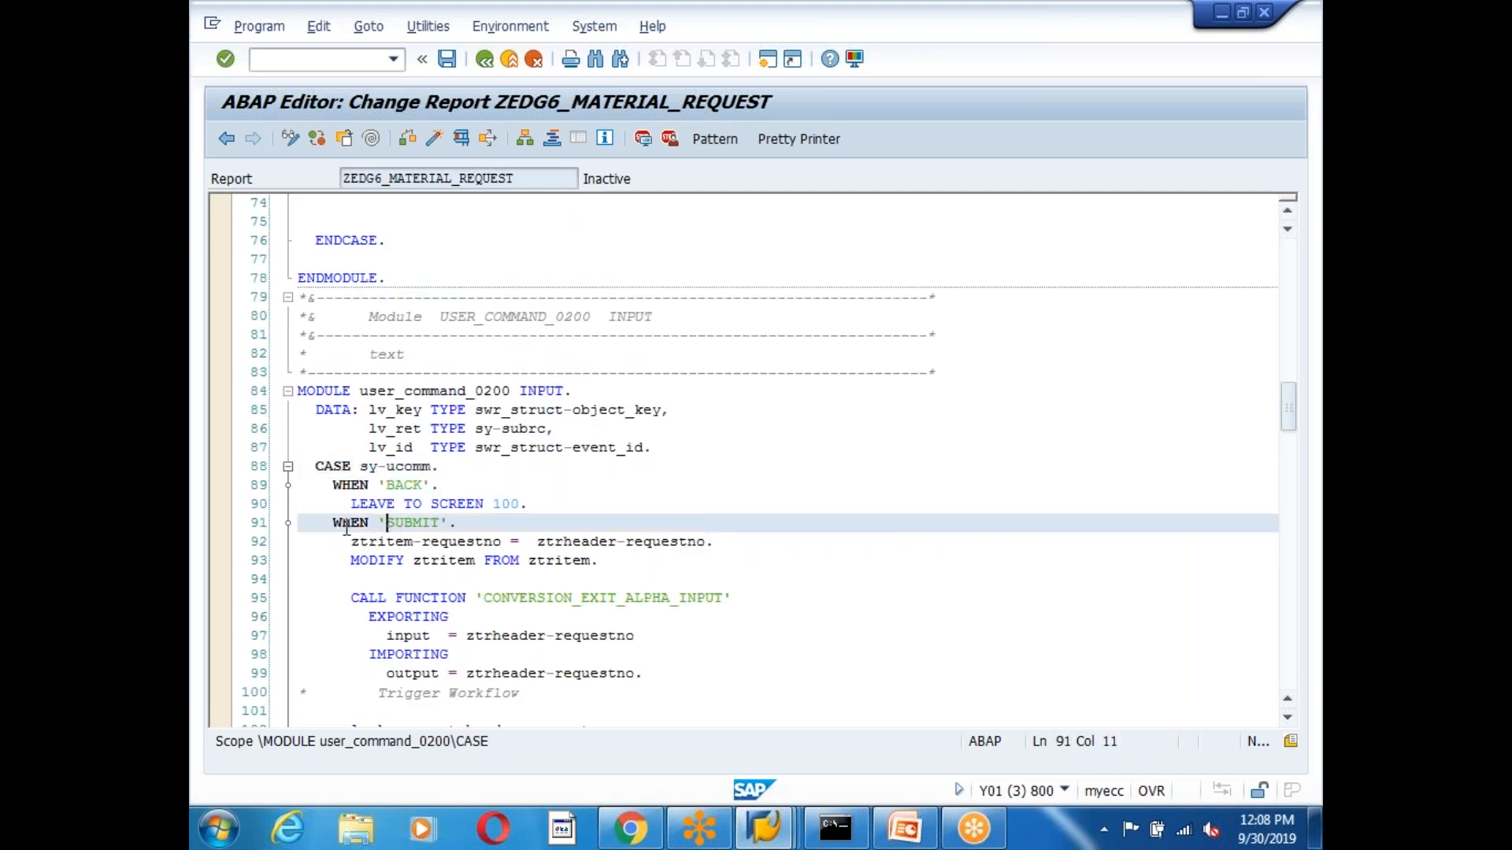
{"action": "double_click", "coordinate": [349, 524]}
{"action": "left_click", "coordinate": [657, 439]}
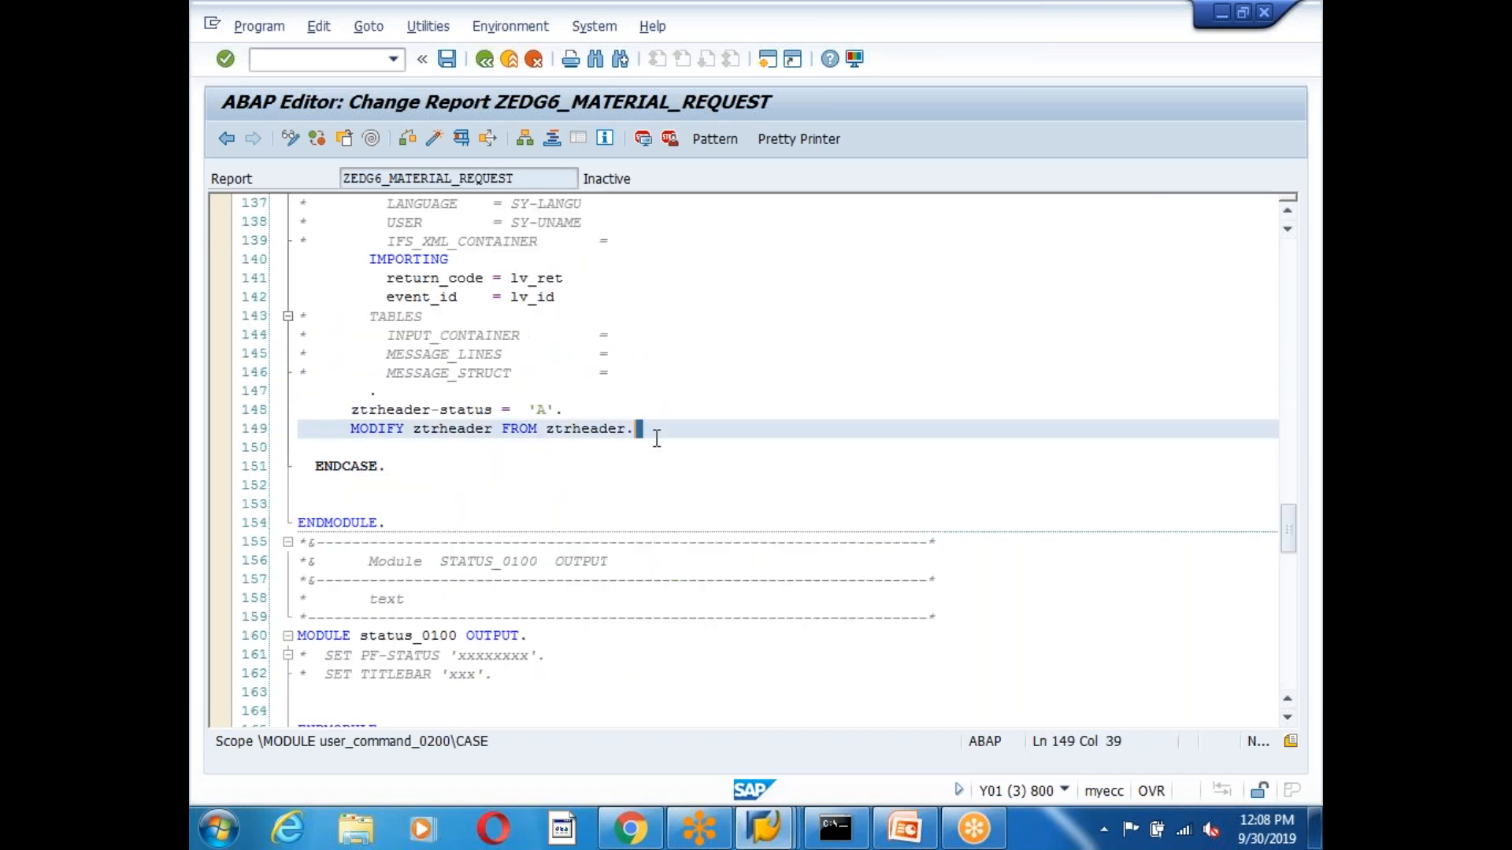
Add a new when 'APPROVE'. line with blank lines below it.
{"action": "key", "text": "Return"}
{"action": "key", "text": "Return"}
{"action": "type", "text": "when 'APPROVE'."}
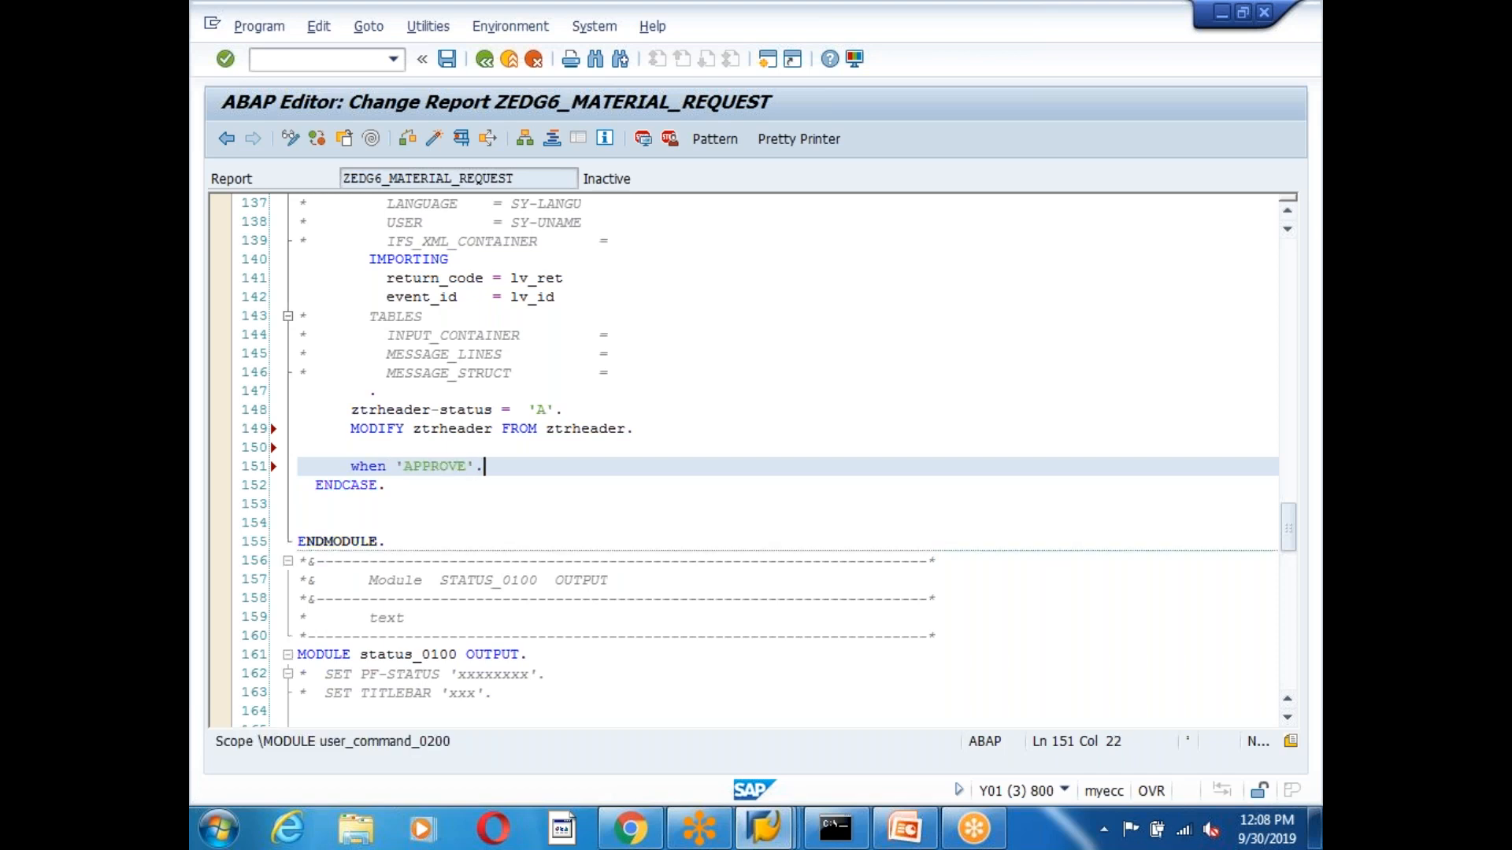
{"action": "key", "text": "Return"}
{"action": "key", "text": "Return"}
{"action": "key", "text": "Return"}
{"action": "key", "text": "Return"}
{"action": "key", "text": "Return"}
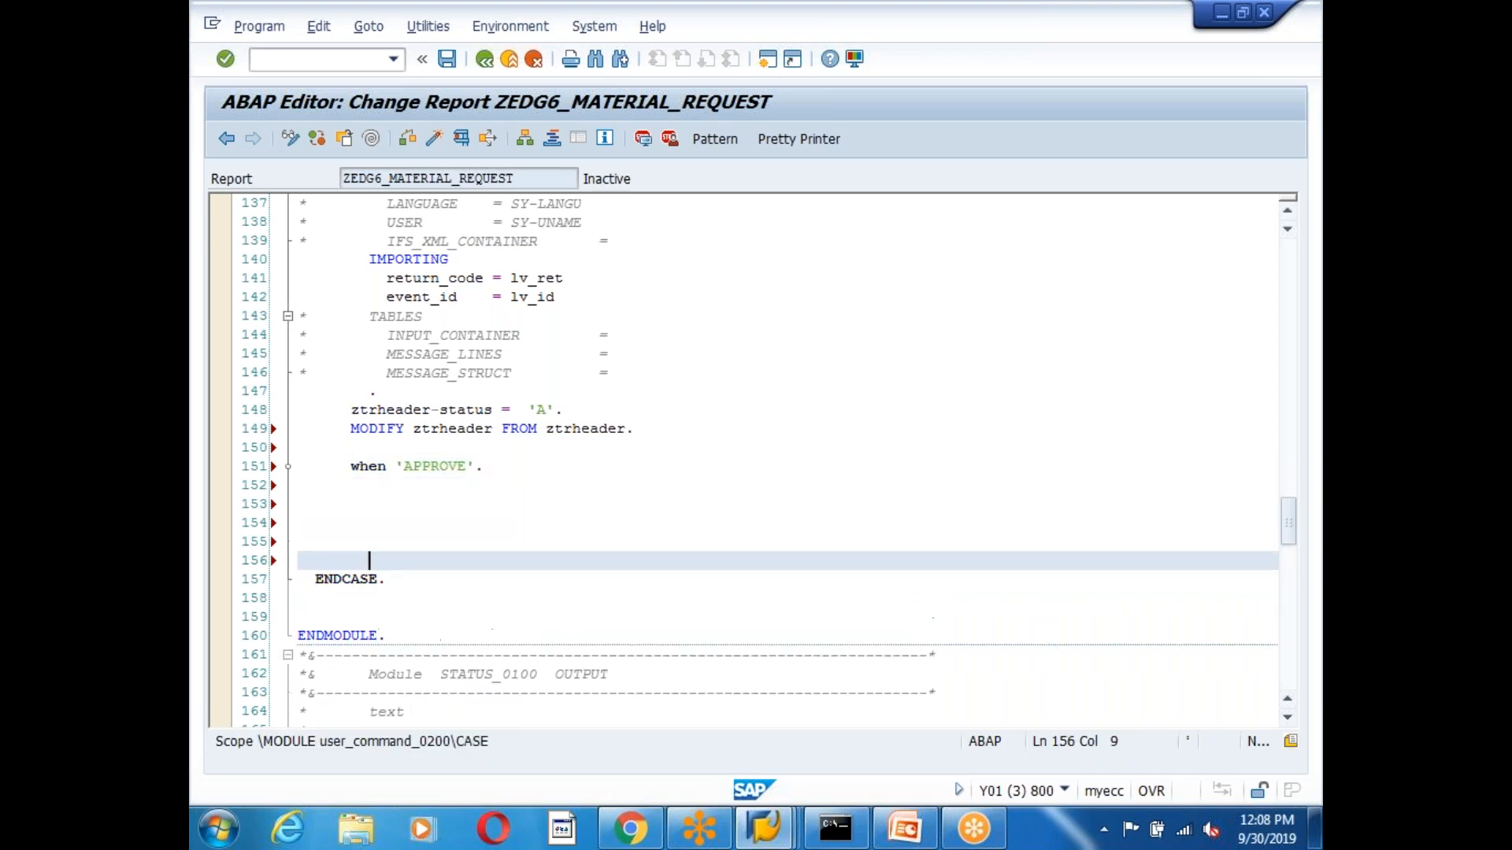
{"action": "left_click", "coordinate": [384, 510]}
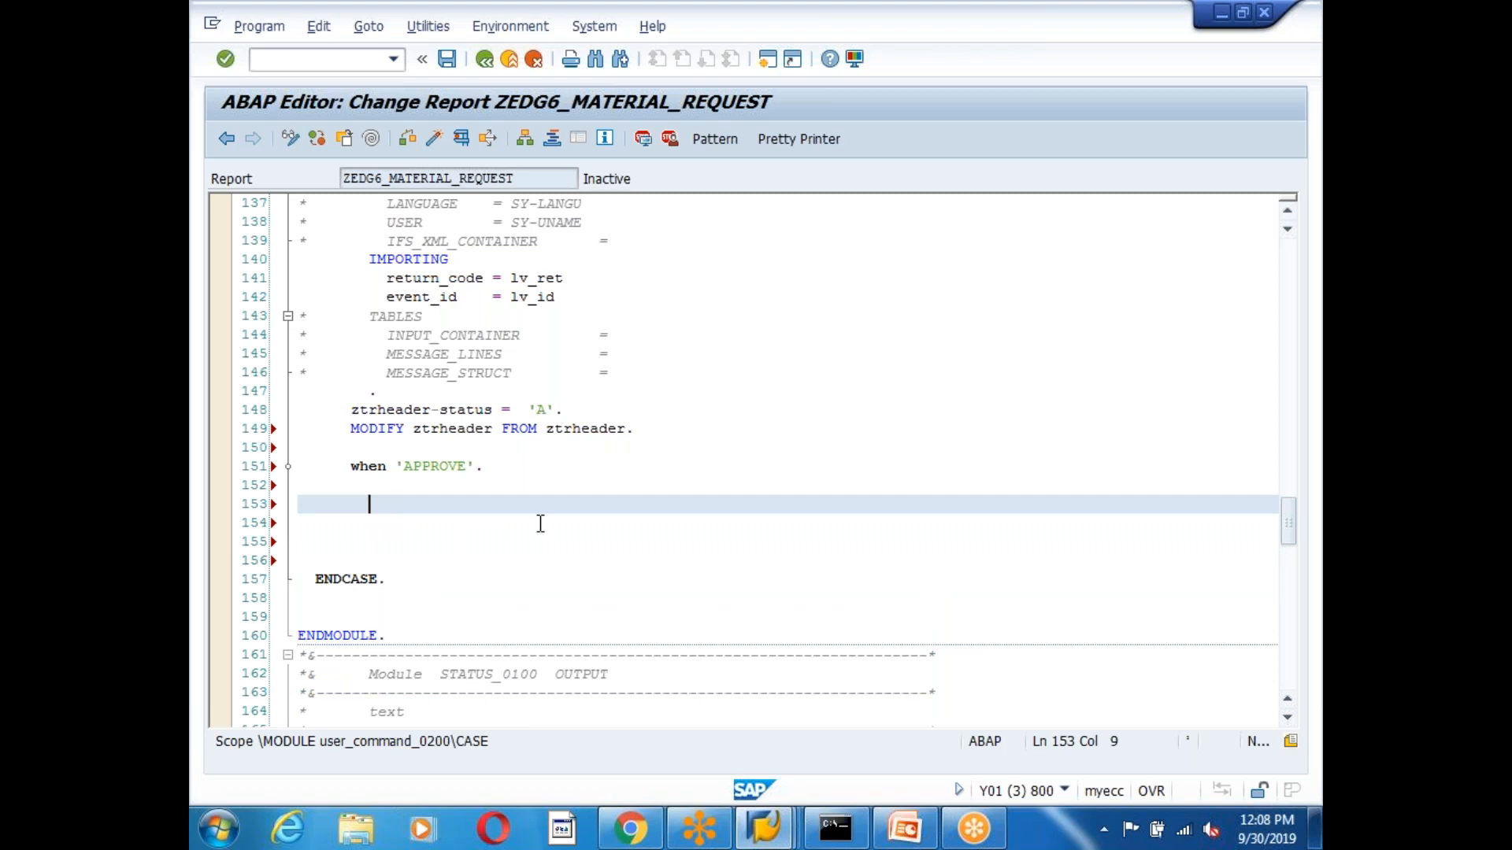
{"action": "scroll", "coordinate": [559, 537], "scroll_direction": "up", "scroll_amount": 5}
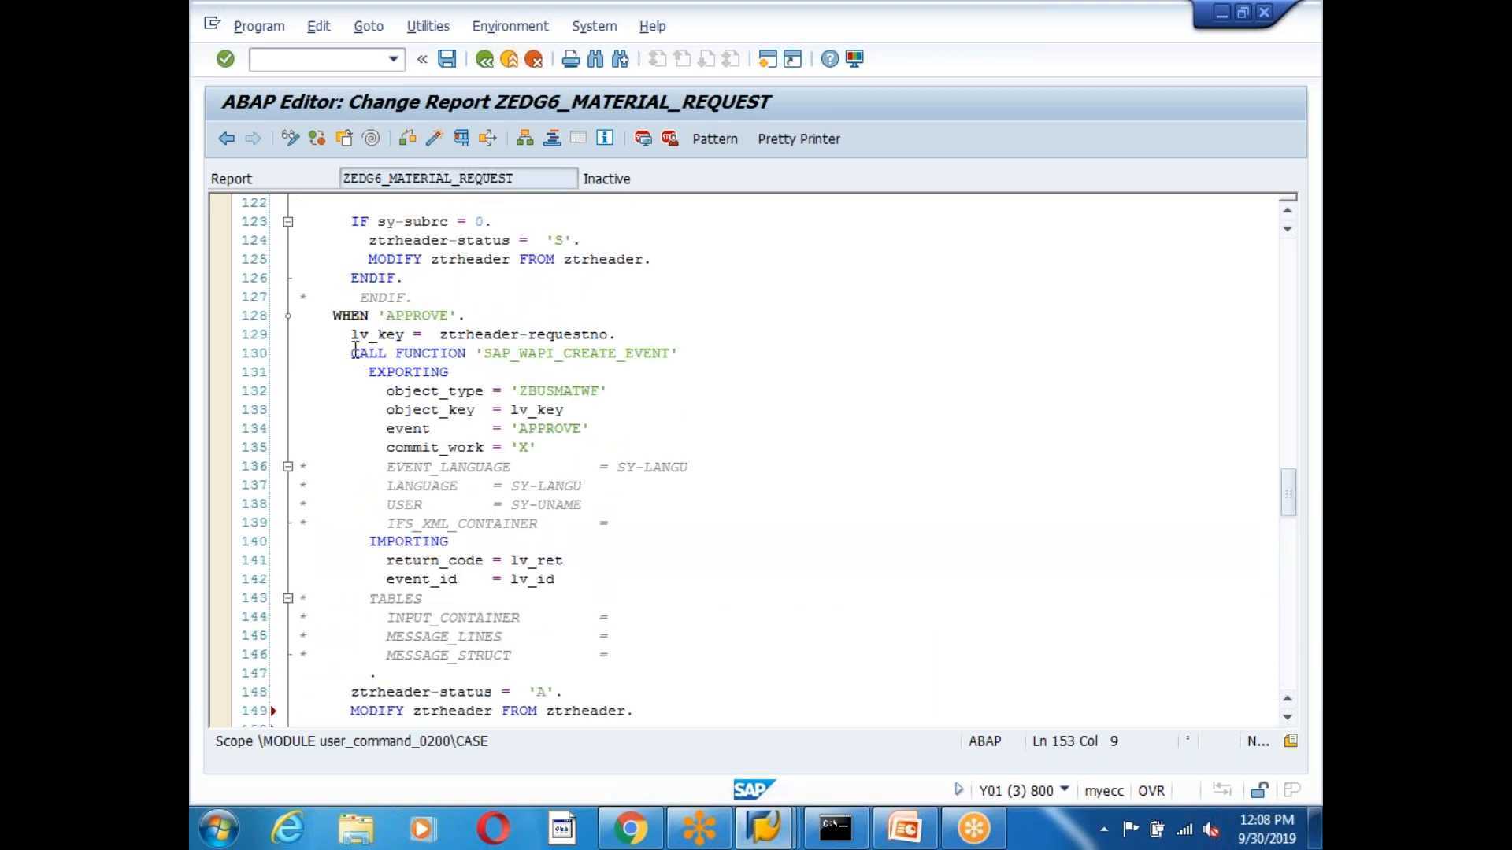
Delete the duplicate when 'APPROVE'. line, keeping the existing APPROVE branch.
{"action": "left_click_drag", "start_coordinate": [349, 337], "coordinate": [564, 411]}
{"action": "left_click", "coordinate": [680, 567]}
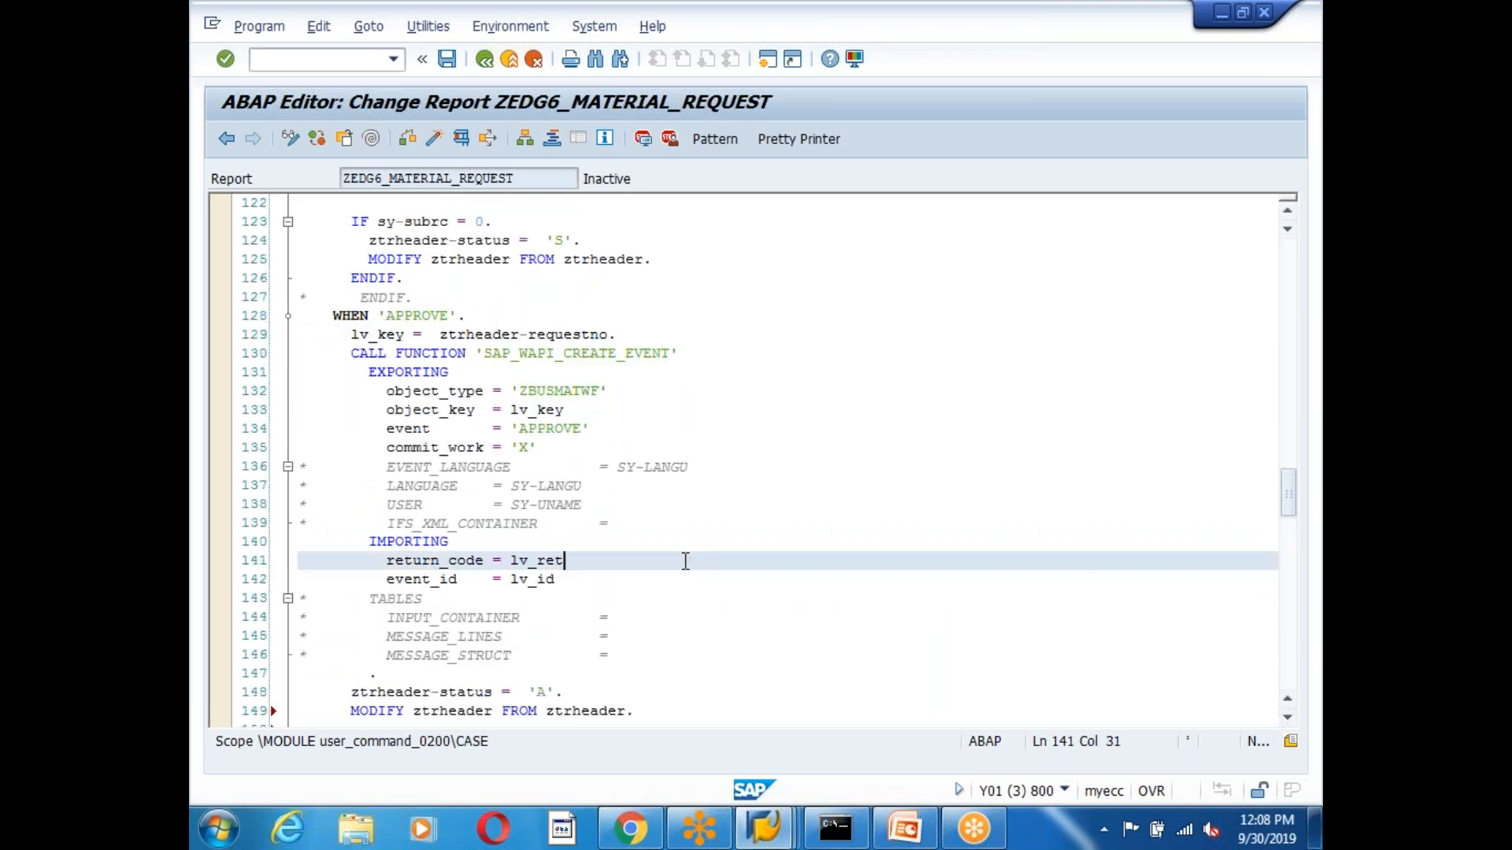
{"action": "scroll", "coordinate": [597, 649], "scroll_direction": "down", "scroll_amount": 6}
{"action": "left_click_drag", "start_coordinate": [487, 411], "coordinate": [260, 416]}
{"action": "key", "text": "Delete"}
Insert three blank lines below the existing WHEN 'APPROVE' on line 128.
{"action": "scroll", "coordinate": [344, 428], "scroll_direction": "up", "scroll_amount": 8}
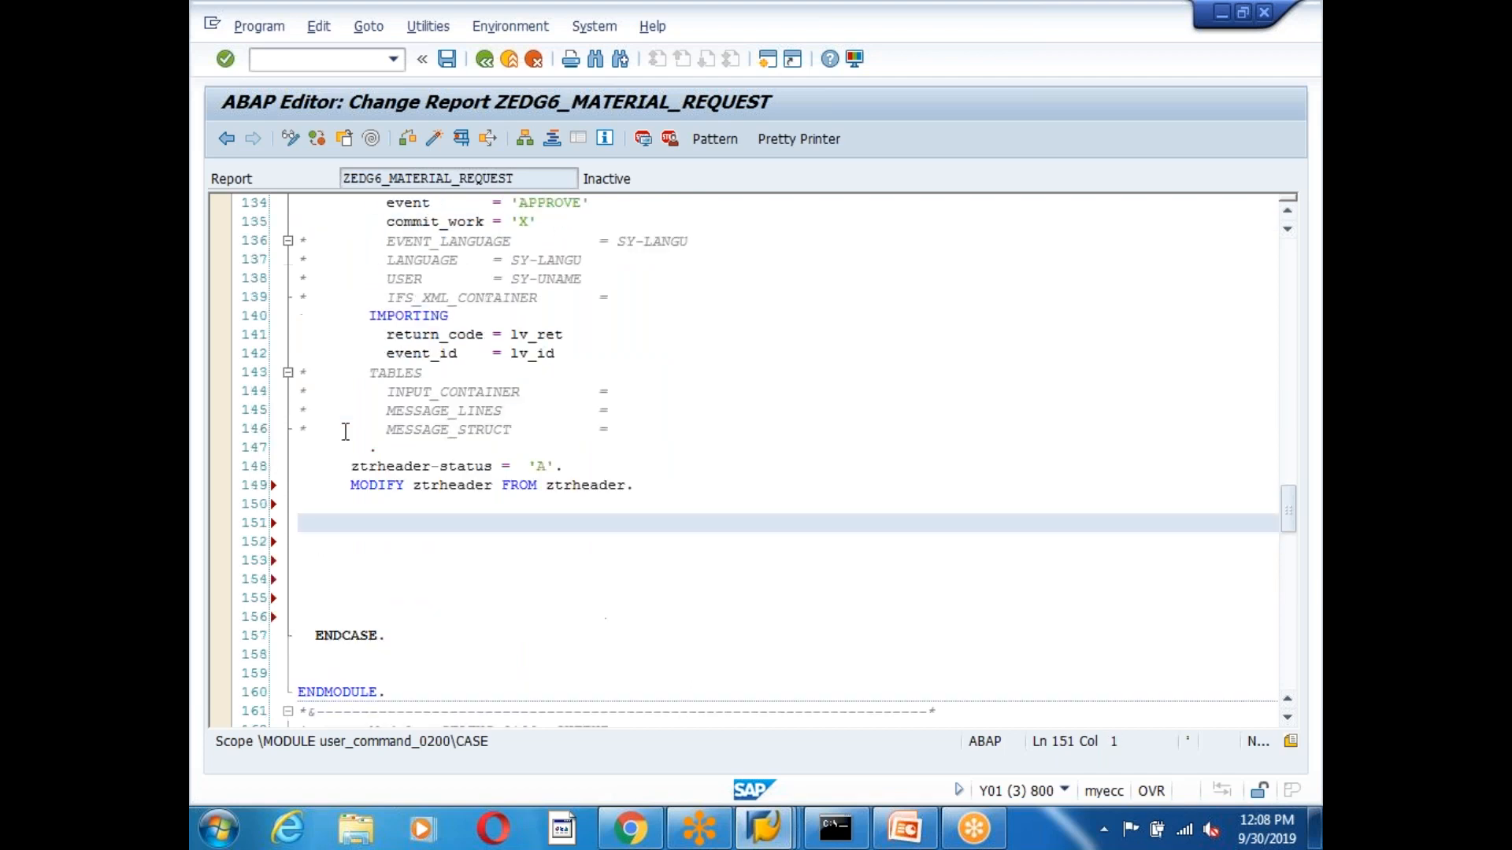
{"action": "left_click_drag", "start_coordinate": [439, 427], "coordinate": [369, 426]}
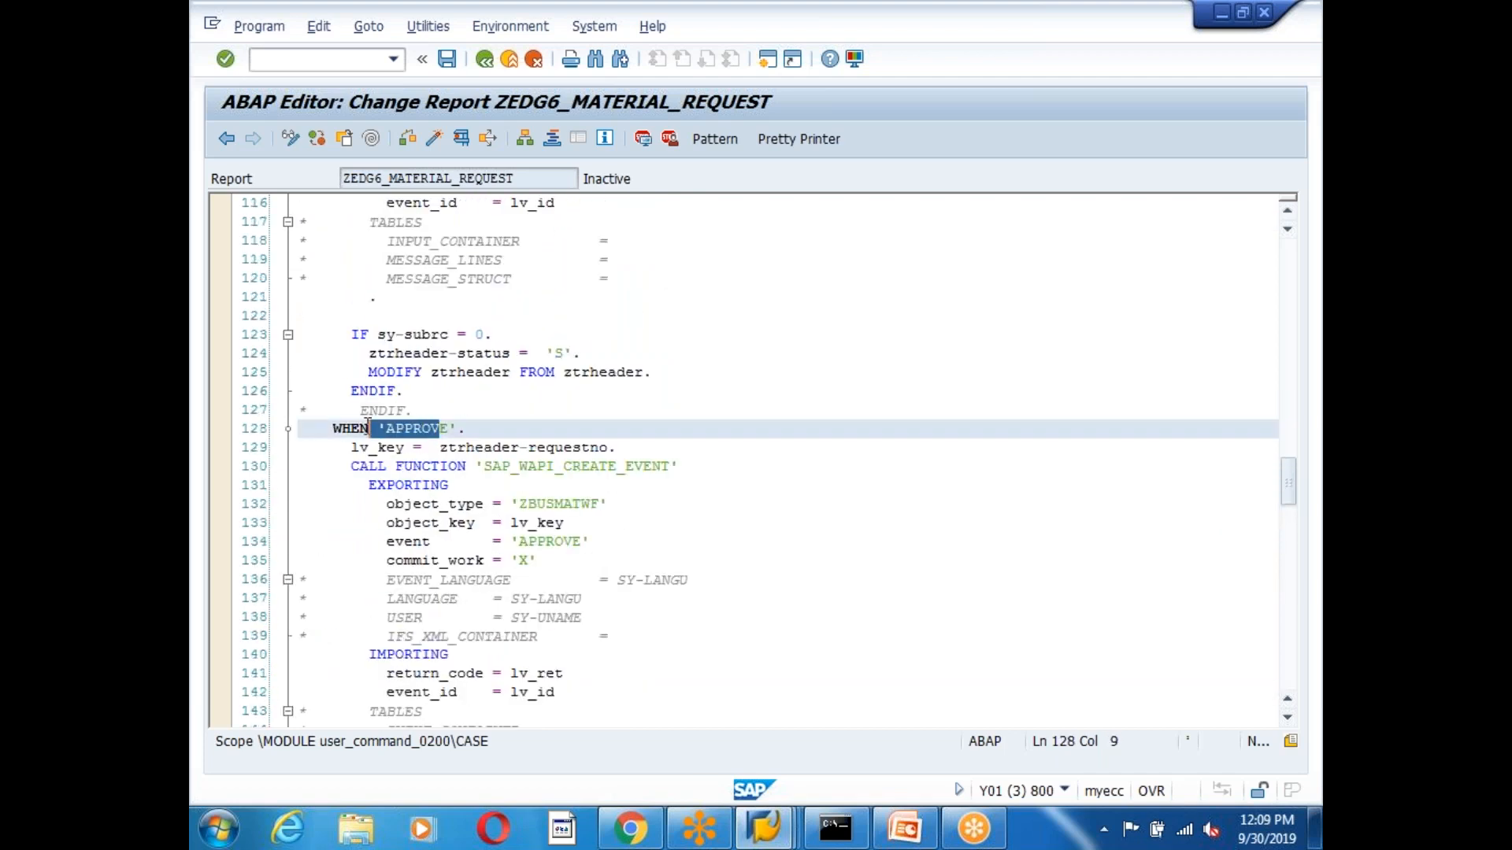
{"action": "left_click", "coordinate": [485, 539]}
{"action": "left_click", "coordinate": [594, 447]}
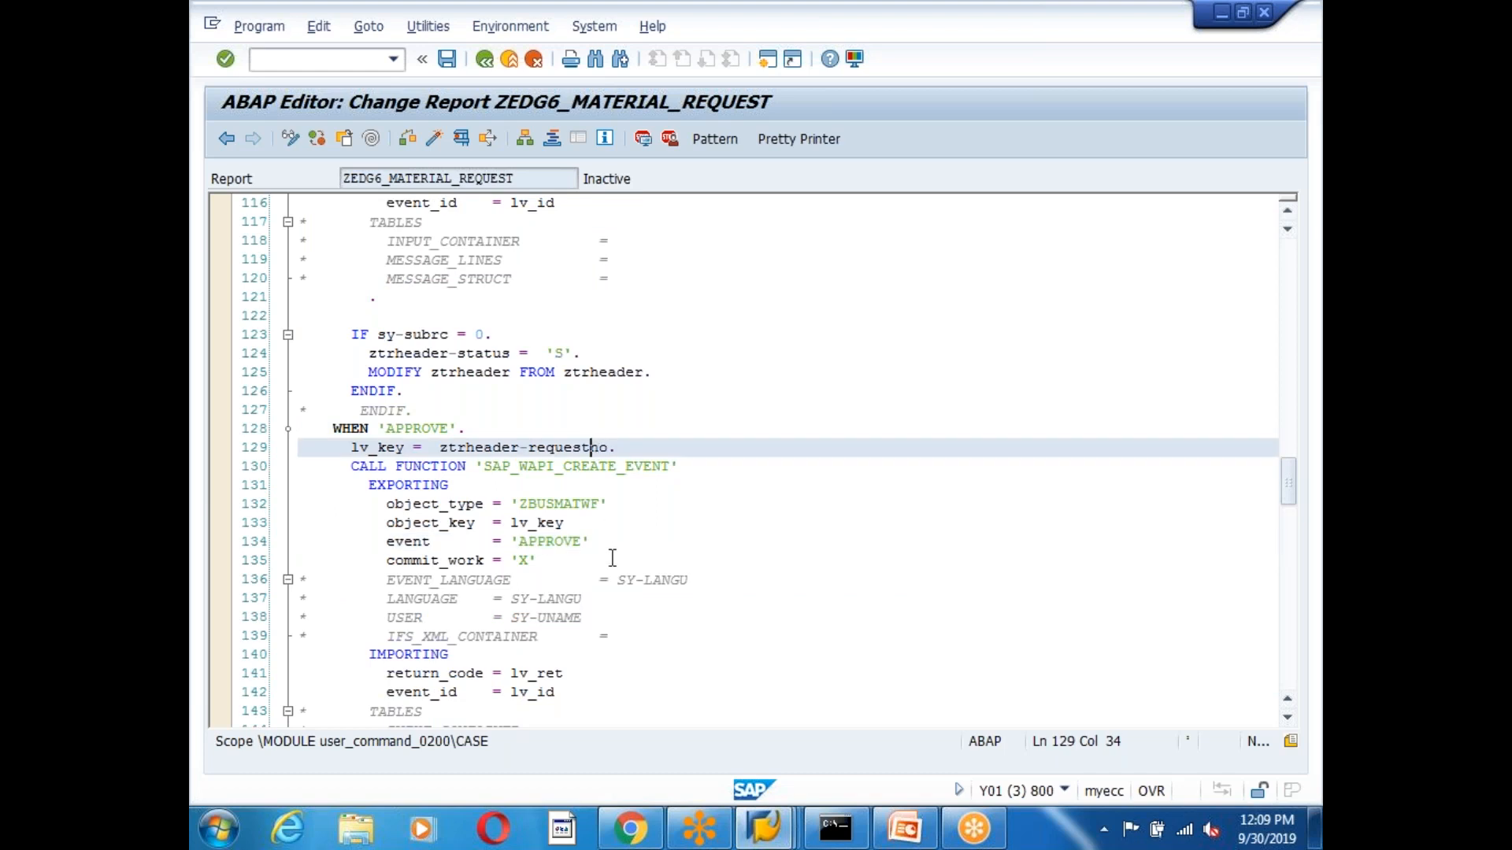
{"action": "left_click", "coordinate": [508, 466]}
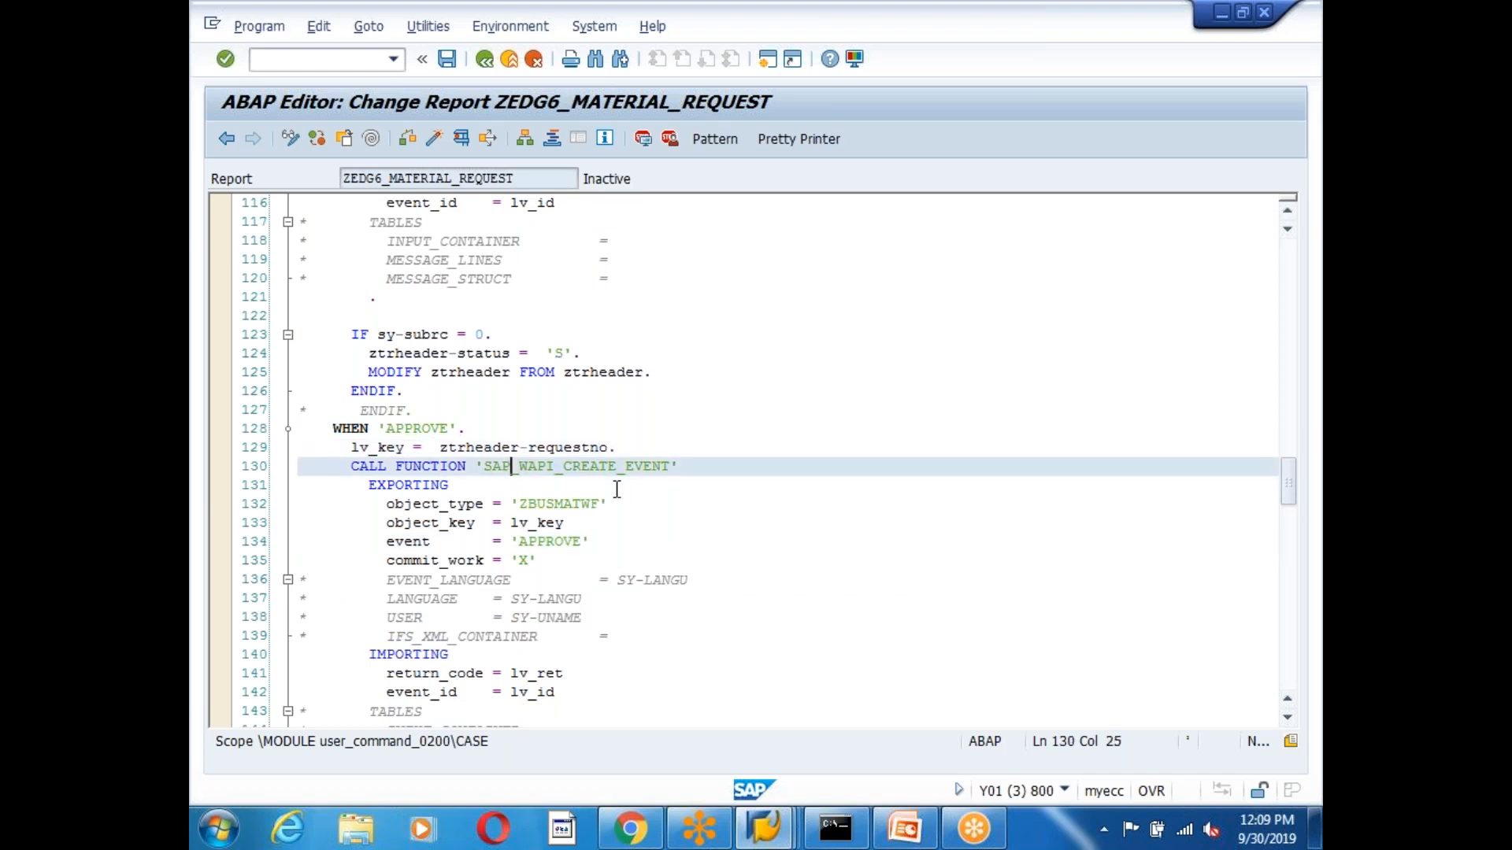
{"action": "left_click", "coordinate": [485, 429]}
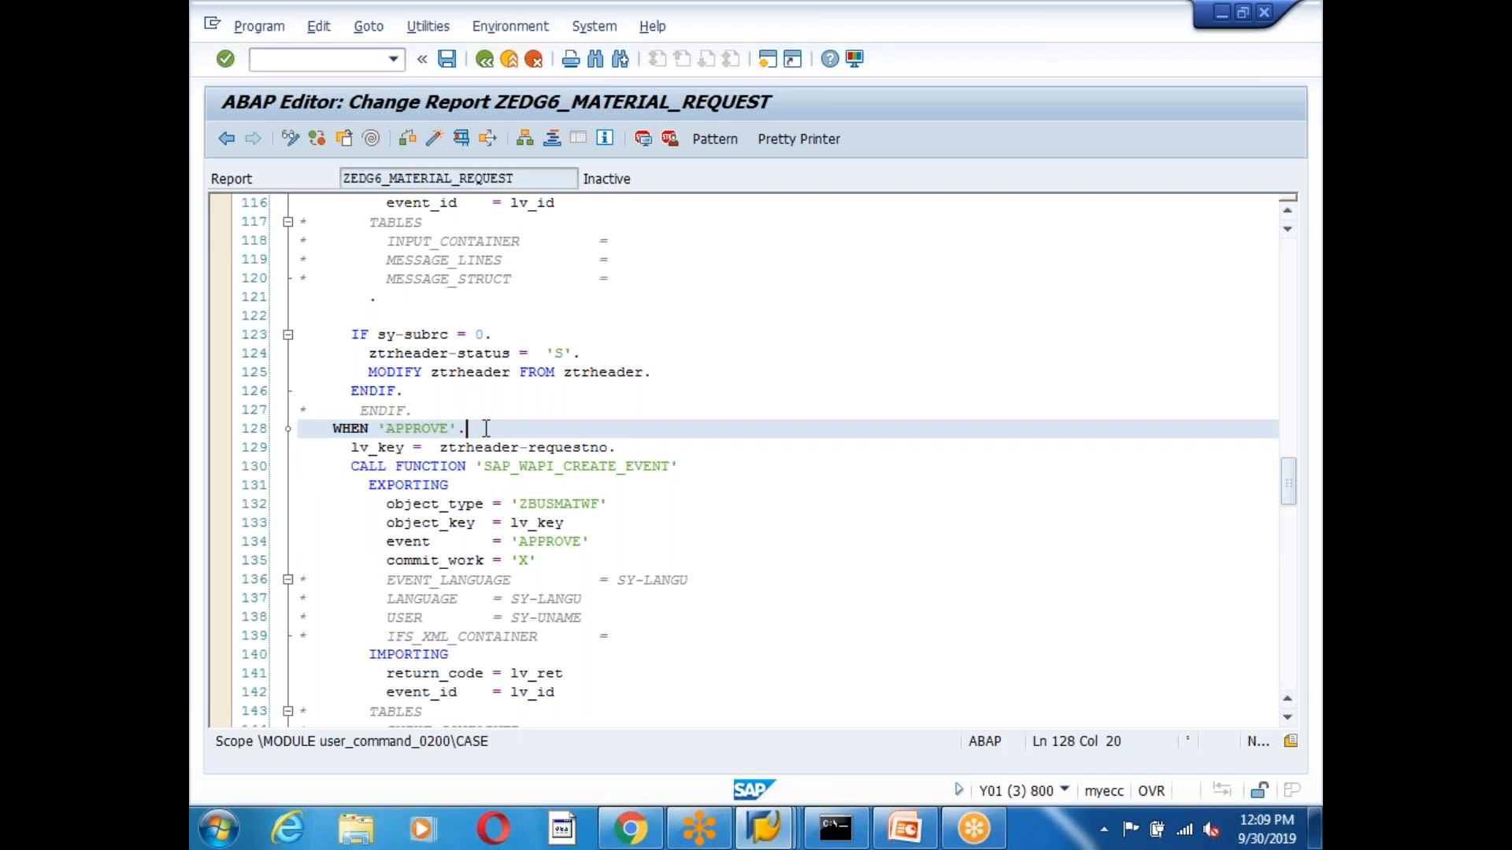
{"action": "key", "text": "Return"}
{"action": "key", "text": "Return"}
{"action": "key", "text": "Return"}
Undo a stray paste, select ztrheader-requestno. on line 132, and bring up the Pattern dialog.
{"action": "left_click_drag", "start_coordinate": [437, 508], "coordinate": [665, 503]}
{"action": "type", "text": "IF screen-name = 'APPROVE' OR    screen-name = 'REJECT' .   screen-active = 0. ENDIF."}
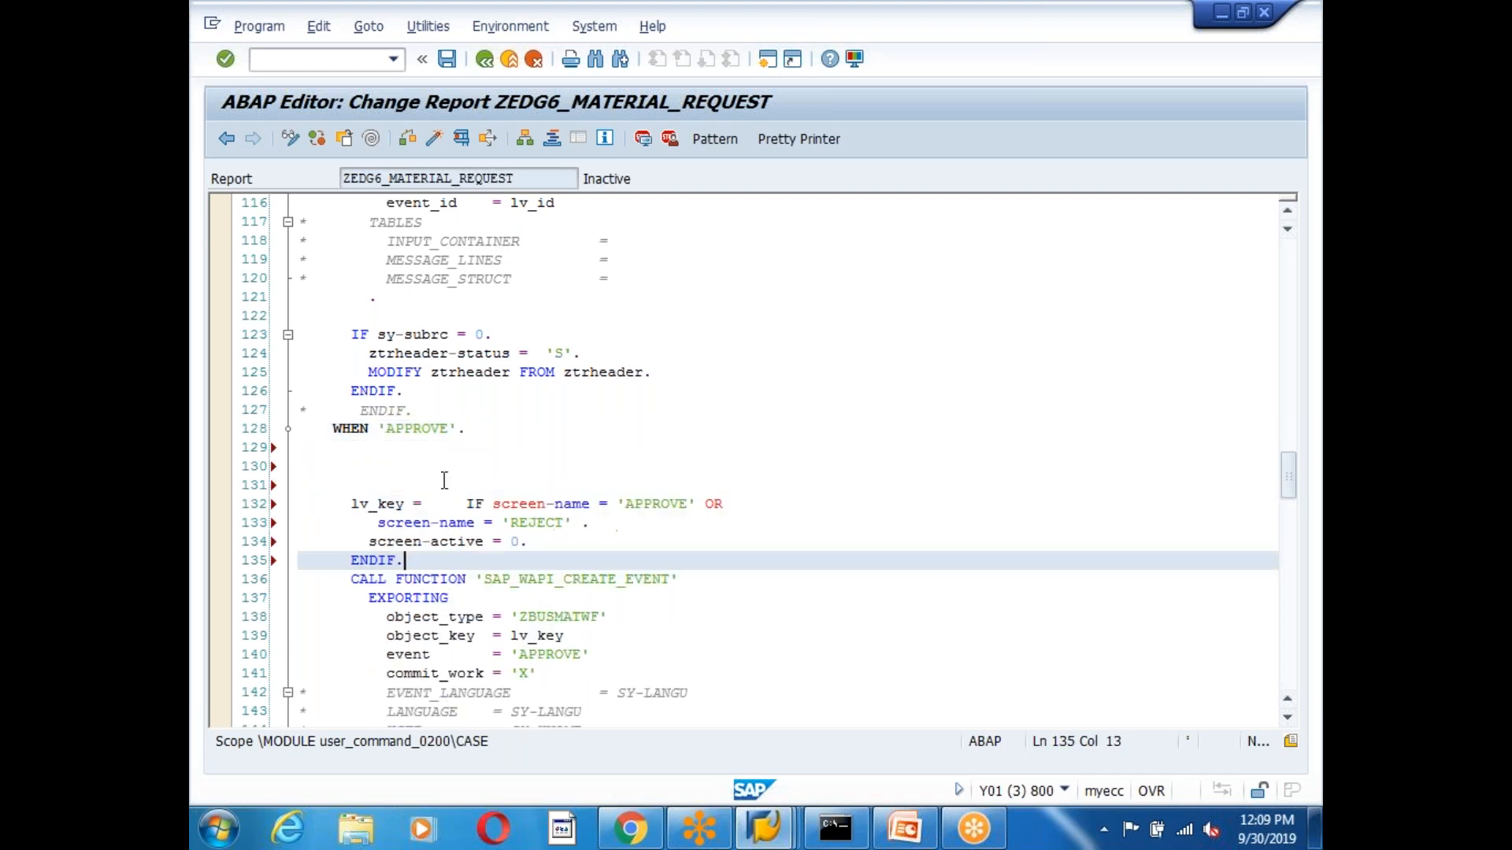
{"action": "key", "text": "ctrl+z"}
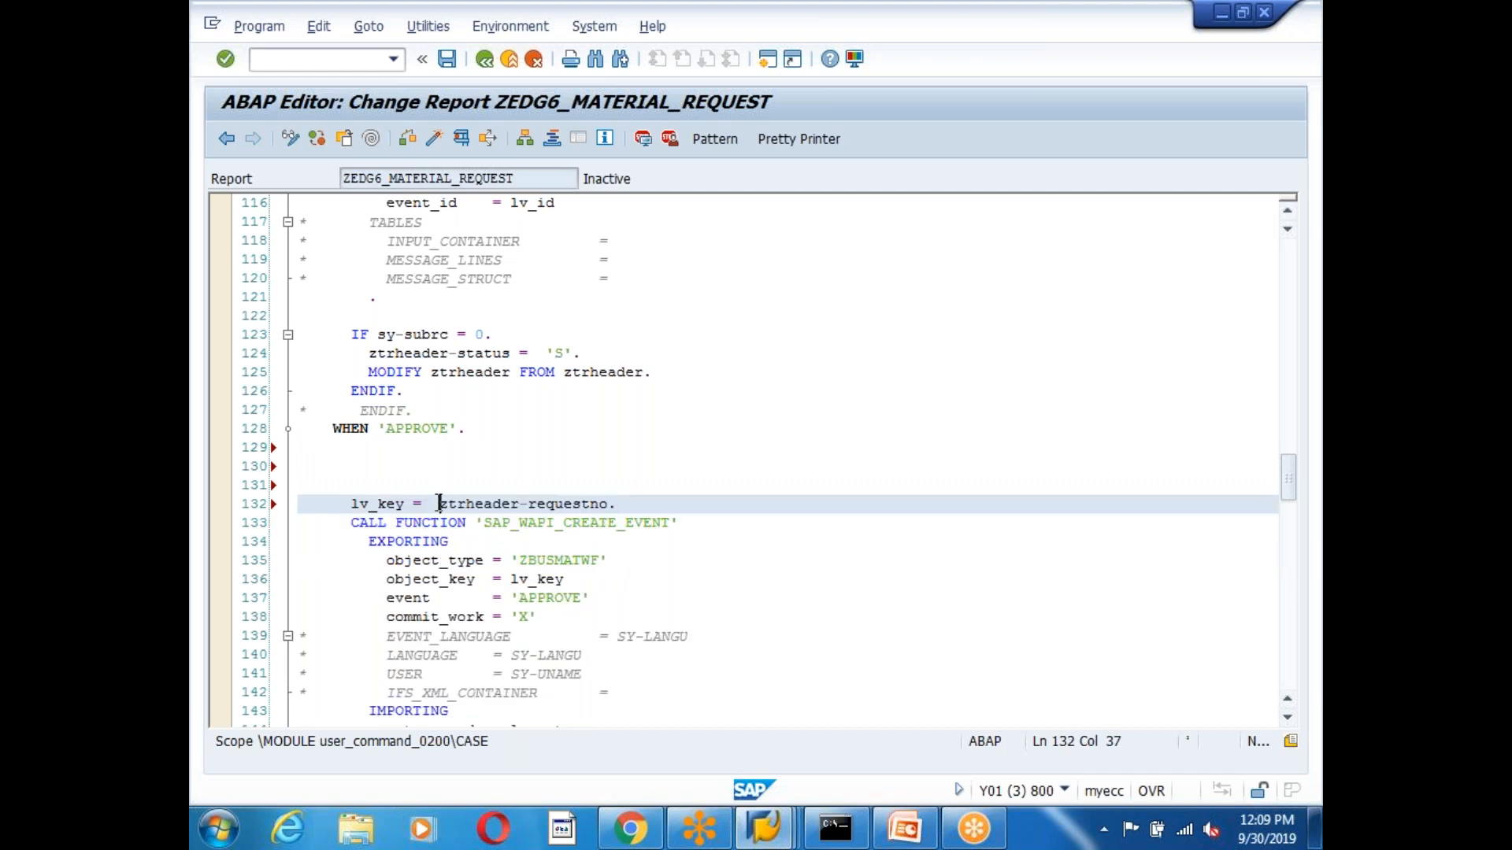
{"action": "left_click_drag", "start_coordinate": [438, 504], "coordinate": [621, 498]}
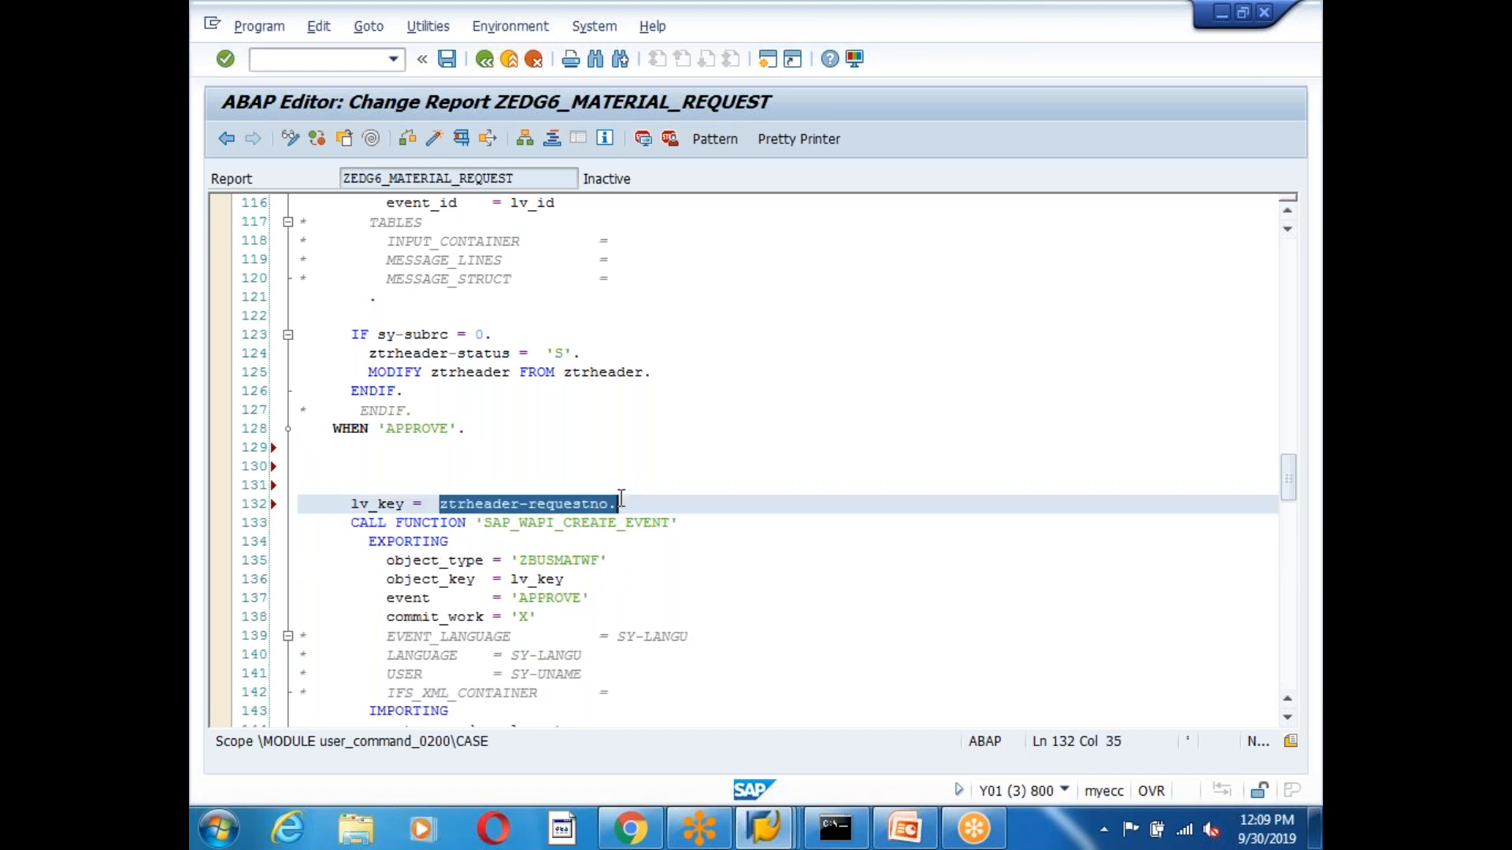
{"action": "left_click", "coordinate": [400, 473]}
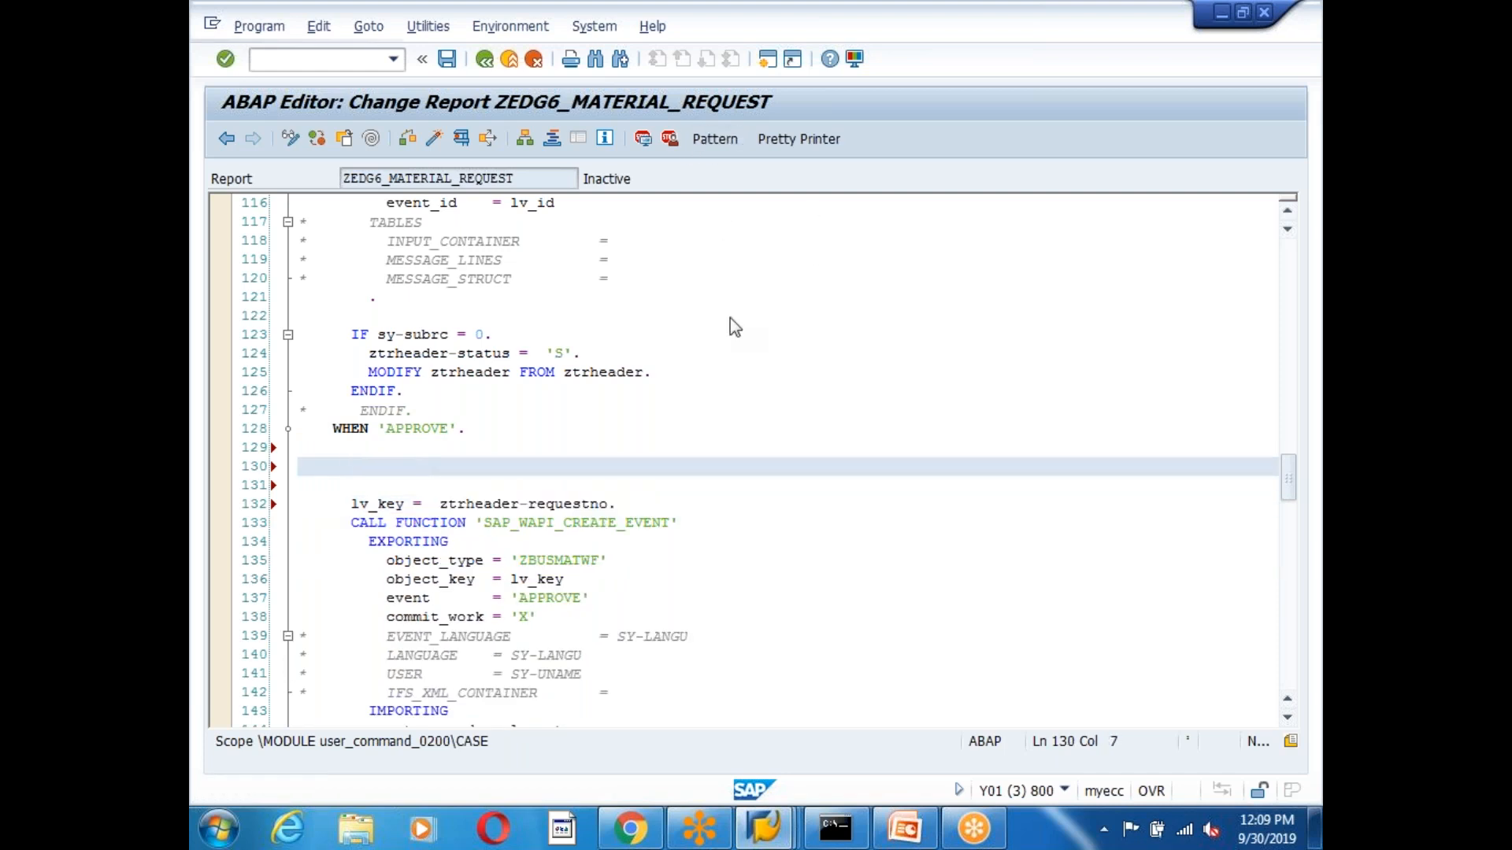
{"action": "left_click", "coordinate": [714, 138]}
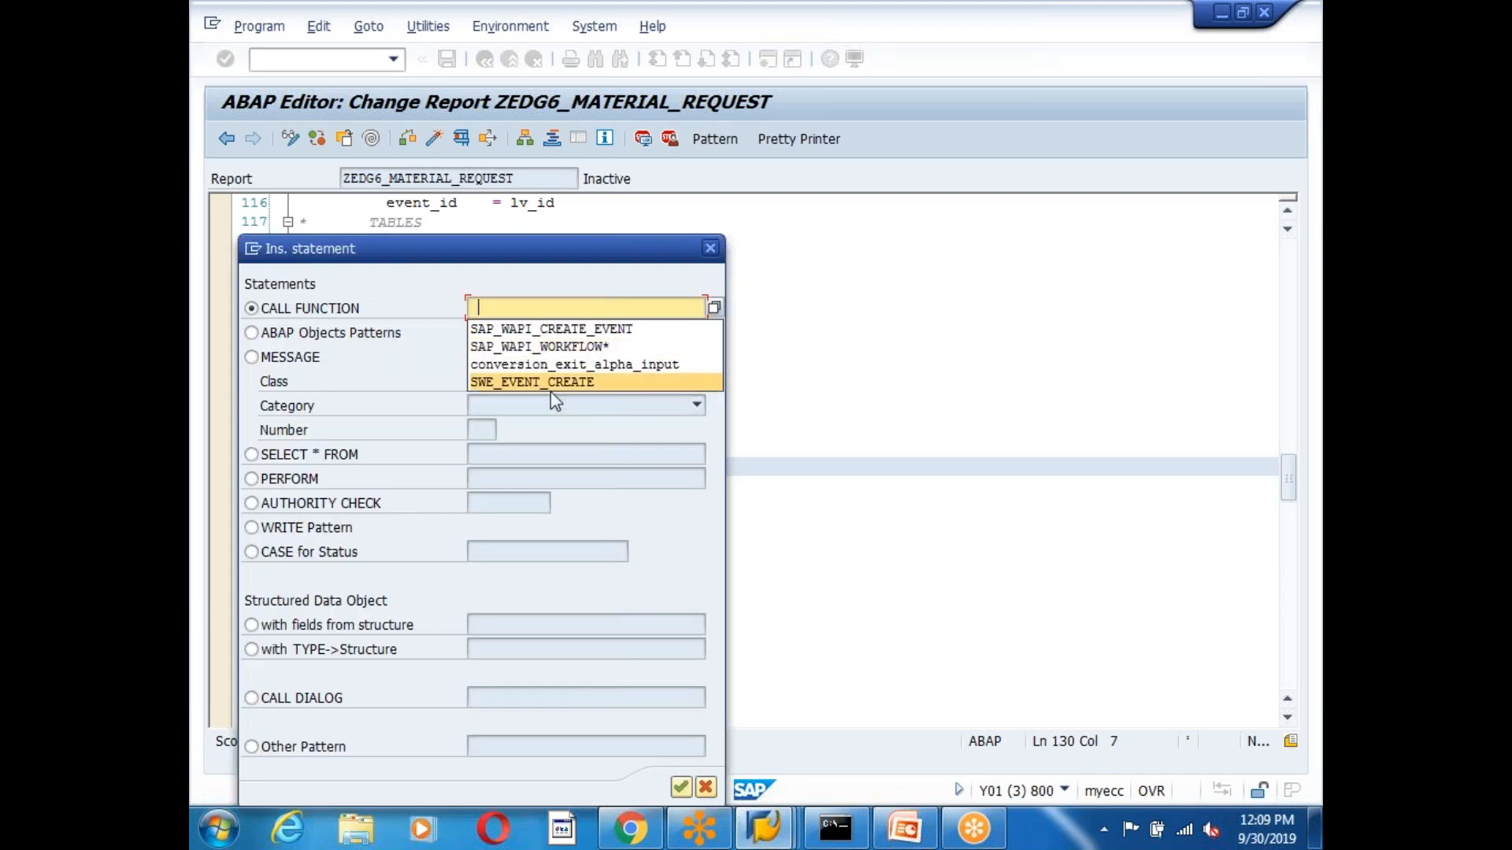
Insert a CONVERSION_EXIT_ALPHA_INPUT call with input and output ztrheader-requestno, IMPORTING uncommented.
{"action": "left_click", "coordinate": [571, 364]}
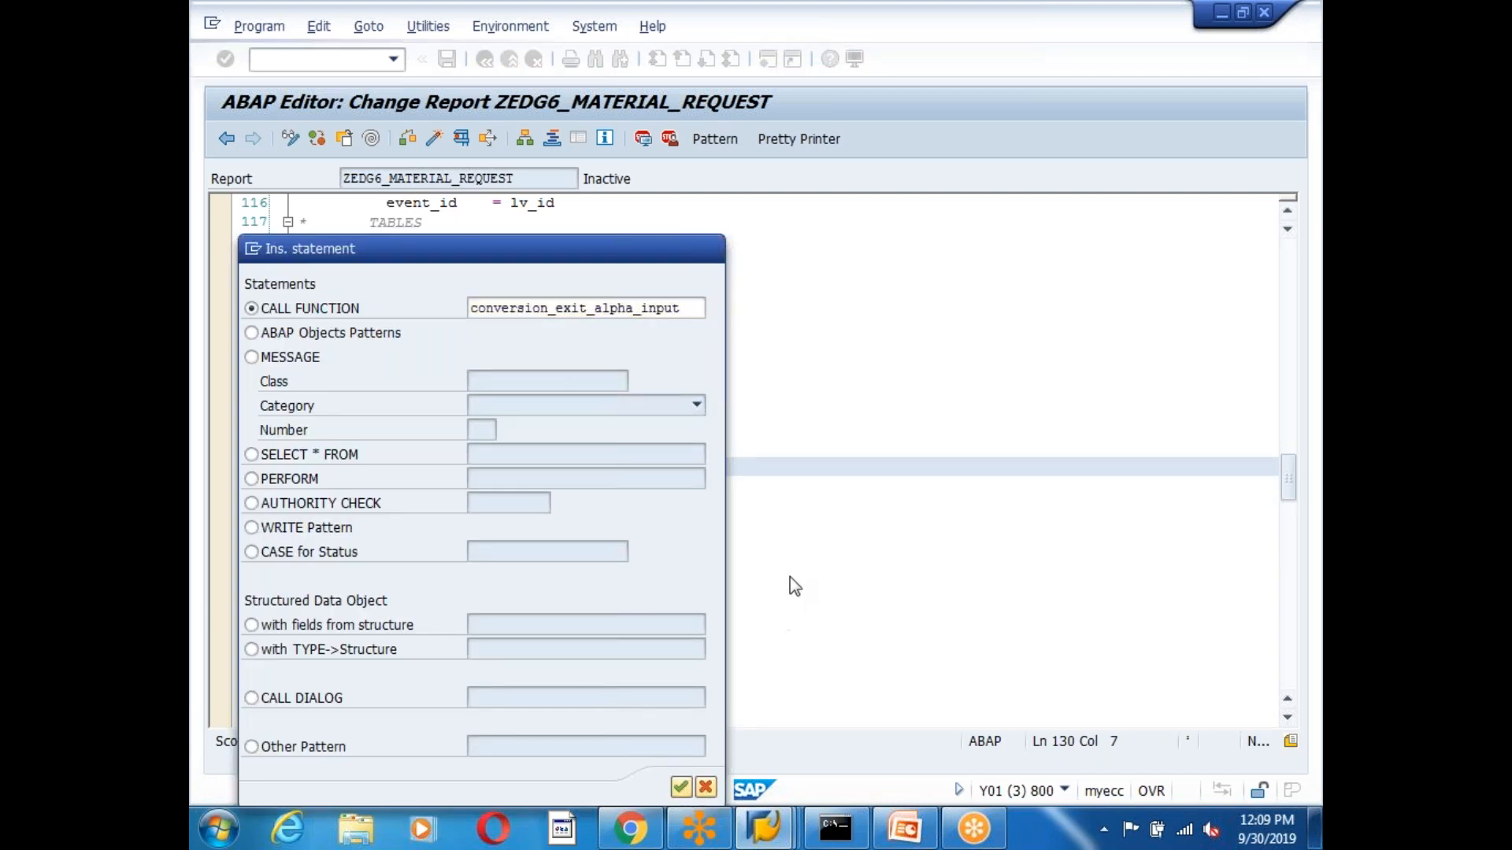
{"action": "key", "text": "Return"}
{"action": "key", "text": "Down"}
{"action": "key", "text": "Down"}
{"action": "key", "text": "End"}
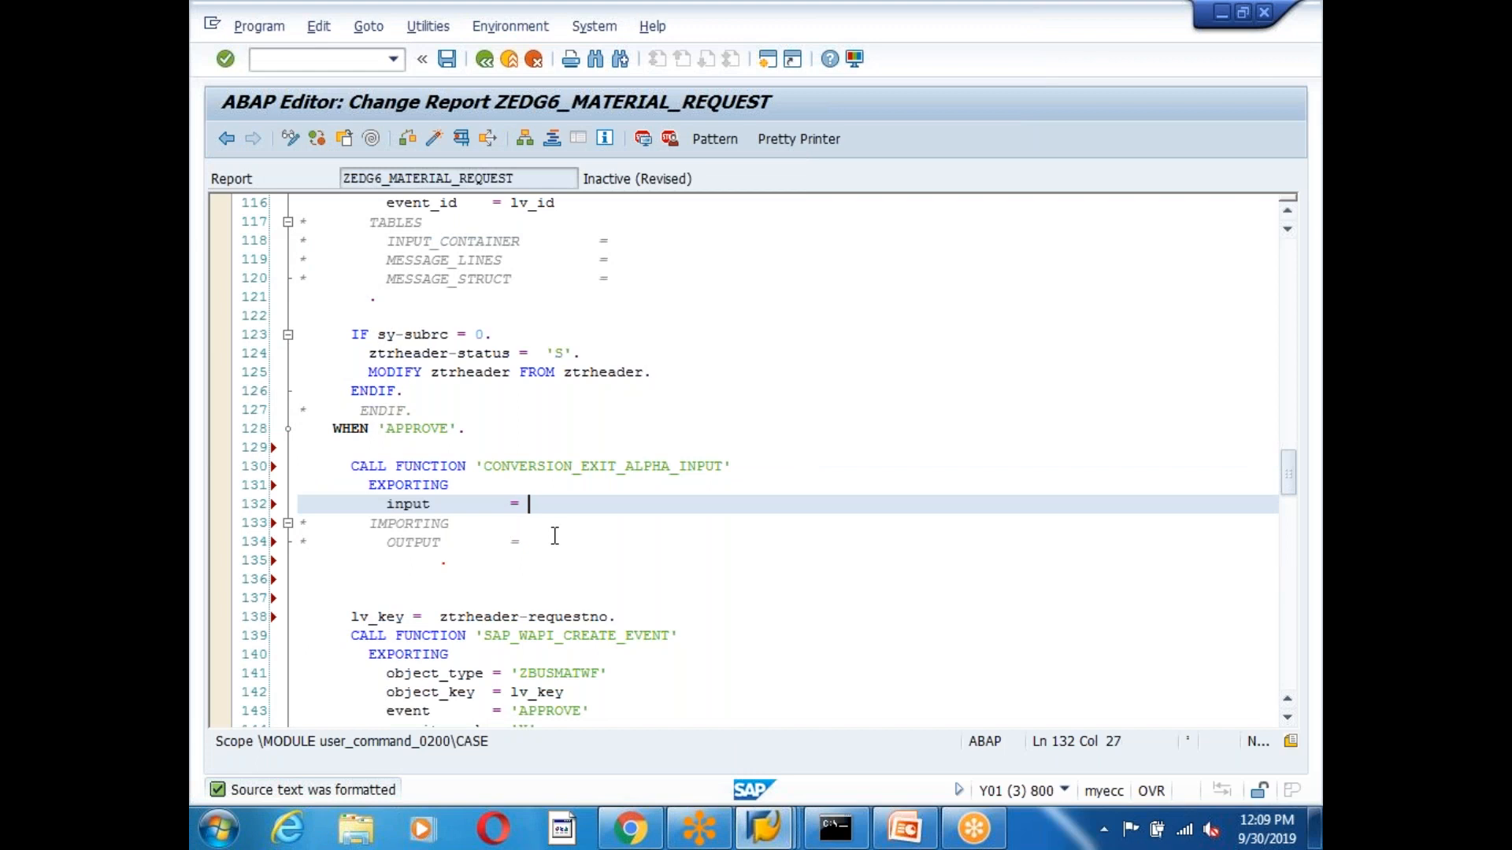
{"action": "type", "text": "ztrheader-requestno."}
{"action": "left_click", "coordinate": [552, 542]}
{"action": "type", "text": "ztrheader-requestno."}
{"action": "left_click_drag", "start_coordinate": [448, 561], "coordinate": [284, 510]}
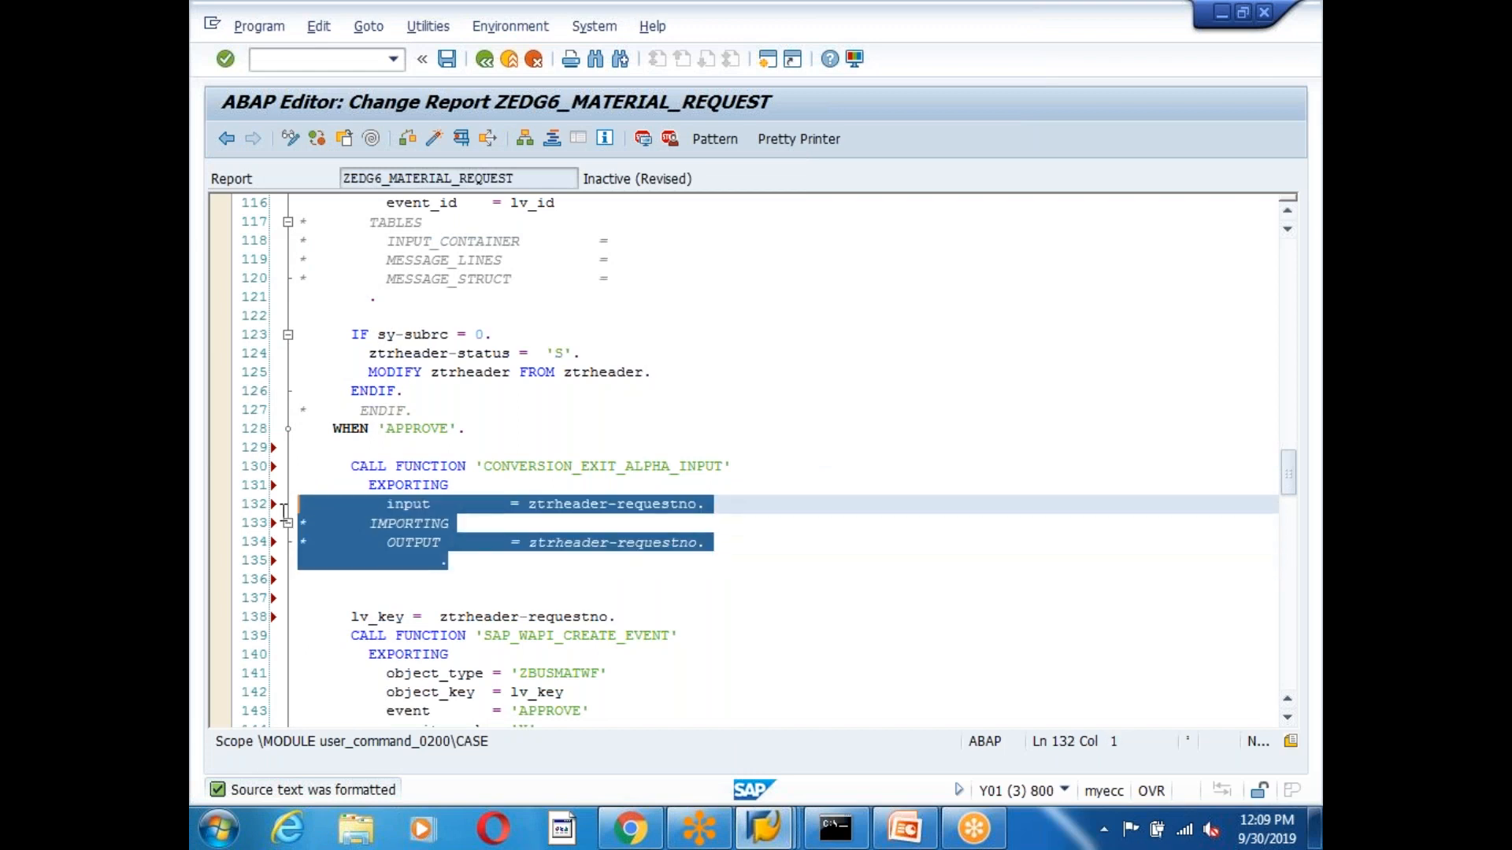
{"action": "key", "text": "ctrl+greater"}
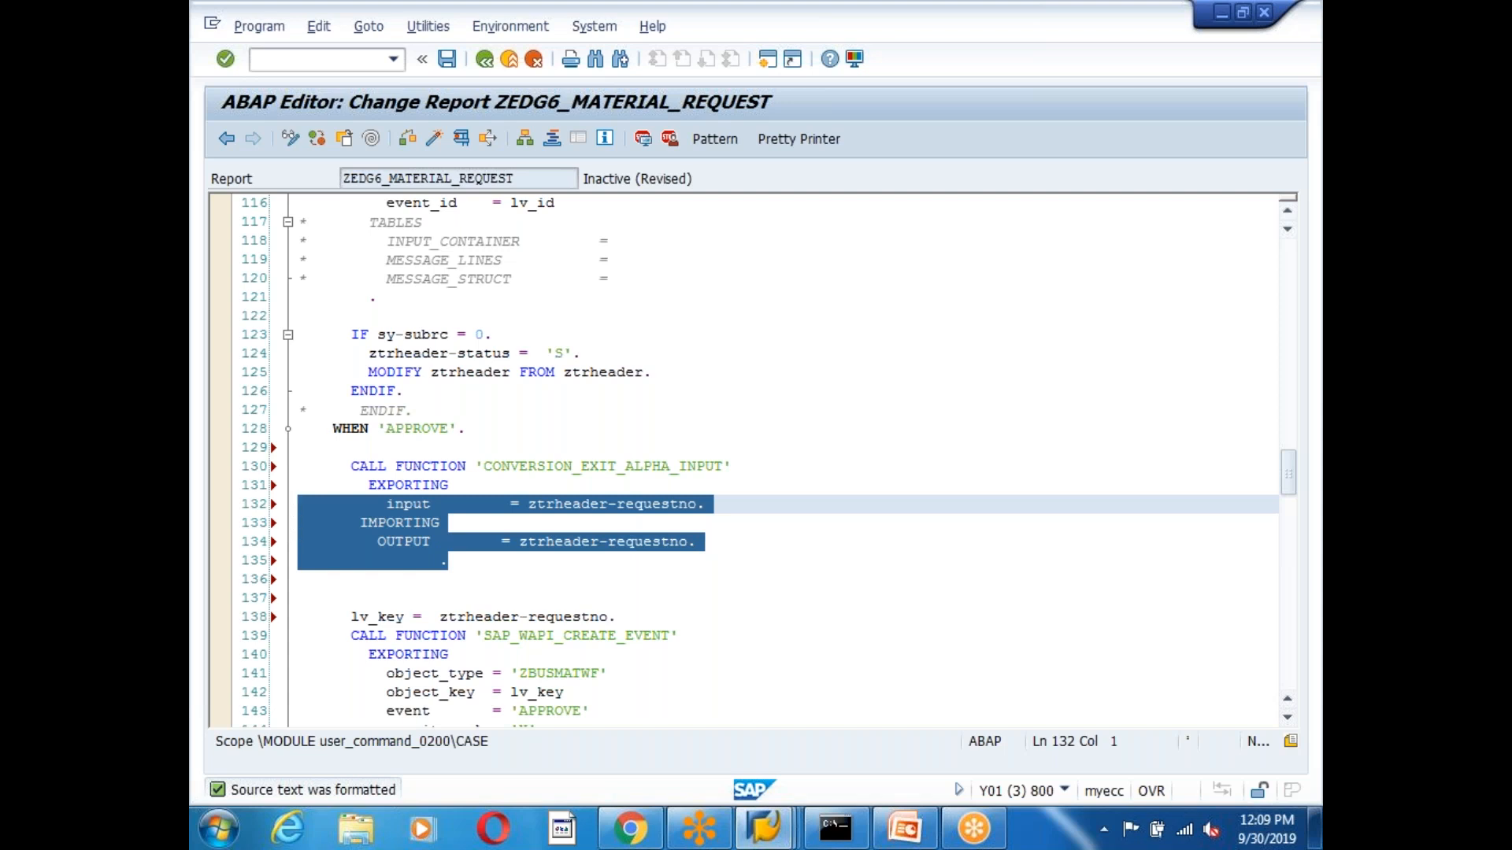
{"action": "left_click", "coordinate": [627, 604]}
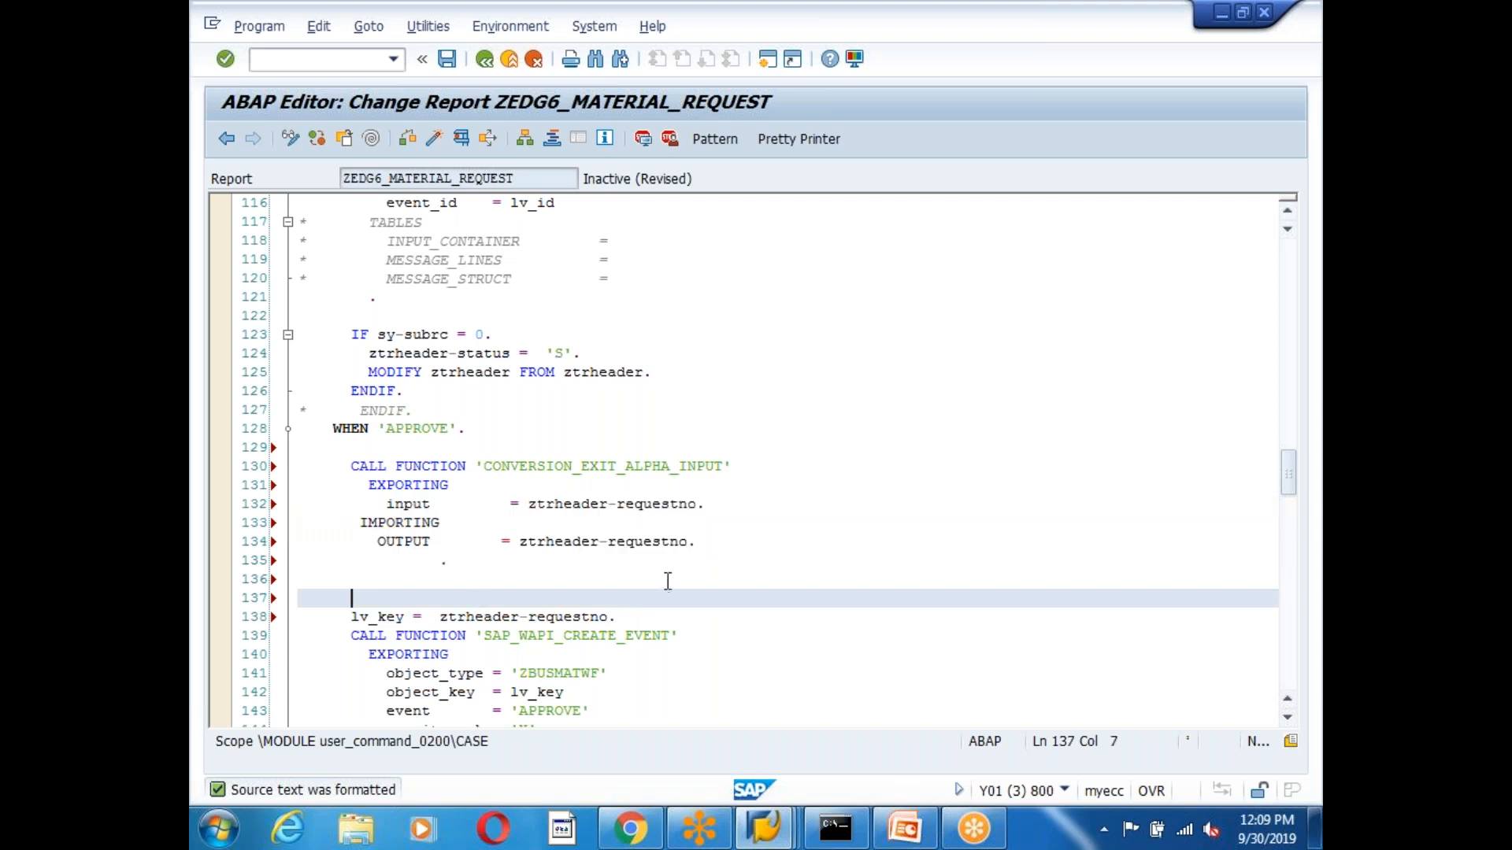
Review the event call parameters and the status assignment on lines 157–160.
{"action": "scroll", "coordinate": [668, 581], "scroll_direction": "down", "scroll_amount": 3}
{"action": "left_click", "coordinate": [556, 524]}
{"action": "left_click_drag", "start_coordinate": [520, 542], "coordinate": [593, 542]}
{"action": "left_click", "coordinate": [737, 544]}
{"action": "scroll", "coordinate": [740, 545], "scroll_direction": "down", "scroll_amount": 5}
{"action": "left_click", "coordinate": [411, 578]}
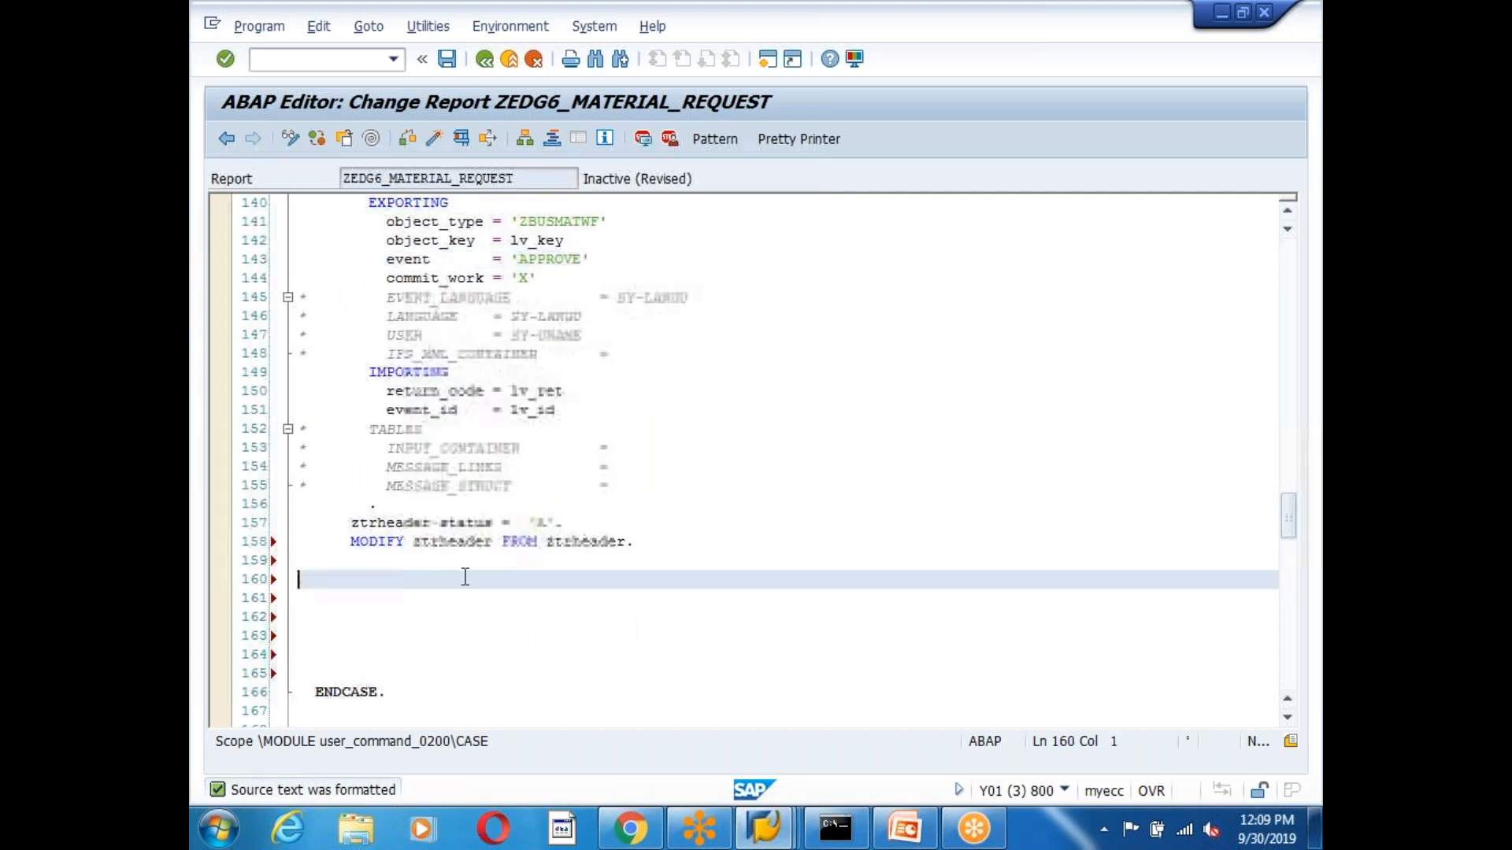
{"action": "left_click_drag", "start_coordinate": [562, 524], "coordinate": [309, 526]}
{"action": "left_click", "coordinate": [596, 574]}
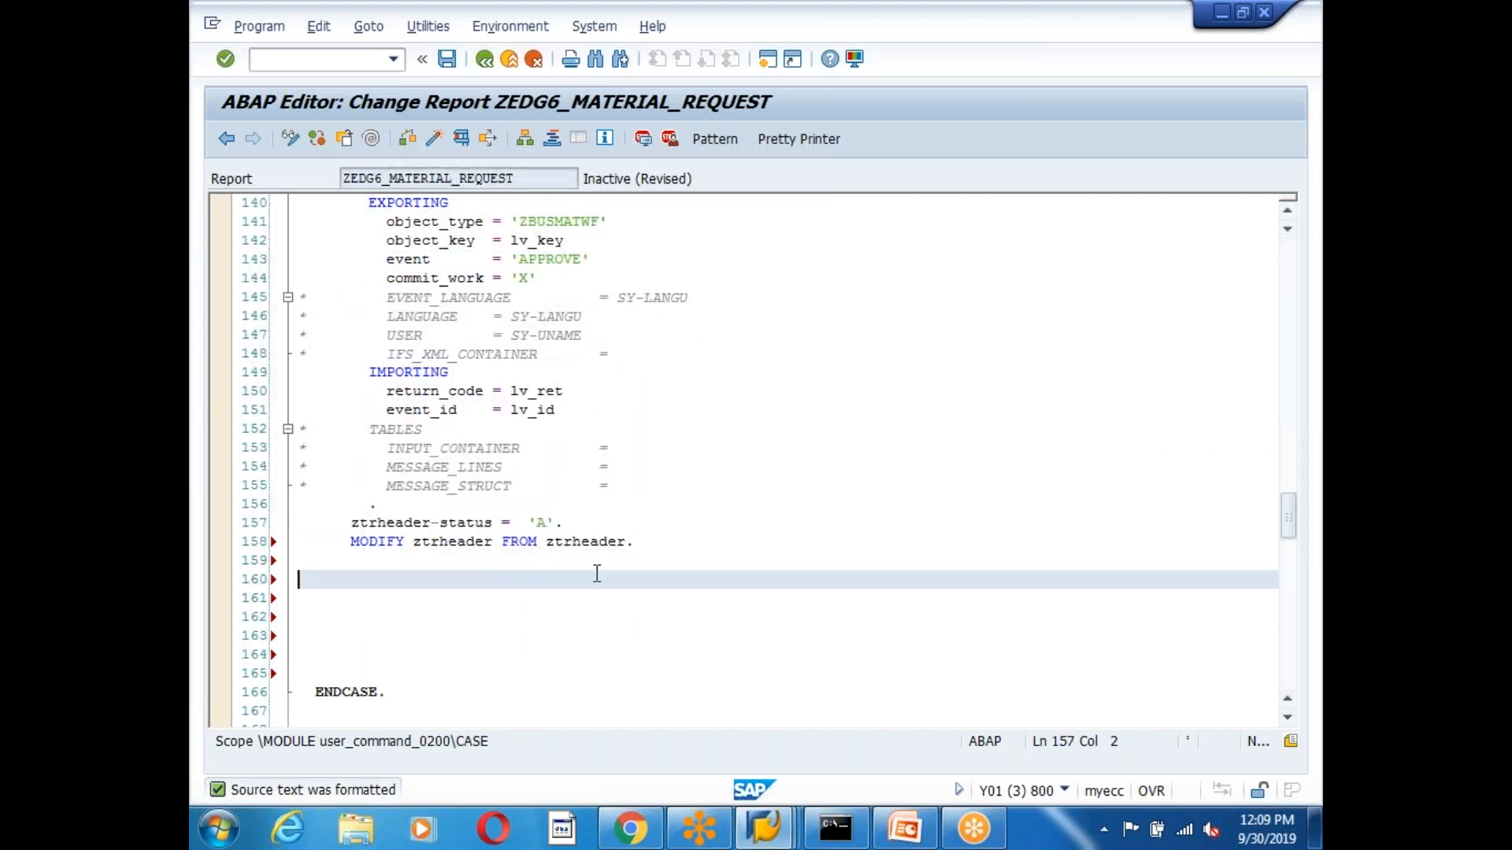
{"action": "left_click_drag", "start_coordinate": [597, 574], "coordinate": [584, 525]}
Save, fix the syntax error on line 132, re-check, pretty-print, and start activation.
{"action": "left_click", "coordinate": [447, 60]}
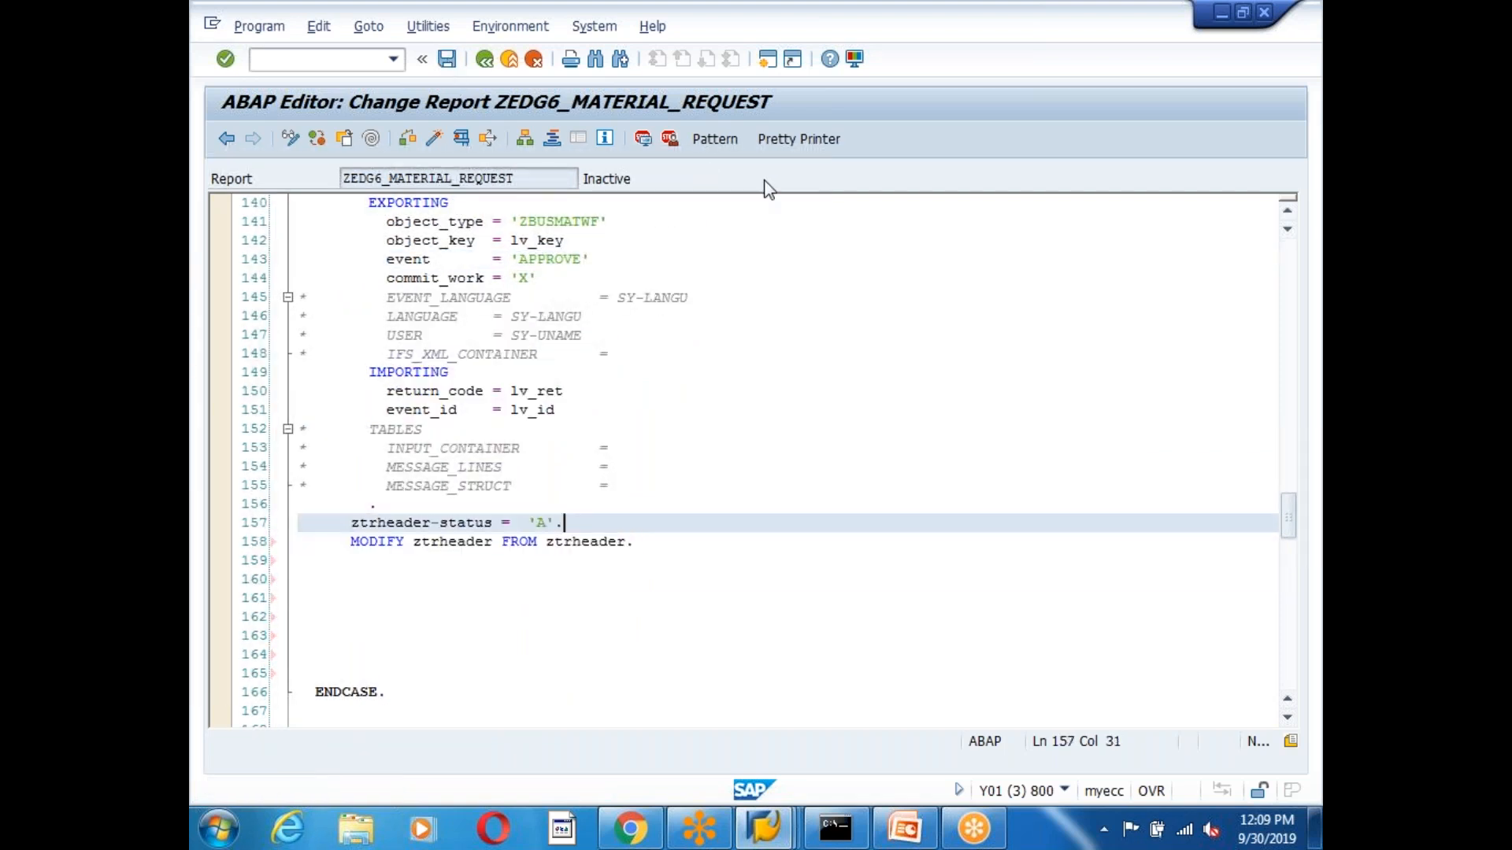
{"action": "left_click", "coordinate": [805, 140]}
{"action": "left_click", "coordinate": [425, 138]}
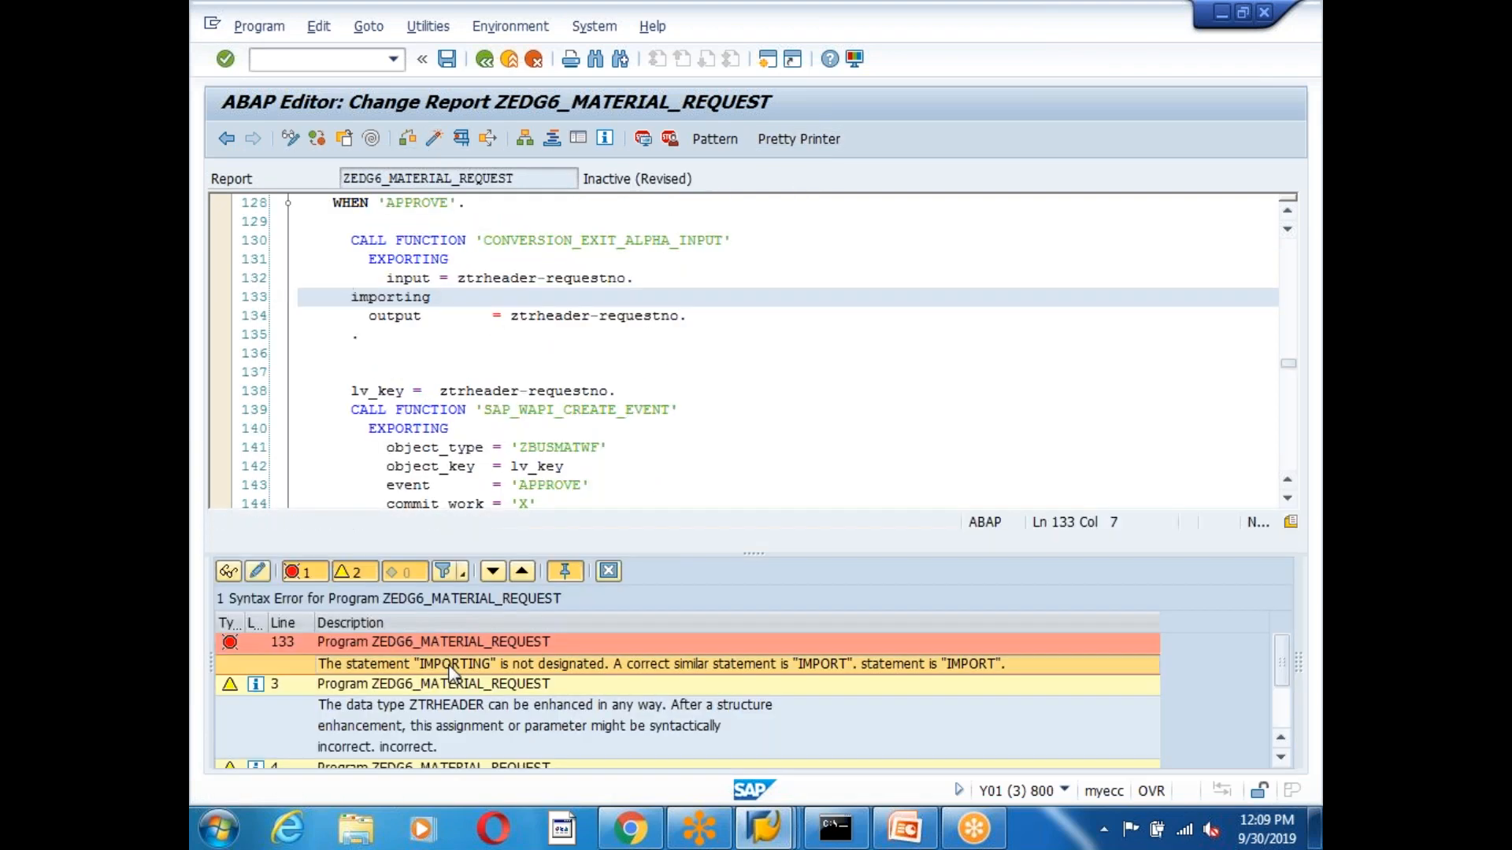
{"action": "left_click", "coordinate": [641, 281]}
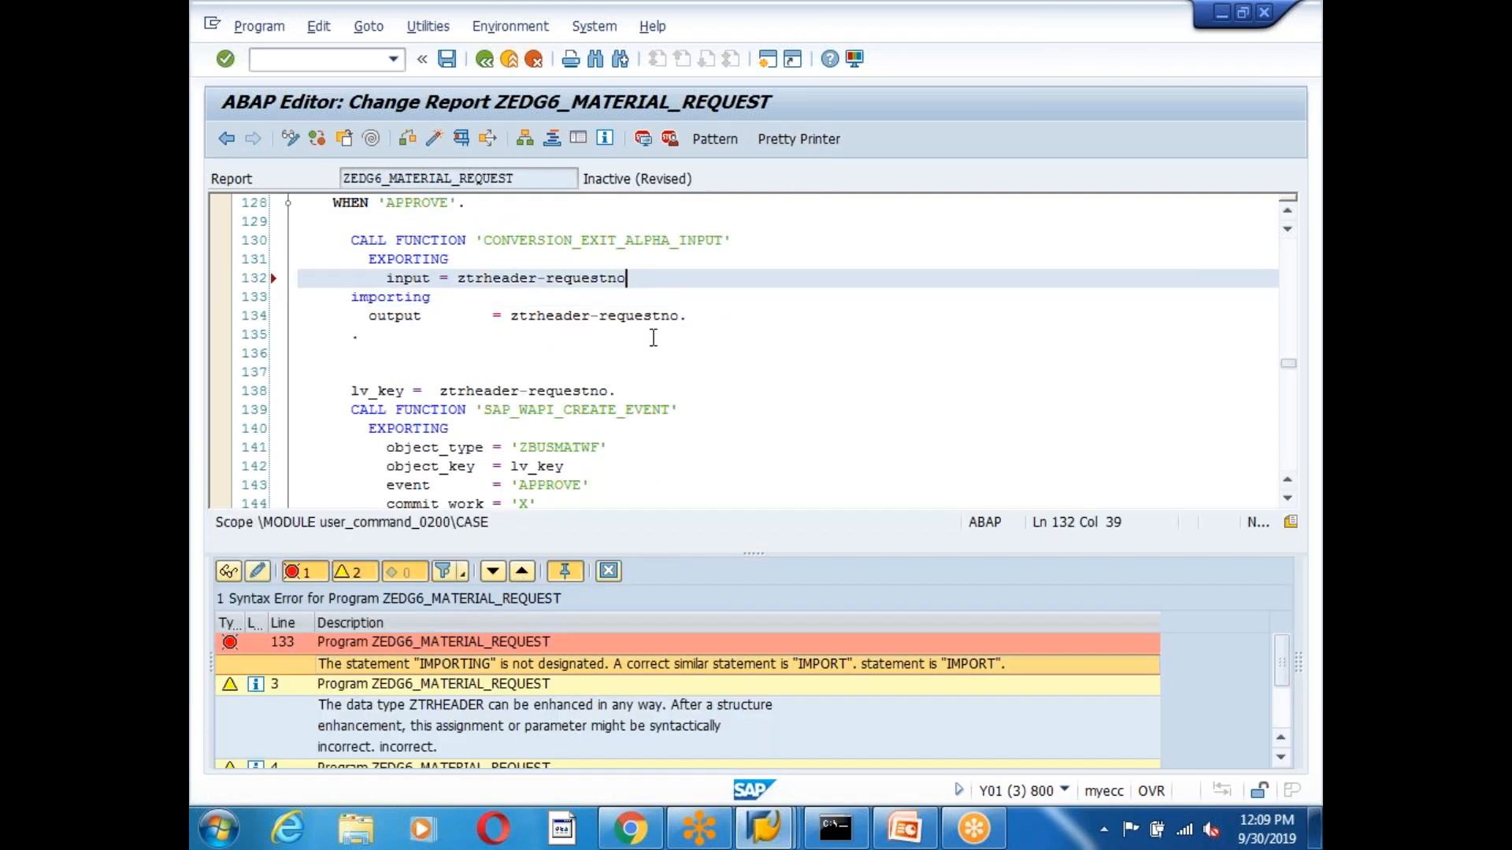
{"action": "left_click", "coordinate": [408, 139]}
{"action": "left_click", "coordinate": [797, 140]}
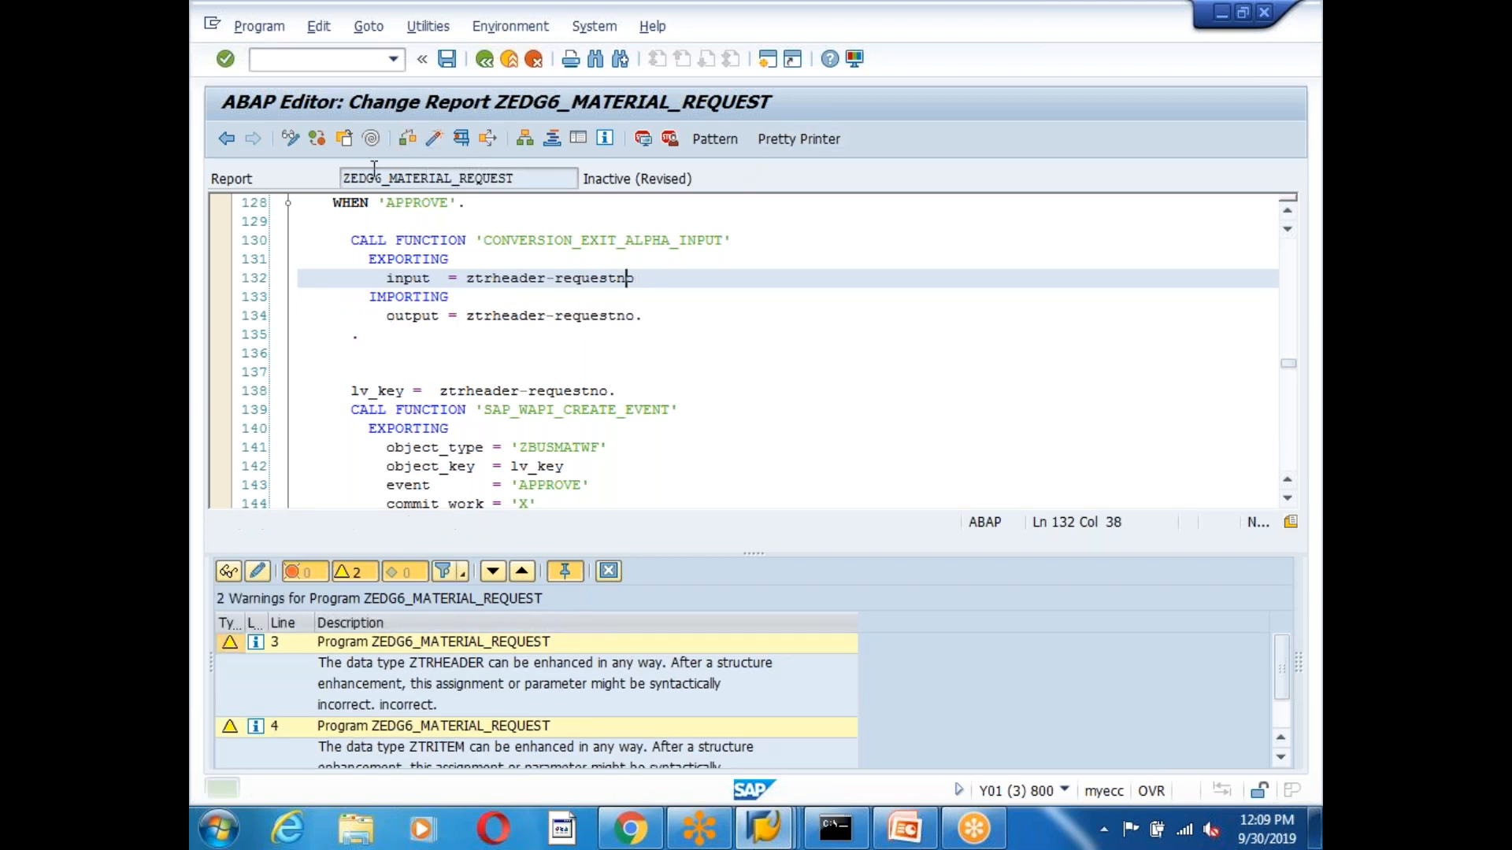
{"action": "key", "text": "ctrl+F3"}
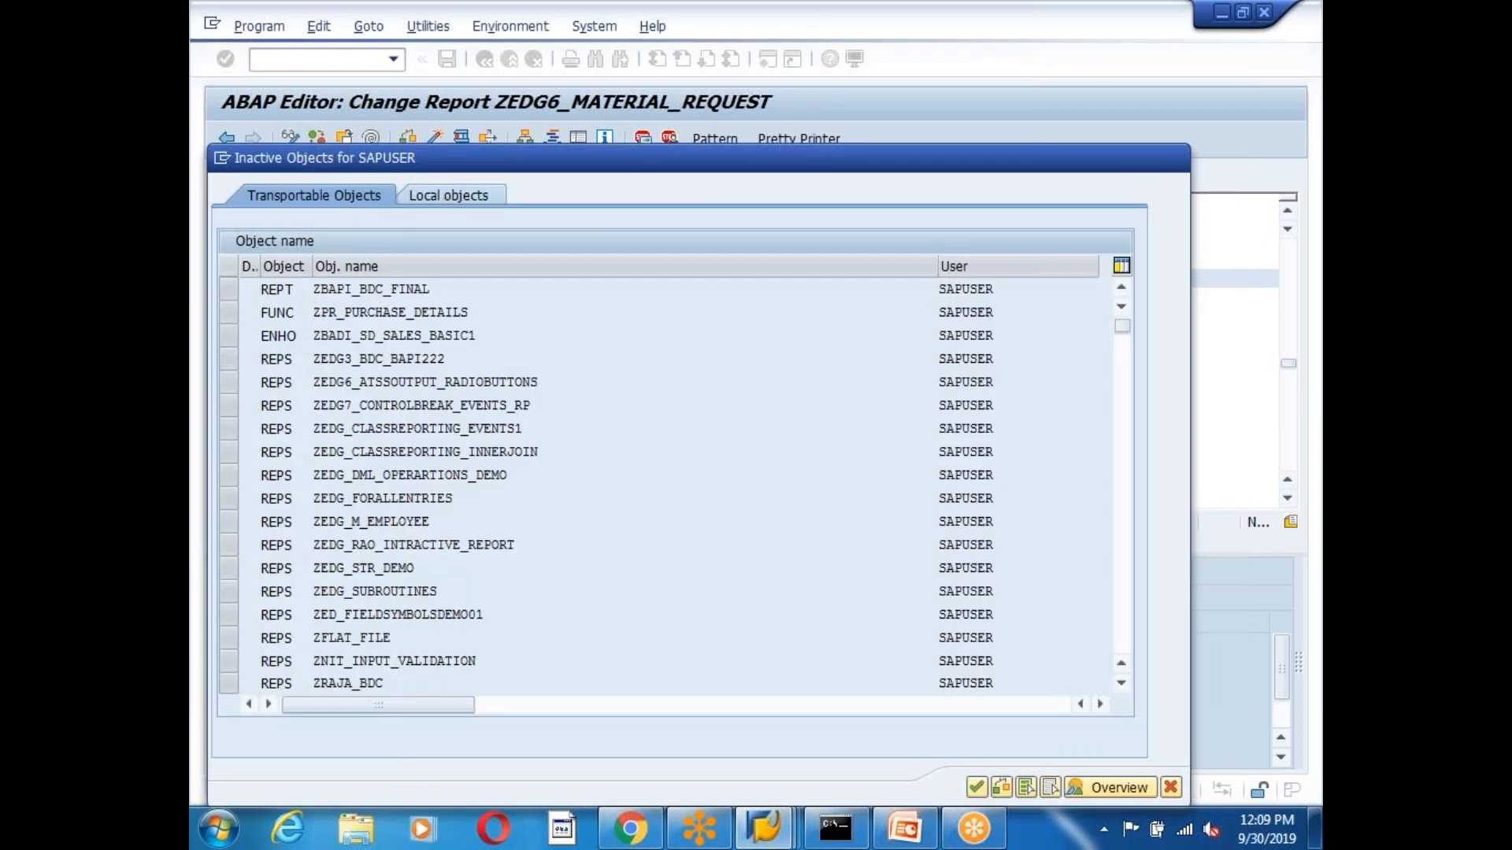
Activate the report, breakpoint the CONVERSION_EXIT_ALPHA_INPUT call on line 130, then switch to Business Workplace.
{"action": "key", "text": "Return"}
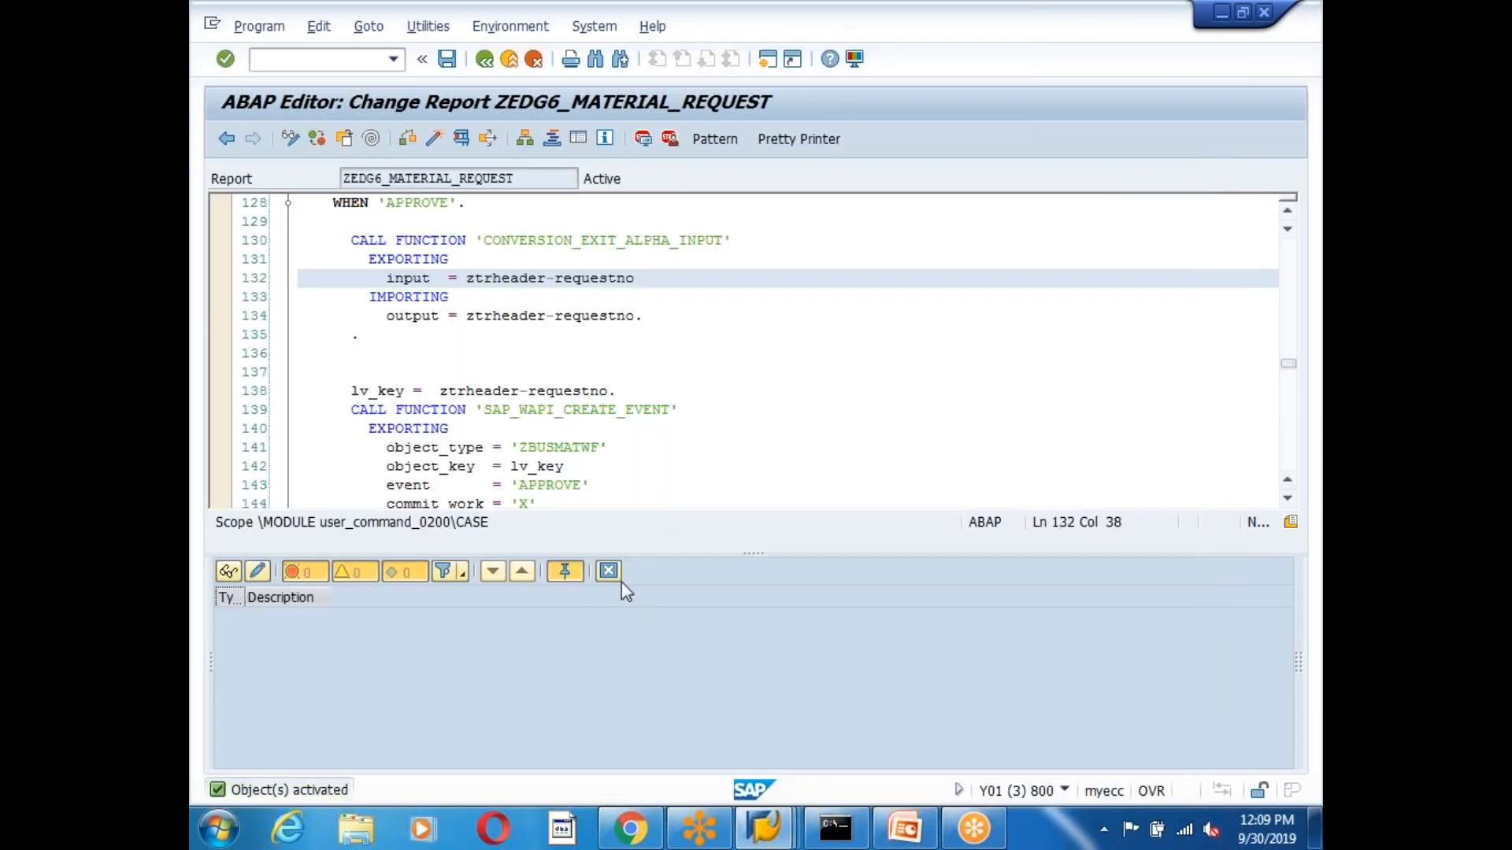
{"action": "scroll", "coordinate": [438, 426], "scroll_direction": "up", "scroll_amount": 3}
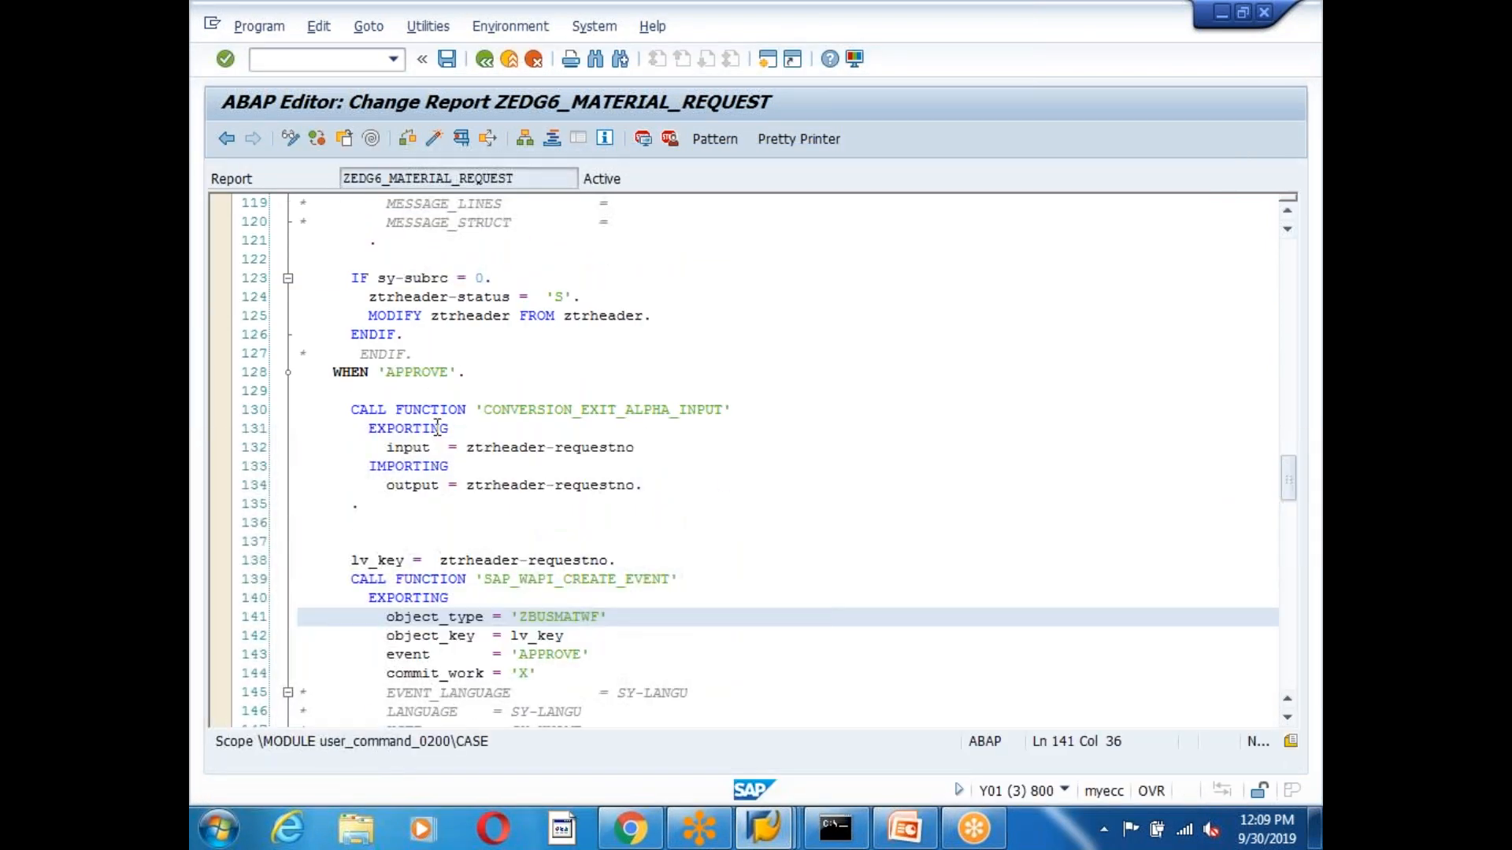
{"action": "left_click", "coordinate": [364, 415]}
{"action": "left_click", "coordinate": [642, 138]}
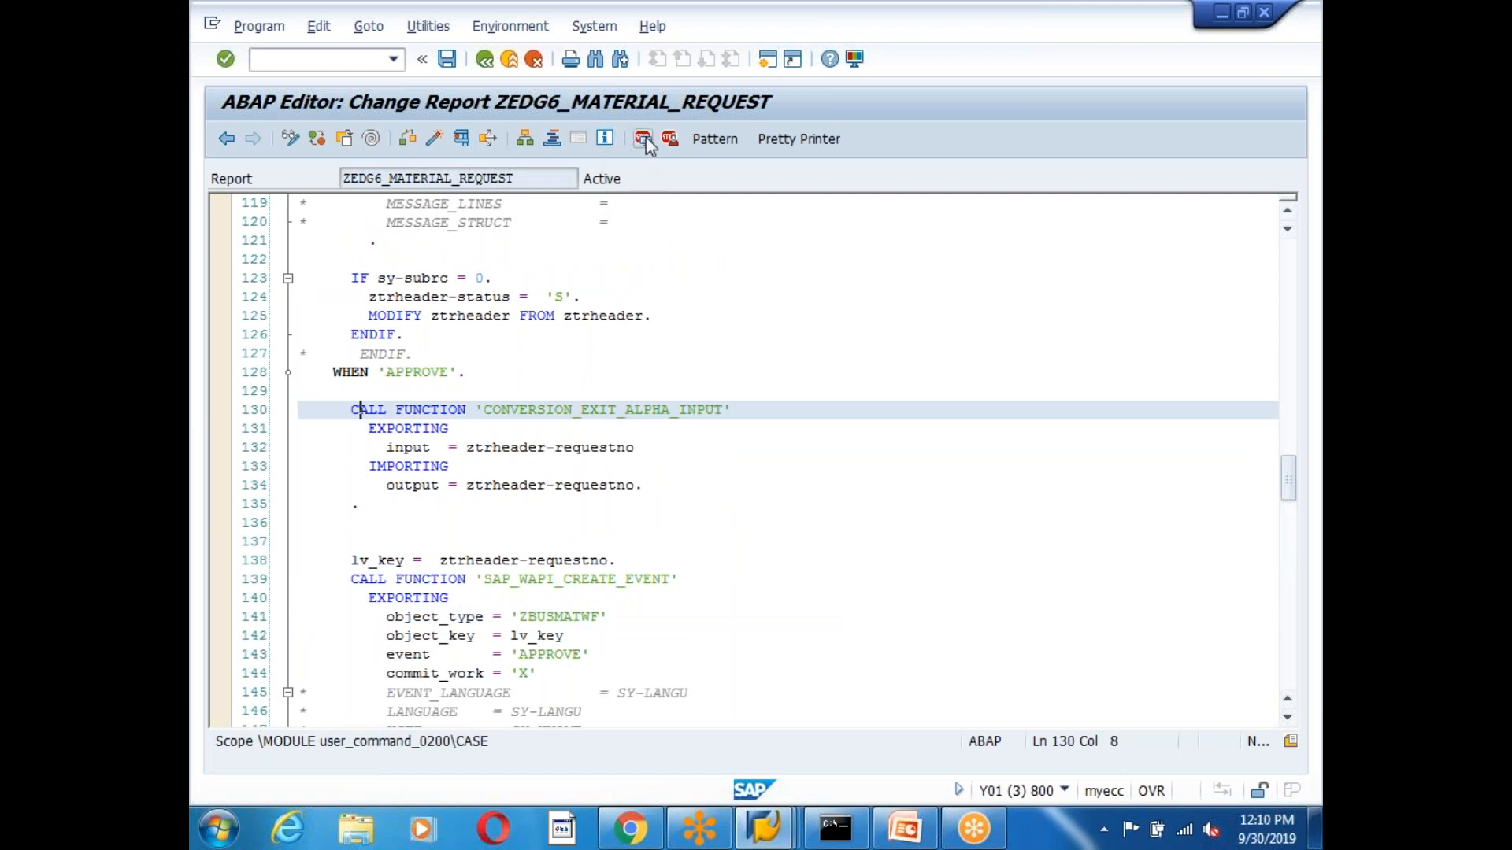
{"action": "left_click", "coordinate": [767, 478]}
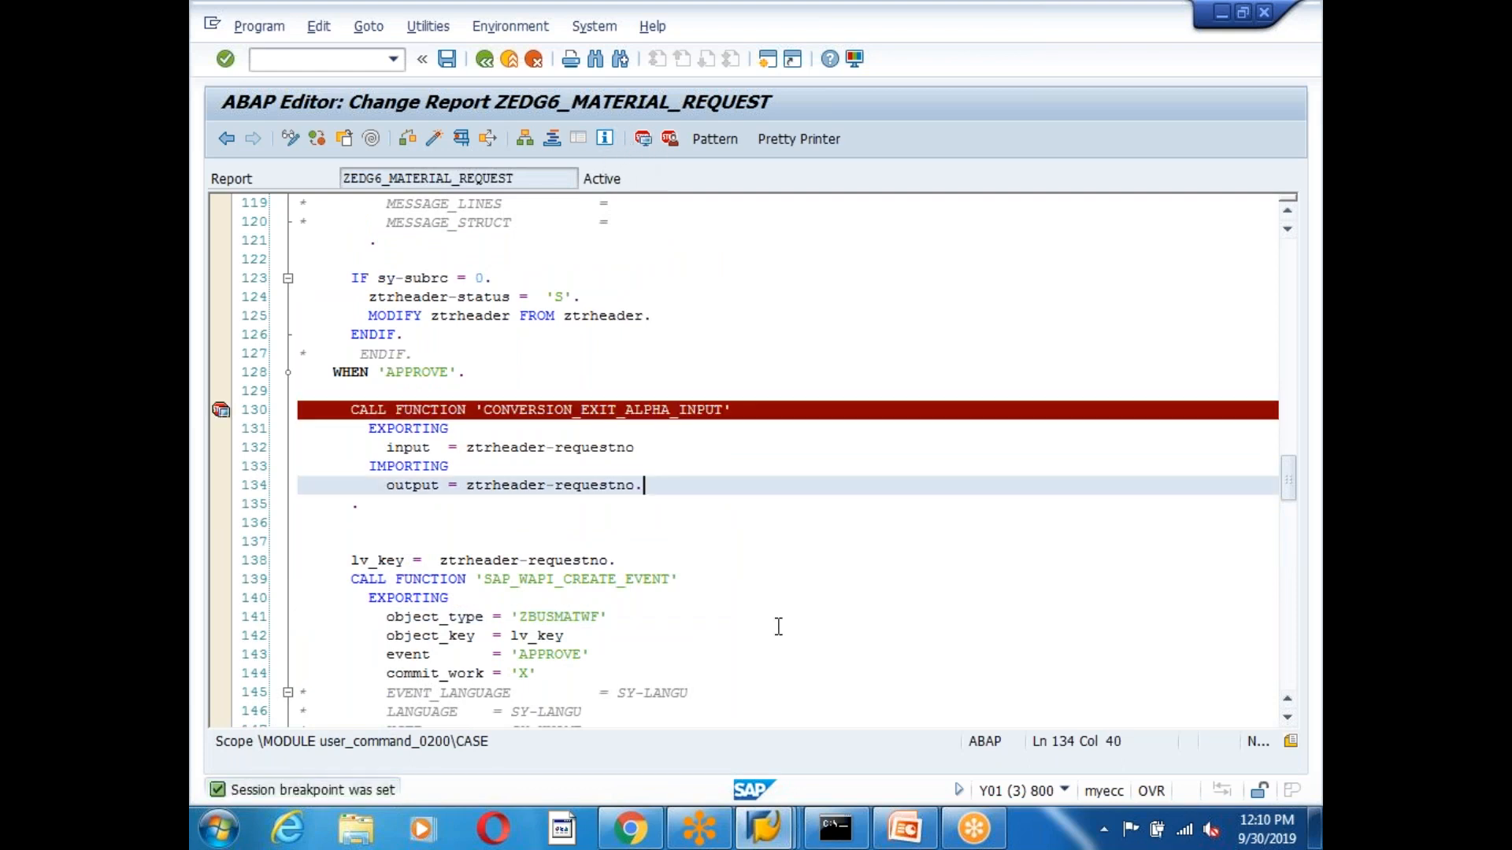
{"action": "mouse_move", "coordinate": [762, 826]}
{"action": "left_click", "coordinate": [1016, 731]}
Return to the main menu and start transaction SBWP.
{"action": "left_click", "coordinate": [484, 60]}
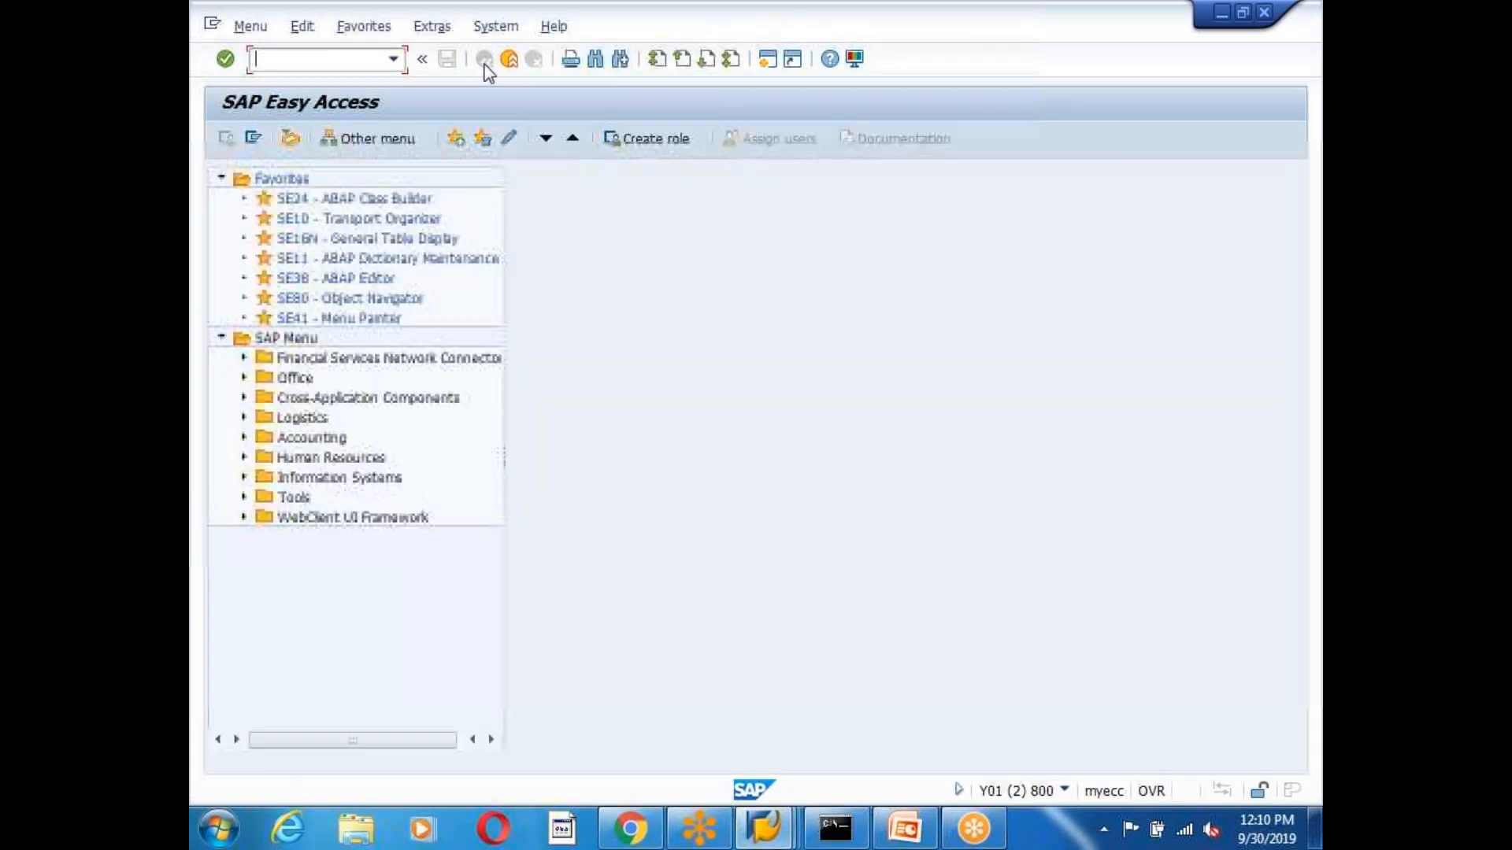
{"action": "type", "text": "sbwp"}
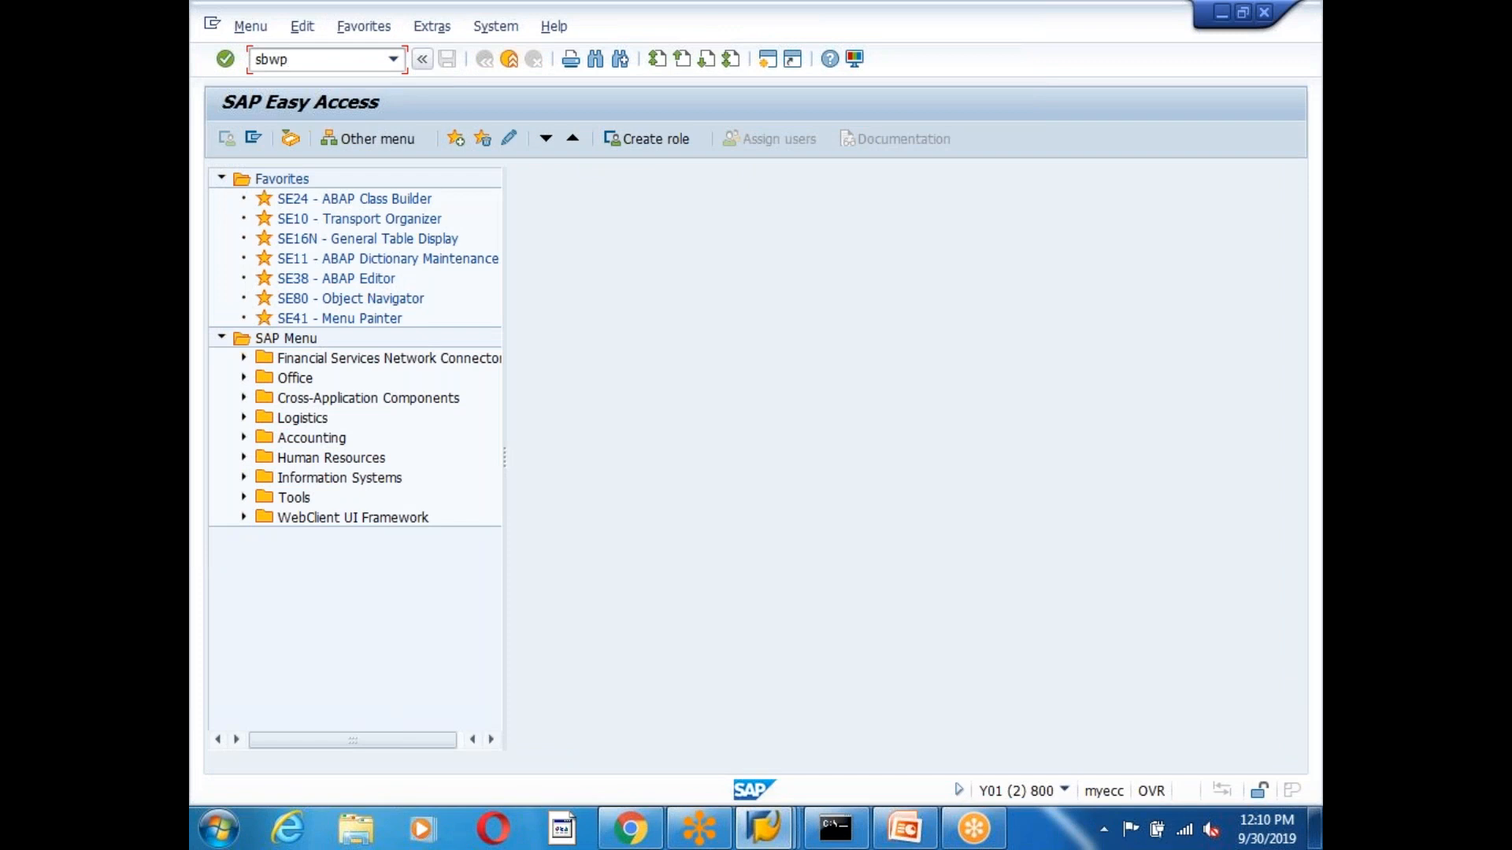
{"action": "key", "text": "Return"}
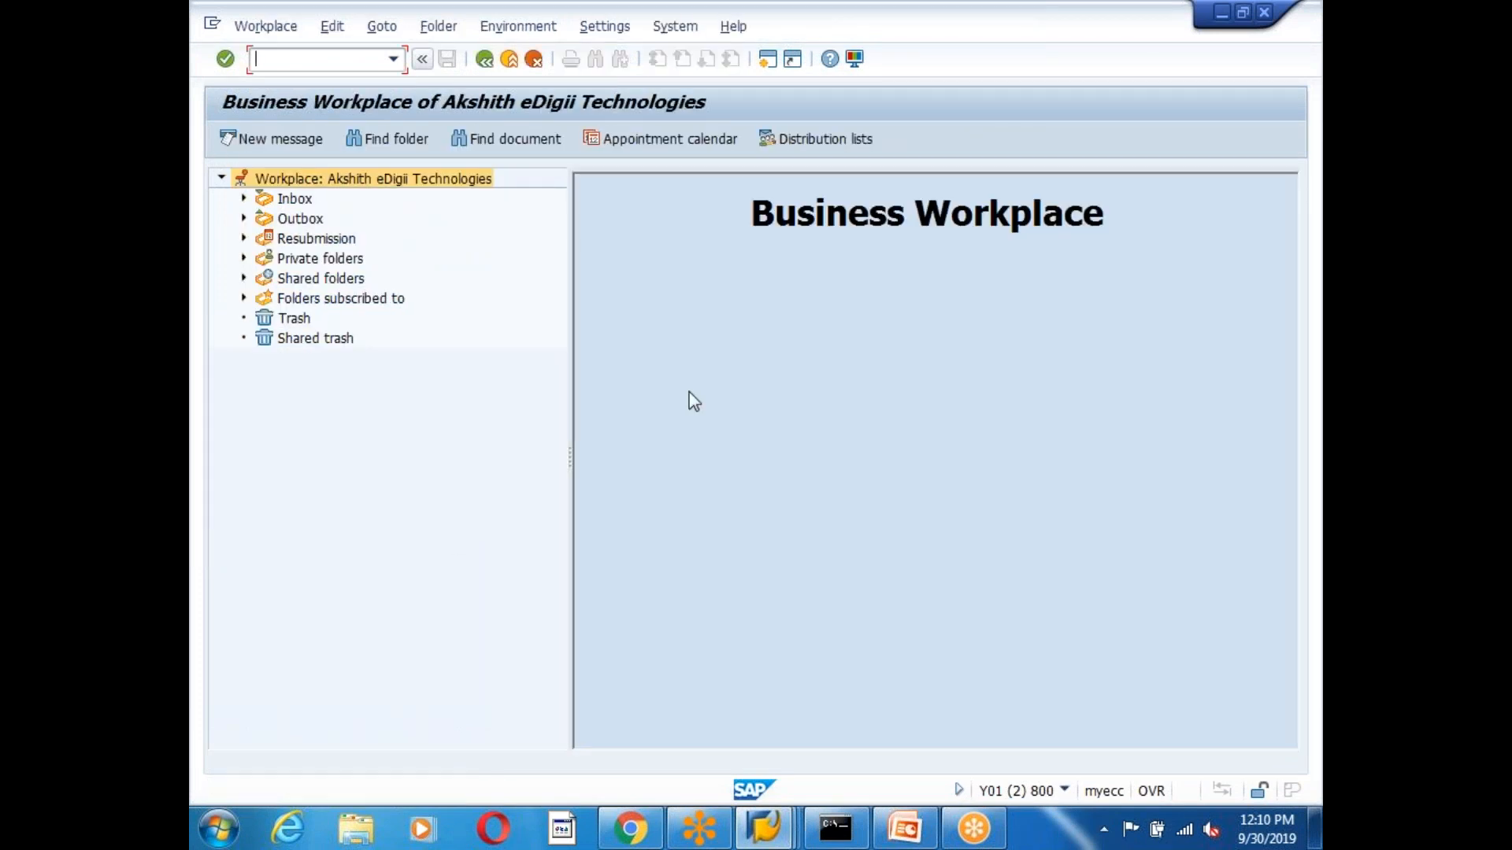
{"action": "left_click", "coordinate": [245, 200]}
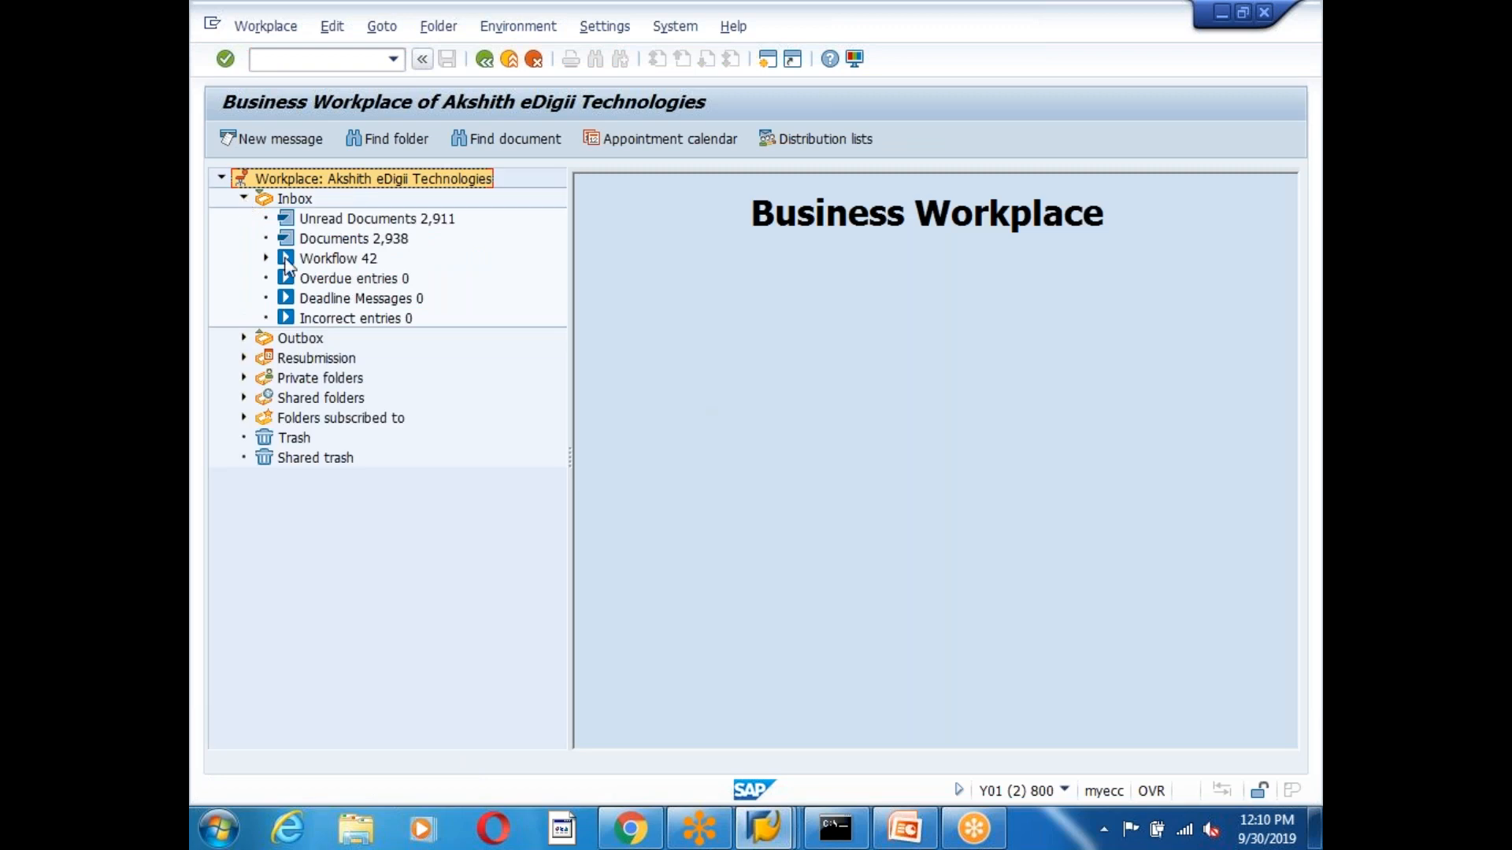
{"action": "left_click", "coordinate": [352, 262]}
{"action": "left_click", "coordinate": [1022, 412]}
{"action": "scroll", "coordinate": [933, 412], "scroll_direction": "down", "scroll_amount": 1}
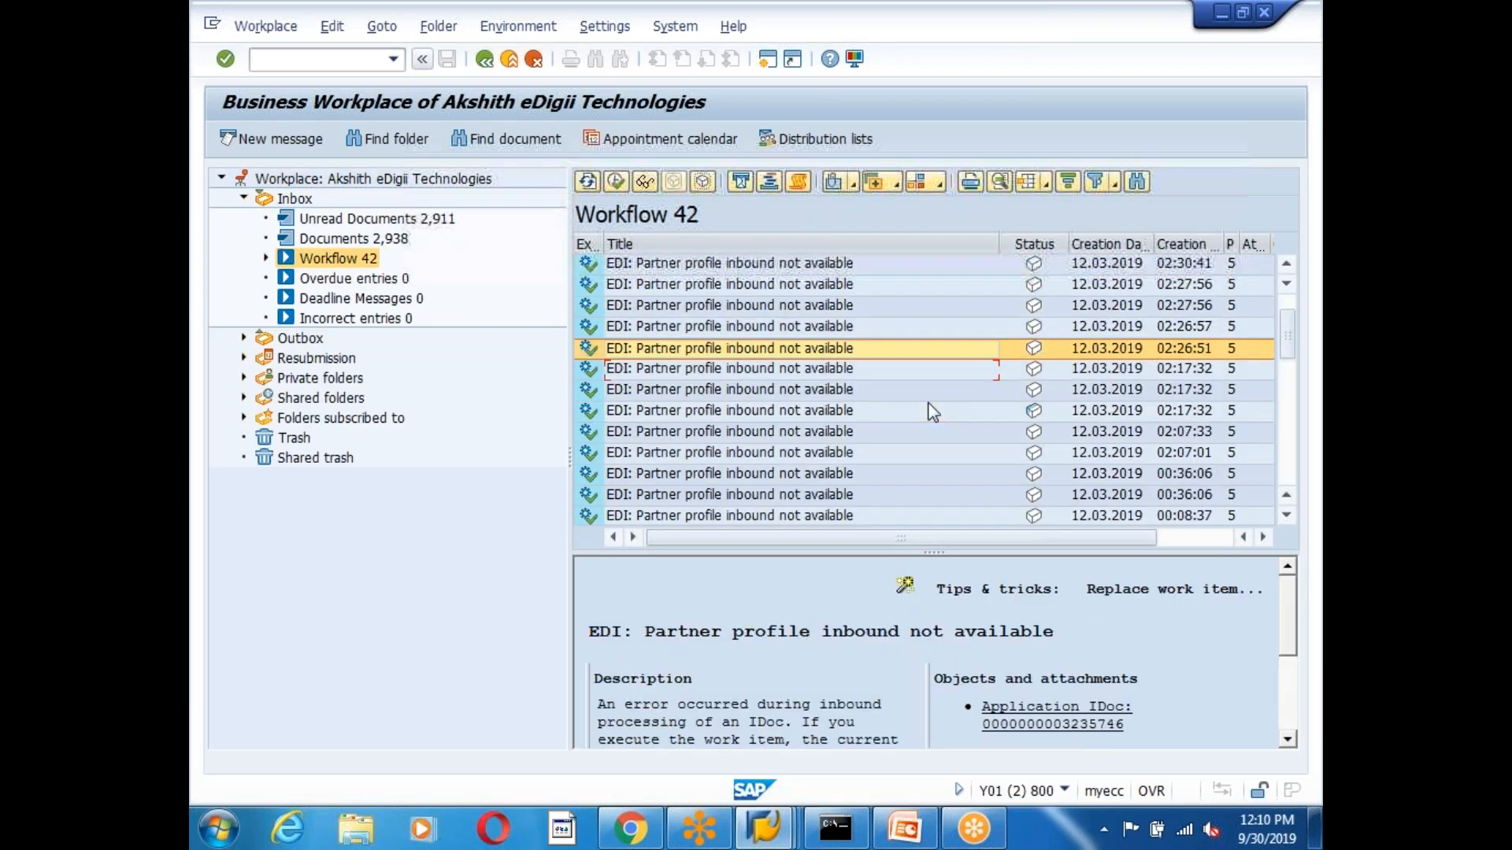
{"action": "scroll", "coordinate": [933, 412], "scroll_direction": "down", "scroll_amount": 6}
{"action": "scroll", "coordinate": [933, 411], "scroll_direction": "up", "scroll_amount": 5}
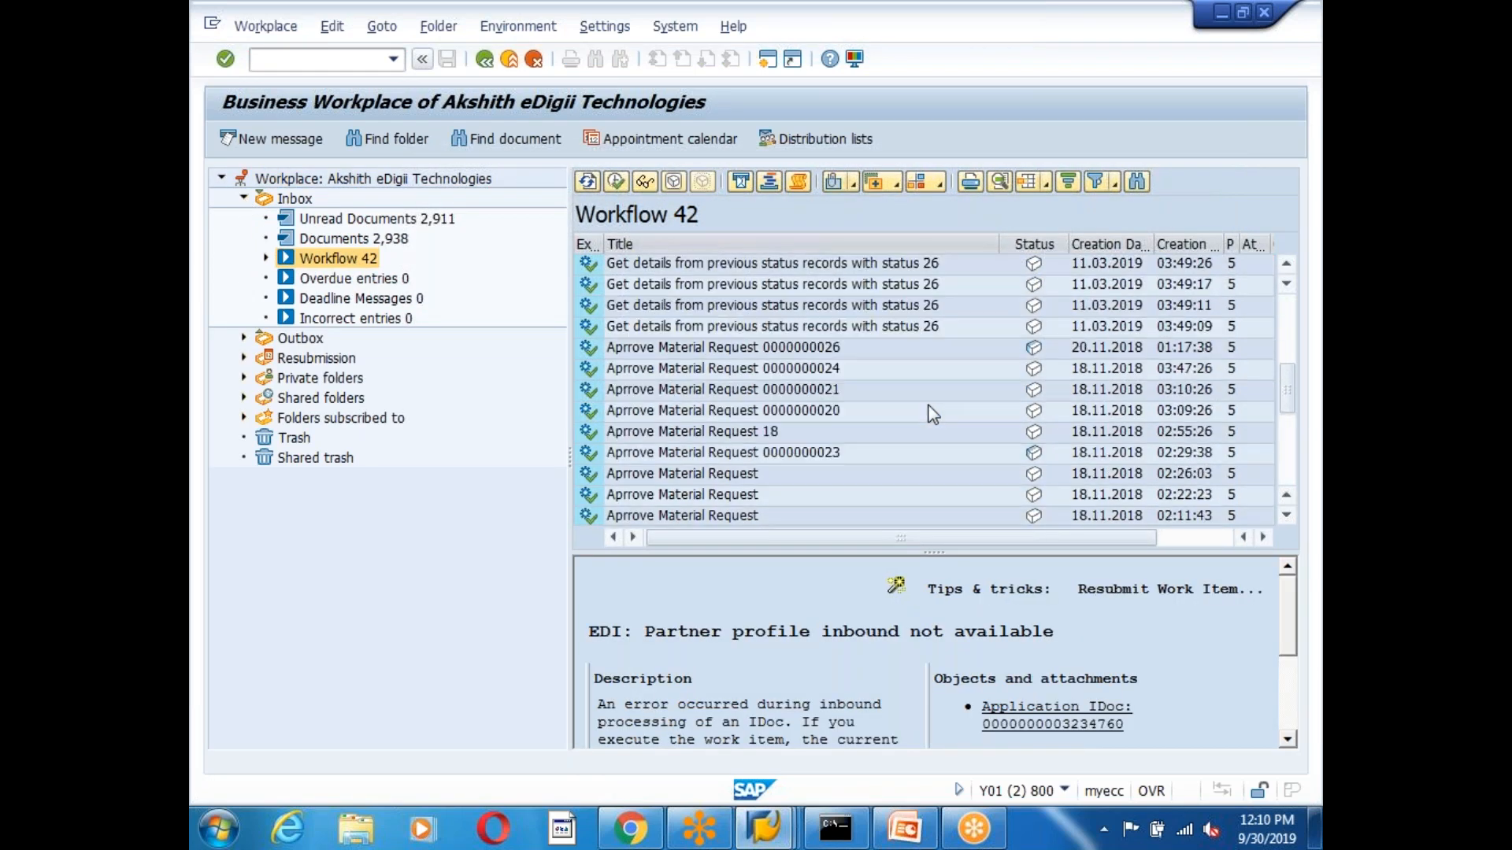
{"action": "left_click", "coordinate": [750, 351]}
{"action": "double_click", "coordinate": [748, 352]}
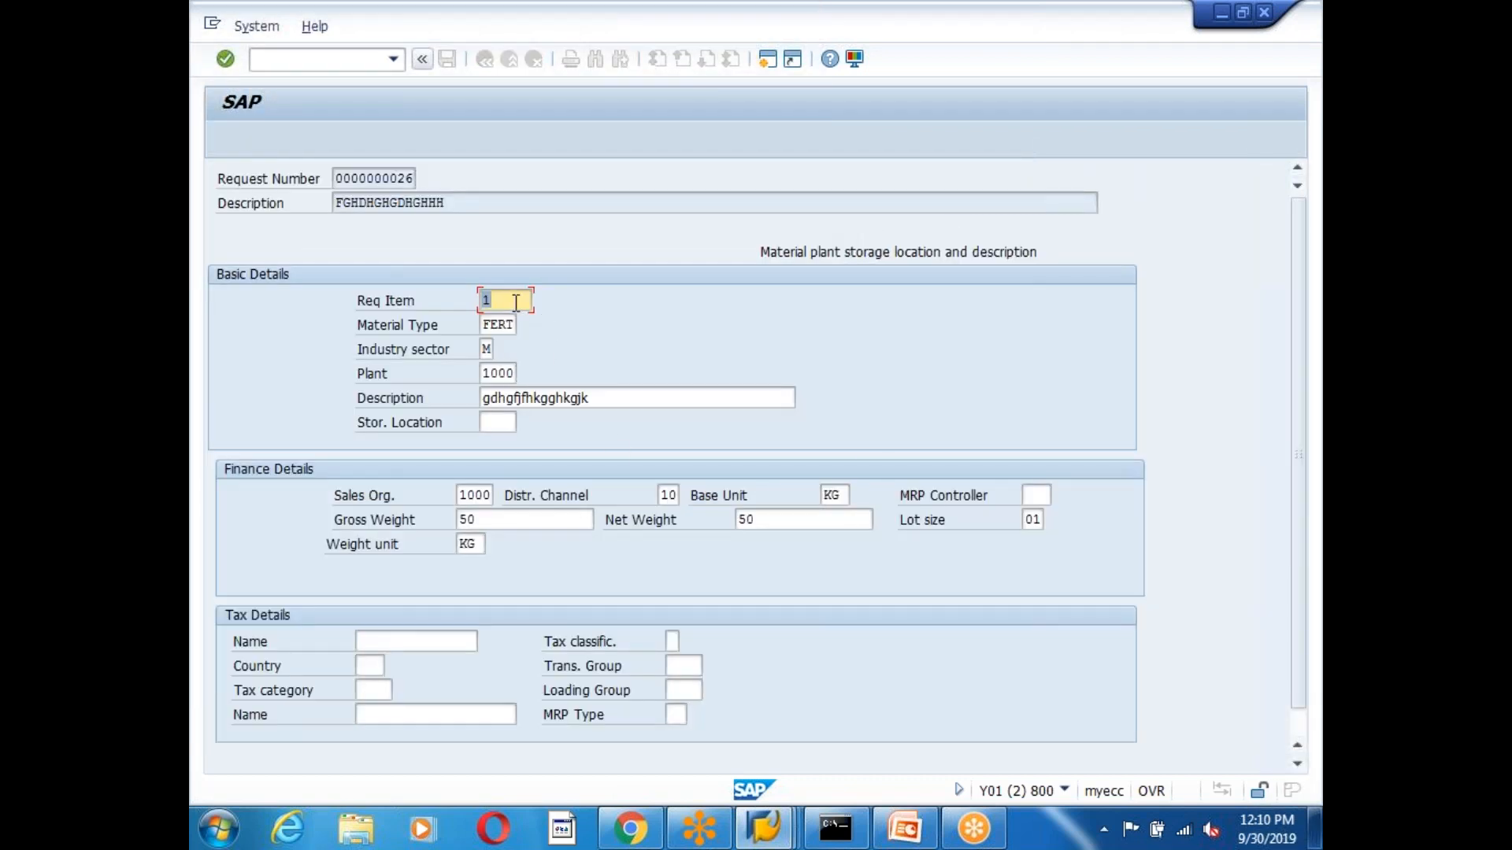
{"action": "left_click", "coordinate": [516, 302]}
Activate screen 200's flow logic, then go to the ZEDG6_MATERIAL_REQUEST source in the ABAP Editor.
{"action": "key", "text": "alt+Tab"}
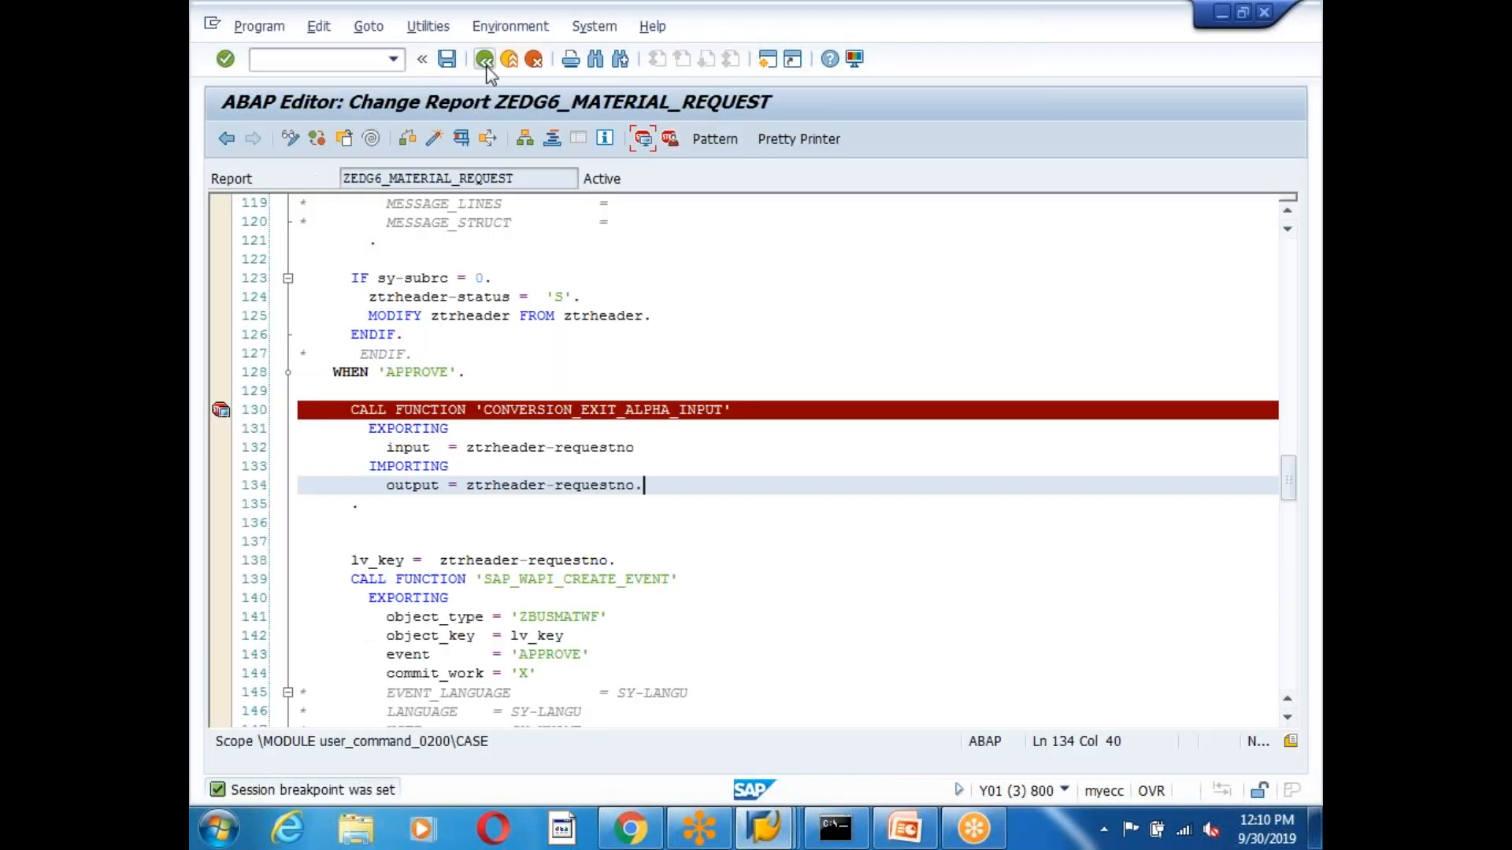
{"action": "scroll", "coordinate": [488, 71], "scroll_direction": "down", "scroll_amount": 3}
{"action": "left_click", "coordinate": [484, 59]}
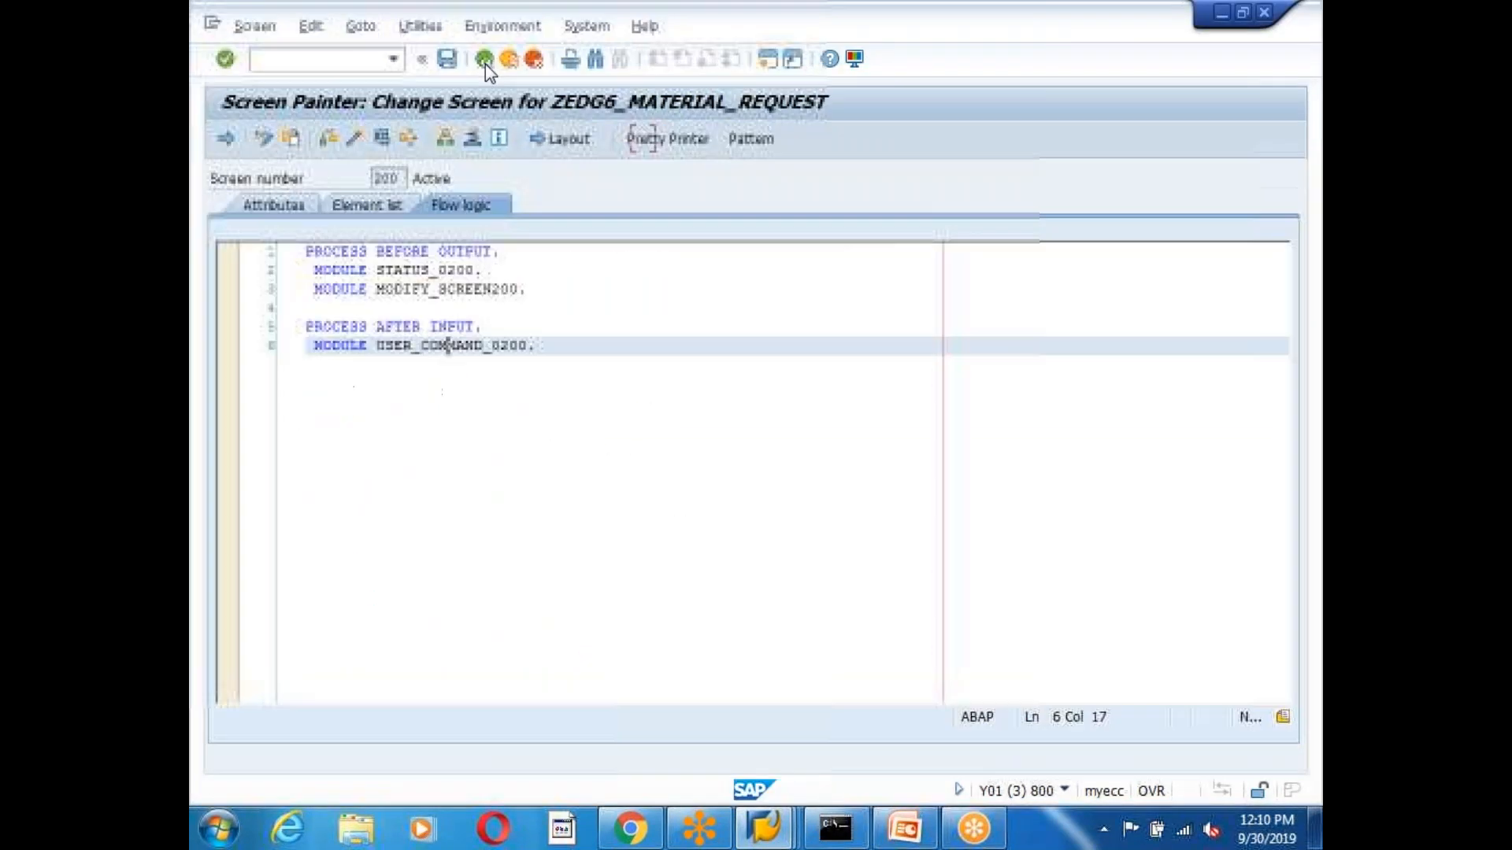
{"action": "left_click", "coordinate": [355, 140]}
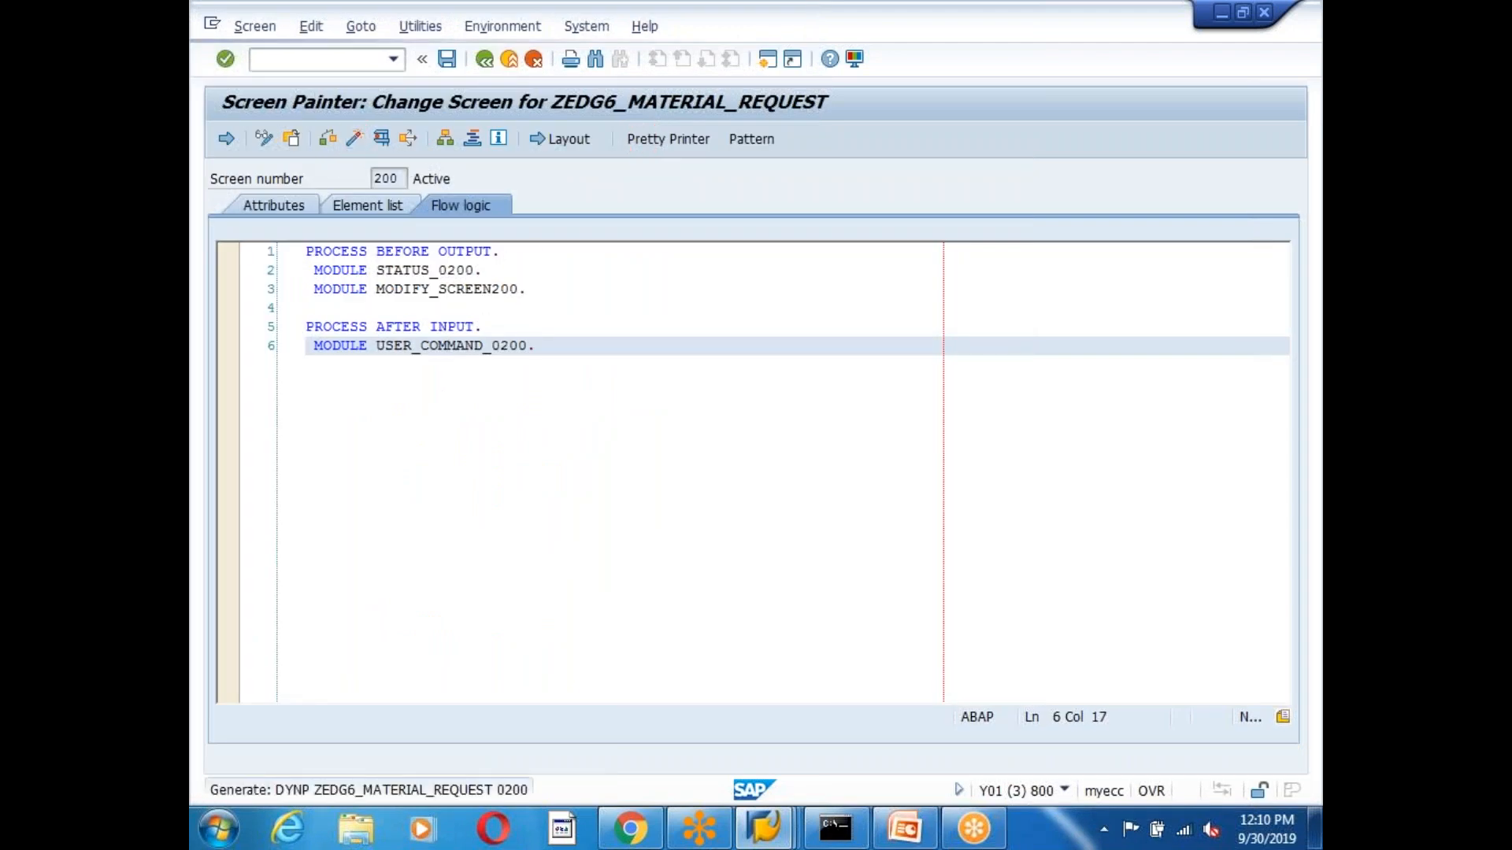
{"action": "left_click", "coordinate": [484, 60]}
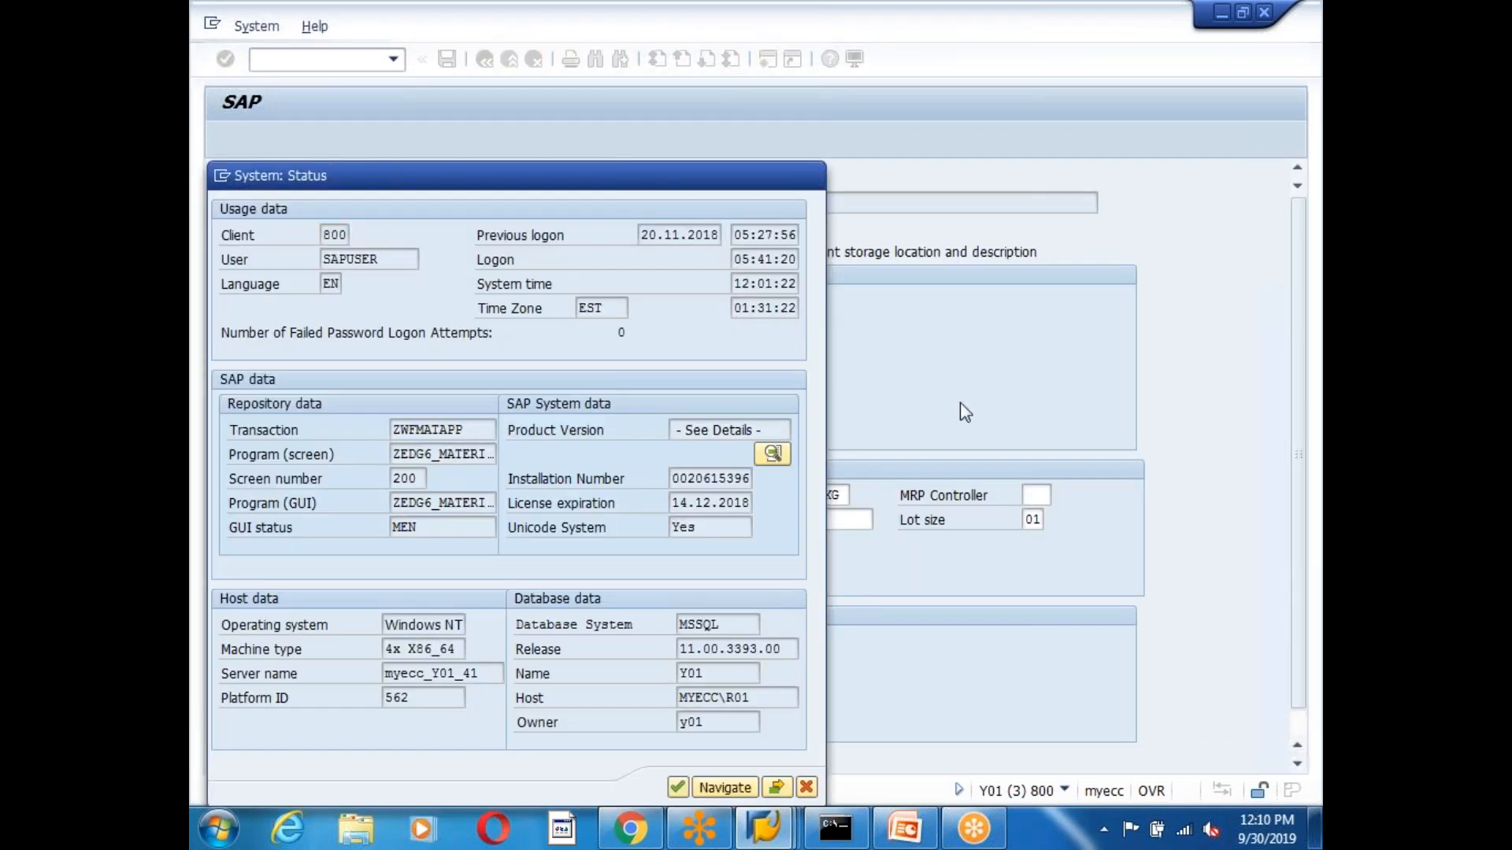
{"action": "double_click", "coordinate": [442, 455]}
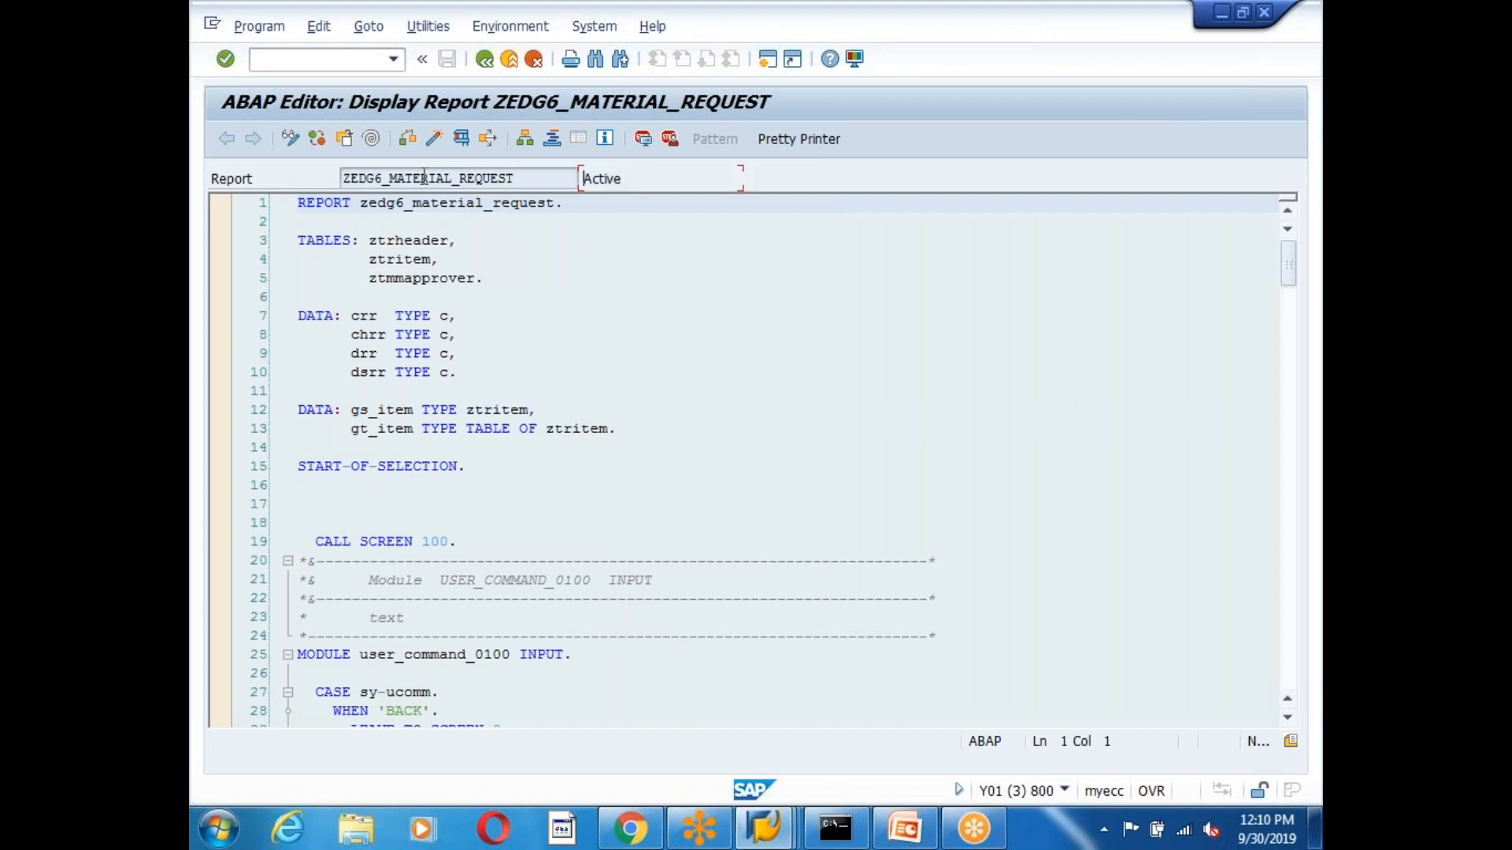
Review the report source around CALL SCREEN 100 and the WHEN 'SUBT' branch.
{"action": "left_click", "coordinate": [693, 451]}
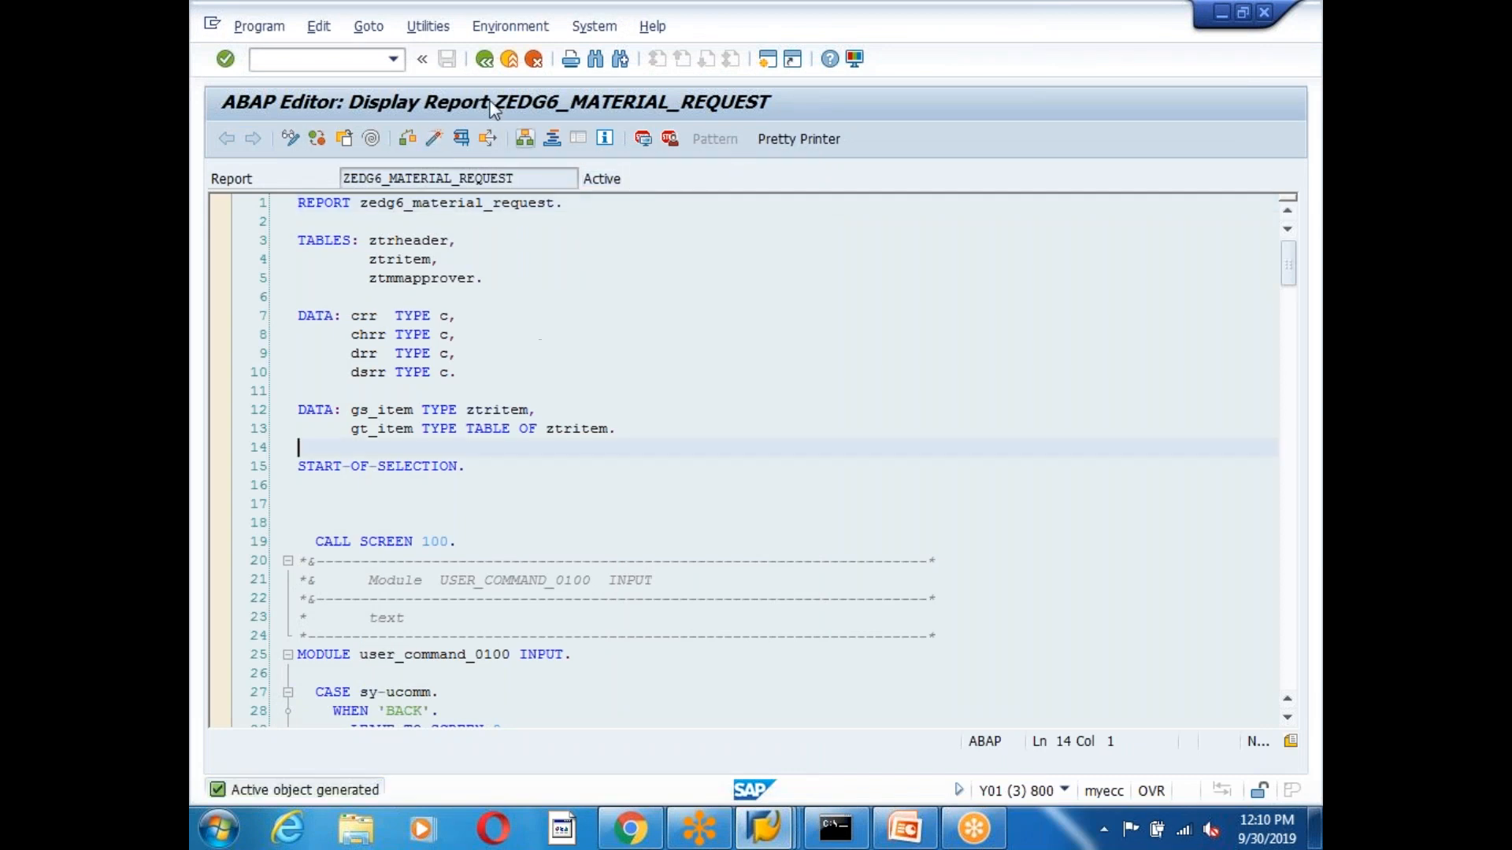
{"action": "left_click", "coordinate": [525, 541]}
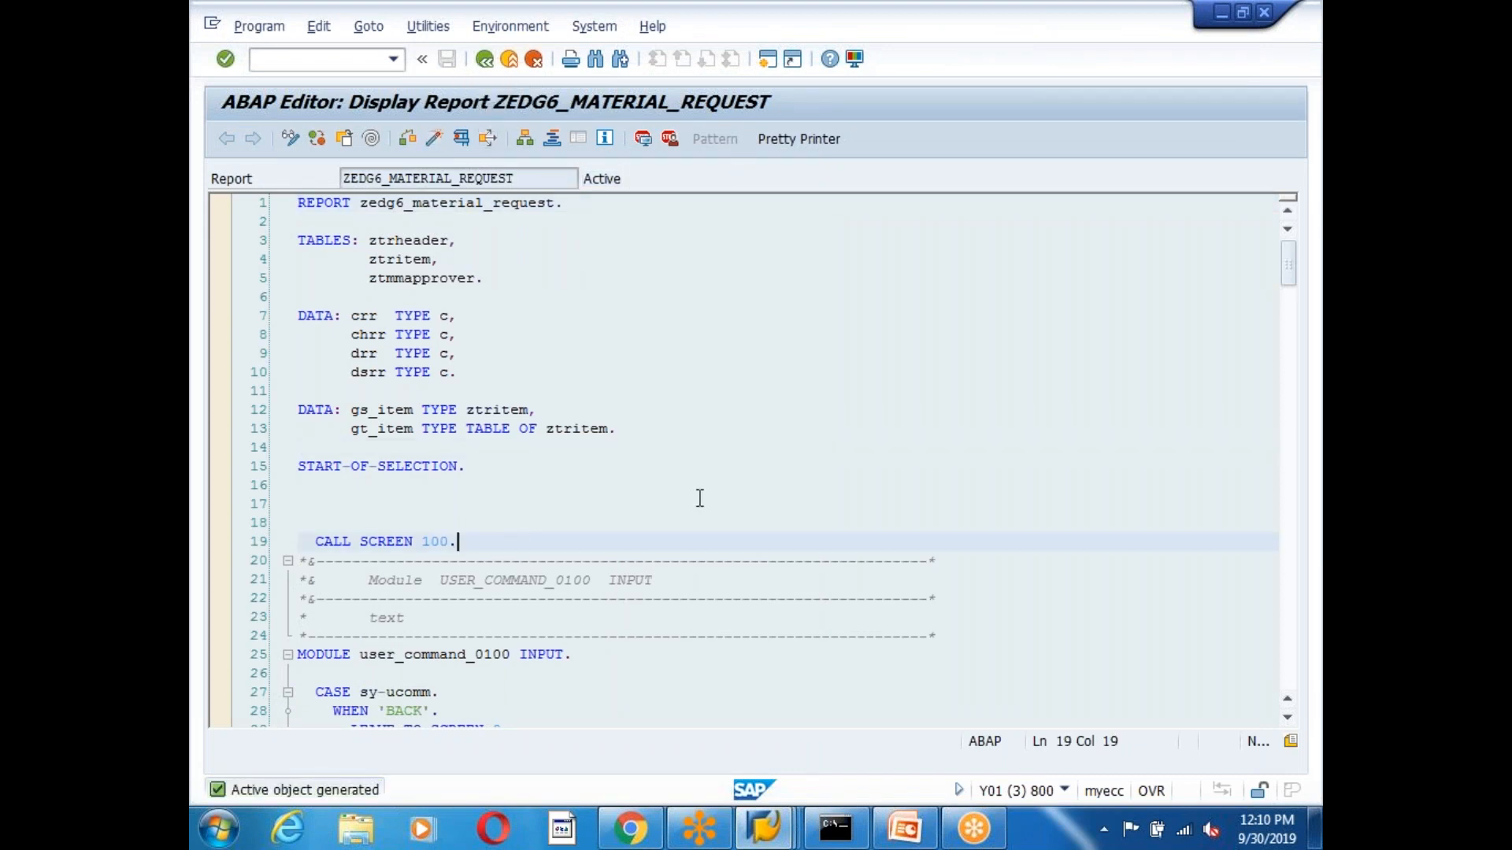
{"action": "scroll", "coordinate": [700, 504], "scroll_direction": "down", "scroll_amount": 6}
{"action": "scroll", "coordinate": [718, 524], "scroll_direction": "up", "scroll_amount": 2}
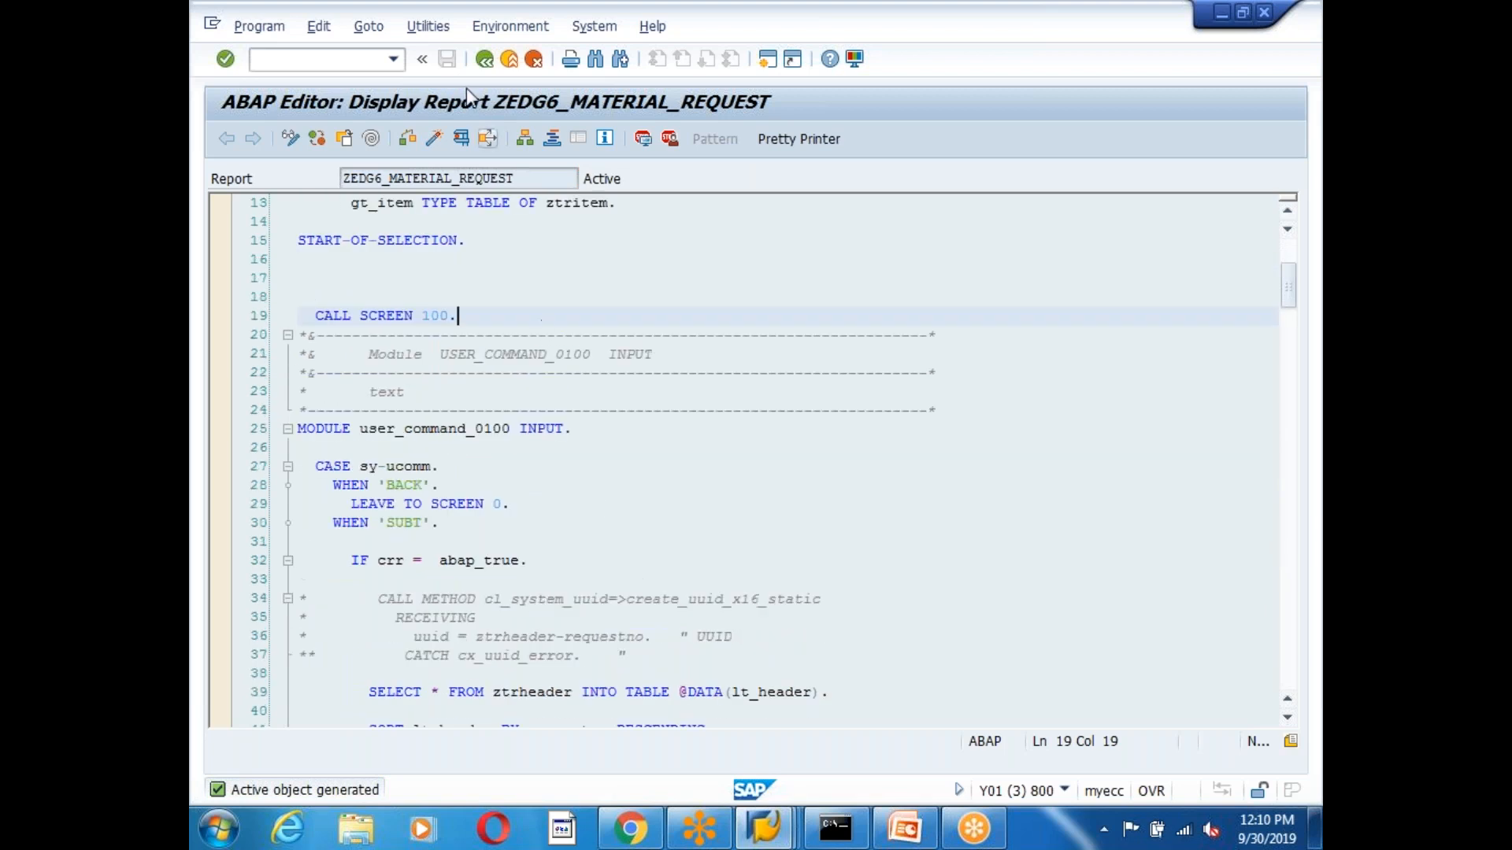
{"action": "left_click", "coordinate": [522, 543]}
{"action": "scroll", "coordinate": [645, 536], "scroll_direction": "down", "scroll_amount": 11}
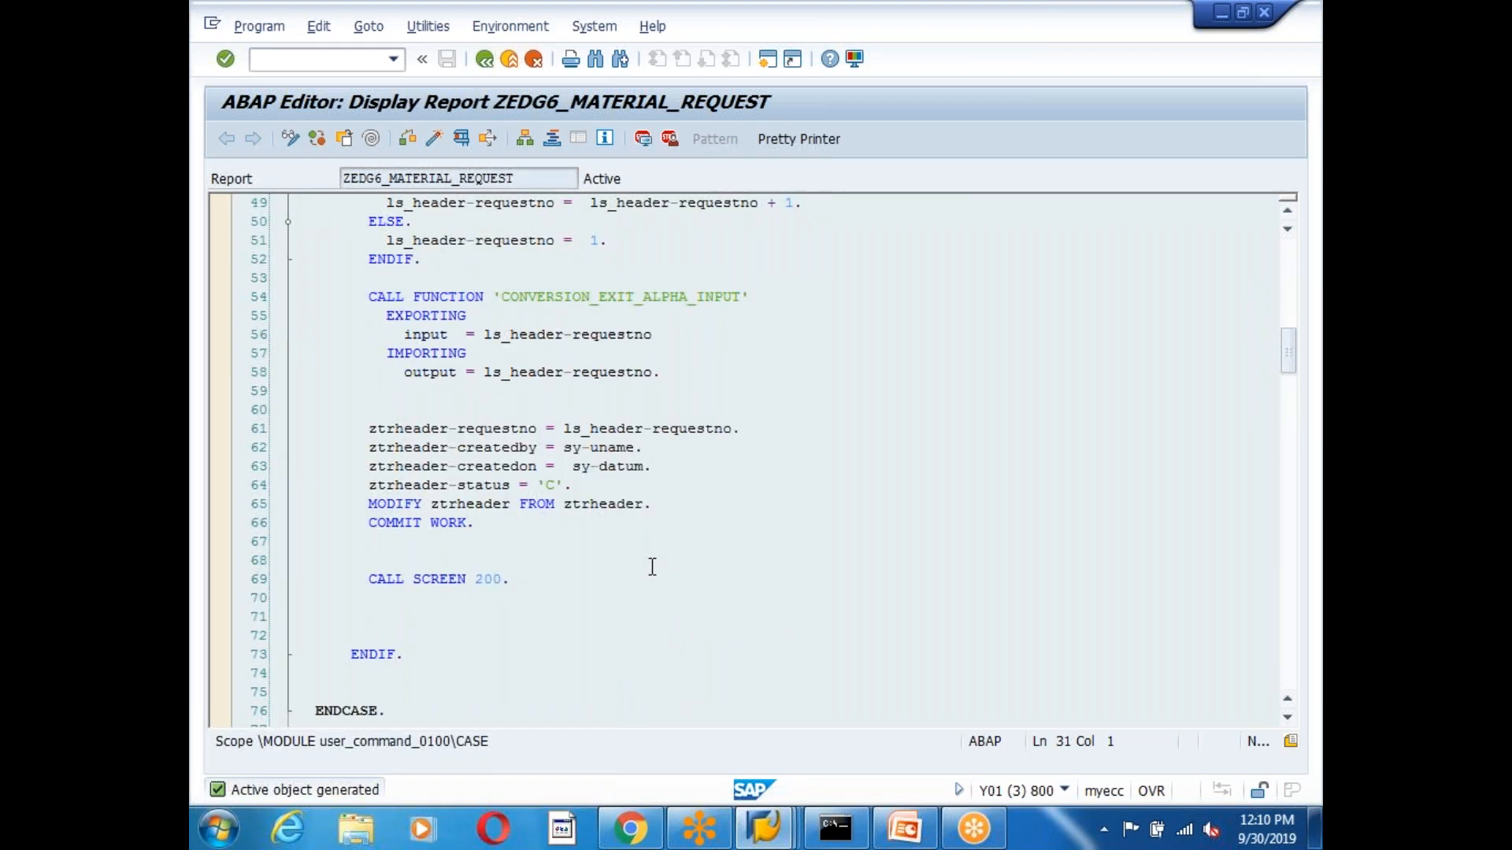
{"action": "scroll", "coordinate": [652, 567], "scroll_direction": "up", "scroll_amount": 4}
{"action": "scroll", "coordinate": [652, 567], "scroll_direction": "down", "scroll_amount": 5}
{"action": "scroll", "coordinate": [652, 567], "scroll_direction": "up", "scroll_amount": 11}
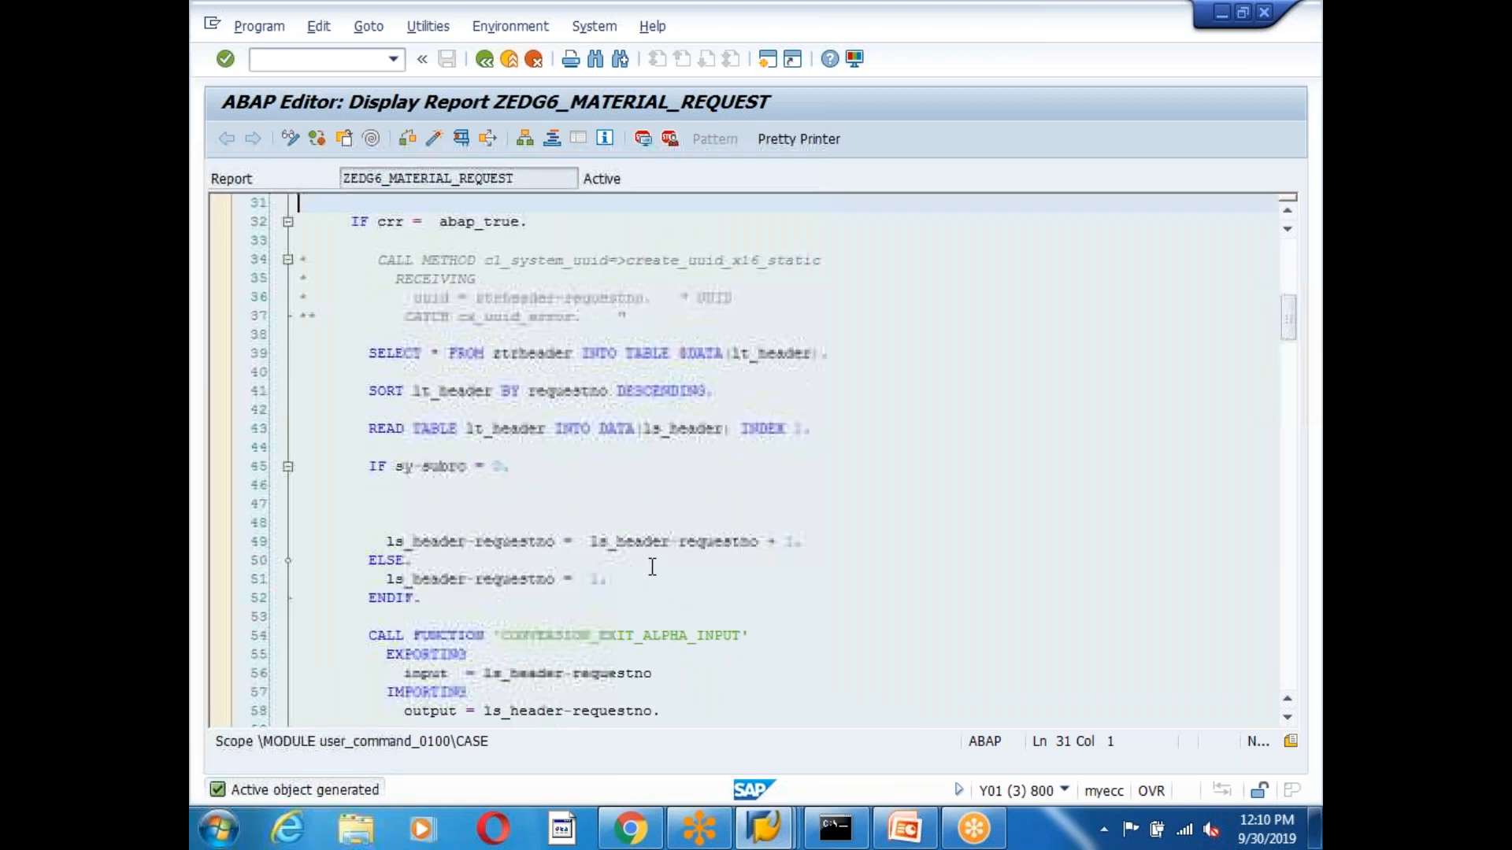
{"action": "scroll", "coordinate": [652, 567], "scroll_direction": "up", "scroll_amount": 6}
{"action": "scroll", "coordinate": [652, 567], "scroll_direction": "down", "scroll_amount": 6}
{"action": "scroll", "coordinate": [652, 567], "scroll_direction": "up", "scroll_amount": 2}
{"action": "scroll", "coordinate": [652, 567], "scroll_direction": "up", "scroll_amount": 1}
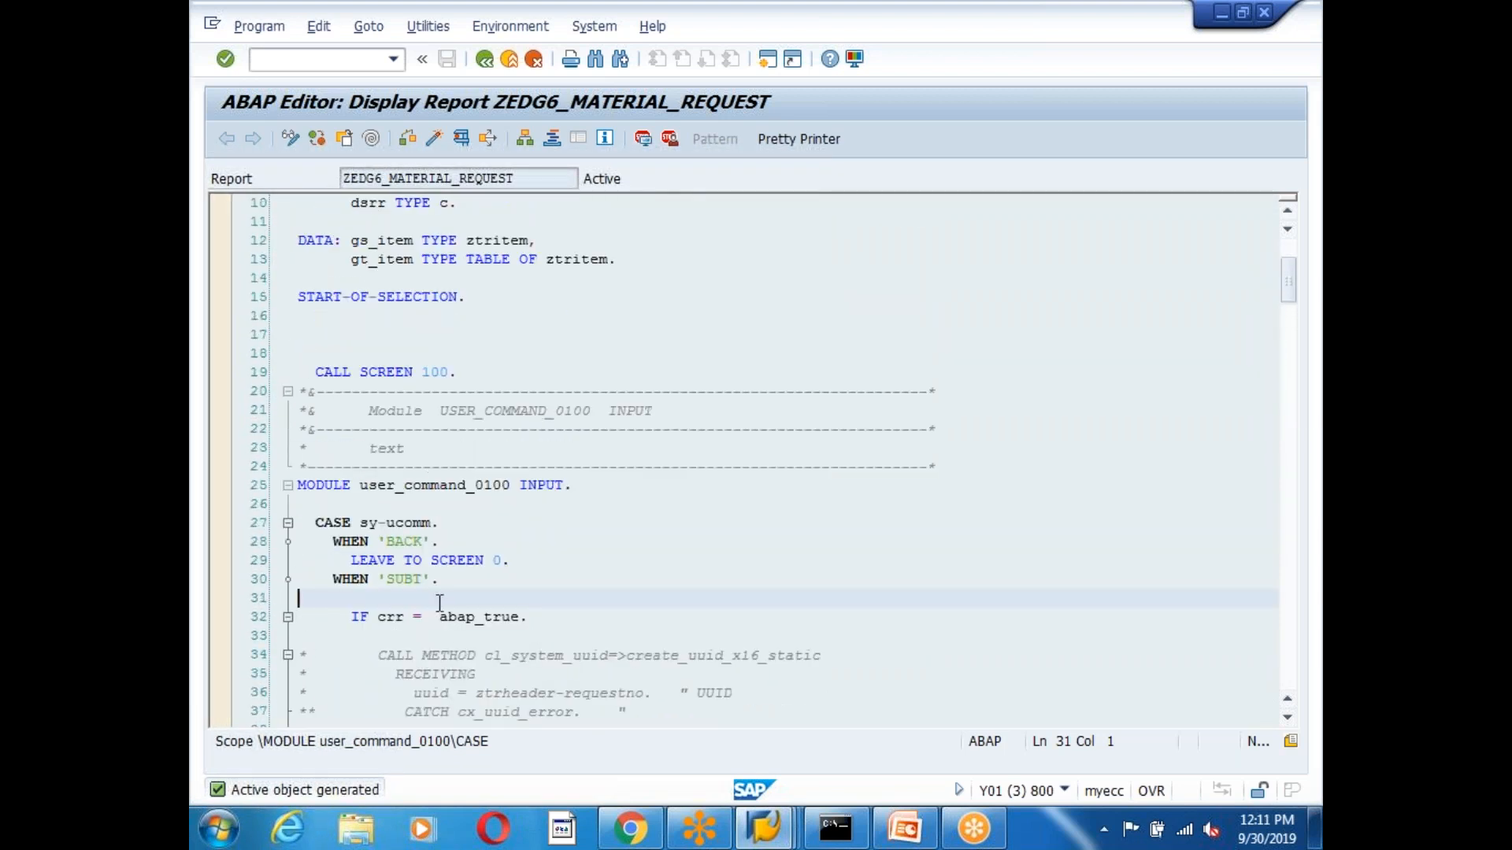
{"action": "scroll", "coordinate": [439, 603], "scroll_direction": "down", "scroll_amount": 14}
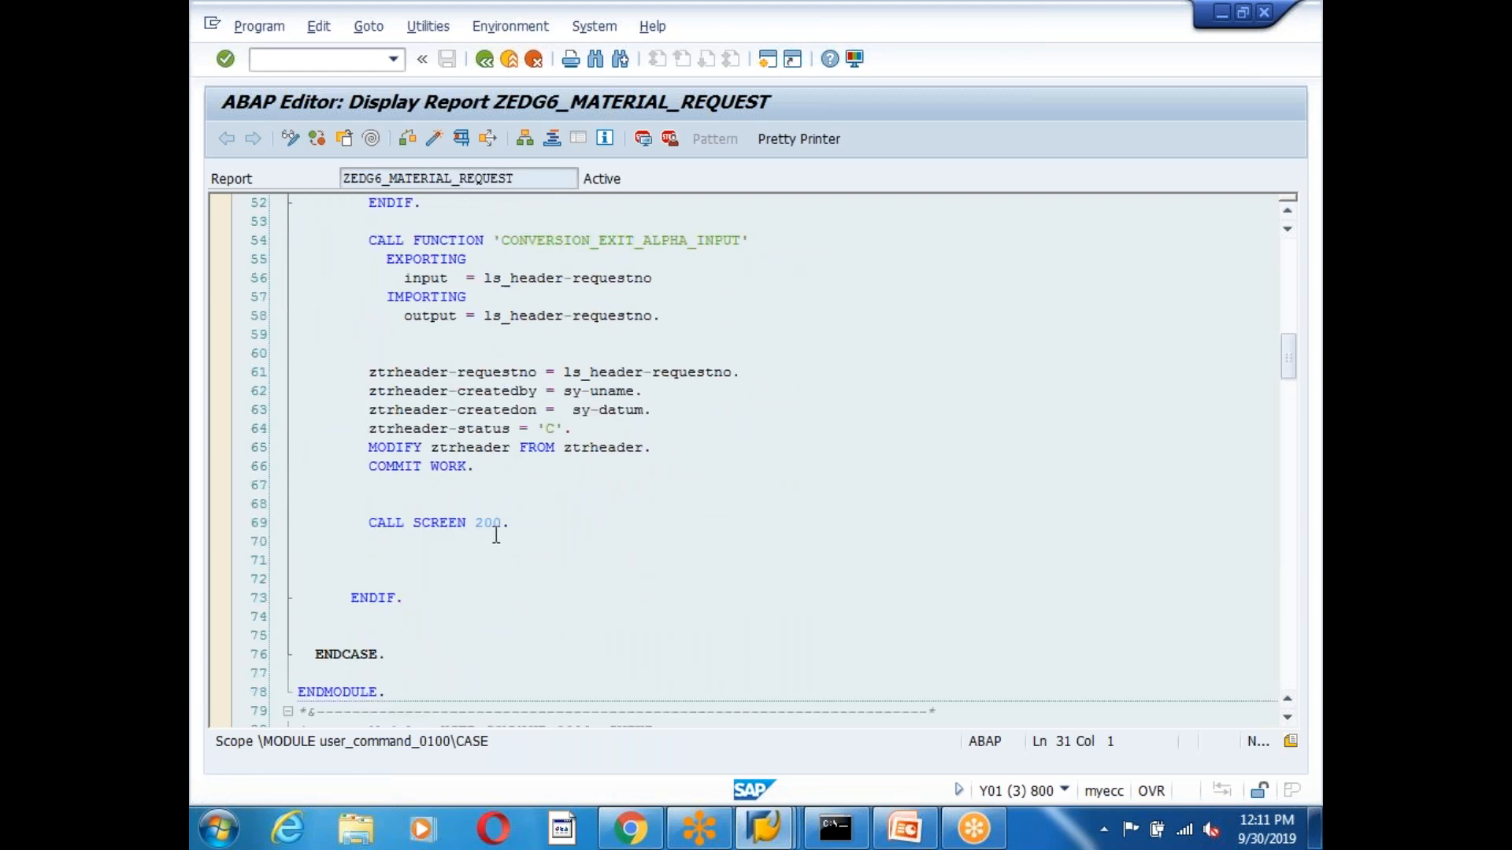
Navigate to screen 200 and review the MODIFY_SCREEN200 module's APPROVE/REJECT screen check.
{"action": "double_click", "coordinate": [491, 524]}
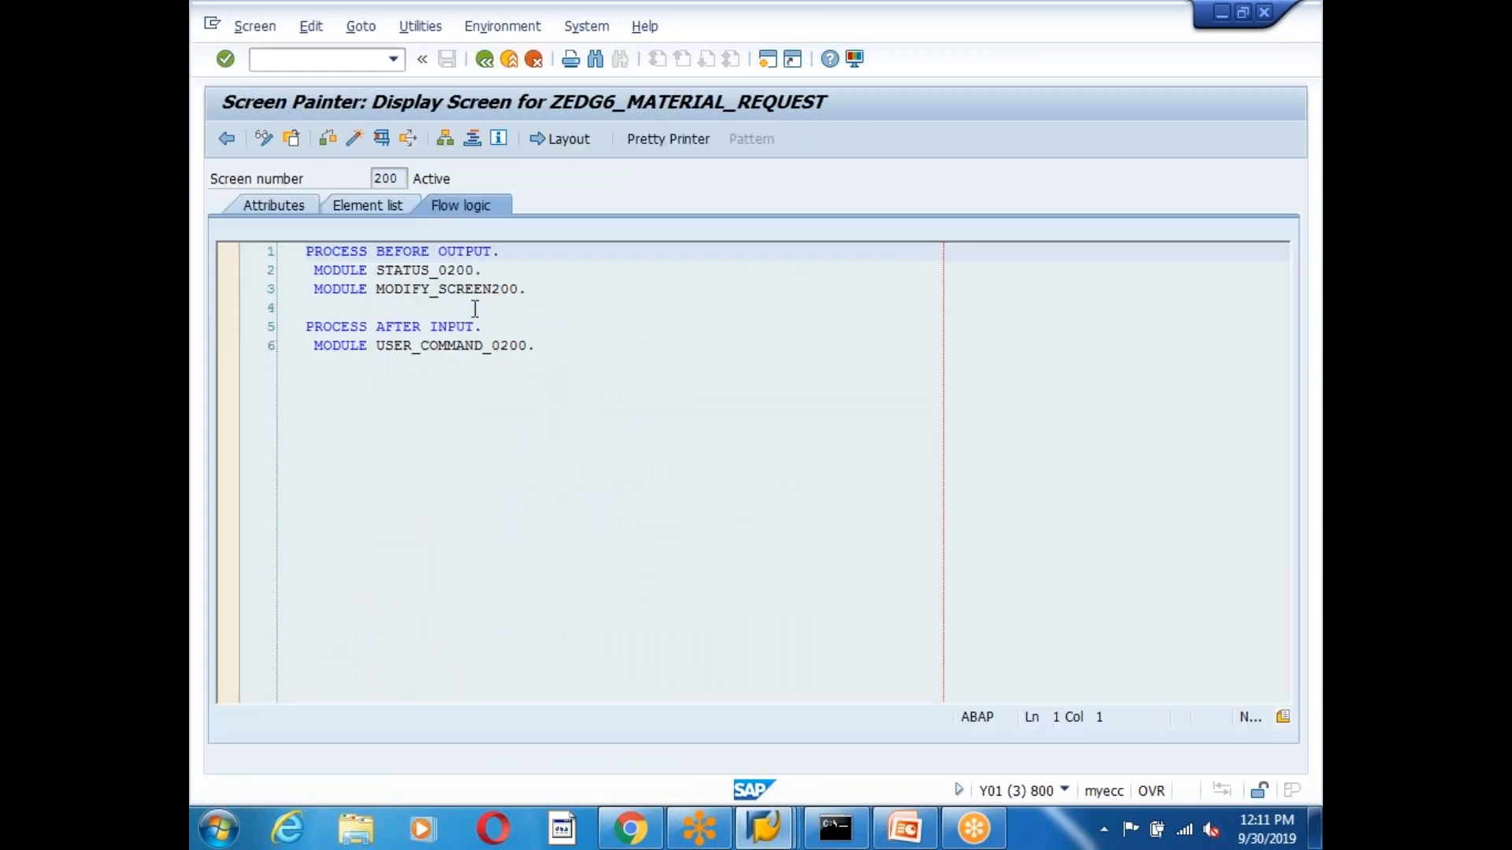
{"action": "double_click", "coordinate": [450, 290]}
{"action": "left_click", "coordinate": [405, 561]}
{"action": "left_click", "coordinate": [404, 373]}
{"action": "left_click", "coordinate": [401, 451]}
{"action": "left_click", "coordinate": [405, 522]}
{"action": "left_click_drag", "start_coordinate": [515, 544], "coordinate": [299, 543]}
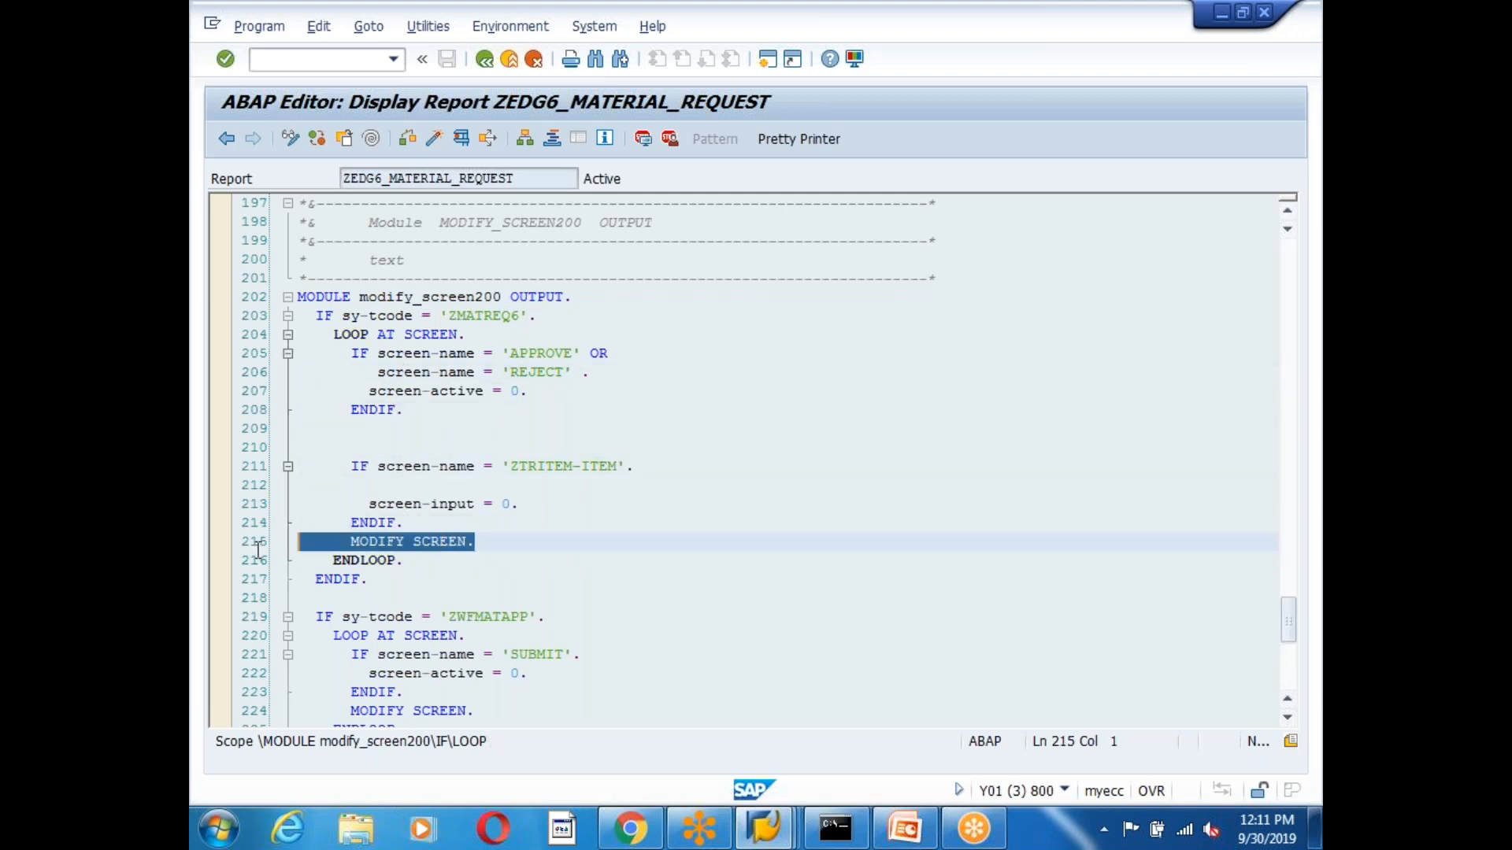
{"action": "left_click", "coordinate": [598, 582]}
{"action": "scroll", "coordinate": [622, 599], "scroll_direction": "down", "scroll_amount": 4}
{"action": "left_click", "coordinate": [515, 492]}
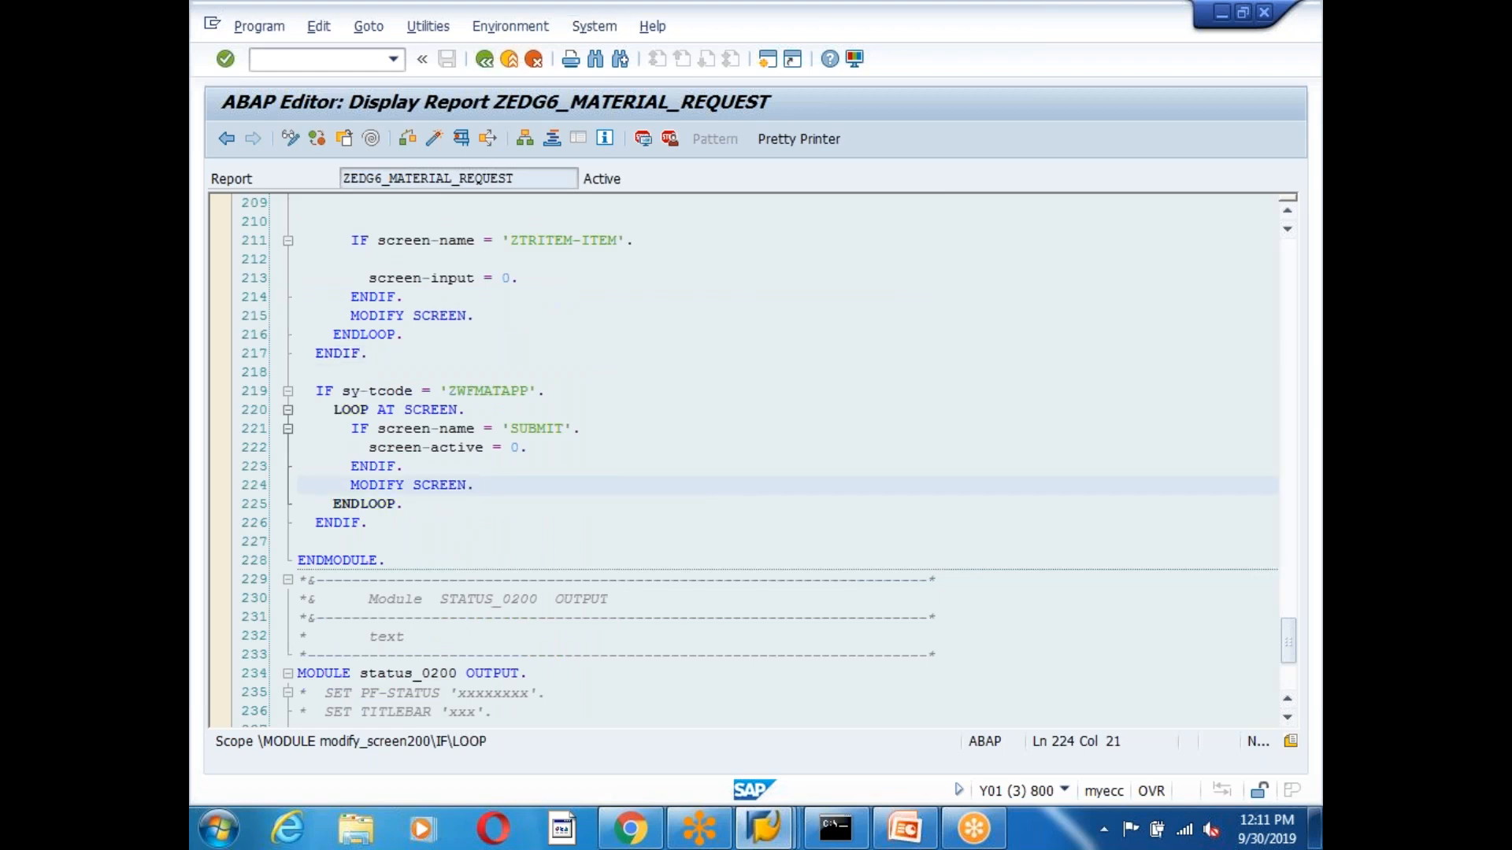
{"action": "left_click", "coordinate": [522, 562]}
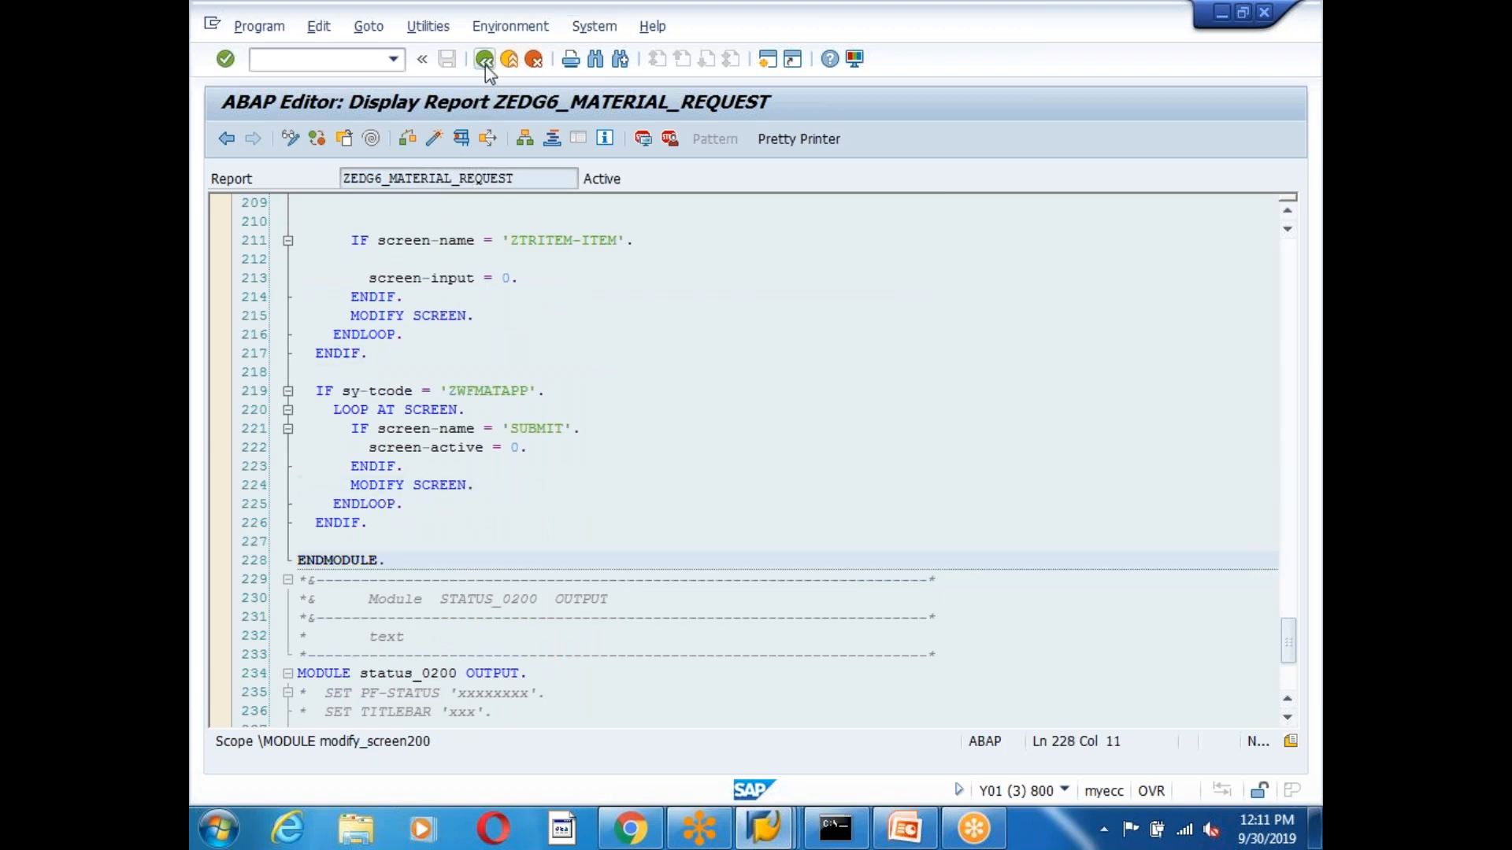
{"action": "left_click", "coordinate": [555, 581]}
Review USER_COMMAND_0200's BACK branch and workflow event call.
{"action": "scroll", "coordinate": [606, 558], "scroll_direction": "down", "scroll_amount": 6}
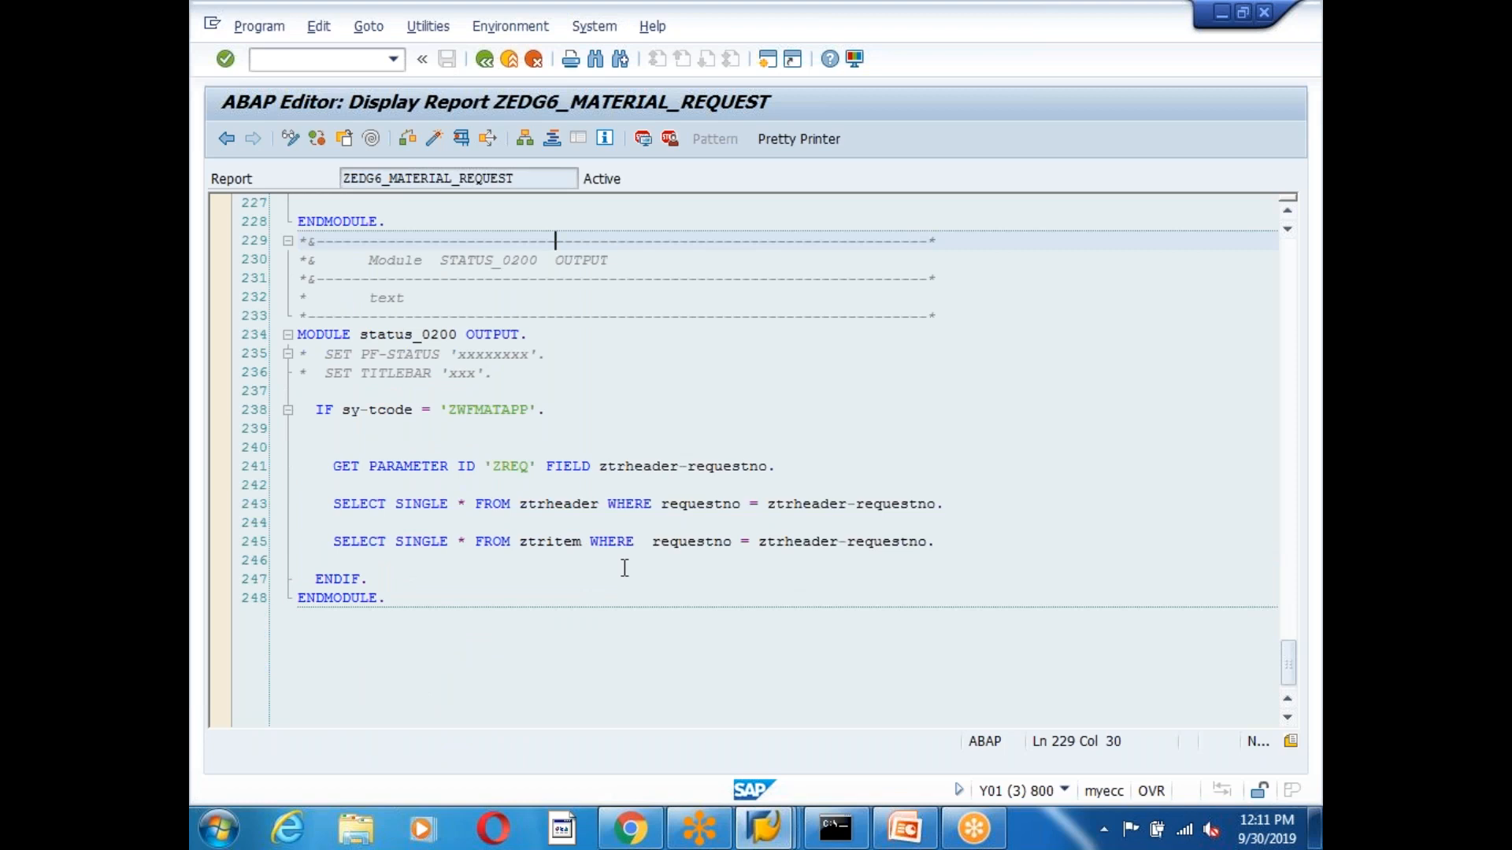
{"action": "scroll", "coordinate": [625, 568], "scroll_direction": "down", "scroll_amount": 1}
{"action": "scroll", "coordinate": [625, 569], "scroll_direction": "up", "scroll_amount": 19}
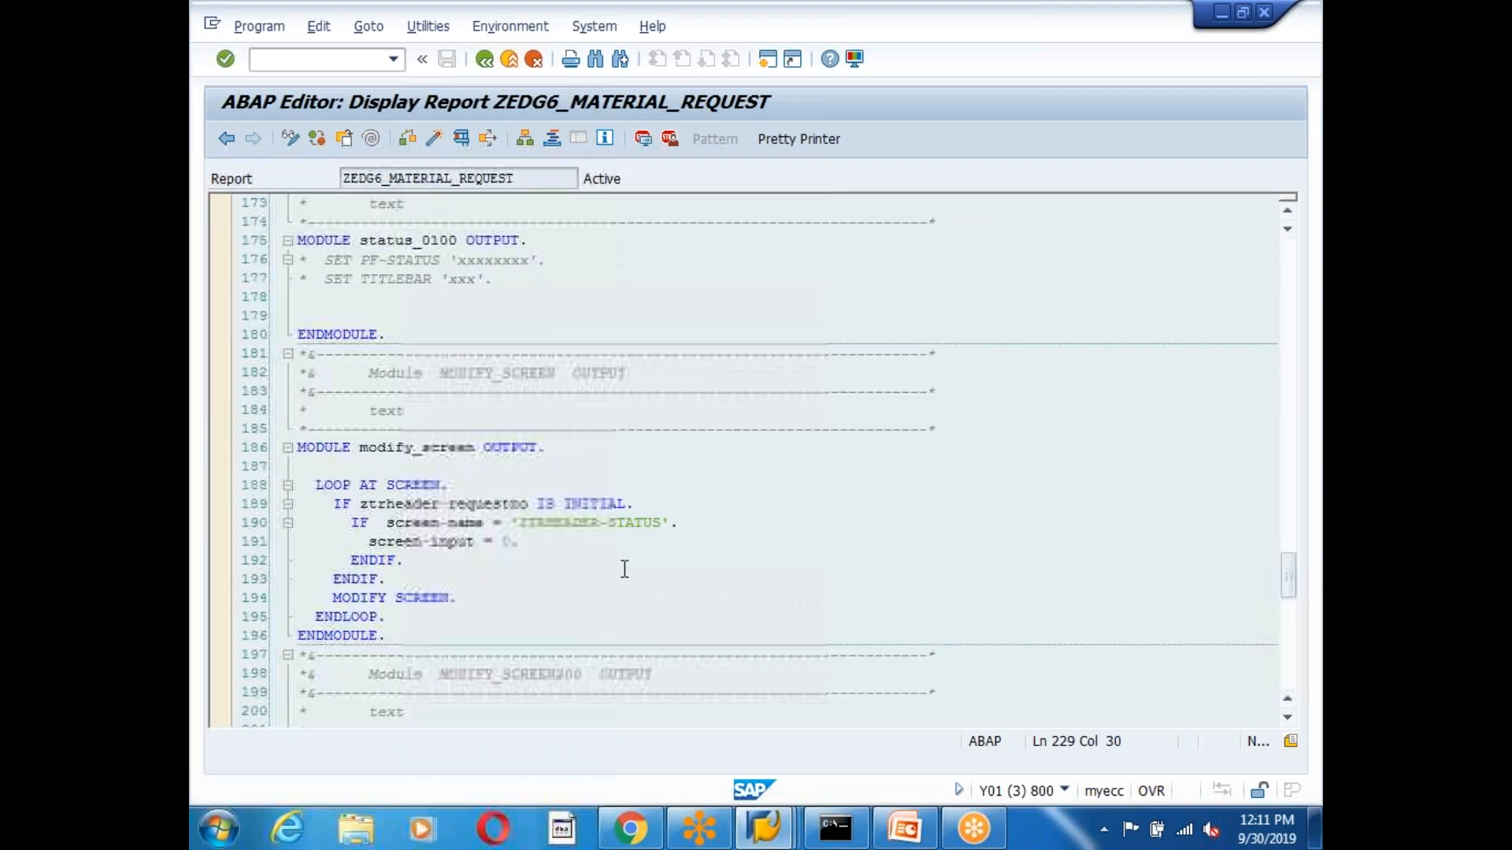
{"action": "scroll", "coordinate": [625, 568], "scroll_direction": "up", "scroll_amount": 4}
{"action": "scroll", "coordinate": [624, 569], "scroll_direction": "up", "scroll_amount": 20}
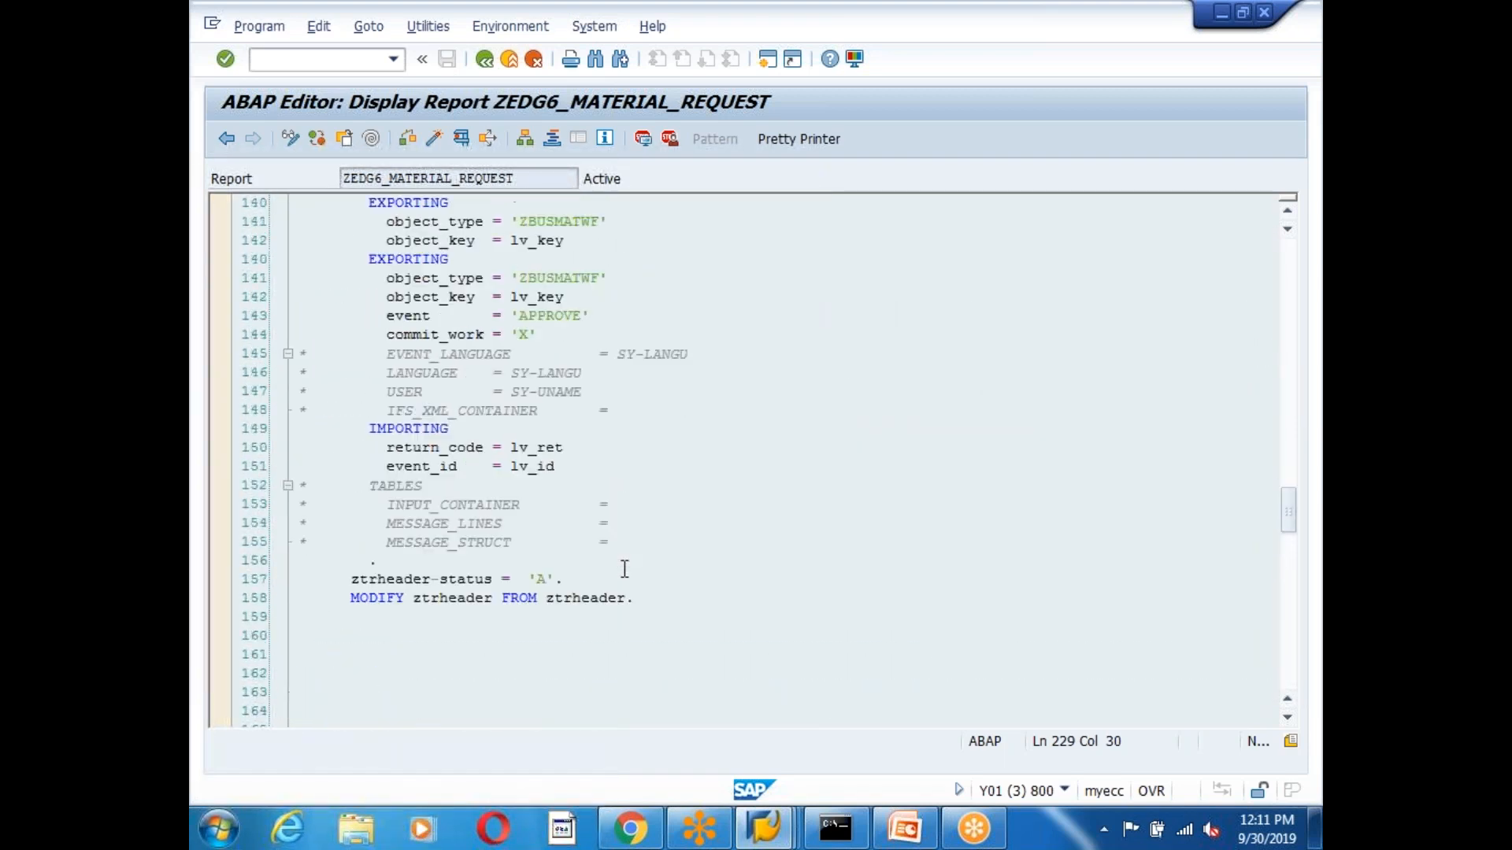
{"action": "scroll", "coordinate": [625, 568], "scroll_direction": "up", "scroll_amount": 2}
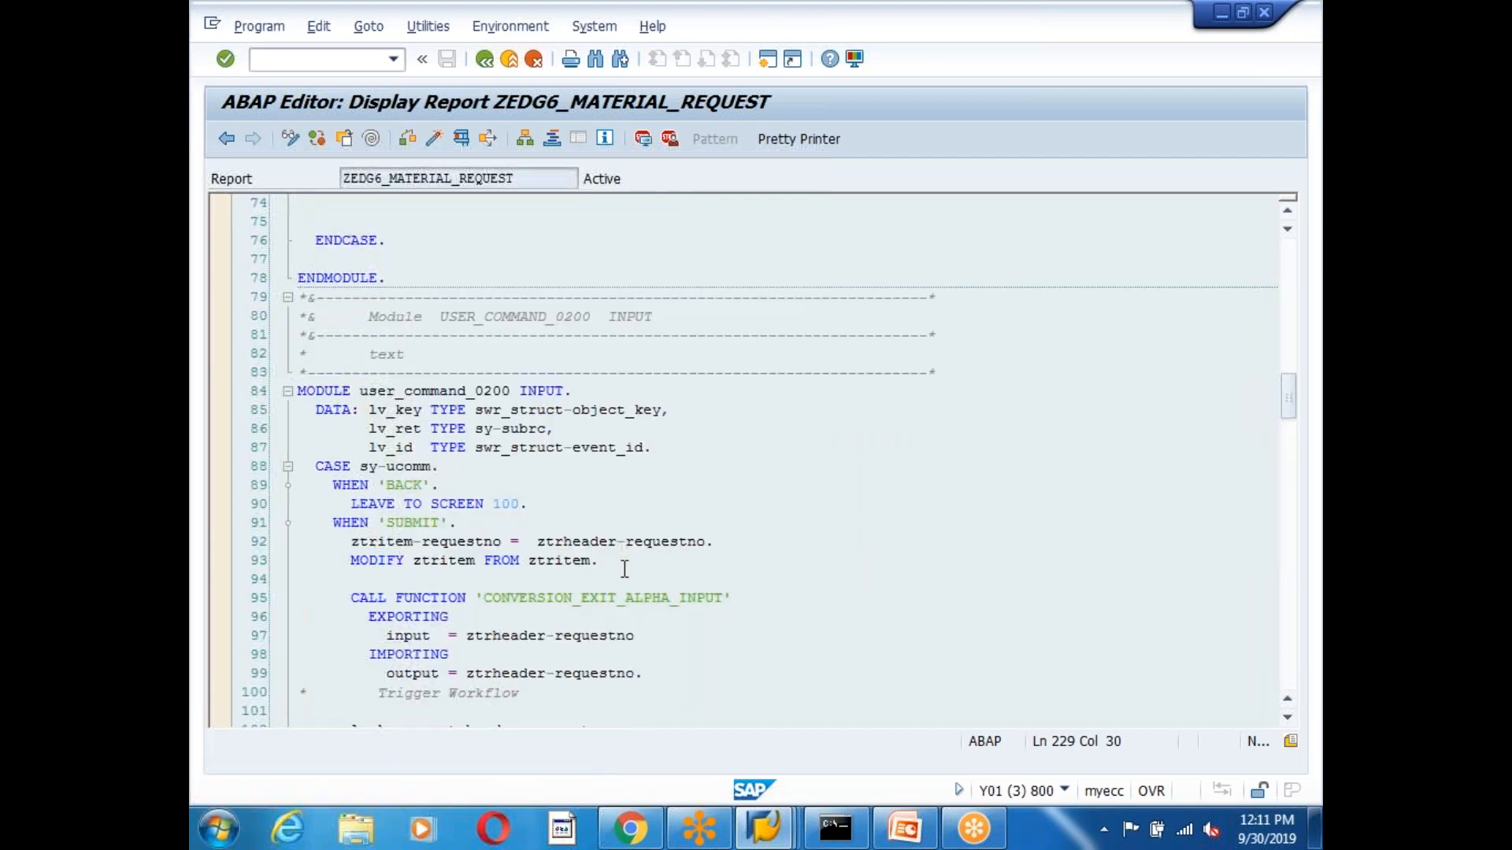
{"action": "left_click", "coordinate": [461, 391]}
{"action": "left_click", "coordinate": [470, 506]}
{"action": "left_click", "coordinate": [477, 578]}
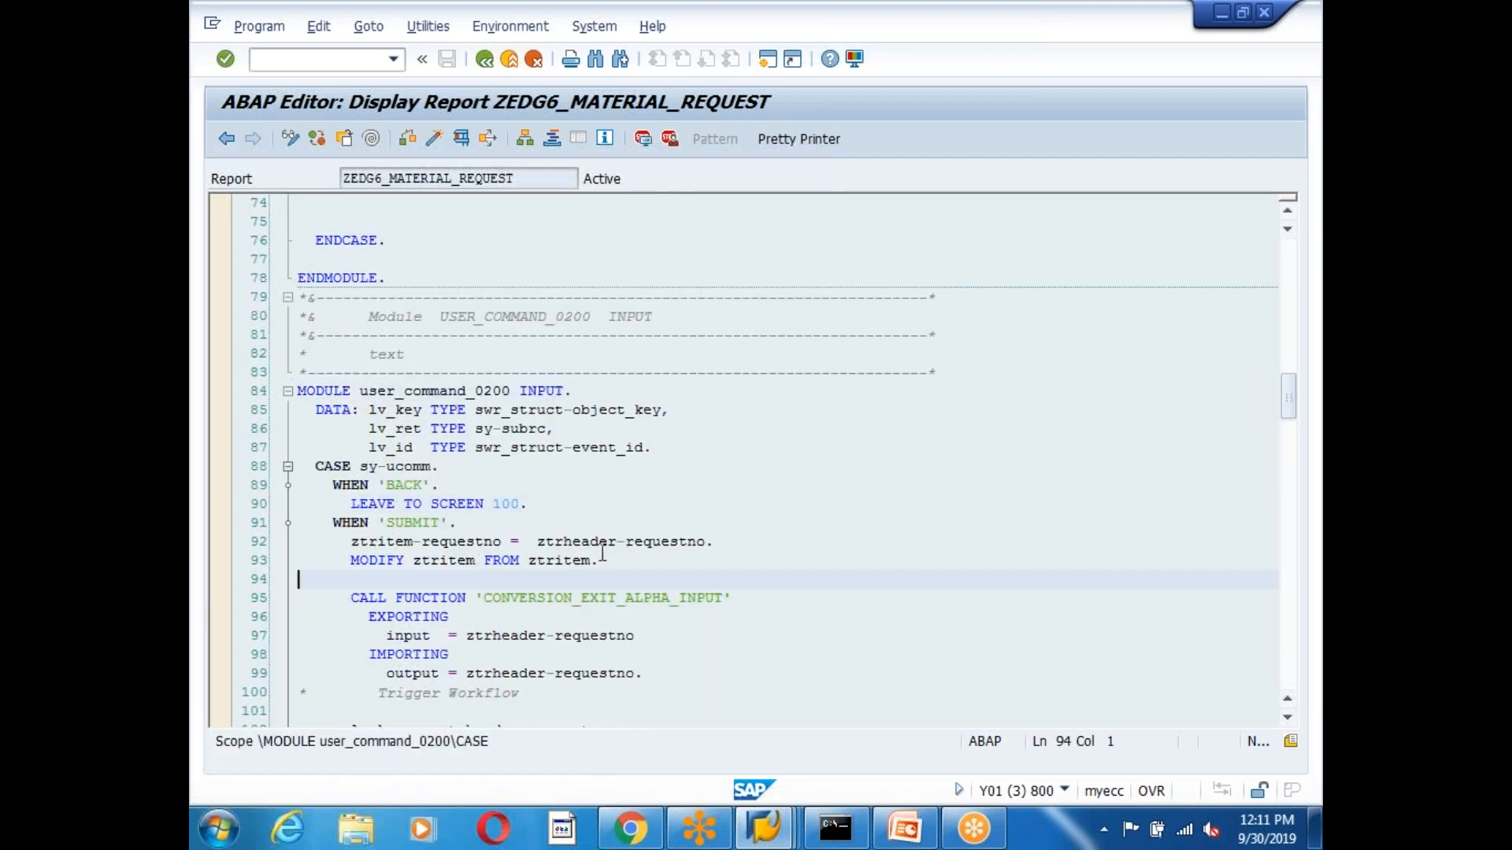
{"action": "scroll", "coordinate": [551, 547], "scroll_direction": "down", "scroll_amount": 5}
{"action": "left_click", "coordinate": [563, 504]}
{"action": "scroll", "coordinate": [563, 520], "scroll_direction": "down", "scroll_amount": 7}
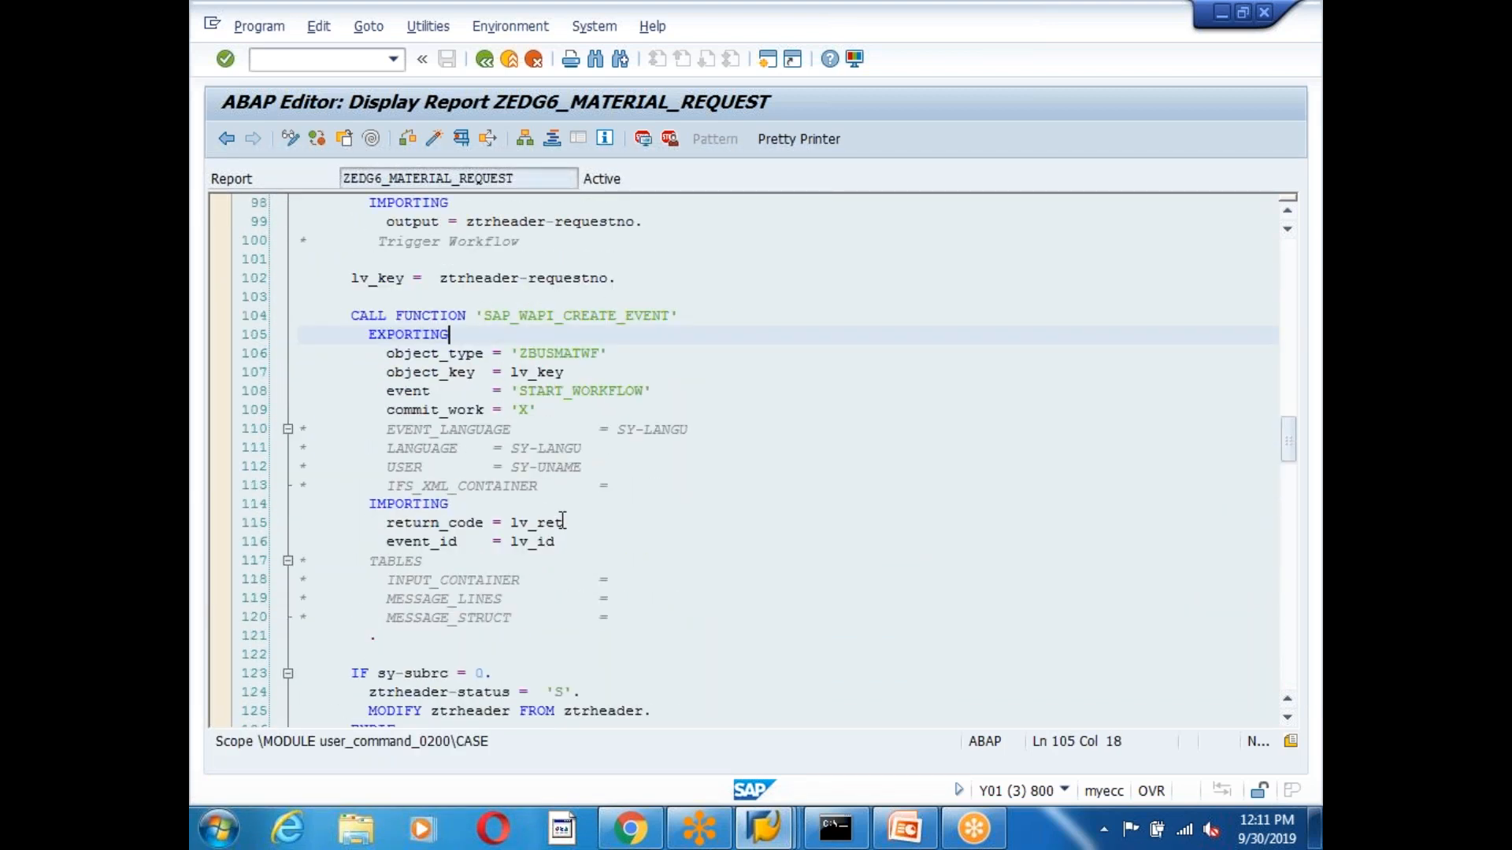
{"action": "scroll", "coordinate": [563, 521], "scroll_direction": "down", "scroll_amount": 1}
Set a session breakpoint on the CASE sy-ucomm line.
{"action": "left_click", "coordinate": [432, 484]}
{"action": "scroll", "coordinate": [563, 575], "scroll_direction": "up", "scroll_amount": 9}
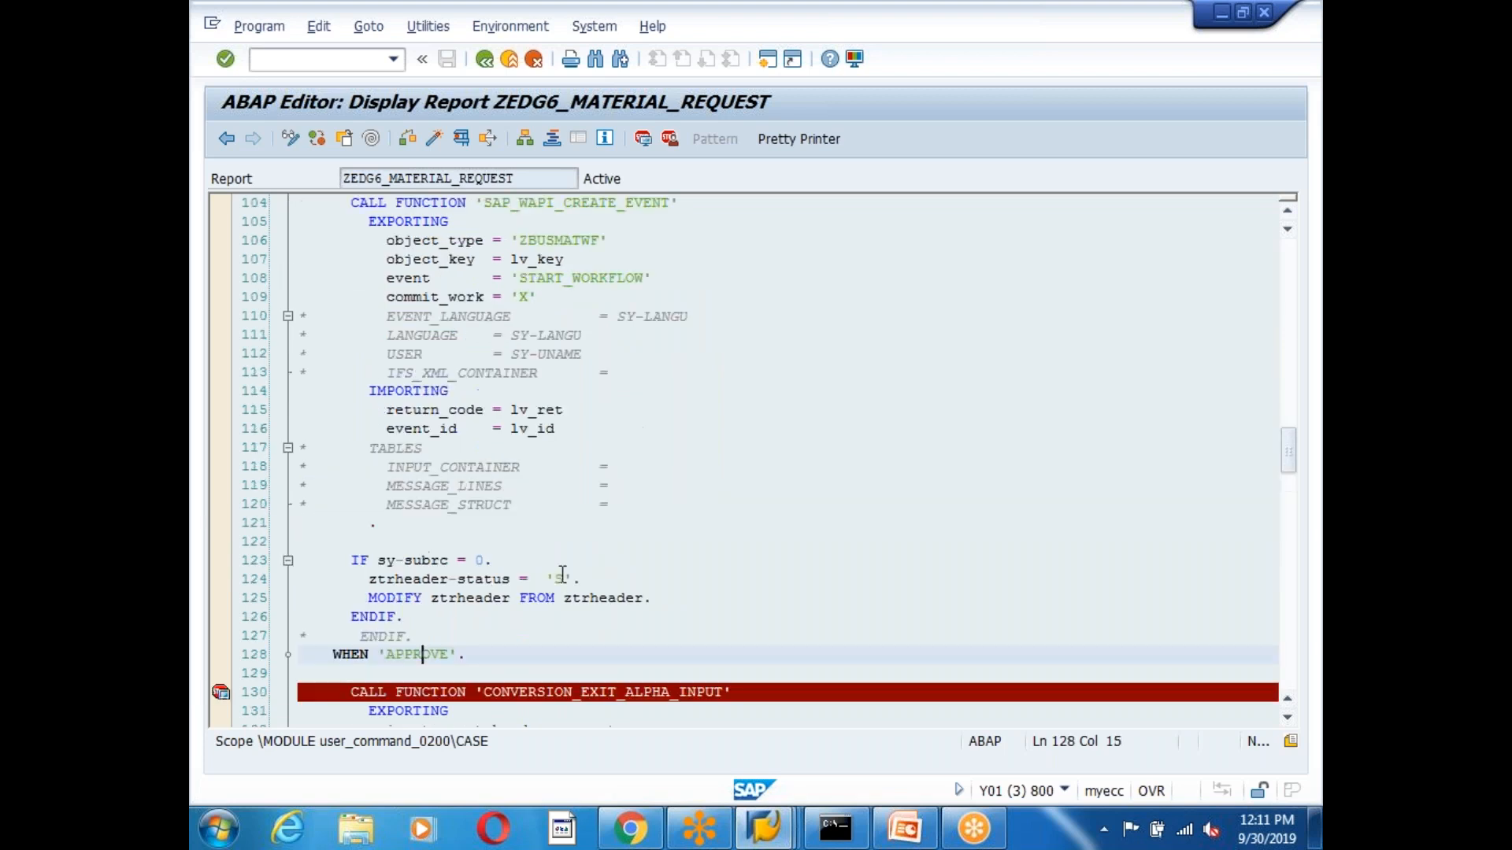
{"action": "scroll", "coordinate": [564, 575], "scroll_direction": "up", "scroll_amount": 4}
{"action": "left_click", "coordinate": [329, 470]}
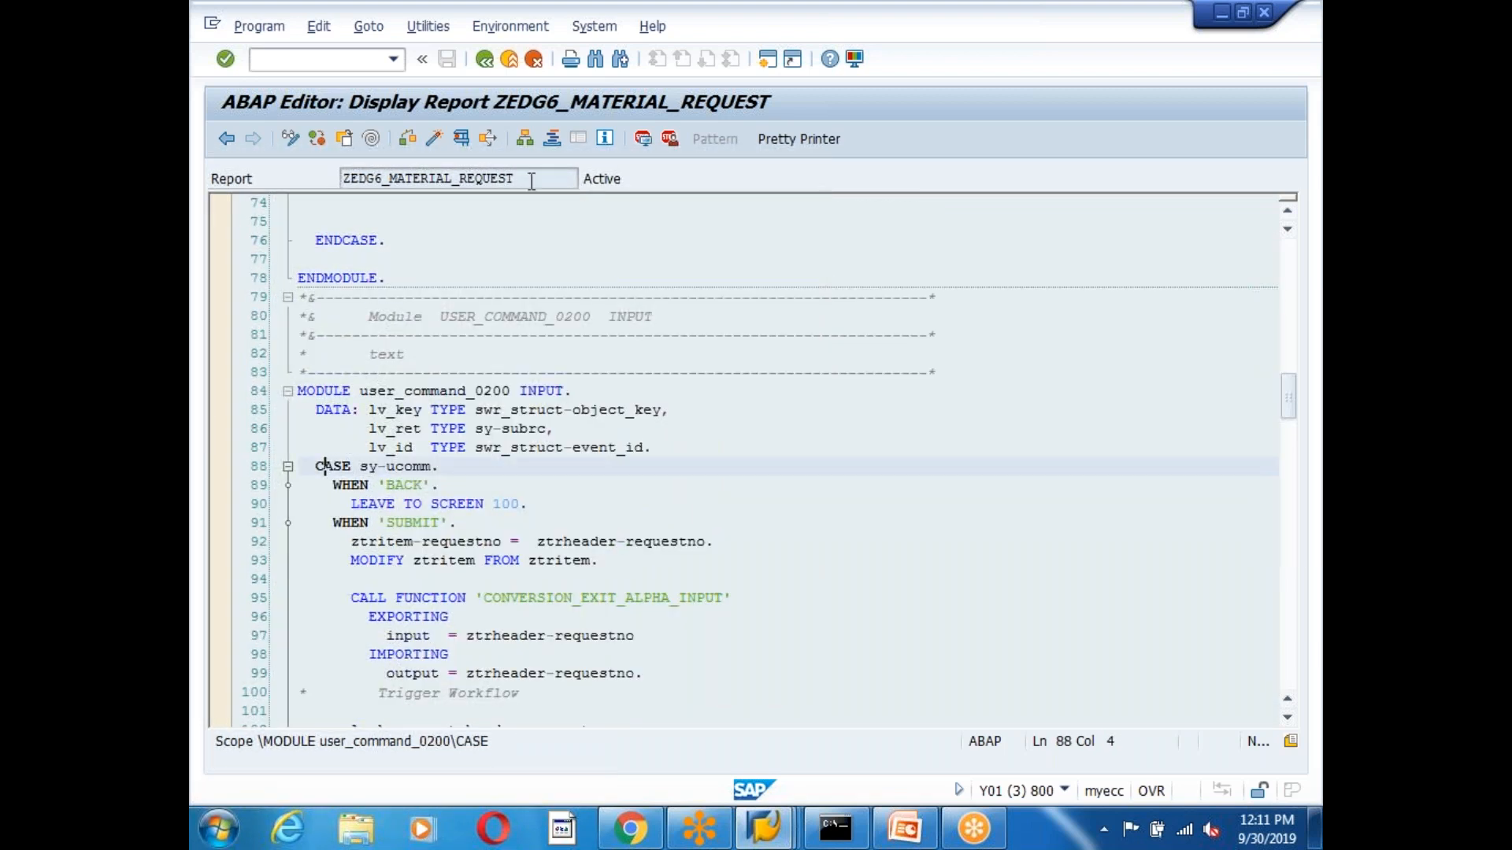
{"action": "left_click", "coordinate": [643, 139]}
Check the WHEN 'APPROVE' branch on line 128, then switch to the request screen window.
{"action": "left_click", "coordinate": [674, 596]}
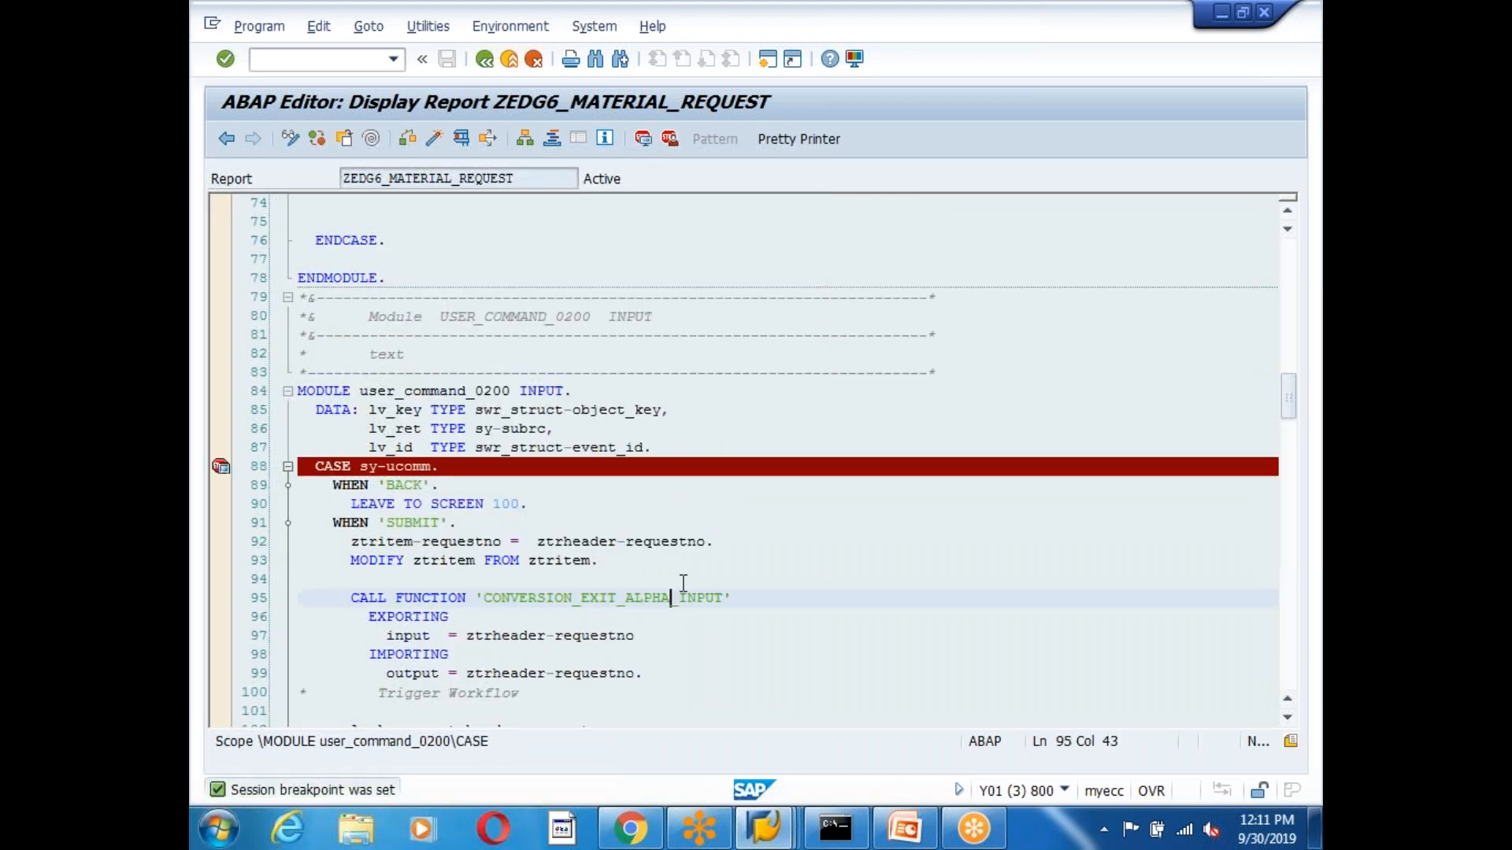
{"action": "scroll", "coordinate": [779, 542], "scroll_direction": "down", "scroll_amount": 13}
{"action": "double_click", "coordinate": [386, 486]}
{"action": "left_click", "coordinate": [652, 472]}
{"action": "scroll", "coordinate": [655, 497], "scroll_direction": "down", "scroll_amount": 4}
{"action": "scroll", "coordinate": [654, 497], "scroll_direction": "up", "scroll_amount": 4}
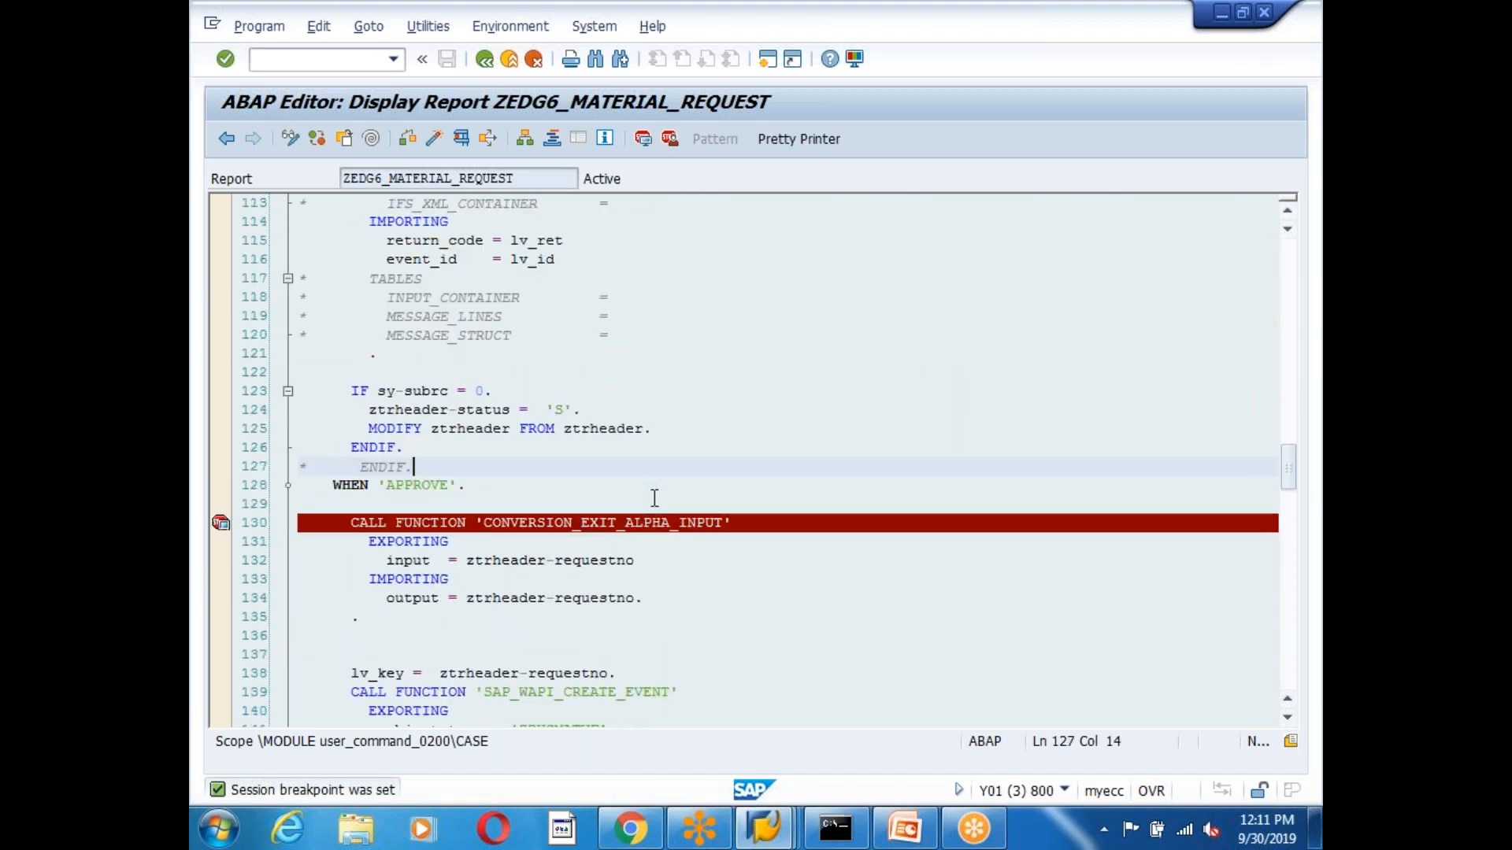
{"action": "key", "text": "alt+Tab"}
{"action": "left_click", "coordinate": [763, 827]}
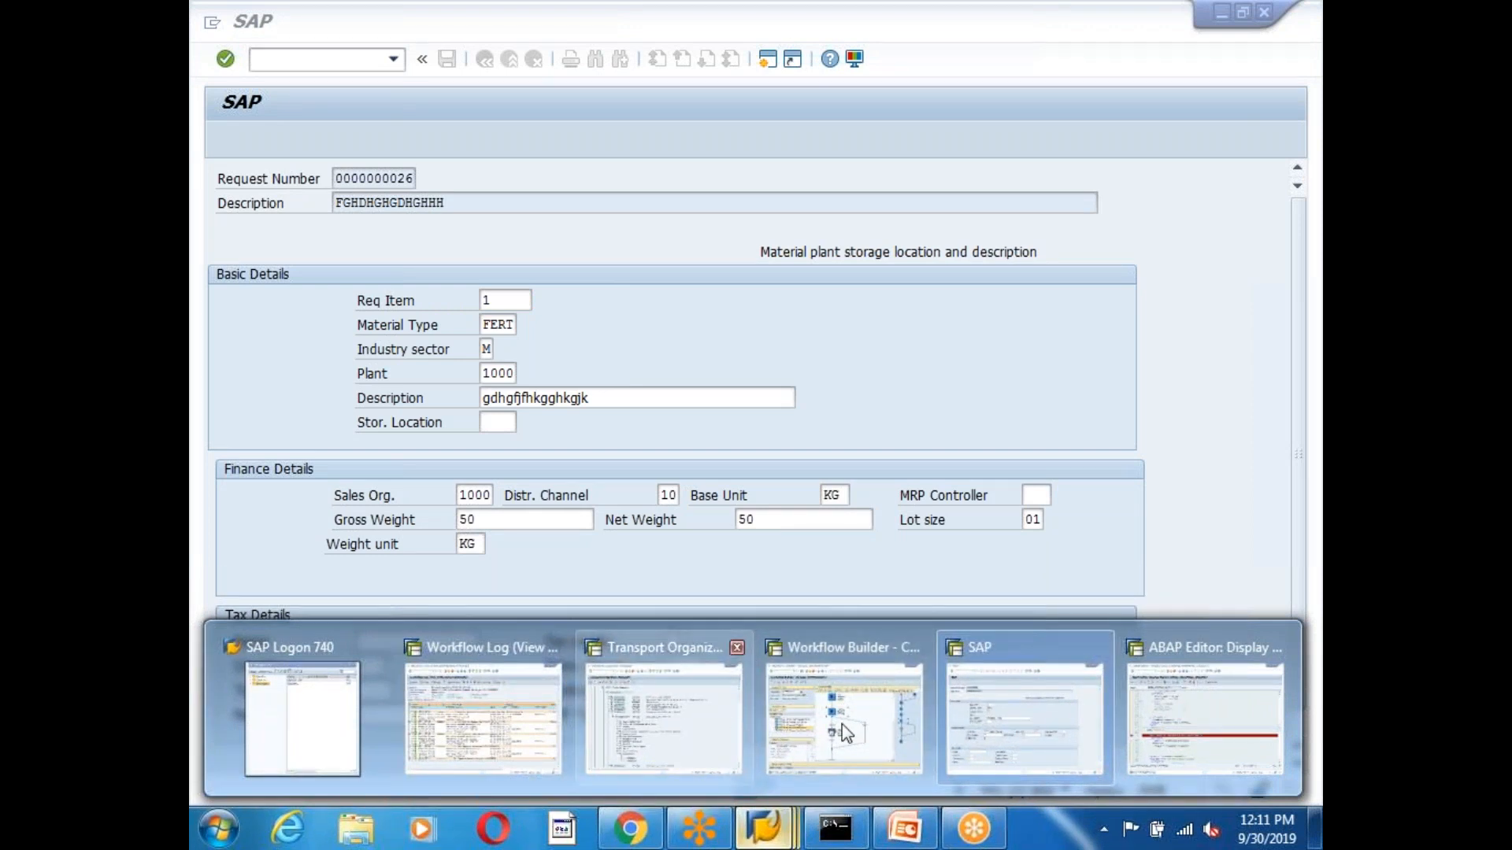
Bring the material request screen forward and leave it to hit the breakpoint.
{"action": "left_click", "coordinate": [1027, 721]}
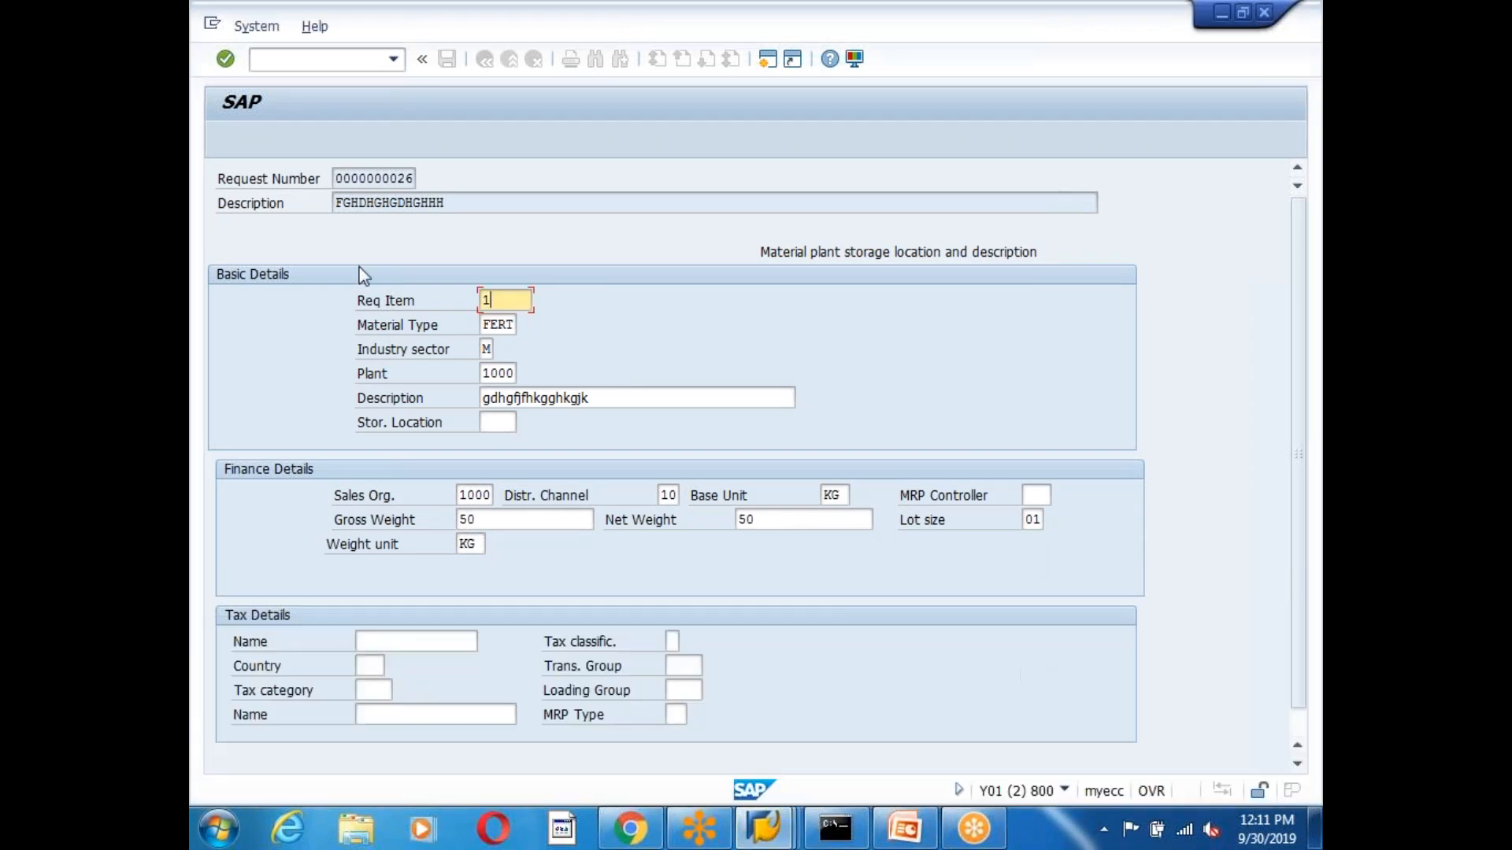
{"action": "scroll", "coordinate": [989, 673], "scroll_direction": "down", "scroll_amount": 1}
{"action": "left_click", "coordinate": [1101, 760]}
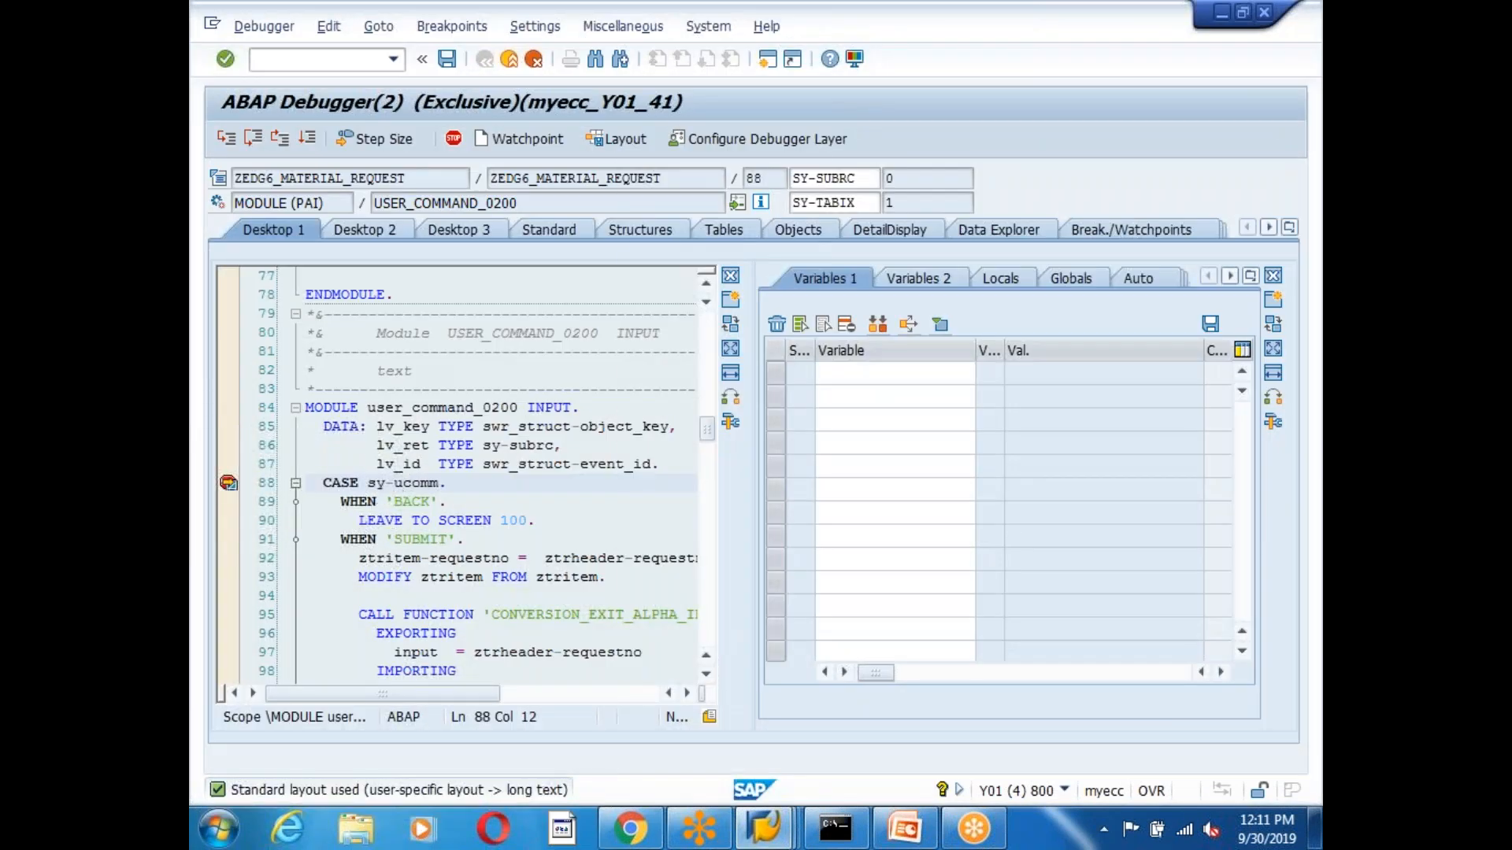
Confirm SY-UCOMM holds BACK in the debugger, continue, and return to Business Workplace.
{"action": "double_click", "coordinate": [405, 483]}
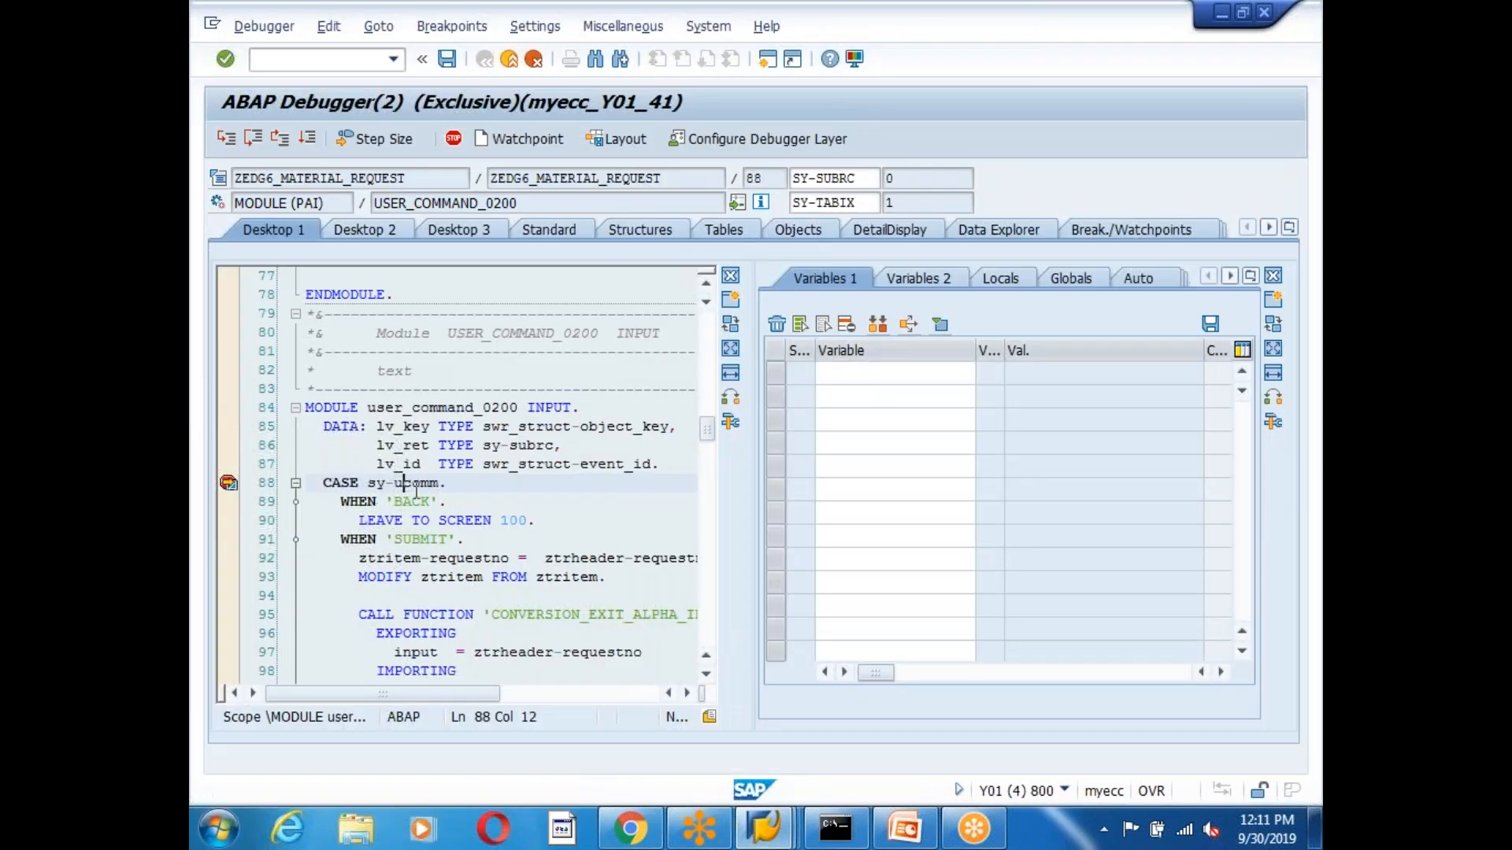
{"action": "left_click_drag", "start_coordinate": [1041, 375], "coordinate": [1021, 375]}
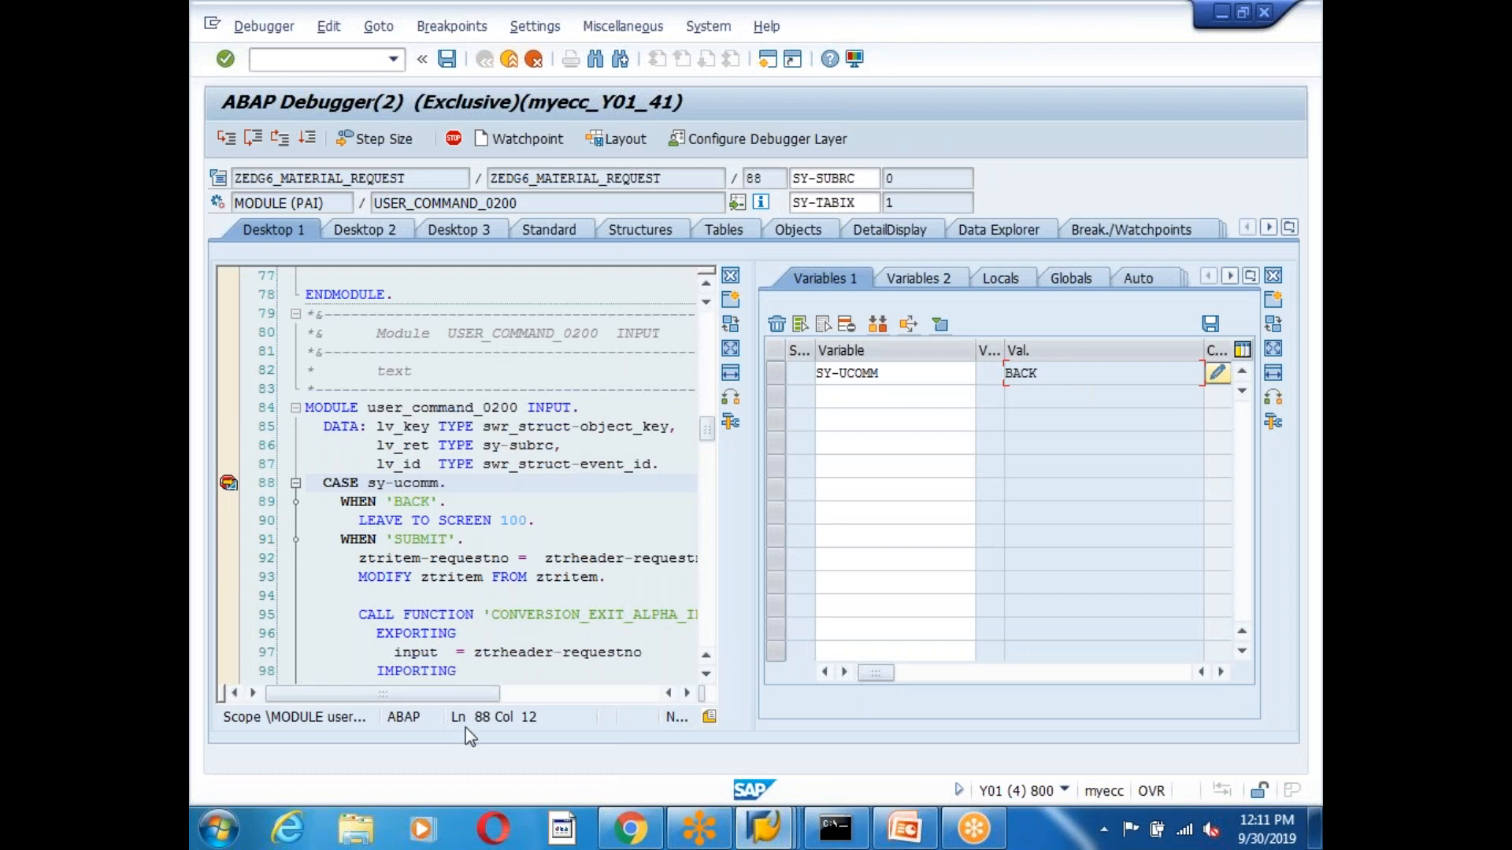
{"action": "left_click", "coordinate": [866, 536]}
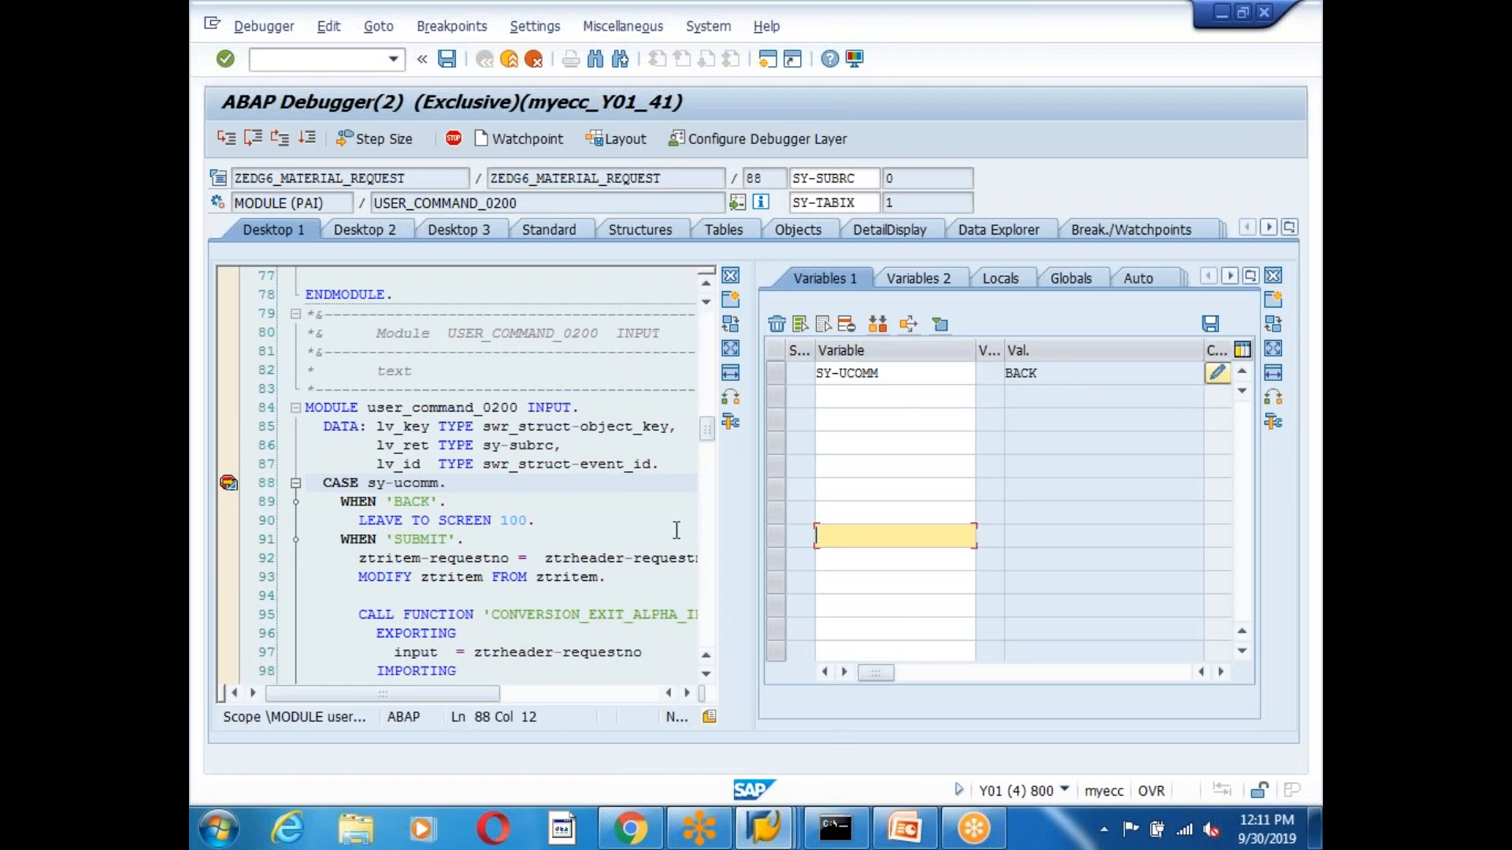
{"action": "left_click", "coordinate": [312, 140]}
{"action": "left_click", "coordinate": [416, 371]}
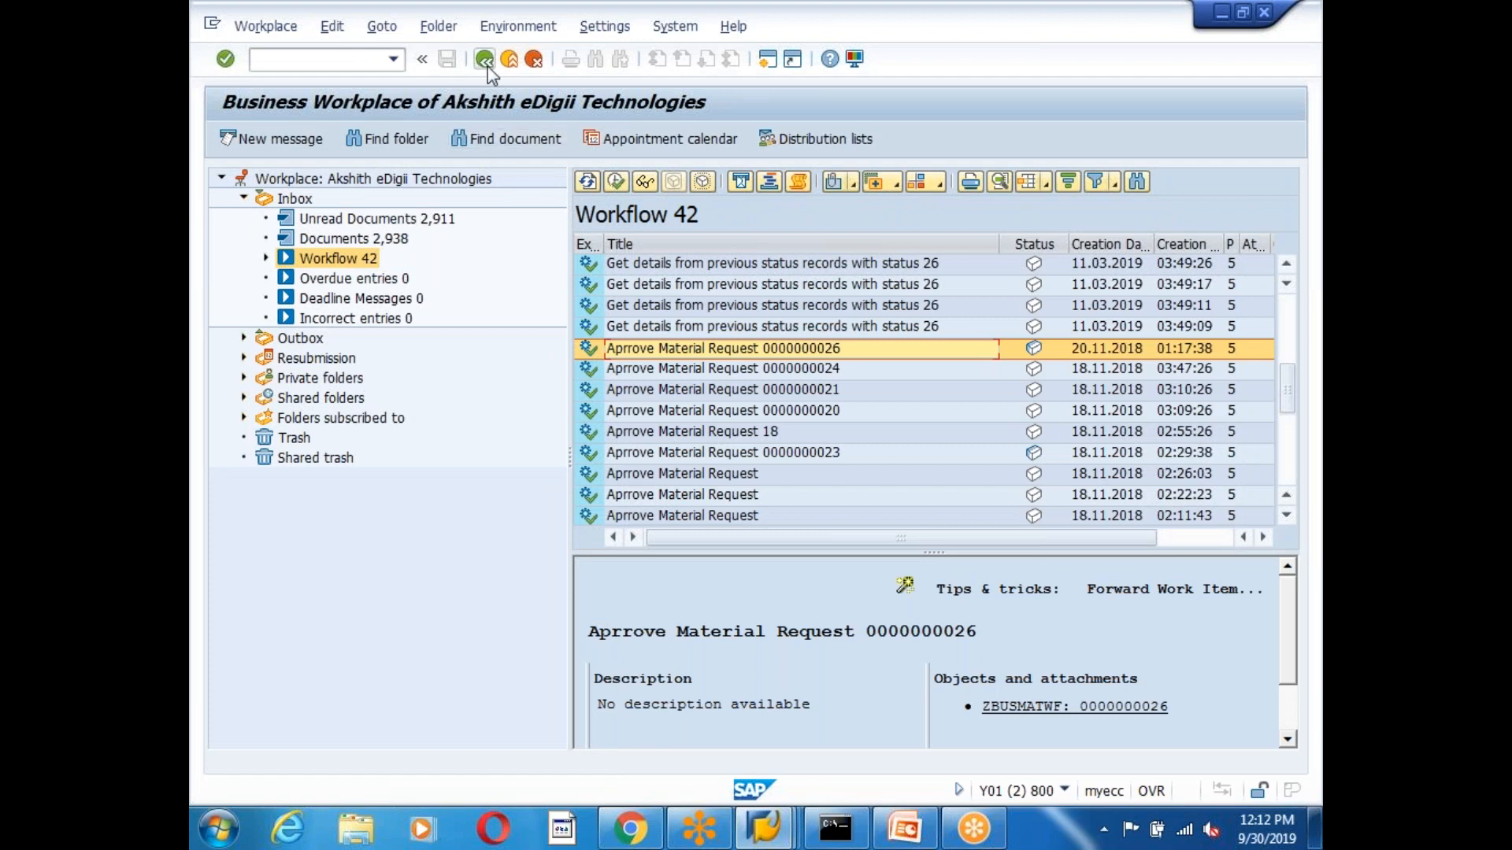
{"action": "left_click", "coordinate": [488, 64]}
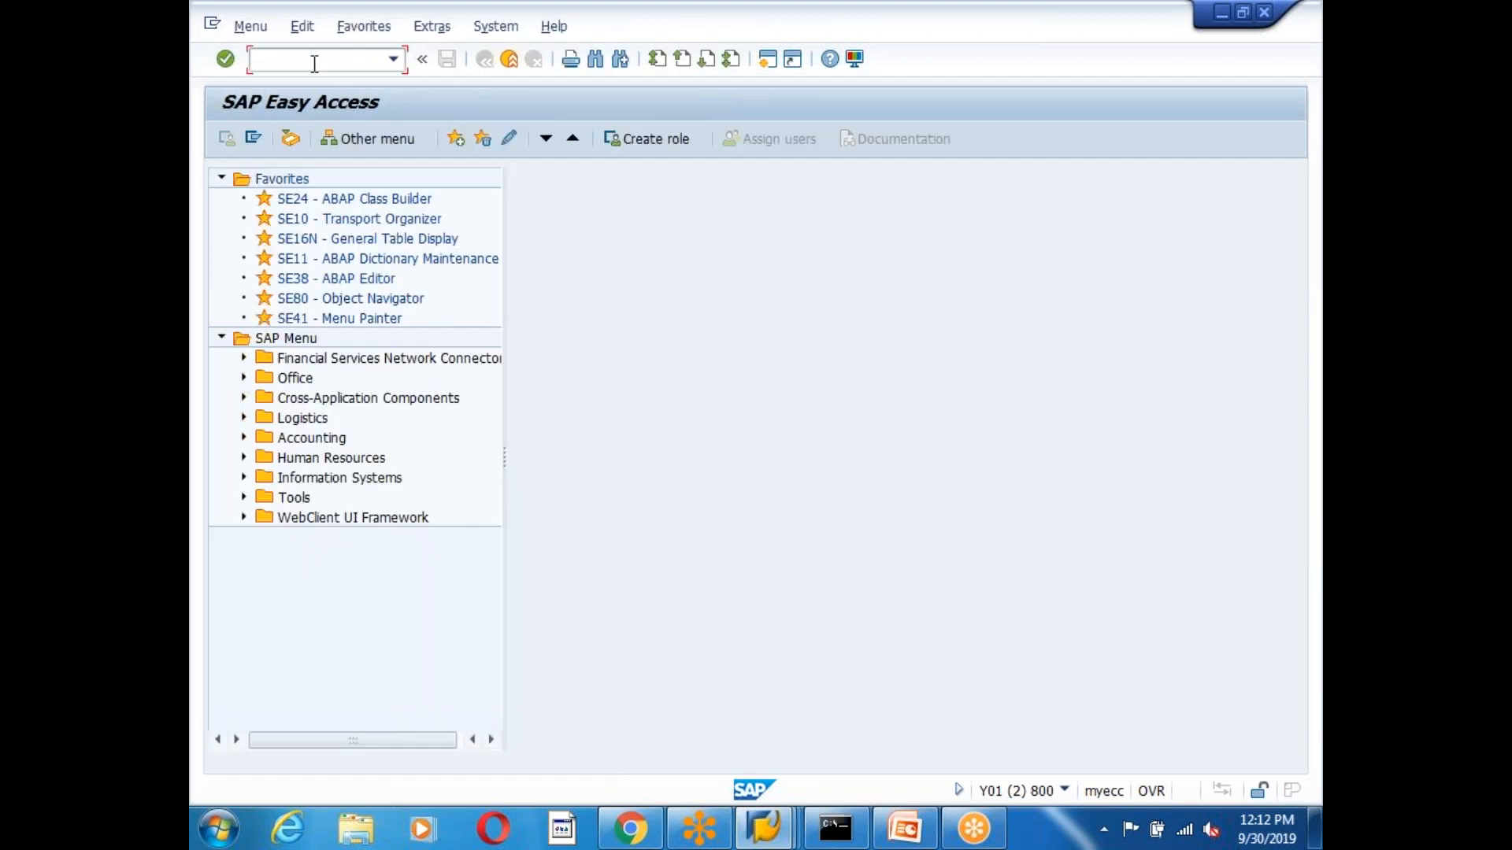
{"action": "key", "text": "Return"}
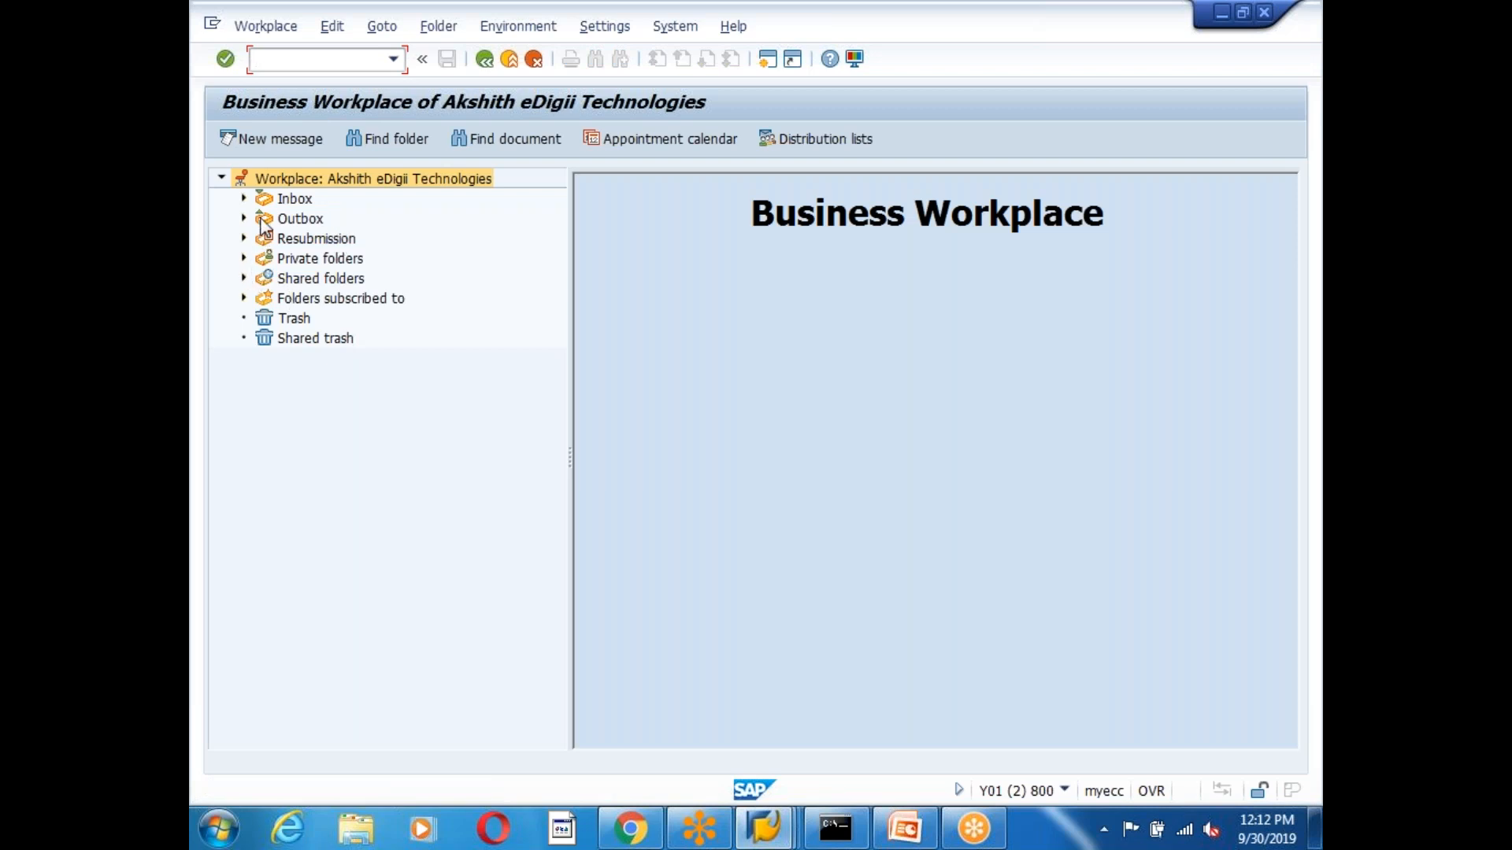
{"action": "left_click", "coordinate": [244, 199]}
{"action": "left_click", "coordinate": [359, 259]}
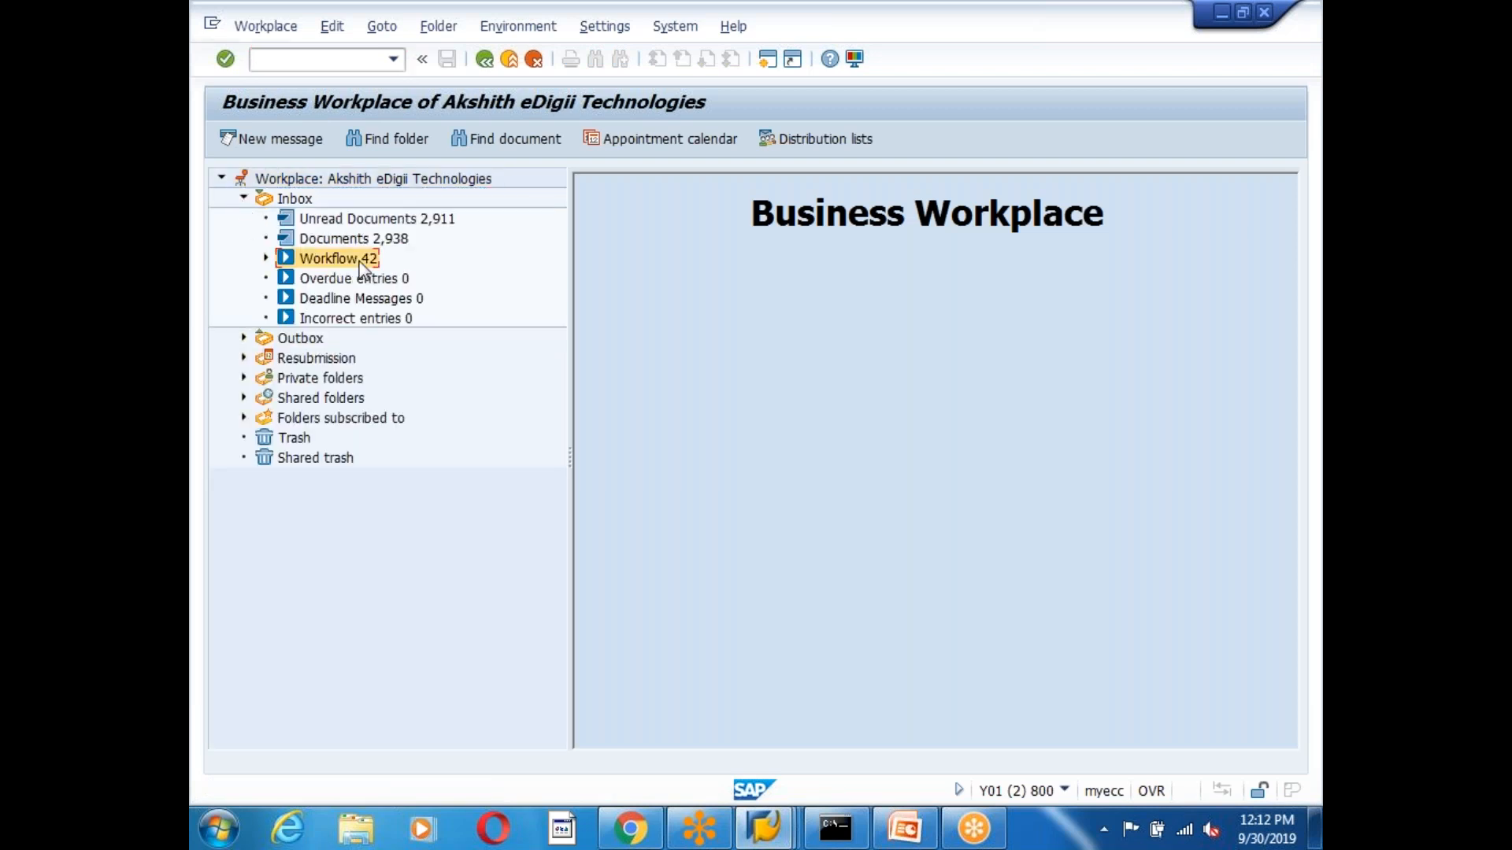
{"action": "scroll", "coordinate": [888, 399], "scroll_direction": "down", "scroll_amount": 4}
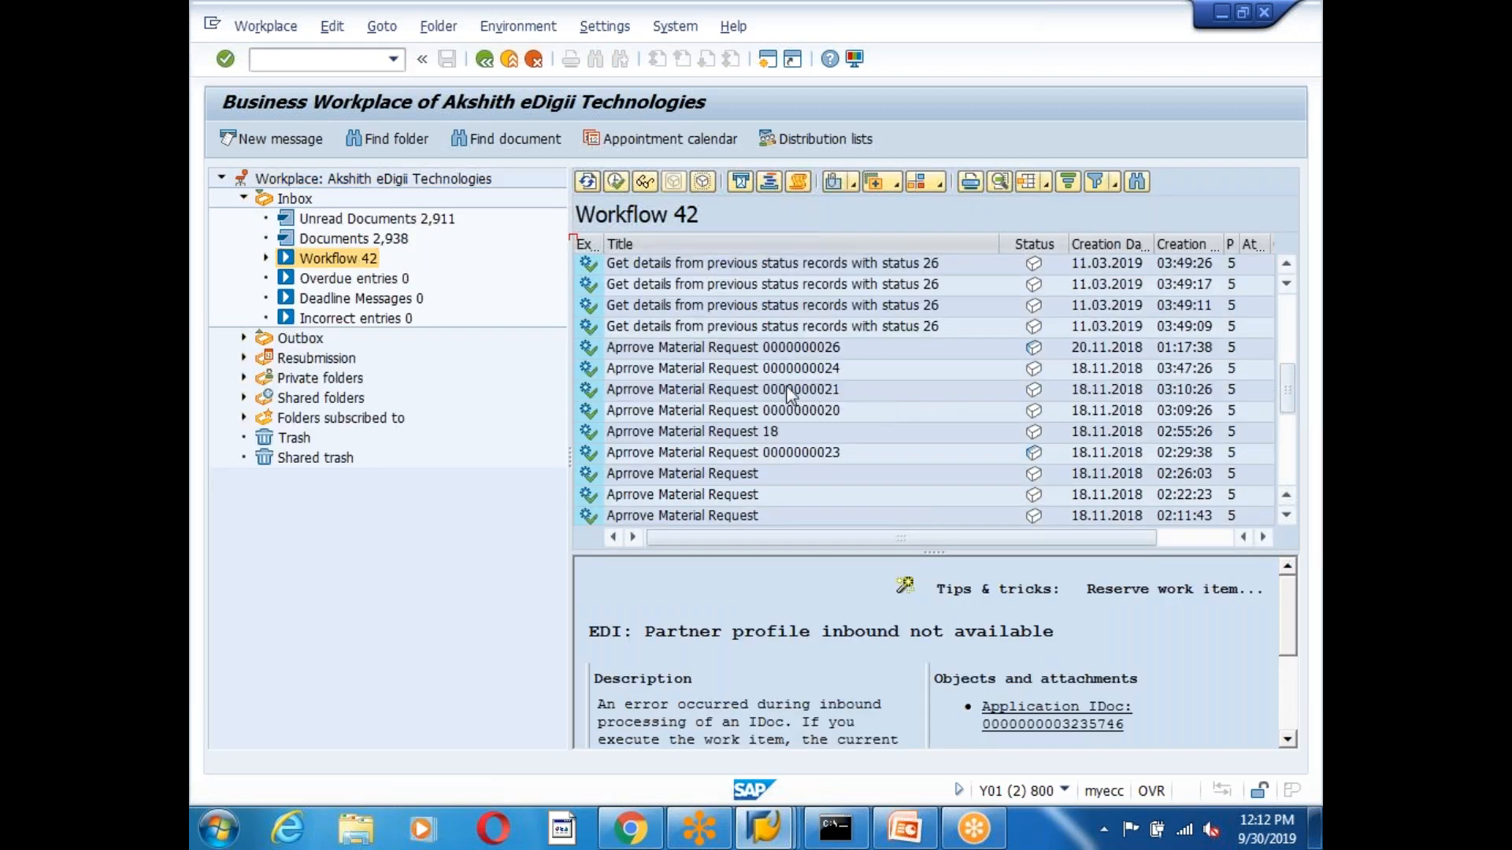
{"action": "left_click", "coordinate": [767, 351]}
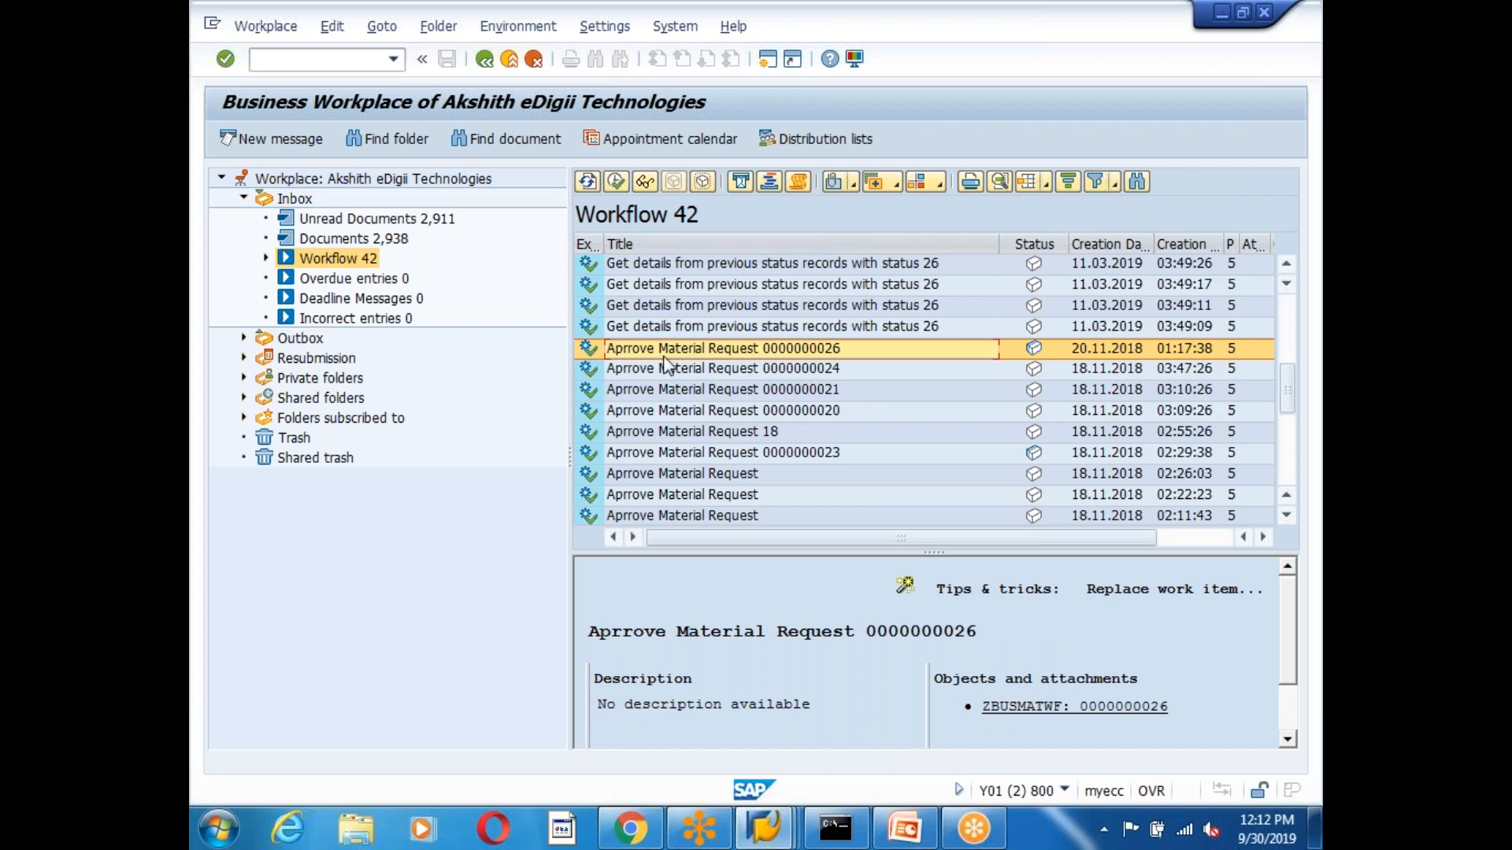
{"action": "double_click", "coordinate": [766, 354]}
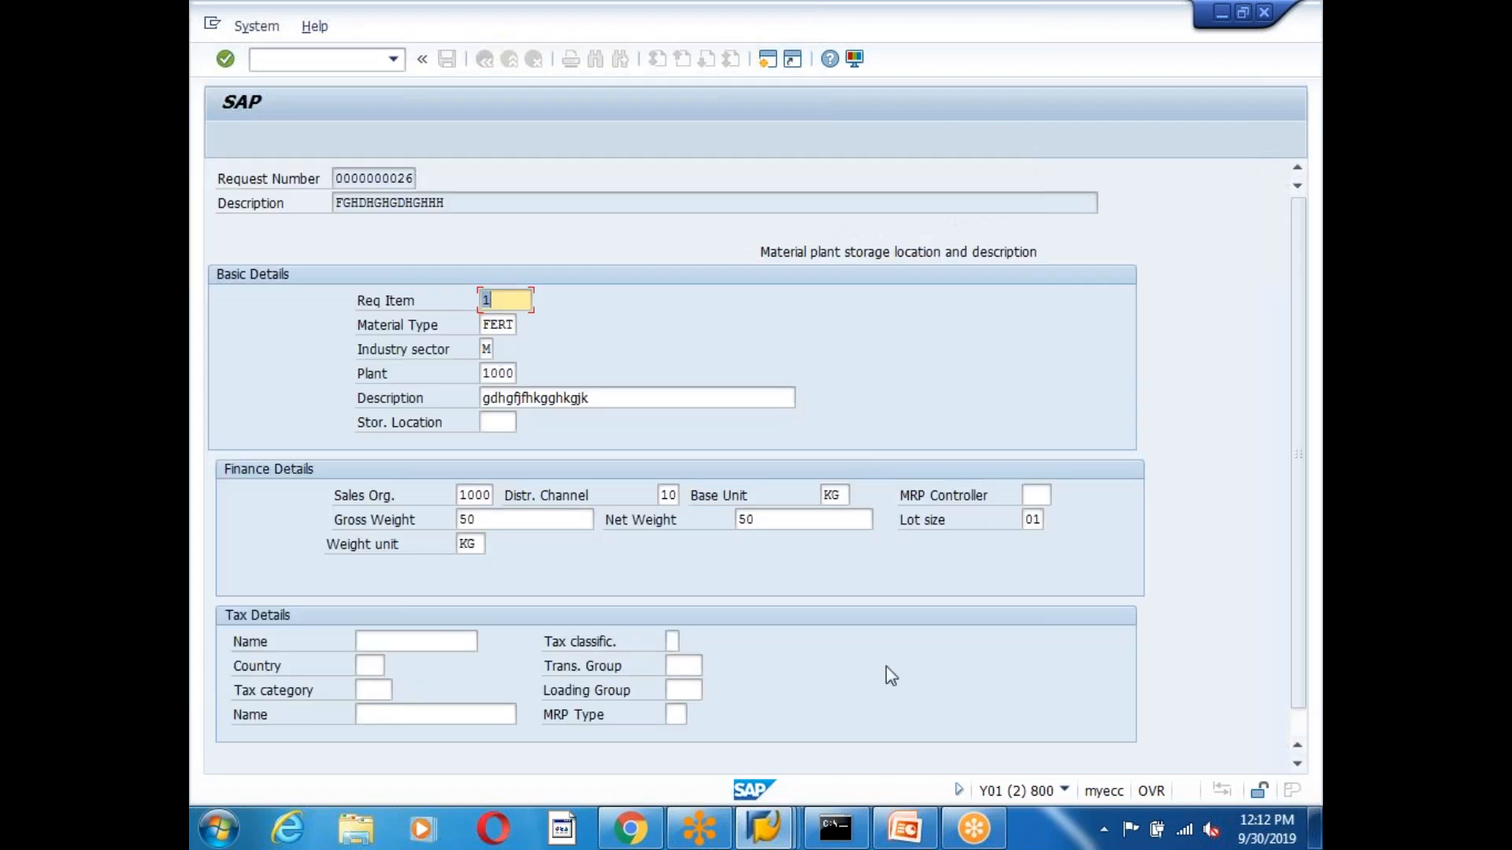
{"action": "scroll", "coordinate": [941, 618], "scroll_direction": "down", "scroll_amount": 1}
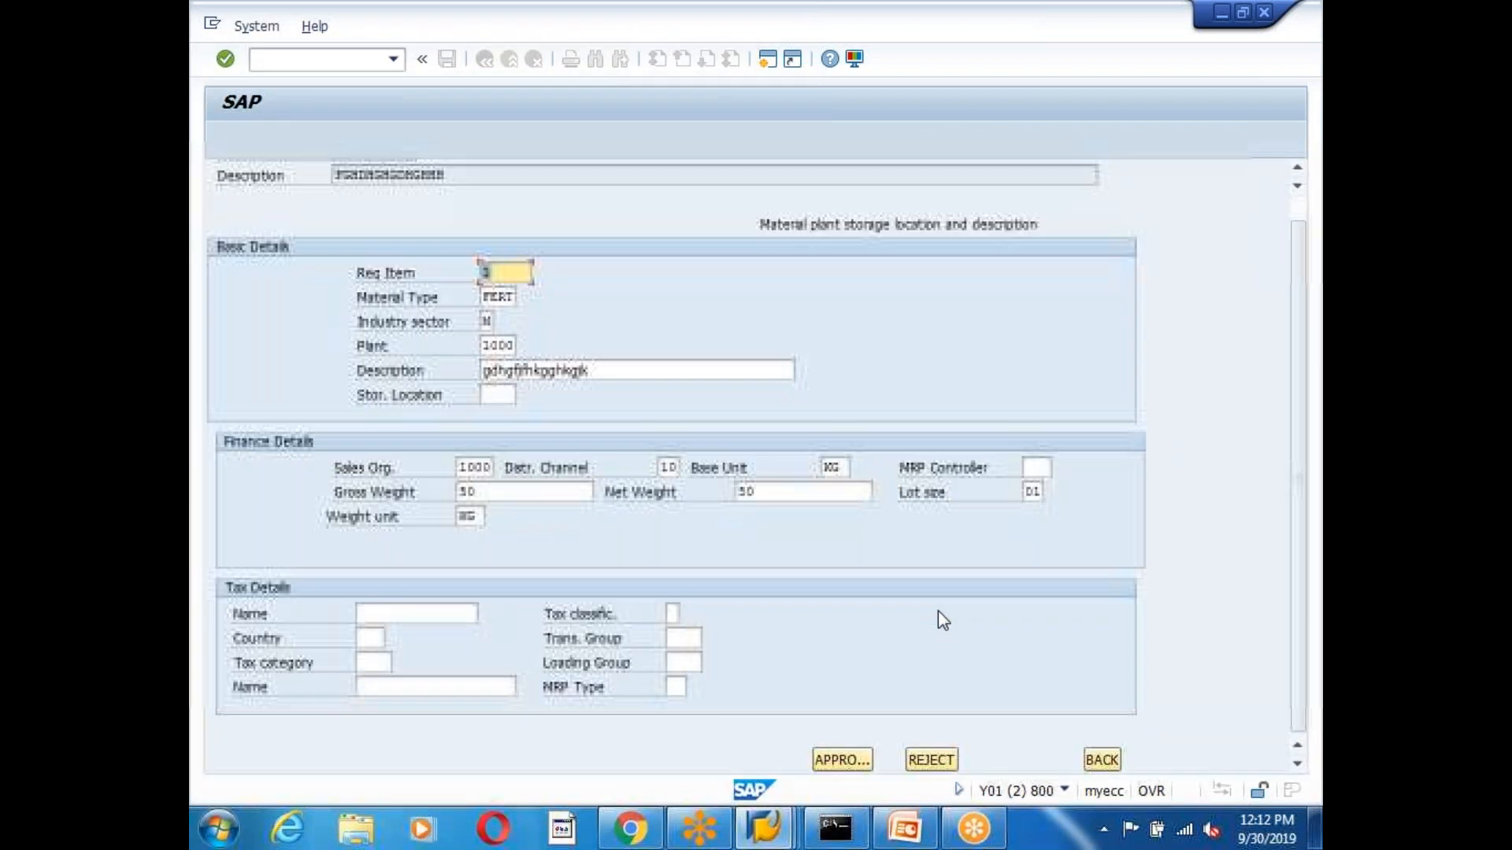
{"action": "left_click", "coordinate": [839, 760]}
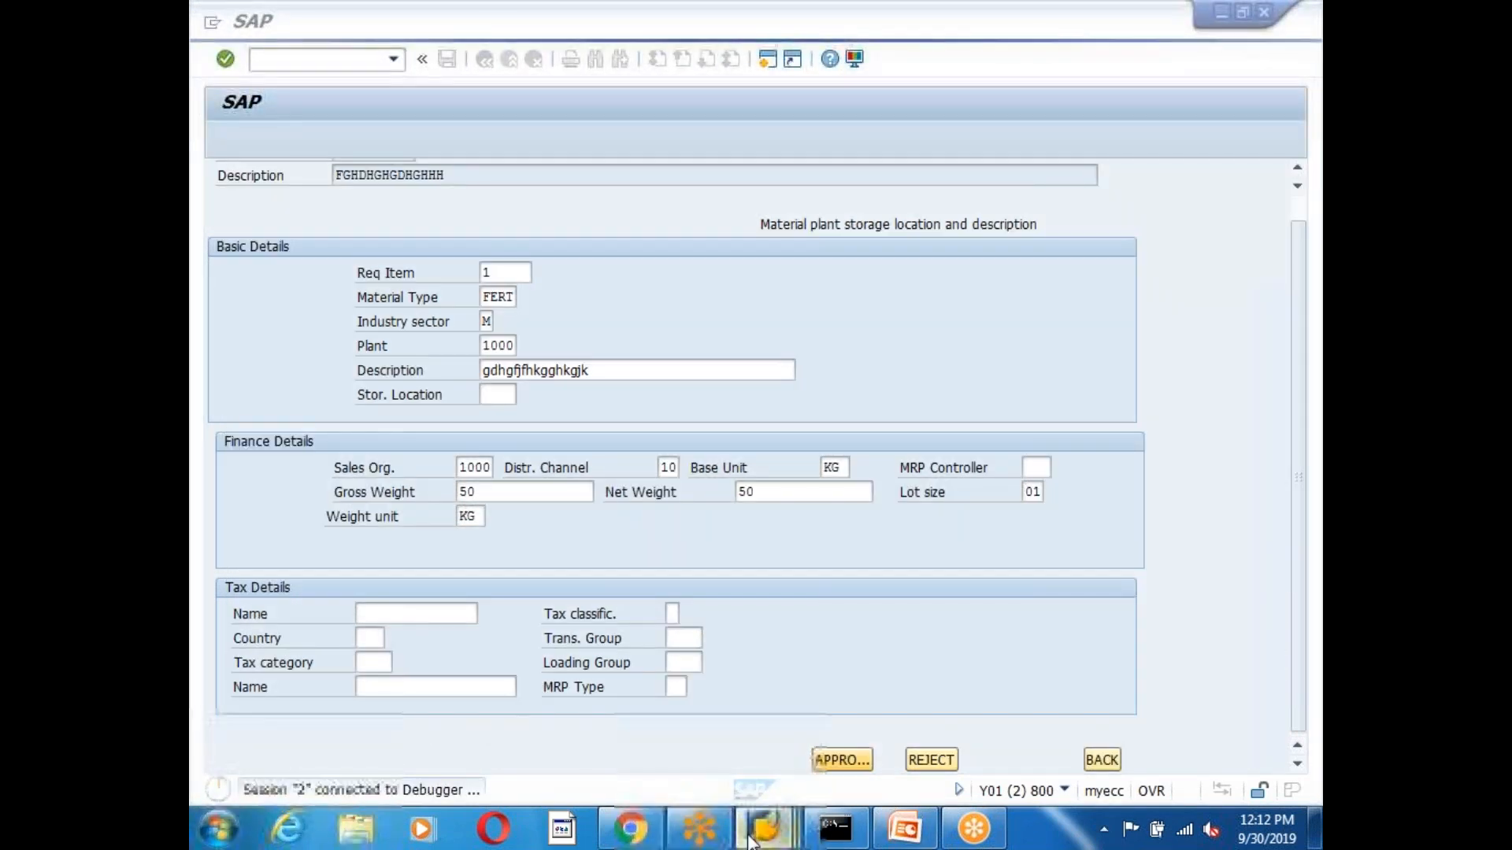
Try System > Stop Transaction three times, then bring the debugger window to the front.
{"action": "mouse_move", "coordinate": [762, 827]}
{"action": "left_click", "coordinate": [1179, 710]}
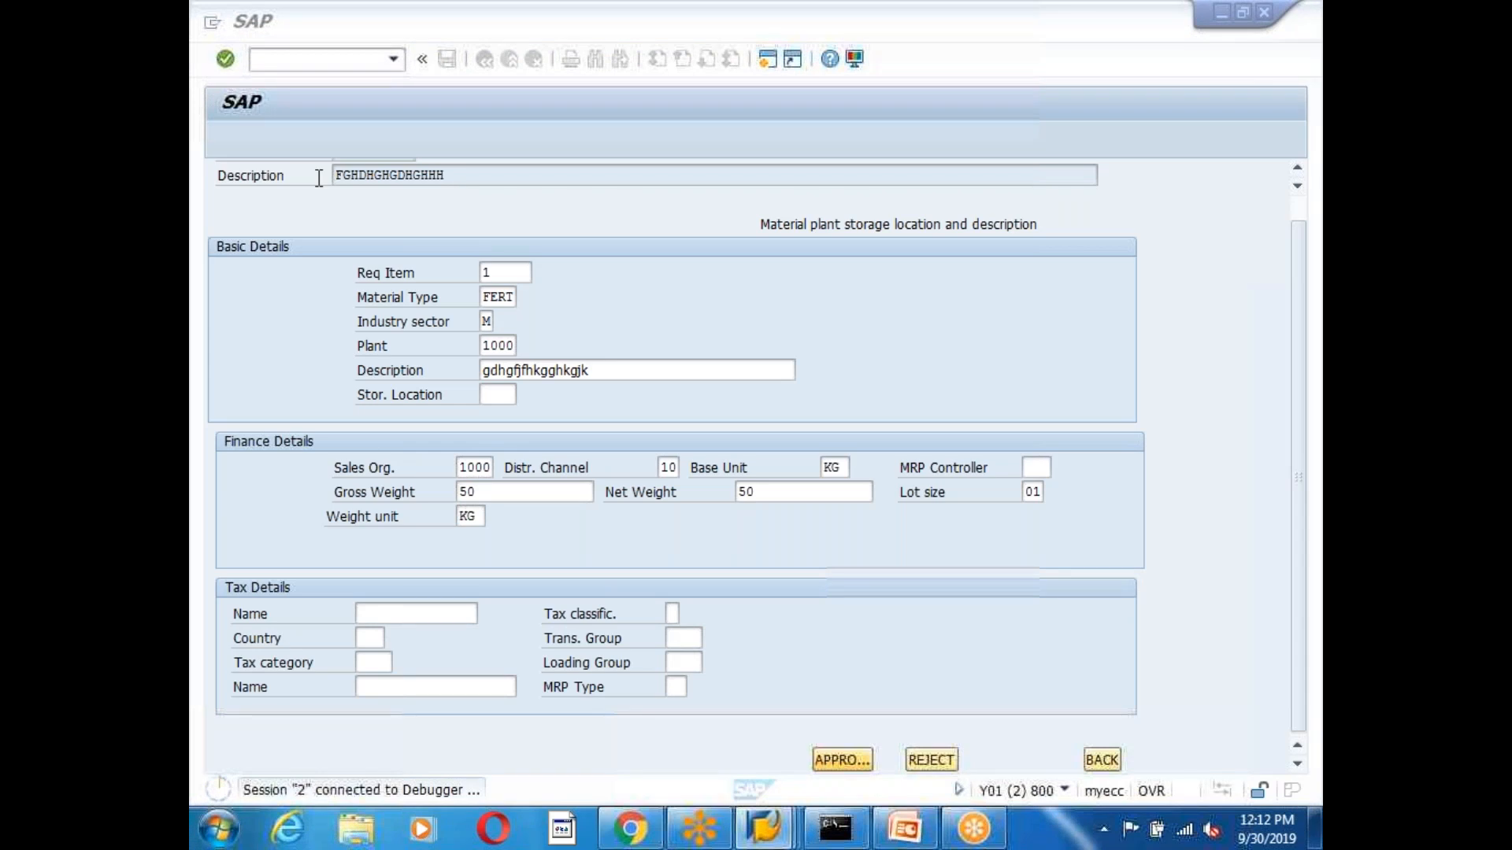
{"action": "left_click", "coordinate": [212, 22]}
{"action": "left_click", "coordinate": [268, 226]}
{"action": "left_click", "coordinate": [212, 24]}
{"action": "left_click", "coordinate": [266, 225]}
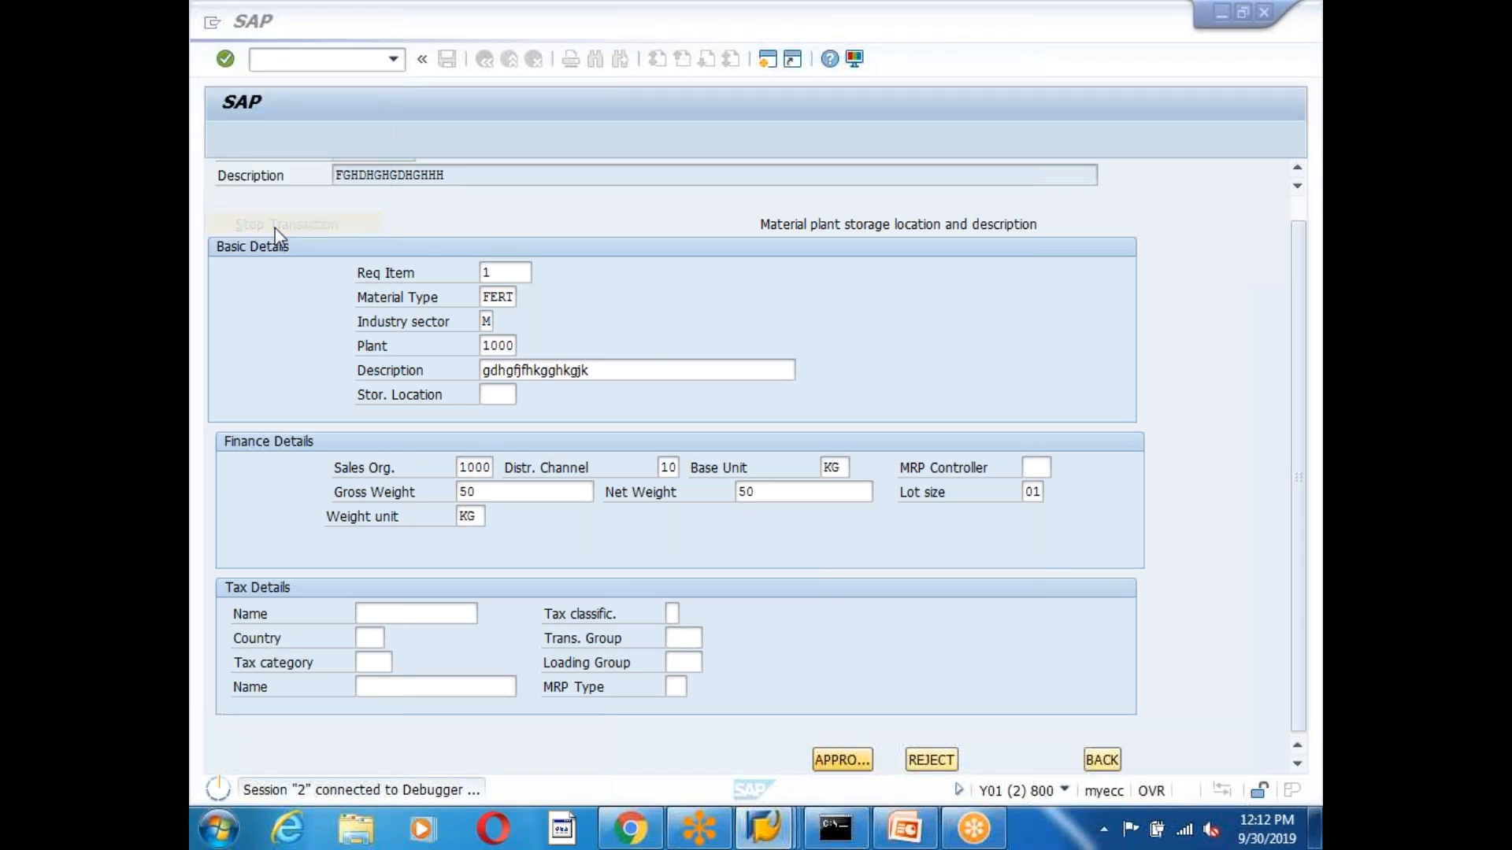
{"action": "left_click", "coordinate": [211, 24]}
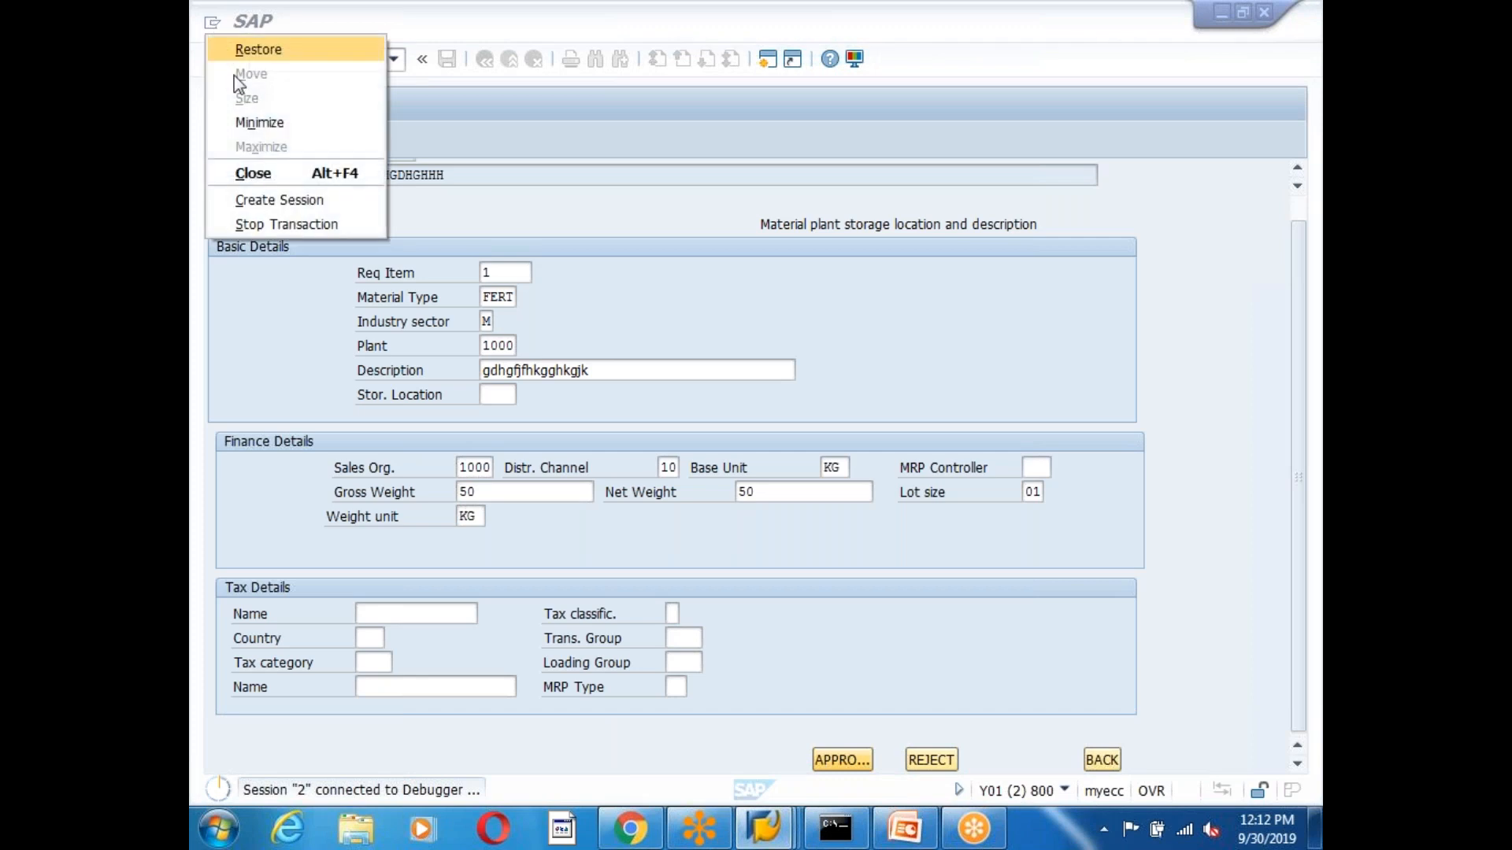
{"action": "left_click", "coordinate": [293, 224]}
{"action": "mouse_move", "coordinate": [764, 827]}
{"action": "left_click", "coordinate": [1190, 710]}
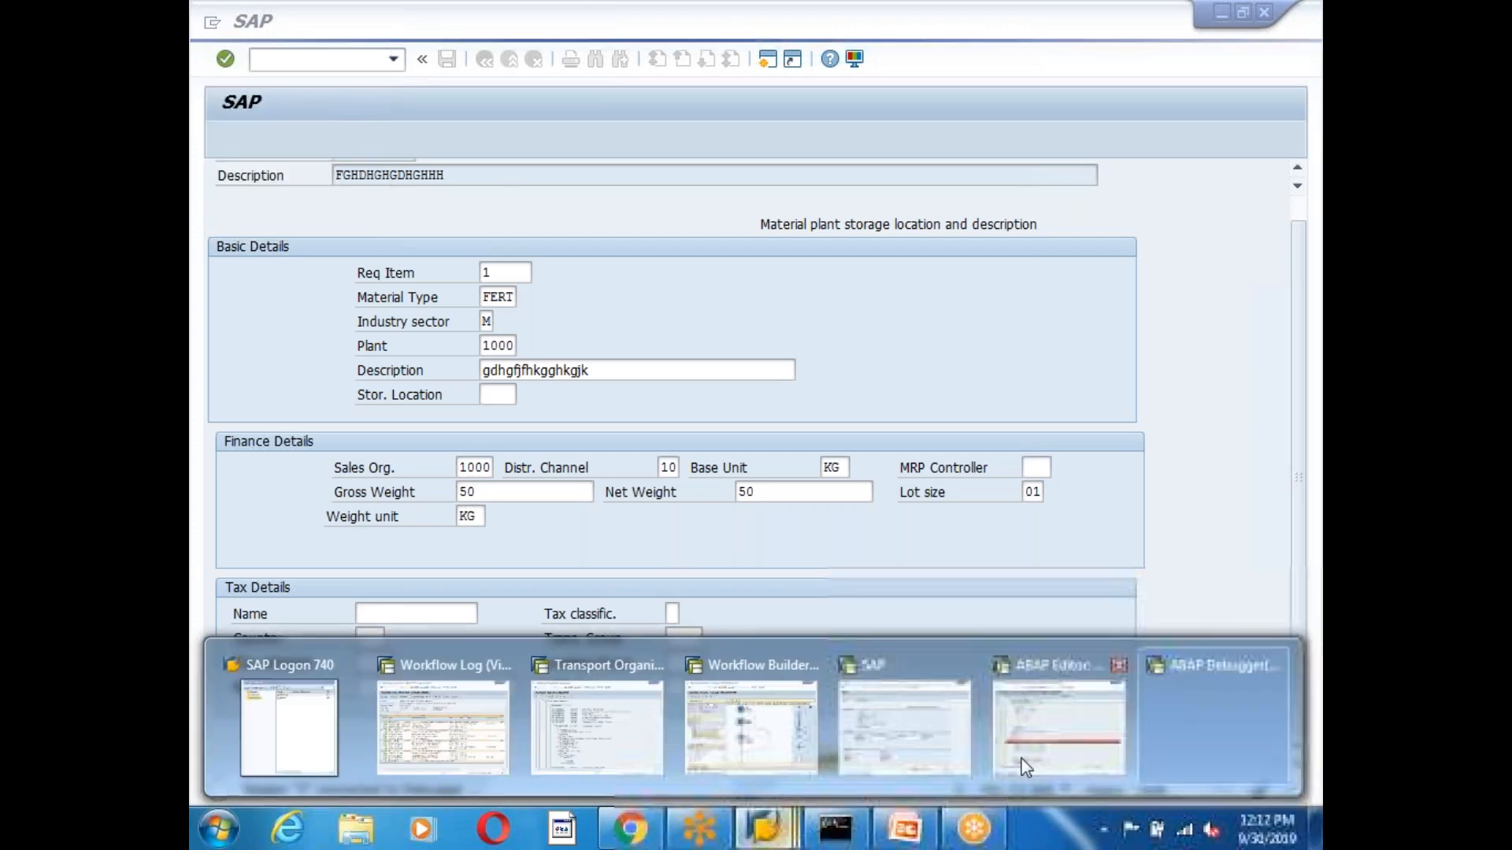
Close the ABAP Debugger and leave the material request approval form.
{"action": "left_click", "coordinate": [1273, 665]}
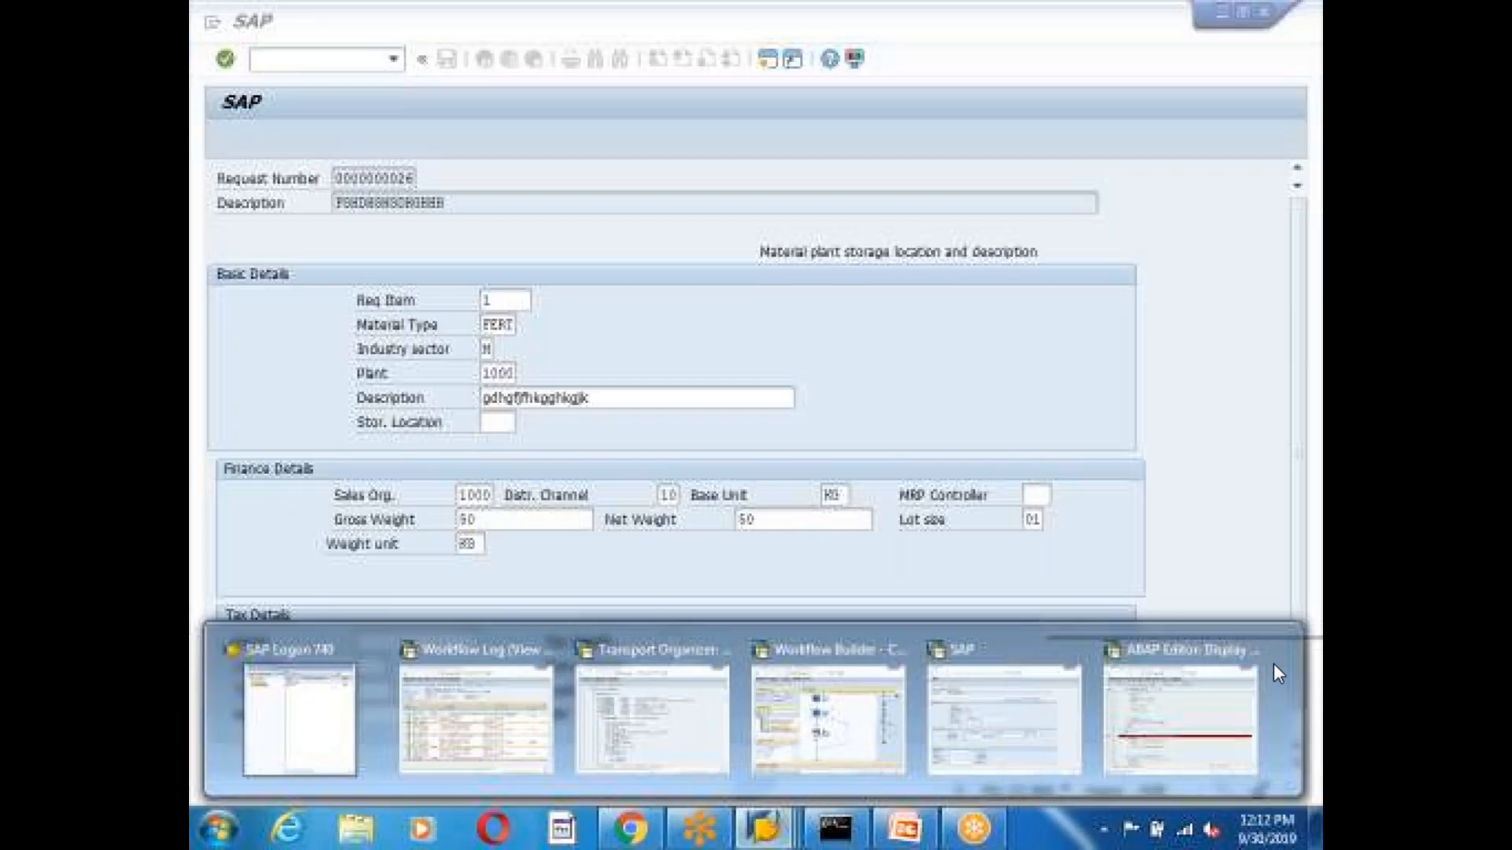
{"action": "left_click", "coordinate": [1013, 711]}
{"action": "scroll", "coordinate": [1023, 698], "scroll_direction": "down", "scroll_amount": 1}
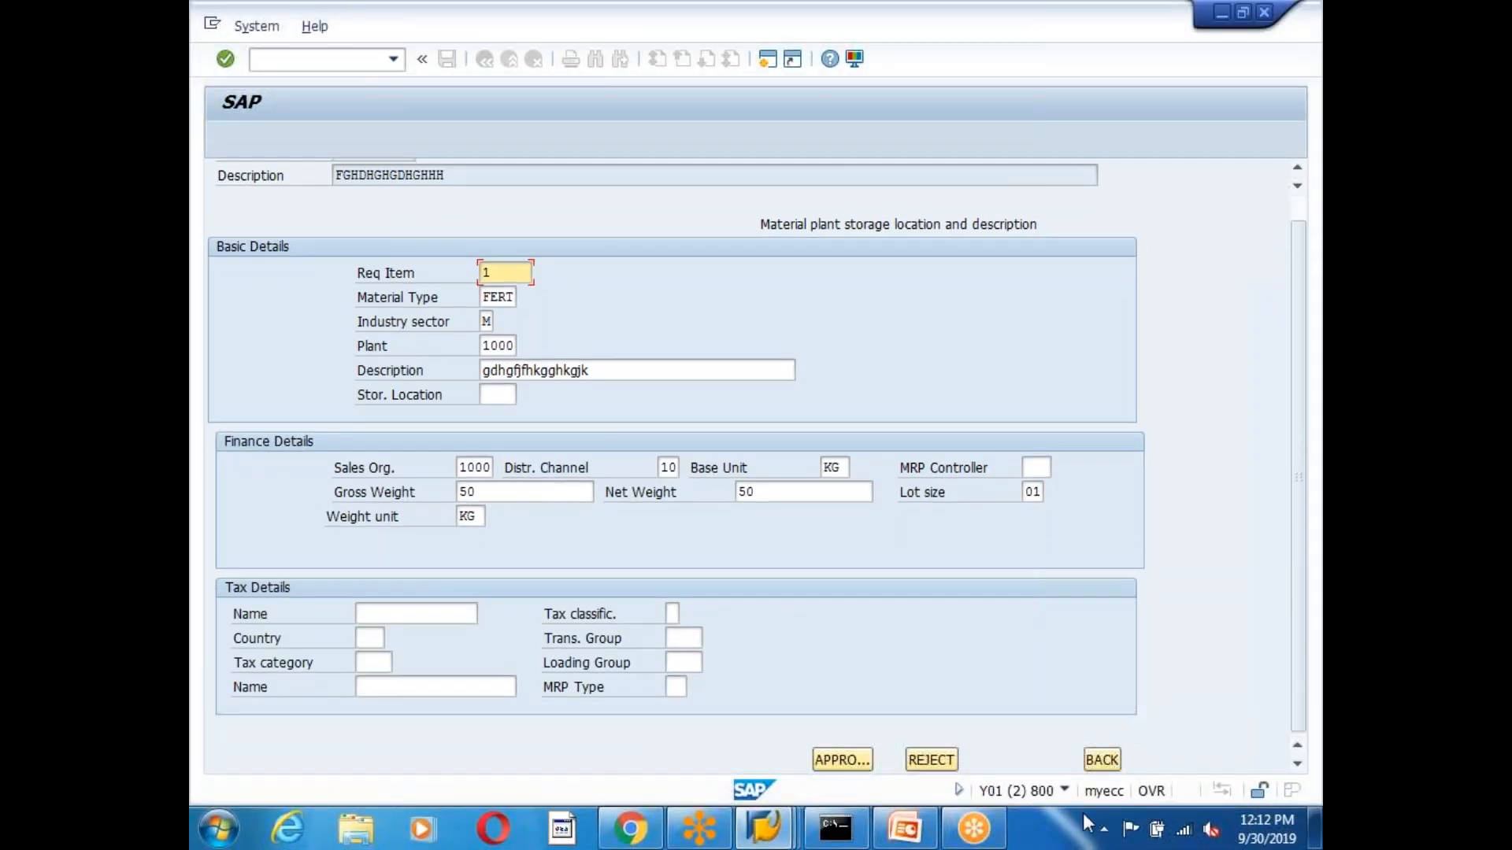
{"action": "left_click", "coordinate": [1103, 765]}
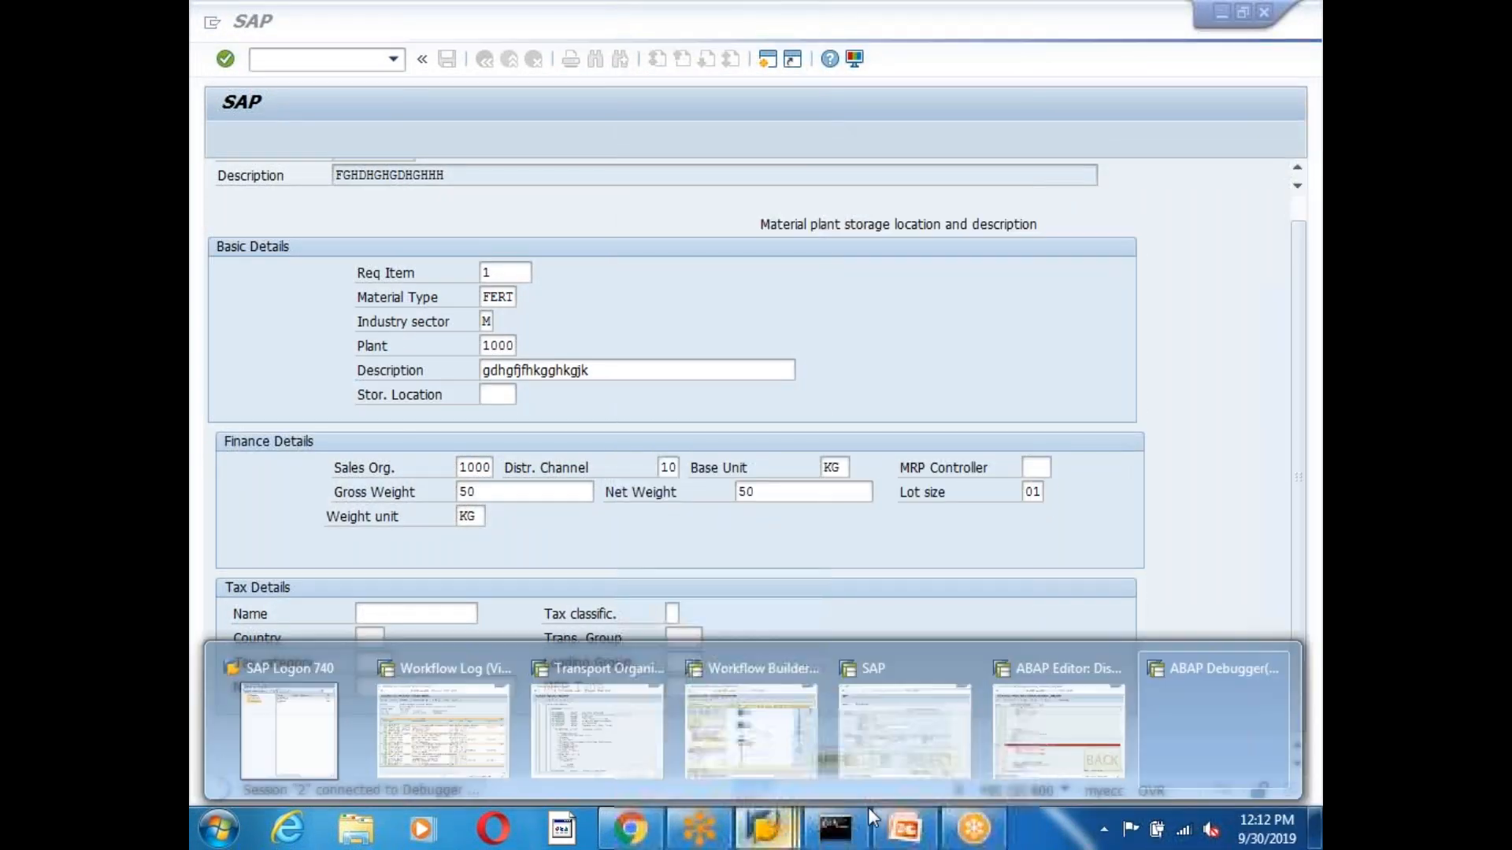
Close the remaining Debugger, ABAP Editor and request form windows, then switch to Transport Organizer.
{"action": "mouse_move", "coordinate": [763, 826]}
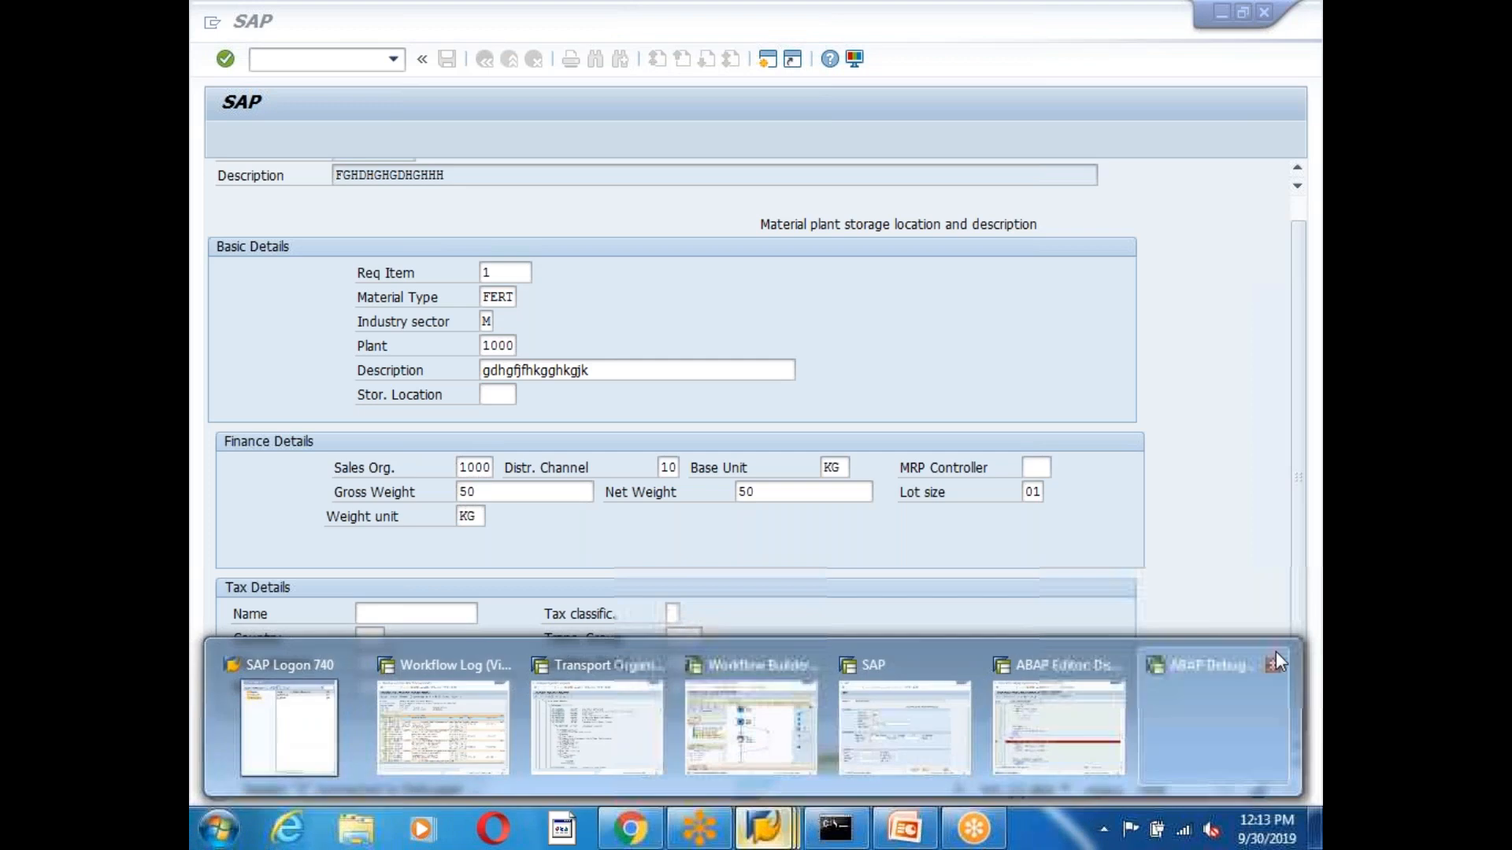
{"action": "left_click", "coordinate": [1271, 663]}
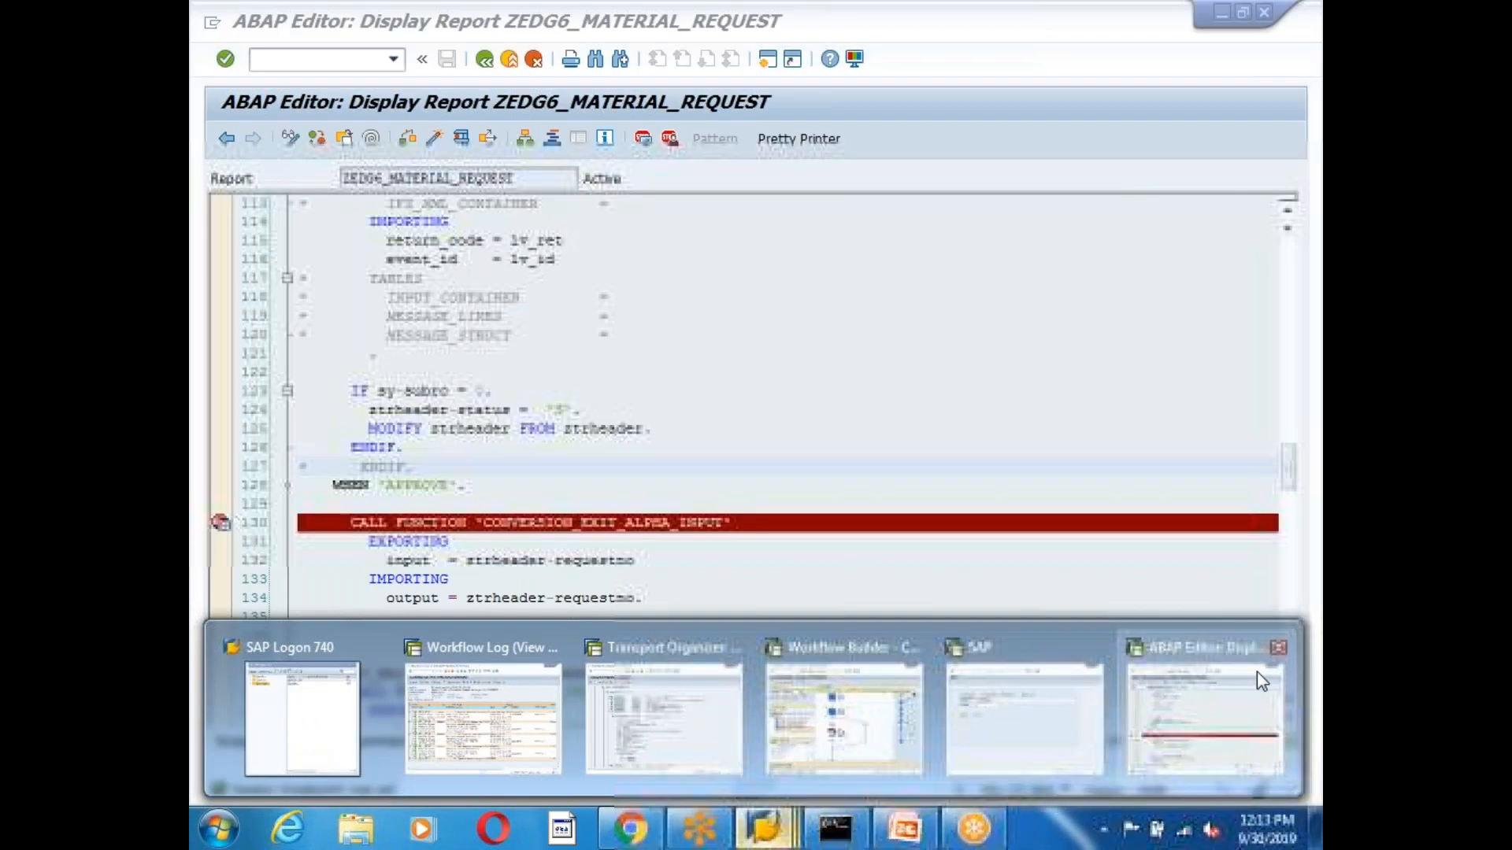
{"action": "left_click", "coordinate": [1279, 648]}
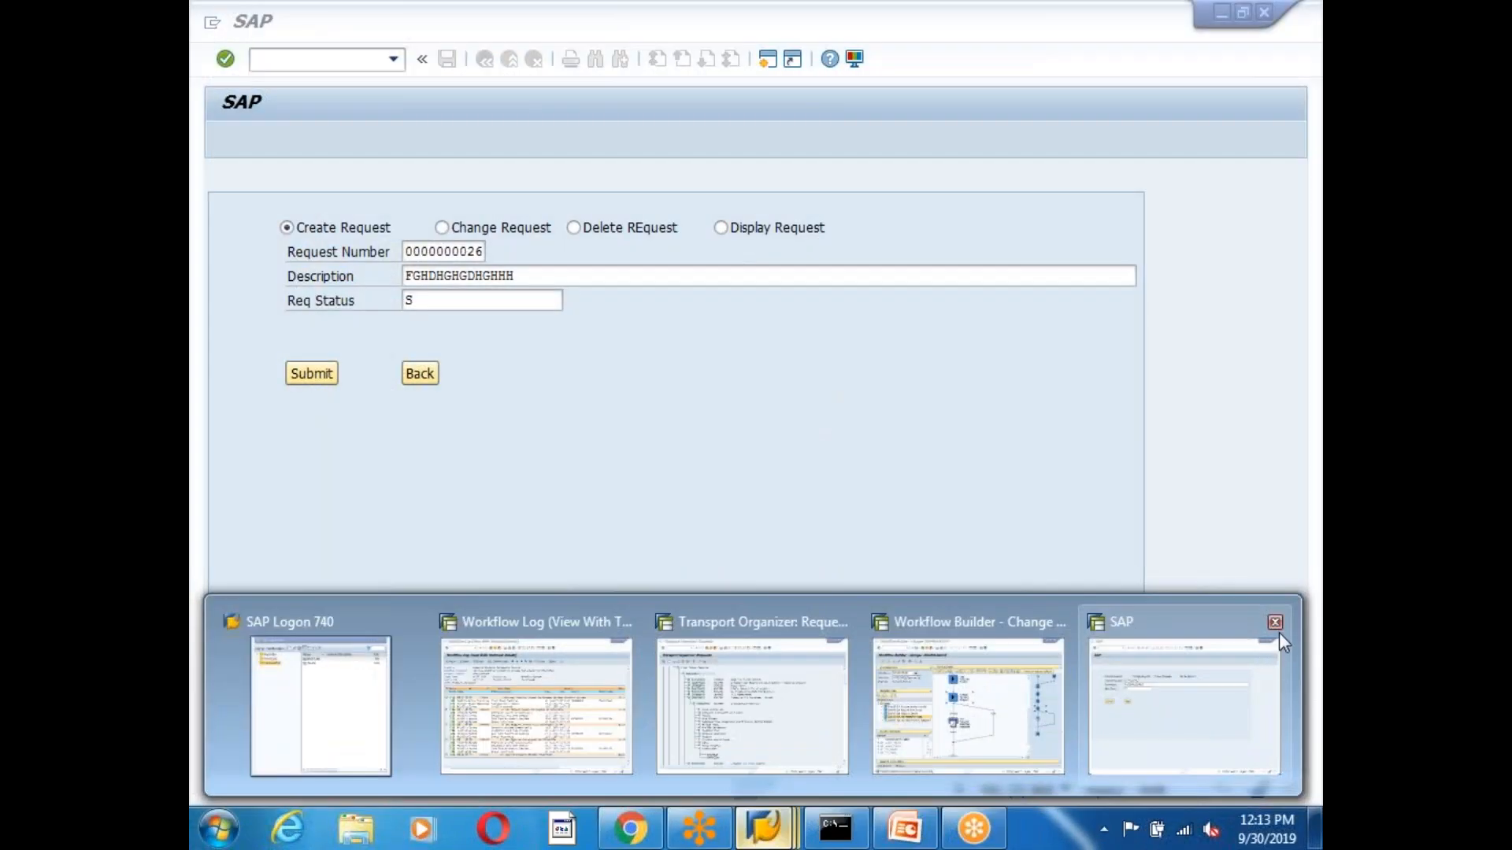
{"action": "left_click", "coordinate": [1275, 622]}
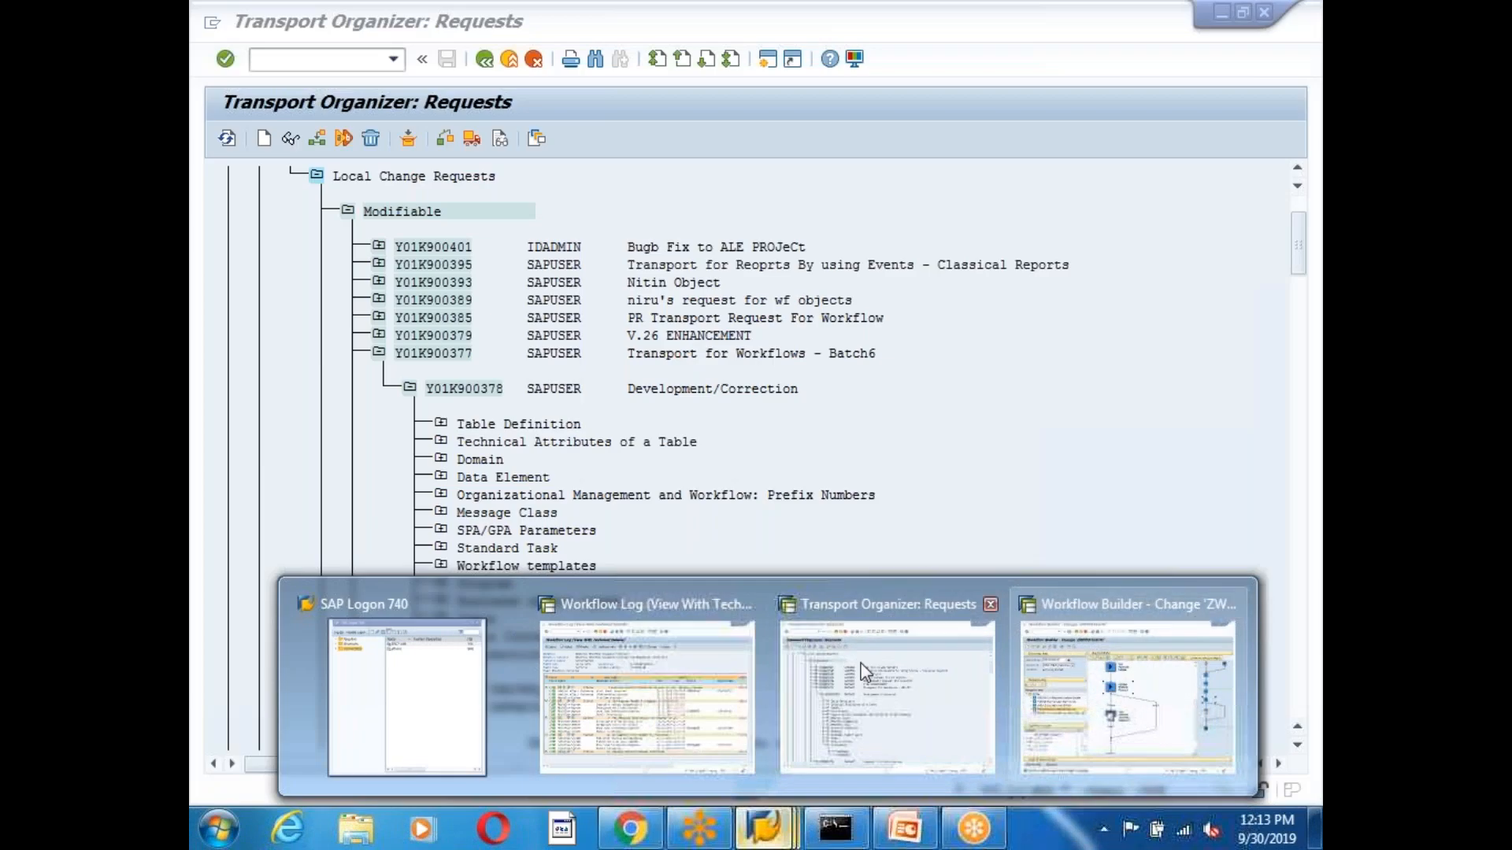
{"action": "left_click", "coordinate": [944, 639]}
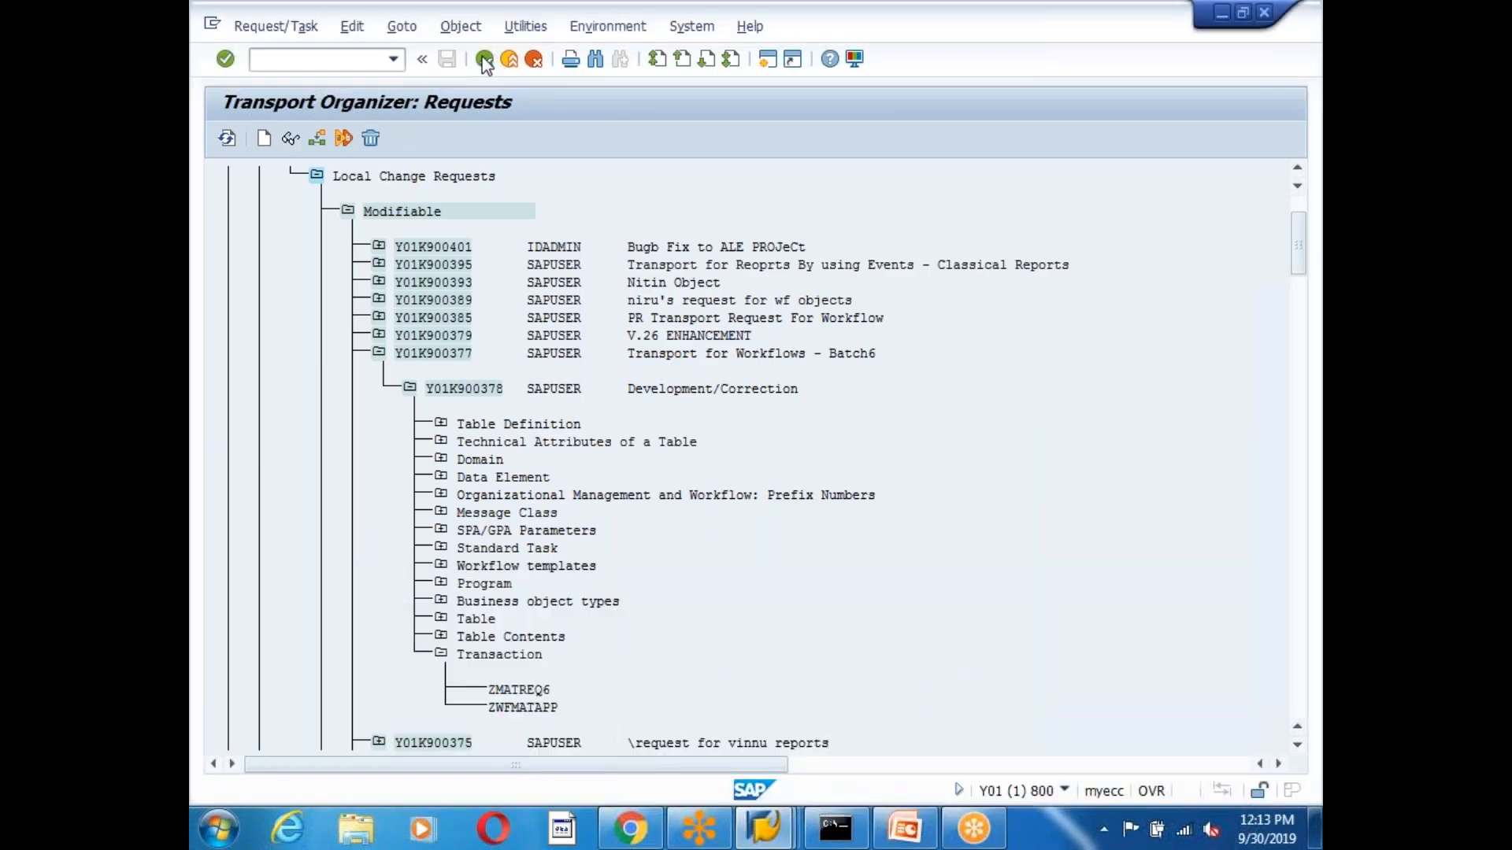
{"action": "left_click", "coordinate": [484, 58]}
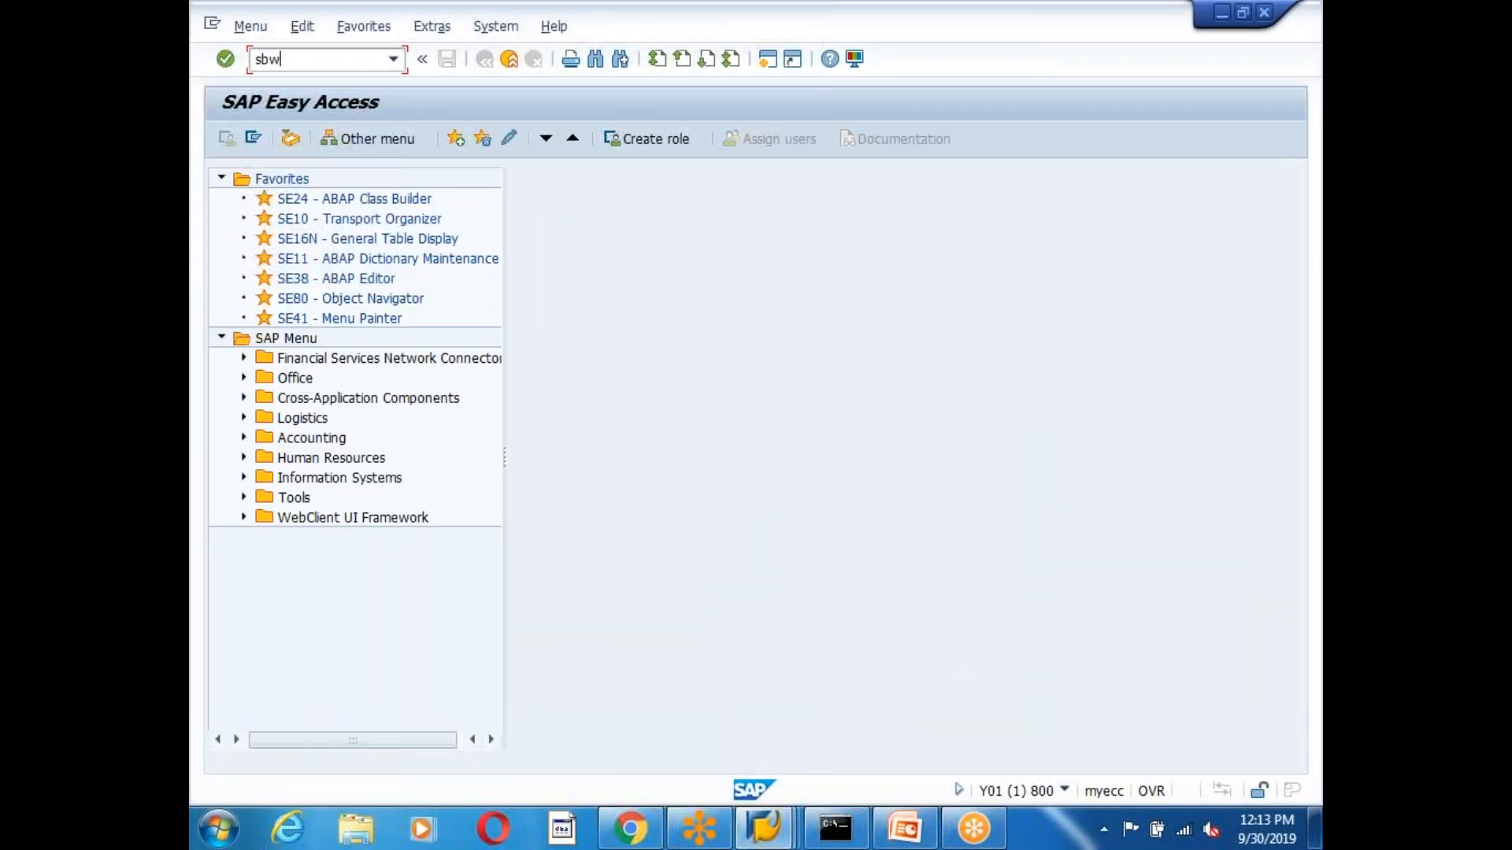
{"action": "key", "text": "Return"}
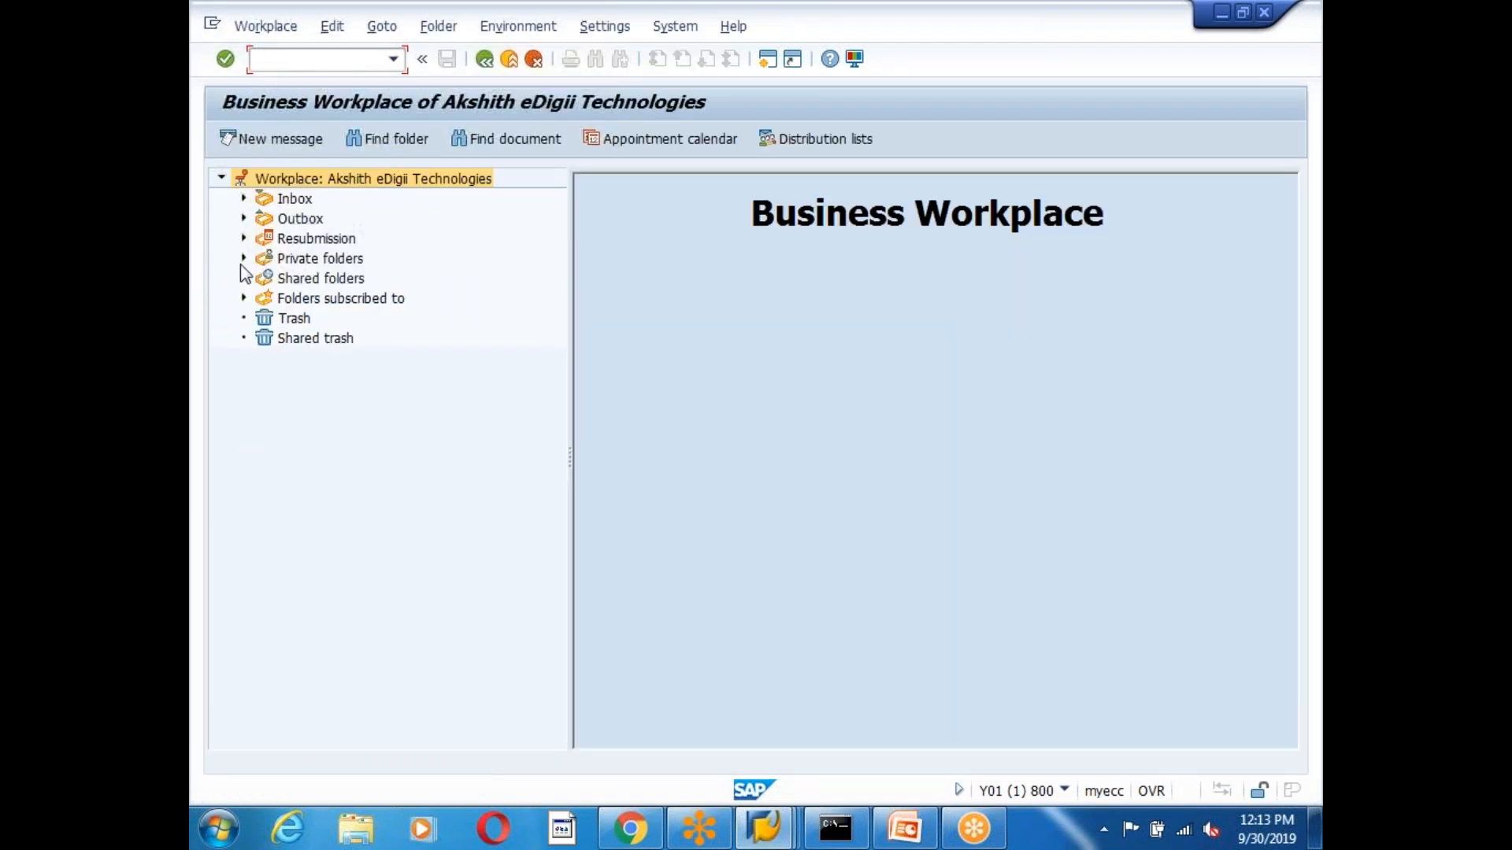
{"action": "left_click", "coordinate": [244, 198]}
{"action": "left_click", "coordinate": [337, 260]}
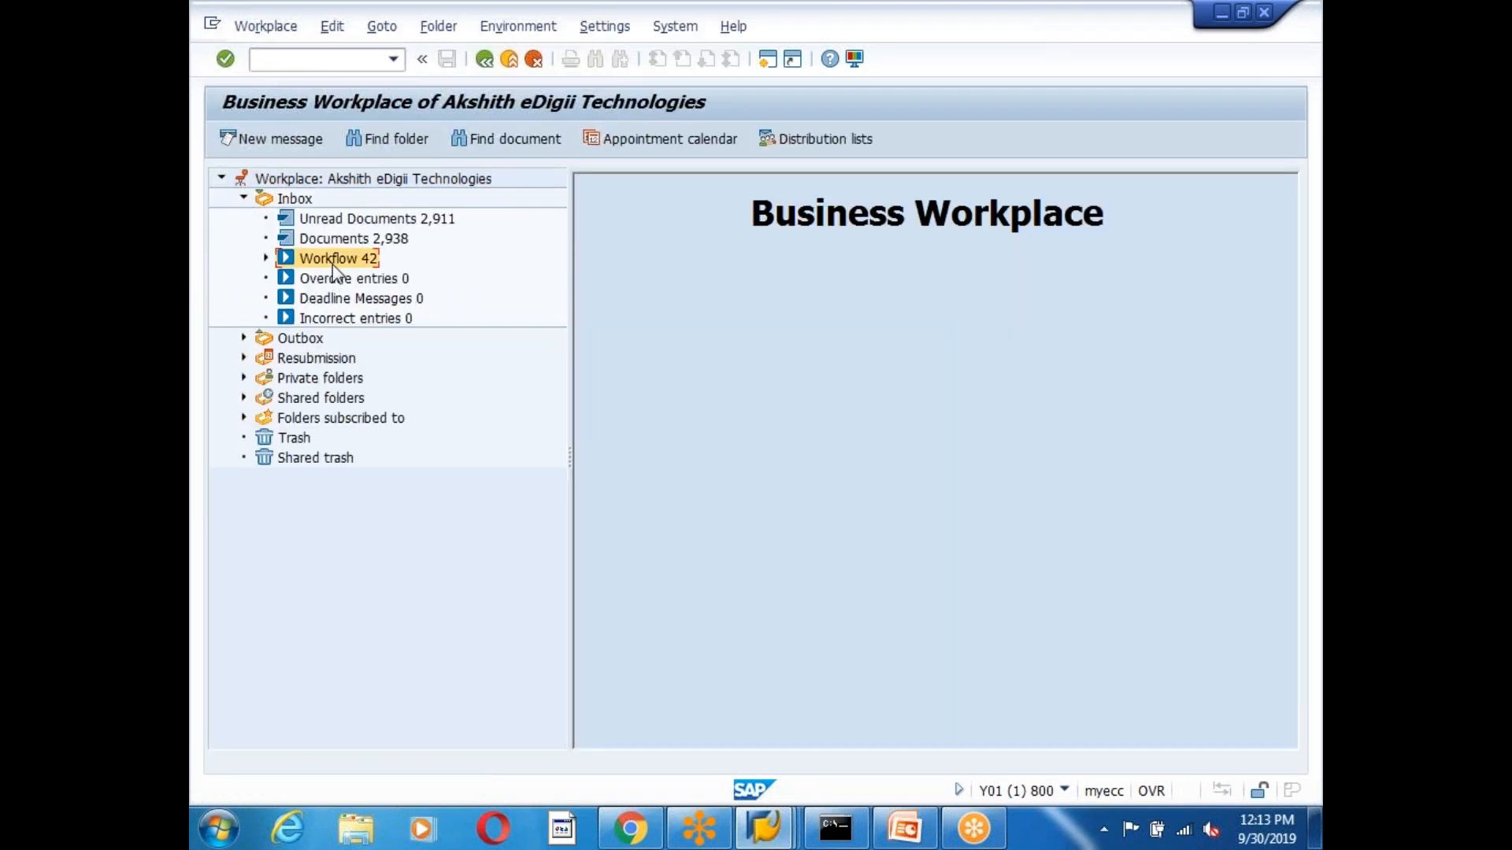
{"action": "scroll", "coordinate": [841, 374], "scroll_direction": "down", "scroll_amount": 6}
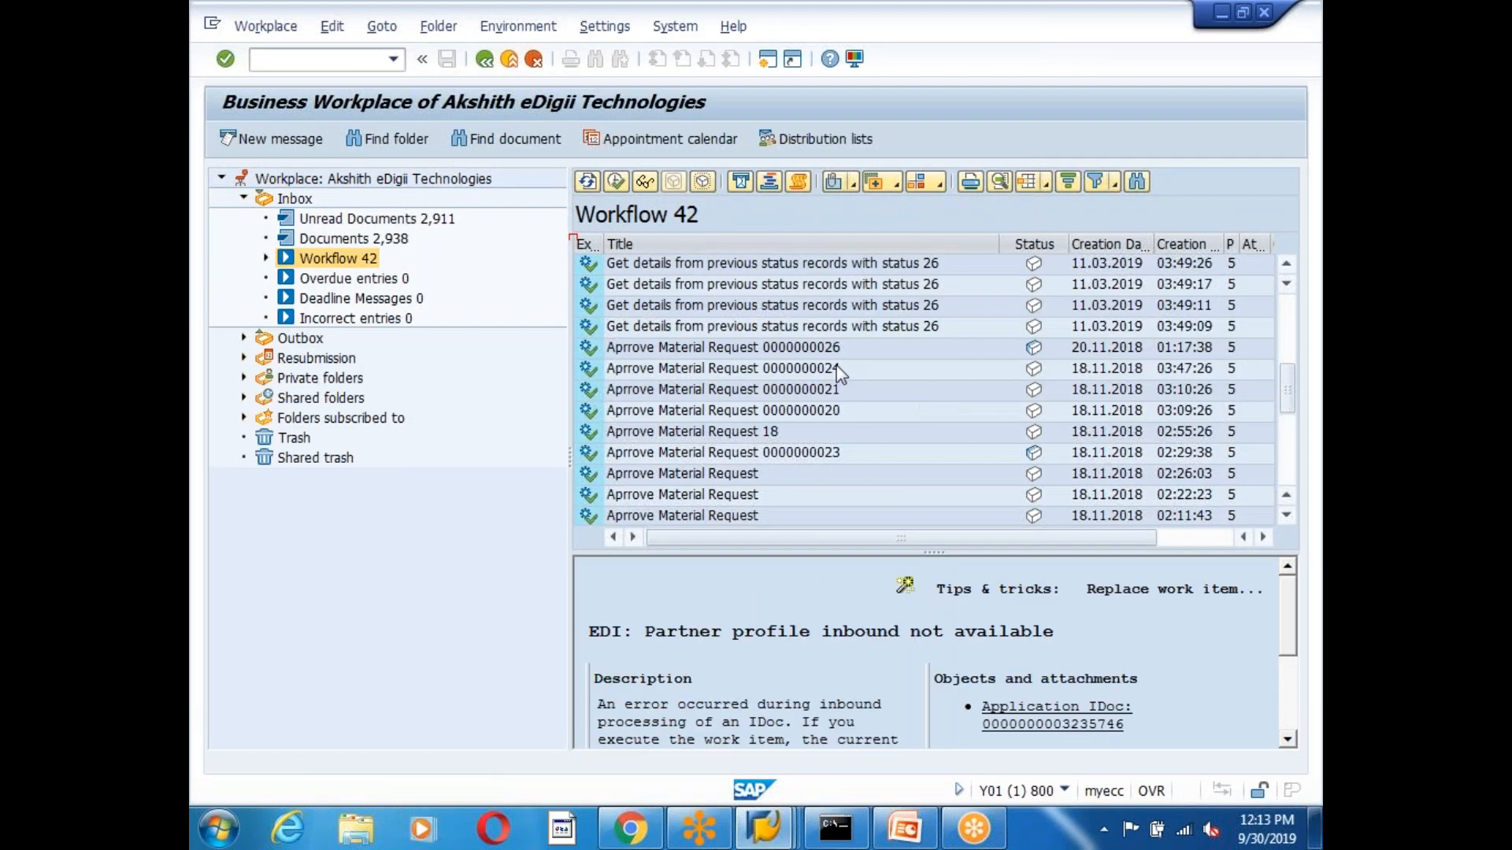
{"action": "left_click", "coordinate": [771, 355]}
{"action": "double_click", "coordinate": [791, 355]}
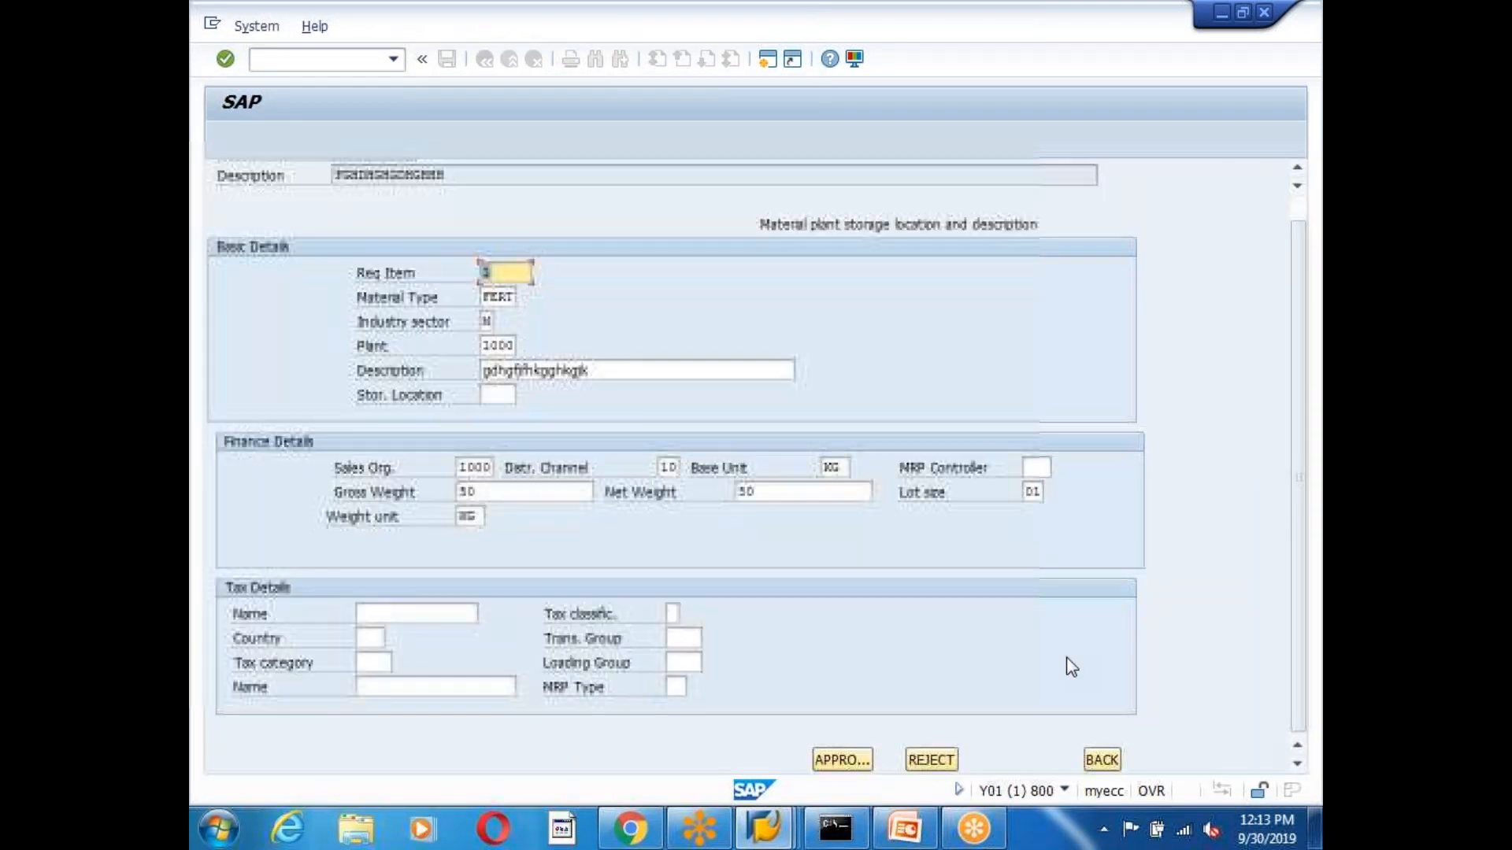
{"action": "scroll", "coordinate": [953, 677], "scroll_direction": "up", "scroll_amount": 1}
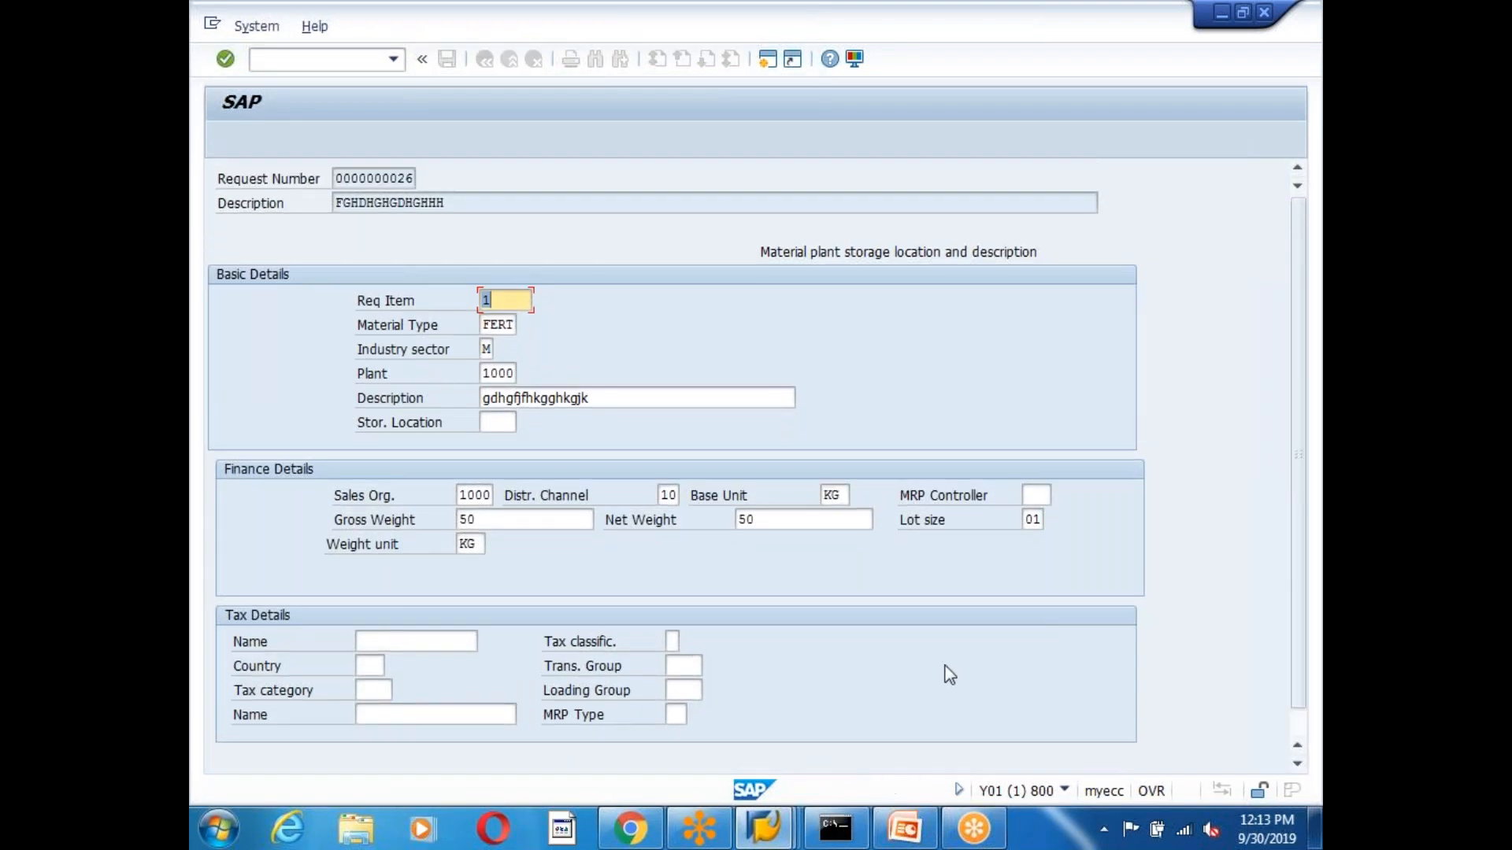
{"action": "scroll", "coordinate": [943, 658], "scroll_direction": "down", "scroll_amount": 1}
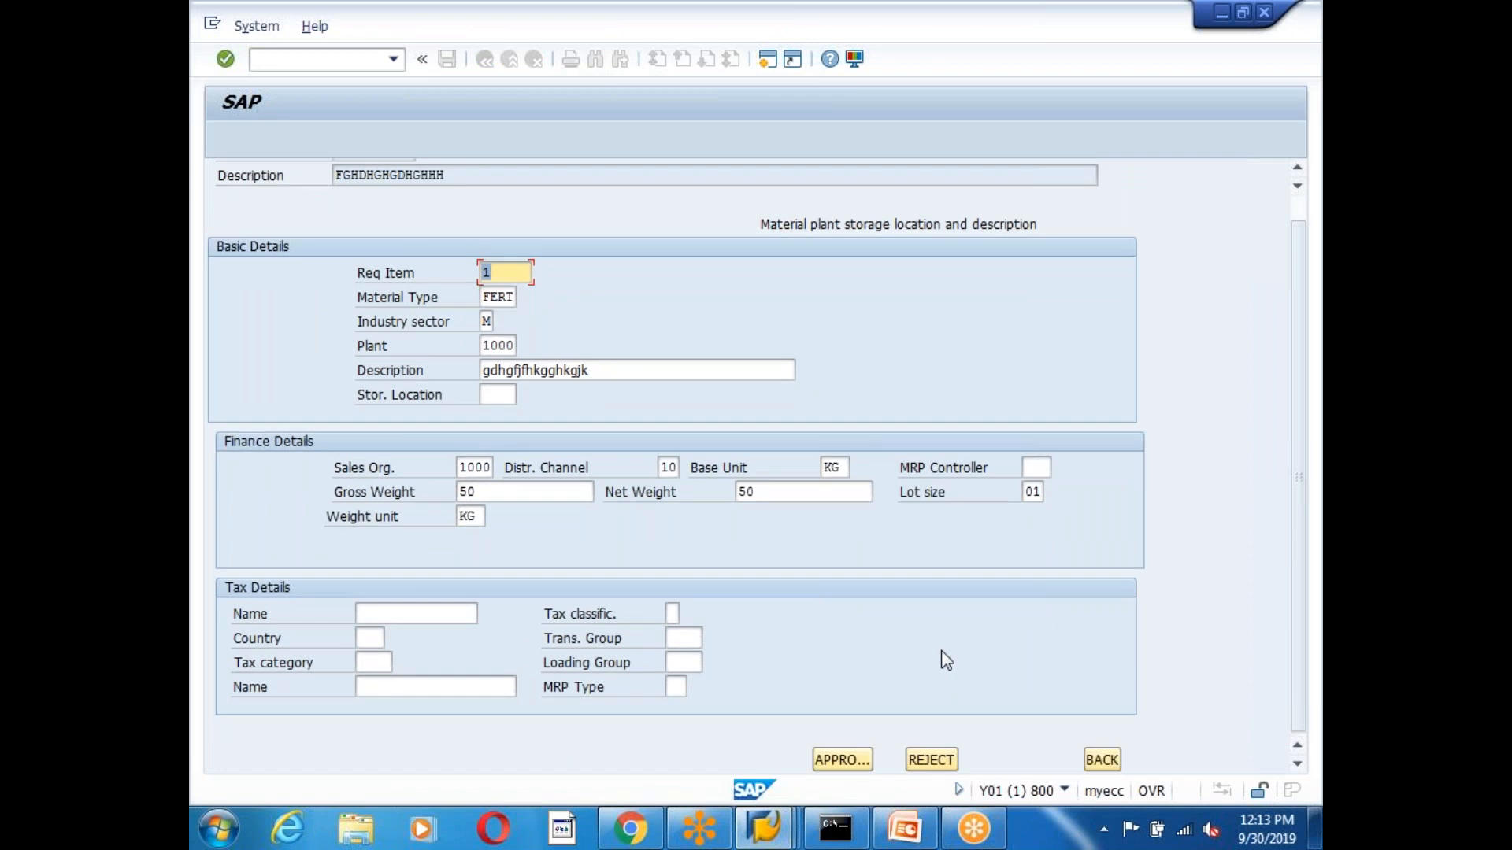
{"action": "left_click", "coordinate": [1102, 760]}
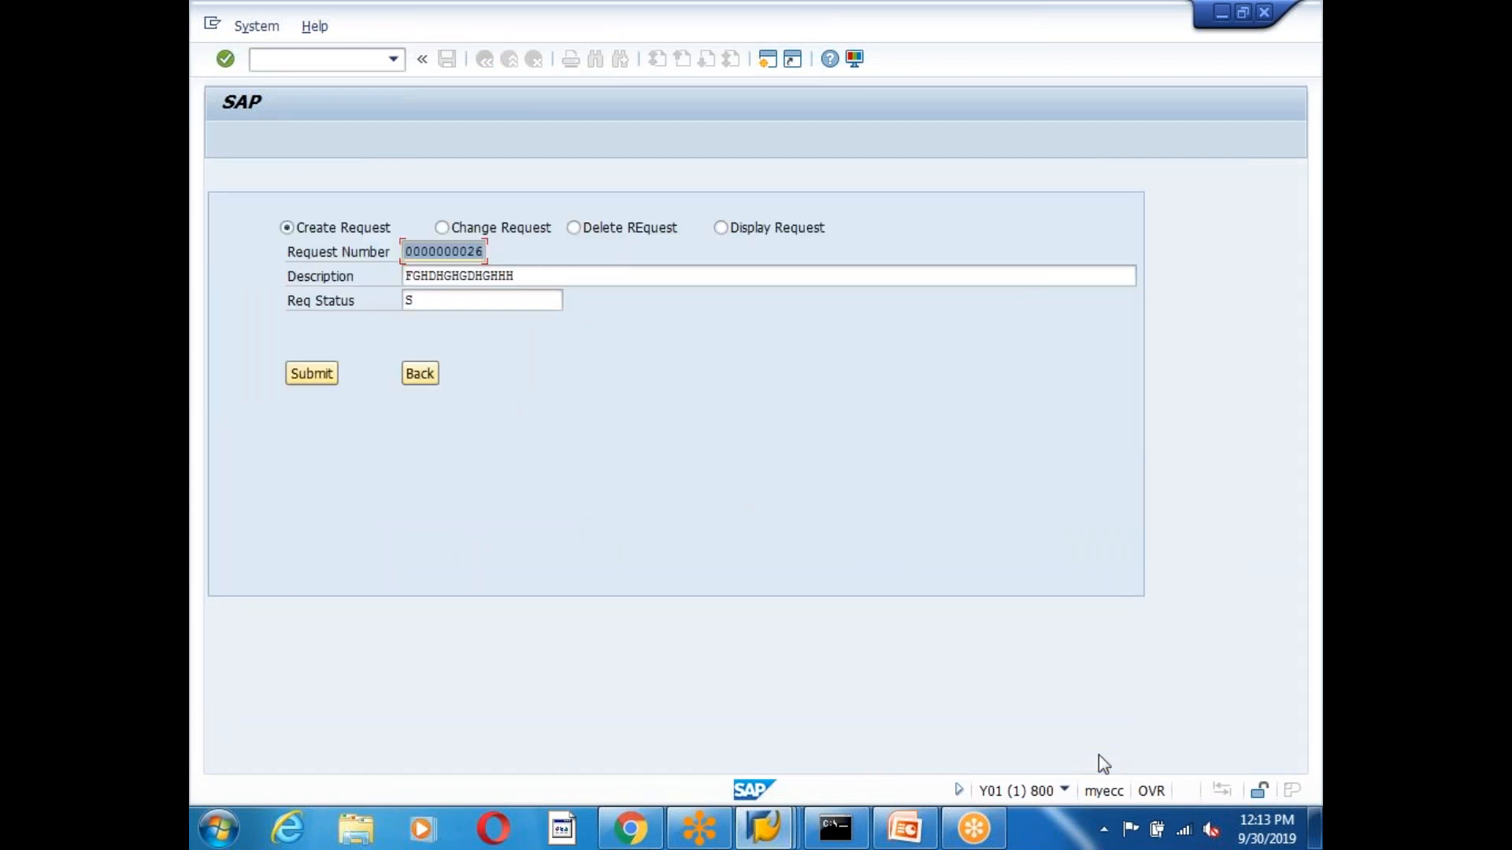
{"action": "left_click", "coordinate": [418, 373]}
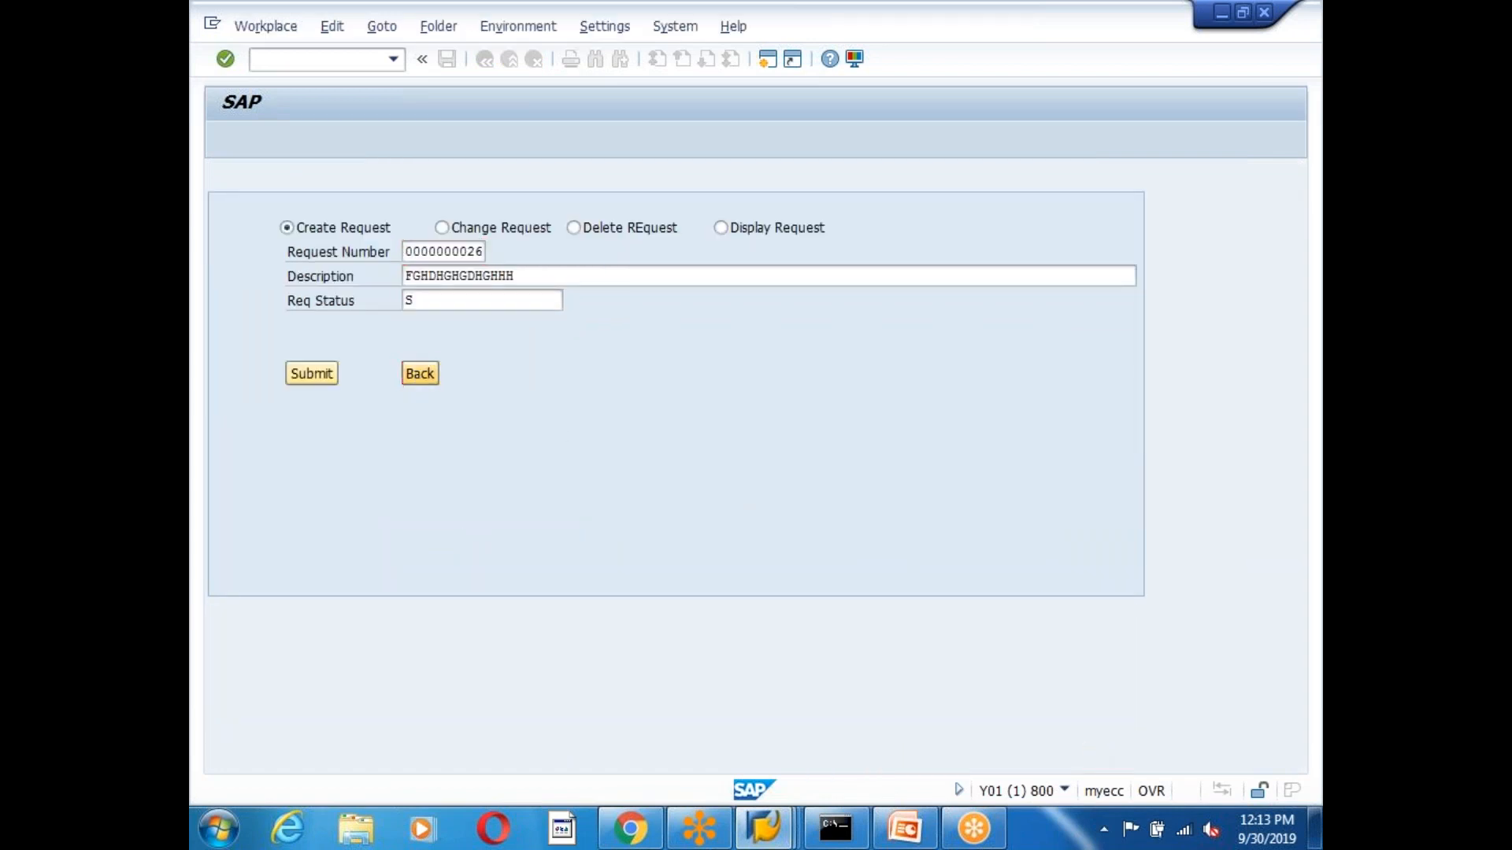
{"action": "left_click", "coordinate": [587, 181]}
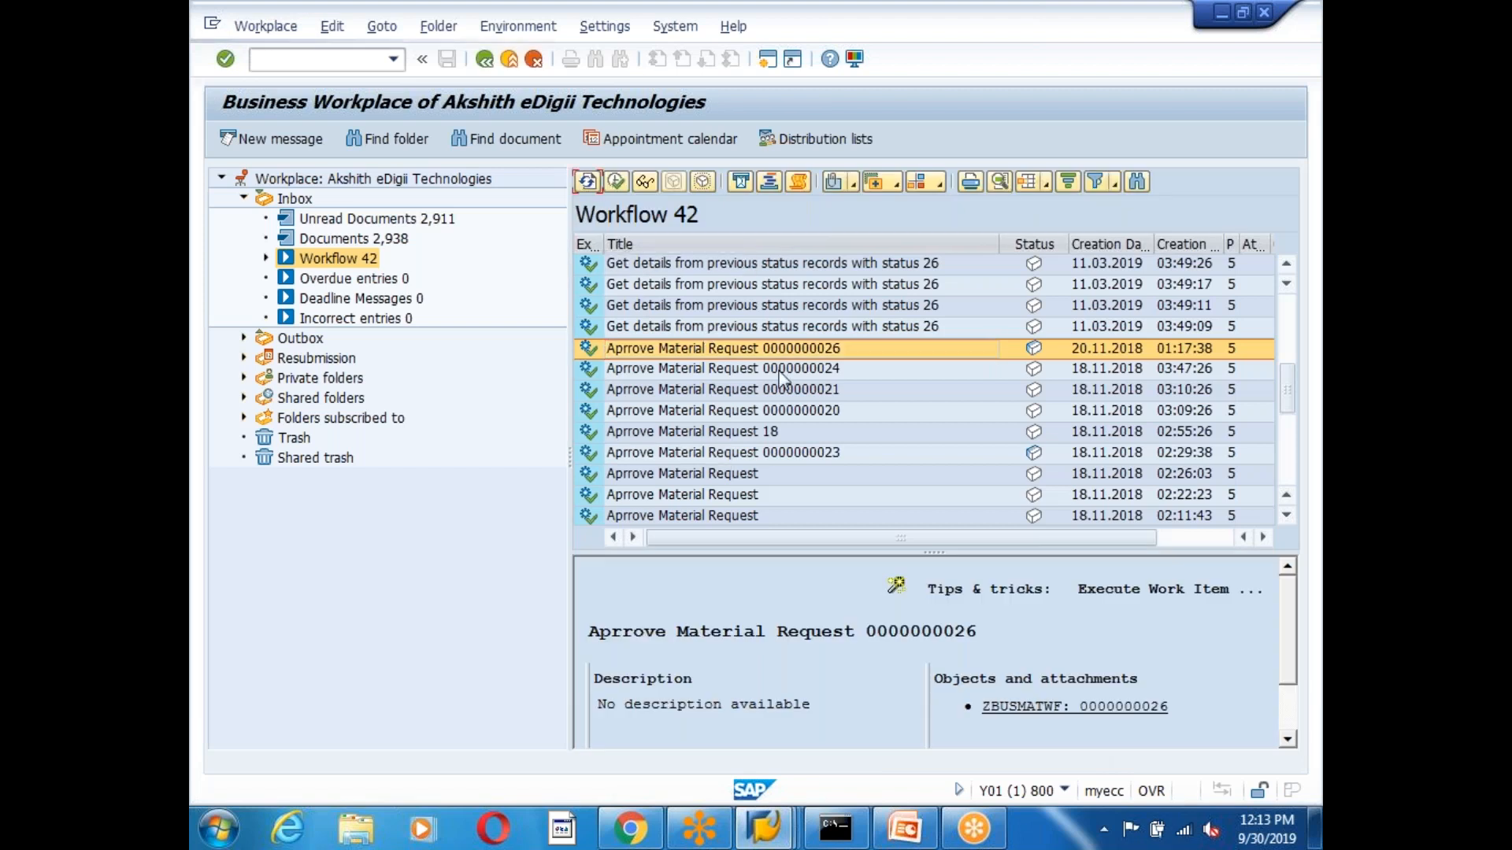
{"action": "left_click", "coordinate": [763, 826]}
{"action": "left_click", "coordinate": [732, 354]}
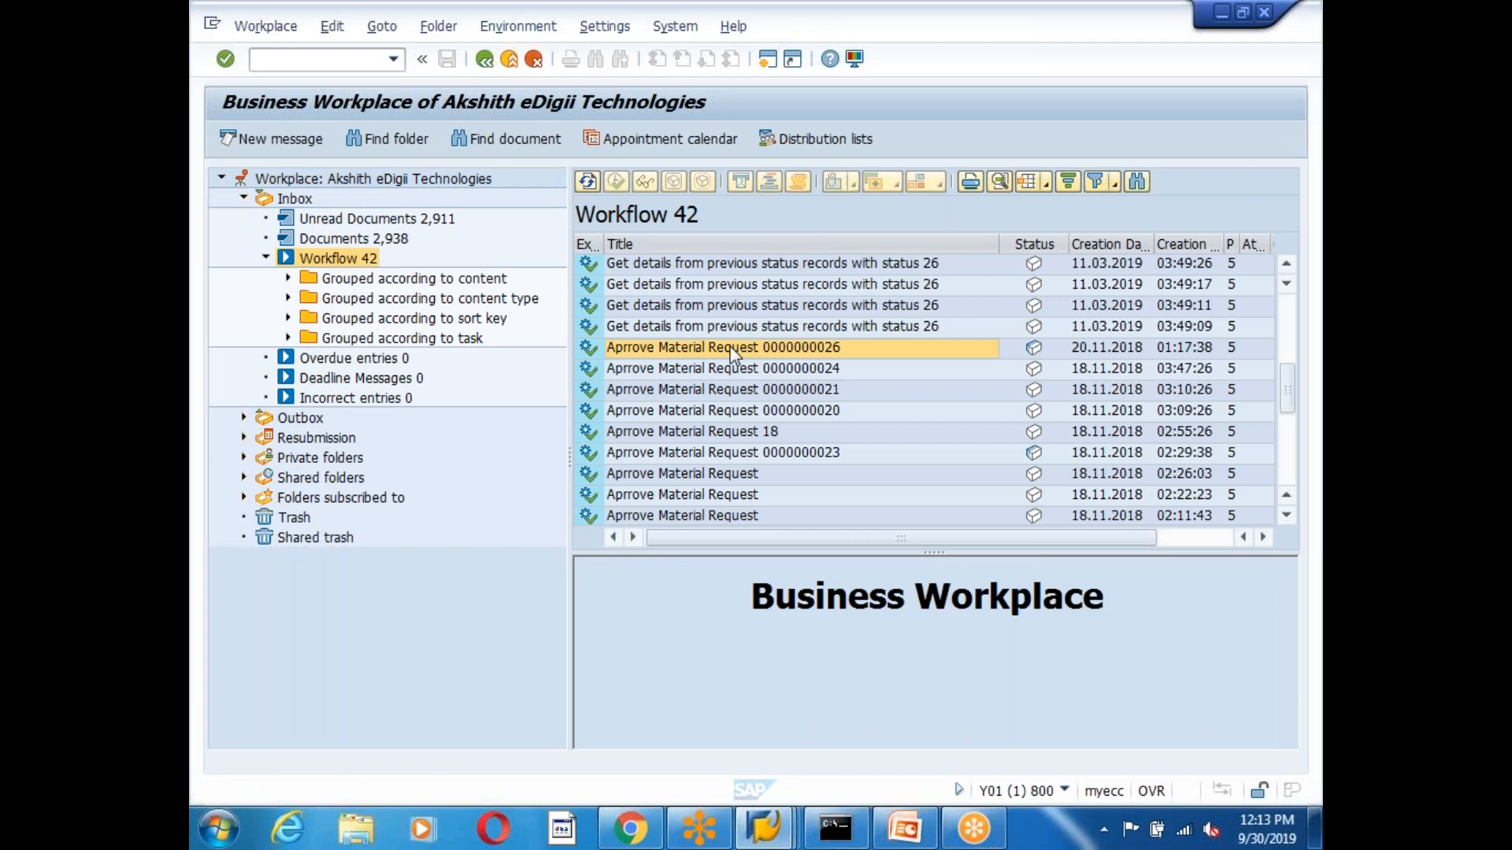
{"action": "double_click", "coordinate": [730, 348]}
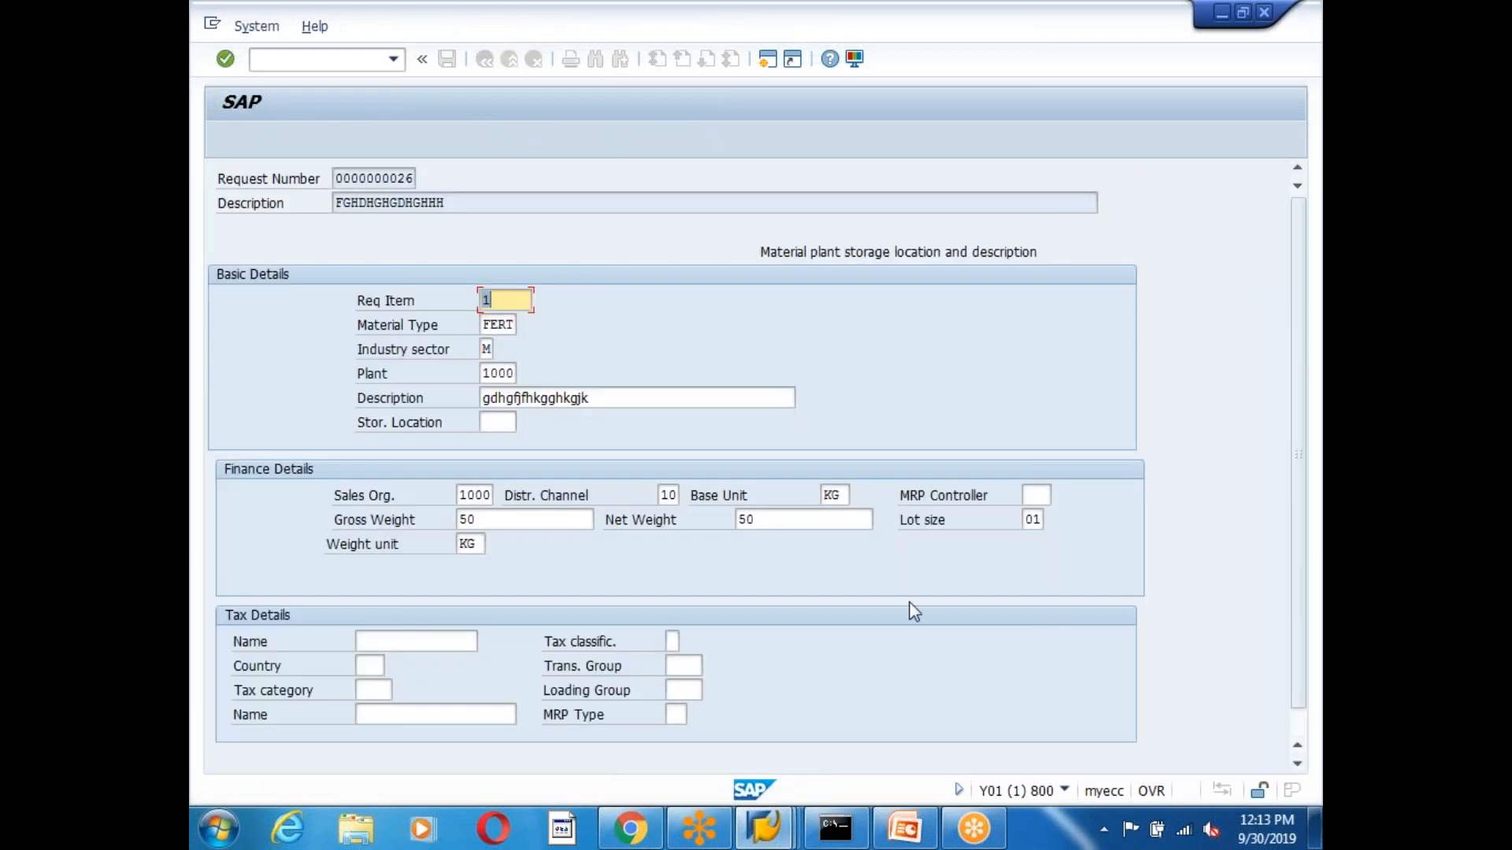
{"action": "scroll", "coordinate": [995, 601], "scroll_direction": "down", "scroll_amount": 1}
{"action": "scroll", "coordinate": [867, 718], "scroll_direction": "up", "scroll_amount": 1}
{"action": "scroll", "coordinate": [874, 715], "scroll_direction": "down", "scroll_amount": 1}
{"action": "left_click", "coordinate": [1101, 760]}
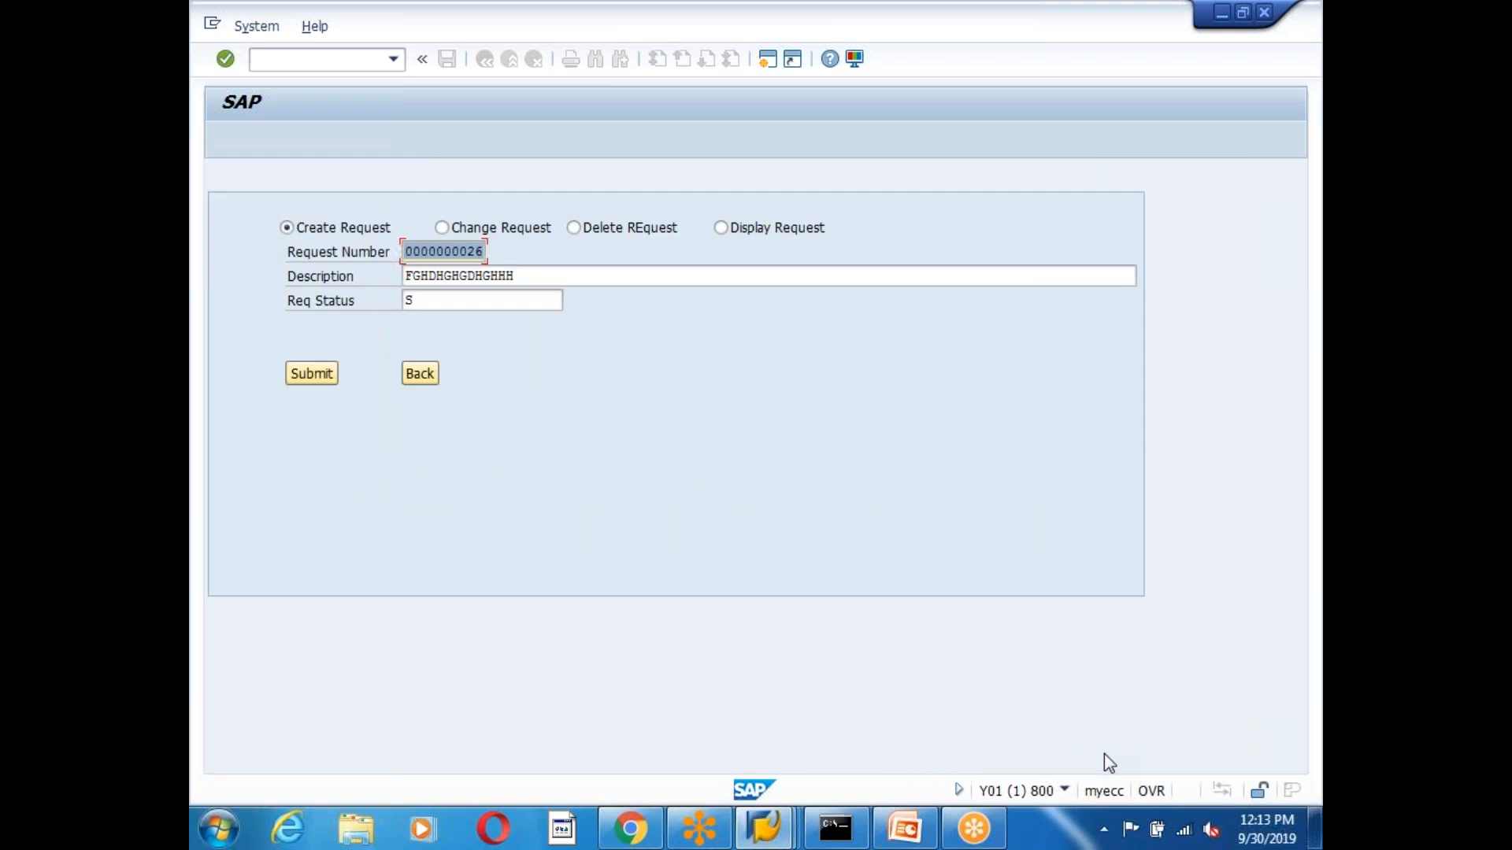
Close the request form session and check/activate the ZWFMATAUTO workflow in Workflow Builder.
{"action": "left_click", "coordinate": [768, 827]}
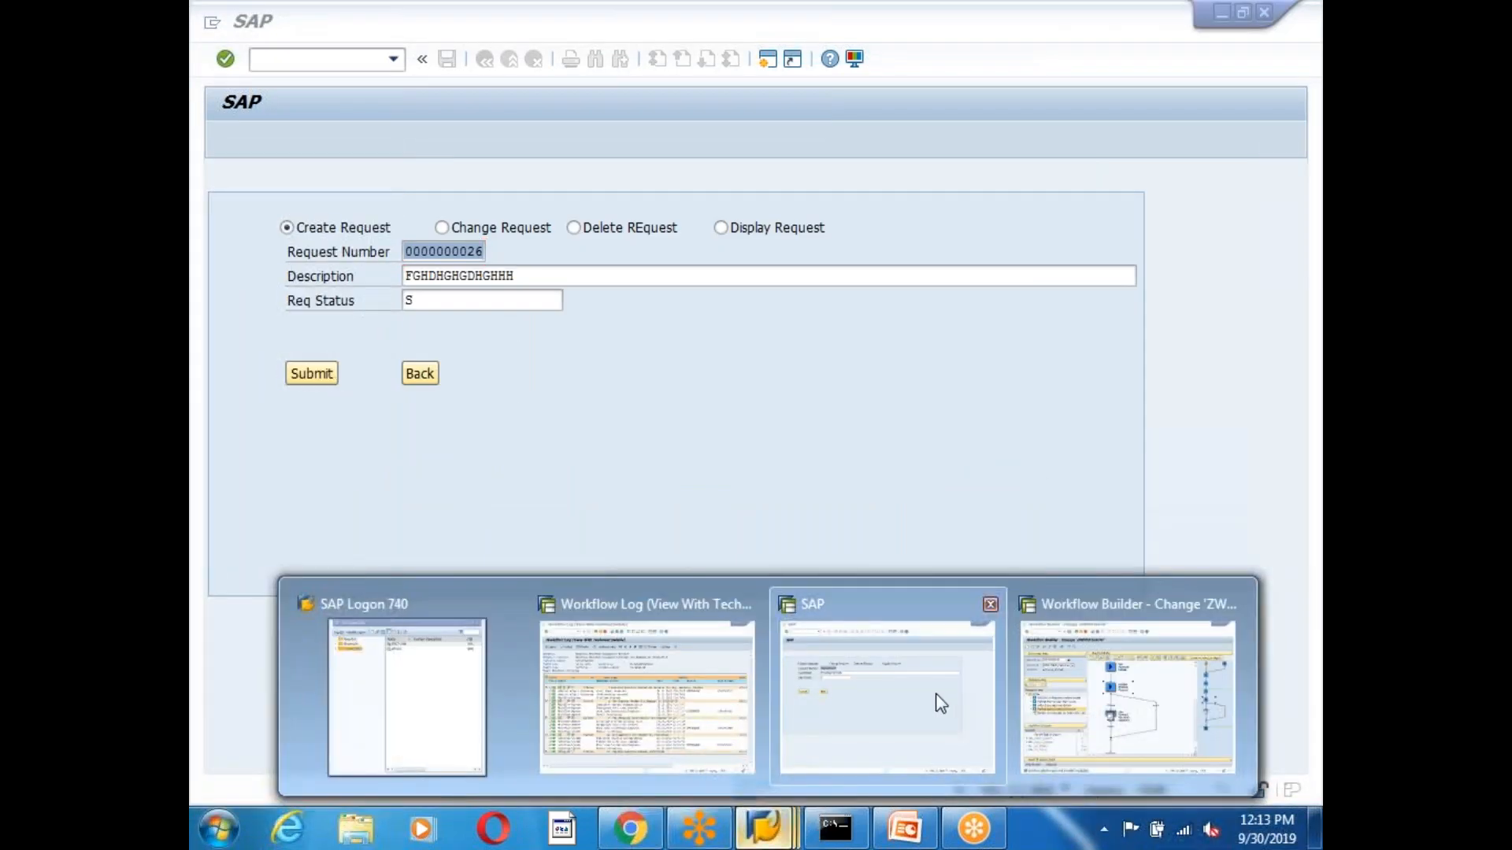
{"action": "left_click", "coordinate": [940, 695]}
{"action": "left_click", "coordinate": [1263, 12]}
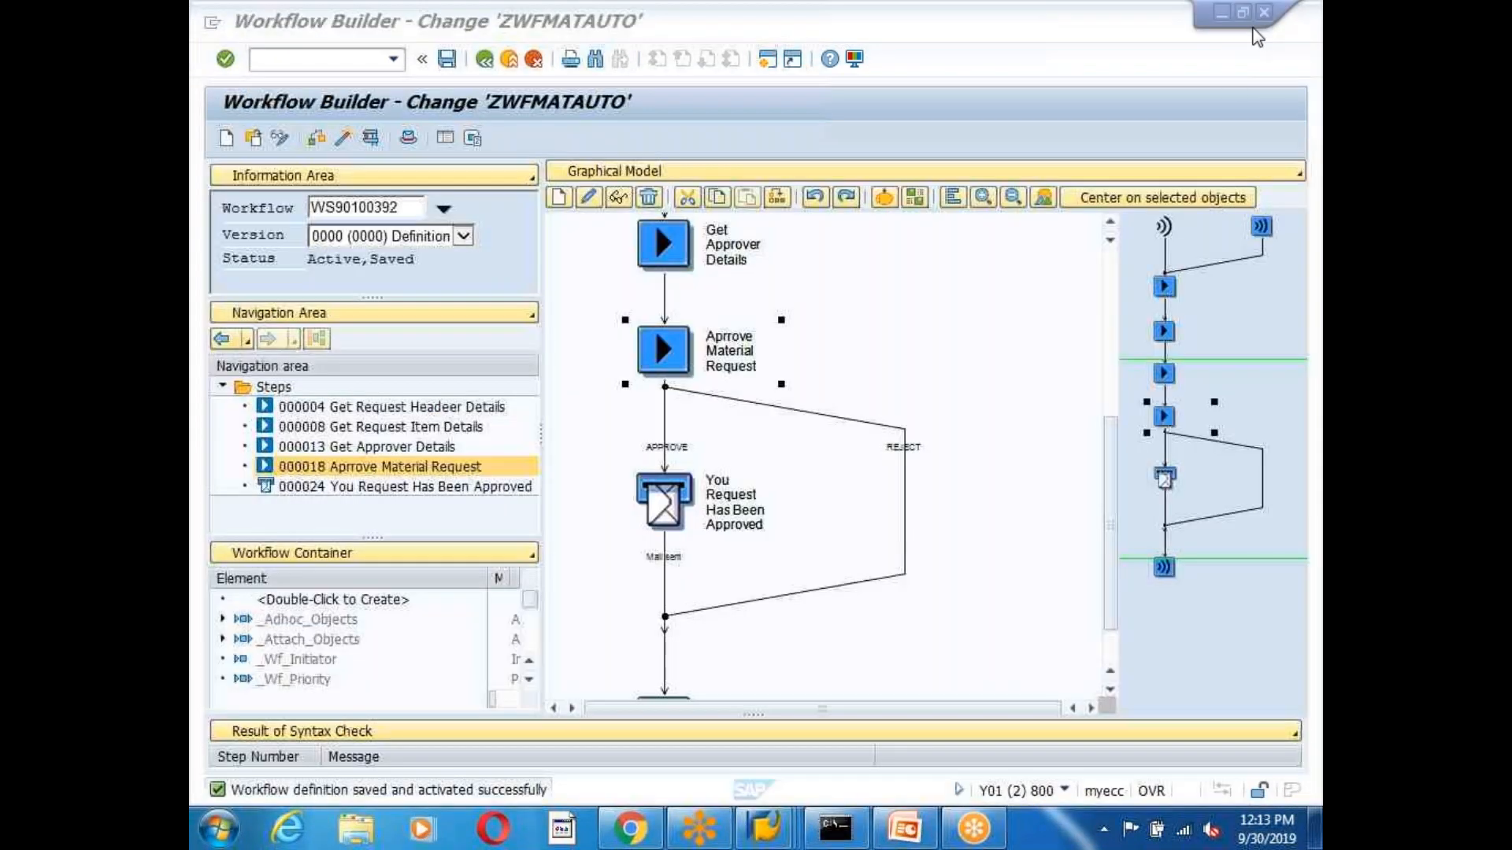
{"action": "mouse_move", "coordinate": [764, 827]}
{"action": "left_click", "coordinate": [1011, 755]}
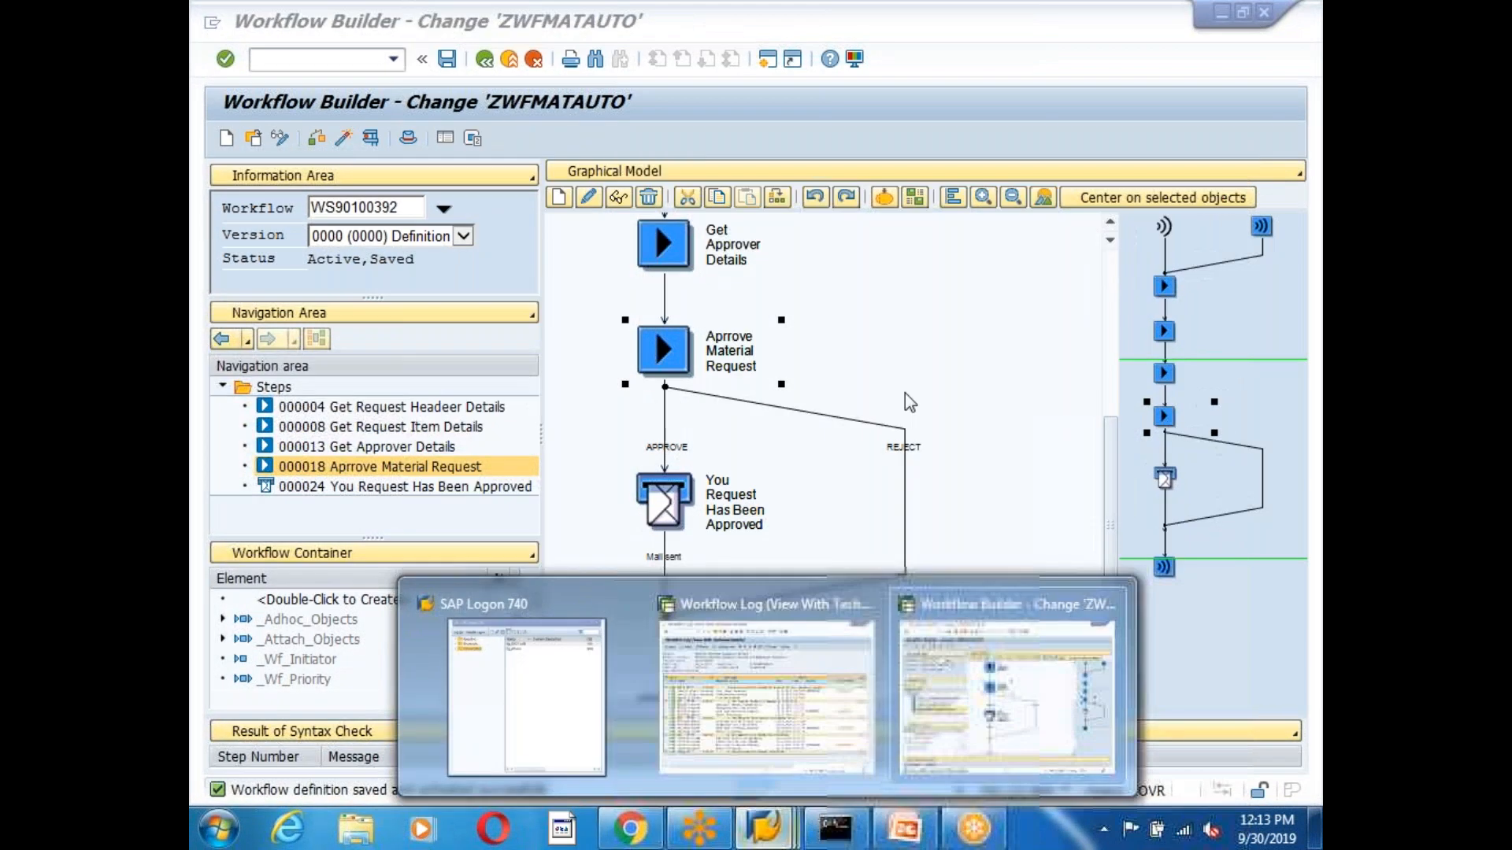
{"action": "key", "text": "ctrl+F3"}
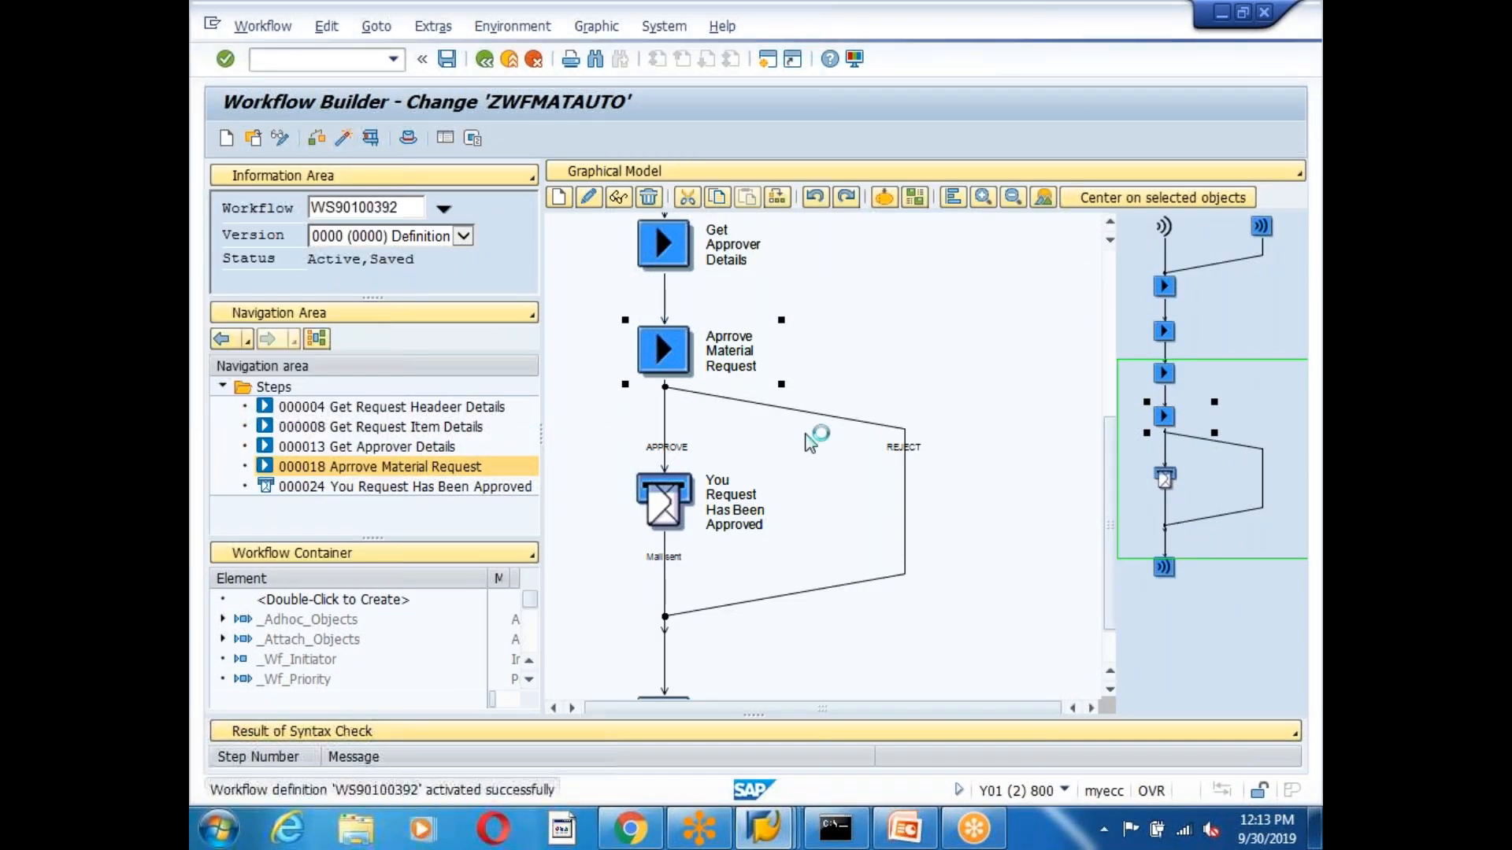
Switch to the Workflow Log and go back twice to SAP Easy Access.
{"action": "left_click", "coordinate": [767, 827]}
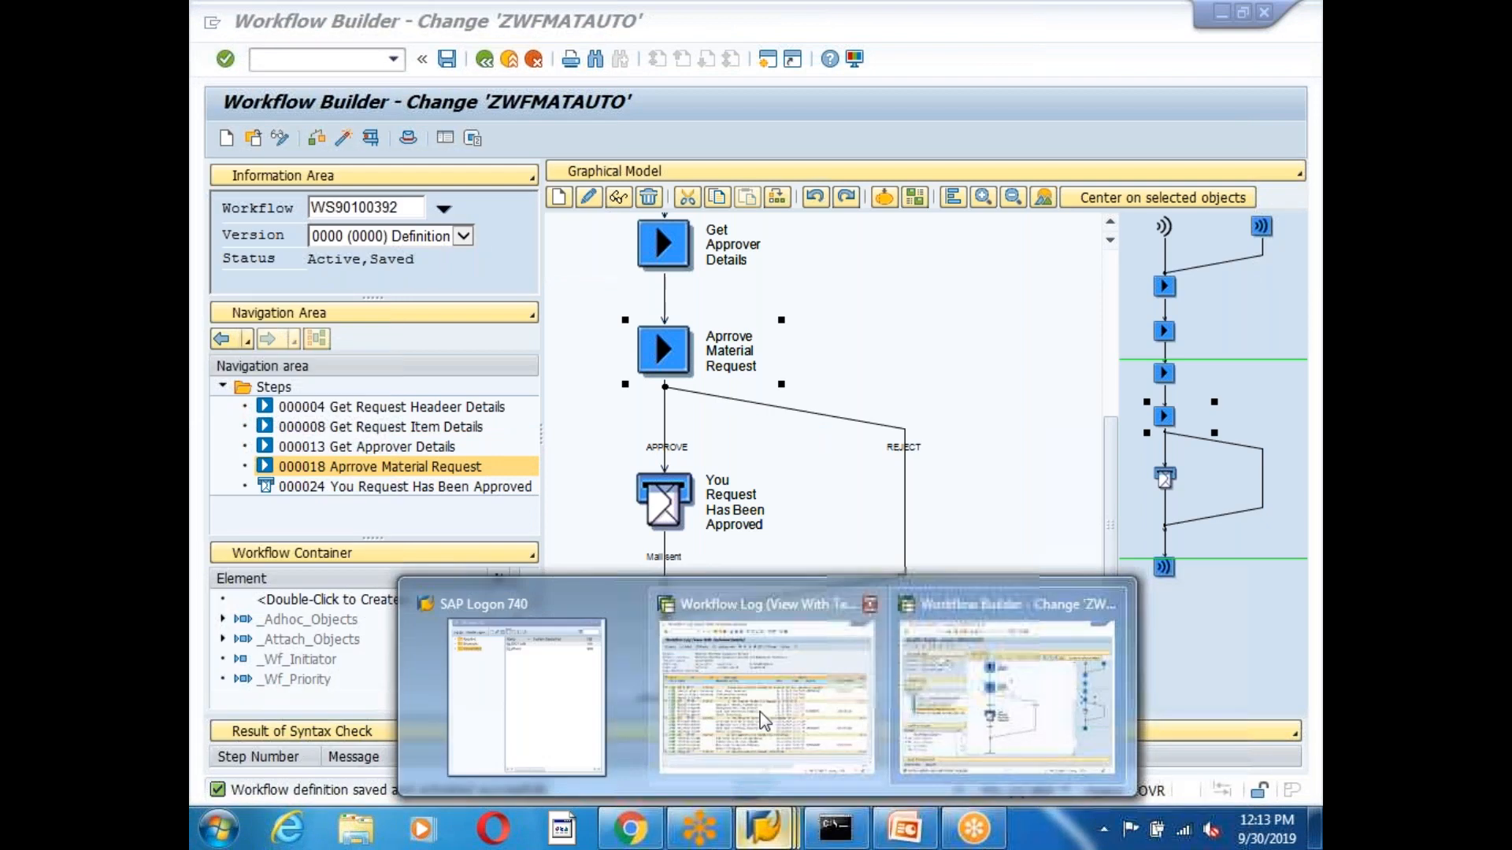
{"action": "left_click", "coordinate": [759, 712]}
{"action": "left_click", "coordinate": [484, 59]}
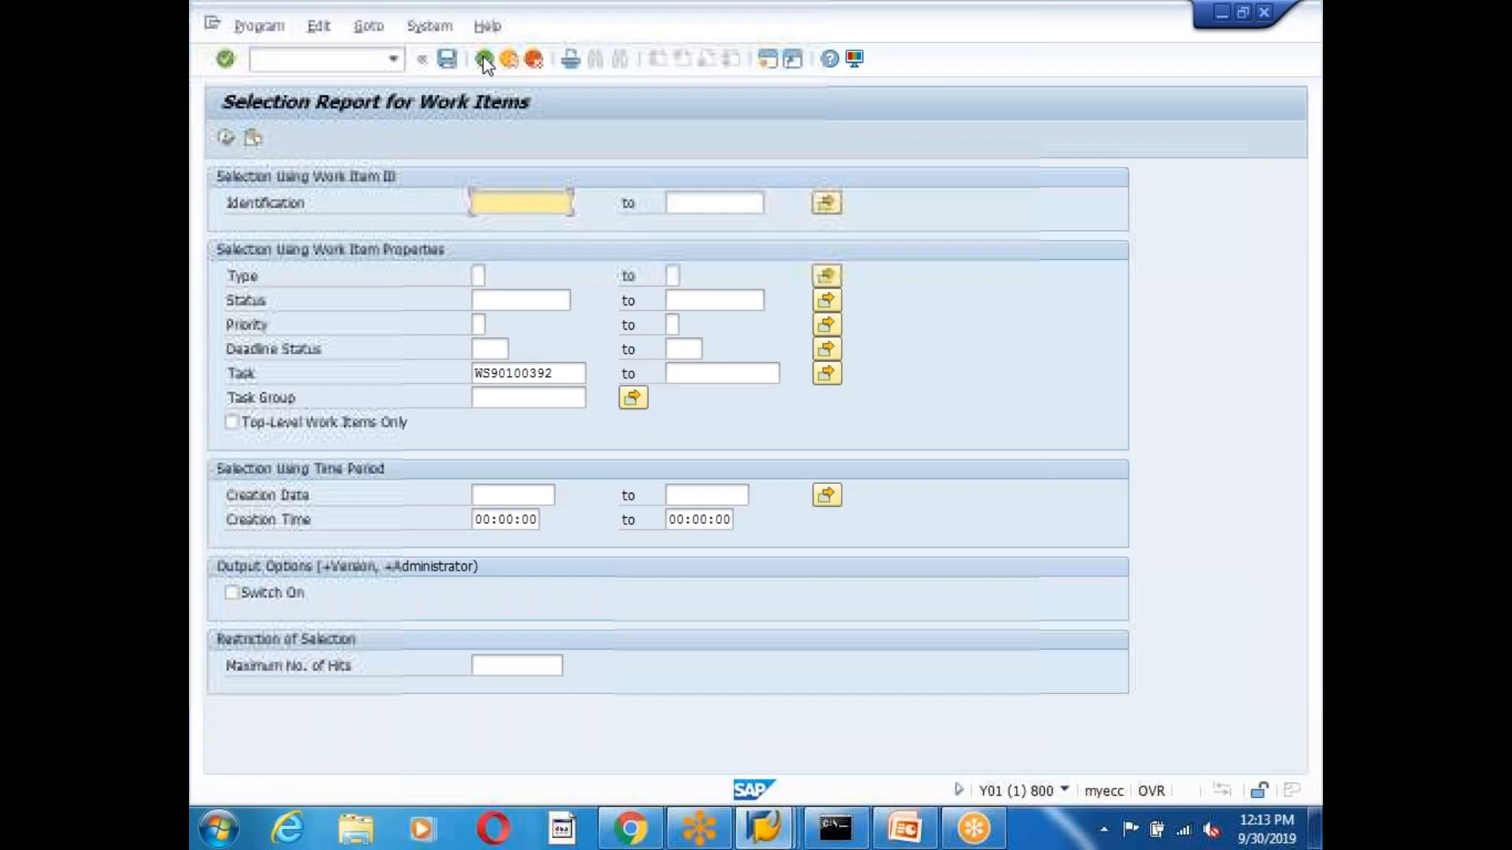
{"action": "left_click", "coordinate": [484, 59]}
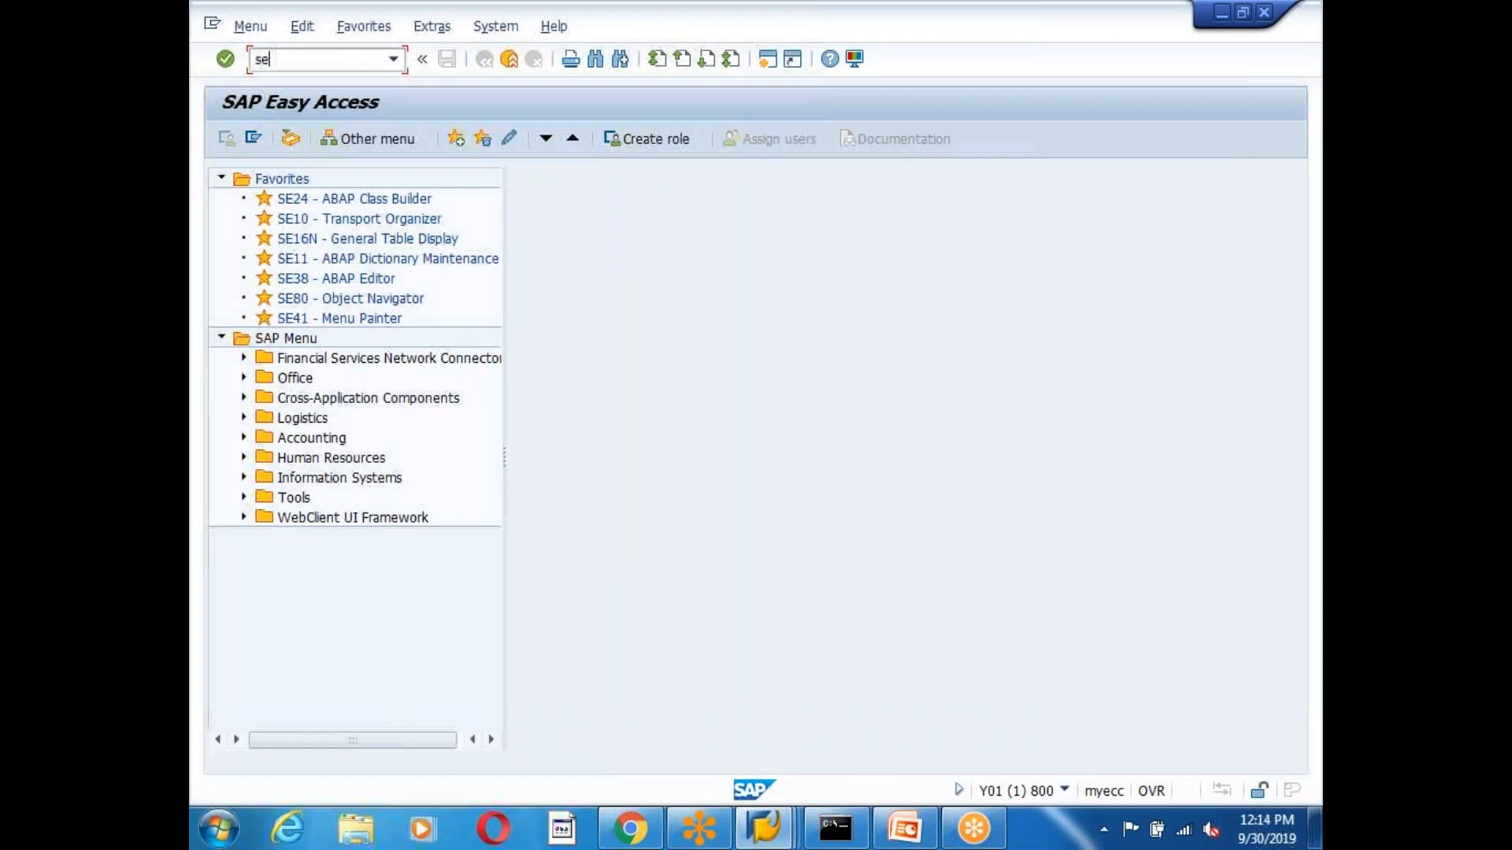
Open ZEDG6_MATERIAL_REQUEST in SE38 change mode and jump from CALL SCREEN 200 into USER_COMMAND_0200.
{"action": "key", "text": "Return"}
{"action": "key", "text": "Right"}
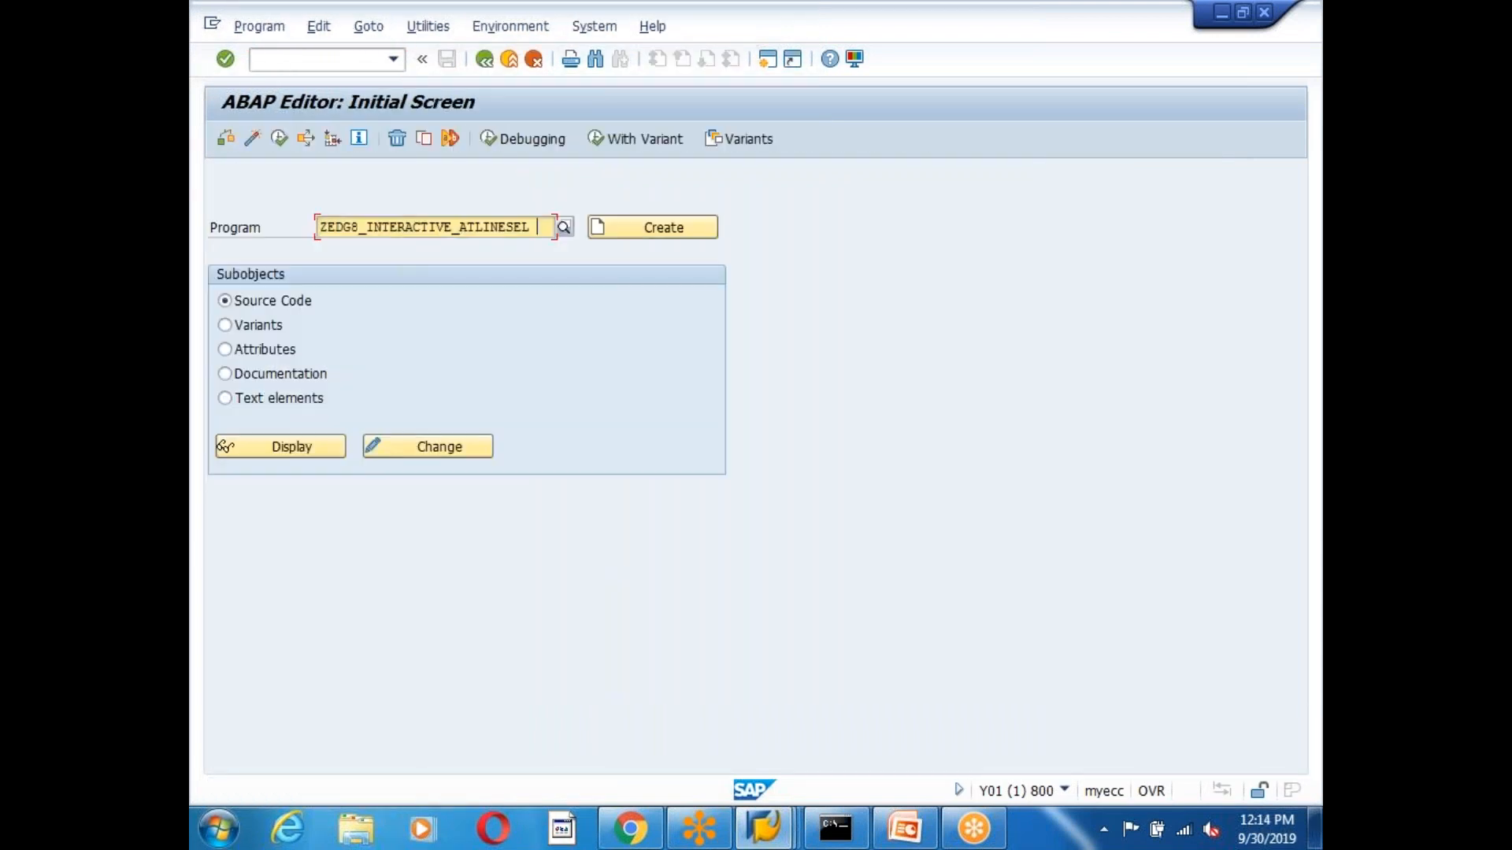
{"action": "key", "text": "BackSpace"}
{"action": "key", "text": "BackSpace"}
{"action": "key", "text": "BackSpace"}
{"action": "key", "text": "BackSpace"}
{"action": "key", "text": "BackSpace"}
{"action": "key", "text": "BackSpace"}
{"action": "key", "text": "BackSpace"}
{"action": "key", "text": "BackSpace"}
{"action": "key", "text": "BackSpace"}
{"action": "key", "text": "BackSpace"}
{"action": "key", "text": "BackSpace"}
{"action": "key", "text": "BackSpace"}
{"action": "key", "text": "BackSpace"}
{"action": "key", "text": "BackSpace"}
{"action": "key", "text": "BackSpace"}
{"action": "key", "text": "BackSpace"}
{"action": "key", "text": "BackSpace"}
{"action": "key", "text": "BackSpace"}
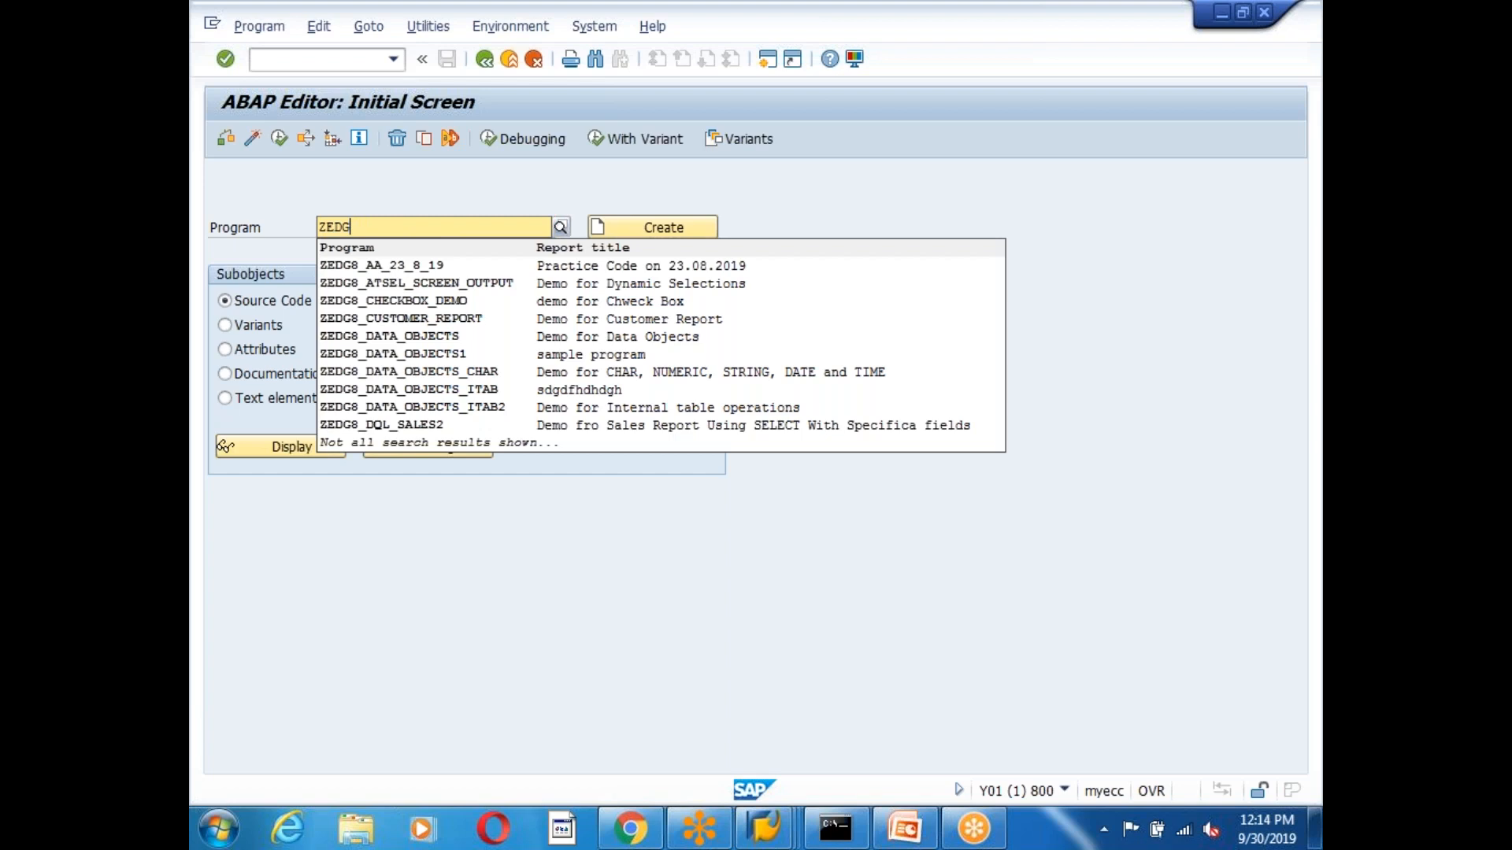
{"action": "type", "text": "6_mat"}
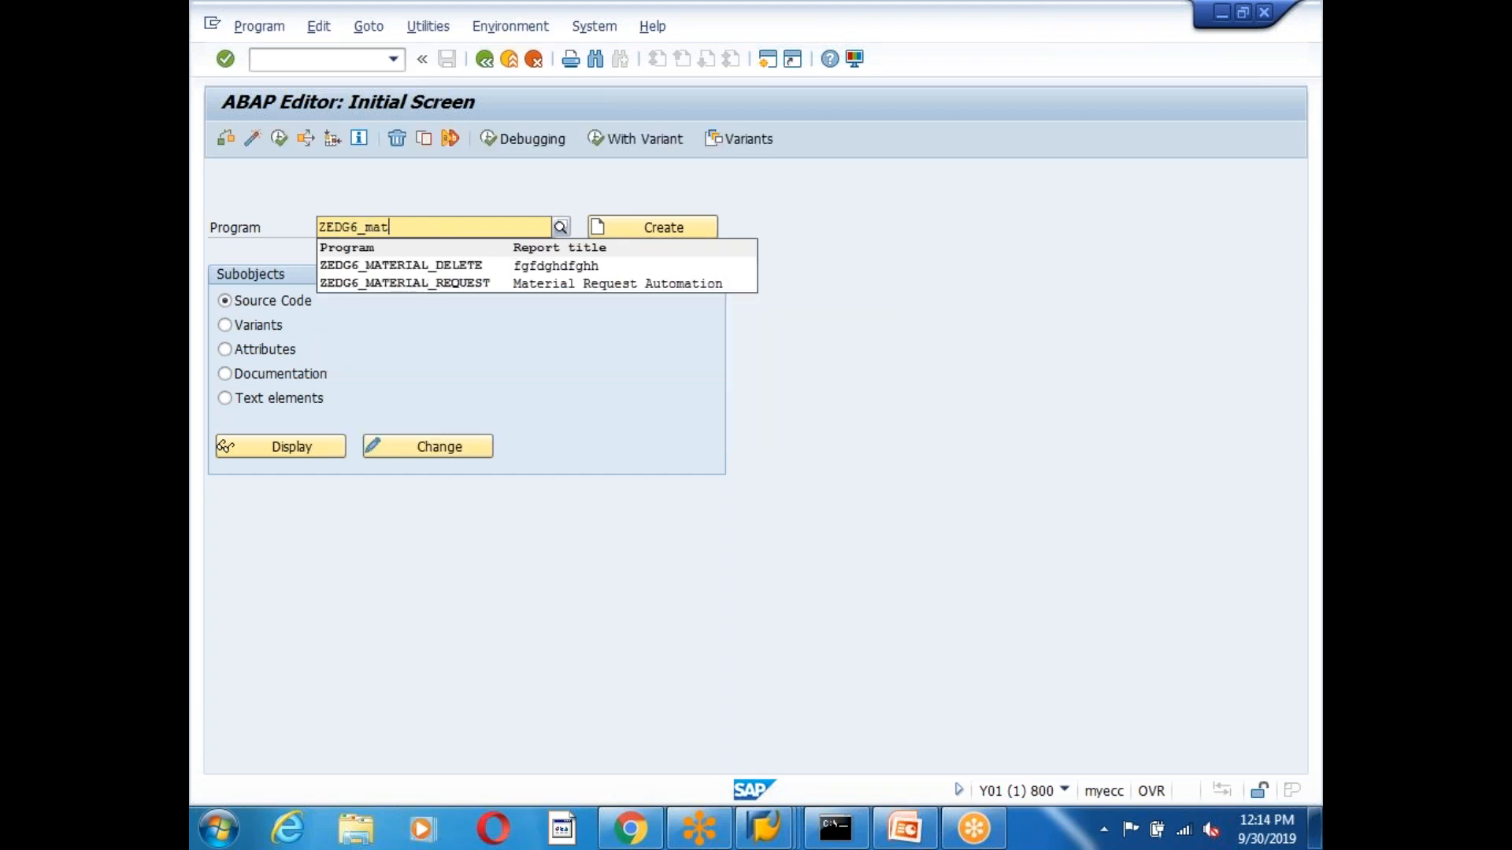
{"action": "left_click", "coordinate": [415, 284]}
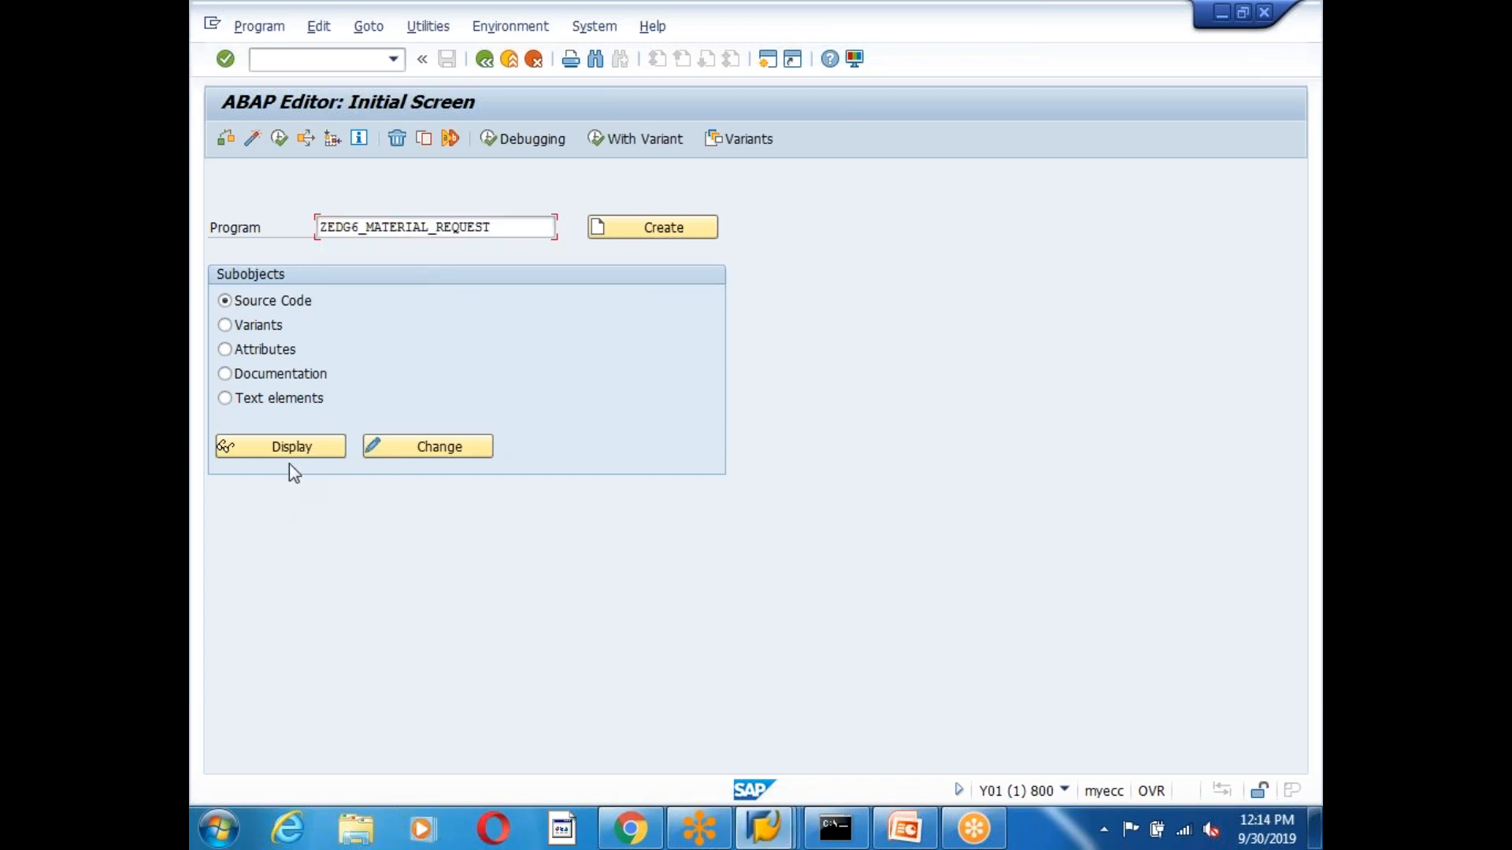
{"action": "left_click", "coordinate": [443, 450]}
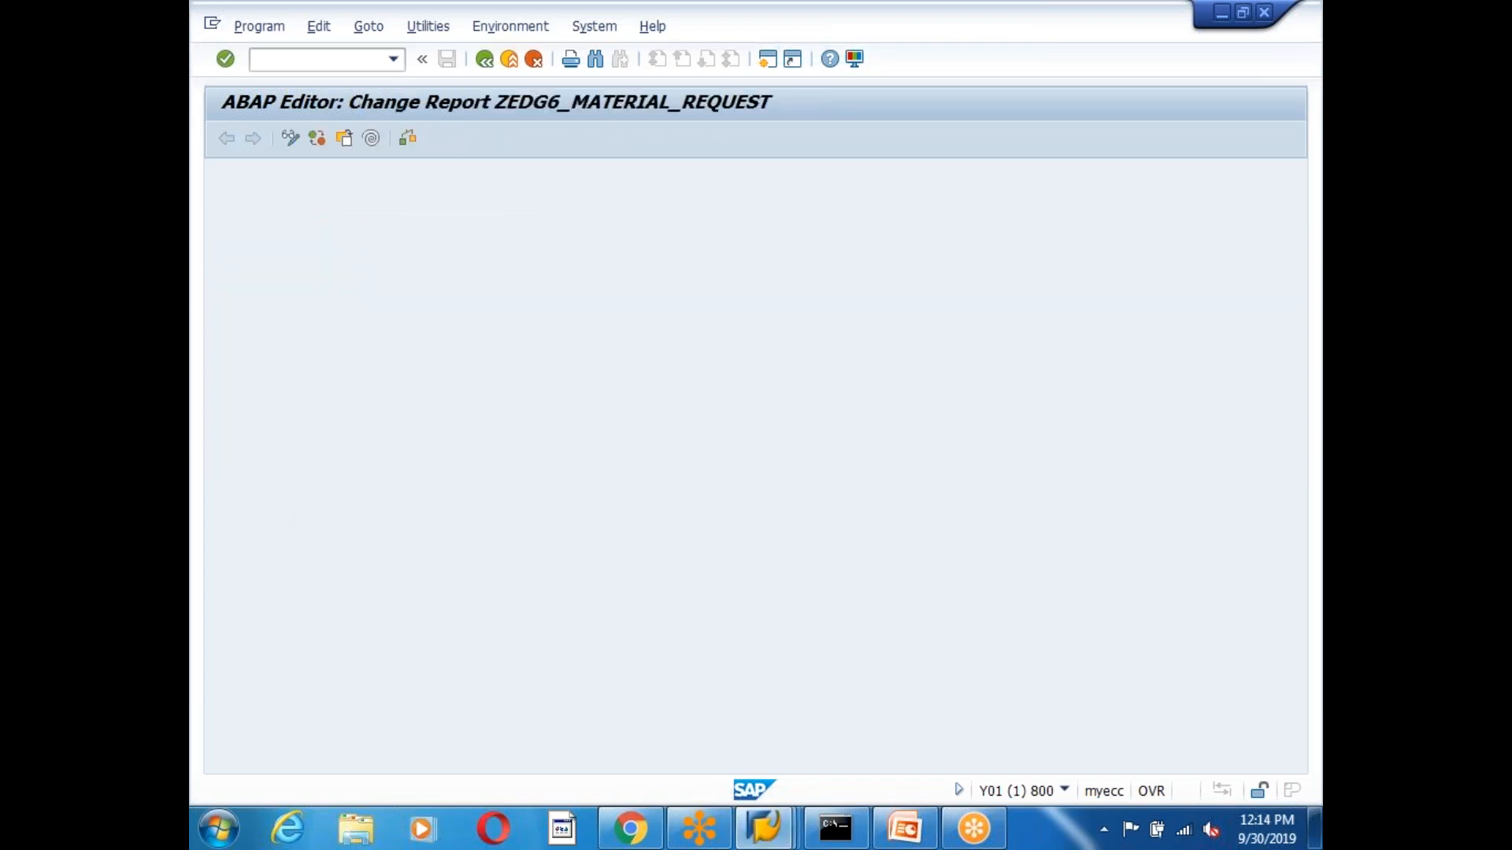
{"action": "scroll", "coordinate": [726, 441], "scroll_direction": "down", "scroll_amount": 3}
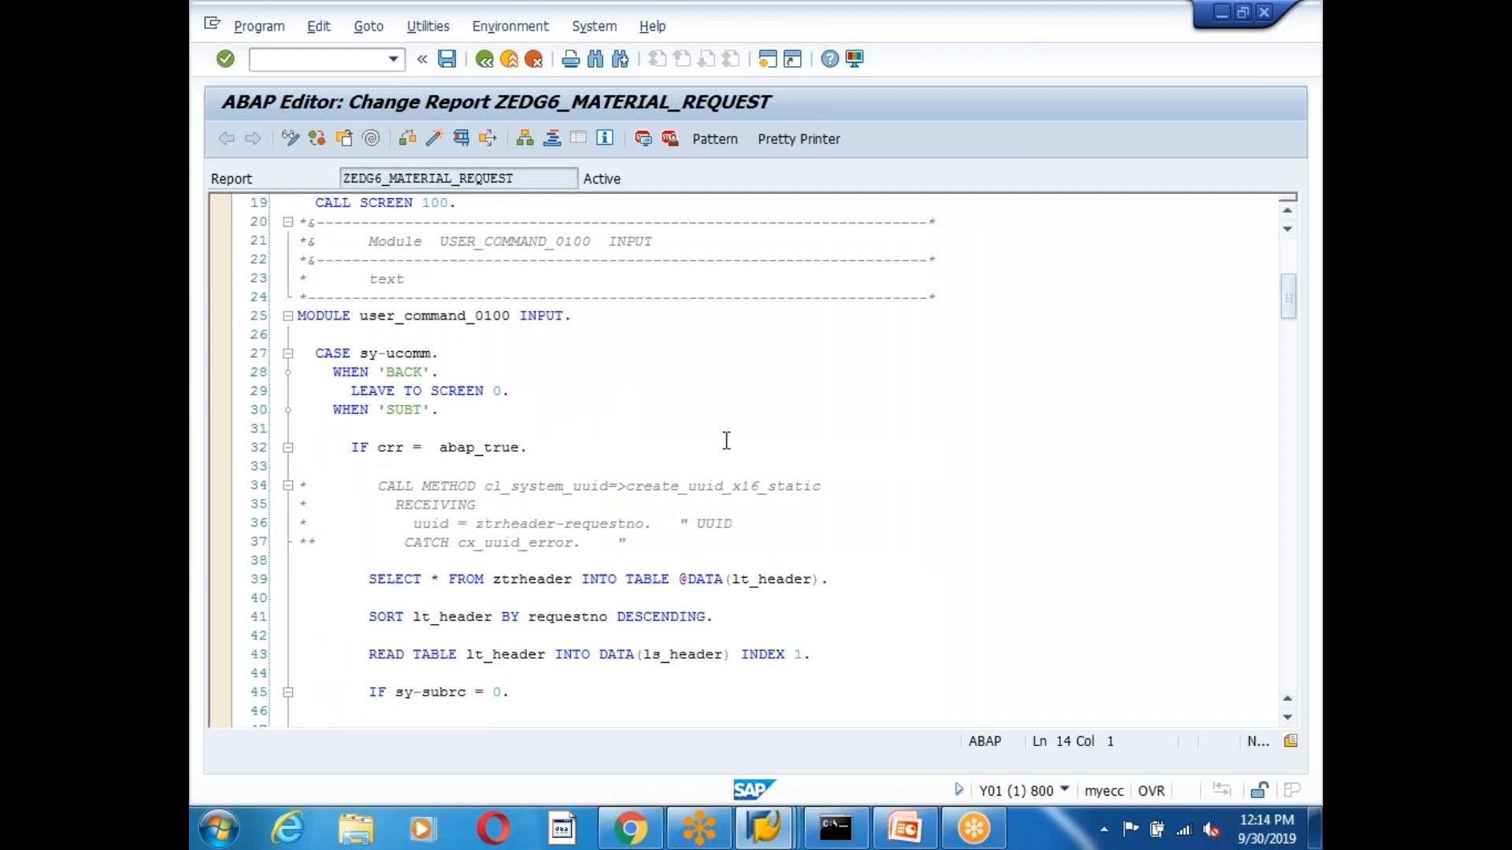
{"action": "scroll", "coordinate": [726, 441], "scroll_direction": "down", "scroll_amount": 10}
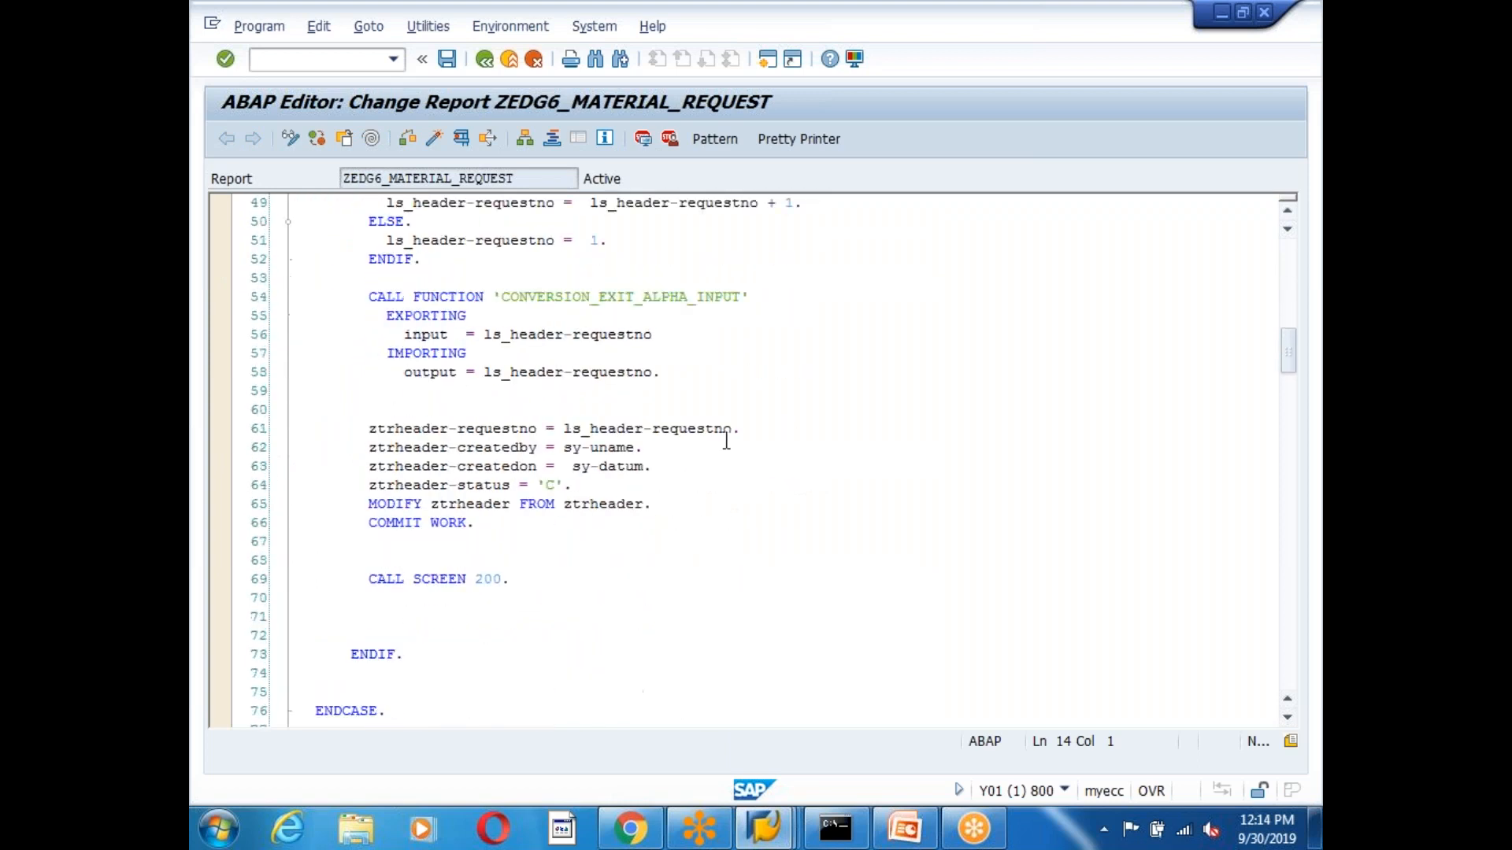
{"action": "scroll", "coordinate": [515, 591], "scroll_direction": "down", "scroll_amount": 1}
{"action": "double_click", "coordinate": [493, 466]}
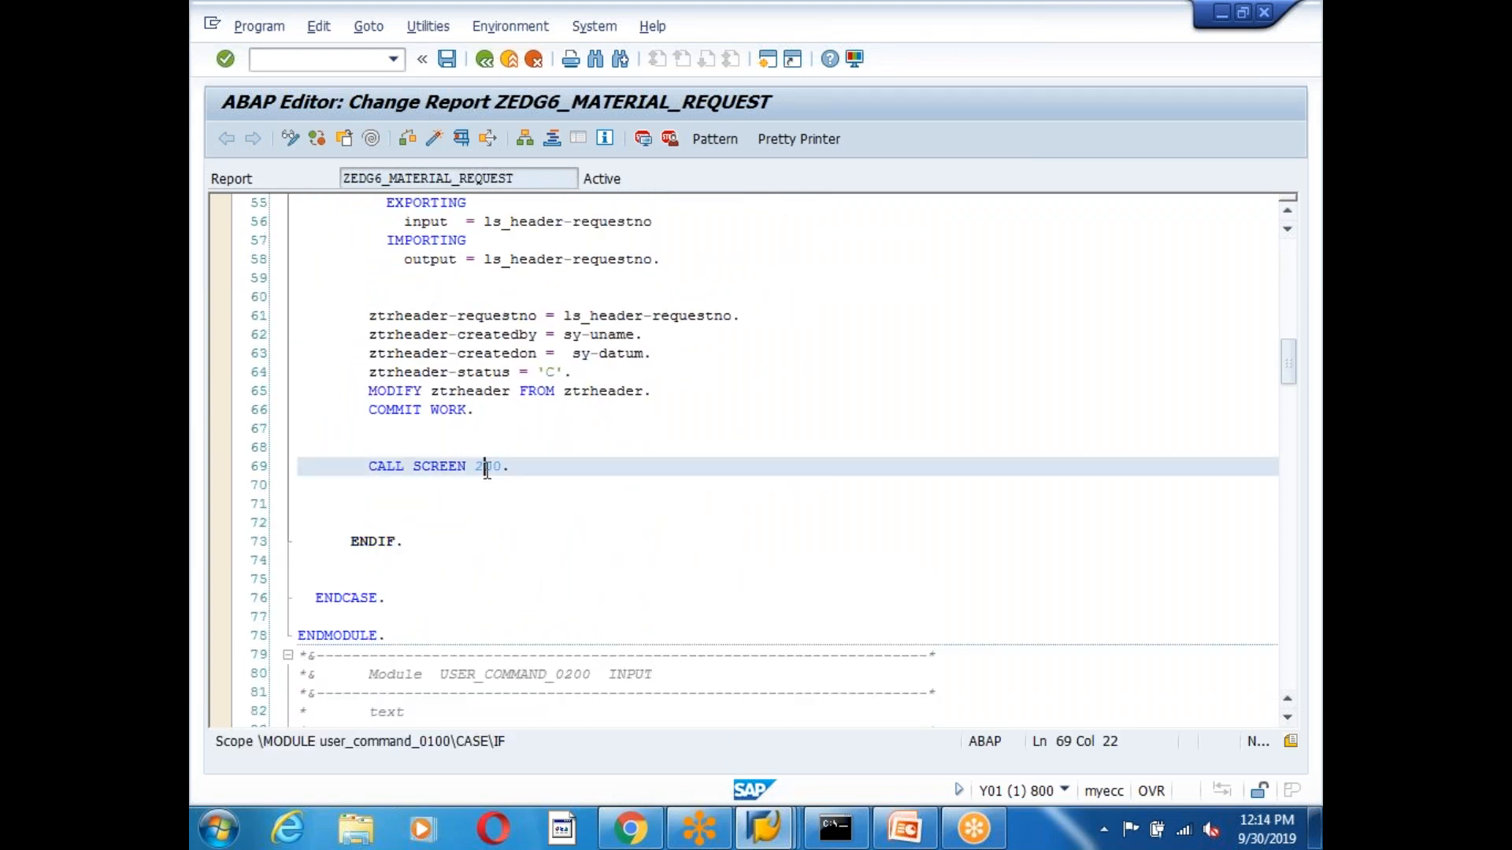
{"action": "double_click", "coordinate": [439, 344]}
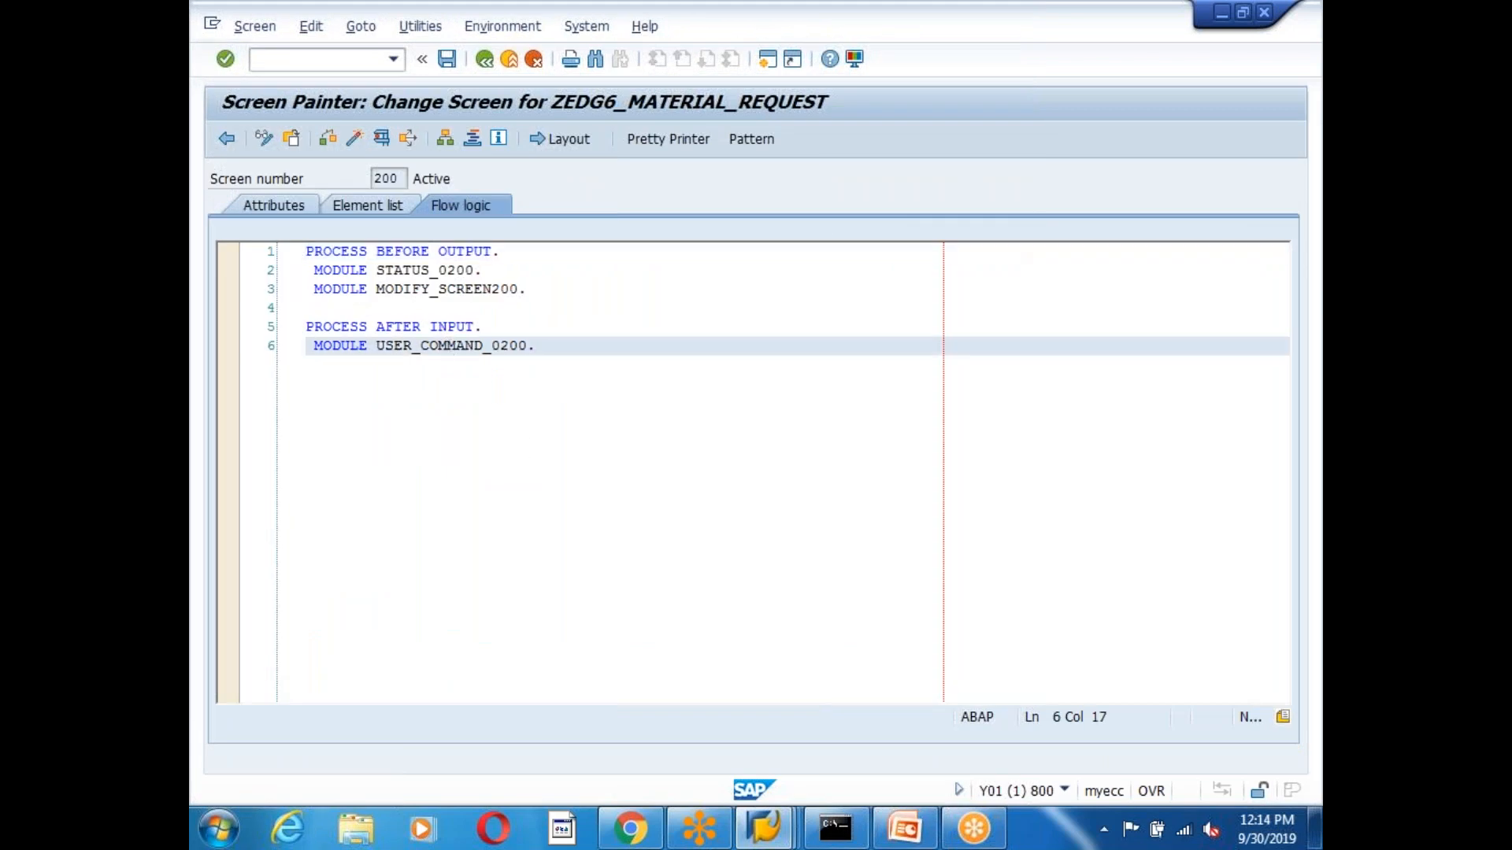
Review the BACK, SUBMIT and APPROVE branches of the sy-ucomm CASE statement.
{"action": "left_click", "coordinate": [354, 385]}
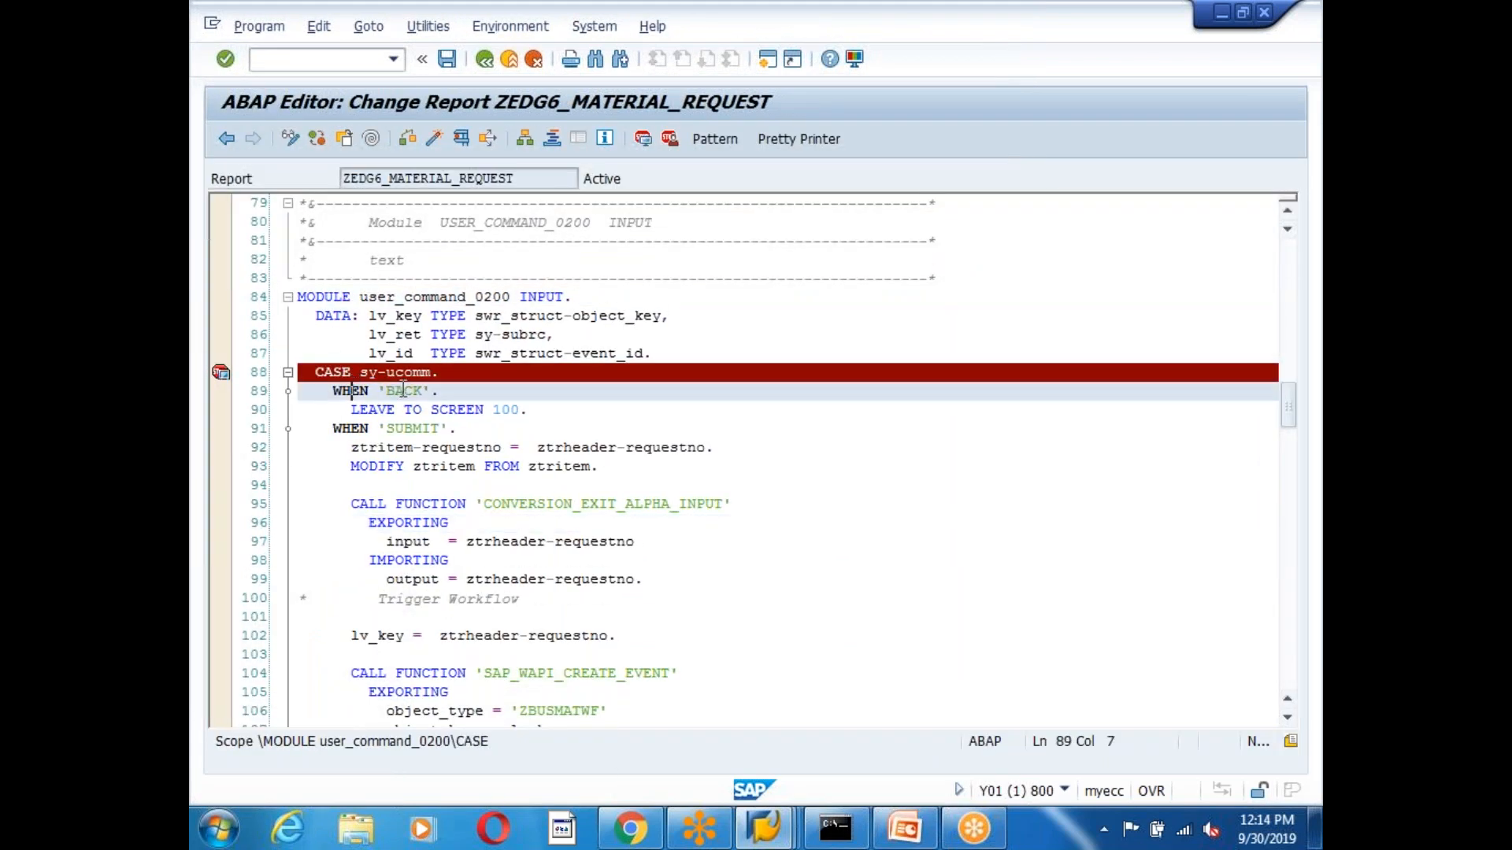
{"action": "left_click", "coordinate": [387, 410]}
{"action": "left_click", "coordinate": [430, 459]}
{"action": "scroll", "coordinate": [653, 523], "scroll_direction": "down", "scroll_amount": 12}
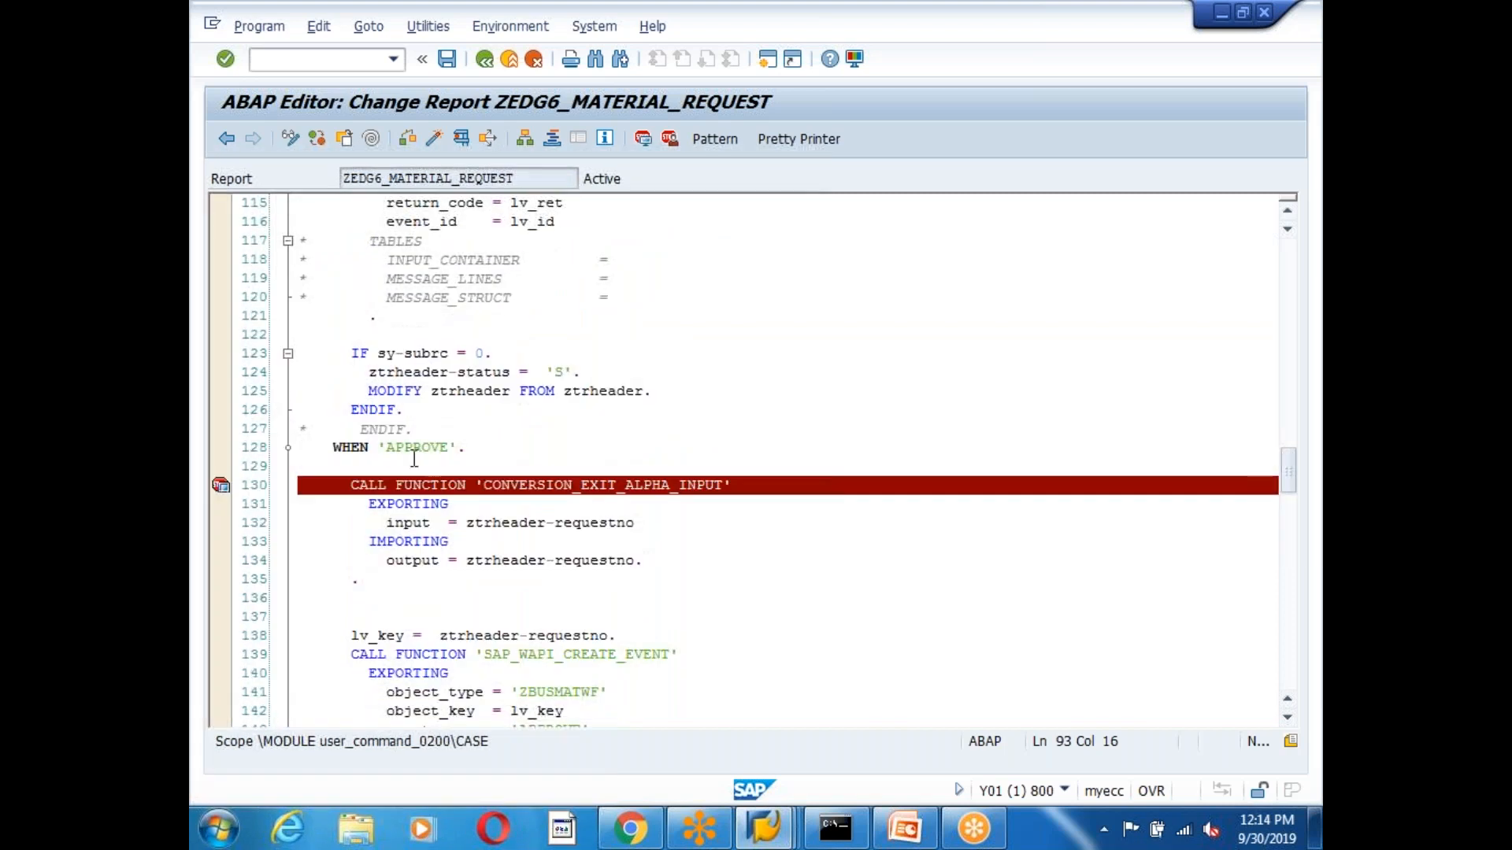
{"action": "left_click", "coordinate": [414, 450]}
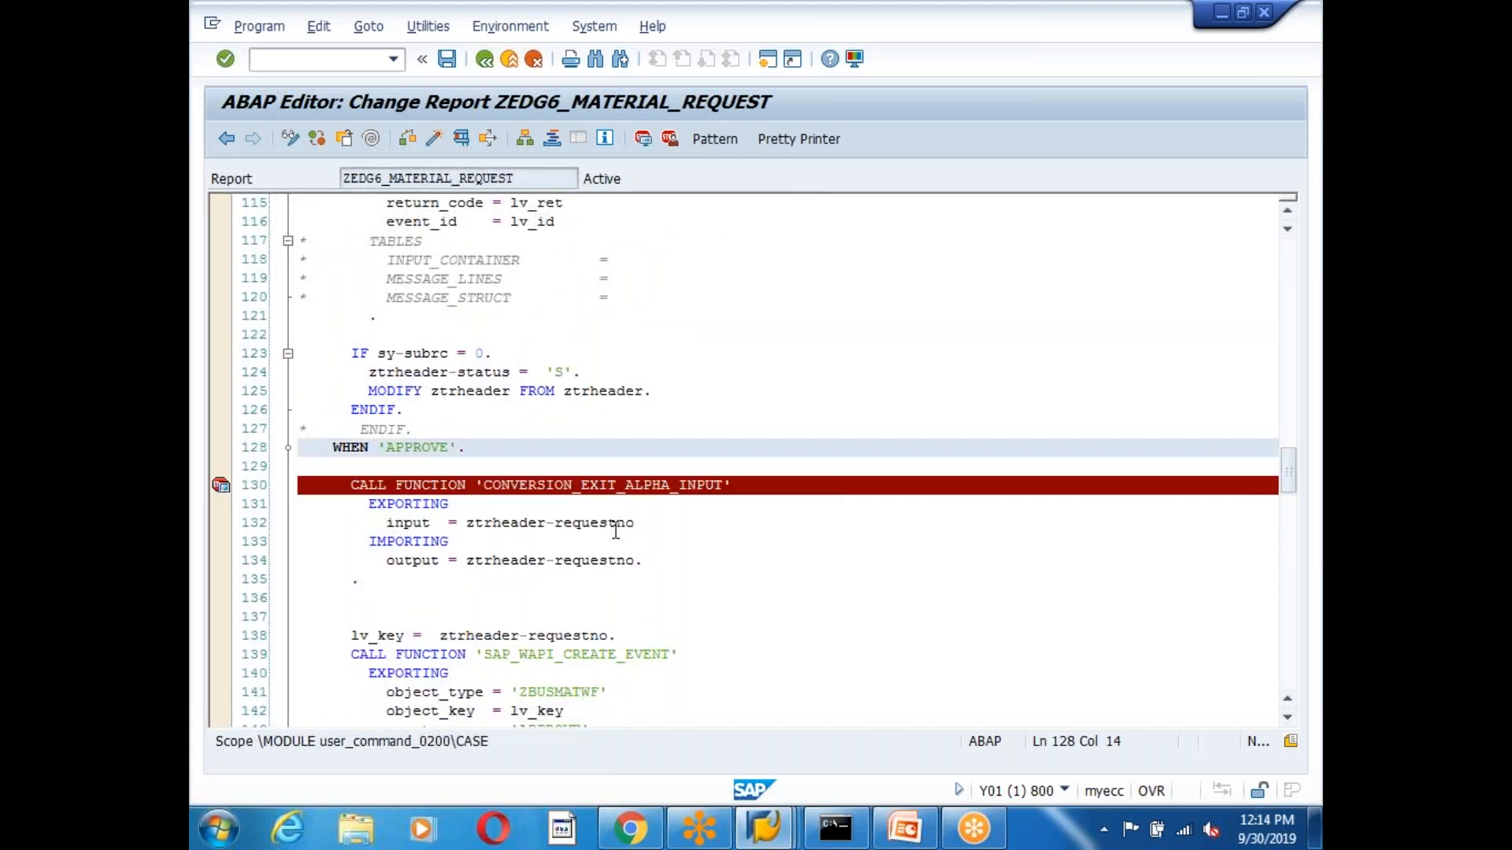
{"action": "scroll", "coordinate": [616, 531], "scroll_direction": "up", "scroll_amount": 15}
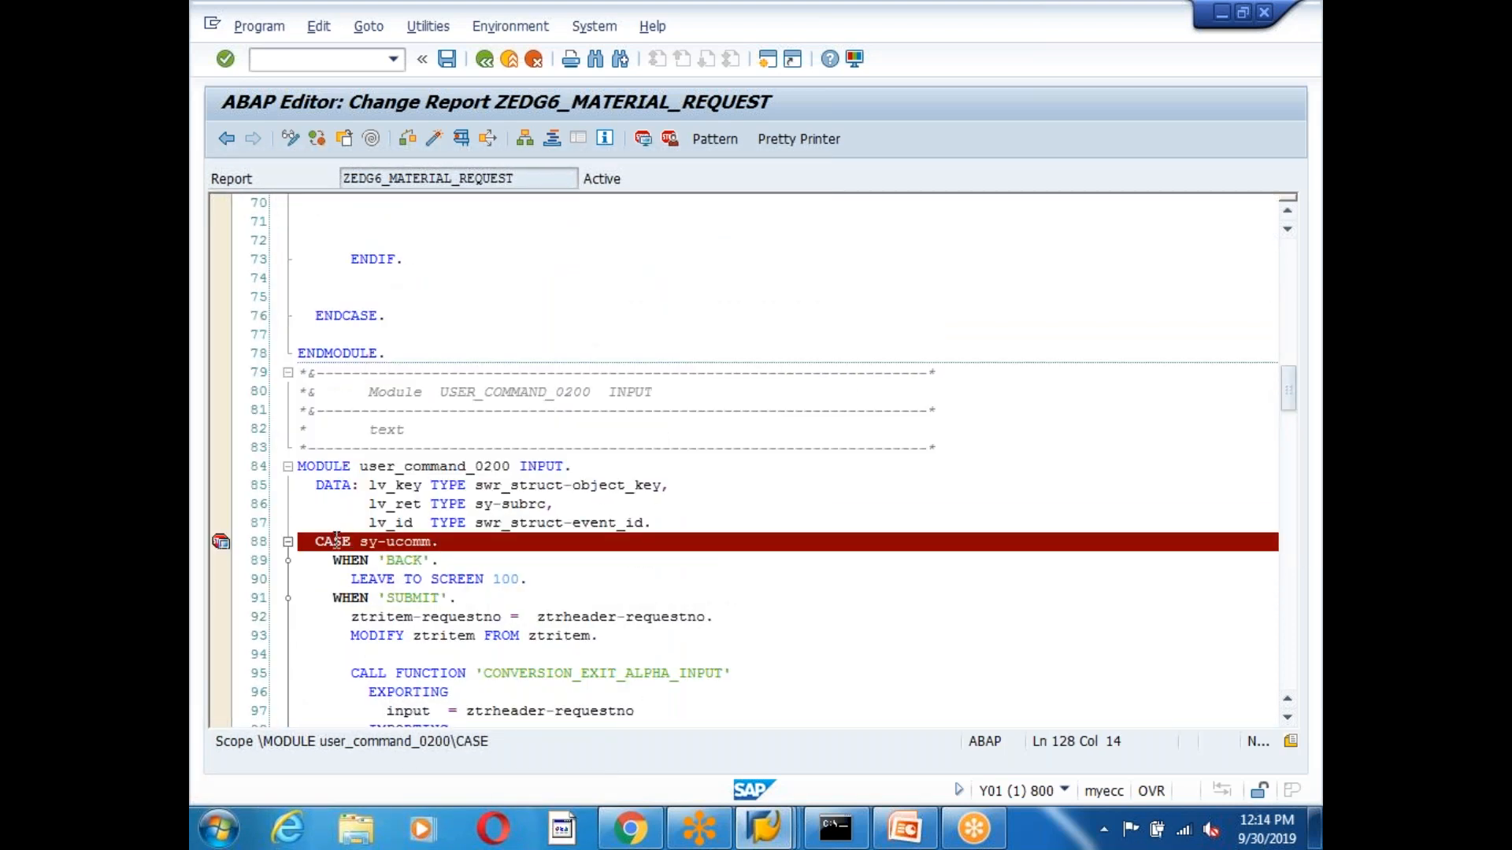
Remove the CASE breakpoint, set a session breakpoint on line 88, and activate the program.
{"action": "left_click", "coordinate": [337, 541]}
{"action": "left_click", "coordinate": [222, 542]}
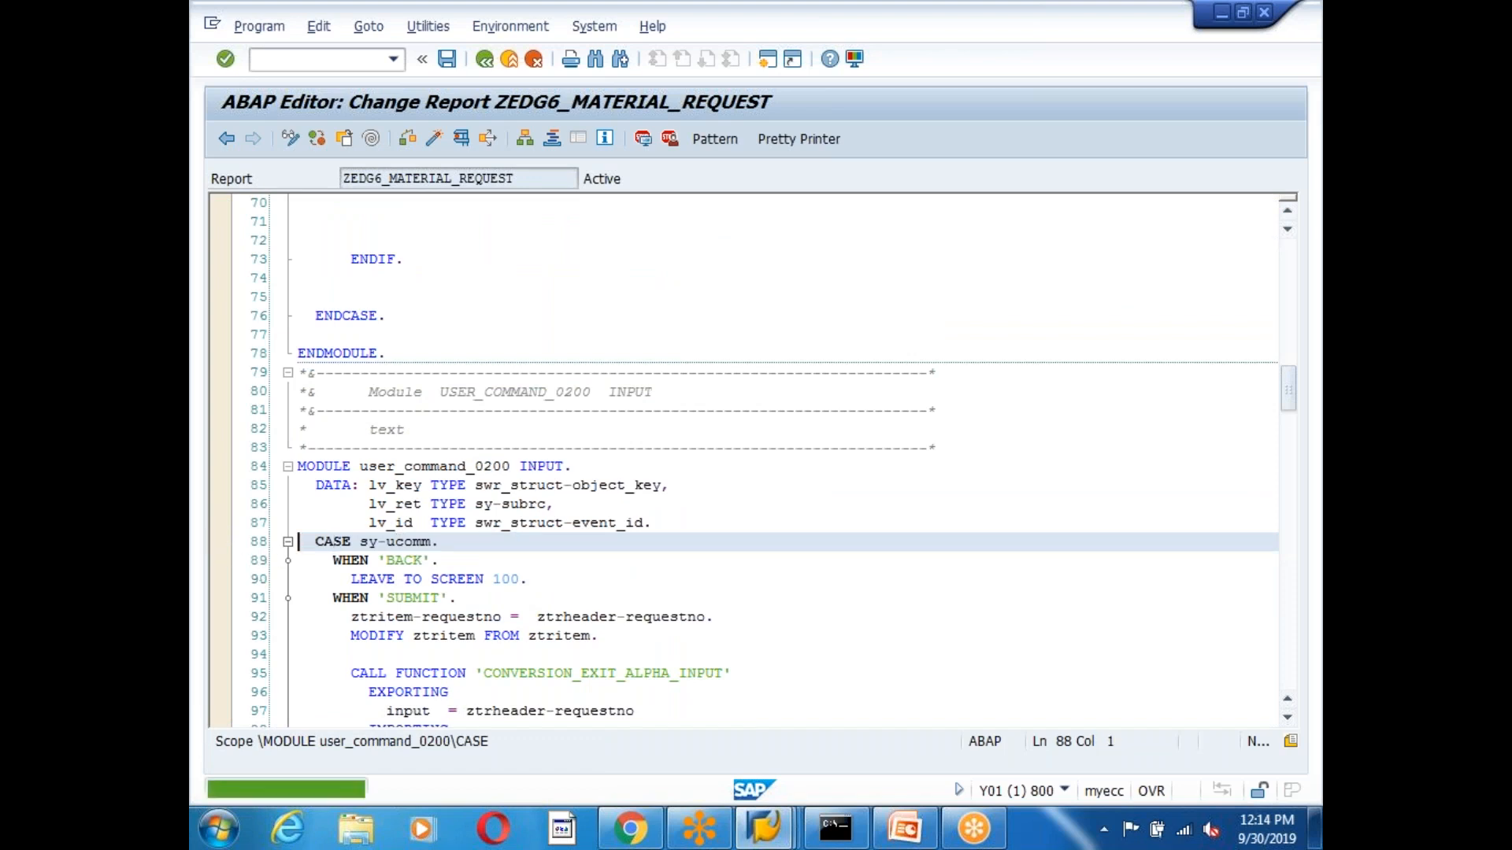
{"action": "left_click", "coordinate": [337, 542]}
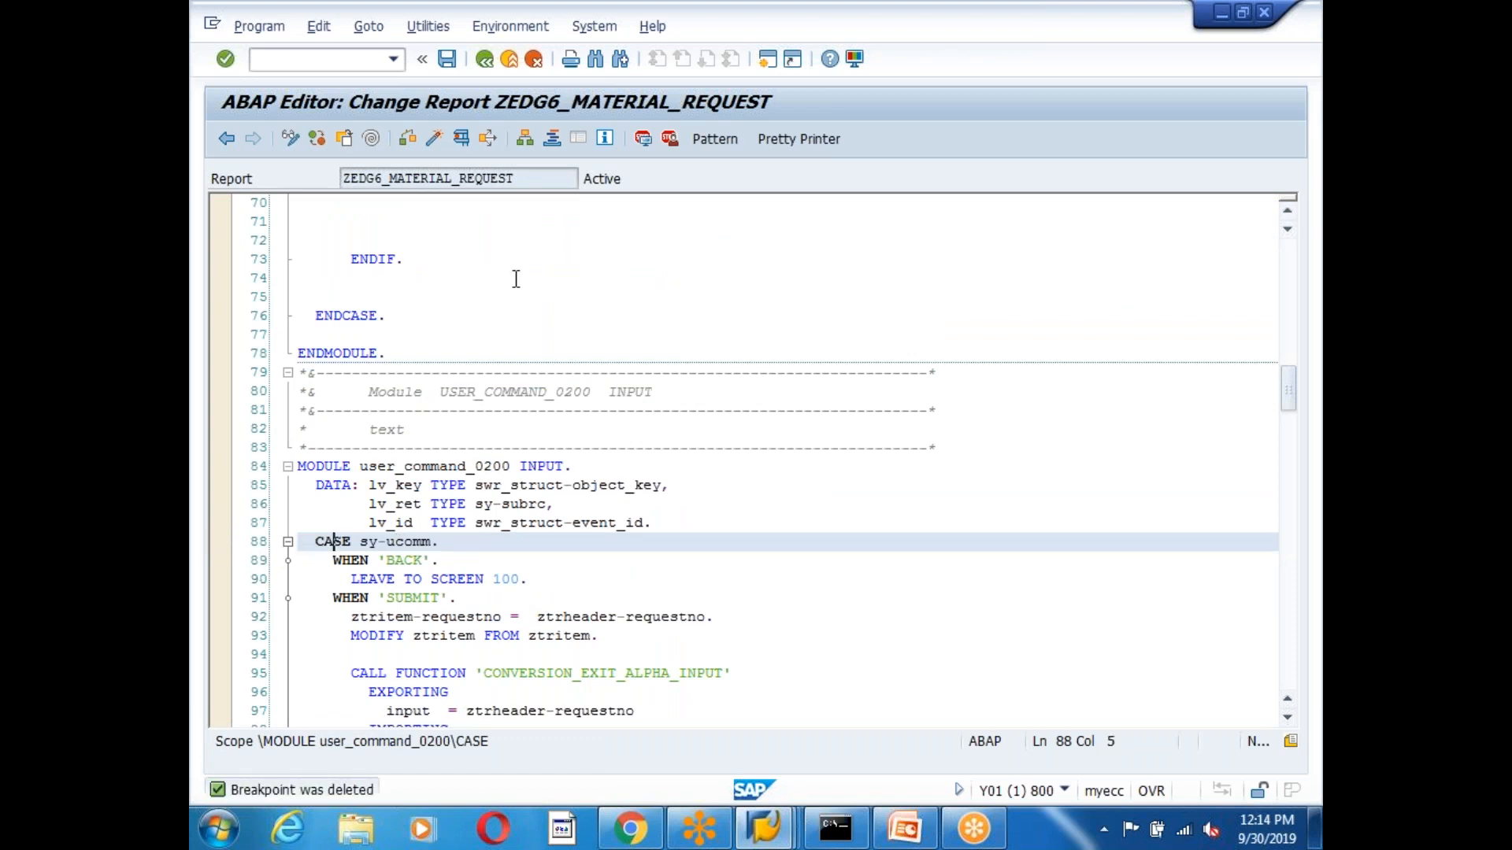
{"action": "left_click", "coordinate": [643, 139]}
{"action": "left_click", "coordinate": [438, 134]}
Activate screen 200's flow logic and the program again, then switch to the Easy Access window.
{"action": "left_click", "coordinate": [484, 60]}
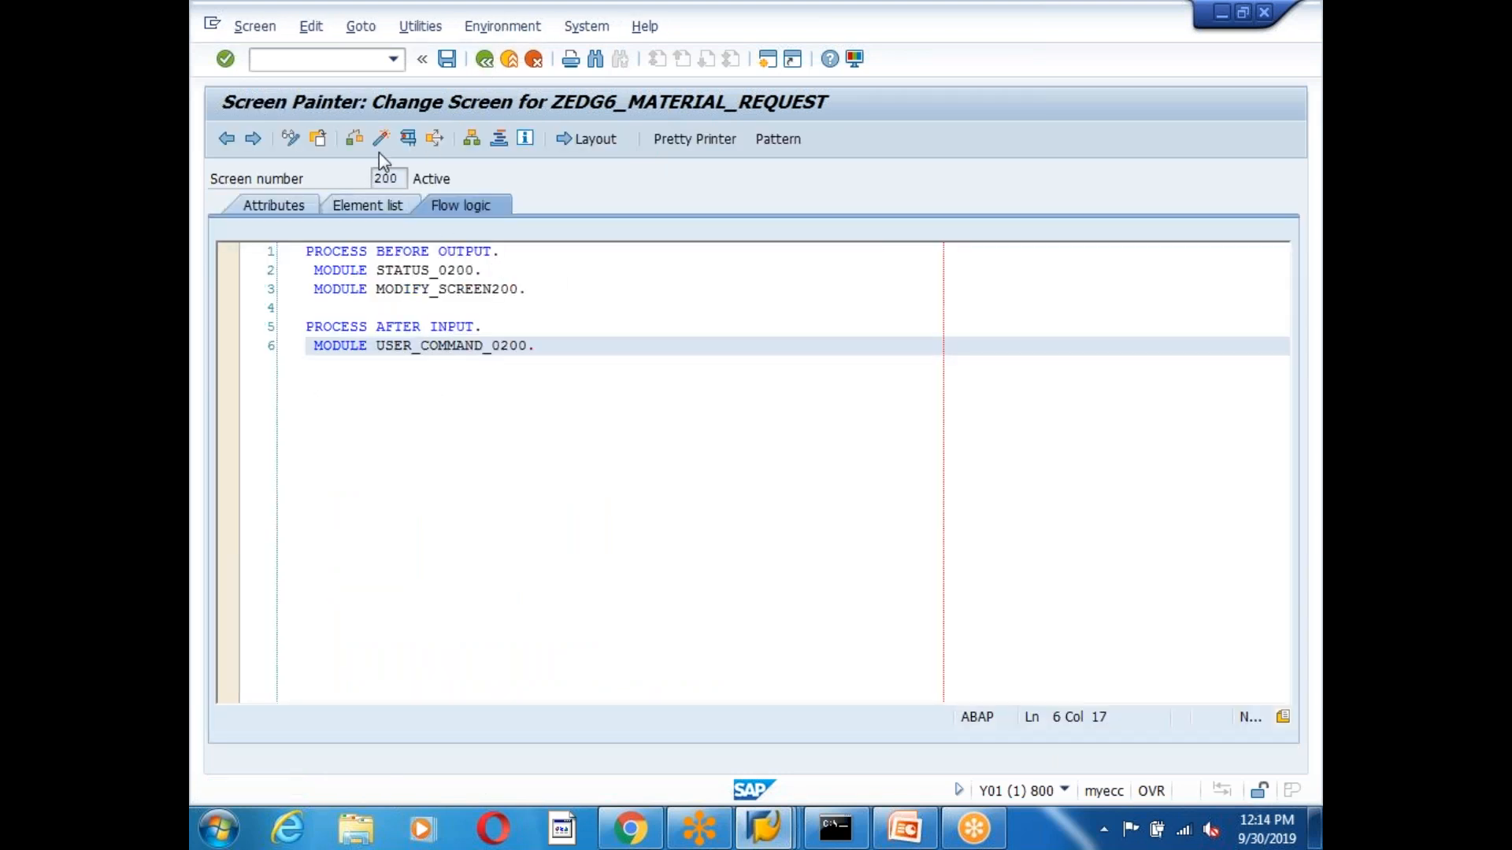
{"action": "left_click", "coordinate": [380, 137]}
{"action": "left_click", "coordinate": [484, 60]}
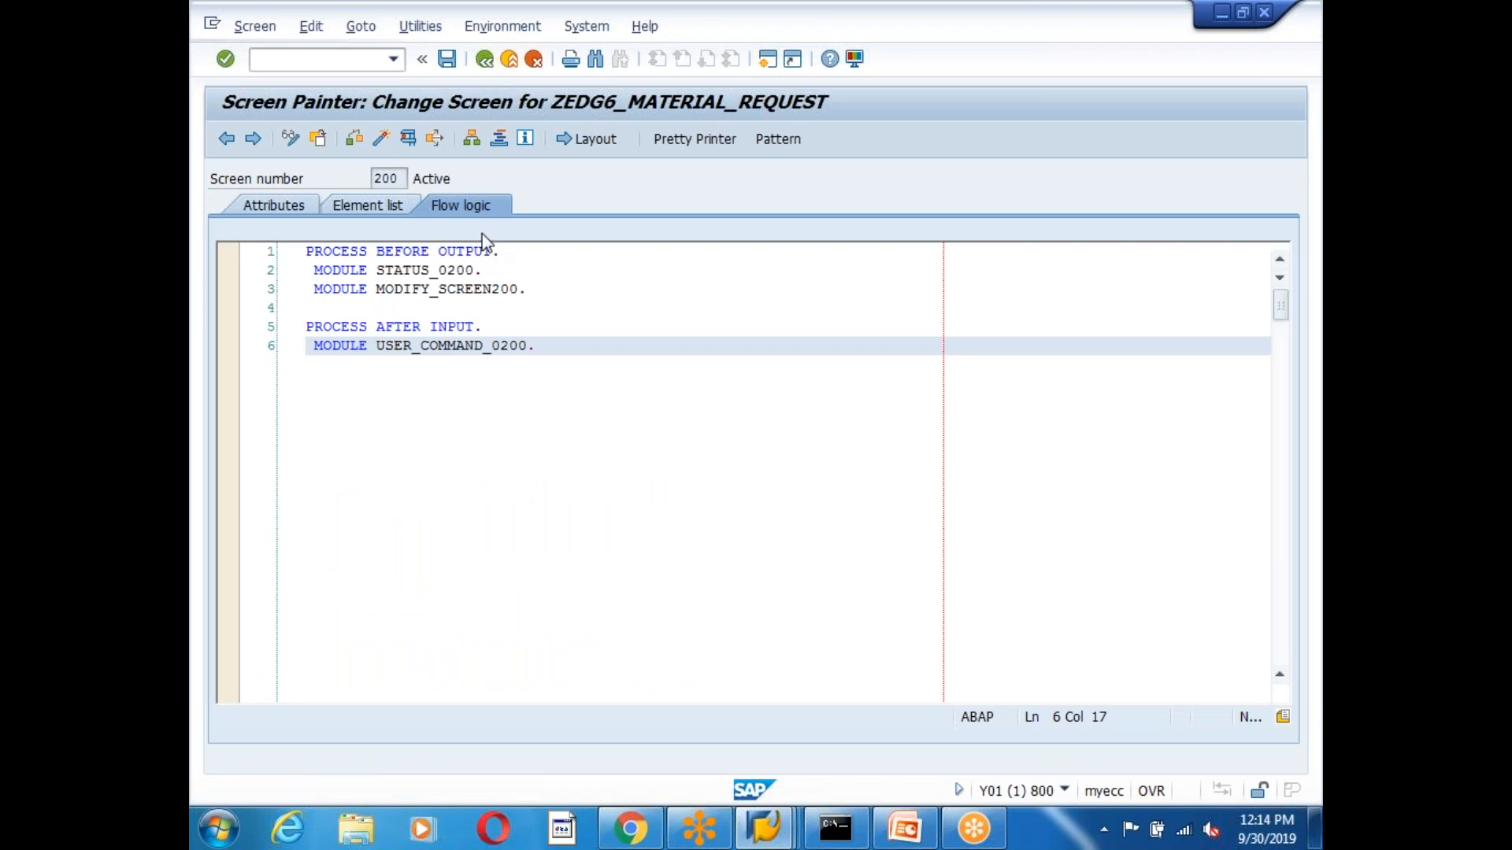
{"action": "left_click", "coordinate": [433, 134]}
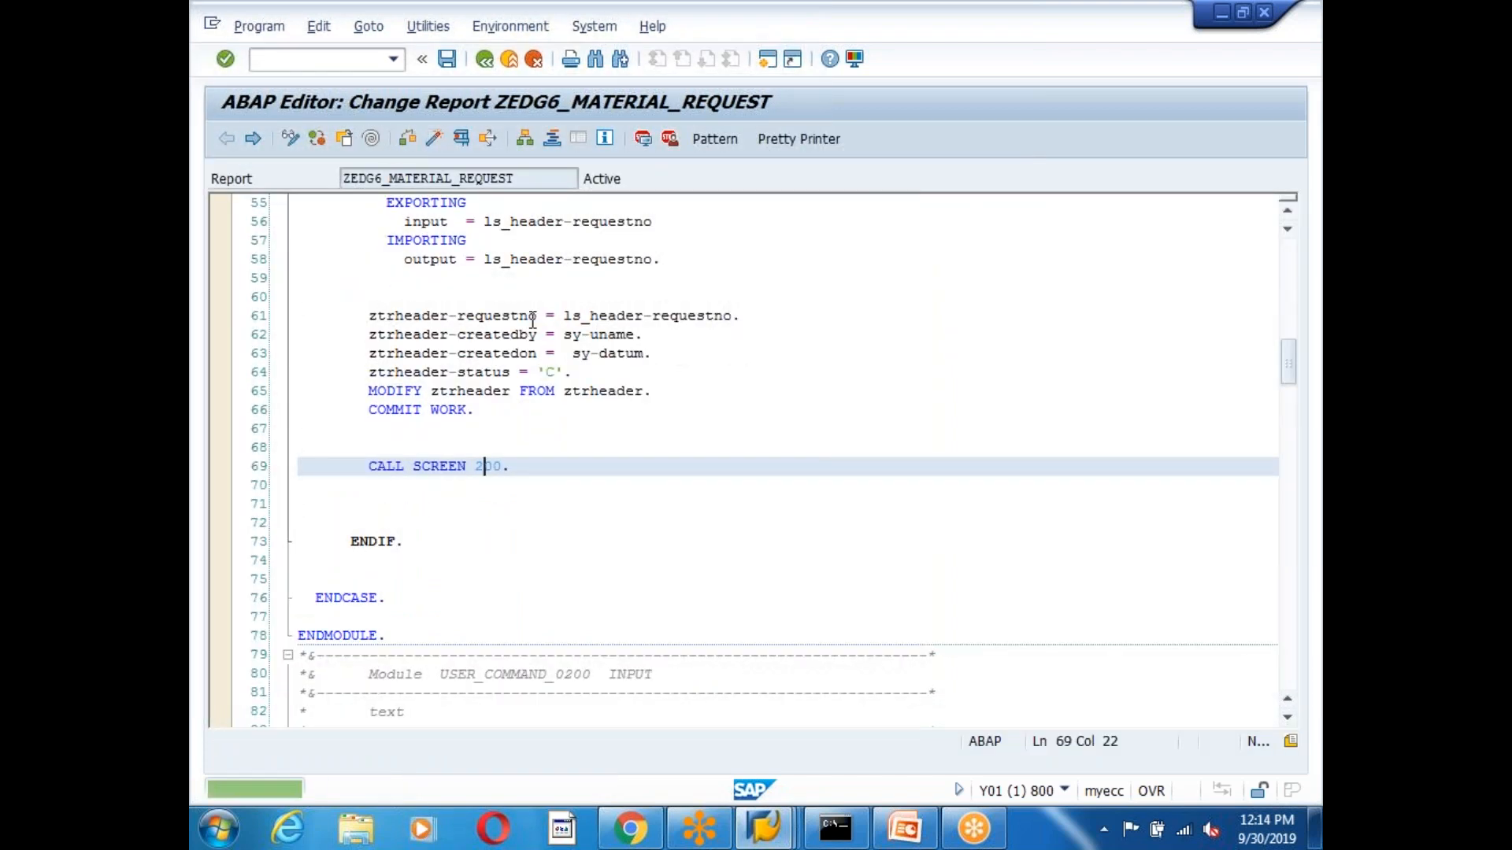
{"action": "left_click", "coordinate": [763, 827]}
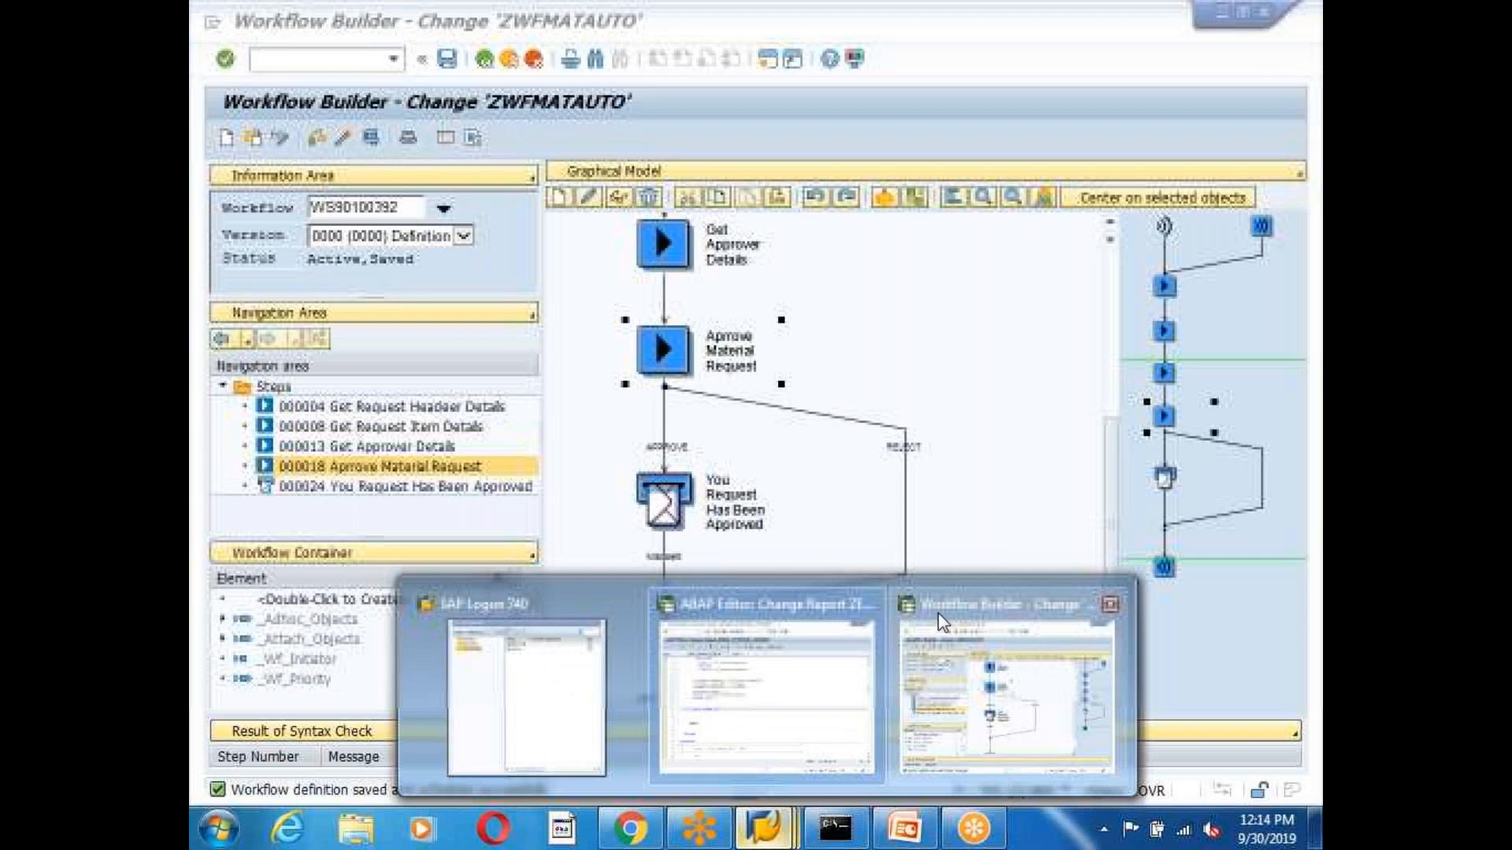
{"action": "left_click", "coordinate": [937, 612]}
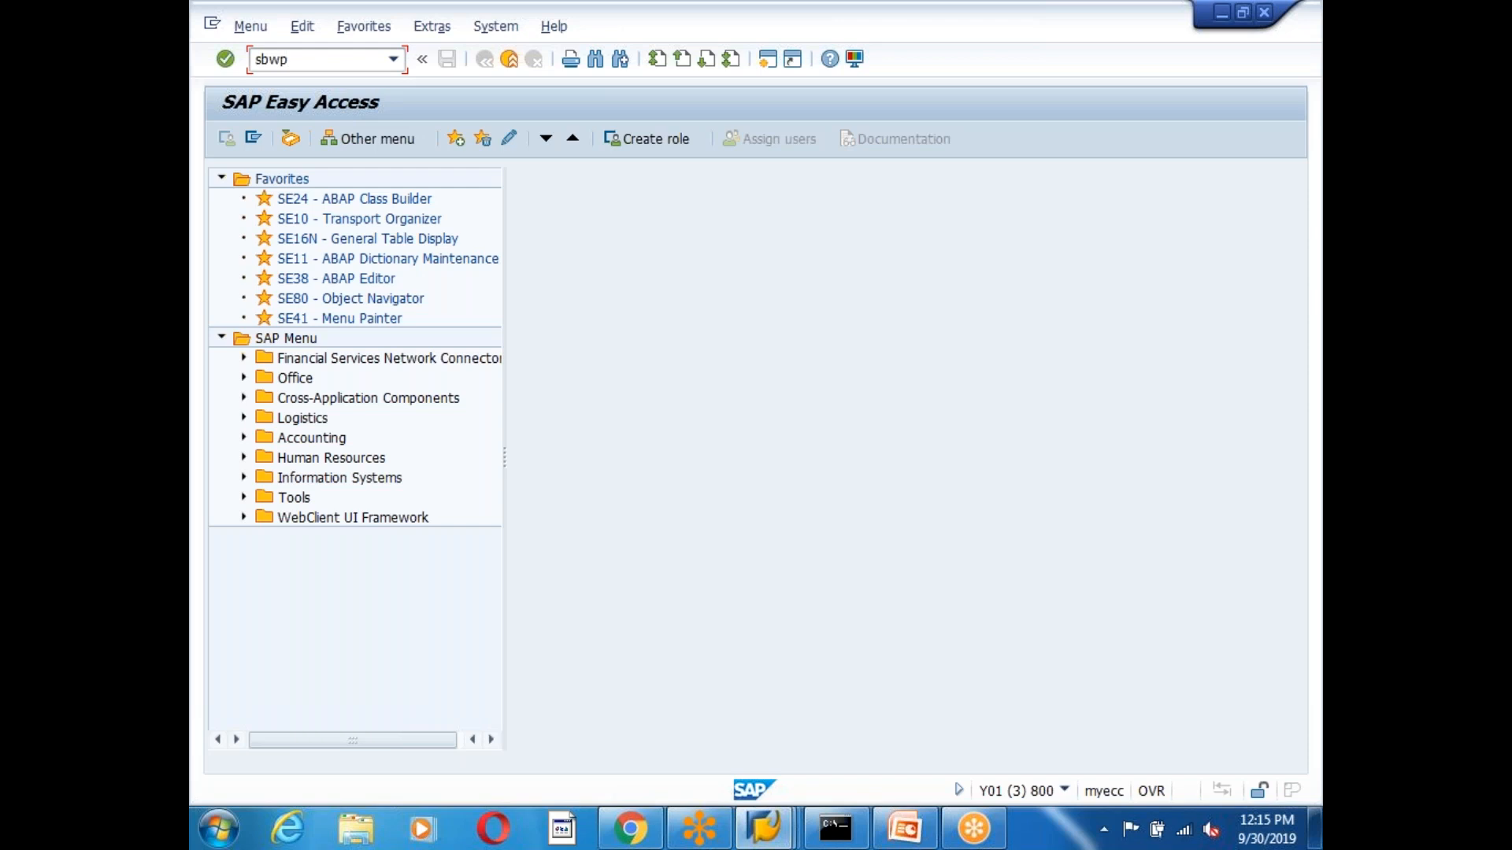
{"action": "key", "text": "Return"}
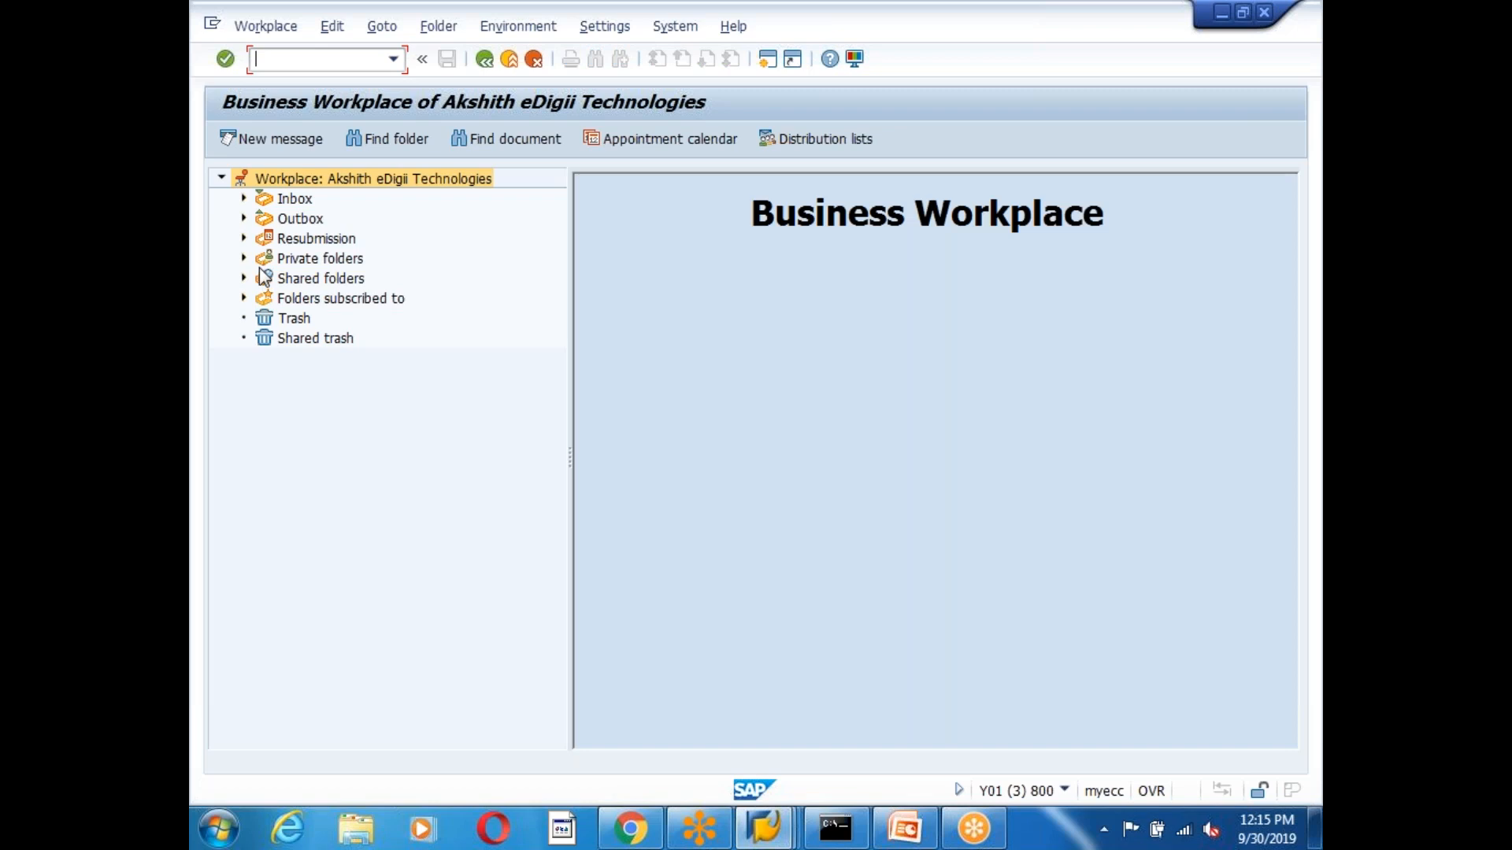
{"action": "left_click", "coordinate": [243, 198]}
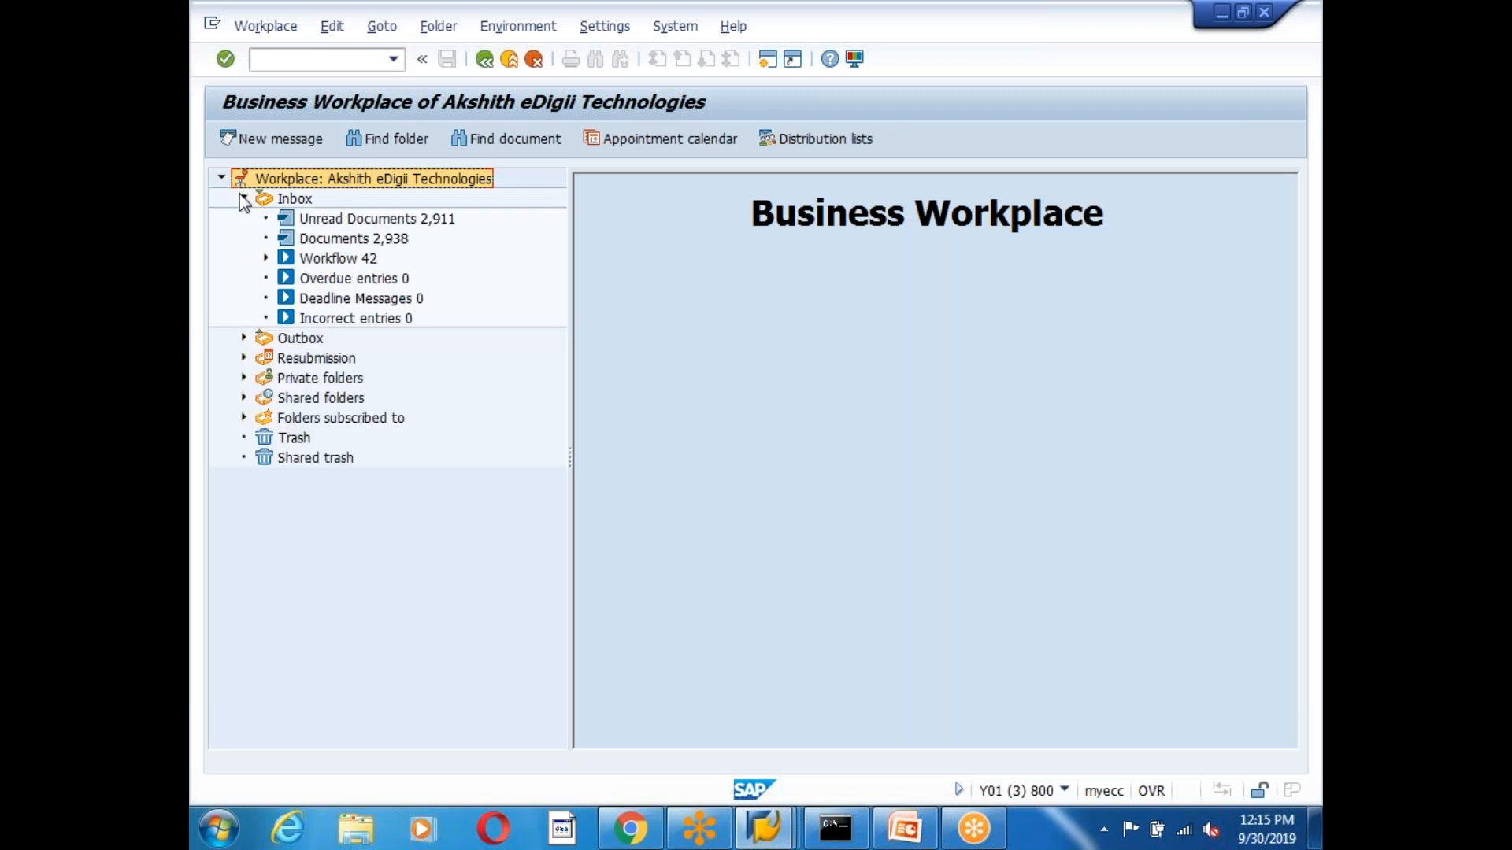
{"action": "left_click", "coordinate": [348, 257]}
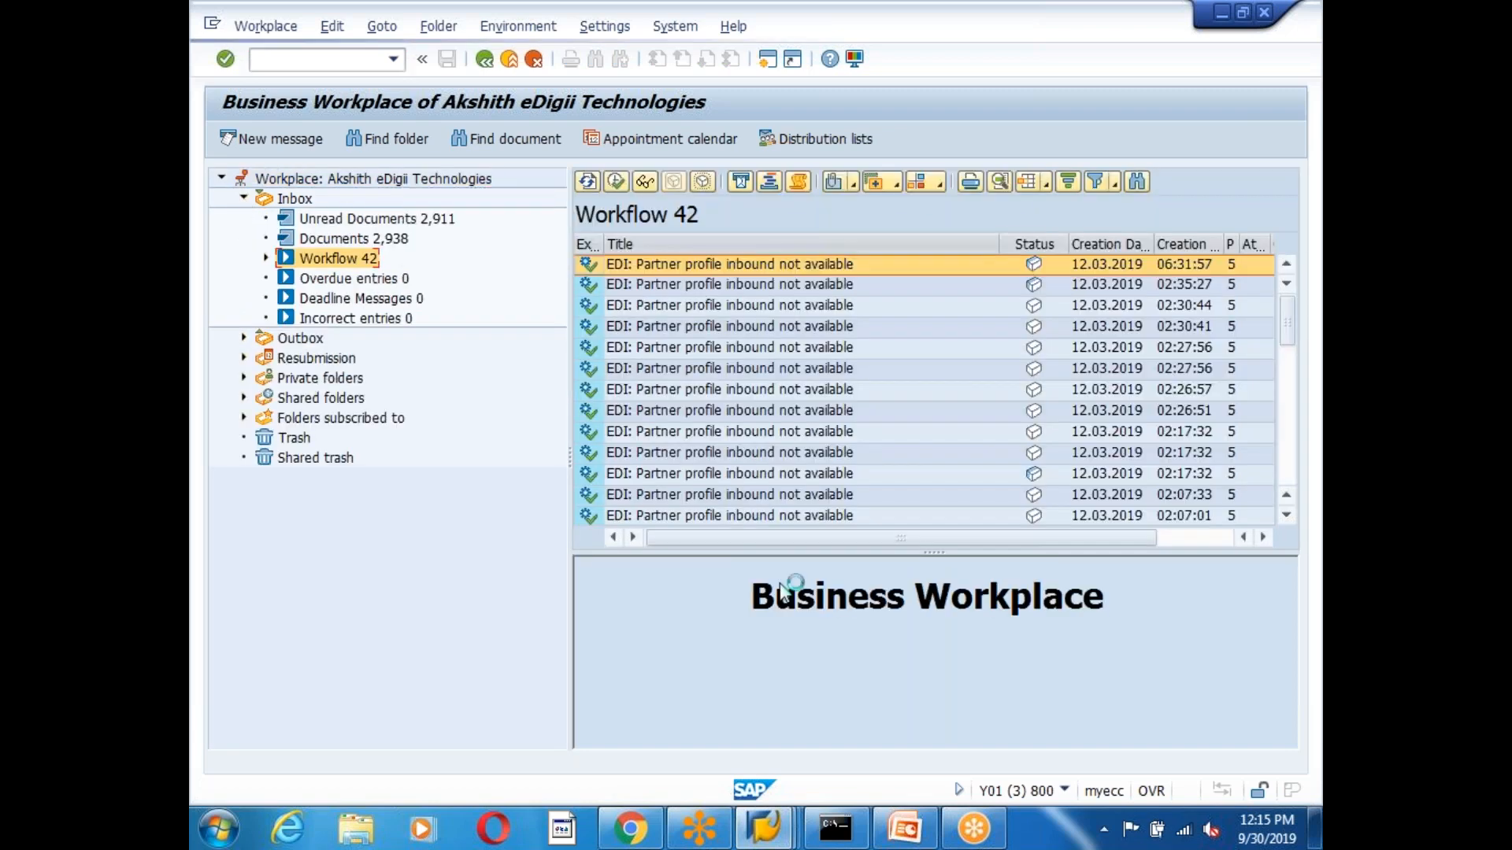
{"action": "scroll", "coordinate": [844, 446], "scroll_direction": "down", "scroll_amount": 5}
{"action": "left_click", "coordinate": [811, 351]}
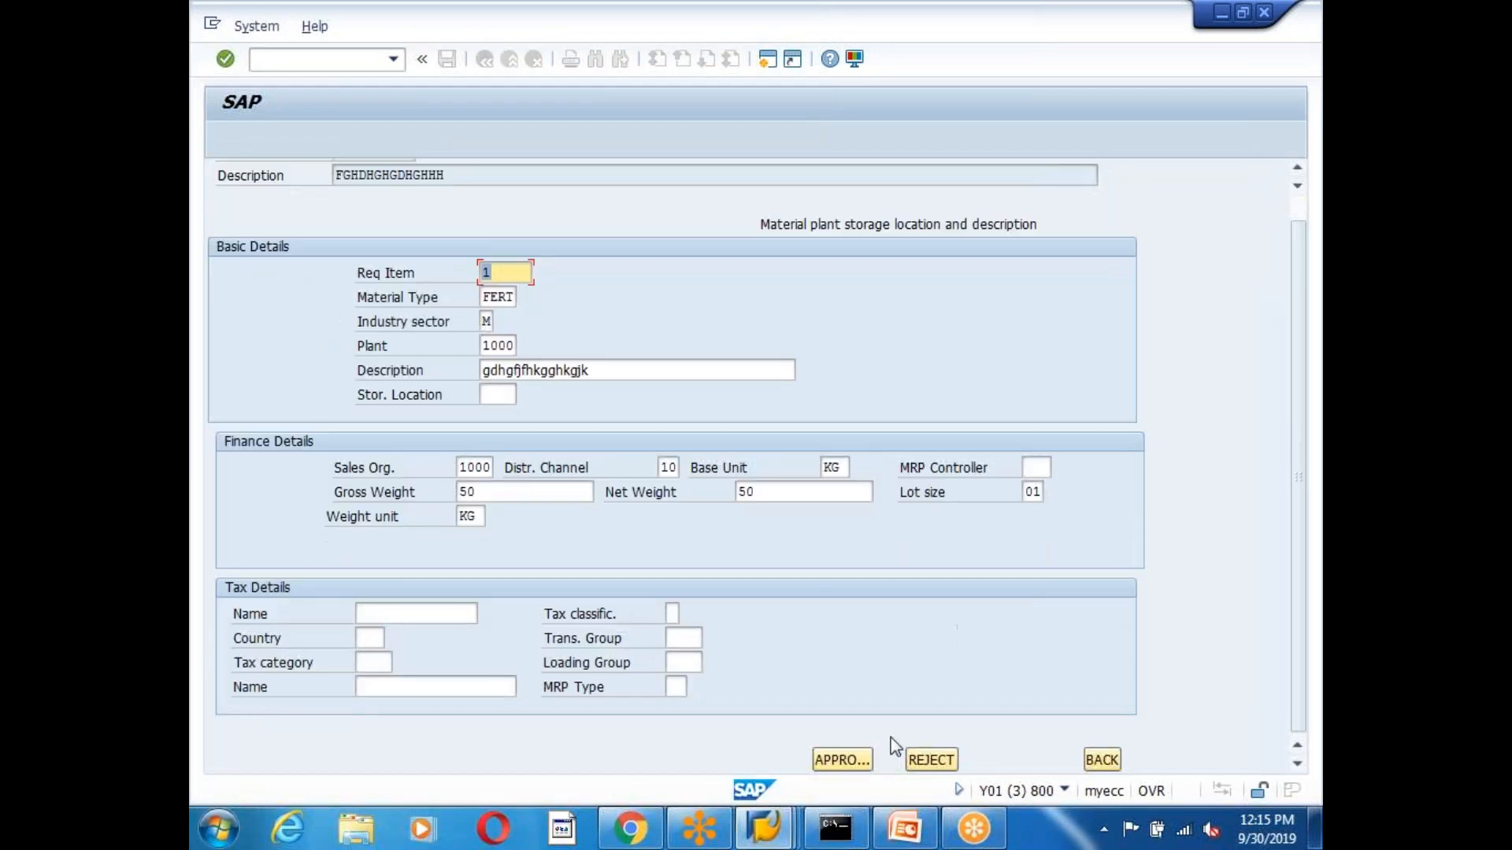
{"action": "left_click", "coordinate": [839, 761]}
{"action": "left_click", "coordinate": [927, 760]}
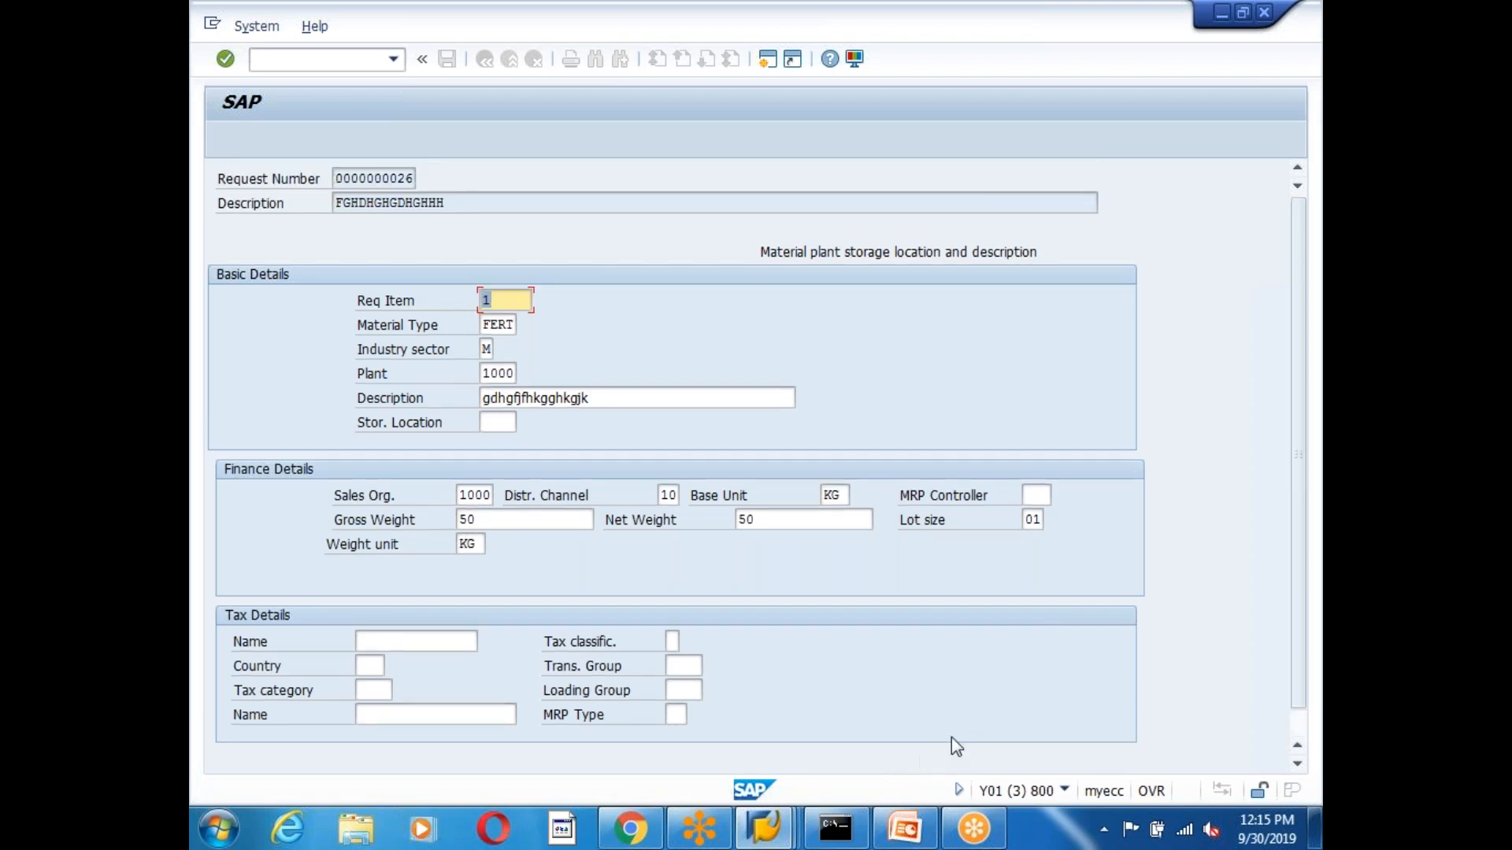
{"action": "scroll", "coordinate": [951, 735], "scroll_direction": "down", "scroll_amount": 1}
{"action": "left_click", "coordinate": [1098, 760]}
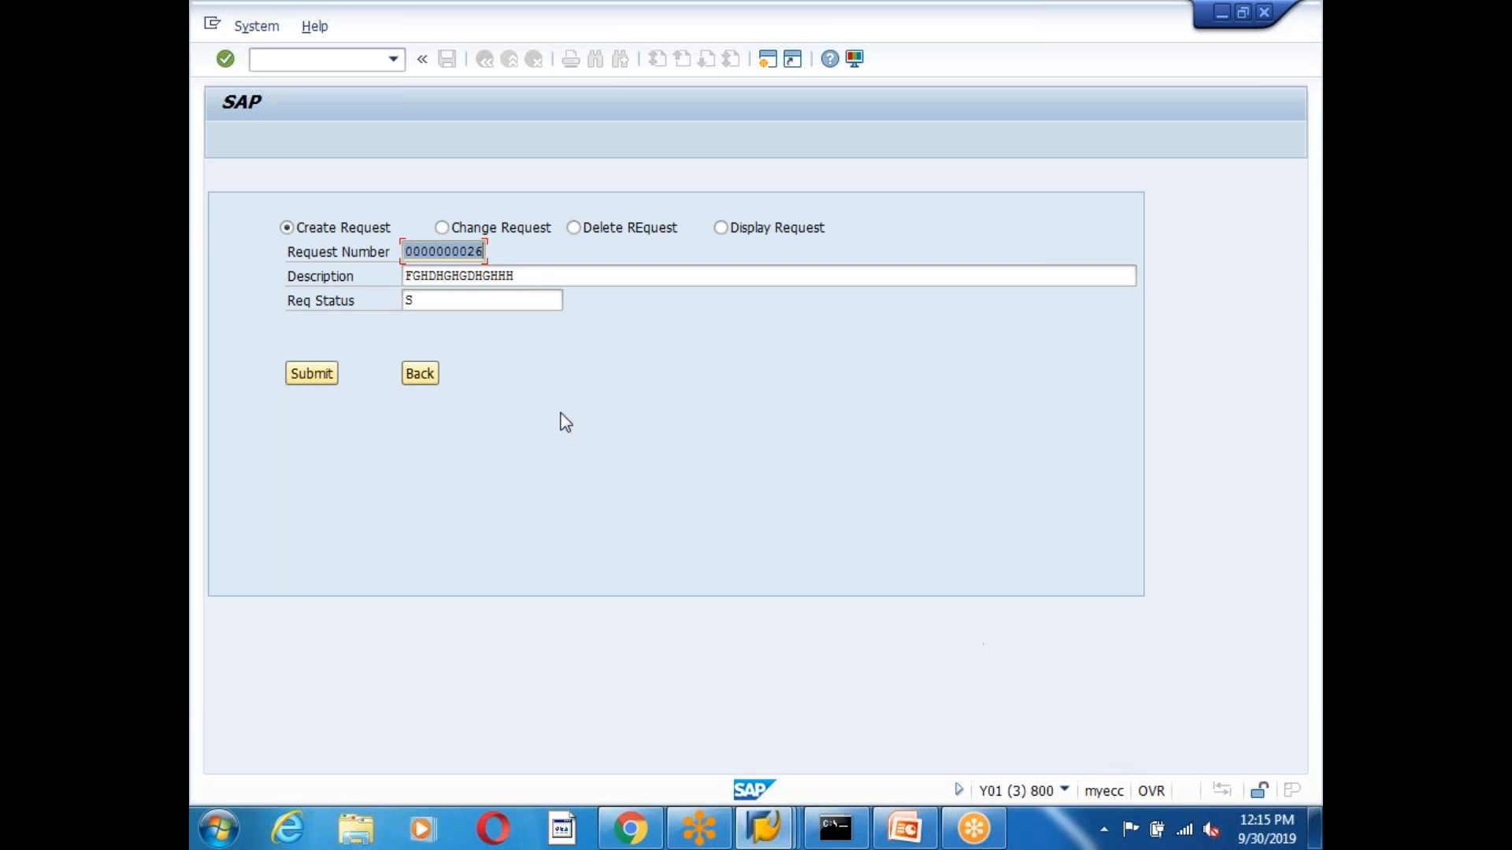
{"action": "left_click", "coordinate": [425, 375]}
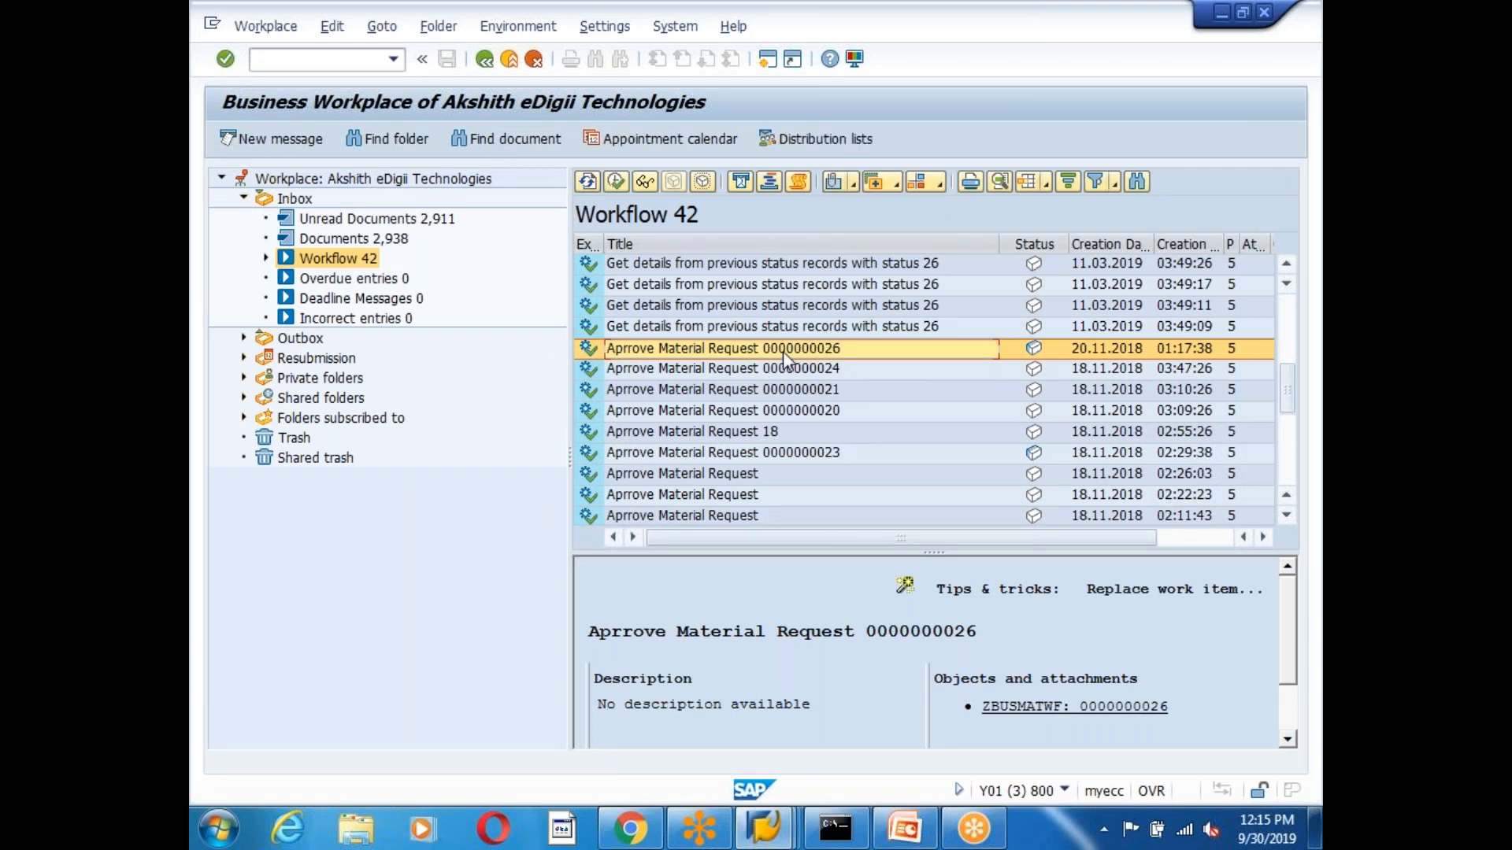
Reopen the work item, inspect the Request Number field, leave without approving, and return to ZEDG6_MATERIAL_REQUEST code.
{"action": "double_click", "coordinate": [783, 351]}
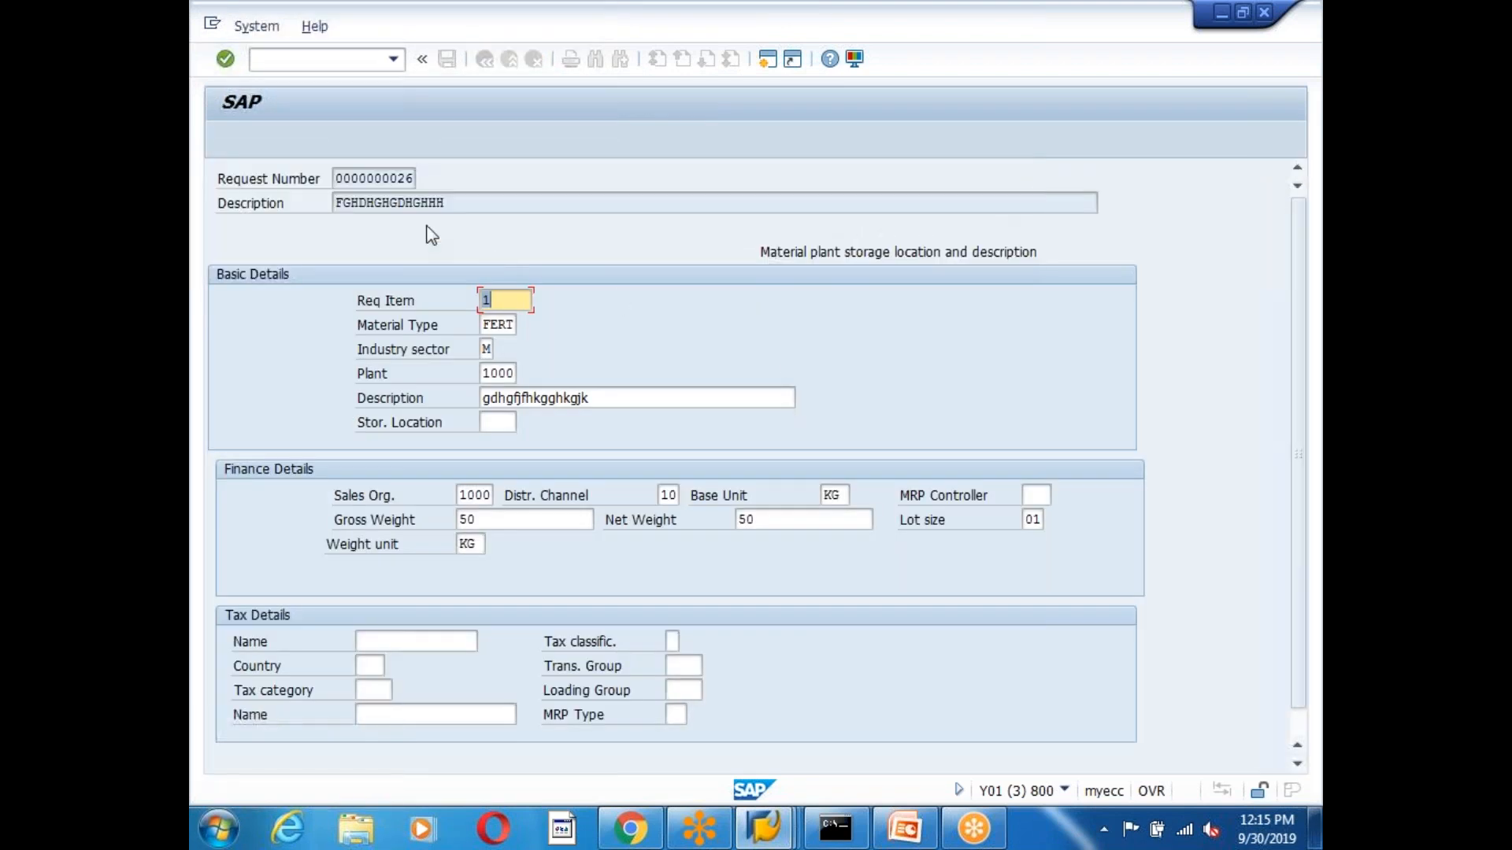
{"action": "left_click_drag", "start_coordinate": [340, 178], "coordinate": [447, 184]}
{"action": "left_click", "coordinate": [455, 216]}
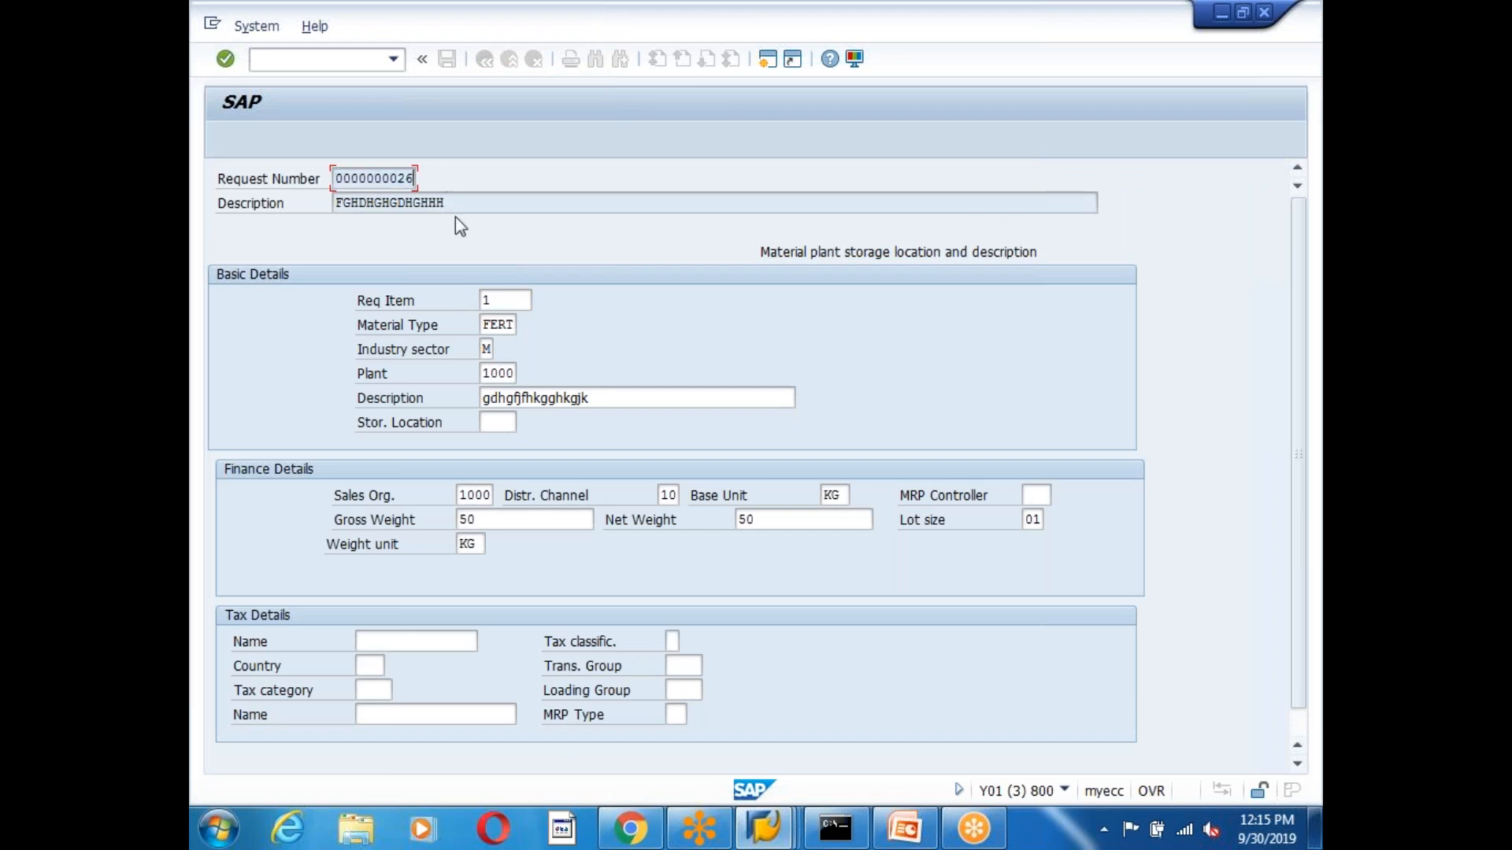
{"action": "scroll", "coordinate": [1288, 366], "scroll_direction": "down", "scroll_amount": 1}
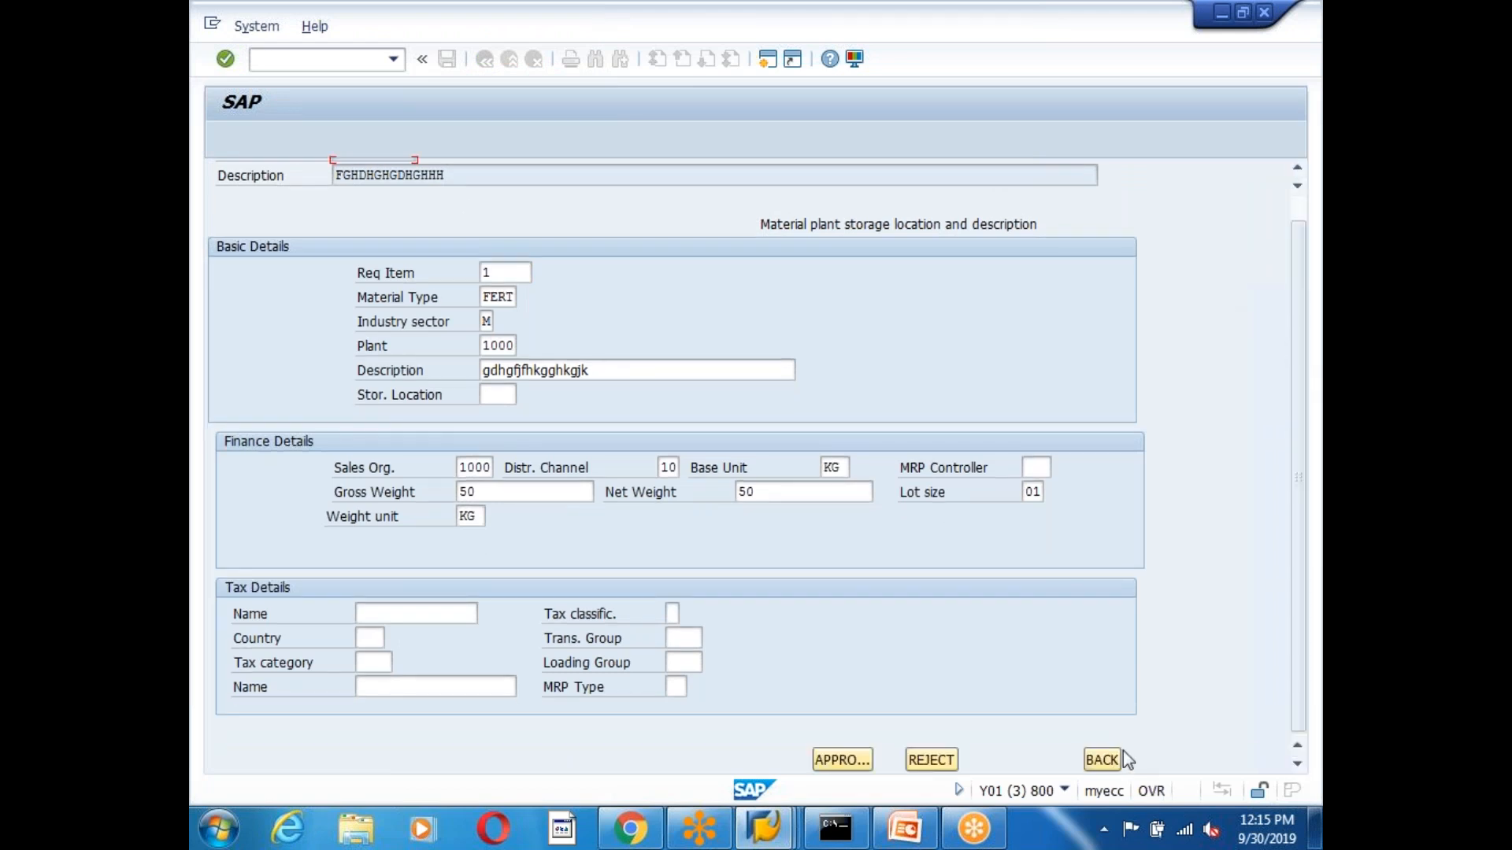
{"action": "left_click", "coordinate": [1114, 758]}
{"action": "left_click", "coordinate": [420, 373]}
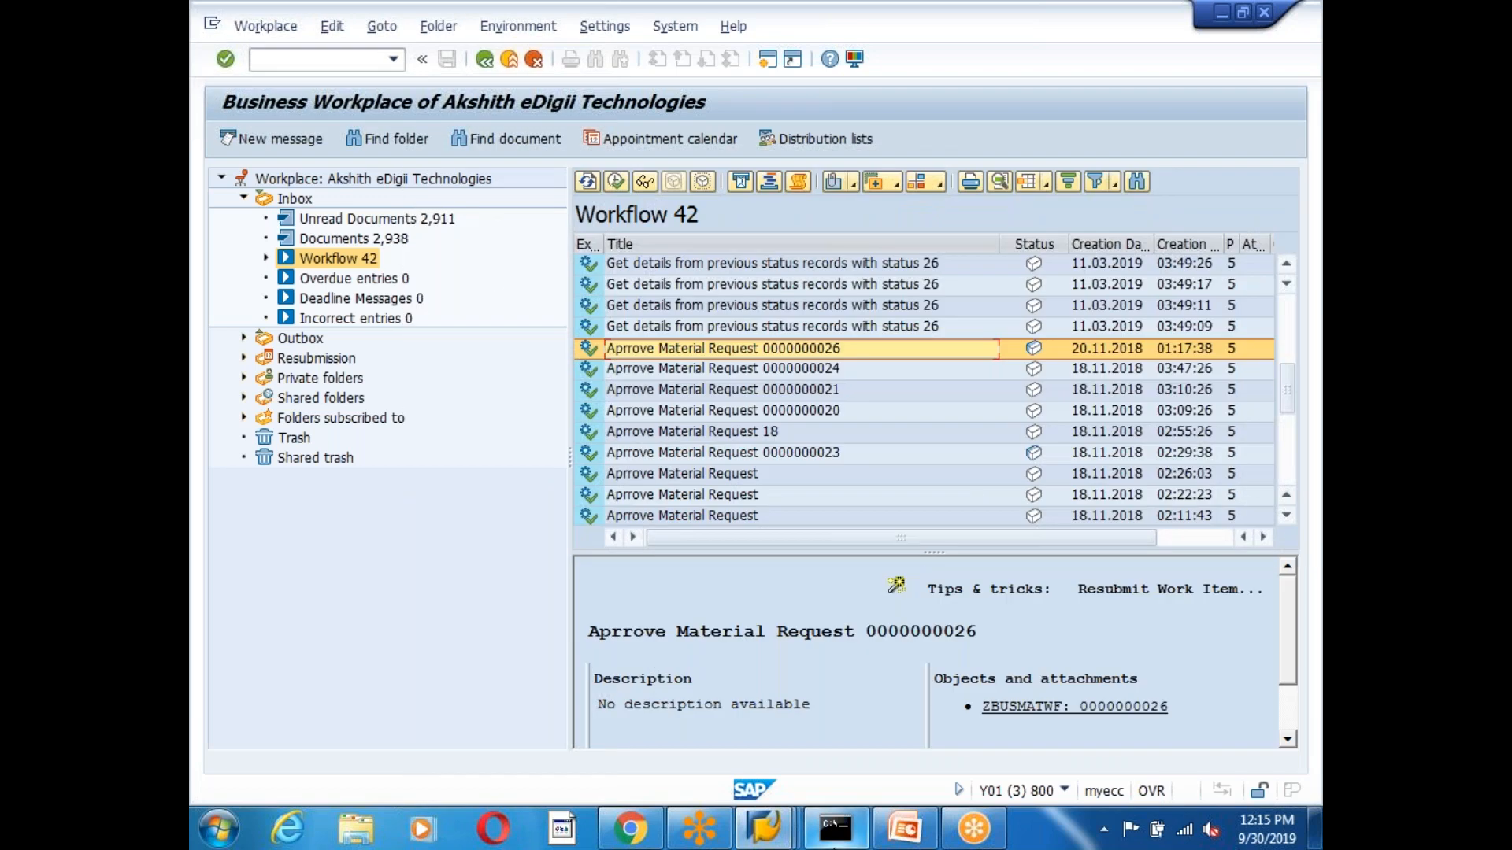
{"action": "left_click", "coordinate": [768, 830]}
{"action": "left_click", "coordinate": [646, 692]}
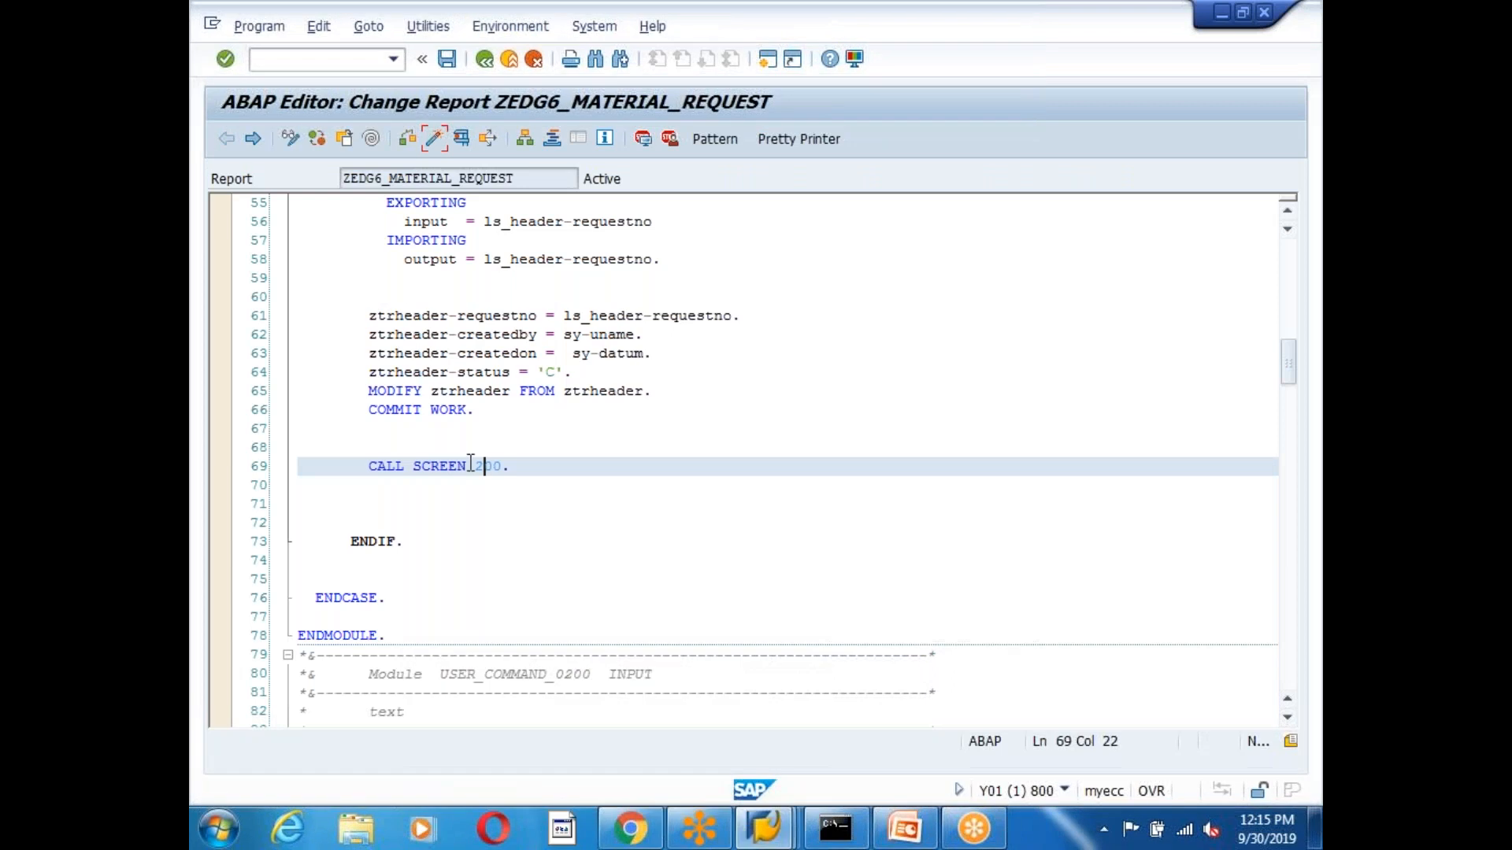
Open screen 200 from its CALL SCREEN statement and show its graphical layout.
{"action": "left_click", "coordinate": [566, 475]}
{"action": "left_click", "coordinate": [764, 827]}
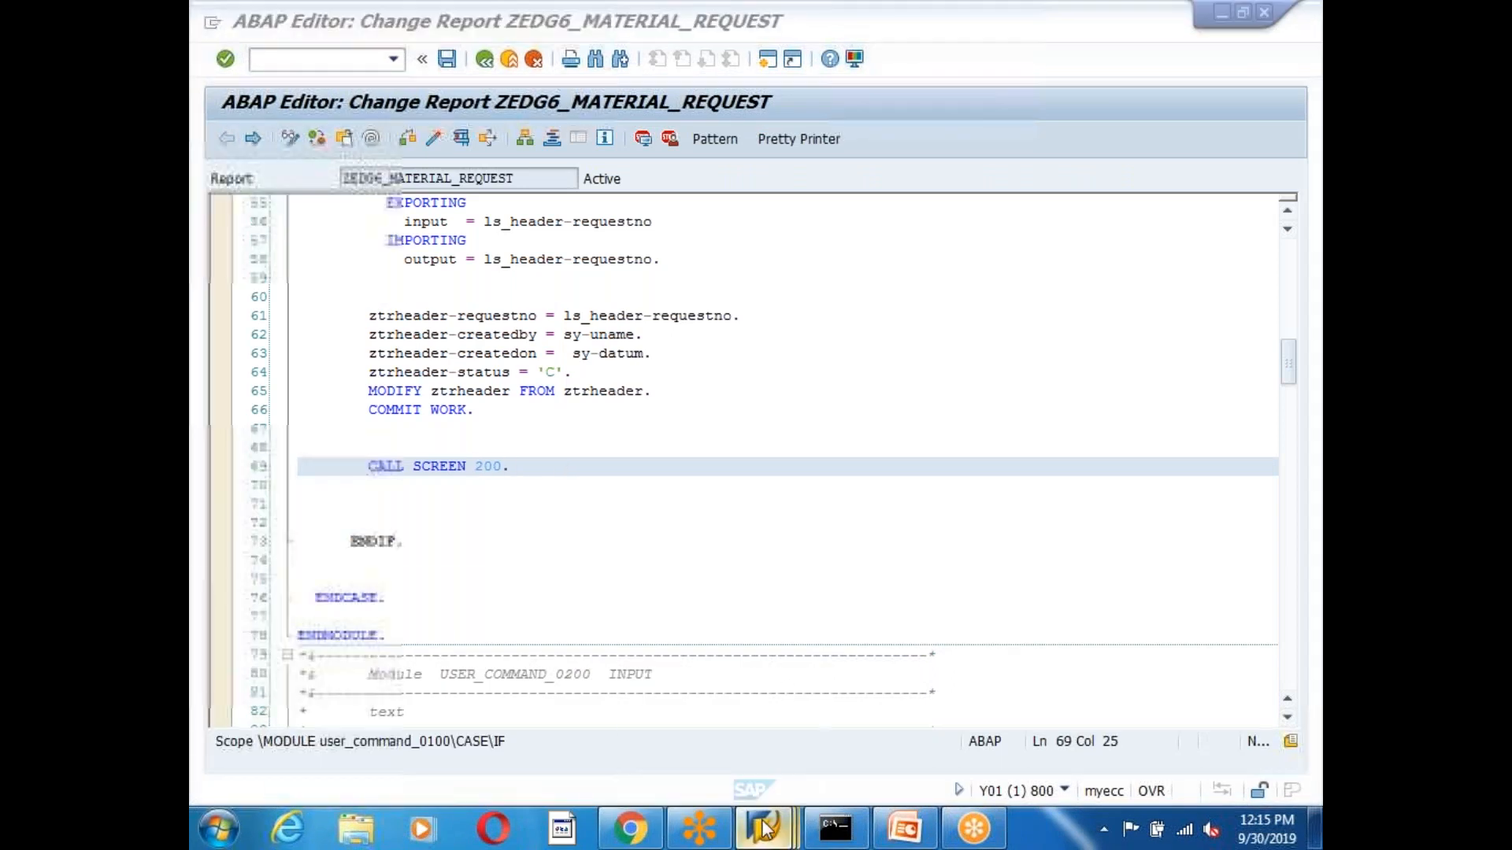
{"action": "left_click", "coordinate": [646, 693]}
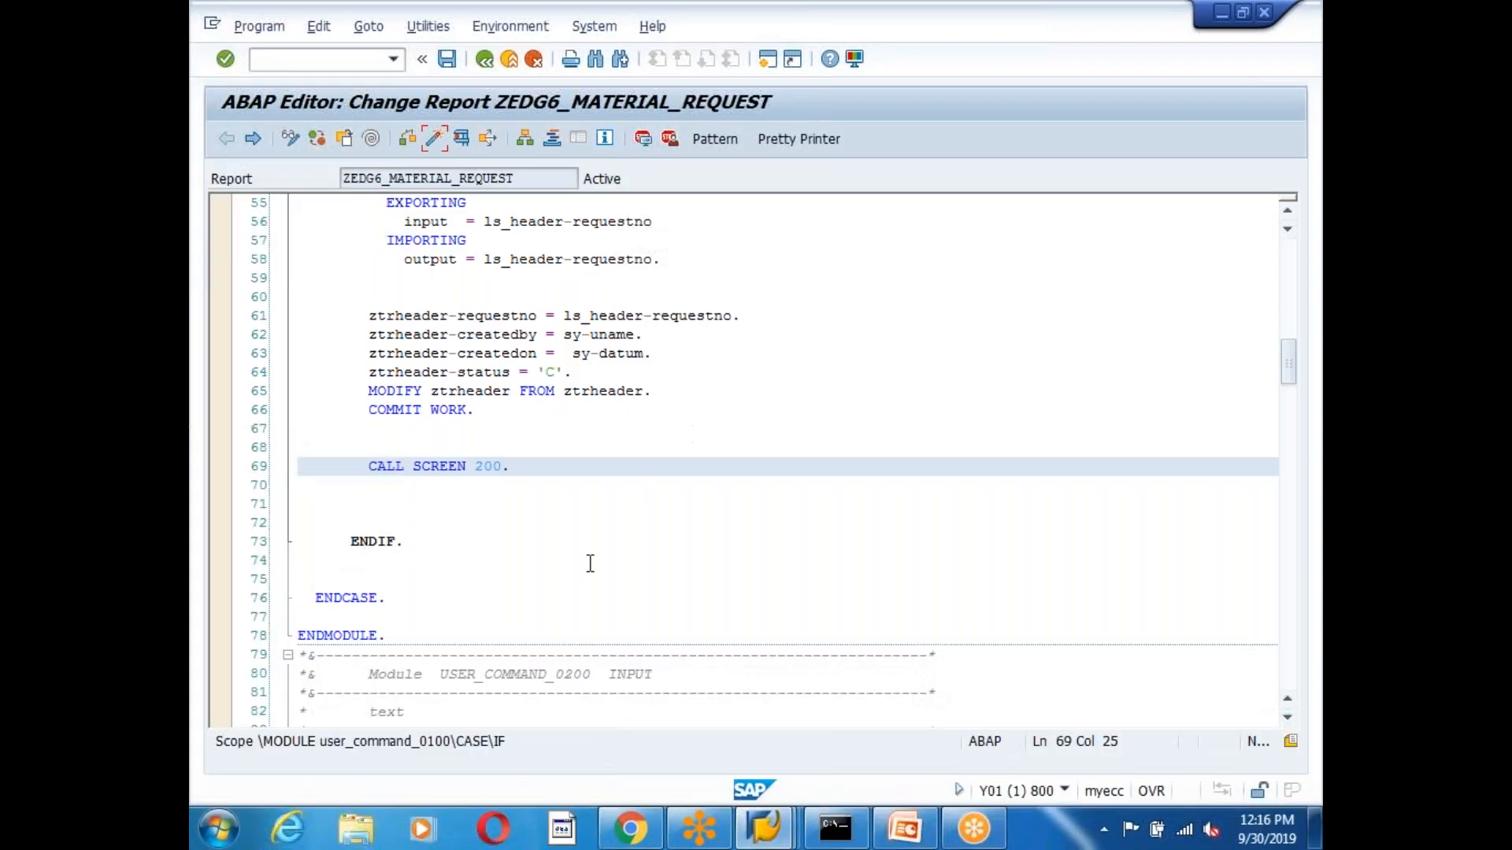
{"action": "scroll", "coordinate": [591, 564], "scroll_direction": "up", "scroll_amount": 1}
{"action": "double_click", "coordinate": [485, 524]}
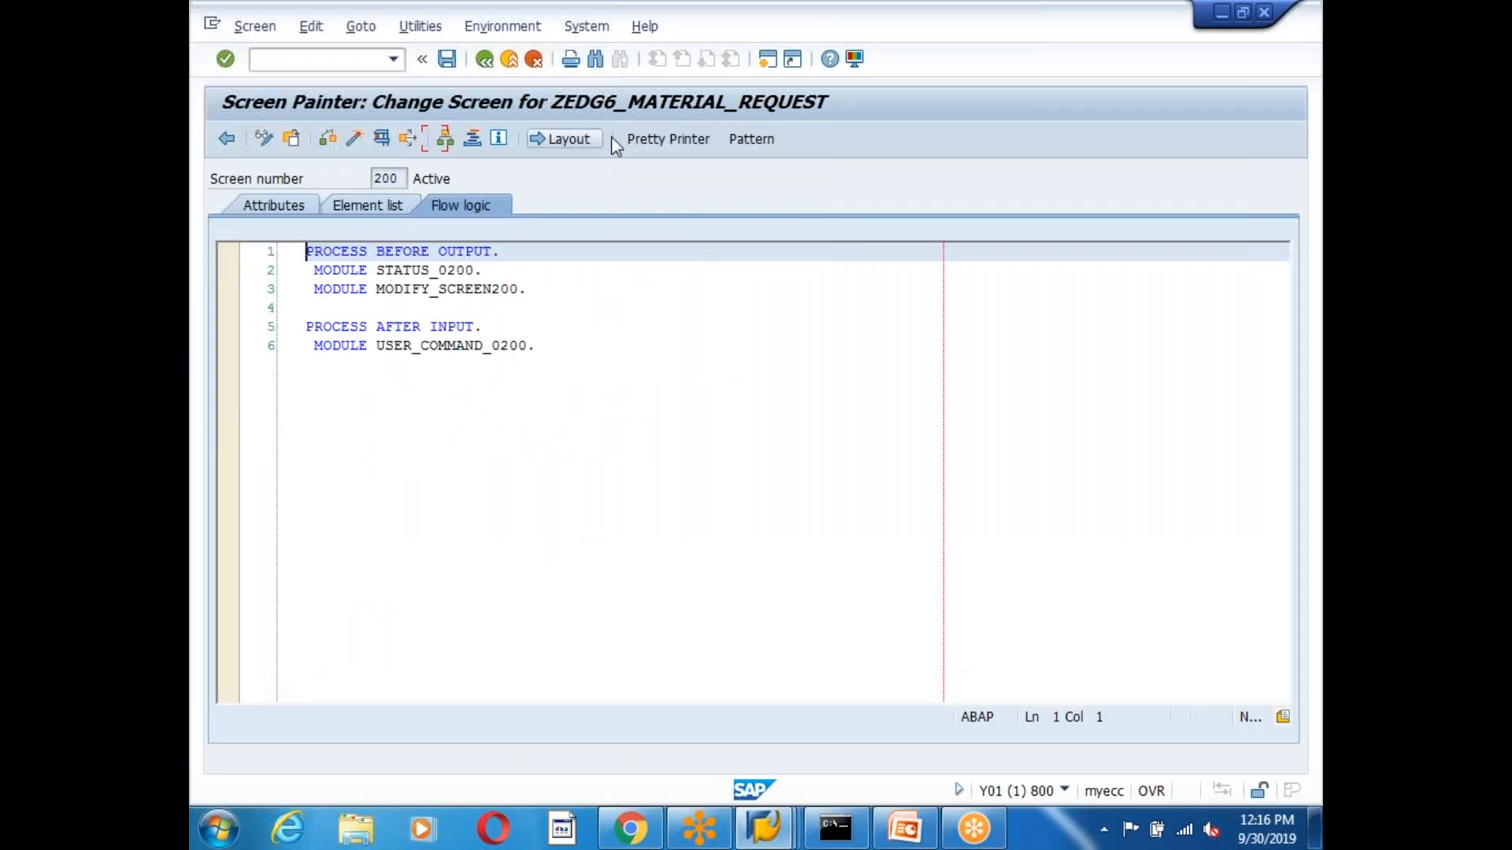
{"action": "left_click", "coordinate": [557, 139]}
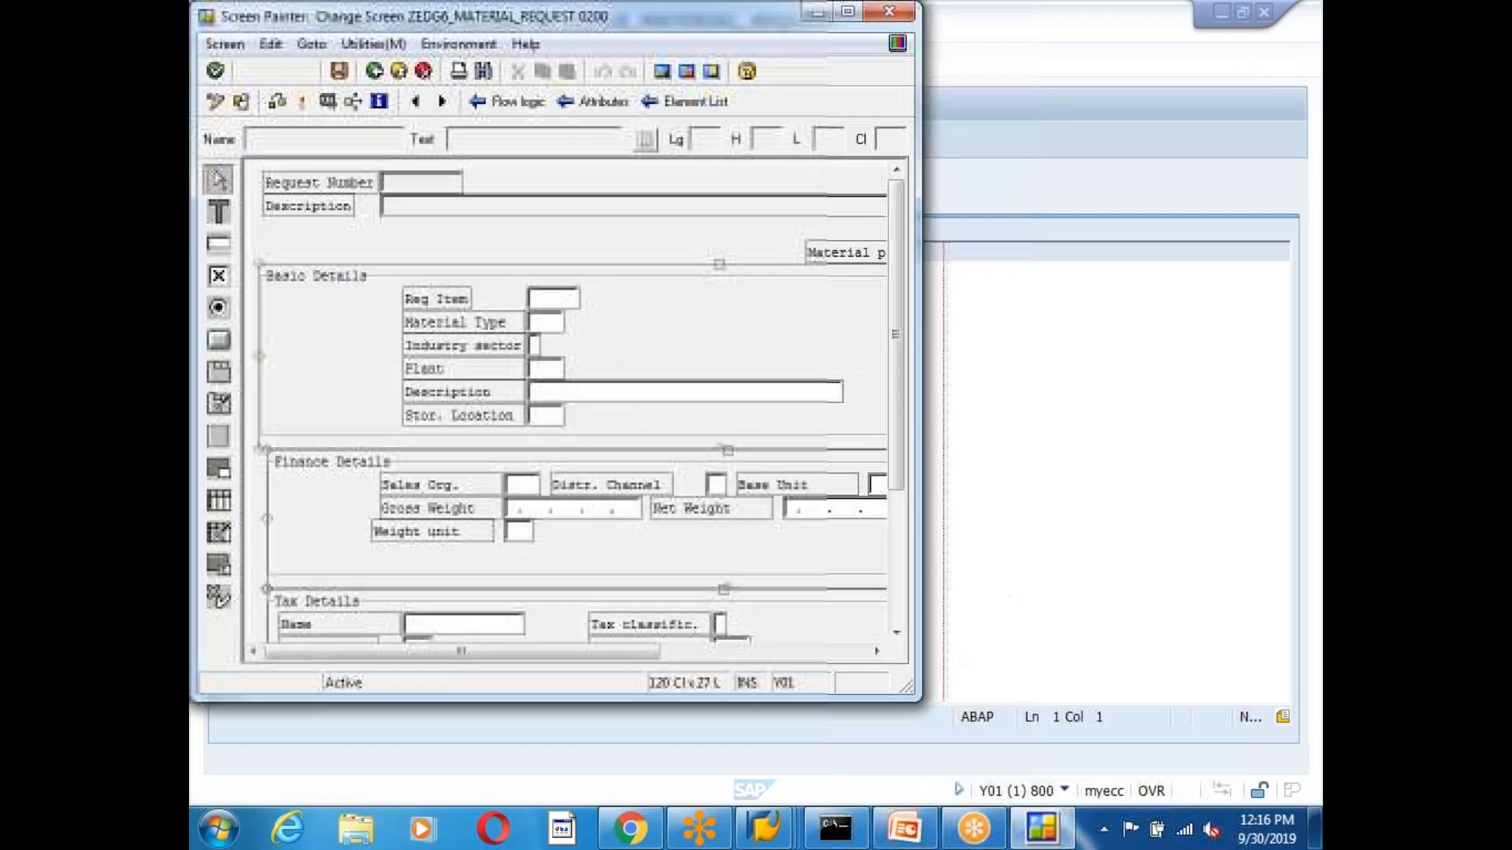
Open the APPROVE pushbutton's attributes and inspect its function code, APROVE.
{"action": "left_click_drag", "start_coordinate": [902, 367], "coordinate": [900, 540]}
{"action": "left_click_drag", "start_coordinate": [607, 661], "coordinate": [707, 665]}
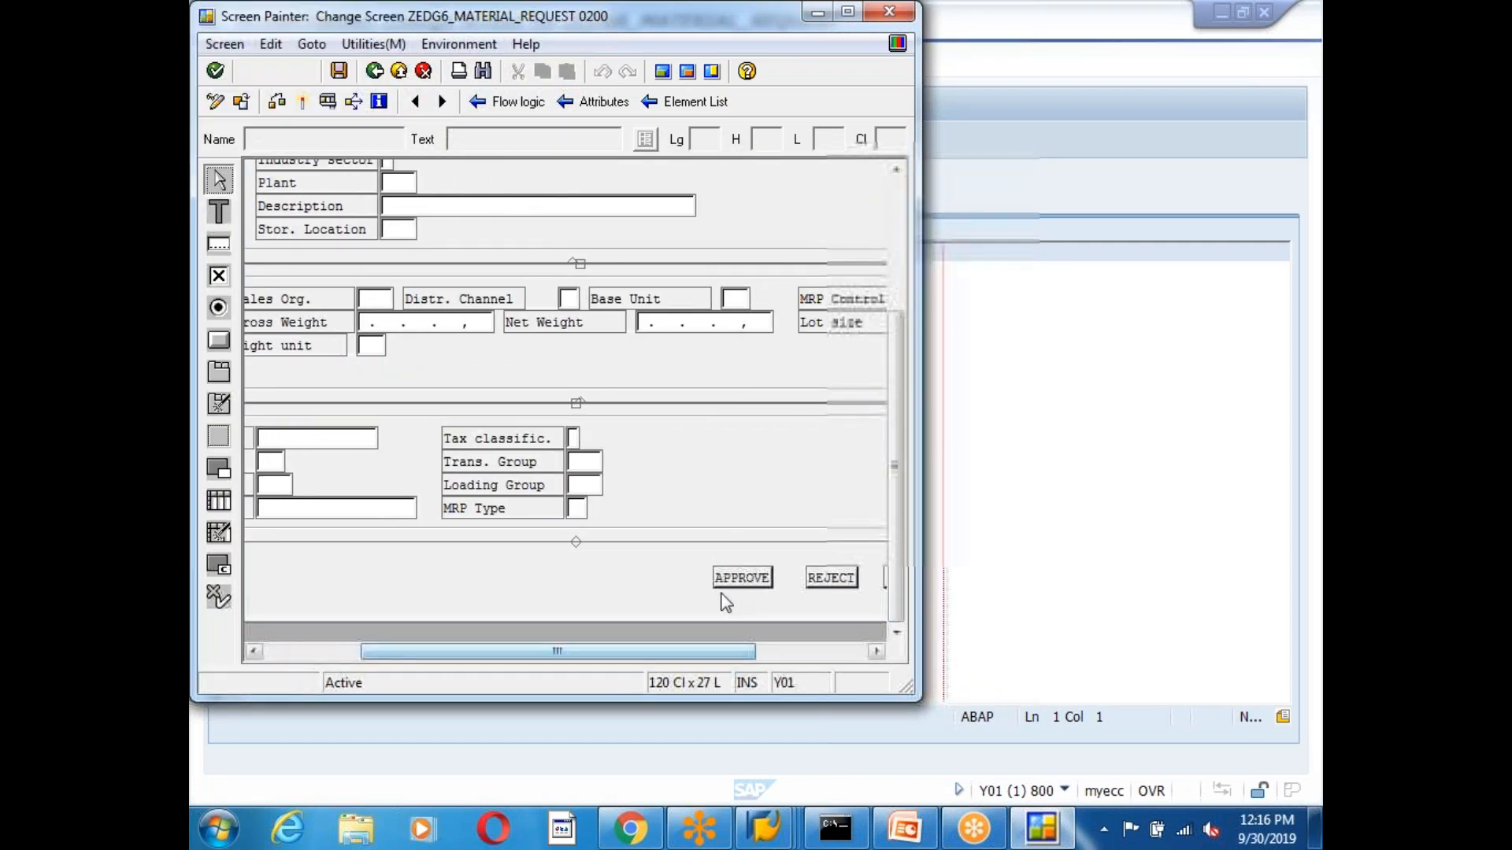
{"action": "double_click", "coordinate": [723, 580]}
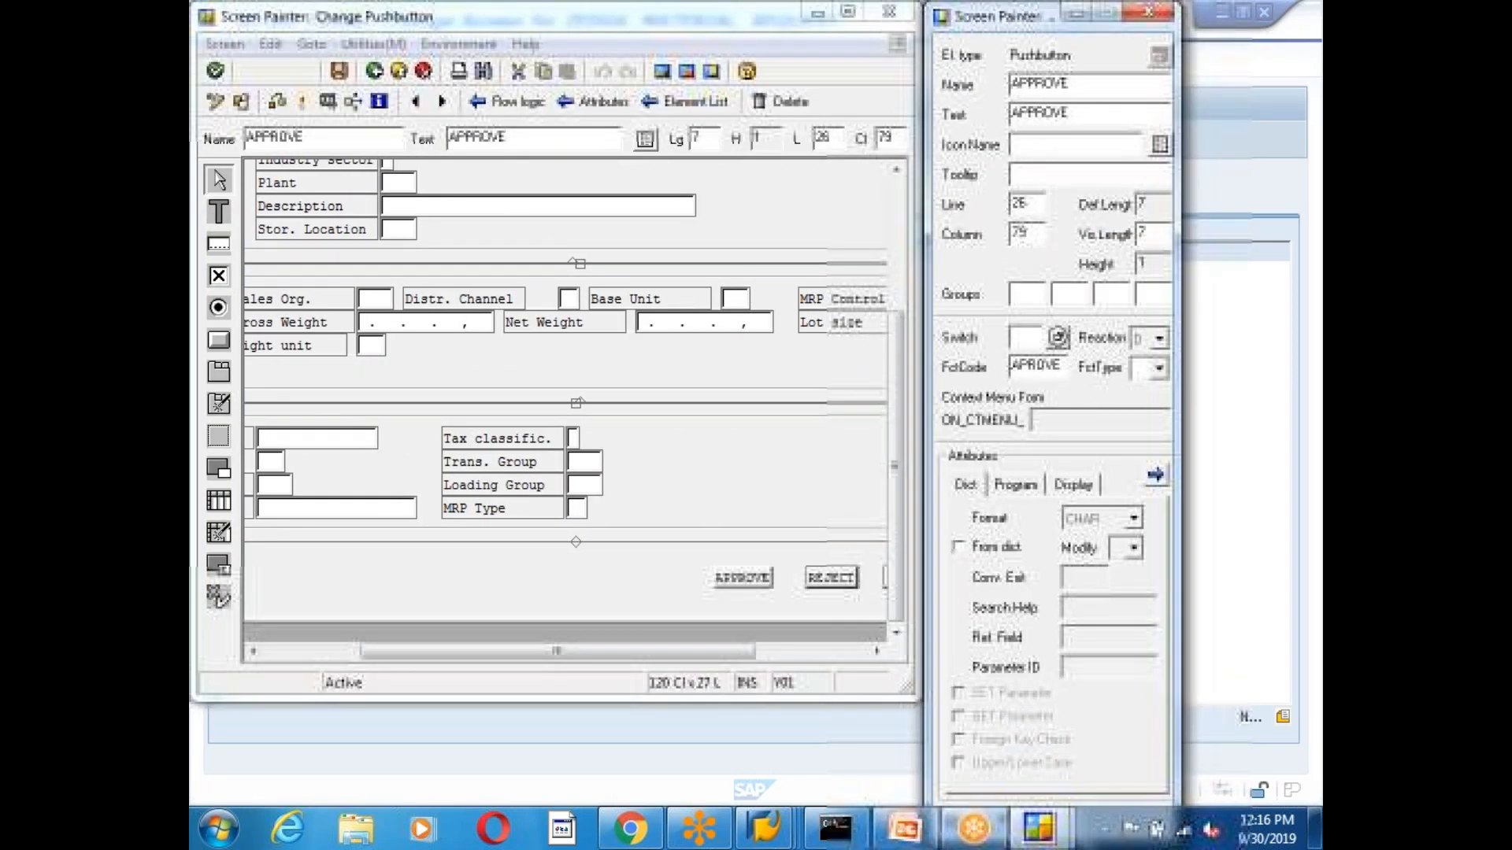
{"action": "left_click_drag", "start_coordinate": [1062, 365], "coordinate": [994, 364]}
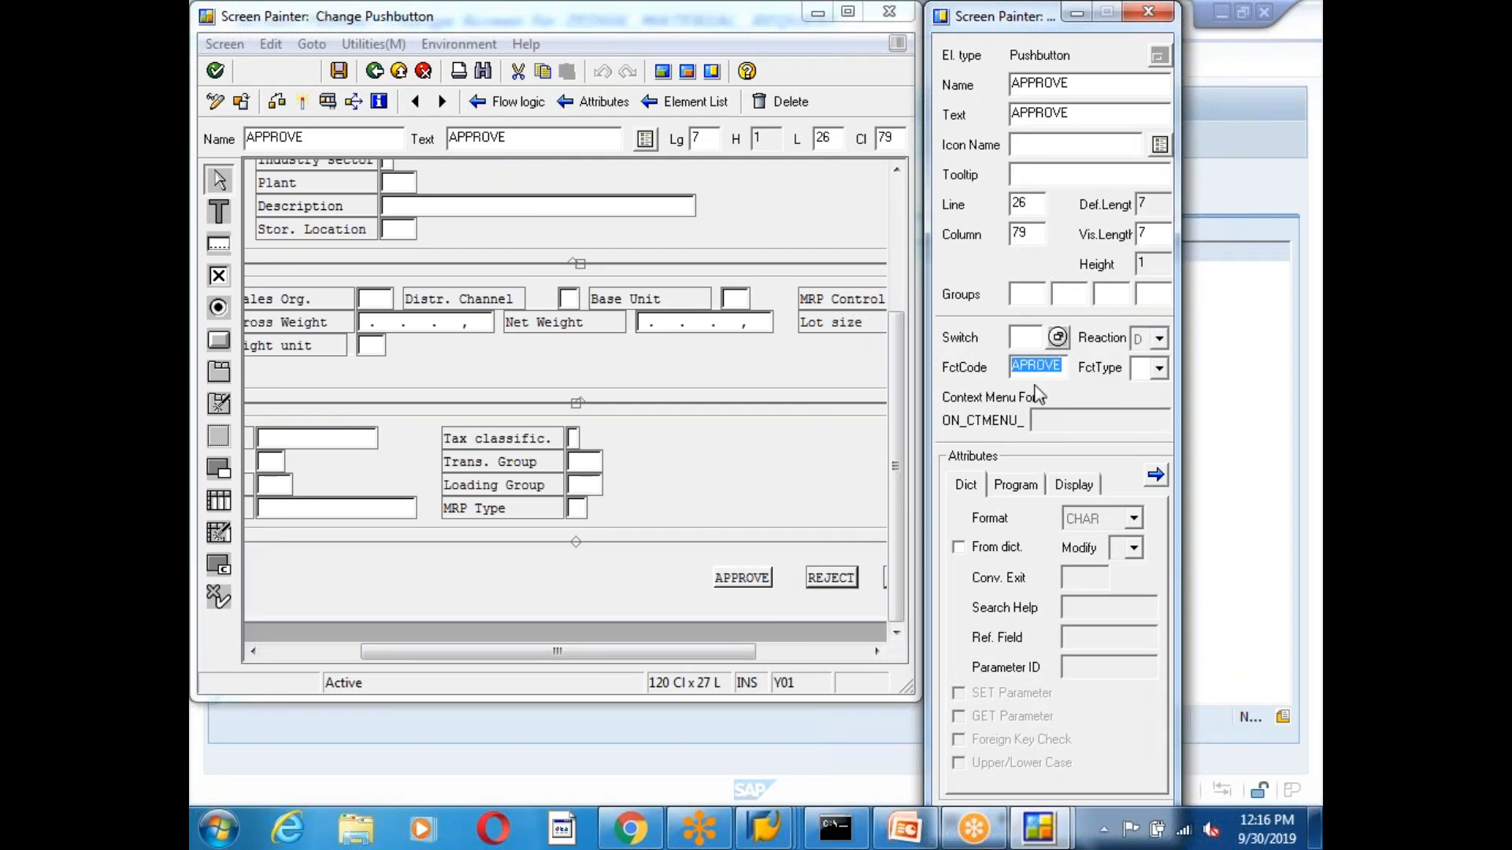
{"action": "left_click", "coordinate": [1027, 366]}
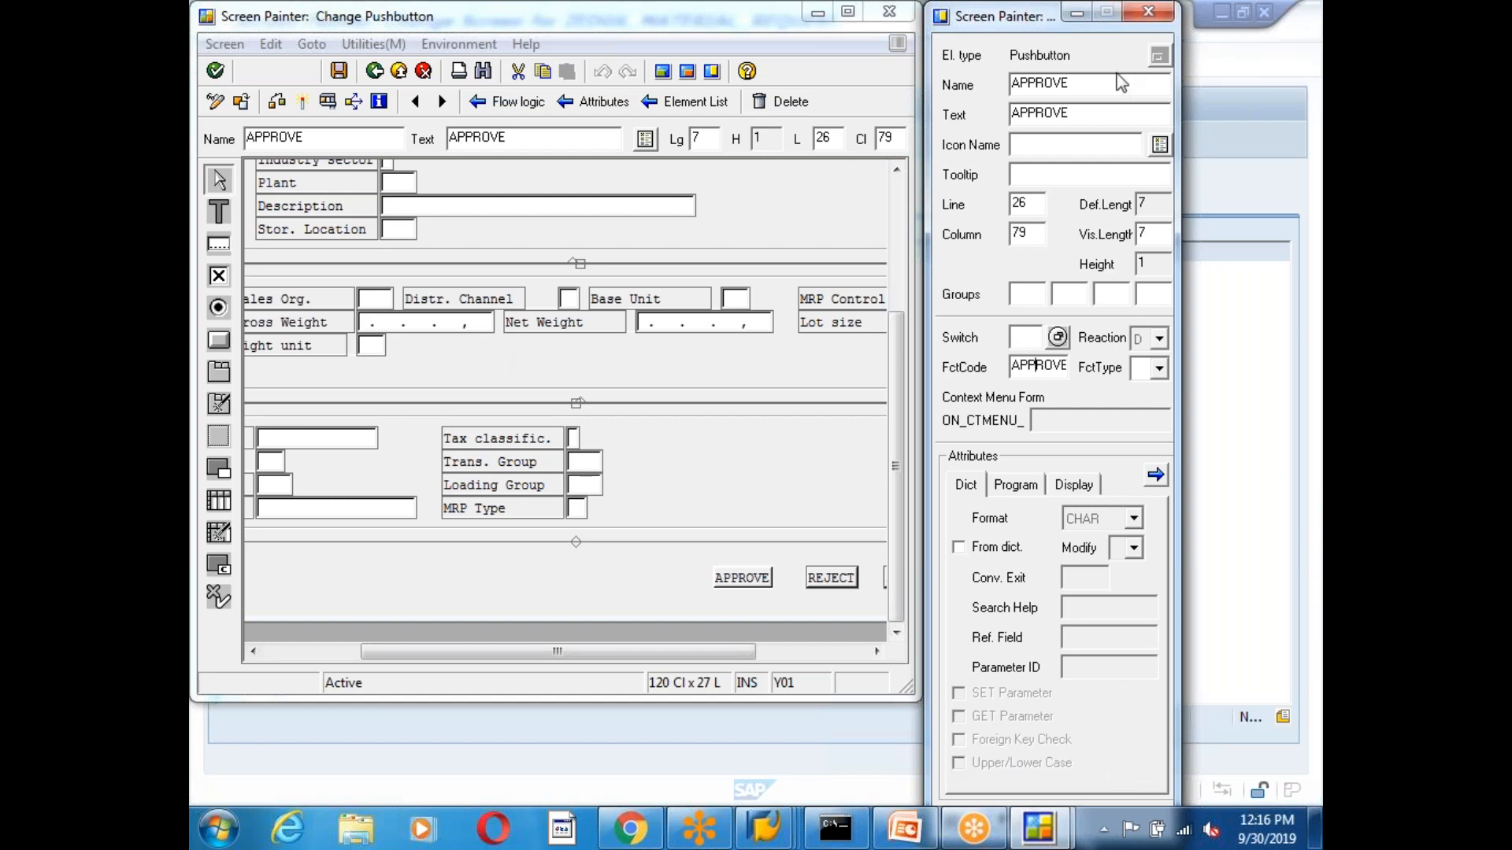
Check the REJECT button's attributes, activate screen 0200 with its inactive objects, and return to flow logic.
{"action": "left_click", "coordinate": [819, 583]}
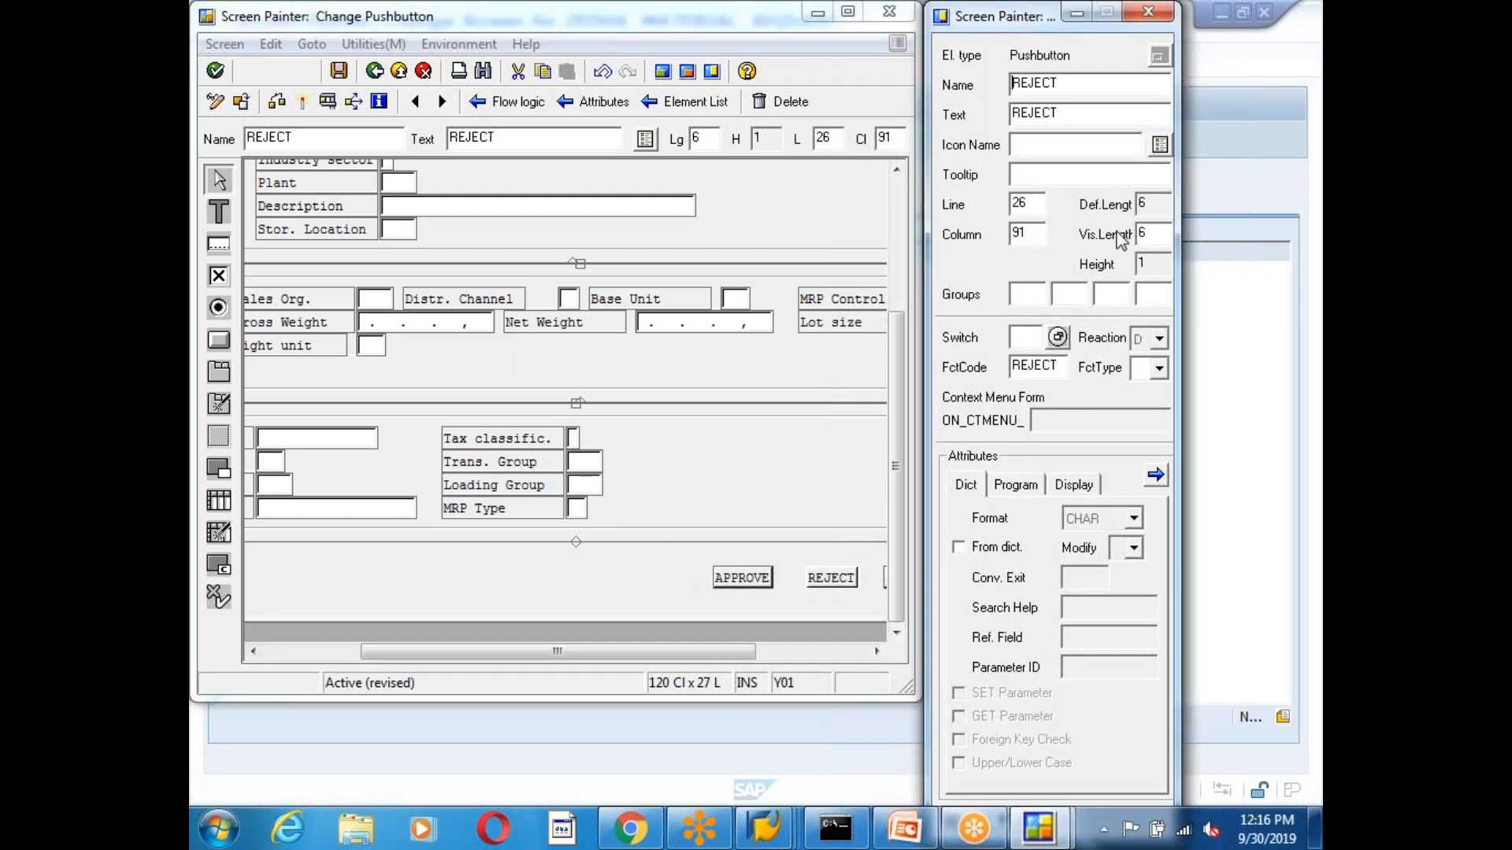
{"action": "left_click", "coordinate": [1148, 12]}
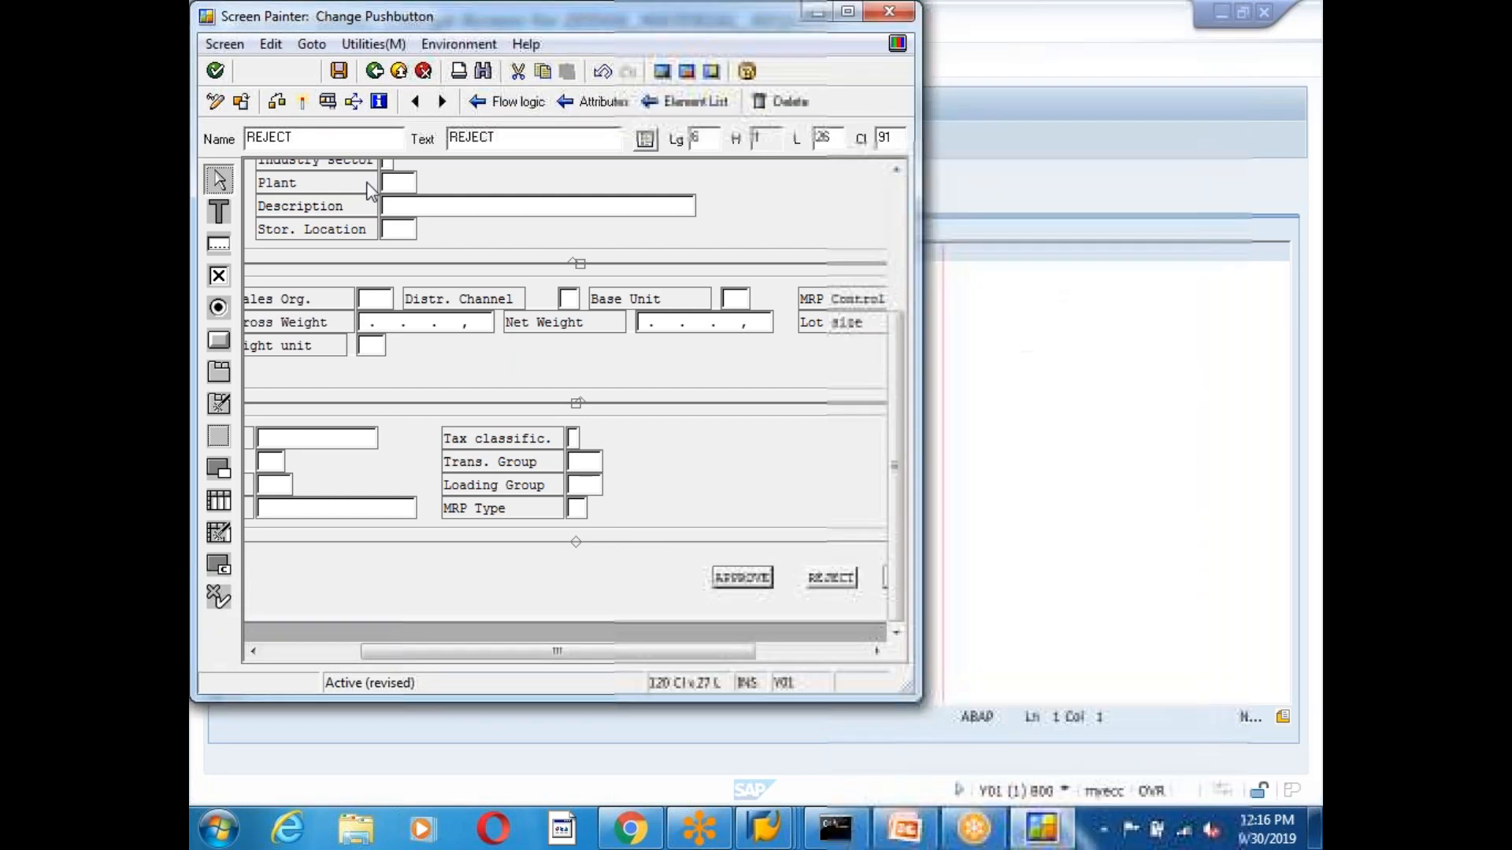
{"action": "left_click", "coordinate": [276, 100]}
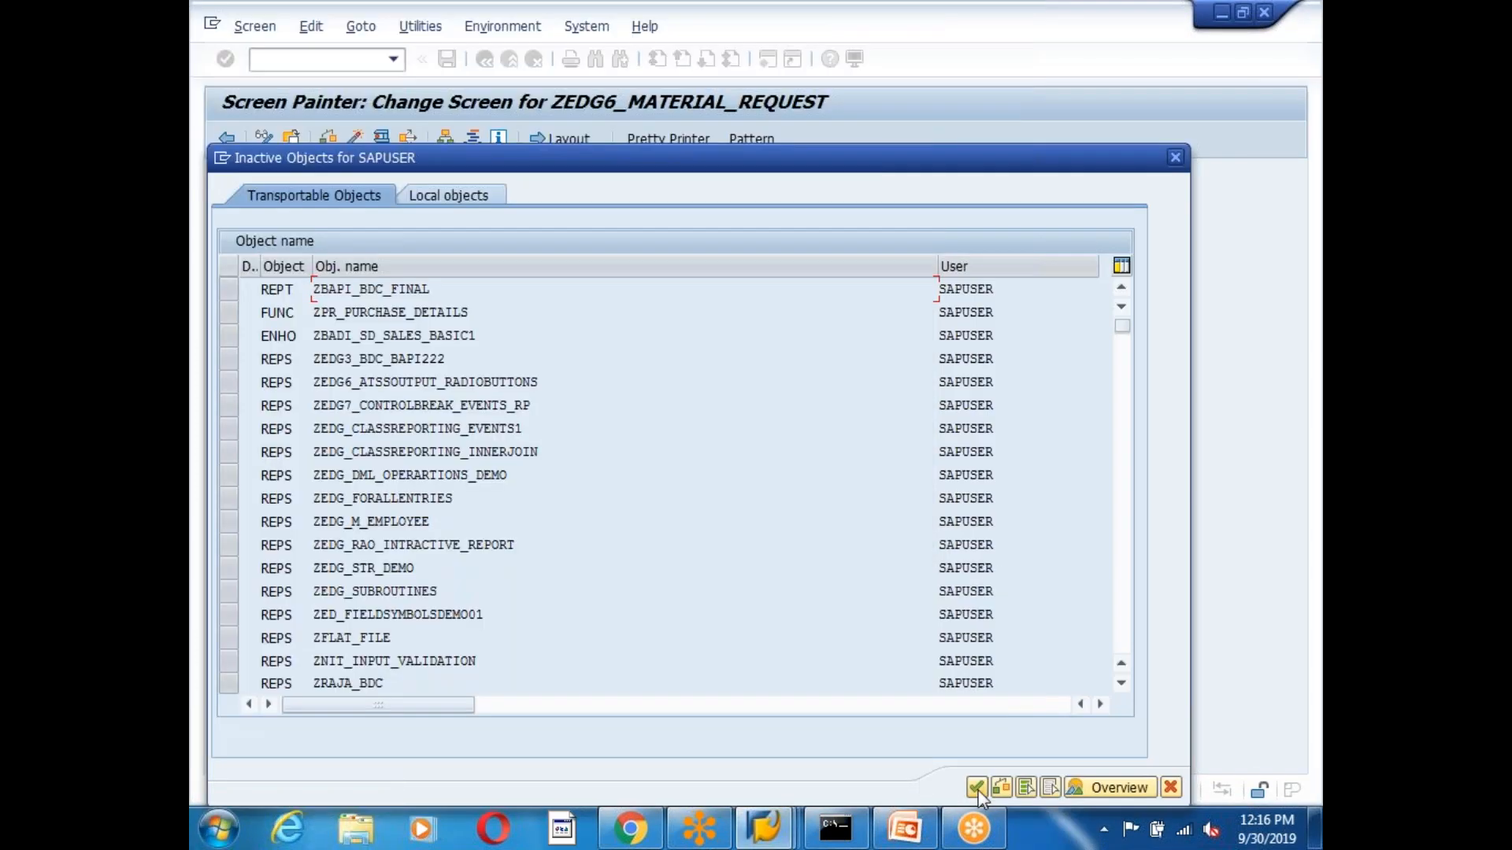
{"action": "left_click", "coordinate": [976, 788]}
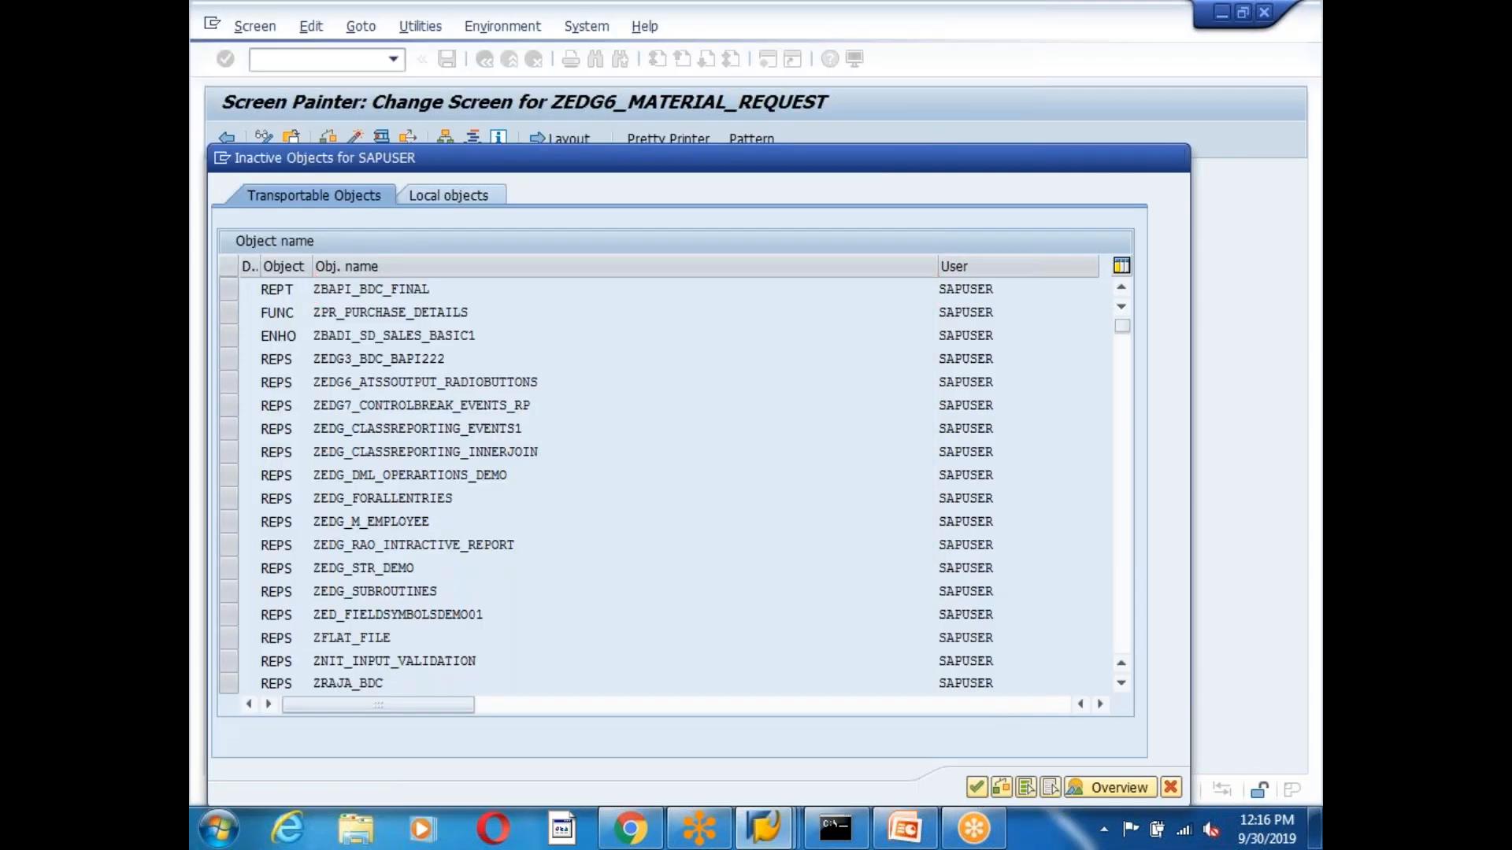
{"action": "left_click_drag", "start_coordinate": [684, 653], "coordinate": [581, 654]}
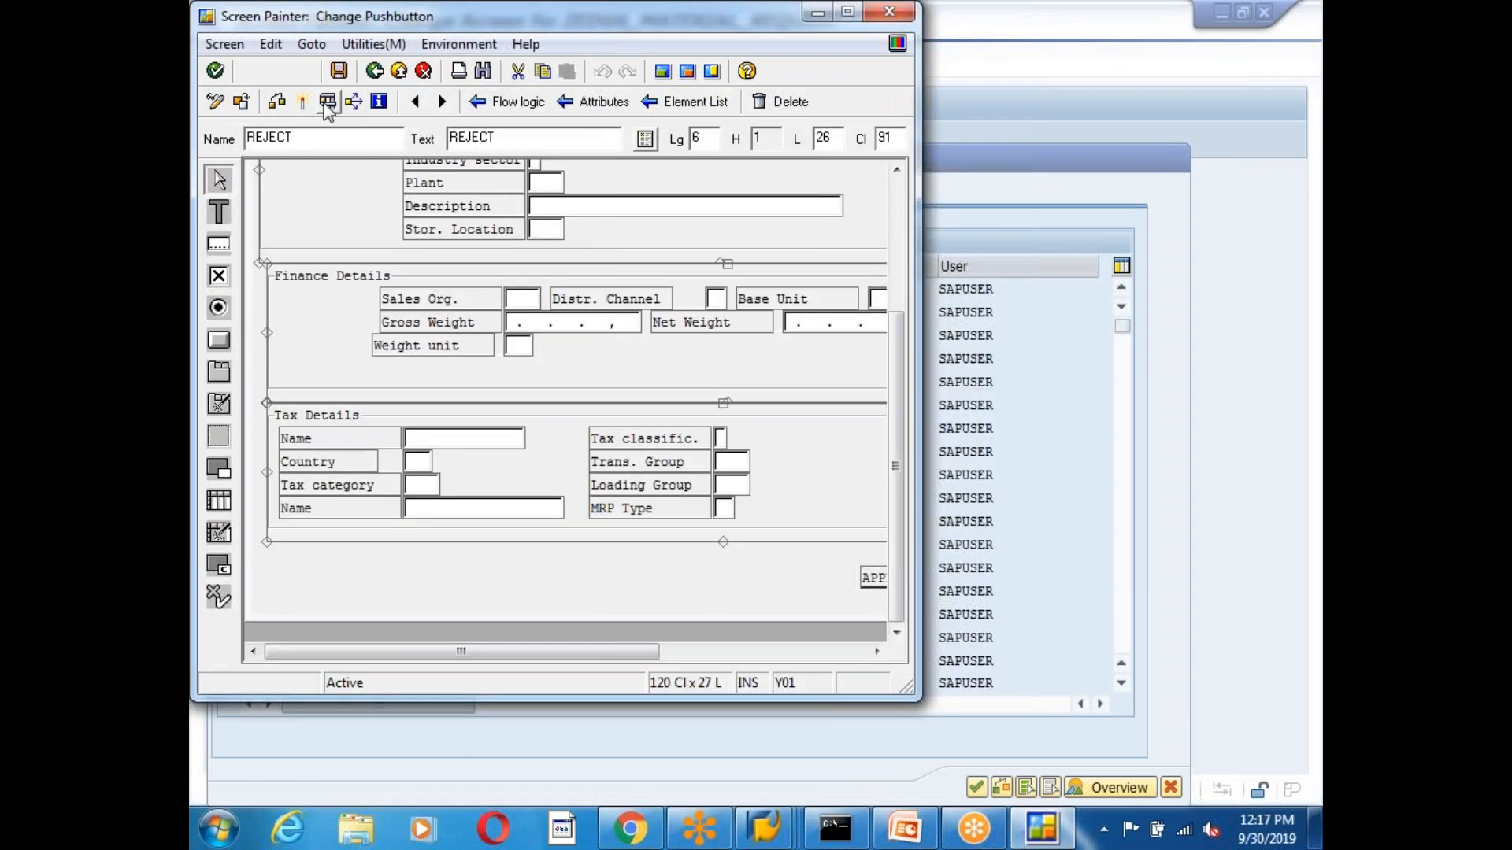
{"action": "left_click", "coordinate": [512, 101]}
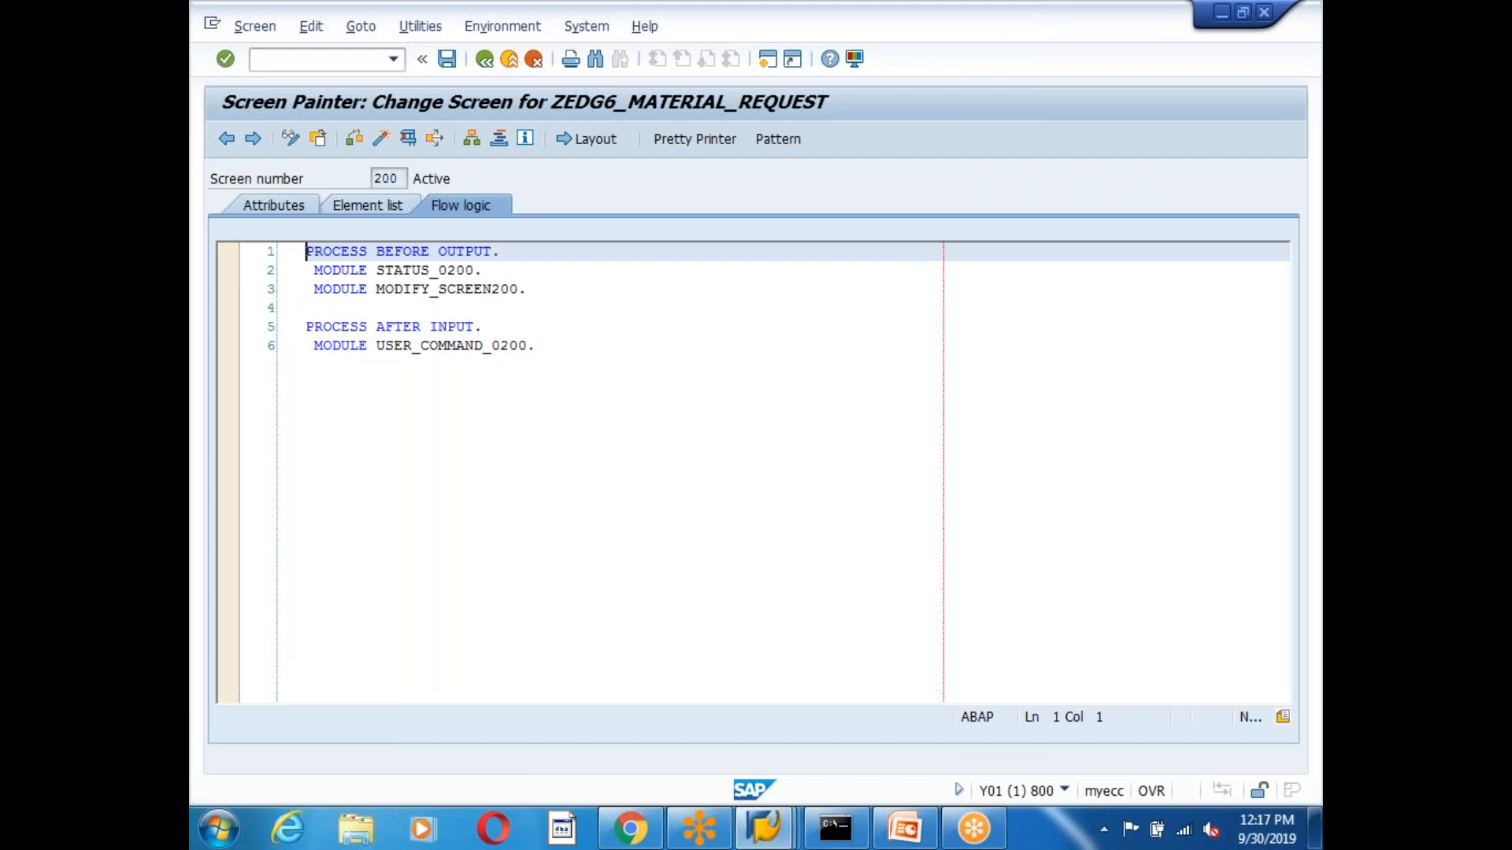
Review the CASE sy-ucomm code in module USER_COMMAND_0200 and activate the program.
{"action": "left_click", "coordinate": [484, 60]}
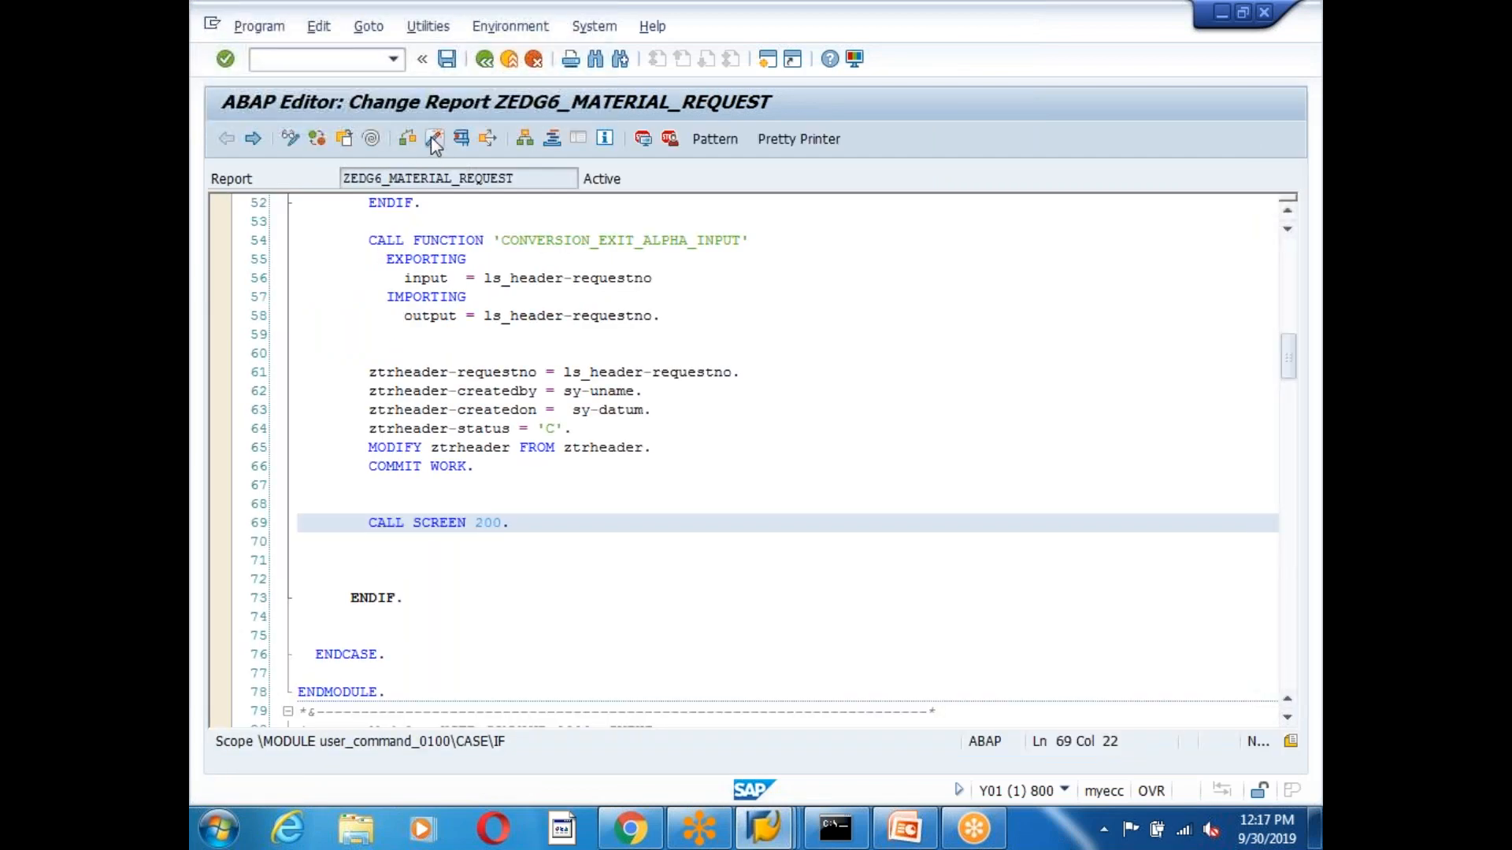
{"action": "left_click", "coordinate": [616, 560]}
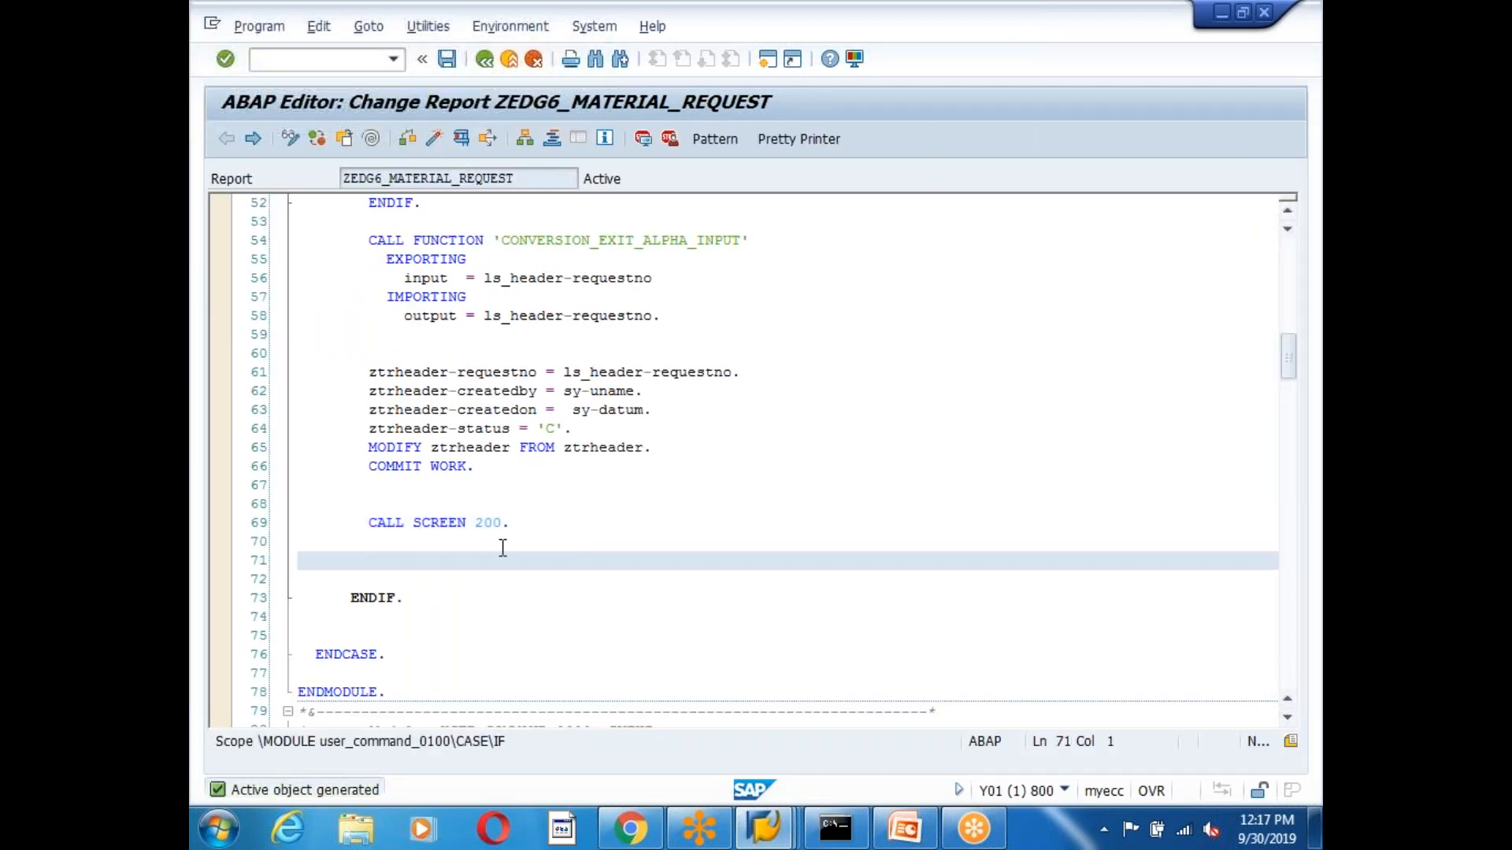
{"action": "double_click", "coordinate": [484, 522]}
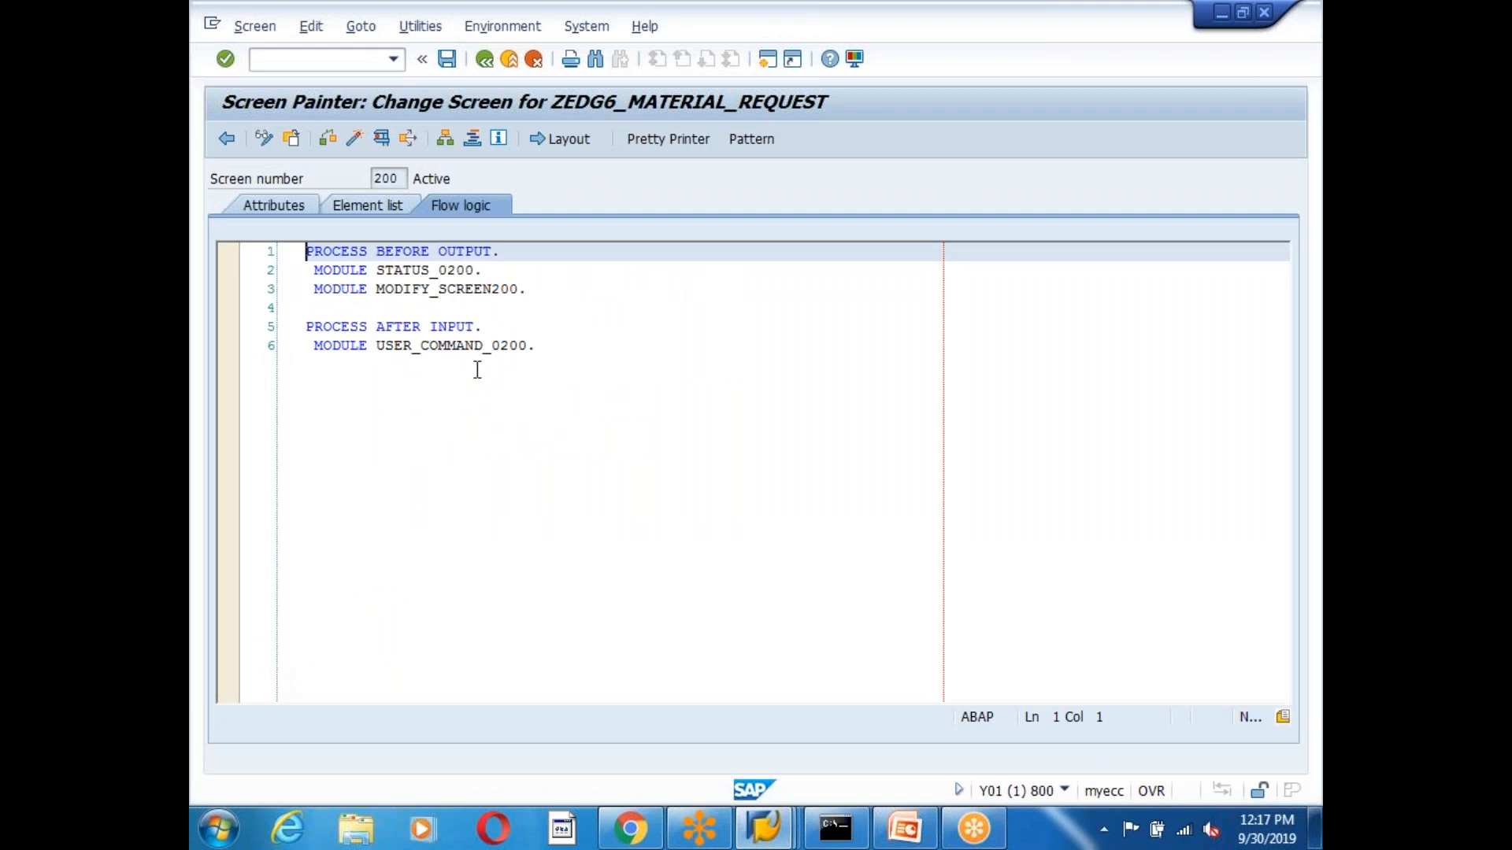
{"action": "double_click", "coordinate": [444, 347]}
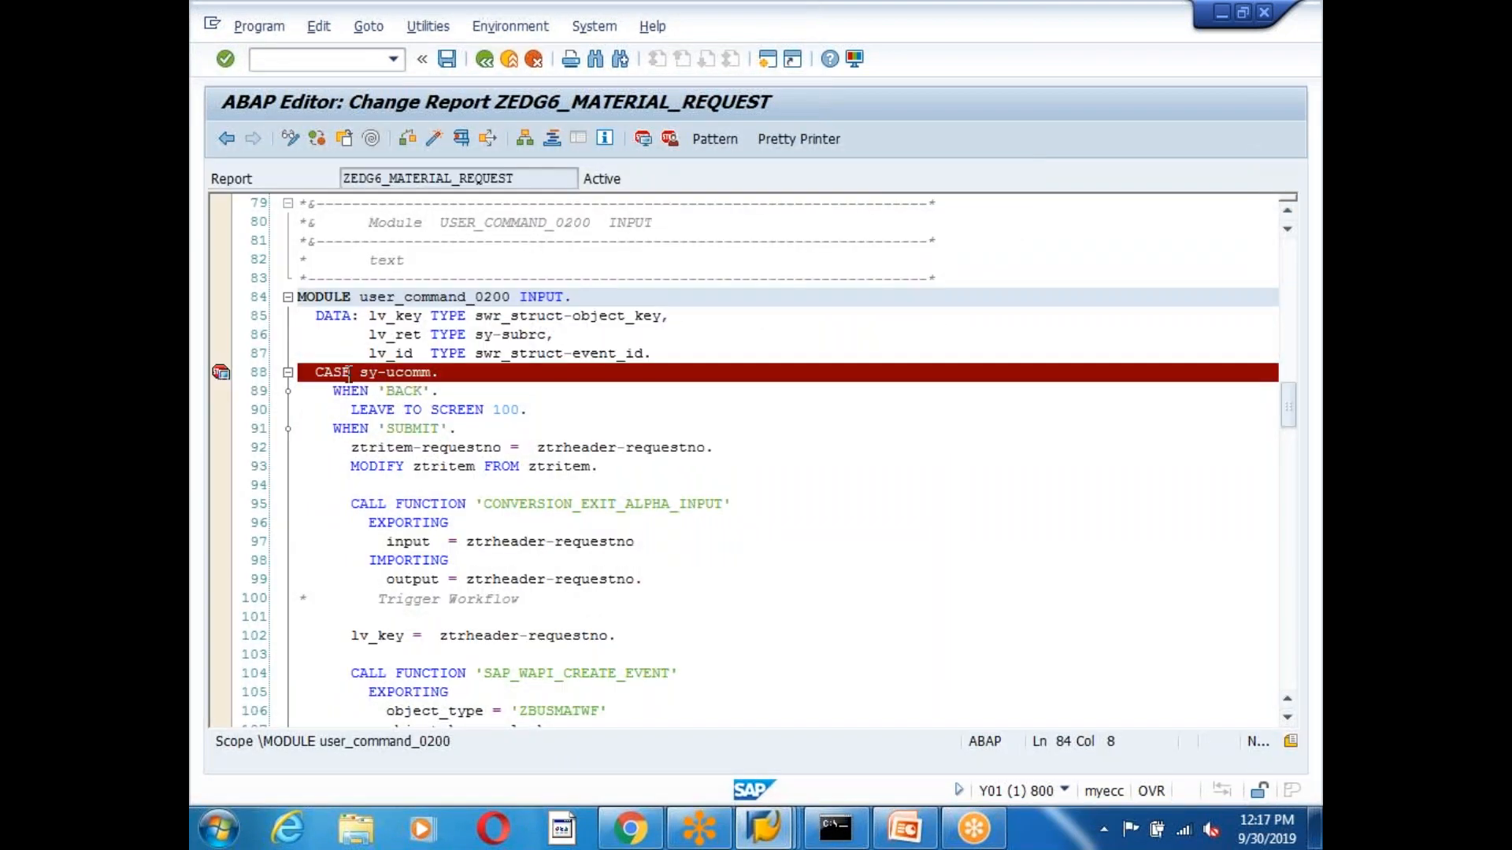
{"action": "left_click", "coordinate": [327, 372]}
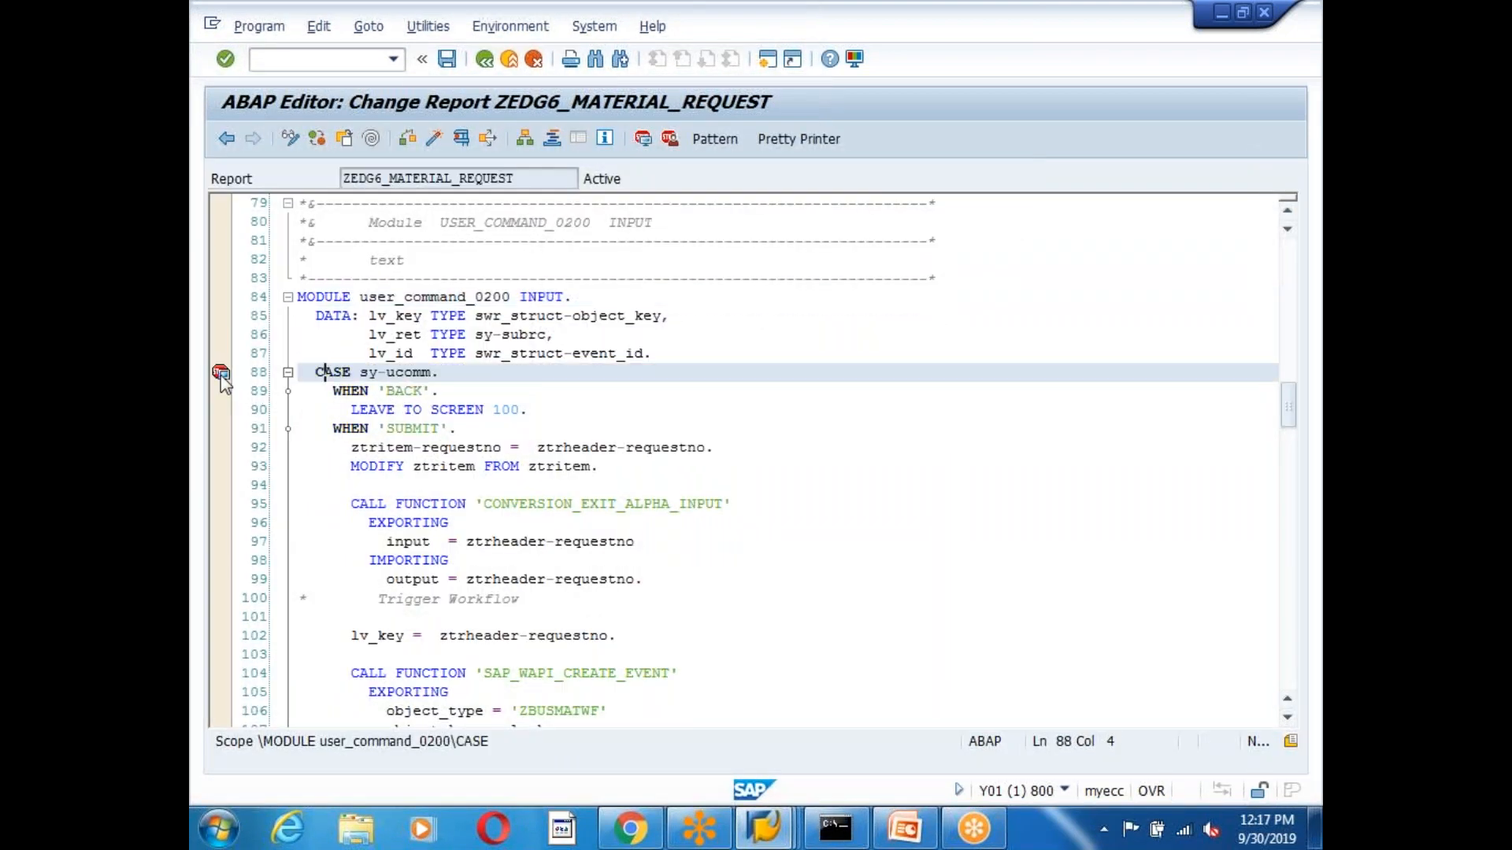
{"action": "left_click", "coordinate": [398, 372]}
{"action": "left_click", "coordinate": [433, 138]}
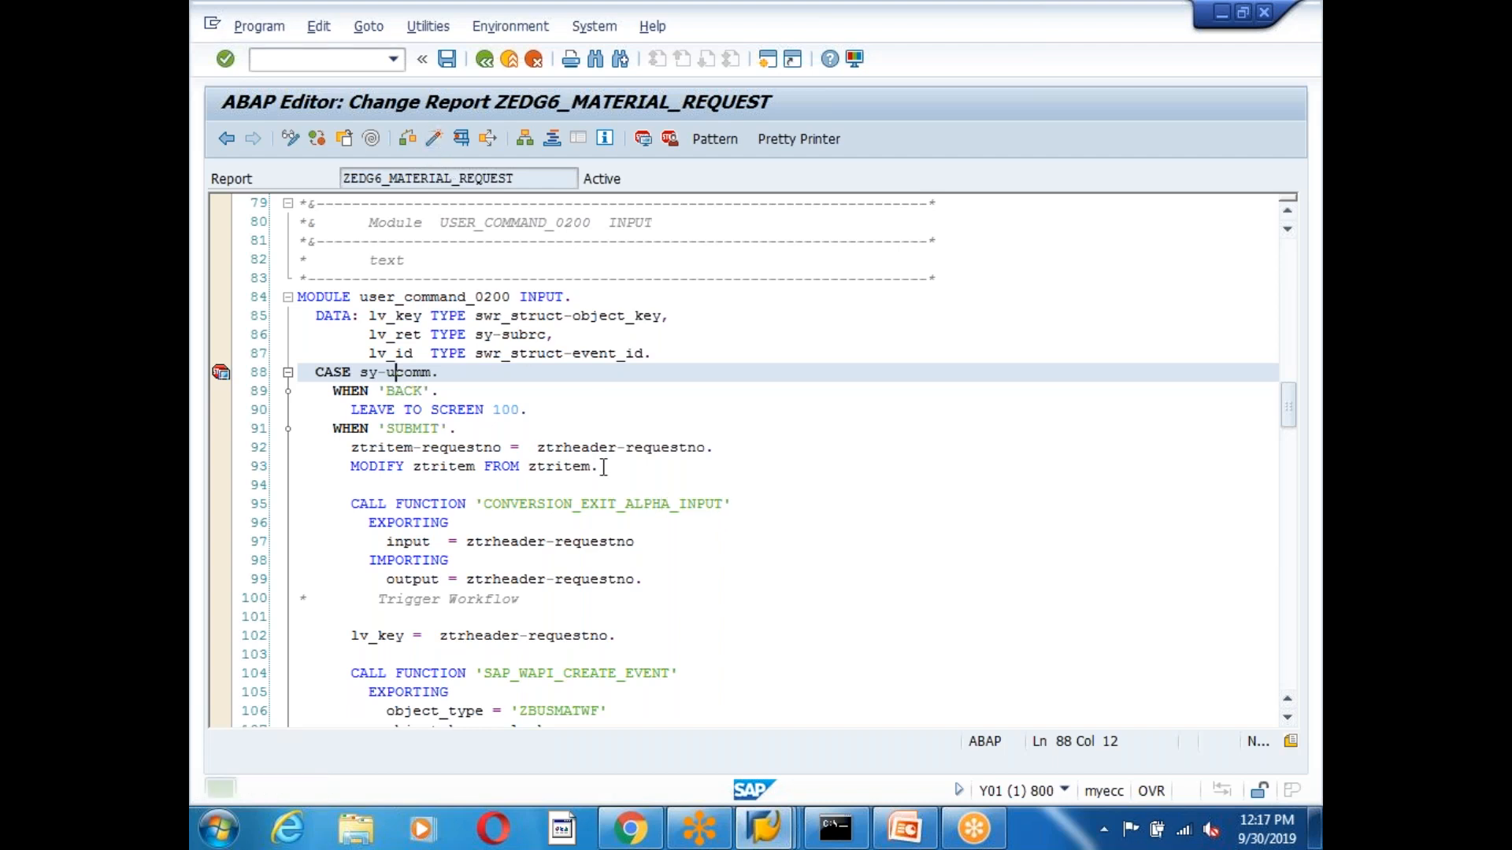
{"action": "left_click", "coordinate": [708, 539]}
{"action": "scroll", "coordinate": [725, 578], "scroll_direction": "up", "scroll_amount": 11}
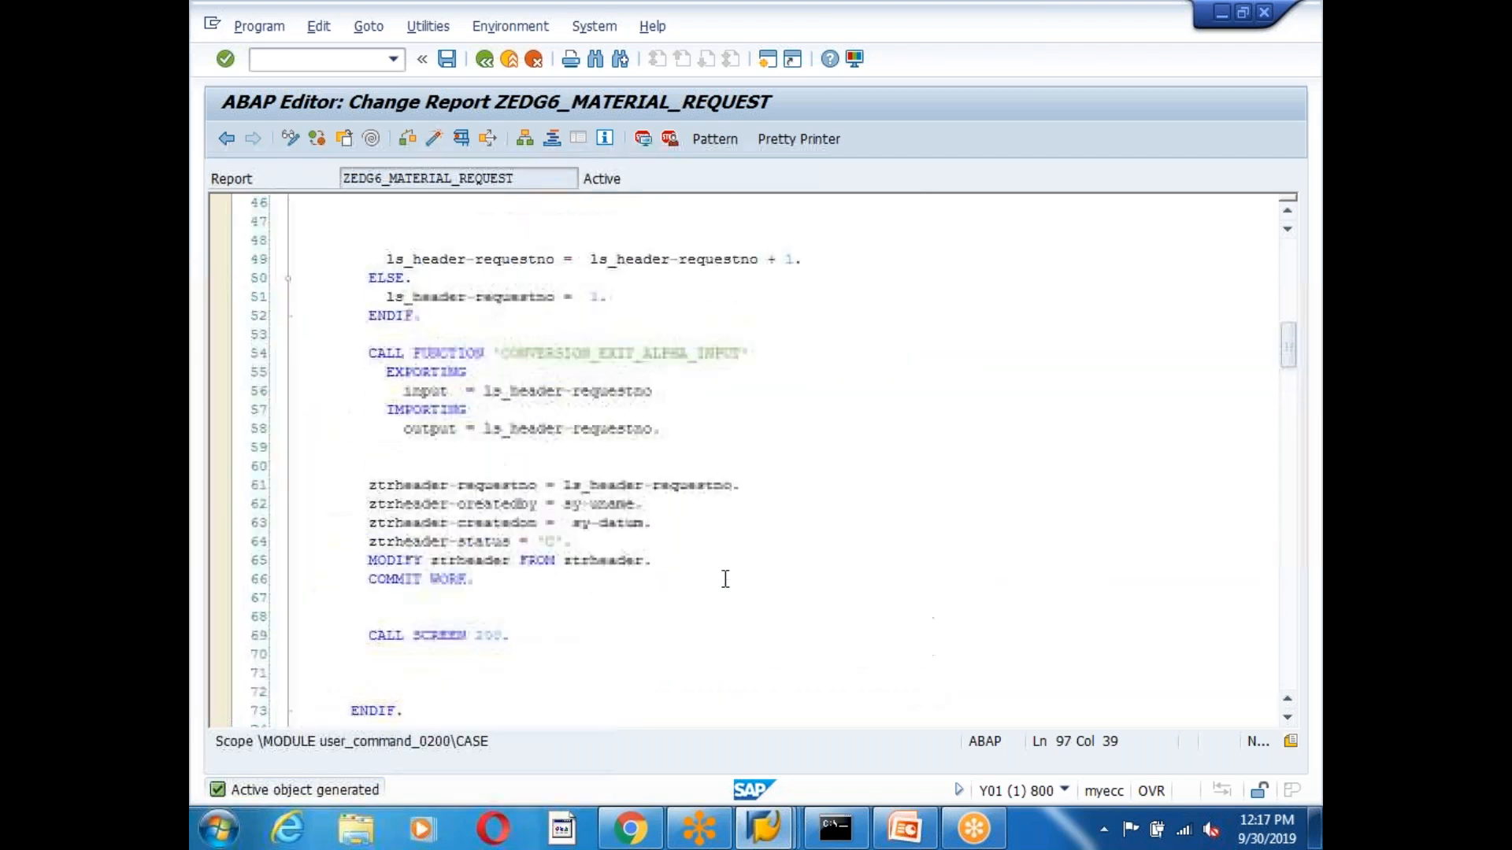
{"action": "scroll", "coordinate": [723, 580], "scroll_direction": "down", "scroll_amount": 5}
Review MODIFY_SCREEN200, which hides APPROVE/REJECT under ZMATREQ6 and SUBMIT under ZWFMATAPP, and reactivate the program.
{"action": "left_click", "coordinate": [481, 63]}
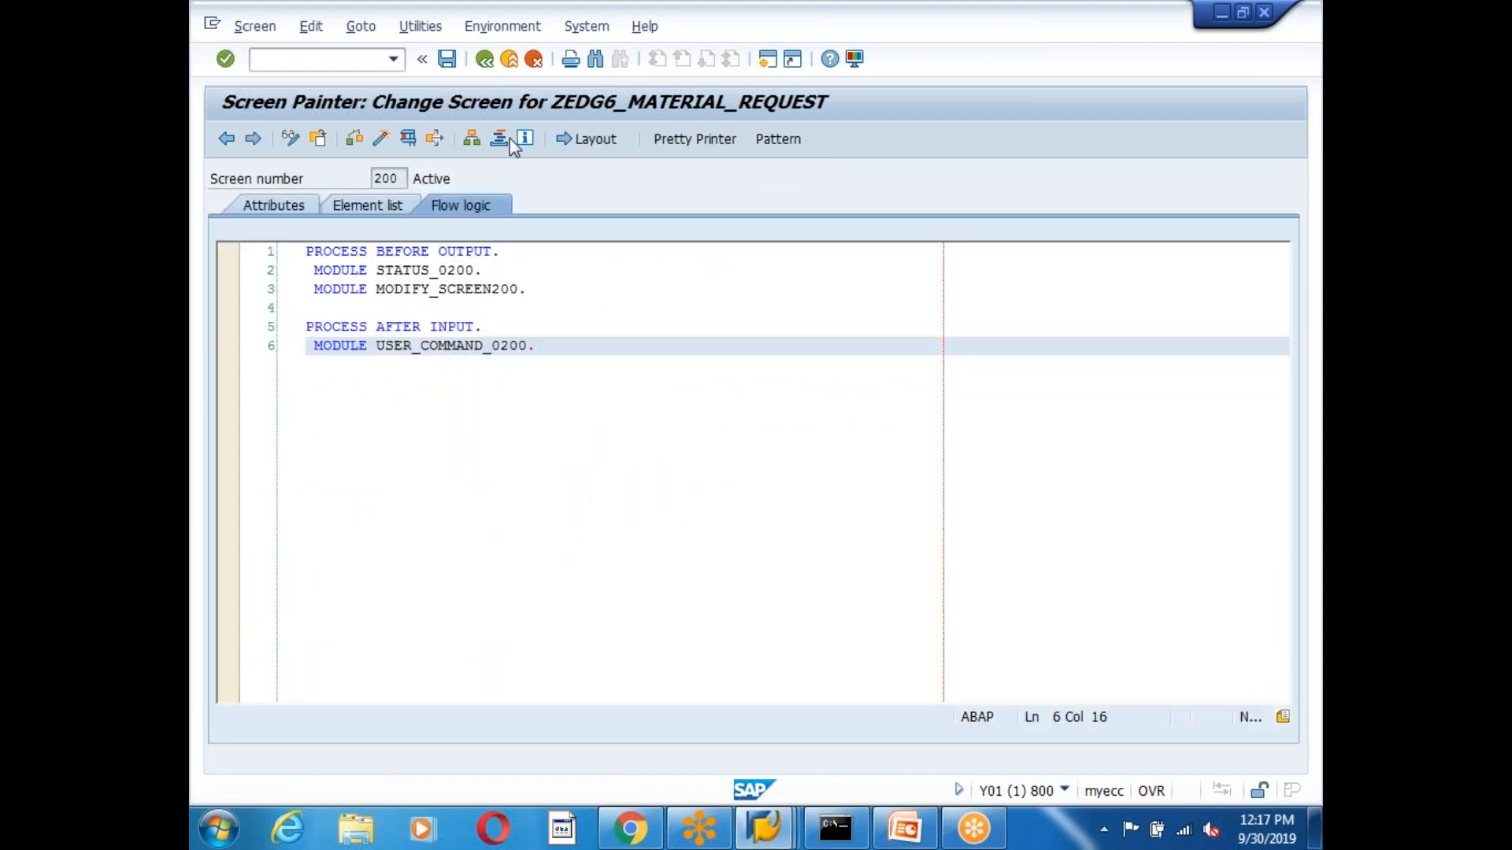
{"action": "double_click", "coordinate": [443, 295]}
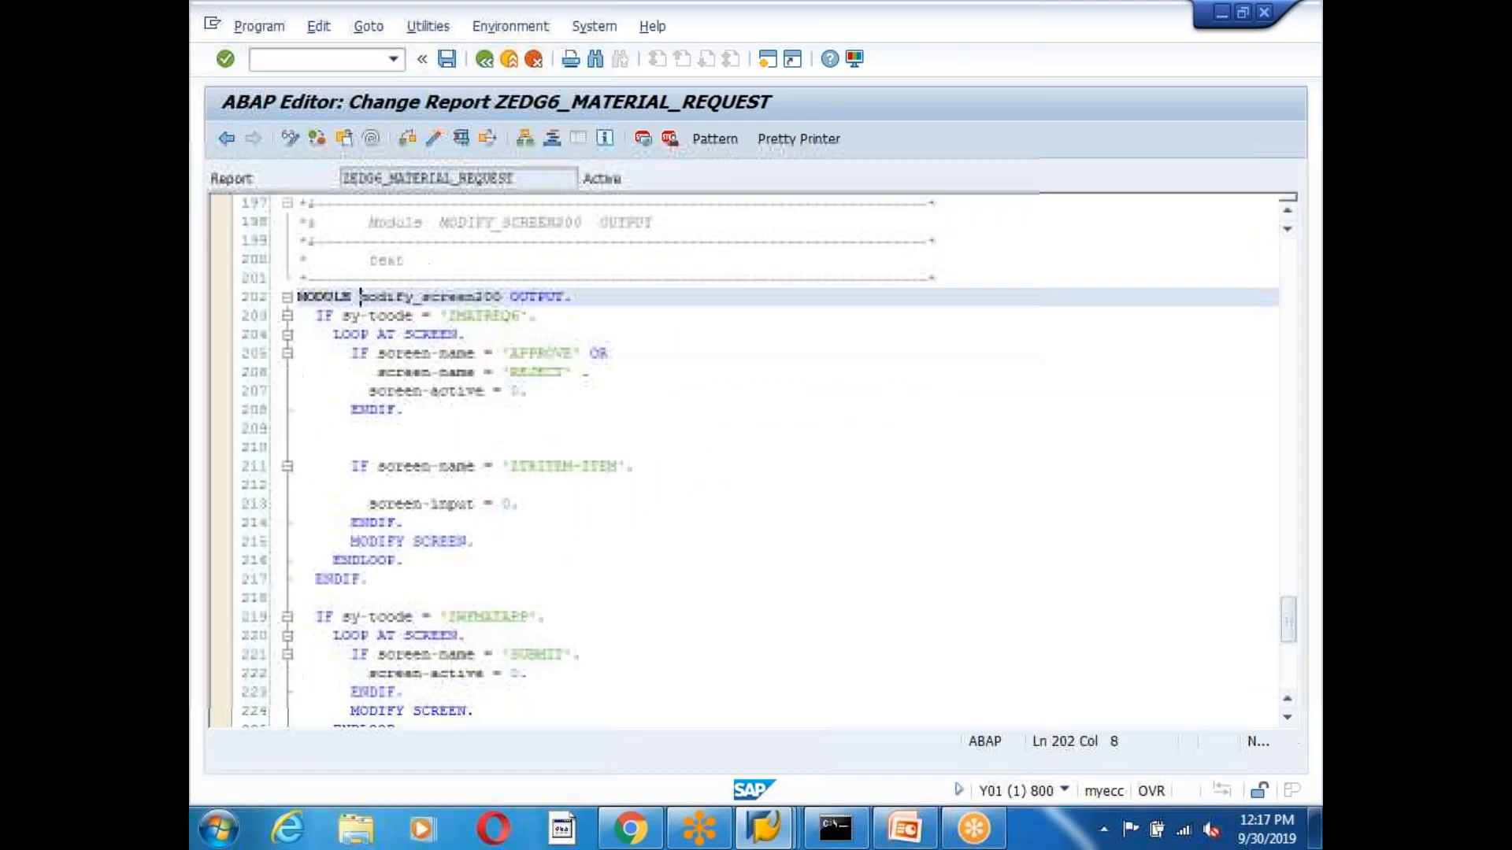
{"action": "left_click", "coordinate": [609, 558]}
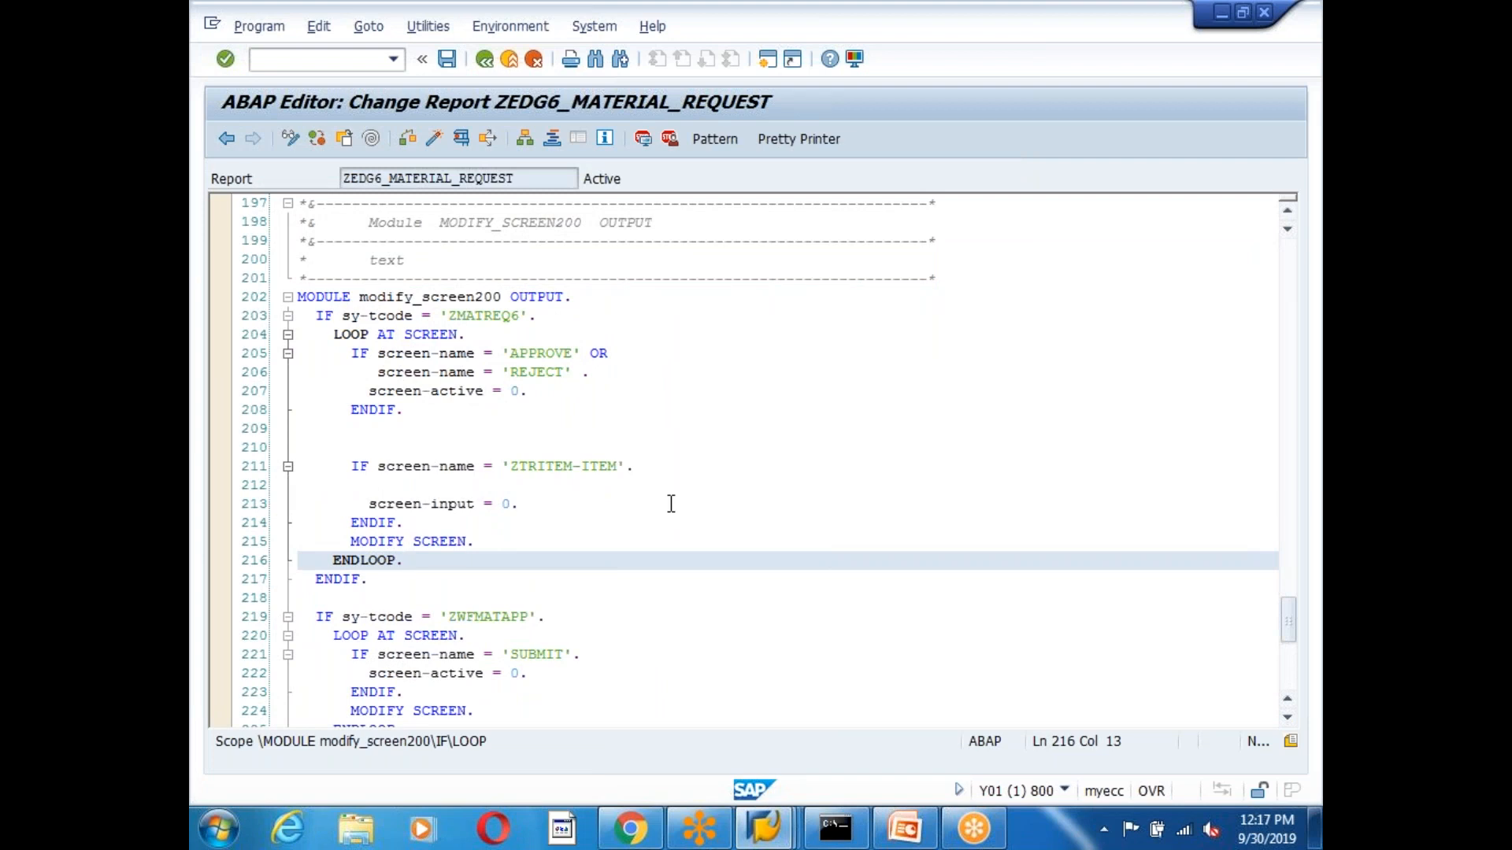
{"action": "left_click_drag", "start_coordinate": [553, 394], "coordinate": [300, 395]}
{"action": "left_click", "coordinate": [697, 427]}
{"action": "left_click", "coordinate": [434, 140]}
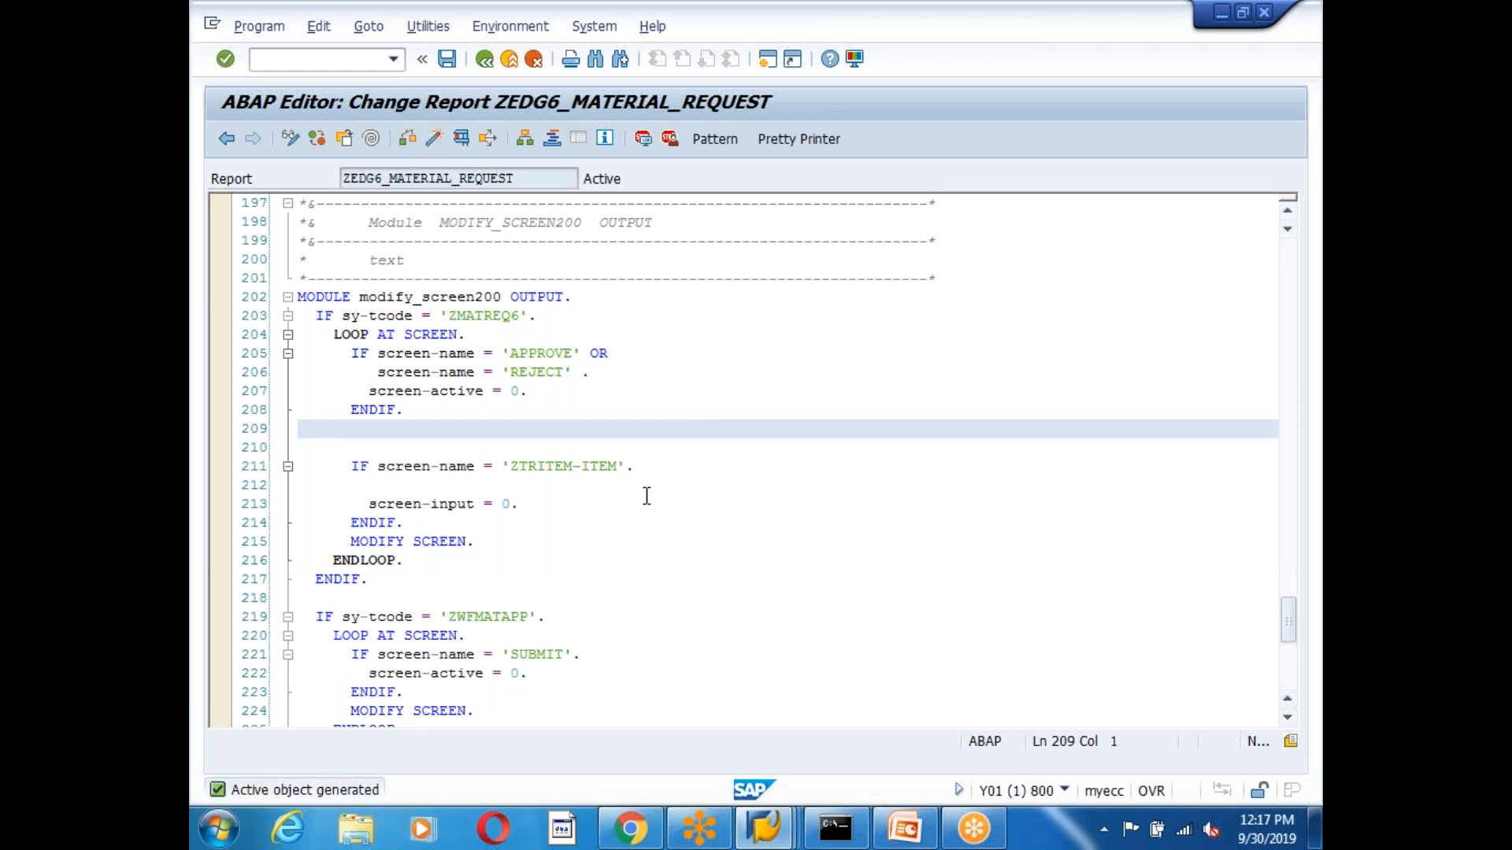
{"action": "left_click", "coordinate": [434, 143]}
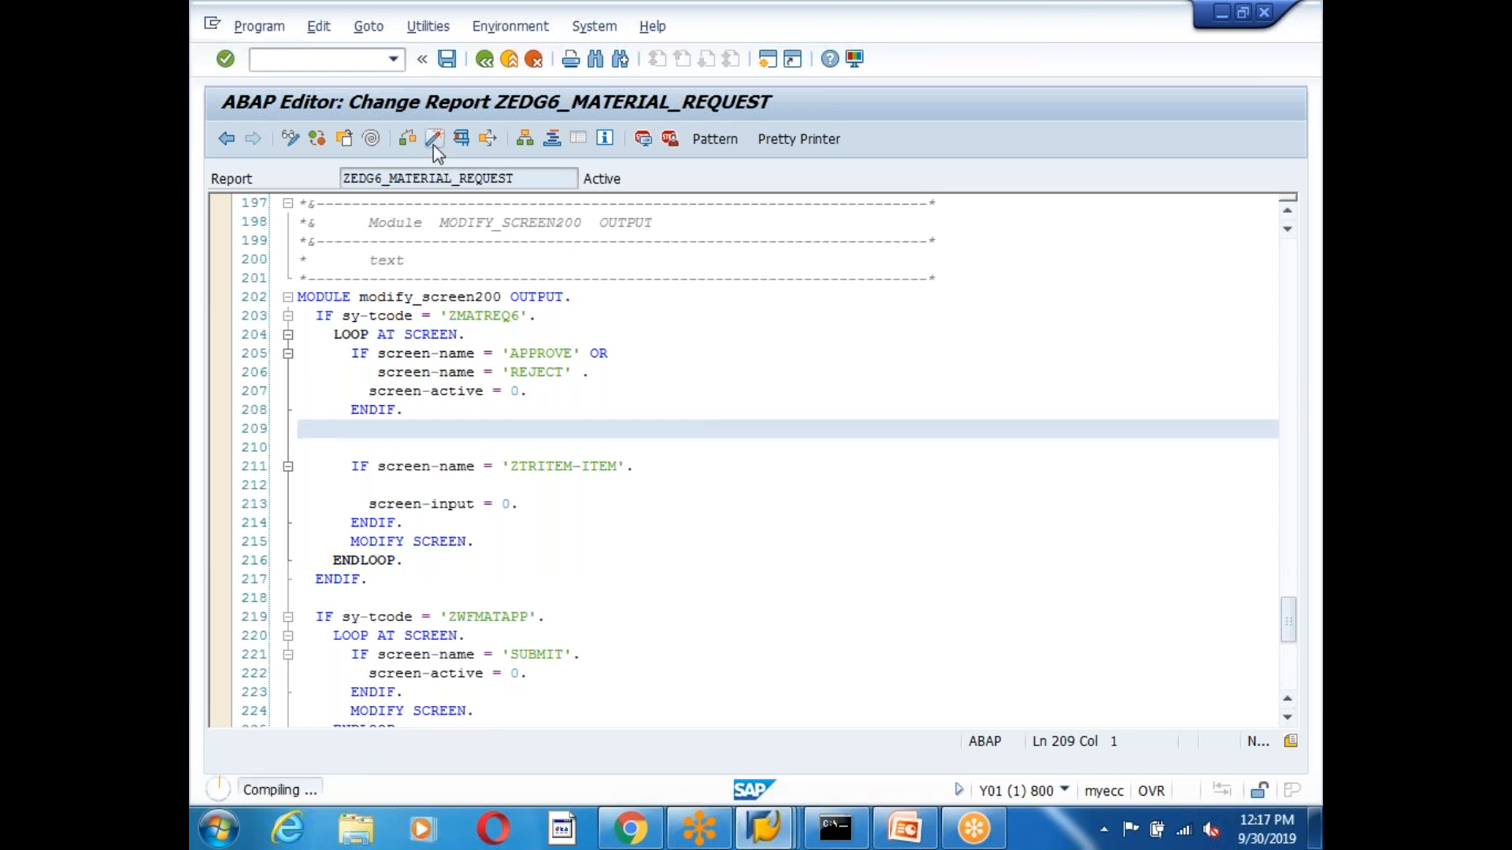
{"action": "left_click", "coordinate": [414, 602]}
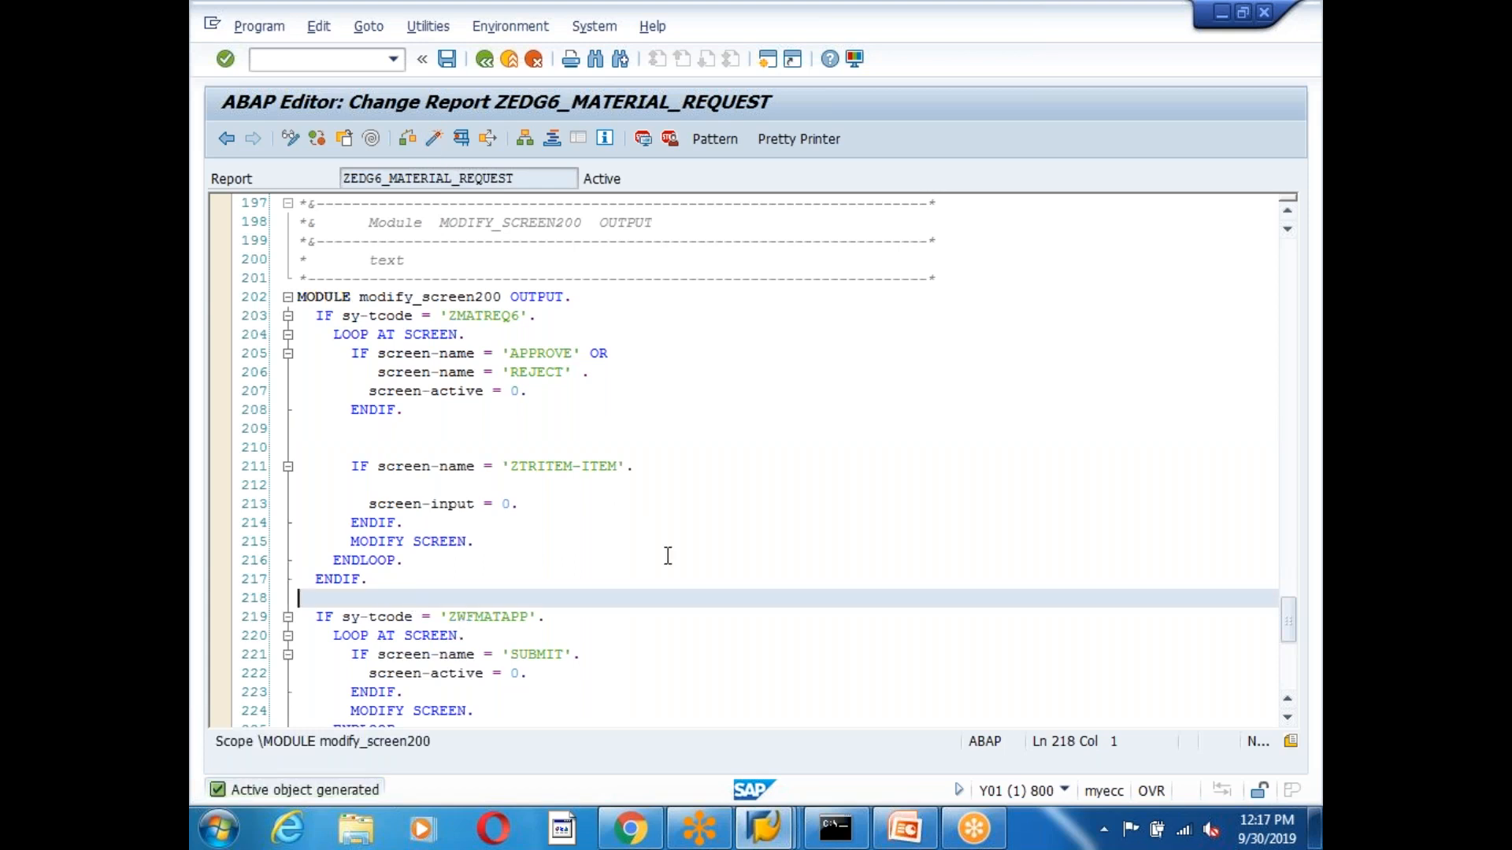
{"action": "scroll", "coordinate": [665, 557], "scroll_direction": "down", "scroll_amount": 4}
{"action": "left_click", "coordinate": [434, 142]}
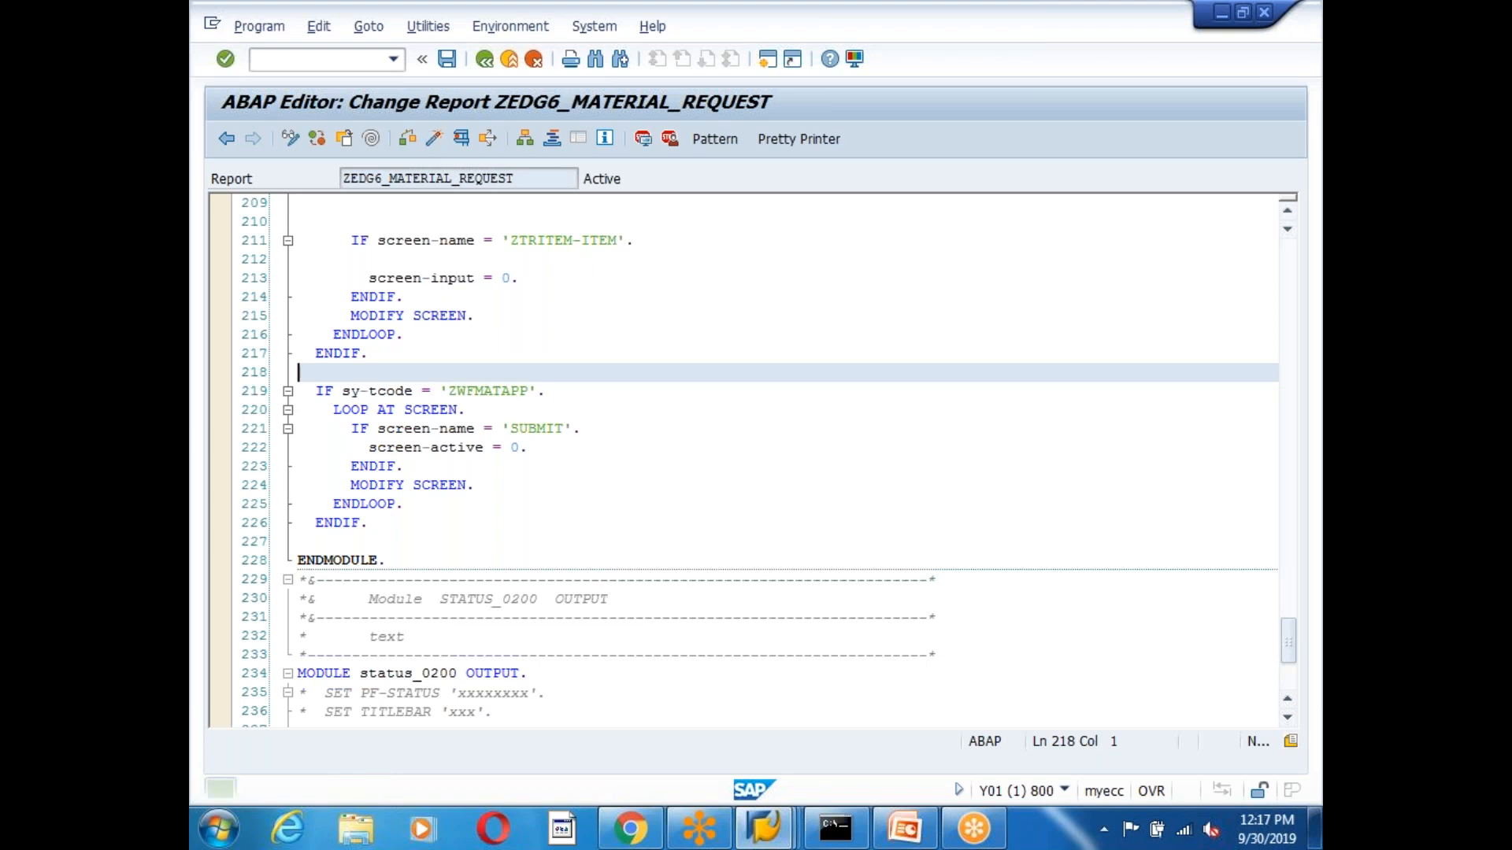
{"action": "left_click", "coordinate": [479, 523]}
{"action": "left_click", "coordinate": [485, 60]}
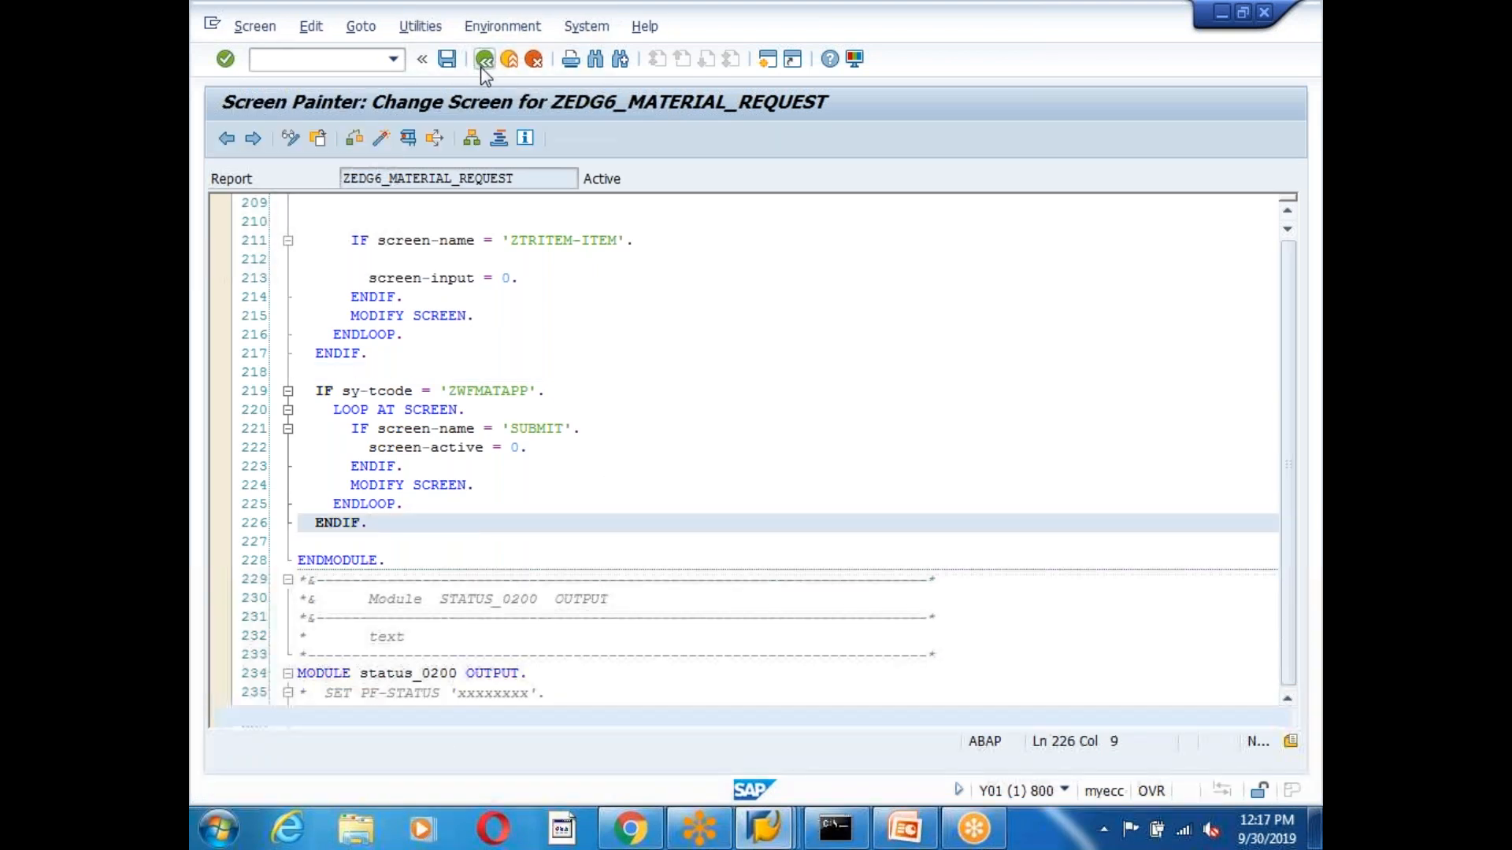
{"action": "left_click", "coordinate": [485, 59]}
Leave the editor and the Business Workplace to reach SAP Easy Access.
{"action": "left_click", "coordinate": [485, 60]}
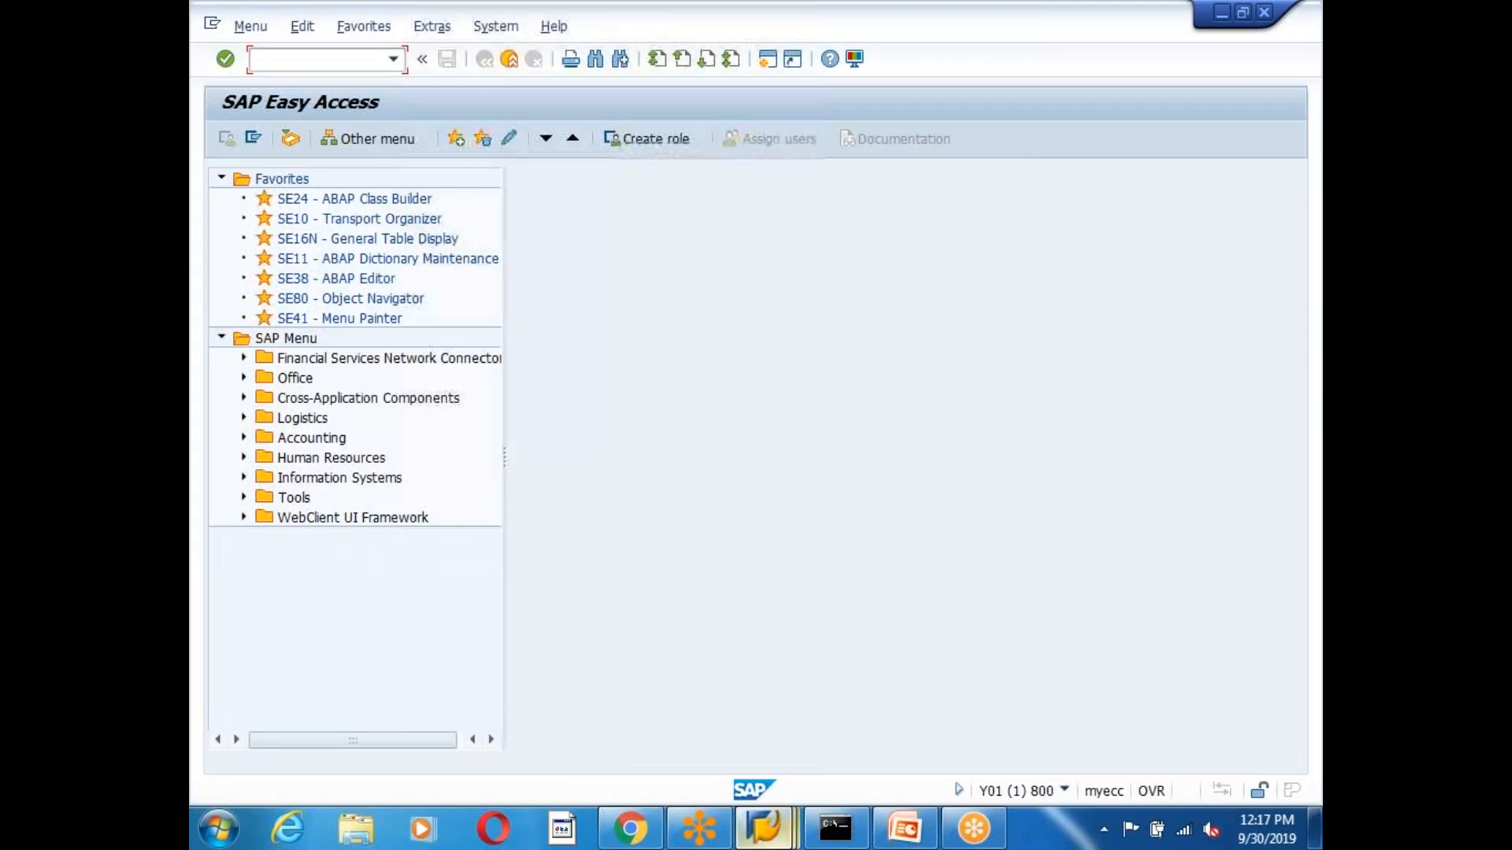
{"action": "mouse_move", "coordinate": [770, 828]}
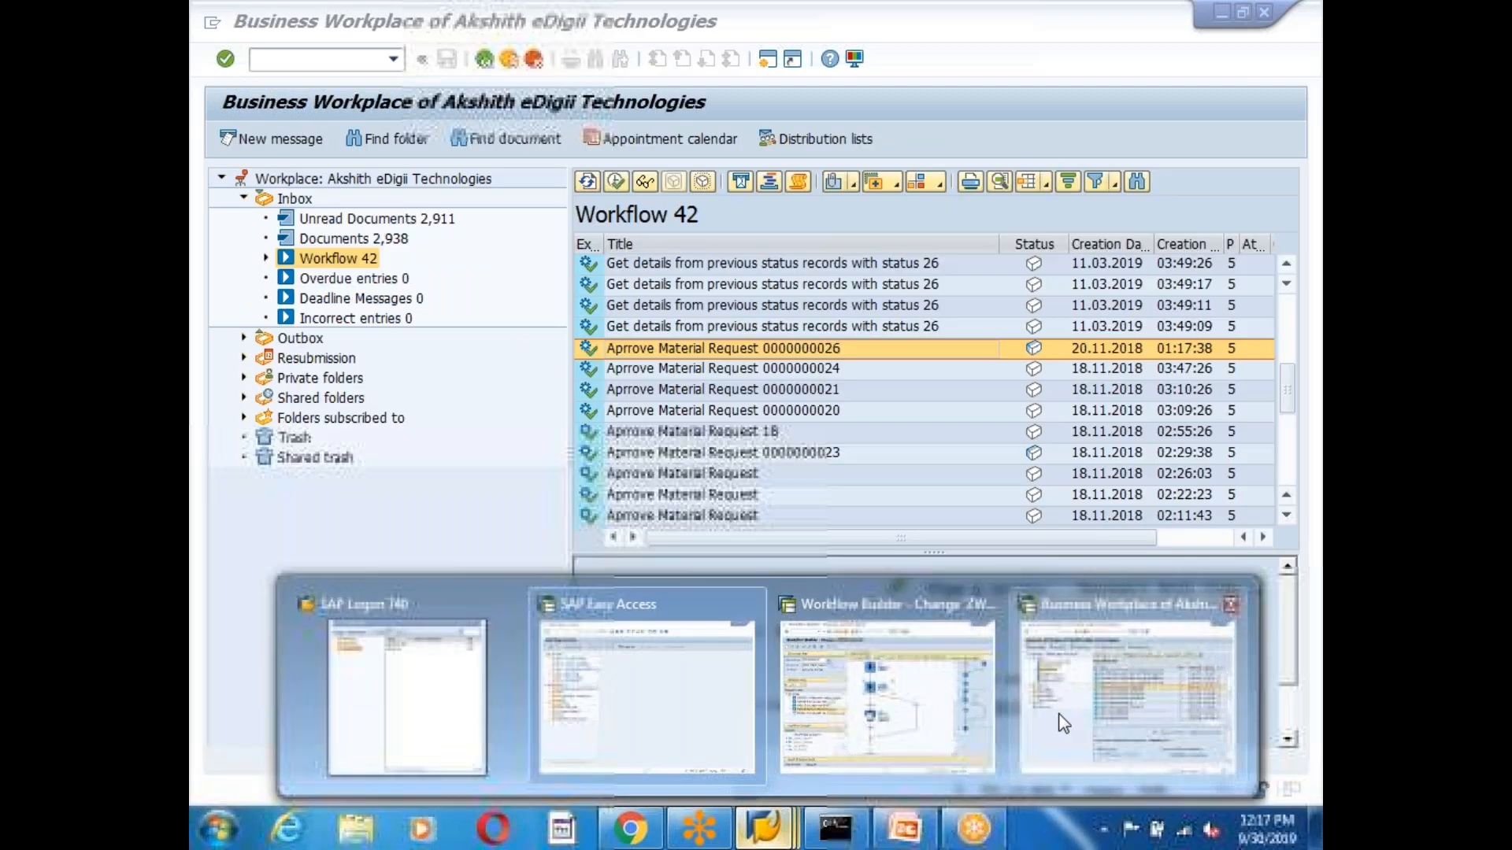
{"action": "left_click", "coordinate": [1054, 725]}
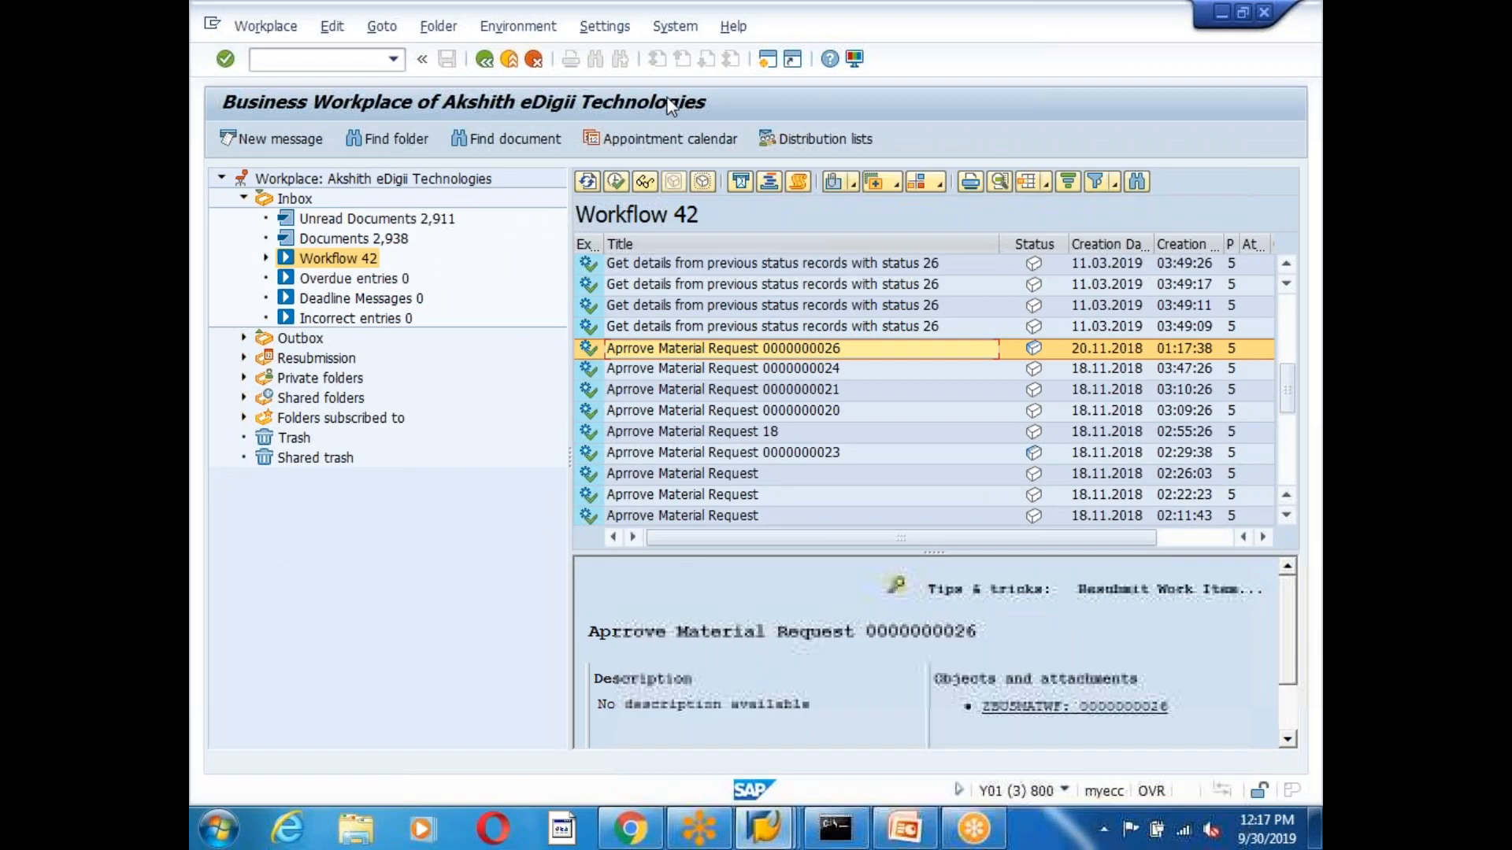
{"action": "left_click", "coordinate": [485, 60]}
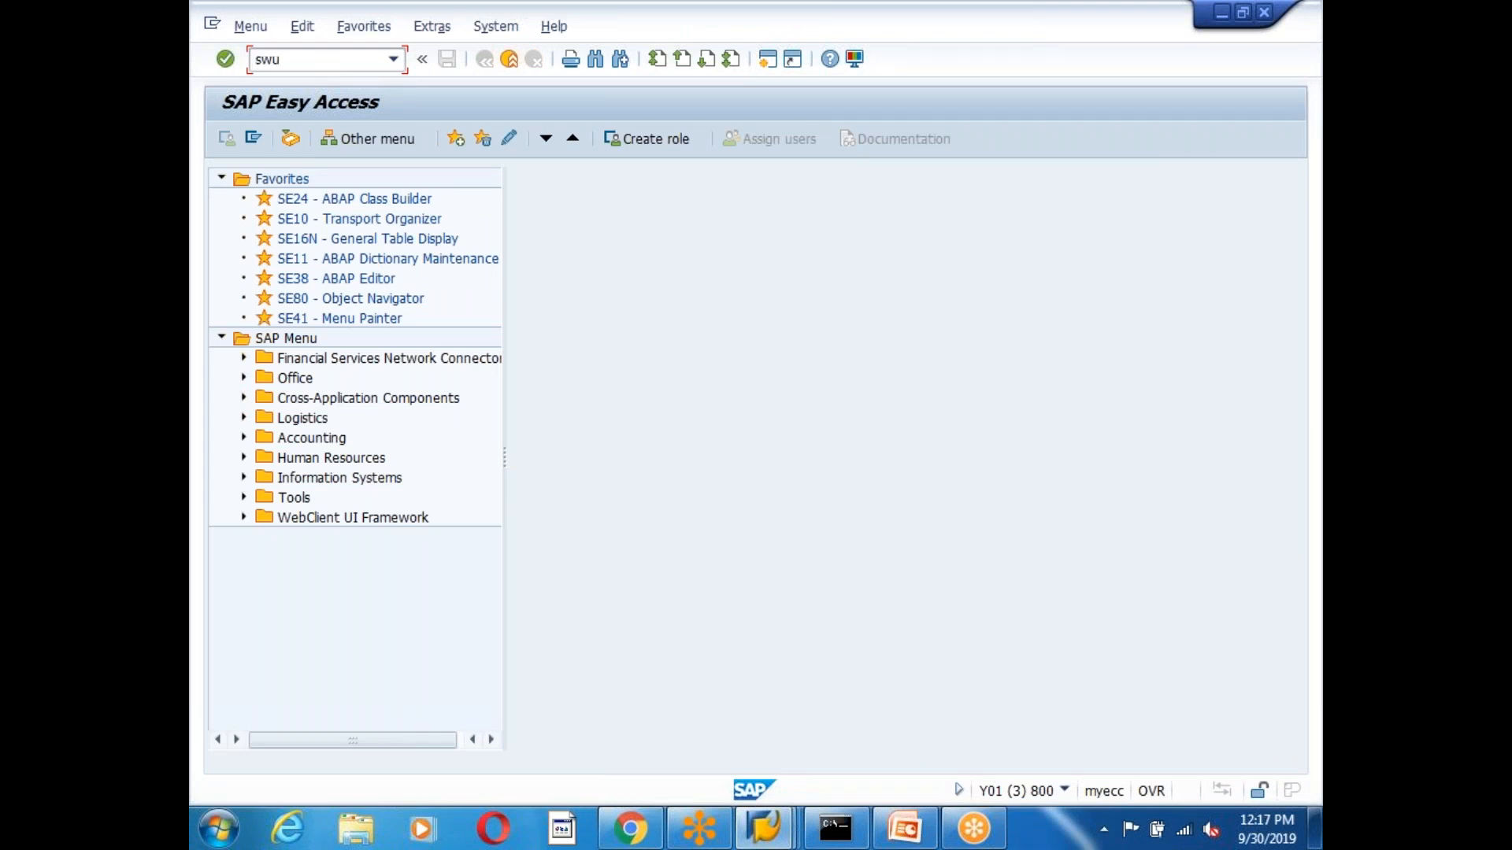
{"action": "key", "text": "Return"}
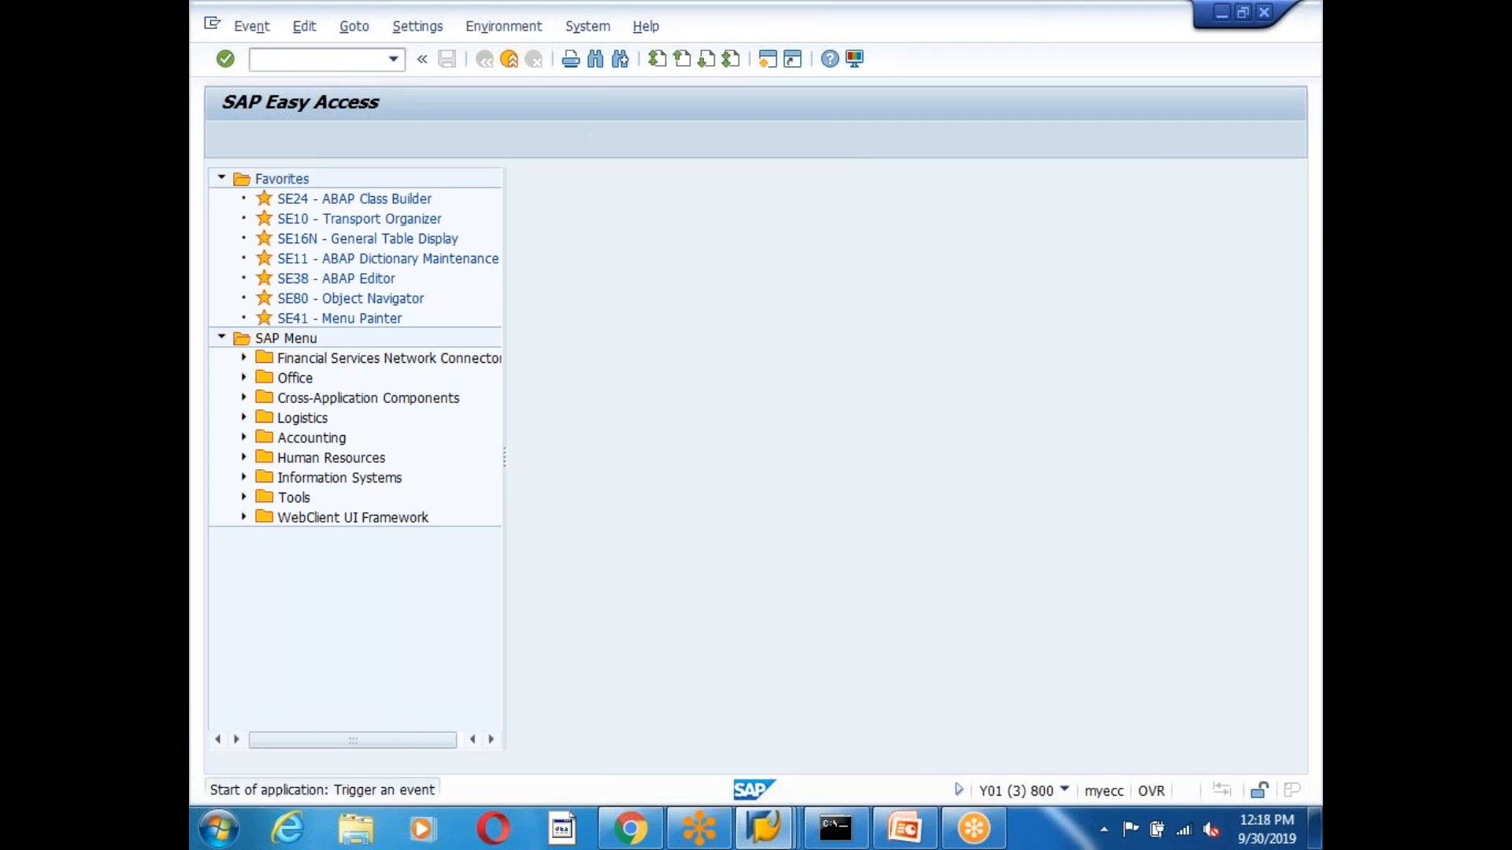
{"action": "left_click", "coordinate": [428, 226]}
{"action": "left_click", "coordinate": [414, 248]}
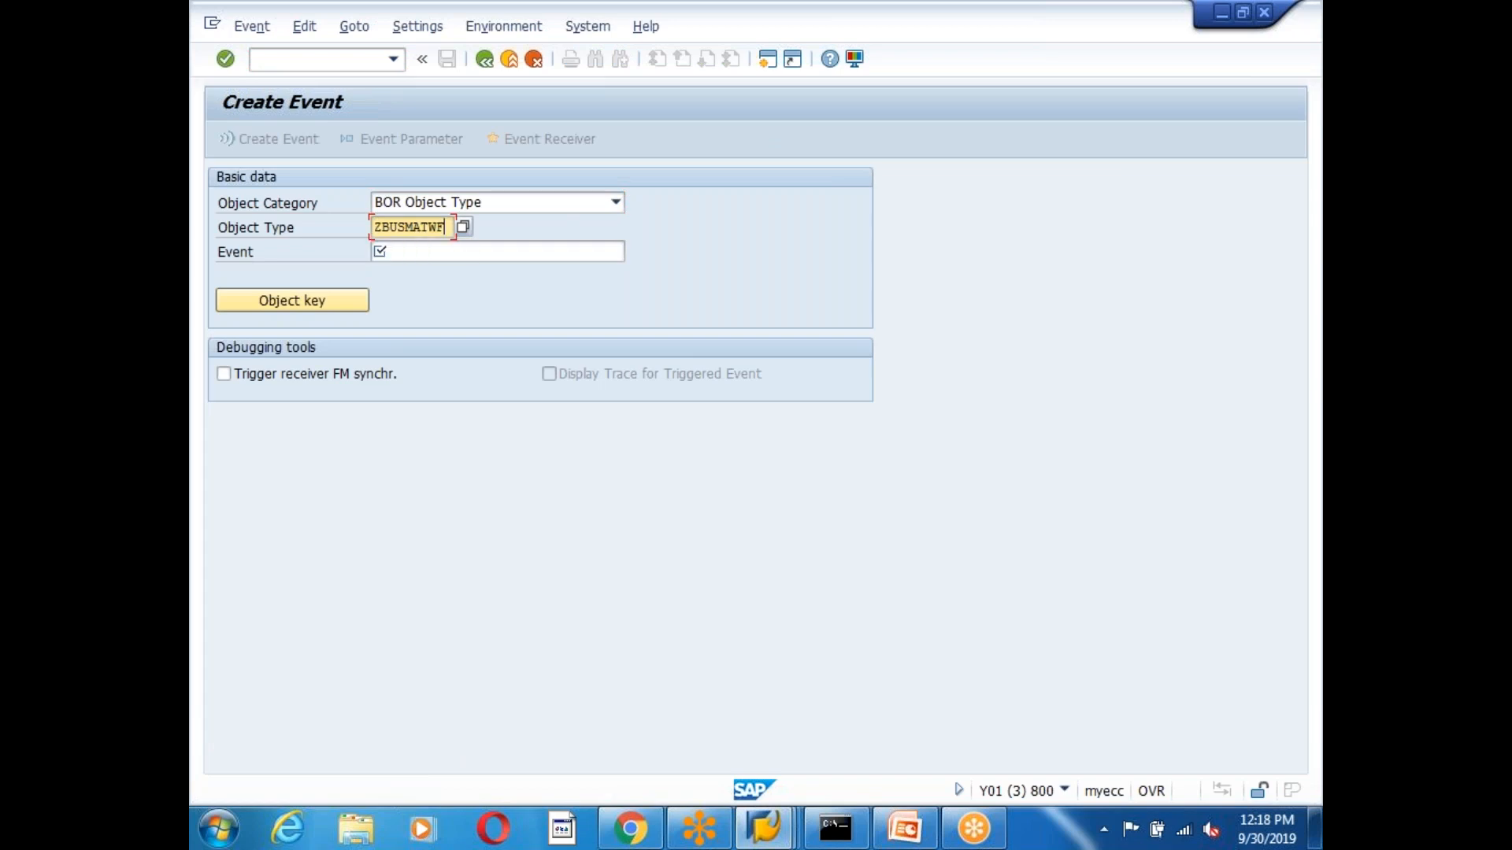
{"action": "left_click", "coordinate": [416, 252]}
{"action": "left_click", "coordinate": [422, 266]}
{"action": "left_click", "coordinate": [288, 304]}
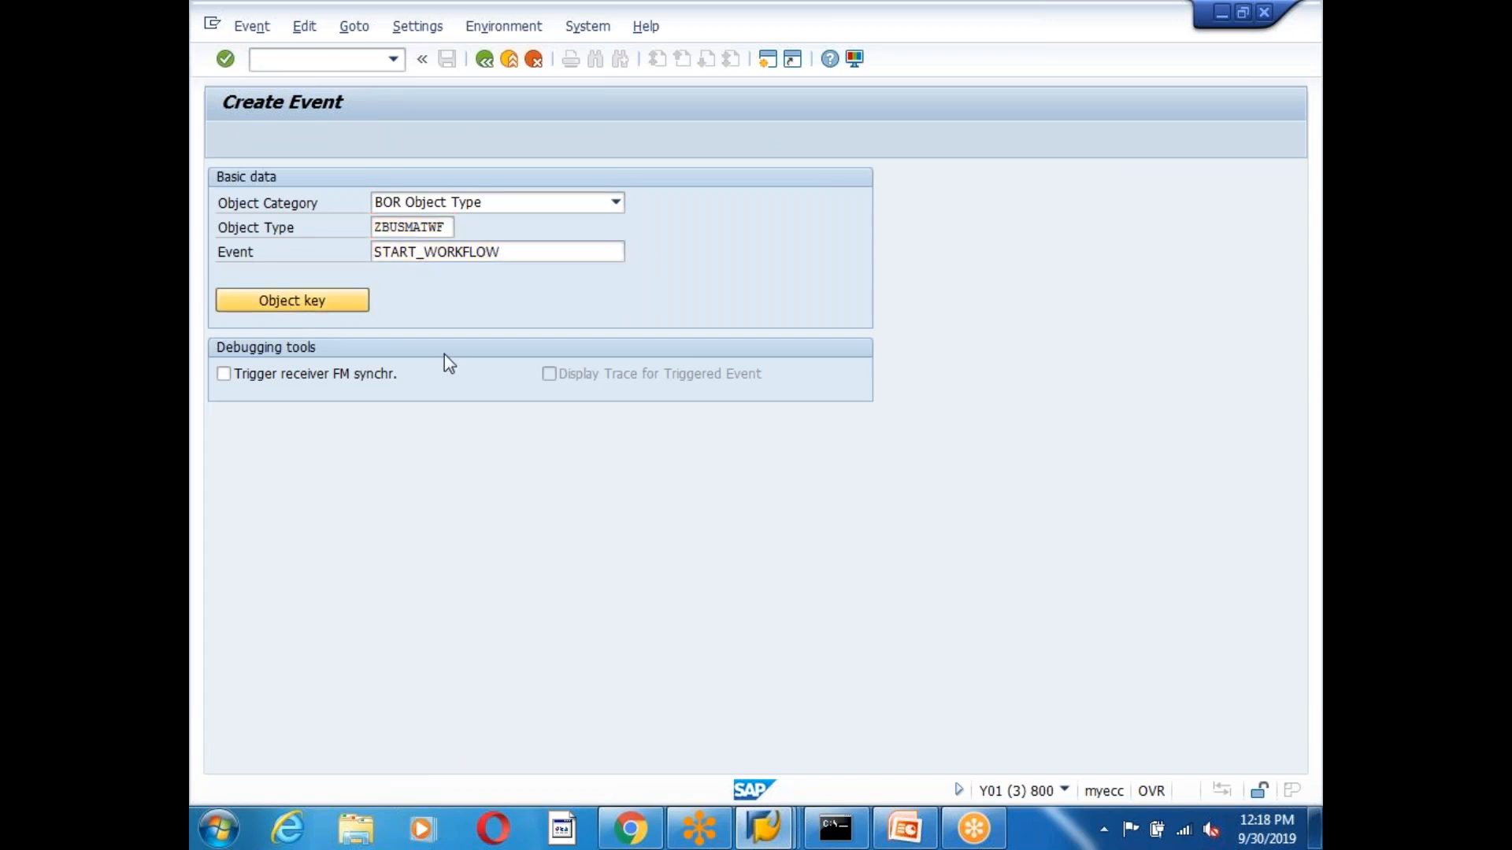
{"action": "left_click", "coordinate": [355, 278]}
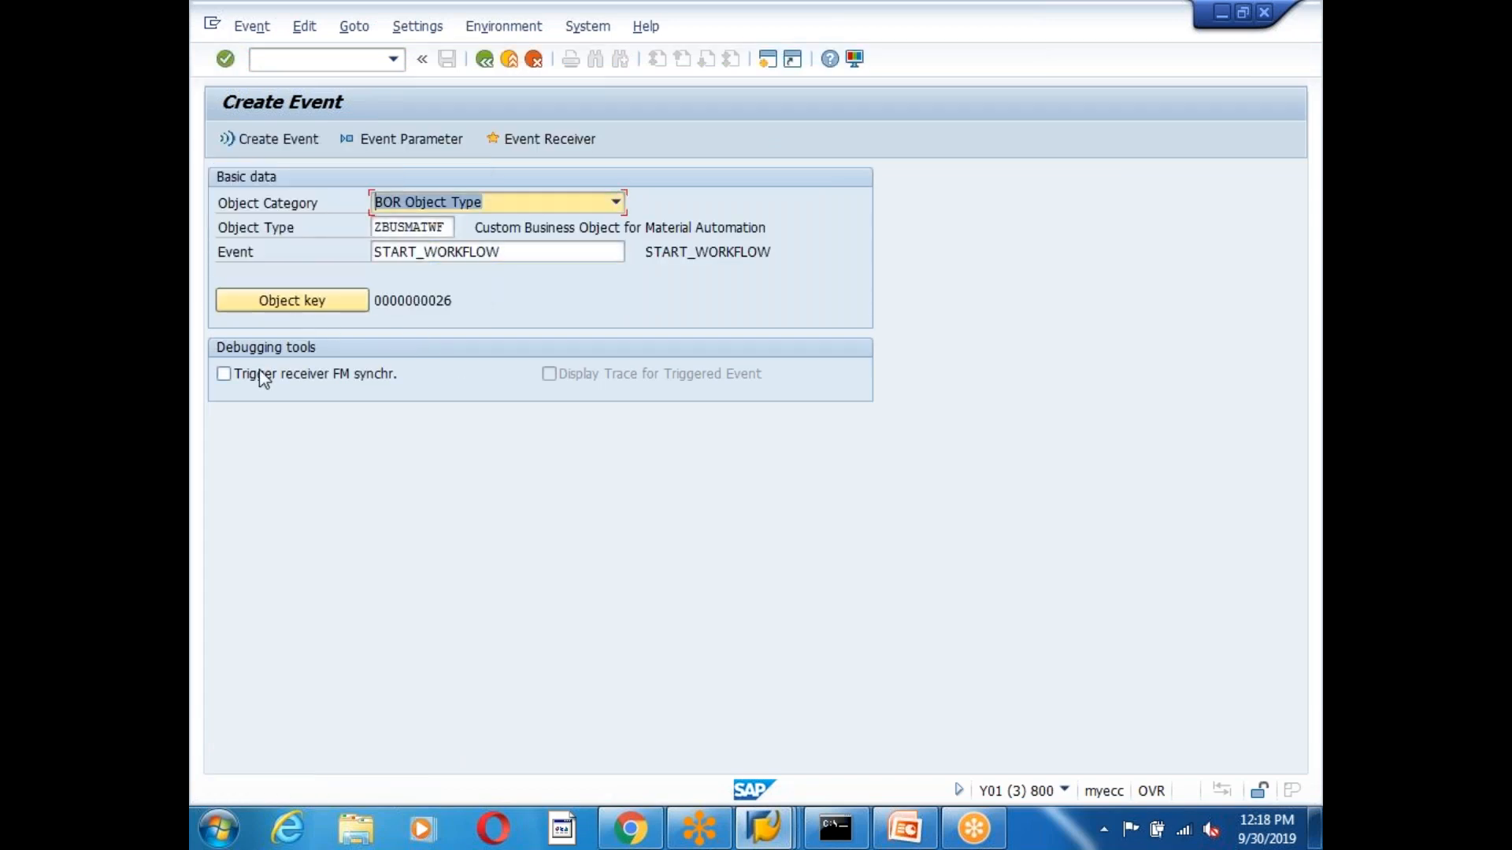
{"action": "left_click", "coordinate": [223, 374]}
{"action": "left_click", "coordinate": [269, 139]}
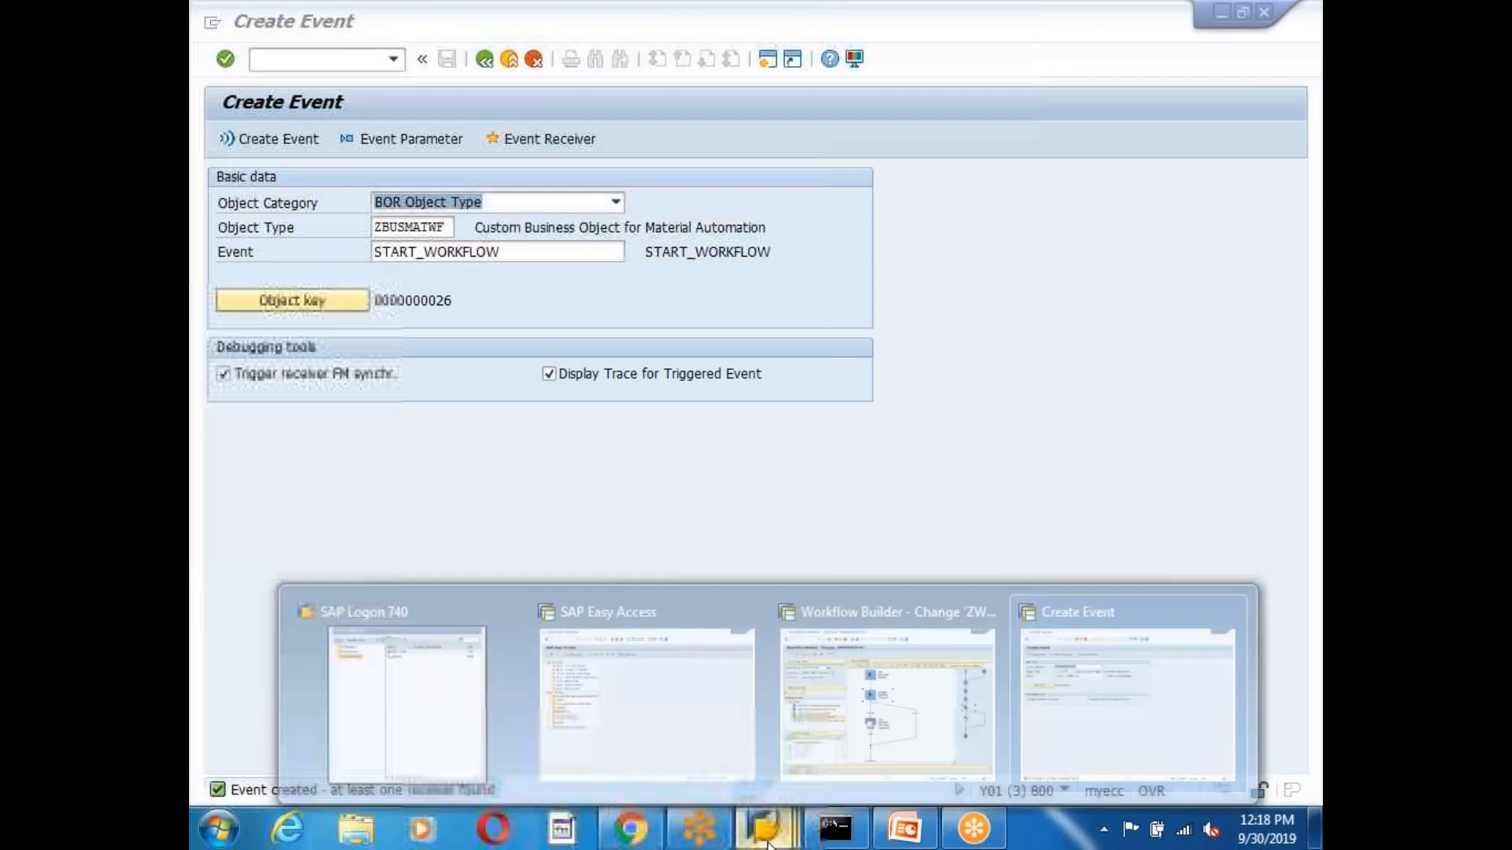
{"action": "left_click", "coordinate": [485, 61]}
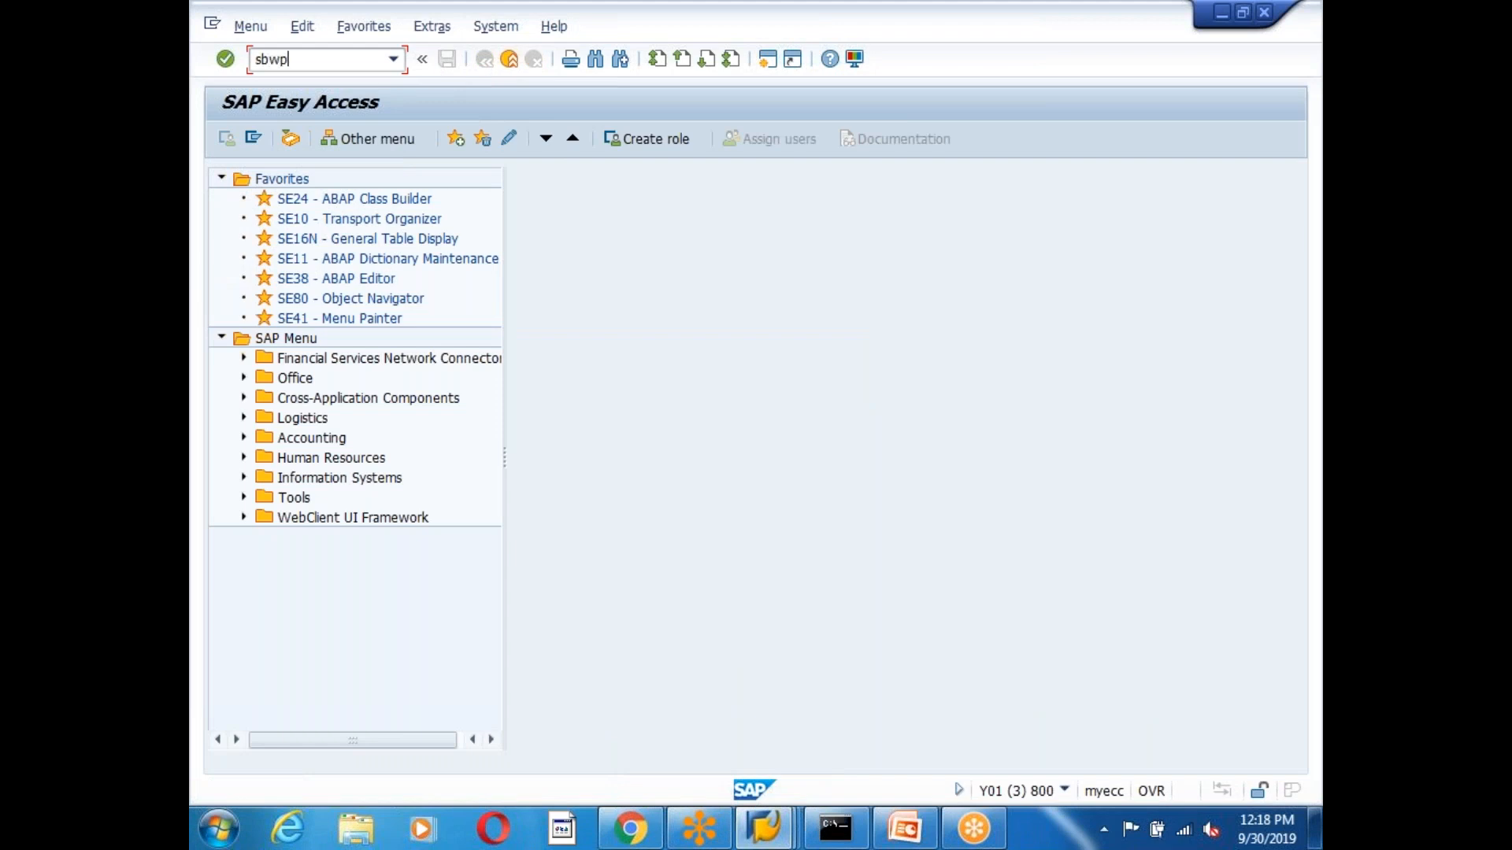
Open the Business Workplace's Workflow 43 inbox and browse its work items.
{"action": "key", "text": "Return"}
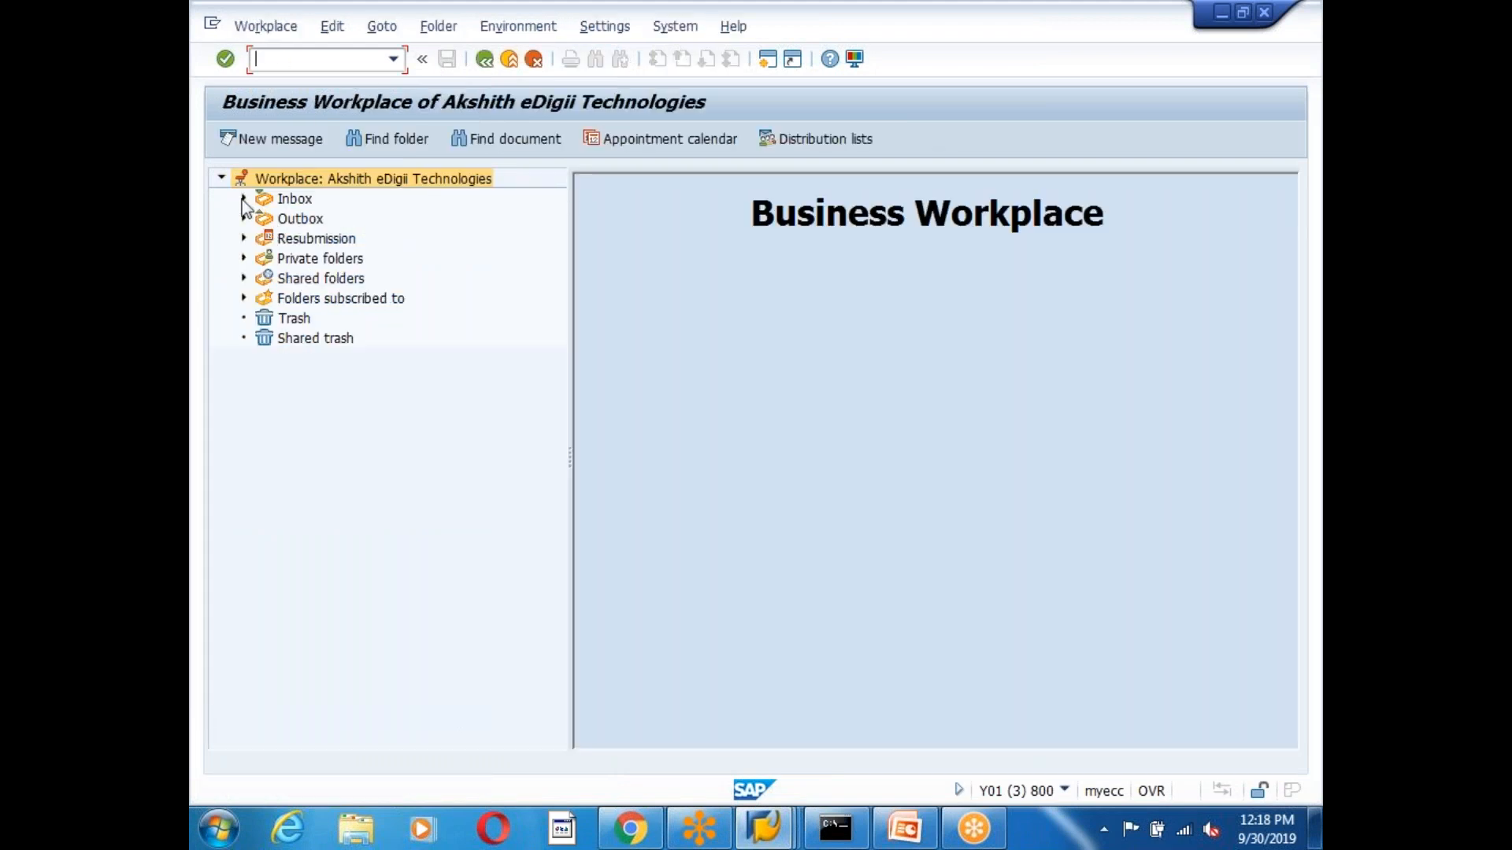
{"action": "left_click", "coordinate": [335, 260]}
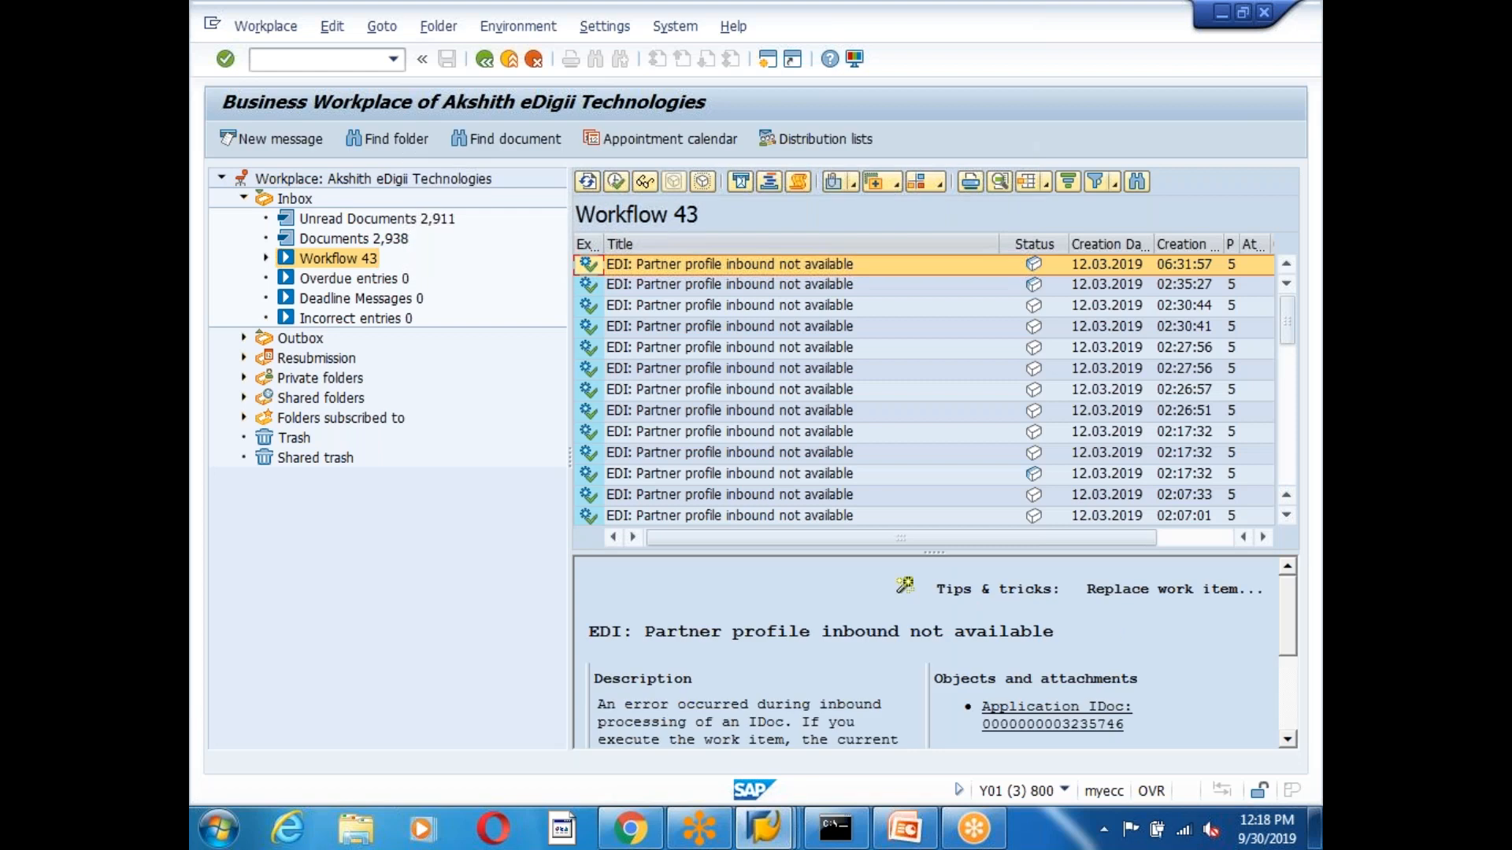
{"action": "scroll", "coordinate": [874, 385], "scroll_direction": "down", "scroll_amount": 4}
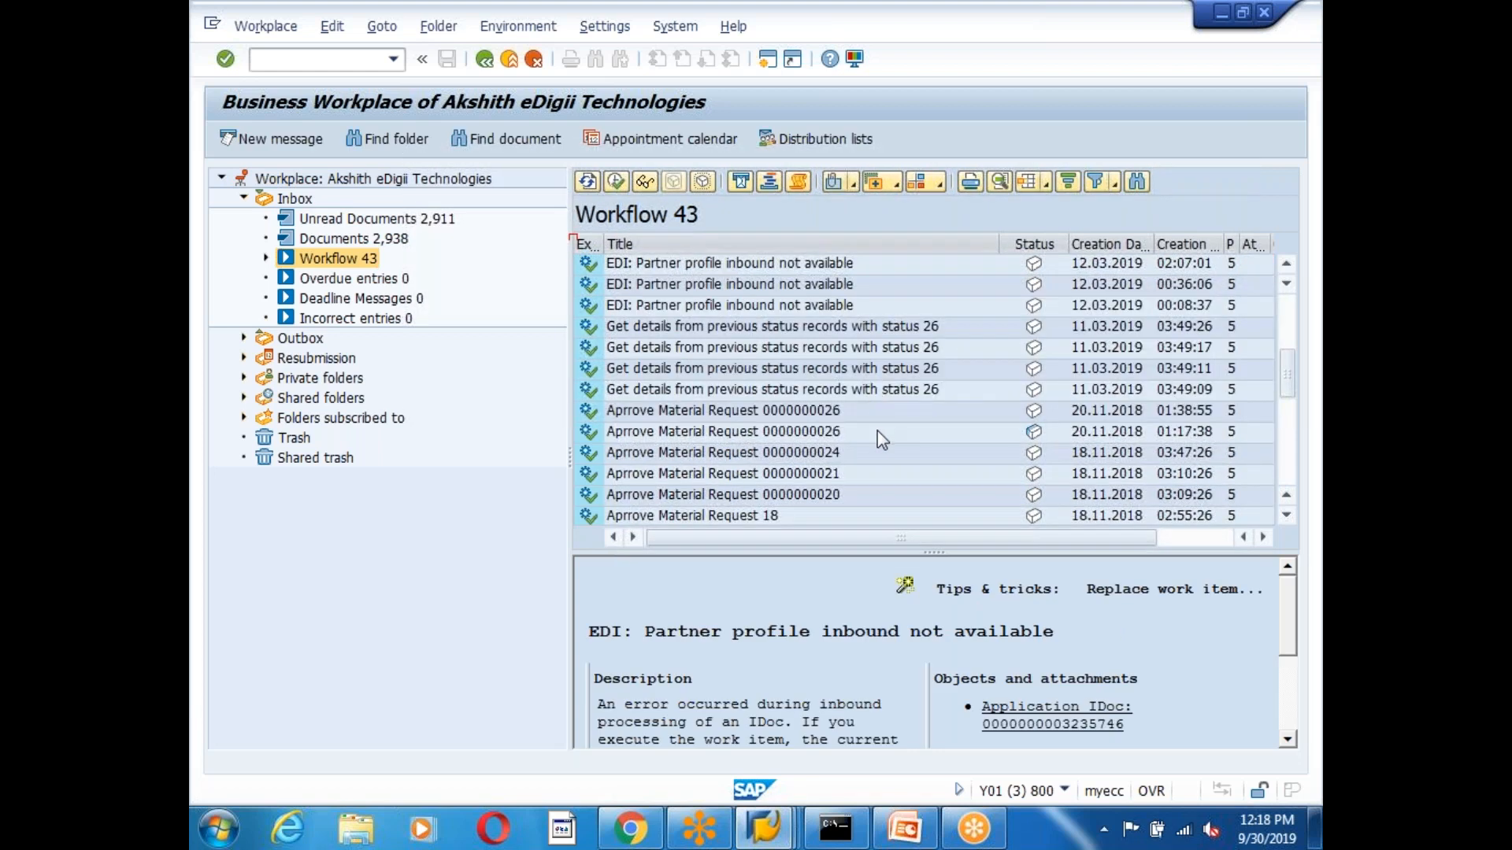
{"action": "scroll", "coordinate": [878, 432], "scroll_direction": "down", "scroll_amount": 4}
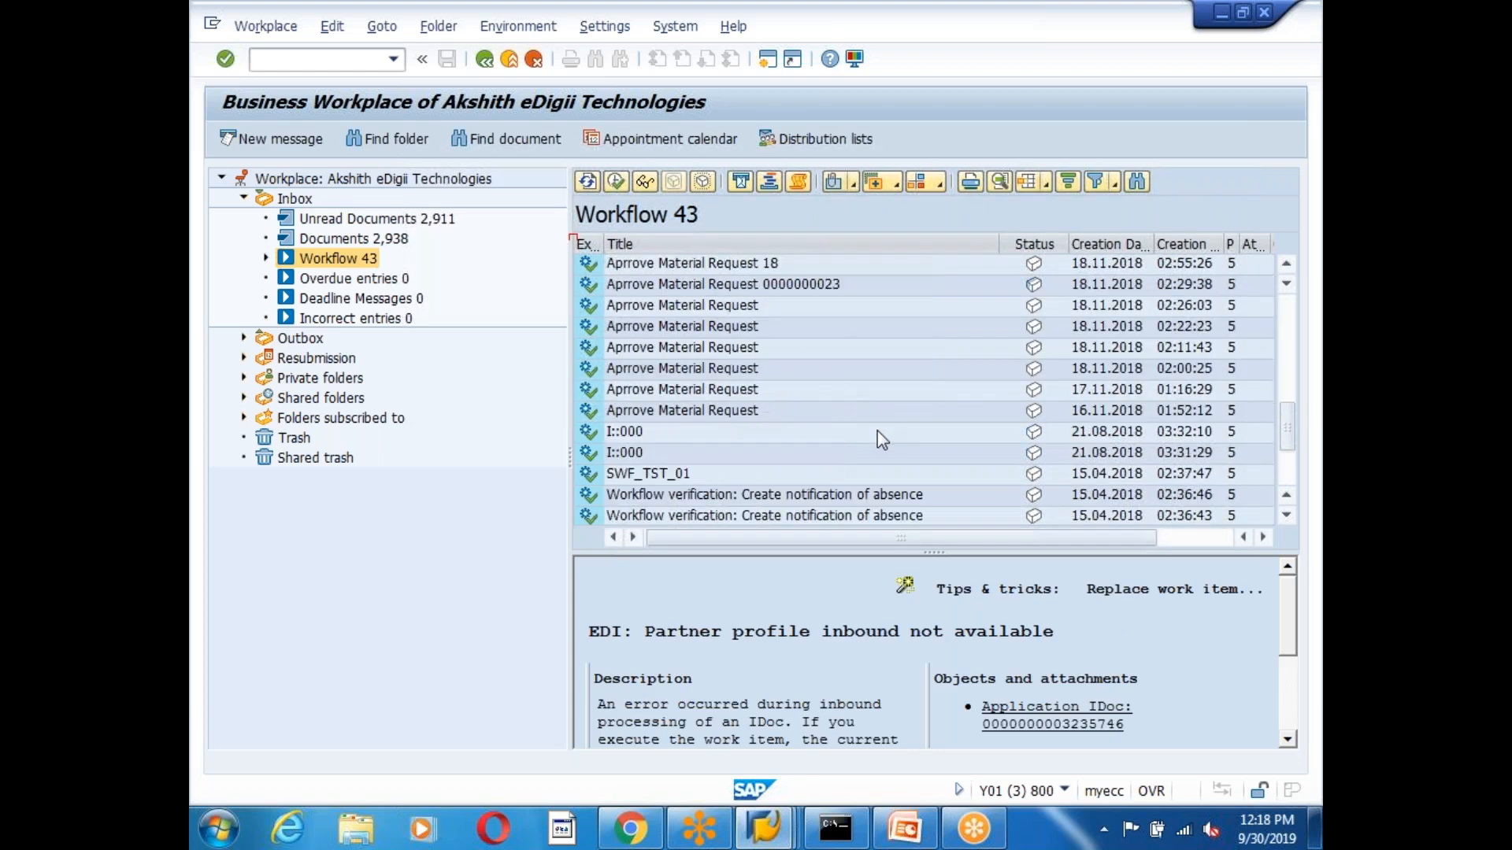
{"action": "scroll", "coordinate": [878, 432], "scroll_direction": "up", "scroll_amount": 4}
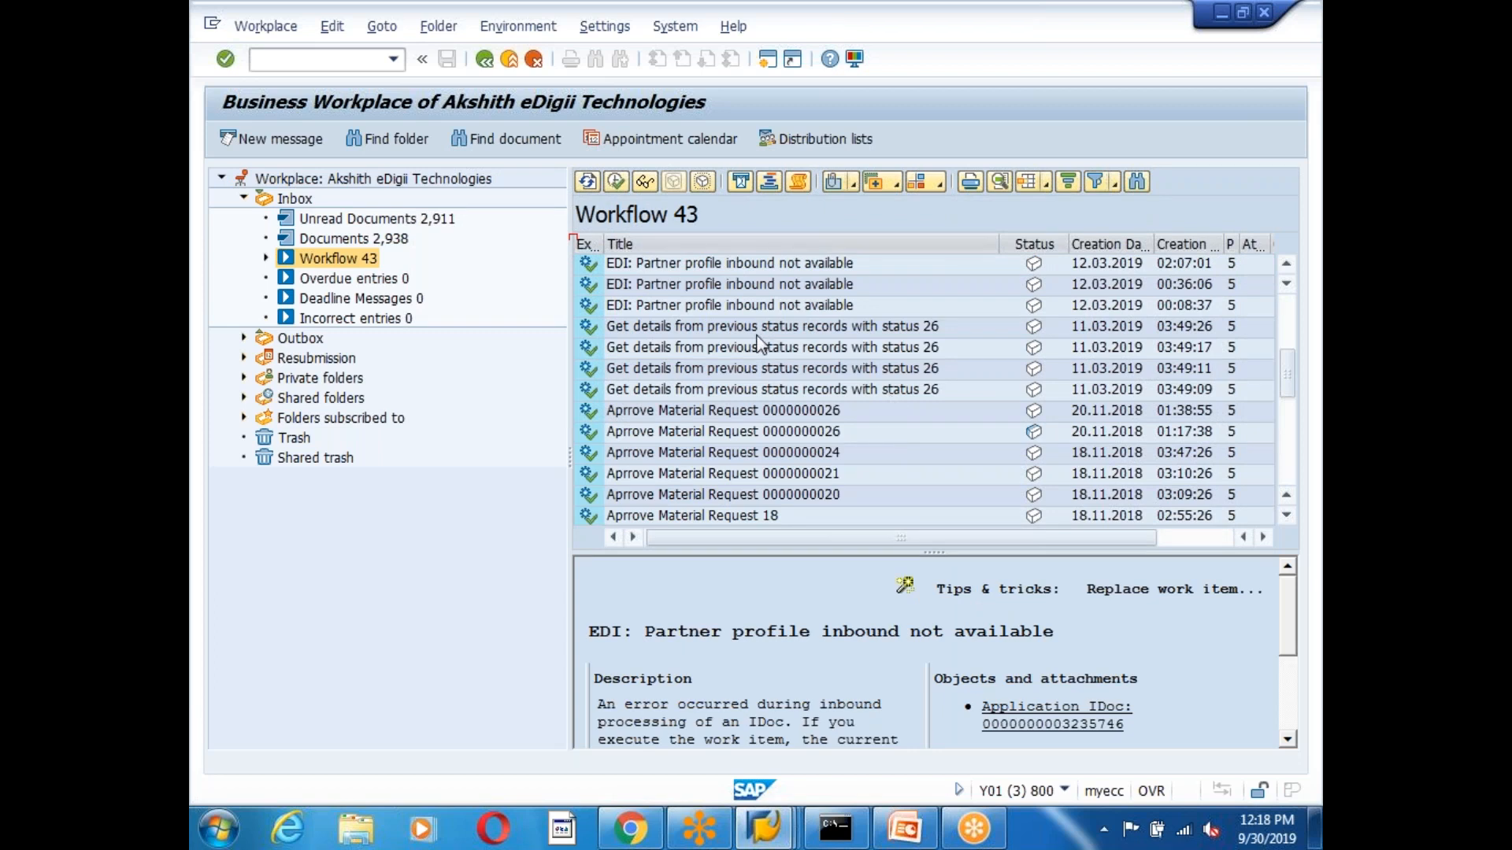
{"action": "left_click", "coordinate": [880, 334]}
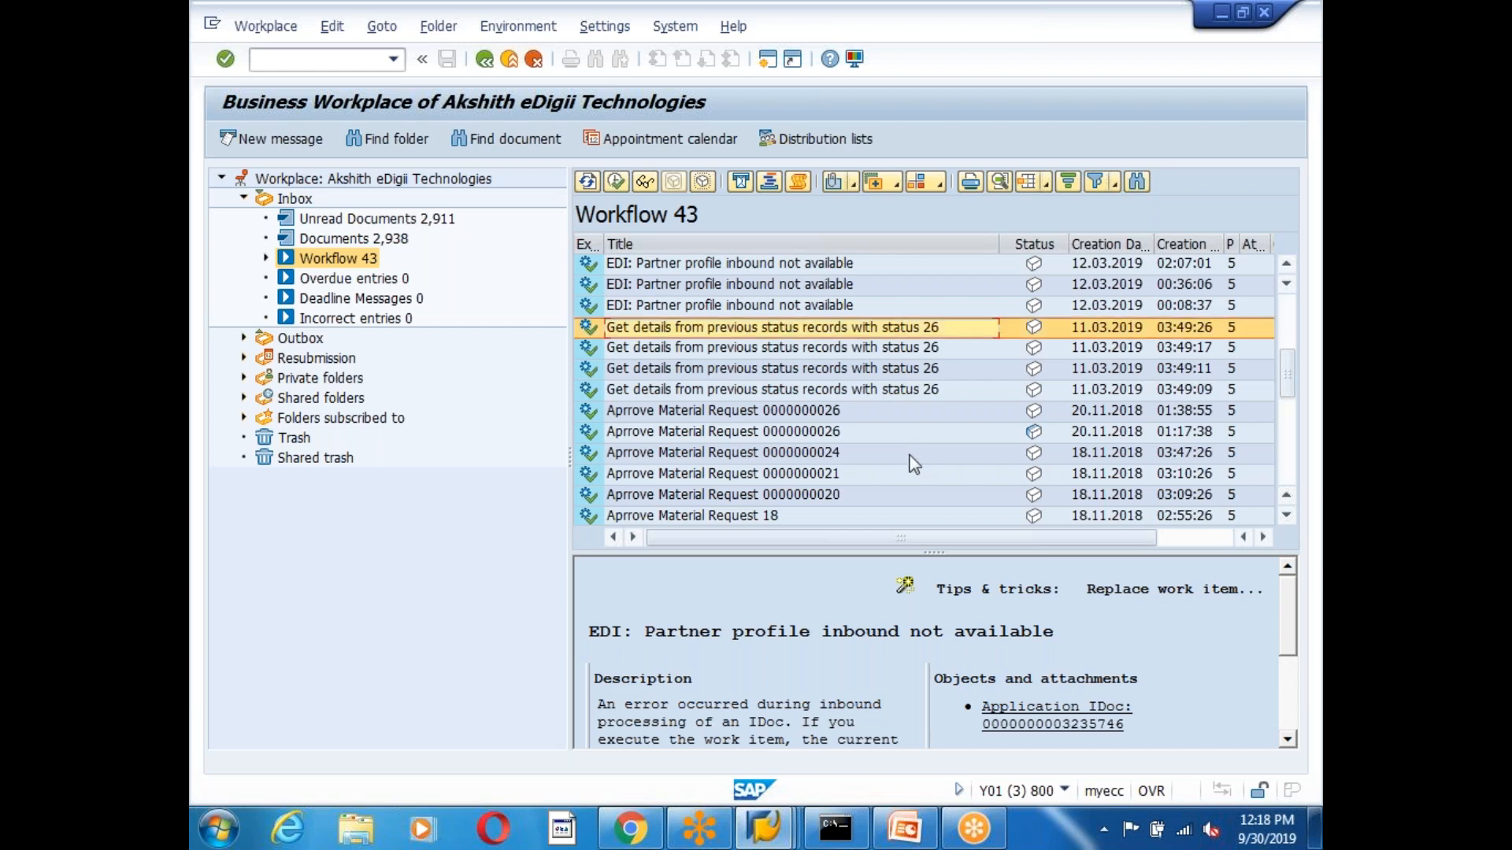
{"action": "scroll", "coordinate": [914, 464], "scroll_direction": "down", "scroll_amount": 4}
{"action": "scroll", "coordinate": [914, 465], "scroll_direction": "down", "scroll_amount": 3}
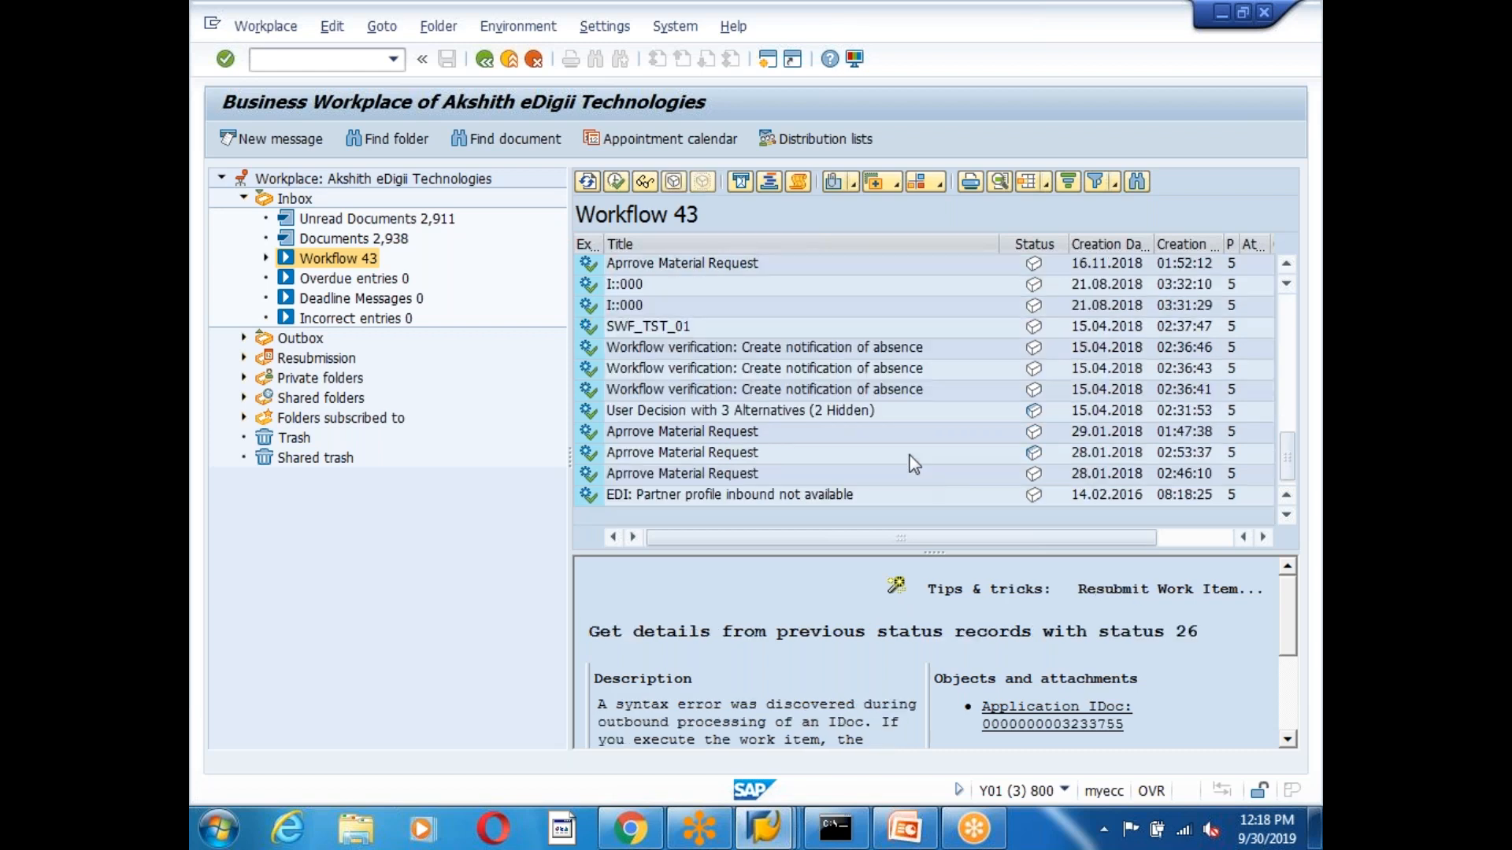
{"action": "scroll", "coordinate": [913, 465], "scroll_direction": "up", "scroll_amount": 10}
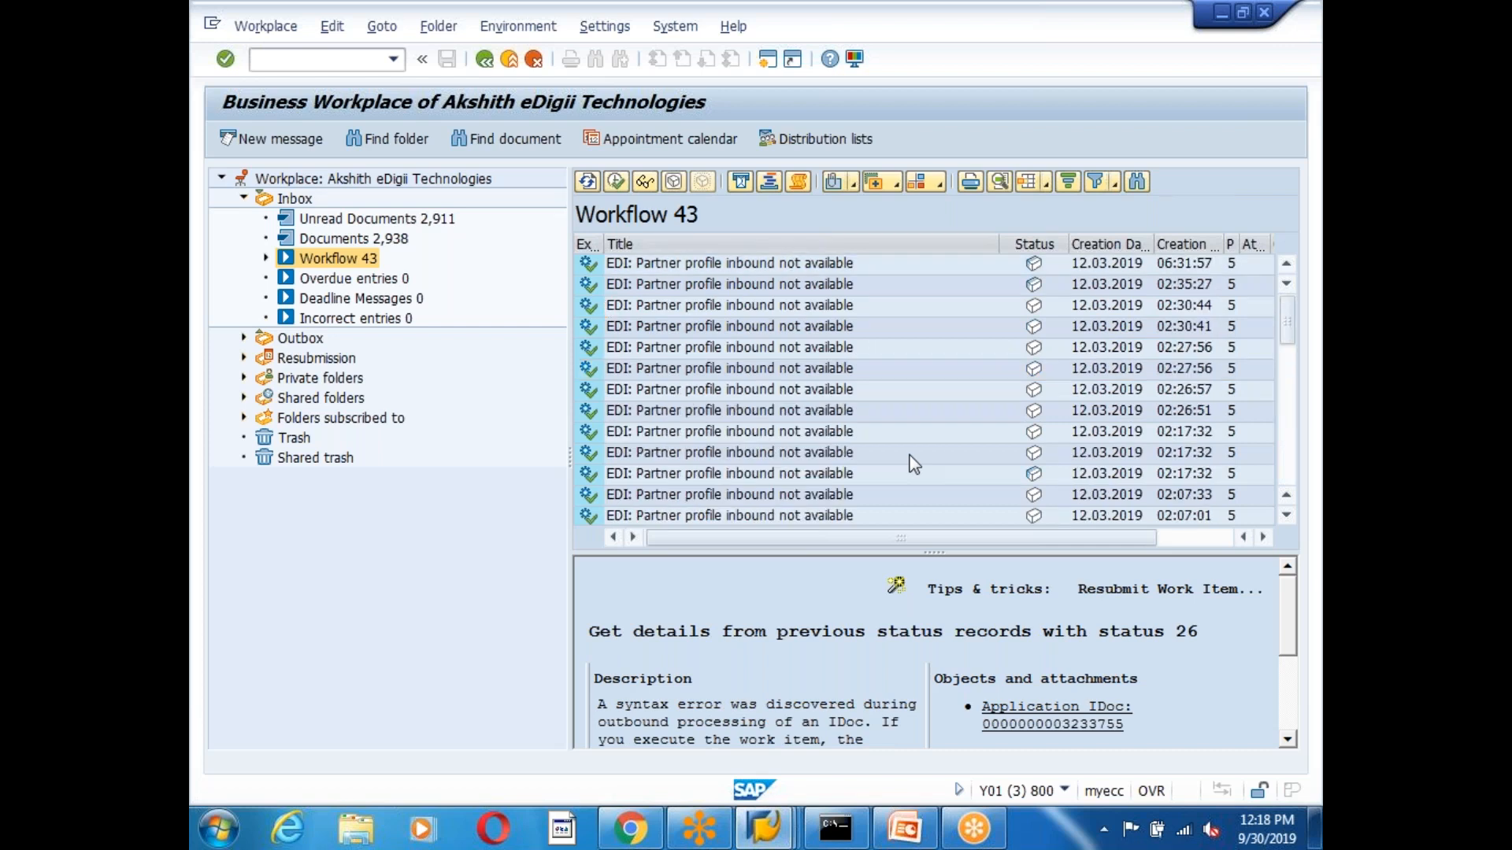
{"action": "scroll", "coordinate": [914, 464], "scroll_direction": "down", "scroll_amount": 5}
{"action": "scroll", "coordinate": [913, 465], "scroll_direction": "up", "scroll_amount": 2}
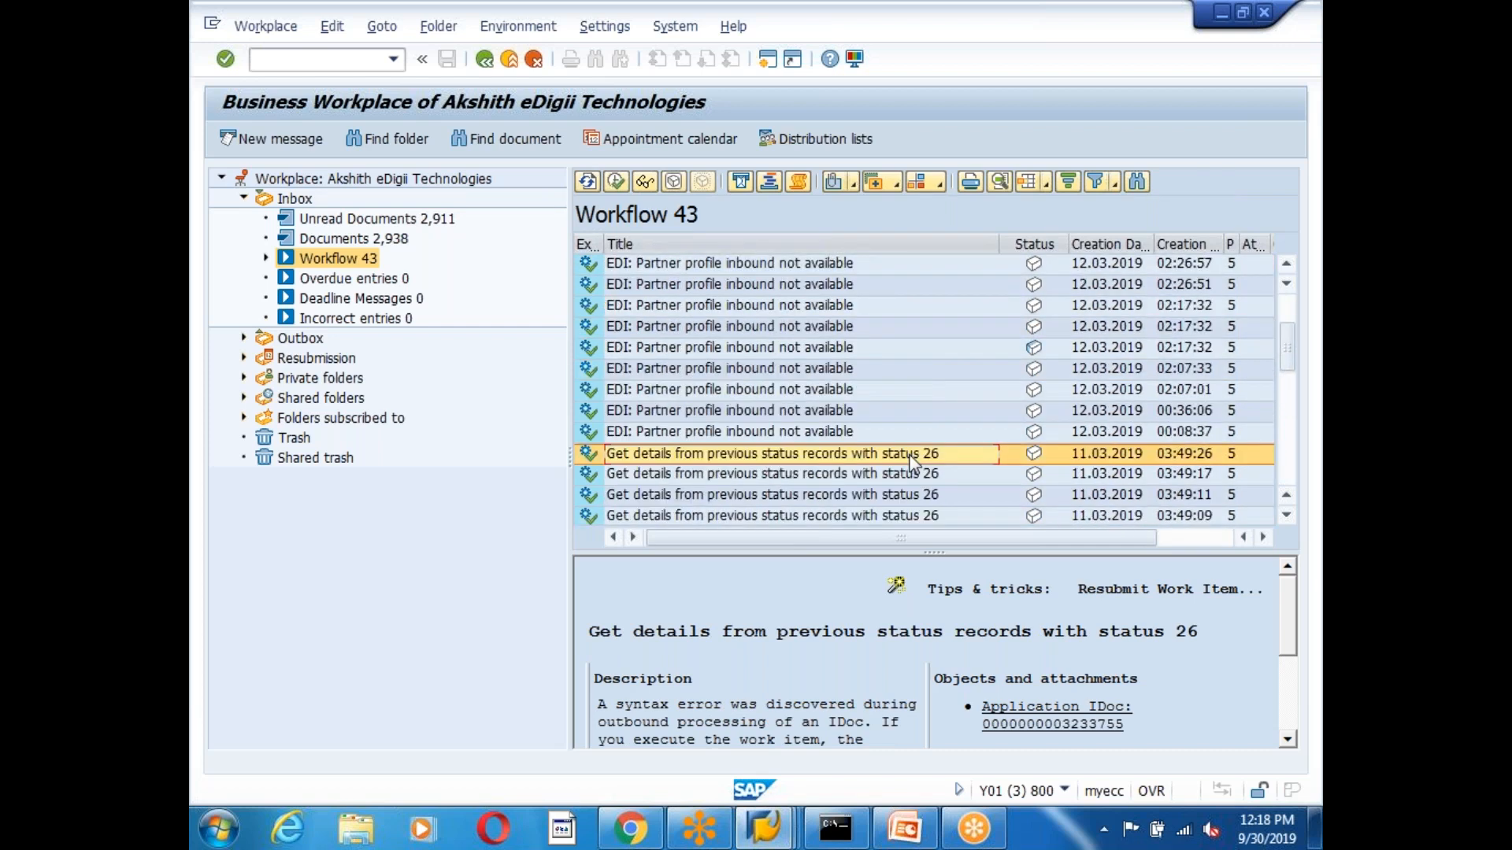
{"action": "scroll", "coordinate": [913, 465], "scroll_direction": "up", "scroll_amount": 2}
{"action": "scroll", "coordinate": [913, 464], "scroll_direction": "down", "scroll_amount": 8}
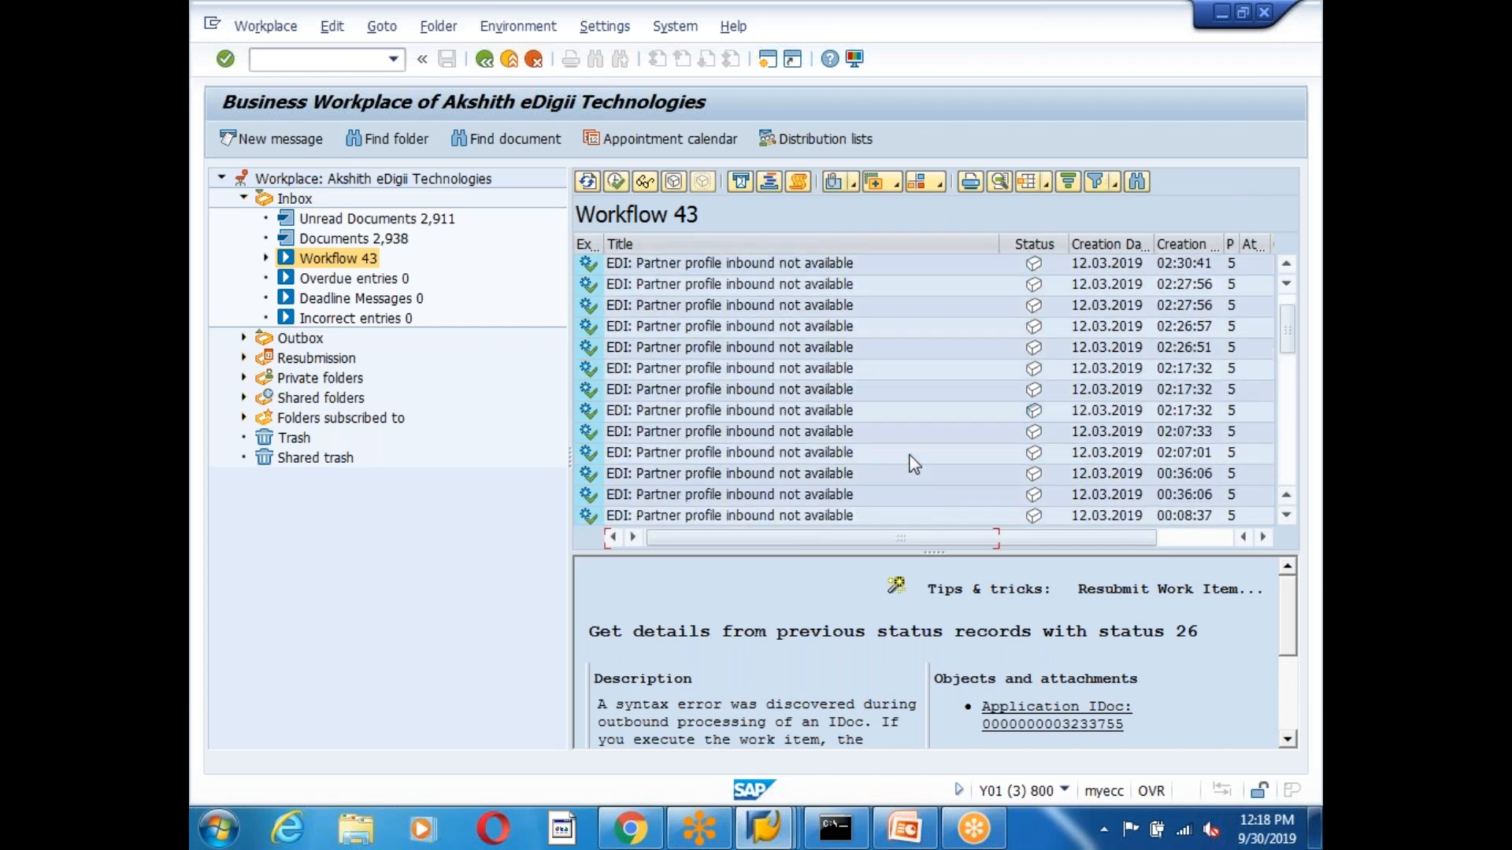
{"action": "scroll", "coordinate": [914, 464], "scroll_direction": "down", "scroll_amount": 3}
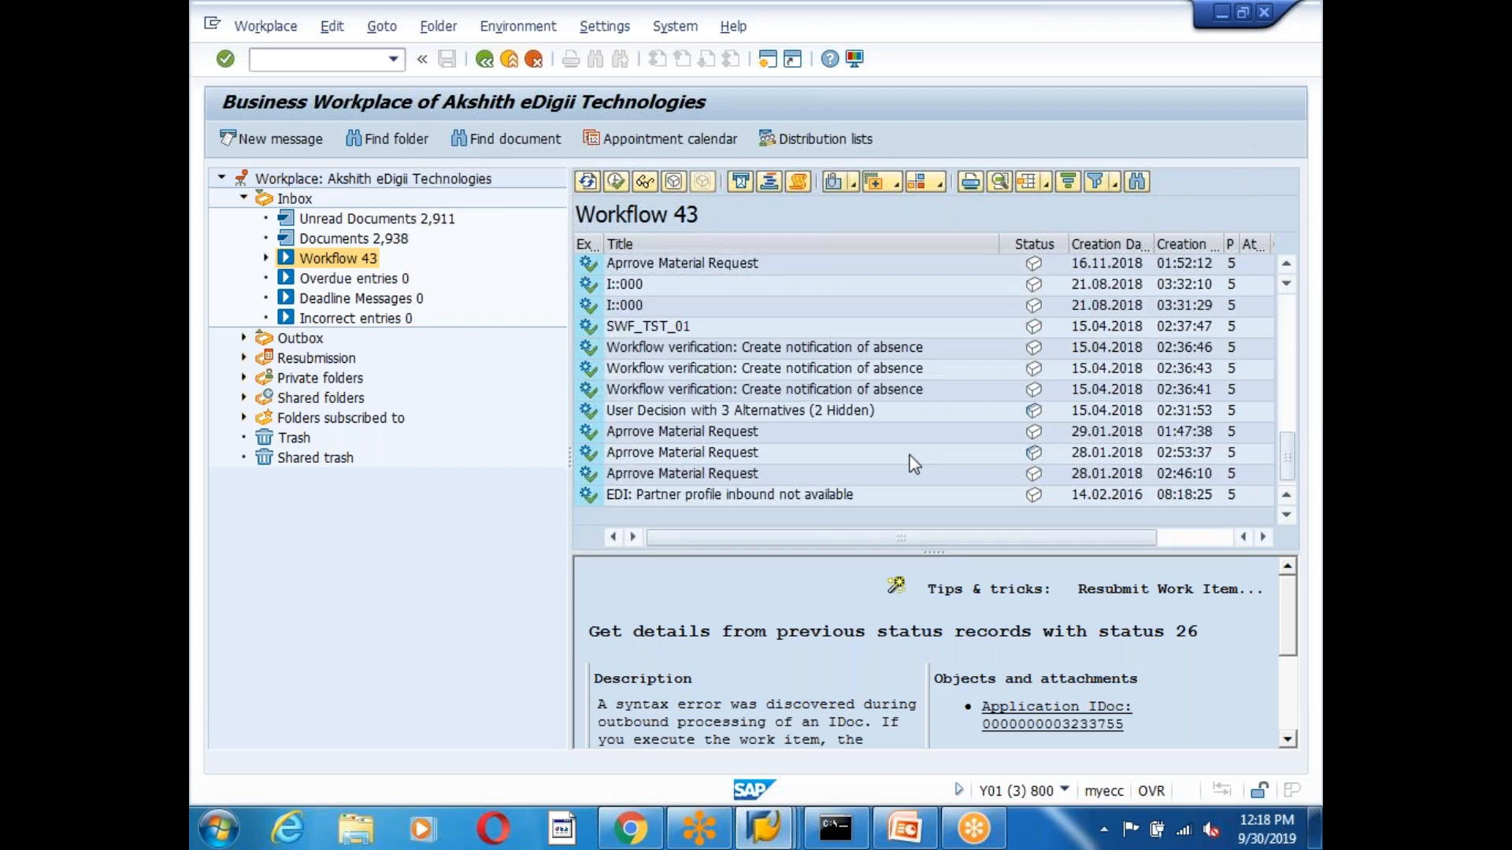
{"action": "left_click", "coordinate": [756, 433]}
{"action": "left_click", "coordinate": [741, 470]}
{"action": "scroll", "coordinate": [828, 473], "scroll_direction": "up", "scroll_amount": 2}
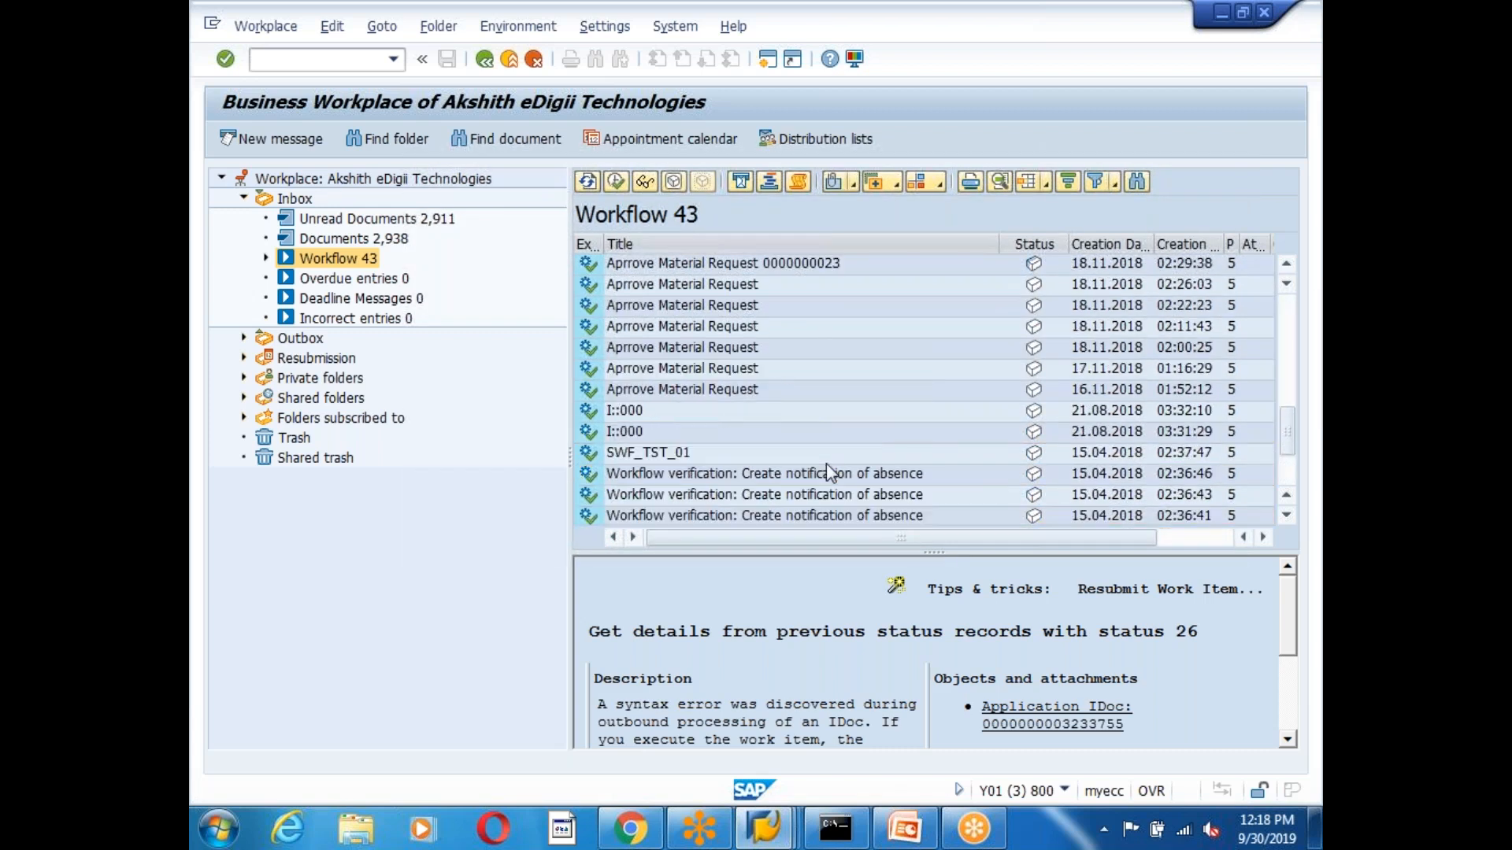
{"action": "scroll", "coordinate": [825, 463], "scroll_direction": "up", "scroll_amount": 3}
{"action": "left_click", "coordinate": [859, 355]}
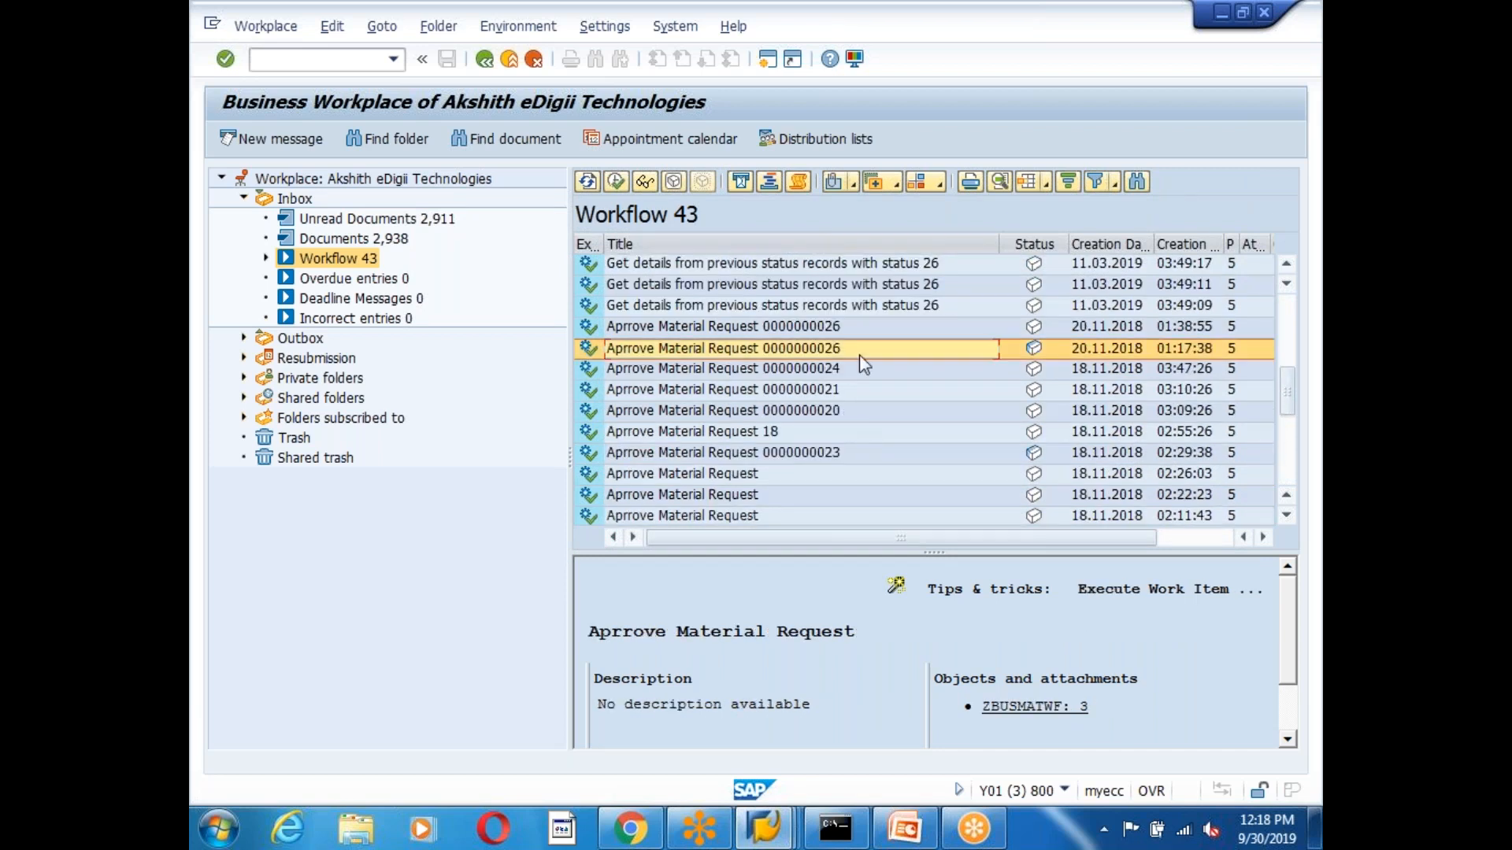
{"action": "left_click", "coordinate": [803, 327]}
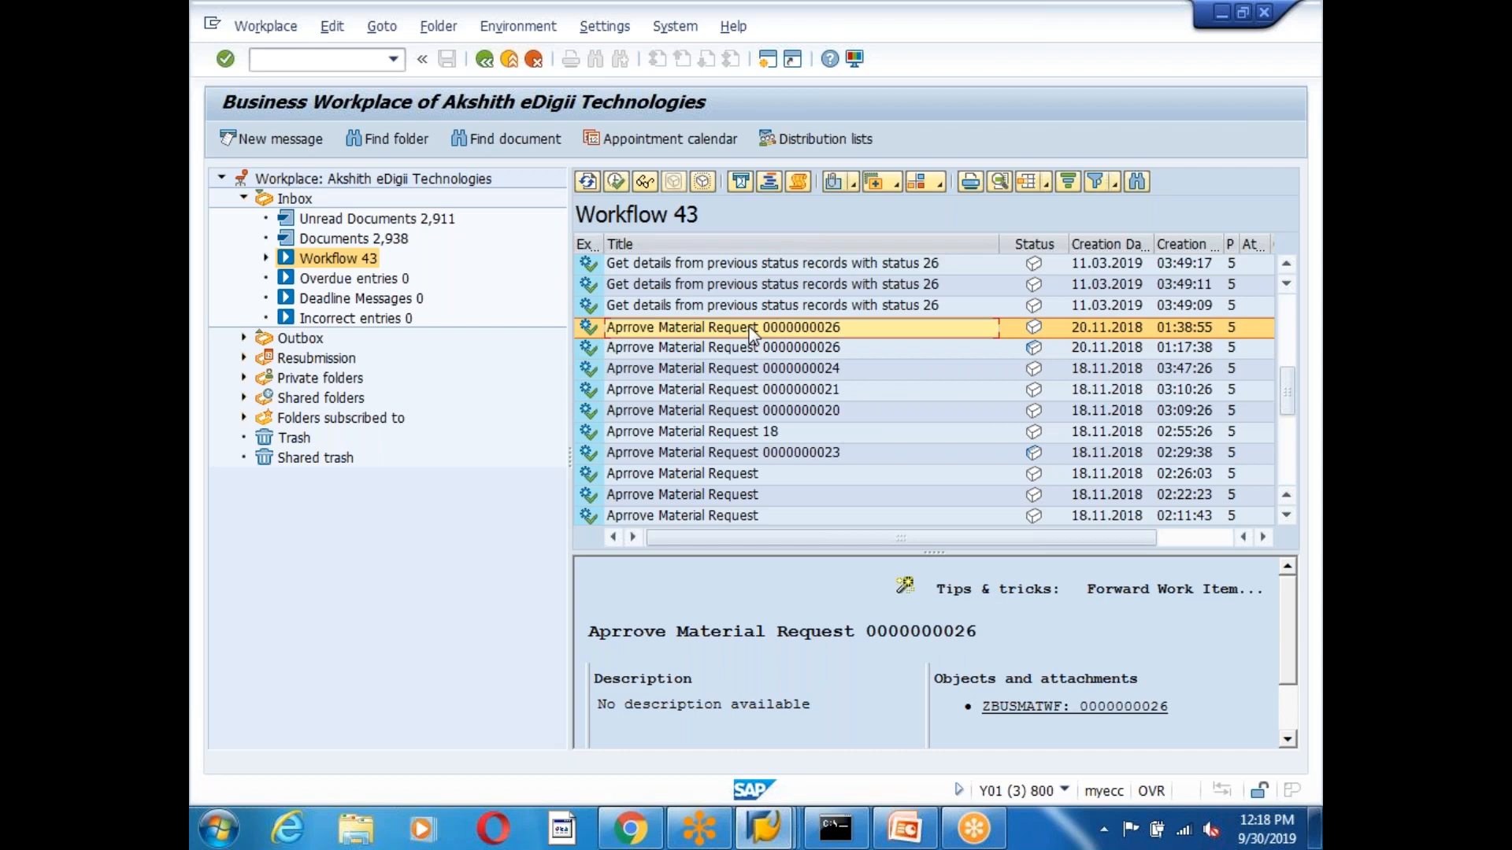
{"action": "double_click", "coordinate": [750, 330]}
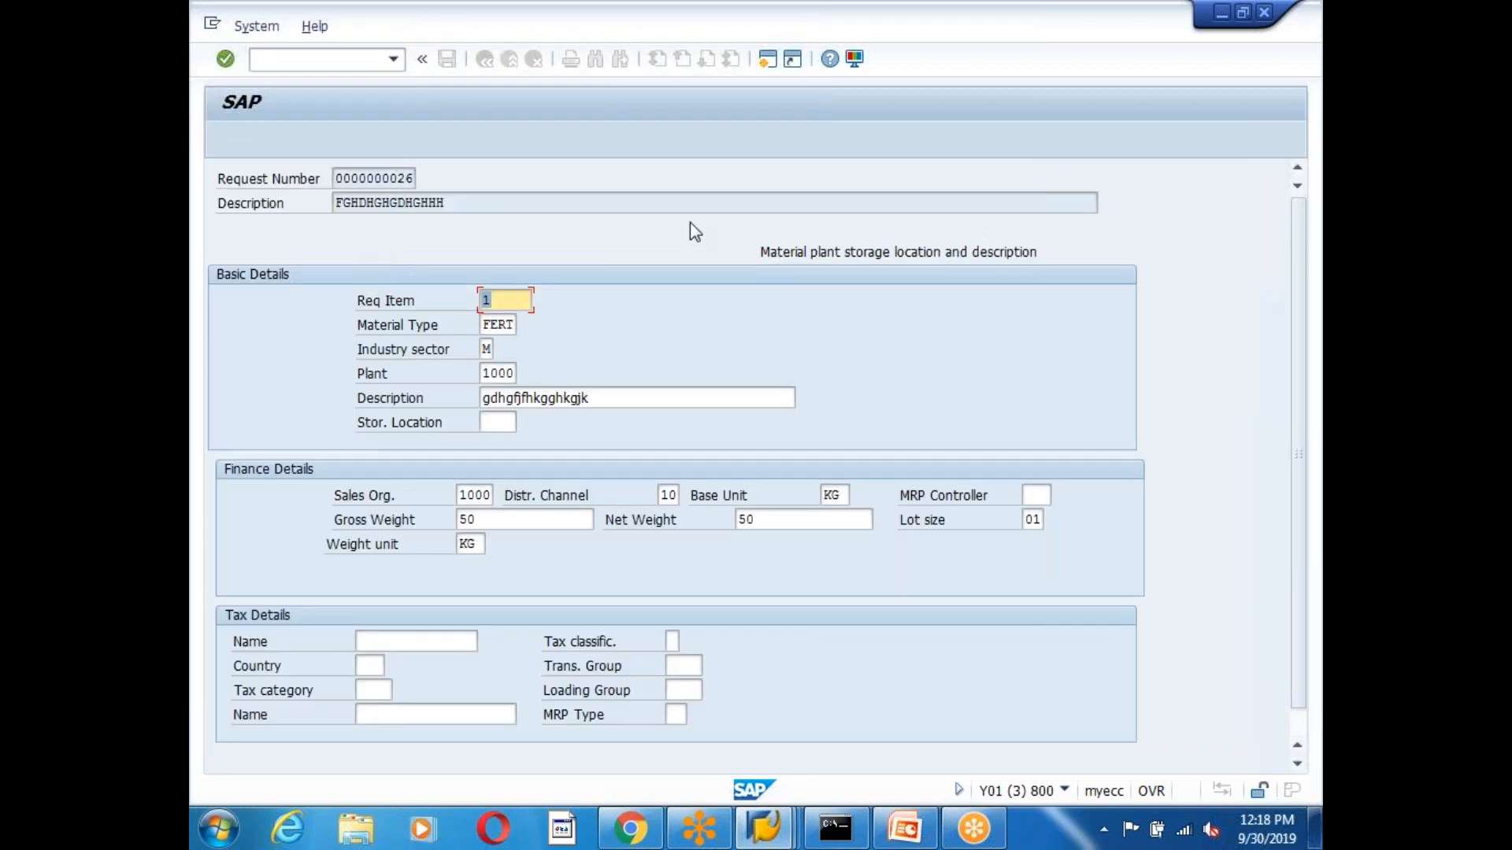
{"action": "scroll", "coordinate": [1047, 551], "scroll_direction": "down", "scroll_amount": 2}
{"action": "left_click", "coordinate": [833, 759]}
{"action": "scroll", "coordinate": [898, 662], "scroll_direction": "down", "scroll_amount": 2}
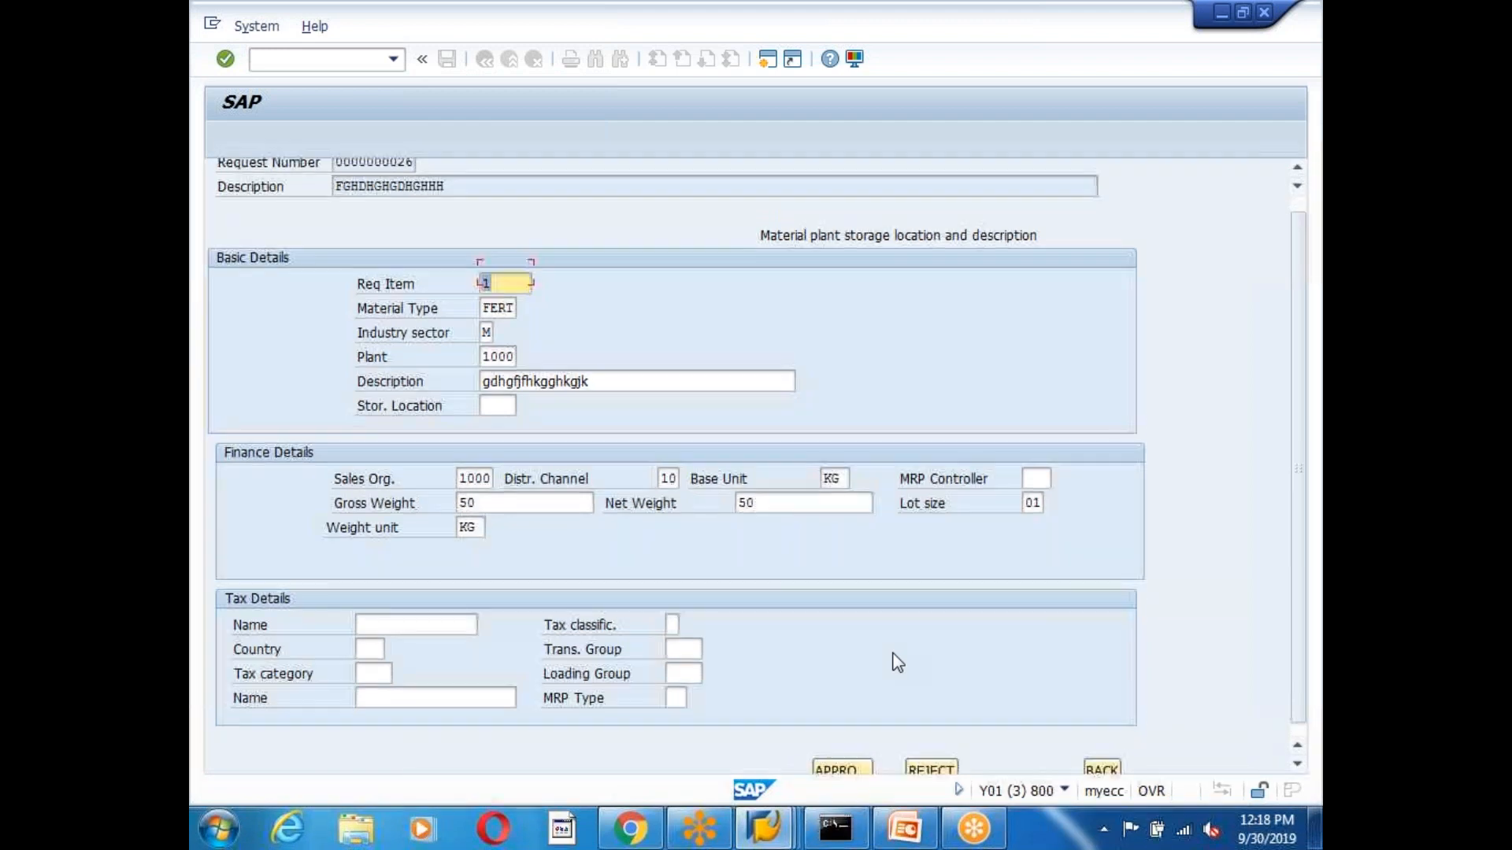
{"action": "left_click", "coordinate": [290, 58]}
{"action": "type", "text": "/h"}
{"action": "key", "text": "Return"}
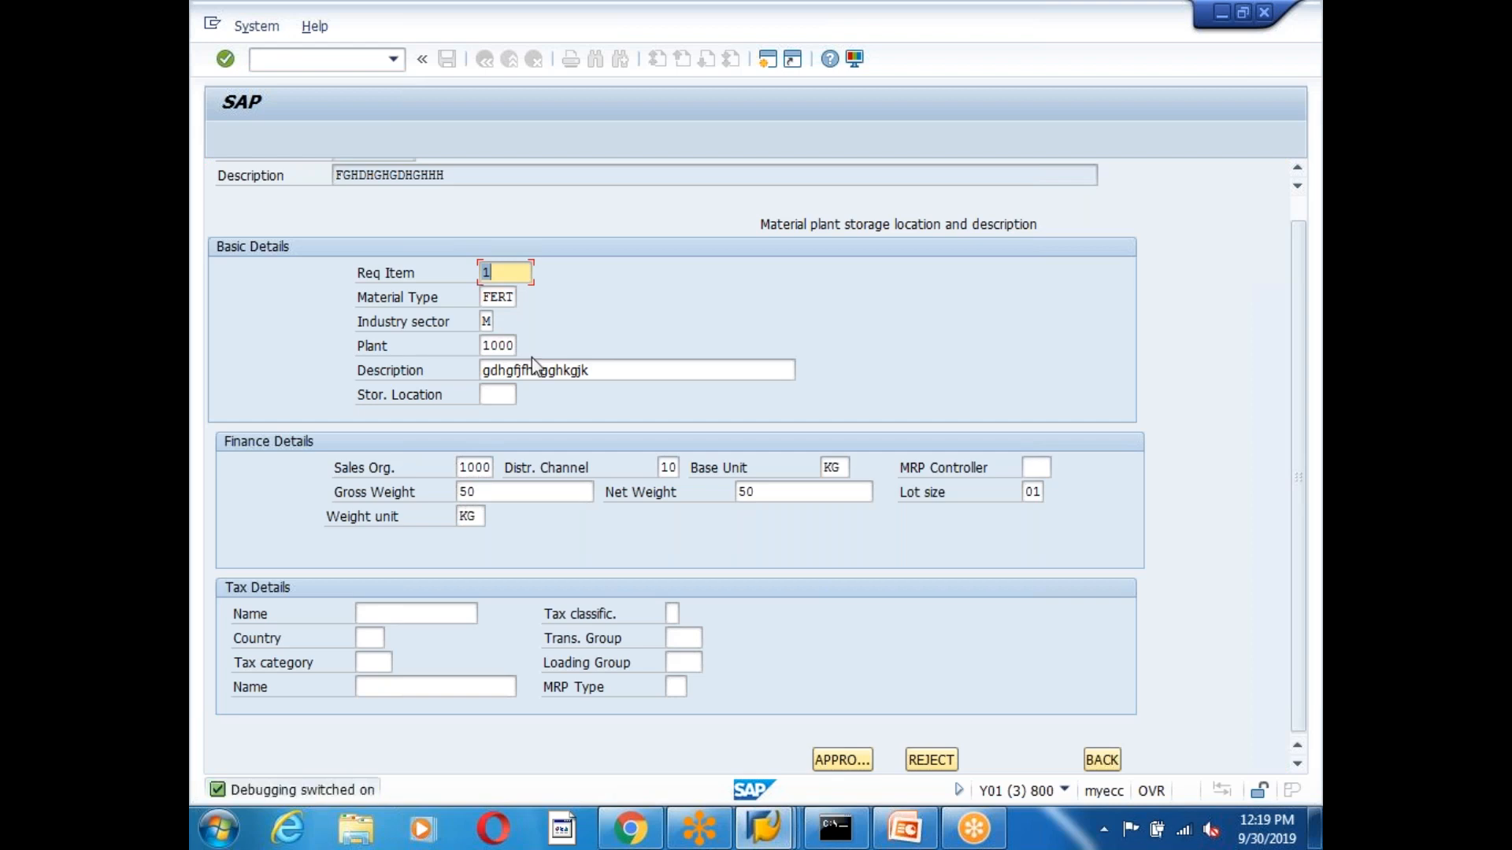
{"action": "left_click", "coordinate": [844, 759]}
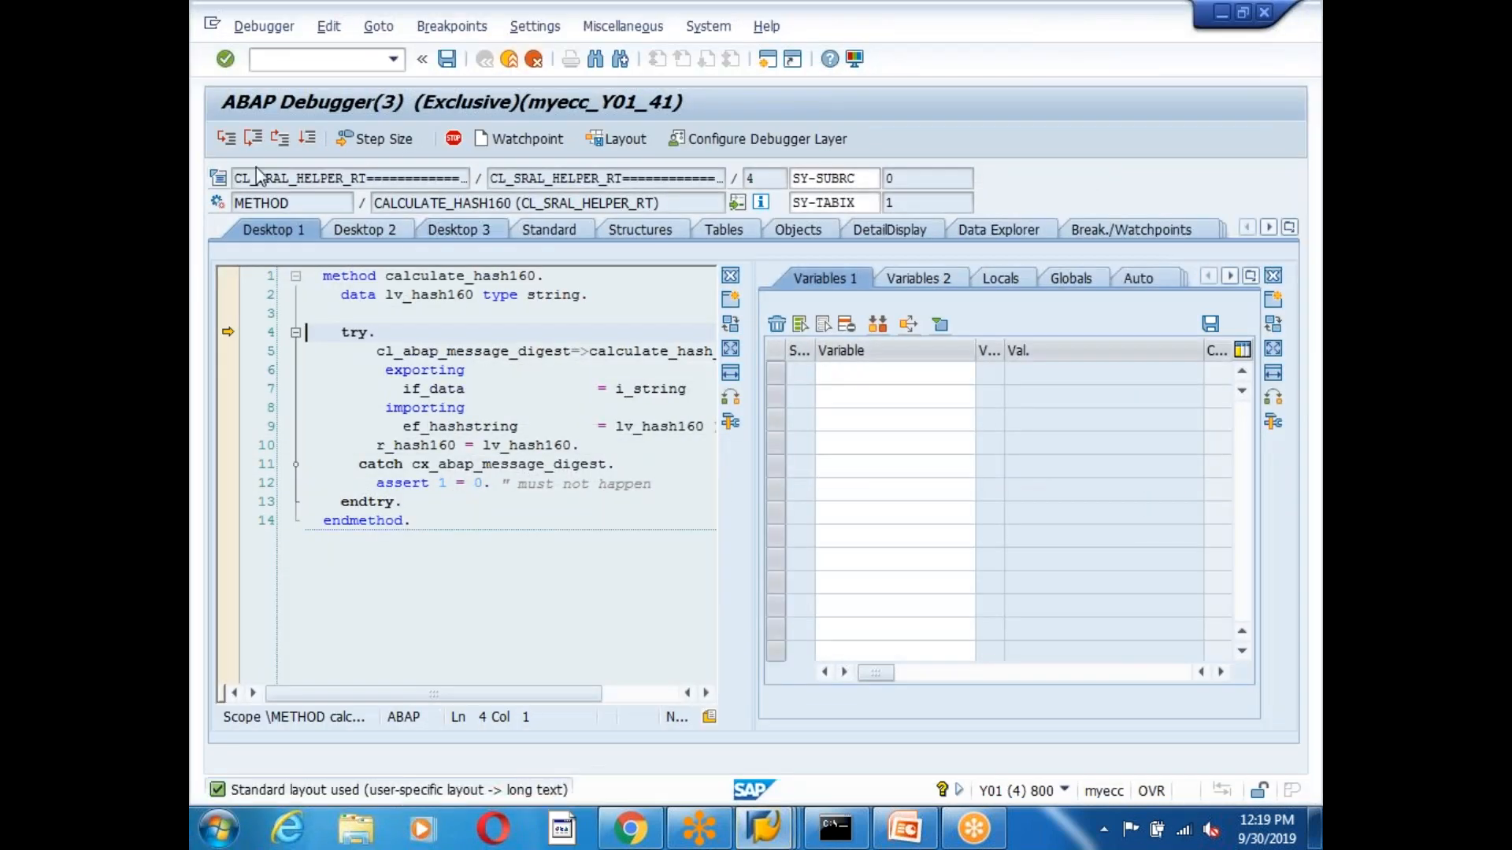
Continue into USER_COMMAND_0200, set and save a breakpoint on line 88, and confirm SY-UCOMM is APPROVE.
{"action": "left_click", "coordinate": [281, 138]}
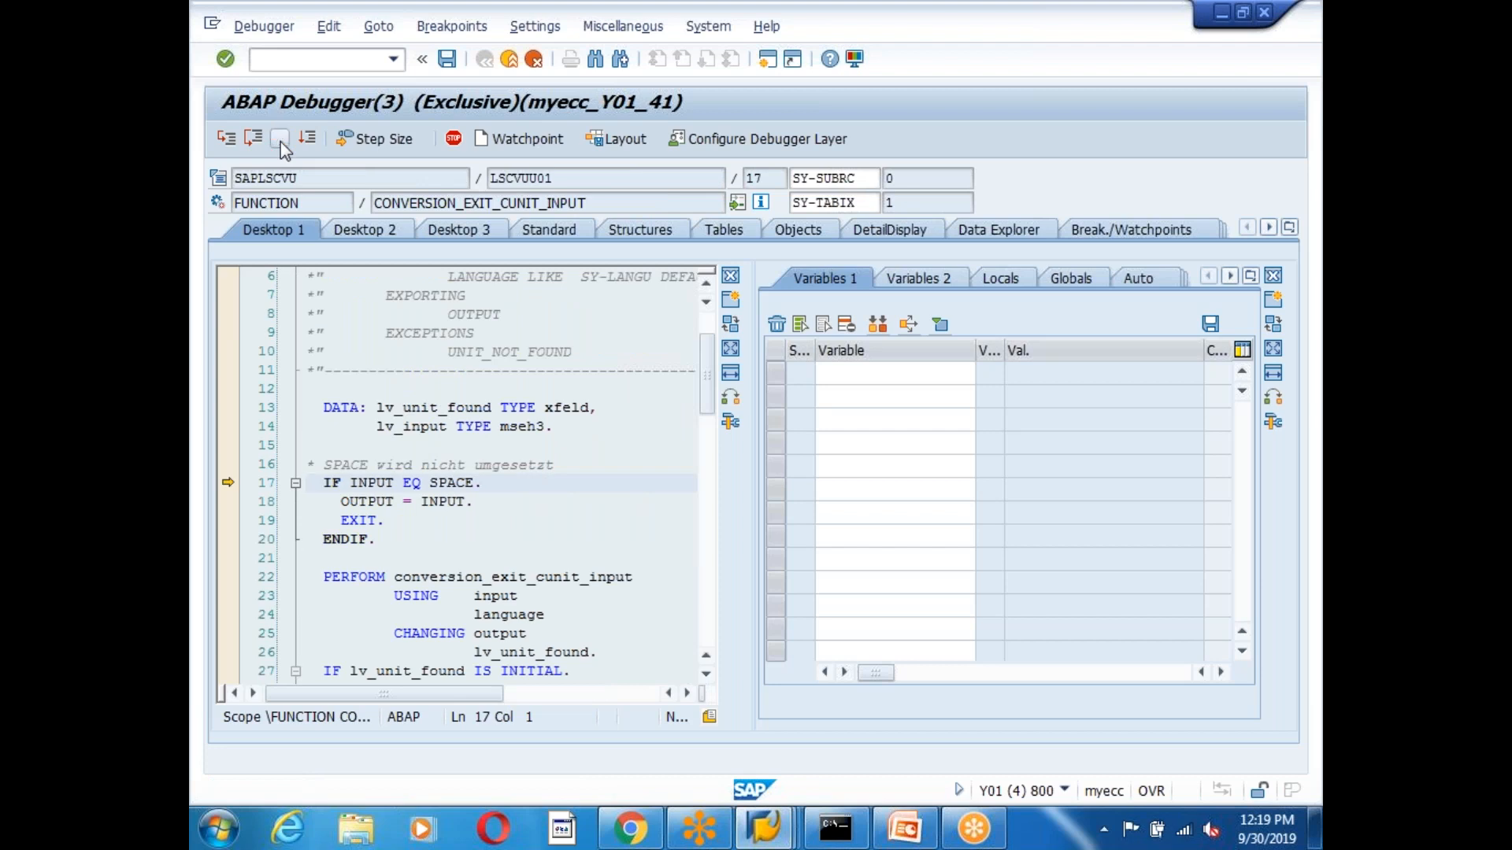
{"action": "left_click", "coordinate": [281, 139]}
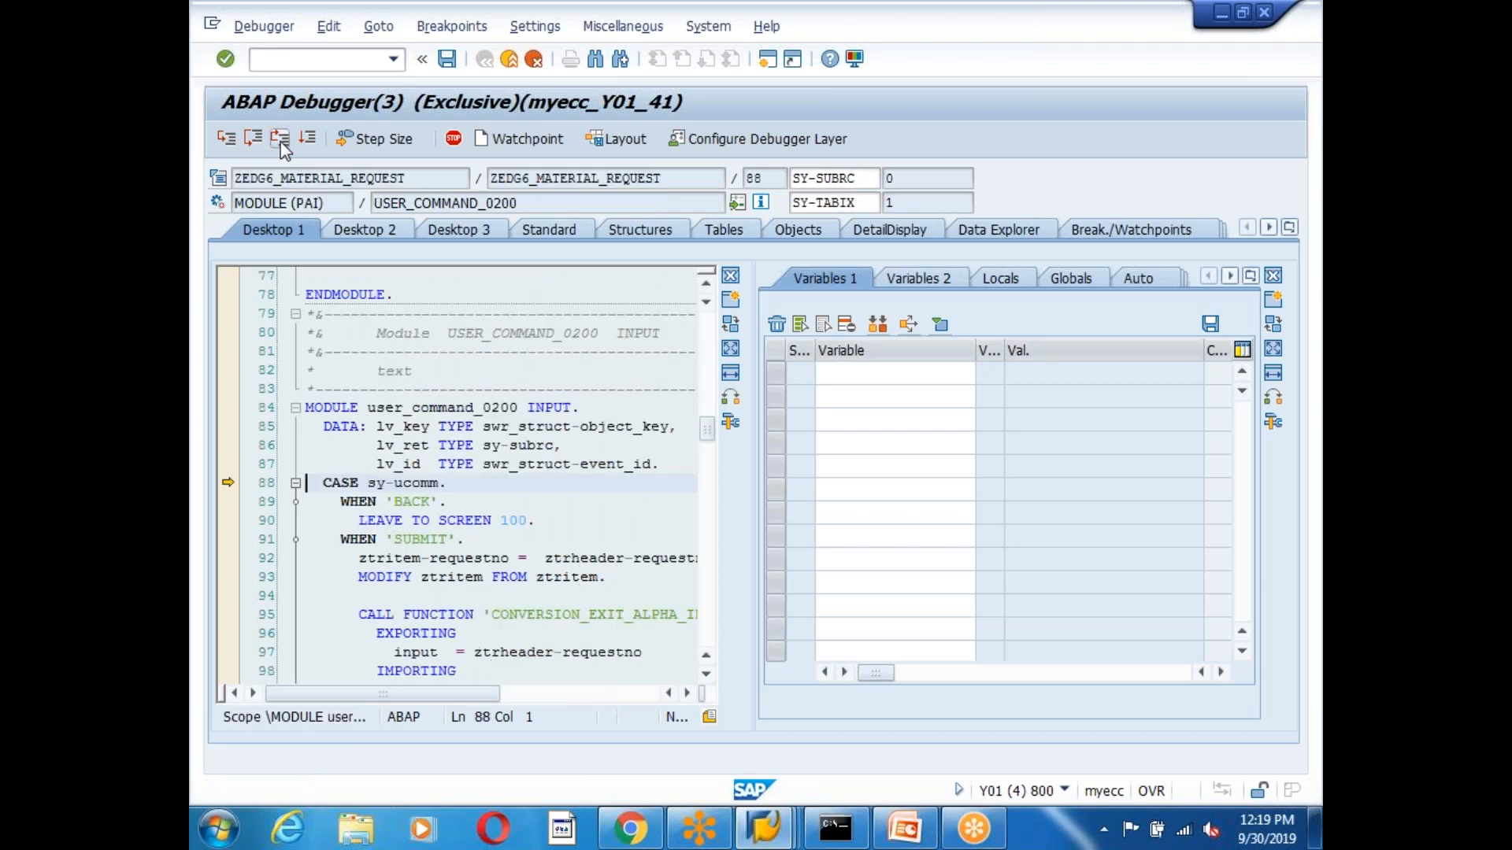
{"action": "double_click", "coordinate": [397, 486]}
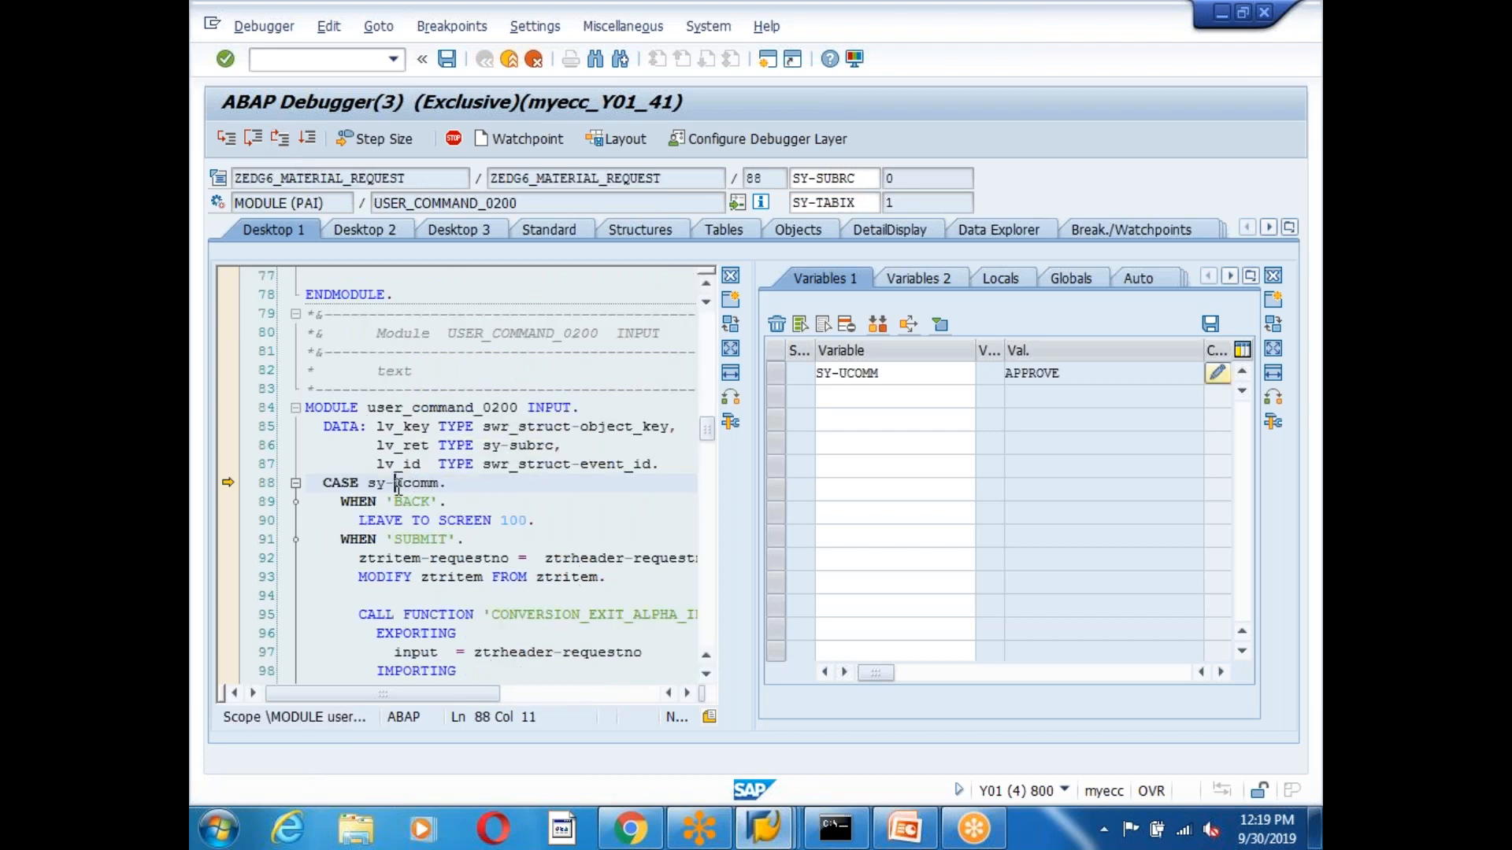
{"action": "left_click", "coordinate": [234, 484]}
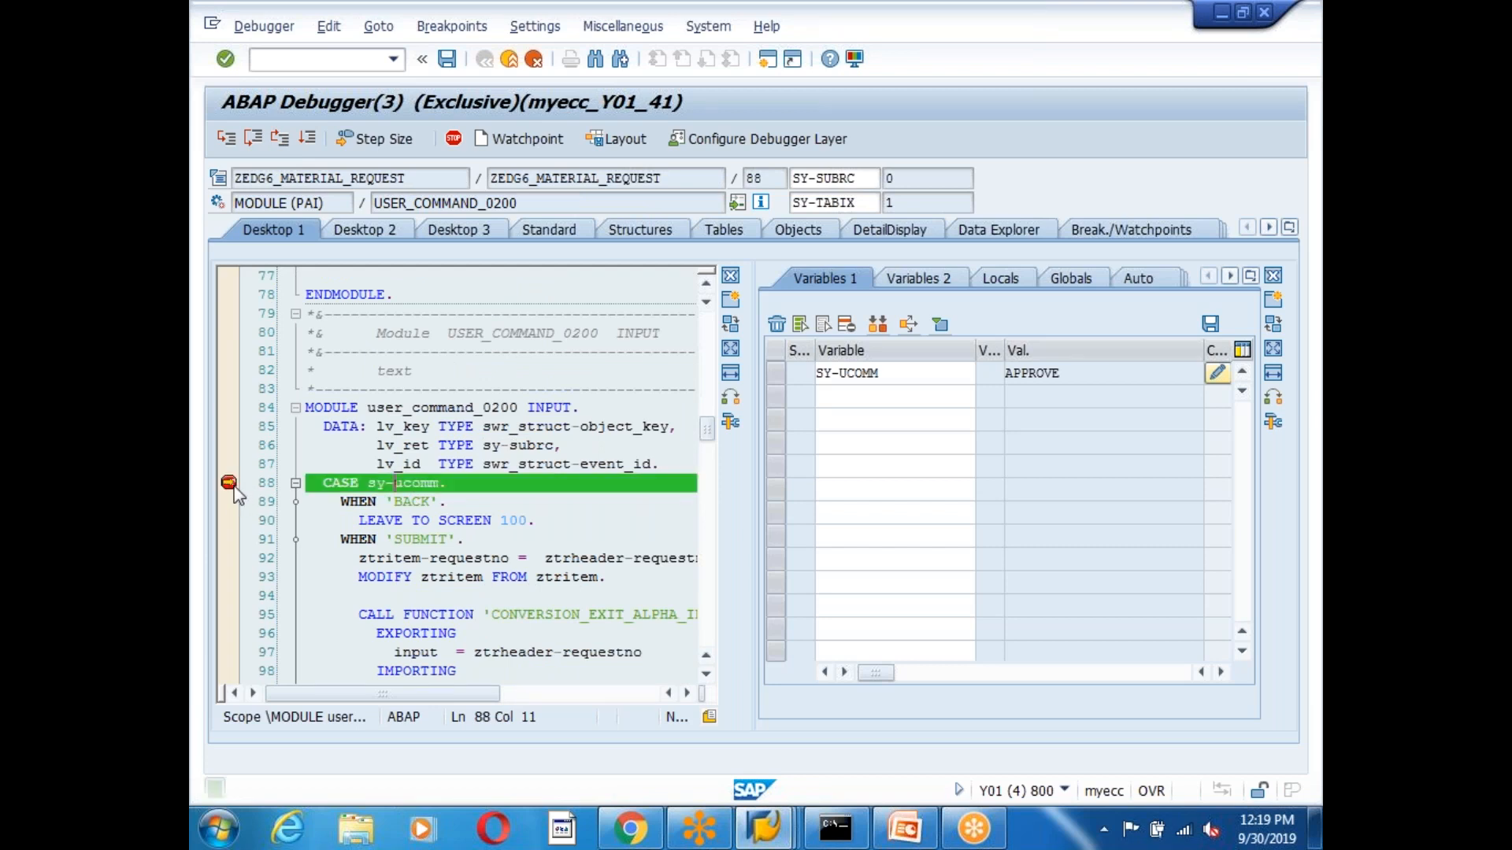
{"action": "left_click", "coordinate": [446, 59]}
{"action": "left_click_drag", "start_coordinate": [683, 185], "coordinate": [471, 190]}
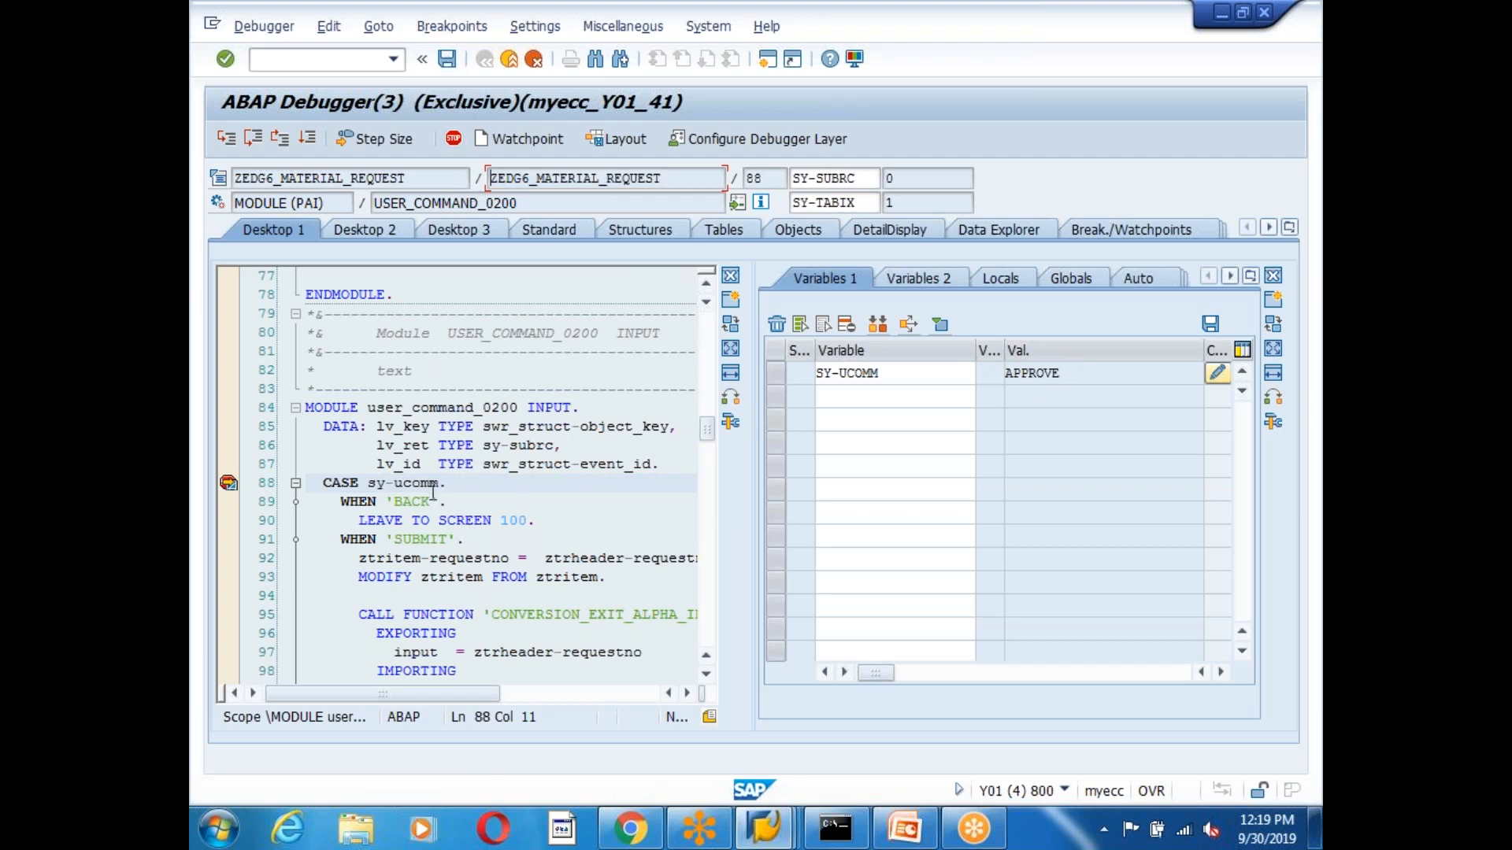
{"action": "left_click", "coordinate": [1063, 375]}
{"action": "left_click", "coordinate": [228, 142]}
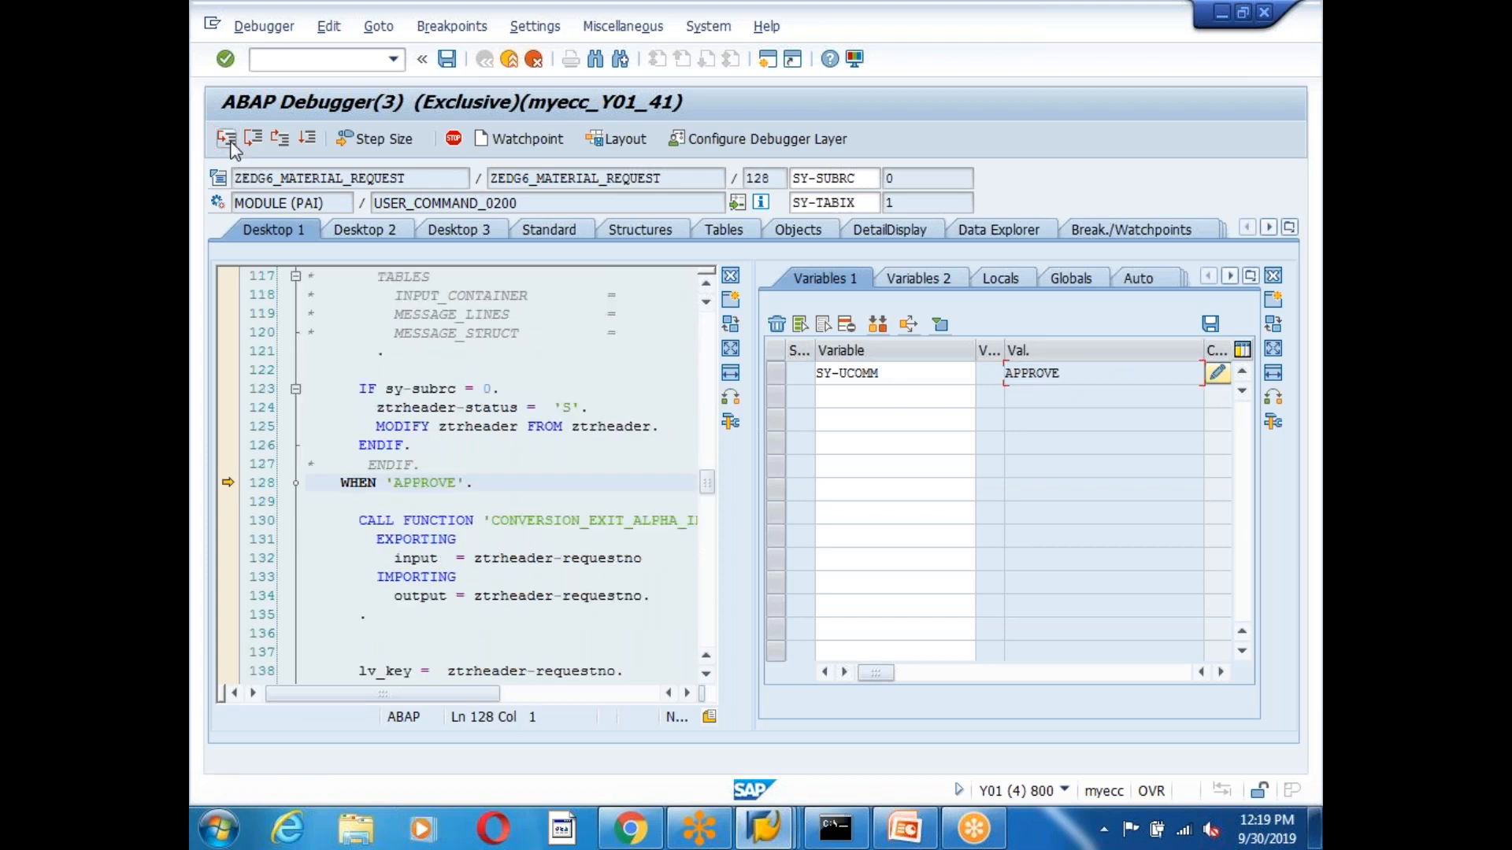
{"action": "left_click", "coordinate": [233, 146]}
{"action": "left_click", "coordinate": [258, 146]}
{"action": "double_click", "coordinate": [602, 596]}
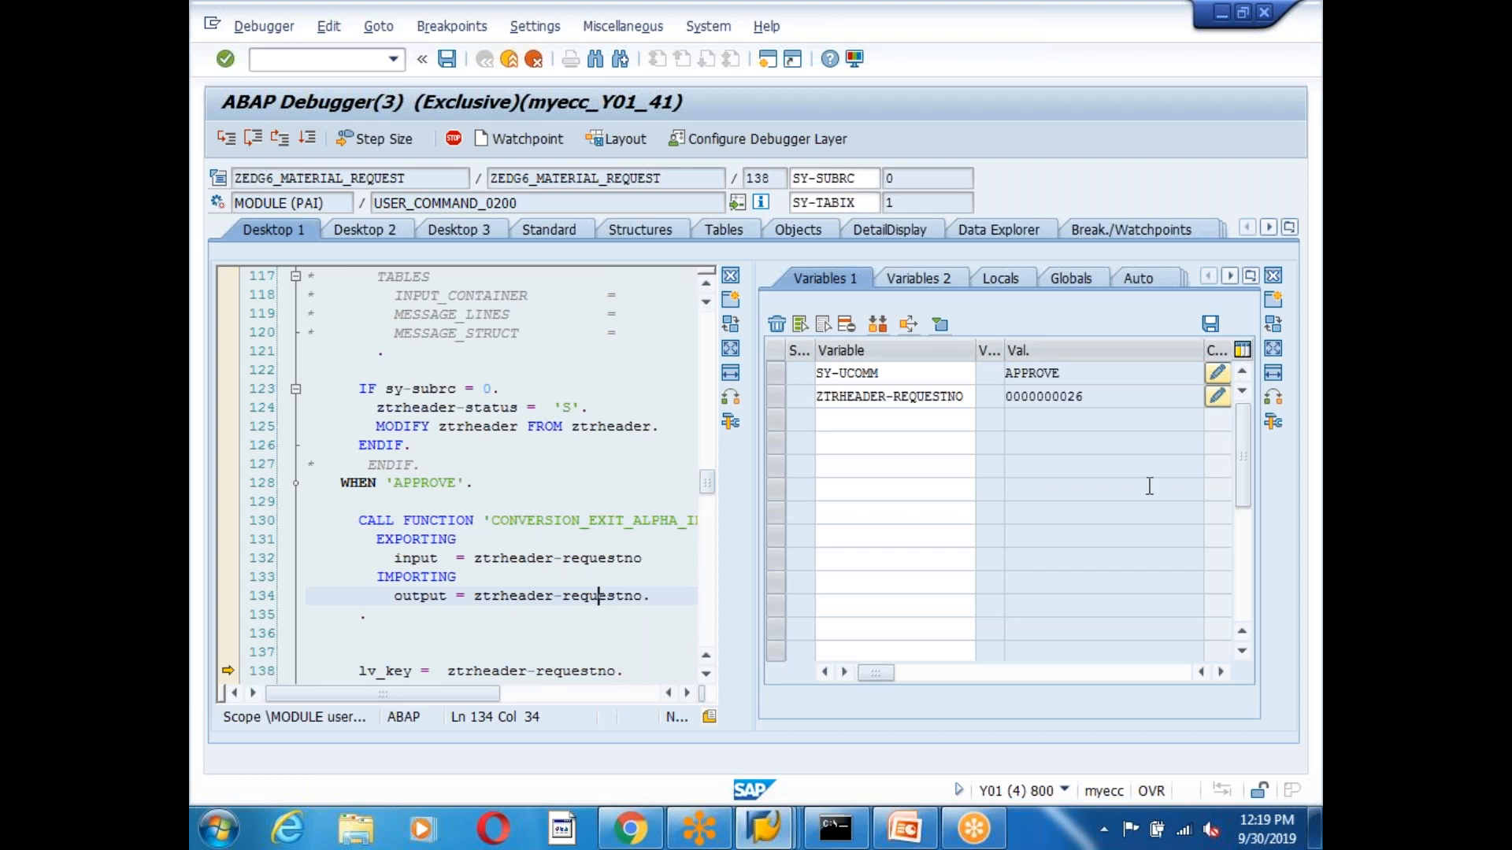
{"action": "left_click", "coordinate": [850, 513]}
{"action": "scroll", "coordinate": [840, 546], "scroll_direction": "down", "scroll_amount": 1}
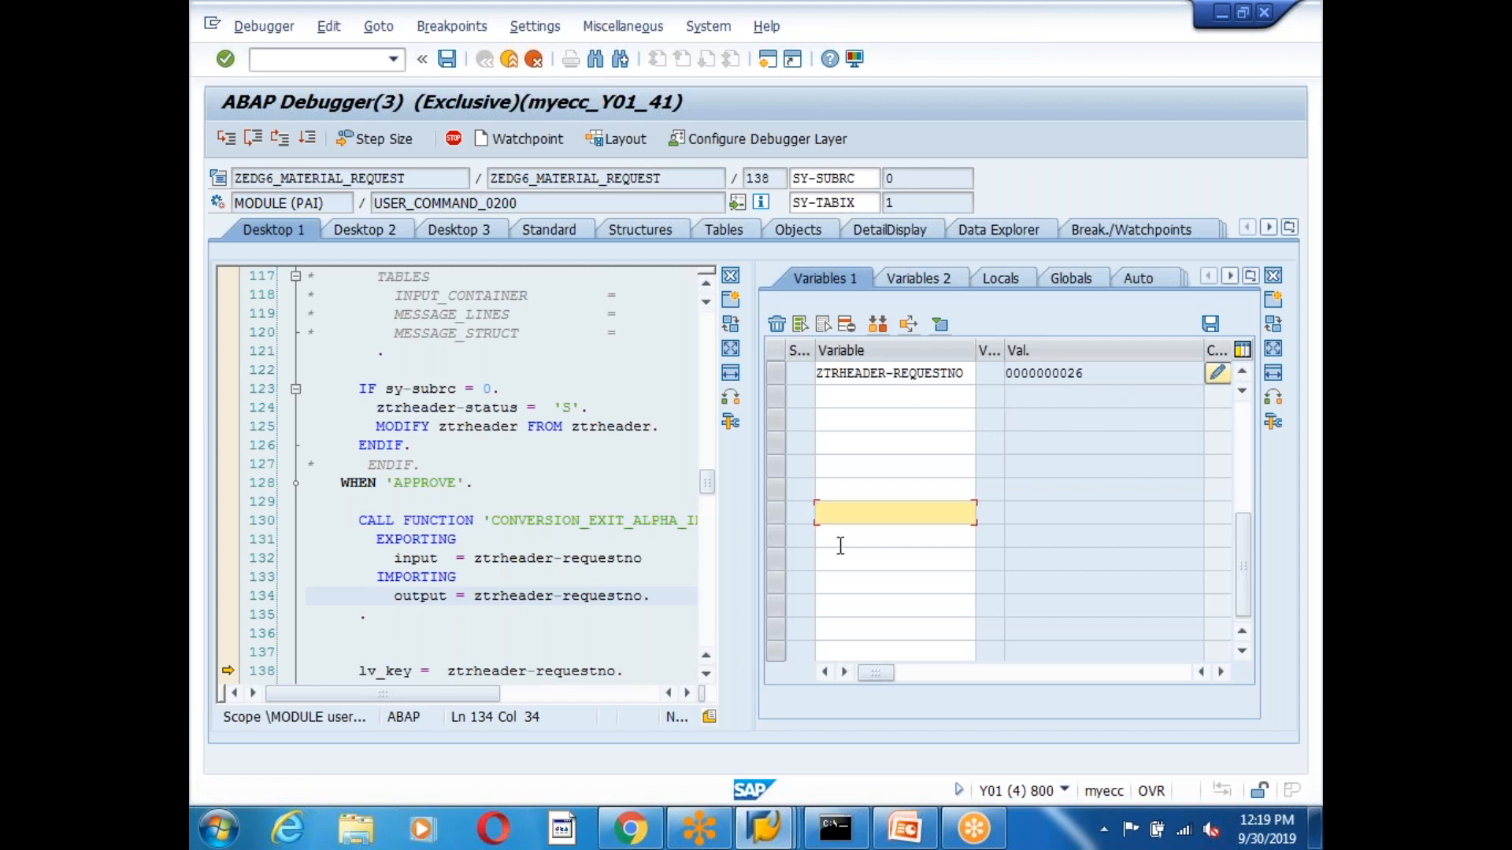
{"action": "scroll", "coordinate": [500, 626], "scroll_direction": "down", "scroll_amount": 4}
{"action": "left_click", "coordinate": [385, 445]}
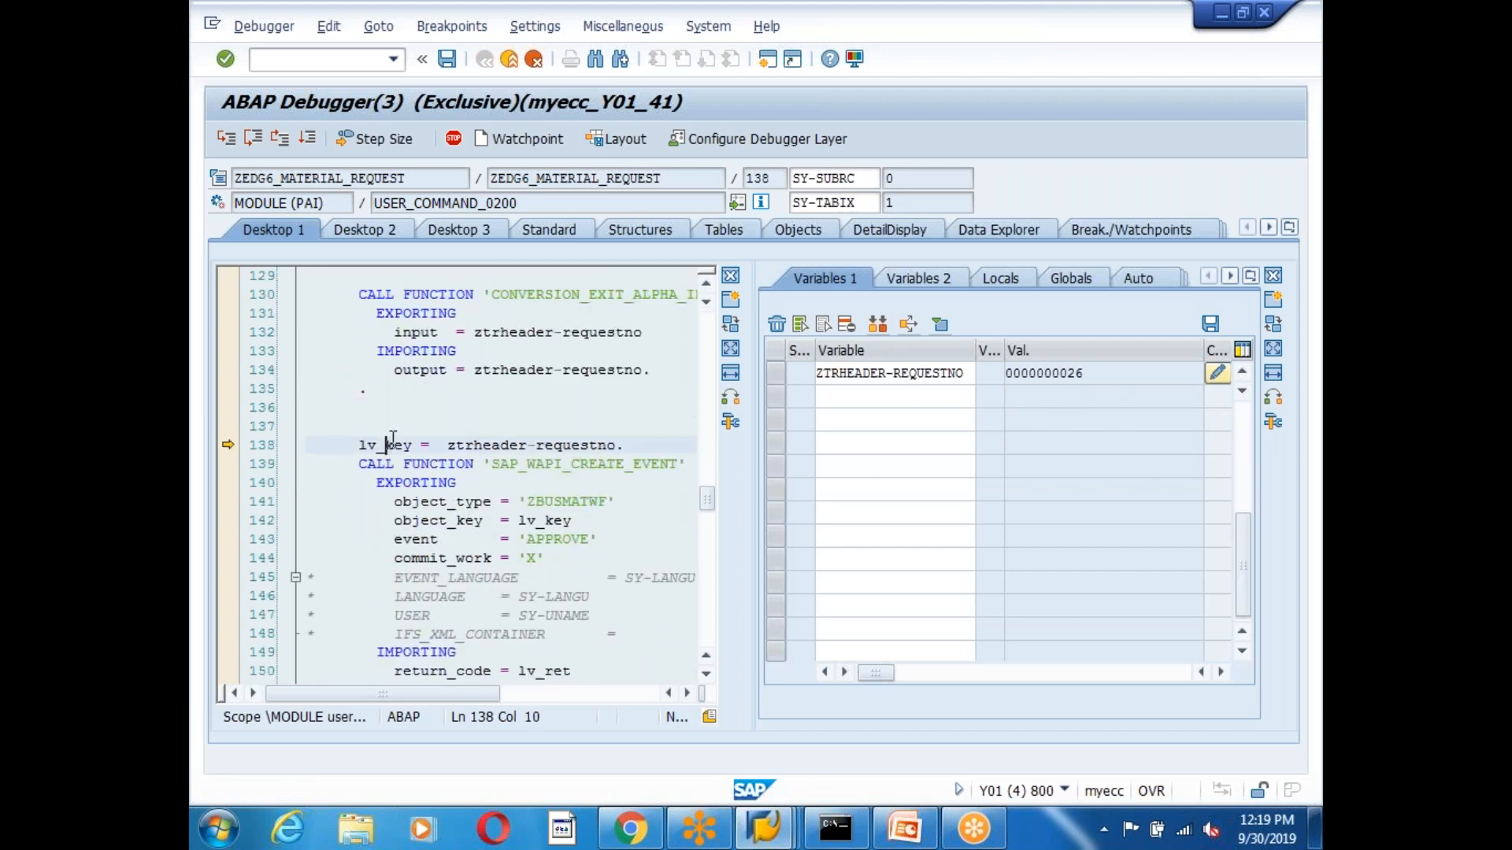
{"action": "left_click", "coordinate": [226, 139]}
{"action": "left_click", "coordinate": [642, 464]}
{"action": "left_click", "coordinate": [653, 519]}
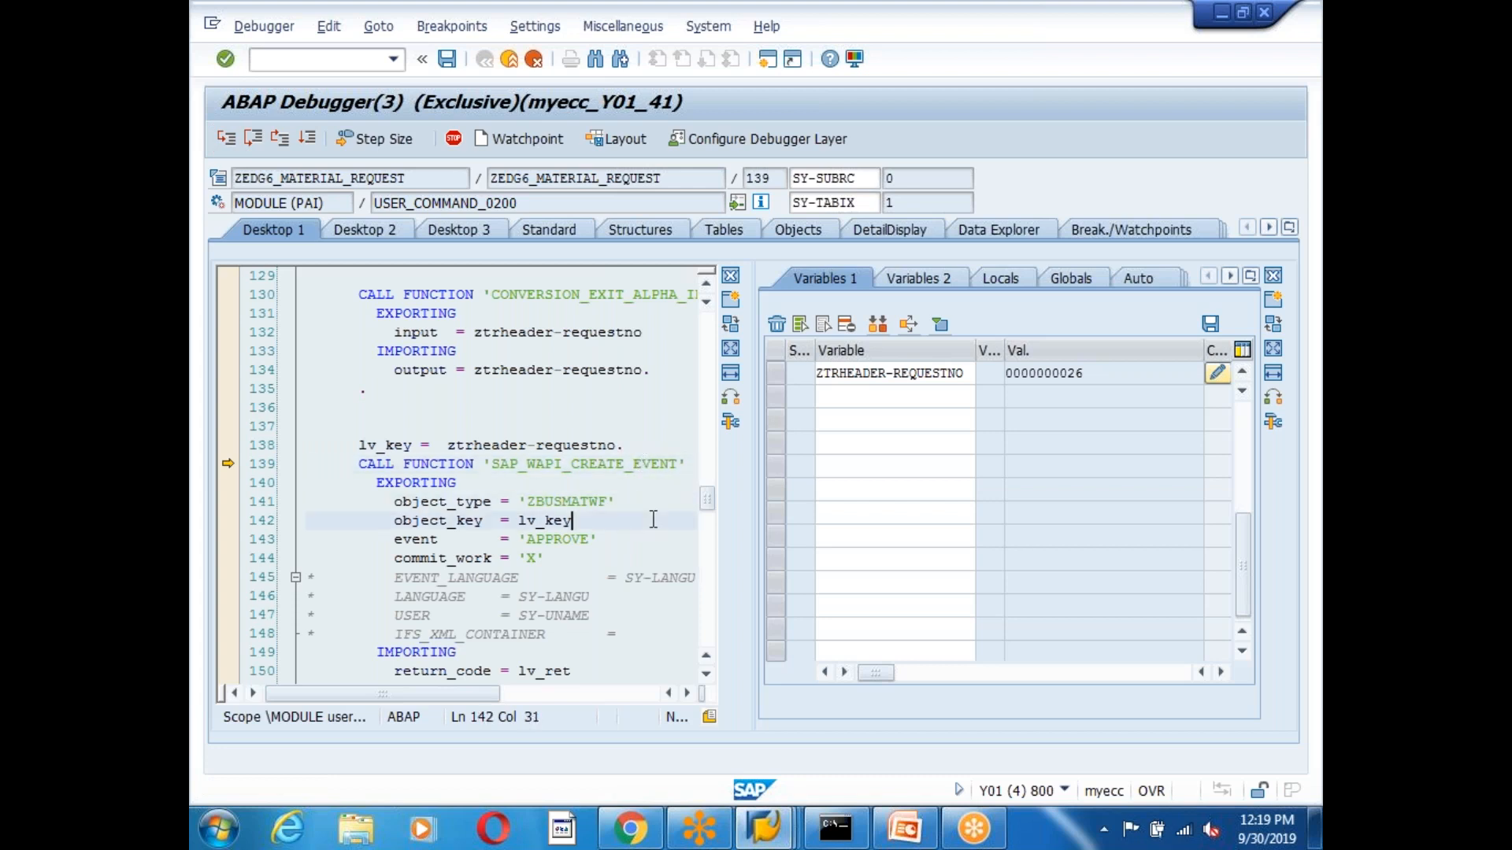
{"action": "scroll", "coordinate": [505, 447], "scroll_direction": "down", "scroll_amount": 3}
{"action": "mouse_move", "coordinate": [598, 370]}
{"action": "left_mouse_down"}
{"action": "mouse_move", "coordinate": [506, 369]}
{"action": "mouse_move", "coordinate": [595, 370]}
{"action": "left_mouse_up"}
{"action": "left_click", "coordinate": [650, 481]}
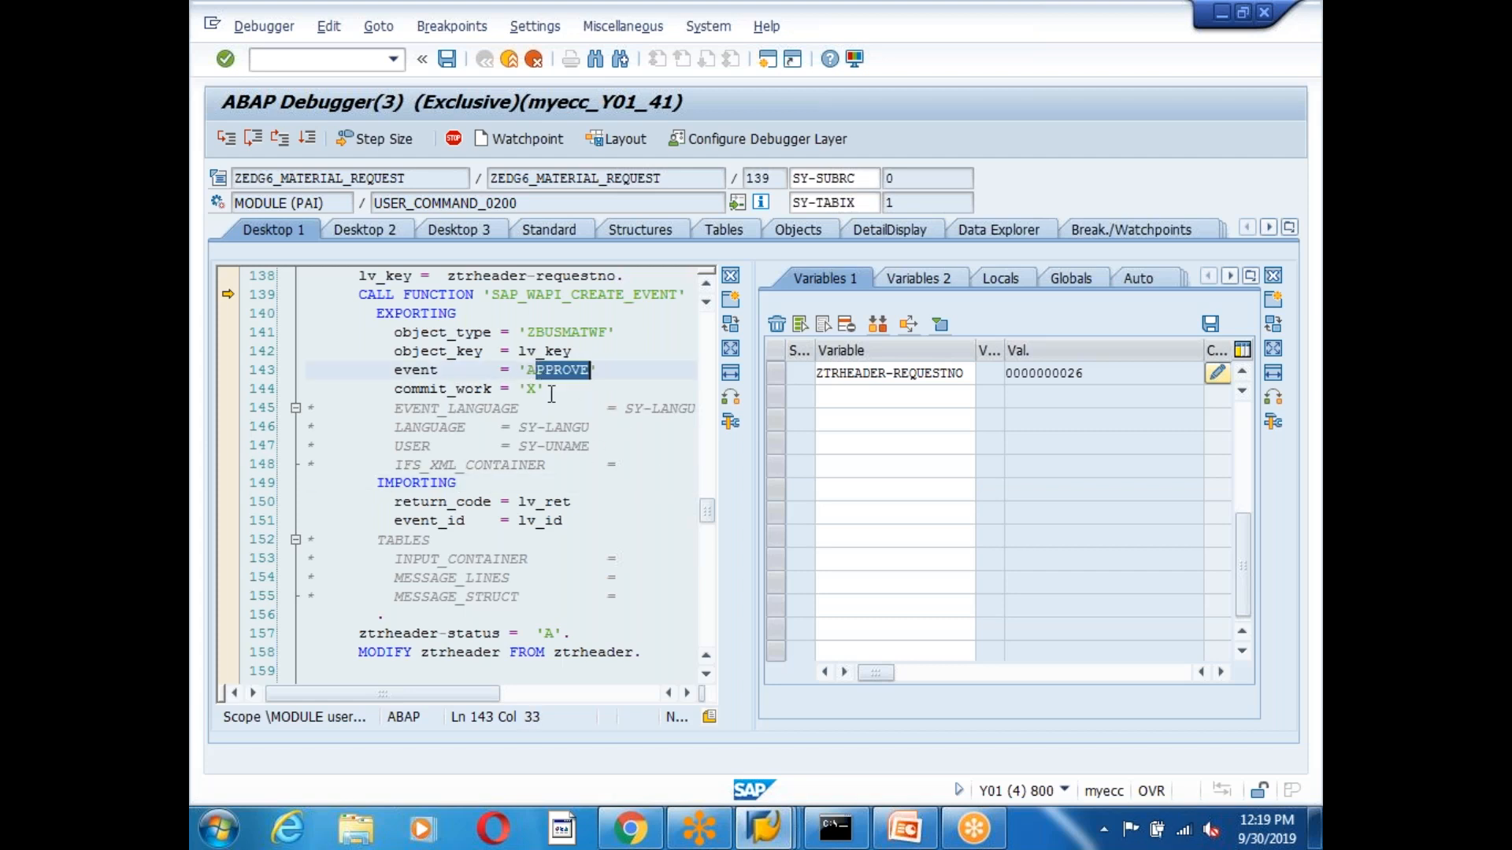
{"action": "left_click", "coordinate": [611, 520]}
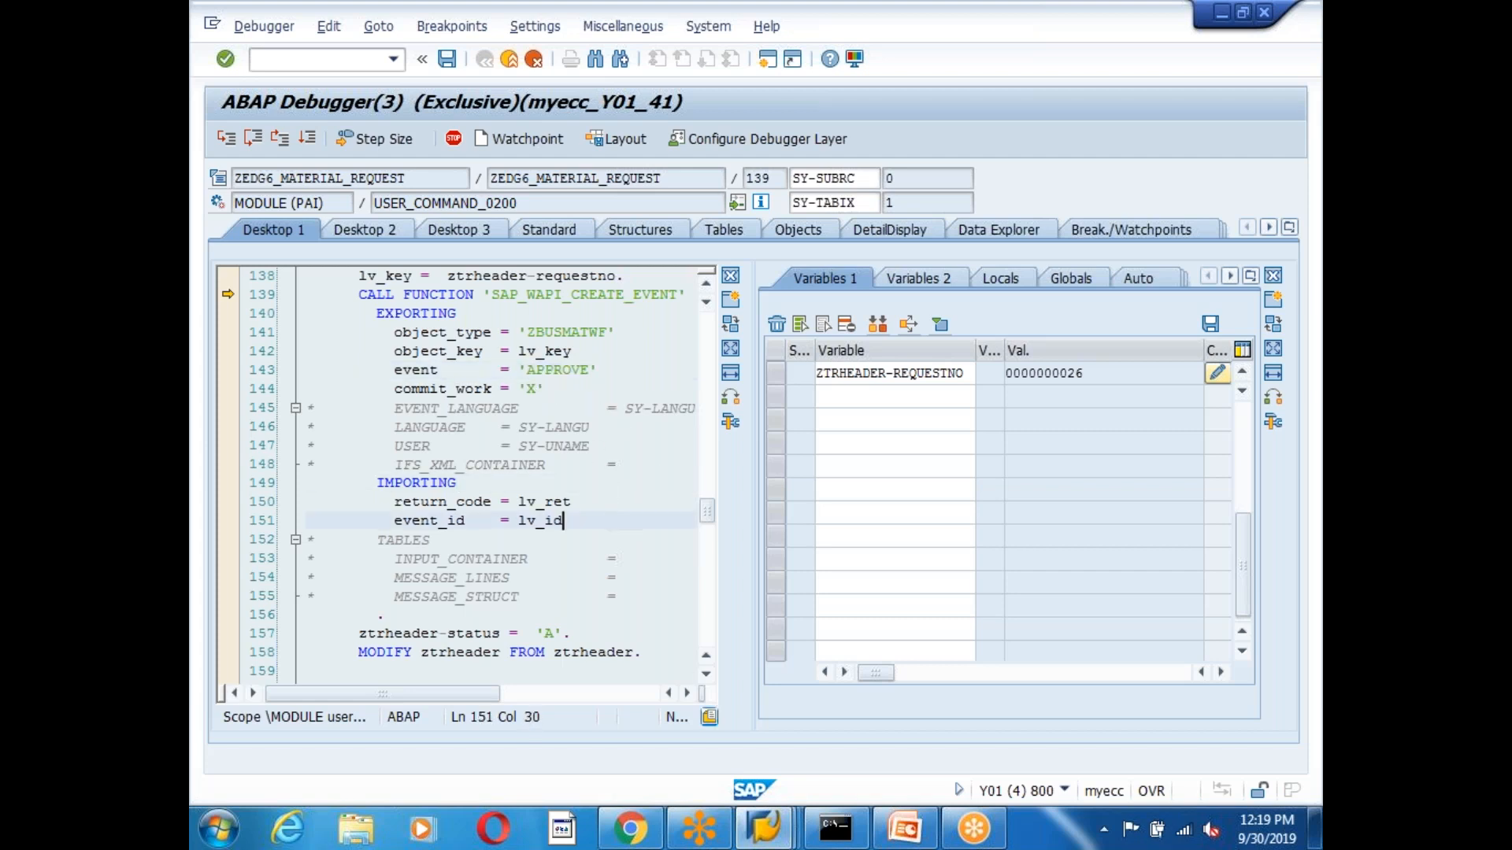
{"action": "left_click", "coordinate": [763, 827]}
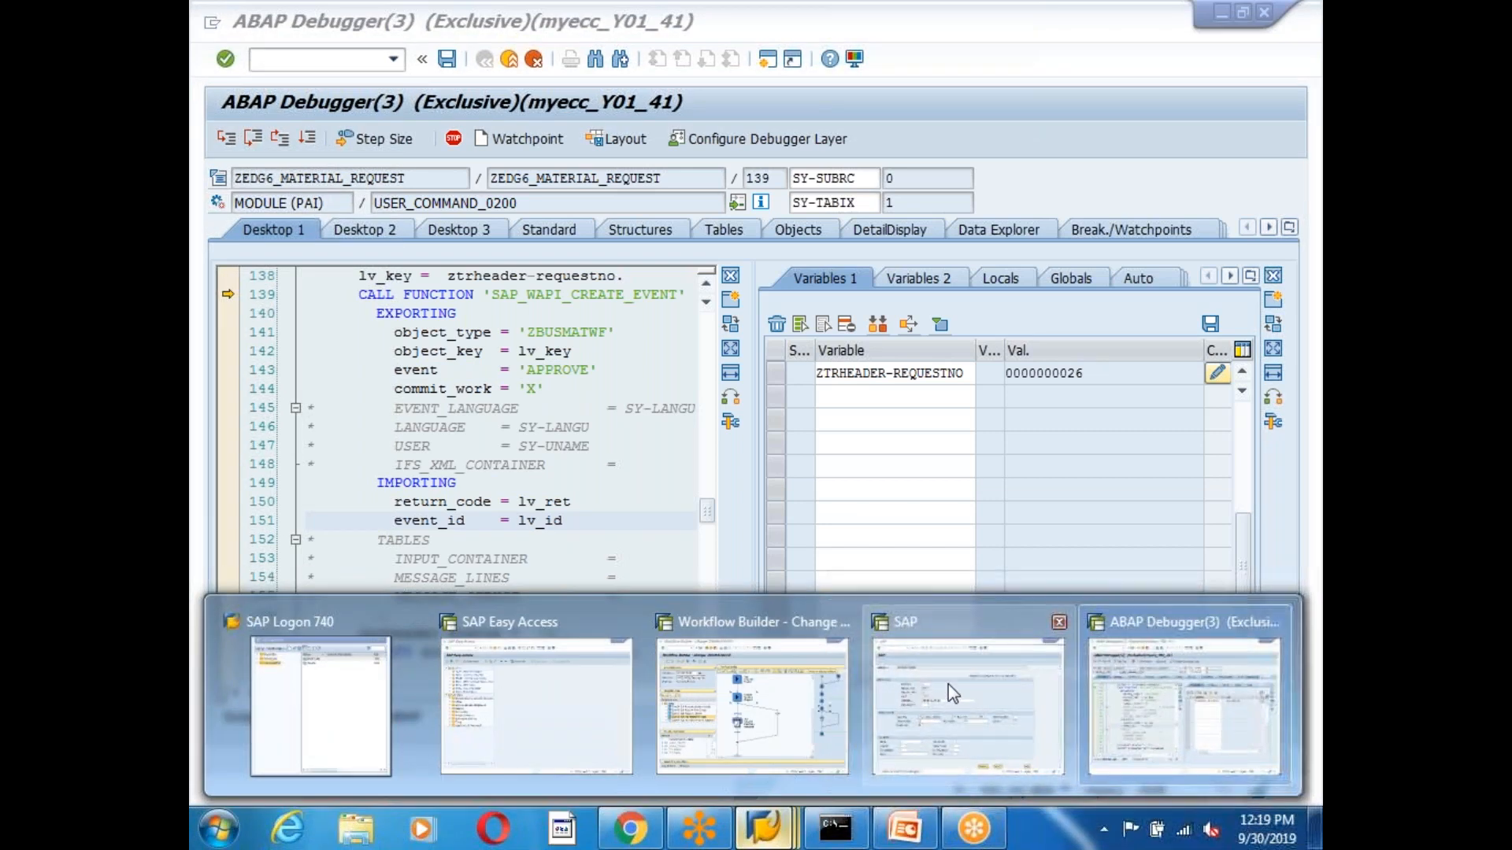
Confirm ZBUSMATWF's APPROVE event in SWO1, then execute the event-raising call in the debugger.
{"action": "left_click", "coordinate": [580, 705]}
{"action": "type", "text": "s"}
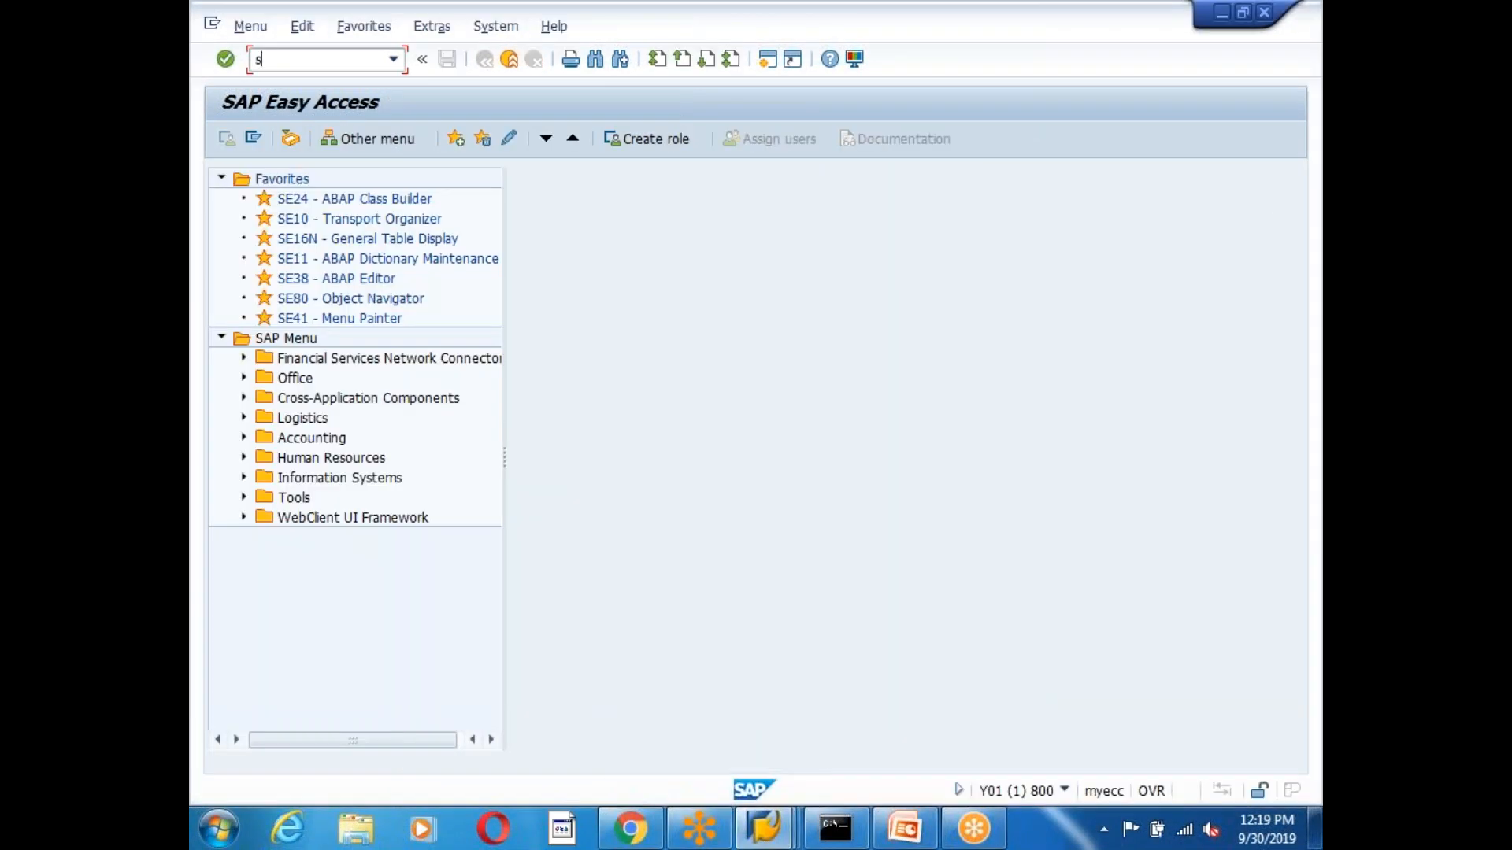
{"action": "type", "text": "wo1"}
{"action": "key", "text": "Return"}
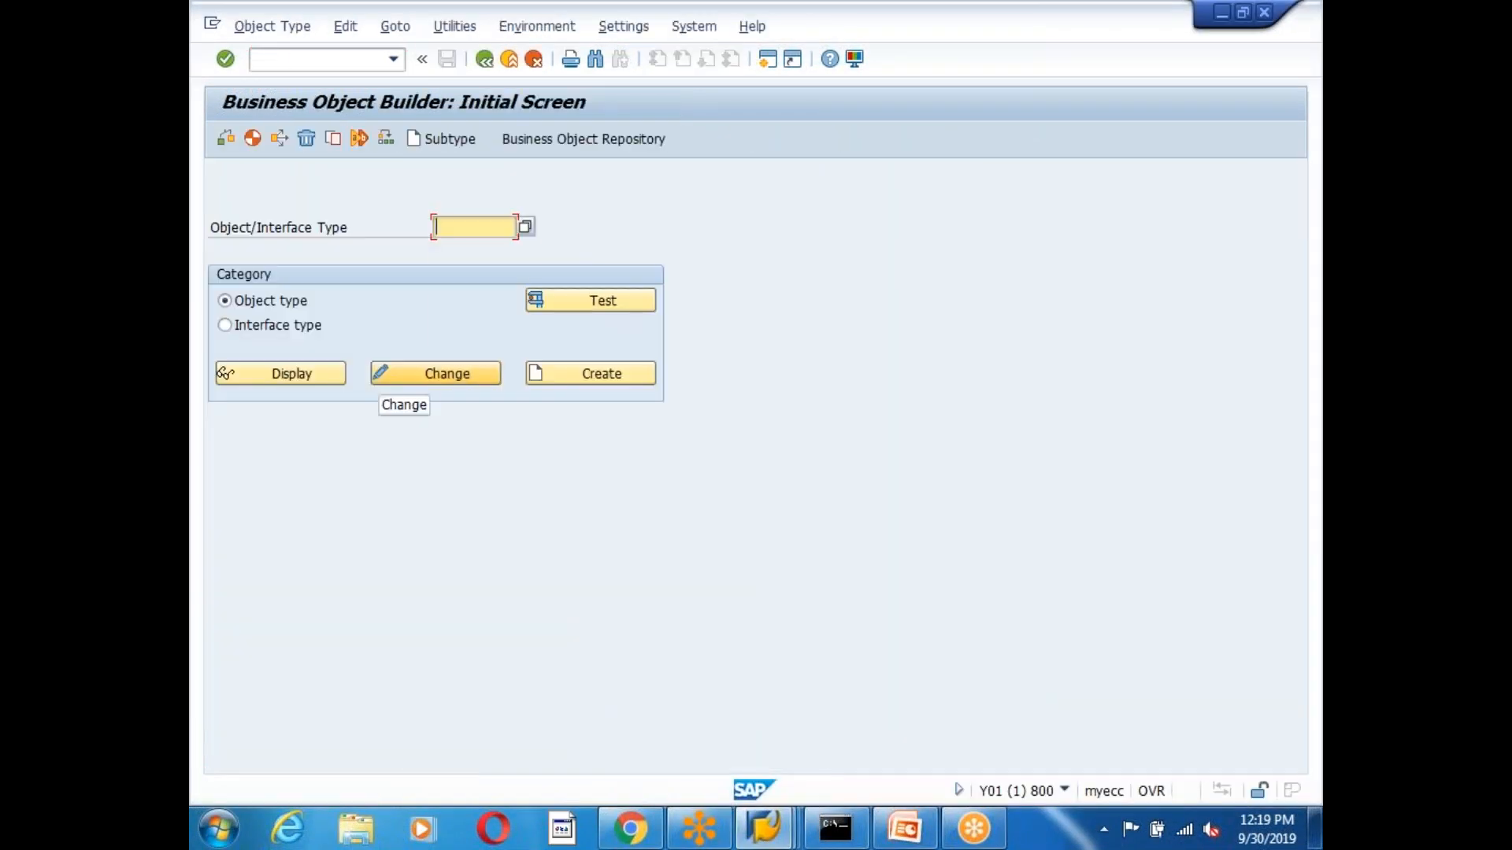
{"action": "left_click", "coordinate": [473, 227]}
{"action": "left_click", "coordinate": [480, 266]}
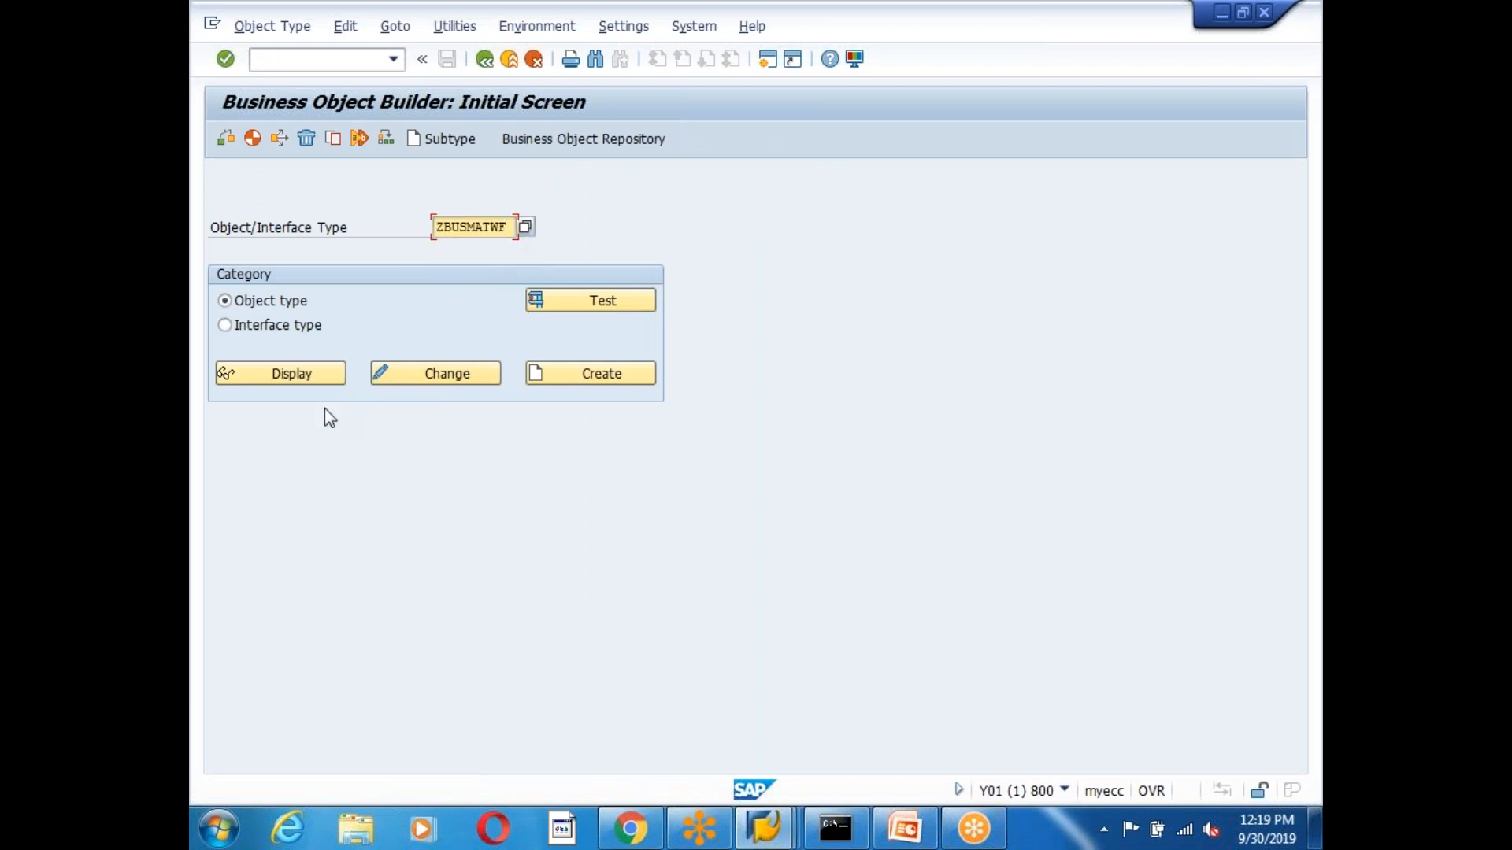
{"action": "left_click", "coordinate": [311, 377]}
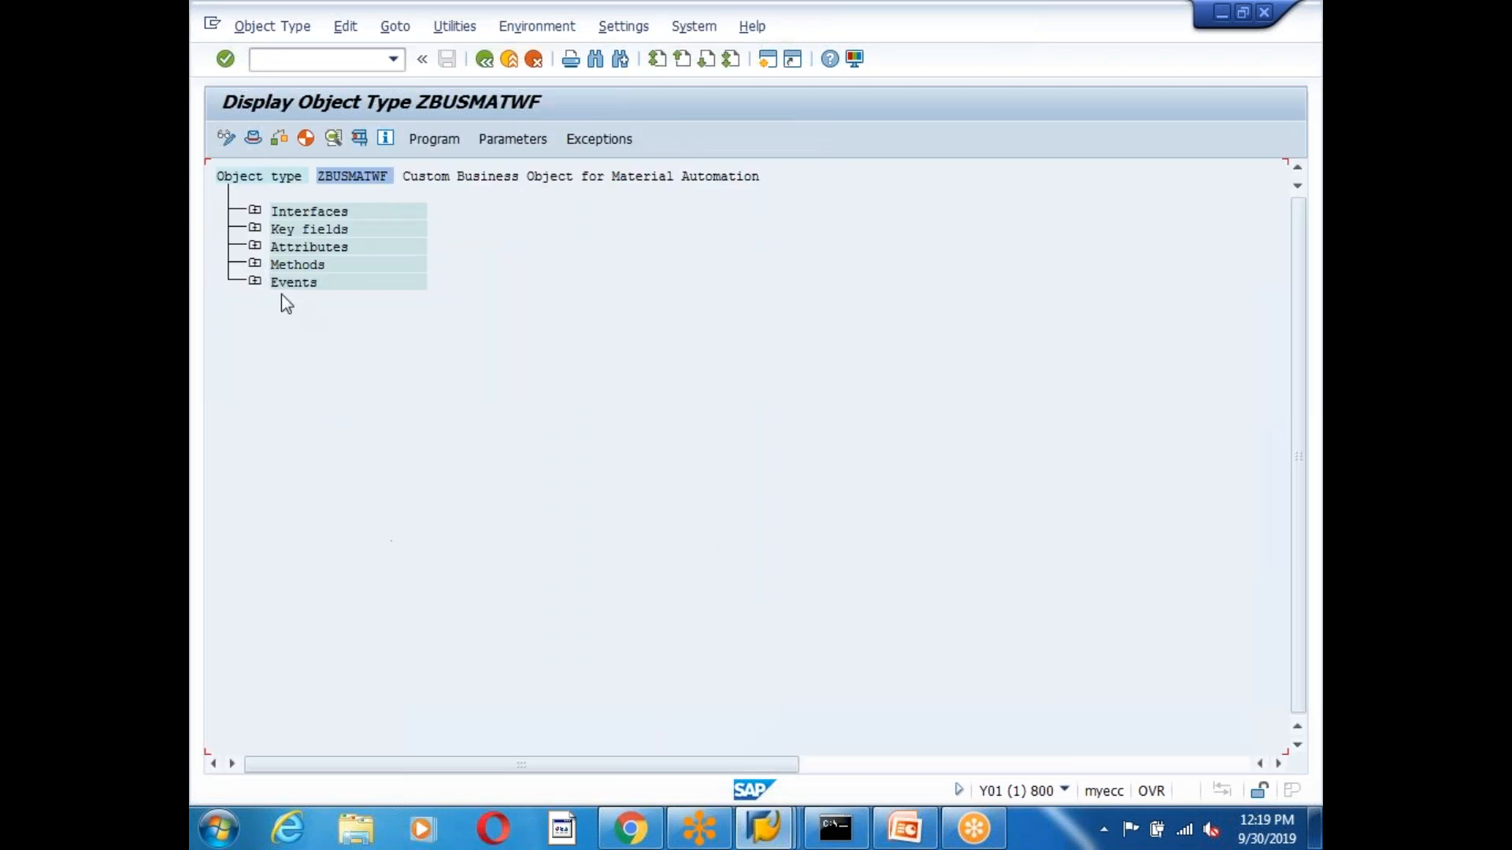
{"action": "left_click", "coordinate": [255, 283]}
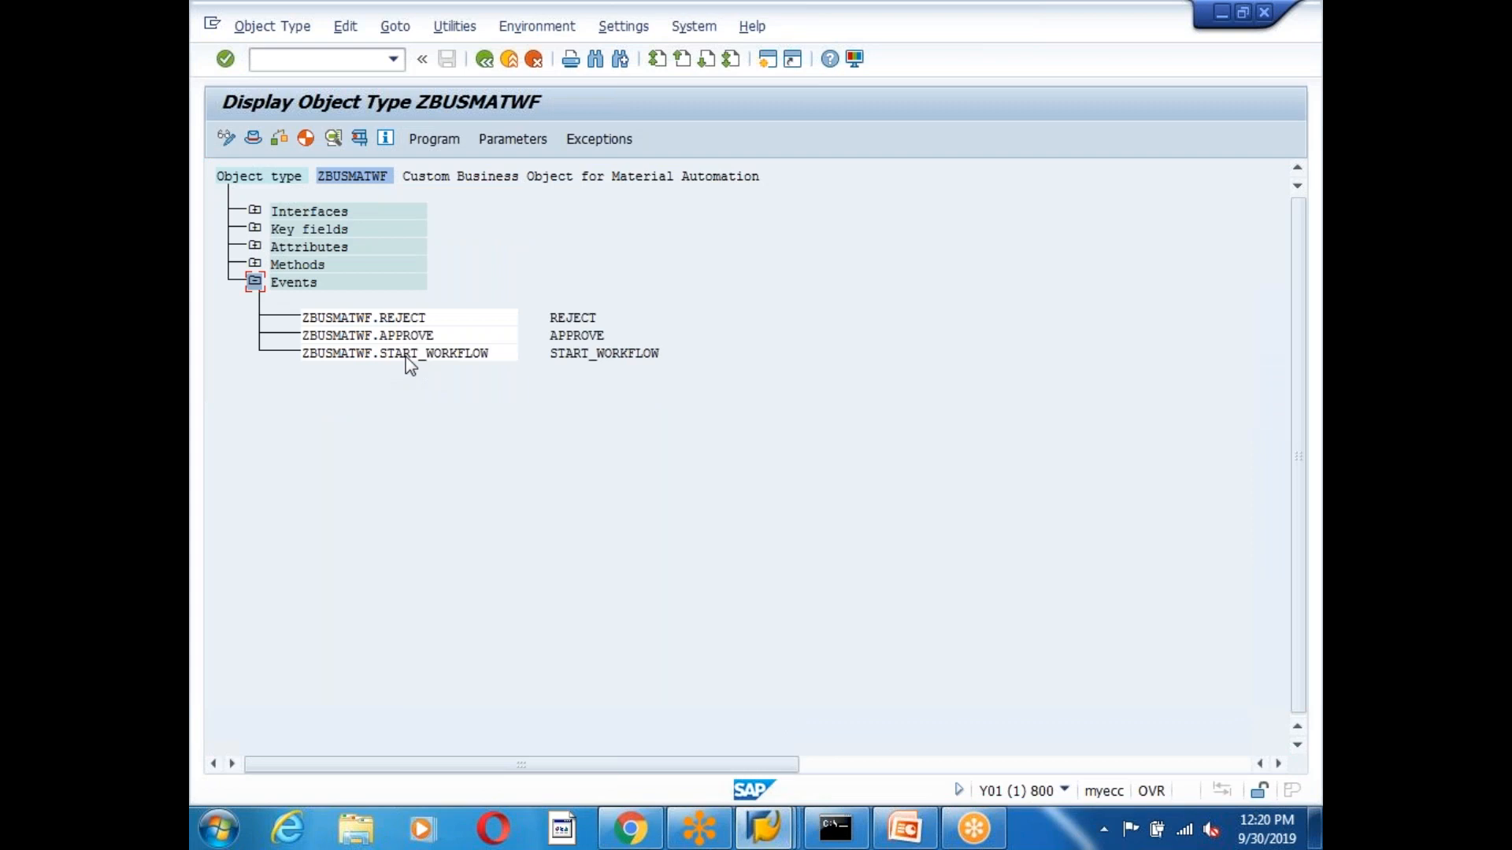
{"action": "double_click", "coordinate": [410, 336]}
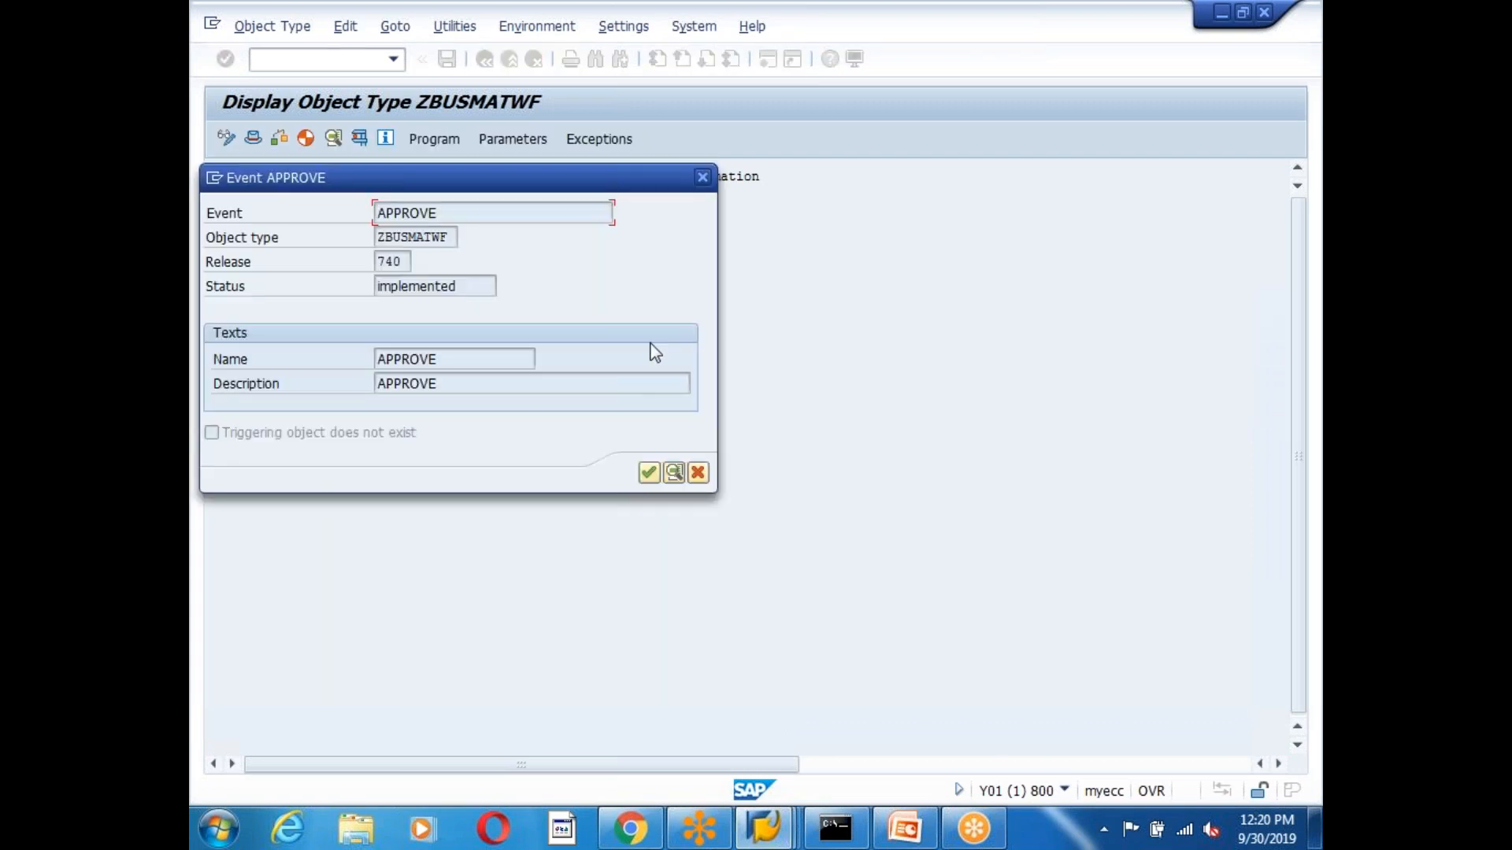
{"action": "left_click_drag", "start_coordinate": [466, 213], "coordinate": [348, 214]}
{"action": "left_click", "coordinate": [393, 219]}
{"action": "left_click", "coordinate": [702, 178]}
{"action": "key", "text": "alt+Tab"}
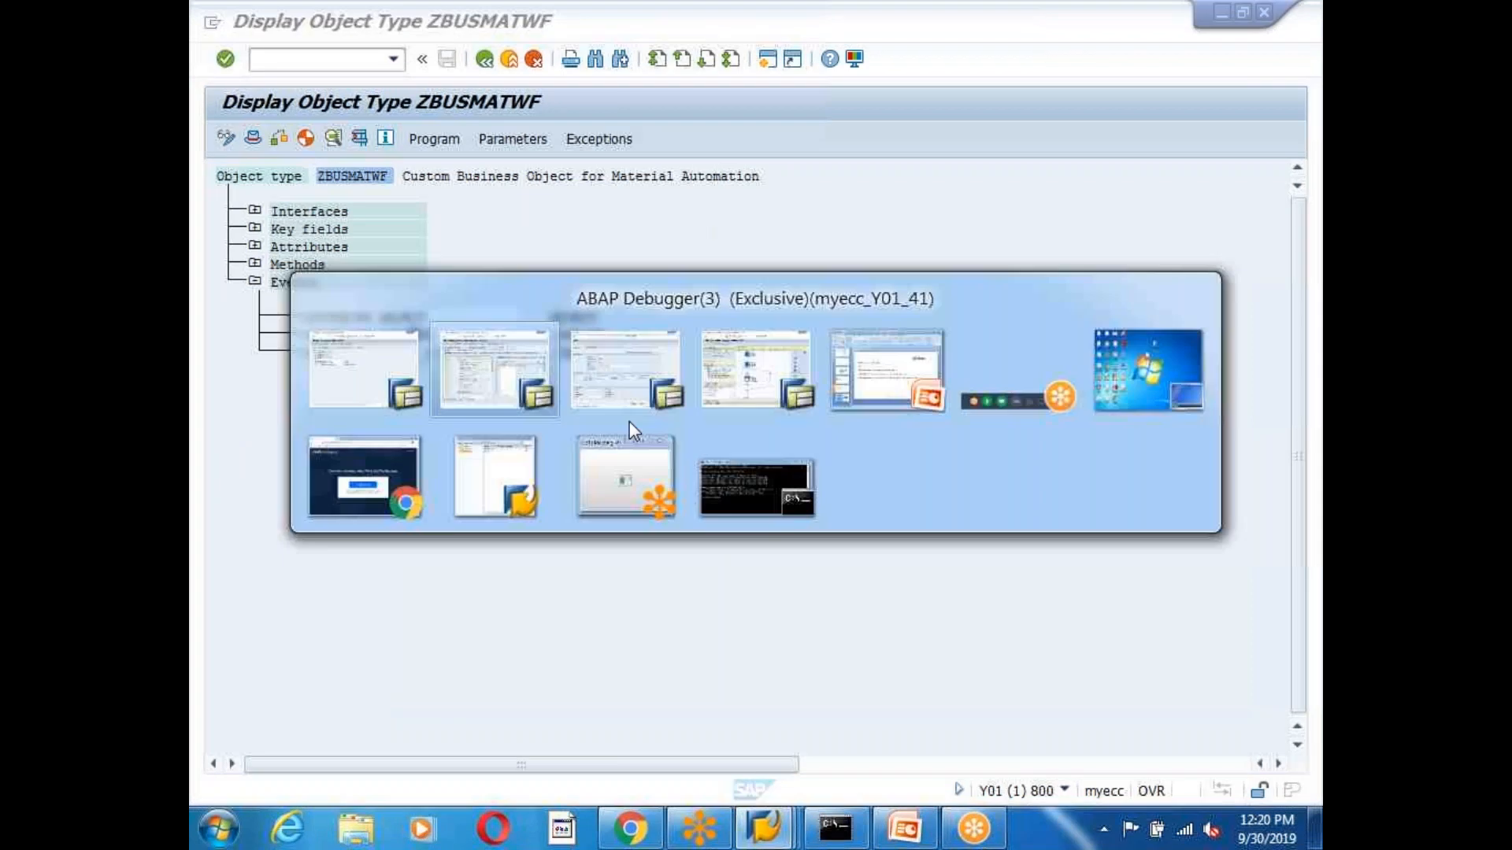
{"action": "left_click", "coordinate": [253, 137]}
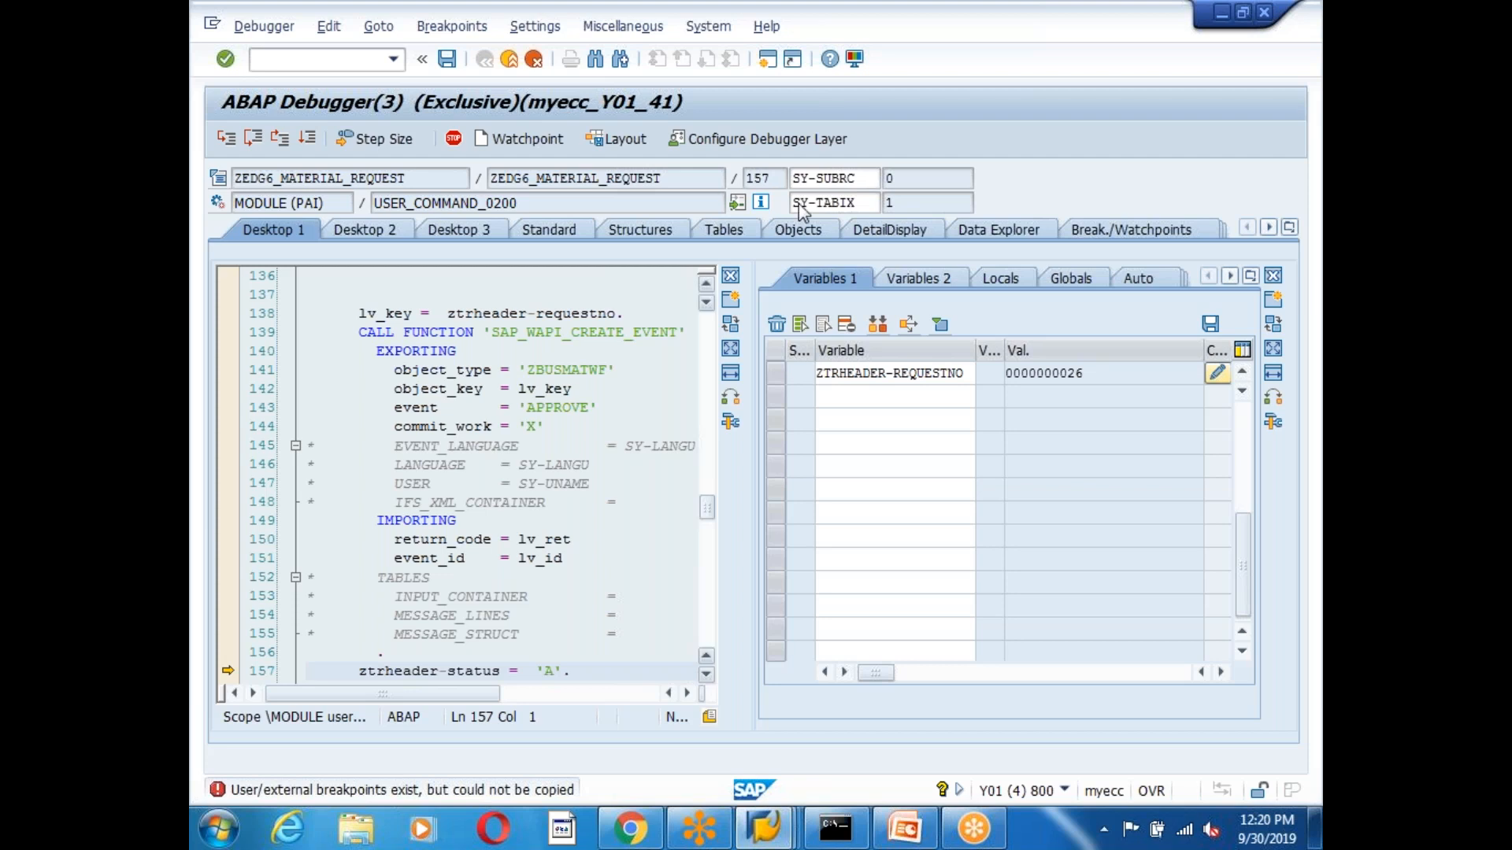
Step through setting ZTRHEADER-STATUS to A and the MODIFY of ztrheader to ENDMODULE.
{"action": "left_click", "coordinate": [538, 599]}
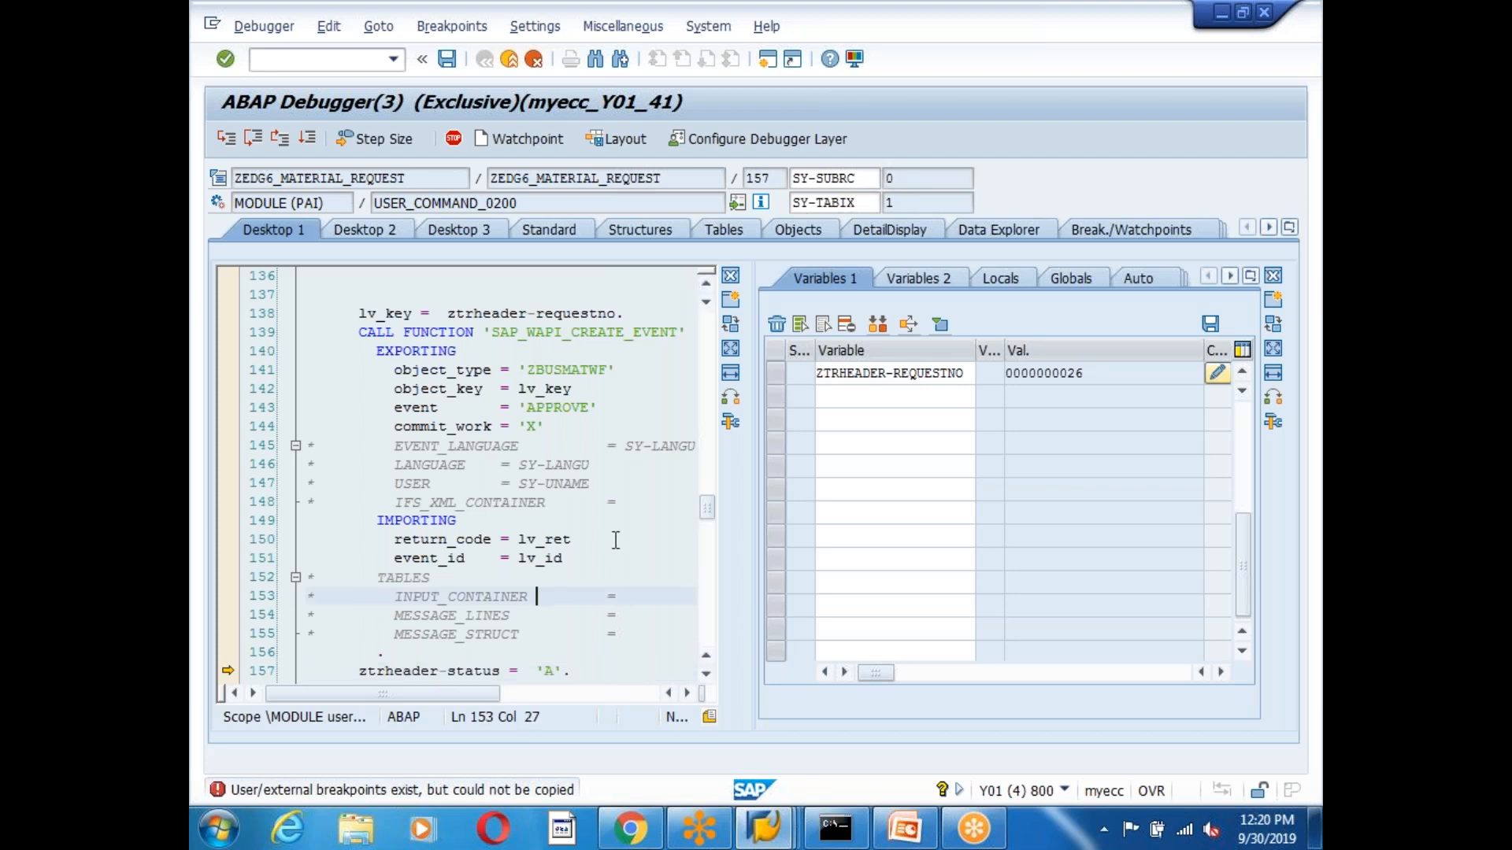
{"action": "scroll", "coordinate": [538, 582], "scroll_direction": "down", "scroll_amount": 4}
{"action": "double_click", "coordinate": [485, 445]}
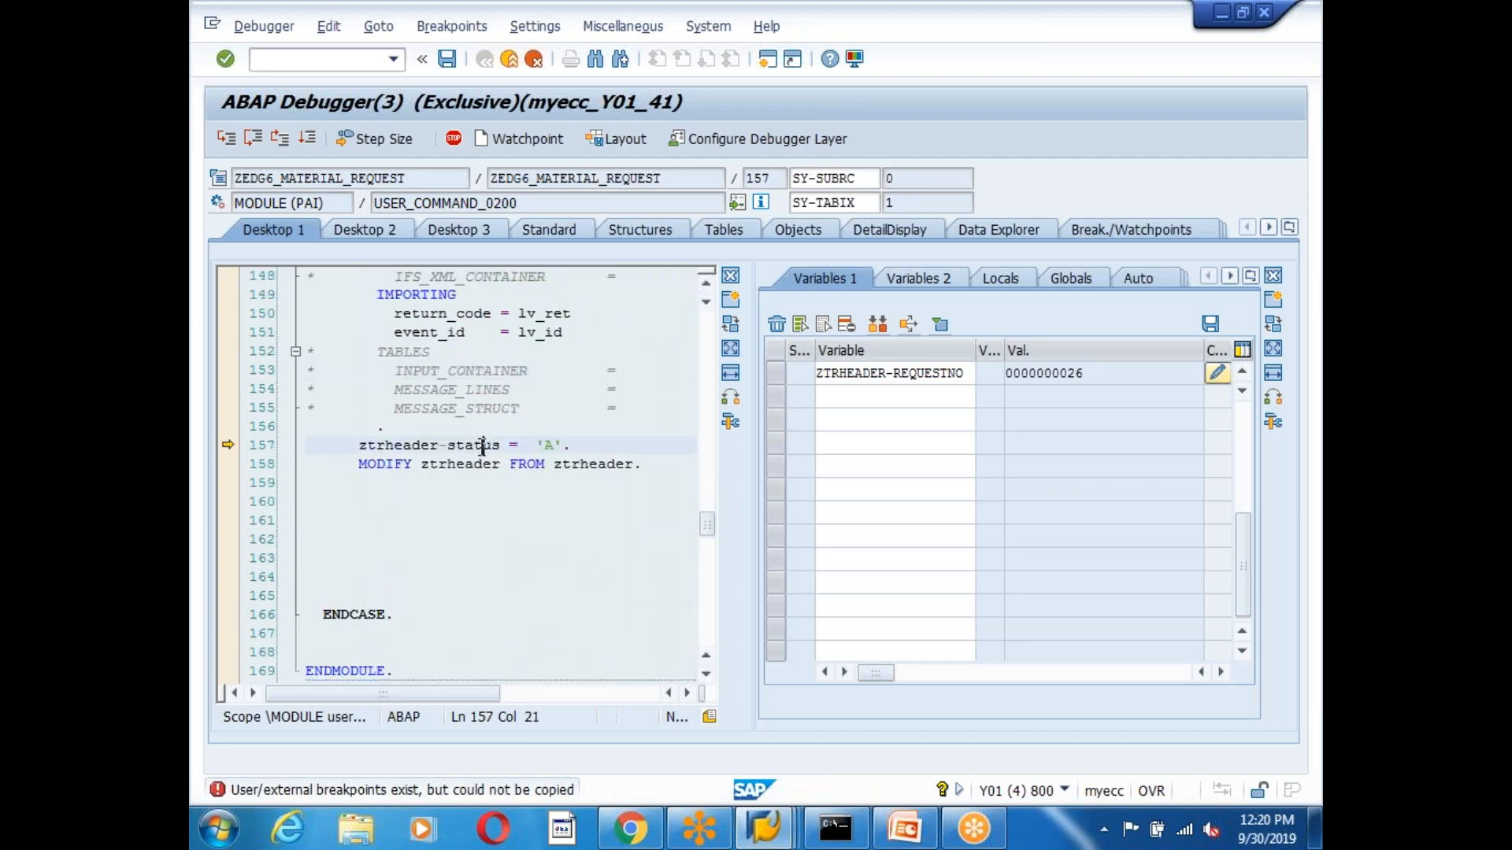
{"action": "double_click", "coordinate": [607, 466]}
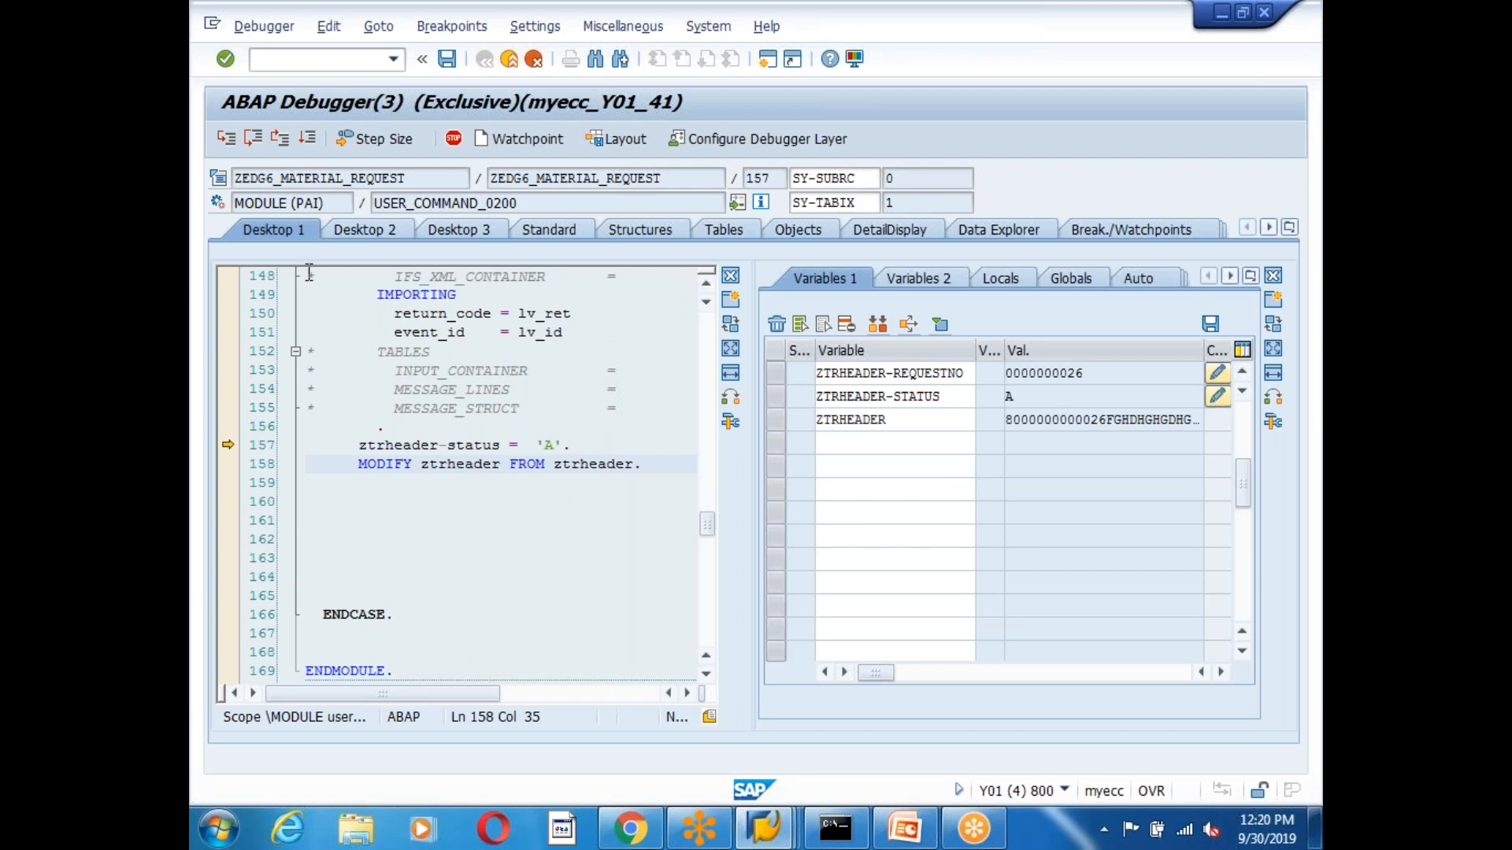
{"action": "left_click", "coordinate": [254, 141]}
{"action": "left_click", "coordinate": [253, 140]}
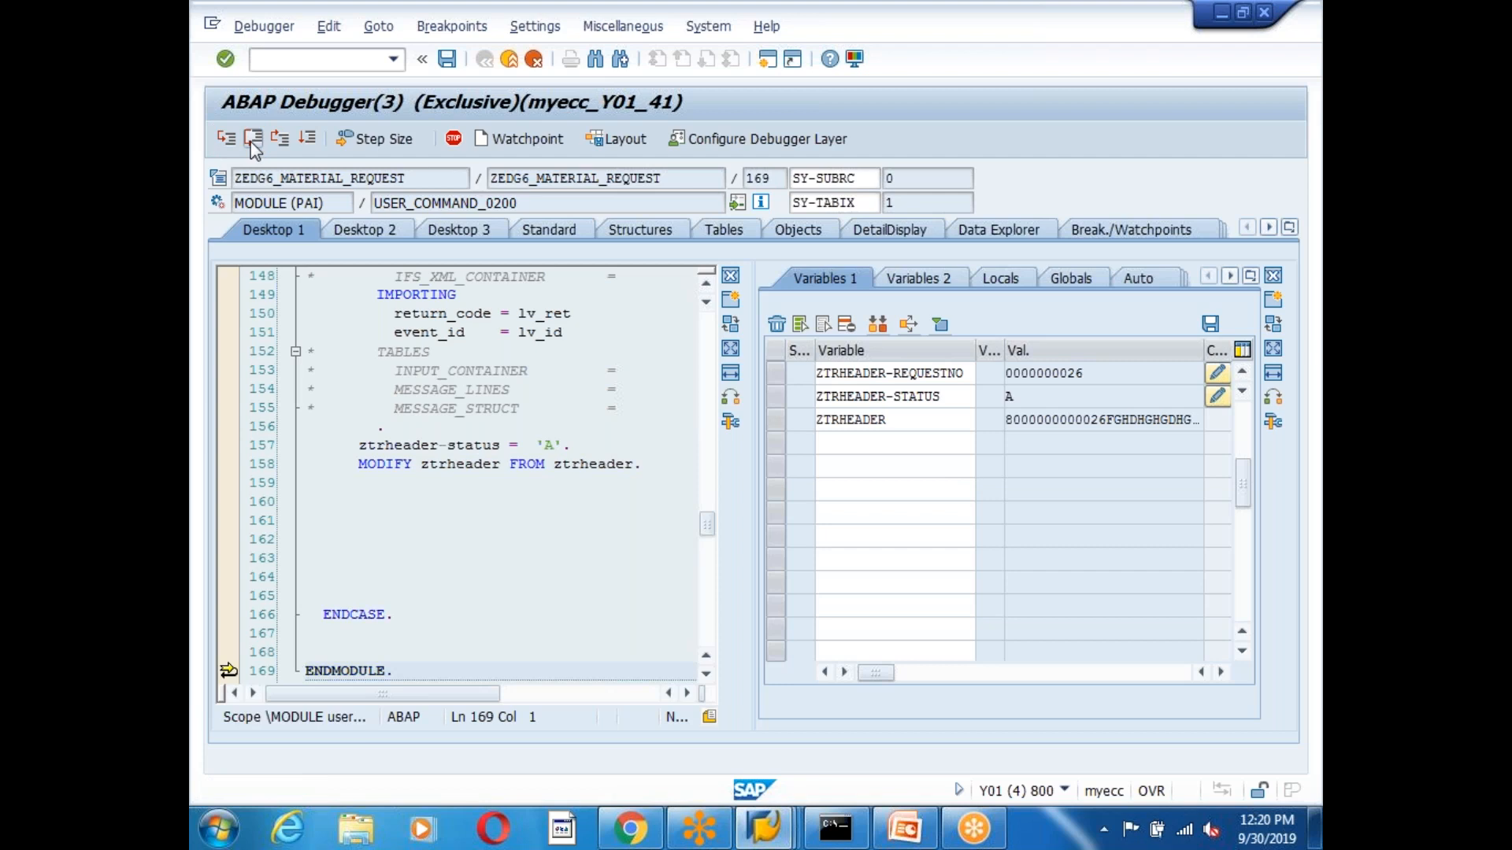
{"action": "left_click", "coordinate": [253, 140]}
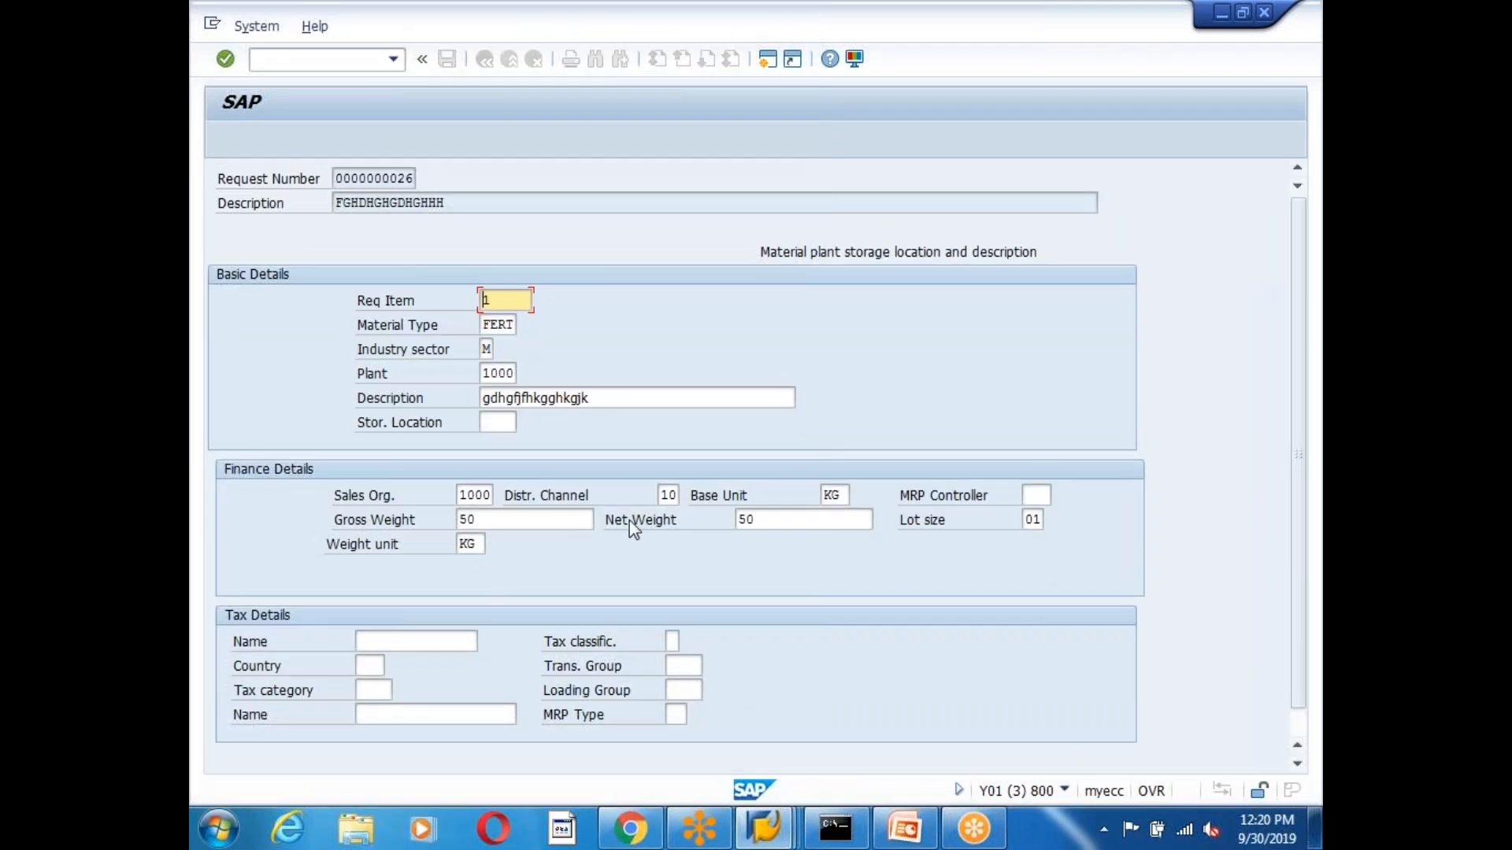
Let execution run to completion and go back from the request screen to the Business Workplace inbox.
{"action": "key", "text": "Return"}
{"action": "key", "text": "F8"}
{"action": "scroll", "coordinate": [884, 669], "scroll_direction": "down", "scroll_amount": 1}
{"action": "left_click", "coordinate": [1101, 760]}
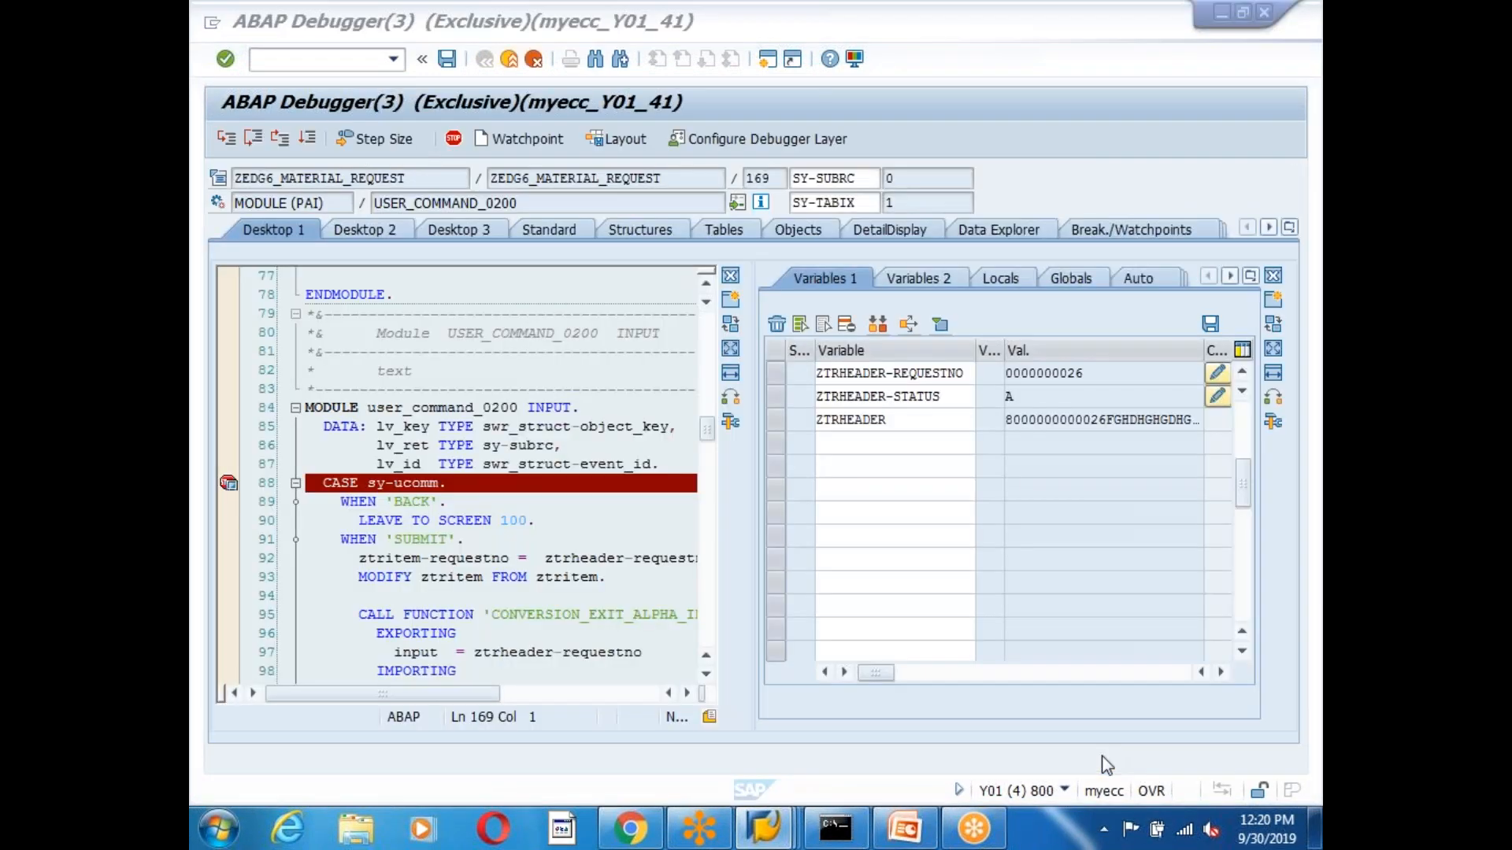
{"action": "left_click", "coordinate": [306, 138]}
{"action": "left_click", "coordinate": [414, 383]}
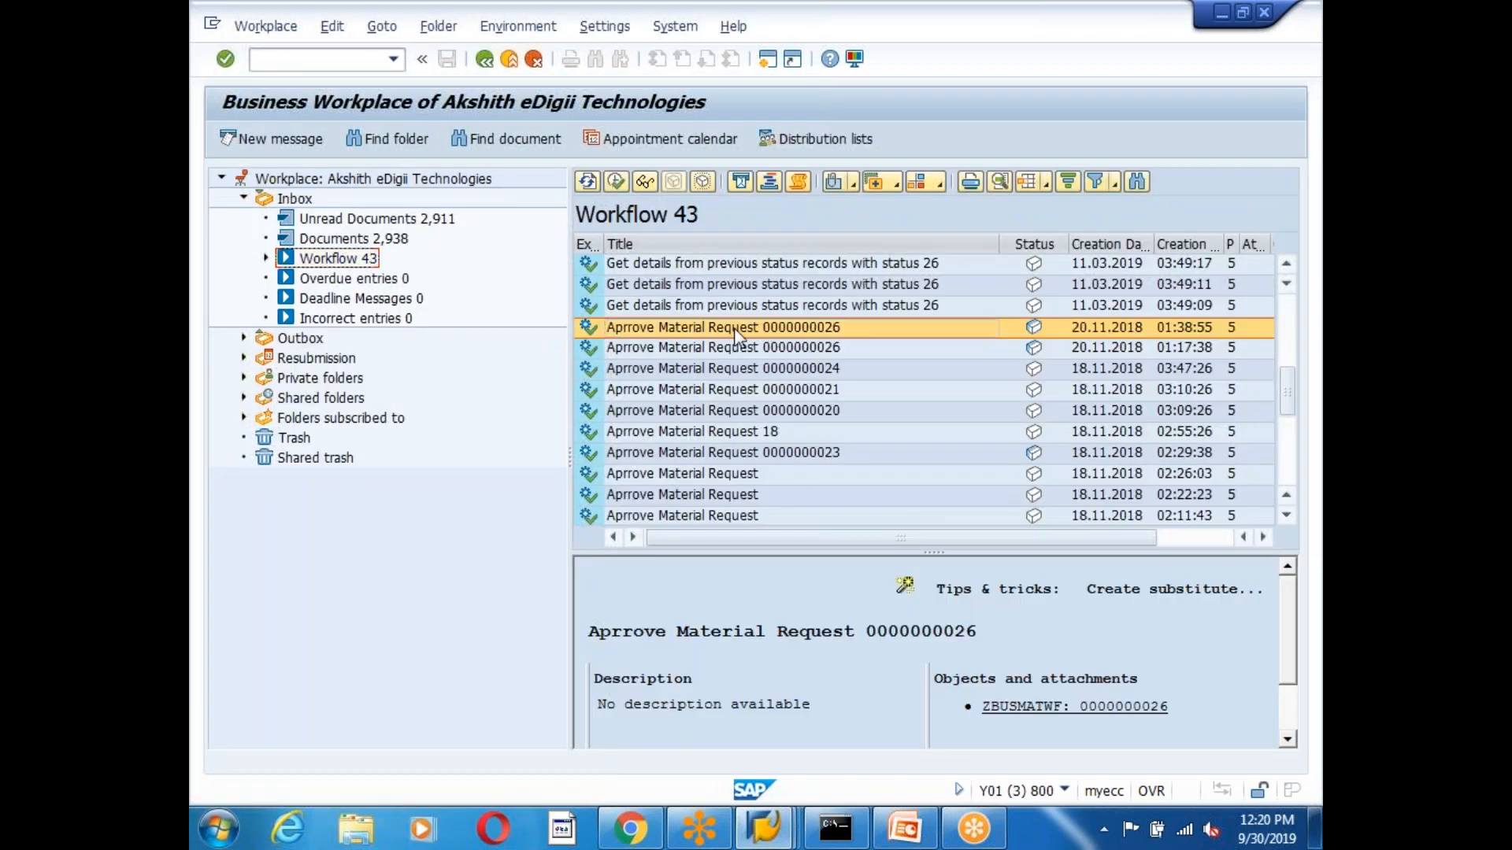
{"action": "left_click", "coordinate": [588, 180]}
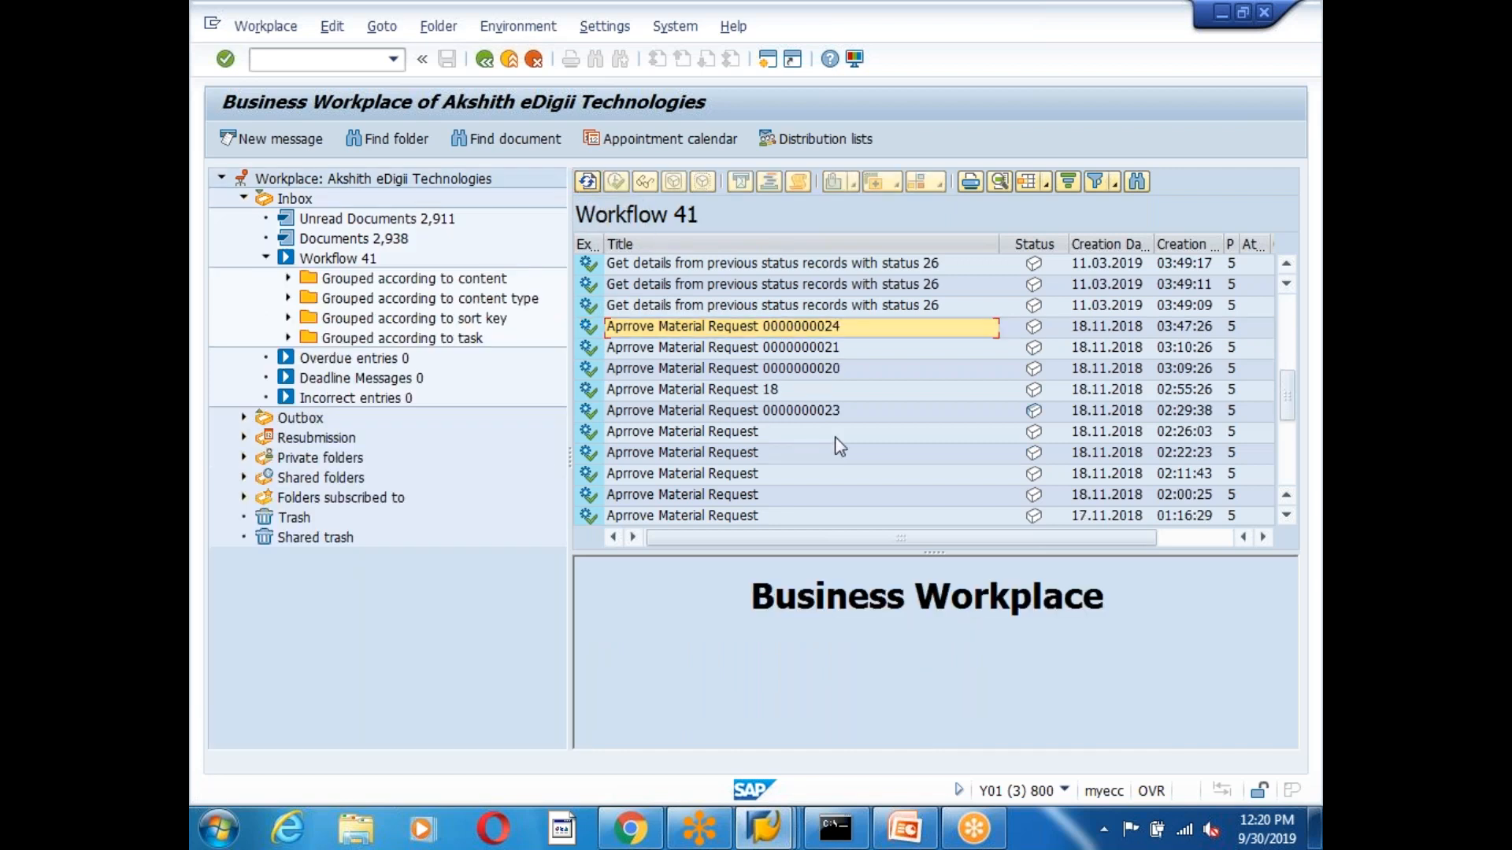
{"action": "scroll", "coordinate": [835, 436], "scroll_direction": "up", "scroll_amount": 3}
{"action": "scroll", "coordinate": [834, 436], "scroll_direction": "down", "scroll_amount": 3}
{"action": "left_click", "coordinate": [792, 367]}
{"action": "left_click", "coordinate": [790, 351]}
{"action": "left_click", "coordinate": [787, 329]}
{"action": "left_click", "coordinate": [779, 350]}
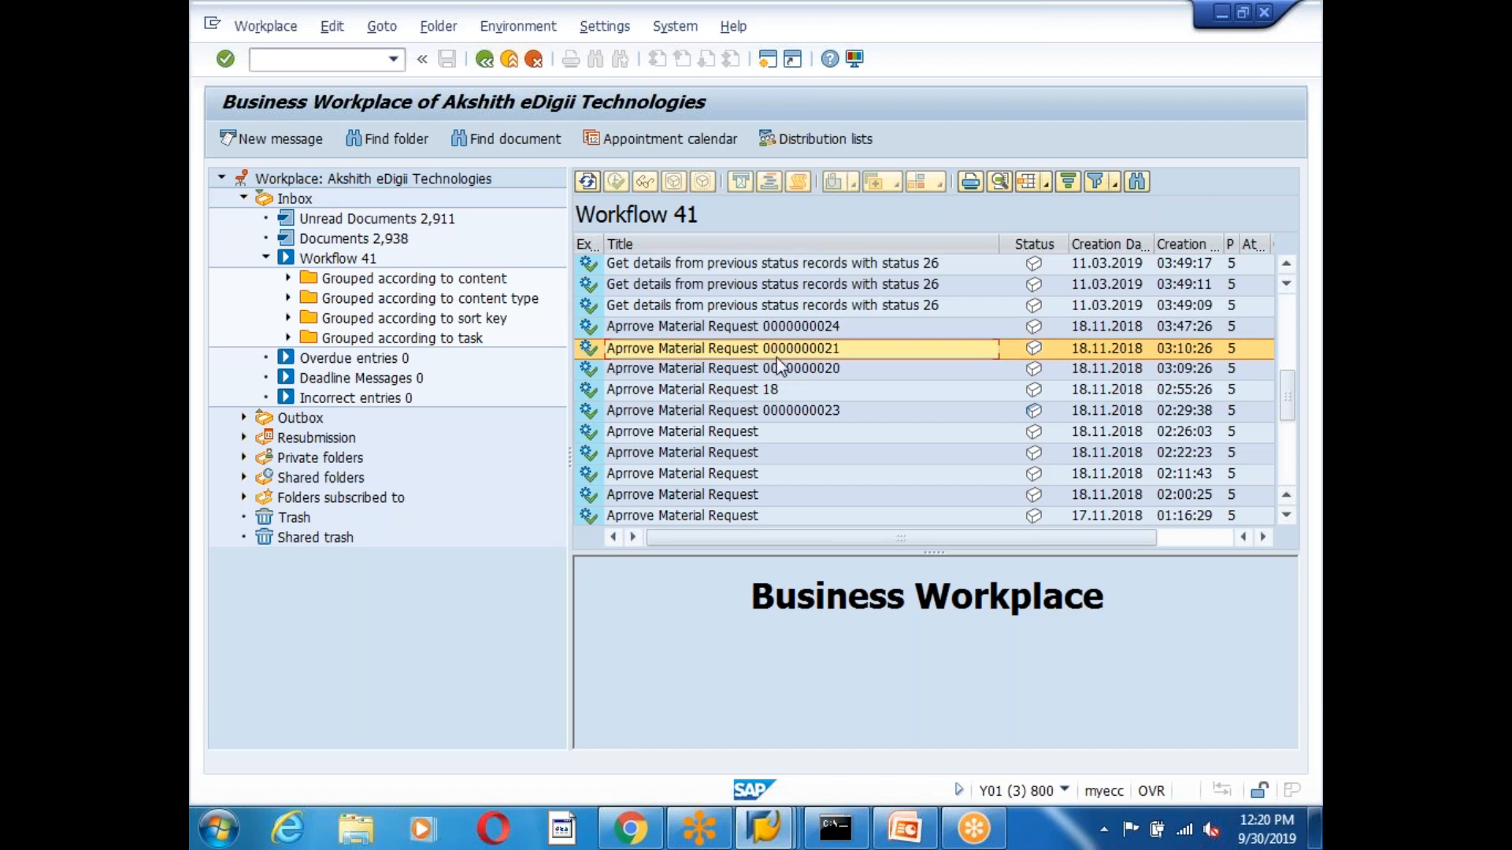
{"action": "scroll", "coordinate": [786, 442], "scroll_direction": "up", "scroll_amount": 2}
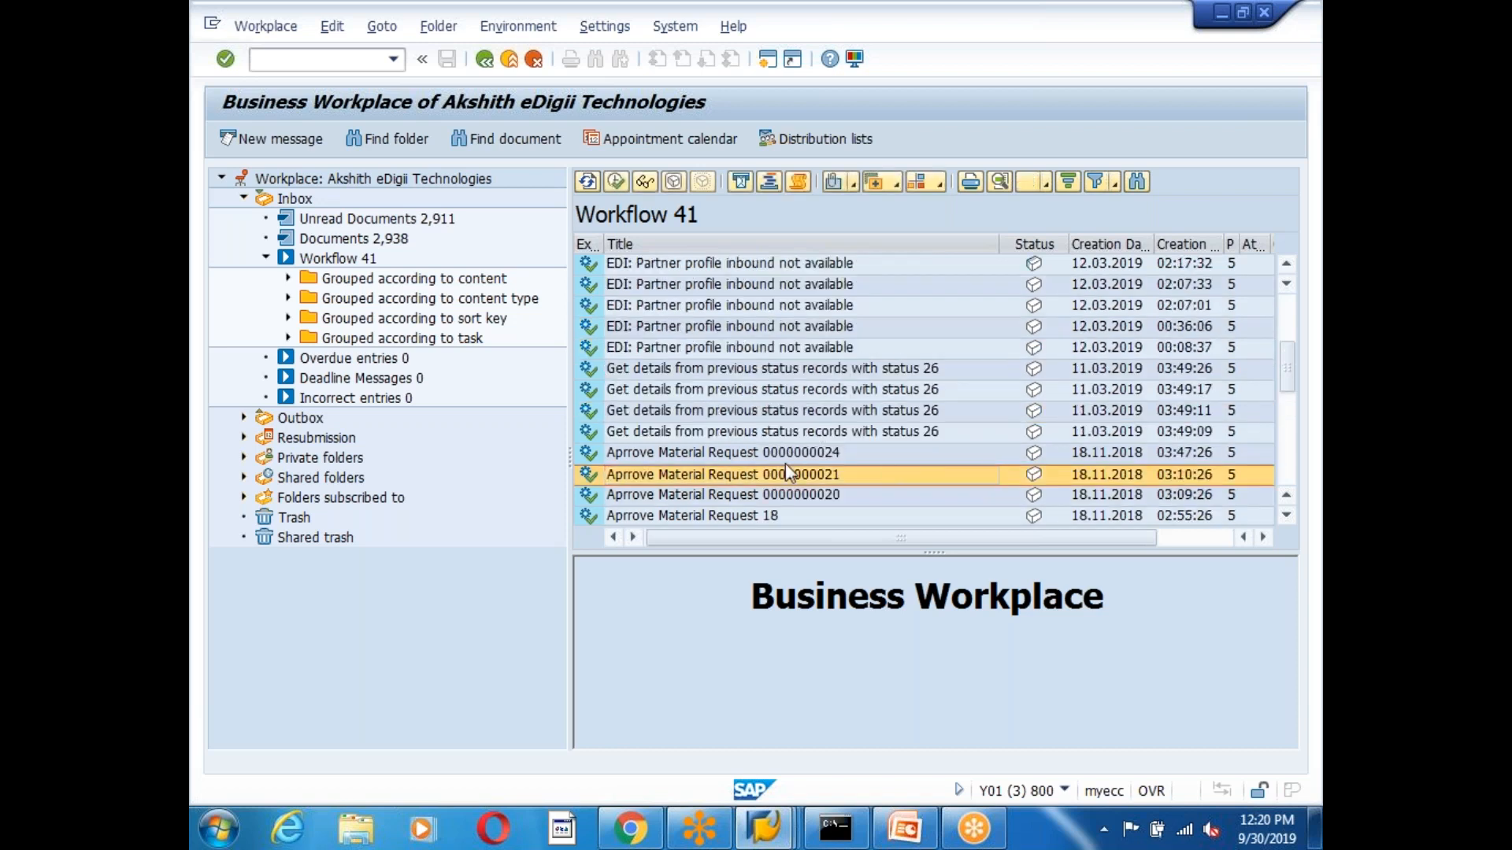
{"action": "left_click", "coordinate": [804, 475]}
{"action": "left_click", "coordinate": [785, 501]}
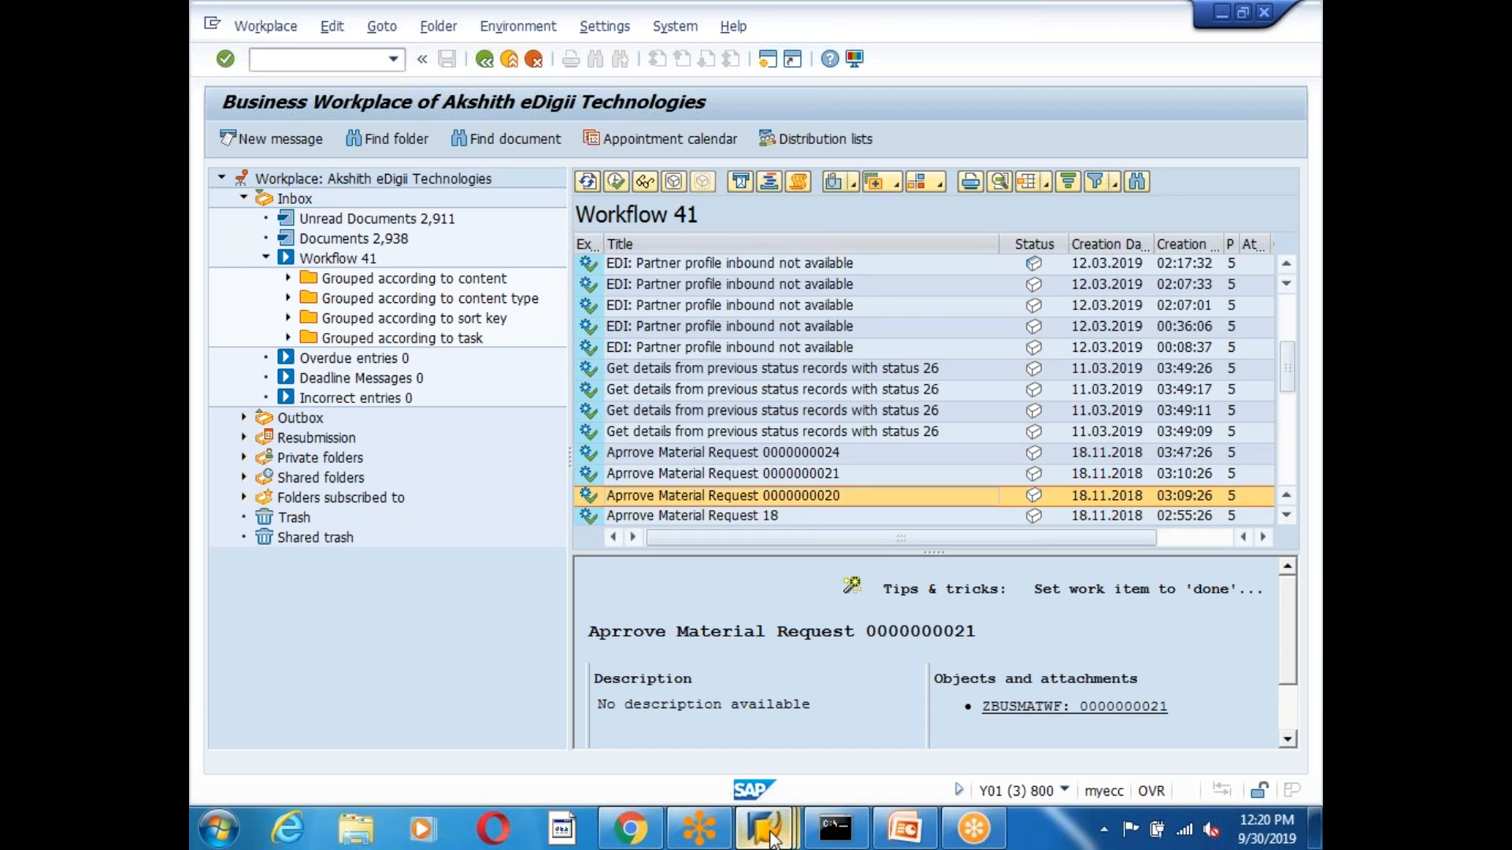
Leave the ZBUSMATWF object type and run the SWI1 work item selection report.
{"action": "mouse_move", "coordinate": [771, 839]}
{"action": "left_click", "coordinate": [636, 718]}
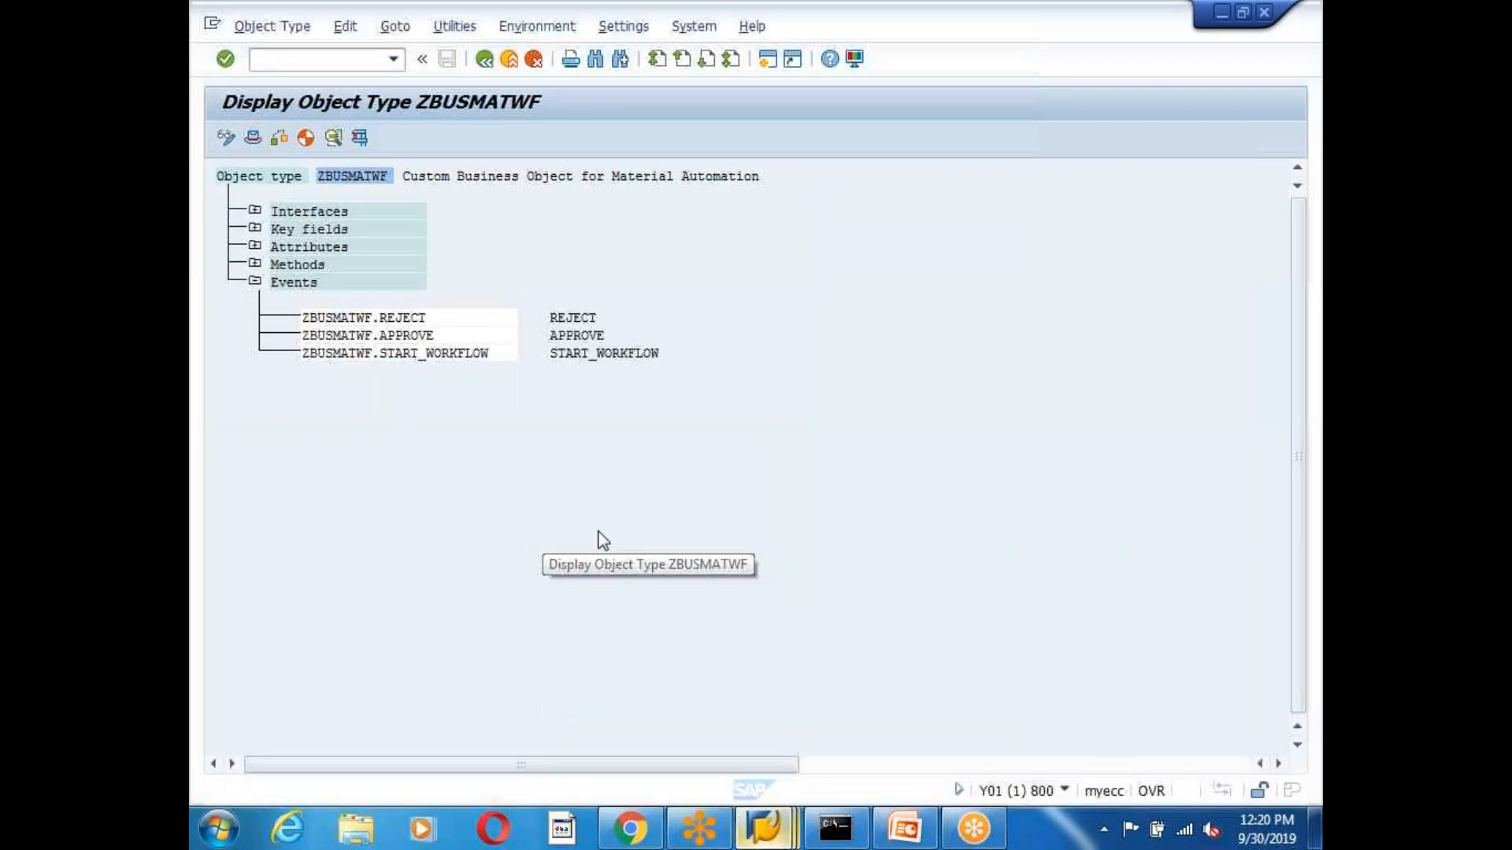
{"action": "left_click", "coordinate": [485, 62]}
{"action": "type", "text": "swi1"}
{"action": "key", "text": "Return"}
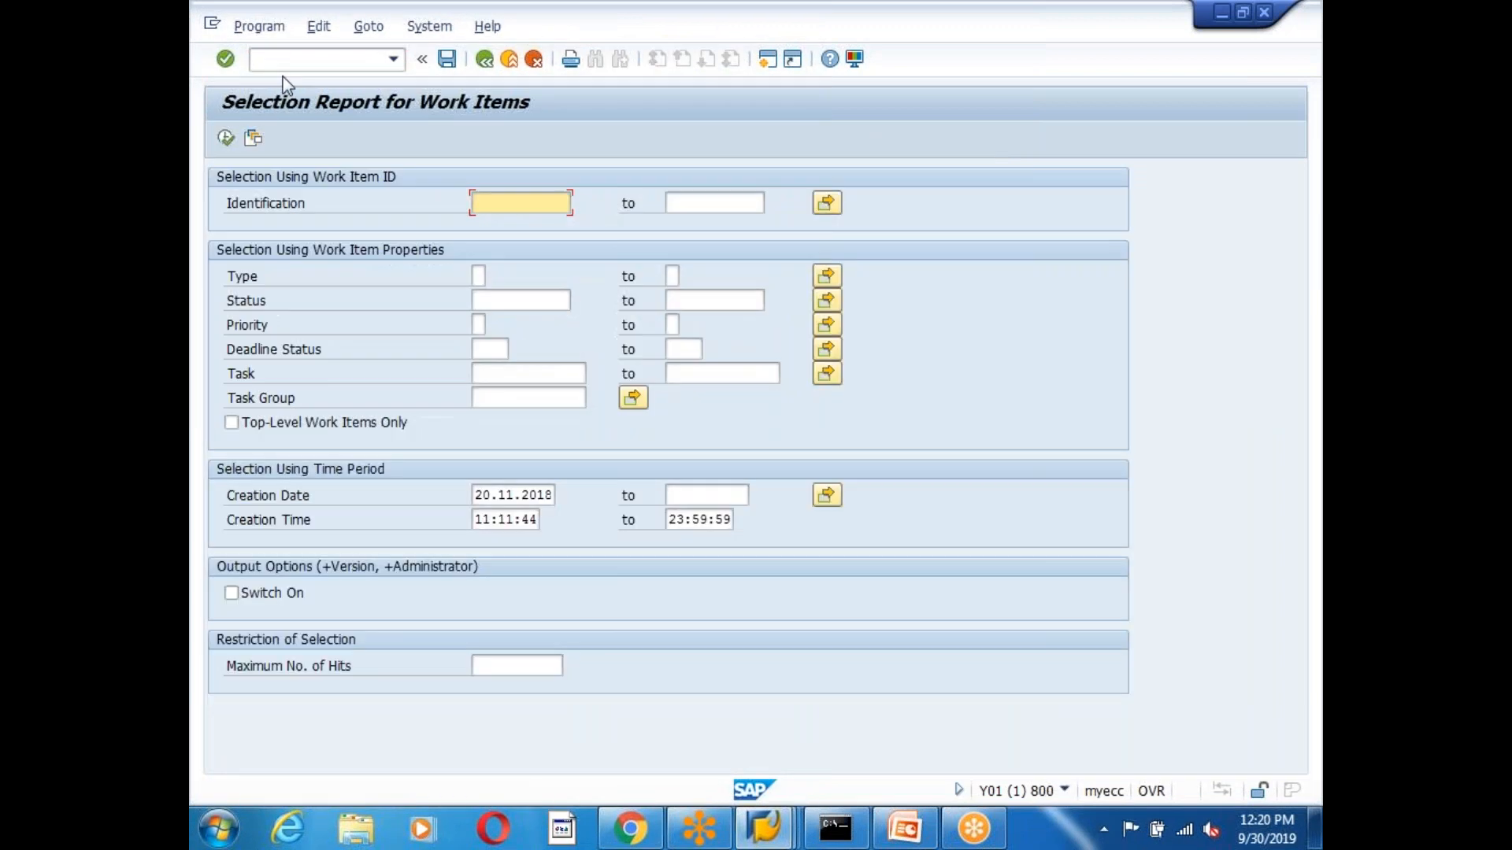
Clear the creation date and time filters and list the work items for task WS90100392.
{"action": "left_click", "coordinate": [494, 493]}
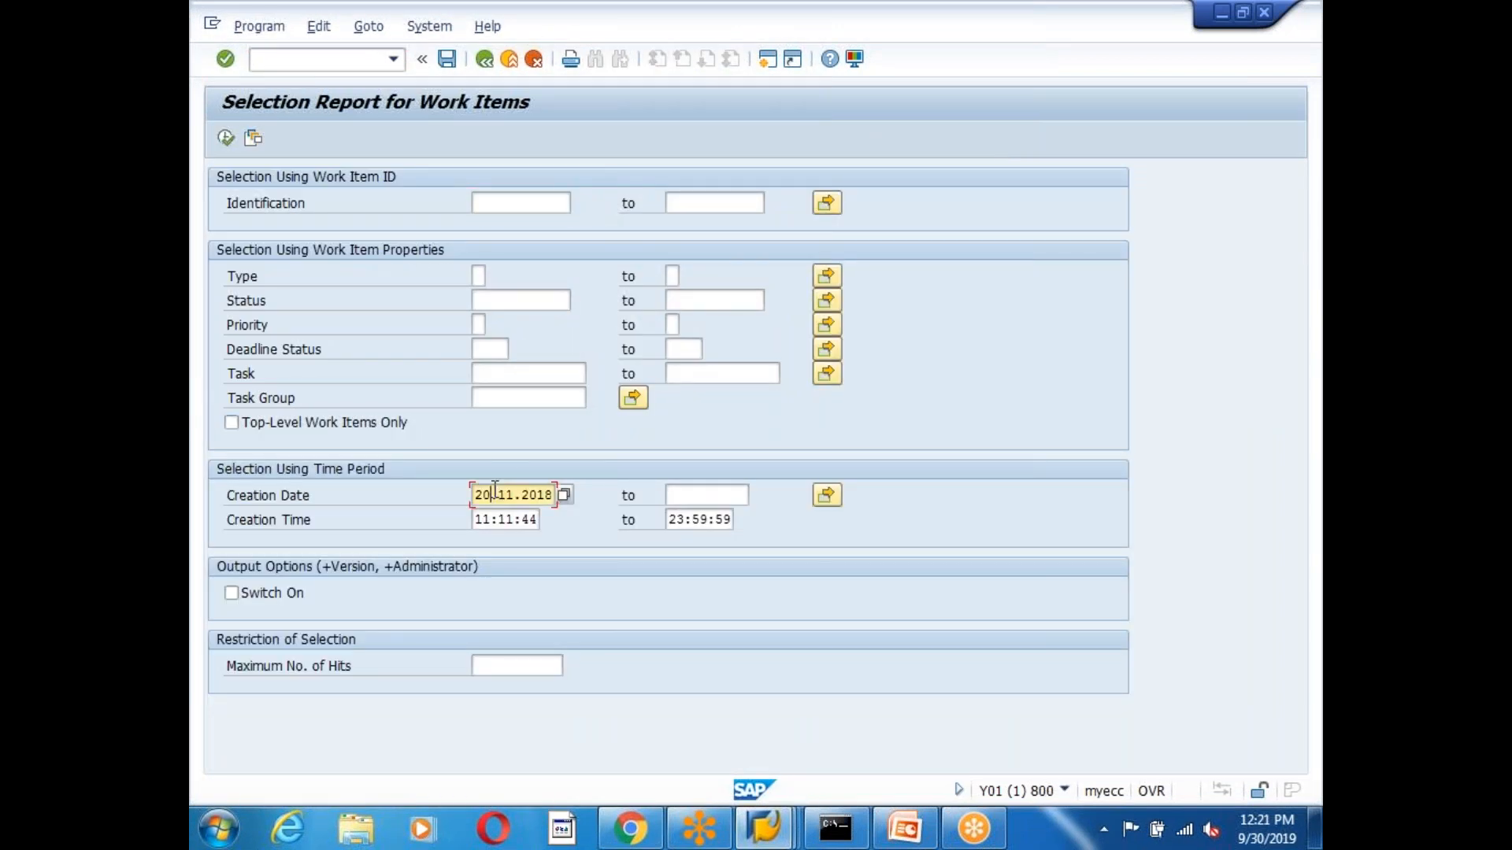
{"action": "key", "text": "ctrl+a"}
{"action": "key", "text": "Delete"}
{"action": "key", "text": "Tab"}
{"action": "key", "text": "Tab"}
{"action": "key", "text": "Tab"}
{"action": "key", "text": "Delete"}
{"action": "key", "text": "Tab"}
{"action": "key", "text": "Delete"}
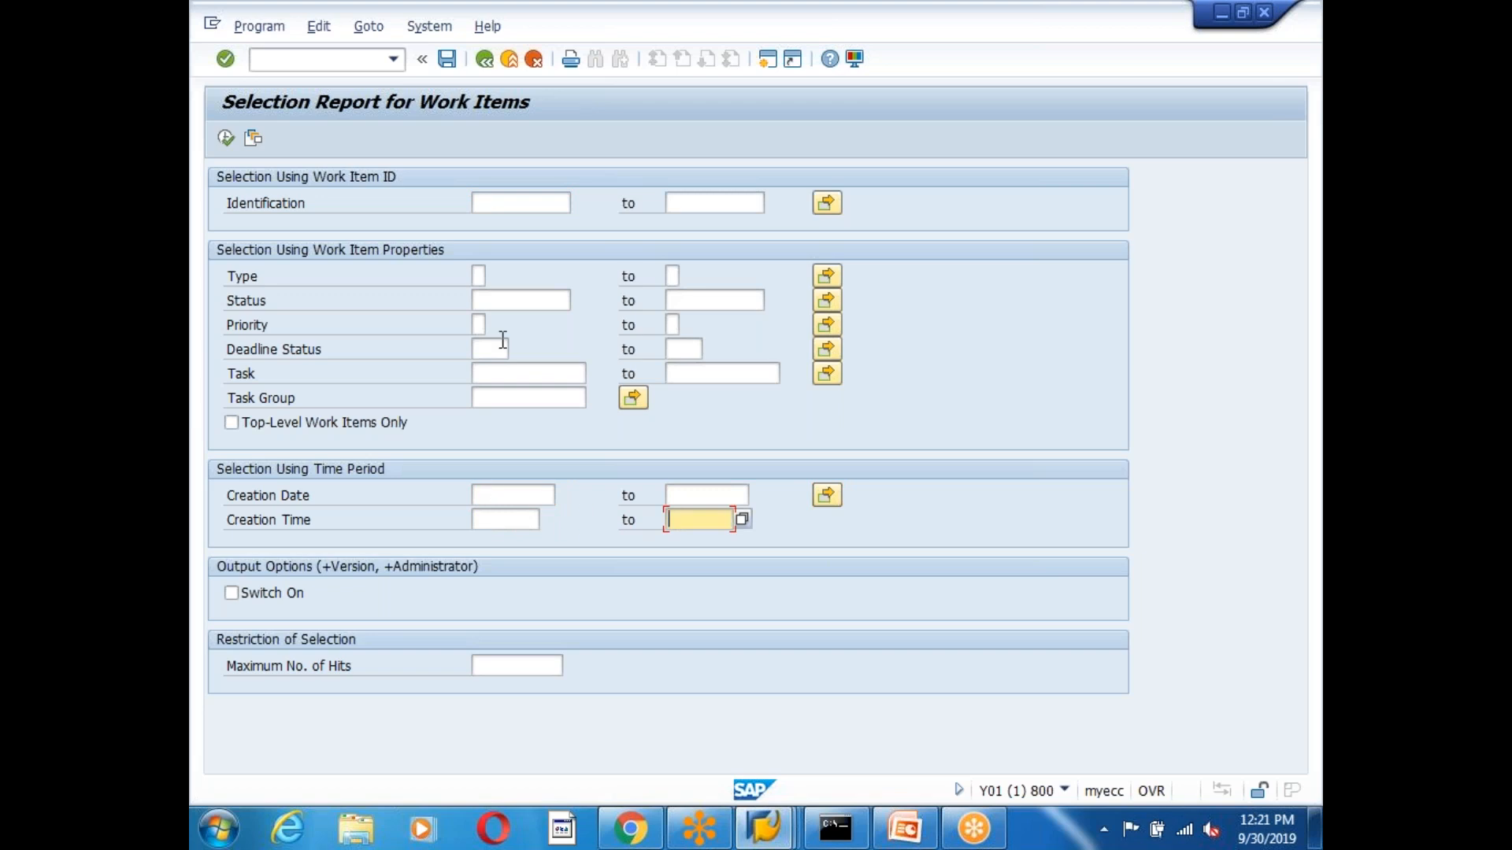
{"action": "left_click", "coordinate": [489, 374]}
{"action": "left_click", "coordinate": [495, 400]}
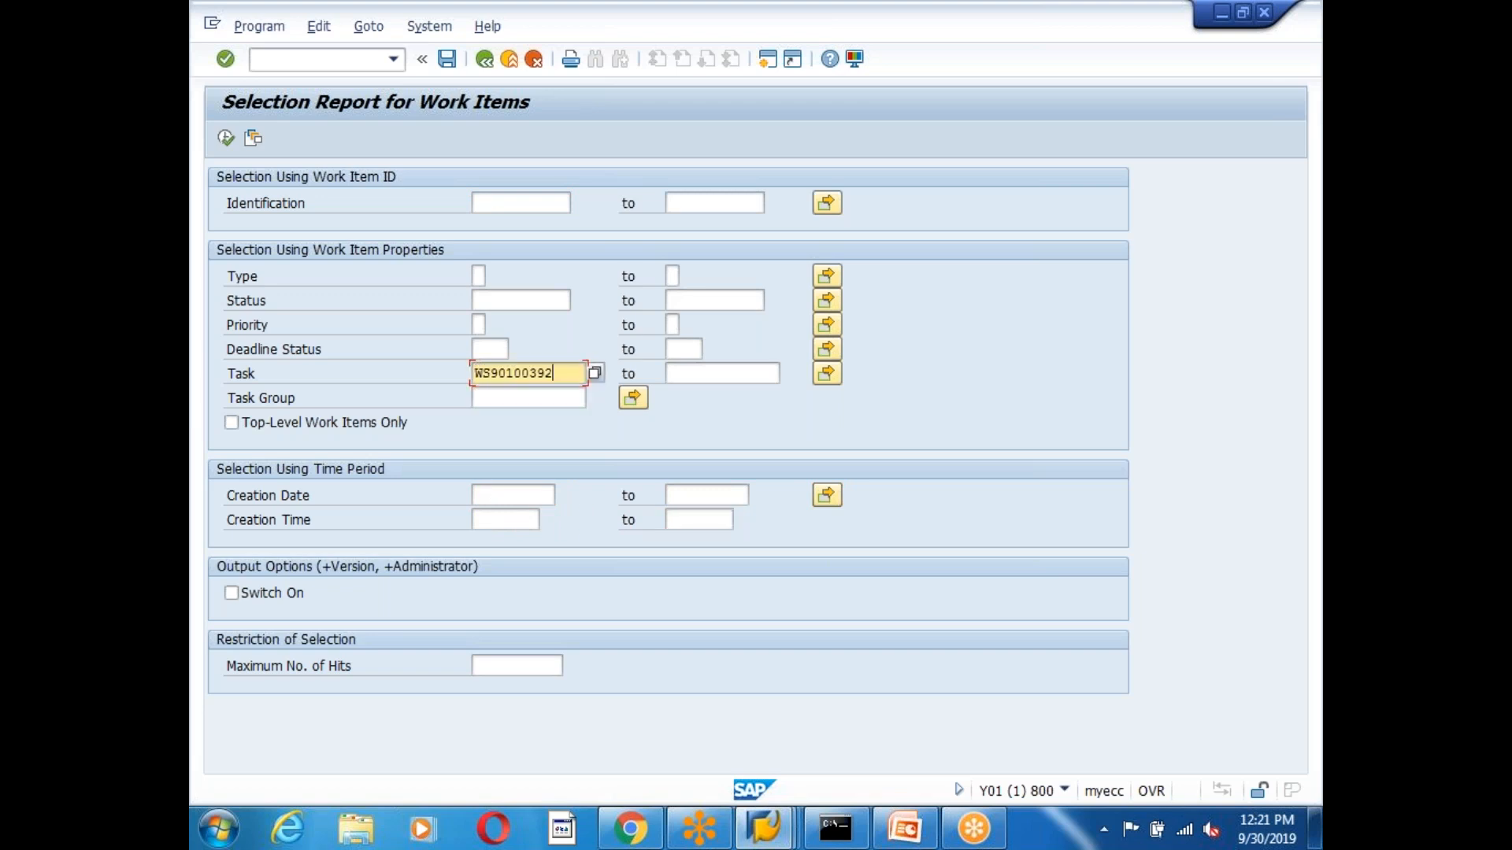
{"action": "left_click", "coordinate": [230, 138]}
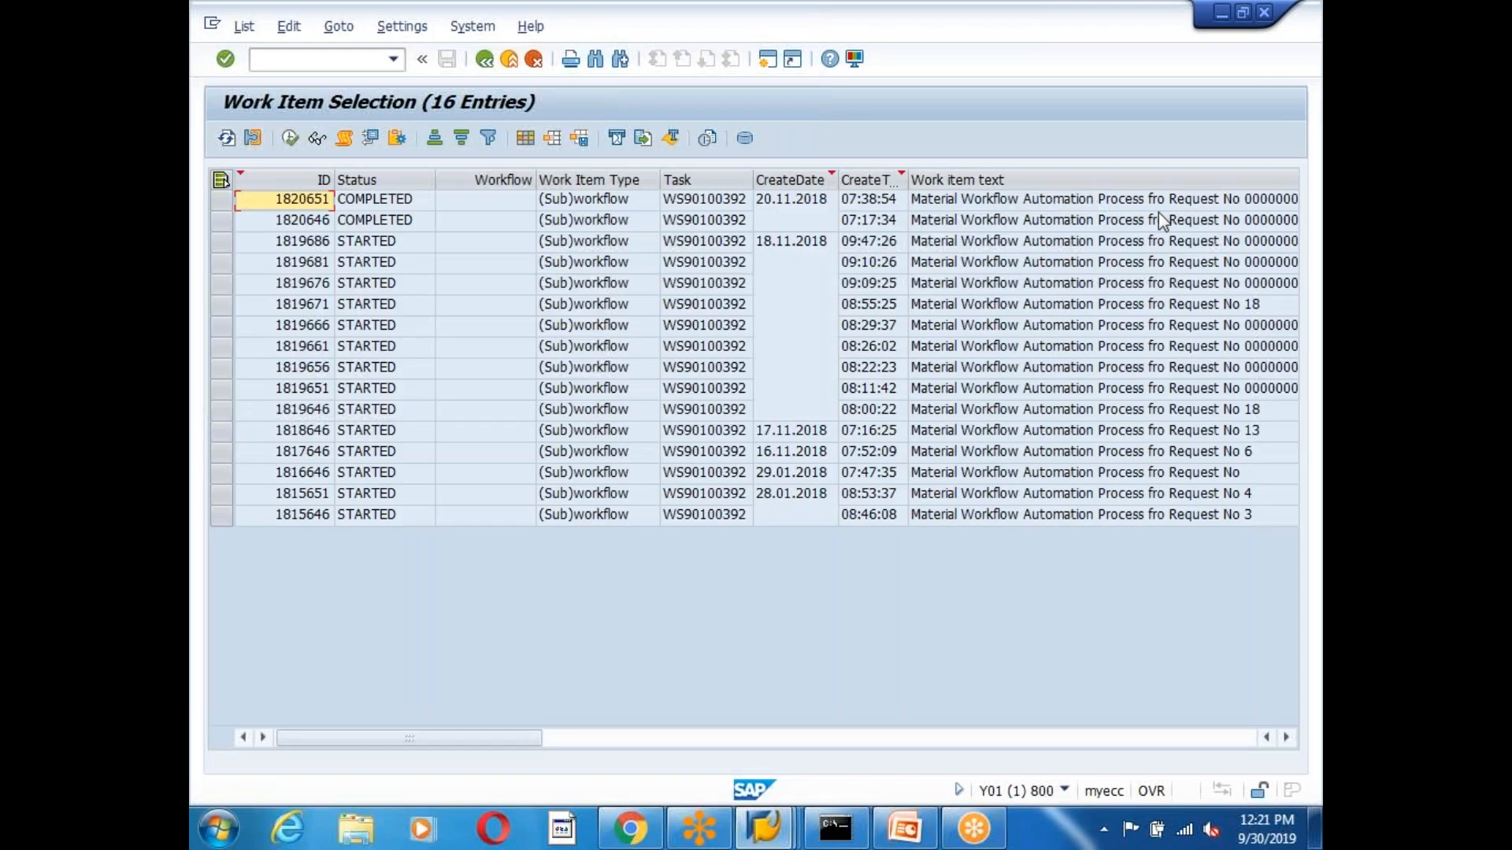
Check the listed entries' text and status, then open the workflow log for instance 1820651.
{"action": "left_click", "coordinate": [1286, 737]}
{"action": "left_click", "coordinate": [1286, 737]}
{"action": "left_click", "coordinate": [323, 738]}
{"action": "left_click", "coordinate": [355, 203]}
{"action": "left_click", "coordinate": [358, 222]}
{"action": "double_click", "coordinate": [304, 200]}
Expand the log steps 1820651 through 1820657, including Aprrove Material Request and the approval mail.
{"action": "left_click", "coordinate": [224, 352]}
{"action": "left_click", "coordinate": [668, 248]}
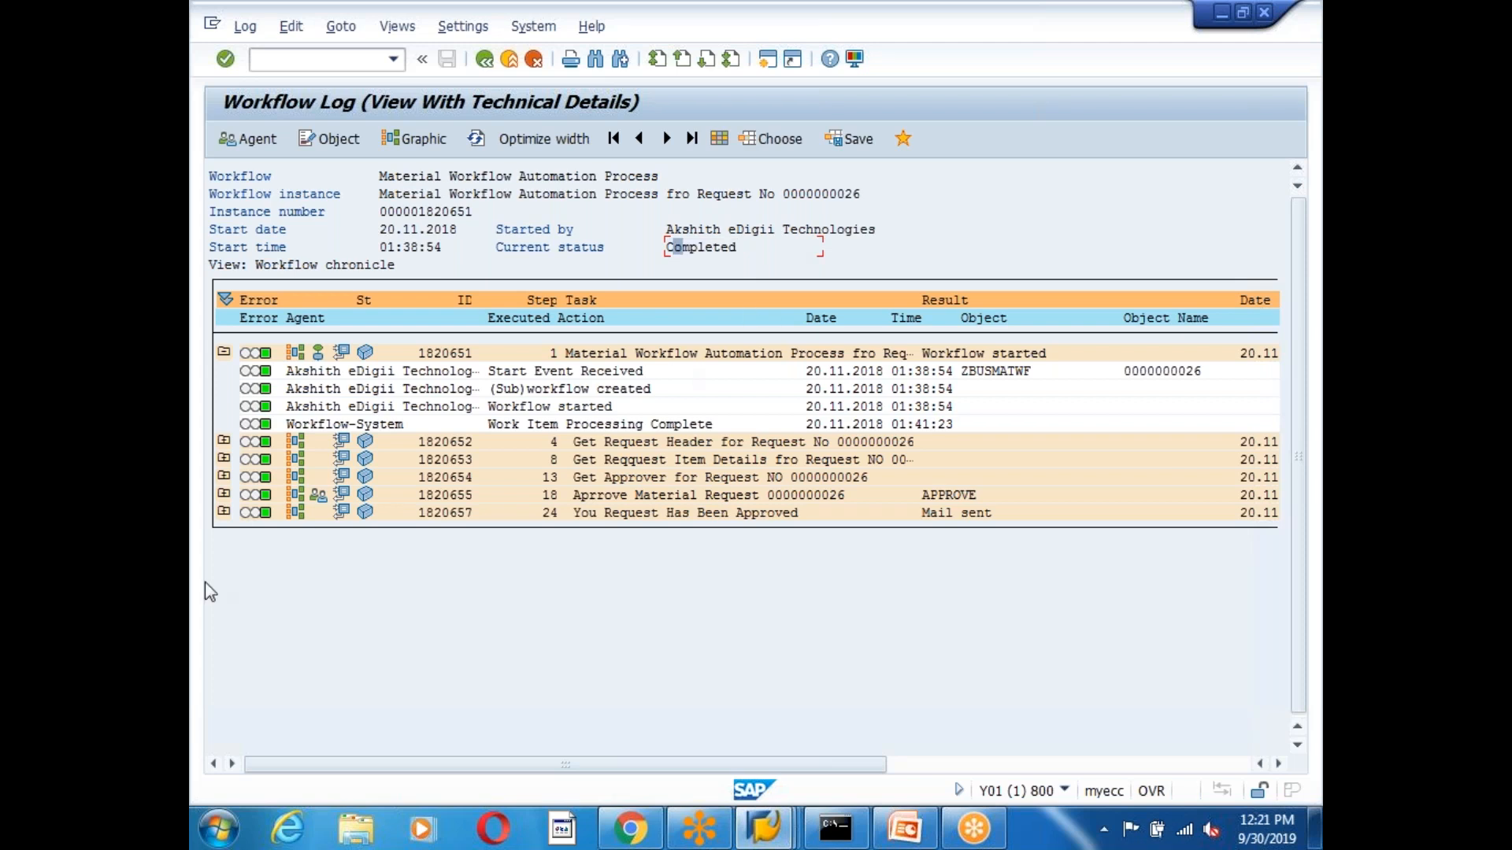
{"action": "left_click", "coordinate": [223, 441]}
{"action": "left_click", "coordinate": [224, 547]}
{"action": "left_click", "coordinate": [224, 636]}
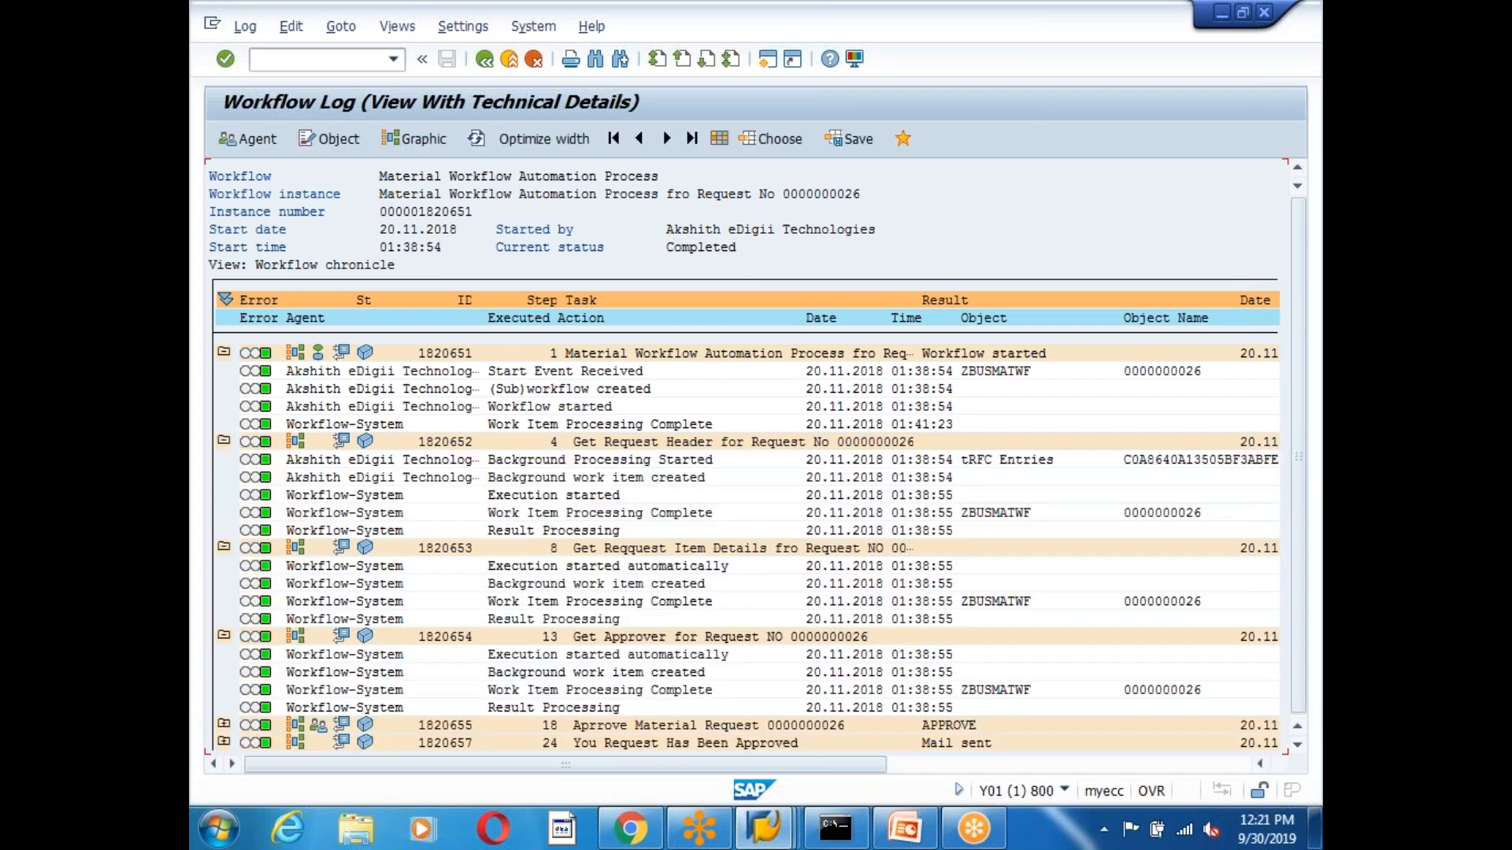
{"action": "scroll", "coordinate": [363, 693], "scroll_direction": "down", "scroll_amount": 1}
{"action": "left_click", "coordinate": [224, 707]}
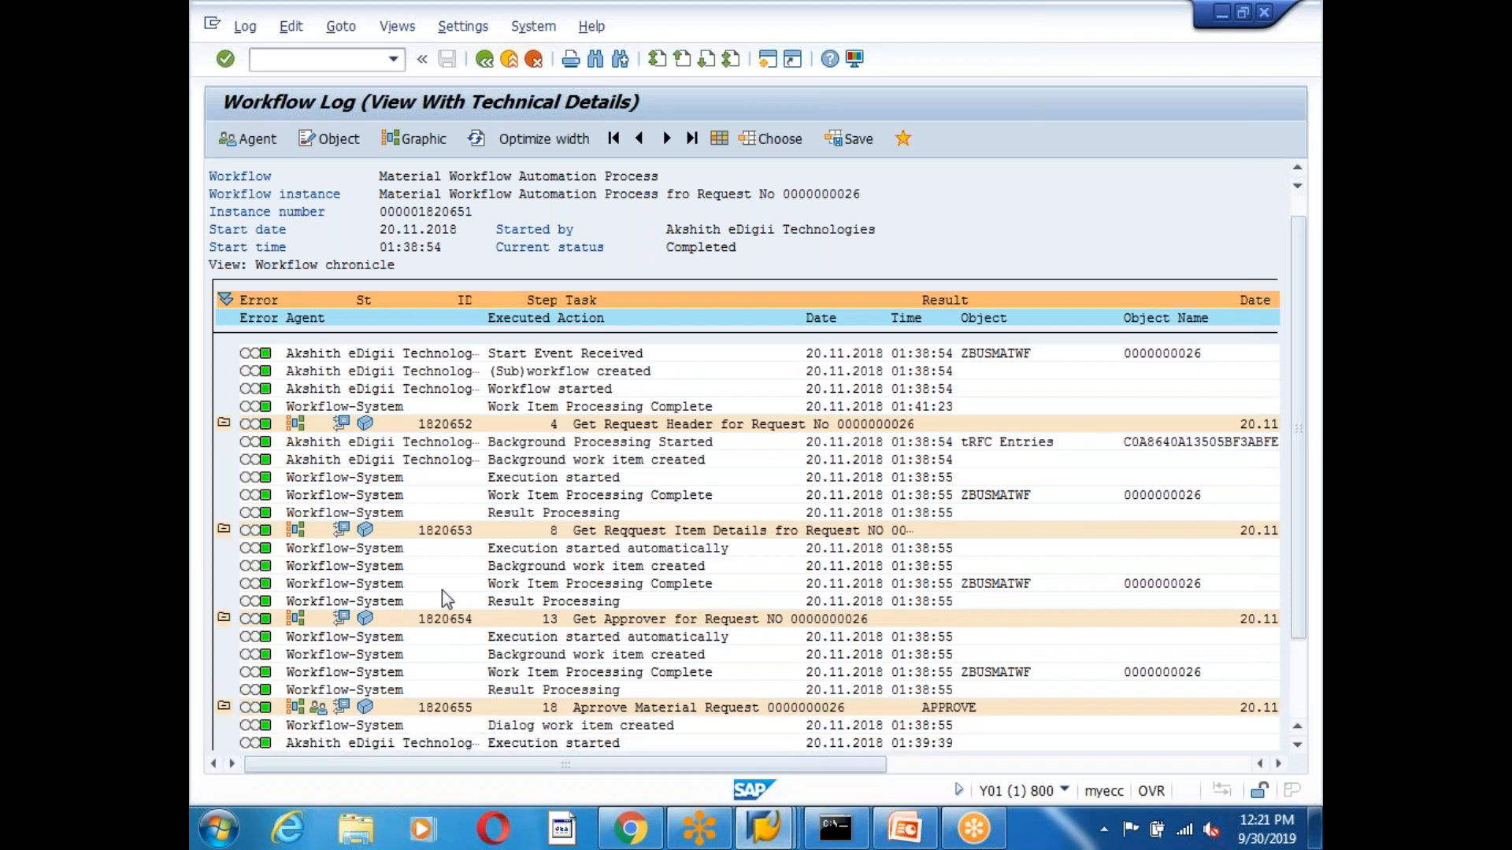
{"action": "scroll", "coordinate": [442, 589], "scroll_direction": "down", "scroll_amount": 5}
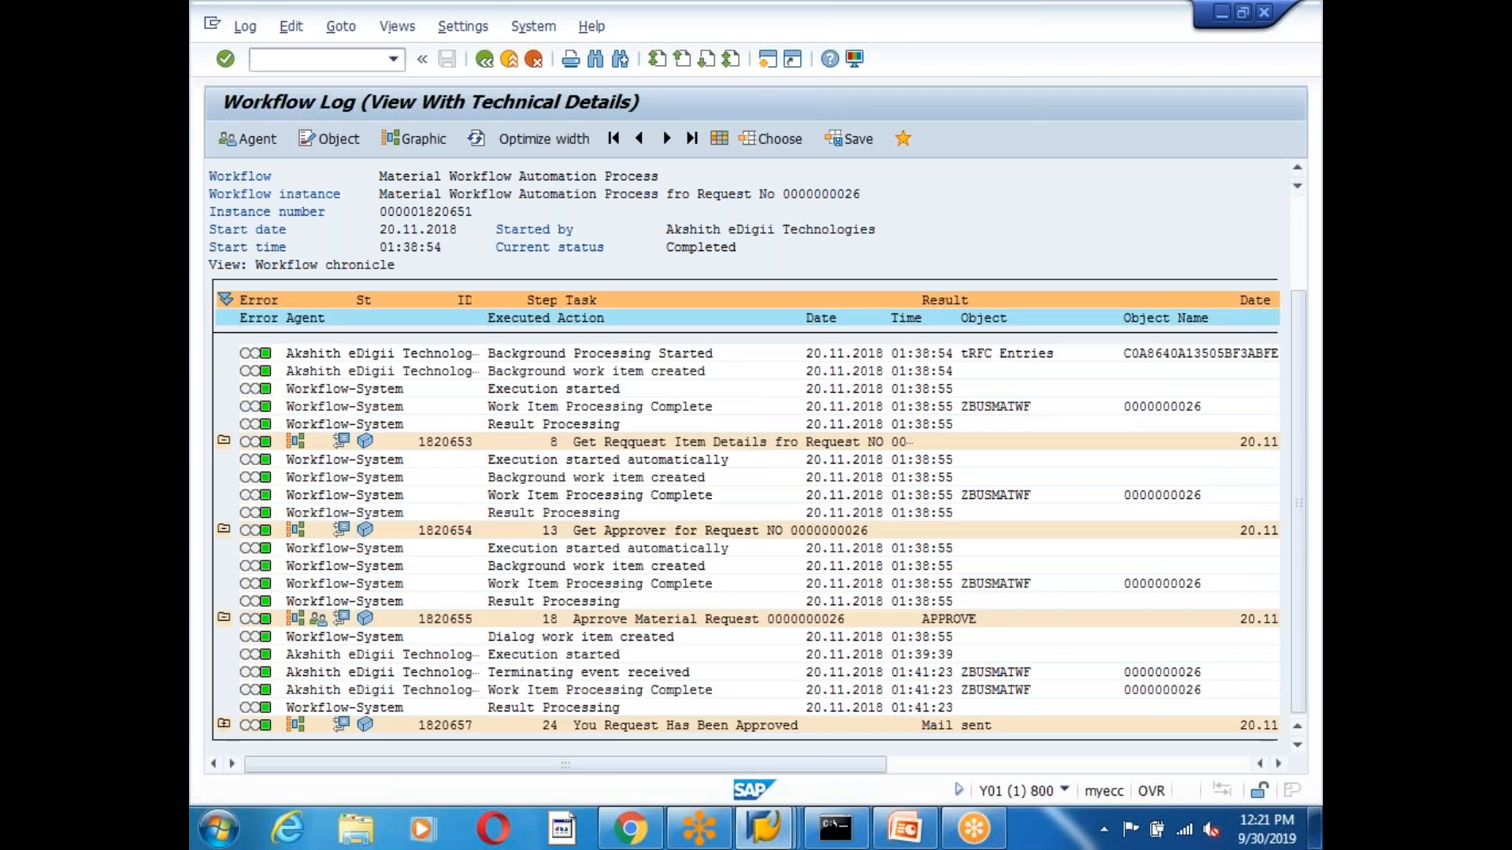
{"action": "left_click", "coordinate": [223, 724]}
{"action": "scroll", "coordinate": [638, 578], "scroll_direction": "down", "scroll_amount": 3}
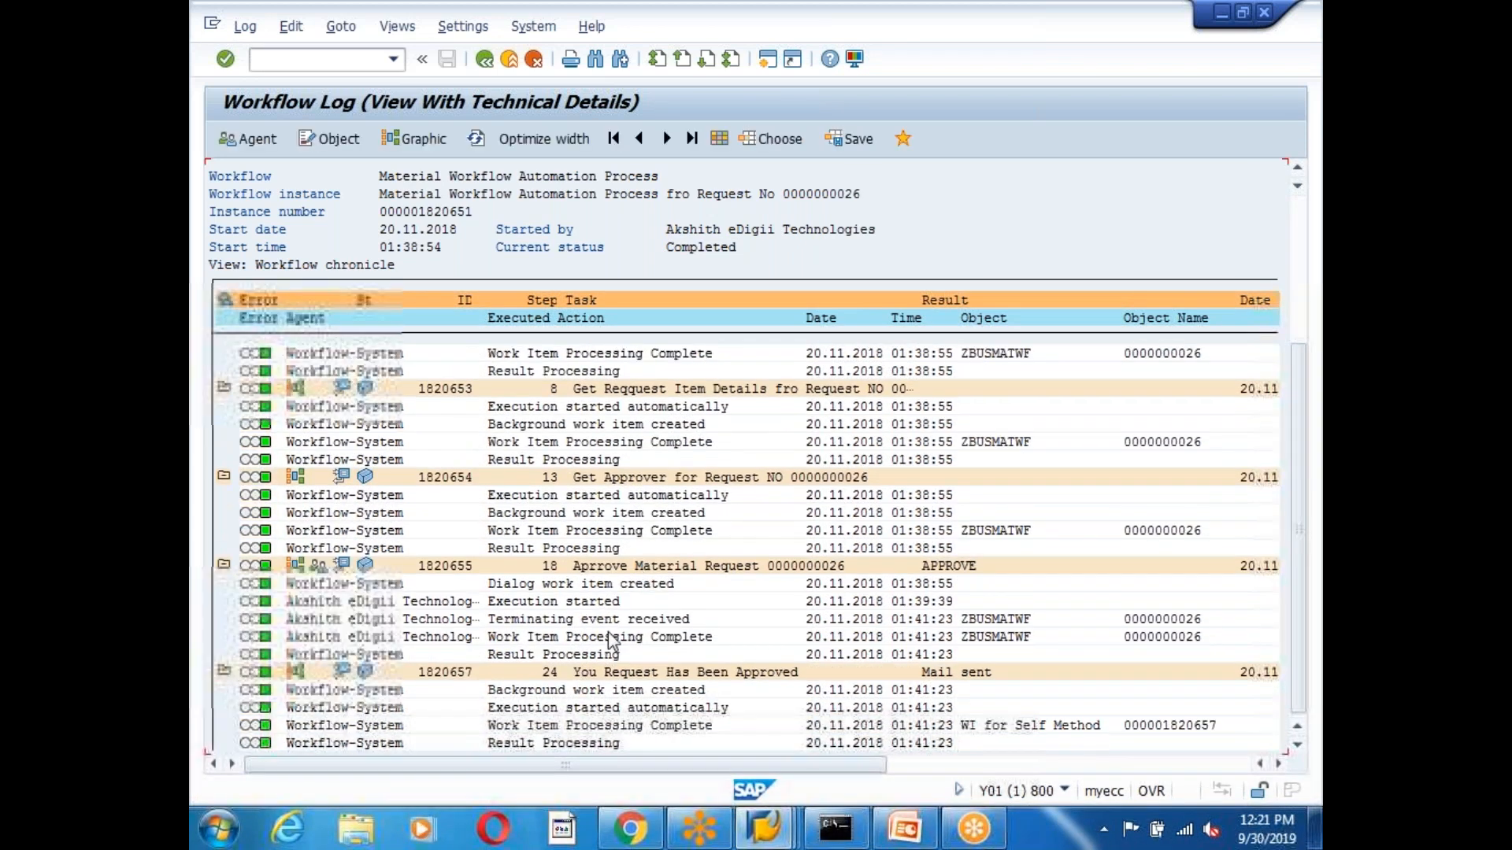
{"action": "scroll", "coordinate": [610, 629], "scroll_direction": "down", "scroll_amount": 1}
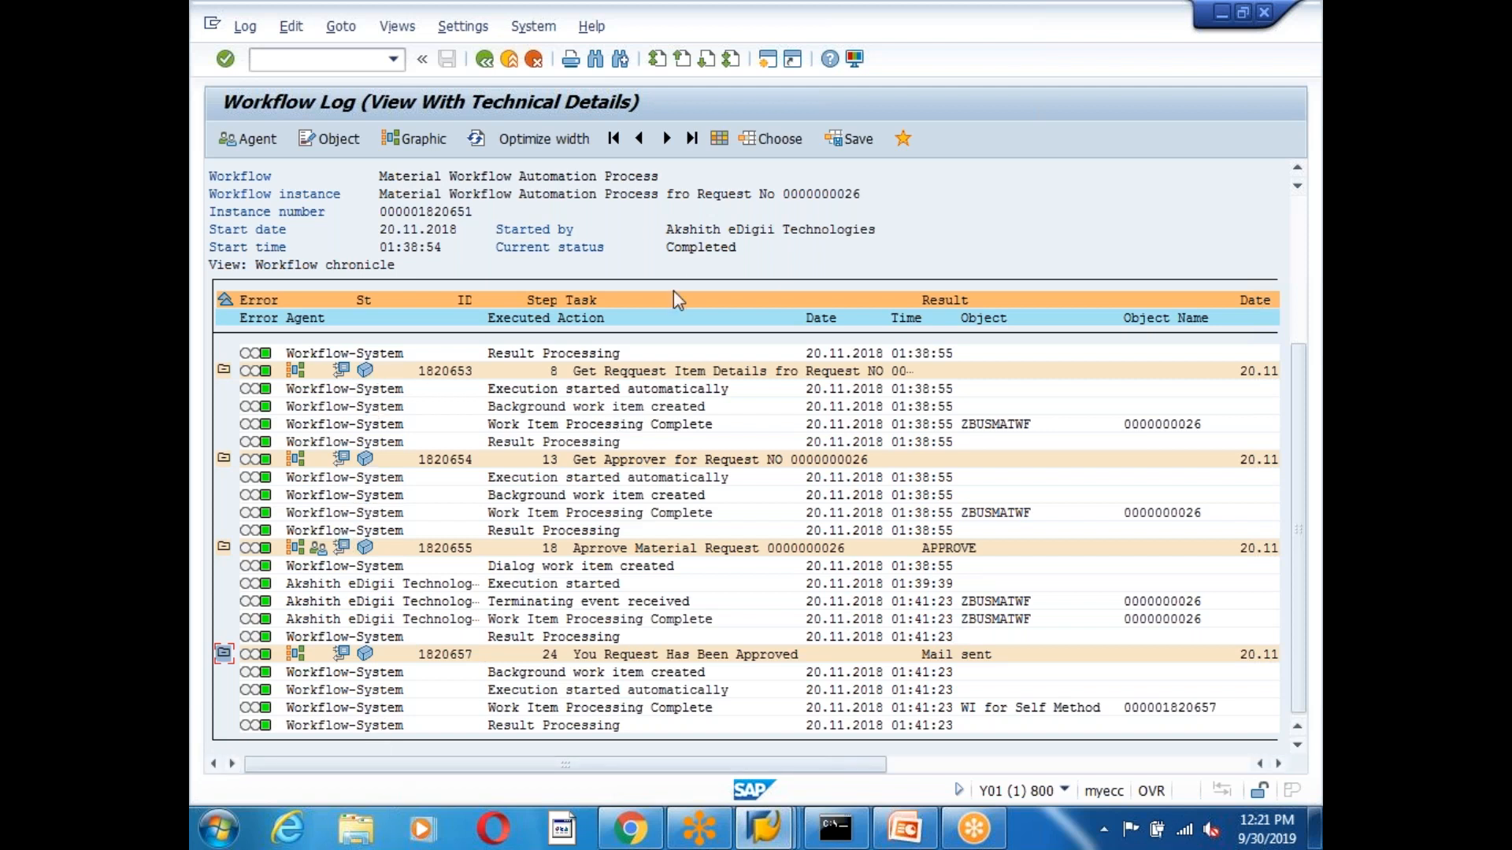
Highlight the instance's Completed status, then switch to the graphical log view.
{"action": "double_click", "coordinate": [669, 249]}
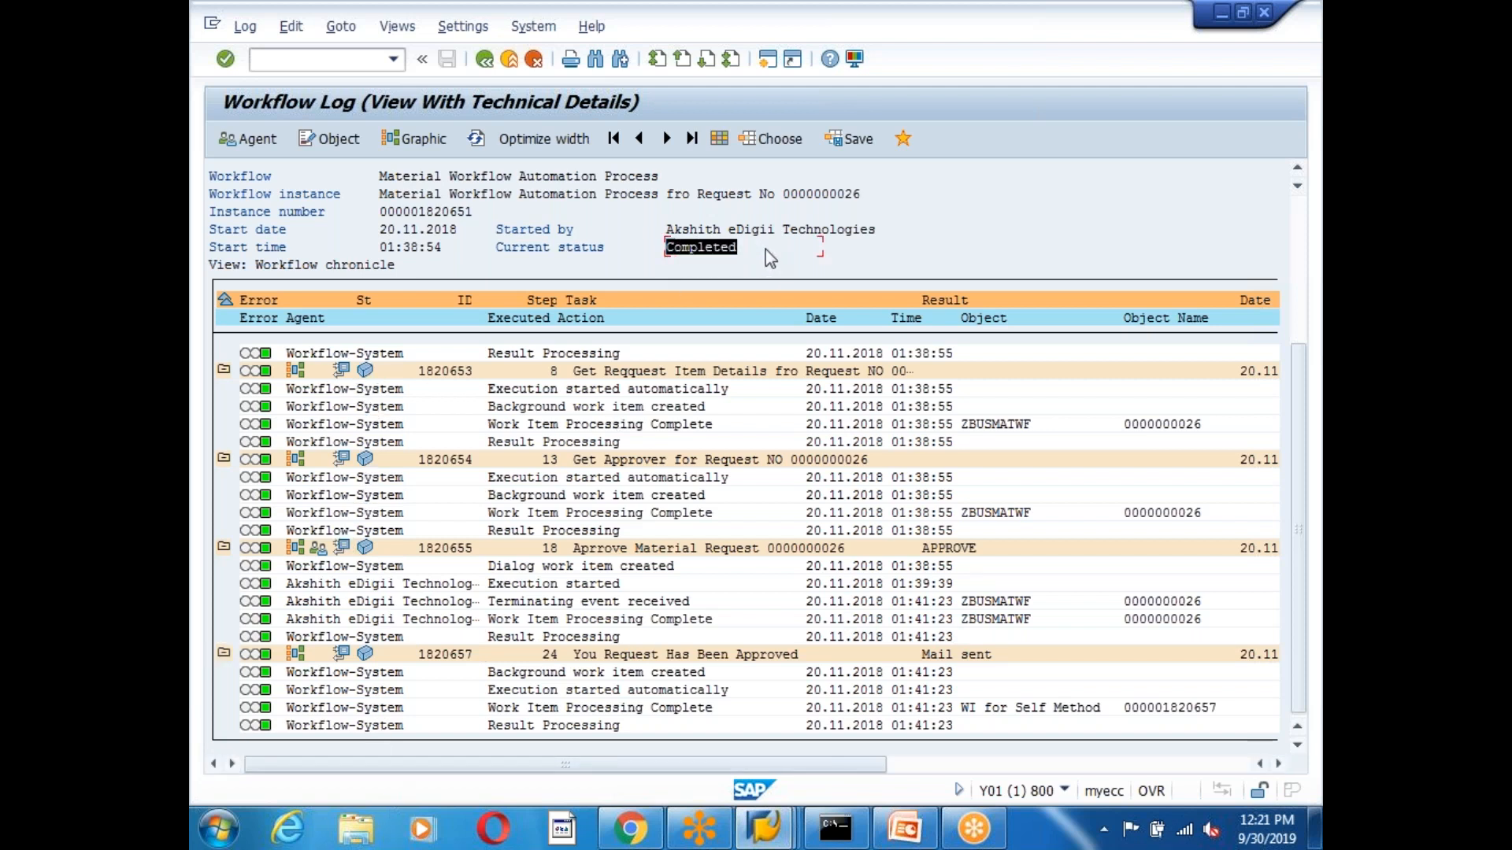
{"action": "left_click", "coordinate": [765, 249]}
{"action": "left_click", "coordinate": [415, 140]}
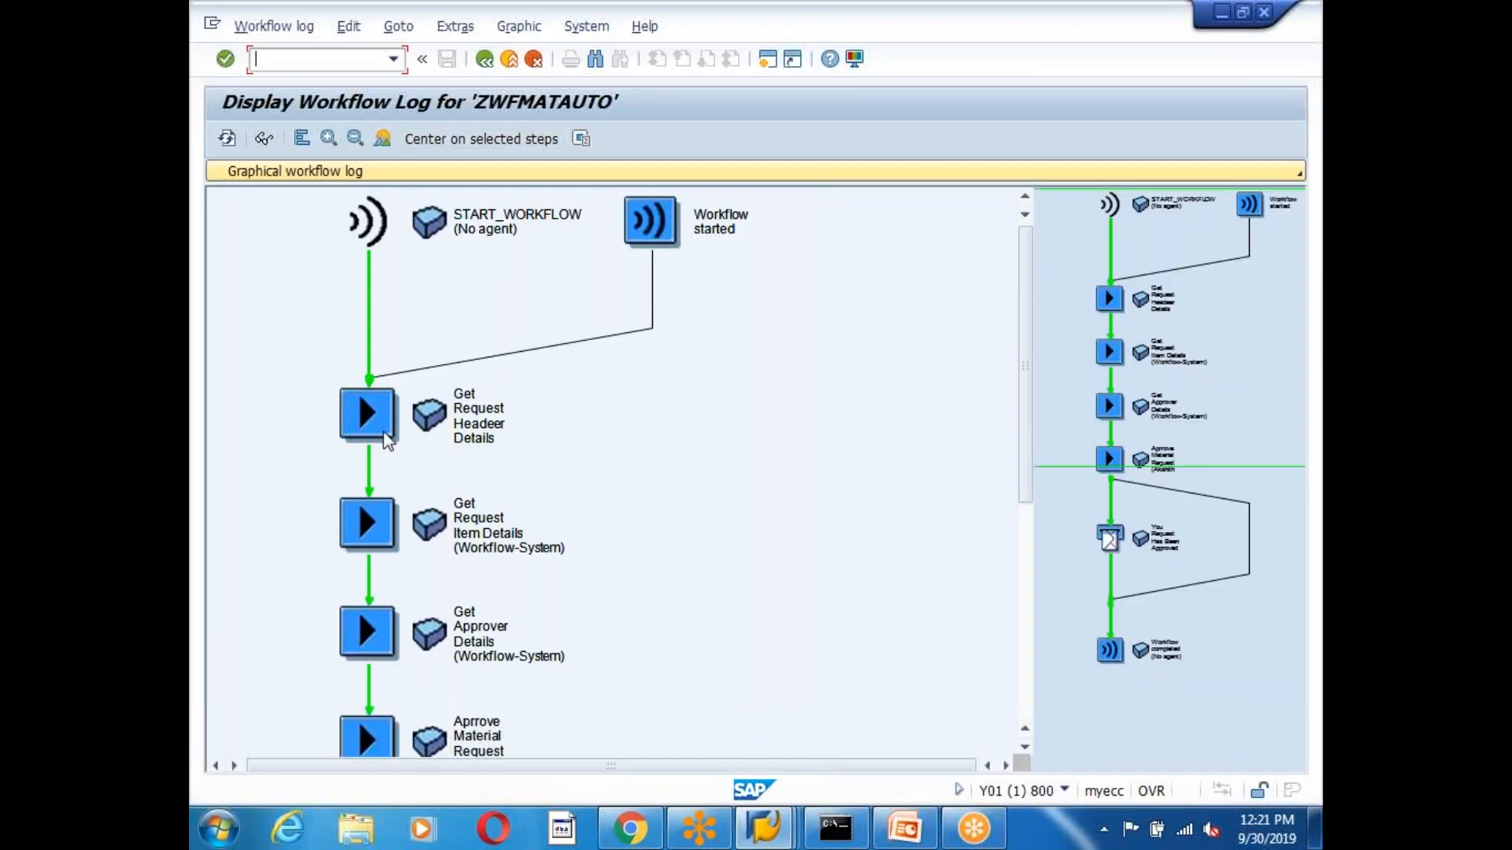
Walk the graphical log from Get Request Headeer Details to the approval mail, then open a new session.
{"action": "left_click", "coordinate": [441, 418]}
{"action": "left_click", "coordinate": [366, 526]}
{"action": "scroll", "coordinate": [383, 360], "scroll_direction": "down", "scroll_amount": 4}
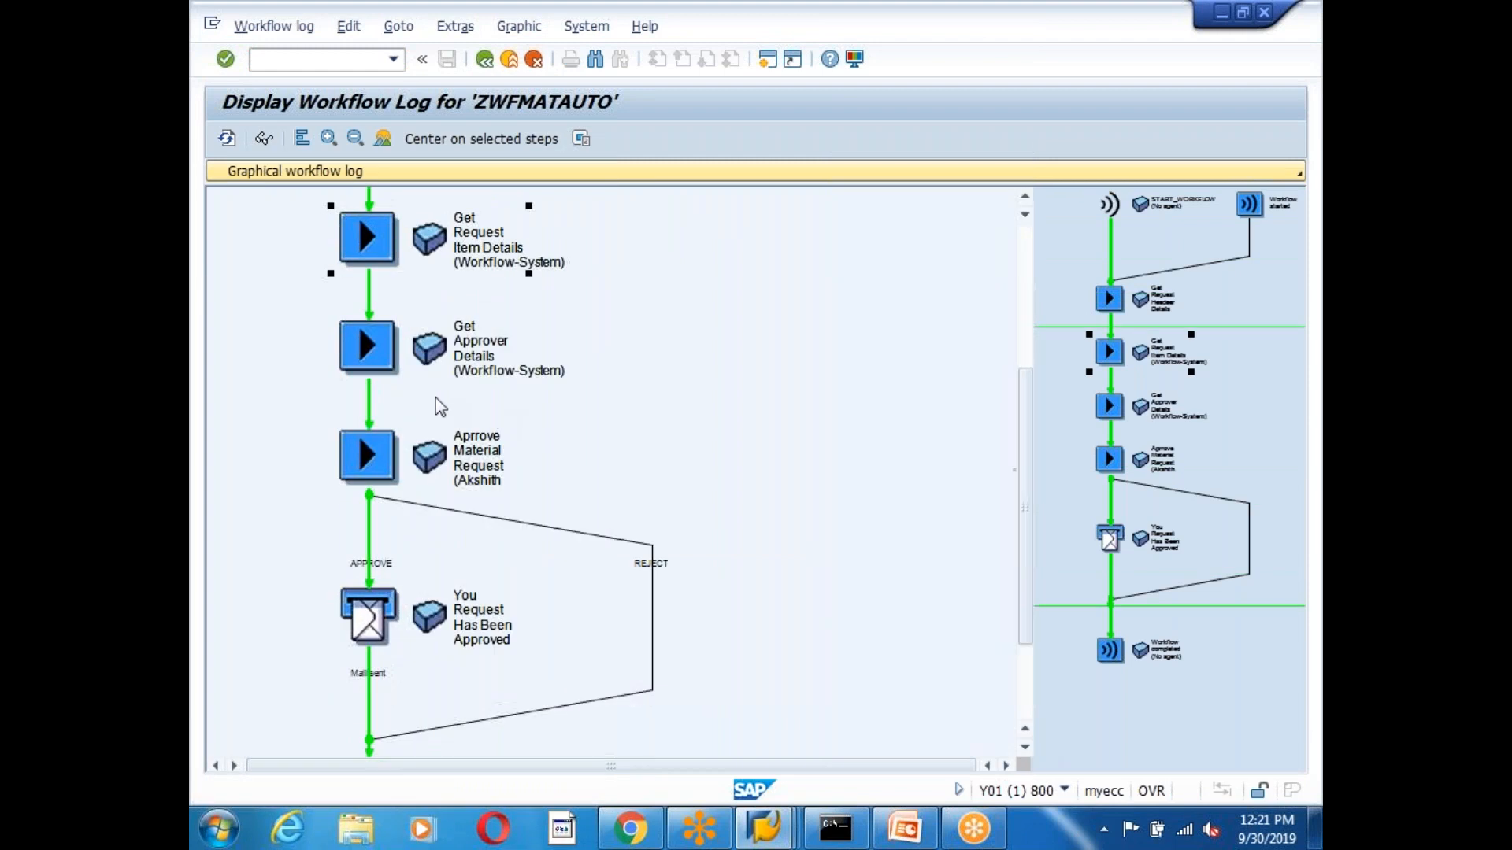
{"action": "left_click", "coordinate": [381, 354]}
{"action": "left_click", "coordinate": [389, 469]}
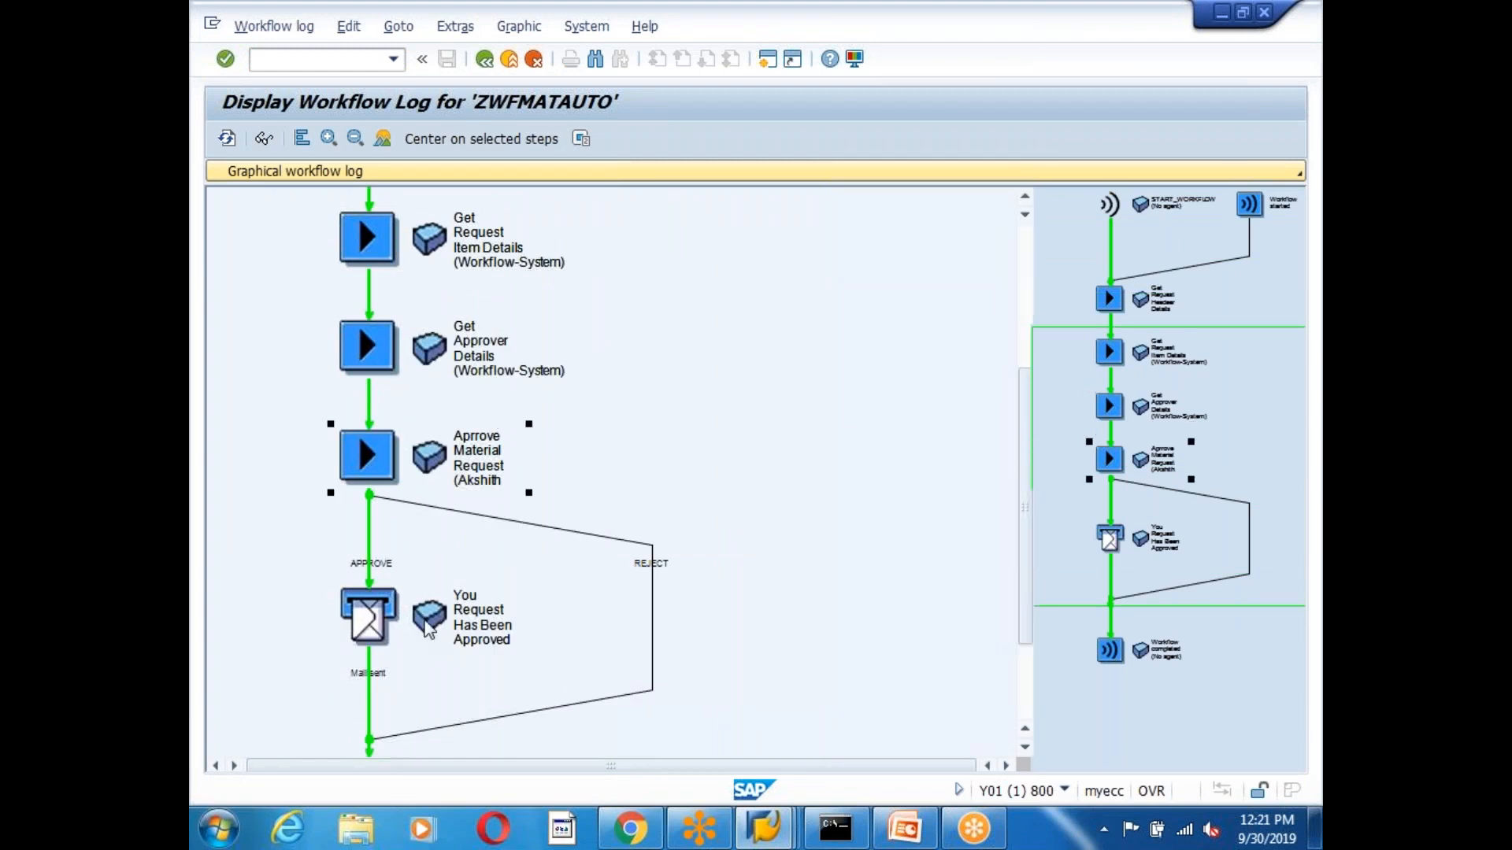
{"action": "left_click", "coordinate": [367, 618]}
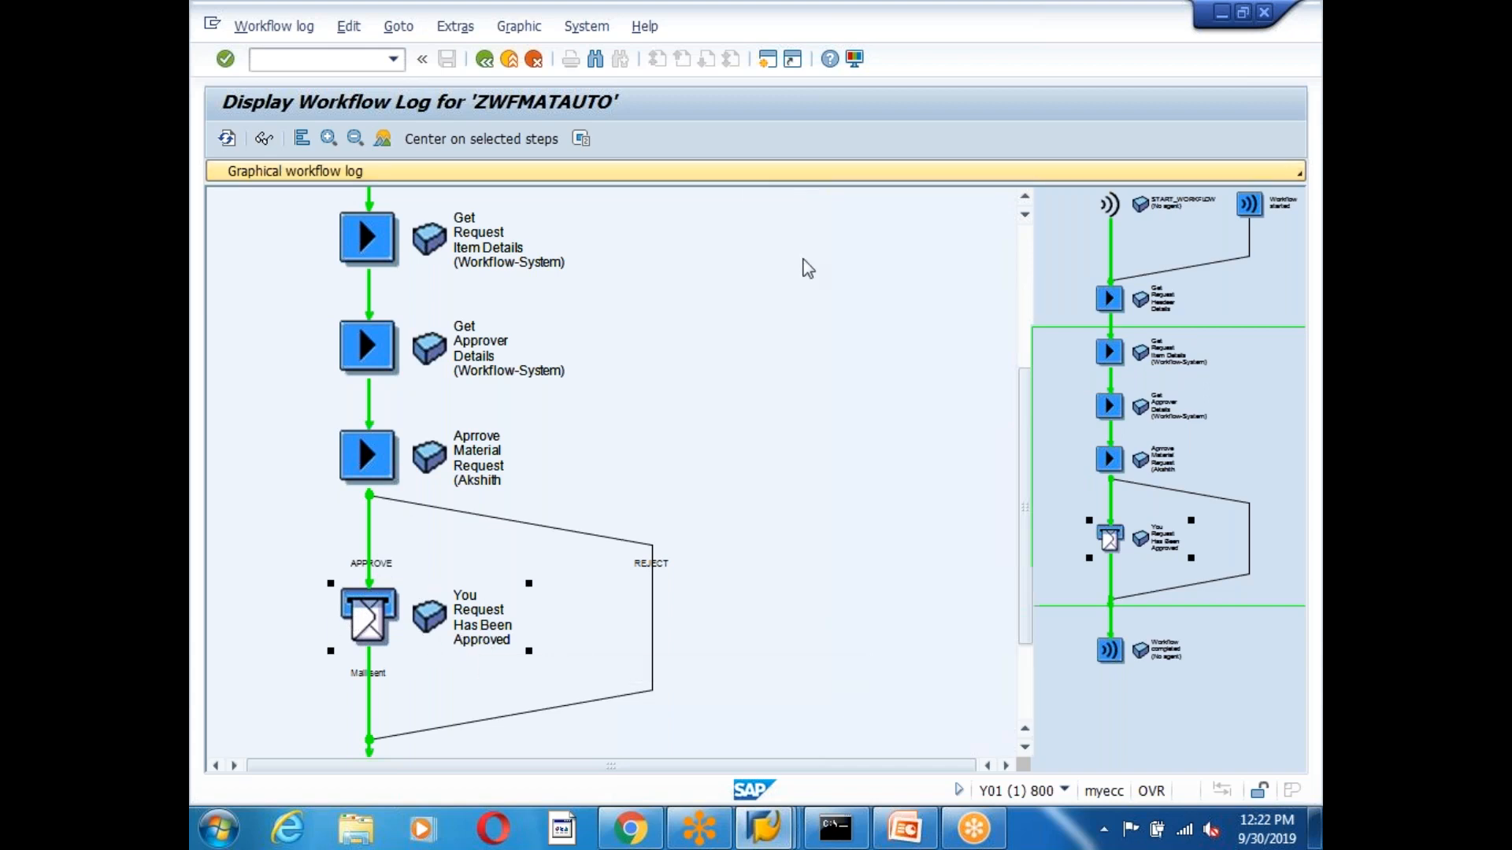
{"action": "left_click", "coordinate": [767, 60]}
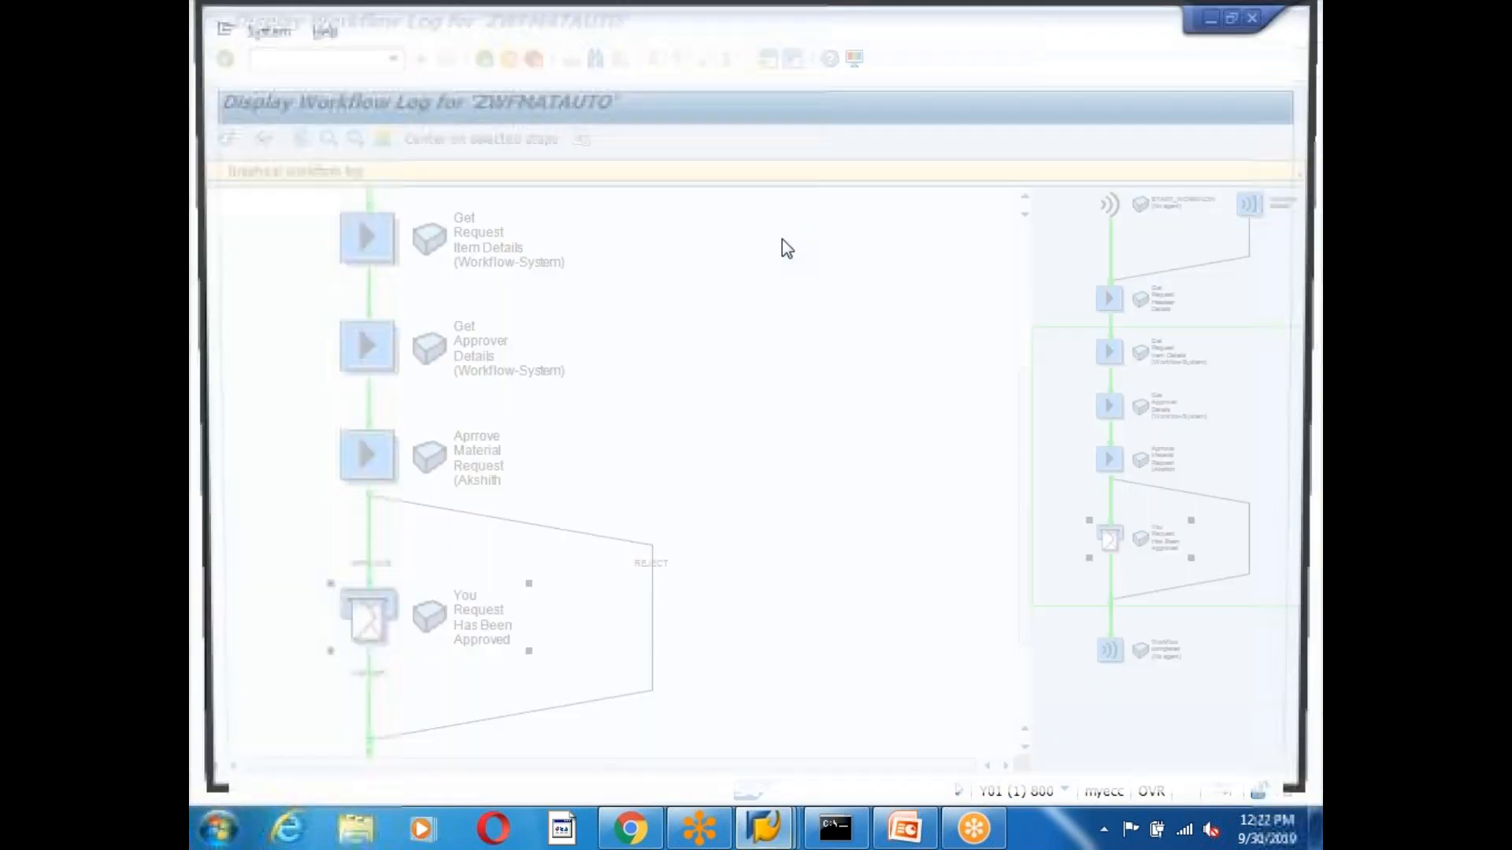
In SOST, display the first send request's e-mail and read its greeting and approval lines.
{"action": "type", "text": "sost"}
{"action": "key", "text": "Return"}
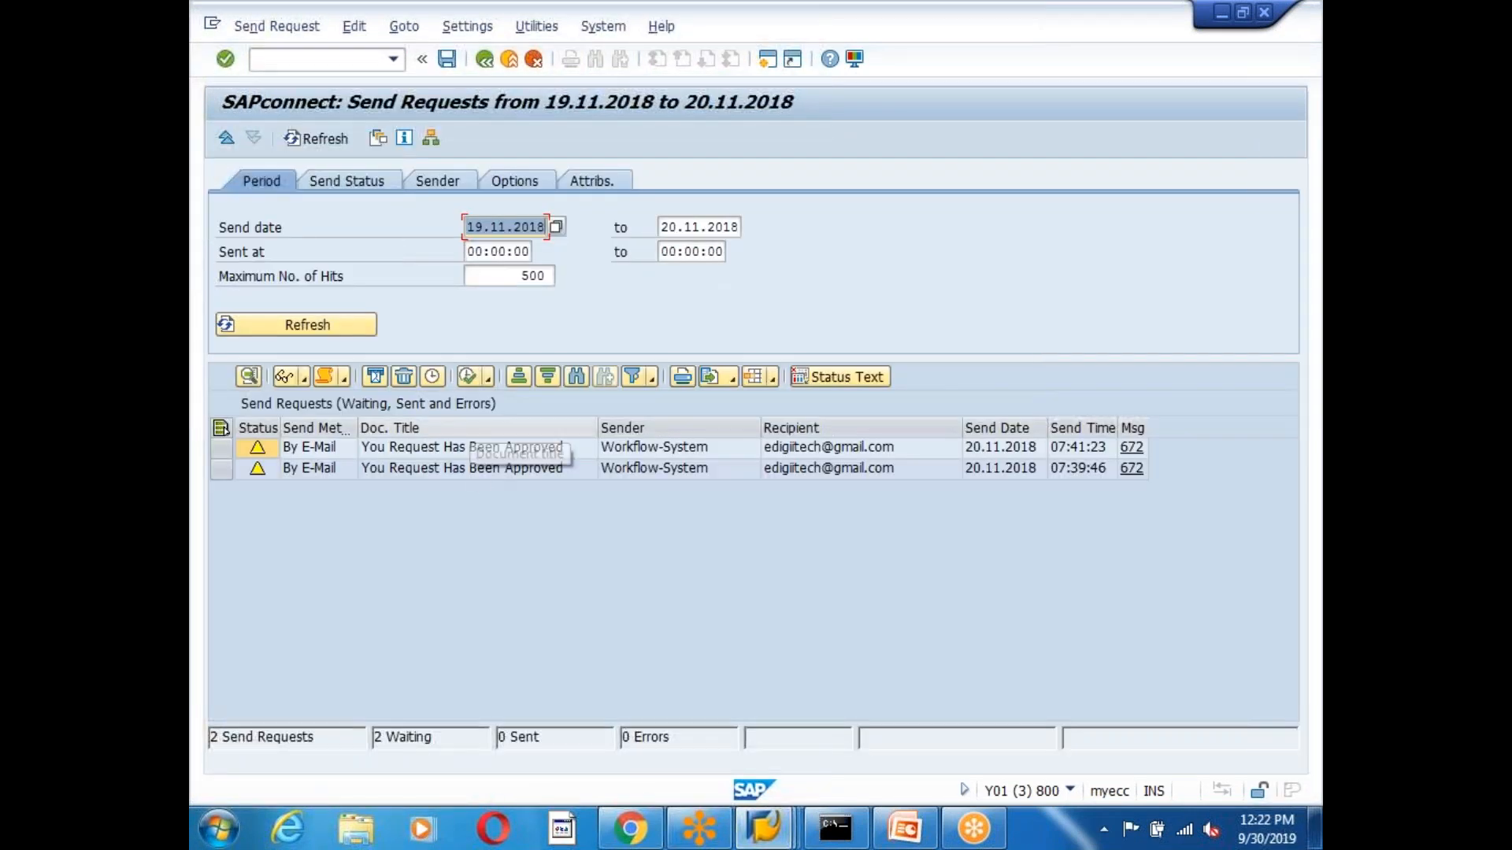
{"action": "left_click", "coordinate": [478, 450]}
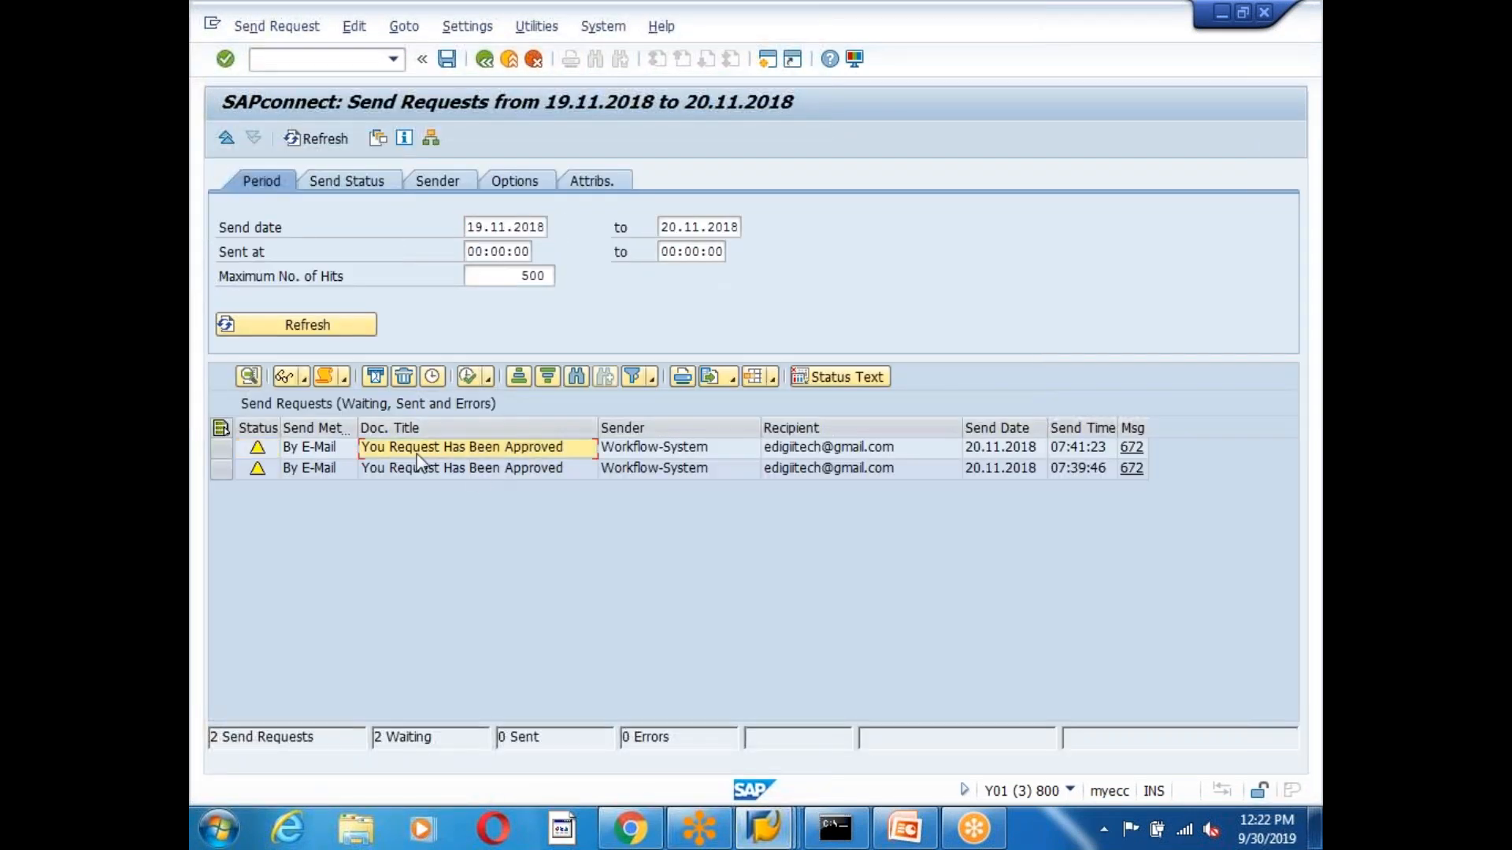
{"action": "left_click", "coordinate": [221, 448]}
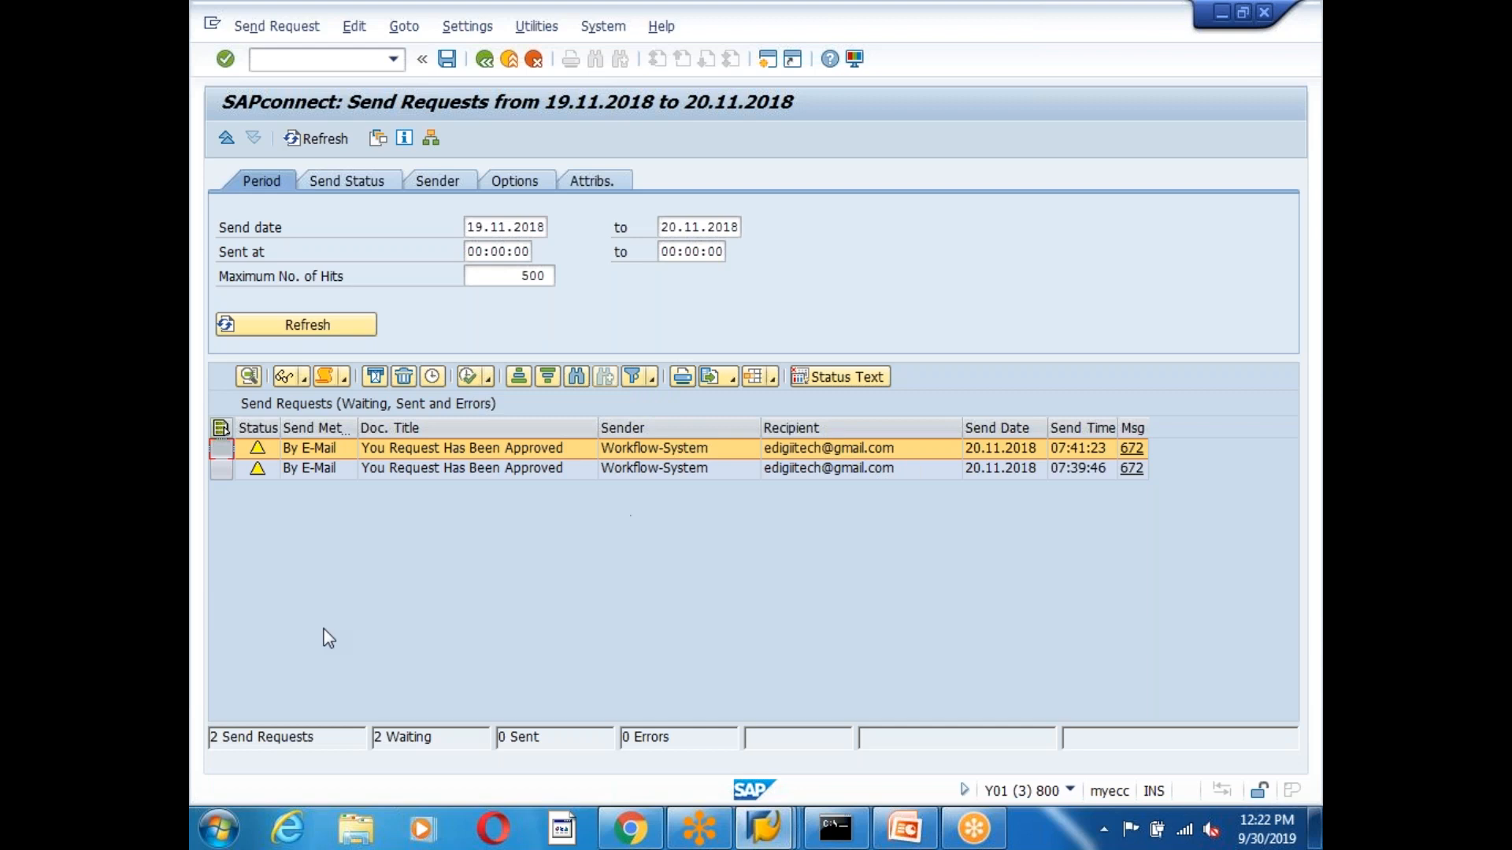
{"action": "left_click", "coordinate": [283, 376]}
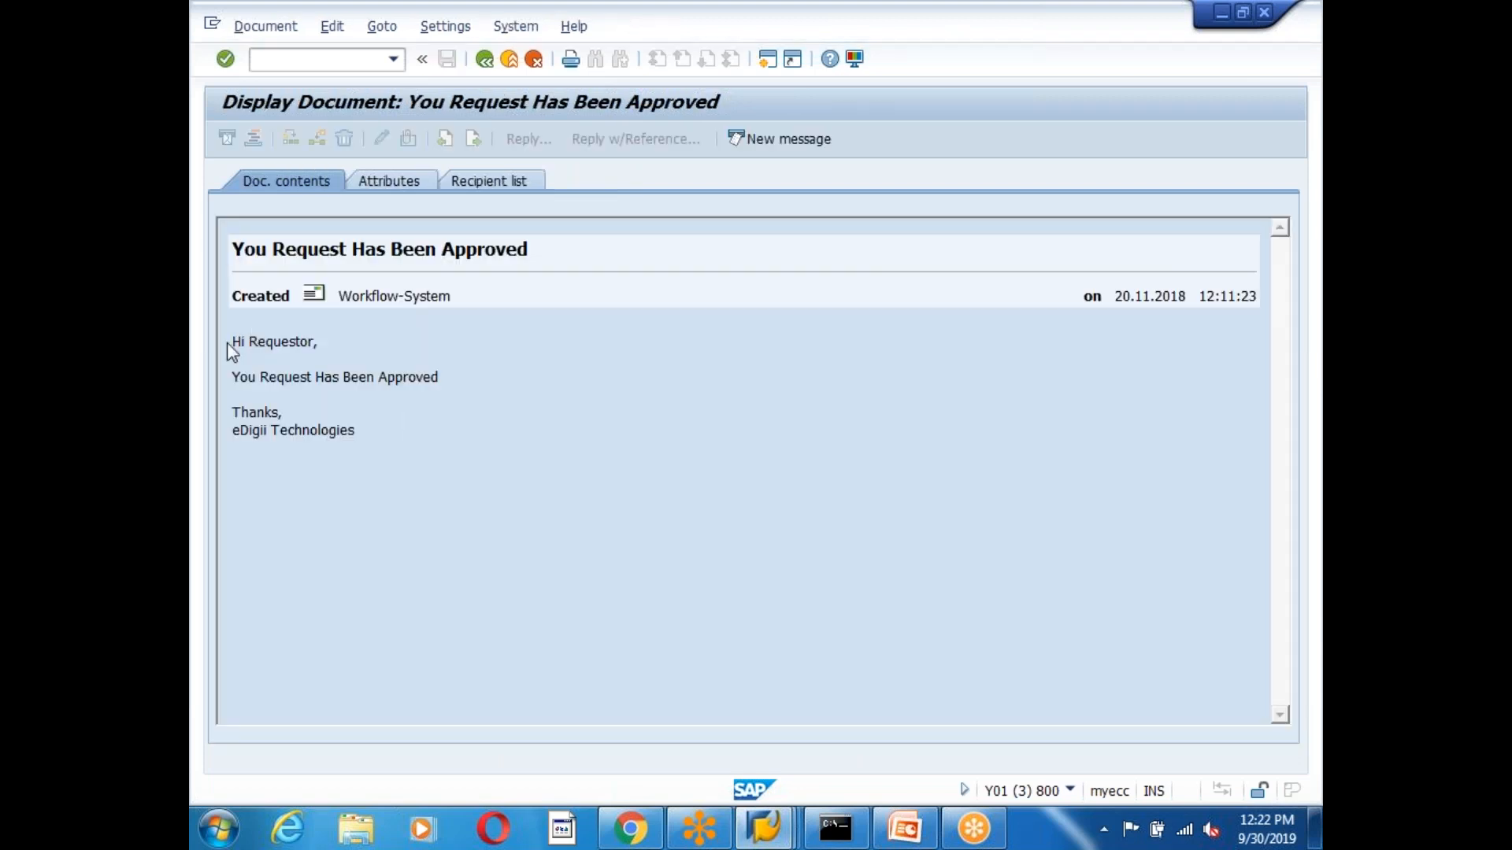
{"action": "left_click_drag", "start_coordinate": [230, 343], "coordinate": [385, 350]}
{"action": "left_click_drag", "start_coordinate": [231, 379], "coordinate": [518, 399]}
{"action": "left_click_drag", "start_coordinate": [383, 445], "coordinate": [201, 348]}
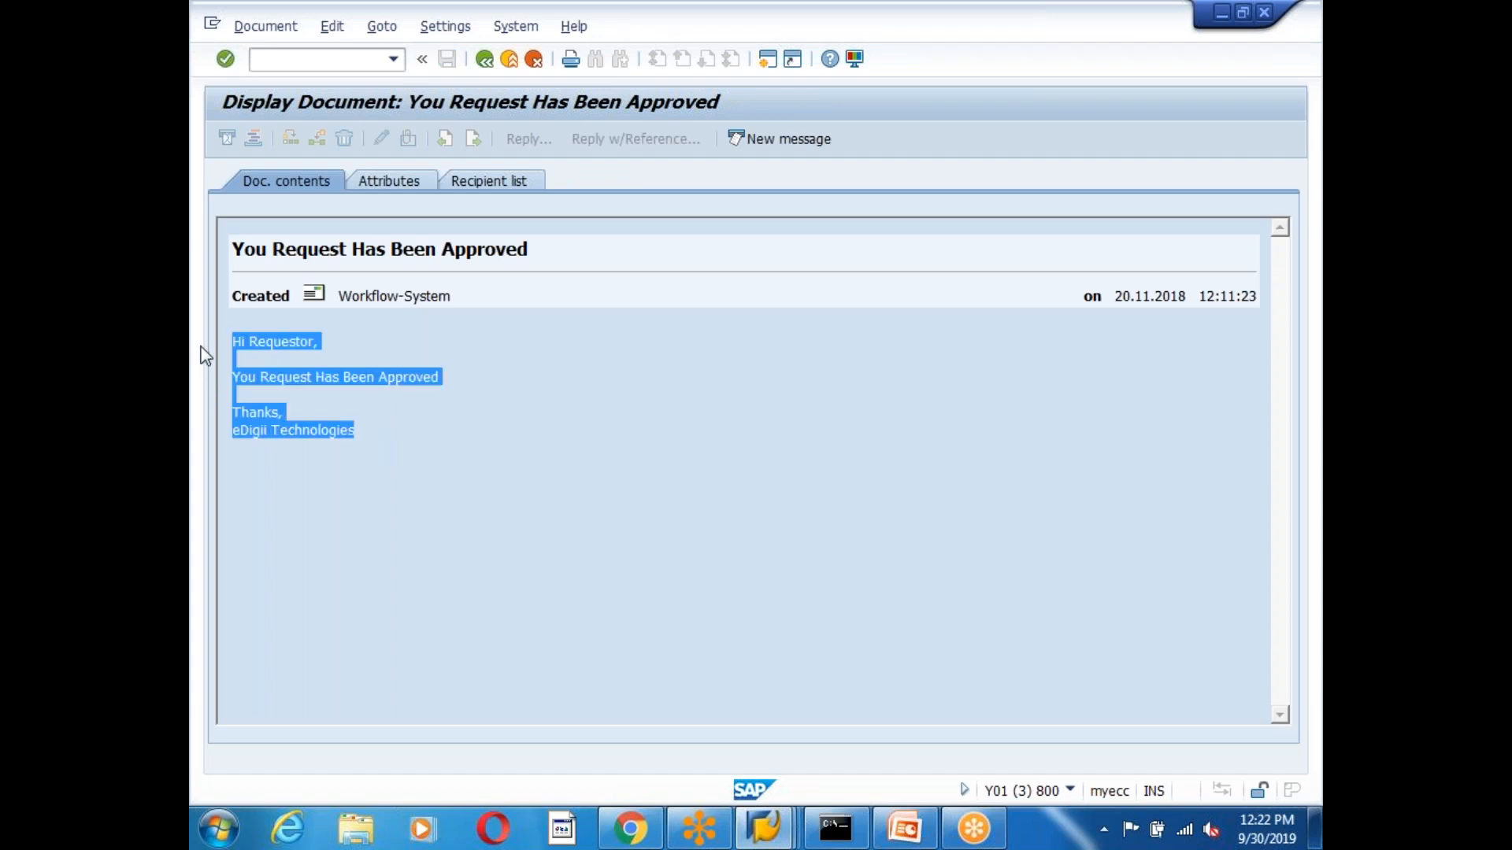
{"action": "left_click", "coordinate": [482, 537]}
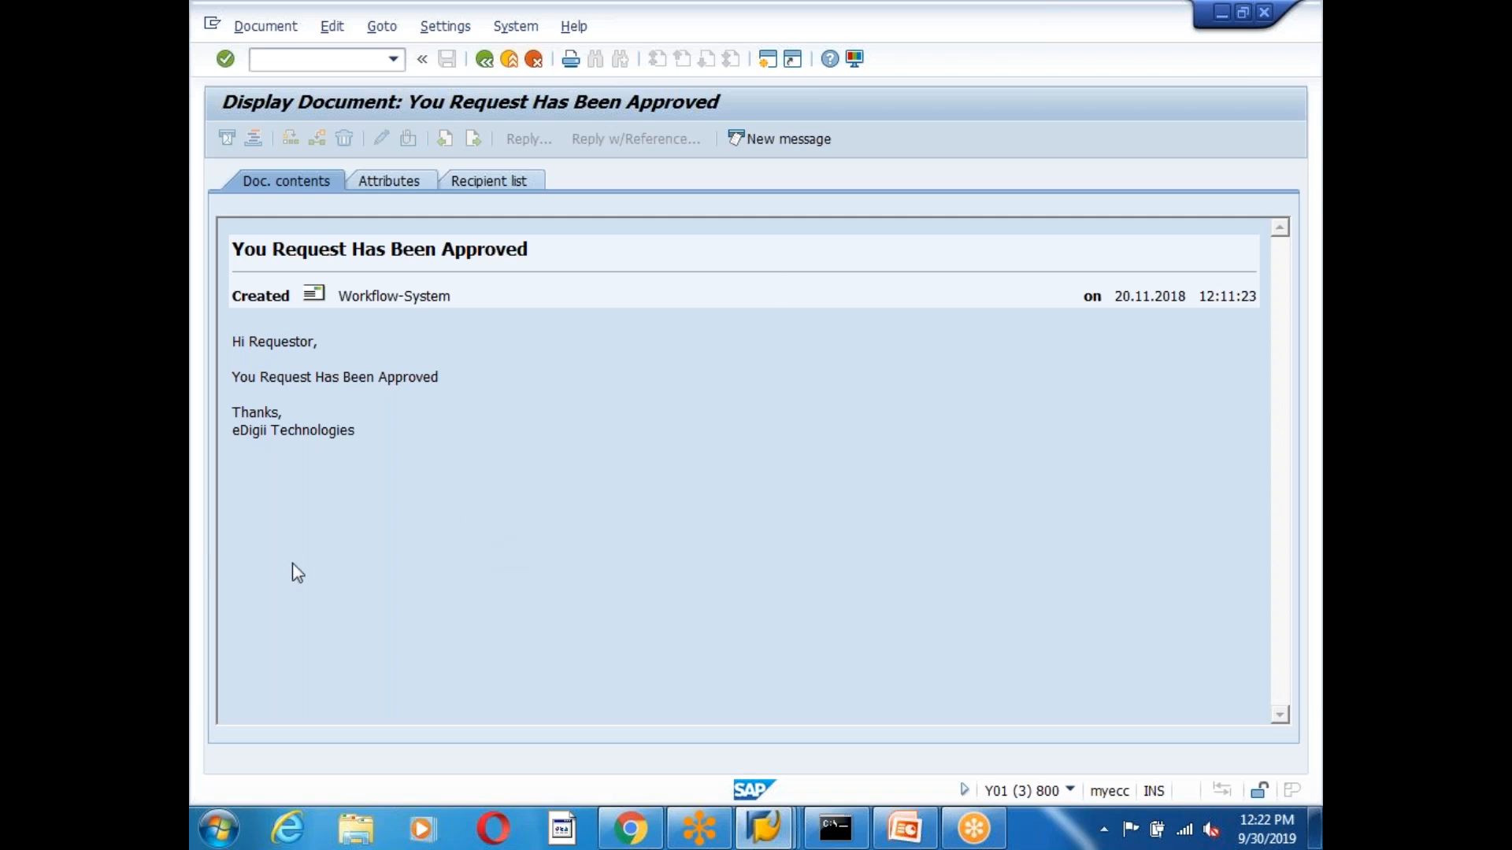
{"action": "left_click_drag", "start_coordinate": [356, 435], "coordinate": [231, 337]}
{"action": "left_click", "coordinate": [607, 526]}
Redisplay the same e-mail to review its subject and body, then go back to the start screen.
{"action": "left_click", "coordinate": [484, 59]}
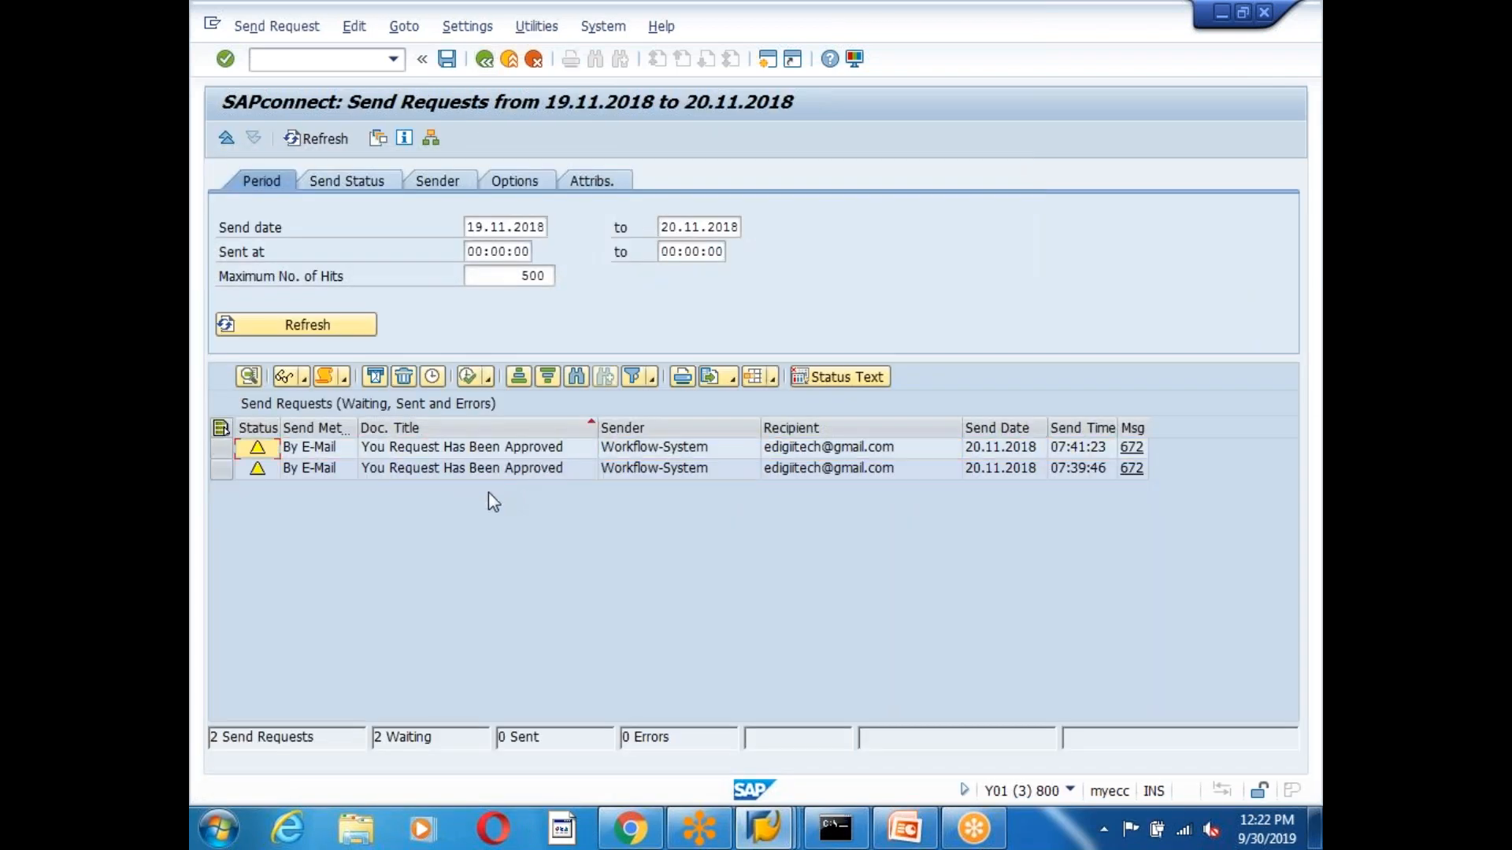
{"action": "left_click", "coordinate": [484, 449]}
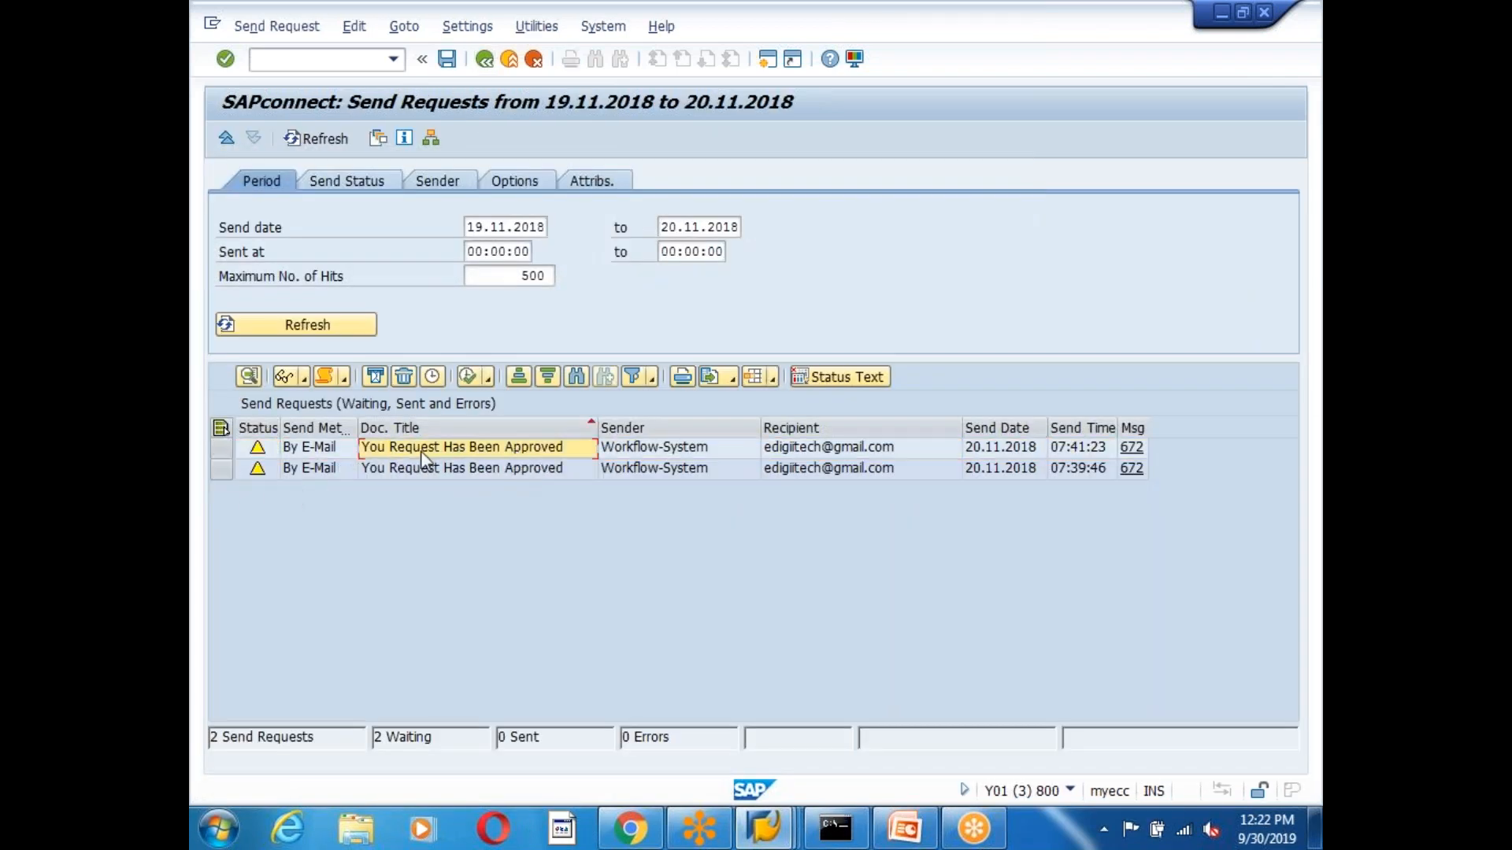
{"action": "left_click", "coordinate": [221, 448]}
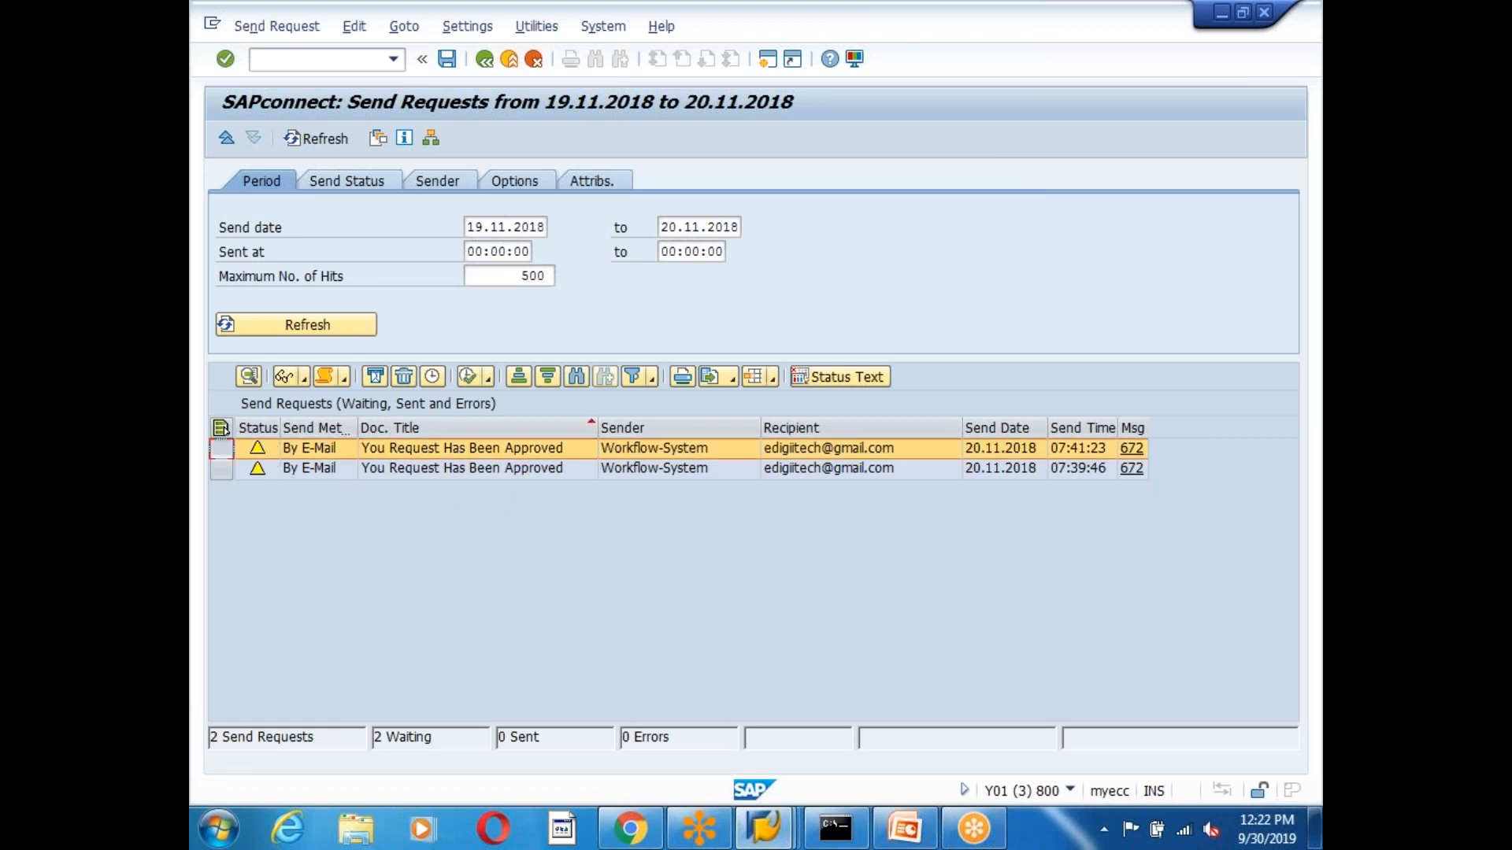
{"action": "left_click", "coordinate": [287, 380]}
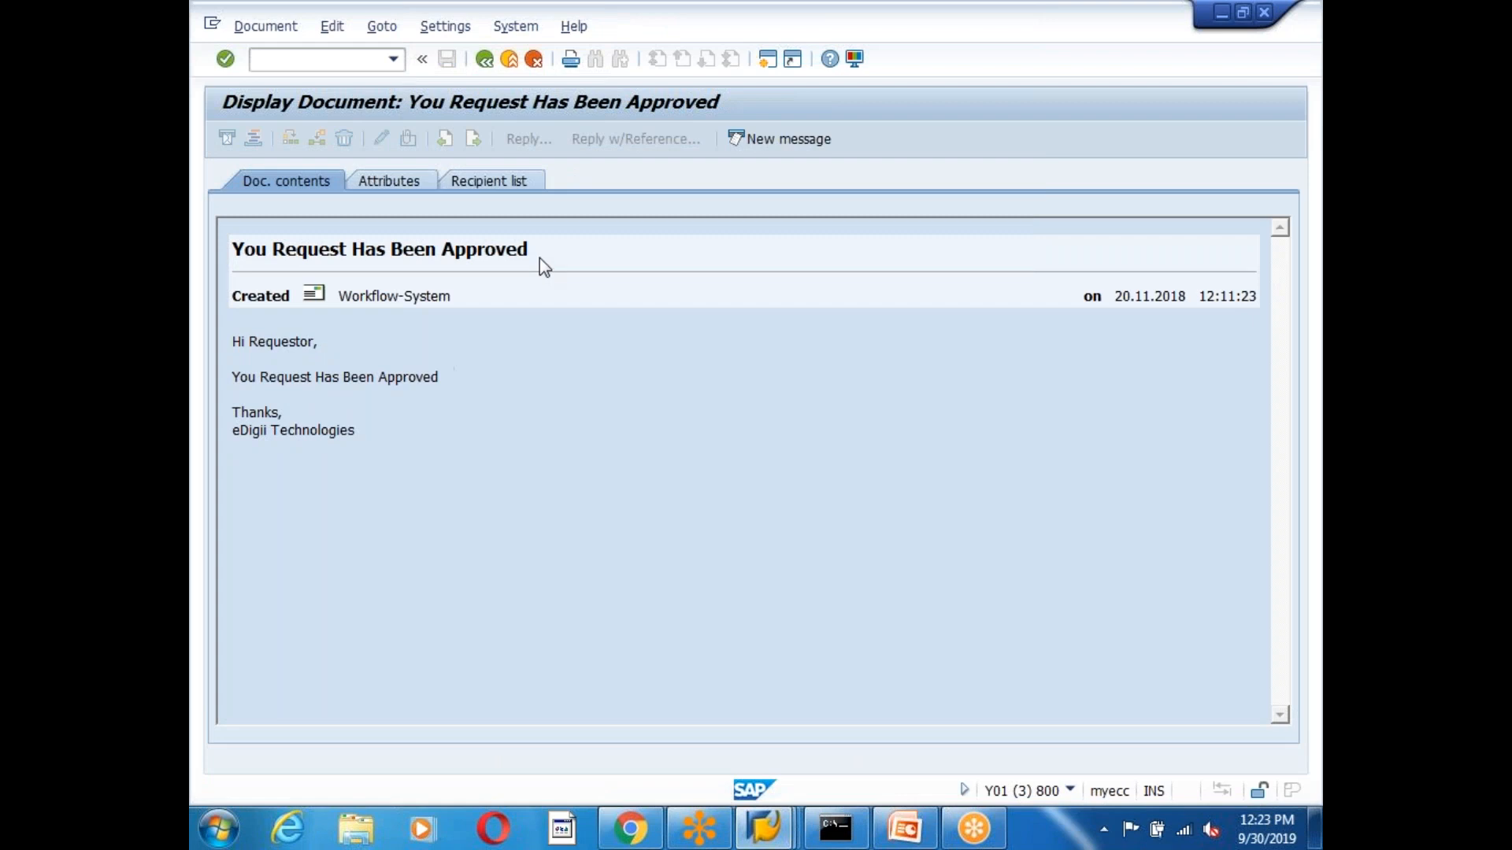
{"action": "left_click_drag", "start_coordinate": [541, 258], "coordinate": [282, 268]}
{"action": "left_click_drag", "start_coordinate": [234, 346], "coordinate": [483, 481]}
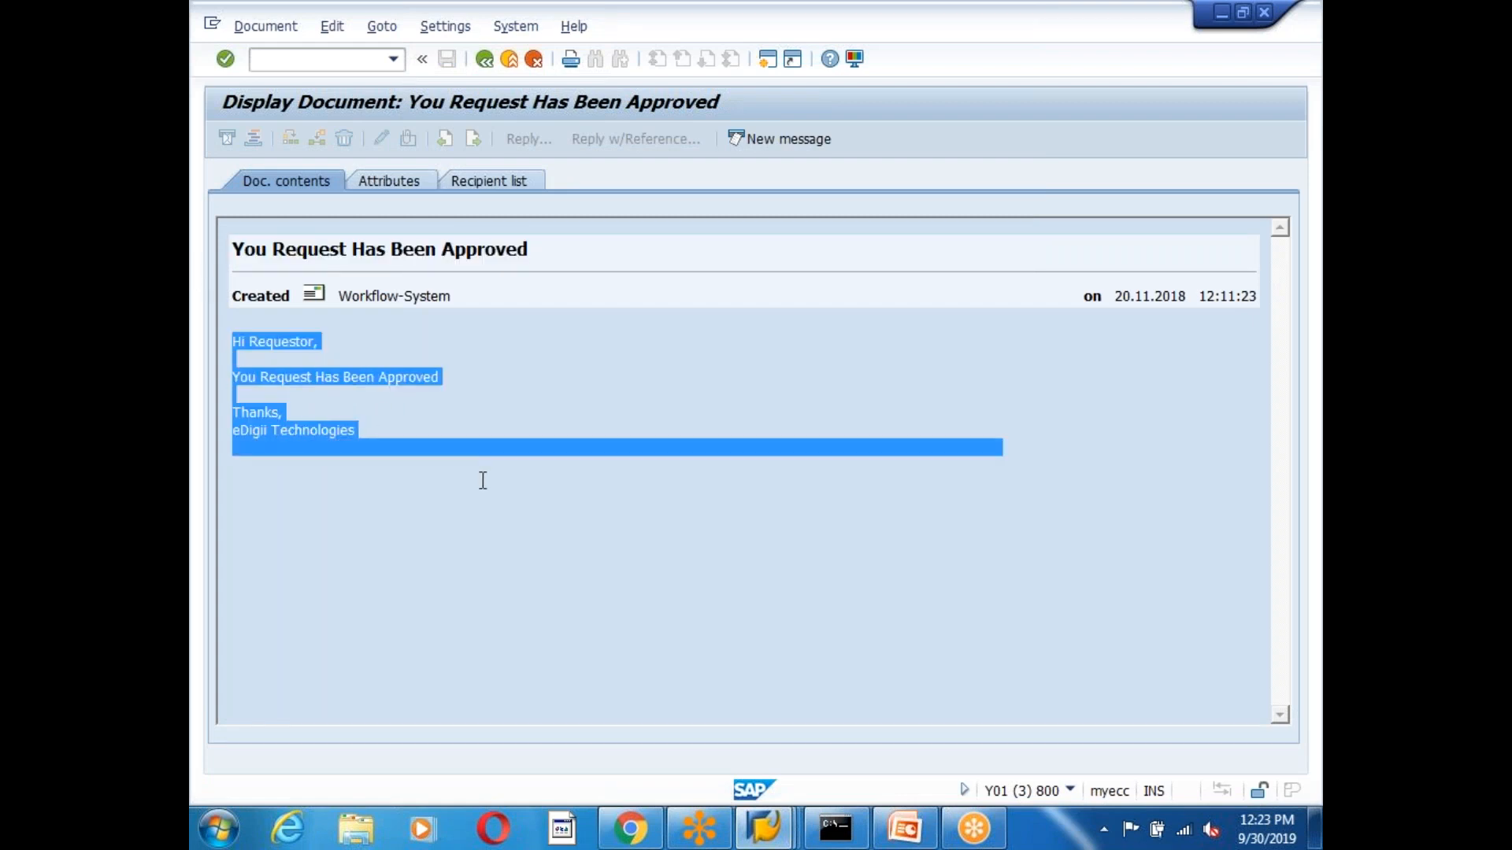
{"action": "left_click", "coordinate": [528, 484]}
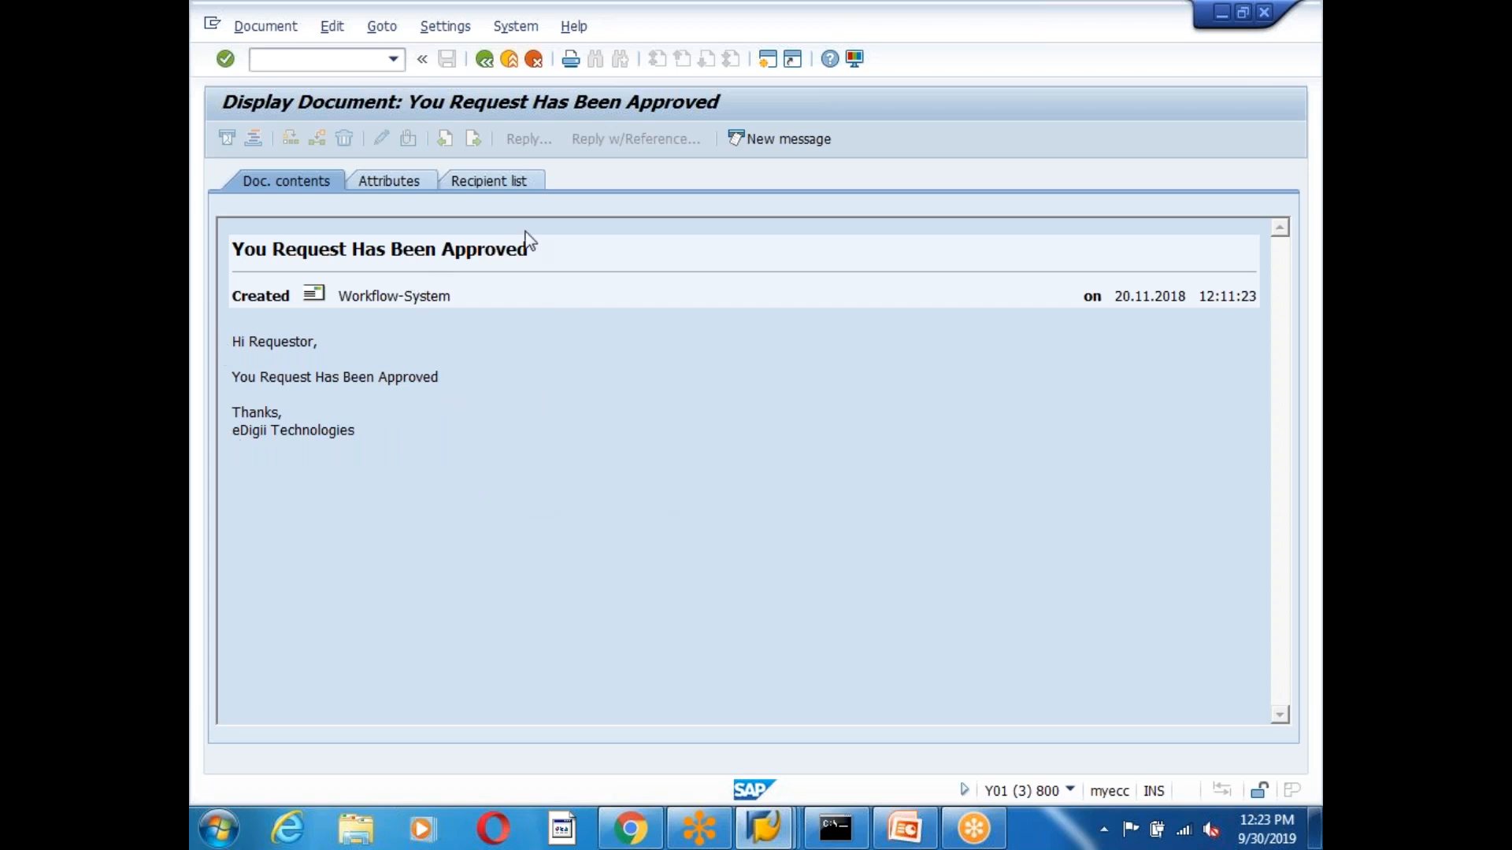
{"action": "left_click", "coordinate": [484, 60]}
{"action": "left_click", "coordinate": [484, 59]}
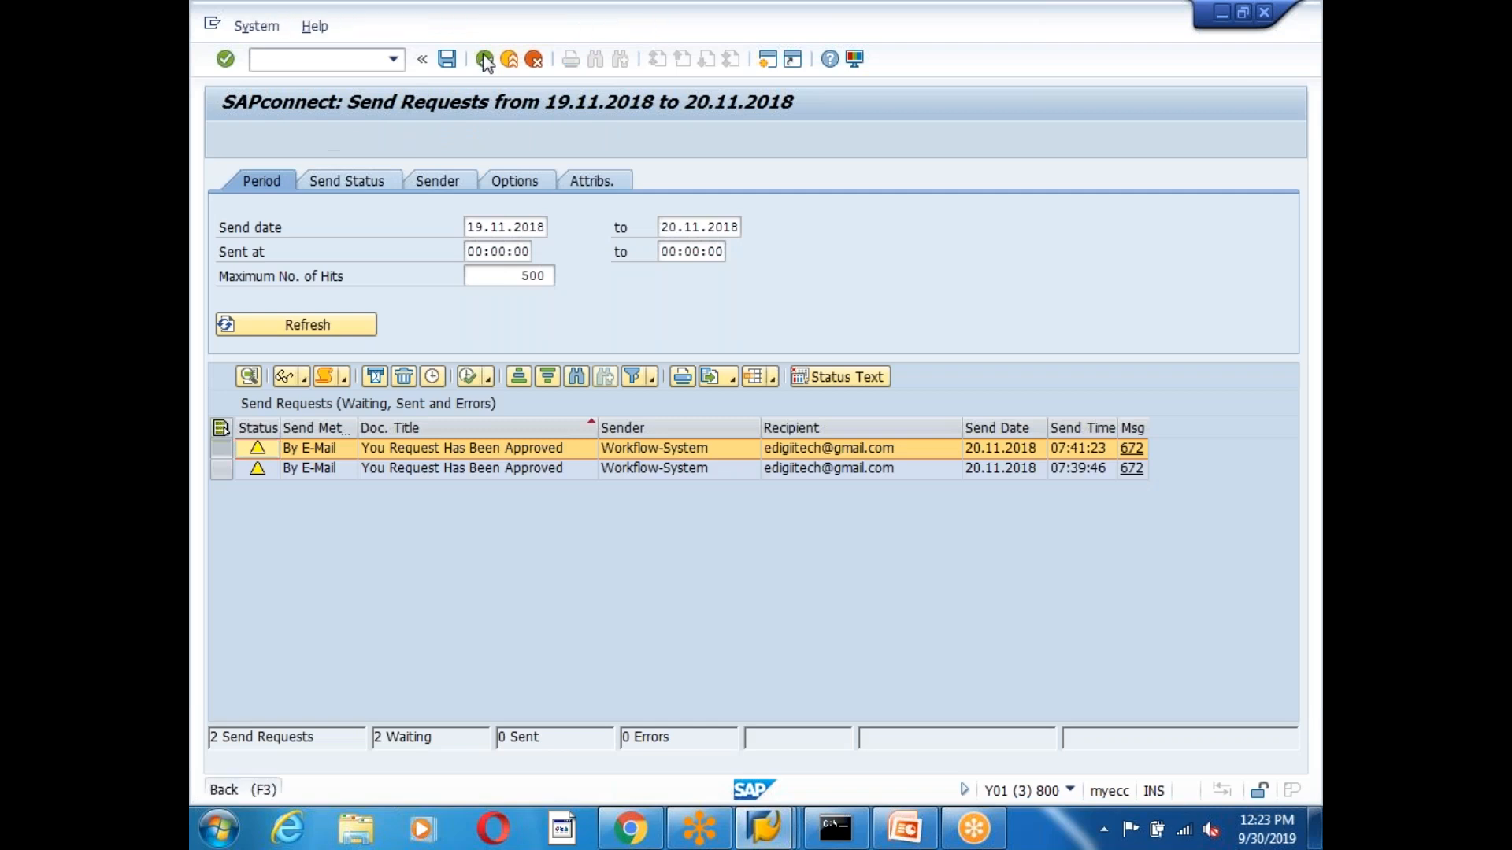
{"action": "left_click", "coordinate": [762, 826]}
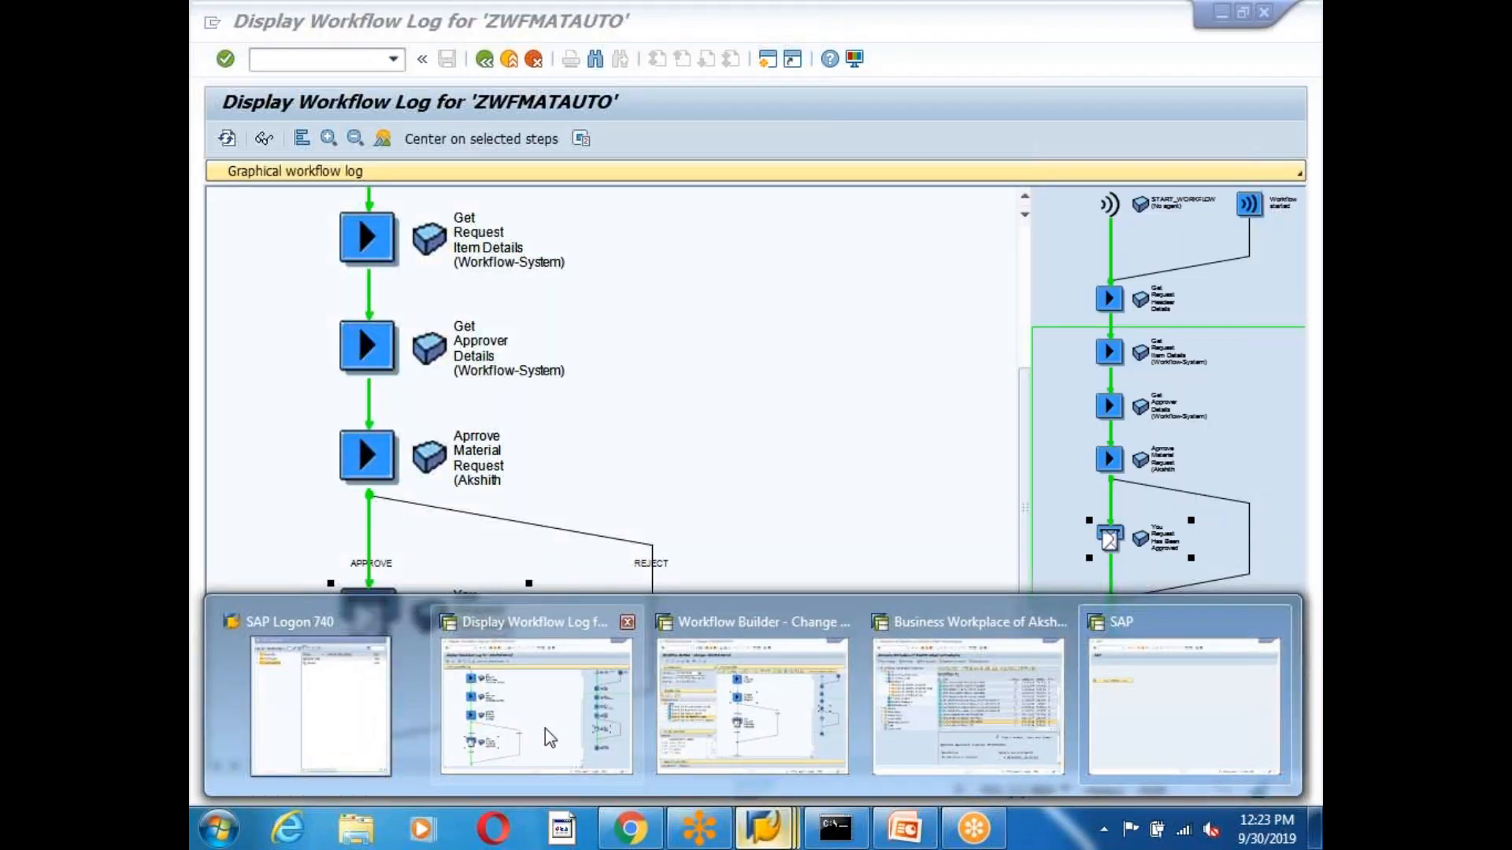
Back in the graphical log, compare the Aprrove Material Request step with the approval mail step.
{"action": "left_click", "coordinate": [544, 729]}
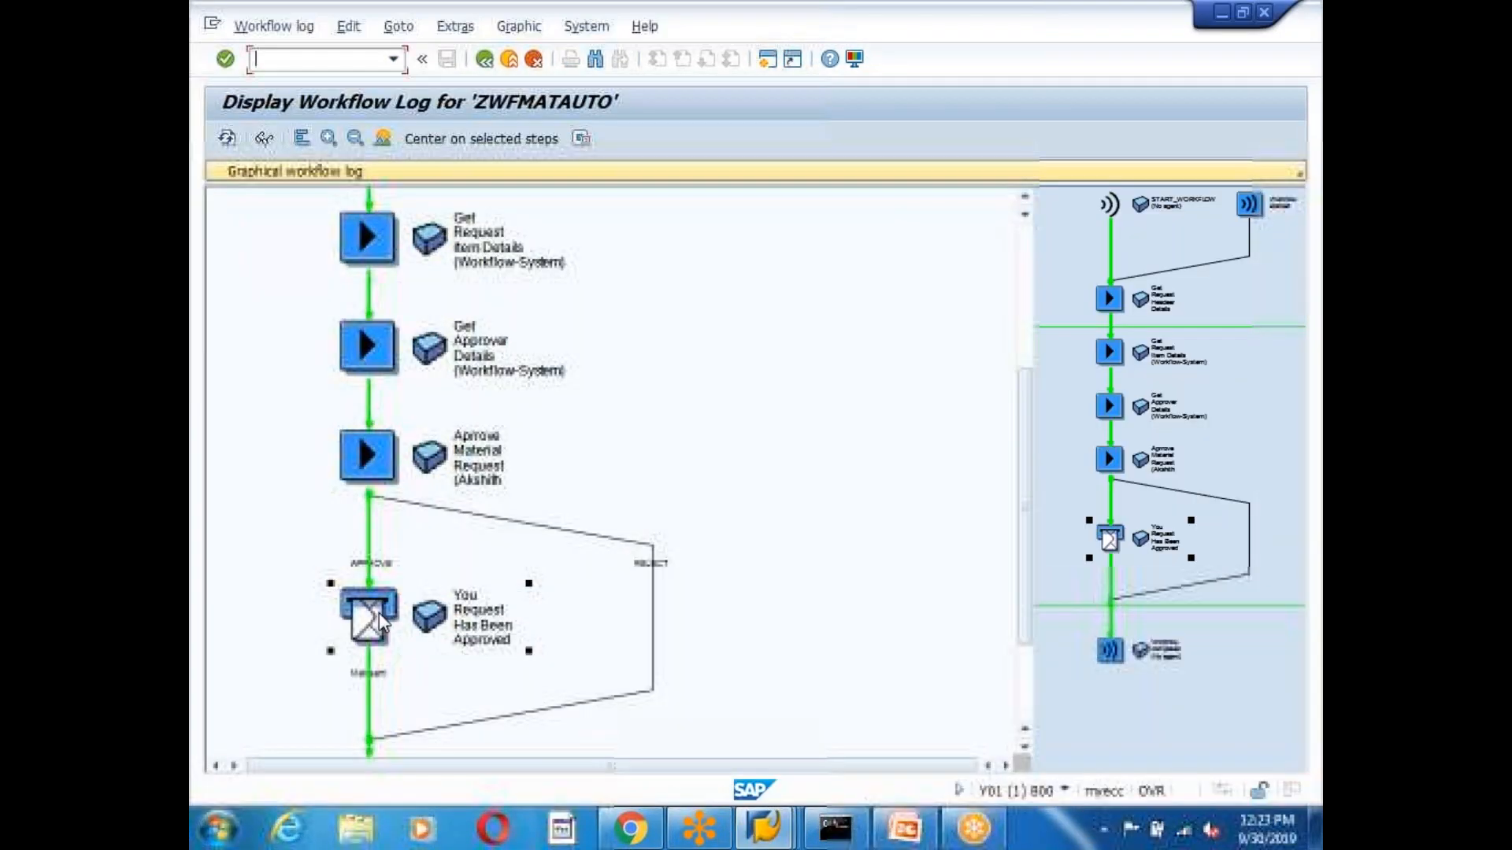
{"action": "left_click", "coordinate": [369, 691]}
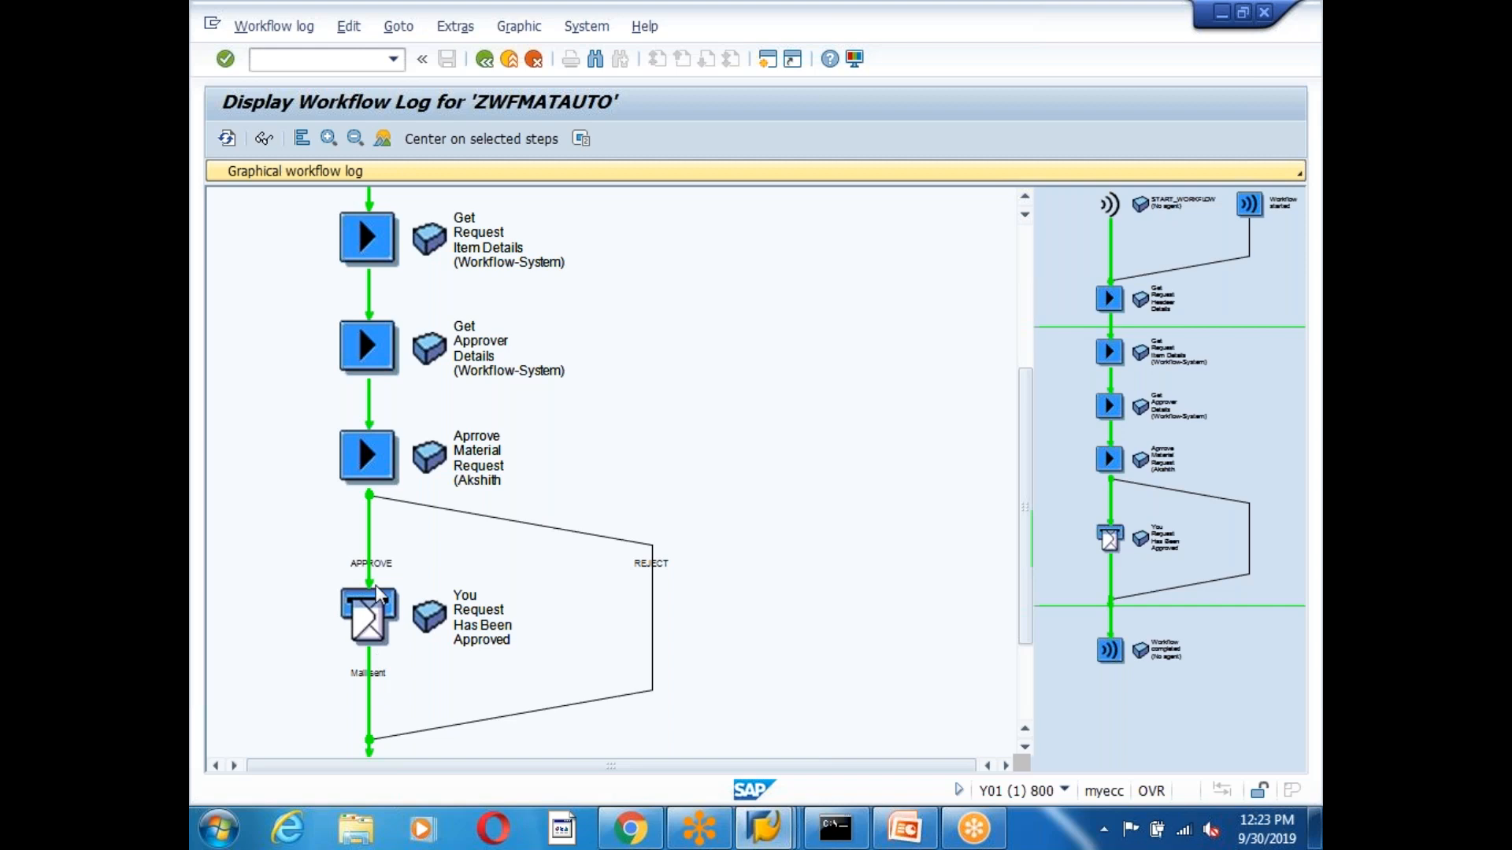
{"action": "left_click", "coordinate": [367, 615]}
{"action": "left_click", "coordinate": [413, 475]}
{"action": "left_click", "coordinate": [370, 629]}
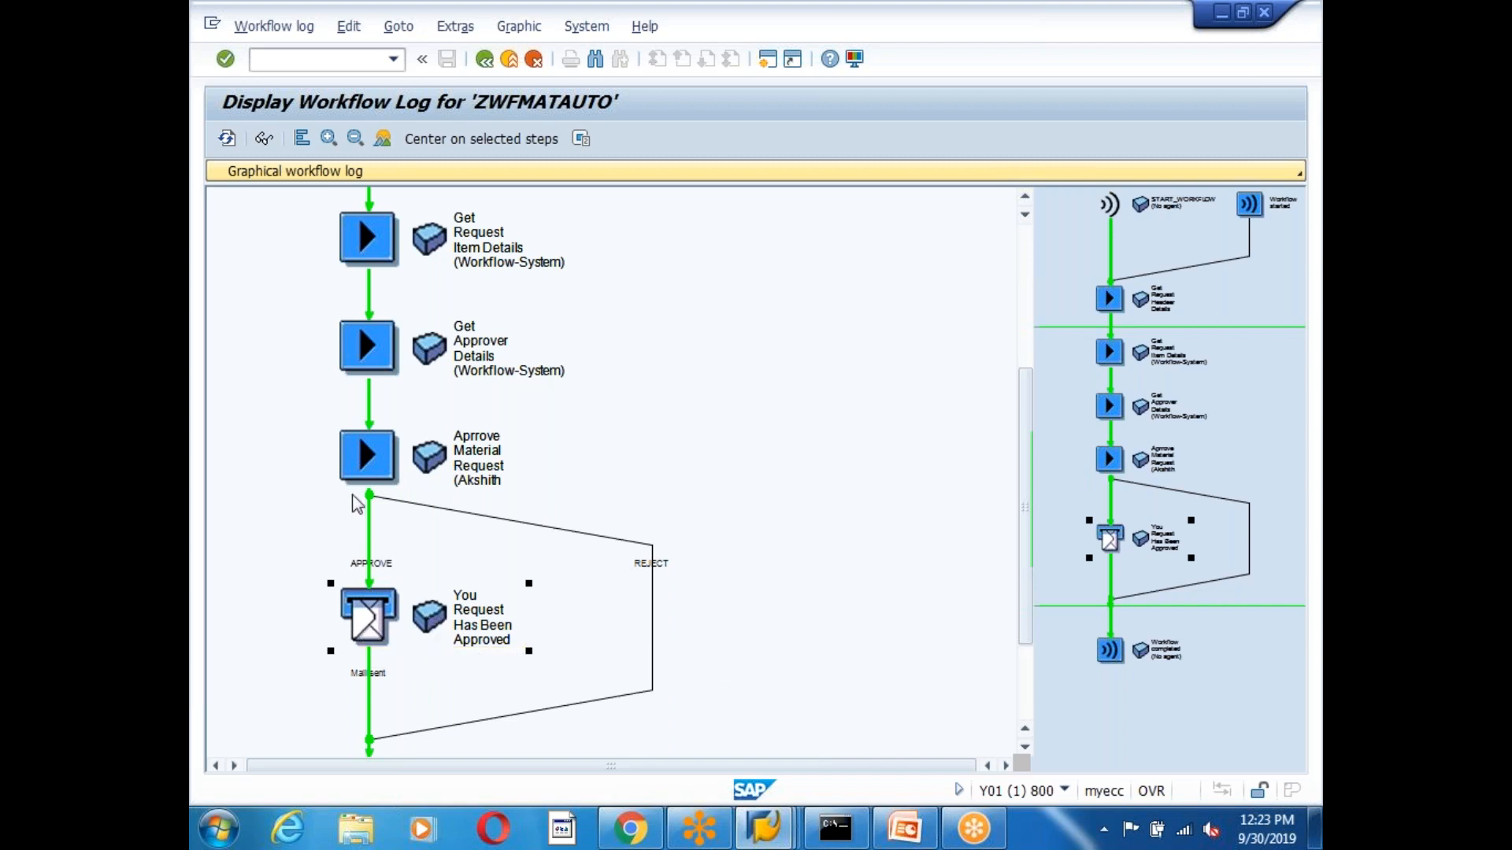
{"action": "left_click", "coordinate": [366, 456]}
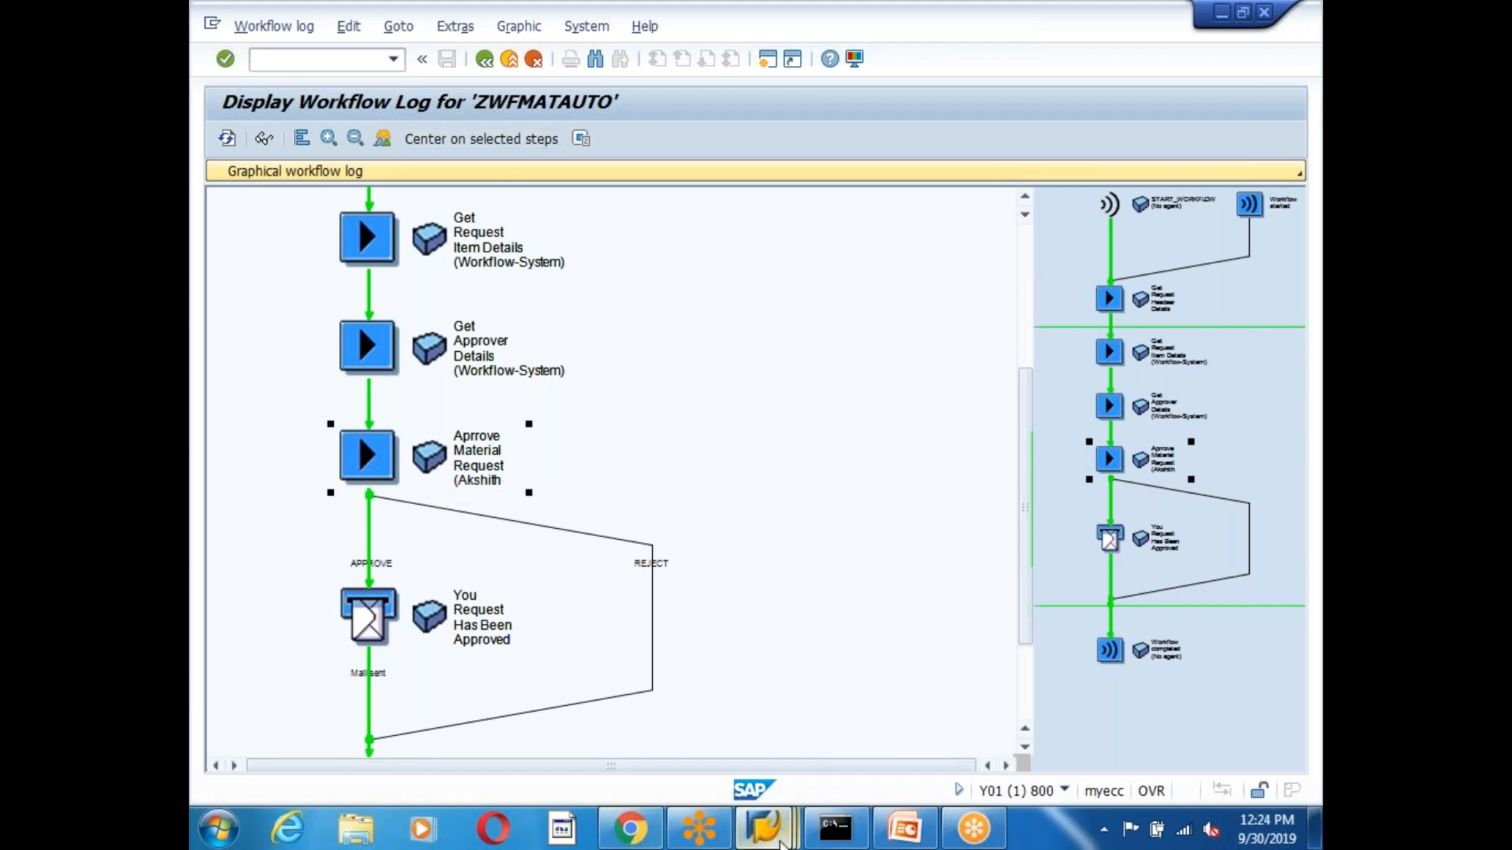
{"action": "left_click", "coordinate": [781, 836]}
Create a Loop (UNTIL) step named LOOP_ALL_APPROVERS on the connector above Approve Material Request.
{"action": "left_click", "coordinate": [752, 712]}
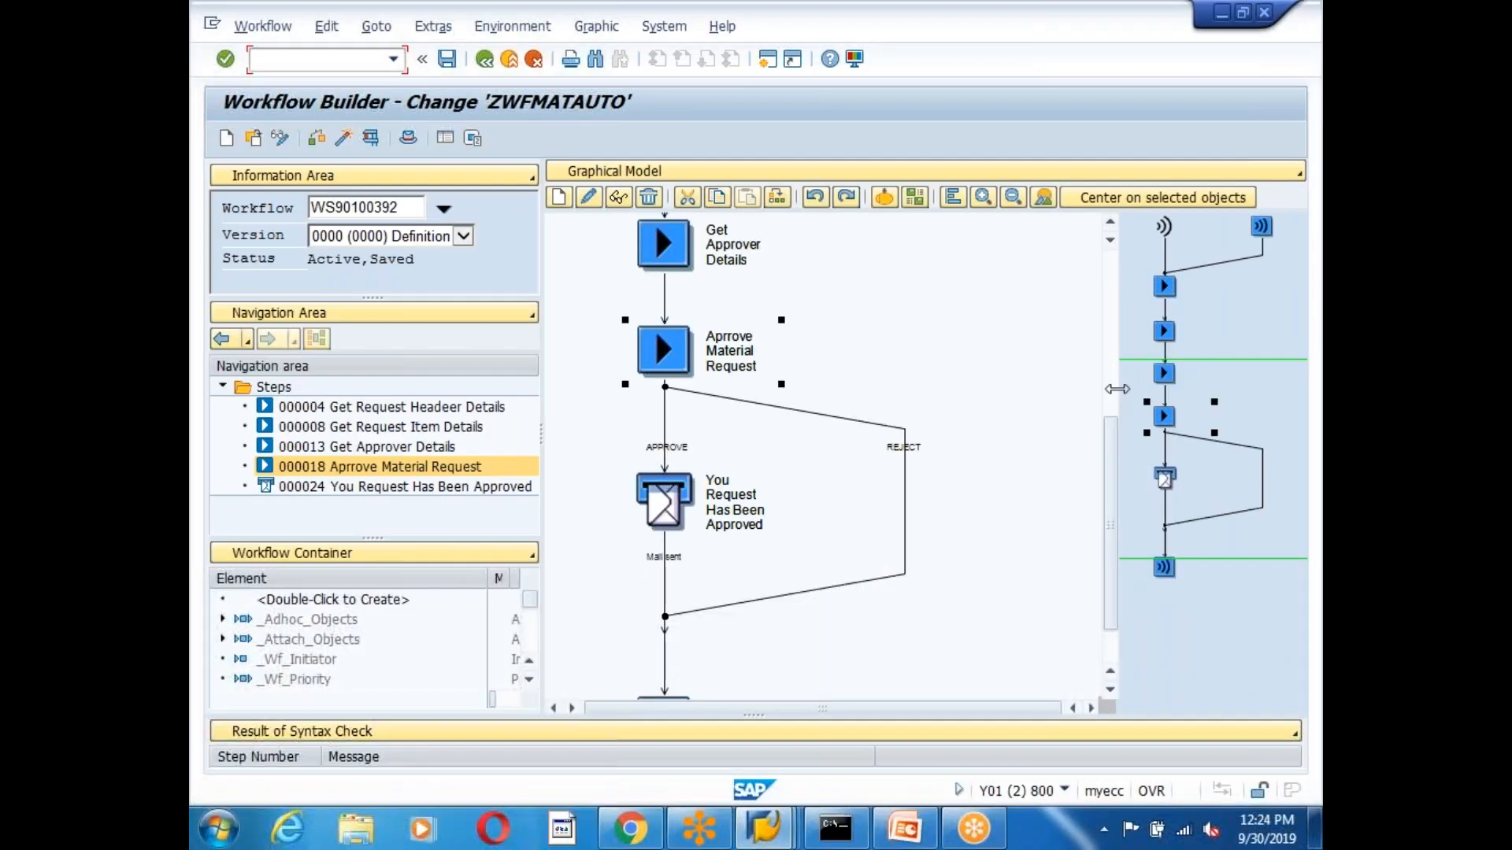
{"action": "left_click", "coordinate": [669, 359]}
{"action": "scroll", "coordinate": [923, 403], "scroll_direction": "up", "scroll_amount": 2}
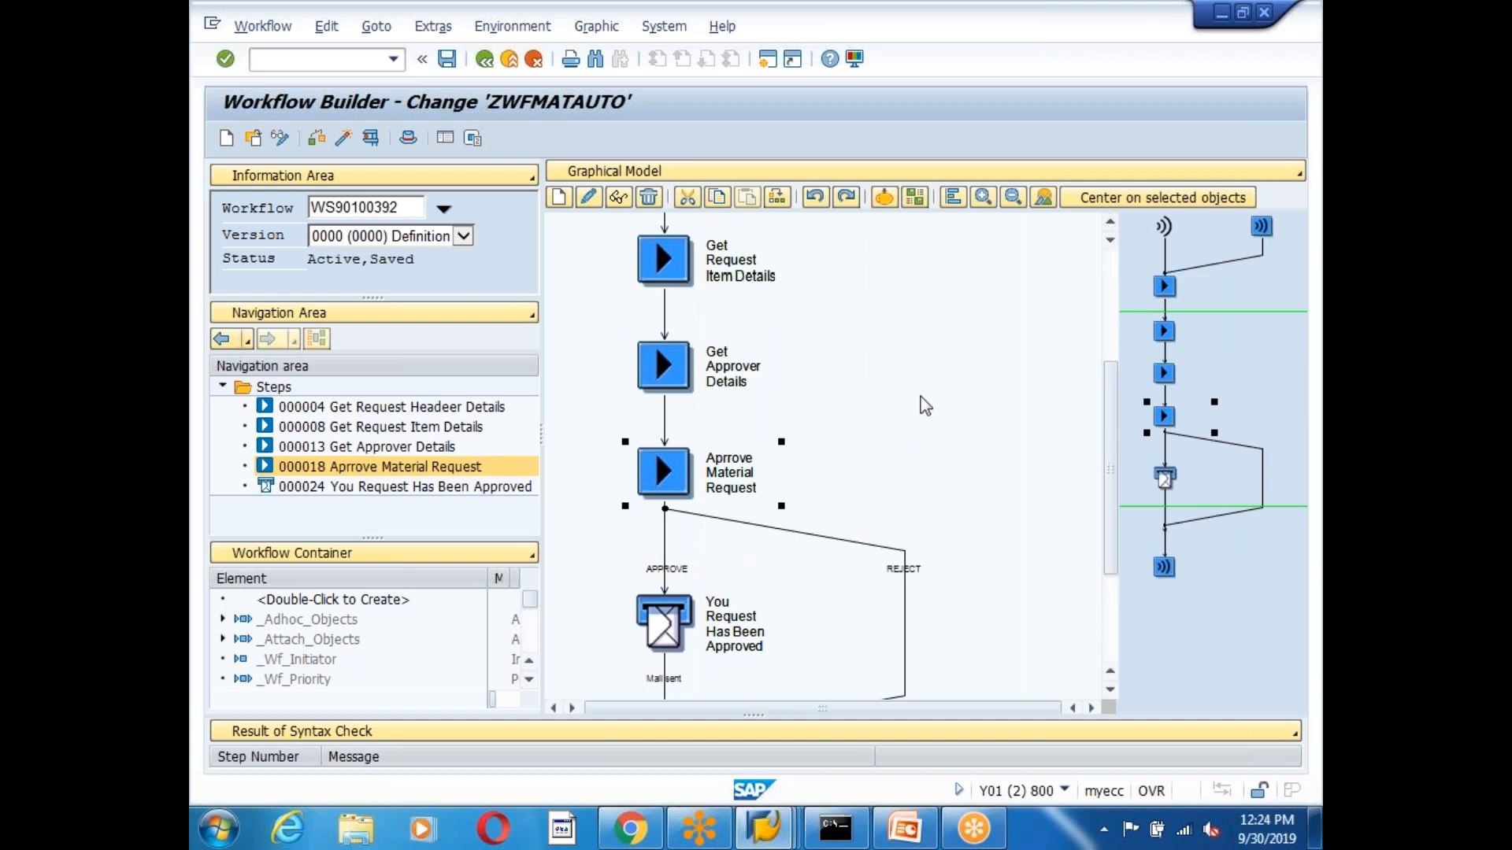
{"action": "left_click", "coordinate": [665, 429]}
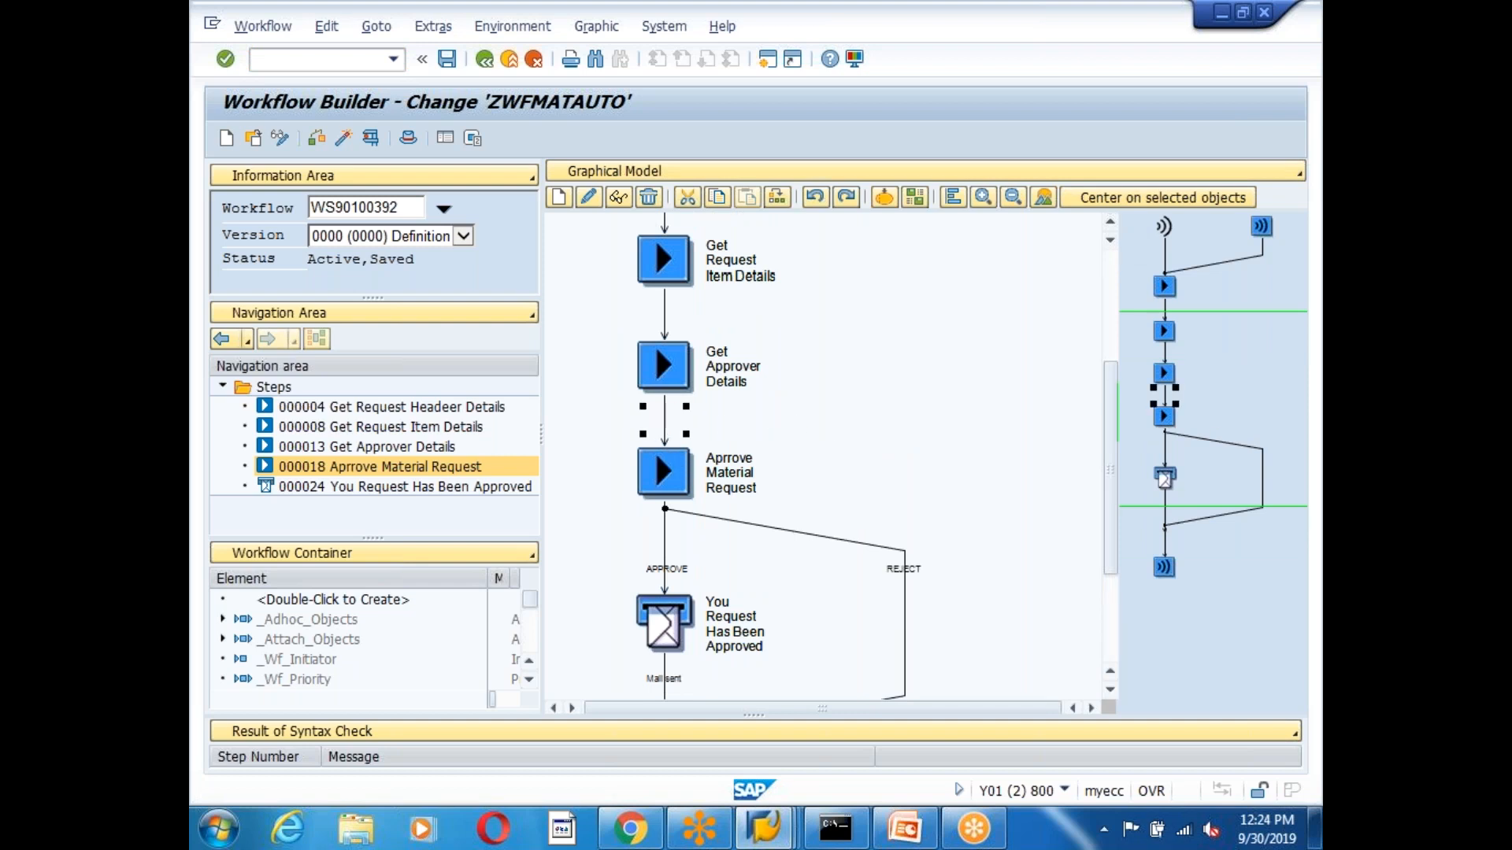
{"action": "right_click", "coordinate": [666, 418]}
{"action": "left_click", "coordinate": [712, 430]}
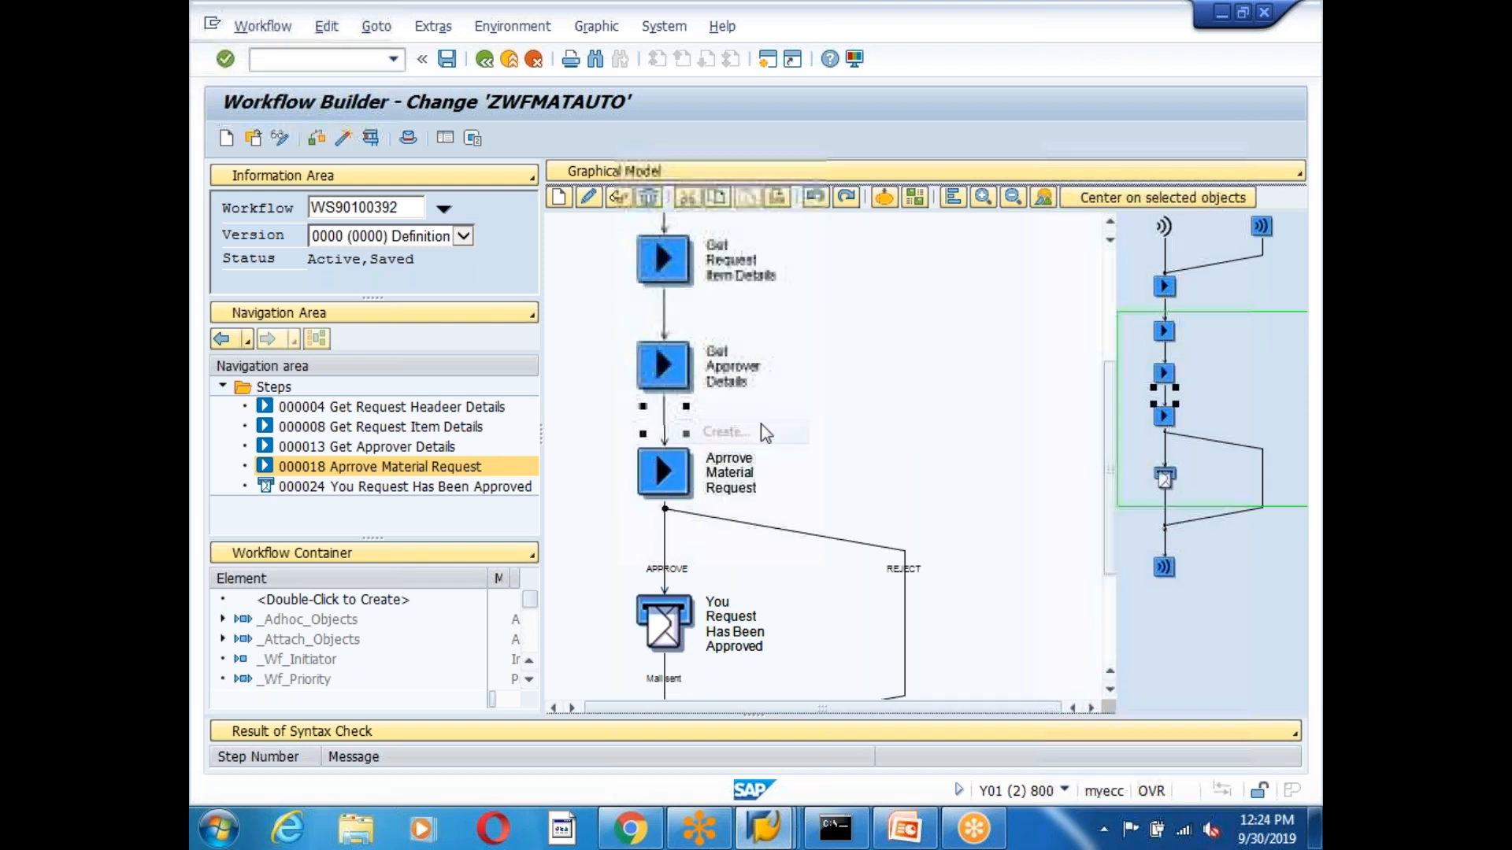
{"action": "double_click", "coordinate": [453, 473]}
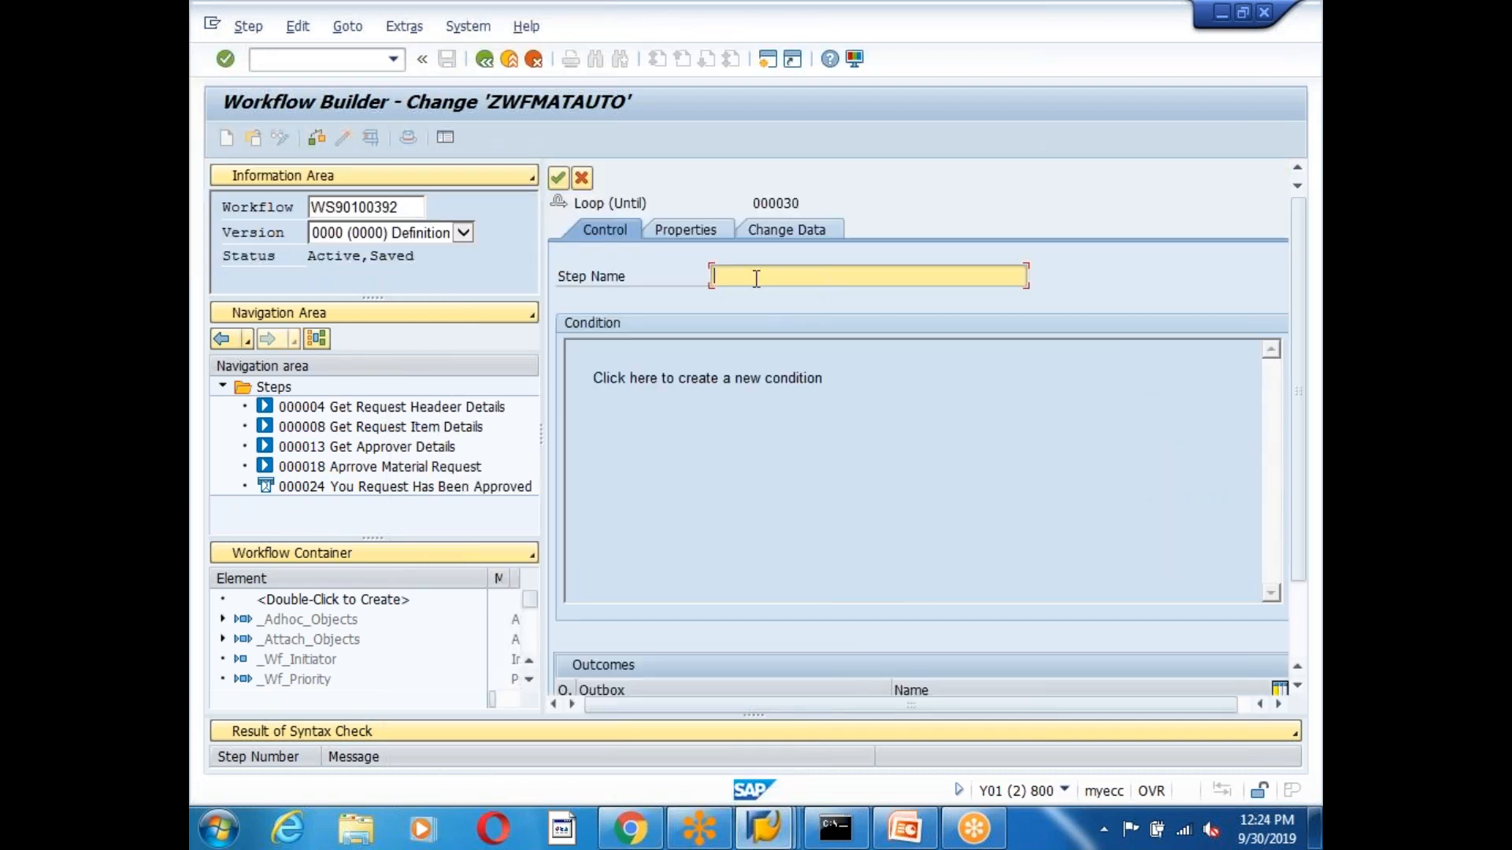
{"action": "type", "text": "LOOP_ALL_APPROVERS"}
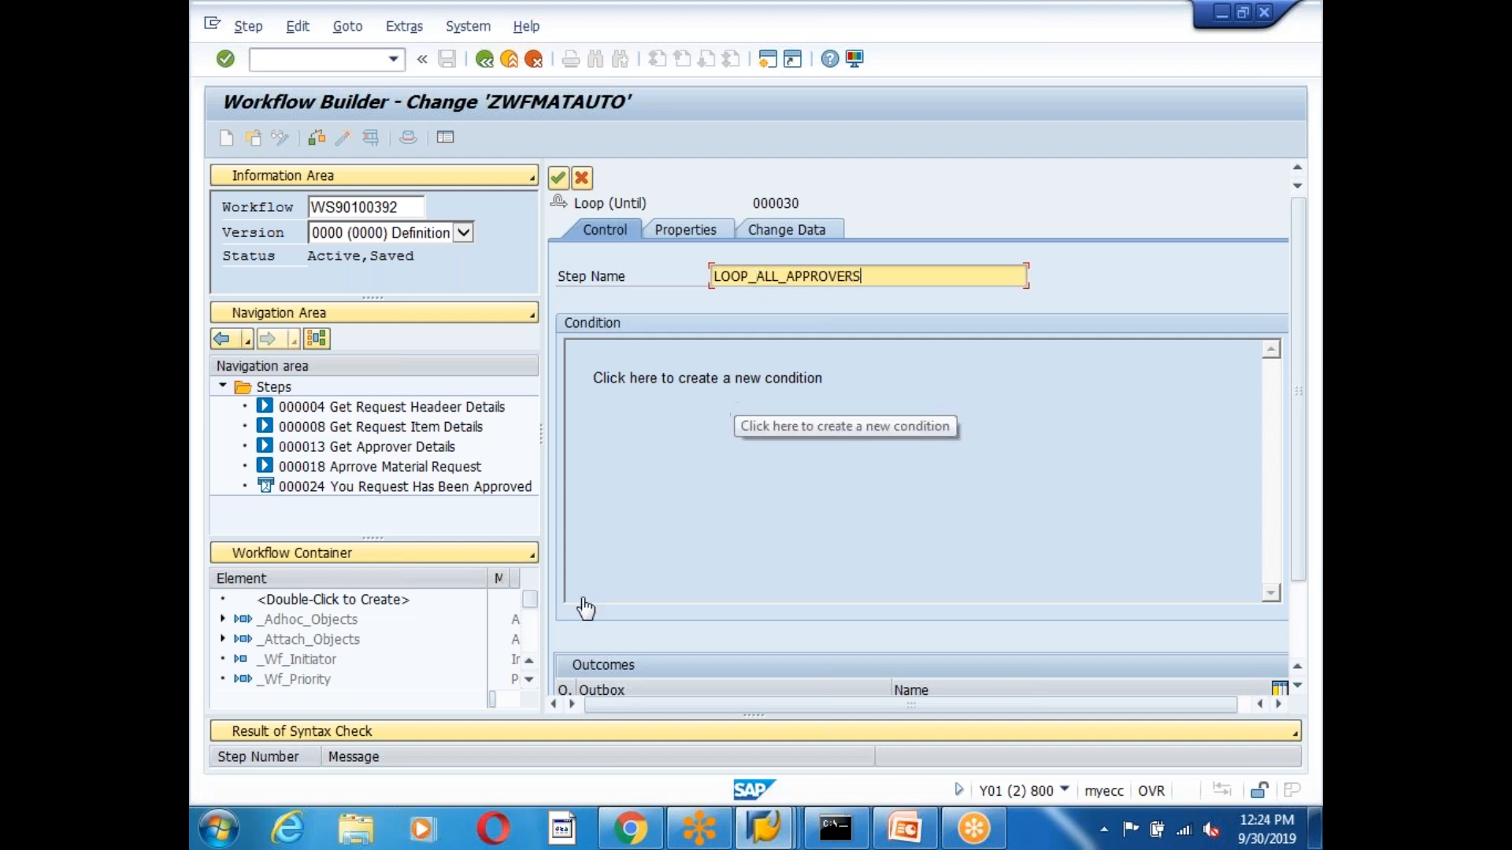
{"action": "left_click_drag", "start_coordinate": [527, 600], "coordinate": [529, 659]}
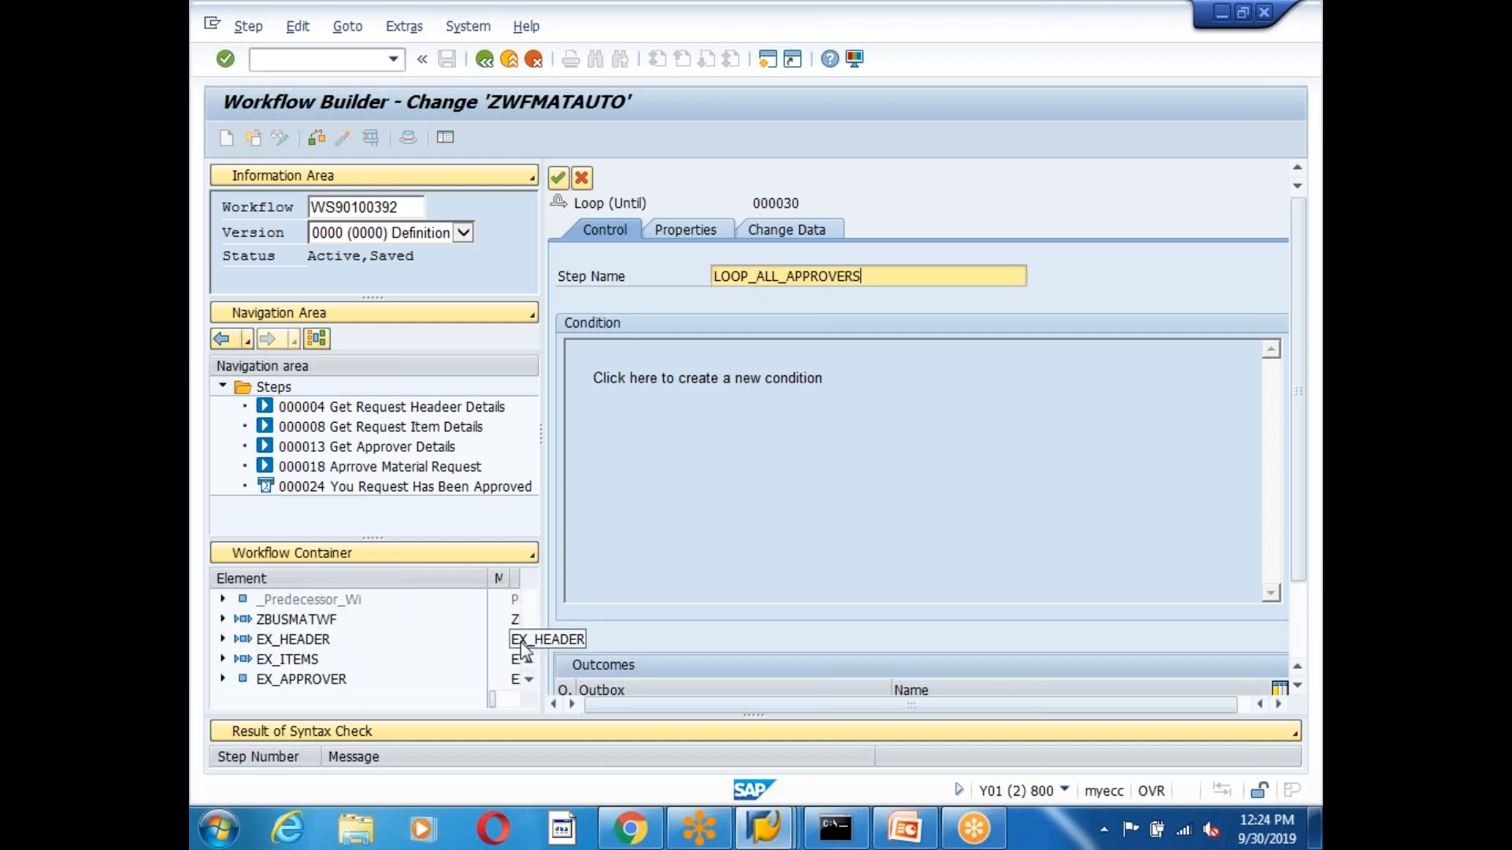
Create container element NUMBER_OF_APPROVERS, reusing that text as its name and short description.
{"action": "scroll", "coordinate": [361, 620], "scroll_direction": "up", "scroll_amount": 3}
{"action": "double_click", "coordinate": [361, 598]}
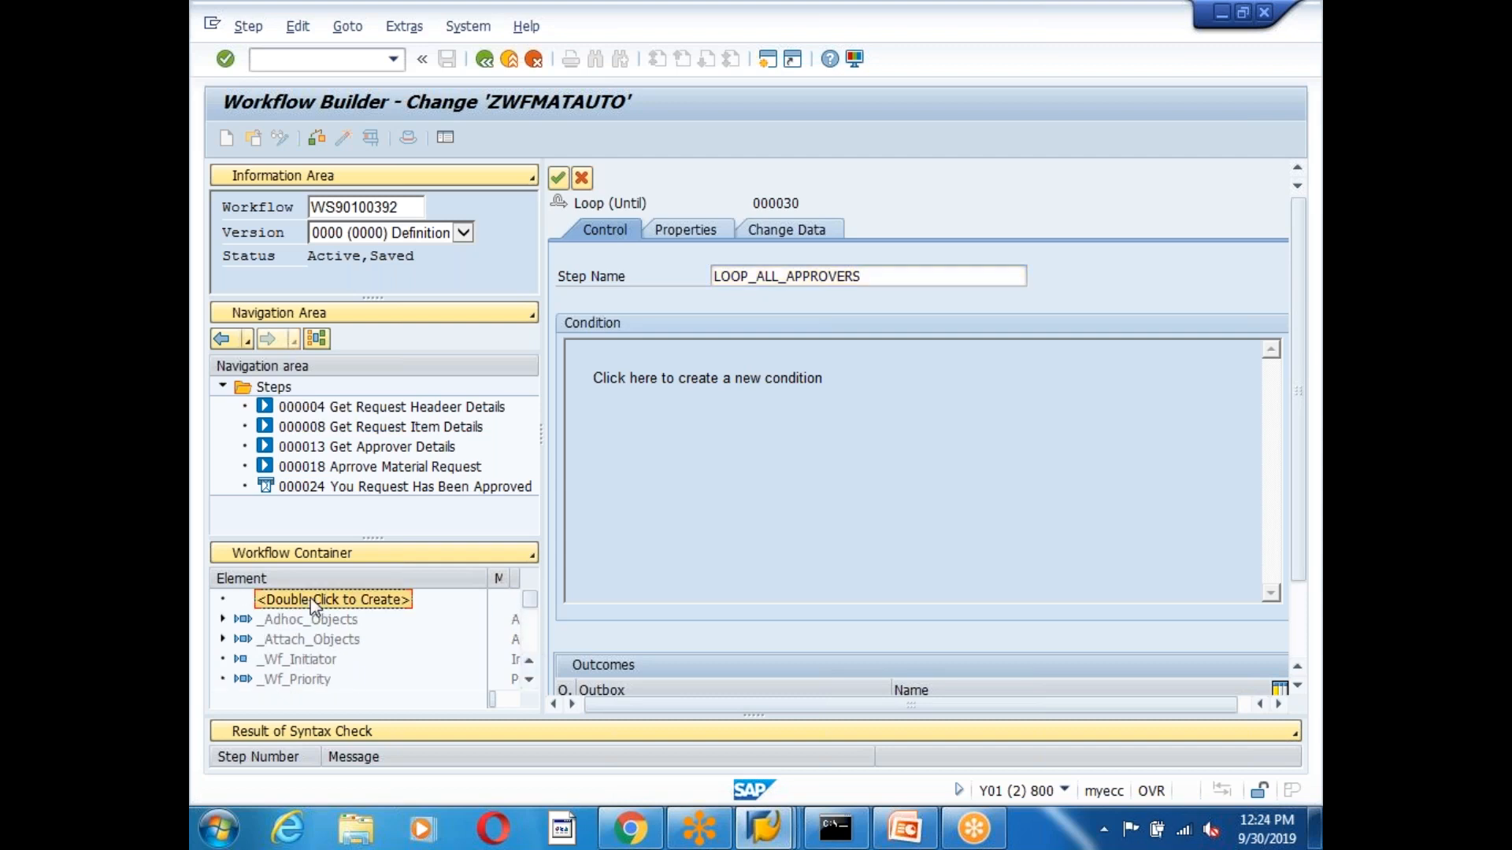
{"action": "type", "text": "NUMBER_"}
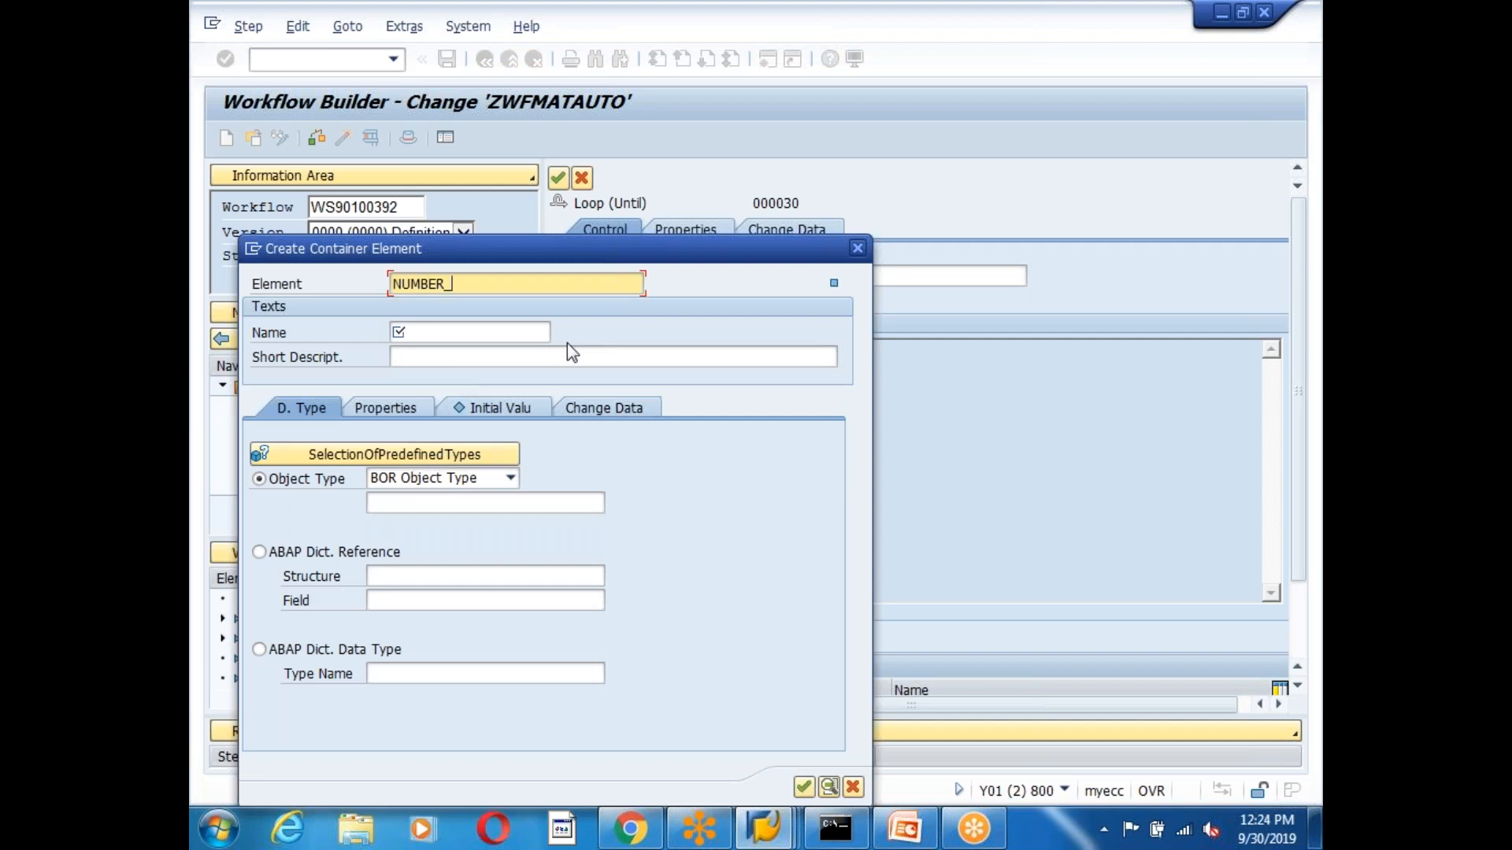
{"action": "type", "text": "OF_APPROVERS"}
{"action": "left_click", "coordinate": [451, 337]}
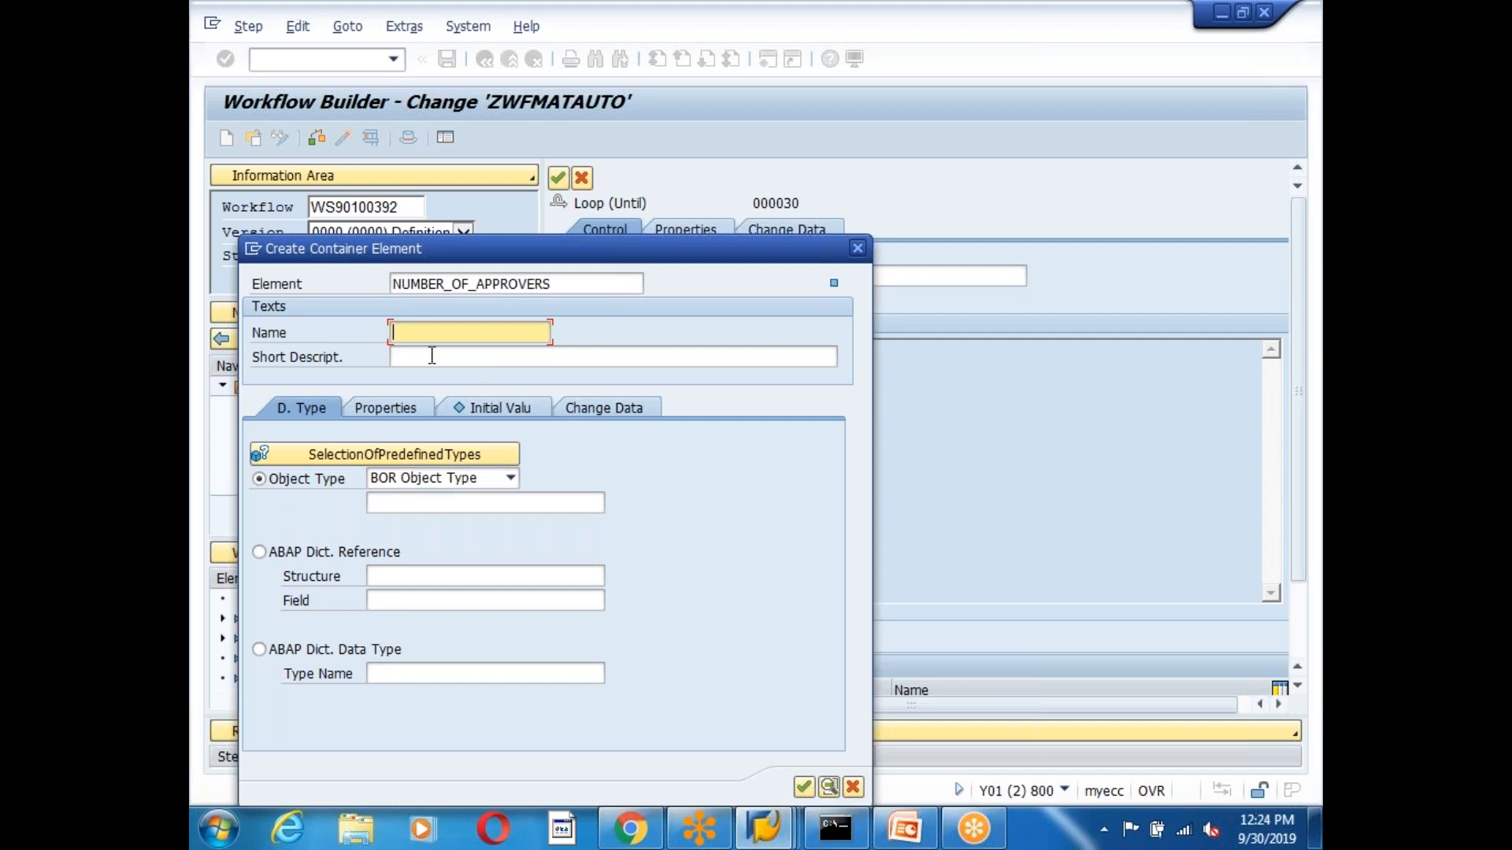
{"action": "left_click_drag", "start_coordinate": [559, 285], "coordinate": [376, 287]}
{"action": "key", "text": "ctrl+c"}
{"action": "left_click", "coordinate": [422, 334]}
{"action": "key", "text": "ctrl+v"}
{"action": "left_click", "coordinate": [452, 360]}
{"action": "key", "text": "ctrl+v"}
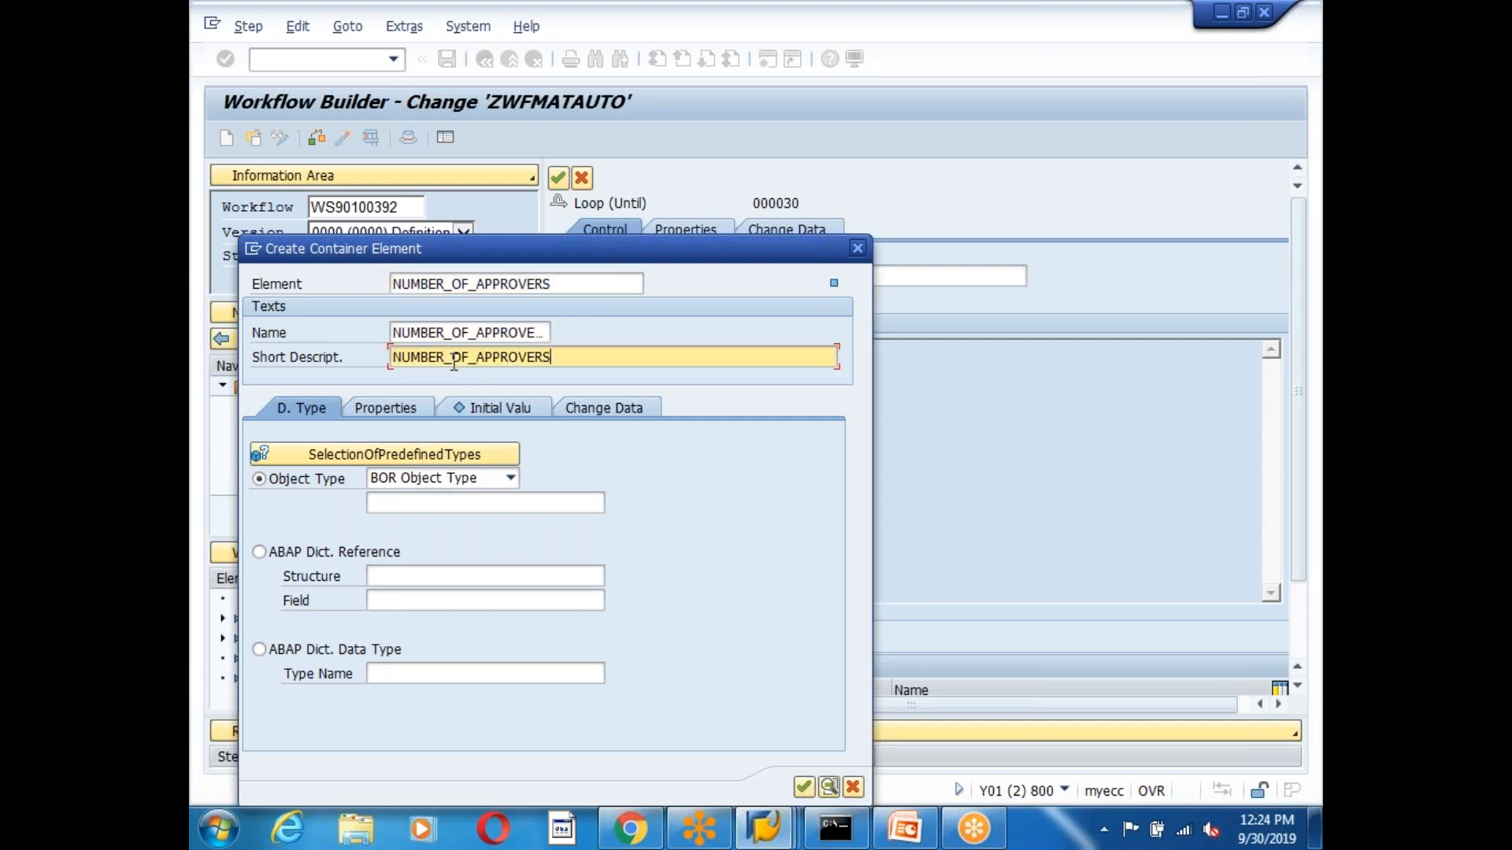
Reference NUMBER_OF_APPROVERS to SYST-TABIX, flag it for Import and Export, and confirm.
{"action": "left_click", "coordinate": [261, 649]}
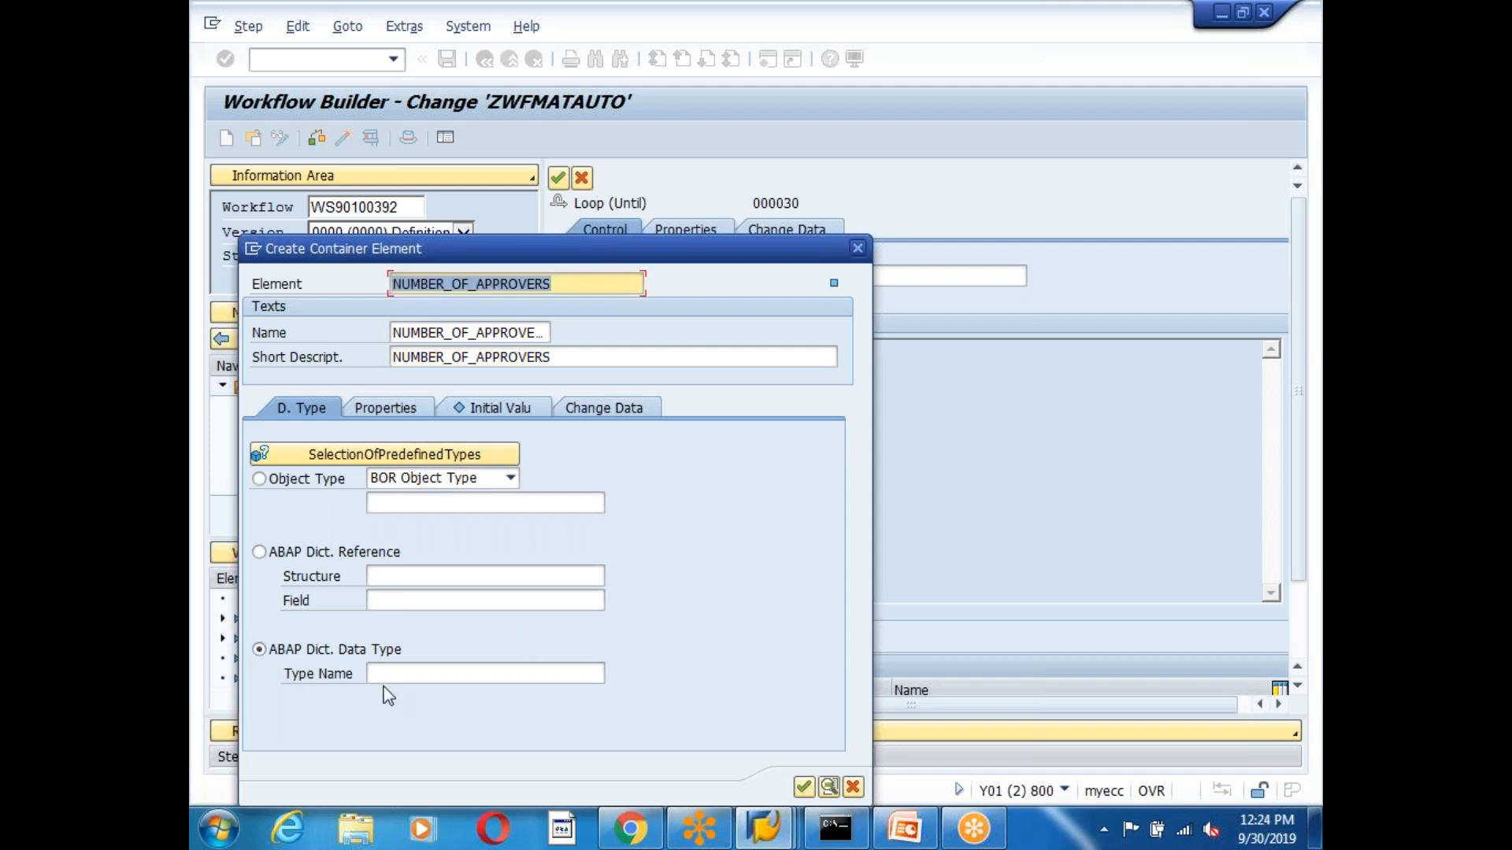
{"action": "left_click", "coordinate": [386, 674]}
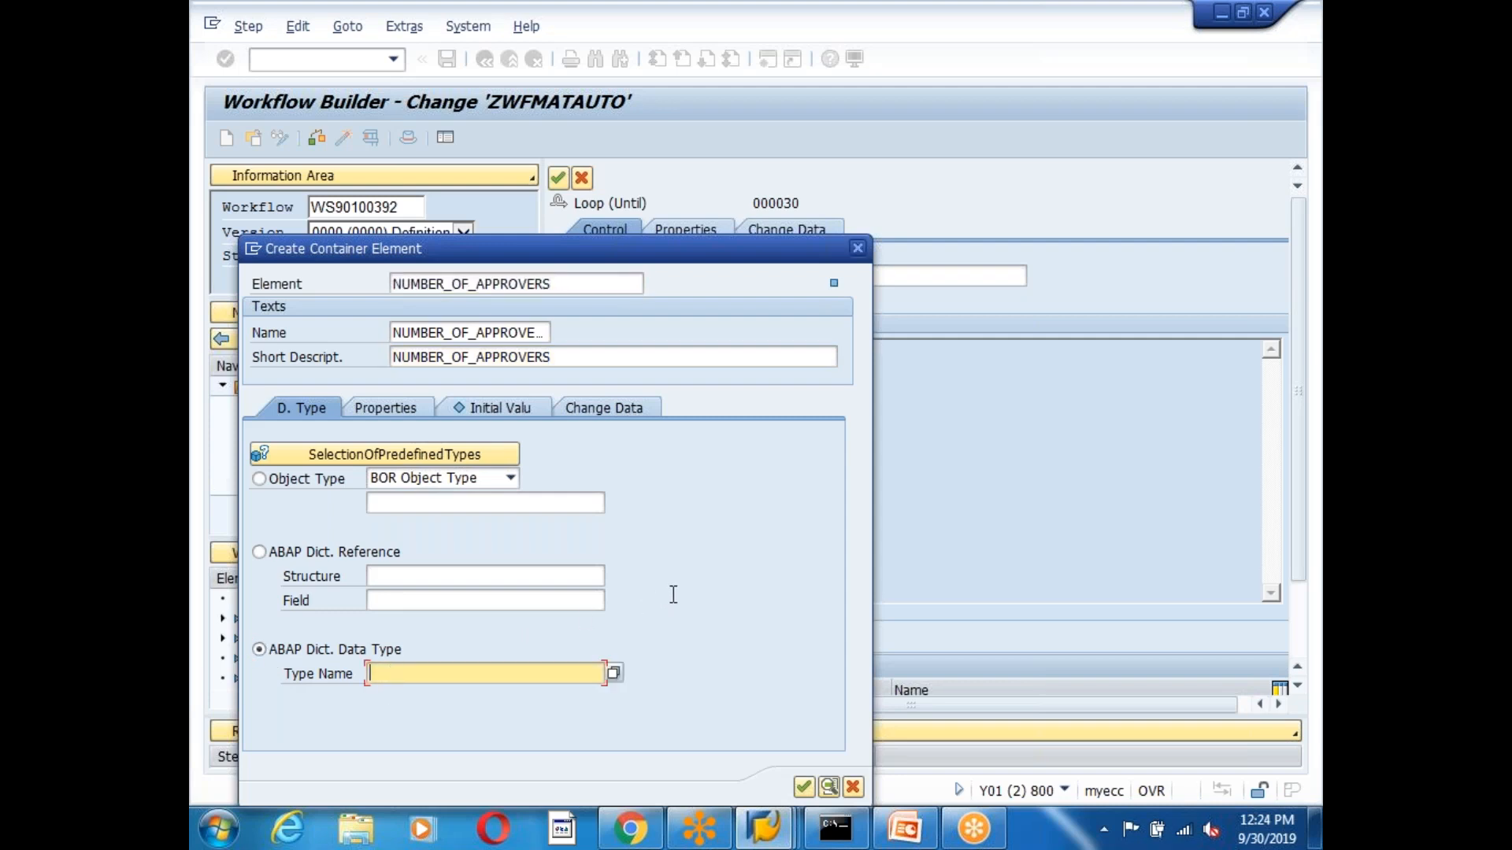
{"action": "left_click", "coordinate": [260, 552]}
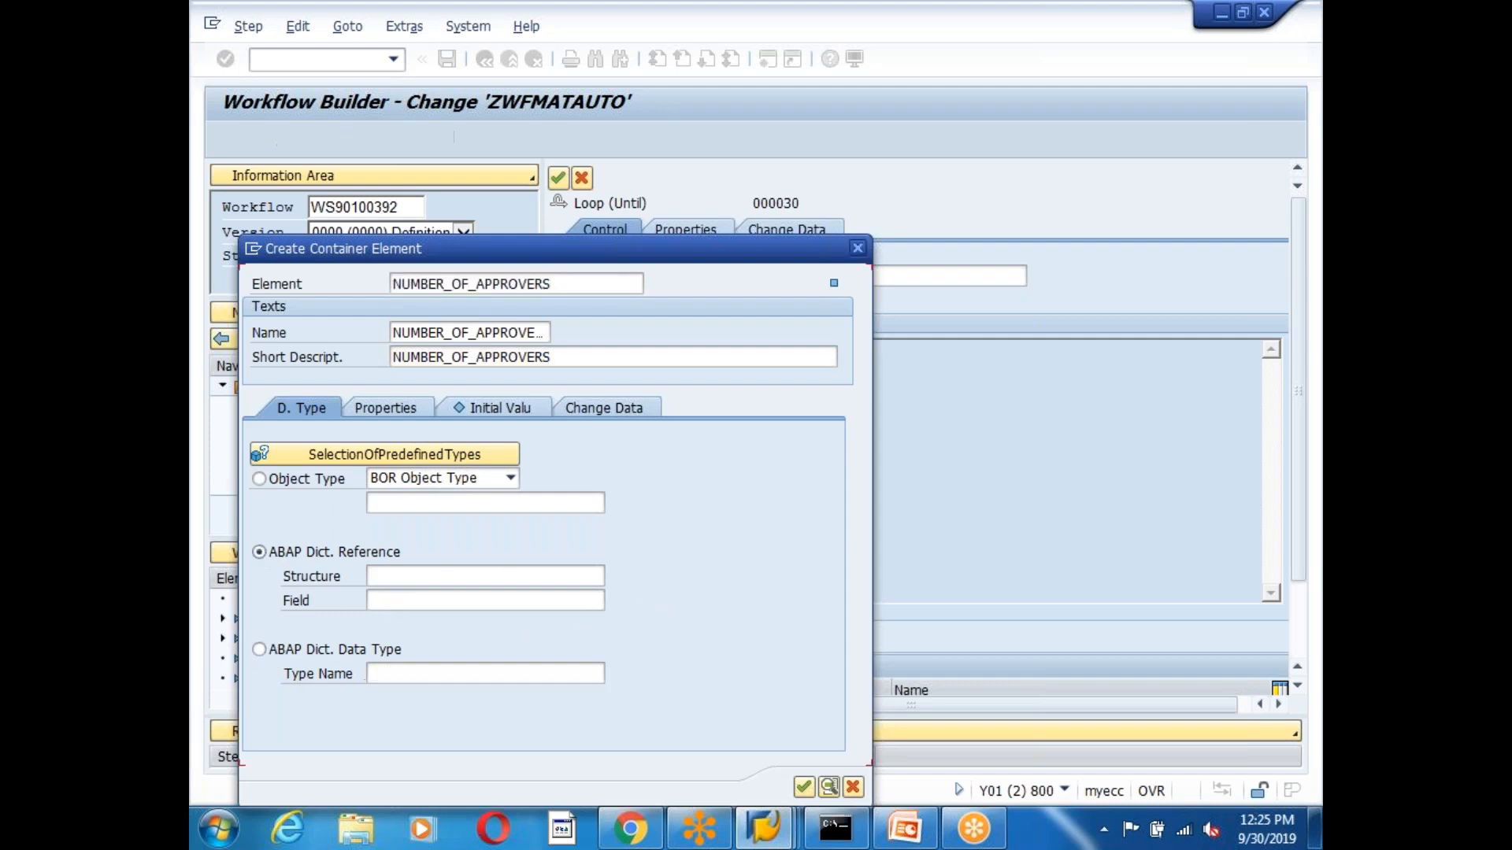
{"action": "left_click", "coordinate": [417, 578]}
{"action": "type", "text": "SYST"}
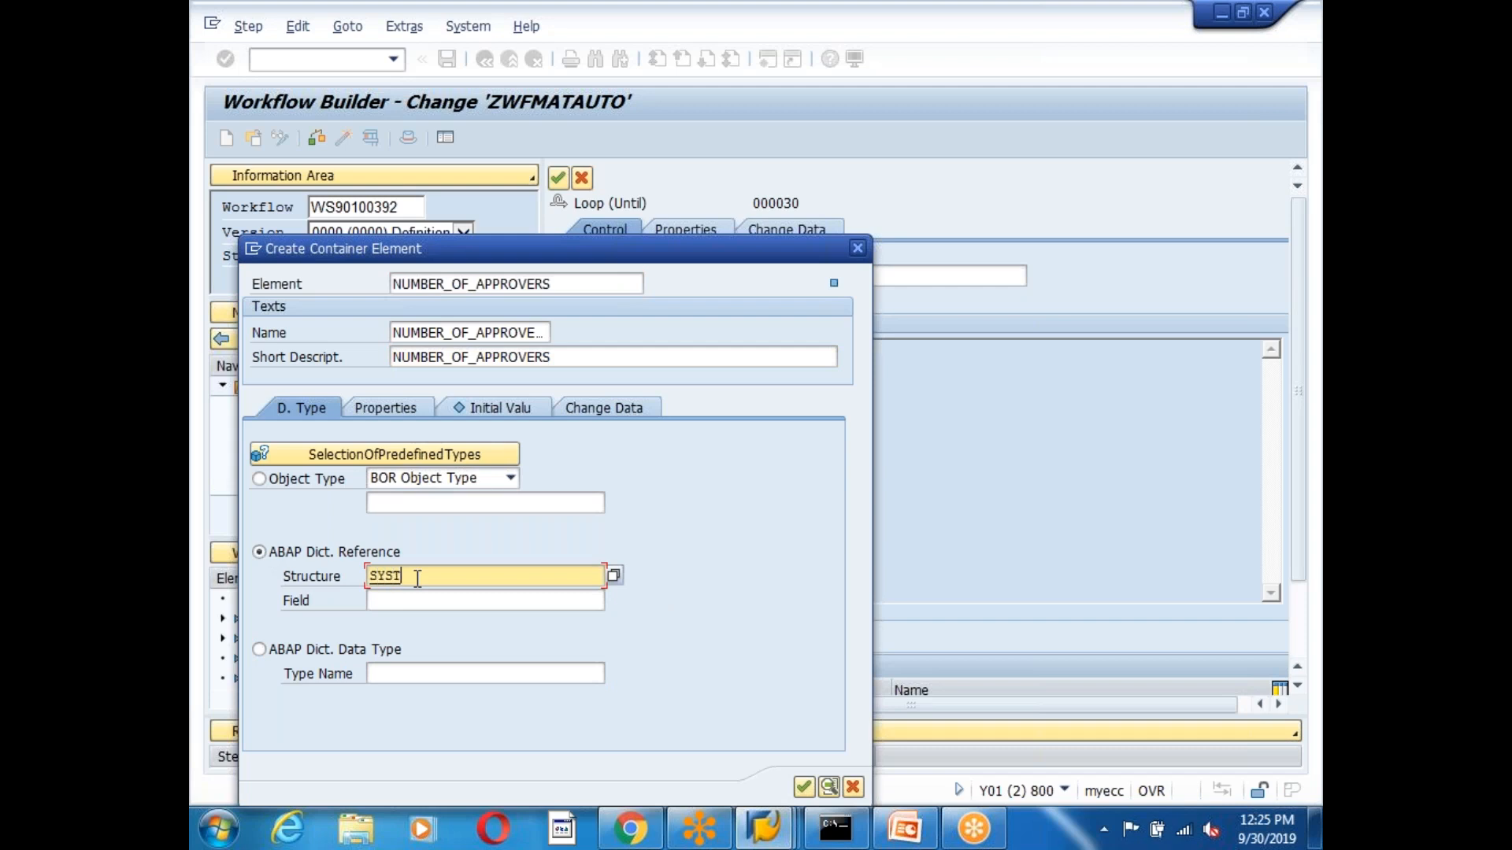
{"action": "left_click", "coordinate": [386, 606]}
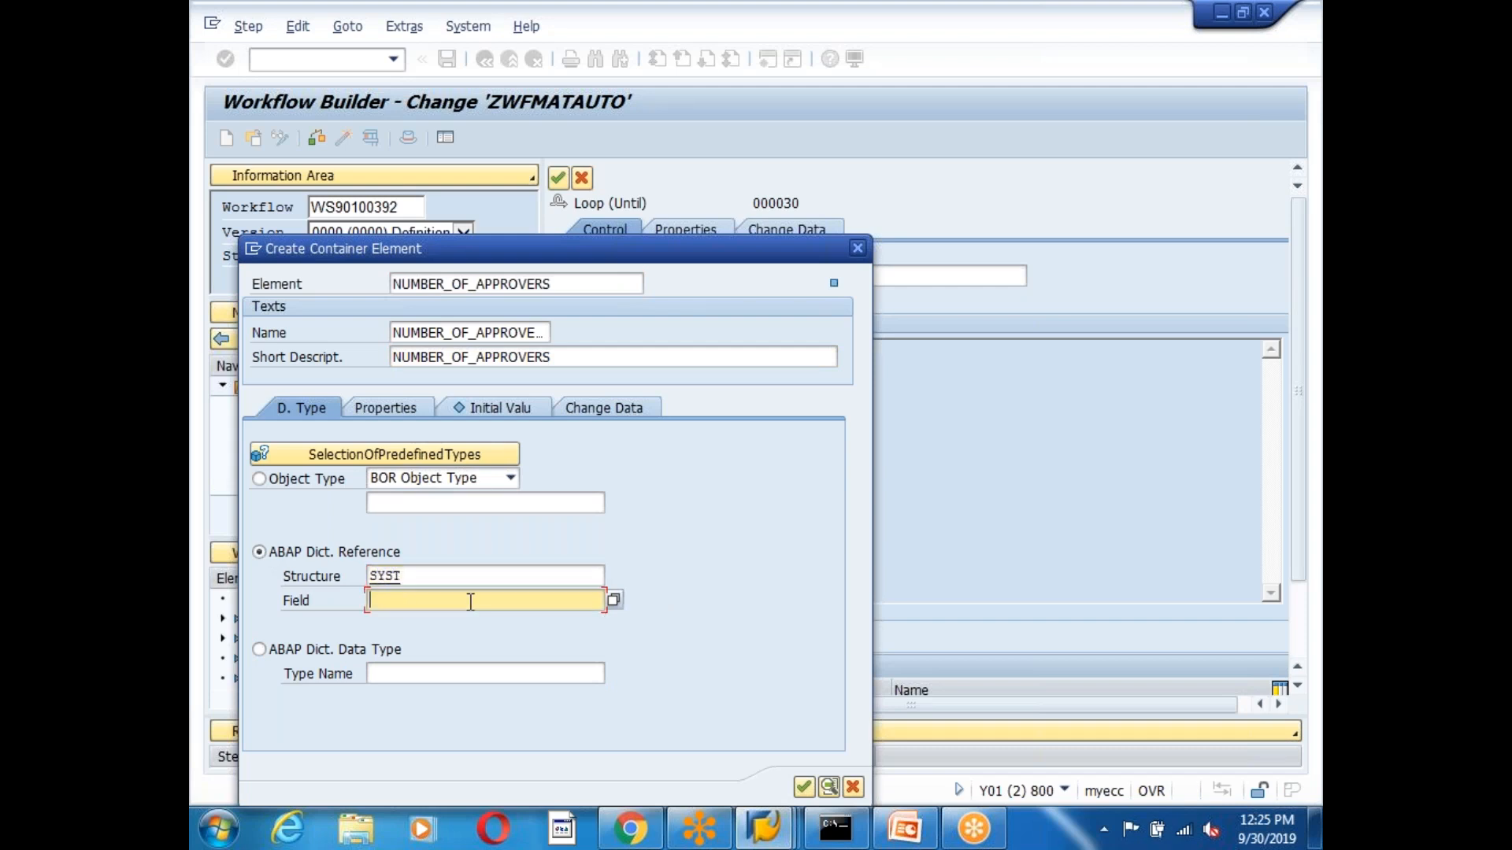
{"action": "left_click", "coordinate": [615, 601]}
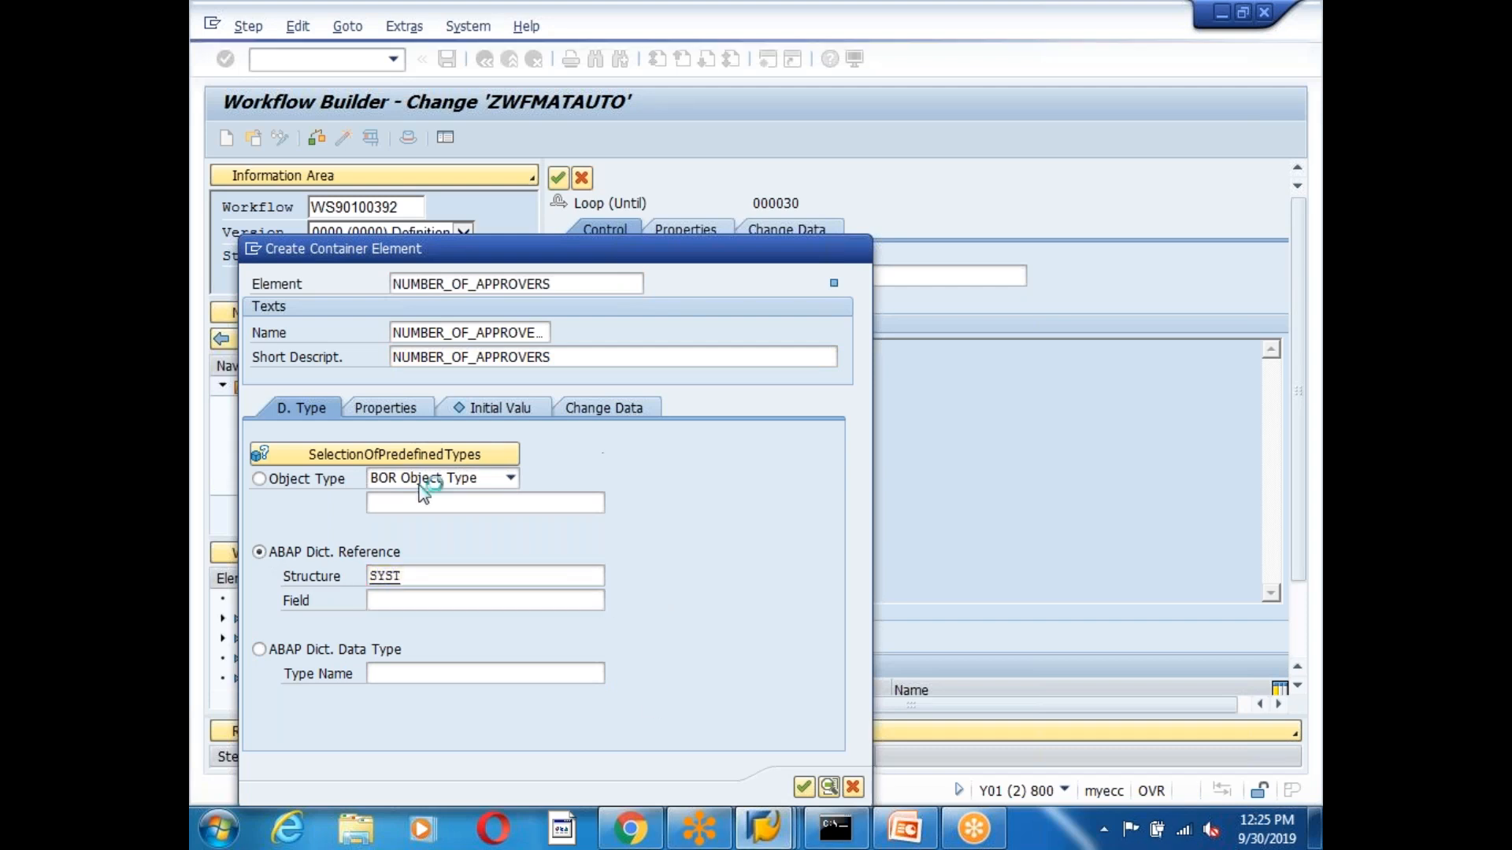
{"action": "double_click", "coordinate": [311, 362]}
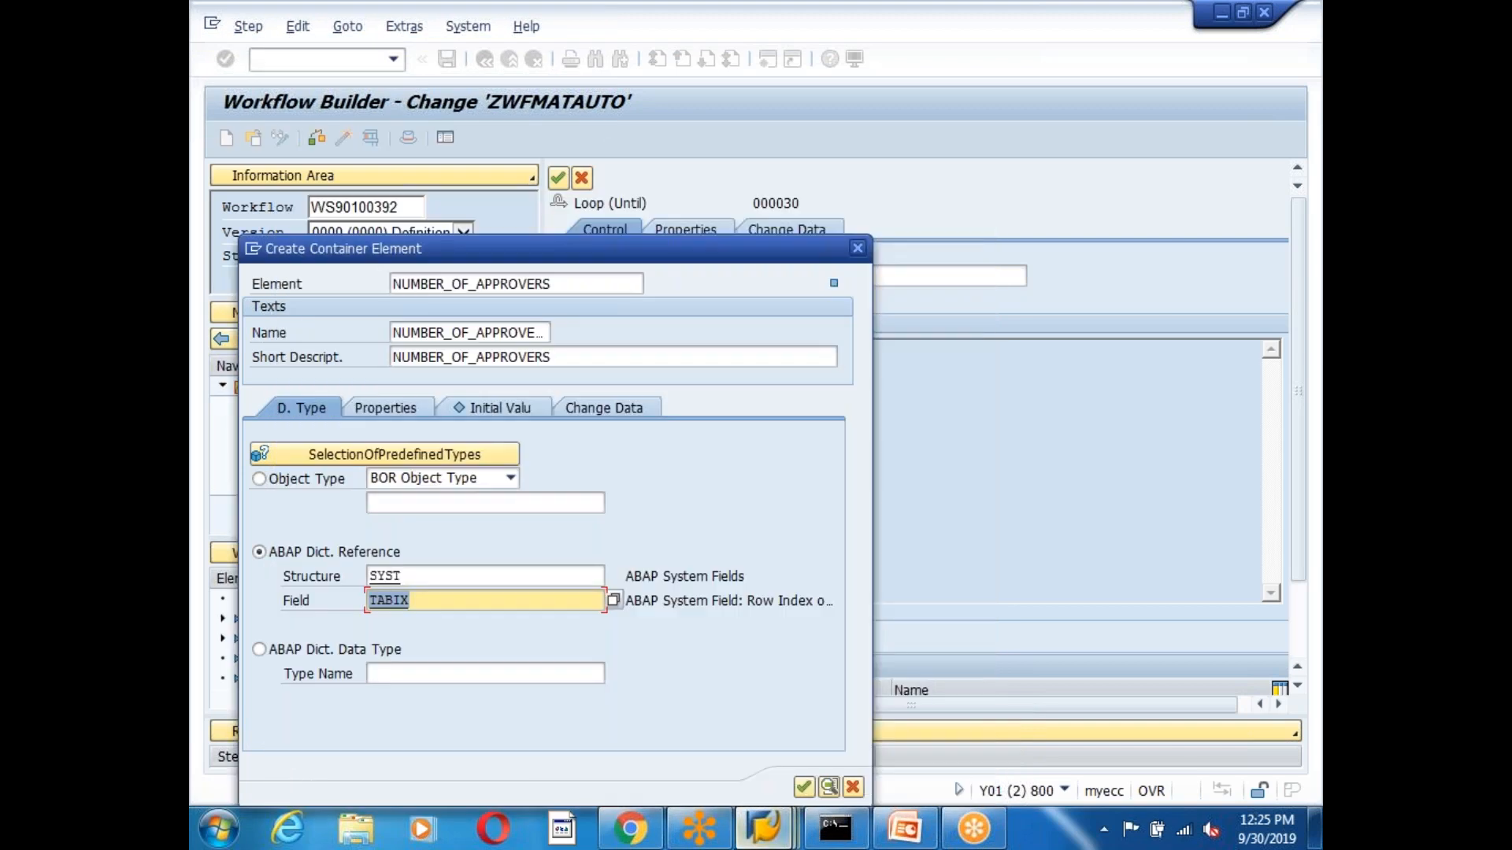
{"action": "left_click", "coordinate": [394, 409]}
{"action": "left_click", "coordinate": [265, 479]}
{"action": "left_click", "coordinate": [265, 503]}
{"action": "left_click", "coordinate": [803, 787]}
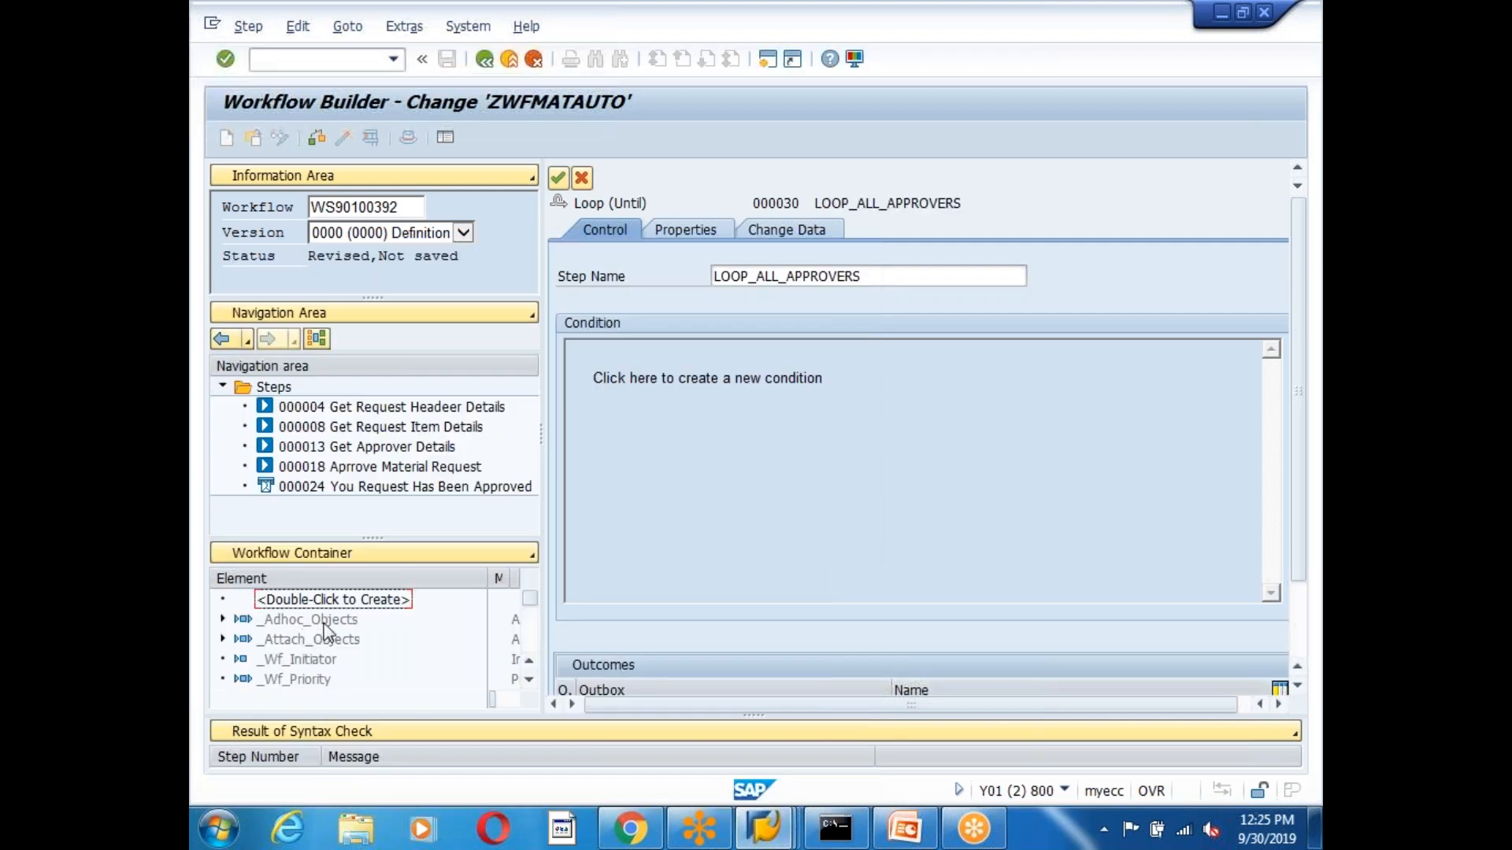
{"action": "left_click_drag", "start_coordinate": [531, 602], "coordinate": [532, 660]}
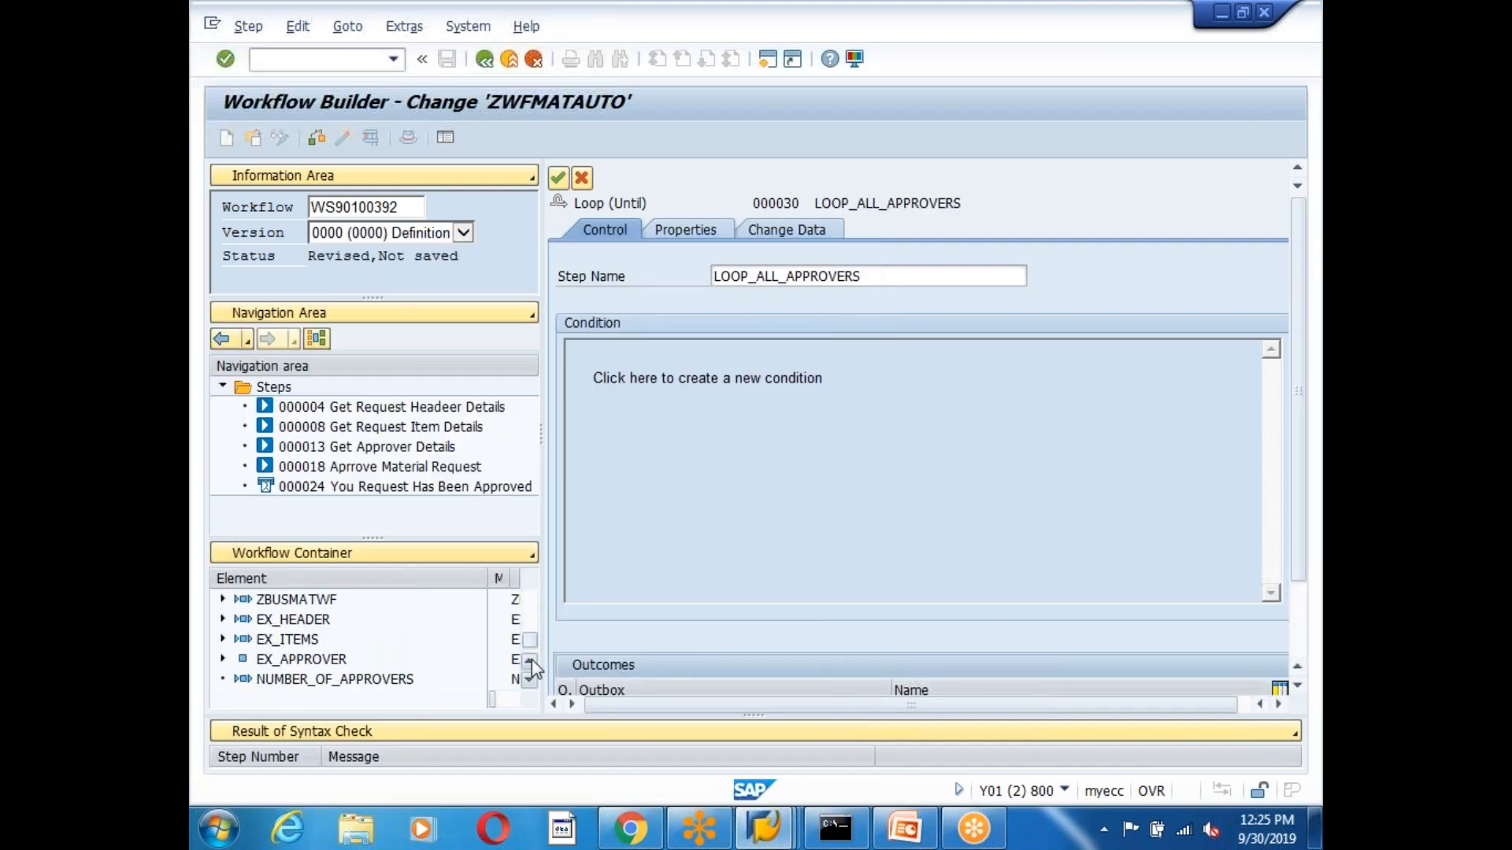
Recheck NUMBER_OF_APPROVERS, then create element COUNTER with COUNTER as name and short description.
{"action": "double_click", "coordinate": [294, 684]}
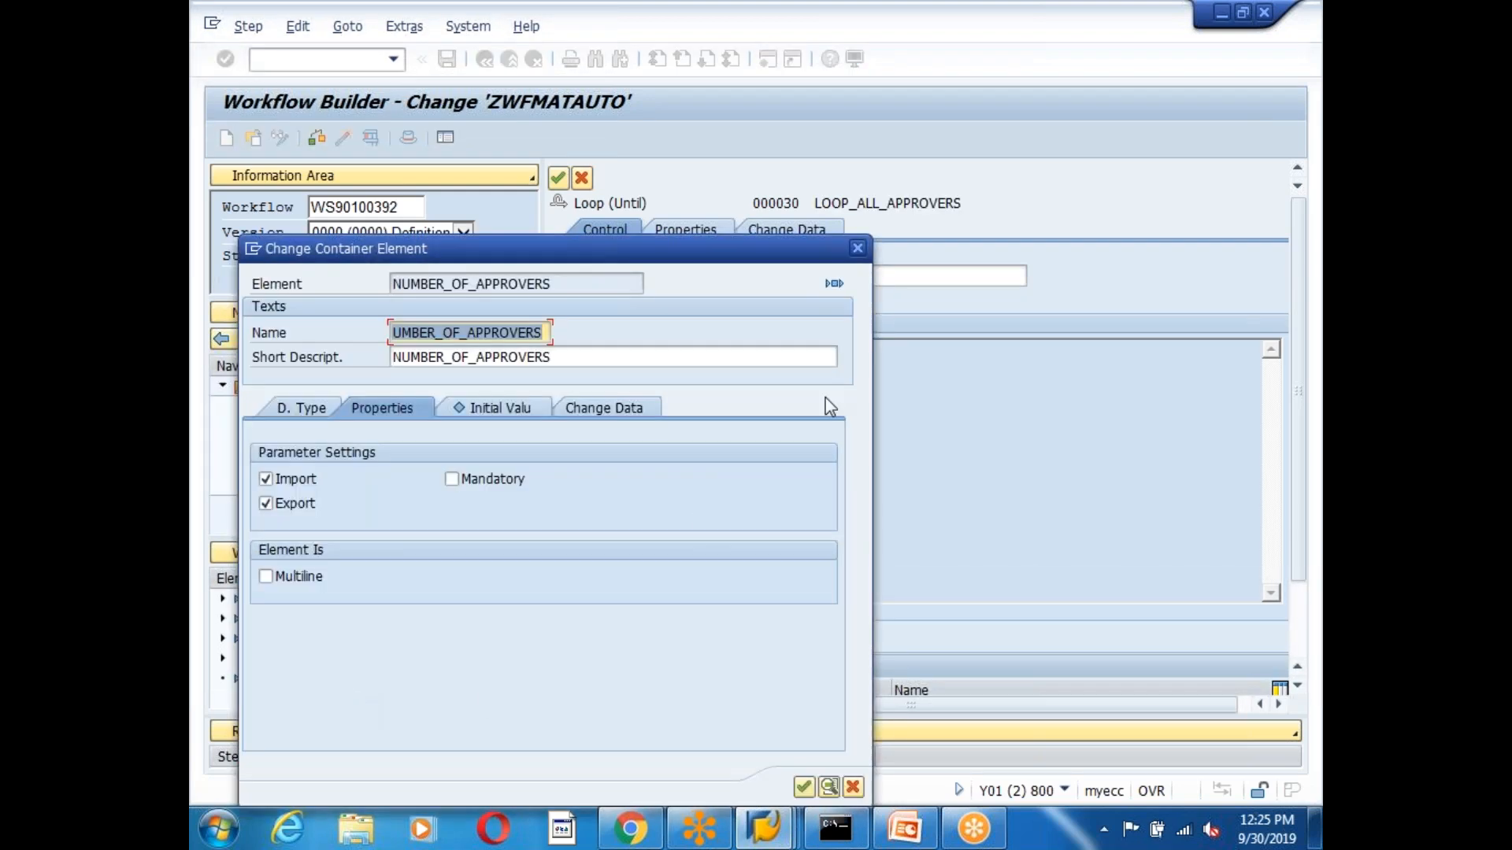
{"action": "left_click", "coordinate": [858, 248]}
{"action": "left_click_drag", "start_coordinate": [531, 641], "coordinate": [531, 579]}
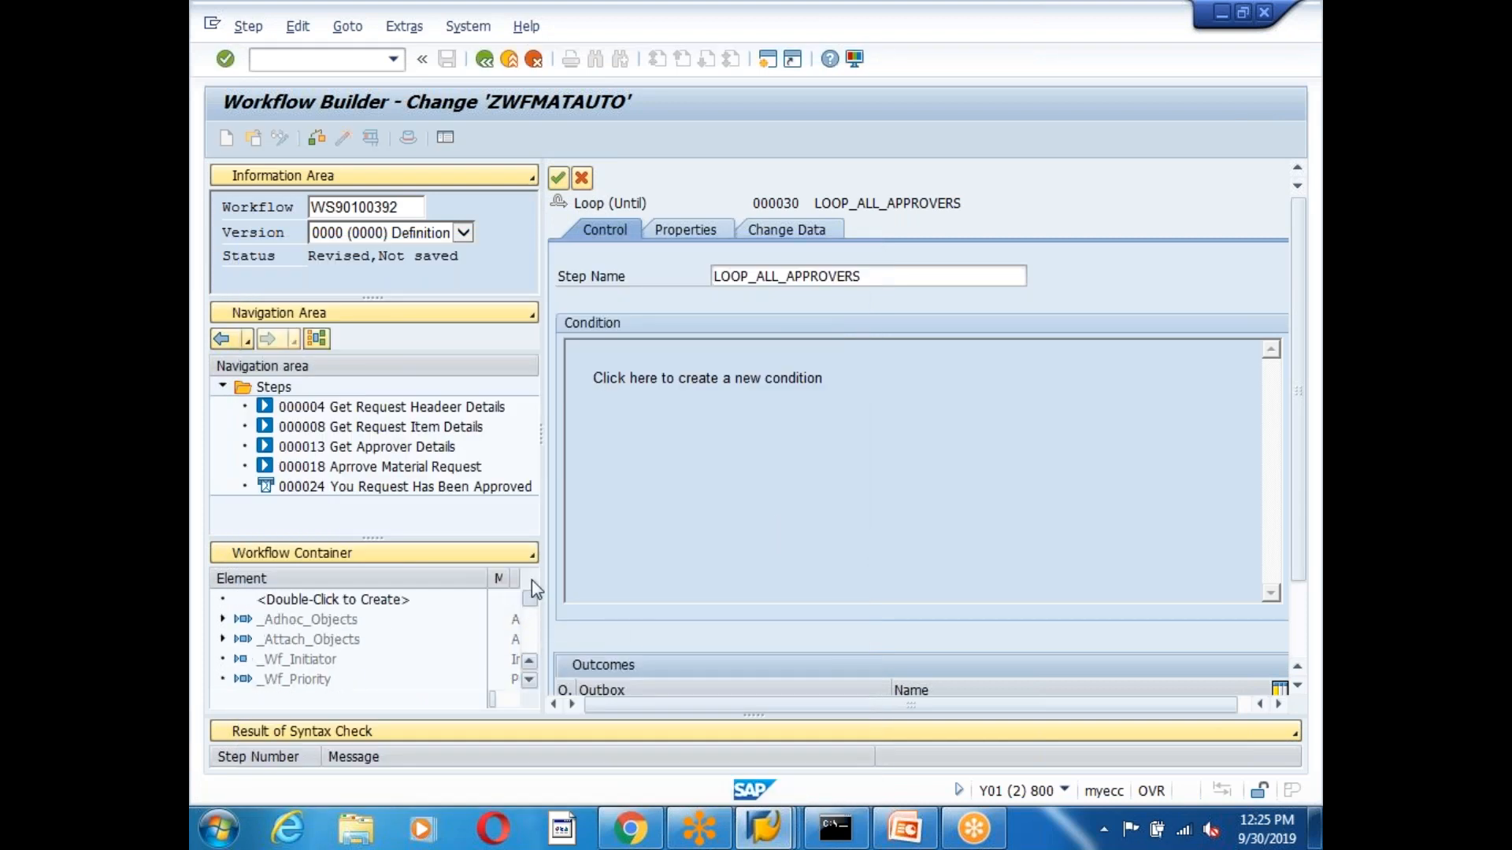
{"action": "double_click", "coordinate": [307, 600]}
{"action": "type", "text": "COUNTER"}
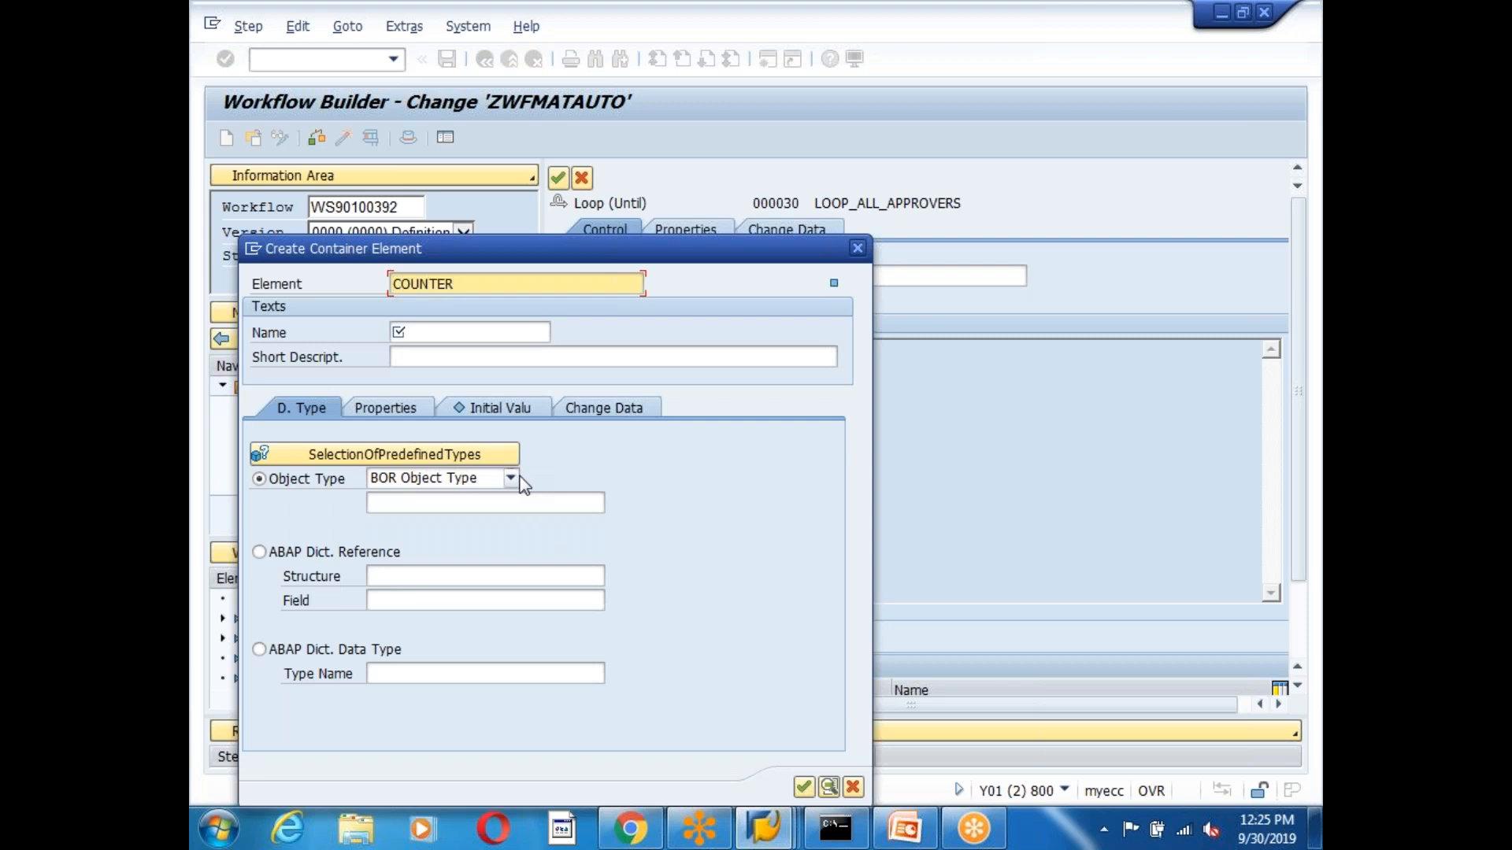
{"action": "left_click", "coordinate": [432, 340]}
{"action": "key", "text": "ctrl+v"}
{"action": "left_click", "coordinate": [425, 357]}
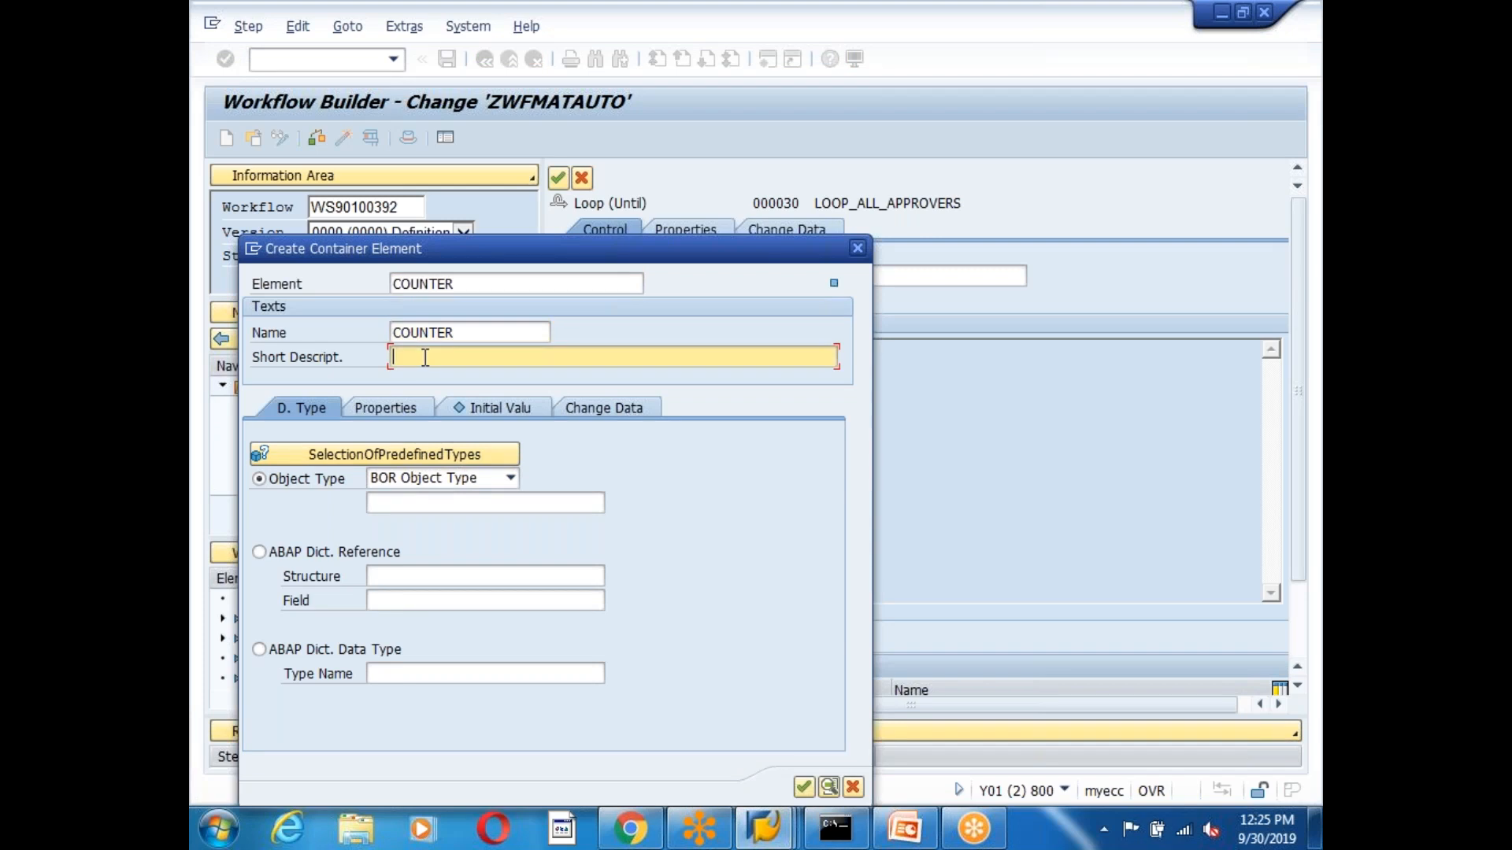
{"action": "key", "text": "ctrl+v"}
Reference COUNTER to SYST-TABIX, flag it for Import and Export, and confirm.
{"action": "left_click", "coordinate": [260, 553]}
{"action": "left_click", "coordinate": [422, 577]}
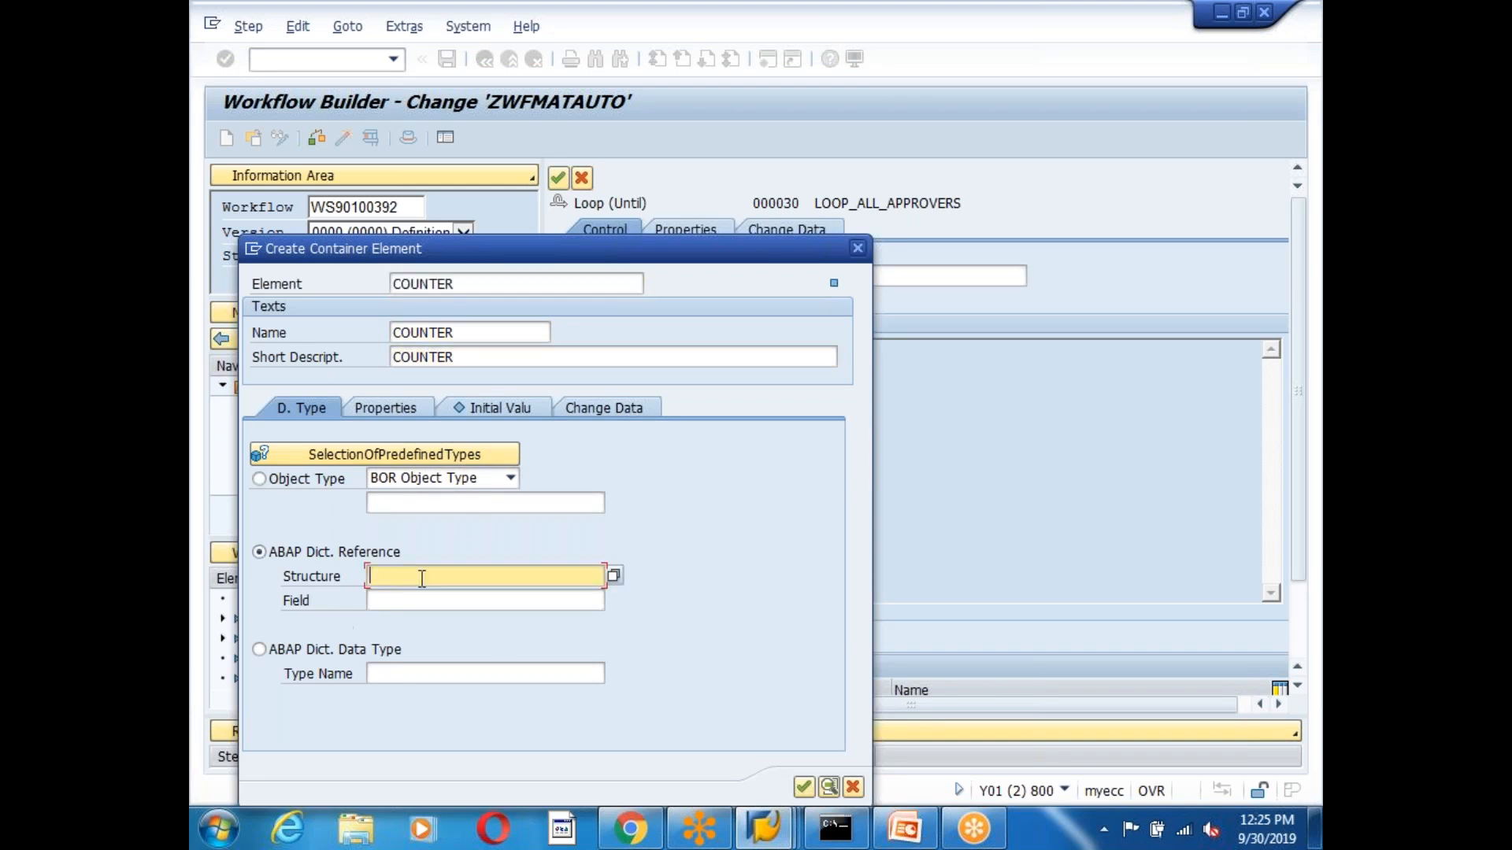
{"action": "type", "text": "SYST"}
{"action": "left_click", "coordinate": [419, 601]}
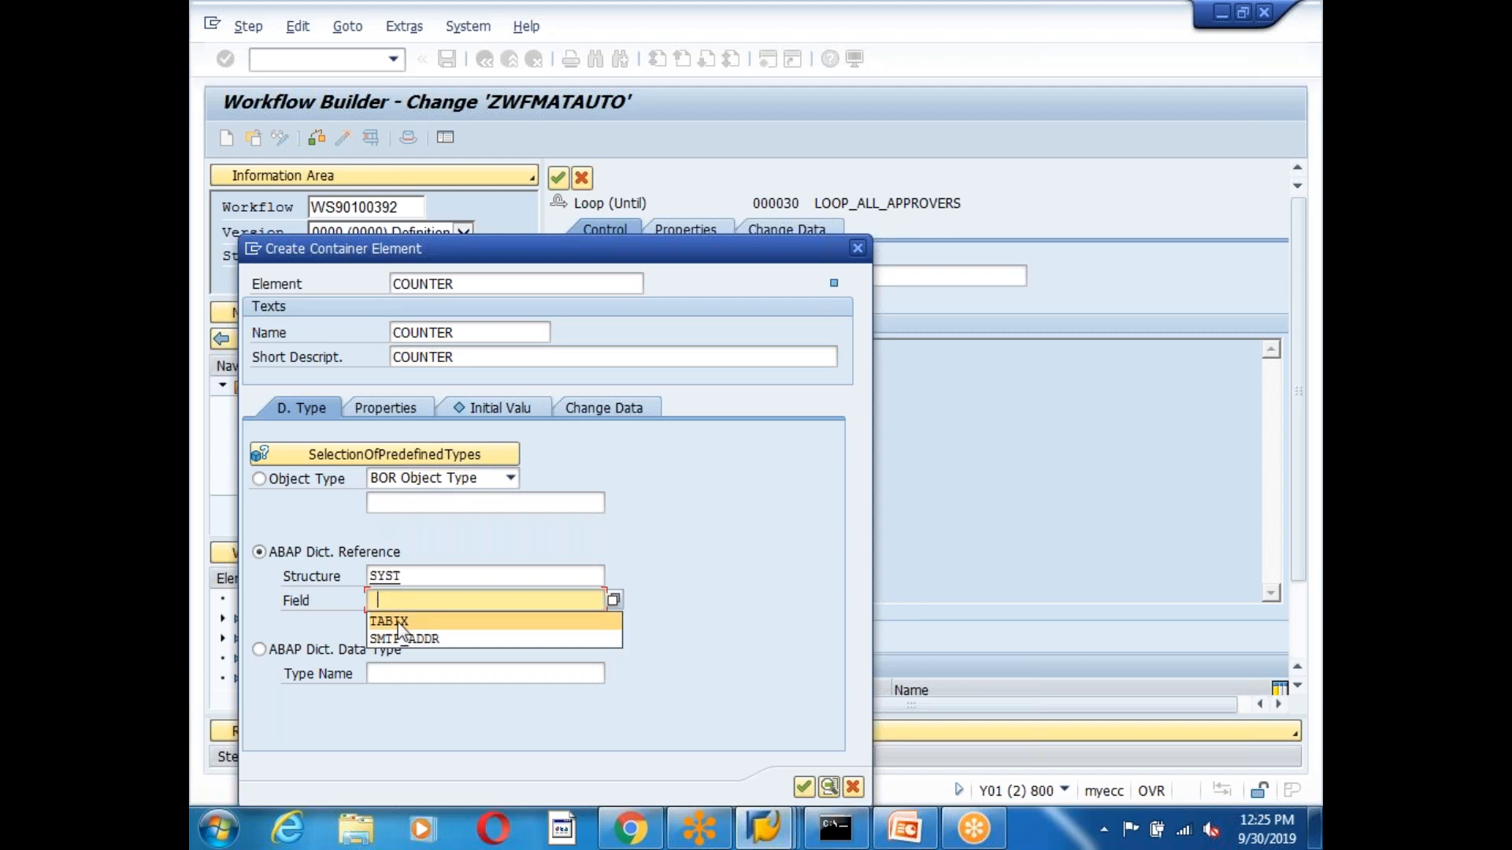
{"action": "left_click", "coordinate": [400, 622]}
{"action": "left_click", "coordinate": [370, 409]}
{"action": "left_click", "coordinate": [265, 478]}
{"action": "left_click", "coordinate": [265, 503]}
{"action": "left_click", "coordinate": [803, 787]}
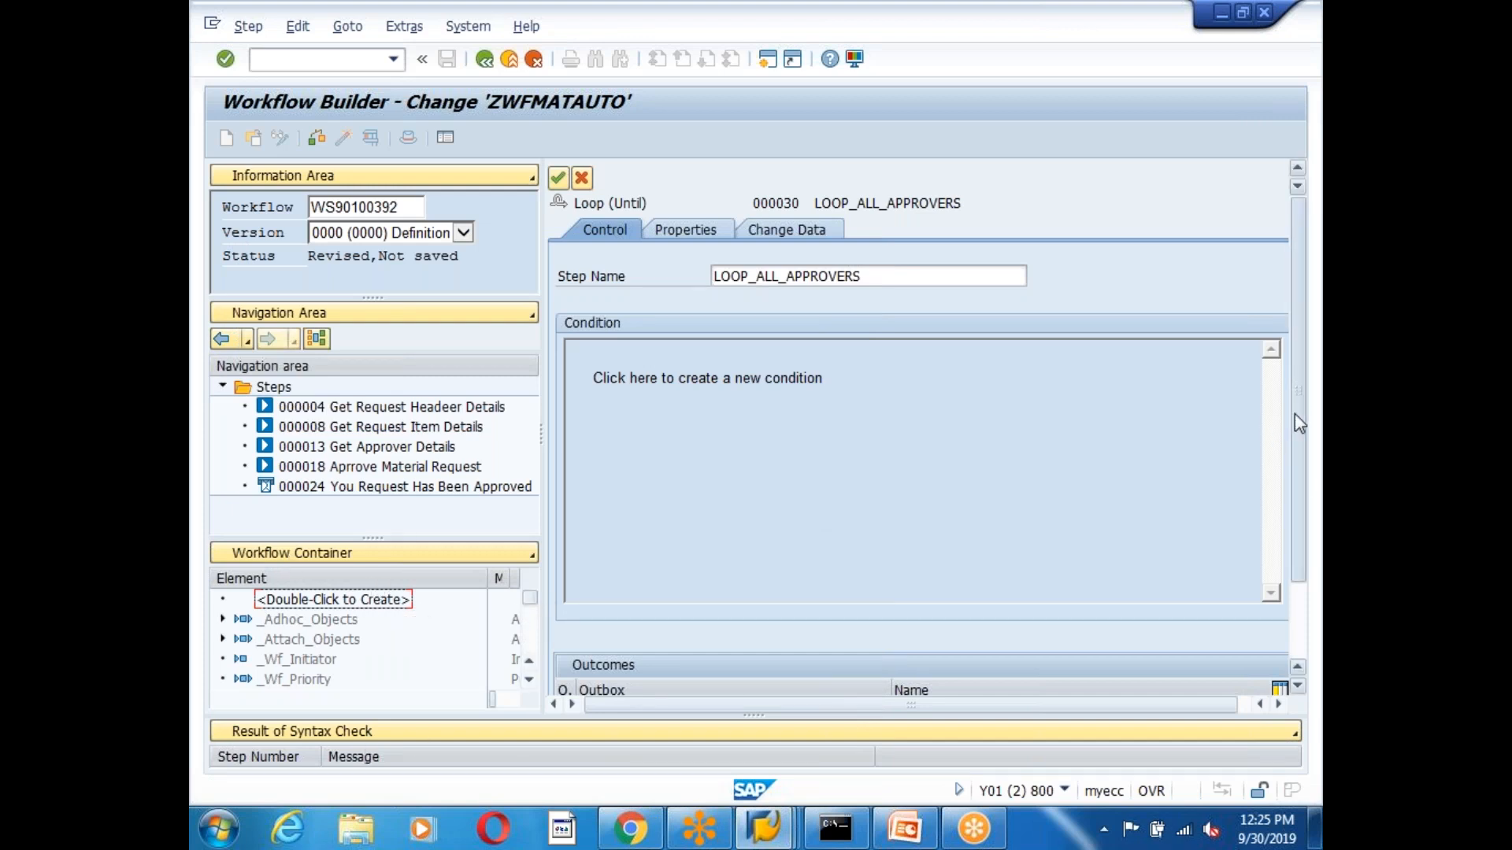
Define the loop exit condition COUNTER = NUMBER_OF_APPROVERS and confirm it.
{"action": "scroll", "coordinate": [1294, 413], "scroll_direction": "down", "scroll_amount": 3}
{"action": "left_click", "coordinate": [750, 280]}
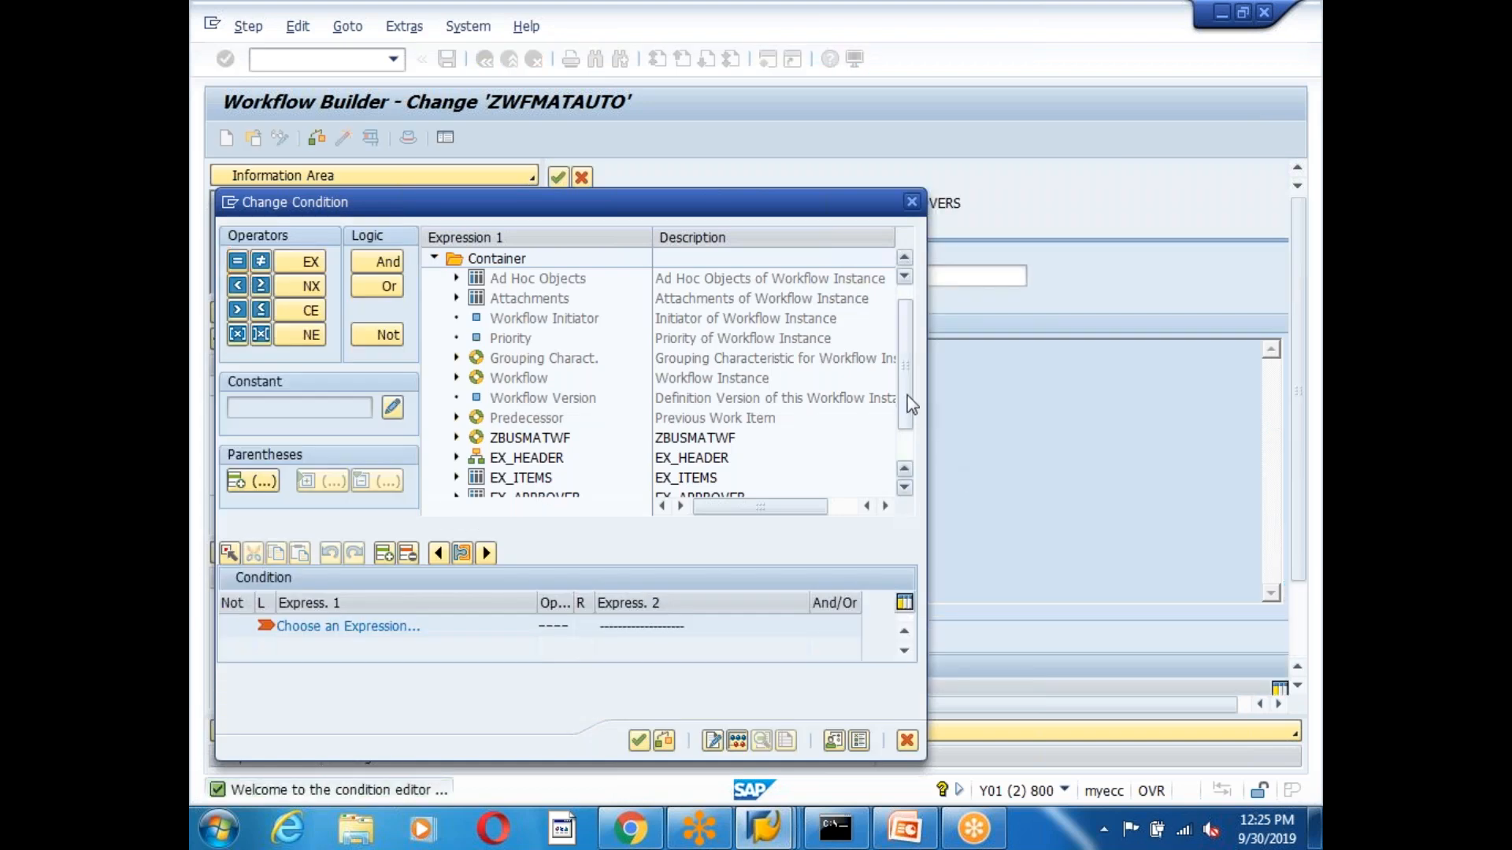
{"action": "left_click_drag", "start_coordinate": [906, 394], "coordinate": [905, 461]}
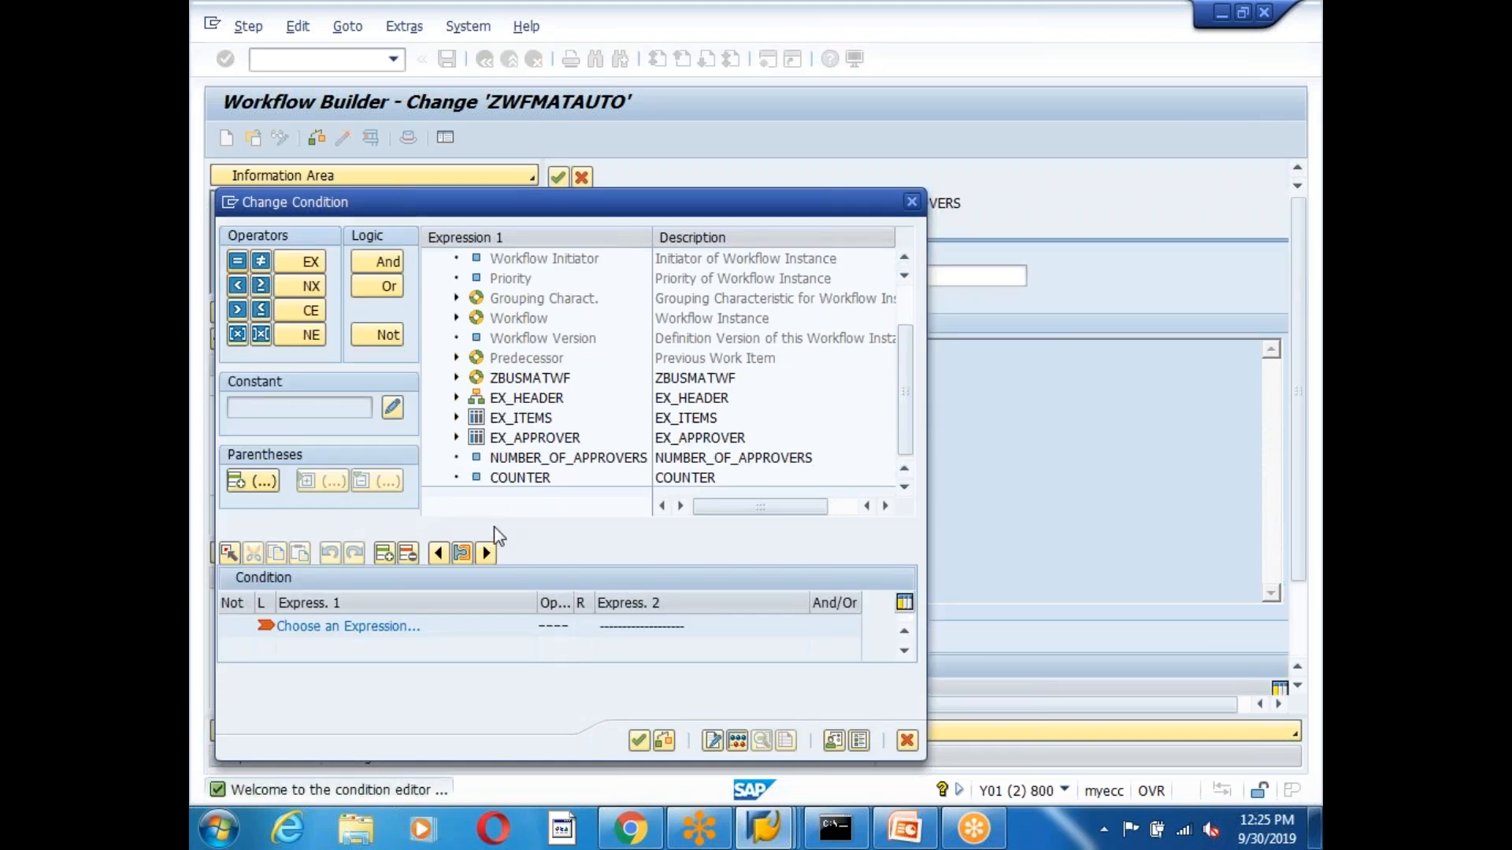
{"action": "double_click", "coordinate": [521, 478]}
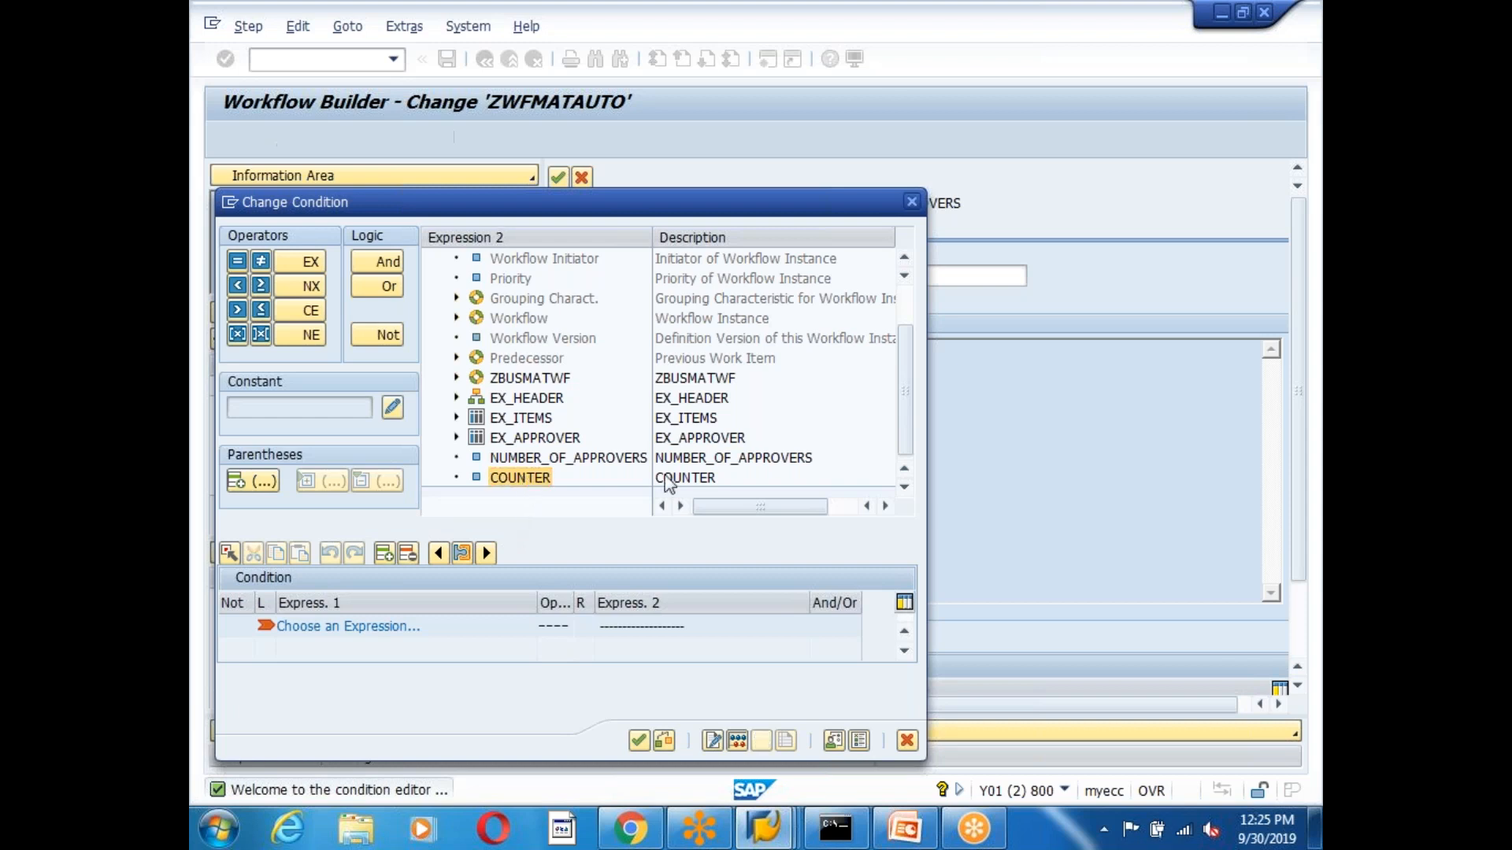
{"action": "left_click", "coordinate": [237, 260]}
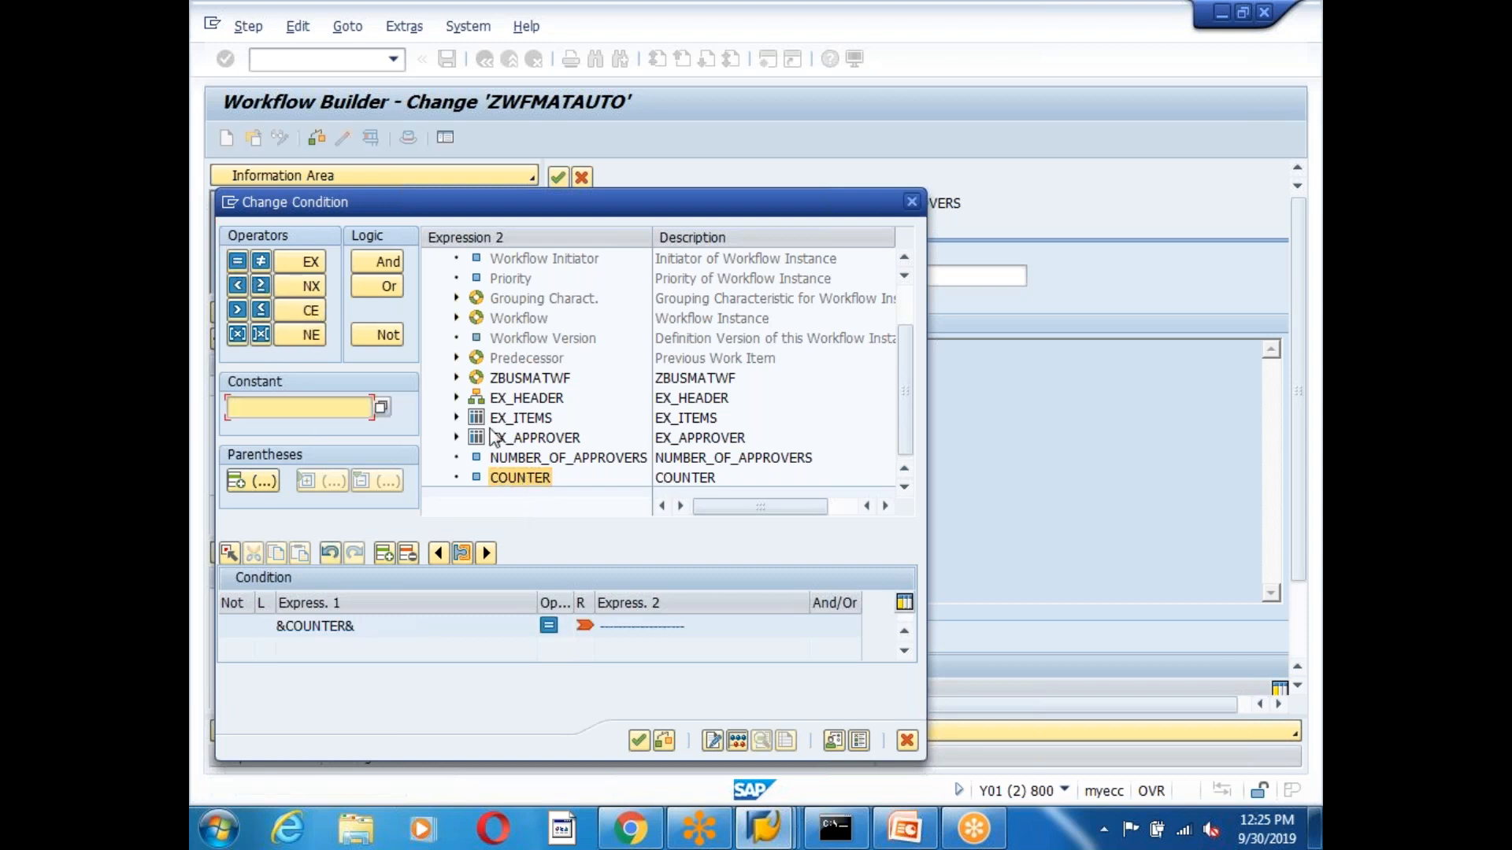
{"action": "double_click", "coordinate": [559, 458]}
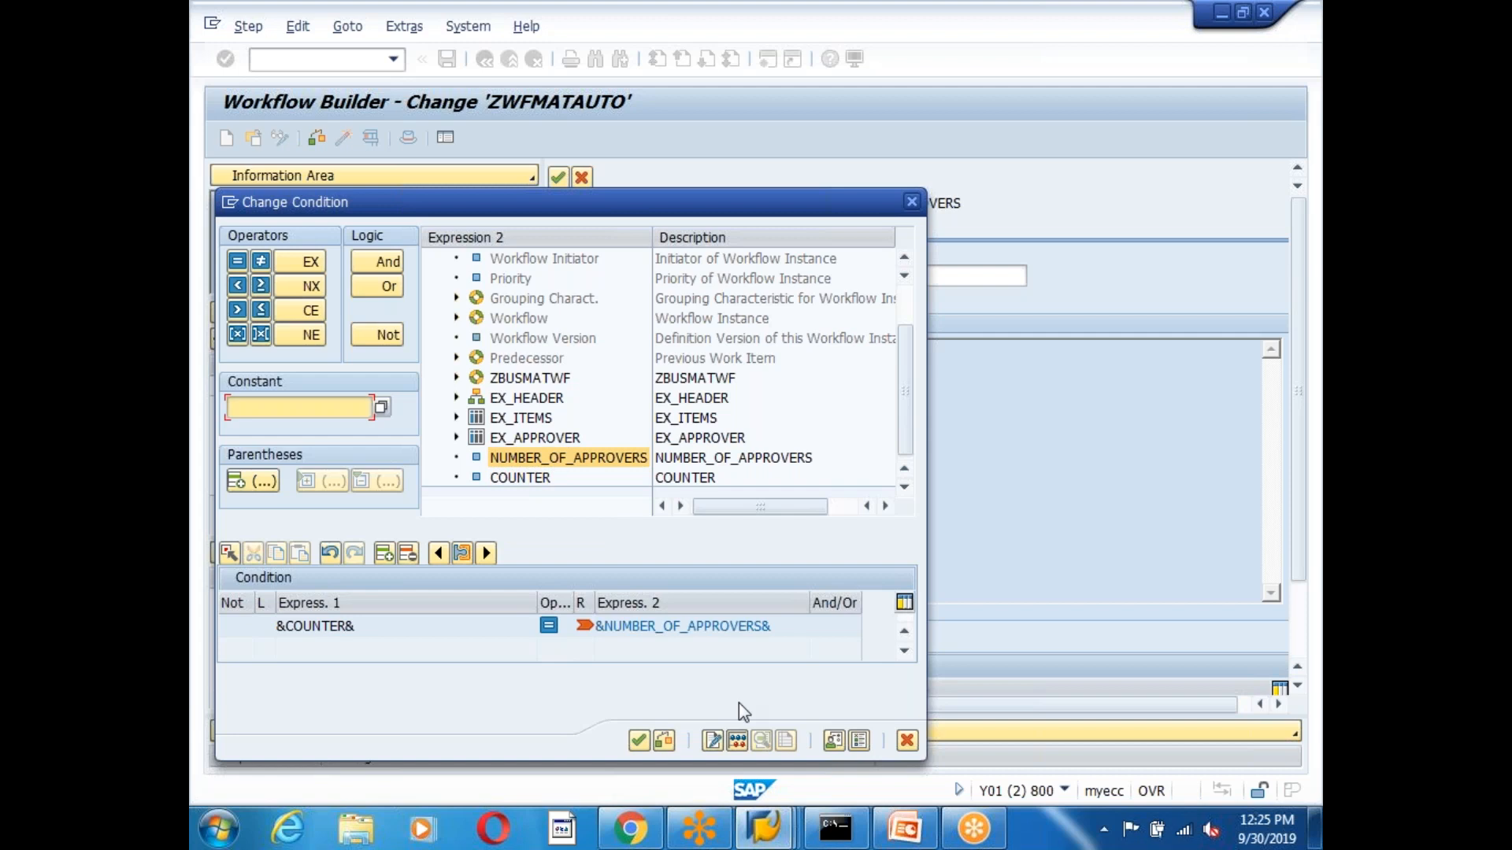
{"action": "left_click_drag", "start_coordinate": [370, 627], "coordinate": [219, 643]}
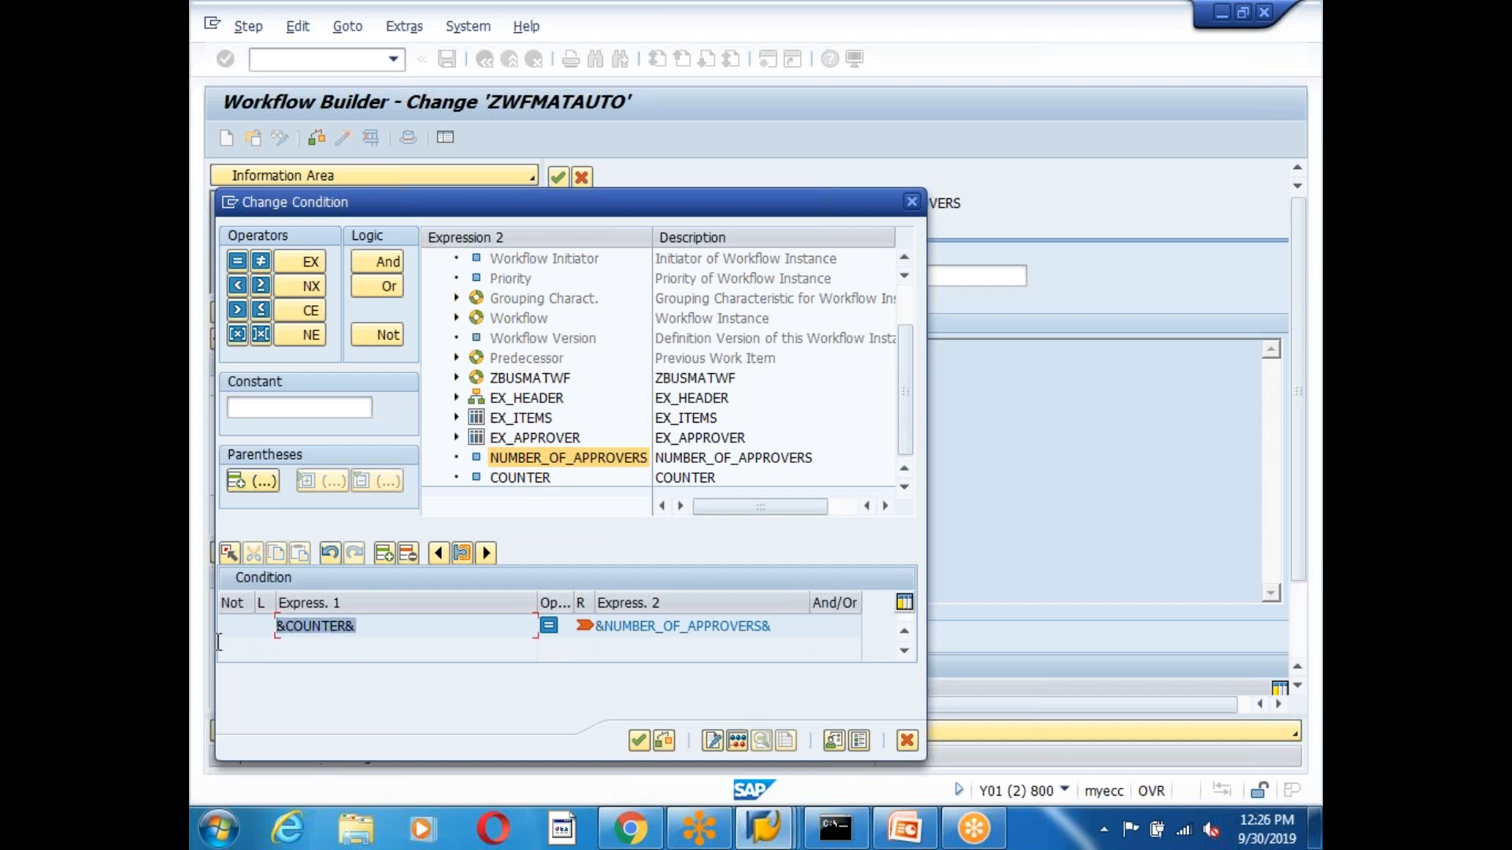
{"action": "left_click_drag", "start_coordinate": [368, 626], "coordinate": [218, 625]}
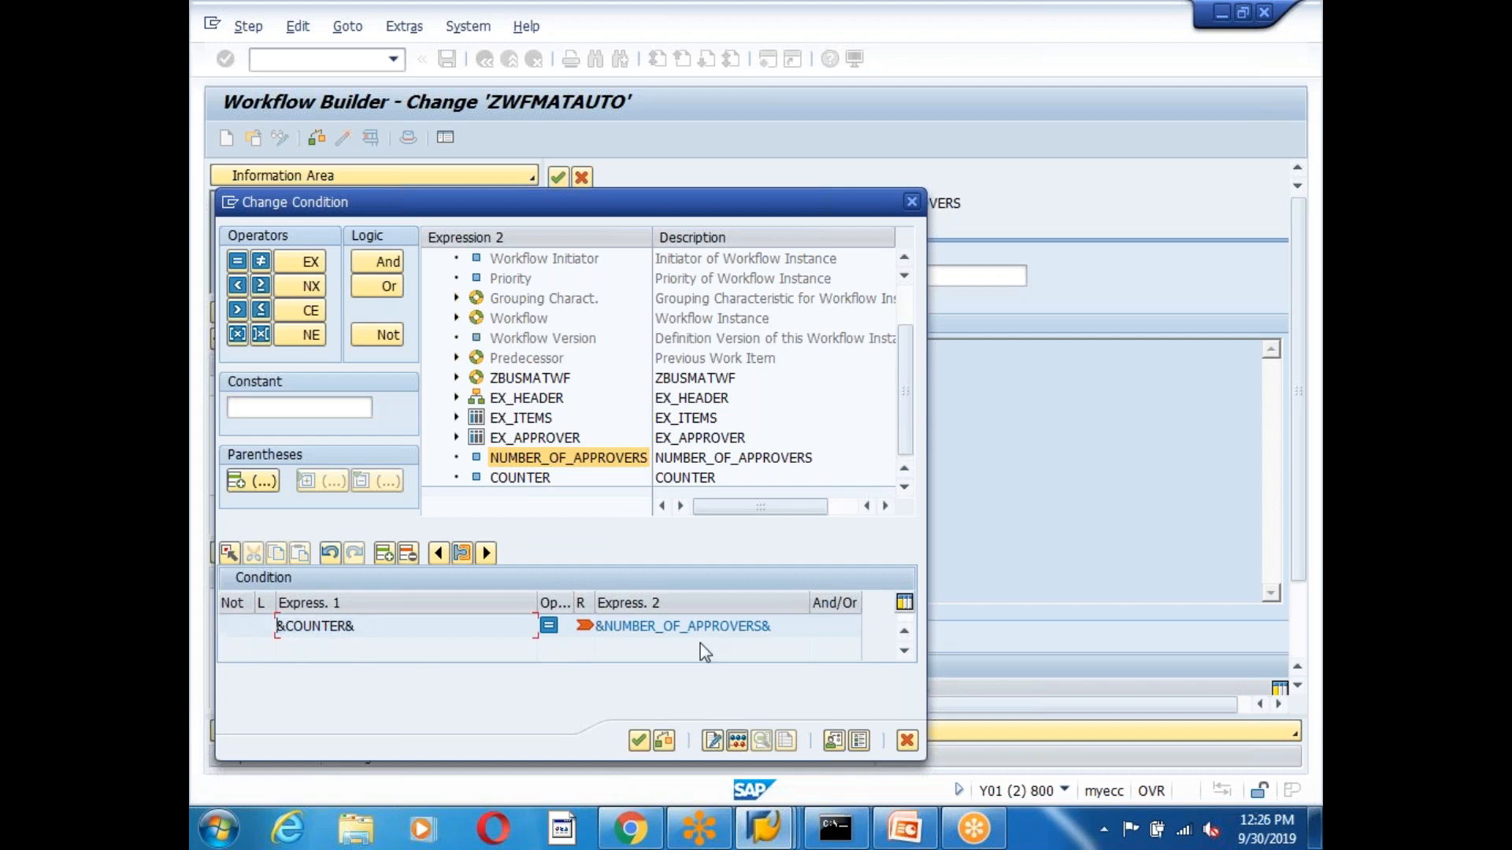
{"action": "left_click_drag", "start_coordinate": [795, 629], "coordinate": [556, 635]}
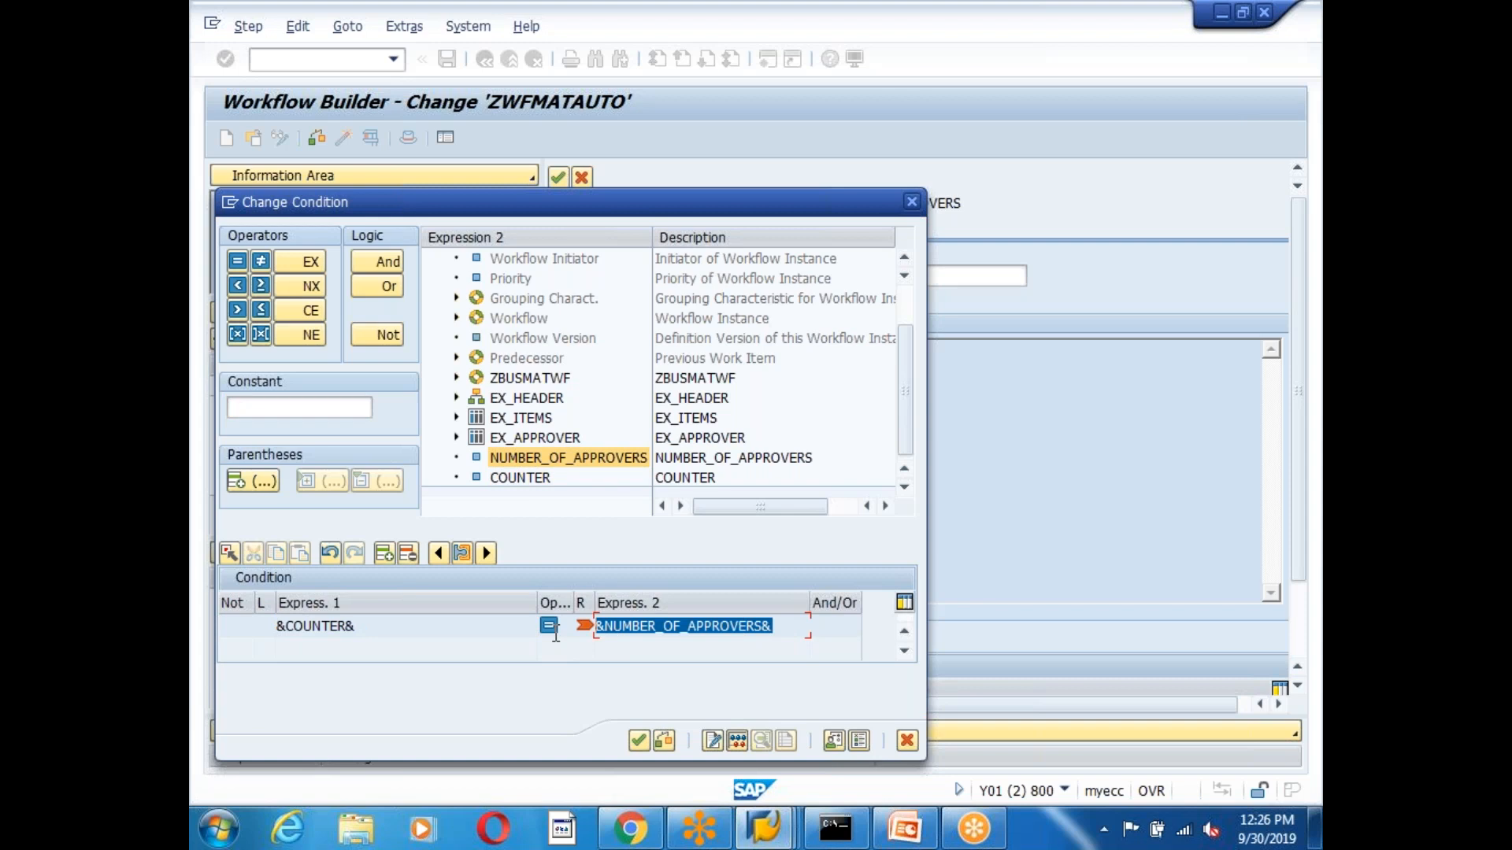
{"action": "left_click", "coordinate": [355, 628]}
{"action": "left_click", "coordinate": [639, 741]}
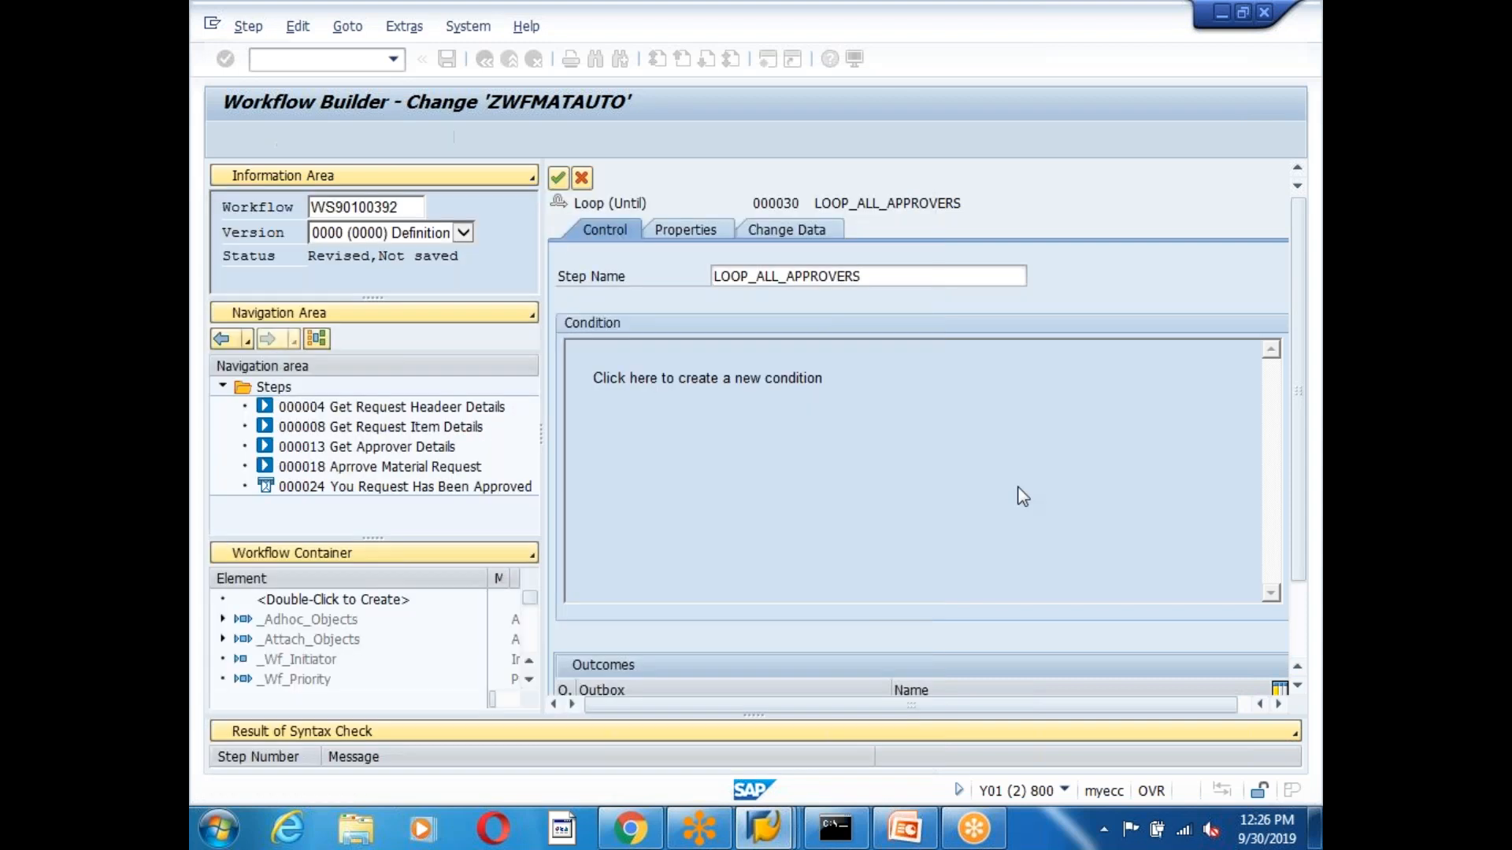
Name outcomes 'All Approvers Approved' (loop end) and 'Approval Process In Progress' (new pass), then transfer.
{"action": "scroll", "coordinate": [1300, 468], "scroll_direction": "down", "scroll_amount": 3}
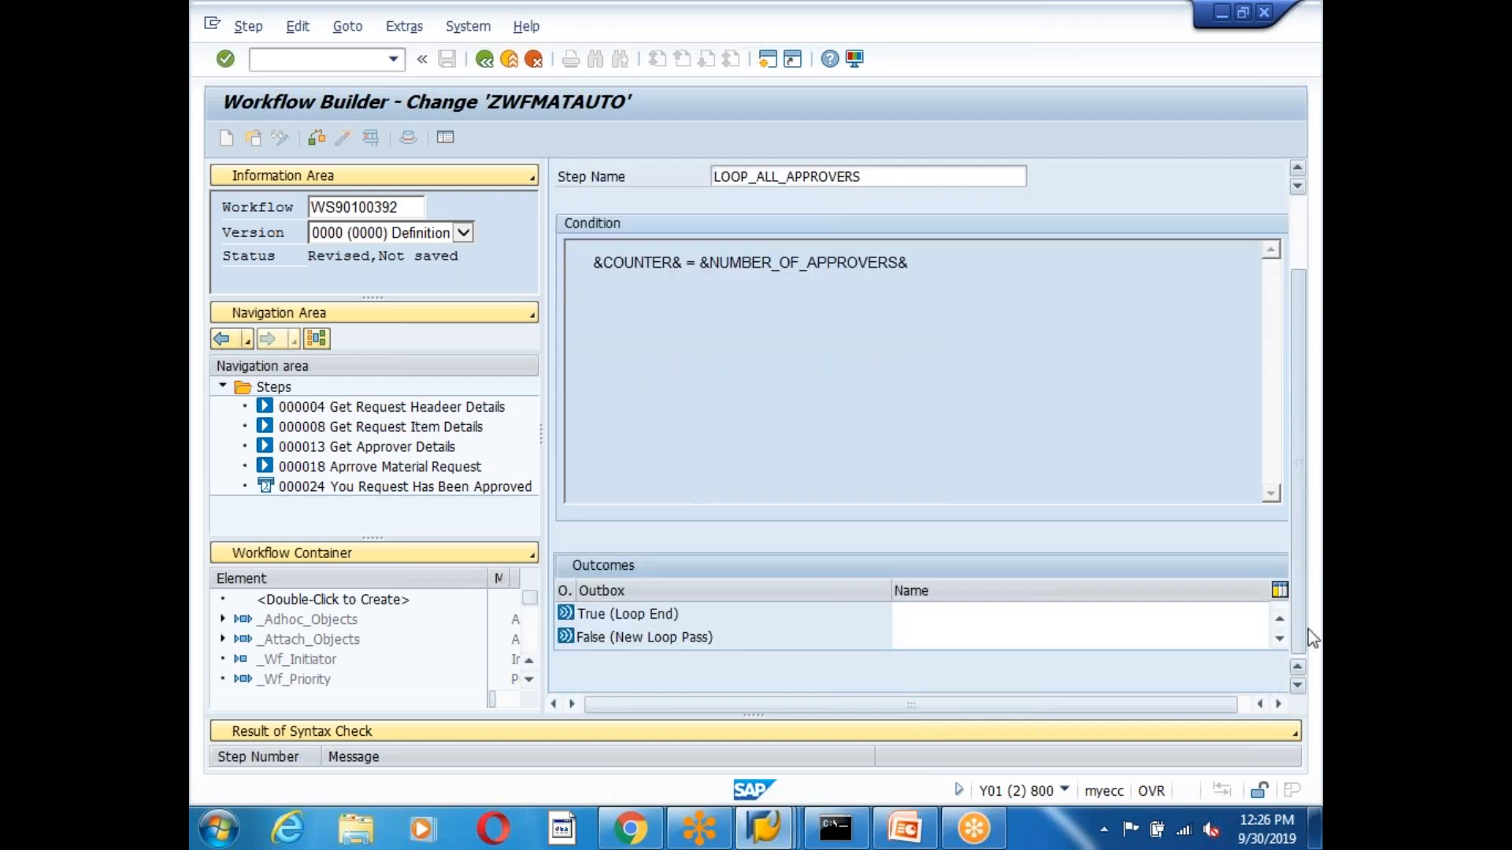
{"action": "left_click", "coordinate": [935, 613]}
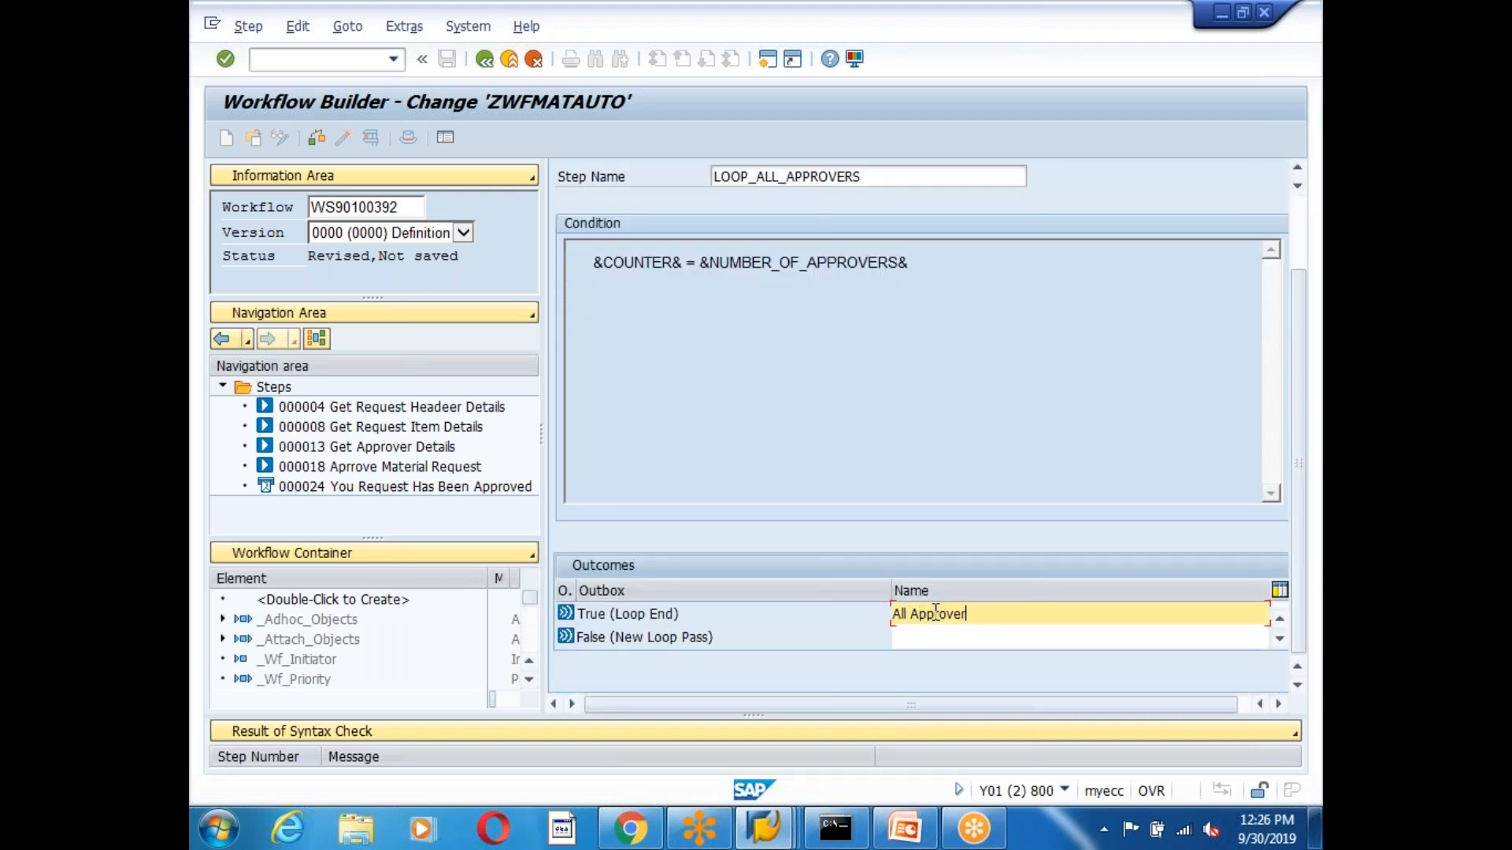
{"action": "type", "text": "All Approvers Approved"}
{"action": "left_click", "coordinate": [934, 638]}
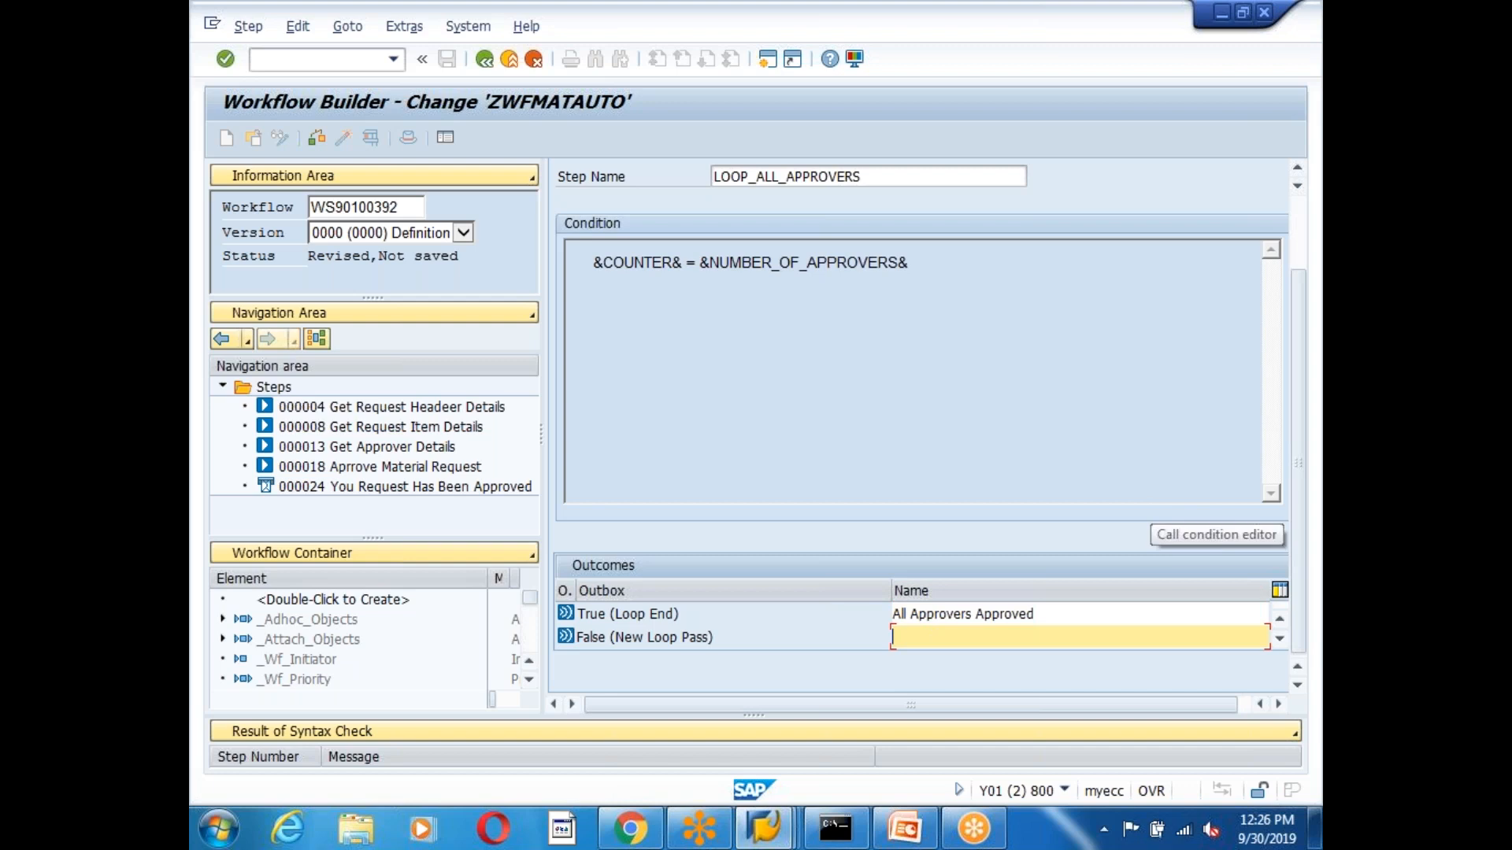
{"action": "type", "text": "Approval Process In Progress"}
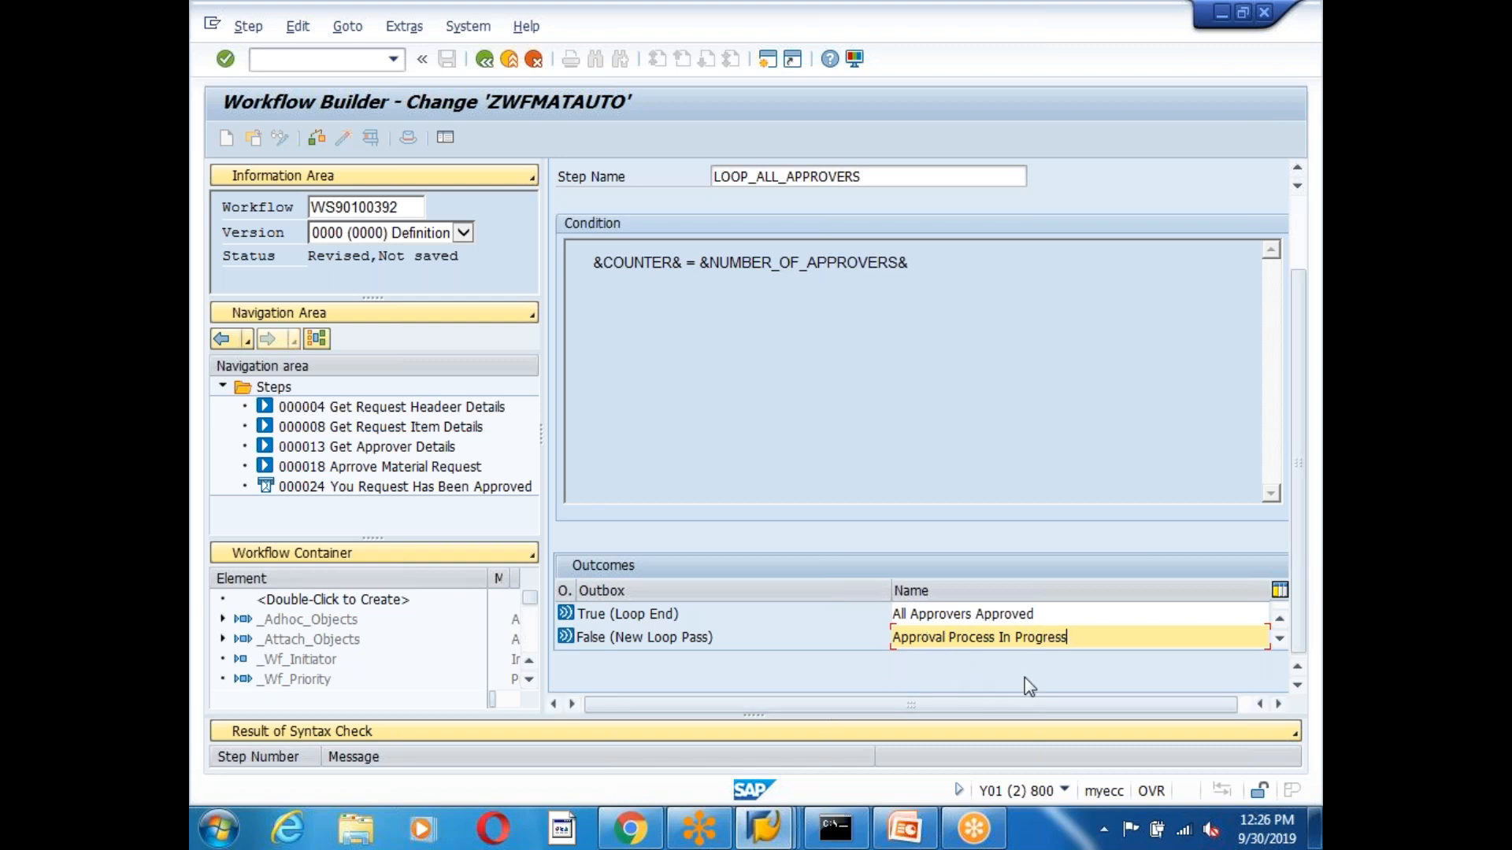
{"action": "scroll", "coordinate": [816, 482], "scroll_direction": "up", "scroll_amount": 3}
{"action": "left_click", "coordinate": [559, 179]}
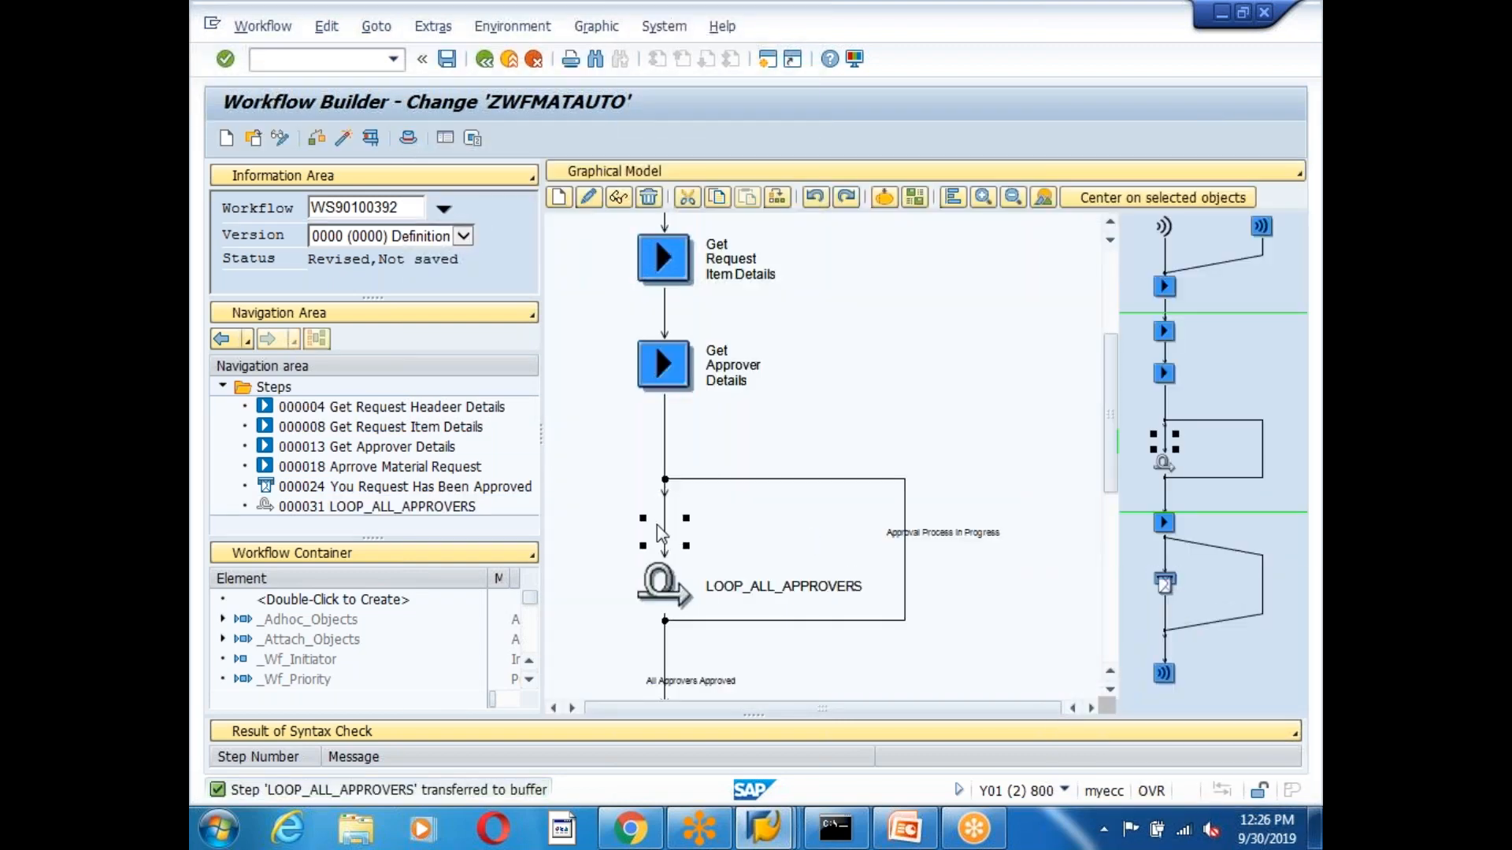
Cut the Approve Material Request block out of the workflow flow.
{"action": "left_click", "coordinate": [913, 526]}
{"action": "left_click", "coordinate": [1110, 690]}
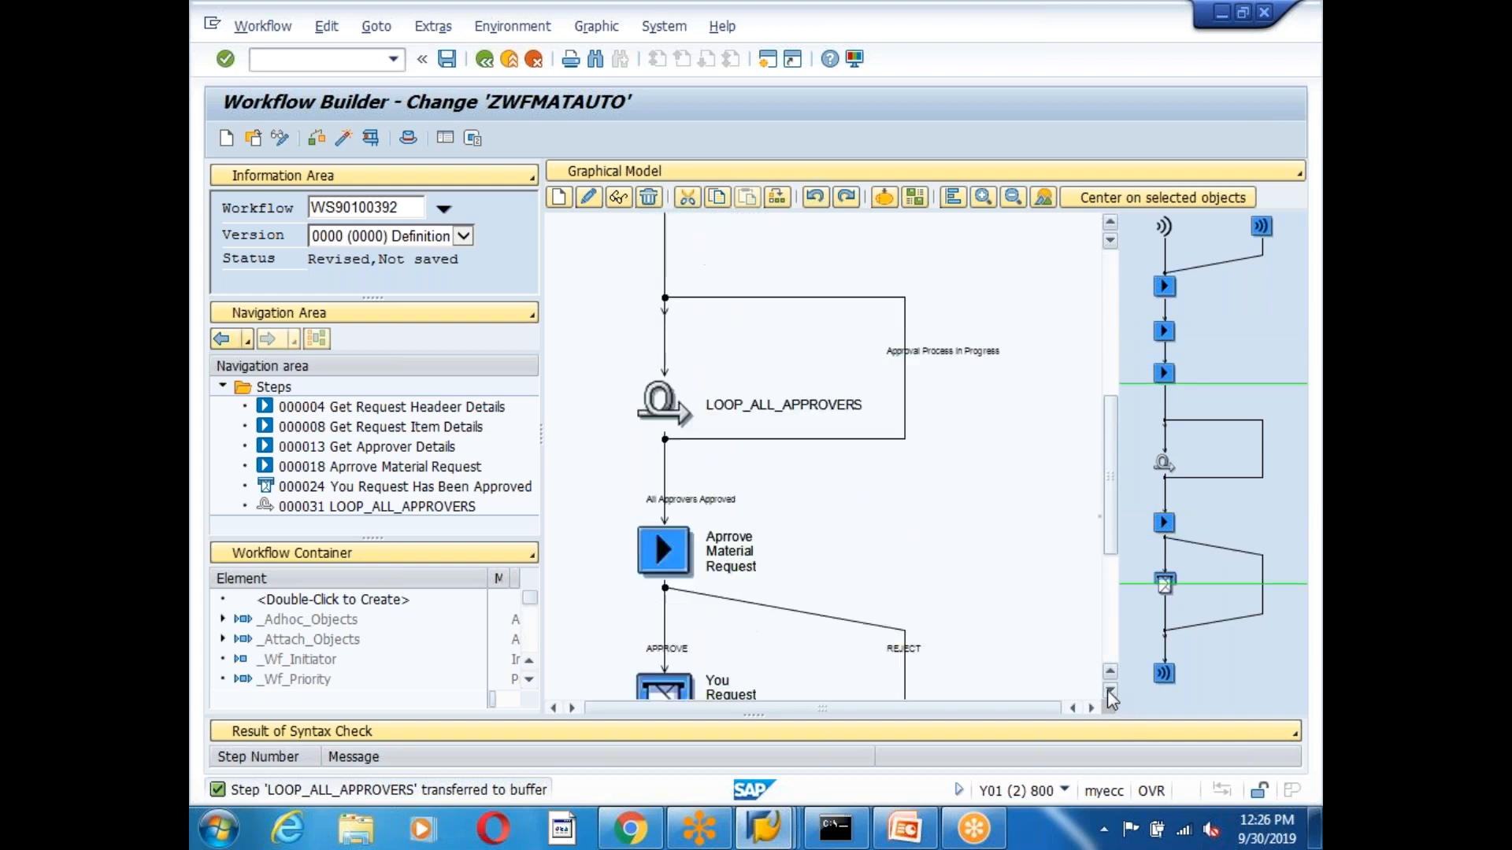
{"action": "left_click", "coordinate": [907, 345]}
{"action": "right_click", "coordinate": [663, 546]}
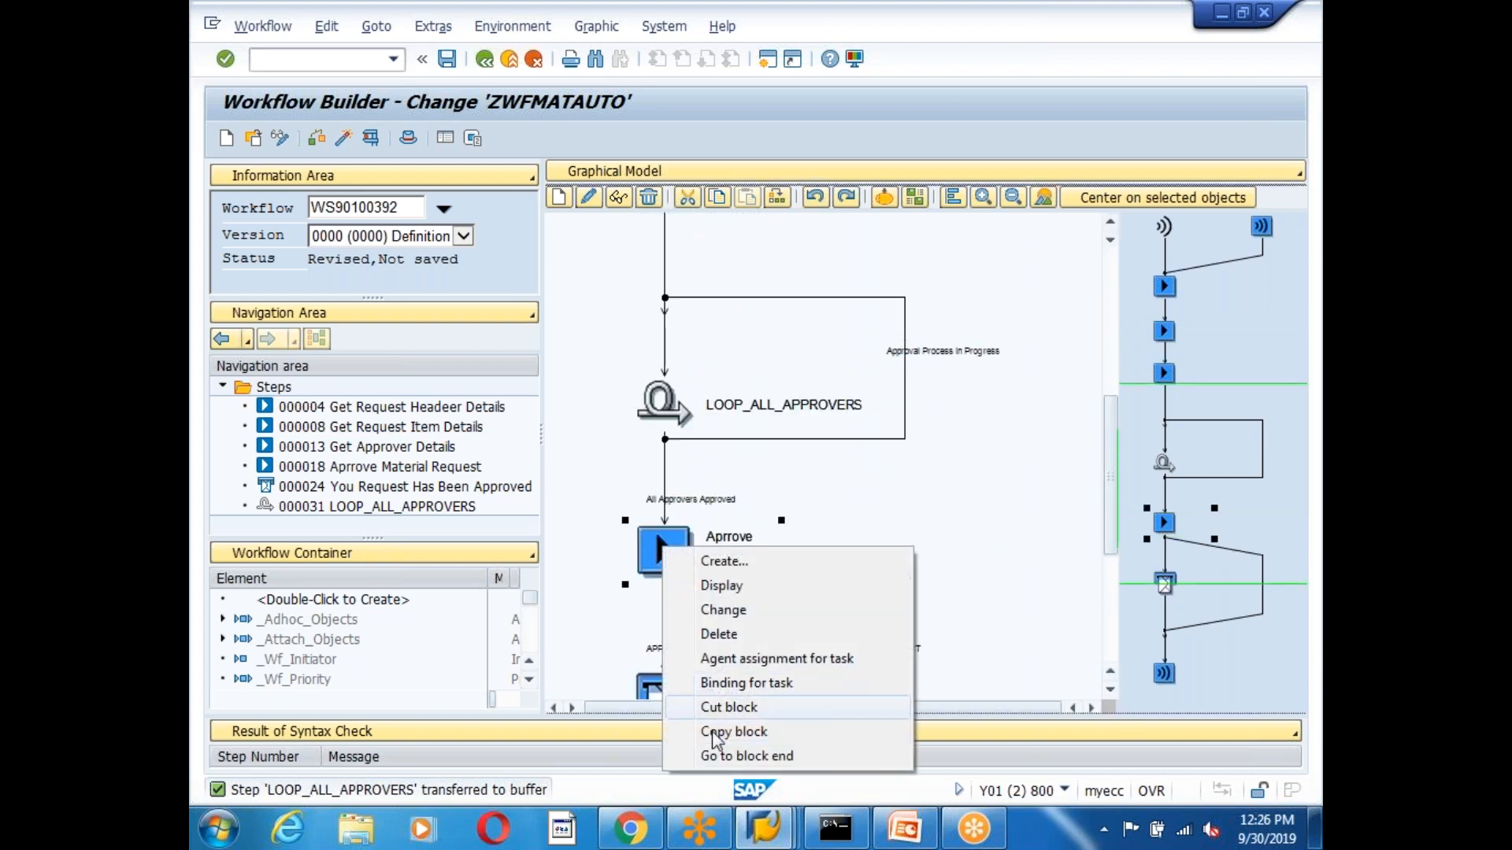
{"action": "left_click", "coordinate": [729, 708]}
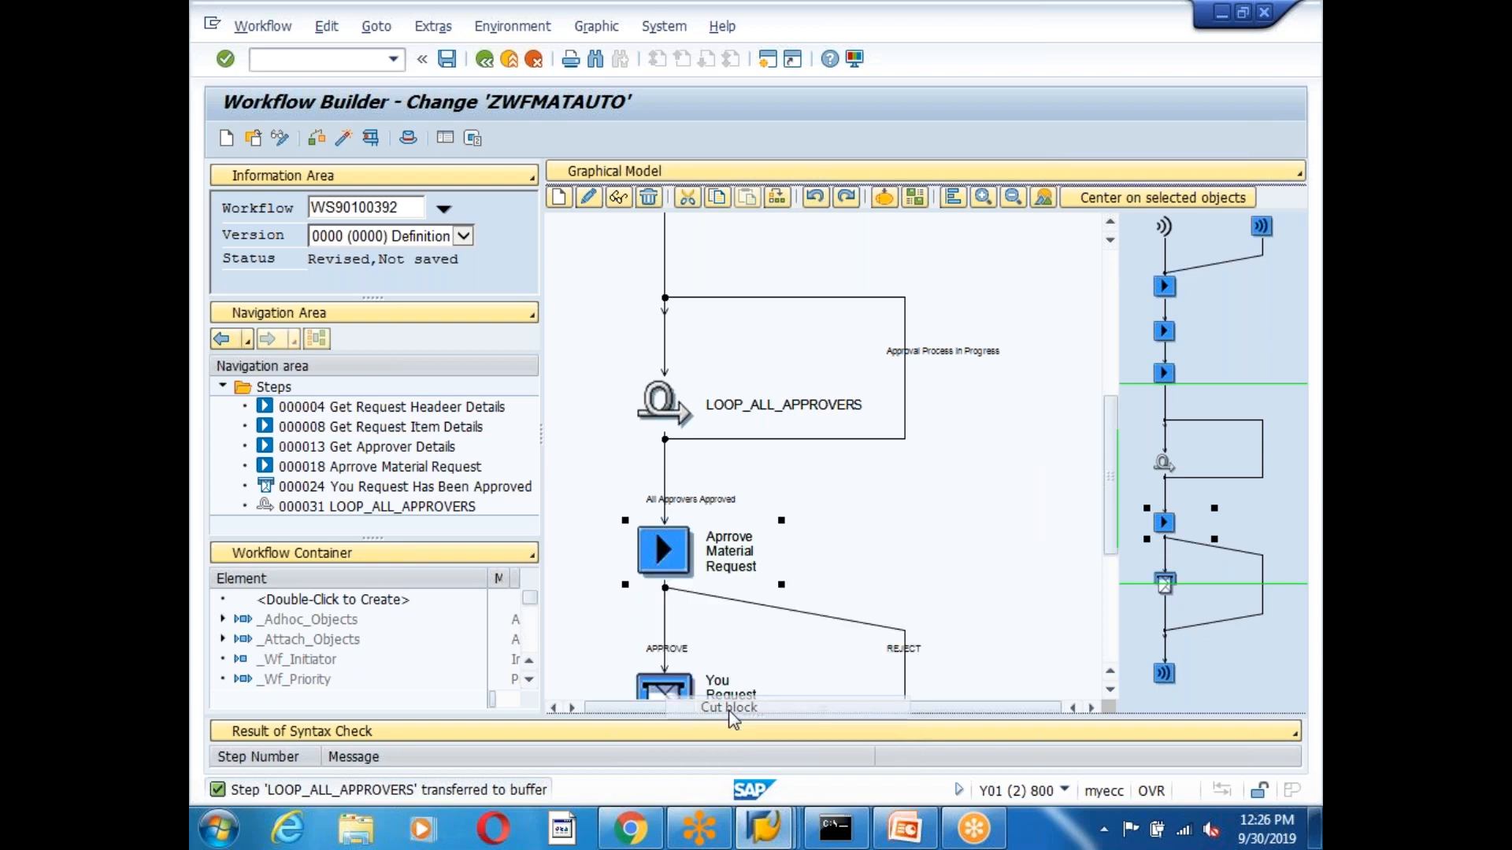
Paste the block into LOOP_ALL_APPROVERS' Approval Process In Progress branch.
{"action": "double_click", "coordinate": [906, 352]}
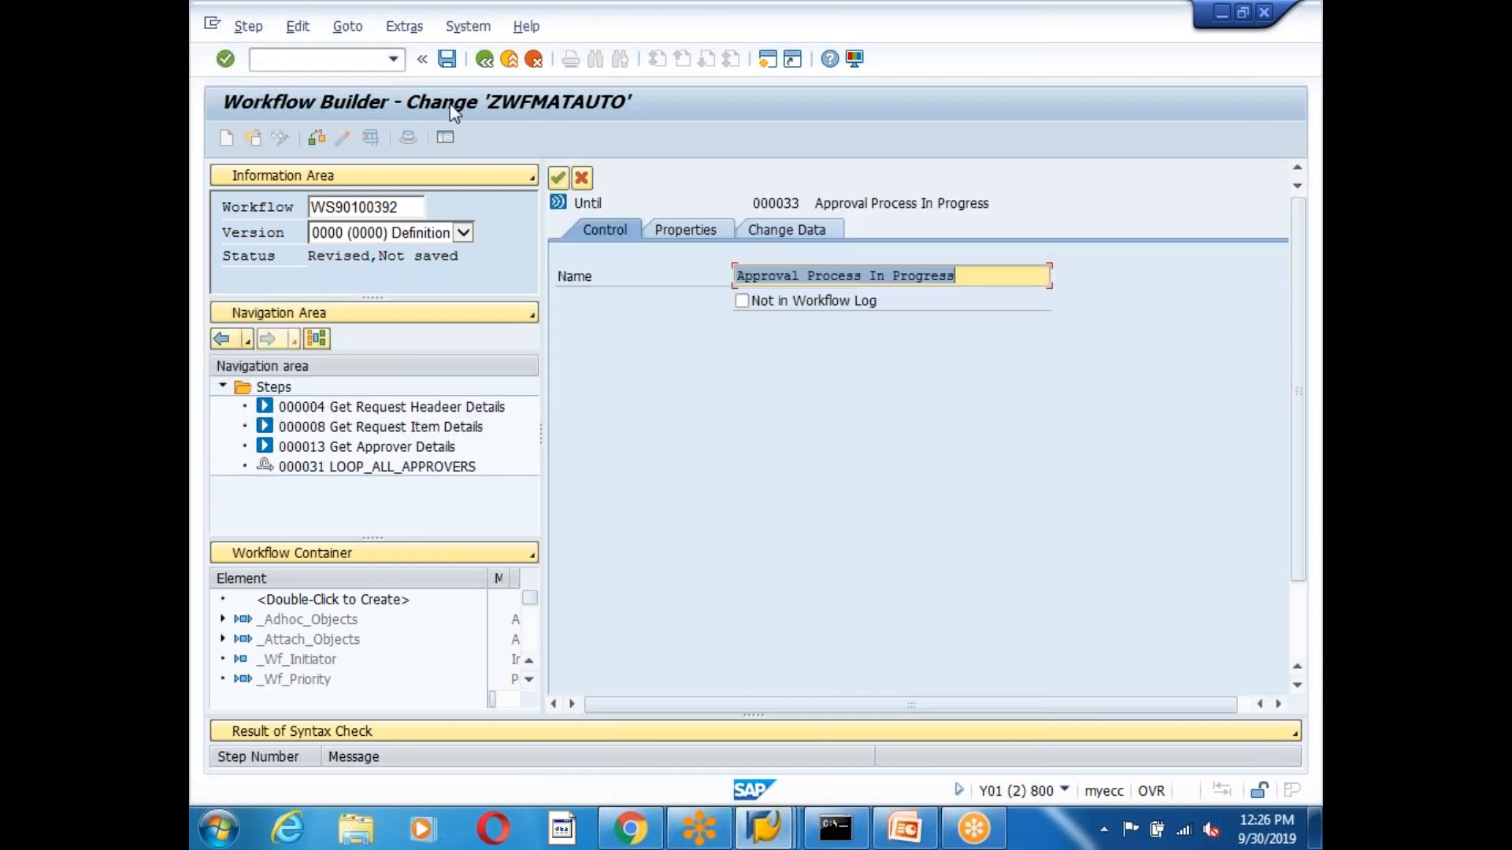
{"action": "left_click", "coordinate": [559, 179]}
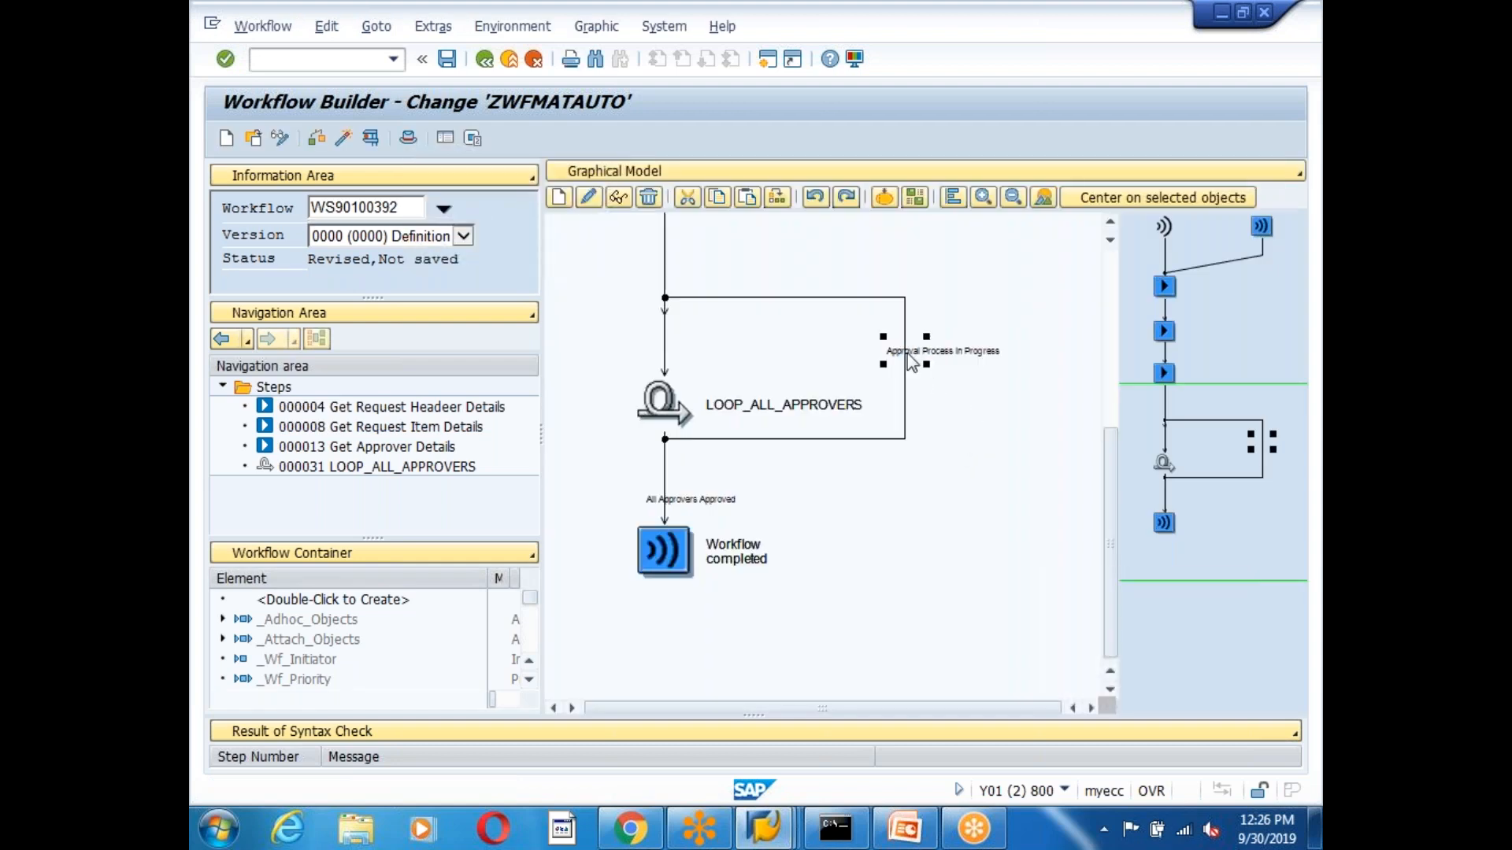
{"action": "right_click", "coordinate": [907, 352]}
{"action": "left_click", "coordinate": [979, 439]}
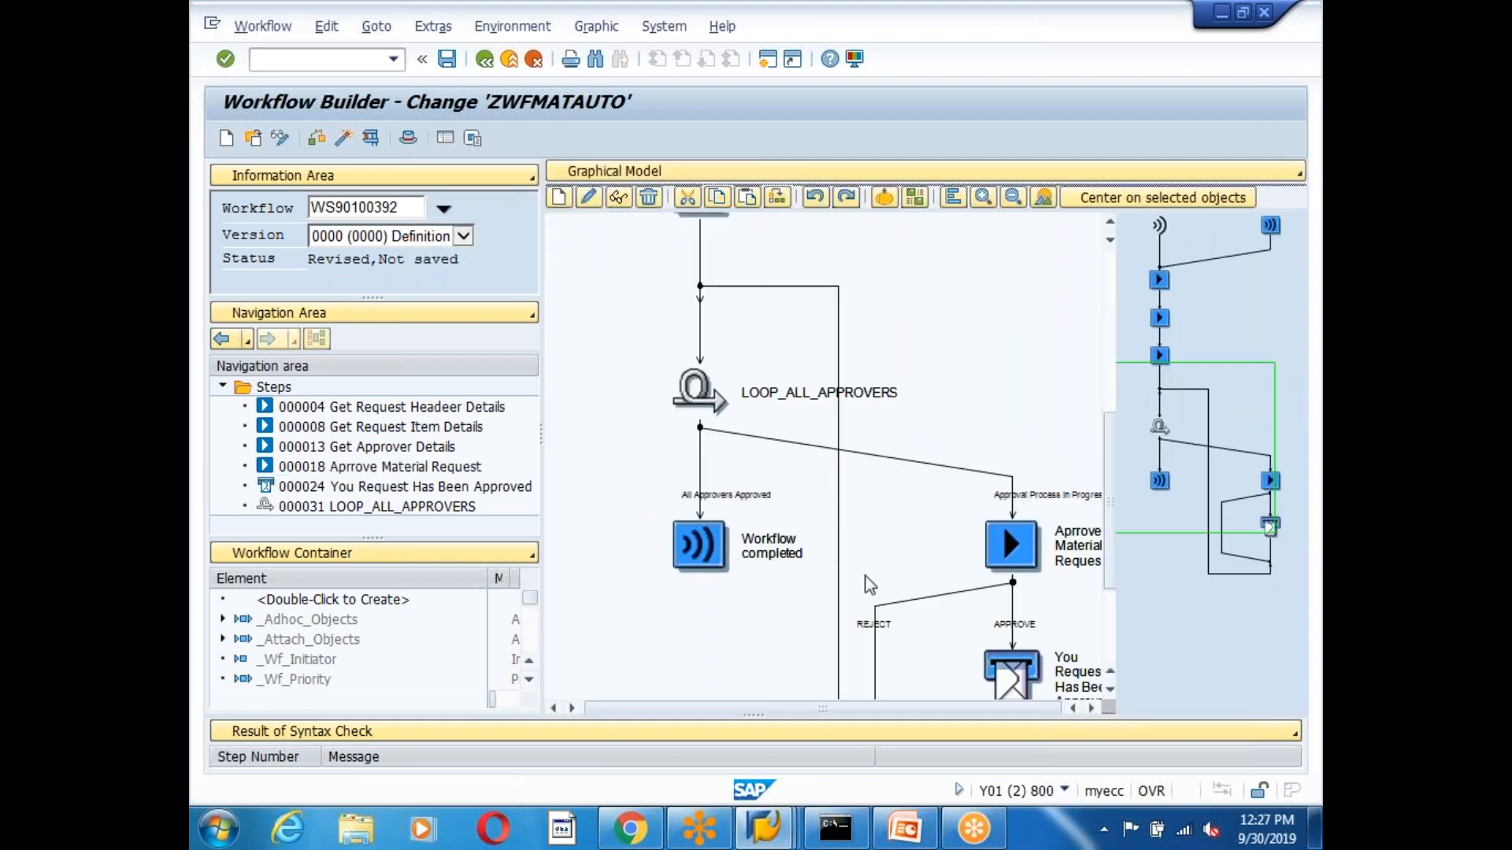
Refresh the diagram, then save and activate workflow ZWFMATAUTO.
{"action": "left_click", "coordinate": [953, 201]}
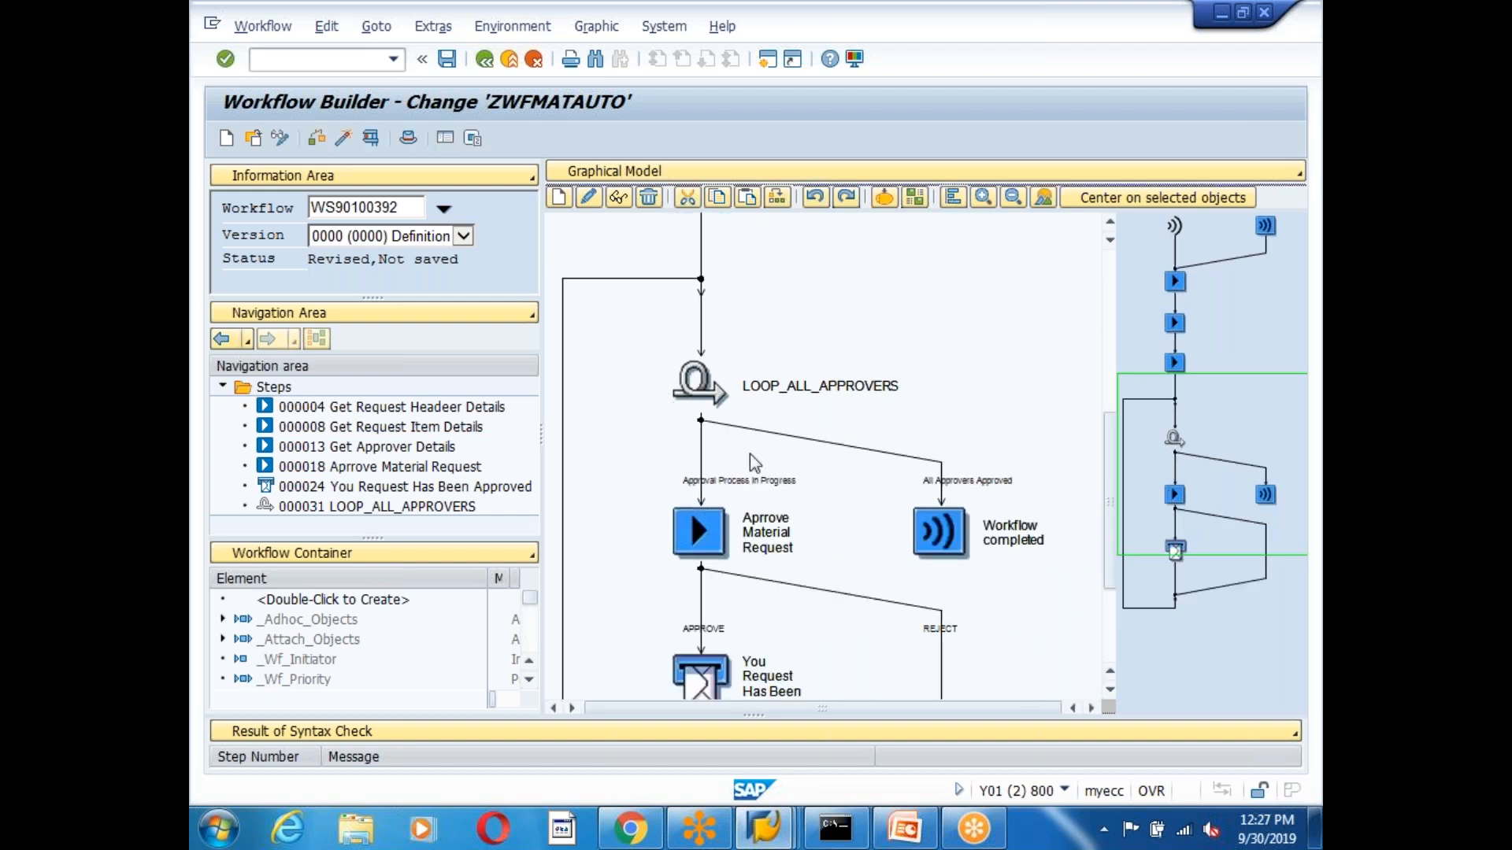
{"action": "left_click", "coordinate": [1111, 689]}
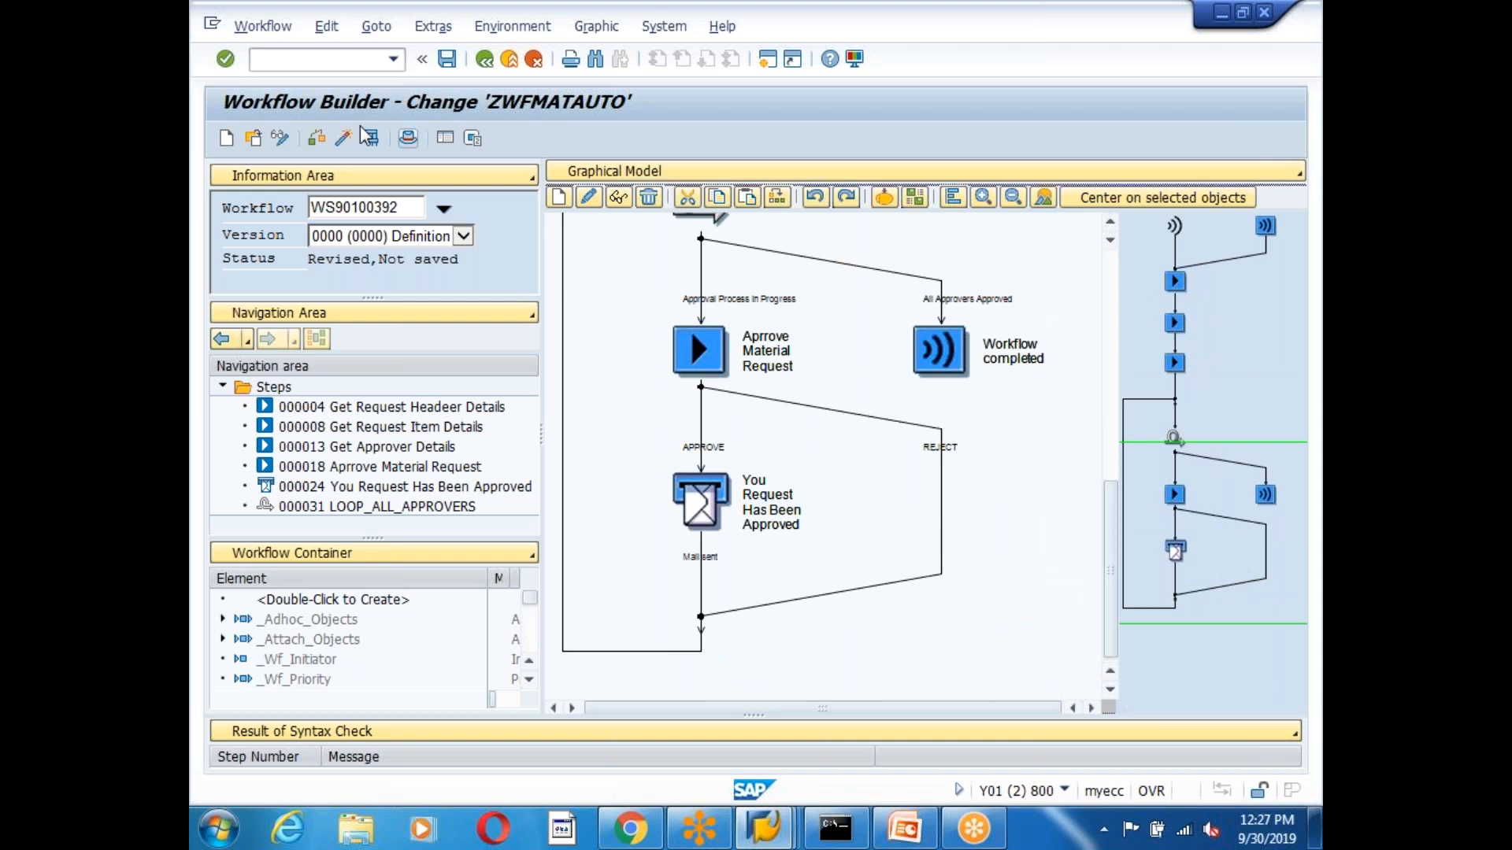
{"action": "left_click", "coordinate": [447, 58]}
{"action": "left_click", "coordinate": [344, 138]}
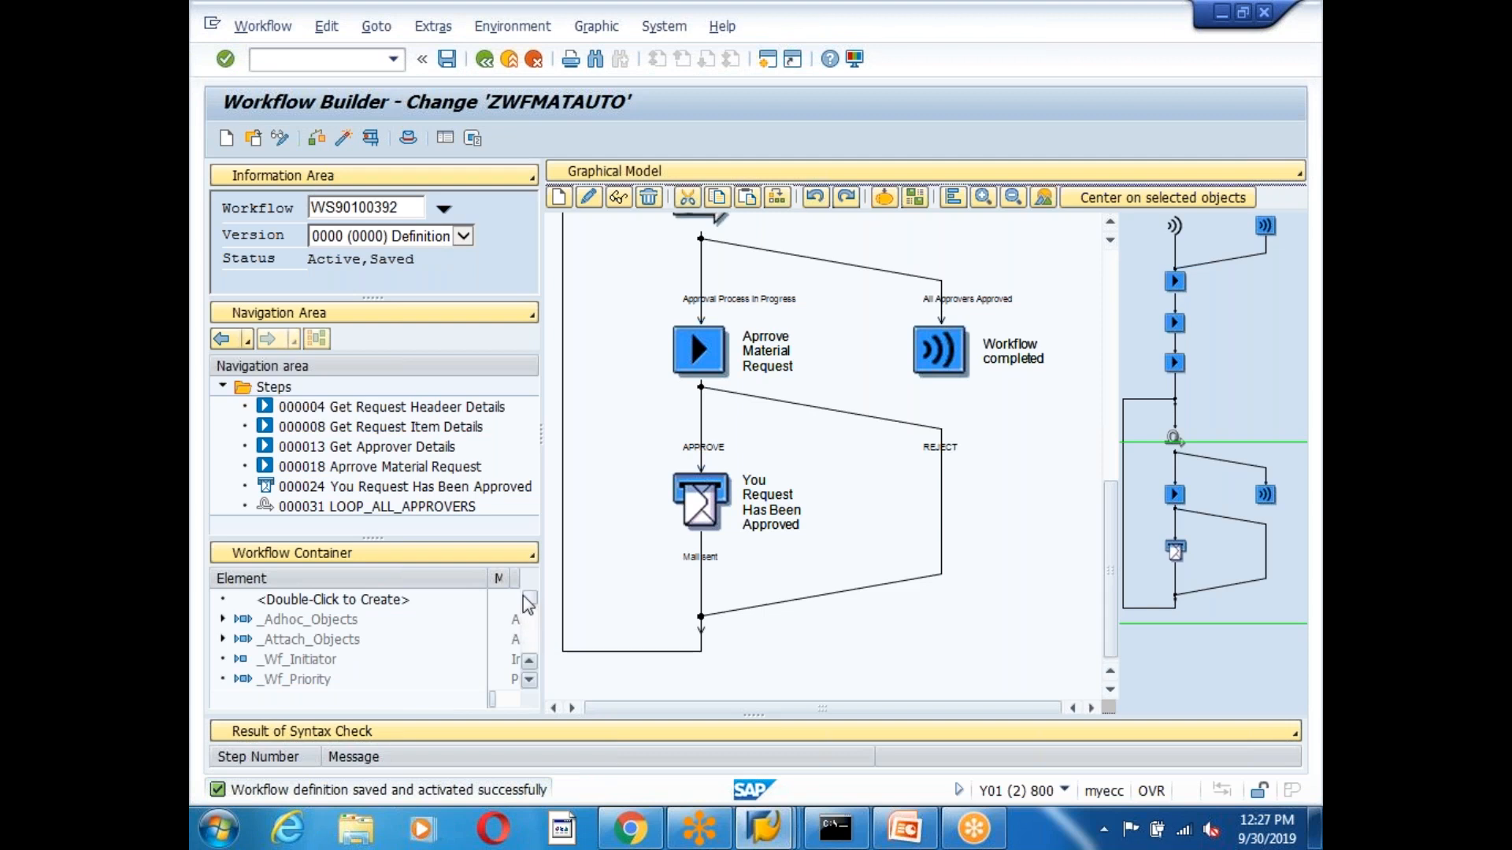
Check container elements NUMBER_OF_APPROVERS, COUNTER and EX_APPROVER, then switch to another session's SAP Easy Access menu.
{"action": "scroll", "coordinate": [529, 597], "scroll_direction": "down", "scroll_amount": 3}
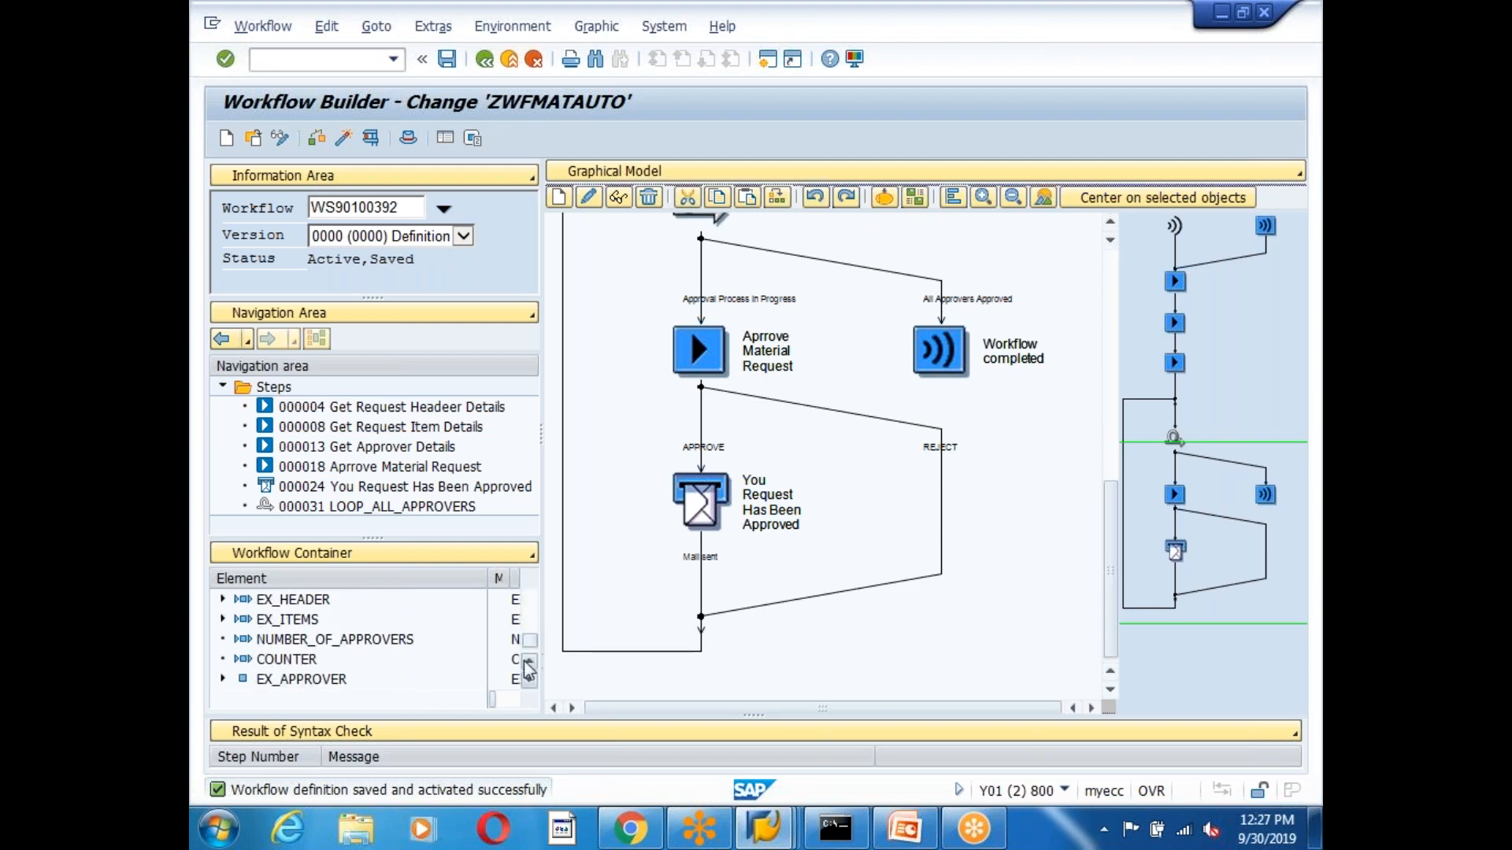
{"action": "left_click", "coordinate": [332, 643]}
{"action": "left_click", "coordinate": [301, 663]}
{"action": "left_click", "coordinate": [312, 680]}
{"action": "left_click", "coordinate": [290, 666]}
{"action": "left_click", "coordinate": [315, 639]}
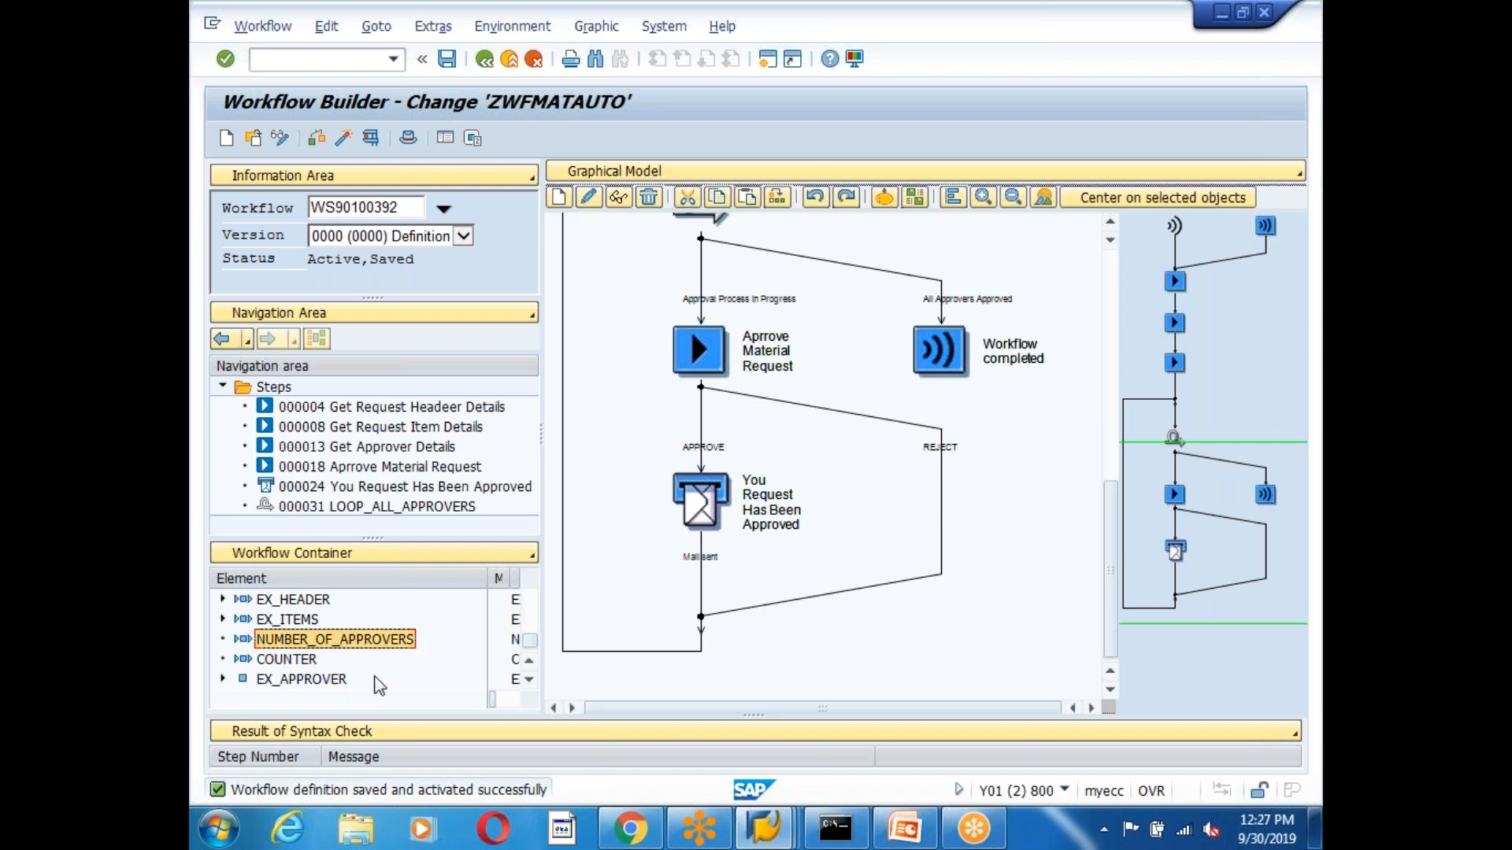
{"action": "left_click", "coordinate": [272, 662]}
{"action": "left_click", "coordinate": [296, 643]}
{"action": "left_click", "coordinate": [270, 663]}
{"action": "left_click", "coordinate": [275, 679]}
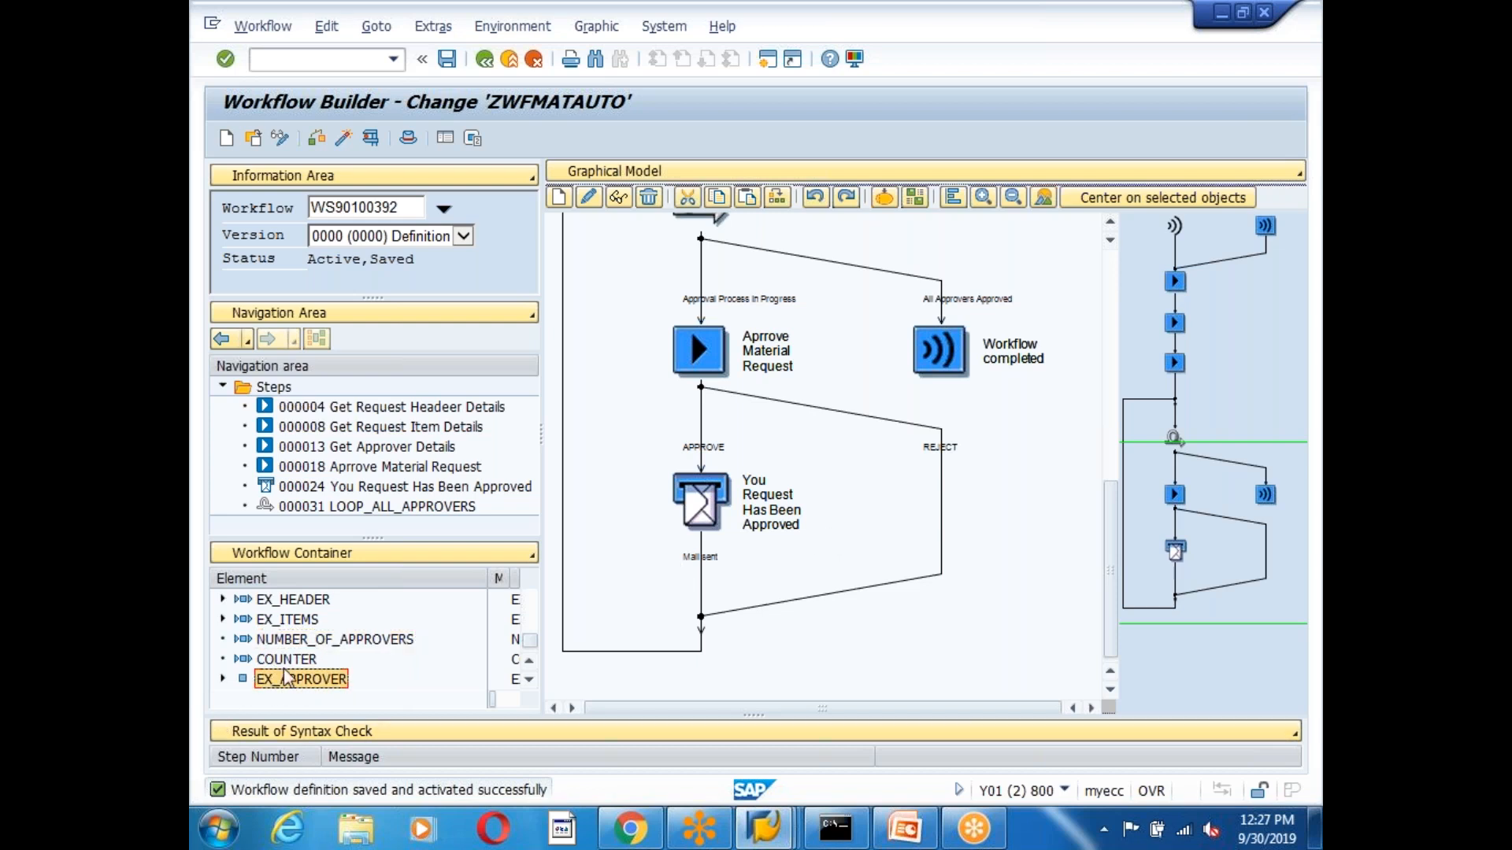
{"action": "left_click", "coordinate": [296, 641]}
{"action": "left_click", "coordinate": [764, 829]}
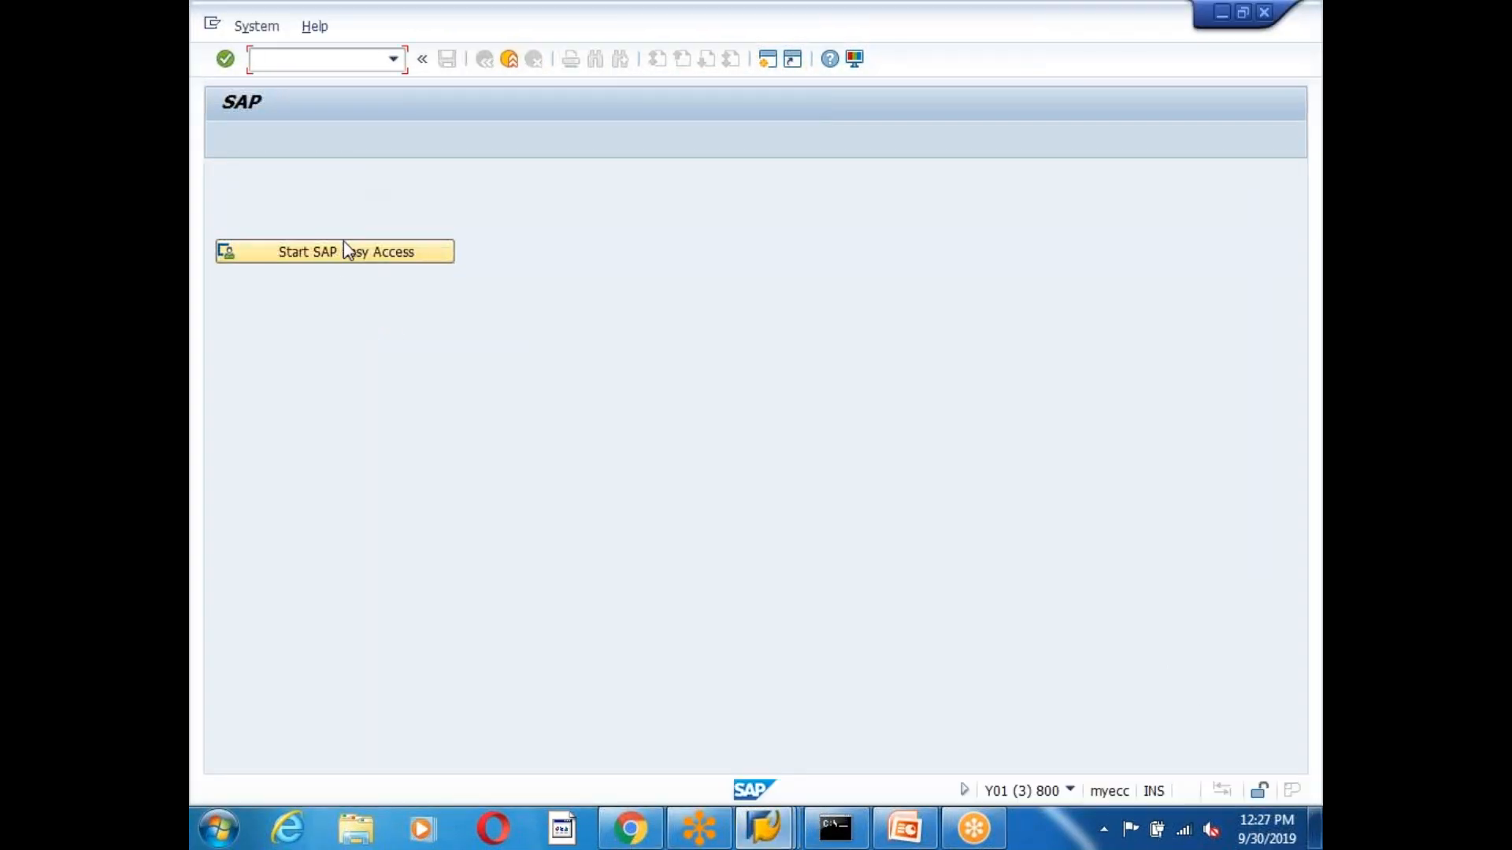
{"action": "left_click", "coordinate": [343, 241]}
Open object type ZBUSMATWF for editing and display the GET_APPROVERS method's program code.
{"action": "type", "text": "swo1"}
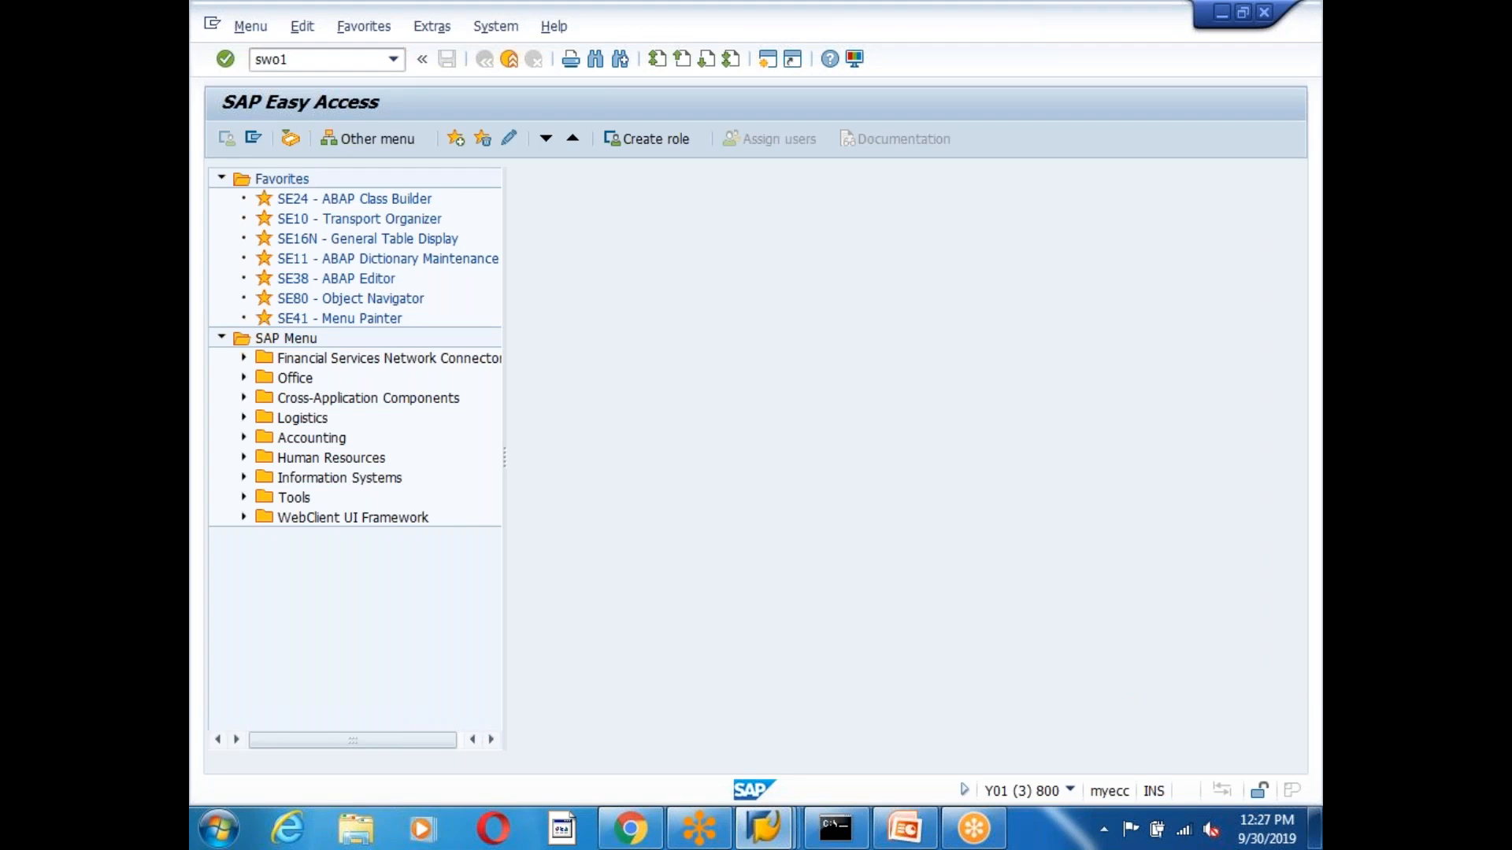
{"action": "key", "text": "Return"}
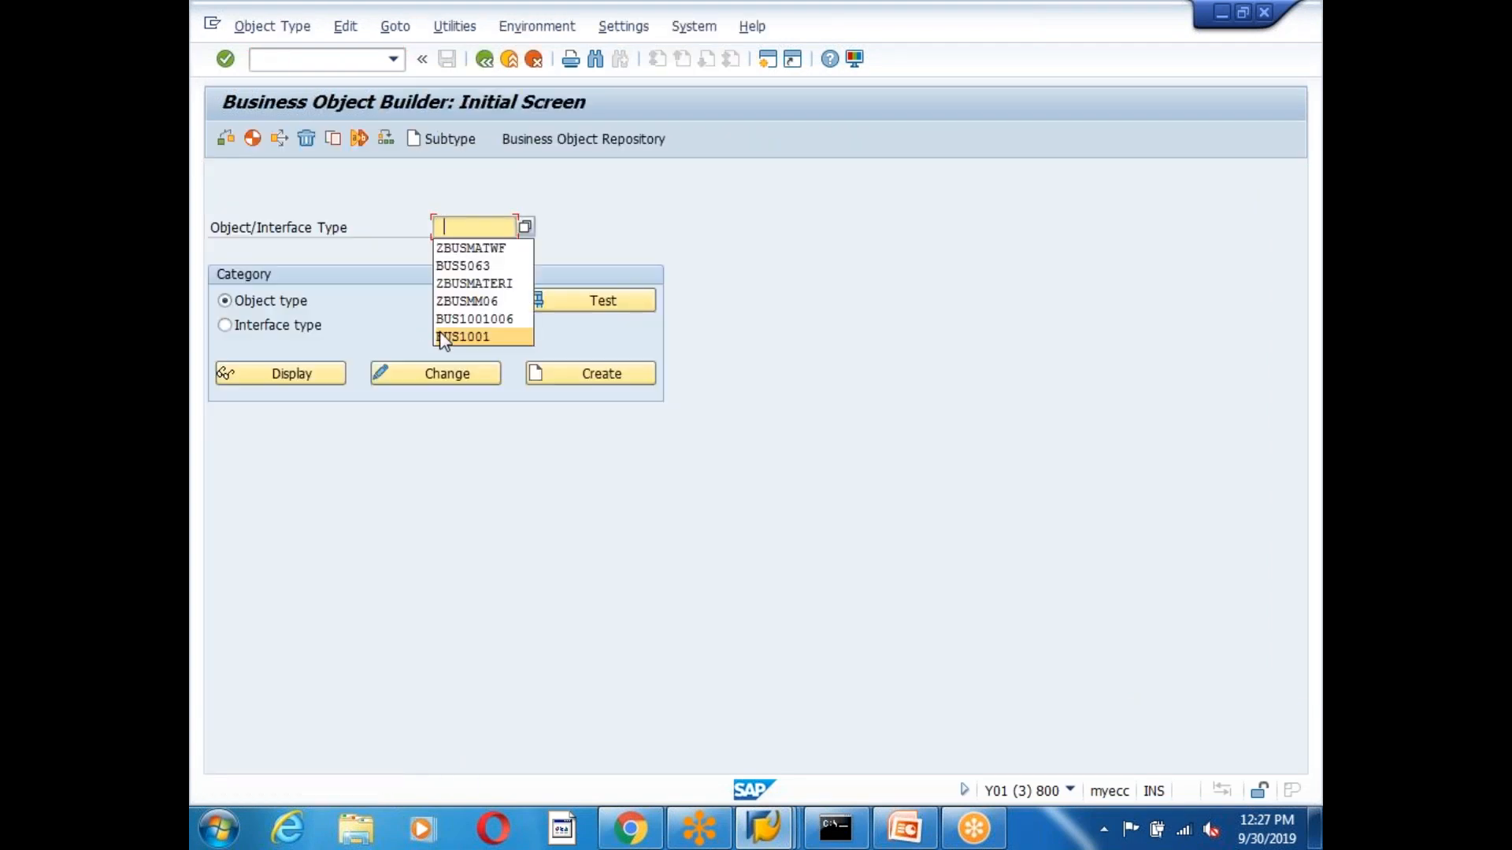
{"action": "left_click", "coordinate": [496, 248]}
{"action": "left_click", "coordinate": [441, 376]}
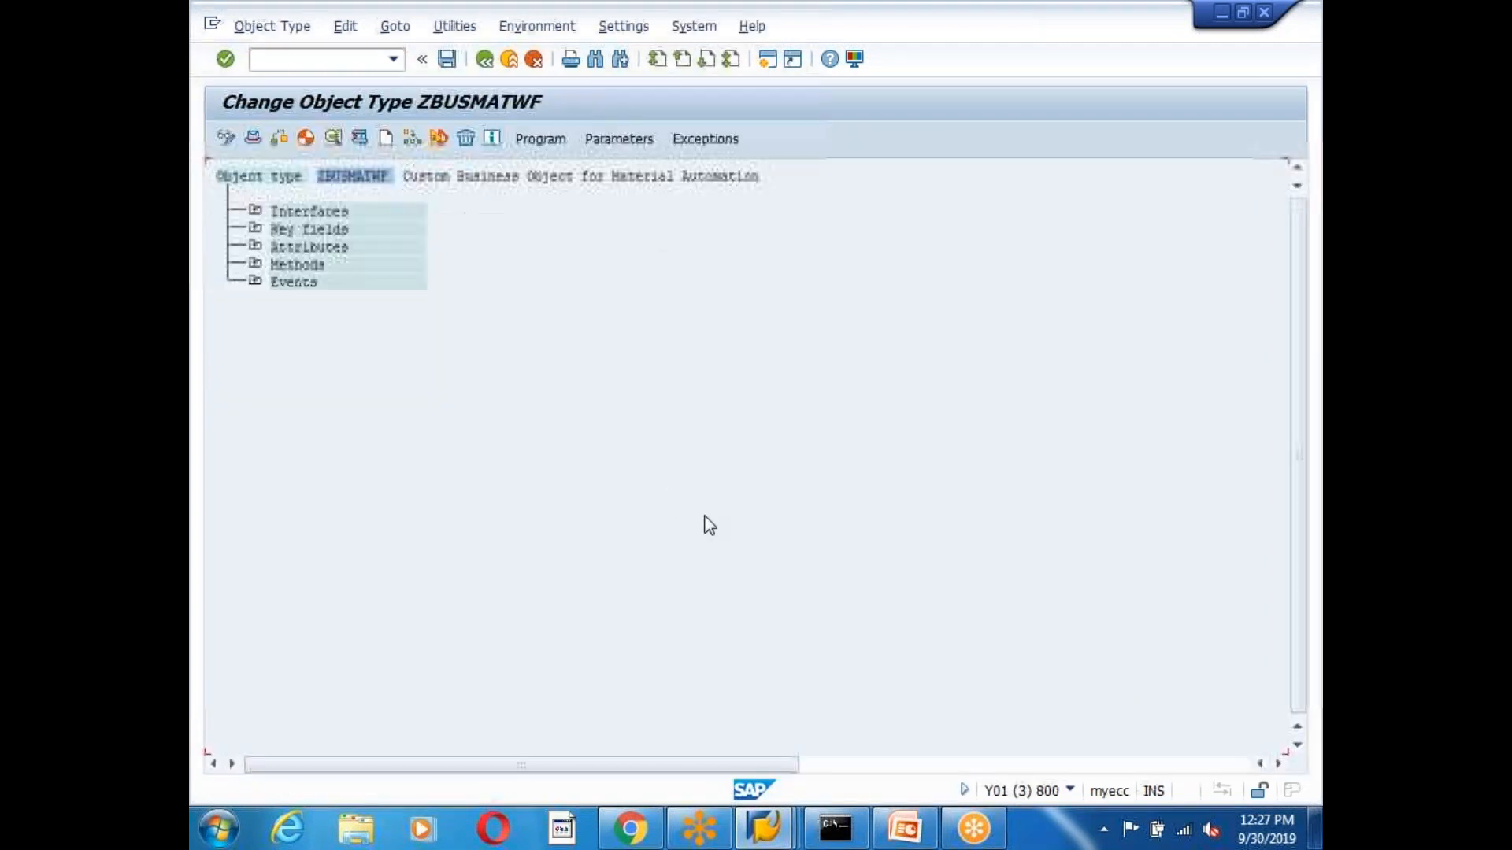
{"action": "left_click", "coordinate": [254, 265]}
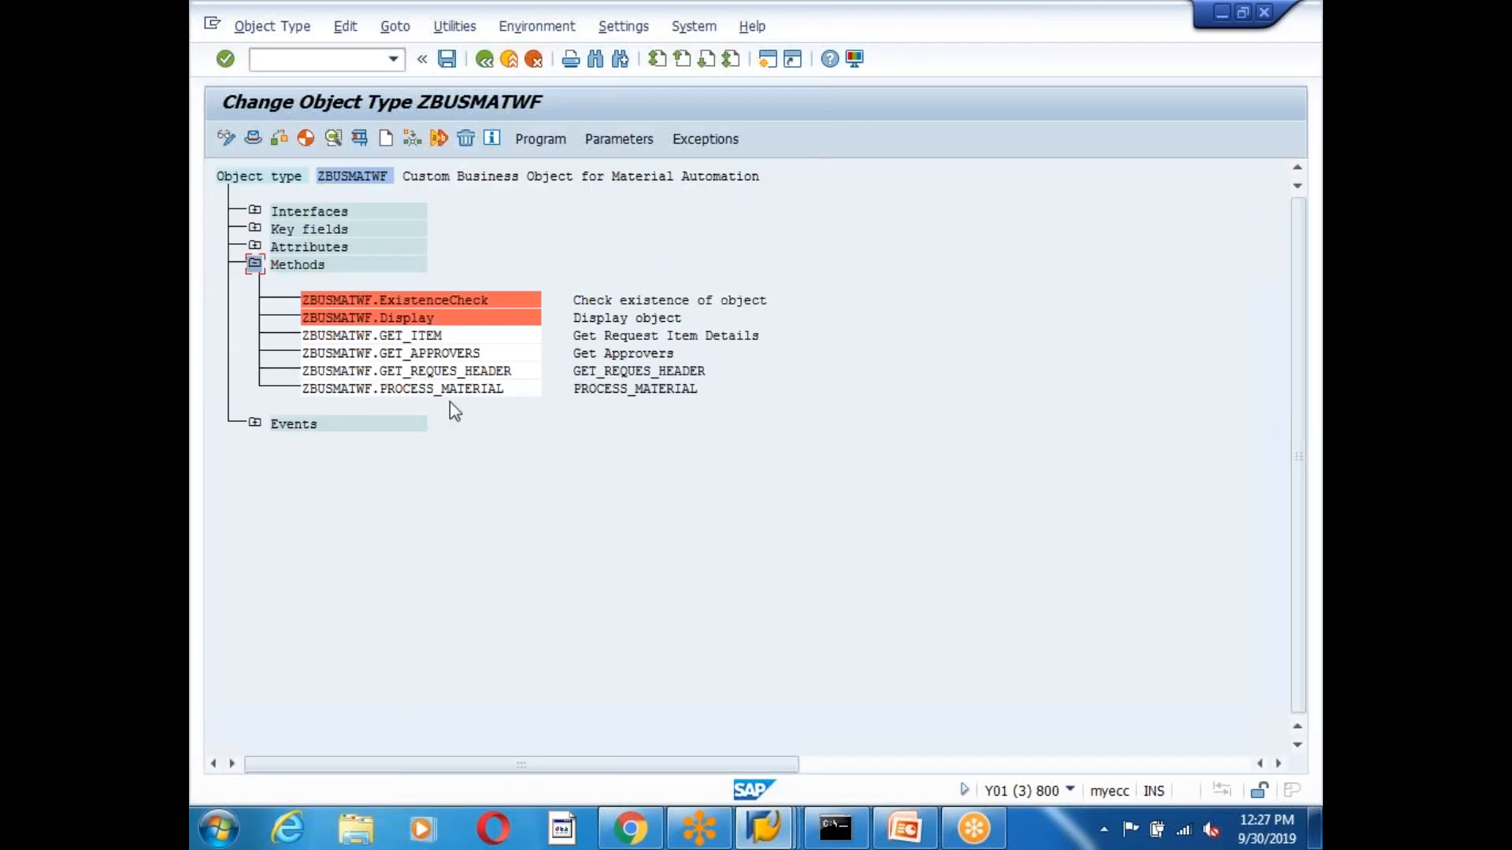
{"action": "left_click", "coordinate": [423, 353]}
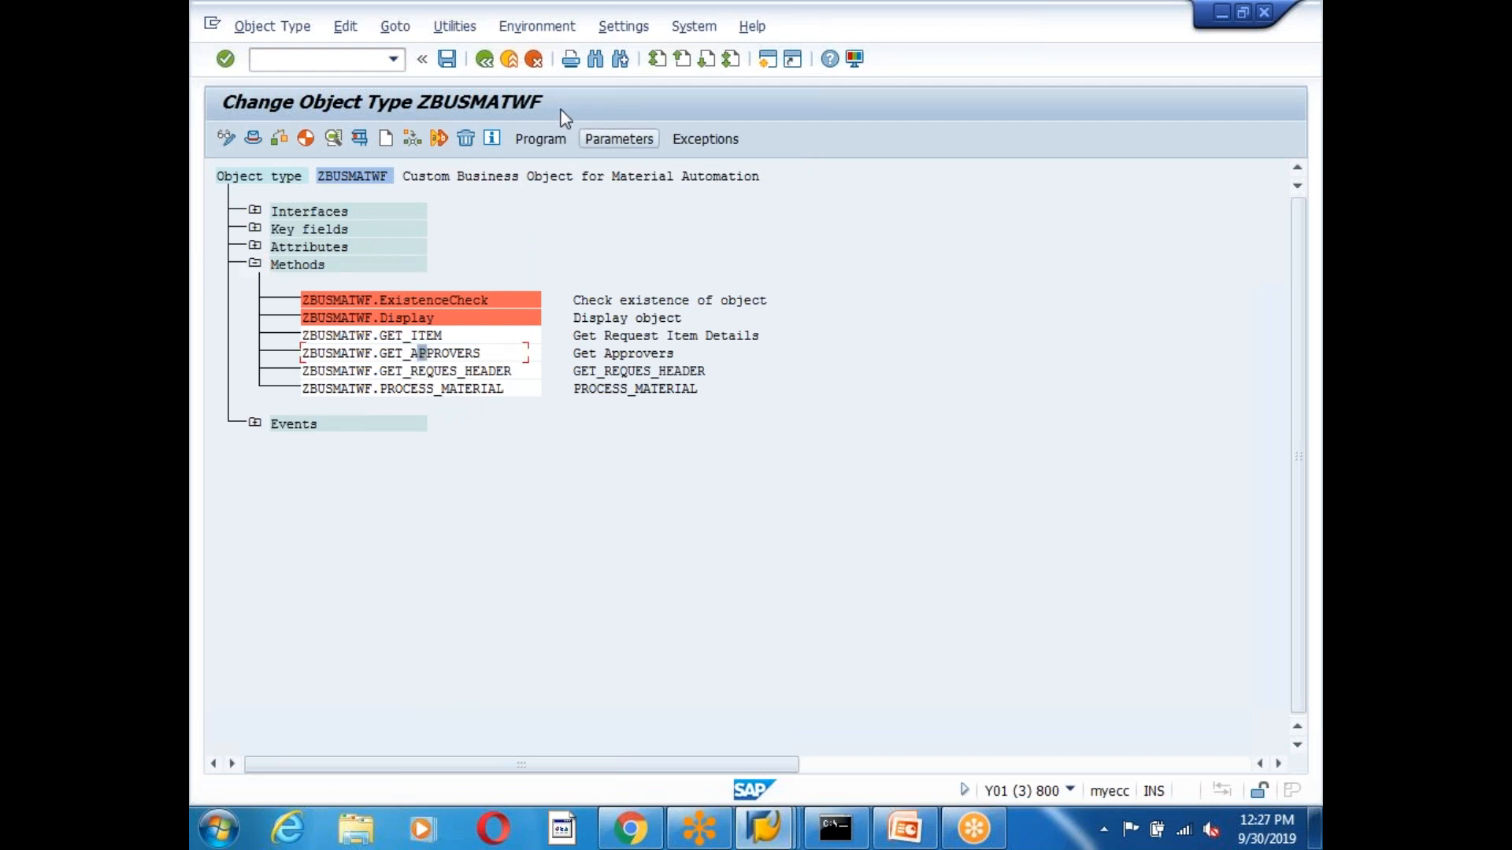
{"action": "left_click", "coordinate": [542, 140]}
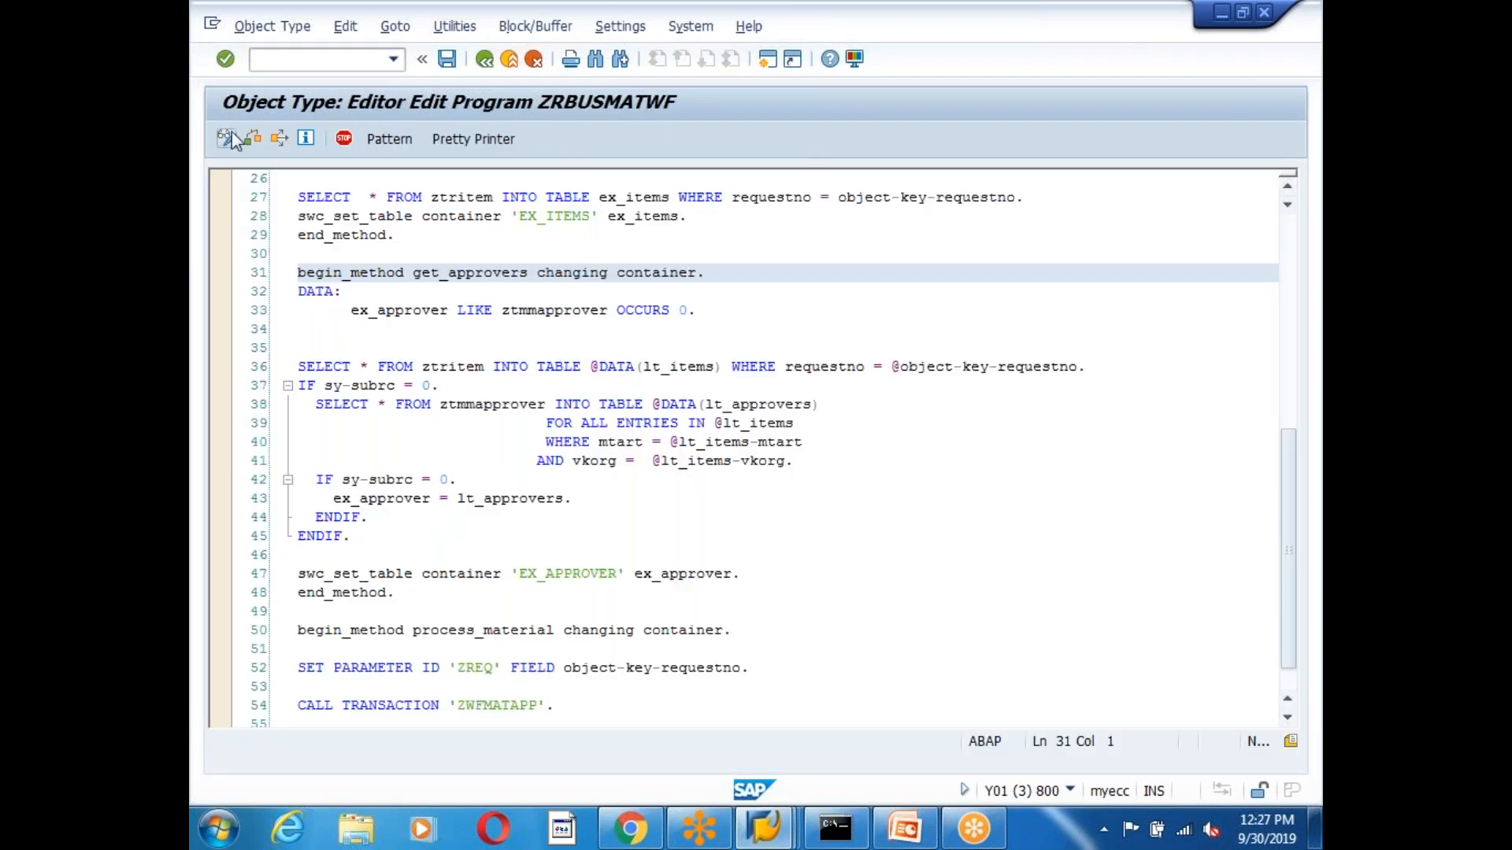
Insert 'DESCRIBE TABLE lt_approvers lines data(gv_lines).' after IF sy-subrc = 0 and save.
{"action": "left_click", "coordinate": [567, 536]}
{"action": "scroll", "coordinate": [661, 551], "scroll_direction": "down", "scroll_amount": 5}
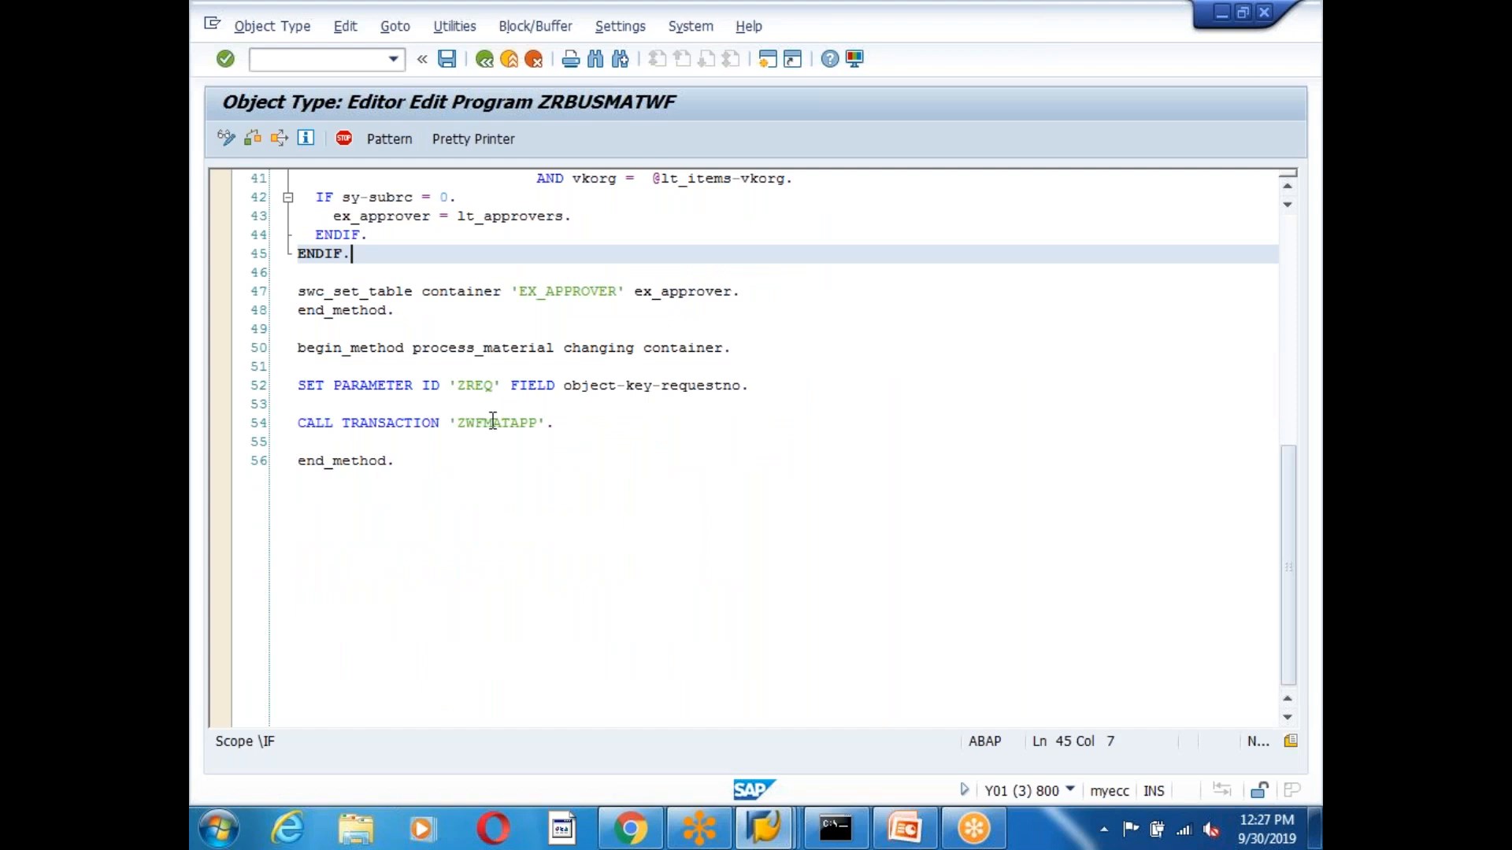
{"action": "left_click", "coordinate": [494, 423]}
{"action": "scroll", "coordinate": [585, 536], "scroll_direction": "up", "scroll_amount": 2}
{"action": "left_click", "coordinate": [455, 311]}
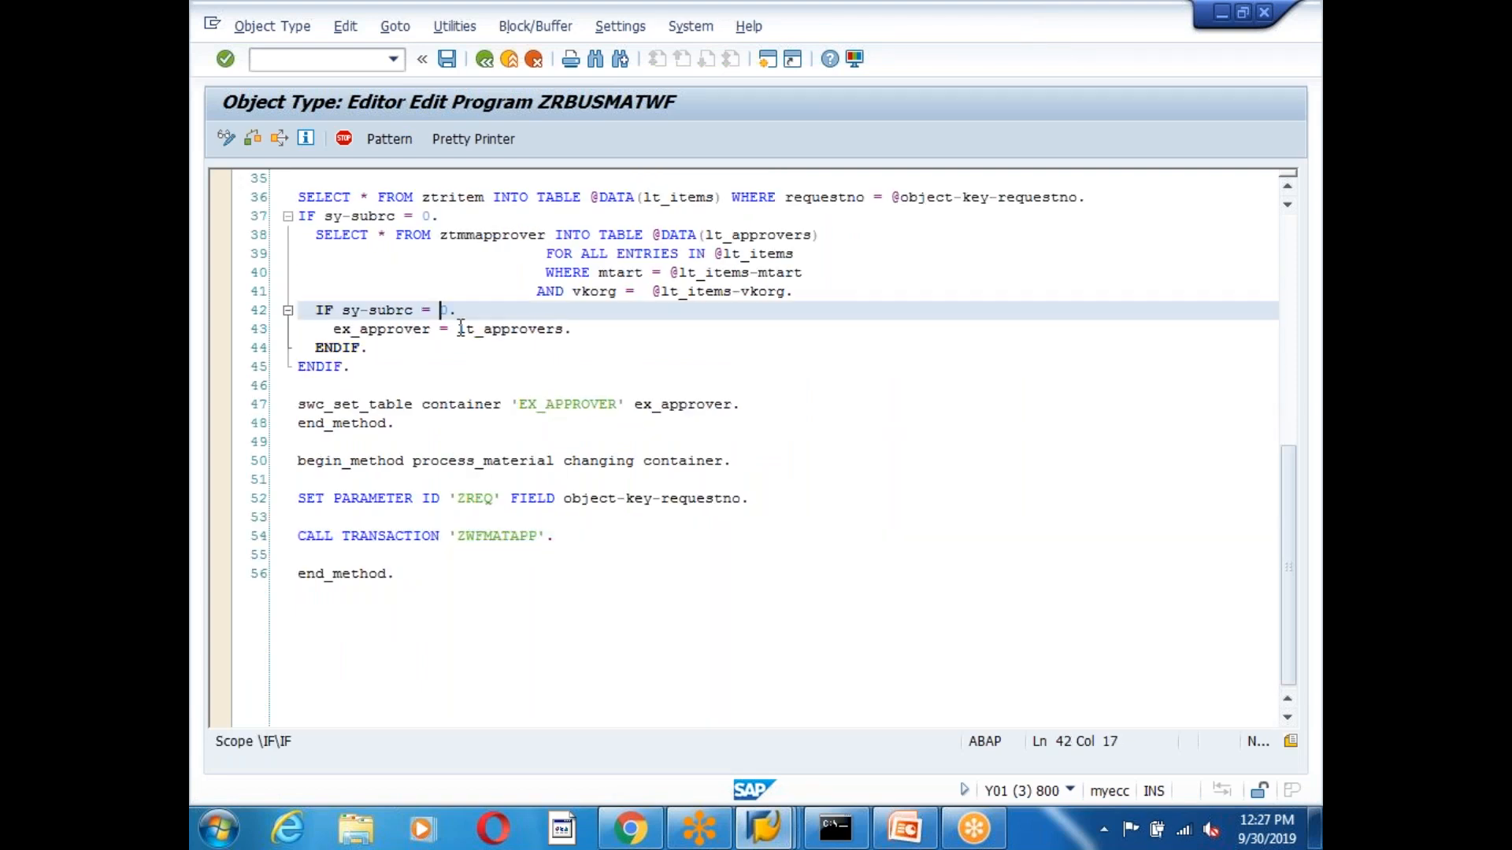
{"action": "key", "text": "Return"}
{"action": "type", "text": "descr"}
{"action": "key", "text": "Tab"}
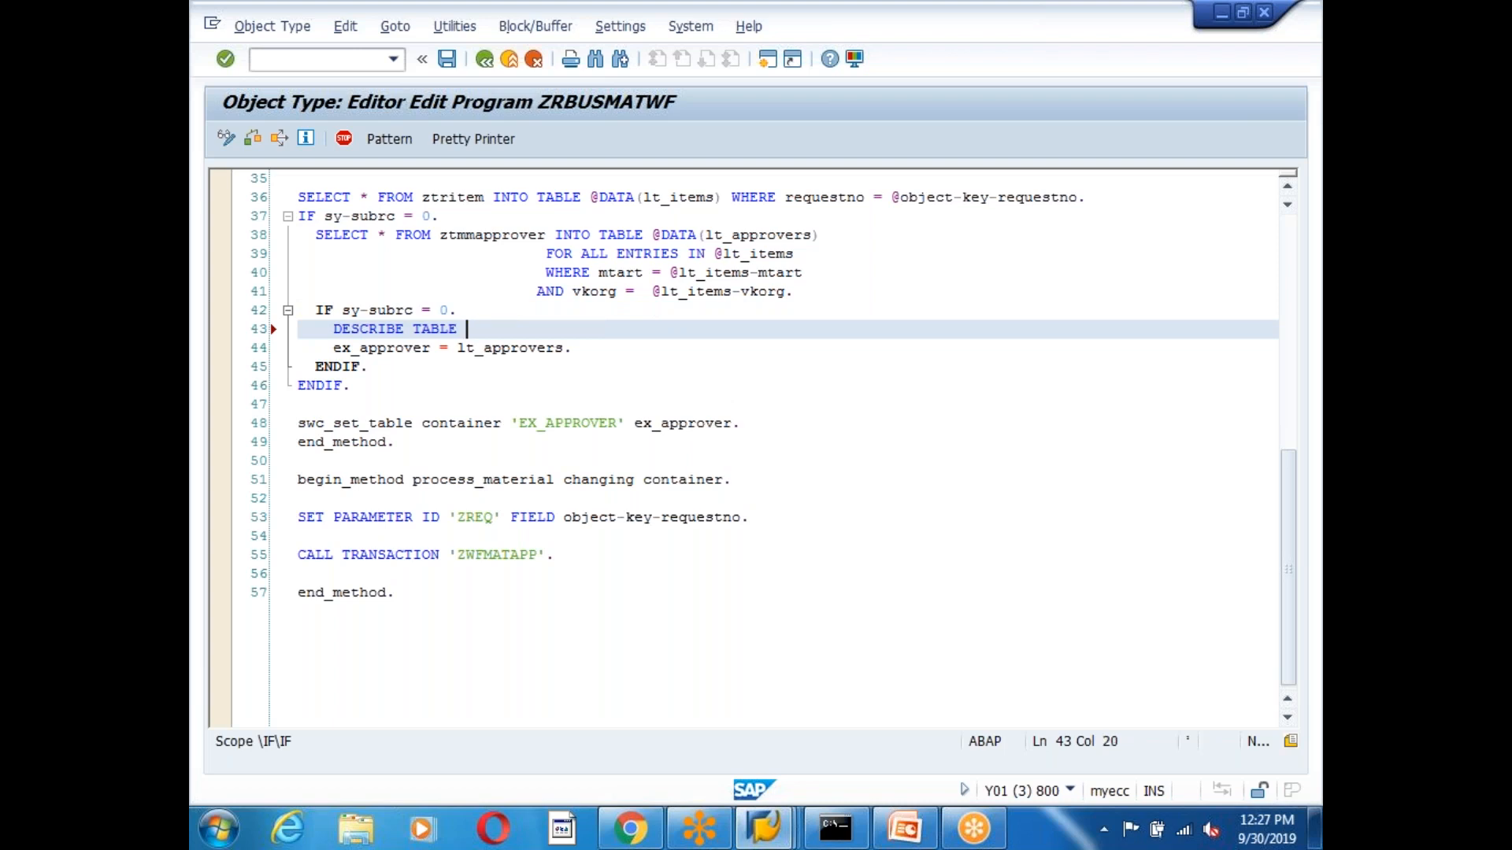
{"action": "type", "text": "lt_app"}
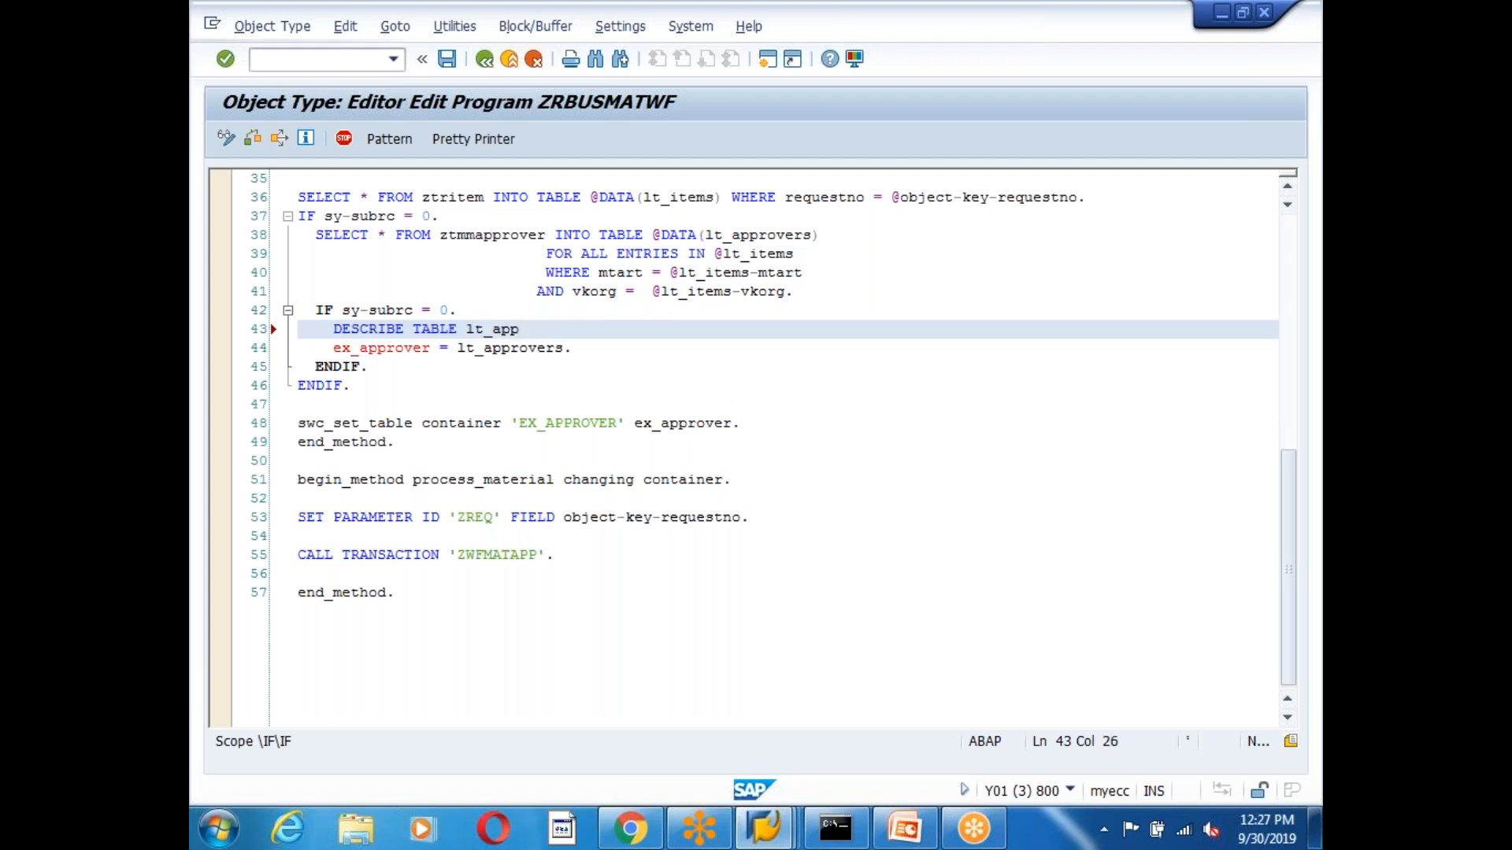
{"action": "key", "text": "Tab"}
{"action": "type", "text": "lines "}
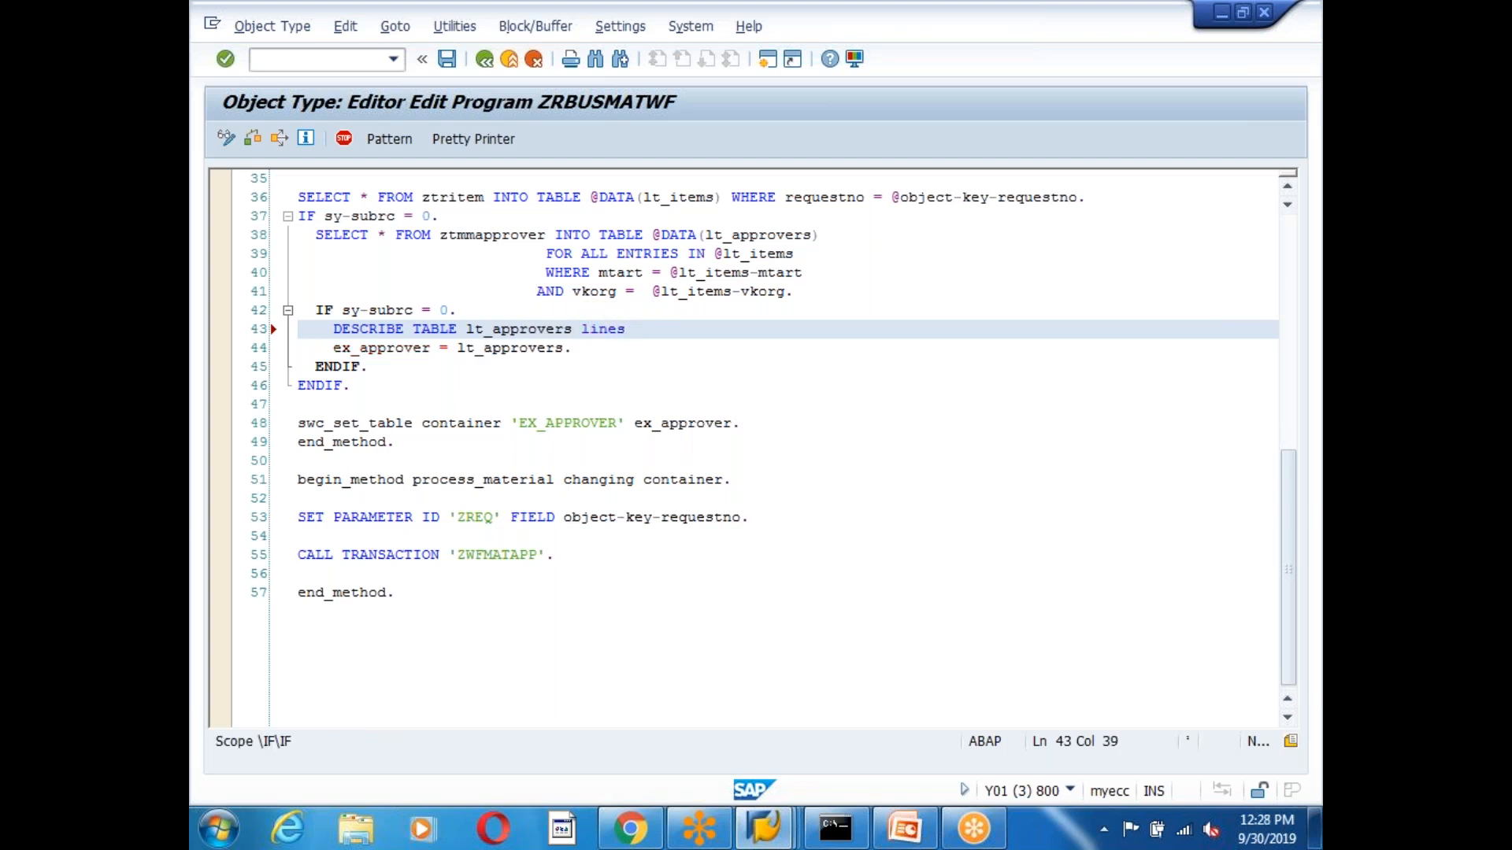
{"action": "type", "text": "data(gv_lines)."}
{"action": "left_click", "coordinate": [446, 59]}
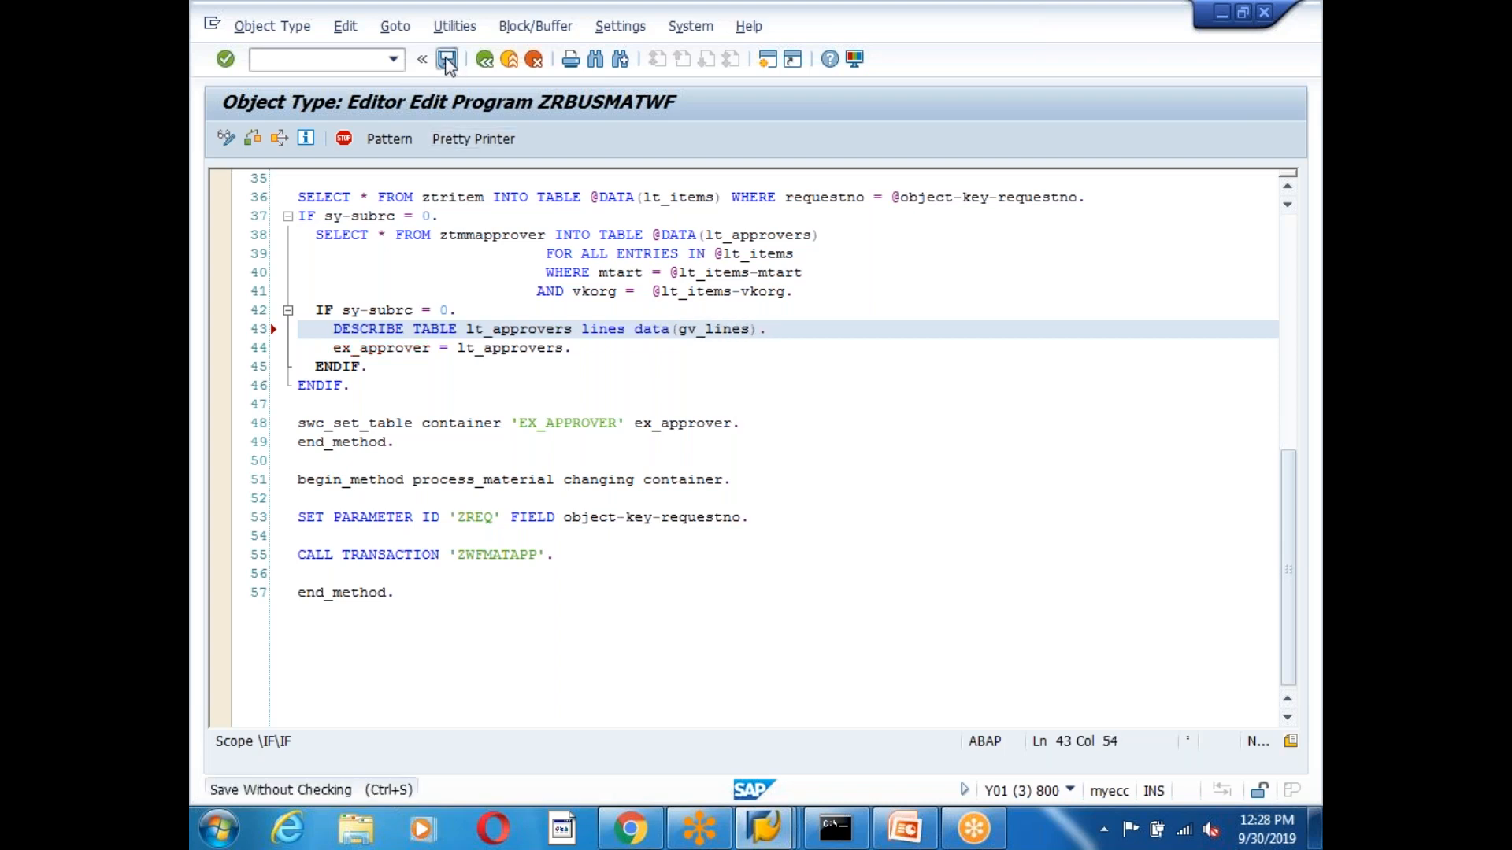
Copy the gv_lines variable, save again, and return to the method tree with GET_APPROVERS selected.
{"action": "left_click", "coordinate": [468, 372]}
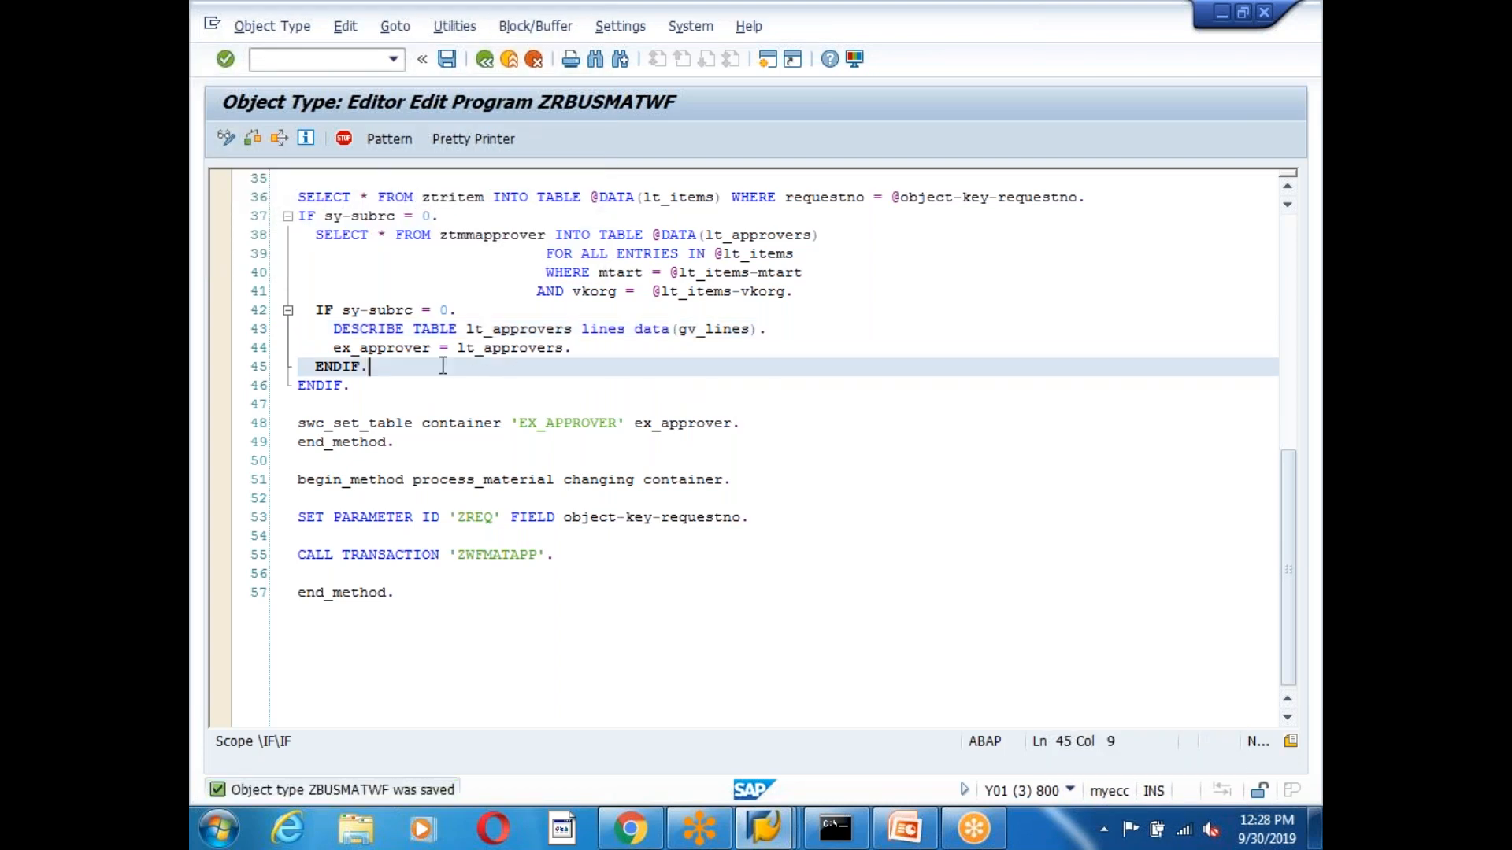
{"action": "left_click_drag", "start_coordinate": [435, 348], "coordinate": [333, 347]}
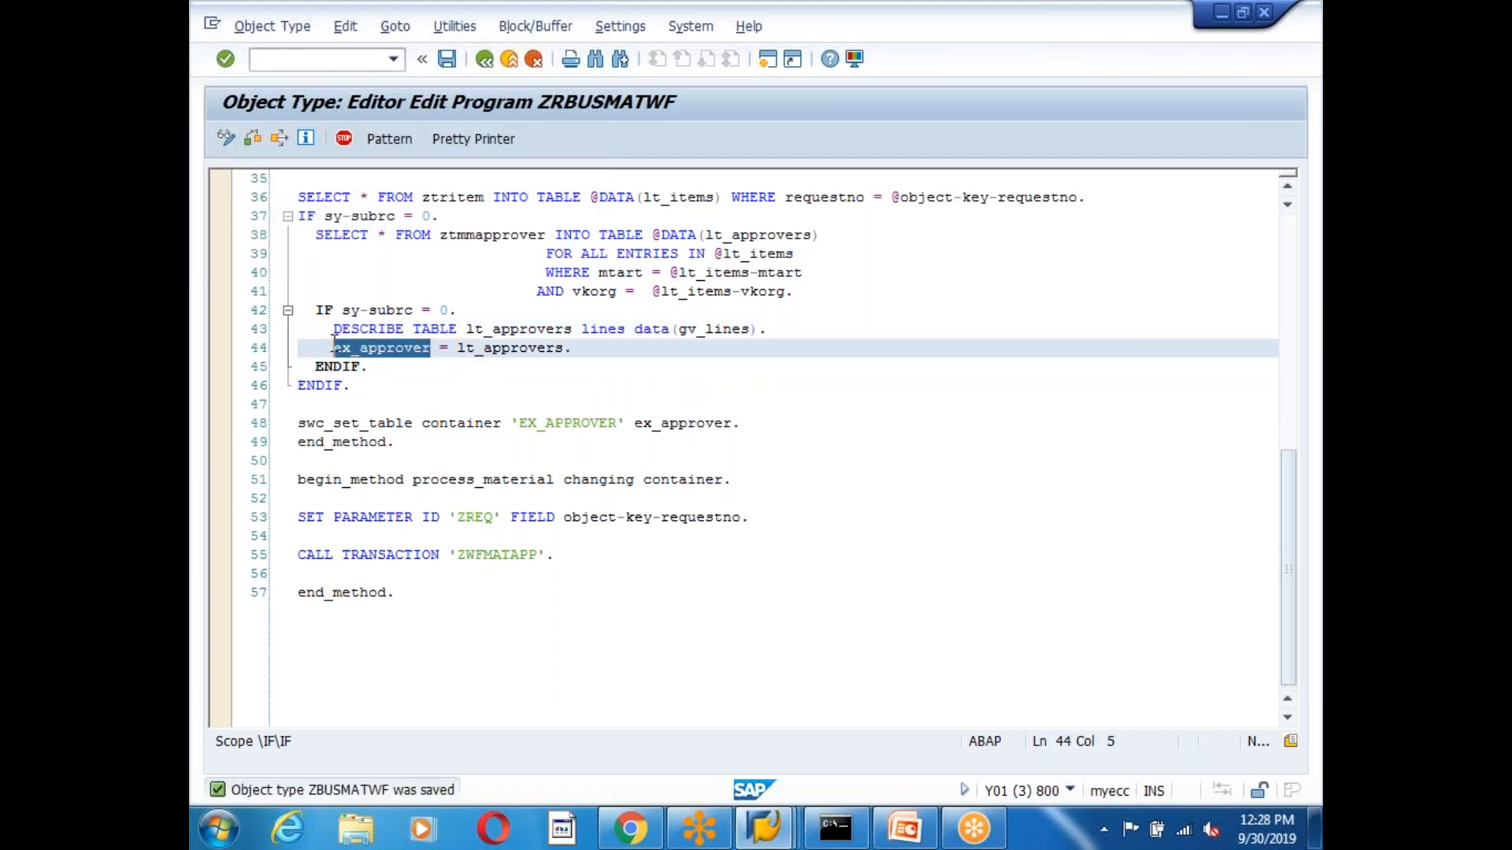
{"action": "left_click_drag", "start_coordinate": [688, 328], "coordinate": [750, 329]}
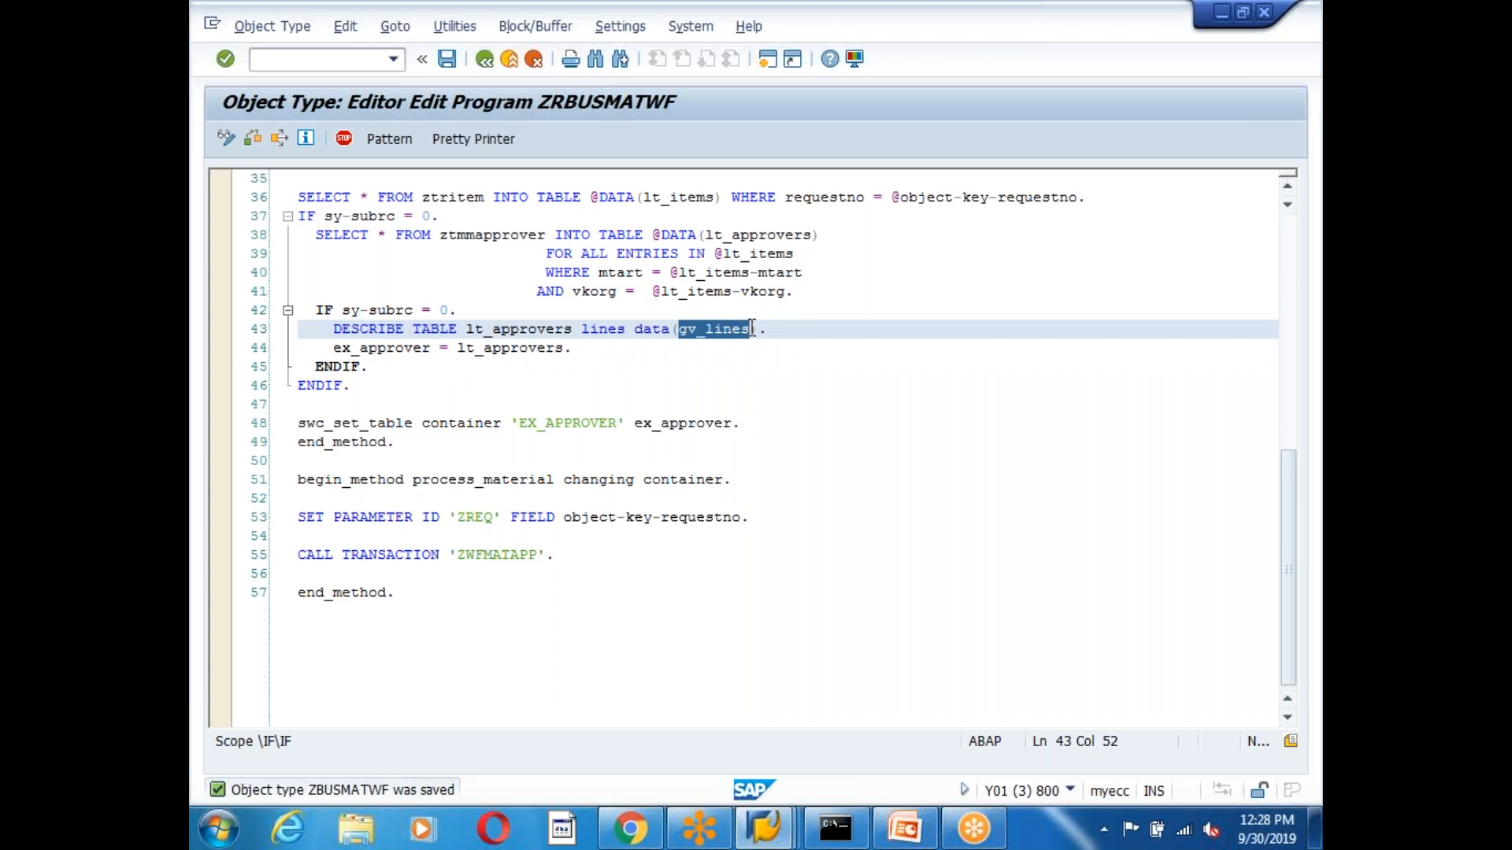
{"action": "key", "text": "ctrl+c"}
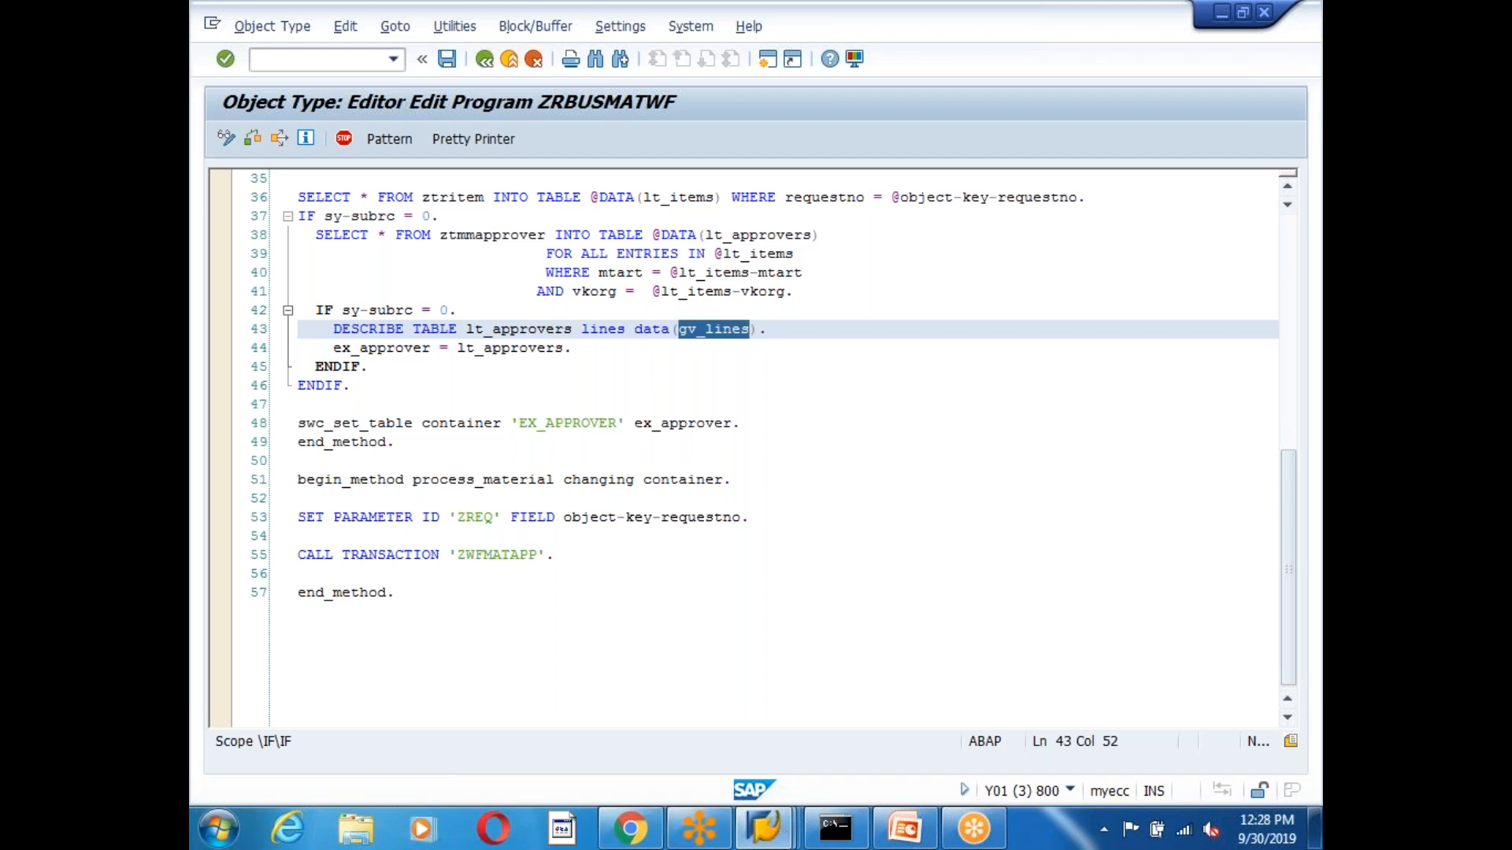
{"action": "left_click", "coordinate": [447, 62]}
{"action": "left_click", "coordinate": [473, 135]}
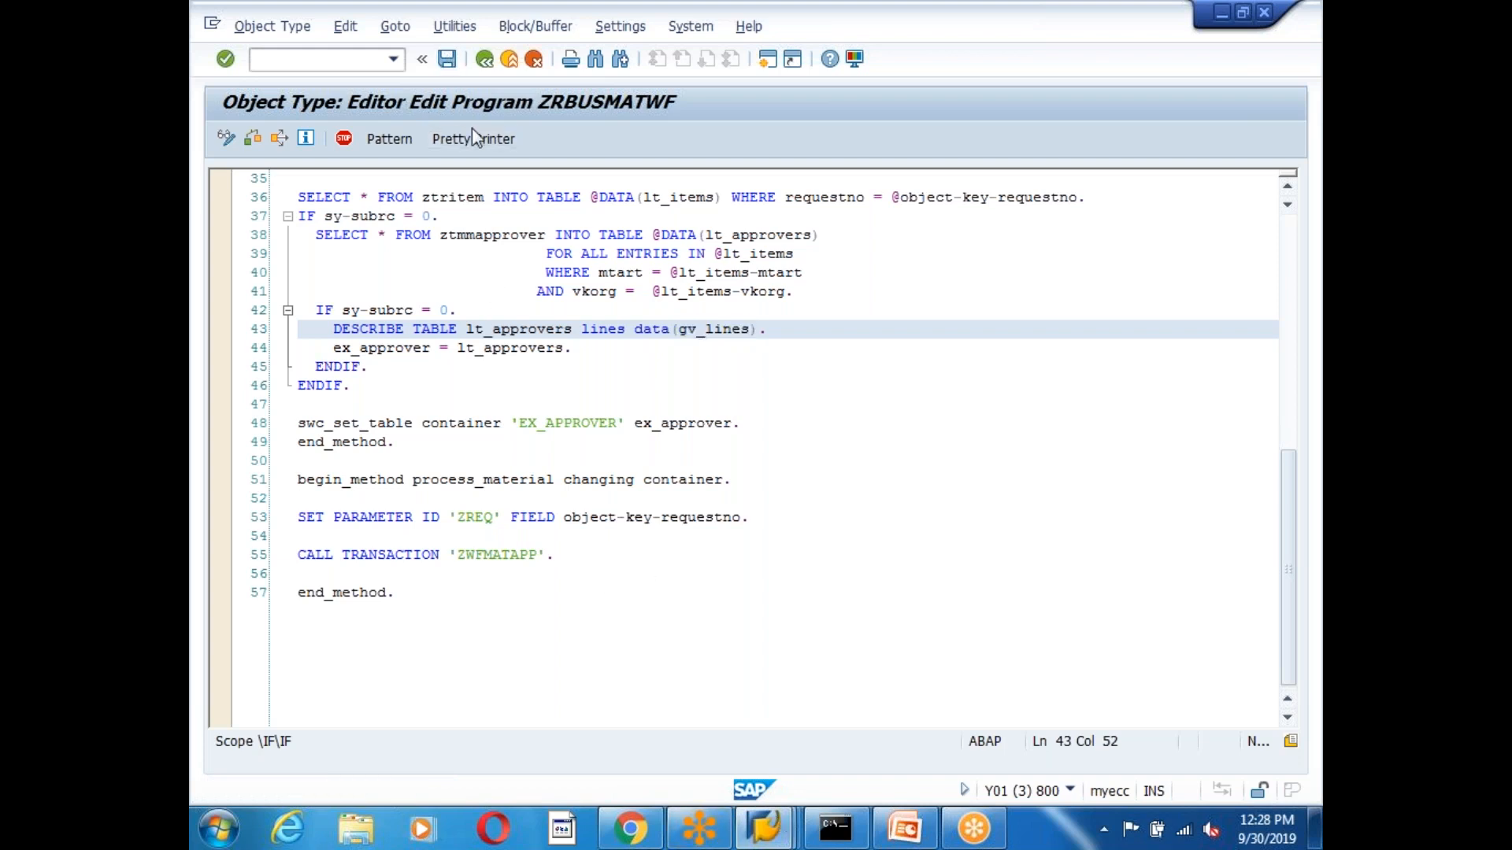
{"action": "left_click", "coordinate": [485, 59]}
{"action": "left_click", "coordinate": [440, 355]}
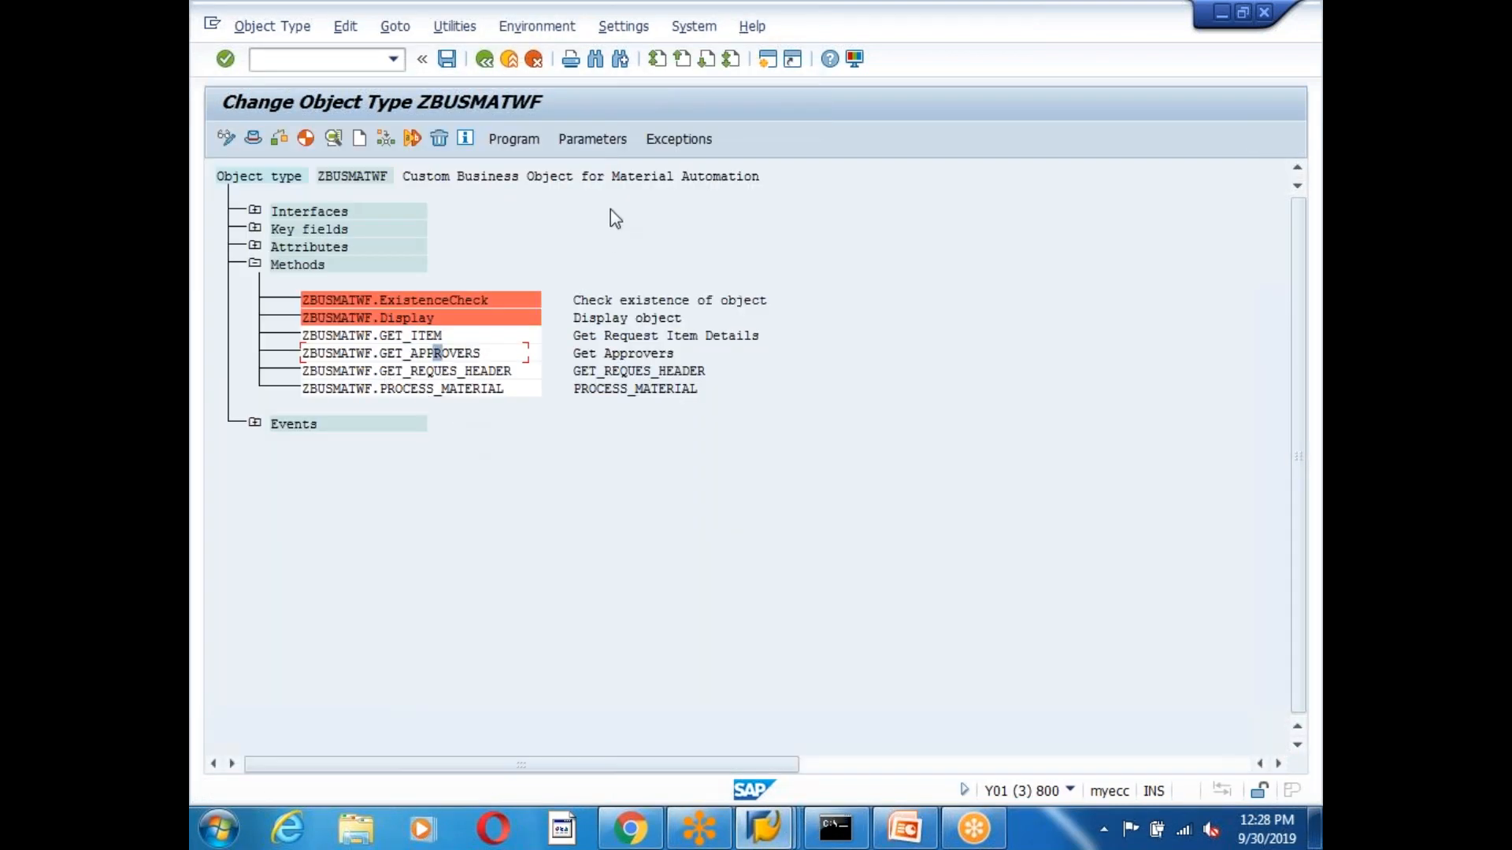
Create a GET_APPROVERS export parameter named and described NO_OF_APPROVERS, without dictionary proposals.
{"action": "left_click", "coordinate": [592, 141]}
{"action": "left_click", "coordinate": [275, 267]}
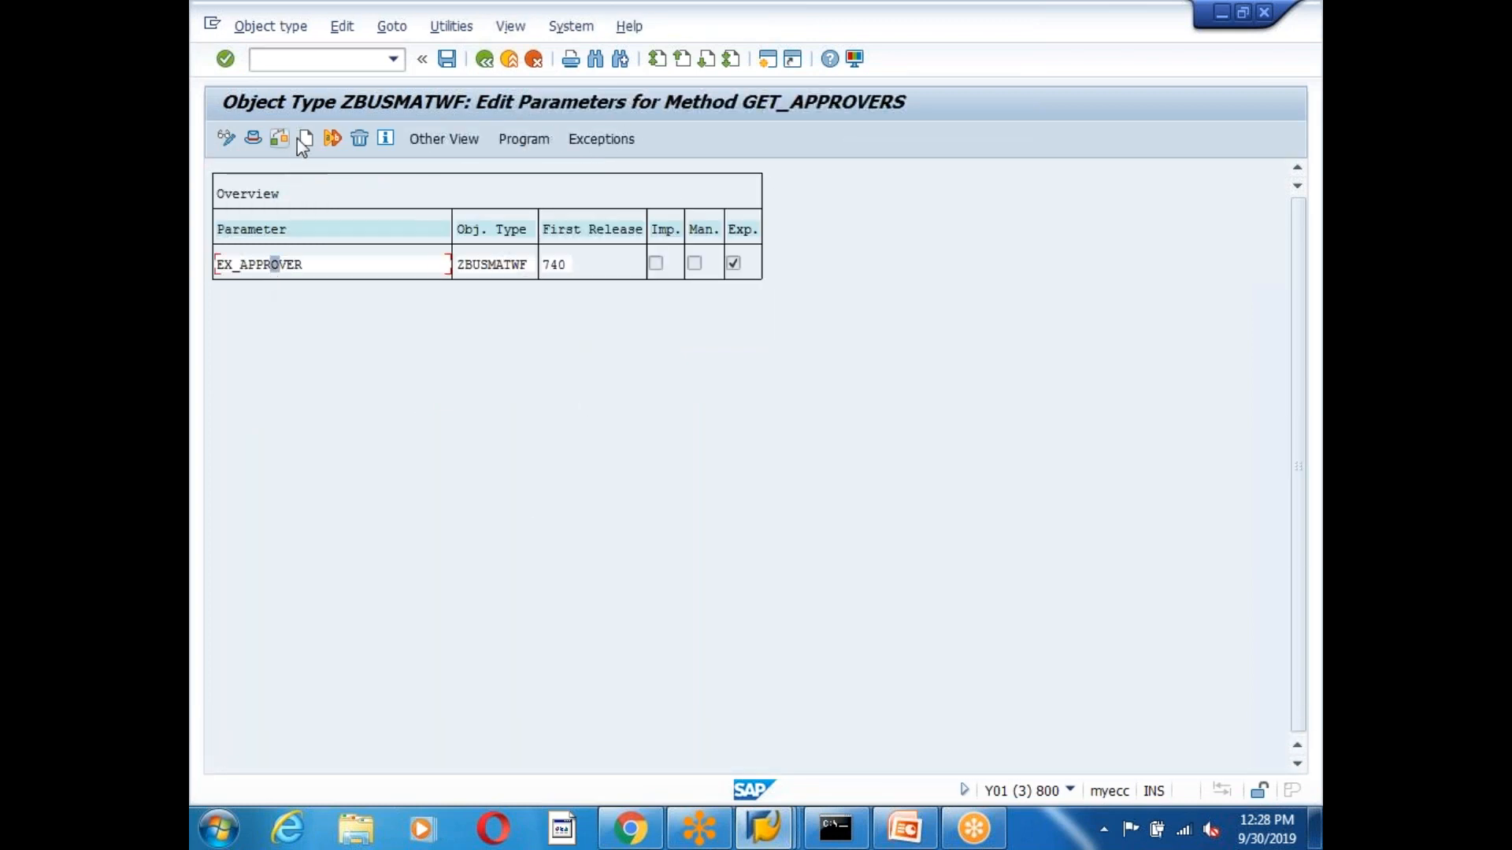
{"action": "left_click", "coordinate": [305, 139]}
{"action": "left_click", "coordinate": [557, 376]}
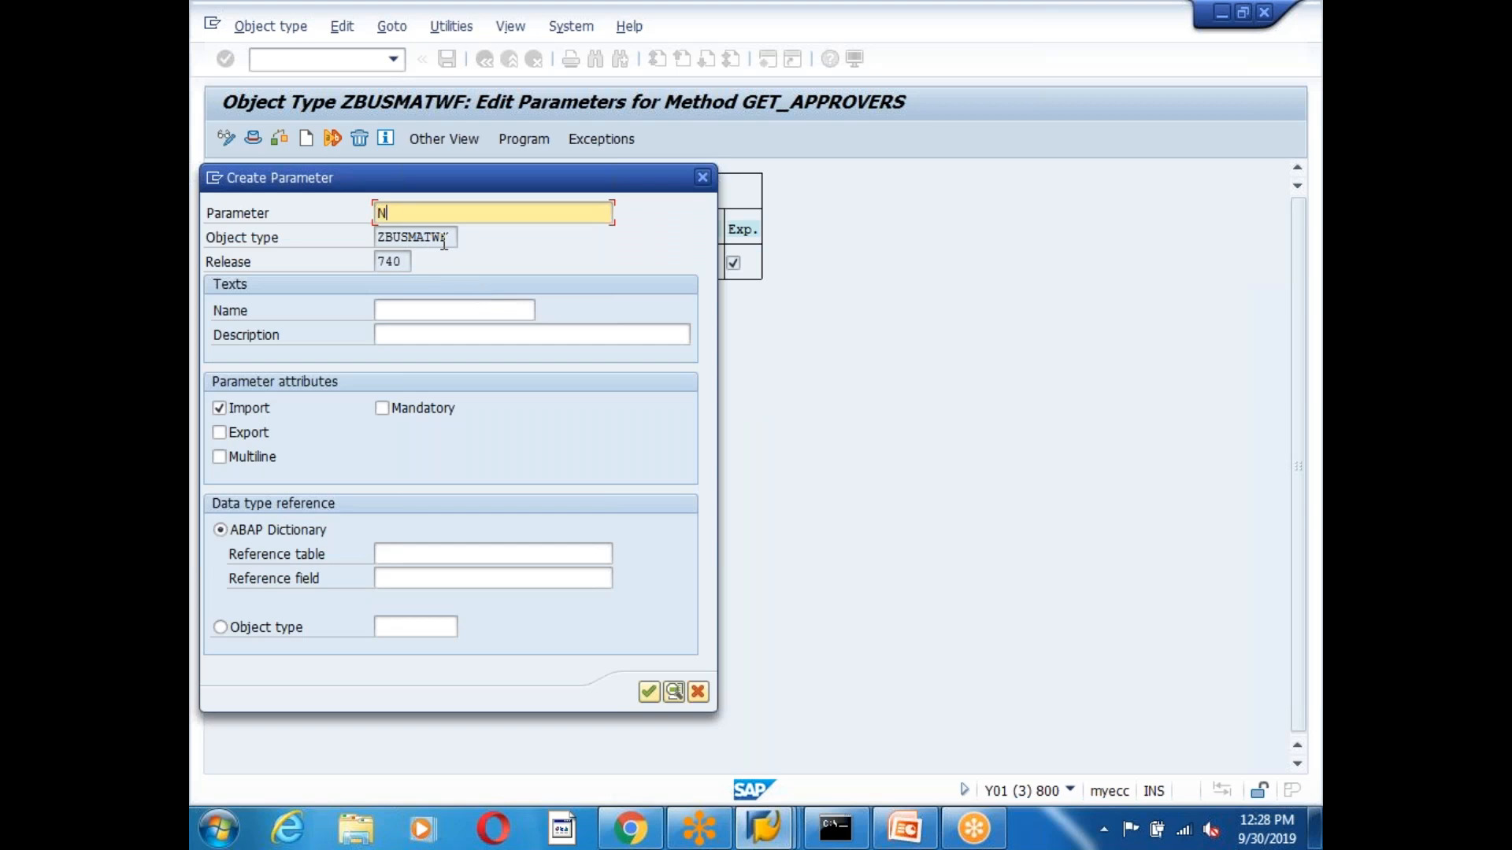
{"action": "type", "text": "NO_OF_APPROVER"}
{"action": "left_click_drag", "start_coordinate": [515, 217], "coordinate": [339, 223]}
{"action": "left_click", "coordinate": [406, 312]}
{"action": "key", "text": "ctrl+v"}
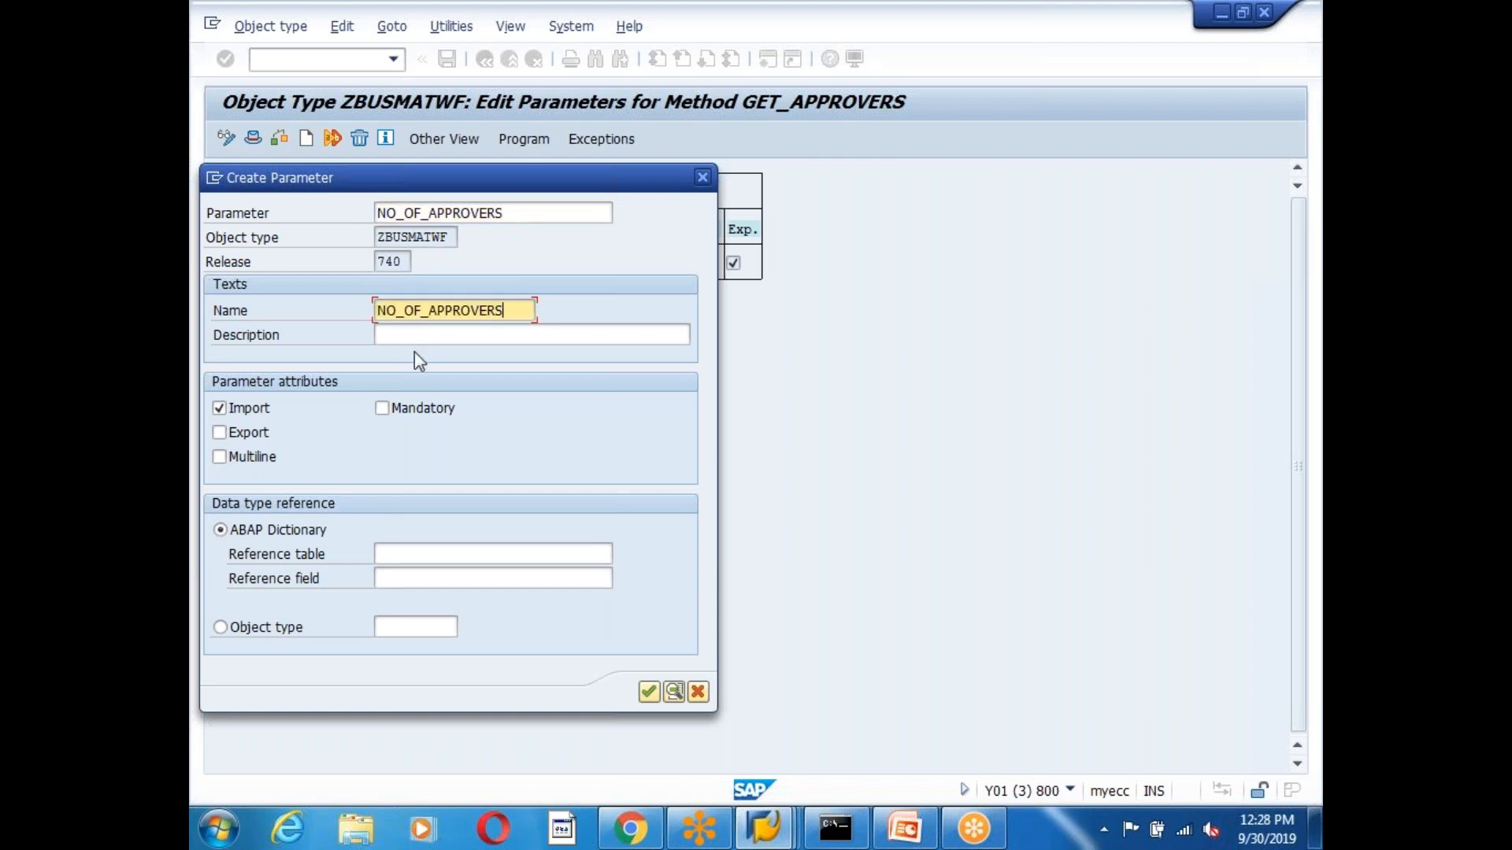
{"action": "left_click", "coordinate": [415, 335]}
{"action": "key", "text": "ctrl+v"}
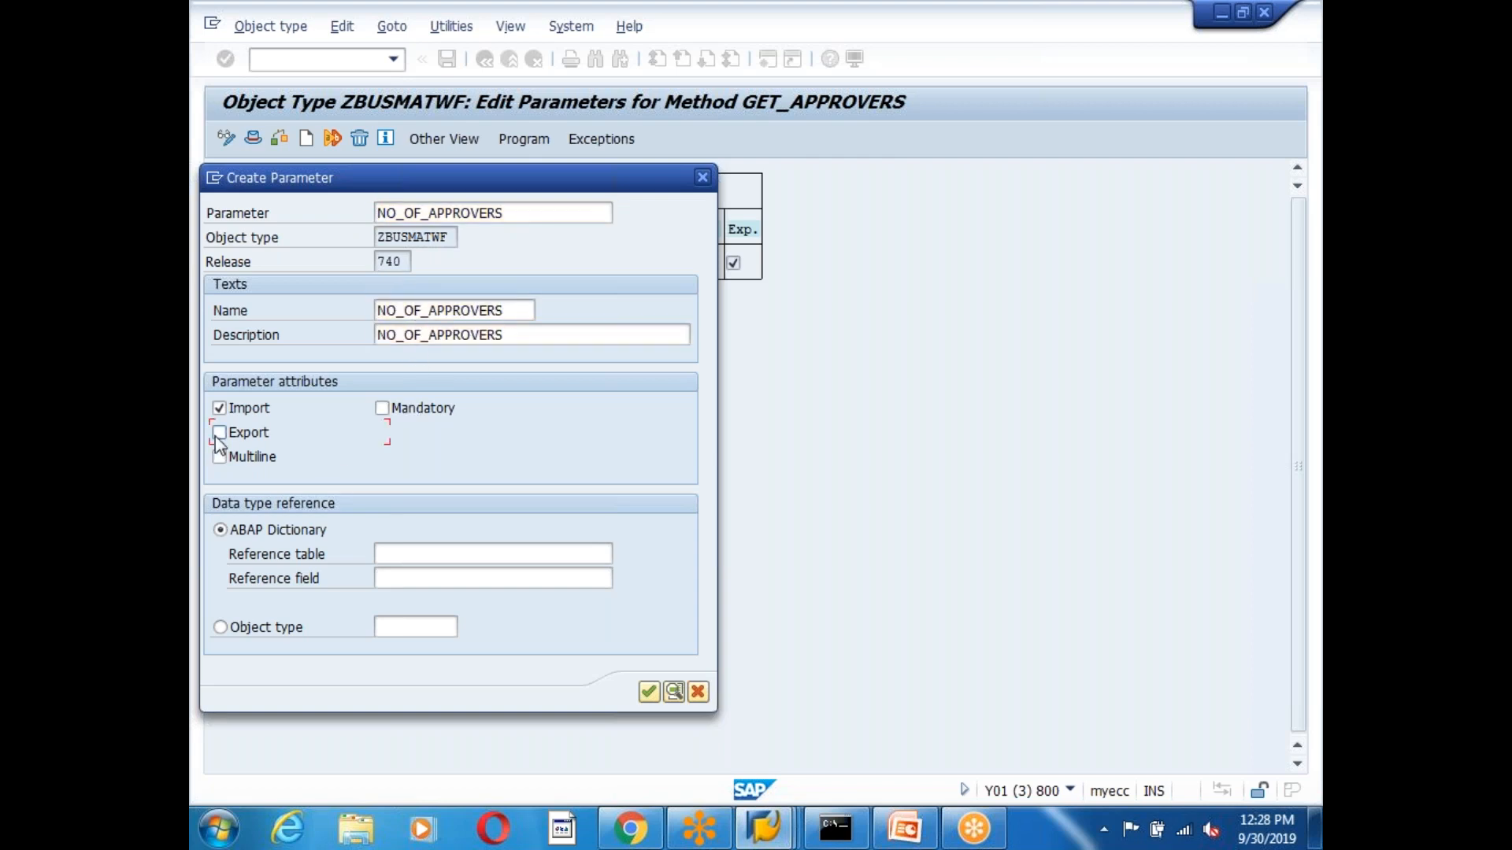
{"action": "left_click", "coordinate": [219, 432]}
{"action": "left_click", "coordinate": [218, 408]}
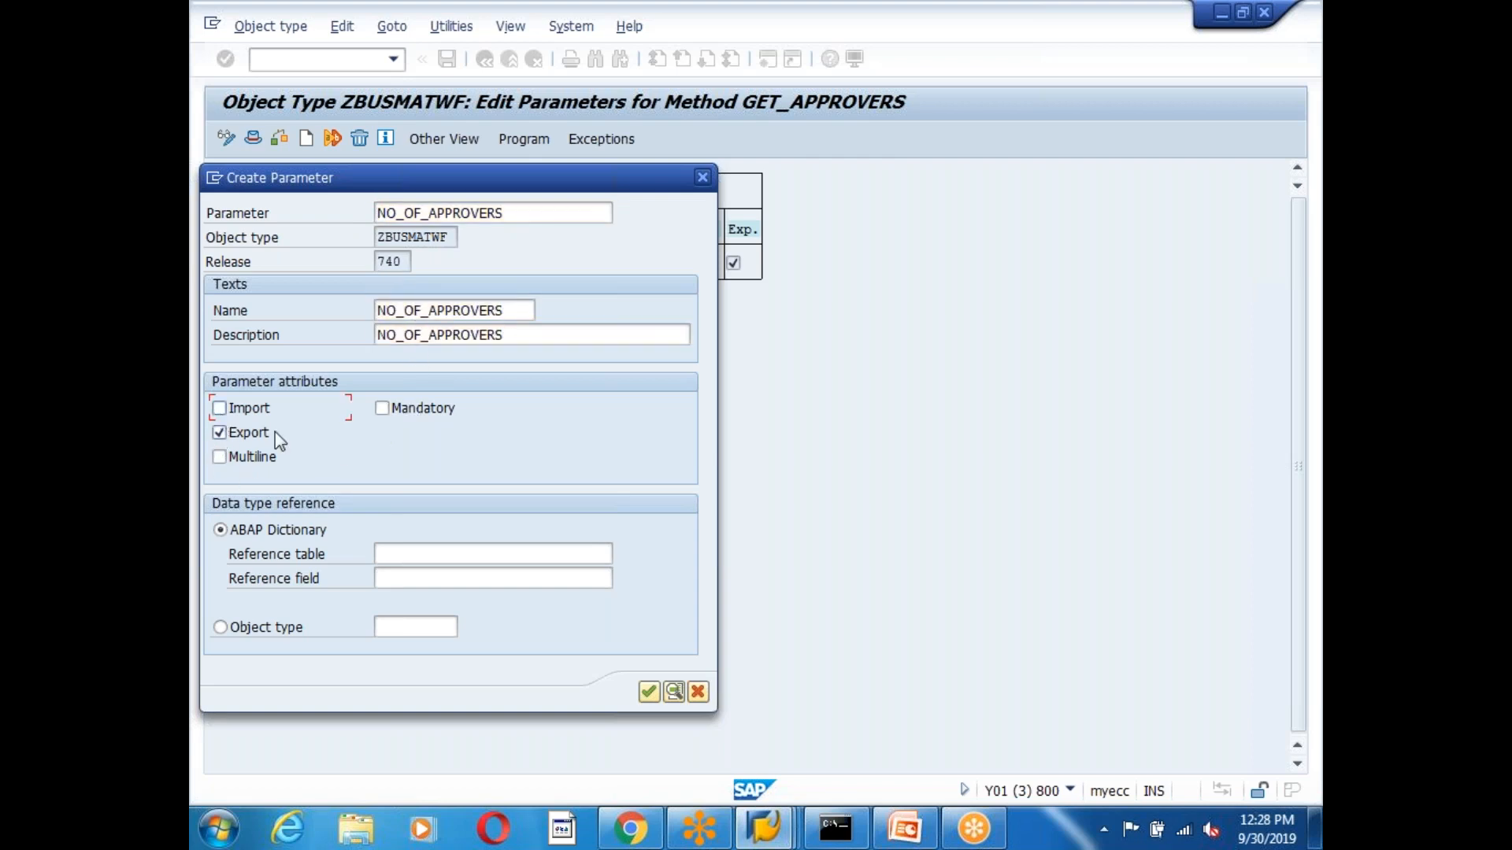
Set the parameter's reference to SYST-TABIX and confirm the new parameter.
{"action": "left_click", "coordinate": [418, 553]}
{"action": "left_click", "coordinate": [402, 553]}
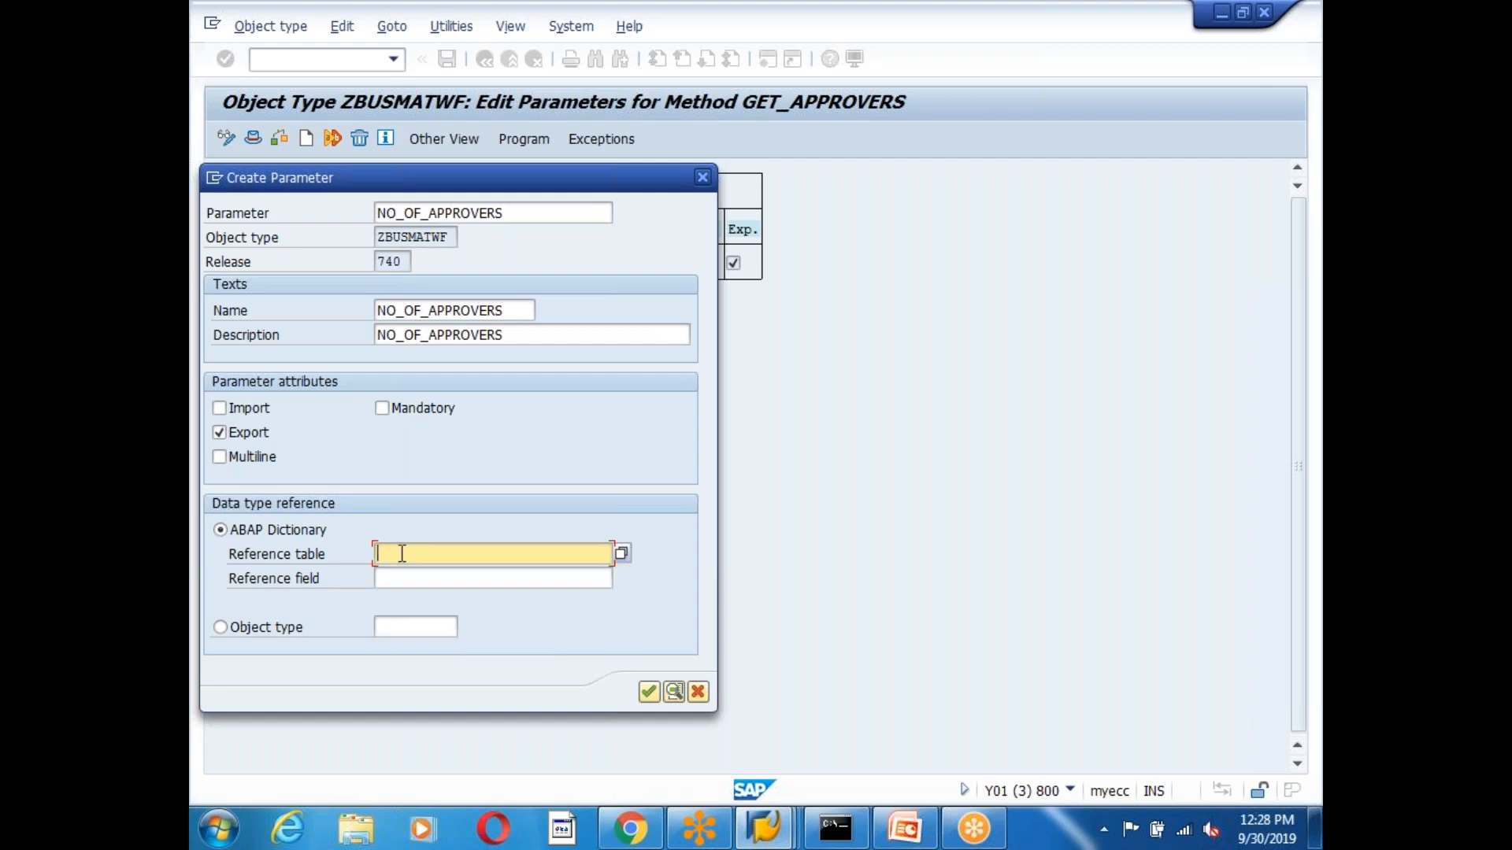
{"action": "type", "text": "SYST"}
{"action": "left_click", "coordinate": [388, 578]}
{"action": "left_click", "coordinate": [426, 578]}
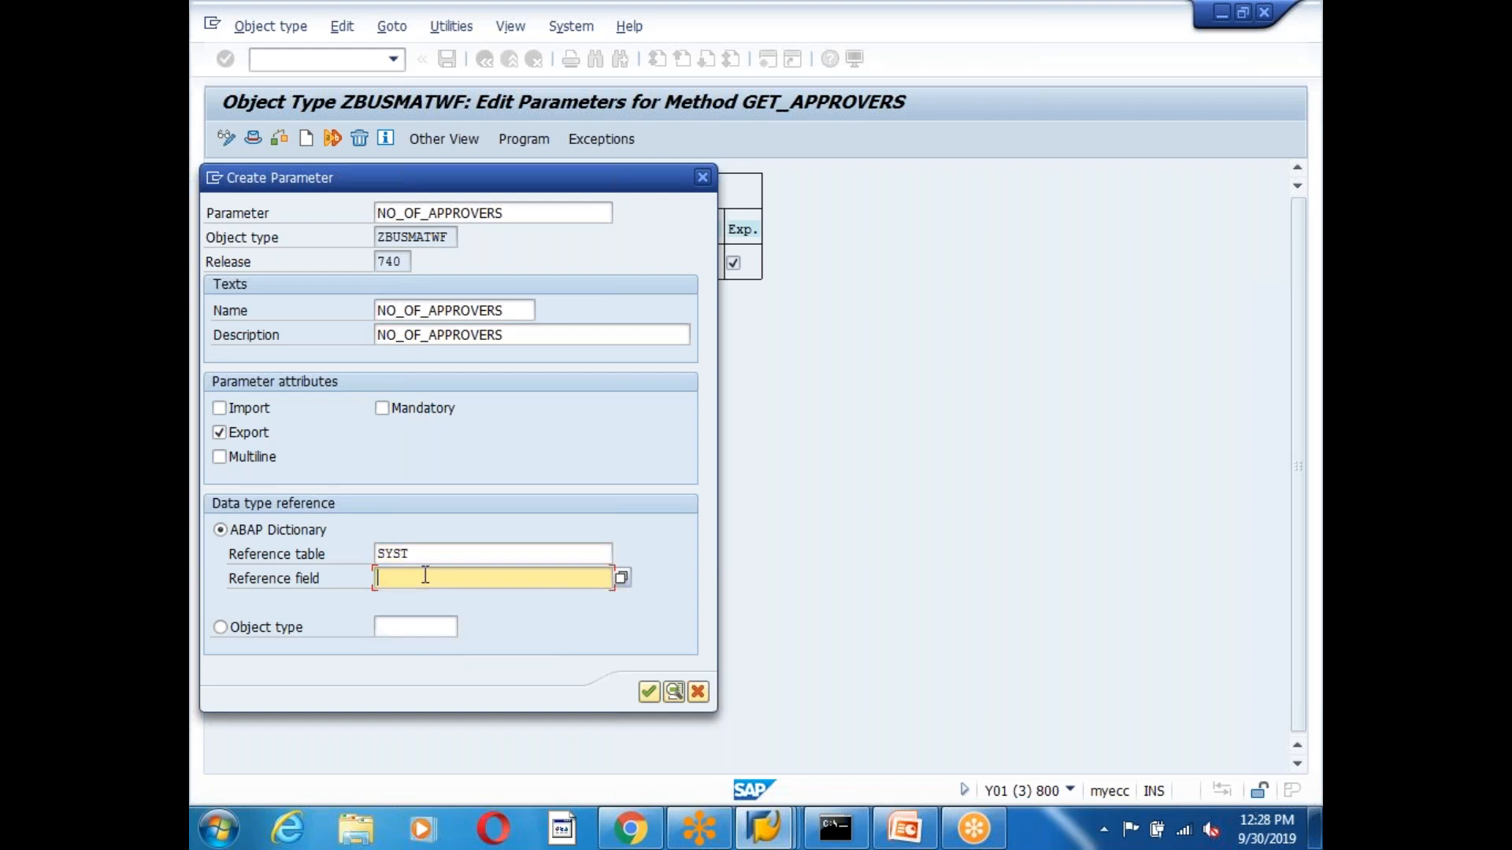
{"action": "left_click", "coordinate": [623, 580]}
{"action": "double_click", "coordinate": [371, 483]}
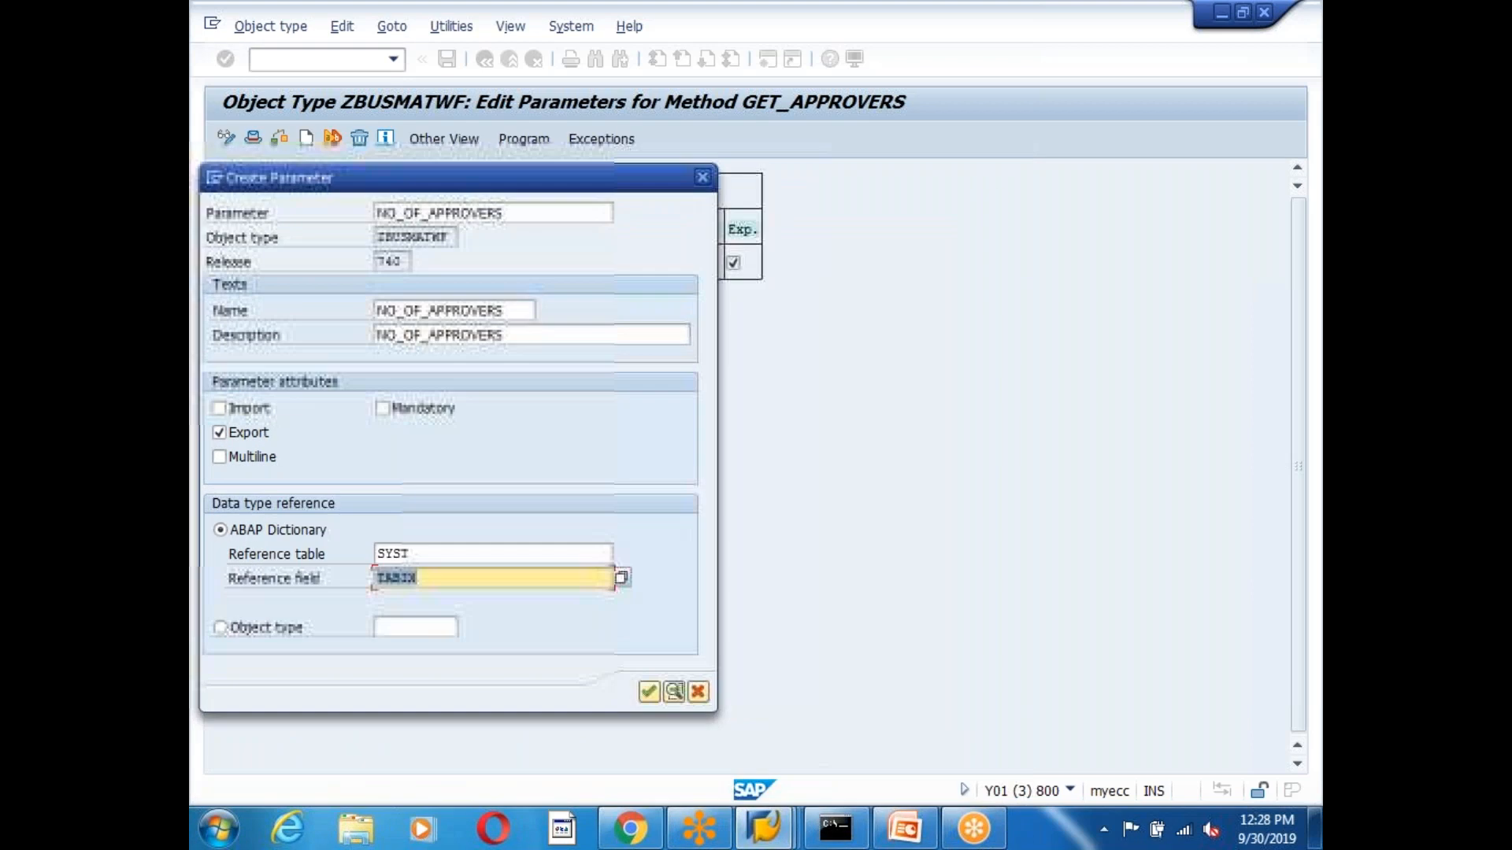
{"action": "left_click", "coordinate": [646, 692]}
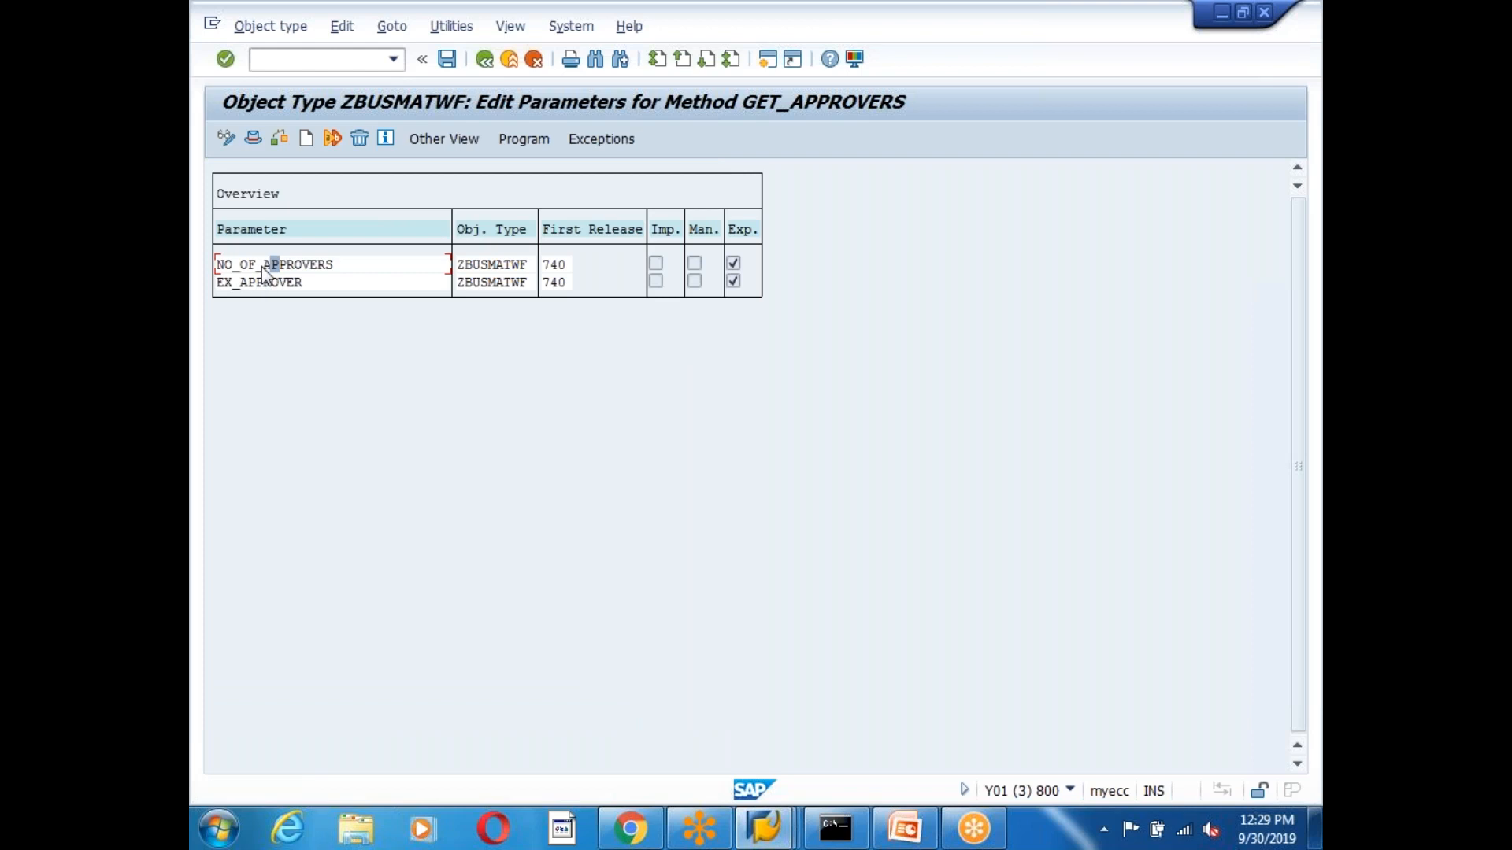
Review NO_OF_APPROVERS in the parameter list, then go back to the method tree.
{"action": "left_click_drag", "start_coordinate": [217, 267], "coordinate": [351, 283]}
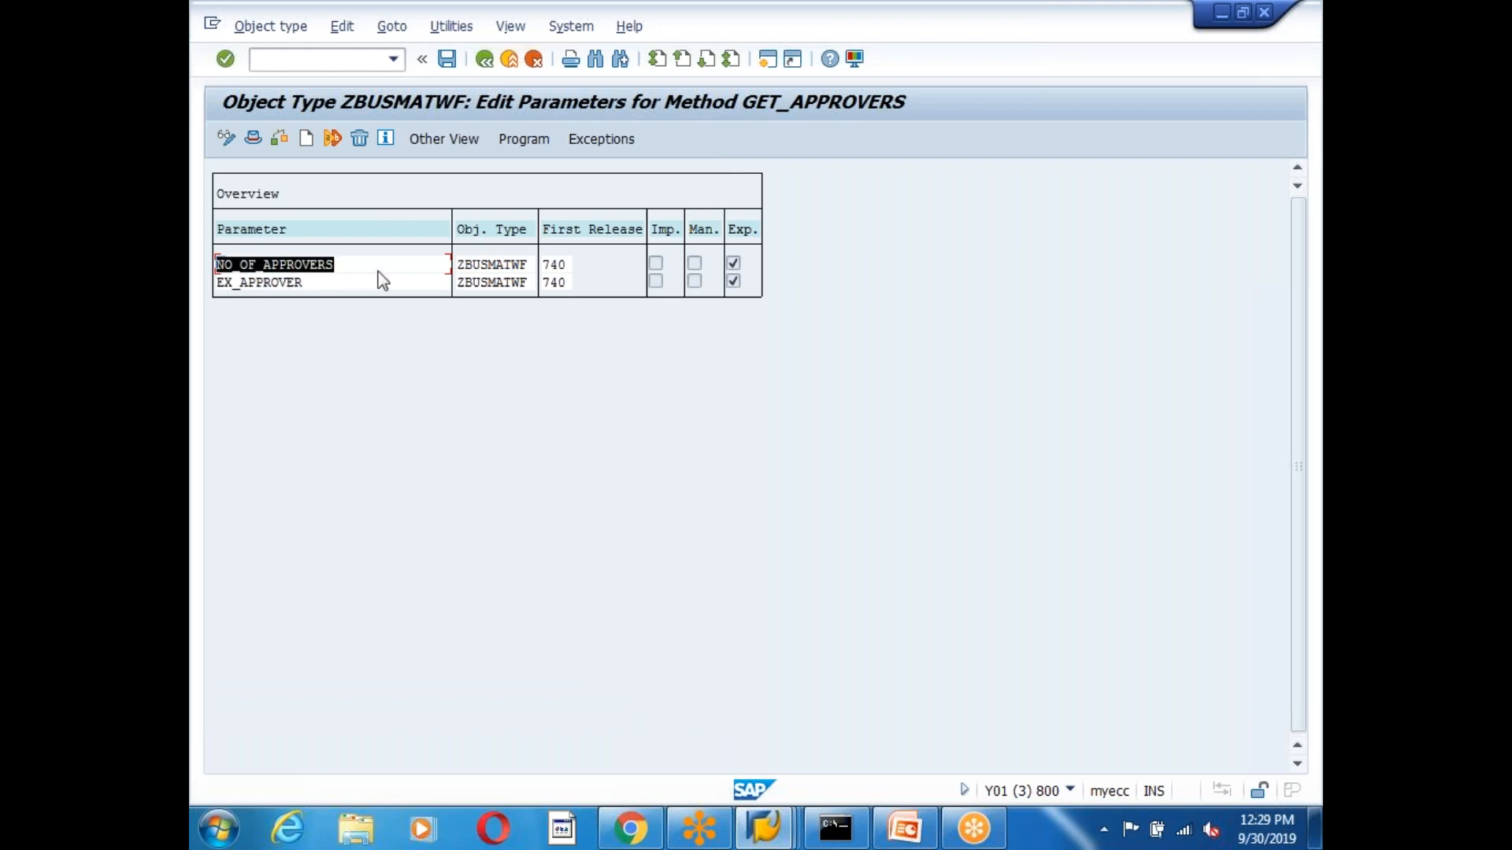
{"action": "left_click", "coordinate": [381, 281]}
{"action": "left_click_drag", "start_coordinate": [219, 264], "coordinate": [355, 284]}
{"action": "left_click", "coordinate": [356, 280]}
{"action": "left_click_drag", "start_coordinate": [216, 265], "coordinate": [357, 276]}
{"action": "left_click", "coordinate": [381, 277]}
{"action": "left_click", "coordinate": [484, 59]}
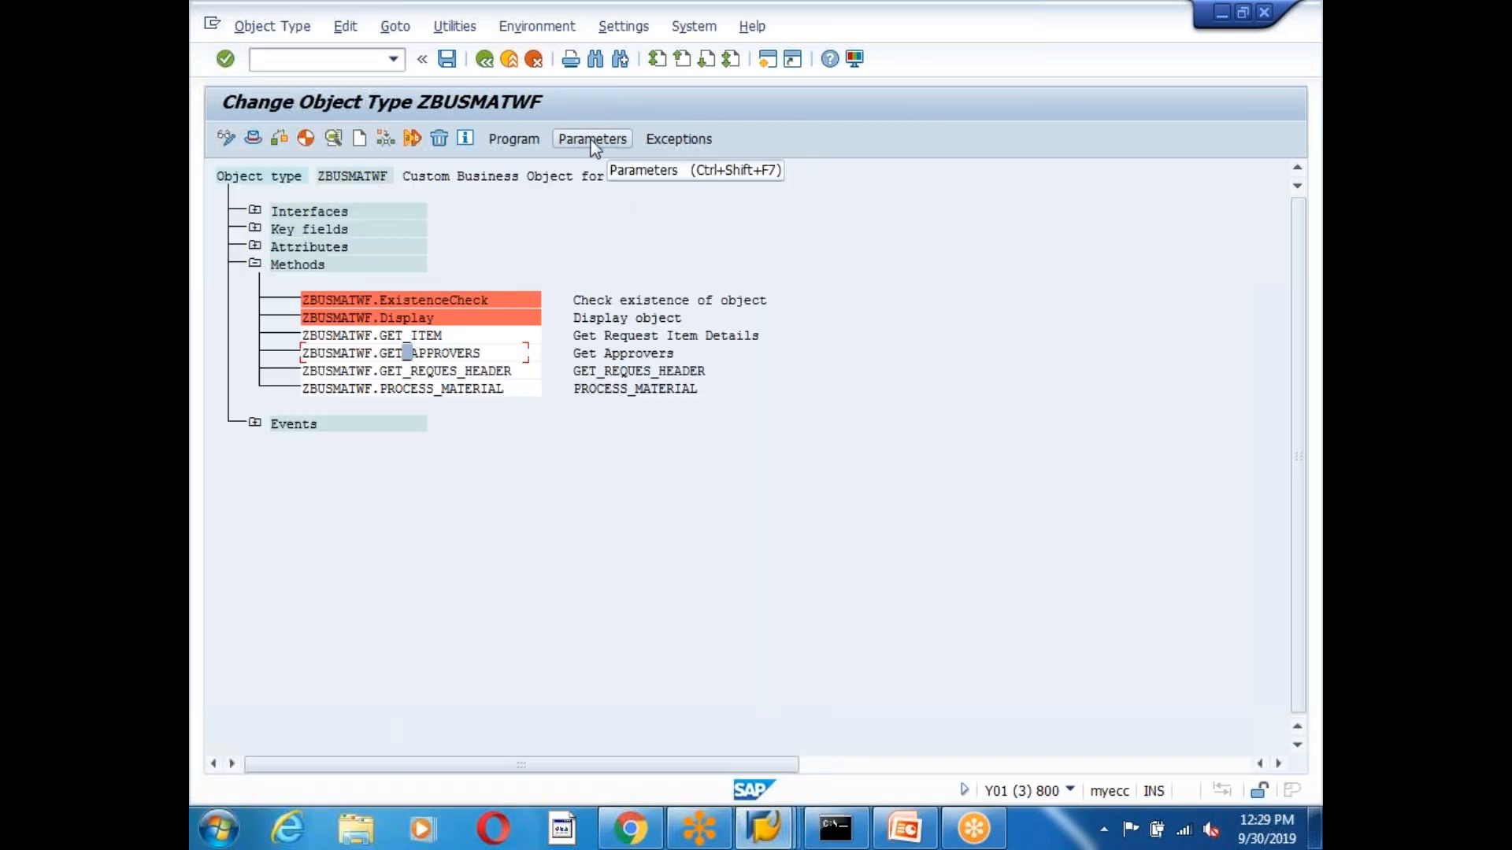
Open GET_APPROVERS' code in ZRBUSMATWF and place the caret on blank line 47 above swc_set_table.
{"action": "left_click", "coordinate": [518, 140]}
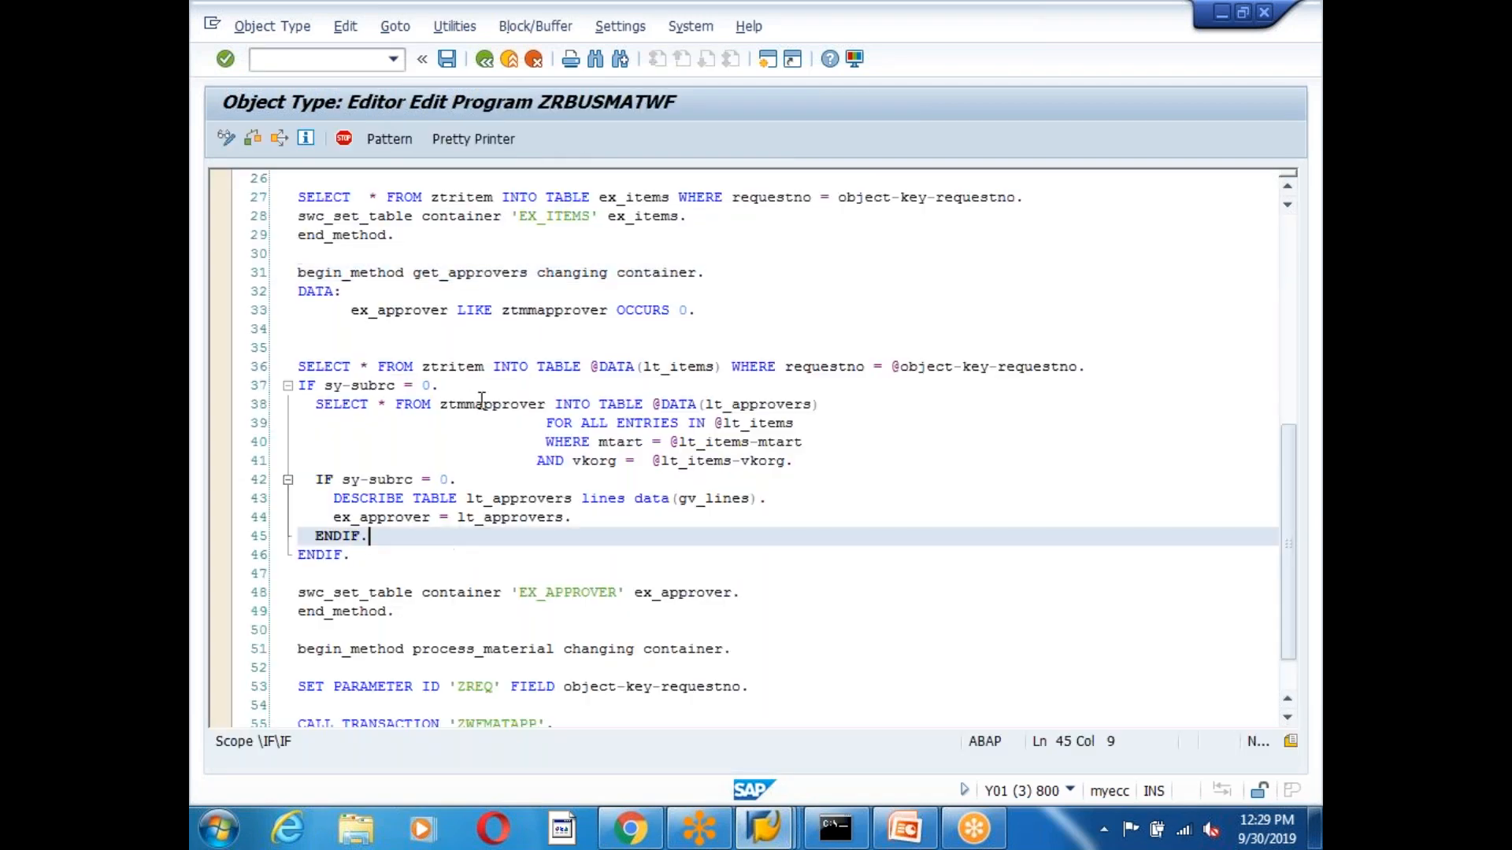
{"action": "left_click", "coordinate": [476, 404]}
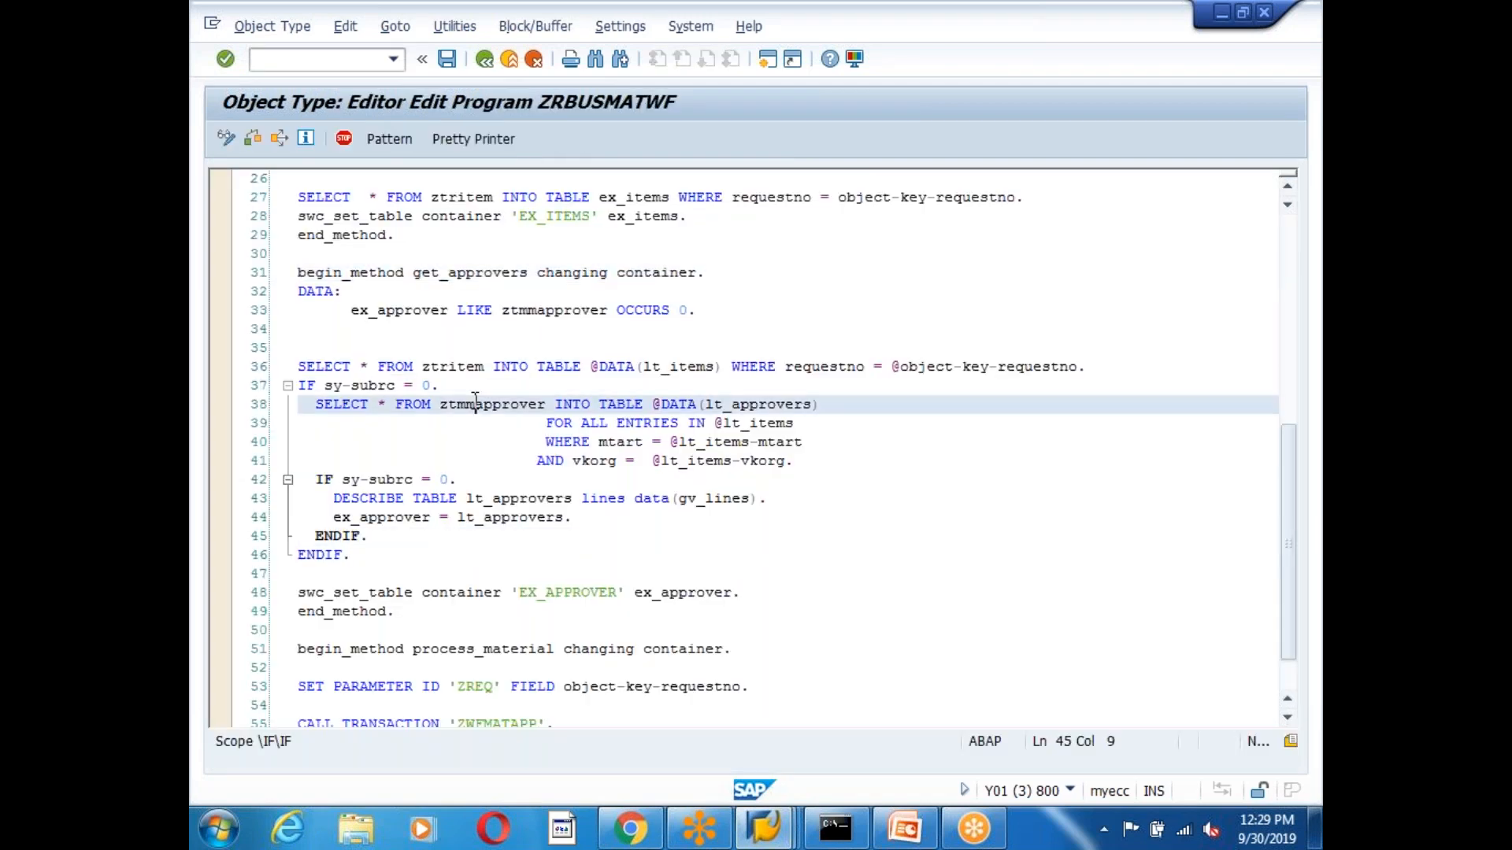
{"action": "scroll", "coordinate": [550, 551], "scroll_direction": "down", "scroll_amount": 3}
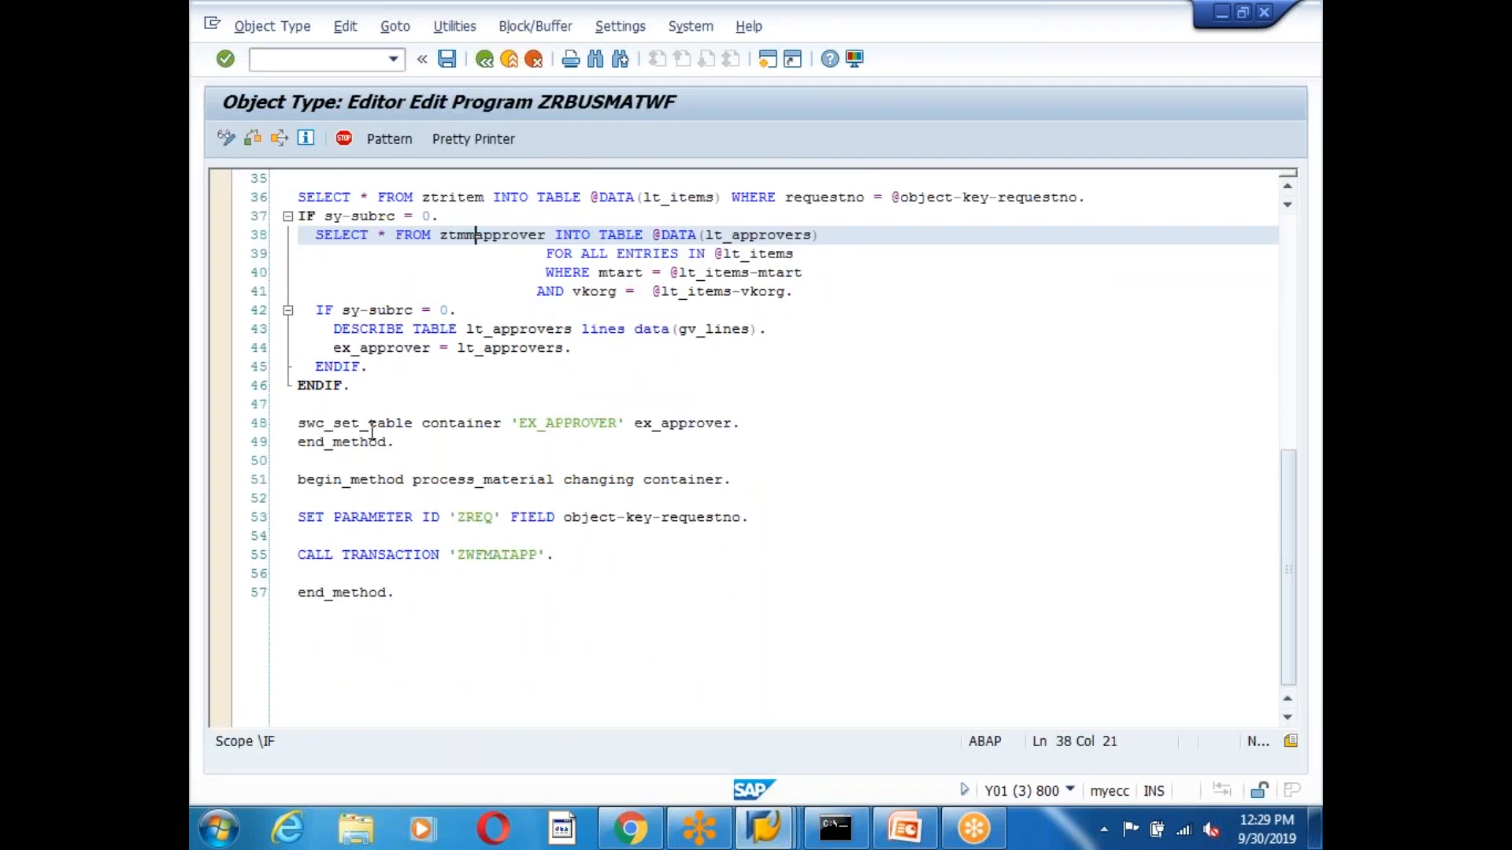
{"action": "left_click", "coordinate": [333, 426]}
{"action": "left_click", "coordinate": [574, 426]}
{"action": "left_click", "coordinate": [705, 425]}
{"action": "left_click", "coordinate": [320, 406]}
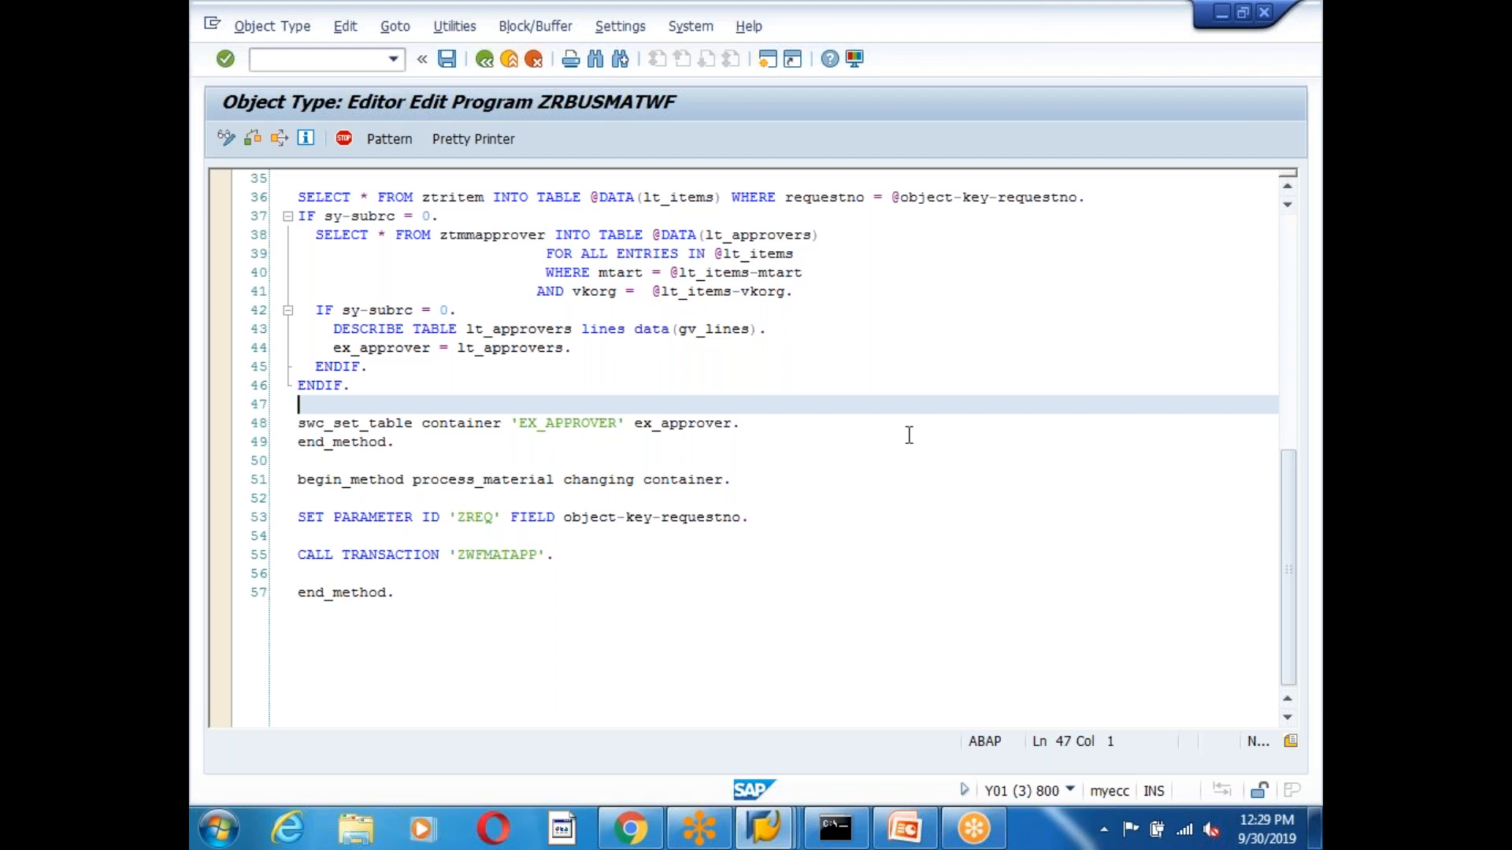
Add swc_set_element container 'NO_OF_APPROVERS' gv_lines before swc_set_table and run Pretty Printer.
{"action": "type", "text": "swc"}
{"action": "type", "text": "_SET_ELEMEN"}
{"action": "type", "text": "T"}
{"action": "type", "text": " co"}
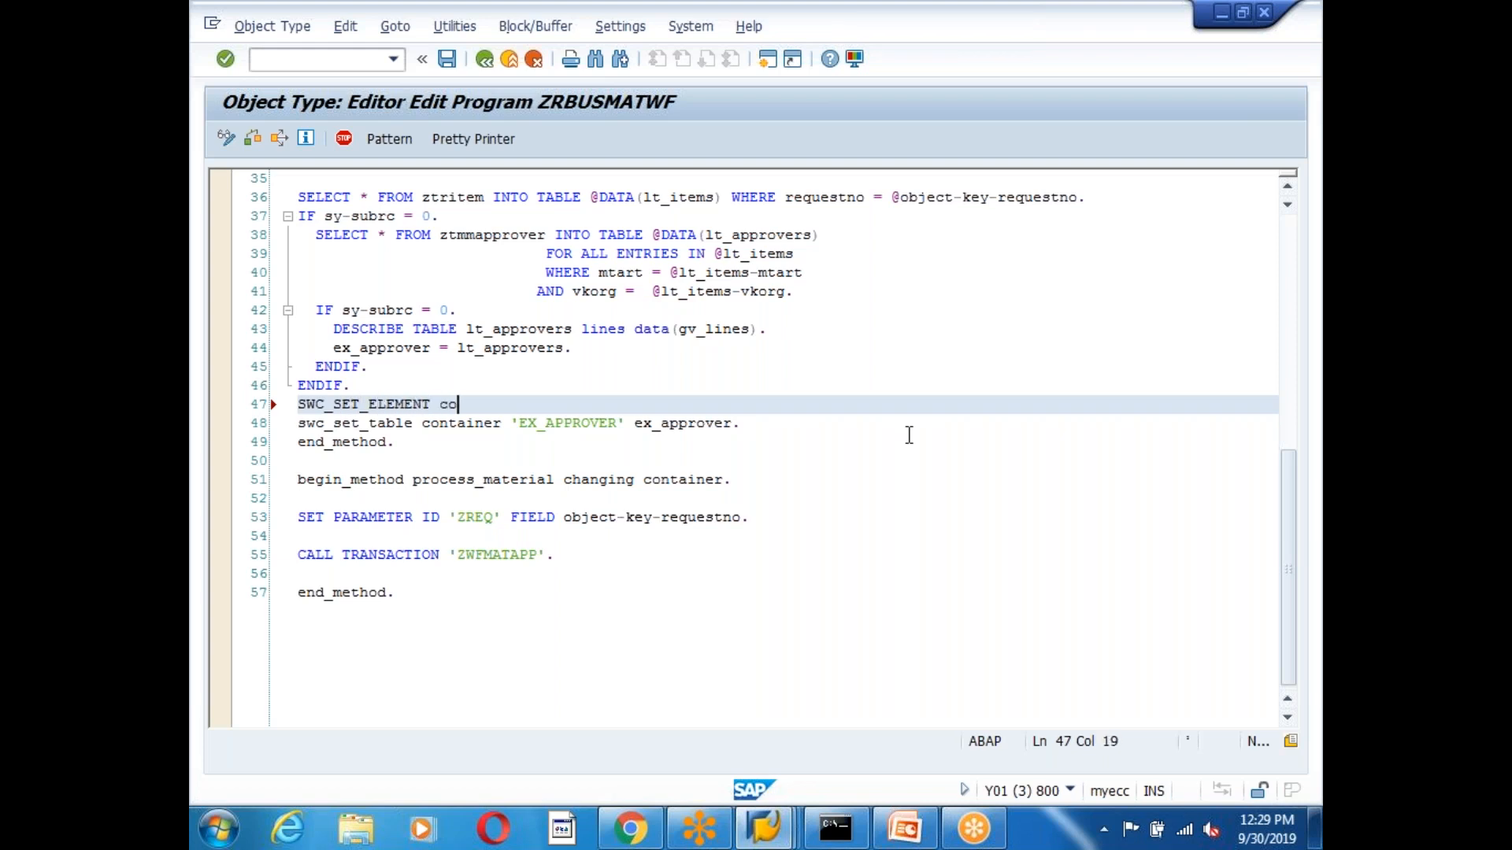
{"action": "type", "text": "ntainer '"}
{"action": "type", "text": "NO_OF_APPROVERS"}
{"action": "type", "text": "' "}
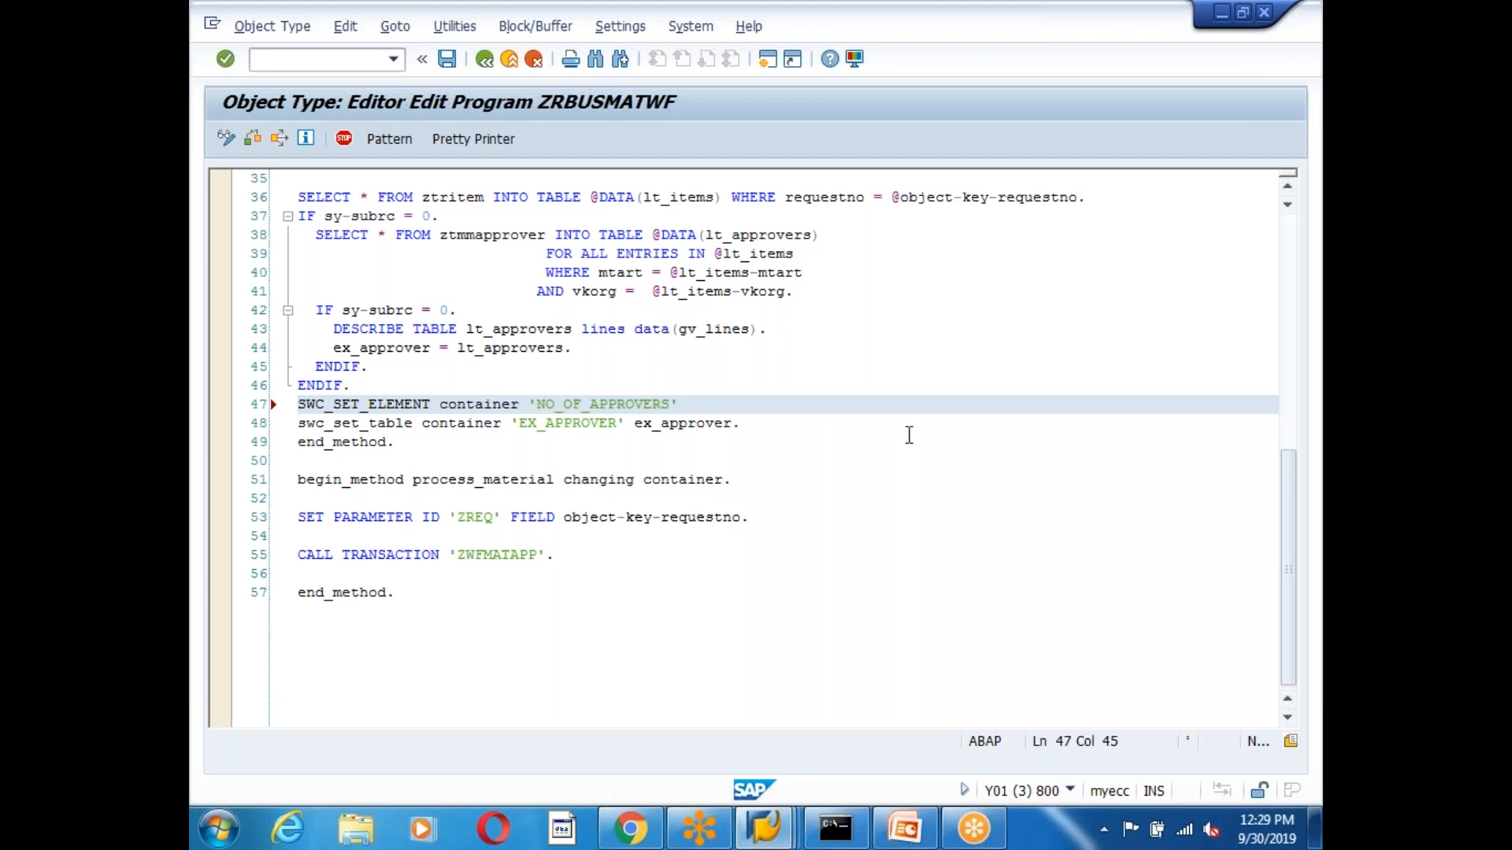
{"action": "type", "text": "gv_lines."}
{"action": "left_click", "coordinate": [446, 60]}
{"action": "left_click", "coordinate": [472, 139]}
Review the new statement and gv_lines, add blank lines around it, then bring up the slides.
{"action": "left_click_drag", "start_coordinate": [295, 405], "coordinate": [395, 410]}
{"action": "left_click_drag", "start_coordinate": [539, 404], "coordinate": [666, 404]}
{"action": "left_click_drag", "start_coordinate": [678, 330], "coordinate": [775, 330]}
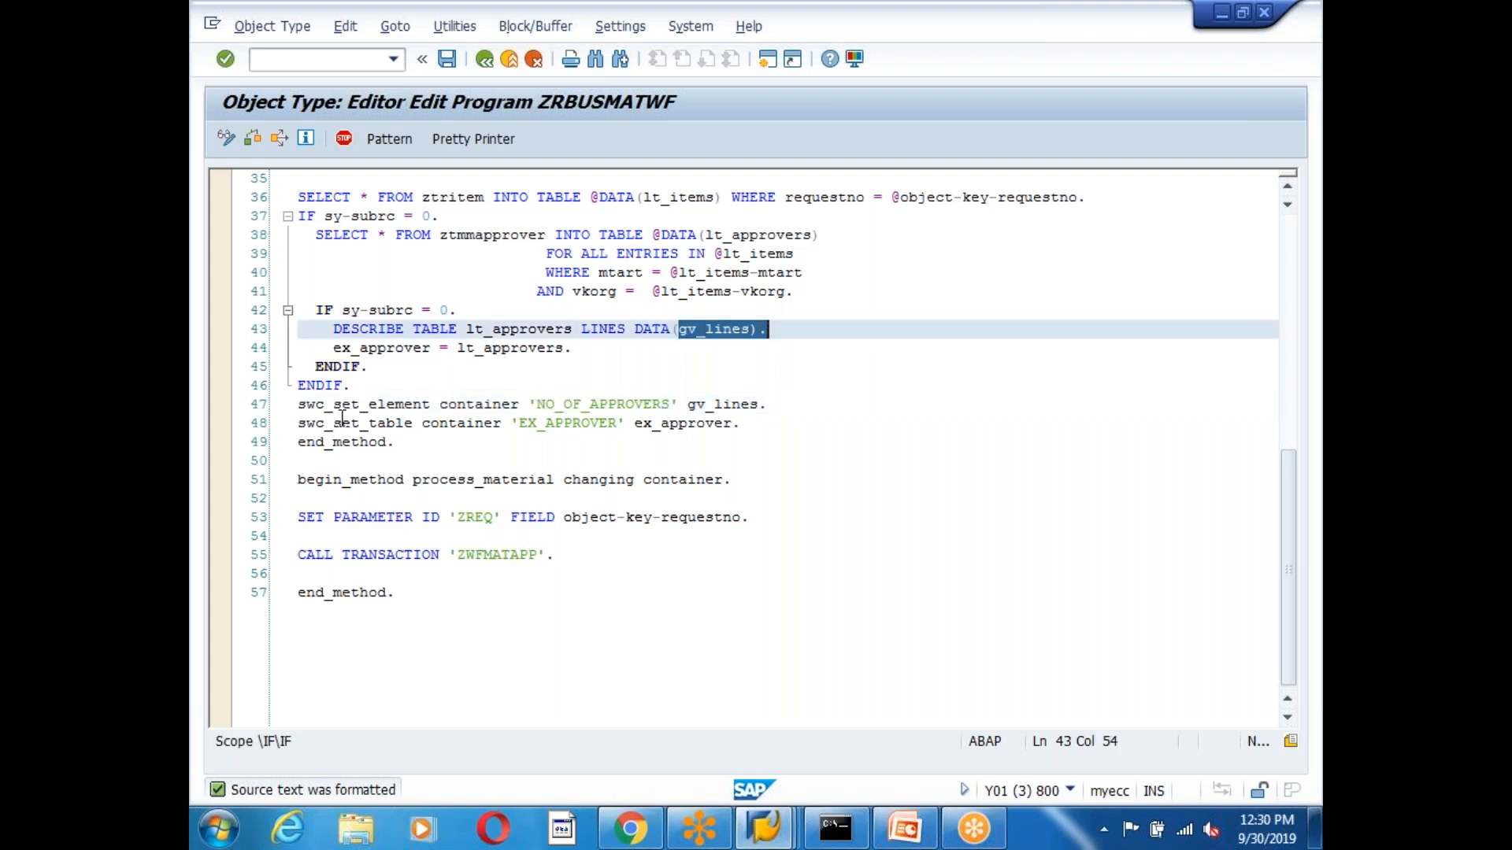
{"action": "left_click", "coordinate": [387, 384]}
{"action": "key", "text": "Return"}
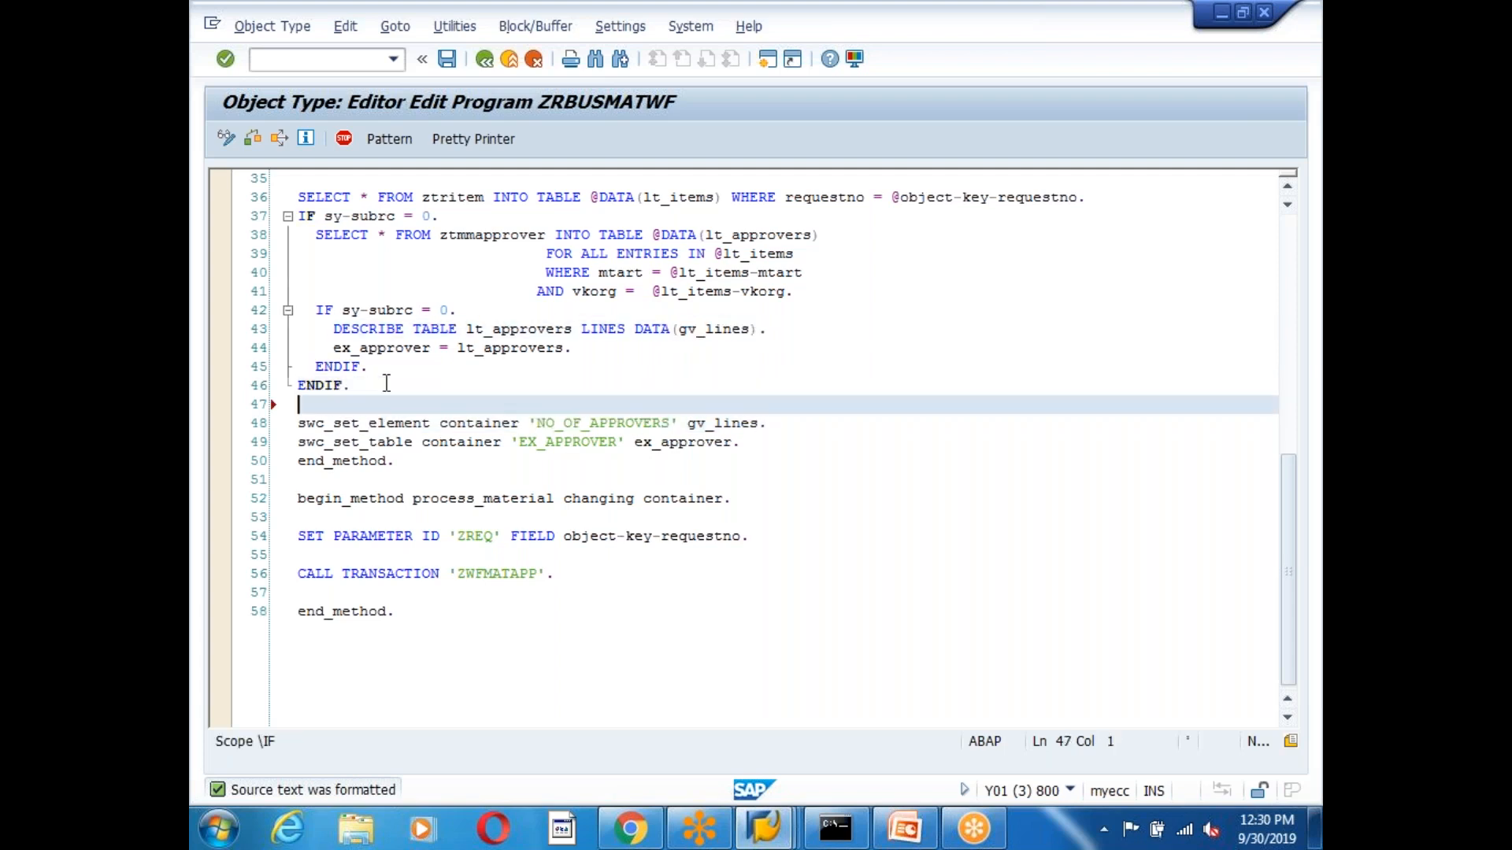
{"action": "left_click", "coordinate": [785, 443]}
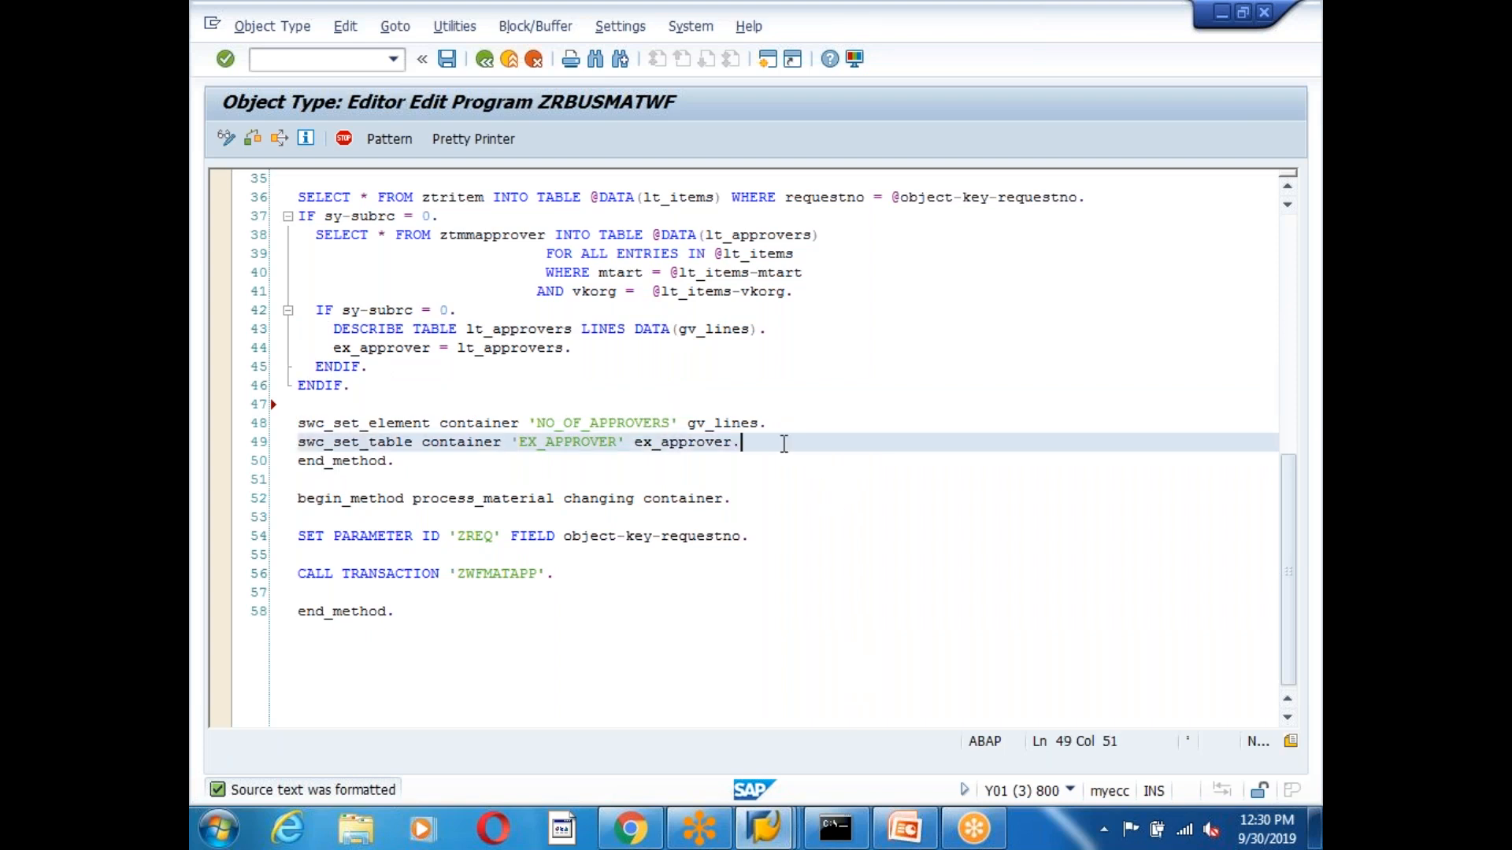
{"action": "key", "text": "Return"}
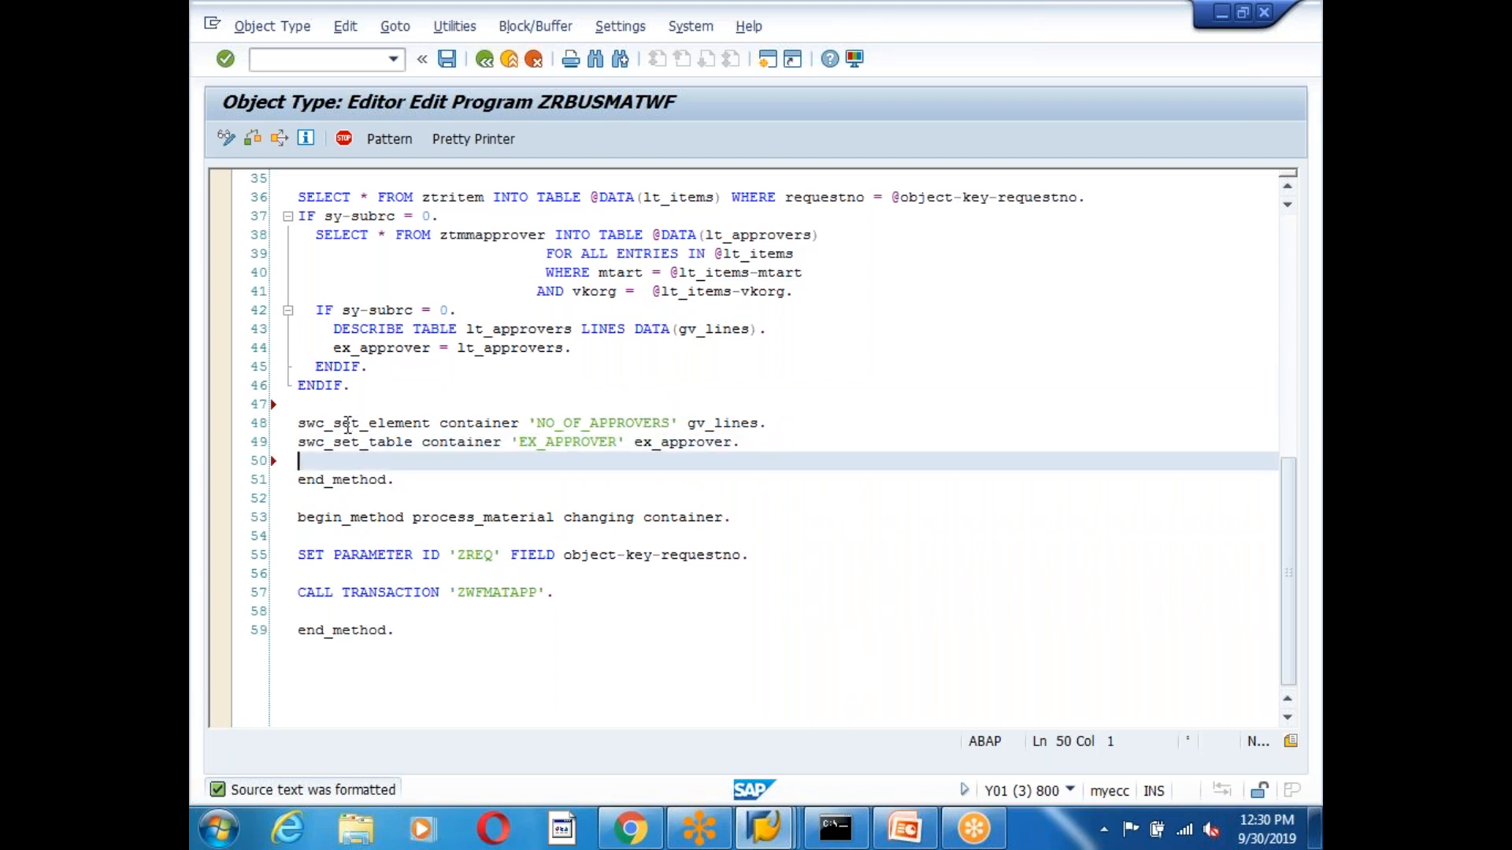
{"action": "left_click", "coordinate": [377, 425]}
{"action": "left_click", "coordinate": [308, 445]}
{"action": "left_click", "coordinate": [369, 444]}
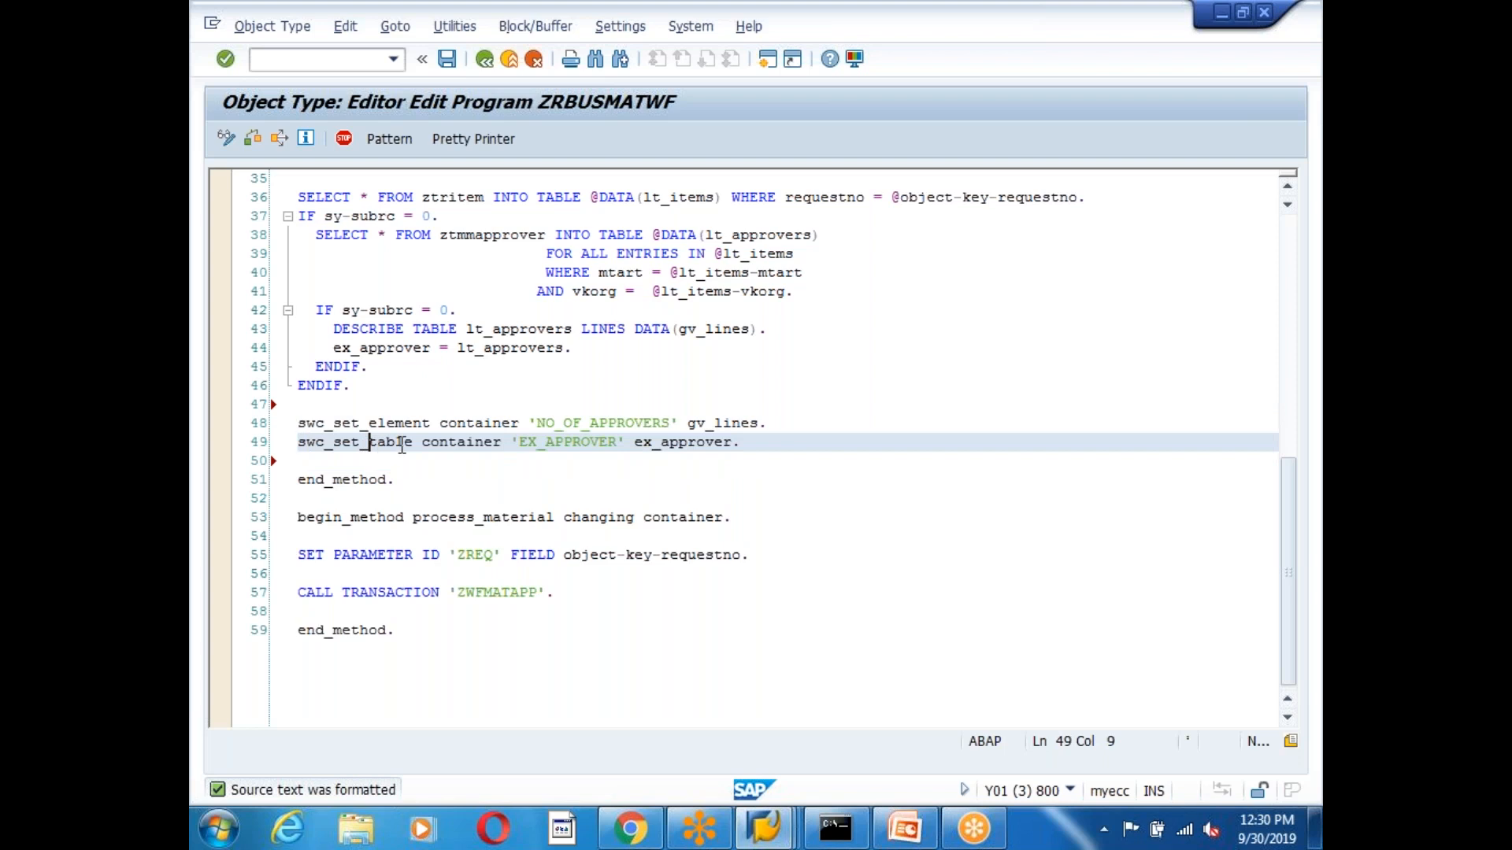
{"action": "left_click", "coordinate": [904, 829]}
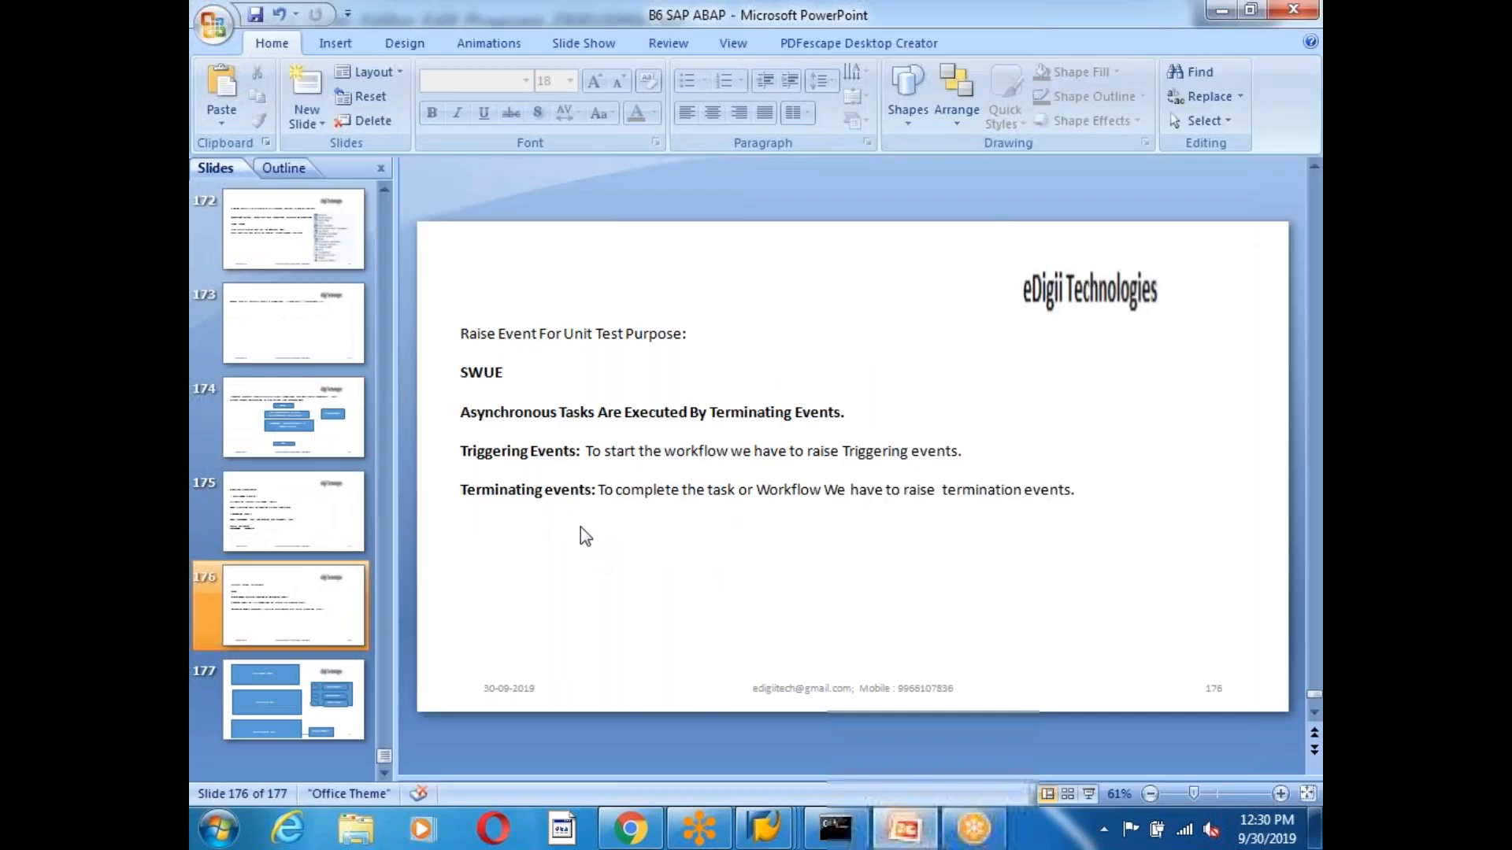
Page back to slide 157 and highlight the single- and multiple-record macro descriptions, including SWC_SET_TABLE.
{"action": "key", "text": "Page_Up"}
{"action": "key", "text": "Page_Up"}
{"action": "key", "text": "Page_Up"}
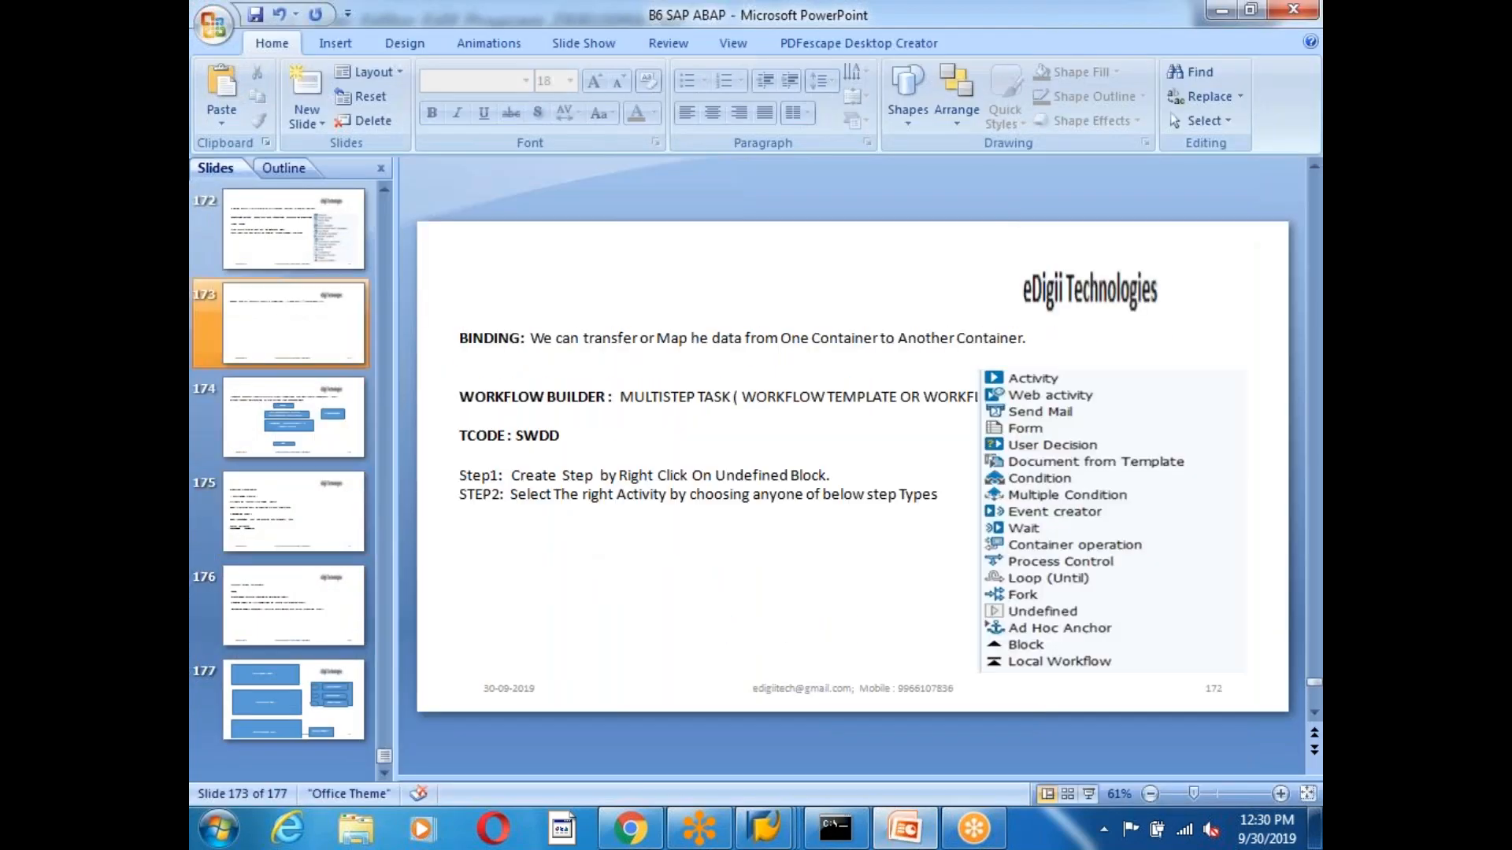
{"action": "key", "text": "Page_Up"}
{"action": "key", "text": "Page_Up"}
{"action": "key", "text": "Page_Up"}
{"action": "key", "text": "Page_Up"}
{"action": "key", "text": "Page_Up"}
{"action": "key", "text": "Page_Up"}
{"action": "key", "text": "Page_Up"}
{"action": "key", "text": "Page_Up"}
{"action": "key", "text": "Page_Up"}
{"action": "key", "text": "Page_Up"}
{"action": "key", "text": "Page_Up"}
{"action": "key", "text": "Page_Up"}
{"action": "key", "text": "Page_Up"}
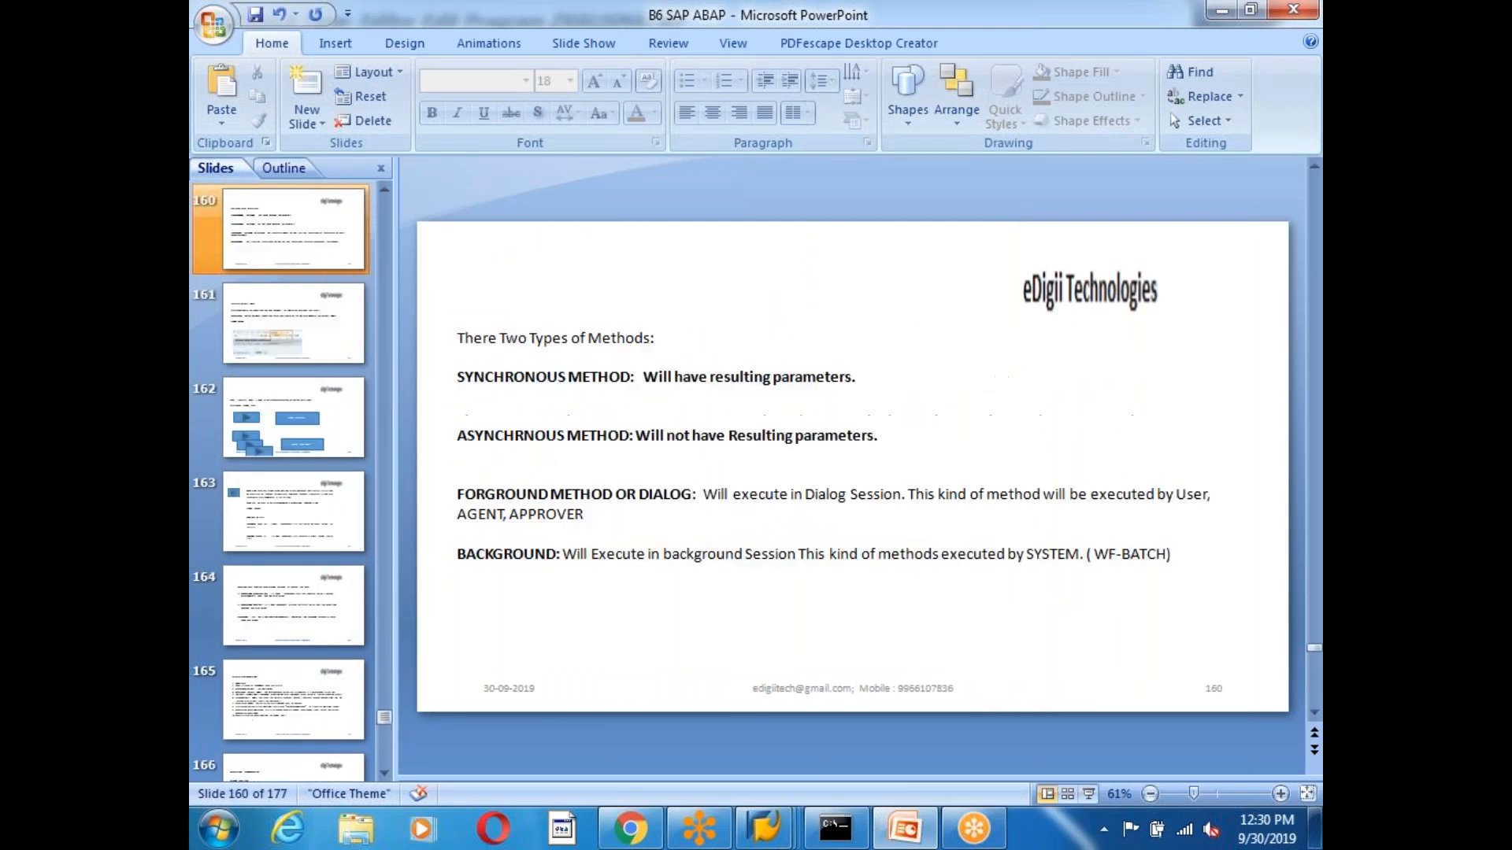
{"action": "key", "text": "Page_Up"}
{"action": "key", "text": "Page_Up"}
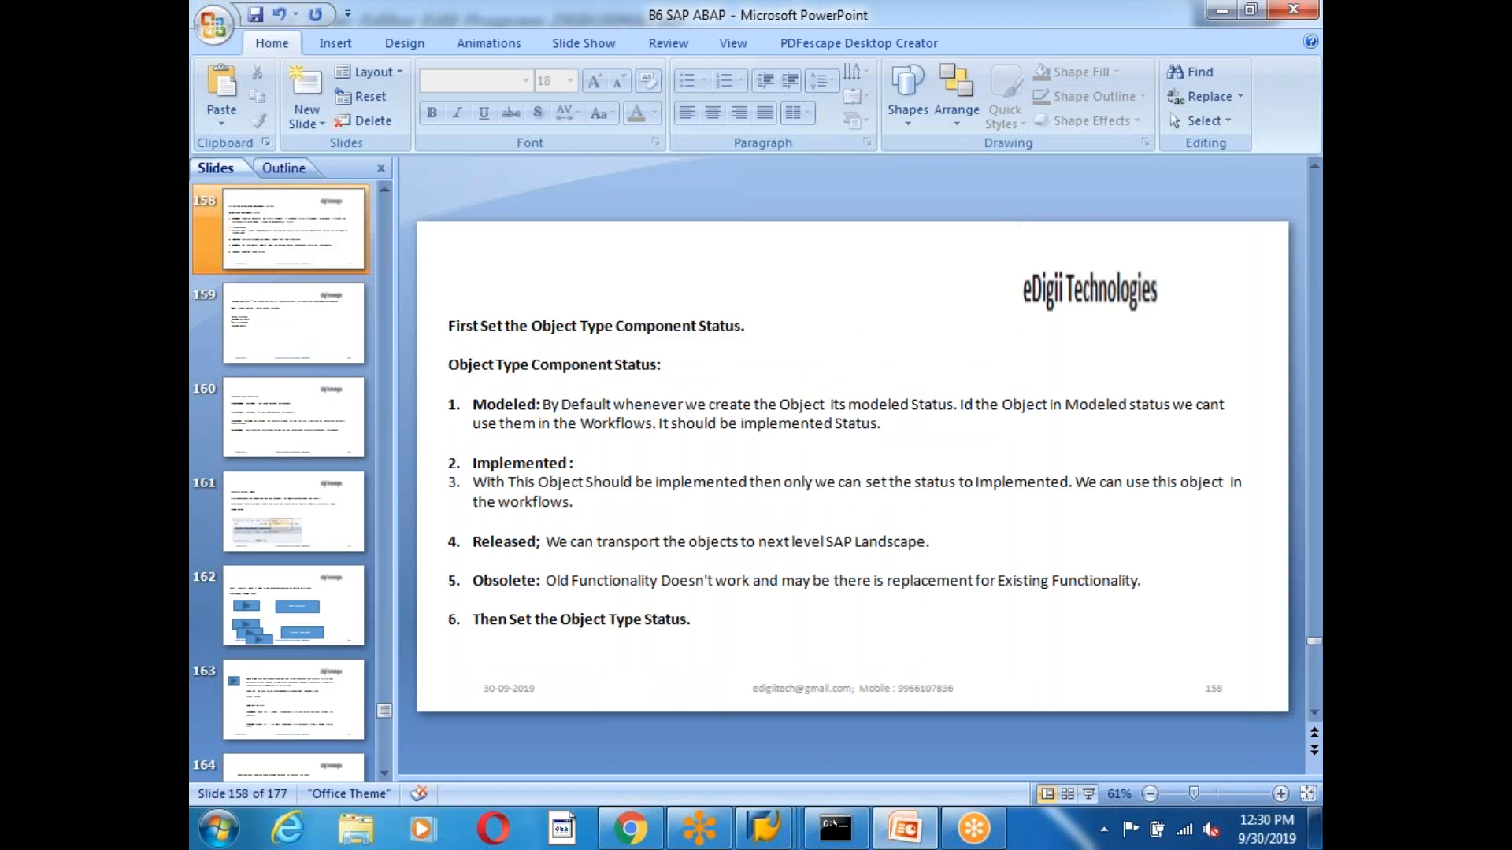
{"action": "key", "text": "Page_Up"}
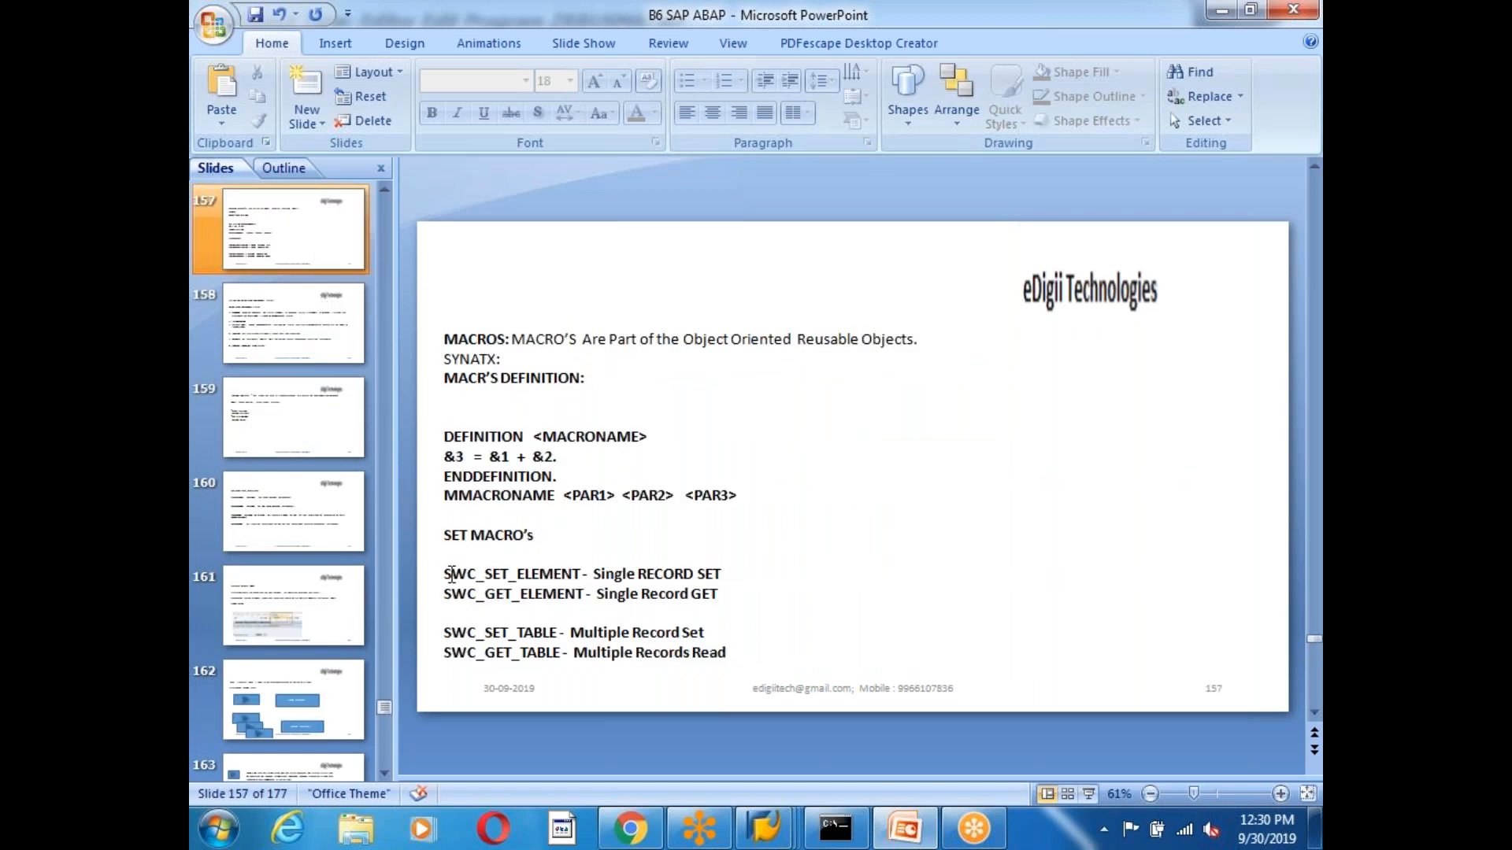
{"action": "left_click", "coordinate": [594, 573]}
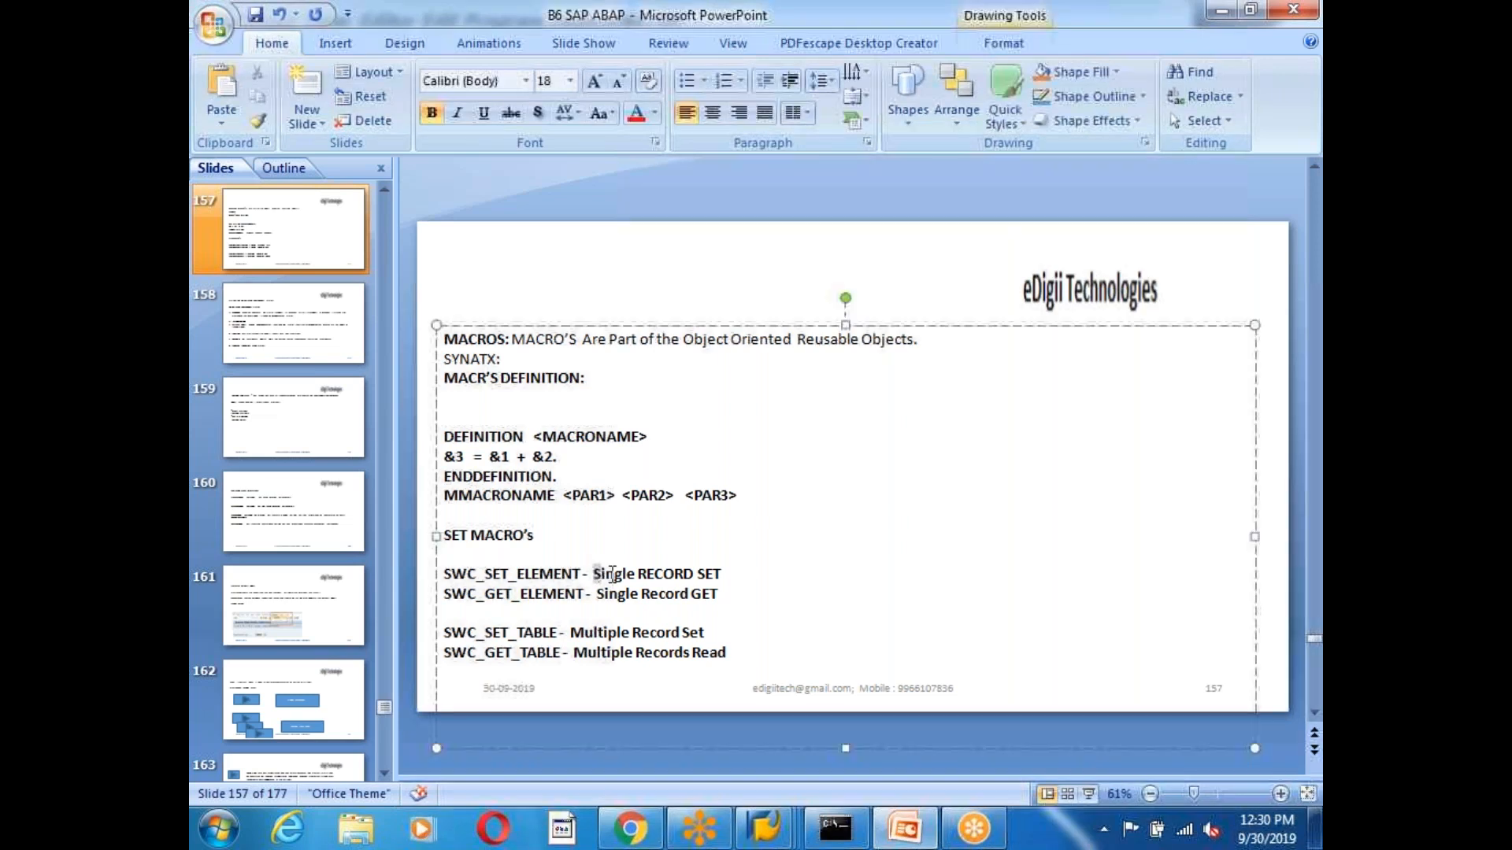
{"action": "left_click_drag", "start_coordinate": [595, 573], "coordinate": [721, 574]}
{"action": "left_click_drag", "start_coordinate": [570, 632], "coordinate": [704, 632]}
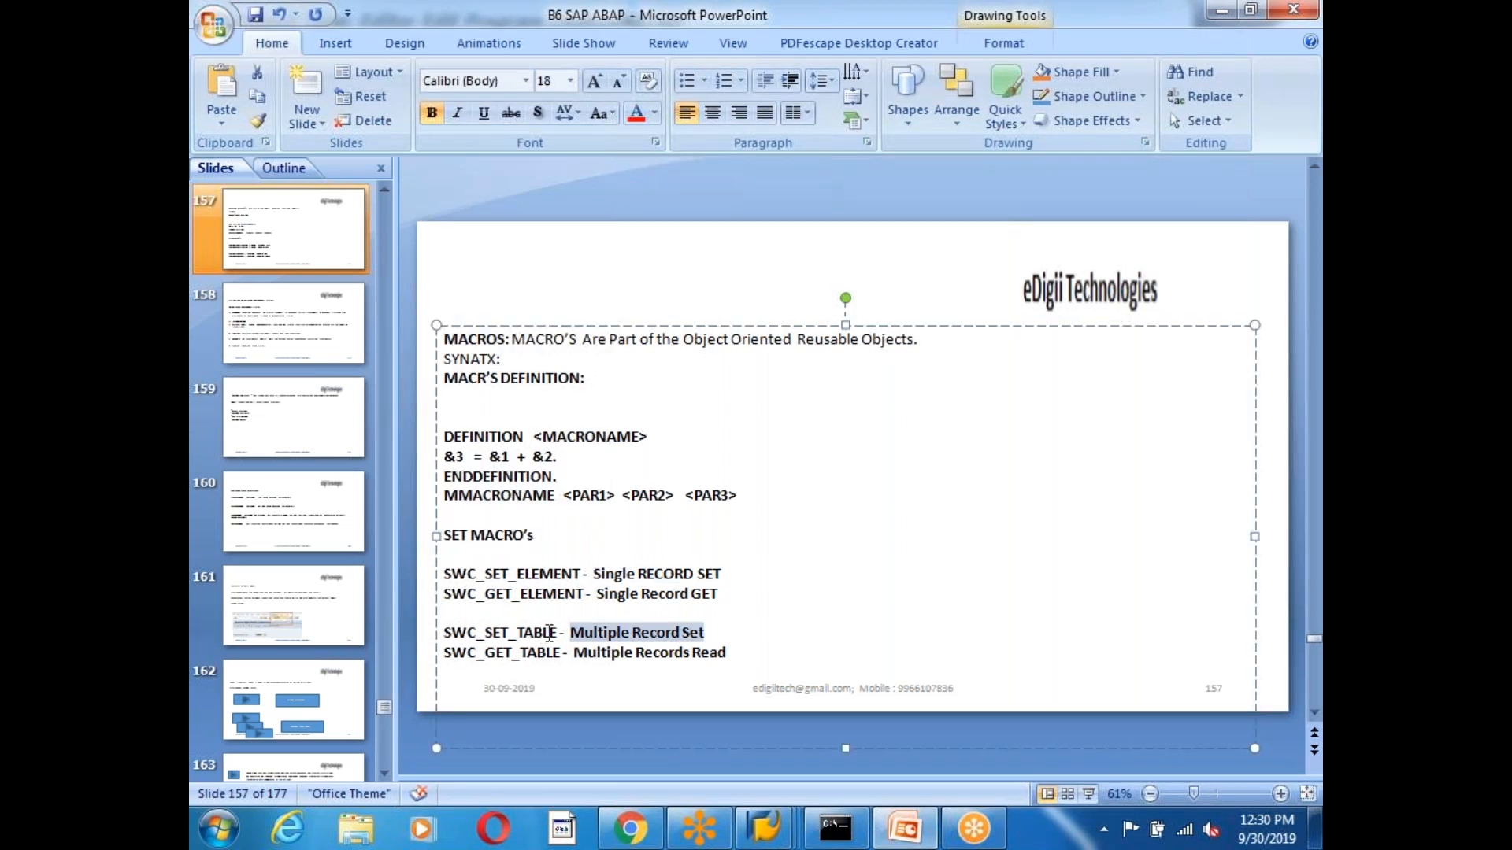
{"action": "left_click_drag", "start_coordinate": [555, 632], "coordinate": [418, 636]}
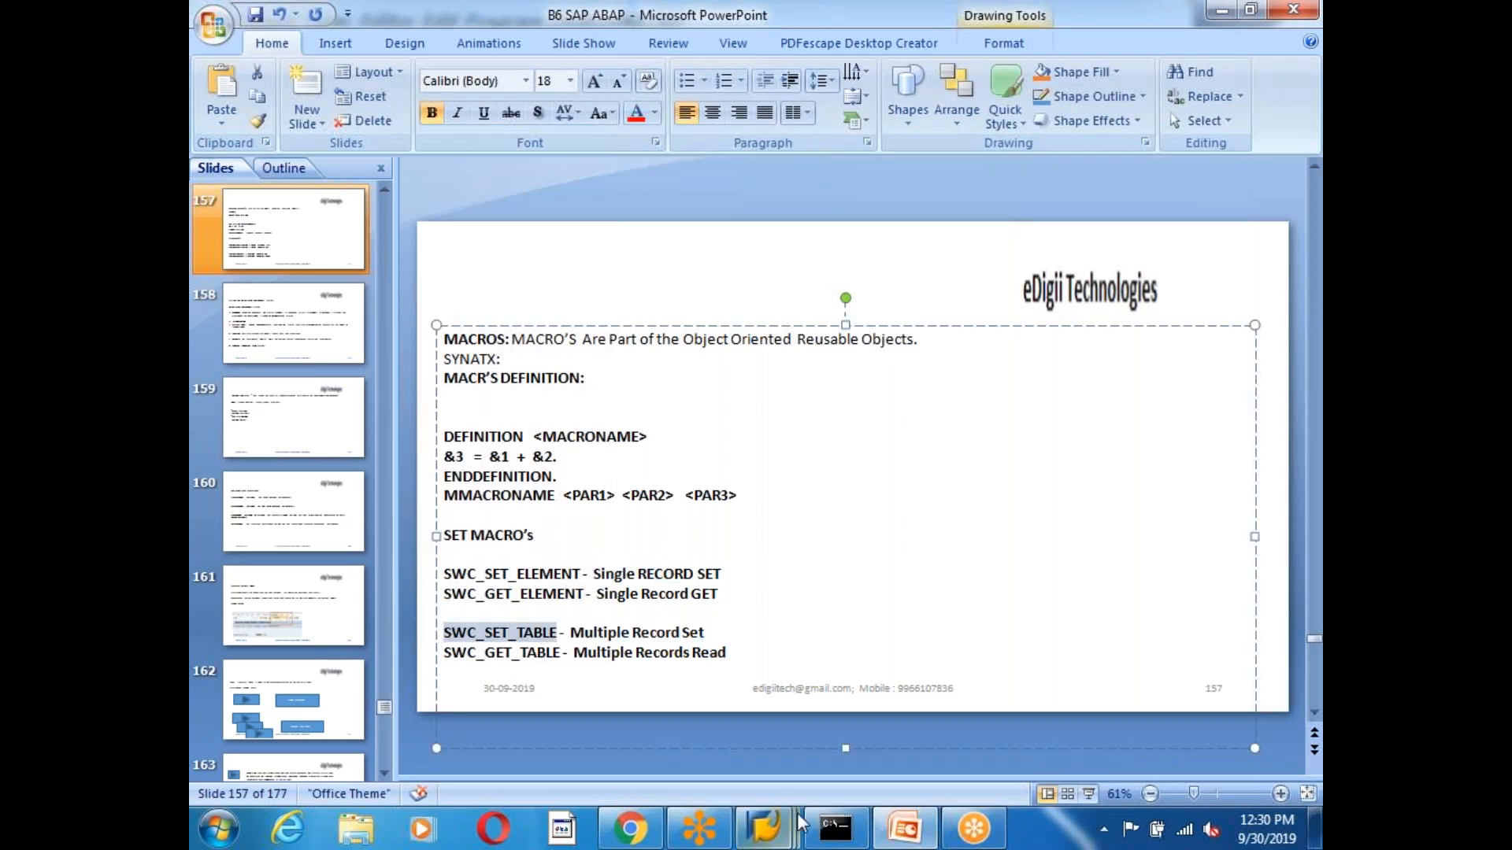
Return to the ABAP editor and highlight the swc_set_element and swc_set_table statements.
{"action": "mouse_move", "coordinate": [764, 826]}
{"action": "left_click", "coordinate": [1184, 706]}
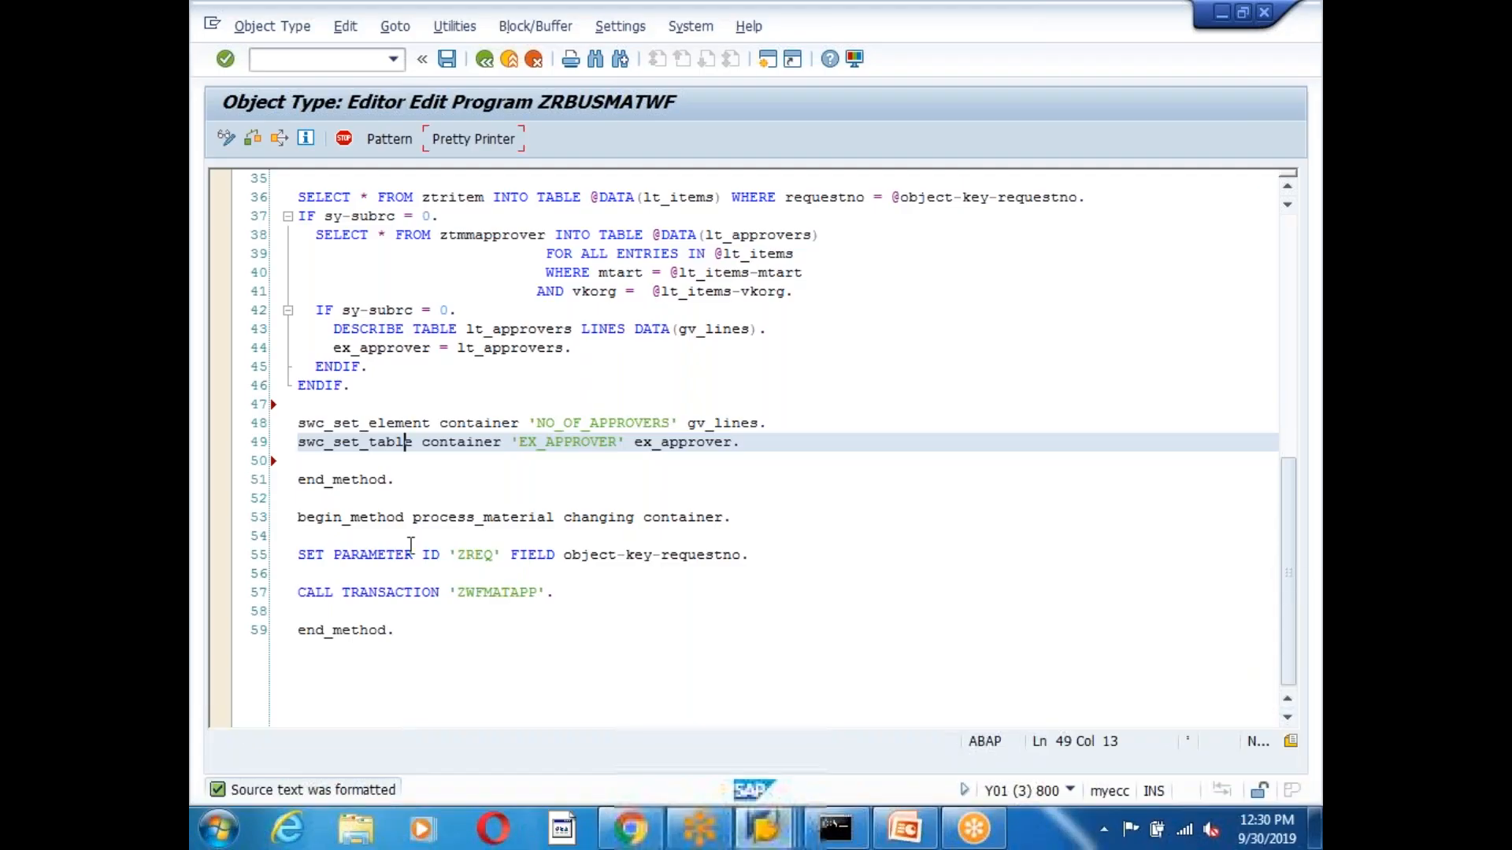
{"action": "left_click_drag", "start_coordinate": [299, 442], "coordinate": [426, 443]}
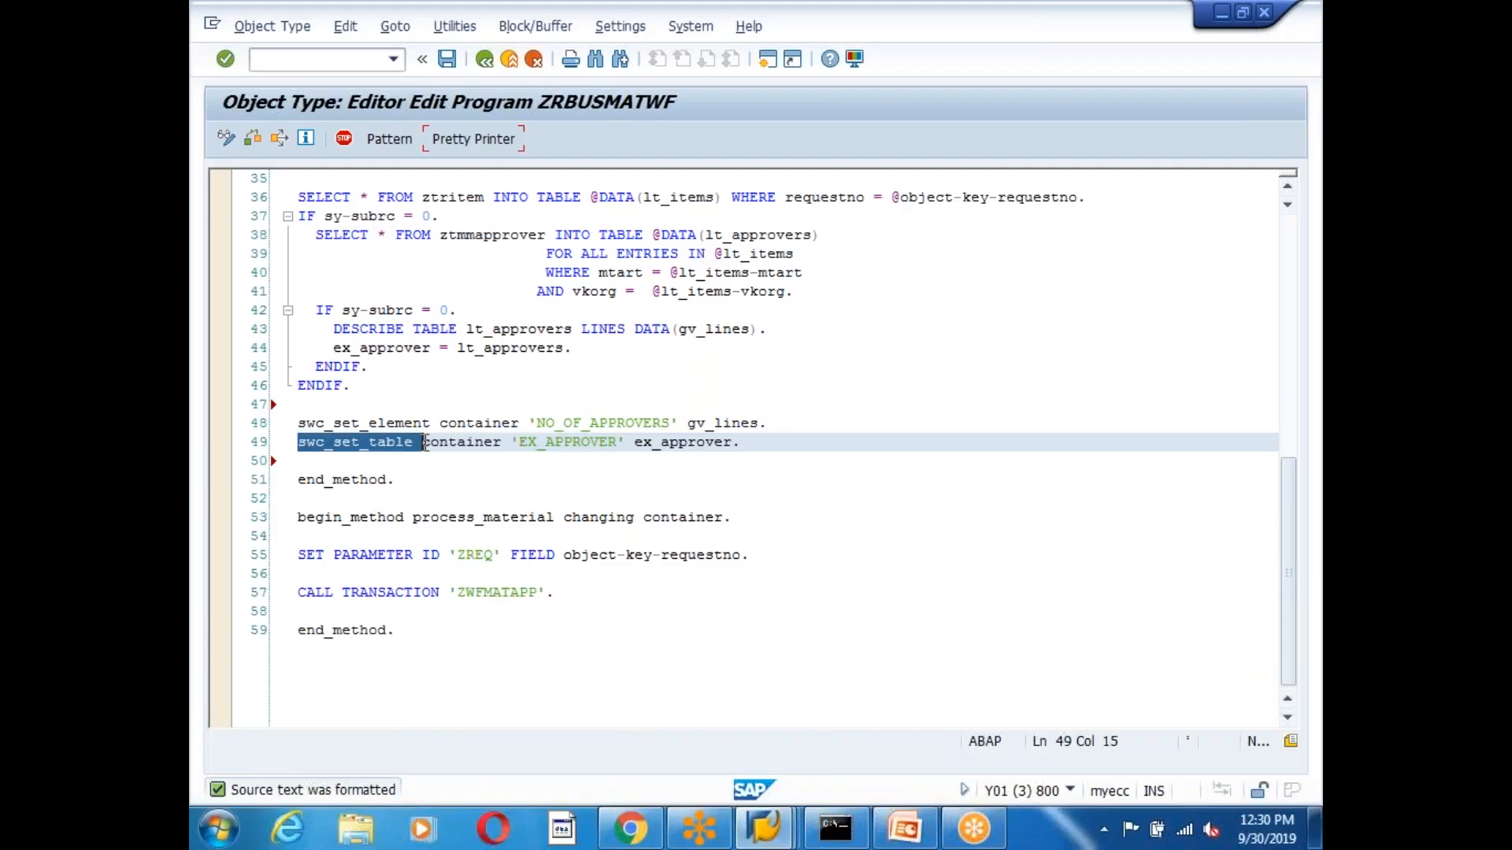
{"action": "left_click", "coordinate": [409, 464]}
{"action": "left_click_drag", "start_coordinate": [300, 423], "coordinate": [435, 422]}
{"action": "left_click", "coordinate": [697, 498]}
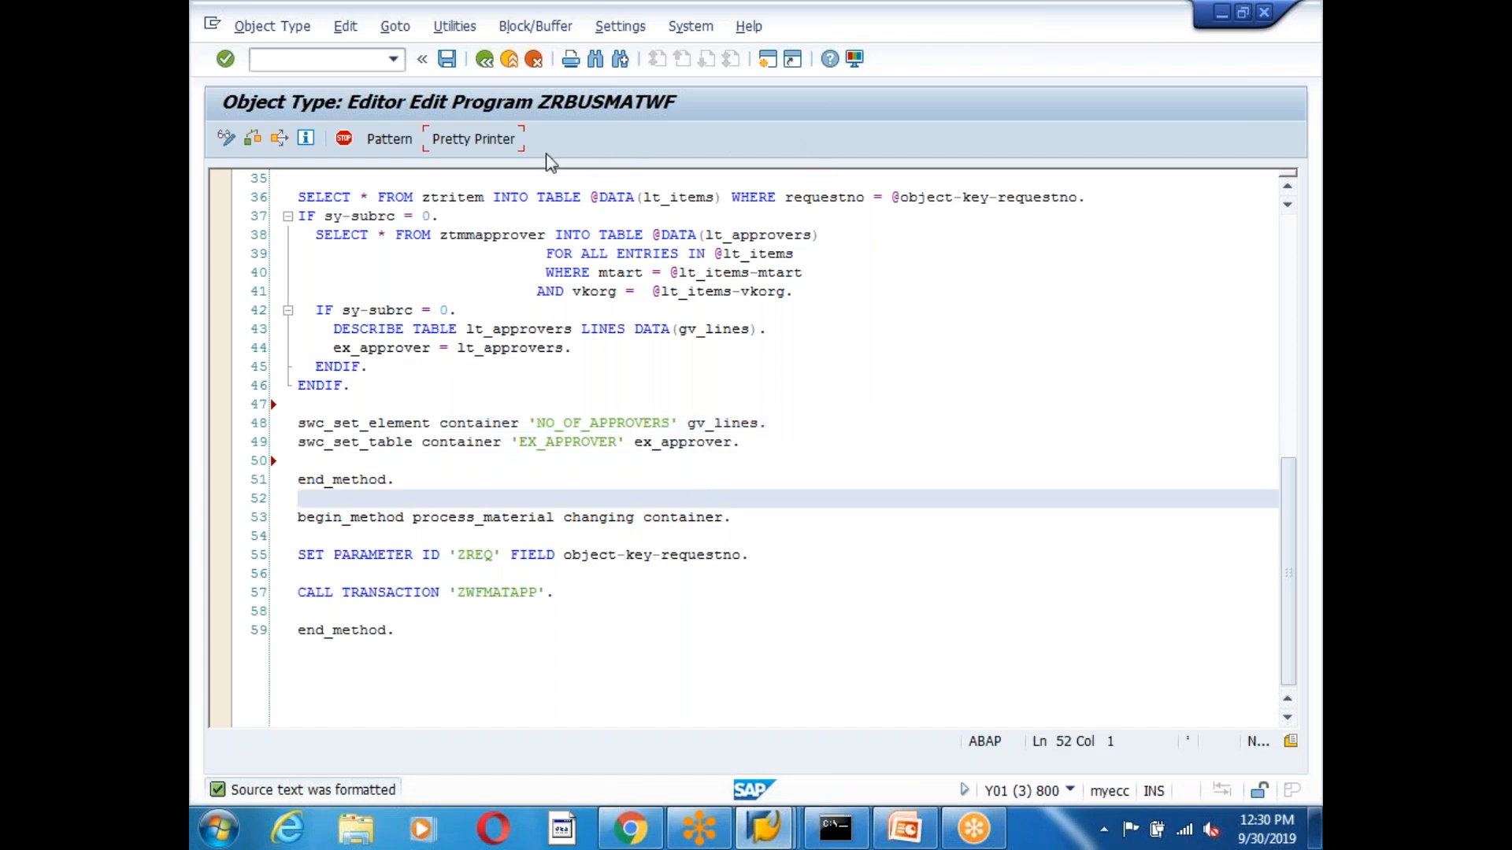
Go back to object type ZBUSMATWF, check it for errors and generate it.
{"action": "left_click", "coordinate": [484, 59]}
{"action": "left_click", "coordinate": [279, 139]}
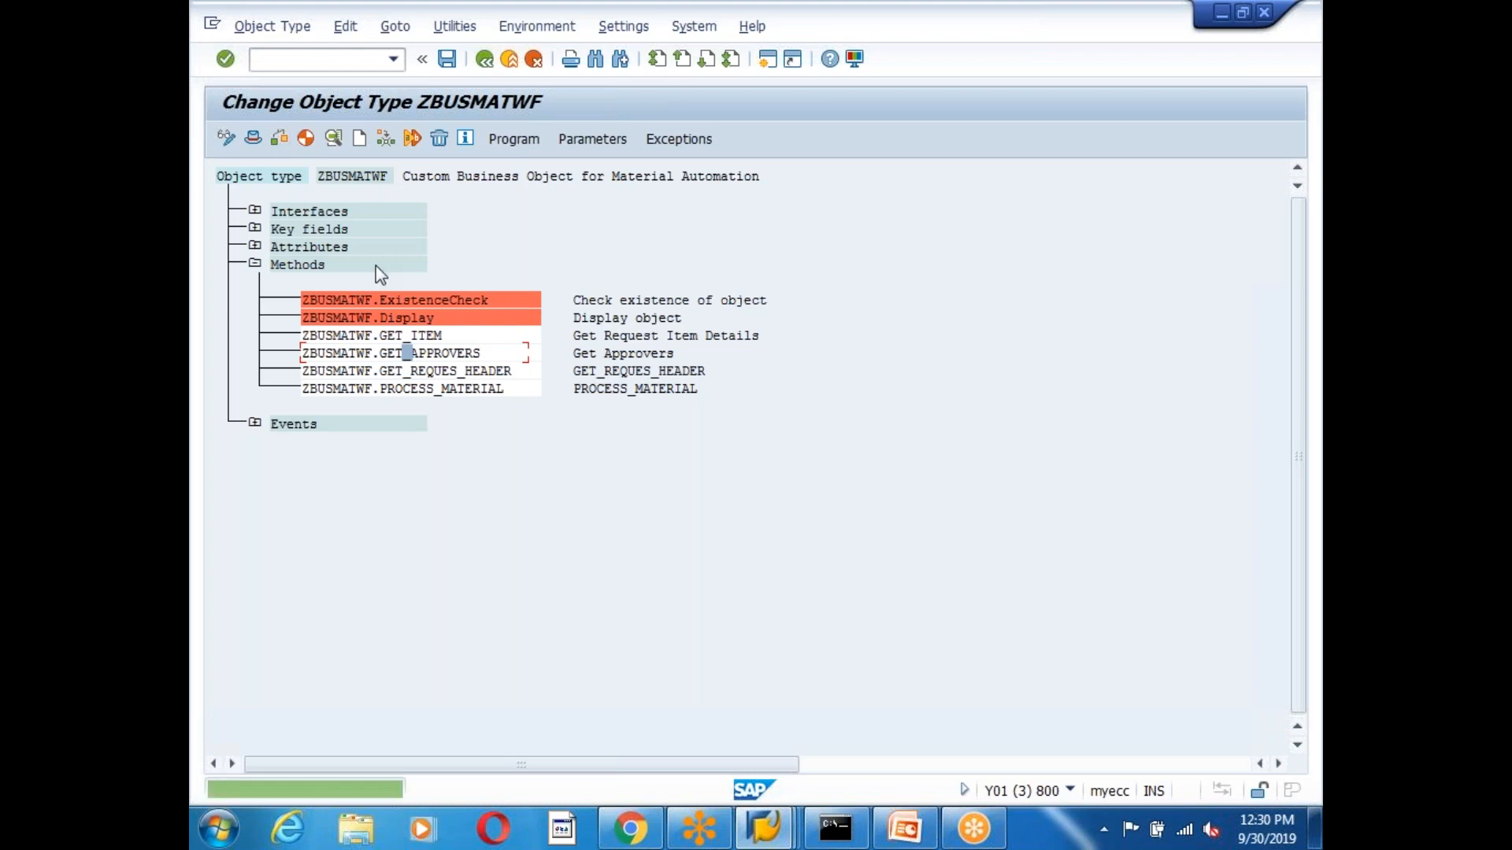
{"action": "left_click", "coordinate": [306, 140]}
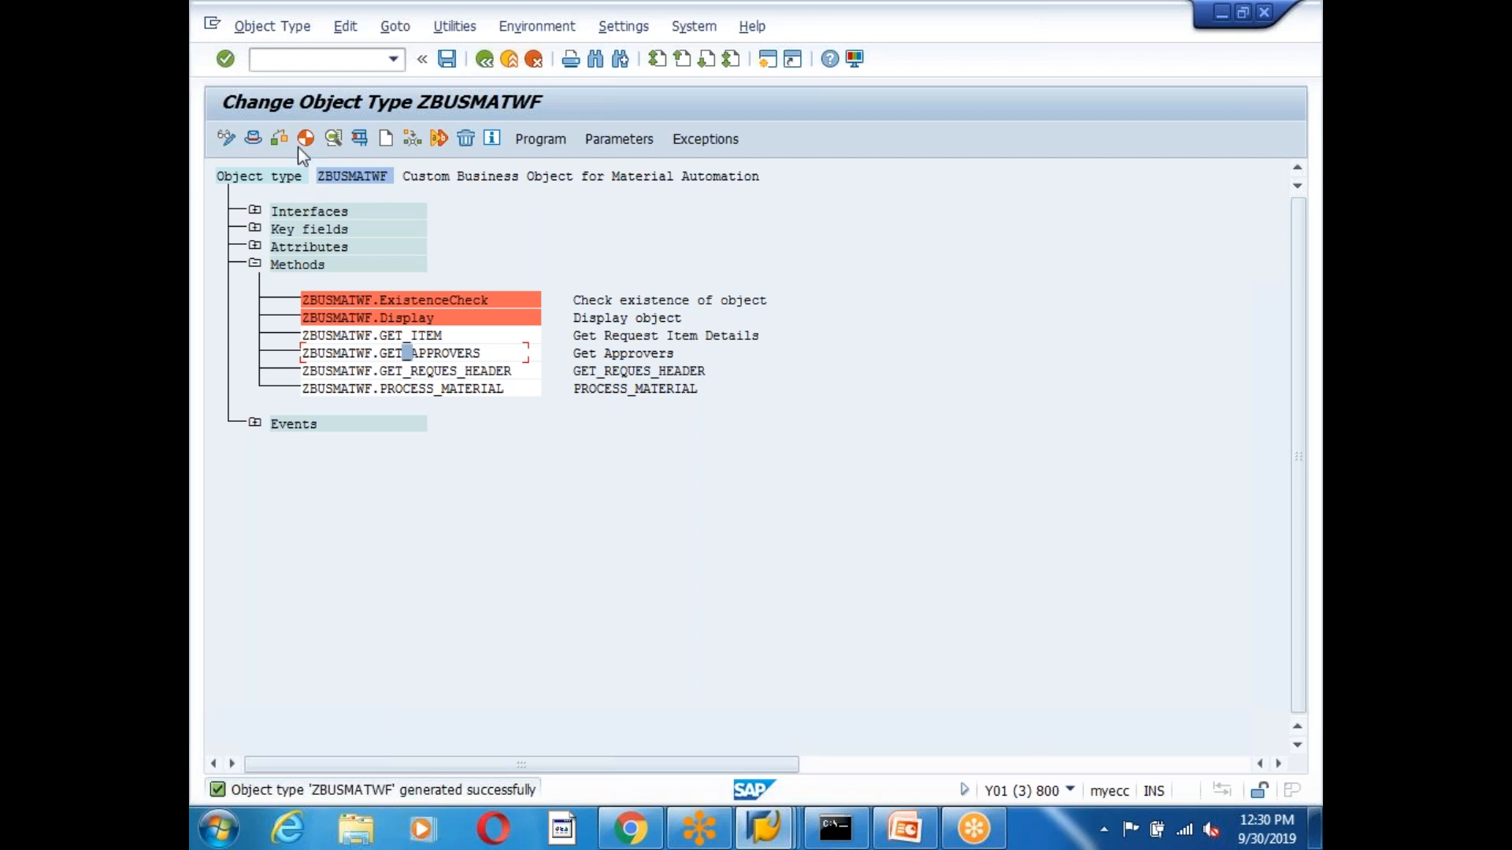
{"action": "left_click", "coordinate": [782, 831]}
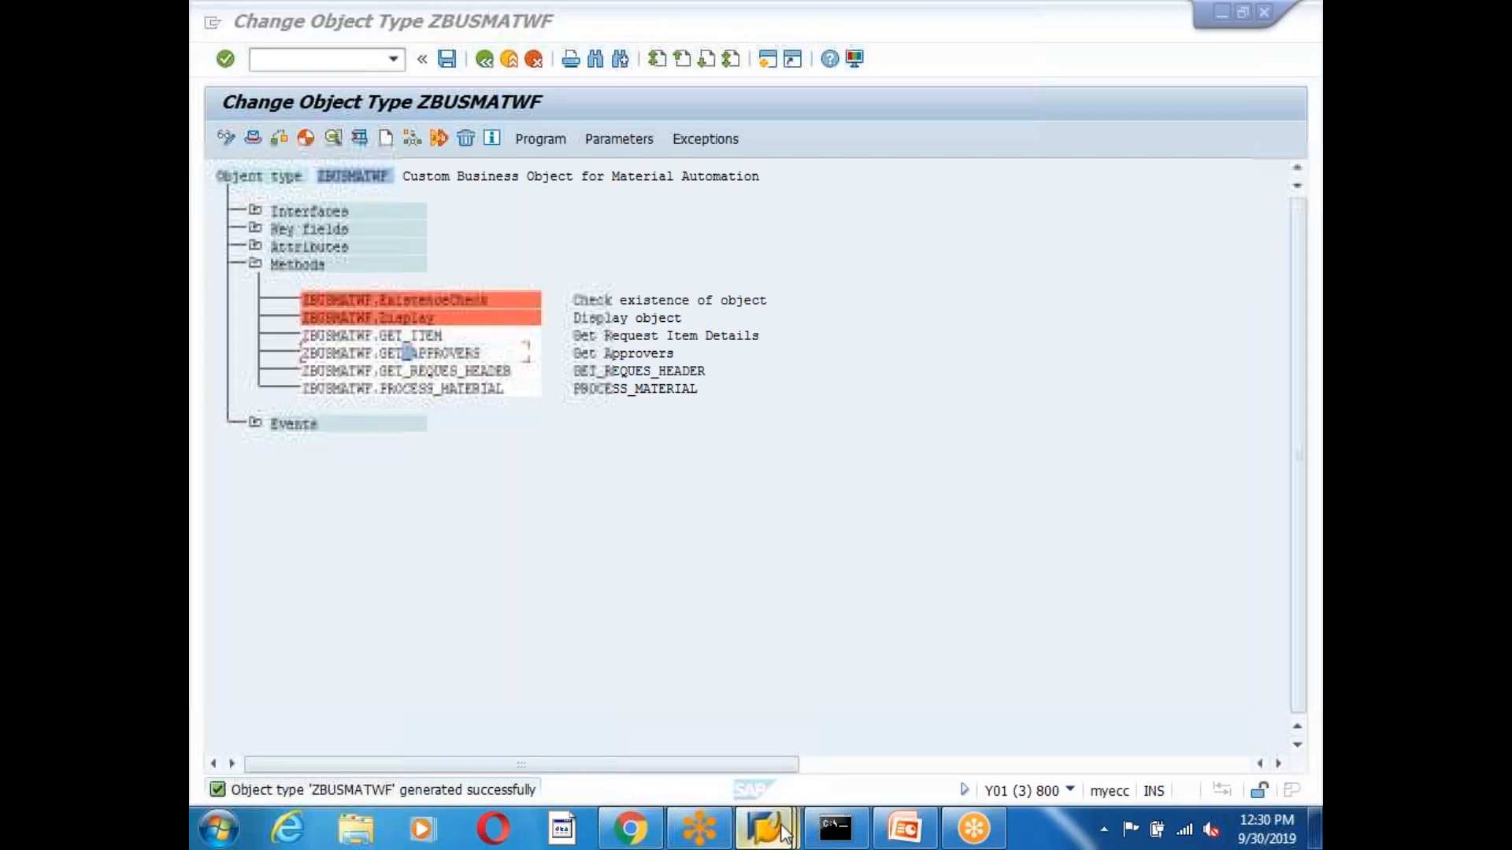
Save and activate workflow ZWFMATAUTO, then leave the Workflow Builder.
{"action": "left_click", "coordinate": [799, 329]}
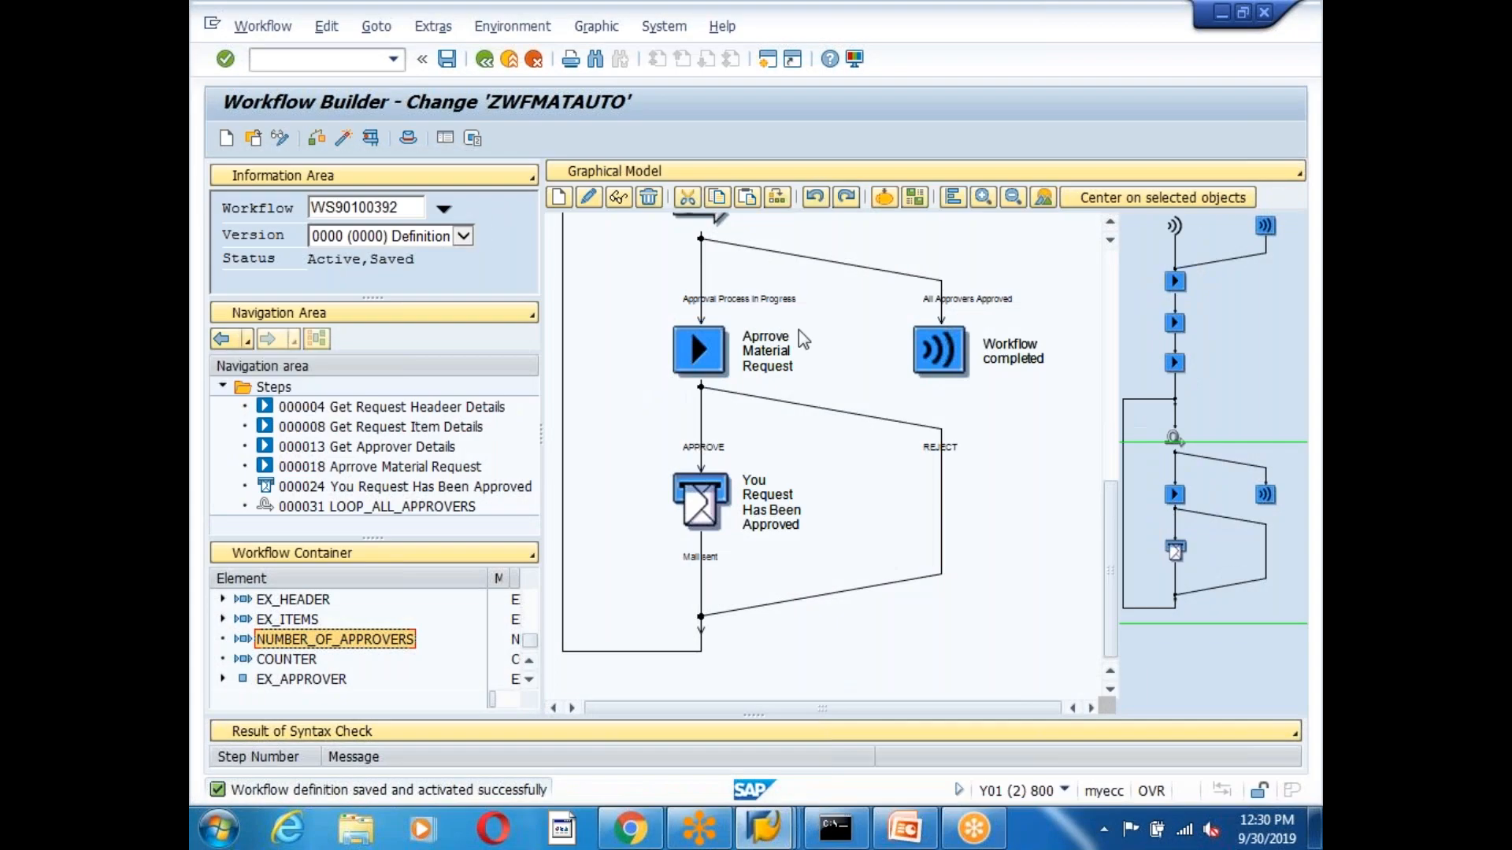
{"action": "scroll", "coordinate": [1112, 220], "scroll_direction": "up", "scroll_amount": 5}
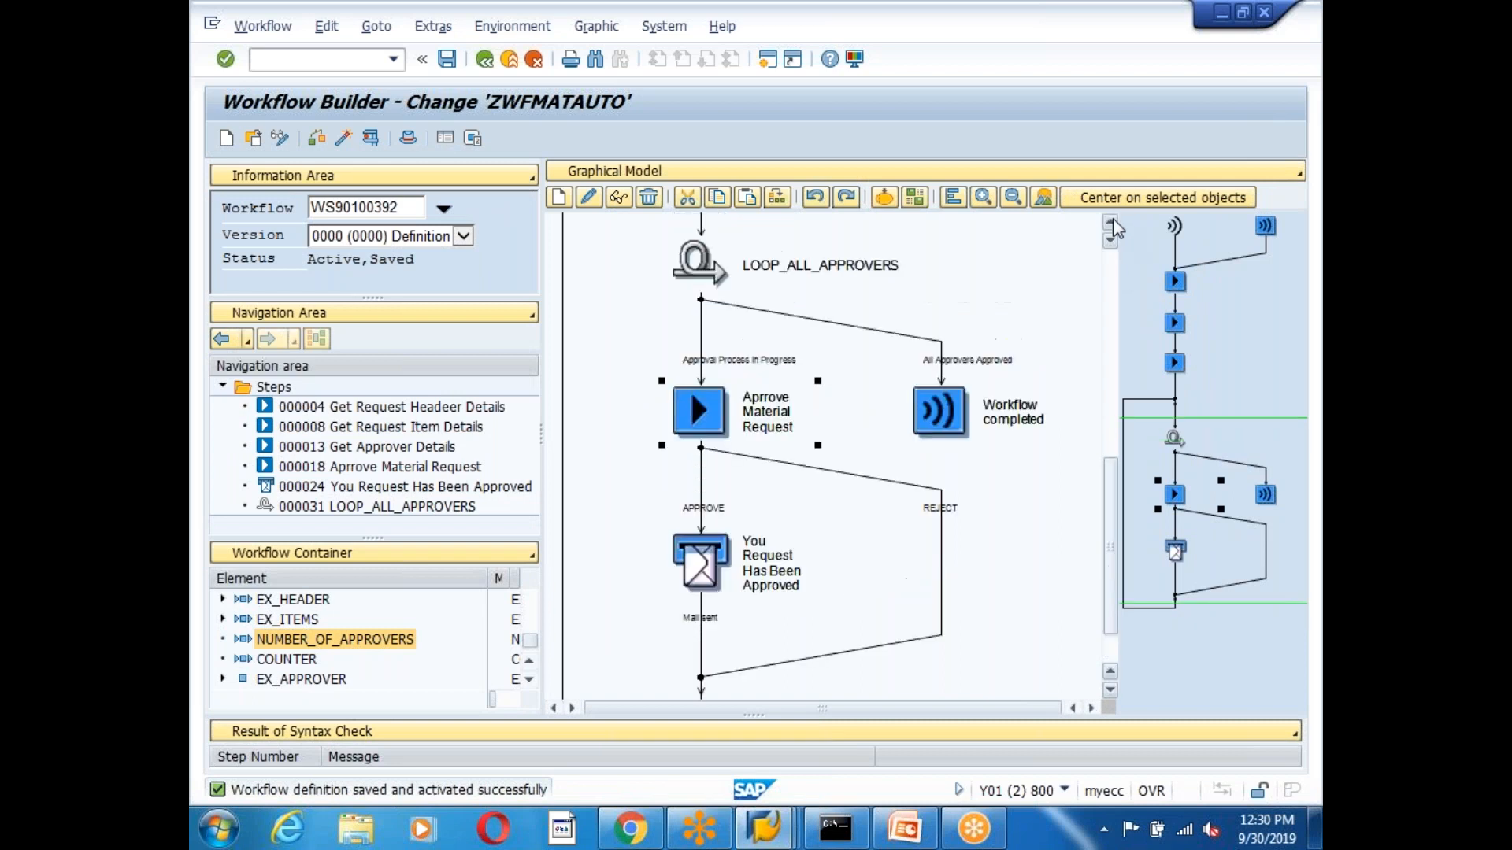
{"action": "left_click", "coordinate": [448, 60]}
{"action": "left_click", "coordinate": [343, 140]}
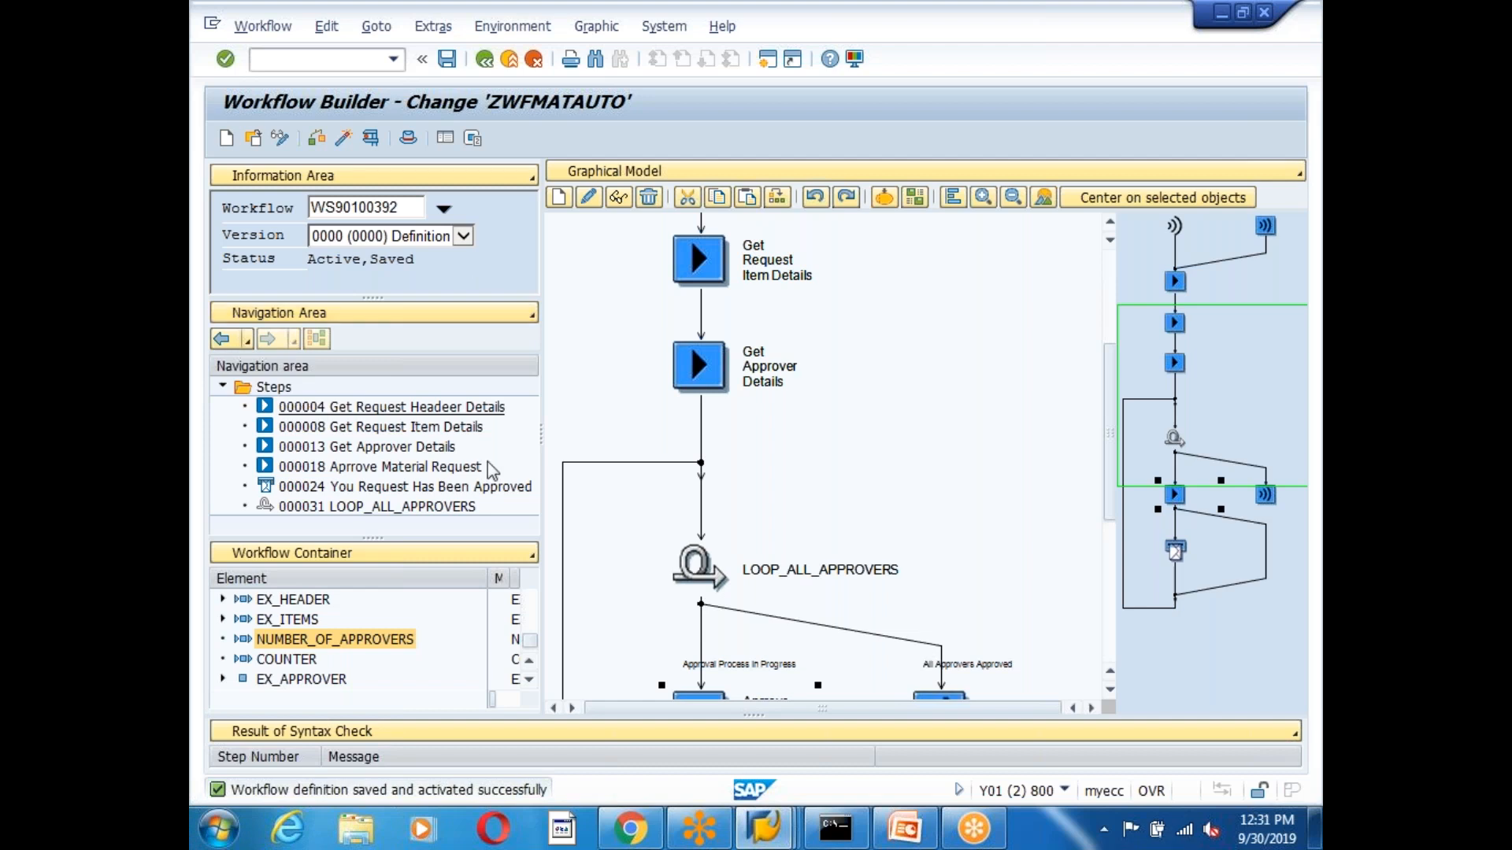
{"action": "left_click", "coordinate": [484, 61]}
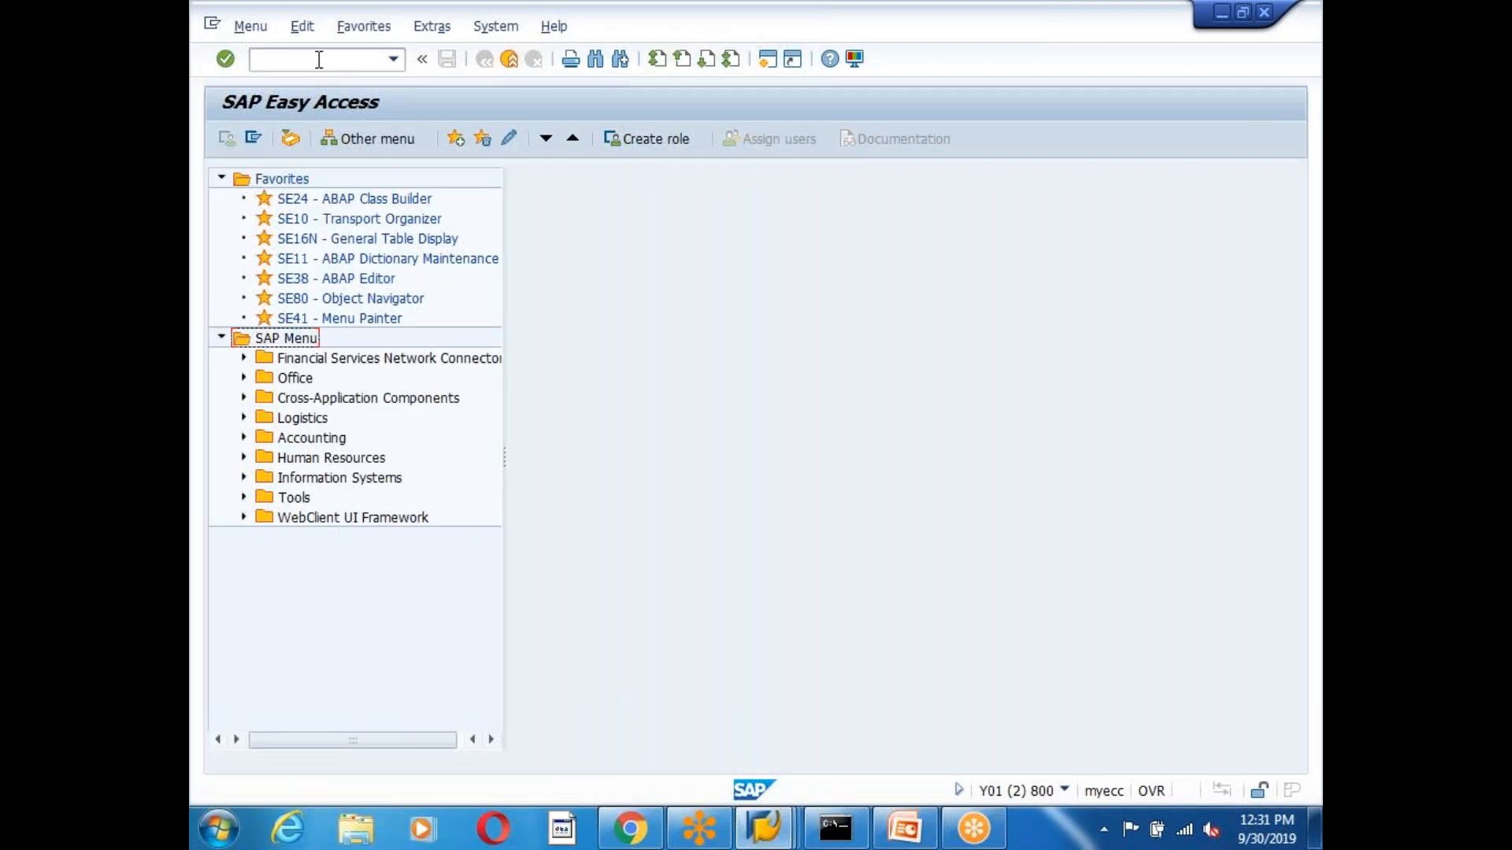
Reopen the workflow with SWDD and open task 90100402 behind the Get Approver Details step.
{"action": "left_click", "coordinate": [319, 59]}
{"action": "type", "text": "swdd"}
{"action": "key", "text": "Return"}
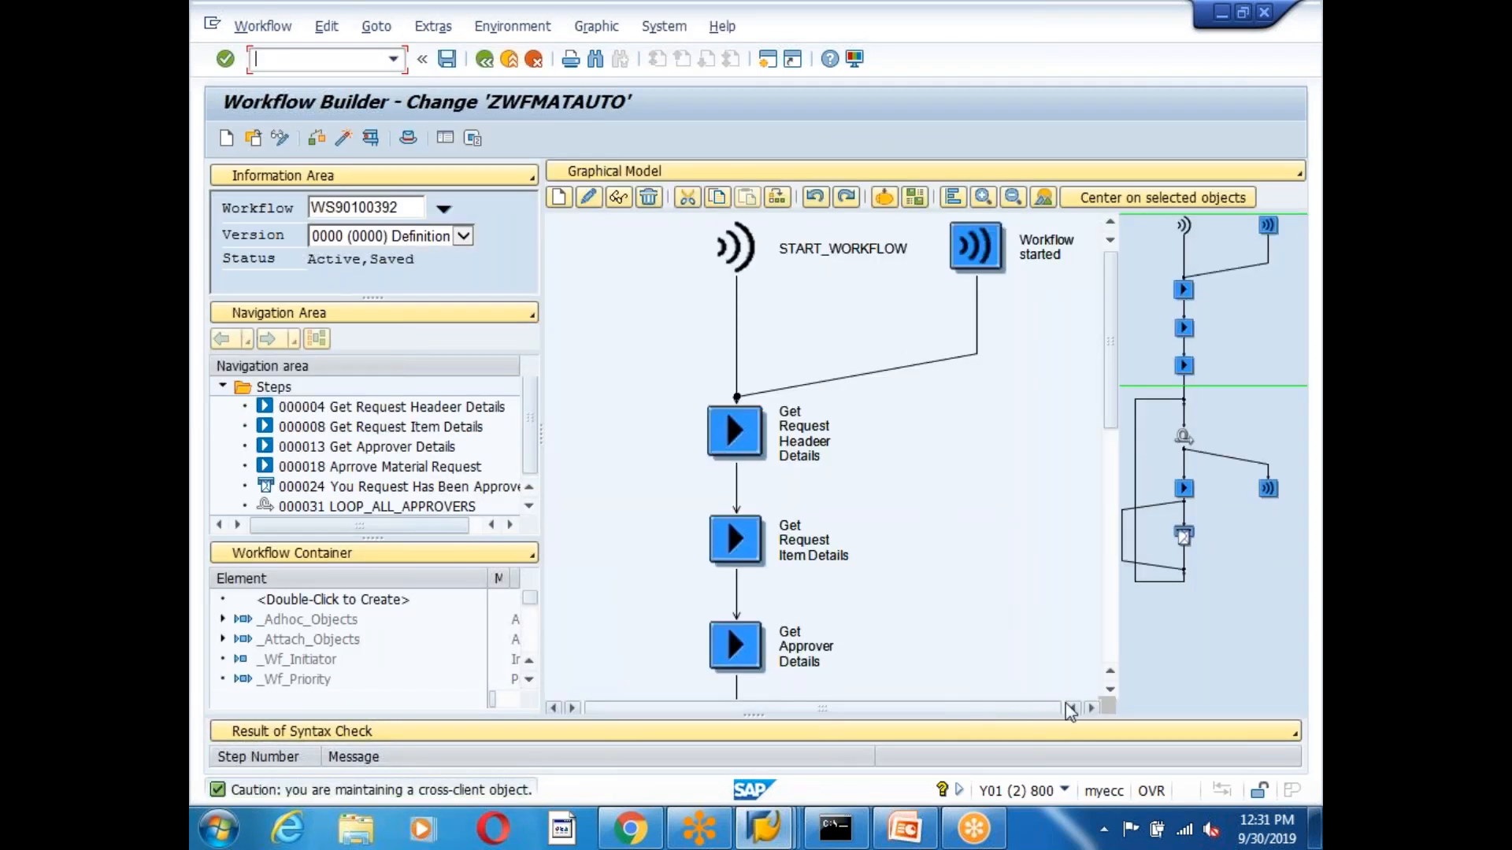
{"action": "scroll", "coordinate": [726, 500], "scroll_direction": "down", "scroll_amount": 3}
{"action": "left_click", "coordinate": [739, 529]}
{"action": "double_click", "coordinate": [735, 524]}
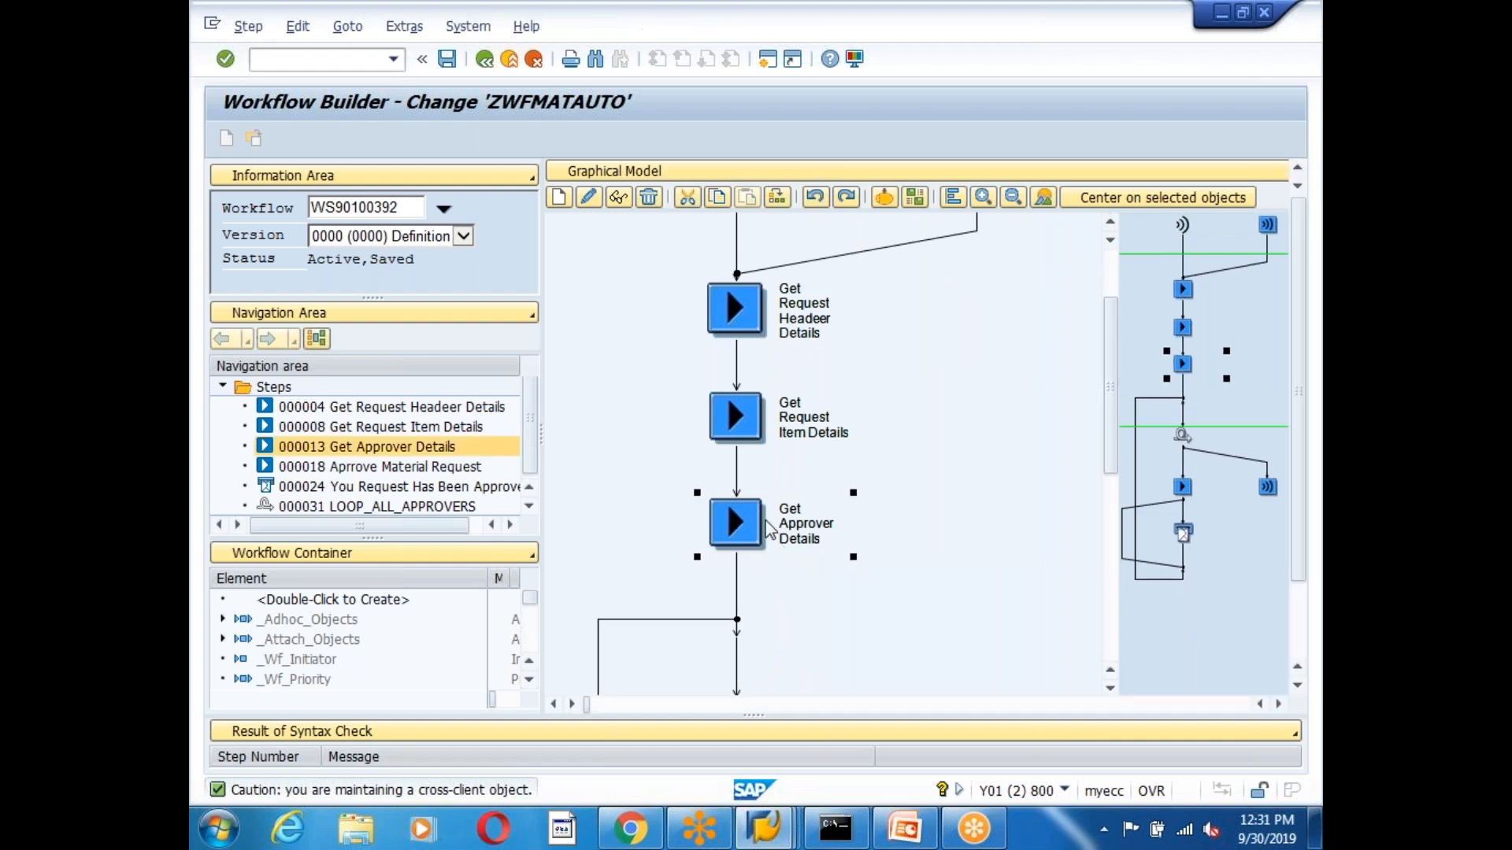
{"action": "double_click", "coordinate": [775, 277]}
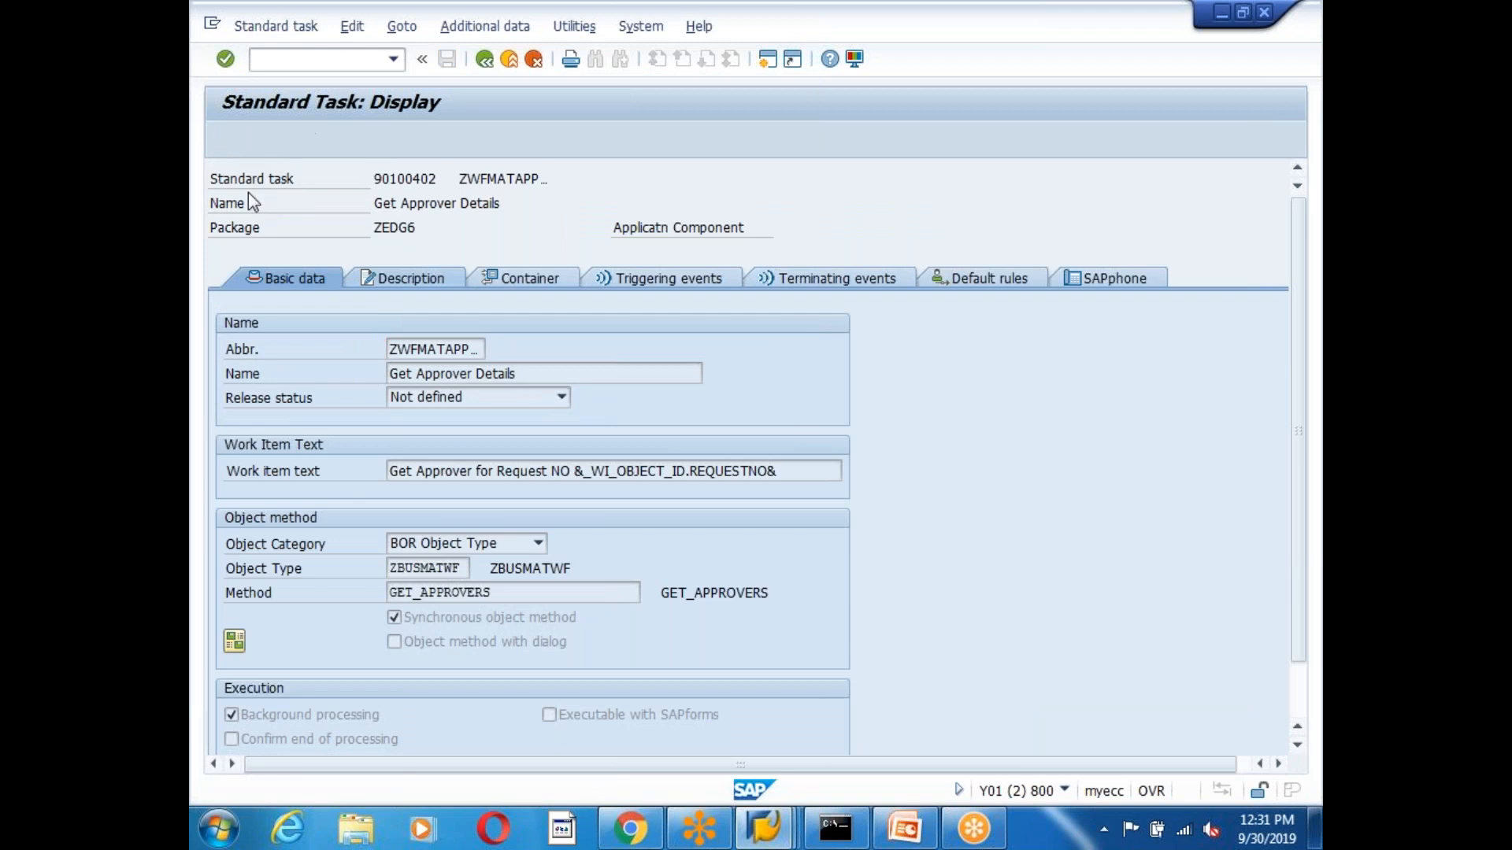
Switch the standard task to change mode and save it, transferring missing elements from the method.
{"action": "left_click", "coordinate": [227, 138]}
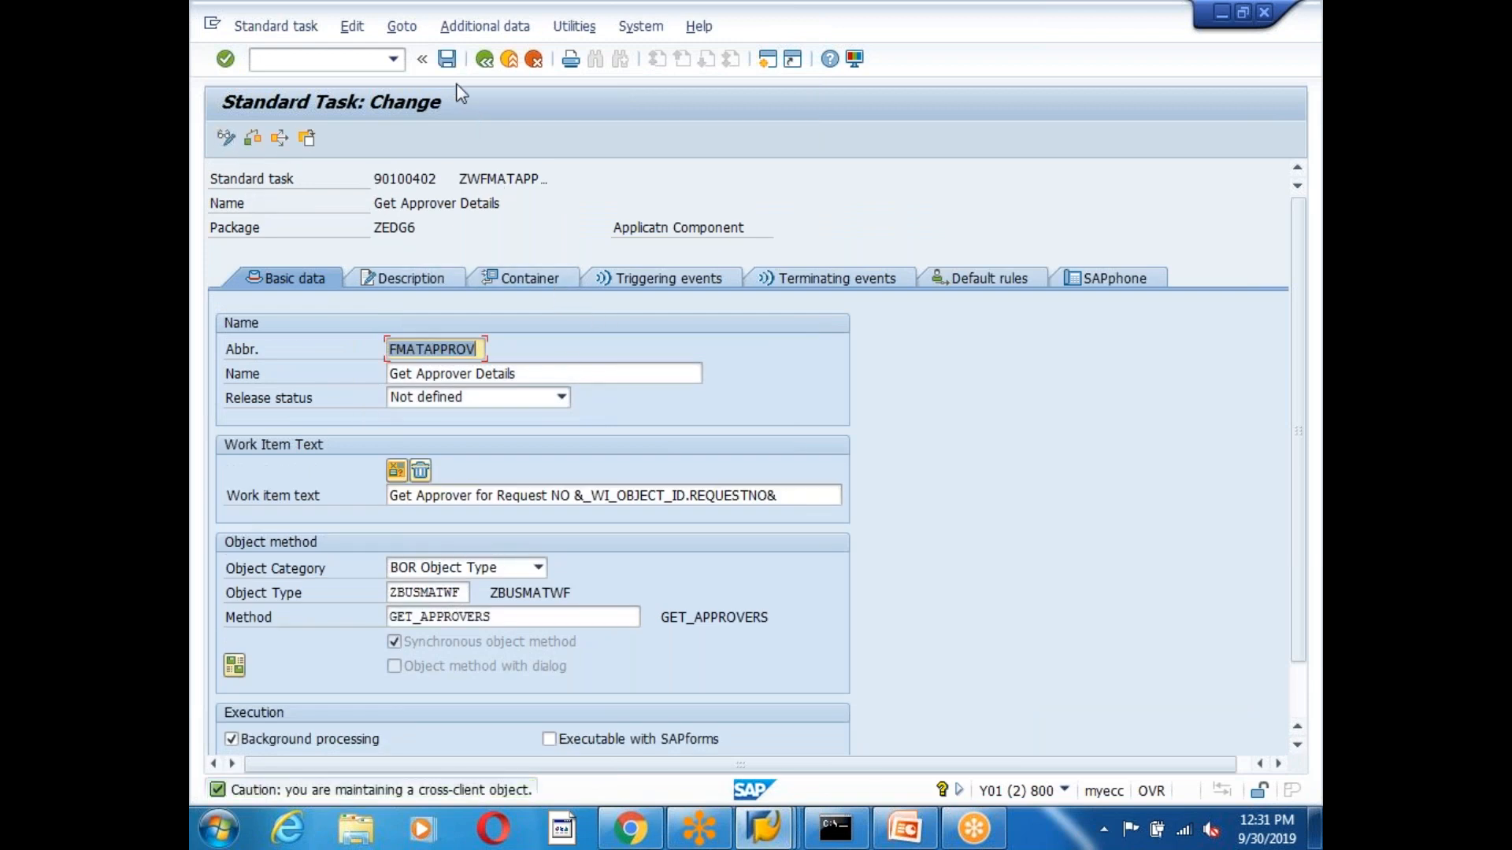
{"action": "left_click", "coordinate": [446, 60]}
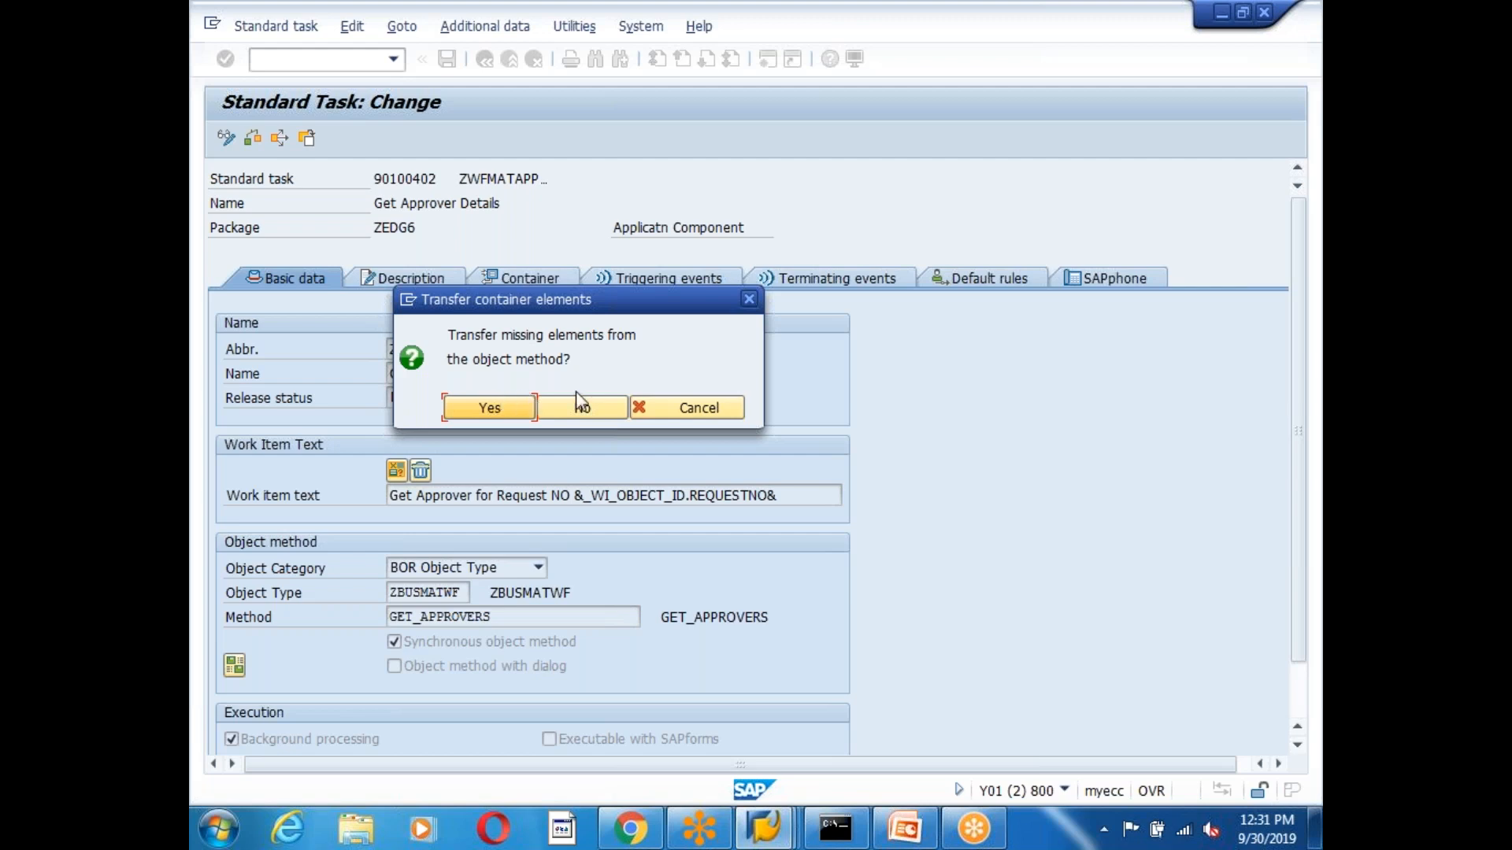
{"action": "left_click", "coordinate": [503, 408]}
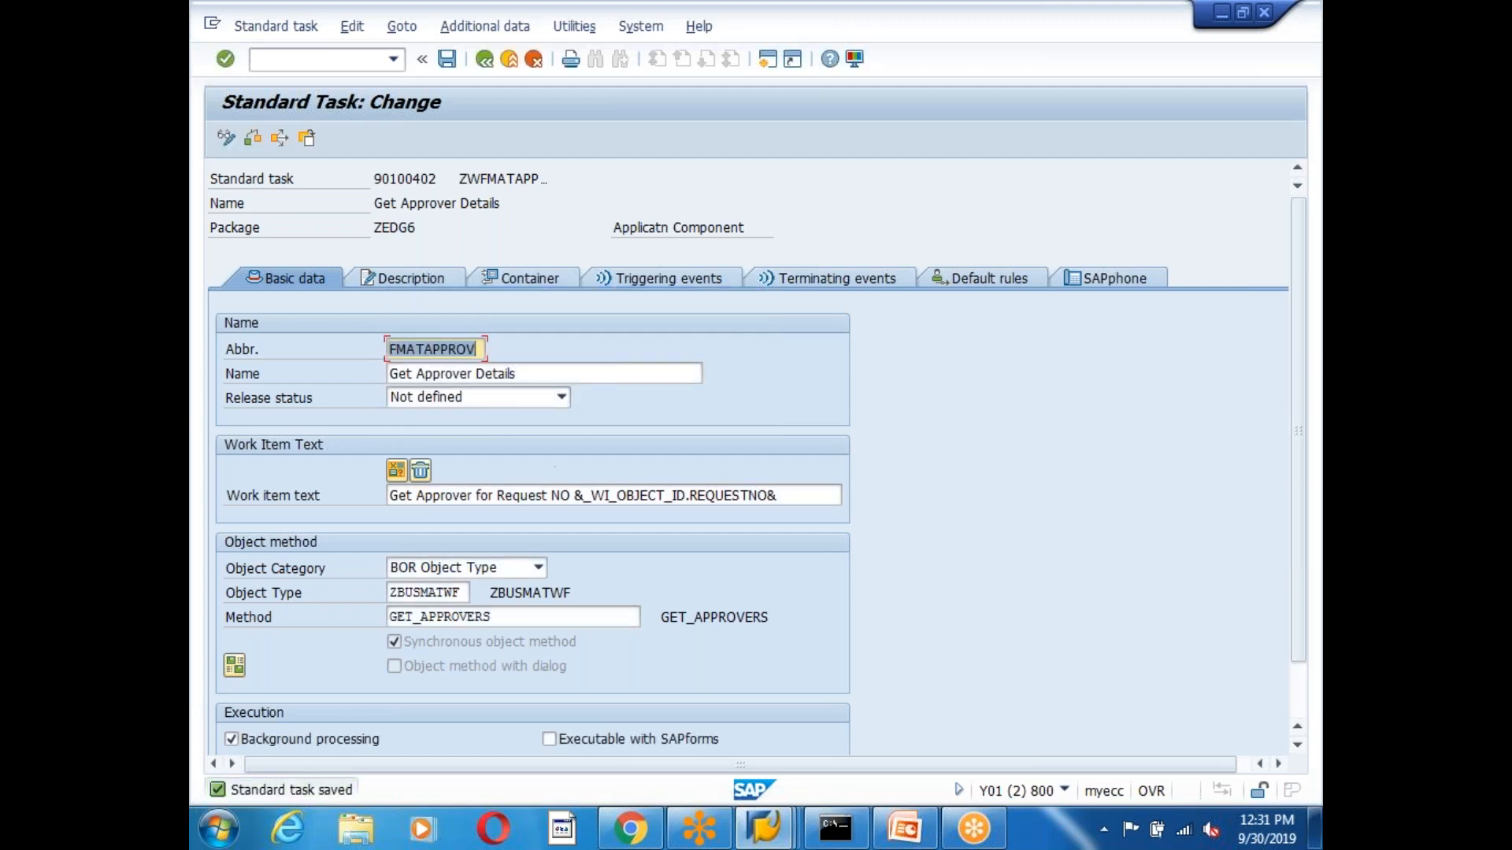
Mark the NO_OF_APPROVERS container element as an import parameter, confirm, and return to the step.
{"action": "left_click", "coordinate": [540, 278]}
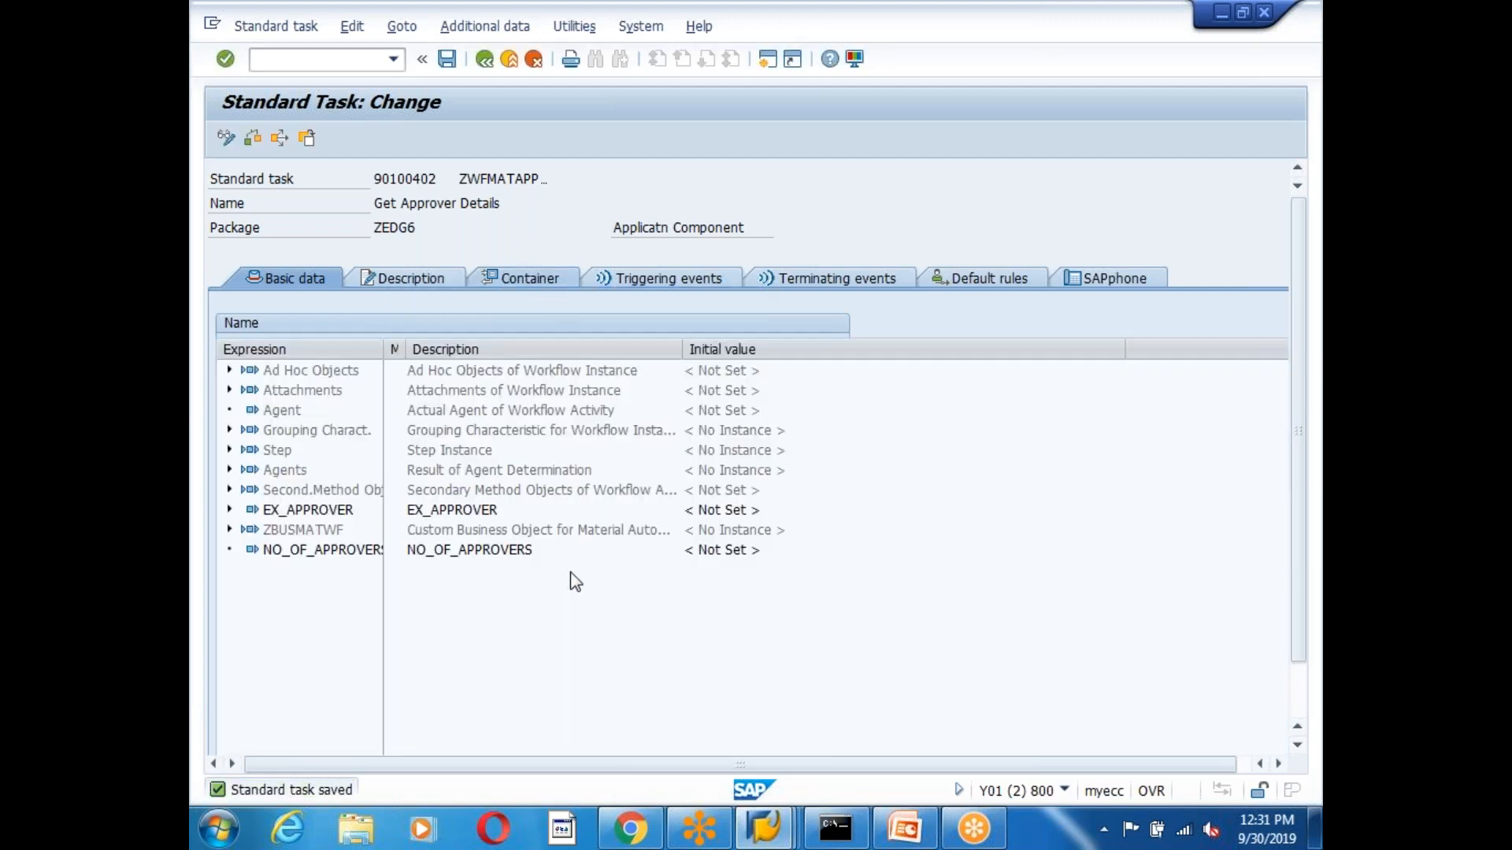
{"action": "double_click", "coordinate": [300, 551]}
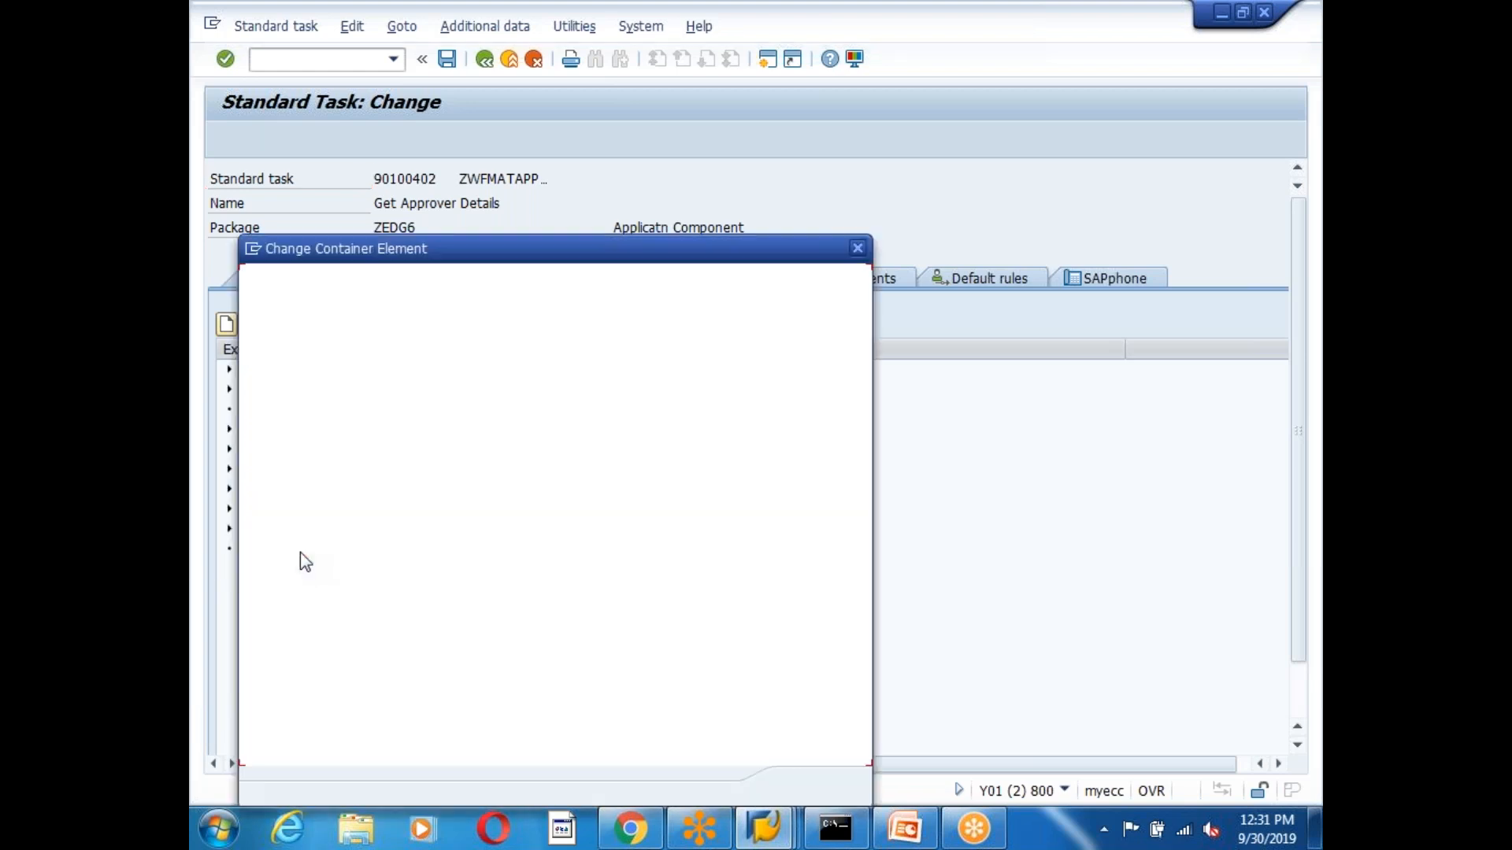
{"action": "left_click", "coordinate": [384, 411]}
{"action": "left_click", "coordinate": [266, 479]}
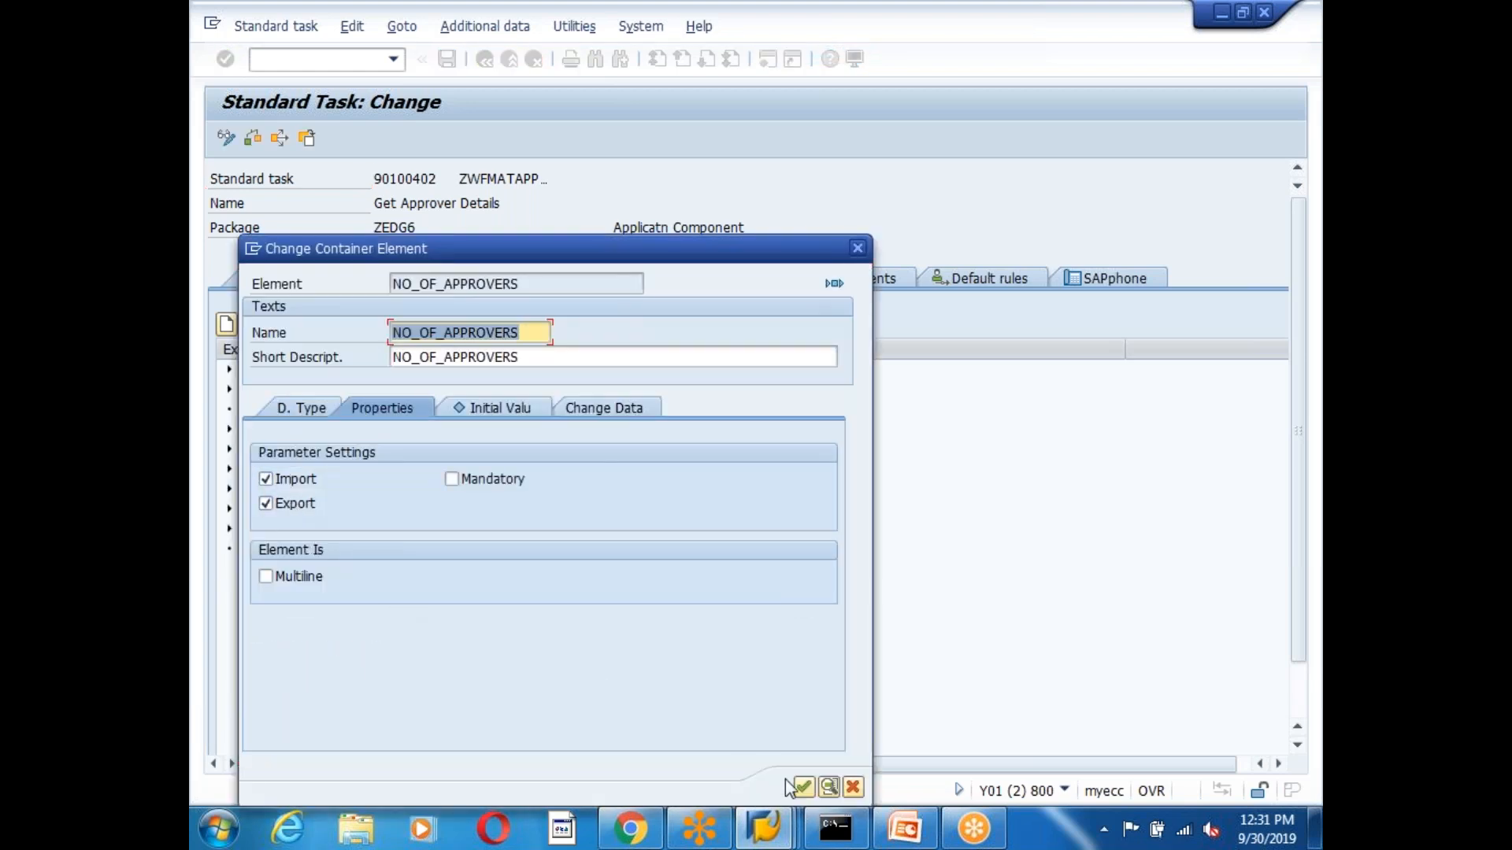
{"action": "left_click", "coordinate": [803, 787]}
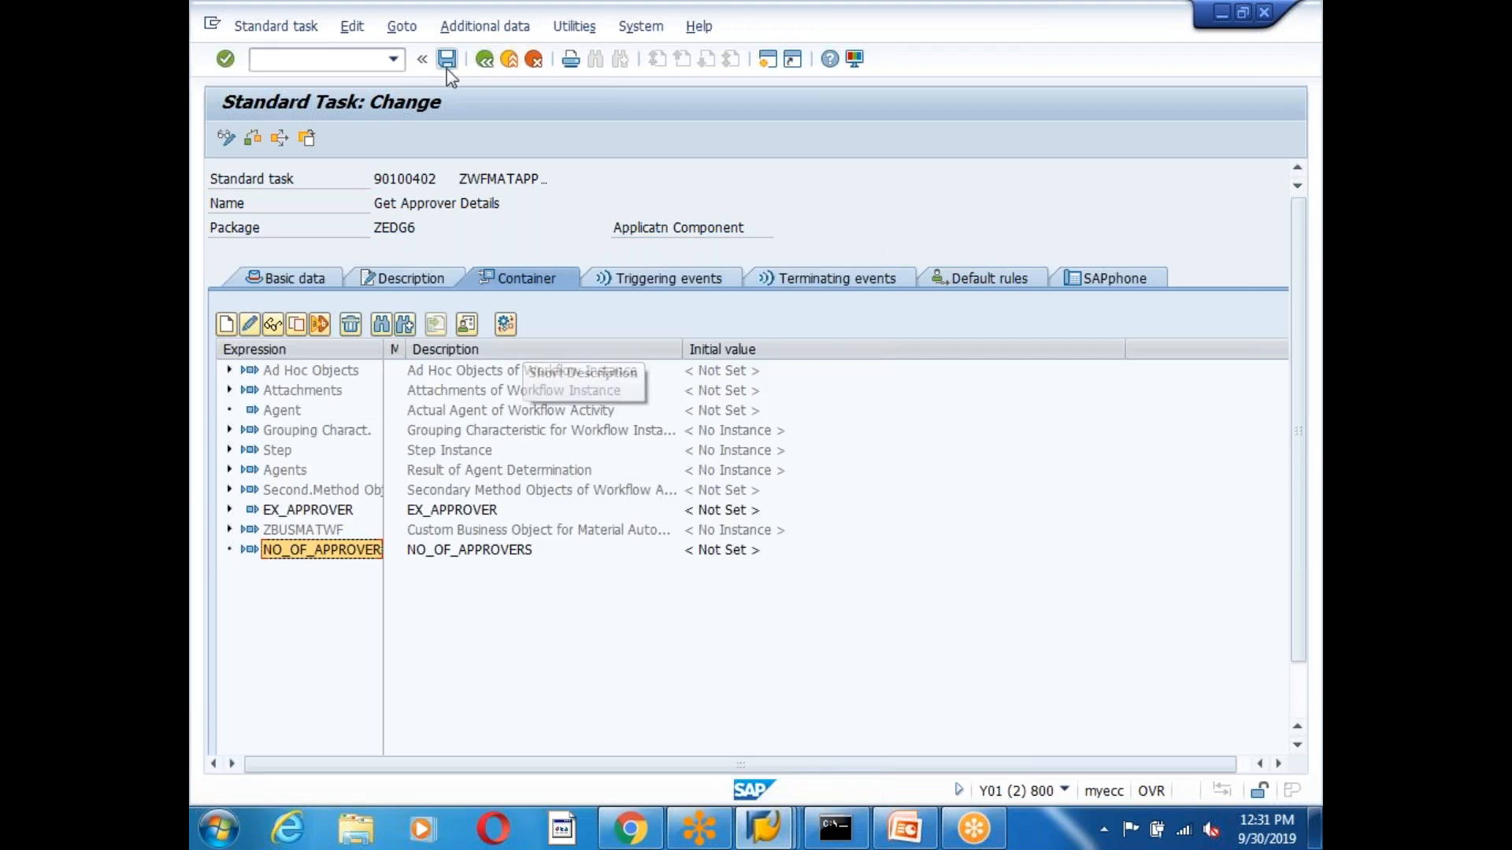
{"action": "left_click", "coordinate": [483, 59]}
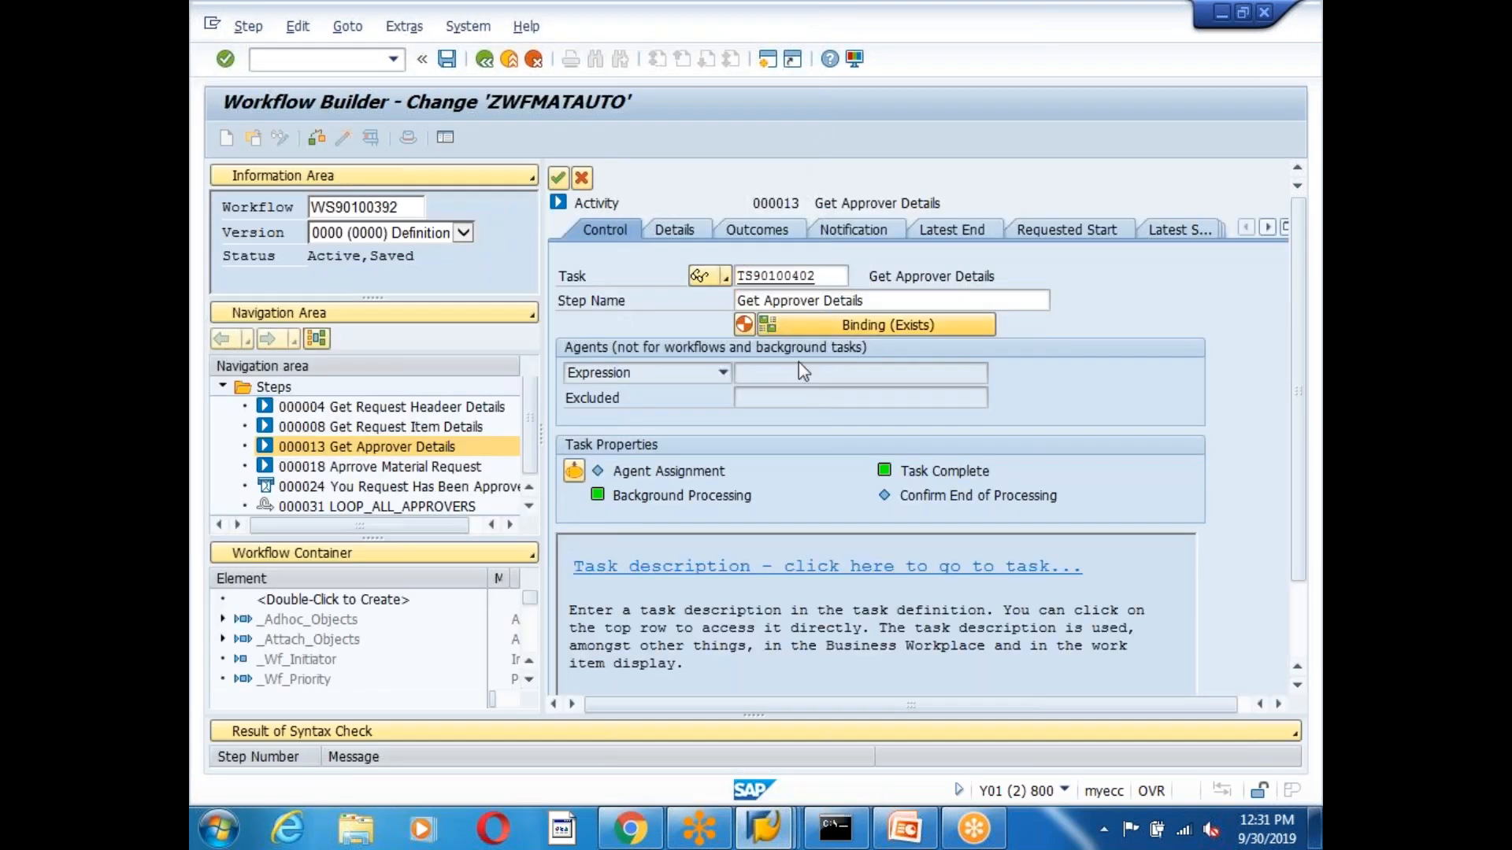
Bind the step's NO_OF_APPROVERS to workflow element NUMBER_OF_APPROVERS in the return binding.
{"action": "left_click", "coordinate": [887, 325]}
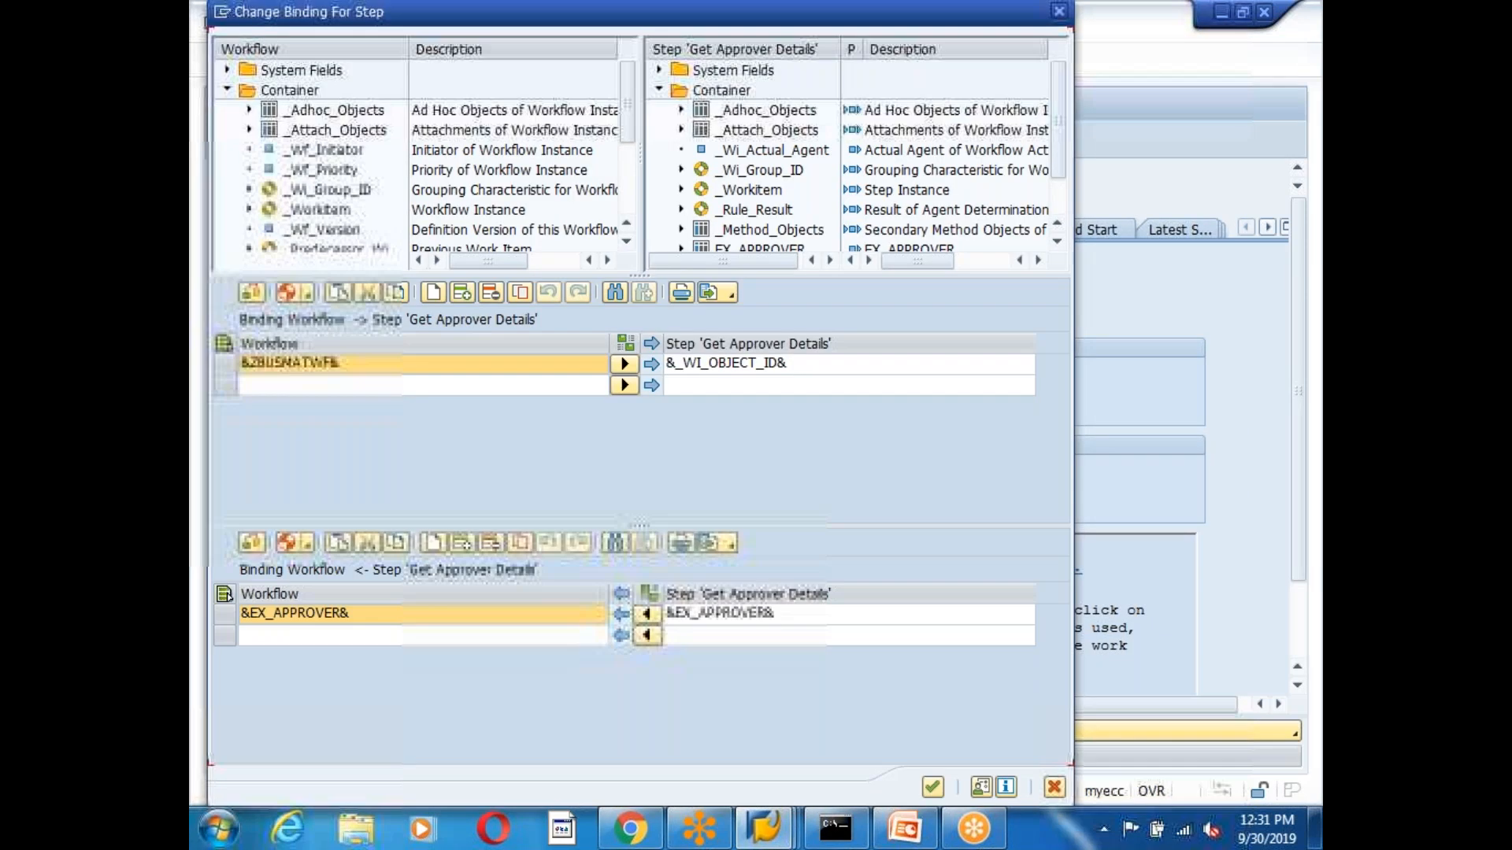
{"action": "left_click", "coordinate": [708, 635]}
{"action": "scroll", "coordinate": [1055, 126], "scroll_direction": "down", "scroll_amount": 1}
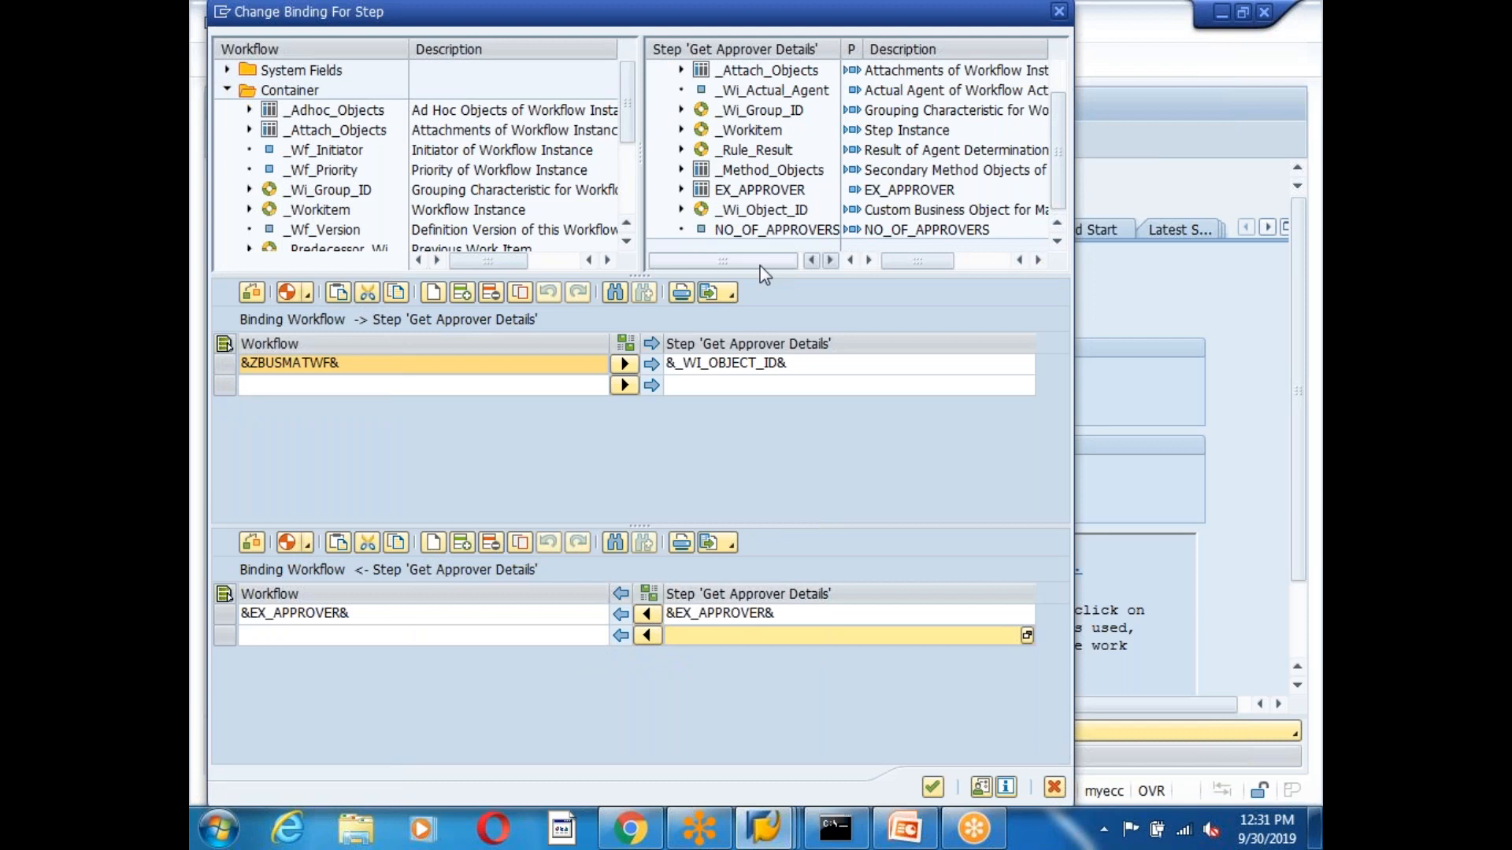
{"action": "left_click", "coordinate": [768, 231]}
{"action": "left_click_drag", "start_coordinate": [765, 238], "coordinate": [714, 634]}
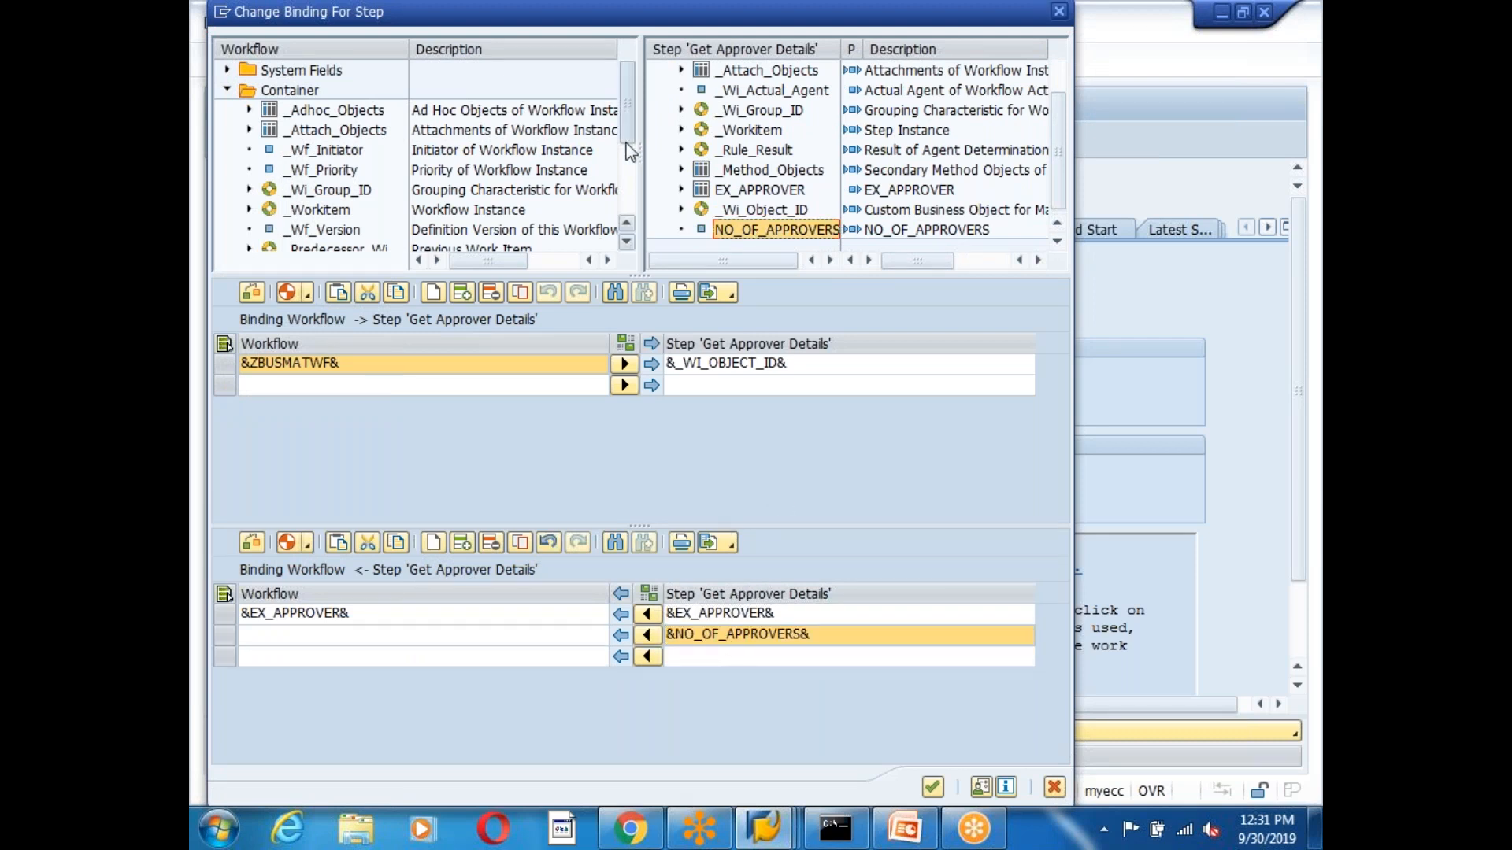
{"action": "scroll", "coordinate": [402, 256], "scroll_direction": "down", "scroll_amount": 3}
{"action": "left_click", "coordinate": [323, 209]}
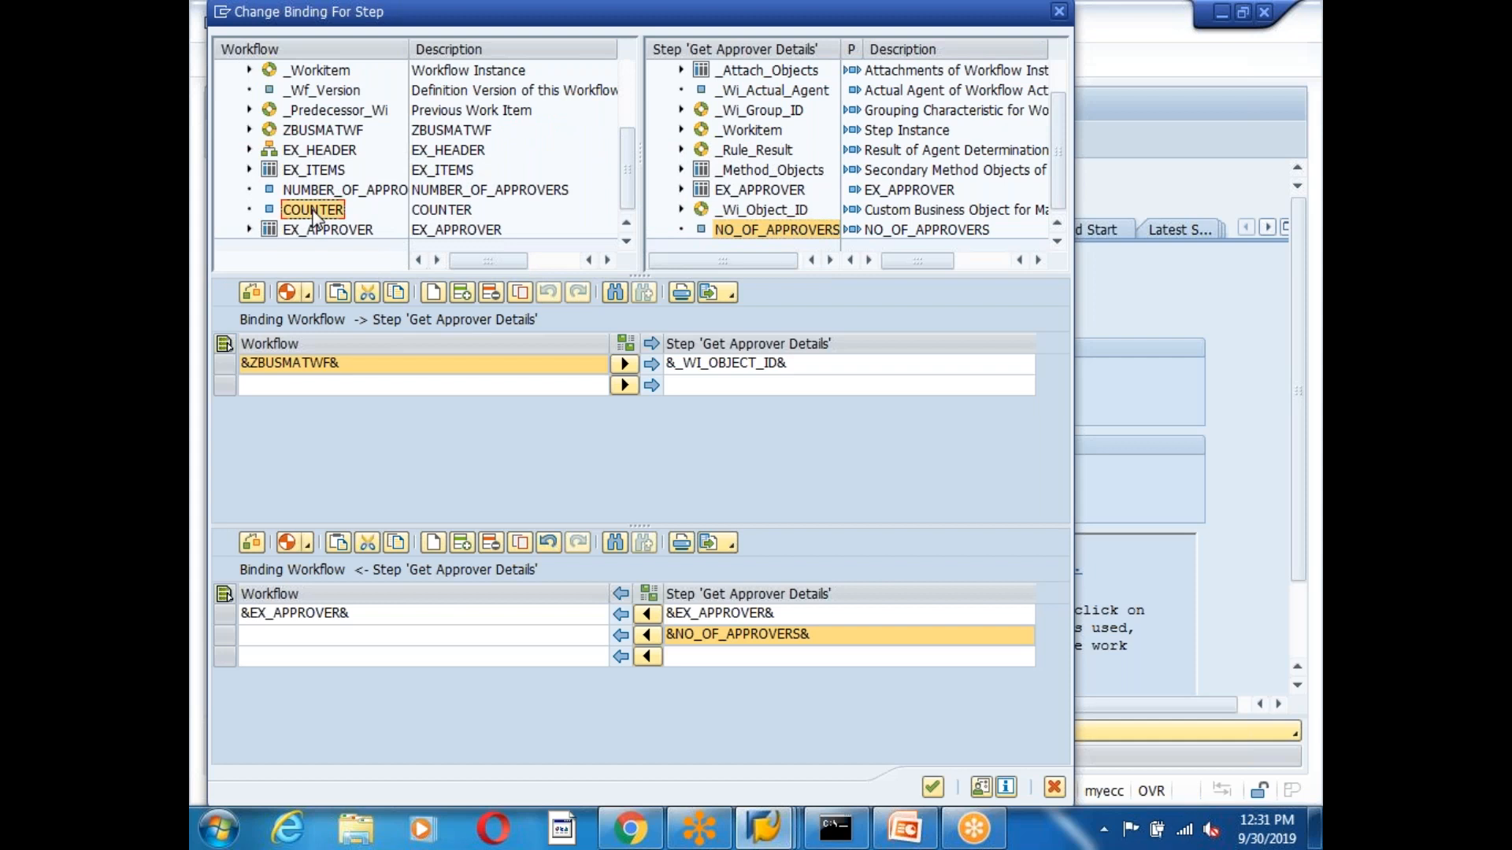
{"action": "left_click_drag", "start_coordinate": [330, 193], "coordinate": [300, 639]}
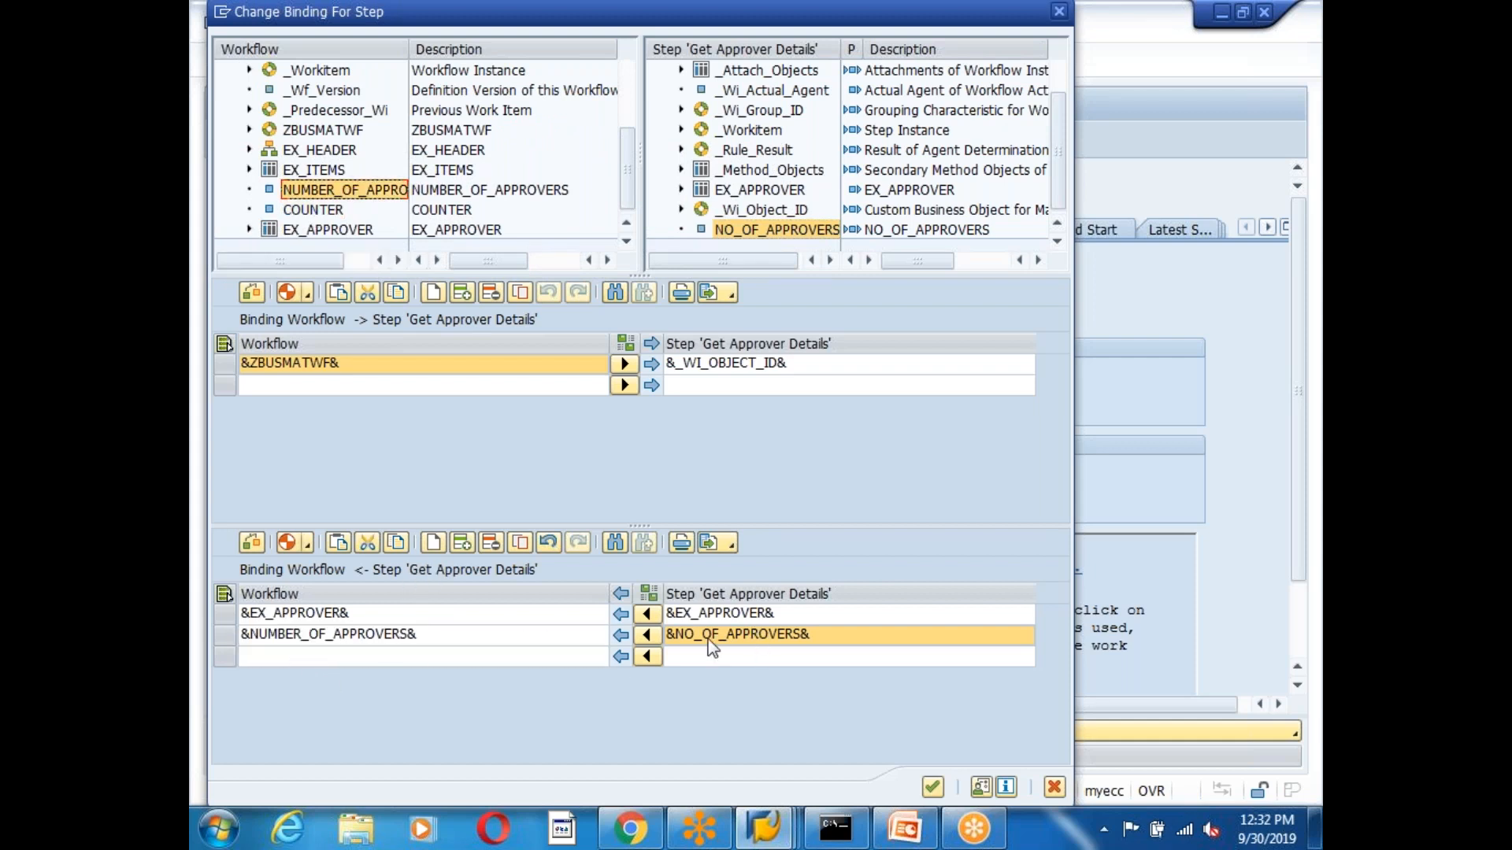
{"action": "left_click", "coordinate": [329, 632]}
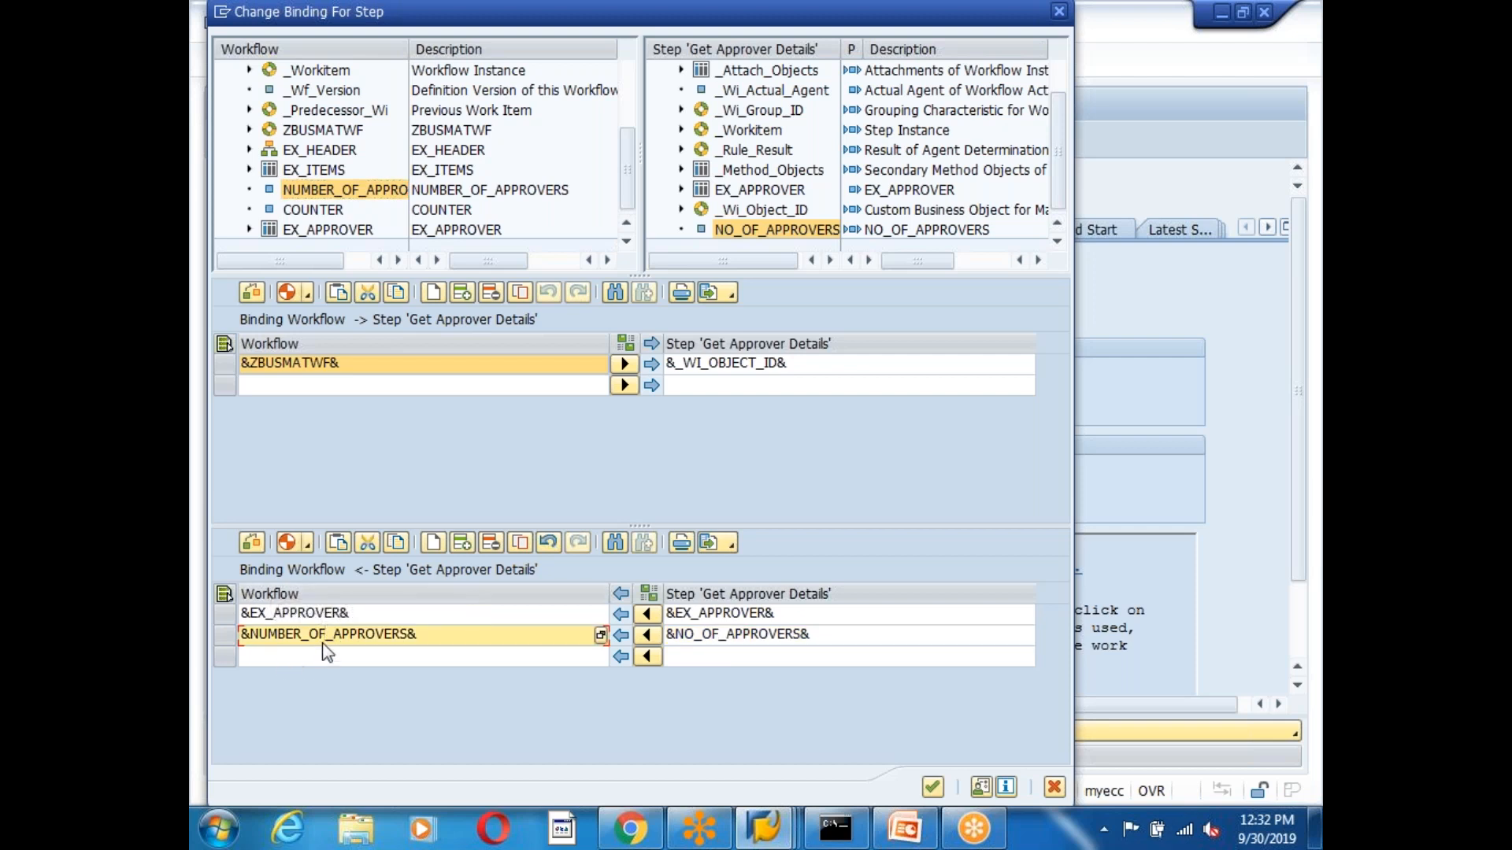
{"action": "left_click", "coordinate": [932, 787]}
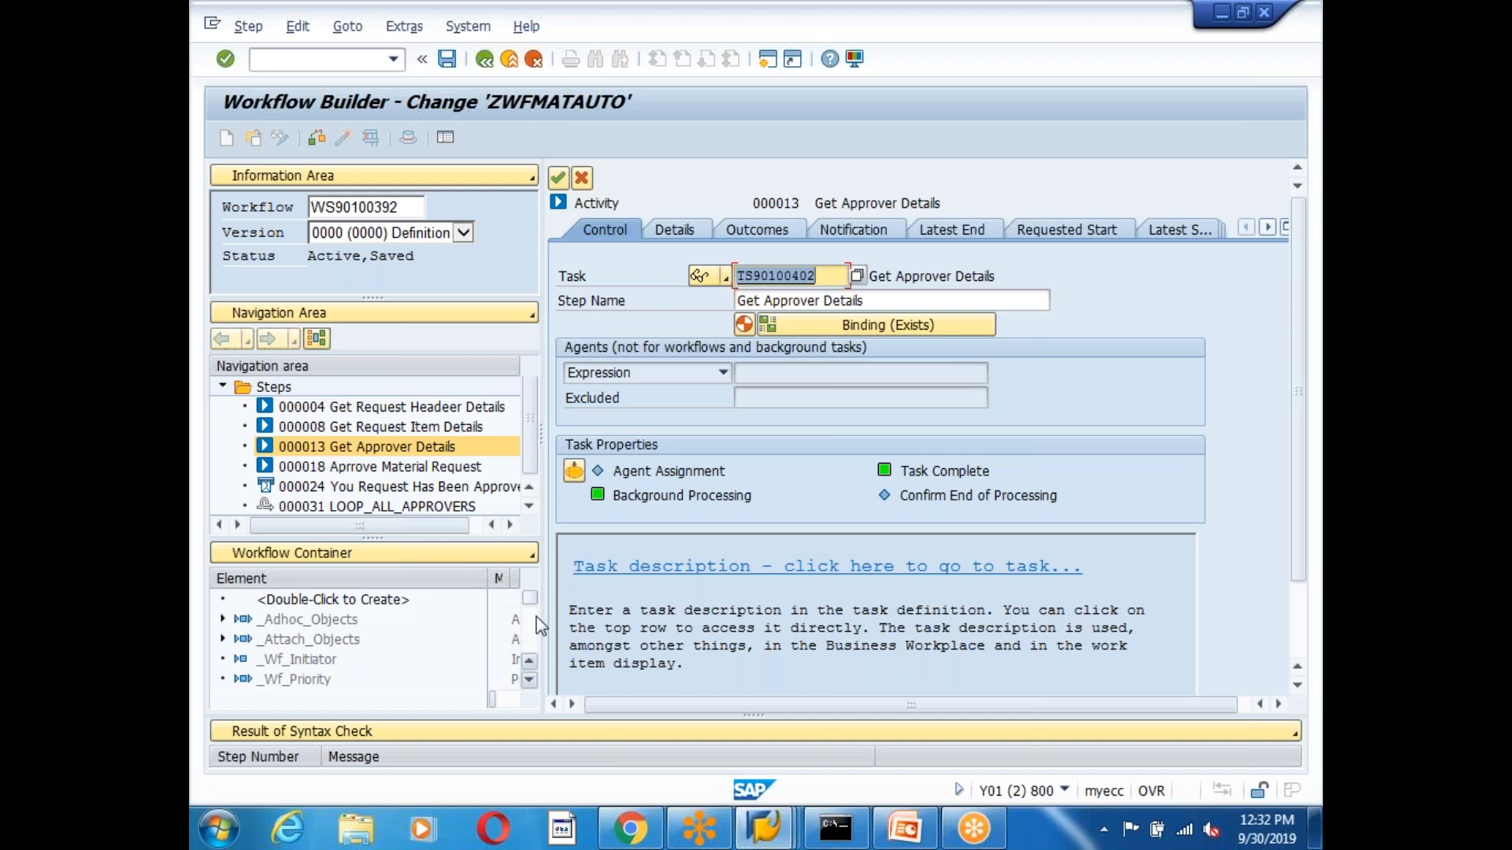
Check NUMBER_OF_APPROVERS in the workflow container and transfer the Get Approver Details step.
{"action": "scroll", "coordinate": [504, 642], "scroll_direction": "down", "scroll_amount": 5}
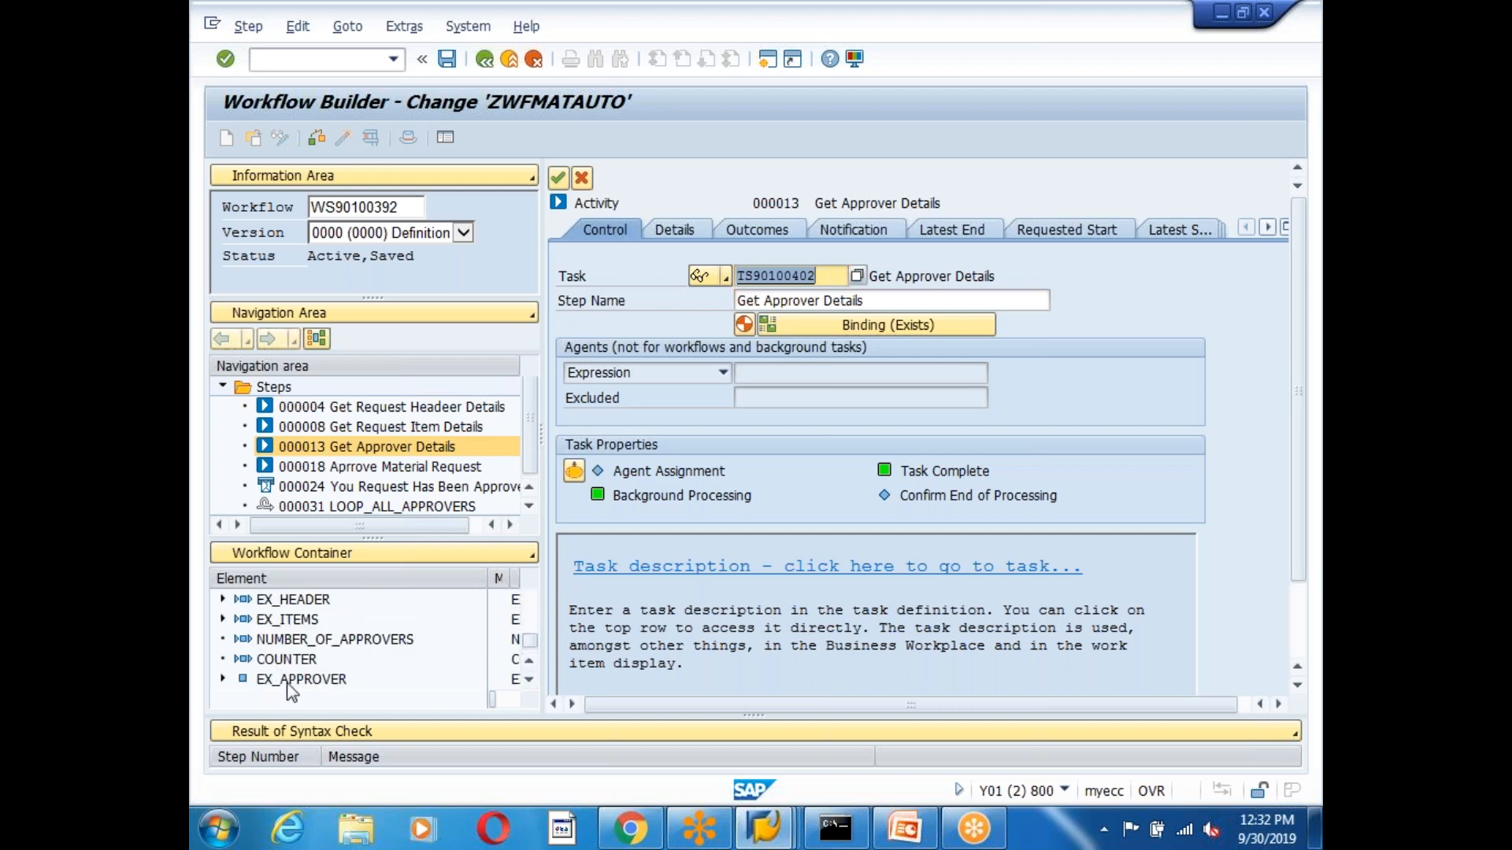
{"action": "left_click", "coordinate": [287, 660]}
{"action": "left_click", "coordinate": [285, 639]}
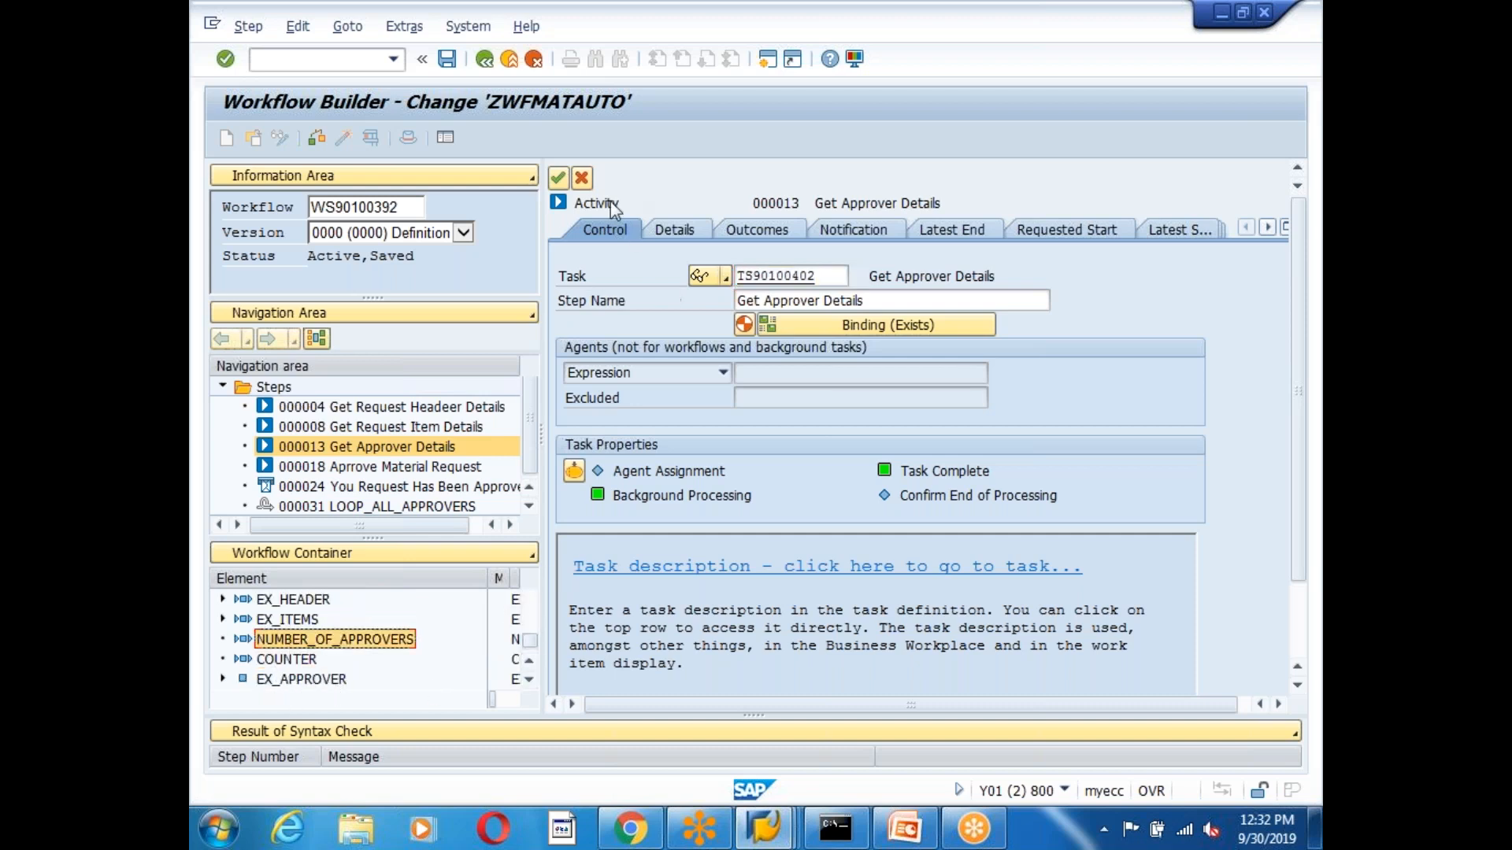
{"action": "left_click", "coordinate": [556, 180]}
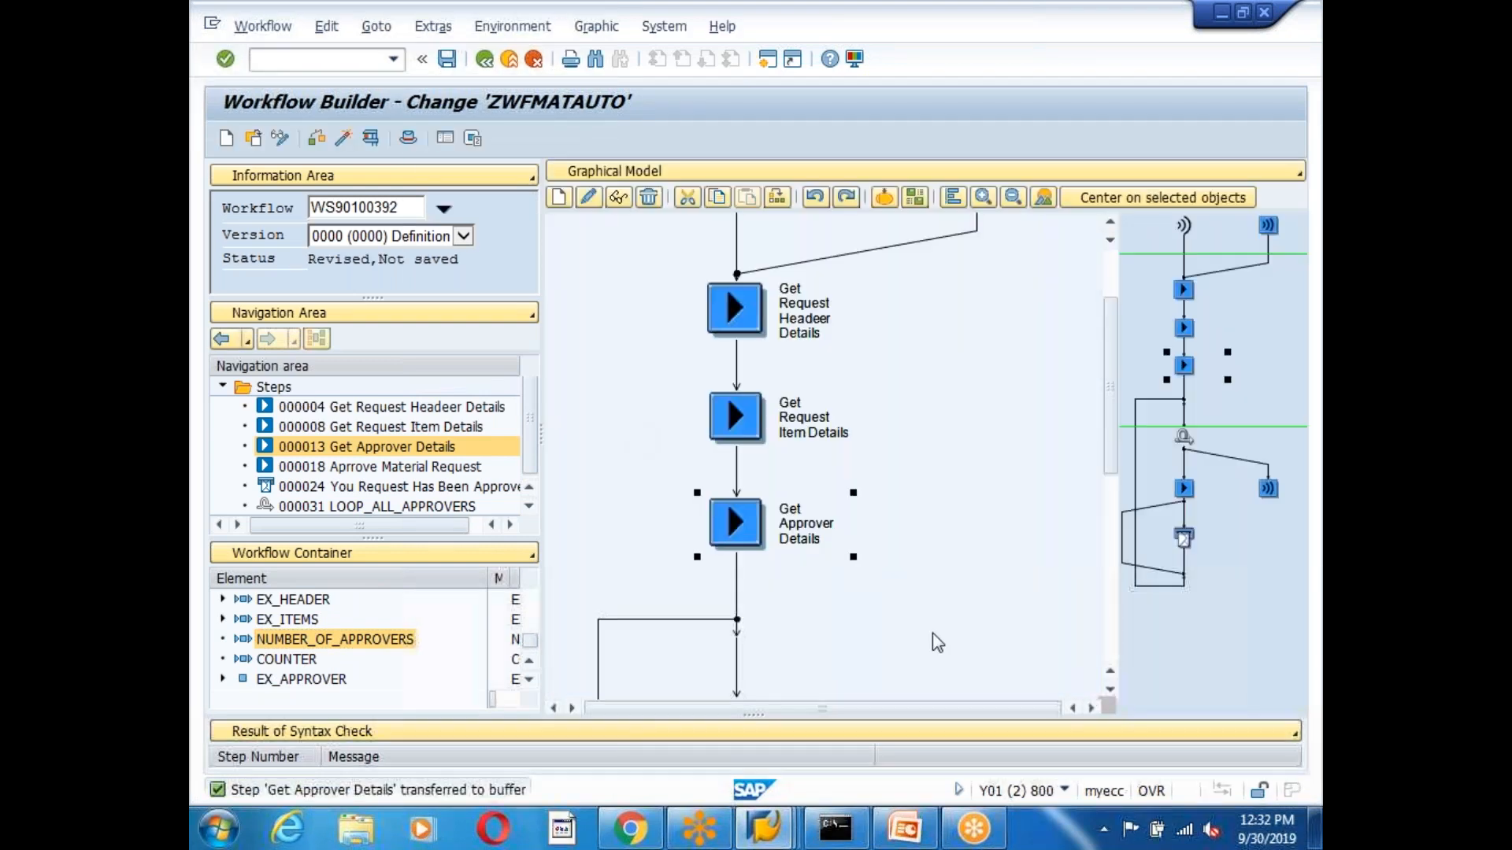
Create a Container operation step on the APPROVE outcome of Approve Material Request.
{"action": "scroll", "coordinate": [1110, 693], "scroll_direction": "down", "scroll_amount": 5}
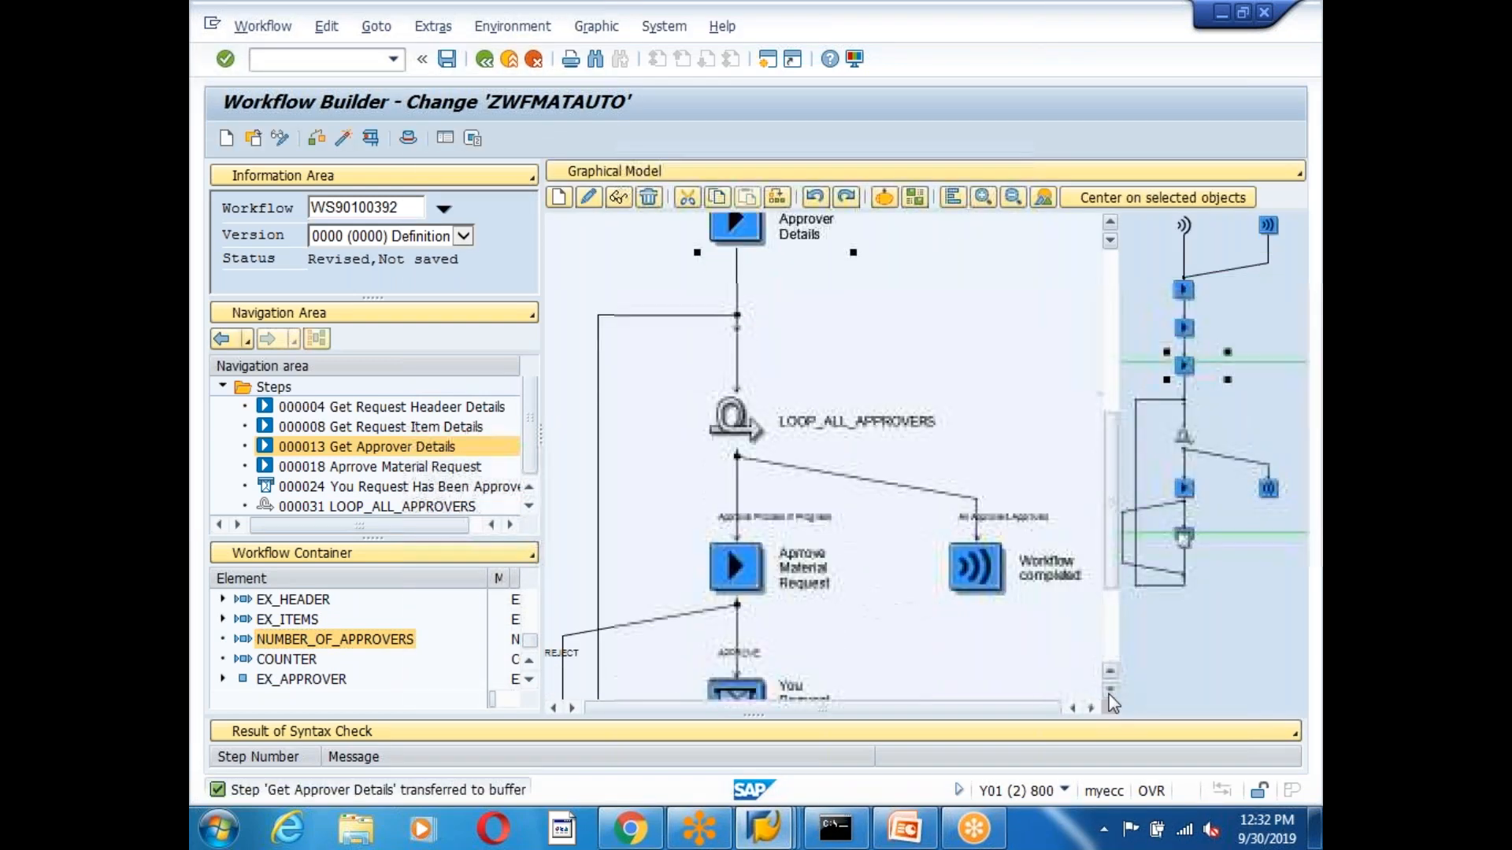
{"action": "left_click", "coordinate": [1110, 691]}
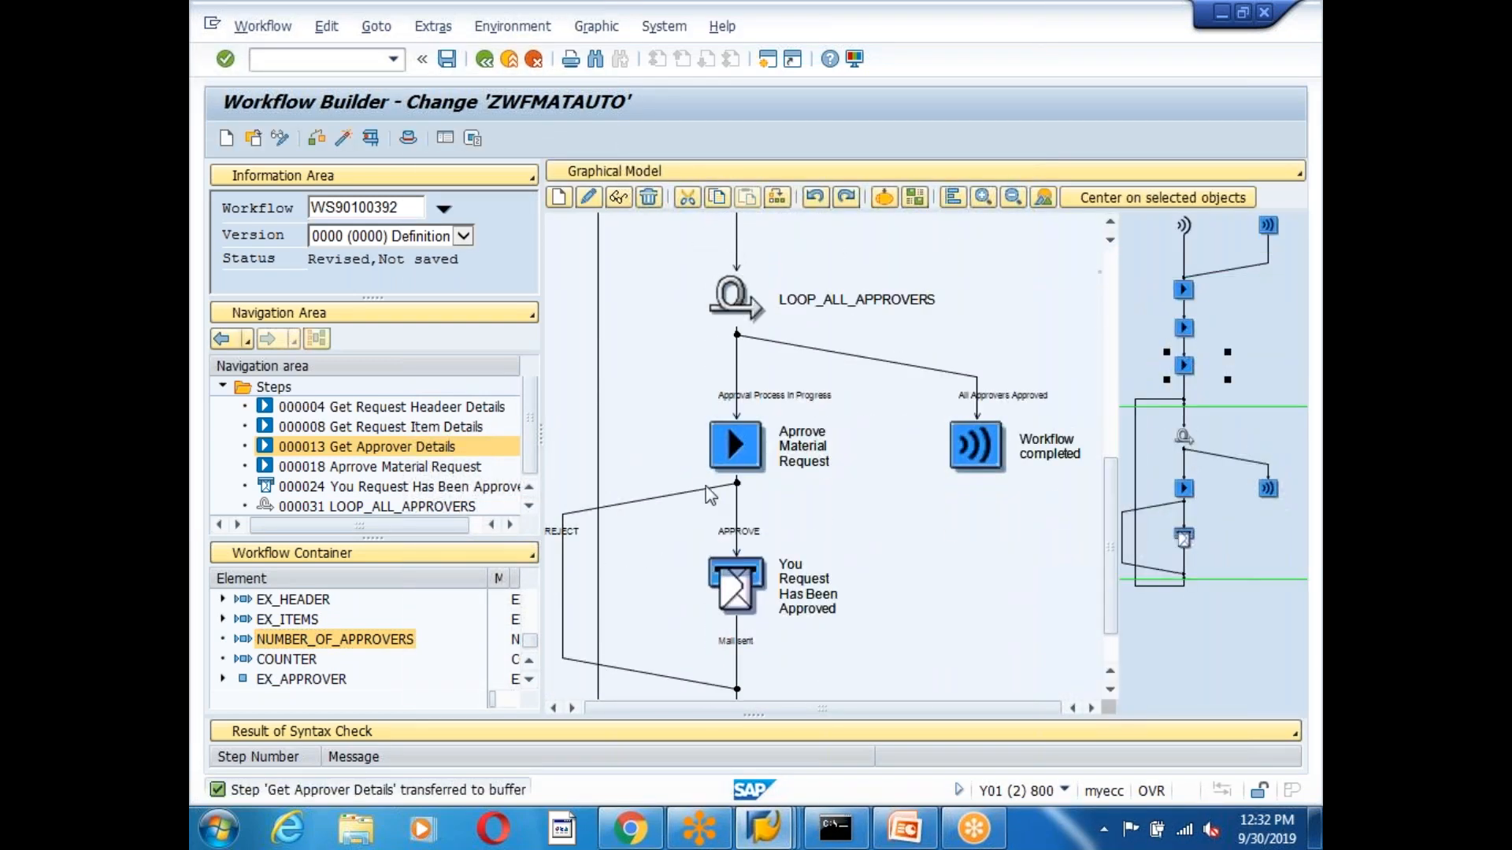
{"action": "left_click", "coordinate": [727, 441]}
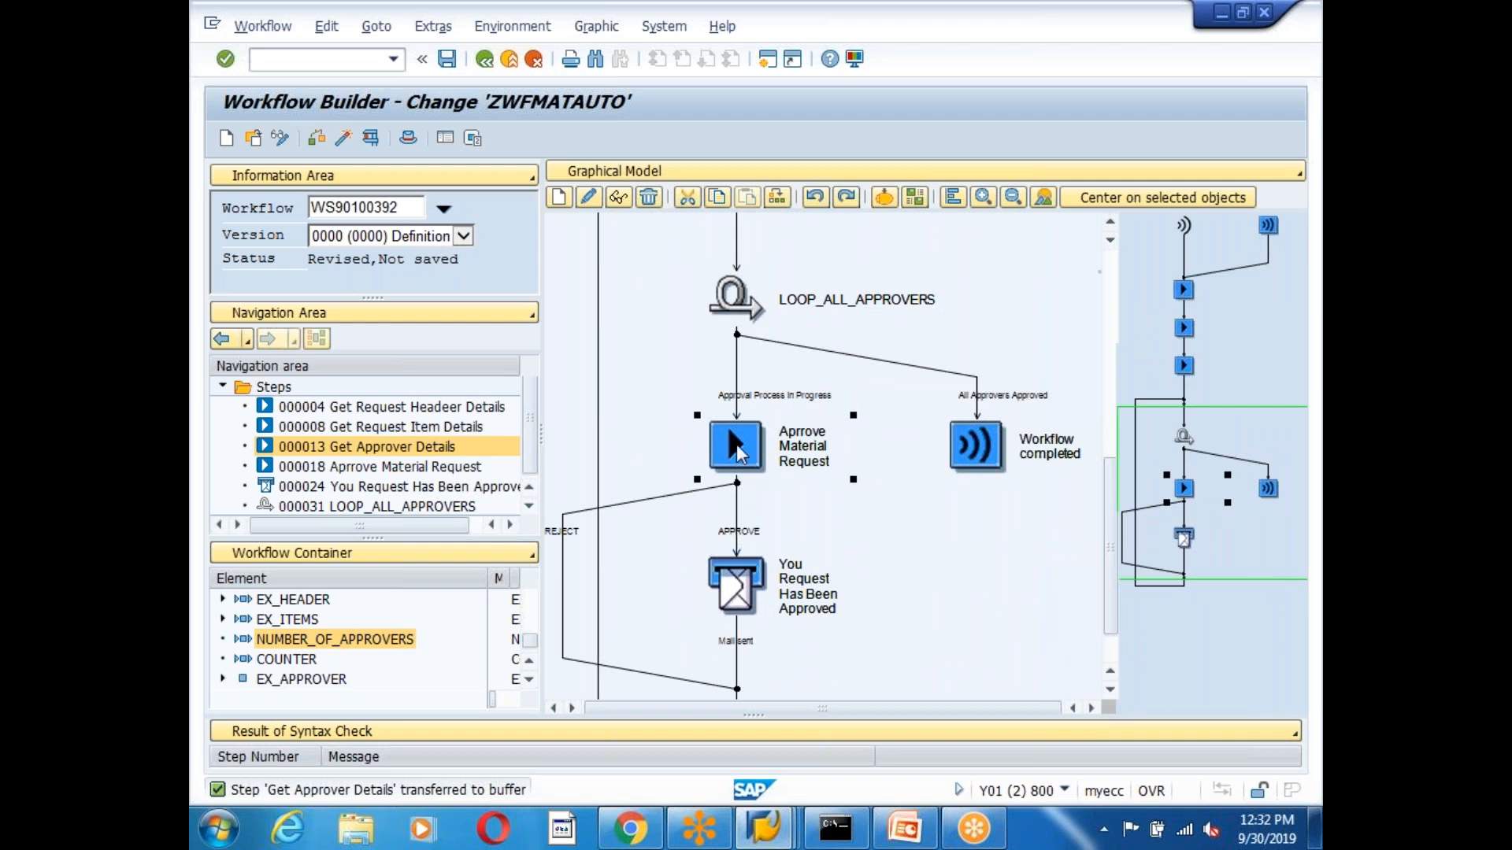
{"action": "left_click", "coordinate": [740, 535]}
{"action": "left_click", "coordinate": [736, 520]}
{"action": "left_click", "coordinate": [740, 541]}
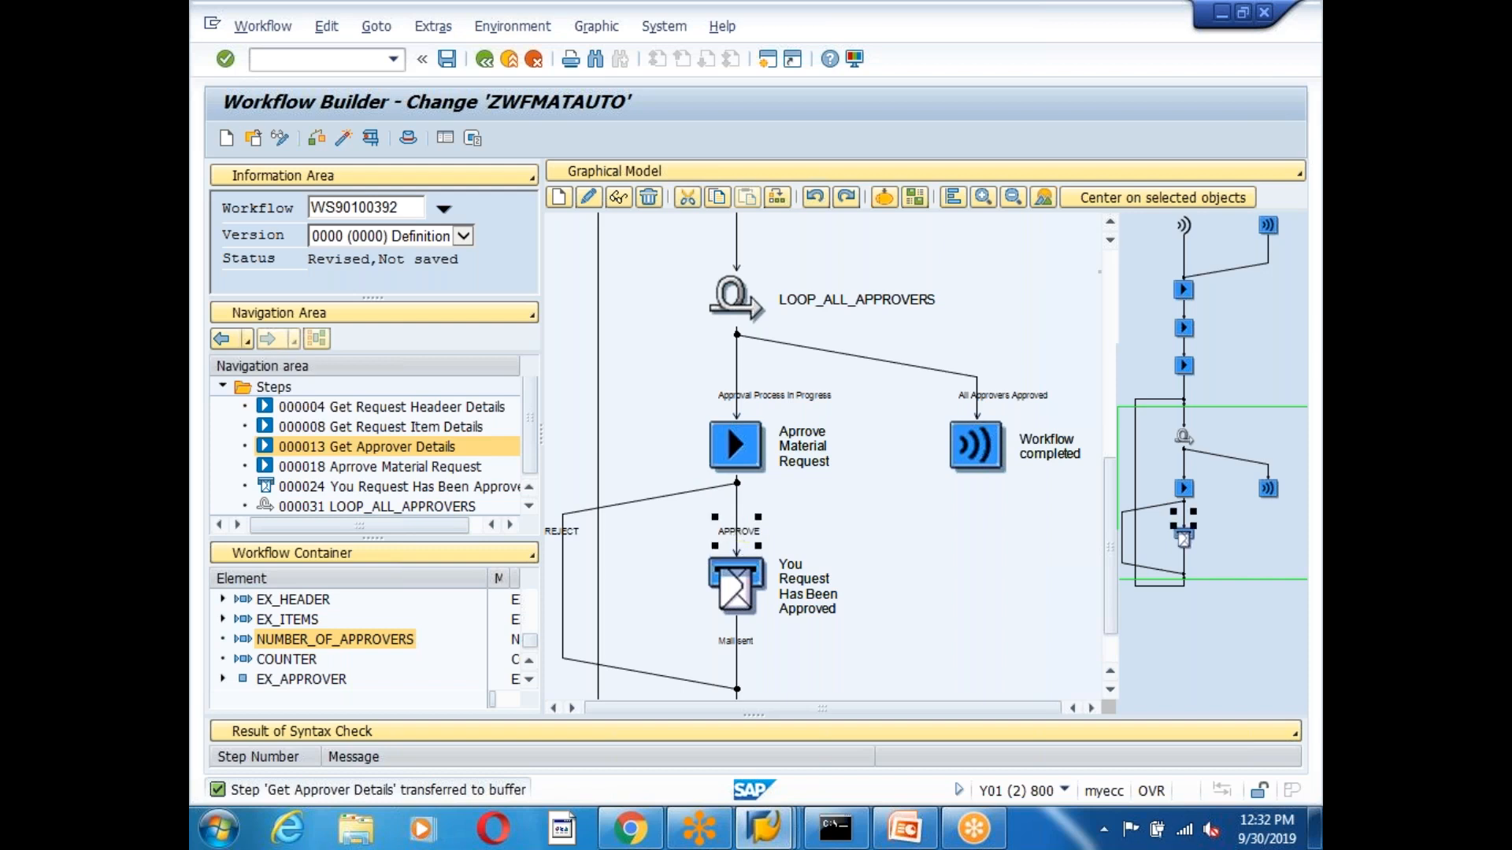
{"action": "right_click", "coordinate": [737, 535]}
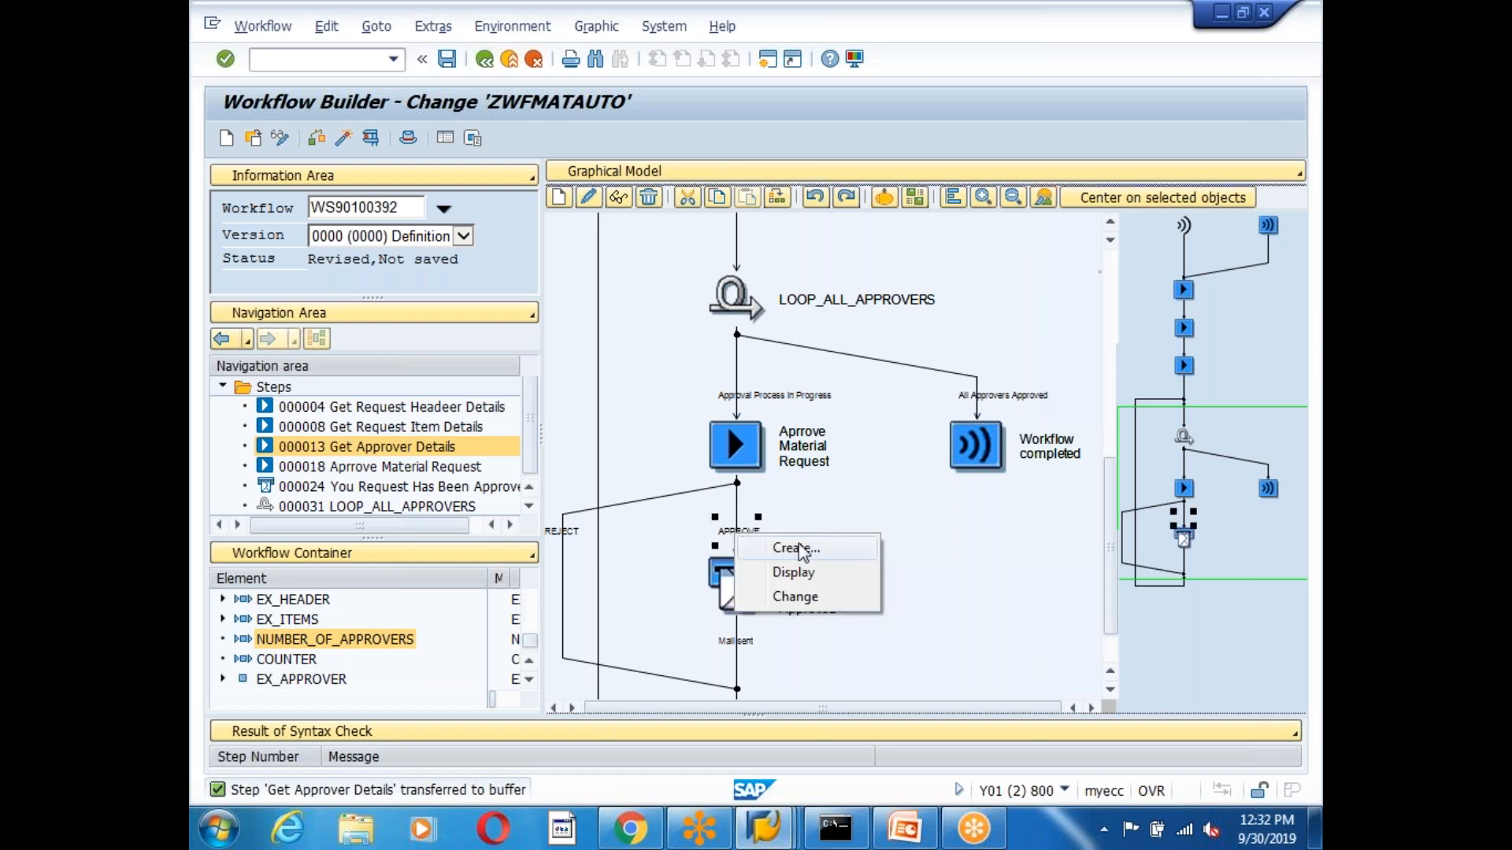
{"action": "left_click", "coordinate": [799, 547]}
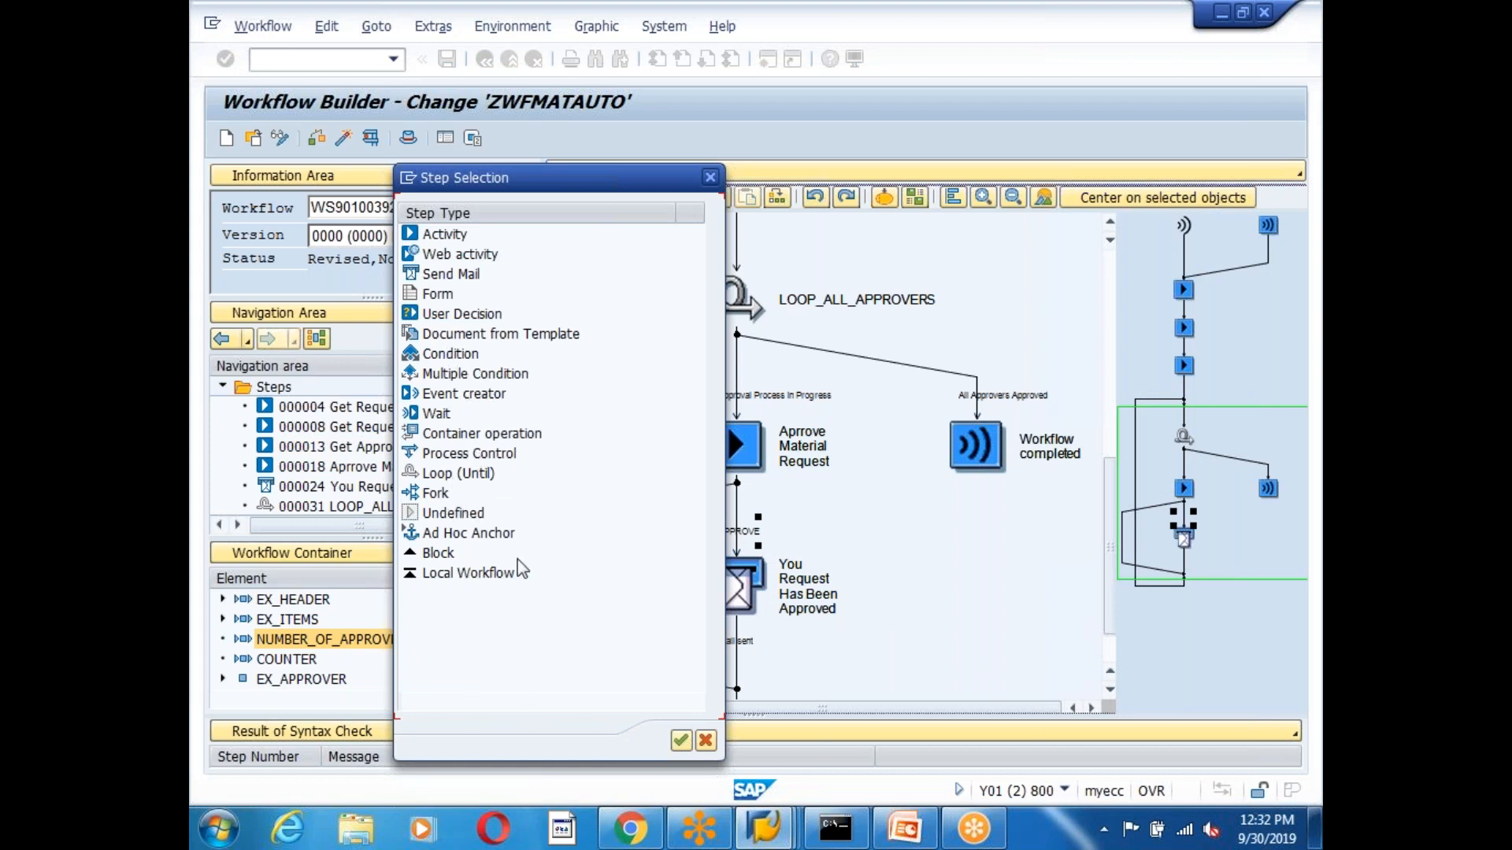
{"action": "double_click", "coordinate": [463, 433]}
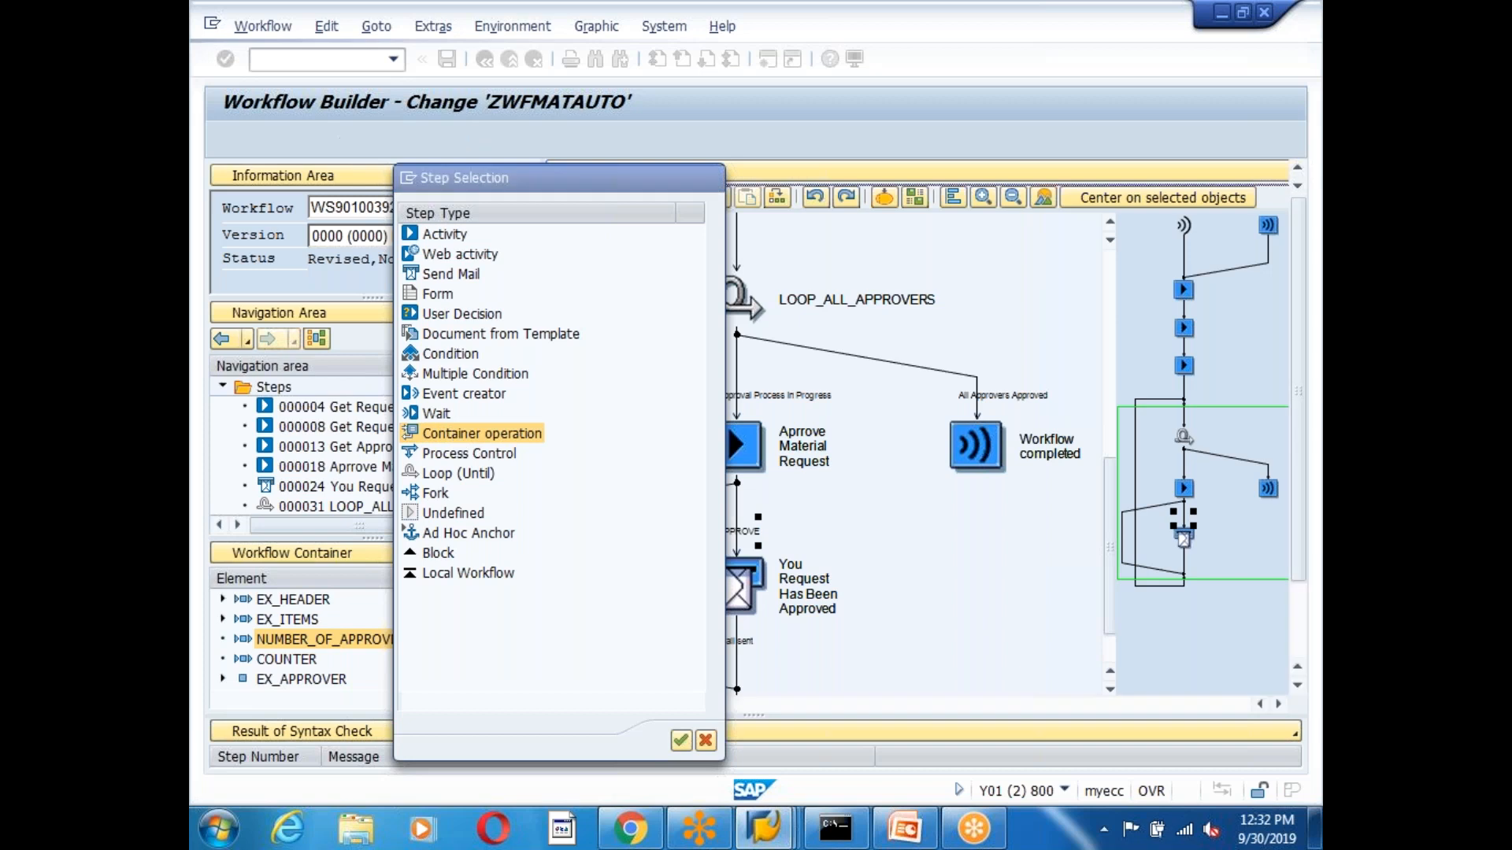
Name the step 'Increase_Counter' and its outcome 'Conter INcre'.
{"action": "left_click", "coordinate": [795, 275]}
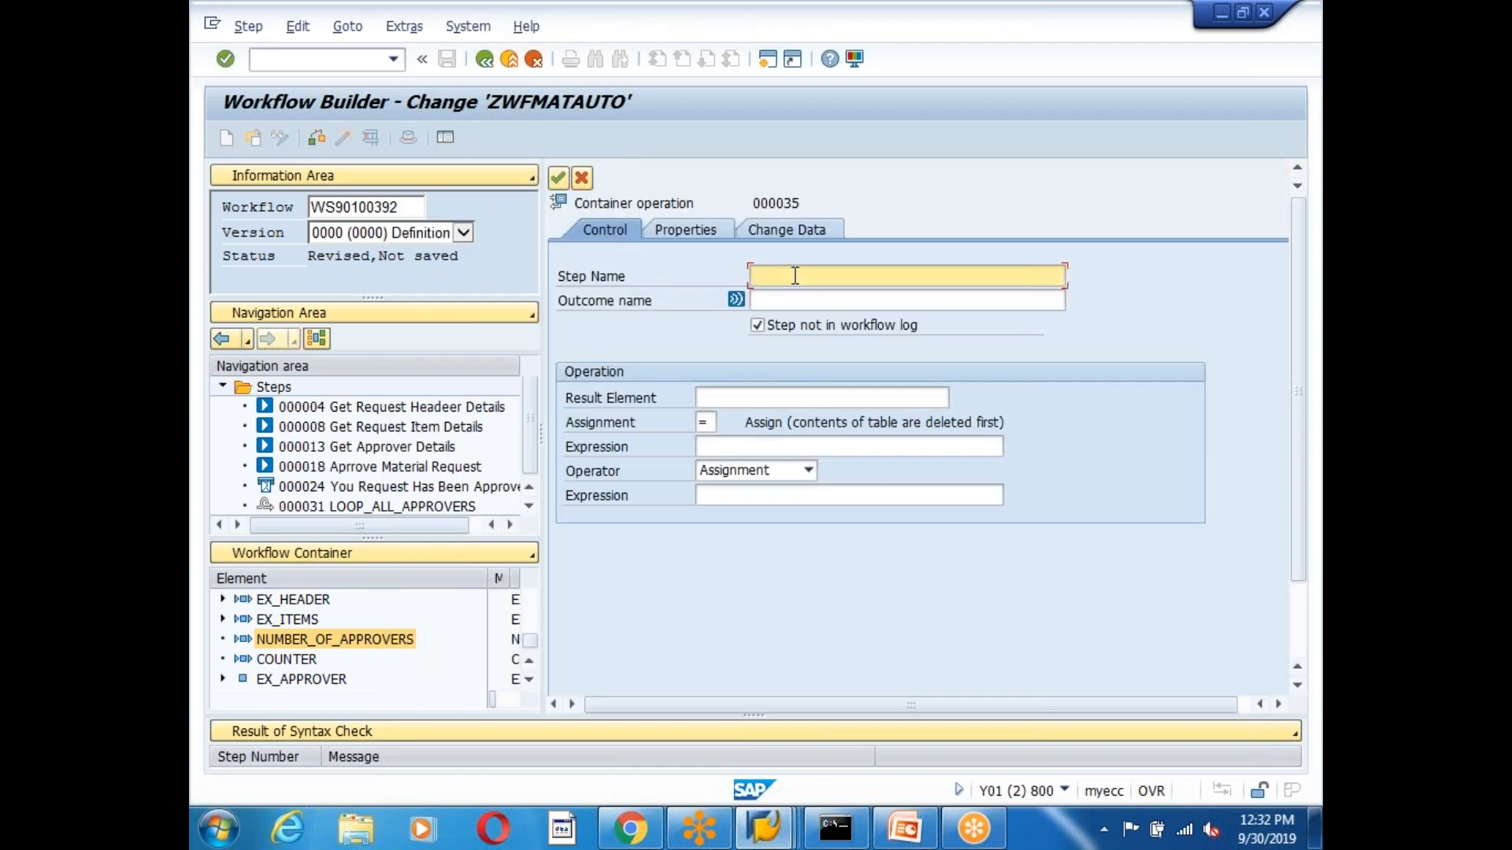
{"action": "type", "text": "Increa"}
{"action": "type", "text": "se_Counter"}
{"action": "left_click", "coordinate": [775, 302]}
{"action": "type", "text": "Co"}
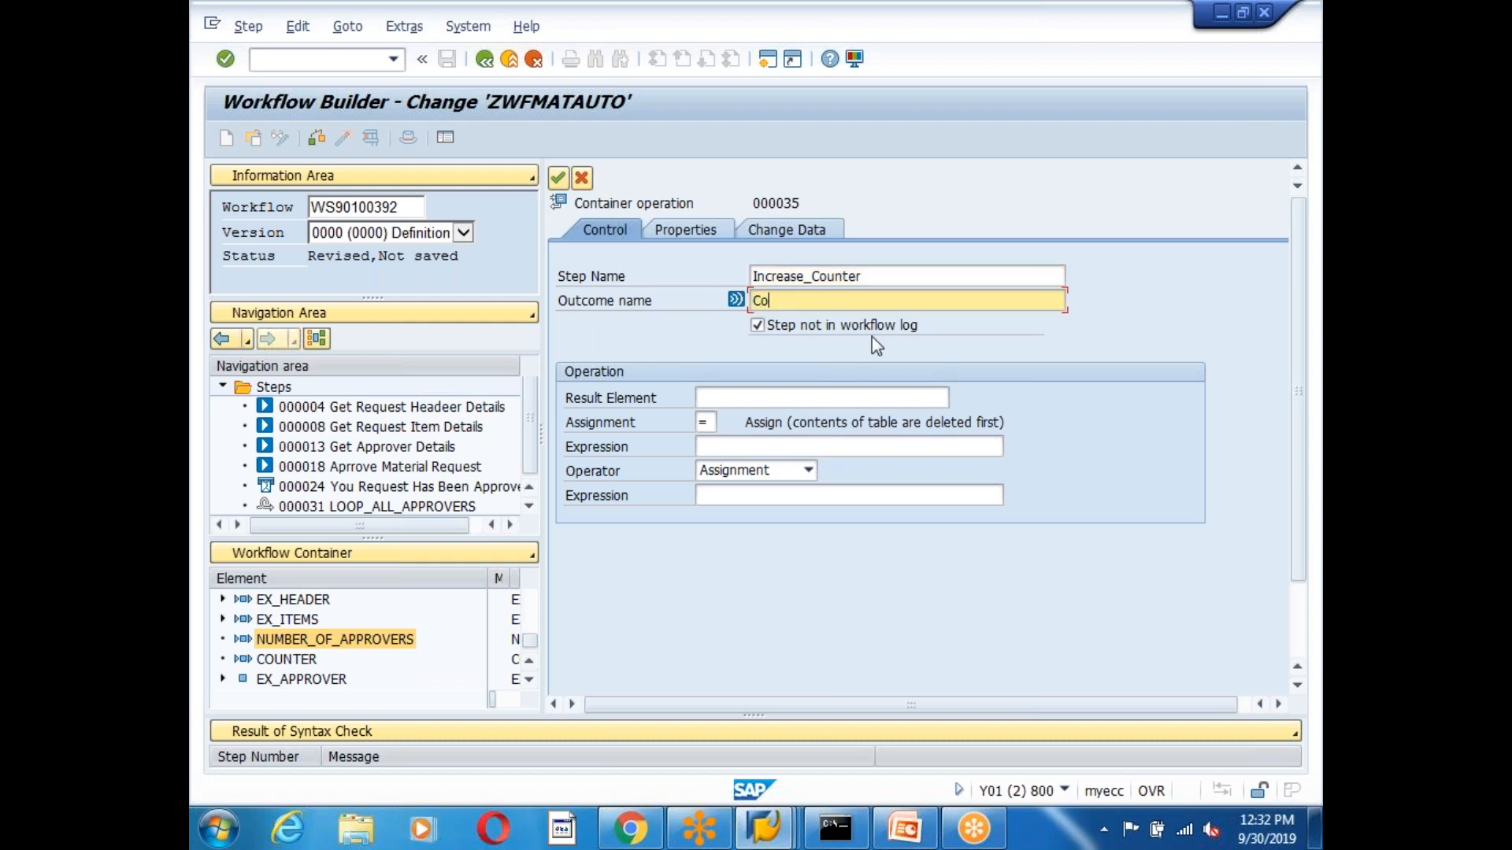
{"action": "type", "text": "nter INcreased"}
Set result element COUNTER to &COUNTER& + 1 and confirm the step.
{"action": "left_click", "coordinate": [933, 397]}
{"action": "left_click", "coordinate": [959, 398]}
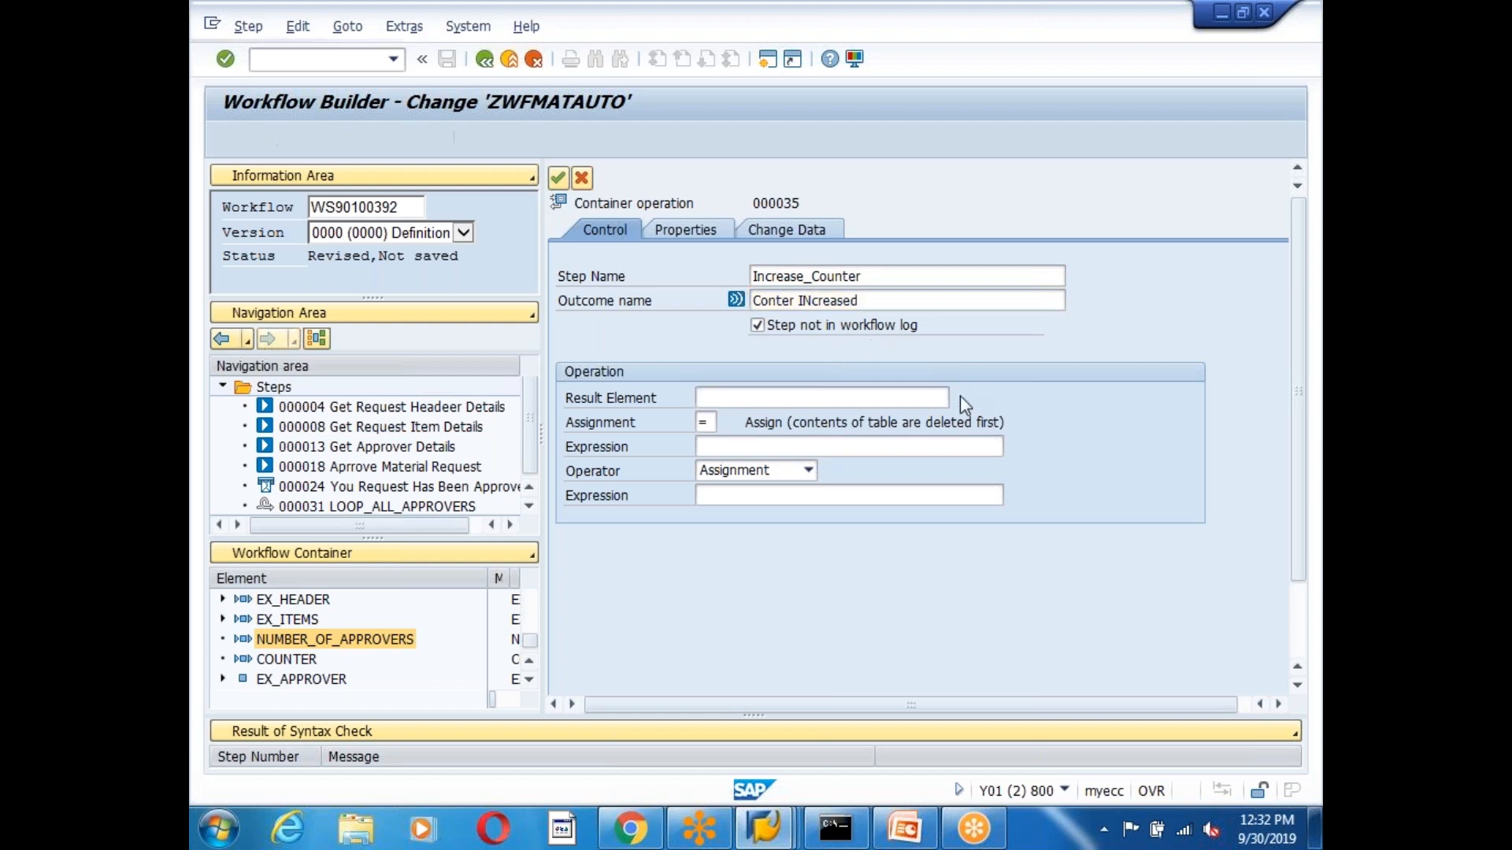
{"action": "double_click", "coordinate": [298, 496]}
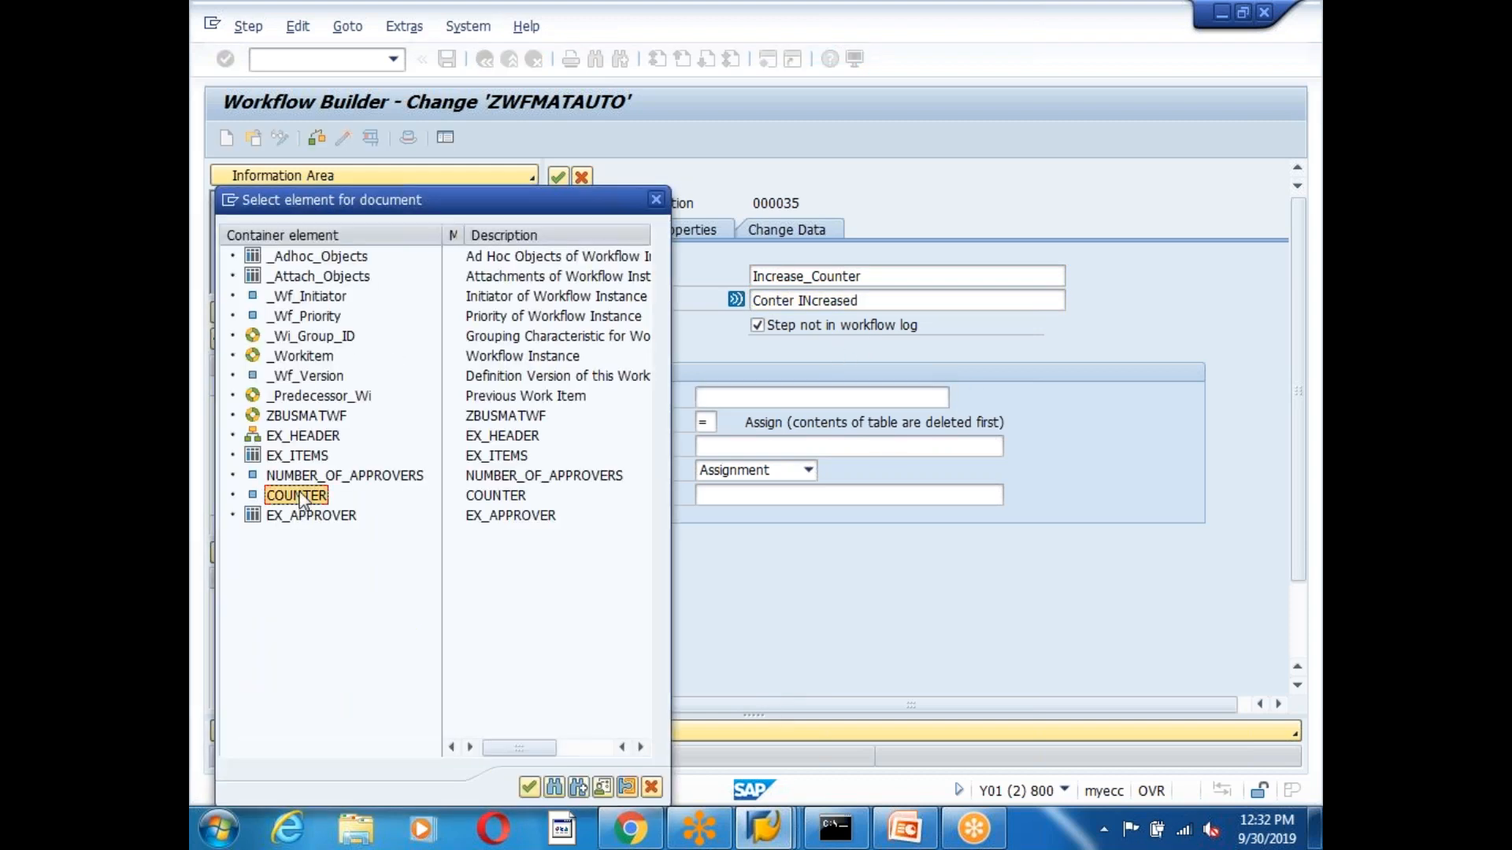
{"action": "left_click", "coordinate": [707, 449]}
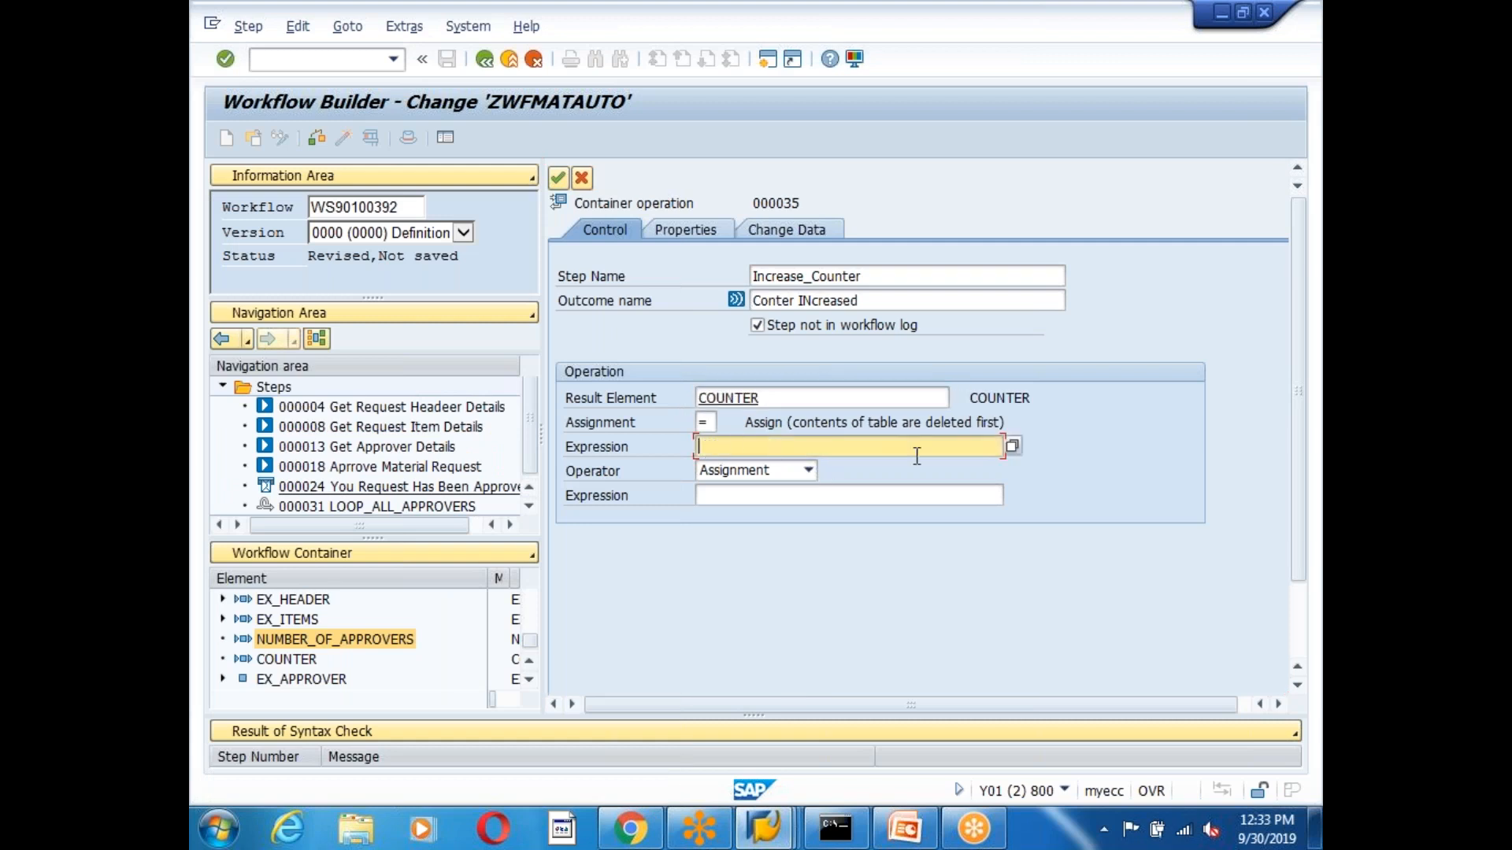
{"action": "left_click", "coordinate": [1011, 447]}
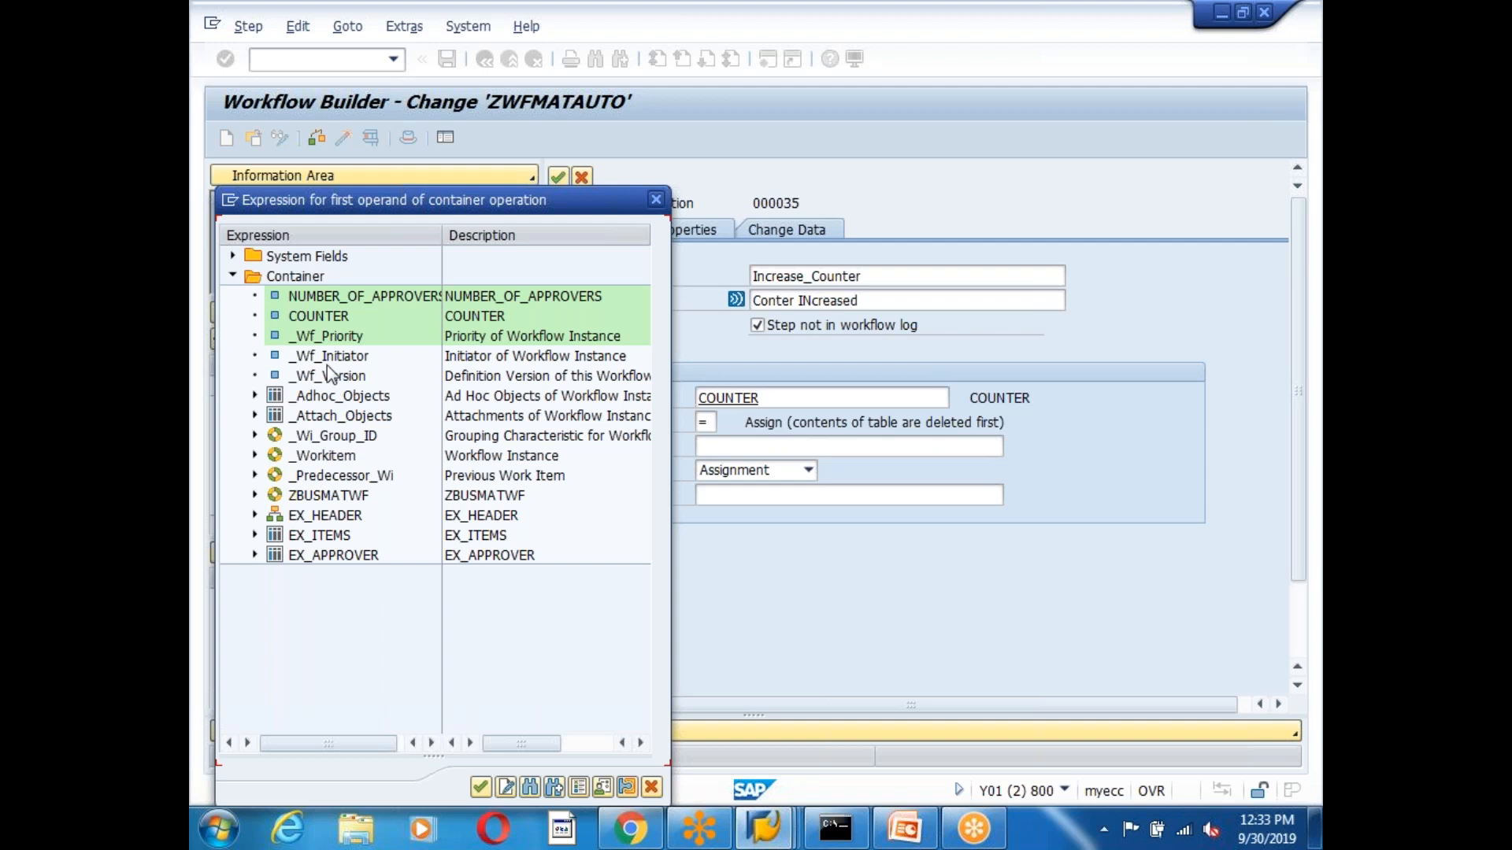
{"action": "double_click", "coordinate": [321, 317]}
{"action": "left_click", "coordinate": [809, 470]}
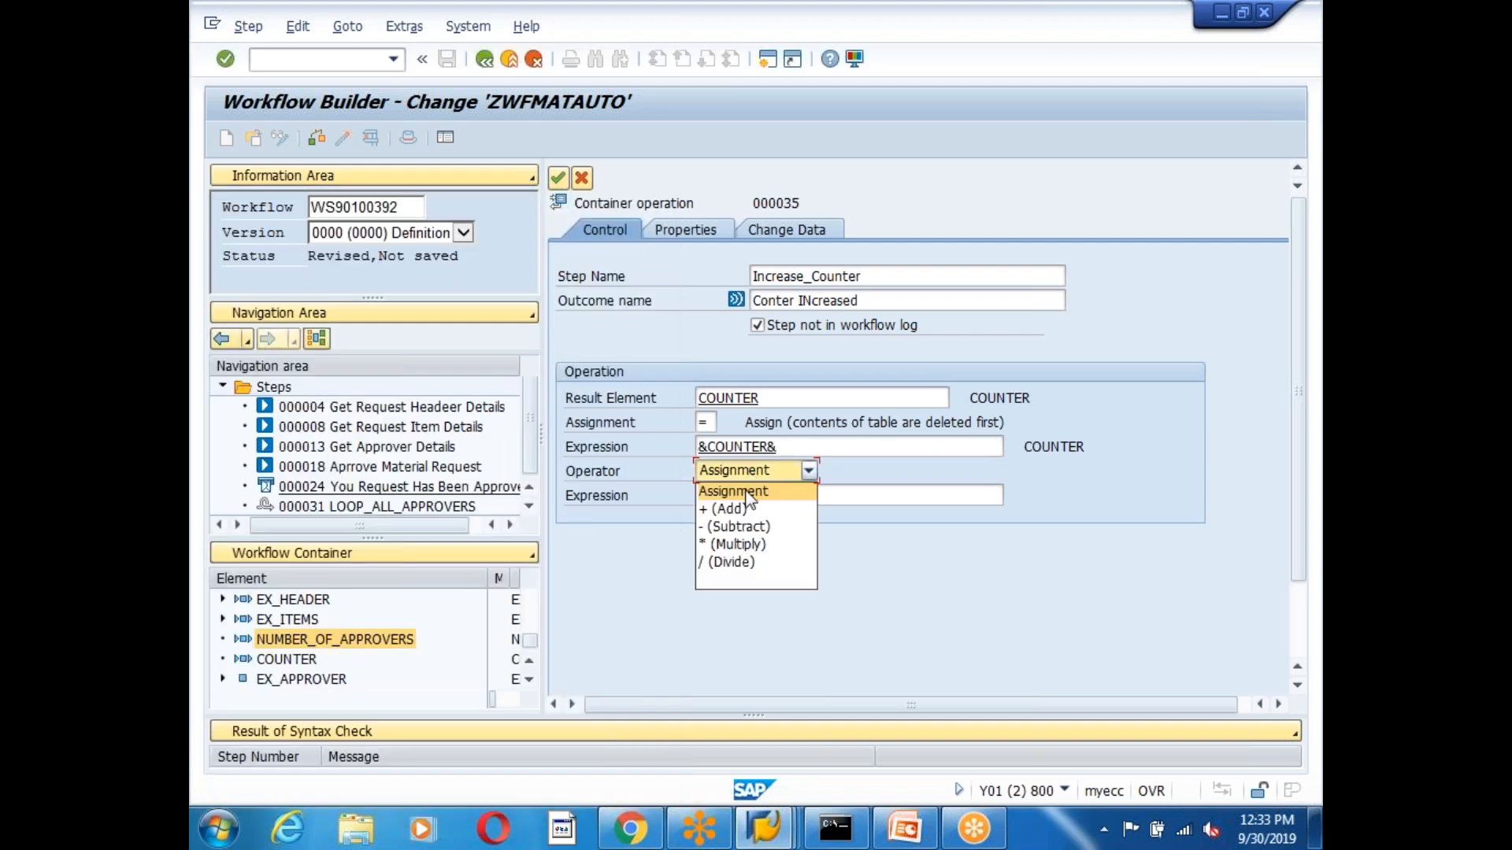
{"action": "left_click", "coordinate": [737, 510]}
{"action": "left_click", "coordinate": [745, 496]}
{"action": "type", "text": "1"}
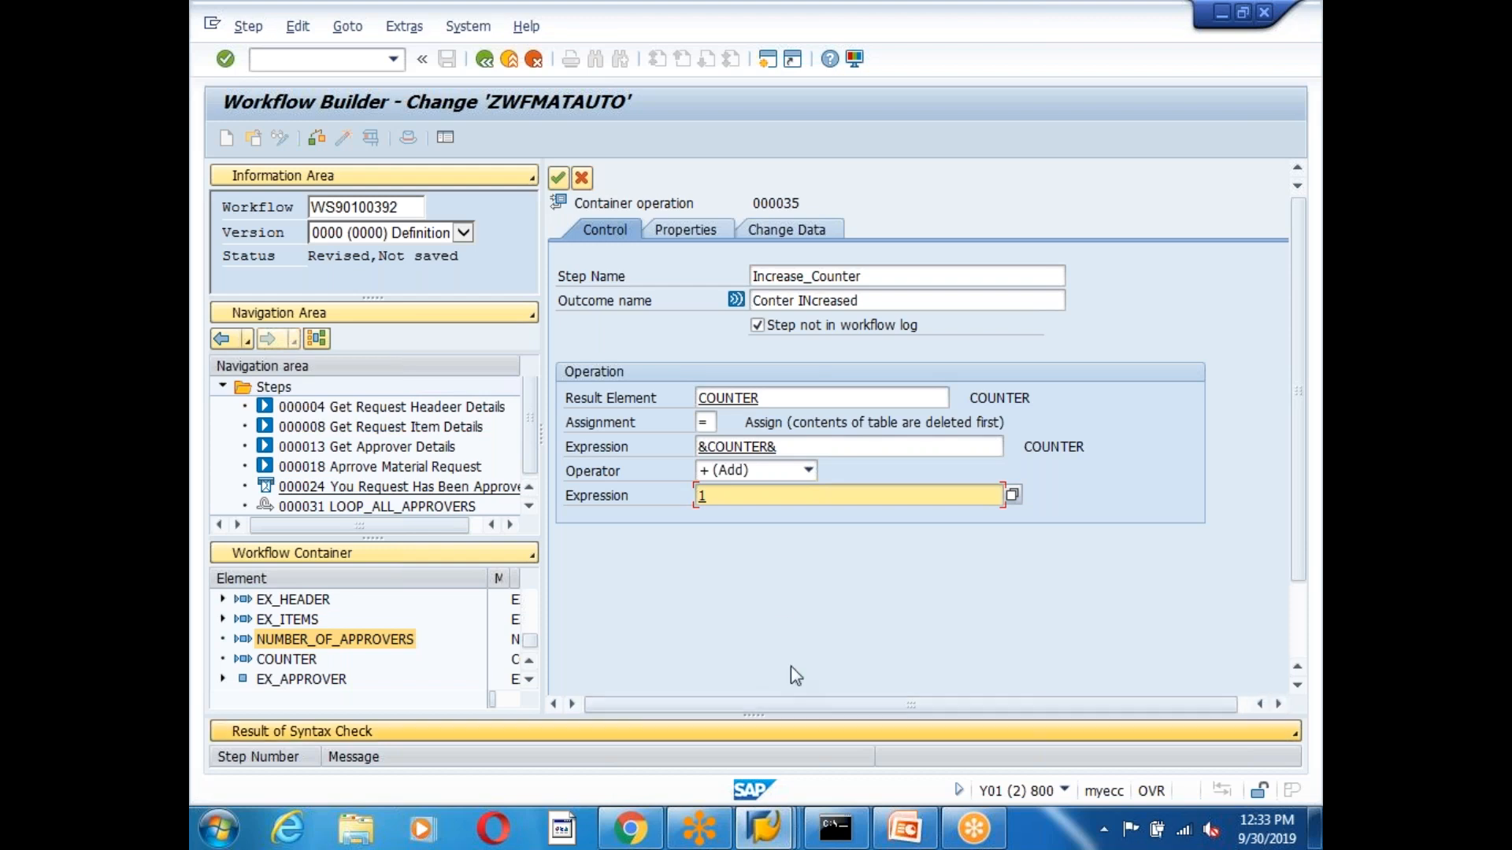
{"action": "left_click", "coordinate": [557, 178]}
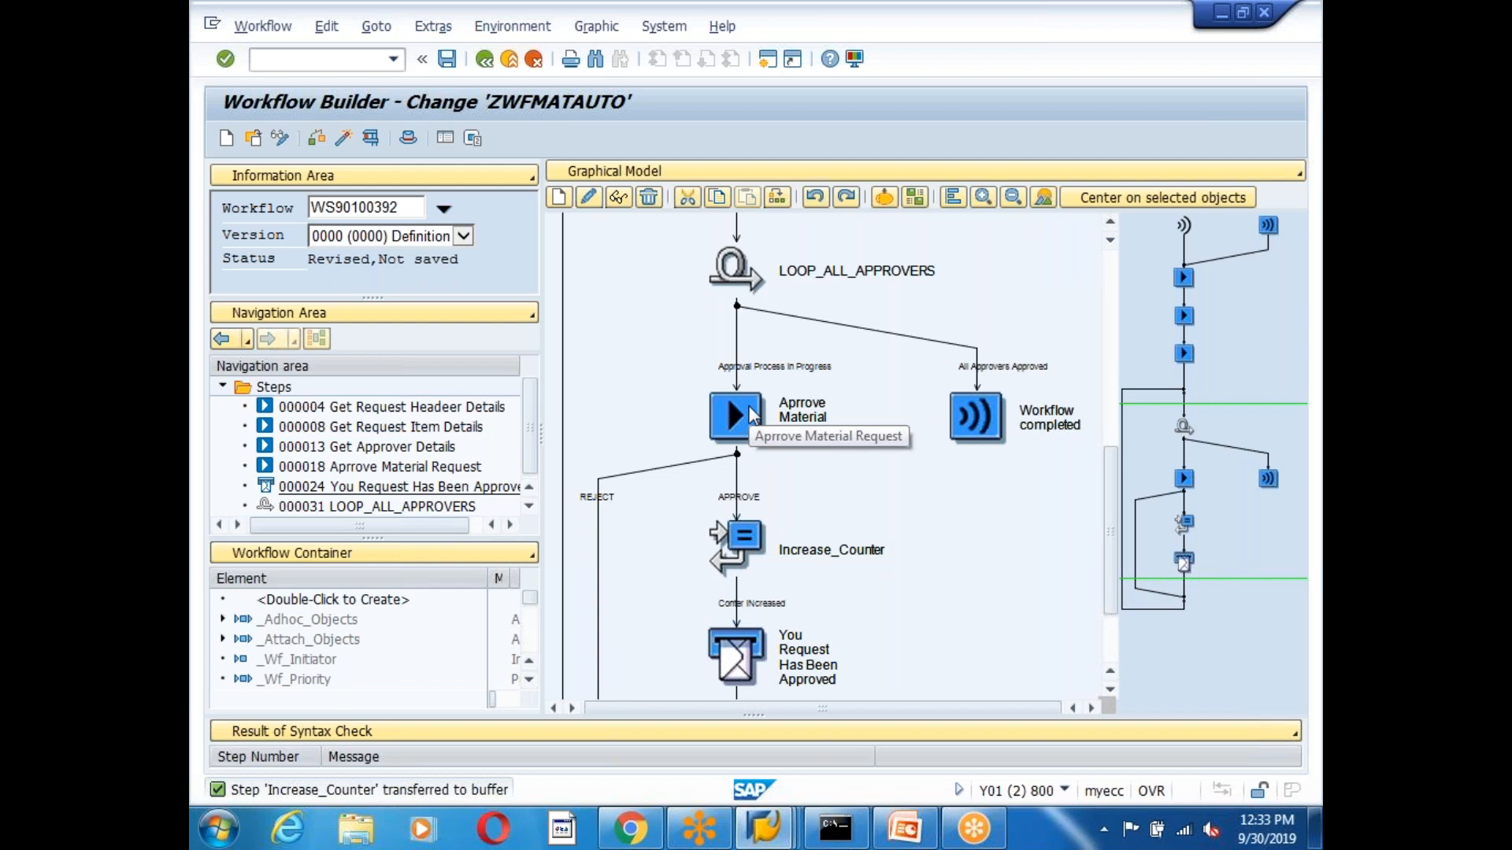
{"action": "left_click", "coordinate": [745, 421]}
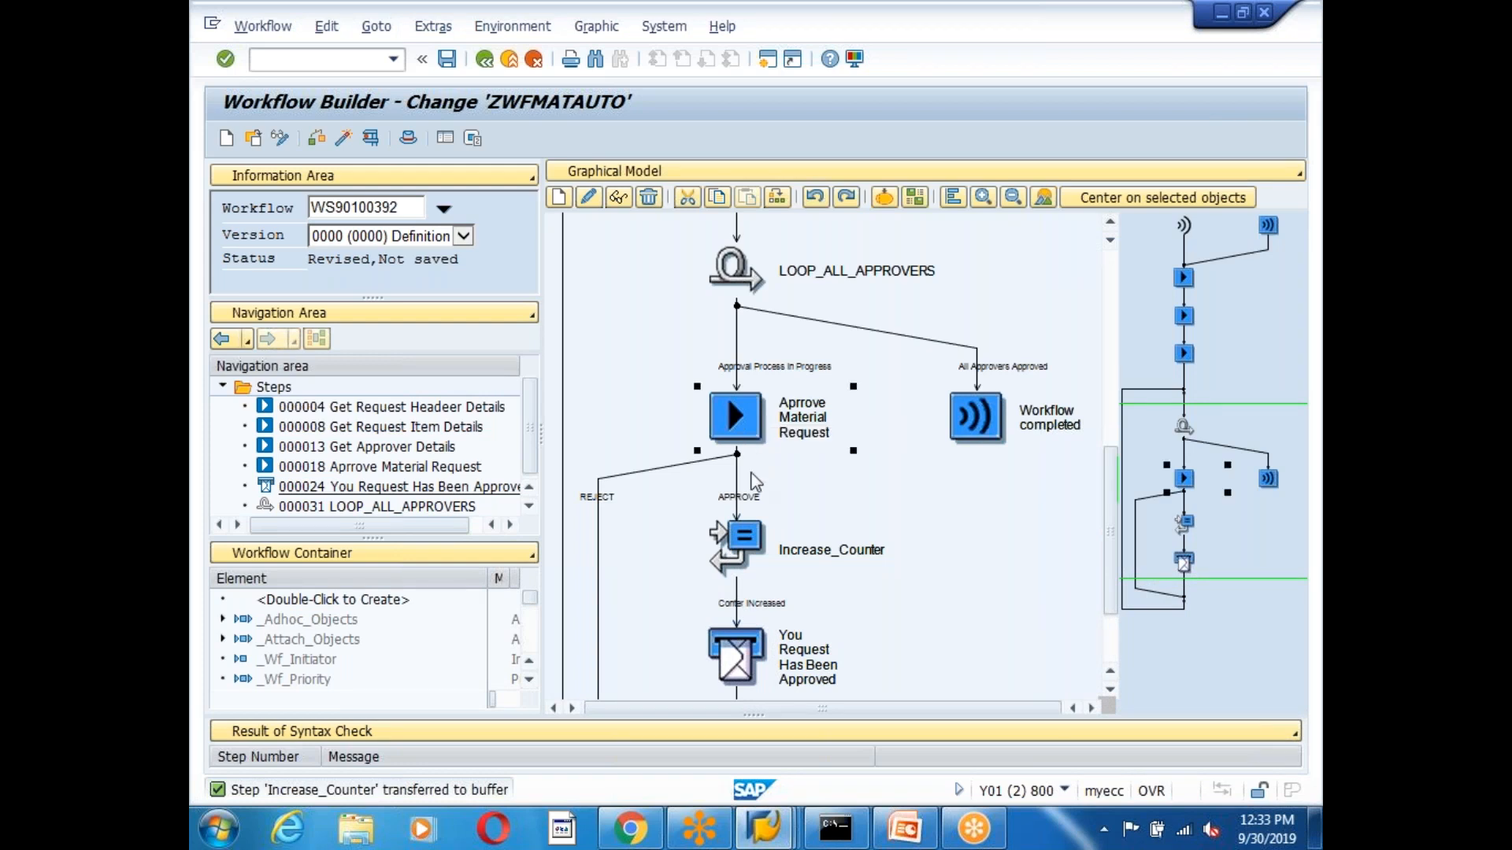
{"action": "left_click", "coordinate": [757, 576]}
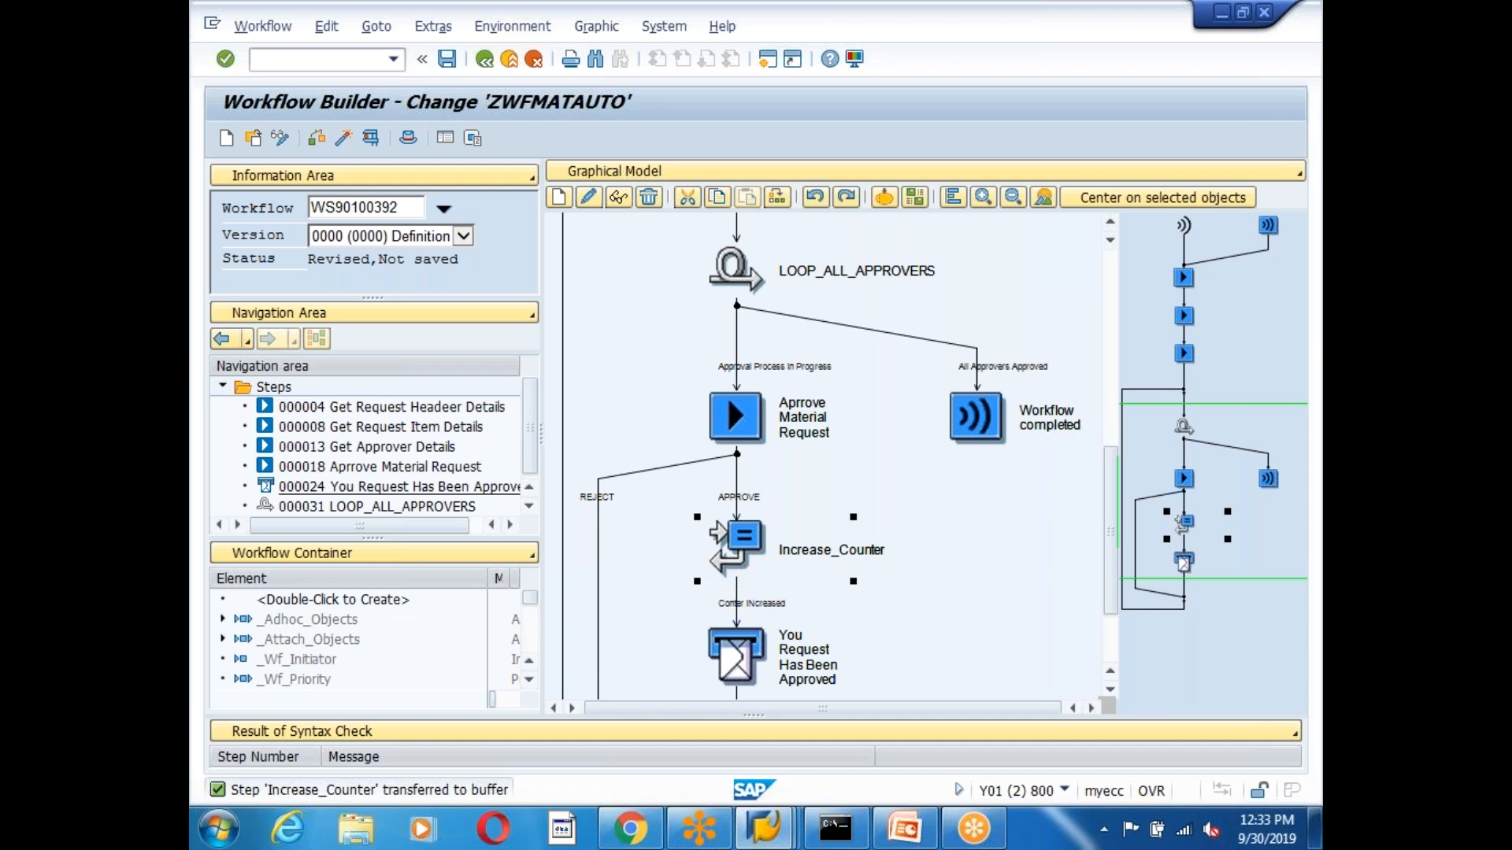
{"action": "scroll", "coordinate": [529, 661], "scroll_direction": "down", "scroll_amount": 3}
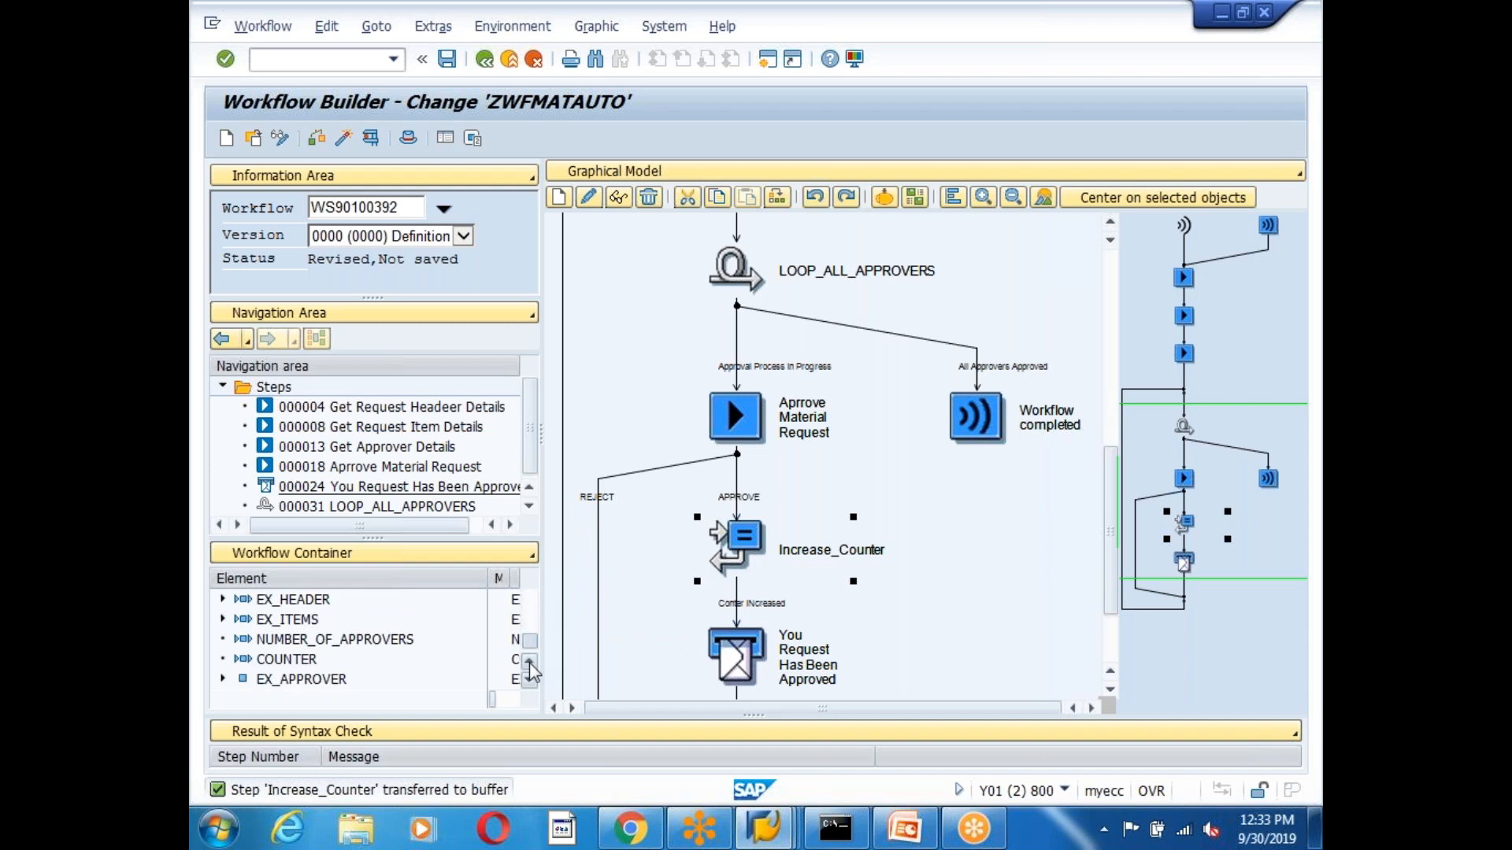
{"action": "left_click", "coordinate": [340, 684]}
{"action": "left_click", "coordinate": [742, 285]}
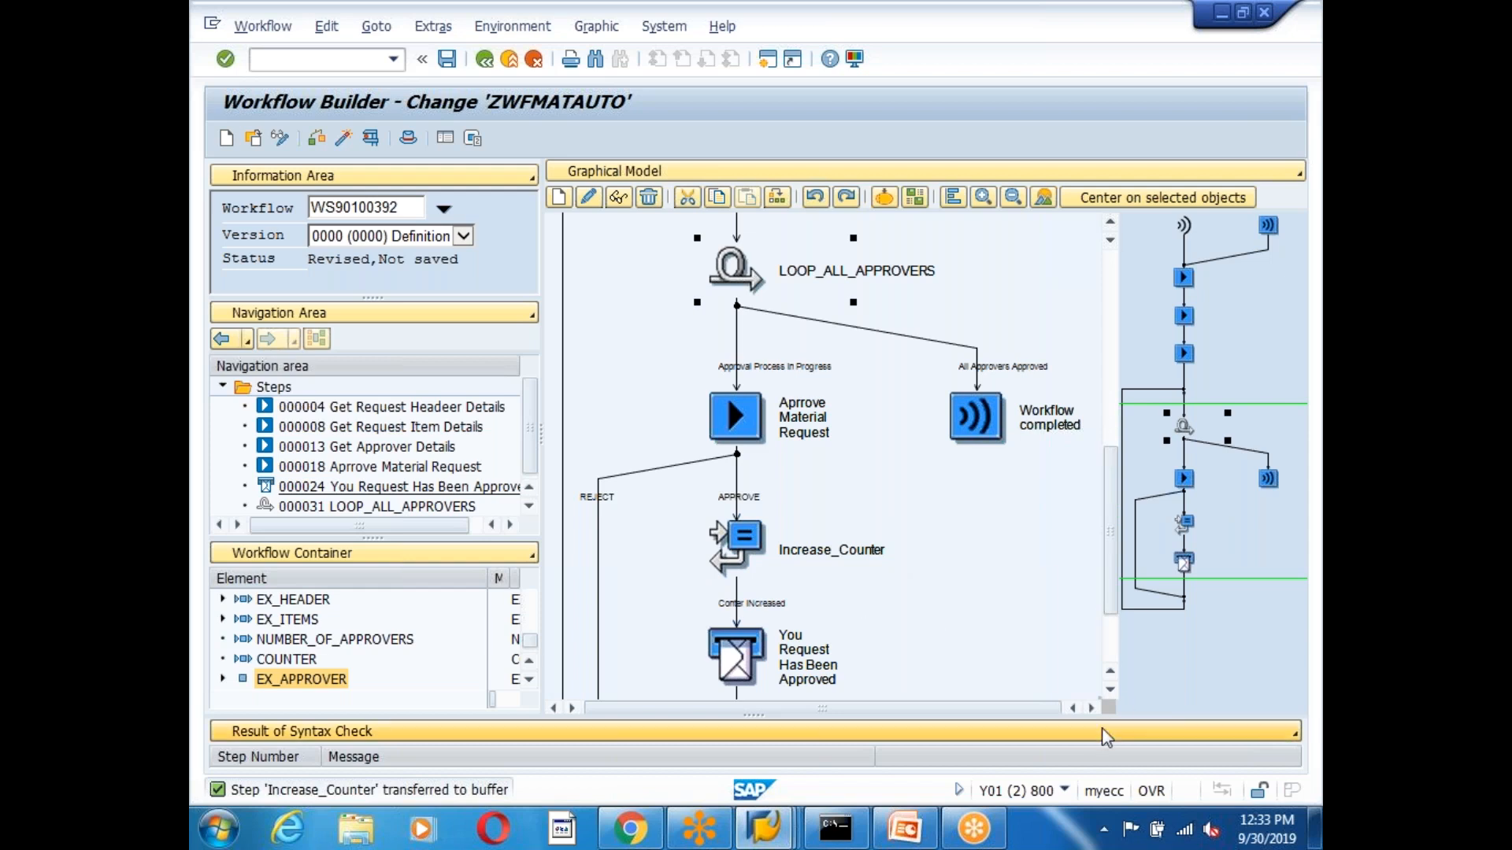
{"action": "left_click", "coordinate": [1110, 690]}
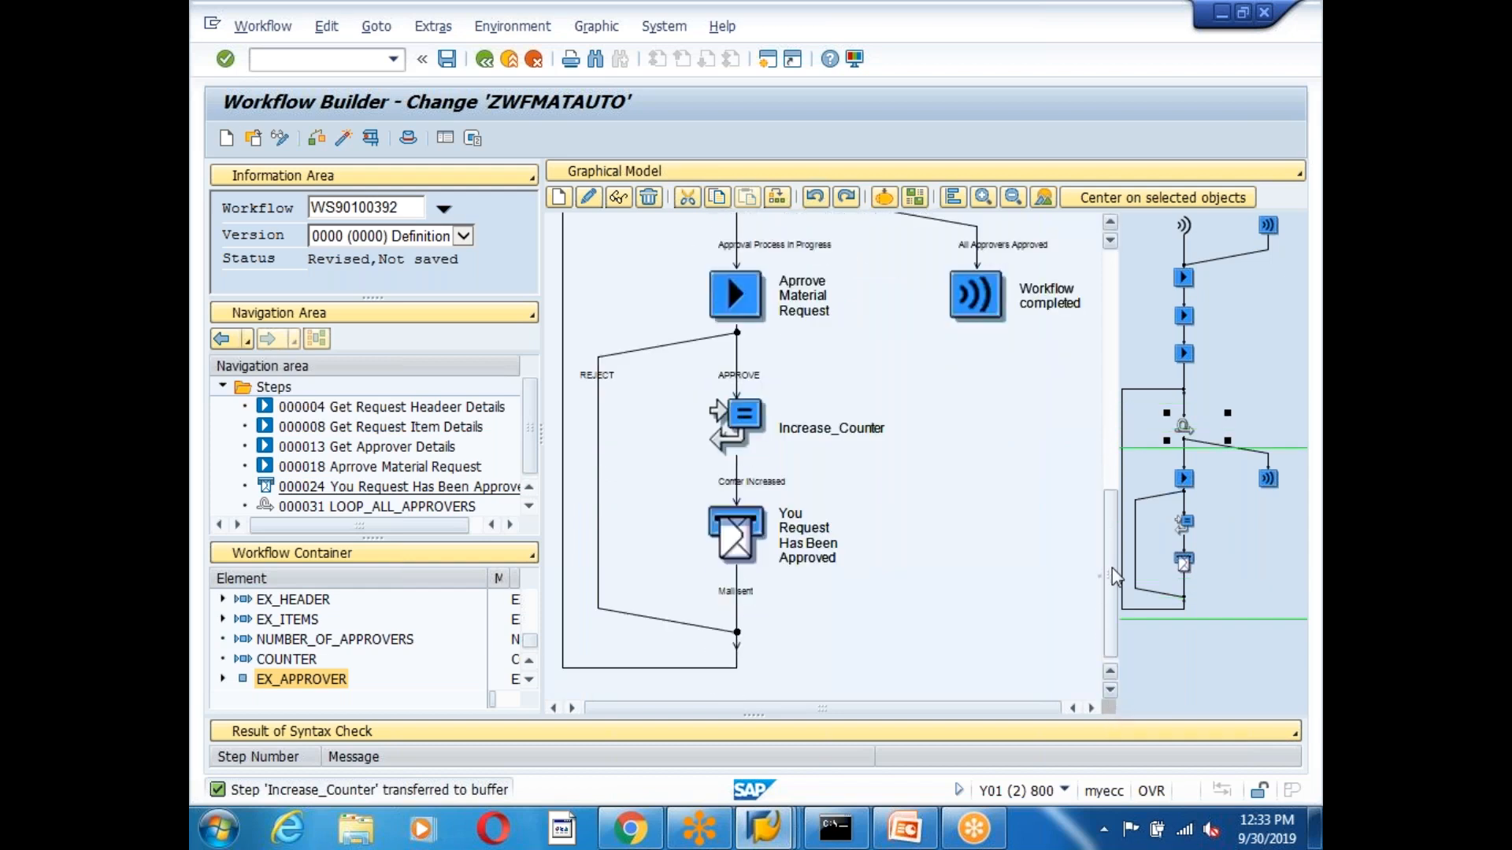
{"action": "left_click", "coordinate": [748, 425]}
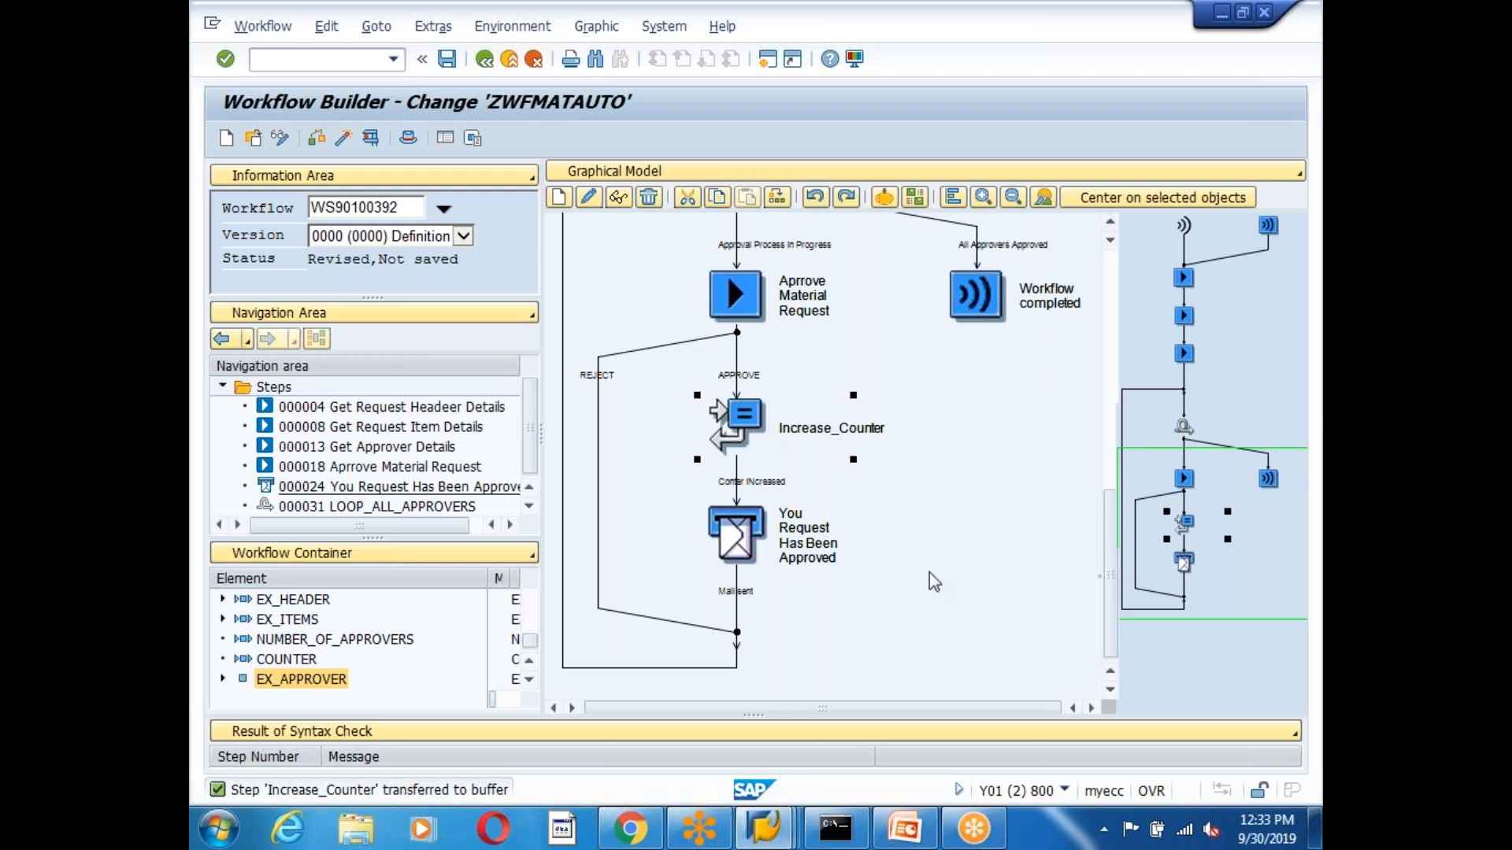
{"action": "left_click", "coordinate": [740, 537]}
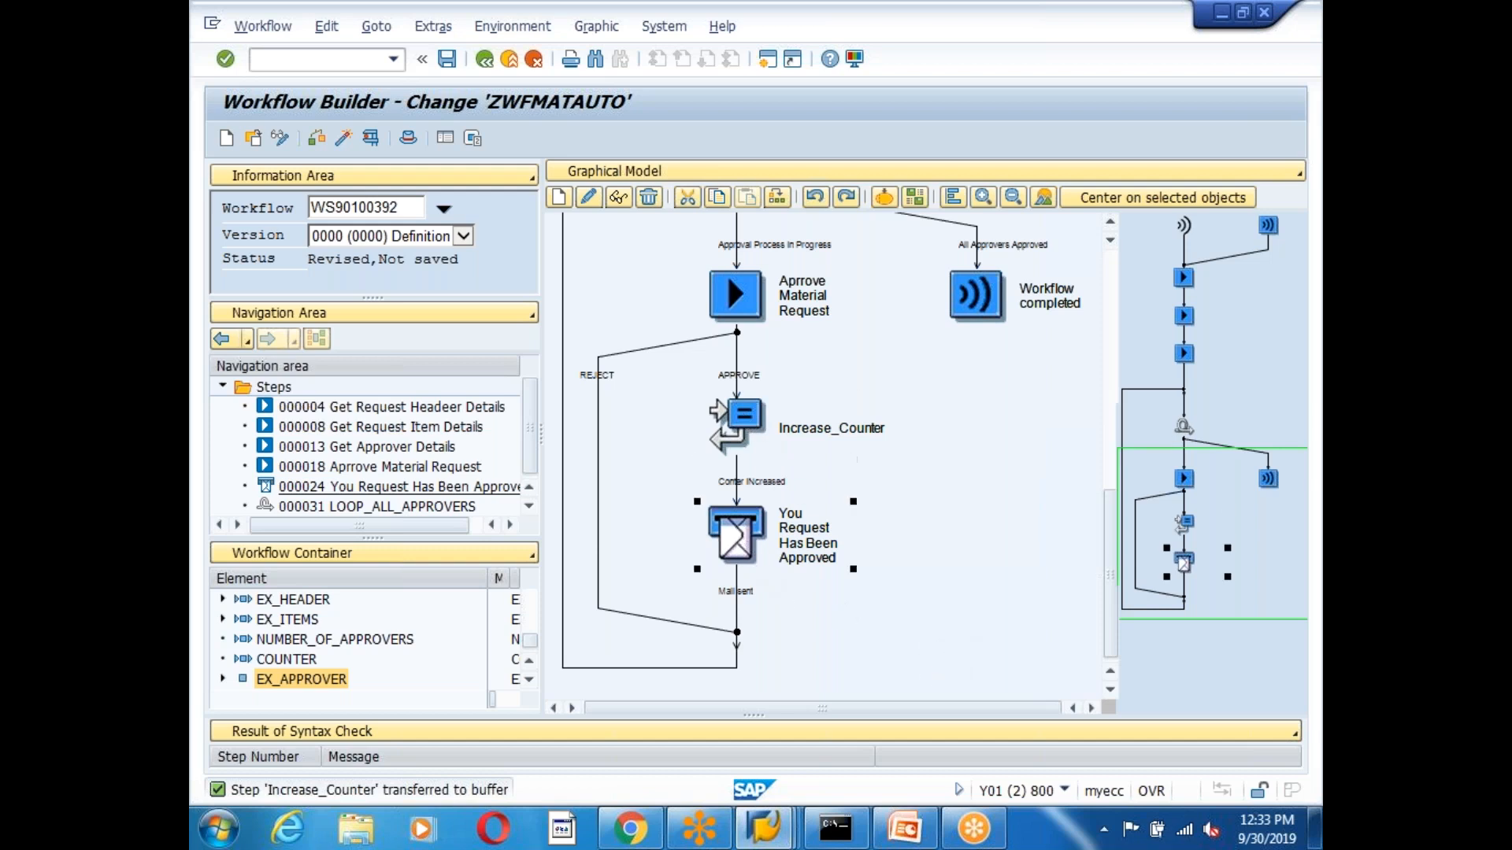
{"action": "left_click", "coordinate": [737, 483]}
{"action": "right_click", "coordinate": [737, 477]}
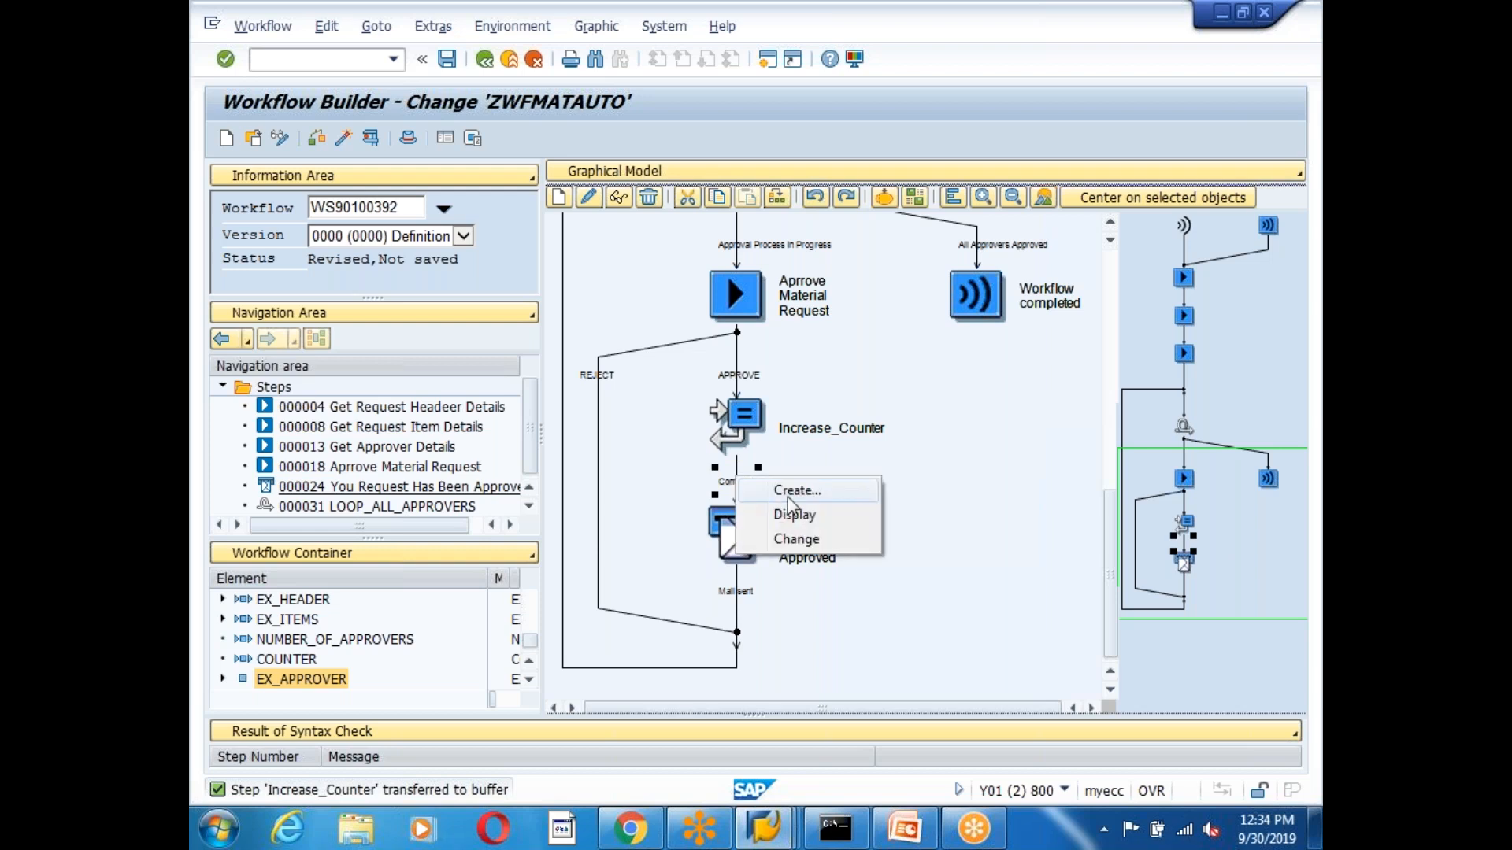
{"action": "left_click", "coordinate": [850, 633]}
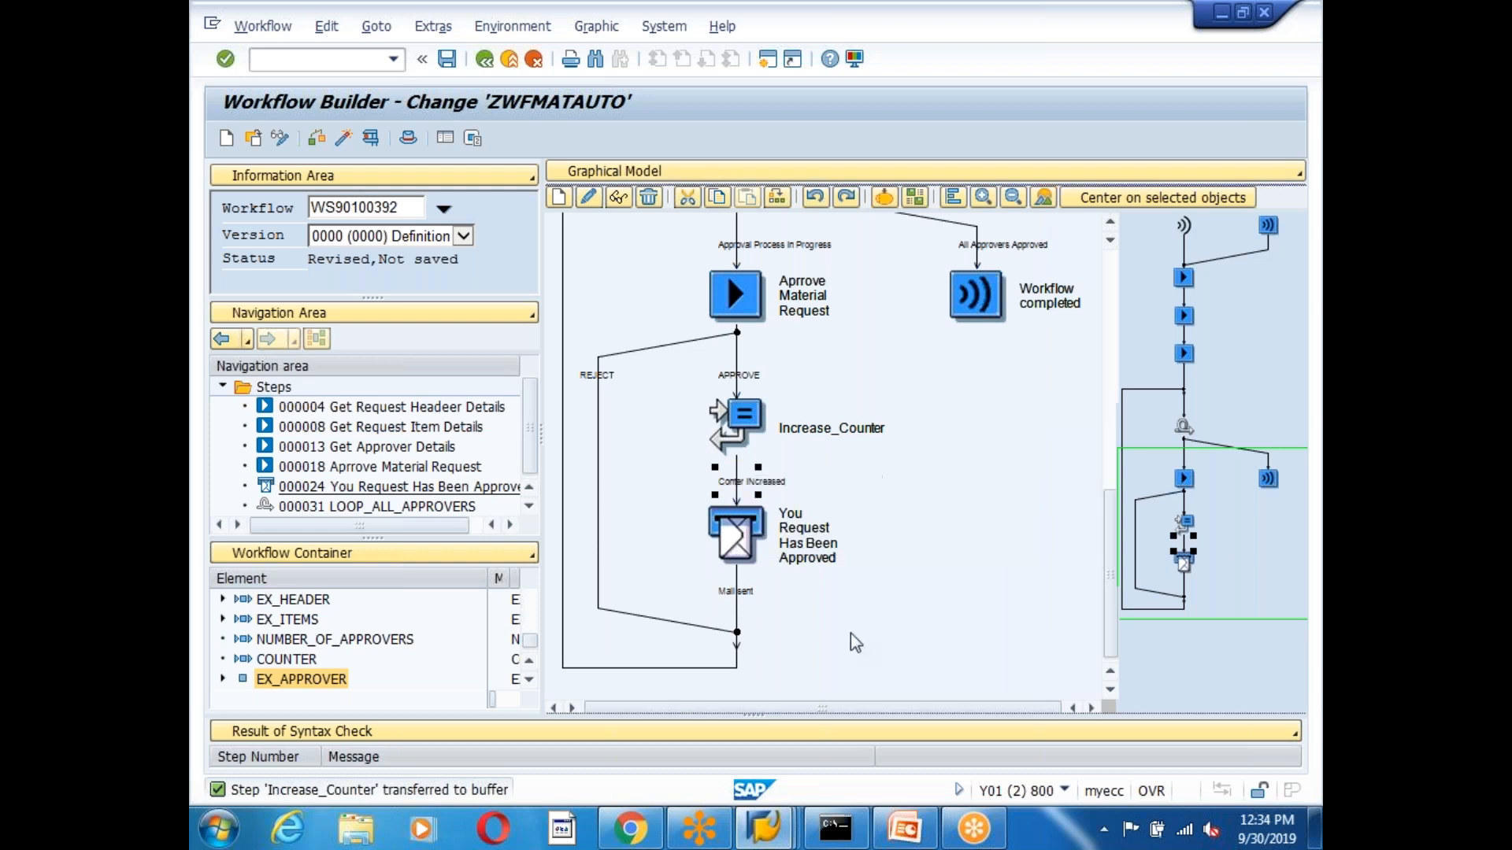
{"action": "left_click", "coordinate": [731, 298]}
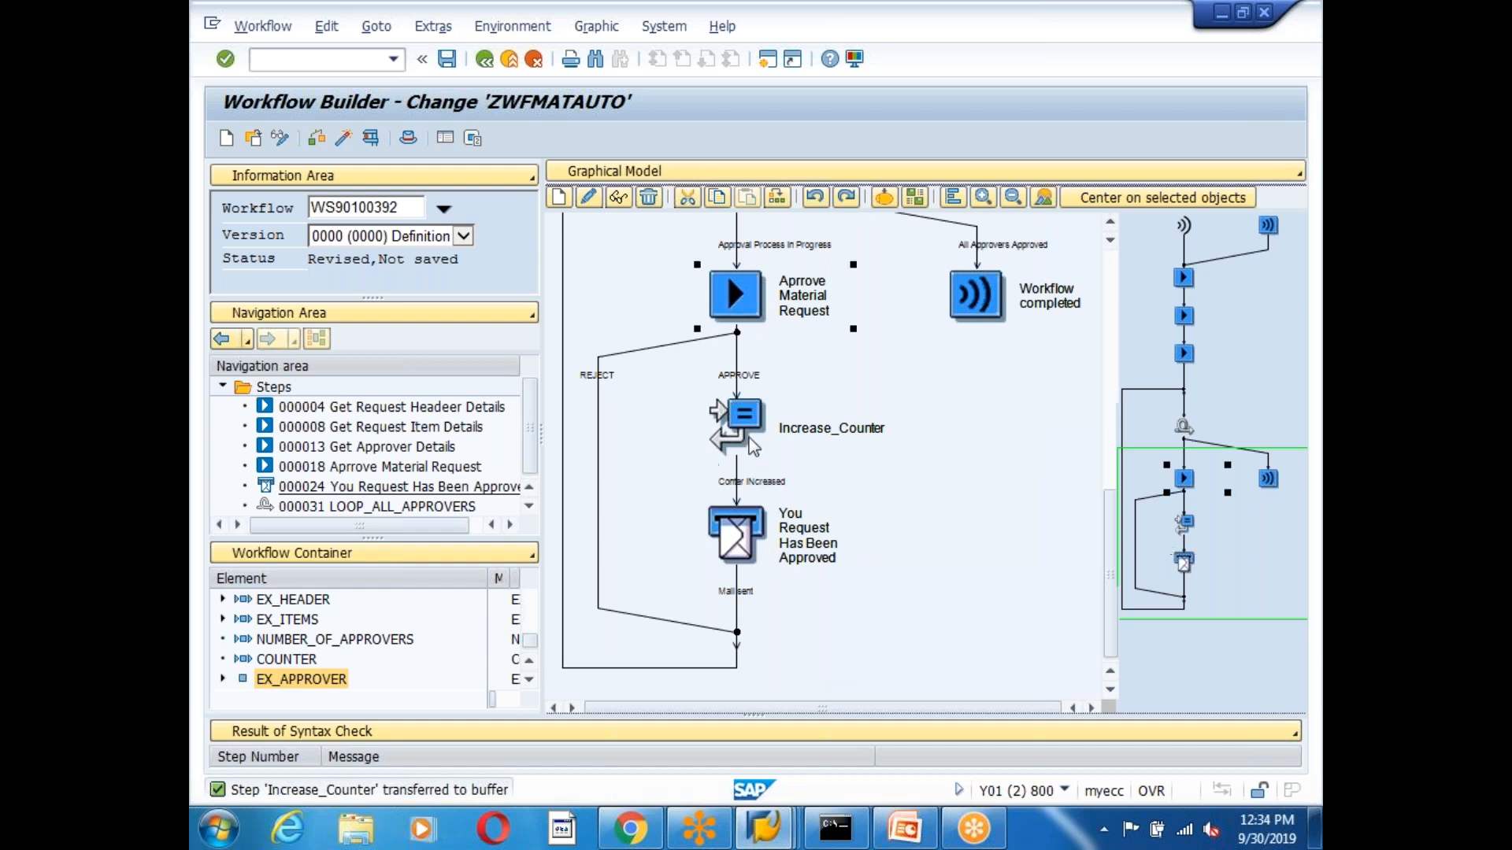
{"action": "left_click", "coordinate": [1112, 222]}
{"action": "left_click", "coordinate": [741, 394]}
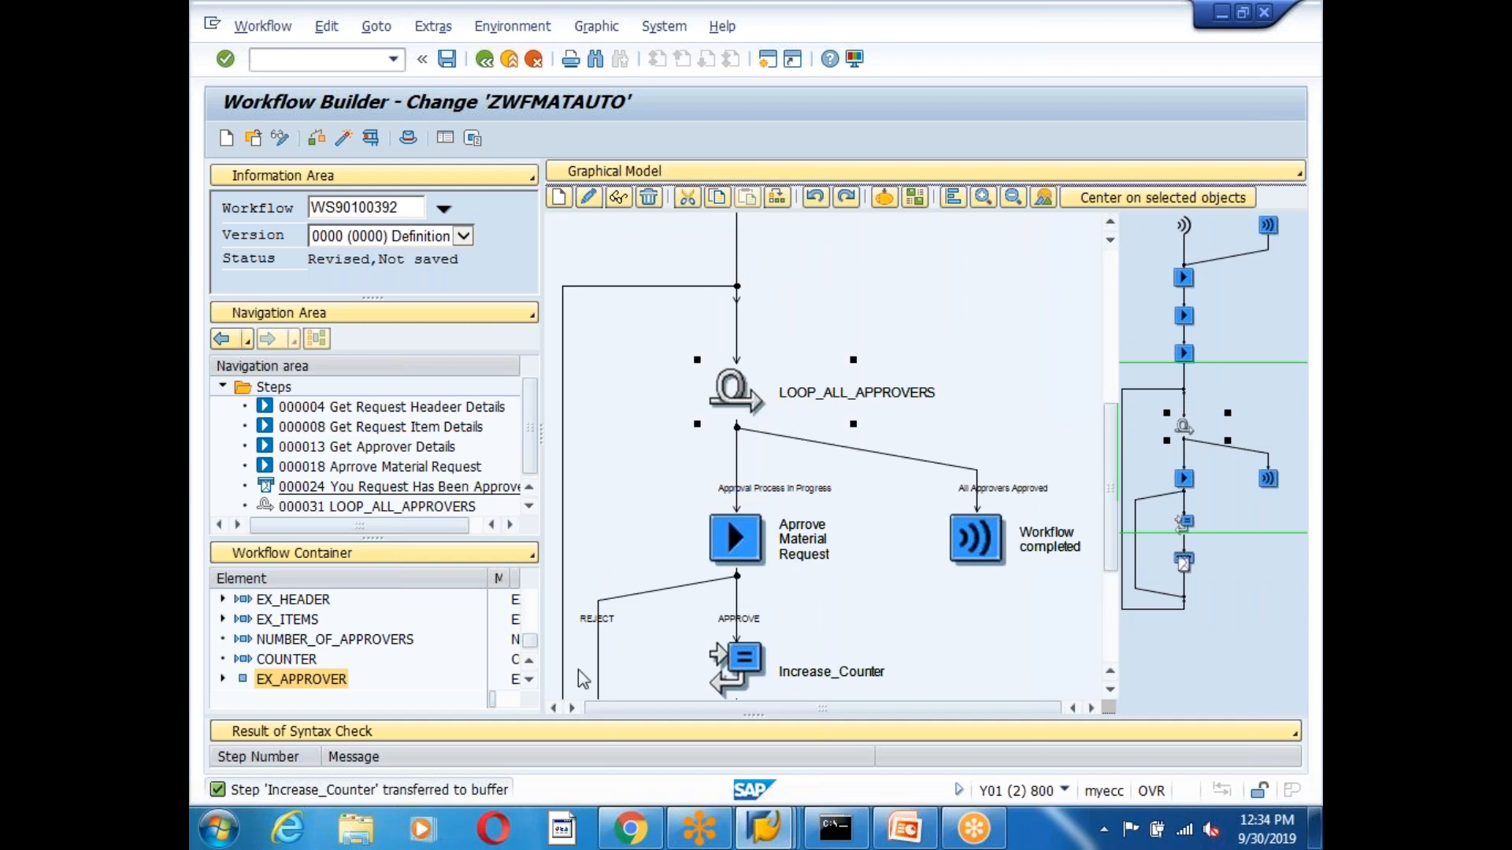
{"action": "left_click", "coordinate": [561, 399]}
{"action": "left_click", "coordinate": [1110, 689]}
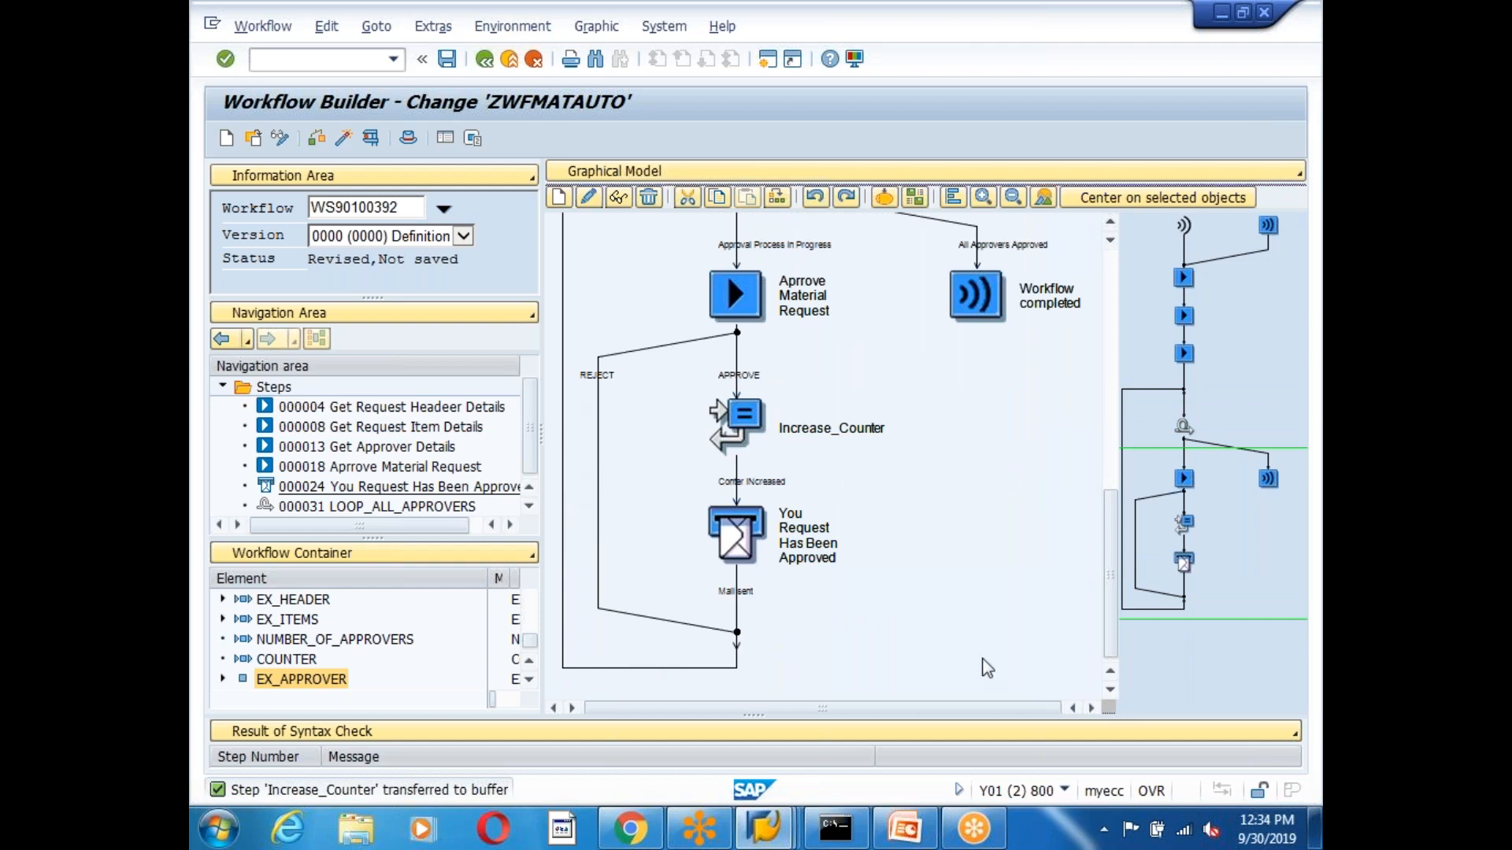
{"action": "left_click", "coordinate": [1110, 223]}
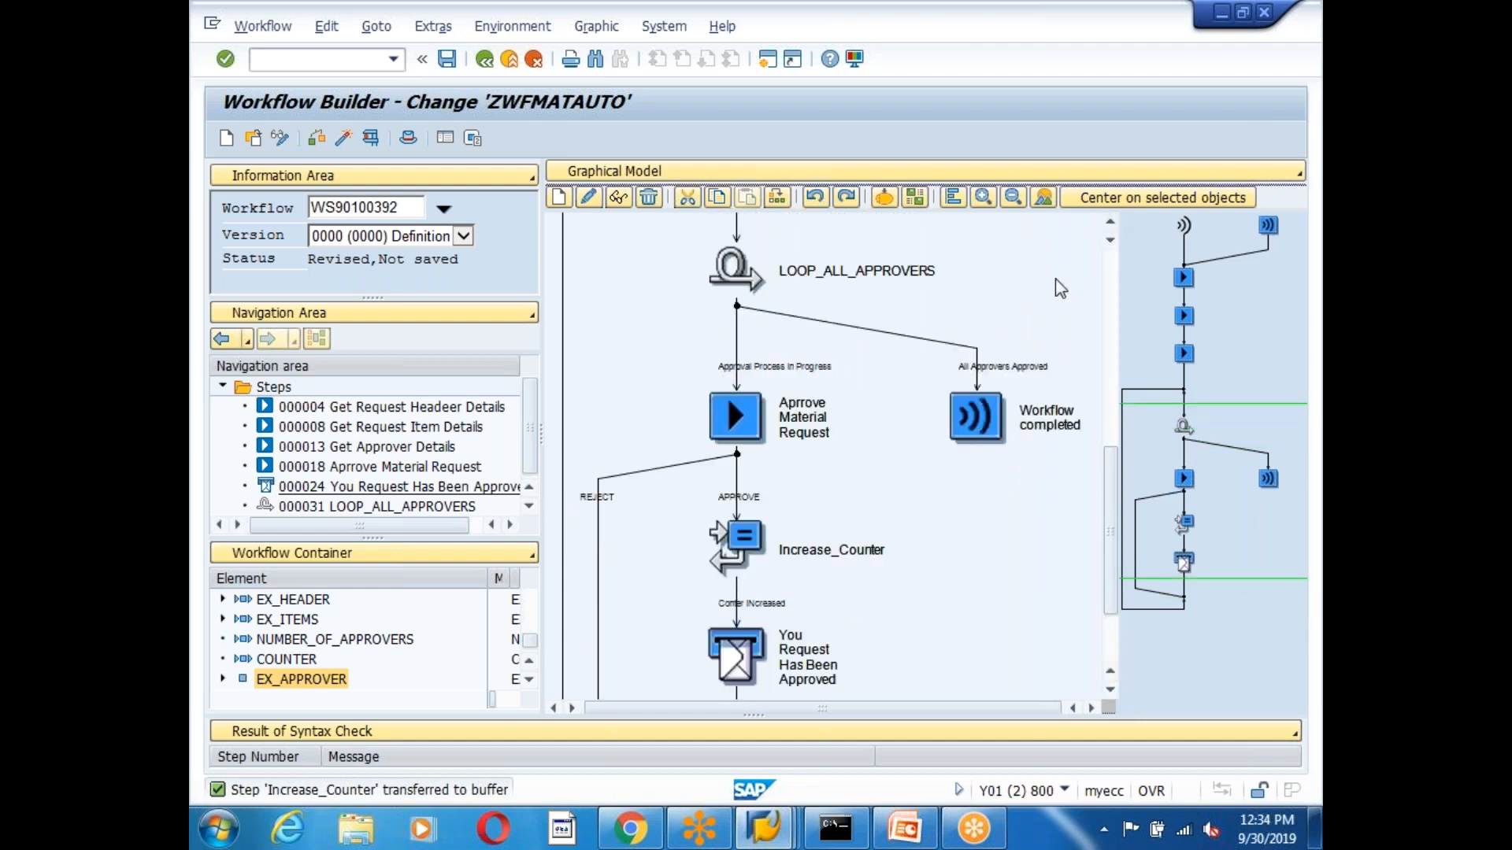
Cut the You Request Has Been Approved mail step and paste it under All Approvers Approved.
{"action": "right_click", "coordinate": [737, 657]}
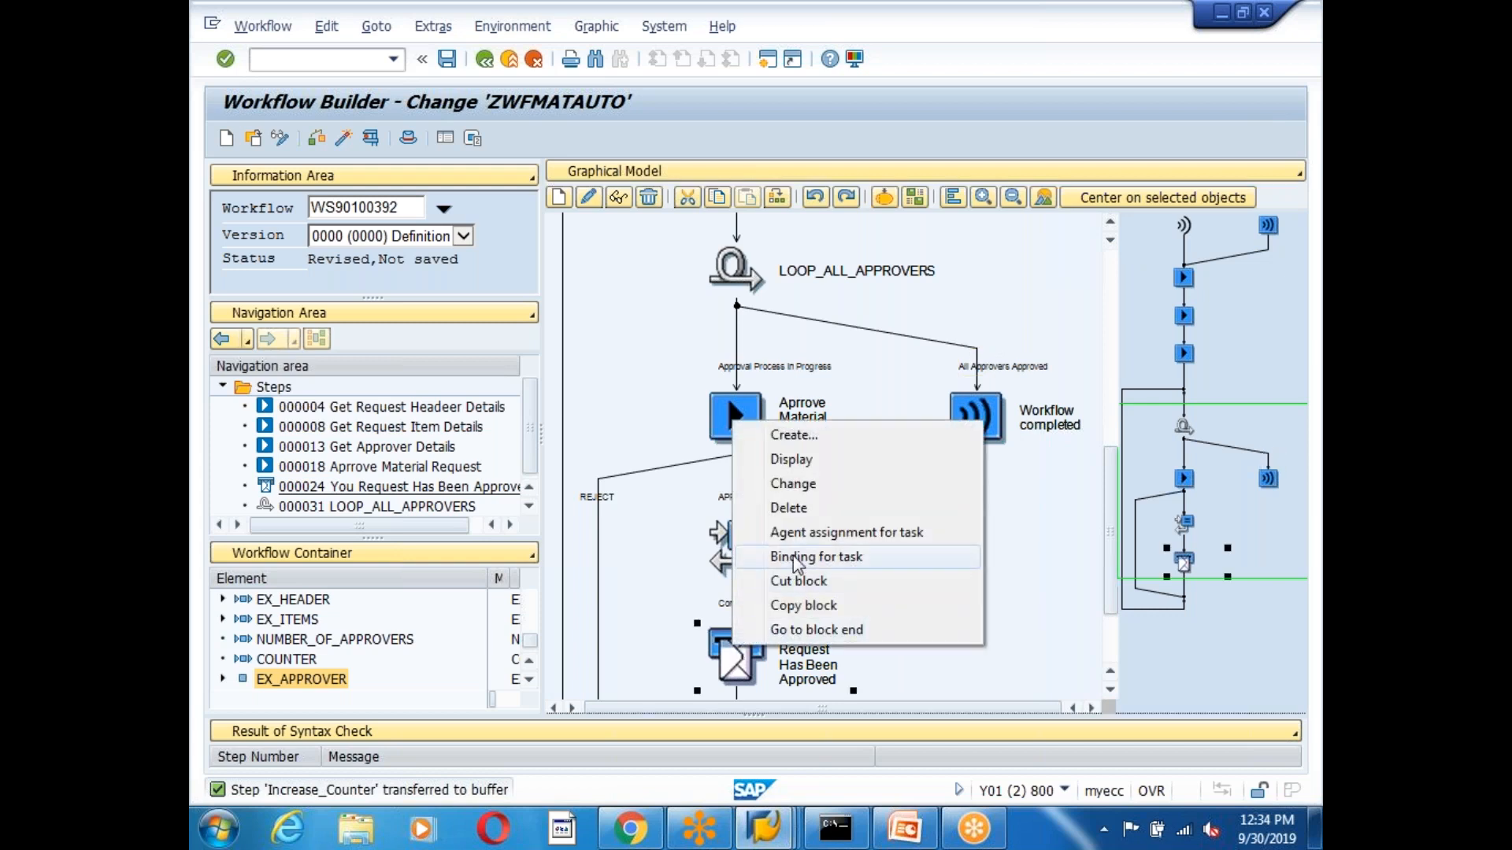
{"action": "left_click", "coordinate": [806, 588]}
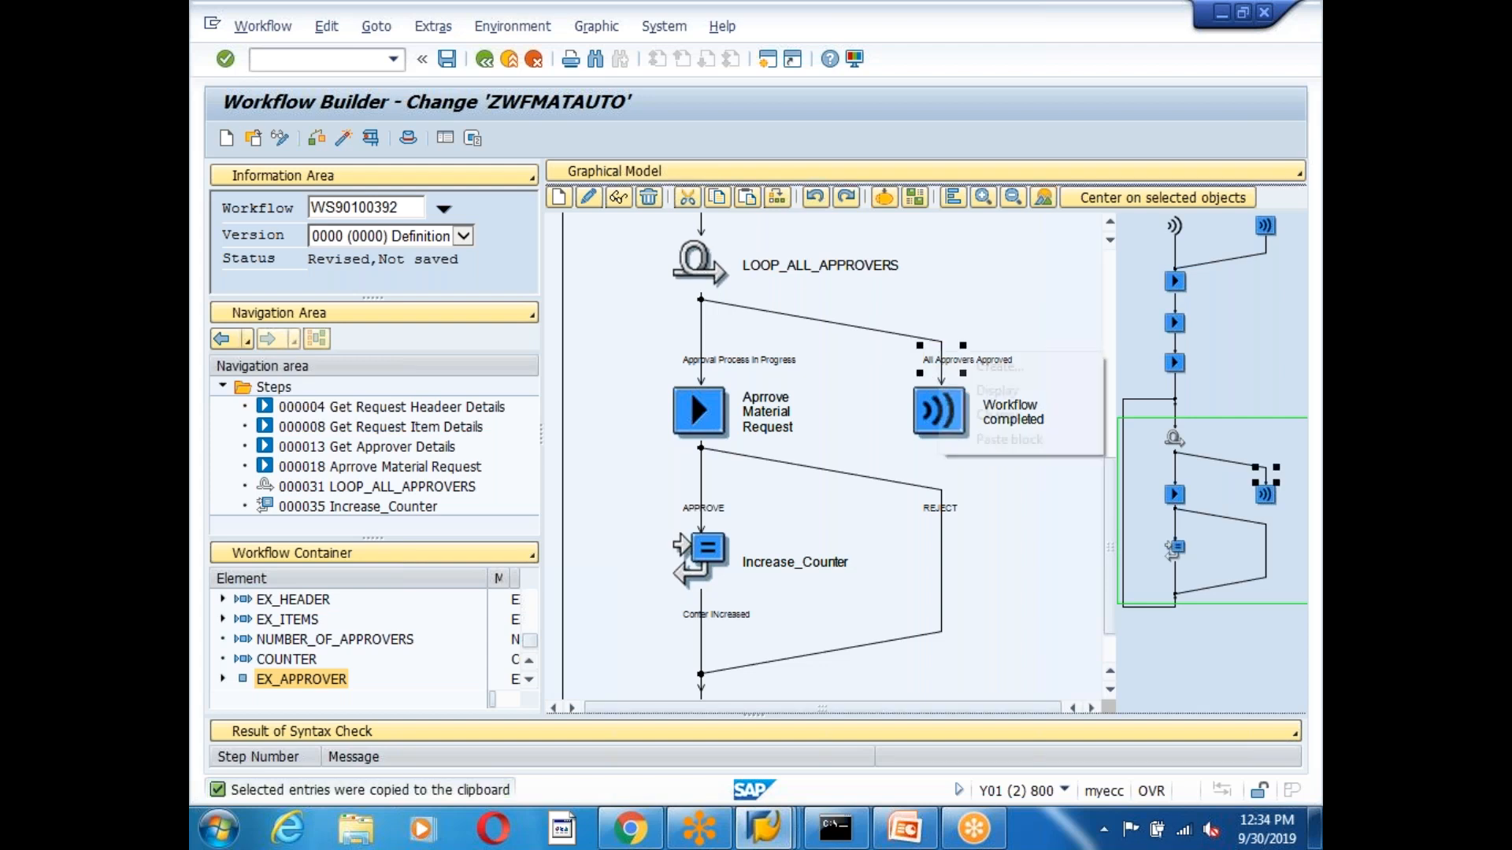
{"action": "right_click", "coordinate": [941, 362]}
{"action": "left_click", "coordinate": [998, 439]}
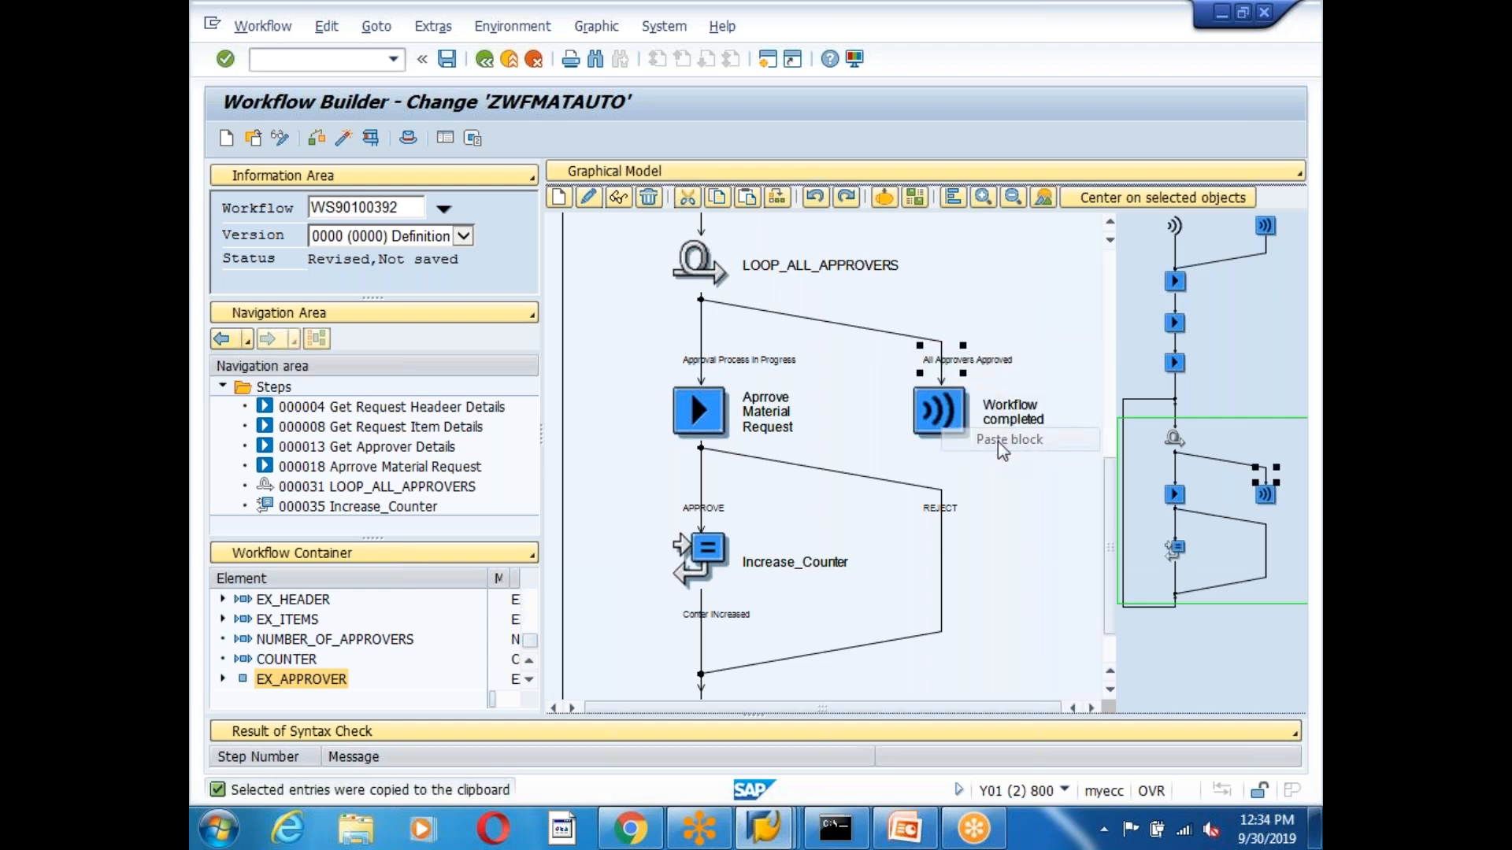
{"action": "left_click", "coordinate": [699, 457]}
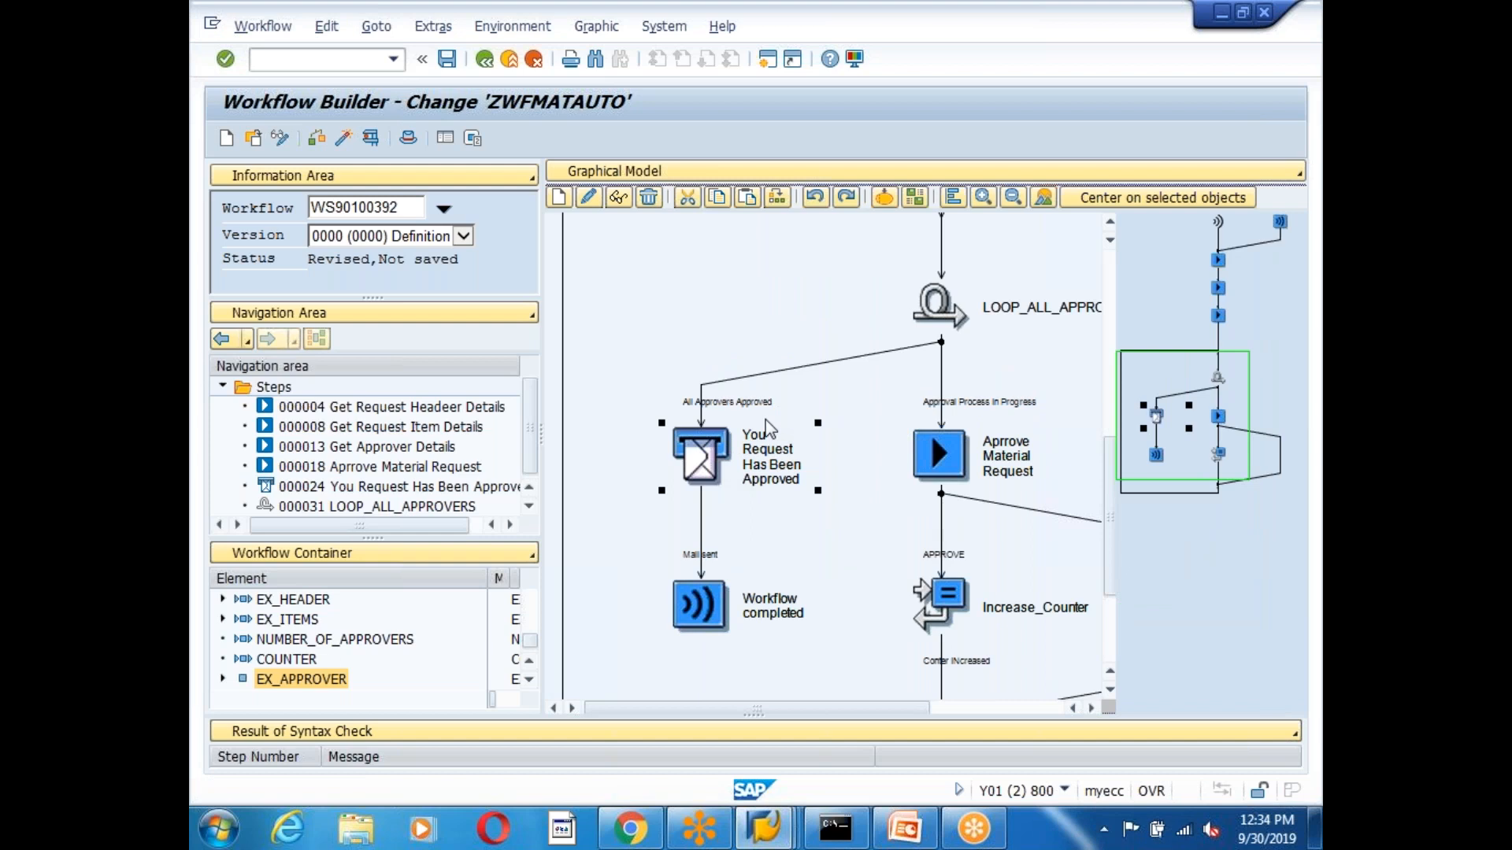
{"action": "left_click", "coordinate": [1091, 707]}
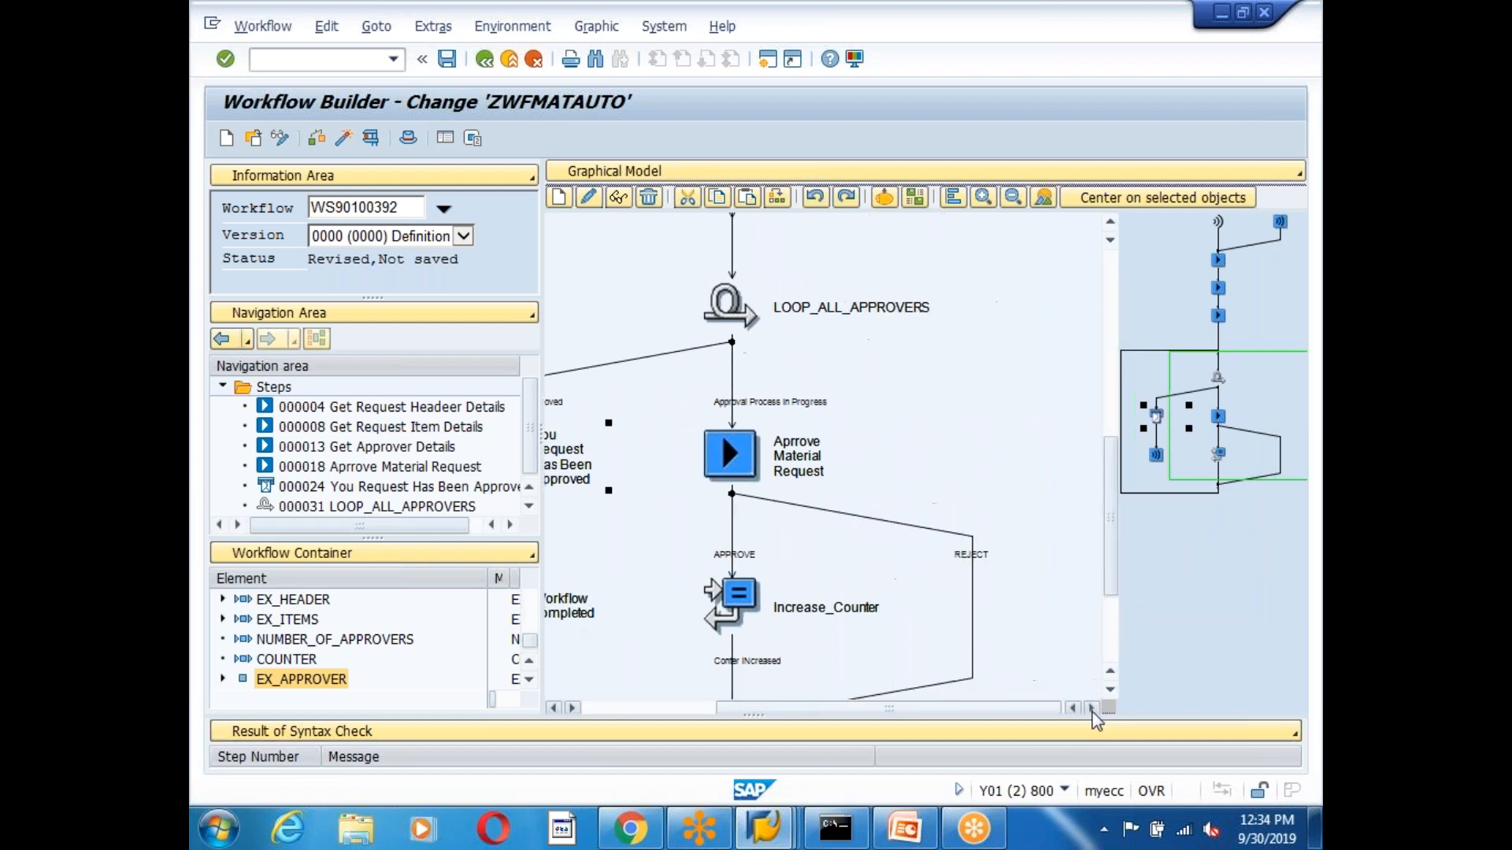
{"action": "left_click", "coordinate": [977, 561]}
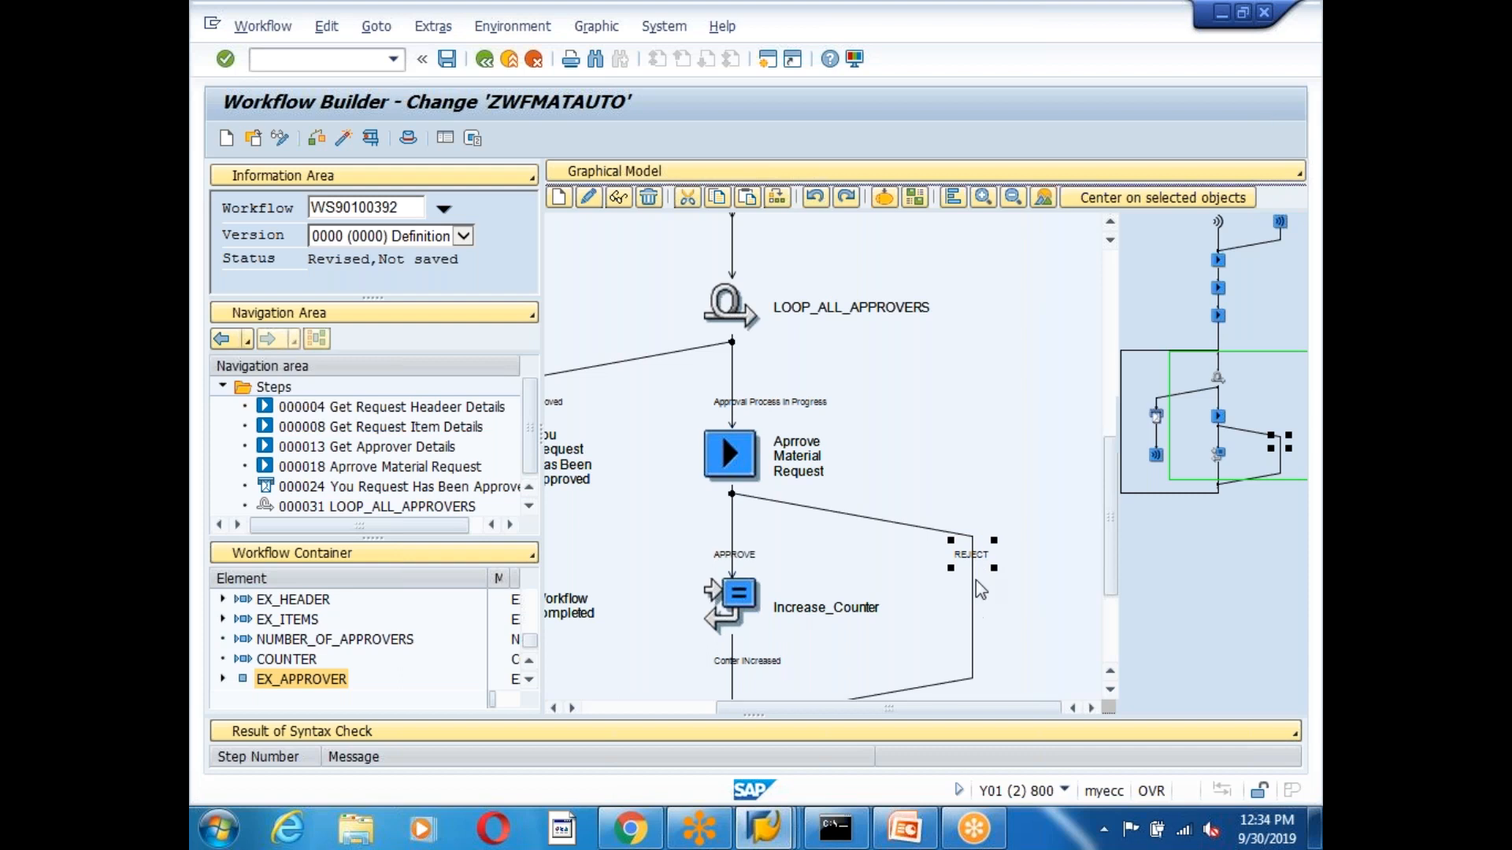
Add a Send Mail step under REJECT to an e-mail recipient, subject 'Your Request Has Been Rejected'.
{"action": "right_click", "coordinate": [976, 551]}
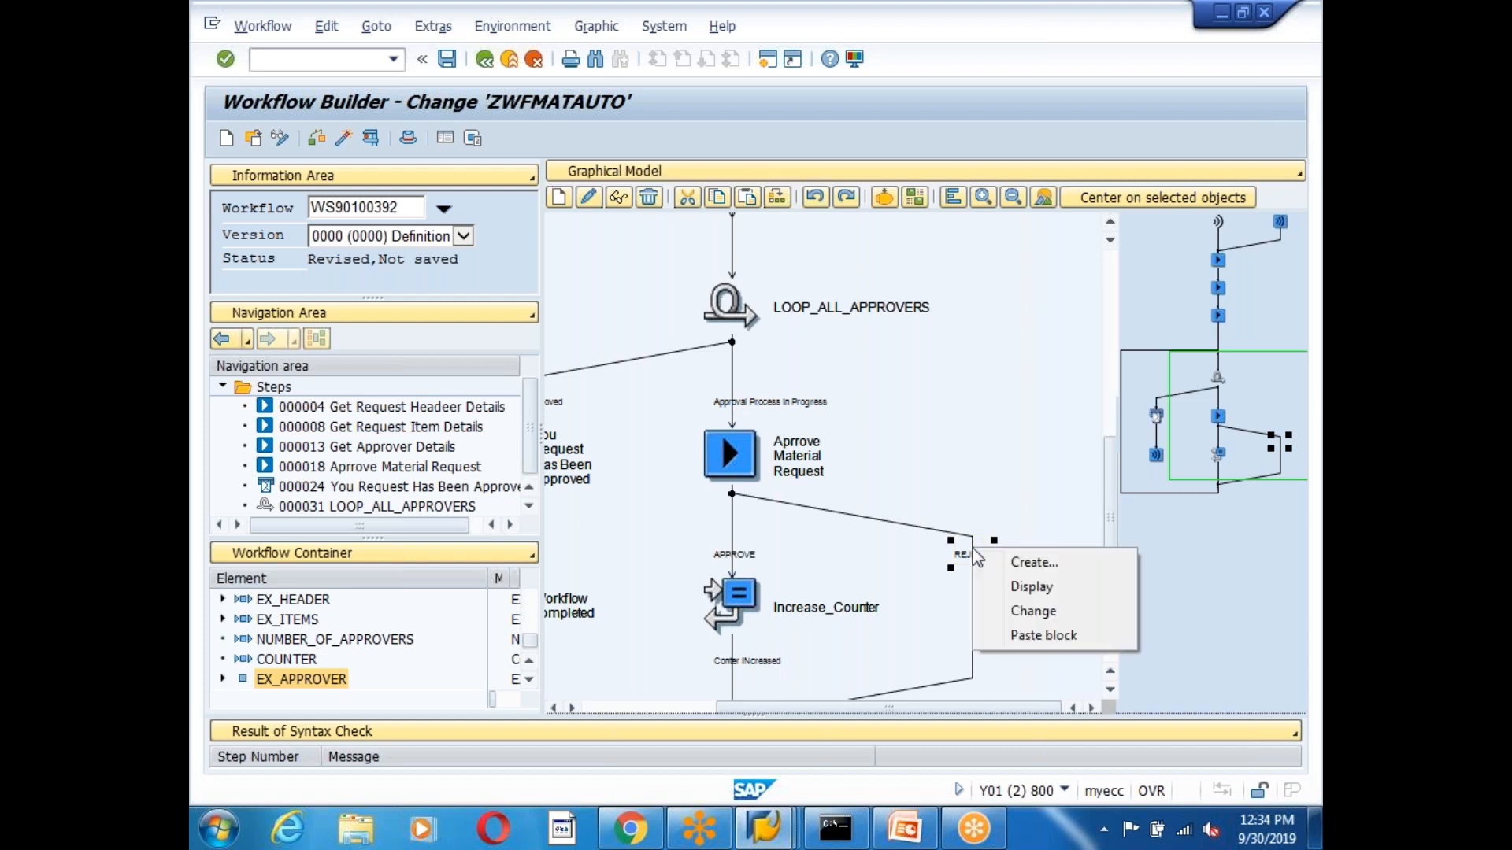
{"action": "left_click", "coordinate": [1052, 572]}
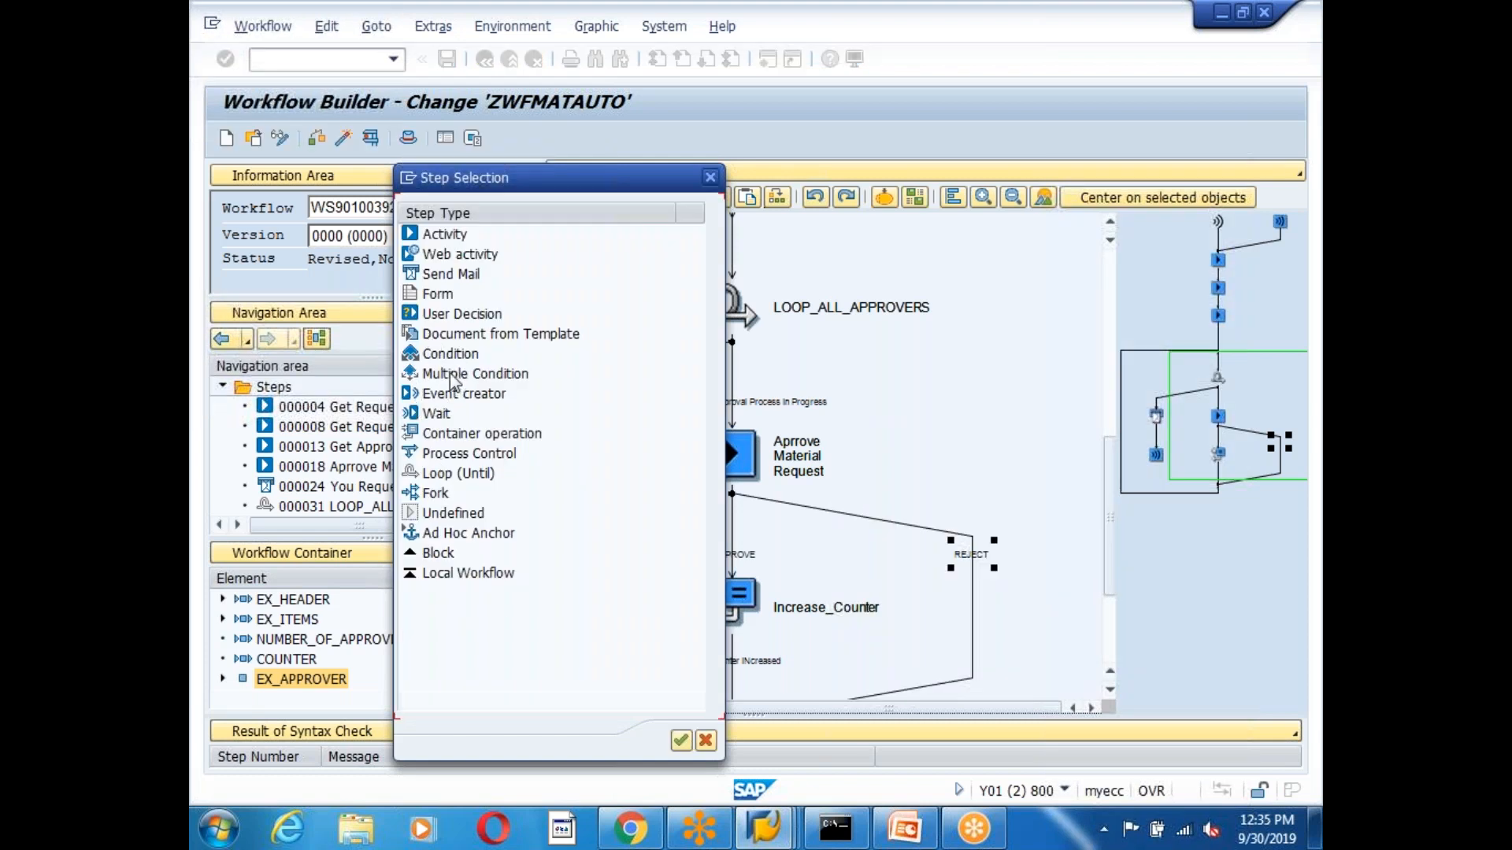
{"action": "double_click", "coordinate": [457, 276]}
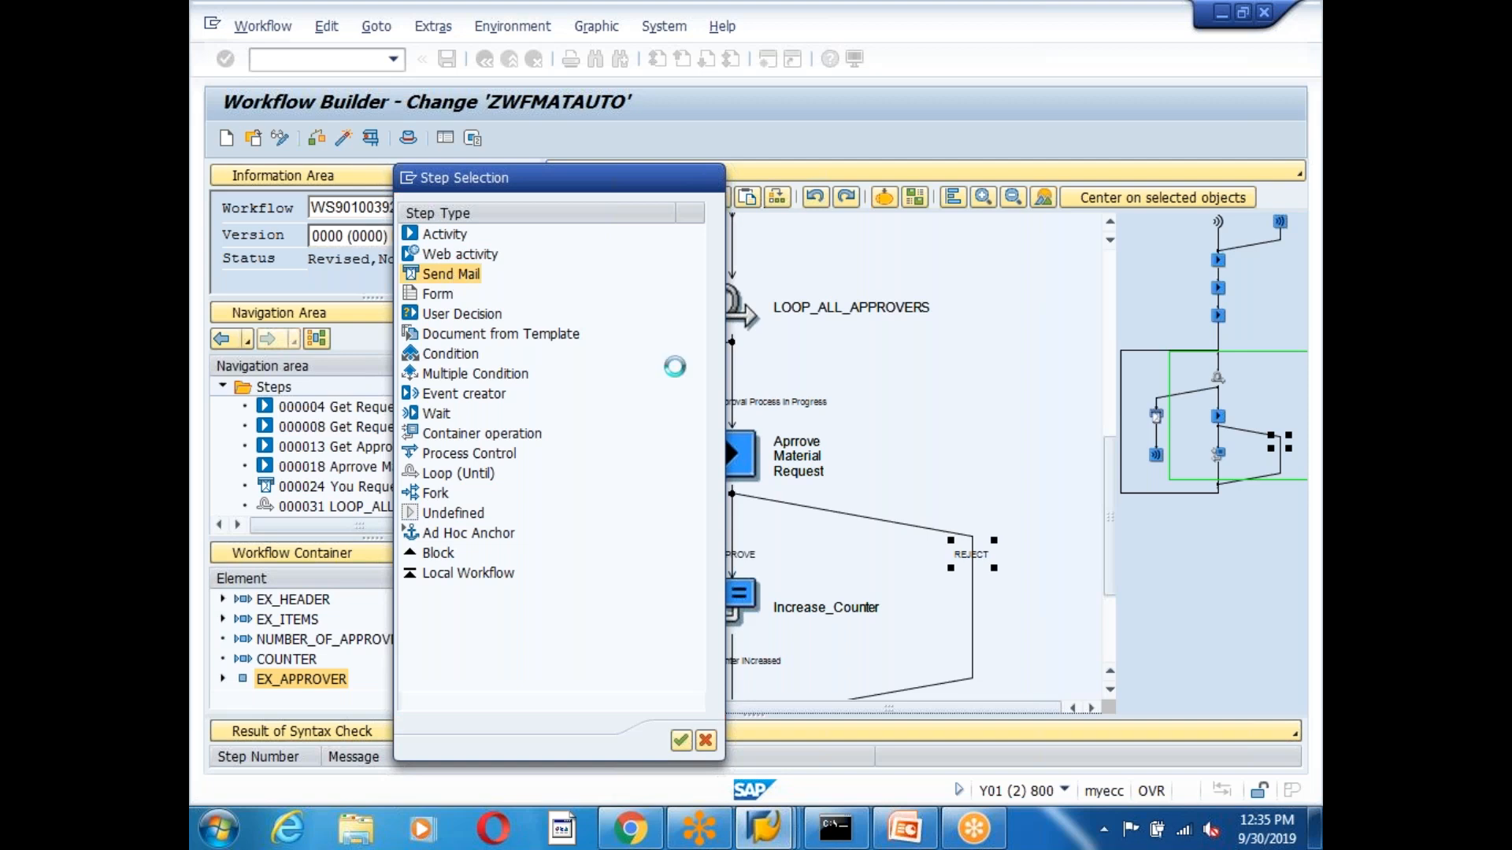
{"action": "left_click", "coordinate": [877, 301]}
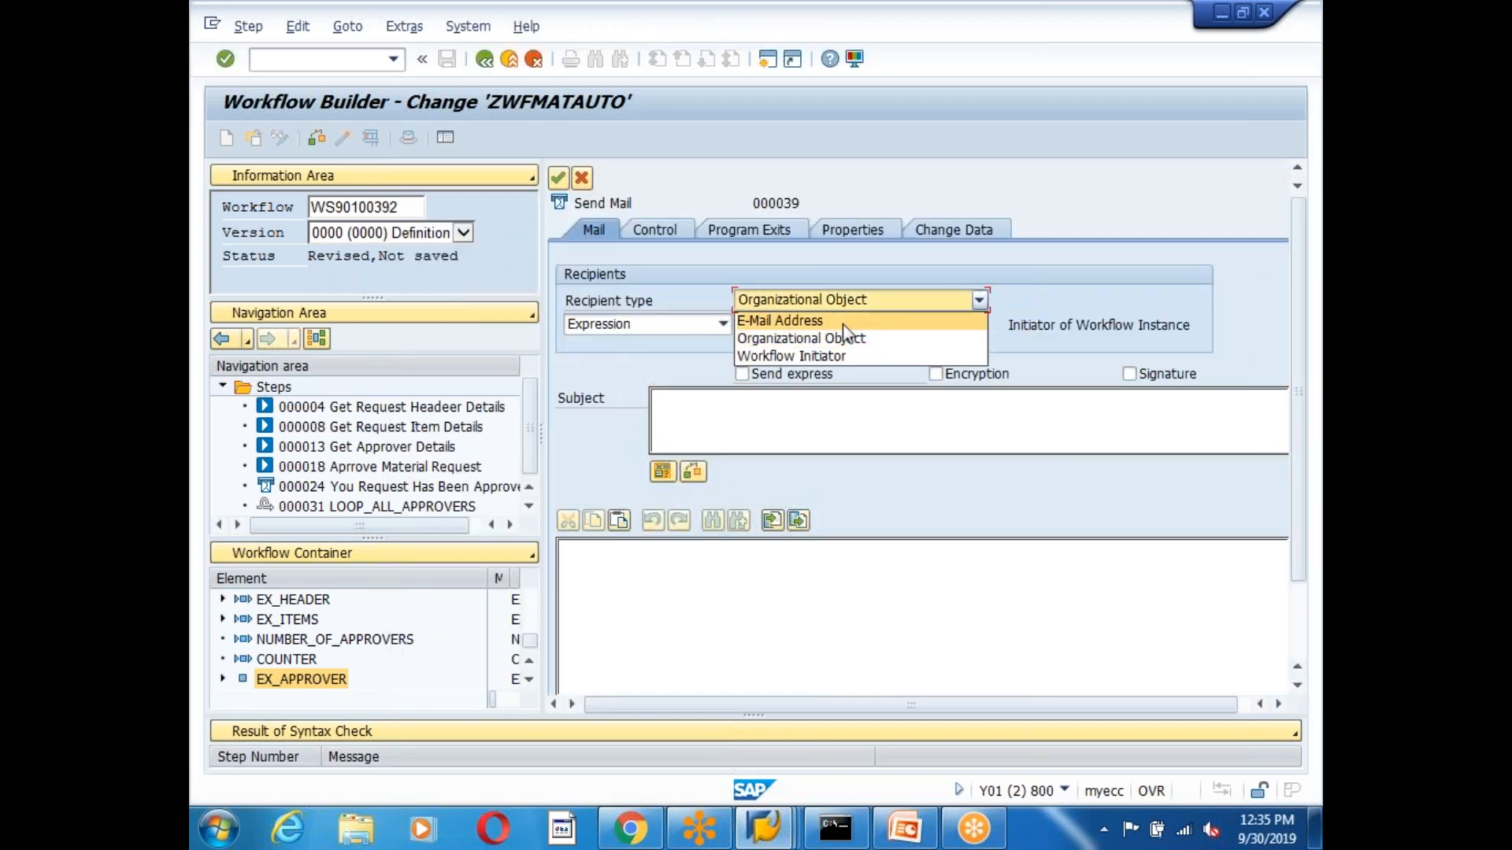
{"action": "left_click", "coordinate": [831, 323]}
{"action": "left_click", "coordinate": [782, 327]}
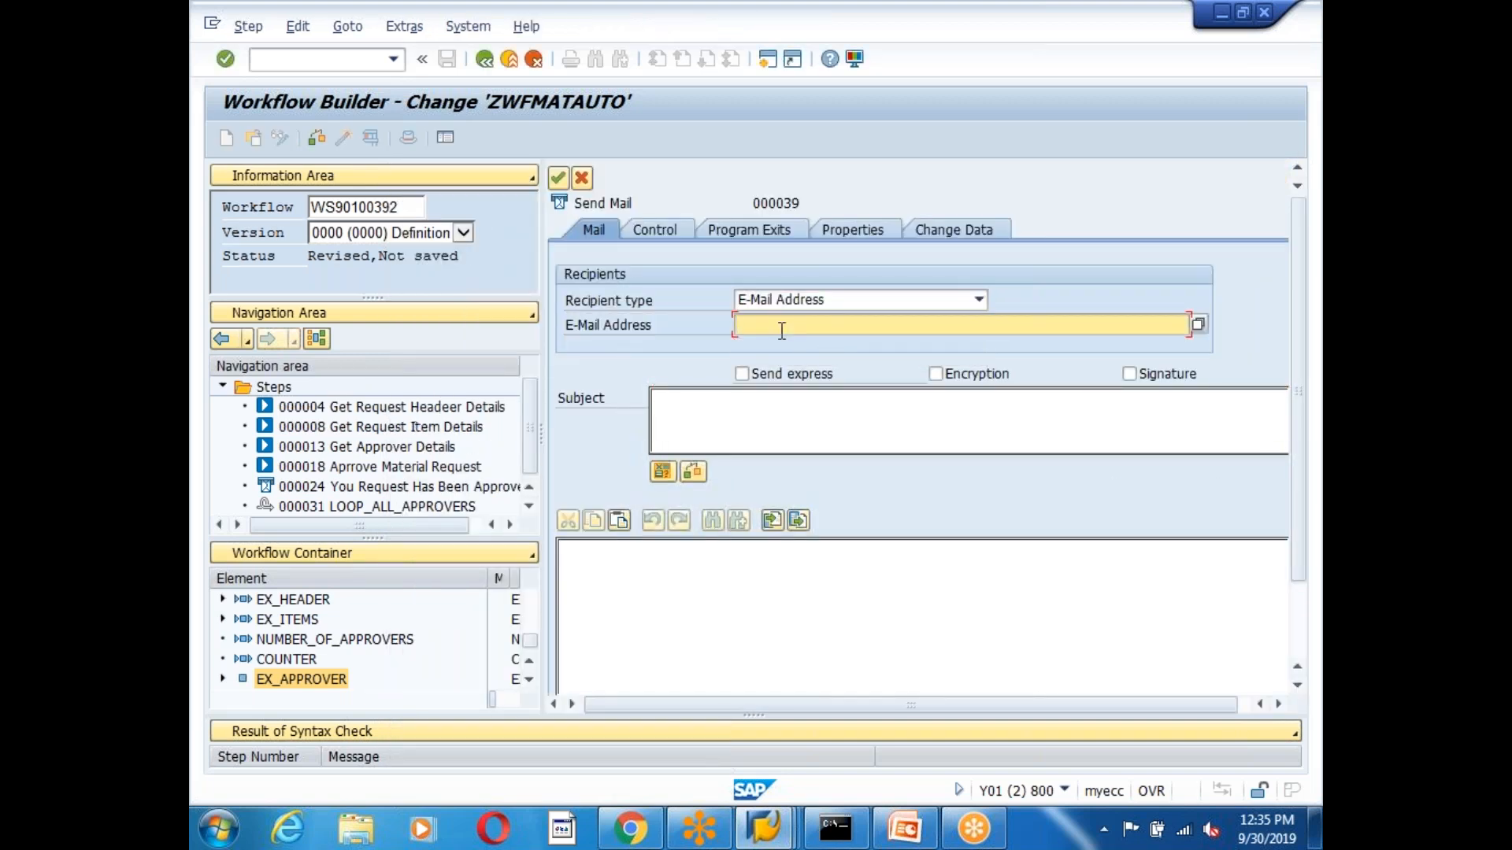
{"action": "type", "text": "t "}
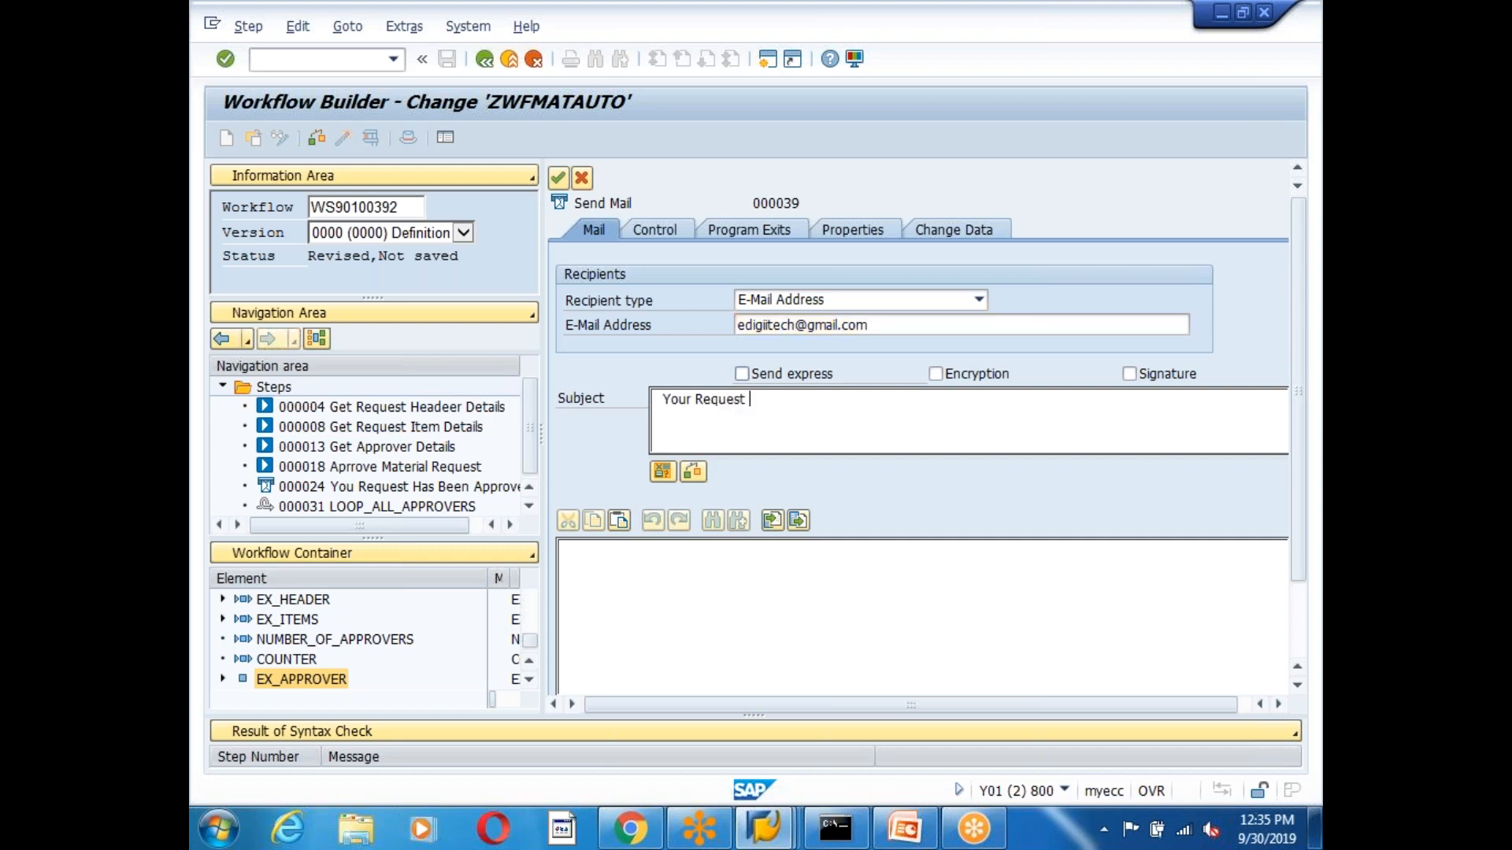
{"action": "type", "text": "Has Been"}
Write the greeting, 'Your Request Has Been Rejected.' and the eDigii Technologies, Material Master Workflow Team signature.
{"action": "type", "text": "Req"}
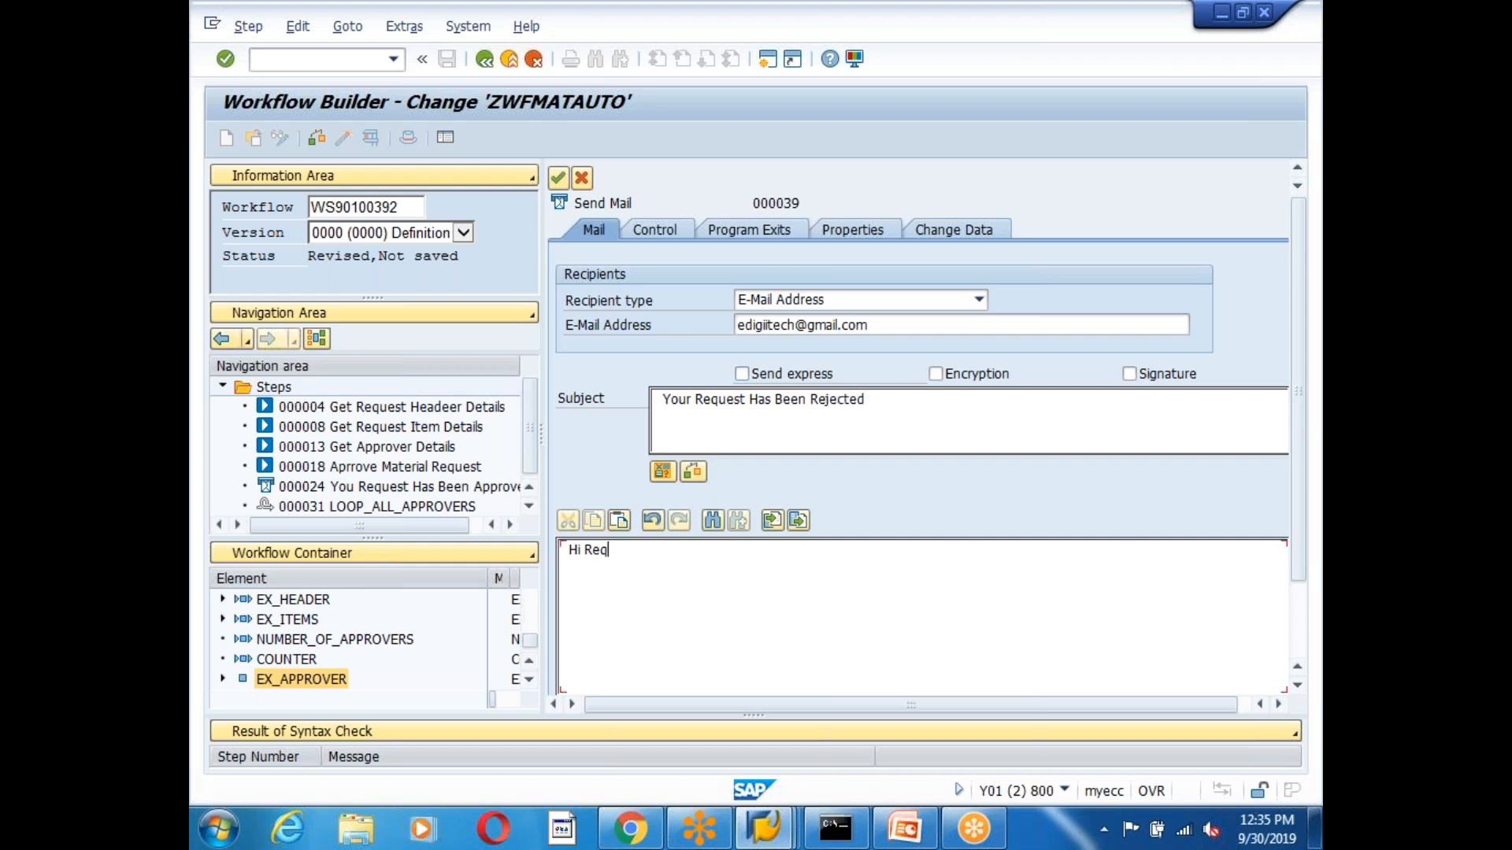
{"action": "type", "text": "uestor,  "}
{"action": "type", "text": "Your Requ"}
{"action": "type", "text": "est Has B"}
{"action": "type", "text": "een "}
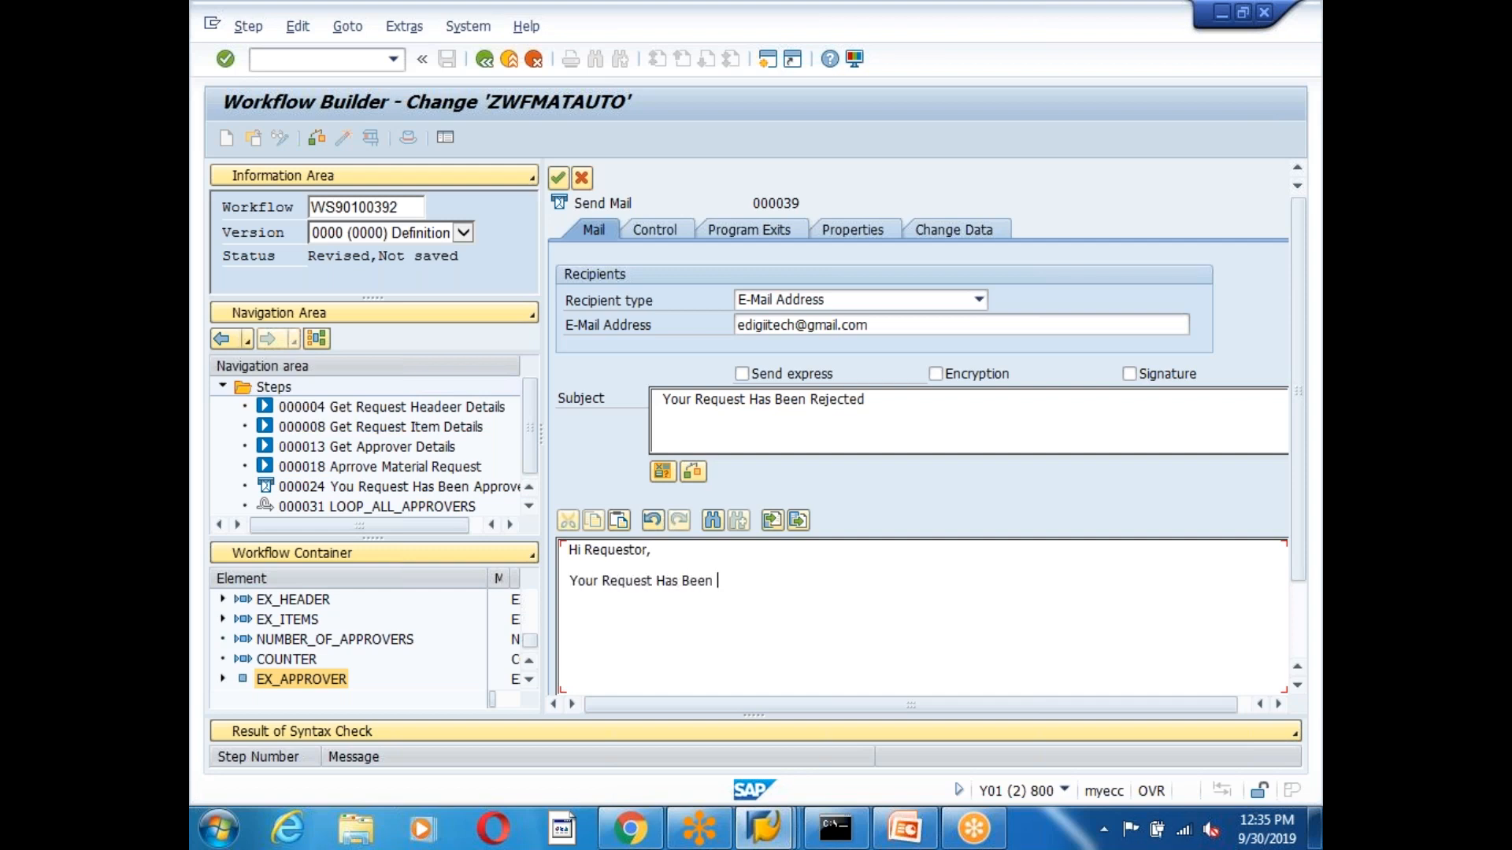
{"action": "type", "text": "Rejected.  "}
{"action": "type", "text": "Thanks"}
{"action": "type", "text": ","}
{"action": "key", "text": "Return"}
{"action": "type", "text": "eDigii"}
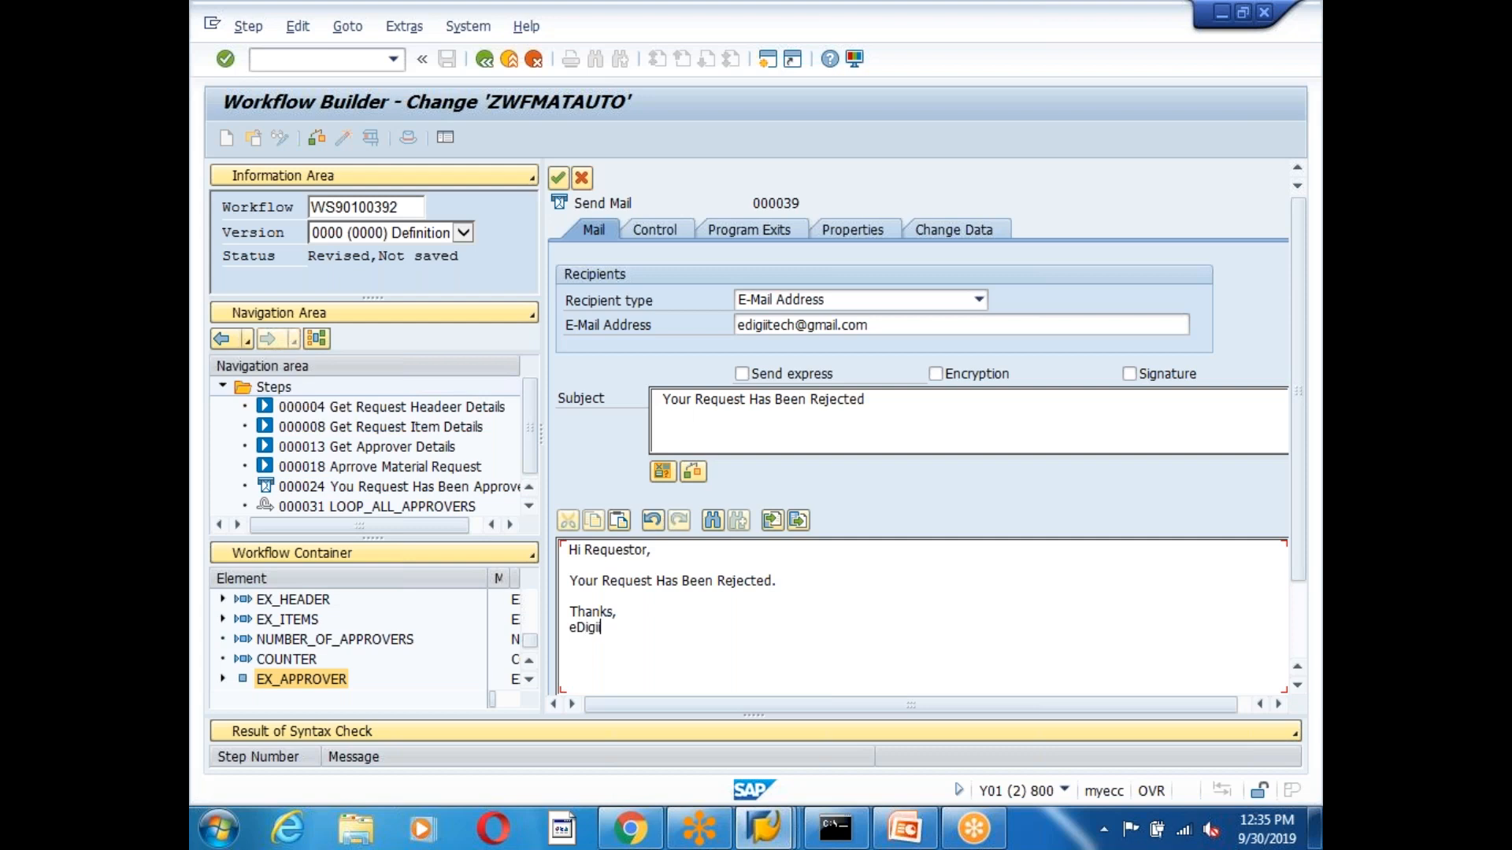
{"action": "type", "text": " Technologies, "}
{"action": "type", "text": "Mater"}
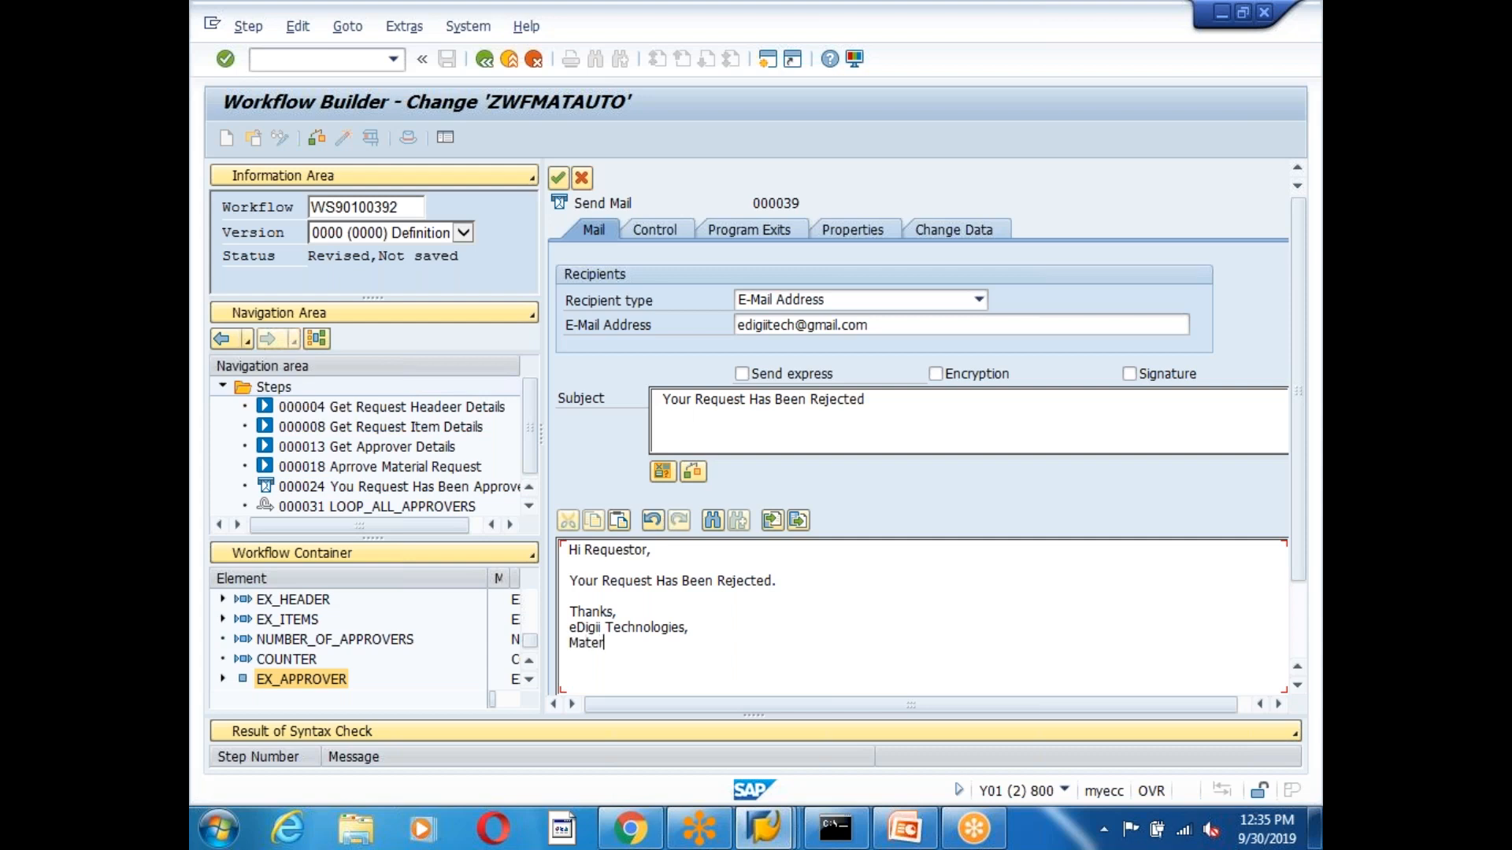
{"action": "type", "text": "ial Matsre"}
{"action": "key", "text": "BackSpace"}
{"action": "key", "text": "BackSpace"}
{"action": "type", "text": "star Workflow Team."}
Add the 'This is A System Generated Email, Do Not Reply Back.' notice between asterisk rows.
{"action": "key", "text": "Return"}
{"action": "key", "text": "Return"}
{"action": "type", "text": "***************************************************************"}
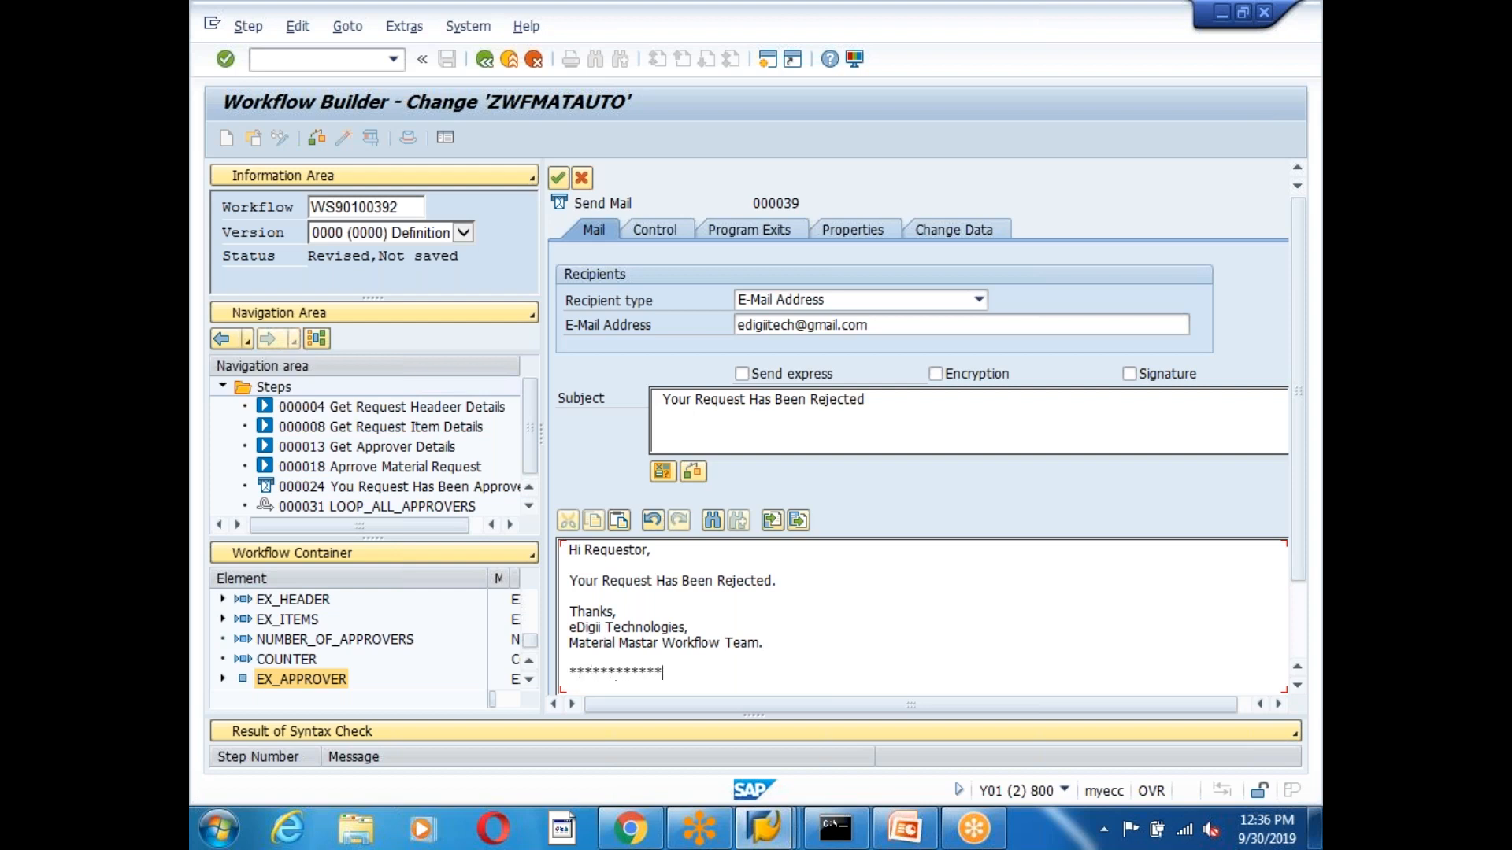
{"action": "type", "text": "***************"}
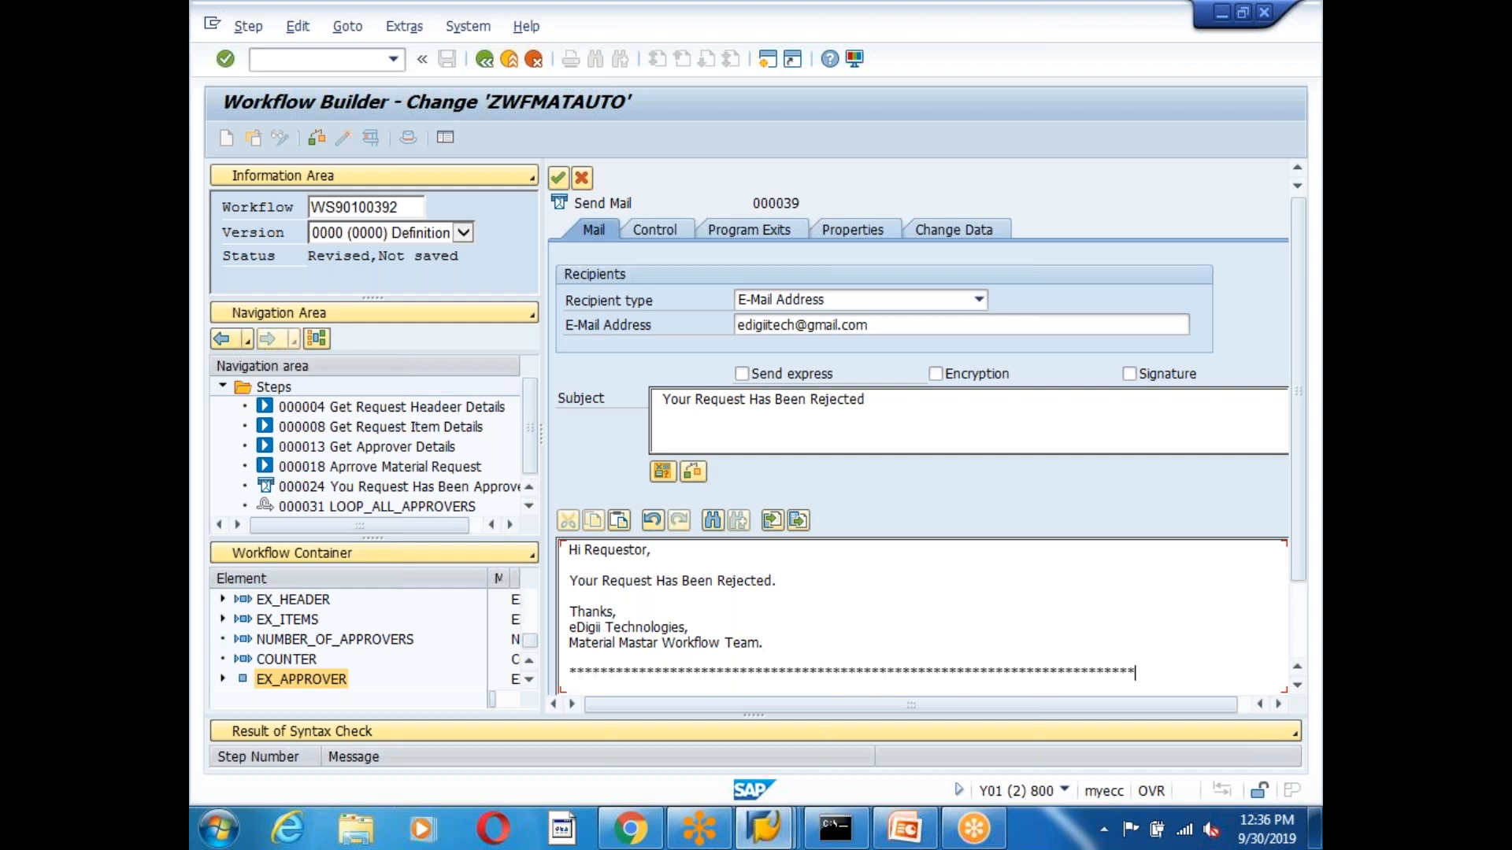
{"action": "key", "text": "Return"}
{"action": "type", "text": "This "}
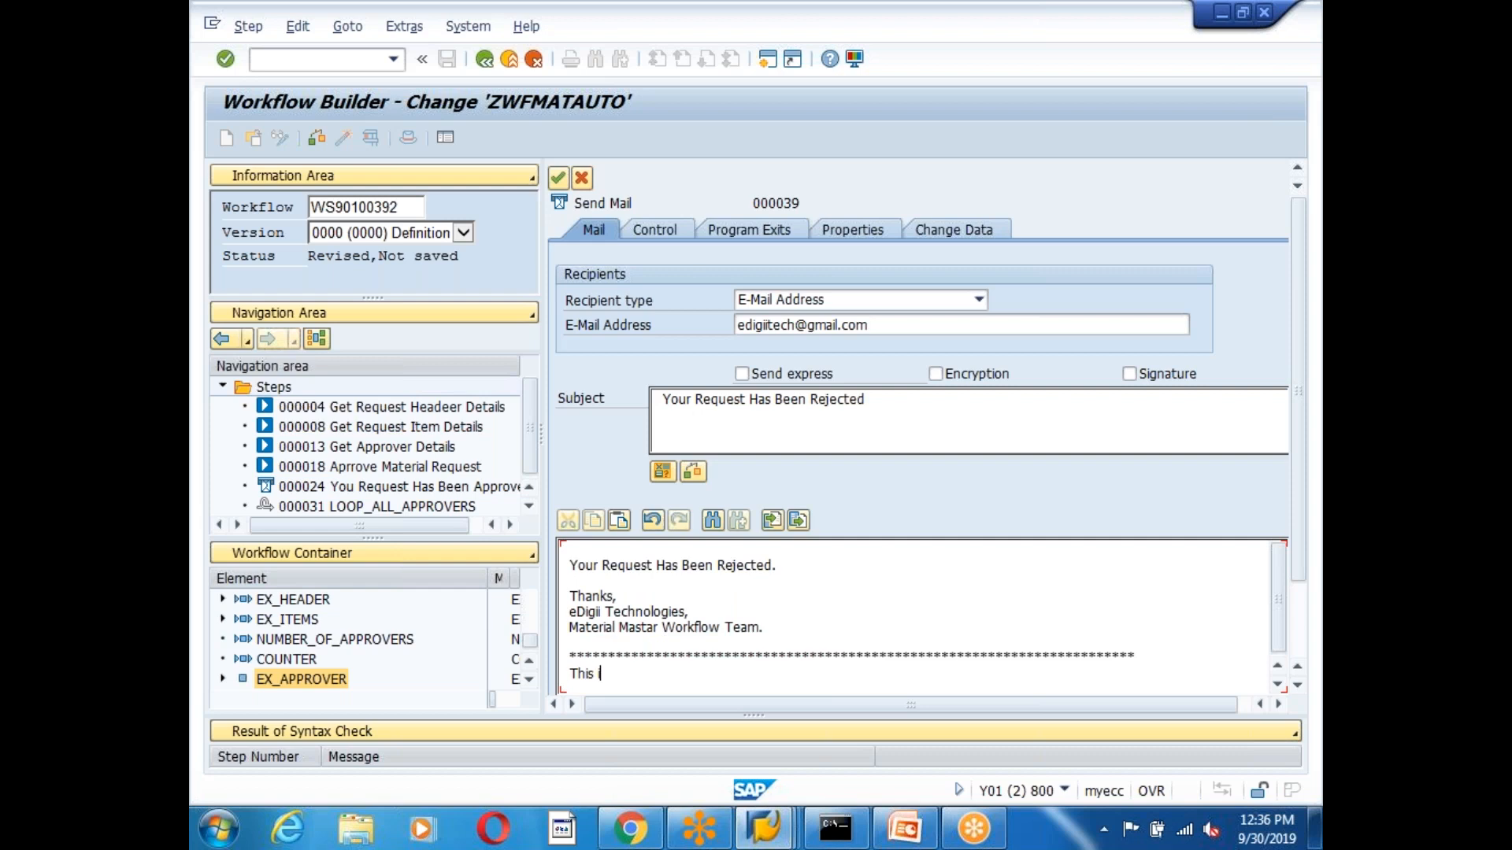
{"action": "type", "text": "is A System Geneearted Email"}
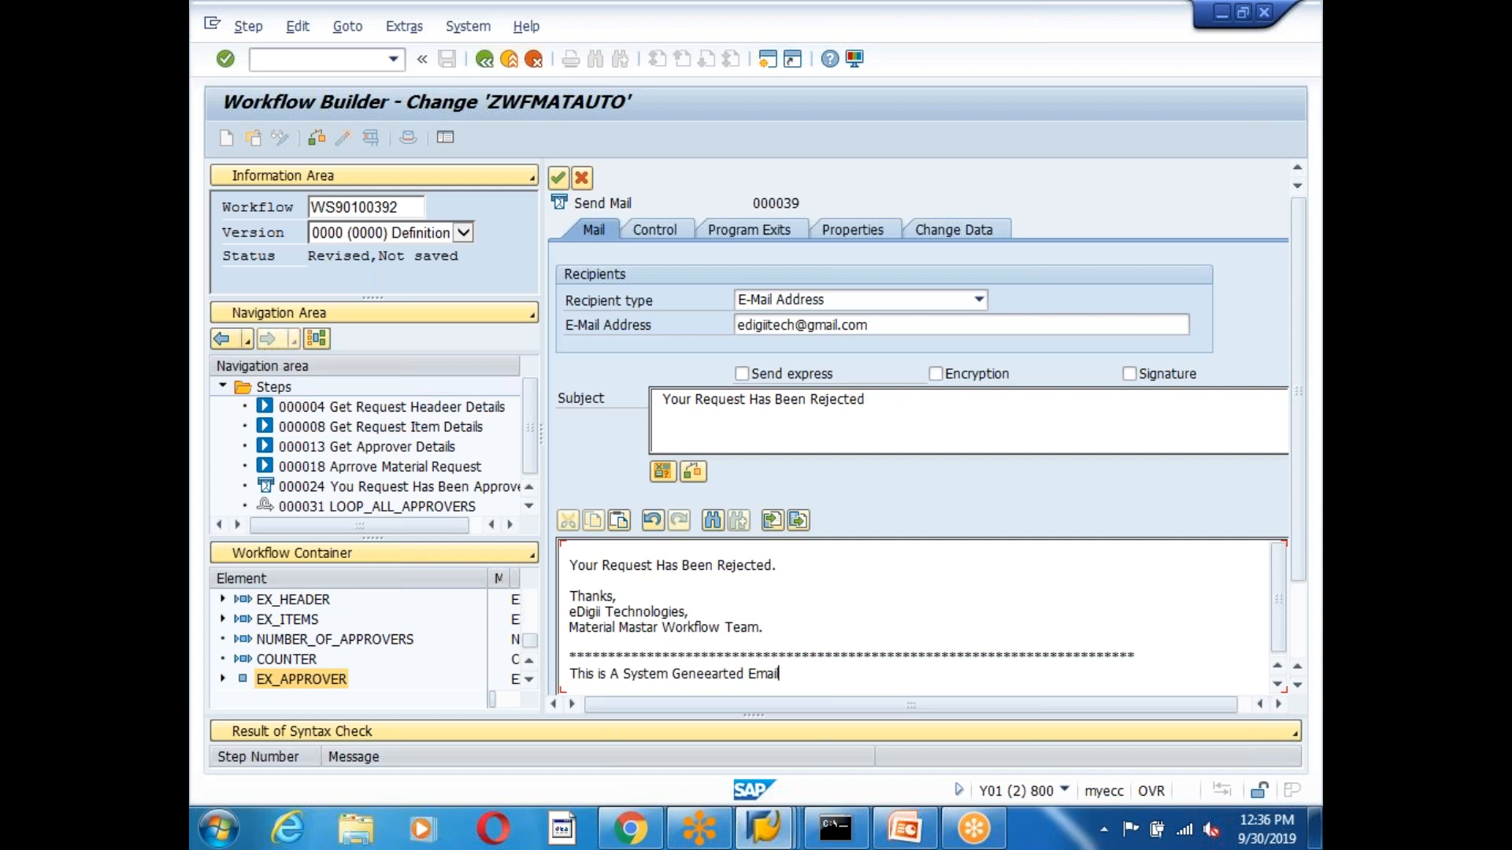
{"action": "type", "text": ", Do NOt Reply Back."}
{"action": "key", "text": "Return"}
{"action": "type", "text": "****************************************************************"}
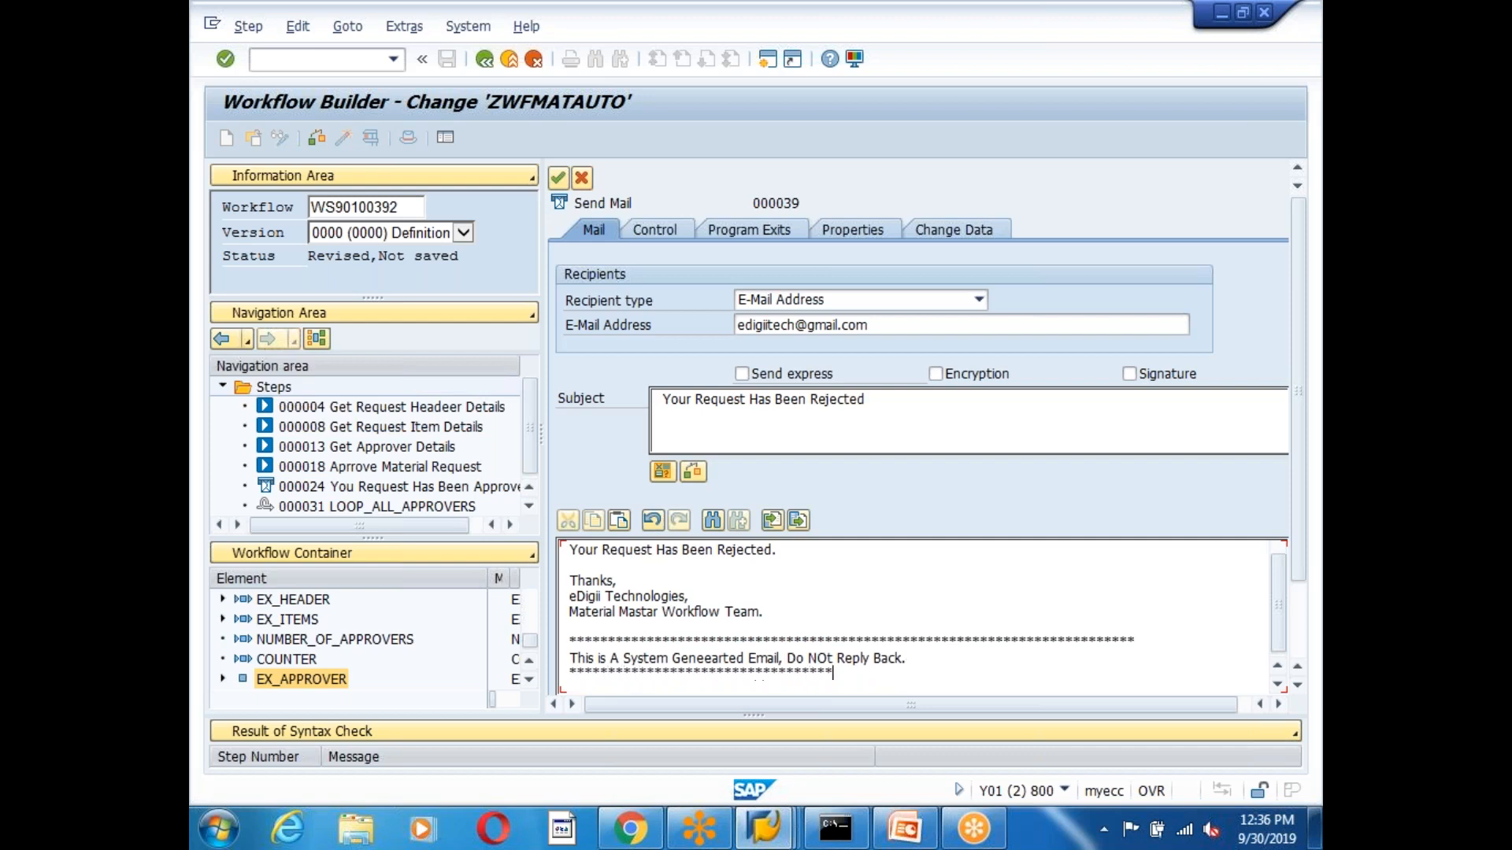
{"action": "type", "text": "***************************"}
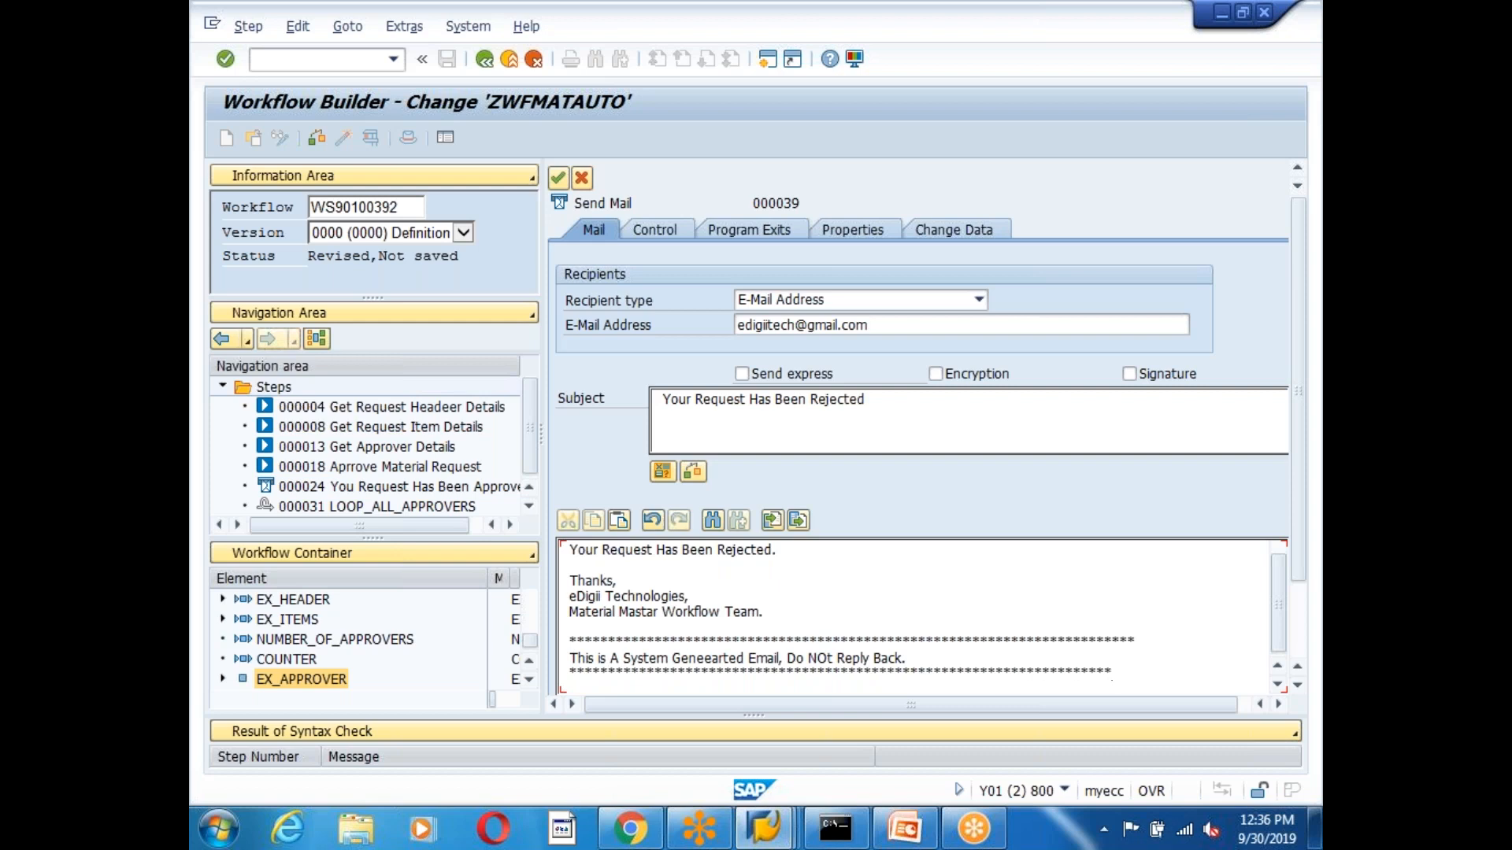
{"action": "left_click", "coordinate": [867, 672]}
{"action": "scroll", "coordinate": [941, 649], "scroll_direction": "up", "scroll_amount": 1}
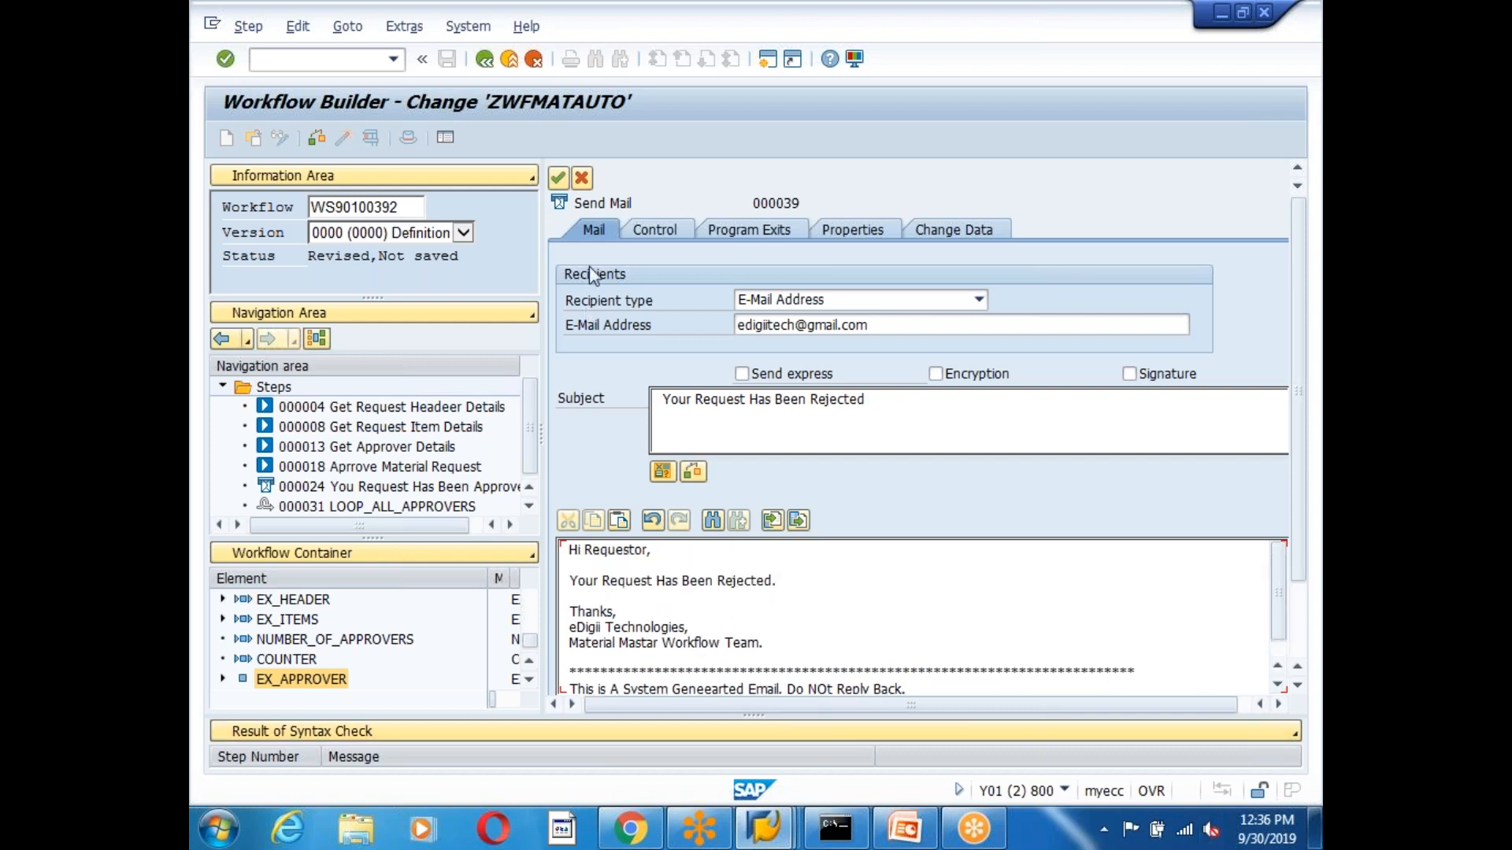
Create the mail step's task with abbreviation ZWFGREJEMAIL and name 'Workflow Rjwection Email'.
{"action": "key", "text": "Return"}
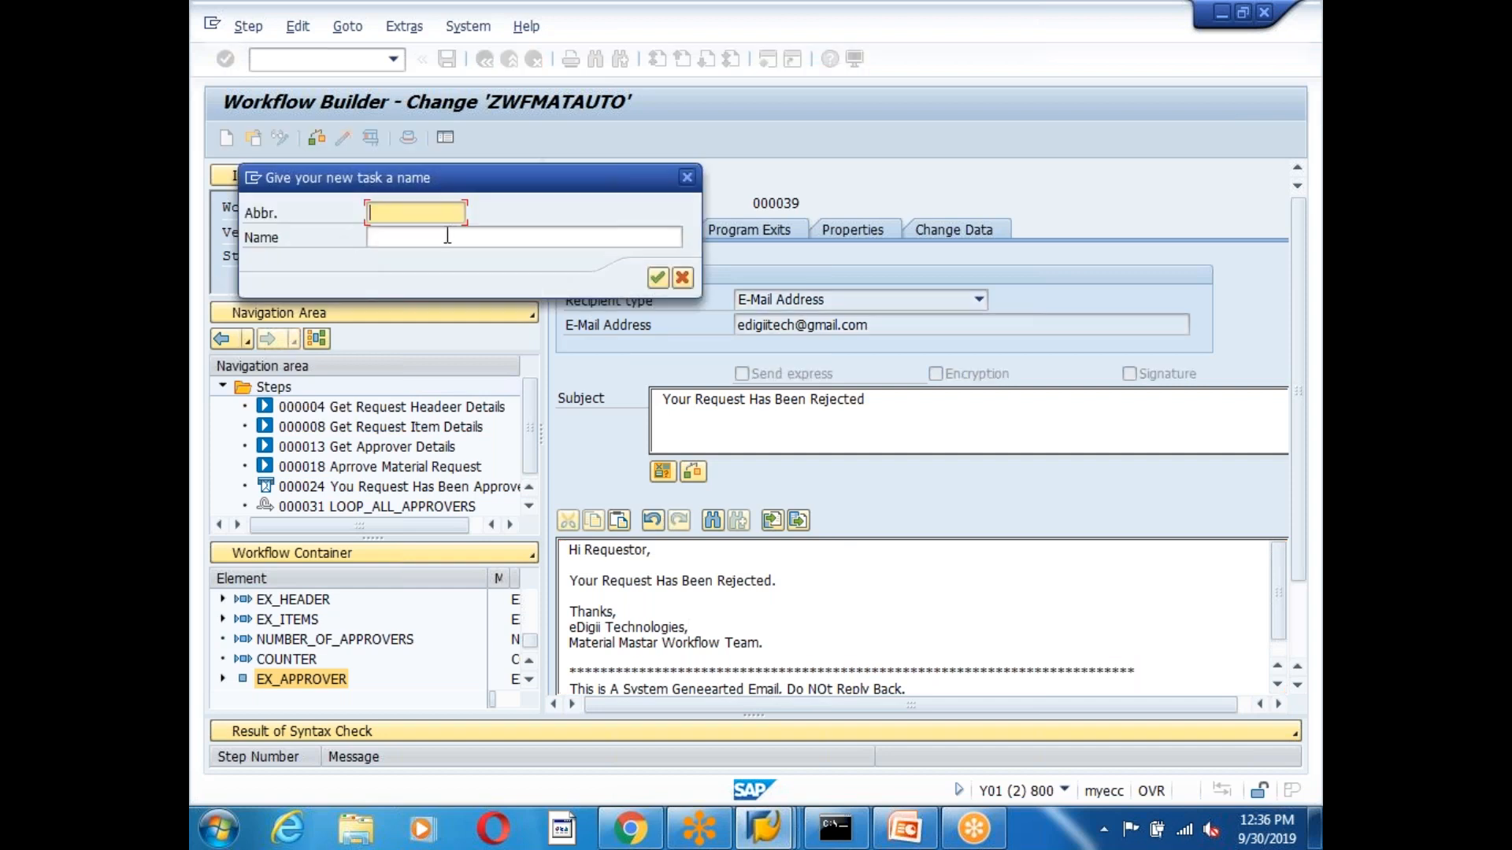
{"action": "type", "text": "ZWFG"}
{"action": "type", "text": "REJEMAIL"}
{"action": "left_click", "coordinate": [391, 239]}
{"action": "type", "text": "Workflow Rjwection Email"}
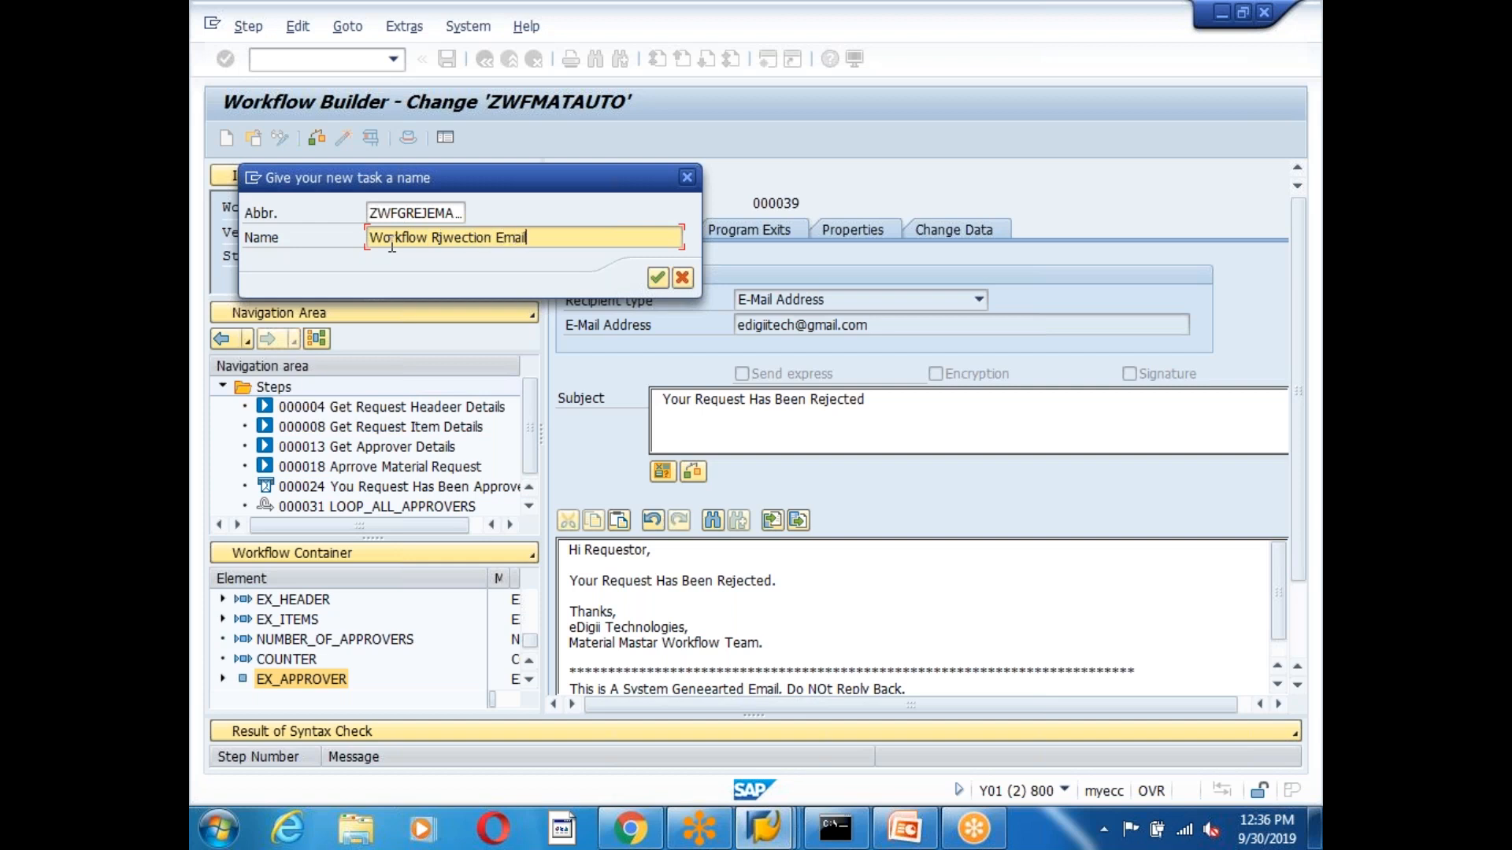
{"action": "left_click", "coordinate": [658, 278]}
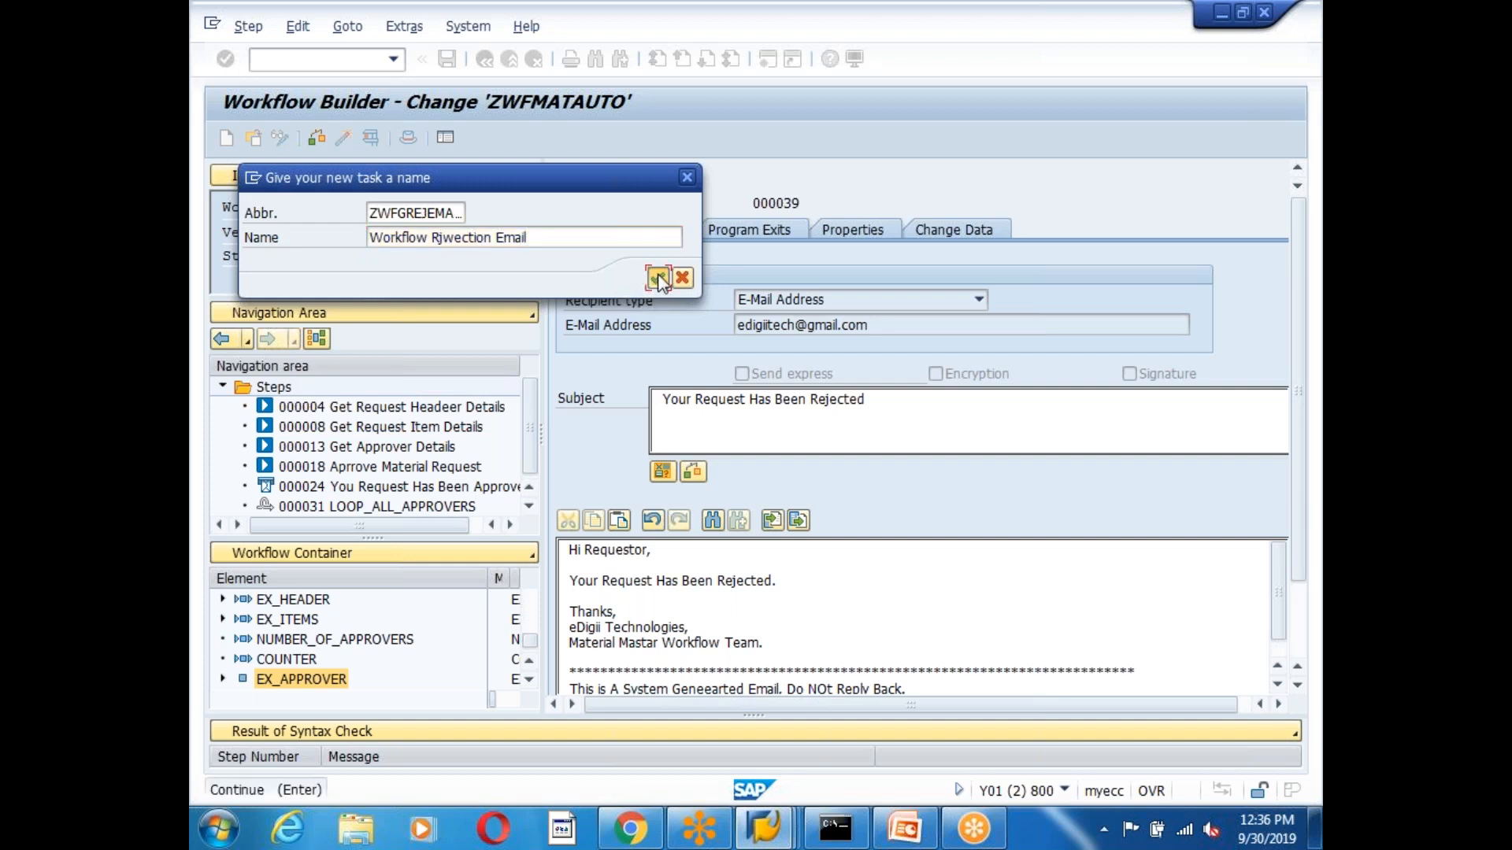
Assign the new task to package ZEDG6 and accept the local workbench request.
{"action": "left_click", "coordinate": [570, 359]}
{"action": "key", "text": "BackSpace"}
{"action": "type", "text": "6"}
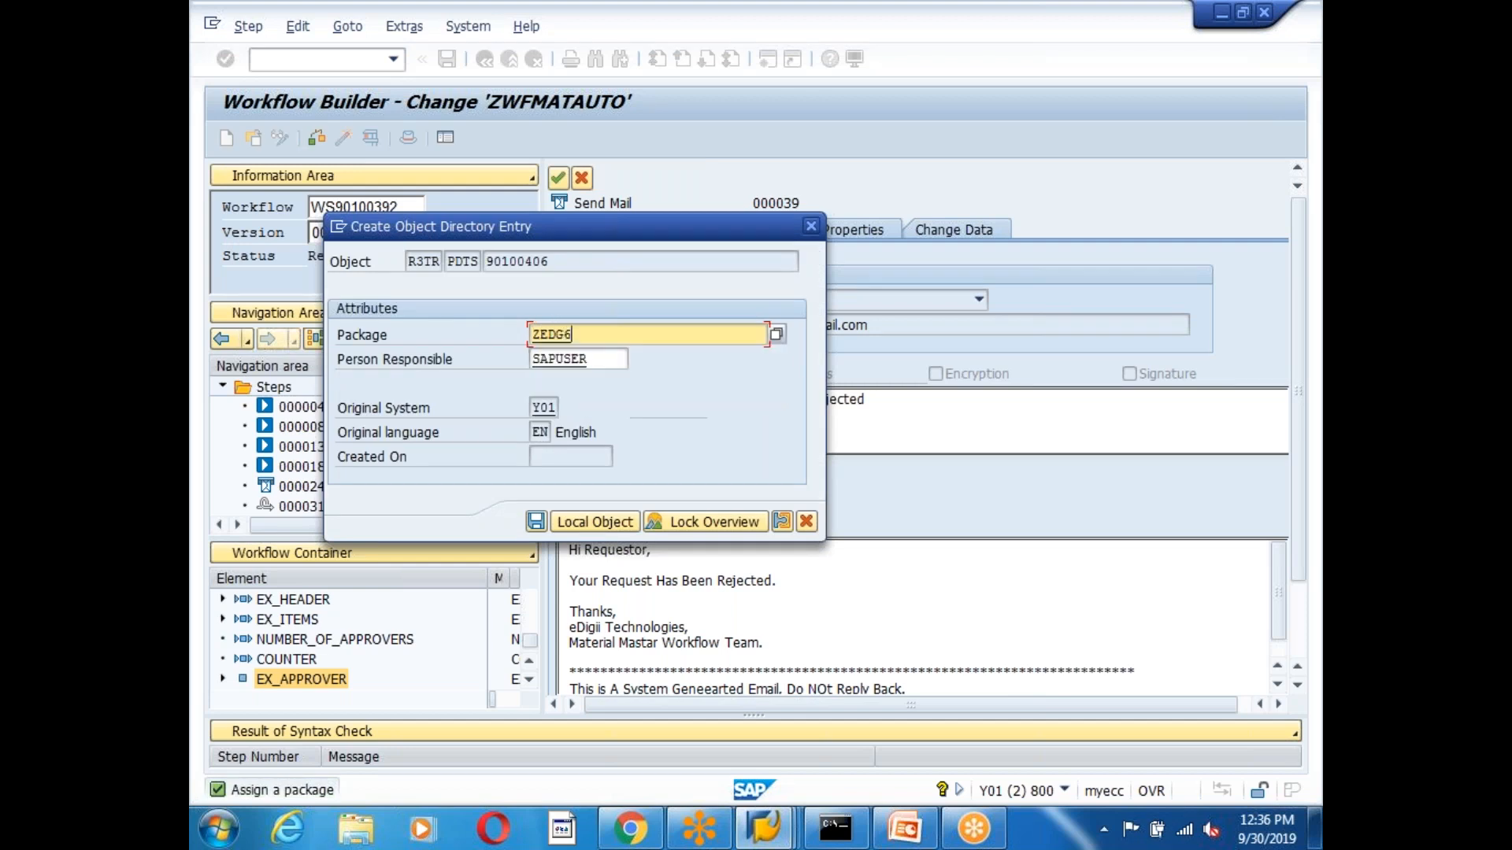
{"action": "key", "text": "Return"}
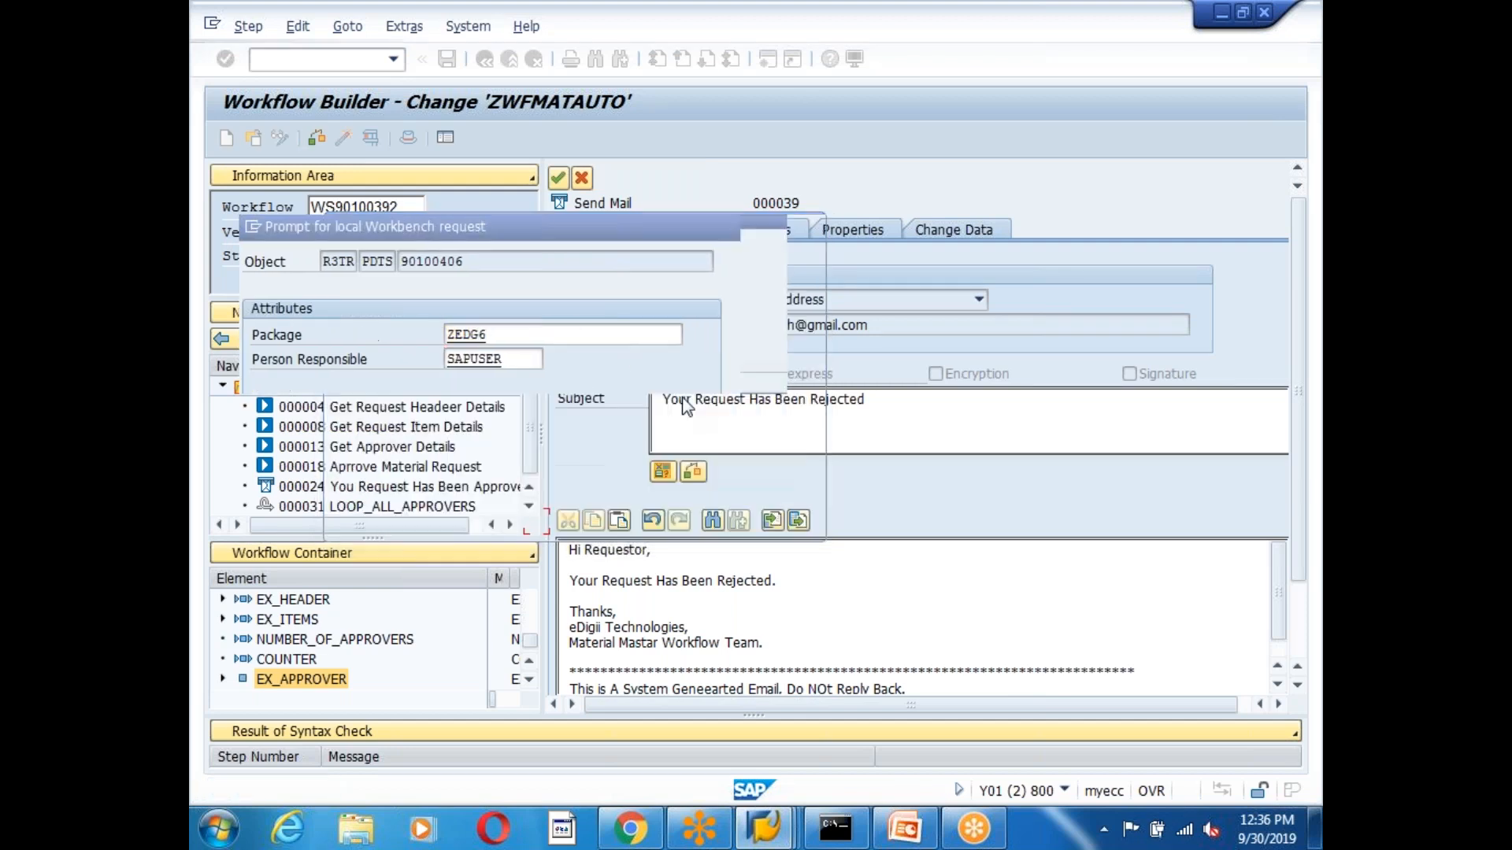
{"action": "left_click", "coordinate": [540, 376]}
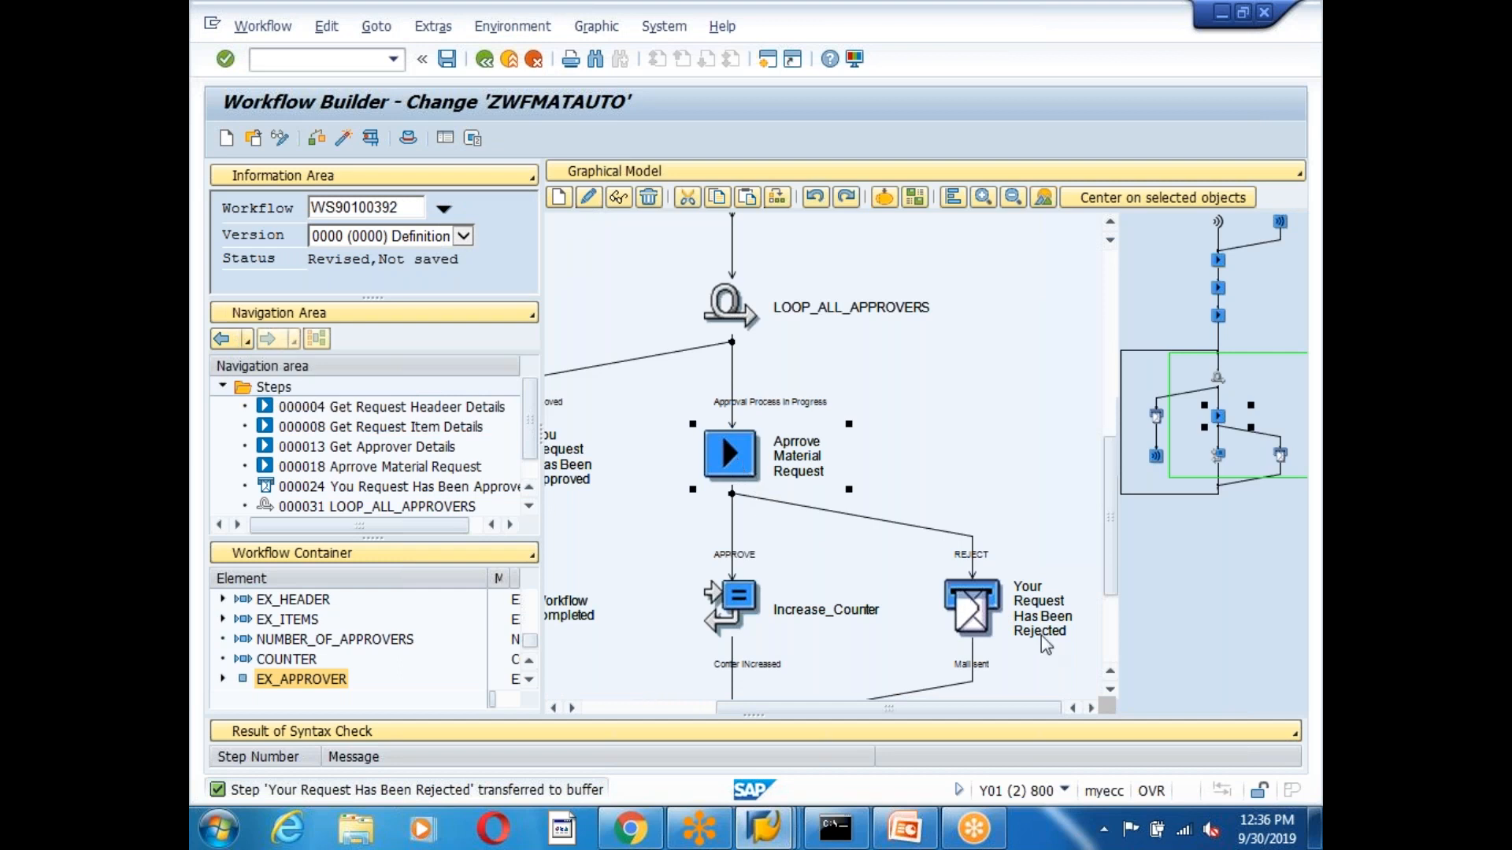
Insert a Process Control step after the rejection mail's Mail sent outcome.
{"action": "left_click", "coordinate": [1113, 696]}
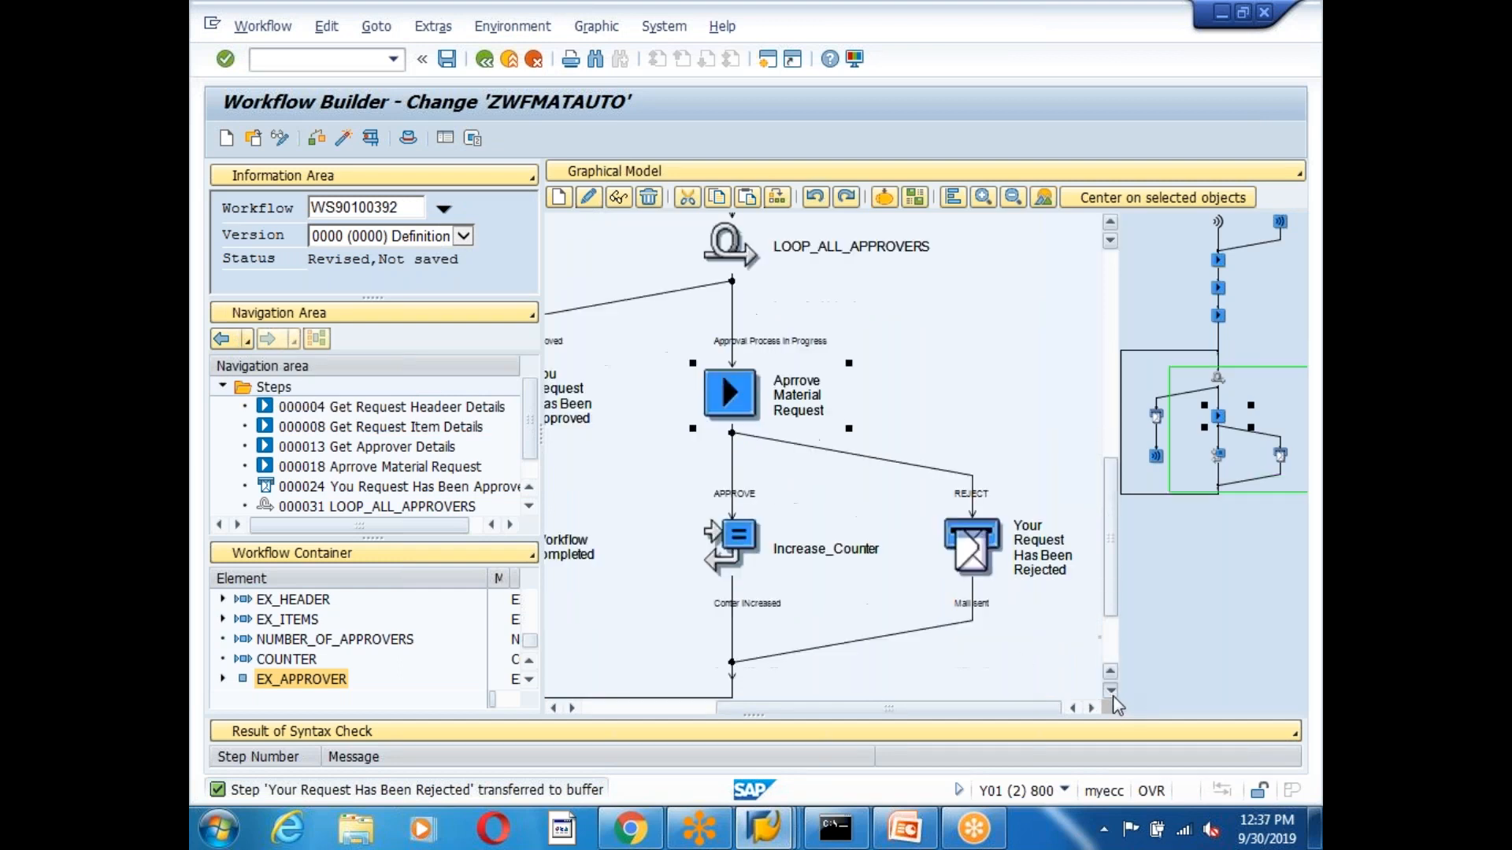
{"action": "left_click", "coordinate": [972, 482]}
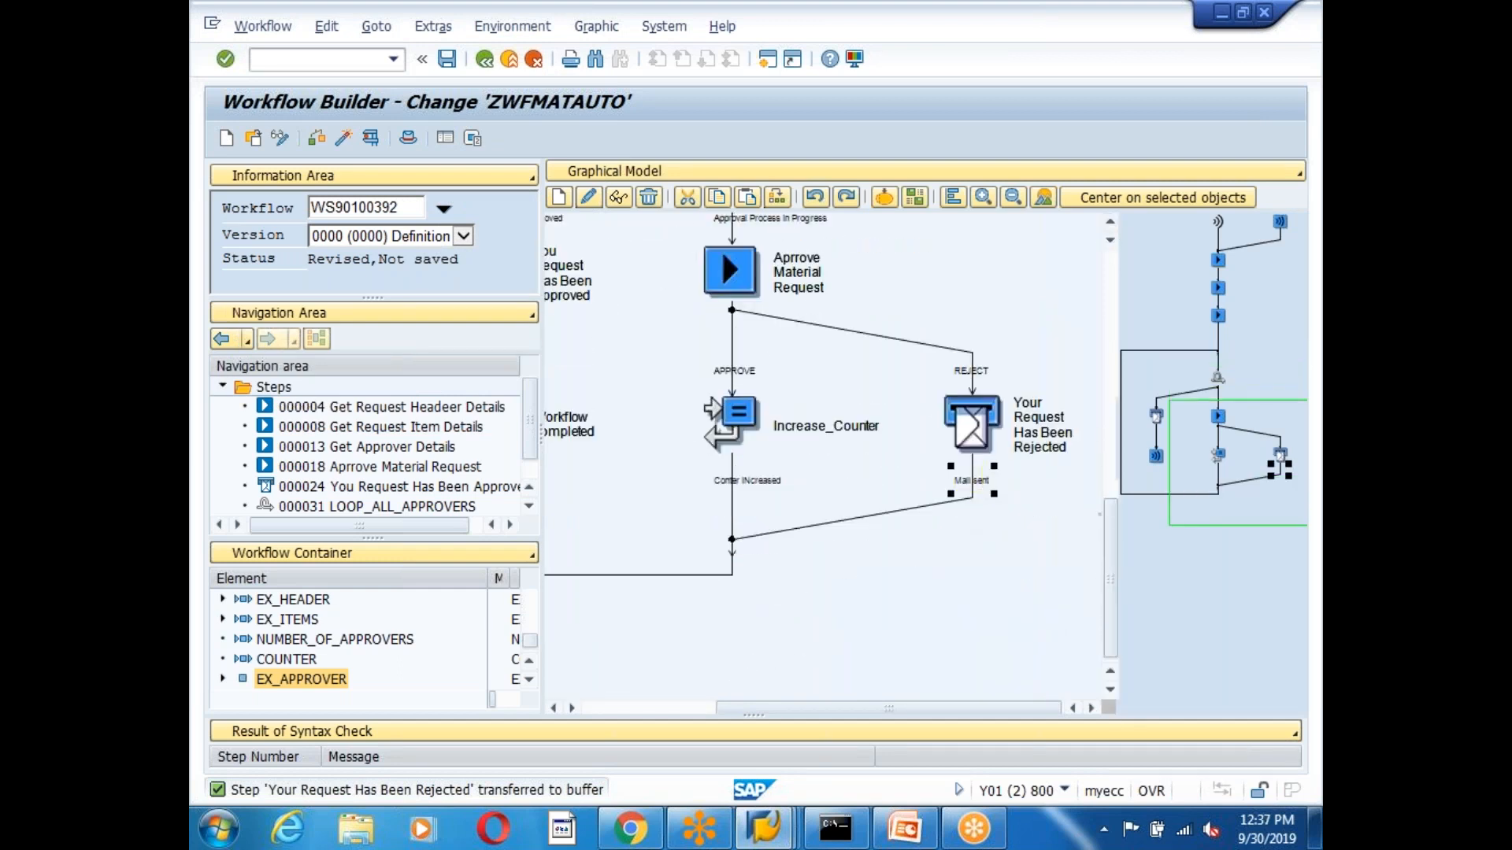
{"action": "right_click", "coordinate": [975, 490]}
{"action": "left_click", "coordinate": [1023, 493]}
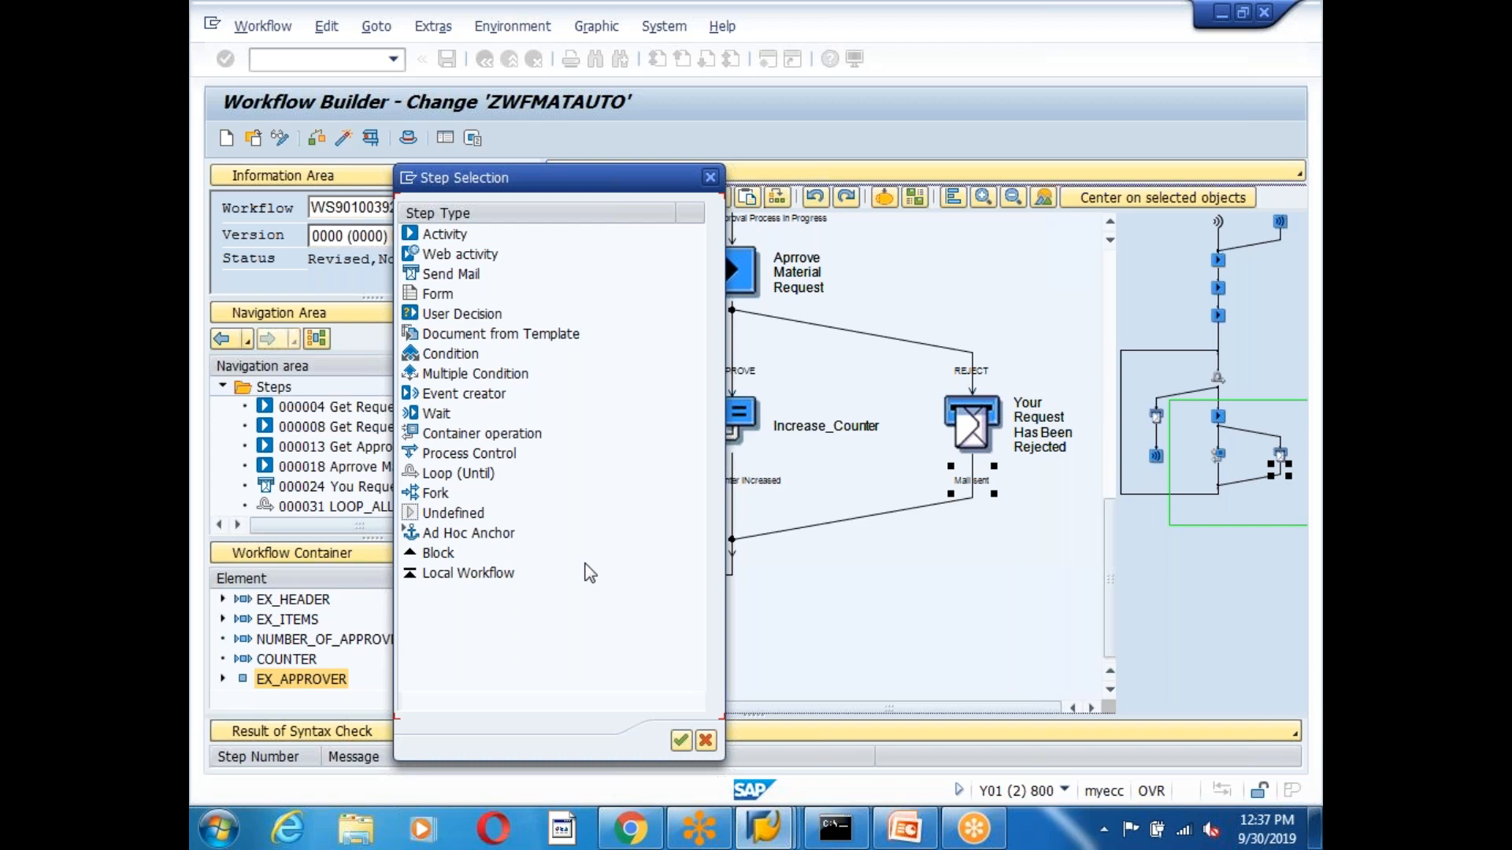
{"action": "left_click", "coordinate": [455, 455]}
{"action": "double_click", "coordinate": [456, 455]}
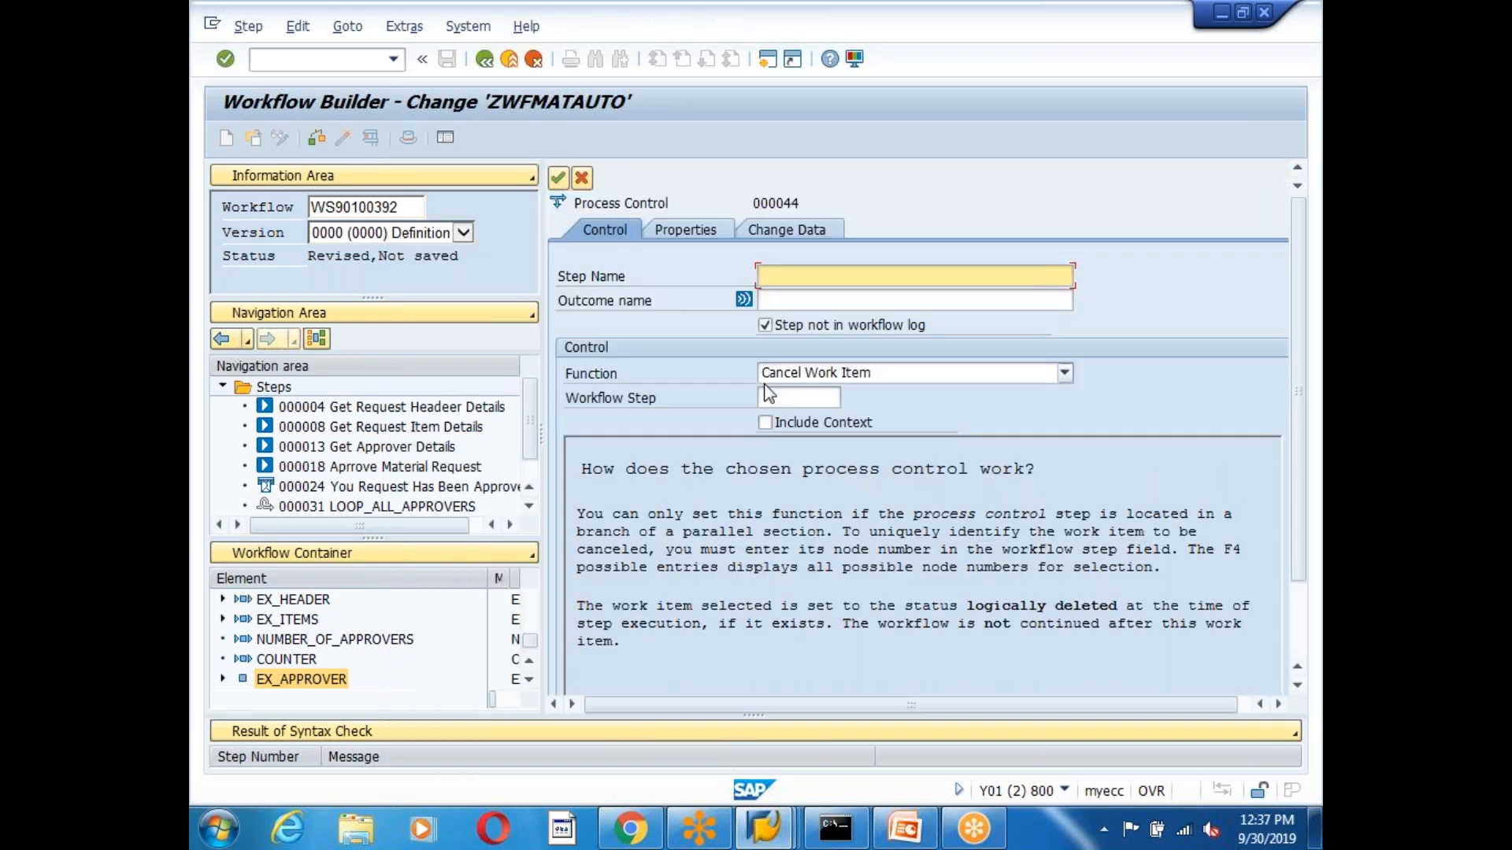
Name the step Complete_Workflow with a rejection-completed outcome, function Complete Workflow, and transfer it.
{"action": "type", "text": "Complete_Worklfow"}
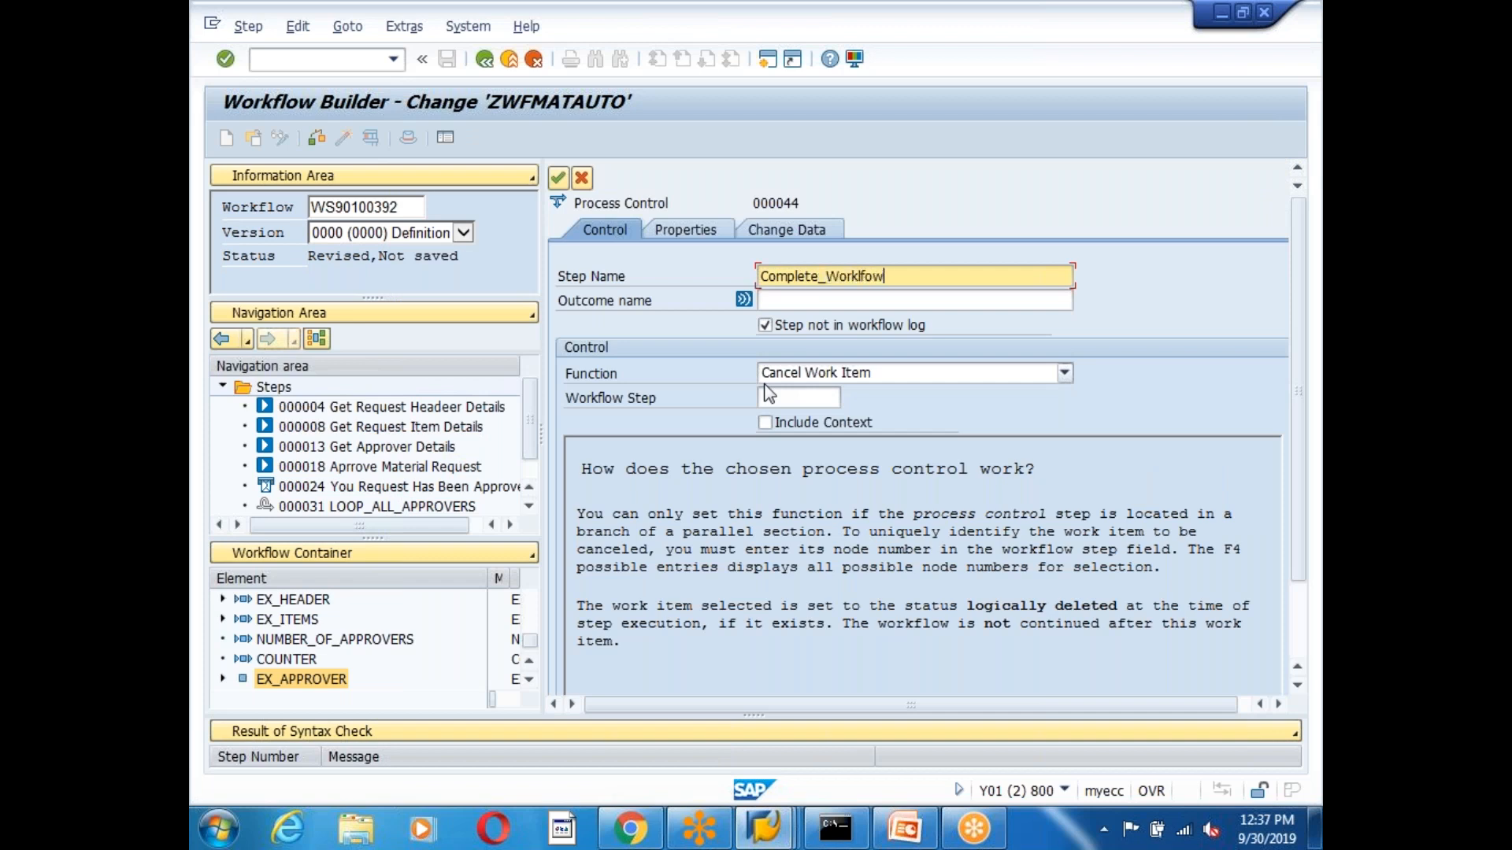
{"action": "left_click", "coordinate": [819, 302]}
{"action": "type", "text": "Workflow Completed "}
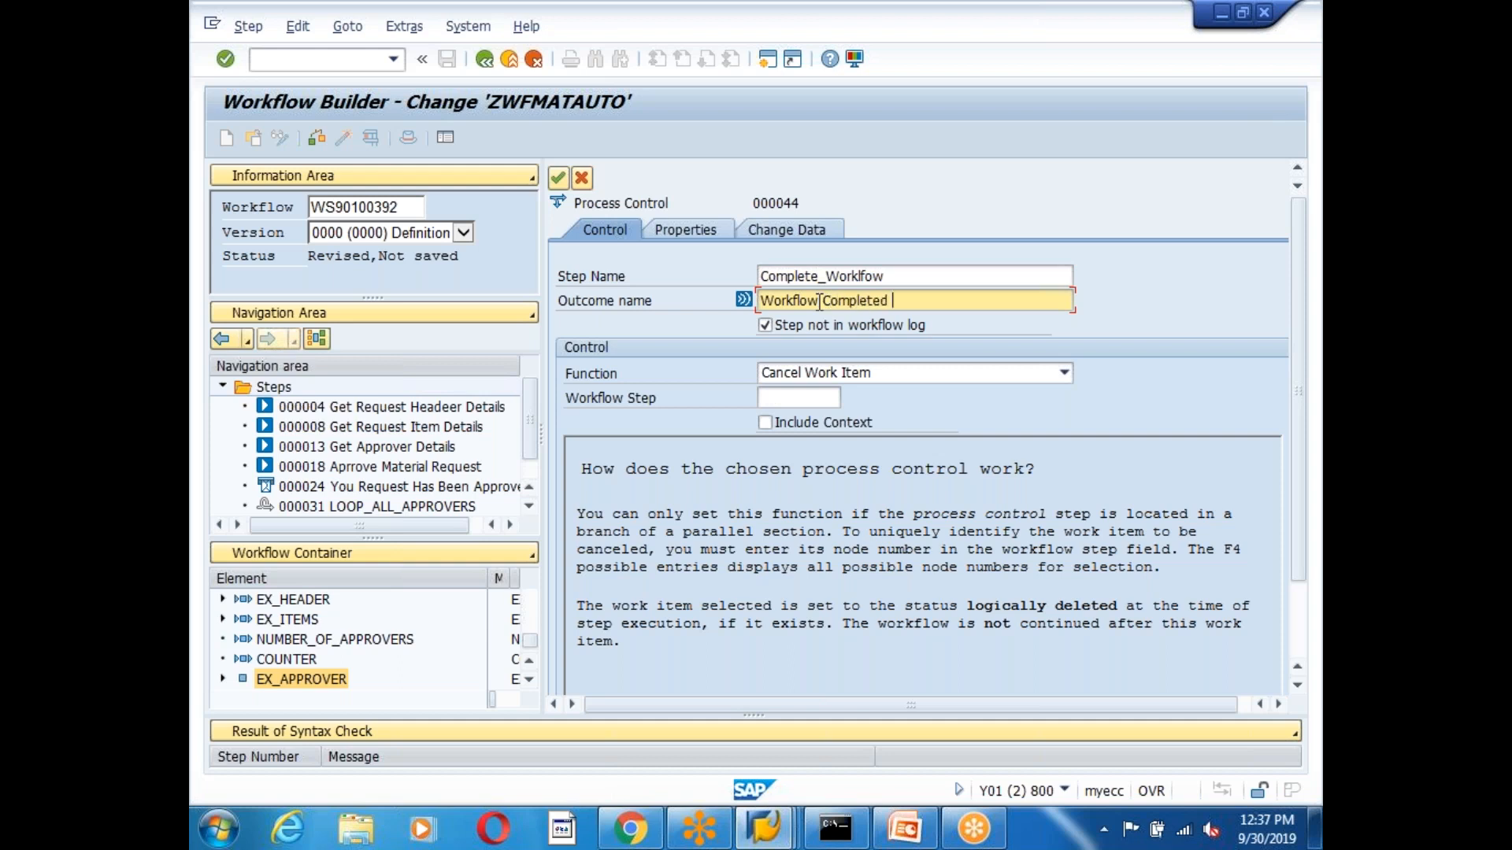
{"action": "type", "text": "Beauce of"}
{"action": "type", "text": "Request Re"}
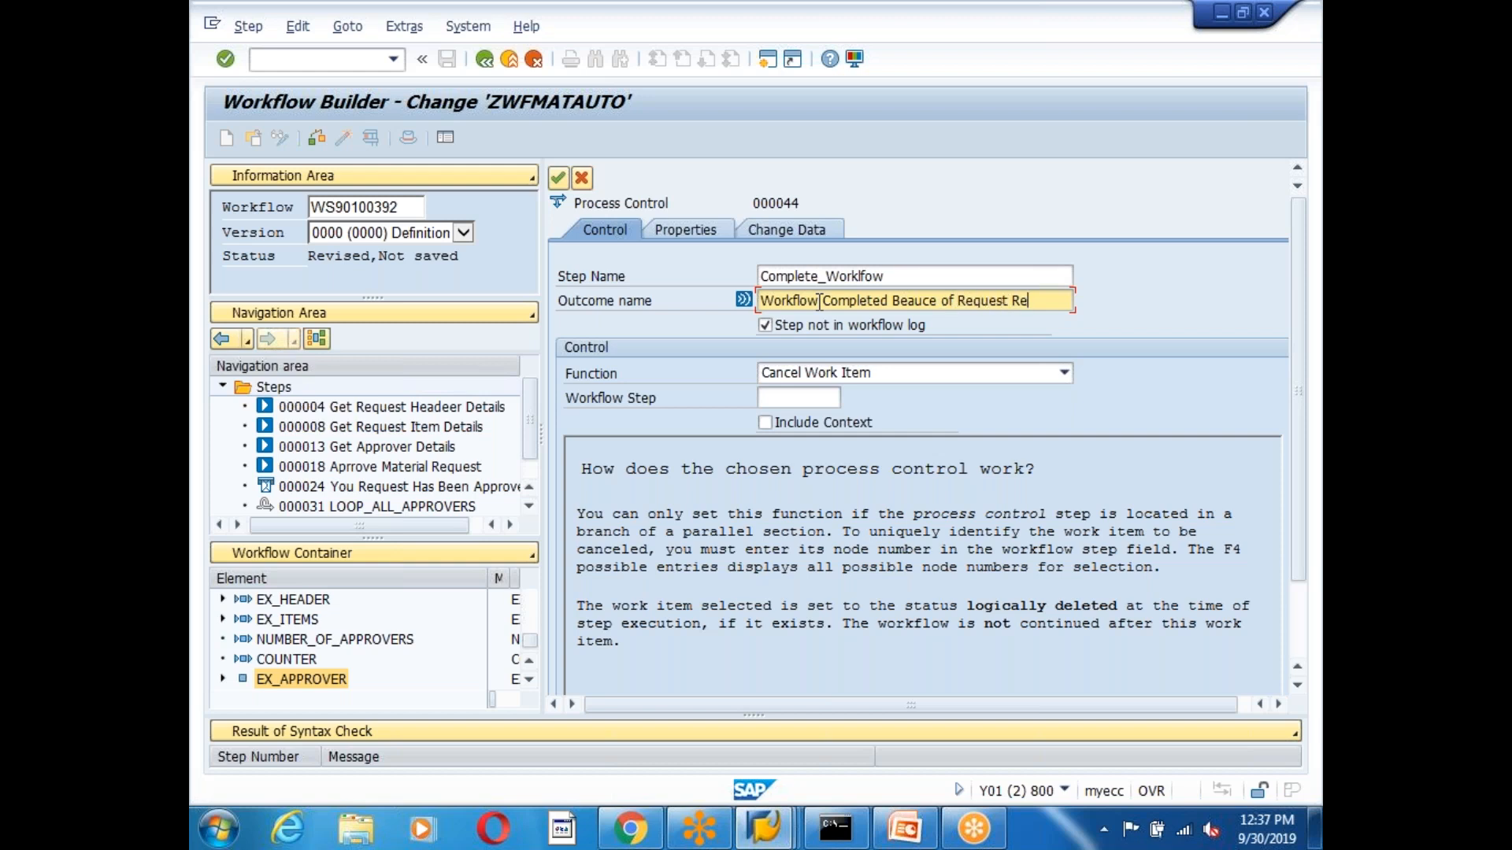
{"action": "type", "text": "jection"}
{"action": "left_click", "coordinate": [844, 376]}
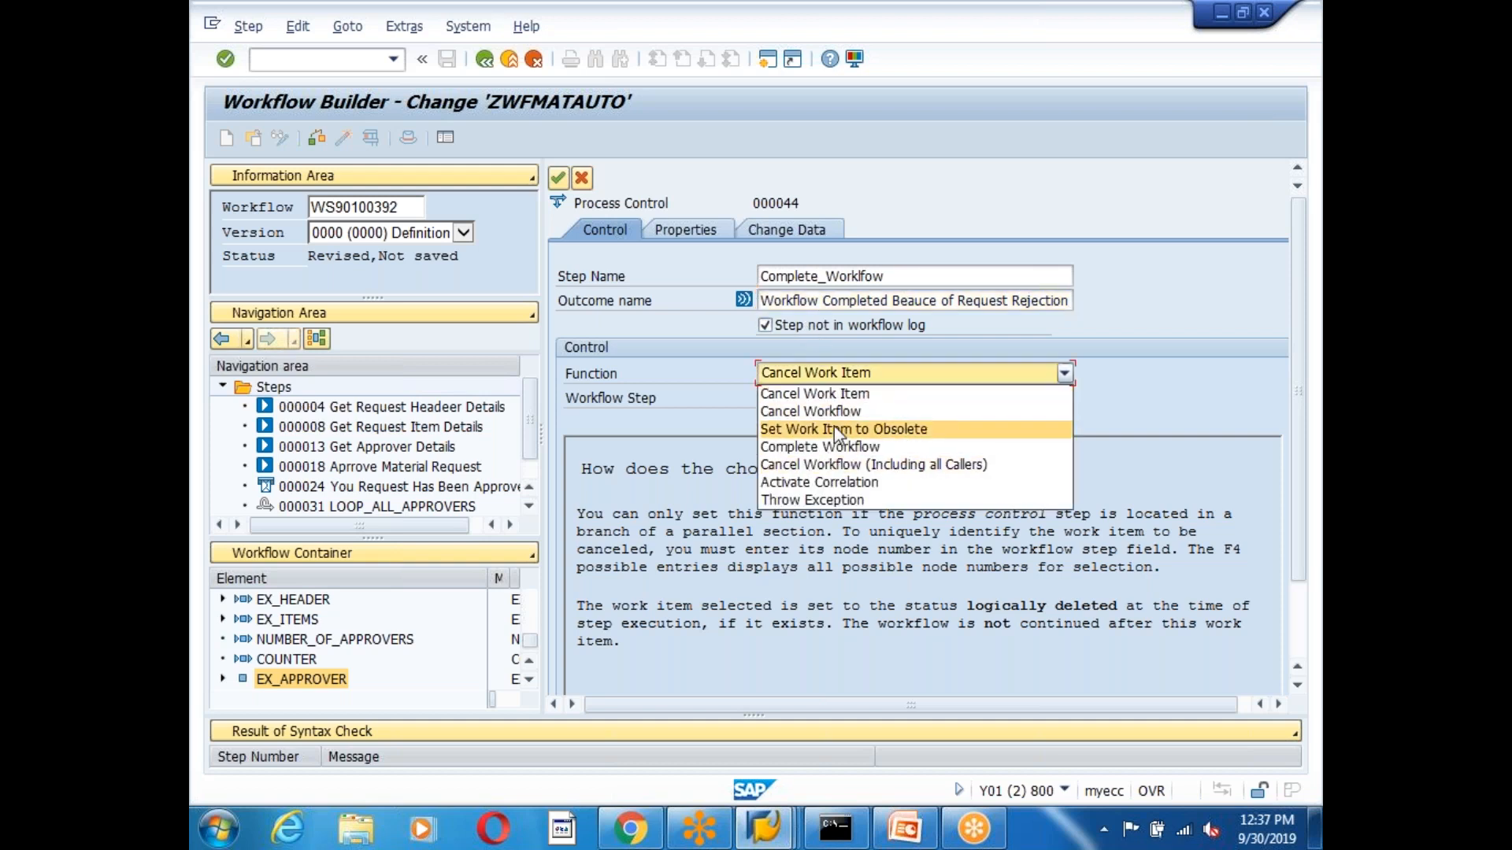
{"action": "left_click", "coordinate": [847, 446]}
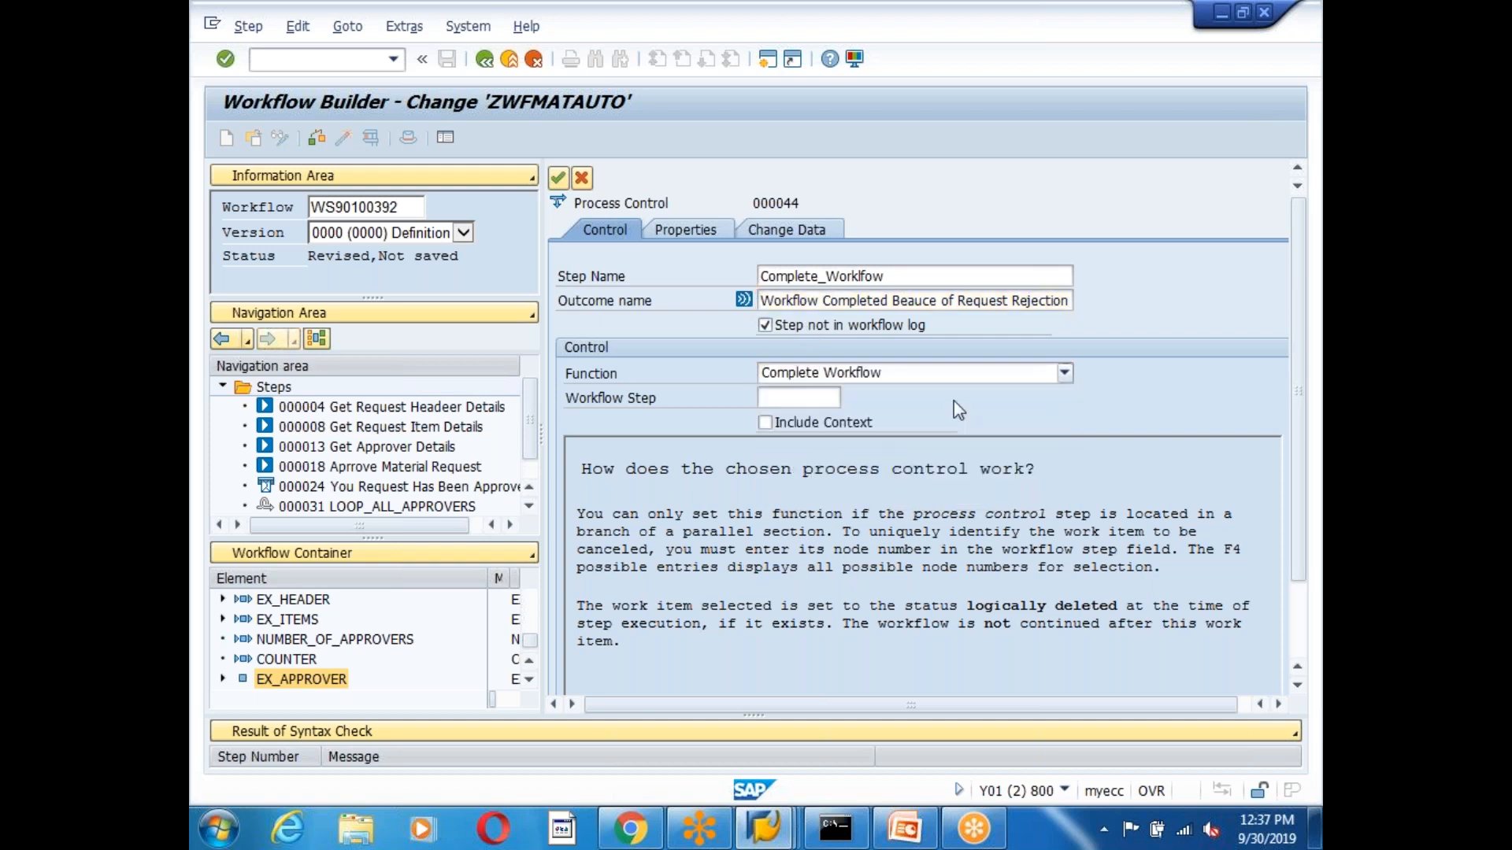
{"action": "left_click", "coordinate": [558, 179]}
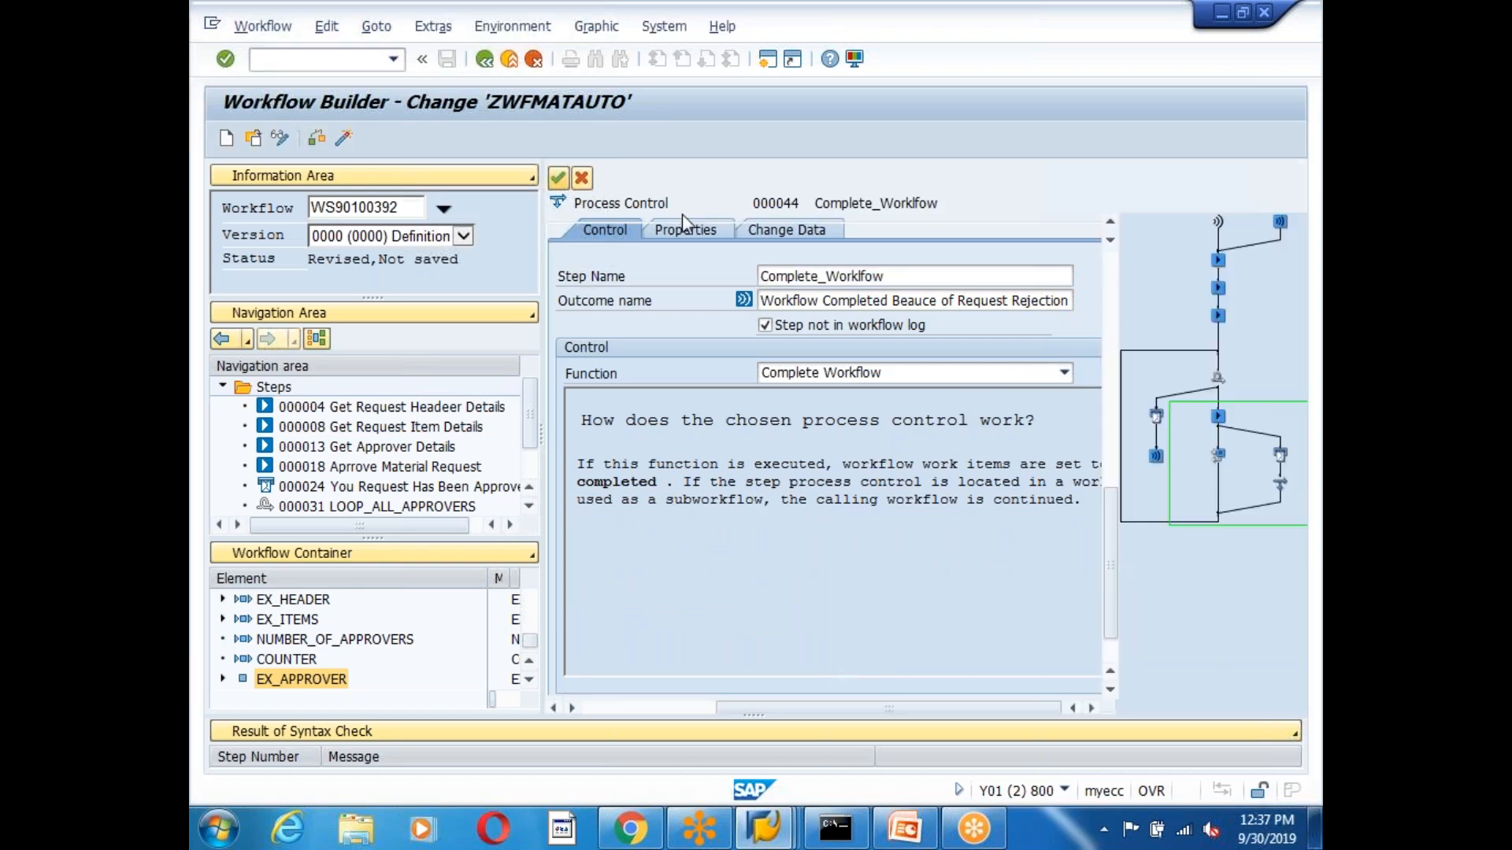
Run check and activate on ZWFMATAUTO repeatedly until the workflow is saved and active.
{"action": "left_click", "coordinate": [343, 138]}
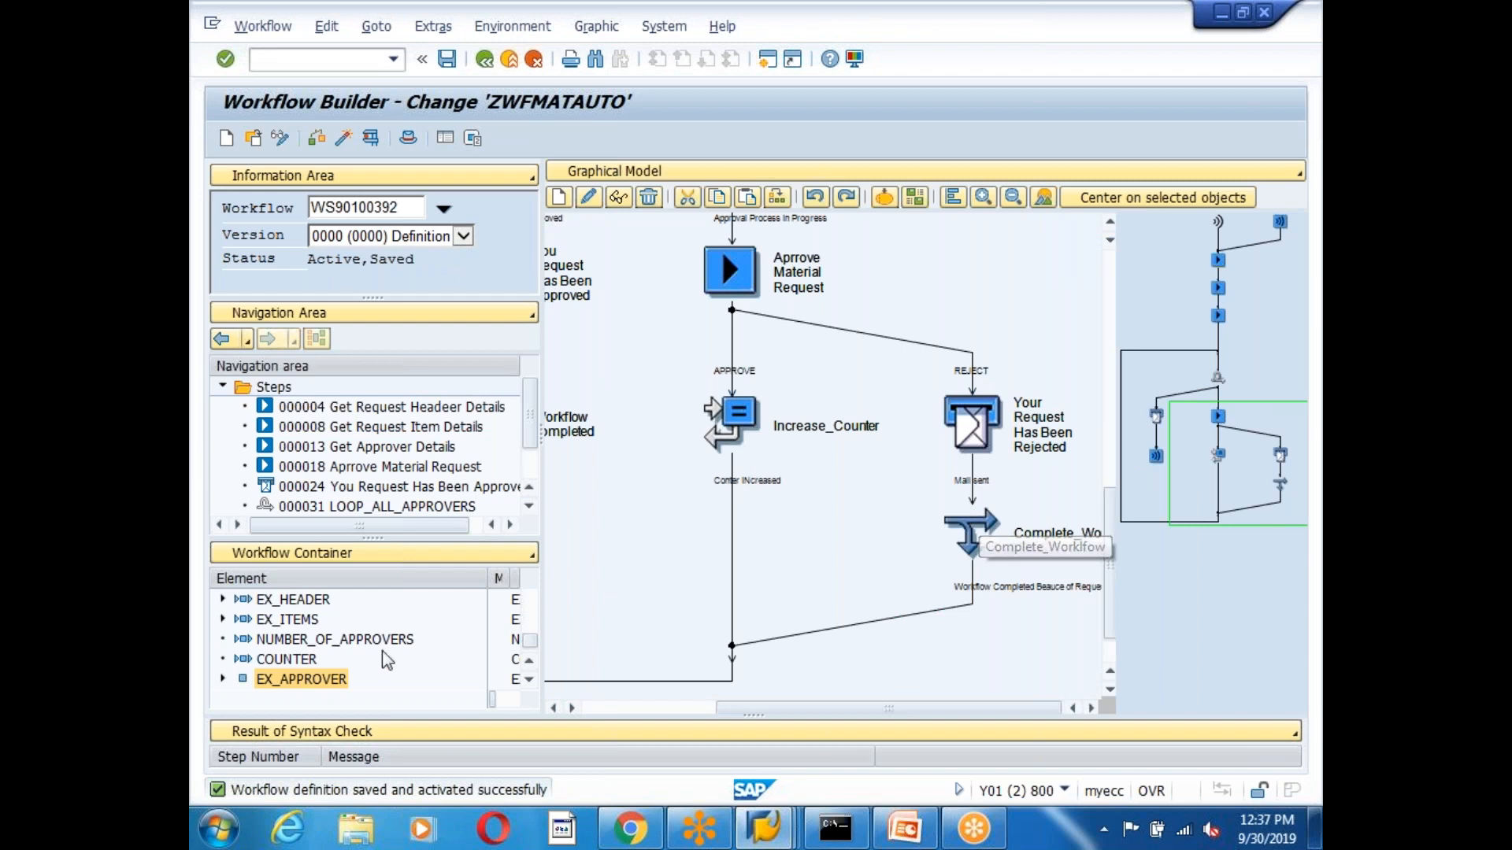
{"action": "left_click", "coordinate": [344, 138]}
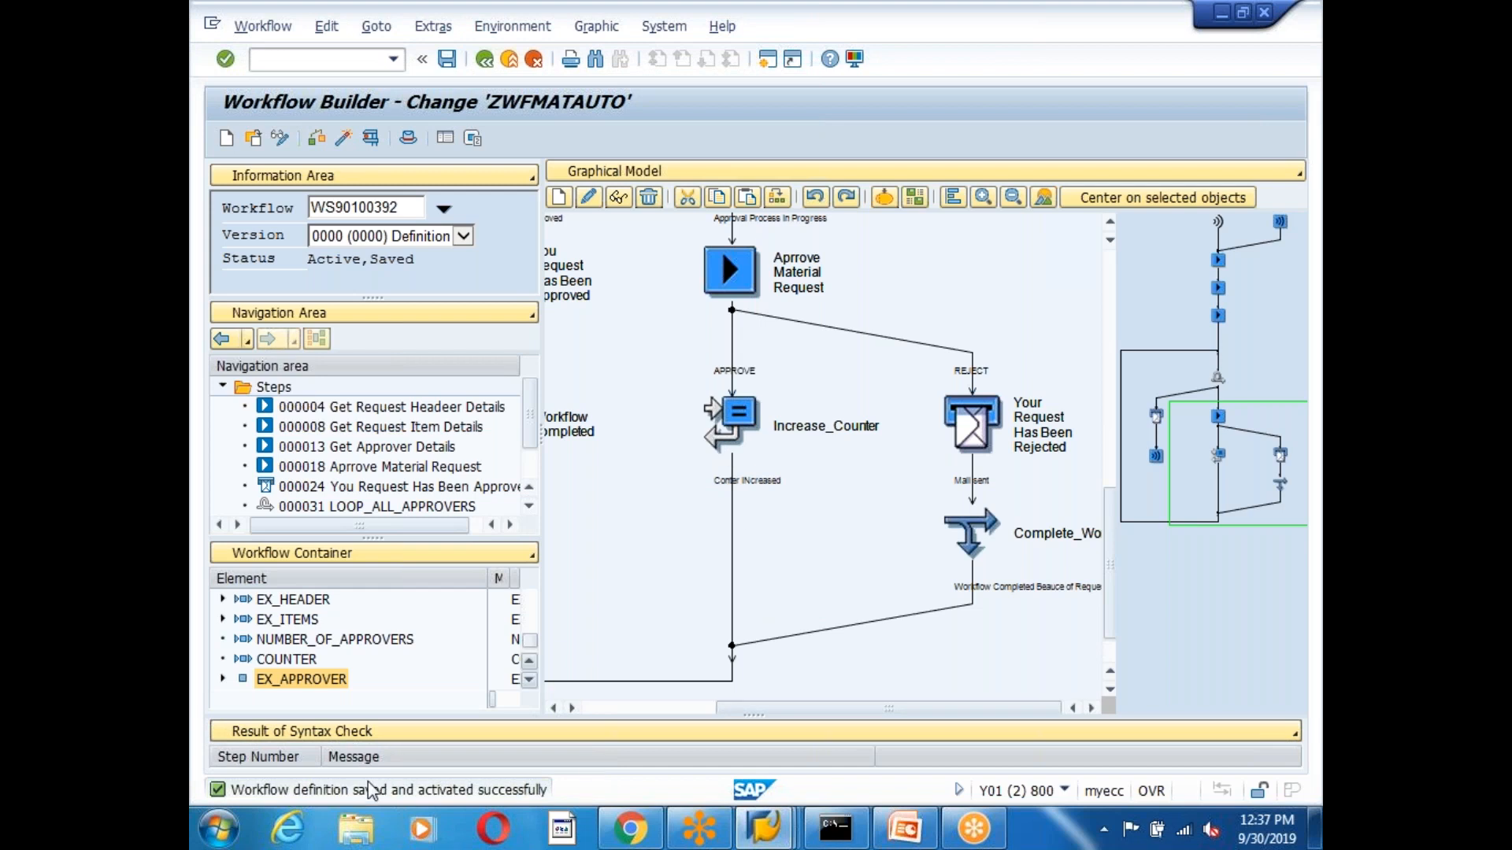
{"action": "left_click", "coordinate": [343, 138]}
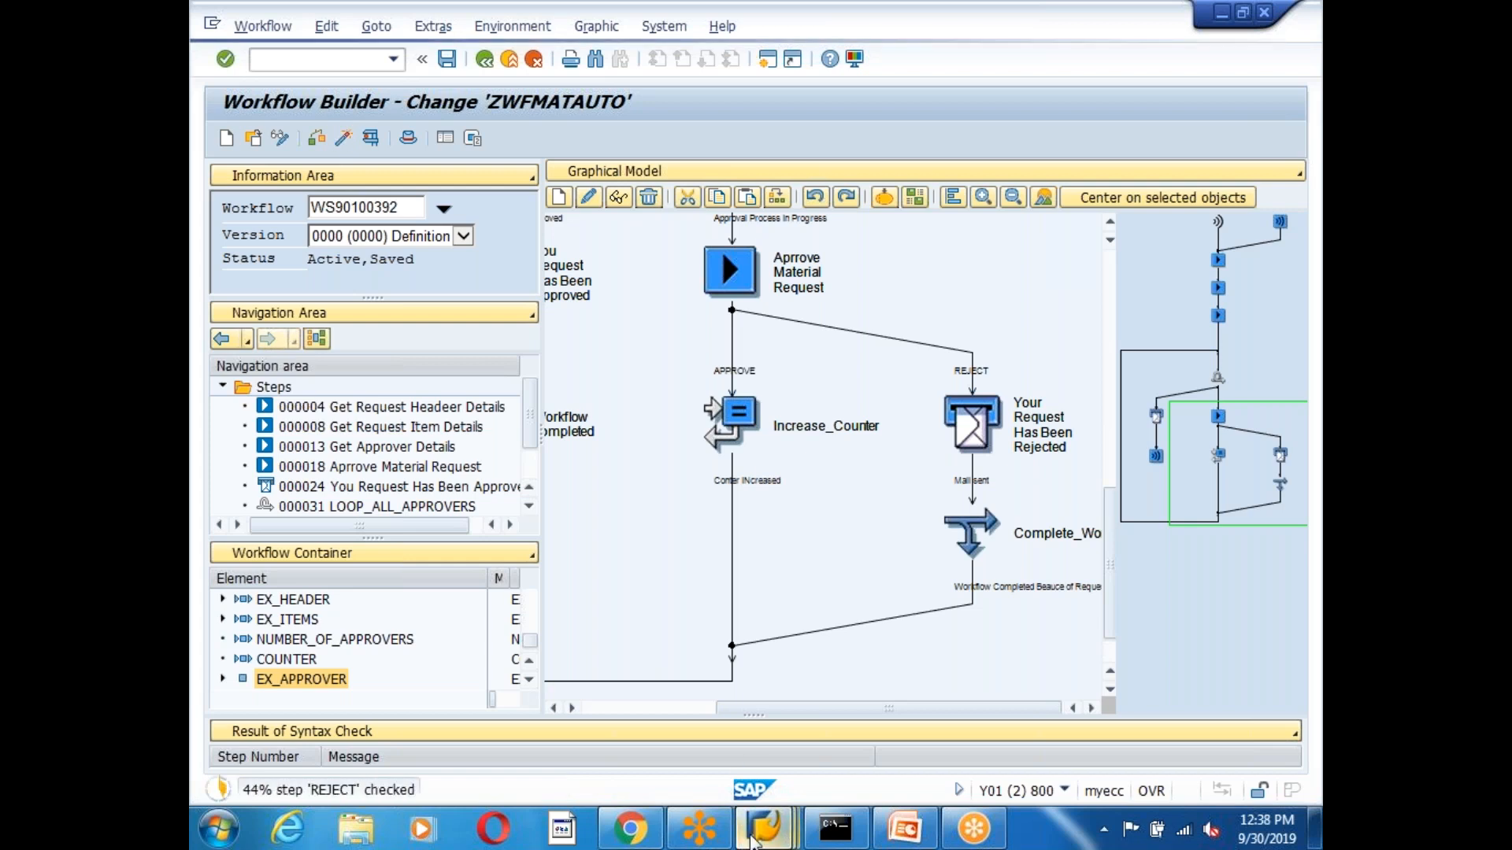
Leave the Change Object Type screen and return to the SAP Easy Access menu.
{"action": "mouse_move", "coordinate": [763, 834]}
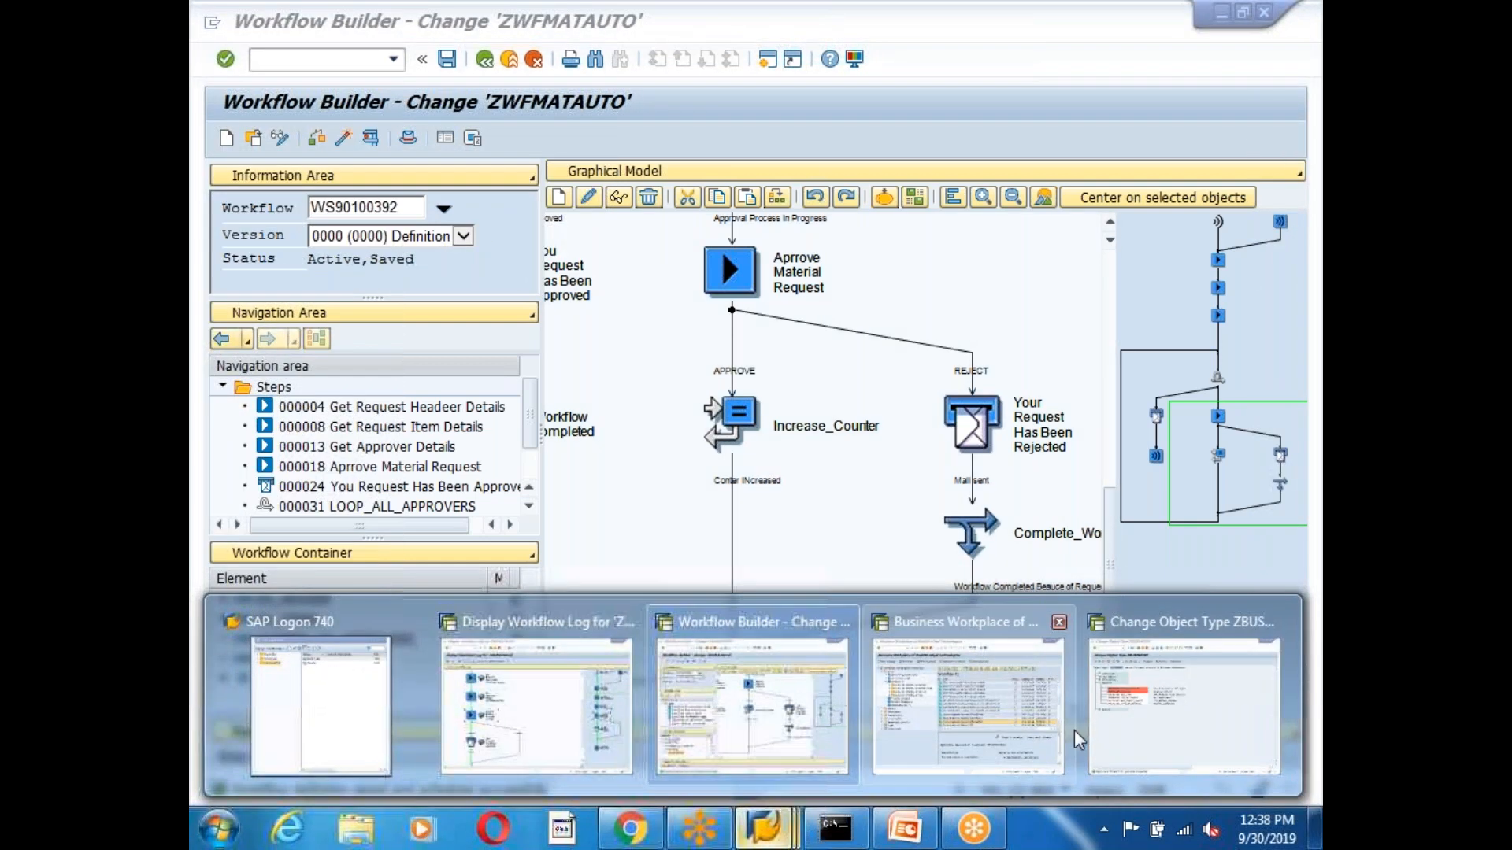
{"action": "left_click", "coordinate": [1191, 725]}
{"action": "left_click", "coordinate": [484, 59]}
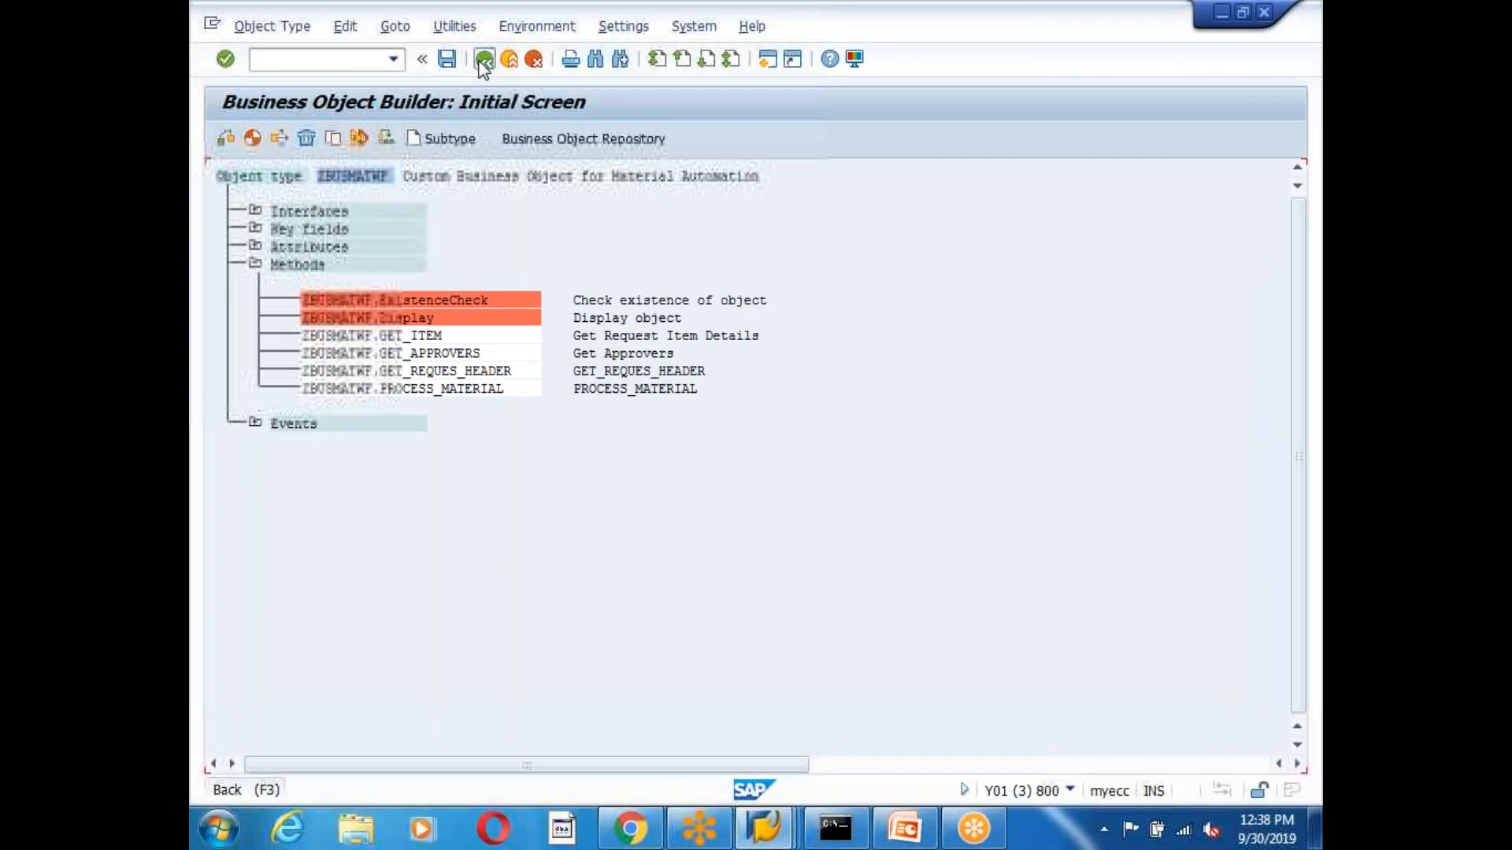
{"action": "left_click", "coordinate": [484, 59]}
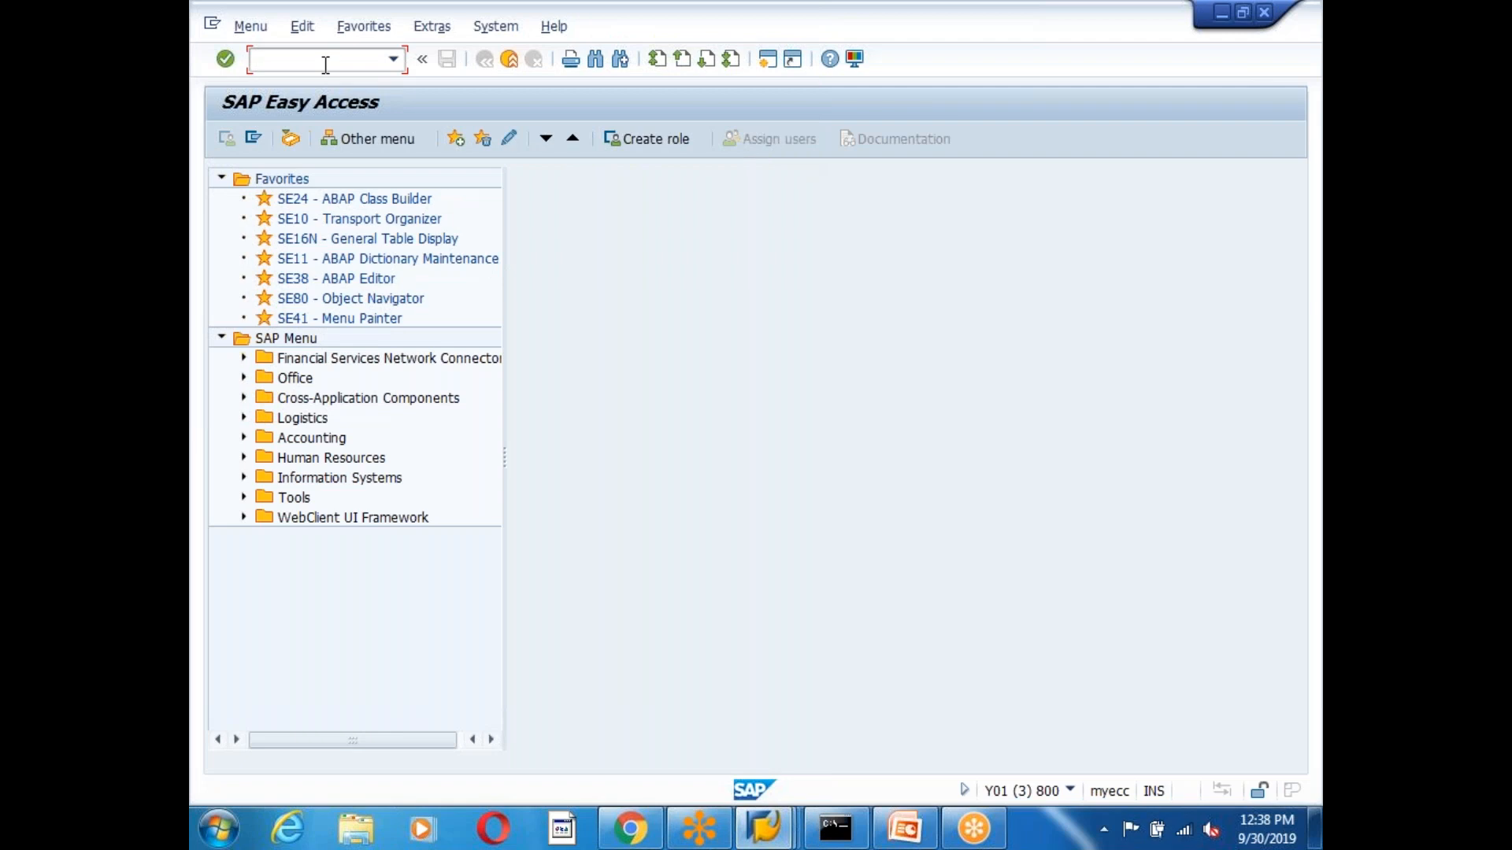
Open report ZEDG6_MATERIAL_REQUEST in change mode in the ABAP Editor, scrolled to the APPROVE code.
{"action": "type", "text": "se38"}
{"action": "key", "text": "Return"}
{"action": "type", "text": "ZE"}
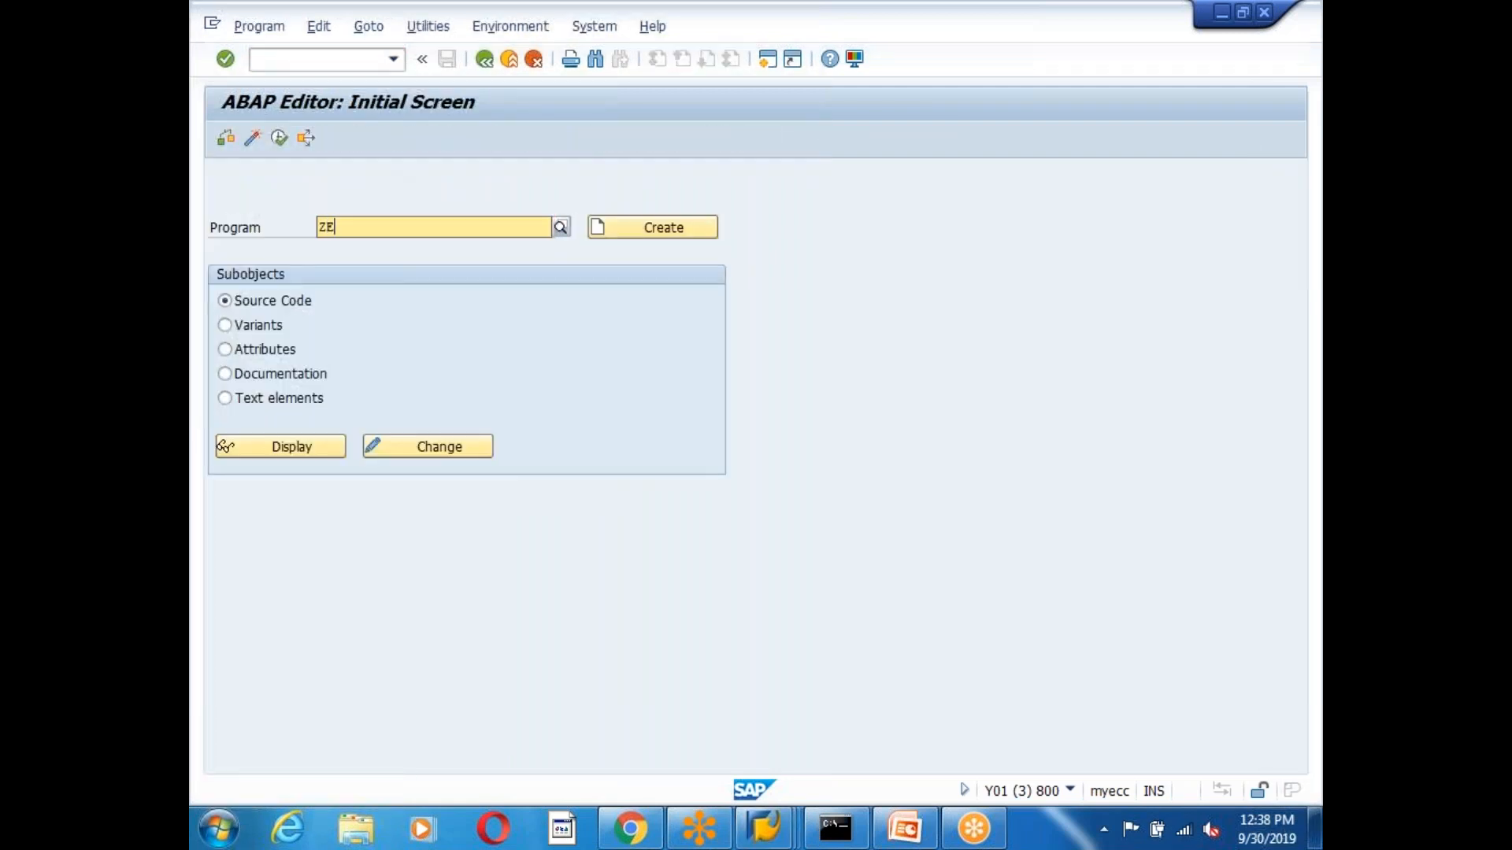
{"action": "type", "text": "DG6_mat"}
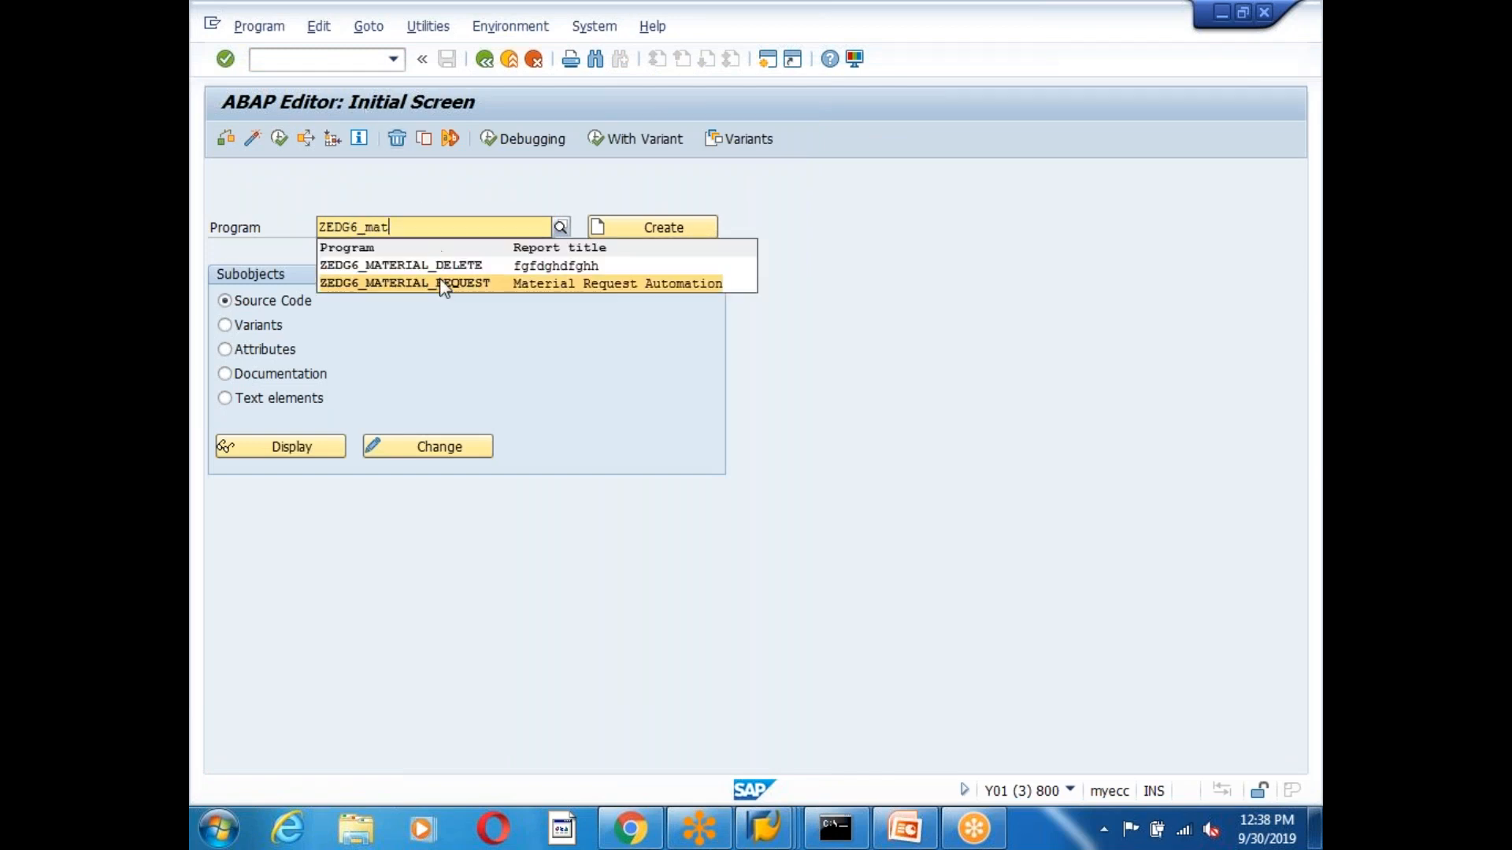
{"action": "left_click", "coordinate": [445, 285]}
{"action": "left_click", "coordinate": [441, 447]}
{"action": "scroll", "coordinate": [718, 479], "scroll_direction": "down", "scroll_amount": 20}
{"action": "scroll", "coordinate": [720, 480], "scroll_direction": "down", "scroll_amount": 17}
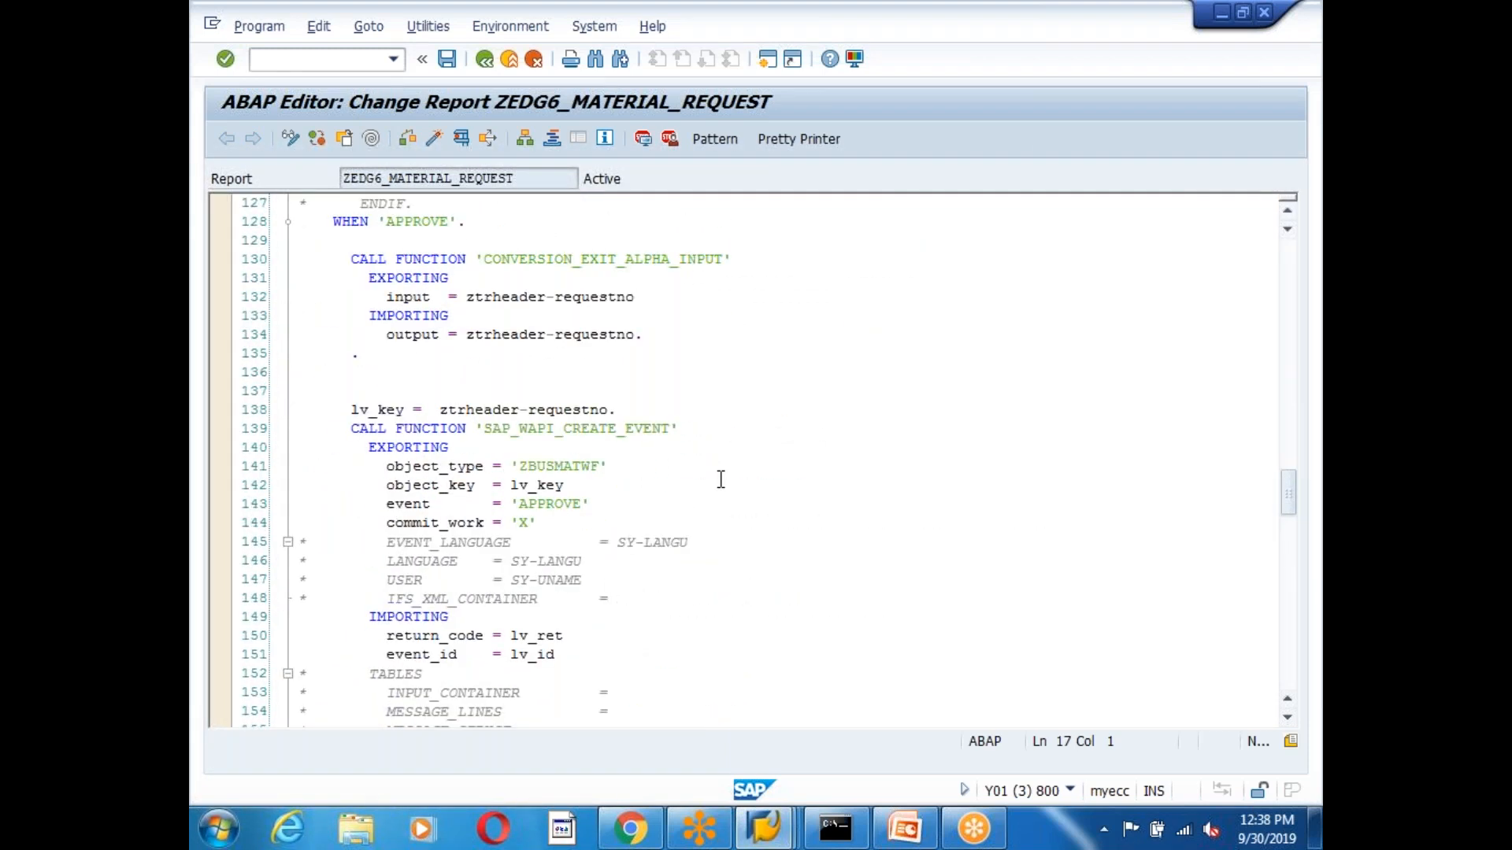
Copy the WHEN 'APPROVE' code and paste it under a new WHEN 'REJECT'. branch.
{"action": "left_click", "coordinate": [350, 228]}
{"action": "left_click_drag", "start_coordinate": [354, 259], "coordinate": [712, 567]}
{"action": "scroll", "coordinate": [695, 441], "scroll_direction": "down", "scroll_amount": 4}
{"action": "left_click", "coordinate": [356, 618]}
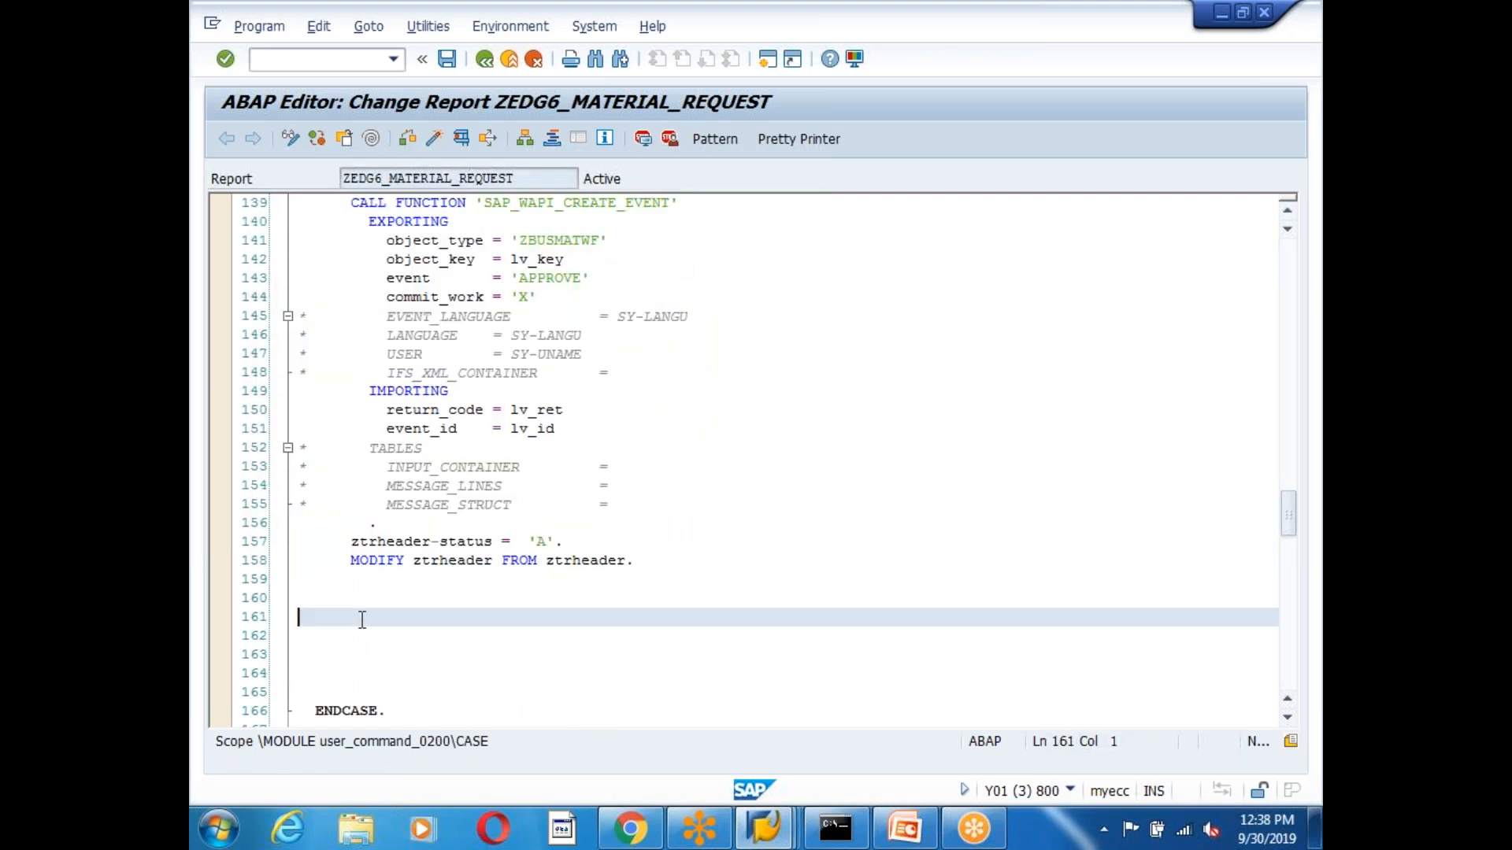
{"action": "type", "text": "when '"}
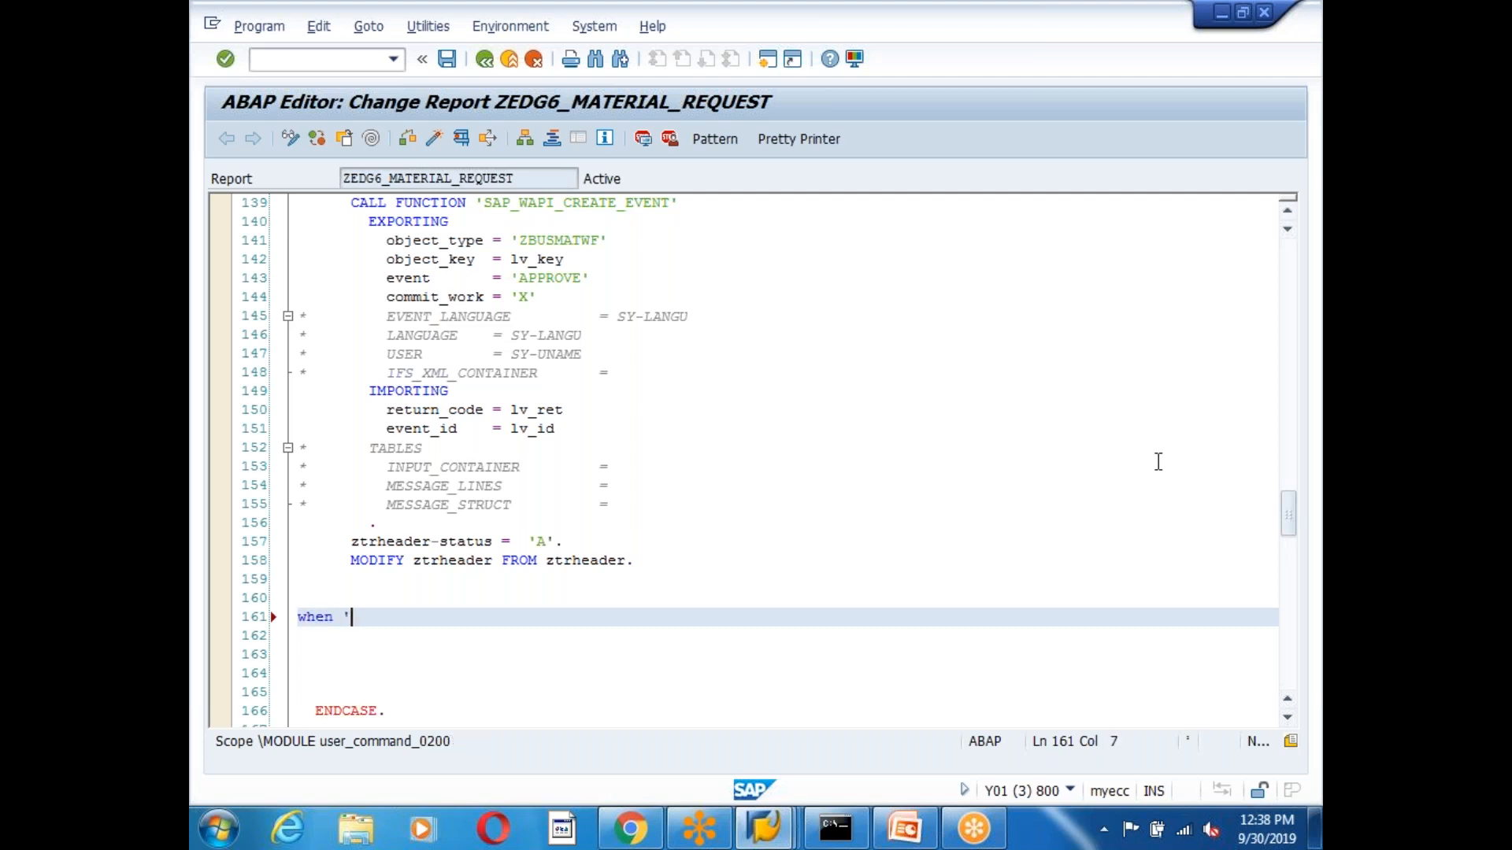
{"action": "type", "text": "REJE"}
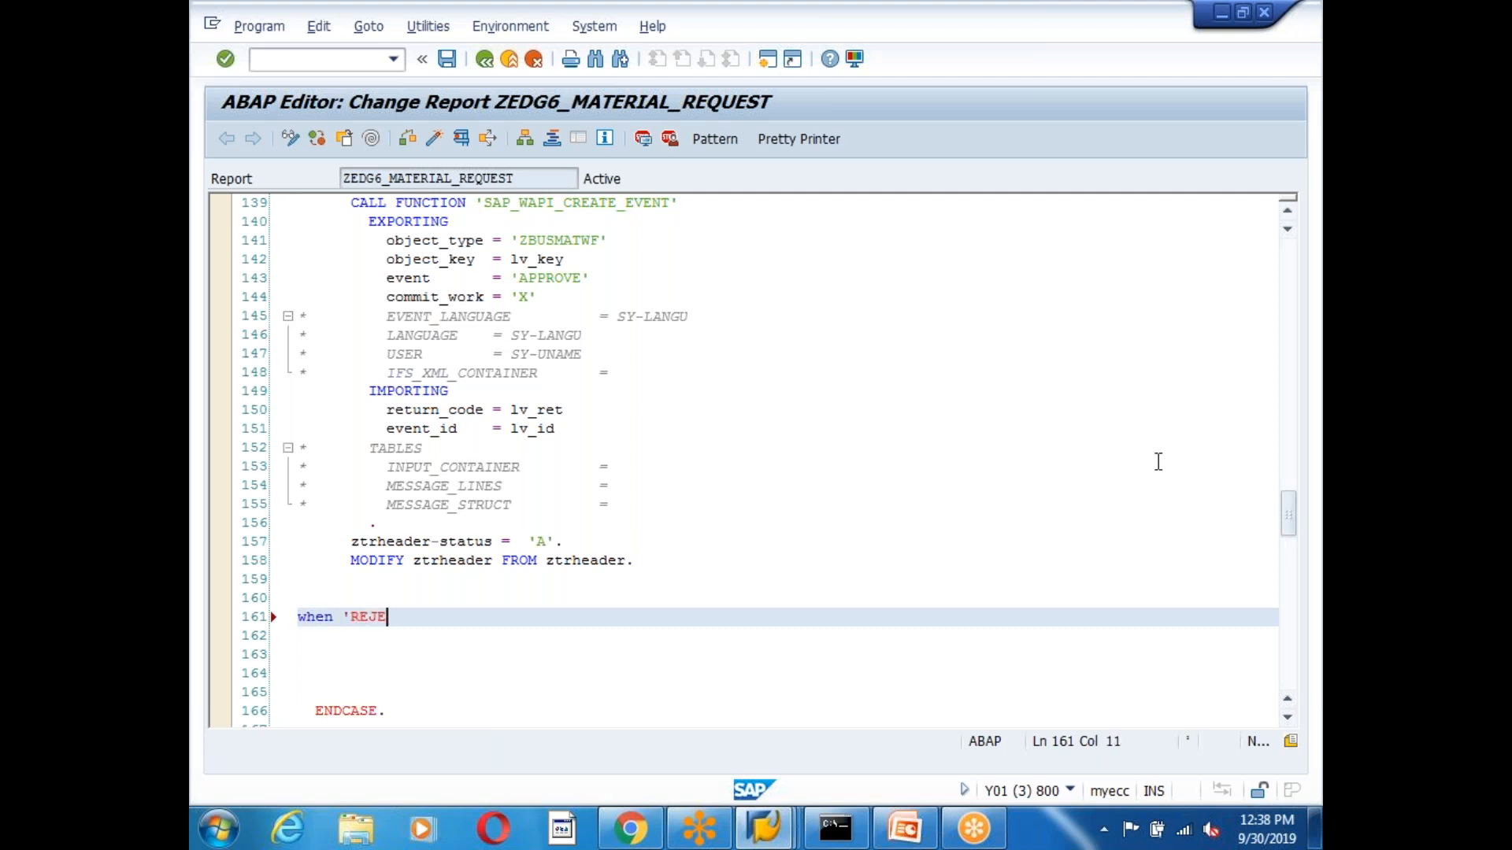
{"action": "type", "text": "CT'."}
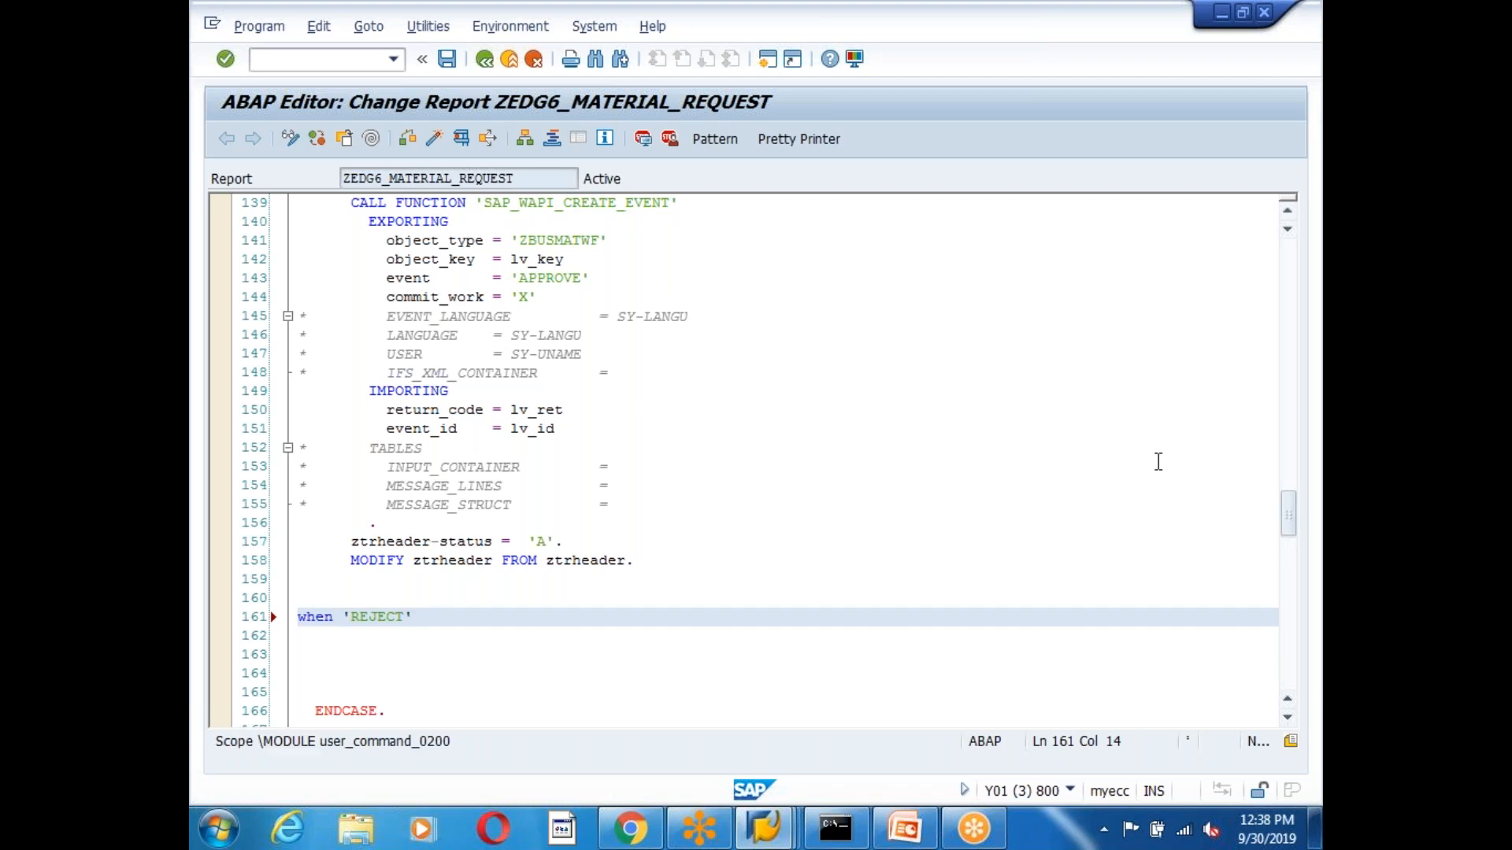
{"action": "key", "text": "Return"}
{"action": "key", "text": "Return"}
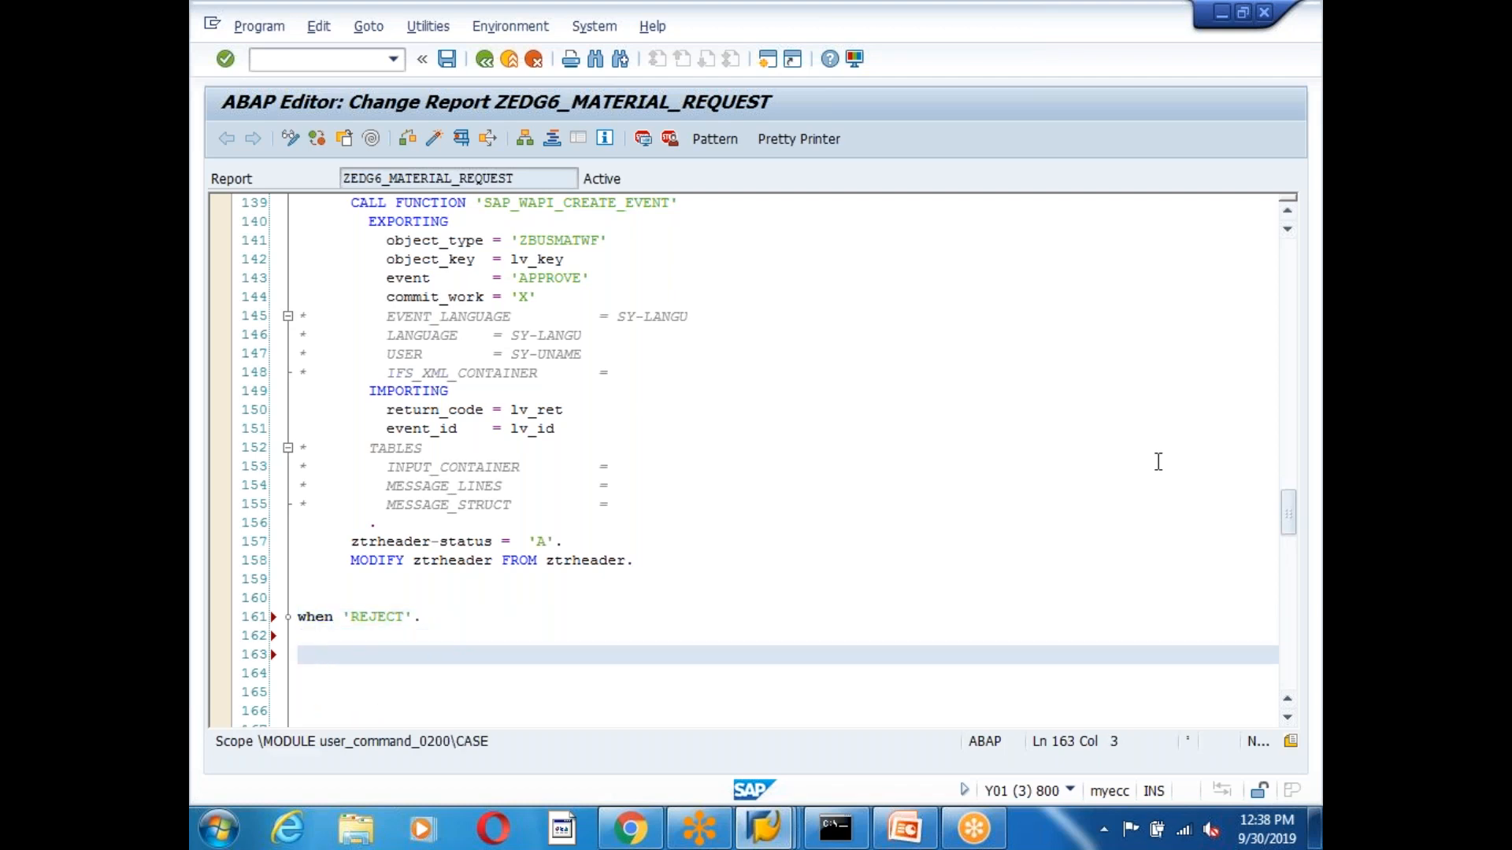
{"action": "key", "text": "ctrl+v"}
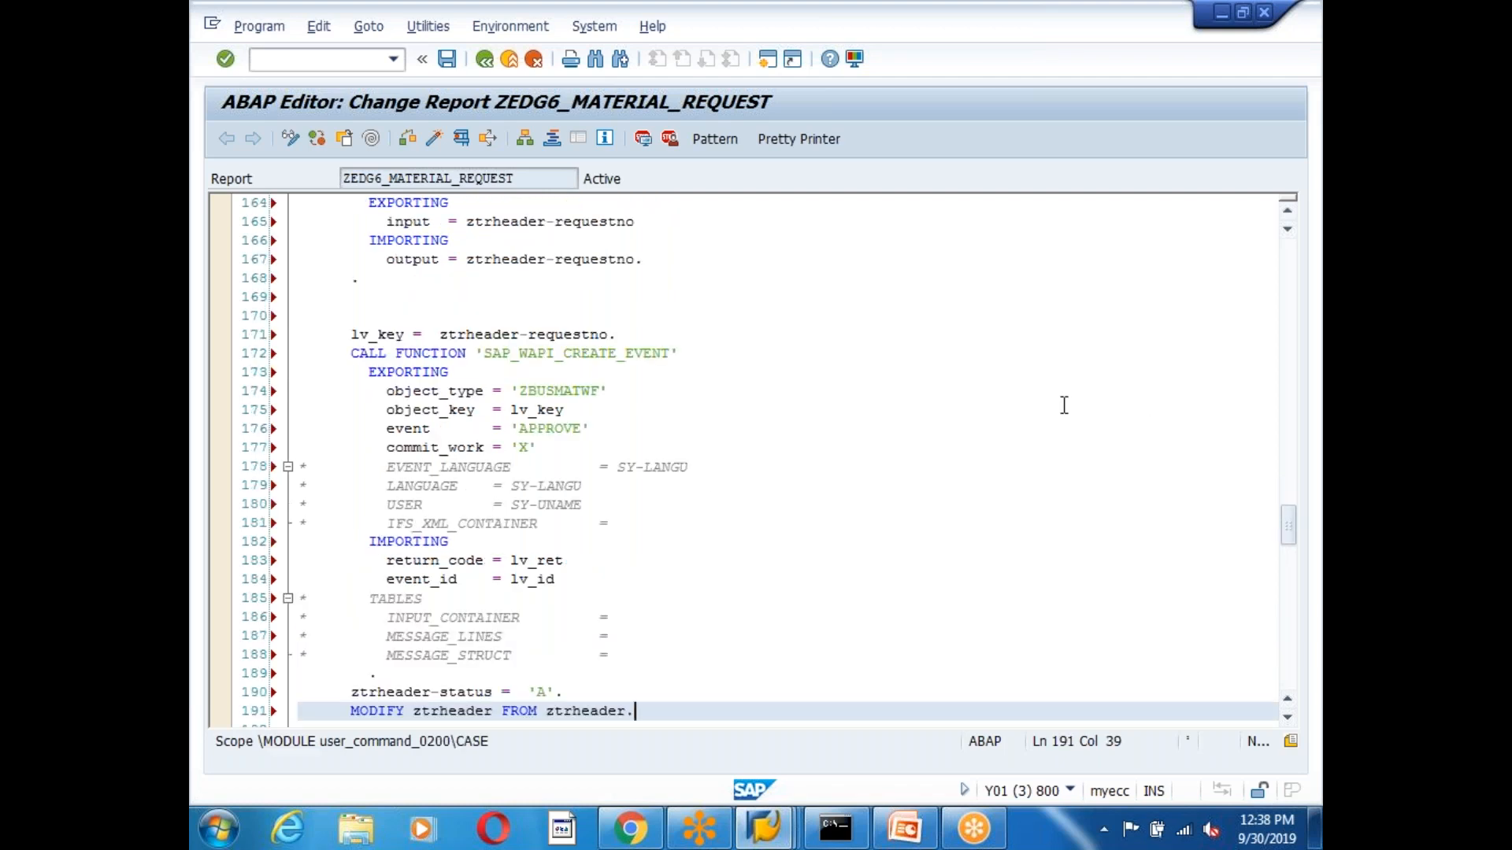
In the pasted code, change the event to REJECT and the status value to 'R'.
{"action": "left_click", "coordinate": [583, 428]}
{"action": "key", "text": "BackSpace"}
{"action": "key", "text": "BackSpace"}
{"action": "key", "text": "BackSpace"}
{"action": "key", "text": "BackSpace"}
{"action": "key", "text": "BackSpace"}
{"action": "key", "text": "BackSpace"}
{"action": "key", "text": "BackSpace"}
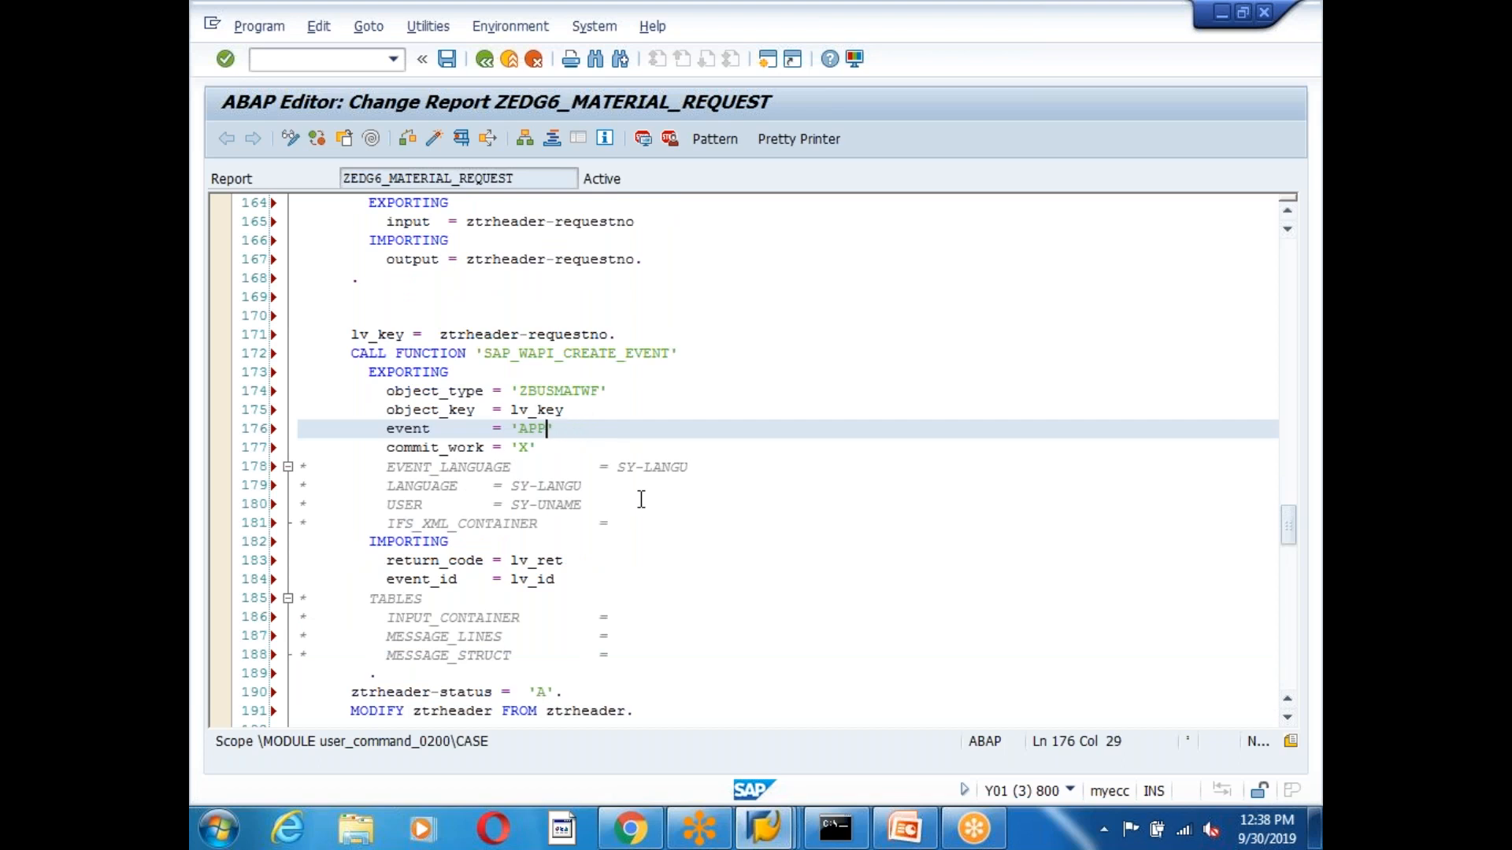
{"action": "type", "text": "REJECT"}
{"action": "left_click", "coordinate": [542, 697]}
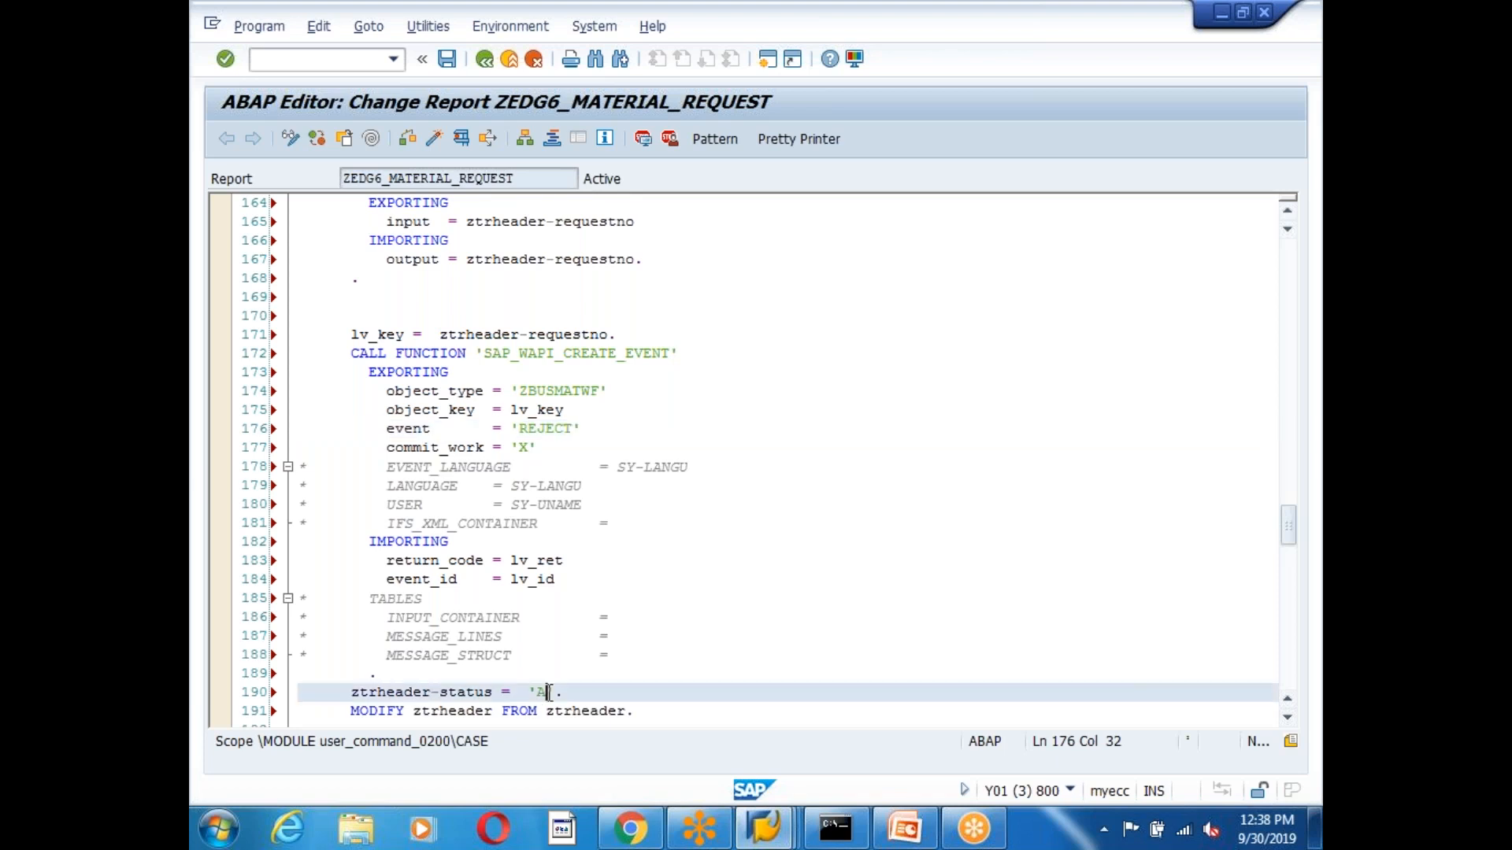
{"action": "key", "text": "BackSpace"}
{"action": "type", "text": "R"}
{"action": "left_click", "coordinate": [709, 616]}
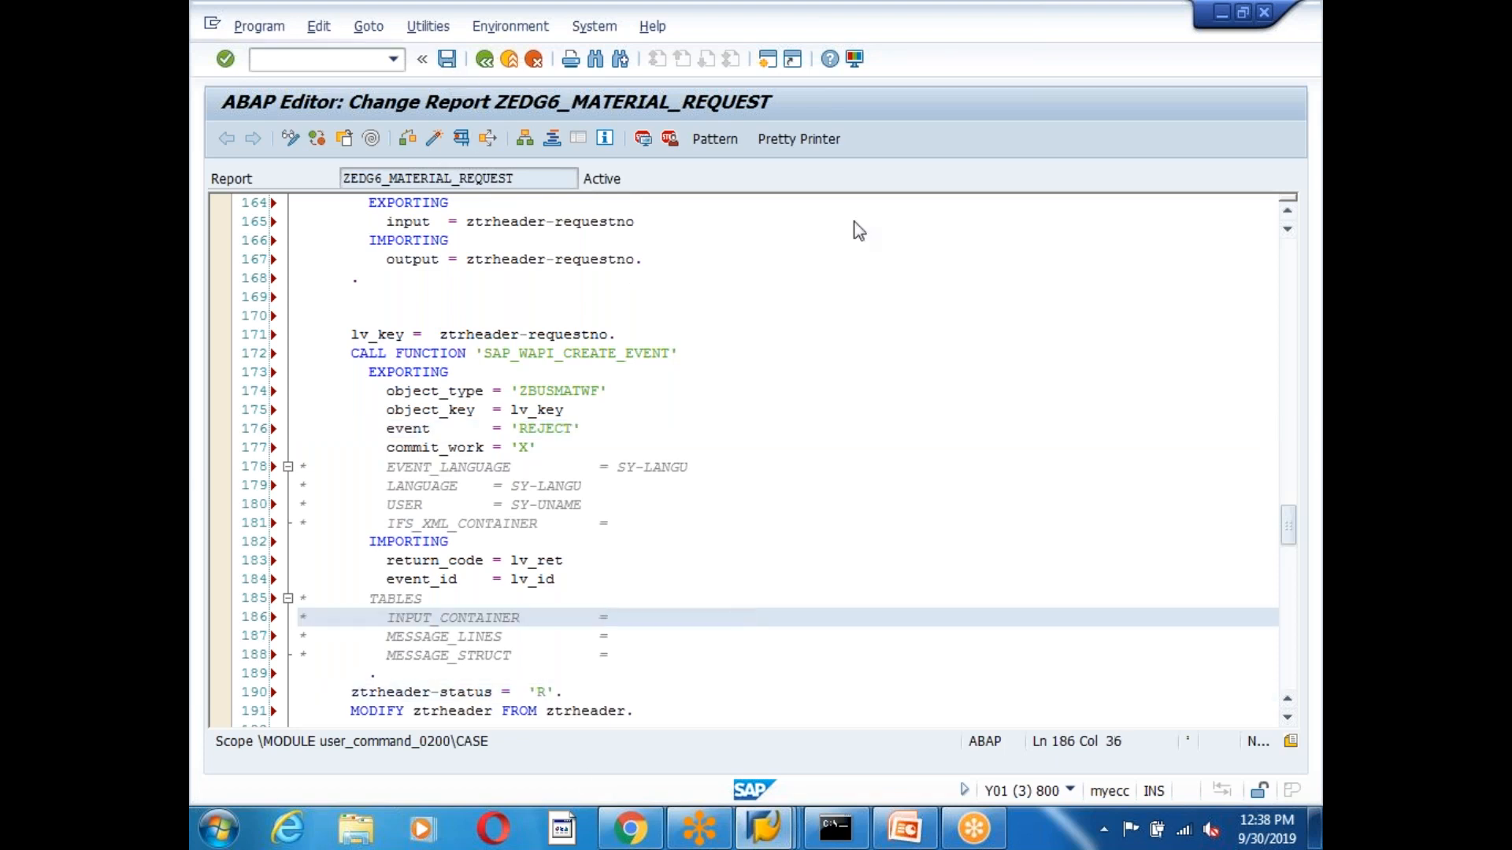
Save and activate the ZEDG6_MATERIAL_REQUEST report.
{"action": "key", "text": "ctrl+s"}
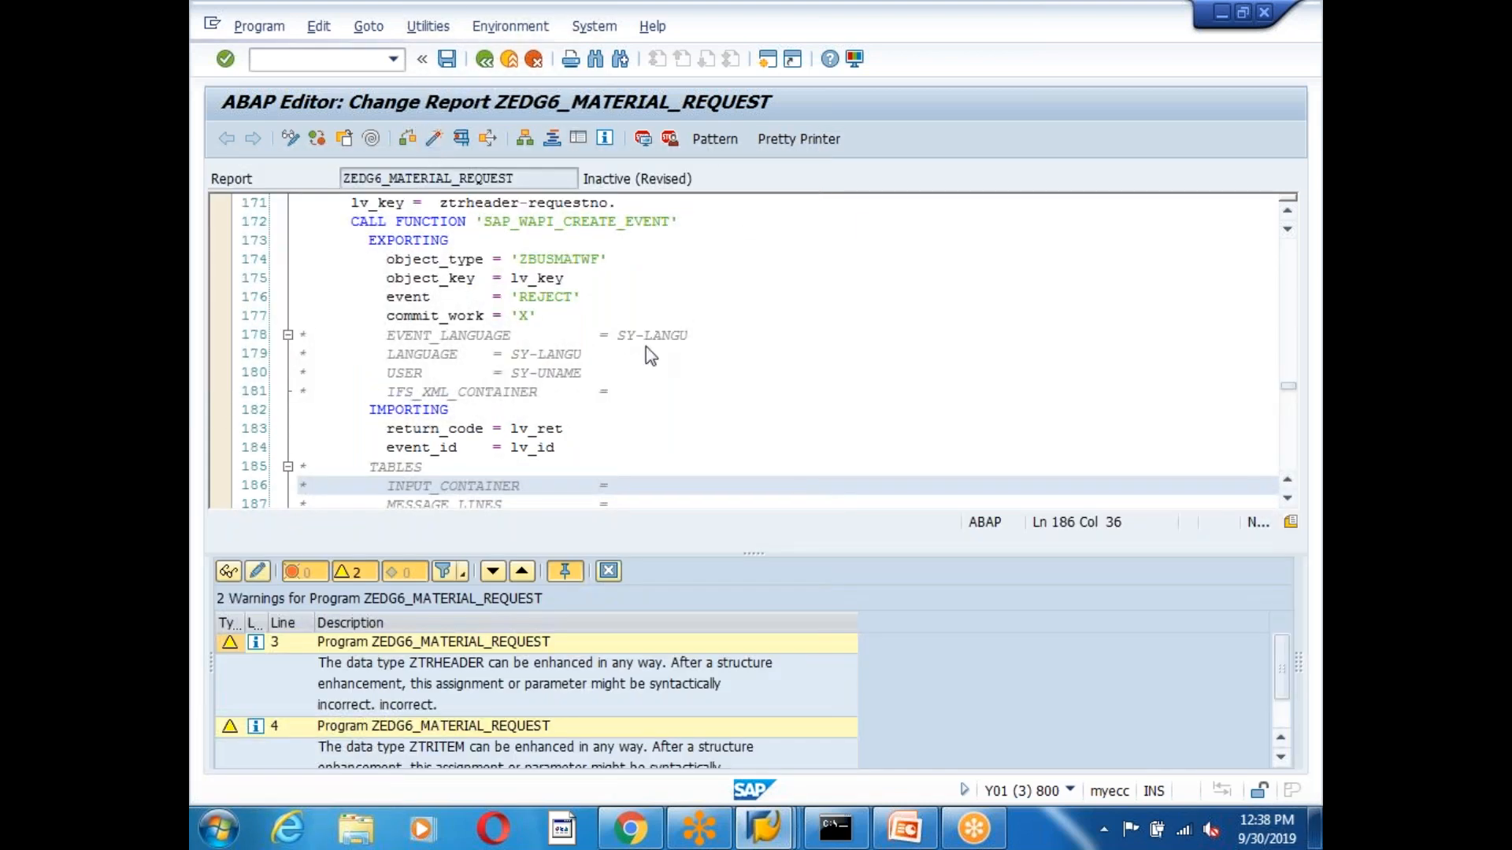
{"action": "key", "text": "ctrl+F3"}
{"action": "key", "text": "Return"}
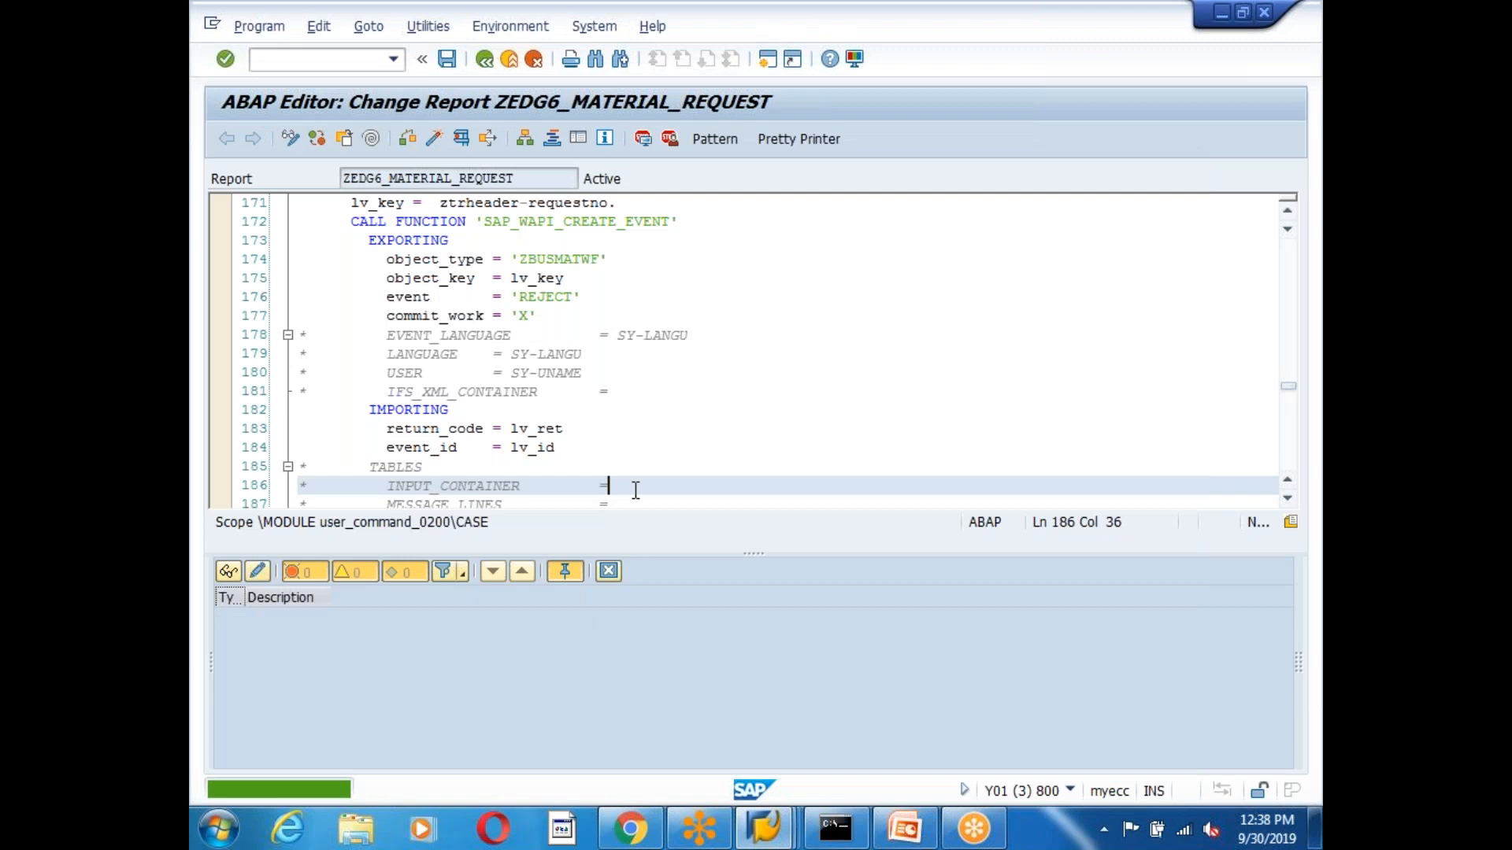
{"action": "left_click", "coordinate": [609, 571]}
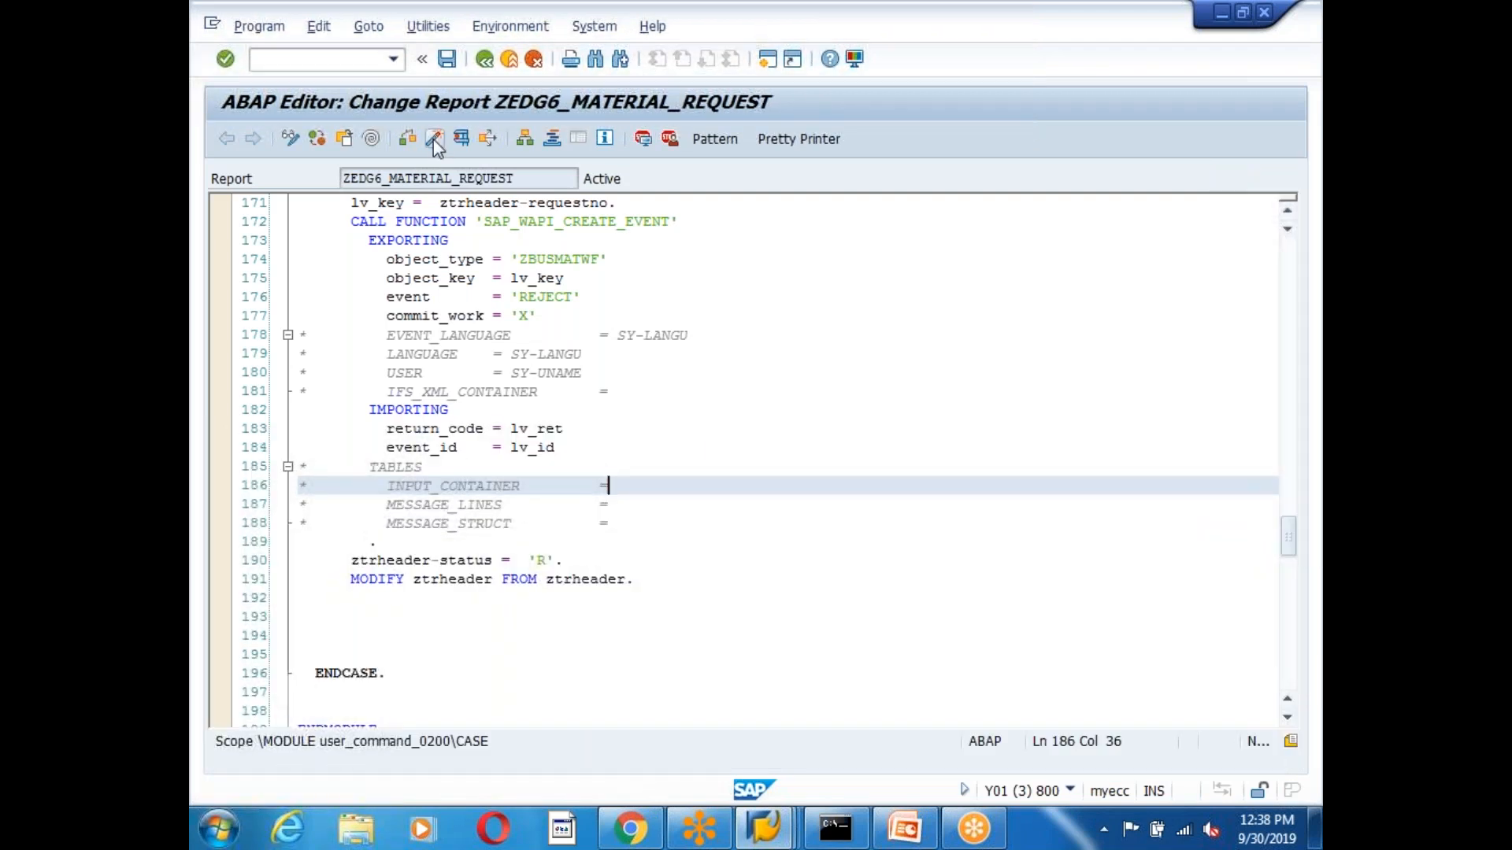
{"action": "left_click", "coordinate": [433, 139]}
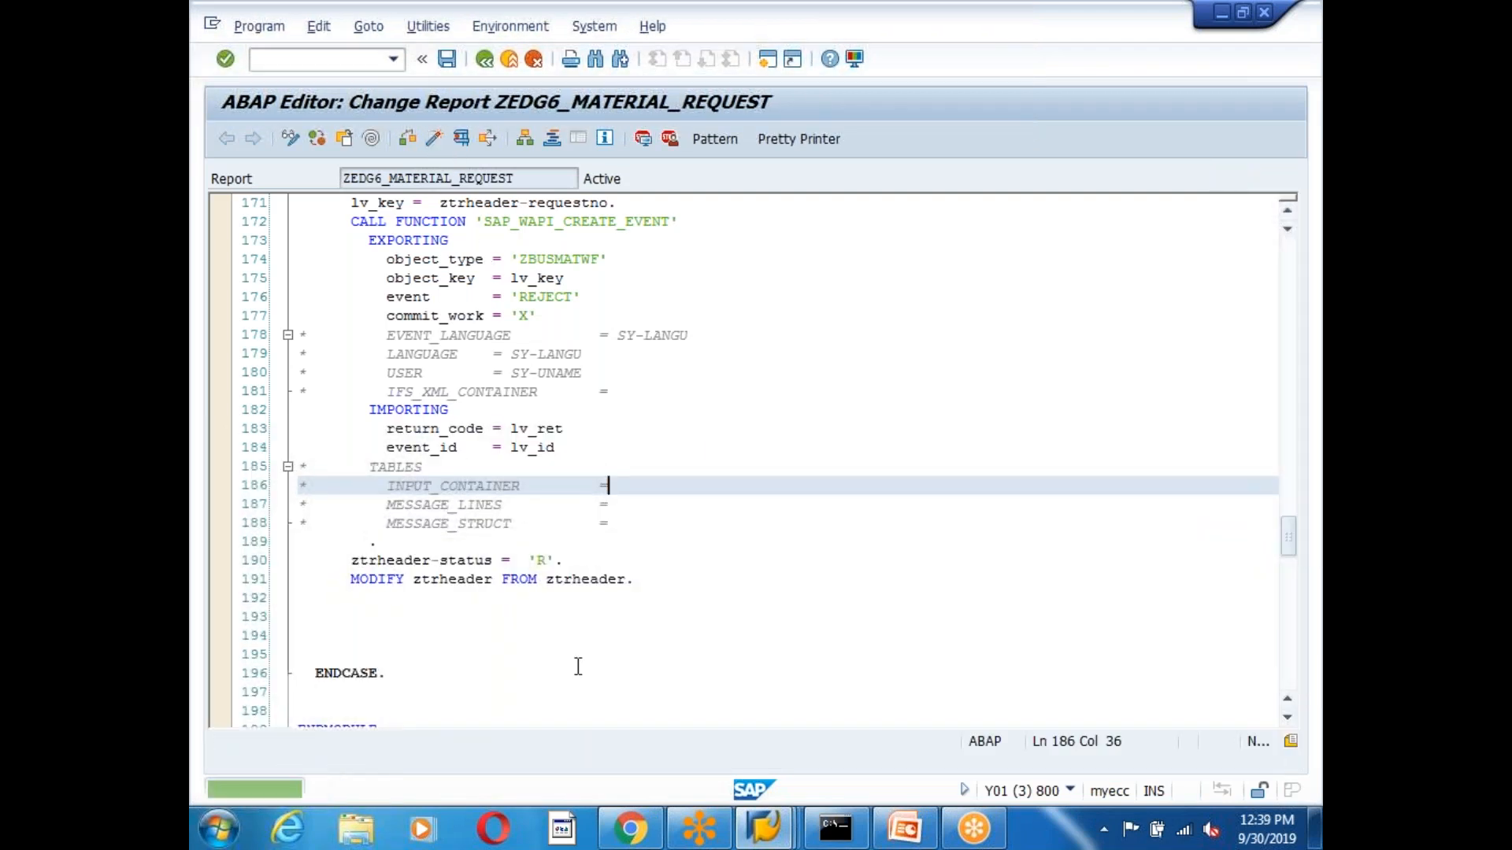
{"action": "left_click", "coordinate": [464, 632]}
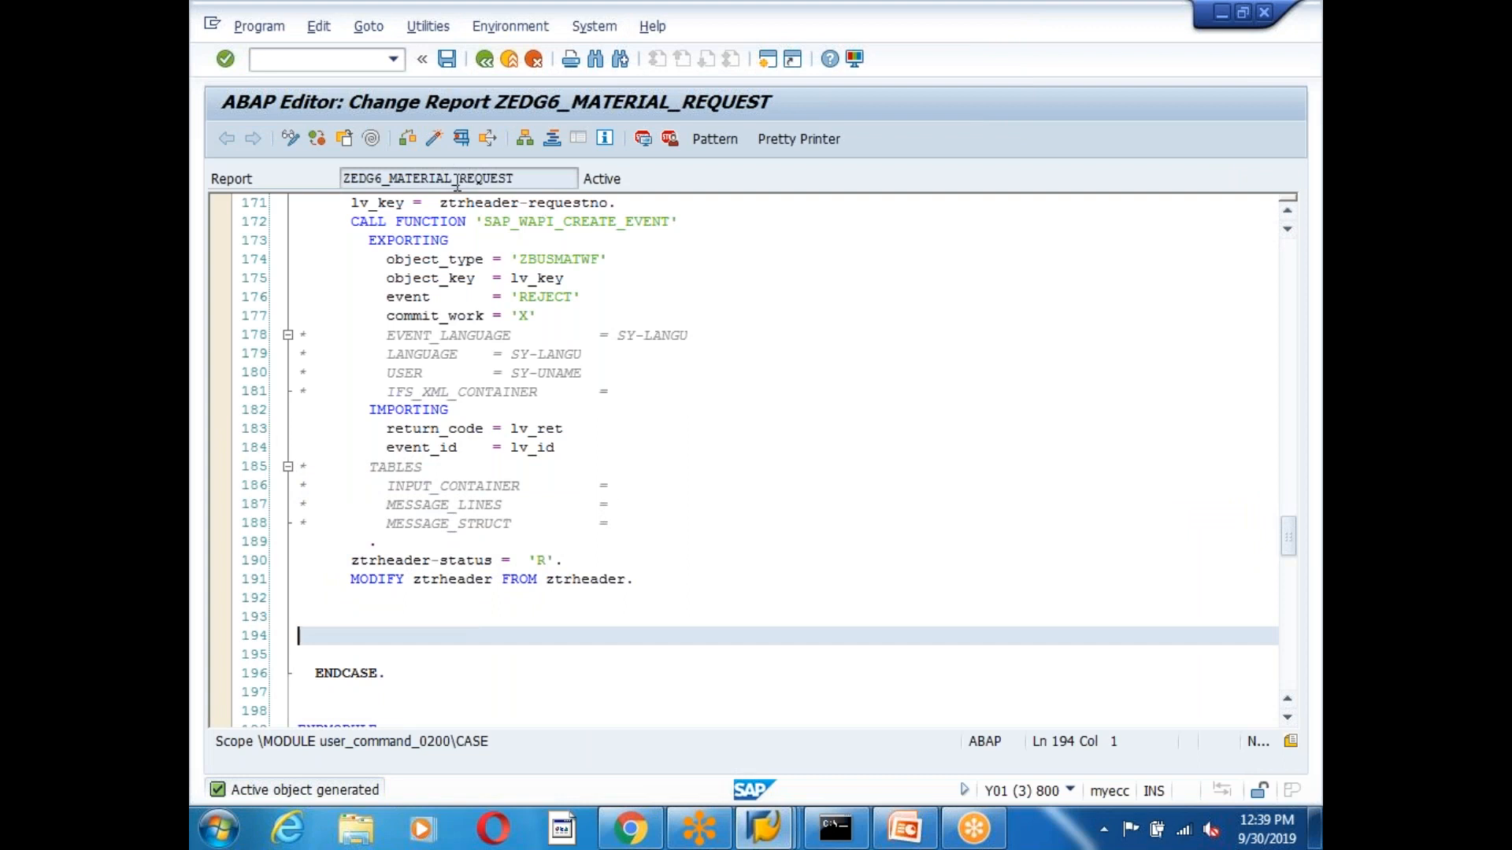
{"action": "left_click", "coordinate": [530, 659]}
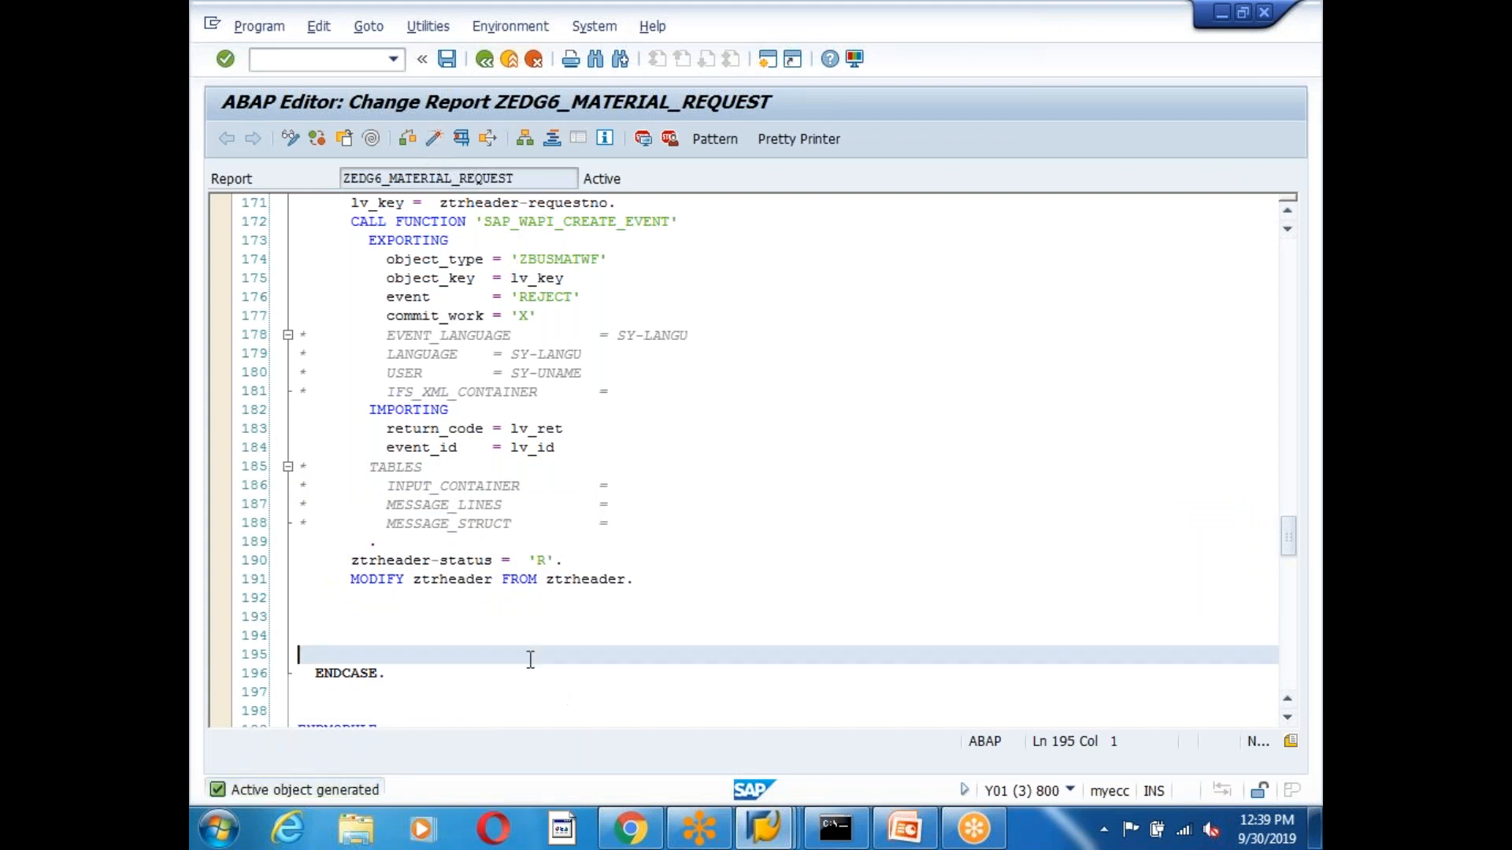
{"action": "mouse_move", "coordinate": [763, 826]}
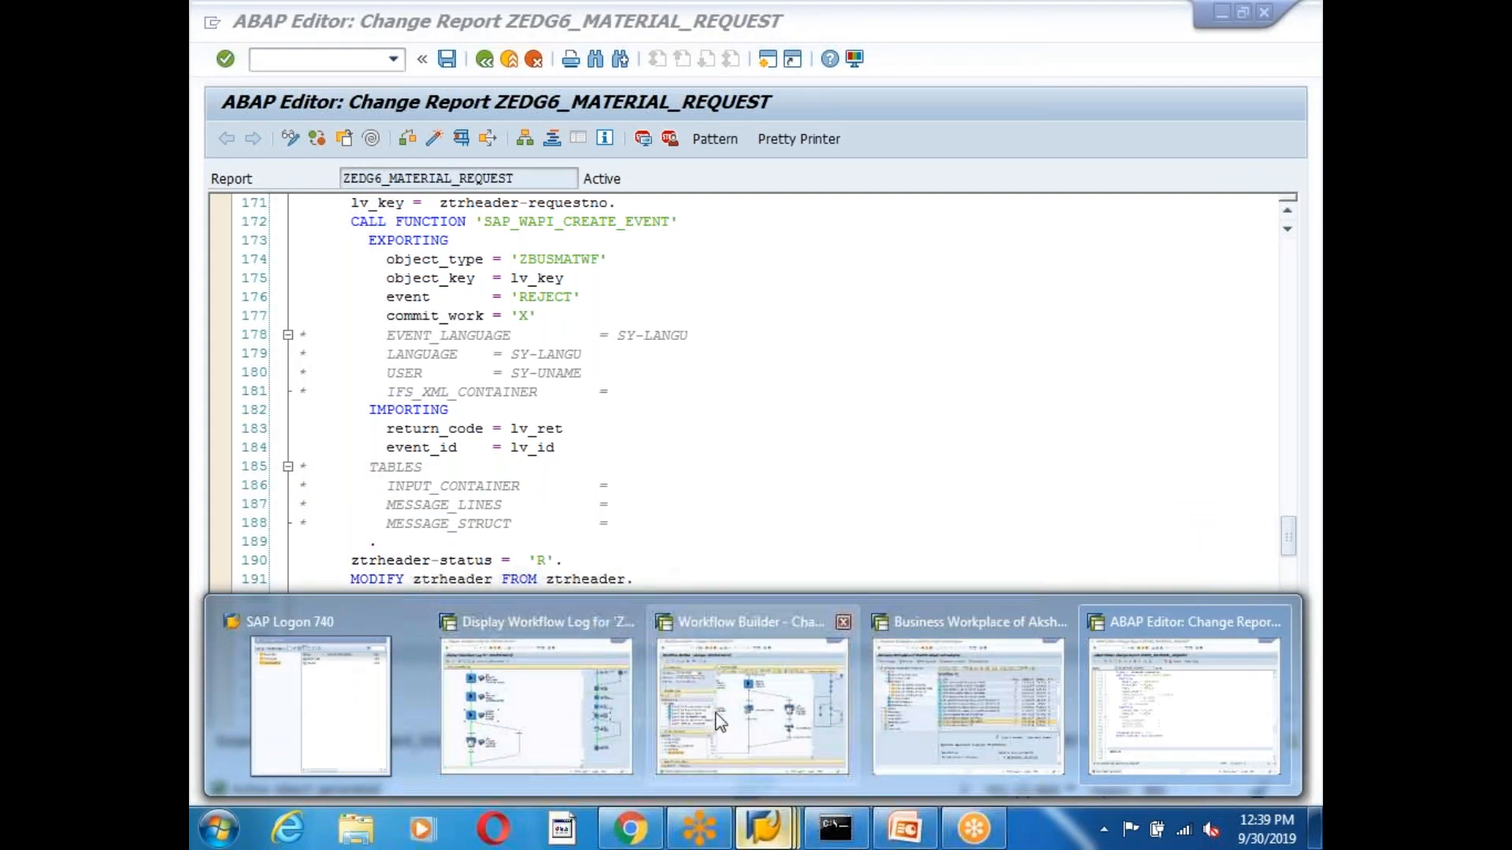
Review the Aprrove Material Request step in ZWFMATAUTO, then select the Increase_Counter step.
{"action": "left_click", "coordinate": [718, 721]}
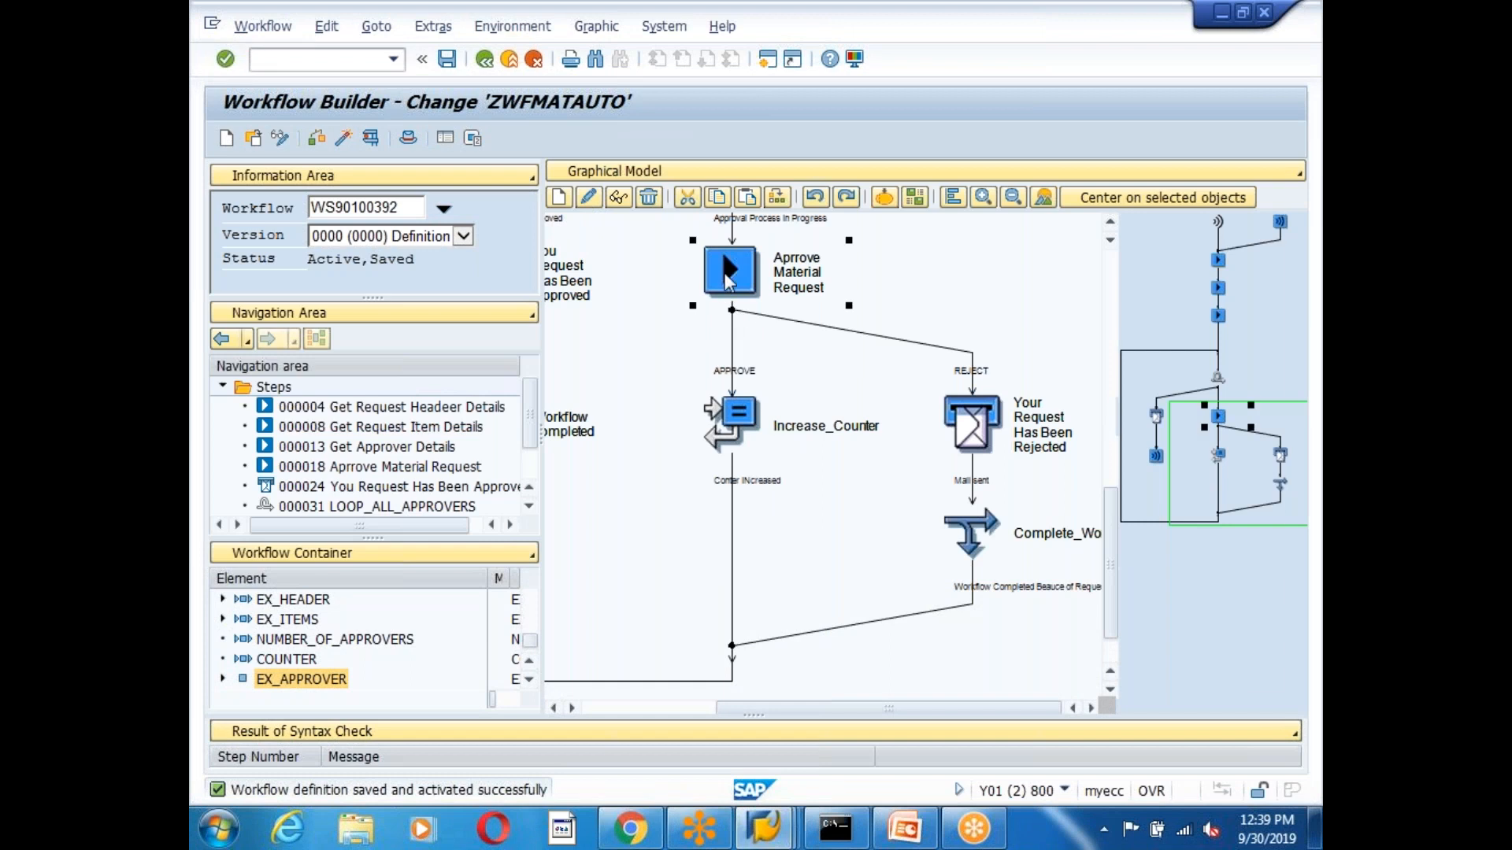
{"action": "double_click", "coordinate": [724, 272]}
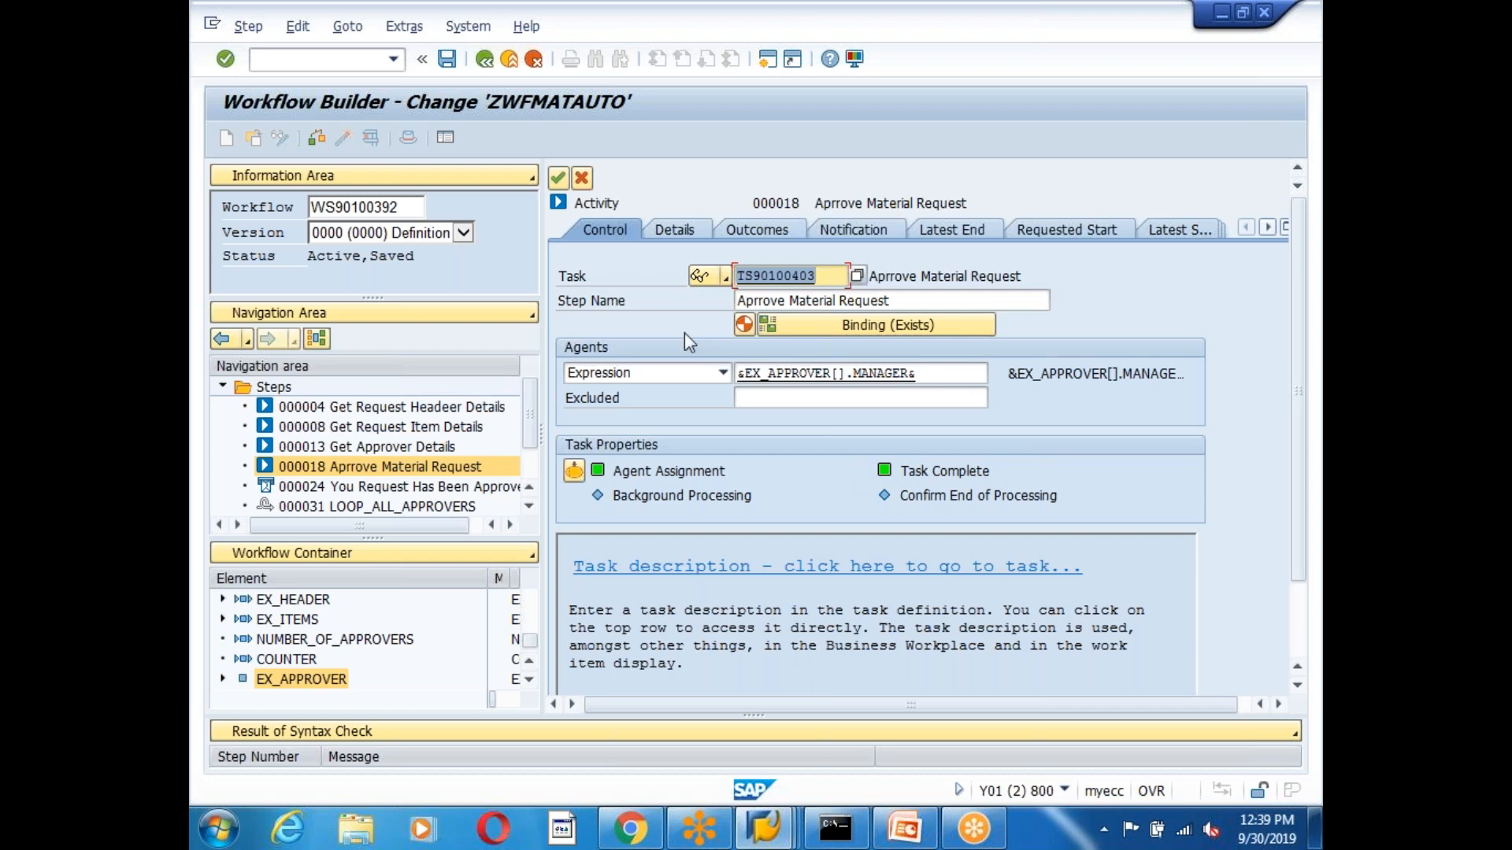
{"action": "left_click", "coordinate": [558, 178]}
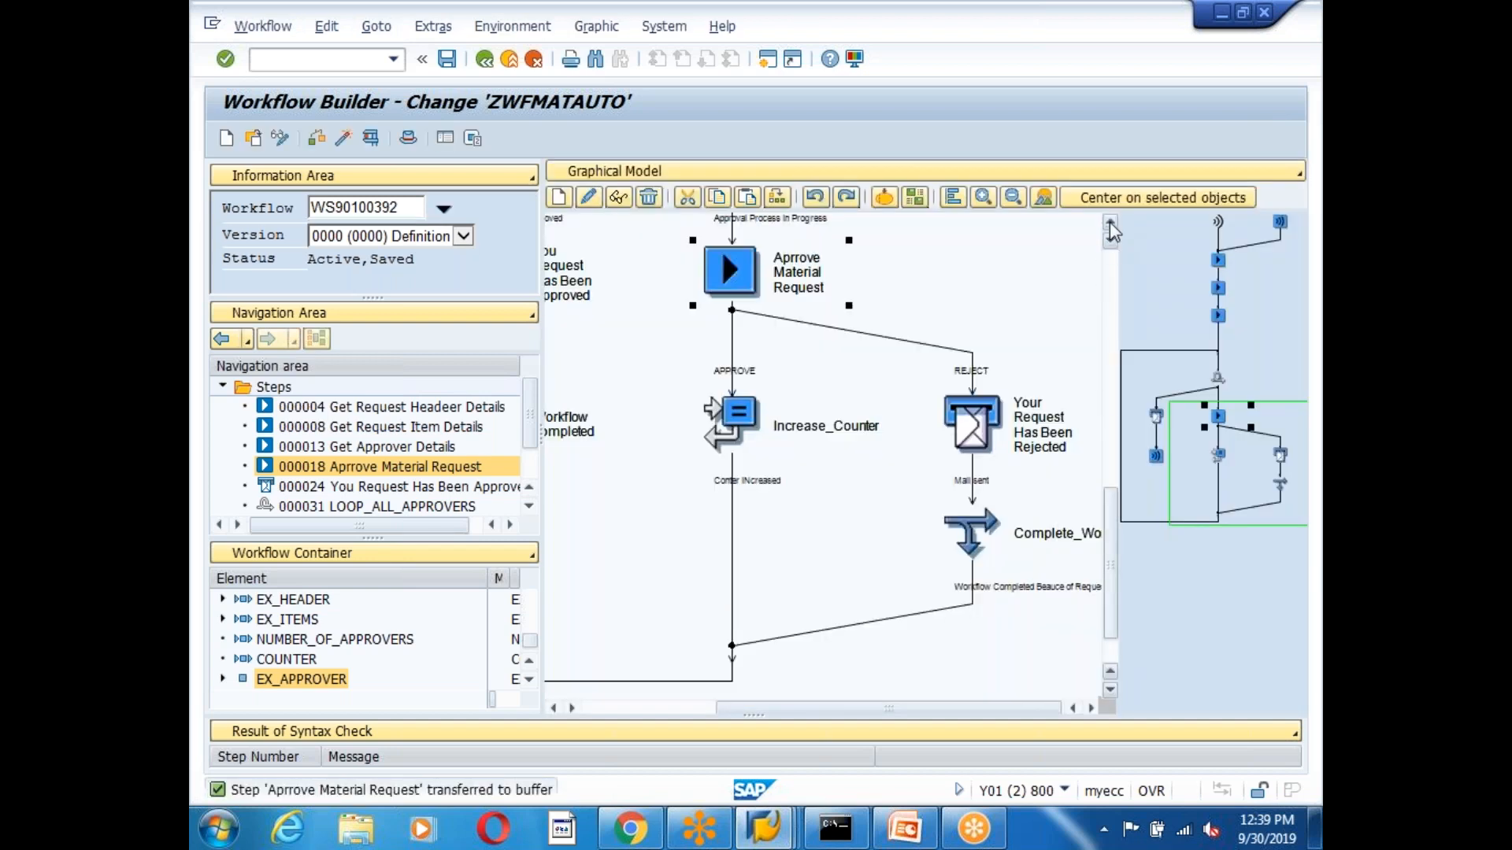
{"action": "left_click", "coordinate": [1109, 224]}
{"action": "left_click_drag", "start_coordinate": [796, 708], "coordinate": [828, 725]}
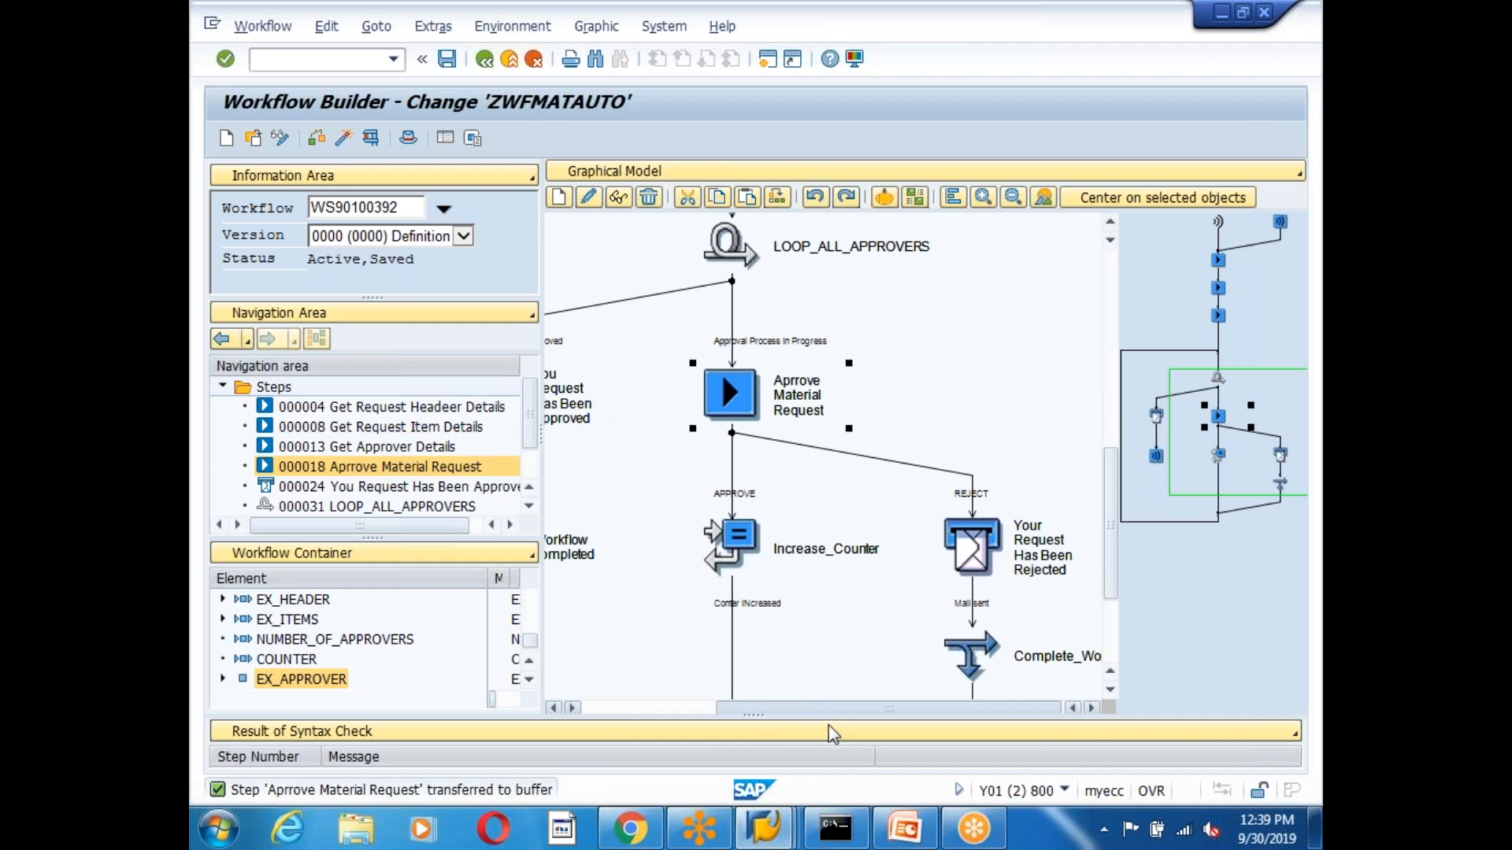
{"action": "left_click", "coordinate": [811, 549]}
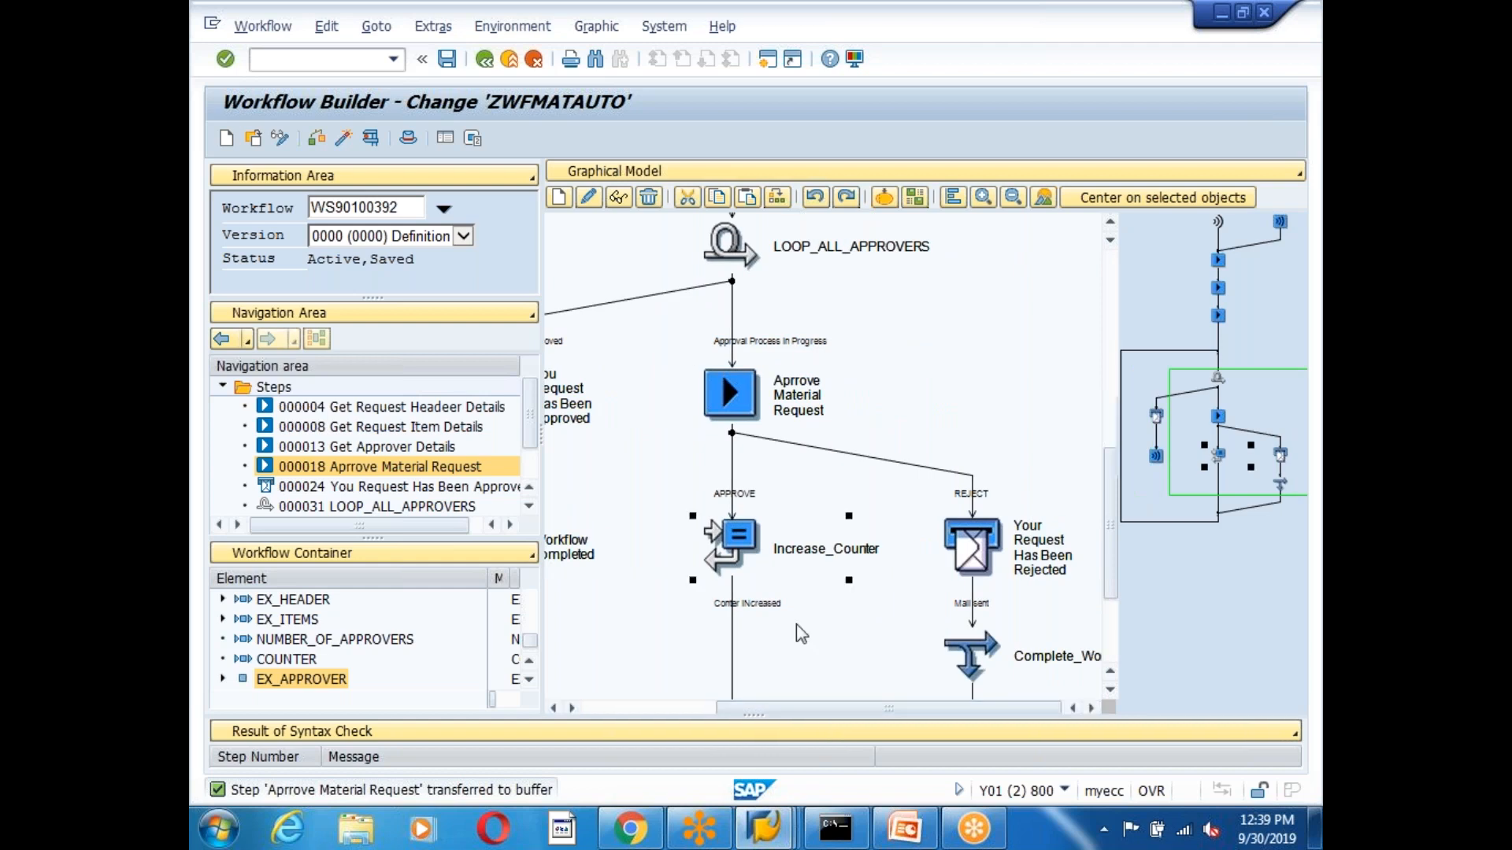
{"action": "left_click", "coordinate": [1110, 694]}
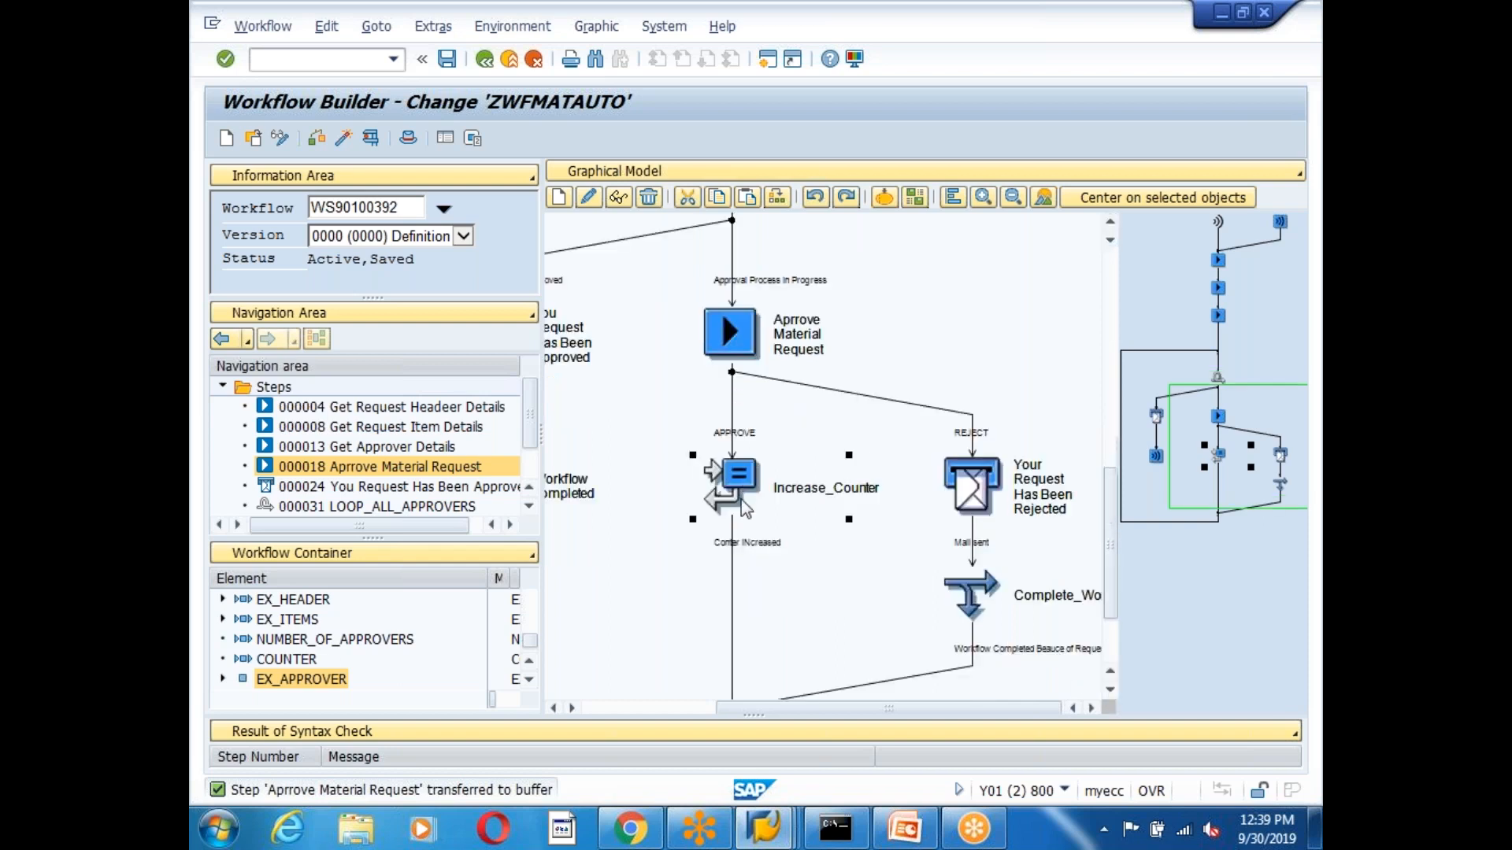
Move Increase_Counter into the Approval Process in Progress branch and activate the workflow.
{"action": "right_click", "coordinate": [735, 478]}
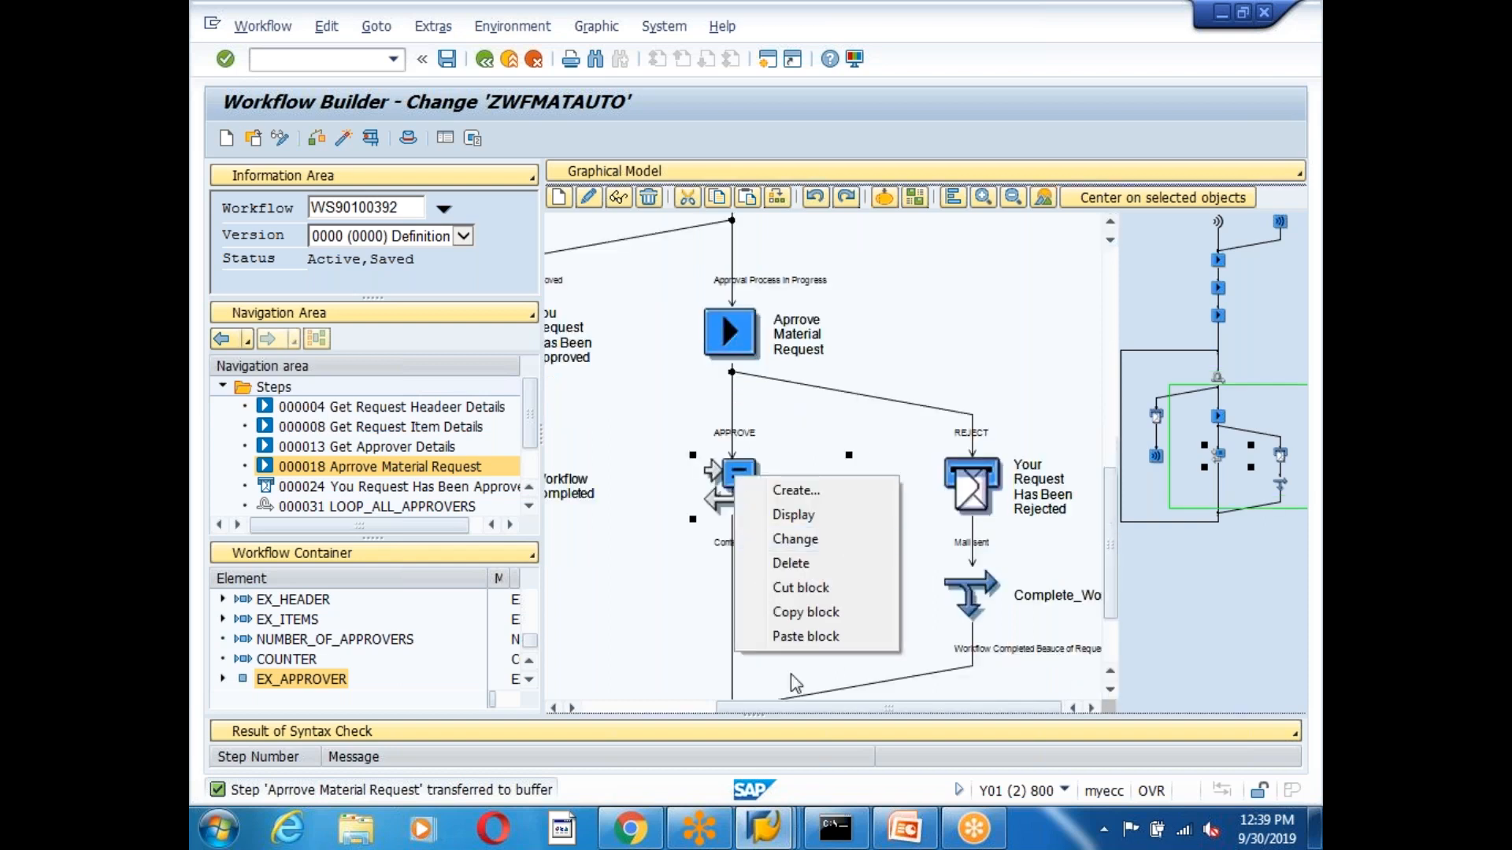
{"action": "left_click", "coordinate": [805, 589]}
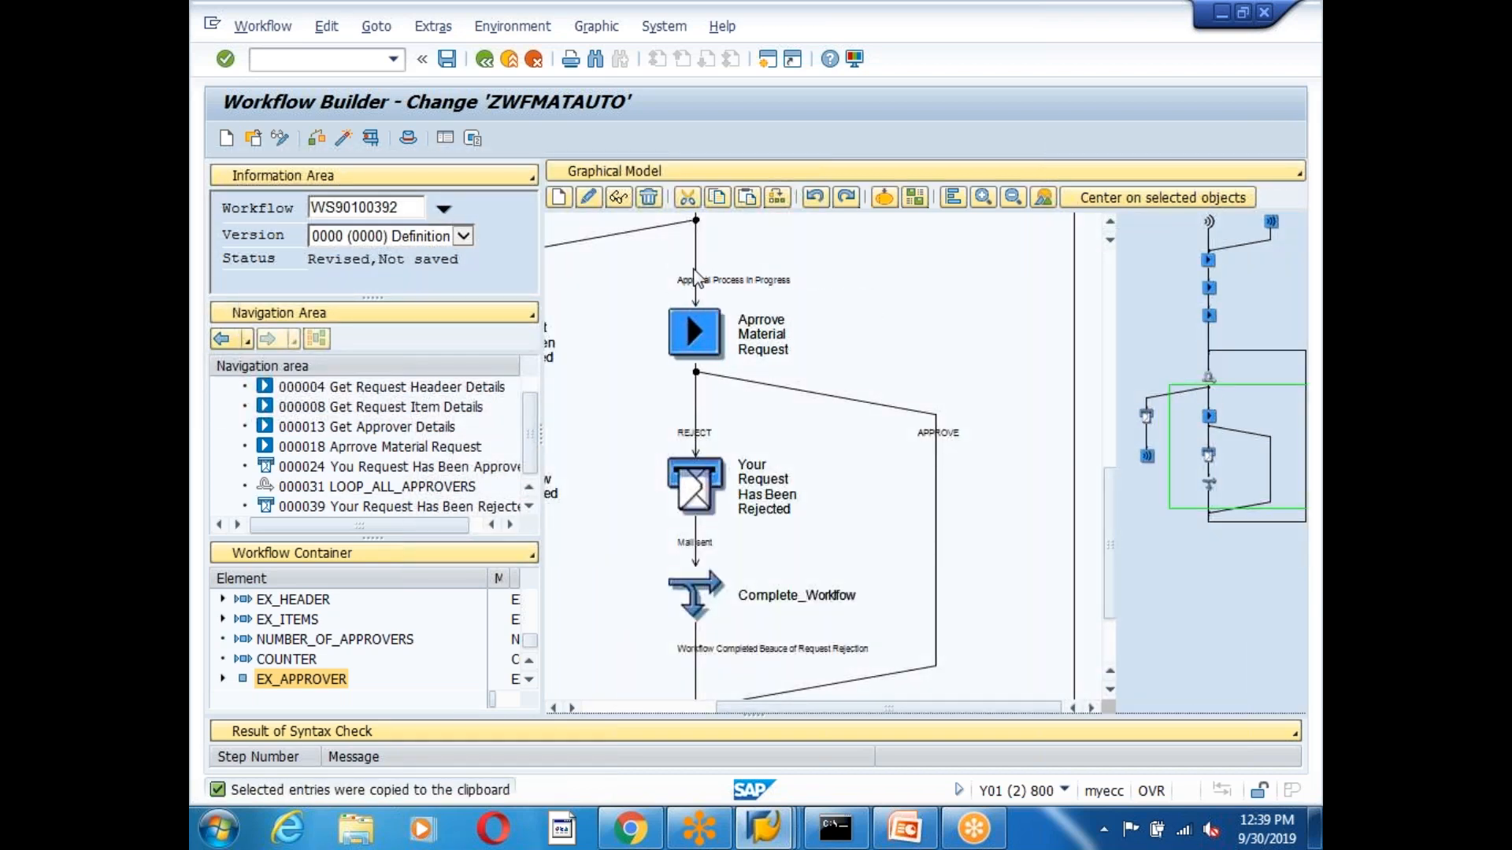
{"action": "right_click", "coordinate": [697, 285]}
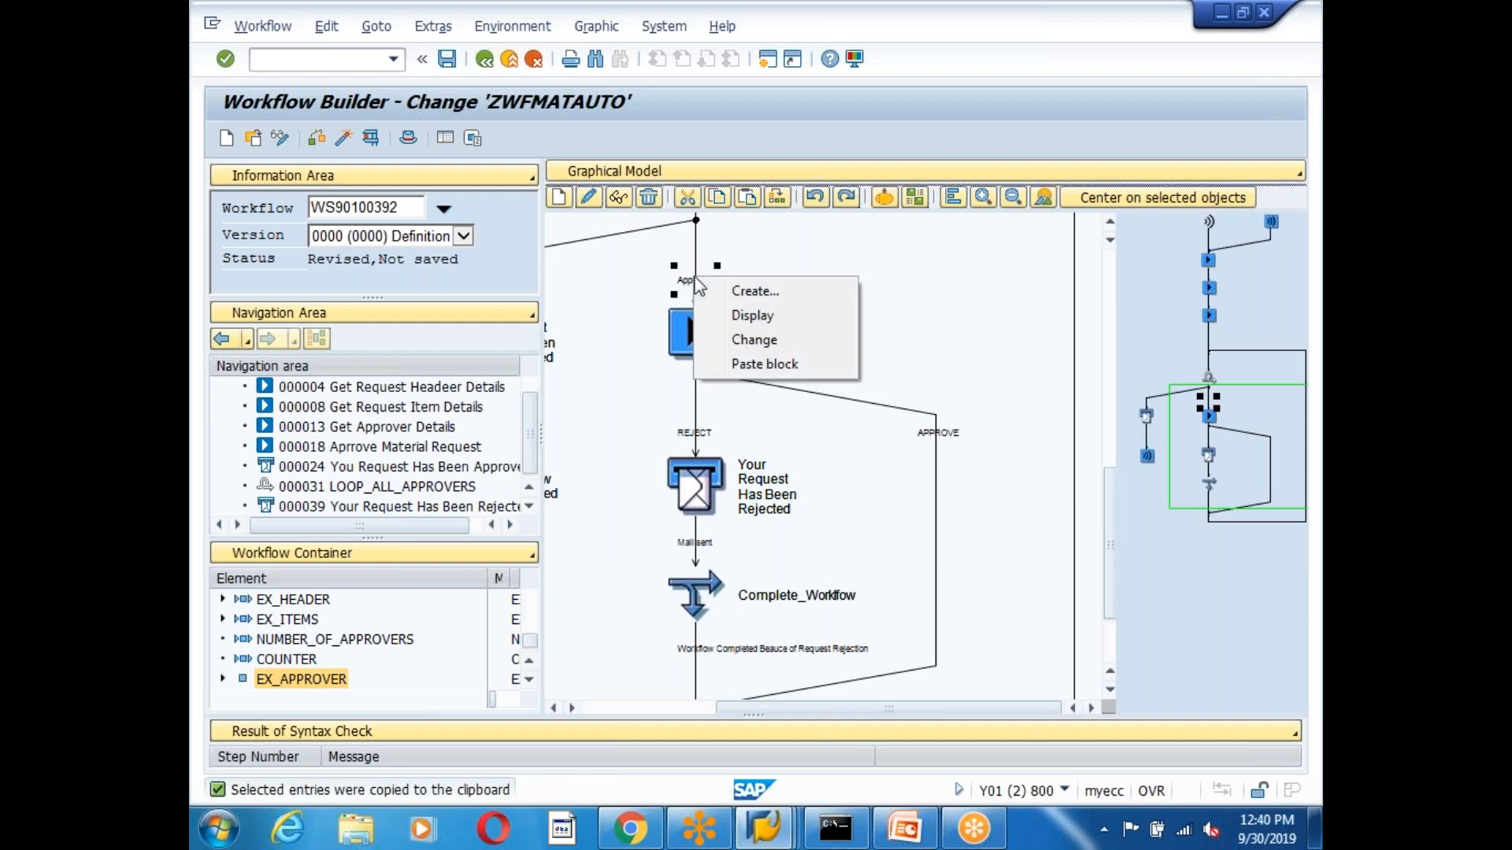
{"action": "left_click", "coordinate": [764, 364]}
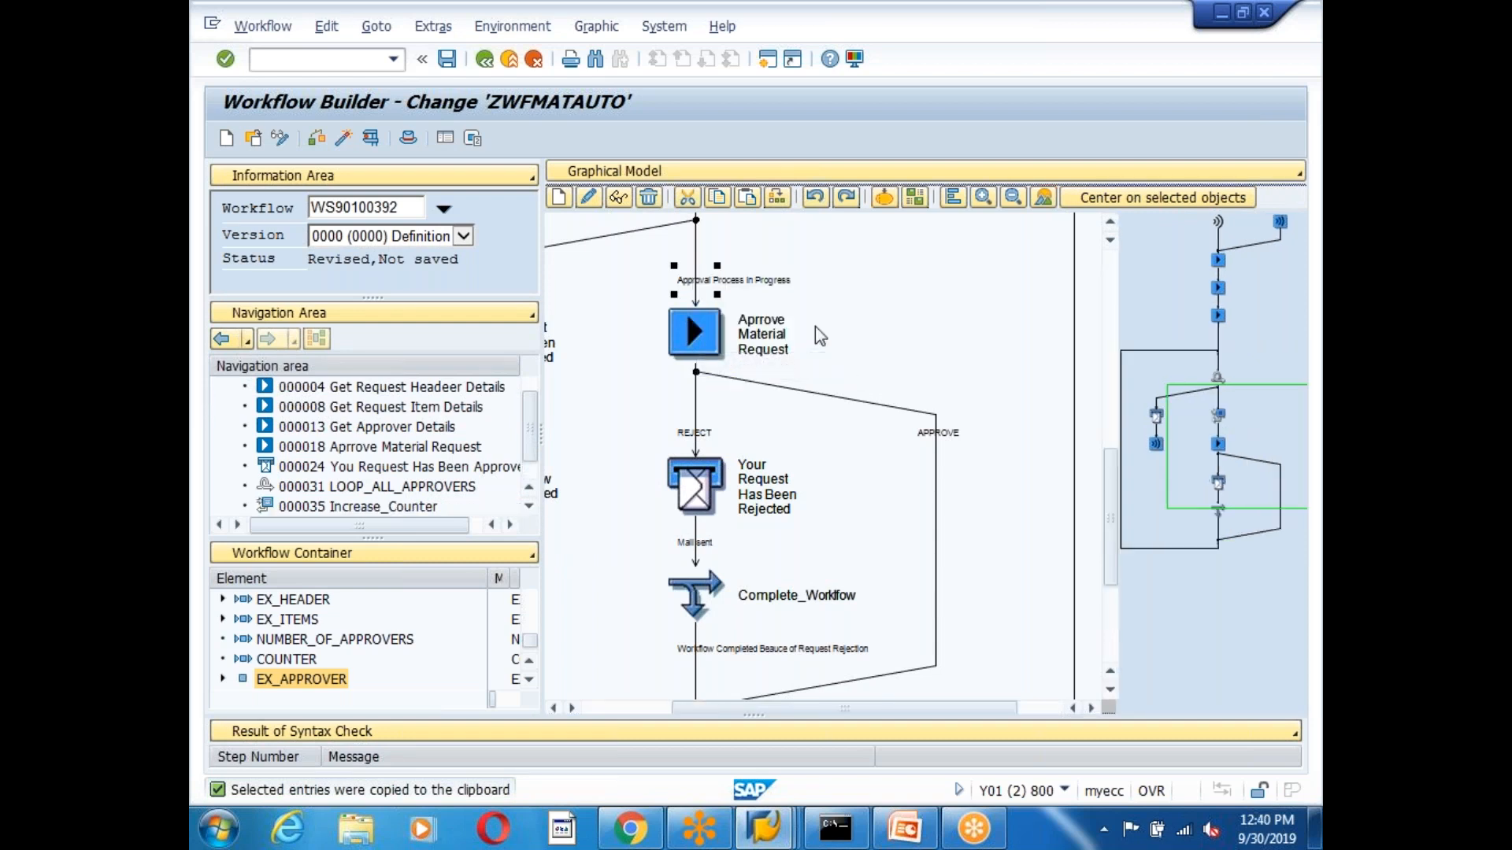
{"action": "left_click", "coordinate": [736, 322]}
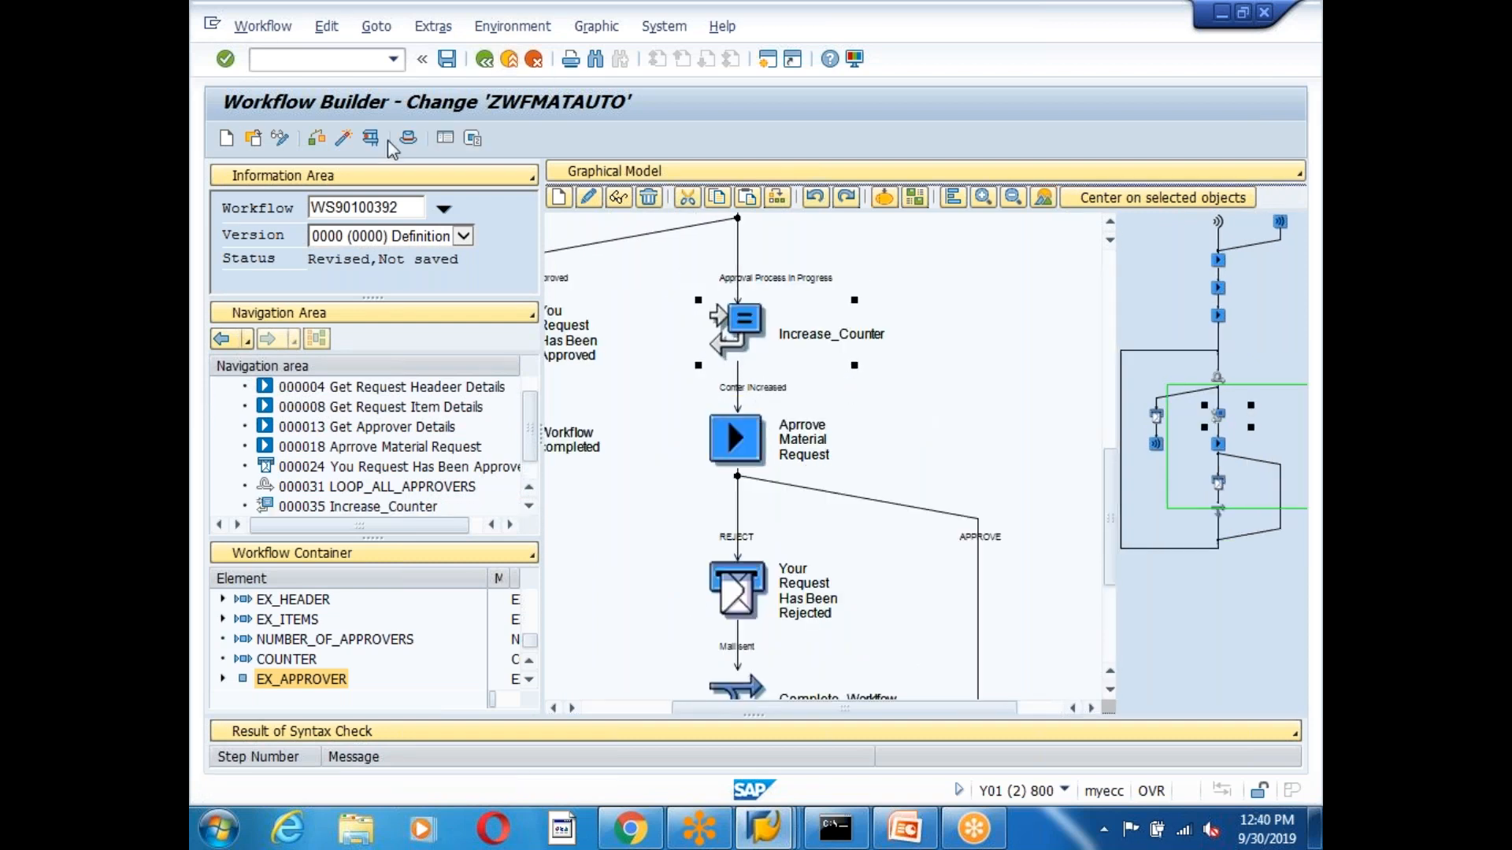
{"action": "left_click", "coordinate": [351, 136]}
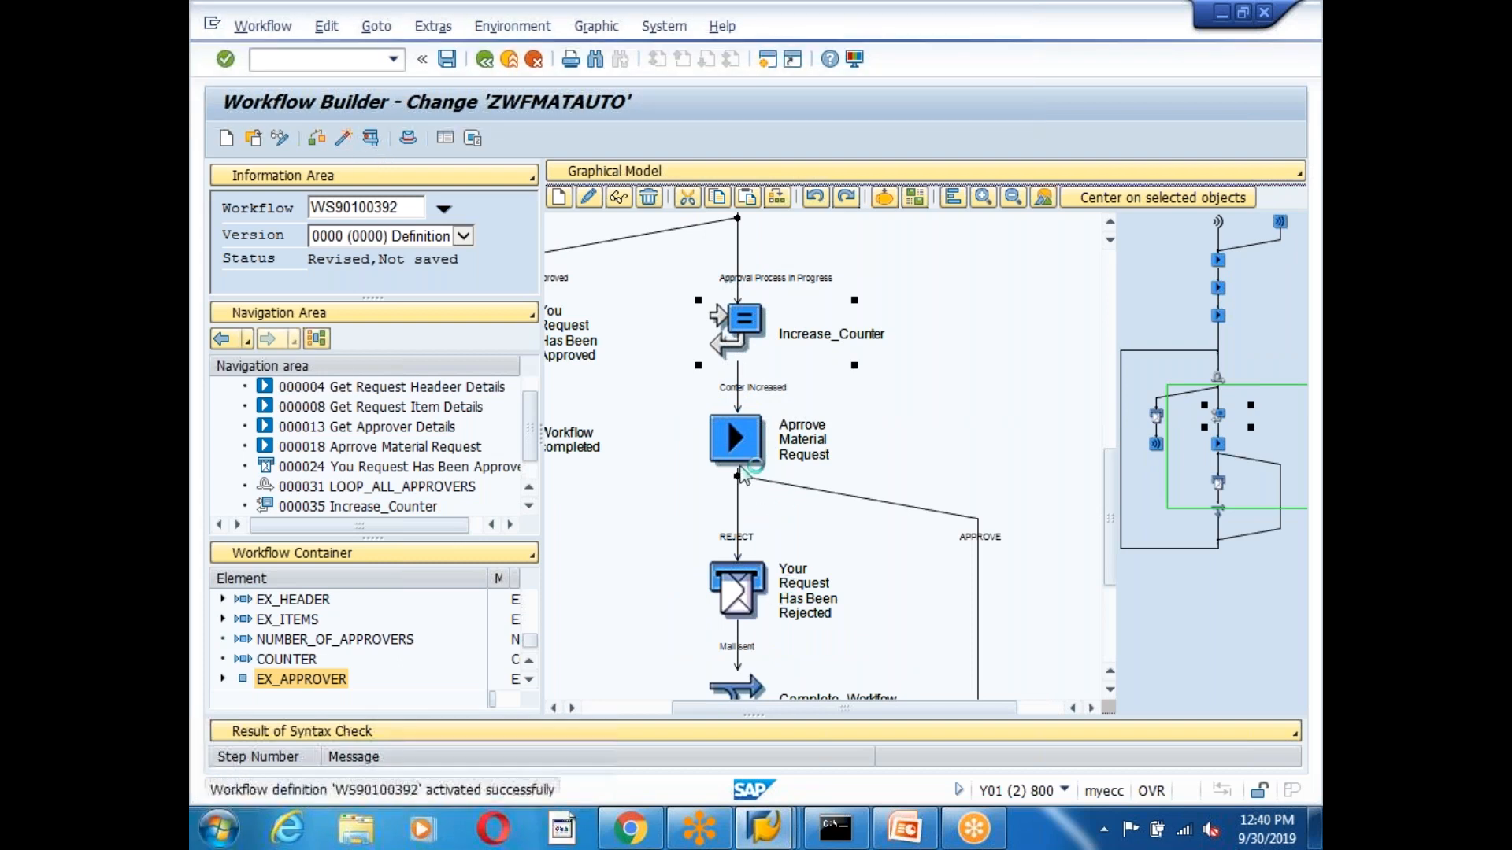
Open the Aprrove Material Request step's details.
{"action": "left_click_drag", "start_coordinate": [898, 707], "coordinate": [839, 707]}
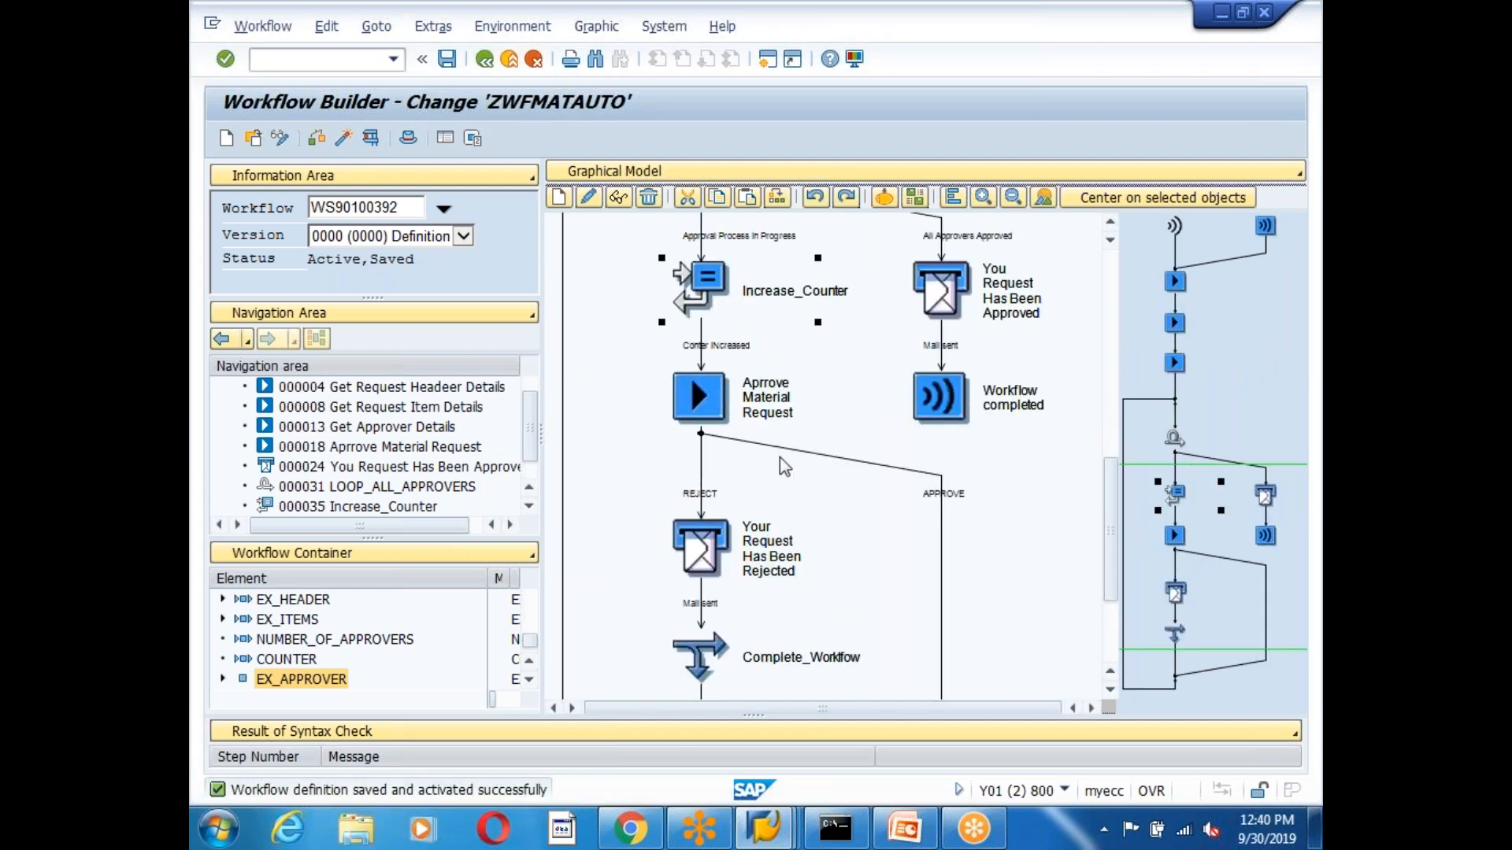
{"action": "left_click", "coordinate": [1109, 225]}
{"action": "left_click", "coordinate": [1110, 226]}
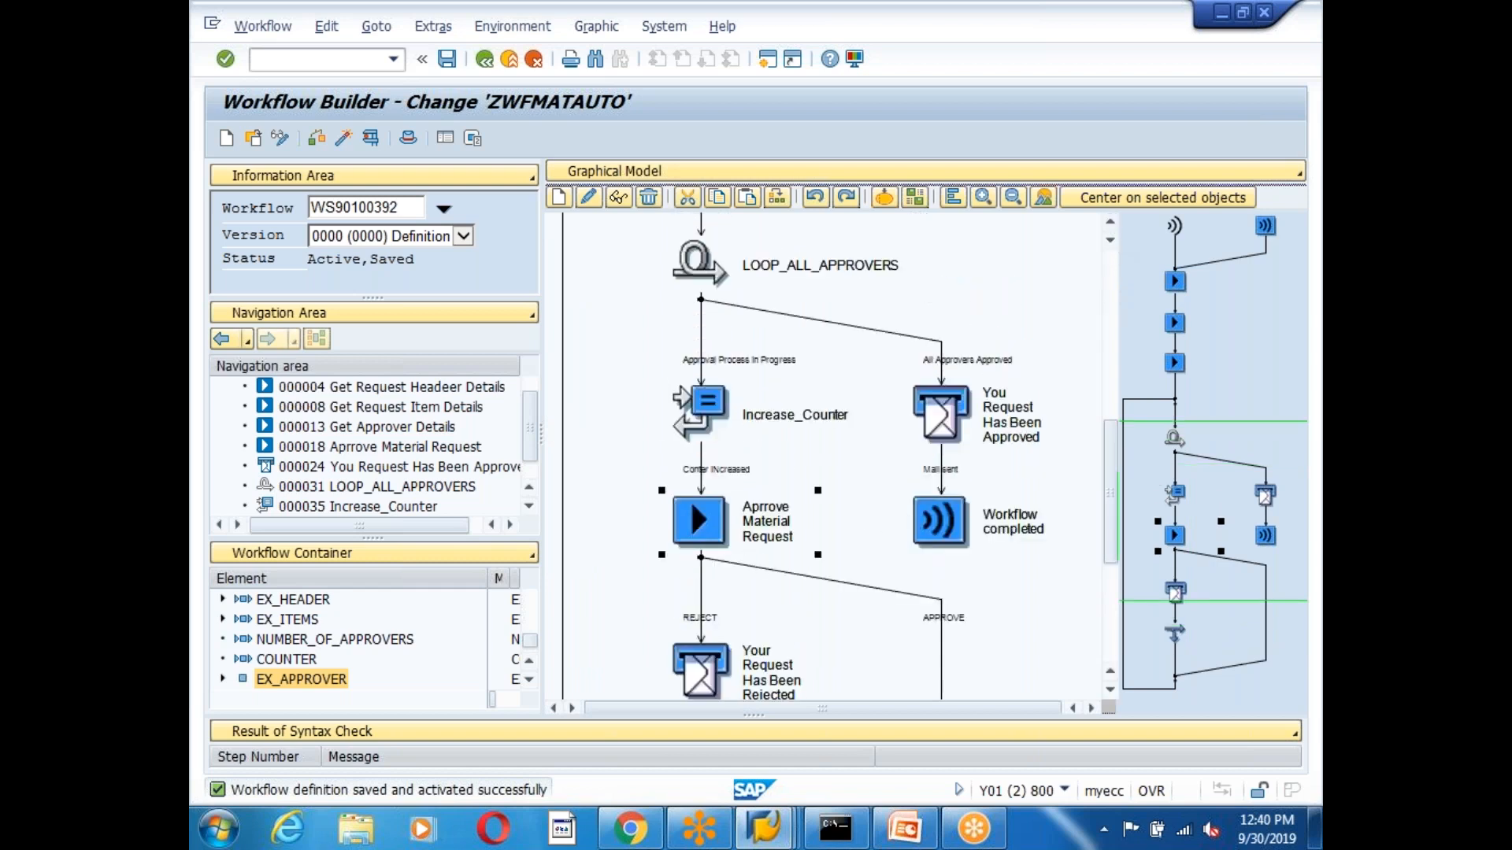
{"action": "left_click", "coordinate": [748, 509]}
{"action": "double_click", "coordinate": [748, 509]}
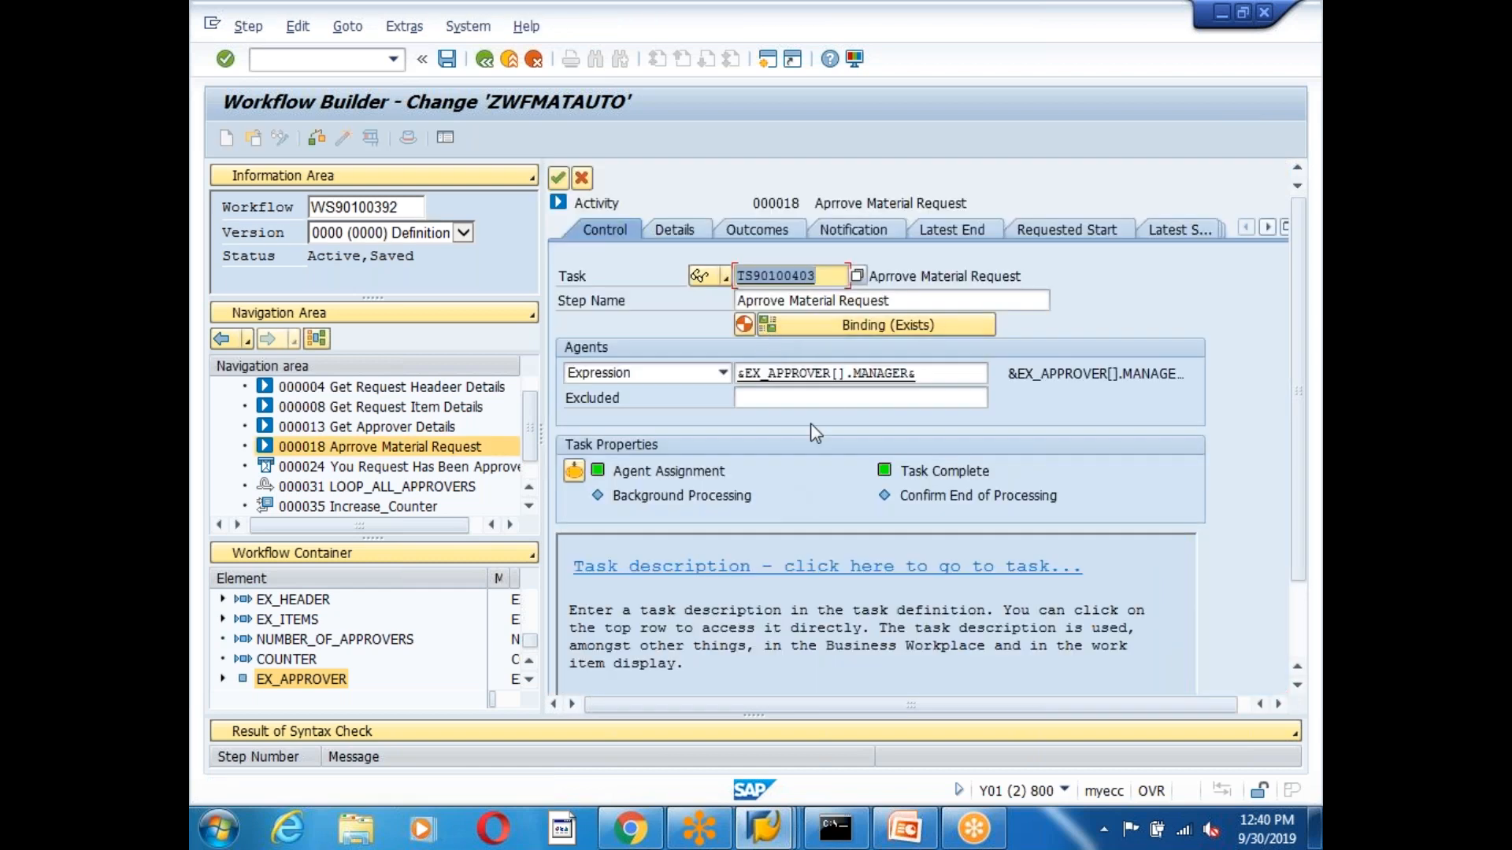
Change the agent expression to &EX_APPROVER[&COUNTER&].MANAGER& and reactivate ZWFMATAUTO.
{"action": "left_click", "coordinate": [837, 375]}
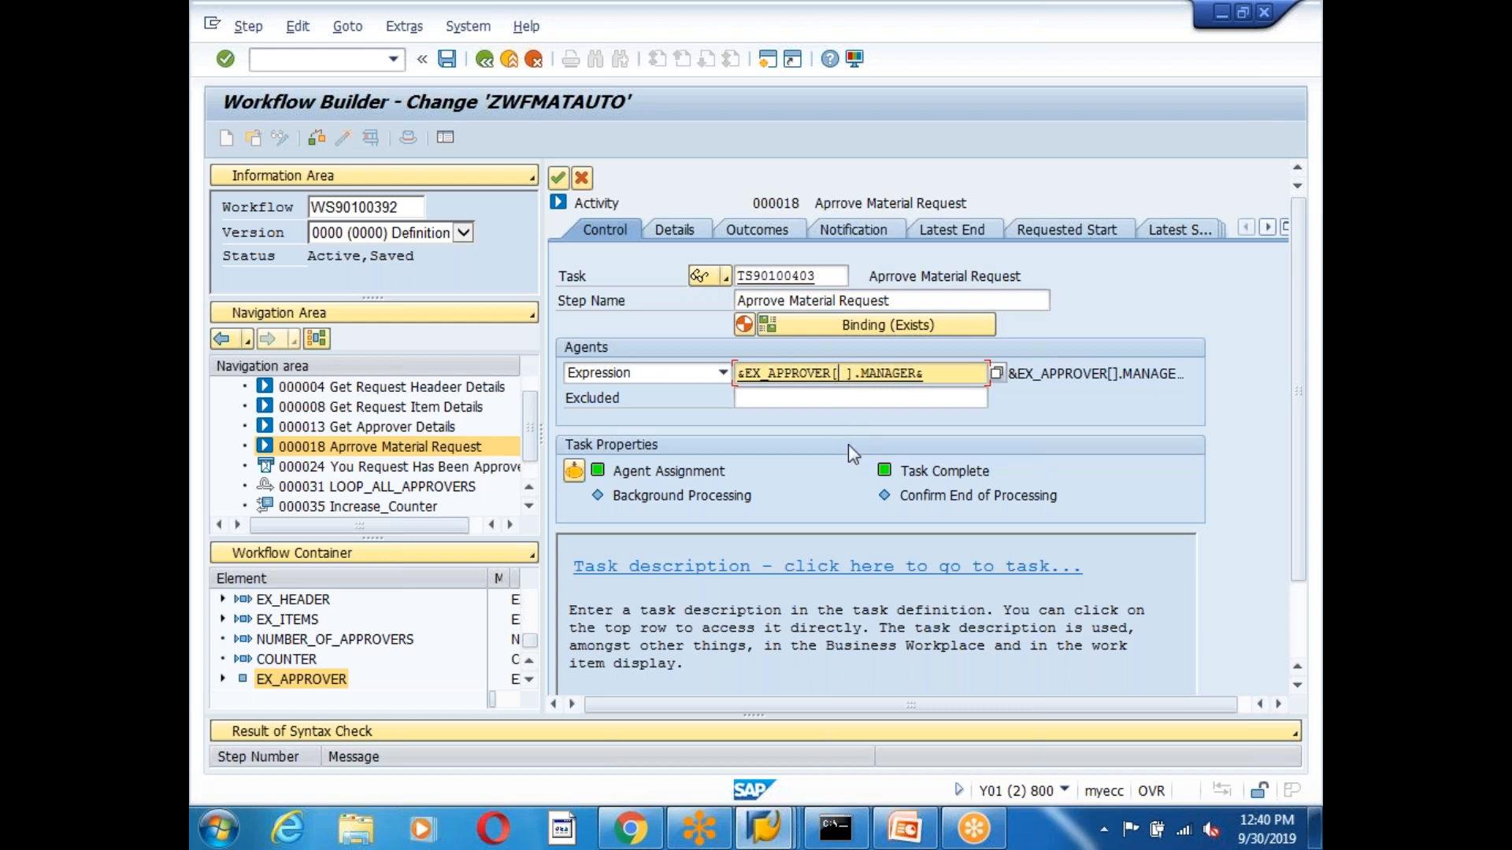
{"action": "type", "text": "&COUNTER"}
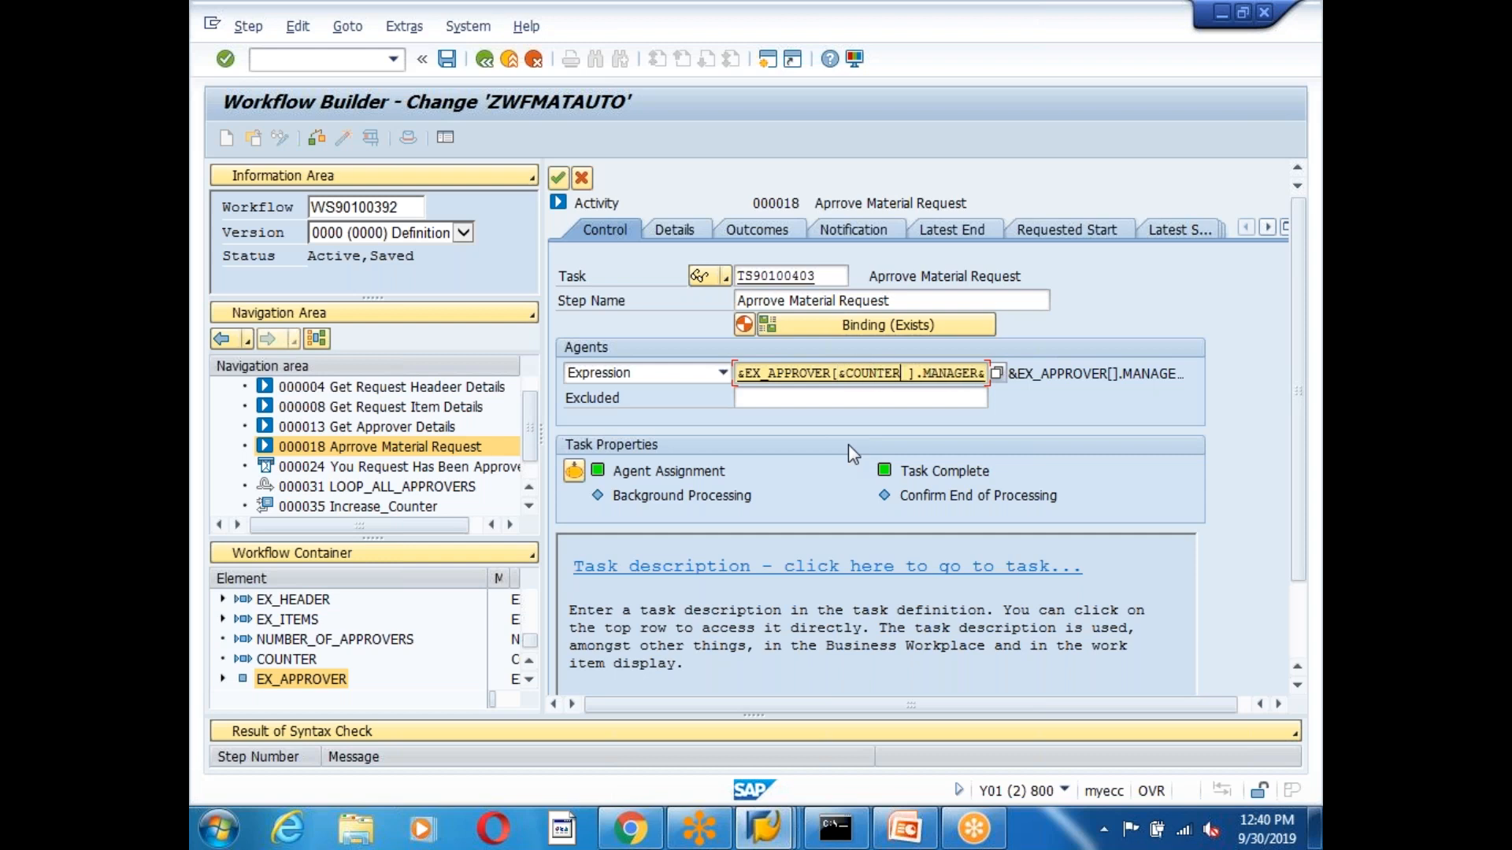
{"action": "type", "text": "&"}
{"action": "left_click_drag", "start_coordinate": [840, 379], "coordinate": [906, 378]}
{"action": "left_click", "coordinate": [908, 375]}
{"action": "left_click", "coordinate": [558, 178]}
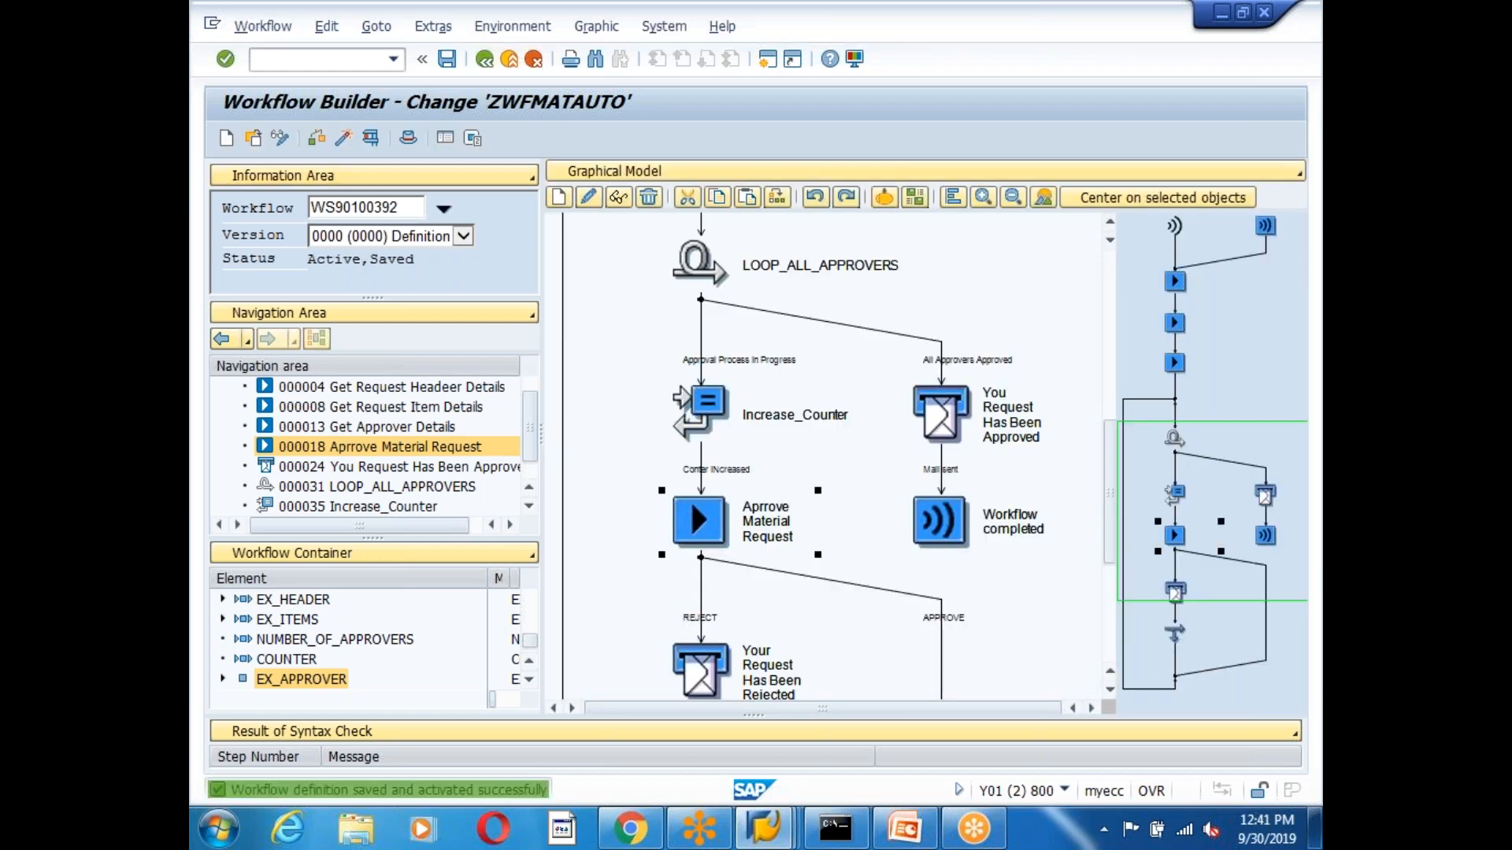
{"action": "left_click", "coordinate": [770, 840]}
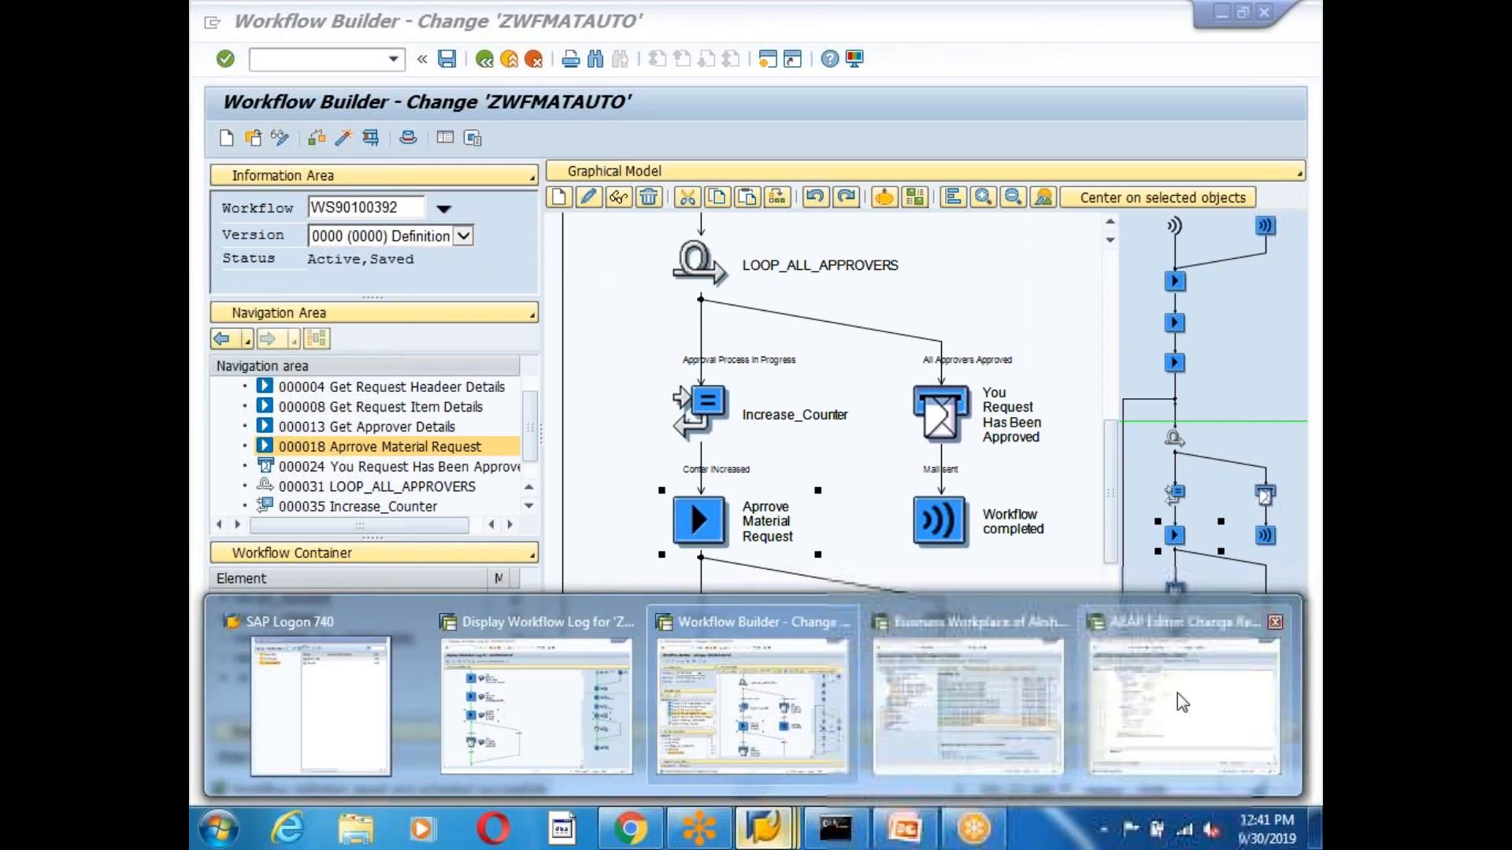
Open a user from the history list in change mode via transaction SU01.
{"action": "left_click", "coordinate": [1185, 692]}
{"action": "left_click", "coordinate": [485, 59]}
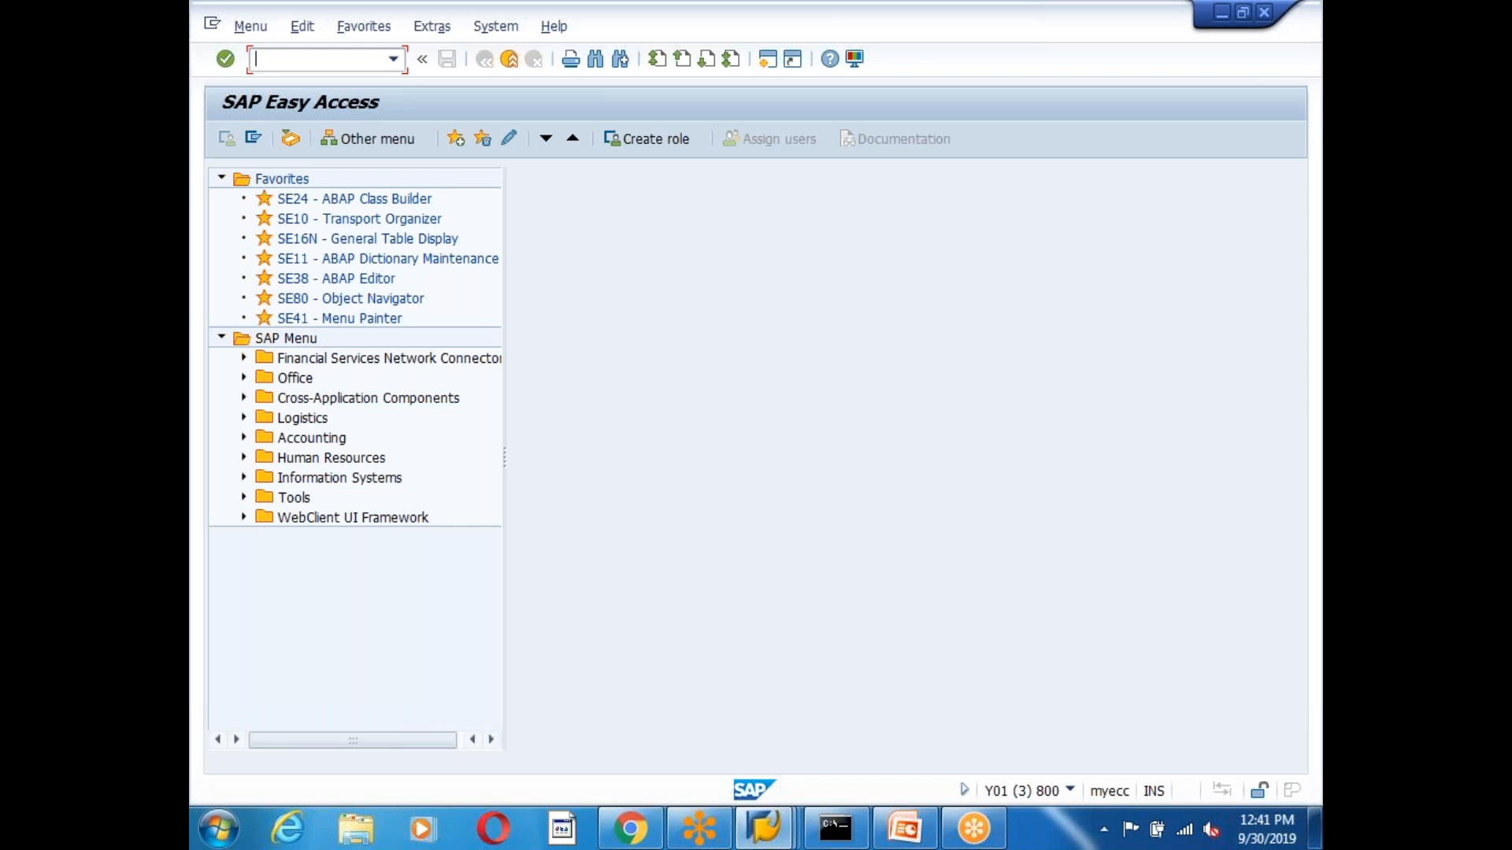
{"action": "type", "text": "sap"}
{"action": "key", "text": "BackSpace"}
{"action": "key", "text": "BackSpace"}
{"action": "key", "text": "BackSpace"}
{"action": "type", "text": "SUA01"}
{"action": "key", "text": "Return"}
{"action": "type", "text": "su0"}
{"action": "key", "text": "Return"}
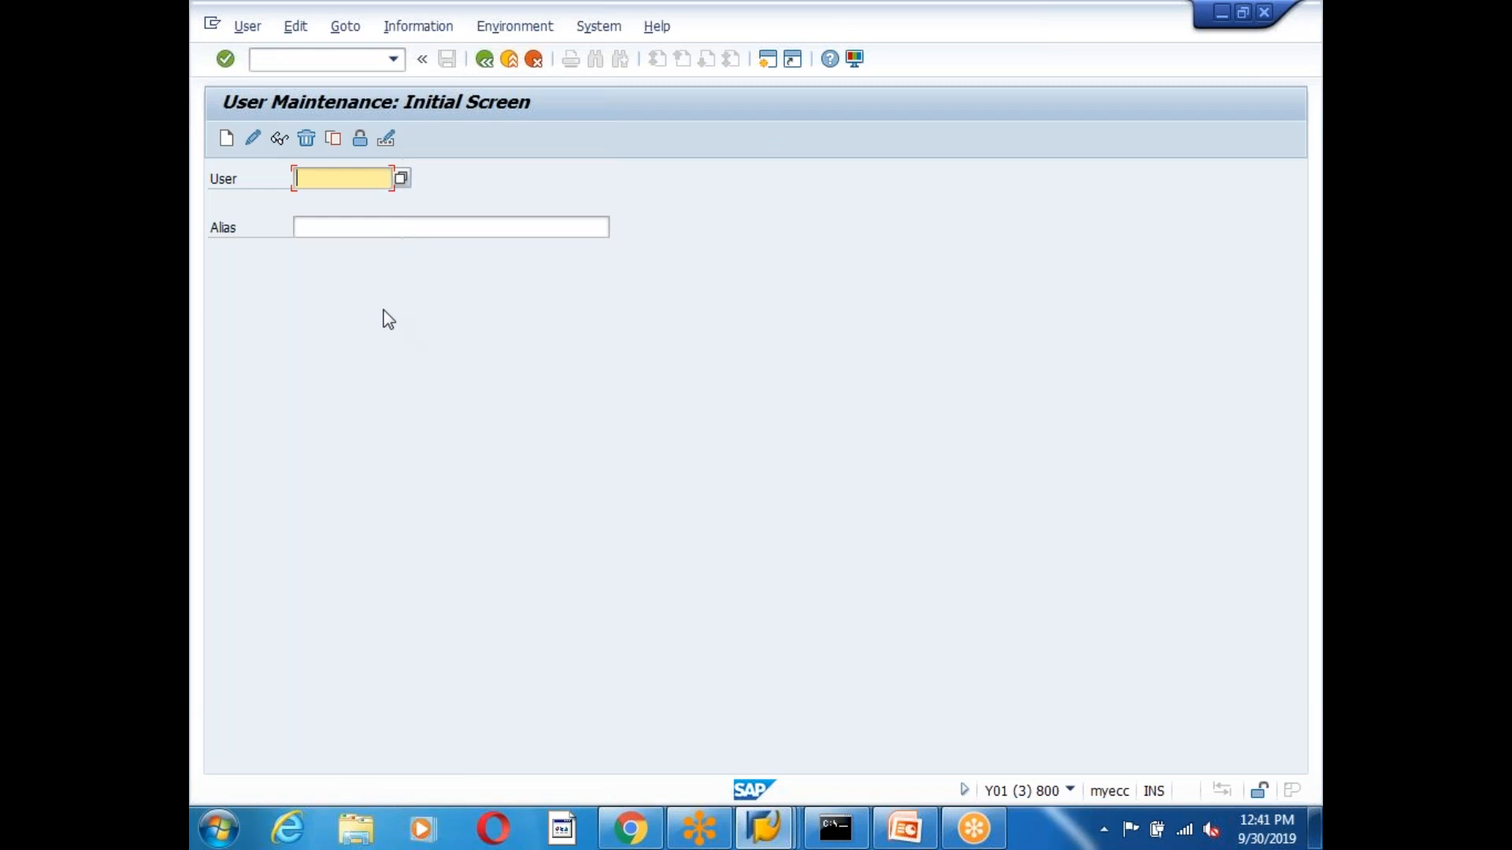
{"action": "left_click", "coordinate": [347, 200]}
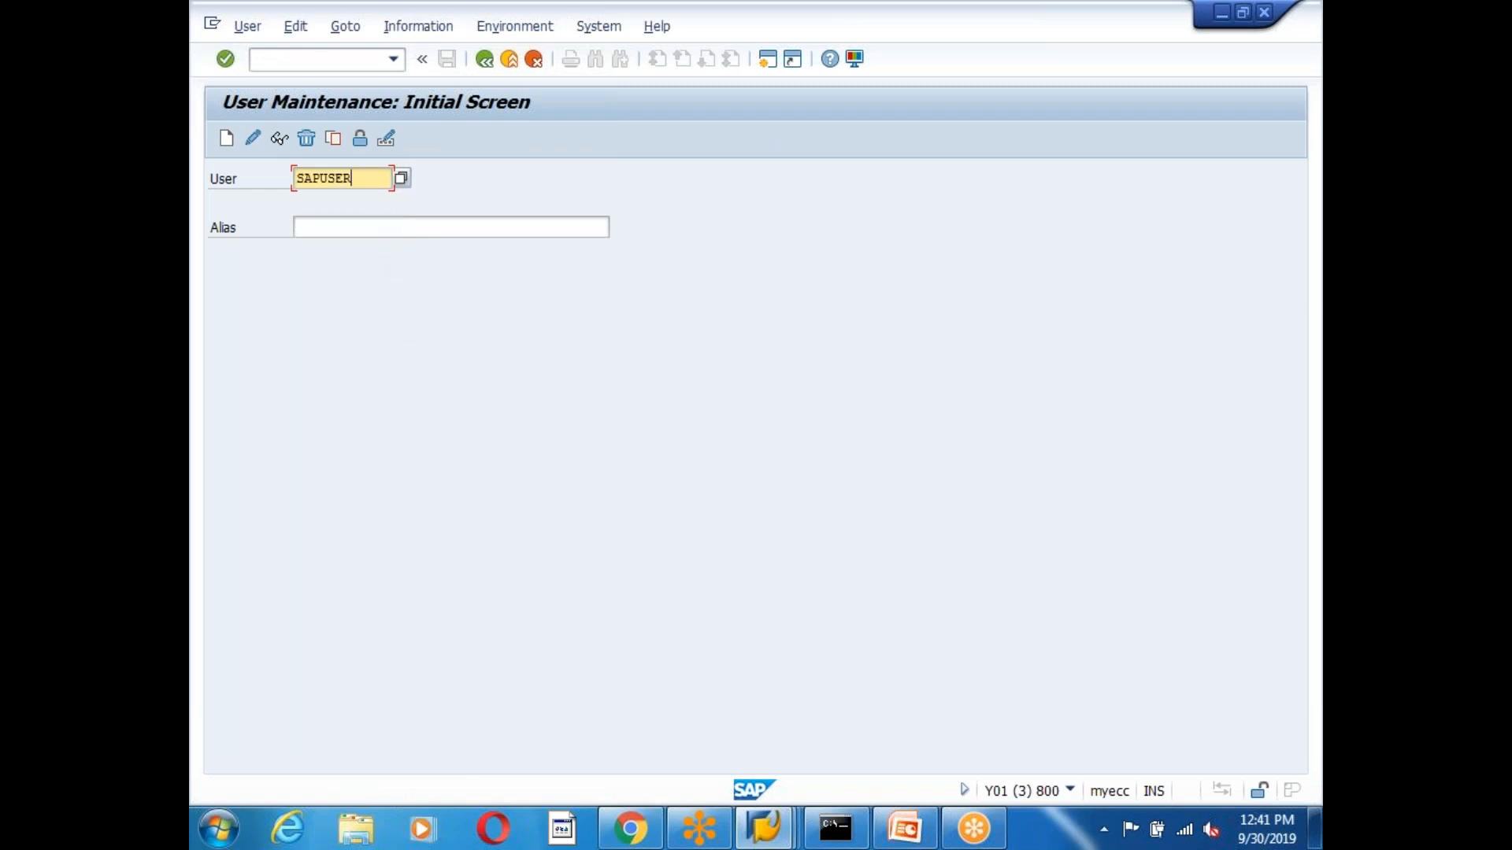
{"action": "left_click", "coordinate": [252, 139]}
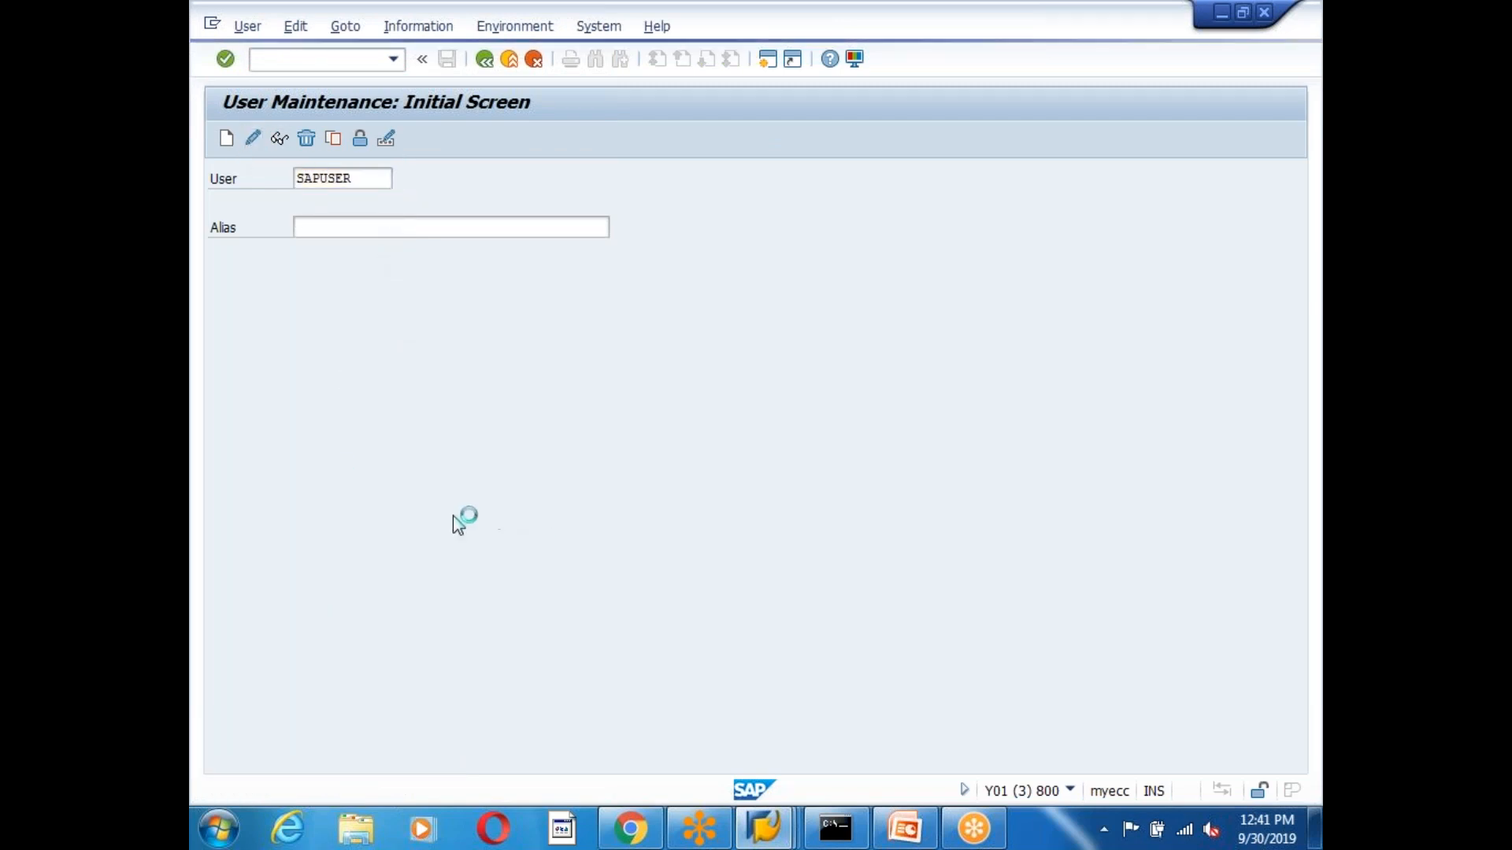
Set the user's first name to BASIC and last name to Approver, and save.
{"action": "left_click", "coordinate": [493, 349]}
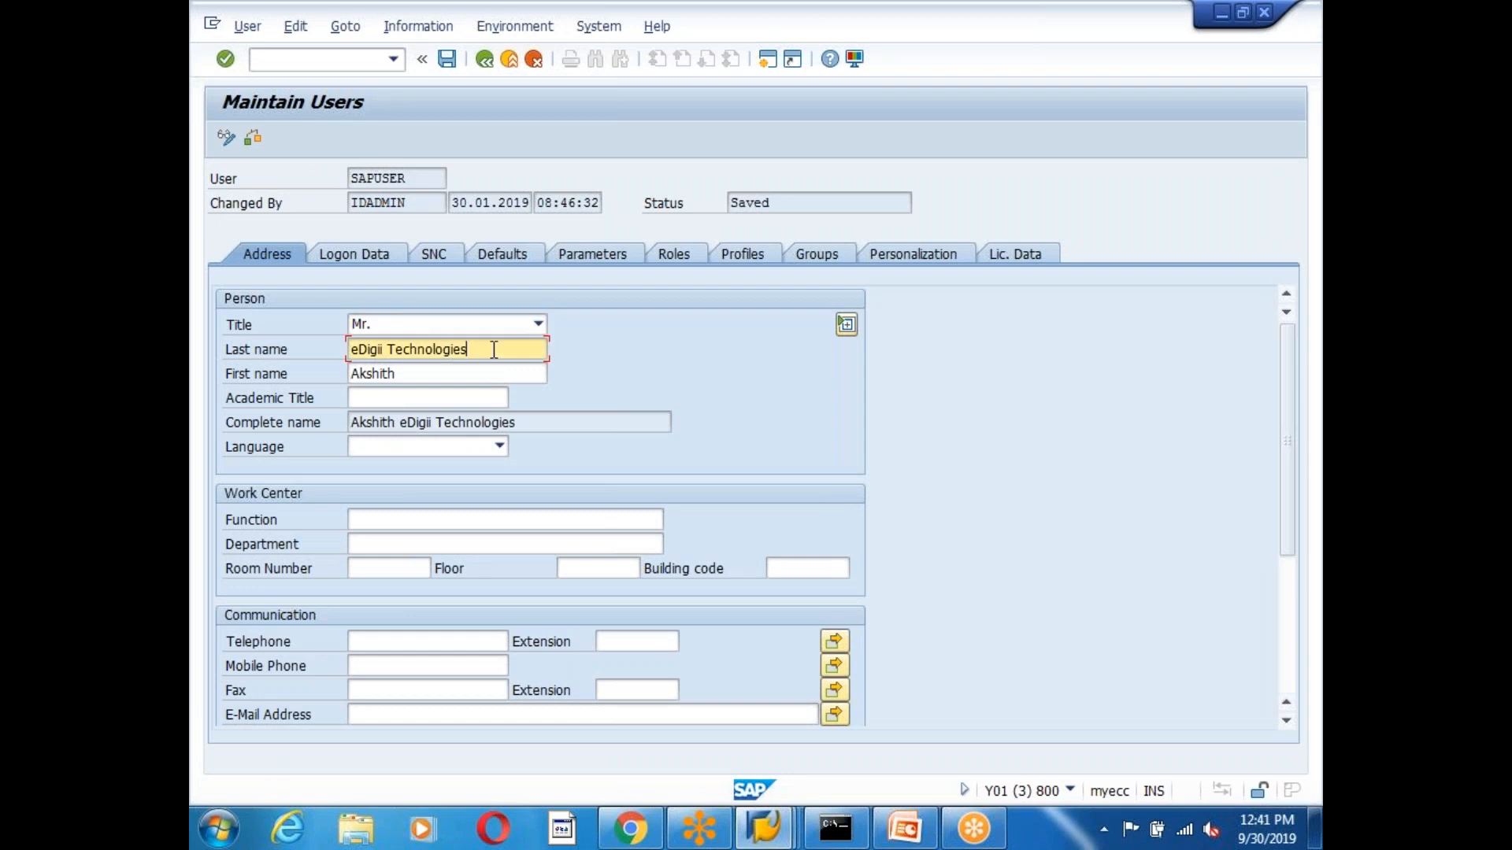
{"action": "key", "text": "BackSpace"}
{"action": "key", "text": "BackSpace"}
{"action": "key", "text": "BackSpace"}
{"action": "key", "text": "BackSpace"}
{"action": "key", "text": "BackSpace"}
{"action": "key", "text": "BackSpace"}
{"action": "key", "text": "BackSpace"}
{"action": "key", "text": "BackSpace"}
{"action": "key", "text": "BackSpace"}
{"action": "key", "text": "BackSpace"}
{"action": "key", "text": "BackSpace"}
{"action": "key", "text": "BackSpace"}
{"action": "key", "text": "BackSpace"}
{"action": "key", "text": "BackSpace"}
{"action": "key", "text": "BackSpace"}
{"action": "key", "text": "BackSpace"}
{"action": "key", "text": "BackSpace"}
{"action": "key", "text": "BackSpace"}
{"action": "type", "text": "BASIC"}
{"action": "left_click", "coordinate": [426, 373]}
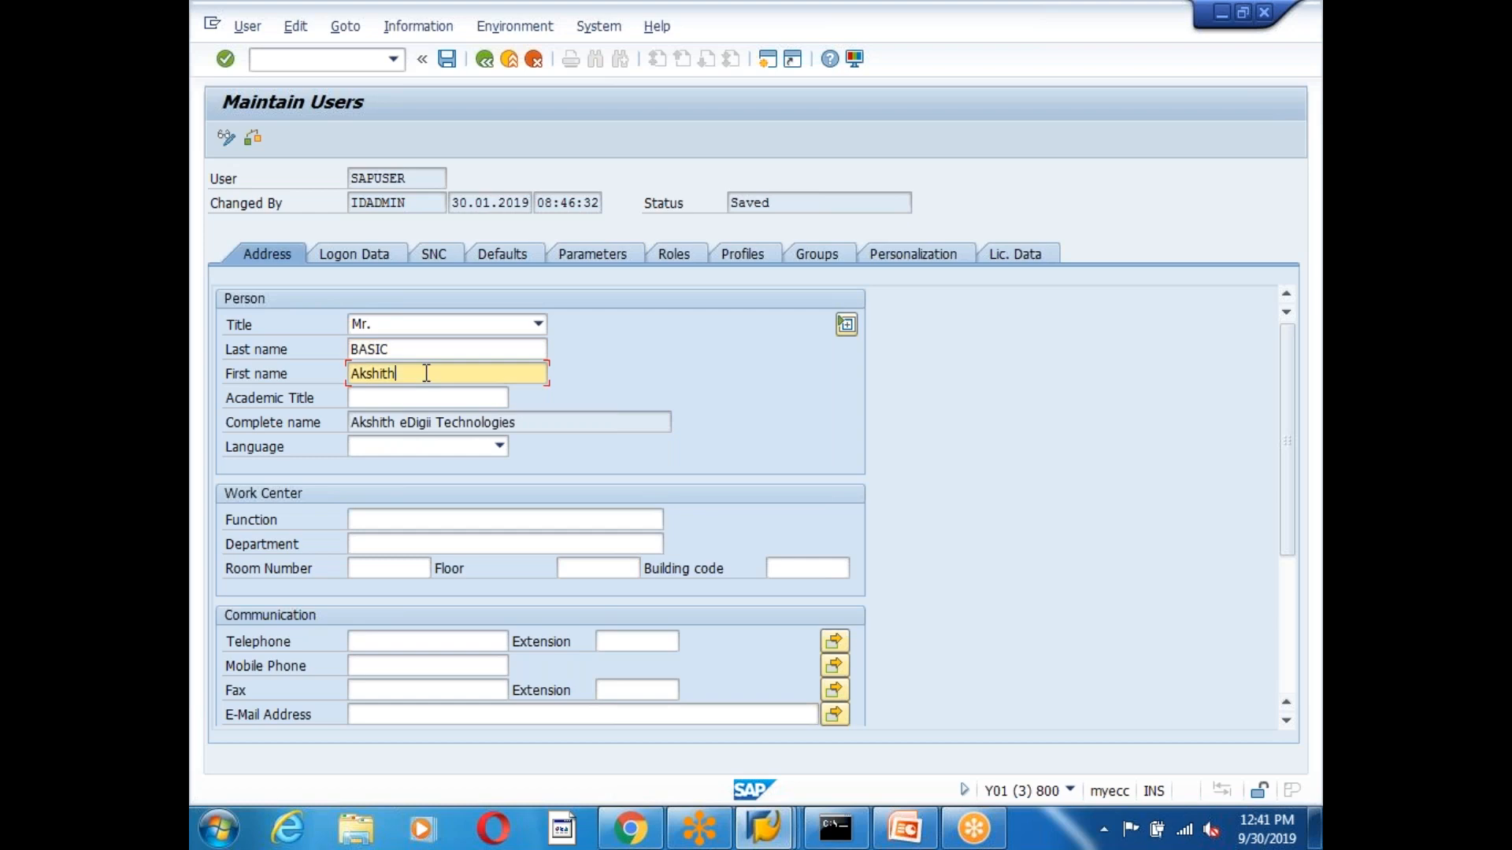
{"action": "key", "text": "BackSpace"}
{"action": "key", "text": "BackSpace"}
{"action": "key", "text": "BackSpace"}
{"action": "key", "text": "BackSpace"}
{"action": "key", "text": "BackSpace"}
{"action": "key", "text": "BackSpace"}
{"action": "key", "text": "BackSpace"}
{"action": "type", "text": "BASIC"}
{"action": "left_click", "coordinate": [410, 348]}
{"action": "key", "text": "BackSpace"}
{"action": "key", "text": "BackSpace"}
{"action": "key", "text": "BackSpace"}
{"action": "key", "text": "BackSpace"}
{"action": "key", "text": "BackSpace"}
{"action": "type", "text": "Approvef"}
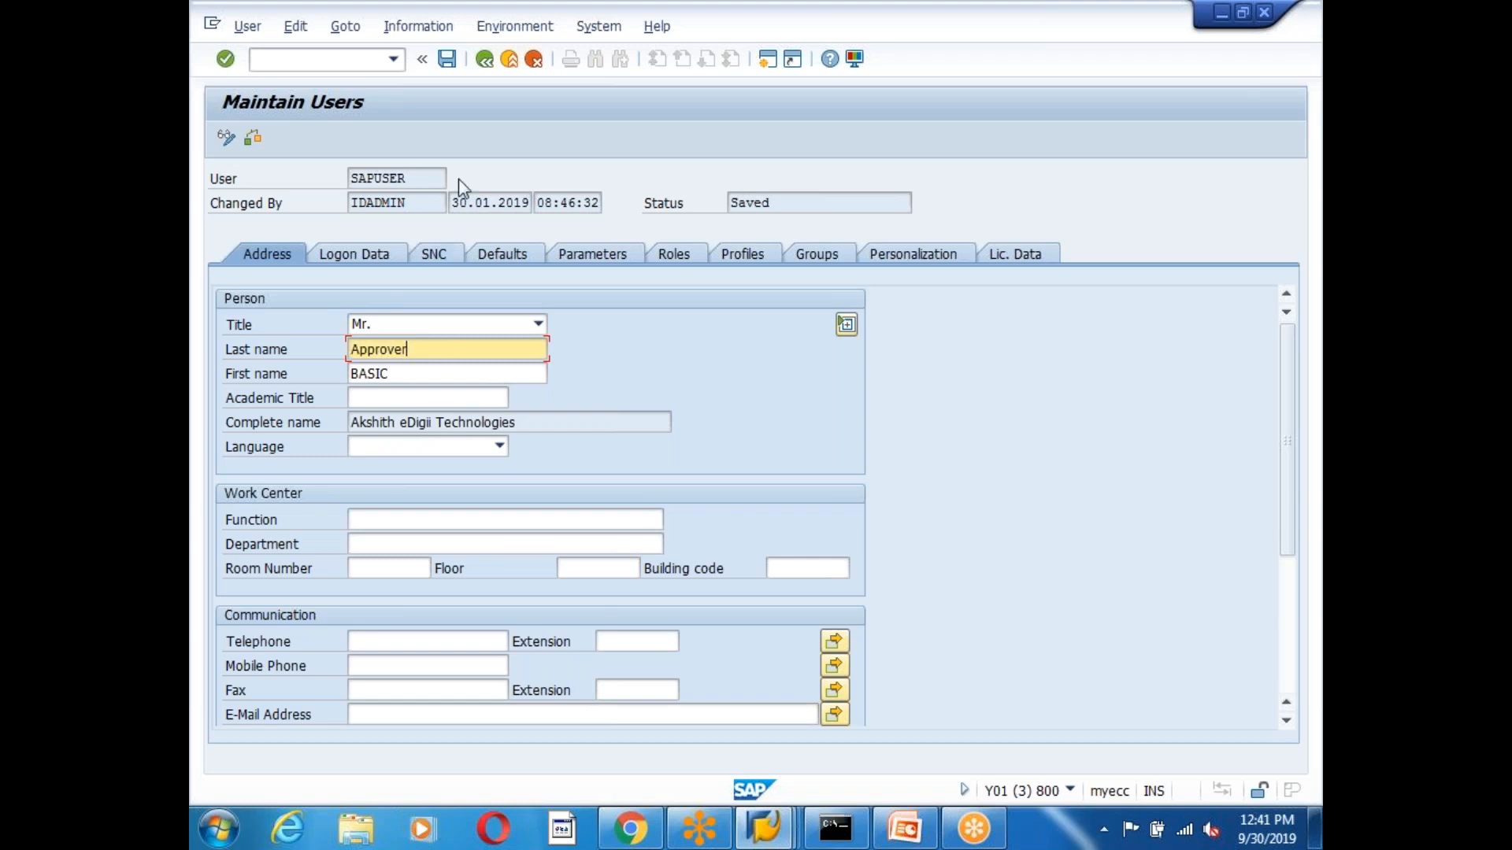
{"action": "left_click", "coordinate": [447, 58]}
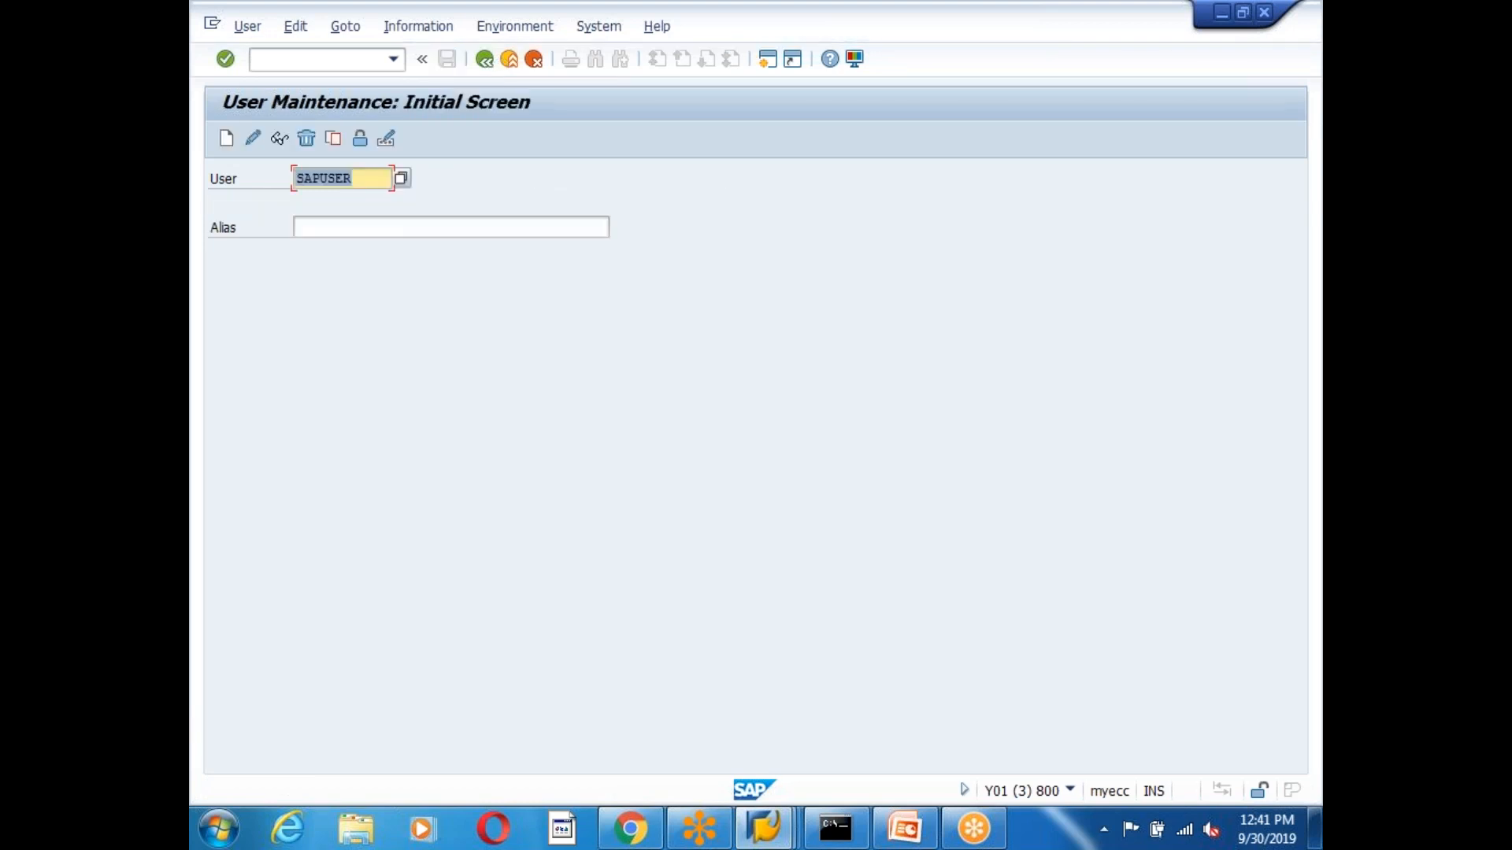
{"action": "left_click", "coordinate": [358, 180]}
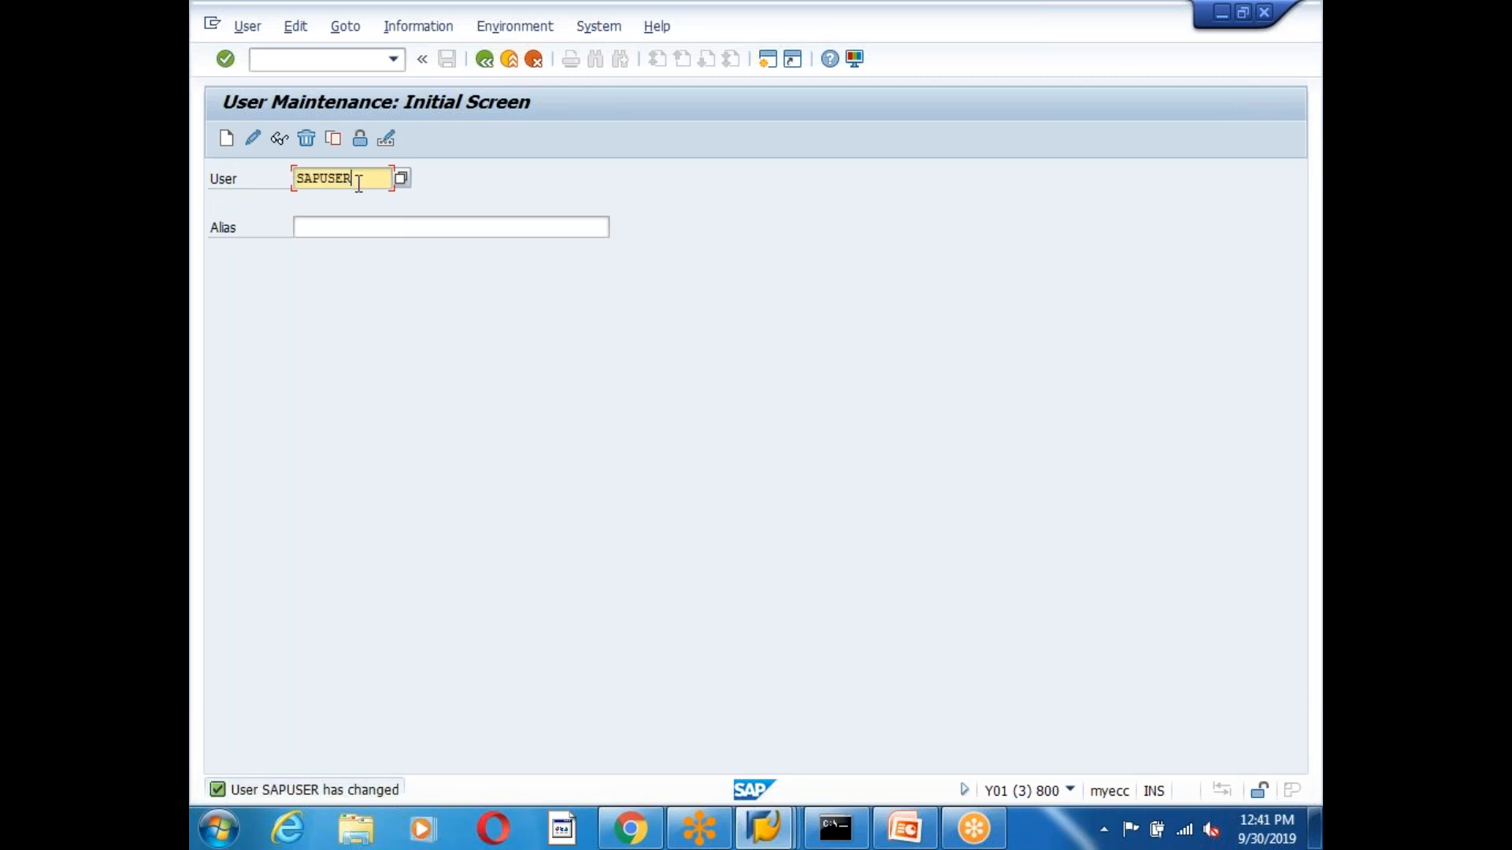
Open user IDADMIN, set first name TAX and last name Approver, and save.
{"action": "key", "text": "BackSpace"}
{"action": "key", "text": "BackSpace"}
{"action": "key", "text": "BackSpace"}
{"action": "key", "text": "BackSpace"}
{"action": "key", "text": "BackSpace"}
{"action": "key", "text": "BackSpace"}
{"action": "key", "text": "BackSpace"}
{"action": "type", "text": "IDADMIN"}
{"action": "left_click", "coordinate": [253, 137]}
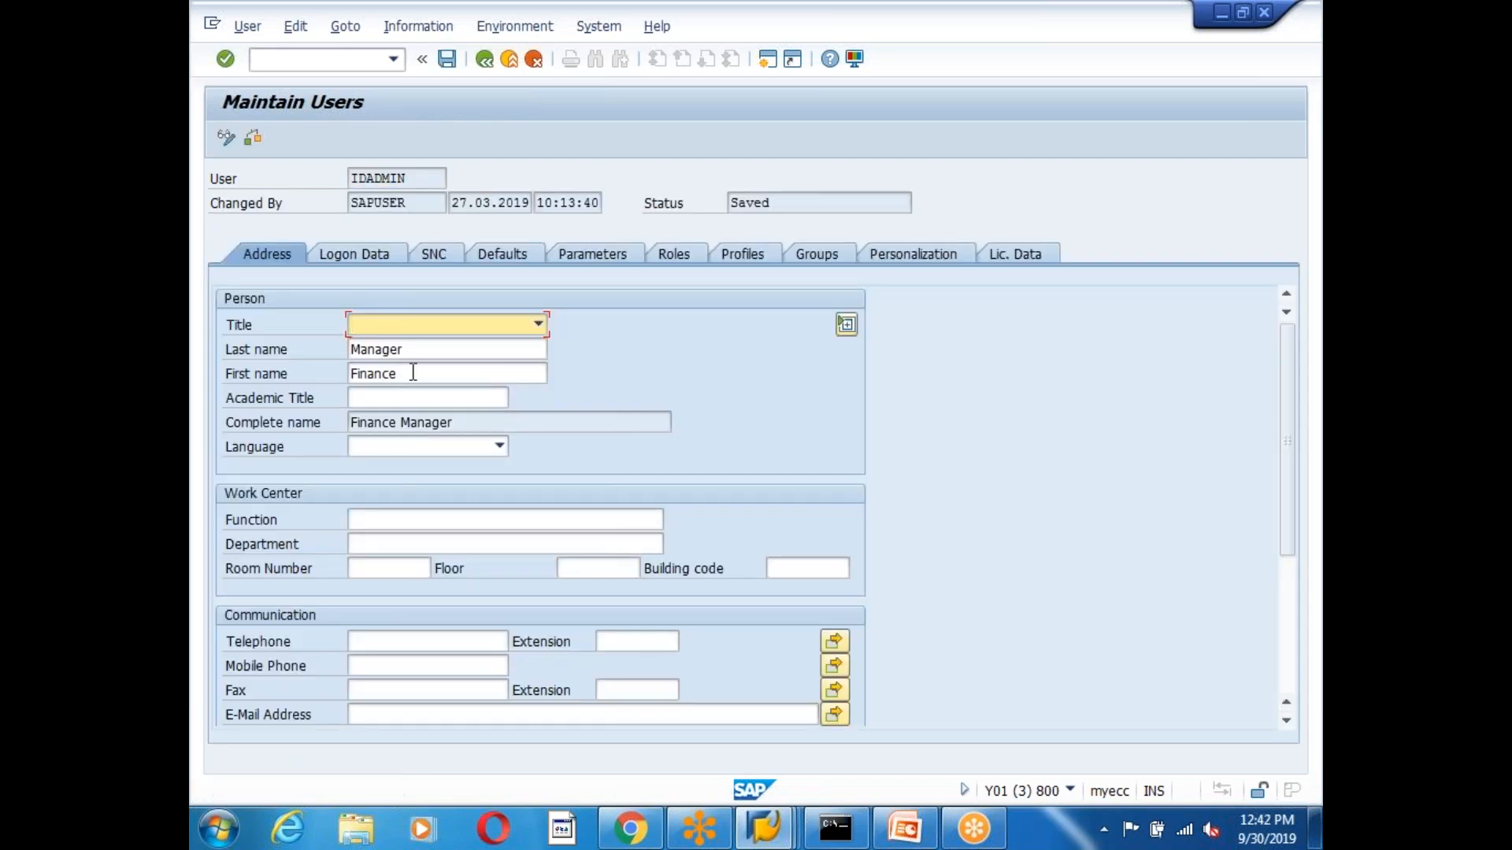
{"action": "left_click", "coordinate": [411, 372]}
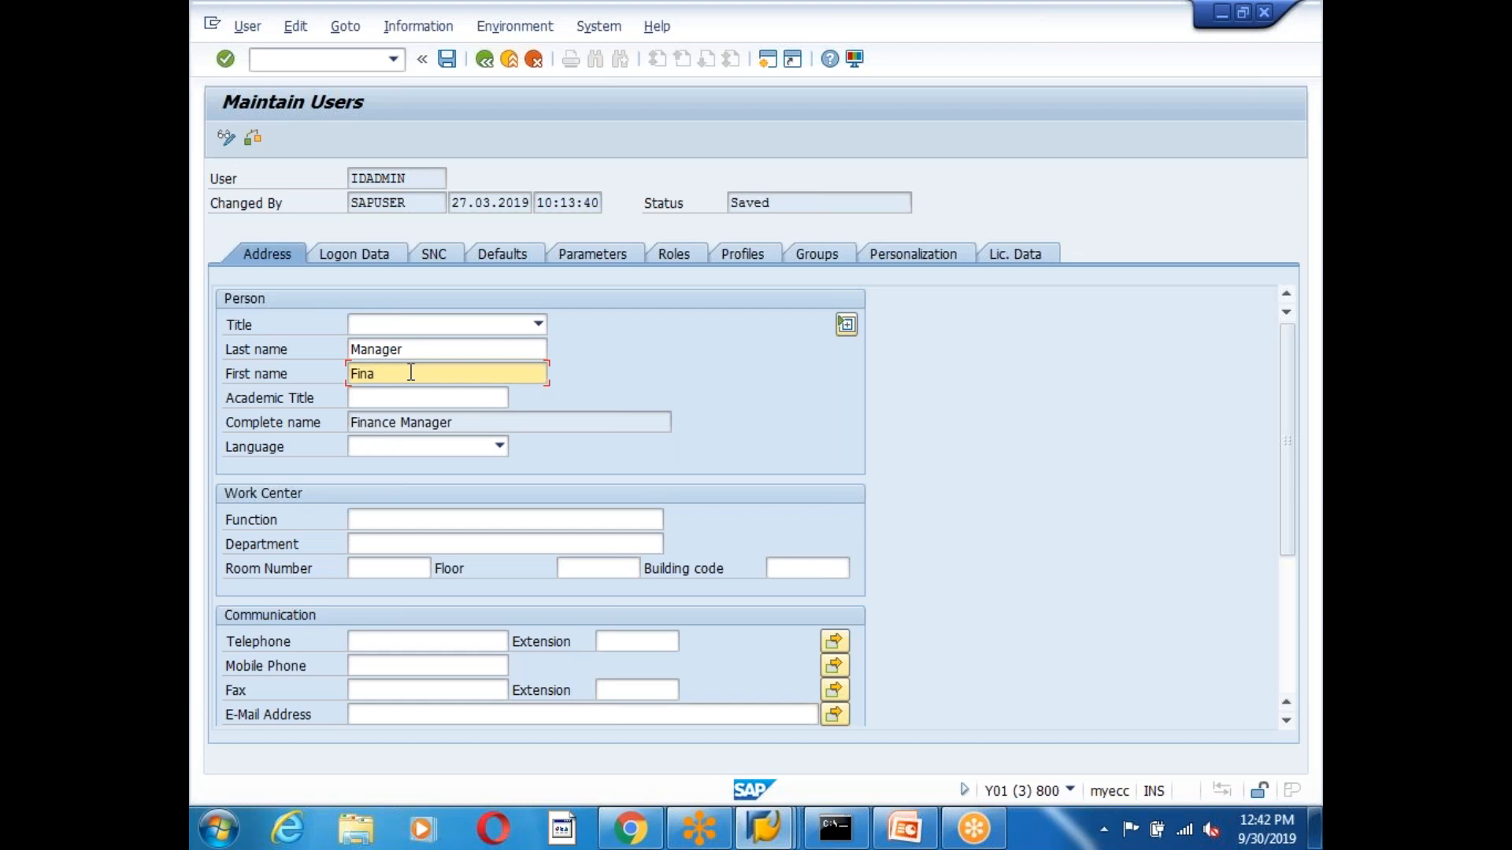
{"action": "key", "text": "BackSpace"}
{"action": "type", "text": "TAX"}
{"action": "left_click", "coordinate": [411, 347]}
{"action": "key", "text": "BackSpace"}
{"action": "key", "text": "BackSpace"}
{"action": "key", "text": "BackSpace"}
{"action": "key", "text": "BackSpace"}
{"action": "key", "text": "BackSpace"}
{"action": "key", "text": "BackSpace"}
{"action": "key", "text": "BackSpace"}
{"action": "type", "text": "Approver"}
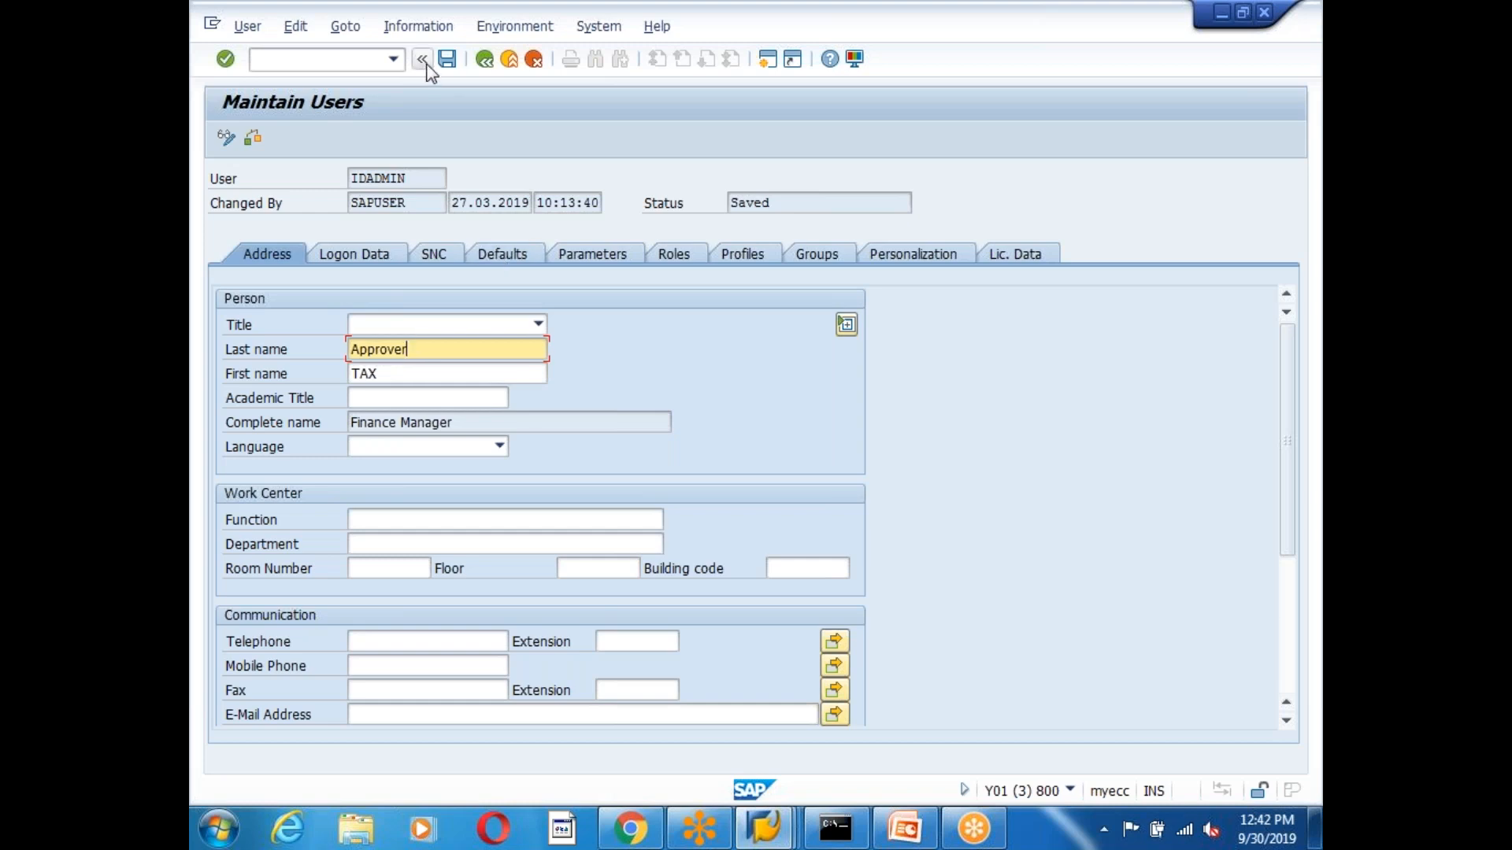
{"action": "left_click", "coordinate": [448, 60]}
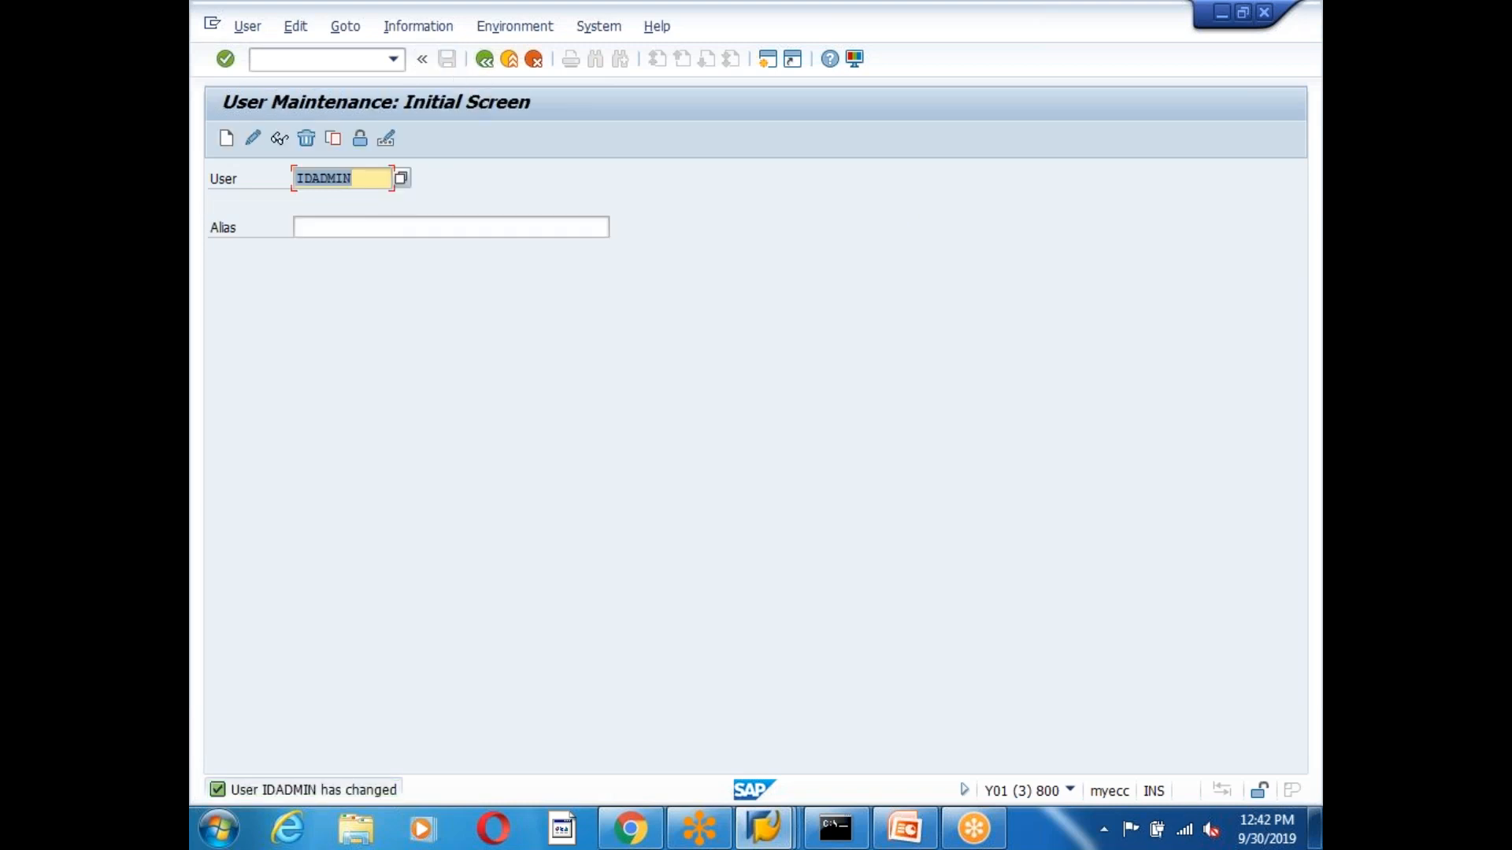
Try opening users WFUSER1 and WFUSER, which does not exist.
{"action": "key", "text": "BackSpace"}
{"action": "key", "text": "BackSpace"}
{"action": "key", "text": "BackSpace"}
{"action": "key", "text": "BackSpace"}
{"action": "key", "text": "BackSpace"}
{"action": "key", "text": "BackSpace"}
{"action": "key", "text": "BackSpace"}
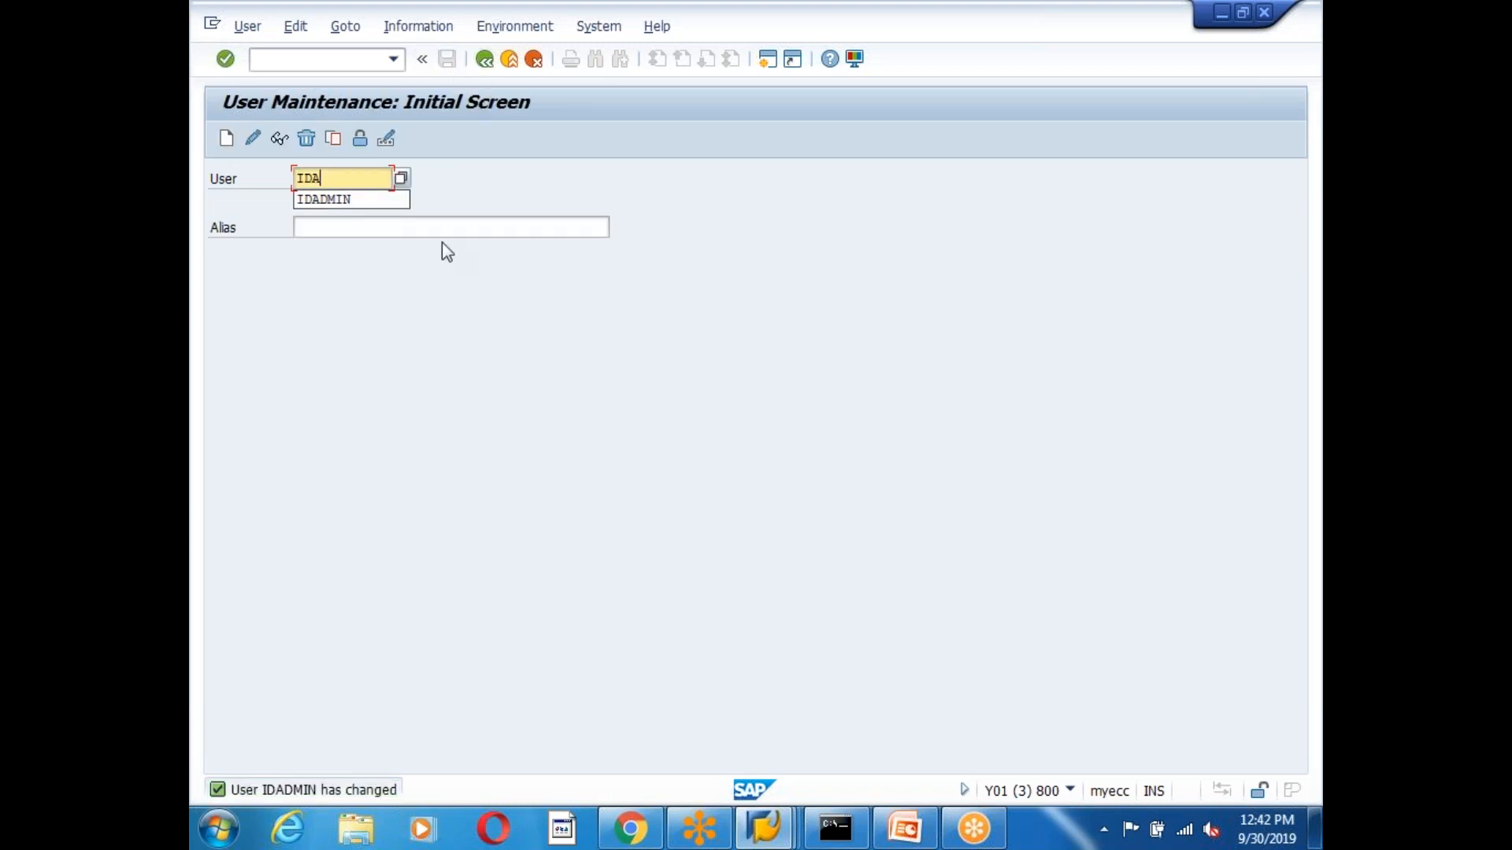
{"action": "type", "text": "WFUSER1"}
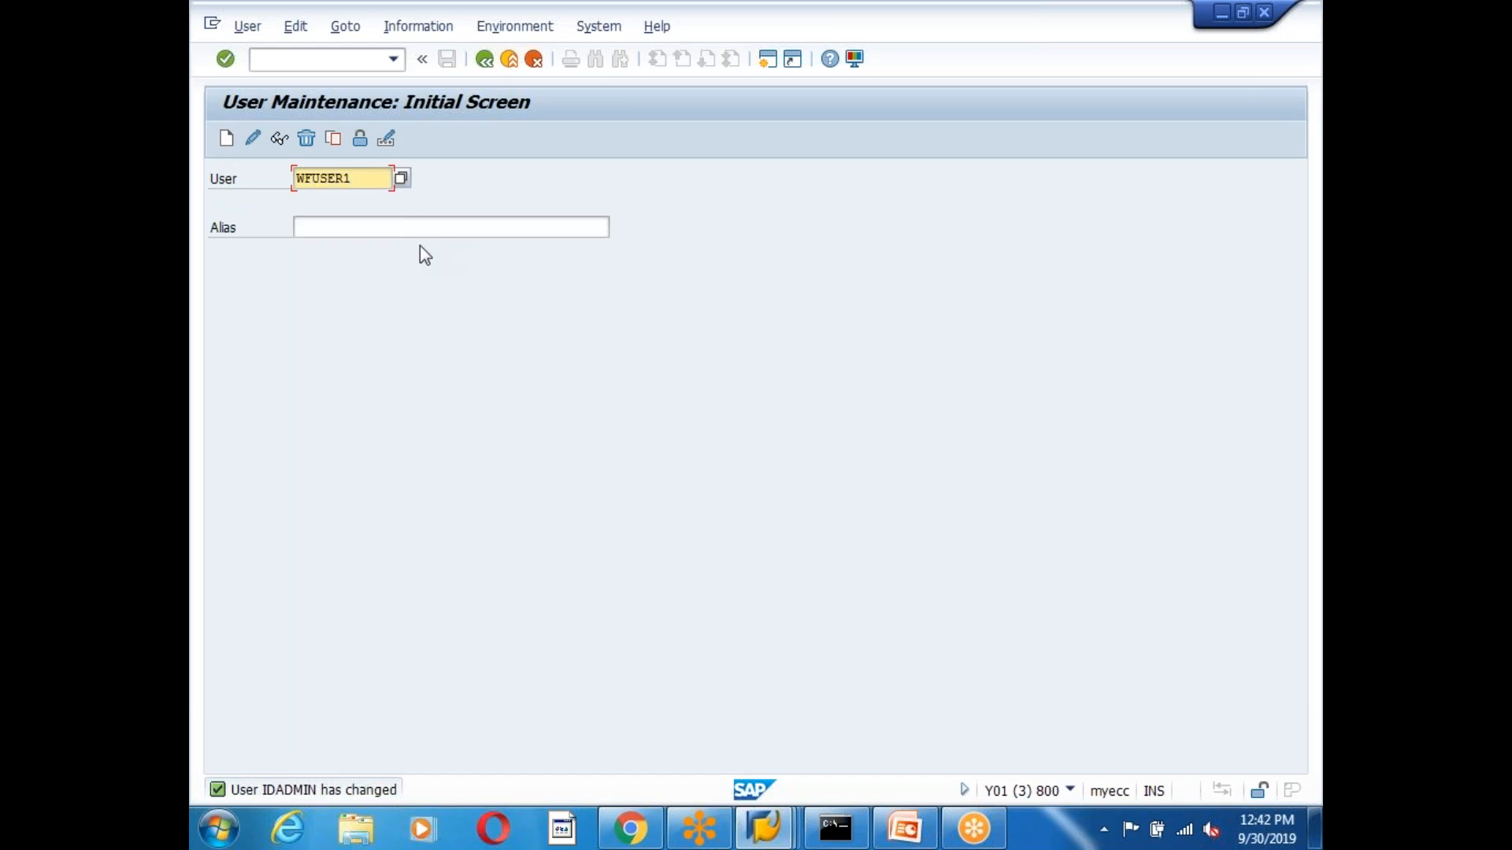
{"action": "left_click", "coordinate": [253, 139]}
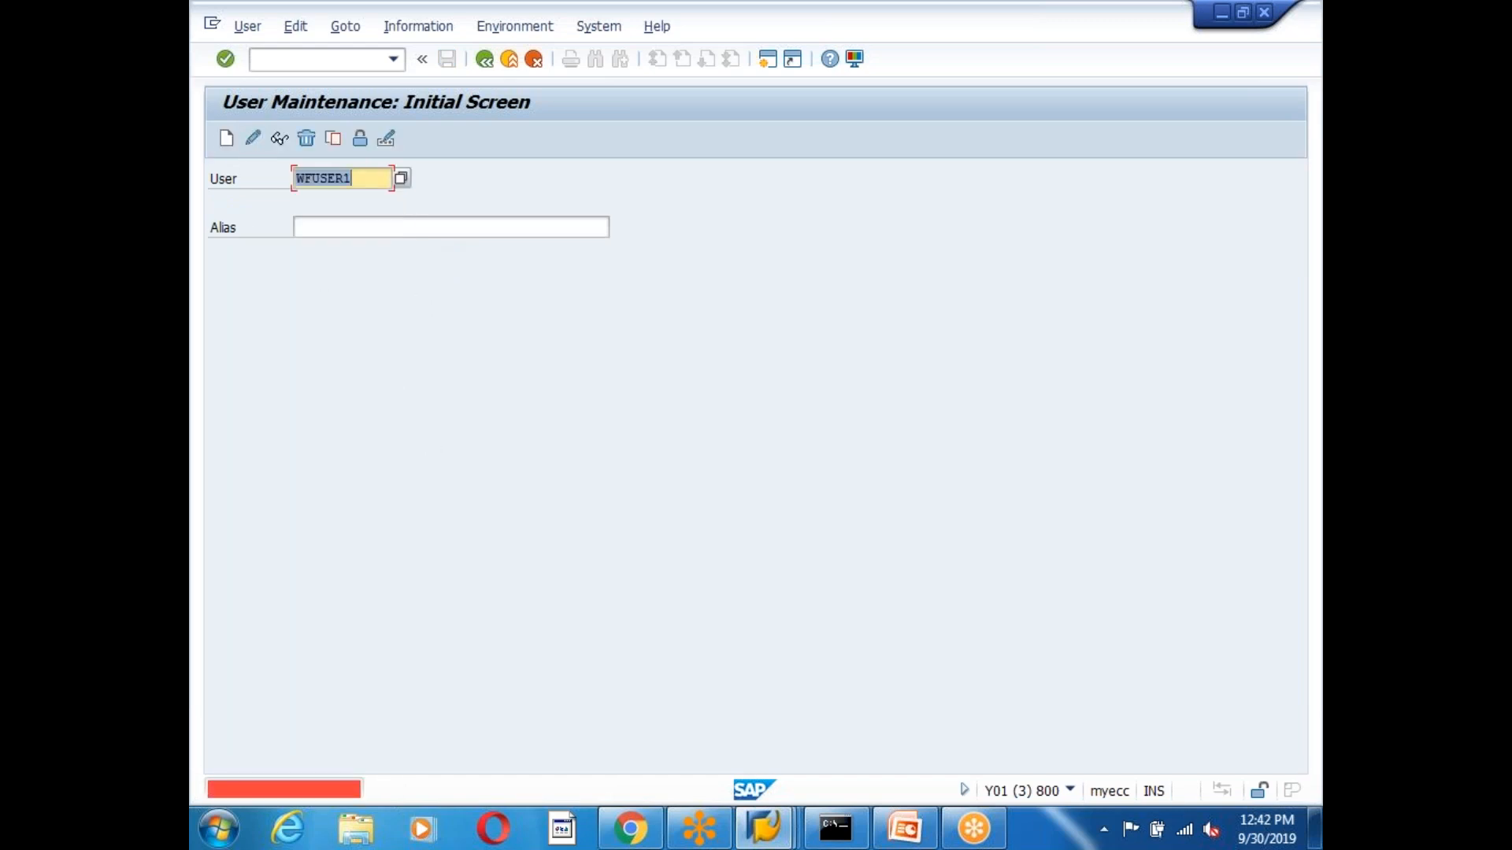
{"action": "left_click", "coordinate": [375, 179]}
{"action": "key", "text": "BackSpace"}
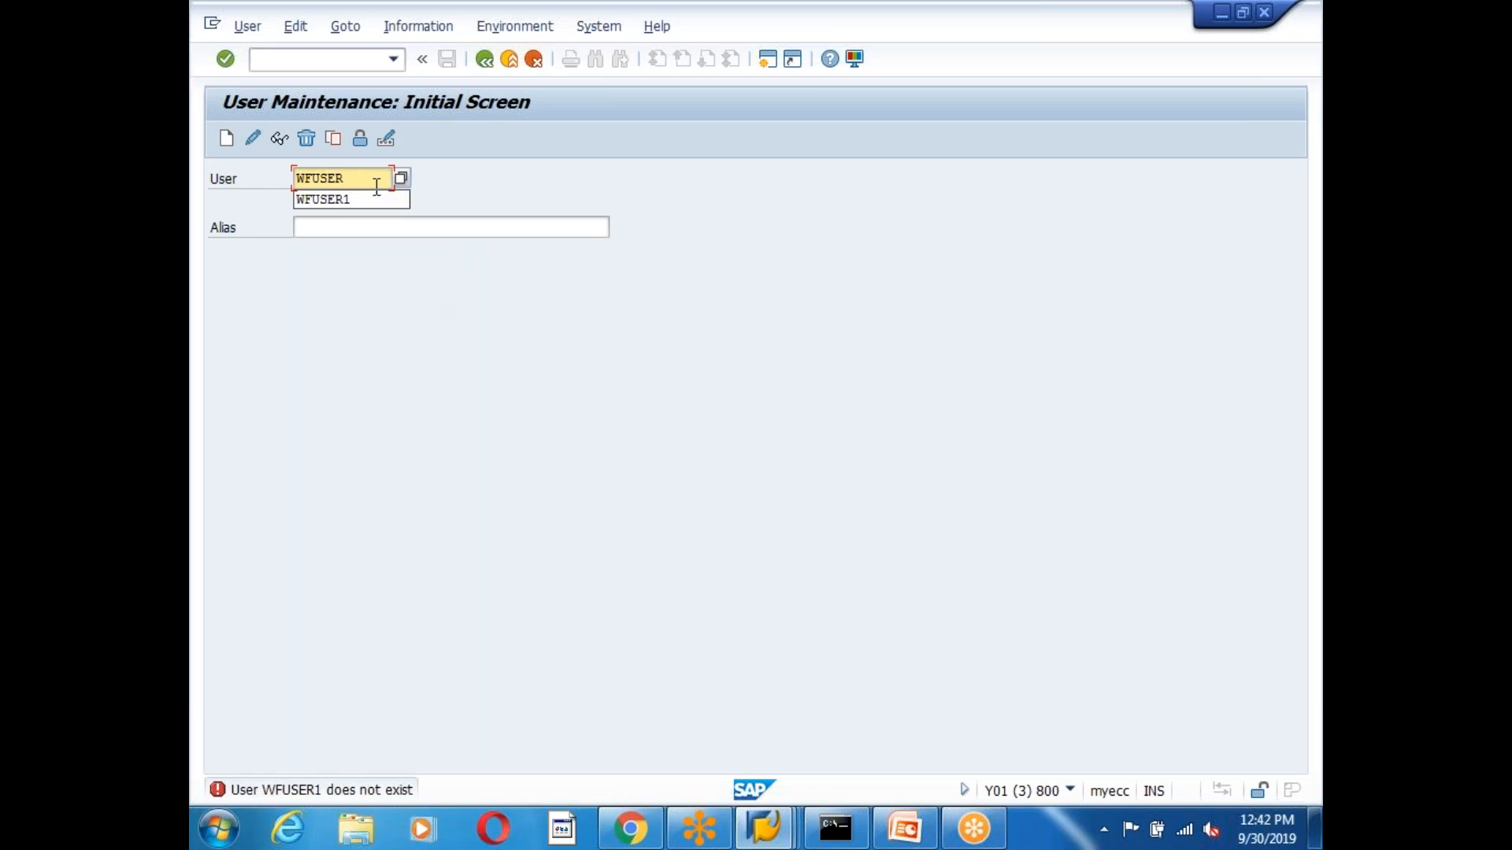
{"action": "left_click", "coordinate": [669, 188]}
{"action": "left_click", "coordinate": [253, 139]}
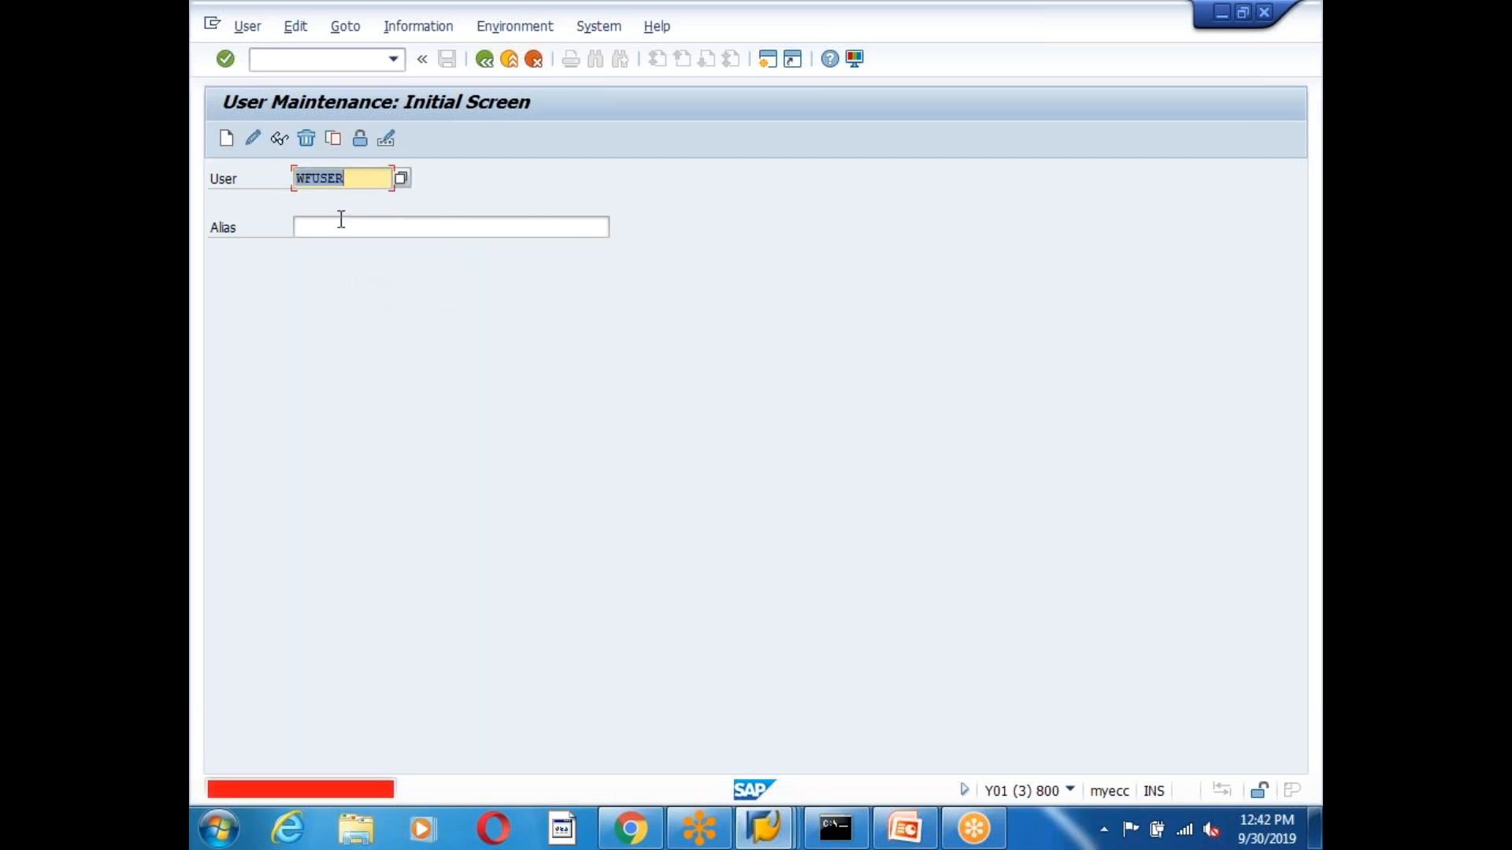
Replace WFUSER in the User field with SAPUSER from the input history.
{"action": "left_click", "coordinate": [360, 186]}
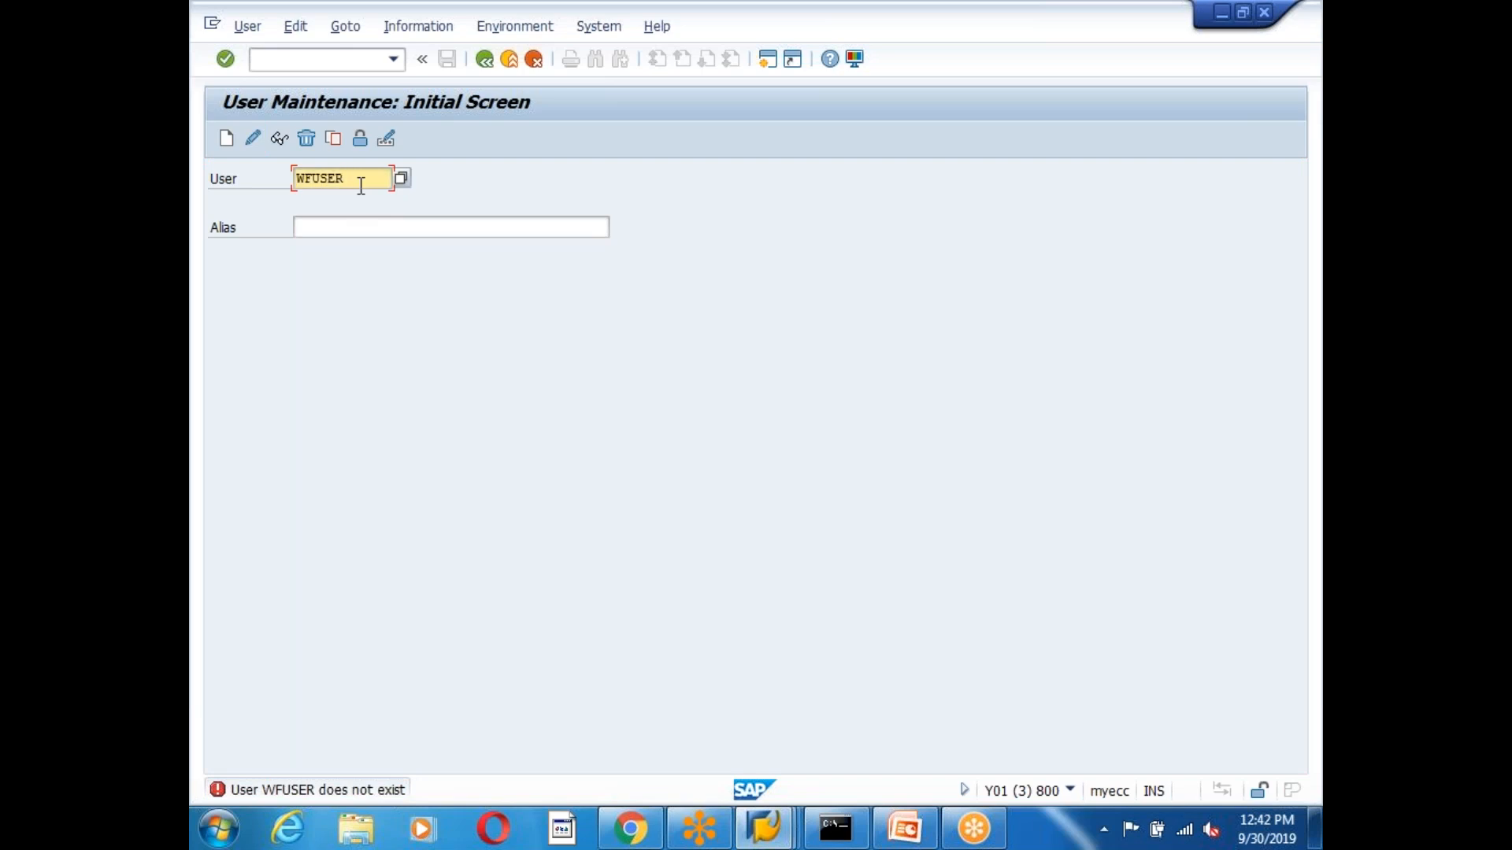
{"action": "key", "text": "BackSpace"}
{"action": "key", "text": "BackSpace"}
{"action": "key", "text": "BackSpace"}
{"action": "key", "text": "BackSpace"}
{"action": "key", "text": "BackSpace"}
{"action": "key", "text": "BackSpace"}
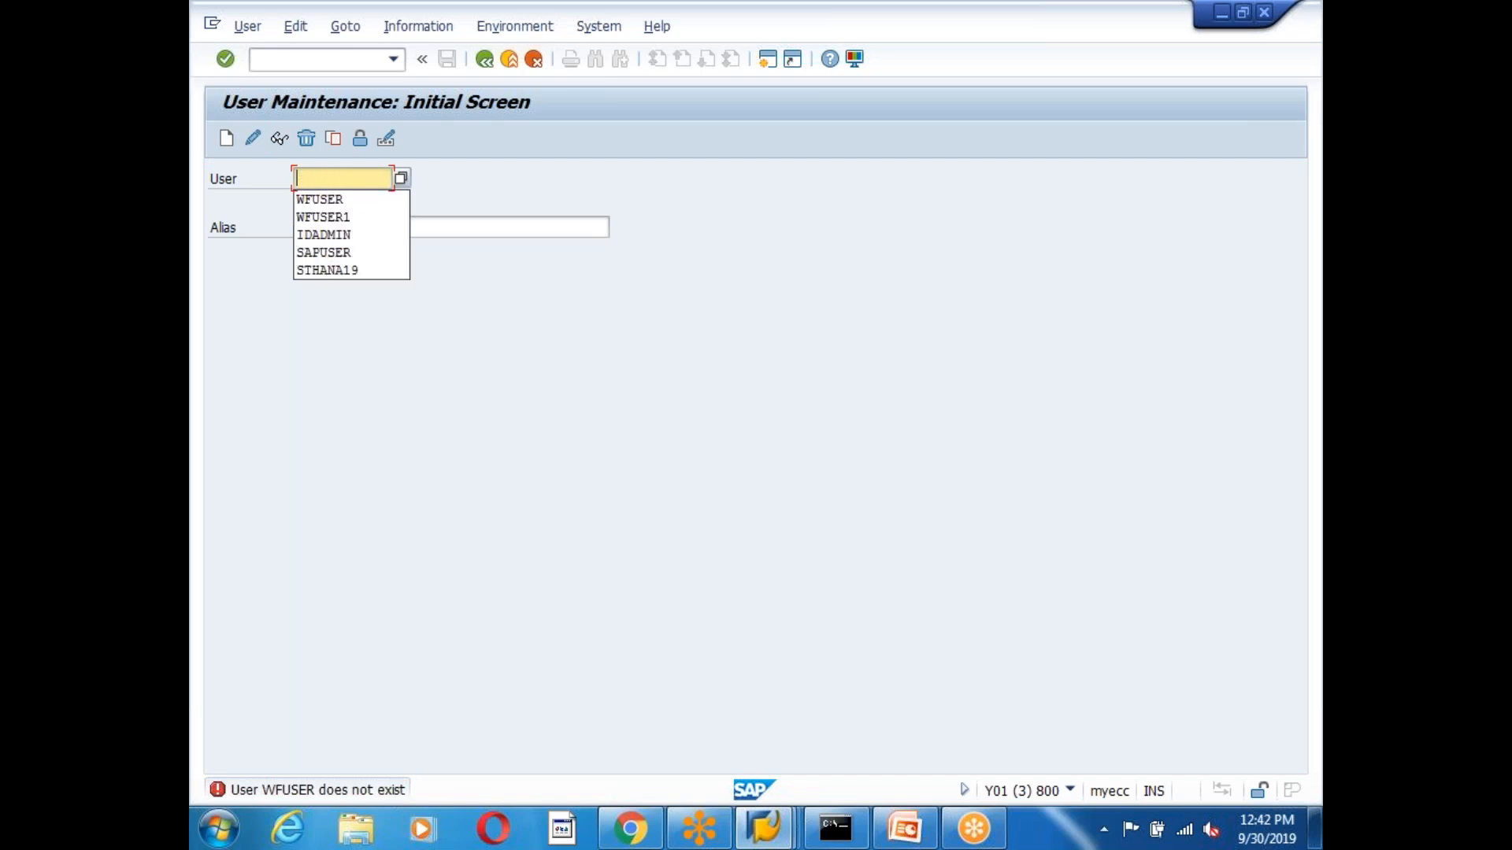
{"action": "type", "text": "FIN"}
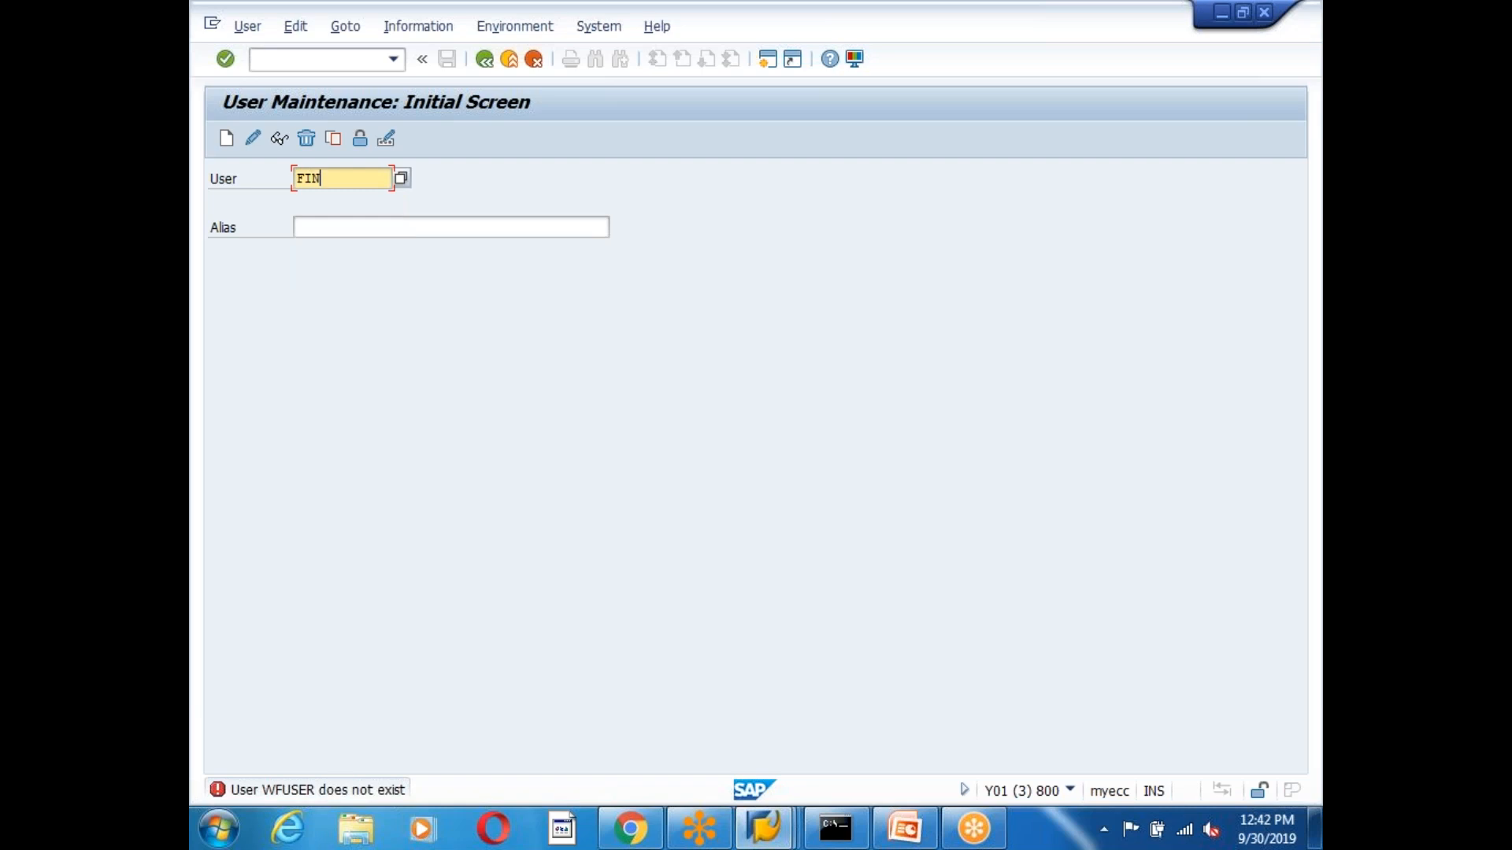
{"action": "type", "text": "APP"}
{"action": "key", "text": "BackSpace"}
{"action": "key", "text": "BackSpace"}
{"action": "key", "text": "BackSpace"}
{"action": "key", "text": "BackSpace"}
{"action": "key", "text": "BackSpace"}
{"action": "key", "text": "BackSpace"}
{"action": "type", "text": "SA"}
{"action": "left_click", "coordinate": [370, 200]}
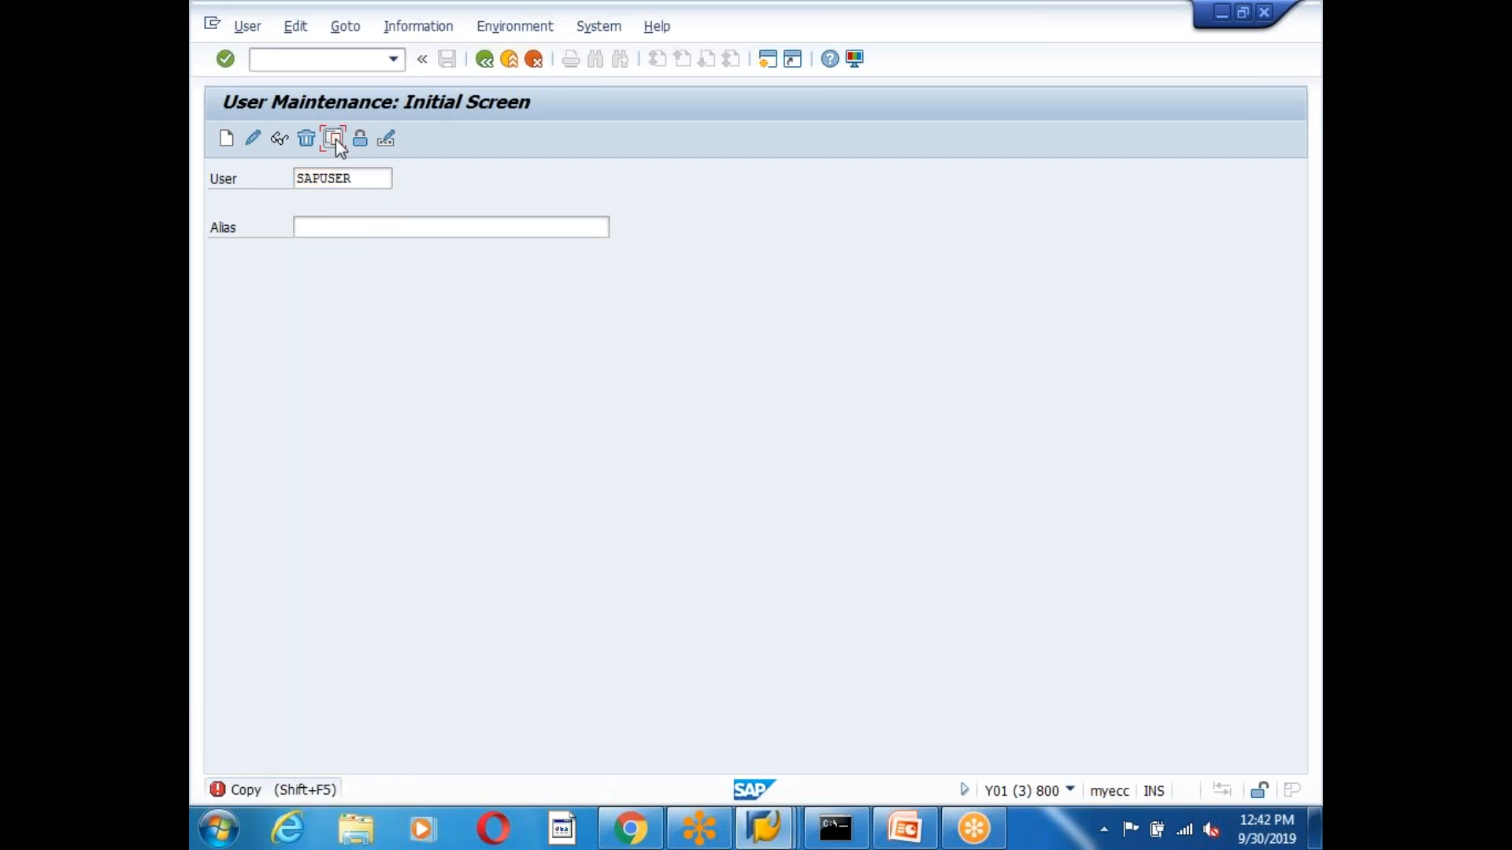
Copy SAPUSER to new user FINAPP, enter and repeat its new password, and save.
{"action": "left_click", "coordinate": [335, 138]}
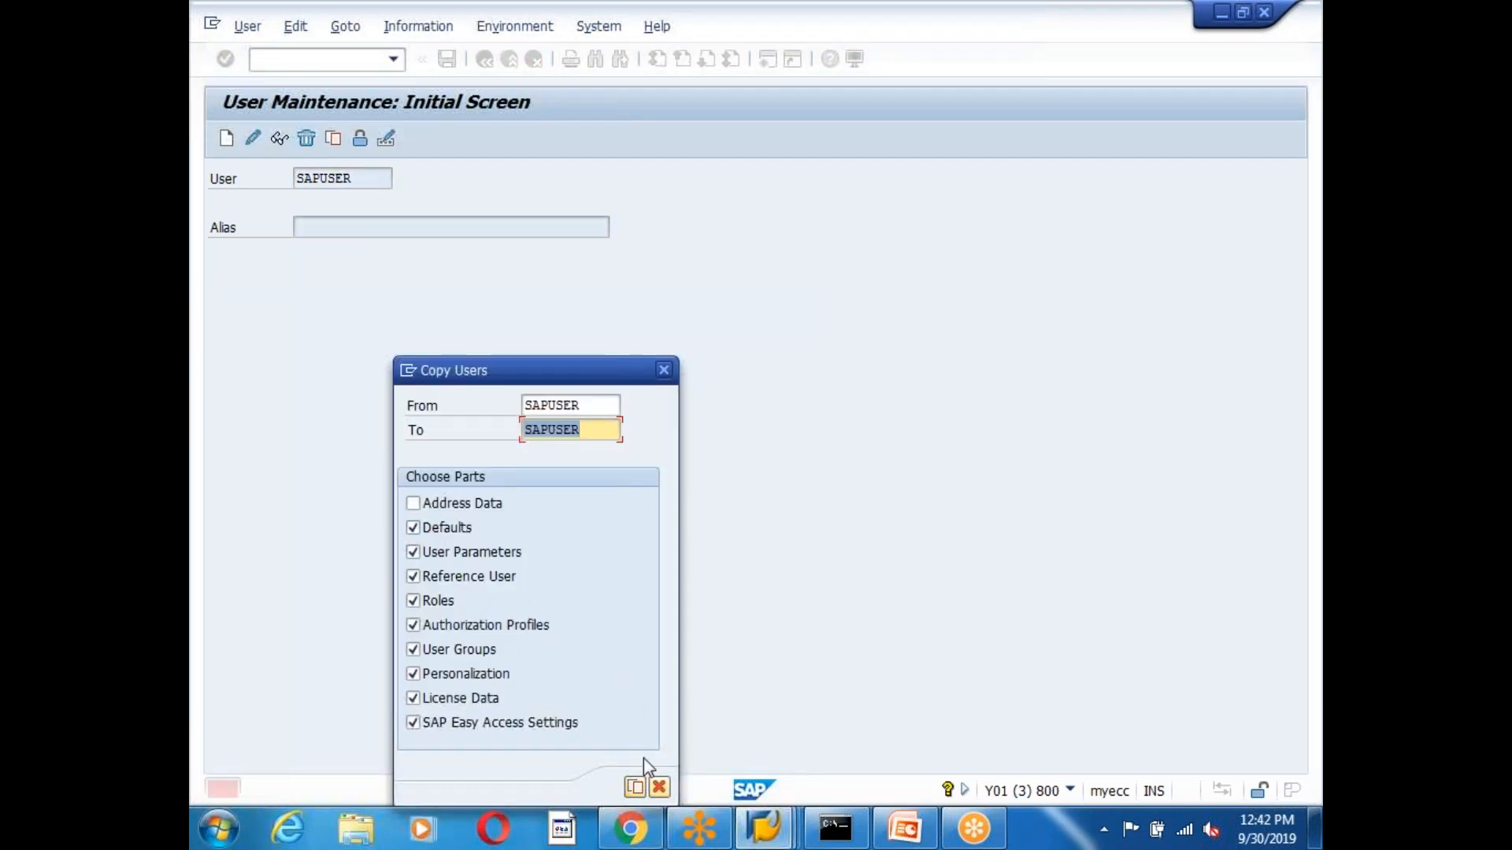
{"action": "type", "text": "FINAPP"}
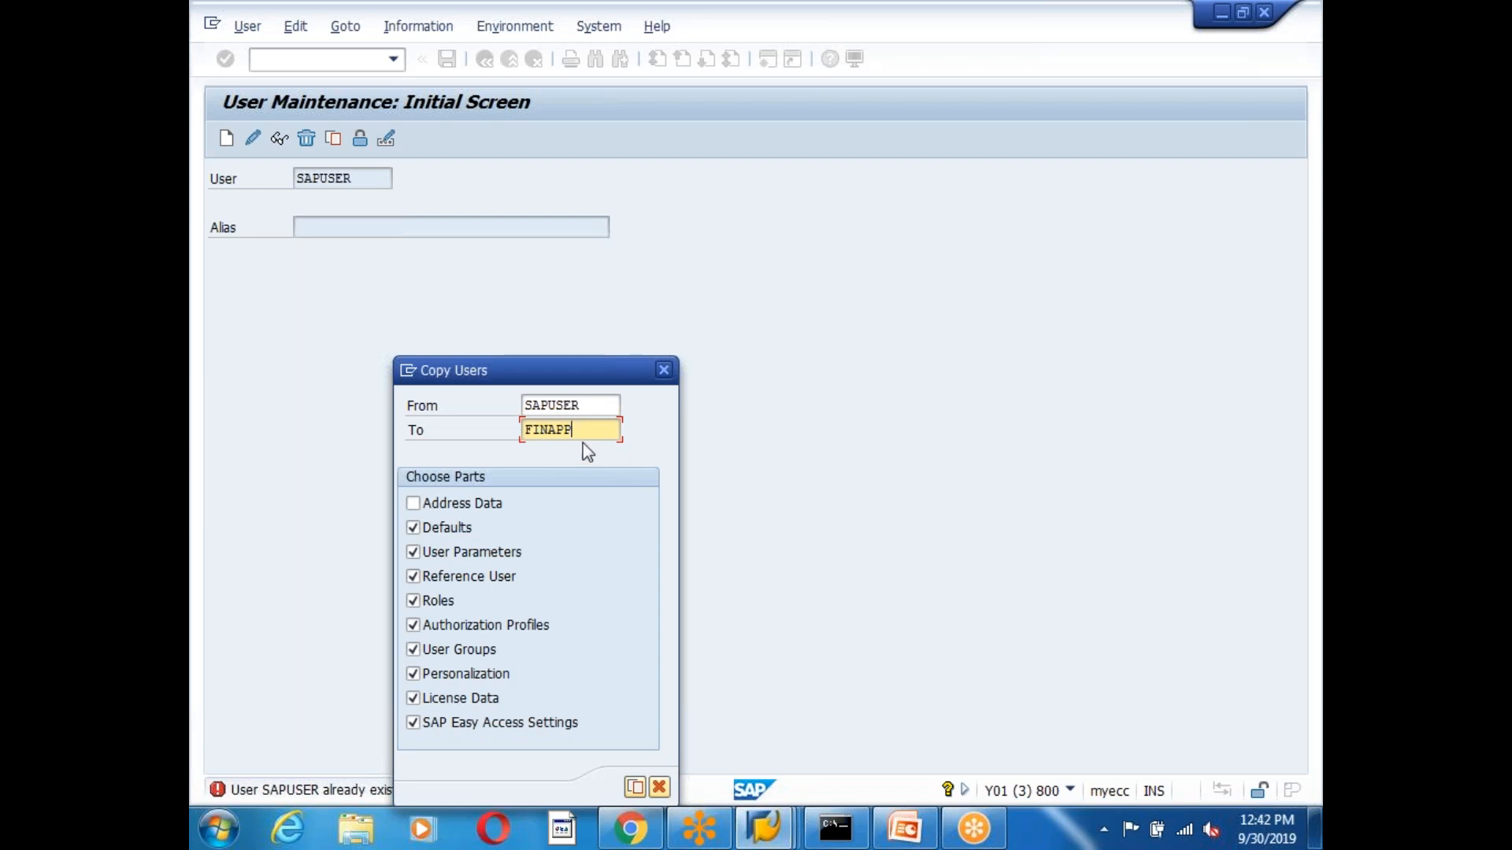
{"action": "left_click", "coordinate": [636, 789]}
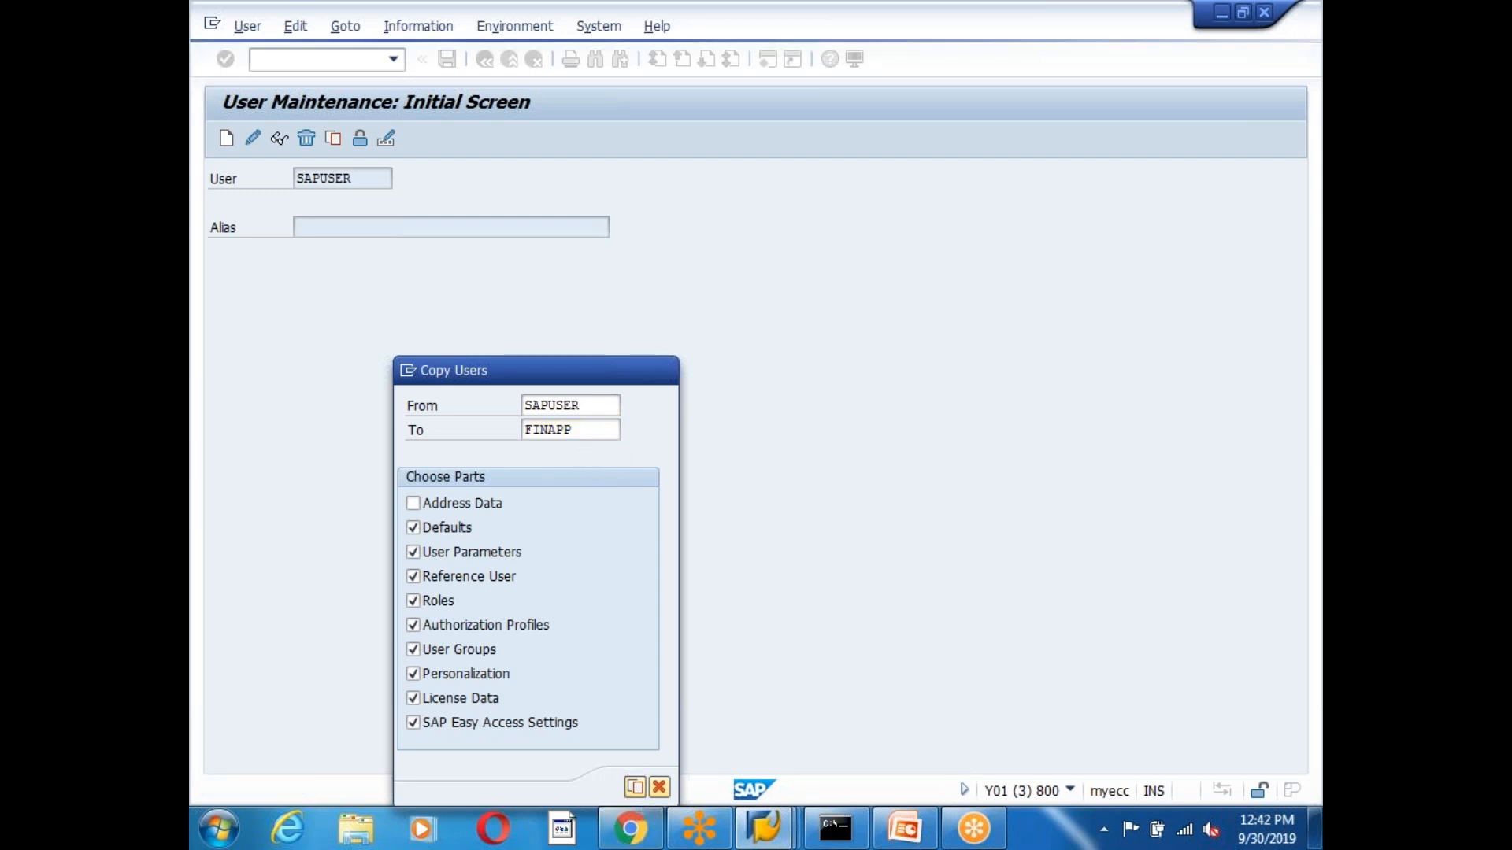
{"action": "left_click", "coordinate": [430, 421]}
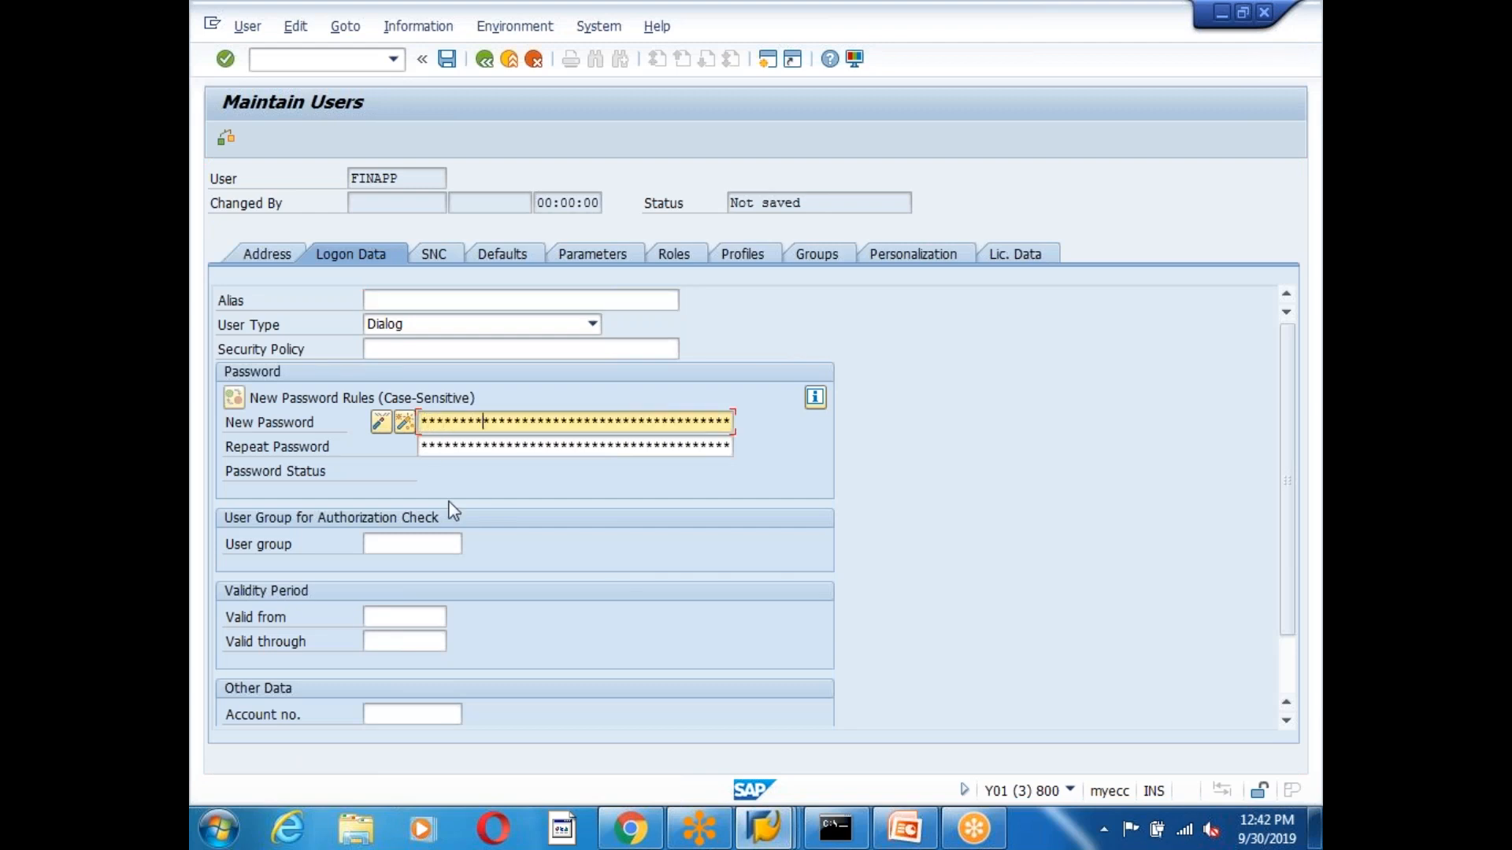
{"action": "key", "text": "Tab"}
{"action": "type", "text": "***"}
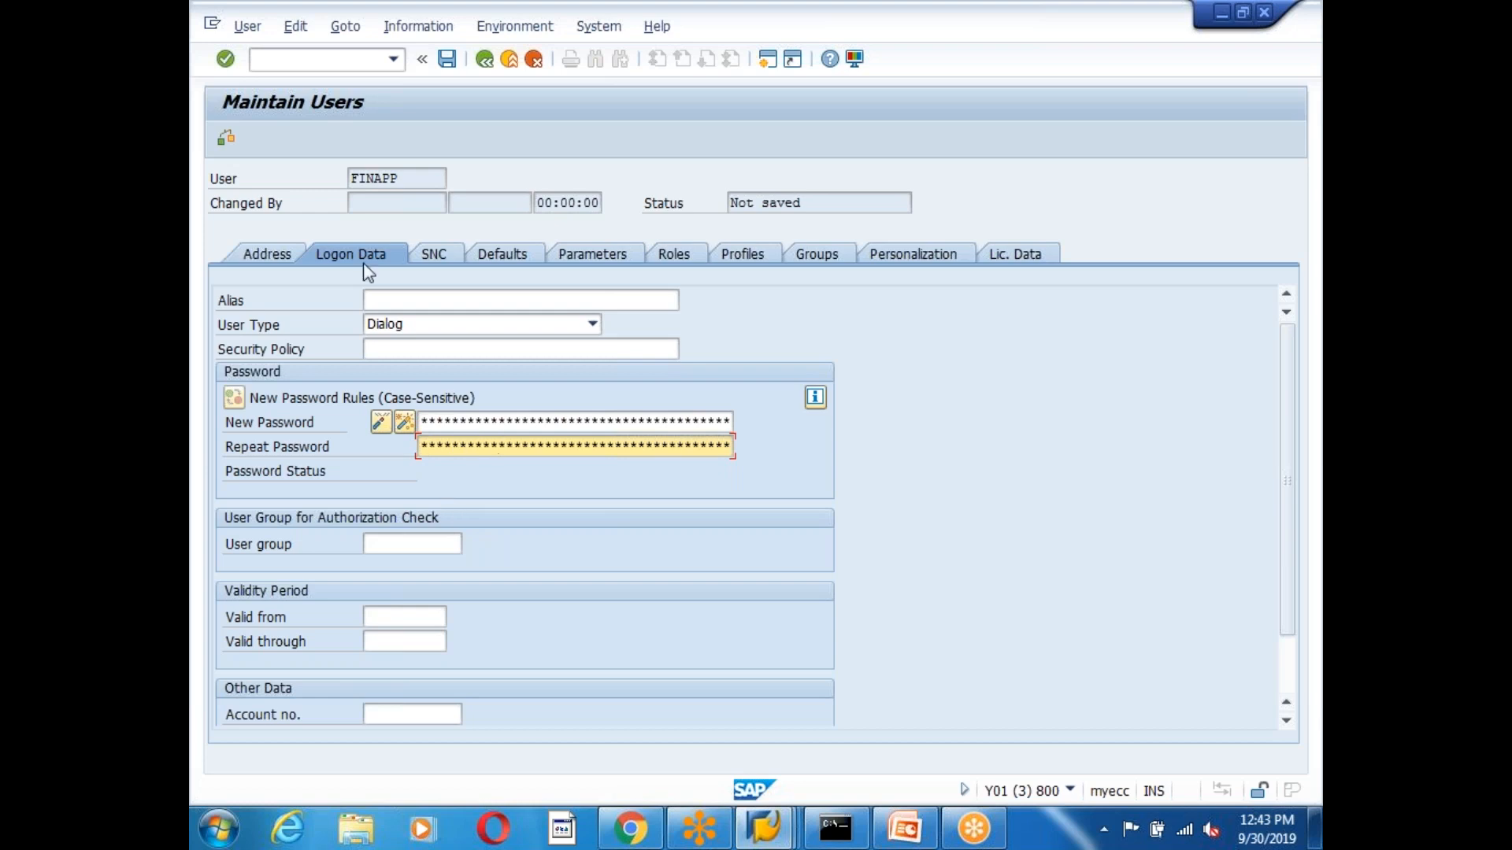
{"action": "left_click", "coordinate": [446, 59]}
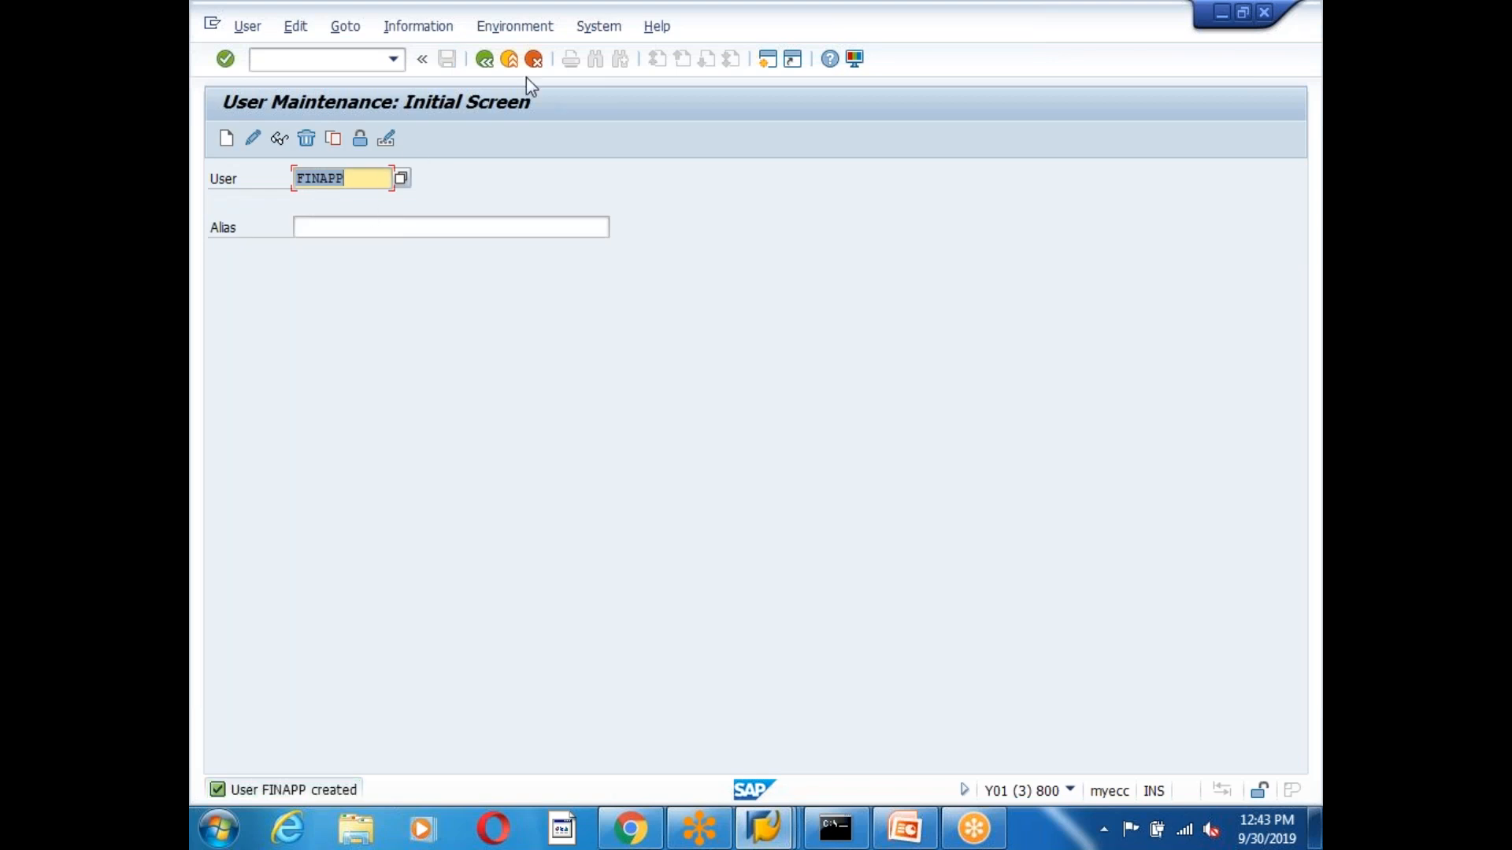
Open table ZTMMAPPROVER in the ABAP Dictionary (SE11) in change mode.
{"action": "left_click", "coordinate": [484, 60]}
{"action": "type", "text": "se"}
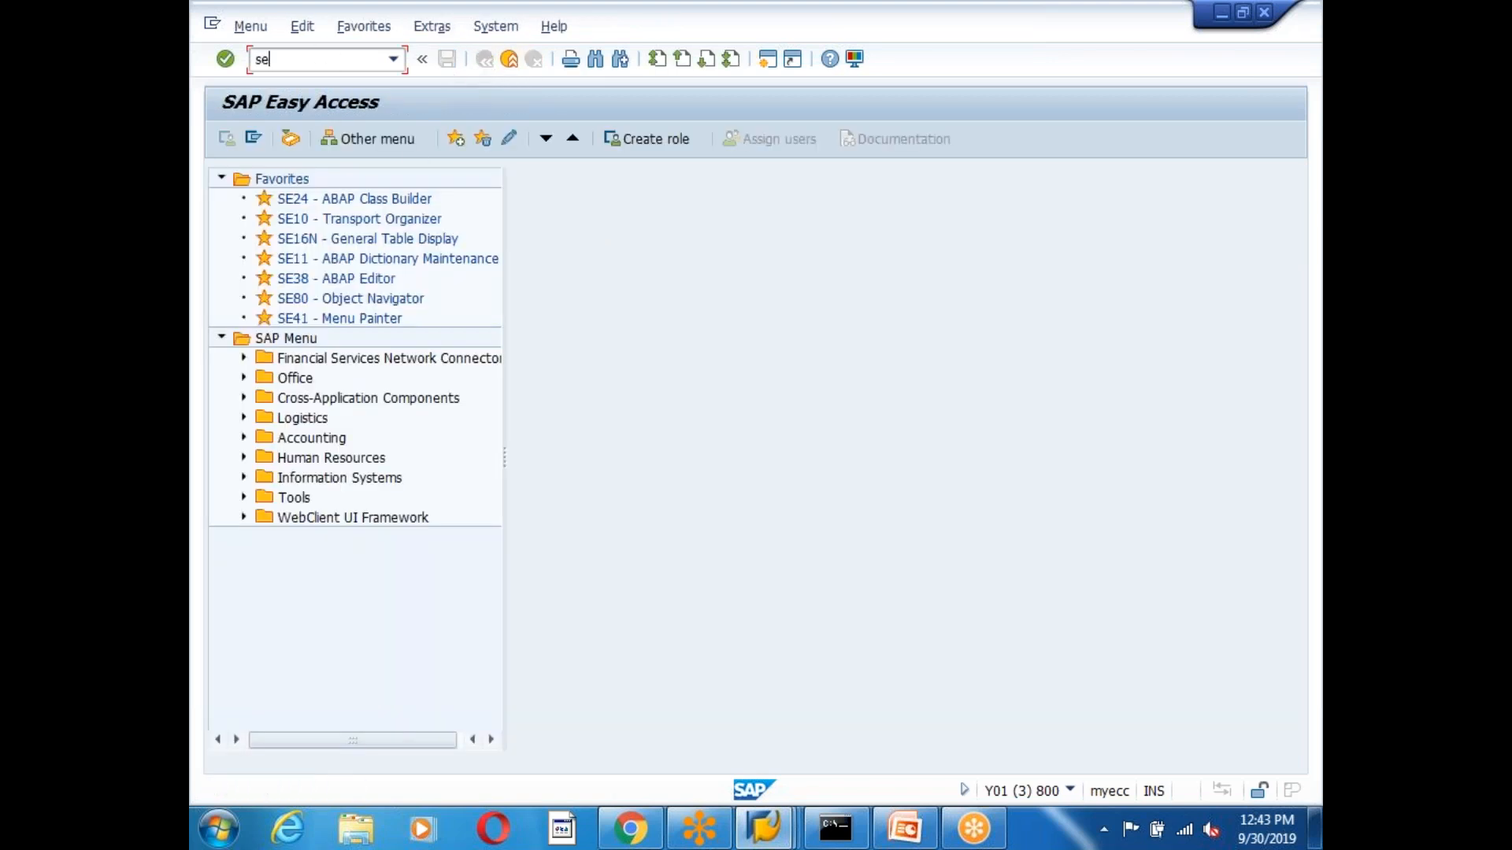
{"action": "type", "text": "11"}
{"action": "key", "text": "Return"}
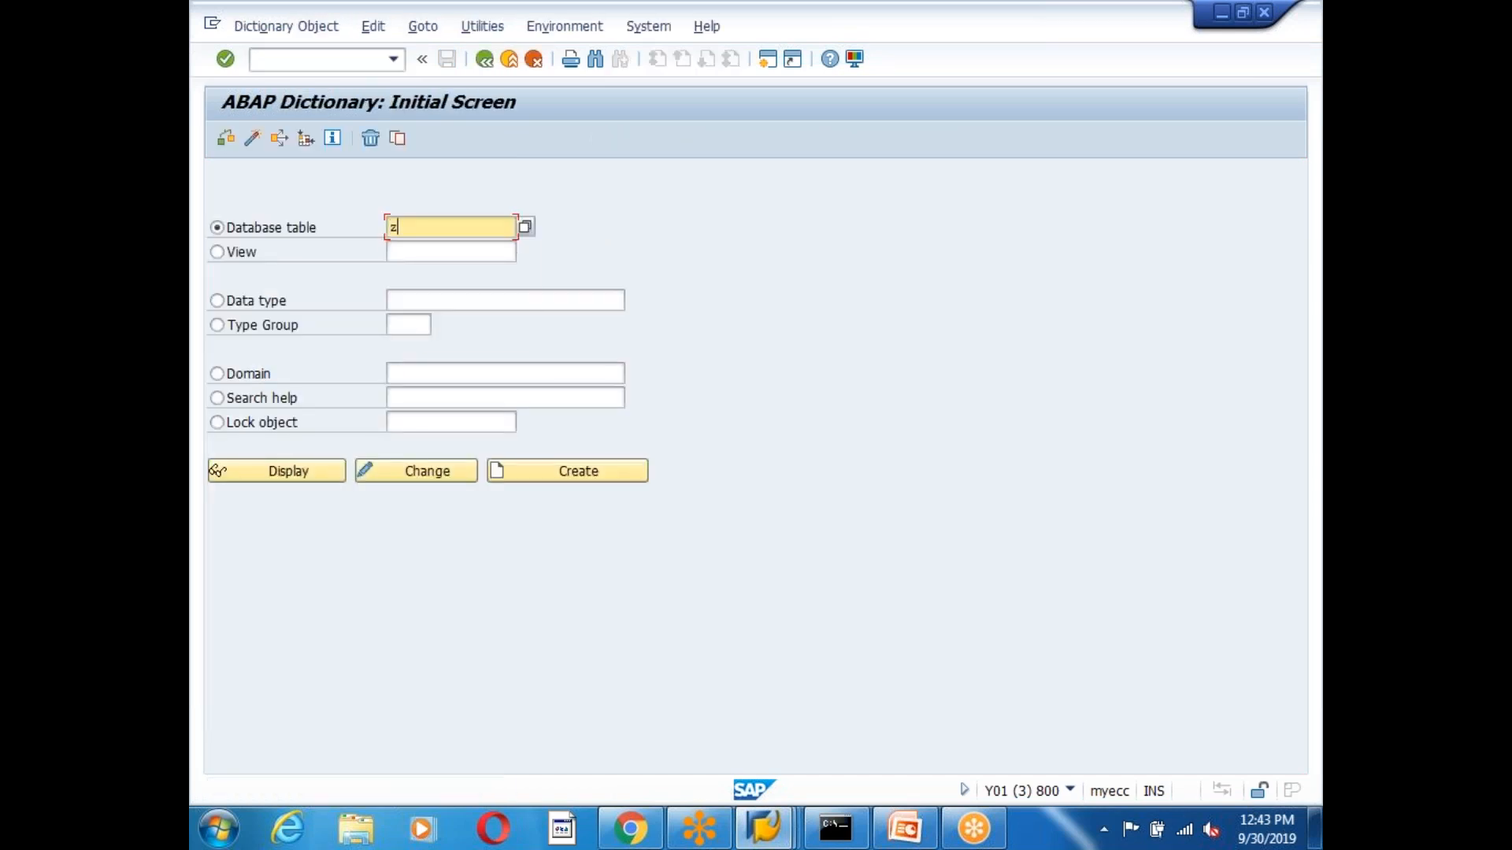
{"action": "type", "text": "z"}
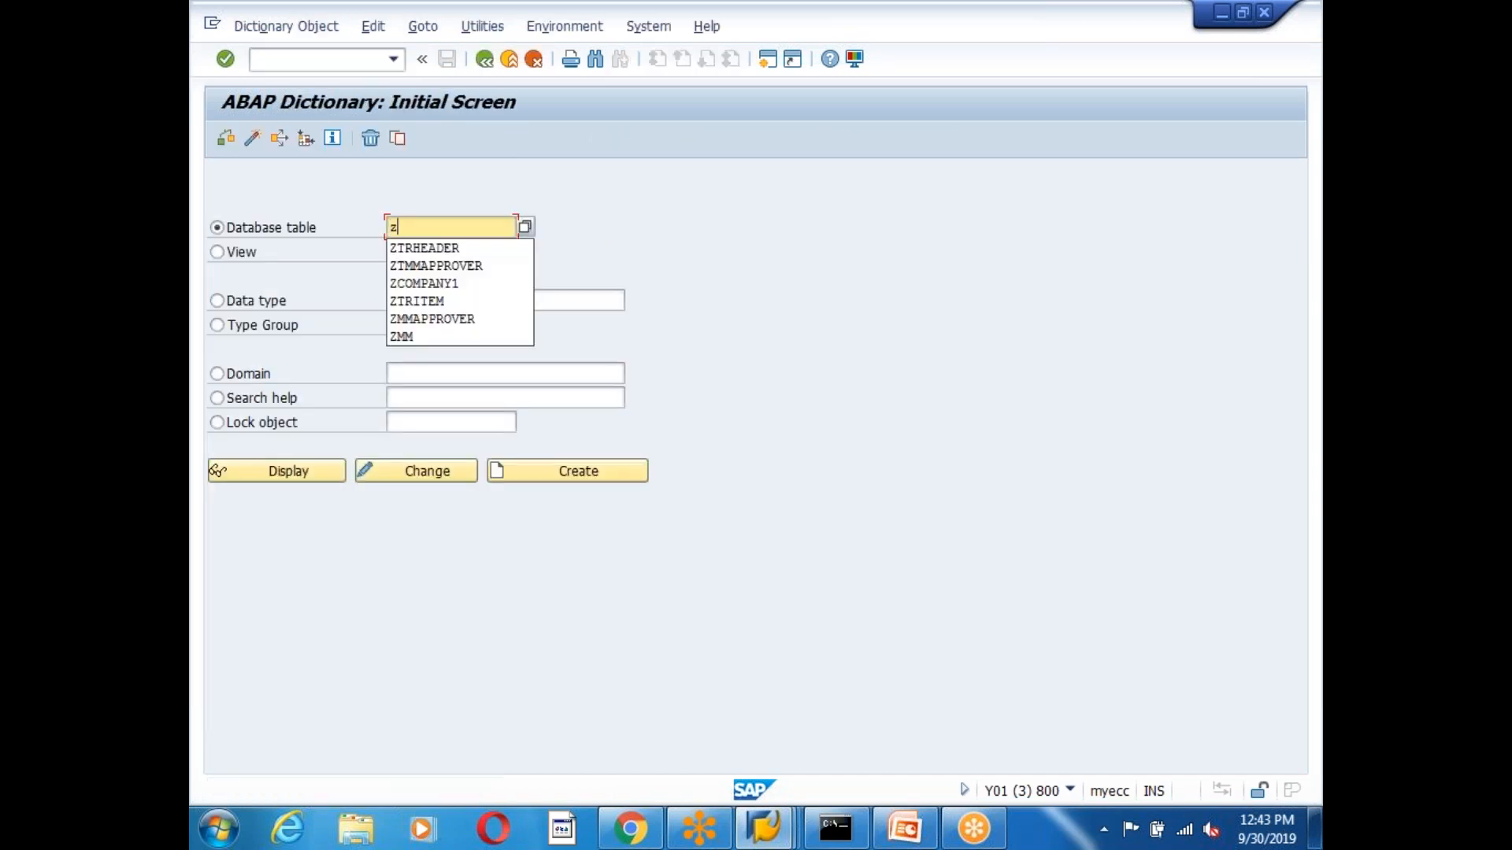
{"action": "left_click", "coordinate": [439, 267]}
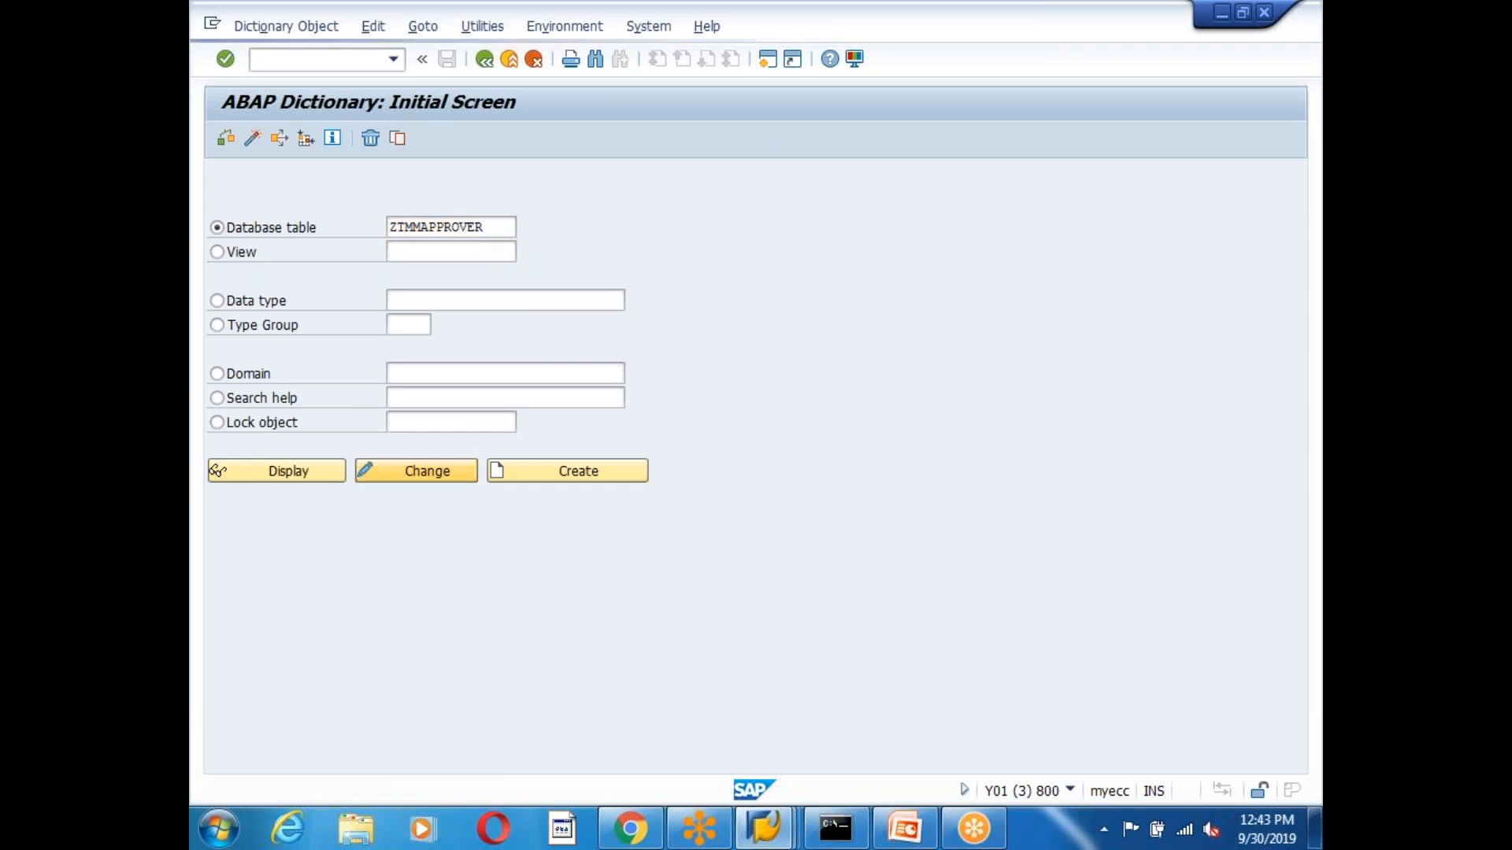
{"action": "key", "text": "F6"}
Open the table's Create Entries form, then back out to SAP Easy Access.
{"action": "left_click", "coordinate": [412, 26]}
{"action": "mouse_move", "coordinate": [535, 310]}
{"action": "left_click", "coordinate": [796, 326]}
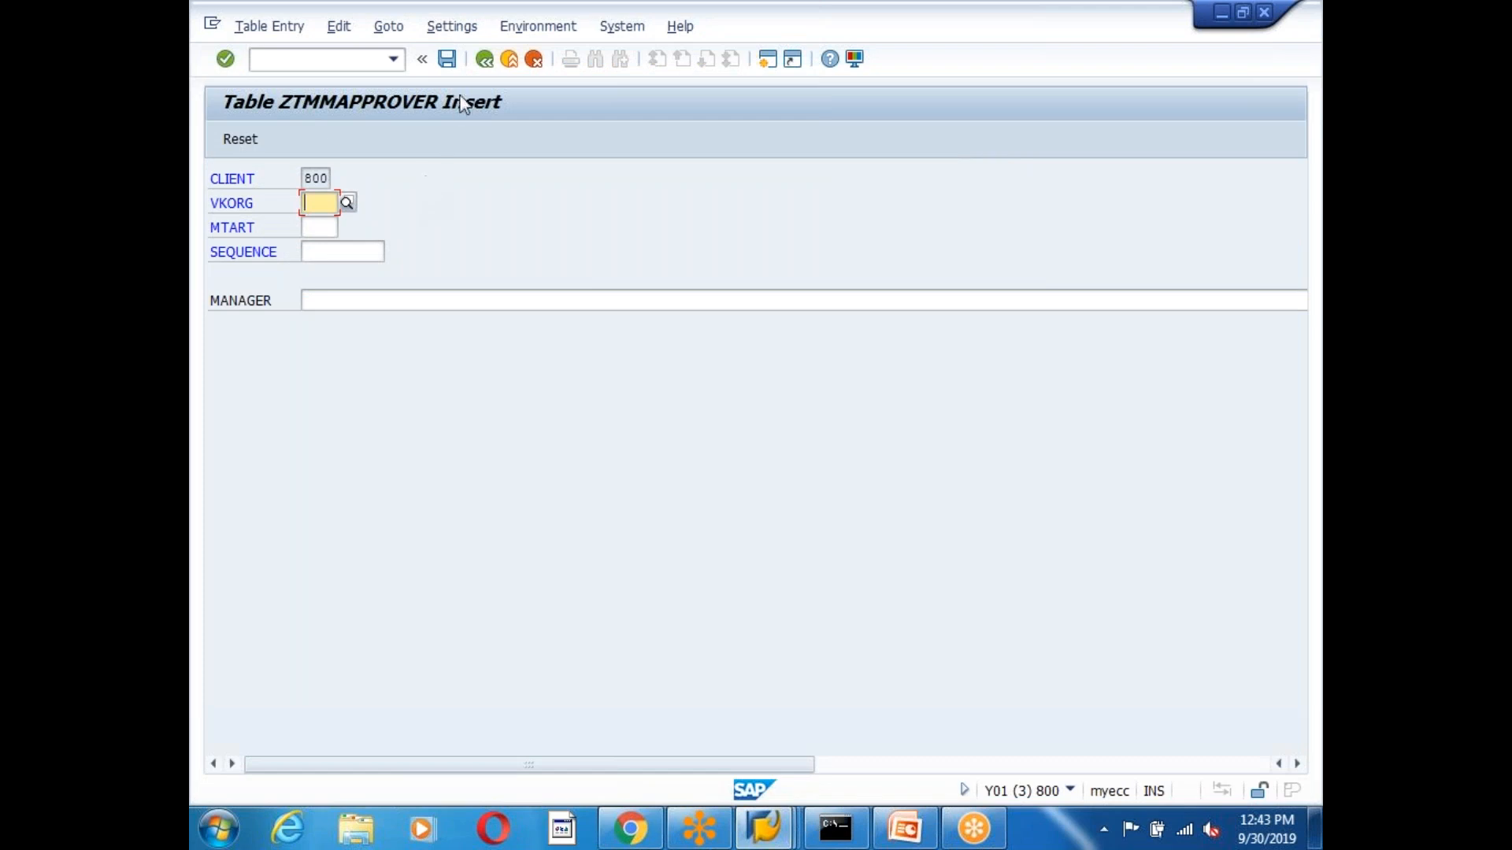
{"action": "left_click", "coordinate": [485, 63]}
{"action": "left_click_drag", "start_coordinate": [460, 175], "coordinate": [363, 169]}
{"action": "left_click", "coordinate": [484, 61]}
{"action": "left_click", "coordinate": [484, 61]}
List the ZTMMAPPROVER table entries in SE16N.
{"action": "type", "text": "se16n"}
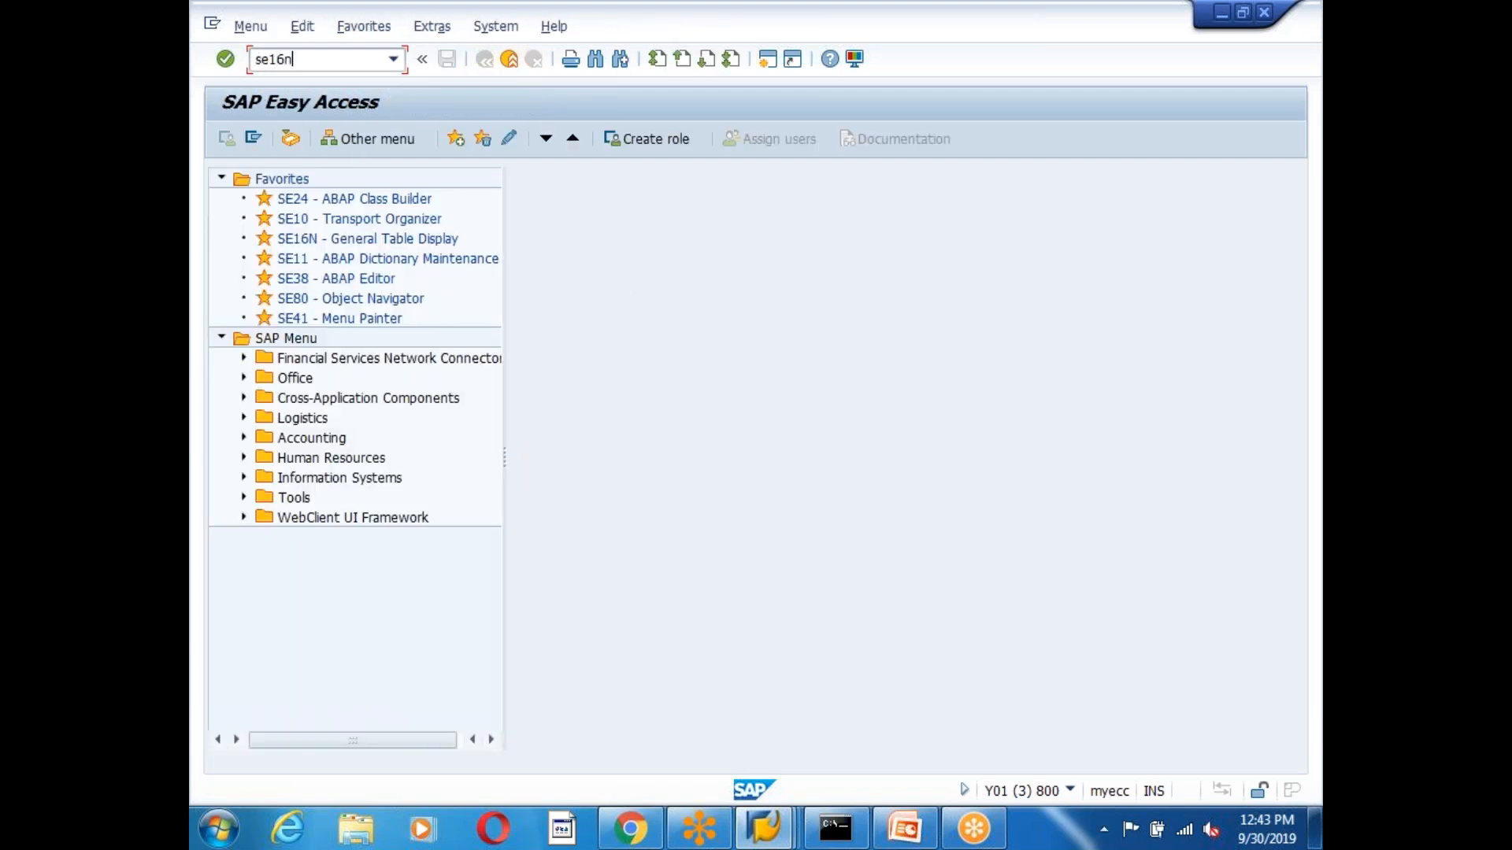
{"action": "key", "text": "Return"}
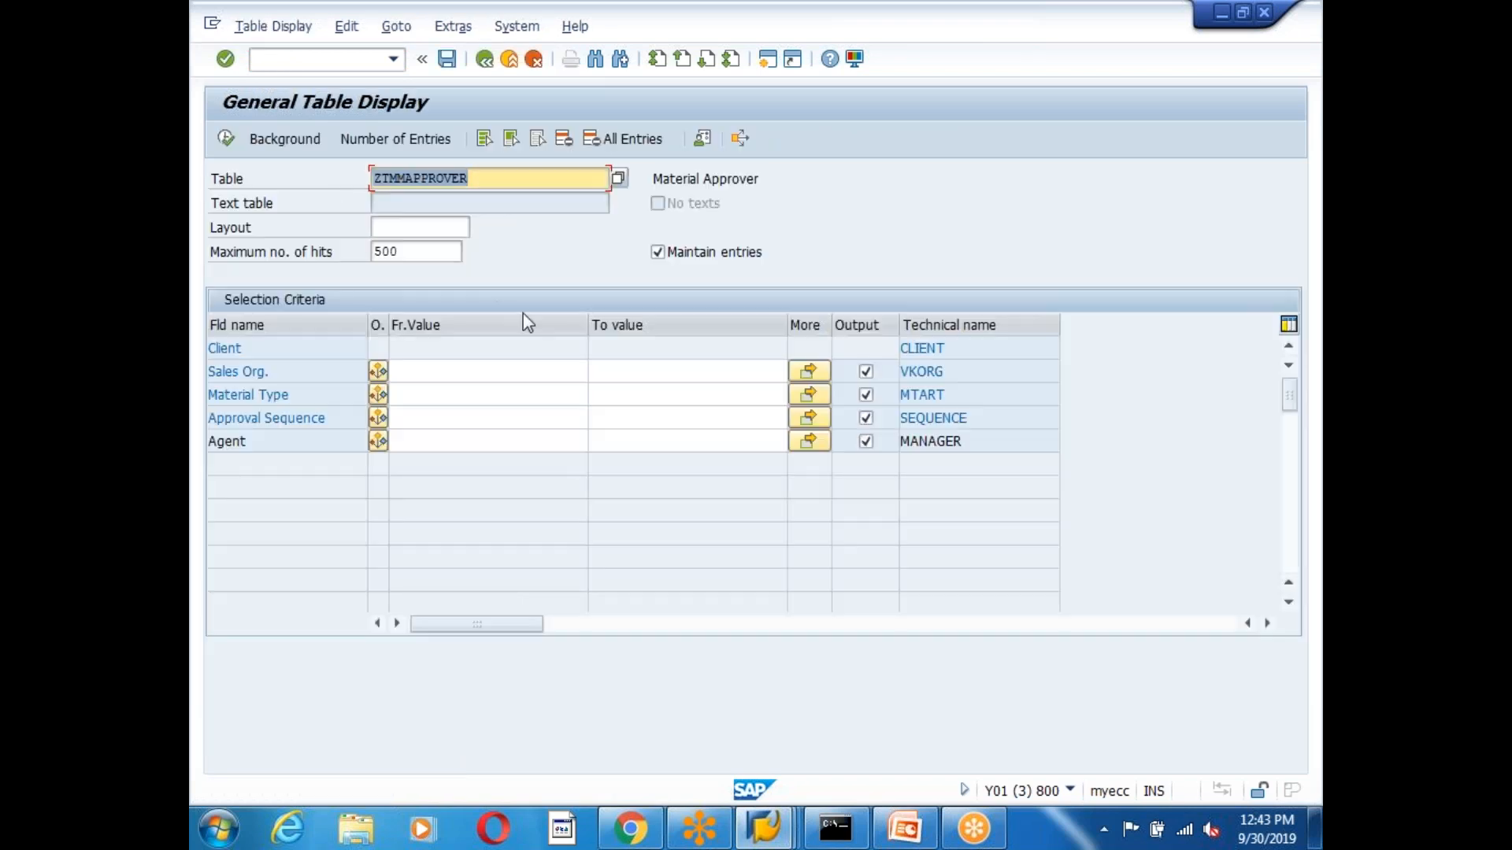
{"action": "left_click", "coordinate": [226, 139]}
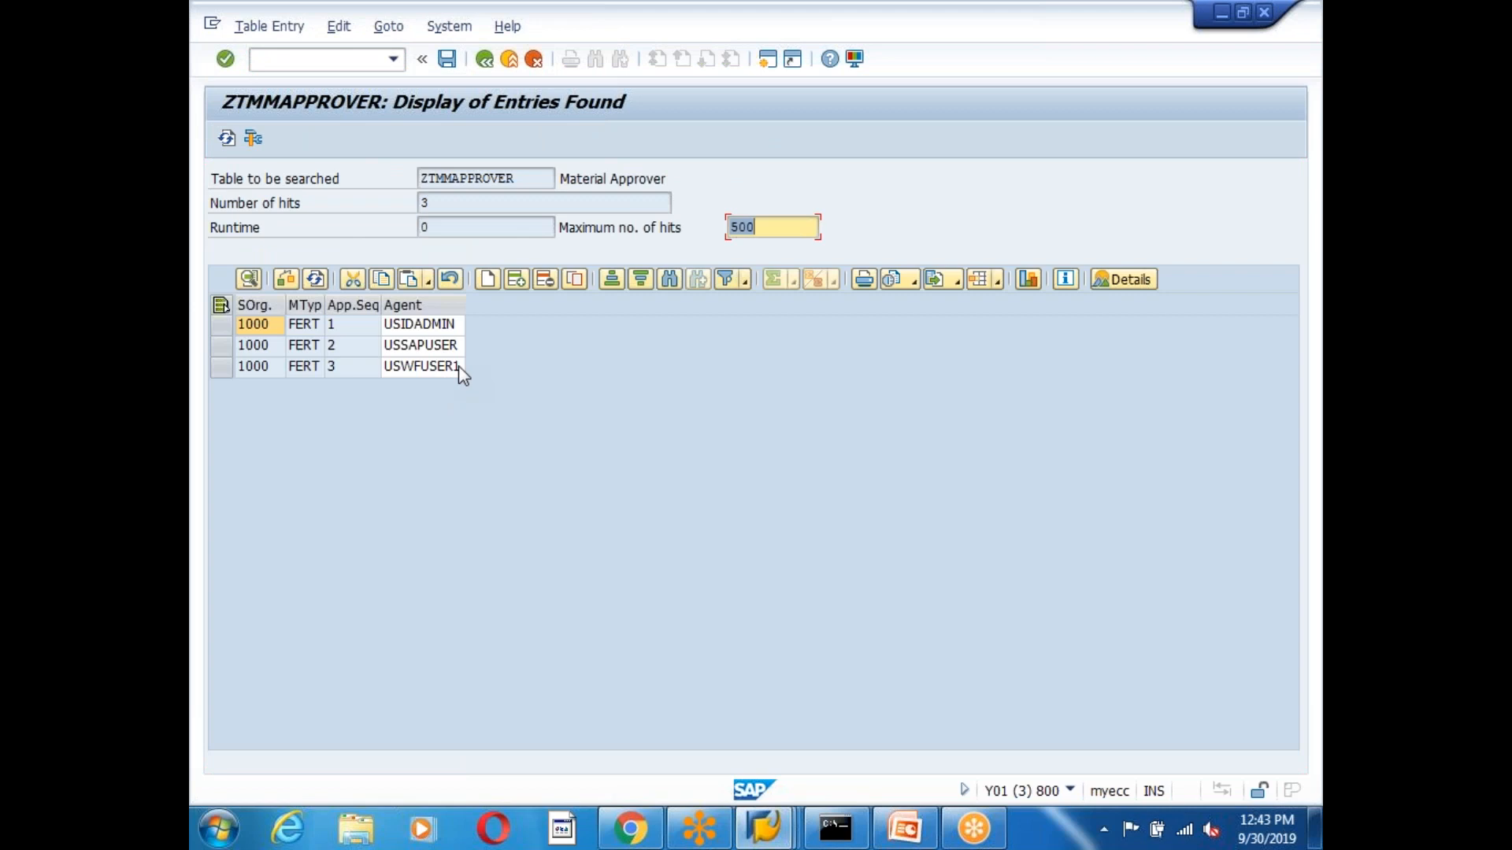
Change sequence 3's agent from USWFUSER1 to USFINAPP and save.
{"action": "left_click", "coordinate": [455, 367]}
{"action": "key", "text": "BackSpace"}
{"action": "key", "text": "BackSpace"}
{"action": "key", "text": "BackSpace"}
{"action": "key", "text": "BackSpace"}
{"action": "key", "text": "BackSpace"}
{"action": "key", "text": "BackSpace"}
{"action": "key", "text": "BackSpace"}
{"action": "key", "text": "BackSpace"}
{"action": "key", "text": "BackSpace"}
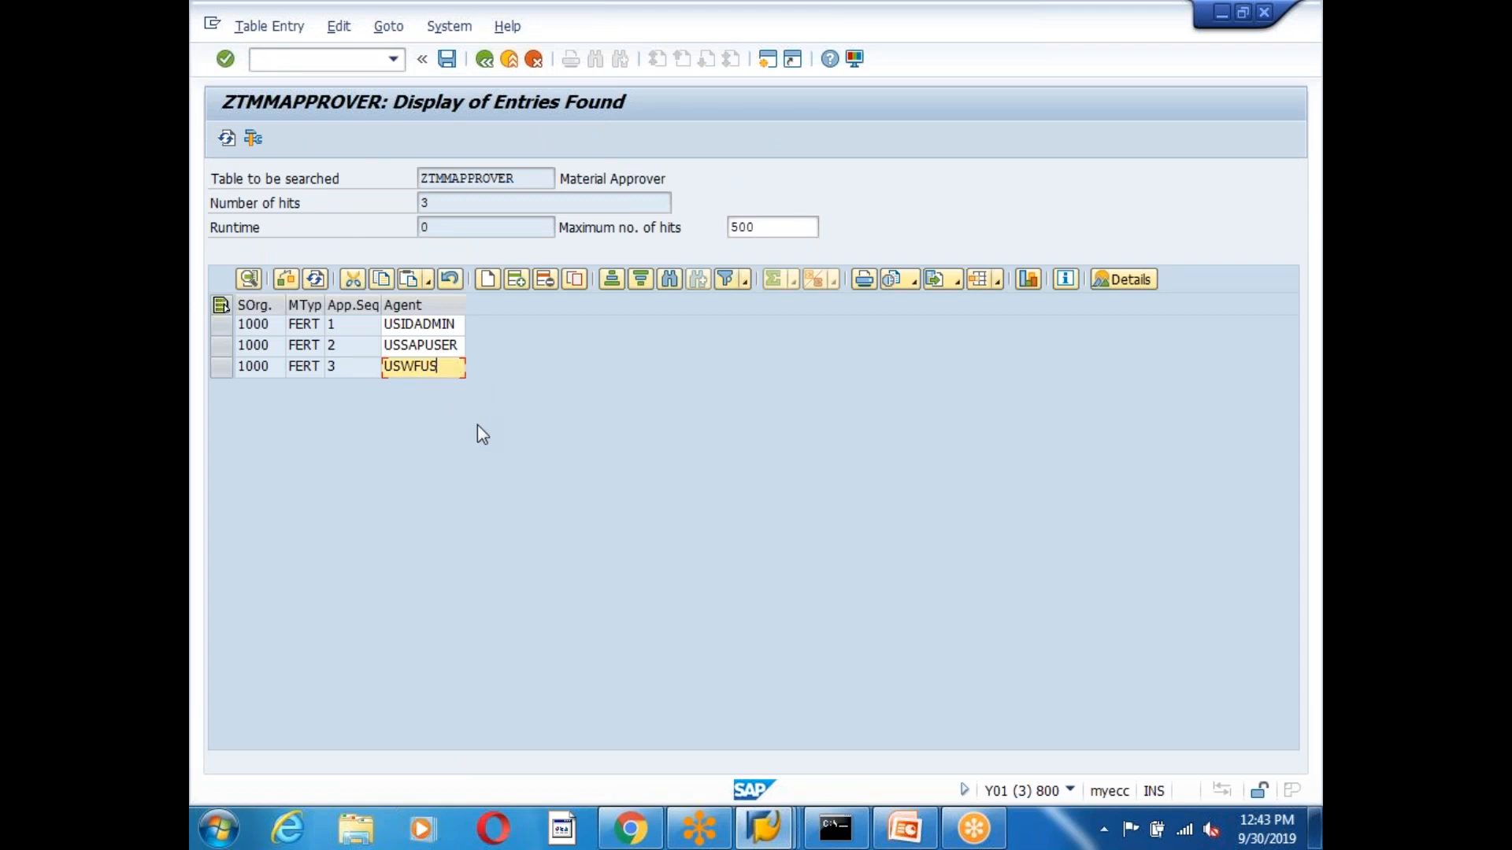
{"action": "type", "text": "FIN"}
{"action": "key", "text": "BackSpace"}
{"action": "key", "text": "BackSpace"}
{"action": "key", "text": "BackSpace"}
{"action": "type", "text": "USFINAPP"}
{"action": "left_click", "coordinate": [446, 60]}
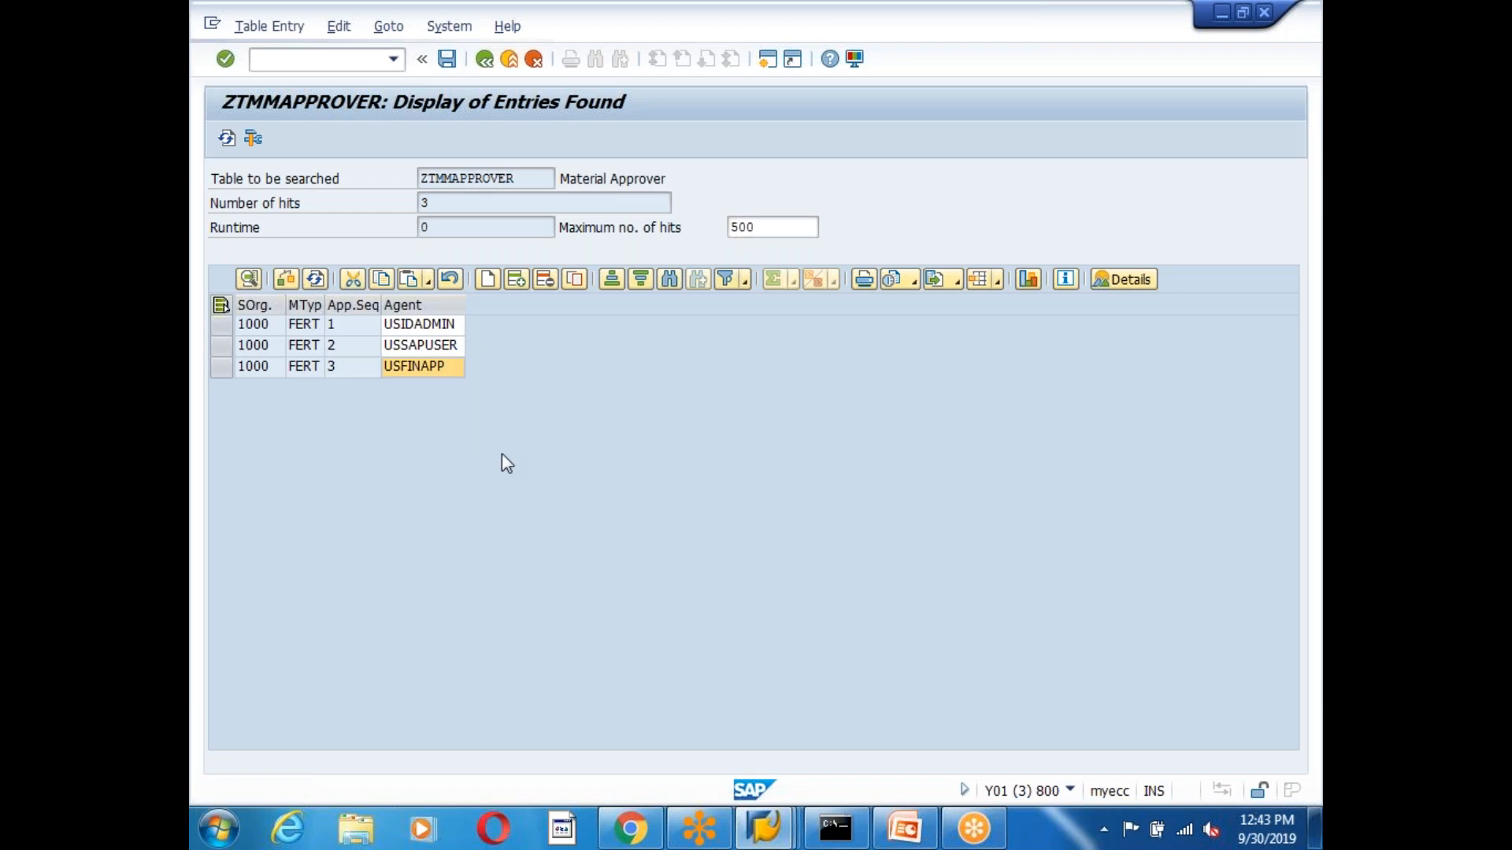
{"action": "left_click", "coordinate": [563, 469]}
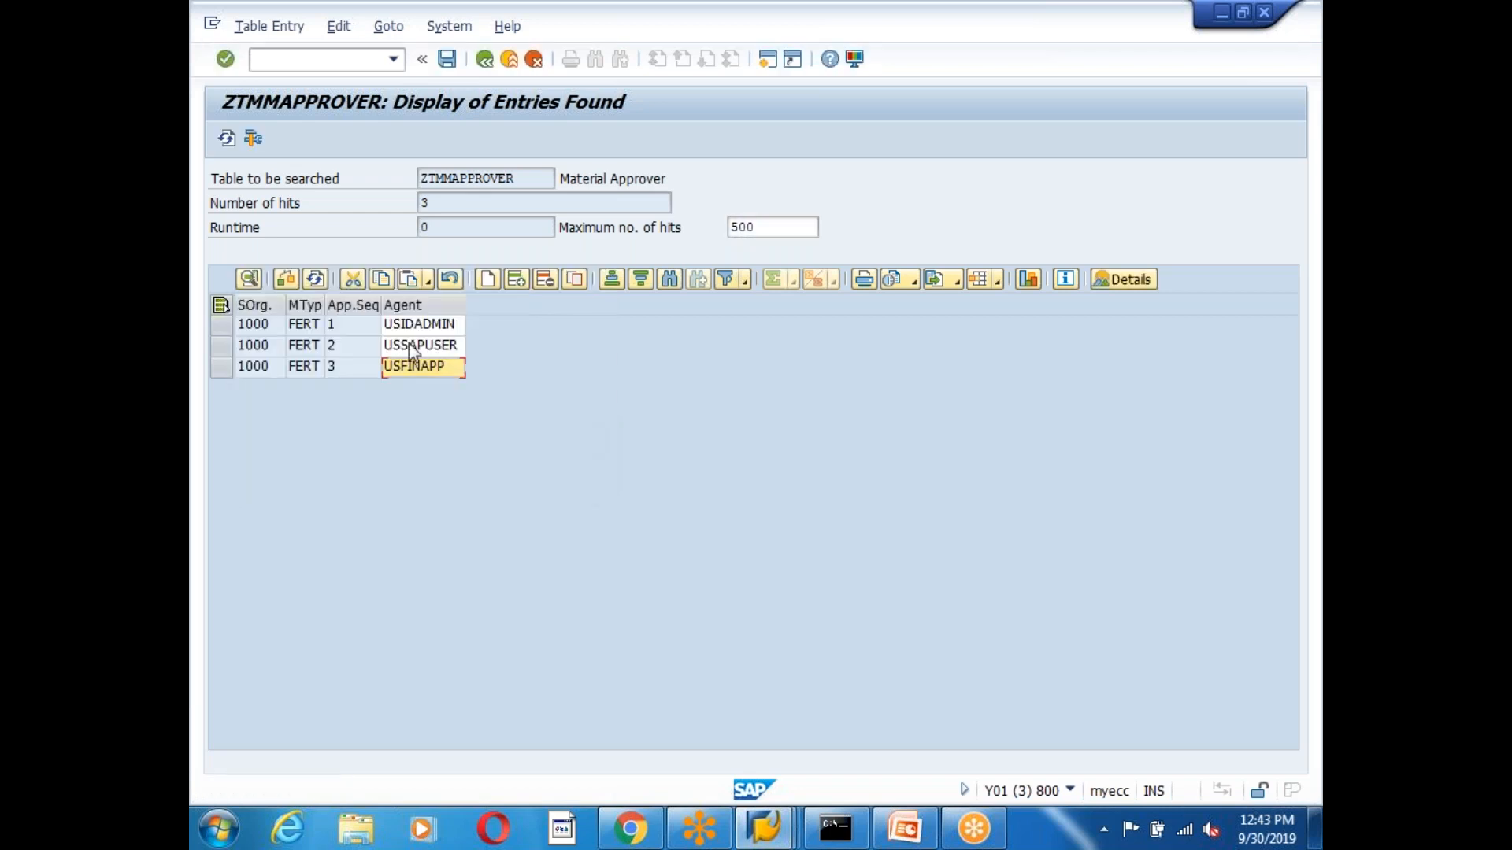
Set sequence 1 and 2 agents to USSAPUSER and USIDADMIN, check all three rows, and save.
{"action": "left_click", "coordinate": [459, 325]}
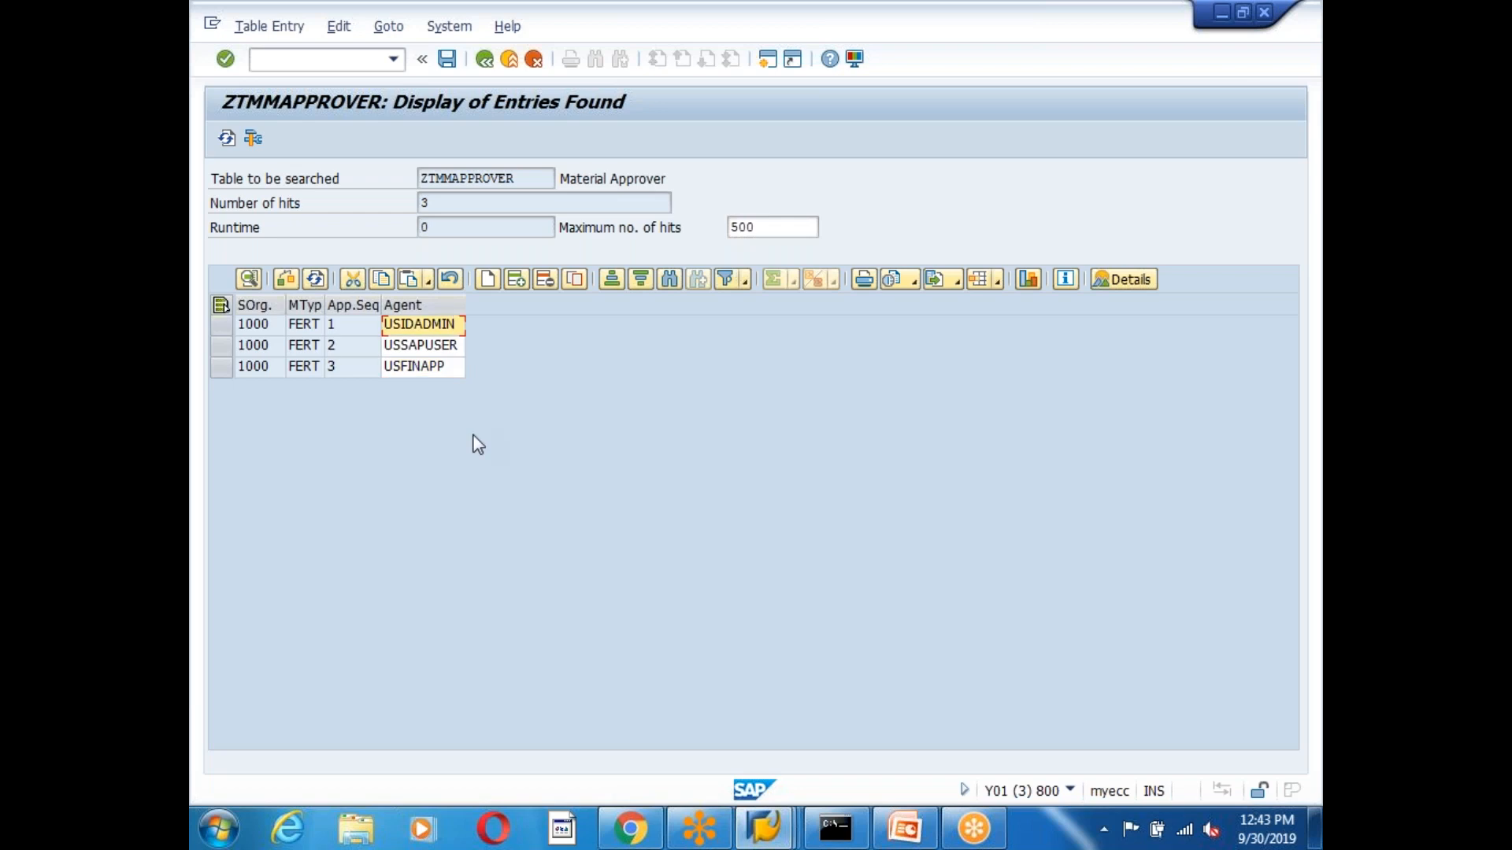
{"action": "key", "text": "BackSpace"}
{"action": "key", "text": "BackSpace"}
{"action": "key", "text": "BackSpace"}
{"action": "key", "text": "BackSpace"}
{"action": "type", "text": "SAPUSER"}
{"action": "left_click", "coordinate": [461, 347]}
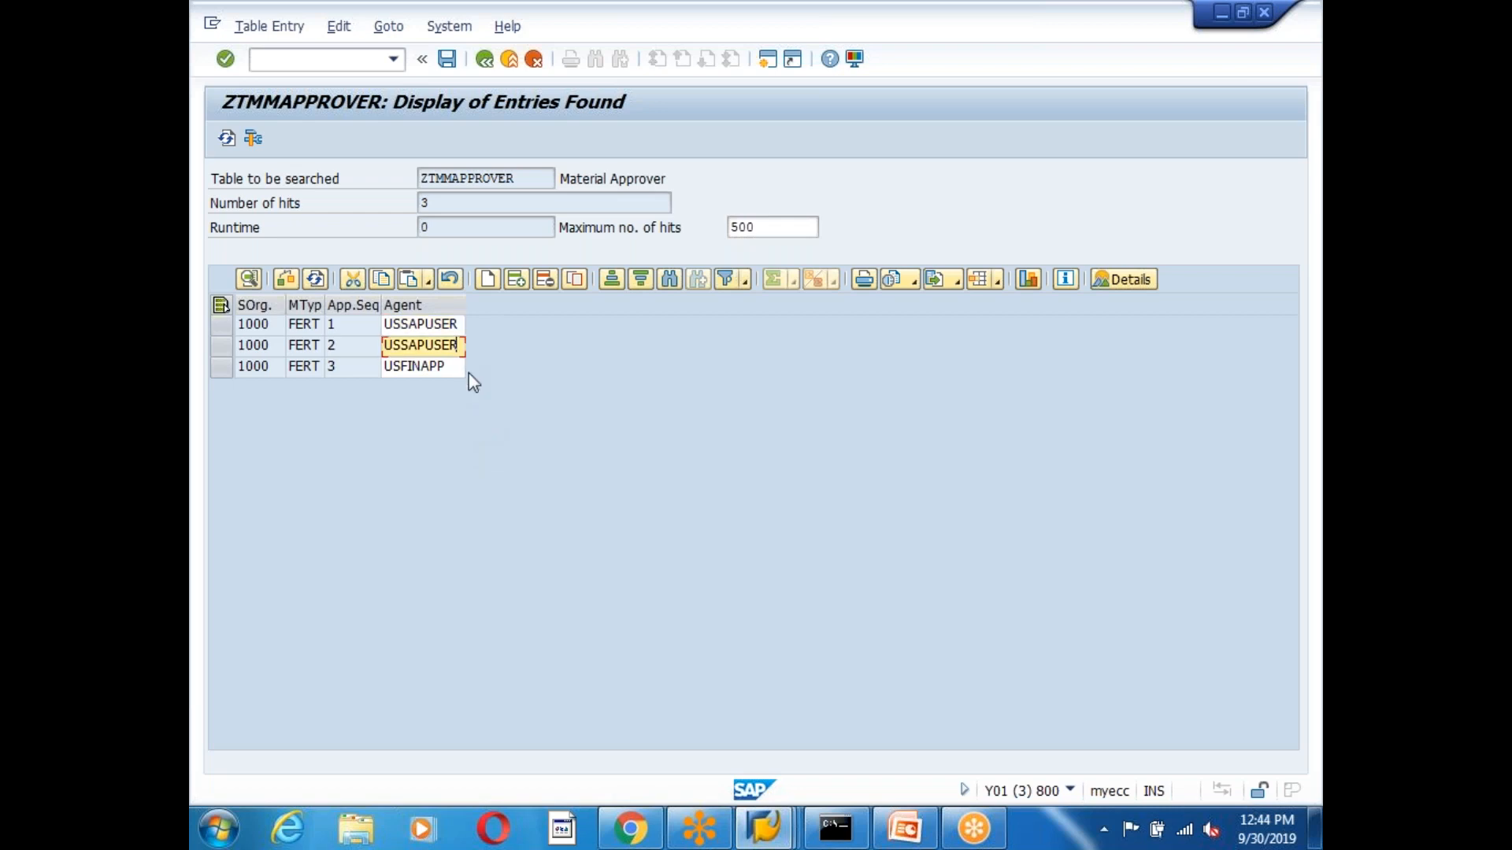
{"action": "key", "text": "BackSpace"}
{"action": "key", "text": "BackSpace"}
{"action": "key", "text": "BackSpace"}
{"action": "key", "text": "BackSpace"}
{"action": "key", "text": "BackSpace"}
{"action": "type", "text": "IDA"}
{"action": "left_click", "coordinate": [429, 321]}
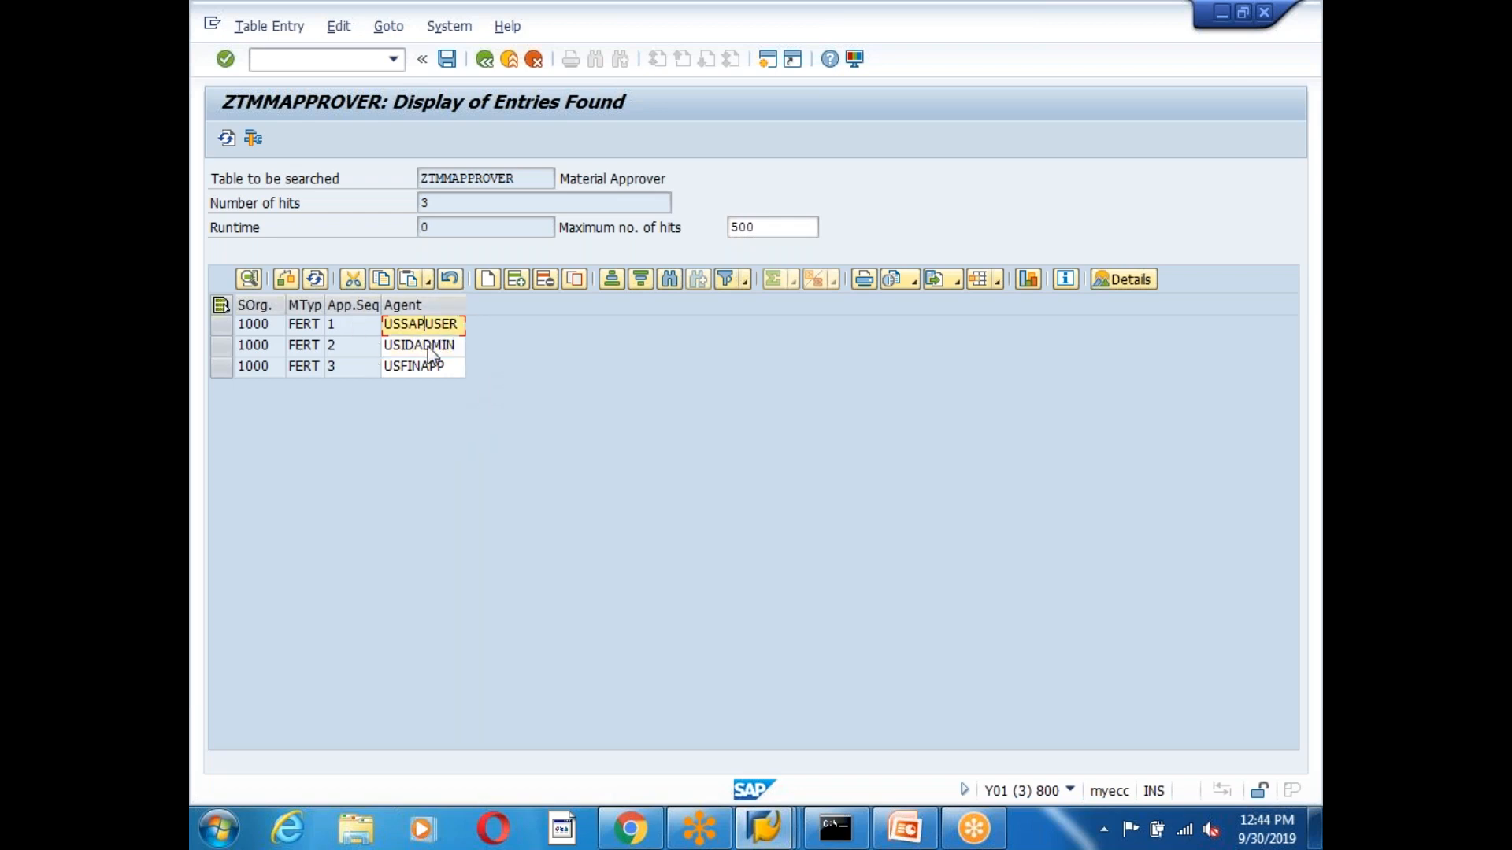
{"action": "left_click", "coordinate": [414, 346]}
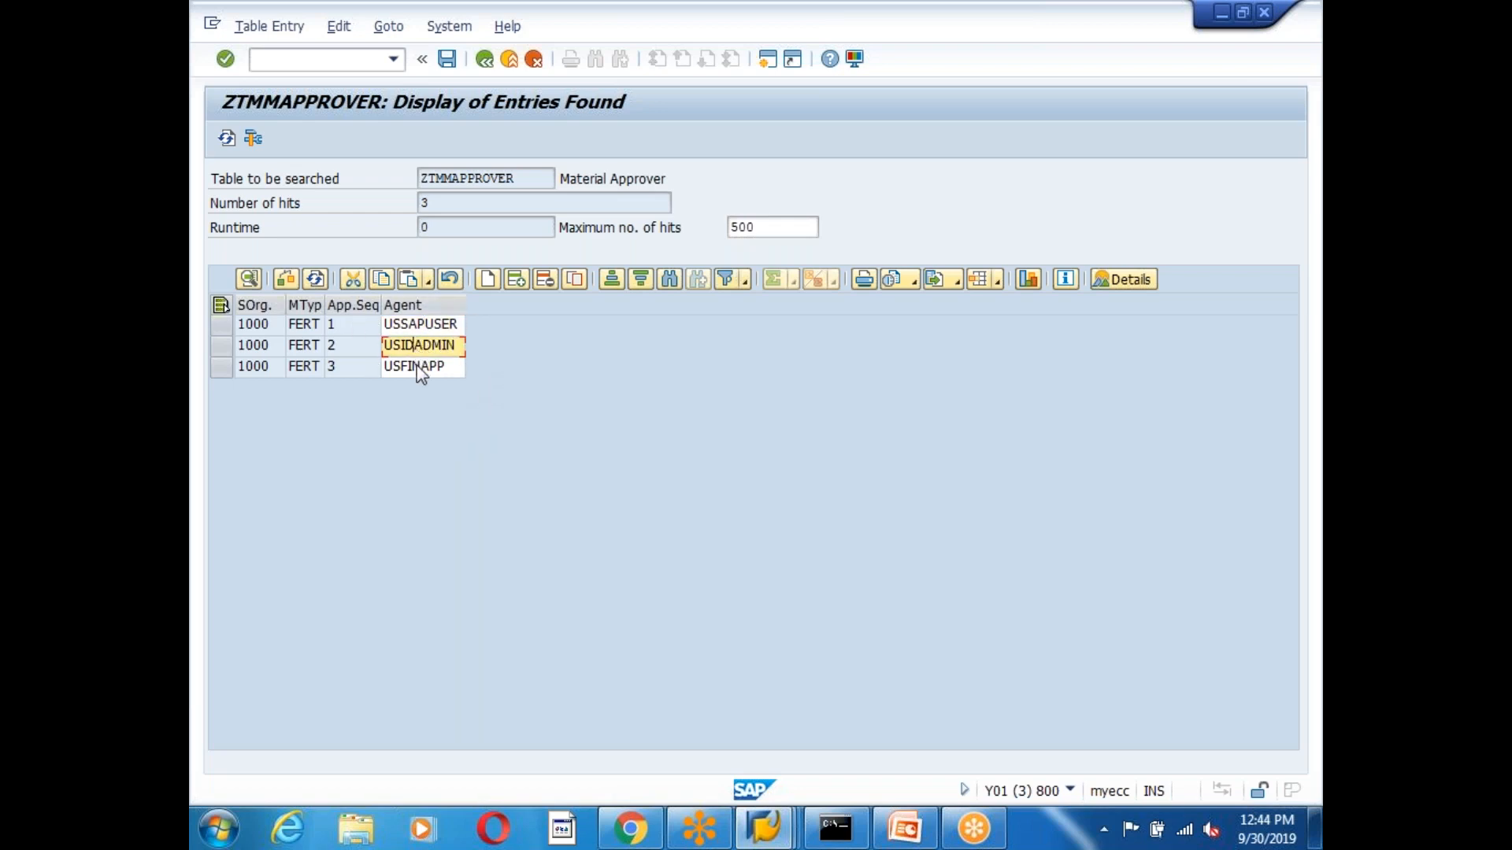
{"action": "left_click", "coordinate": [412, 366]}
{"action": "left_click", "coordinate": [446, 59]}
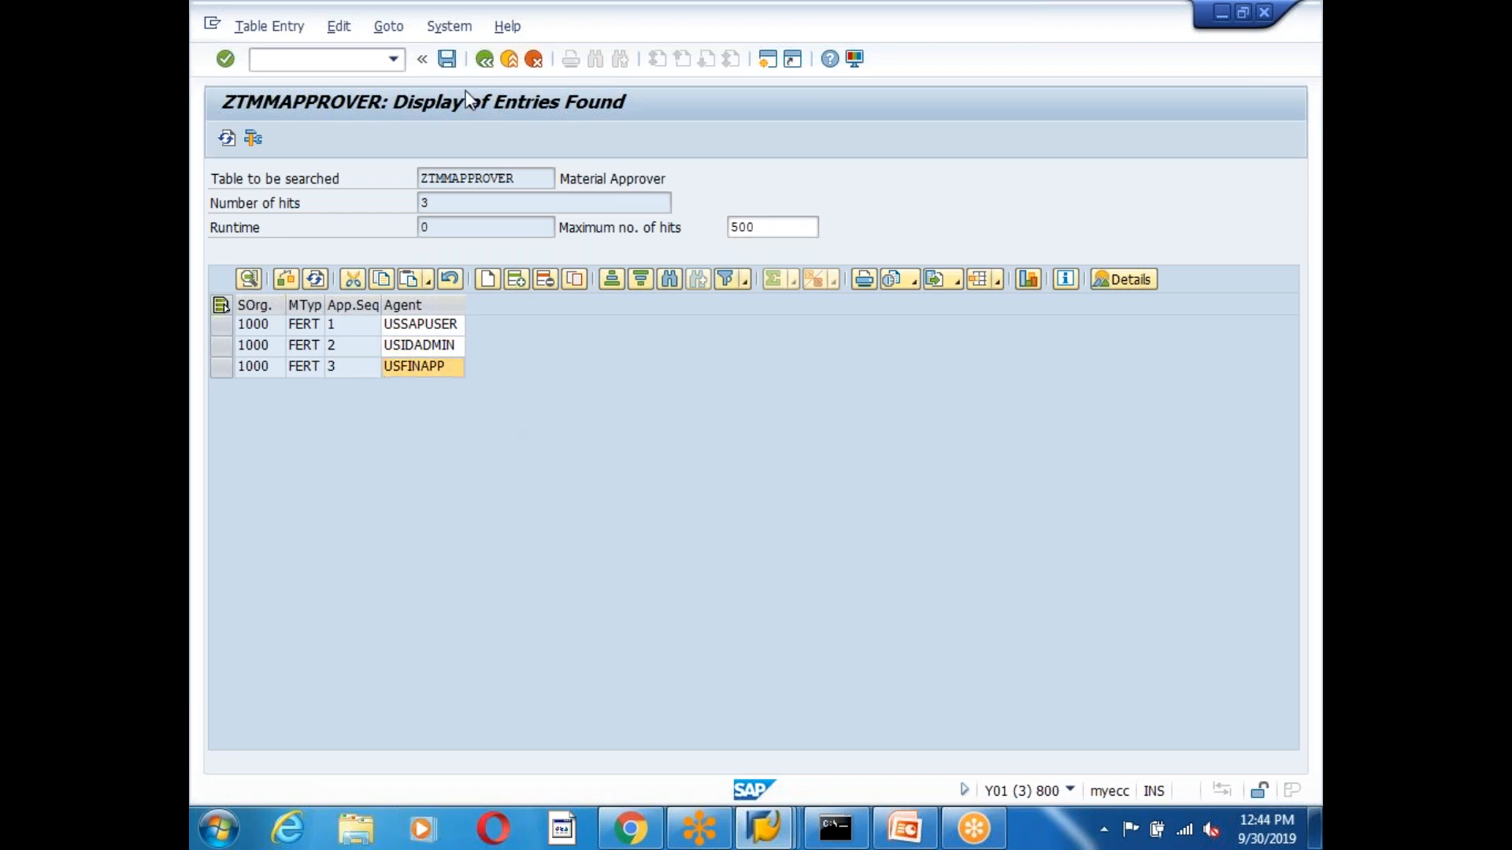
{"action": "key", "text": "Return"}
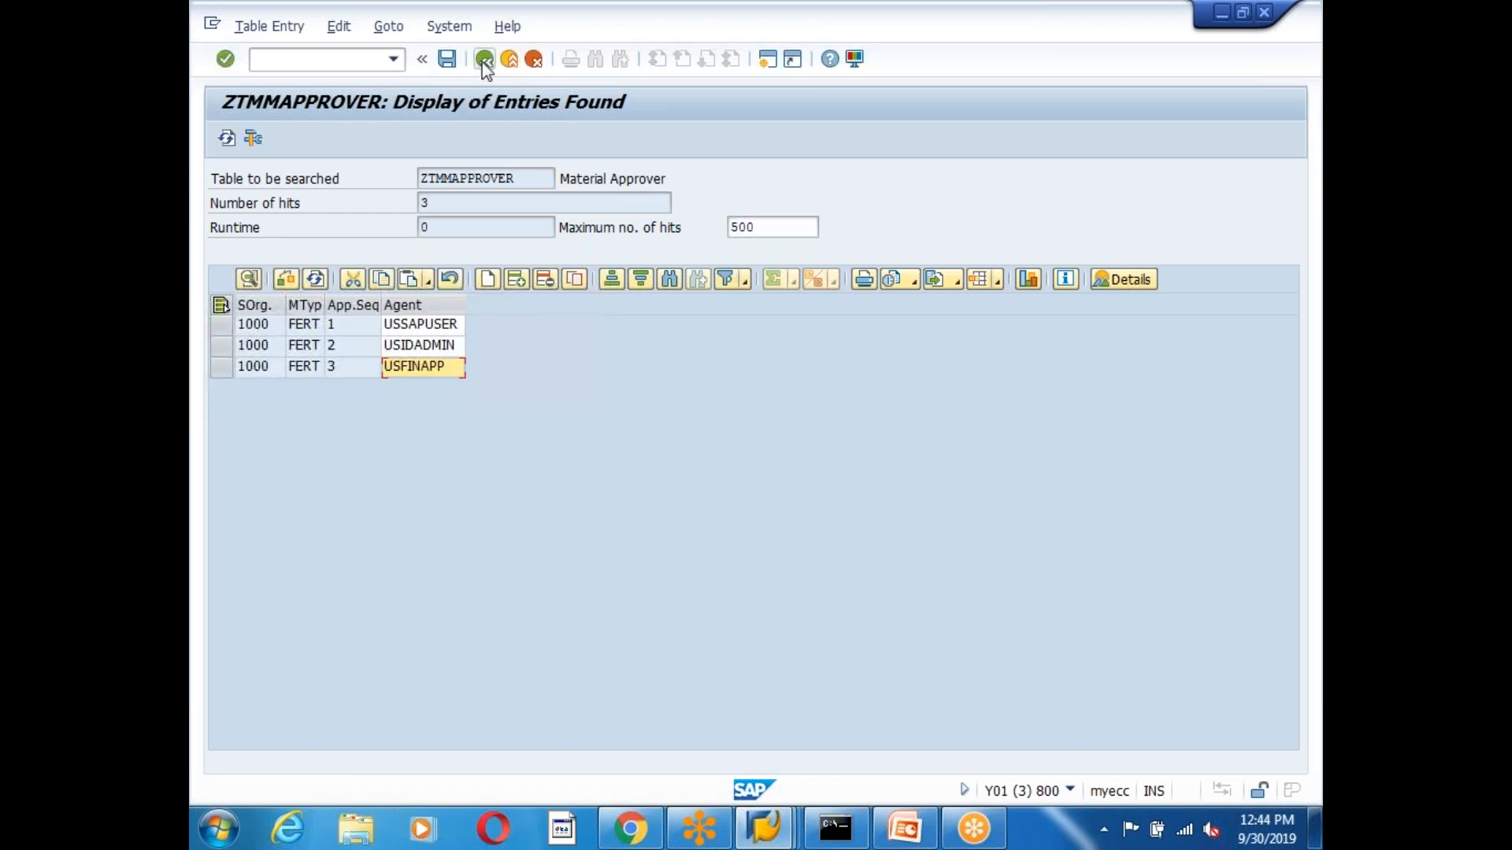
Return to SAP Easy Access and start the custom material request transaction ZMATREQ.
{"action": "left_click", "coordinate": [485, 60]}
{"action": "left_click", "coordinate": [485, 60]}
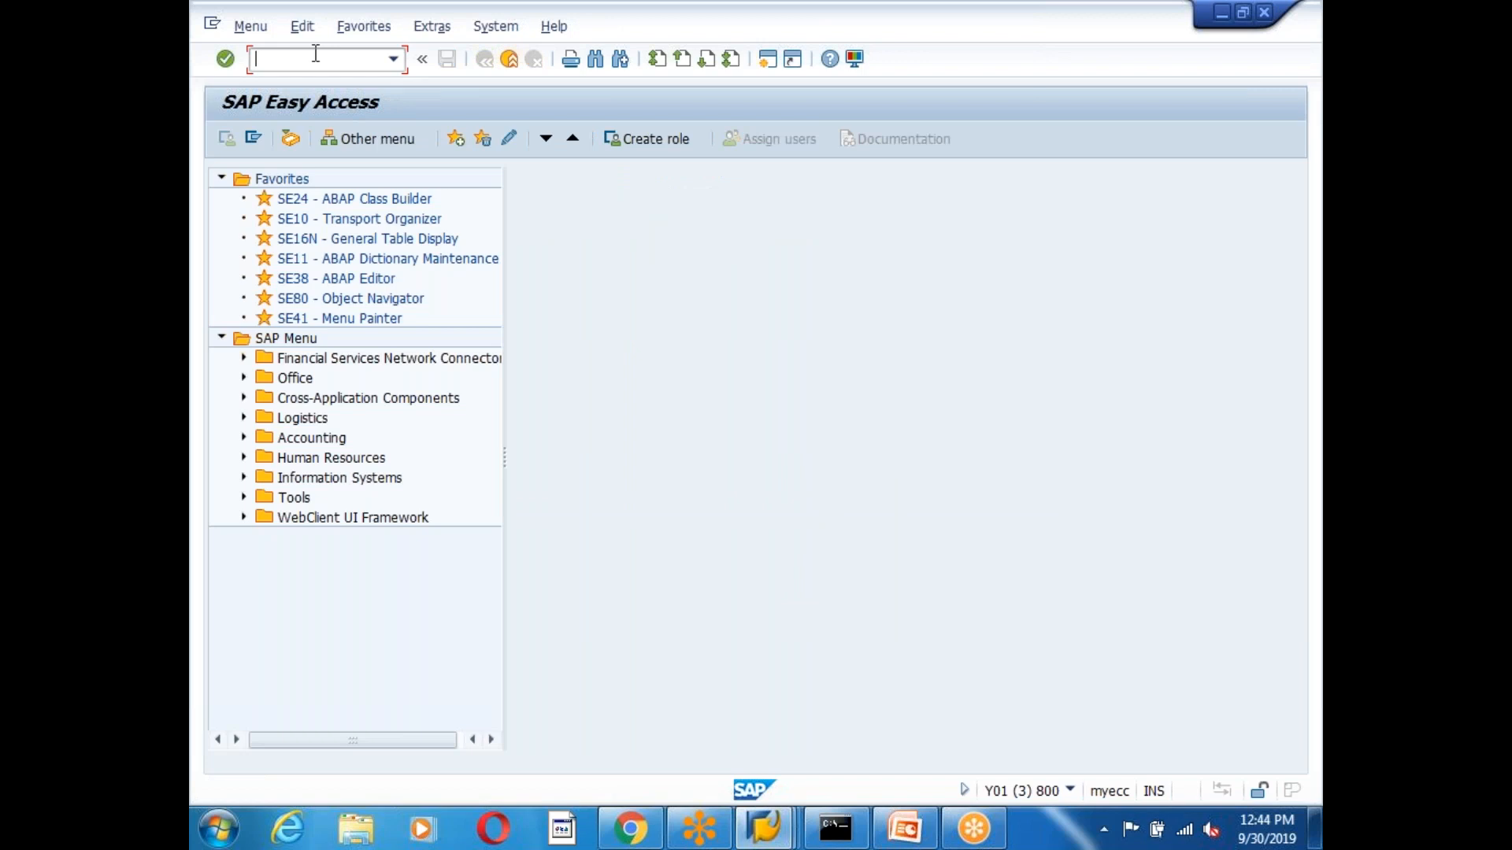
{"action": "type", "text": "zmatreq6"}
{"action": "key", "text": "Return"}
Enter the description 'Workflow Total Scenario Test' and submit the new request.
{"action": "left_click", "coordinate": [423, 281]}
{"action": "type", "text": "fdbdghdghh"}
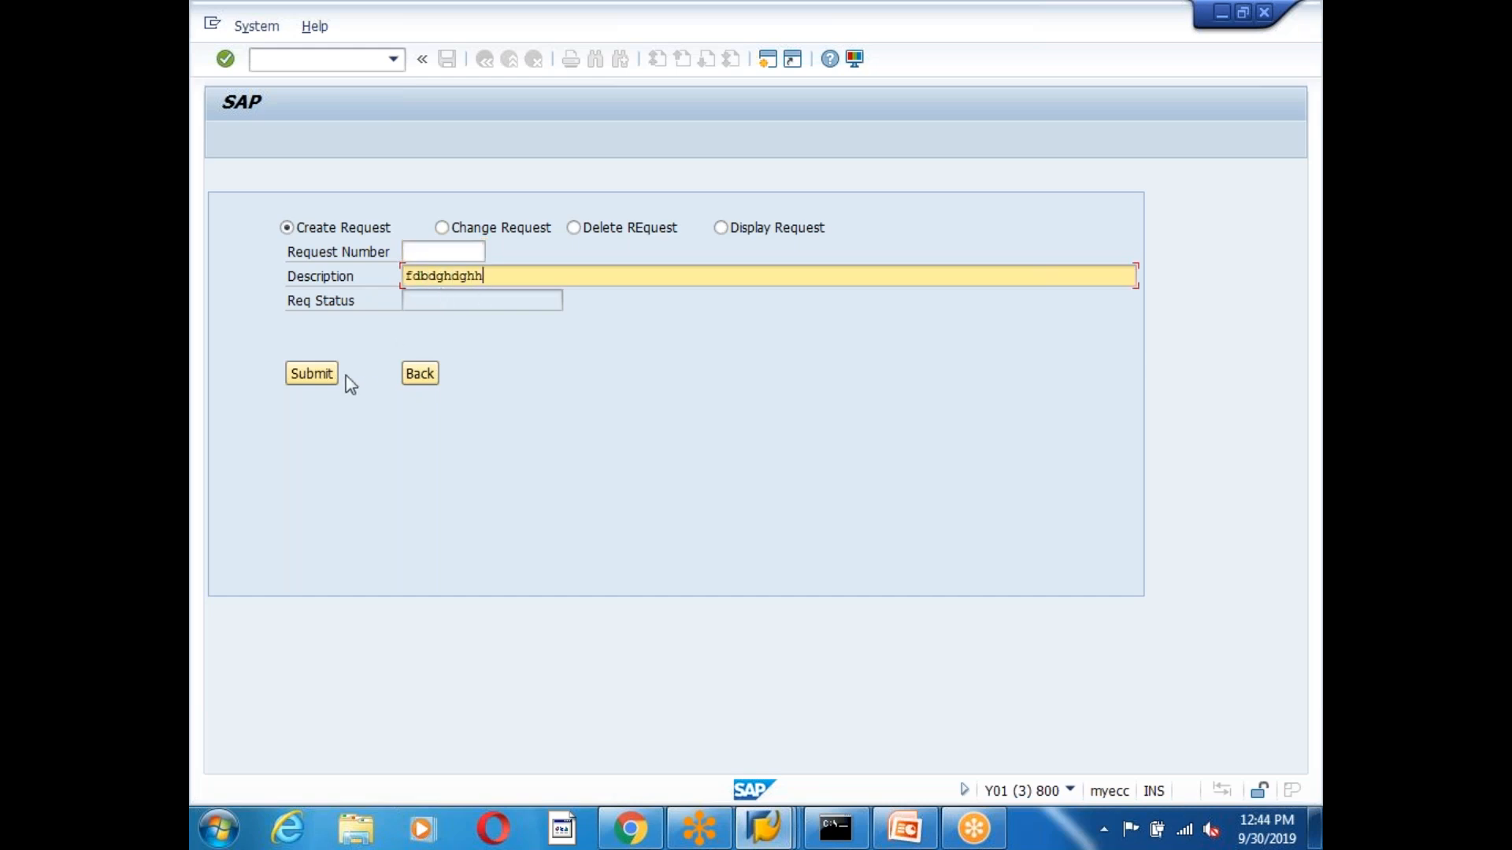
{"action": "key", "text": "BackSpace"}
{"action": "key", "text": "BackSpace"}
{"action": "key", "text": "BackSpace"}
{"action": "key", "text": "BackSpace"}
{"action": "key", "text": "BackSpace"}
{"action": "key", "text": "BackSpace"}
{"action": "key", "text": "BackSpace"}
{"action": "key", "text": "BackSpace"}
{"action": "key", "text": "BackSpace"}
{"action": "key", "text": "BackSpace"}
{"action": "type", "text": "Workflow Total Scenario Test"}
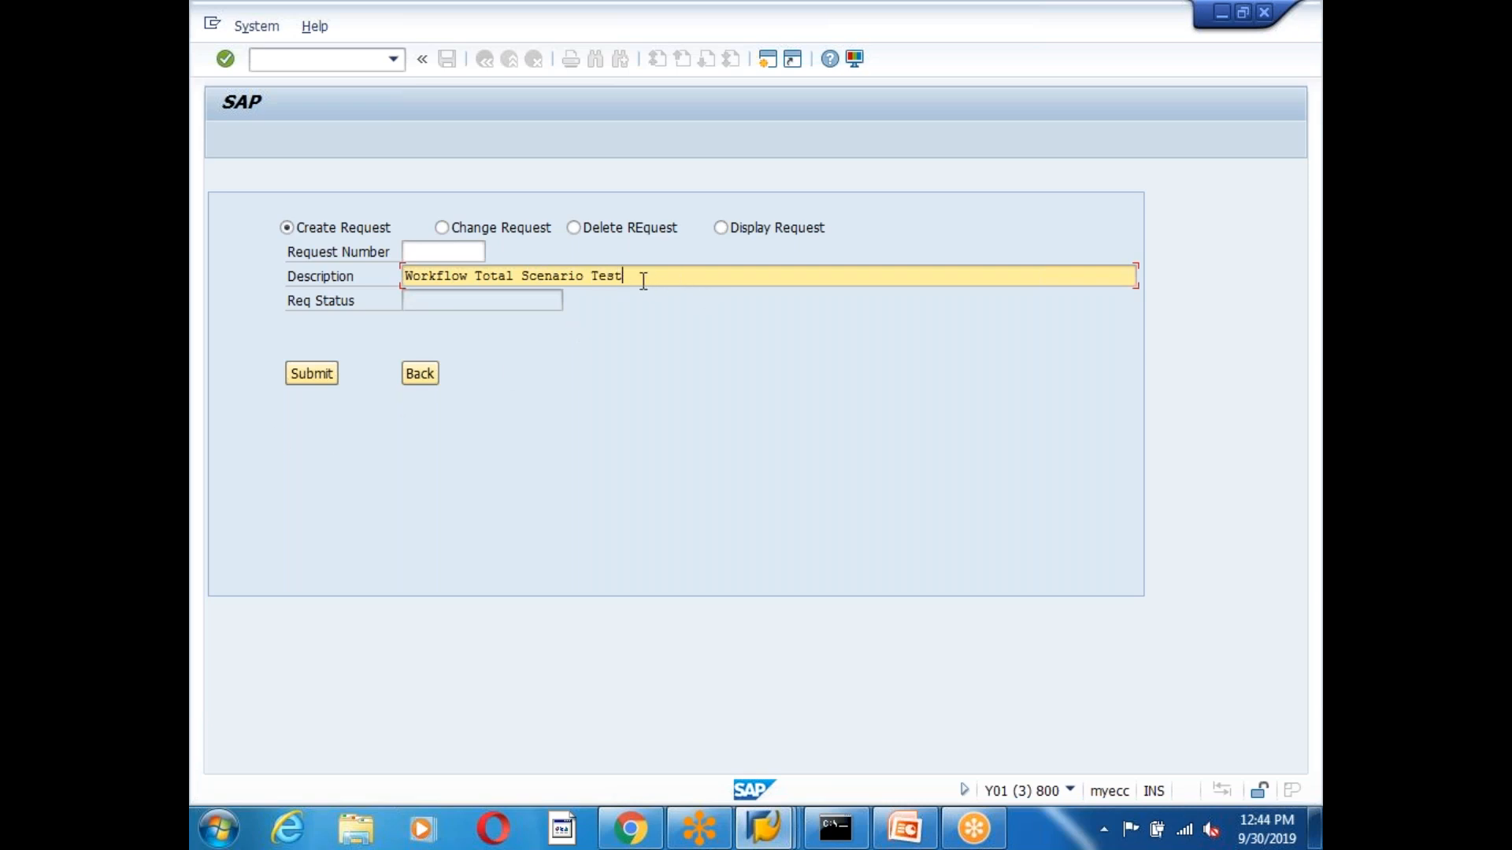
{"action": "left_click", "coordinate": [322, 377]}
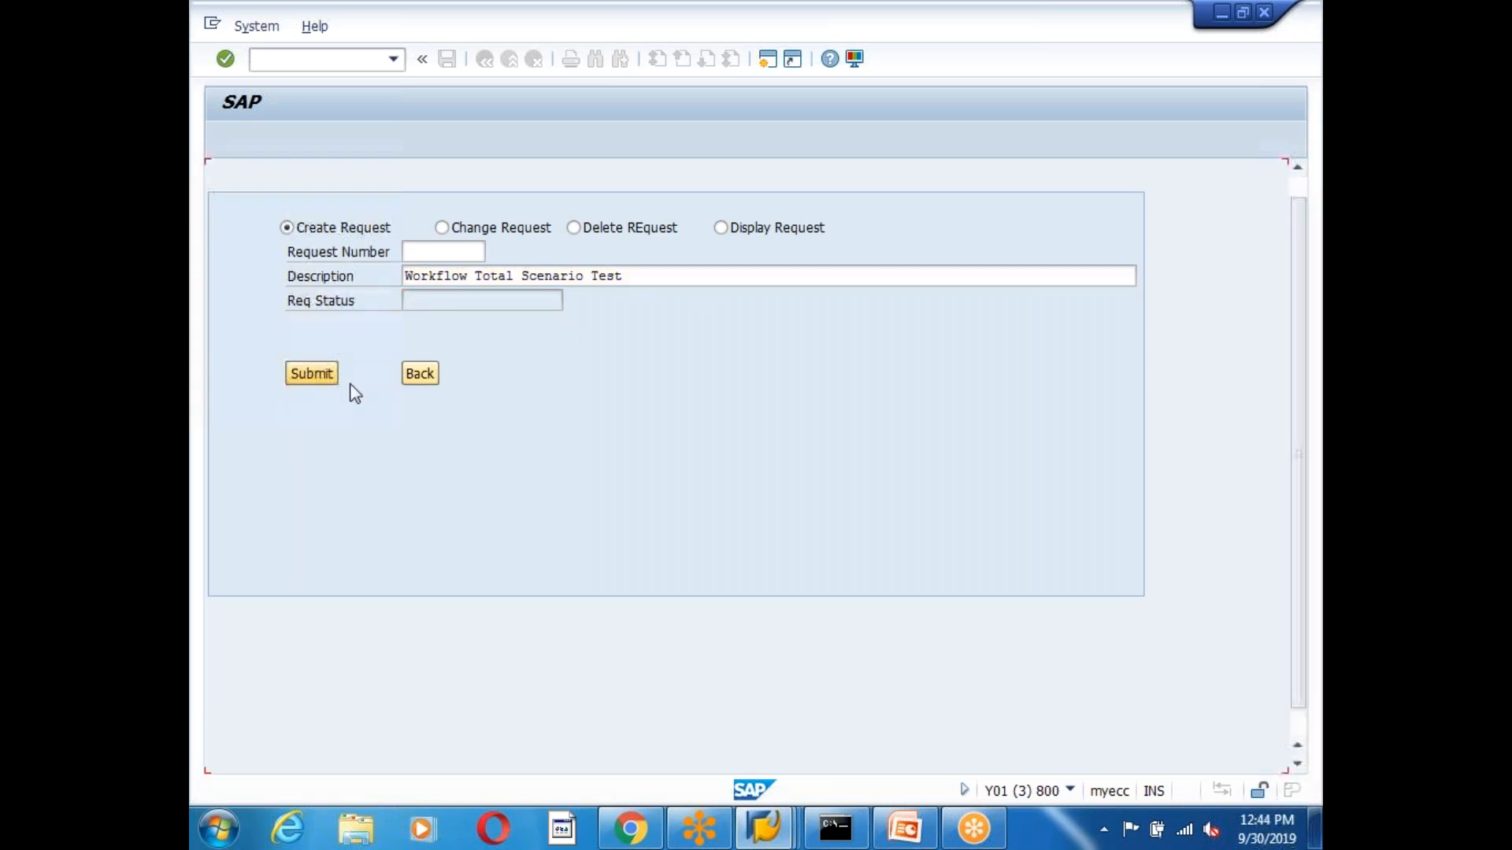
Set industry sector M, plant 1000, and description 'Workflow Material Full Scenarion Test'.
{"action": "left_click", "coordinate": [489, 347]}
{"action": "left_click", "coordinate": [499, 325]}
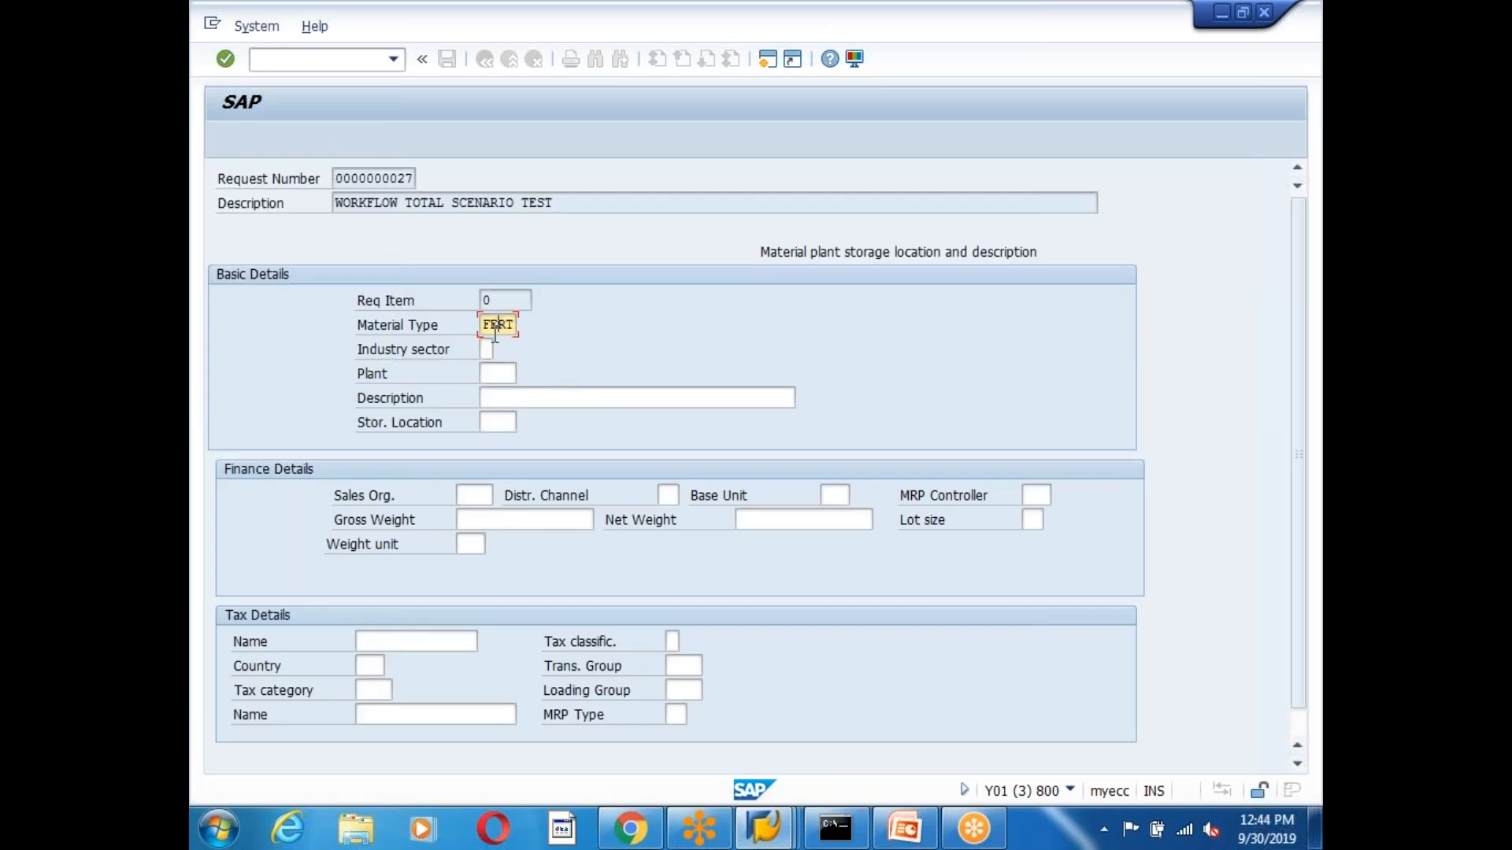
{"action": "left_click", "coordinate": [487, 349]}
{"action": "left_click", "coordinate": [507, 376]}
{"action": "type", "text": "1000"}
{"action": "left_click", "coordinate": [520, 397]}
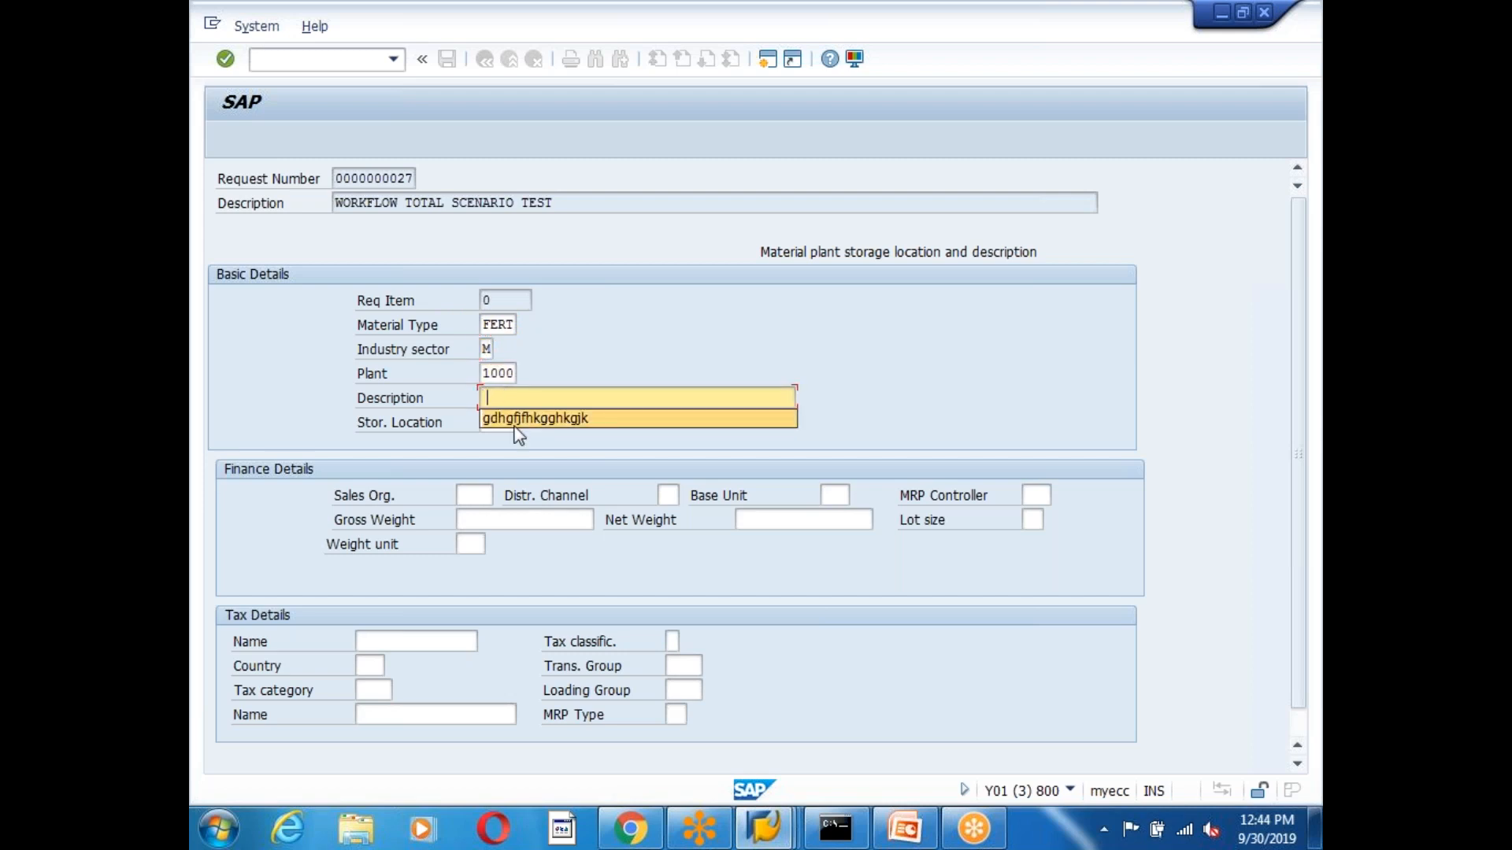
{"action": "left_click", "coordinate": [537, 396]}
{"action": "type", "text": "Work"}
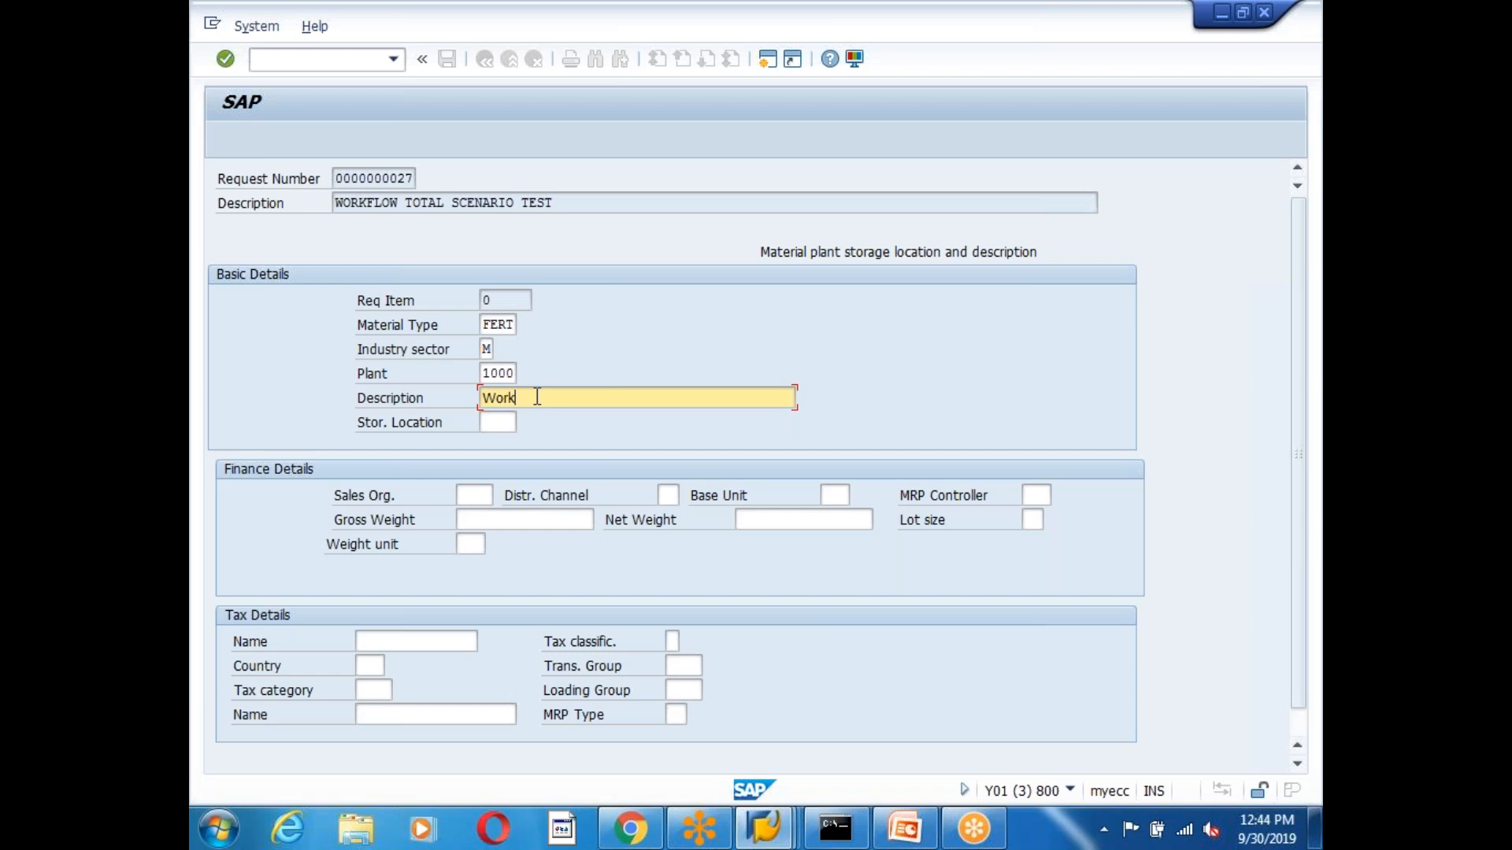
{"action": "type", "text": "flow Material Full Scenarion Test"}
Enter sales org 1000, storage location 1000, distribution channel 10, base unit KG, weights 50 KG.
{"action": "left_click", "coordinate": [487, 496]}
{"action": "type", "text": "1000"}
{"action": "left_click", "coordinate": [497, 422]}
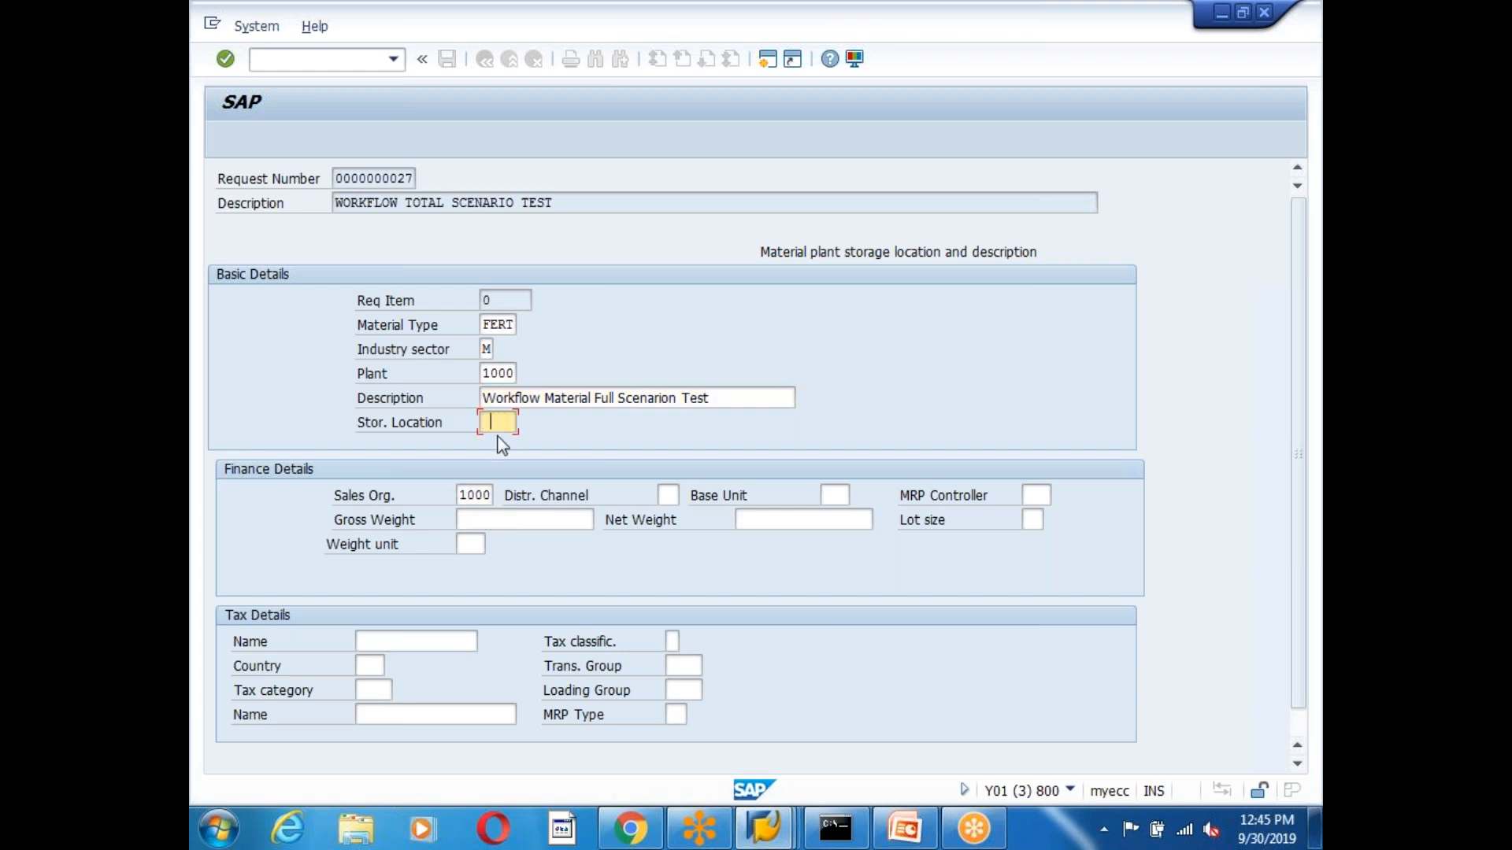
{"action": "type", "text": "1000"}
{"action": "left_click", "coordinate": [668, 495]}
{"action": "type", "text": "10"}
{"action": "left_click", "coordinate": [833, 497]}
{"action": "left_click", "coordinate": [834, 518]}
{"action": "left_click", "coordinate": [481, 521]}
{"action": "type", "text": "50"}
{"action": "left_click", "coordinate": [783, 521]}
{"action": "left_click", "coordinate": [744, 541]}
{"action": "left_click", "coordinate": [475, 542]}
{"action": "type", "text": "KG"}
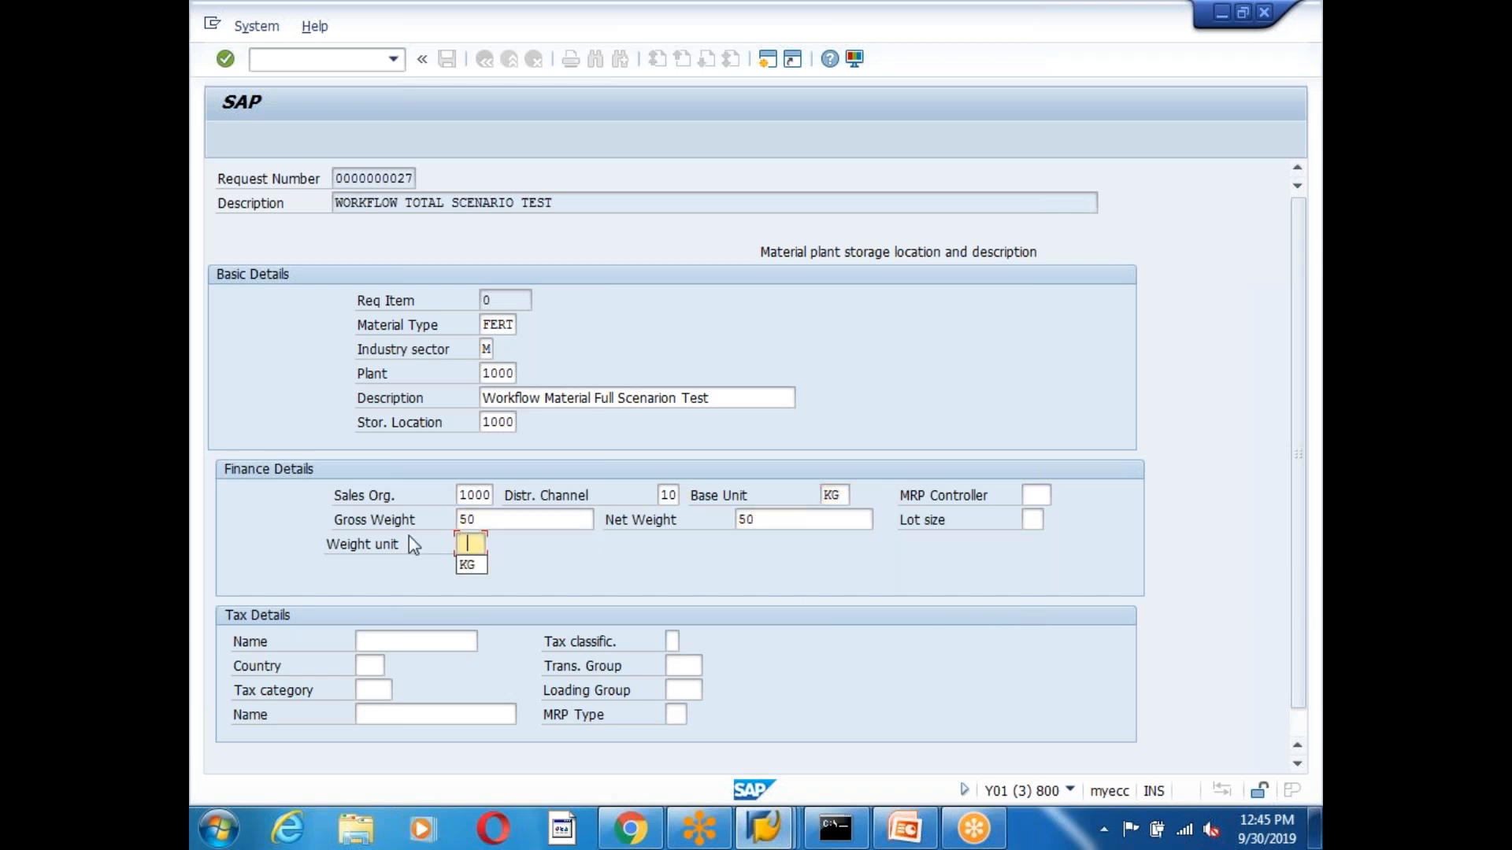
{"action": "scroll", "coordinate": [1004, 627], "scroll_direction": "down", "scroll_amount": 3}
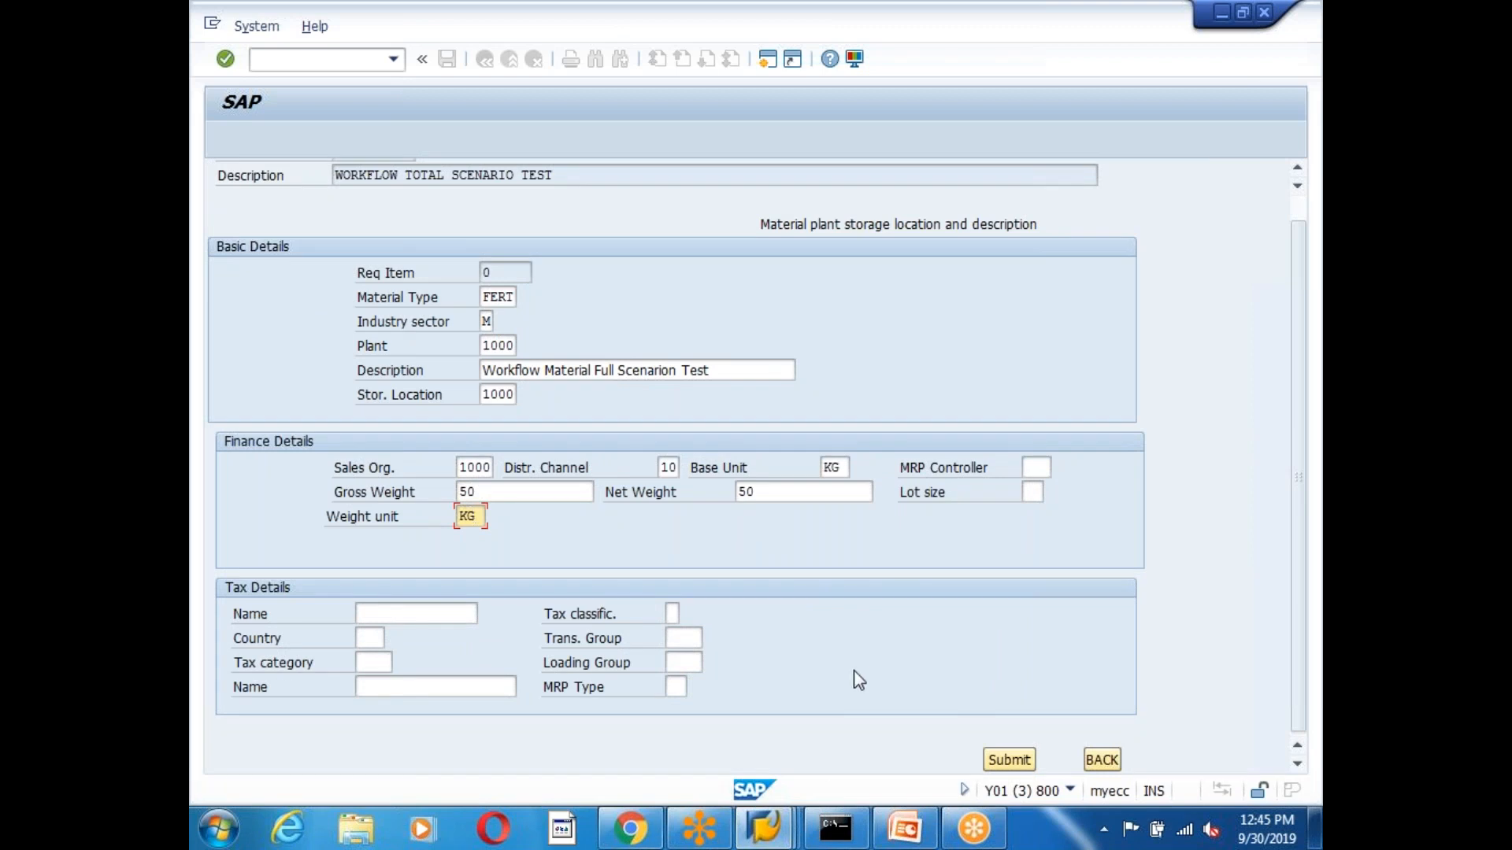
{"action": "left_click", "coordinate": [1011, 760]}
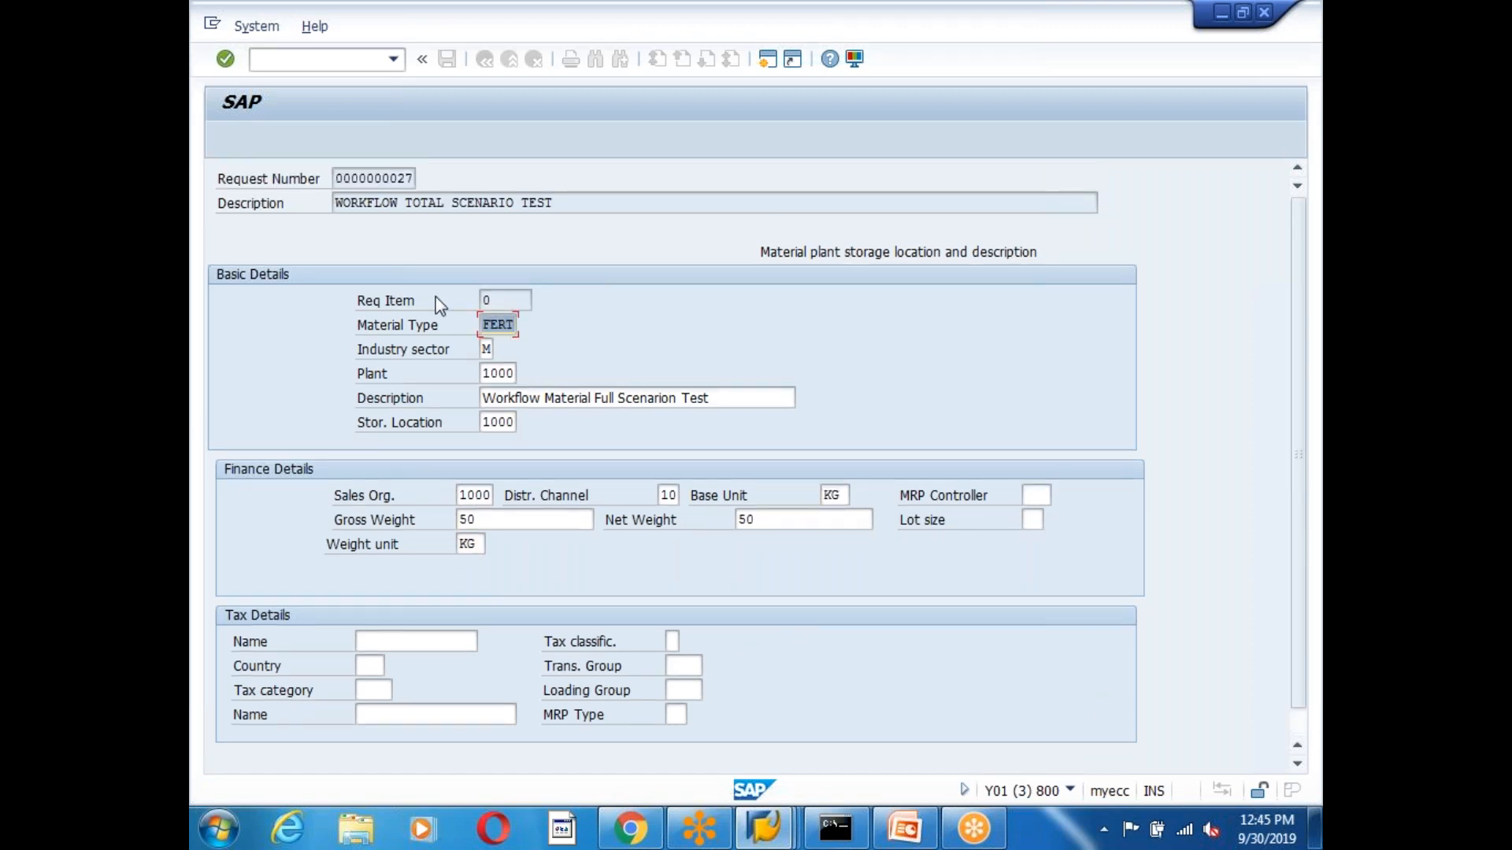
{"action": "left_click_drag", "start_coordinate": [336, 178], "coordinate": [426, 179]}
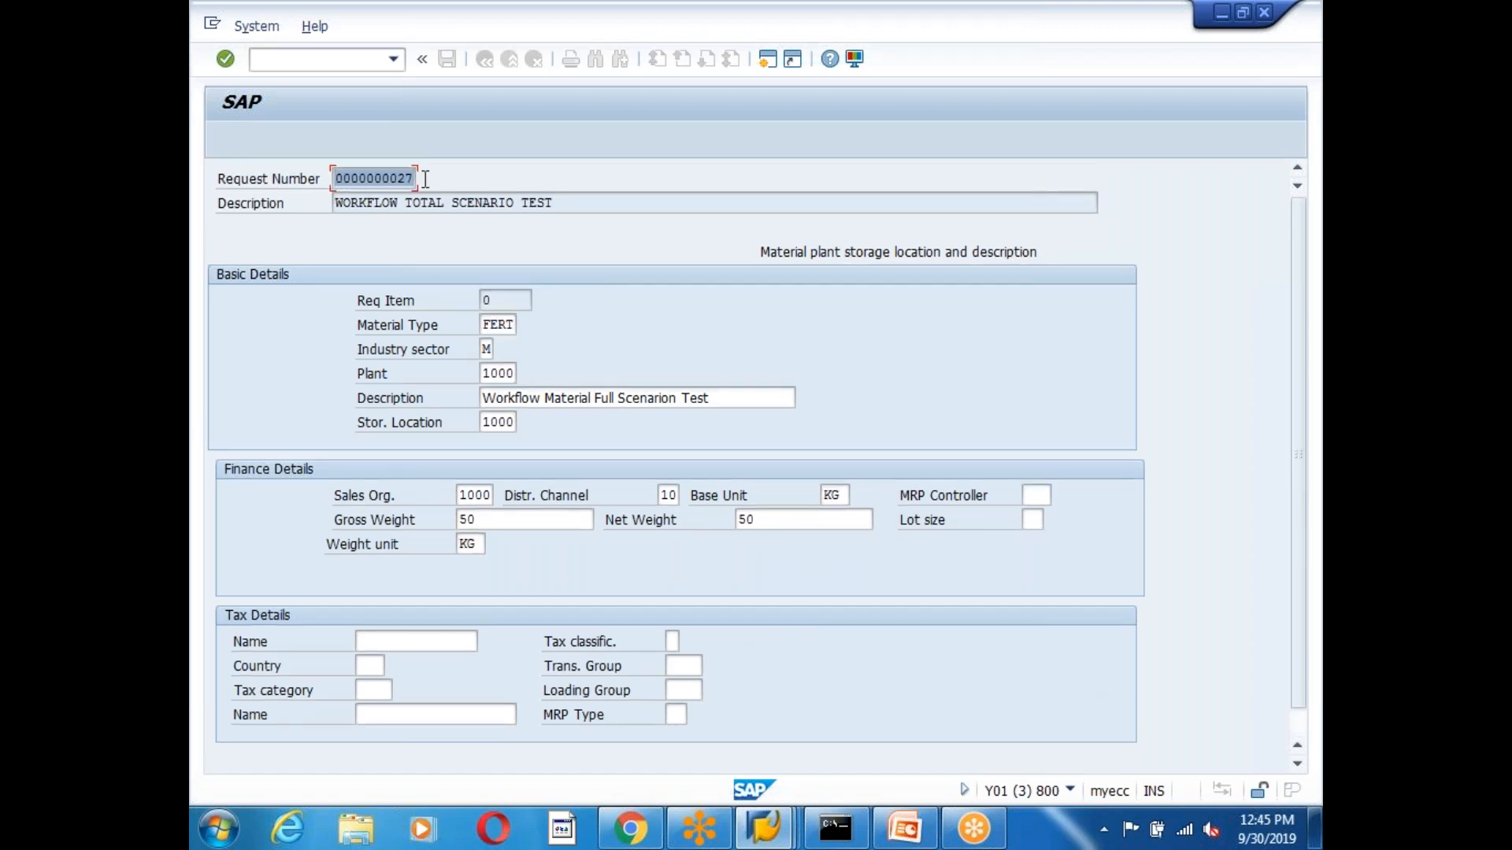
{"action": "scroll", "coordinate": [975, 581], "scroll_direction": "down", "scroll_amount": 1}
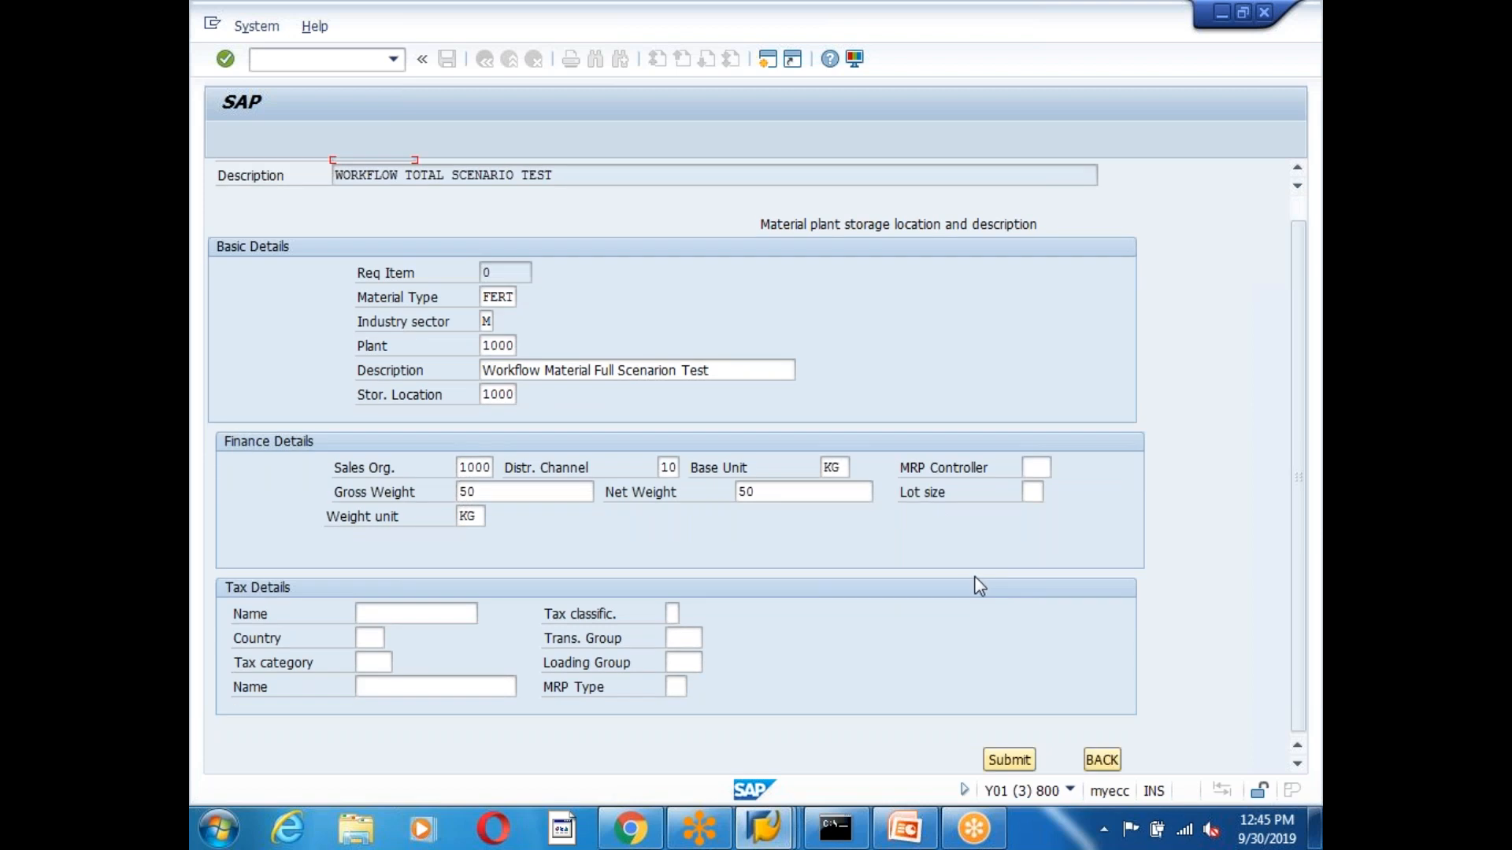
{"action": "left_click", "coordinate": [1106, 757]}
{"action": "left_click", "coordinate": [420, 372]}
Run SWI1 and switch over to the Business Workplace window.
{"action": "type", "text": "swi1"}
{"action": "key", "text": "Return"}
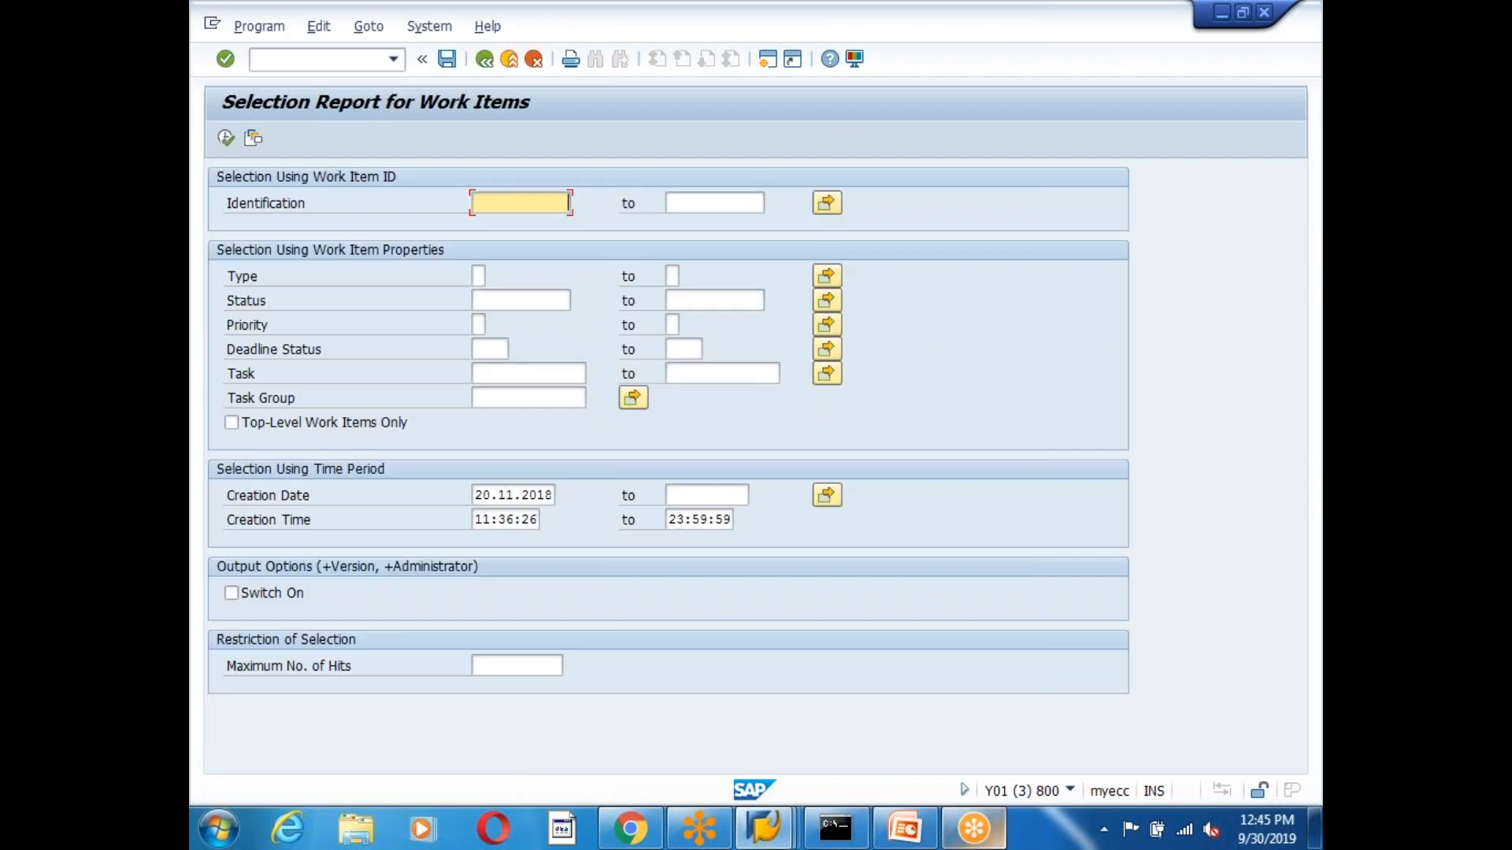
{"action": "mouse_move", "coordinate": [799, 807]}
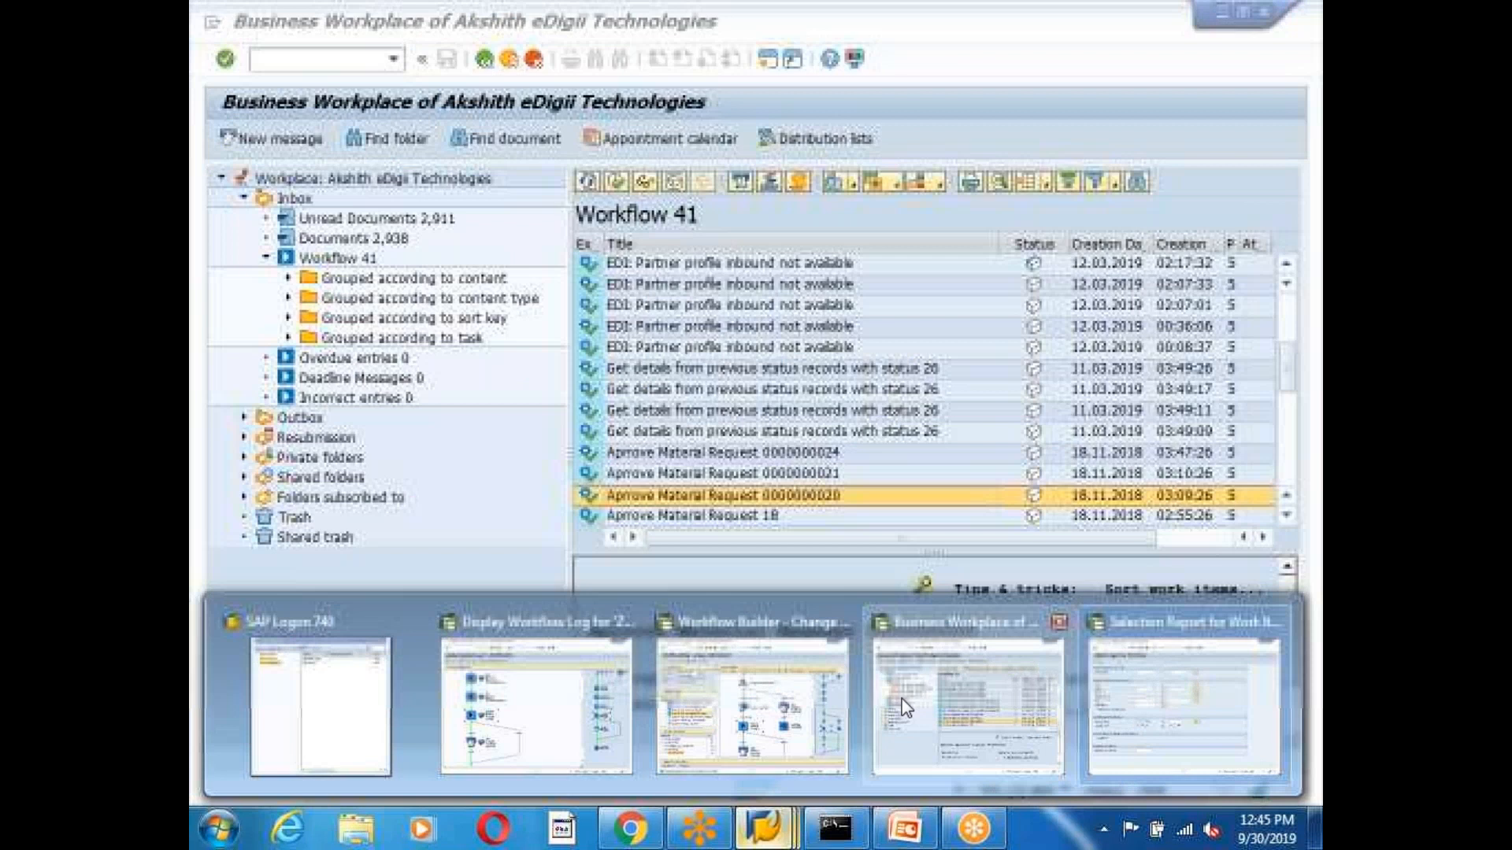
{"action": "left_click", "coordinate": [901, 698]}
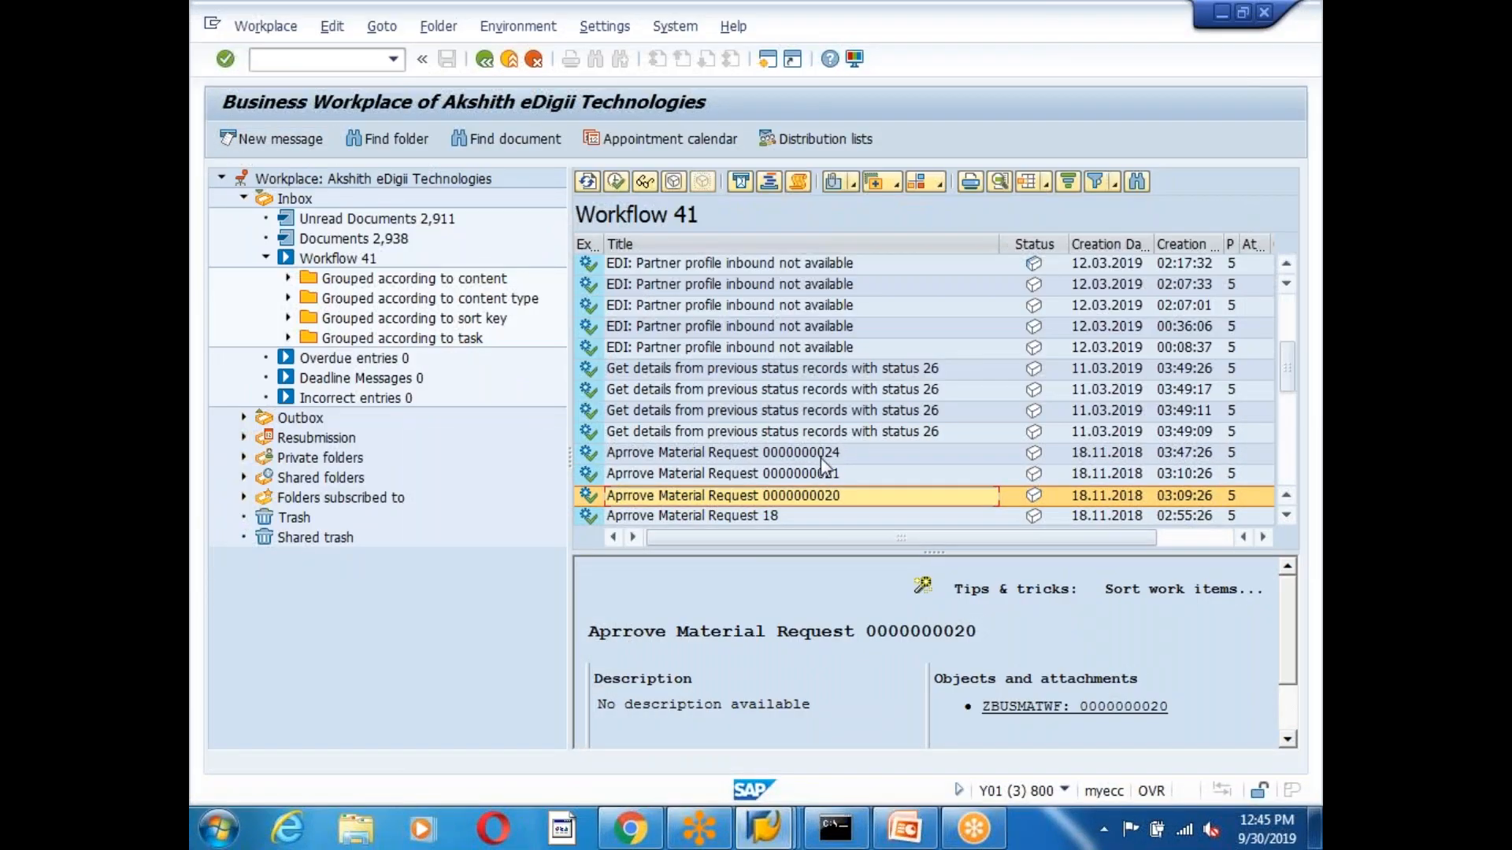
{"action": "left_click", "coordinate": [1084, 795]}
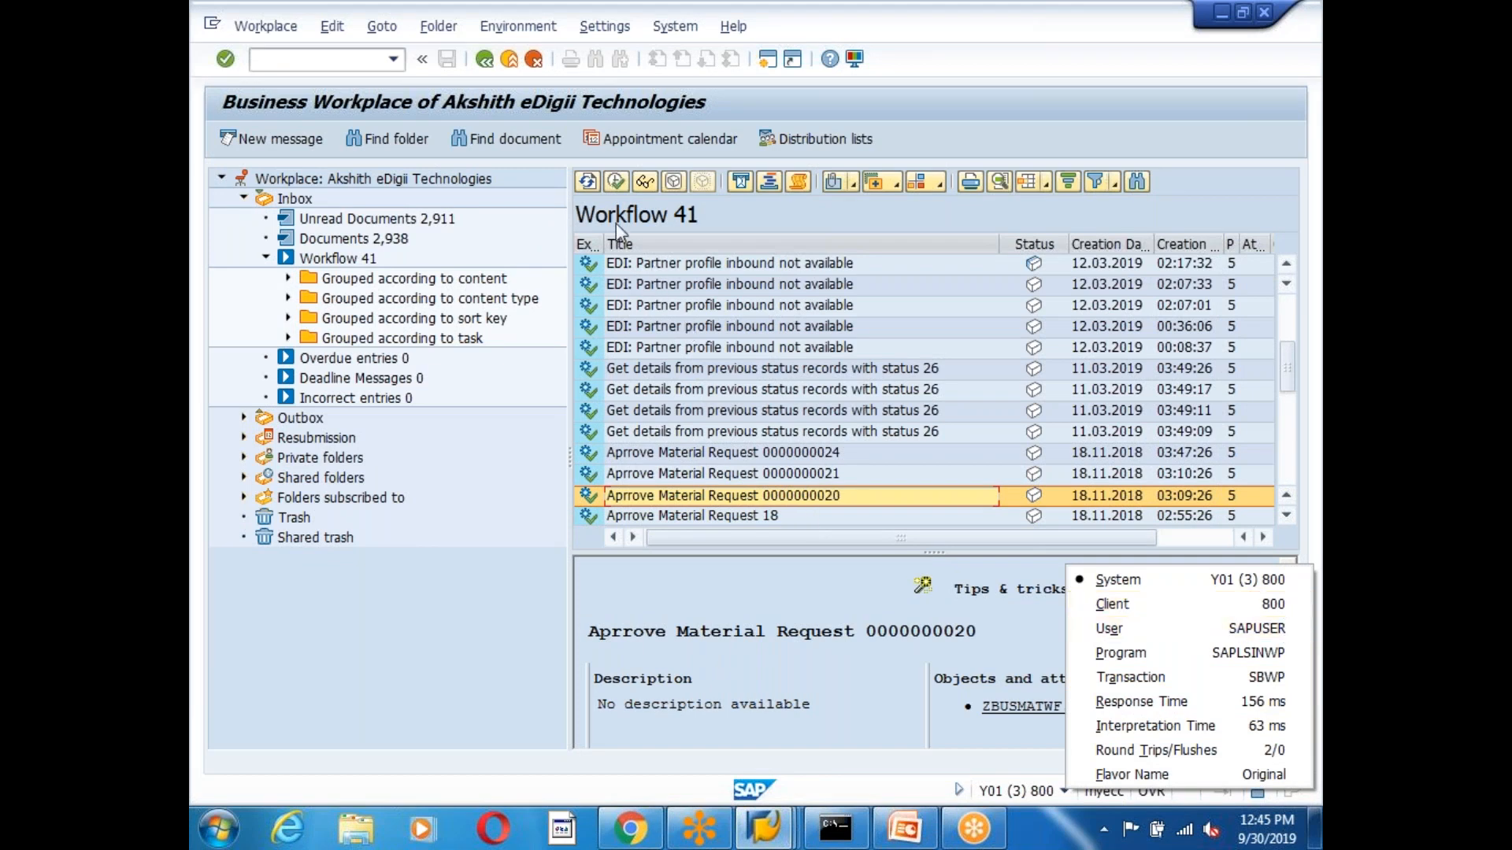
Refresh the inbox, select the request 27 approval item, and display its workflow log.
{"action": "left_click", "coordinate": [589, 180]}
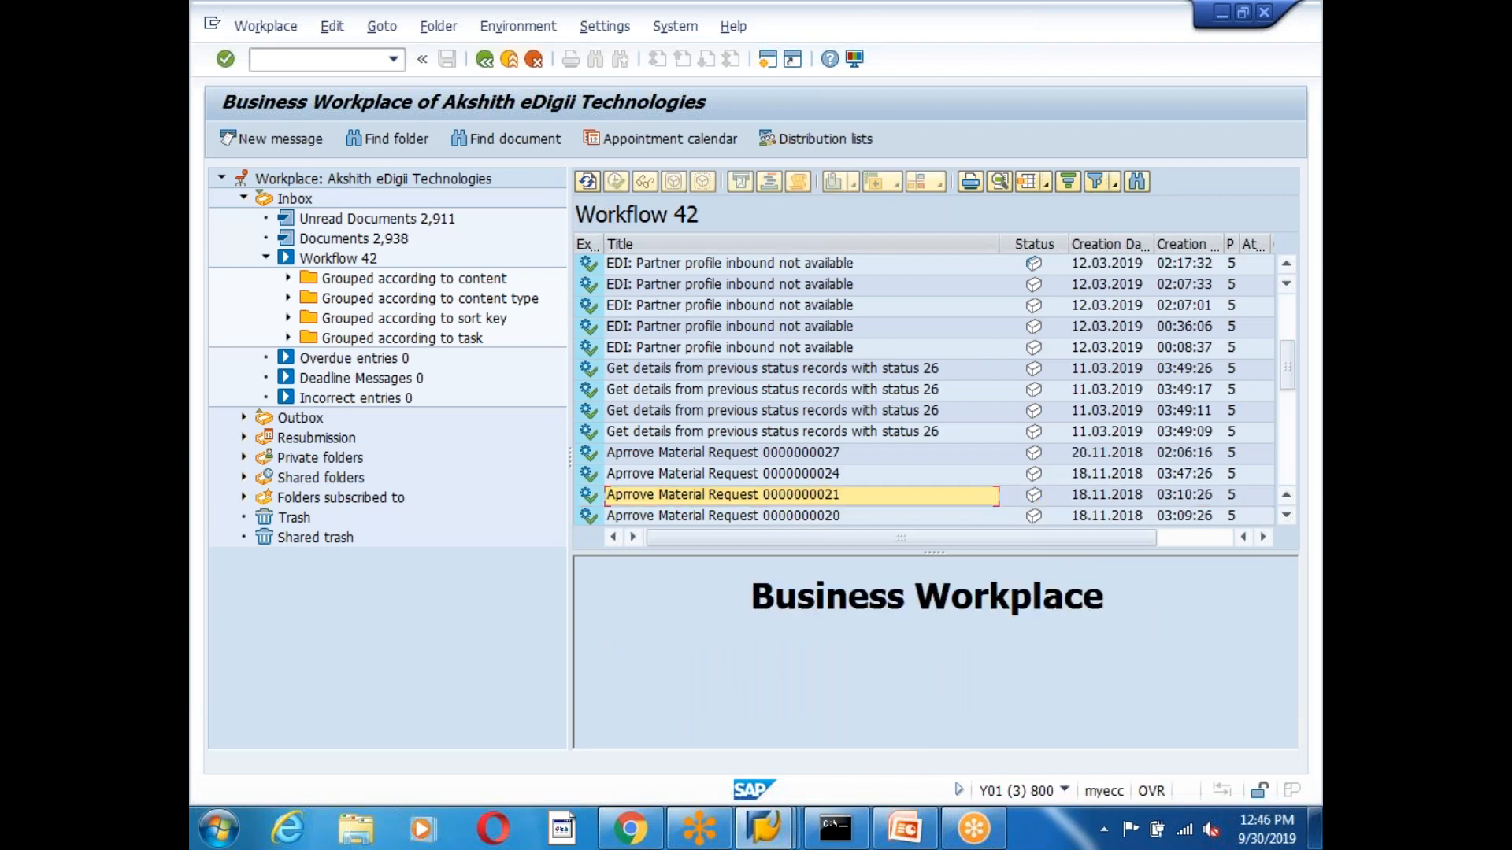
{"action": "left_click", "coordinate": [760, 455]}
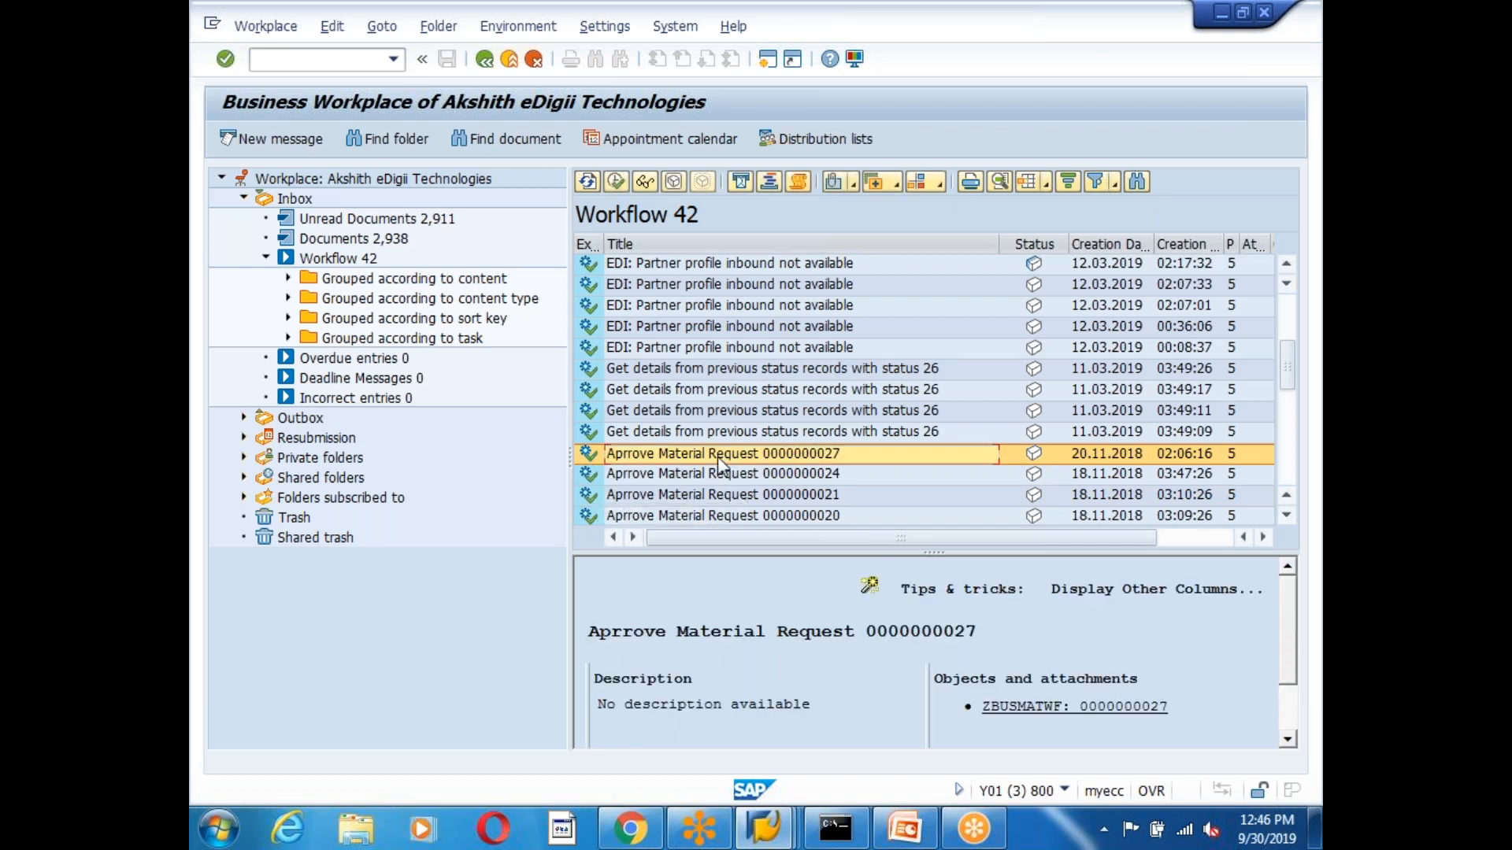
{"action": "left_click", "coordinate": [801, 181]}
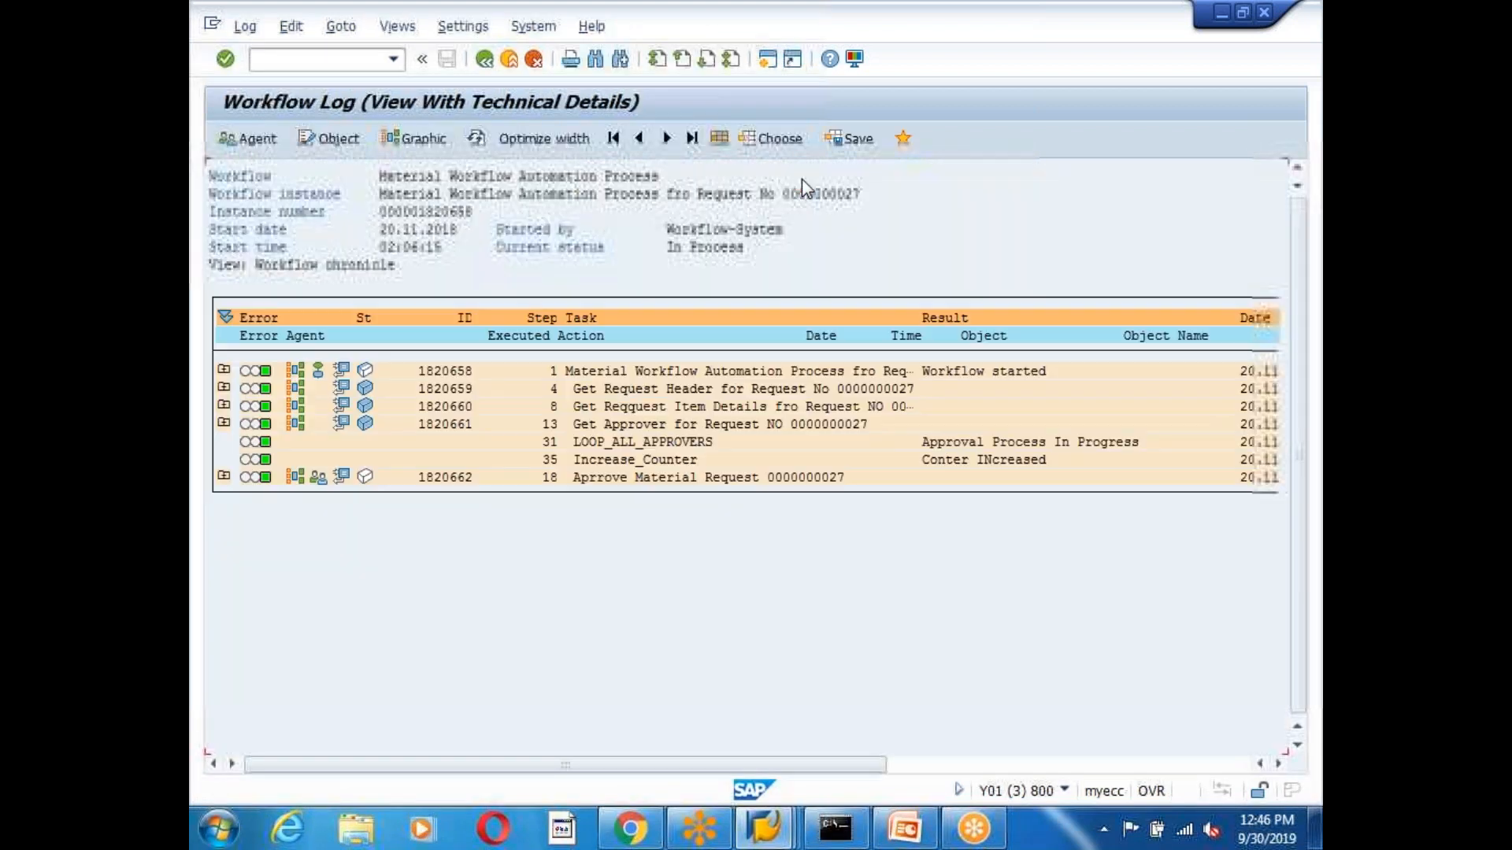
Check the Get Approver step's EX_APPROVER table lists three approvers, including the finance approver.
{"action": "left_click", "coordinate": [223, 476]}
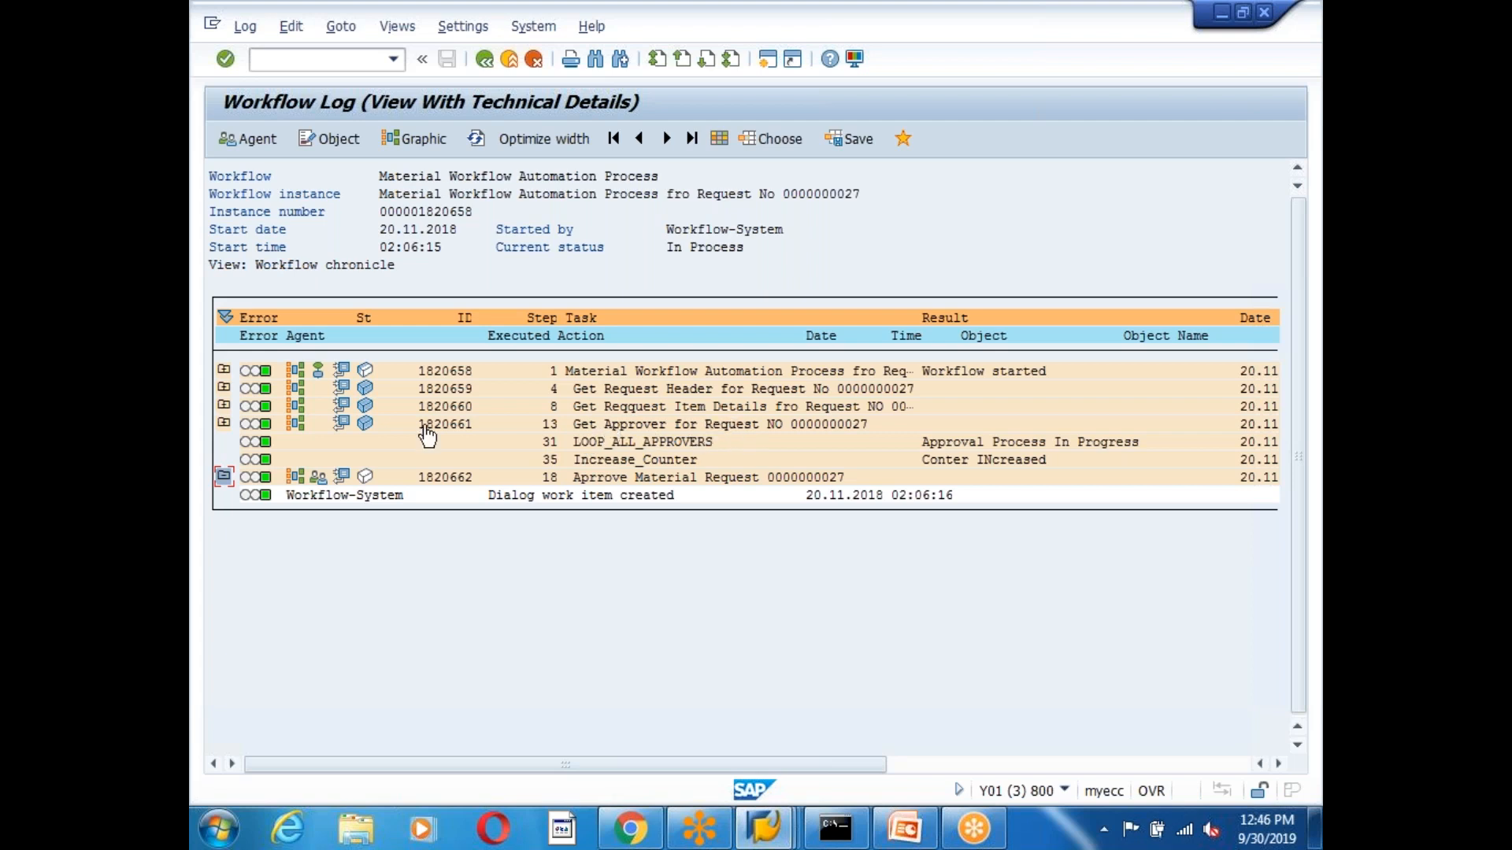
{"action": "left_click", "coordinate": [364, 424]}
{"action": "left_click", "coordinate": [320, 363]}
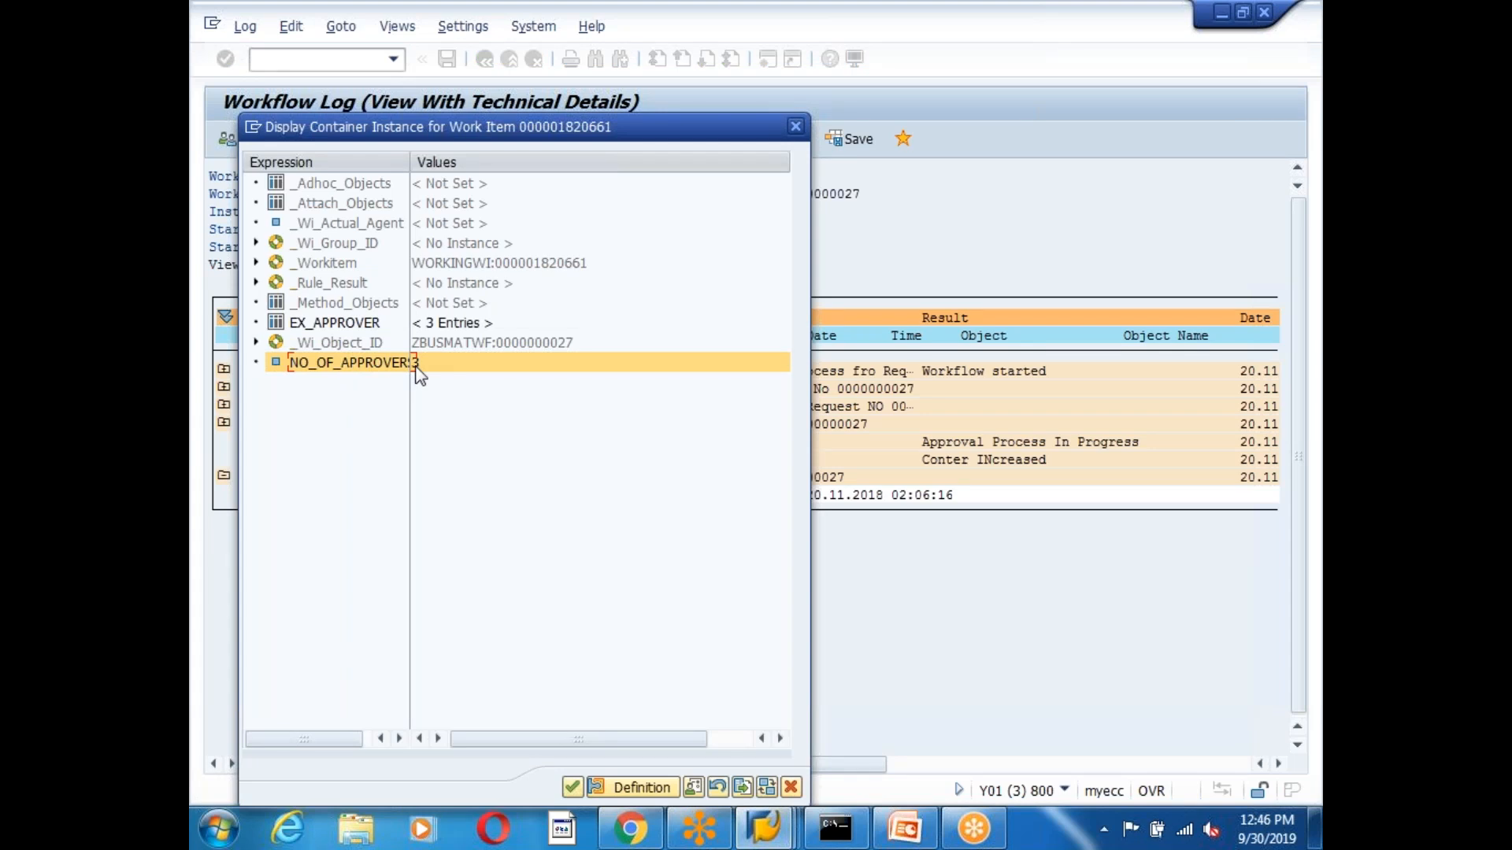
{"action": "double_click", "coordinate": [315, 329]}
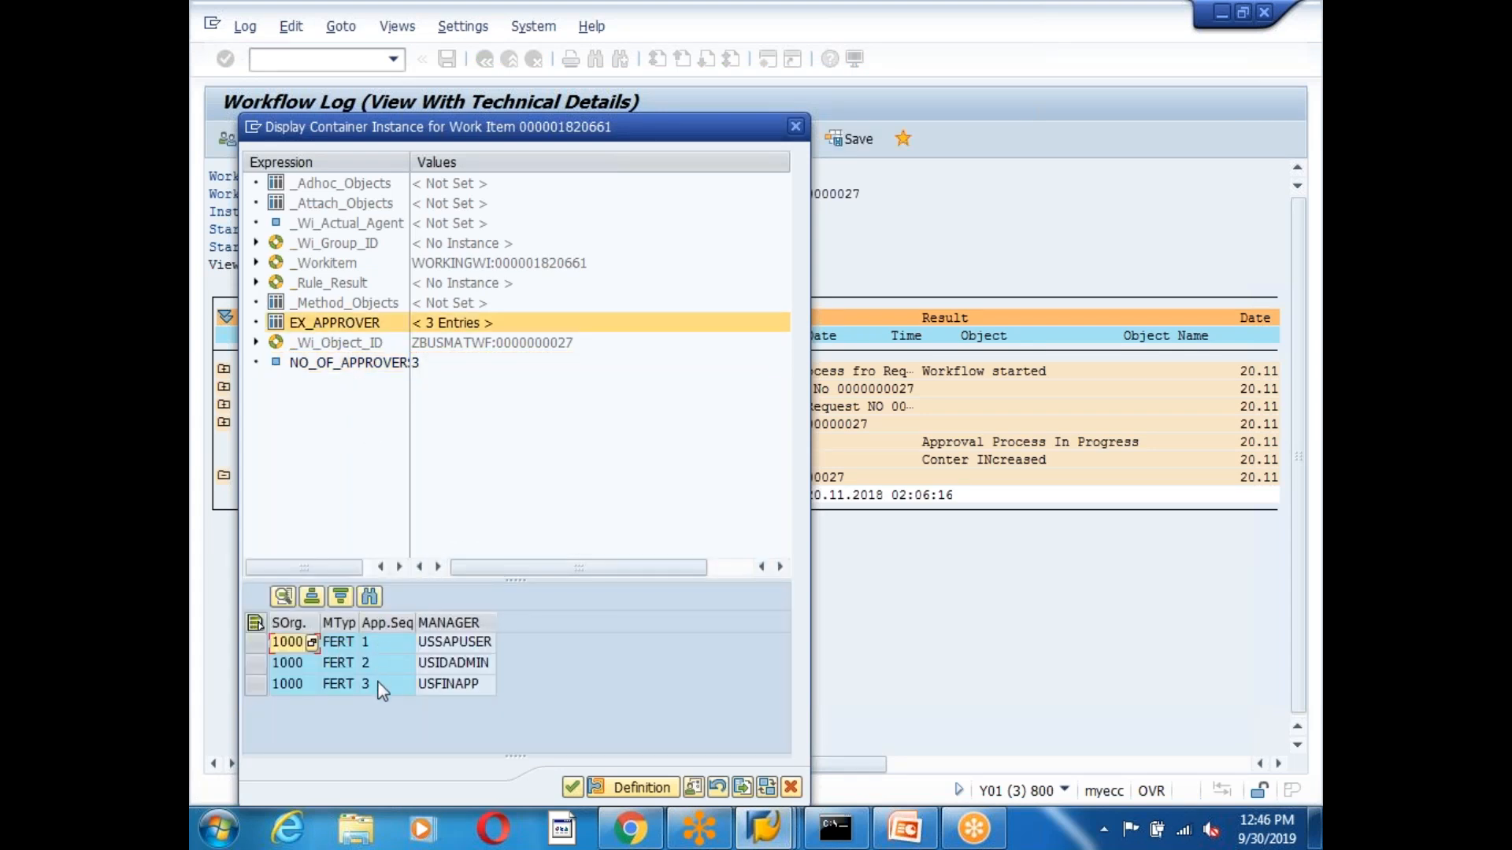
{"action": "left_click", "coordinate": [463, 641]}
{"action": "left_click", "coordinate": [463, 668]}
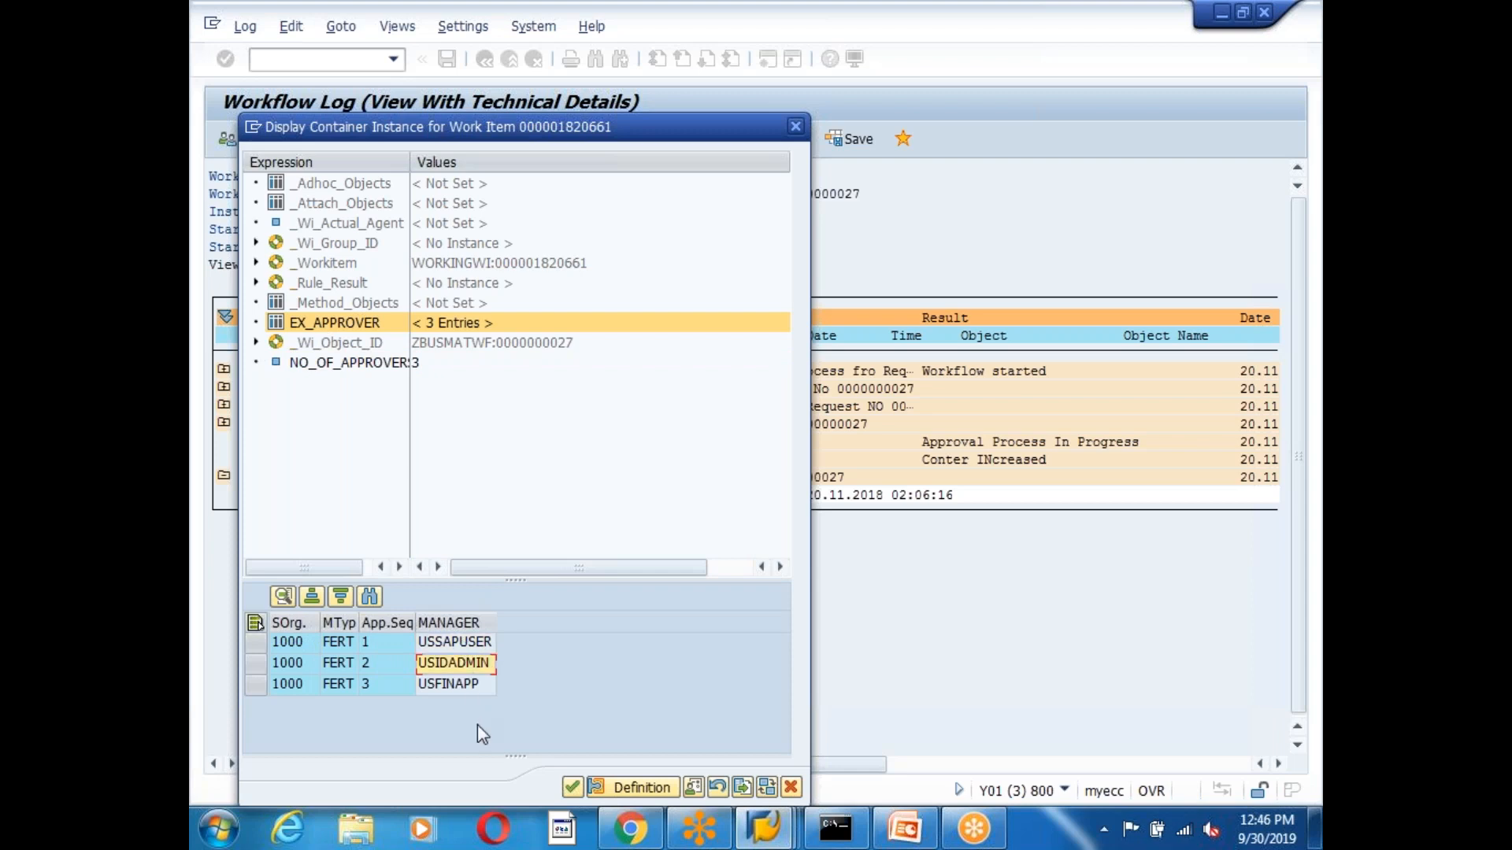
{"action": "left_click", "coordinate": [462, 685]}
{"action": "left_click", "coordinate": [570, 790]}
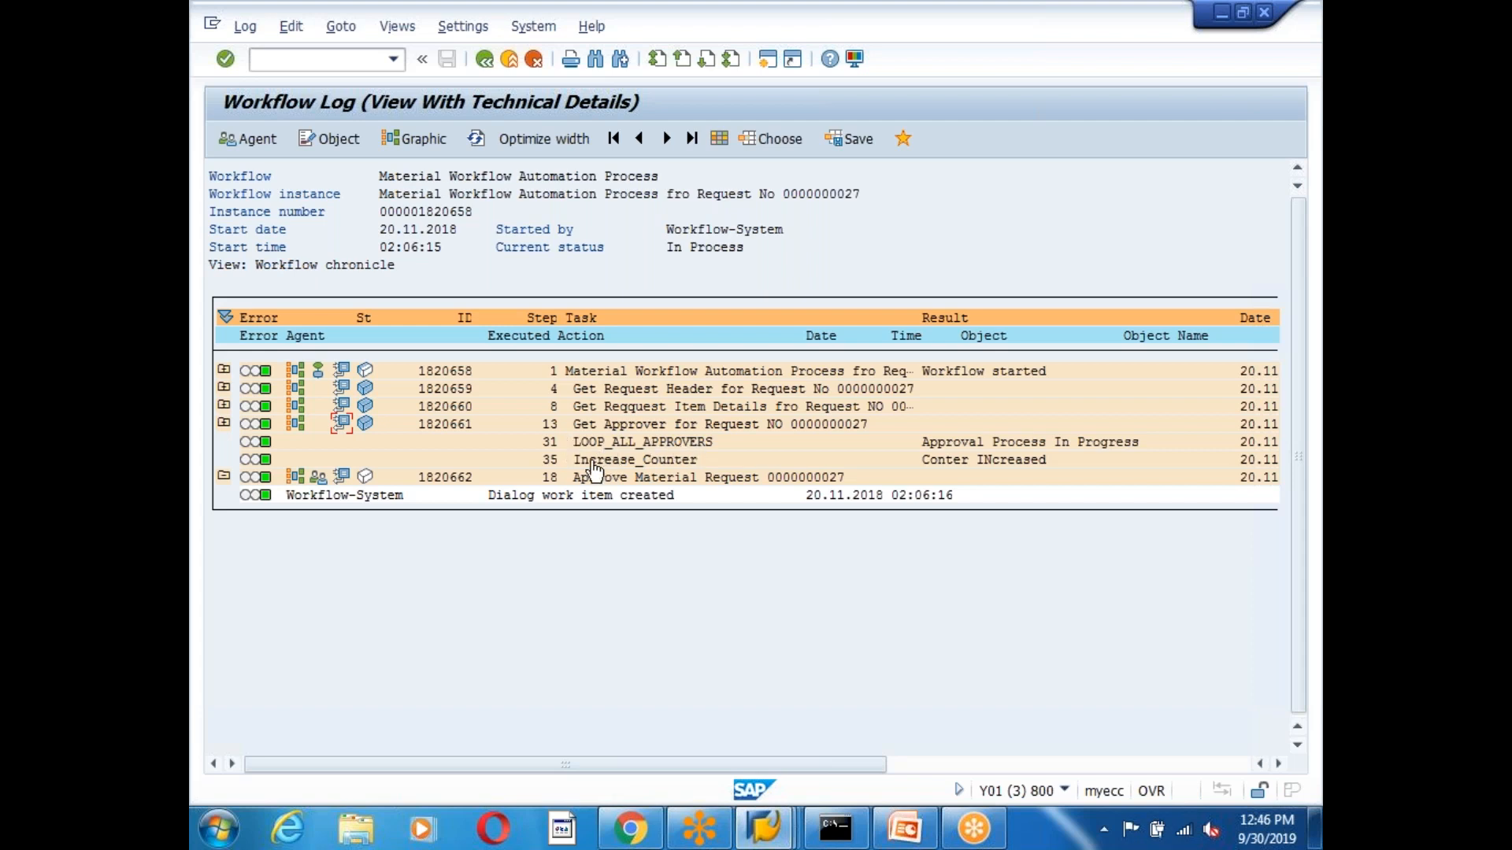
Open the Increase_Counter step's details and confirm the COUNTER result is 1.
{"action": "double_click", "coordinate": [645, 465]}
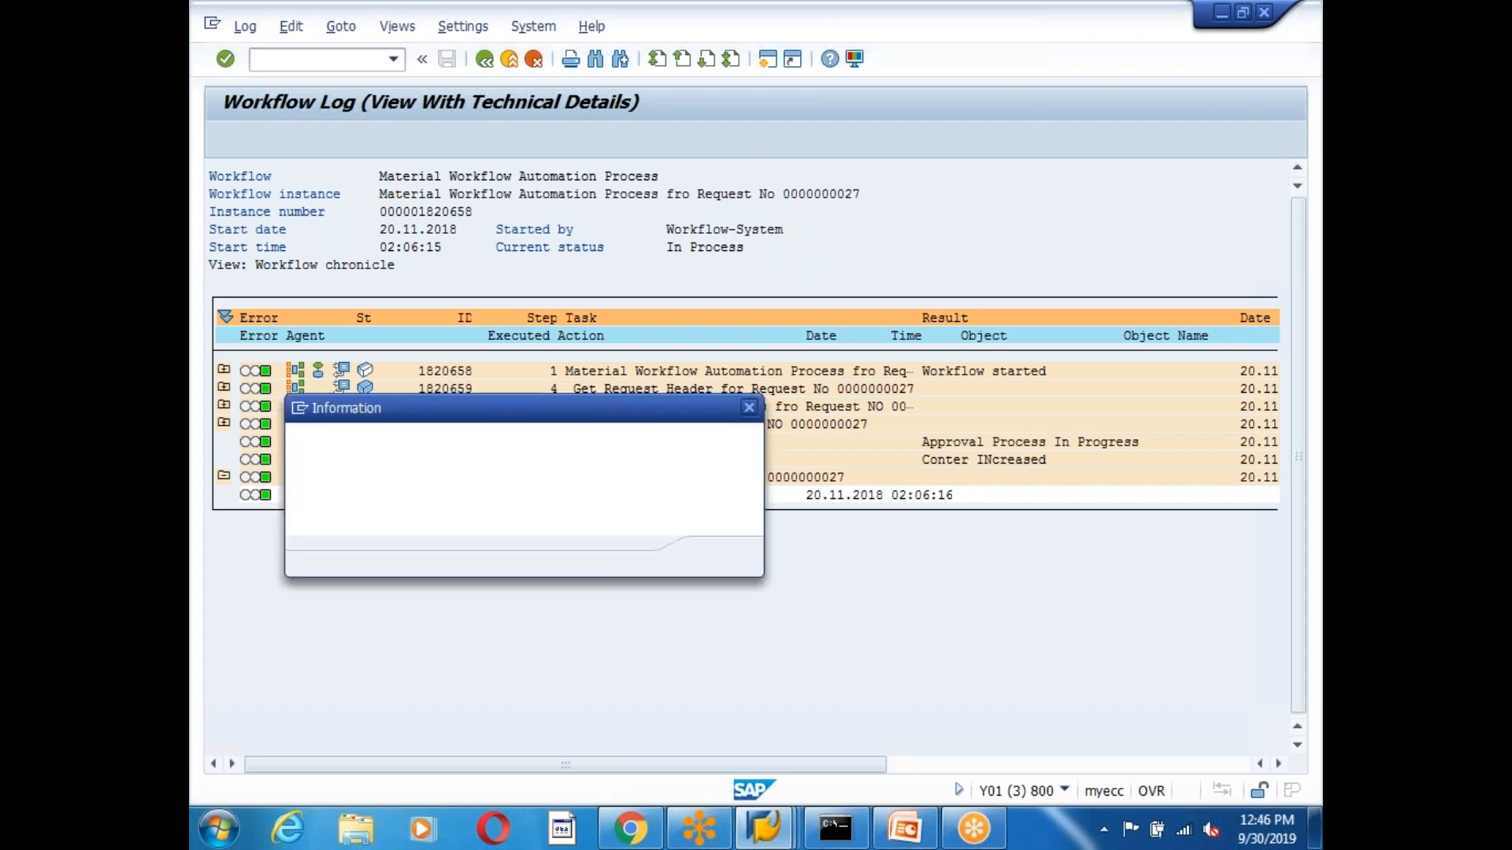
{"action": "left_click_drag", "start_coordinate": [467, 445], "coordinate": [668, 453]}
{"action": "left_click", "coordinate": [669, 453]}
{"action": "left_click_drag", "start_coordinate": [437, 470], "coordinate": [538, 471]}
{"action": "left_click", "coordinate": [539, 471]}
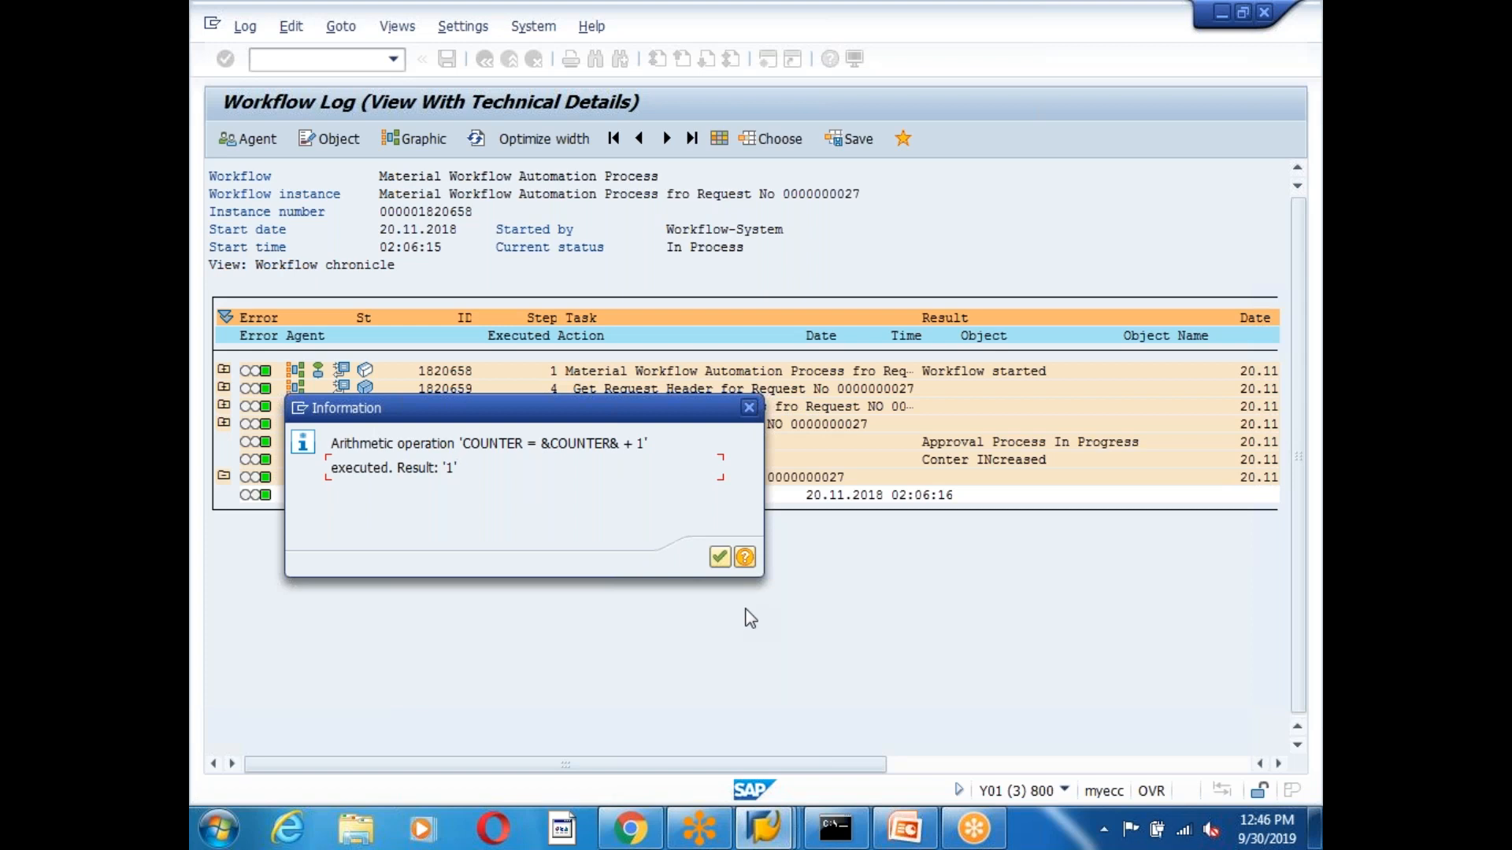
Close the Increase_Counter result popup, recheck the step's result, and close it again.
{"action": "left_click", "coordinate": [720, 556]}
{"action": "left_click", "coordinate": [660, 461]}
{"action": "left_click", "coordinate": [719, 556]}
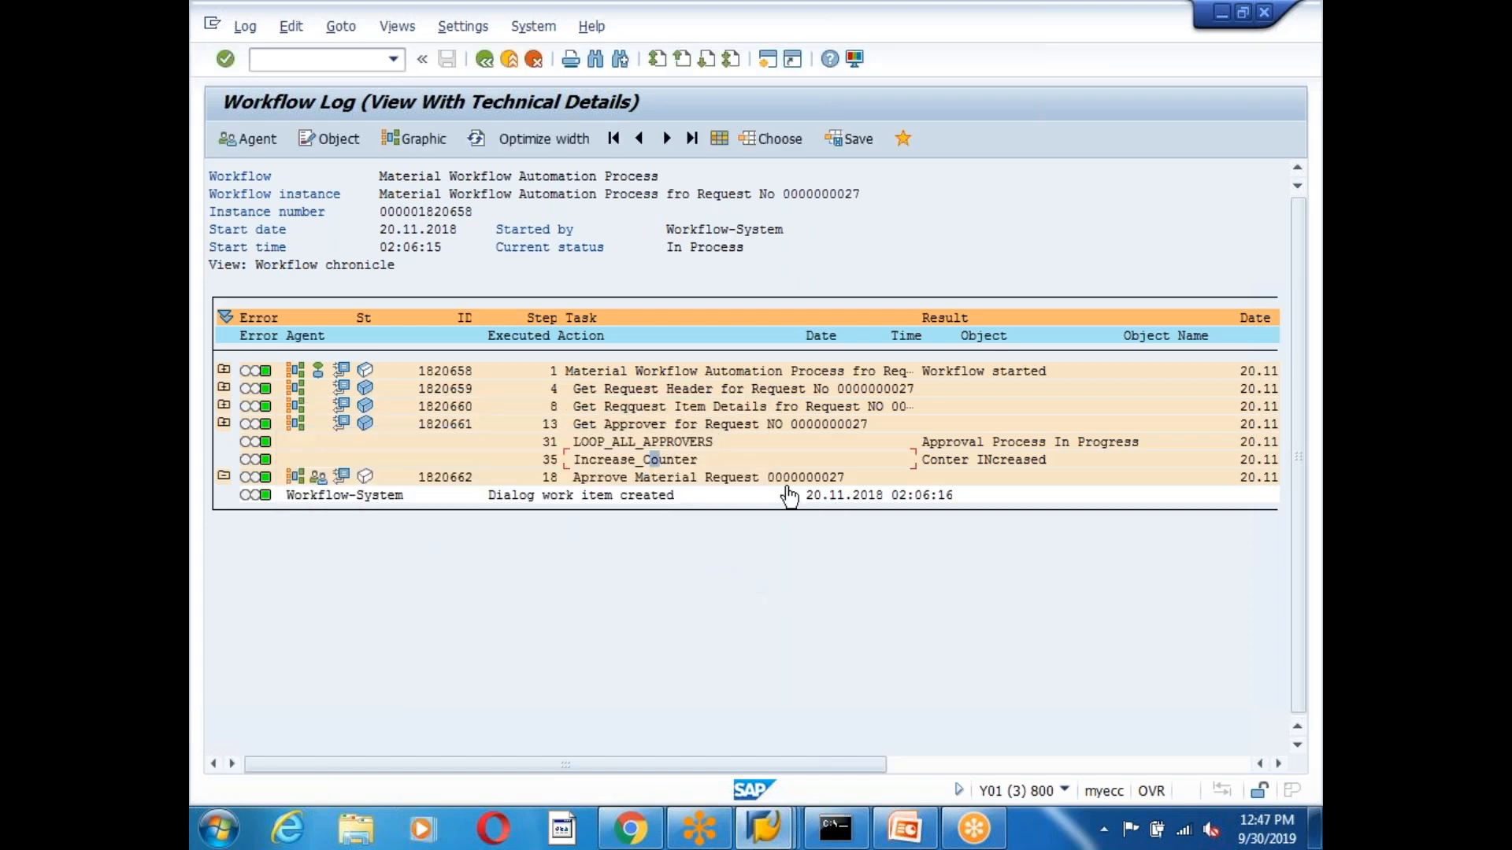
{"action": "left_click", "coordinate": [319, 478]}
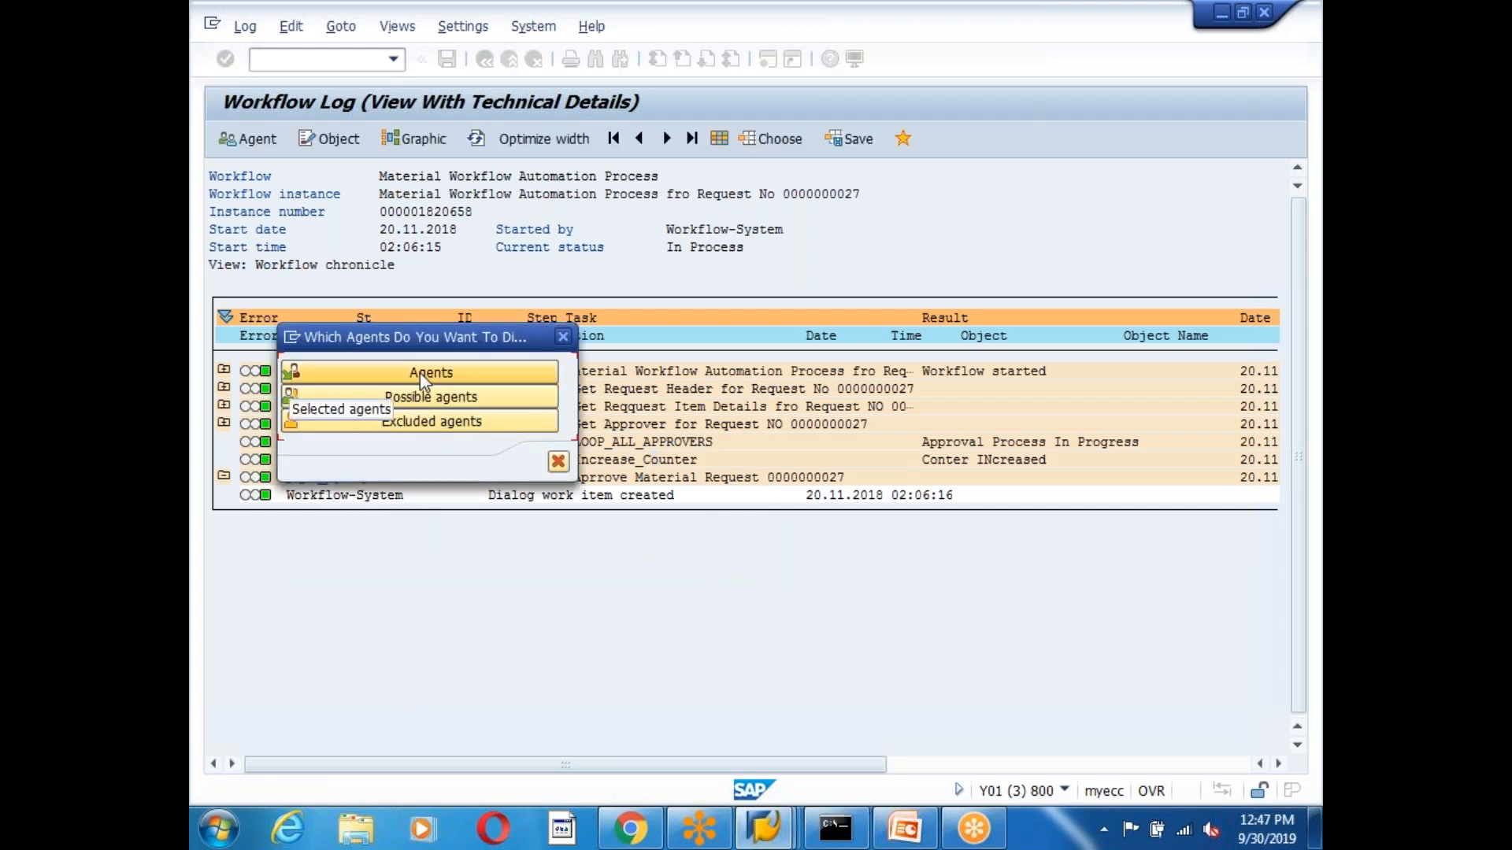
{"action": "left_click", "coordinate": [422, 375]}
{"action": "left_click_drag", "start_coordinate": [305, 267], "coordinate": [560, 268]}
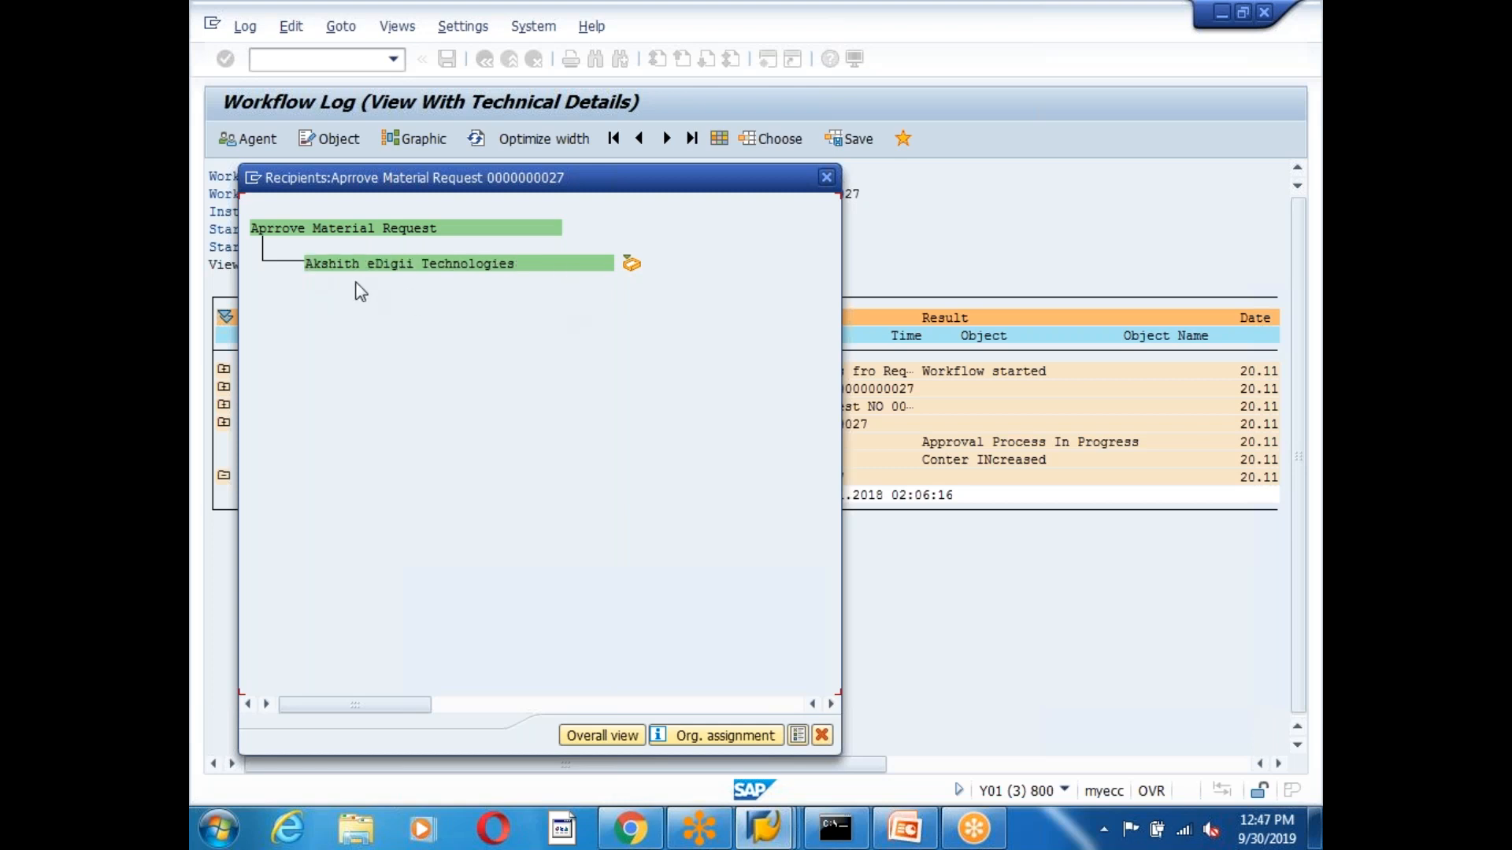
{"action": "left_click_drag", "start_coordinate": [301, 270], "coordinate": [540, 283]}
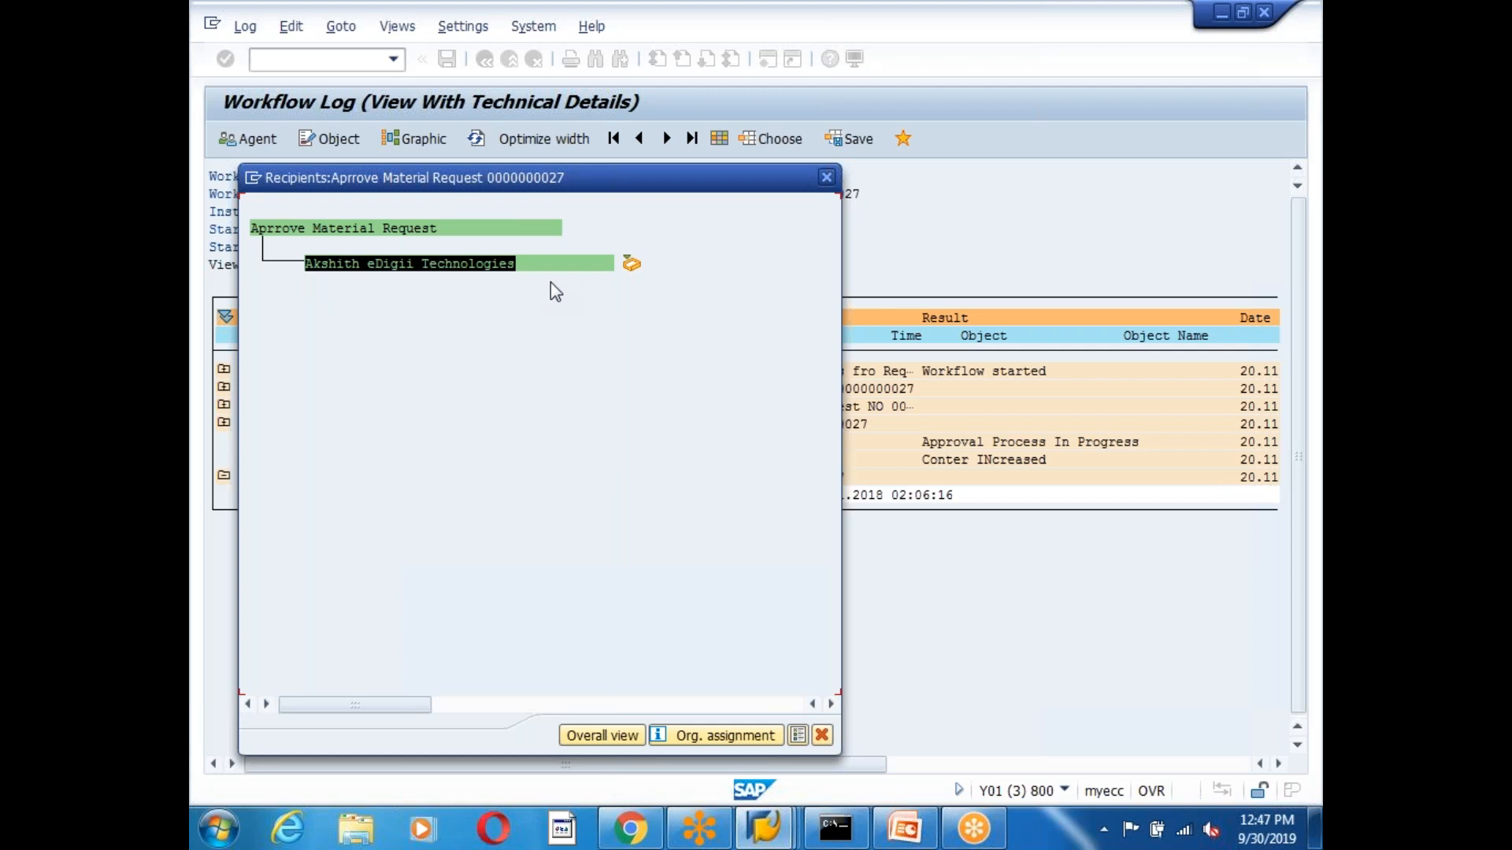
{"action": "key", "text": "ctrl+c"}
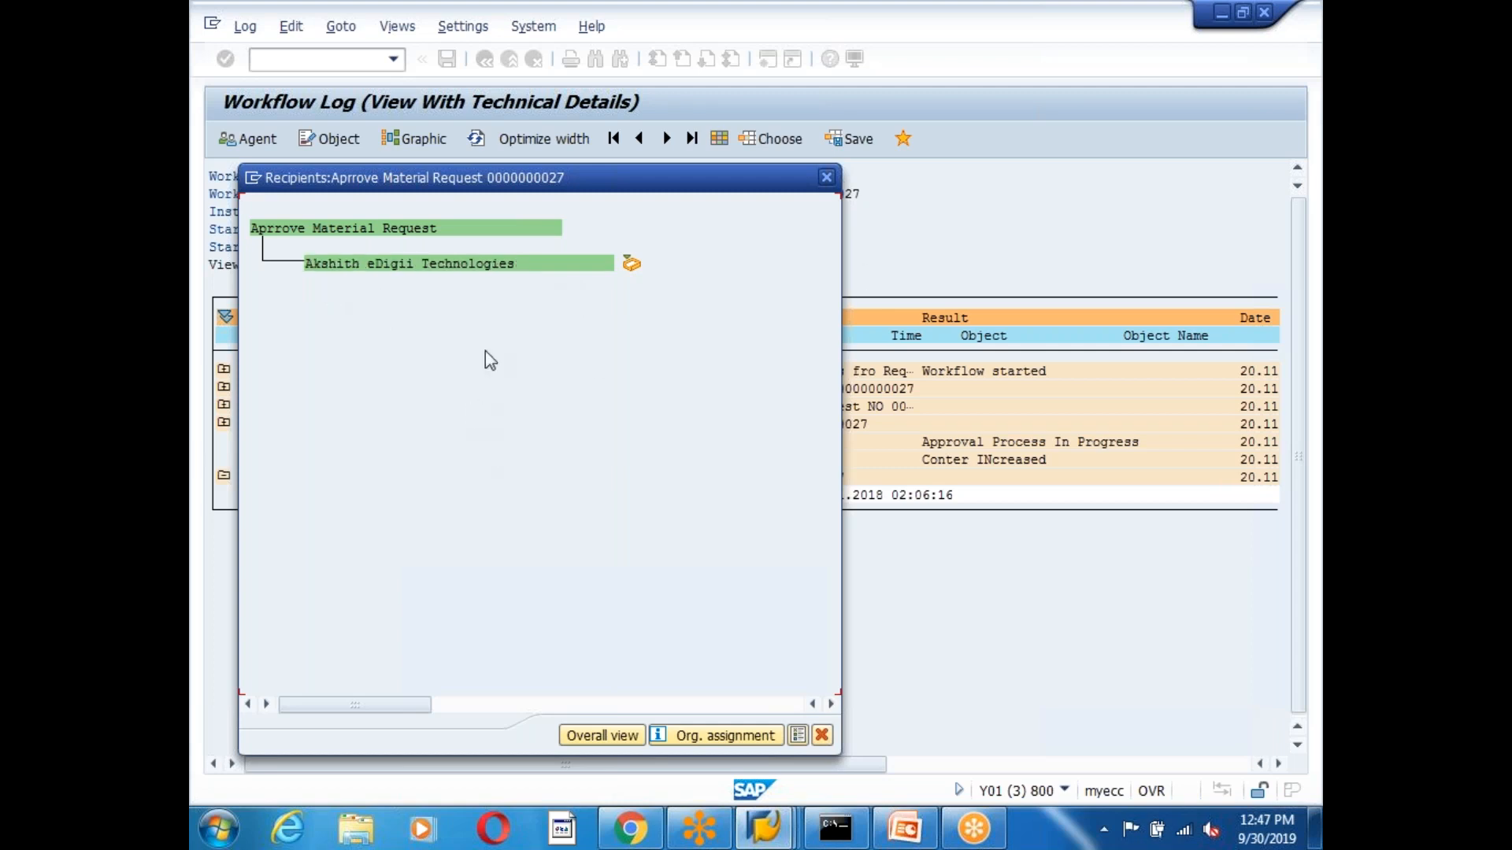
{"action": "left_click", "coordinate": [307, 266]}
{"action": "left_click", "coordinate": [826, 177]}
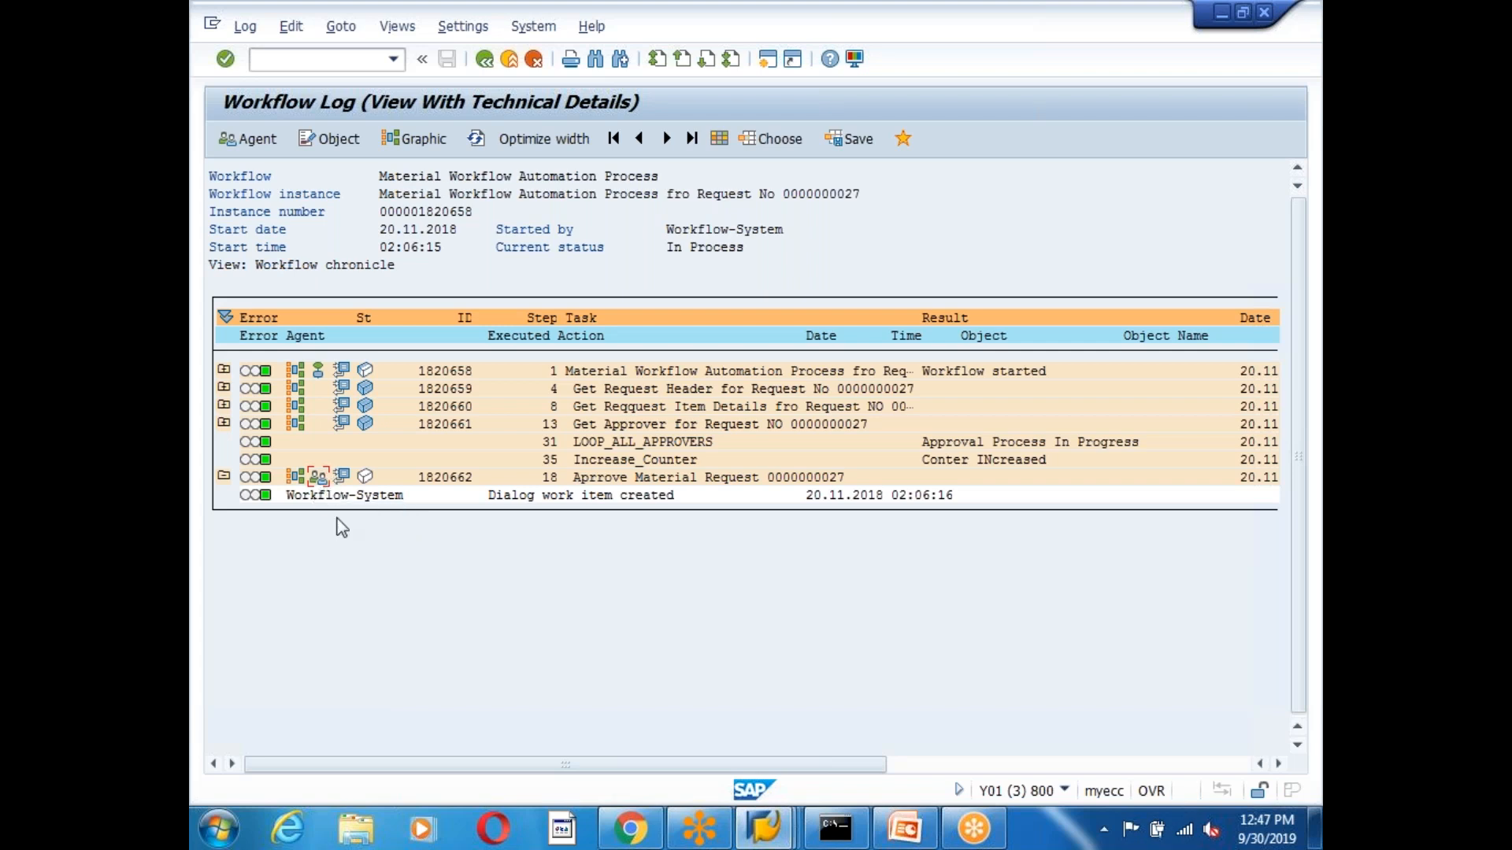
Switch back to the workflow log window and return to the Business Workplace inbox.
{"action": "left_click", "coordinate": [761, 828]}
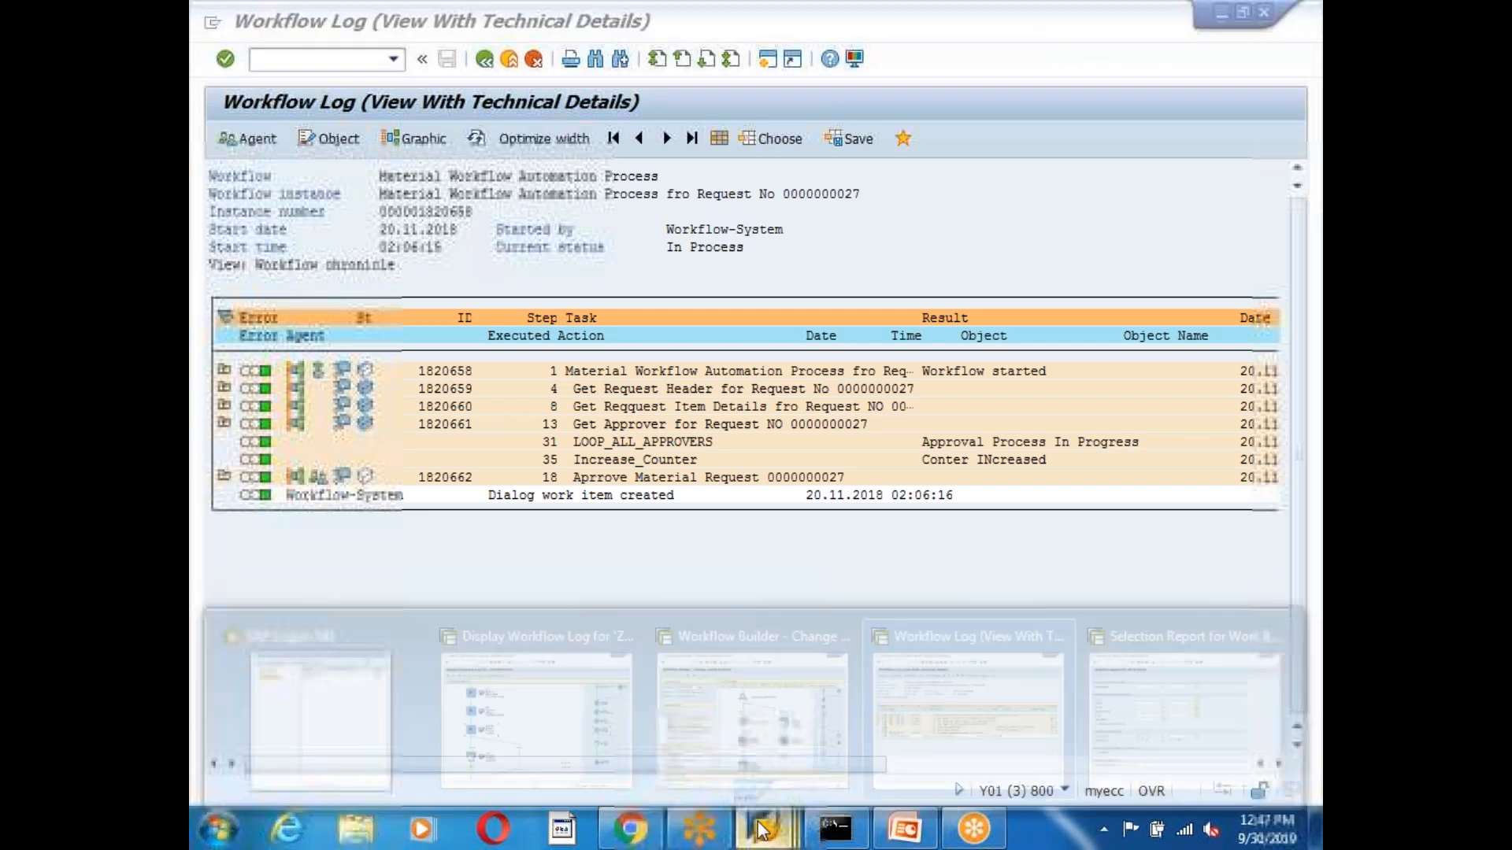
{"action": "left_click", "coordinate": [968, 708]}
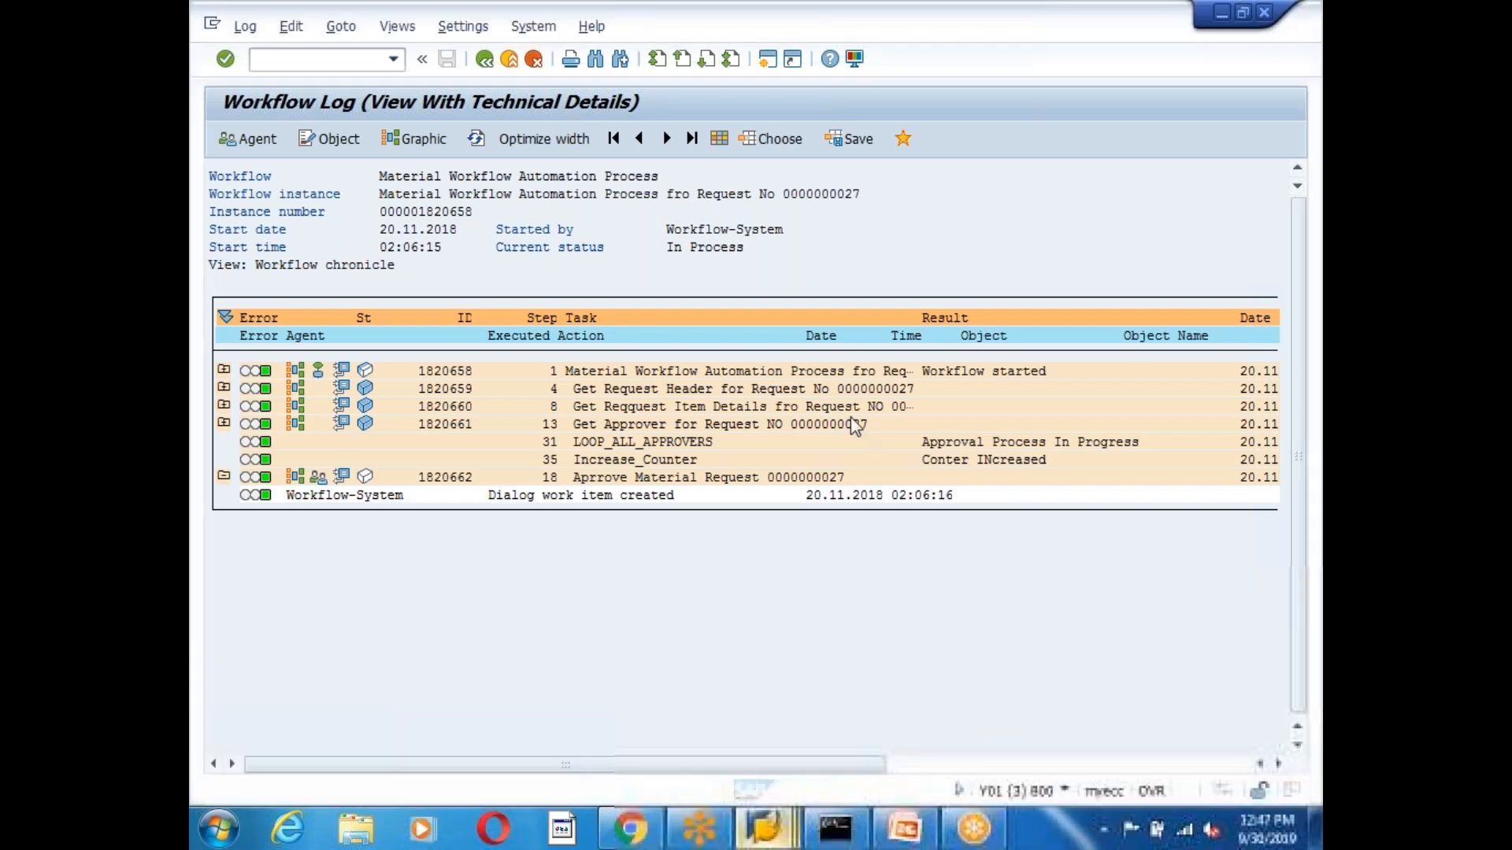
{"action": "key", "text": "F3"}
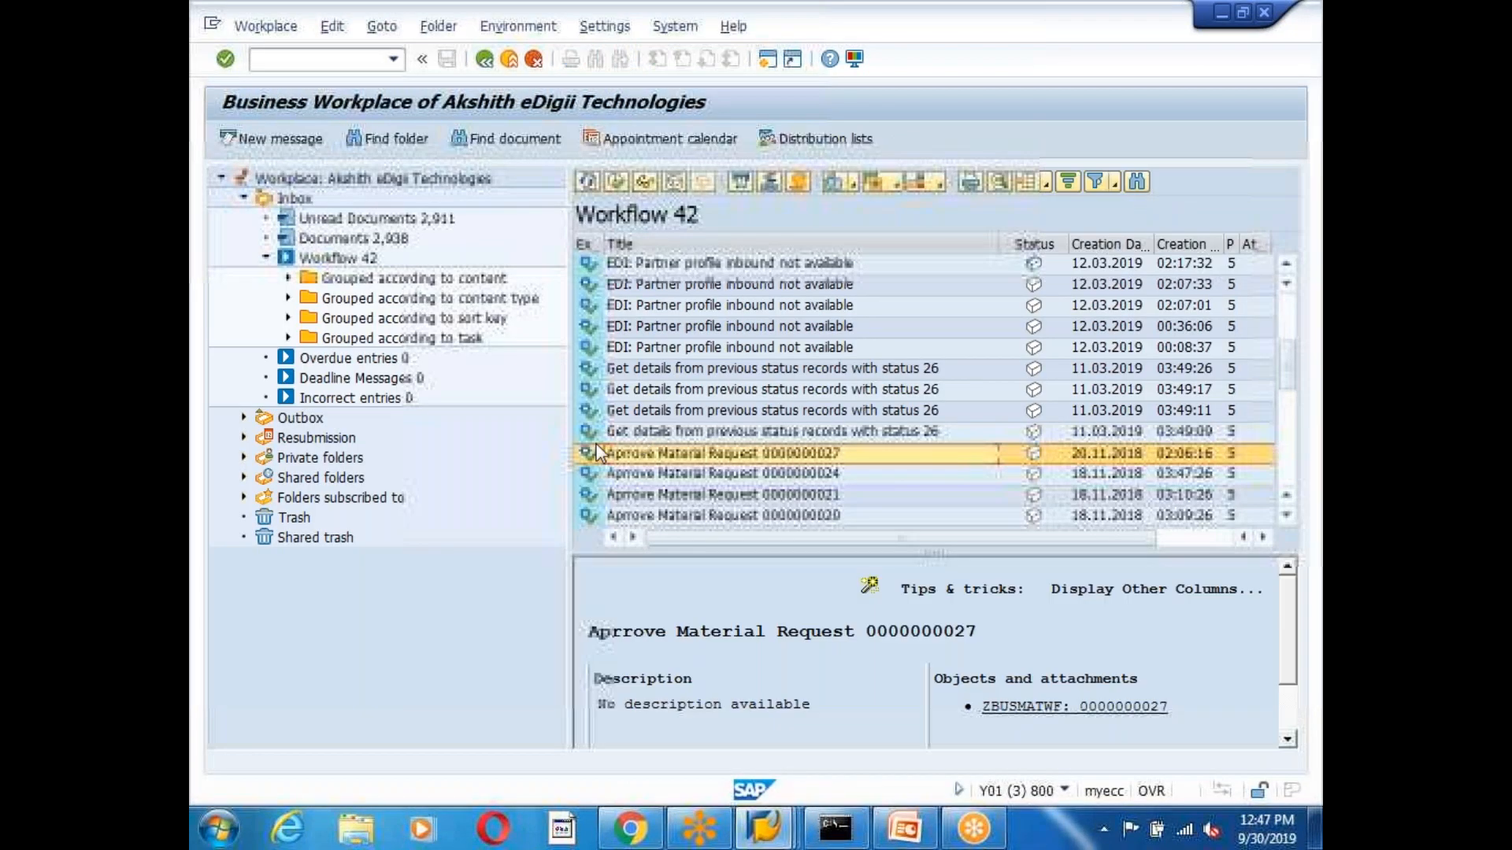
{"action": "double_click", "coordinate": [877, 459]}
{"action": "scroll", "coordinate": [869, 666], "scroll_direction": "down", "scroll_amount": 1}
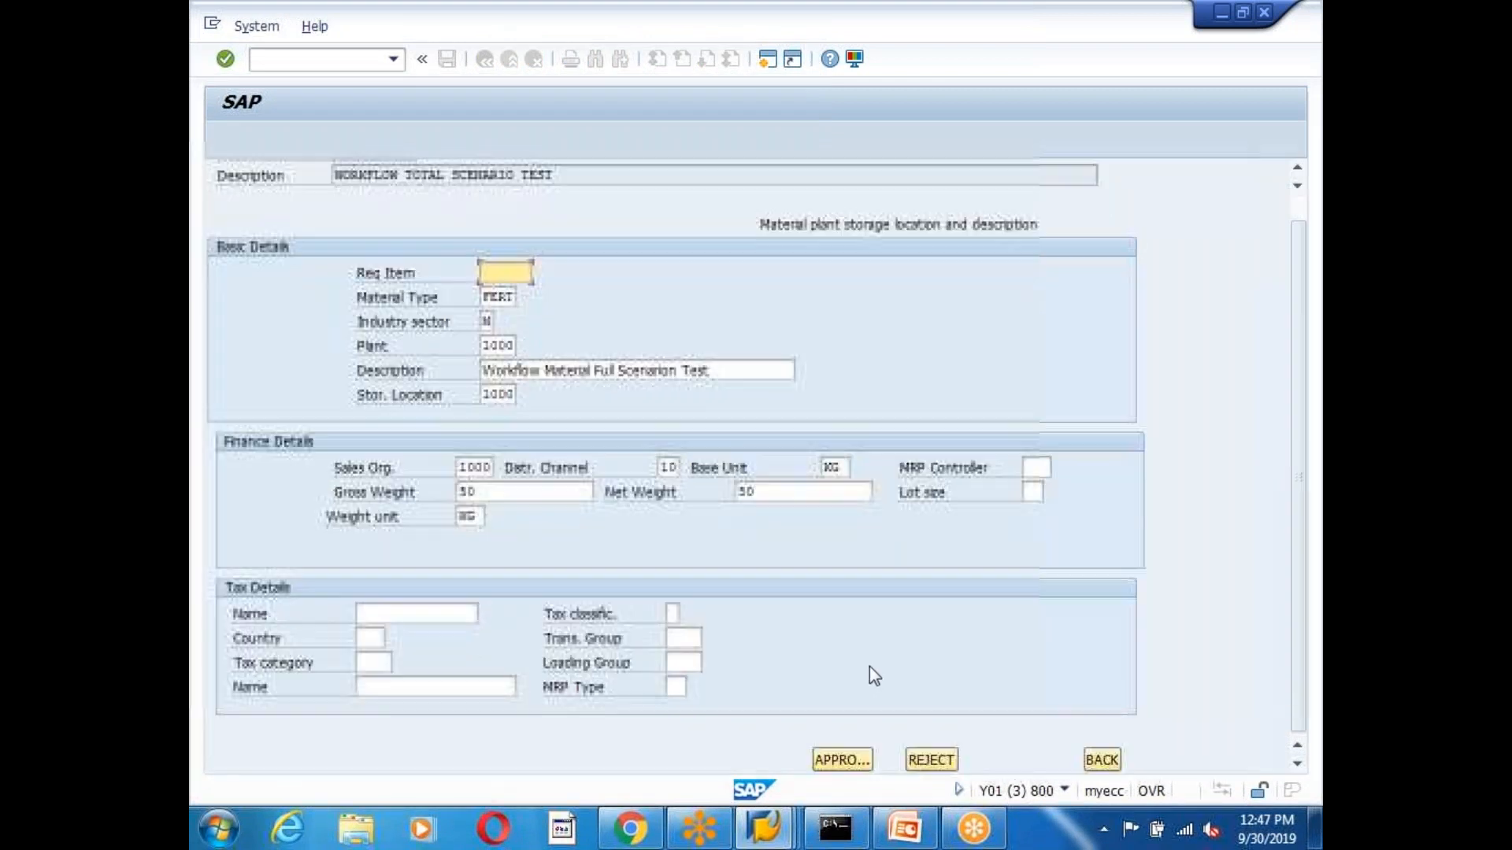
{"action": "left_click", "coordinate": [840, 767]}
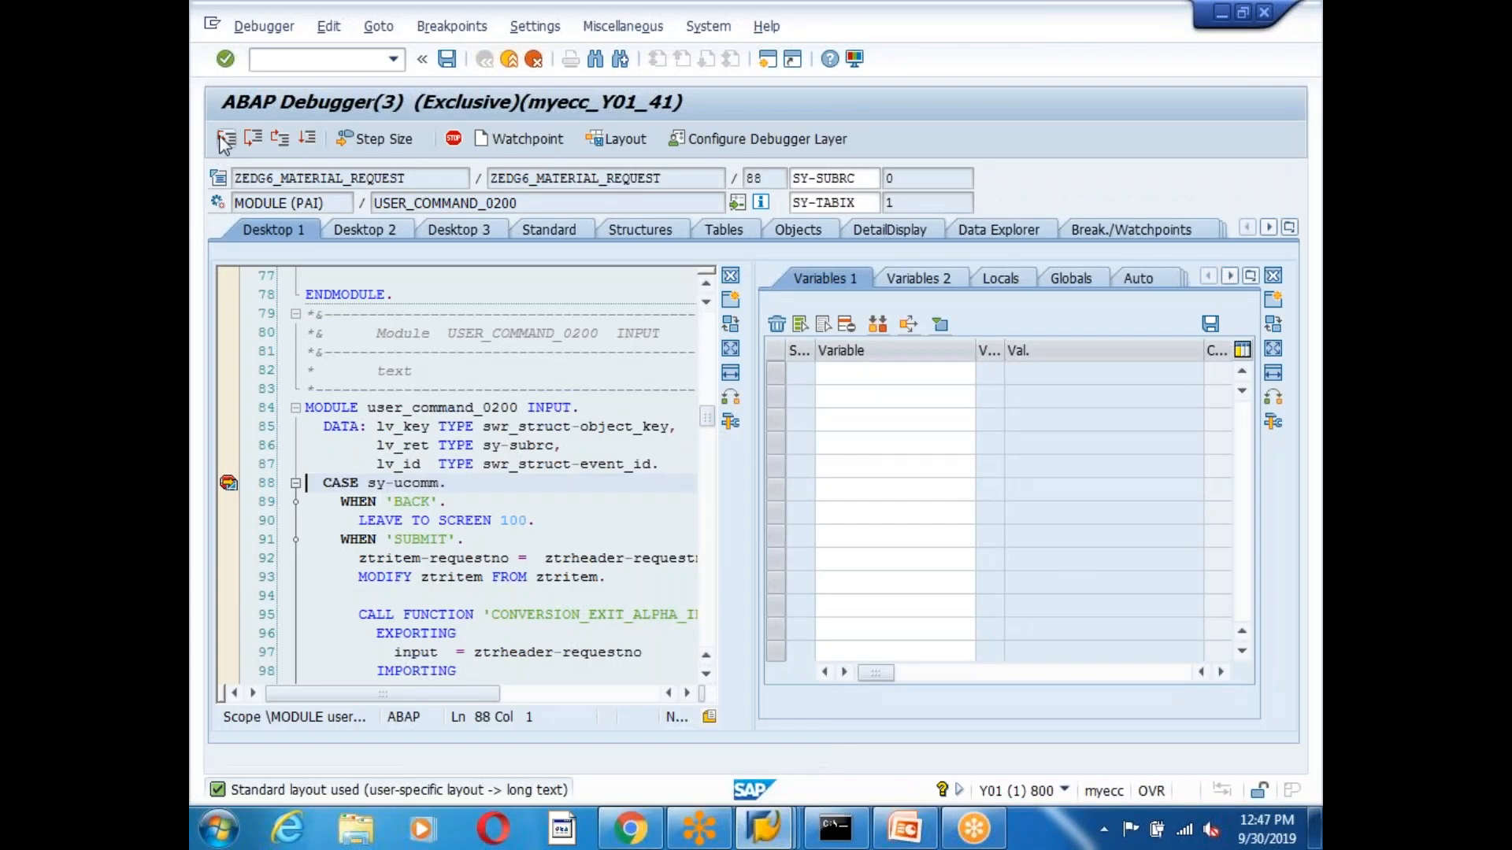
Step past the conversion and event creation calls to line 157, selecting the status value 'A'.
{"action": "left_click", "coordinate": [227, 140]}
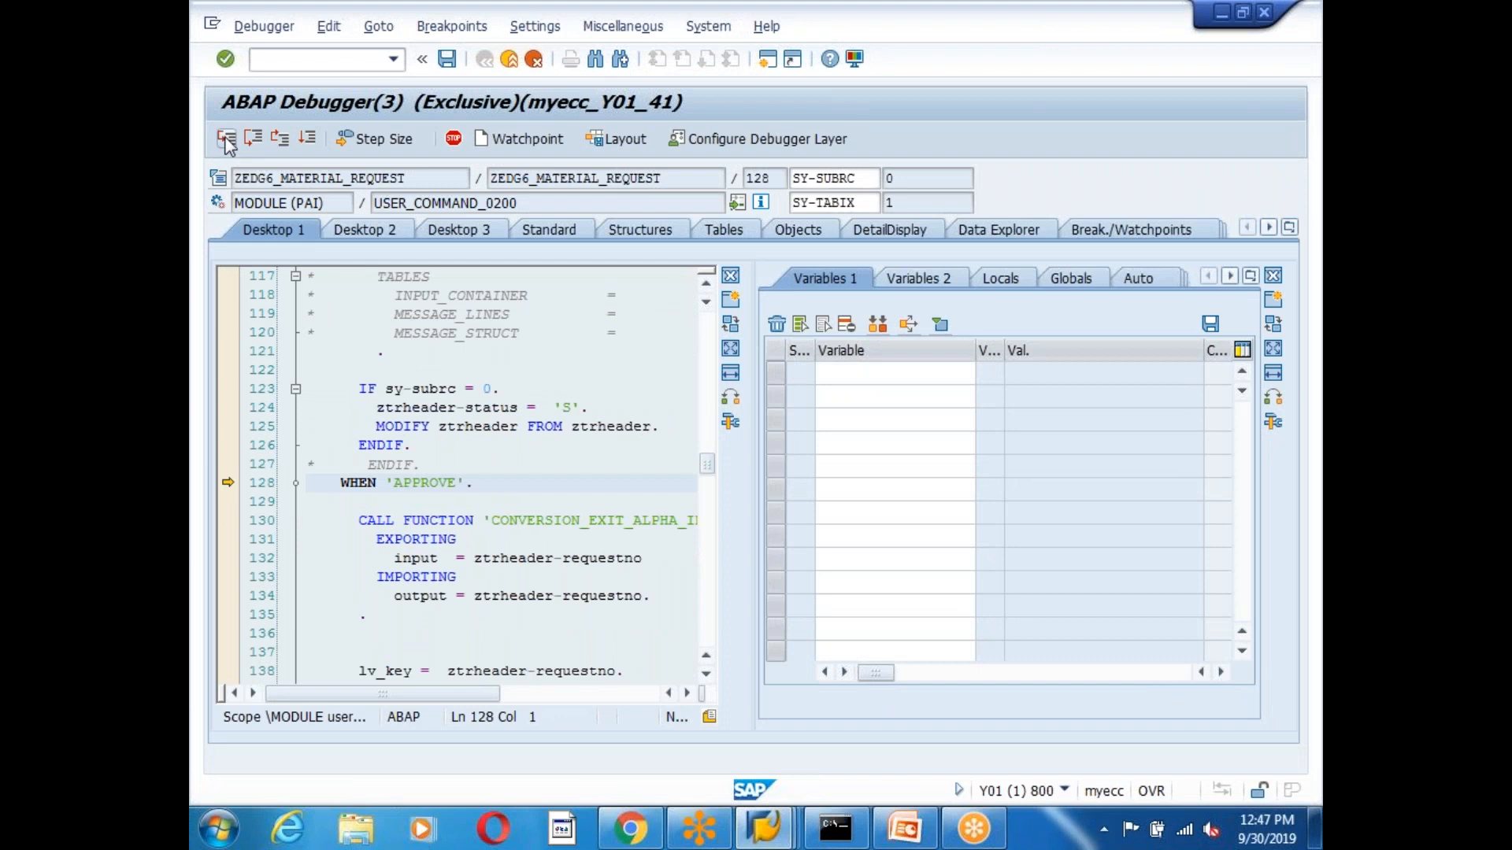
{"action": "left_click", "coordinate": [226, 140]}
{"action": "left_click", "coordinate": [253, 141]}
{"action": "left_click", "coordinate": [252, 141]}
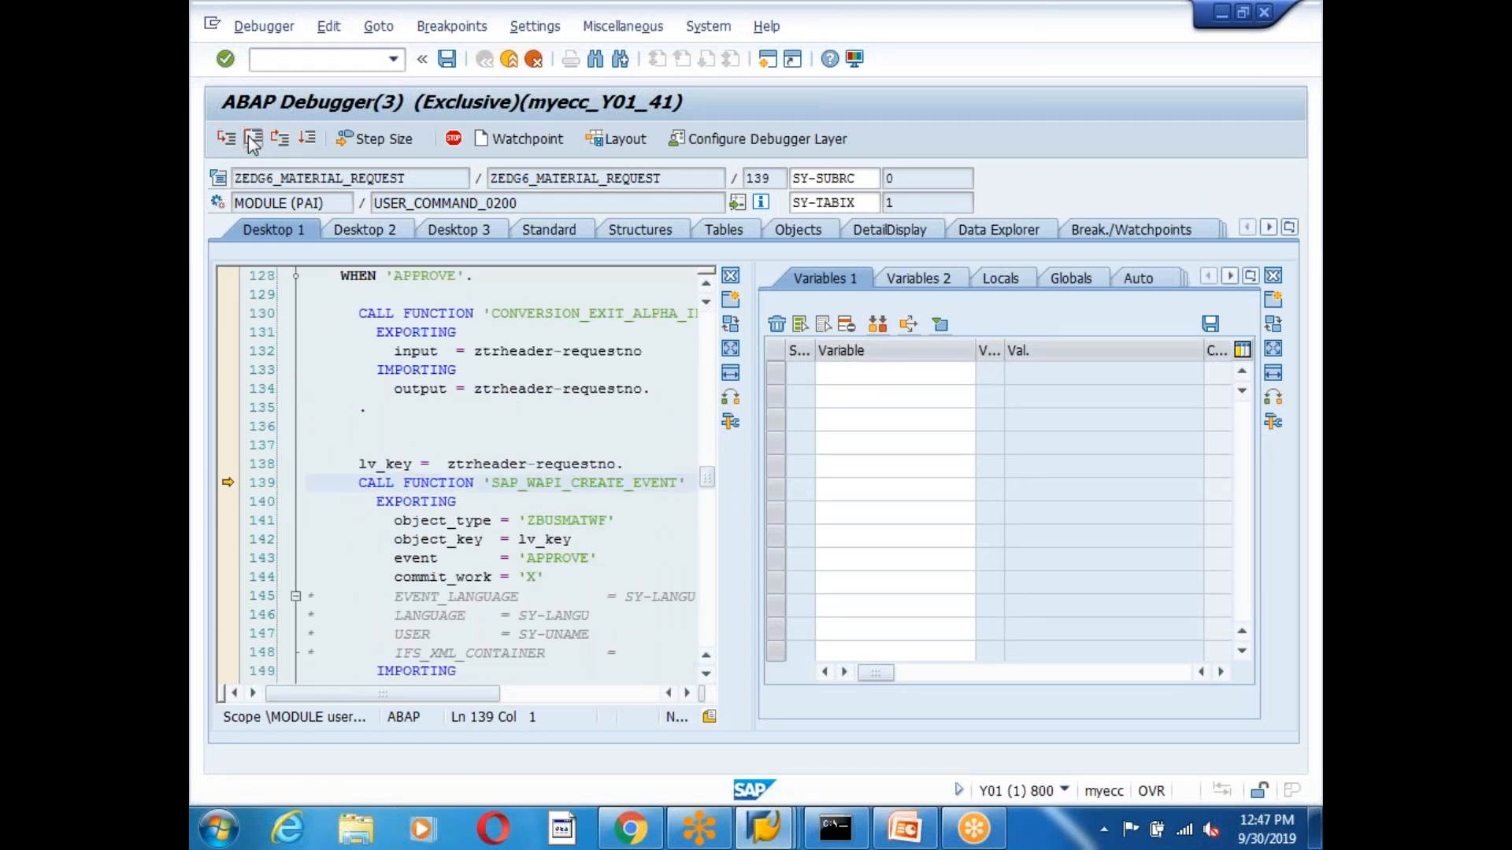
{"action": "left_click", "coordinate": [253, 141]}
{"action": "left_click_drag", "start_coordinate": [587, 482], "coordinate": [325, 480]}
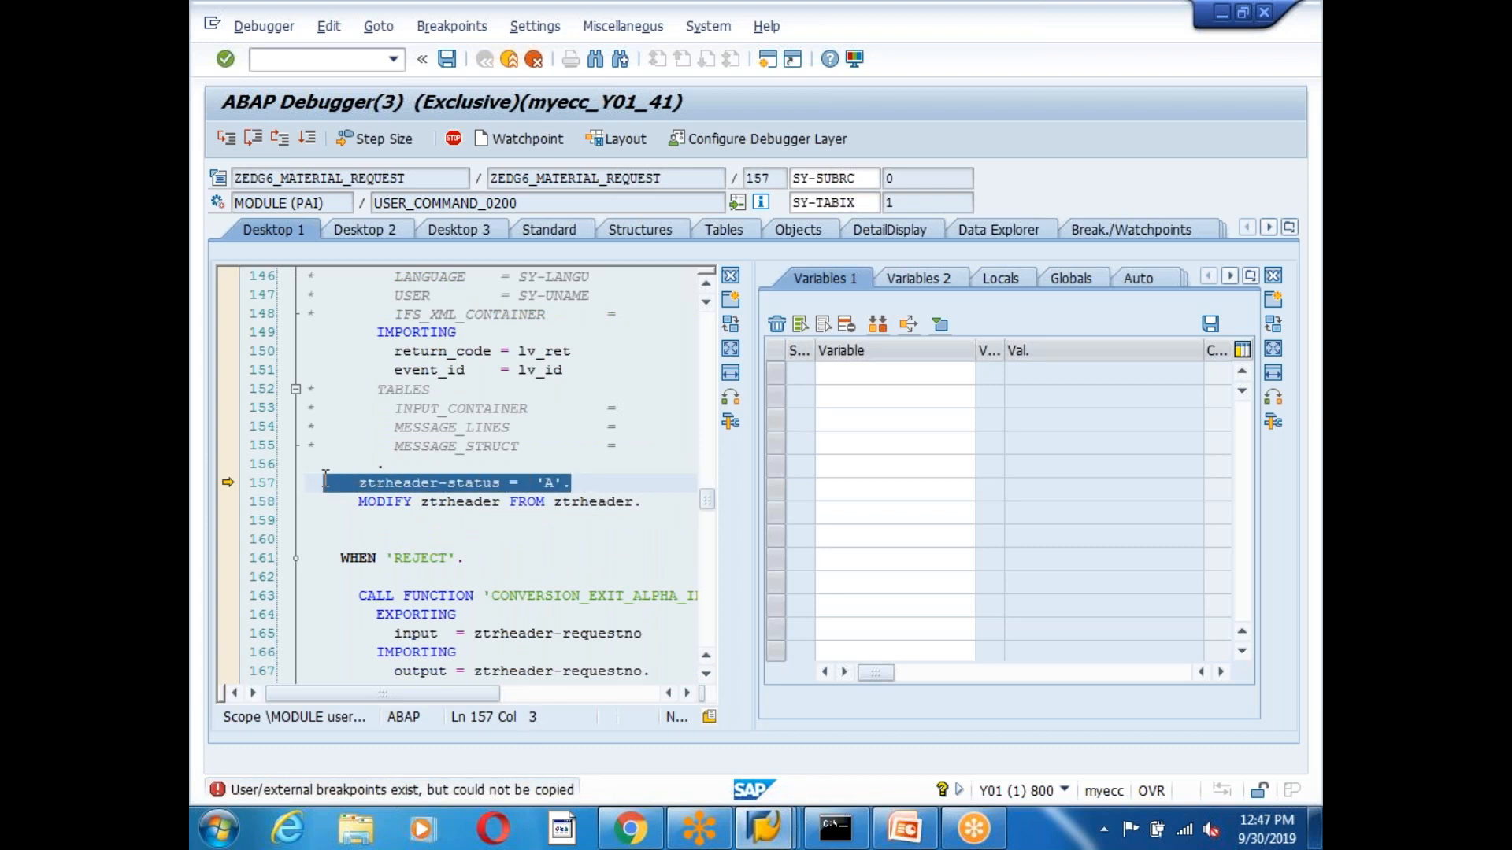
{"action": "left_click", "coordinate": [545, 482]}
{"action": "left_click_drag", "start_coordinate": [548, 483], "coordinate": [578, 481]}
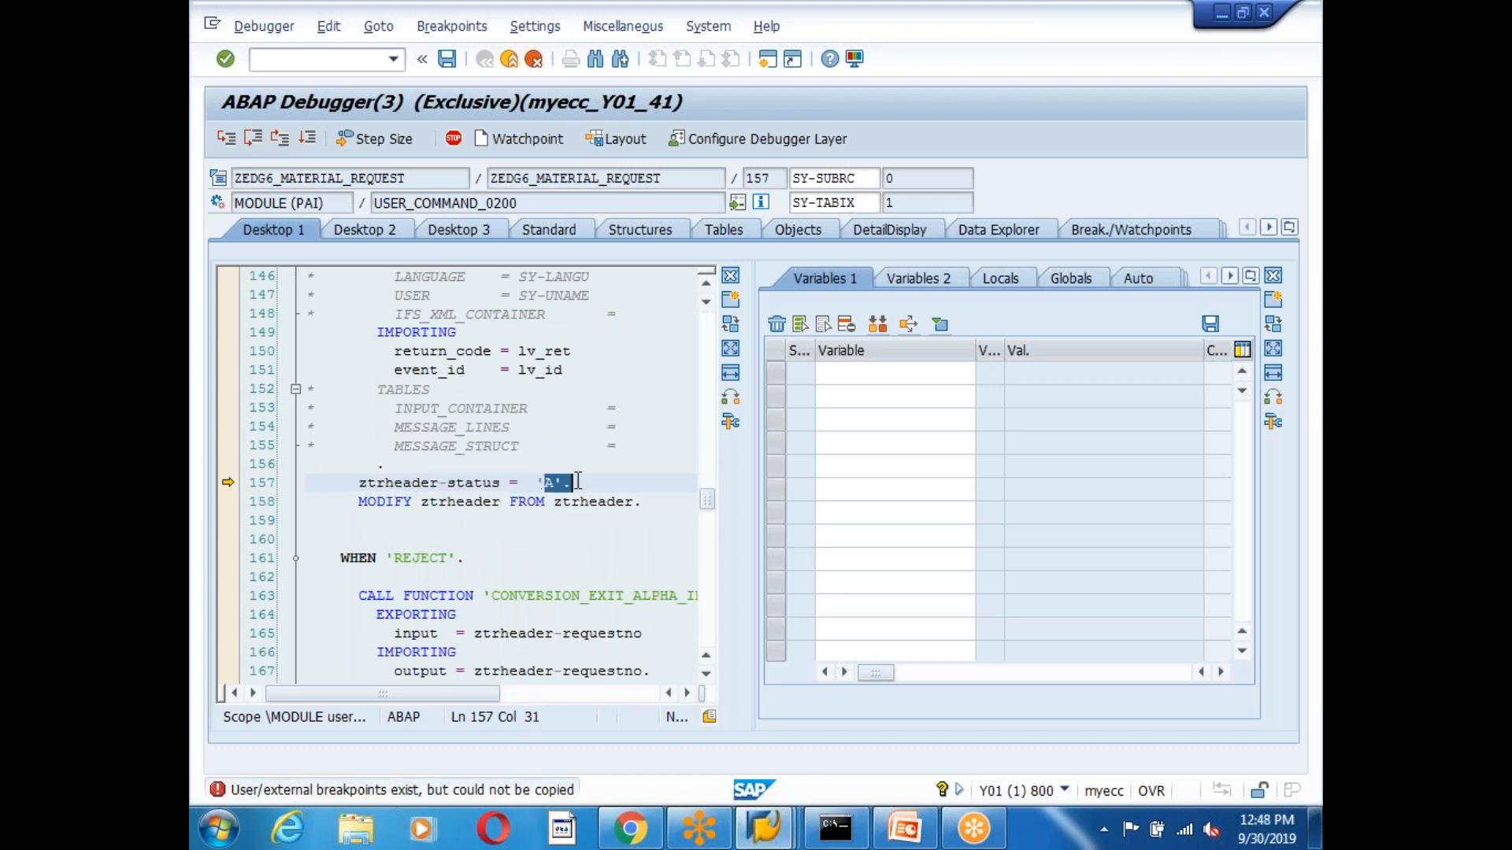
Switch to the selection report session and go back to SAP Easy Access.
{"action": "left_click", "coordinate": [785, 828]}
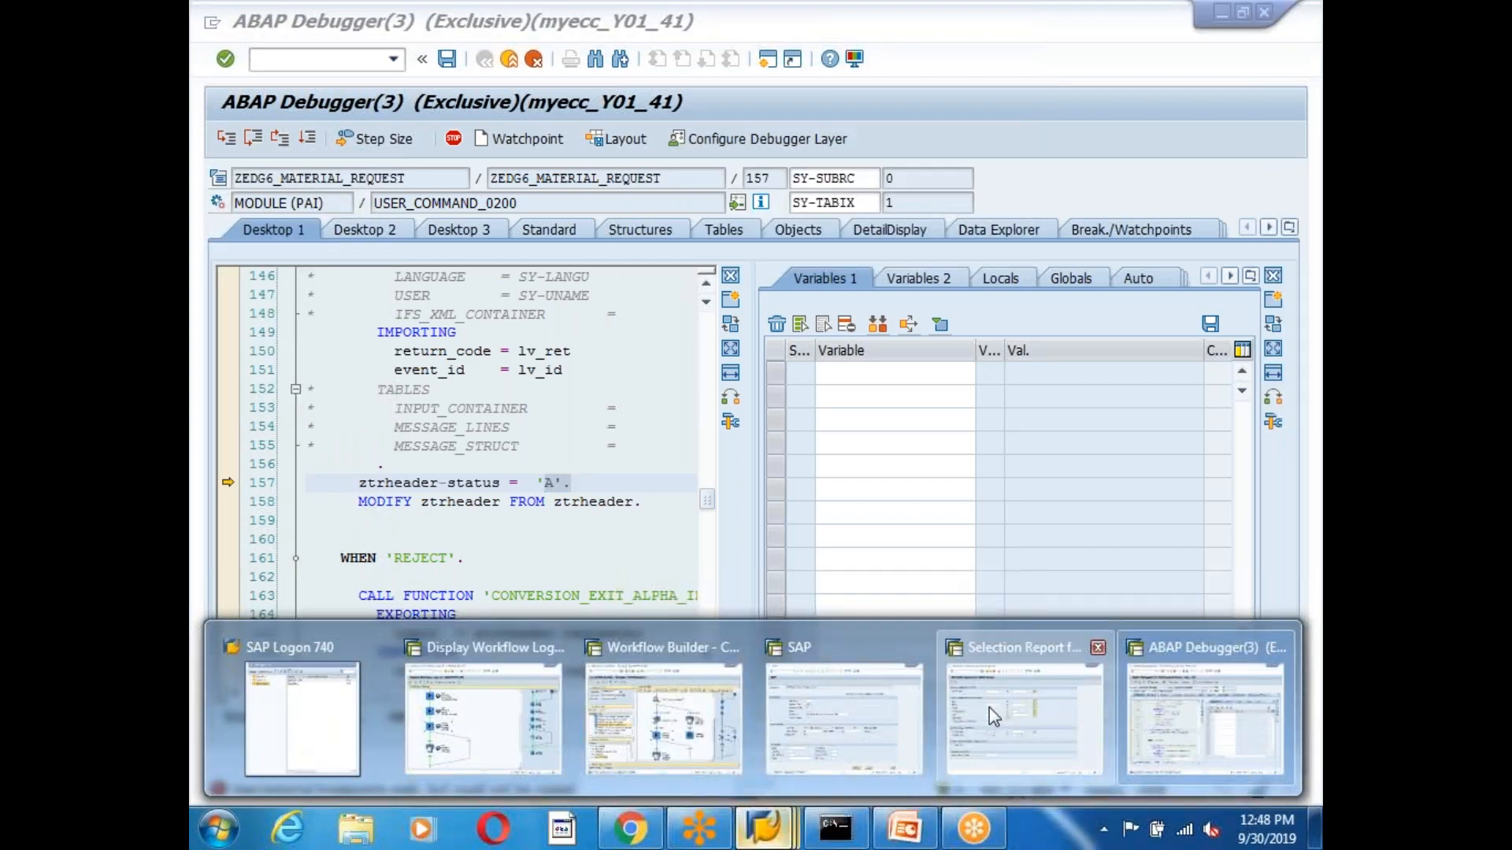
{"action": "left_click", "coordinate": [989, 707]}
{"action": "left_click", "coordinate": [486, 61]}
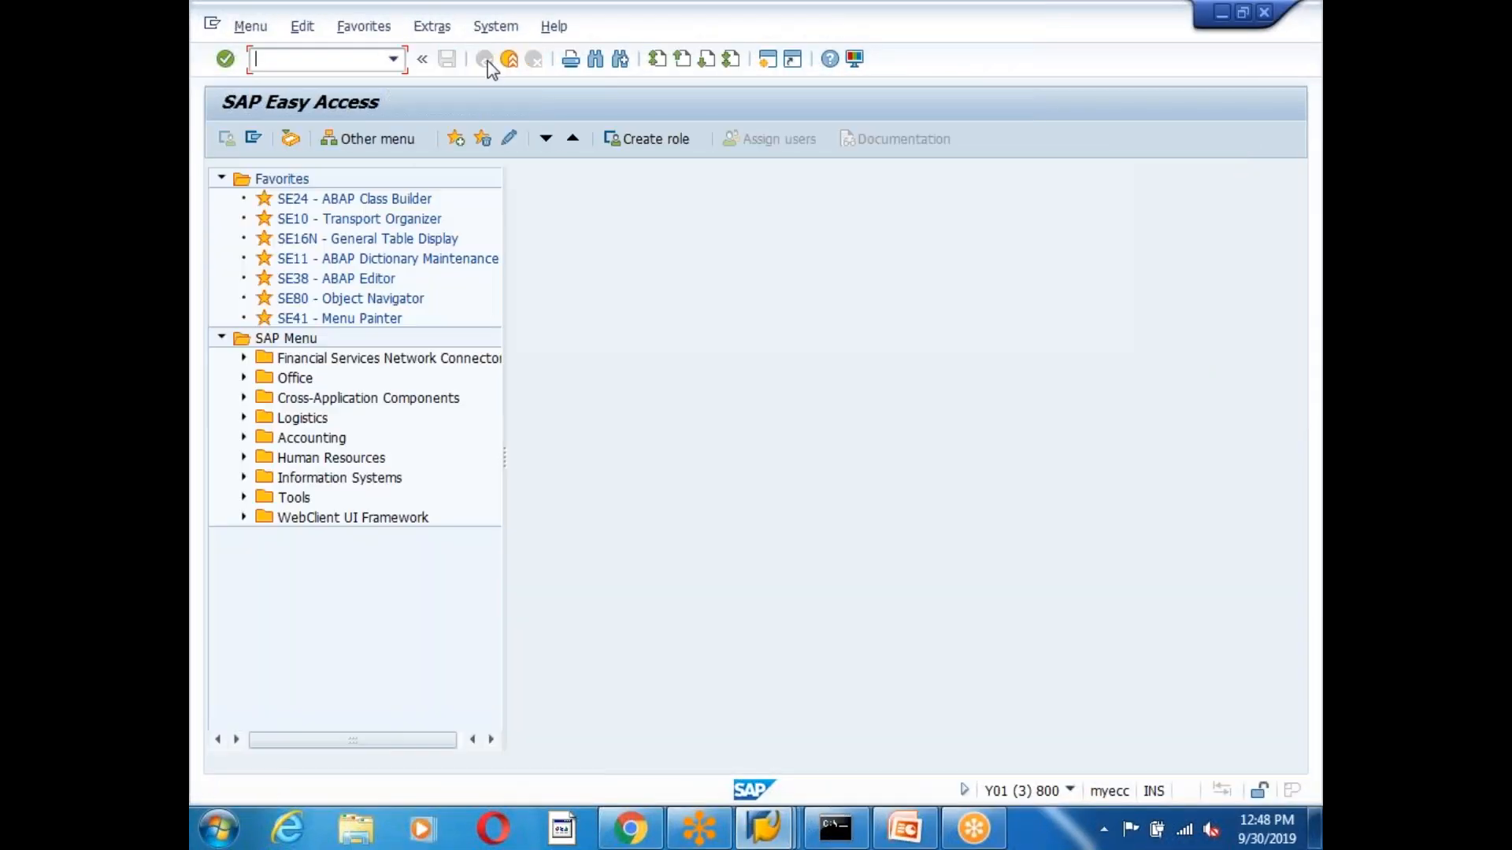
Display table ZTRHEADER in SE11.
{"action": "type", "text": "se11"}
{"action": "key", "text": "Return"}
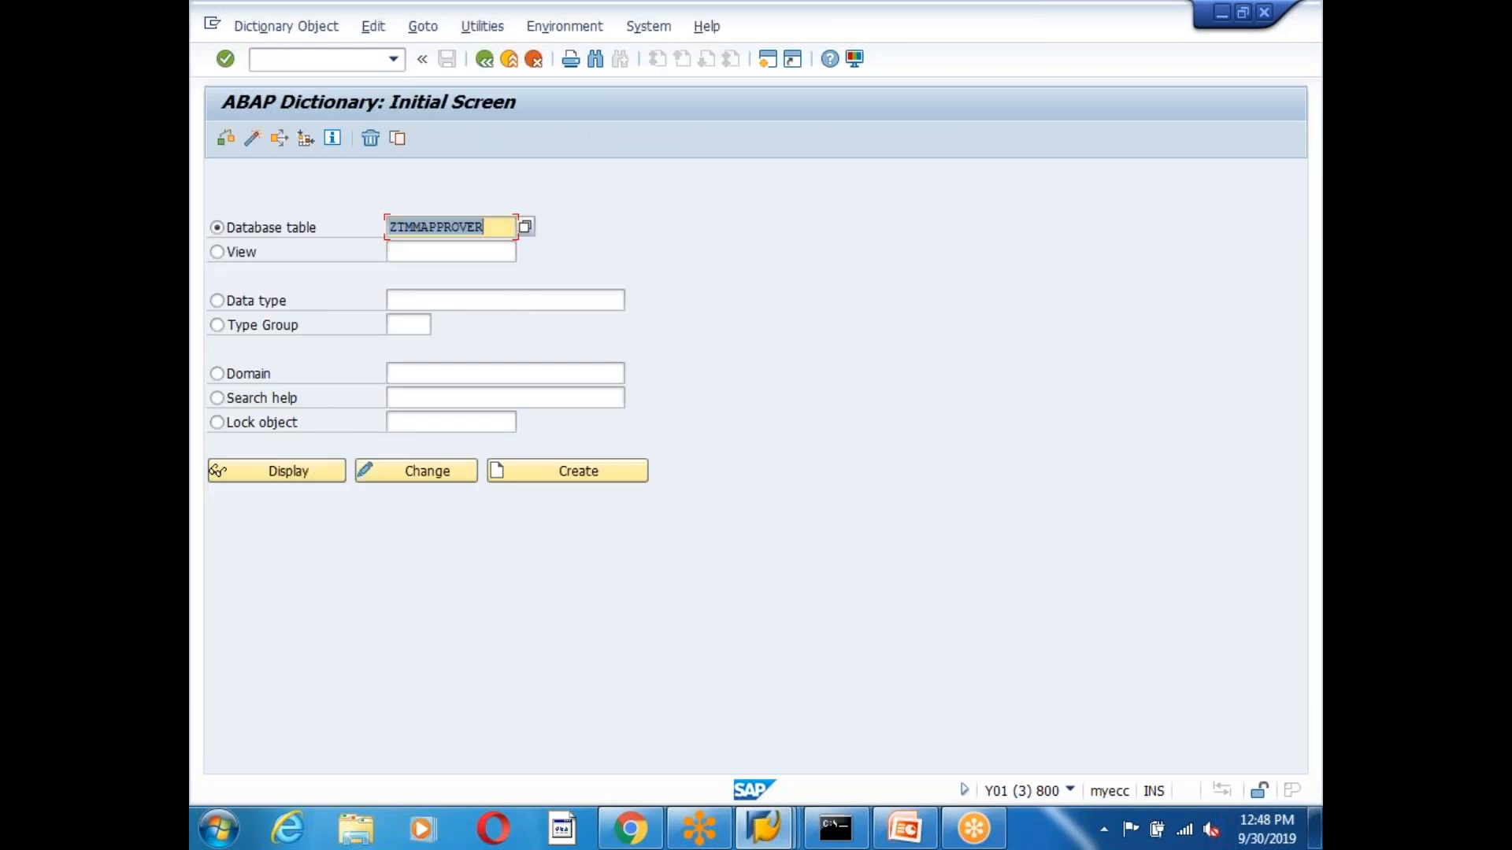
{"action": "left_click", "coordinate": [493, 228]}
{"action": "key", "text": "BackSpace"}
{"action": "key", "text": "BackSpace"}
{"action": "key", "text": "BackSpace"}
{"action": "key", "text": "BackSpace"}
{"action": "key", "text": "BackSpace"}
{"action": "key", "text": "BackSpace"}
{"action": "key", "text": "BackSpace"}
{"action": "key", "text": "BackSpace"}
{"action": "key", "text": "BackSpace"}
{"action": "key", "text": "BackSpace"}
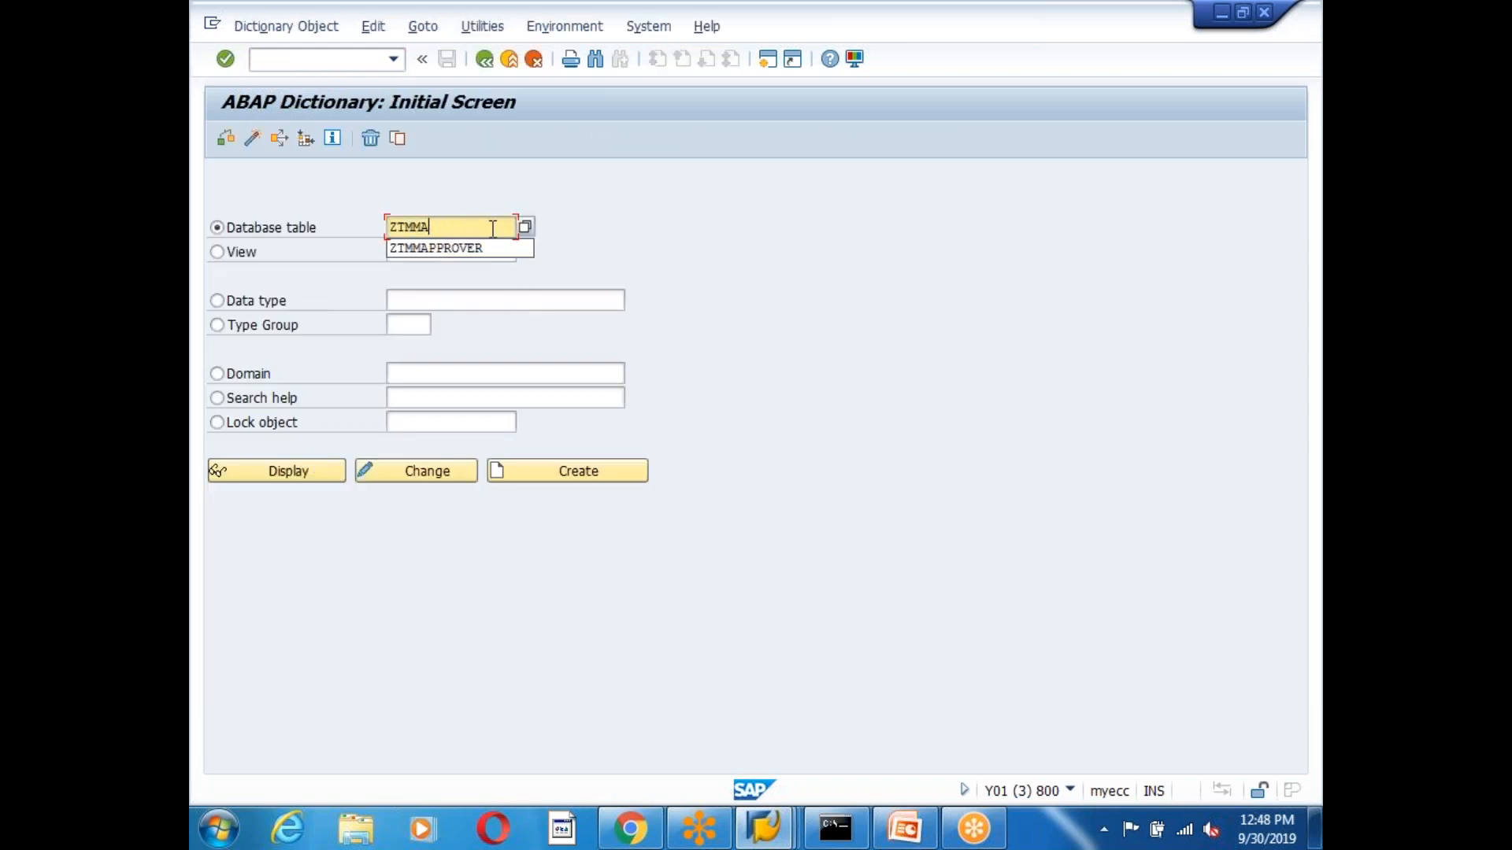
{"action": "type", "text": "B"}
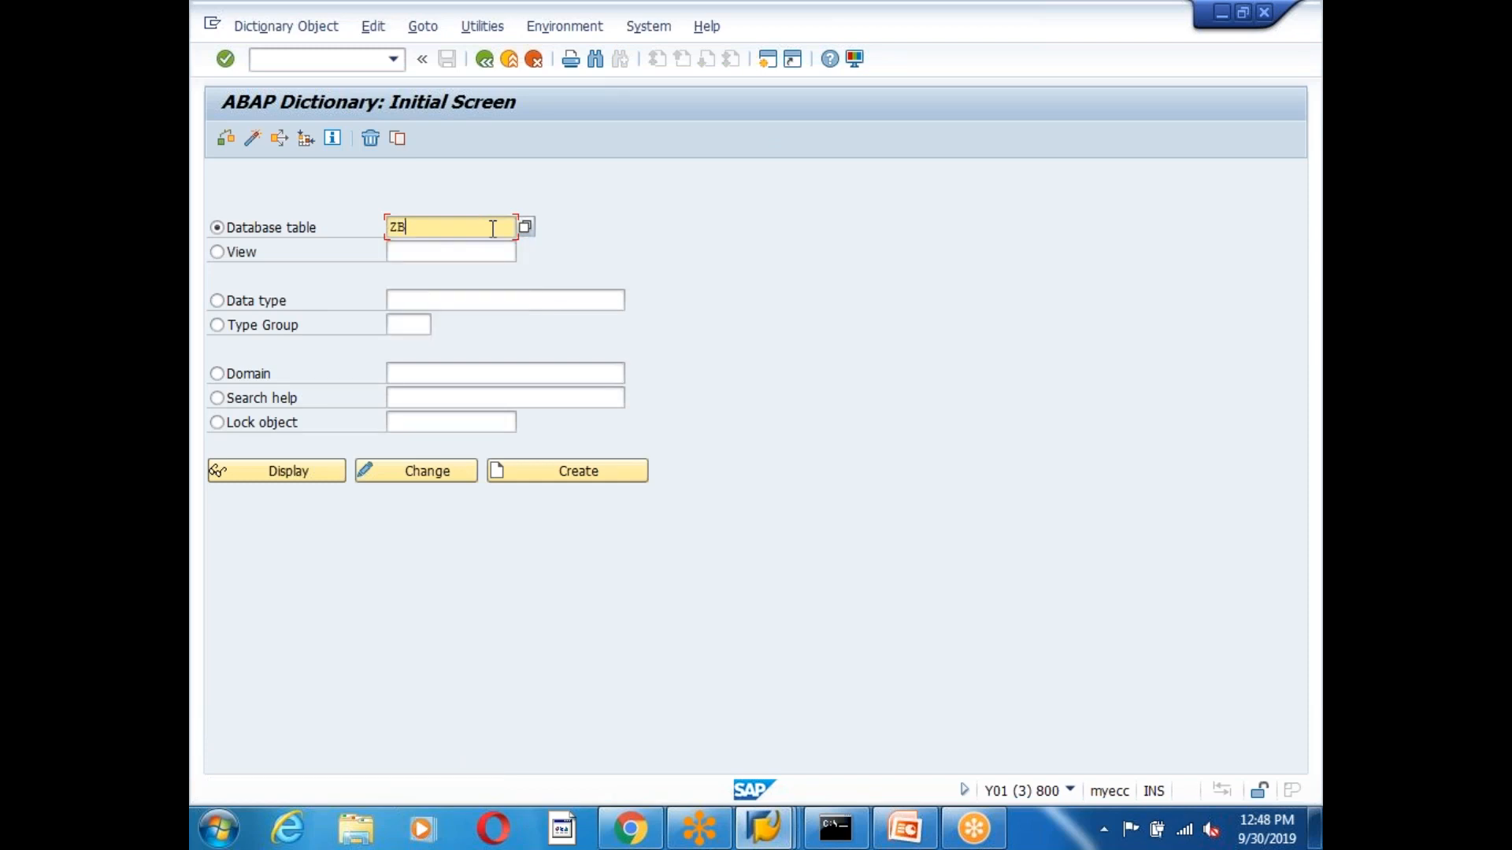
{"action": "key", "text": "BackSpace"}
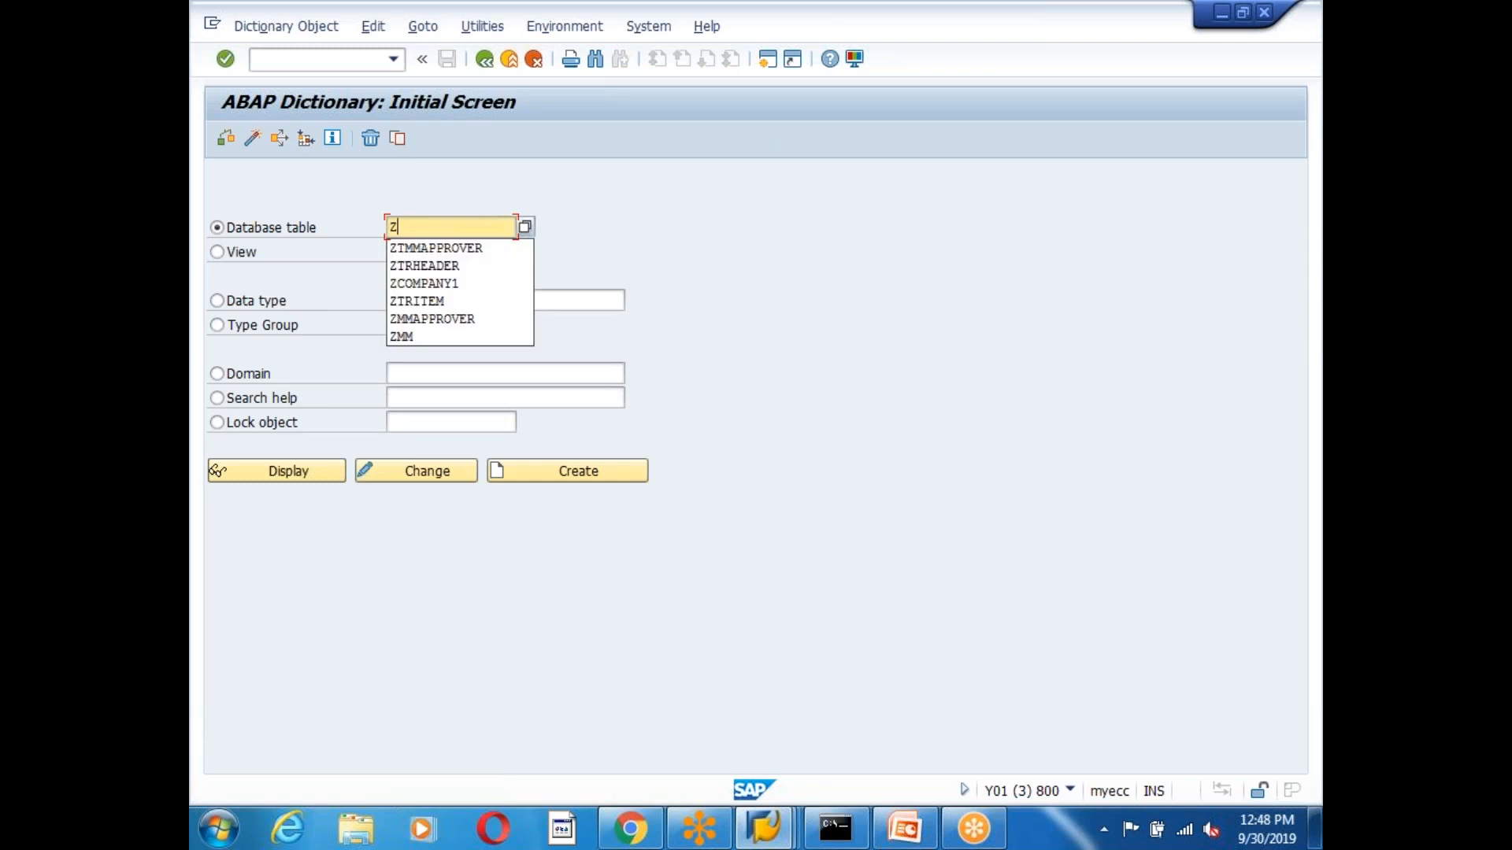
{"action": "type", "text": "TR"}
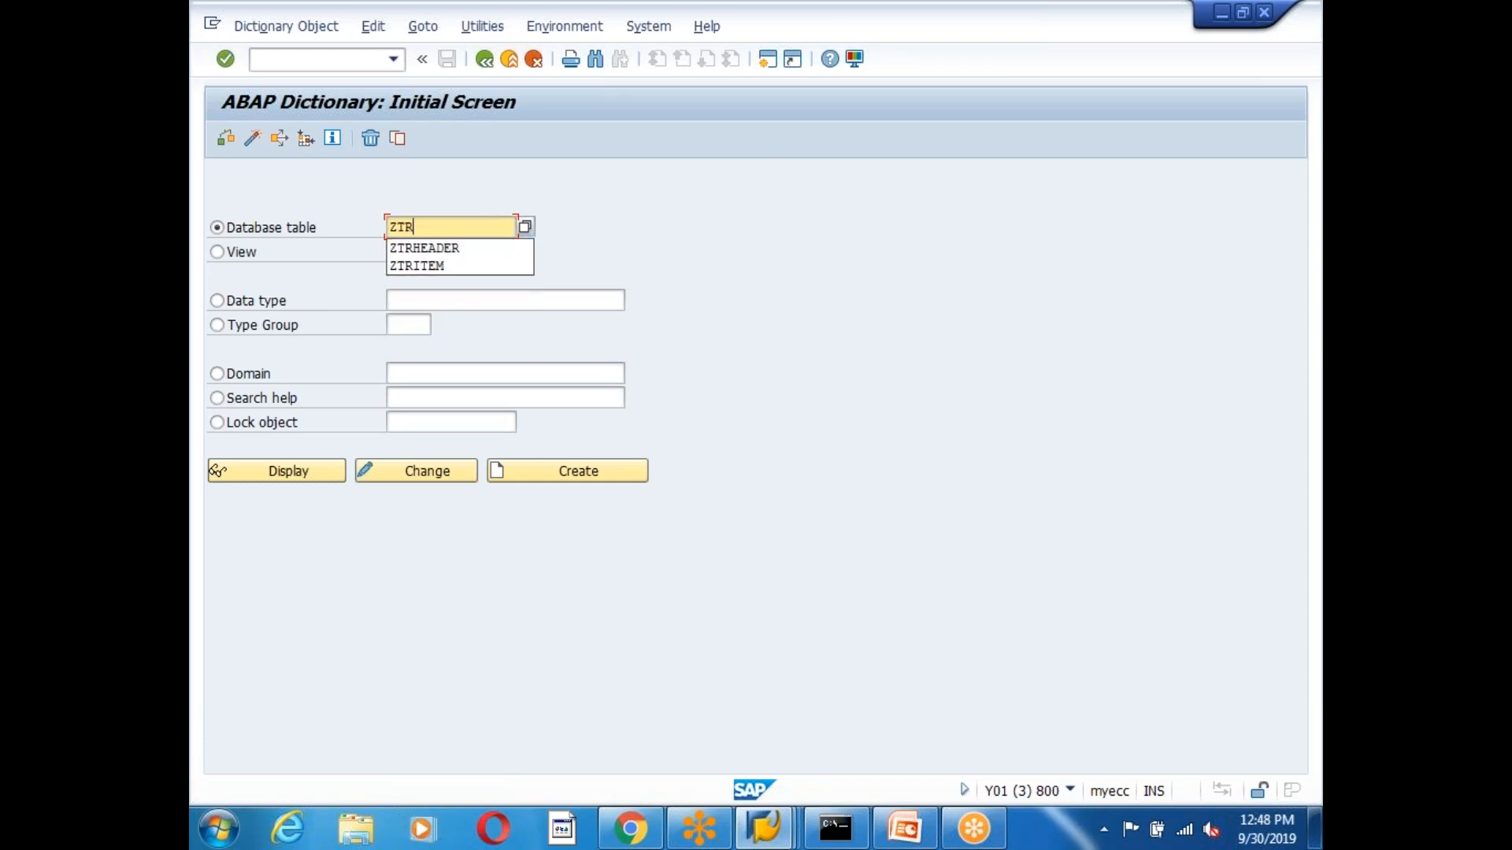
{"action": "key", "text": "Down"}
{"action": "key", "text": "Return"}
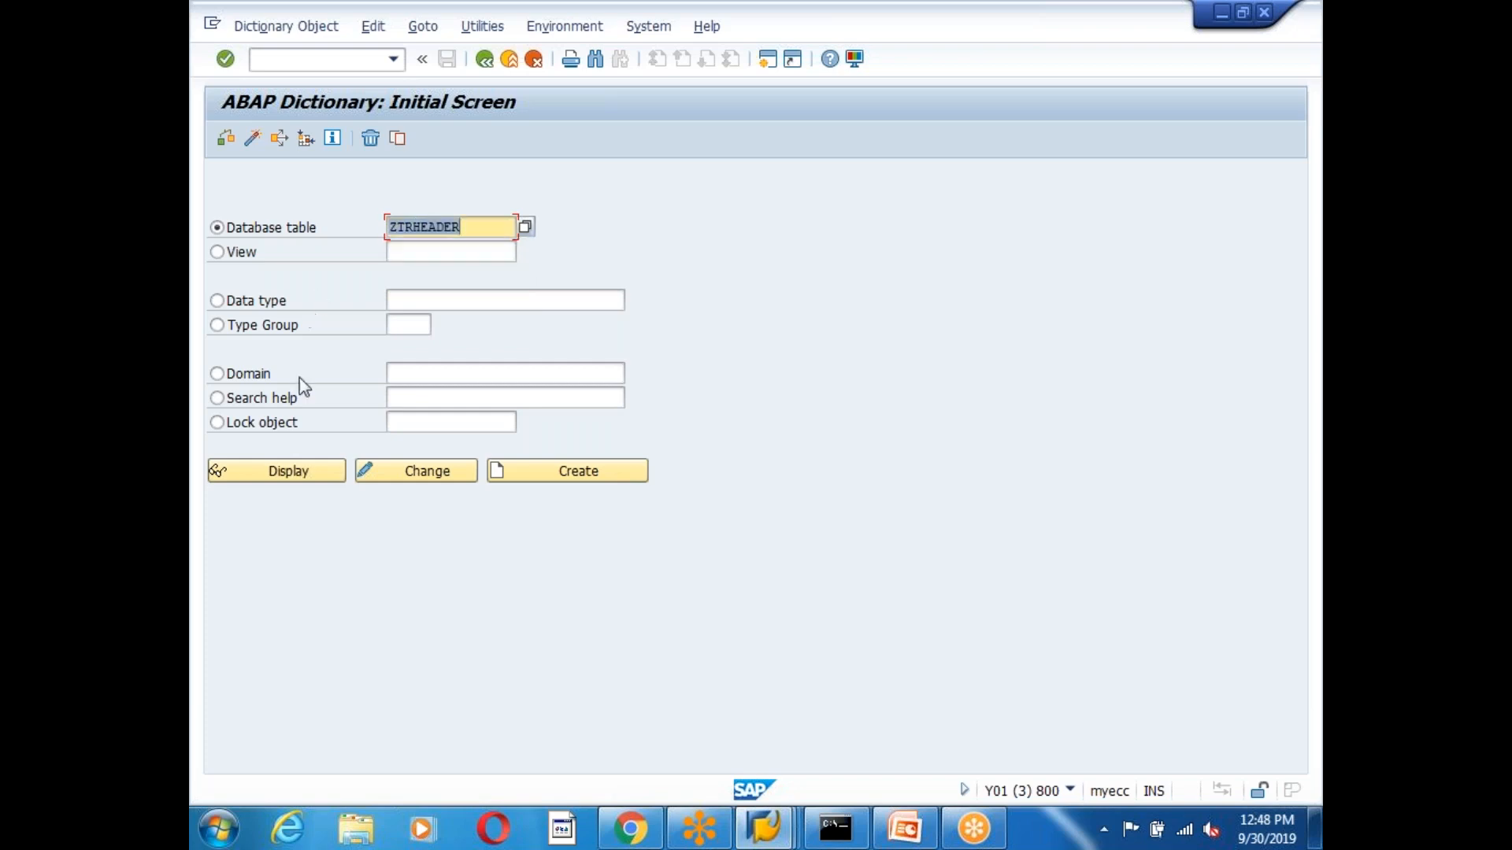
{"action": "left_click", "coordinate": [303, 472]}
Review domain ZDRSTATUS's fixed status values, then watch ZTRHEADER-STATUS back in the debugger.
{"action": "double_click", "coordinate": [451, 486]}
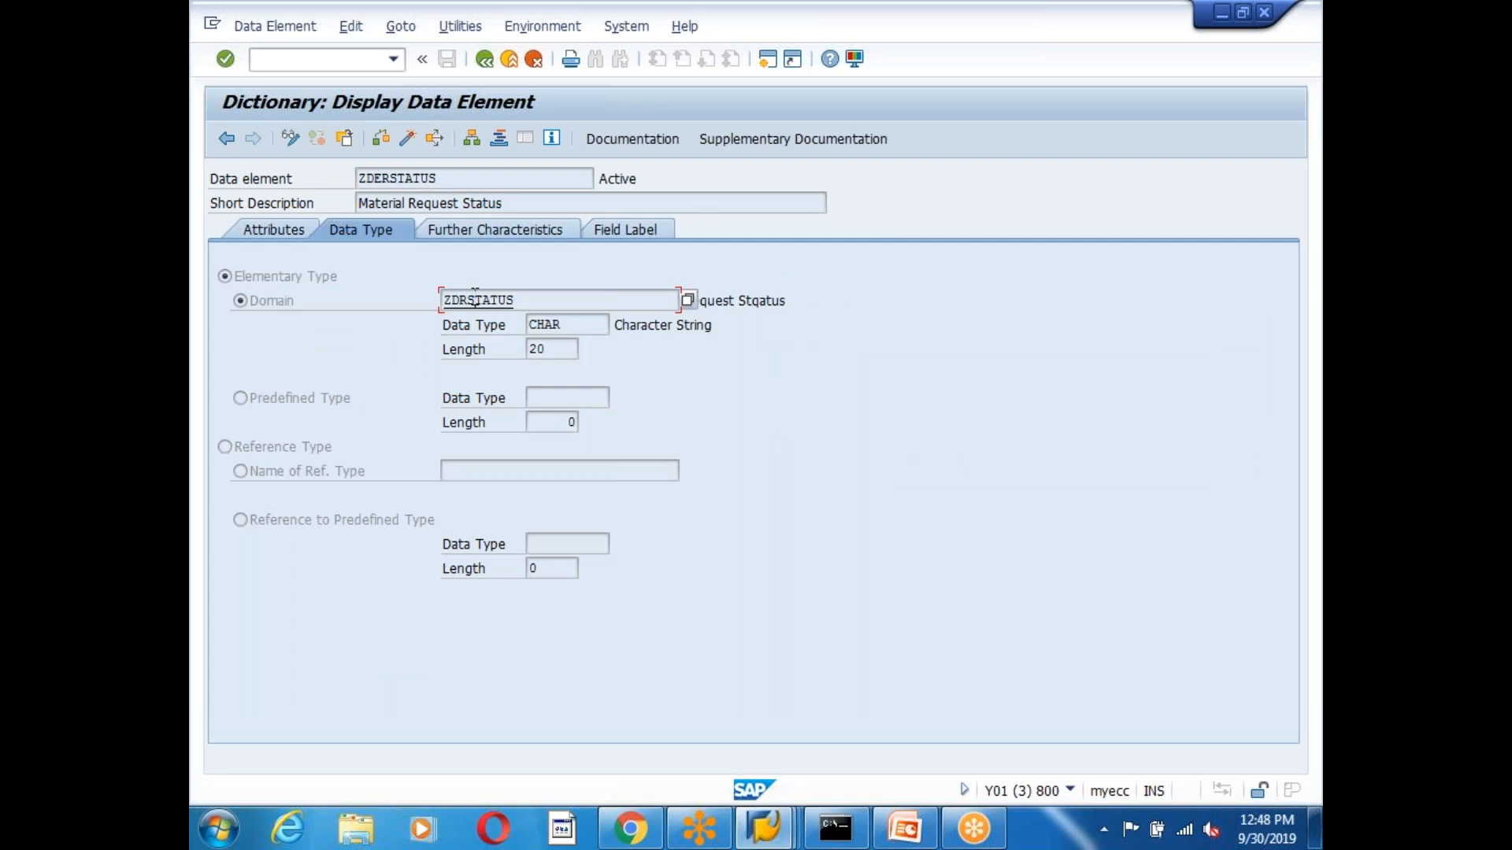
{"action": "double_click", "coordinate": [476, 298]}
{"action": "left_click", "coordinate": [493, 229]}
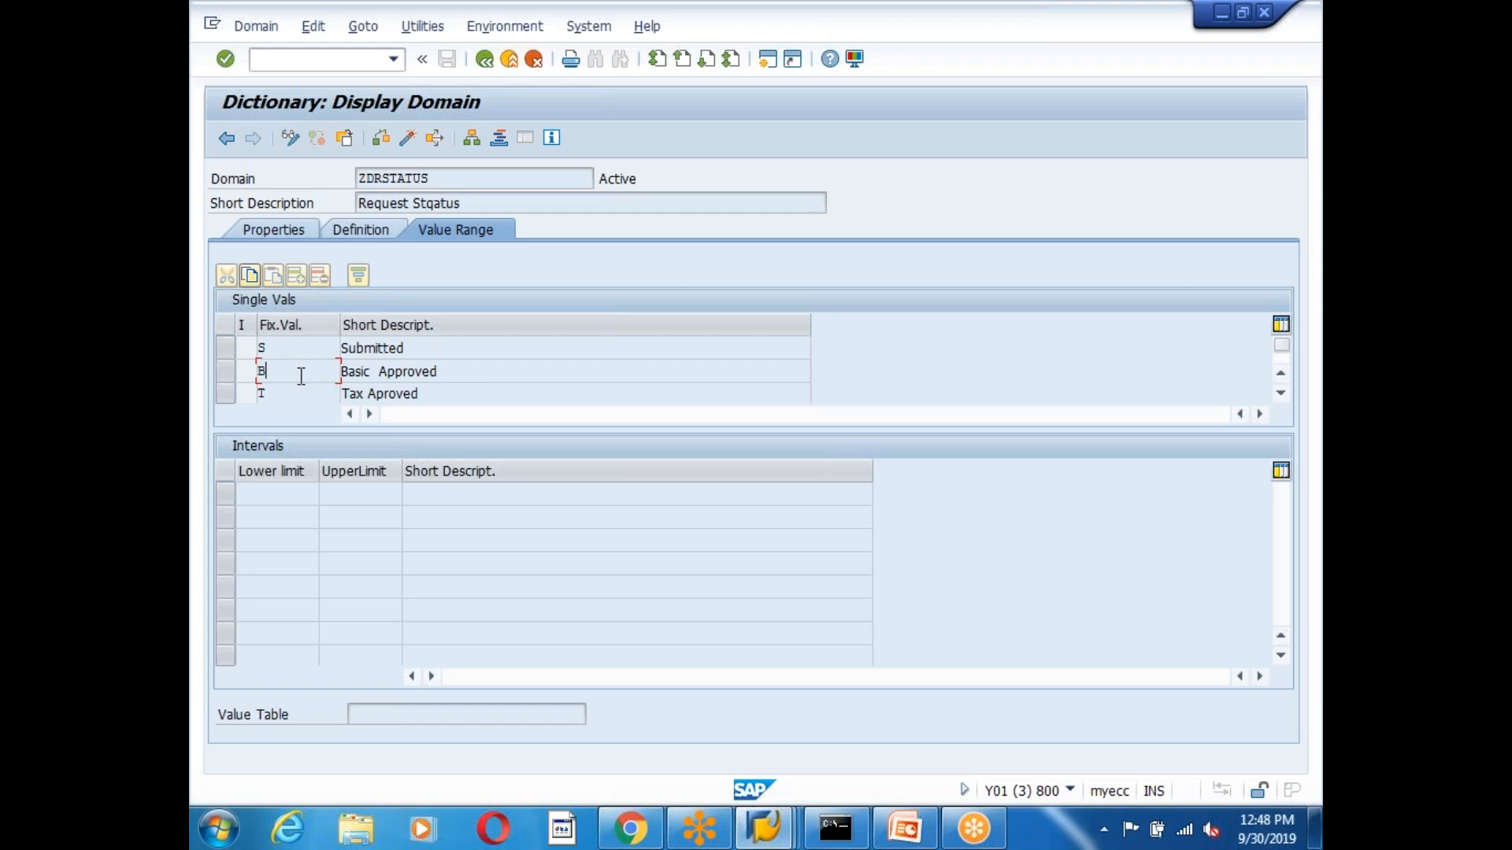
{"action": "left_click_drag", "start_coordinate": [454, 376], "coordinate": [231, 376]}
{"action": "left_click", "coordinate": [277, 374]}
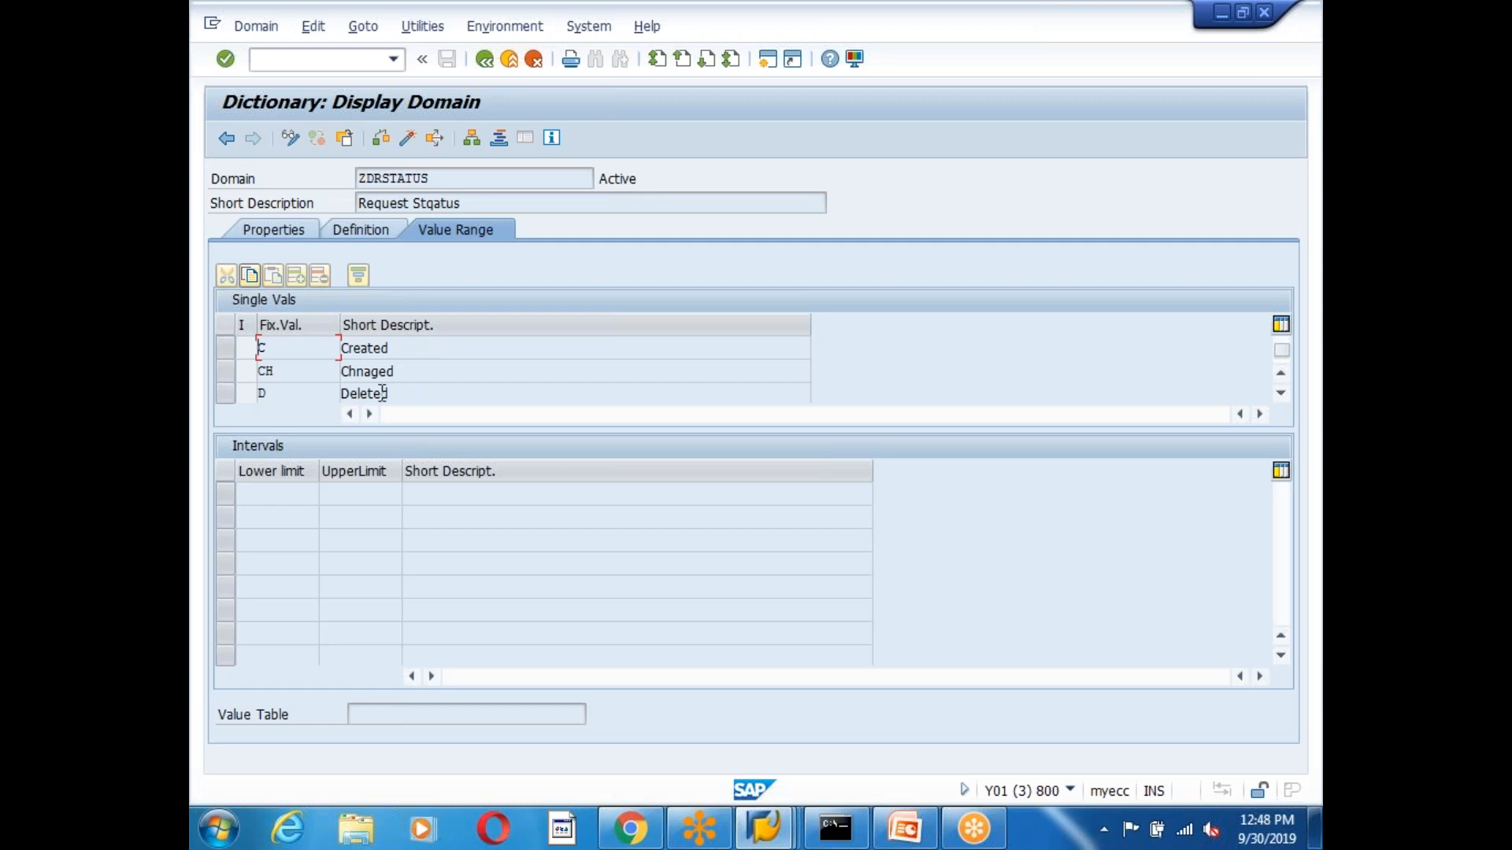
{"action": "left_click_drag", "start_coordinate": [434, 365], "coordinate": [241, 364]}
{"action": "left_click", "coordinate": [362, 367]}
{"action": "key", "text": "alt+Tab"}
{"action": "double_click", "coordinate": [464, 482]}
Overwrite ZTRHEADER-STATUS with 'B' in the debugger and resume execution to the request form.
{"action": "left_click", "coordinate": [226, 139]}
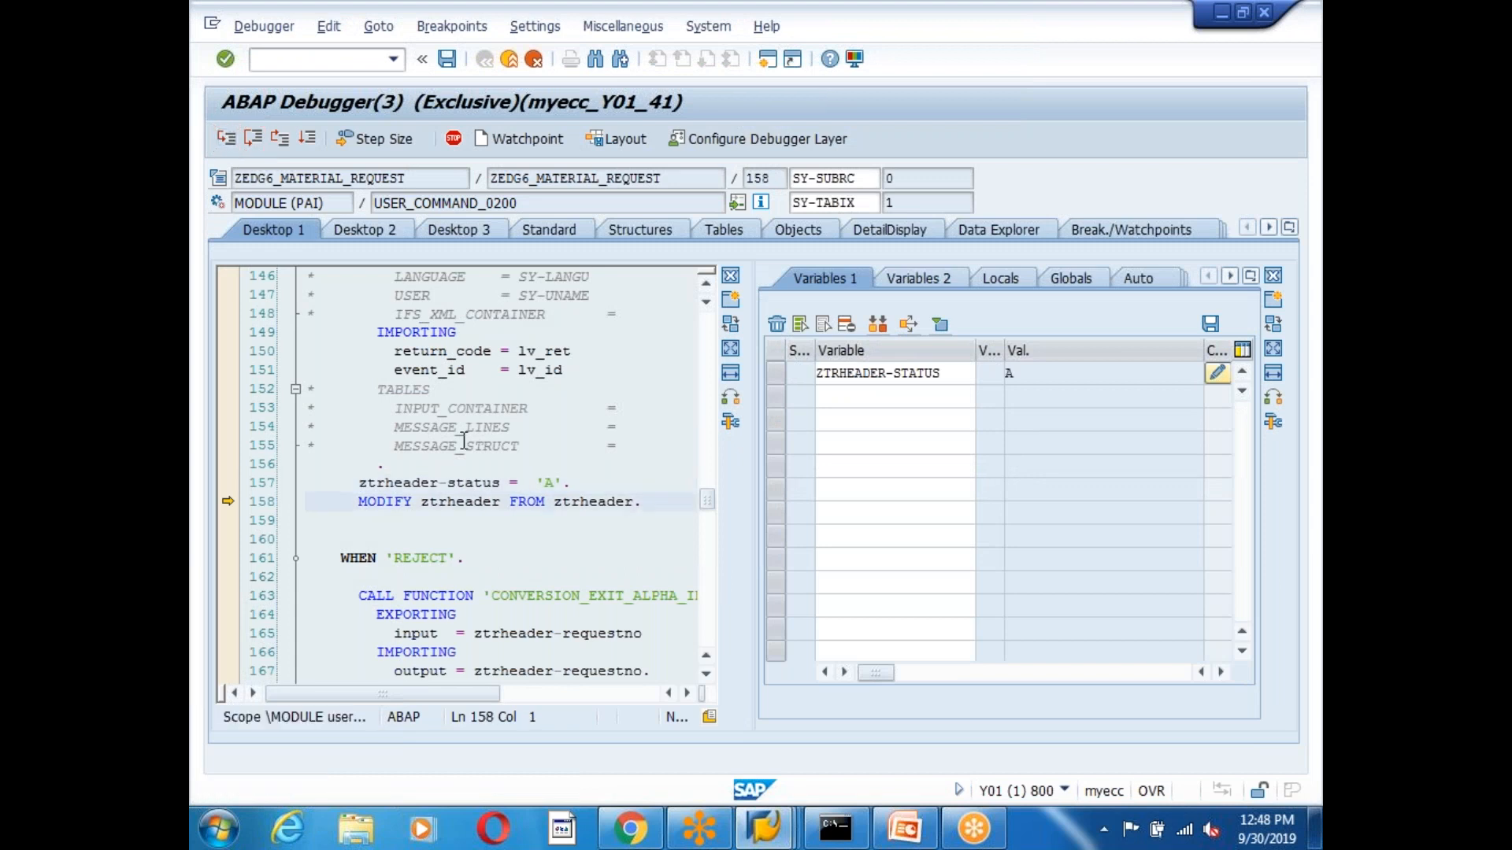
{"action": "left_click", "coordinate": [465, 483]}
{"action": "left_click", "coordinate": [1217, 372]}
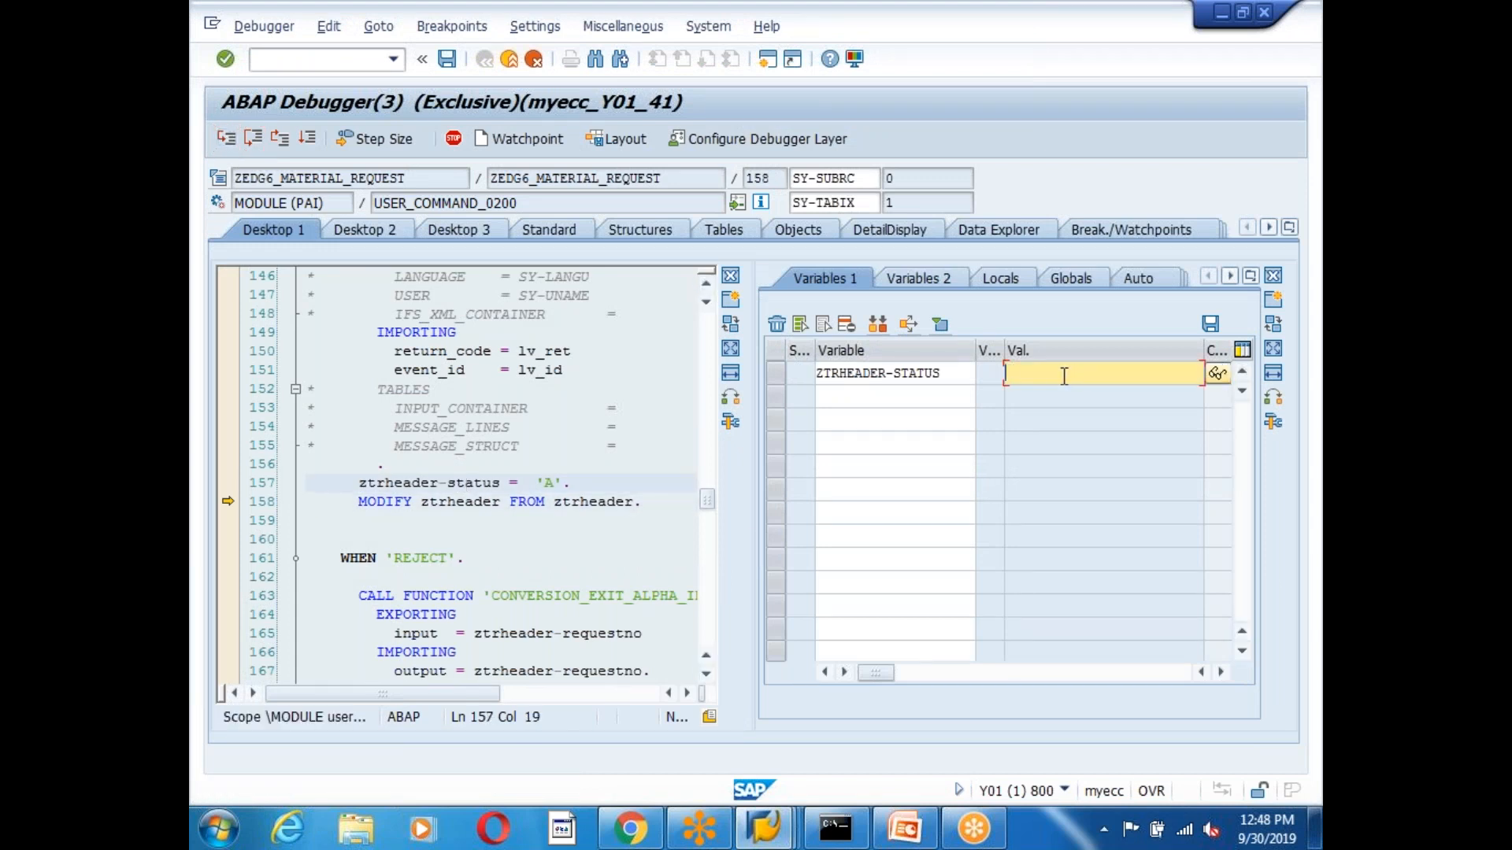
{"action": "key", "text": "Return"}
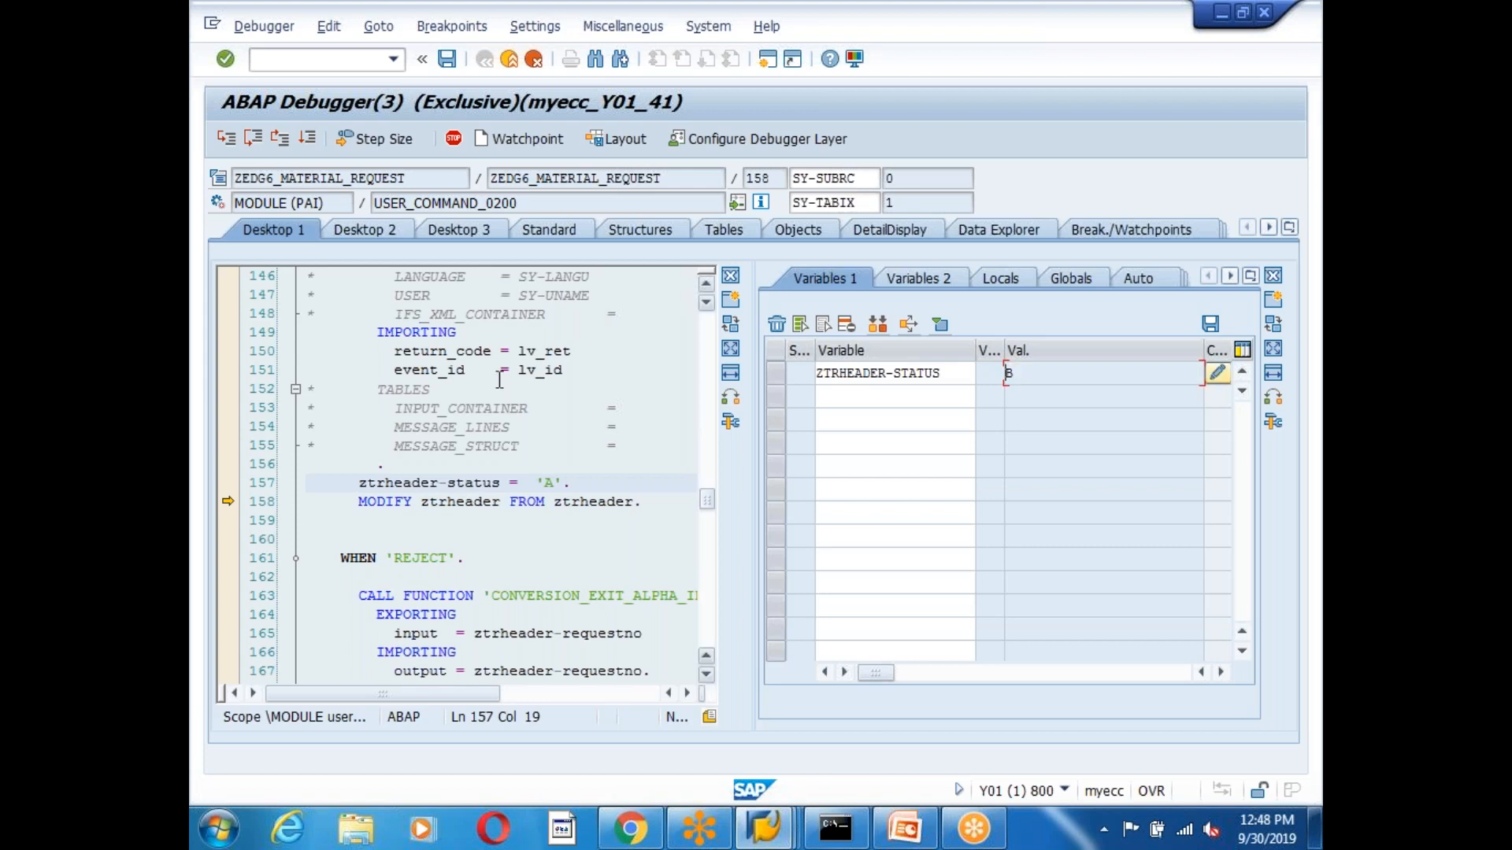
{"action": "left_click", "coordinate": [307, 140]}
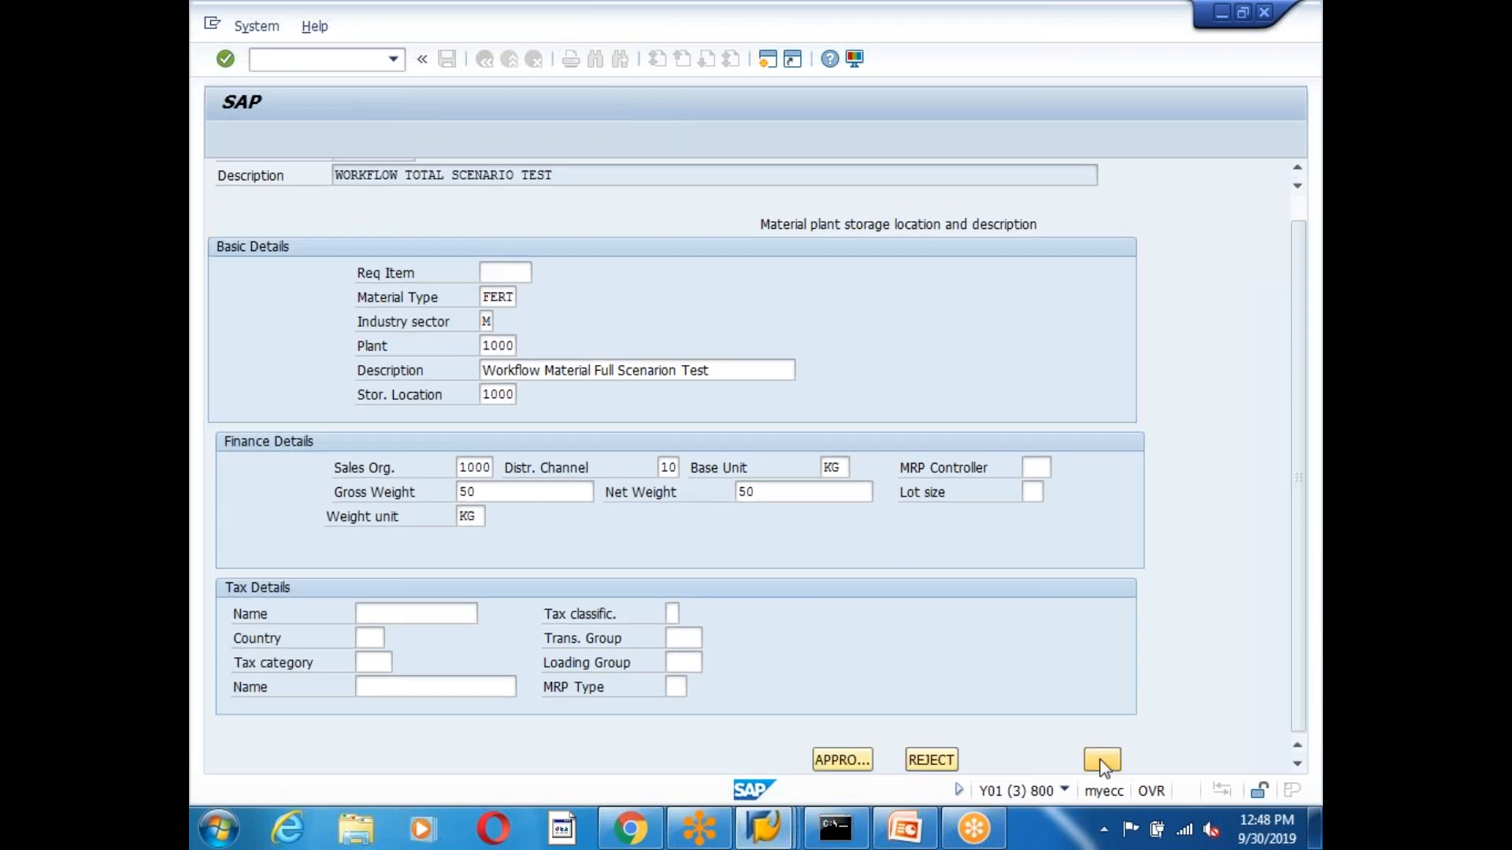
{"action": "left_click", "coordinate": [1101, 761]}
{"action": "left_click", "coordinate": [307, 138]}
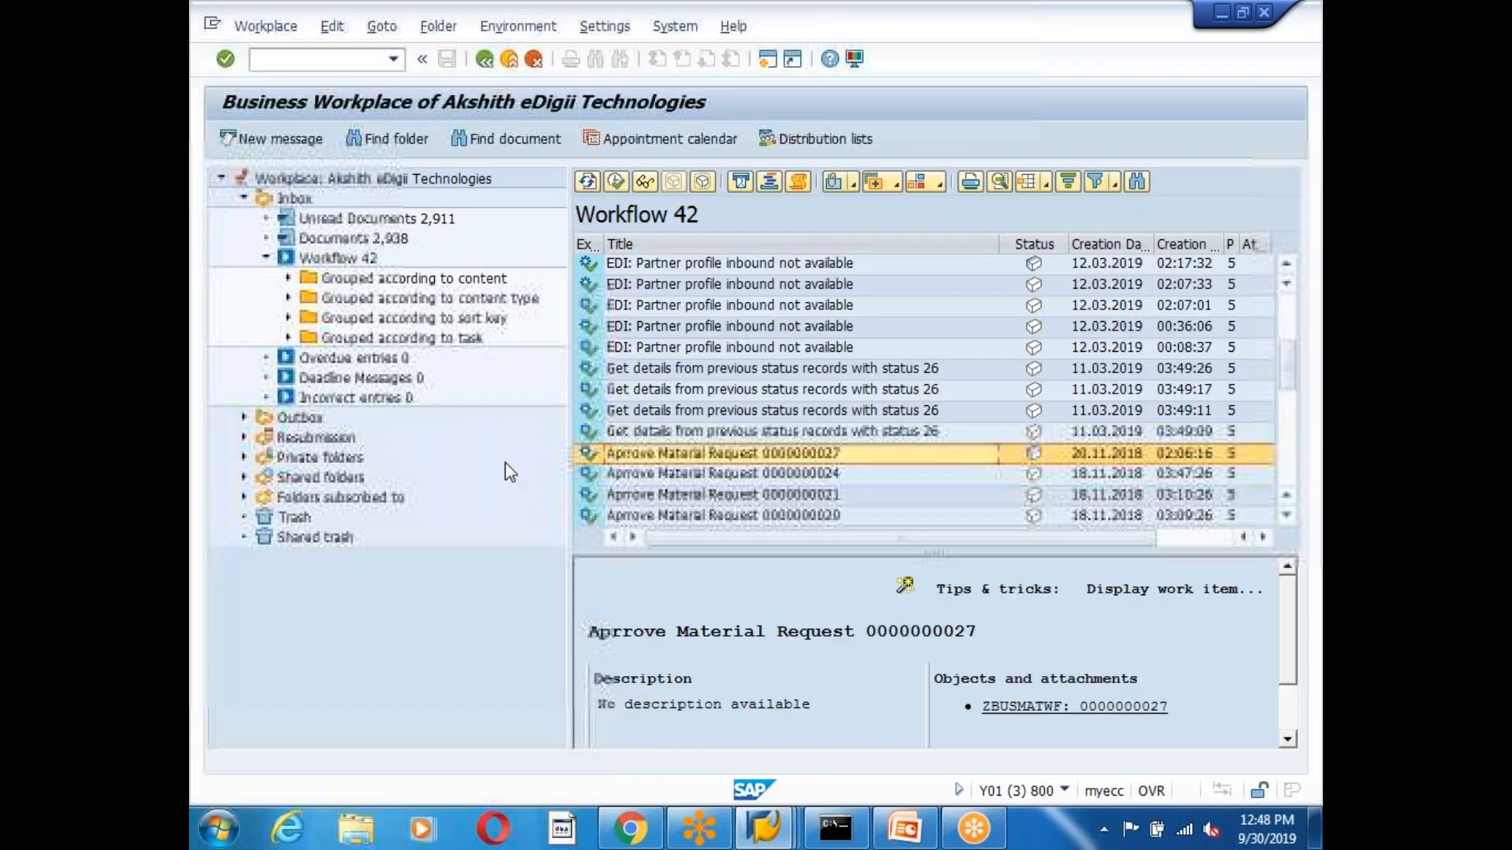
{"action": "left_click", "coordinate": [804, 185]}
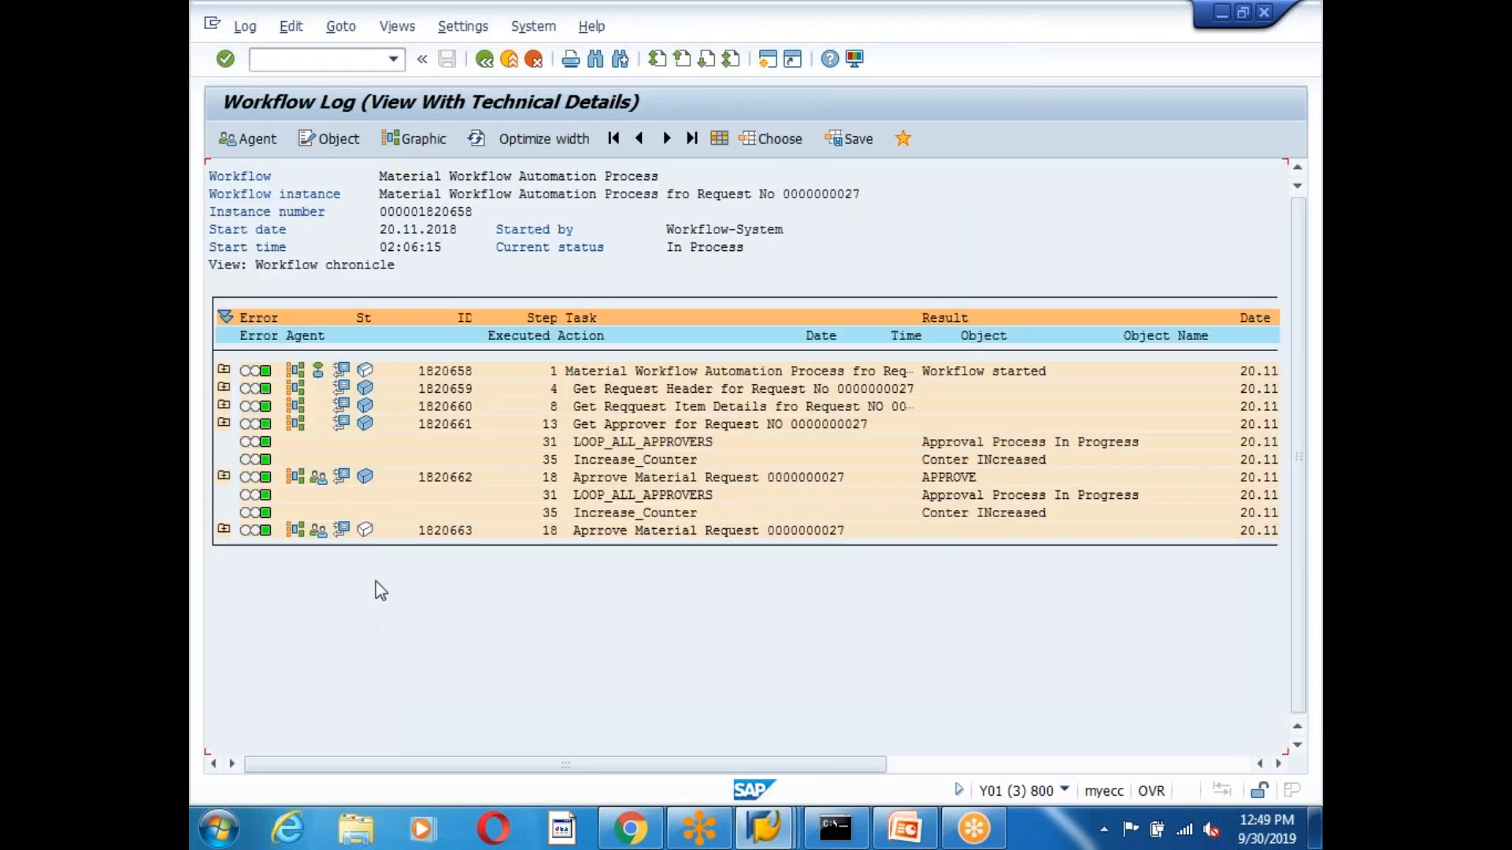
{"action": "left_click", "coordinate": [222, 477]}
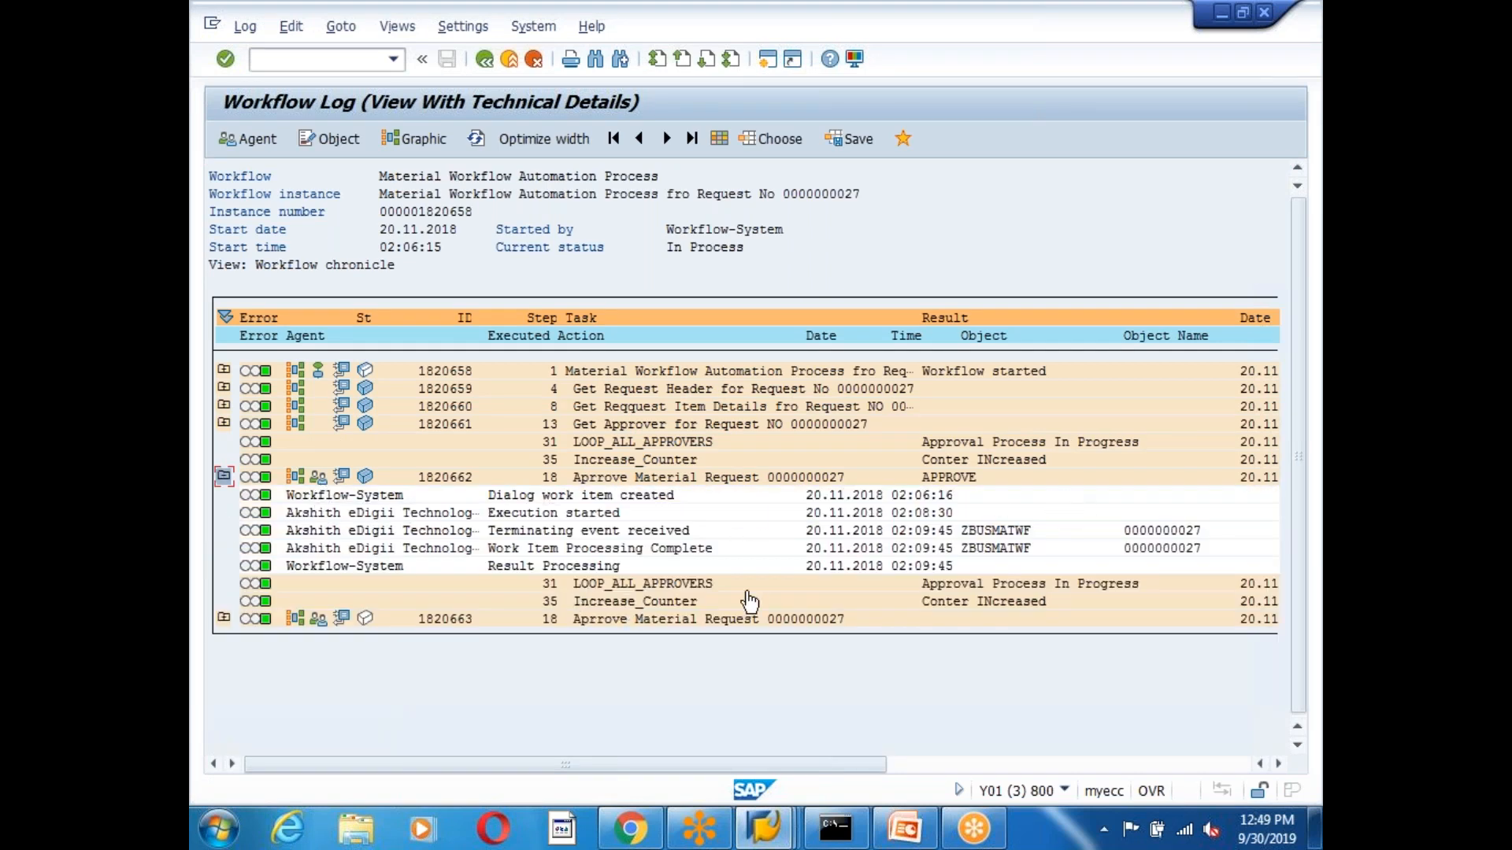
{"action": "double_click", "coordinate": [650, 619]}
{"action": "left_click_drag", "start_coordinate": [344, 468], "coordinate": [507, 469]}
{"action": "left_click", "coordinate": [507, 469]}
{"action": "left_click", "coordinate": [728, 557]}
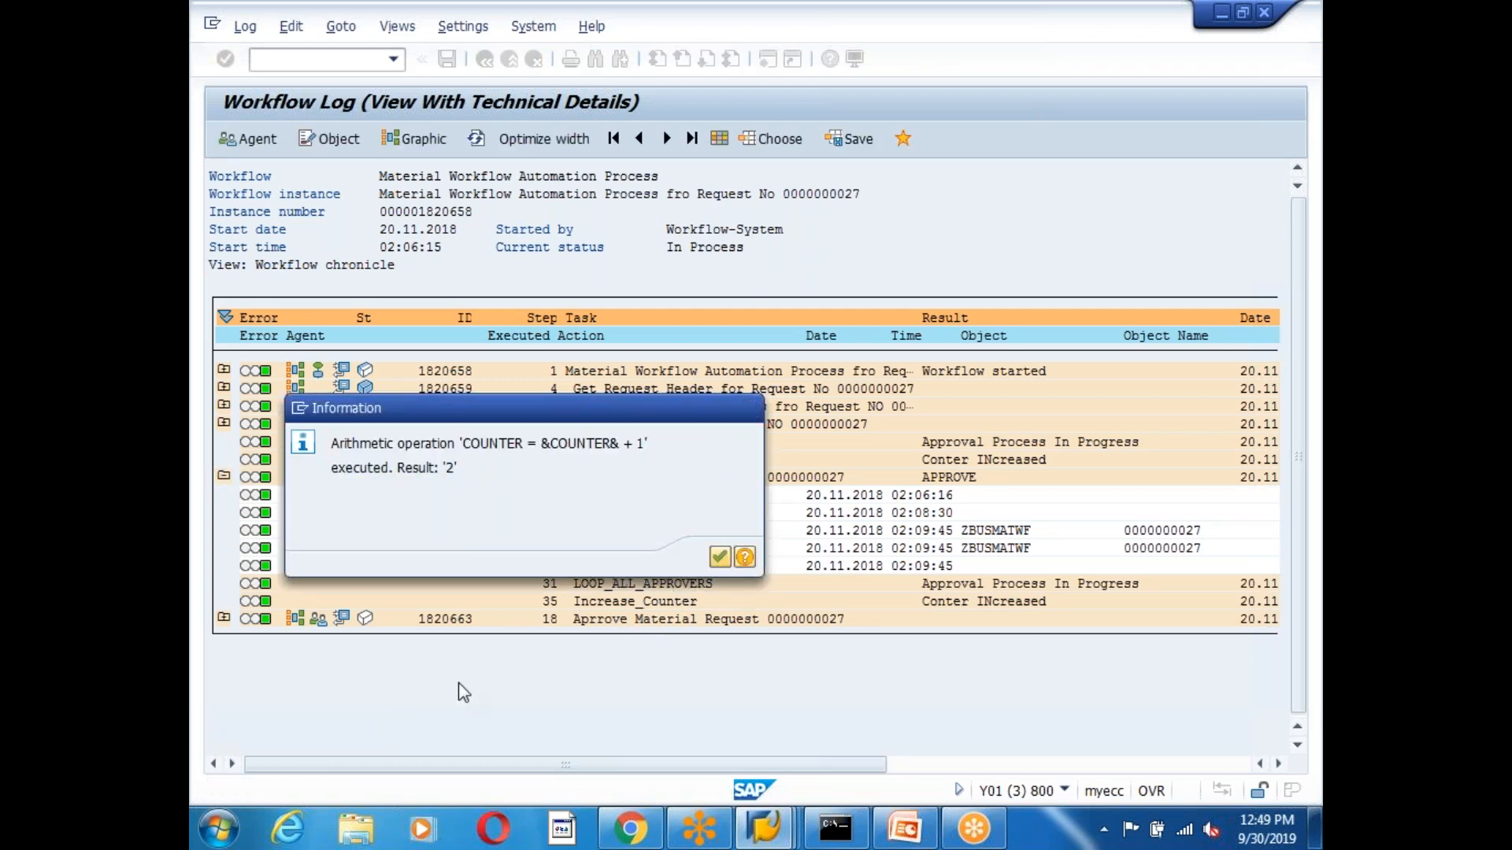
{"action": "left_click", "coordinate": [316, 621]}
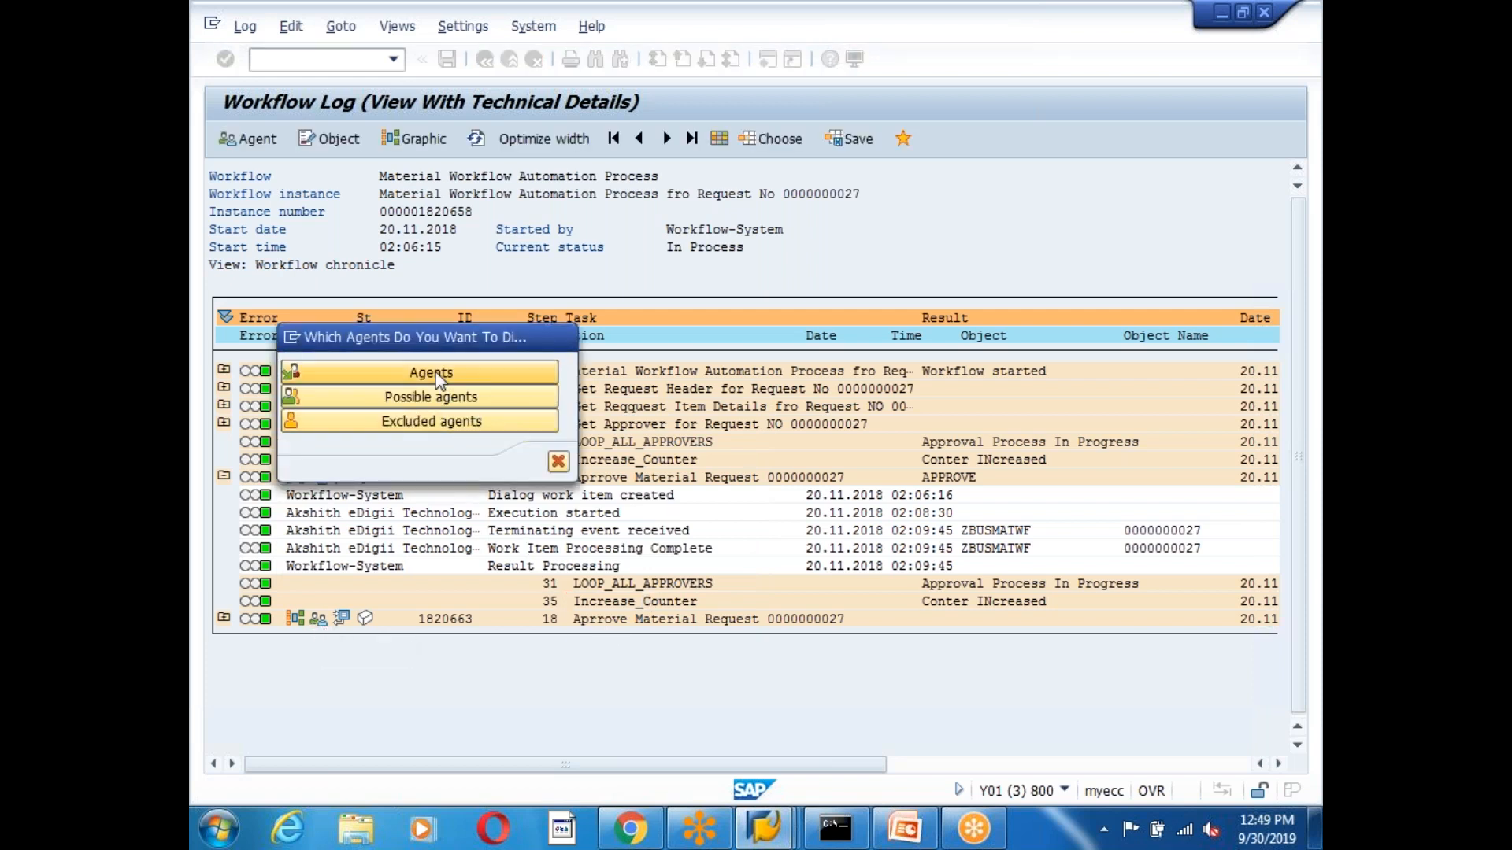
{"action": "left_click", "coordinate": [432, 373]}
{"action": "left_click_drag", "start_coordinate": [315, 271], "coordinate": [448, 268]}
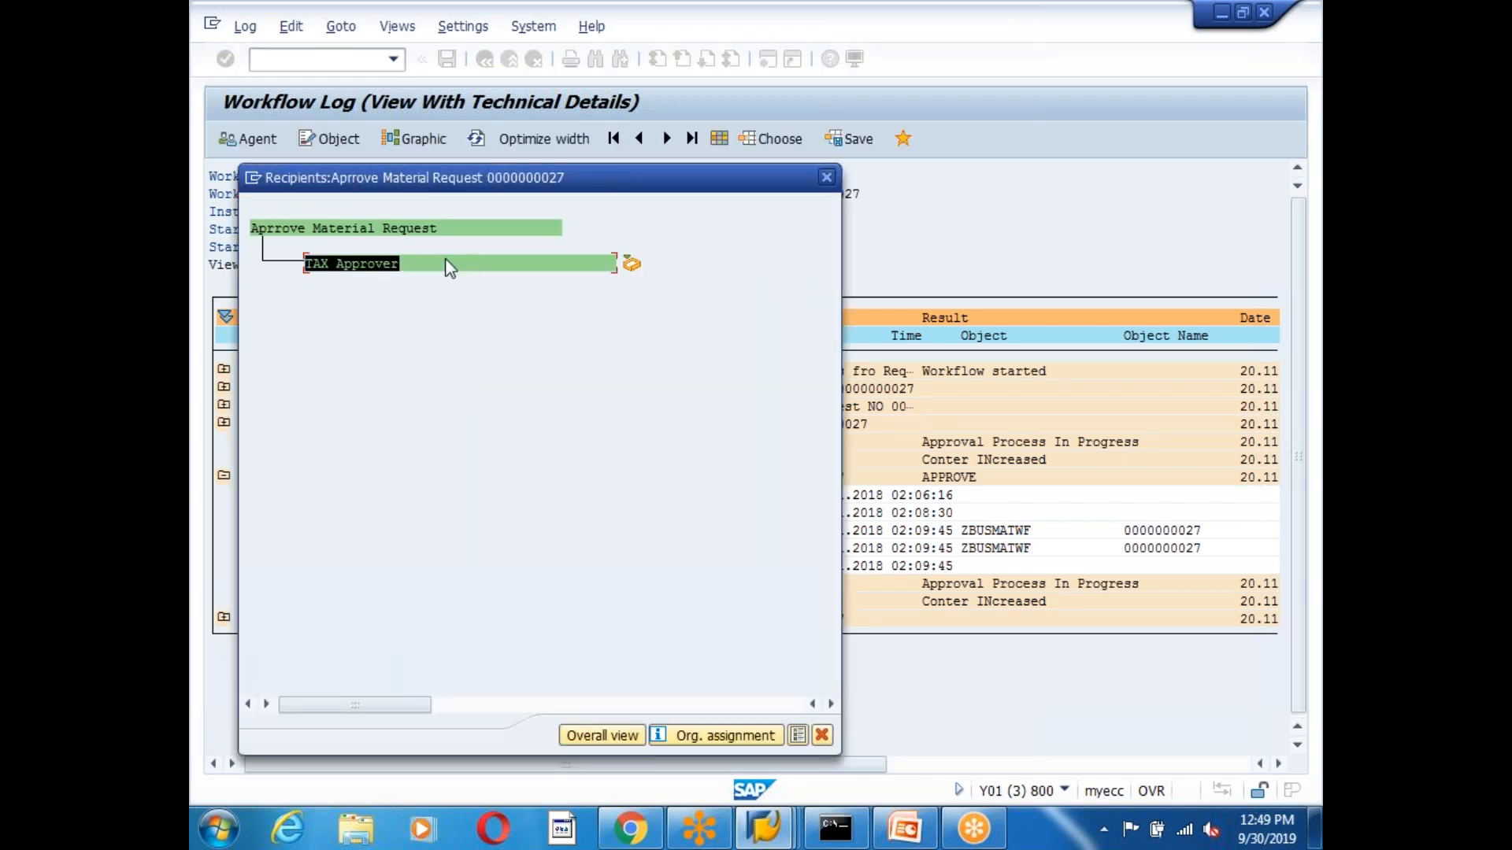
{"action": "left_click", "coordinate": [449, 267]}
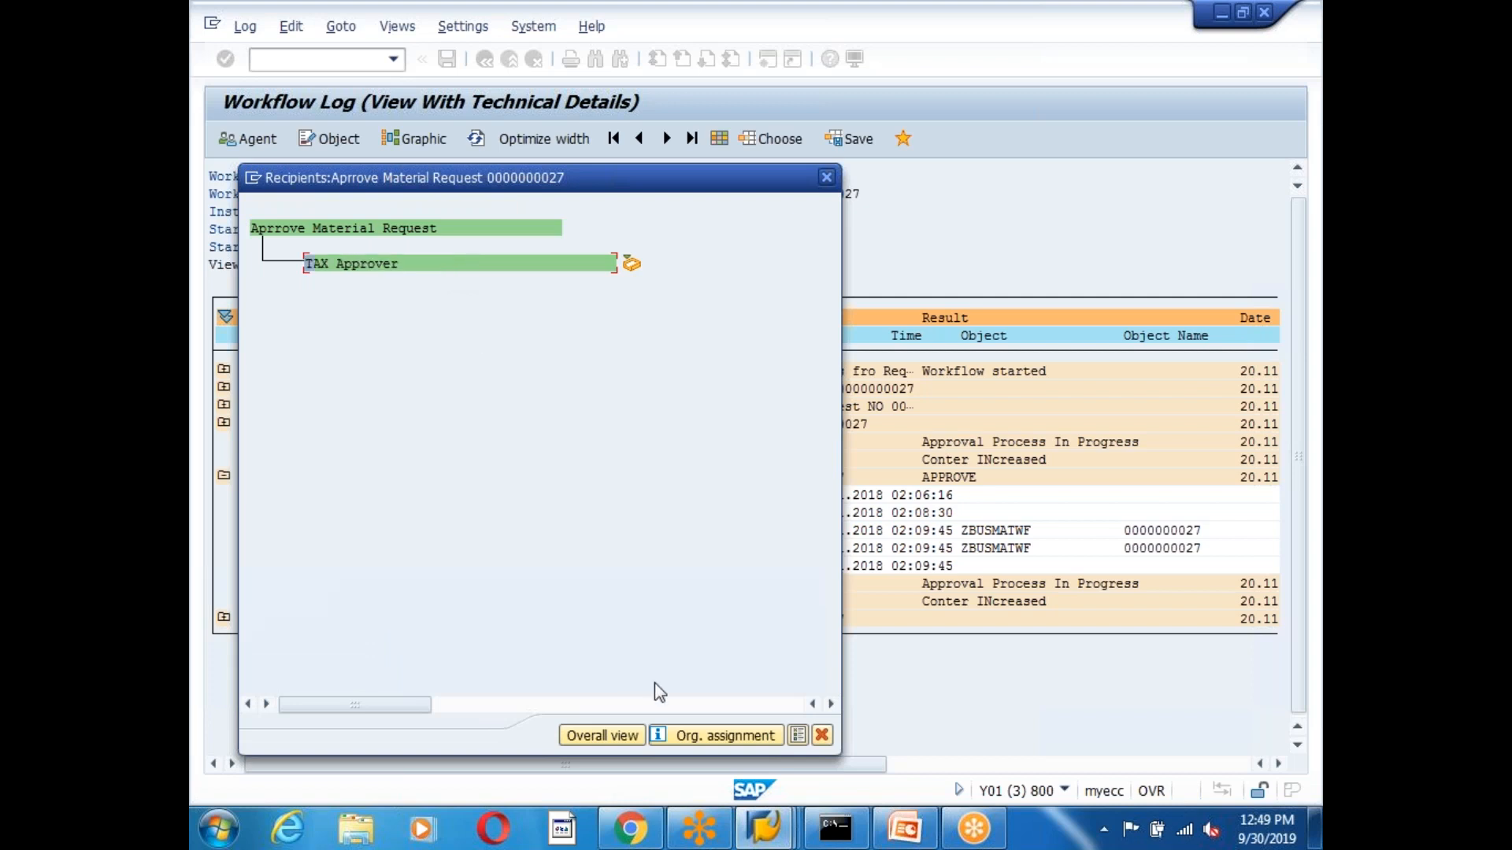
{"action": "left_click", "coordinate": [822, 735]}
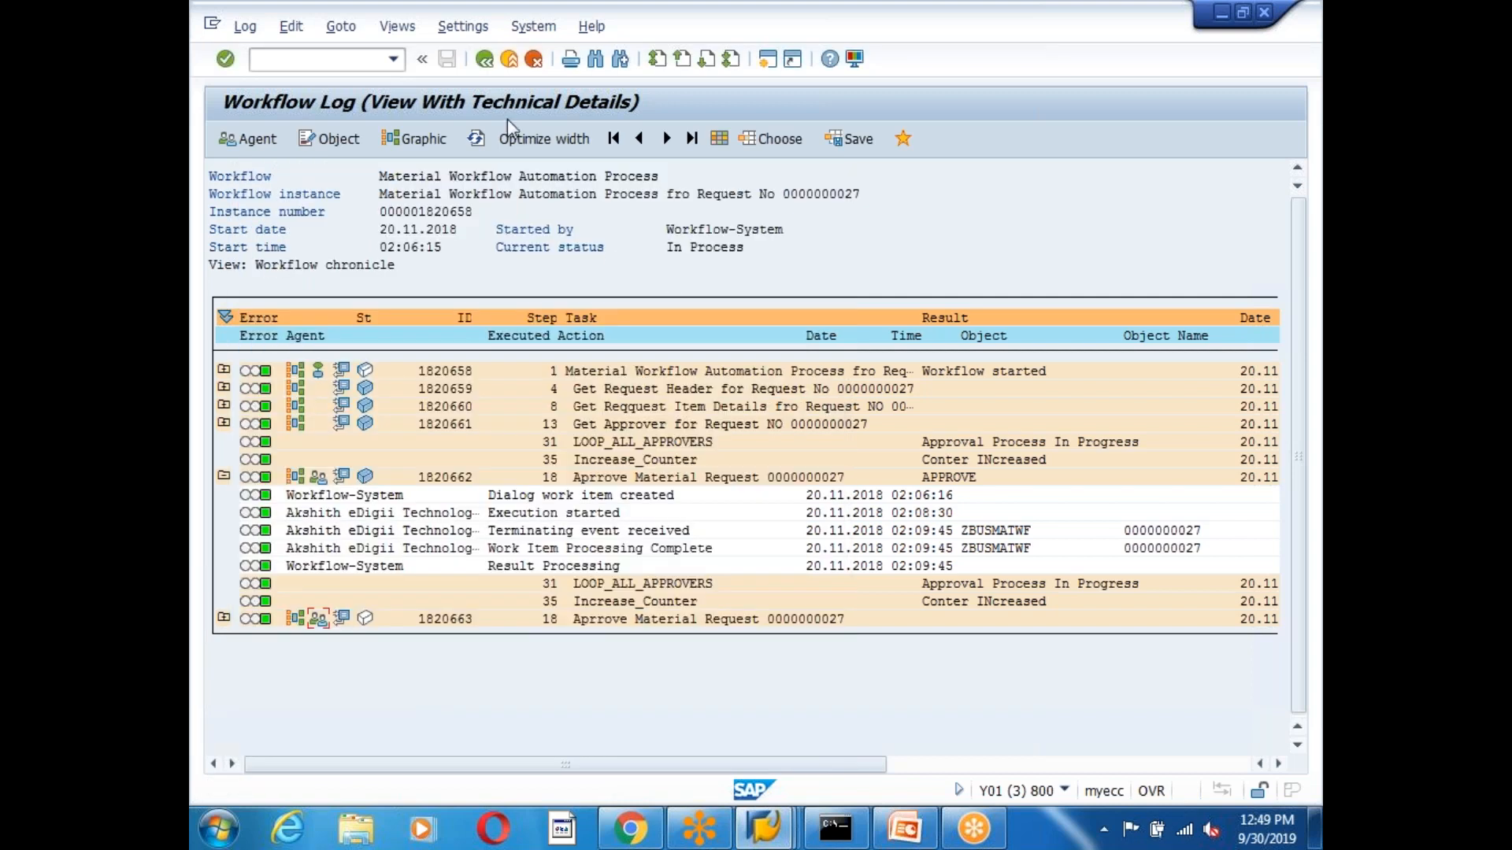
{"action": "left_click", "coordinate": [488, 67]}
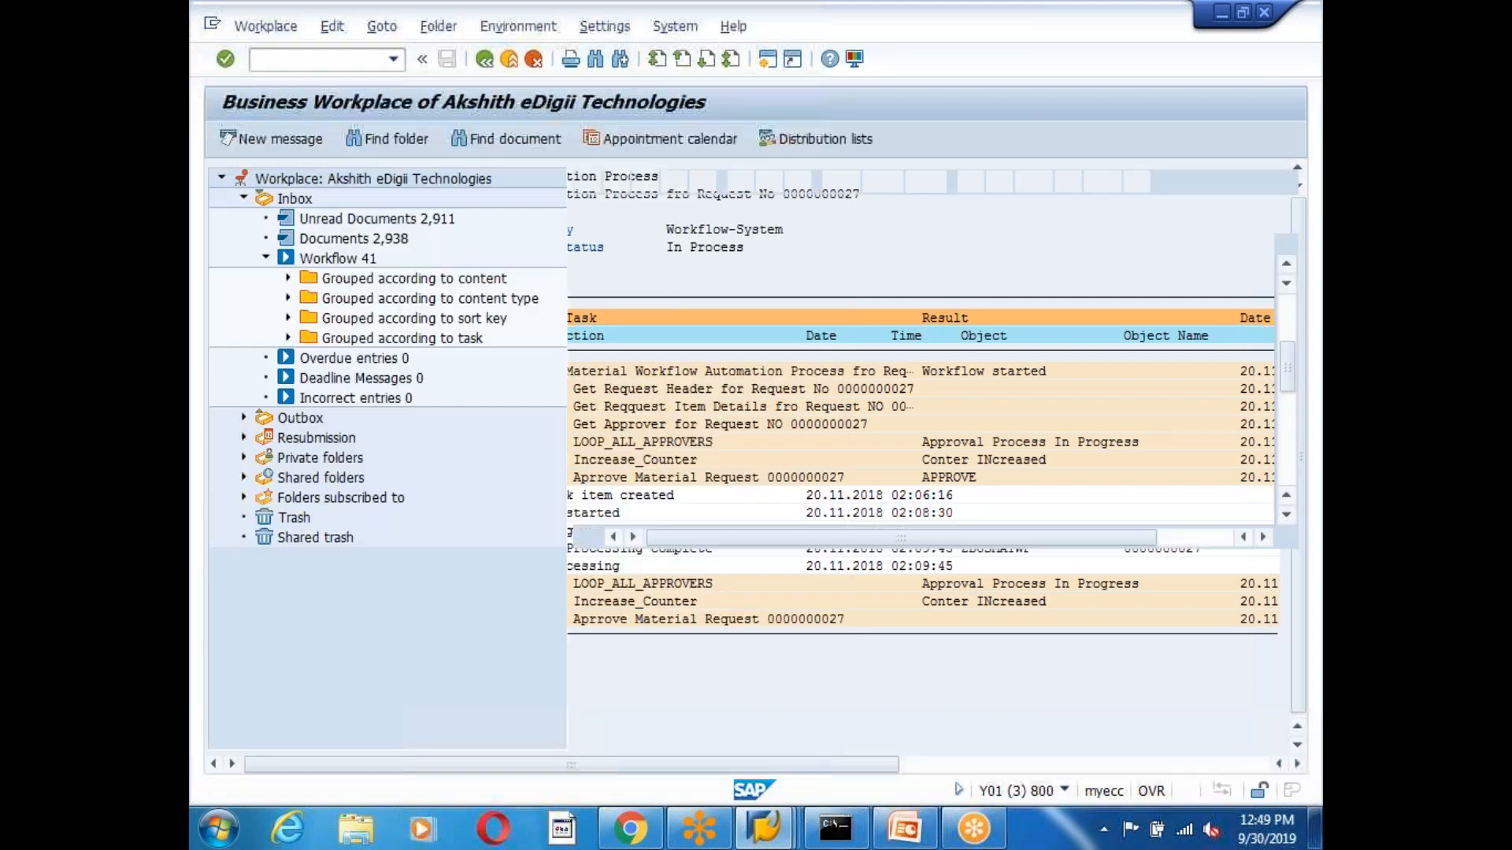
Start a new logon to the ECC7 LAB system from SAP Logon.
{"action": "left_click", "coordinate": [487, 66]}
{"action": "left_click", "coordinate": [774, 834]}
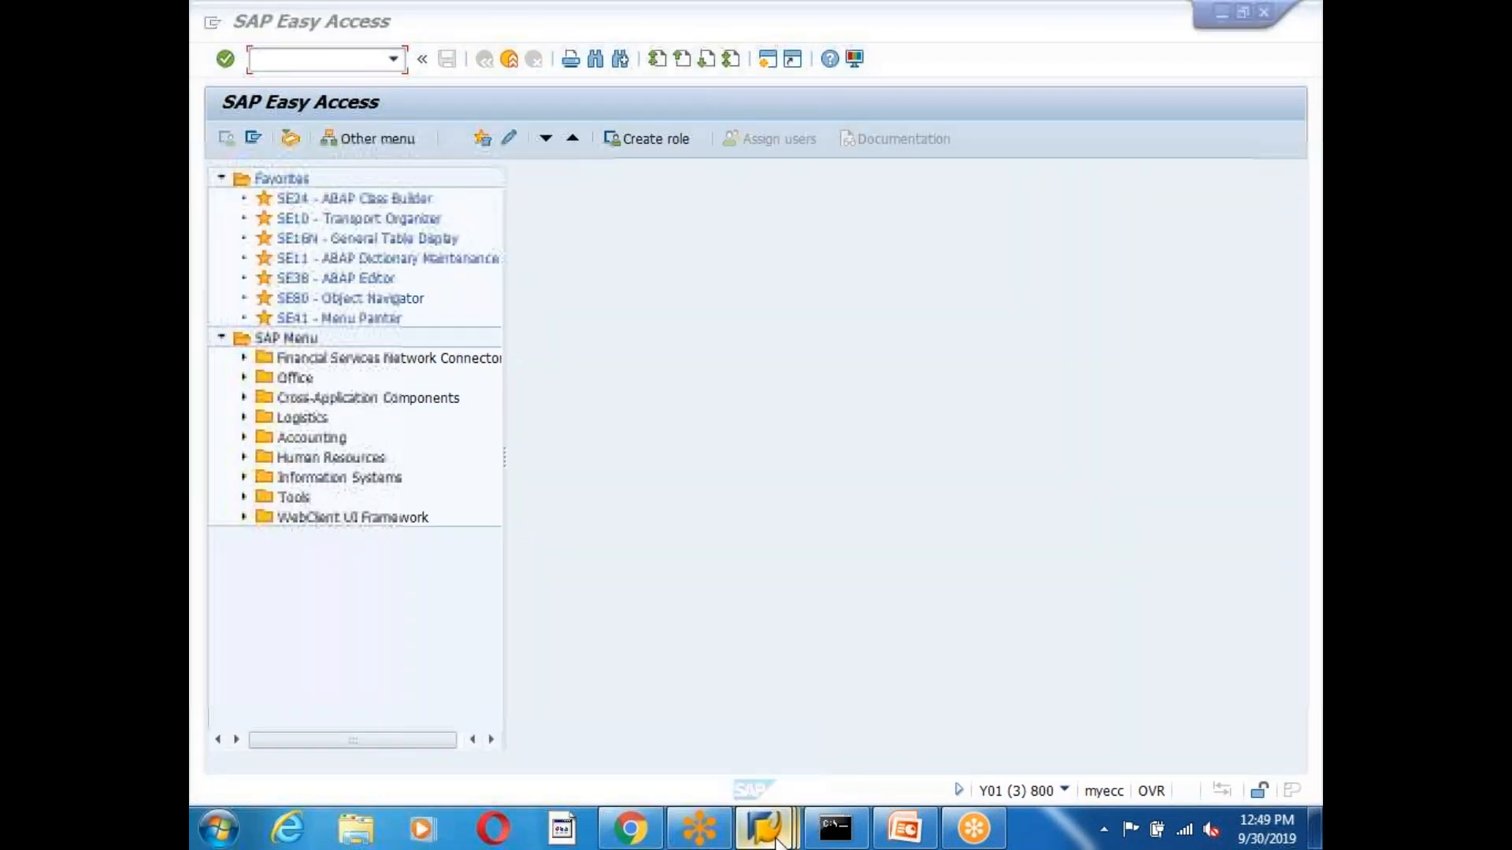
{"action": "left_click", "coordinate": [463, 657]}
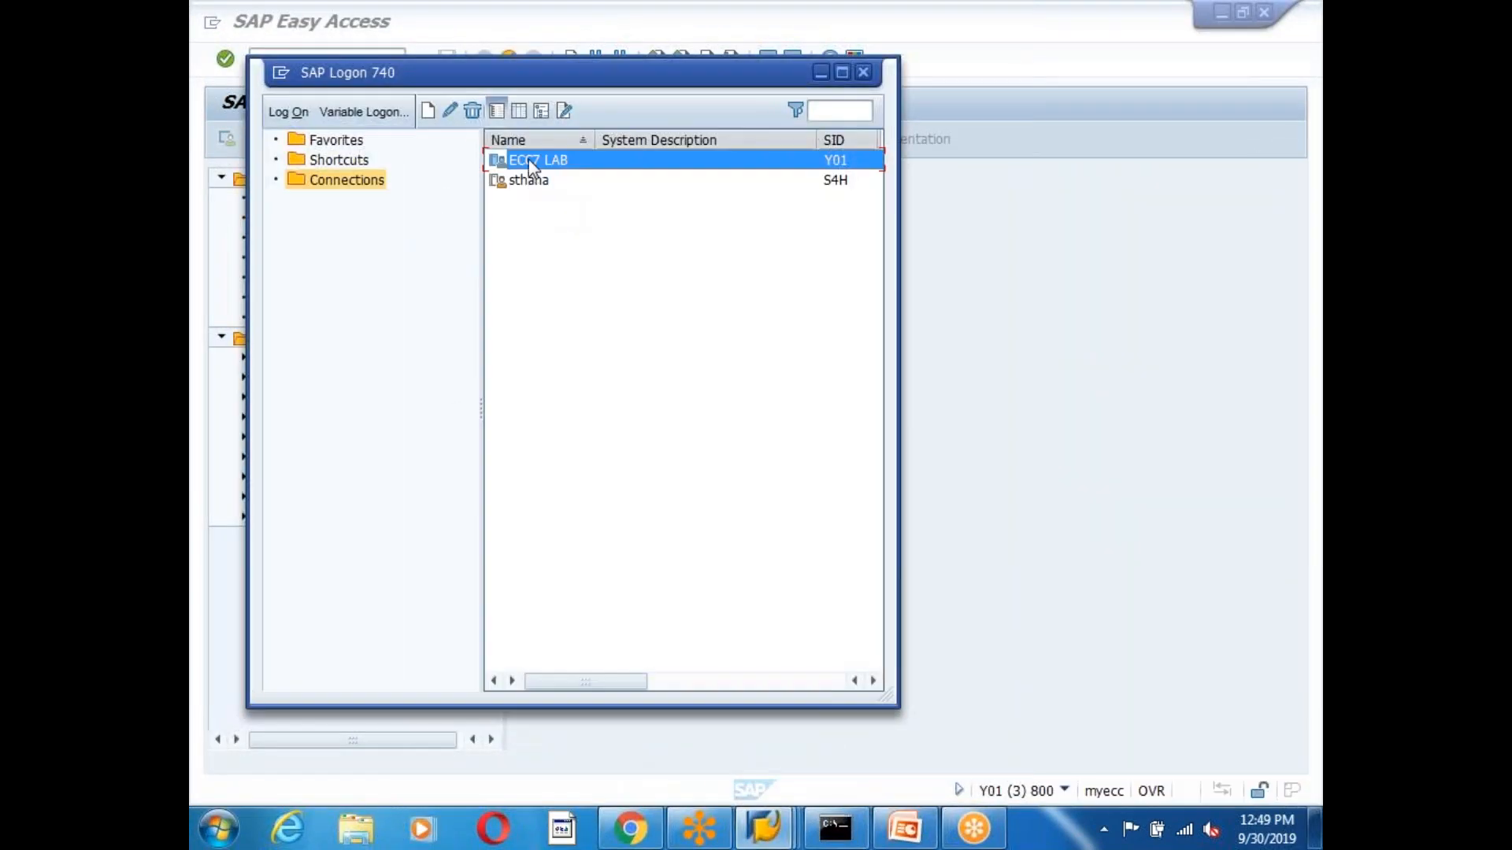
{"action": "left_click", "coordinate": [531, 179]}
{"action": "double_click", "coordinate": [531, 162]}
{"action": "mouse_move", "coordinate": [790, 843]}
{"action": "left_click", "coordinate": [1197, 714]}
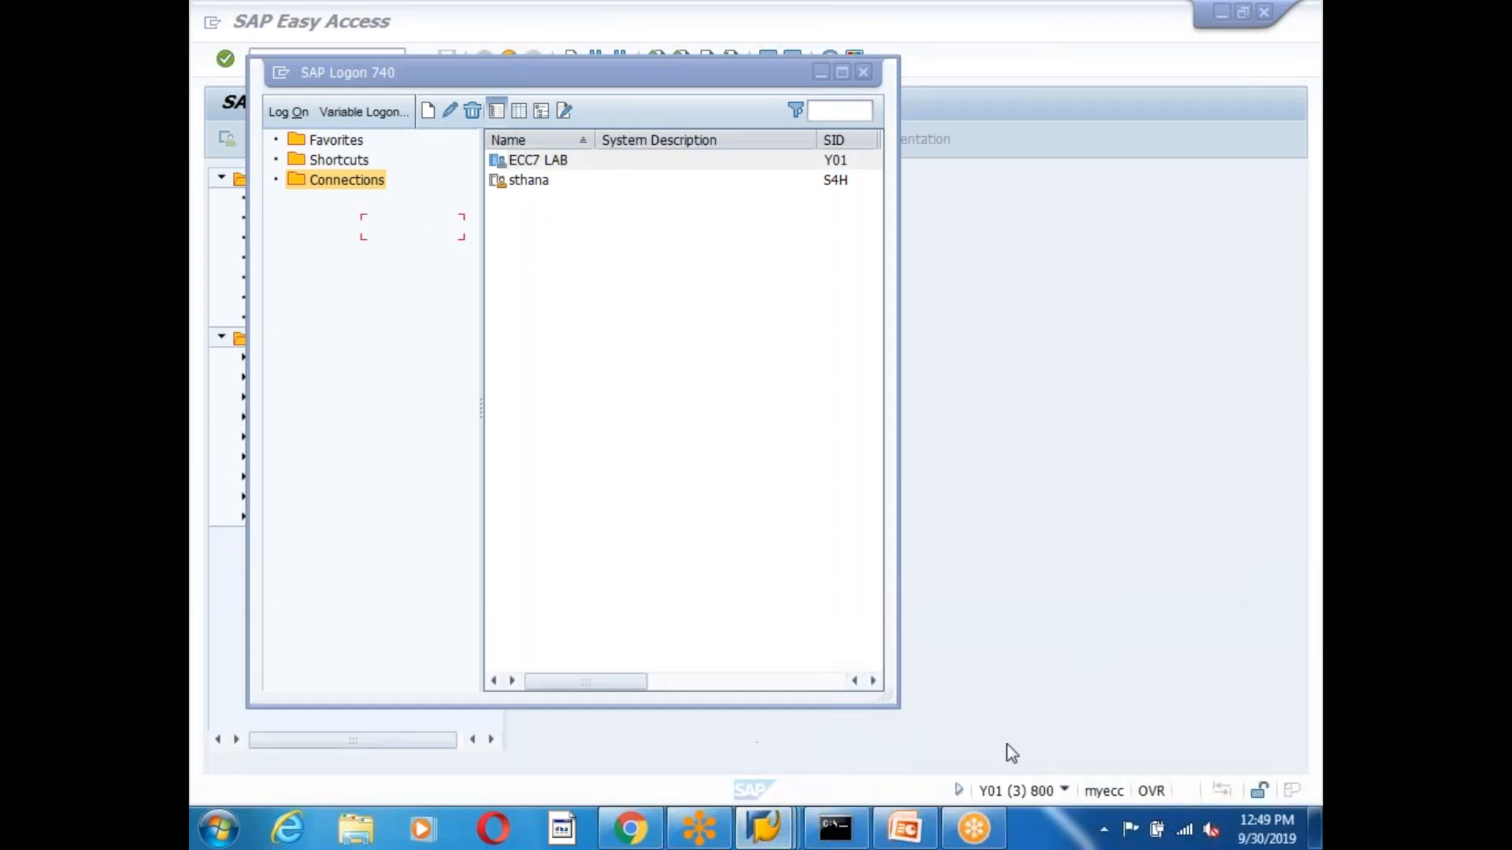
{"action": "mouse_move", "coordinate": [764, 826]}
{"action": "left_click", "coordinate": [1179, 683]}
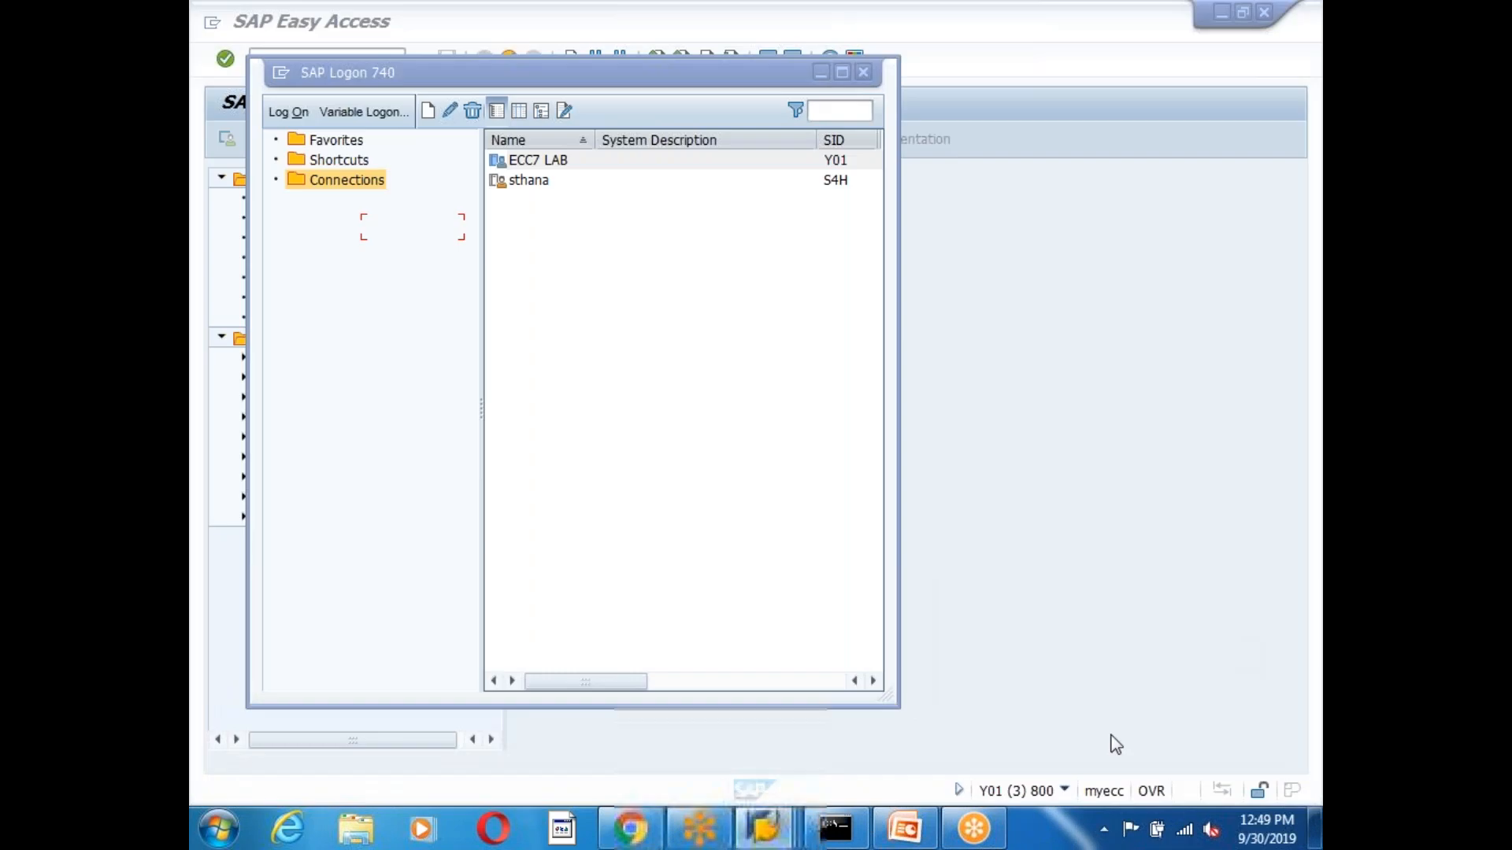
{"action": "left_click", "coordinate": [835, 828]}
{"action": "mouse_move", "coordinate": [768, 828]}
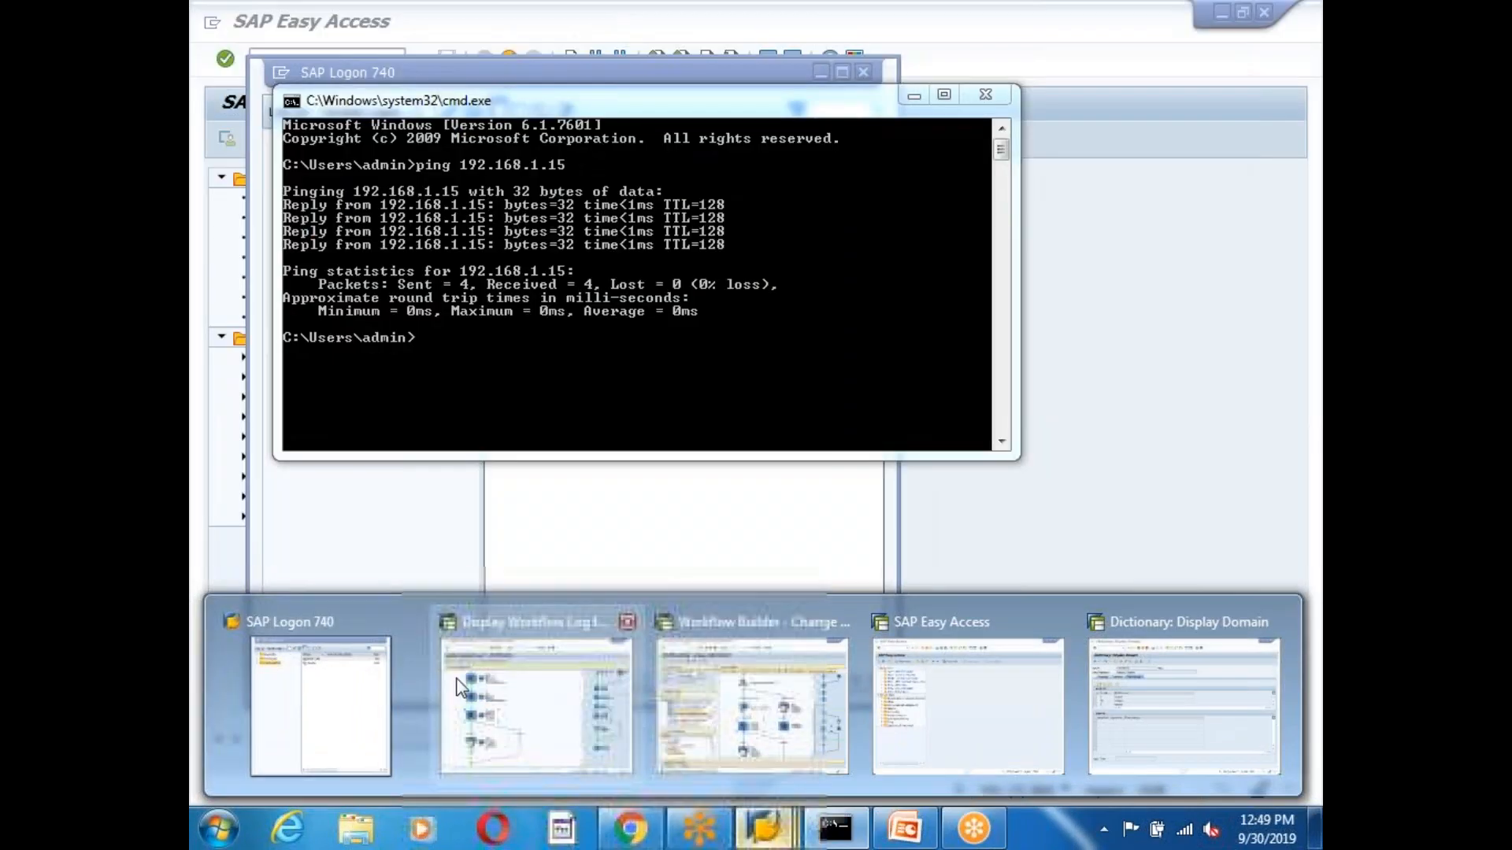
{"action": "left_click", "coordinate": [301, 712]}
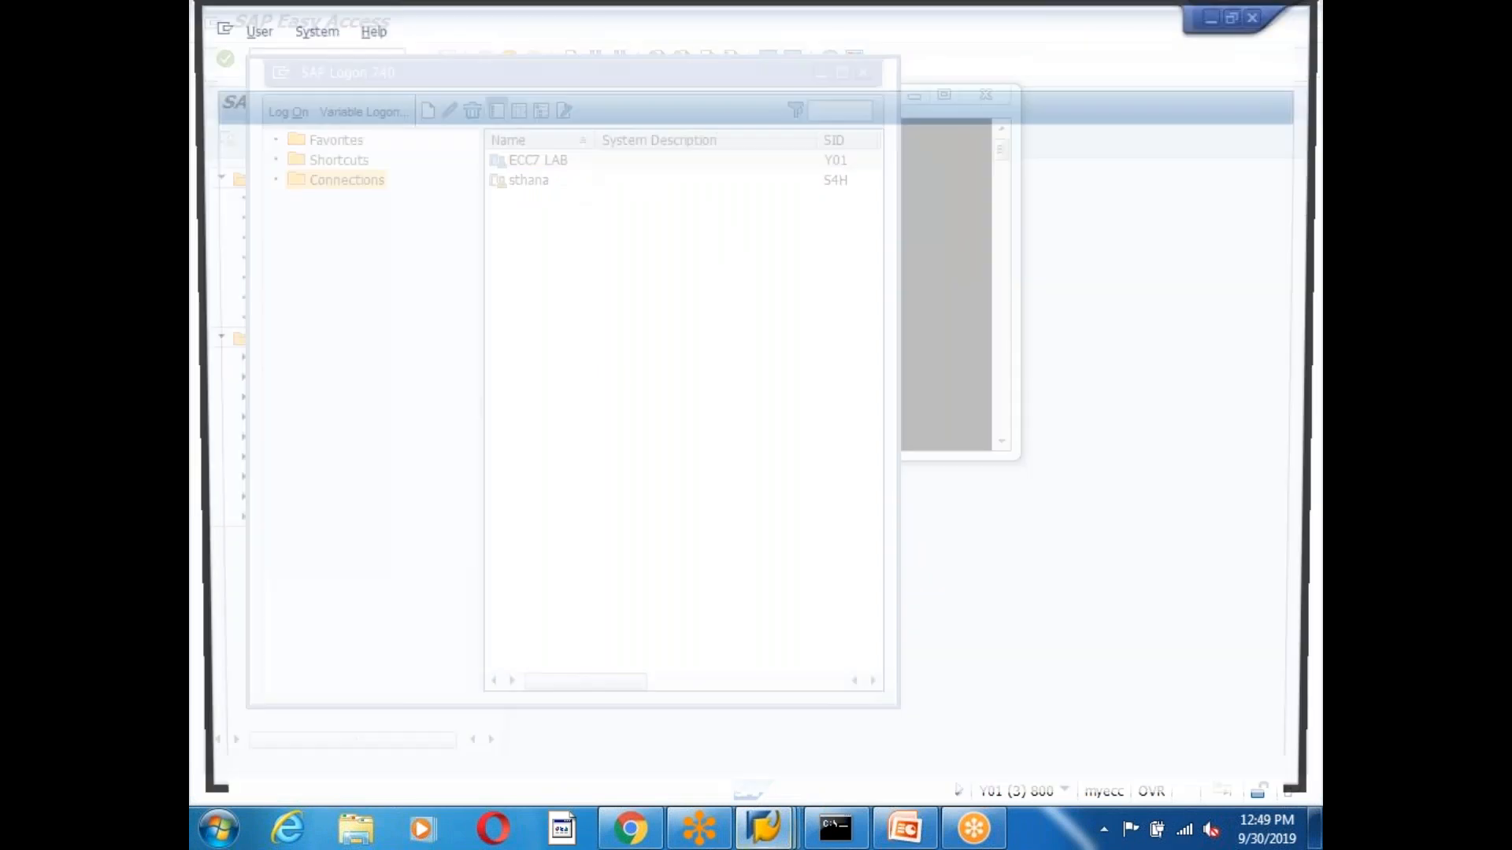
Log on with the finance manager's user ID and open the Business Workplace.
{"action": "type", "text": "idadmin"}
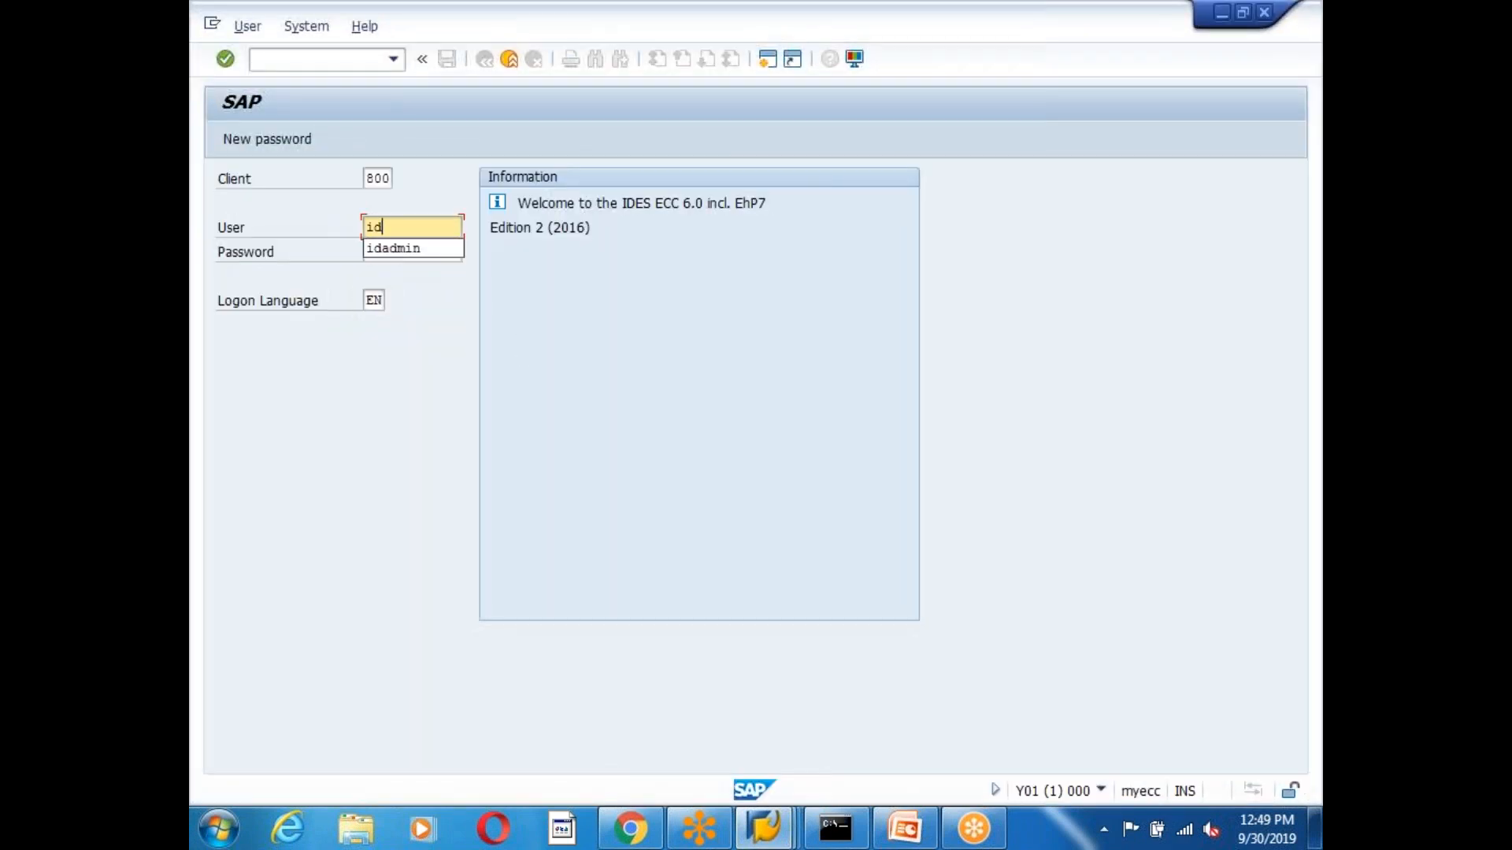
{"action": "key", "text": "Tab"}
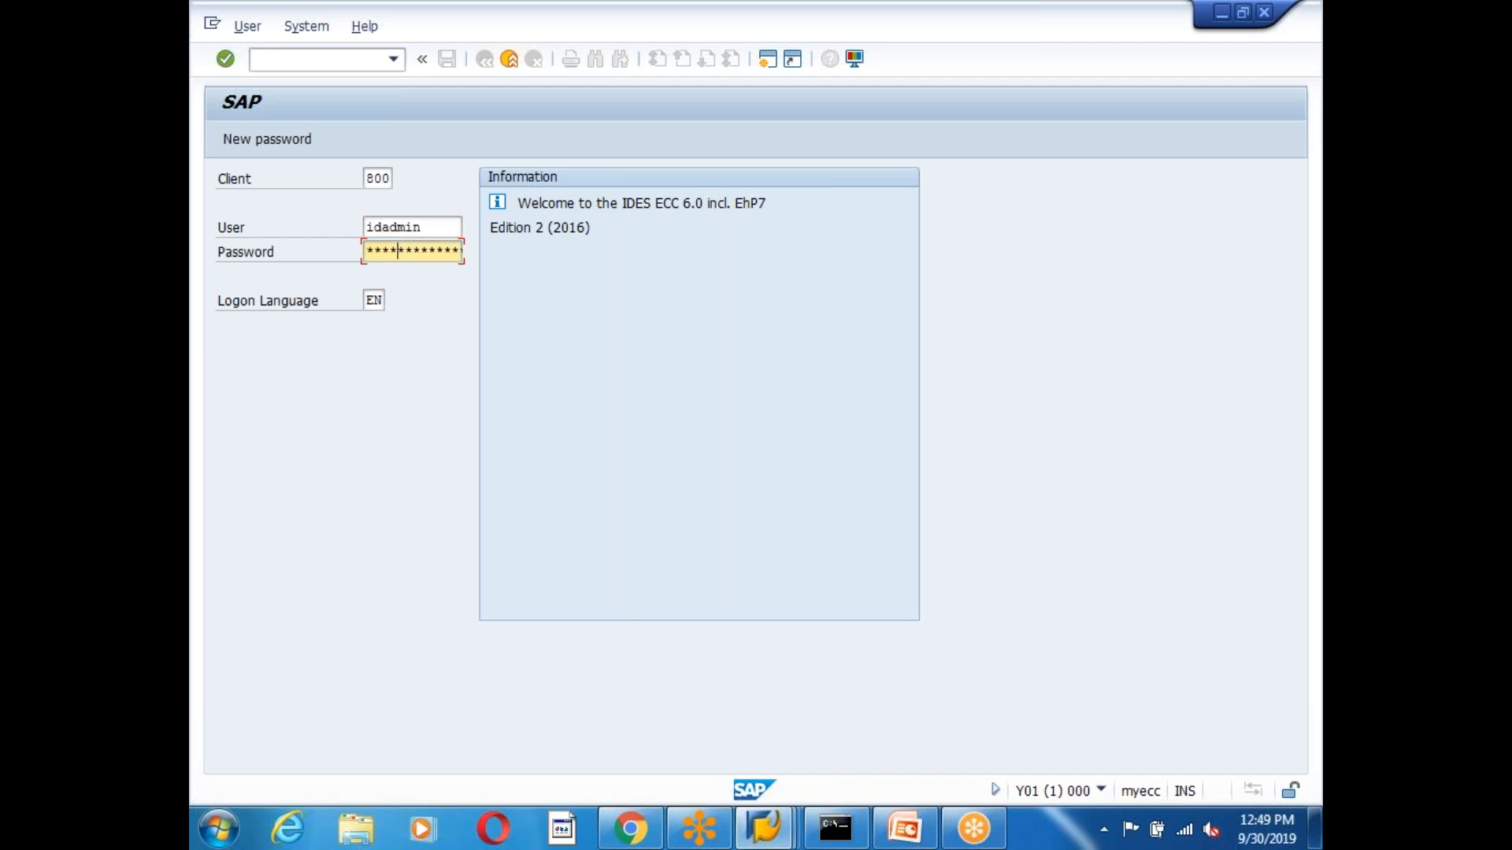
{"action": "key", "text": "Return"}
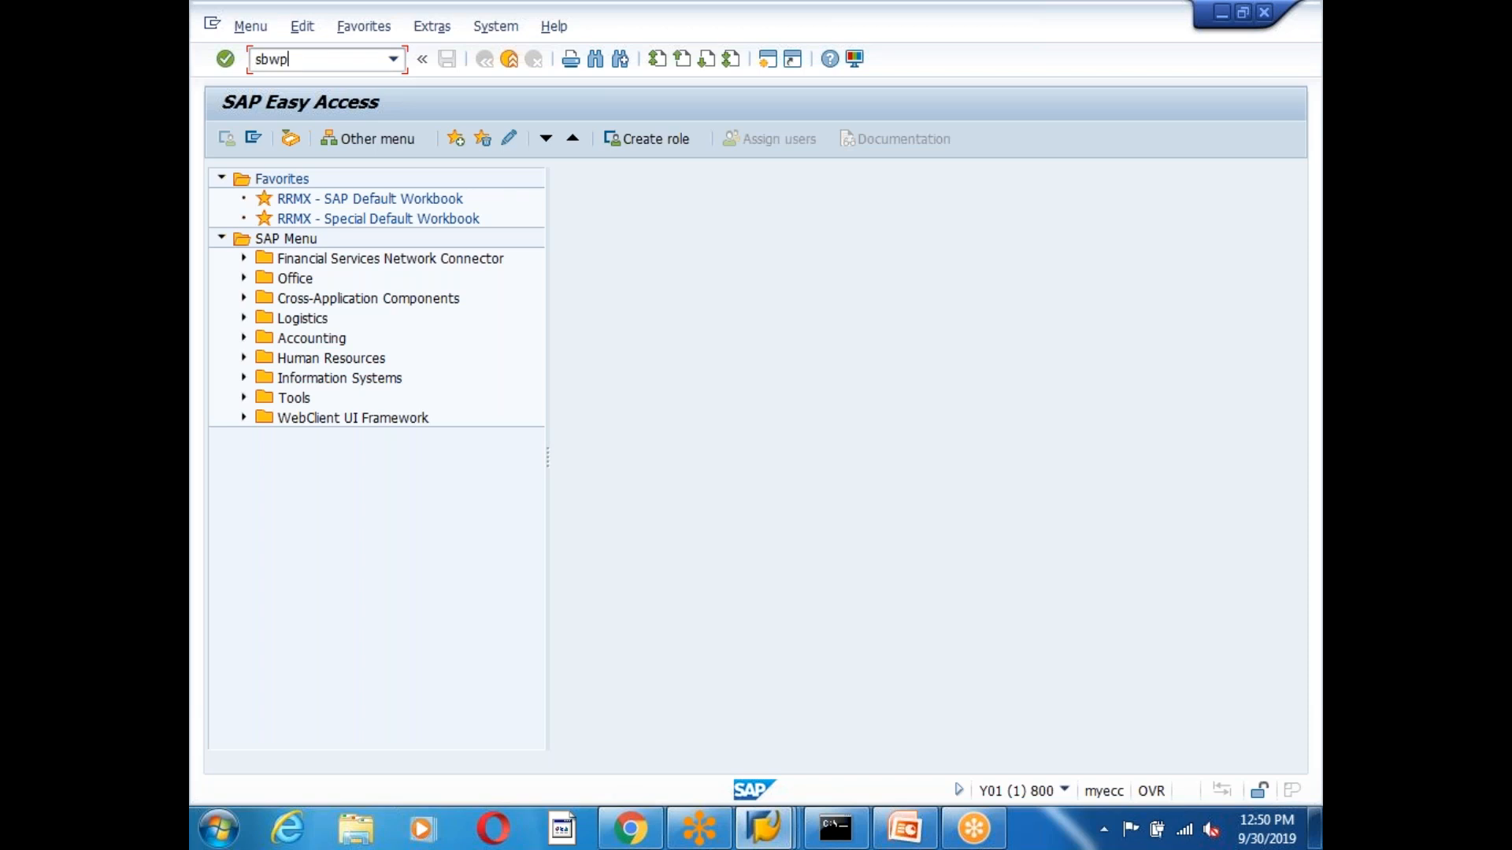
{"action": "key", "text": "Return"}
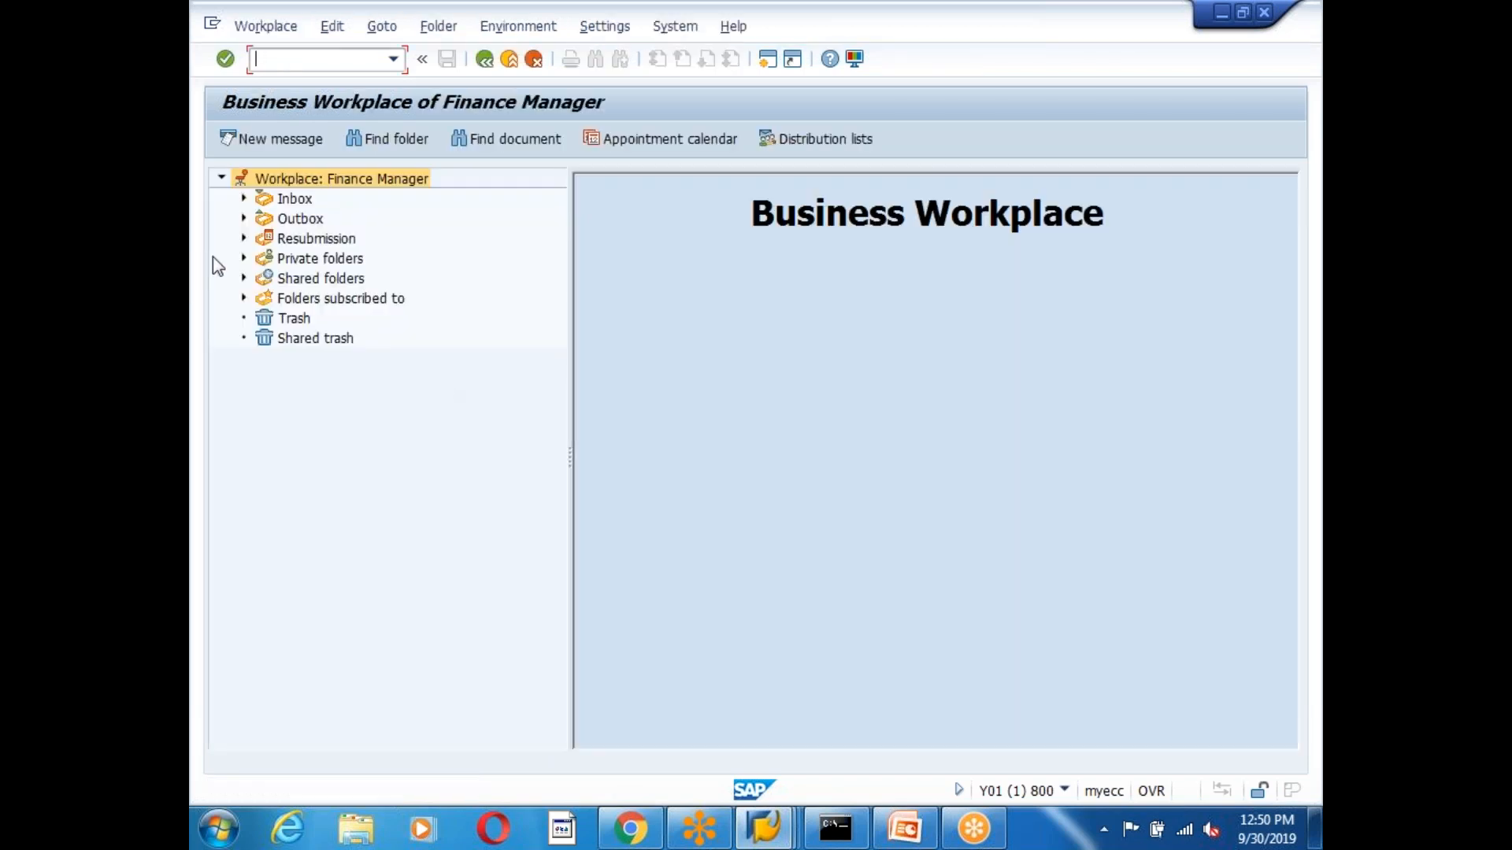
{"action": "left_click", "coordinate": [244, 199]}
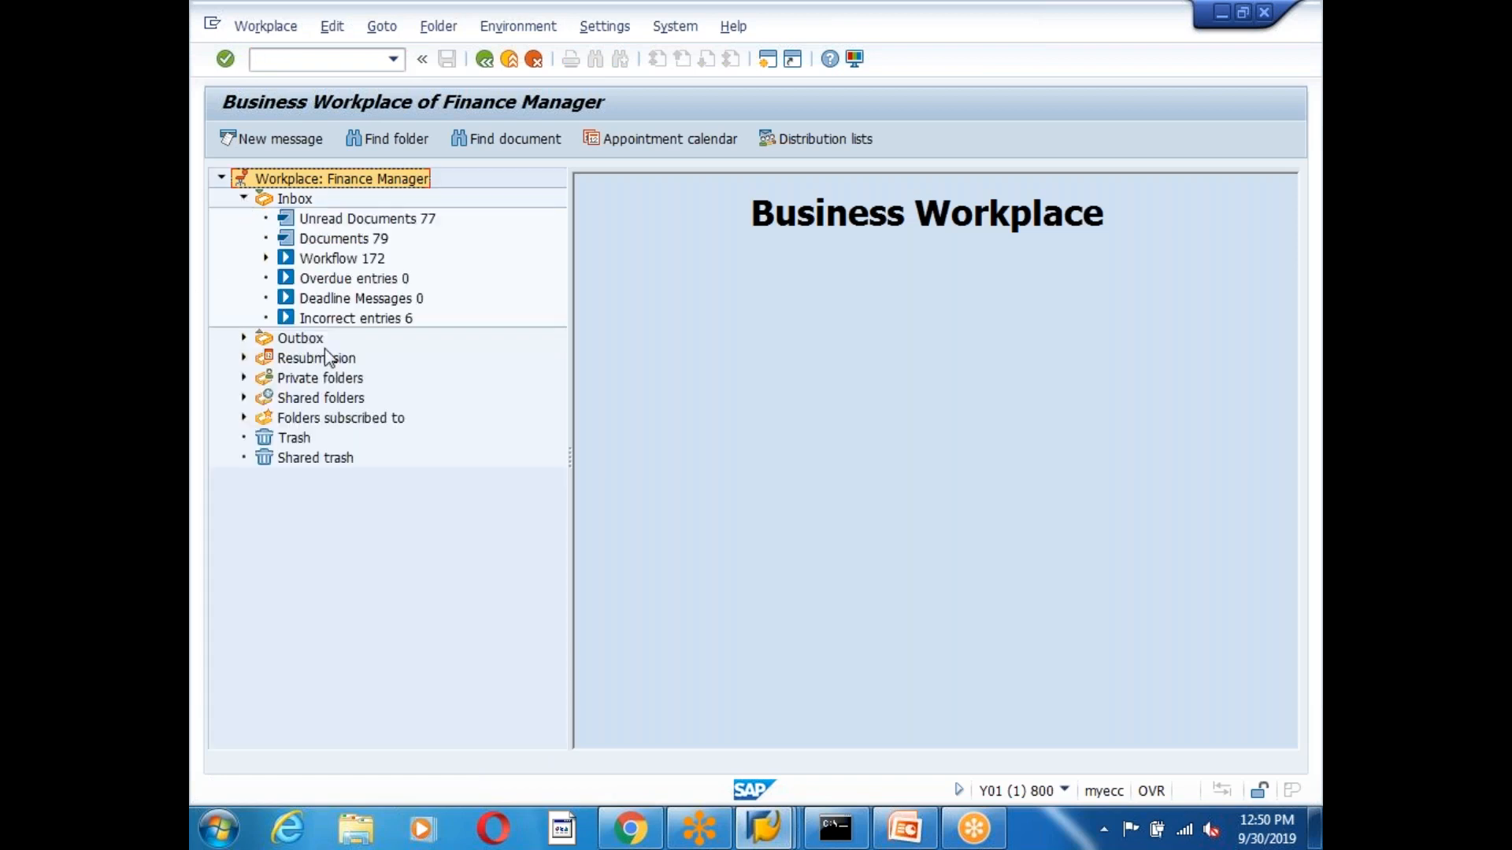
{"action": "left_click", "coordinate": [334, 260]}
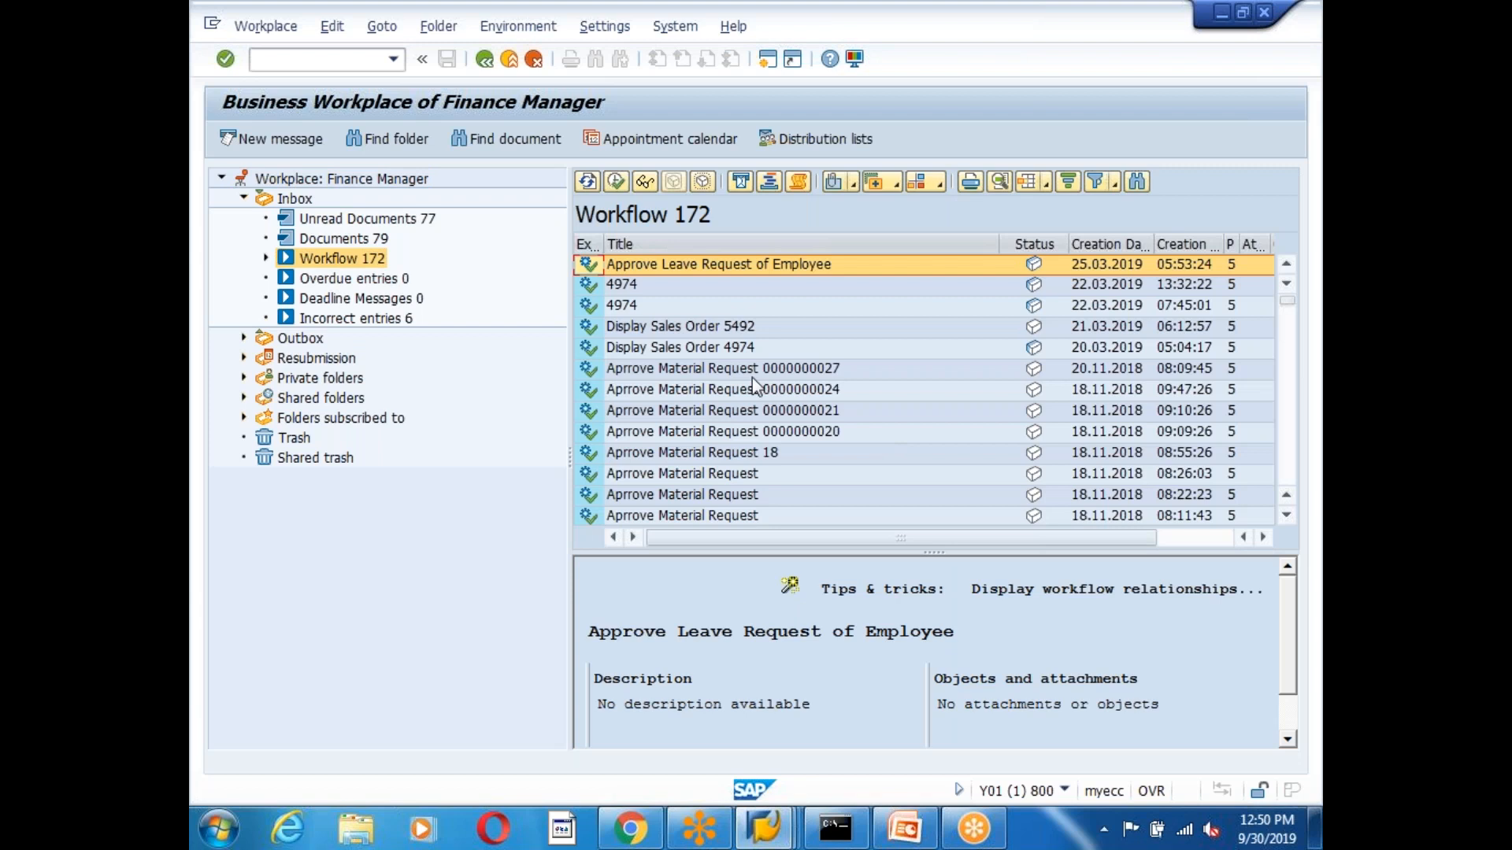
{"action": "left_click", "coordinate": [701, 373]}
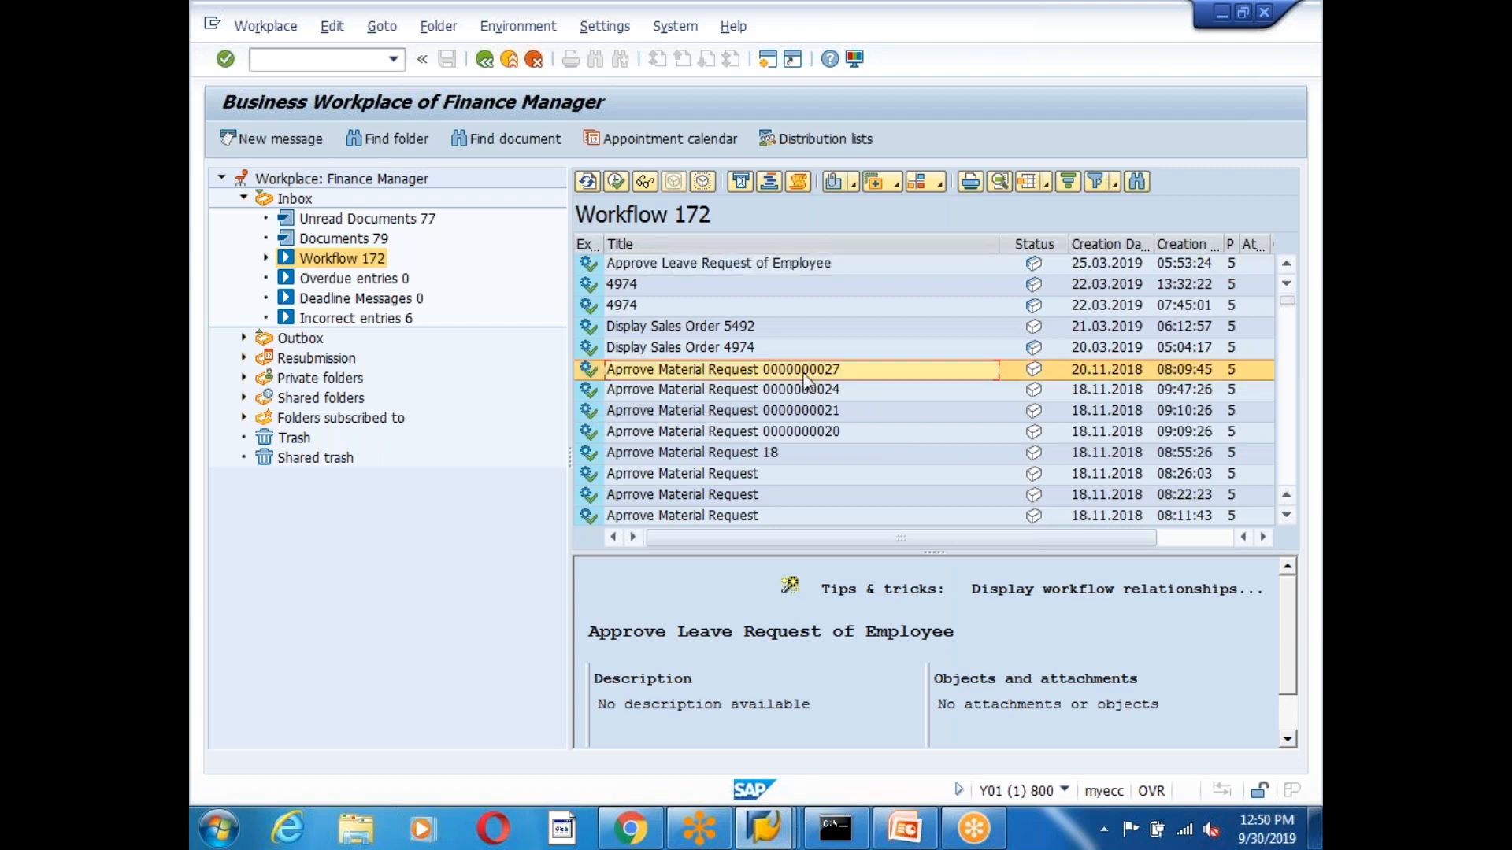
{"action": "double_click", "coordinate": [933, 370]}
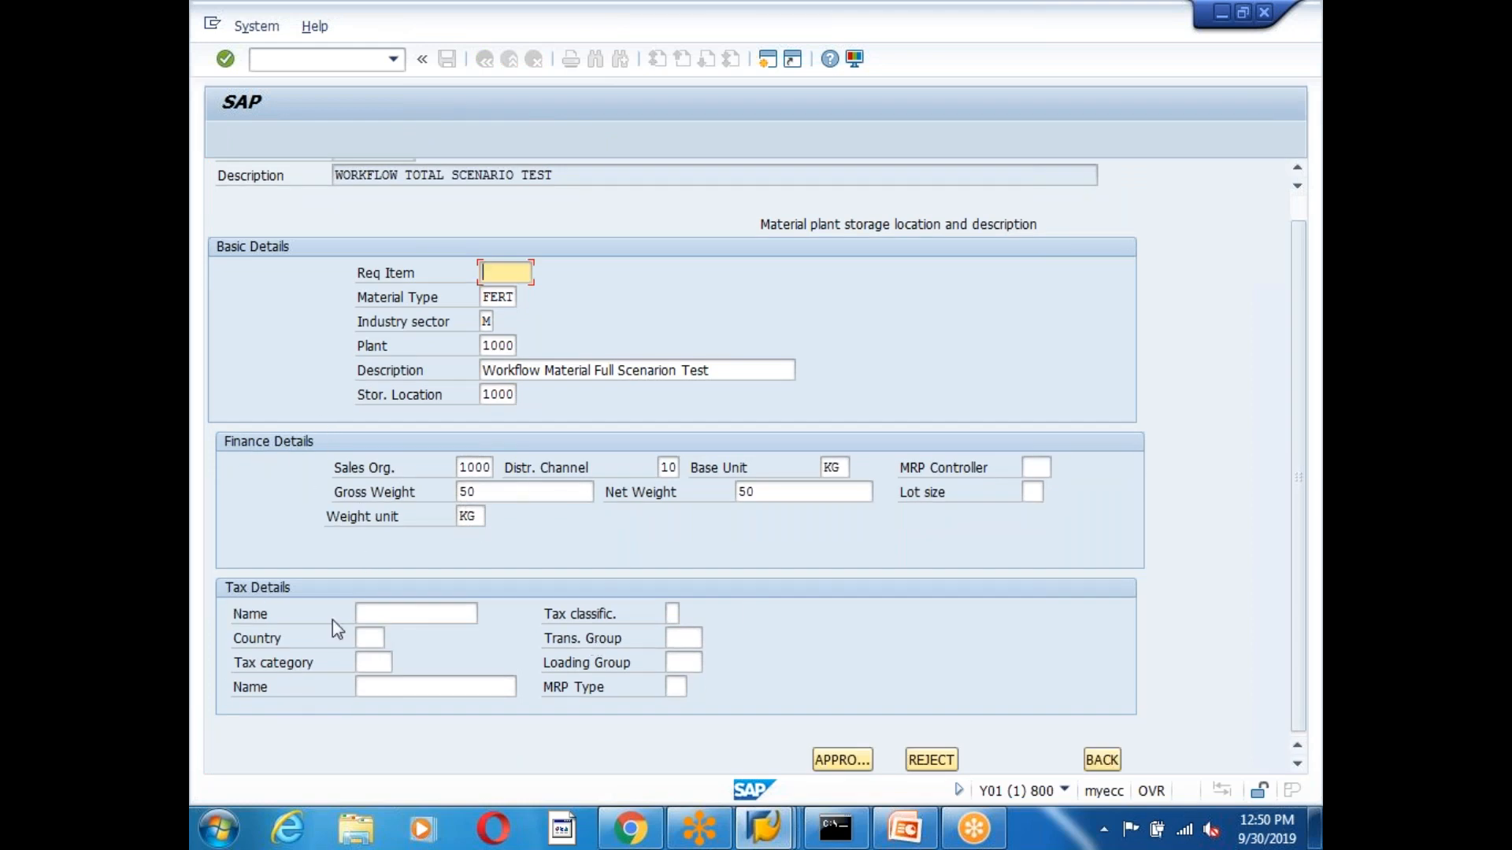
Move through the empty Tax Details fields on the request form.
{"action": "left_click", "coordinate": [367, 663]}
{"action": "left_click", "coordinate": [371, 637]}
{"action": "left_click", "coordinate": [377, 616]}
{"action": "left_click", "coordinate": [375, 639]}
{"action": "left_click", "coordinate": [378, 664]}
{"action": "left_click", "coordinate": [385, 686]}
{"action": "left_click", "coordinate": [374, 639]}
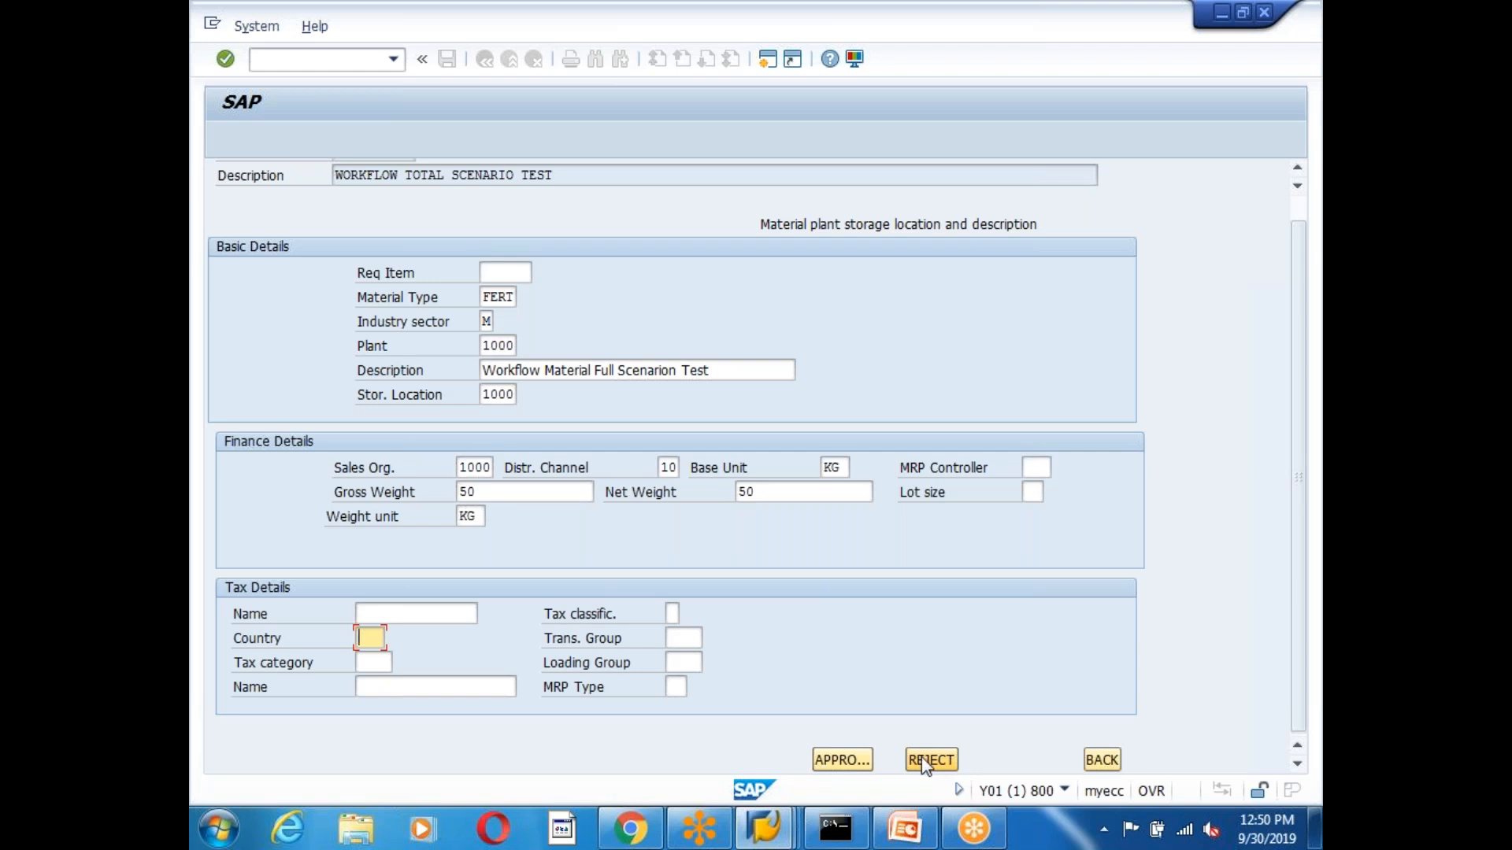
{"action": "left_click", "coordinate": [926, 760]}
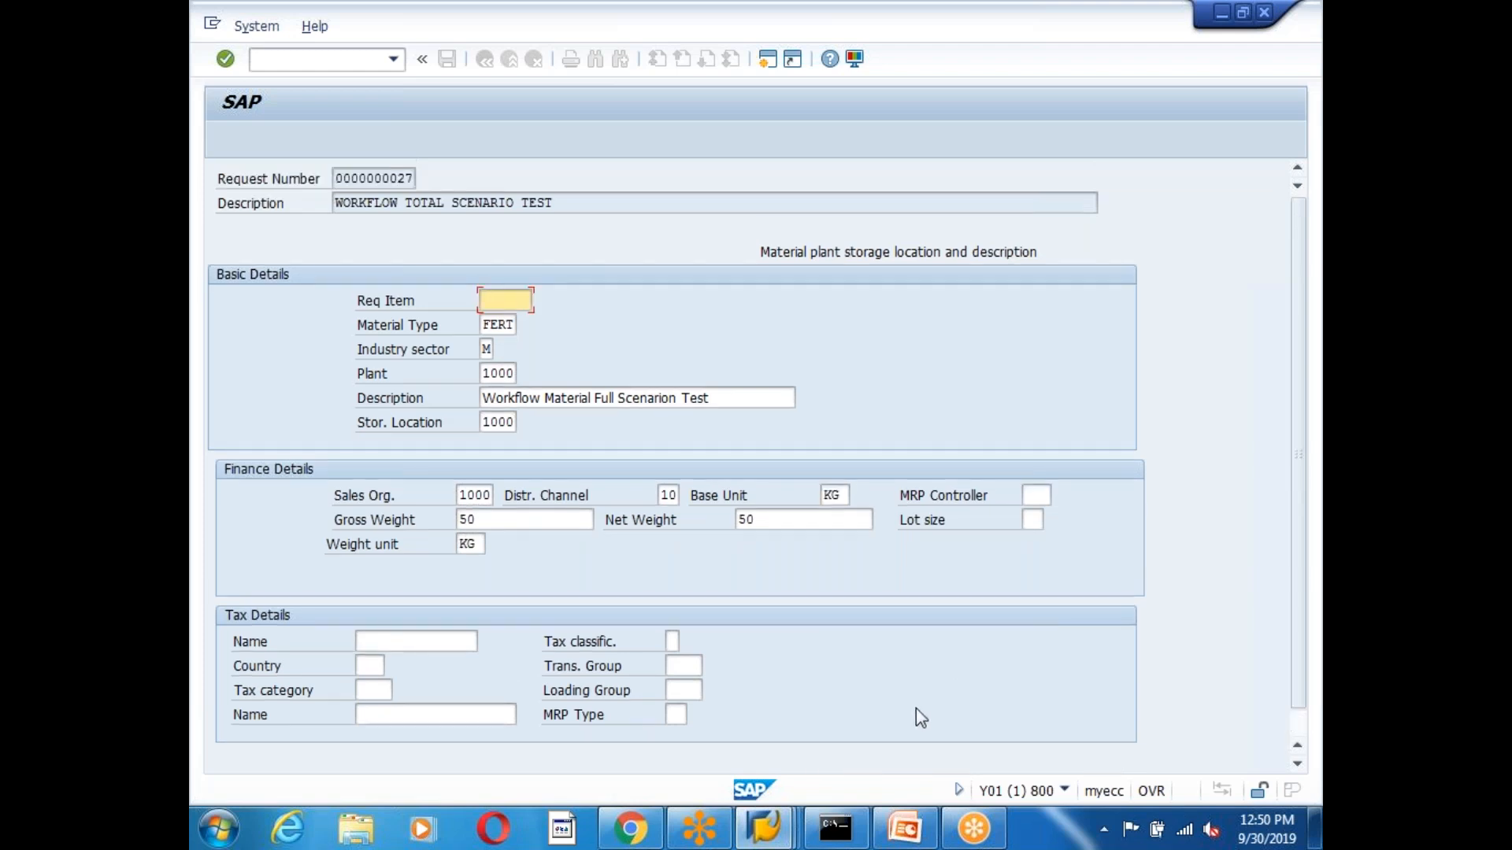
{"action": "scroll", "coordinate": [1113, 693], "scroll_direction": "down", "scroll_amount": 1}
{"action": "left_click", "coordinate": [1106, 765]}
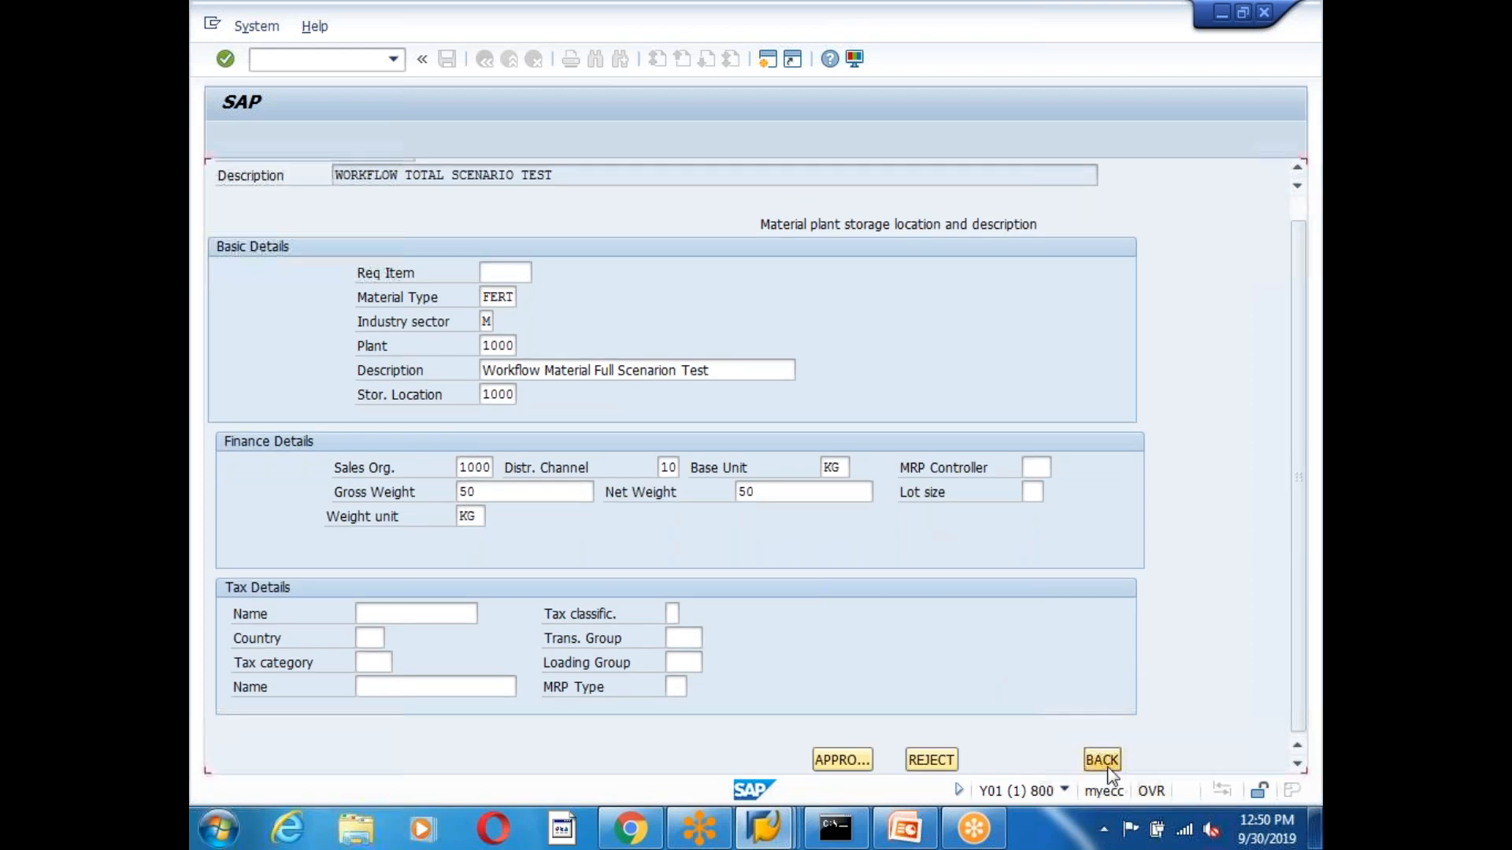
{"action": "left_click", "coordinate": [415, 375]}
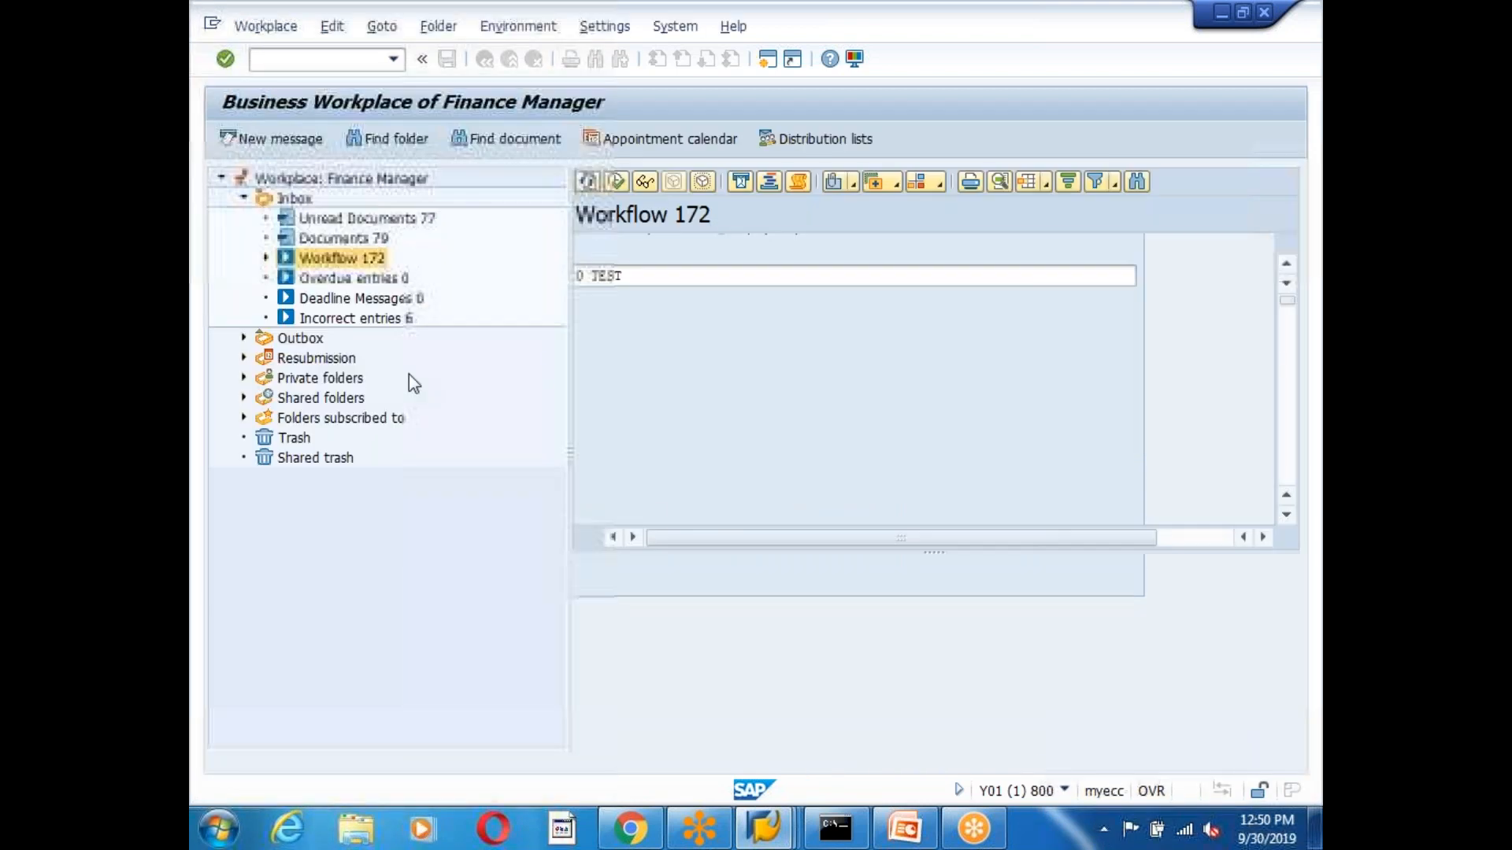
View the rejected request's workflow log in technical detail and copy step 1820663's Completed status.
{"action": "left_click", "coordinate": [806, 182]}
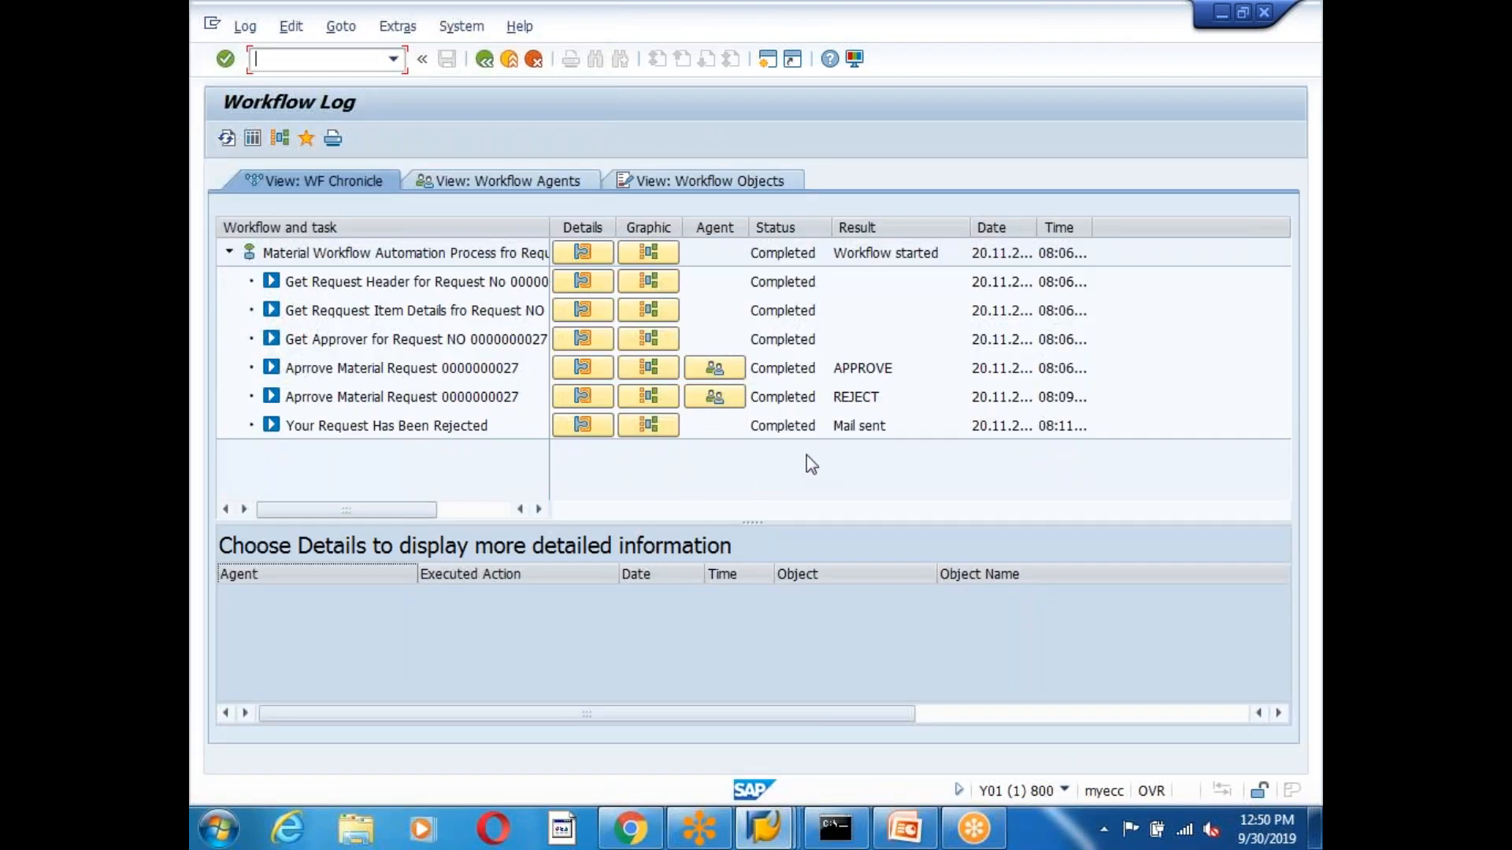
{"action": "left_click", "coordinate": [253, 138]}
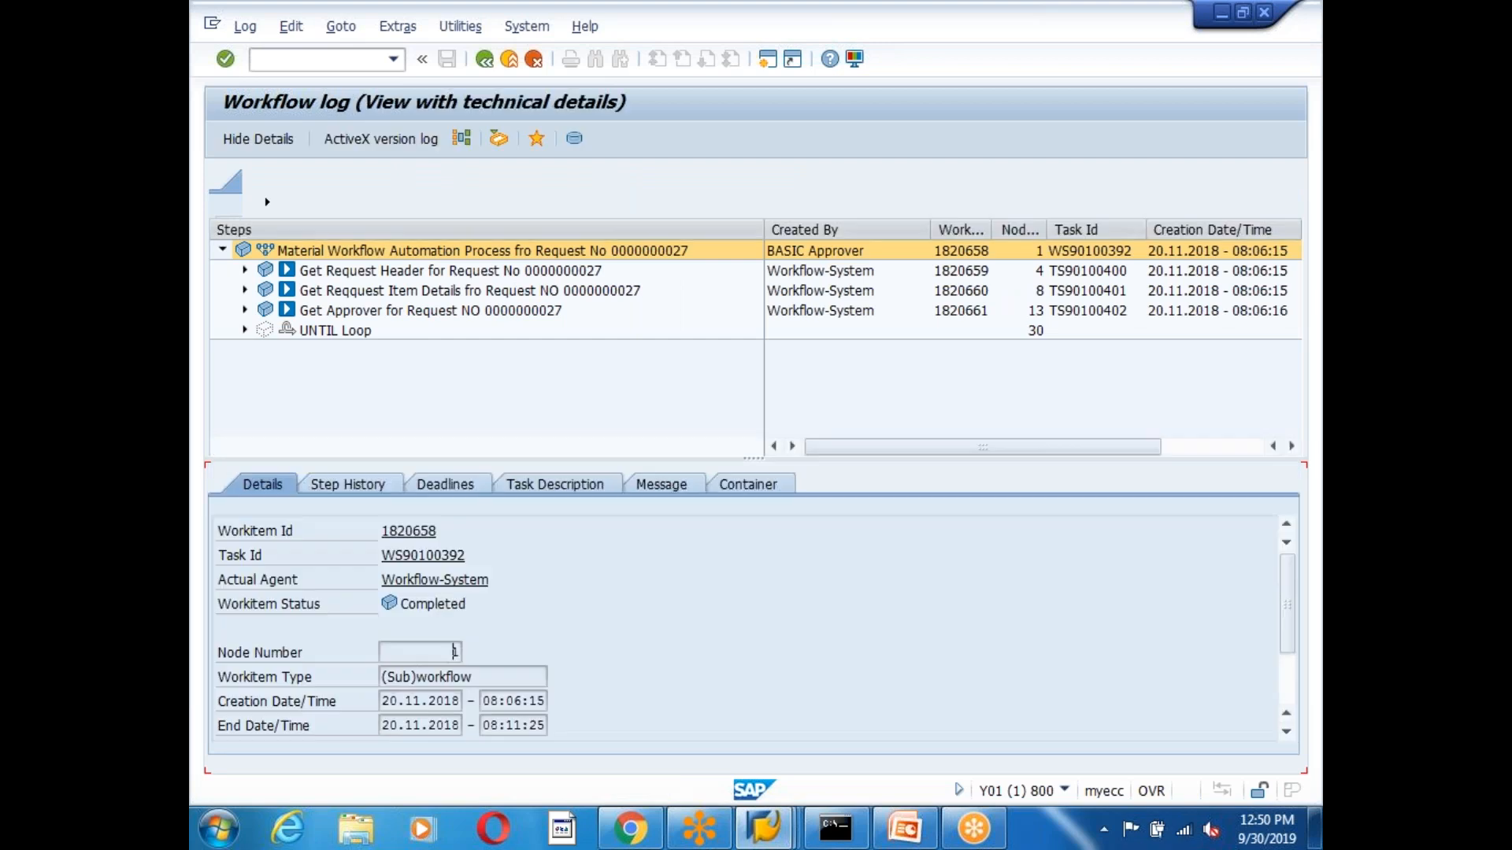
{"action": "left_click", "coordinate": [245, 26]}
{"action": "mouse_move", "coordinate": [376, 53]}
{"action": "left_click", "coordinate": [454, 53]}
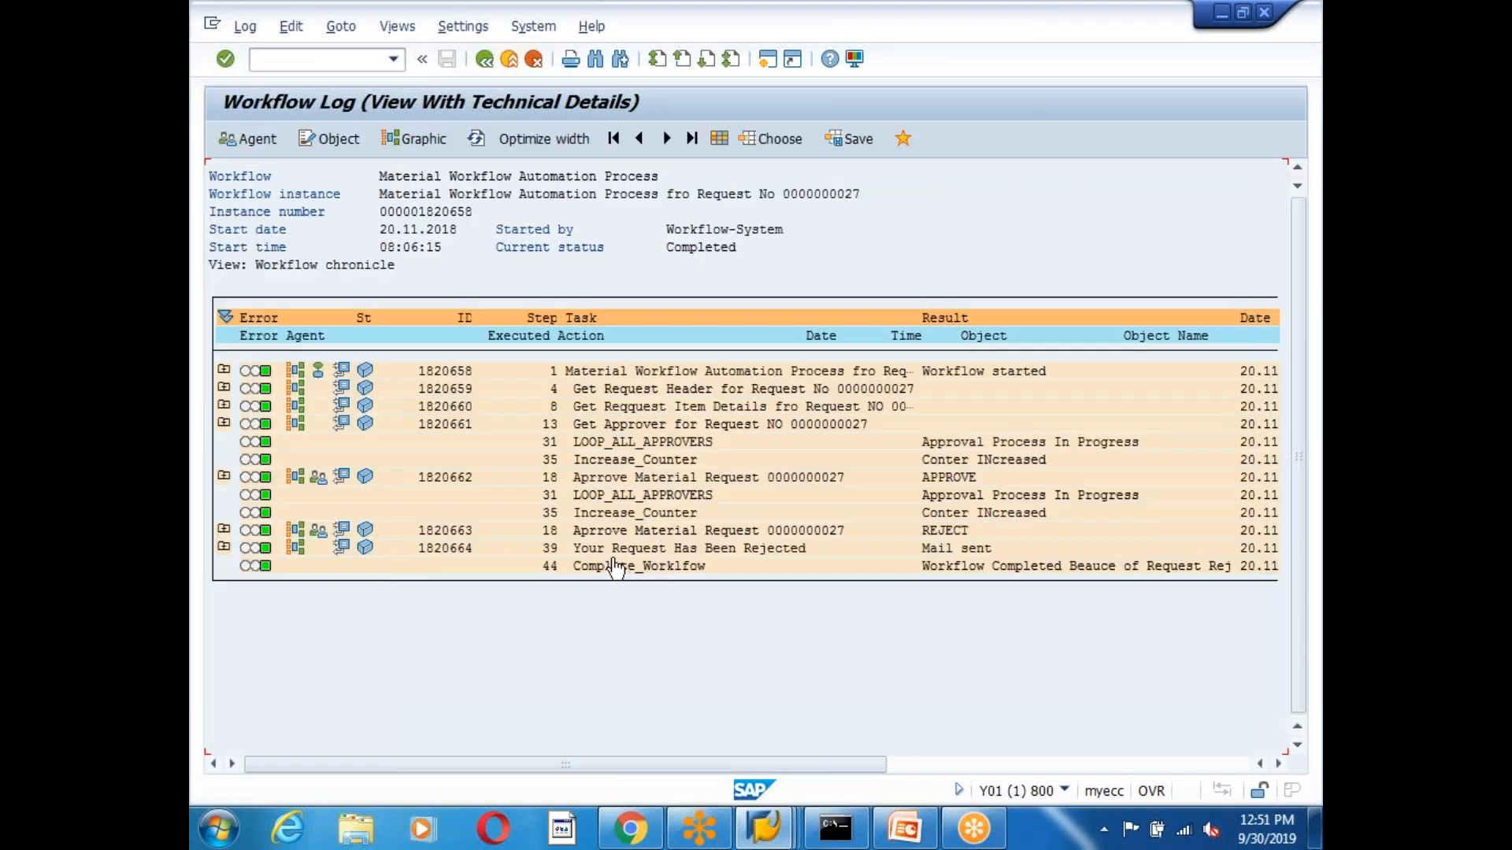
{"action": "left_click", "coordinate": [224, 529]}
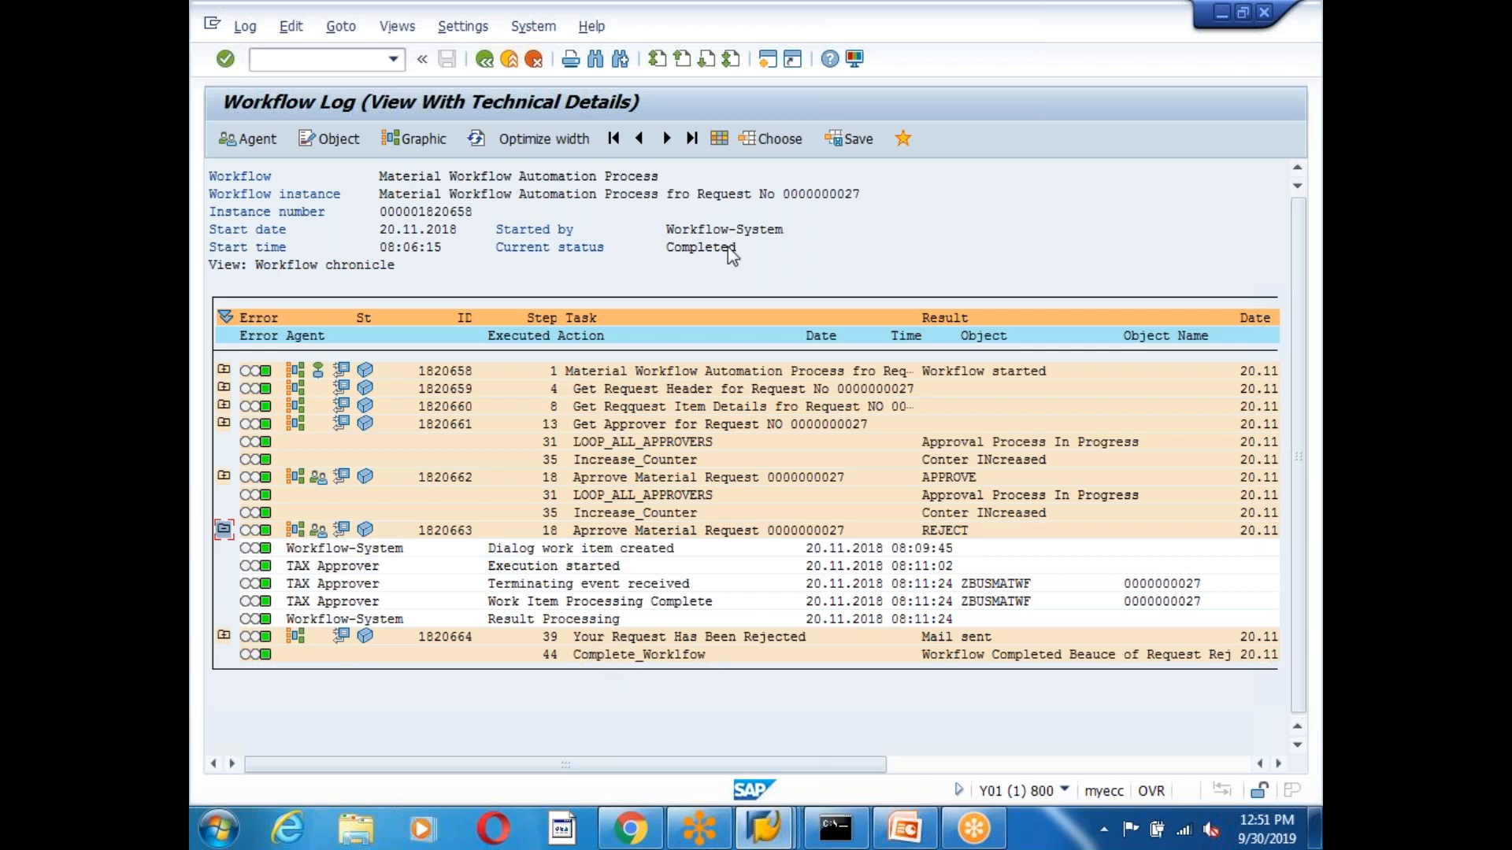
{"action": "left_click_drag", "start_coordinate": [656, 249], "coordinate": [778, 260]}
{"action": "key", "text": "ctrl+c"}
Open a new session and run SOST to list send requests for 19.11.2018 to 20.11.2018.
{"action": "key", "text": "ctrl+n"}
{"action": "type", "text": "sost"}
{"action": "key", "text": "Return"}
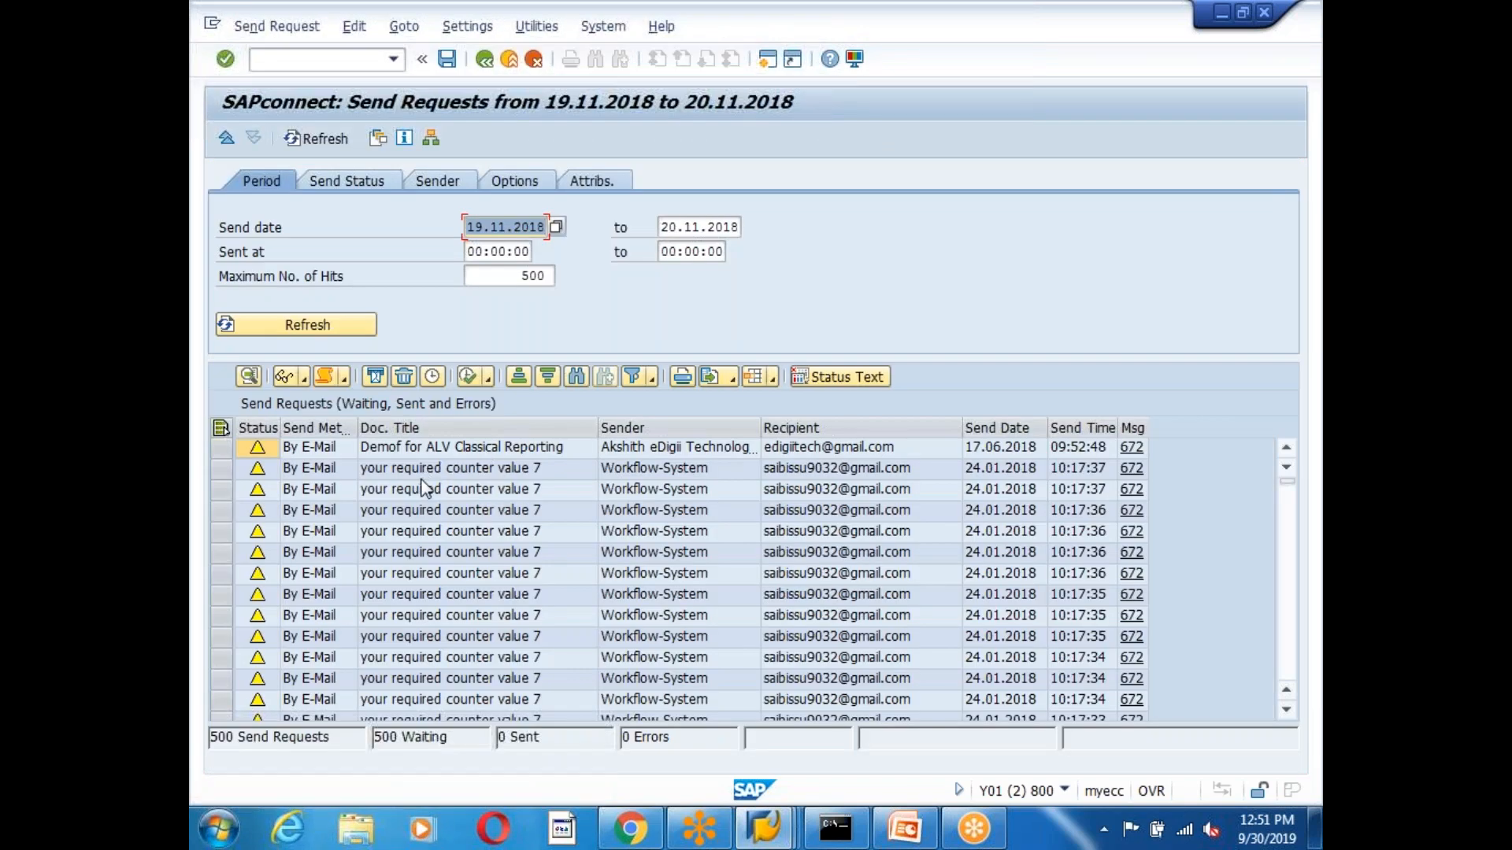
{"action": "left_click", "coordinate": [420, 476]}
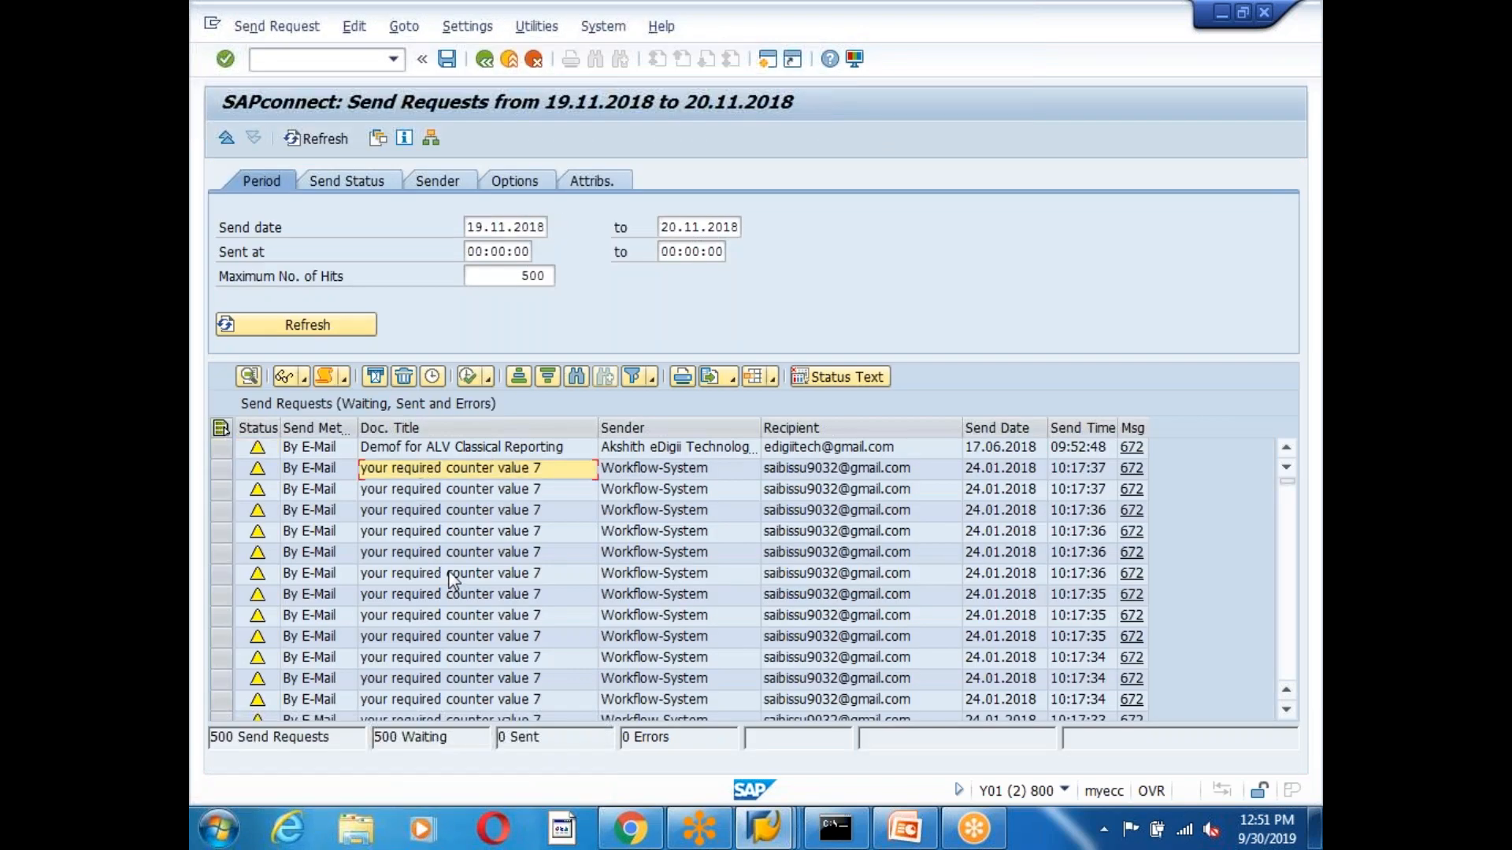
{"action": "left_click", "coordinate": [815, 470]}
{"action": "left_click", "coordinate": [453, 493]}
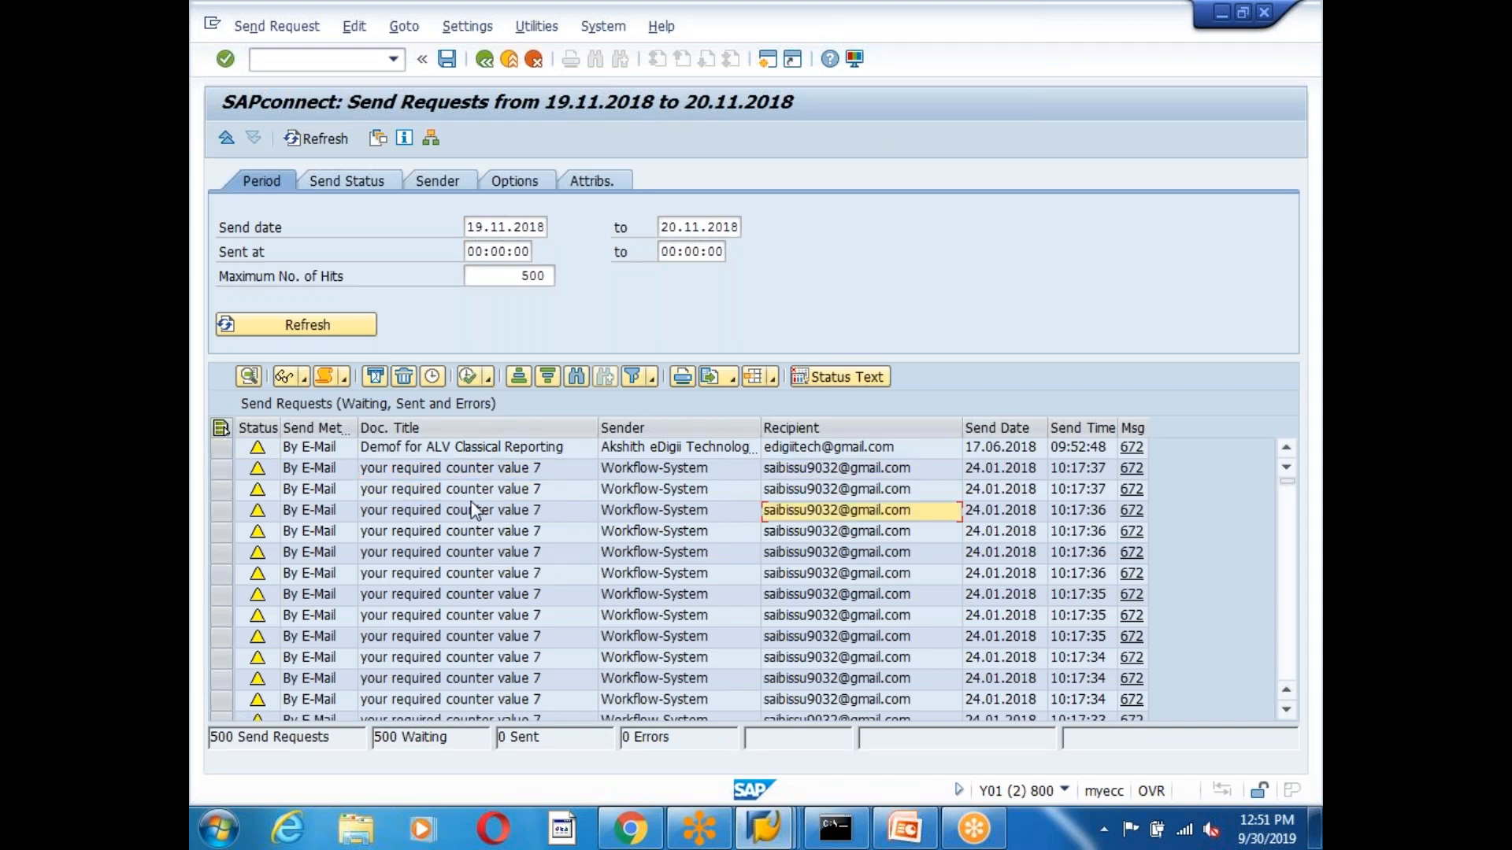
{"action": "scroll", "coordinate": [504, 508], "scroll_direction": "down", "scroll_amount": 5}
{"action": "scroll", "coordinate": [517, 508], "scroll_direction": "up", "scroll_amount": 5}
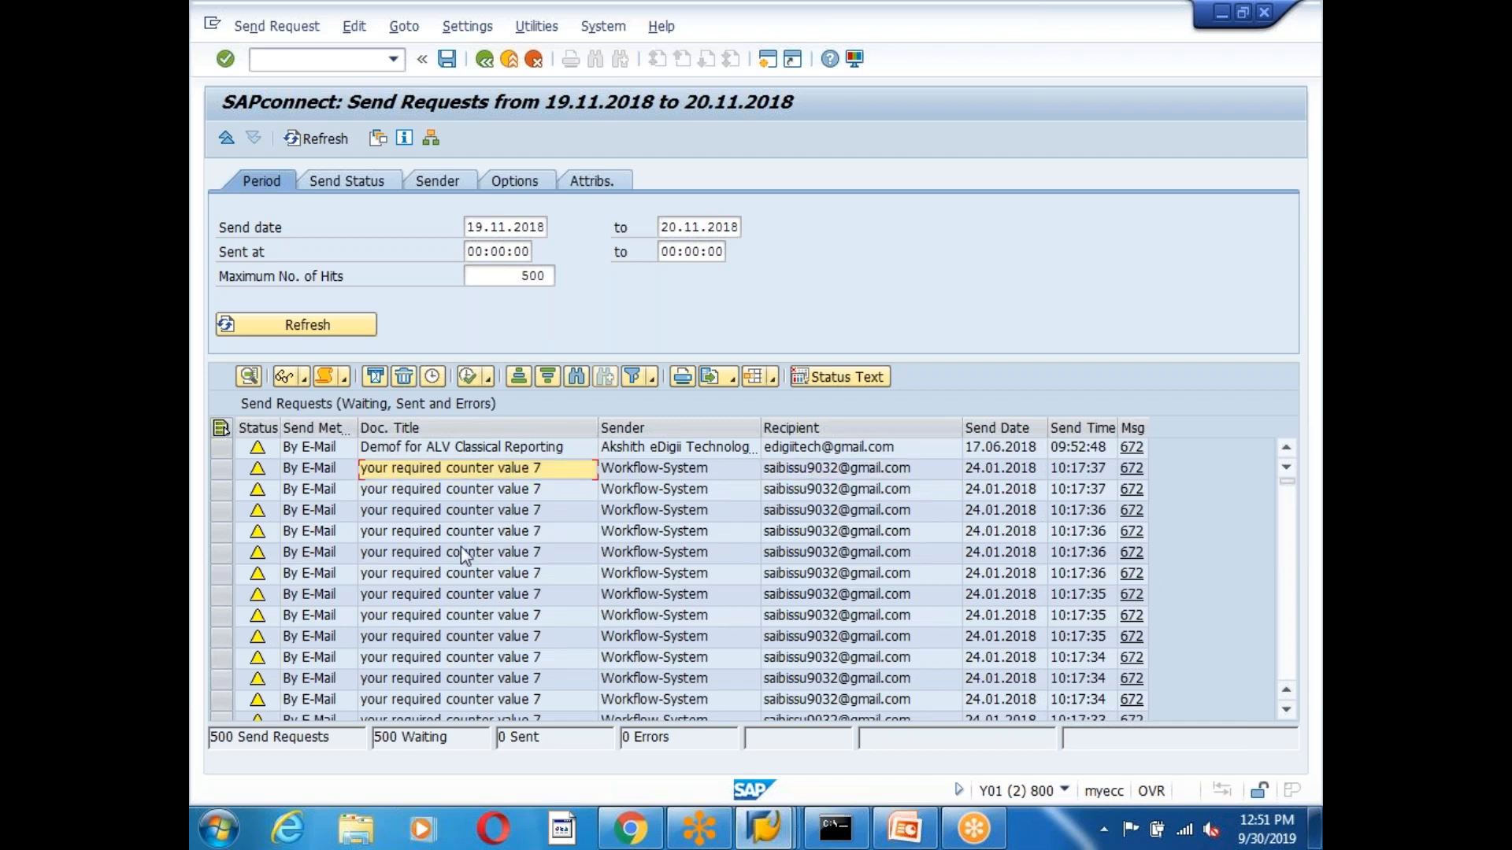
{"action": "scroll", "coordinate": [508, 584], "scroll_direction": "down", "scroll_amount": 8}
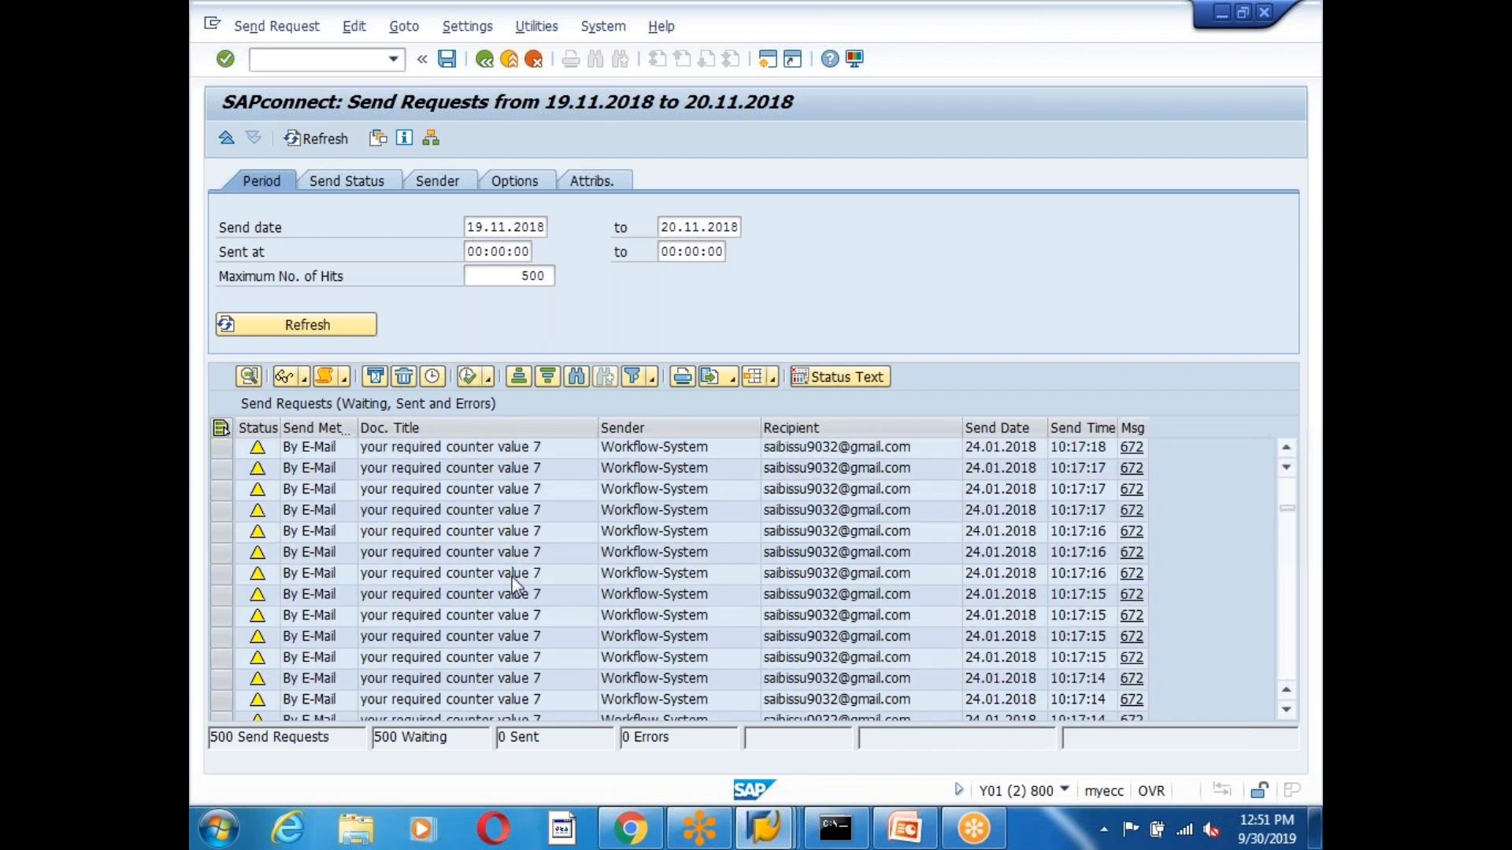
{"action": "scroll", "coordinate": [520, 582], "scroll_direction": "down", "scroll_amount": 15}
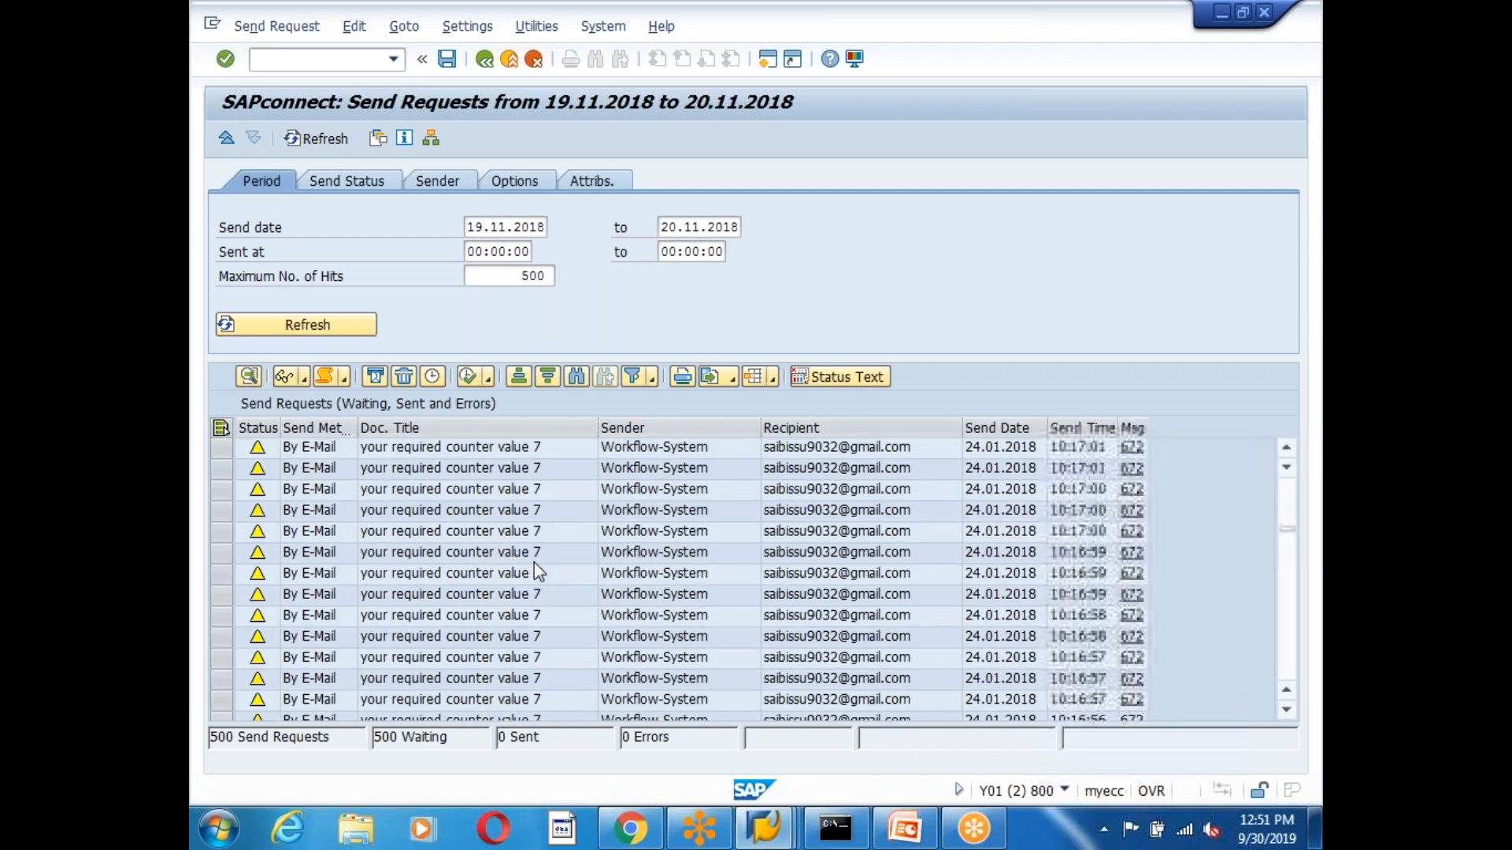
{"action": "scroll", "coordinate": [543, 563], "scroll_direction": "down", "scroll_amount": 20}
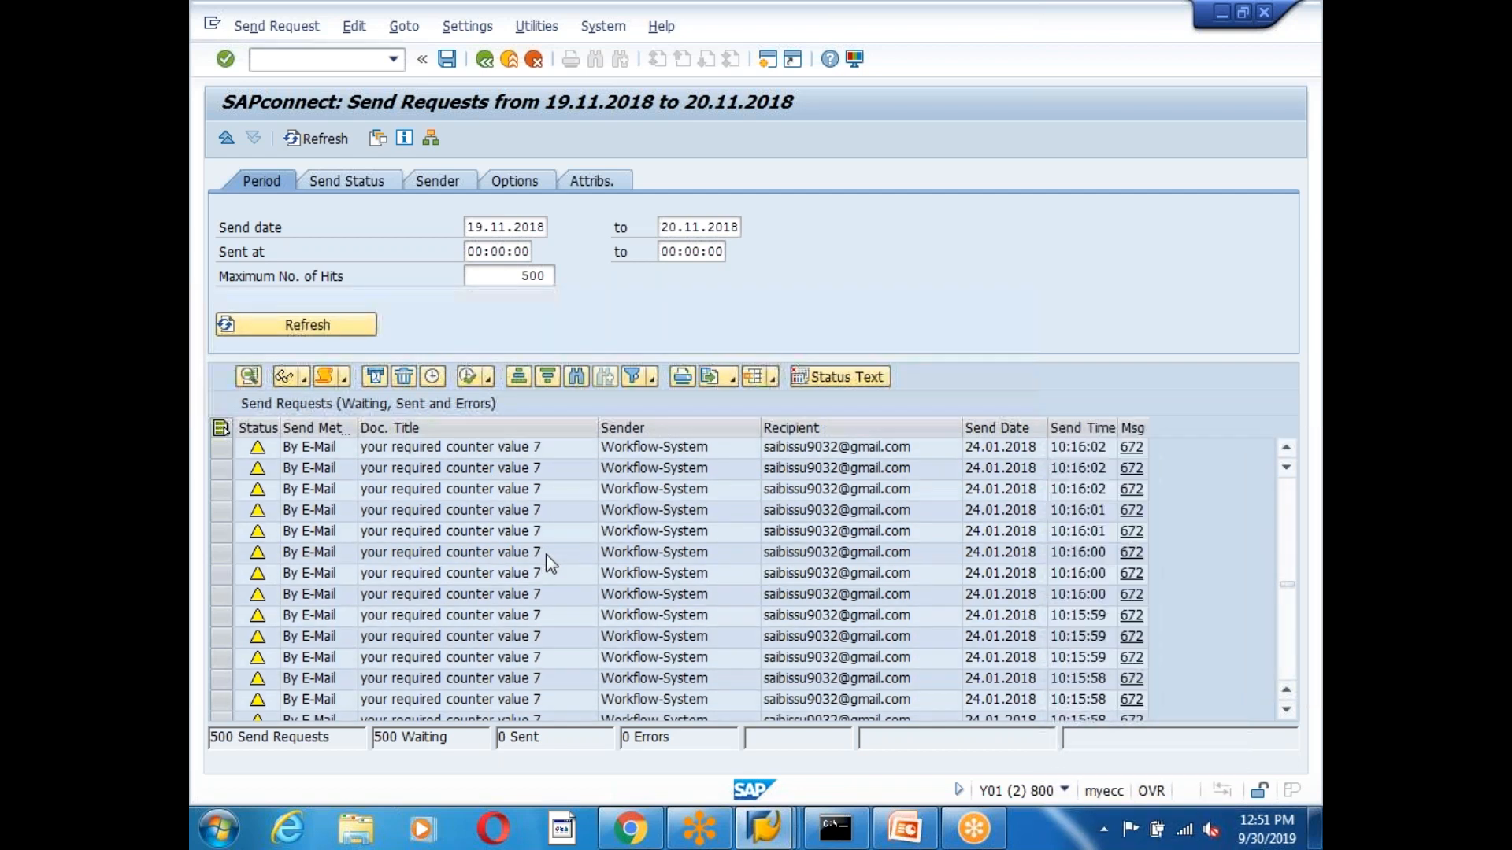
{"action": "scroll", "coordinate": [551, 557], "scroll_direction": "down", "scroll_amount": 20}
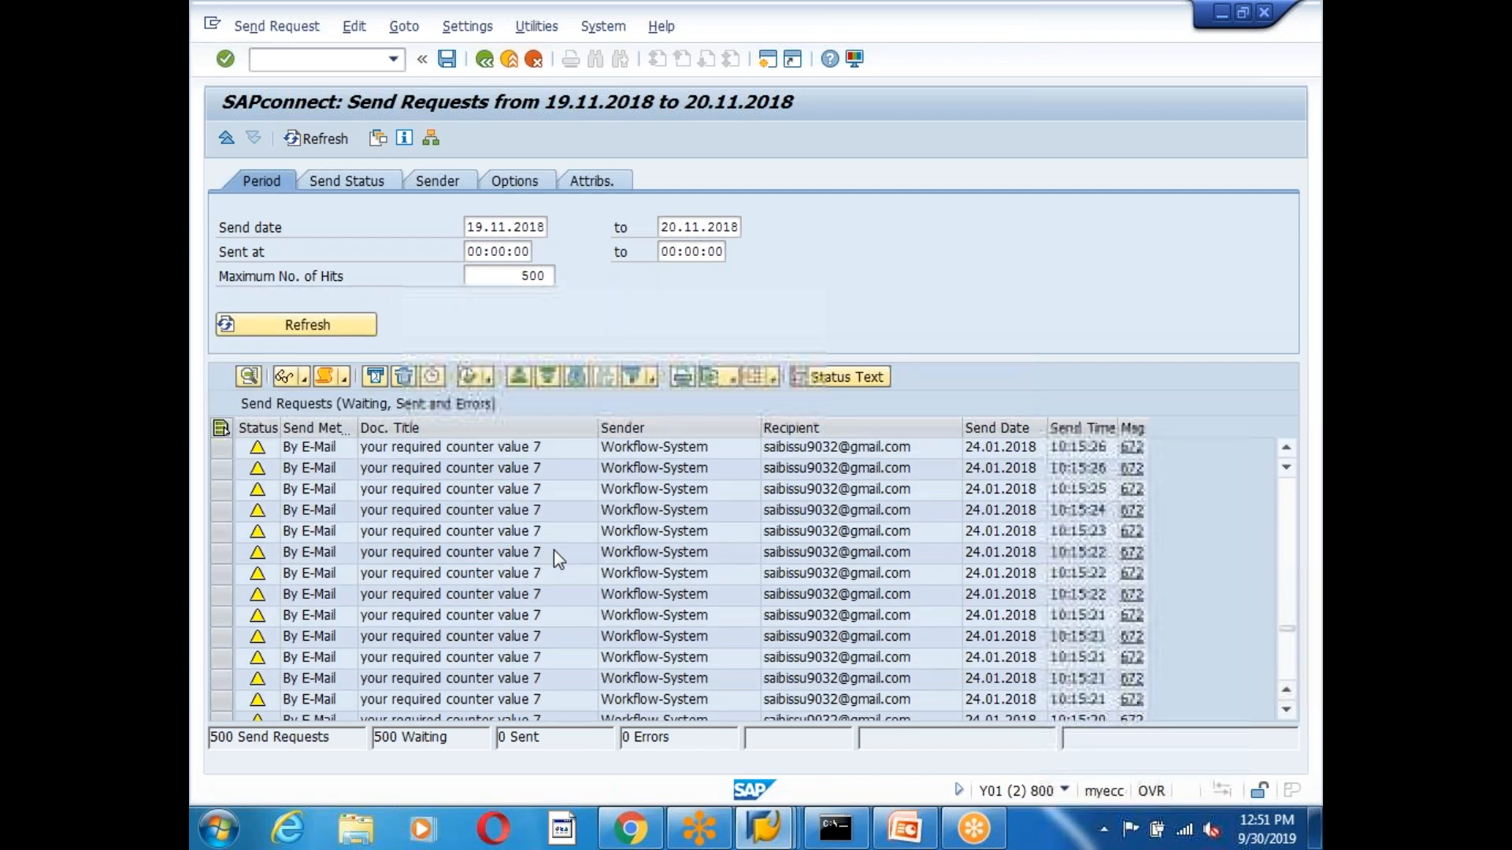
{"action": "scroll", "coordinate": [554, 549], "scroll_direction": "down", "scroll_amount": 12}
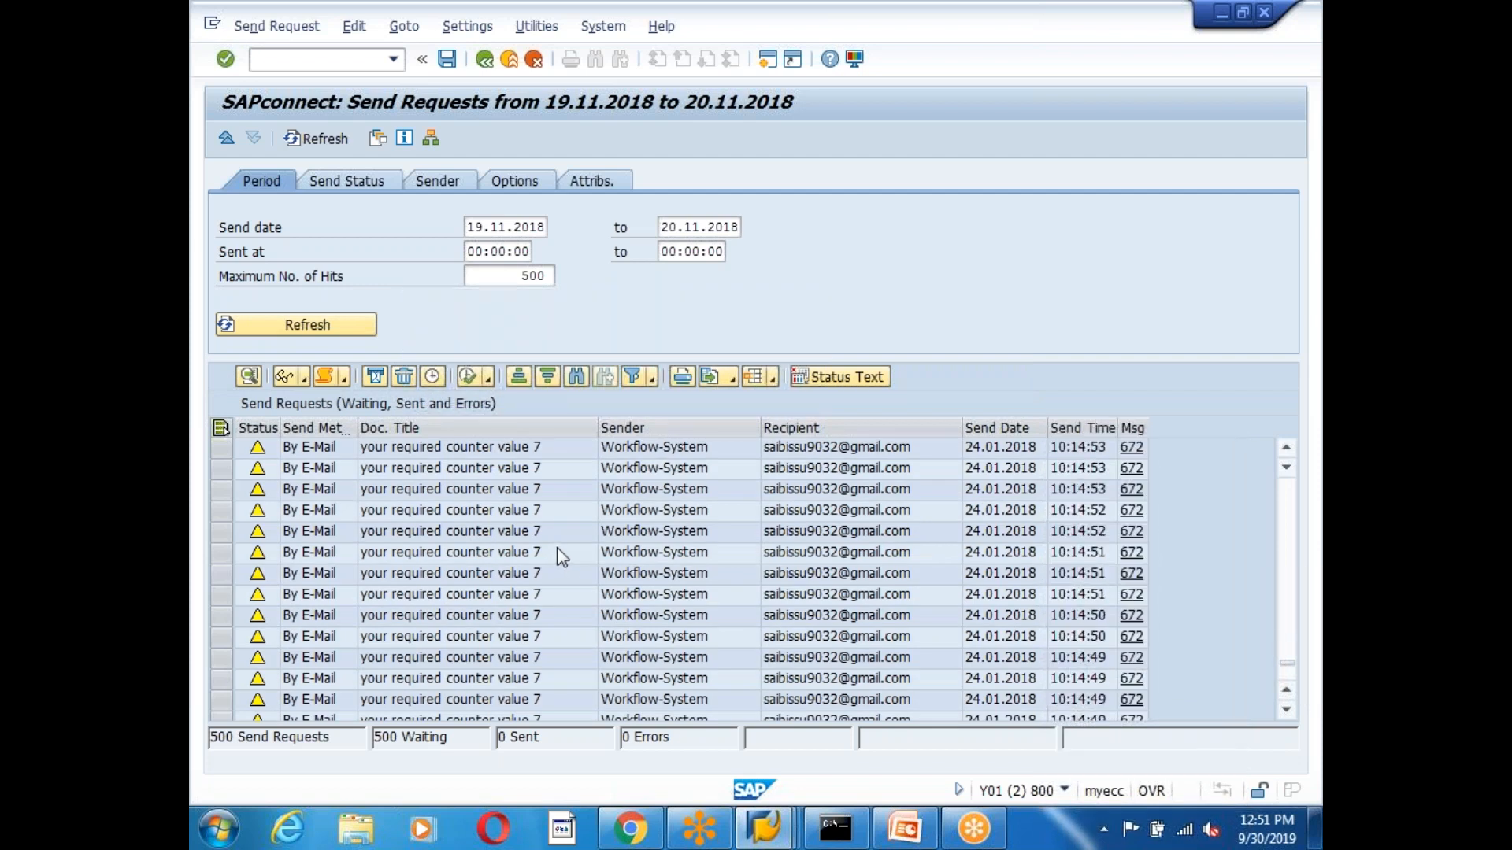
{"action": "scroll", "coordinate": [561, 547], "scroll_direction": "up", "scroll_amount": 20}
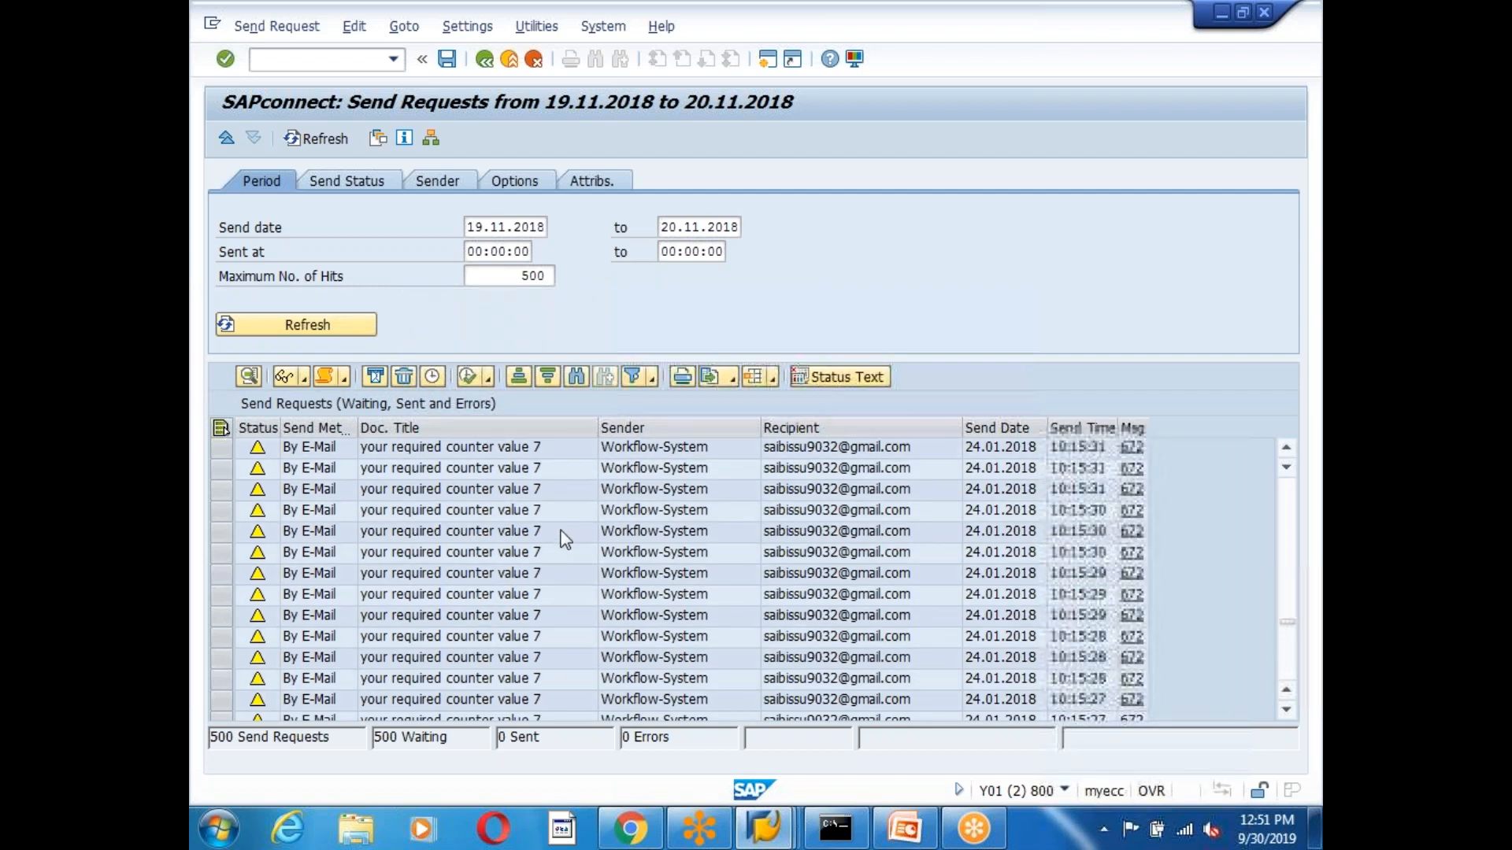
{"action": "scroll", "coordinate": [564, 534], "scroll_direction": "up", "scroll_amount": 12}
{"action": "scroll", "coordinate": [570, 521], "scroll_direction": "up", "scroll_amount": 20}
{"action": "scroll", "coordinate": [571, 521], "scroll_direction": "up", "scroll_amount": 10}
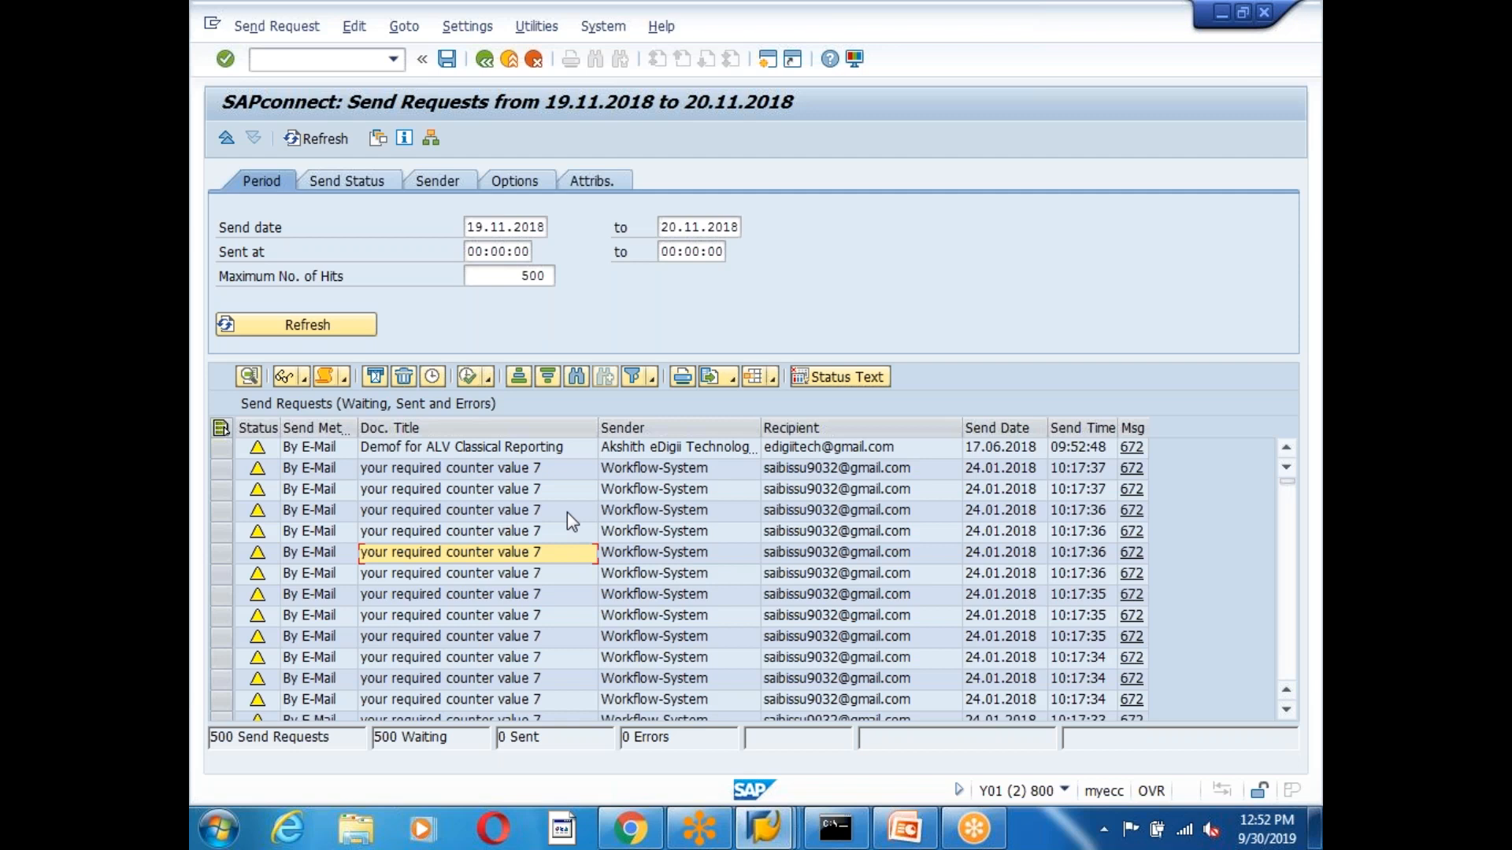
{"action": "left_click", "coordinate": [649, 452]}
{"action": "left_click", "coordinate": [811, 450]}
{"action": "left_click", "coordinate": [475, 453]}
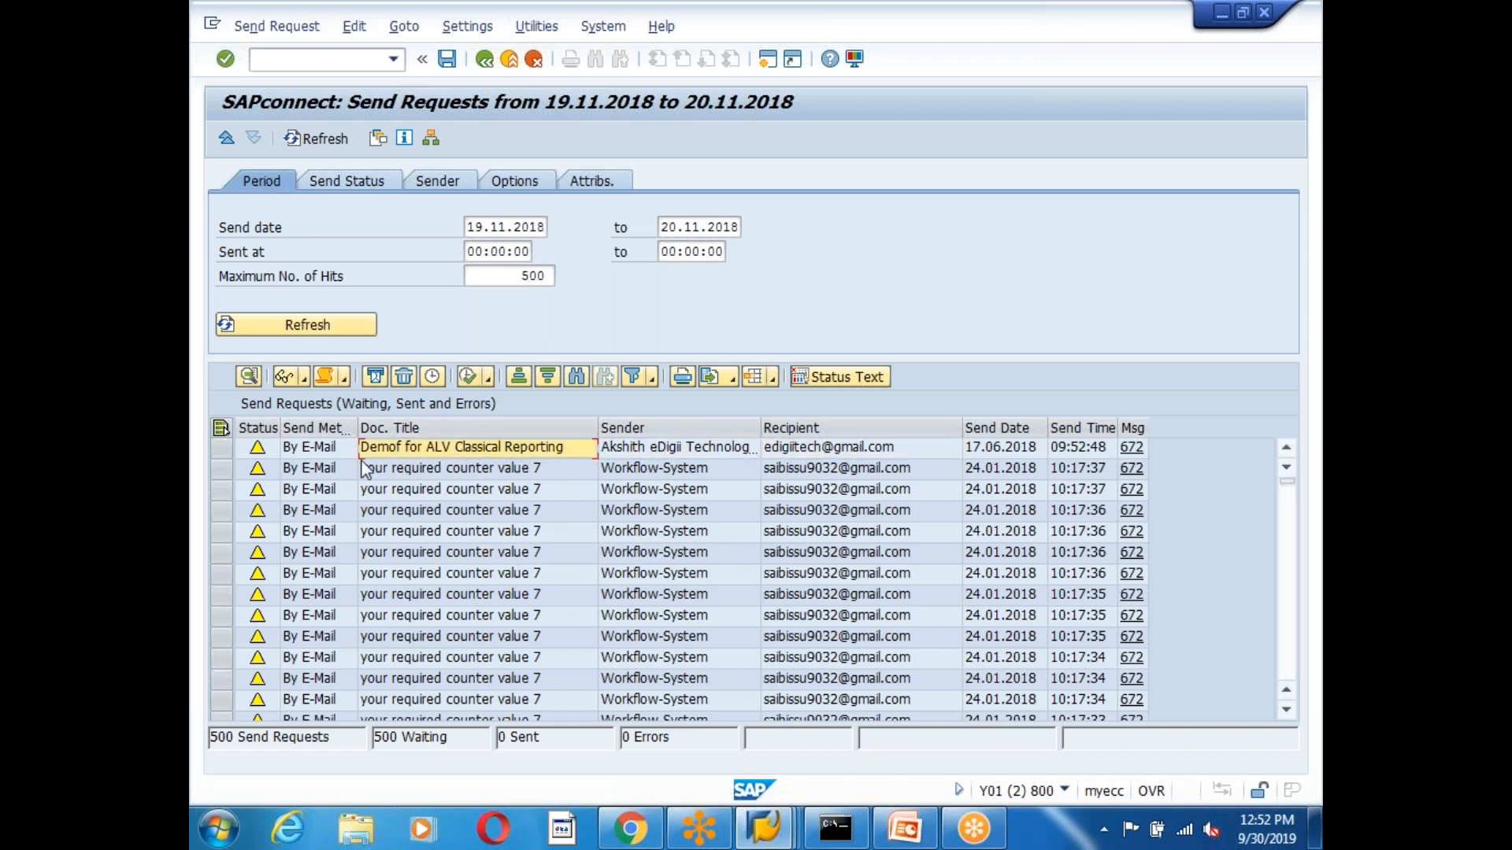
{"action": "left_click", "coordinate": [322, 450]}
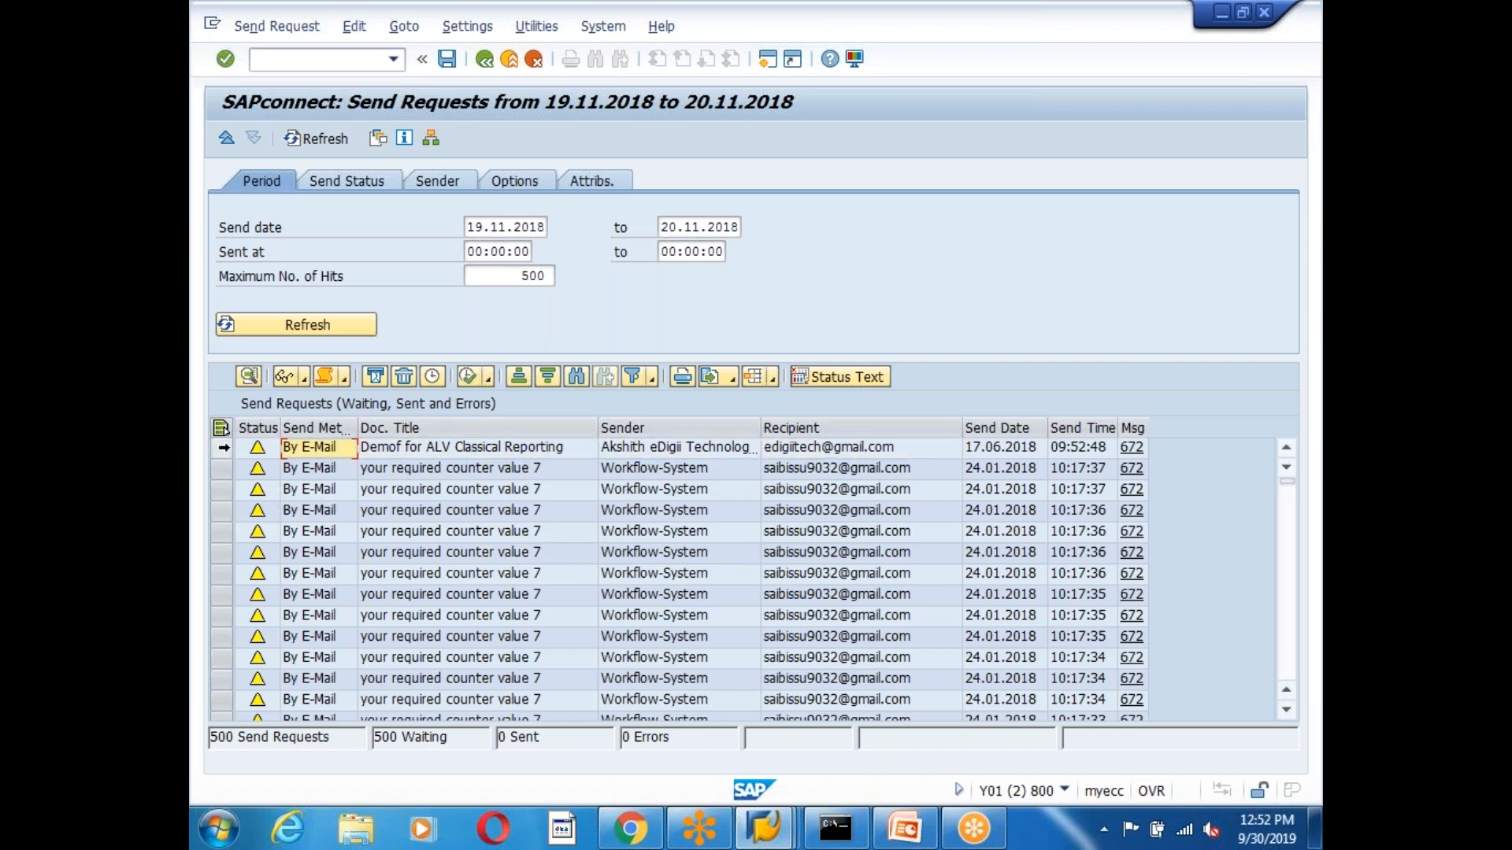
{"action": "left_click", "coordinate": [223, 447]}
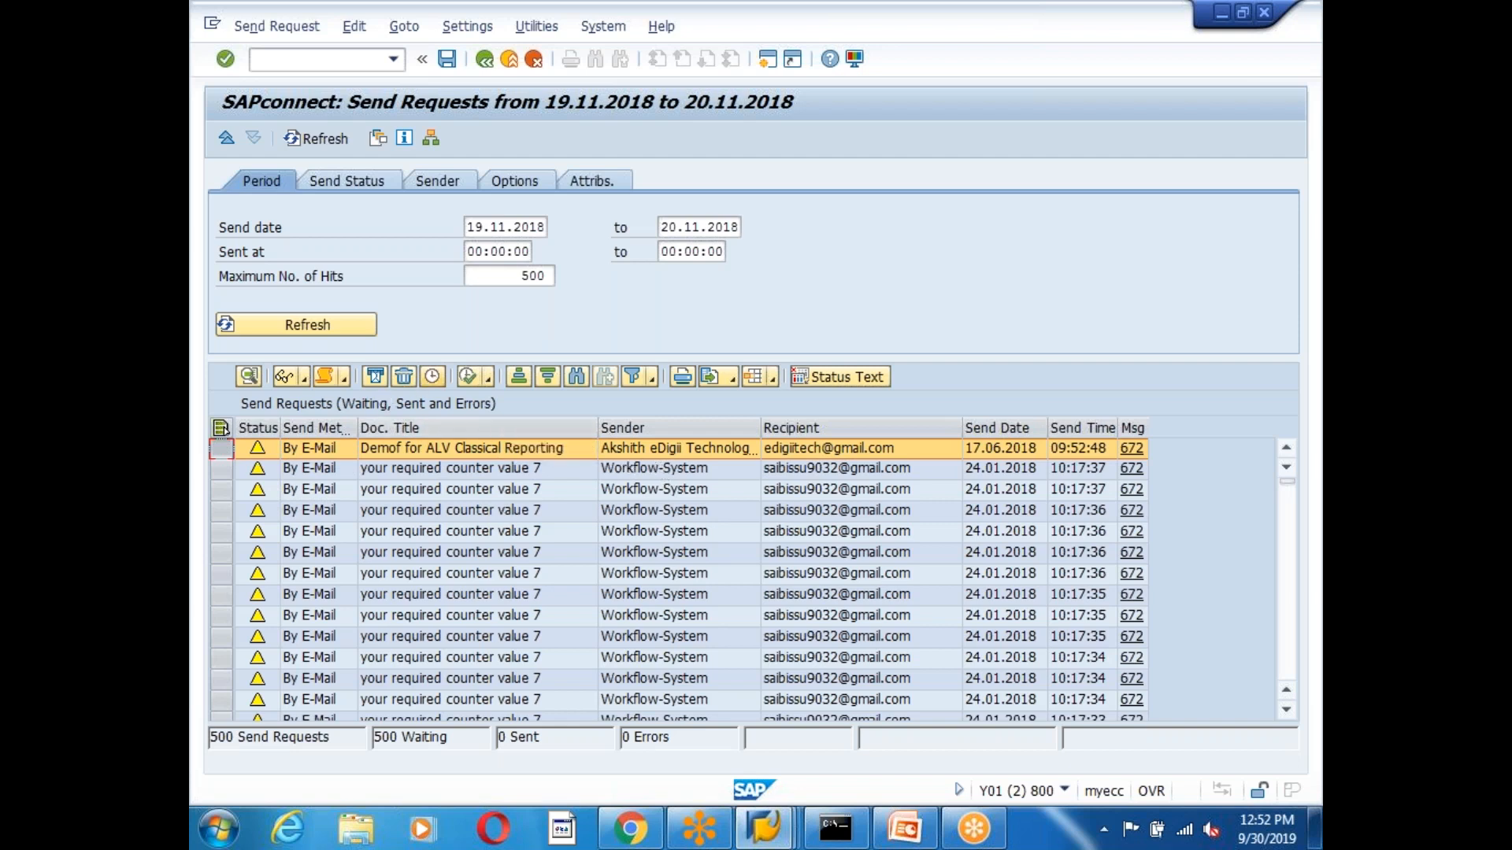
{"action": "left_click", "coordinate": [431, 378]}
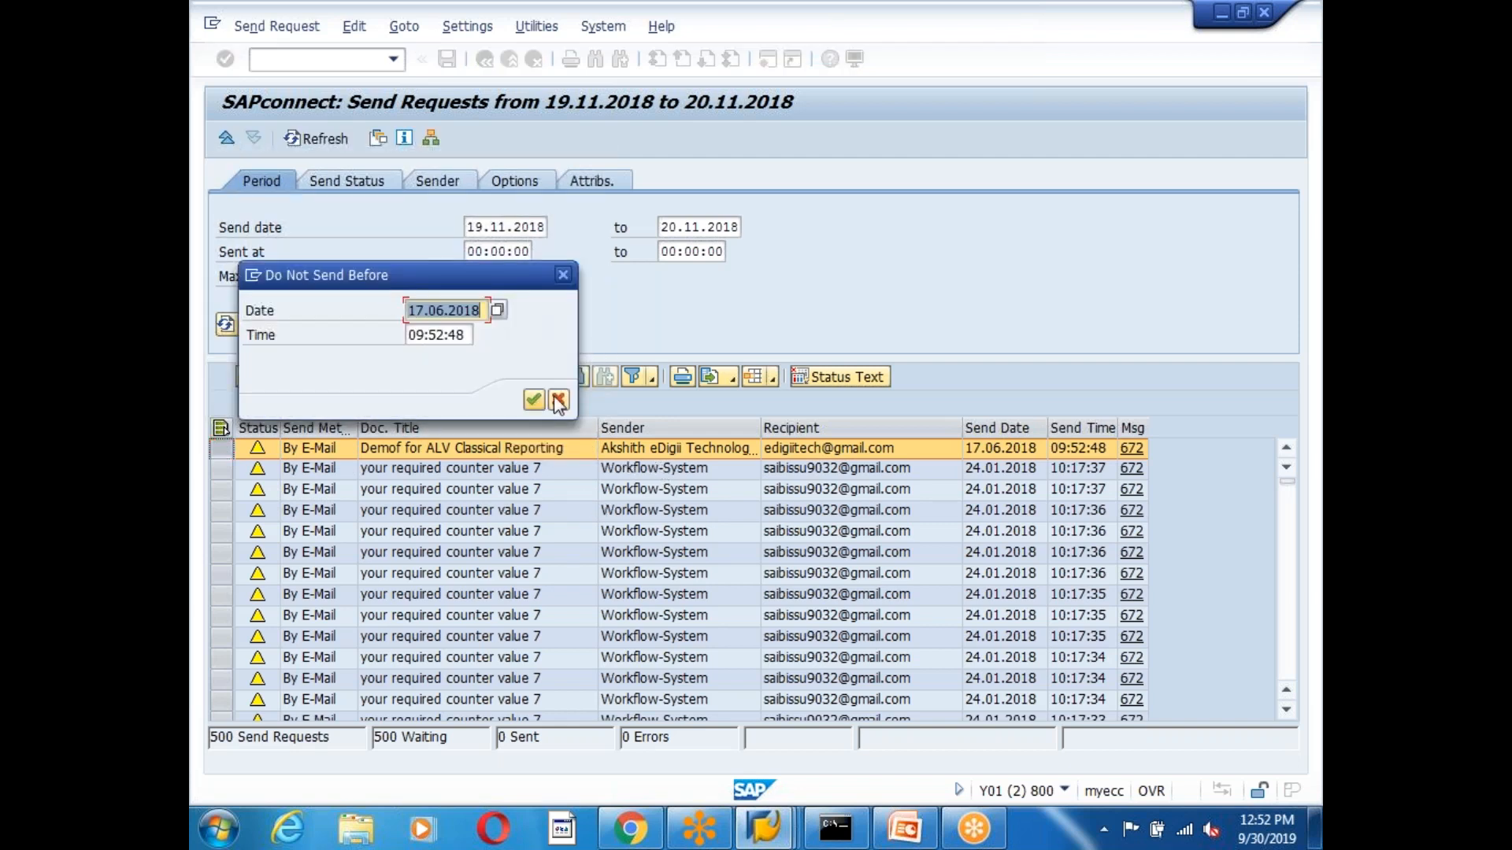
{"action": "left_click", "coordinate": [559, 402]}
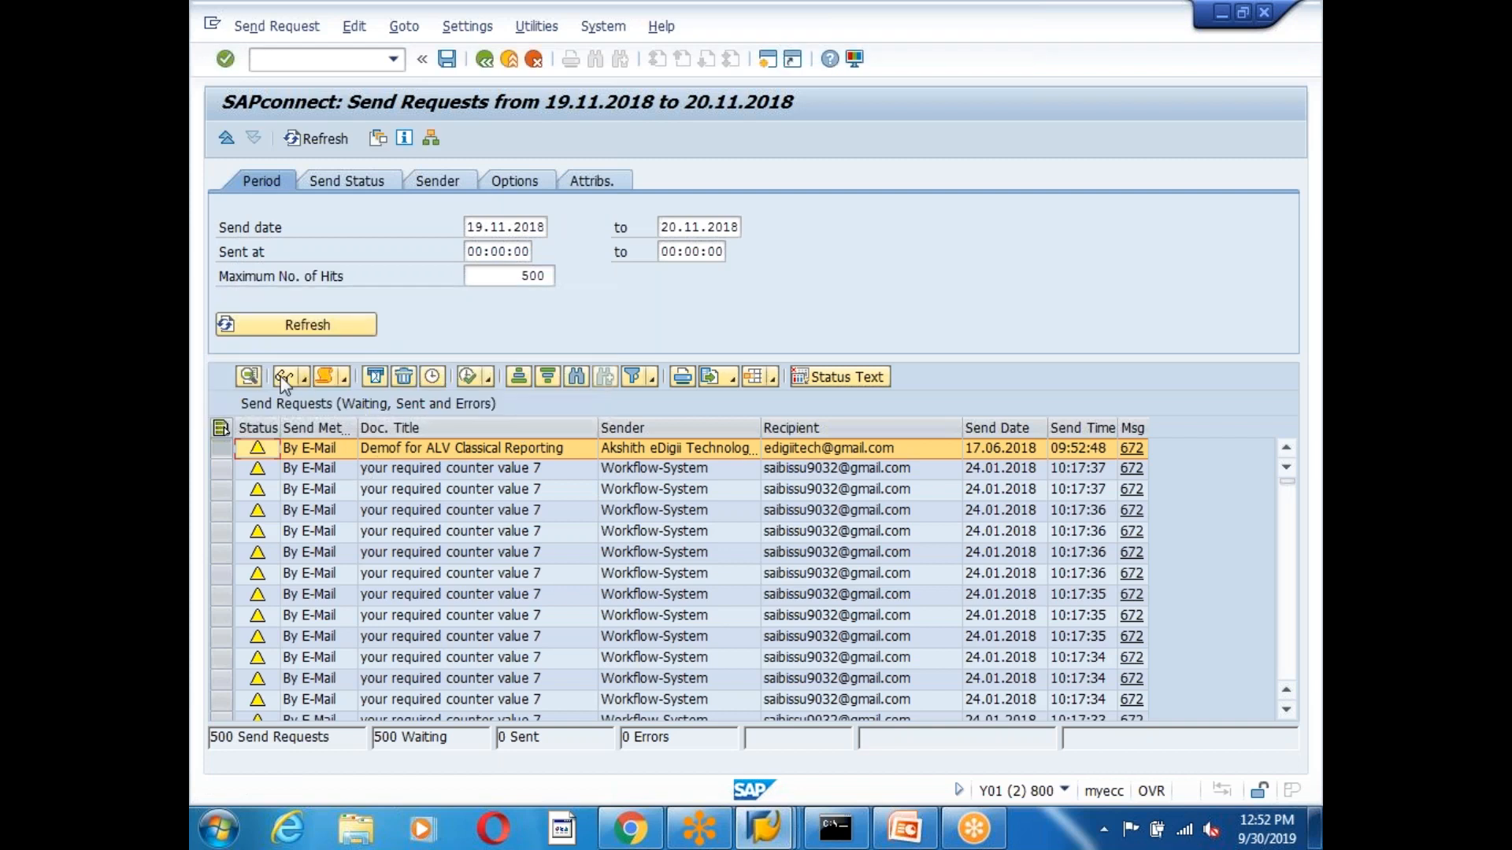
{"action": "left_click_drag", "start_coordinate": [341, 359], "coordinate": [432, 209]}
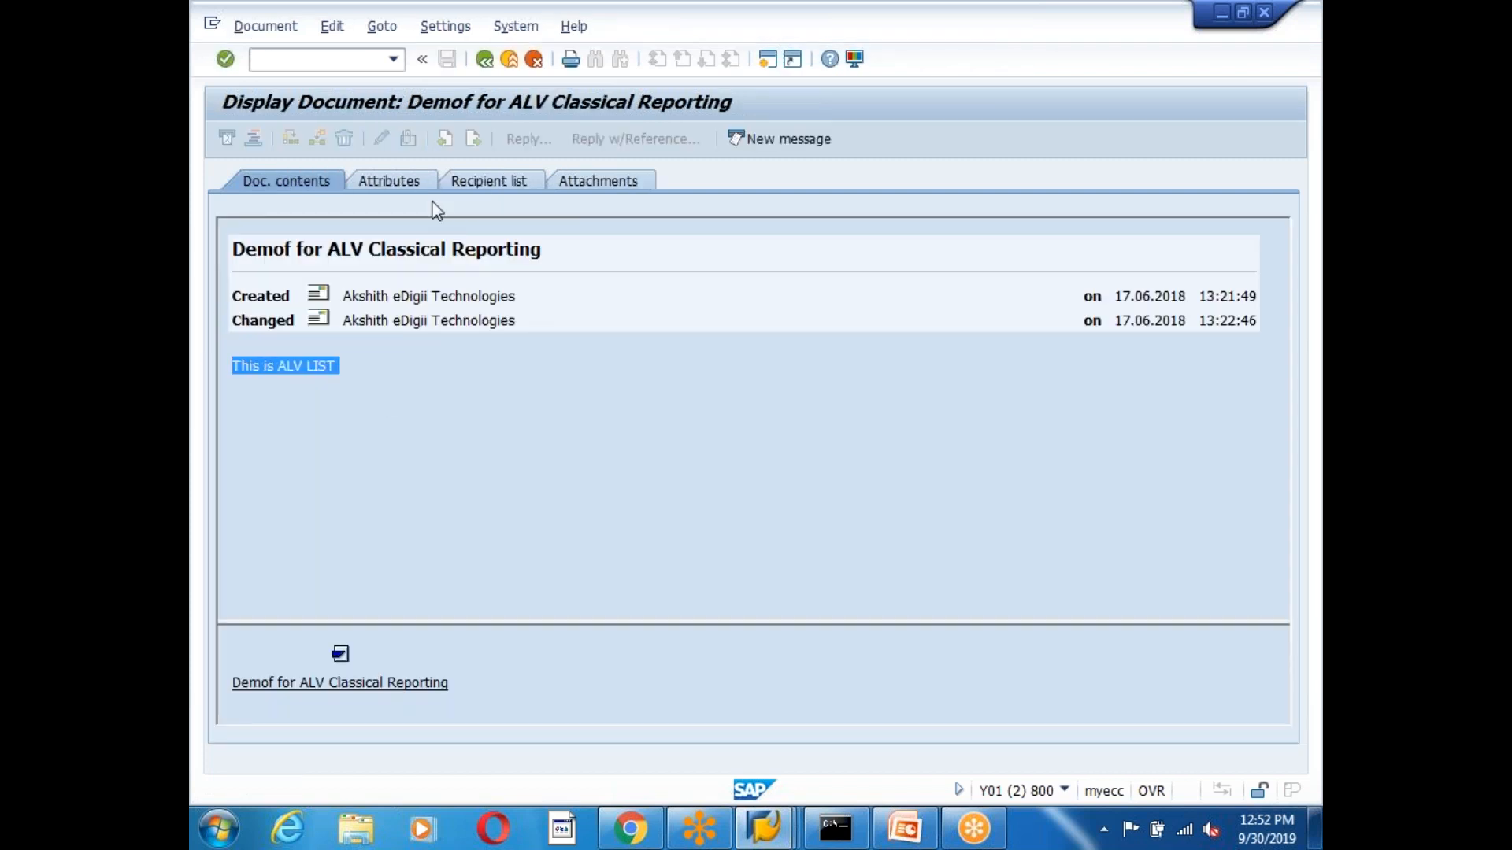
{"action": "left_click", "coordinate": [484, 59]}
{"action": "left_click", "coordinate": [490, 531]}
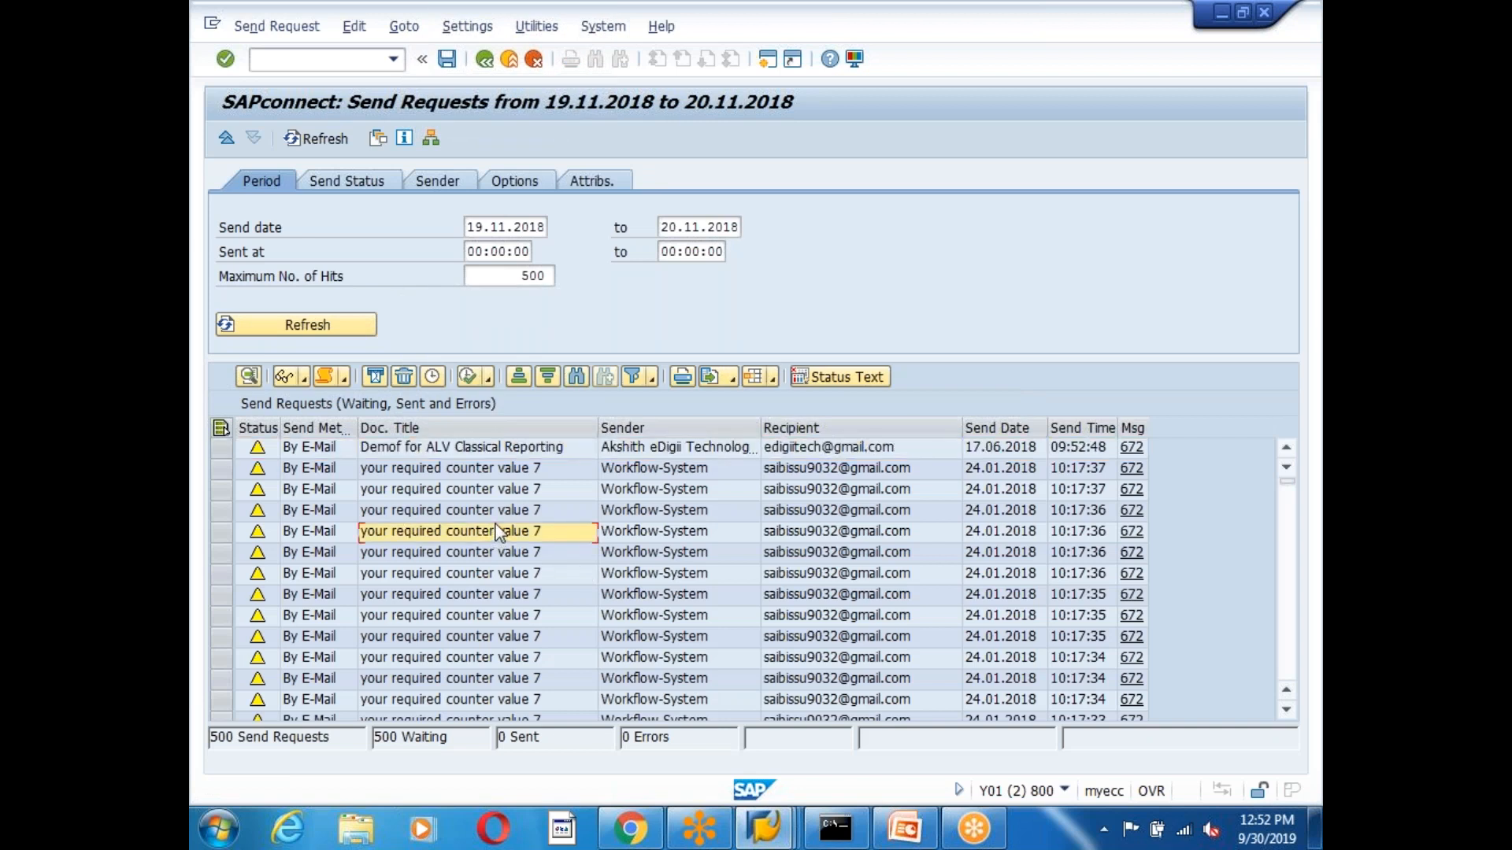
{"action": "left_click", "coordinate": [548, 274]}
Remove the 500-hit limit and read the 'Your Request Has Been Rejected' e-mail.
{"action": "key", "text": "BackSpace"}
{"action": "key", "text": "BackSpace"}
{"action": "key", "text": "BackSpace"}
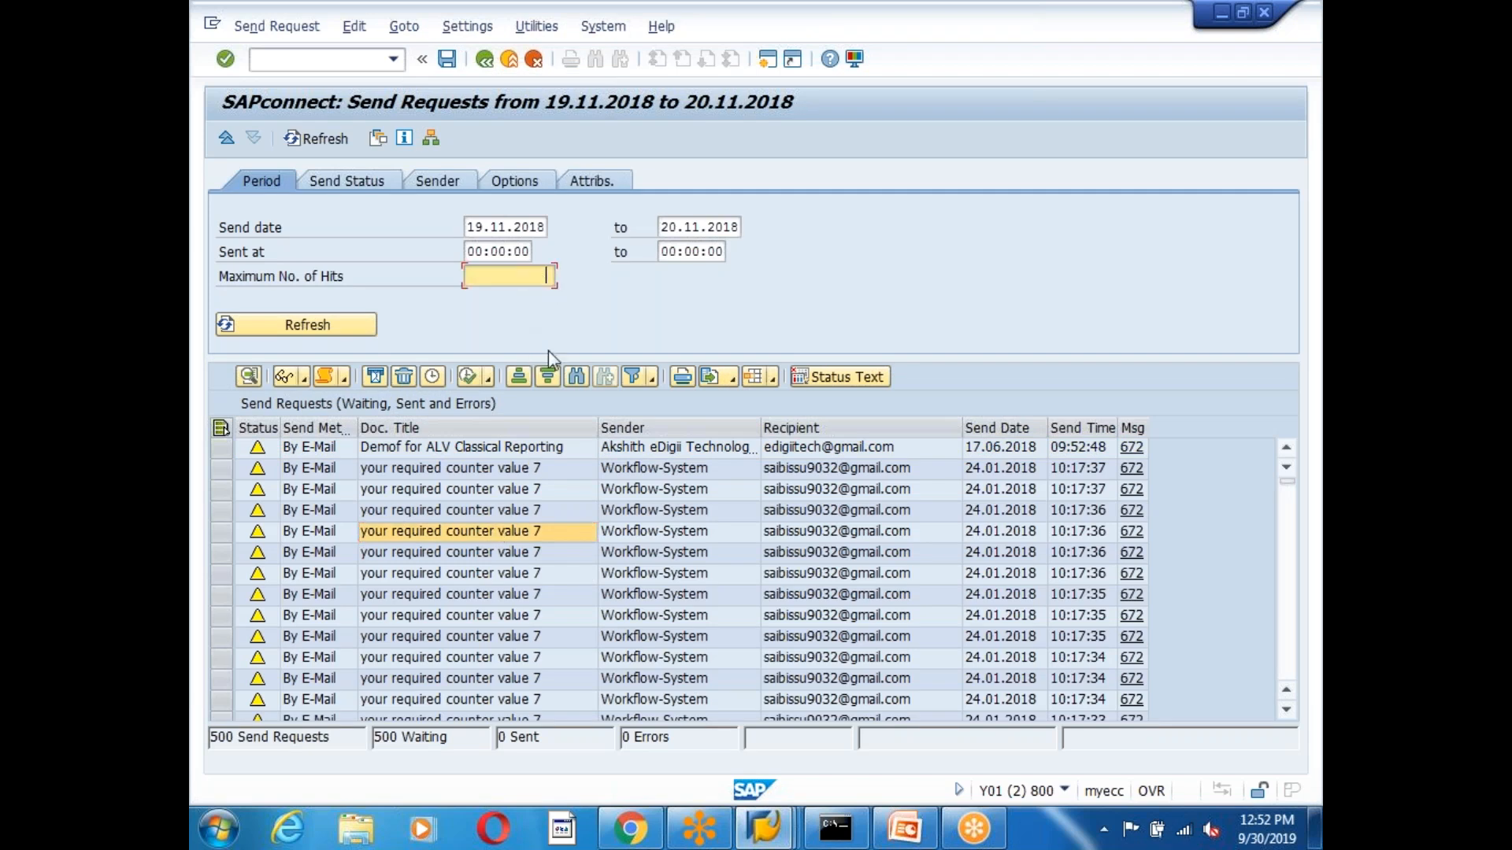
{"action": "key", "text": "Return"}
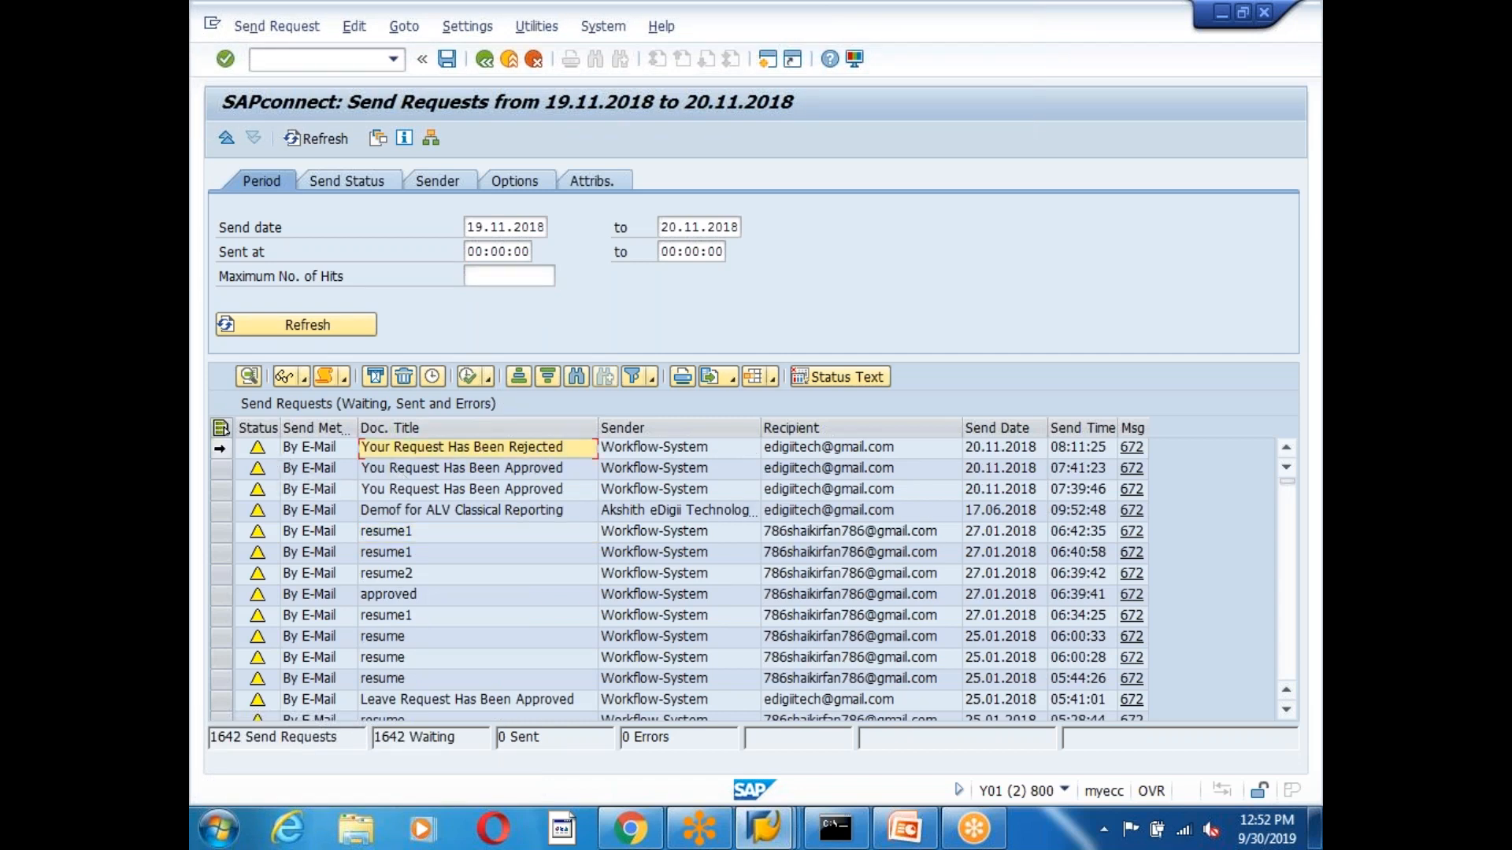
{"action": "left_click", "coordinate": [221, 447]}
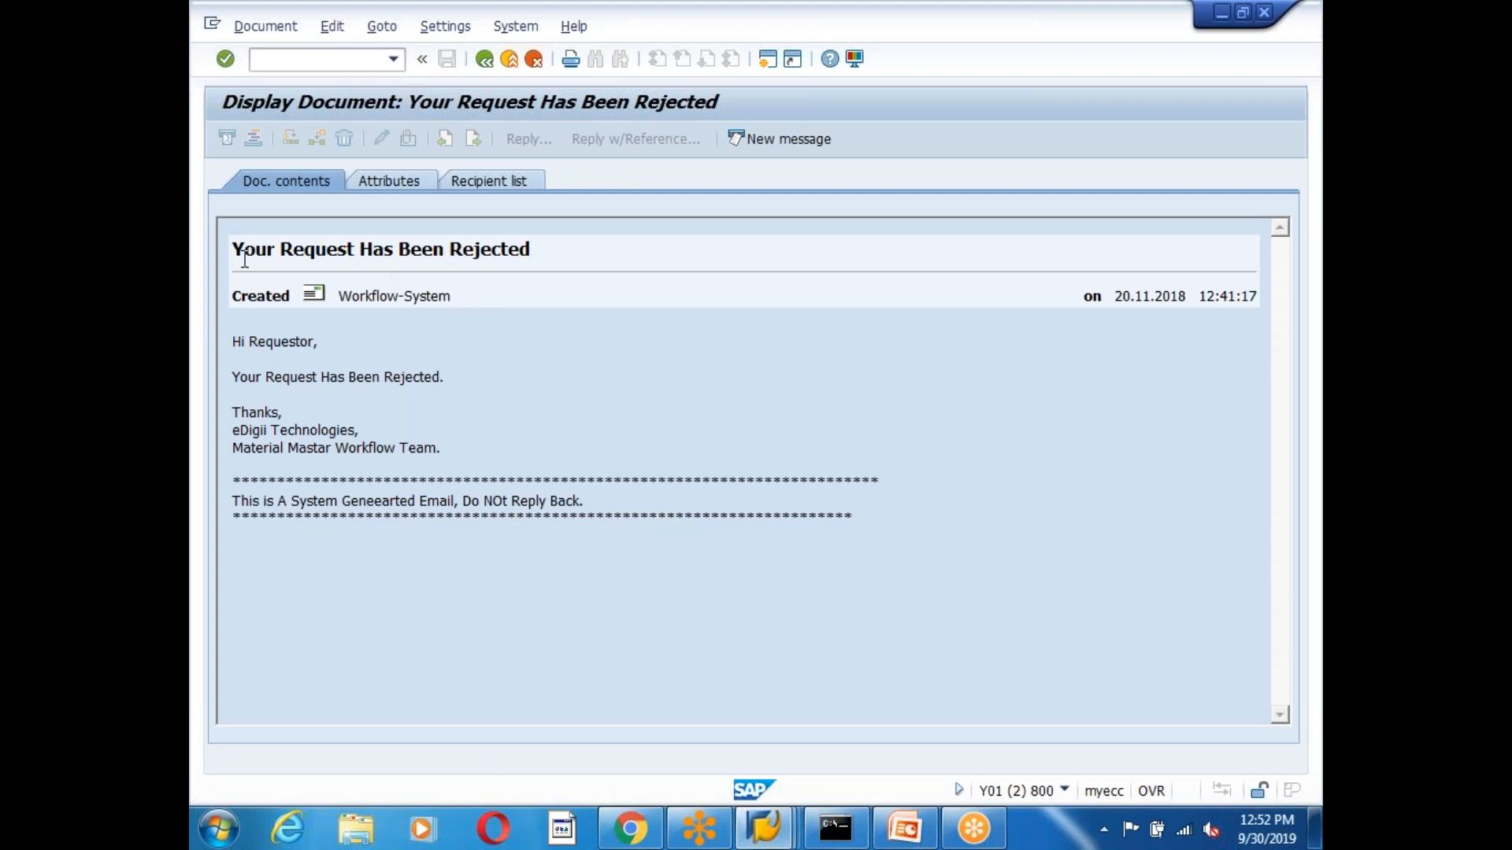
{"action": "left_click_drag", "start_coordinate": [234, 252], "coordinate": [590, 256]}
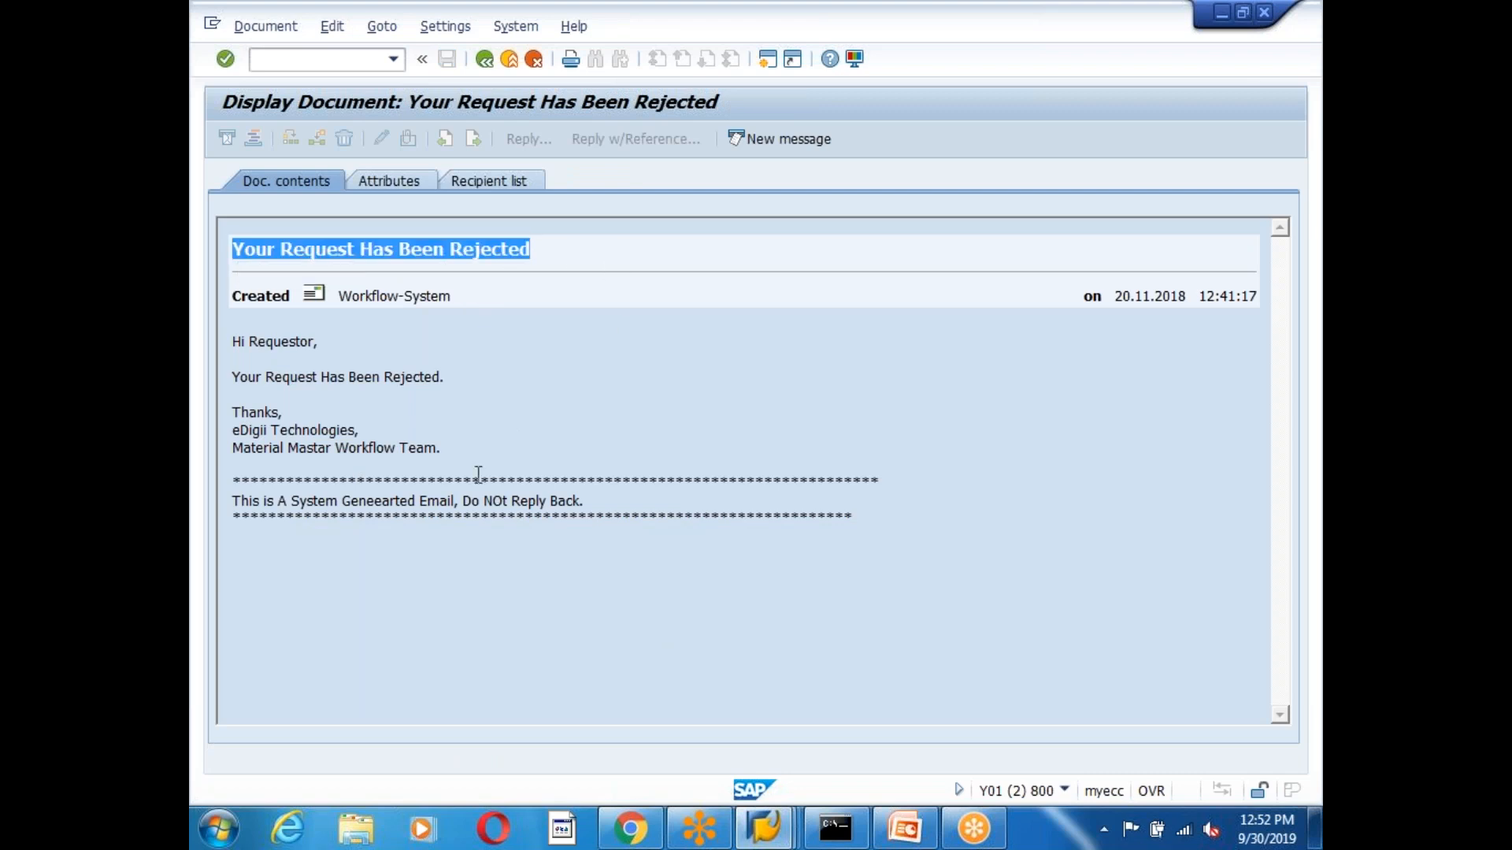
{"action": "left_click", "coordinate": [414, 418]}
{"action": "left_click_drag", "start_coordinate": [476, 384], "coordinate": [193, 408]}
{"action": "left_click", "coordinate": [389, 596]}
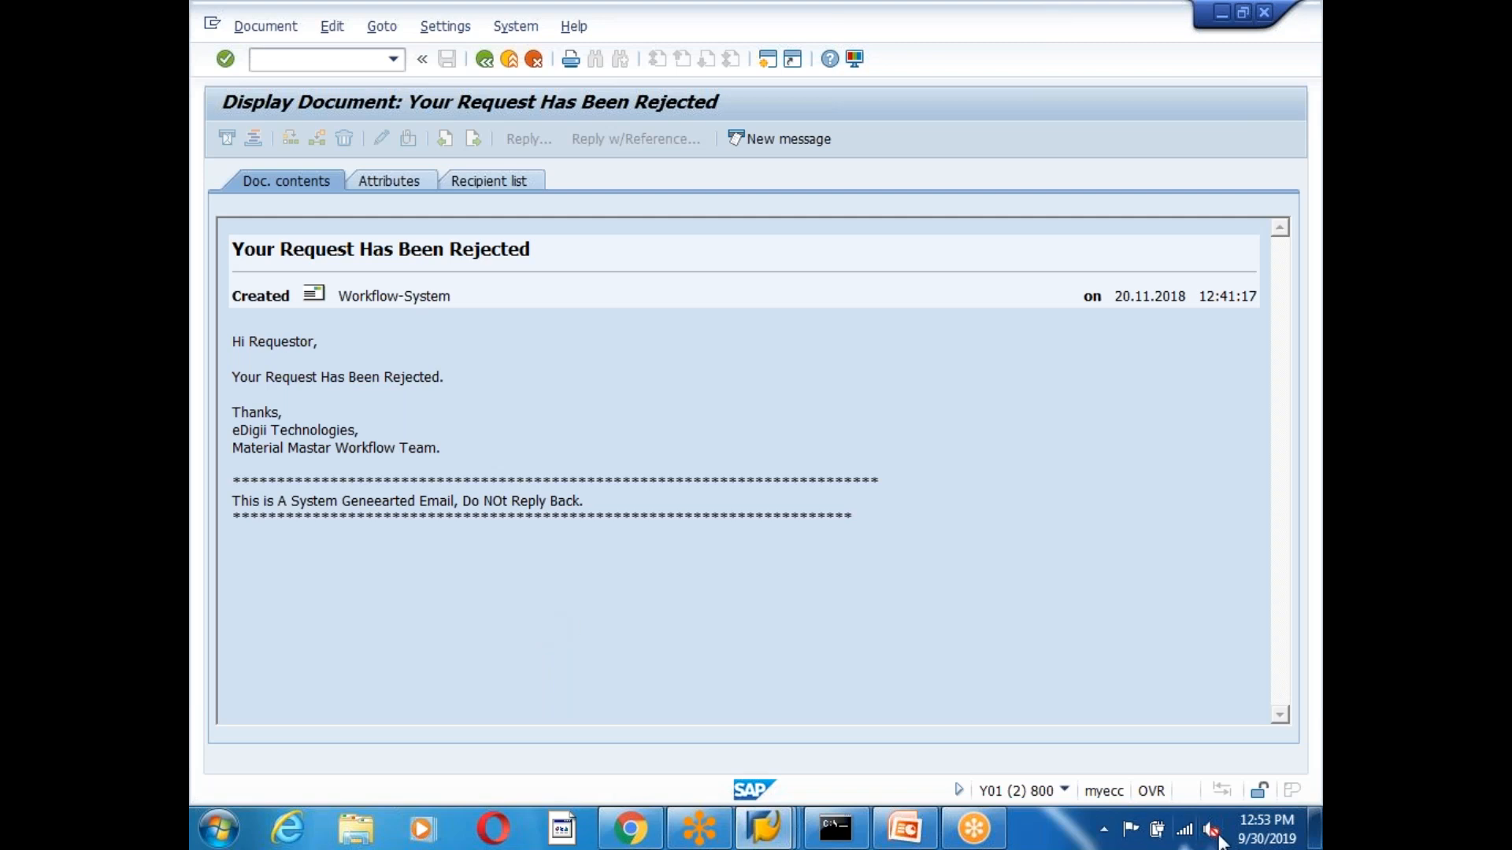
Check the October 2019 system calendar, then list the open SAP windows.
{"action": "left_click", "coordinate": [1268, 830]}
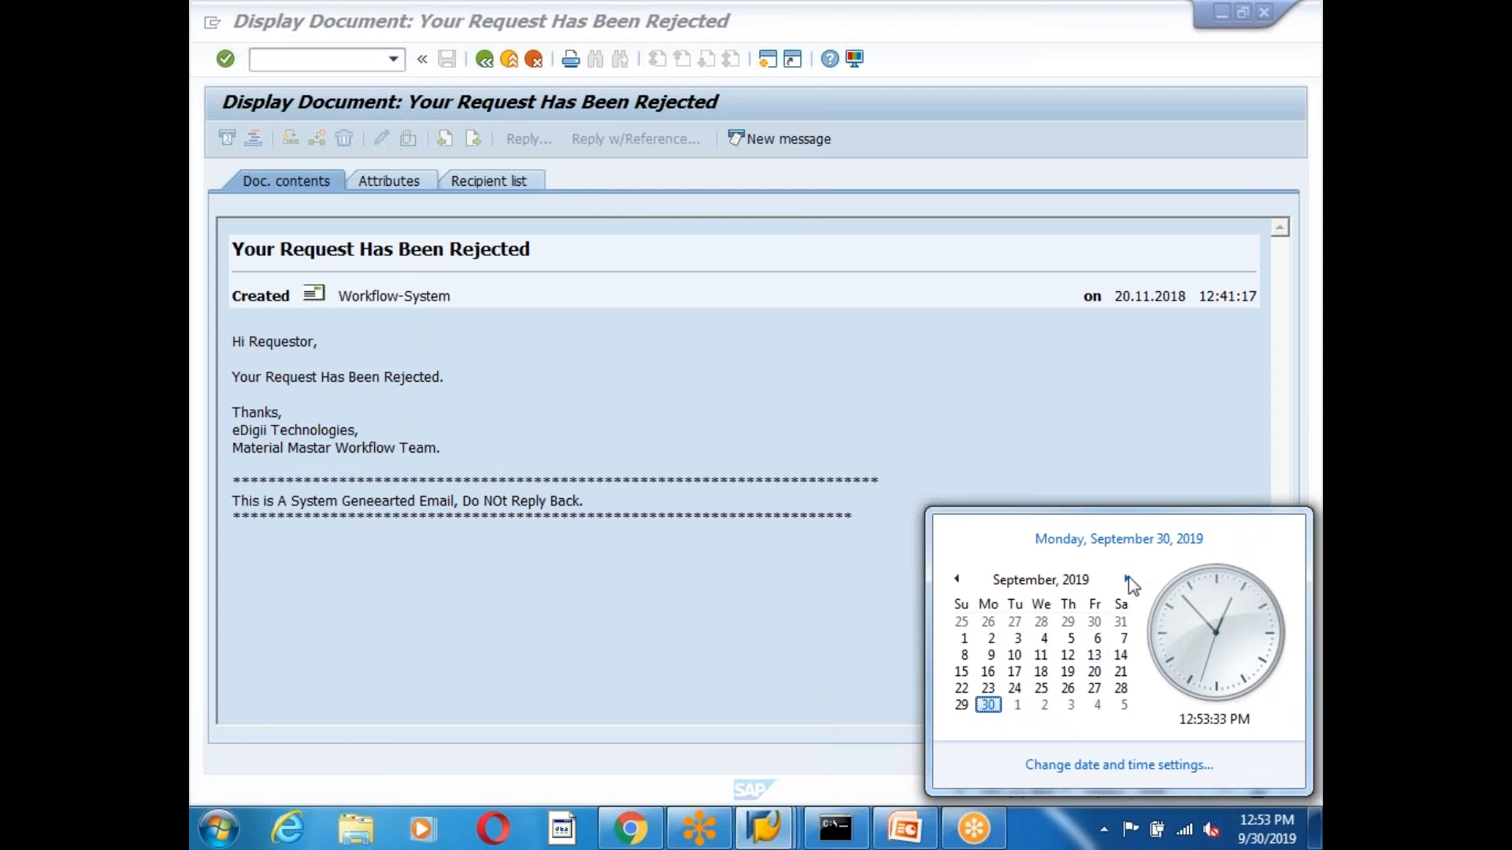
{"action": "left_click", "coordinate": [1126, 579]}
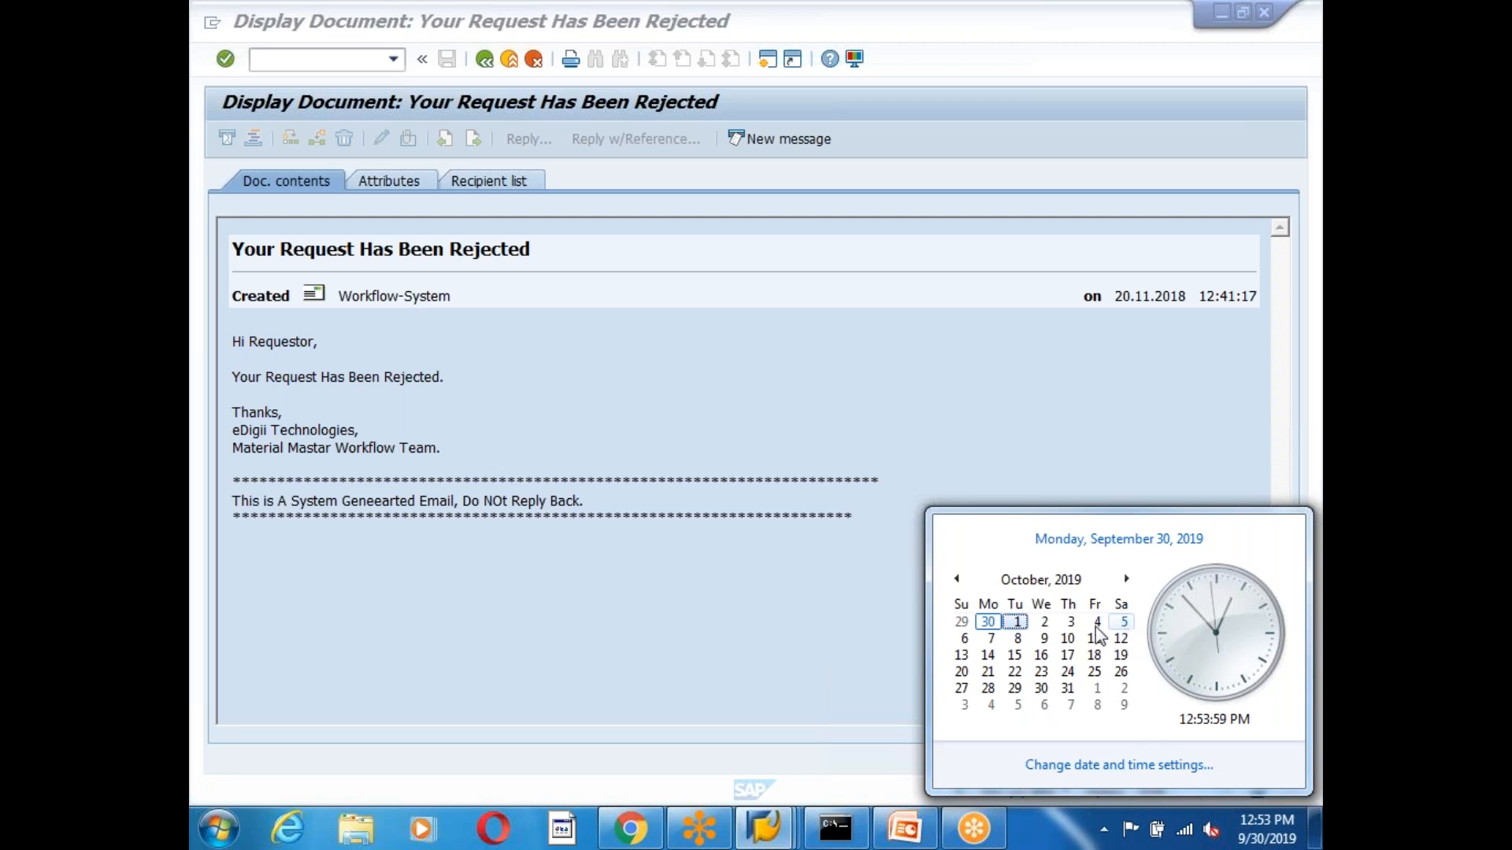
{"action": "left_click", "coordinate": [442, 597]}
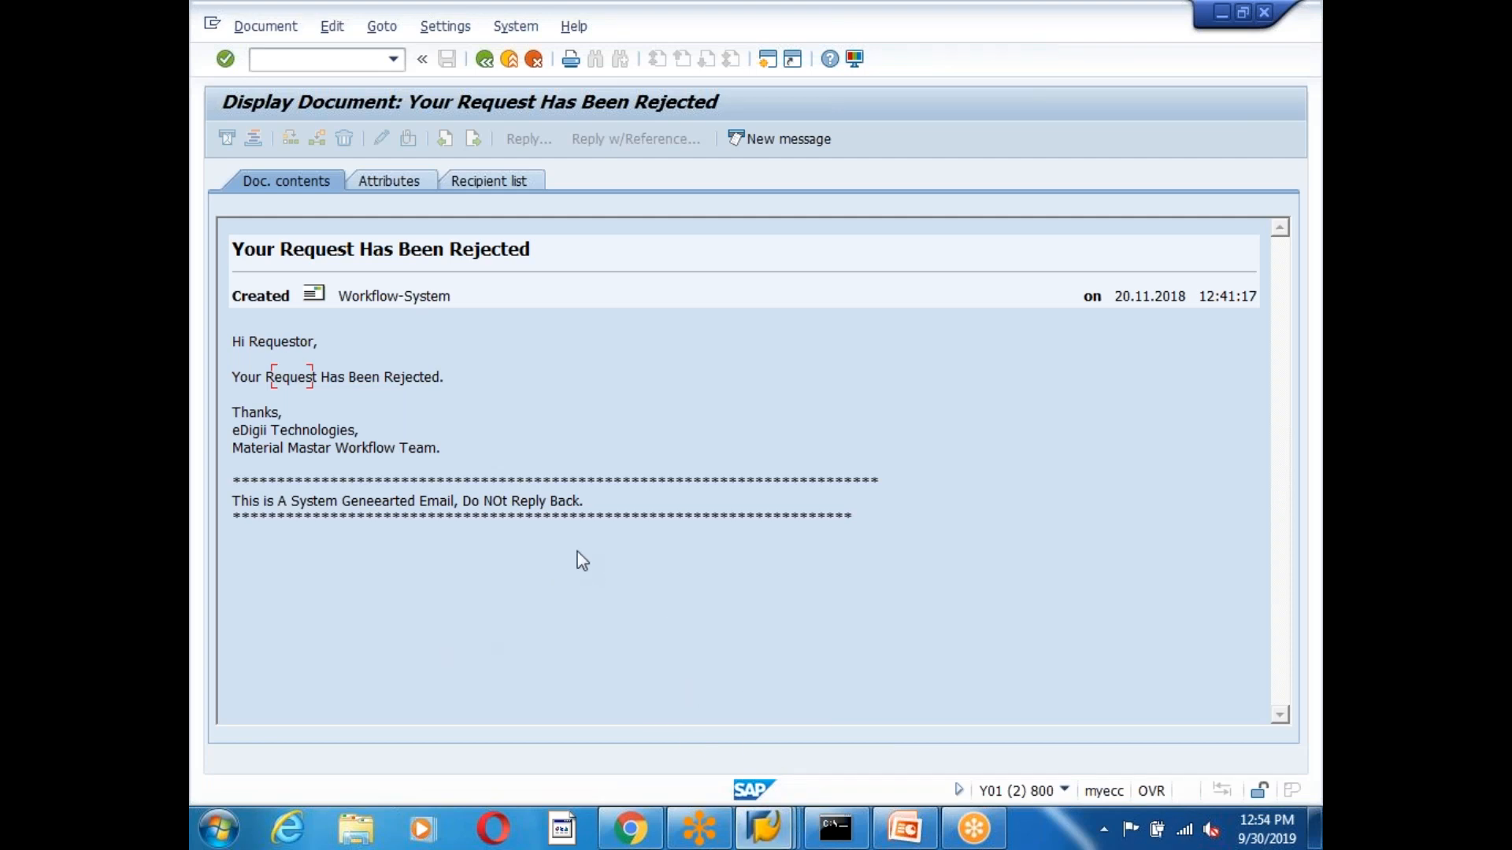
{"action": "left_click", "coordinate": [779, 819]}
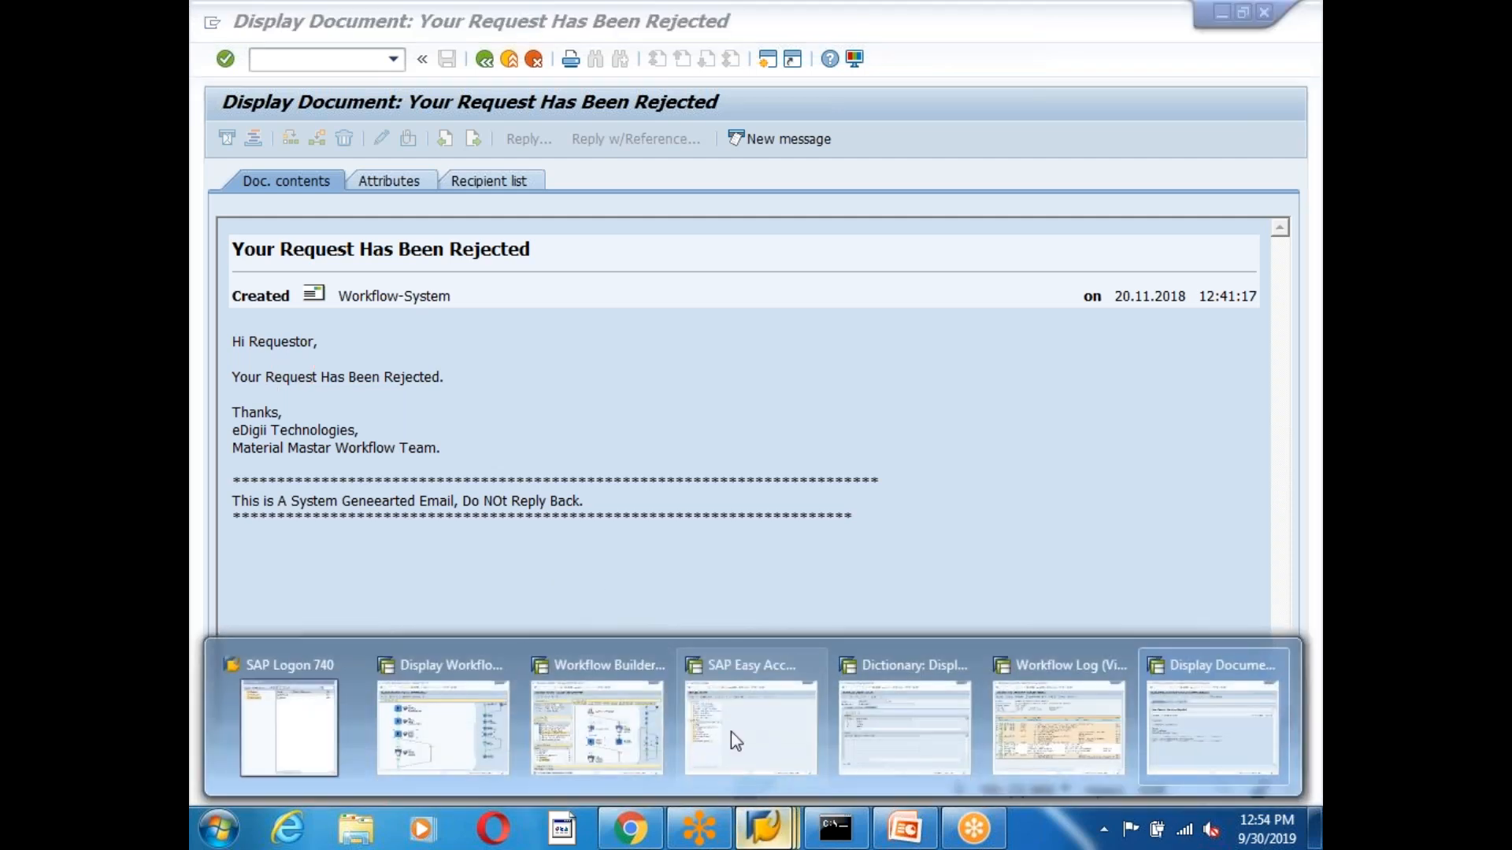
Activate ZWFMATAUTO in the Workflow Builder, then move to the SAP Easy Access session.
{"action": "left_click", "coordinate": [599, 724]}
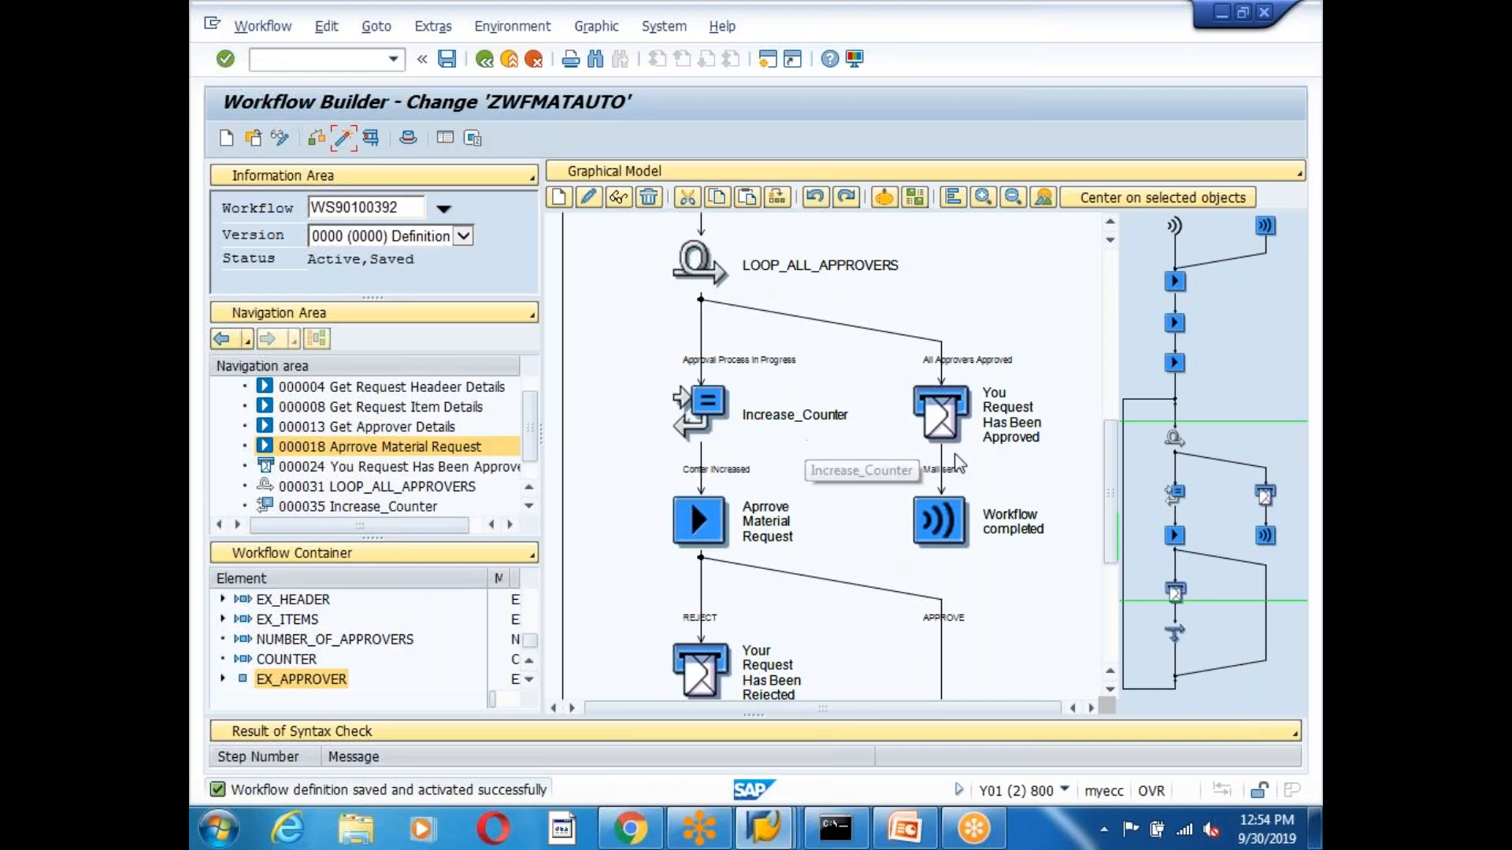
{"action": "scroll", "coordinate": [1106, 514], "scroll_direction": "down", "scroll_amount": 3}
{"action": "mouse_move", "coordinate": [1101, 513]}
{"action": "left_mouse_down"}
{"action": "mouse_move", "coordinate": [1104, 309]}
{"action": "mouse_move", "coordinate": [1121, 574]}
{"action": "mouse_move", "coordinate": [1118, 499]}
{"action": "left_mouse_up"}
{"action": "mouse_move", "coordinate": [1096, 326]}
{"action": "left_mouse_down"}
{"action": "mouse_move", "coordinate": [1114, 497]}
{"action": "mouse_move", "coordinate": [1107, 307]}
{"action": "mouse_move", "coordinate": [1113, 517]}
{"action": "mouse_move", "coordinate": [1106, 299]}
{"action": "left_mouse_up"}
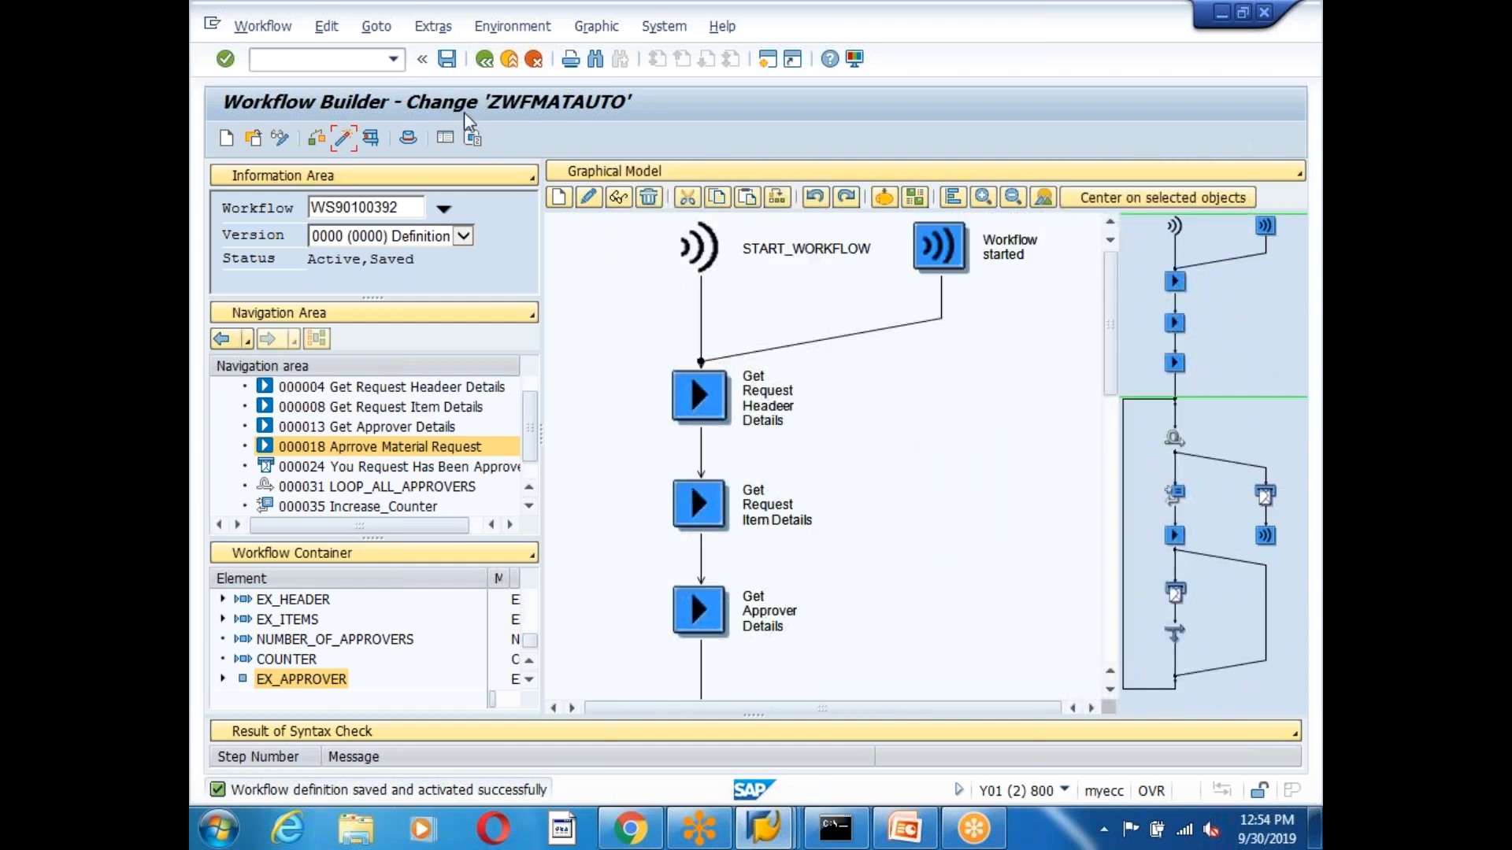
{"action": "left_click", "coordinate": [343, 139]}
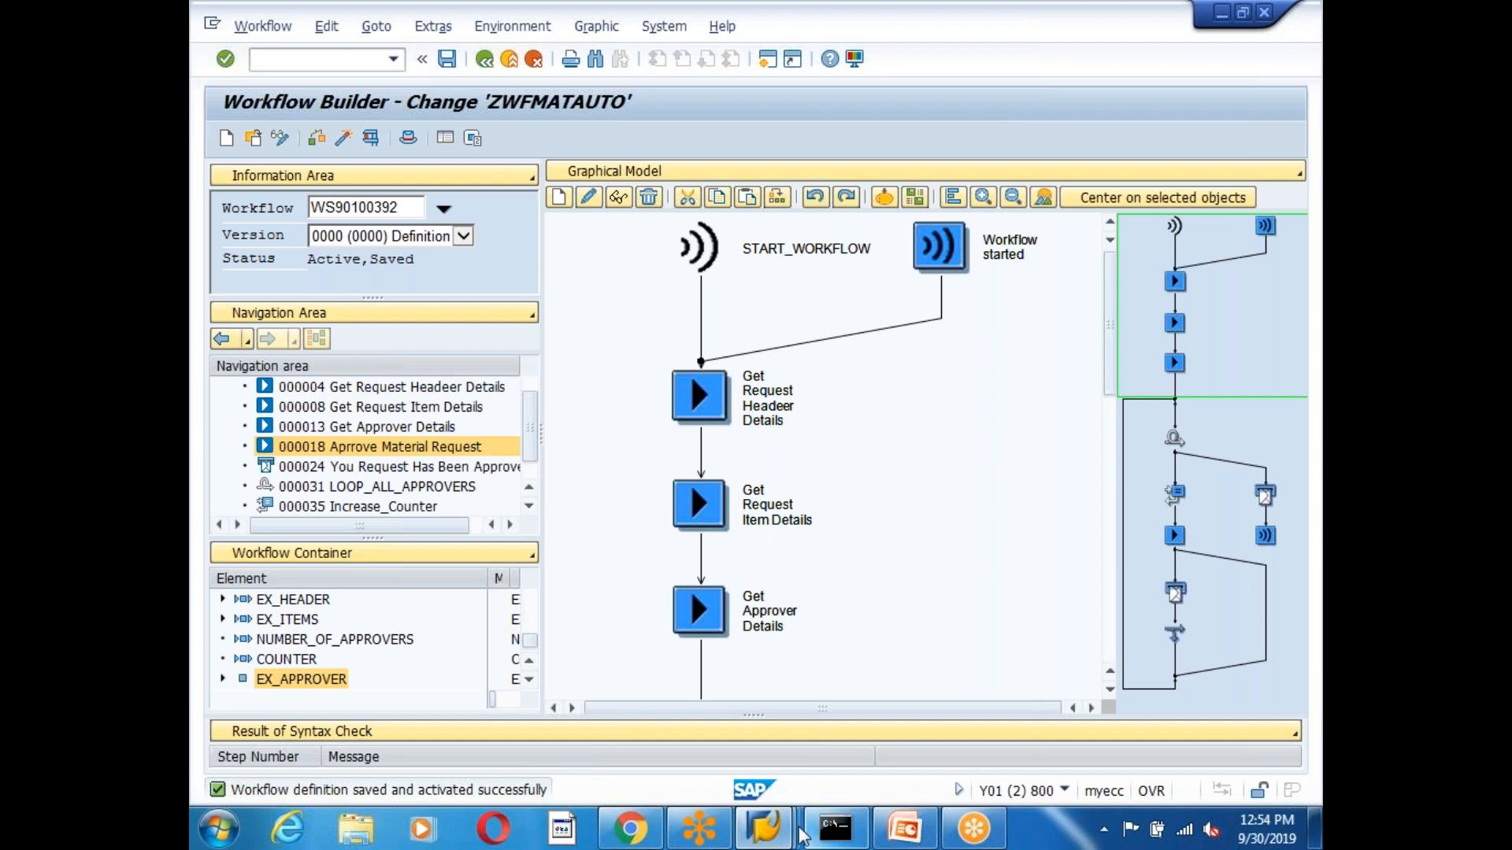
{"action": "mouse_move", "coordinate": [764, 827]}
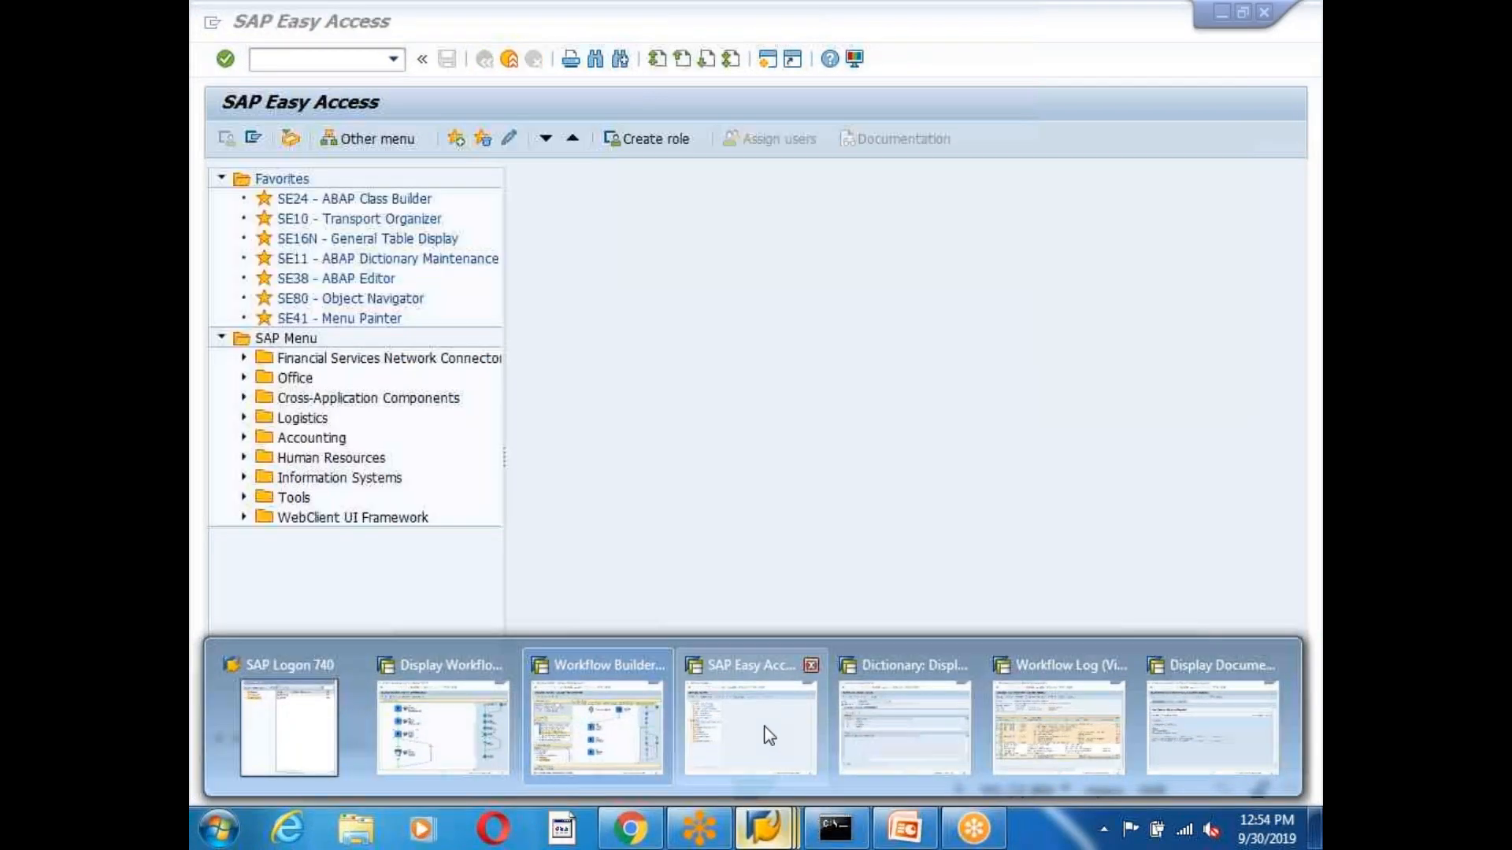
{"action": "left_click", "coordinate": [762, 733]}
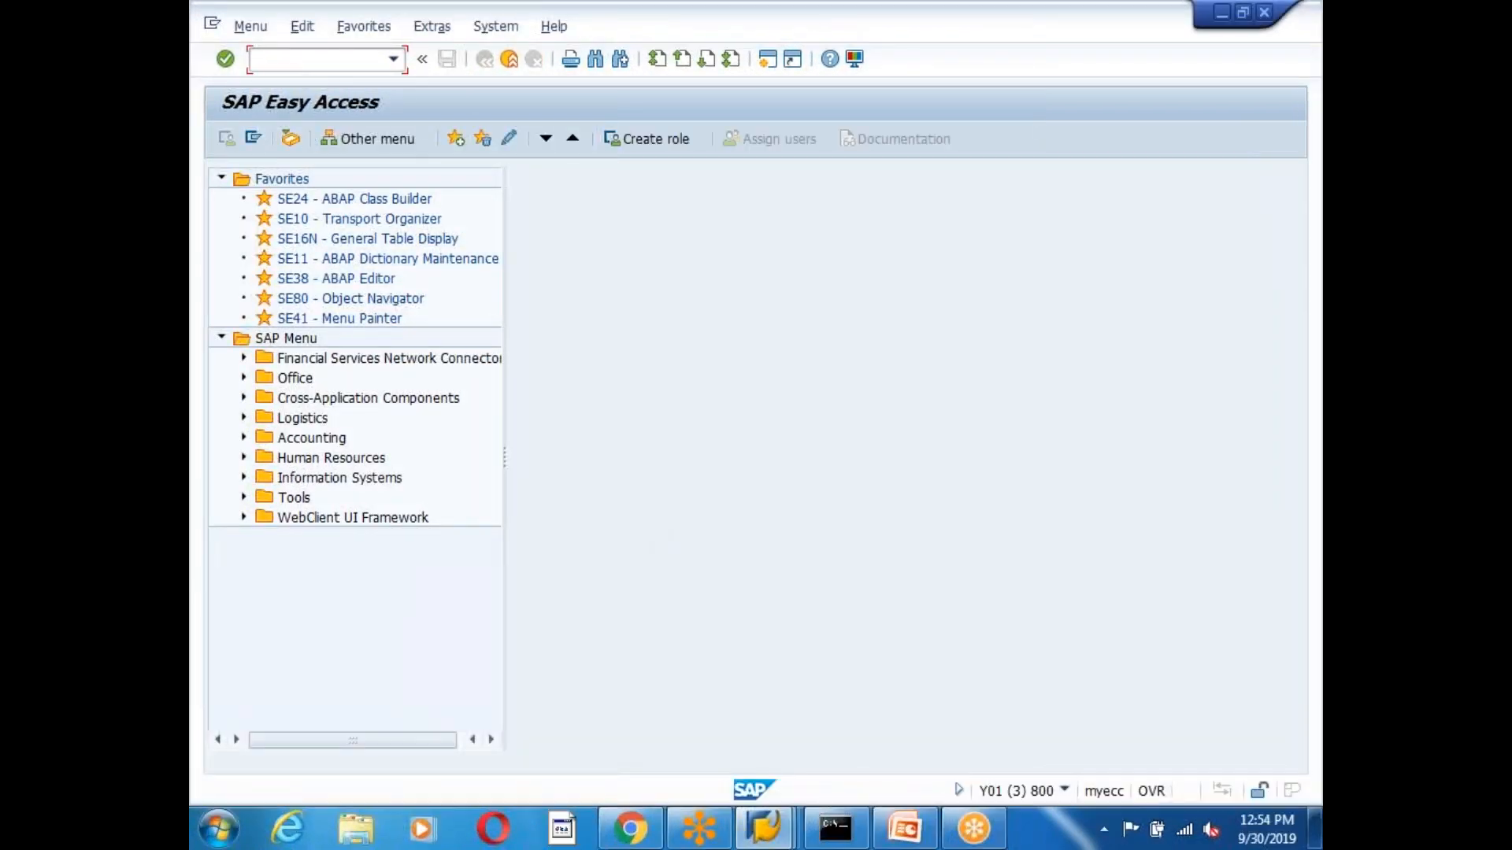
In SE38, replace the old program name with ZEDG8_MATRIAL_WORKFLOW_REPORT and create the program.
{"action": "type", "text": "se38"}
{"action": "key", "text": "Return"}
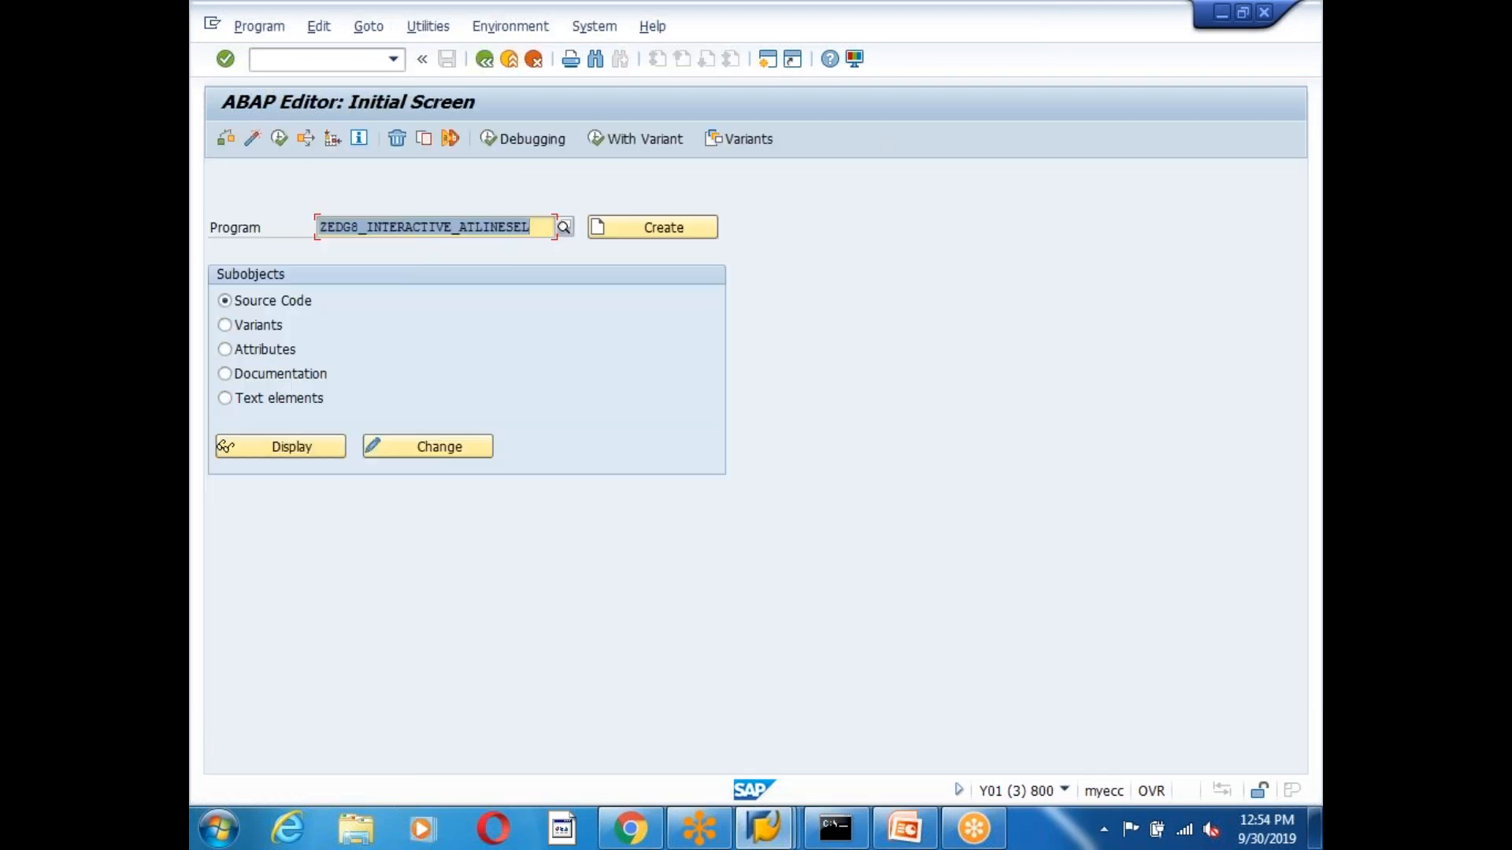
{"action": "left_click", "coordinate": [541, 229]}
{"action": "key", "text": "BackSpace"}
{"action": "key", "text": "BackSpace"}
{"action": "key", "text": "BackSpace"}
{"action": "key", "text": "BackSpace"}
{"action": "key", "text": "BackSpace"}
{"action": "key", "text": "BackSpace"}
{"action": "key", "text": "BackSpace"}
{"action": "key", "text": "BackSpace"}
{"action": "key", "text": "BackSpace"}
{"action": "key", "text": "BackSpace"}
{"action": "key", "text": "BackSpace"}
{"action": "key", "text": "BackSpace"}
{"action": "key", "text": "BackSpace"}
{"action": "key", "text": "BackSpace"}
{"action": "key", "text": "BackSpace"}
{"action": "key", "text": "BackSpace"}
{"action": "key", "text": "BackSpace"}
{"action": "key", "text": "BackSpace"}
{"action": "key", "text": "BackSpace"}
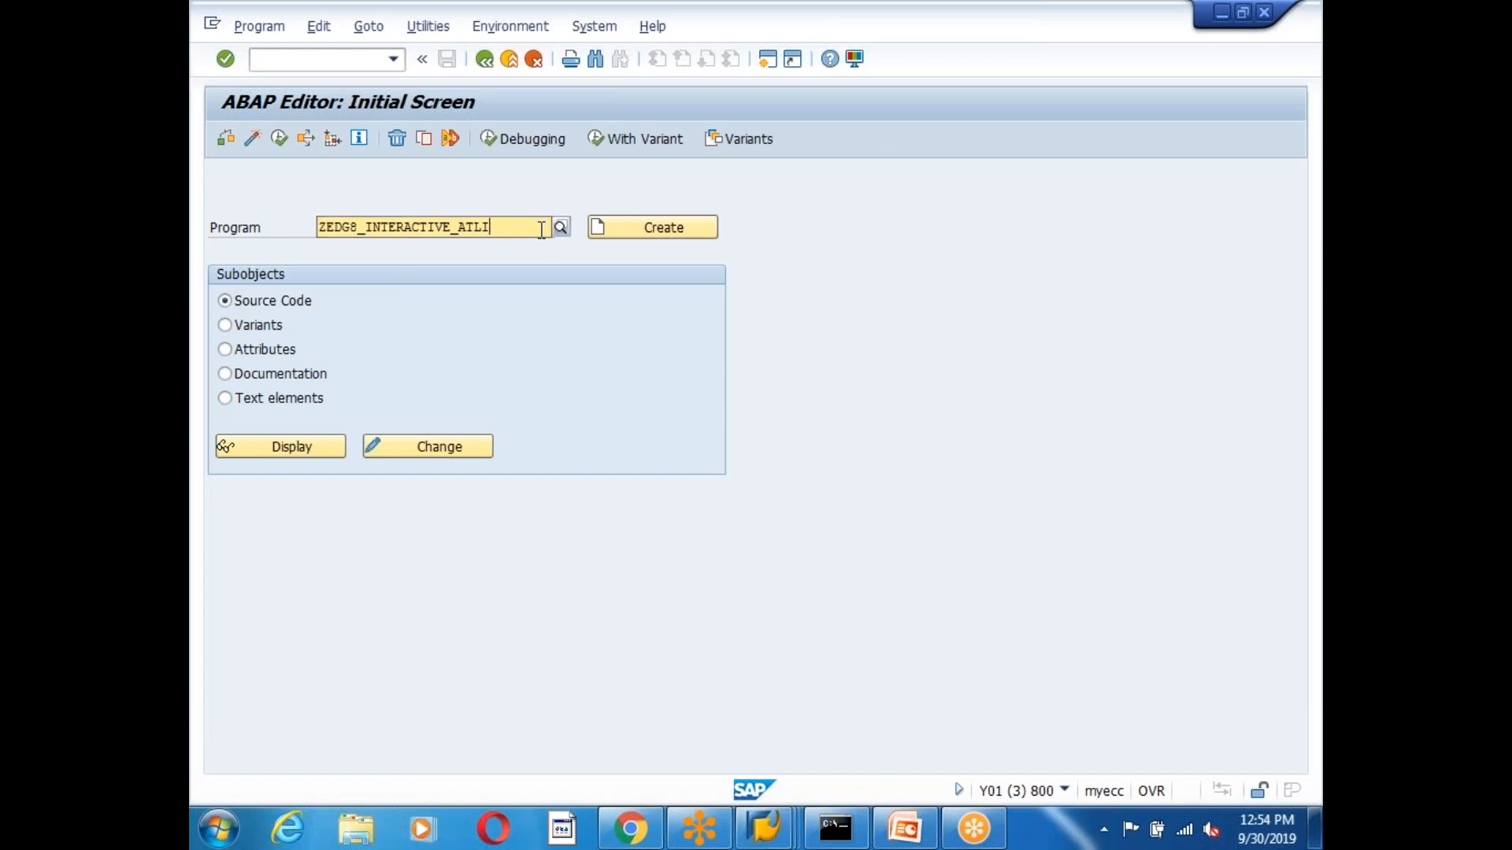
{"action": "key", "text": "BackSpace"}
{"action": "key", "text": "BackSpace"}
{"action": "type", "text": "MATRIAL"}
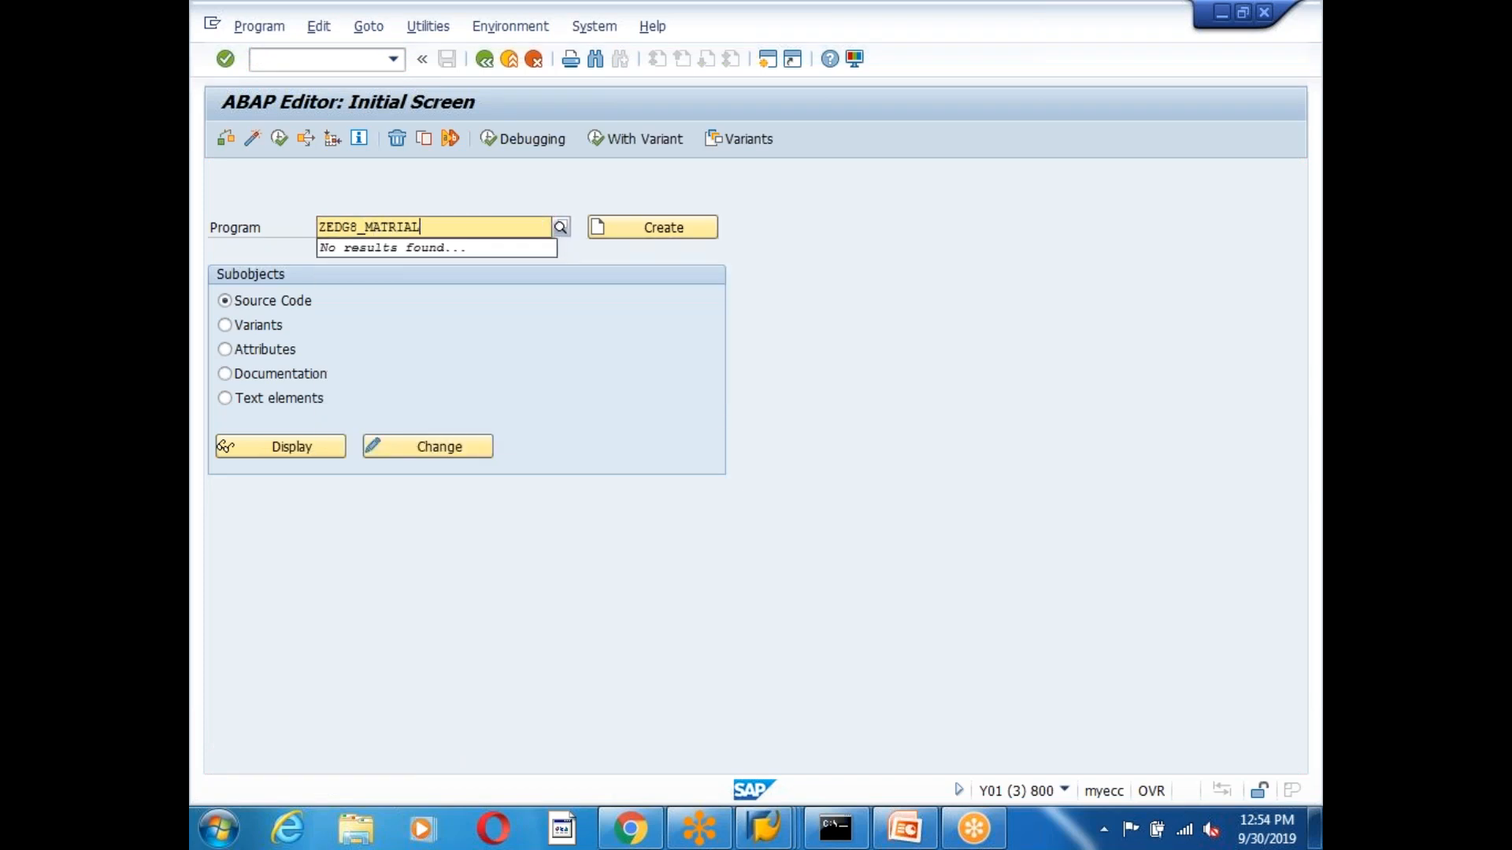
{"action": "type", "text": "_WORKFLOW_REPORT"}
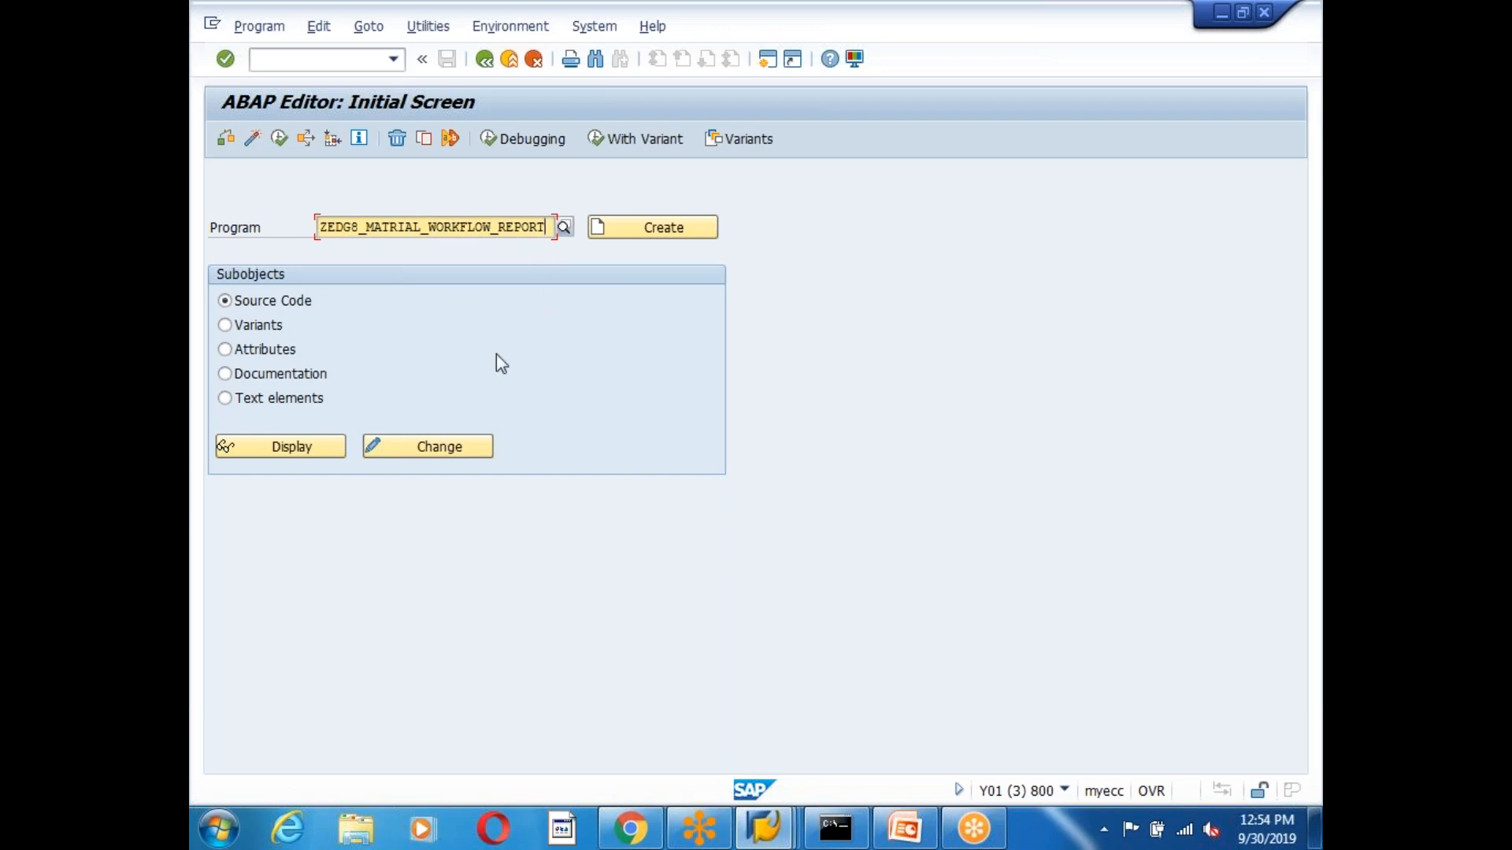
{"action": "left_click", "coordinate": [661, 229]}
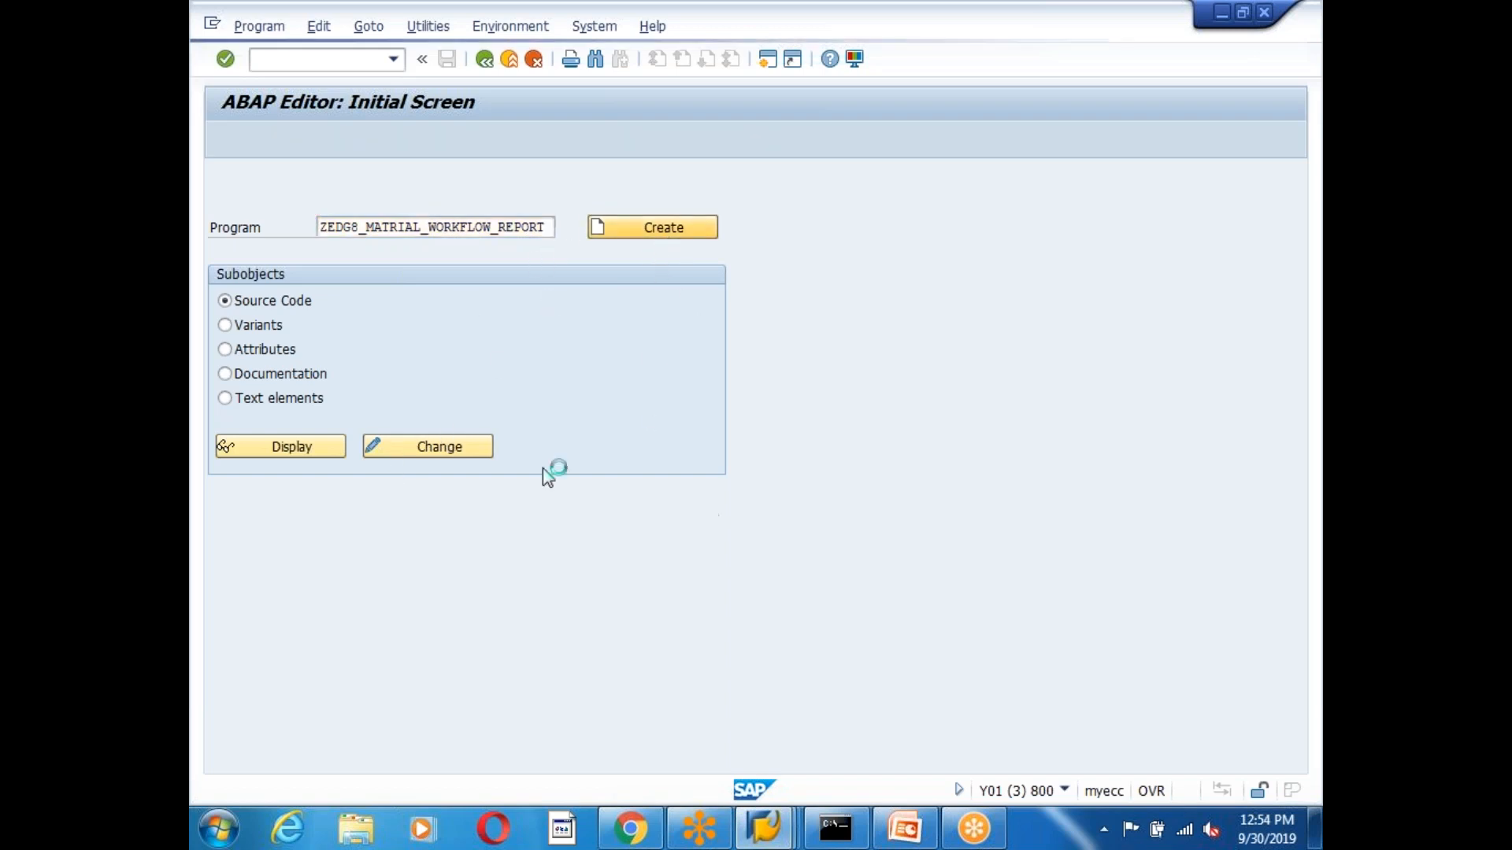
Enter a title, set type Executable program, save to package ZEDG6 and confirm the workbench request.
{"action": "type", "text": "dfbhdghghgfh"}
{"action": "left_click", "coordinate": [593, 507]}
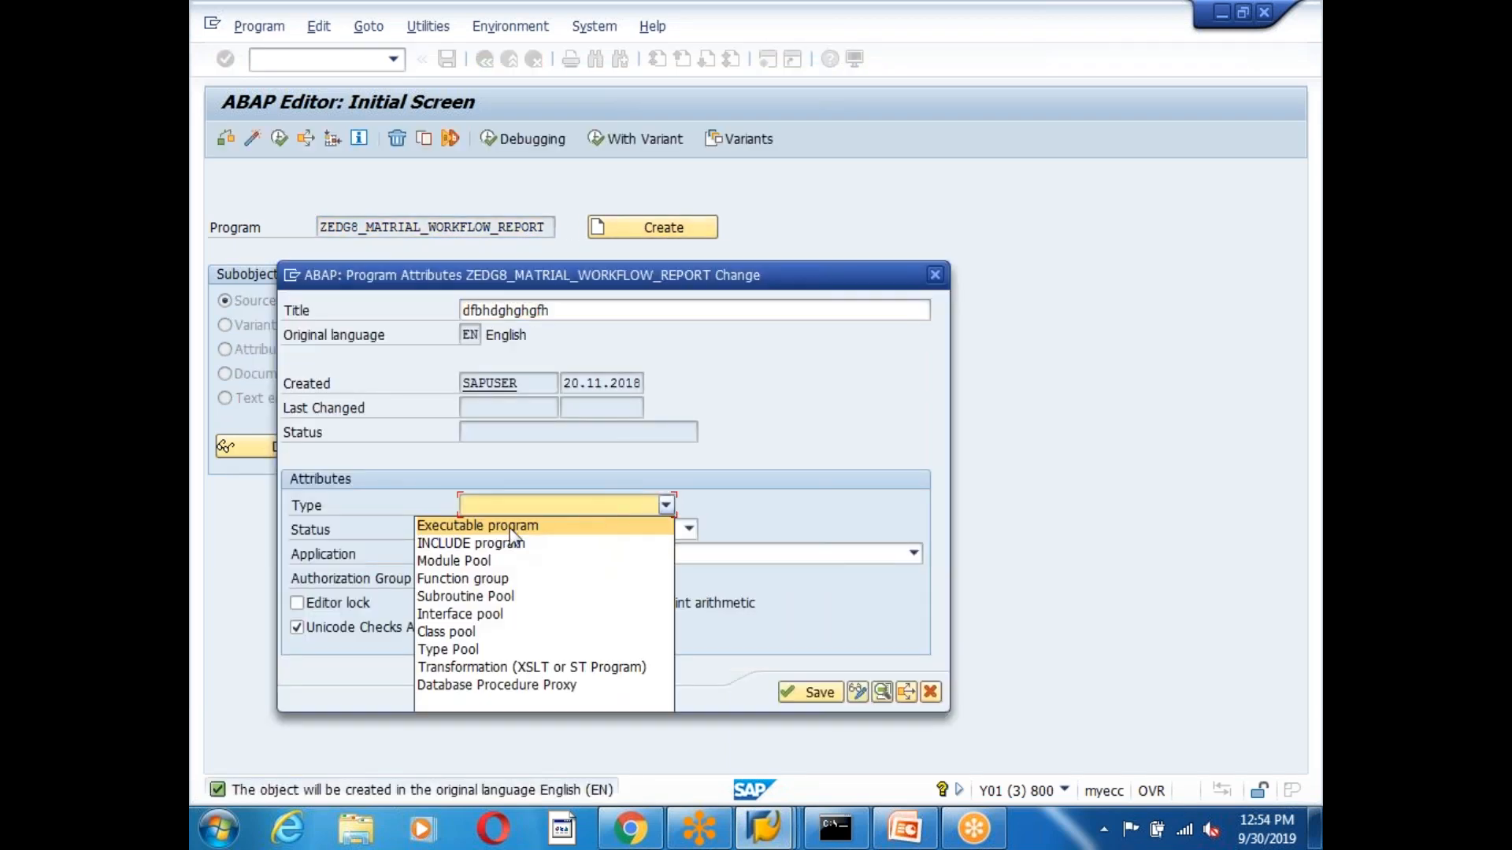
{"action": "left_click", "coordinate": [510, 529]}
{"action": "left_click", "coordinate": [813, 740]}
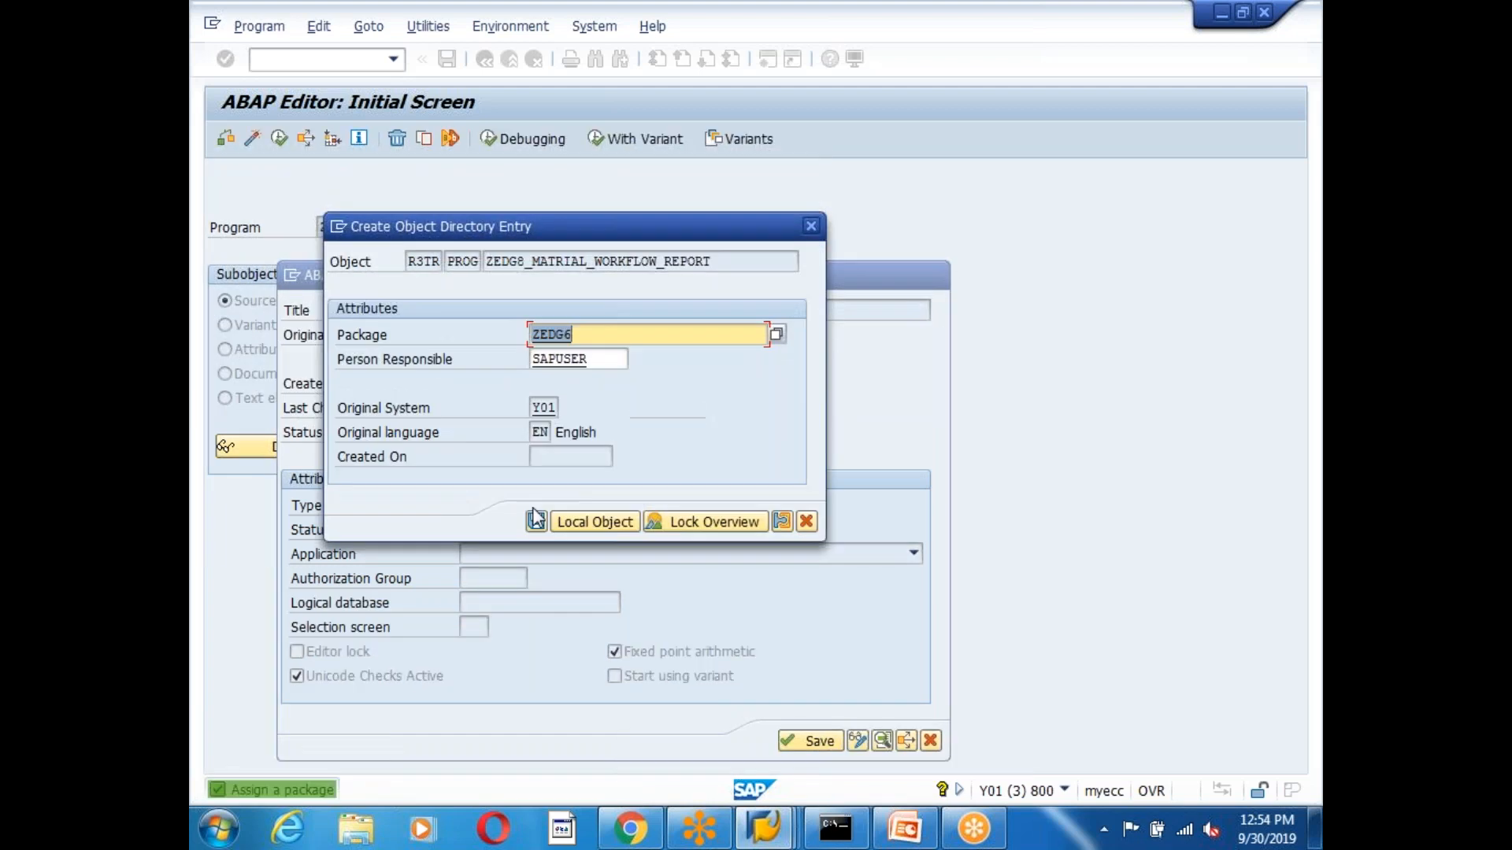
{"action": "left_click", "coordinate": [536, 519]}
{"action": "left_click", "coordinate": [540, 375]}
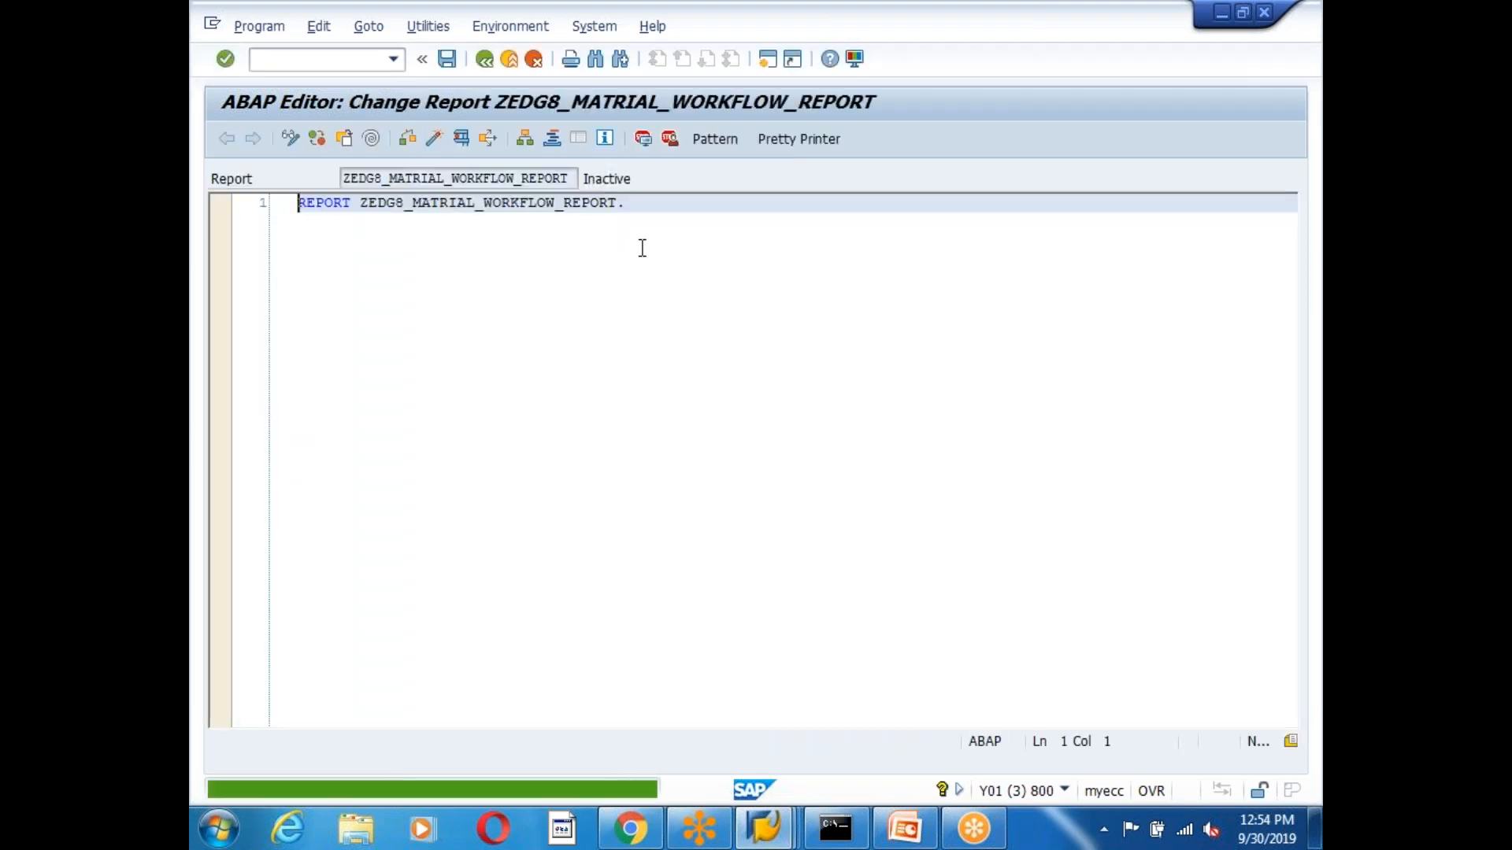
{"action": "left_click", "coordinate": [635, 205]}
{"action": "key", "text": "Return"}
{"action": "key", "text": "Return"}
{"action": "key", "text": "Return"}
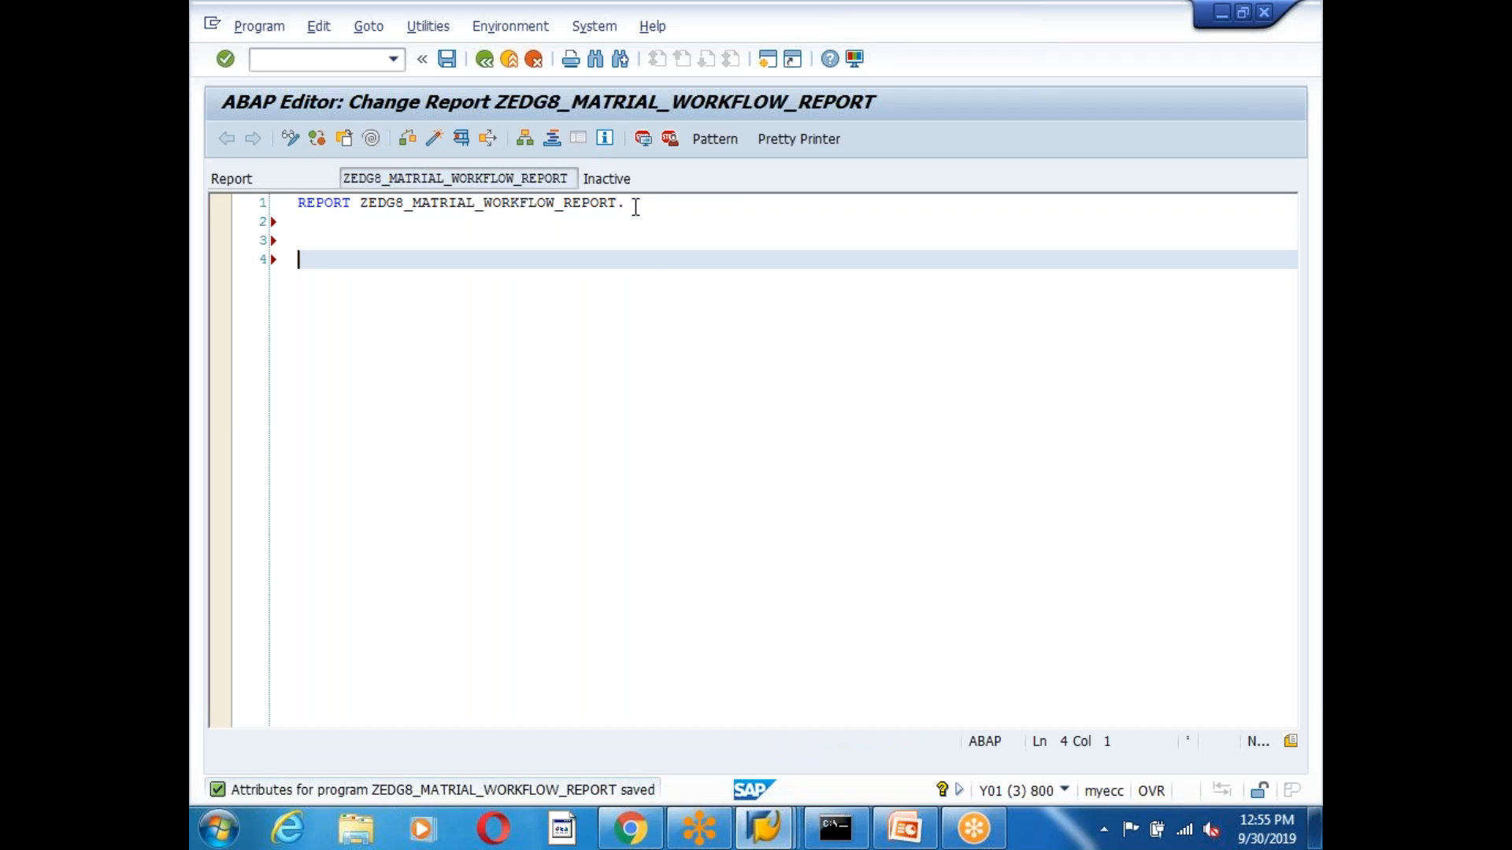
Type START-OF-SELECTION. and a select of requestno, status and item on separate lines.
{"action": "type", "text": "start"}
{"action": "key", "text": "Tab"}
{"action": "type", "text": "."}
{"action": "key", "text": "Return"}
{"action": "key", "text": "Return"}
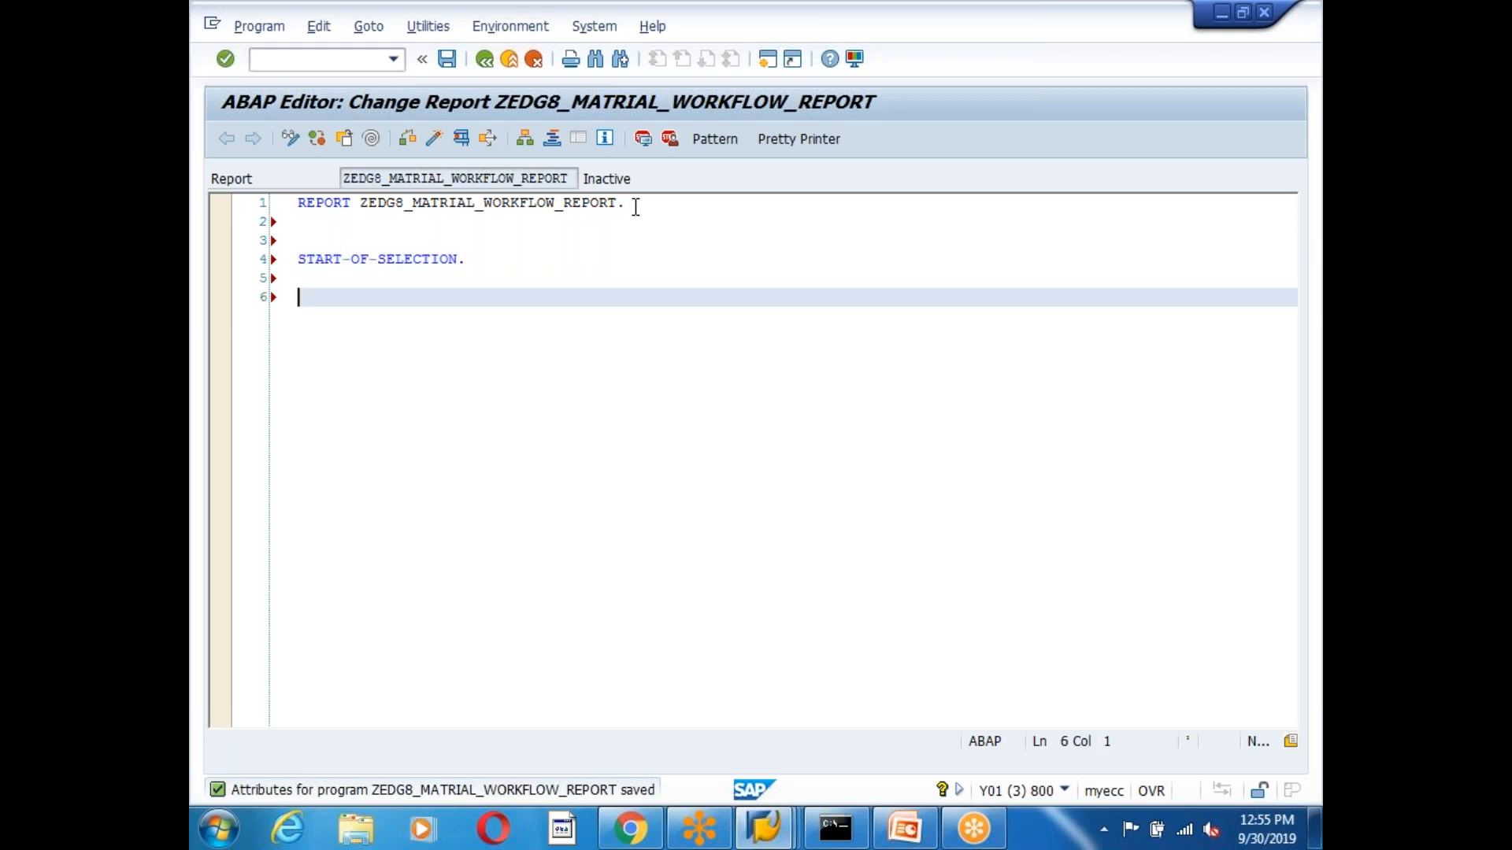
{"action": "type", "text": "select rea"}
{"action": "key", "text": "BackSpace"}
{"action": "type", "text": "quest"}
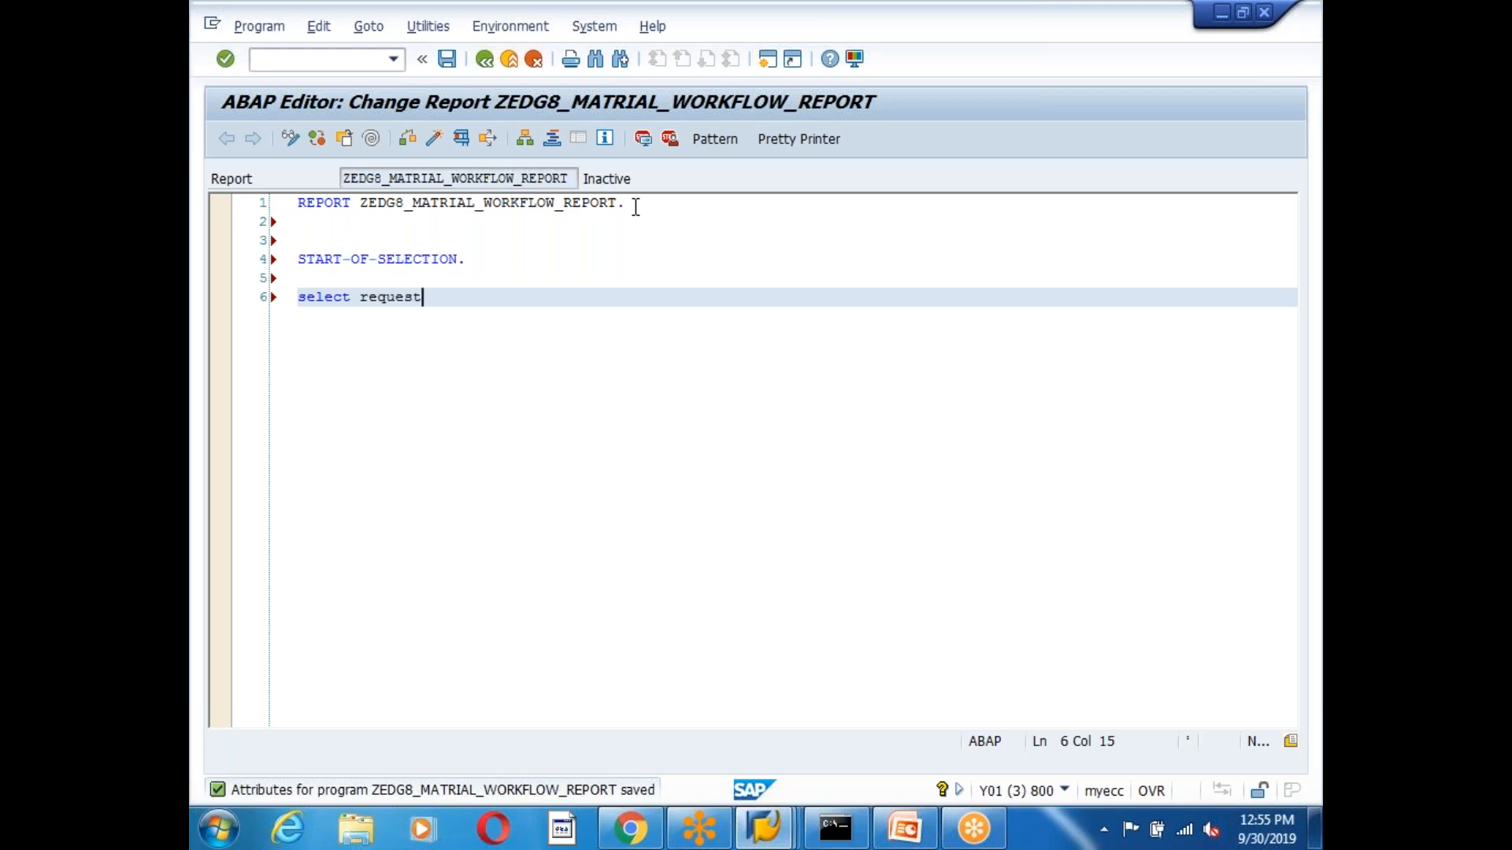
{"action": "type", "text": "no"}
{"action": "key", "text": "Return"}
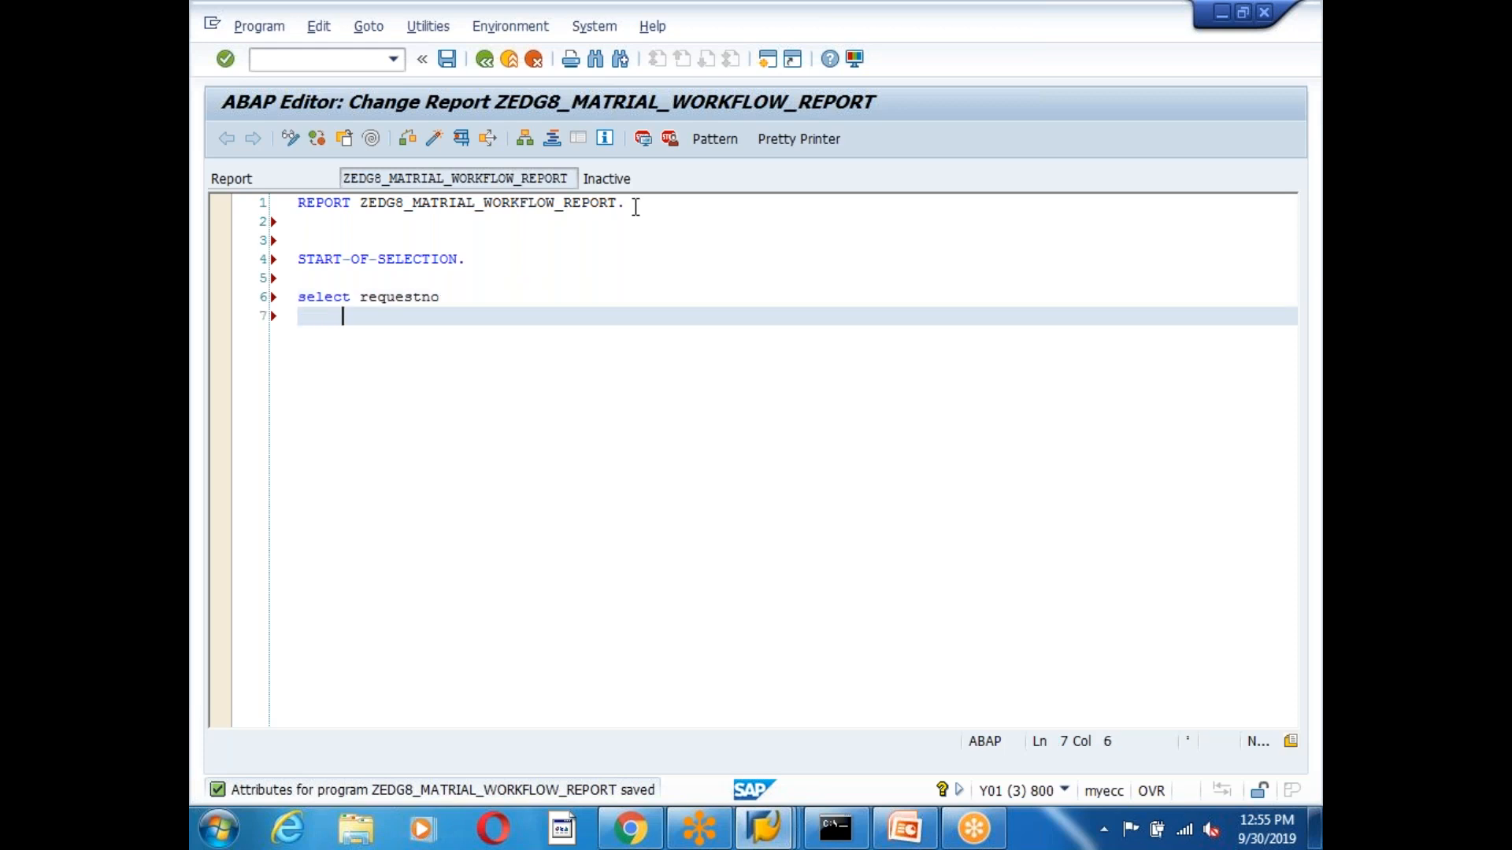
{"action": "type", "text": "status"}
{"action": "key", "text": "Return"}
{"action": "type", "text": "item"}
{"action": "key", "text": "Return"}
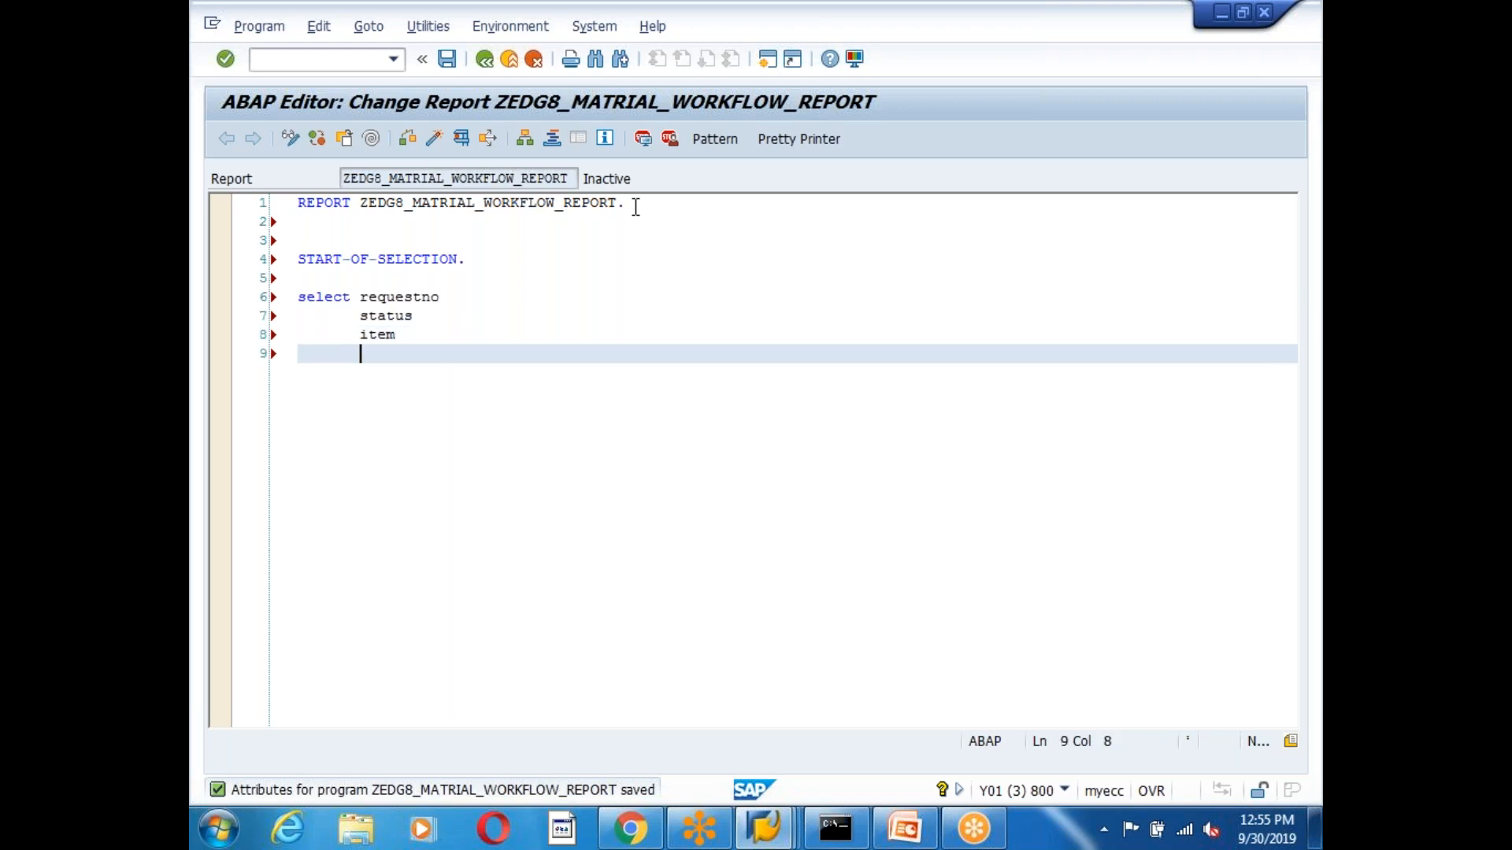
Prefix the requestno, status and item fields with ztrheader~.
{"action": "key", "text": "Up"}
{"action": "key", "text": "Up"}
{"action": "key", "text": "Up"}
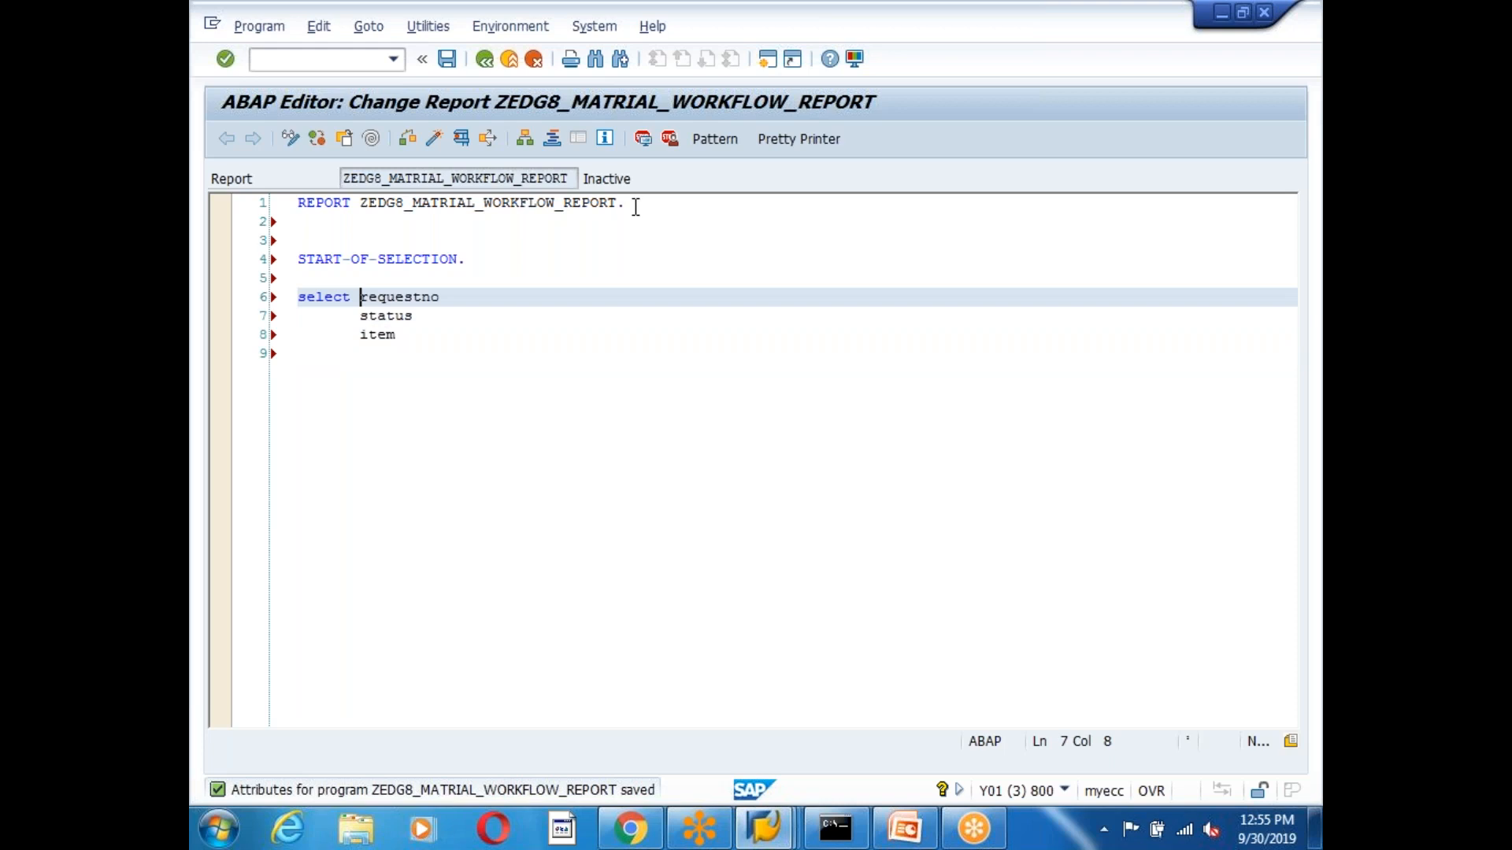
{"action": "type", "text": "ztr"}
{"action": "key", "text": "BackSpace"}
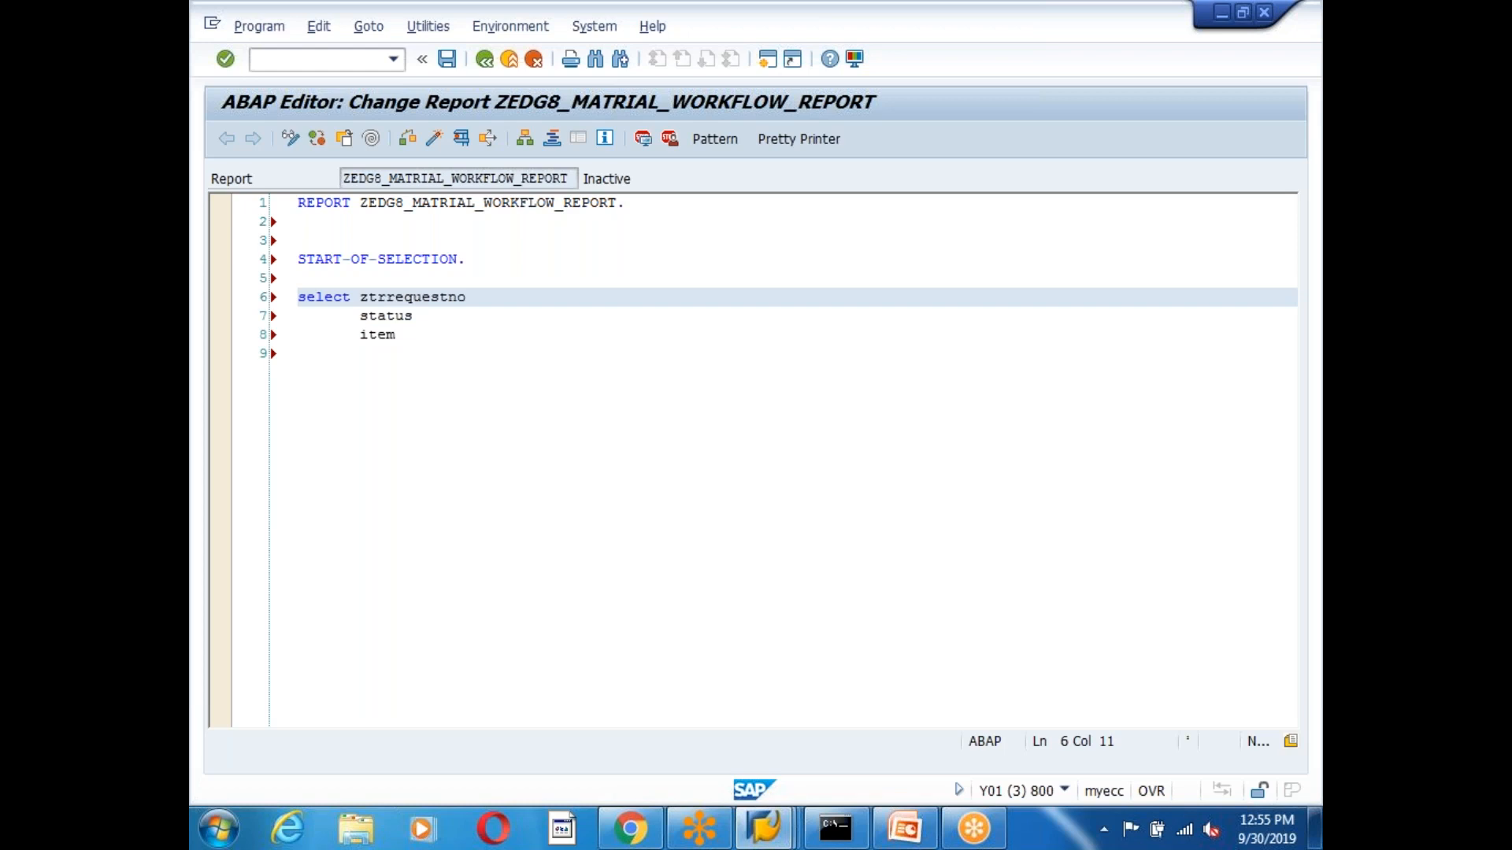
{"action": "type", "text": "header~"}
{"action": "key", "text": "Down"}
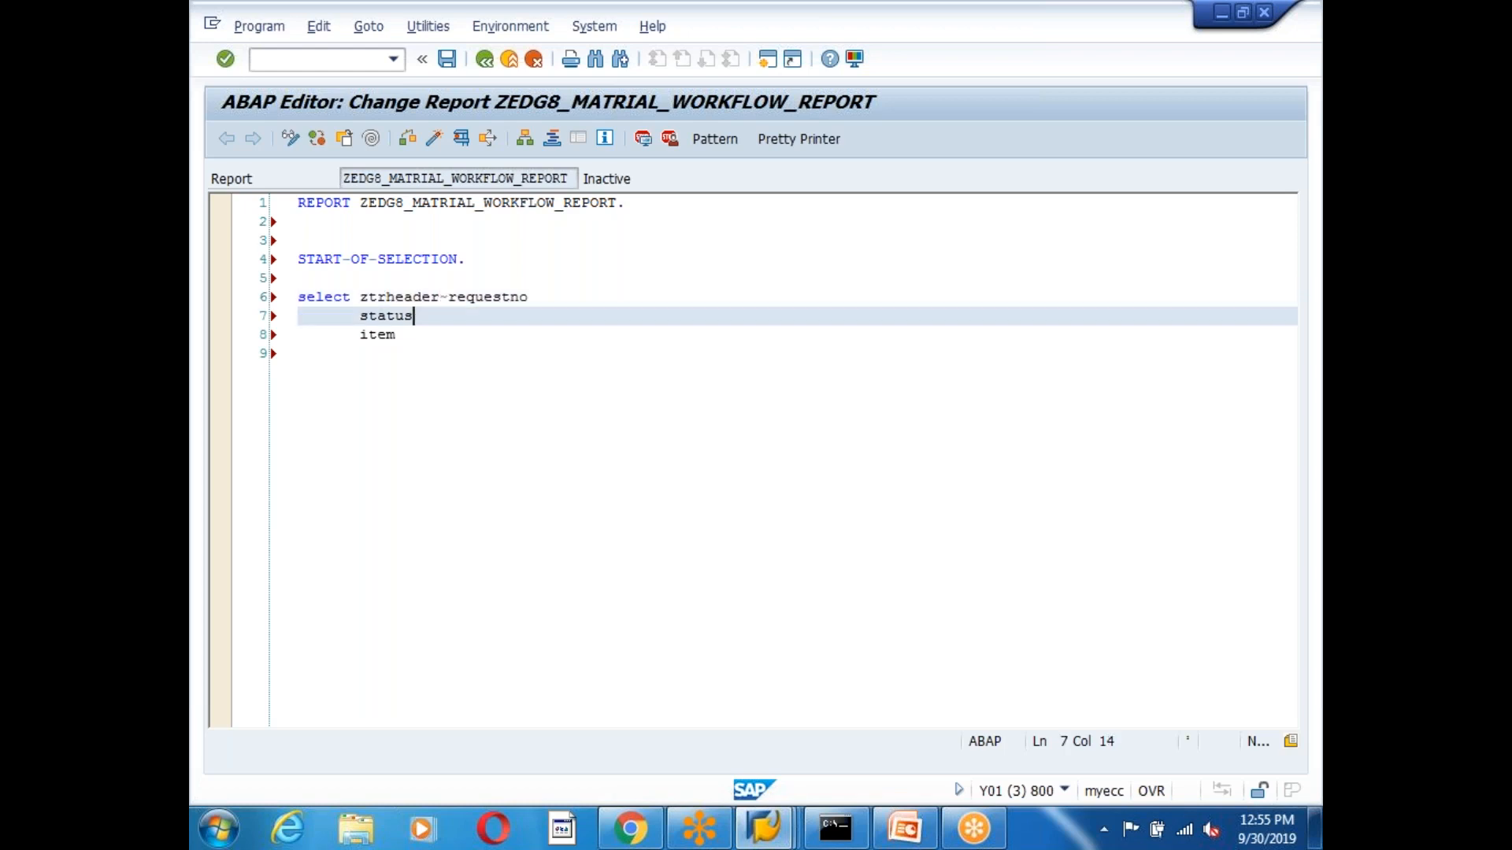
{"action": "left_click_drag", "start_coordinate": [446, 297], "coordinate": [358, 303]}
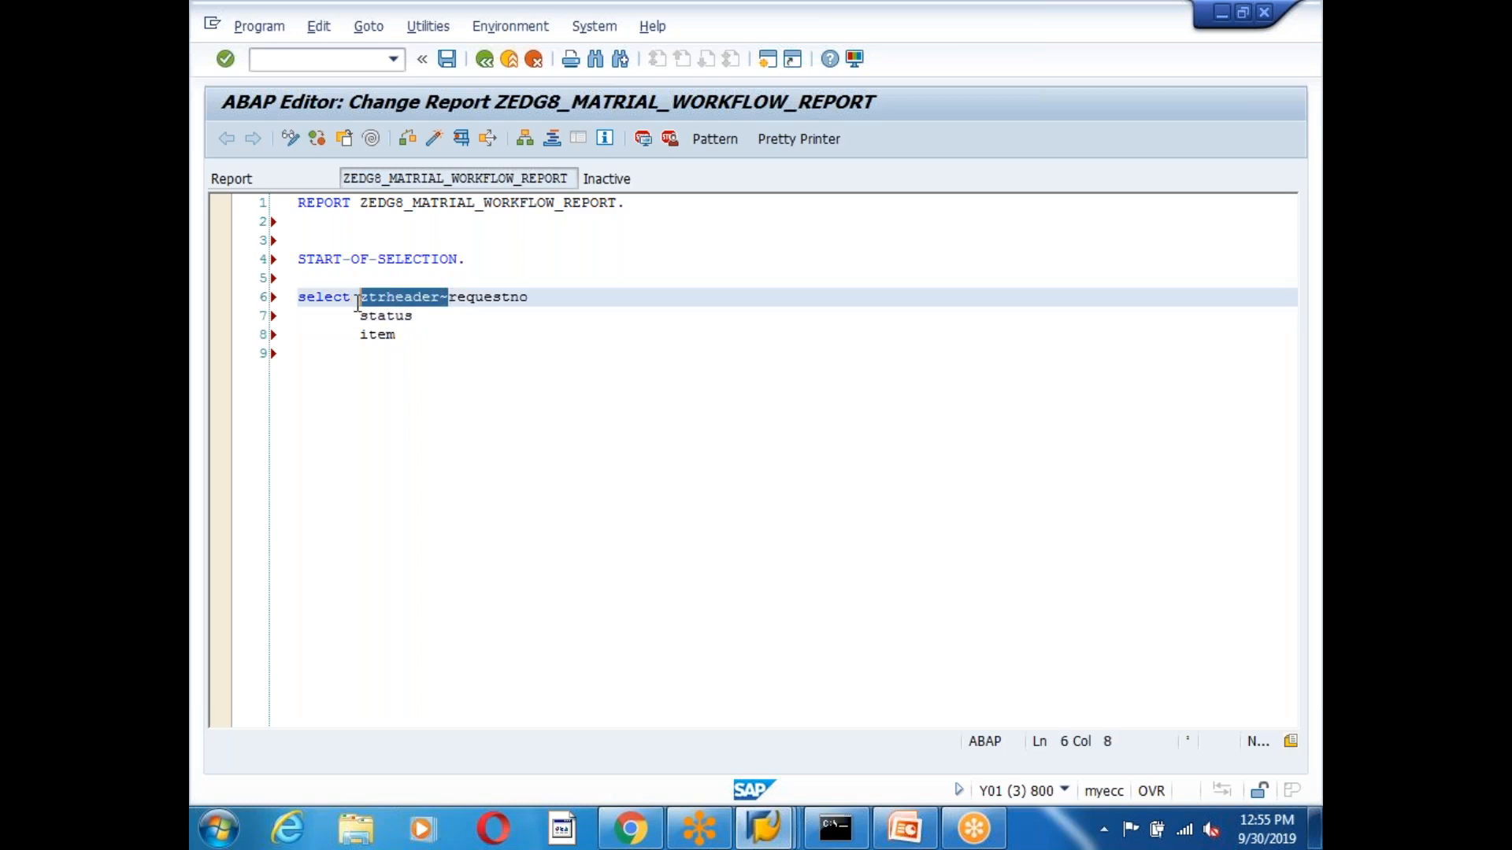
{"action": "key", "text": "ctrl+c"}
{"action": "left_click", "coordinate": [361, 315]}
{"action": "key", "text": "ctrl+v"}
{"action": "left_click", "coordinate": [361, 336]}
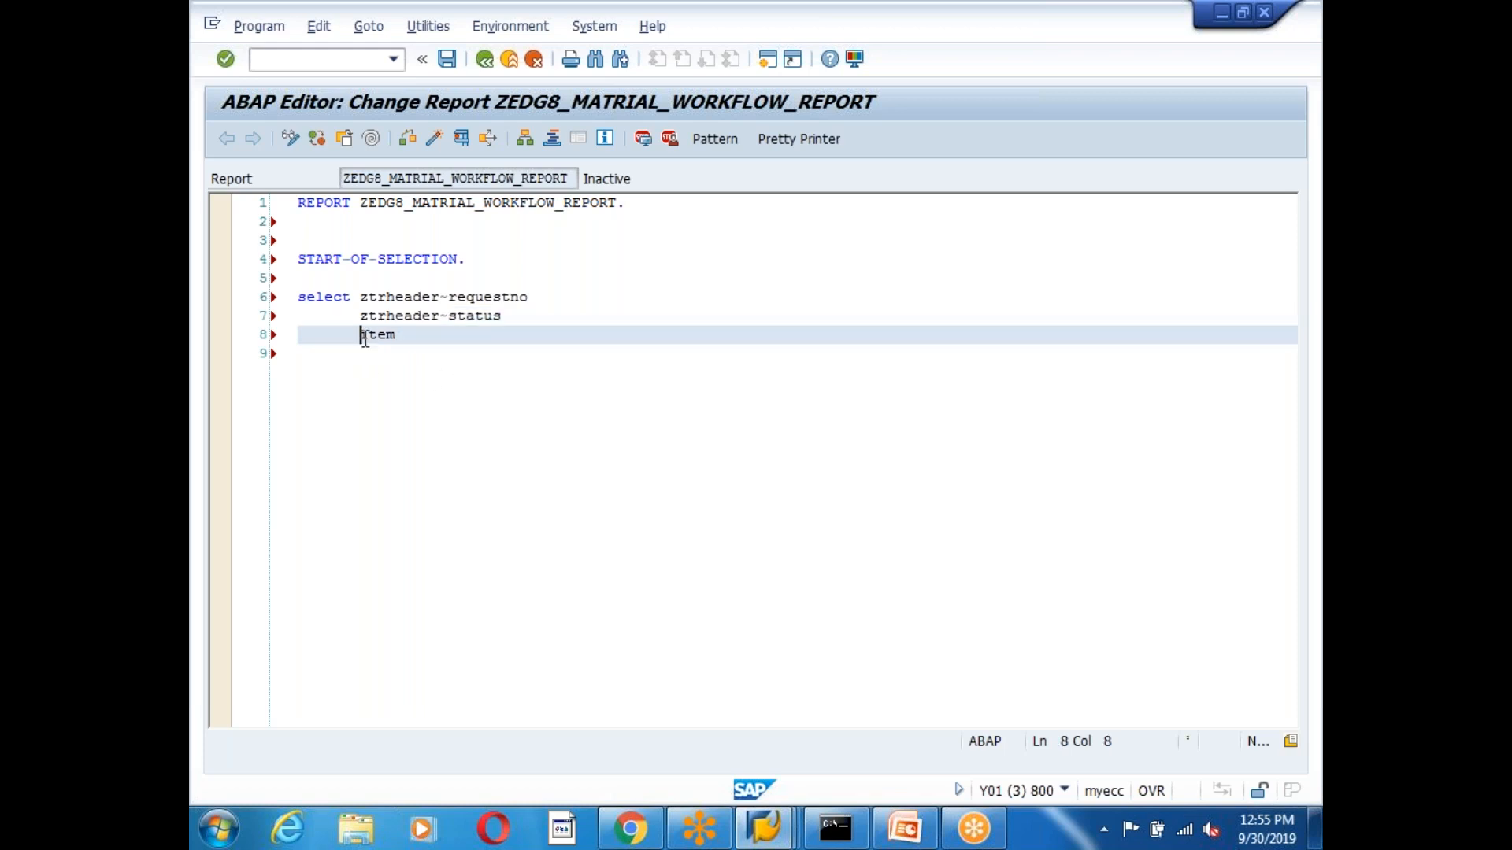
{"action": "key", "text": "ctrl+v"}
{"action": "left_click", "coordinate": [510, 334]}
{"action": "key", "text": "Return"}
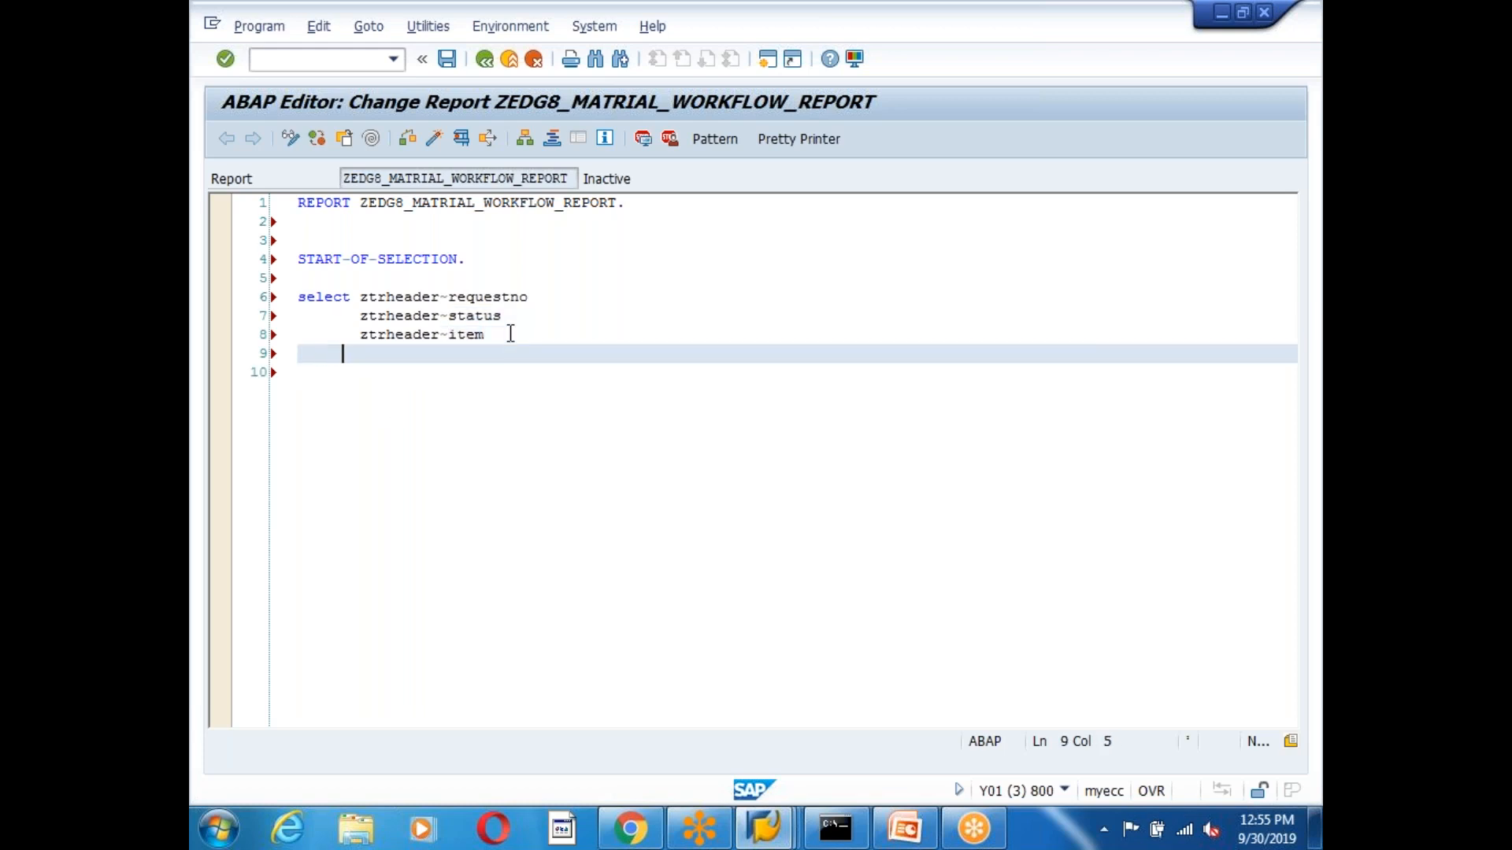
{"action": "key", "text": "BackSpace"}
Add 'from ztrheader INNER JOIN ztritem' to the select using code completion.
{"action": "type", "text": "from ztrh"}
{"action": "key", "text": "Return"}
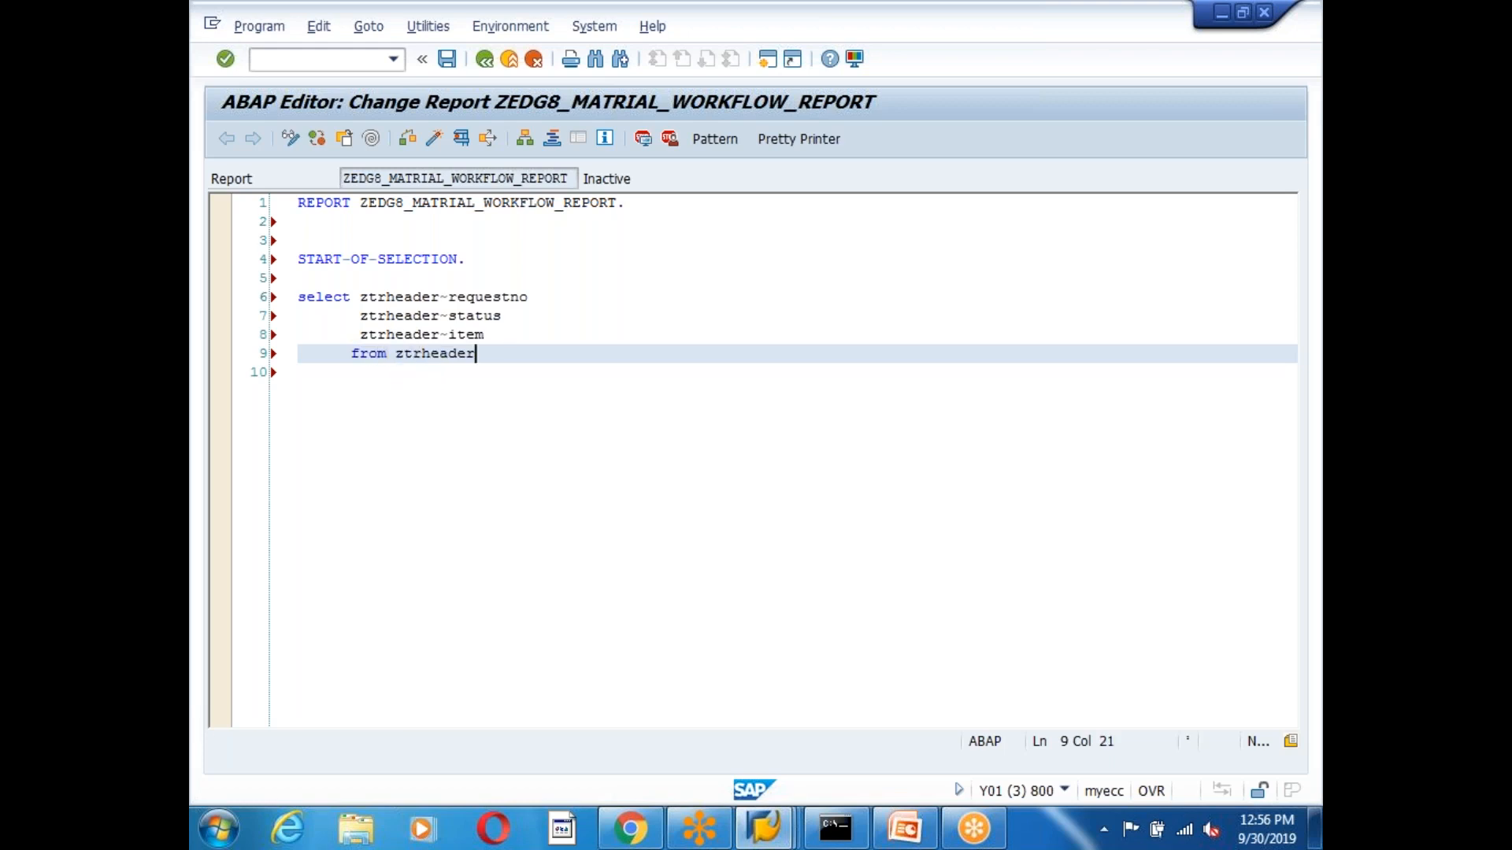
{"action": "type", "text": "inn"}
{"action": "key", "text": "Return"}
{"action": "type", "text": "ztr"}
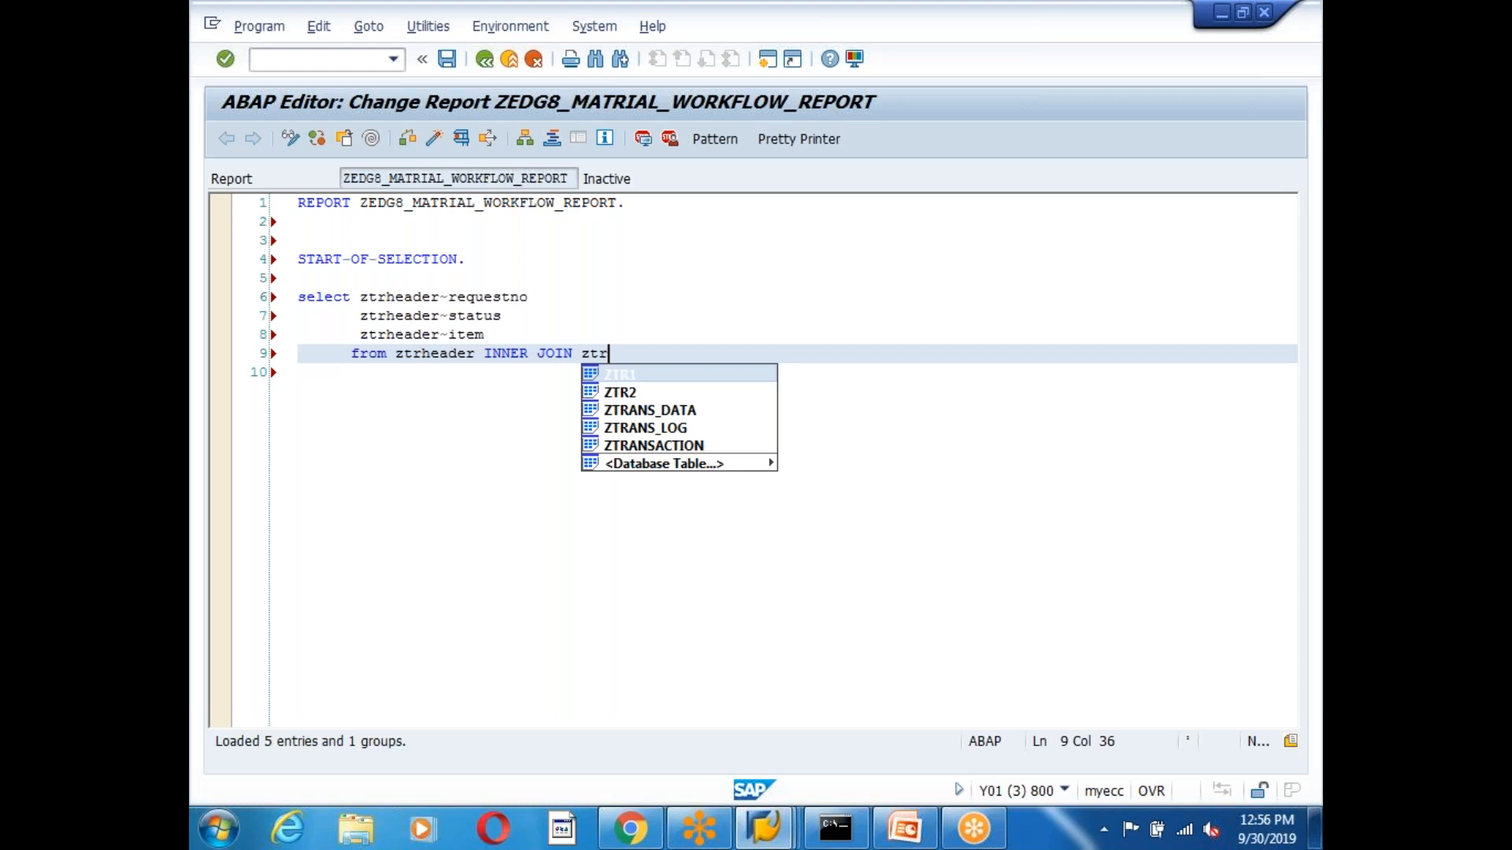
{"action": "key", "text": "BackSpace"}
{"action": "type", "text": "i"}
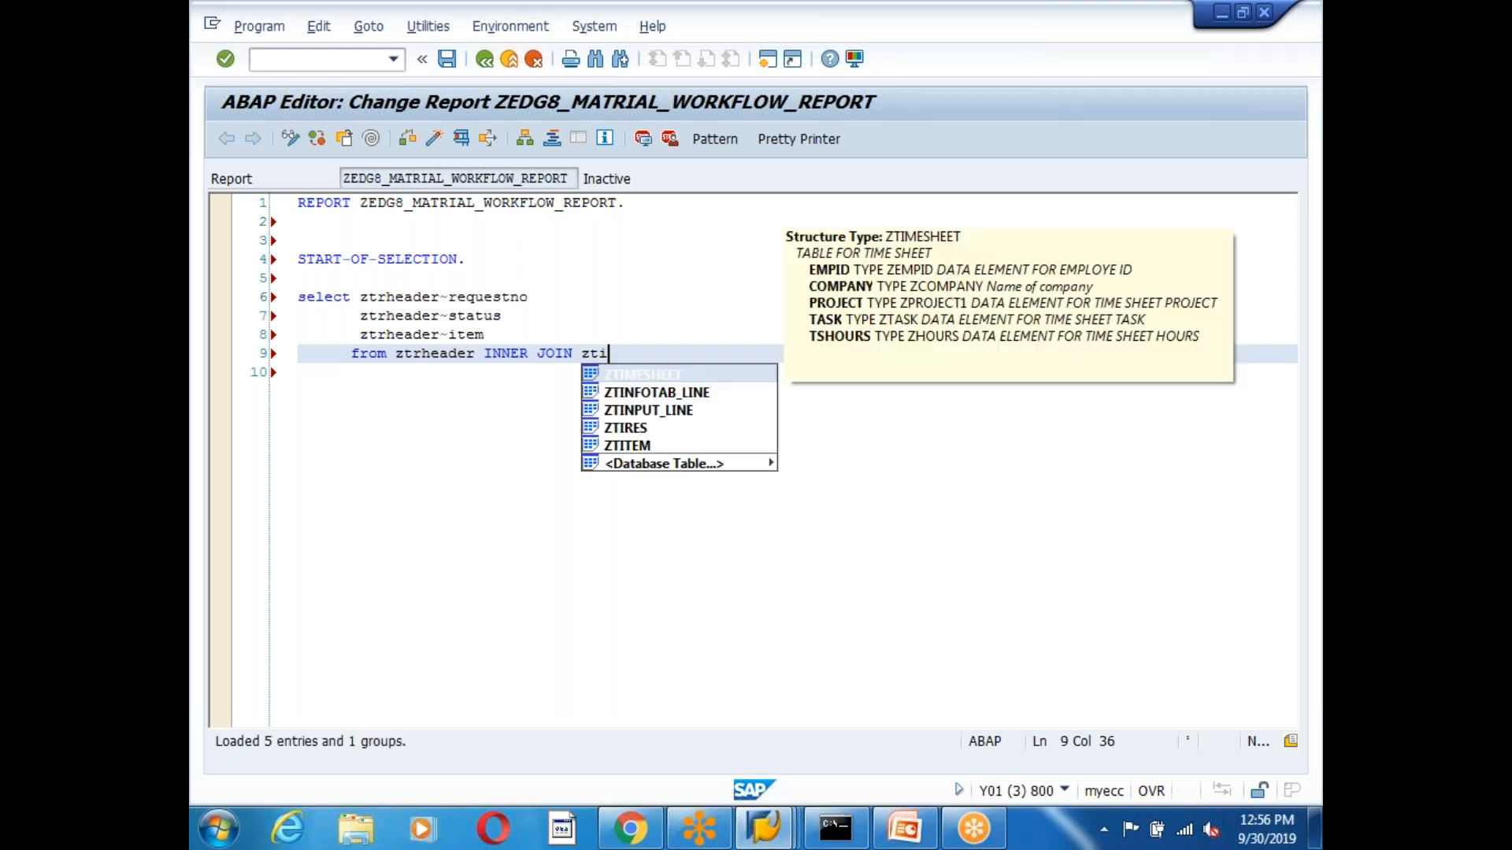
{"action": "key", "text": "BackSpace"}
{"action": "type", "text": "ri"}
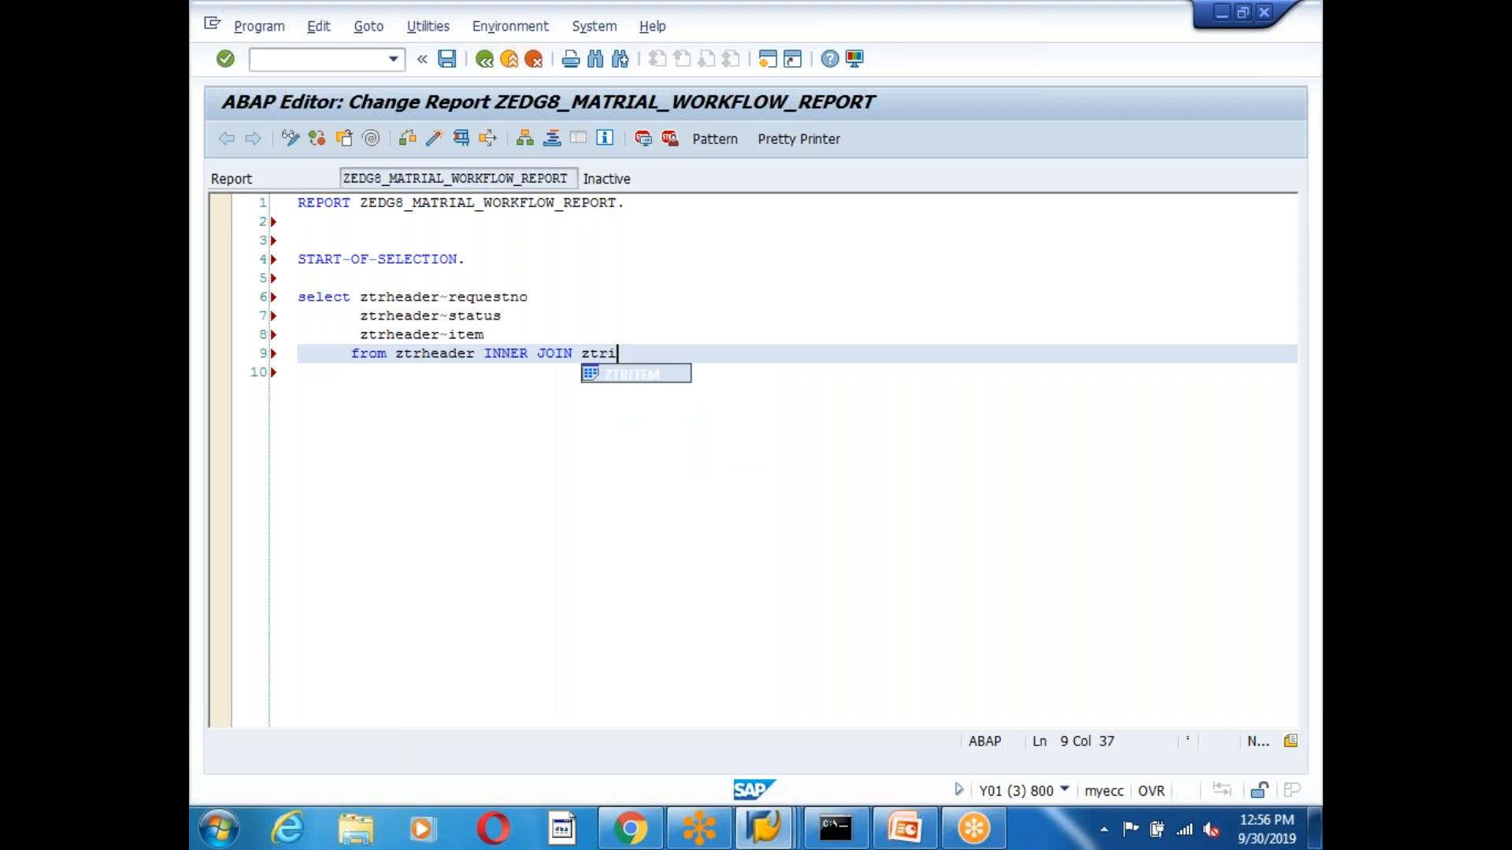
{"action": "key", "text": "Return"}
{"action": "key", "text": "Return"}
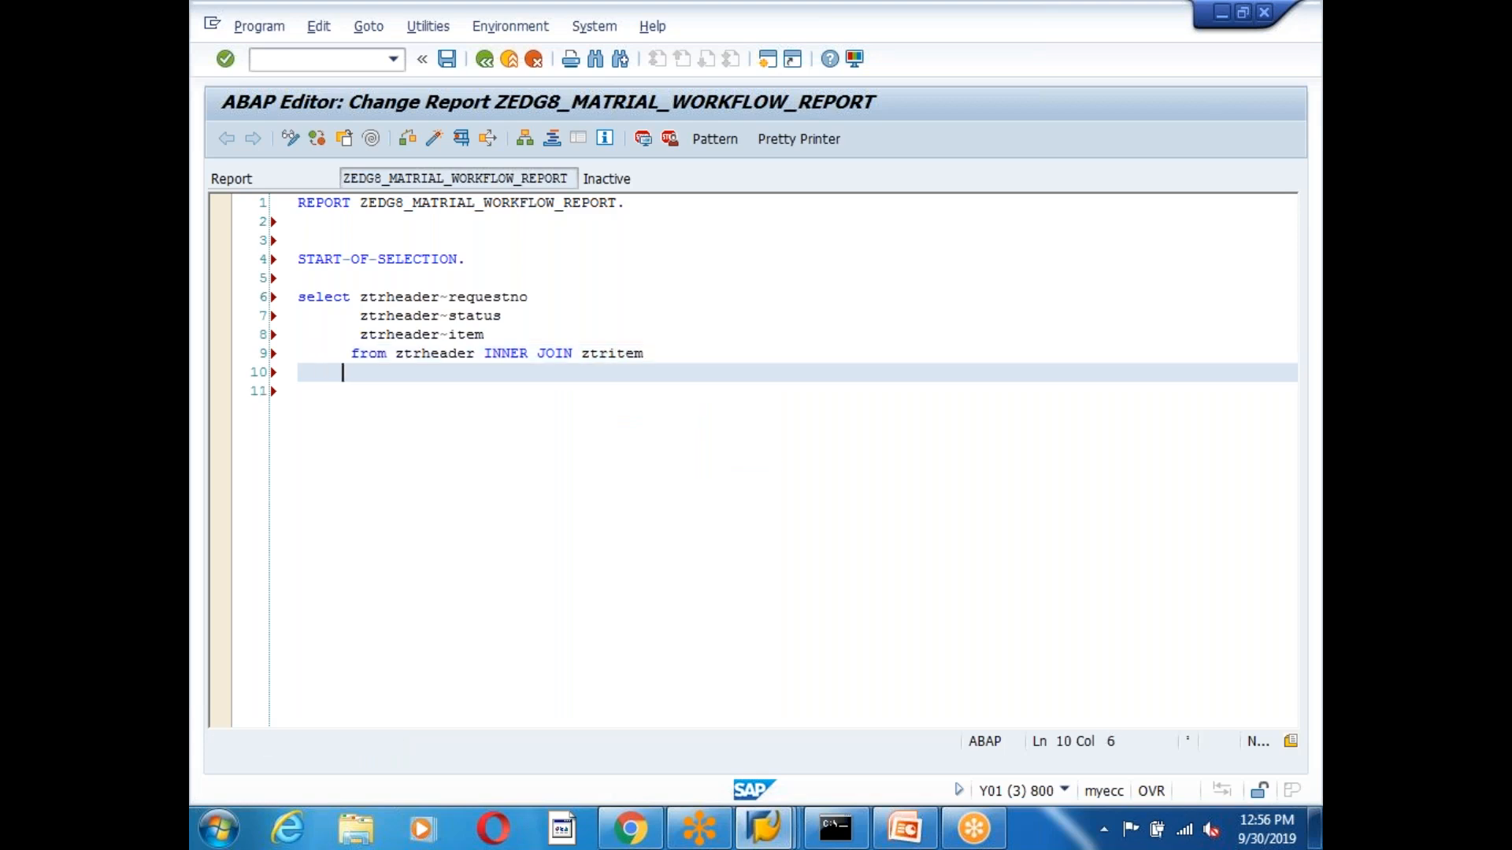
{"action": "type", "text": "on ztrheader~re"}
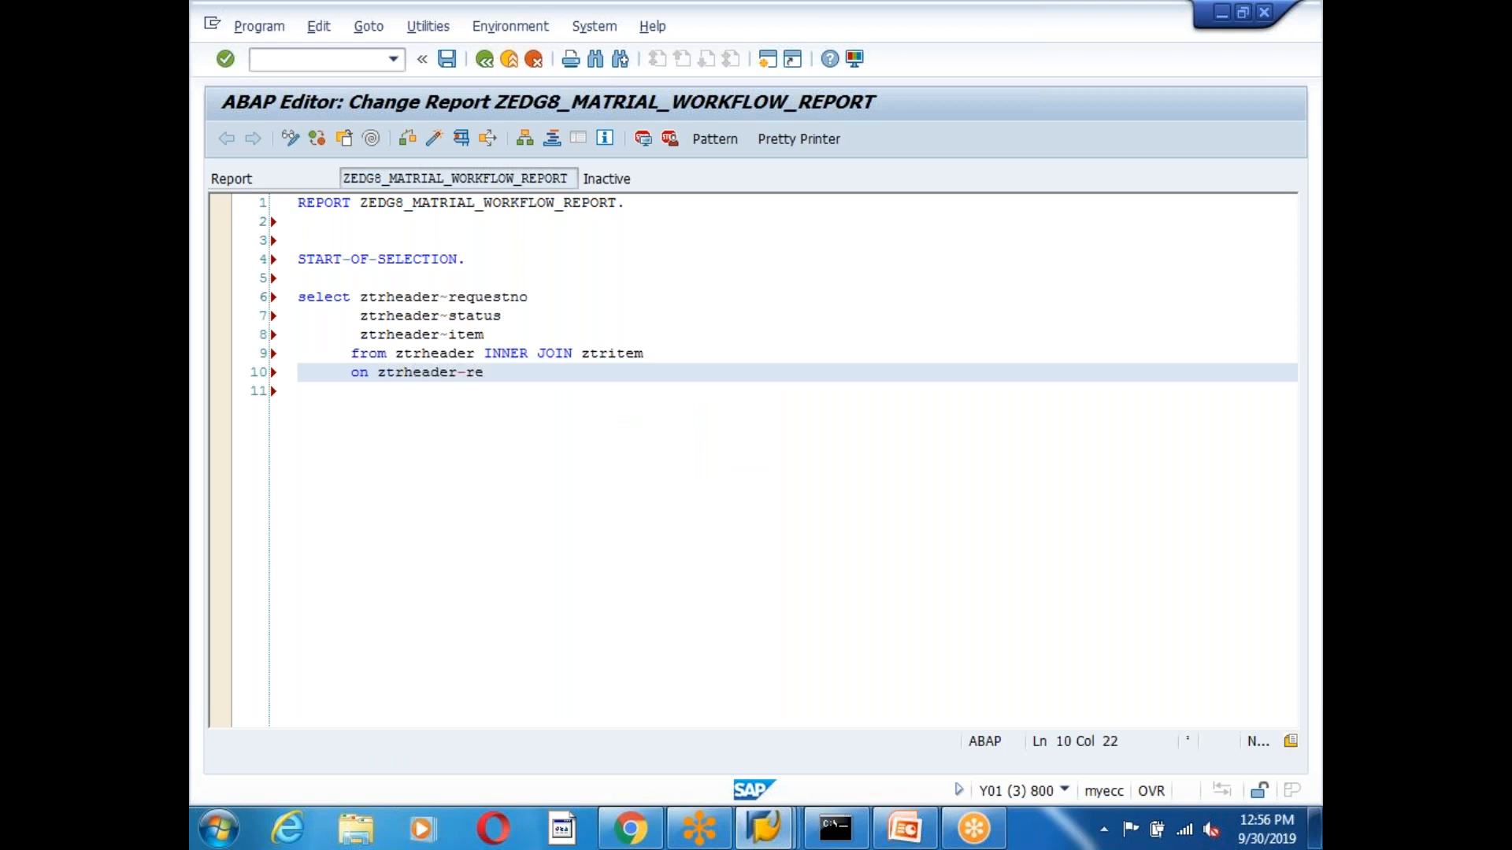
{"action": "key", "text": "BackSpace"}
{"action": "key", "text": "BackSpace"}
{"action": "key", "text": "BackSpace"}
{"action": "key", "text": "ctrl+space"}
{"action": "key", "text": "Escape"}
{"action": "type", "text": "~re"}
{"action": "key", "text": "ctrl+space"}
{"action": "key", "text": "Return"}
{"action": "type", "text": "= ztri"}
{"action": "key", "text": "Return"}
{"action": "type", "text": "~re"}
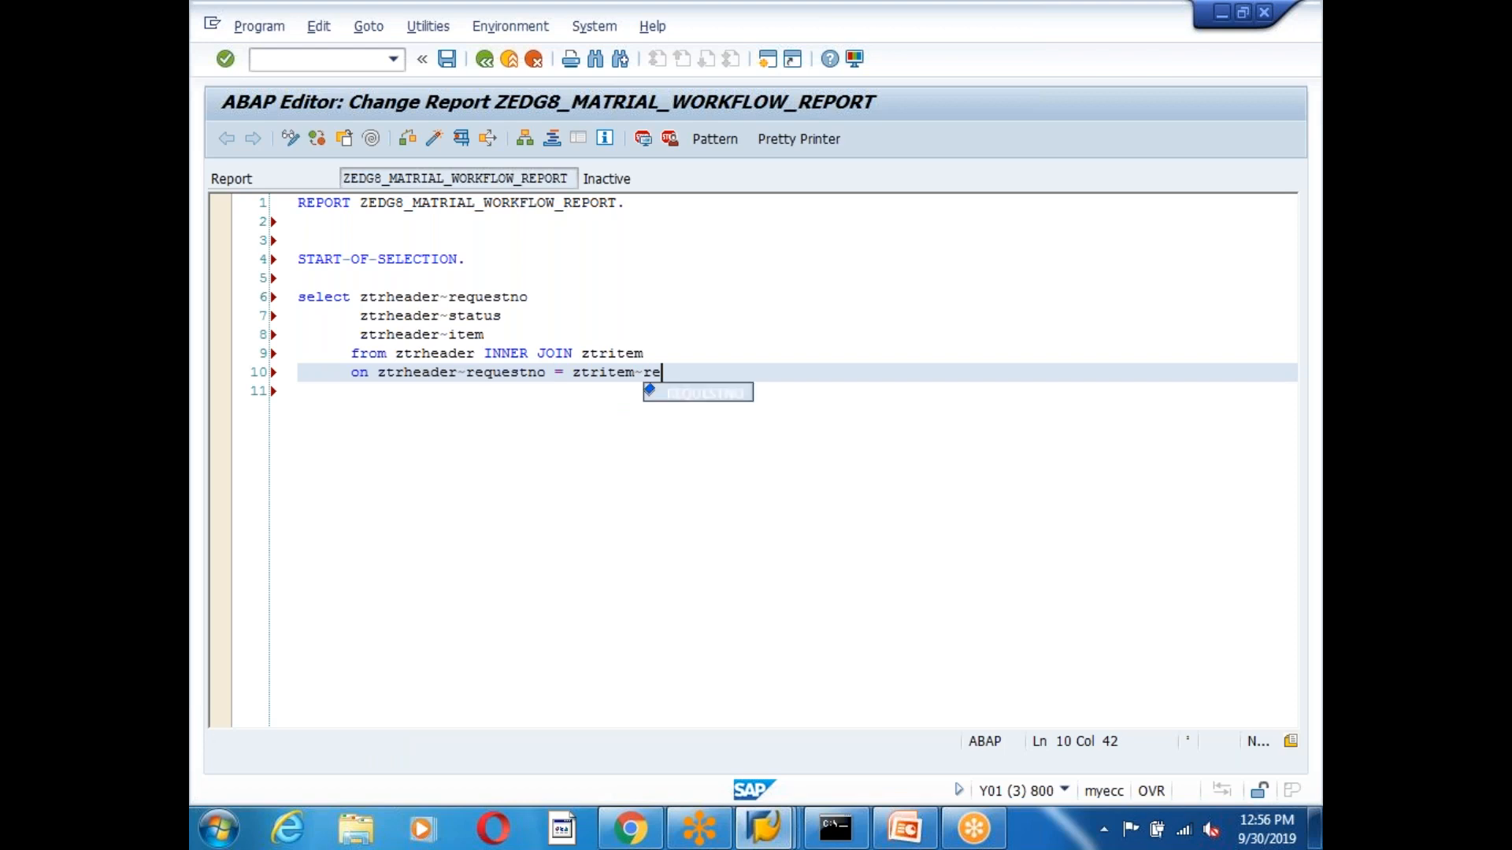
{"action": "key", "text": "Return"}
{"action": "key", "text": "Return"}
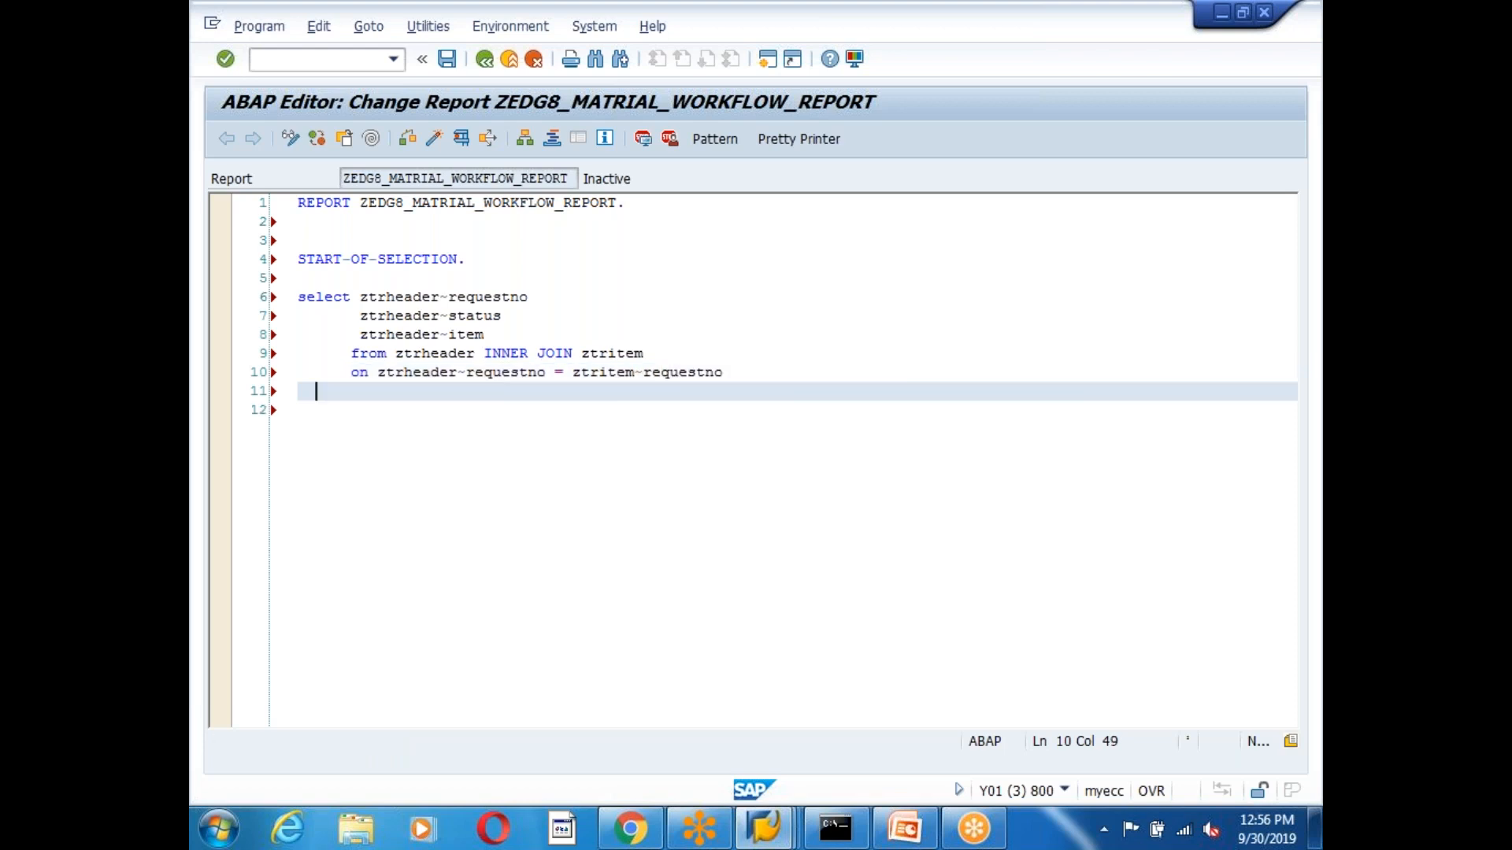
{"action": "type", "text": "into table  @d"}
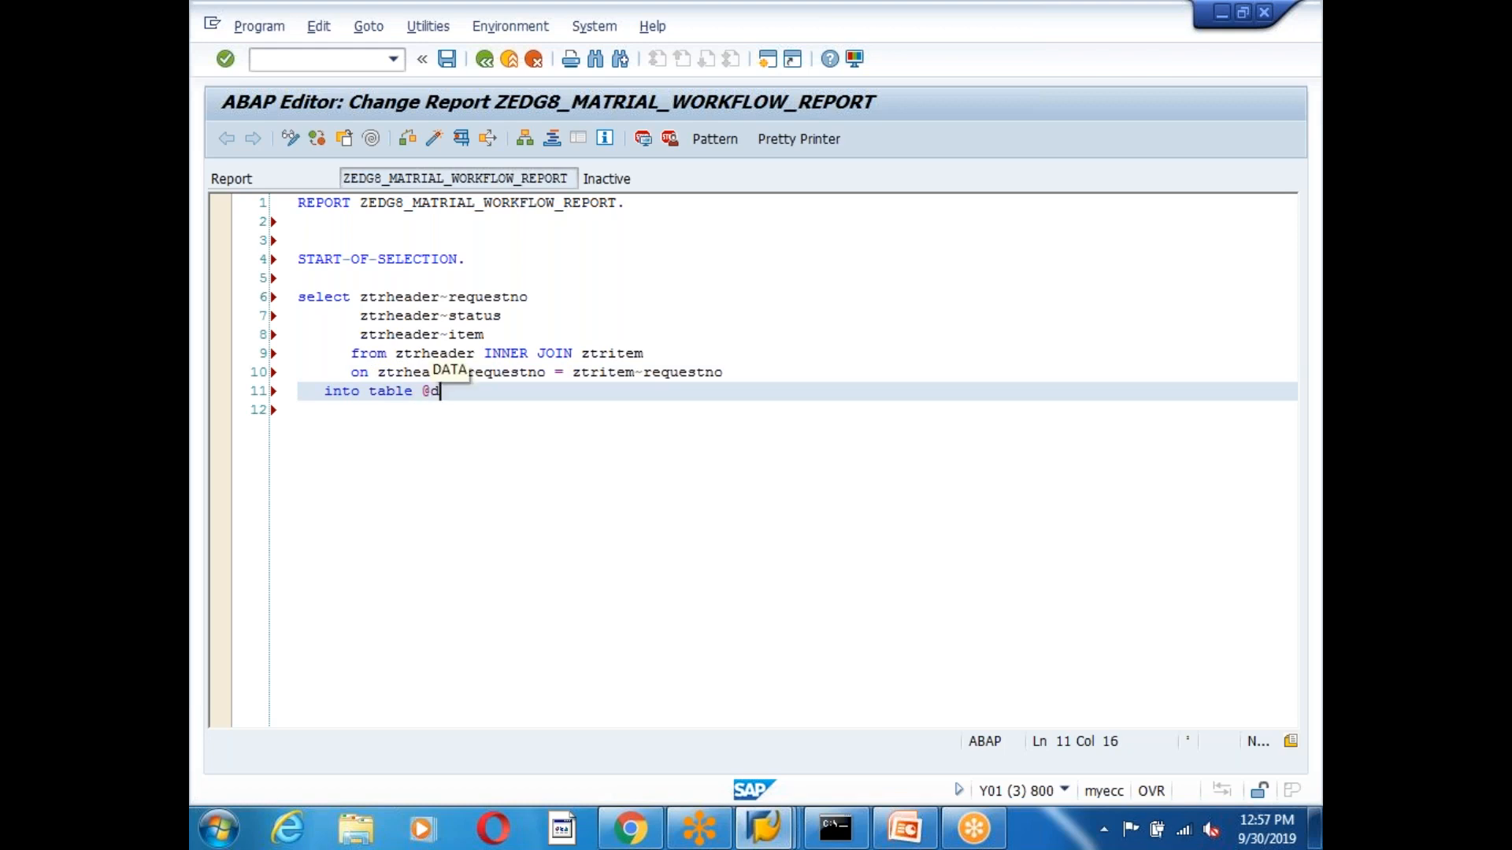
{"action": "type", "text": "ata(gt_final)"}
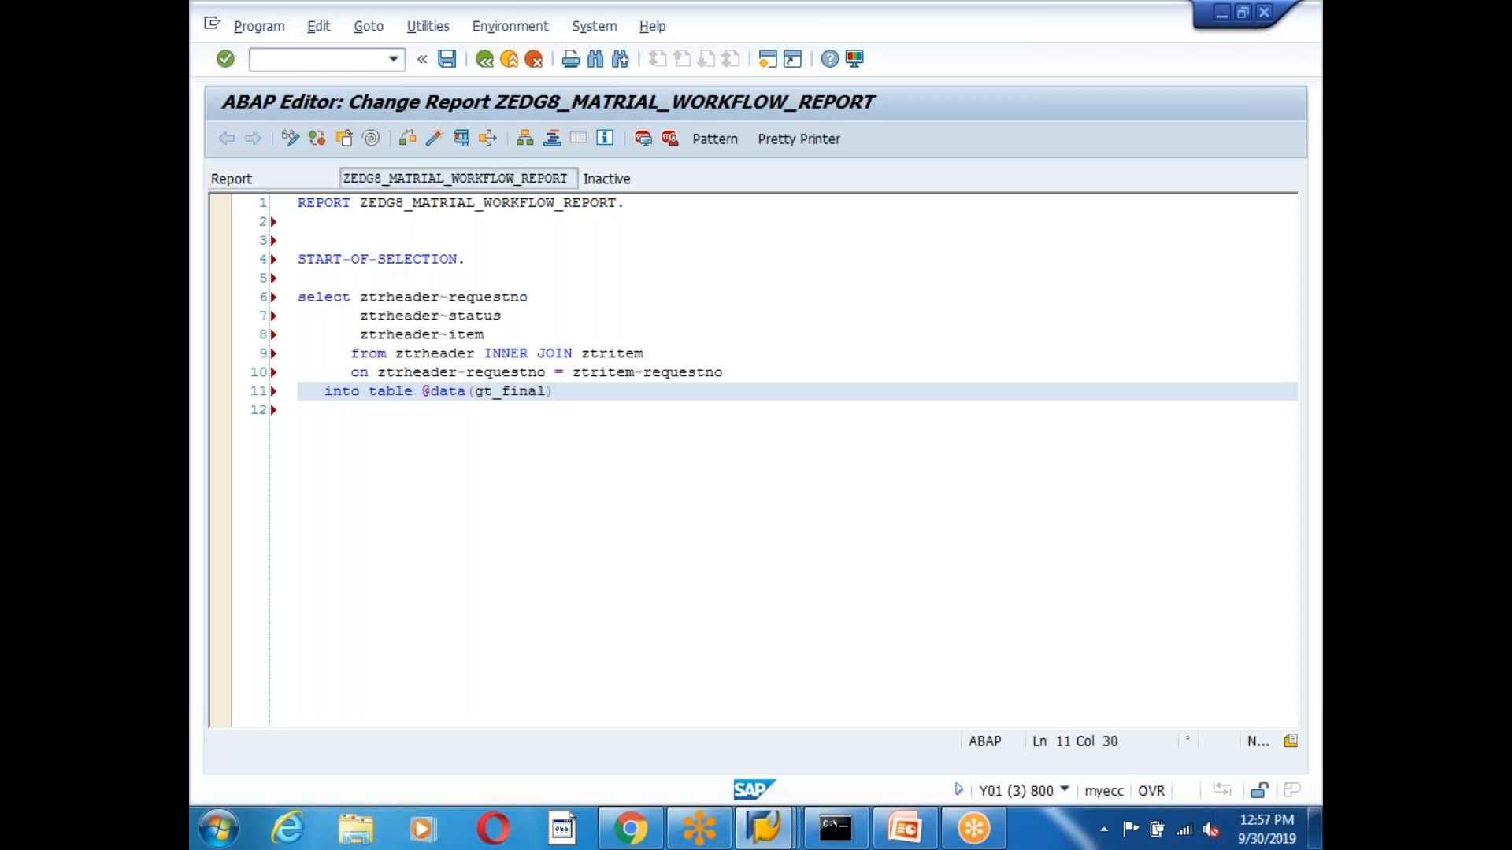
{"action": "type", "text": "."}
{"action": "key", "text": "Return"}
{"action": "key", "text": "Return"}
{"action": "key", "text": "Left"}
{"action": "key", "text": "Left"}
{"action": "key", "text": "Left"}
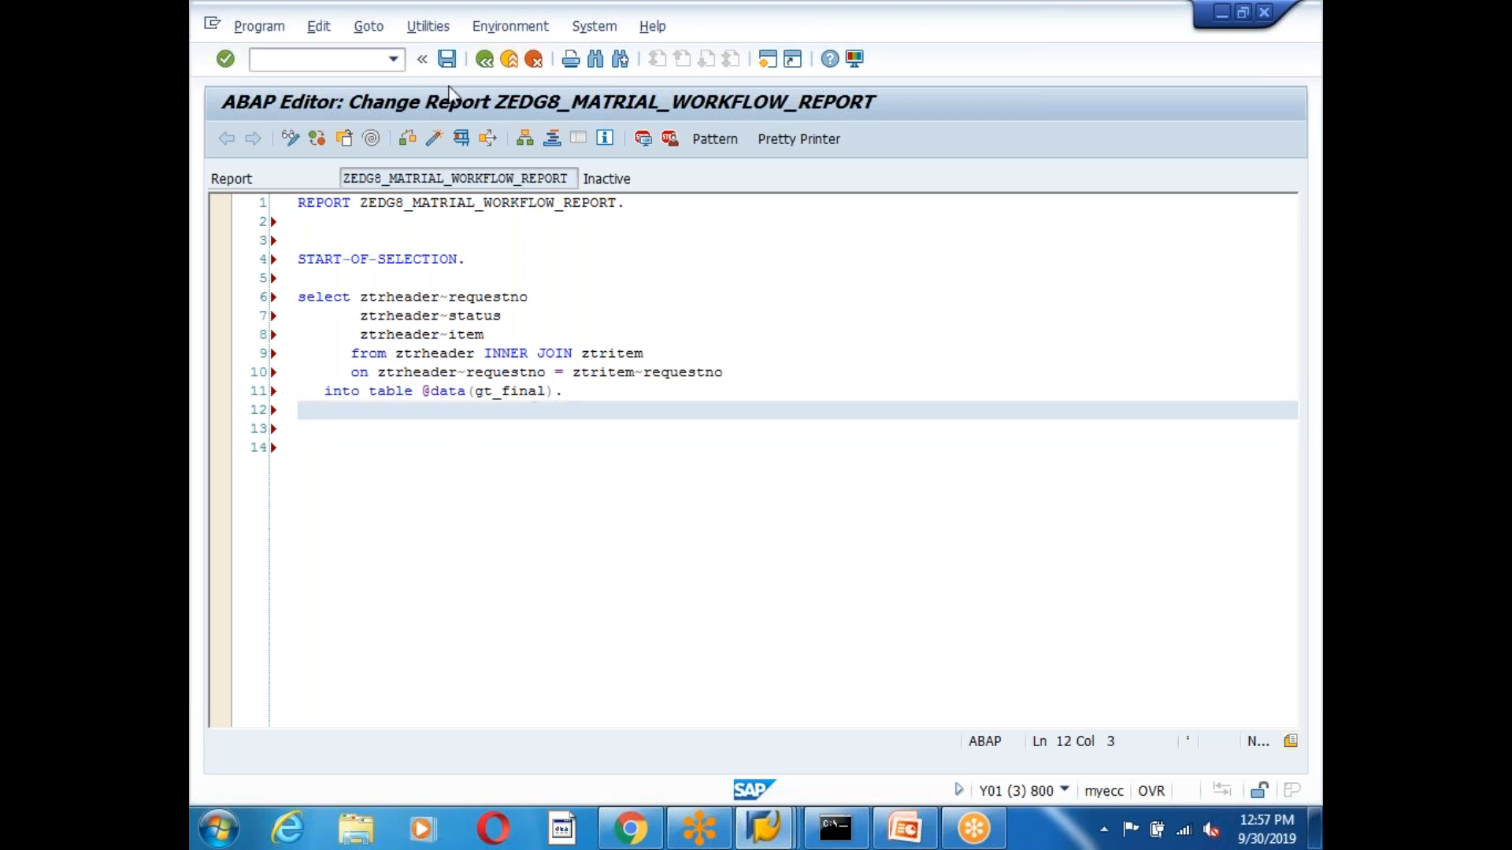
Save the program and add an @ escape before ztritem on line 10.
{"action": "left_click", "coordinate": [448, 60]}
{"action": "left_click", "coordinate": [571, 373]}
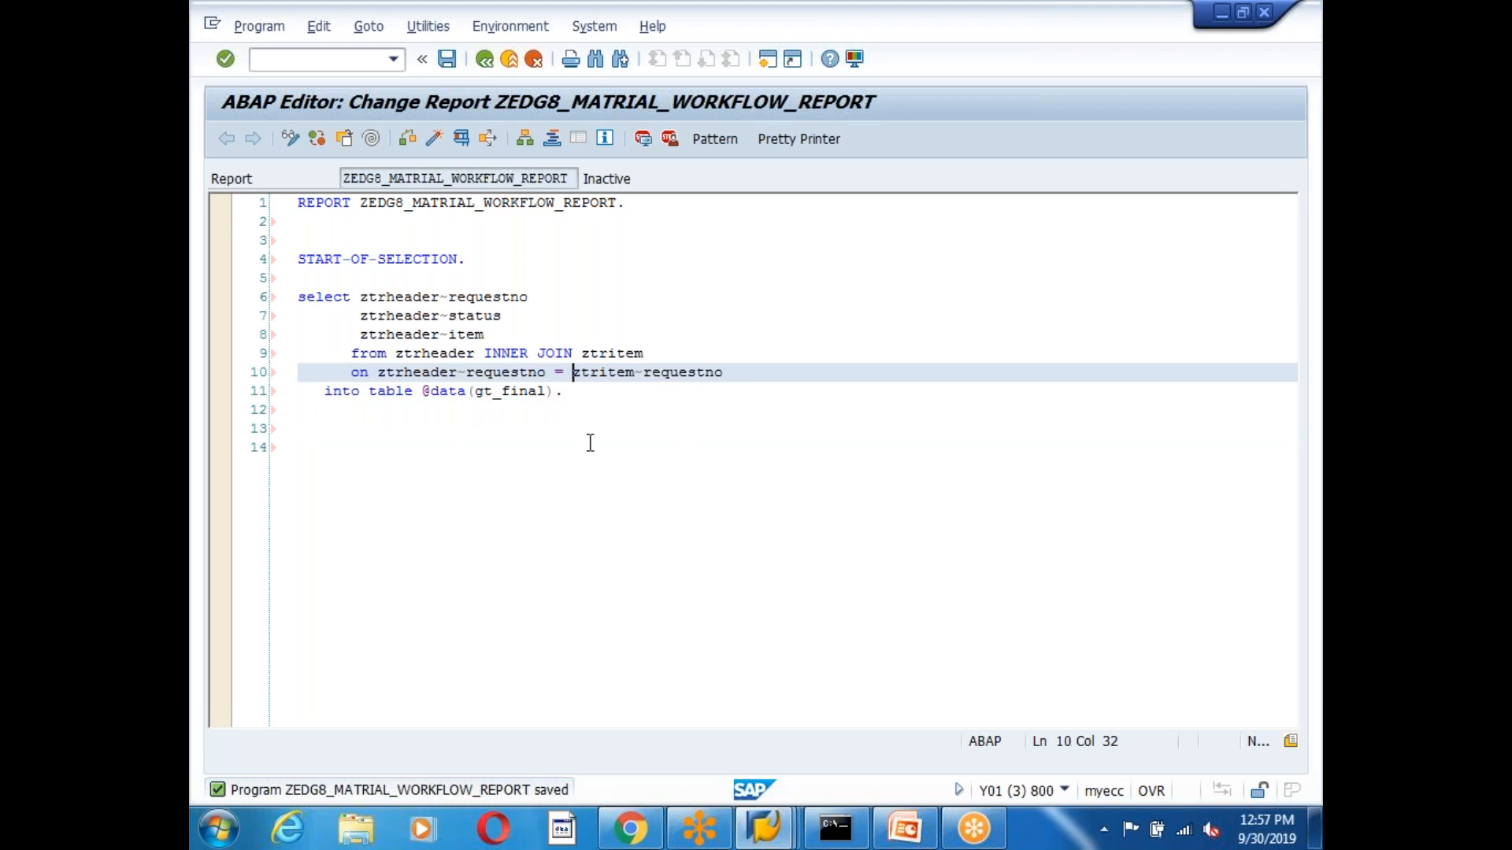
{"action": "type", "text": "@"}
{"action": "left_click", "coordinate": [526, 462]}
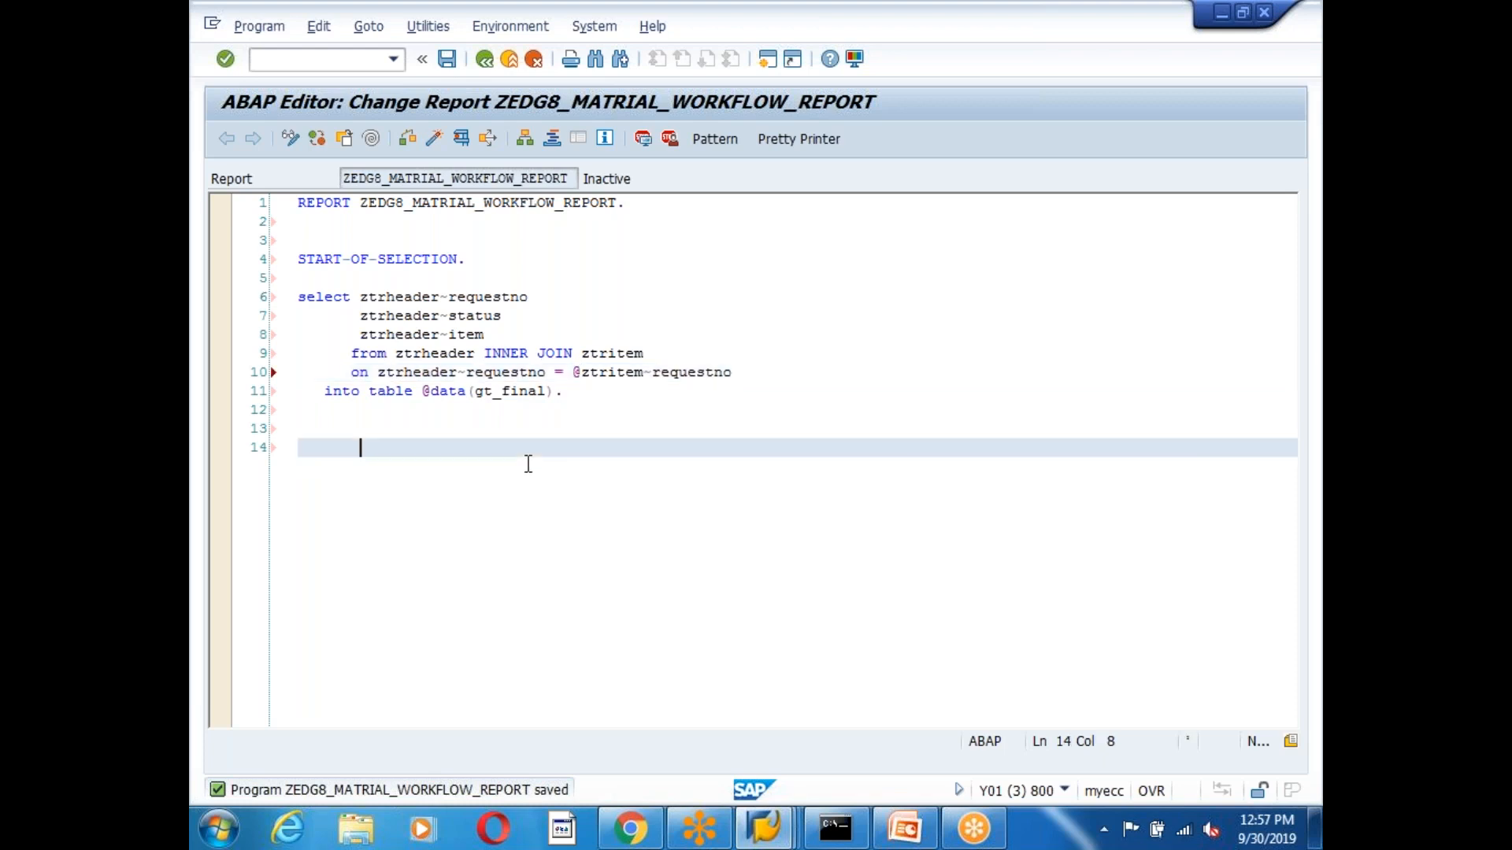
{"action": "left_click", "coordinate": [423, 391]}
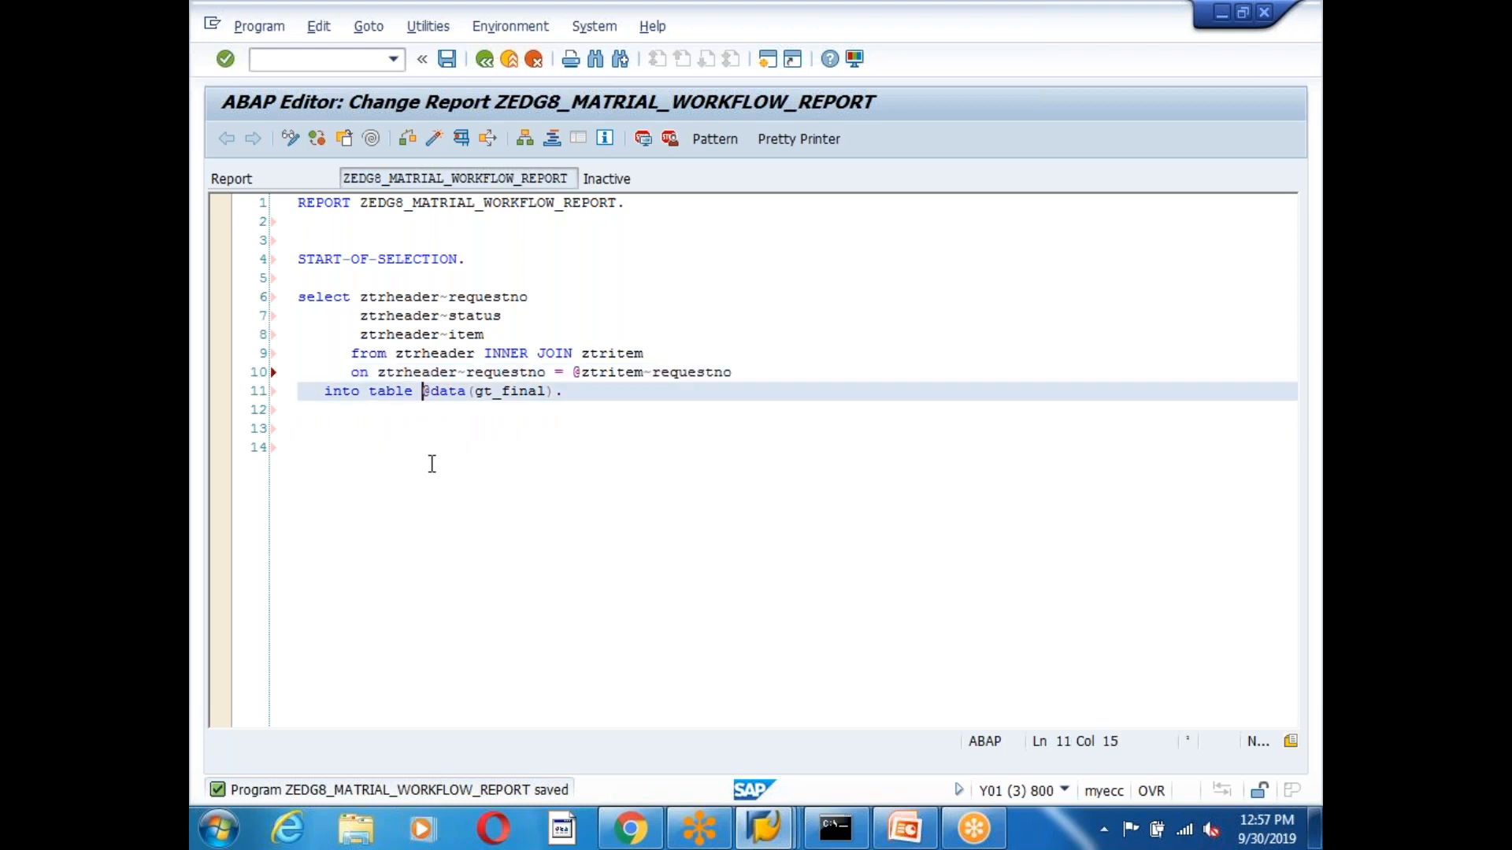
{"action": "type", "text": "@"}
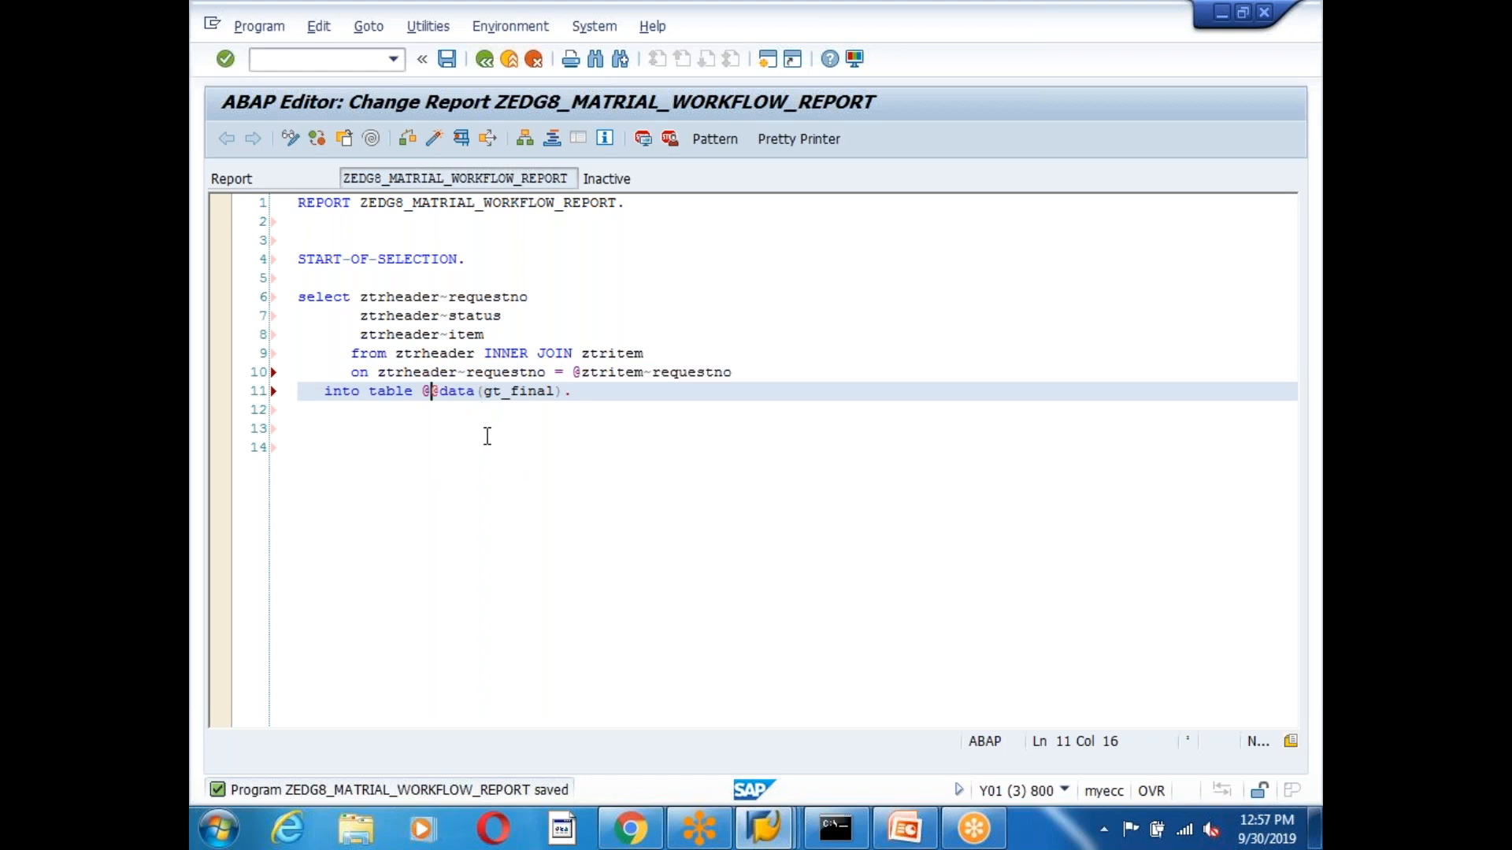
{"action": "key", "text": "BackSpace"}
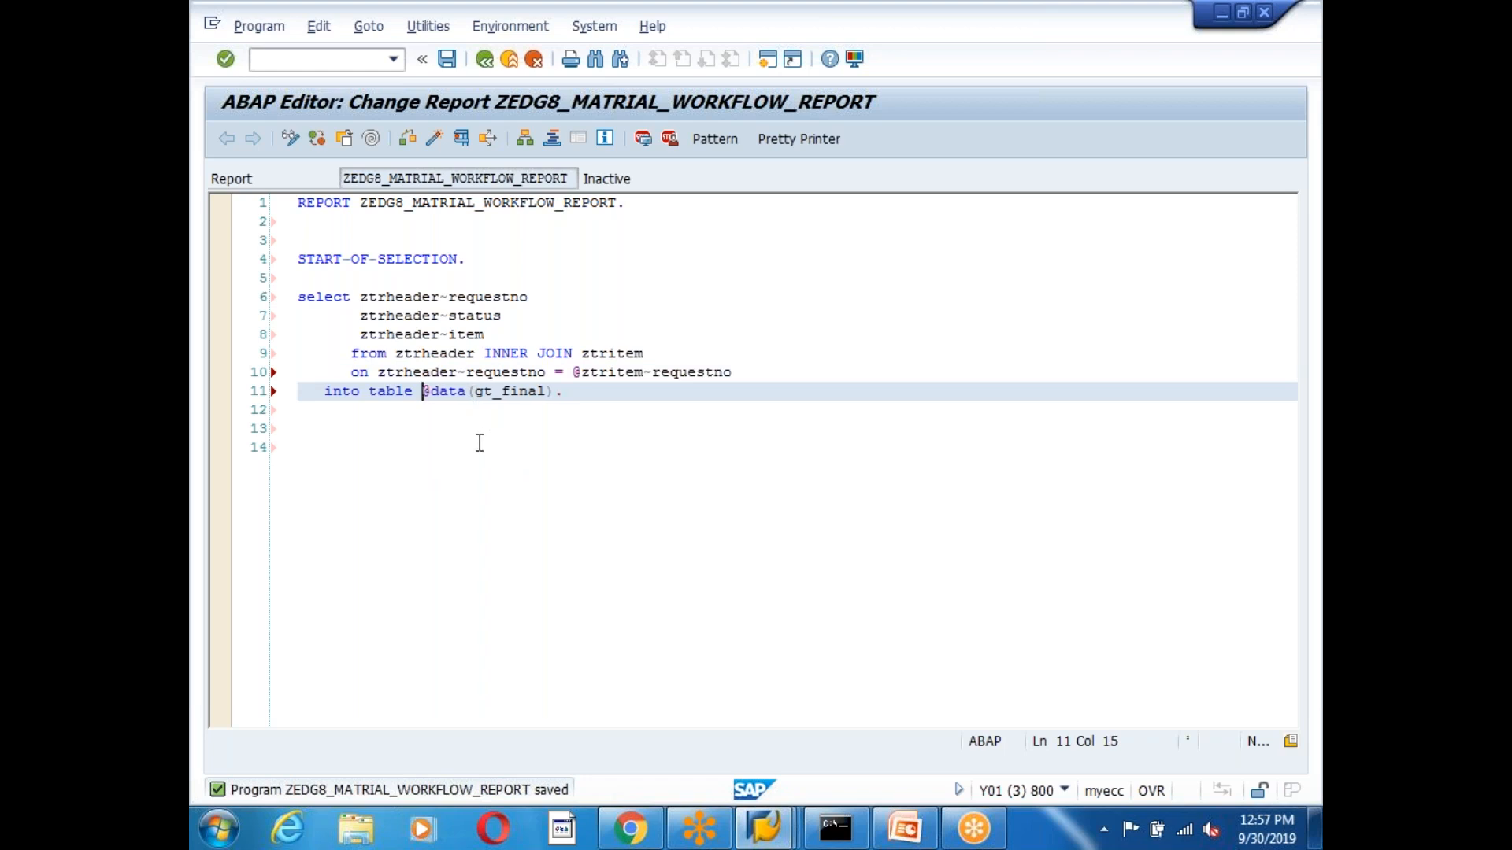
Put commas after requestno and status, save, and run the syntax check.
{"action": "left_click", "coordinate": [531, 298]}
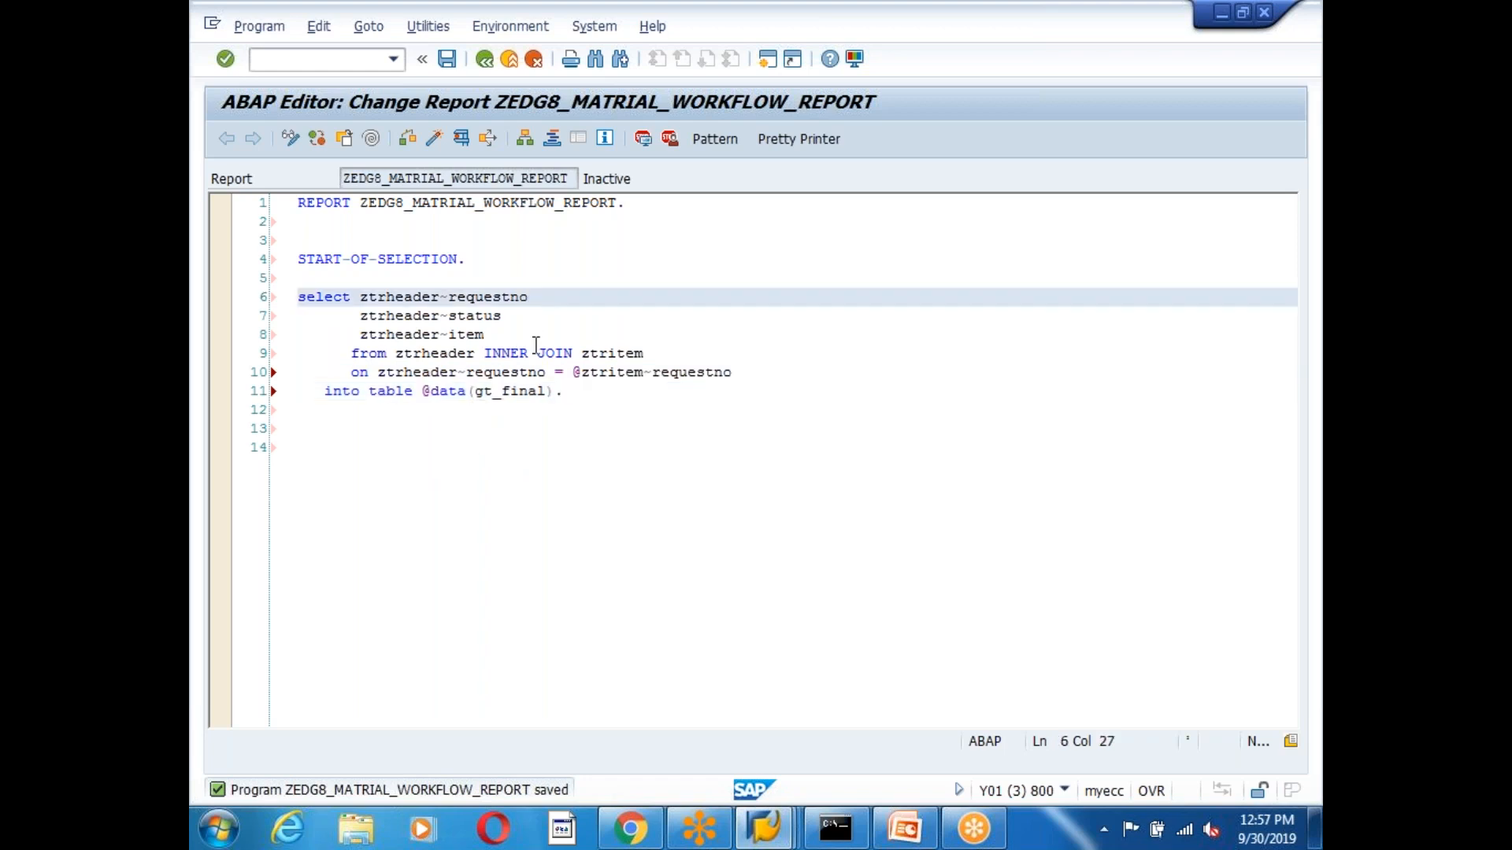
{"action": "type", "text": ","}
{"action": "left_click", "coordinate": [506, 315]}
{"action": "type", "text": ","}
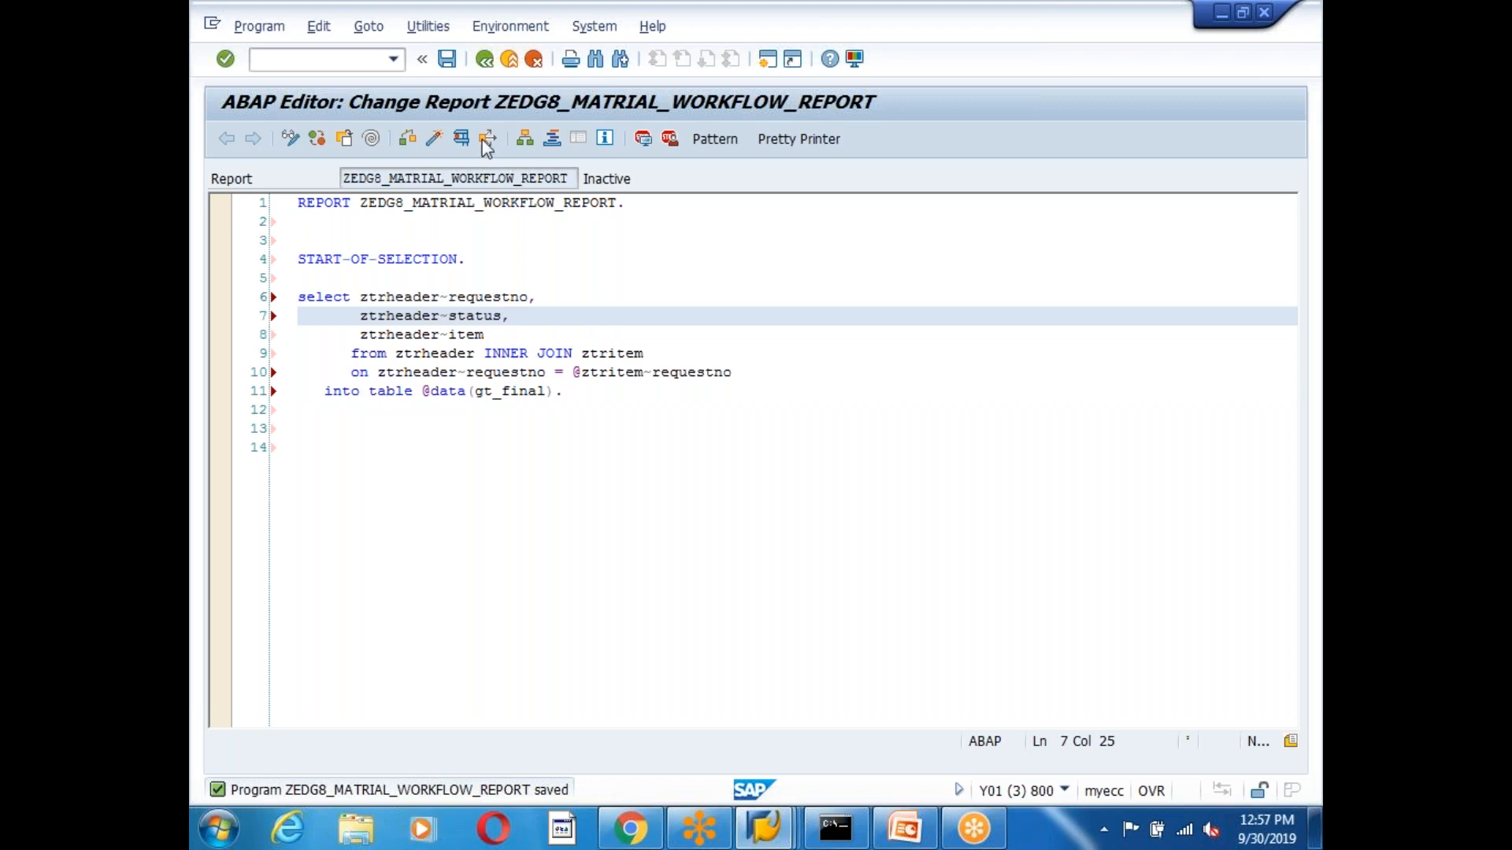
{"action": "key", "text": "ctrl+s"}
{"action": "left_click", "coordinate": [407, 138]}
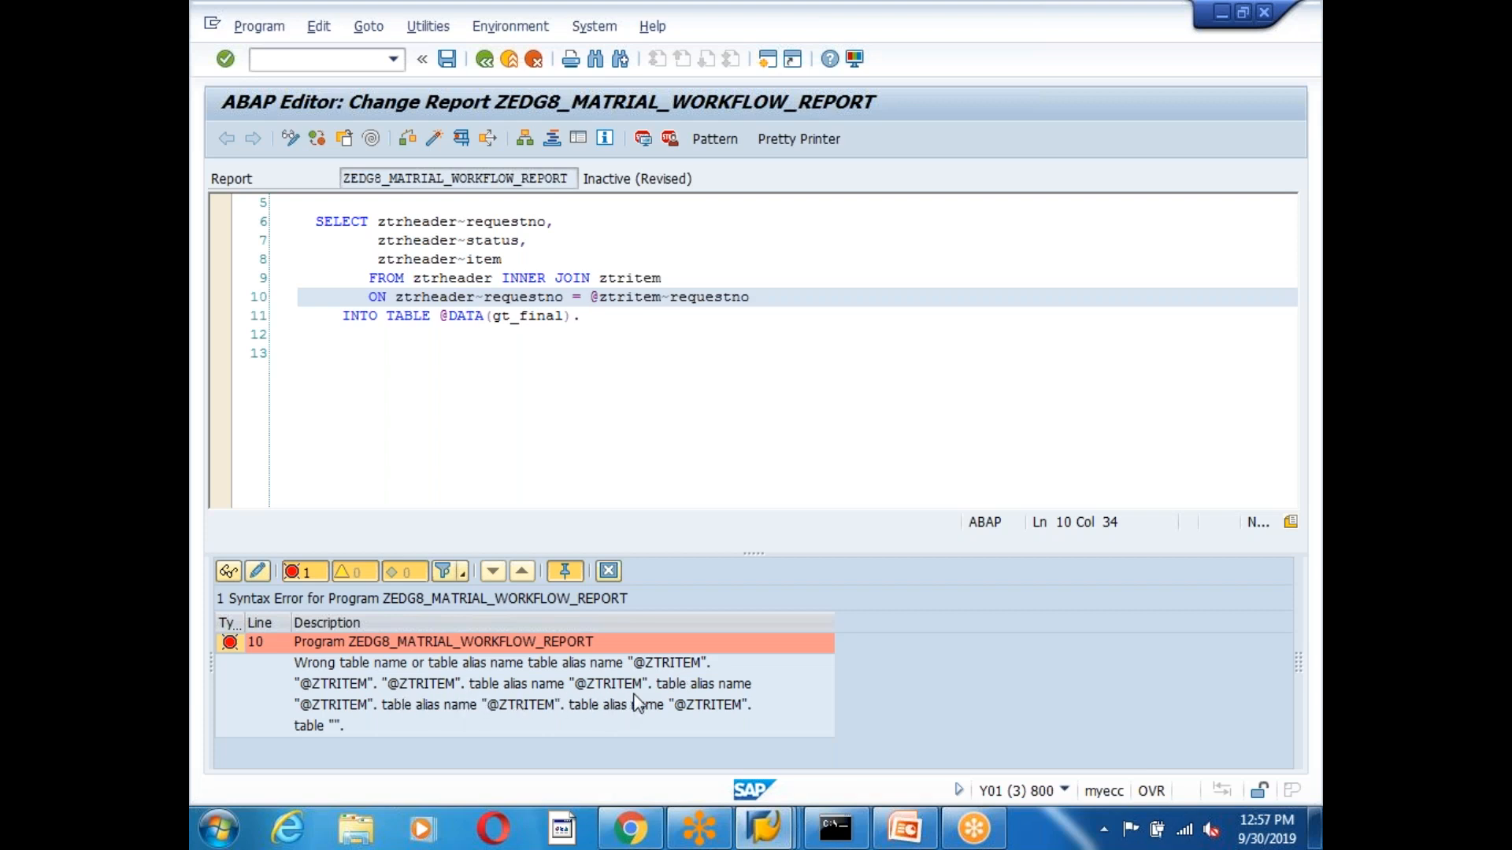
Alias the join tables: ztrheader as t1 and ztritem as t2.
{"action": "left_click", "coordinate": [608, 571]}
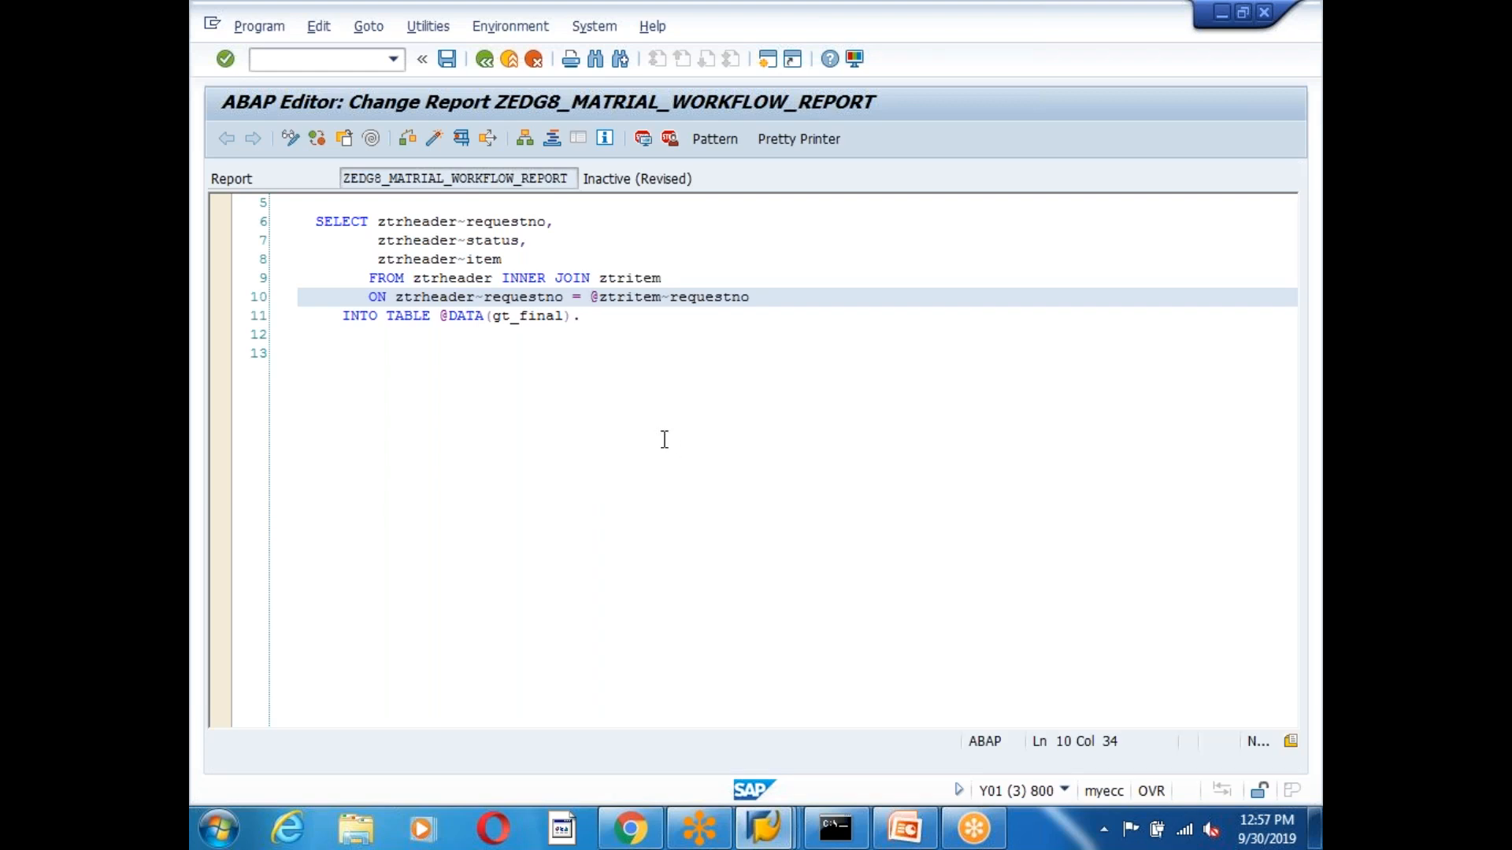
{"action": "left_click", "coordinate": [648, 395]}
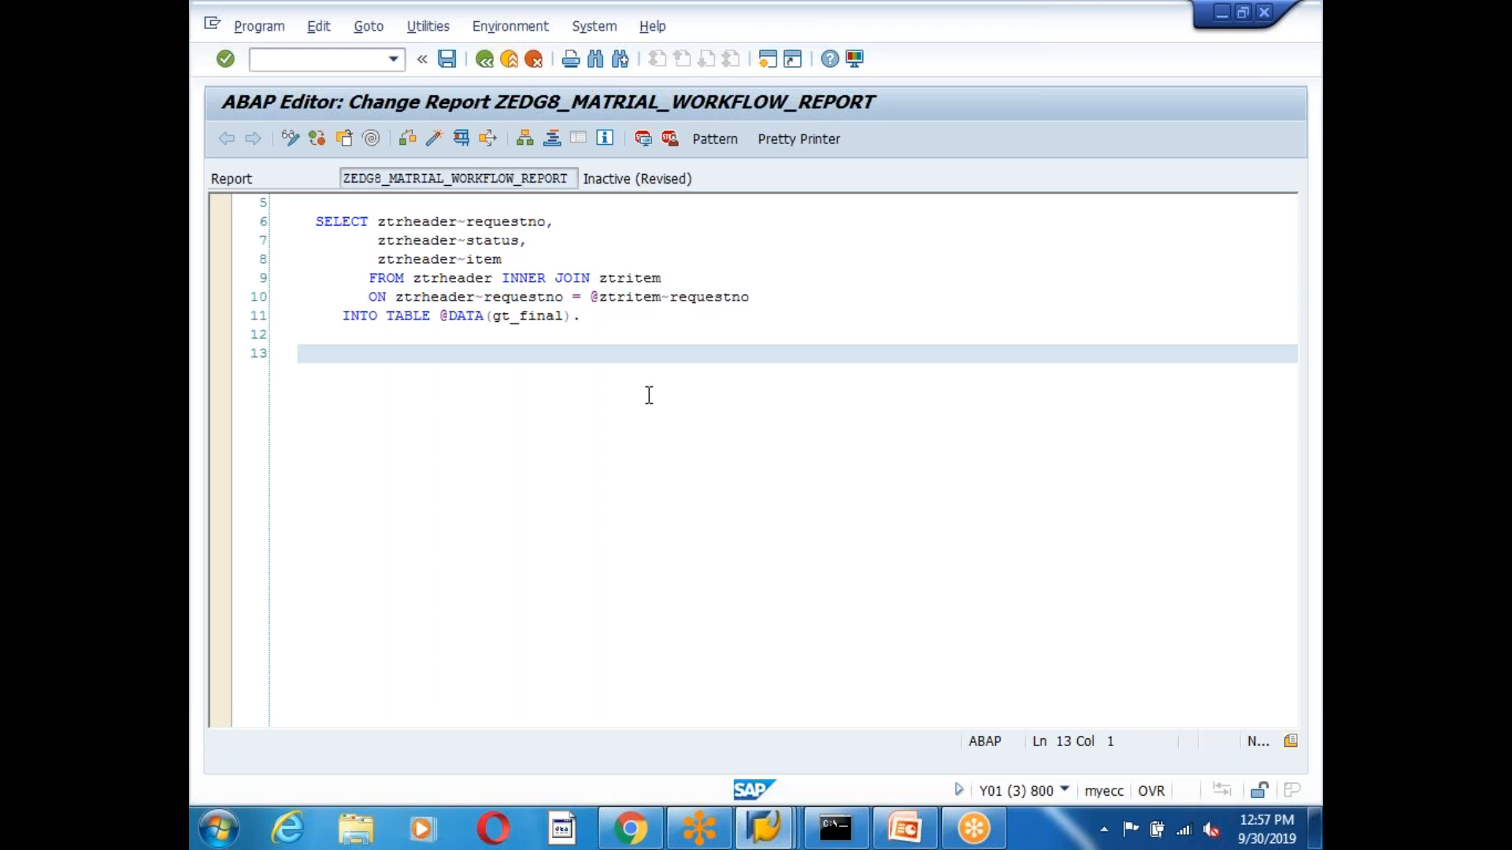
{"action": "left_click", "coordinate": [491, 278]}
{"action": "type", "text": "as "}
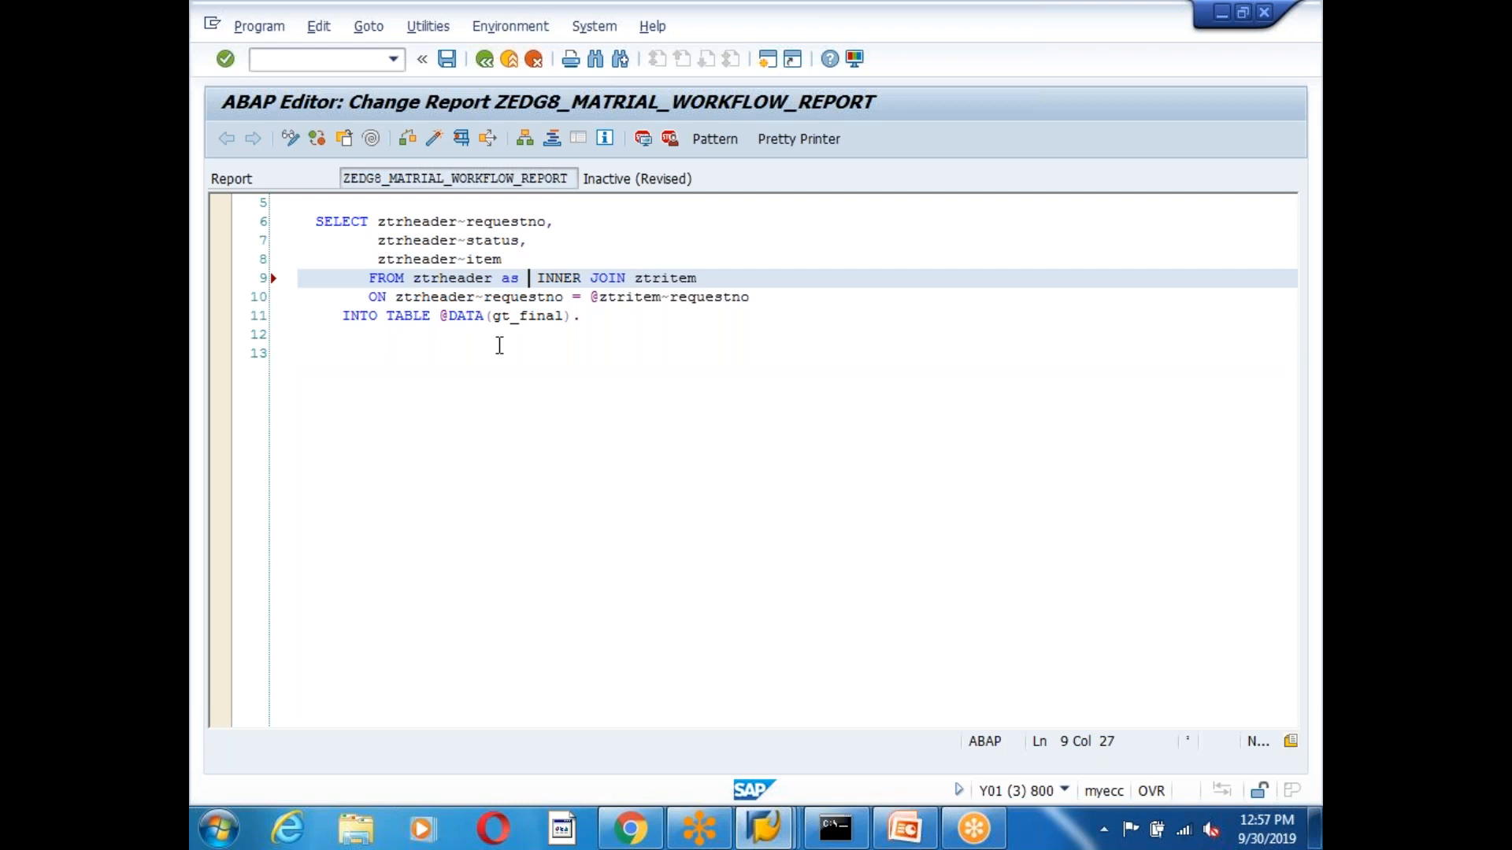
{"action": "type", "text": "t1"}
{"action": "left_click", "coordinate": [754, 281]}
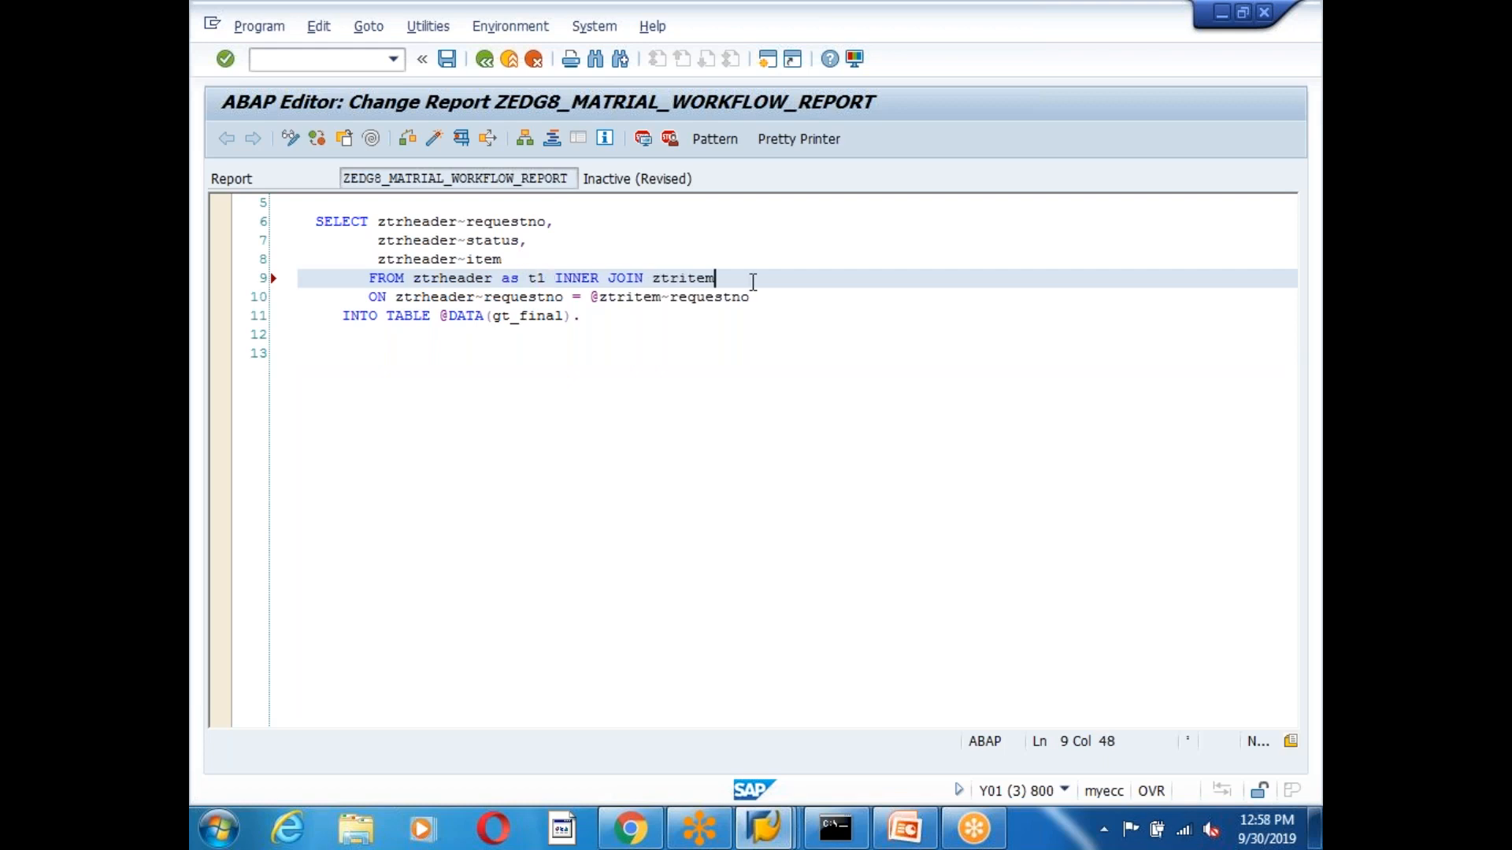
{"action": "type", "text": "as t2"}
Change the ON condition to t1~requestno = t2~requestno without @ signs and recheck.
{"action": "left_click", "coordinate": [477, 297]}
{"action": "key", "text": "BackSpace"}
{"action": "key", "text": "BackSpace"}
{"action": "key", "text": "BackSpace"}
{"action": "key", "text": "BackSpace"}
{"action": "key", "text": "BackSpace"}
{"action": "key", "text": "BackSpace"}
{"action": "key", "text": "BackSpace"}
{"action": "key", "text": "BackSpace"}
{"action": "key", "text": "BackSpace"}
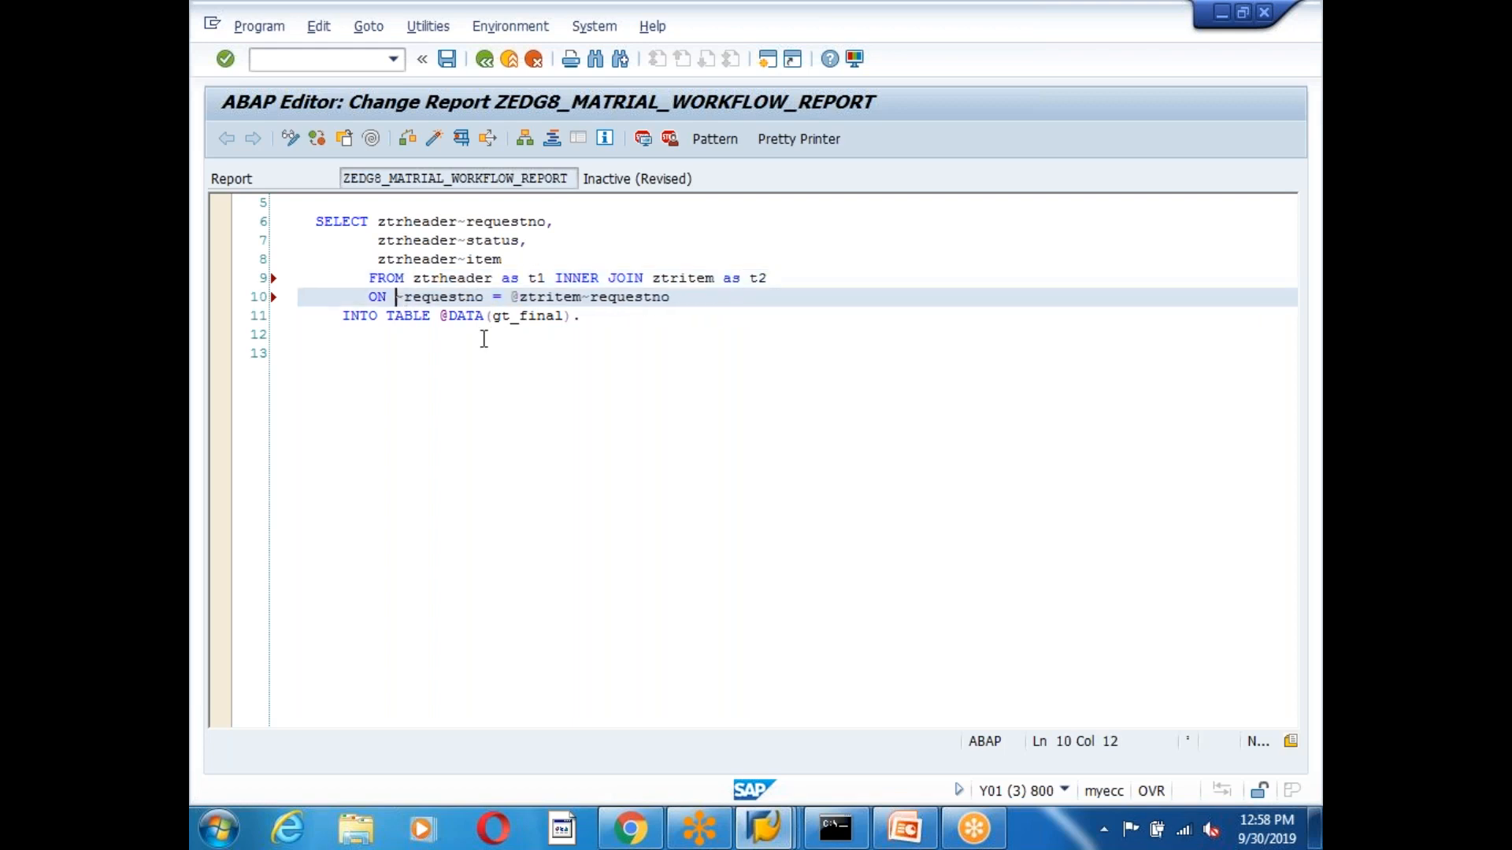
{"action": "type", "text": "t1"}
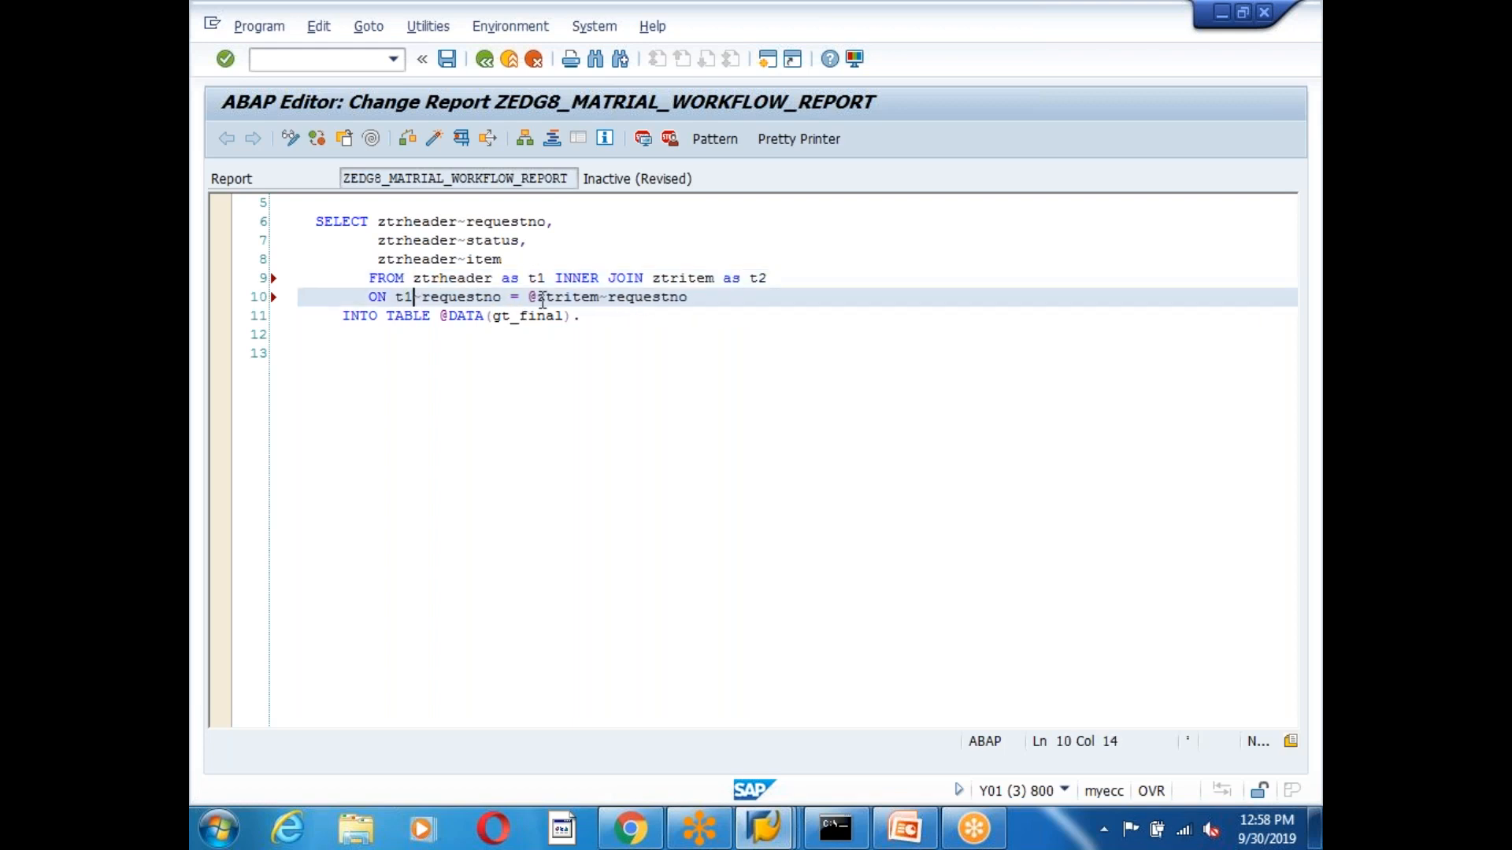
{"action": "left_click", "coordinate": [601, 297]}
{"action": "key", "text": "BackSpace"}
{"action": "key", "text": "BackSpace"}
{"action": "key", "text": "BackSpace"}
{"action": "key", "text": "BackSpace"}
{"action": "key", "text": "BackSpace"}
{"action": "key", "text": "BackSpace"}
{"action": "key", "text": "BackSpace"}
{"action": "type", "text": "t2"}
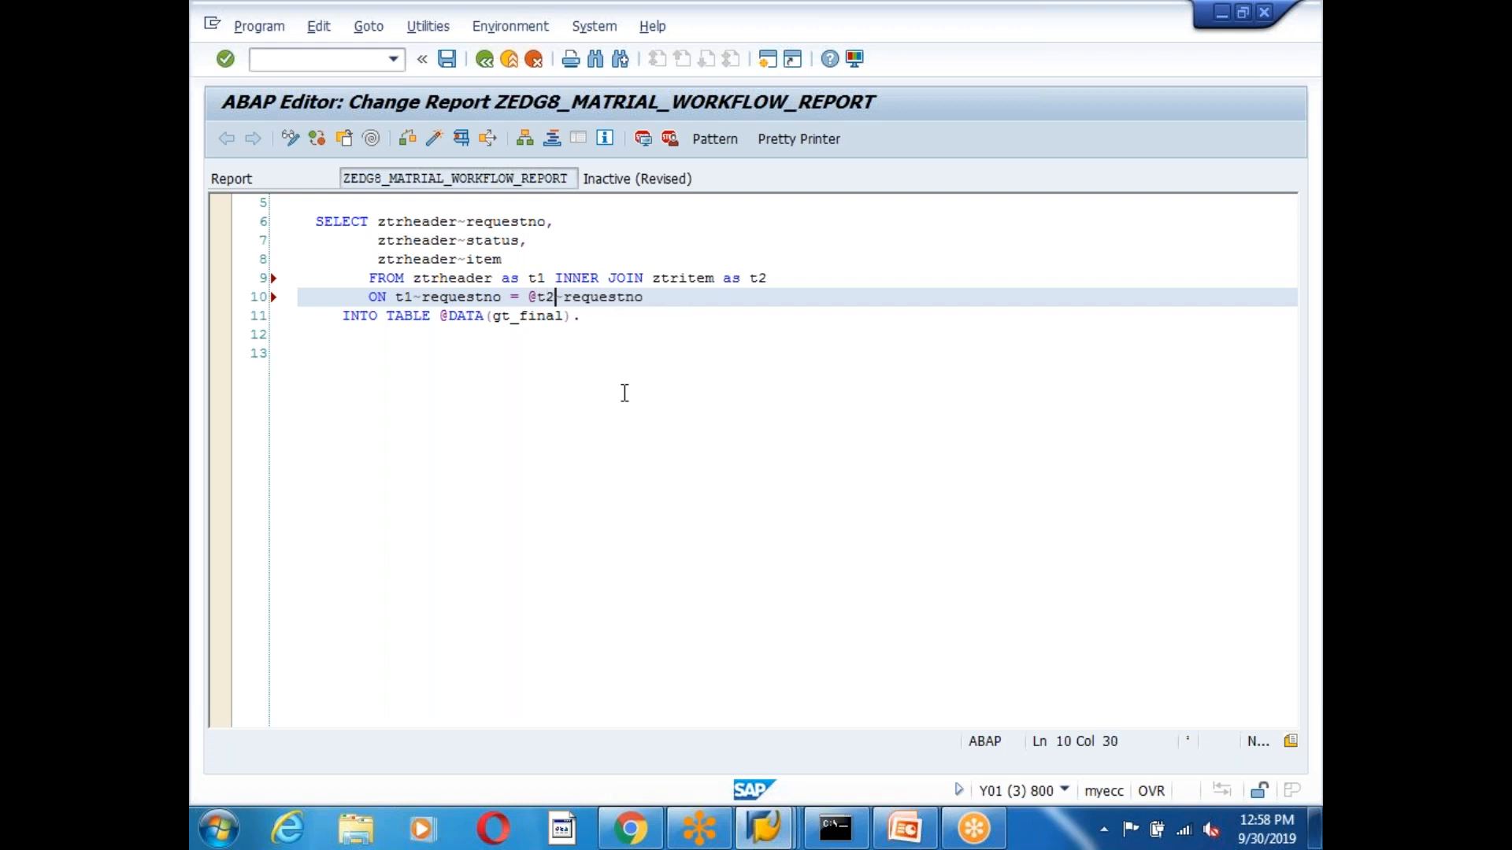
{"action": "left_click", "coordinate": [396, 297]}
{"action": "type", "text": "@"}
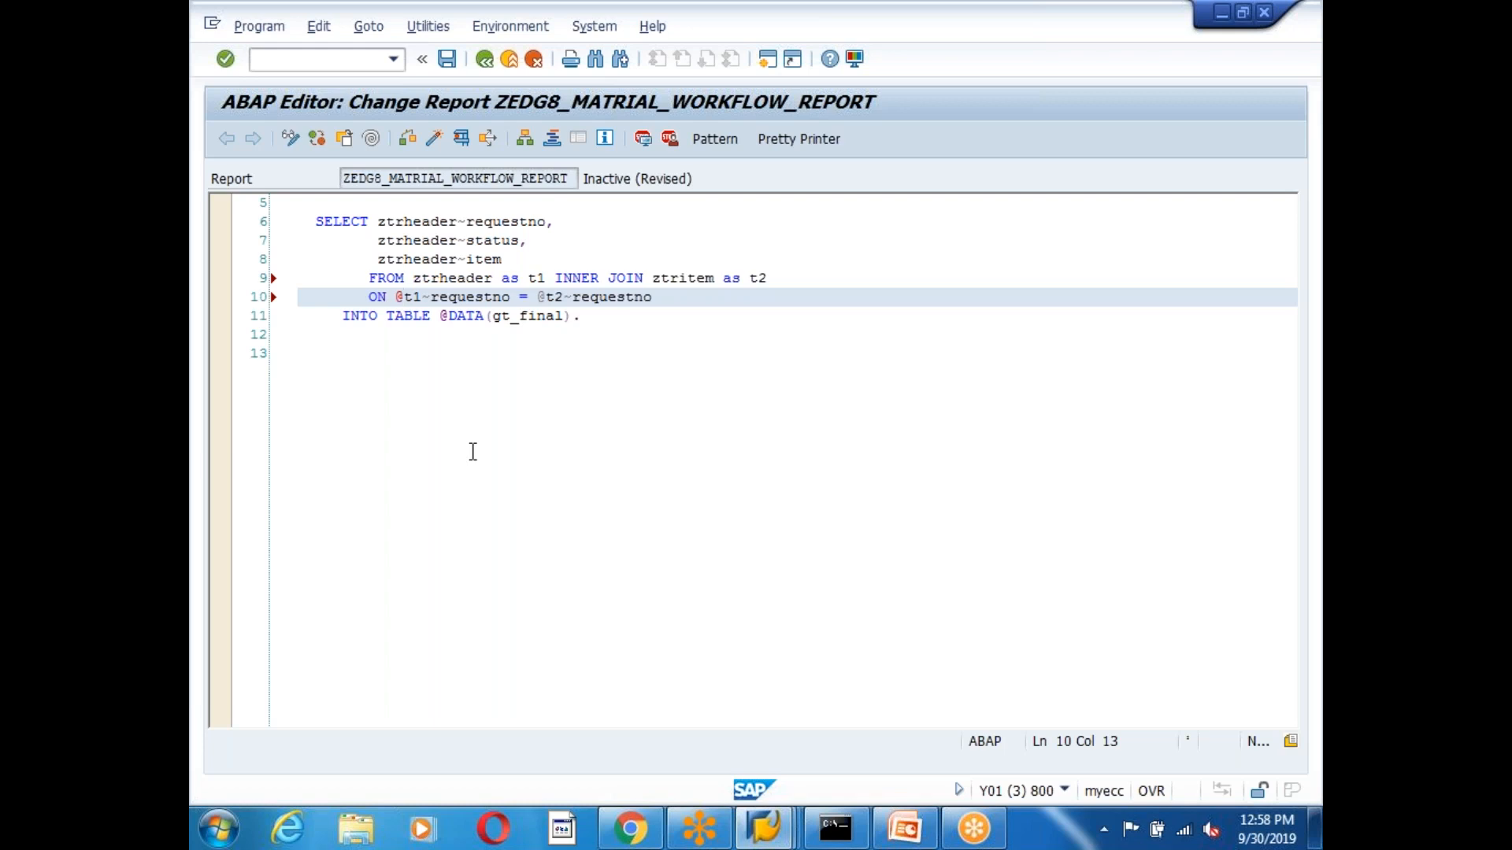
{"action": "key", "text": "BackSpace"}
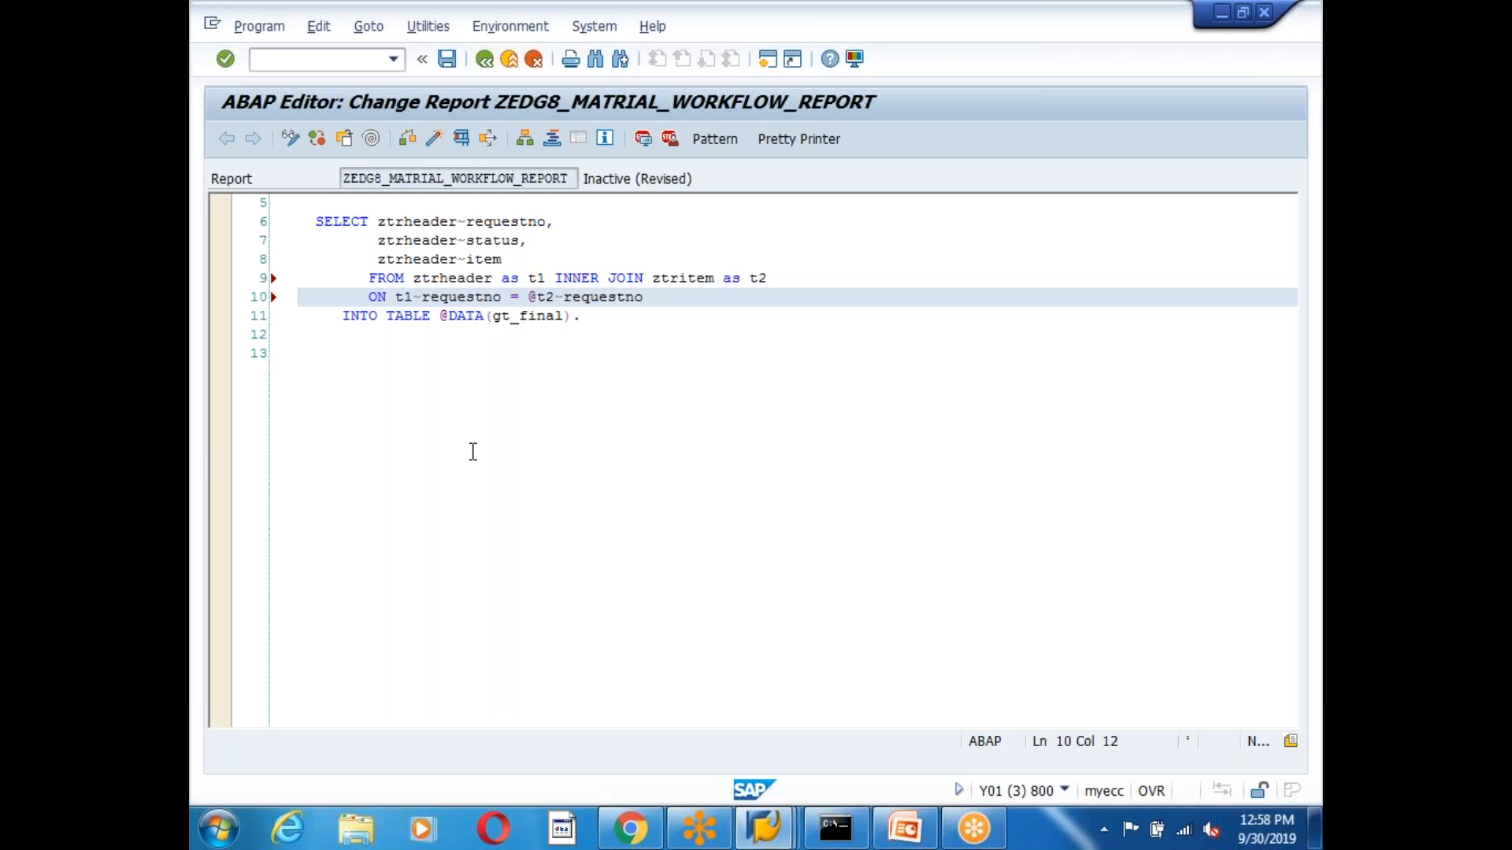
{"action": "left_click", "coordinate": [408, 139]}
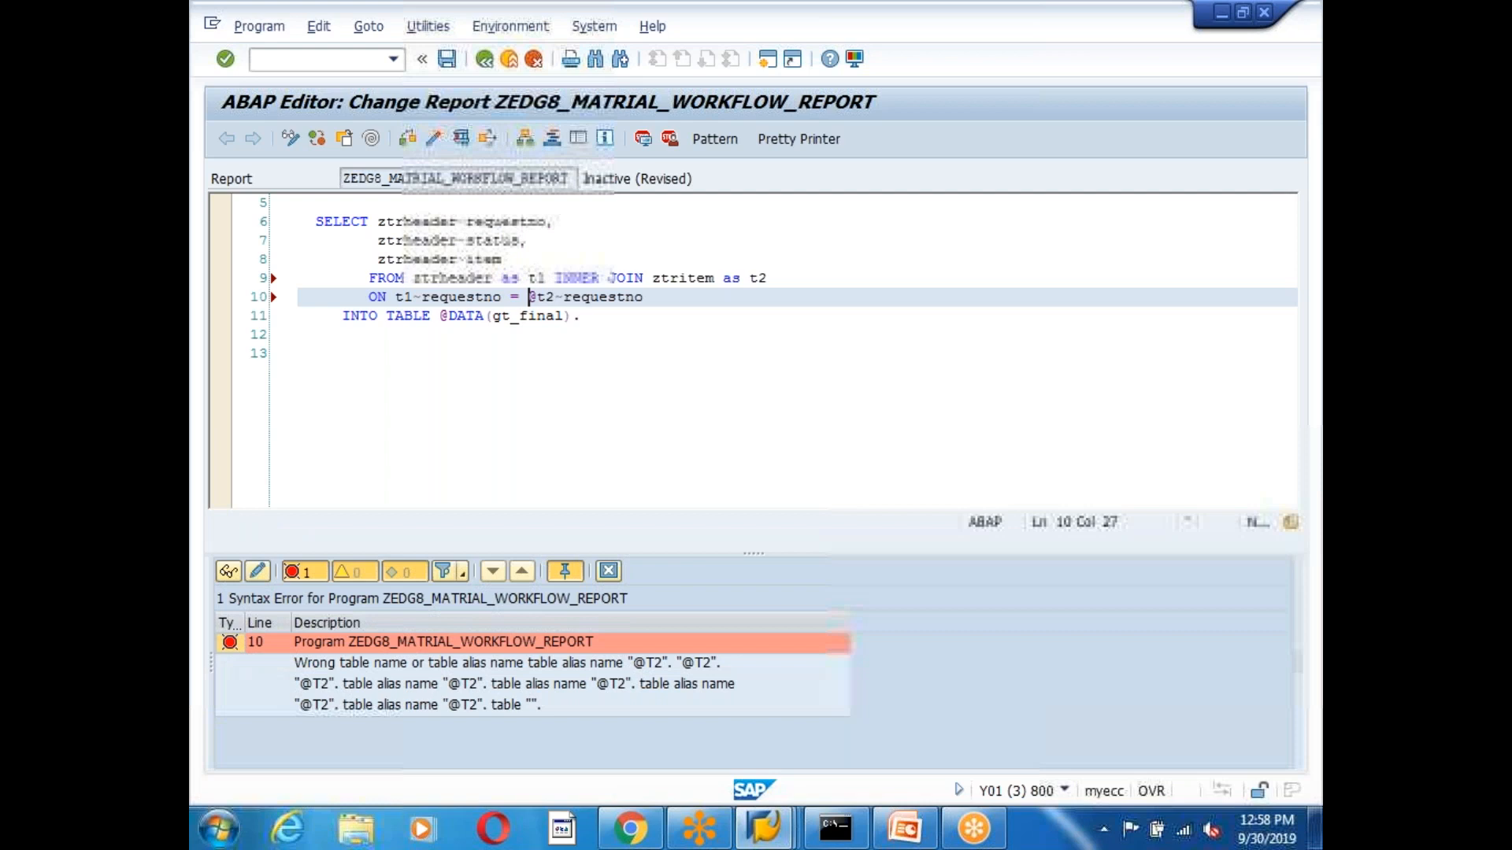
{"action": "left_click", "coordinate": [387, 664]}
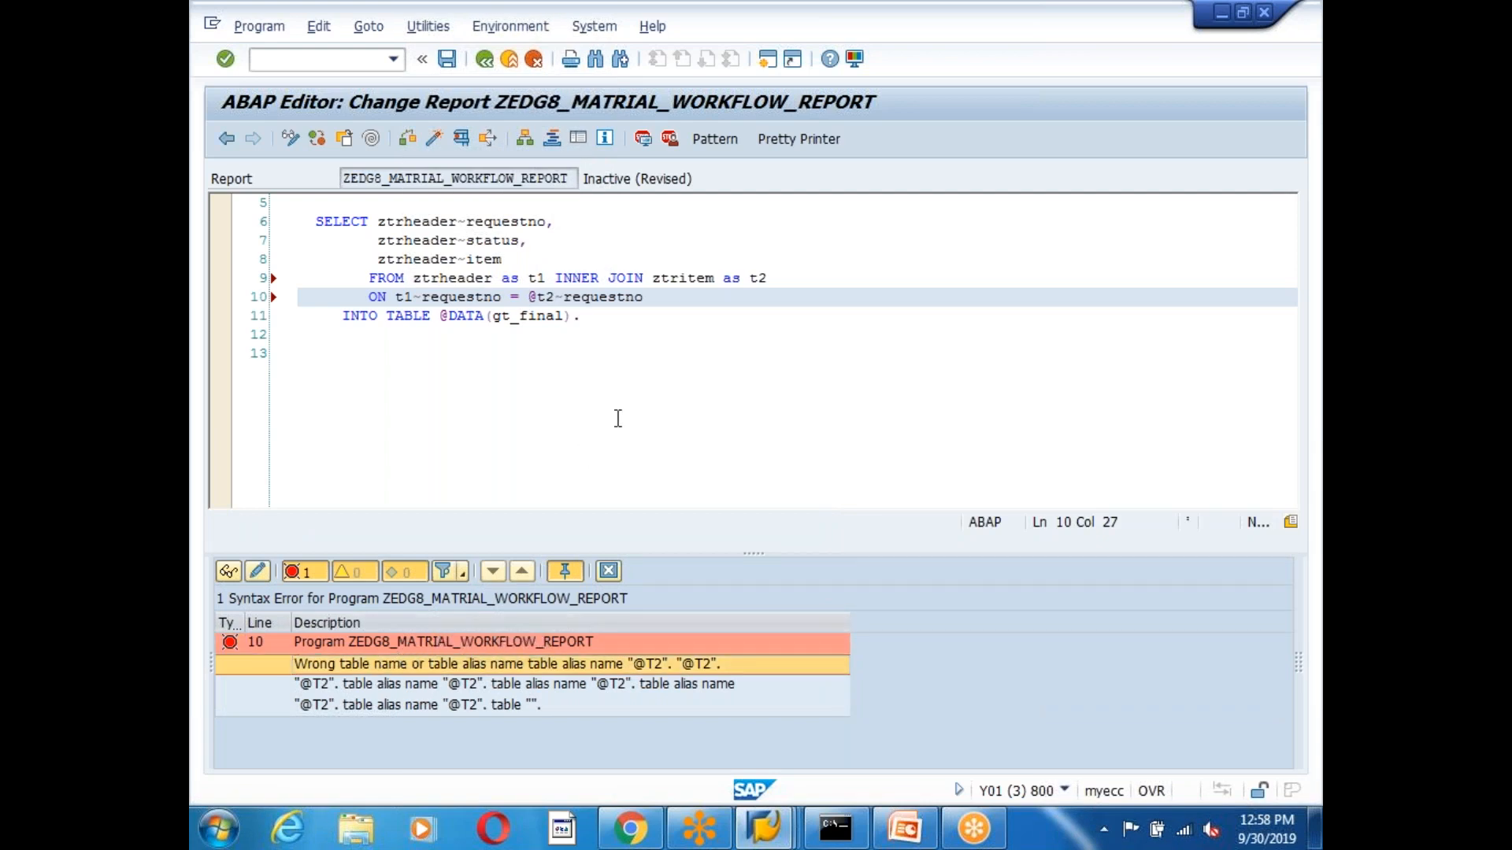
{"action": "left_click", "coordinate": [534, 297]}
{"action": "key", "text": "BackSpace"}
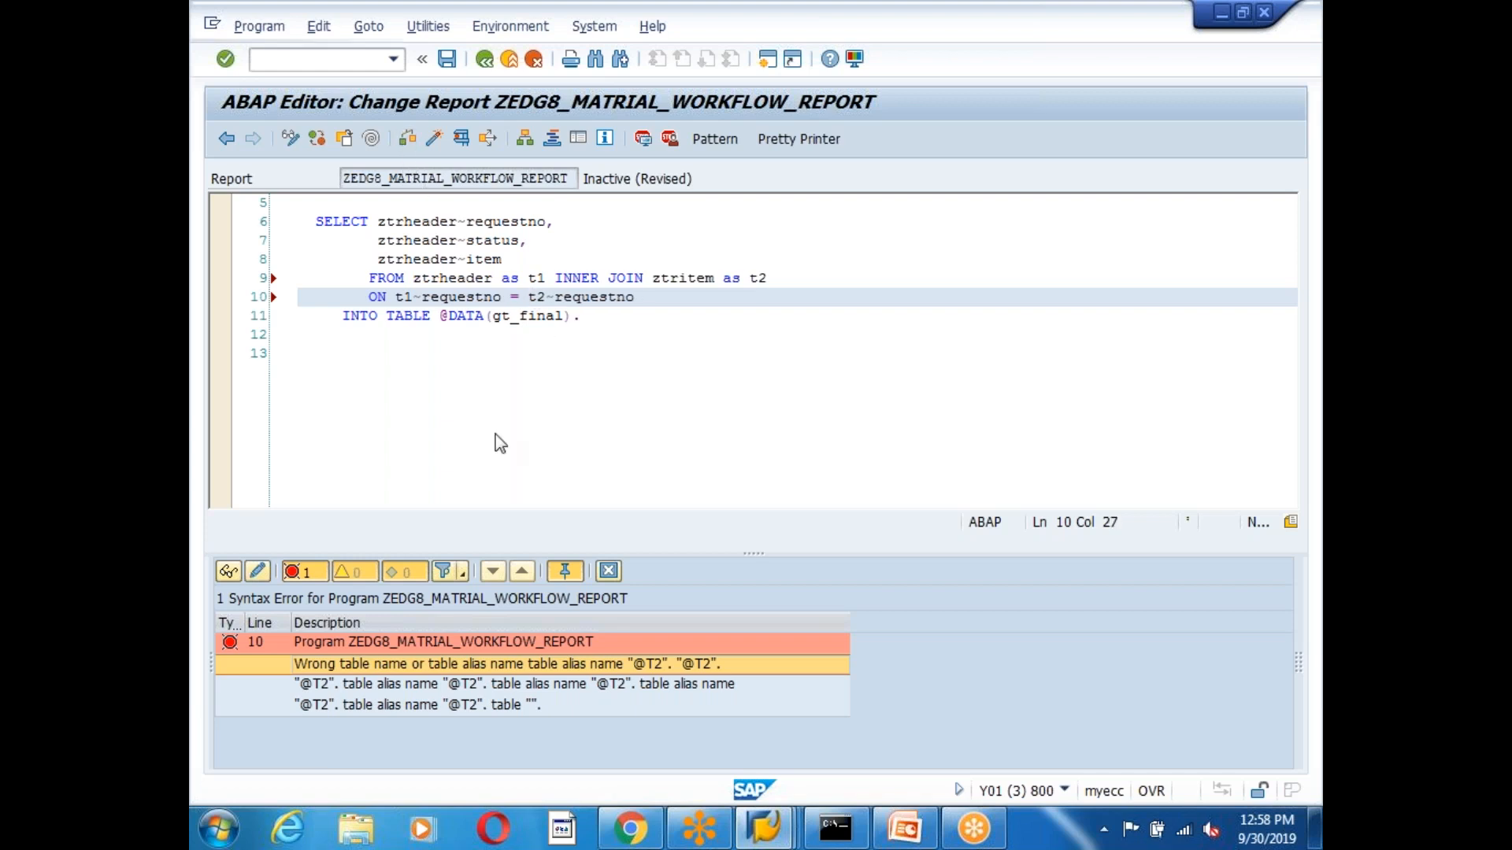
{"action": "key", "text": "ctrl+F2"}
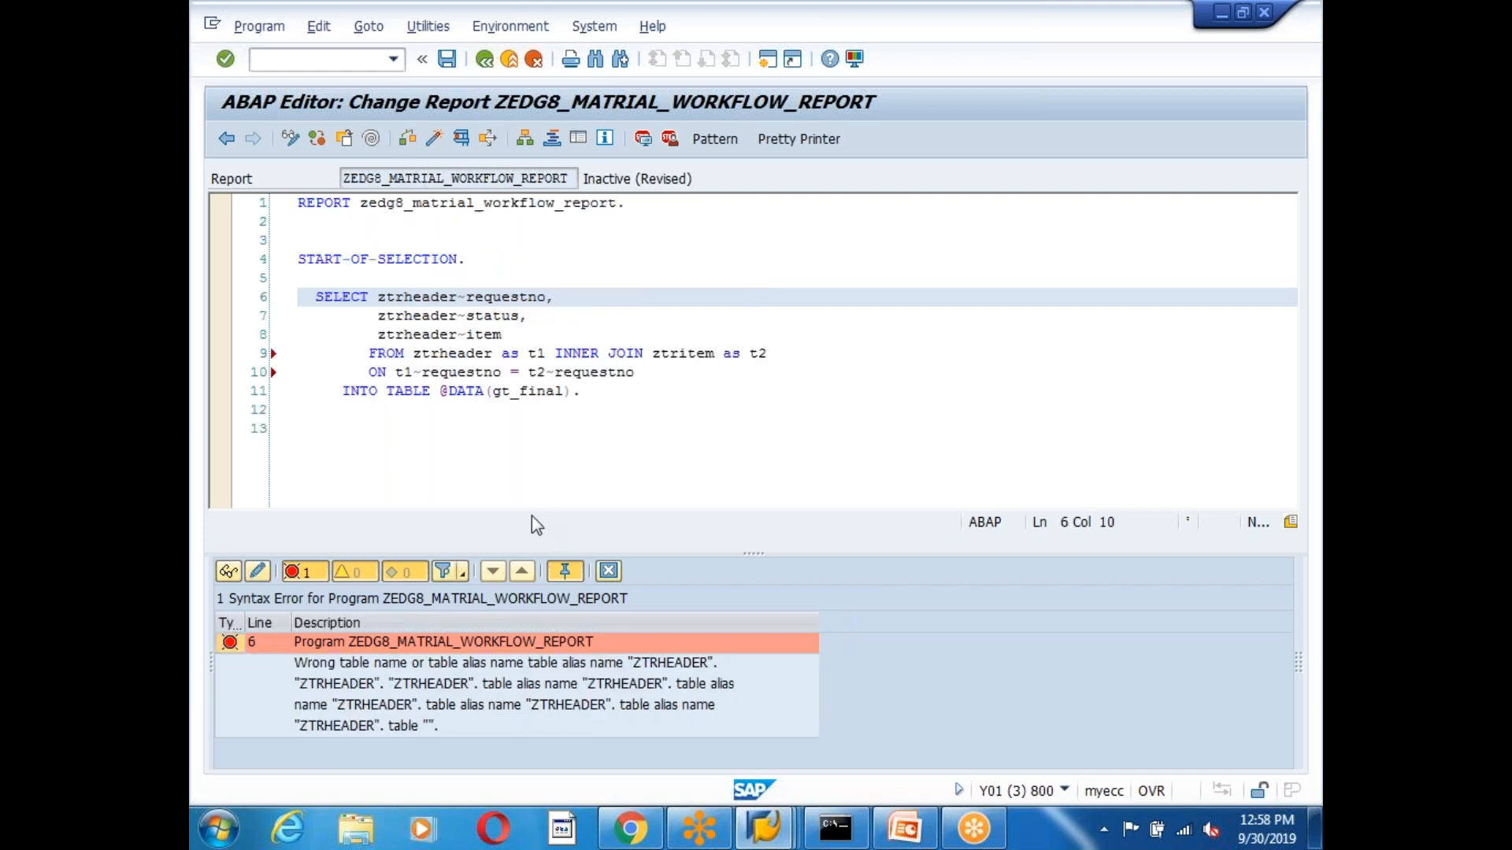
Rewrite the field list as t1~requestno, t1~status, t2~item and confirm the check passes.
{"action": "left_click", "coordinate": [459, 297]}
{"action": "key", "text": "BackSpace"}
{"action": "key", "text": "BackSpace"}
{"action": "key", "text": "BackSpace"}
{"action": "key", "text": "BackSpace"}
{"action": "key", "text": "BackSpace"}
{"action": "key", "text": "BackSpace"}
{"action": "key", "text": "BackSpace"}
{"action": "key", "text": "BackSpace"}
{"action": "key", "text": "BackSpace"}
{"action": "type", "text": "t1"}
{"action": "left_click", "coordinate": [458, 315]}
{"action": "key", "text": "BackSpace"}
{"action": "key", "text": "BackSpace"}
{"action": "key", "text": "BackSpace"}
{"action": "key", "text": "BackSpace"}
{"action": "key", "text": "BackSpace"}
{"action": "key", "text": "BackSpace"}
{"action": "key", "text": "BackSpace"}
{"action": "key", "text": "BackSpace"}
{"action": "key", "text": "BackSpace"}
{"action": "type", "text": "t1"}
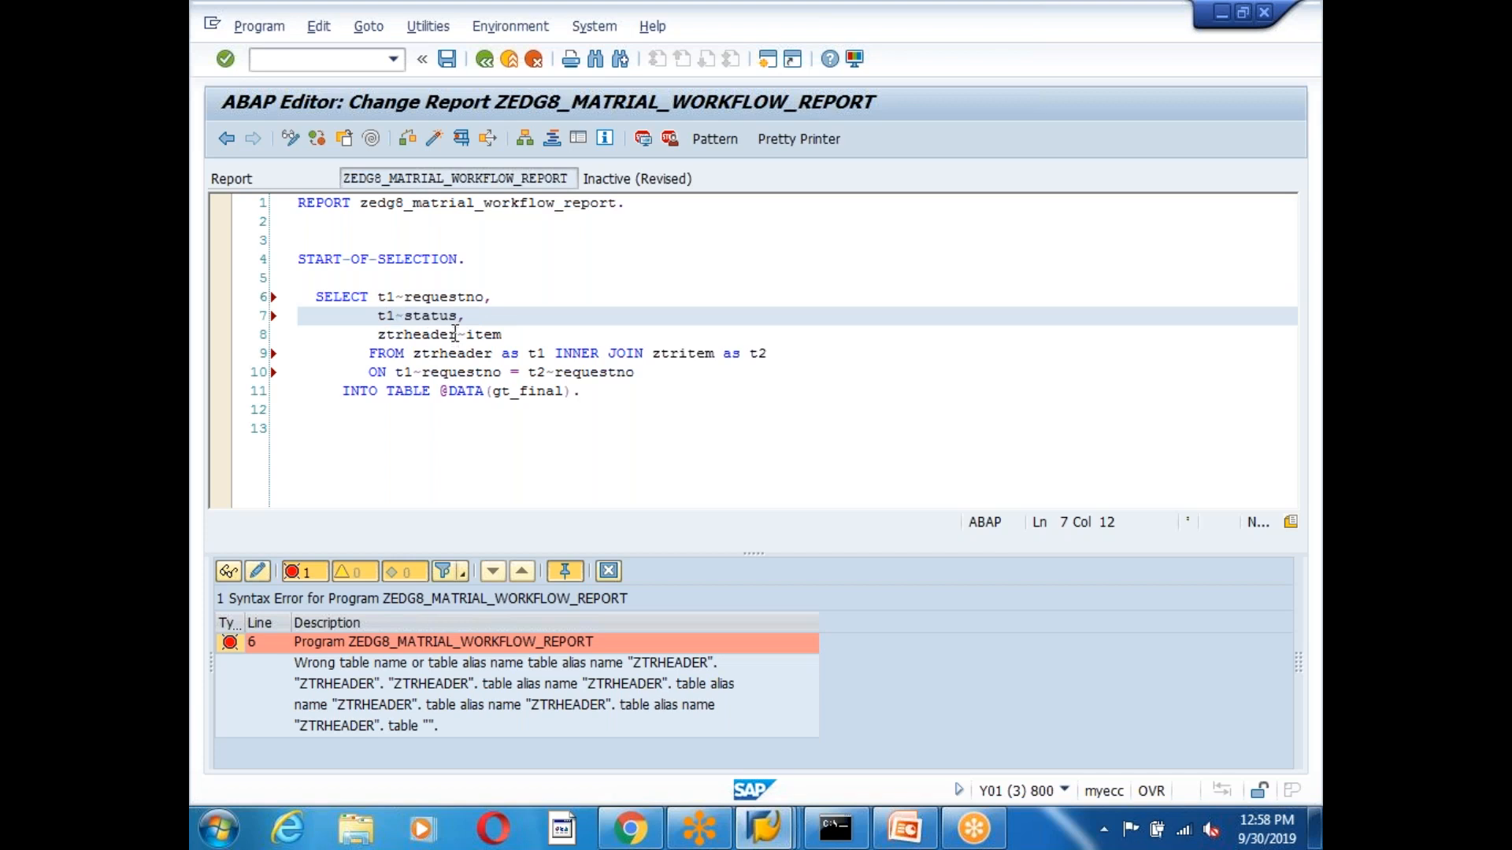
{"action": "left_click", "coordinate": [455, 333]}
{"action": "key", "text": "BackSpace"}
{"action": "key", "text": "BackSpace"}
{"action": "key", "text": "BackSpace"}
{"action": "key", "text": "BackSpace"}
{"action": "key", "text": "BackSpace"}
{"action": "key", "text": "BackSpace"}
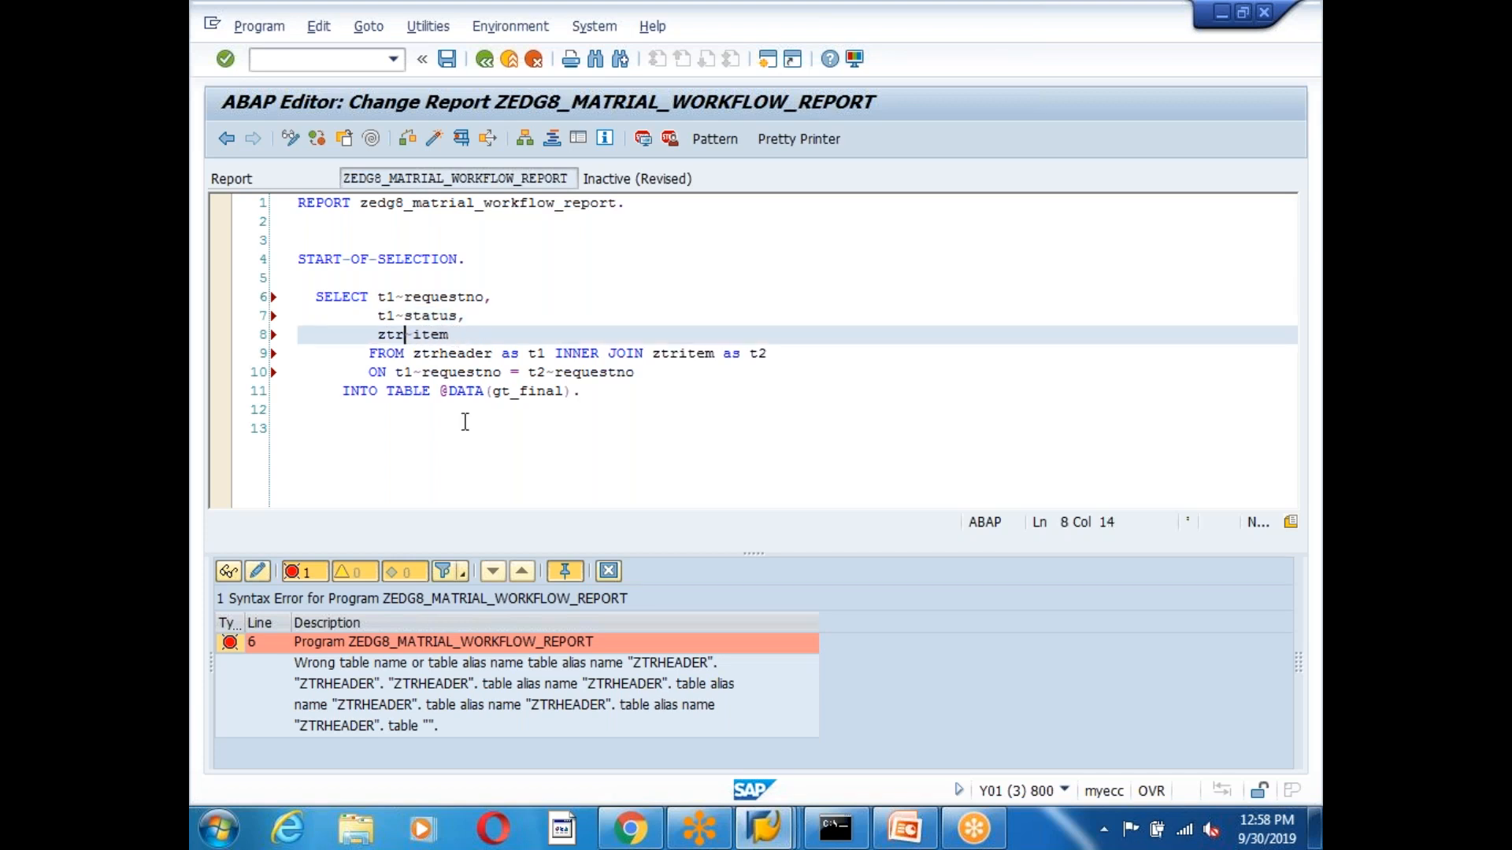
{"action": "key", "text": "BackSpace"}
{"action": "key", "text": "BackSpace"}
{"action": "key", "text": "BackSpace"}
{"action": "type", "text": "t2"}
{"action": "left_click", "coordinate": [406, 138]}
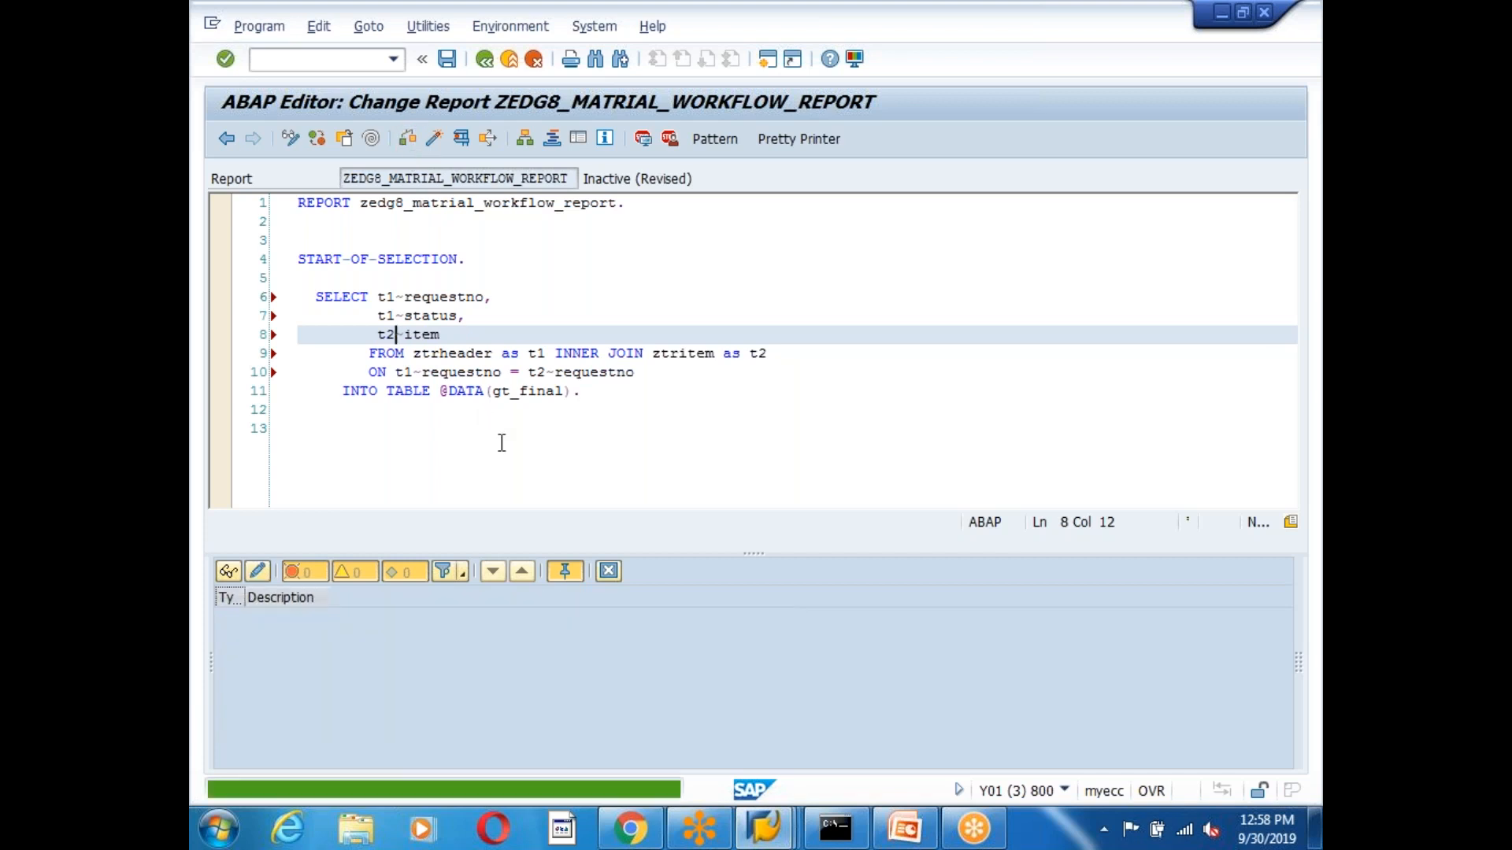
{"action": "left_click", "coordinate": [607, 573]}
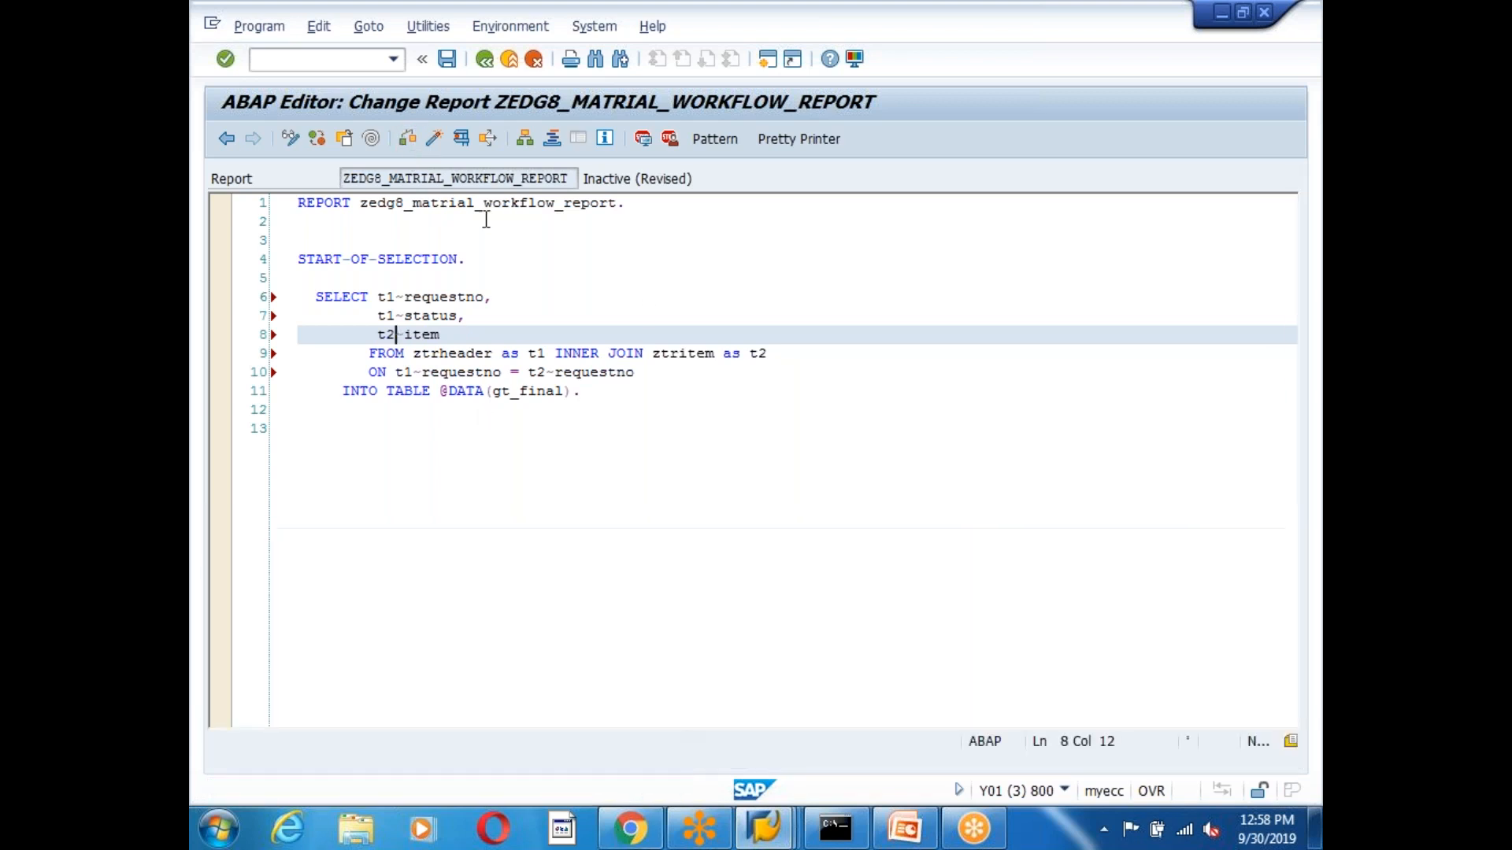
Pretty-print the code and insert the cl_salv_table=>factory call template below the query.
{"action": "left_click", "coordinate": [798, 138]}
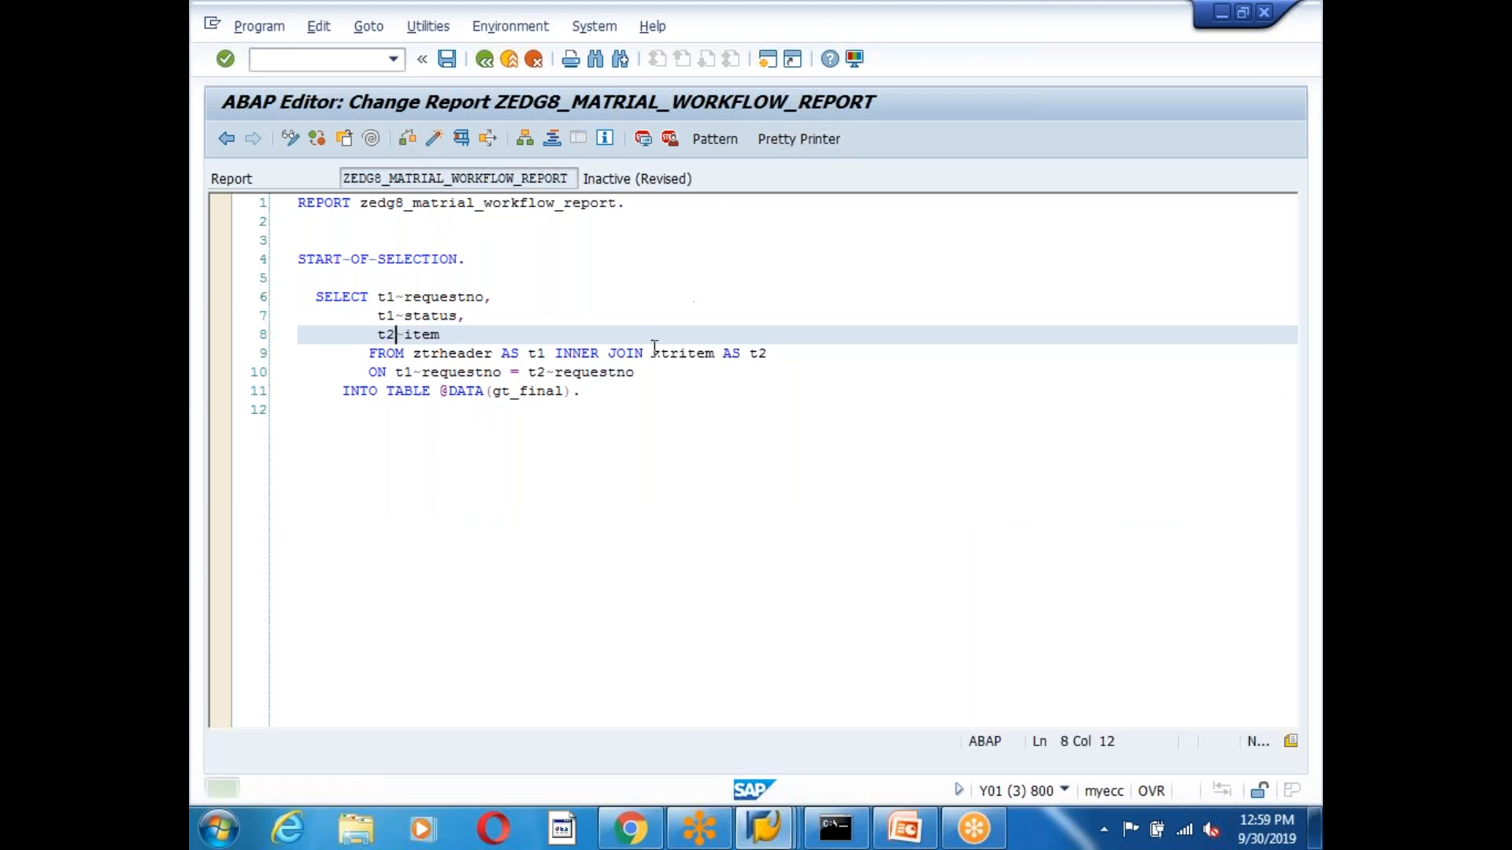
{"action": "left_click", "coordinate": [606, 403]}
{"action": "key", "text": "Return"}
{"action": "key", "text": "Return"}
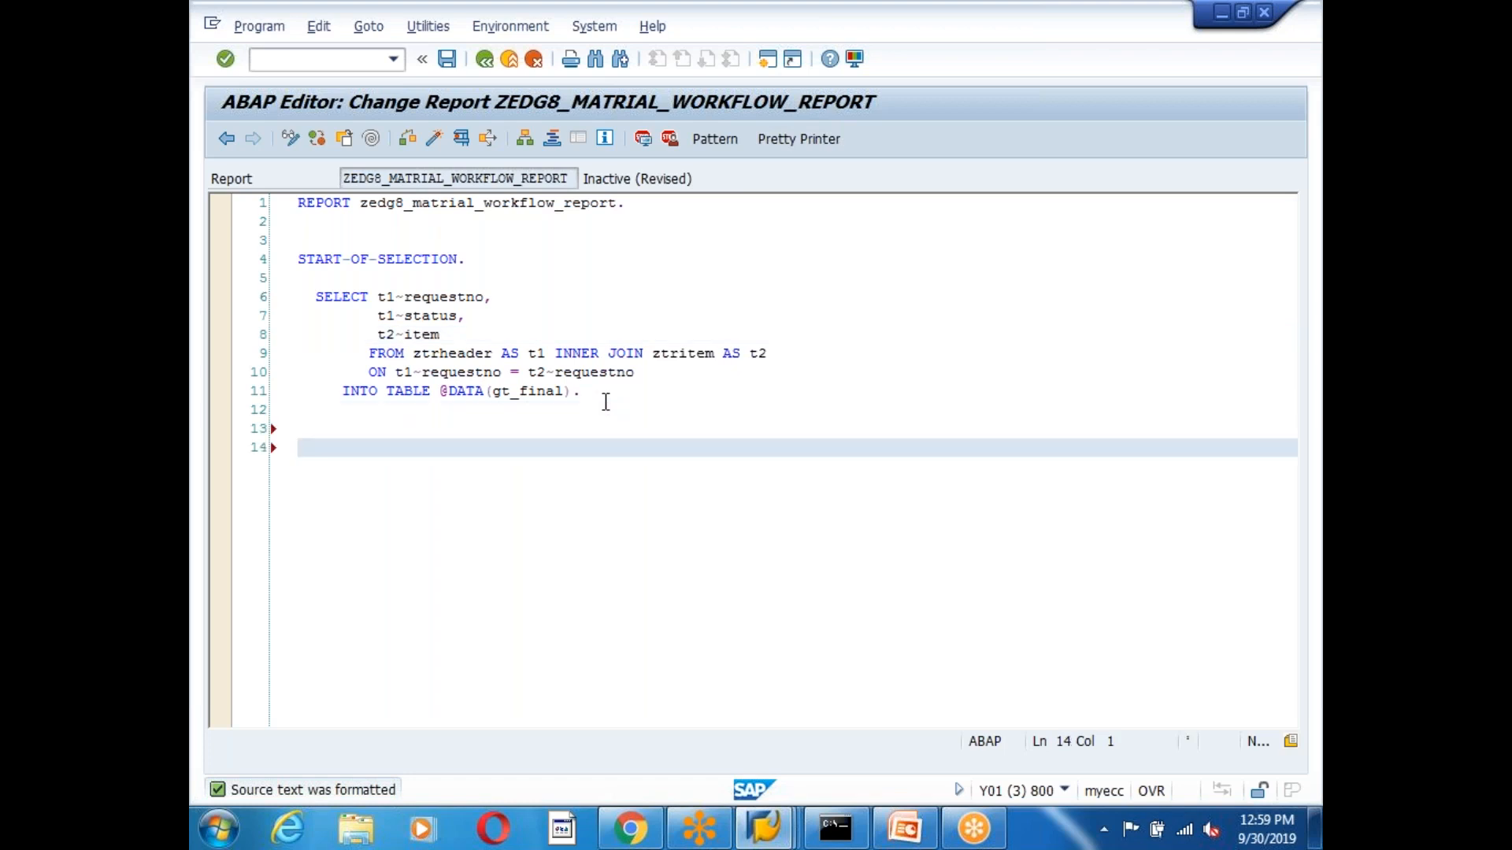
{"action": "type", "text": "call meth"}
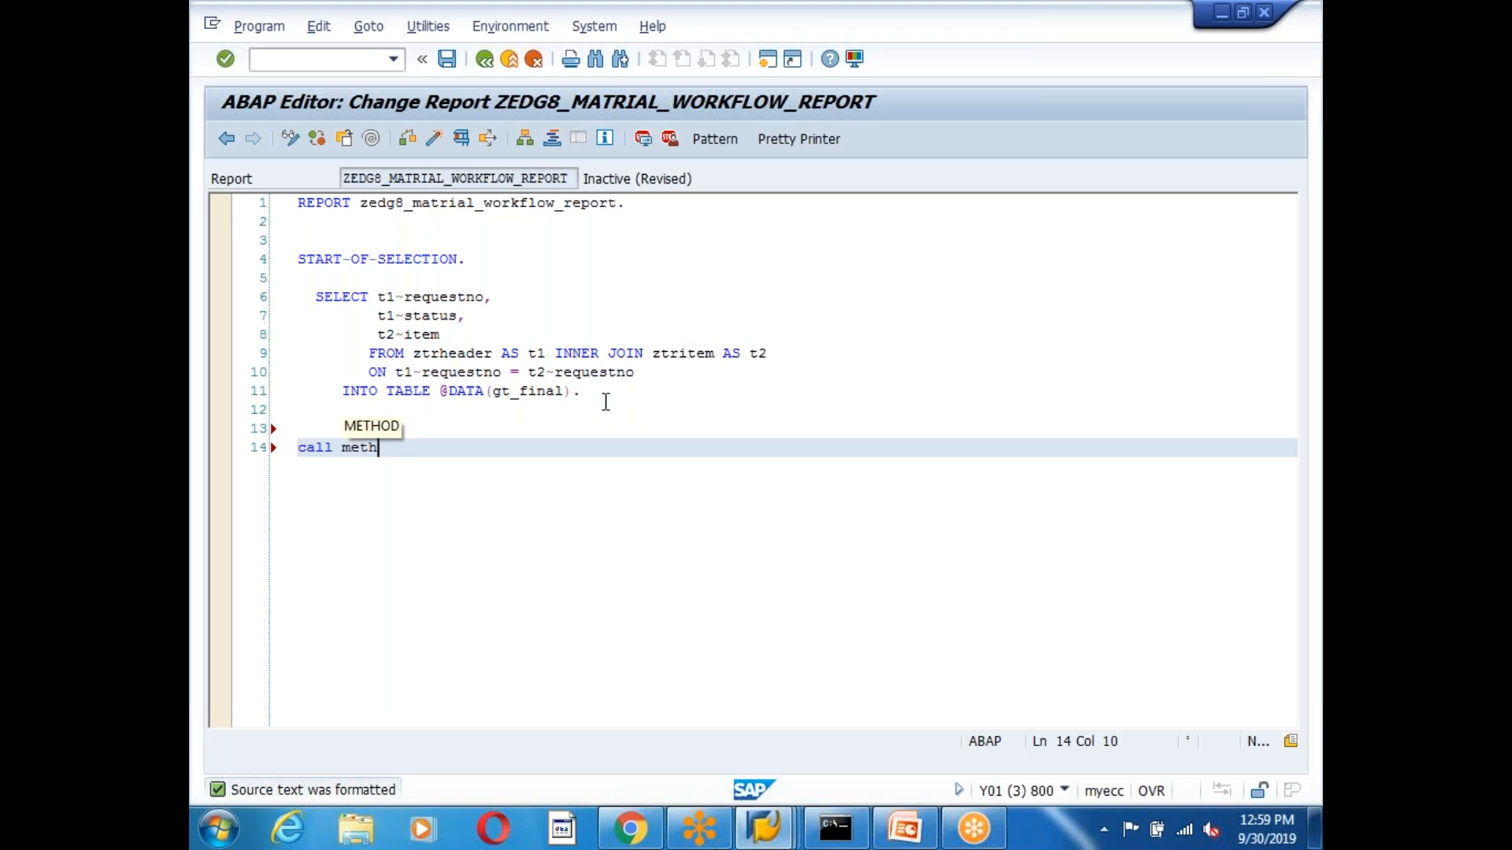
{"action": "type", "text": "od cl_salv_table=>"}
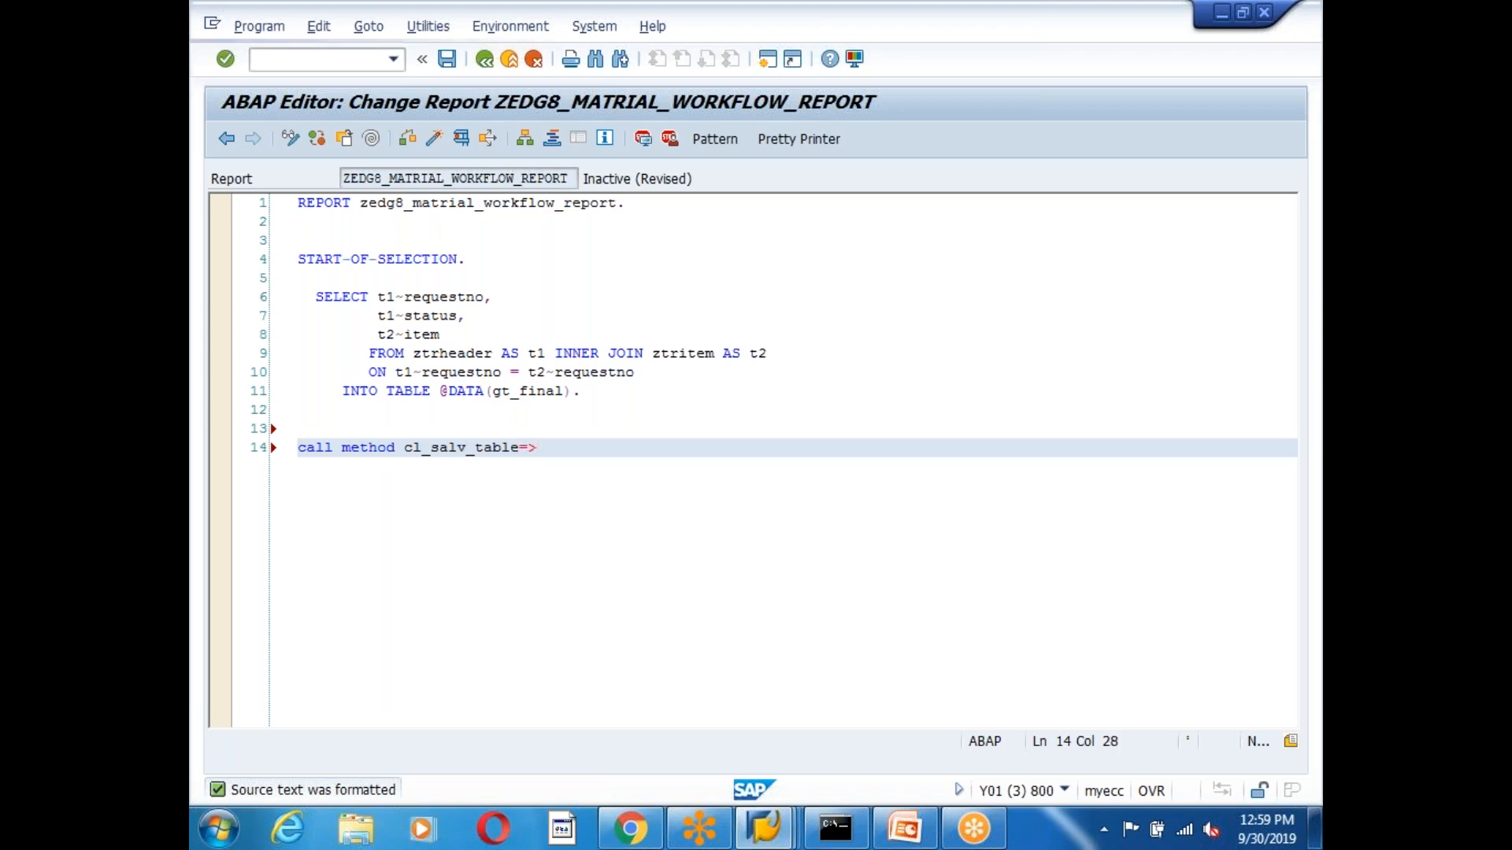
{"action": "key", "text": "Return"}
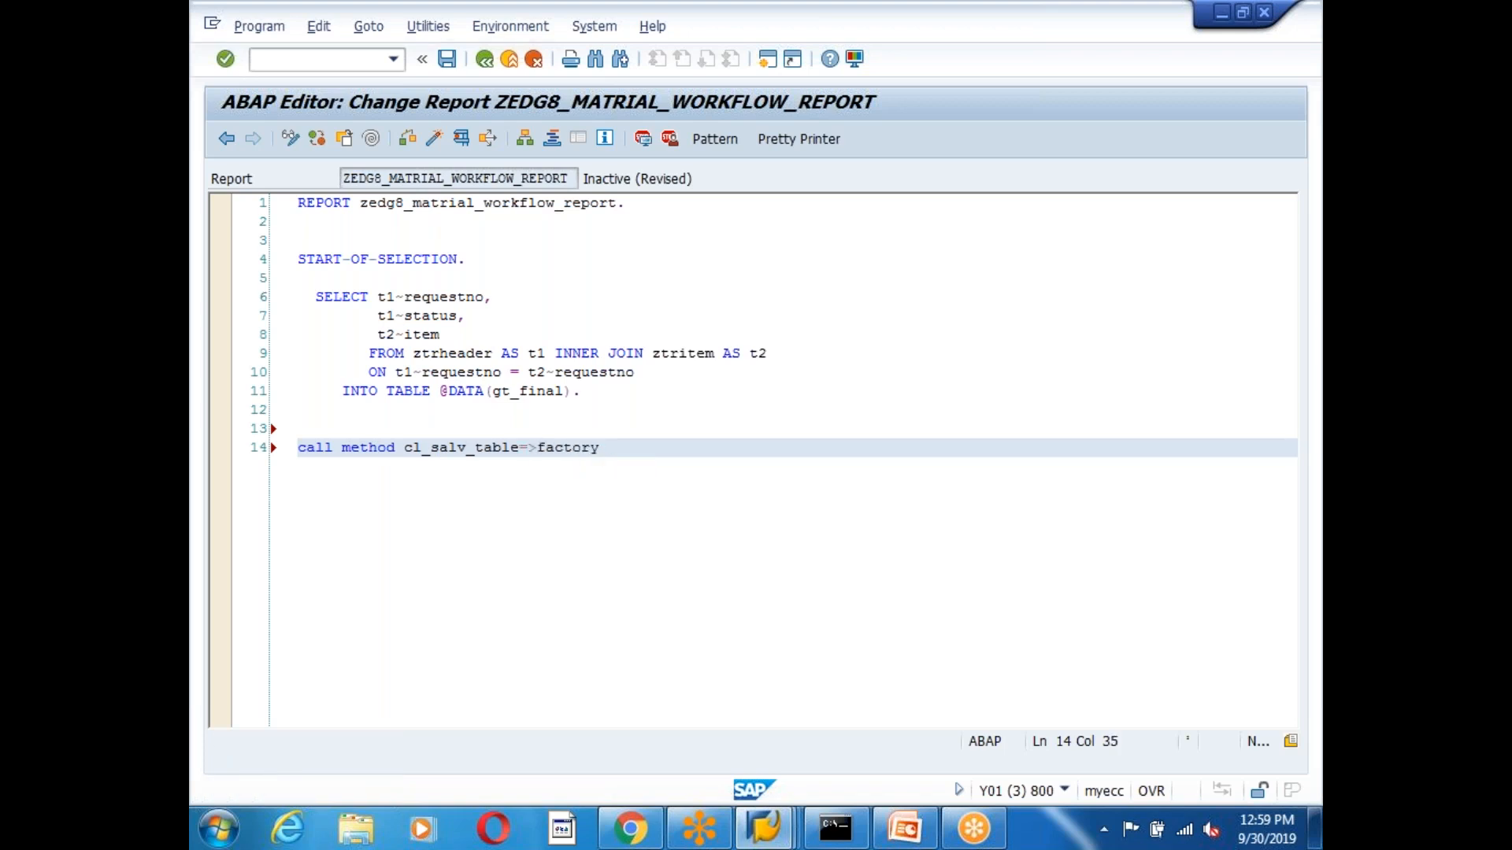
{"action": "key", "text": "ctrl+space"}
{"action": "key", "text": "shift+Return"}
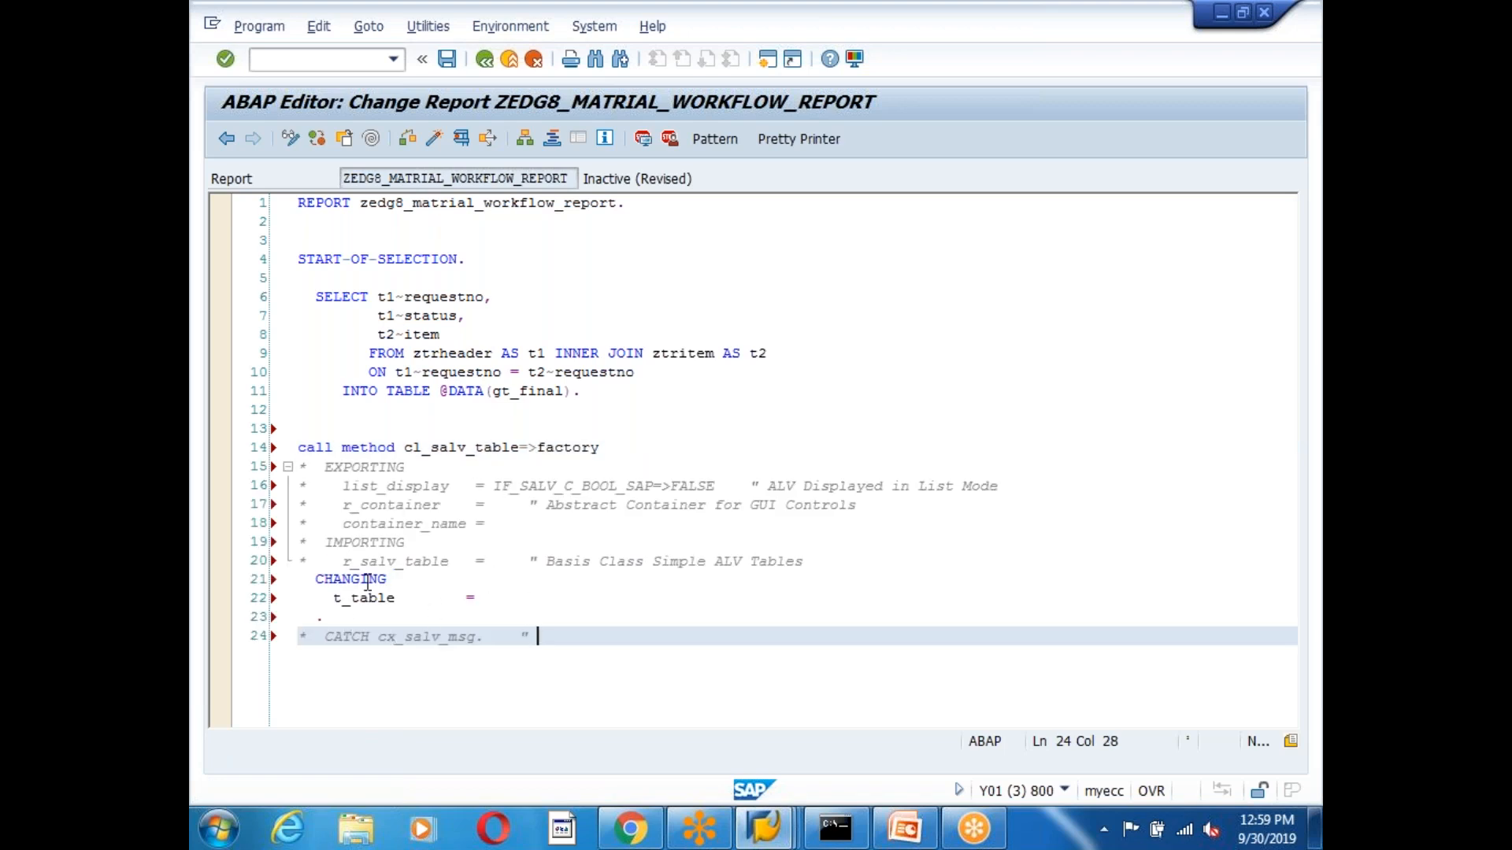
Uncomment the IMPORTING lines, returning go_alv, and pass gt_final as t_table.
{"action": "left_click", "coordinate": [315, 543]}
{"action": "left_click_drag", "start_coordinate": [306, 544], "coordinate": [857, 564]}
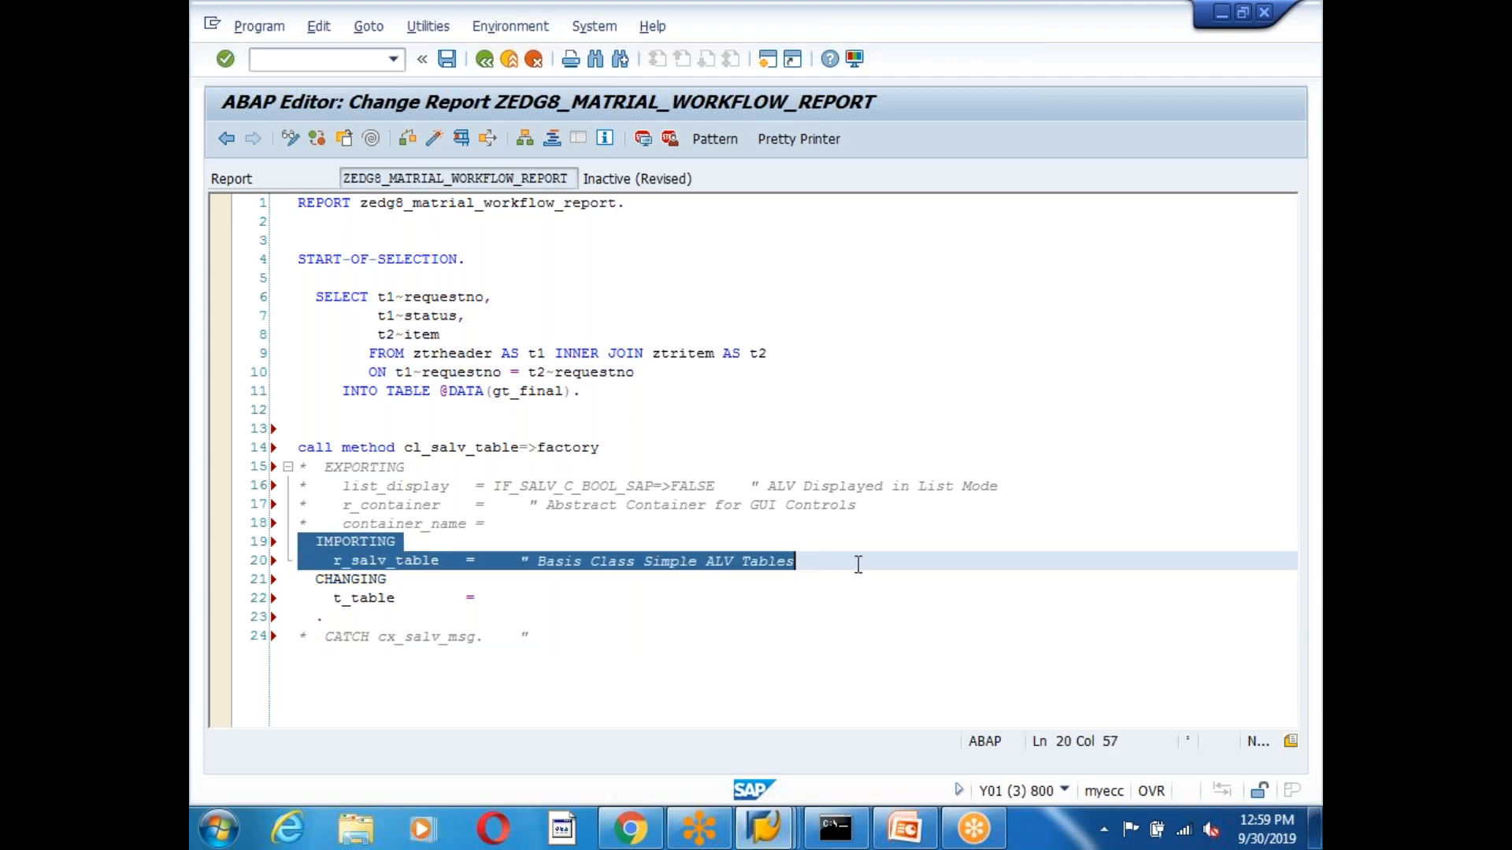
{"action": "key", "text": "ctrl+greater"}
{"action": "left_click", "coordinate": [485, 561]}
{"action": "type", "text": "go_alv"}
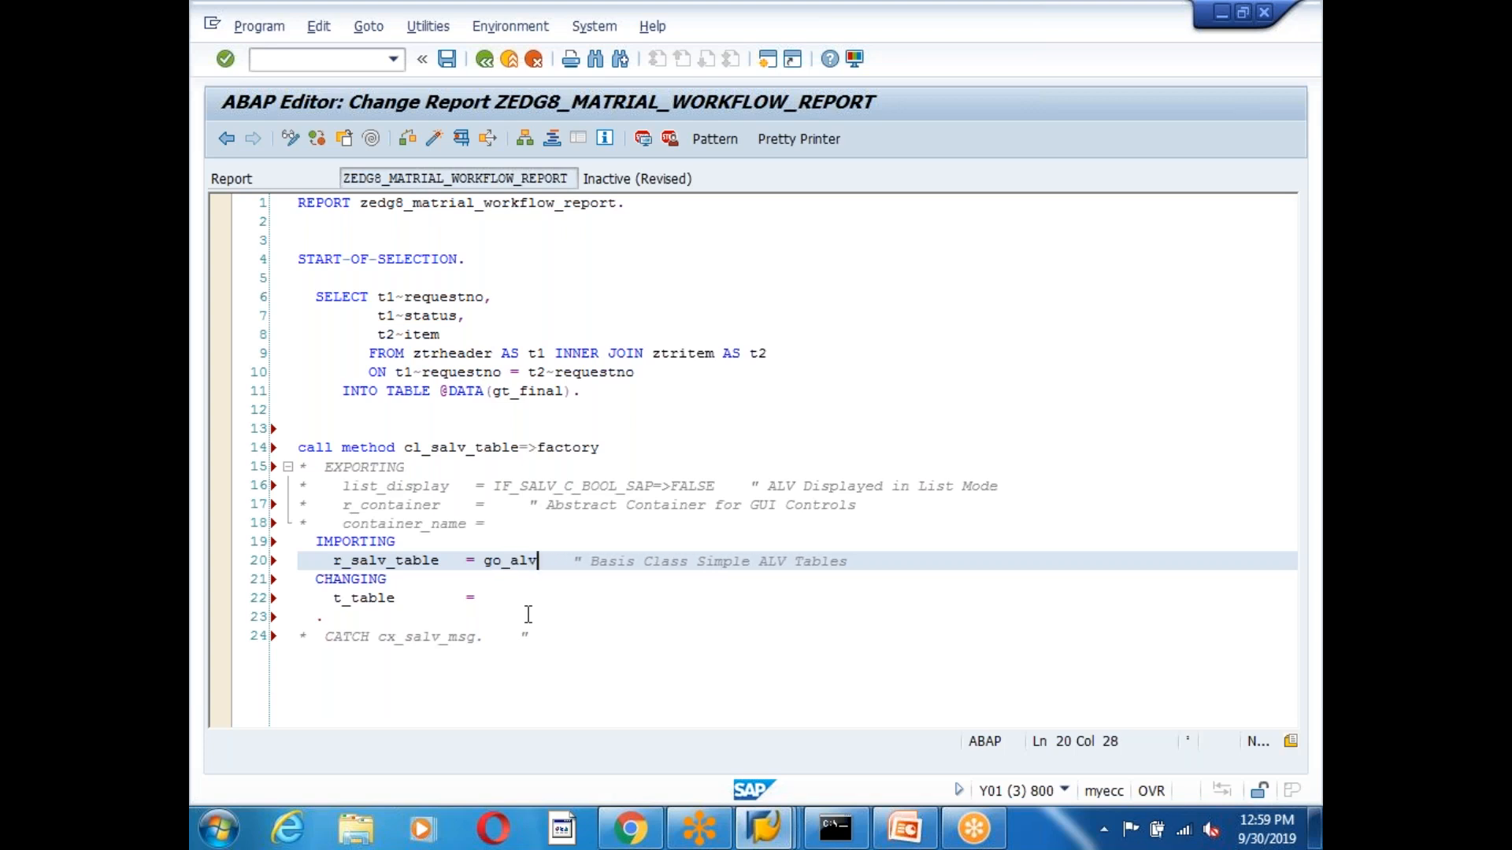
{"action": "left_click", "coordinate": [508, 598]}
{"action": "type", "text": "gt_final"}
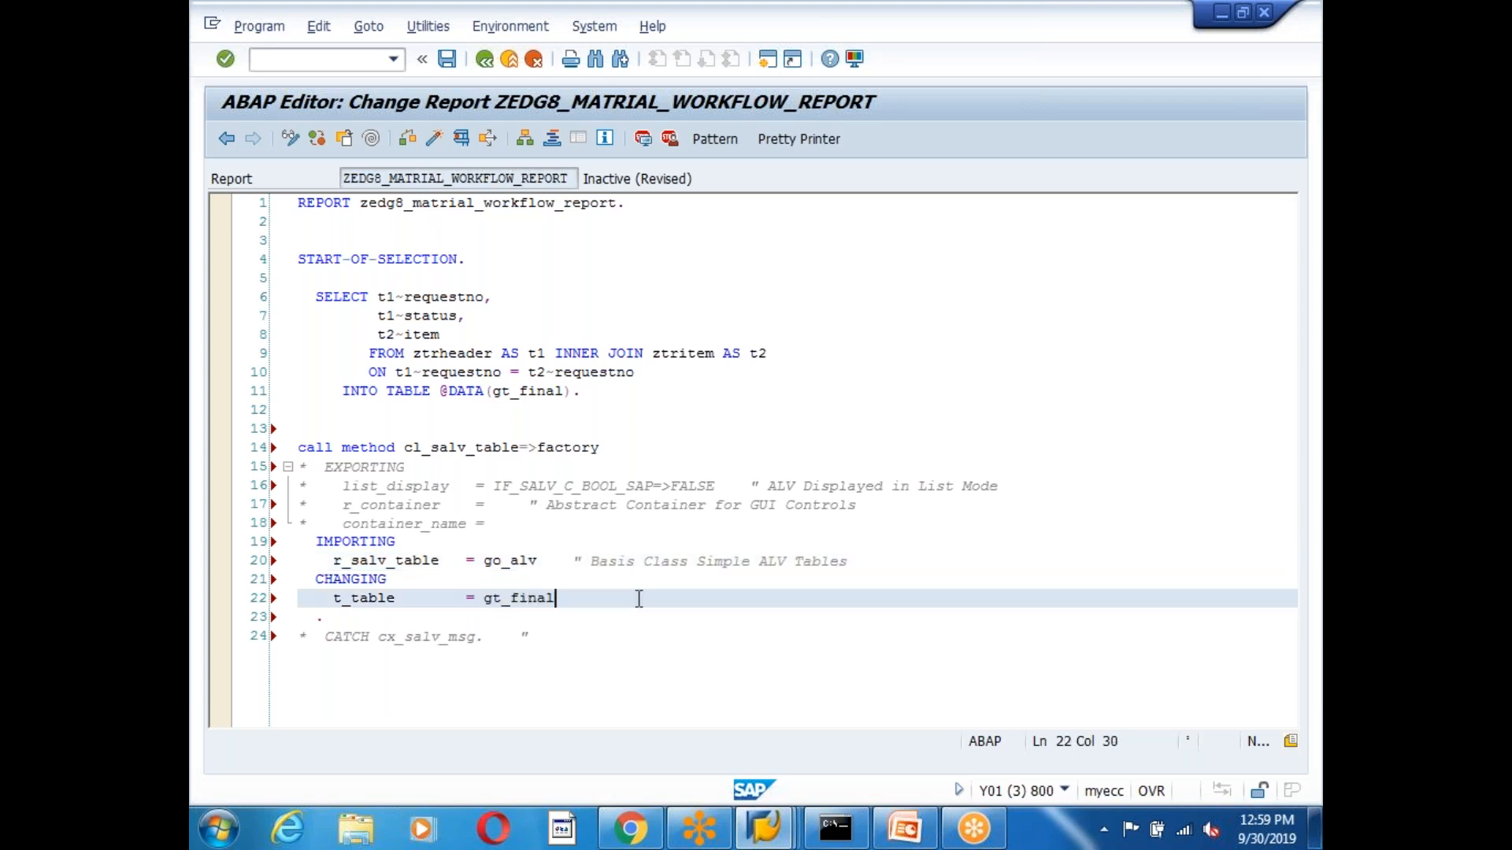
Uncomment CATCH cx_salv_msg and add try. above the factory call.
{"action": "left_click", "coordinate": [557, 638]}
{"action": "left_click_drag", "start_coordinate": [557, 638], "coordinate": [268, 644]}
{"action": "key", "text": "ctrl+greater"}
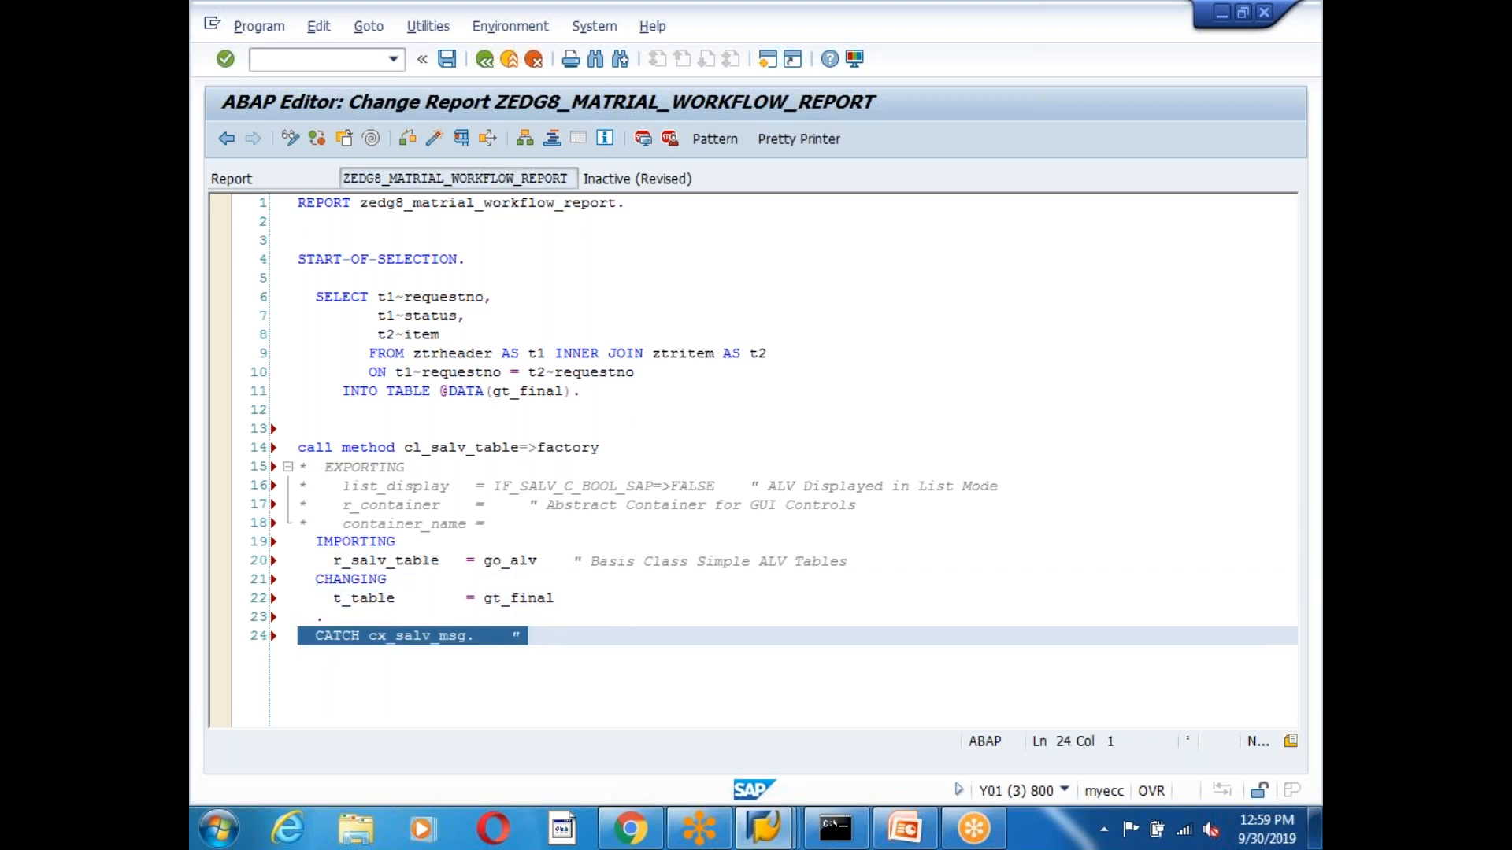
{"action": "left_click", "coordinate": [325, 426]}
{"action": "type", "text": "try."}
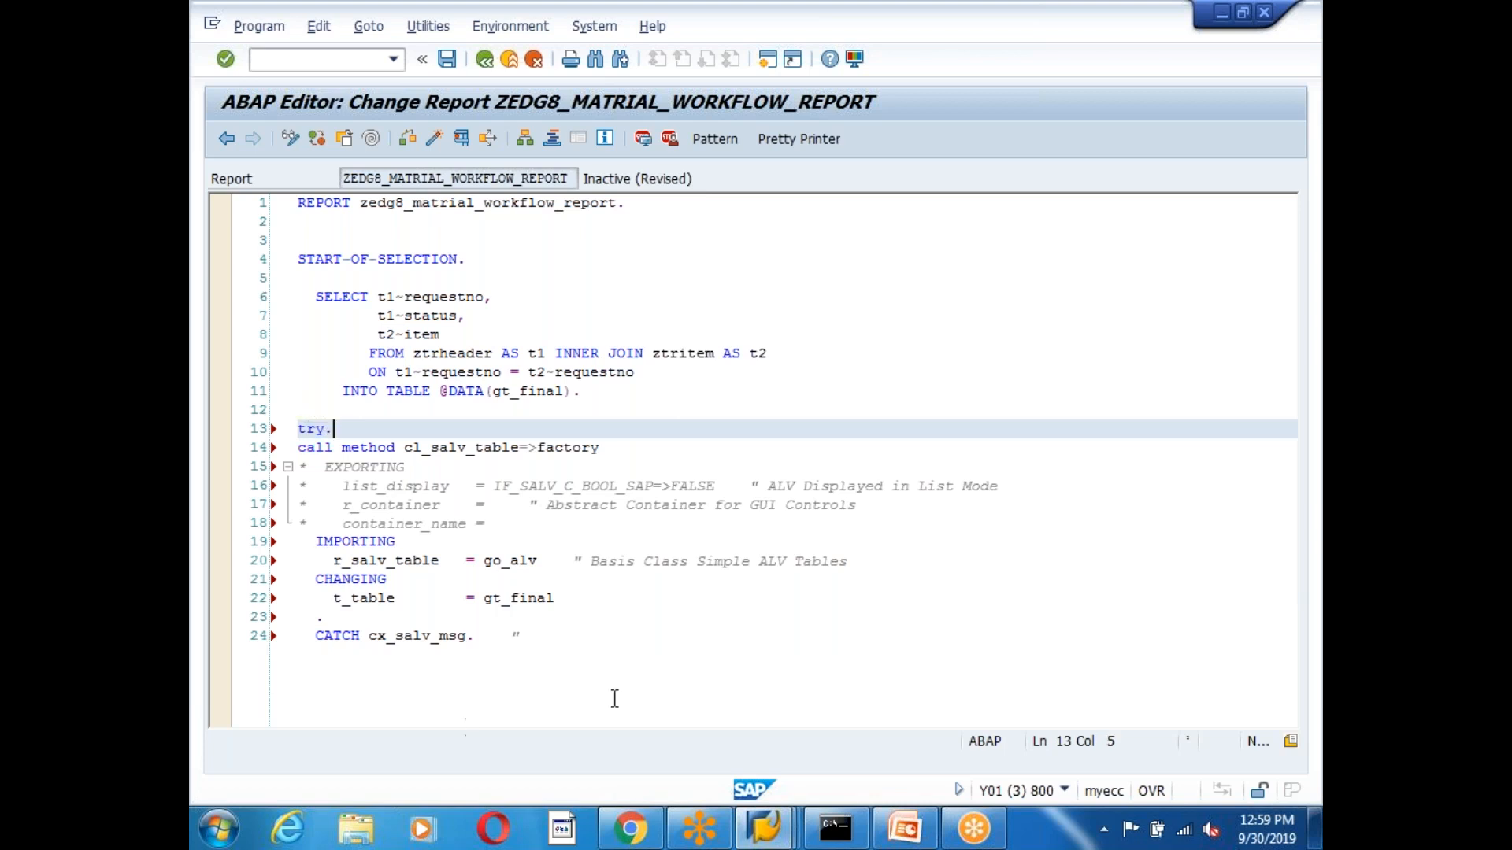
Close the TRY block with ENDTRY and begin a CALL METHOD go_alv-> line.
{"action": "left_click", "coordinate": [597, 630]}
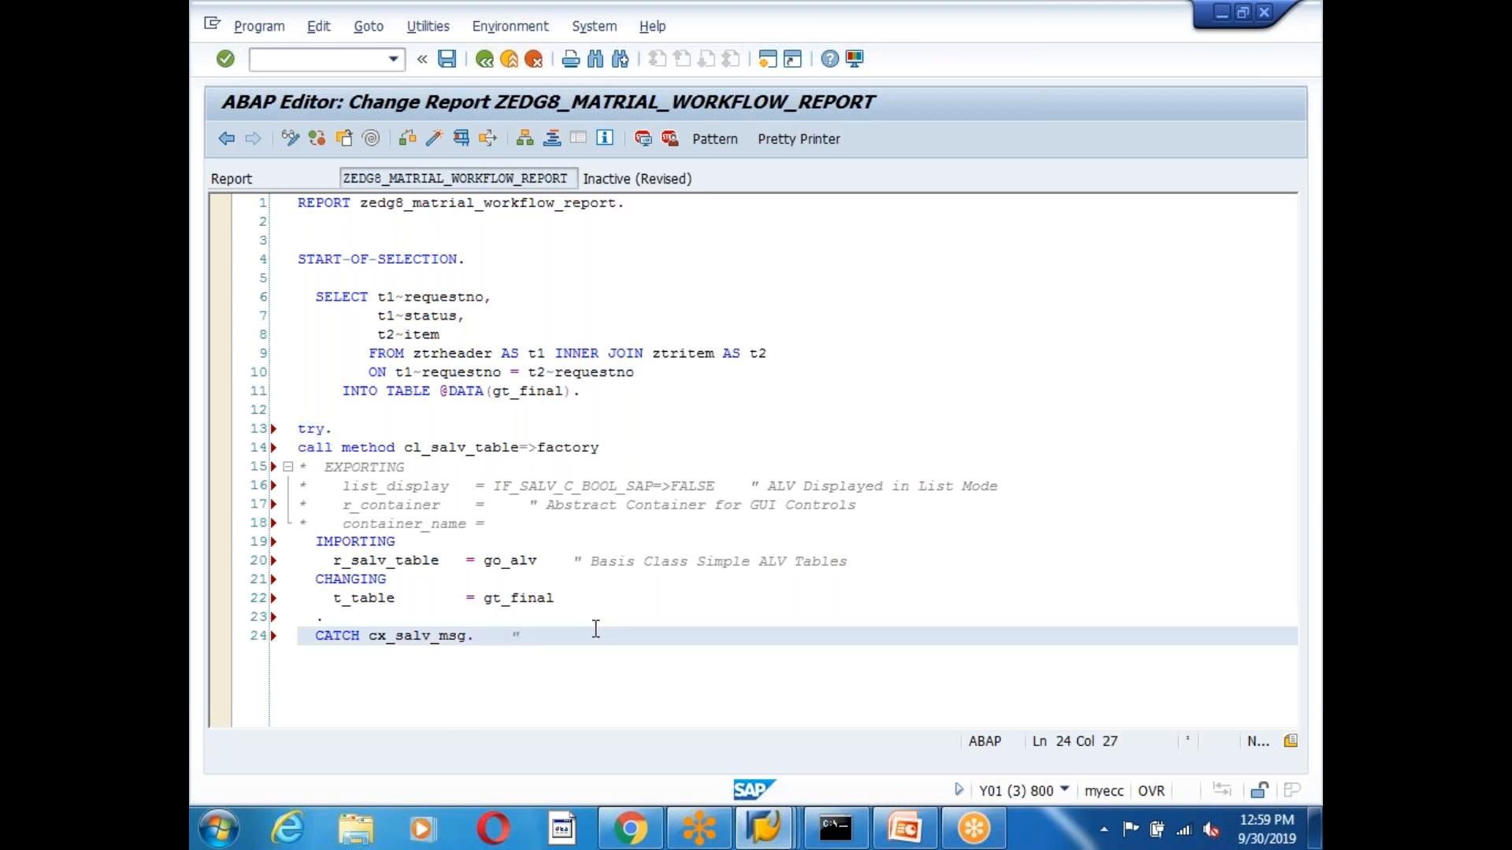
{"action": "key", "text": "Return"}
{"action": "type", "text": "en"}
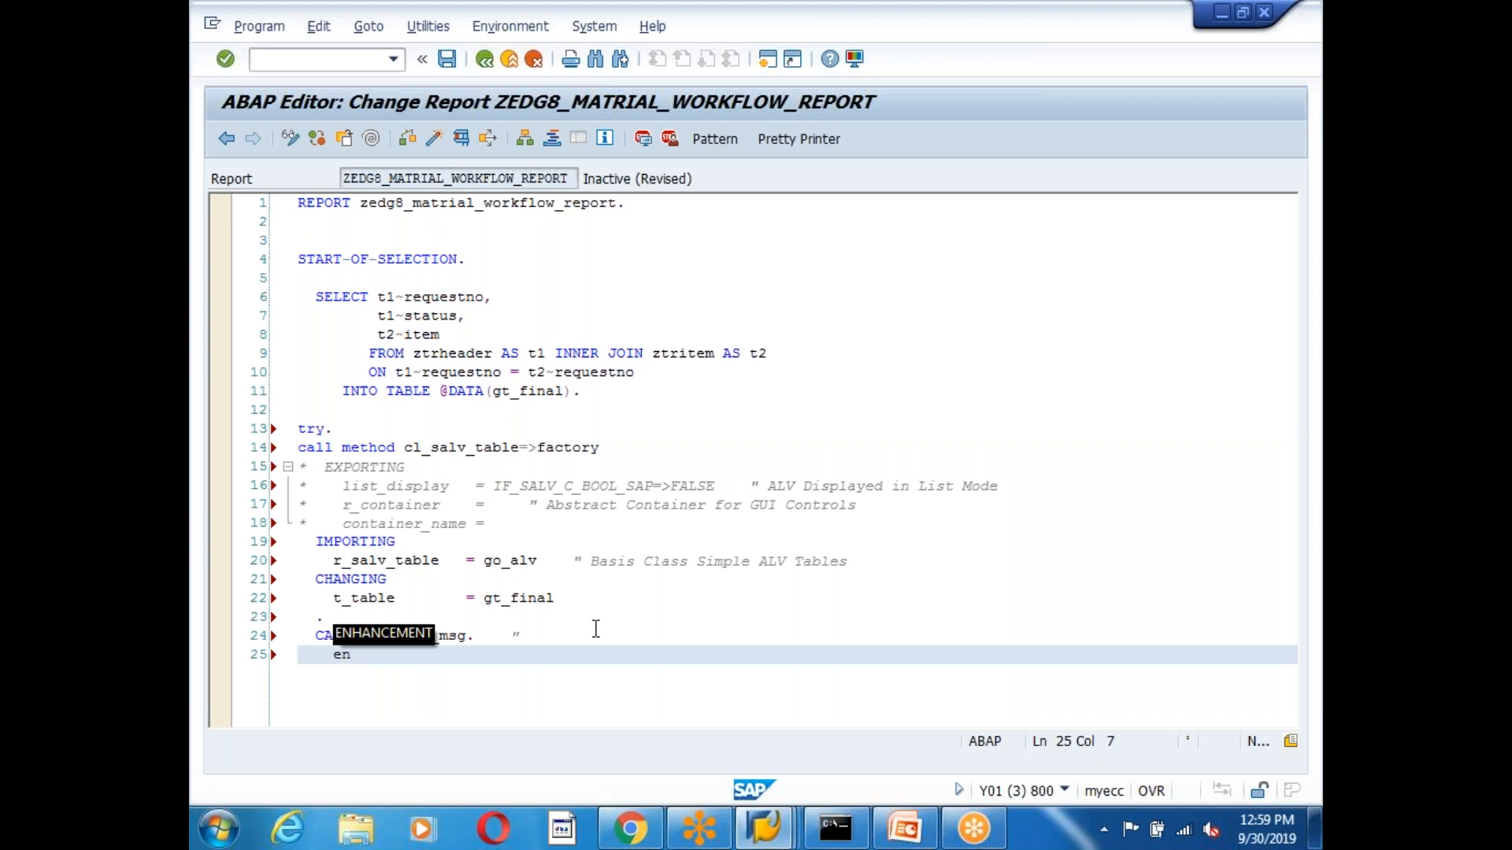
{"action": "type", "text": "dtry."}
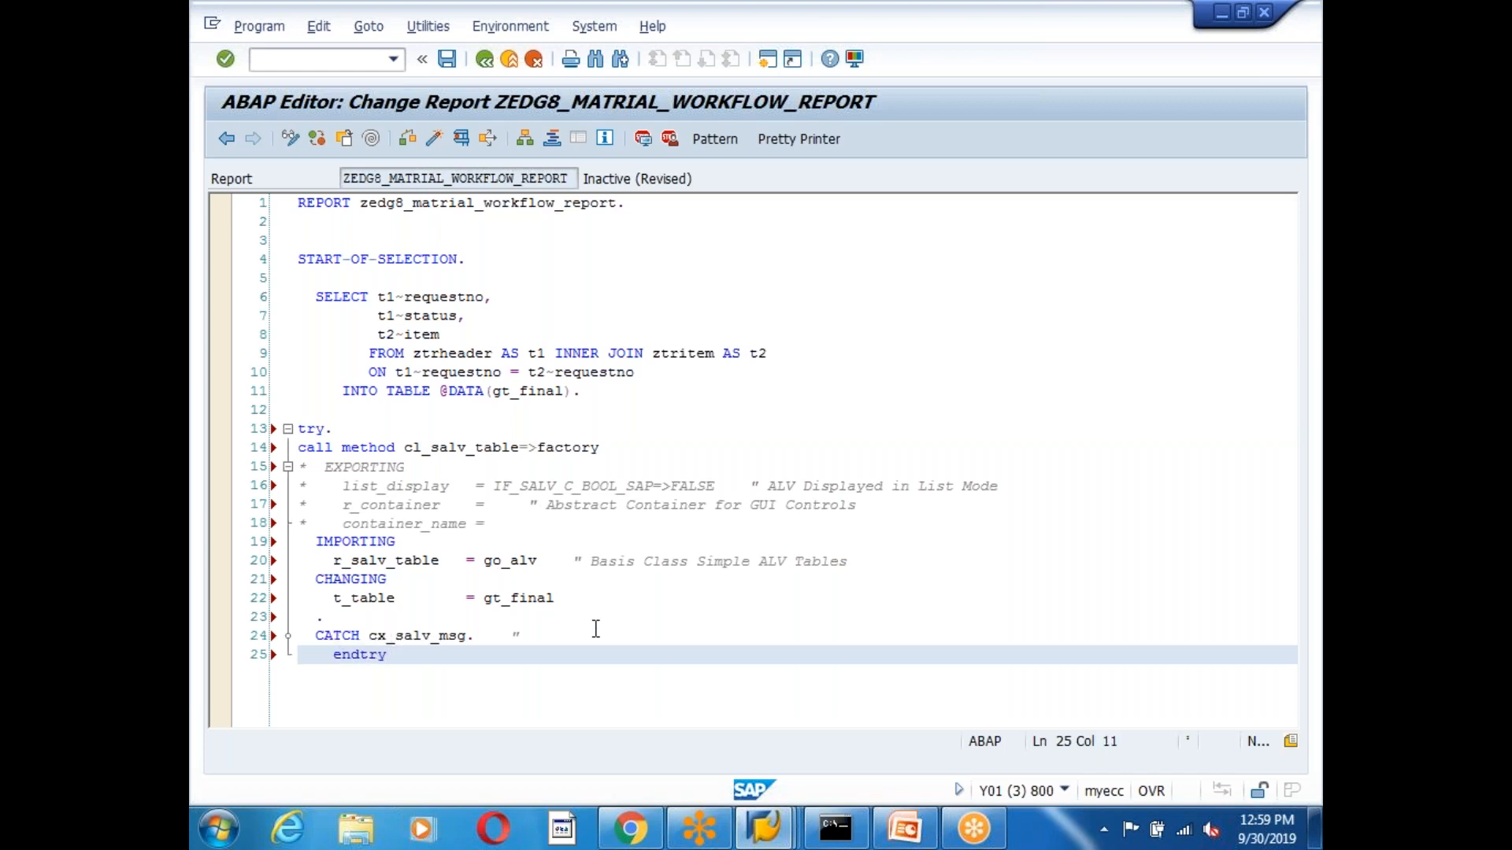
{"action": "key", "text": "Return"}
{"action": "key", "text": "Return"}
{"action": "type", "text": "call"}
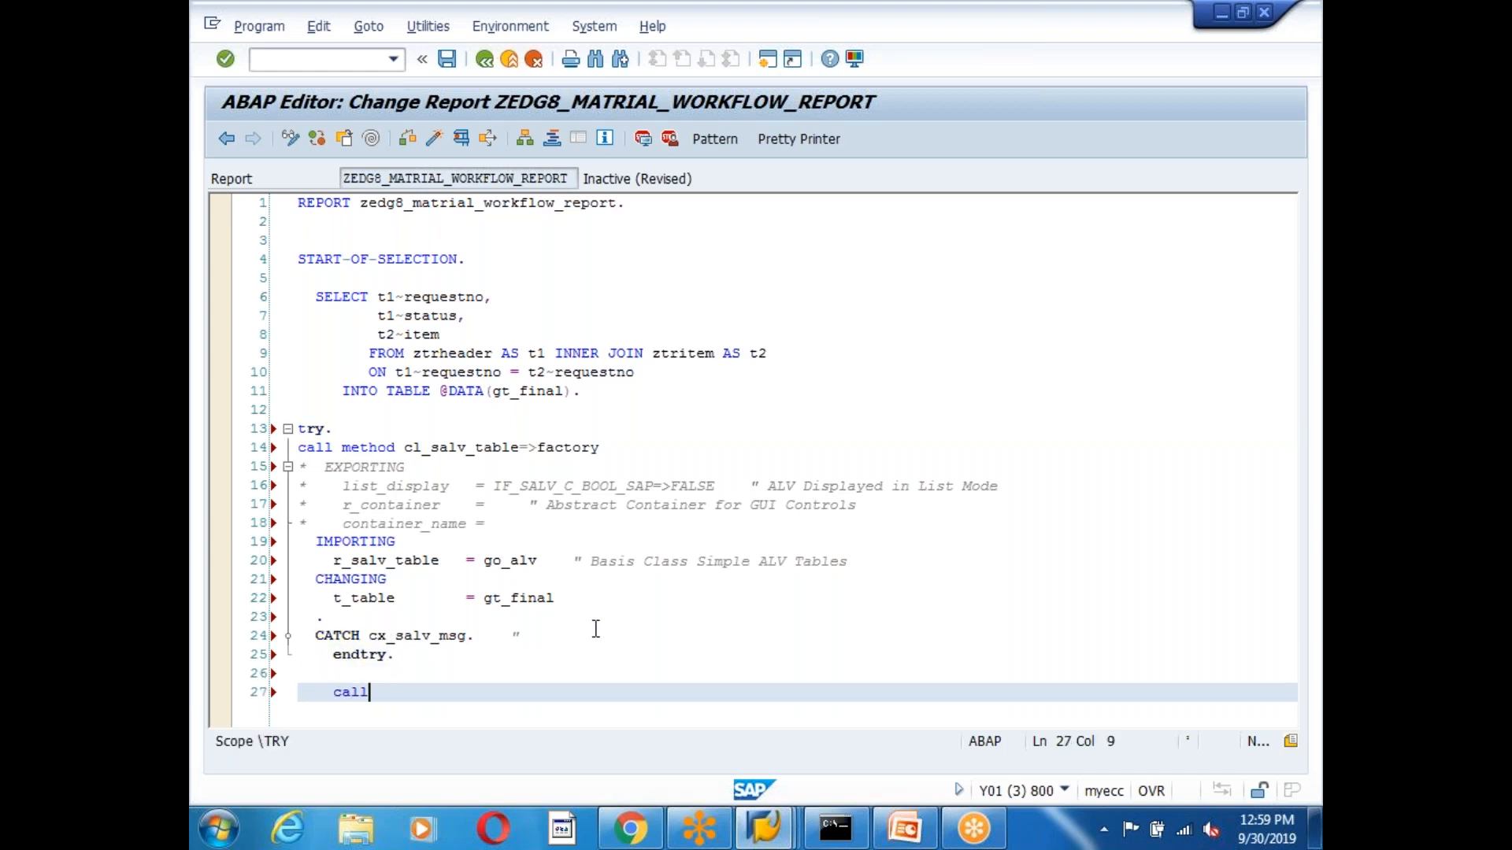
{"action": "type", "text": " method "}
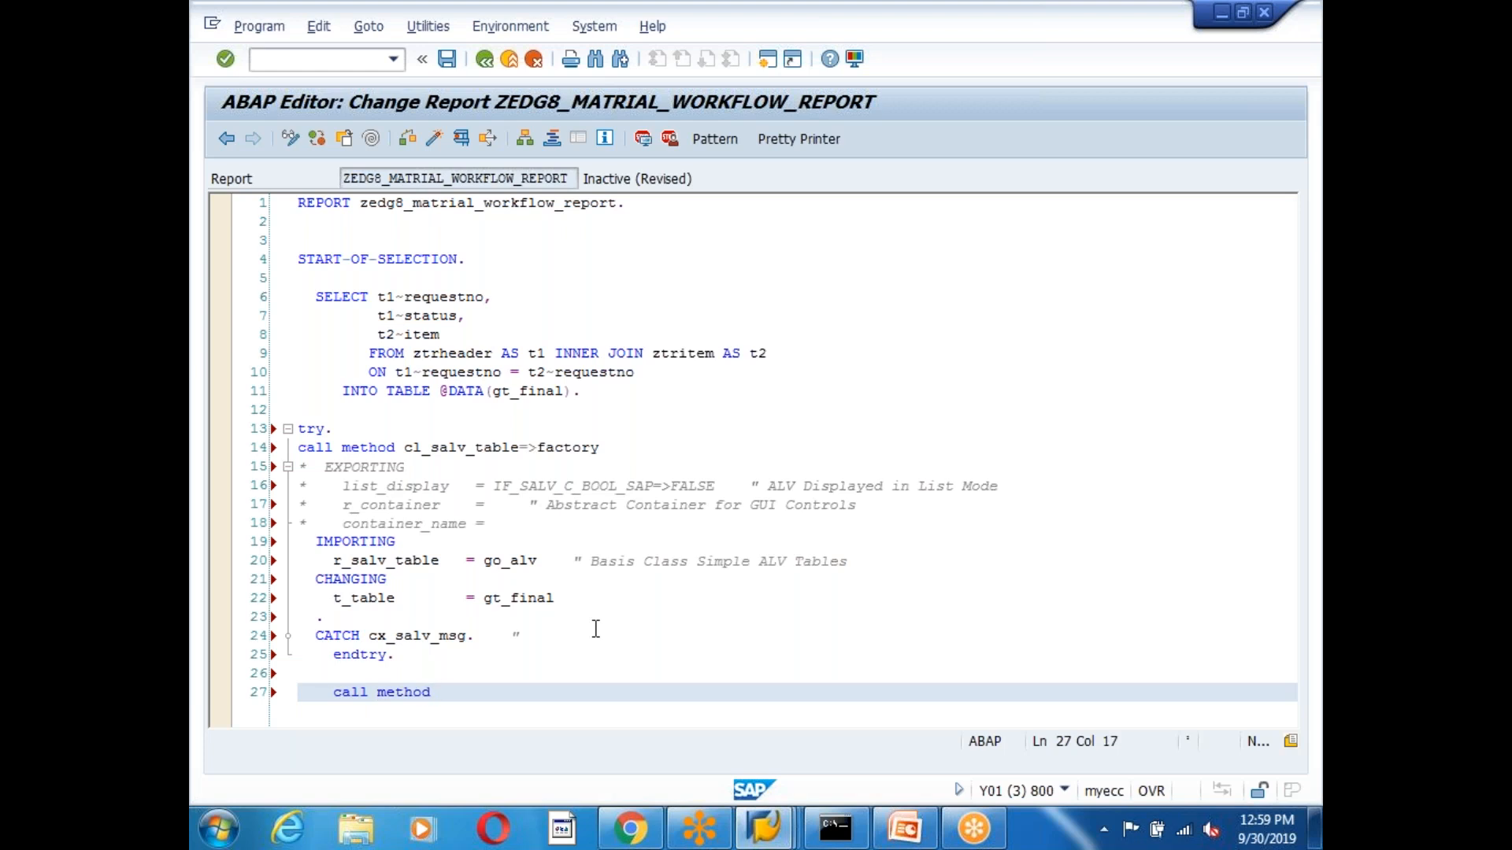
{"action": "type", "text": "go_alv->"}
Declare go_alv inline by changing it to data(go_alv).
{"action": "left_click", "coordinate": [485, 561]}
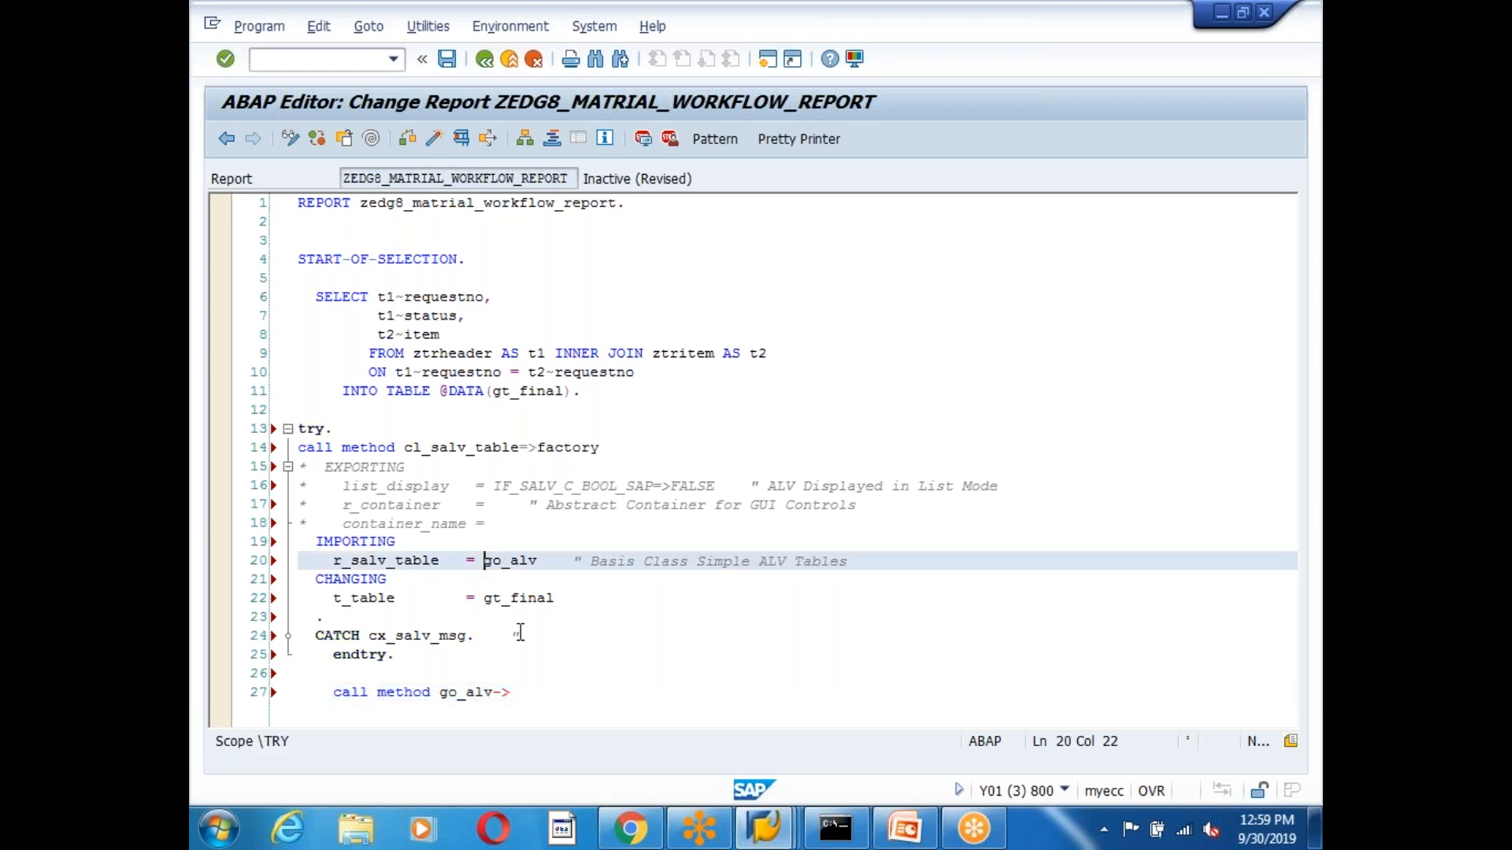
{"action": "type", "text": "data("}
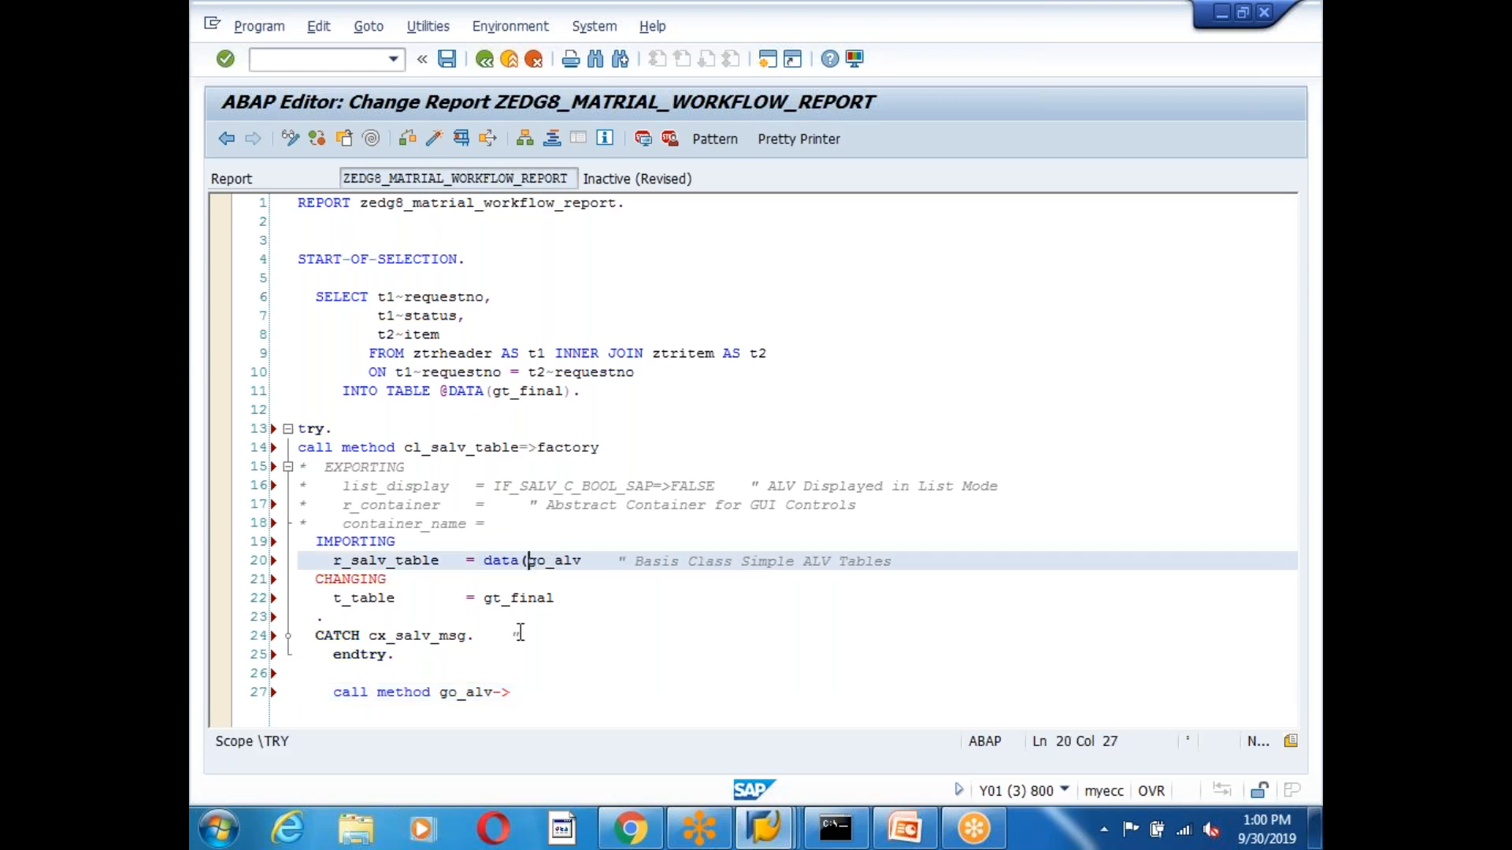
{"action": "key", "text": "Right"}
{"action": "key", "text": "Right"}
{"action": "key", "text": "Right"}
{"action": "key", "text": "Right"}
{"action": "key", "text": "Right"}
{"action": "type", "text": ")"}
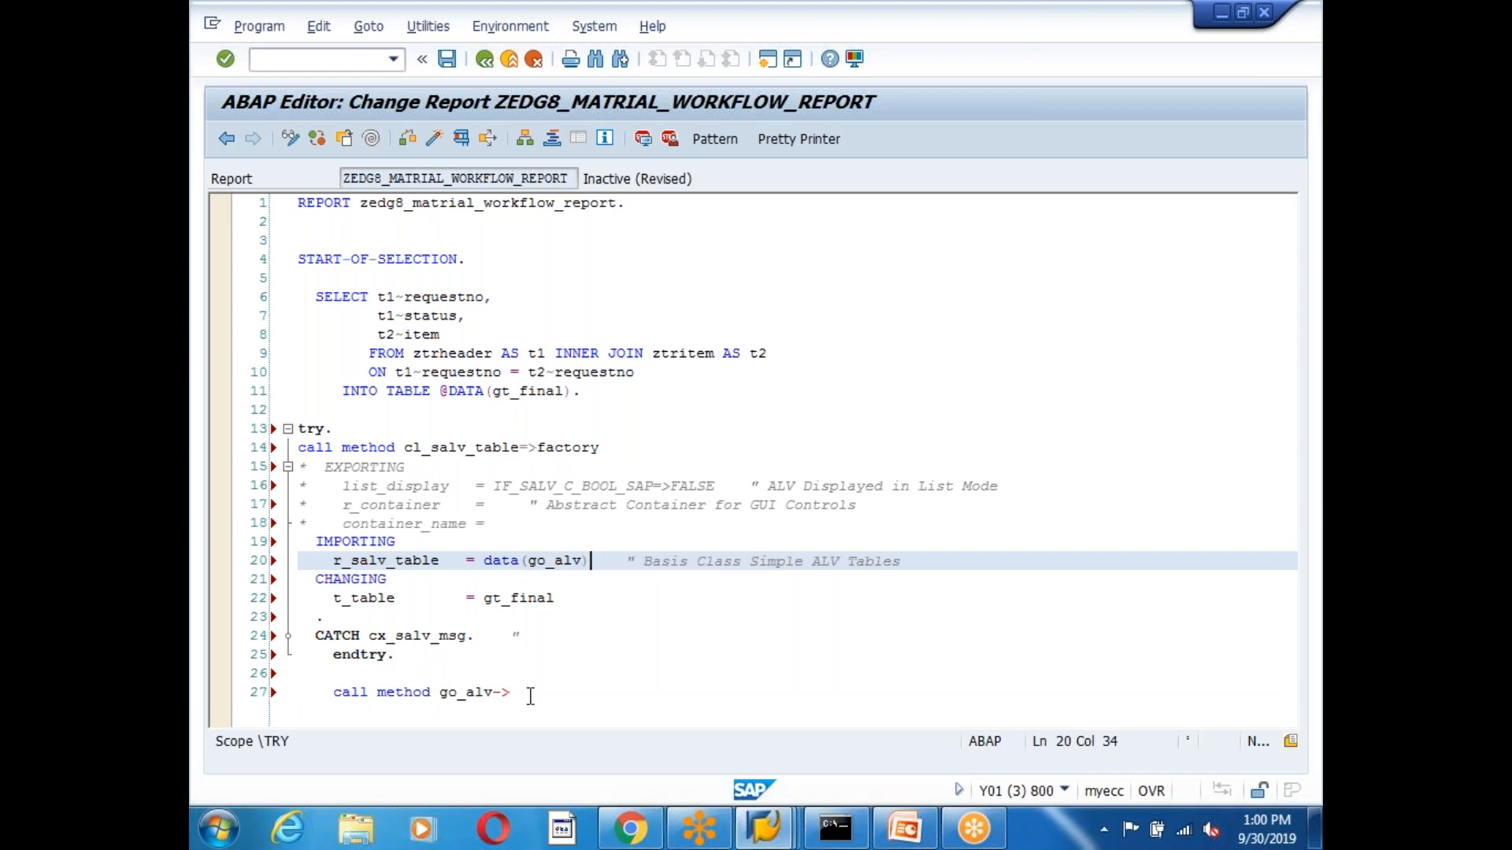
Complete the call as go_alv->display via code completion, then apply Pretty Printer and begin activation.
{"action": "left_click", "coordinate": [537, 696]}
{"action": "key", "text": "ctrl+space"}
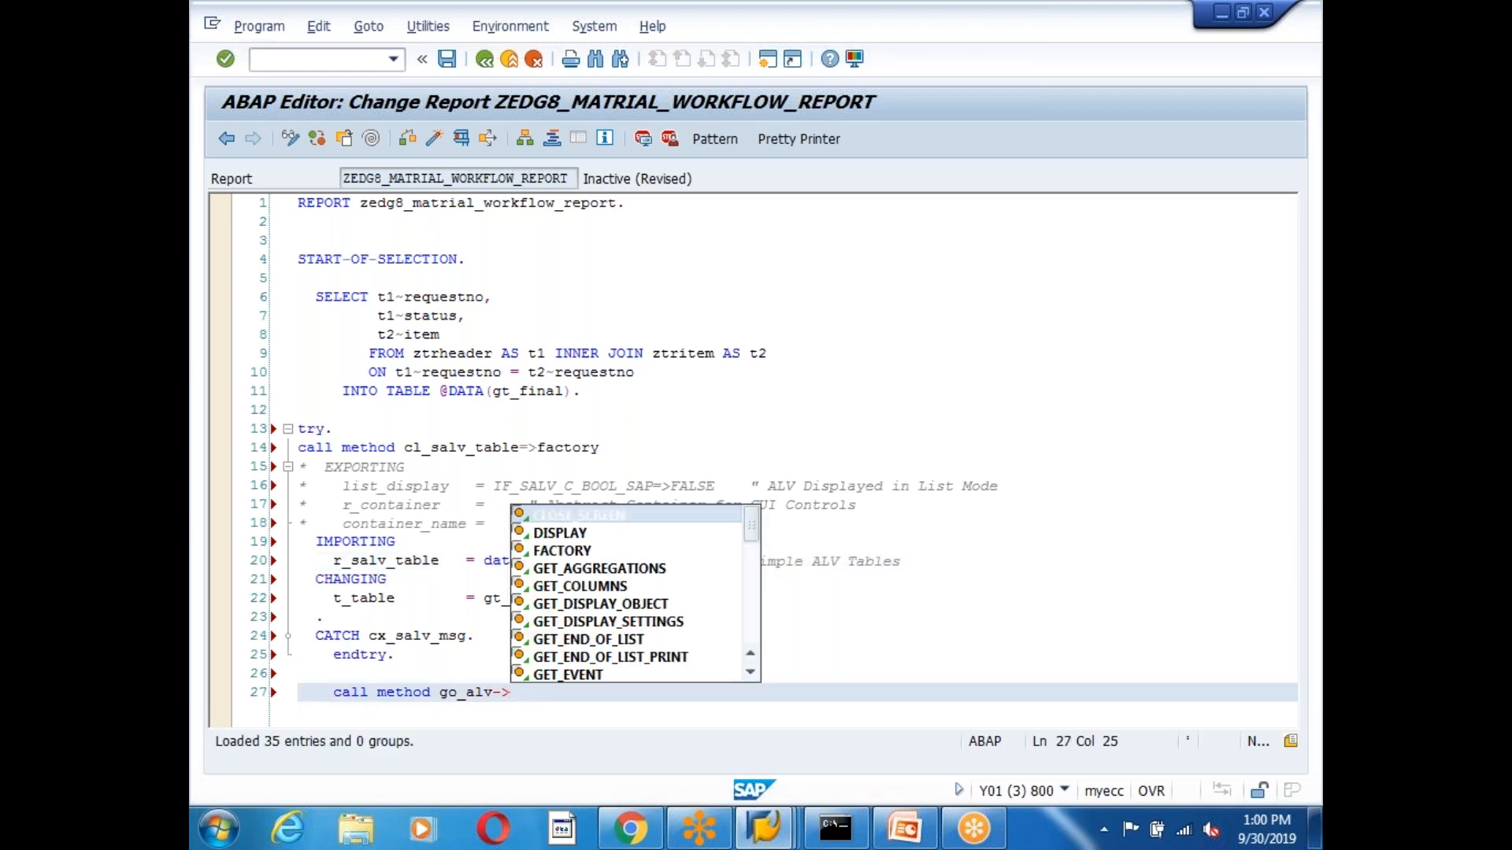
{"action": "key", "text": "Down"}
{"action": "key", "text": "Return"}
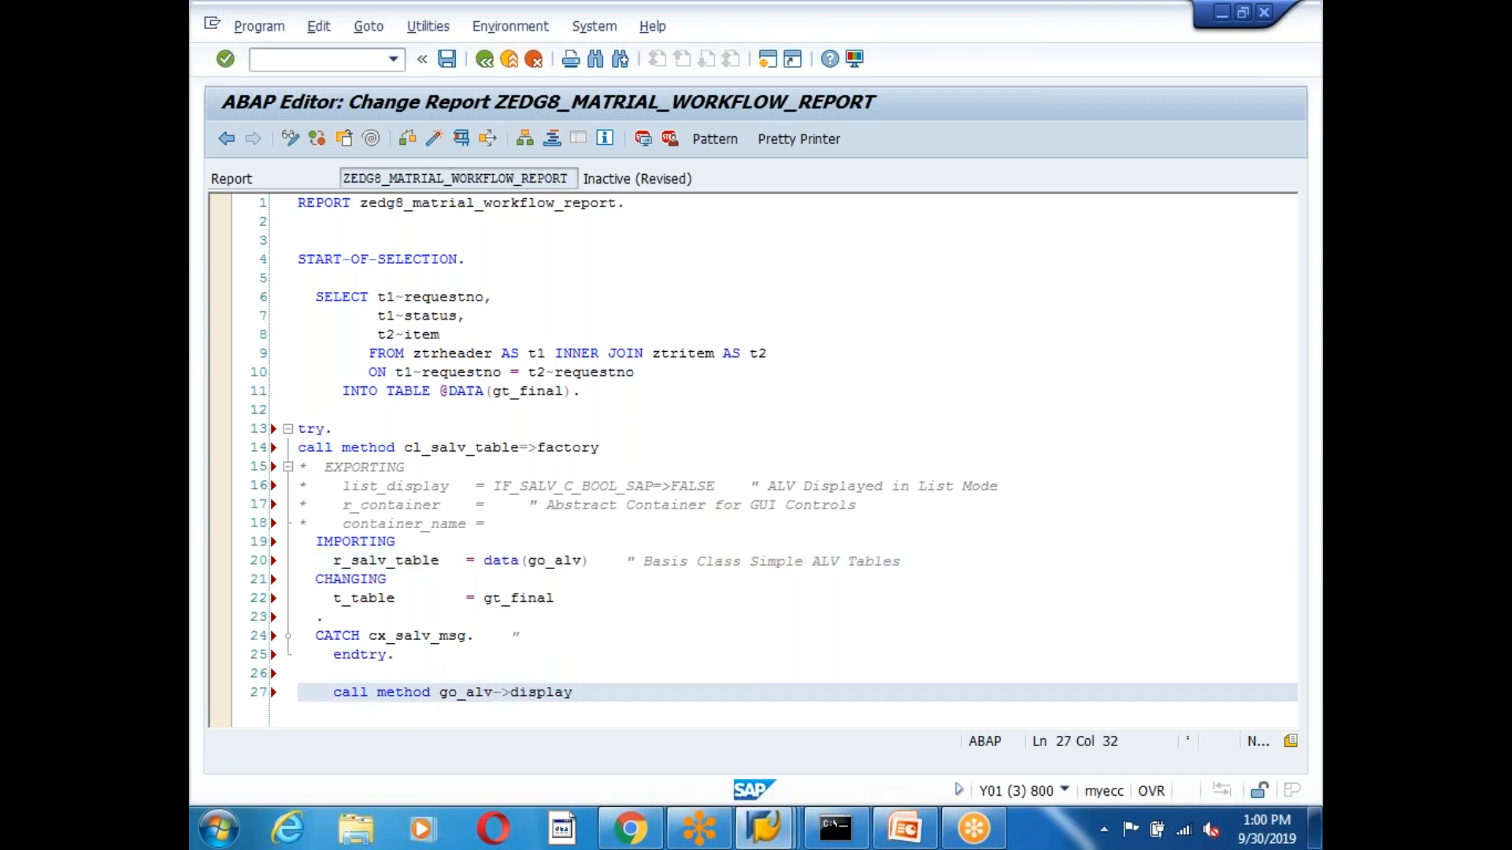
{"action": "type", "text": "."}
{"action": "left_click", "coordinate": [790, 140]}
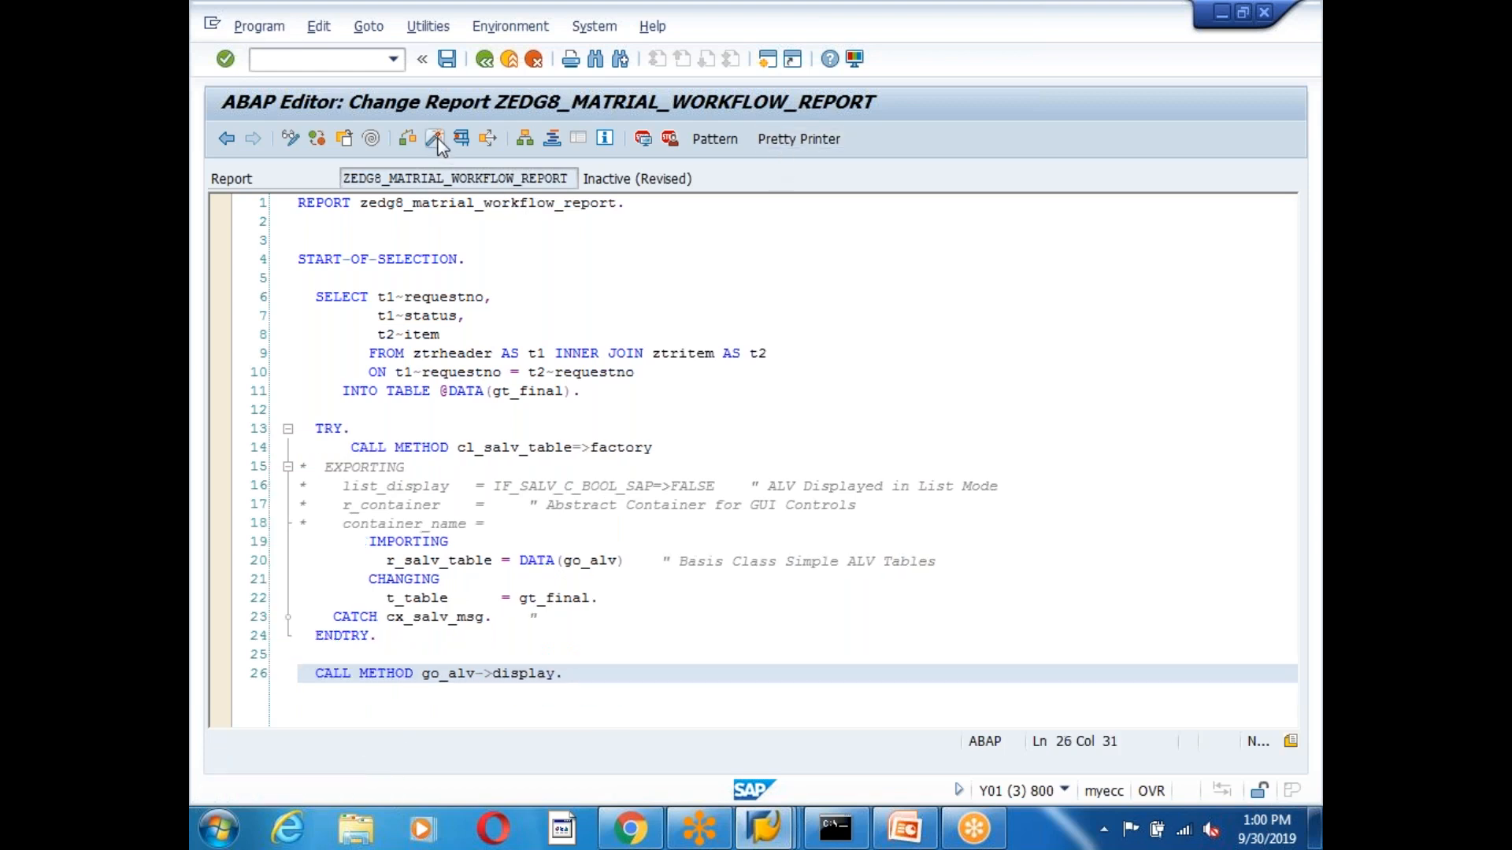
{"action": "key", "text": "ctrl+F3"}
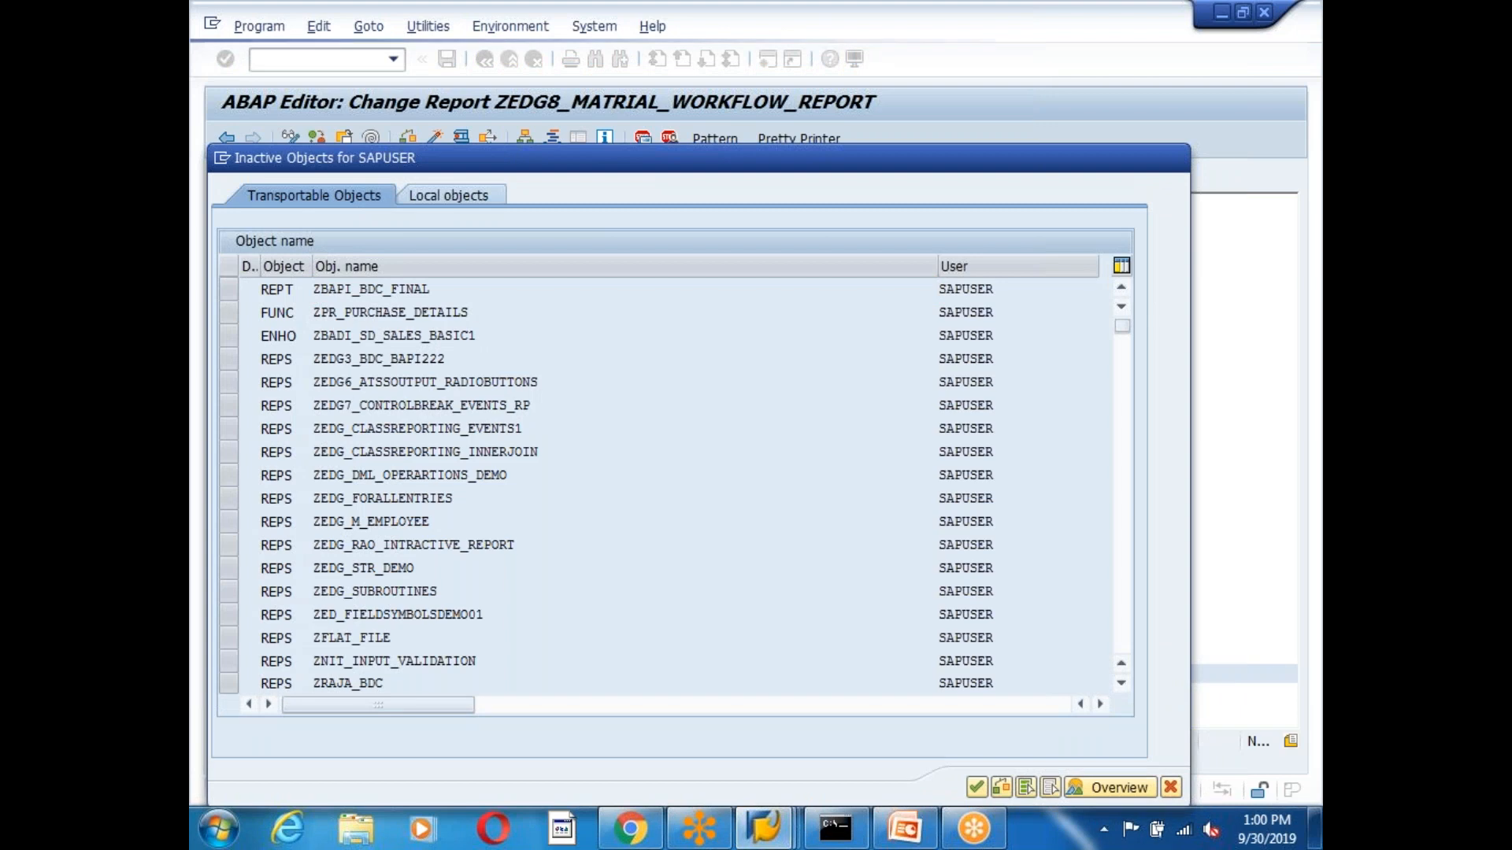
{"action": "key", "text": "Return"}
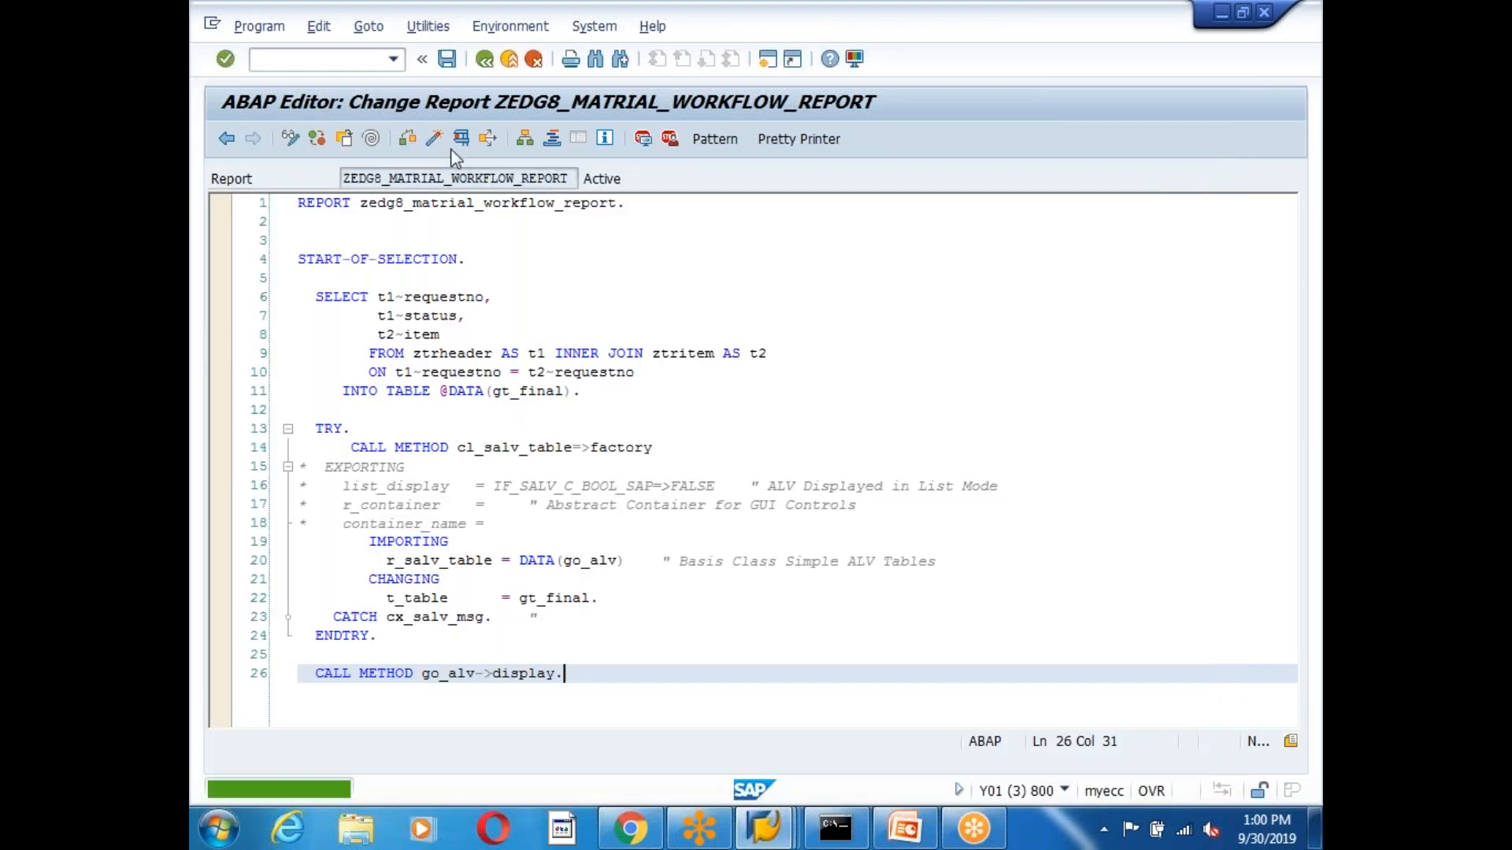
{"action": "left_click", "coordinate": [461, 139]}
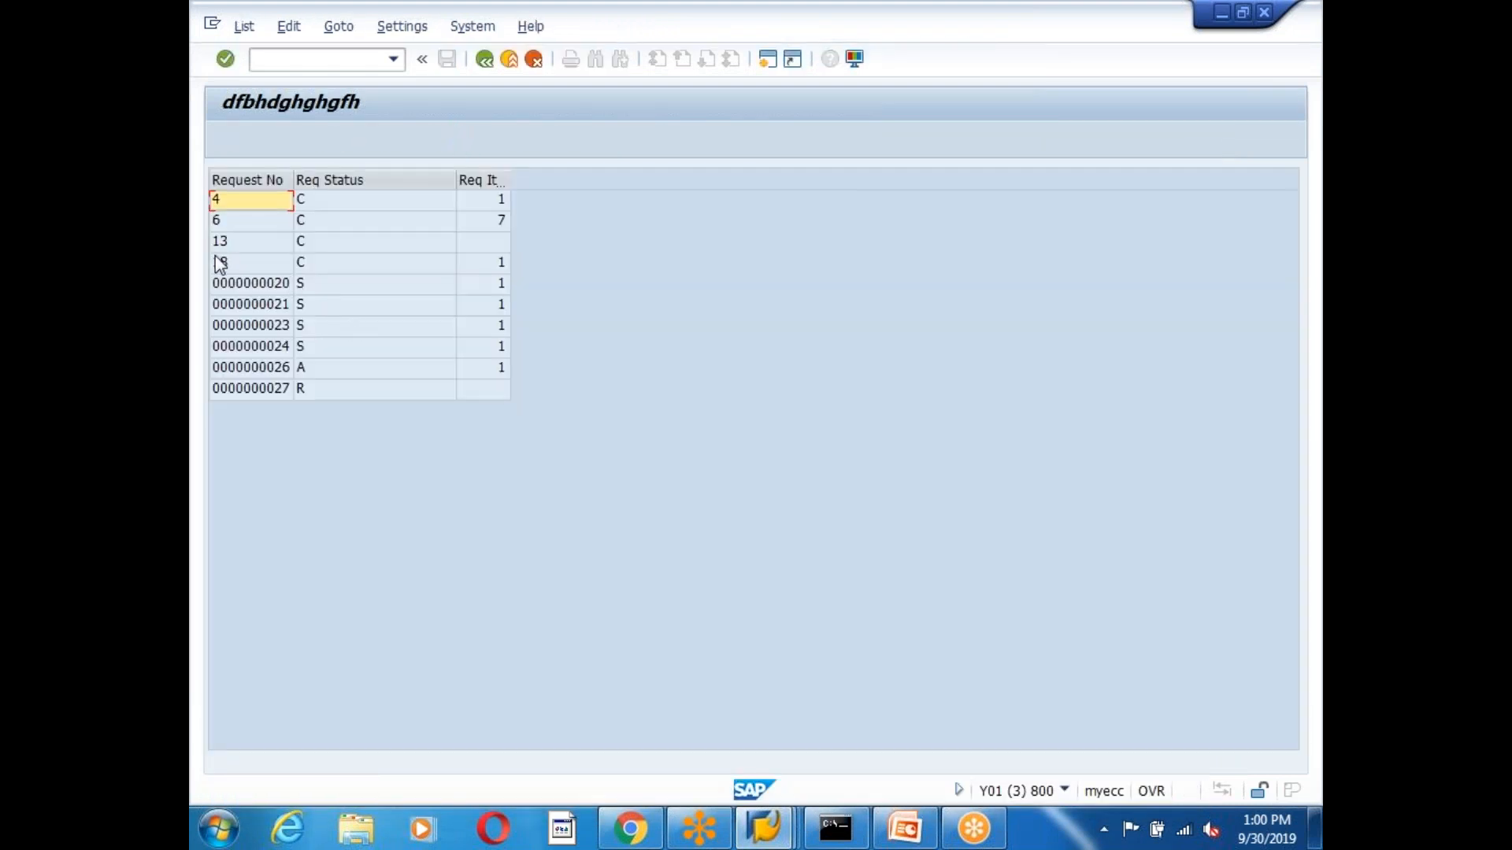
{"action": "left_click", "coordinate": [301, 393]}
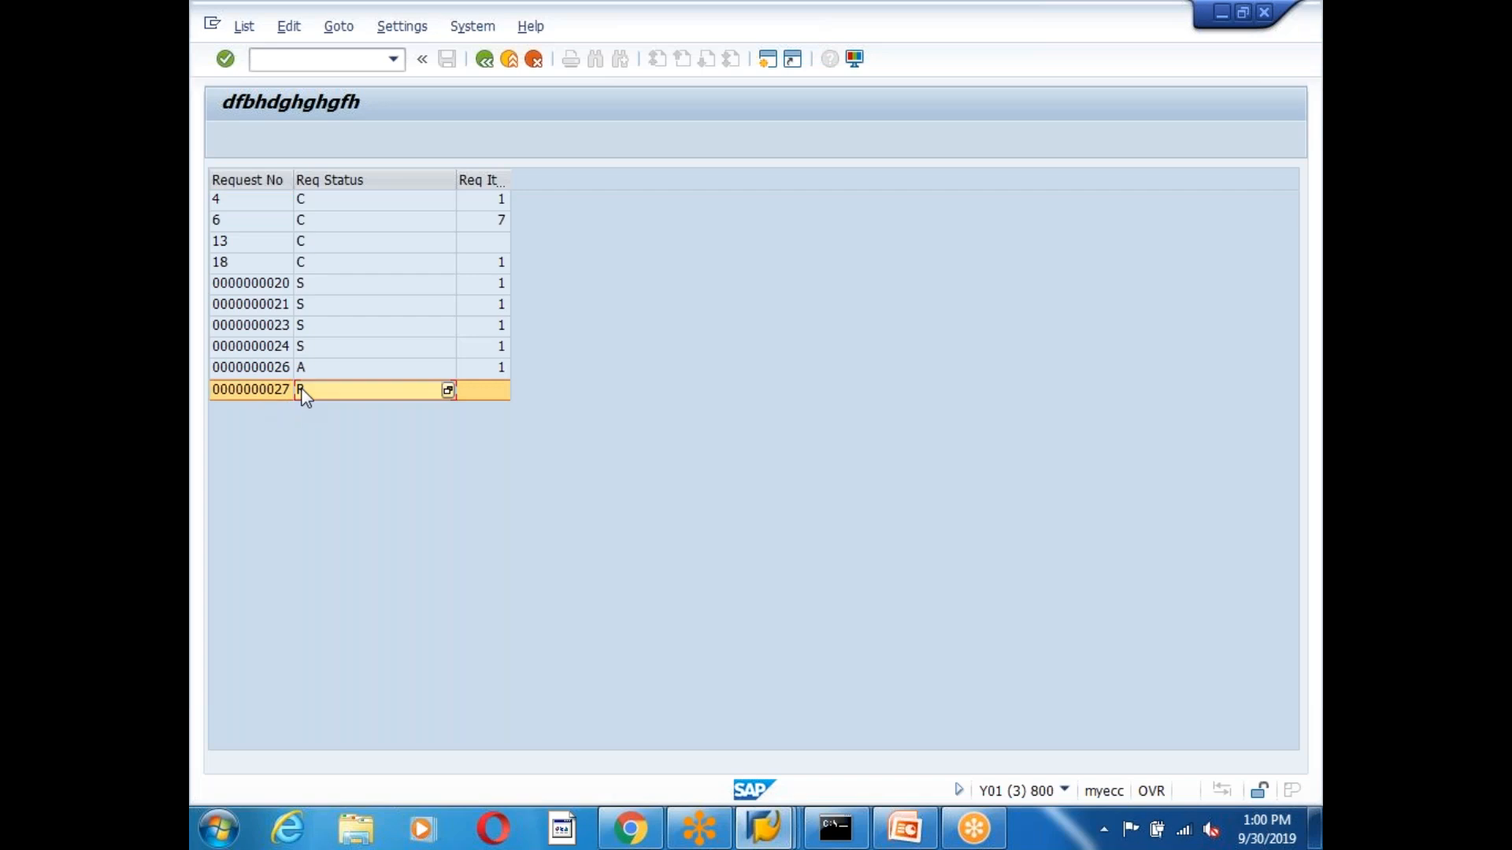
{"action": "left_click", "coordinate": [228, 401]}
{"action": "left_click", "coordinate": [351, 387]}
{"action": "left_click_drag", "start_coordinate": [318, 224], "coordinate": [318, 348]}
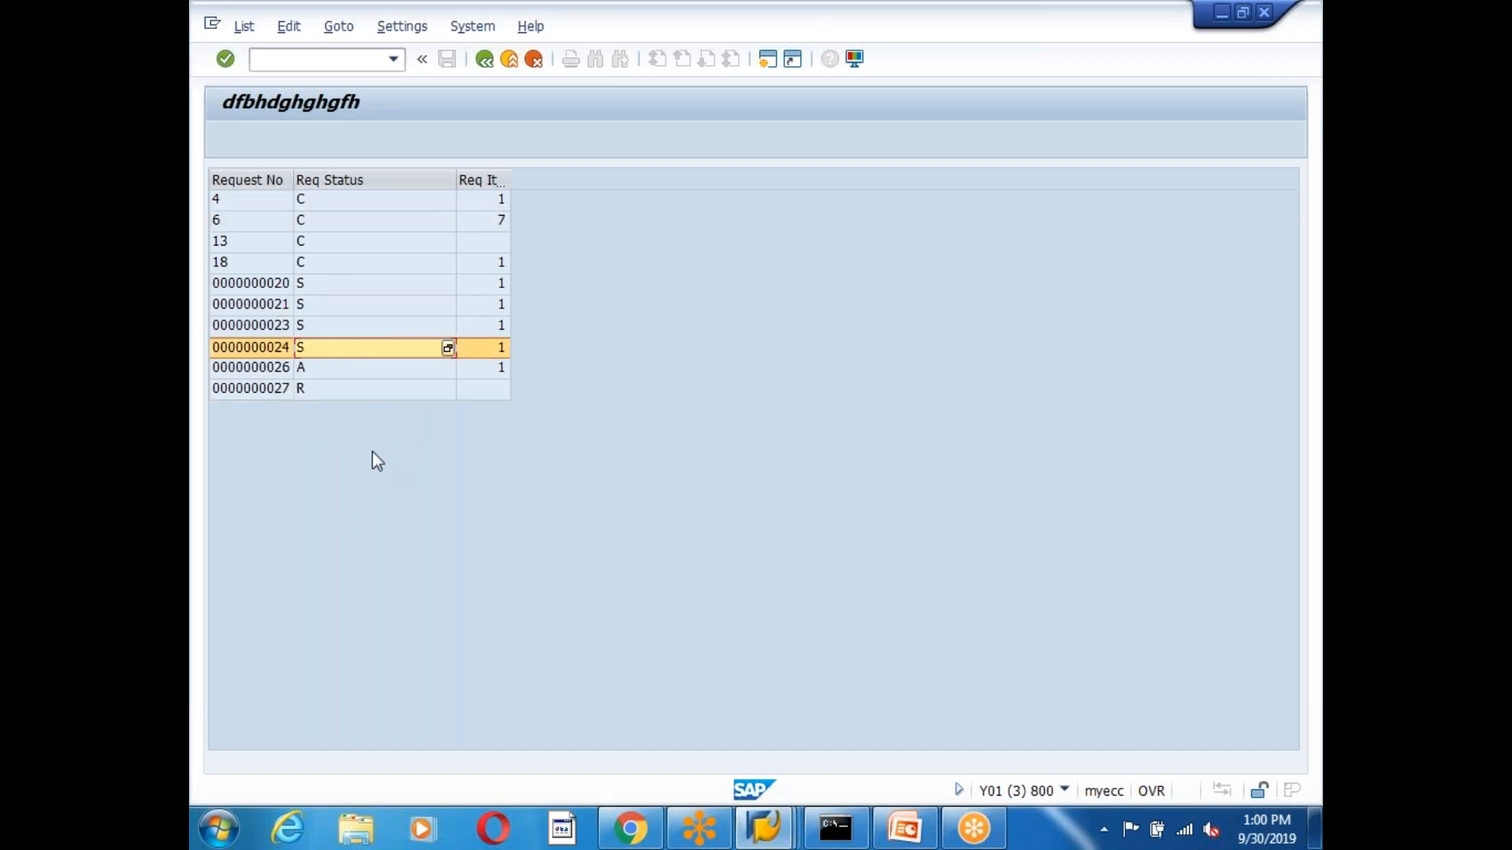
{"action": "left_click_drag", "start_coordinate": [360, 224], "coordinate": [364, 394]}
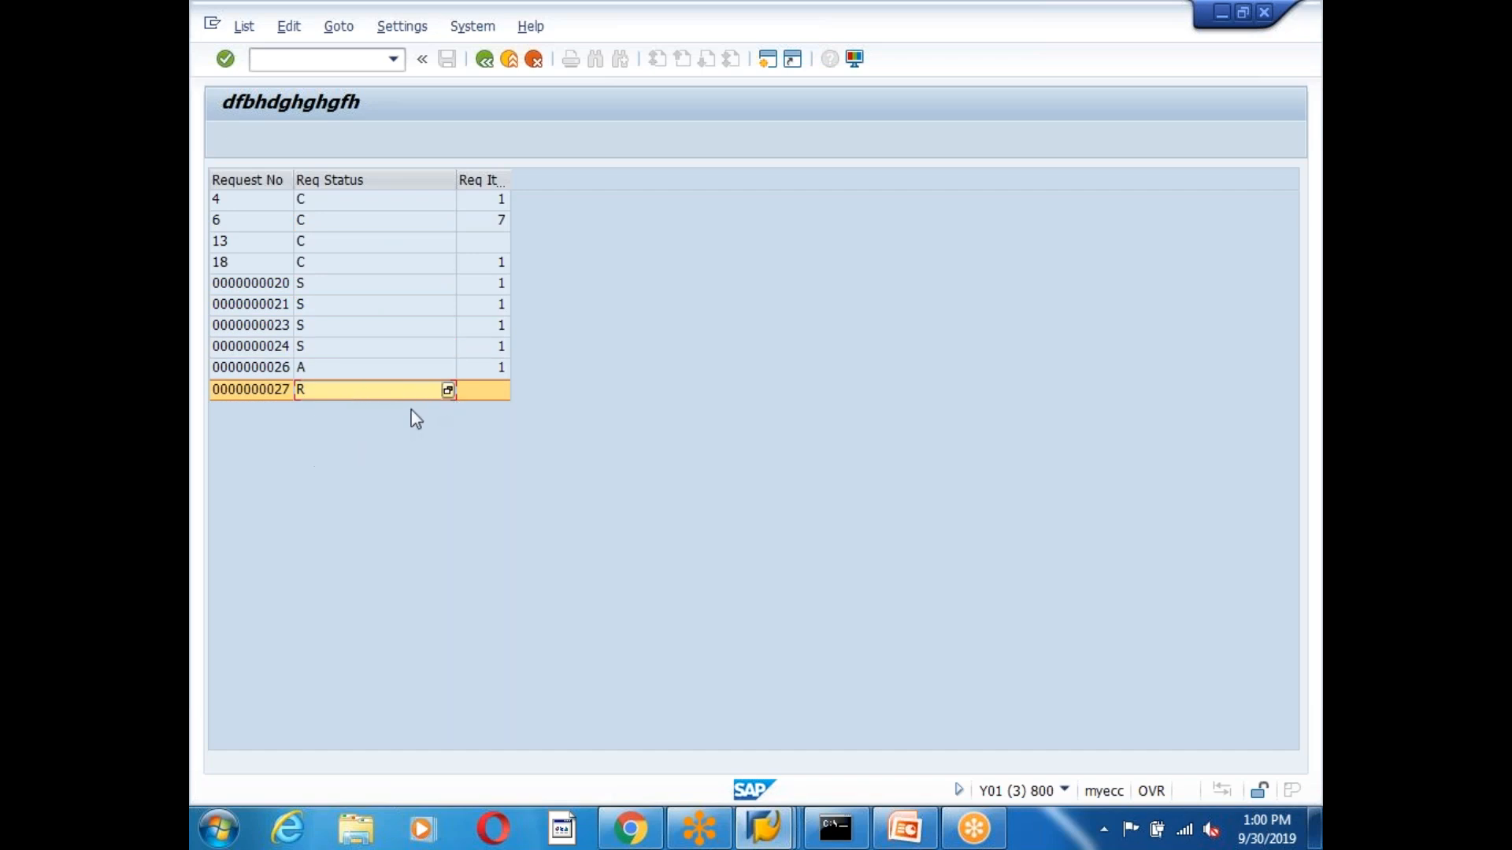
{"action": "left_click_drag", "start_coordinate": [239, 282], "coordinate": [241, 393]}
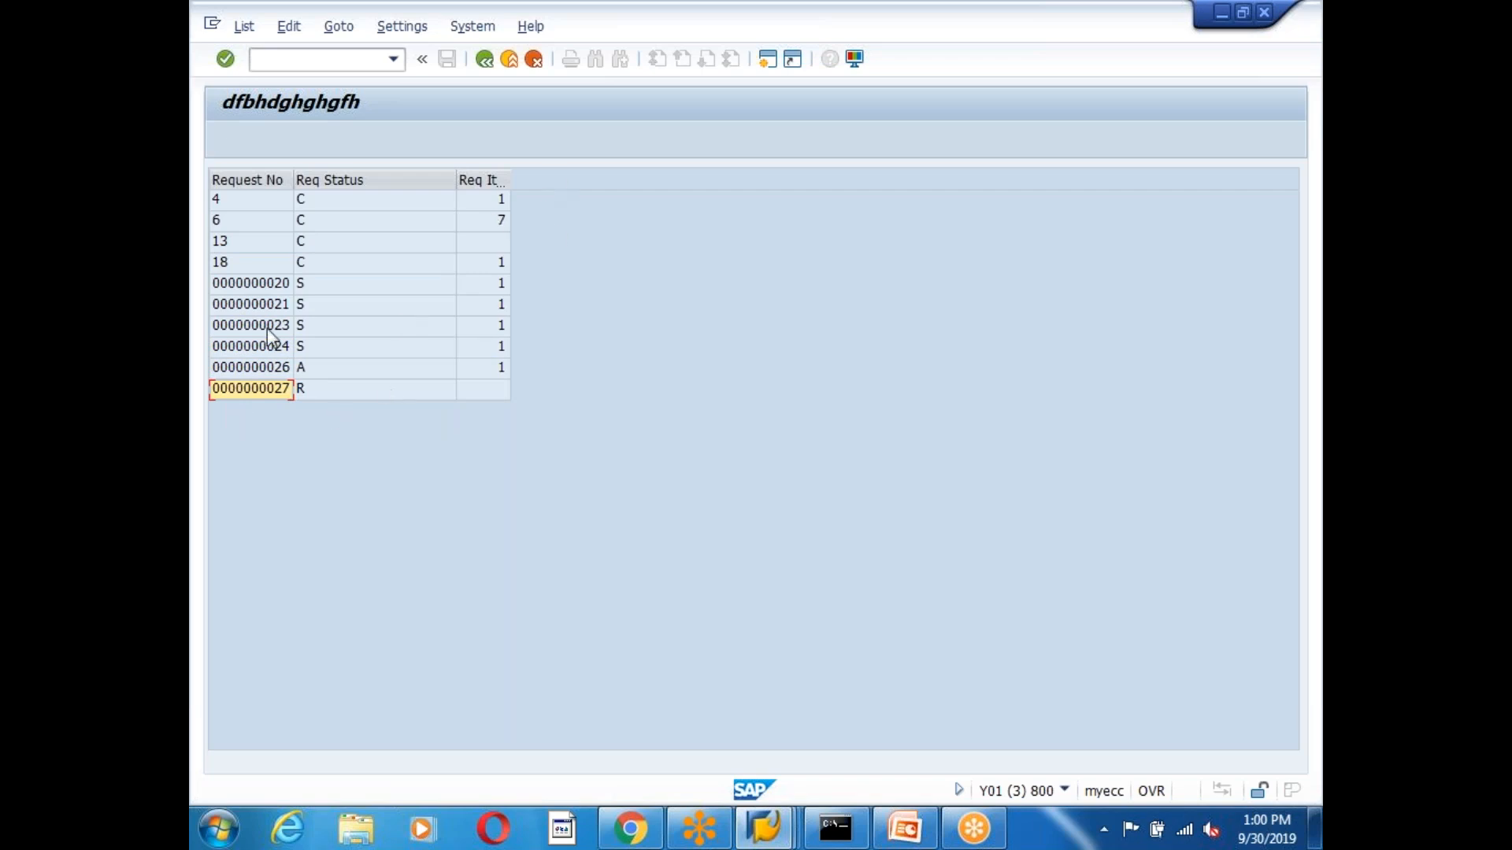
{"action": "left_click", "coordinate": [268, 305]}
{"action": "left_click", "coordinate": [272, 370]}
{"action": "left_click", "coordinate": [272, 374]}
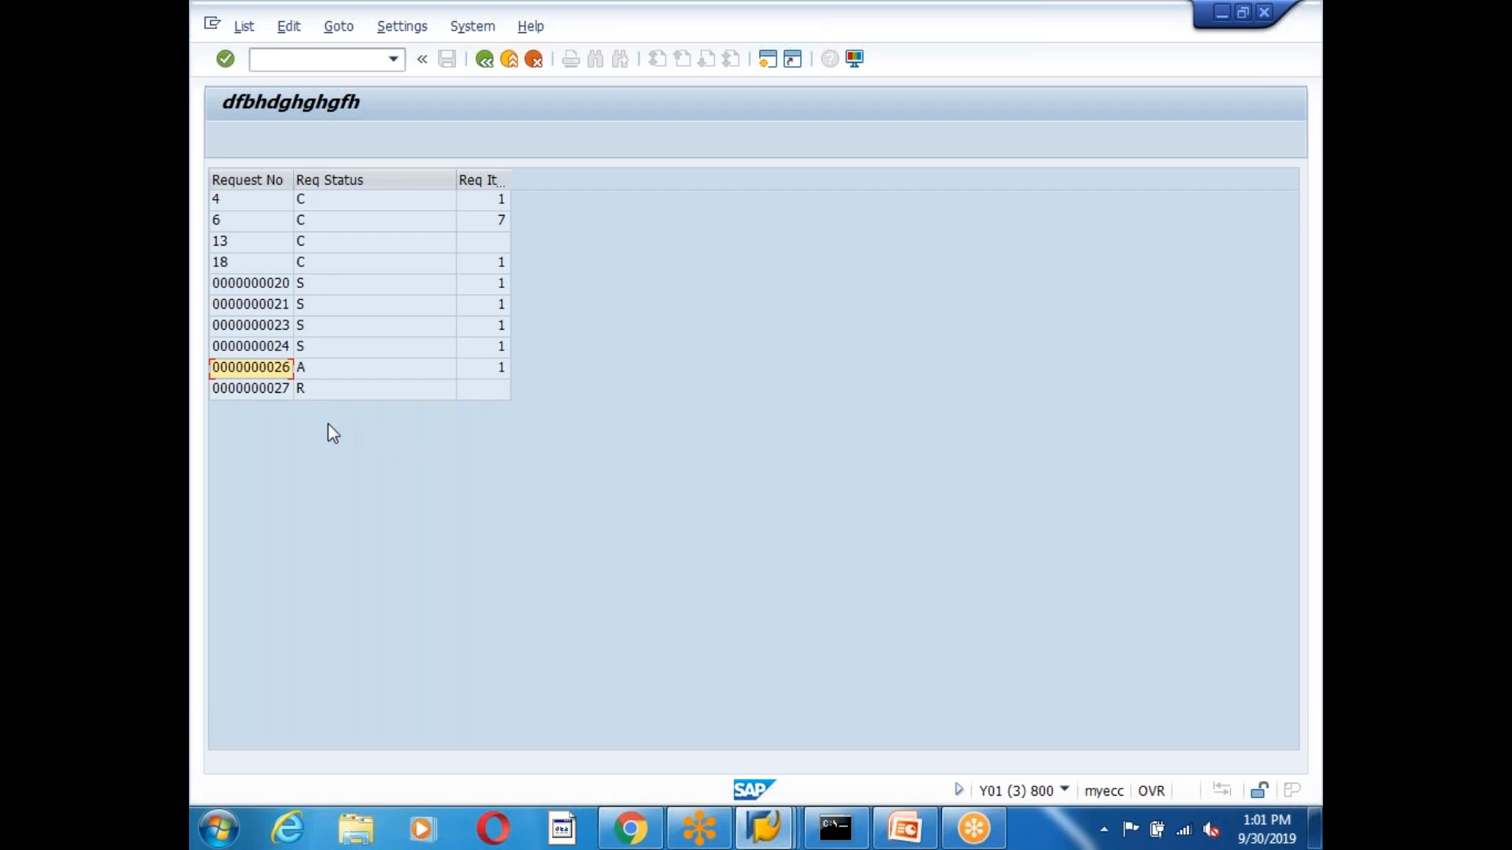
{"action": "left_click", "coordinate": [282, 350]}
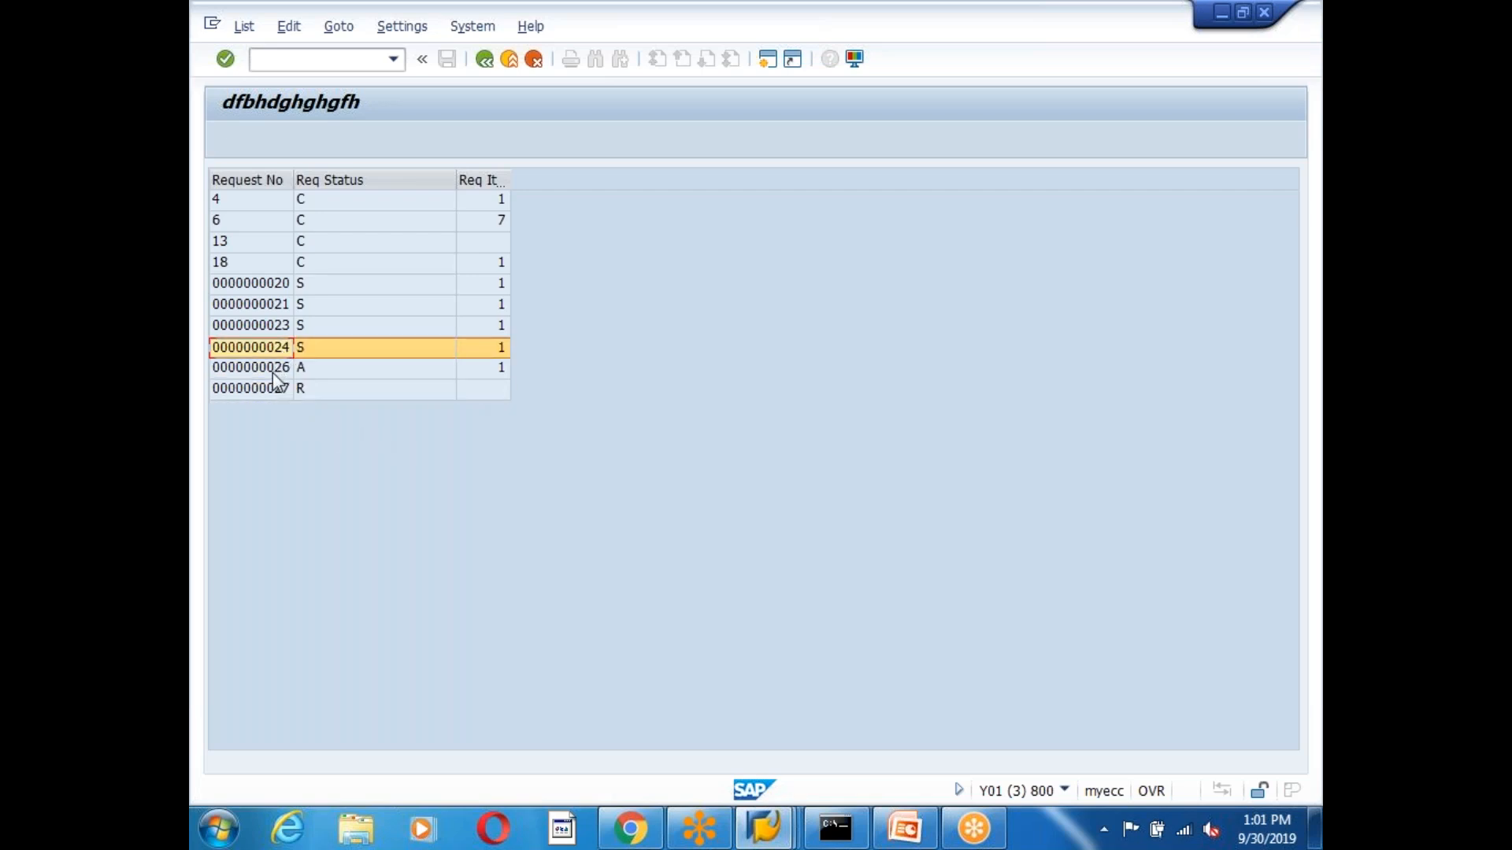
{"action": "left_click", "coordinate": [286, 333]}
{"action": "left_click", "coordinate": [260, 287]}
{"action": "left_click", "coordinate": [261, 269]}
{"action": "left_click", "coordinate": [260, 327]}
{"action": "left_click", "coordinate": [261, 393]}
{"action": "left_click", "coordinate": [271, 331]}
{"action": "left_click", "coordinate": [271, 266]}
Select the Req Status column and walk through each request's status and item count.
{"action": "left_click", "coordinate": [322, 181]}
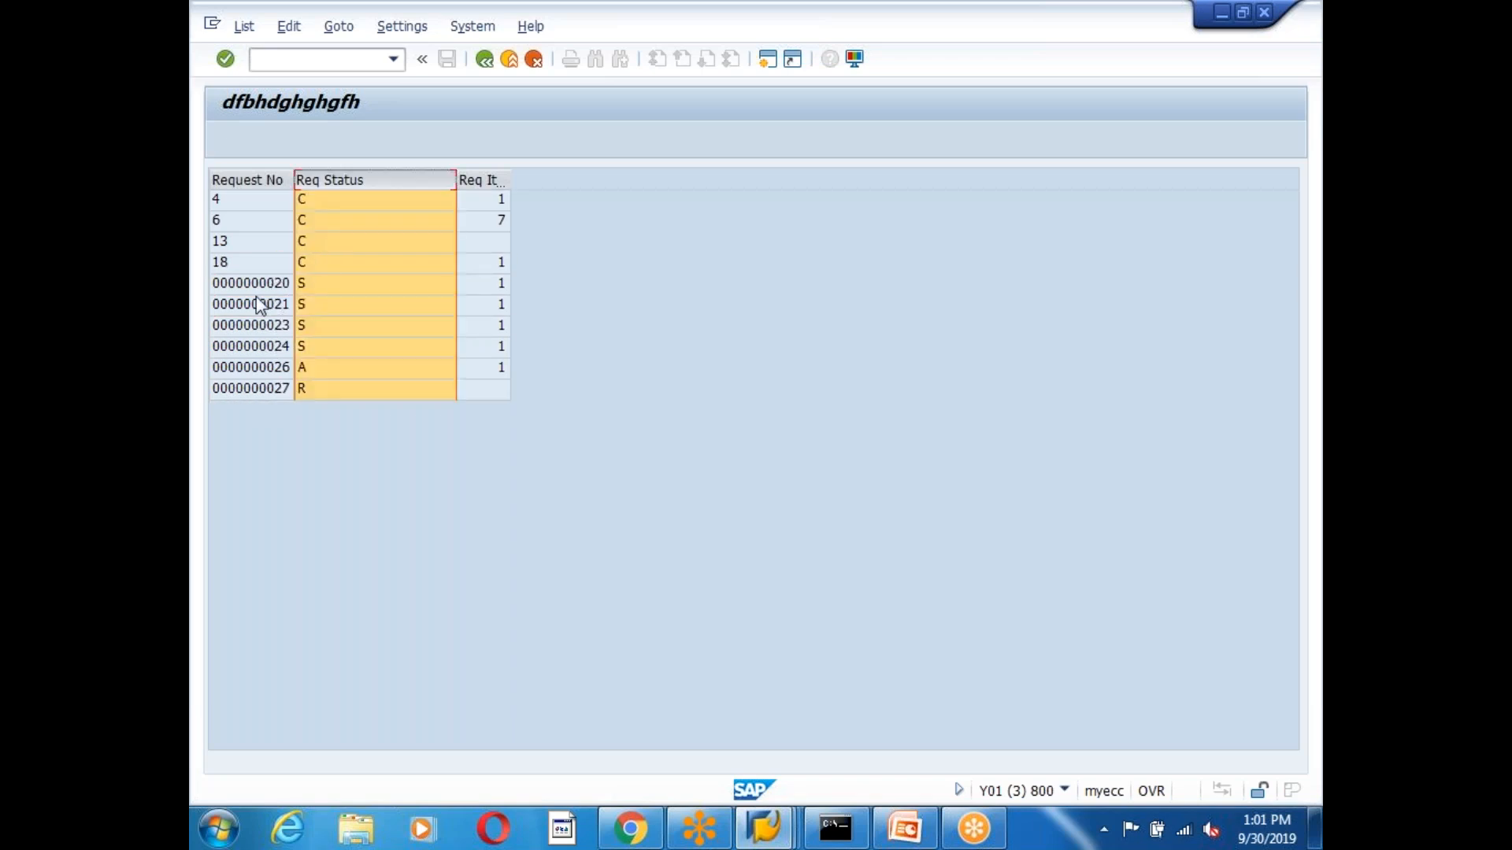
{"action": "left_click", "coordinate": [252, 214]}
{"action": "left_click", "coordinate": [248, 288]}
{"action": "left_click", "coordinate": [258, 241]}
{"action": "left_click", "coordinate": [269, 199]}
{"action": "left_click", "coordinate": [268, 221]}
{"action": "left_click", "coordinate": [267, 284]}
{"action": "left_click", "coordinate": [272, 325]}
{"action": "left_click", "coordinate": [314, 304]}
{"action": "left_click", "coordinate": [366, 243]}
{"action": "left_click", "coordinate": [371, 202]}
{"action": "left_click", "coordinate": [363, 223]}
{"action": "left_click", "coordinate": [283, 267]}
{"action": "left_click", "coordinate": [261, 201]}
{"action": "left_click", "coordinate": [268, 283]}
{"action": "left_click", "coordinate": [274, 325]}
{"action": "left_click", "coordinate": [292, 240]}
{"action": "left_click", "coordinate": [301, 201]}
{"action": "left_click", "coordinate": [303, 264]}
{"action": "left_click", "coordinate": [302, 305]}
{"action": "left_click", "coordinate": [305, 347]}
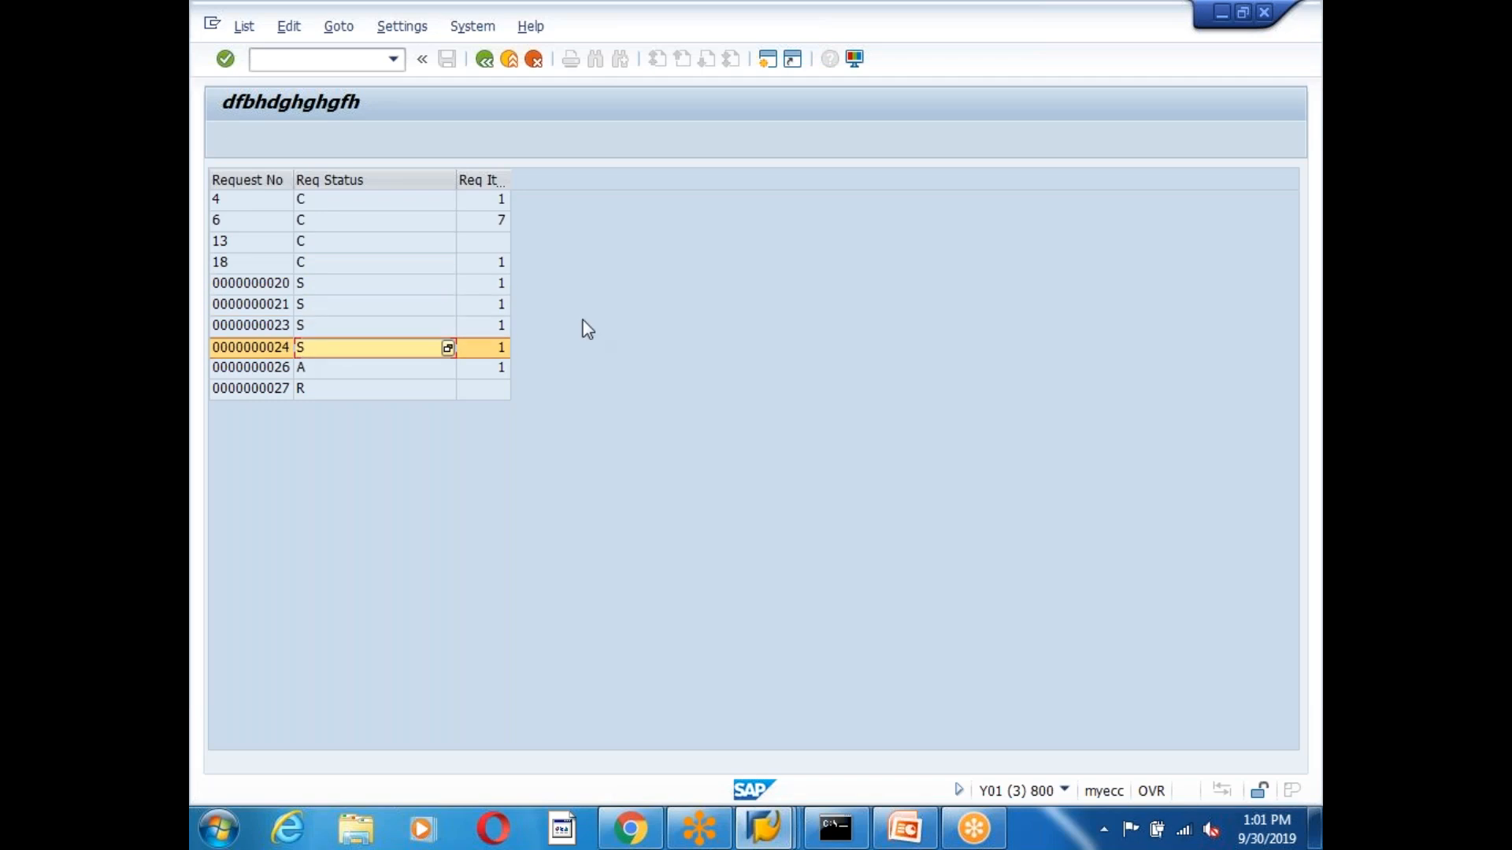
{"action": "left_click", "coordinate": [759, 23]}
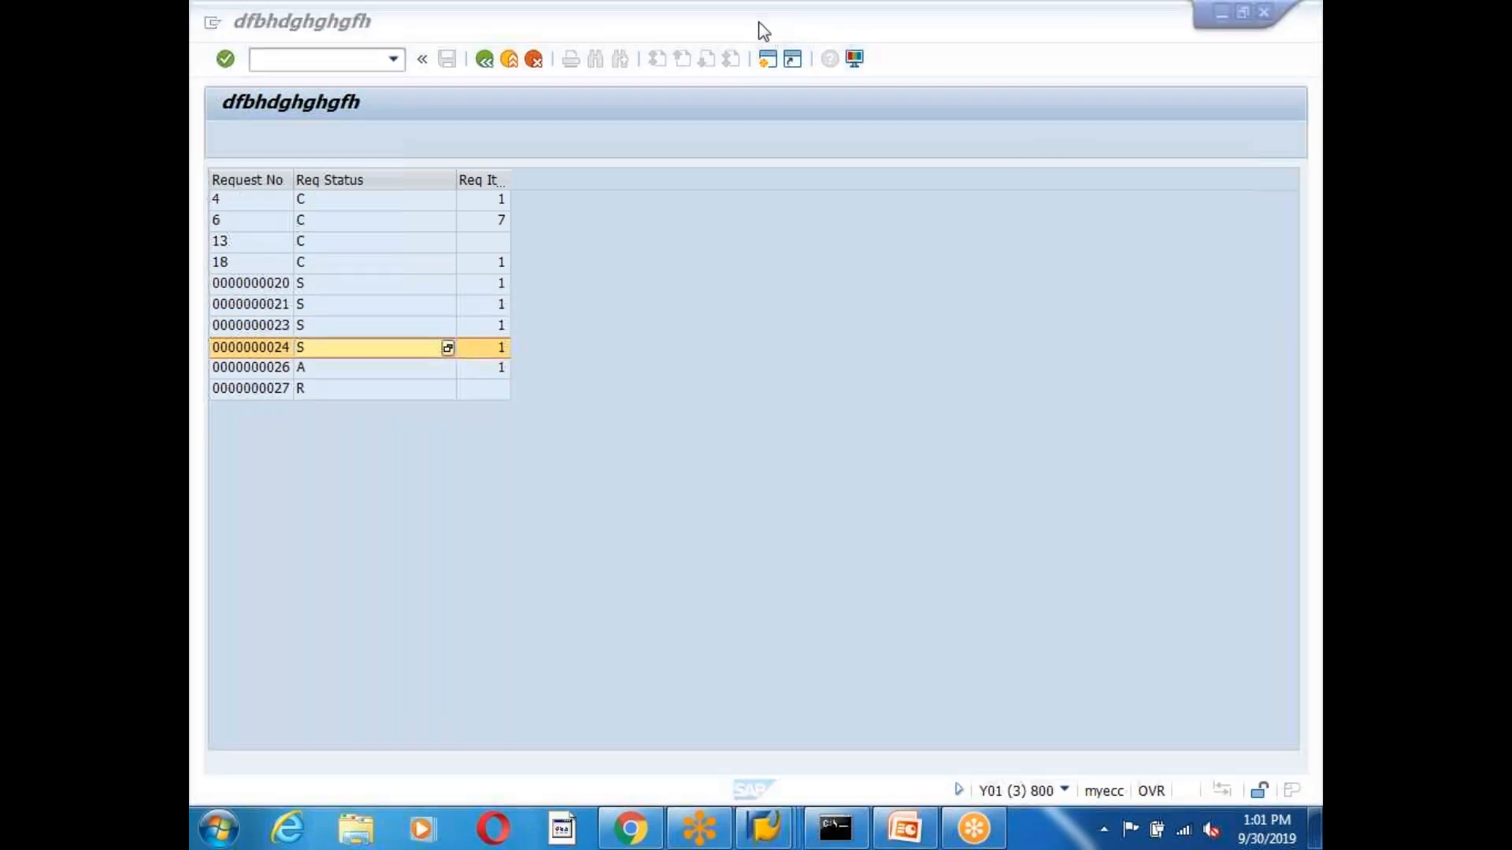